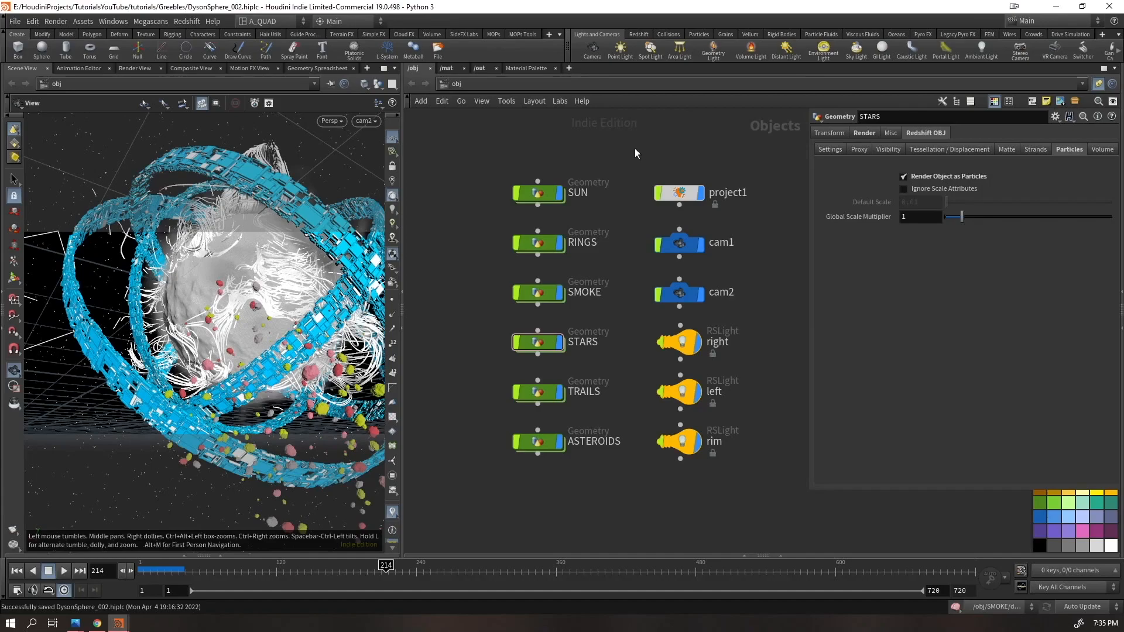
- Highlight the SUN, RINGS and SMOKE objects in the finished scene and isolate SMOKE in the viewport
{"action": "left_click_drag", "start_coordinate": [605, 159], "coordinate": [528, 215]}
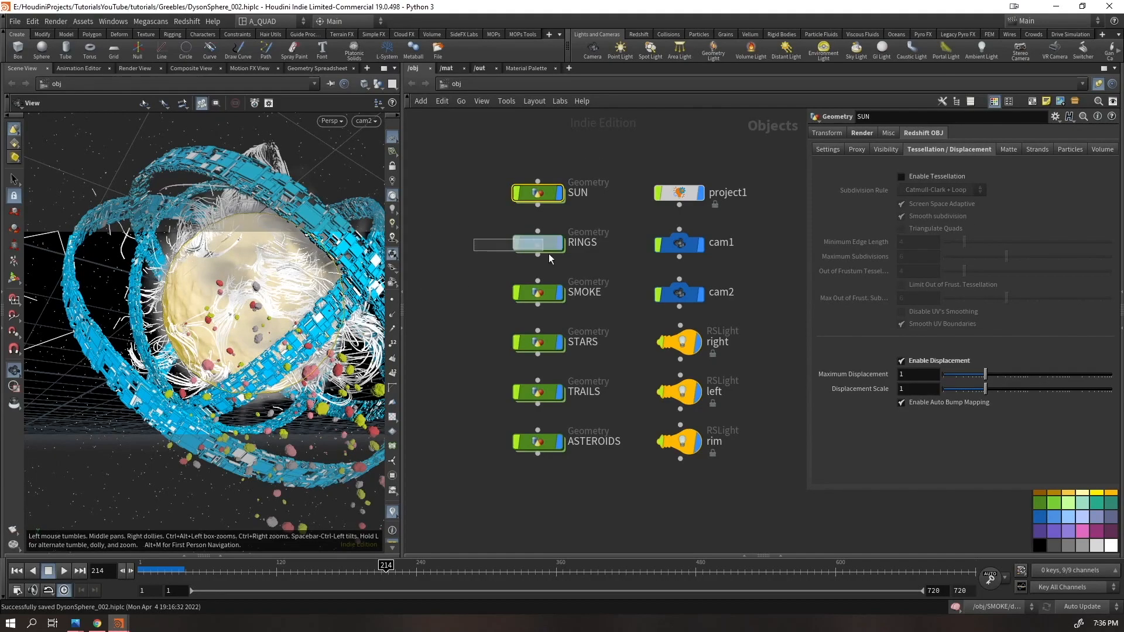
{"action": "left_click_drag", "start_coordinate": [549, 254], "coordinate": [551, 255]}
{"action": "left_click_drag", "start_coordinate": [492, 287], "coordinate": [563, 298]}
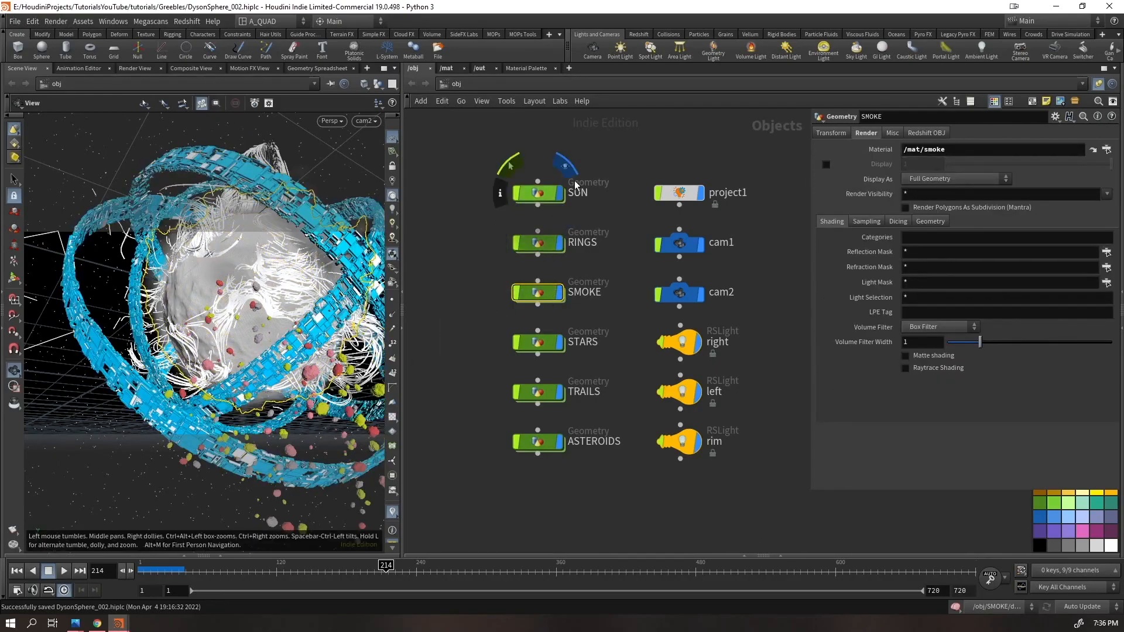
{"action": "left_click_drag", "start_coordinate": [582, 133], "coordinate": [543, 243]}
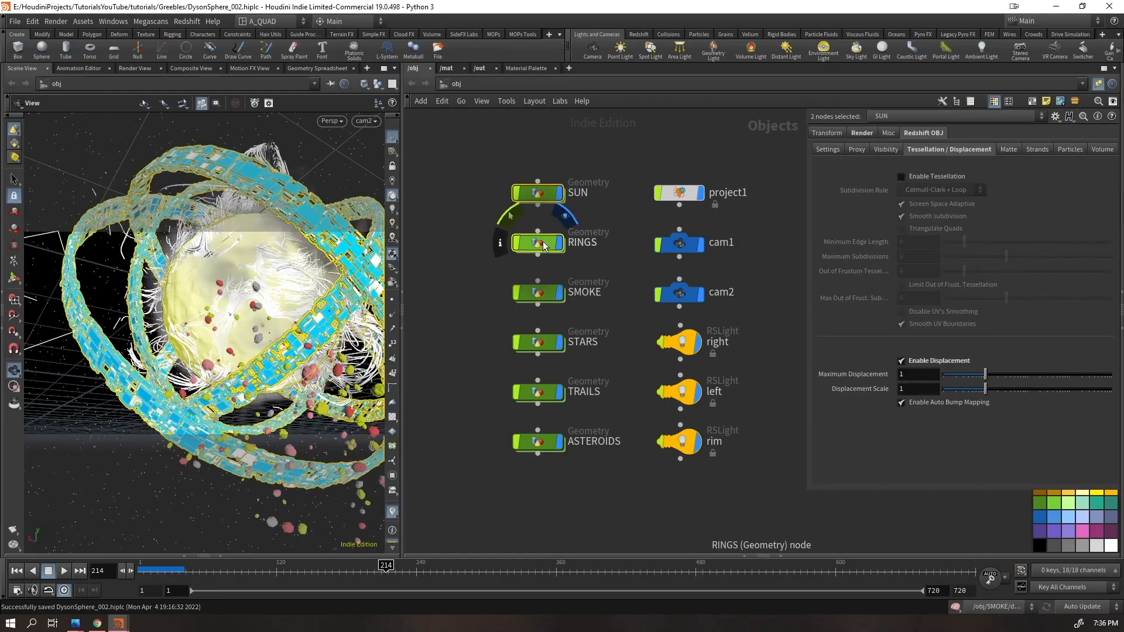
{"action": "left_click_drag", "start_coordinate": [567, 493], "coordinate": [596, 300]}
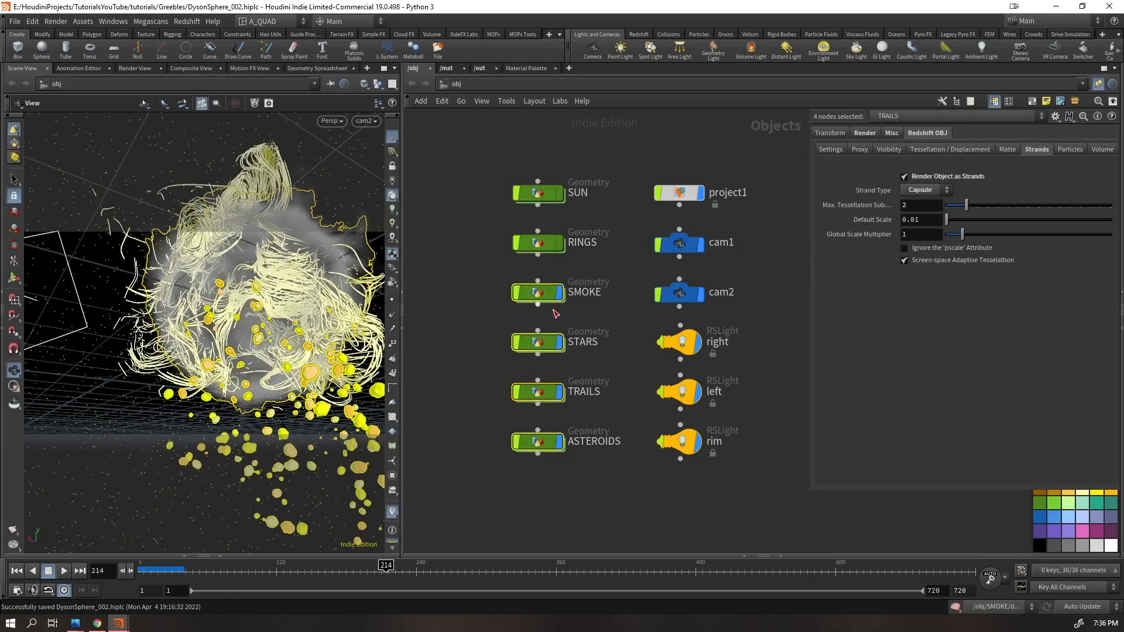
{"action": "left_click", "coordinate": [591, 299]}
{"action": "left_click", "coordinate": [560, 292]}
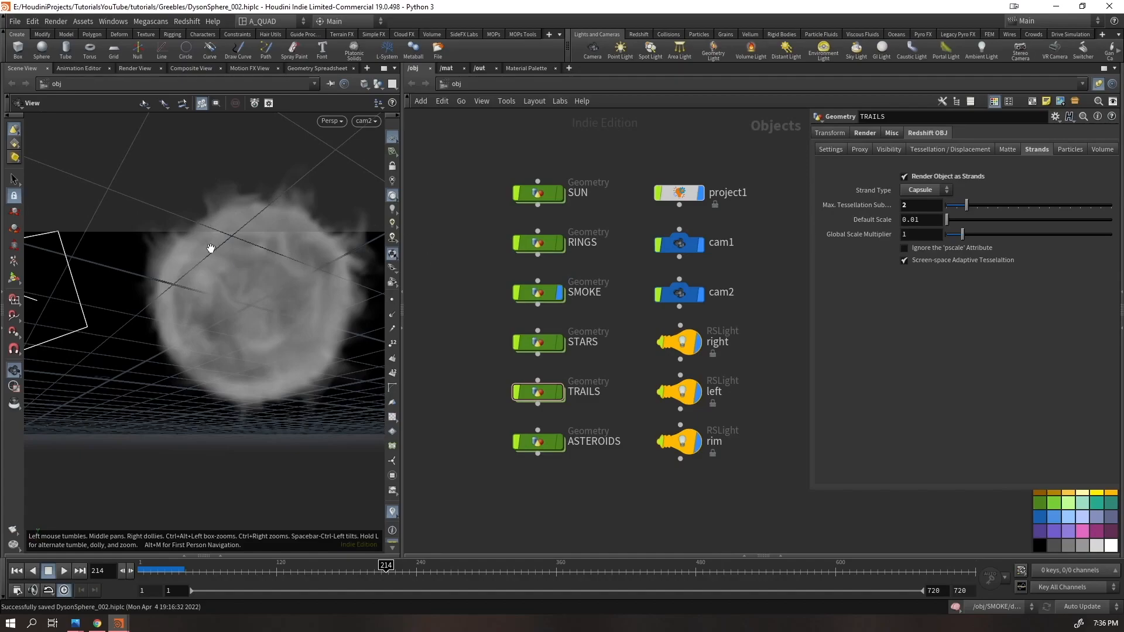
- Switch the viewport display from SMOKE to STARS, TRAILS and ASTEROIDS, one object at a time
{"action": "left_click_drag", "start_coordinate": [561, 301], "coordinate": [561, 302]}
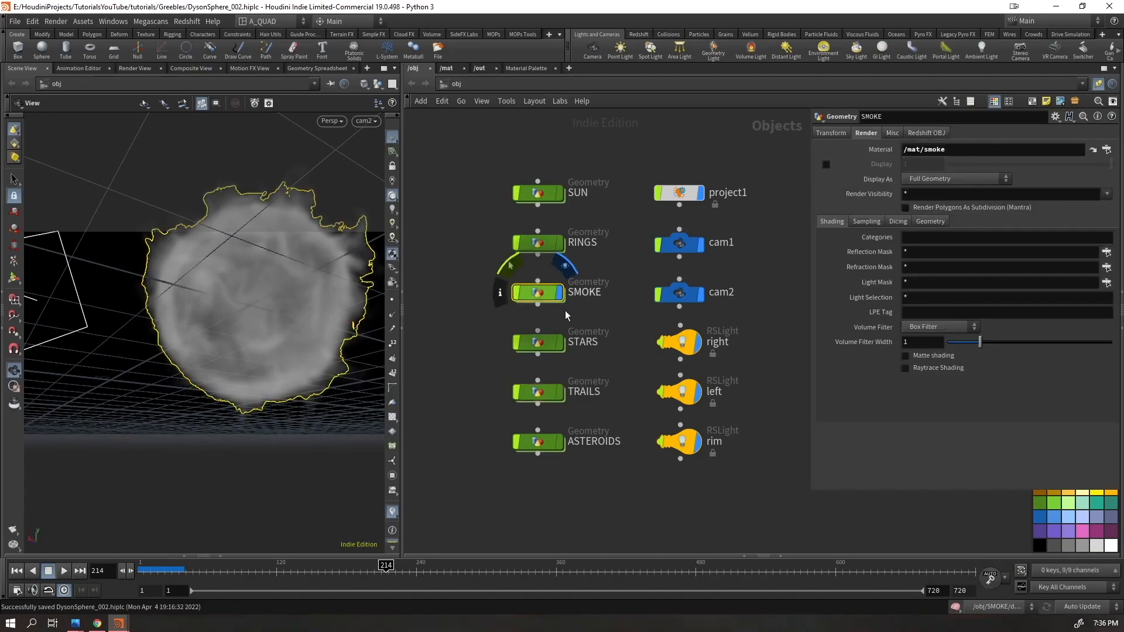
{"action": "left_click", "coordinate": [561, 294]}
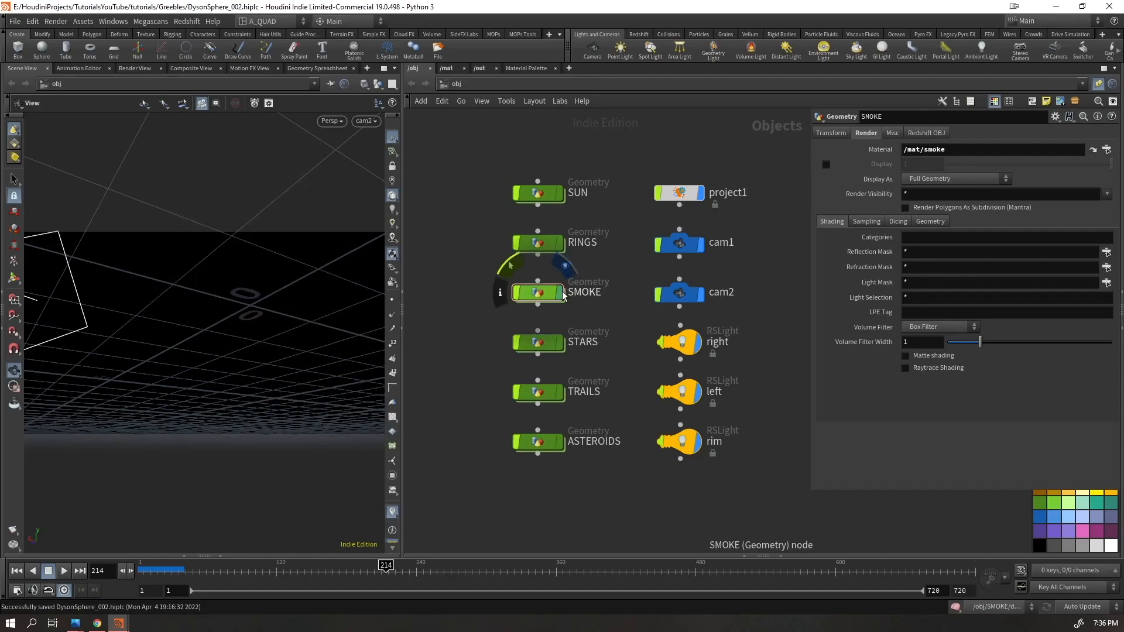
{"action": "left_click", "coordinate": [563, 344]}
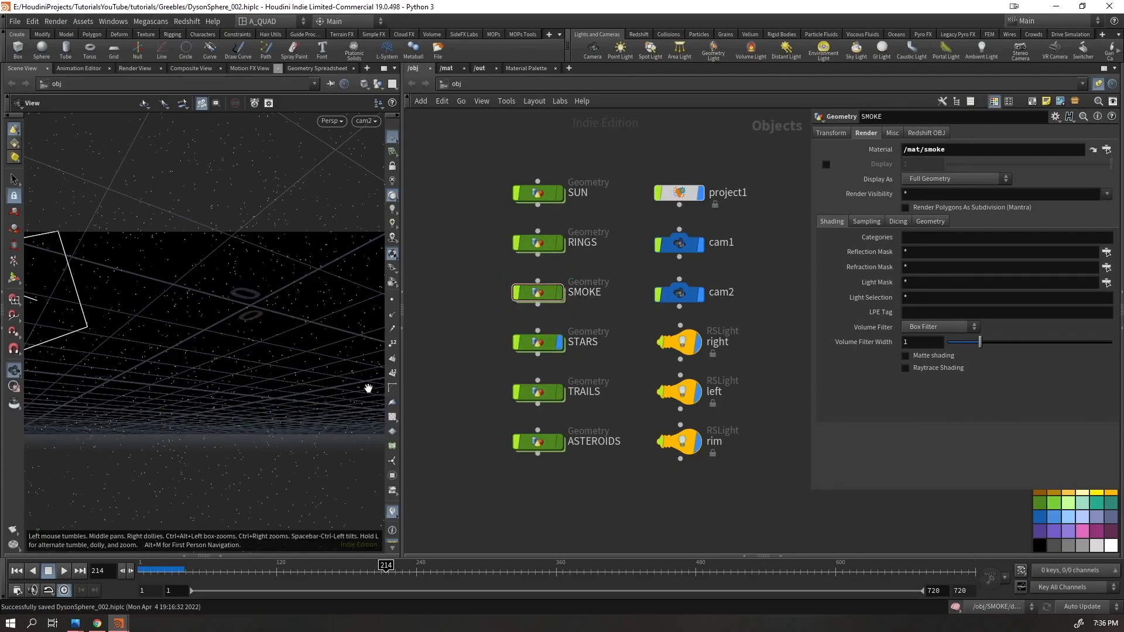
{"action": "left_click", "coordinate": [563, 393]}
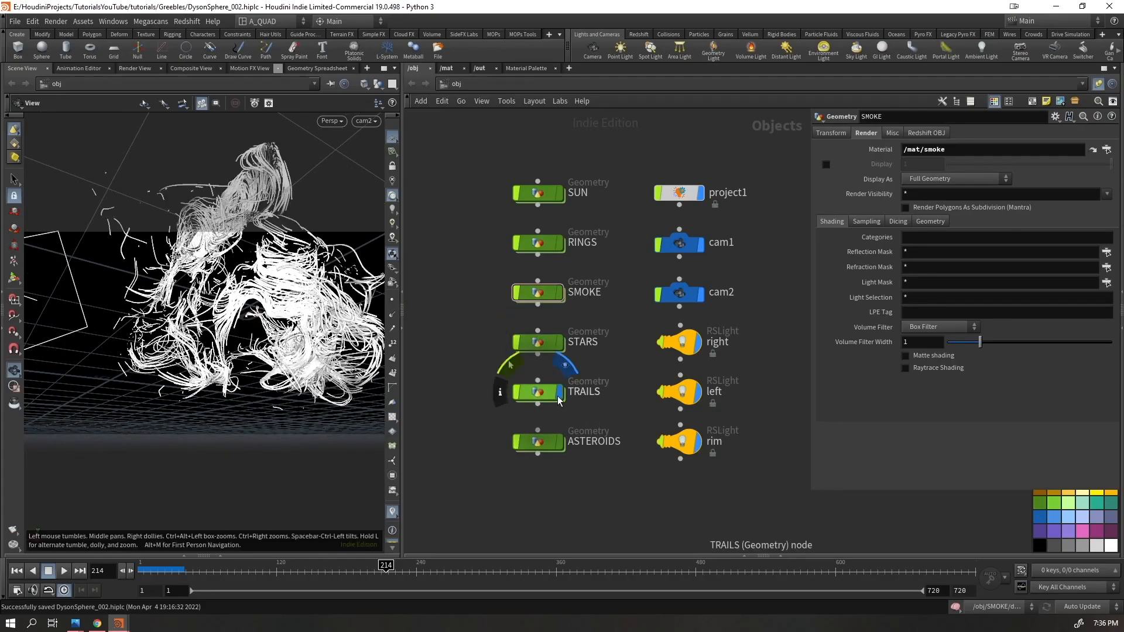
{"action": "left_click", "coordinate": [562, 442]}
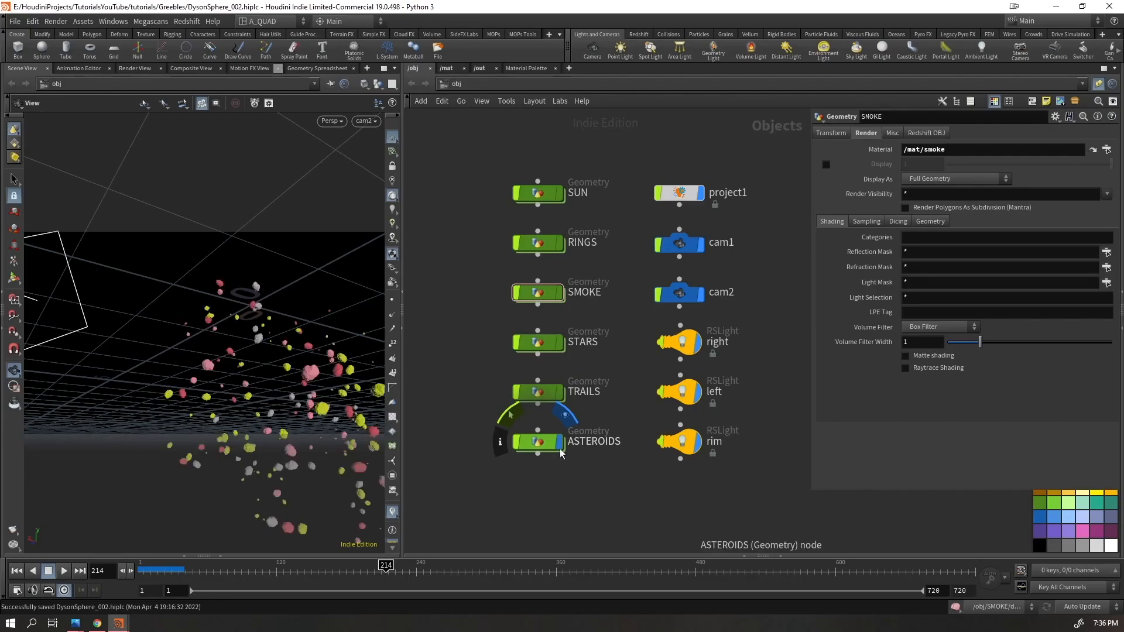
- Display SUN together with RINGS, and restore the display of all six geometry objects
{"action": "left_click", "coordinate": [562, 193]}
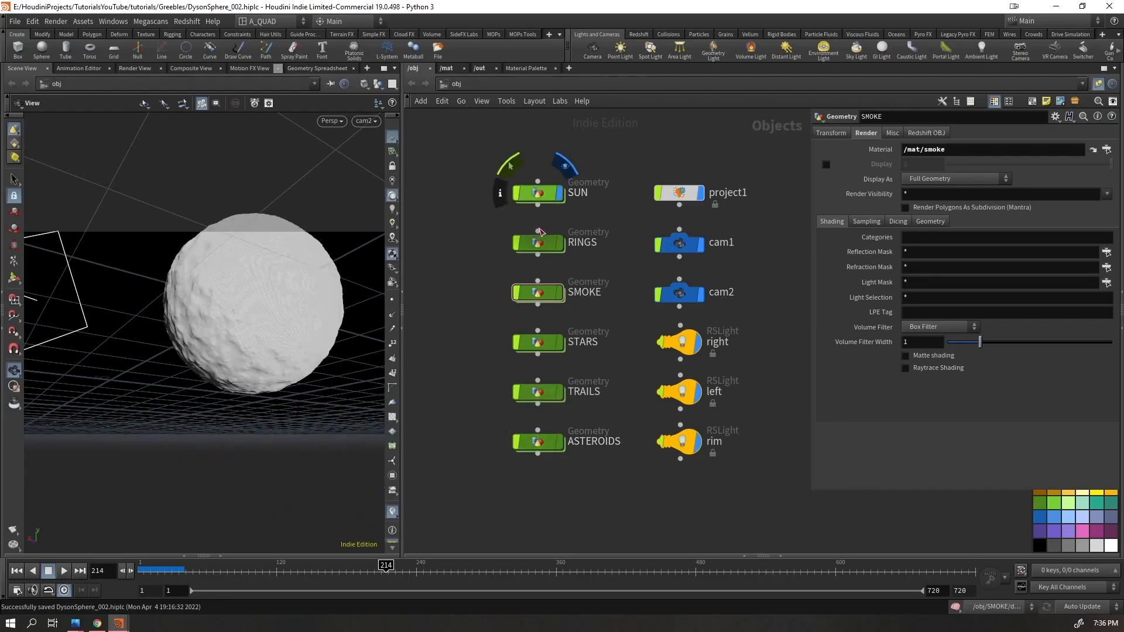
{"action": "left_click", "coordinate": [562, 243]}
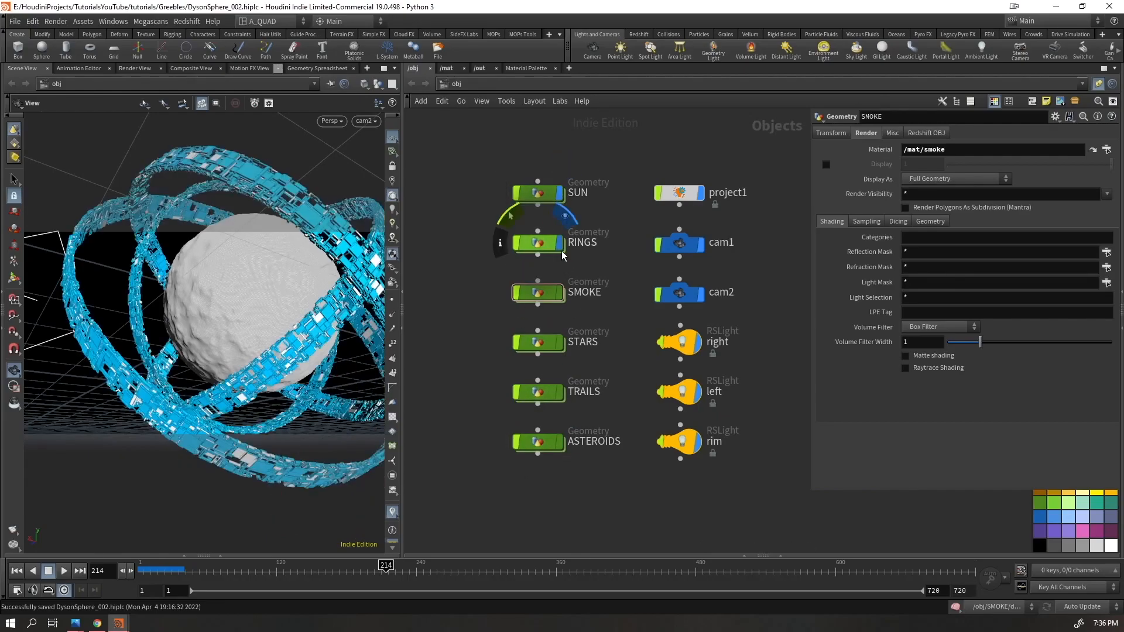
{"action": "left_click_drag", "start_coordinate": [594, 130], "coordinate": [513, 501]}
{"action": "left_click", "coordinate": [562, 438]}
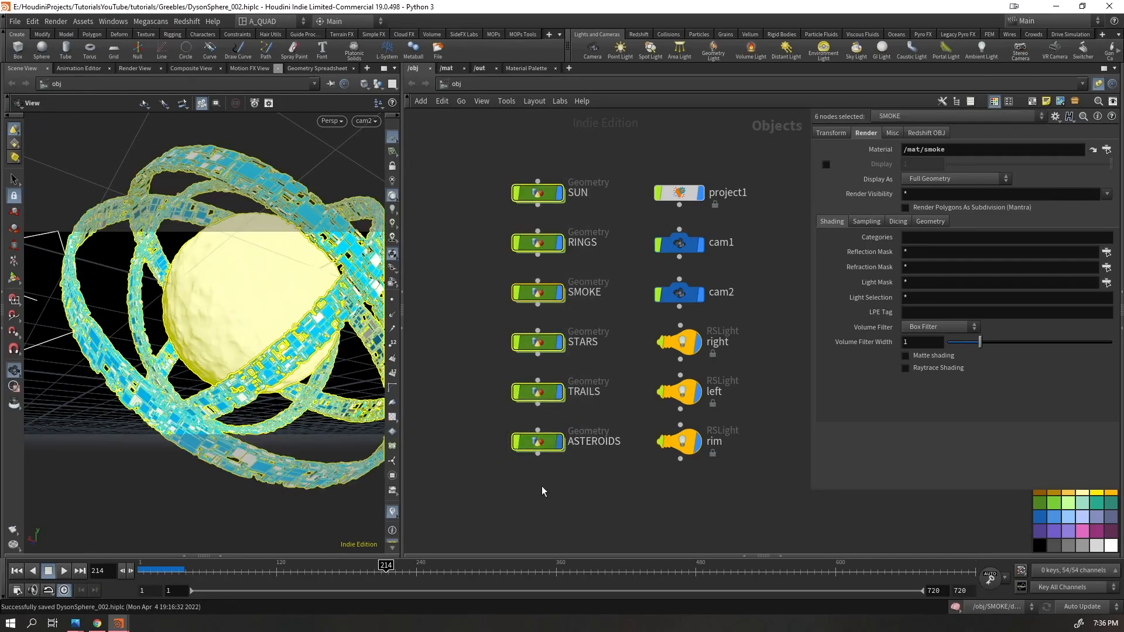
- Switch to Photos to view the reference render DysonSphere_002_003_4K.jpg, and minimize it when done
{"action": "mouse_move", "coordinate": [75, 623]}
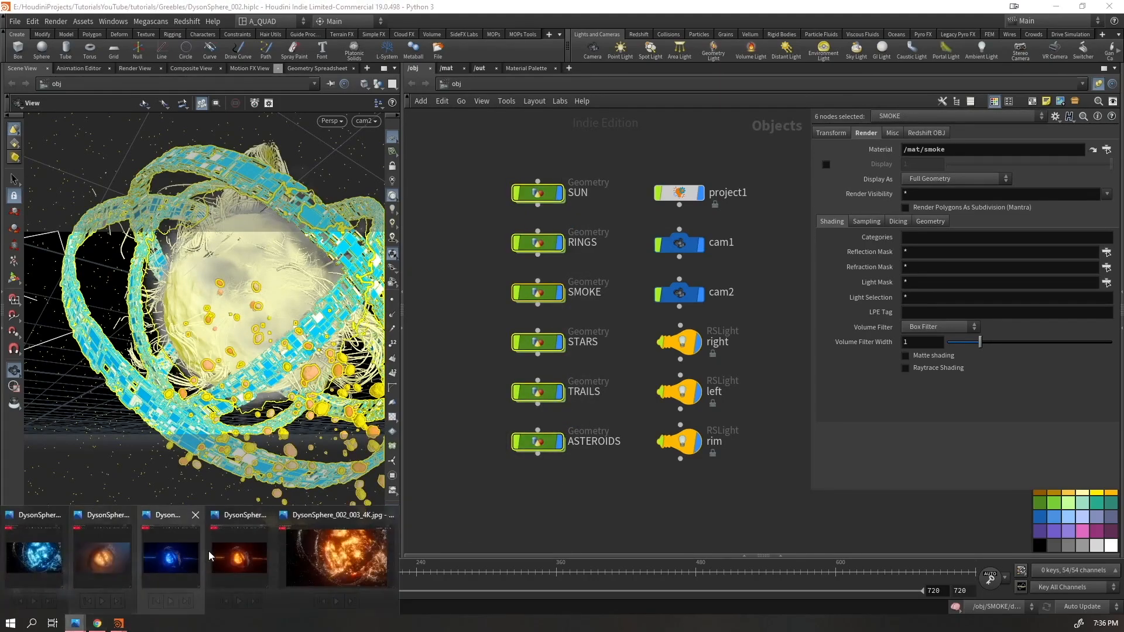
{"action": "left_click", "coordinate": [347, 546]}
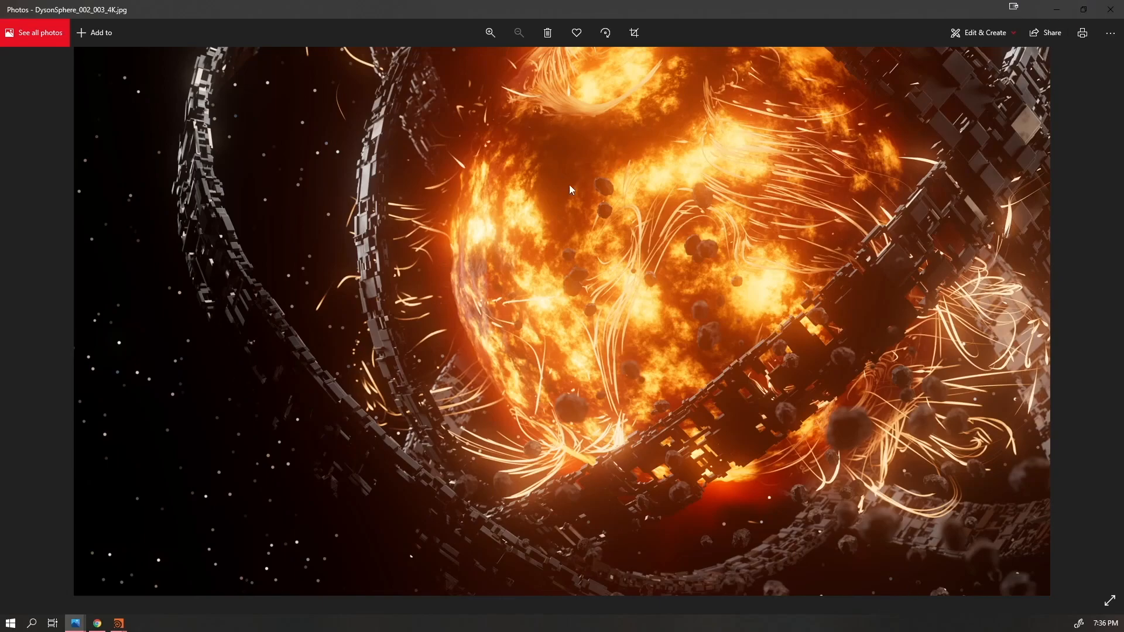
{"action": "left_click", "coordinate": [1057, 10]}
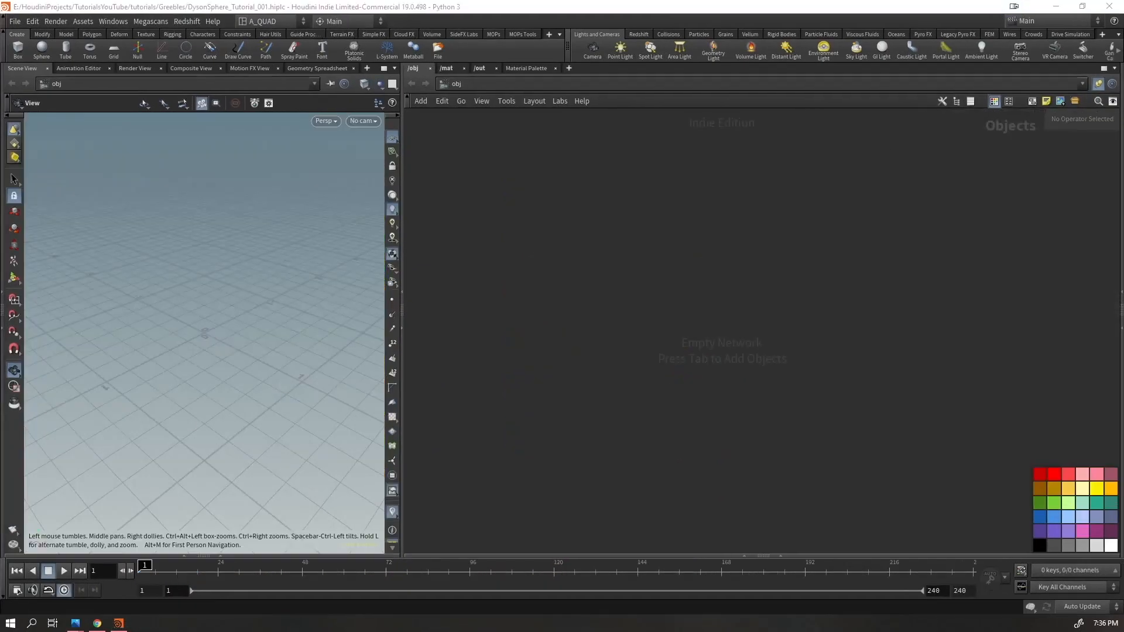
- Add a Geometry object to the empty object network of the tutorial scene and name it SUN
{"action": "left_click_drag", "start_coordinate": [810, 186], "coordinate": [634, 366]}
{"action": "key", "text": "Tab"}
{"action": "type", "text": "geo"}
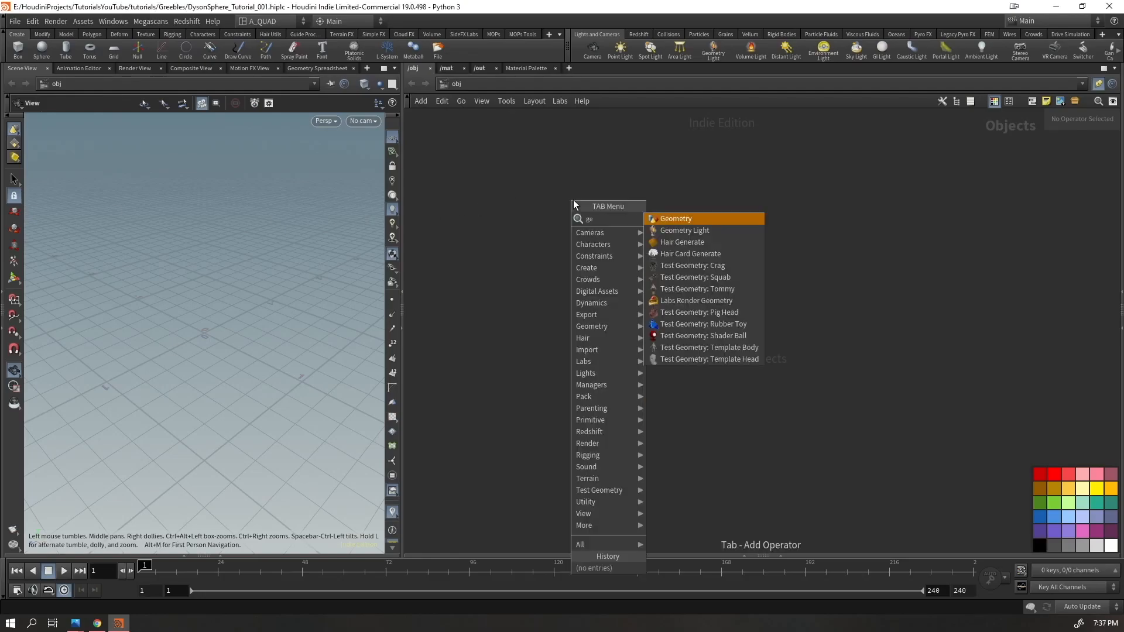
{"action": "key", "text": "Return"}
{"action": "left_click", "coordinate": [574, 200]}
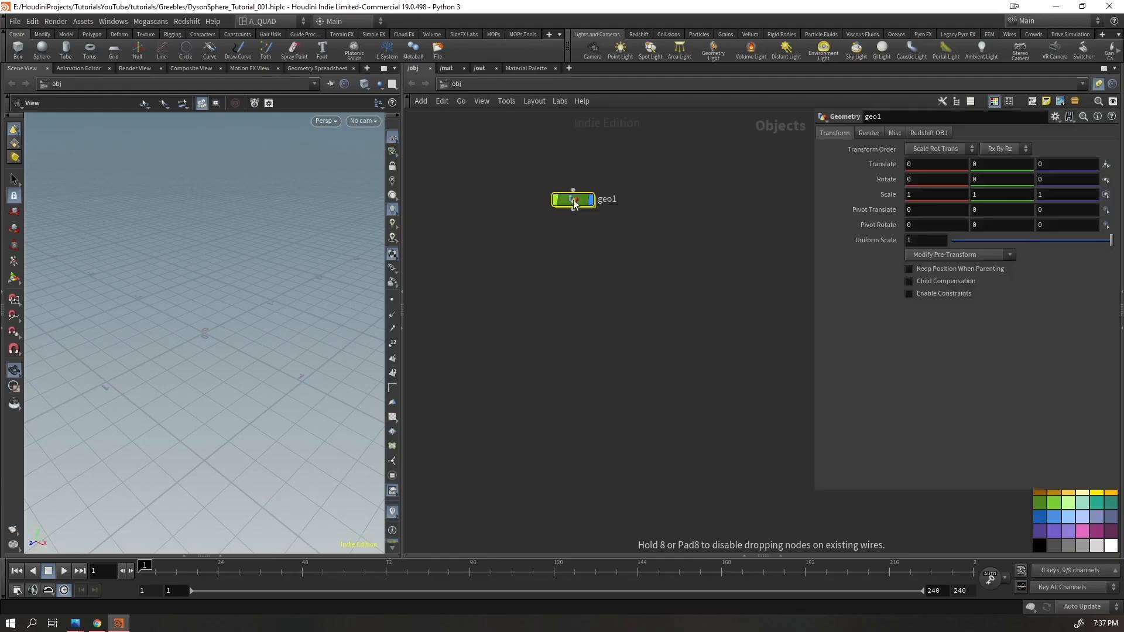
{"action": "double_click", "coordinate": [604, 199]}
{"action": "type", "text": "tile"}
{"action": "key", "text": "Return"}
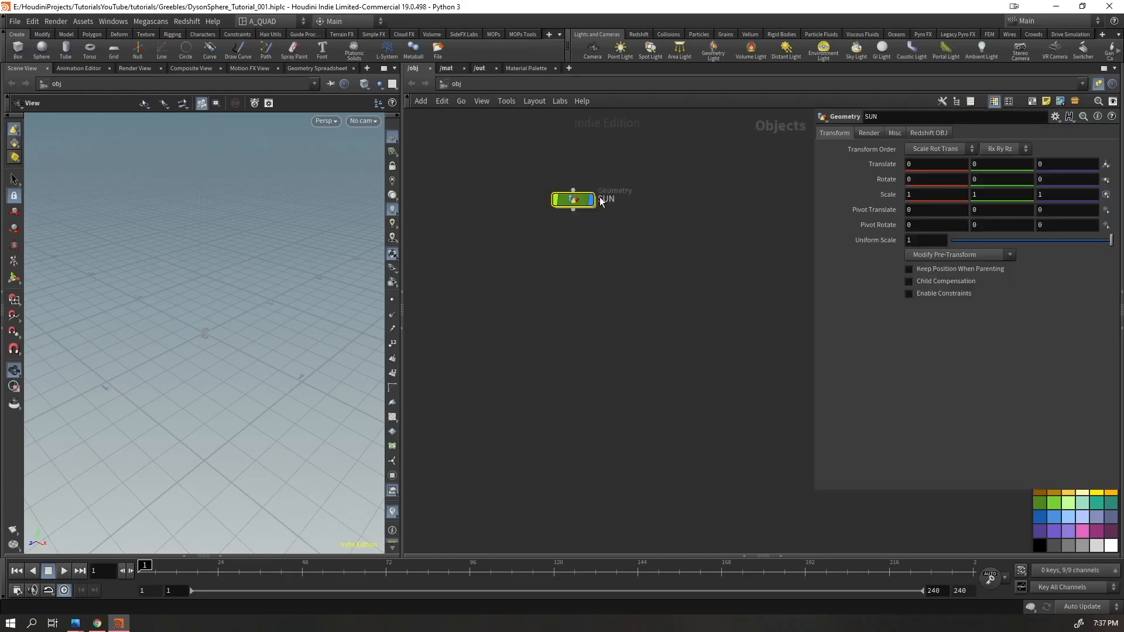
- Create a polygon sphere inside the SUN object
{"action": "key", "text": "i"}
{"action": "key", "text": "Tab"}
{"action": "type", "text": "sphere"}
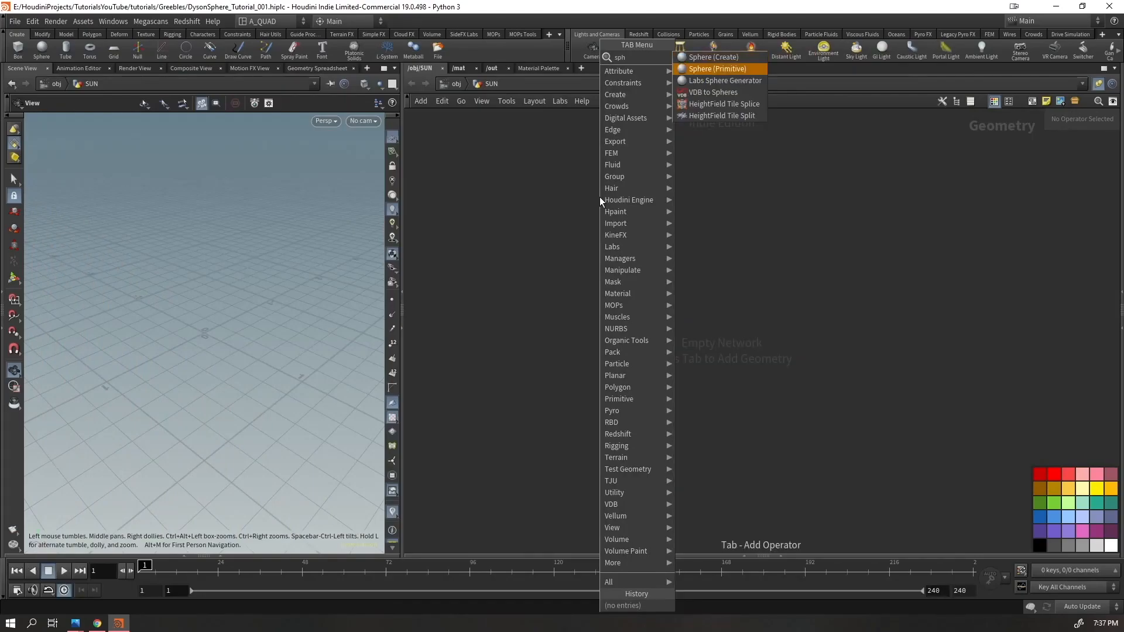
{"action": "key", "text": "Return"}
{"action": "left_click", "coordinate": [600, 197]}
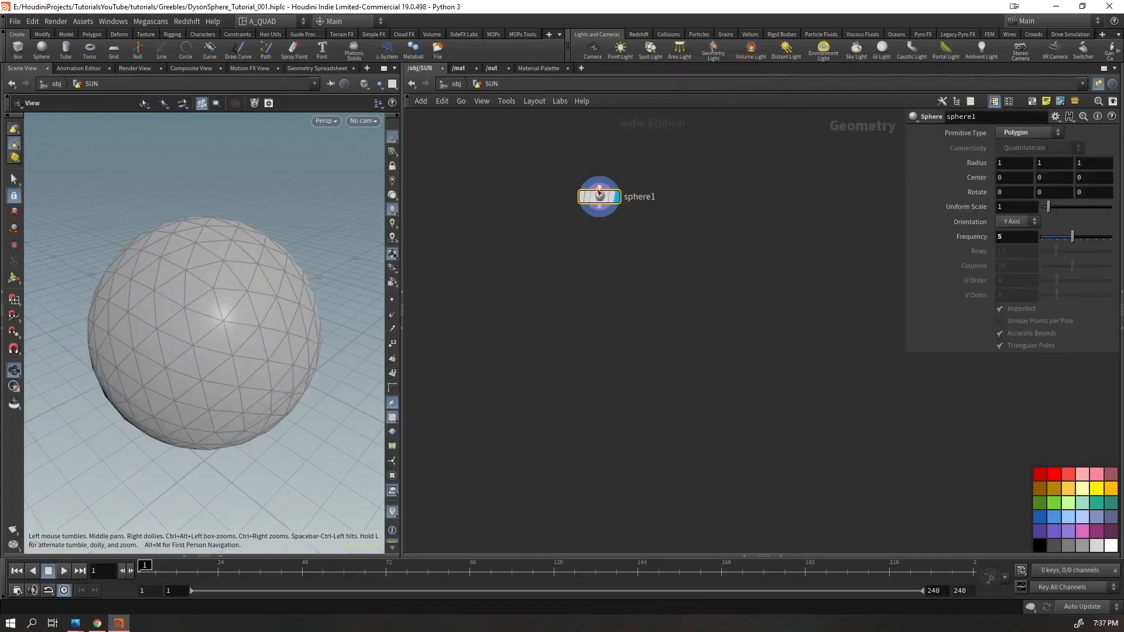
- Set the sphere's frequency to 50 for a denser mesh
{"action": "left_click_drag", "start_coordinate": [1073, 237], "coordinate": [1121, 251]}
{"action": "left_click", "coordinate": [1004, 236]}
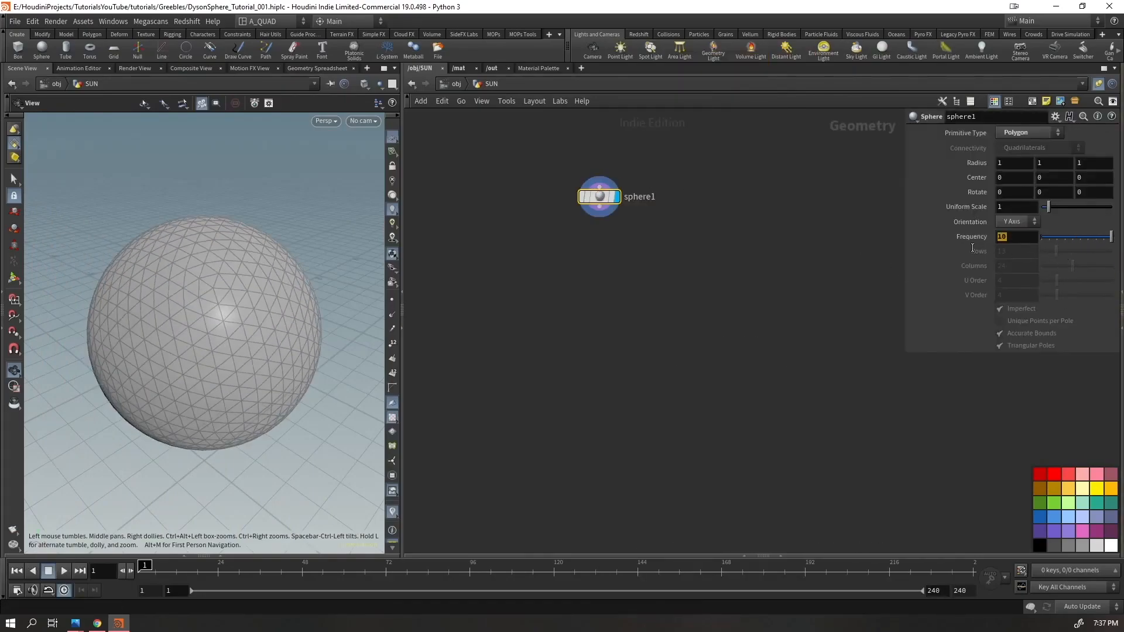
{"action": "type", "text": "15"}
{"action": "key", "text": "Return"}
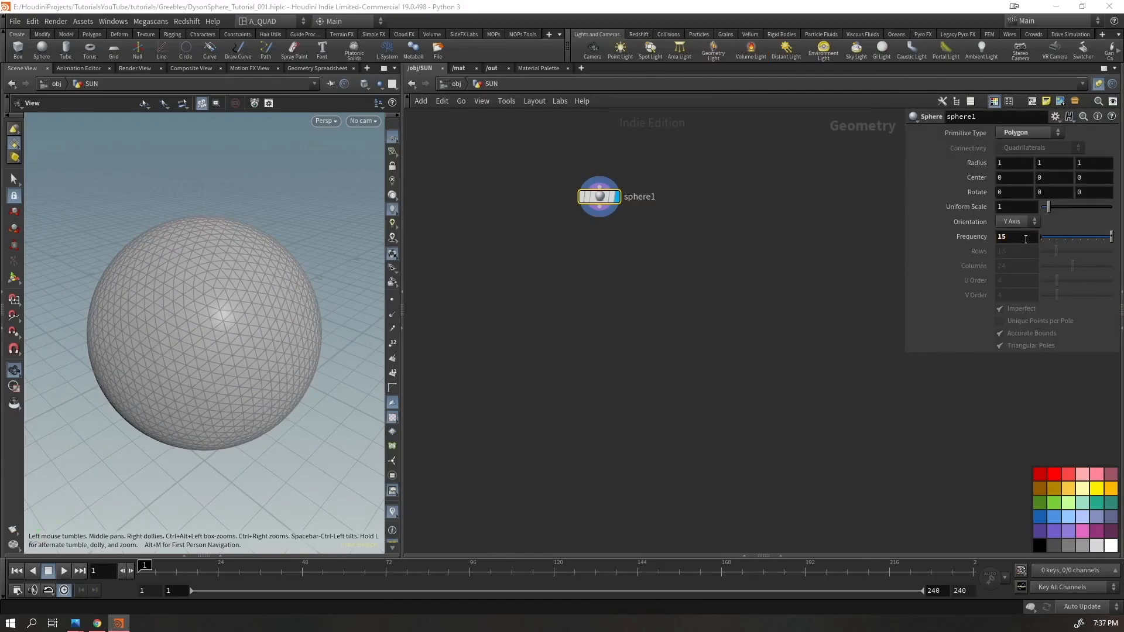
{"action": "type", "text": "50"}
{"action": "key", "text": "Return"}
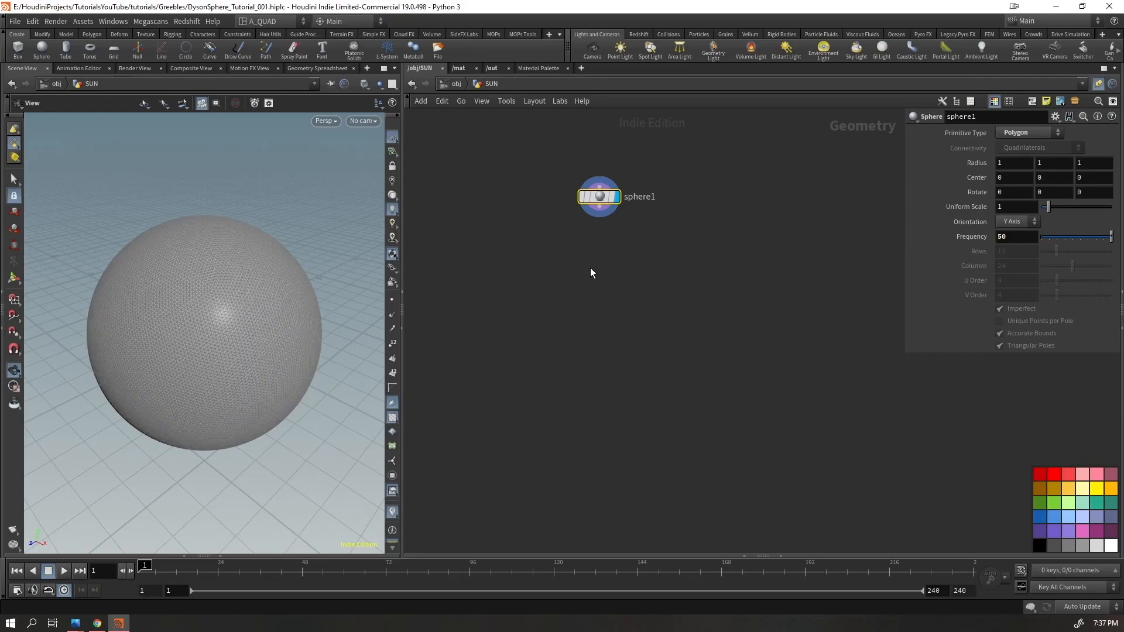
{"action": "middle_click_drag", "start_coordinate": [598, 273], "coordinate": [693, 290]}
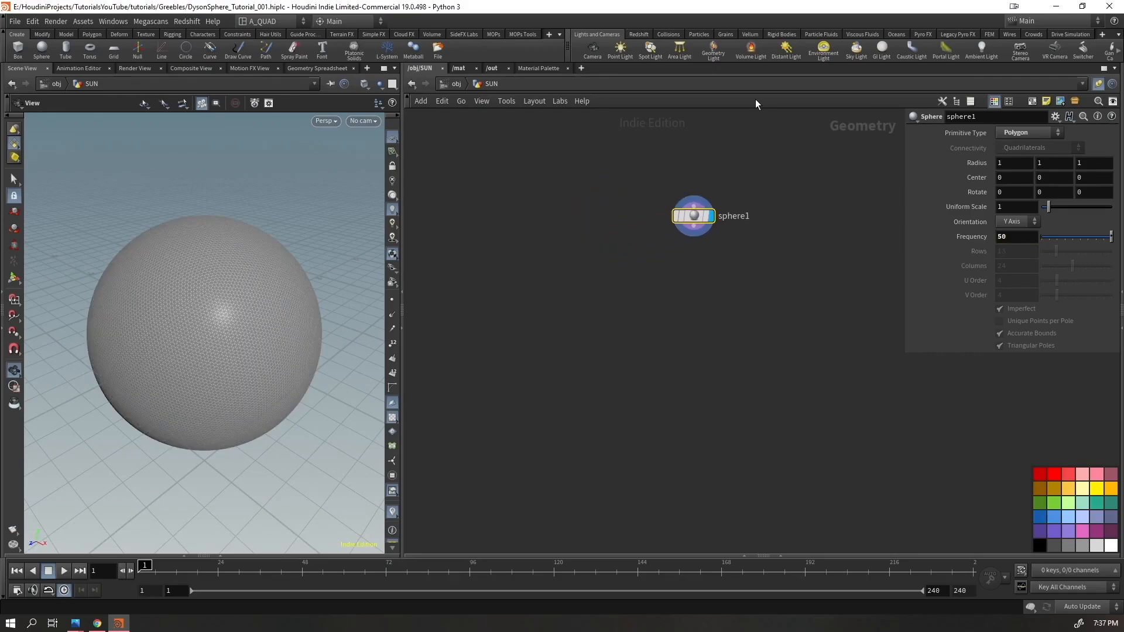
- Return to the object level, add a second Geometry object below SUN and name it RINGS
{"action": "left_click", "coordinate": [451, 85]}
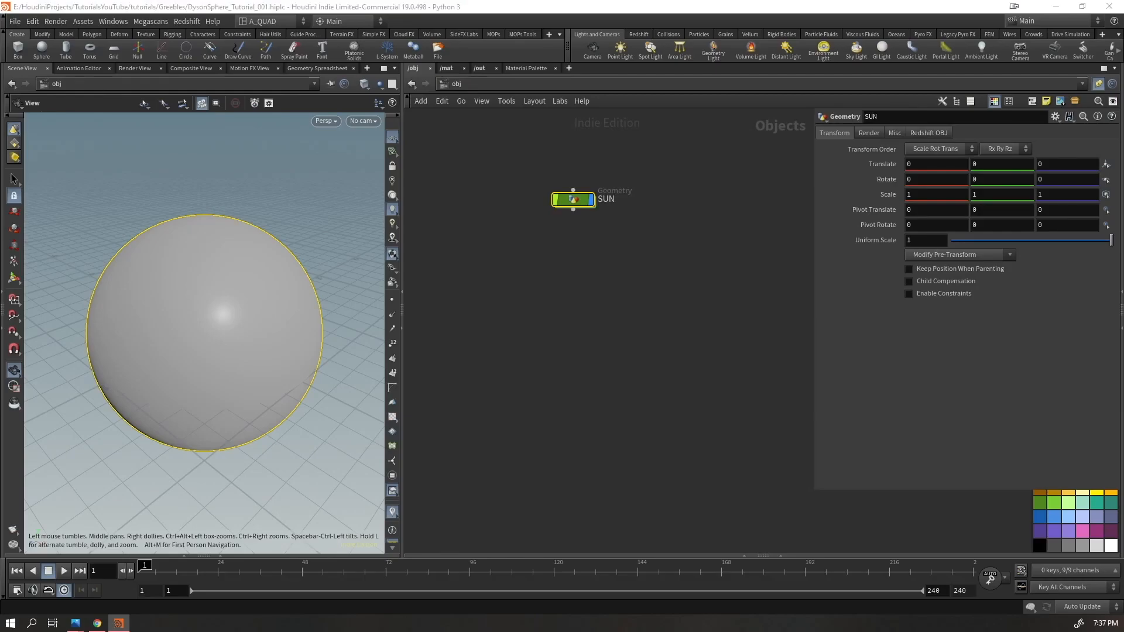
{"action": "key", "text": "Tab"}
{"action": "type", "text": "geo"}
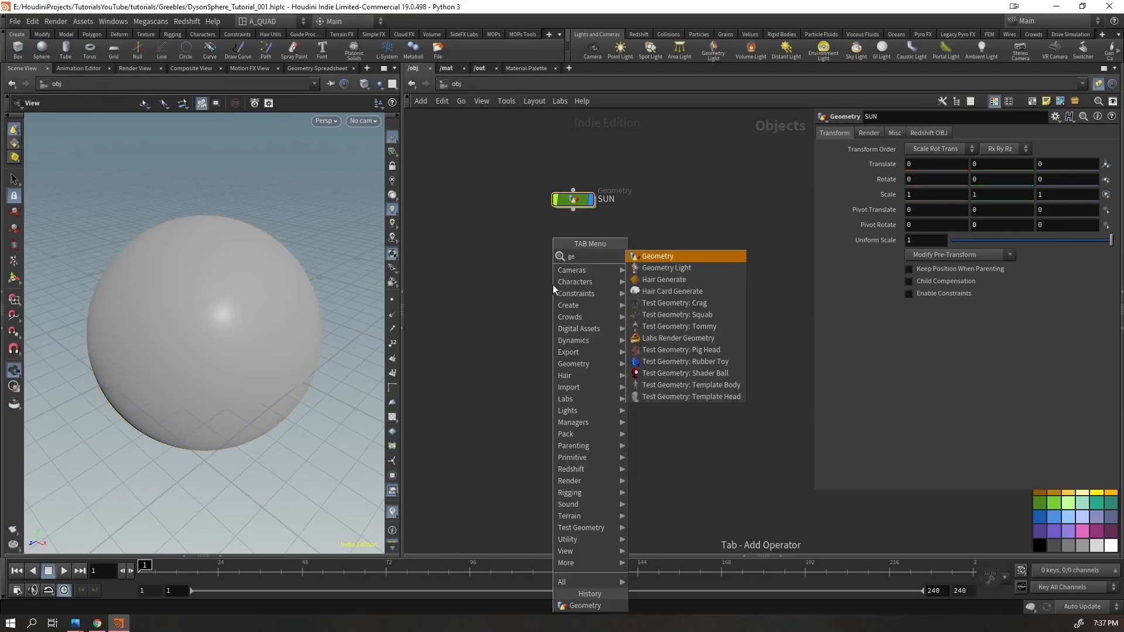
{"action": "key", "text": "Return"}
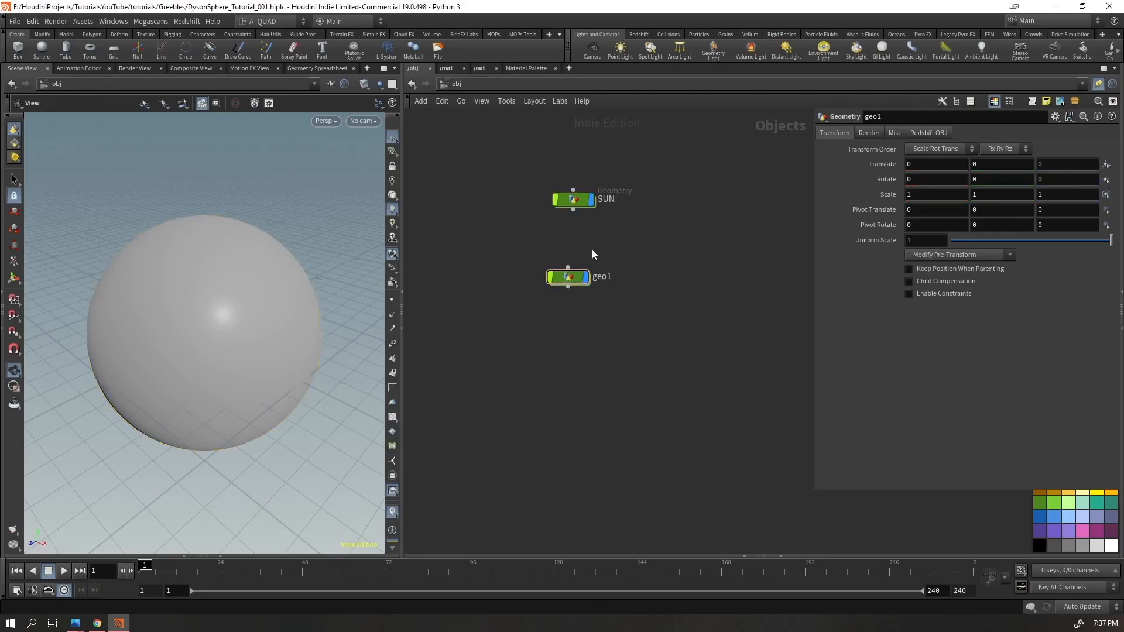
{"action": "left_click", "coordinate": [582, 256]}
{"action": "double_click", "coordinate": [605, 250]}
{"action": "type", "text": "R"}
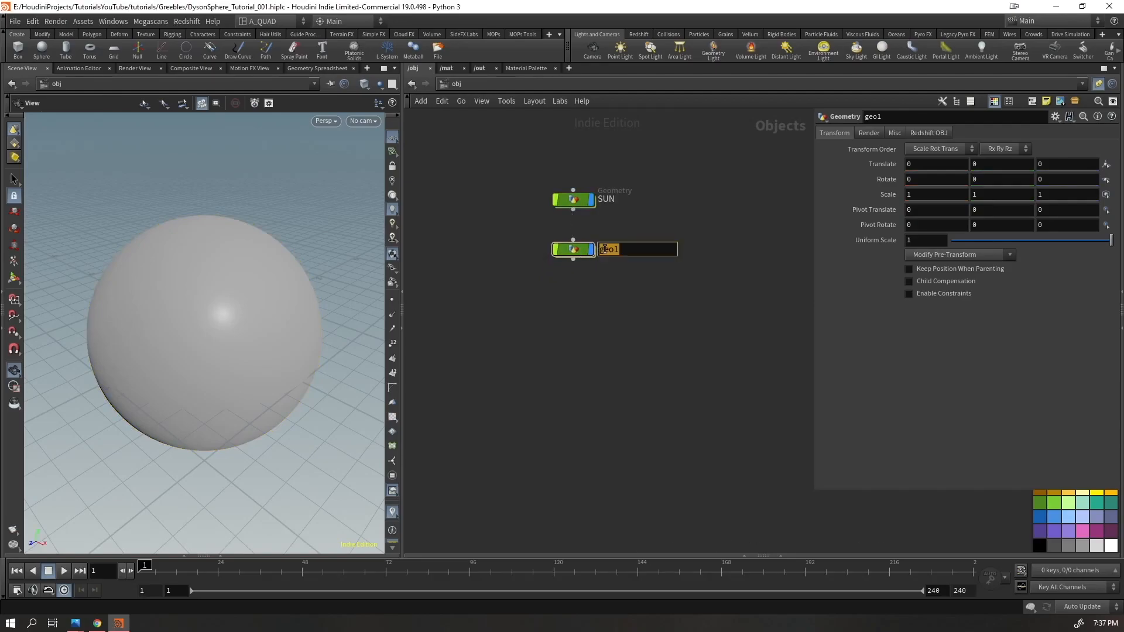
{"action": "type", "text": "INGS"}
{"action": "key", "text": "Return"}
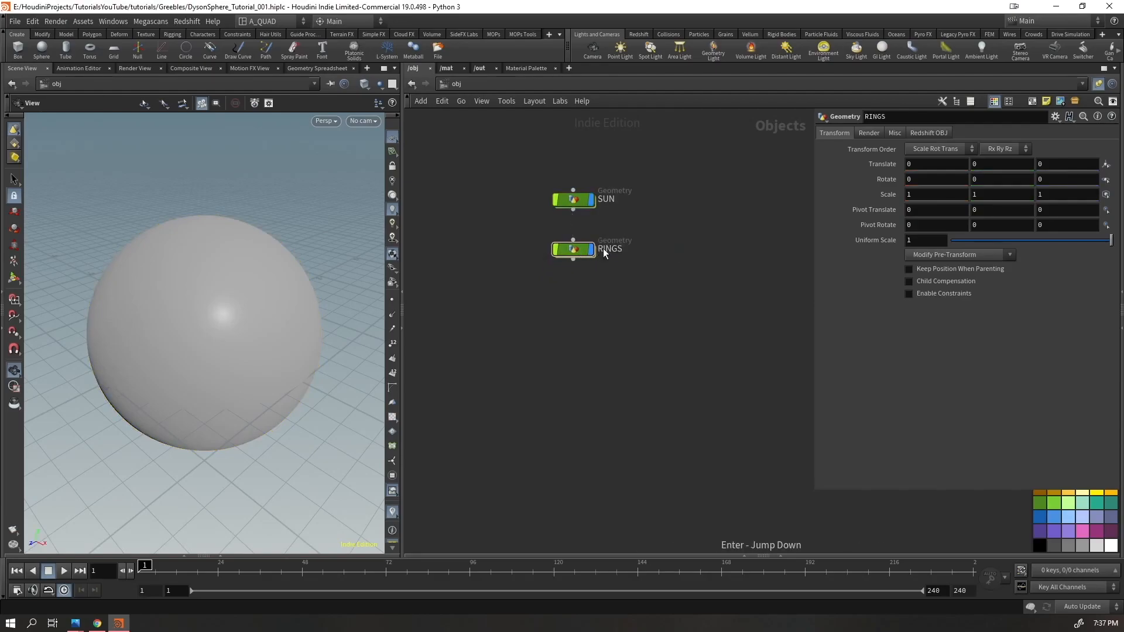
- Create a polygon tube inside the RINGS object and turn off its end caps
{"action": "double_click", "coordinate": [572, 246]}
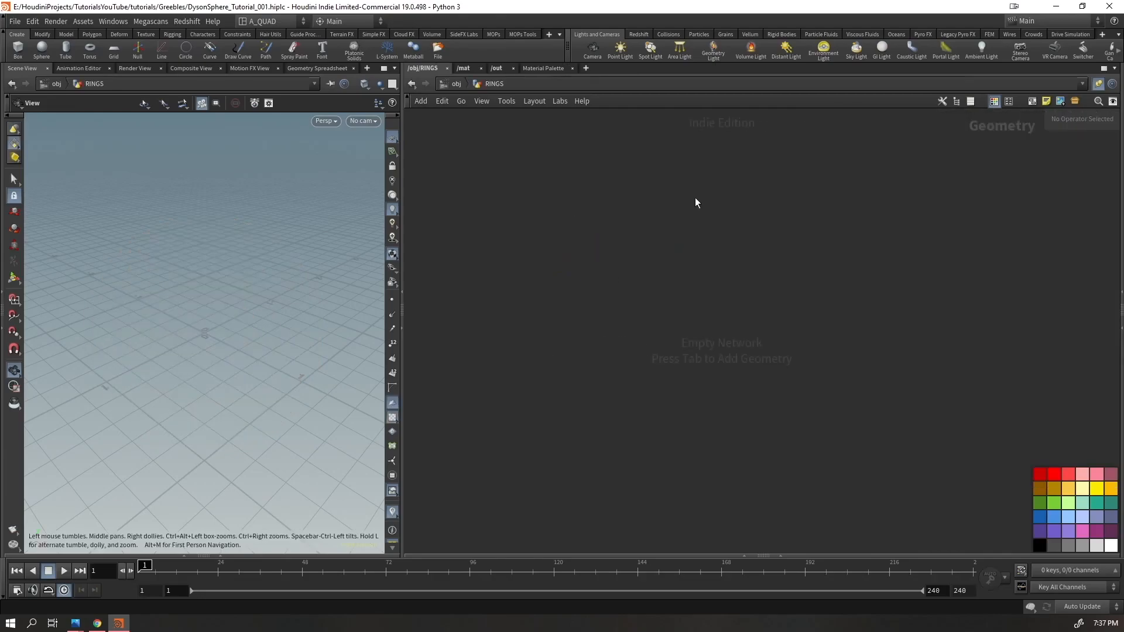
{"action": "key", "text": "Tab"}
{"action": "type", "text": "tube"}
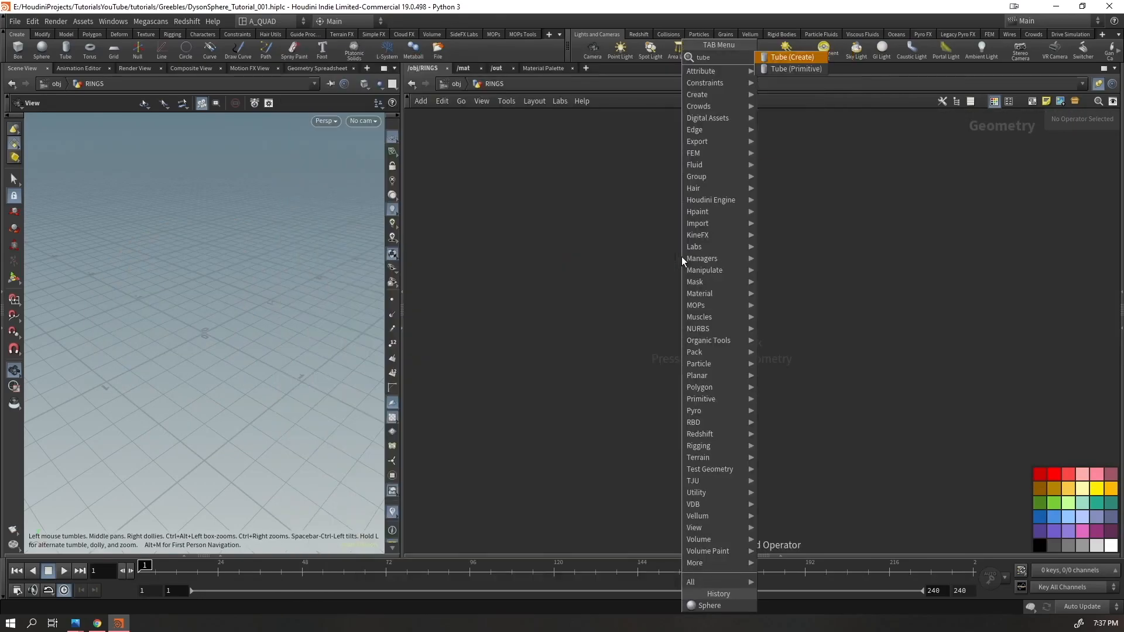
{"action": "key", "text": "Return"}
{"action": "left_click", "coordinate": [682, 257]}
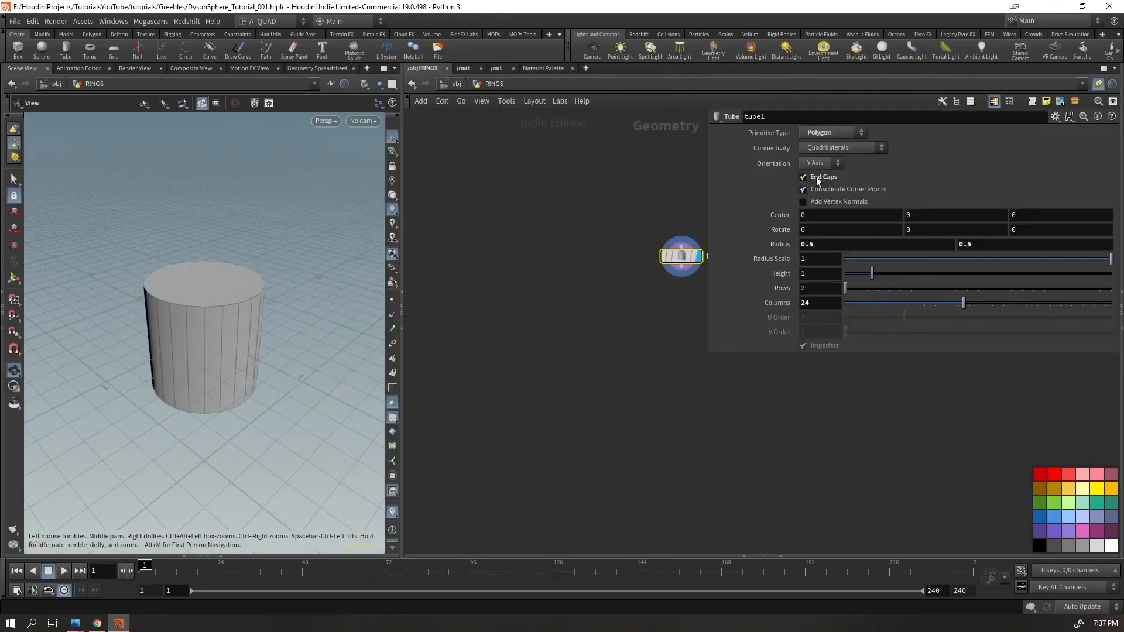
{"action": "left_click", "coordinate": [803, 176]}
{"action": "middle_click_drag", "start_coordinate": [568, 271], "coordinate": [441, 271]}
- Show the scene's other objects ghosted in the viewport while editing the tube
{"action": "right_click_drag", "start_coordinate": [280, 246], "coordinate": [218, 287]}
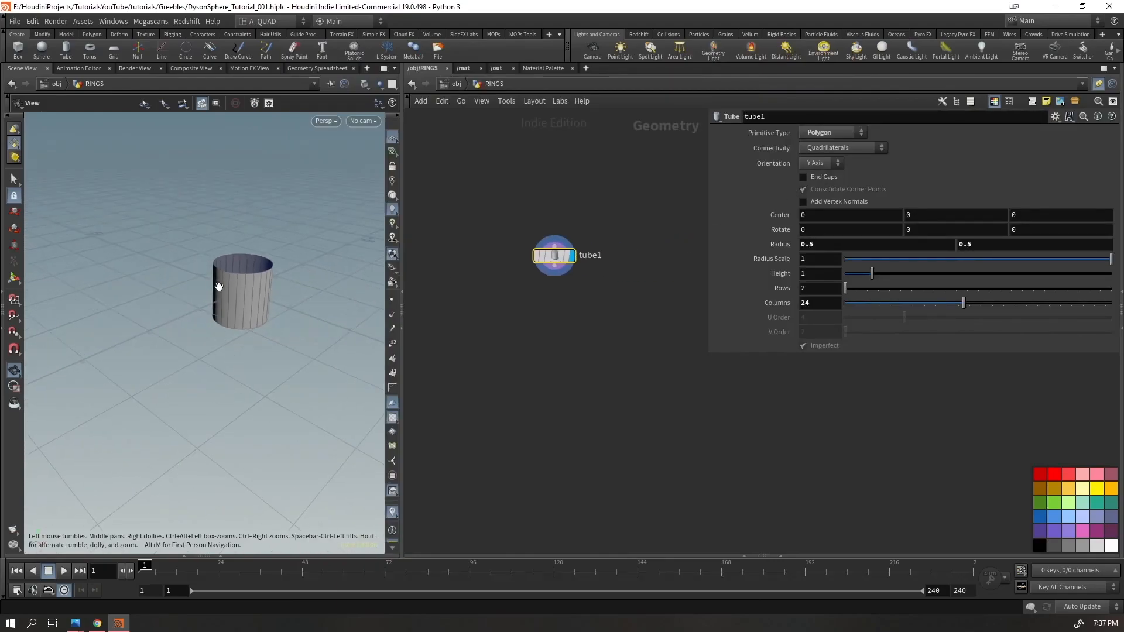
{"action": "left_click_drag", "start_coordinate": [218, 286], "coordinate": [258, 319]}
{"action": "left_click", "coordinate": [379, 84]}
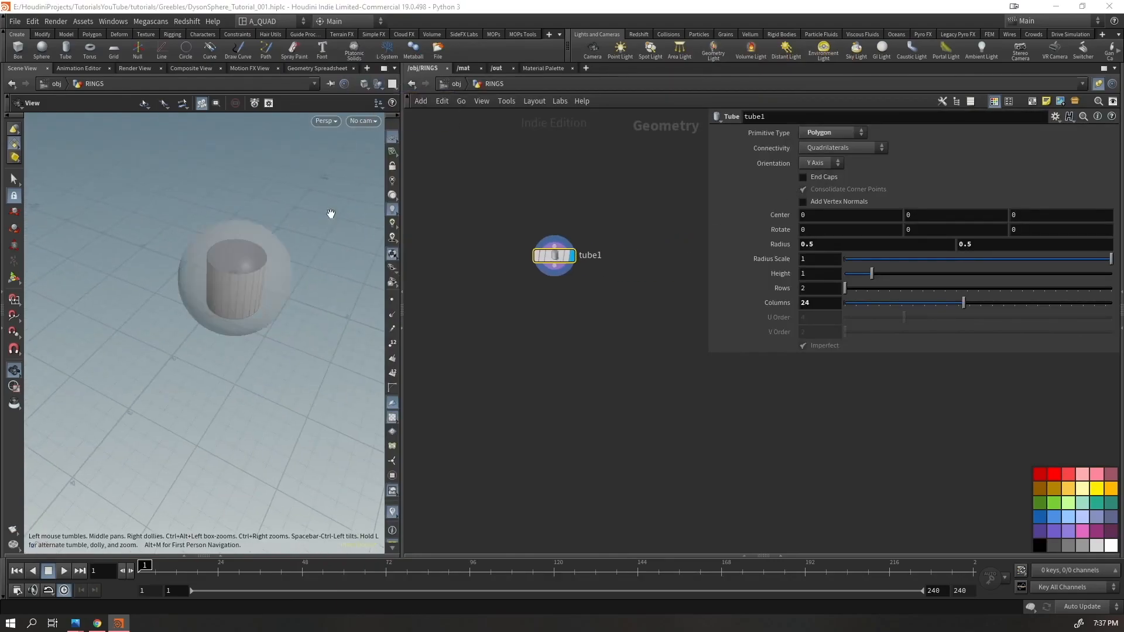
- Set both radius values of the tube to 1 so it surrounds the sun sphere
{"action": "left_click_drag", "start_coordinate": [328, 213], "coordinate": [253, 299]}
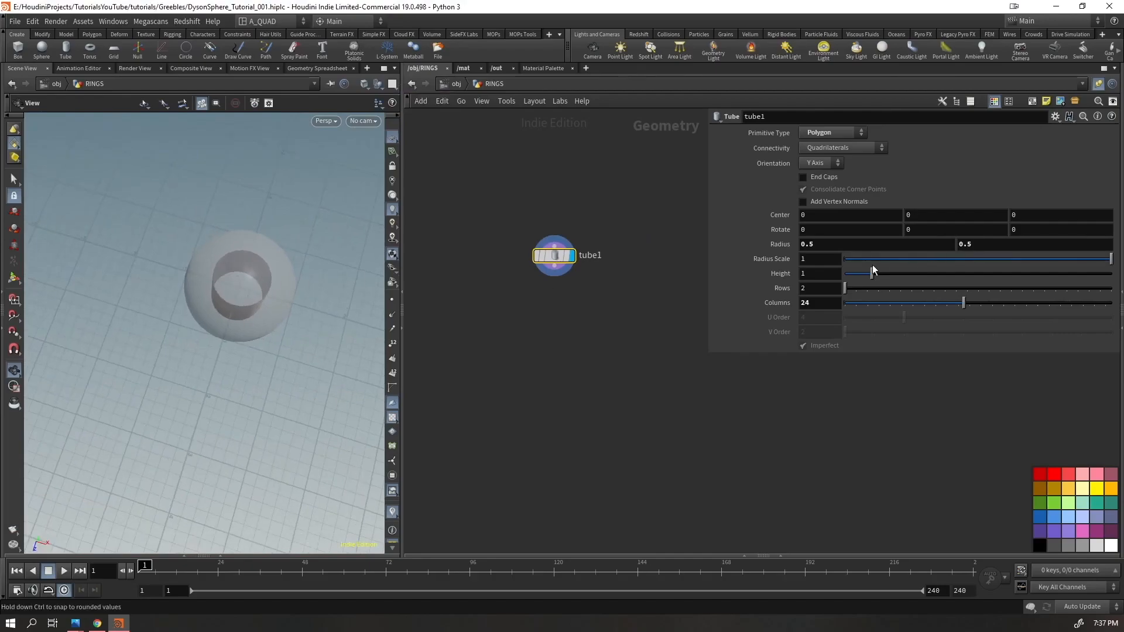
{"action": "right_click_drag", "start_coordinate": [252, 284], "coordinate": [283, 270]}
{"action": "left_click_drag", "start_coordinate": [283, 270], "coordinate": [284, 249]}
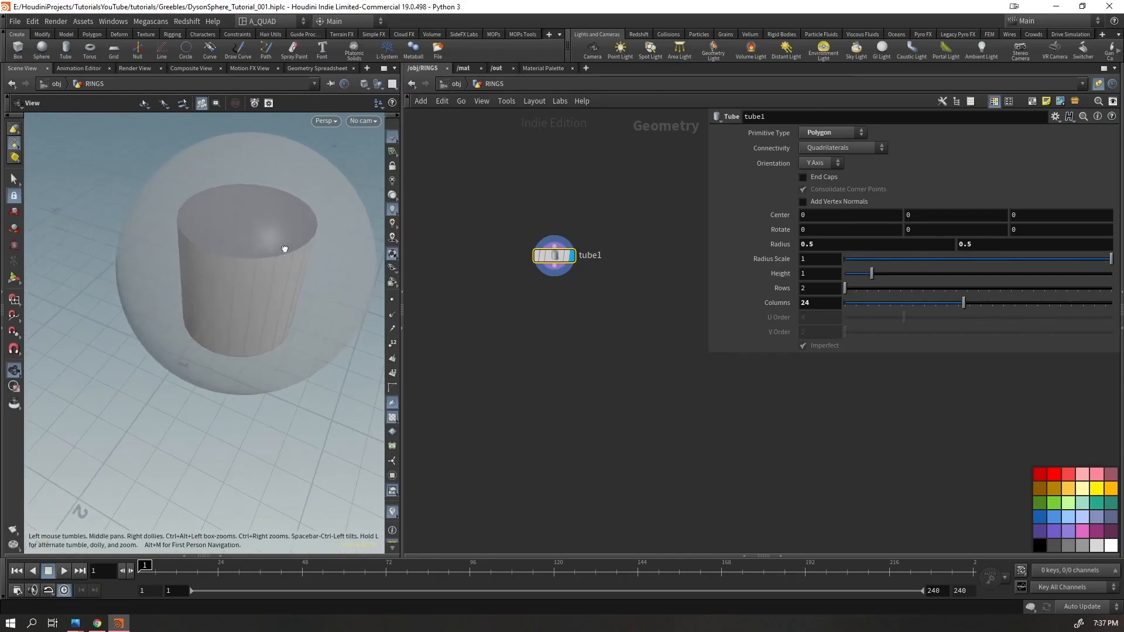
{"action": "double_click", "coordinate": [841, 239]}
{"action": "type", "text": "1"}
{"action": "key", "text": "Return"}
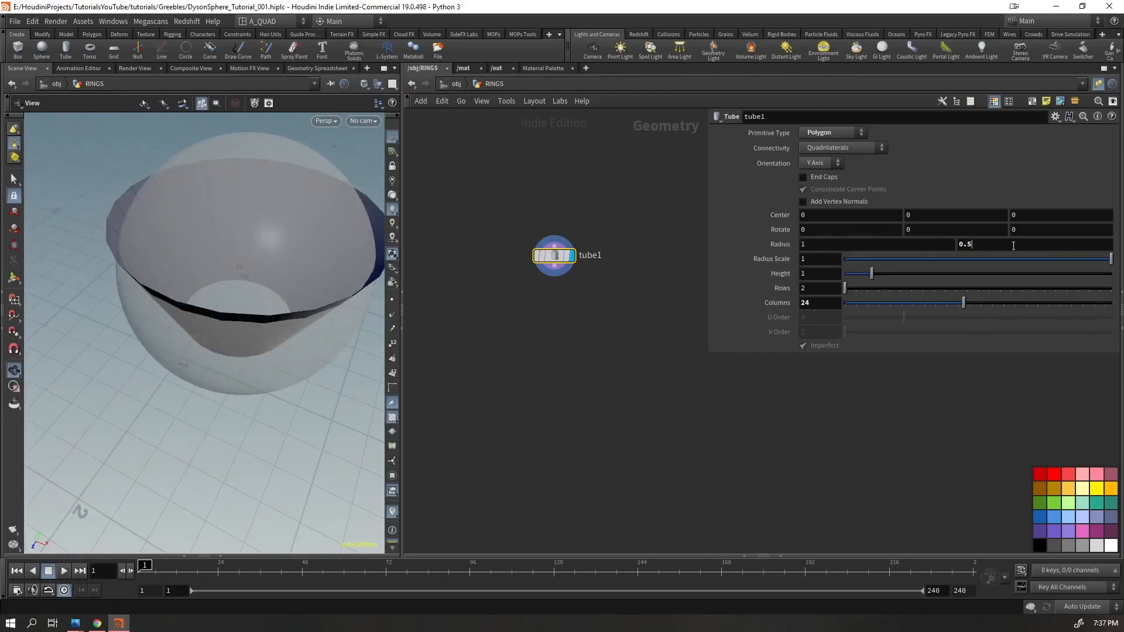
{"action": "key", "text": "Tab"}
{"action": "type", "text": "1"}
{"action": "key", "text": "Return"}
{"action": "left_click_drag", "start_coordinate": [302, 319], "coordinate": [294, 287]}
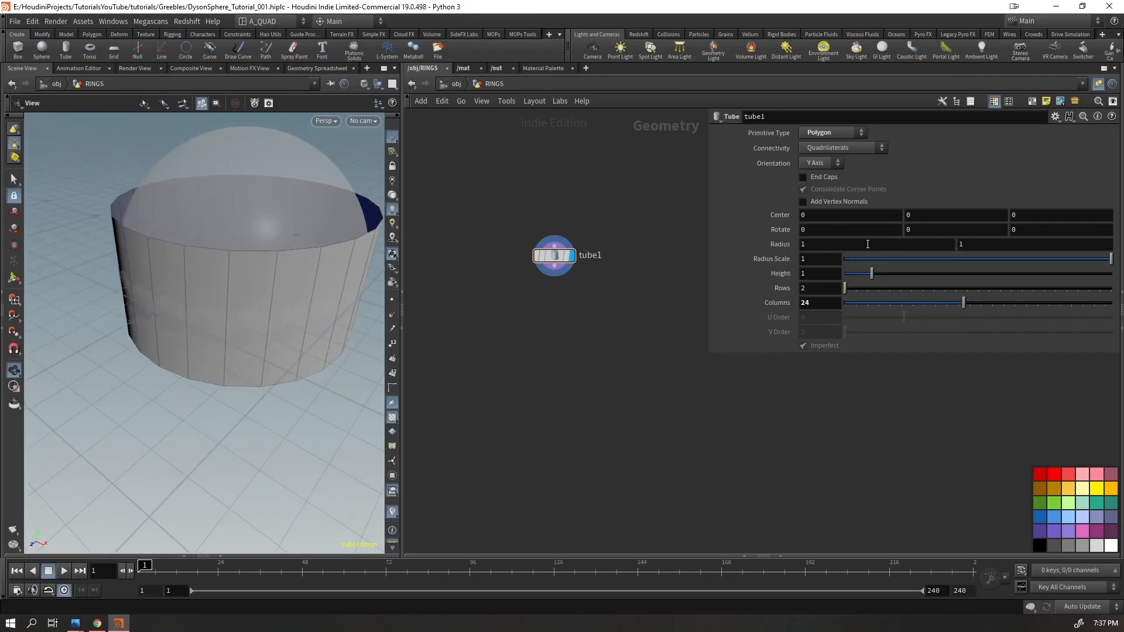
{"action": "left_click_drag", "start_coordinate": [217, 234], "coordinate": [207, 257]}
{"action": "left_click_drag", "start_coordinate": [226, 294], "coordinate": [203, 313]}
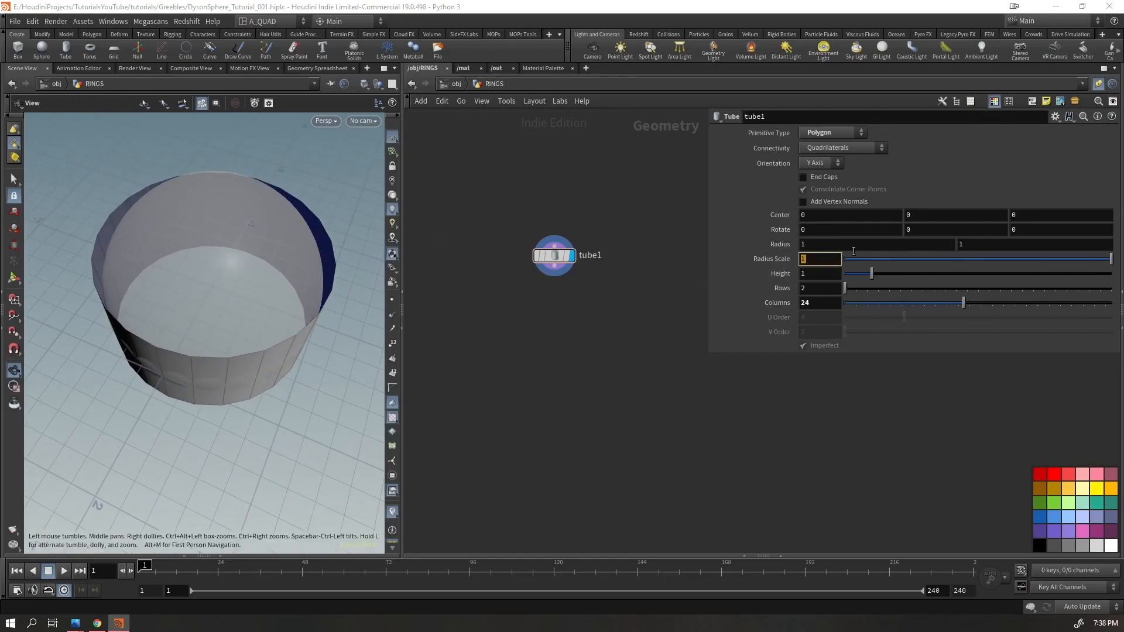
- Set the tube's radius scale to 1.5 to leave a gap around the sphere
{"action": "left_click", "coordinate": [828, 261]}
{"action": "type", "text": ".4"}
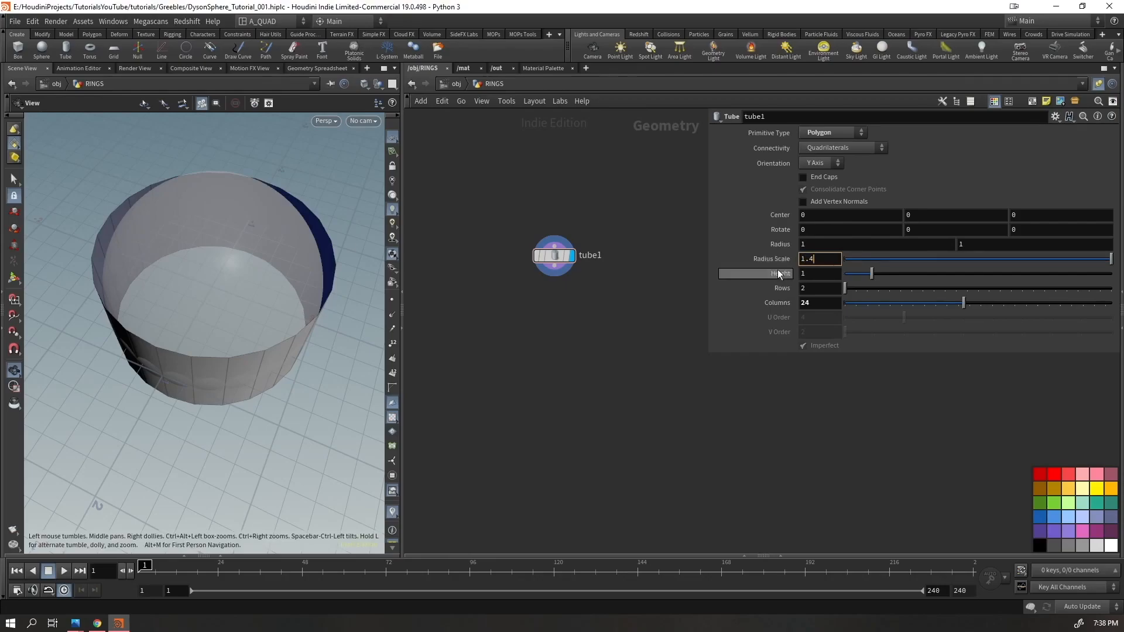
{"action": "key", "text": "Return"}
{"action": "scroll", "coordinate": [199, 260], "scroll_direction": "down", "scroll_amount": 4}
{"action": "left_click_drag", "start_coordinate": [209, 257], "coordinate": [223, 328]}
{"action": "left_click", "coordinate": [816, 259]}
{"action": "key", "text": "BackSpace"}
{"action": "type", "text": "5"}
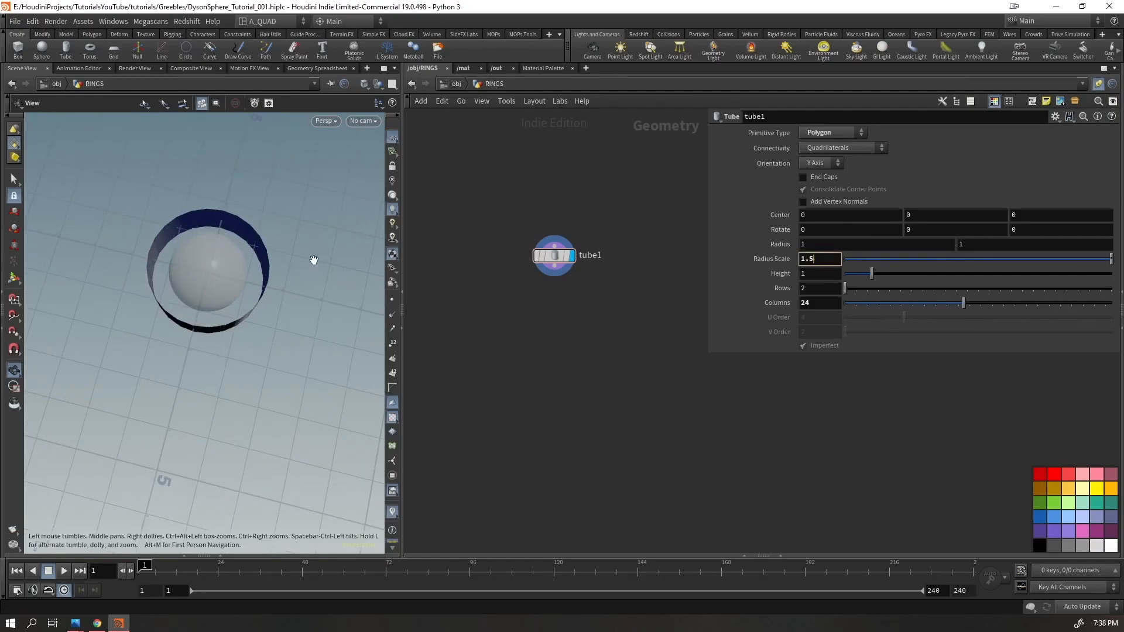
- Reduce the tube's height to 0.2 to make it a thin ring
{"action": "left_click_drag", "start_coordinate": [311, 258], "coordinate": [271, 236]}
{"action": "scroll", "coordinate": [821, 274], "scroll_direction": "down", "scroll_amount": 7}
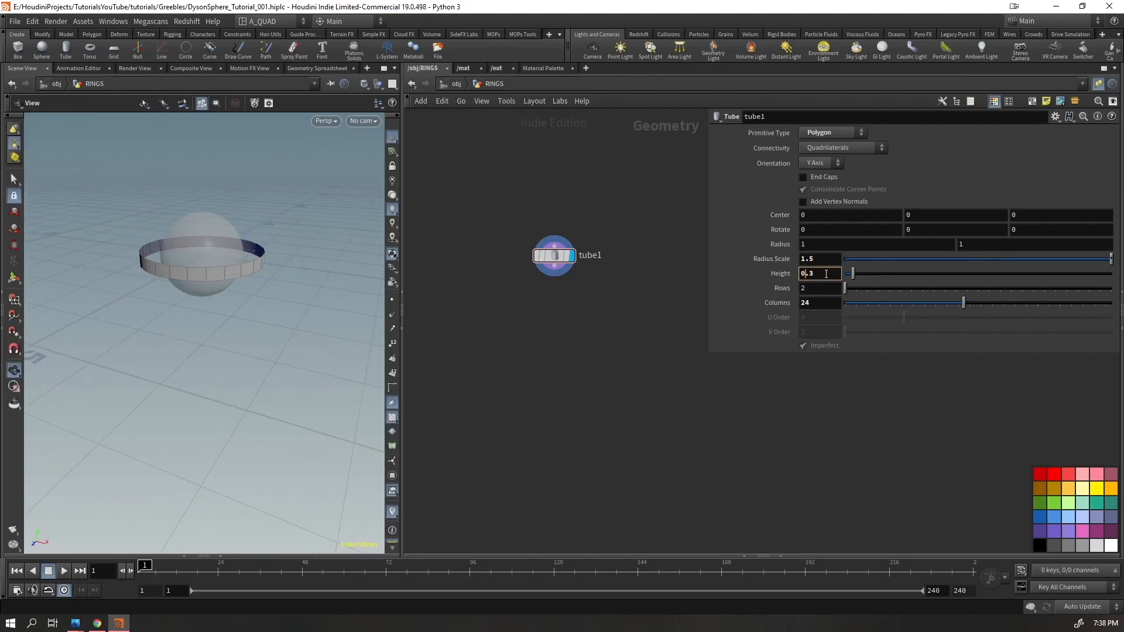
{"action": "scroll", "coordinate": [826, 275], "scroll_direction": "down", "scroll_amount": 1}
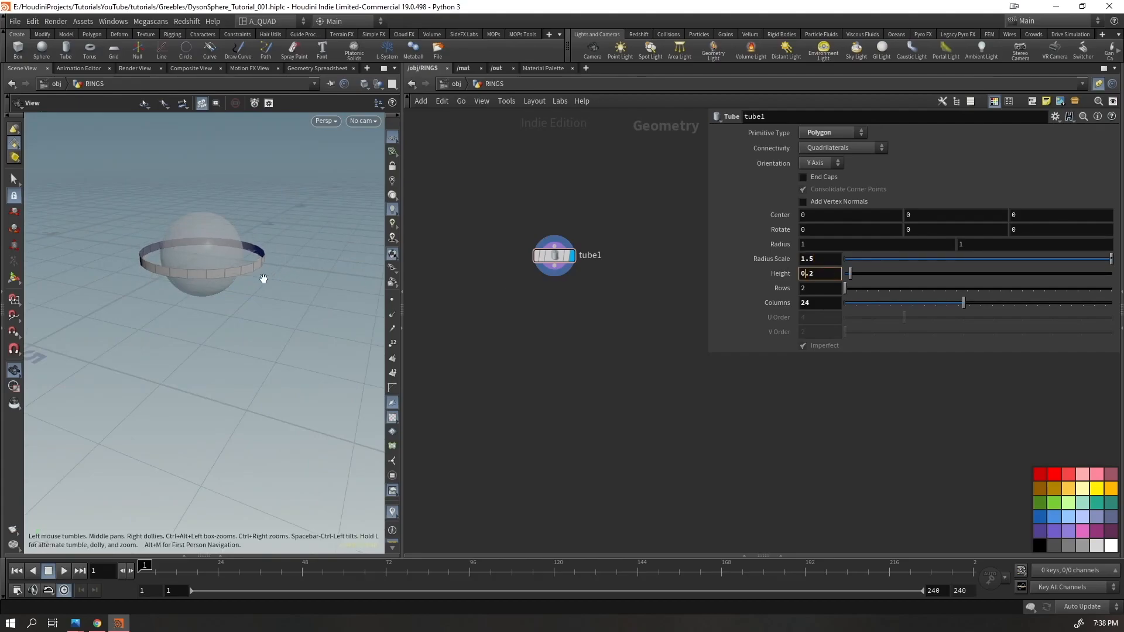
{"action": "mouse_move", "coordinate": [261, 279]}
{"action": "left_mouse_down"}
{"action": "mouse_move", "coordinate": [263, 246]}
{"action": "mouse_move", "coordinate": [291, 293]}
{"action": "mouse_move", "coordinate": [267, 298]}
{"action": "left_mouse_up"}
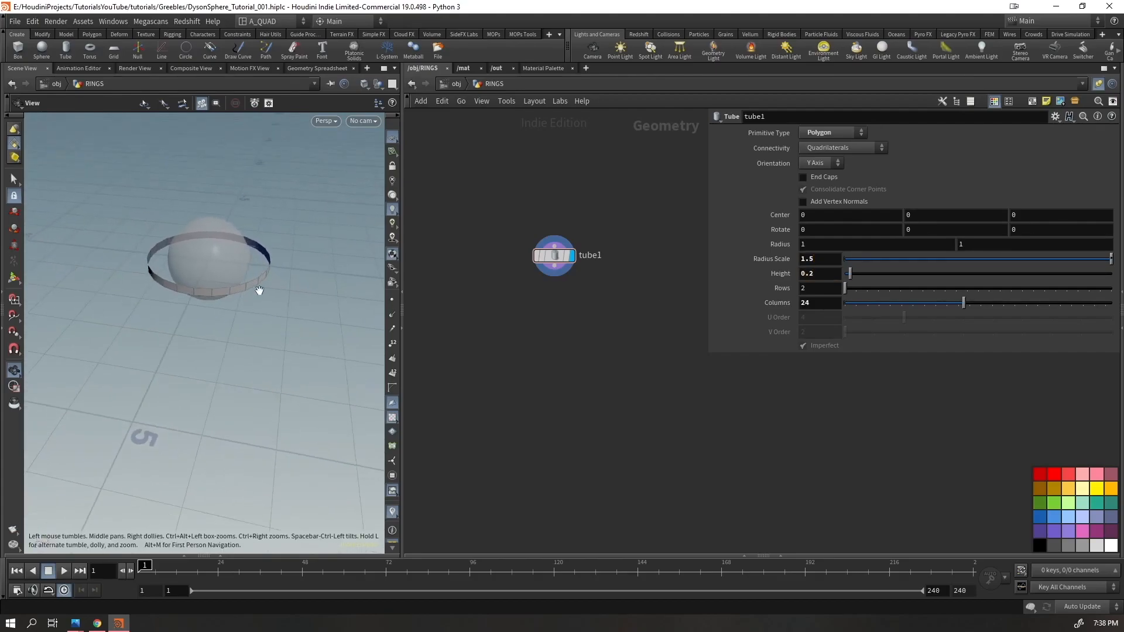
- Set the tube's columns to 64 for a smoother ring
{"action": "right_click_drag", "start_coordinate": [258, 291], "coordinate": [328, 196]}
{"action": "type", "text": "64"}
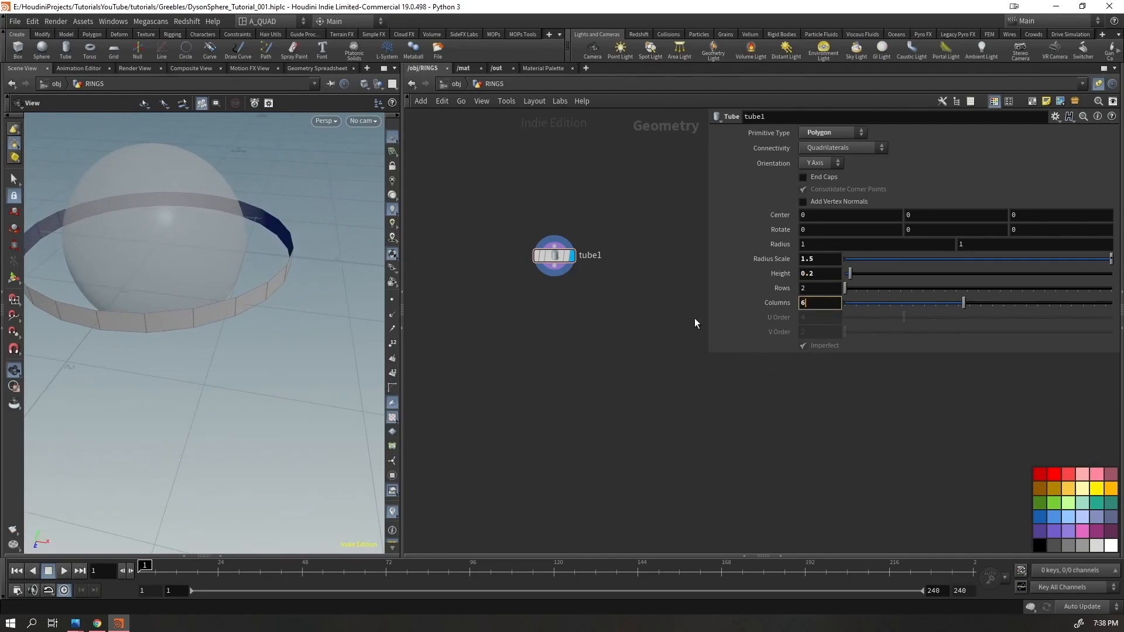
{"action": "key", "text": "Return"}
{"action": "left_click_drag", "start_coordinate": [228, 299], "coordinate": [121, 344]}
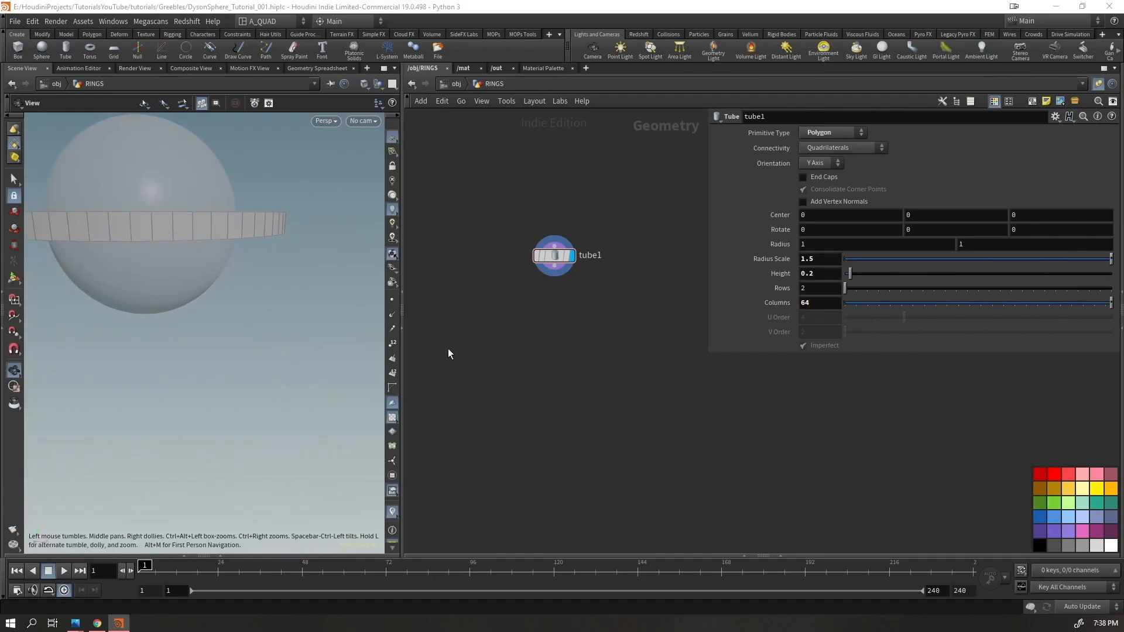
- Add a PolyExtrude after the tube with a distance of 0.1 and turn on Output Back
{"action": "key", "text": "Tab"}
{"action": "type", "text": "polyextrude"}
{"action": "key", "text": "Return"}
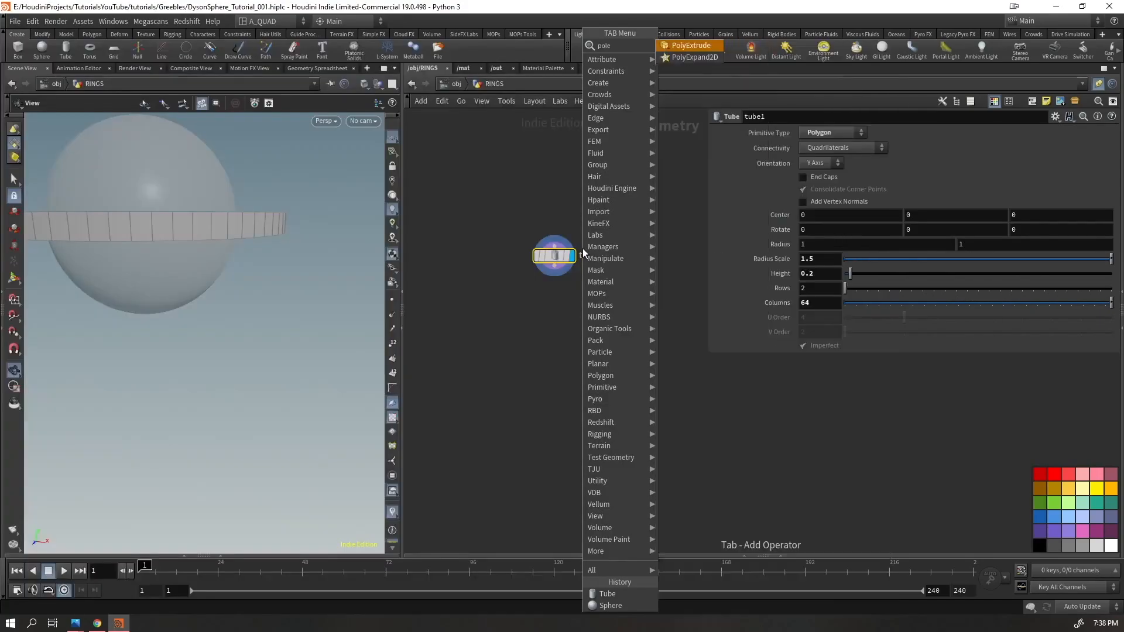
{"action": "left_click", "coordinate": [974, 197]}
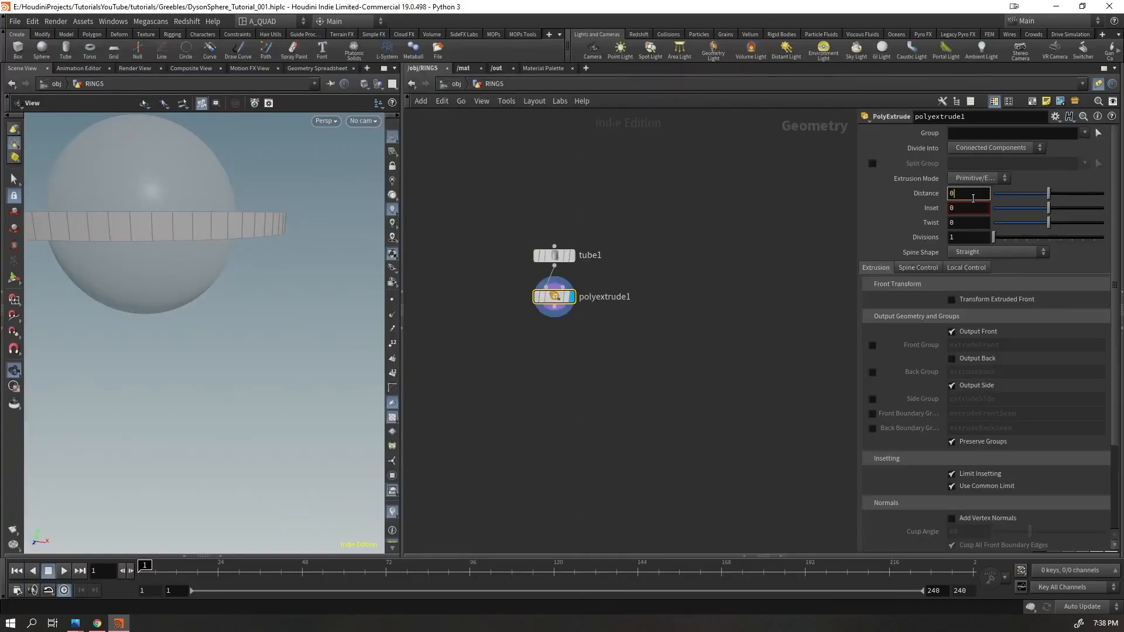
{"action": "type", "text": ".1"}
{"action": "key", "text": "Return"}
{"action": "left_click_drag", "start_coordinate": [173, 243], "coordinate": [311, 243]}
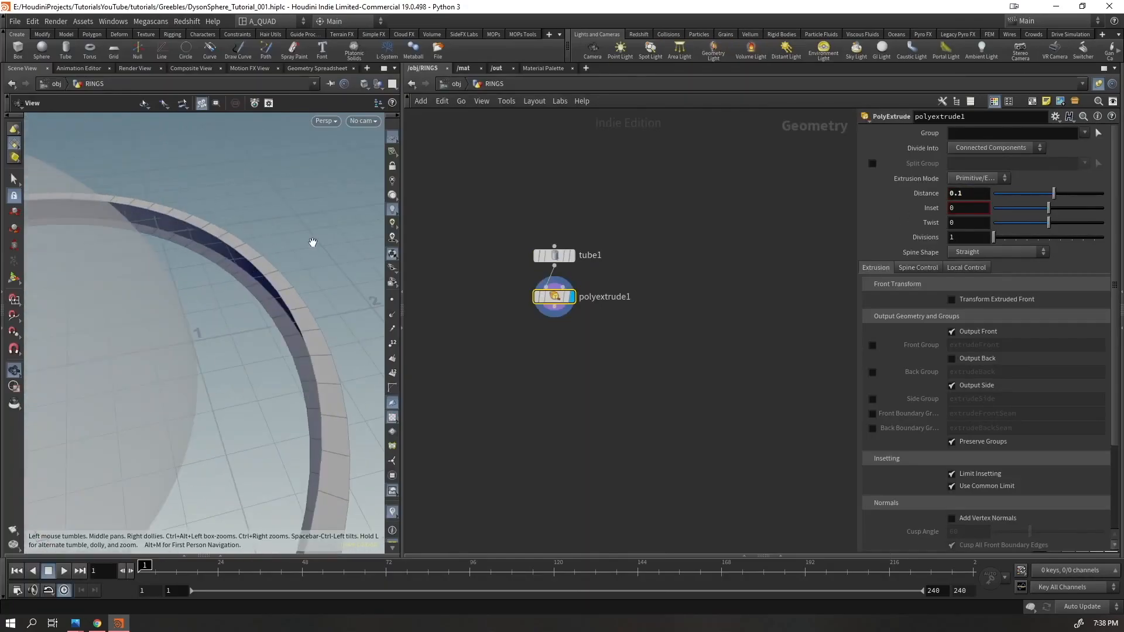
{"action": "left_click_drag", "start_coordinate": [262, 316], "coordinate": [319, 334]}
{"action": "right_click_drag", "start_coordinate": [319, 335], "coordinate": [251, 389]}
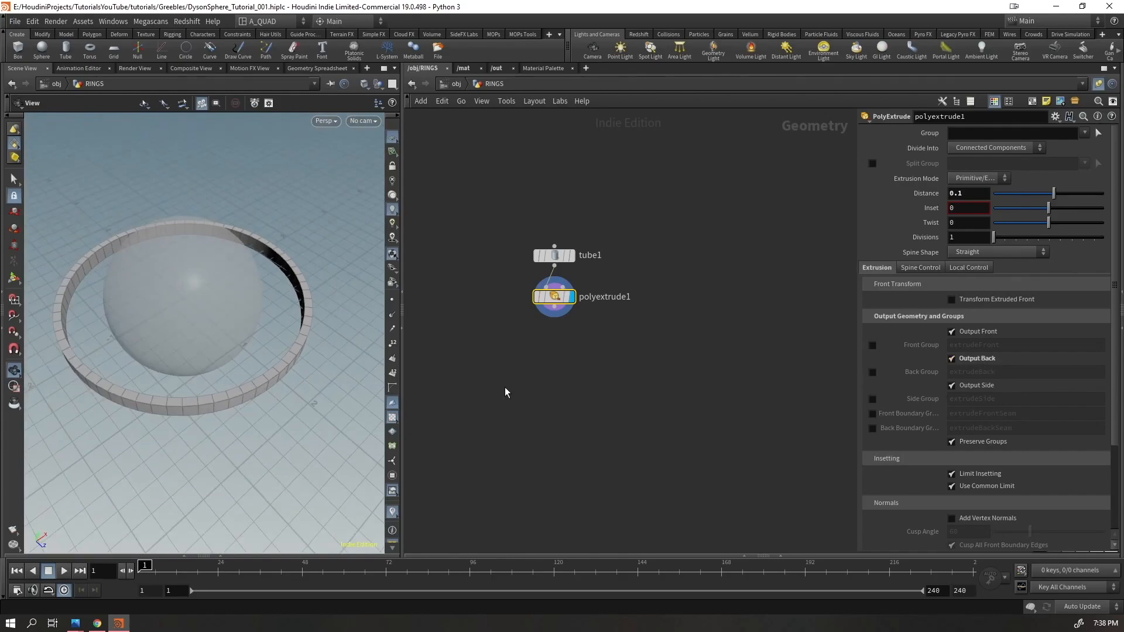
- Add a Labs Lot Subdivision node after the PolyExtrude
{"action": "left_click", "coordinate": [464, 34]}
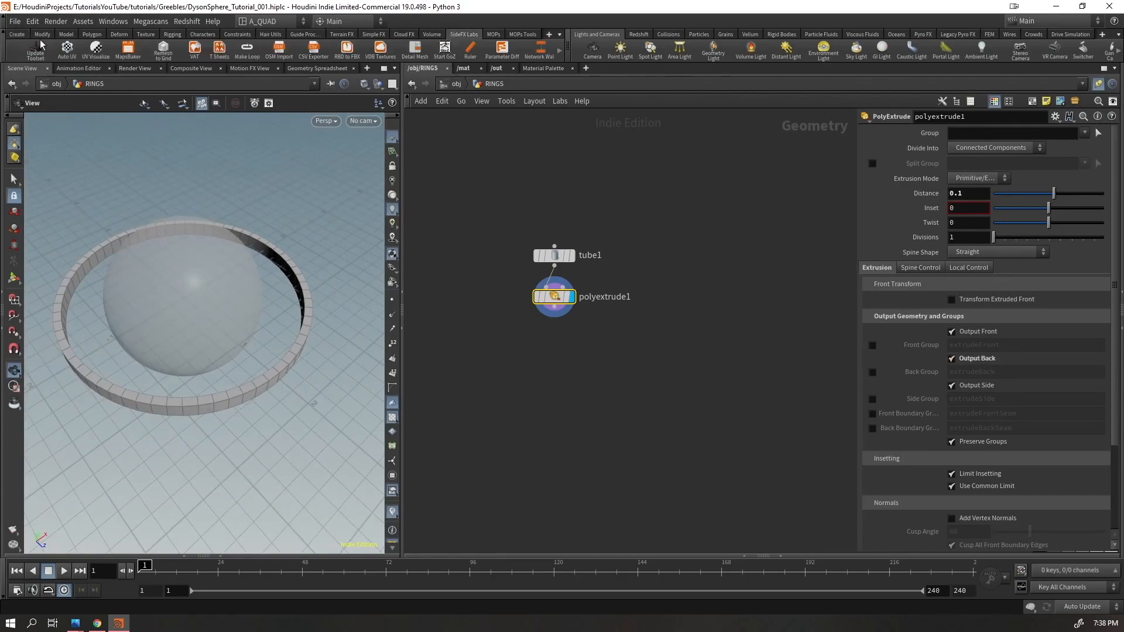
{"action": "middle_click_drag", "start_coordinate": [595, 360], "coordinate": [662, 335]}
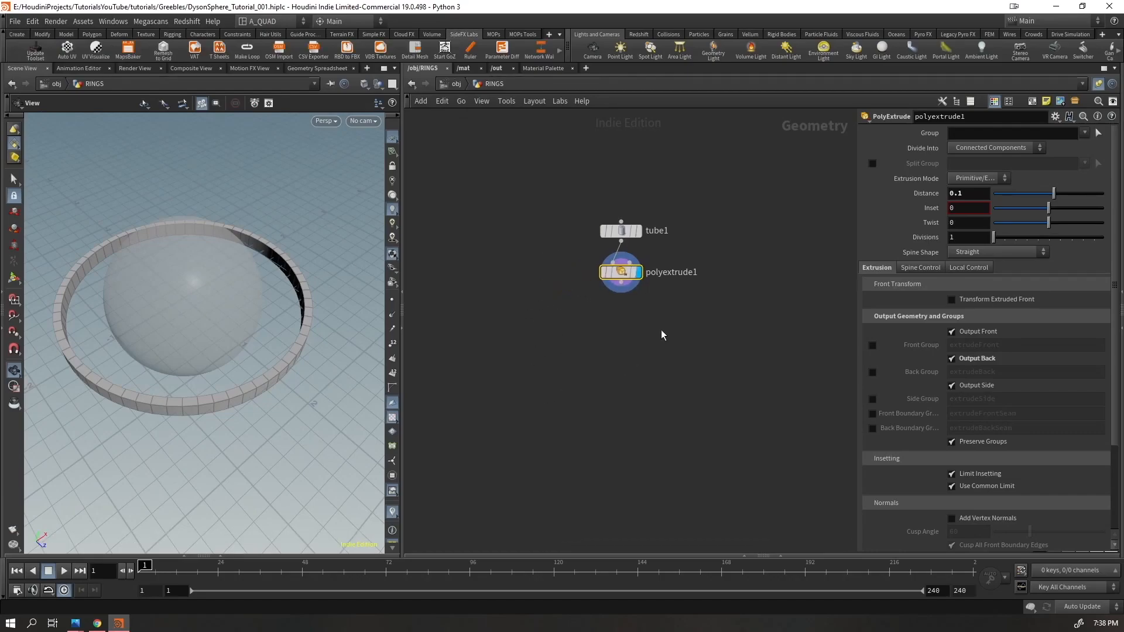
{"action": "key", "text": "Tab"}
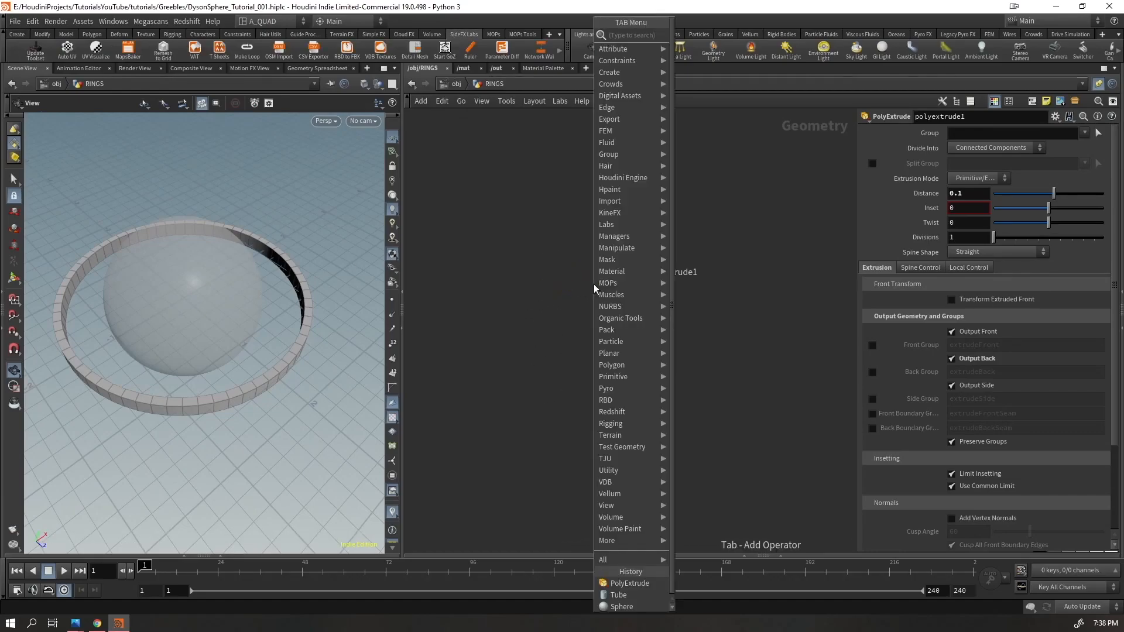
{"action": "type", "text": "labs"}
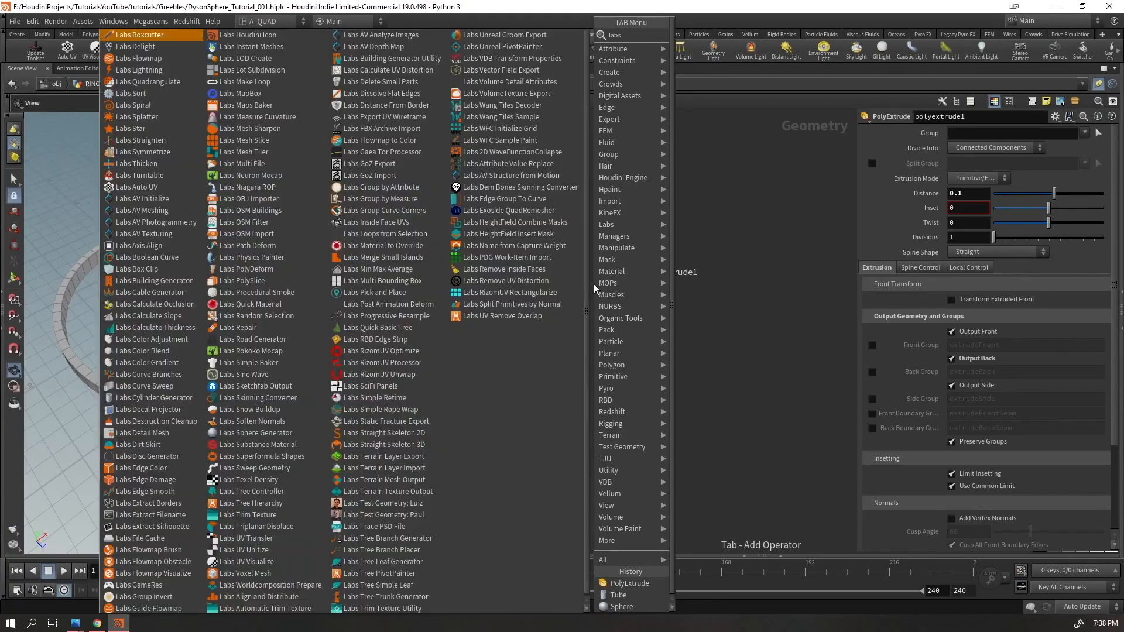
{"action": "type", "text": "lot"}
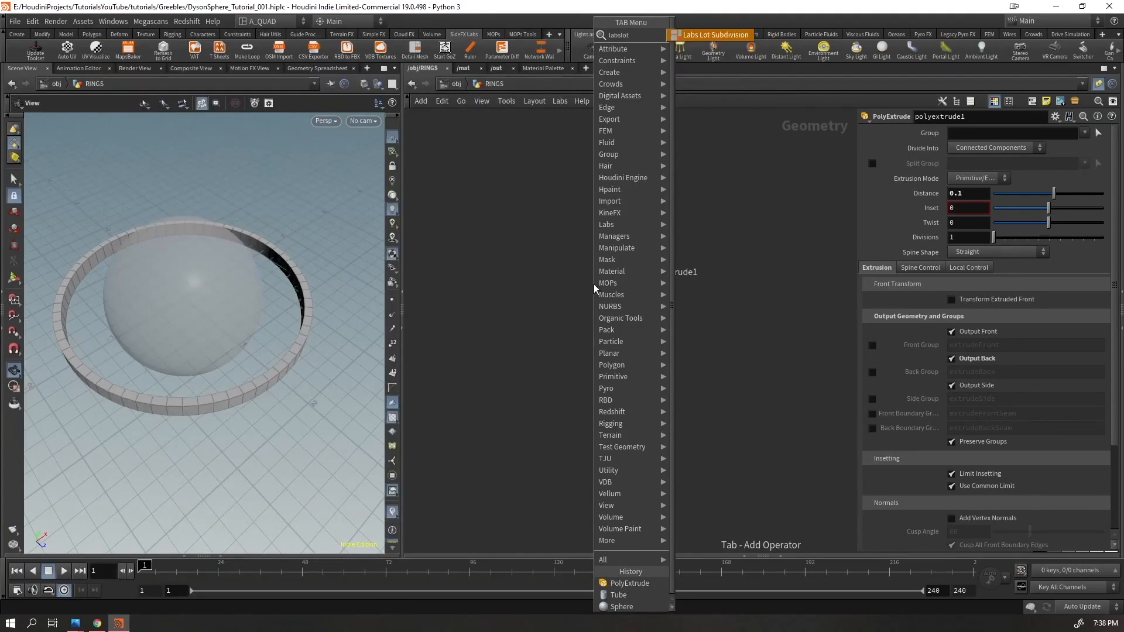
{"action": "key", "text": "Return"}
{"action": "left_click", "coordinate": [592, 284]}
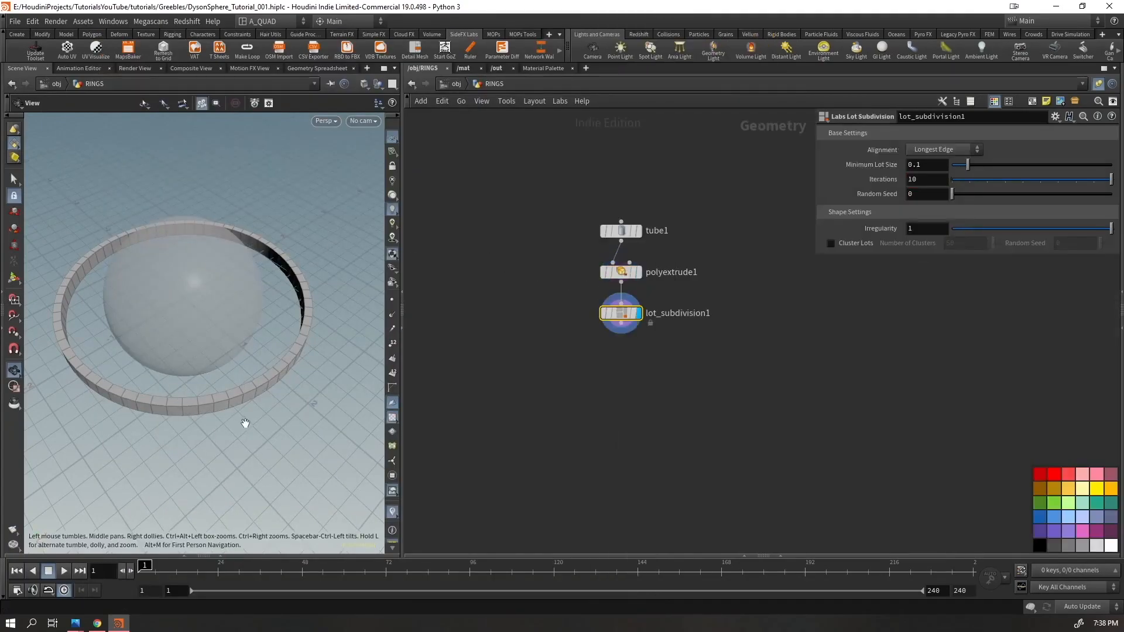
- Set the lot subdivision's minimum lot size to 0.005 and inspect the panel pattern on the ring
{"action": "left_click_drag", "start_coordinate": [246, 423], "coordinate": [246, 381]}
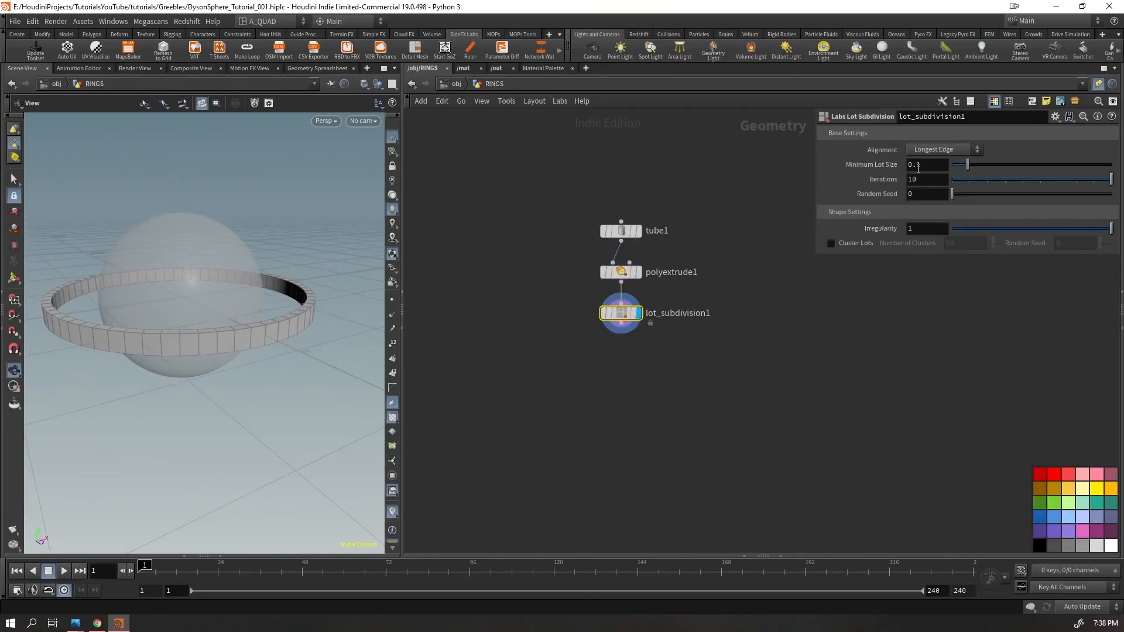
{"action": "left_click_drag", "start_coordinate": [336, 328], "coordinate": [291, 318]}
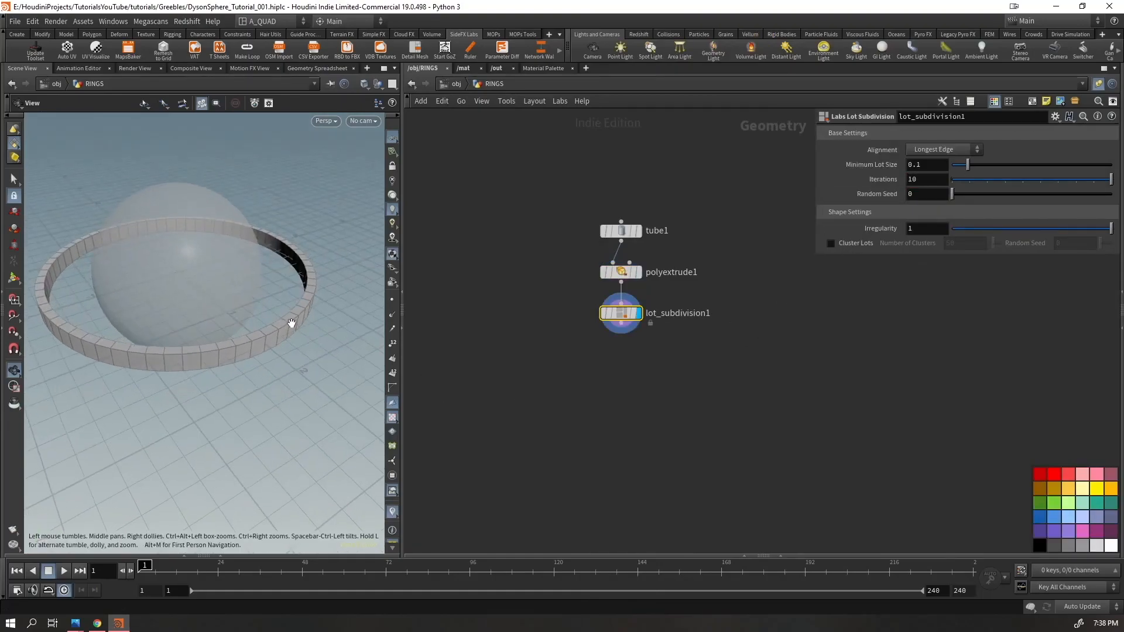
{"action": "left_click", "coordinate": [932, 167]}
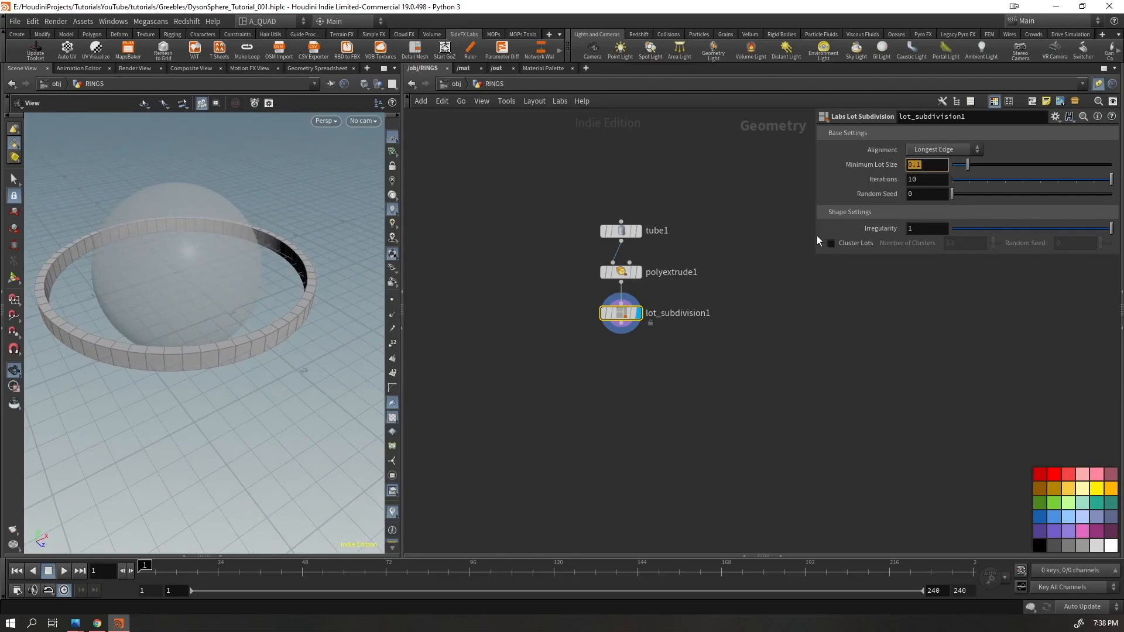
{"action": "type", "text": "0.005"}
{"action": "key", "text": "Return"}
{"action": "right_click_drag", "start_coordinate": [217, 351], "coordinate": [336, 284]}
{"action": "middle_click_drag", "start_coordinate": [336, 284], "coordinate": [278, 337]}
{"action": "left_click_drag", "start_coordinate": [278, 336], "coordinate": [269, 369]}
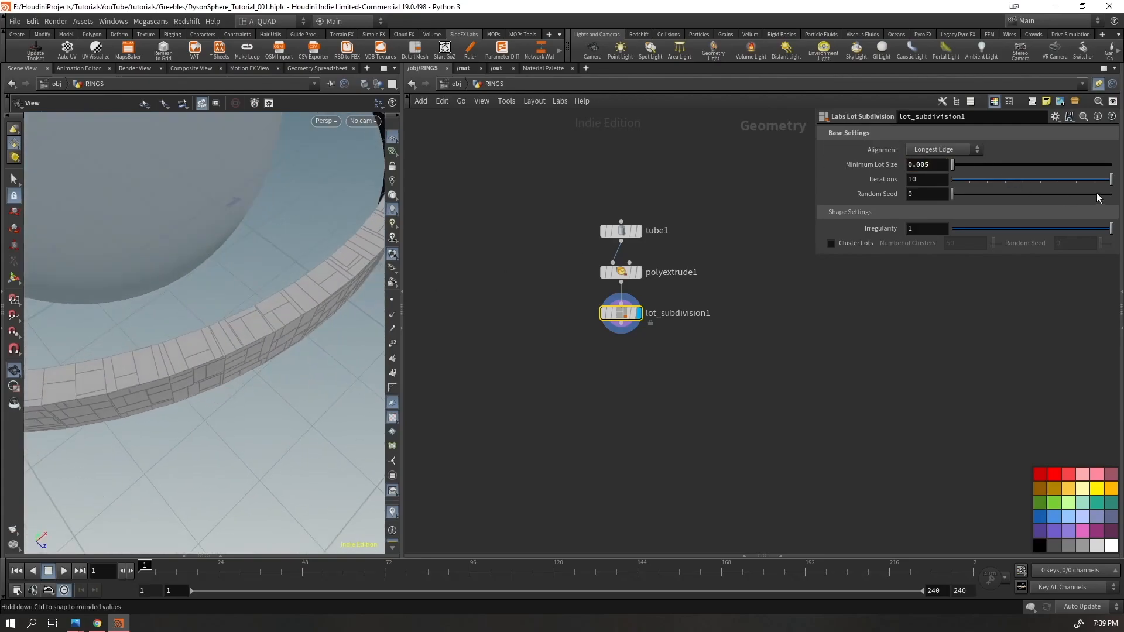
- Try fewer iterations on the lot subdivision and restore them to 10
{"action": "left_click_drag", "start_coordinate": [1101, 186], "coordinate": [1014, 191]}
{"action": "left_click_drag", "start_coordinate": [258, 321], "coordinate": [286, 281]}
{"action": "left_click_drag", "start_coordinate": [1019, 183], "coordinate": [1123, 184]}
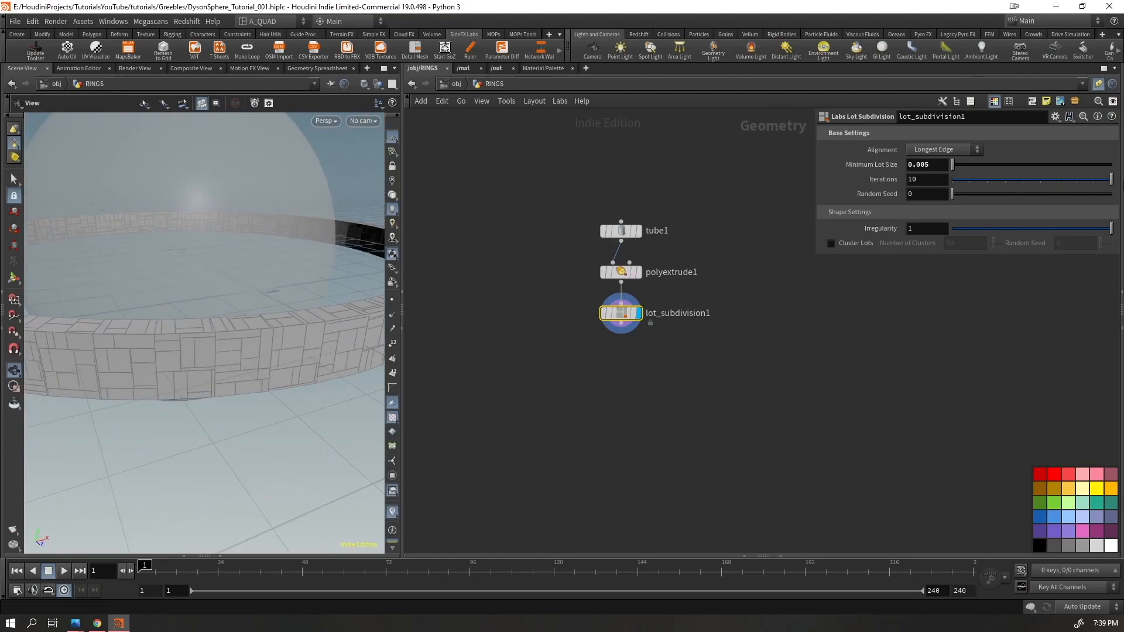
- Set the lot subdivision's minimum lot size to 0.002
{"action": "scroll", "coordinate": [220, 379], "scroll_direction": "down", "scroll_amount": 5}
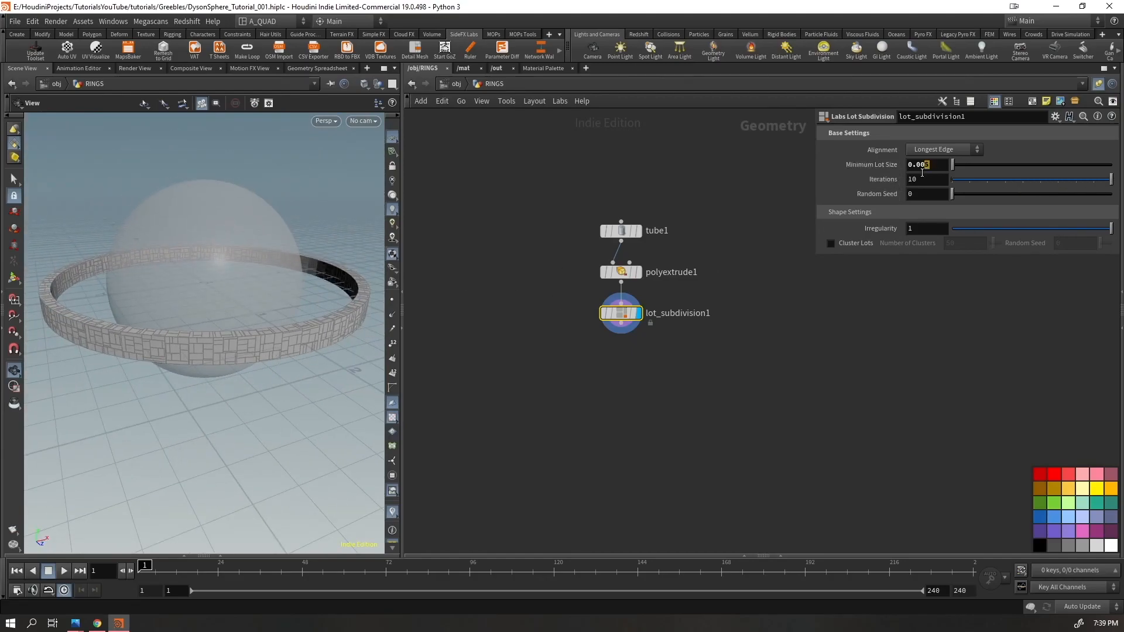
{"action": "type", "text": "2"}
{"action": "key", "text": "Return"}
{"action": "scroll", "coordinate": [296, 346], "scroll_direction": "up", "scroll_amount": 5}
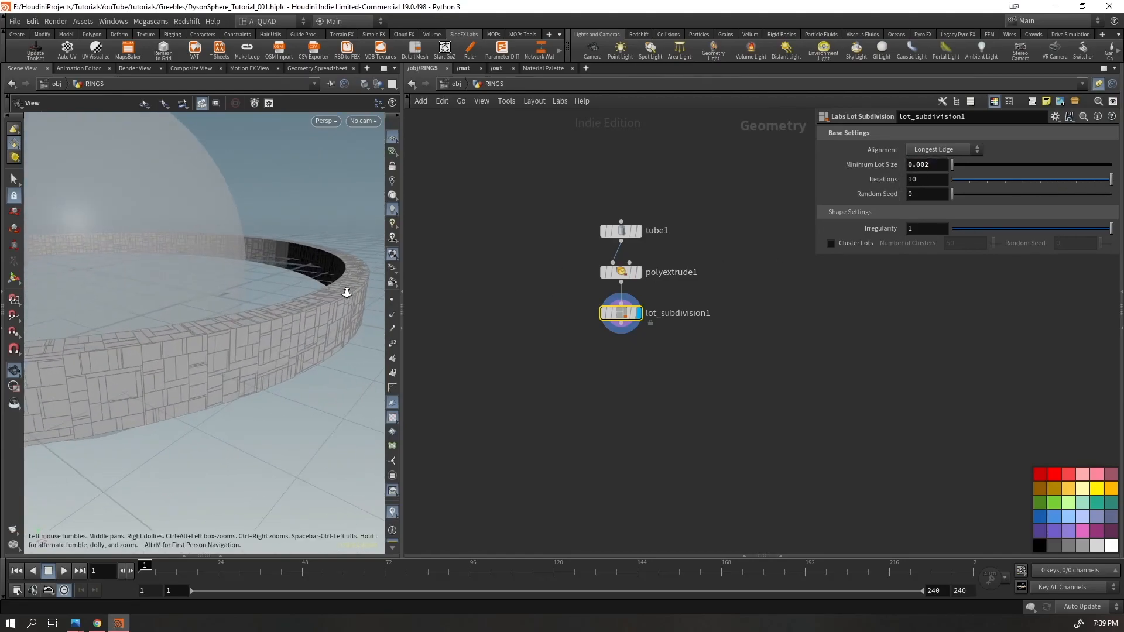
- Lower the lot subdivision's iterations to 4 and check the paneling around the whole ring
{"action": "left_click_drag", "start_coordinate": [1029, 187], "coordinate": [1000, 190]}
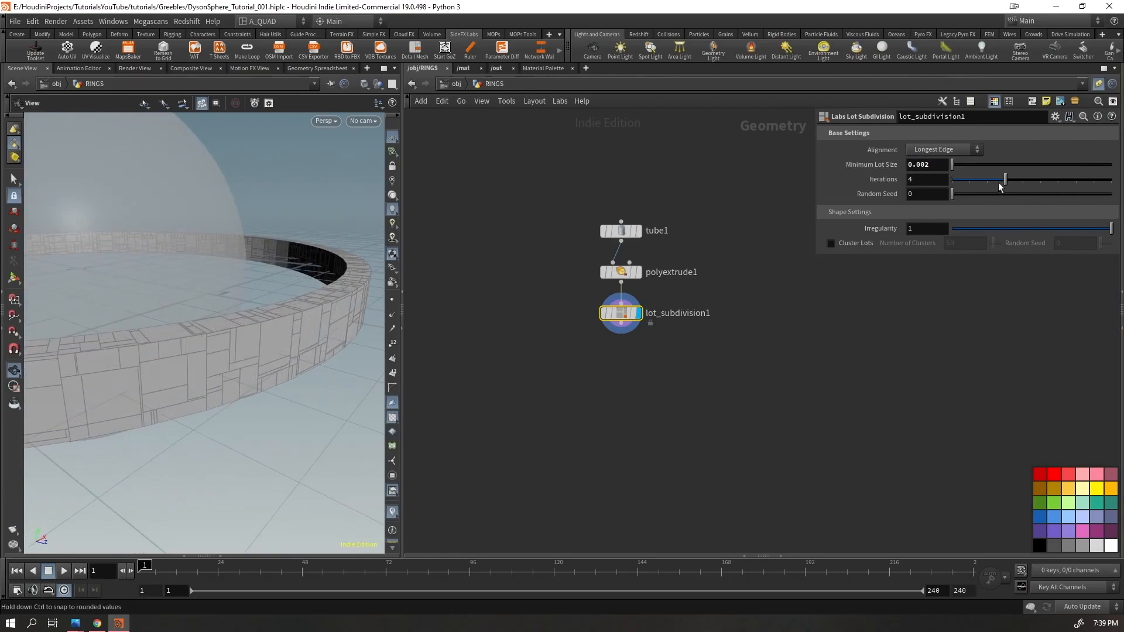
{"action": "left_click_drag", "start_coordinate": [292, 319], "coordinate": [327, 332]}
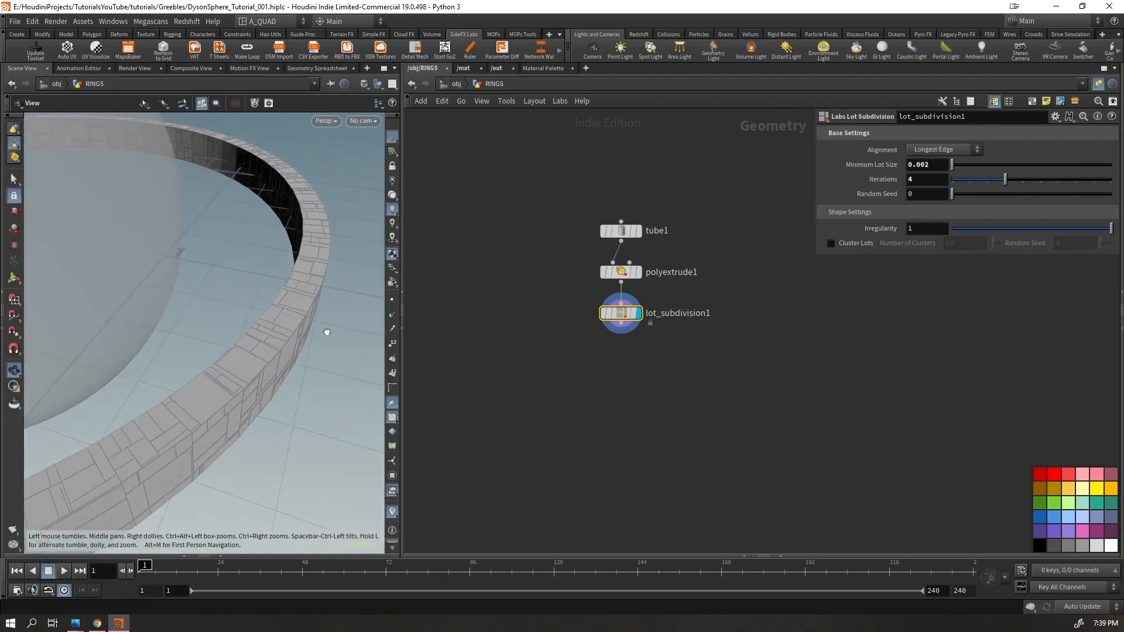
{"action": "right_click_drag", "start_coordinate": [326, 332], "coordinate": [226, 371]}
{"action": "left_click_drag", "start_coordinate": [226, 372], "coordinate": [223, 352]}
{"action": "left_click_drag", "start_coordinate": [221, 283], "coordinate": [171, 353]}
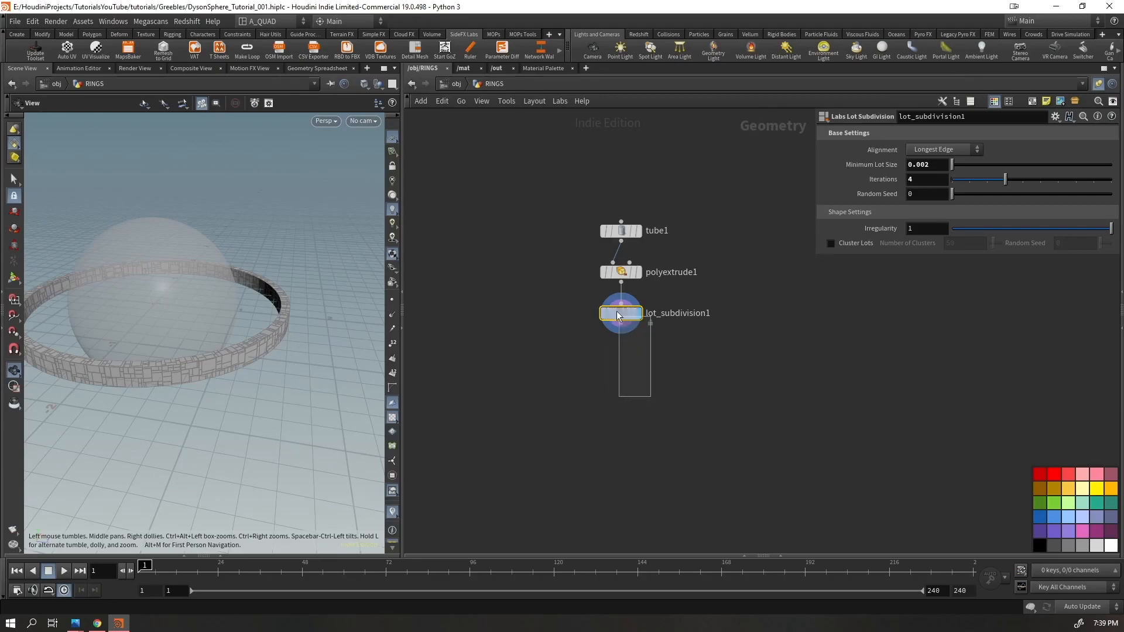
- Add a Copy and Transform node after the lot subdivision
{"action": "key", "text": "Tab"}
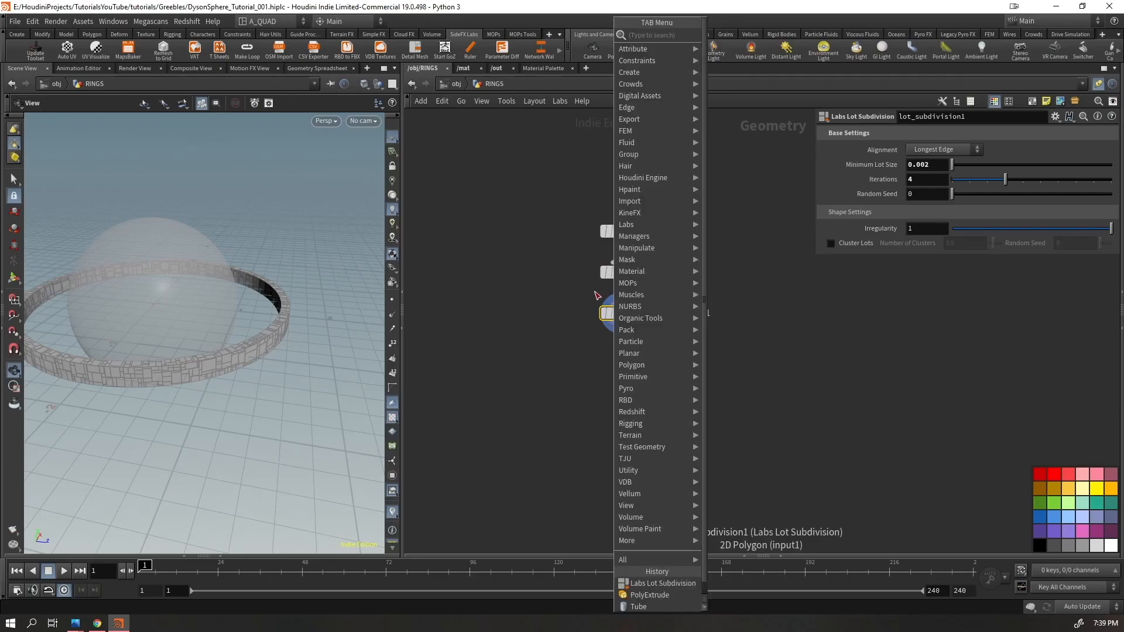
{"action": "type", "text": "copyt"}
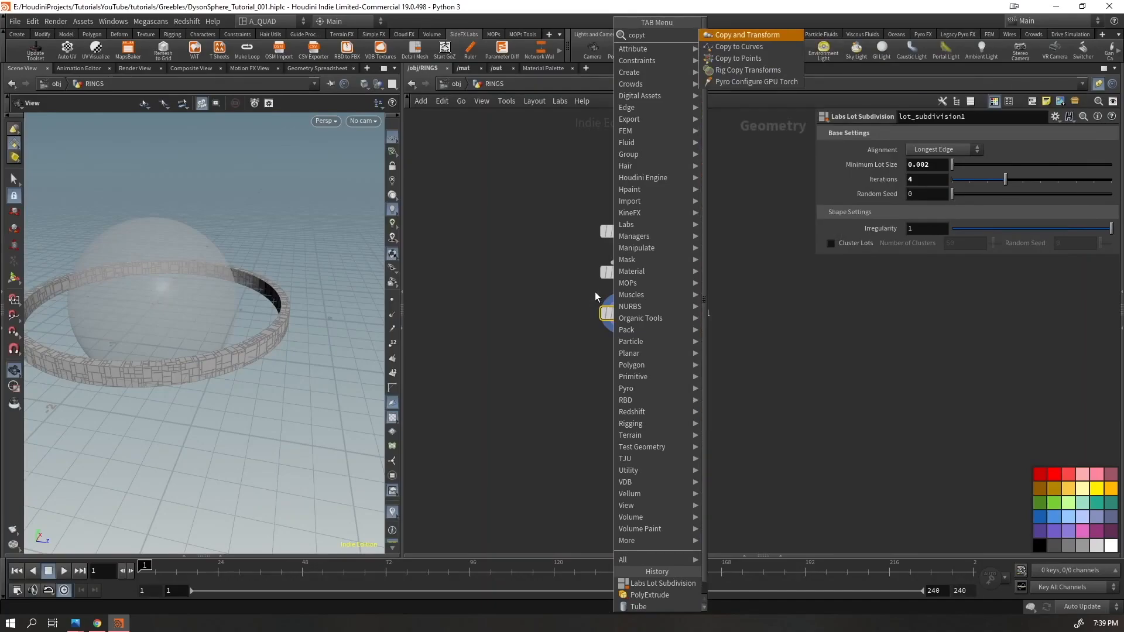
{"action": "key", "text": "Return"}
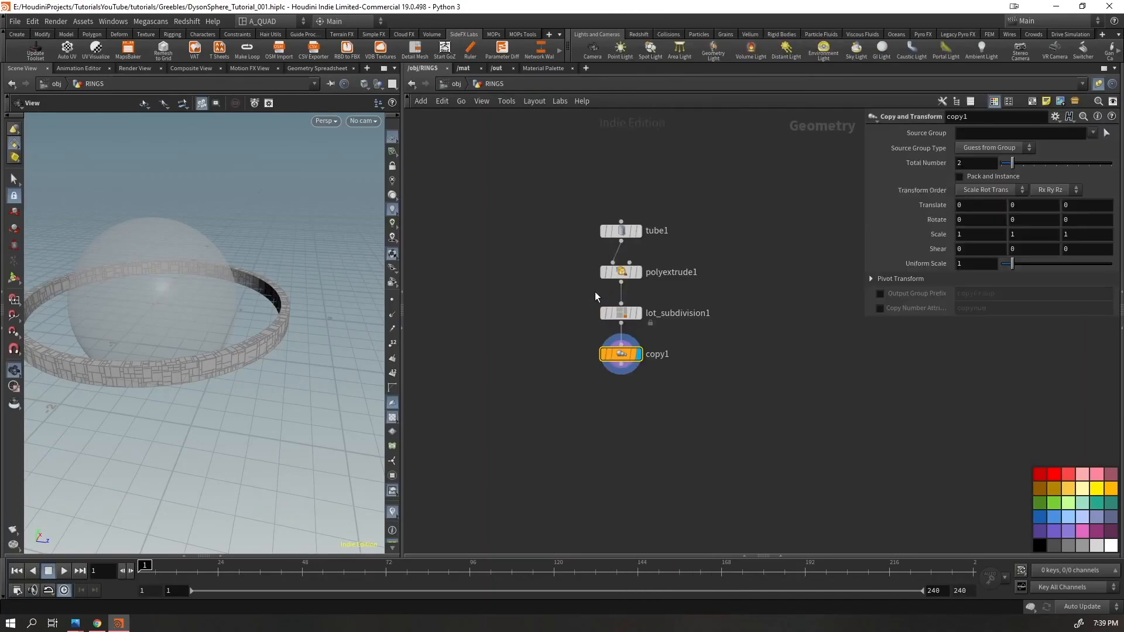
- Set the Copy and Transform node to 4 total copies with a uniform scale of 1.1
{"action": "left_click", "coordinate": [977, 163]}
{"action": "type", "text": "4"}
{"action": "key", "text": "Return"}
{"action": "left_click", "coordinate": [973, 266]}
{"action": "type", "text": "1.1"}
{"action": "key", "text": "Return"}
{"action": "left_click_drag", "start_coordinate": [276, 317], "coordinate": [257, 351]}
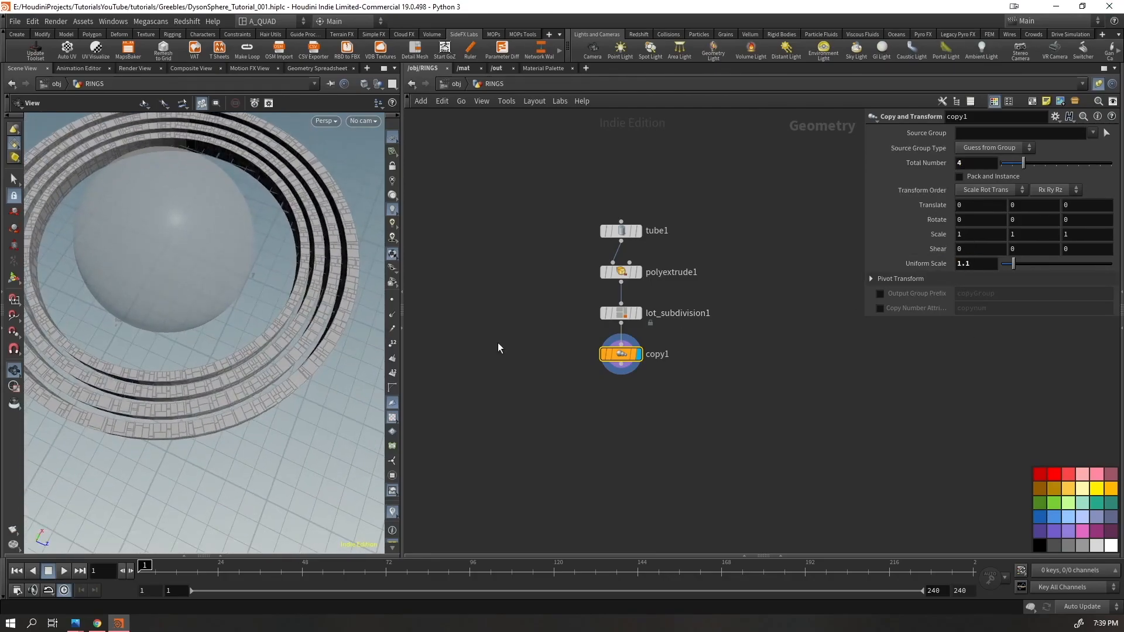
- Try changing the copies' Y rotation interactively, and undo the change
{"action": "middle_click_drag", "start_coordinate": [1029, 219], "coordinate": [489, 424]}
{"action": "left_click_drag", "start_coordinate": [234, 413], "coordinate": [201, 389]}
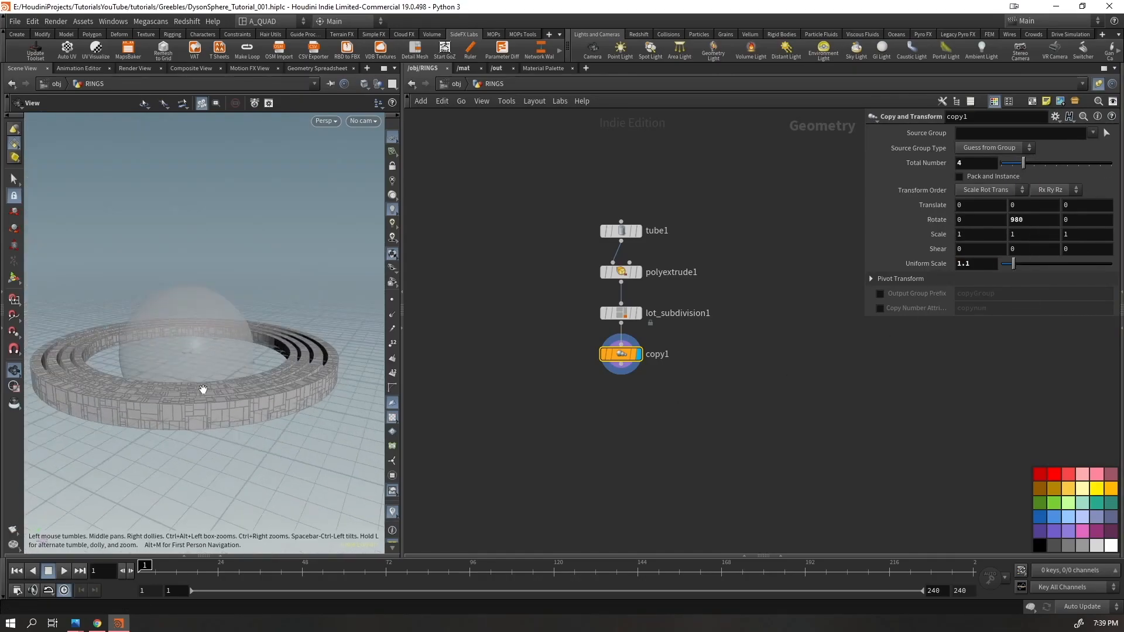
{"action": "key", "text": "ctrl+z"}
{"action": "left_click", "coordinate": [978, 220]}
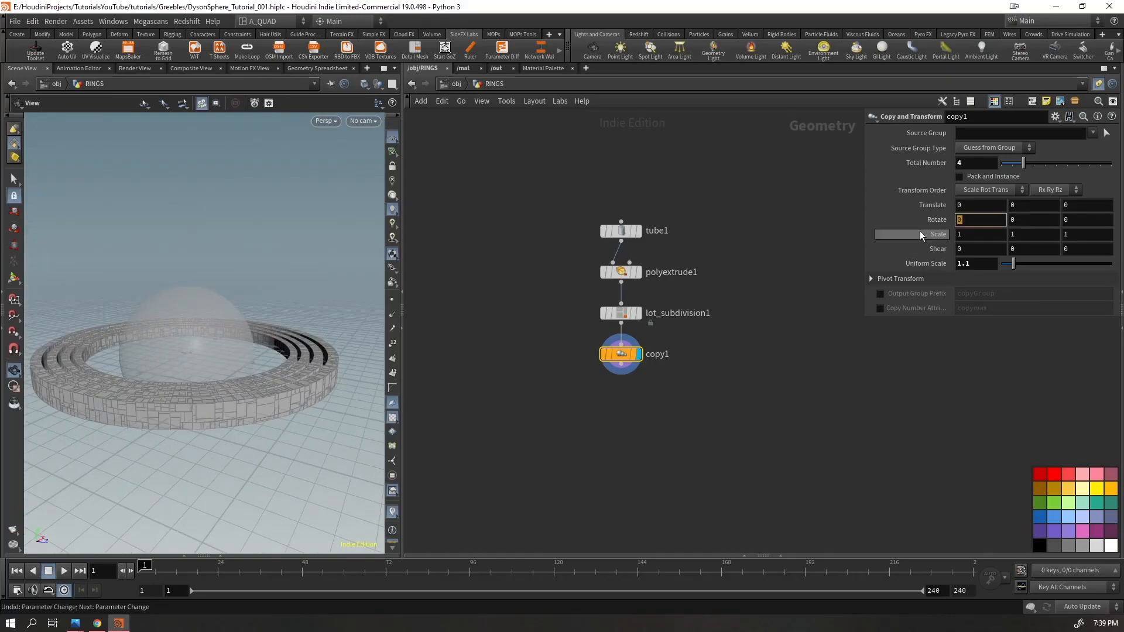
{"action": "type", "text": "@Frame"}
{"action": "key", "text": "Tab"}
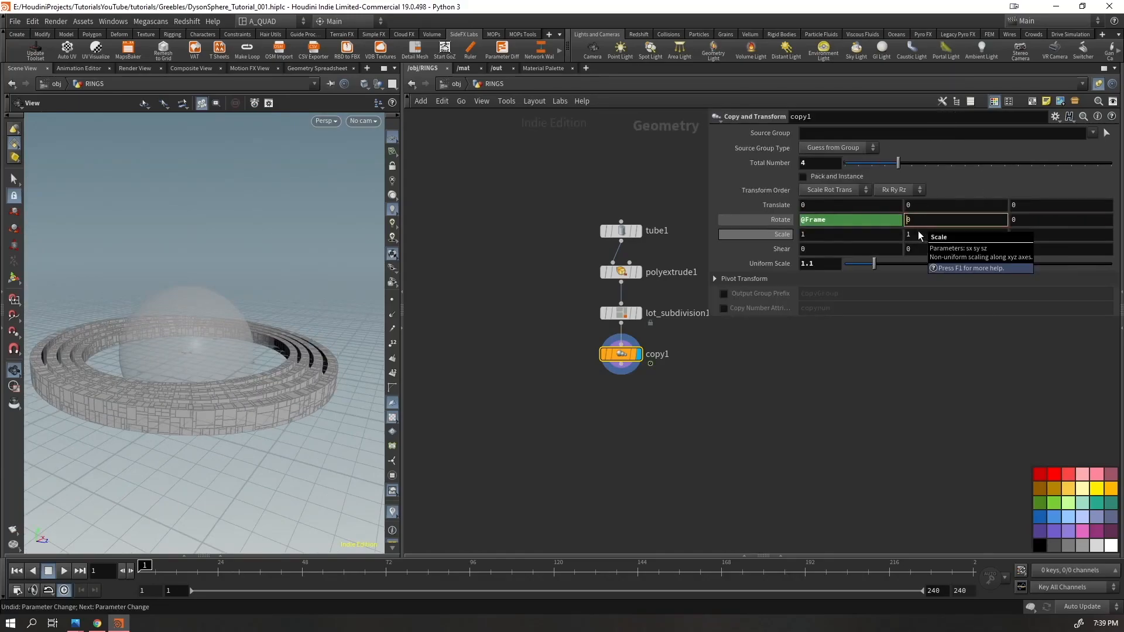
{"action": "type", "text": "@"}
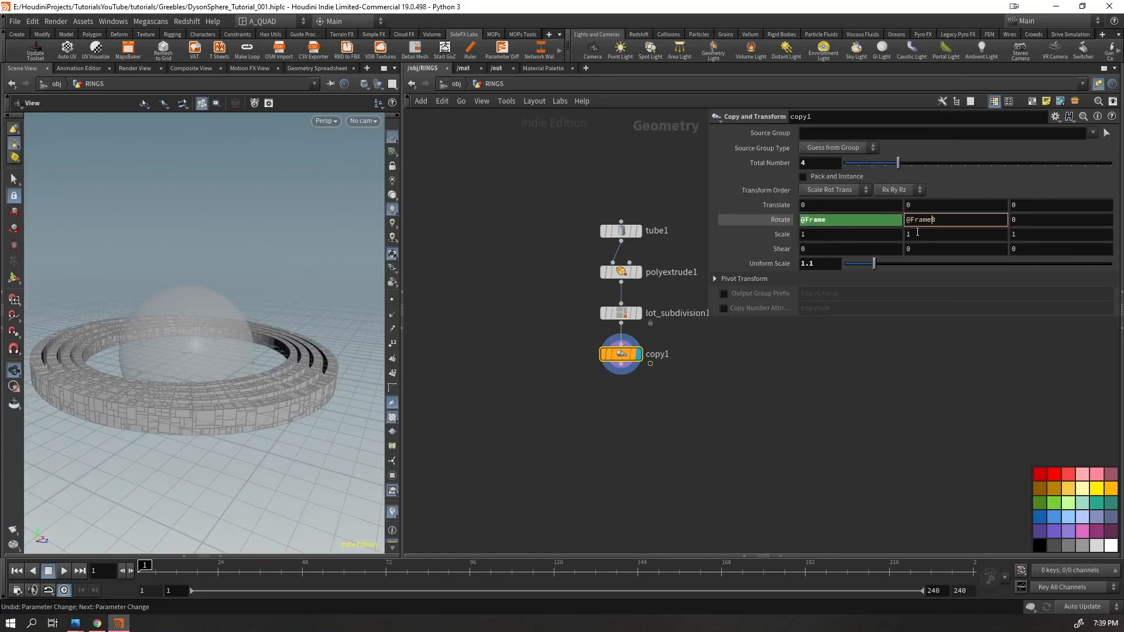
{"action": "type", "text": "Frame"}
{"action": "key", "text": "Tab"}
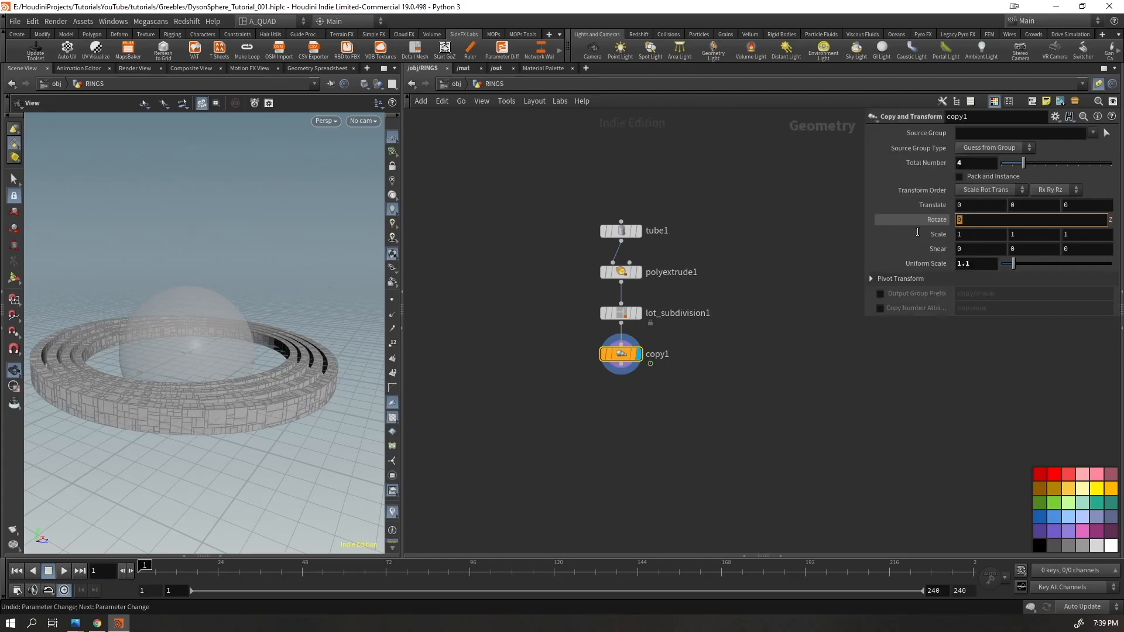
{"action": "type", "text": "@Frame"}
{"action": "key", "text": "Return"}
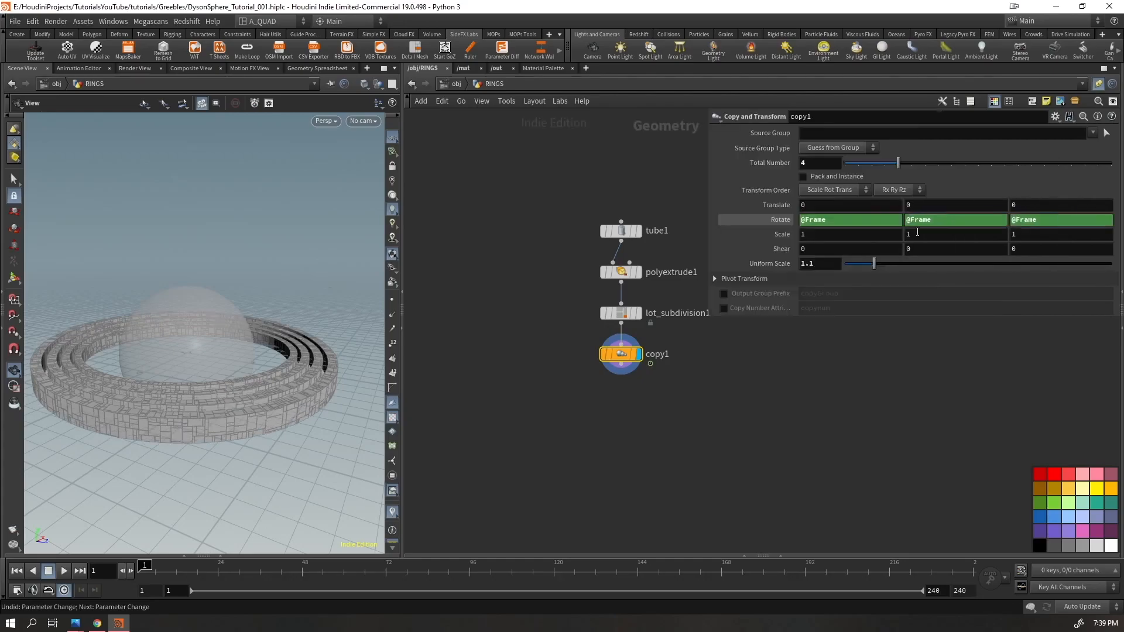
{"action": "mouse_move", "coordinate": [153, 570]}
{"action": "left_mouse_down"}
{"action": "mouse_move", "coordinate": [1005, 575]}
{"action": "mouse_move", "coordinate": [139, 572]}
{"action": "left_mouse_up"}
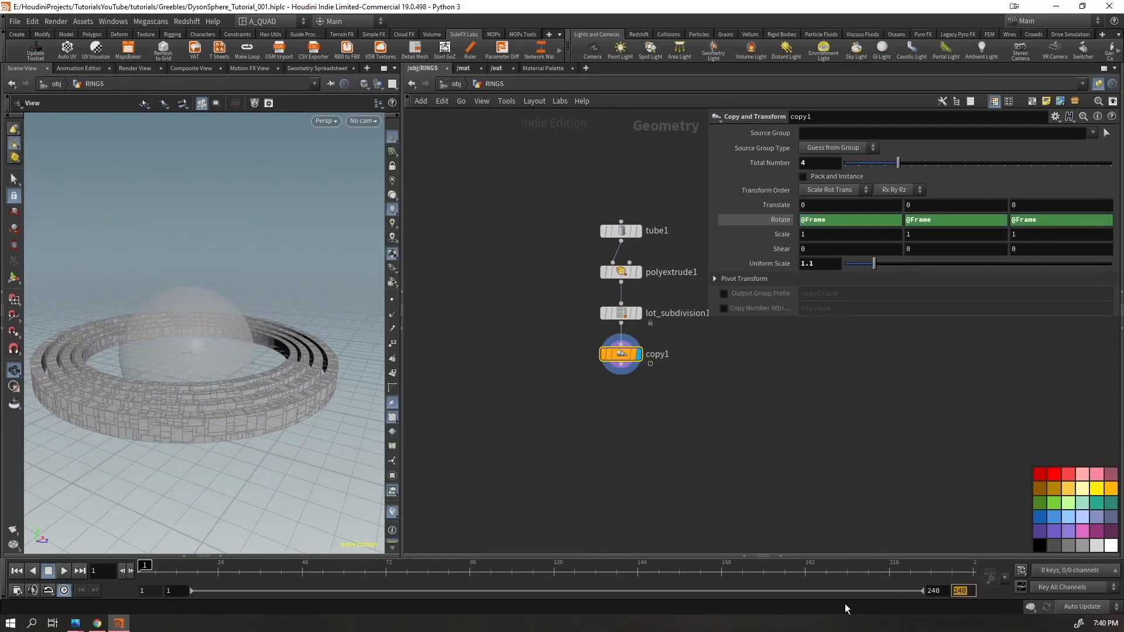
- Extend the timeline's global end frame to 720 and scrub to the last frame
{"action": "type", "text": "720"}
{"action": "key", "text": "Return"}
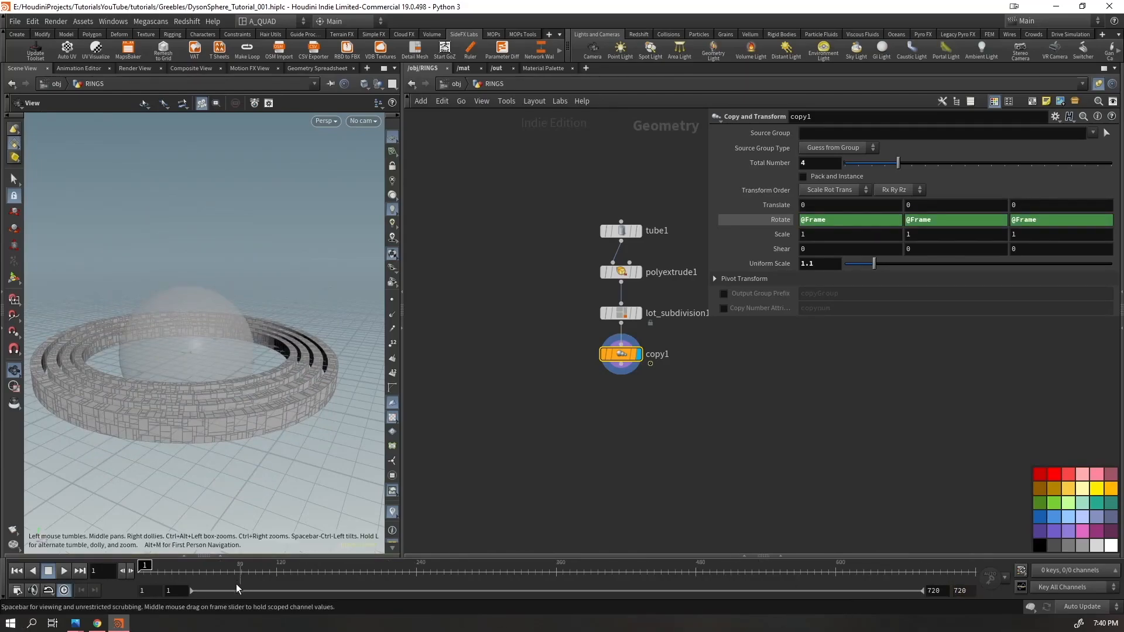
{"action": "left_click_drag", "start_coordinate": [164, 572], "coordinate": [969, 571]}
{"action": "left_click", "coordinate": [855, 220]}
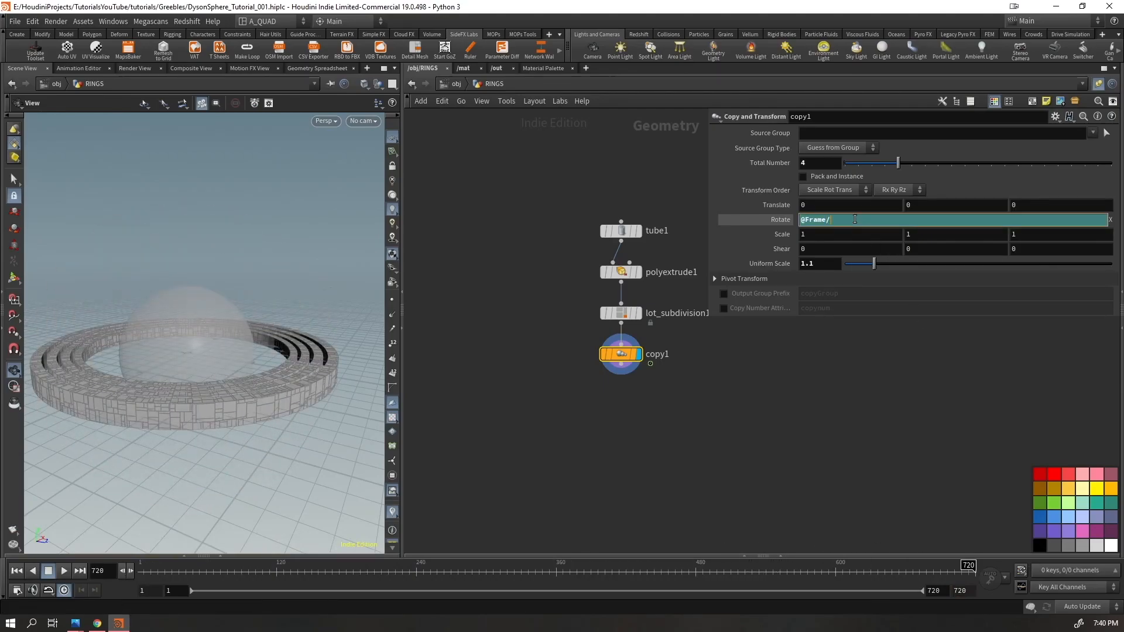
{"action": "key", "text": "Return"}
{"action": "left_click", "coordinate": [944, 220]}
{"action": "key", "text": "Return"}
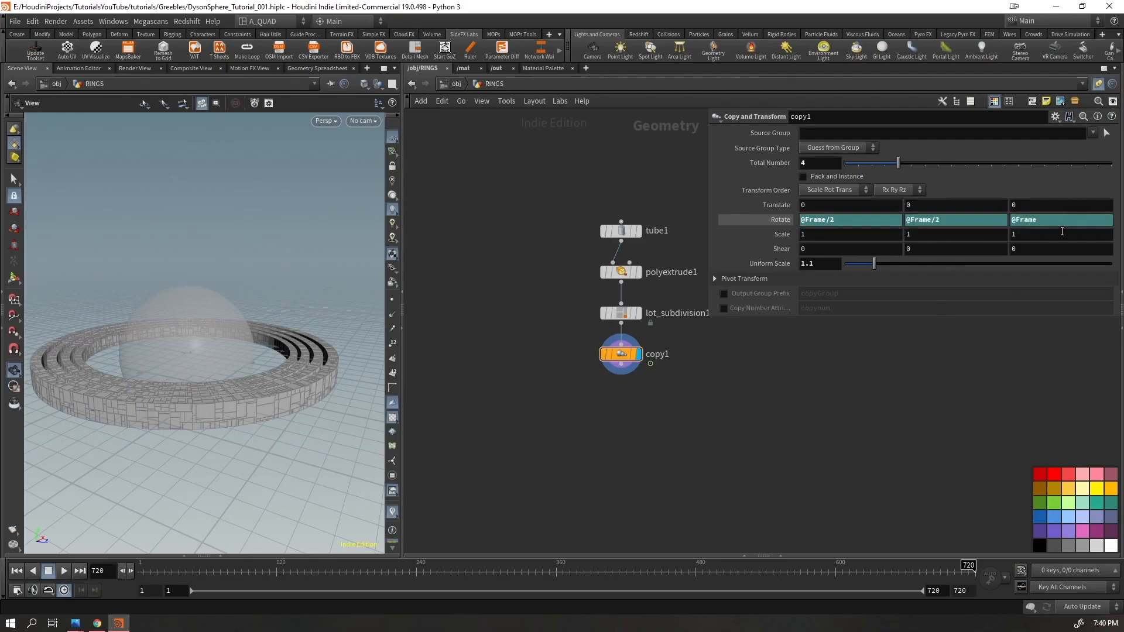
{"action": "left_click", "coordinate": [1061, 224]}
{"action": "type", "text": "/2"}
{"action": "key", "text": "Return"}
- Play the animation from frame 1 to examine the rings' rotation, and return to the first frame
{"action": "mouse_move", "coordinate": [143, 571]}
{"action": "left_mouse_down"}
{"action": "mouse_move", "coordinate": [370, 585]}
{"action": "mouse_move", "coordinate": [904, 583]}
{"action": "mouse_move", "coordinate": [142, 579]}
{"action": "left_mouse_up"}
{"action": "key", "text": "Up"}
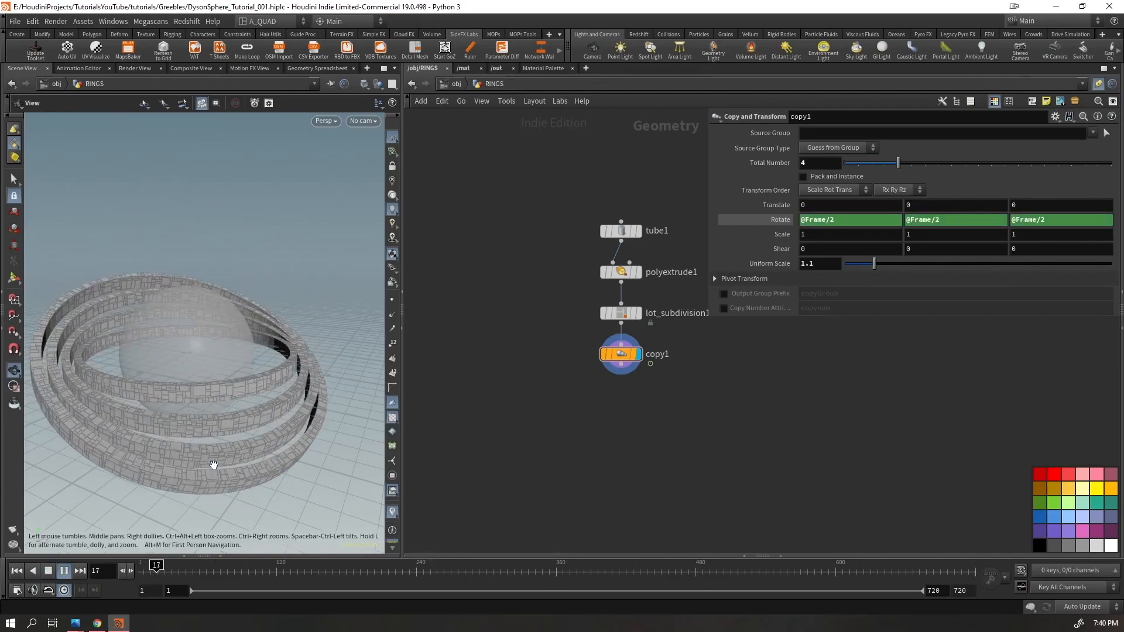
{"action": "middle_click_drag", "start_coordinate": [221, 433], "coordinate": [236, 427]}
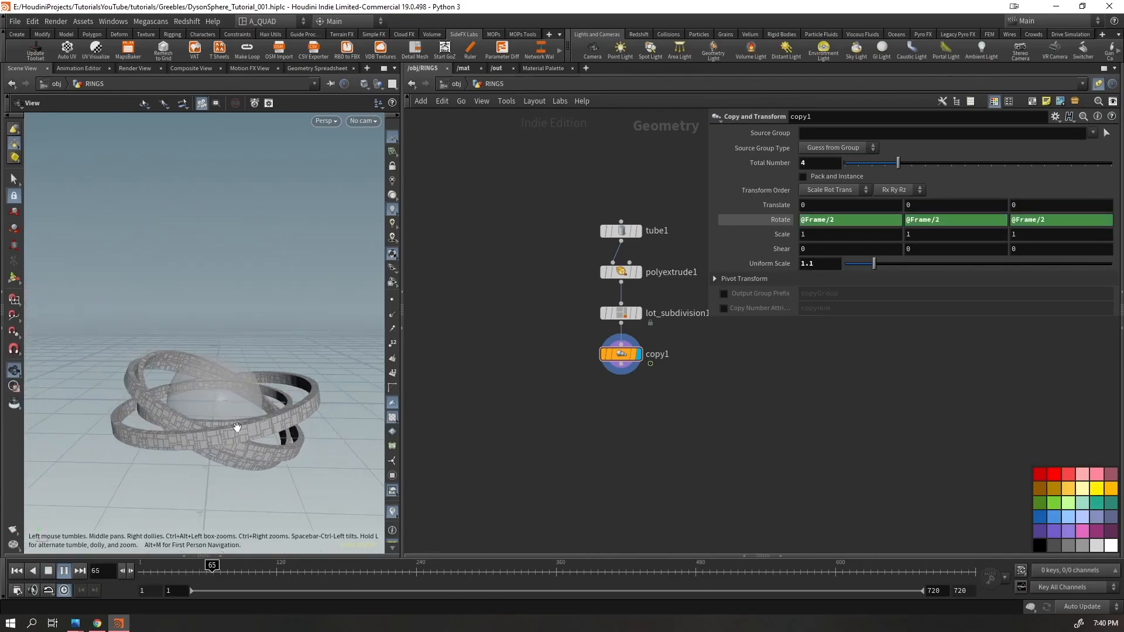
{"action": "left_click_drag", "start_coordinate": [236, 426], "coordinate": [218, 420]}
{"action": "key", "text": "ctrl+Up"}
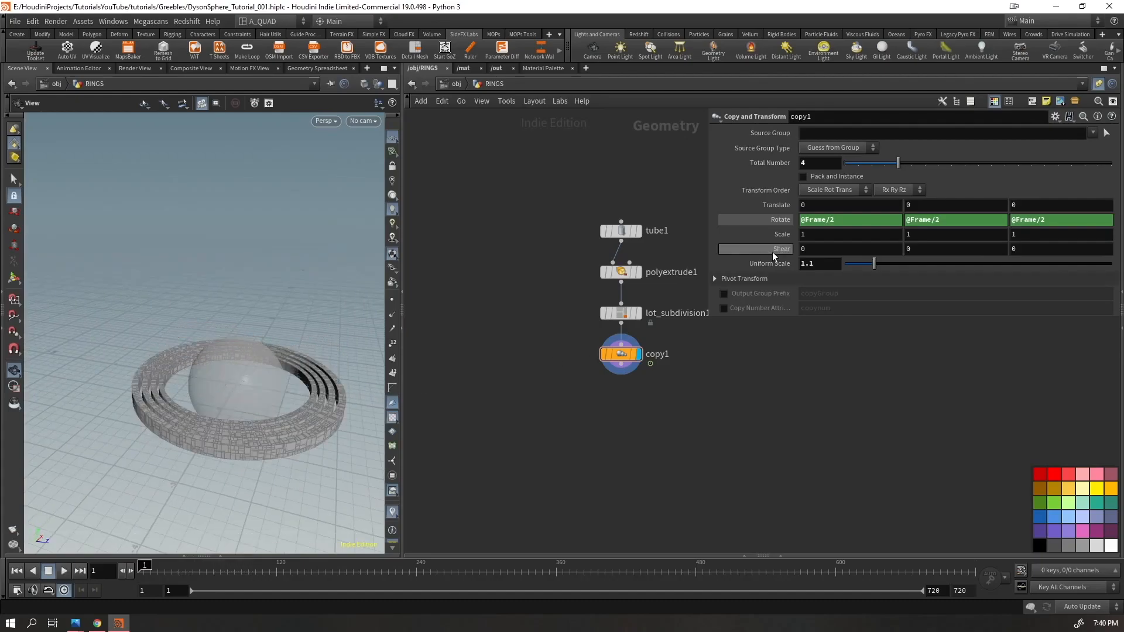
{"action": "left_click", "coordinate": [854, 226]}
{"action": "key", "text": "BackSpace"}
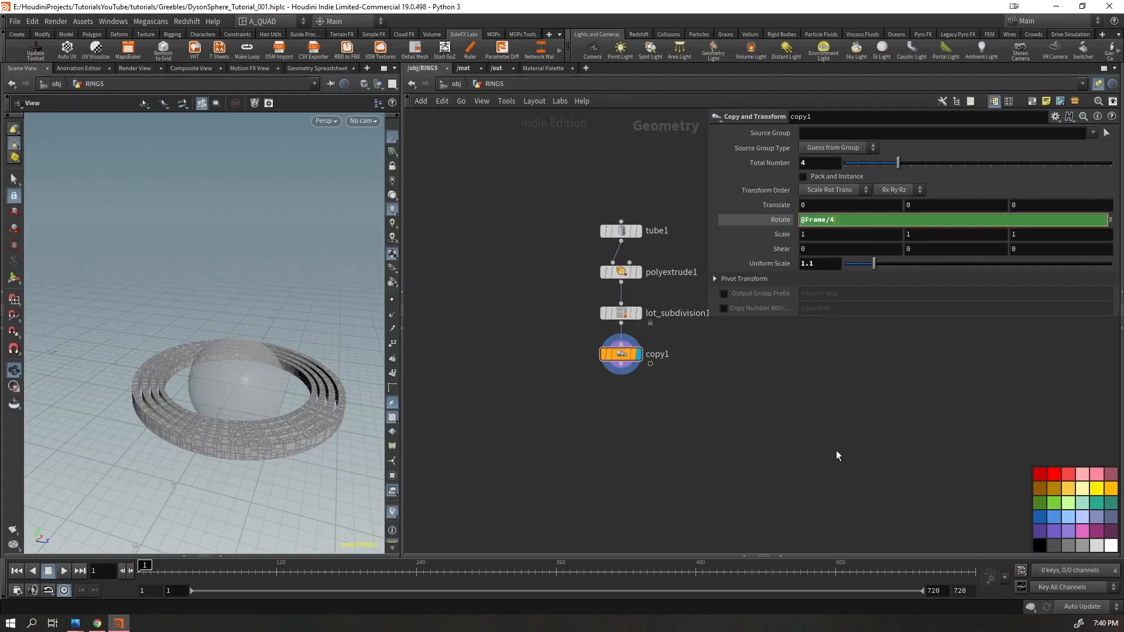
{"action": "key", "text": "Return"}
{"action": "left_click", "coordinate": [943, 225]}
{"action": "key", "text": "BackSpace"}
{"action": "type", "text": "1"}
{"action": "key", "text": "Return"}
{"action": "left_click", "coordinate": [964, 222]}
{"action": "key", "text": "BackSpace"}
{"action": "type", "text": "4"}
{"action": "key", "text": "Return"}
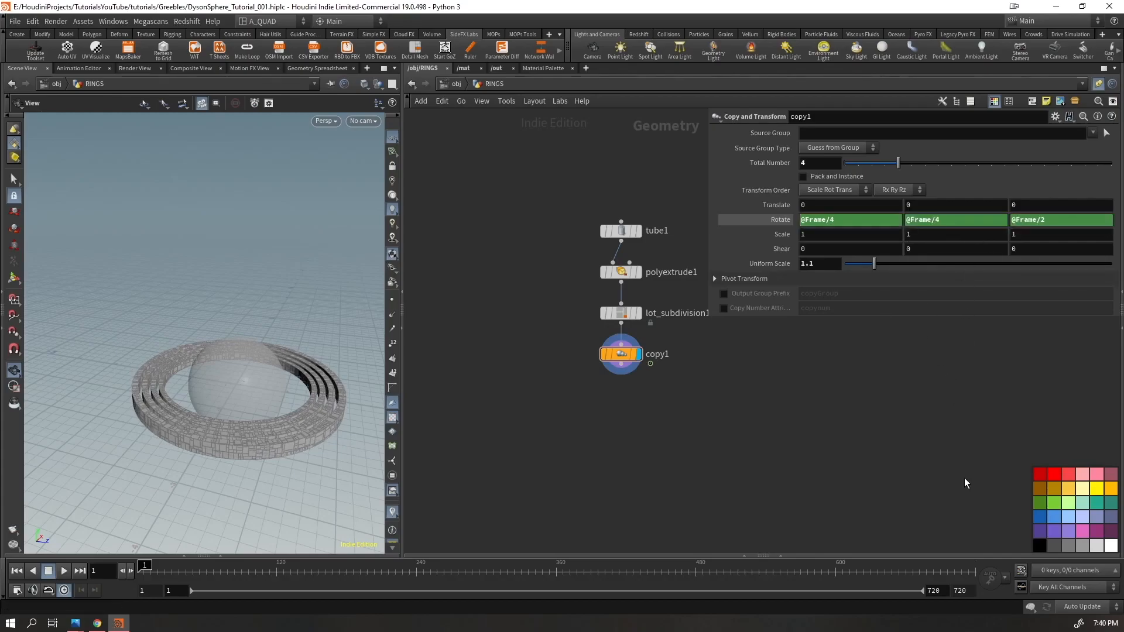
{"action": "left_click", "coordinate": [1062, 221]}
{"action": "key", "text": "BackSpace"}
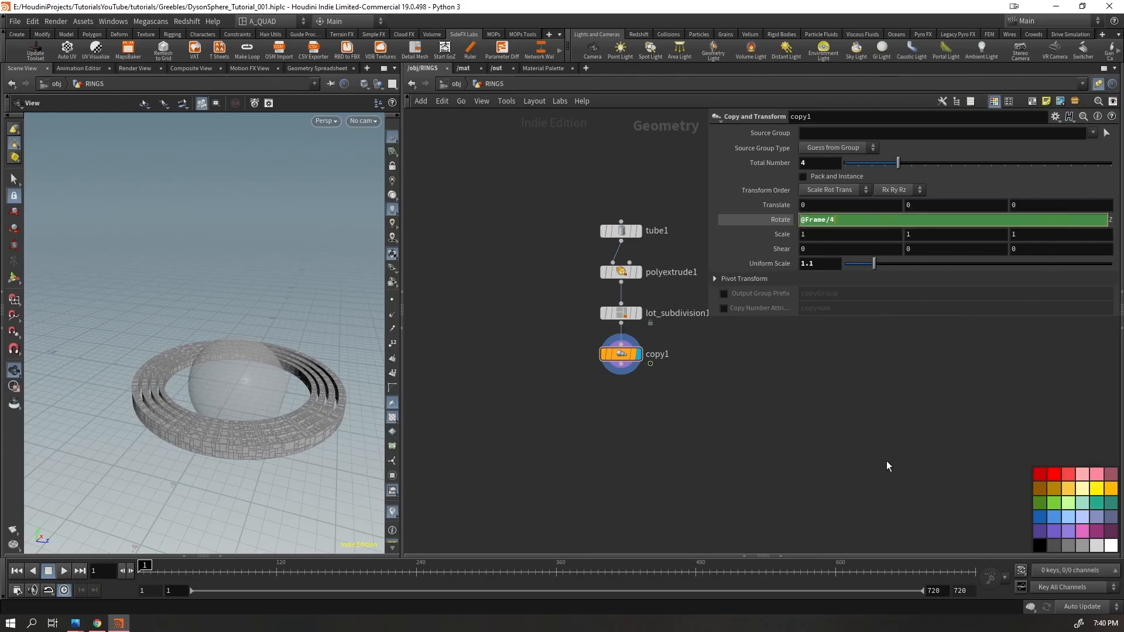
{"action": "key", "text": "Return"}
- Play and scrub the animation to check the rings' rotation speed and loop, and return to the first frame
{"action": "key", "text": "Up"}
{"action": "left_click_drag", "start_coordinate": [275, 469], "coordinate": [216, 416]}
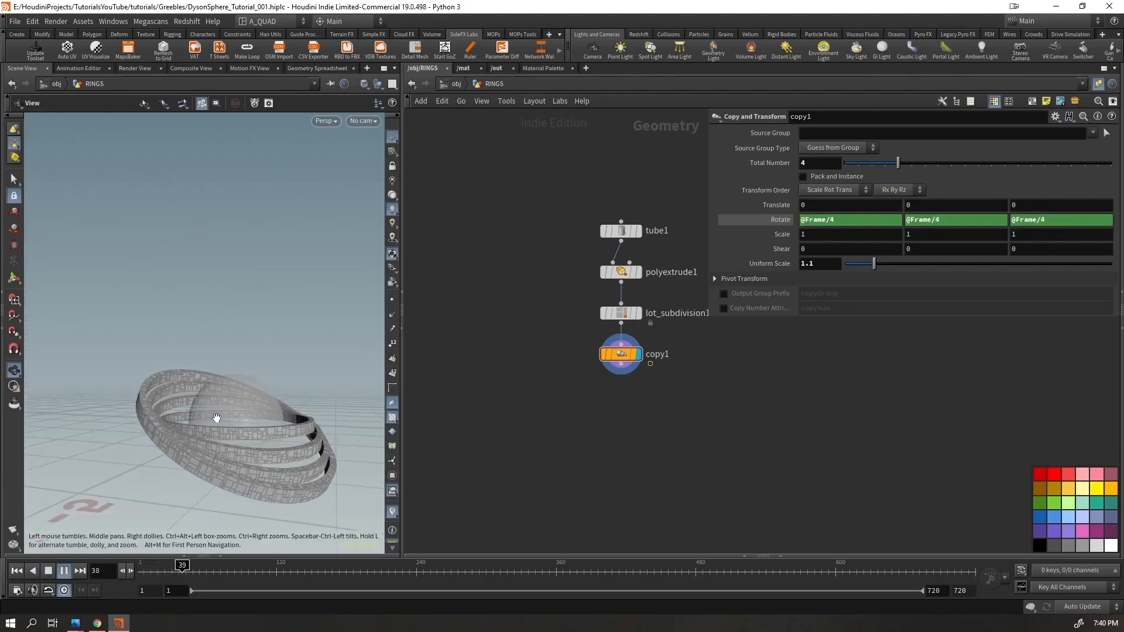
{"action": "left_click", "coordinate": [606, 567]}
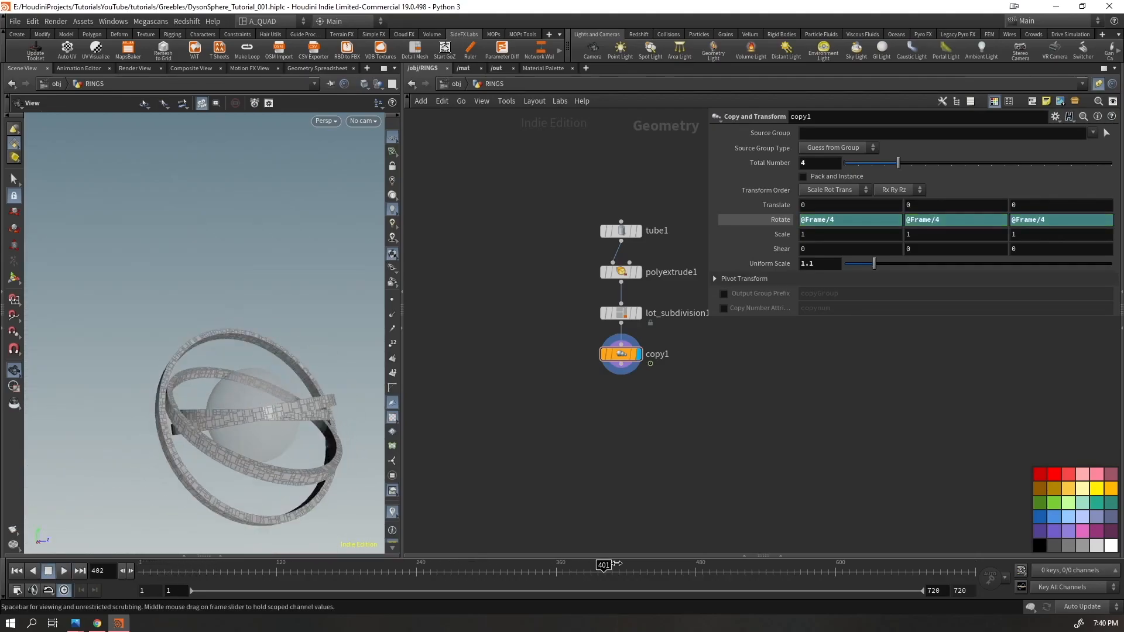
{"action": "key", "text": "Up"}
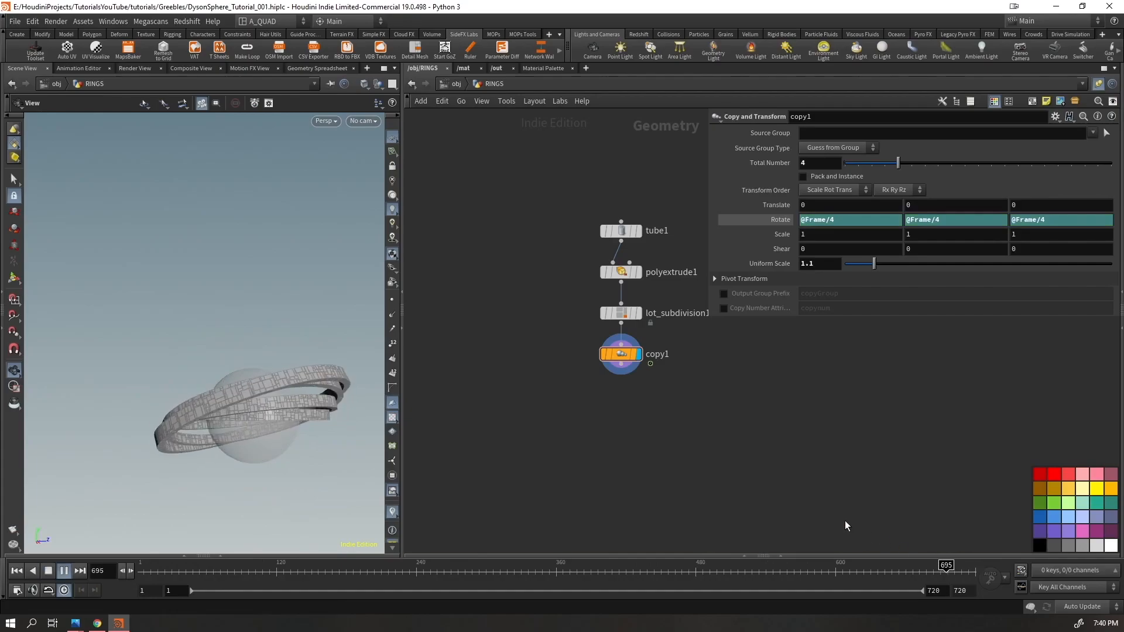
{"action": "left_click_drag", "start_coordinate": [246, 410], "coordinate": [264, 451]}
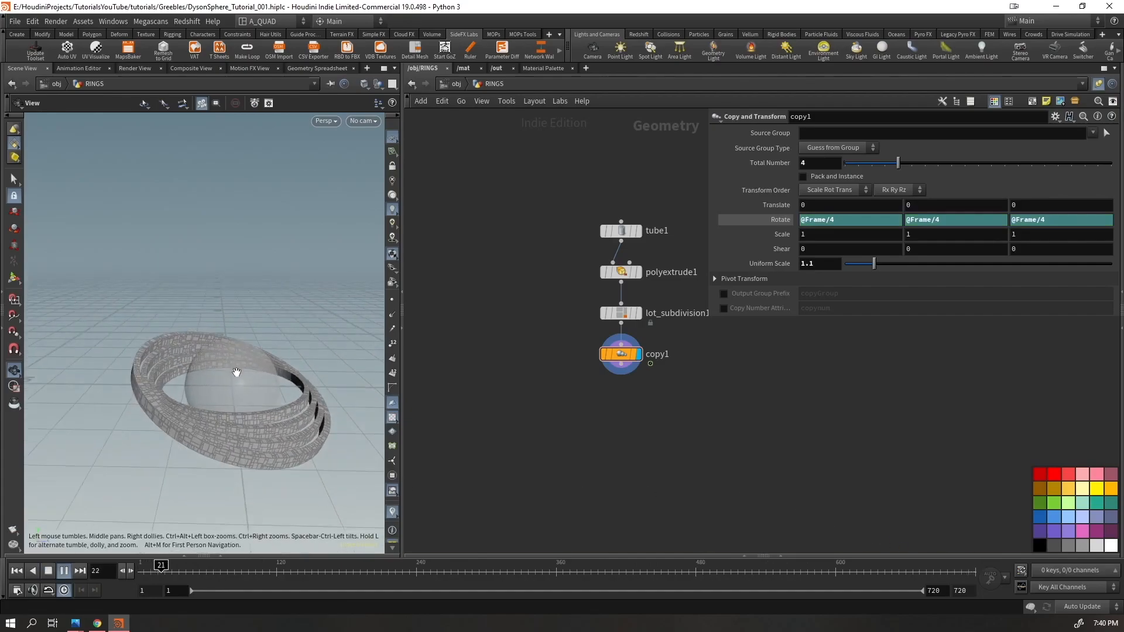
{"action": "key", "text": "ctrl+Up"}
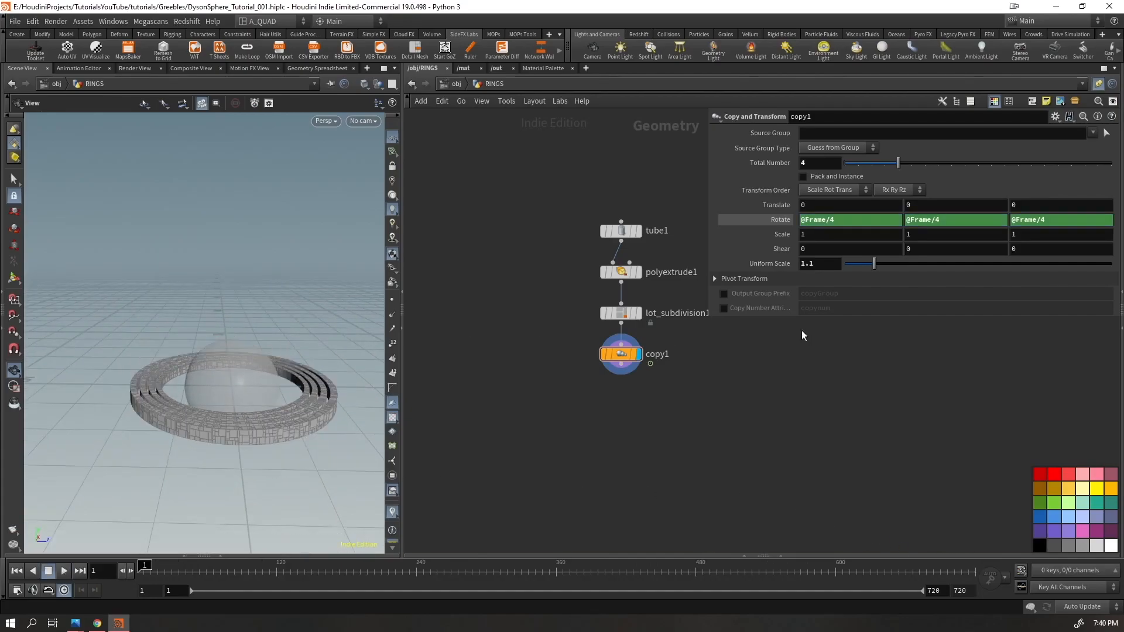
{"action": "left_click", "coordinate": [846, 220]}
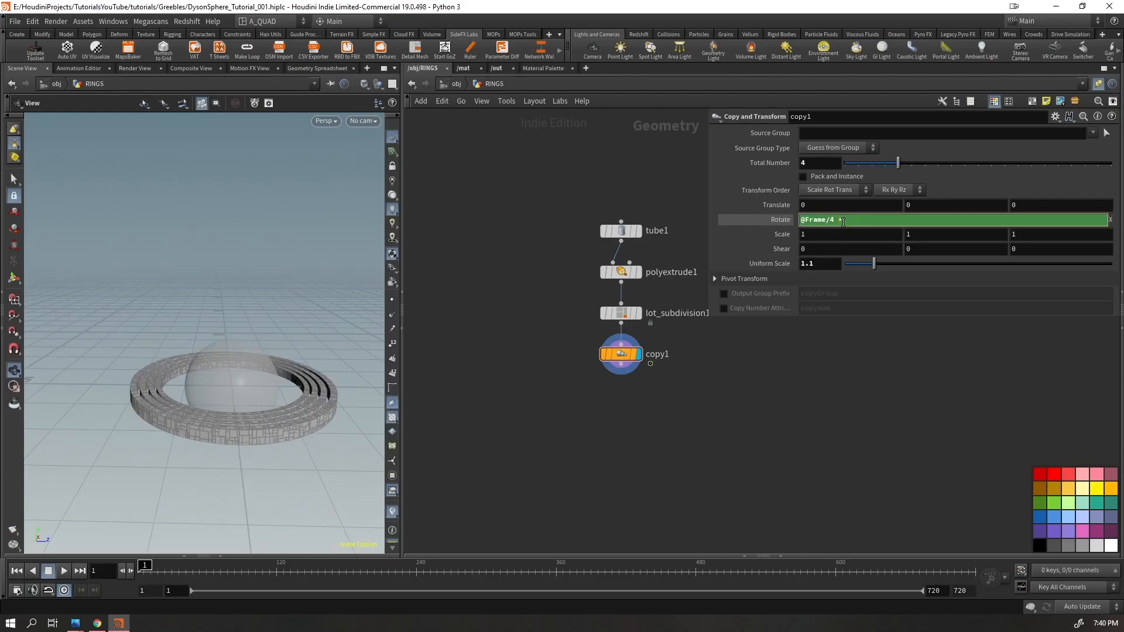
{"action": "key", "text": "Return"}
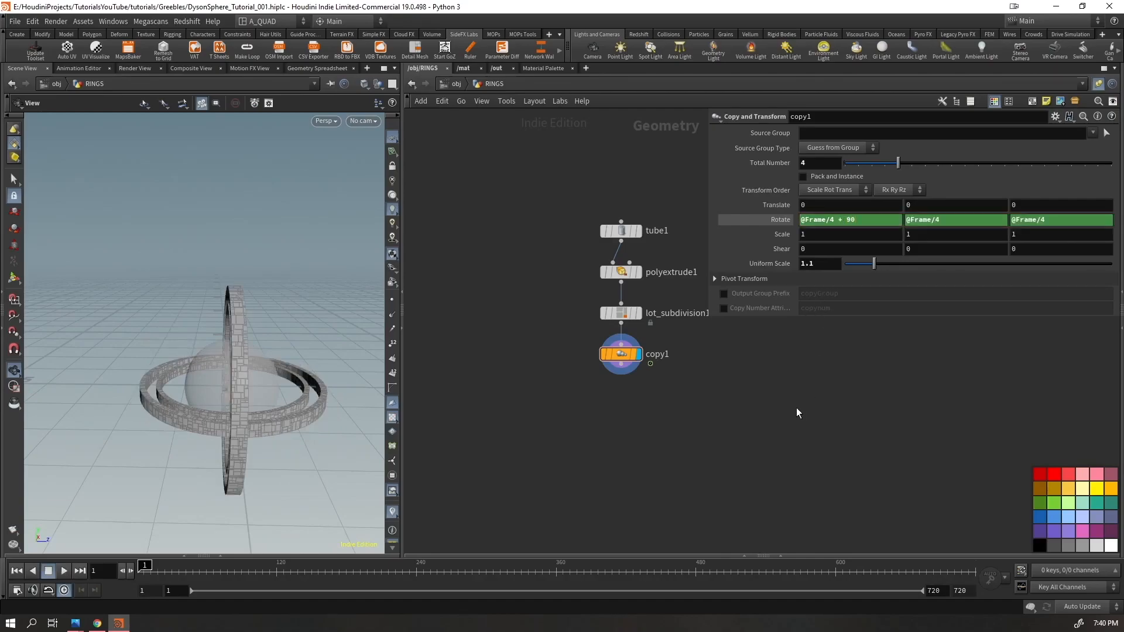
{"action": "left_click_drag", "start_coordinate": [193, 409], "coordinate": [271, 352]}
{"action": "key", "text": "ctrl+z"}
{"action": "left_click_drag", "start_coordinate": [222, 430], "coordinate": [260, 356]}
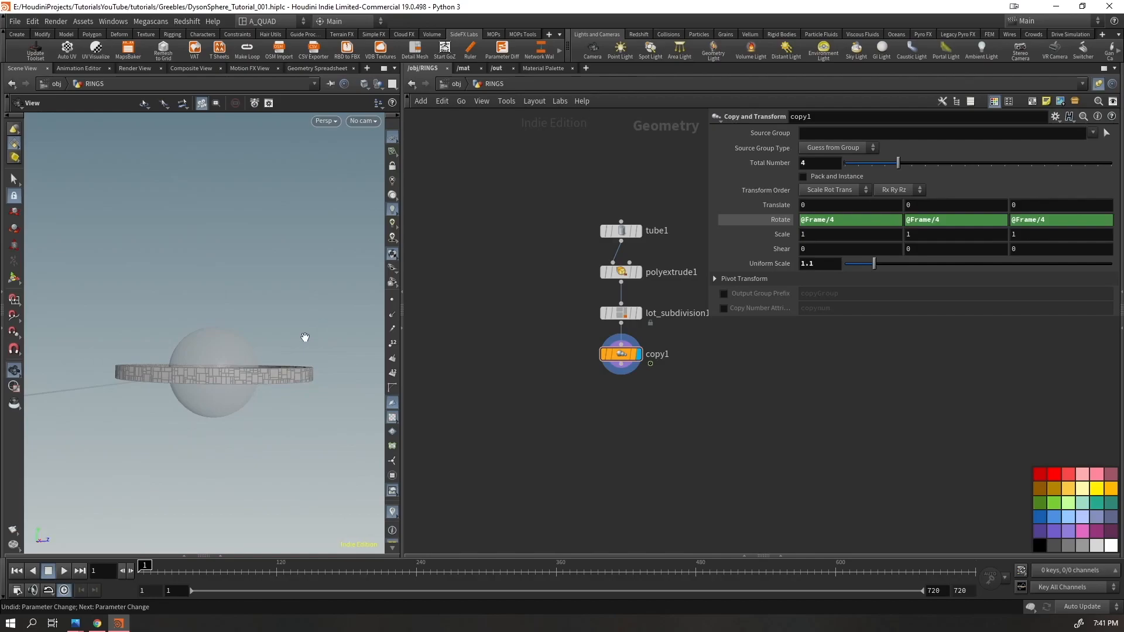
{"action": "left_click", "coordinate": [848, 222]}
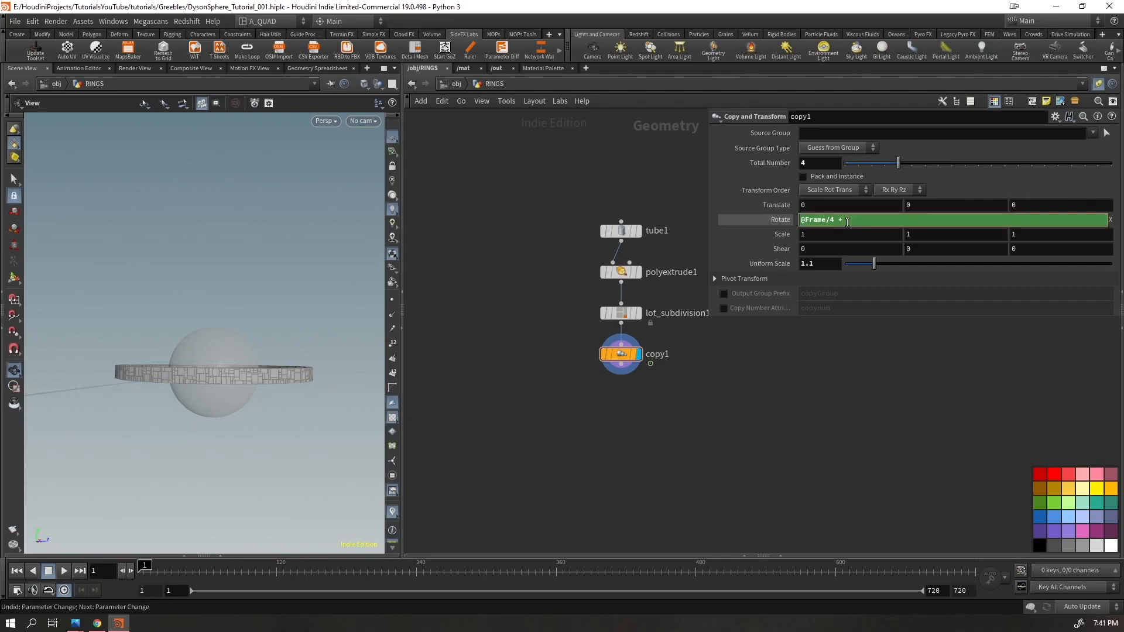
{"action": "key", "text": "Return"}
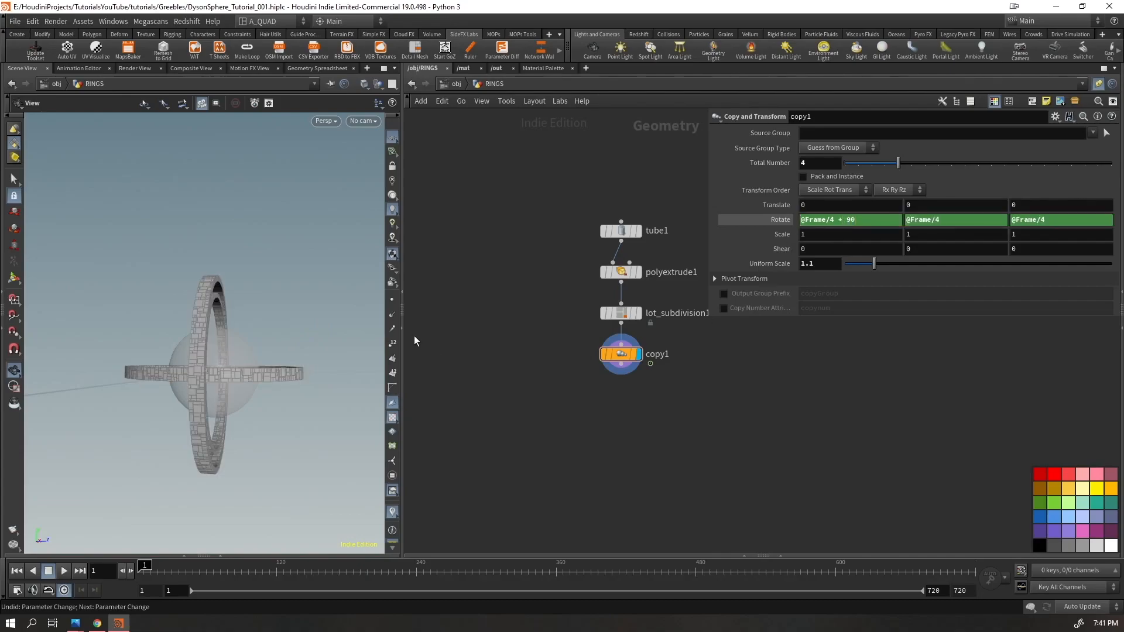
{"action": "left_click_drag", "start_coordinate": [244, 369], "coordinate": [293, 379]}
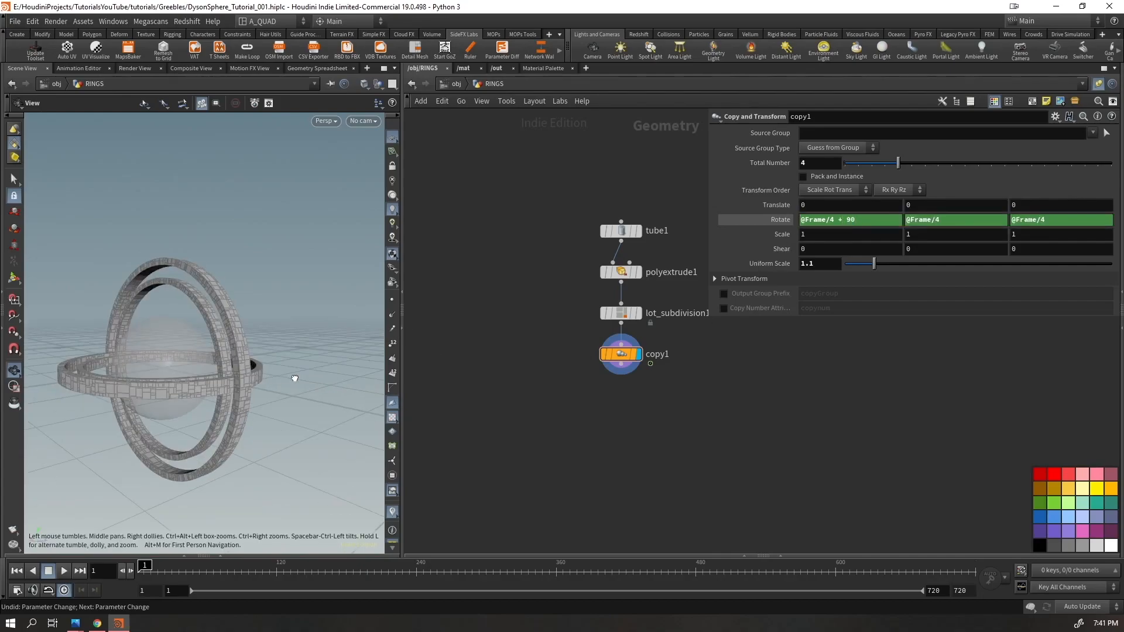
{"action": "left_click", "coordinate": [960, 219]}
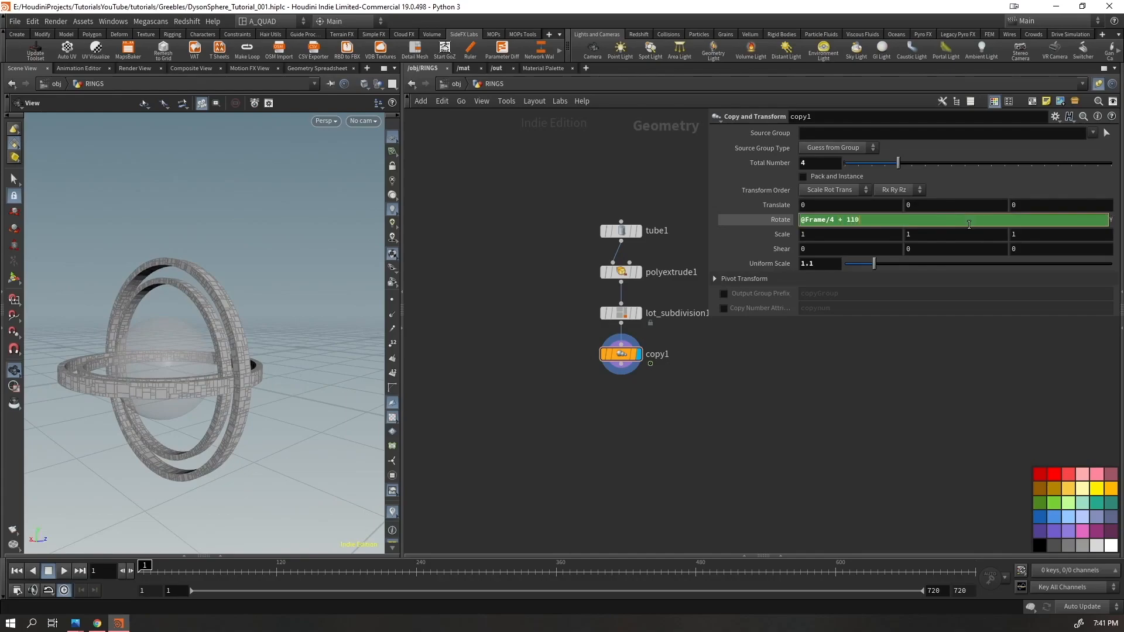
{"action": "key", "text": "Tab"}
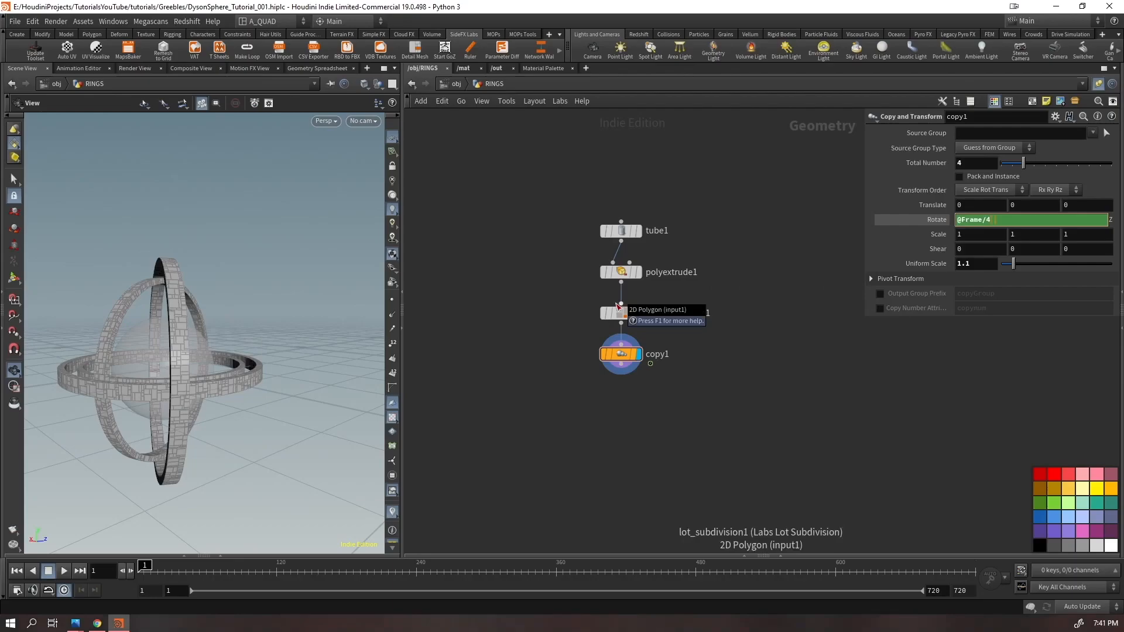
{"action": "type", "text": "+ 30"}
{"action": "key", "text": "Return"}
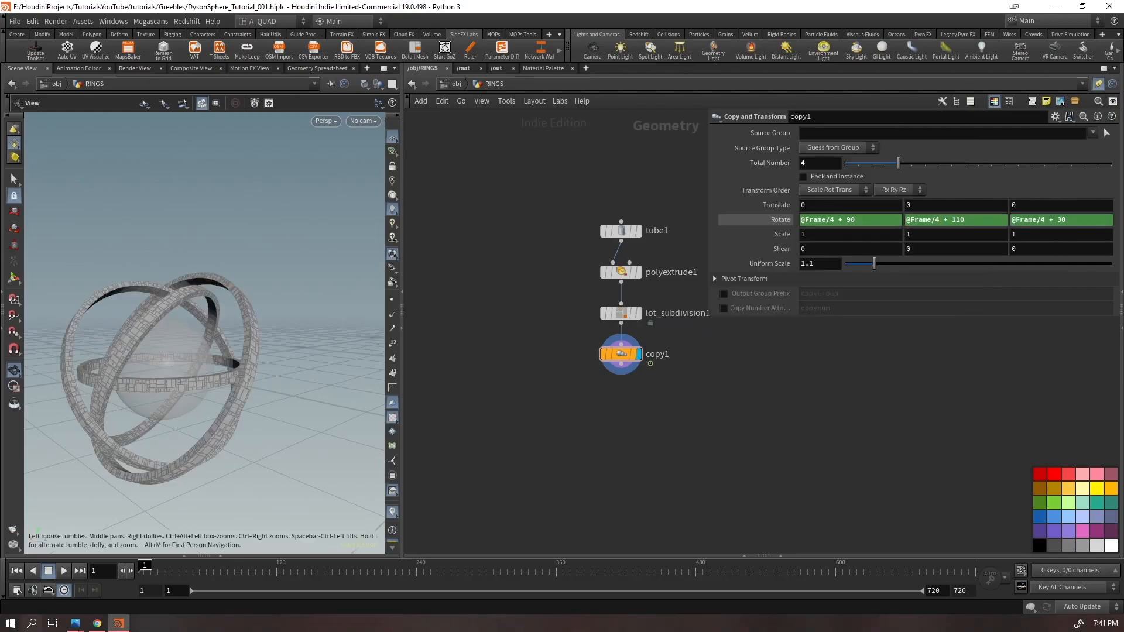
- Play the offset ring animation, scrub to frame 720, and examine the rings from several angles
{"action": "left_click_drag", "start_coordinate": [205, 410], "coordinate": [209, 383]}
{"action": "left_click", "coordinate": [64, 570]}
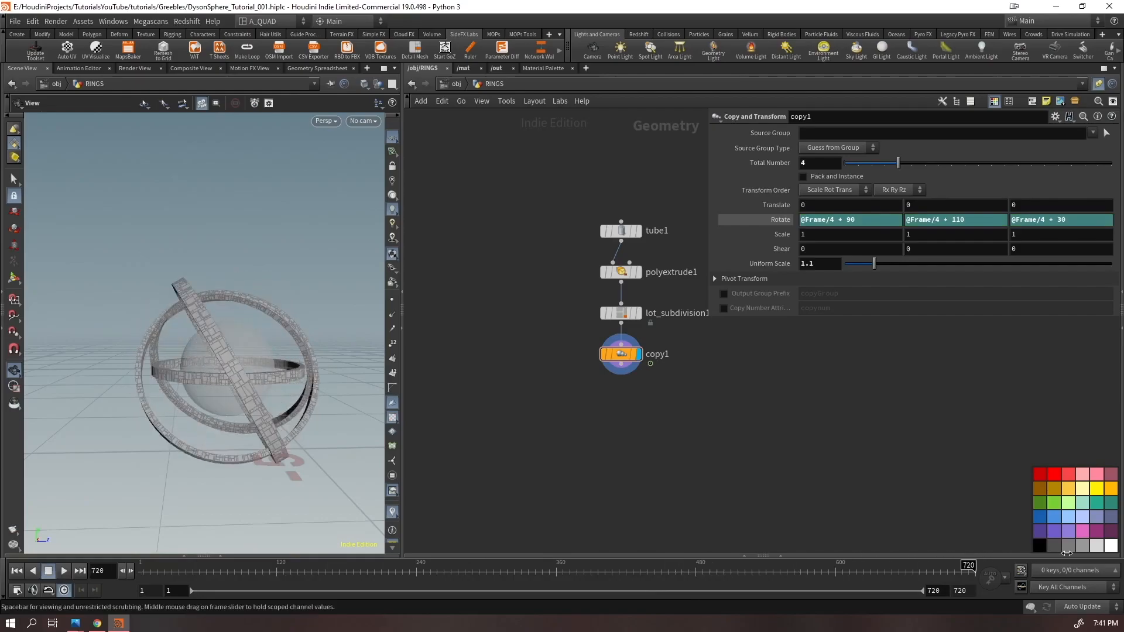
{"action": "left_click_drag", "start_coordinate": [205, 568], "coordinate": [1111, 549]}
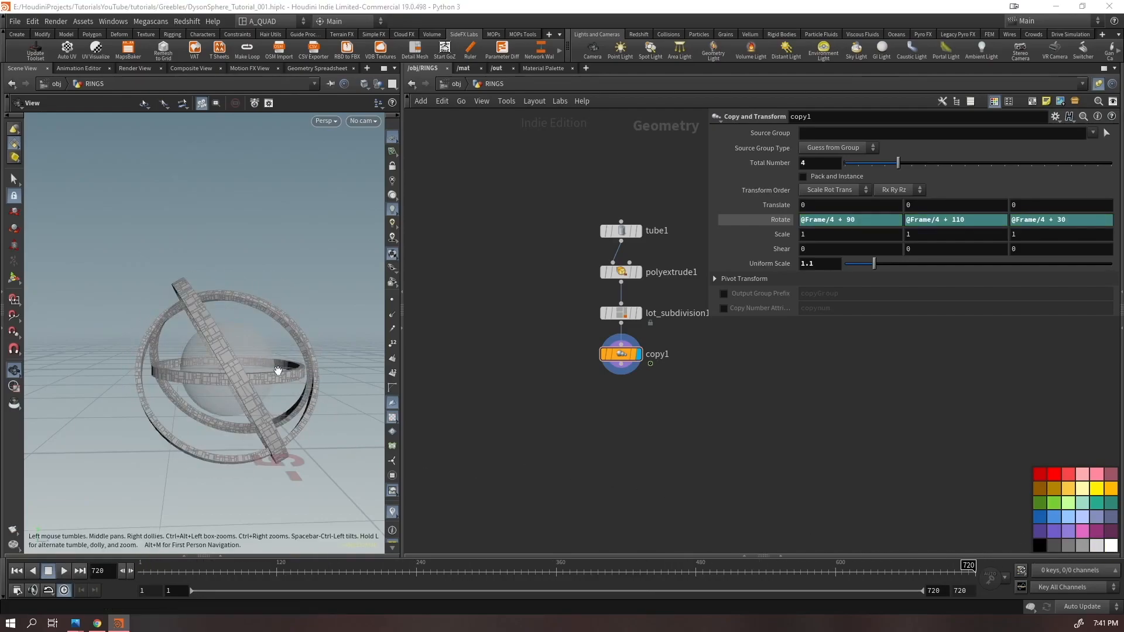
{"action": "left_click_drag", "start_coordinate": [278, 370], "coordinate": [305, 399]}
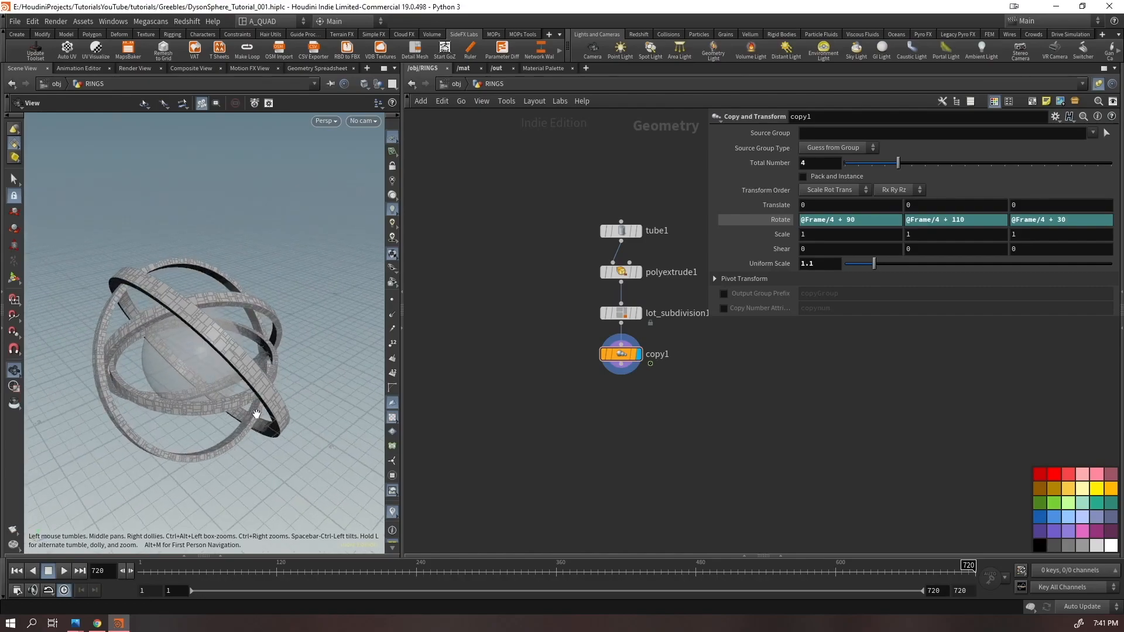
{"action": "middle_click_drag", "start_coordinate": [589, 427], "coordinate": [544, 418]}
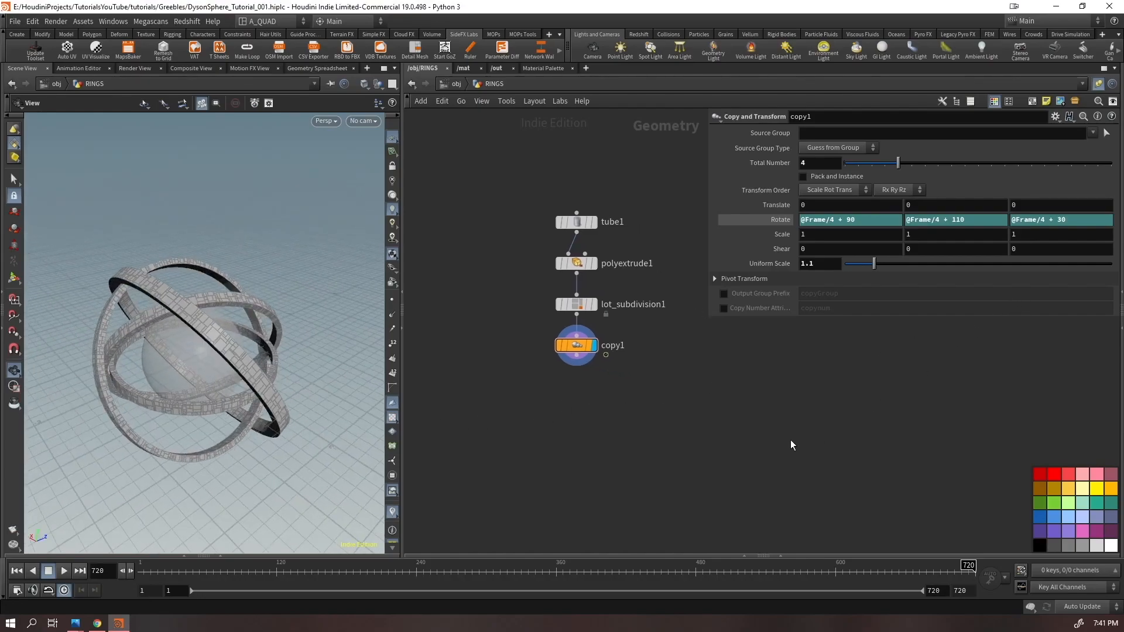
{"action": "left_click_drag", "start_coordinate": [154, 576], "coordinate": [975, 567]}
{"action": "left_click", "coordinate": [835, 219]}
{"action": "key", "text": "BackSpace"}
{"action": "key", "text": "BackSpace"}
{"action": "key", "text": "BackSpace"}
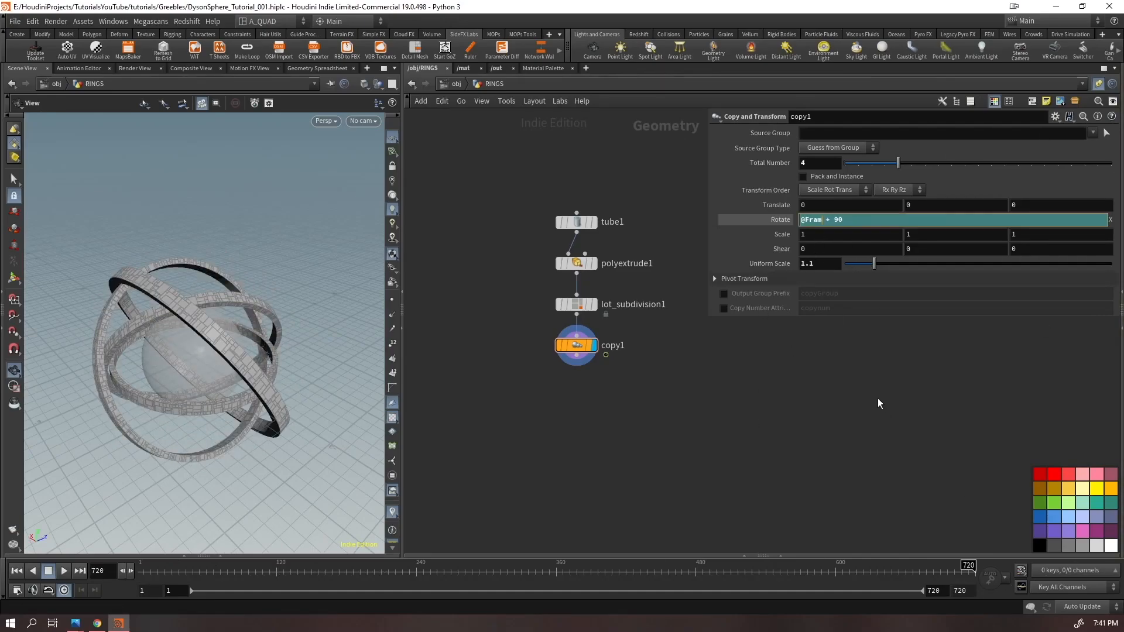
{"action": "type", "text": "e"}
{"action": "key", "text": "Return"}
{"action": "left_click", "coordinate": [940, 221]}
{"action": "key", "text": "BackSpace"}
{"action": "key", "text": "BackSpace"}
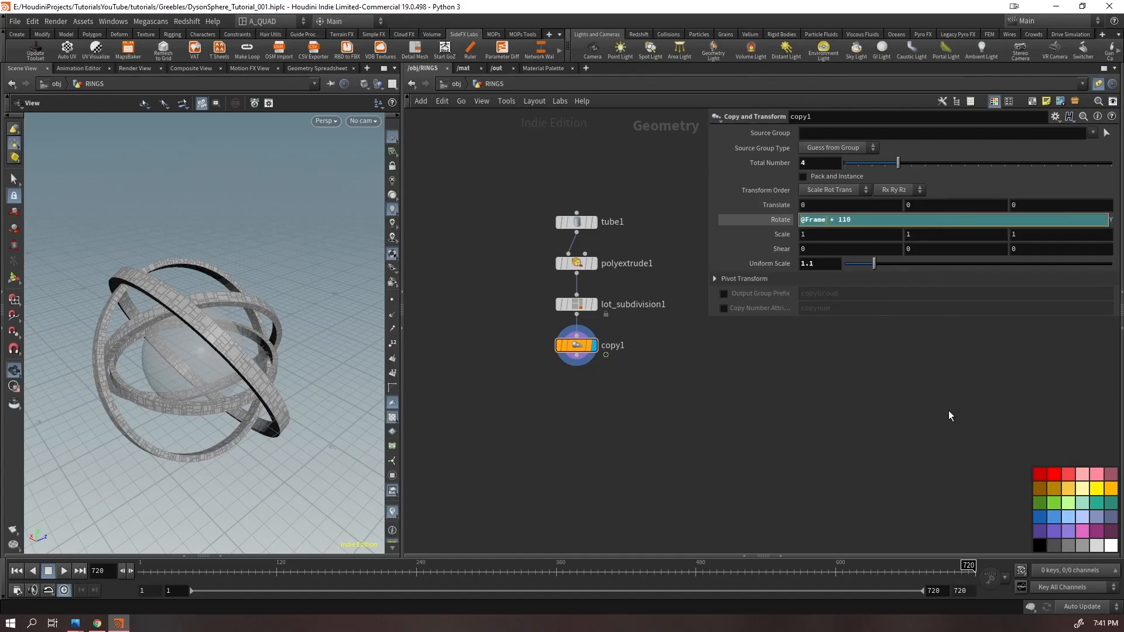
{"action": "key", "text": "Return"}
{"action": "left_click", "coordinate": [1042, 220]}
{"action": "key", "text": "BackSpace"}
{"action": "key", "text": "Return"}
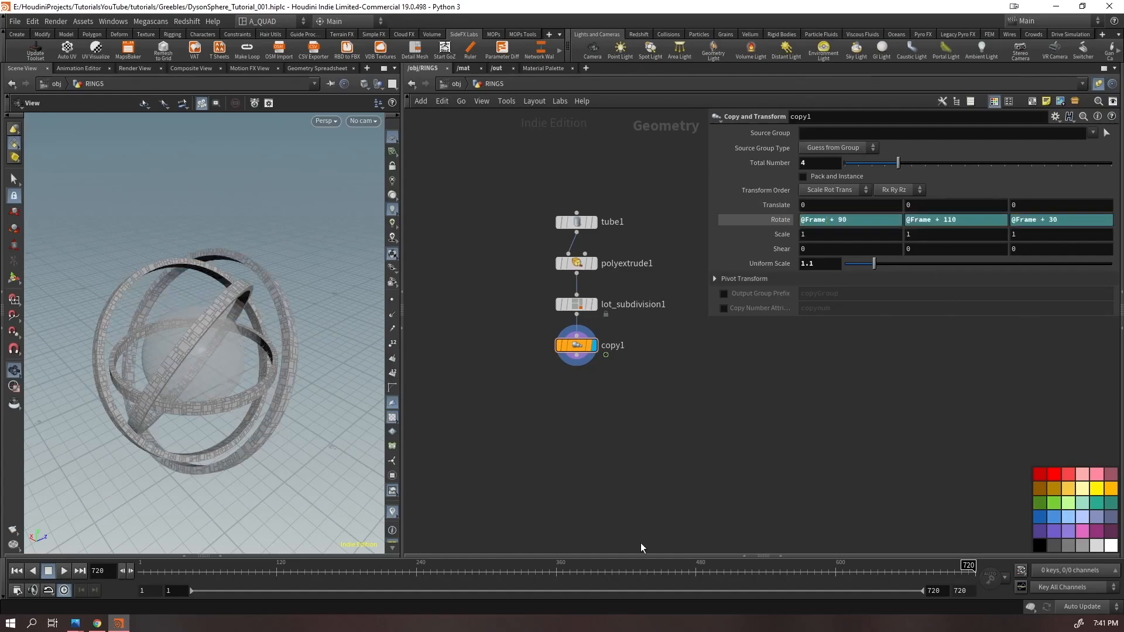
- Save the scene file and scrub the timeline from frame 1 to check the rings' rotation speed
{"action": "key", "text": "ctrl+s"}
{"action": "left_click", "coordinate": [130, 571]}
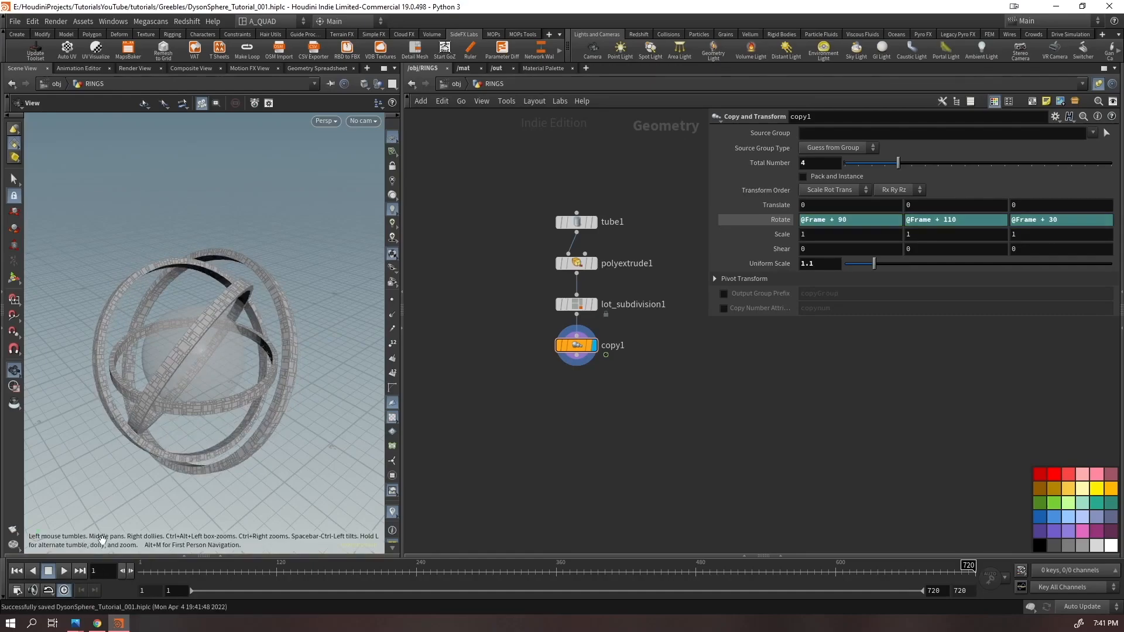
{"action": "left_click_drag", "start_coordinate": [127, 536], "coordinate": [842, 509]}
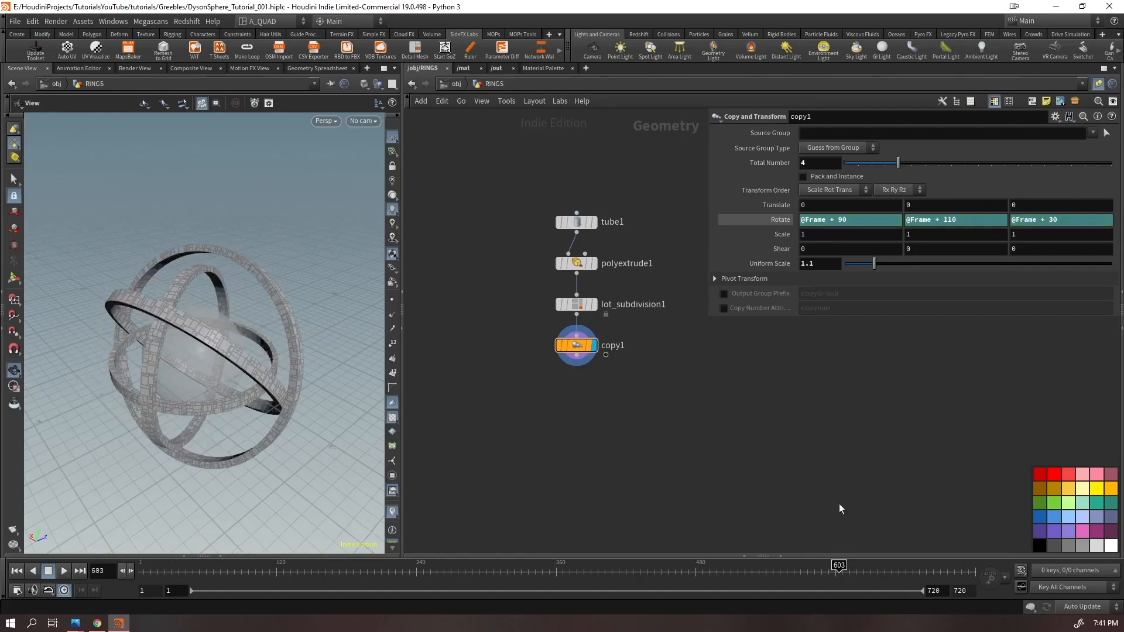
{"action": "left_click", "coordinate": [827, 219]}
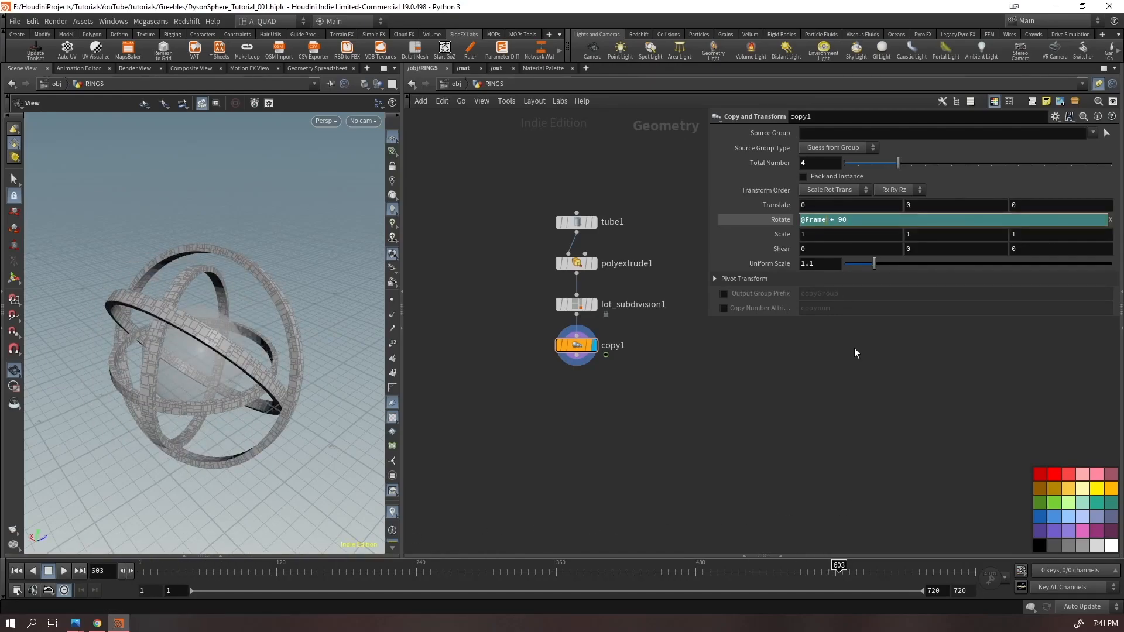
{"action": "type", "text": "/"}
{"action": "type", "text": "4"}
{"action": "key", "text": "Return"}
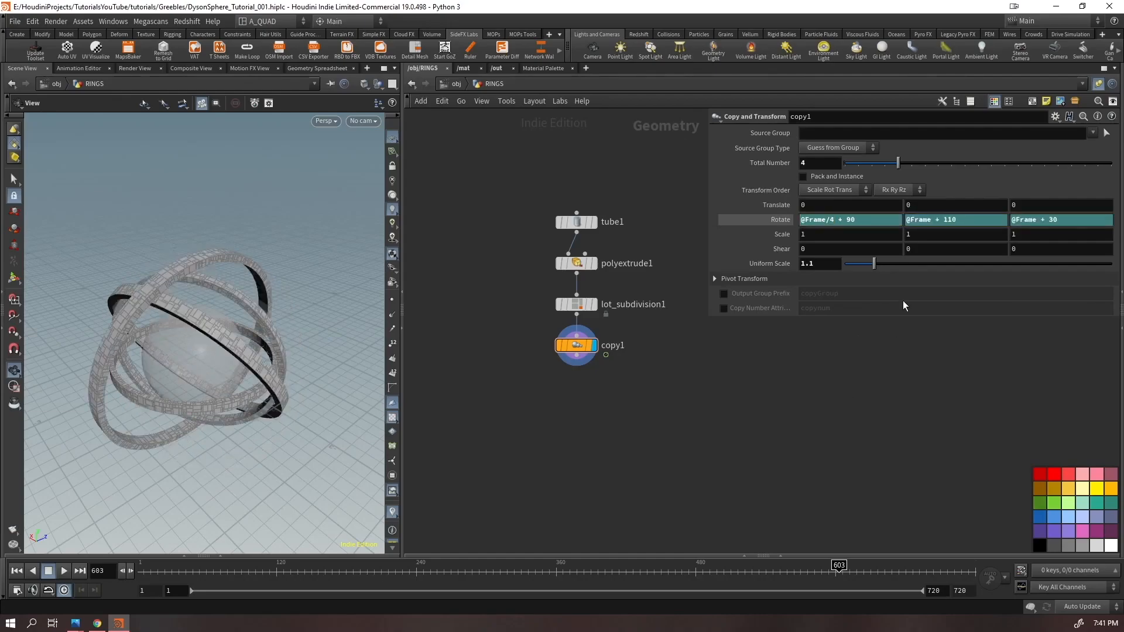
{"action": "left_click", "coordinate": [929, 220]}
{"action": "type", "text": "/4"}
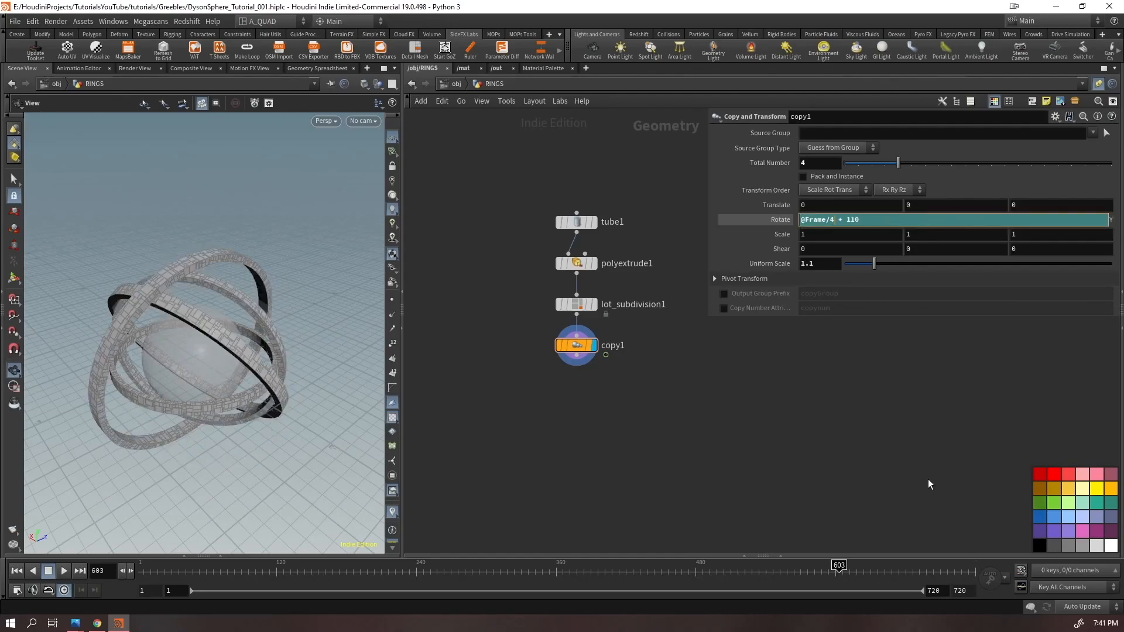
{"action": "key", "text": "Return"}
{"action": "left_click", "coordinate": [1036, 220]}
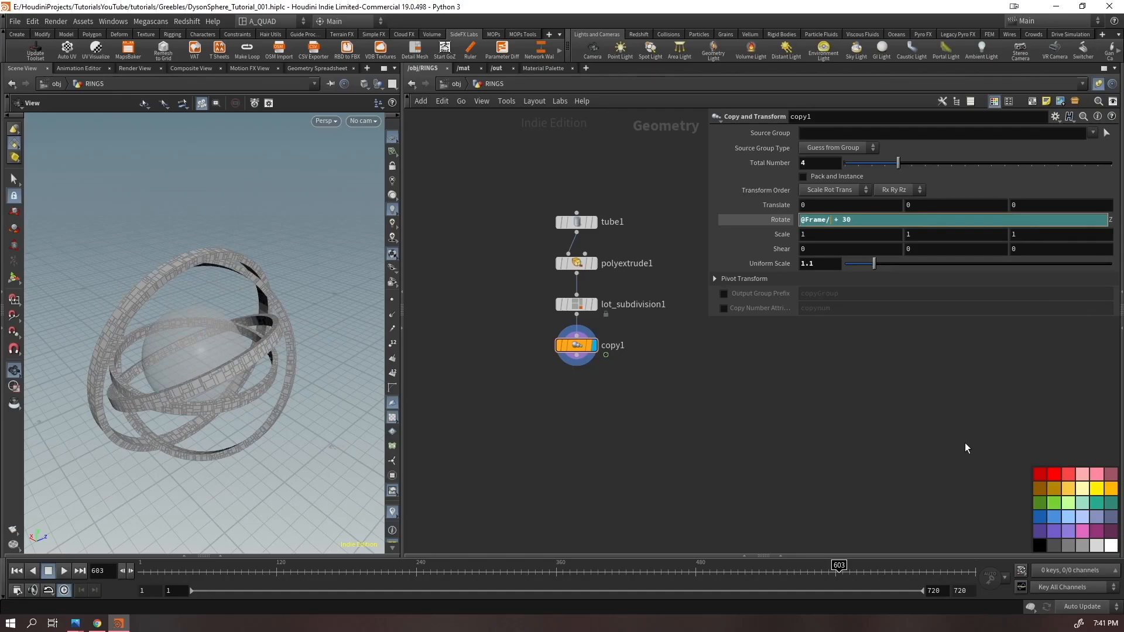
{"action": "type", "text": "/4"}
{"action": "key", "text": "Return"}
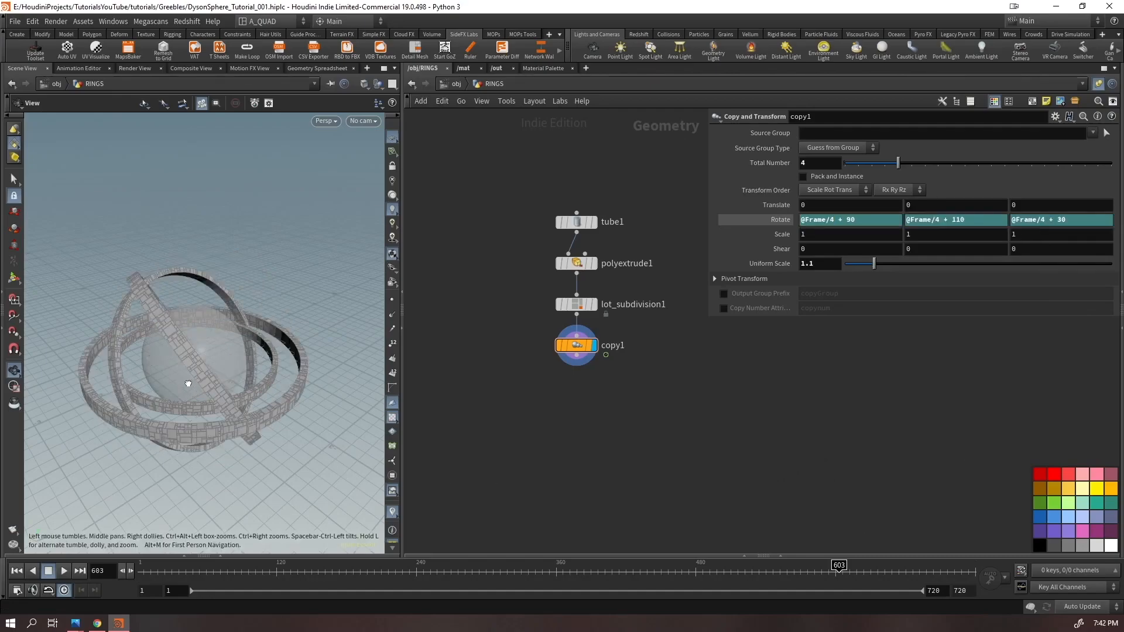
- Set the uniform scale of the ring copies to 1.125
{"action": "left_click", "coordinate": [826, 263]}
{"action": "type", "text": "25"}
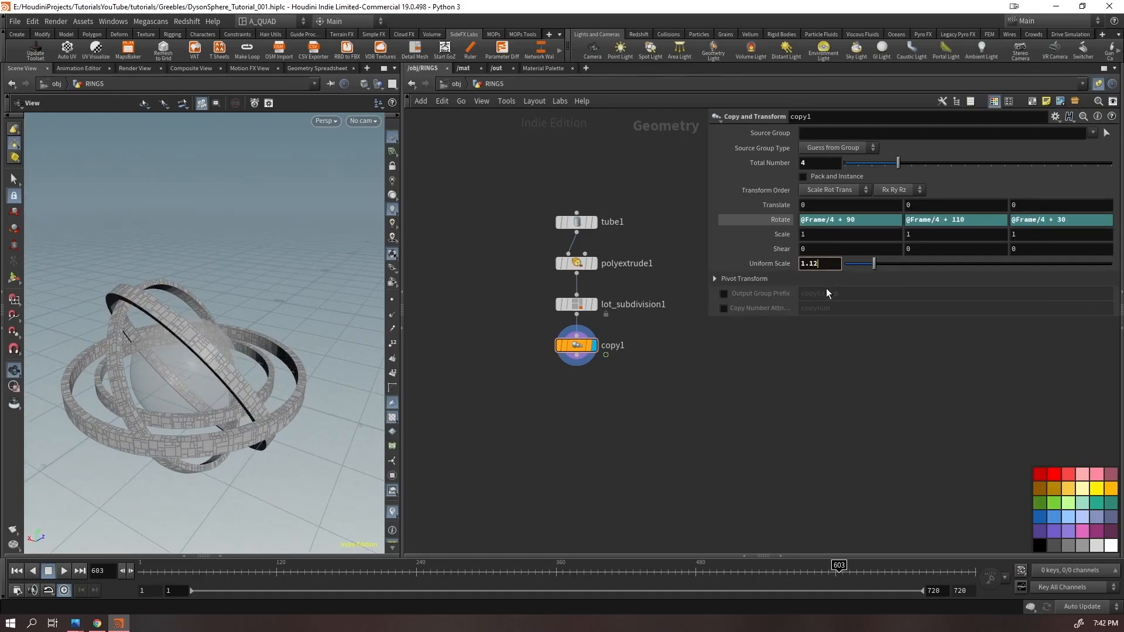
{"action": "key", "text": "Return"}
{"action": "left_click_drag", "start_coordinate": [223, 398], "coordinate": [258, 404]}
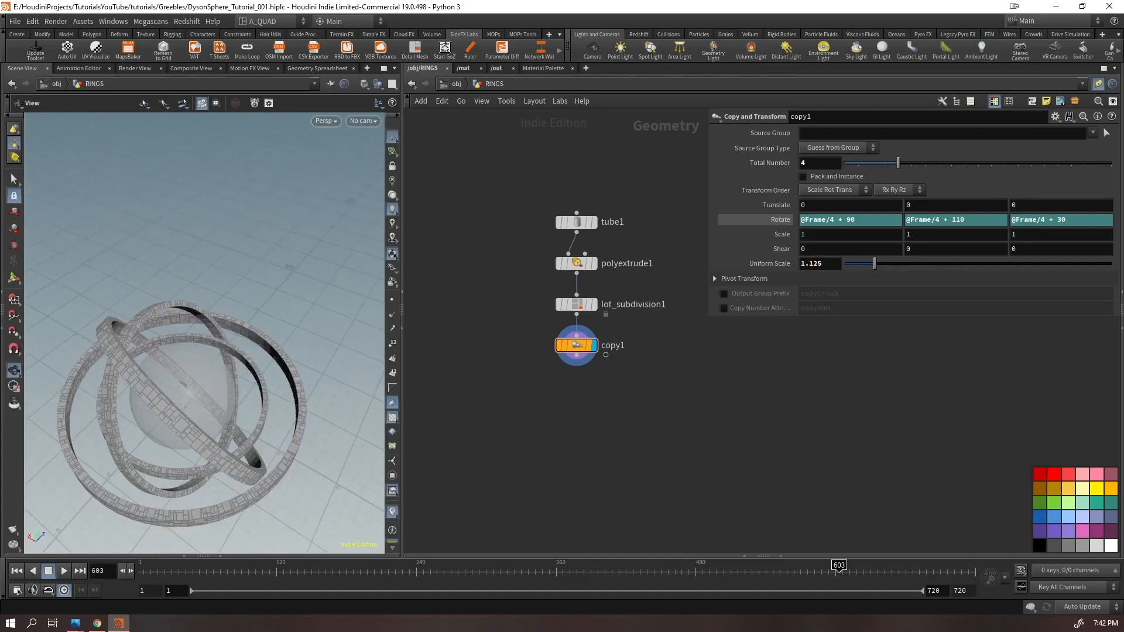
{"action": "mouse_move", "coordinate": [561, 344]}
{"action": "key", "text": "Tab"}
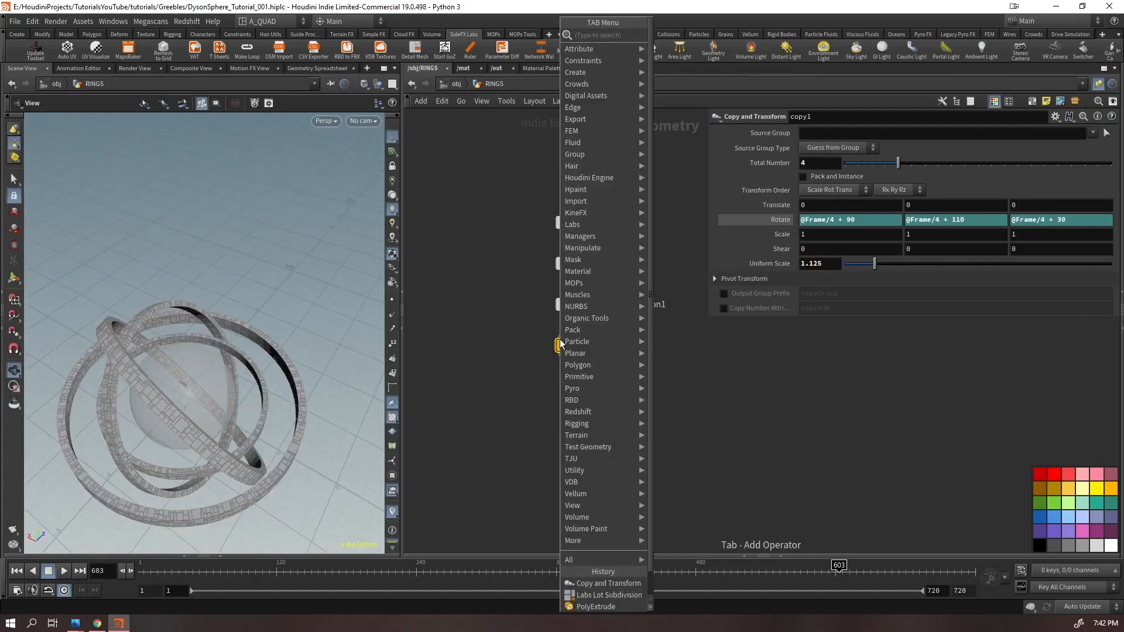
{"action": "type", "text": "trans"}
{"action": "key", "text": "Return"}
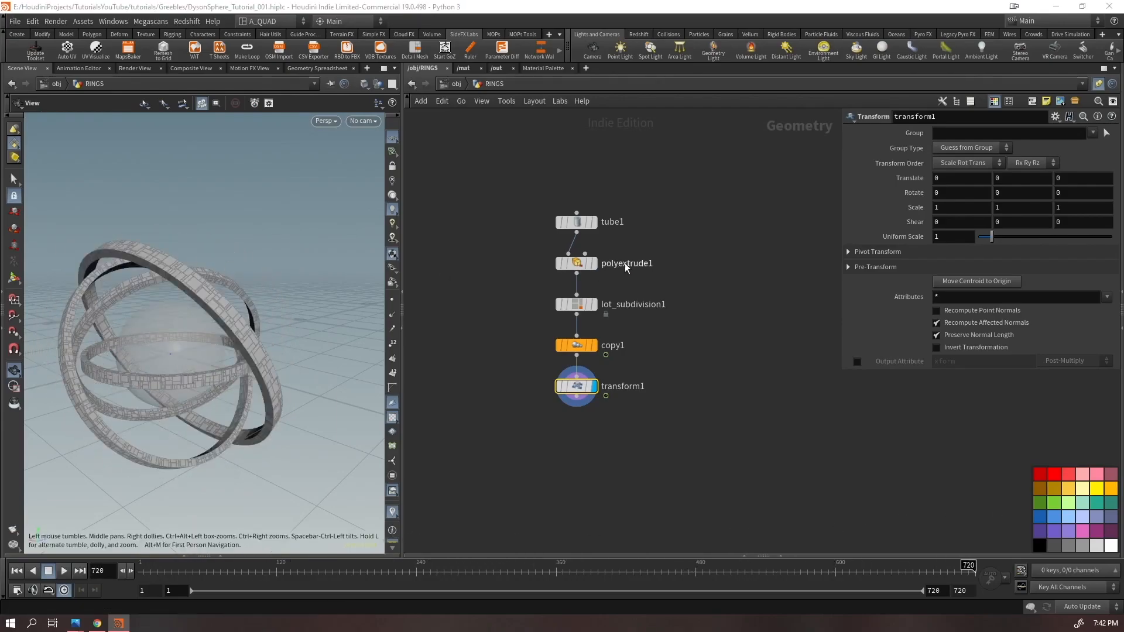
{"action": "left_click_drag", "start_coordinate": [965, 196], "coordinate": [860, 210]}
{"action": "type", "text": "@Frame/4 + 25"}
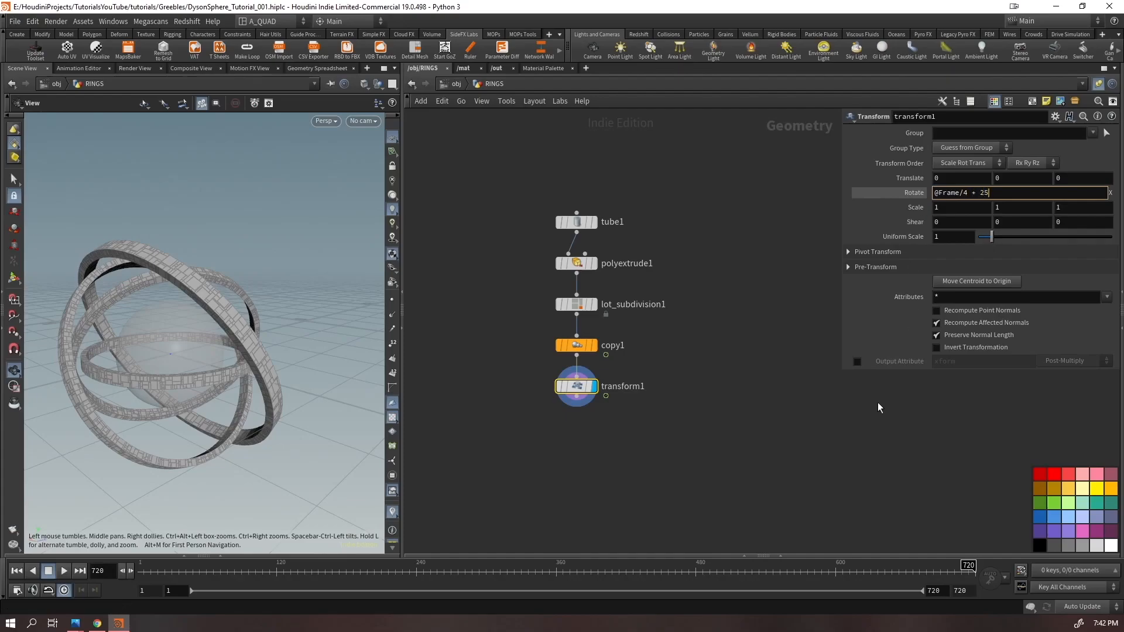
{"action": "key", "text": "Return"}
{"action": "left_click_drag", "start_coordinate": [143, 571], "coordinate": [832, 536]}
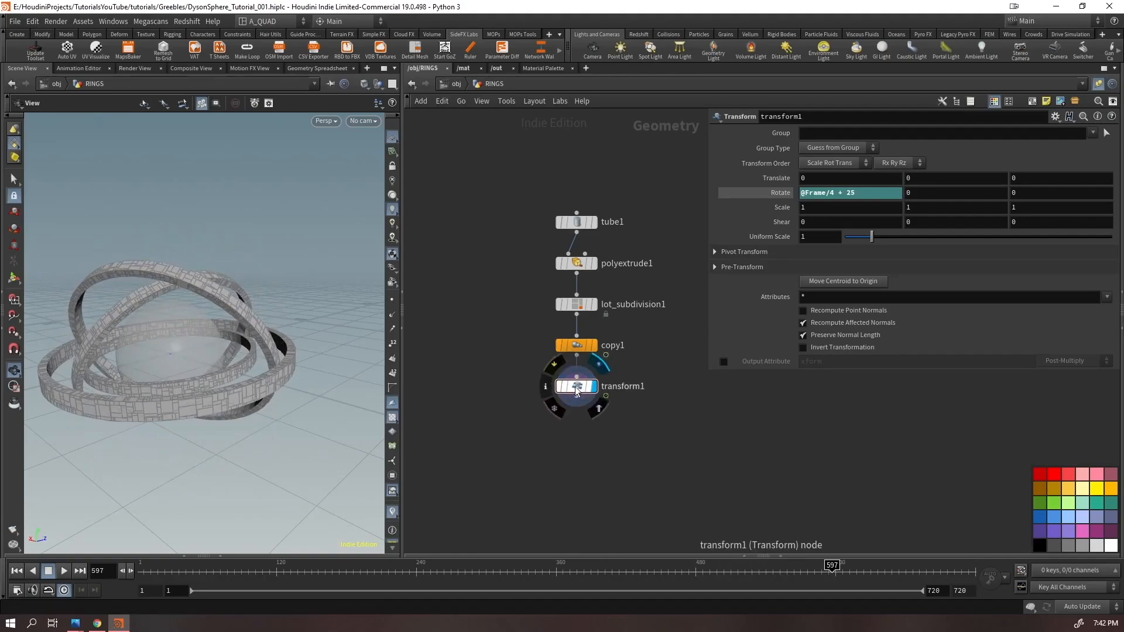
- Try the Transform node ahead of copy1, scrub through to frame 720, and move it back below copy1
{"action": "left_click_drag", "start_coordinate": [577, 386], "coordinate": [576, 337]}
{"action": "key", "text": "ctrl+Up"}
{"action": "left_click", "coordinate": [593, 386]}
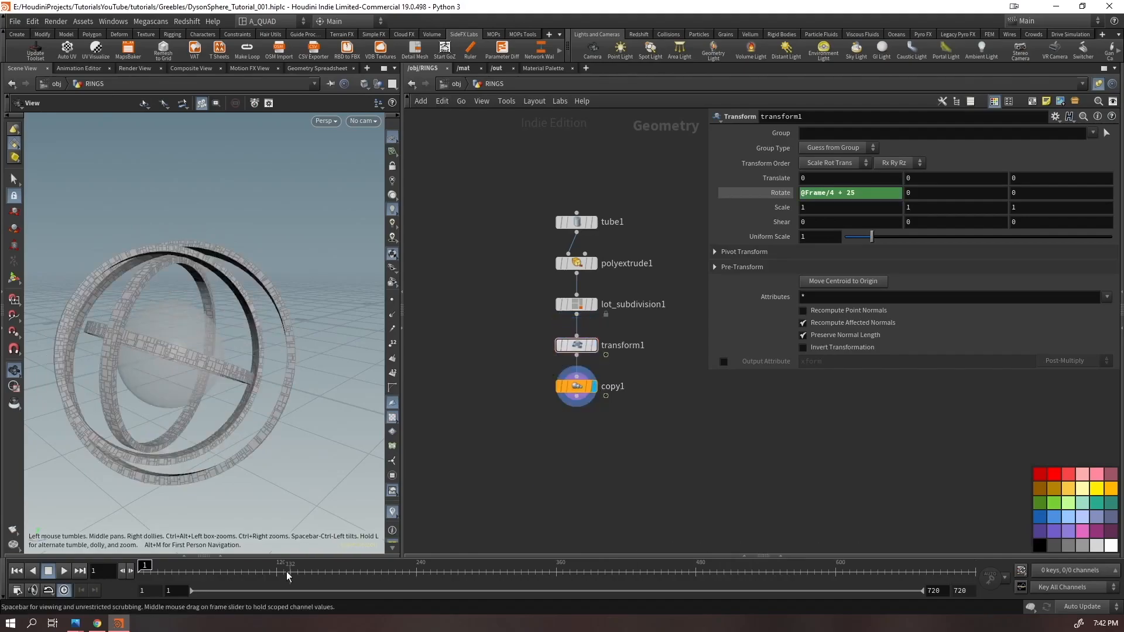
{"action": "left_click_drag", "start_coordinate": [178, 572], "coordinate": [976, 532]}
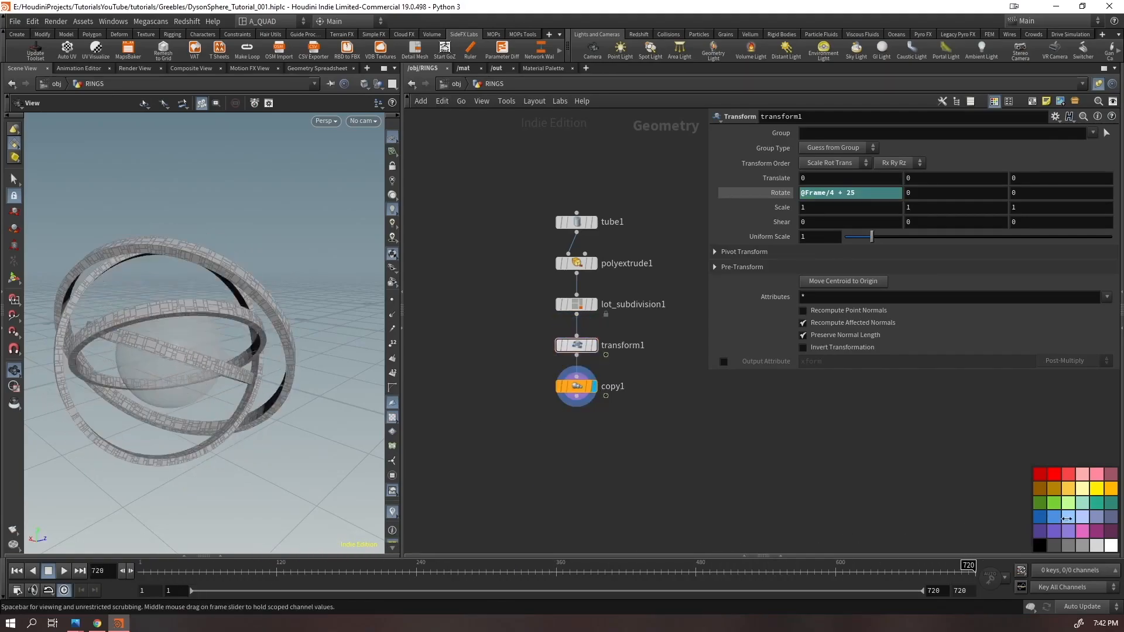
{"action": "key", "text": "ctrl+Up"}
{"action": "left_click_drag", "start_coordinate": [577, 390], "coordinate": [577, 345]}
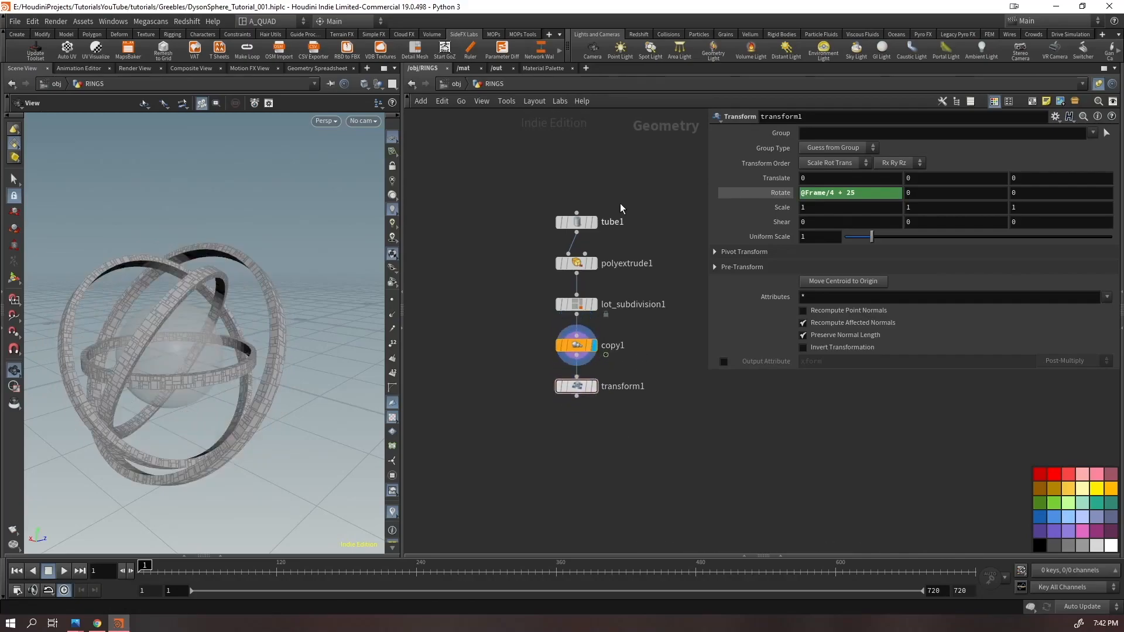
- Shift the whole node chain slightly and display the result of transform1
{"action": "left_click_drag", "start_coordinate": [635, 167], "coordinate": [555, 421]}
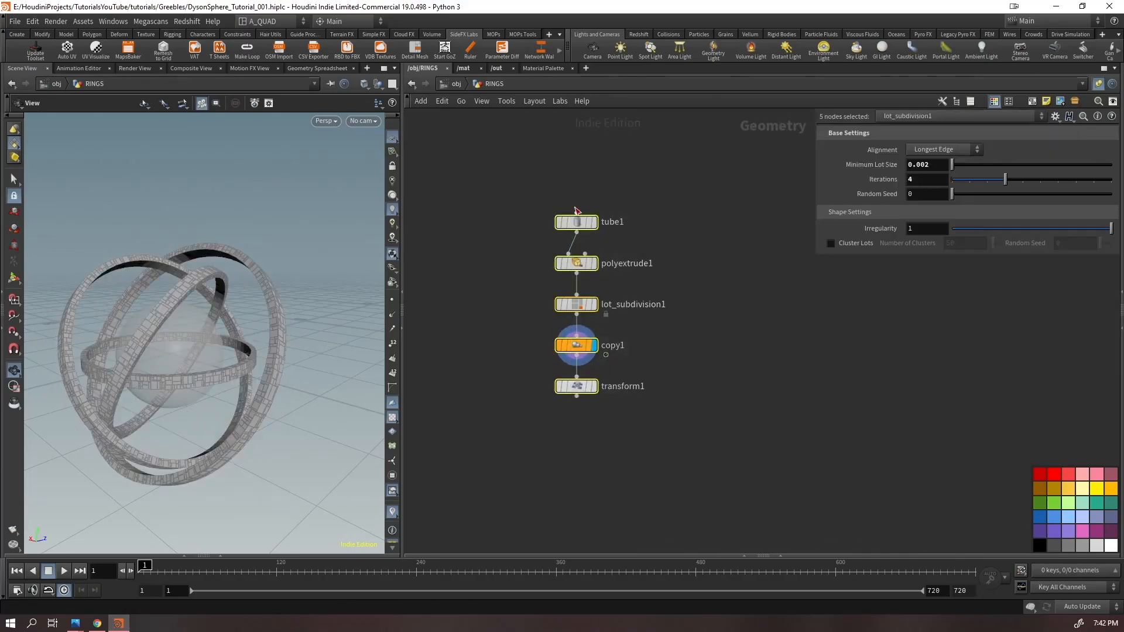
{"action": "left_click", "coordinate": [598, 391]}
{"action": "left_click", "coordinate": [579, 391]}
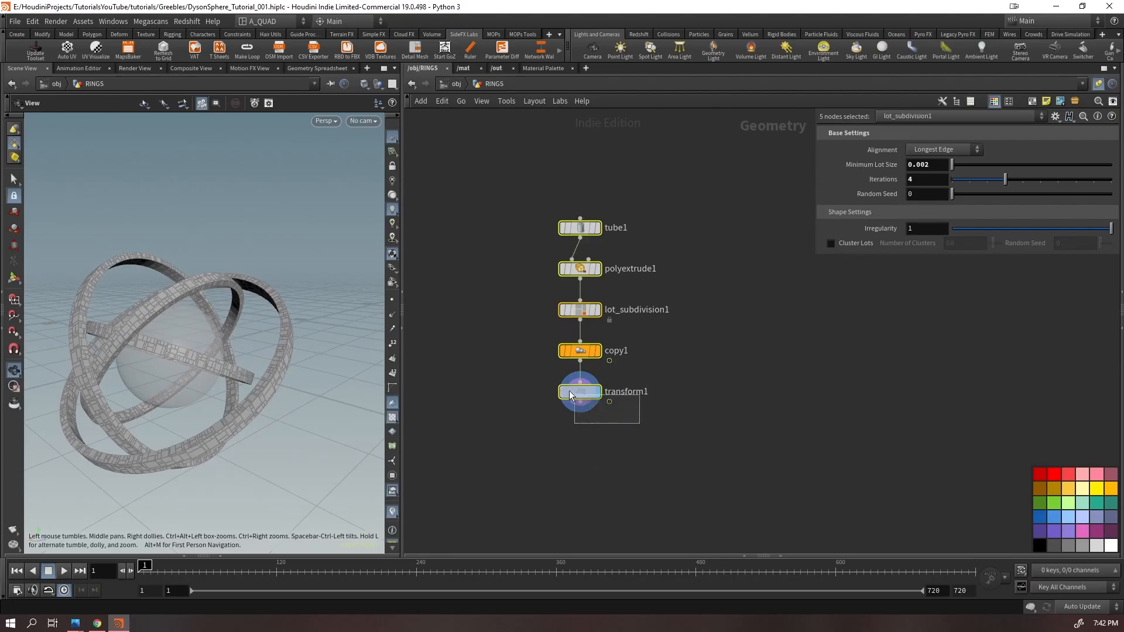
- Add an Attribute Adjust Float node fed by transform1 and place it beside the node chain
{"action": "key", "text": "Tab"}
{"action": "type", "text": "agf"}
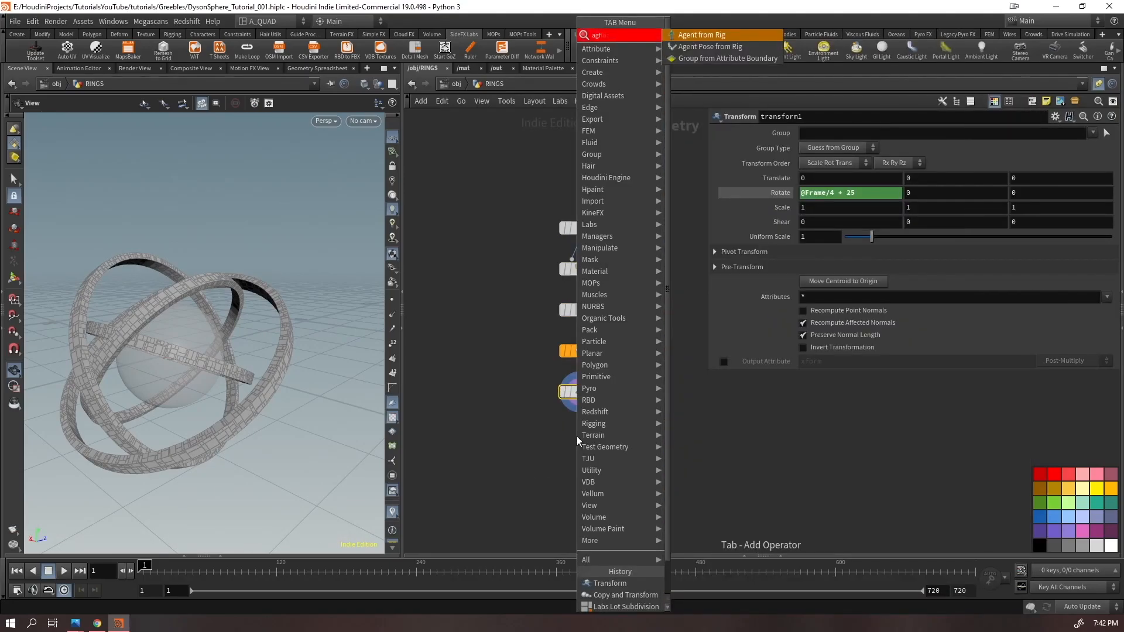
{"action": "key", "text": "BackSpace"}
{"action": "key", "text": "BackSpace"}
{"action": "type", "text": "floata"}
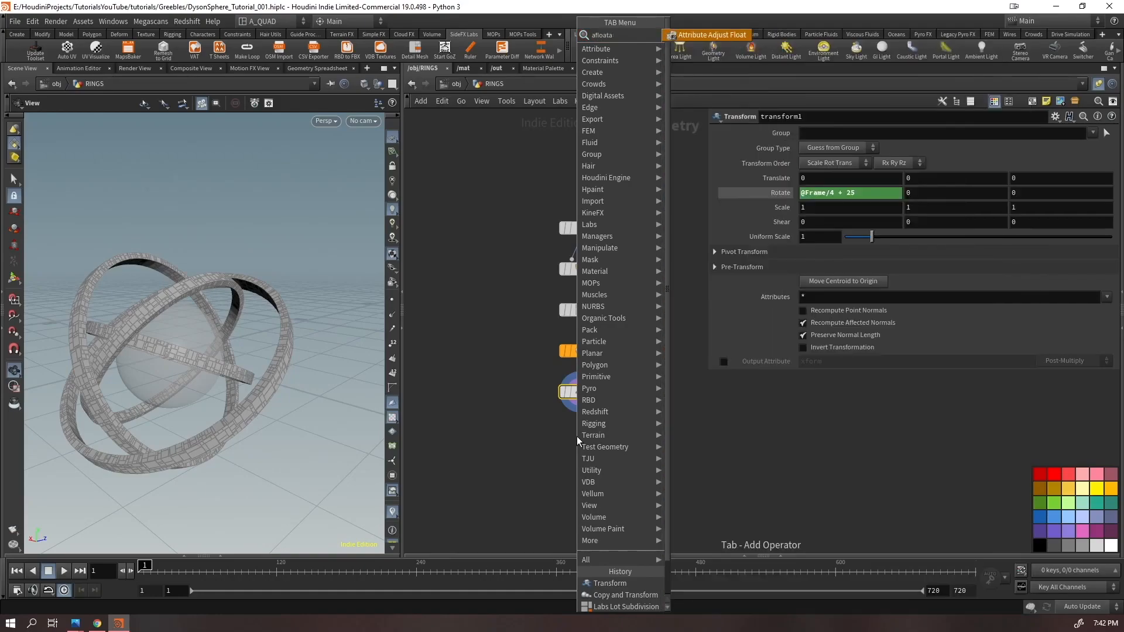
{"action": "key", "text": "shift+Return"}
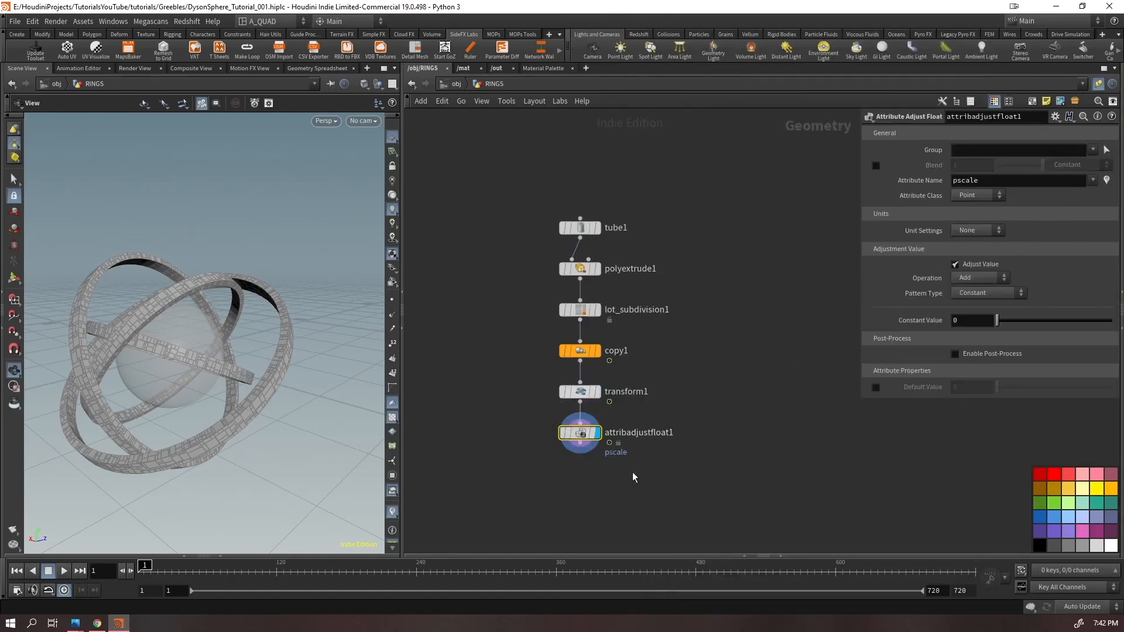
{"action": "middle_click_drag", "start_coordinate": [609, 480], "coordinate": [659, 432]}
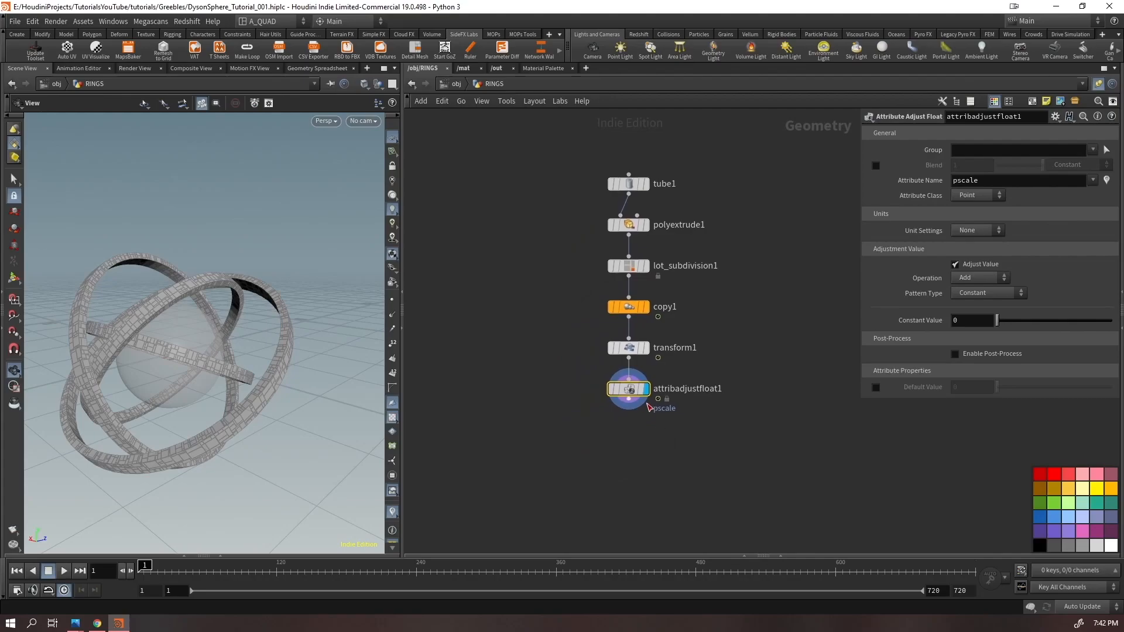
{"action": "left_click_drag", "start_coordinate": [724, 400], "coordinate": [630, 400]}
- Branch a PolyExtrude node from transform1 and align it below the node chain
{"action": "left_click", "coordinate": [628, 359]}
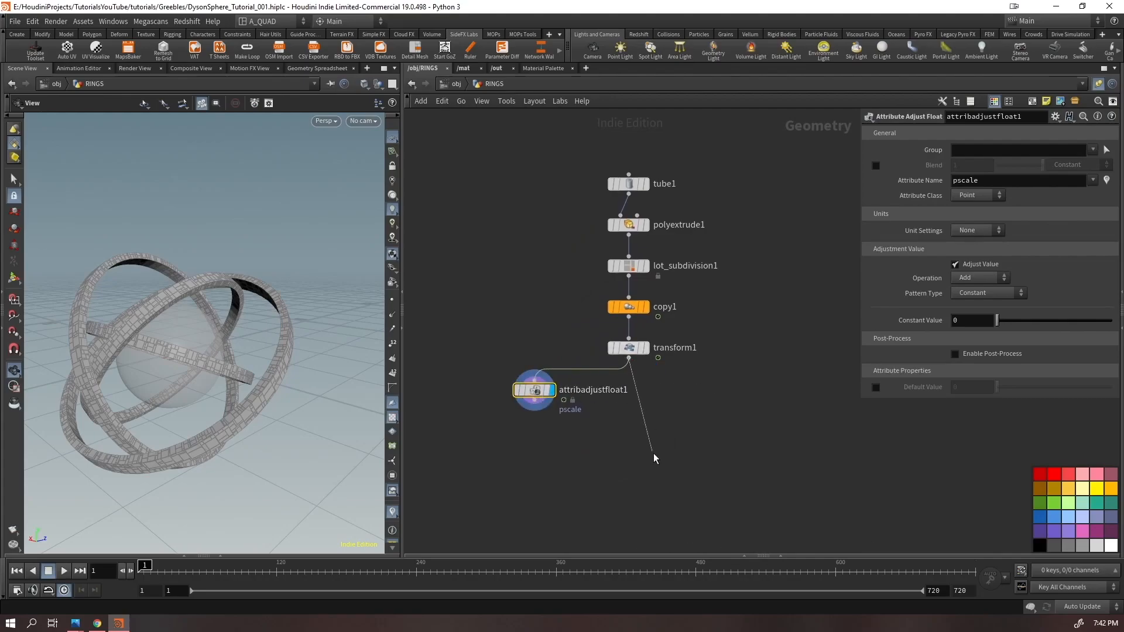
{"action": "key", "text": "Tab"}
{"action": "type", "text": "pol"}
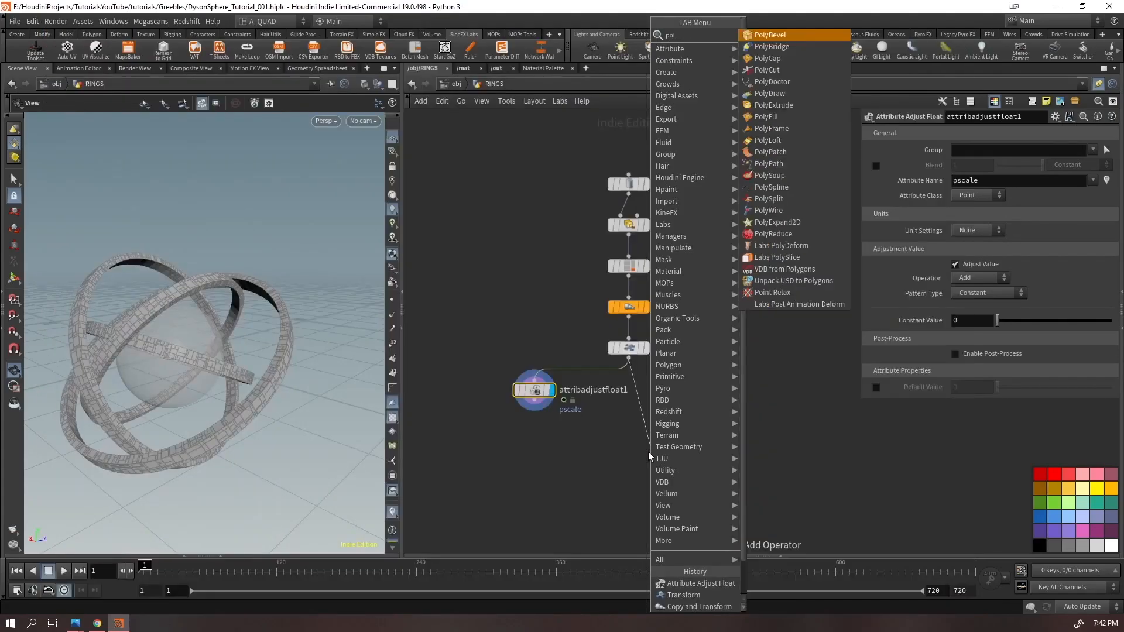
{"action": "type", "text": "ye"}
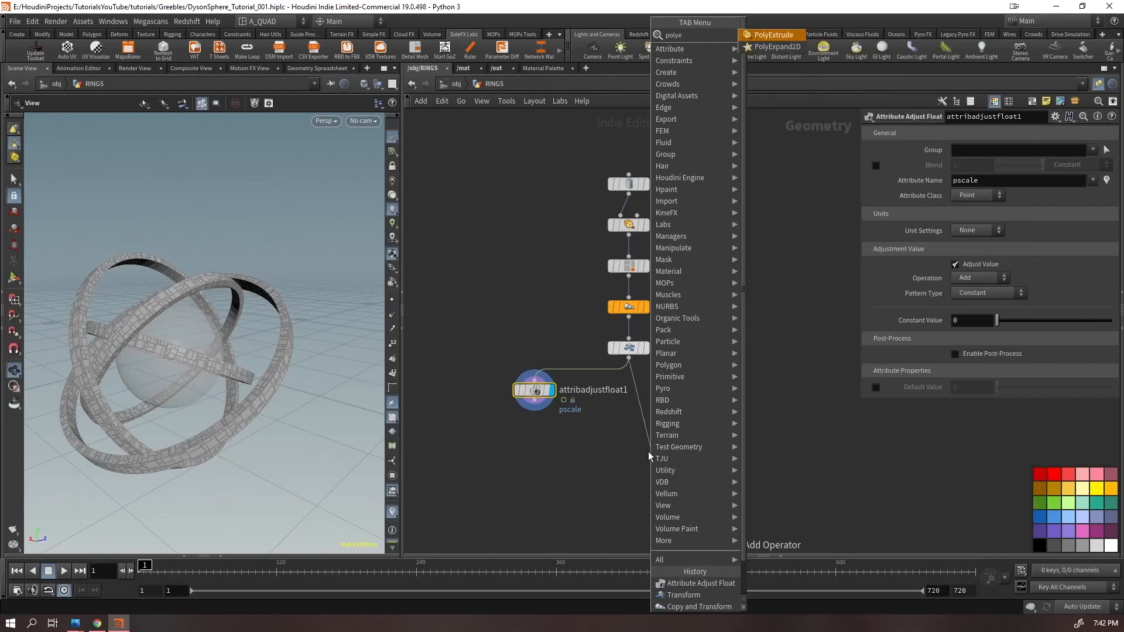
{"action": "key", "text": "Return"}
{"action": "left_click", "coordinate": [650, 452]}
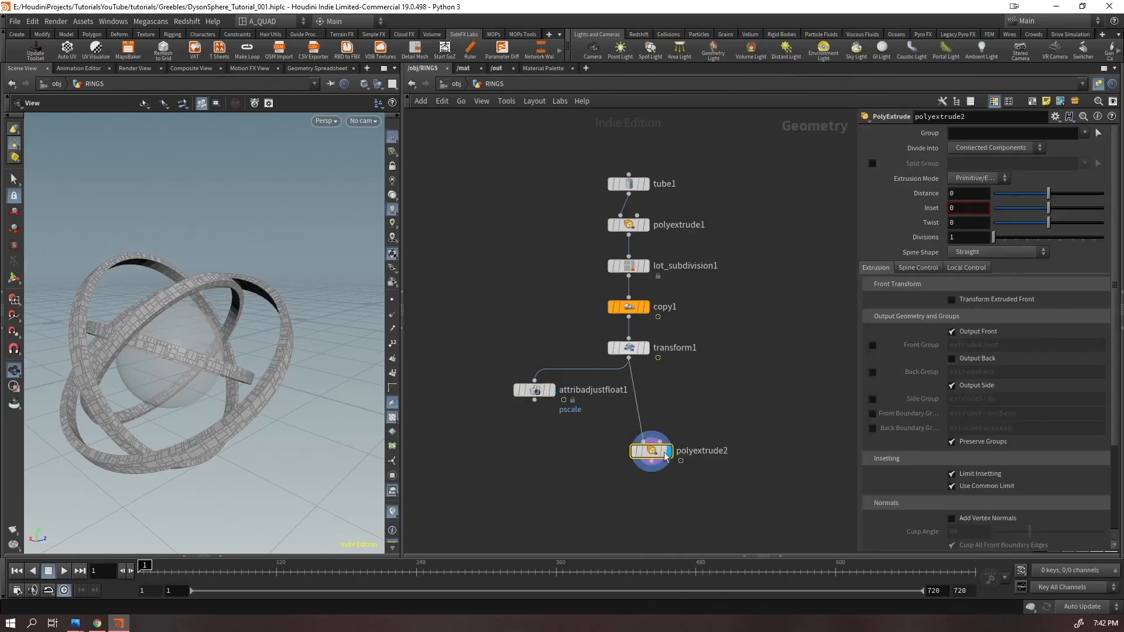
{"action": "left_click_drag", "start_coordinate": [660, 453], "coordinate": [637, 469]}
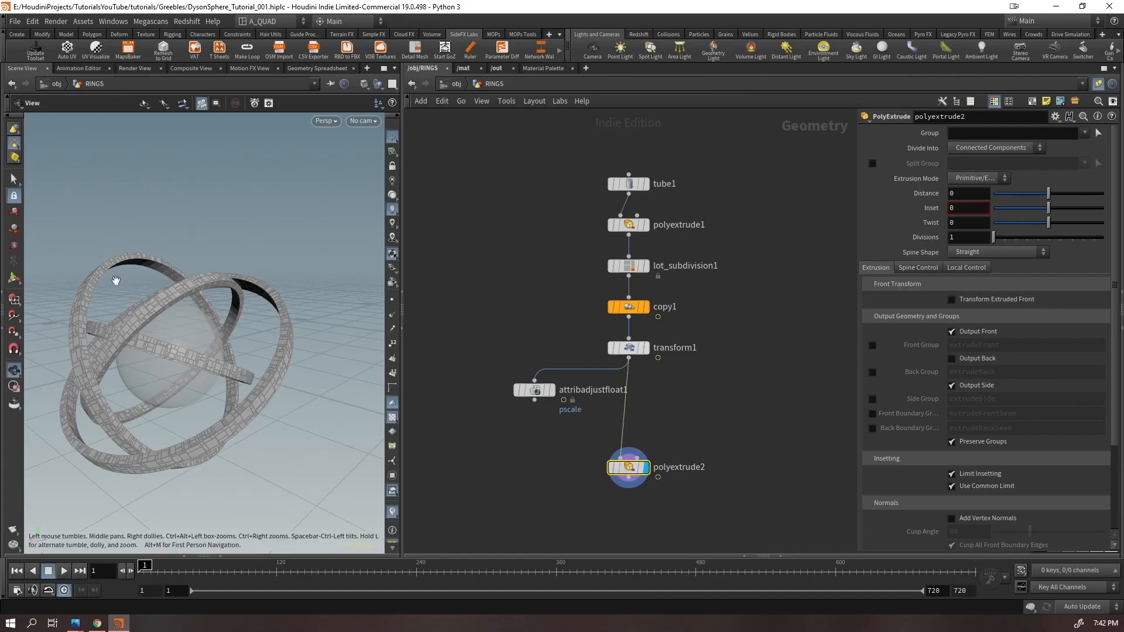
- Give polyextrude2 an extrusion distance of 0.031, divide it into individual elements, and inspect the ring panels up close
{"action": "right_click_drag", "start_coordinate": [173, 298], "coordinate": [258, 238]}
{"action": "left_click_drag", "start_coordinate": [258, 238], "coordinate": [351, 252]}
{"action": "middle_click_drag", "start_coordinate": [955, 195], "coordinate": [966, 240]}
{"action": "left_click_drag", "start_coordinate": [239, 318], "coordinate": [167, 301]}
{"action": "left_click", "coordinate": [975, 151]}
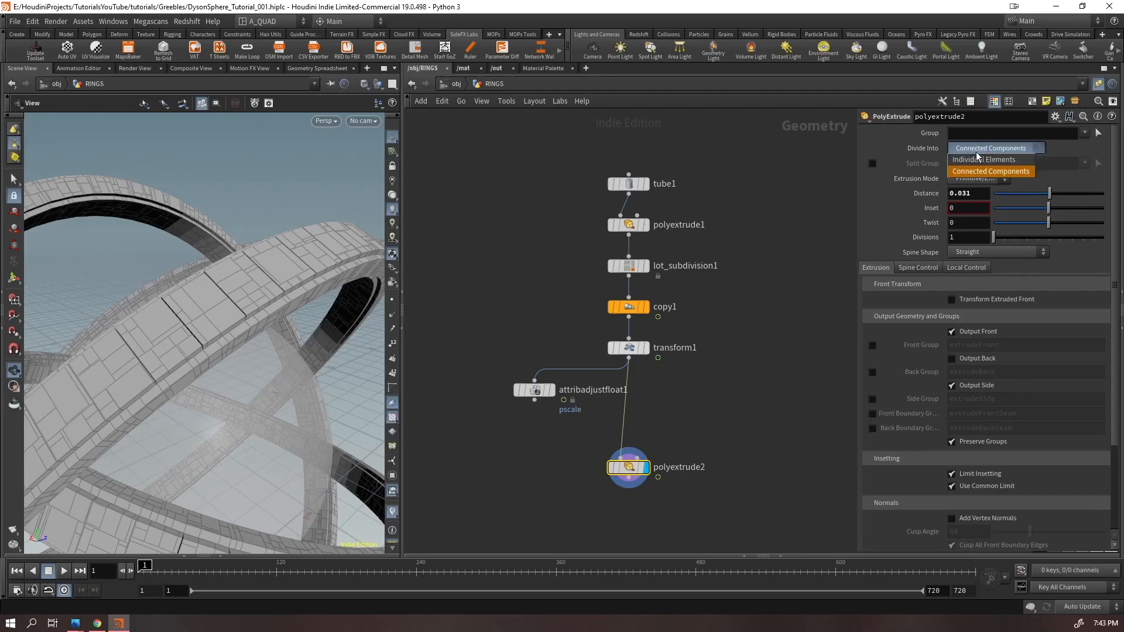
{"action": "left_click", "coordinate": [979, 161]}
{"action": "mouse_move", "coordinate": [238, 316]}
{"action": "left_mouse_down"}
{"action": "mouse_move", "coordinate": [226, 259]}
{"action": "mouse_move", "coordinate": [243, 326]}
{"action": "left_mouse_up"}
{"action": "right_click_drag", "start_coordinate": [243, 326], "coordinate": [350, 218]}
{"action": "left_click_drag", "start_coordinate": [350, 218], "coordinate": [302, 281]}
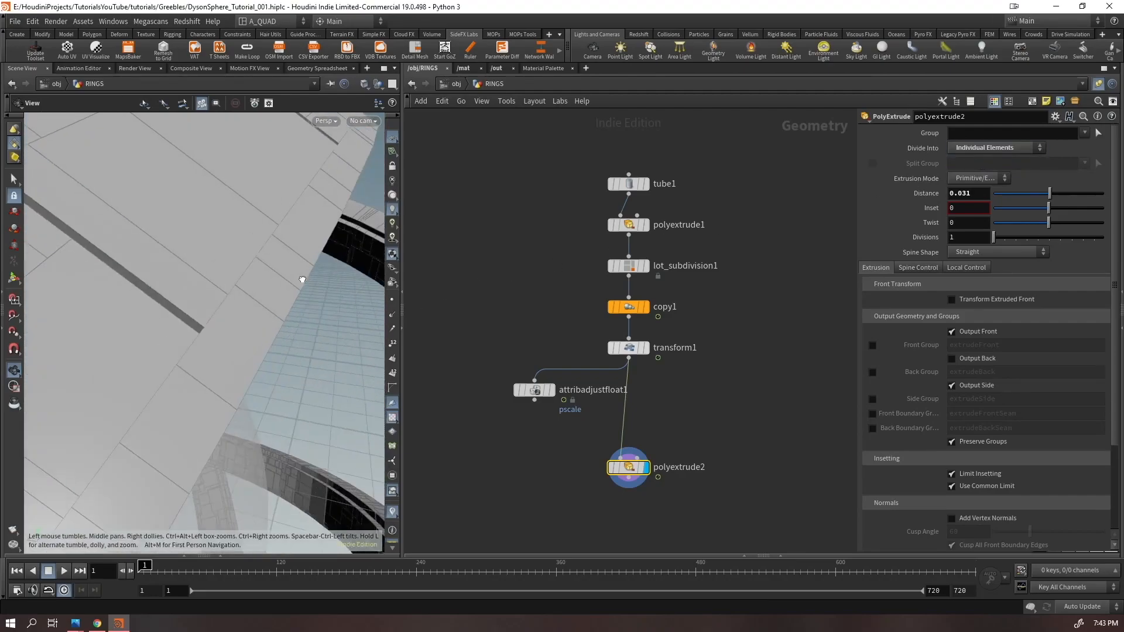
{"action": "right_click_drag", "start_coordinate": [303, 281], "coordinate": [110, 369]}
{"action": "left_click_drag", "start_coordinate": [111, 369], "coordinate": [193, 352]}
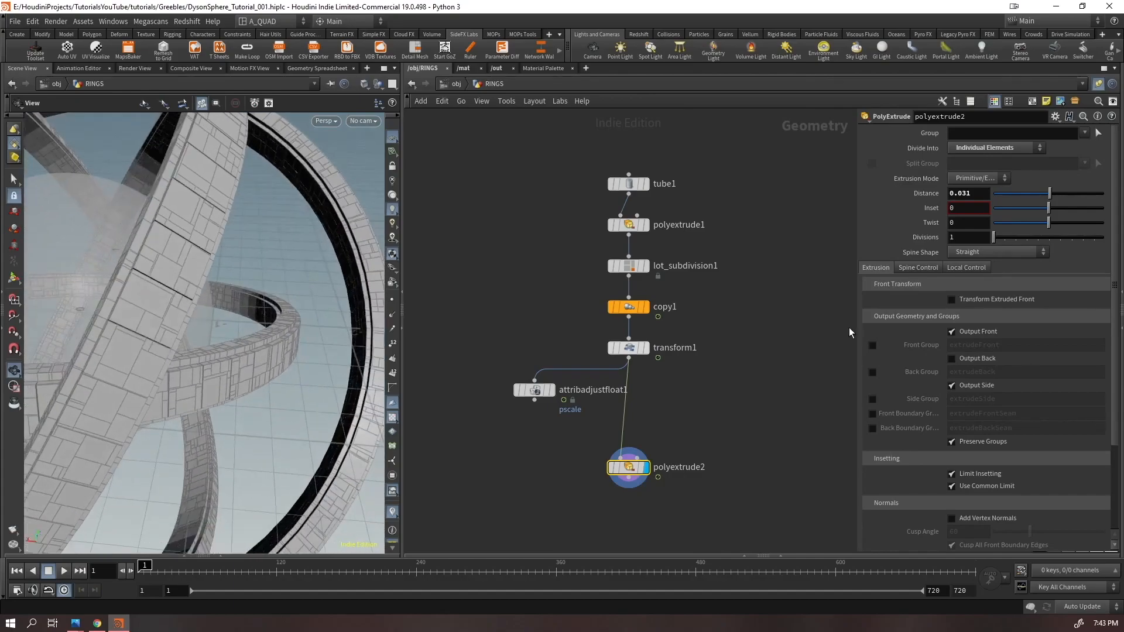
- Enable the zscale Distance Scale local attribute on polyextrude2 and insert attribadjustfloat1 between transform1 and polyextrude2
{"action": "left_click", "coordinate": [959, 269]}
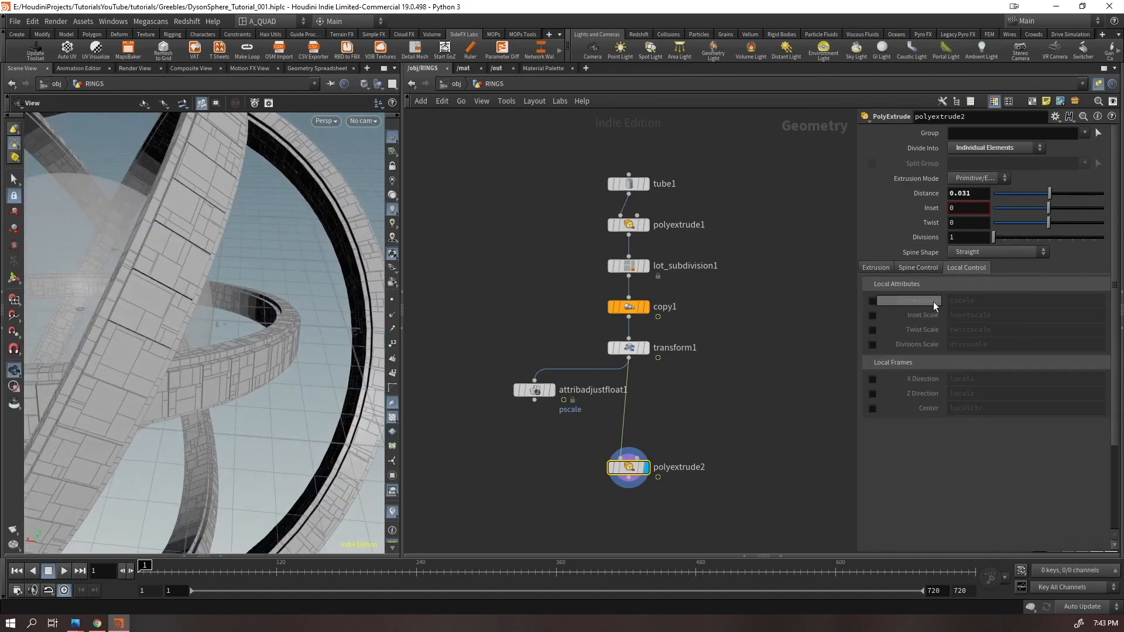
{"action": "left_click", "coordinate": [873, 301]}
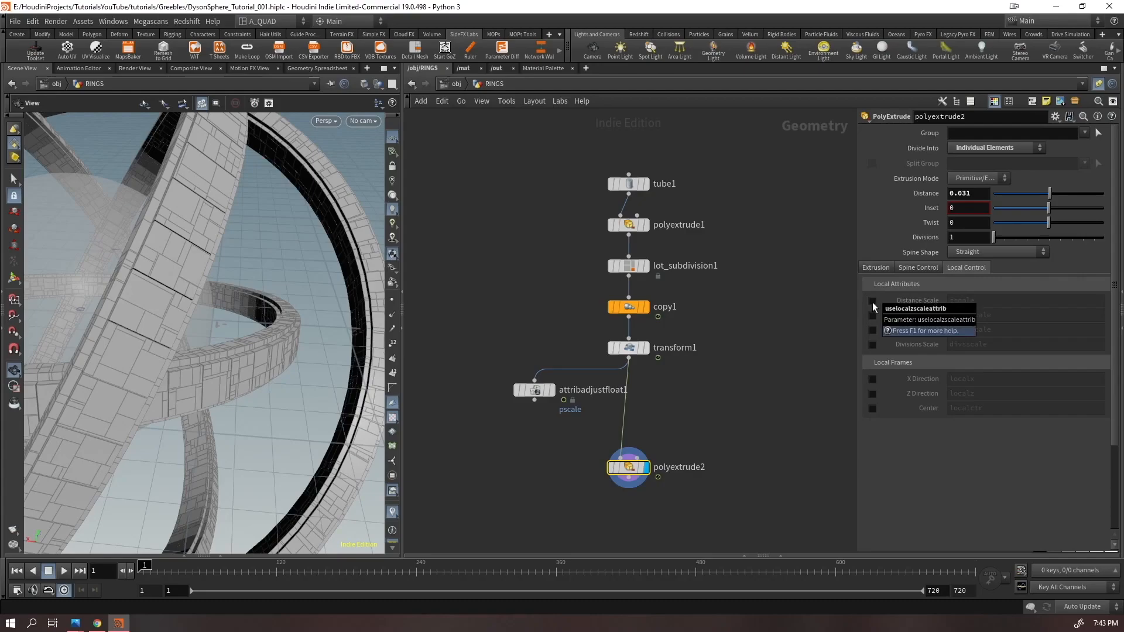
{"action": "left_click_drag", "start_coordinate": [531, 395], "coordinate": [620, 394]}
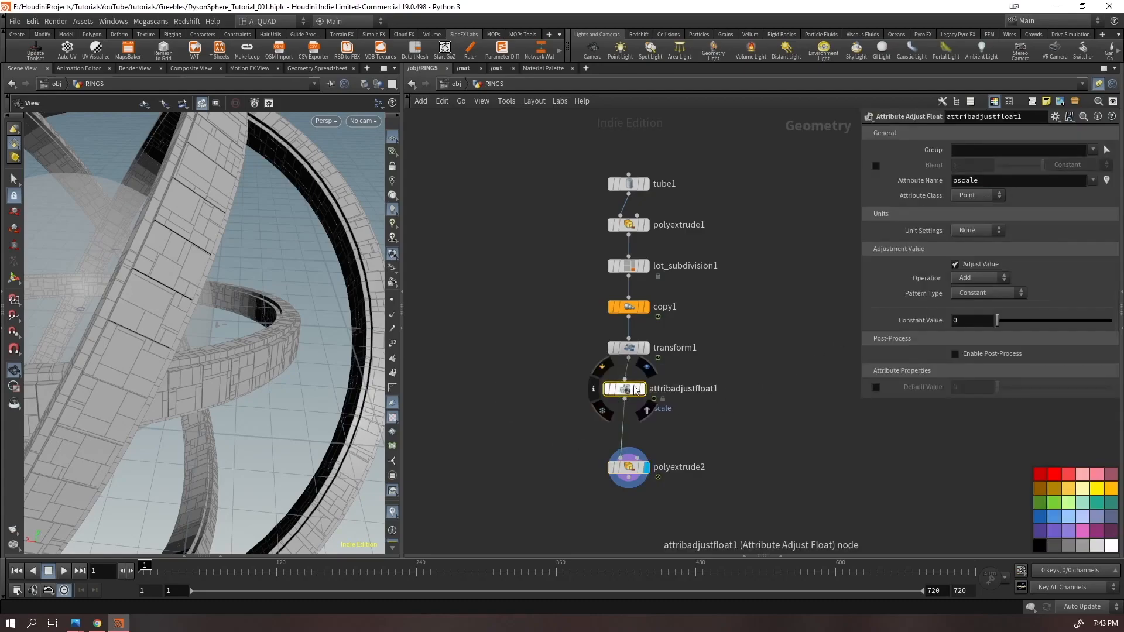
- Set attribadjustfloat1's attribute name to zscale and its attribute class to Primitive
{"action": "left_click_drag", "start_coordinate": [956, 183], "coordinate": [915, 196]}
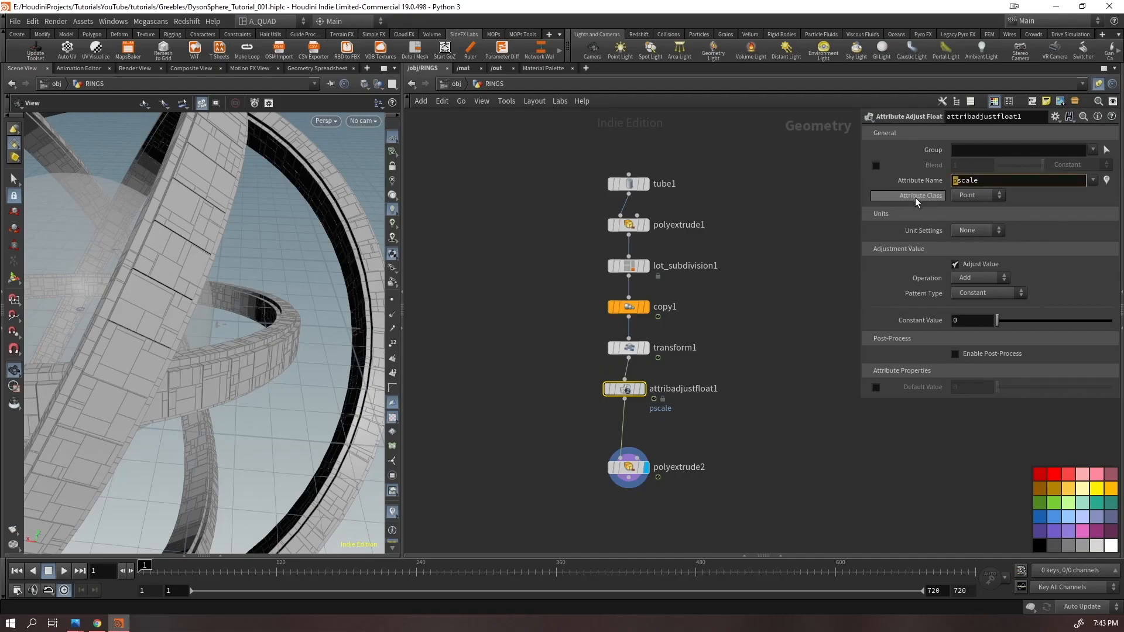
{"action": "type", "text": "z"}
{"action": "key", "text": "Return"}
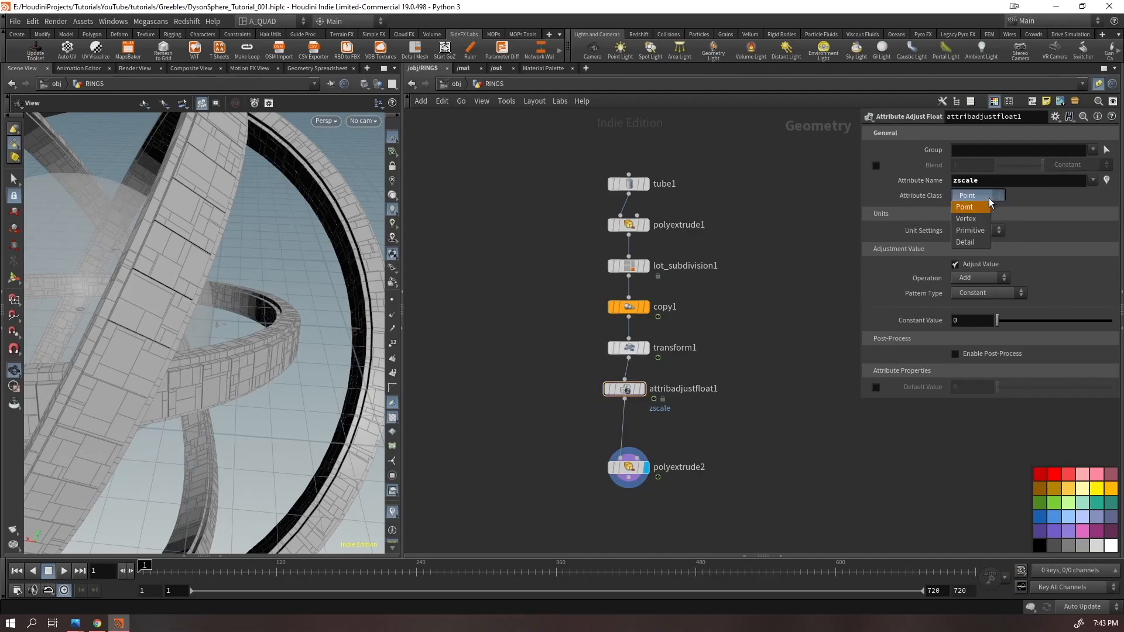
{"action": "left_click", "coordinate": [970, 232]}
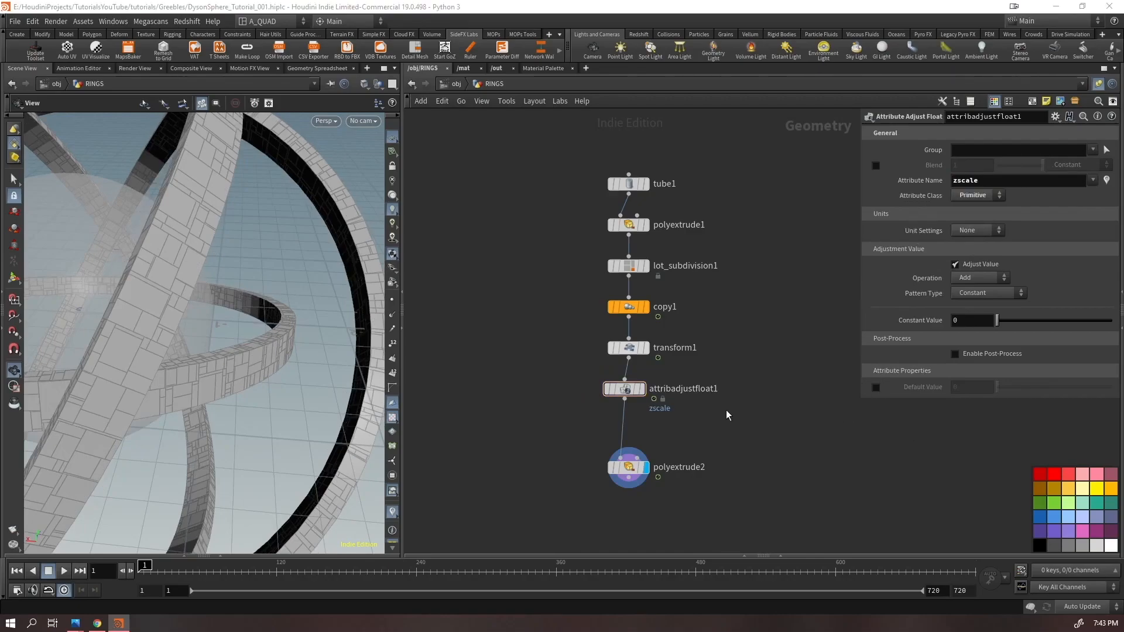
- Align the whole RINGS node chain from tube1 to polyextrude2 in one evenly spaced column
{"action": "left_click_drag", "start_coordinate": [696, 135], "coordinate": [601, 544]}
{"action": "key", "text": "a"}
{"action": "left_click_drag", "start_coordinate": [652, 120], "coordinate": [664, 426]}
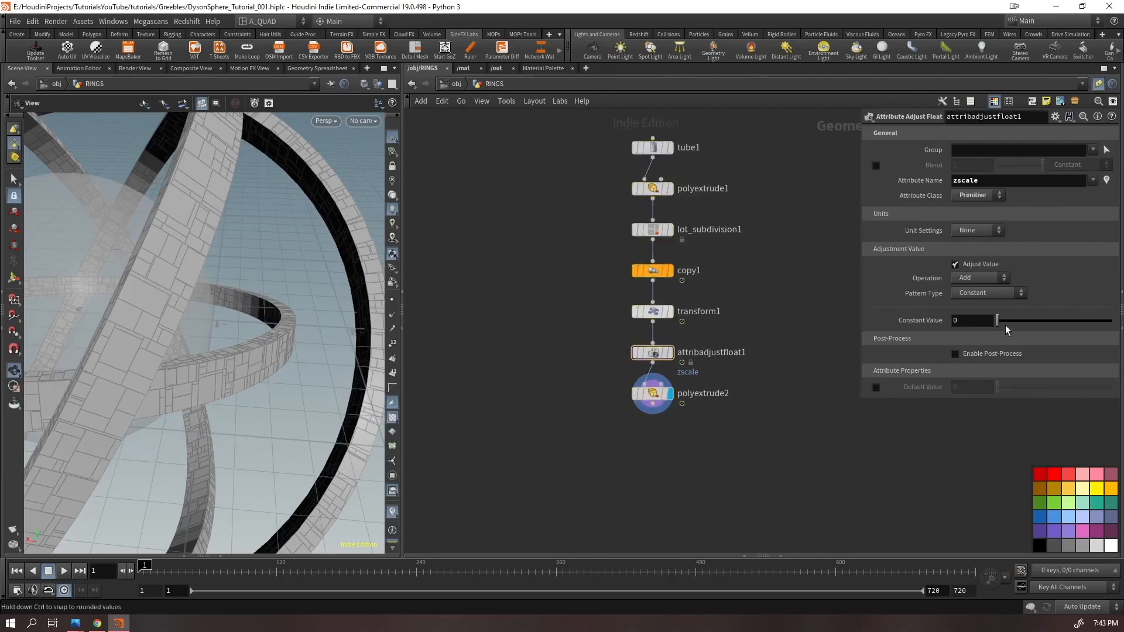
- Set attribadjustfloat1's pattern type to Random and inspect the varied panel extrusions on the rings
{"action": "right_click_drag", "start_coordinate": [225, 391], "coordinate": [117, 396]}
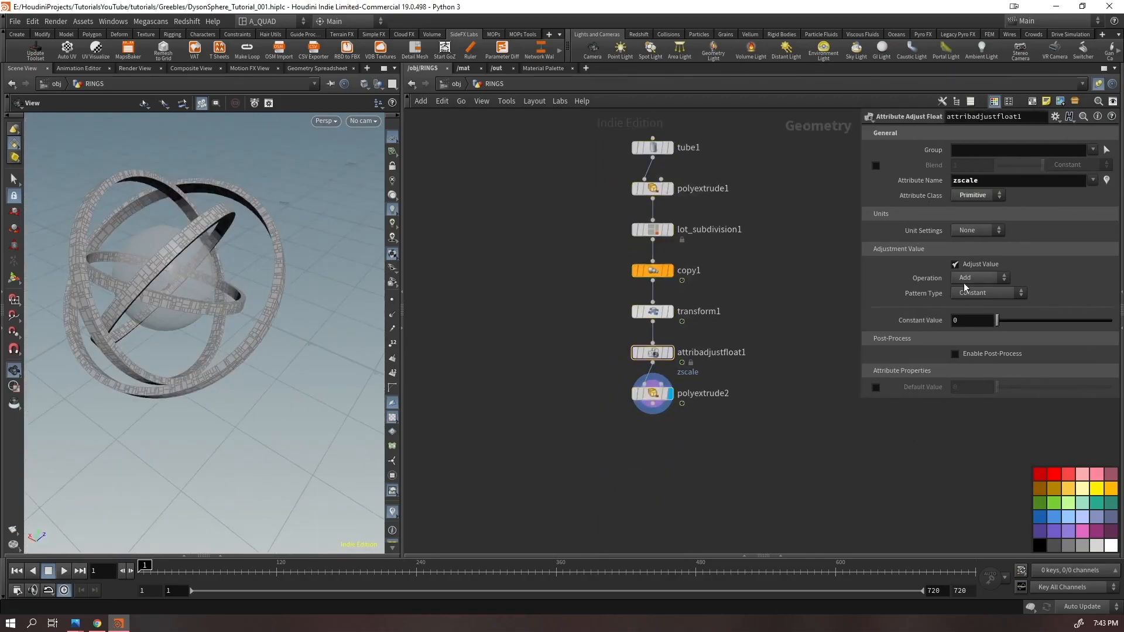
{"action": "left_click", "coordinate": [972, 293]}
{"action": "left_click", "coordinate": [977, 317]}
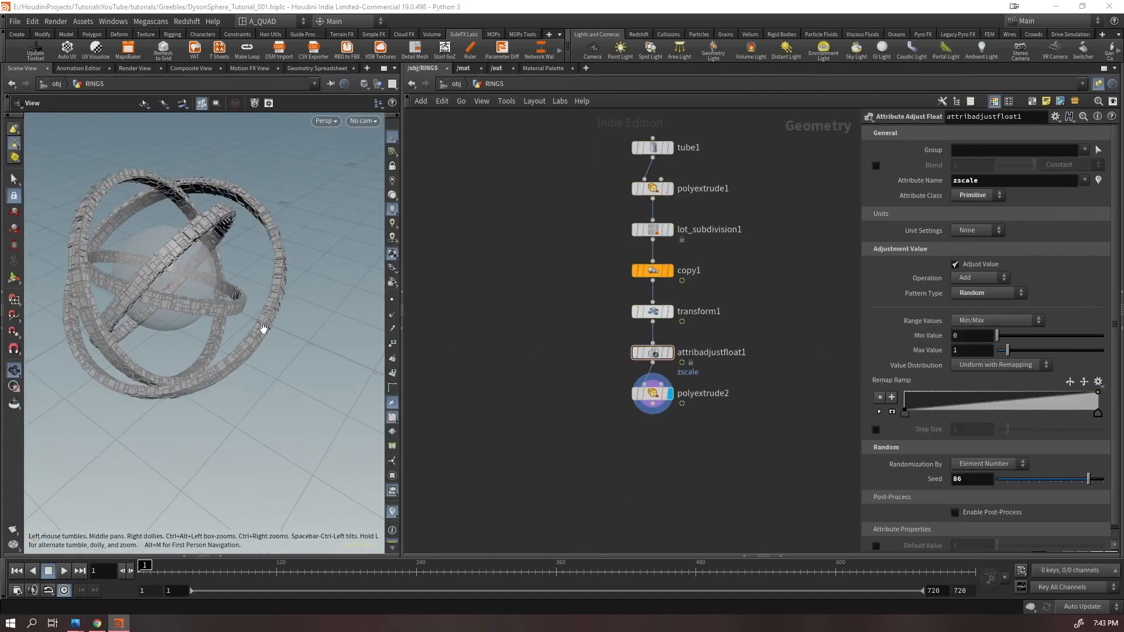
{"action": "scroll", "coordinate": [230, 239], "scroll_direction": "up", "scroll_amount": 5}
{"action": "scroll", "coordinate": [230, 239], "scroll_direction": "down", "scroll_amount": 4}
{"action": "mouse_move", "coordinate": [219, 286]}
{"action": "left_mouse_down"}
{"action": "mouse_move", "coordinate": [213, 246]}
{"action": "mouse_move", "coordinate": [258, 236]}
{"action": "mouse_move", "coordinate": [253, 286]}
{"action": "mouse_move", "coordinate": [223, 279]}
{"action": "left_mouse_up"}
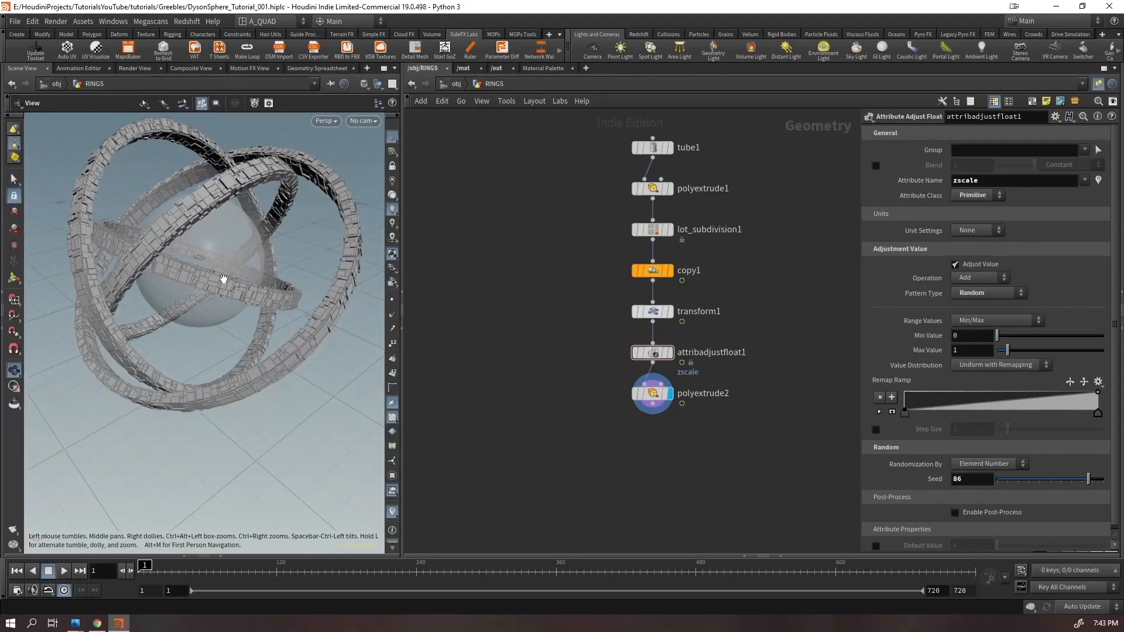
- Move attribadjustfloat1 and polyextrude2 aside, and attach a new Attribute Adjust Float node to transform1
{"action": "left_click_drag", "start_coordinate": [706, 342], "coordinate": [630, 427]}
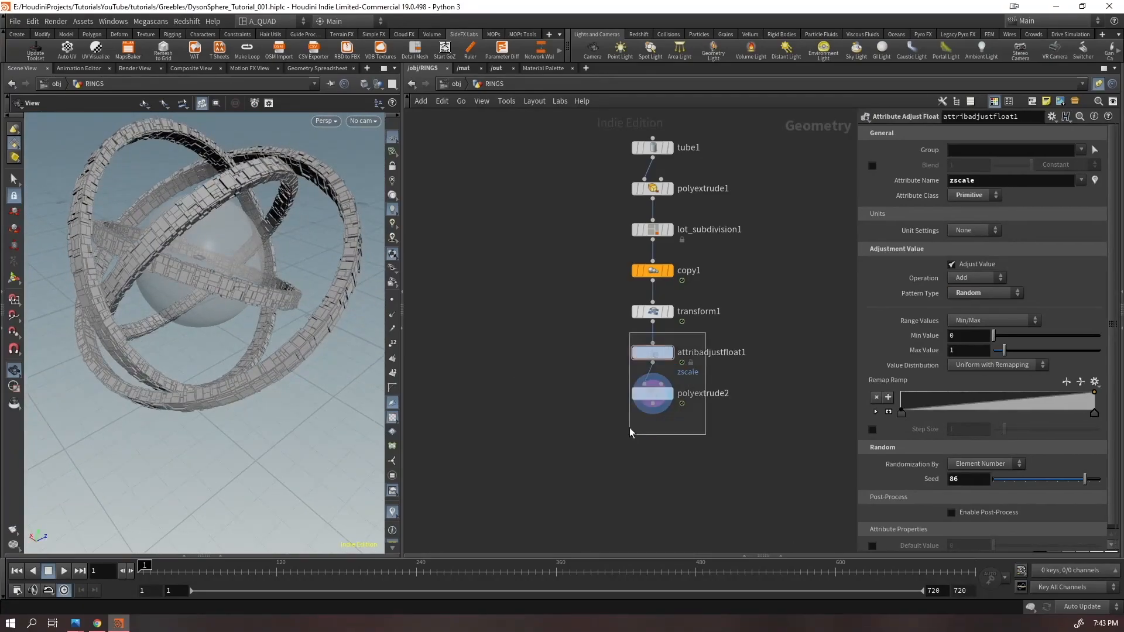
{"action": "left_click_drag", "start_coordinate": [649, 353], "coordinate": [521, 387]}
{"action": "left_click", "coordinate": [669, 311]}
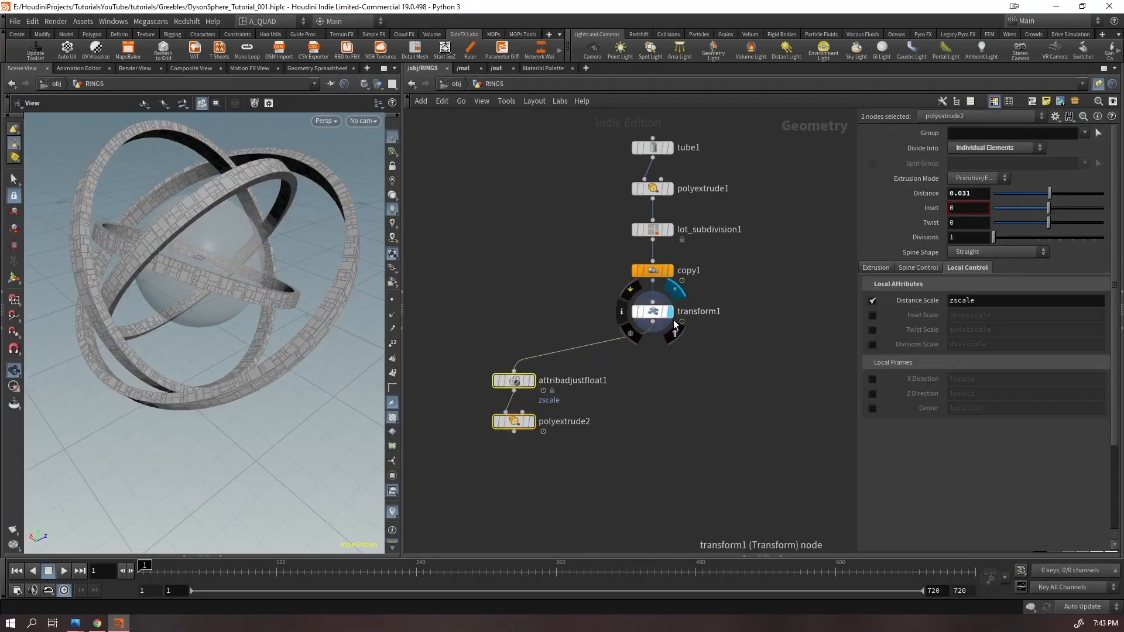
{"action": "left_click", "coordinate": [652, 313]}
{"action": "key", "text": "Tab"}
{"action": "type", "text": "aaf"}
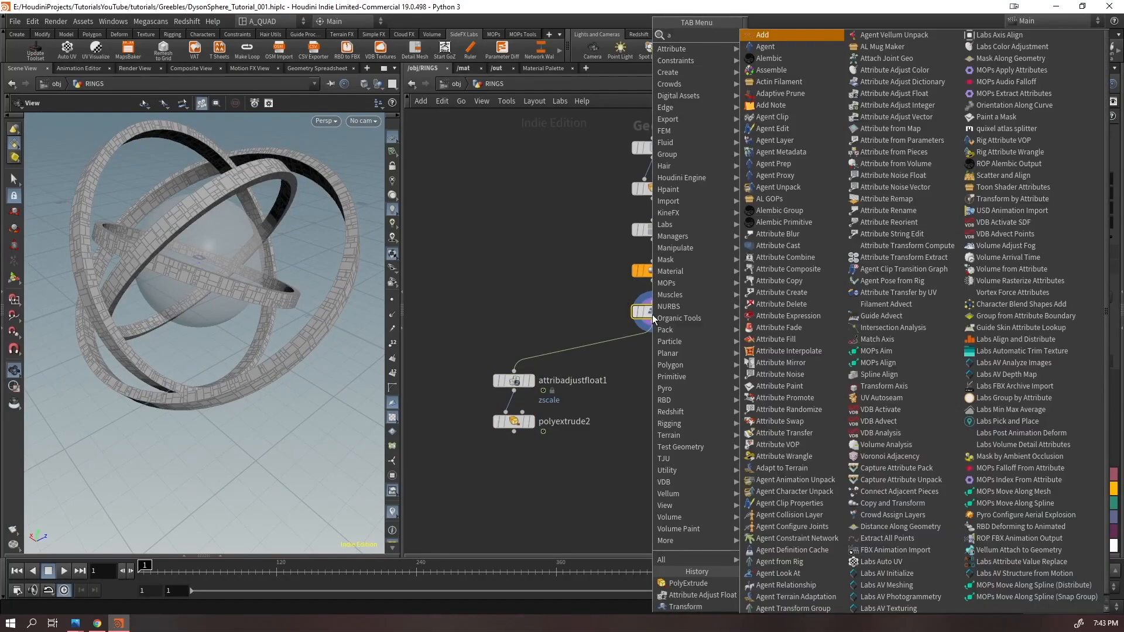
{"action": "key", "text": "Return"}
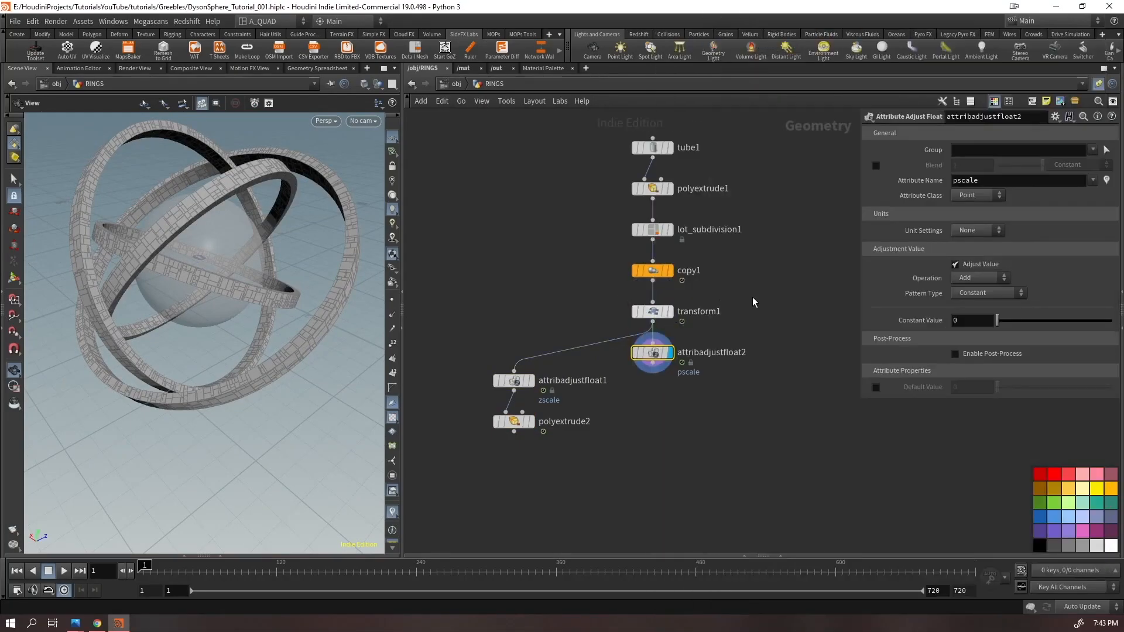
- Make attribadjustfloat2 adjust the zscale attribute with the Primitive attribute class
{"action": "left_click", "coordinate": [957, 182]}
{"action": "key", "text": "BackSpace"}
{"action": "type", "text": "z"}
{"action": "key", "text": "Return"}
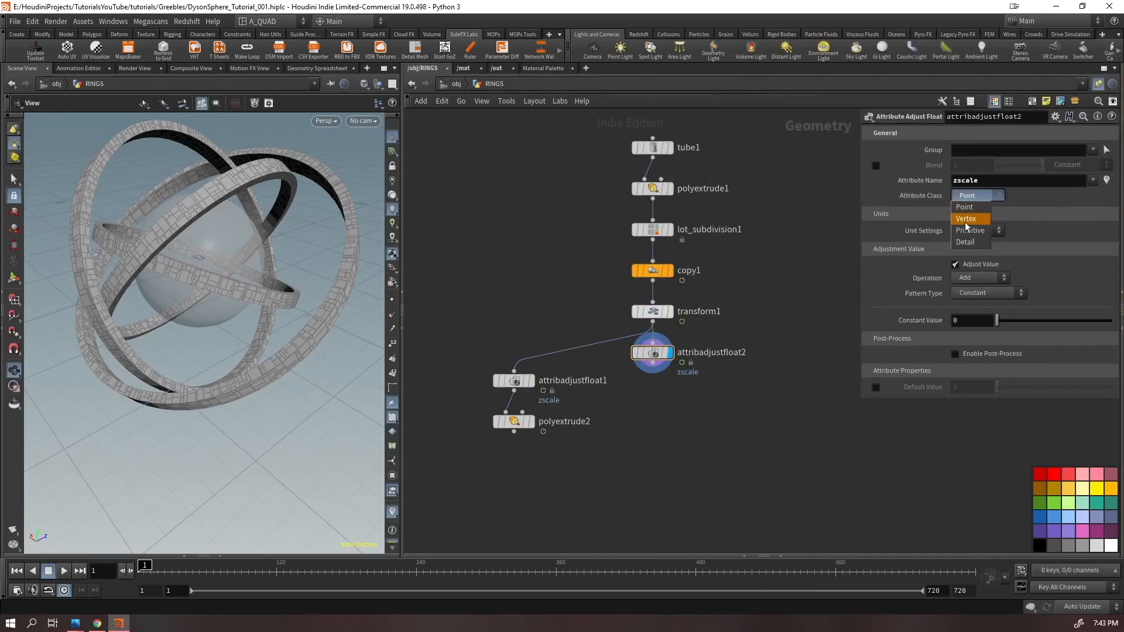
{"action": "left_click", "coordinate": [970, 230]}
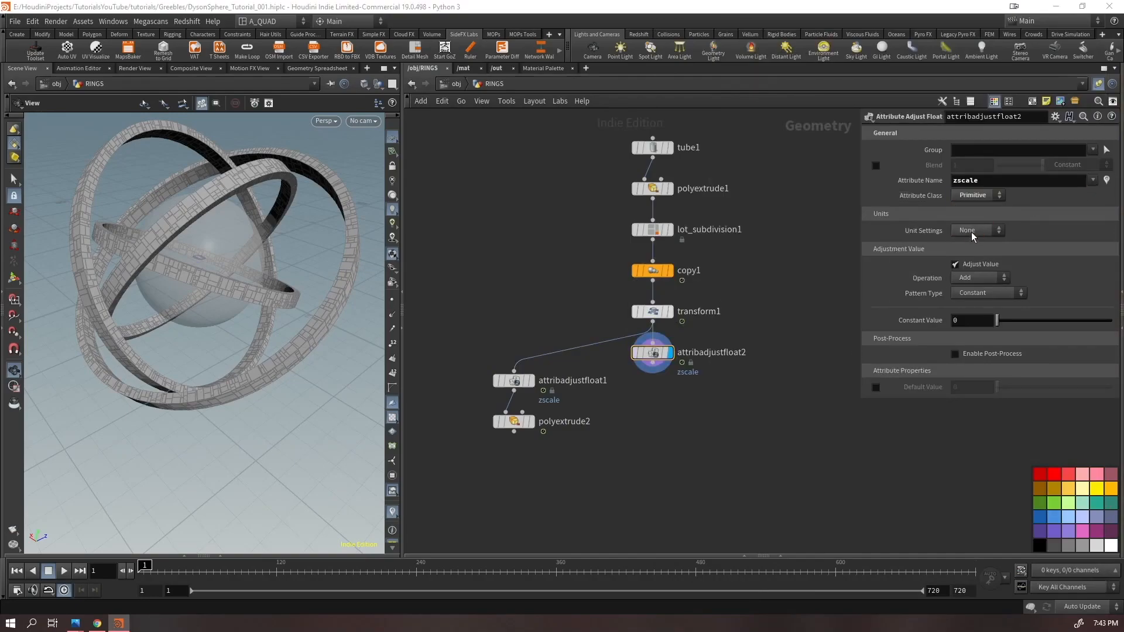
- Visualize the zscale attribute in the viewport and set attribadjustfloat2's pattern type to Random
{"action": "left_click", "coordinate": [1106, 181]}
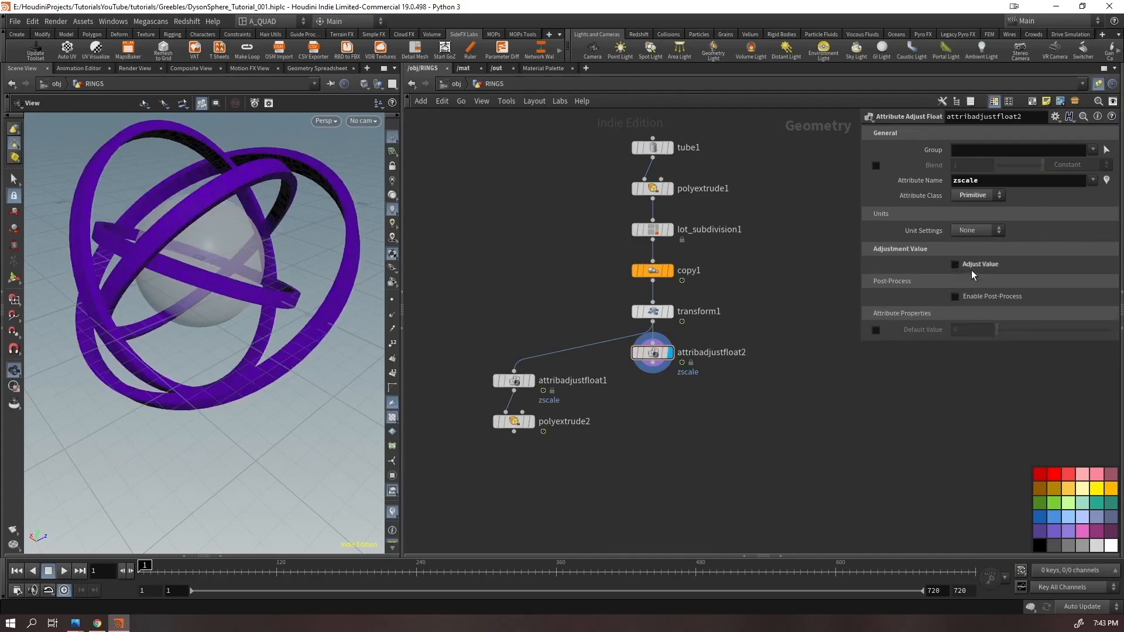
{"action": "left_click", "coordinate": [971, 292]}
{"action": "left_click", "coordinate": [976, 317]}
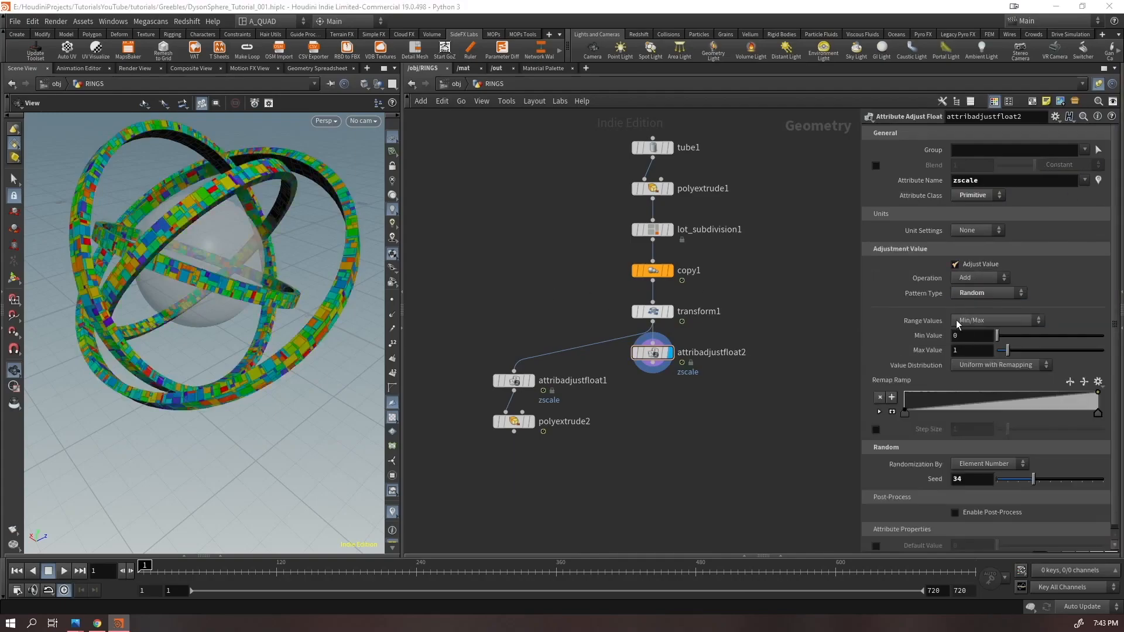
- Try the Point attribute class on attribadjustfloat2 and examine the blended zscale colors on the ring panels up close
{"action": "left_click_drag", "start_coordinate": [181, 196], "coordinate": [296, 181]}
{"action": "left_click", "coordinate": [991, 195]}
{"action": "left_click", "coordinate": [964, 207]}
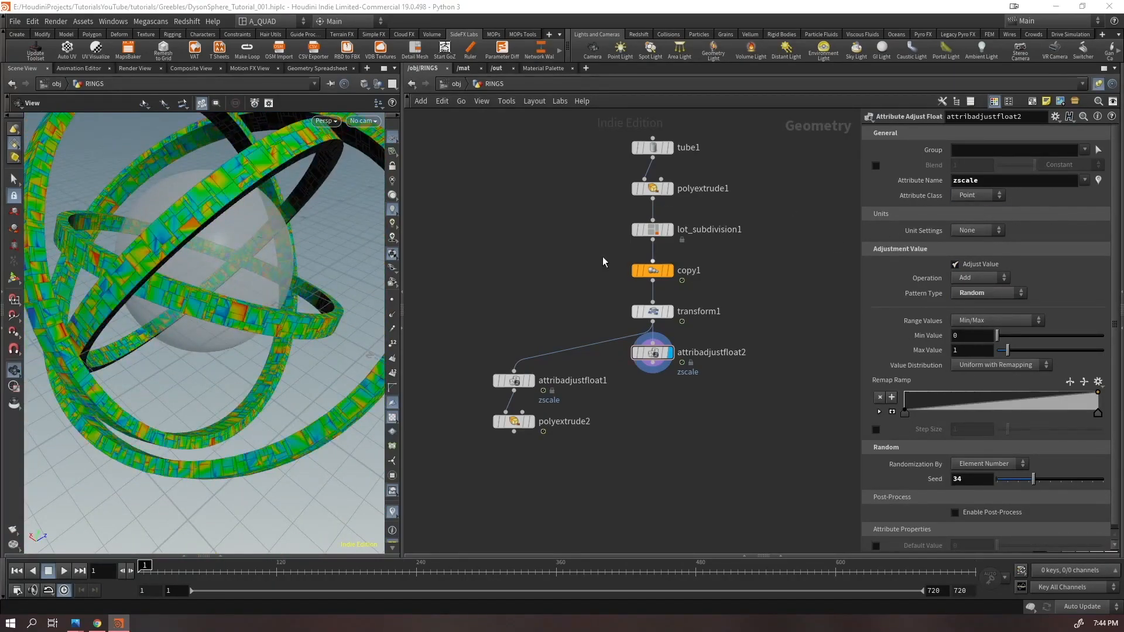
{"action": "scroll", "coordinate": [245, 250], "scroll_direction": "up", "scroll_amount": 5}
{"action": "scroll", "coordinate": [245, 250], "scroll_direction": "up", "scroll_amount": 3}
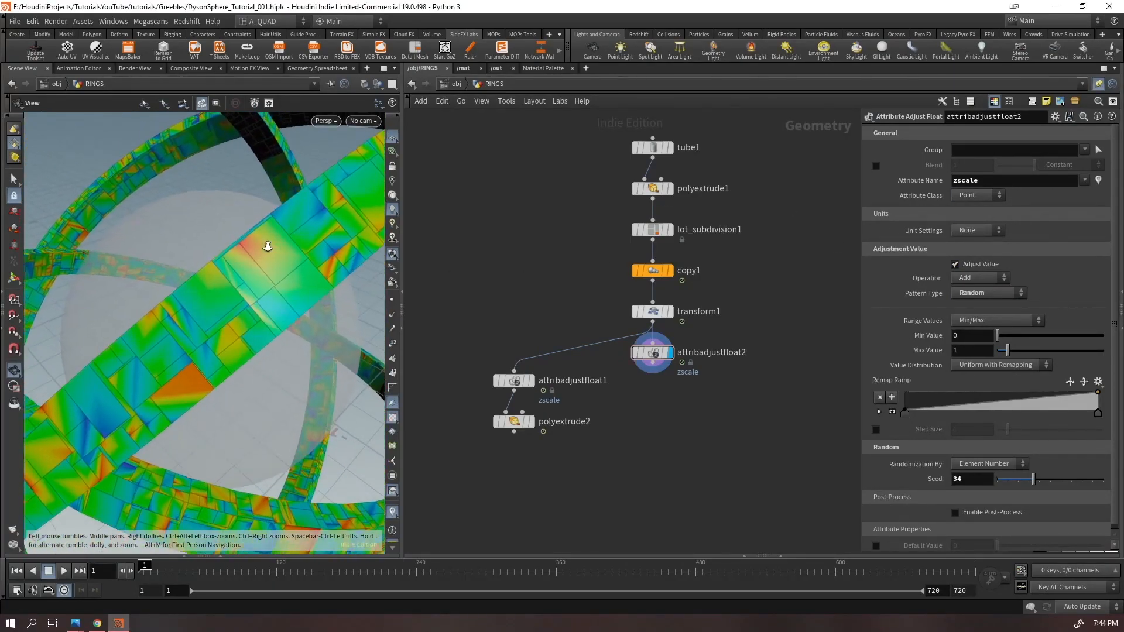
{"action": "middle_click_drag", "start_coordinate": [266, 246], "coordinate": [226, 229]}
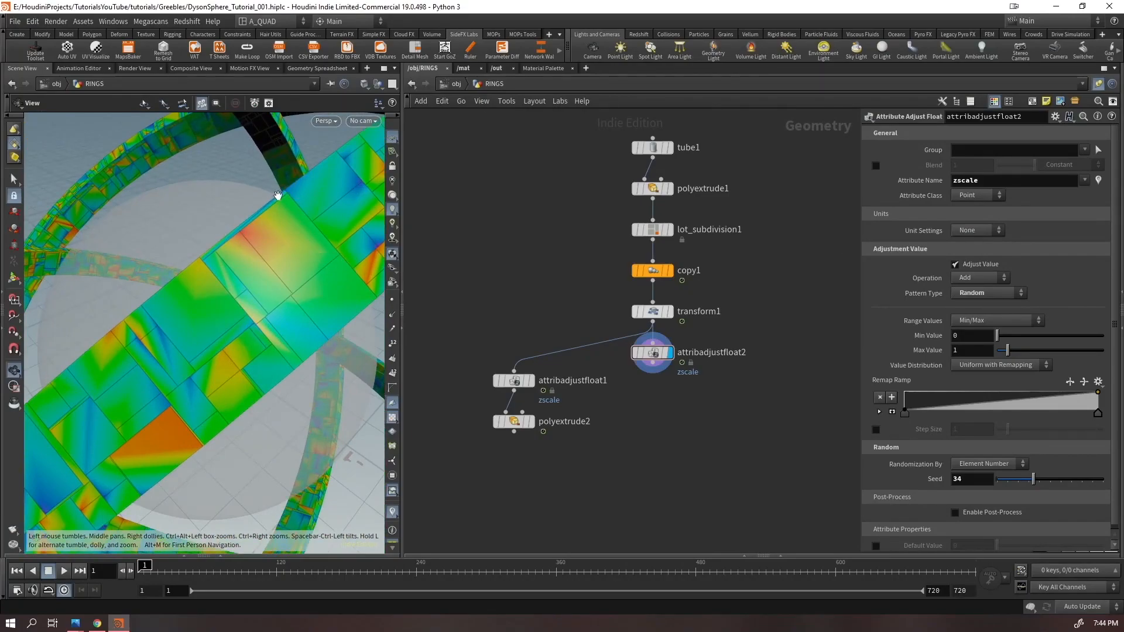
- Return attribadjustfloat2's attribute class to Primitive and inspect the per-panel zscale colors
{"action": "left_click", "coordinate": [973, 196]}
{"action": "left_click", "coordinate": [974, 206]}
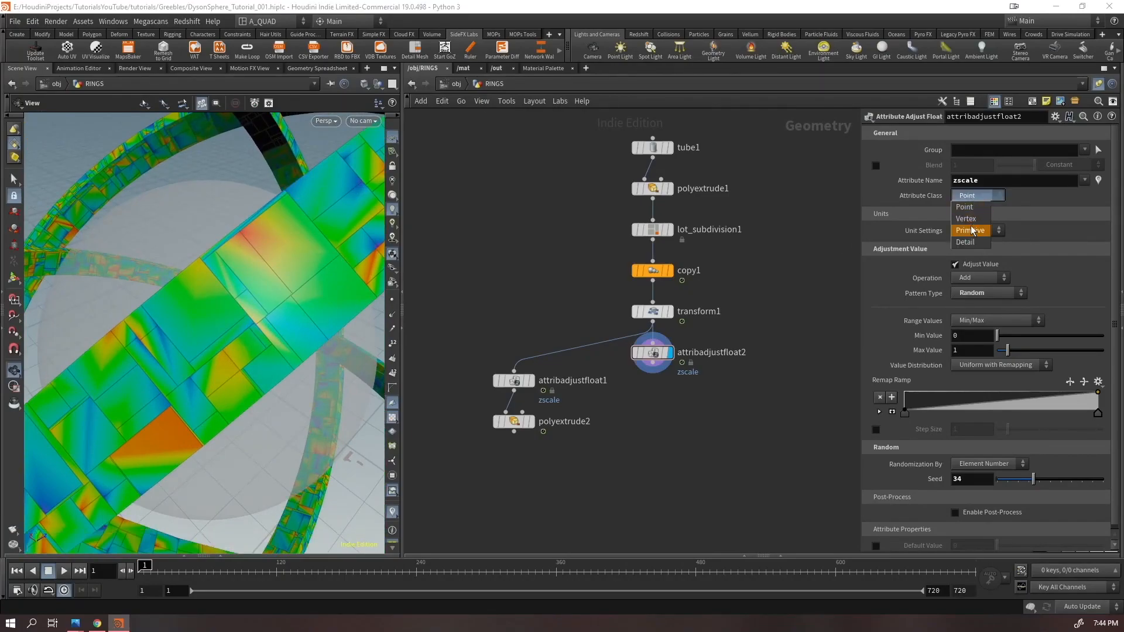
{"action": "left_click_drag", "start_coordinate": [176, 289], "coordinate": [297, 246]}
{"action": "scroll", "coordinate": [296, 246], "scroll_direction": "down", "scroll_amount": 6}
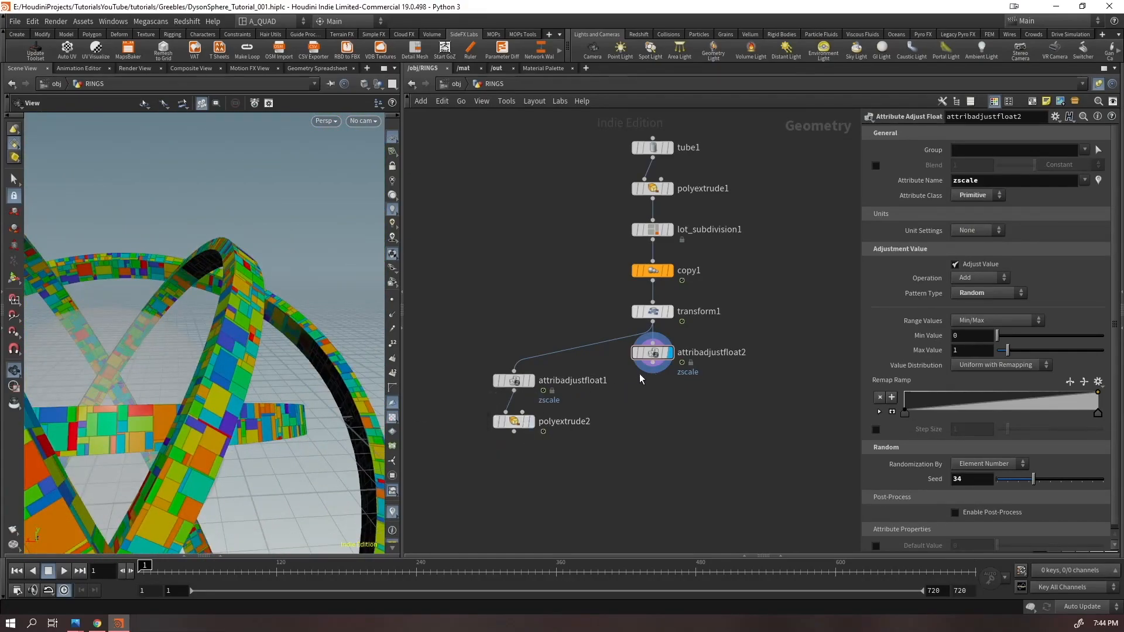
- Connect polyextrude2 below attribadjustfloat2, display its result, and frame the complete rings
{"action": "left_click_drag", "start_coordinate": [652, 362], "coordinate": [654, 397]}
{"action": "left_click", "coordinate": [531, 422]}
{"action": "left_click", "coordinate": [643, 387]}
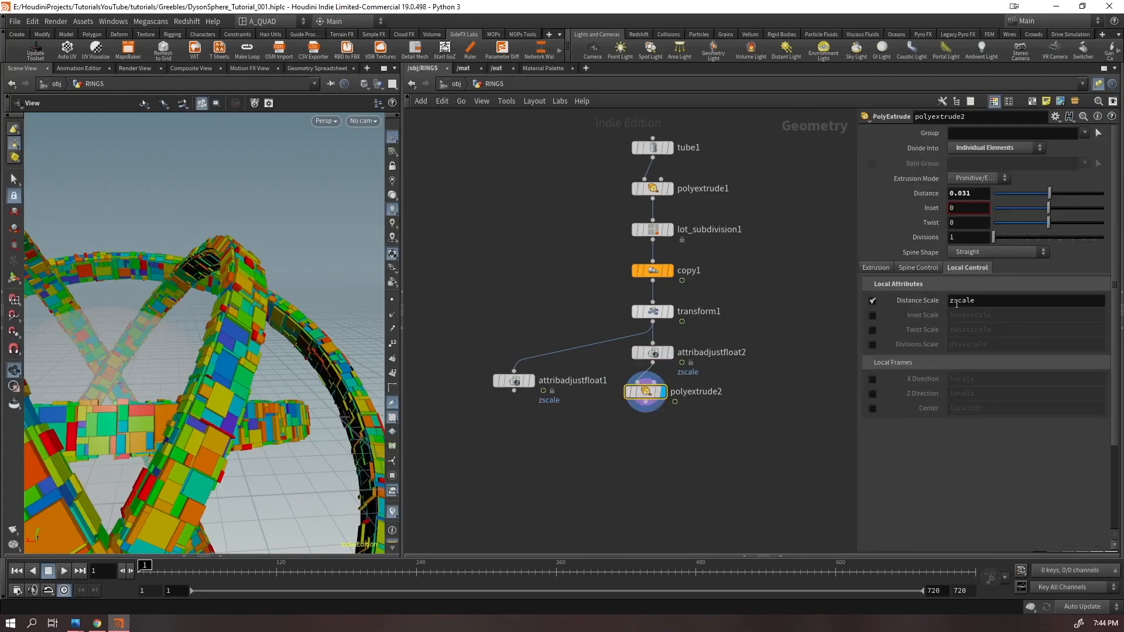
{"action": "key", "text": "h"}
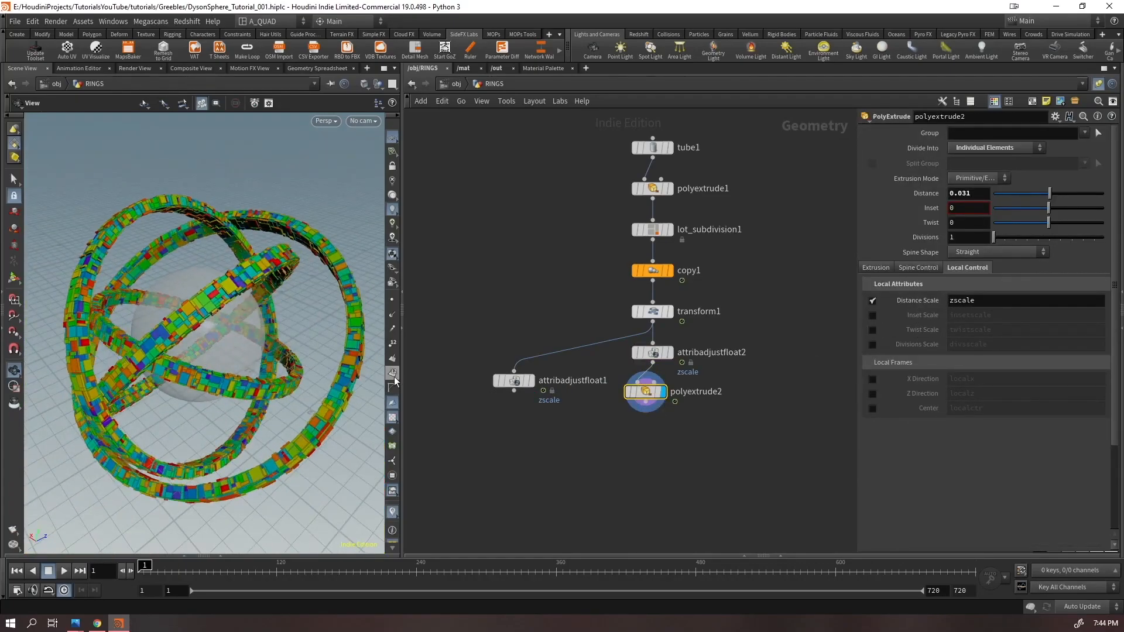
- Delete the unused attribadjustfloat1 node and realign the remaining node chain with polyextrude2 at its end
{"action": "left_click_drag", "start_coordinate": [531, 325], "coordinate": [542, 427]}
{"action": "key", "text": "Delete"}
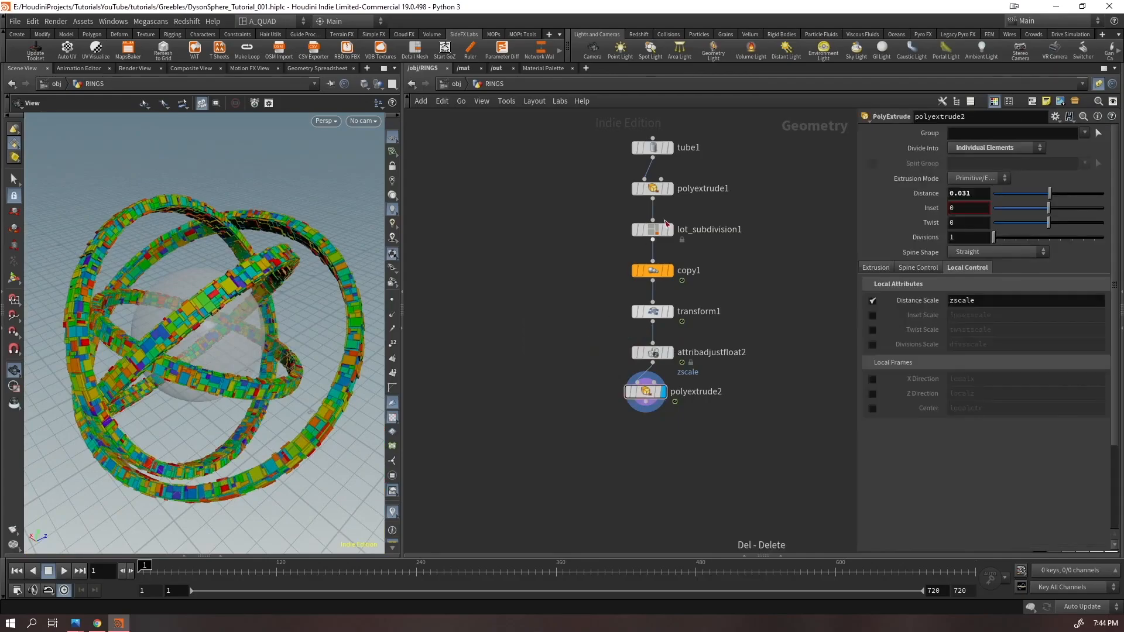
{"action": "left_click_drag", "start_coordinate": [729, 137], "coordinate": [624, 407]}
{"action": "left_click", "coordinate": [658, 426]}
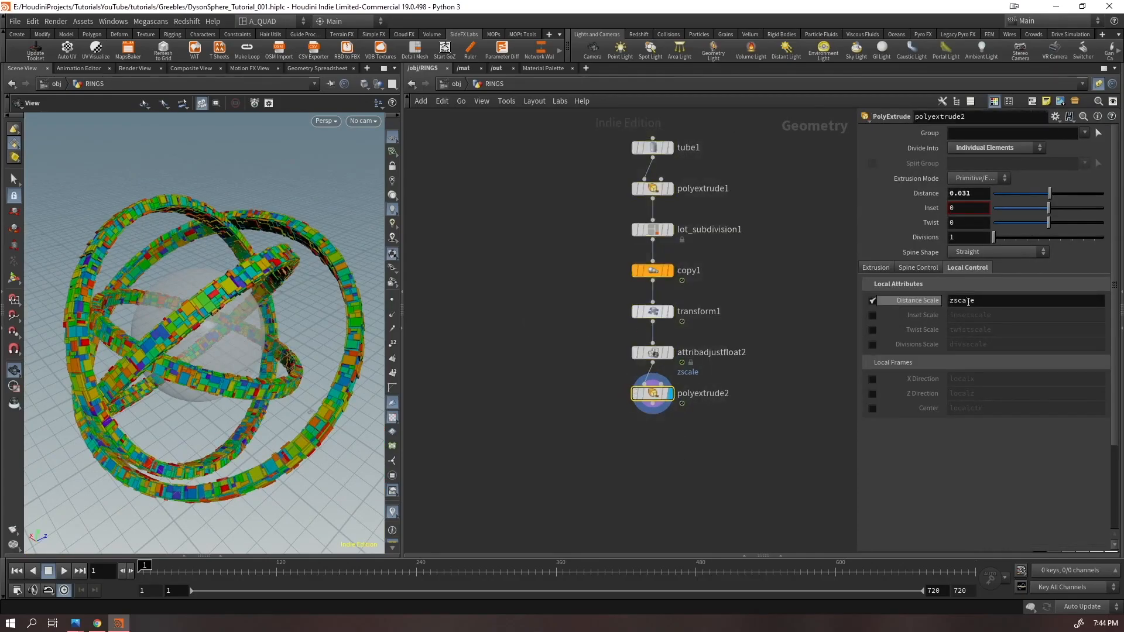
- Try a larger extrusion distance of 0.21 on polyextrude2, and set it to 0.05
{"action": "mouse_move", "coordinate": [1058, 197]}
{"action": "left_mouse_down"}
{"action": "mouse_move", "coordinate": [1077, 196]}
{"action": "mouse_move", "coordinate": [1048, 196]}
{"action": "mouse_move", "coordinate": [1059, 198]}
{"action": "left_mouse_up"}
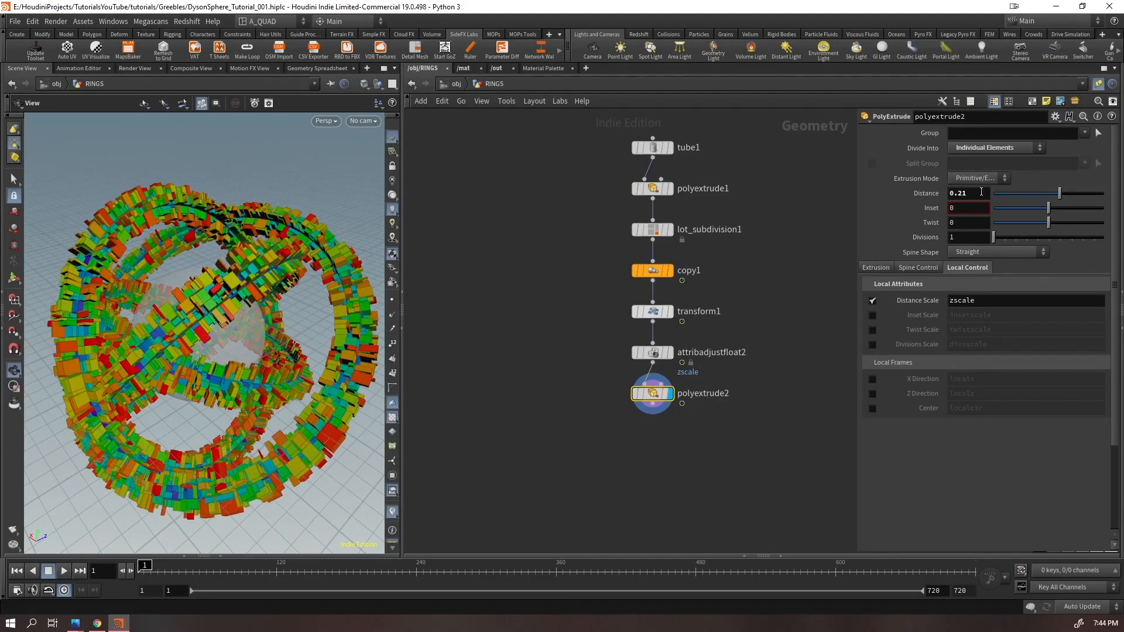
{"action": "type", "text": "0.05"}
{"action": "key", "text": "Return"}
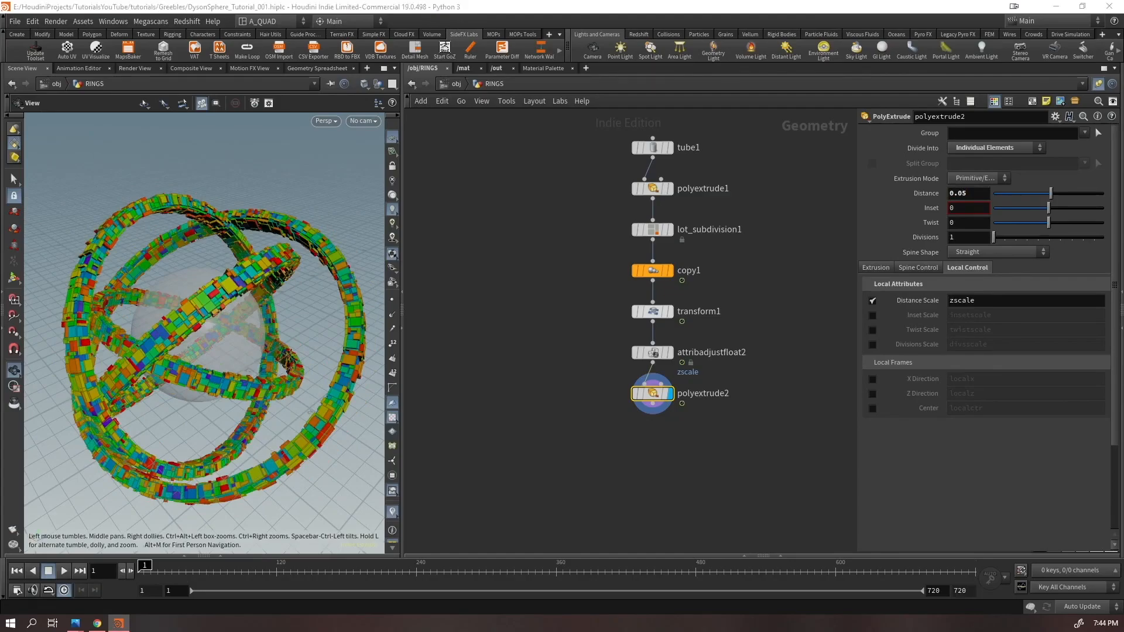
- Try an extrusion distance of 0.01 on polyextrude2 and inspect the ring panels up close
{"action": "scroll", "coordinate": [297, 332], "scroll_direction": "up", "scroll_amount": 10}
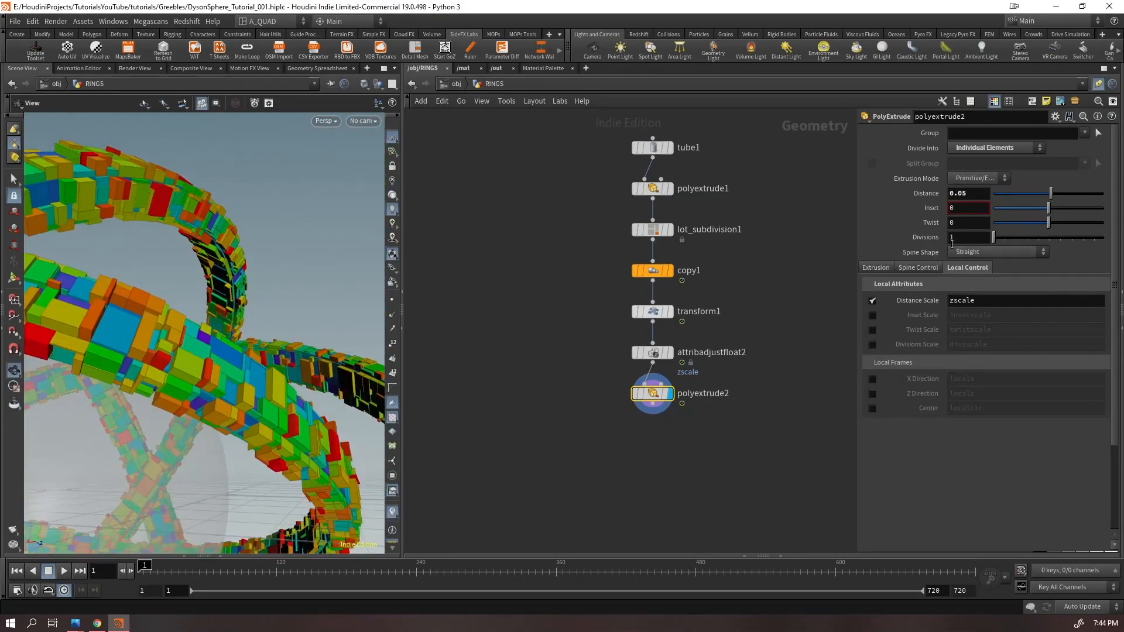
{"action": "type", "text": "1"}
{"action": "key", "text": "Return"}
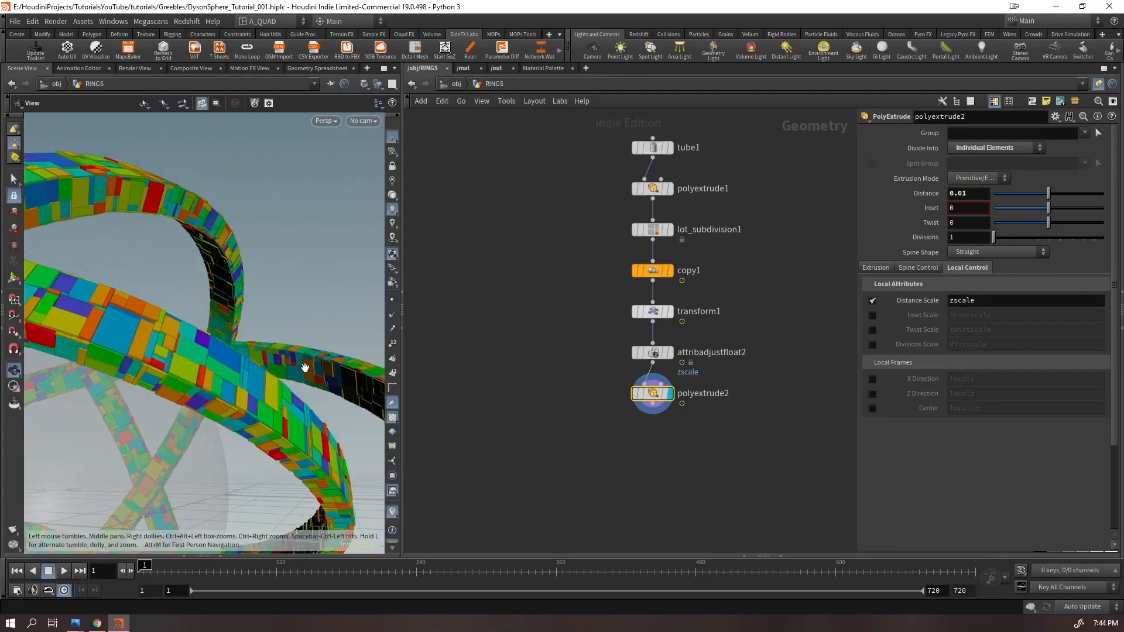
{"action": "mouse_move", "coordinate": [304, 369]}
{"action": "left_mouse_down"}
{"action": "mouse_move", "coordinate": [304, 391]}
{"action": "mouse_move", "coordinate": [304, 379]}
{"action": "left_mouse_up"}
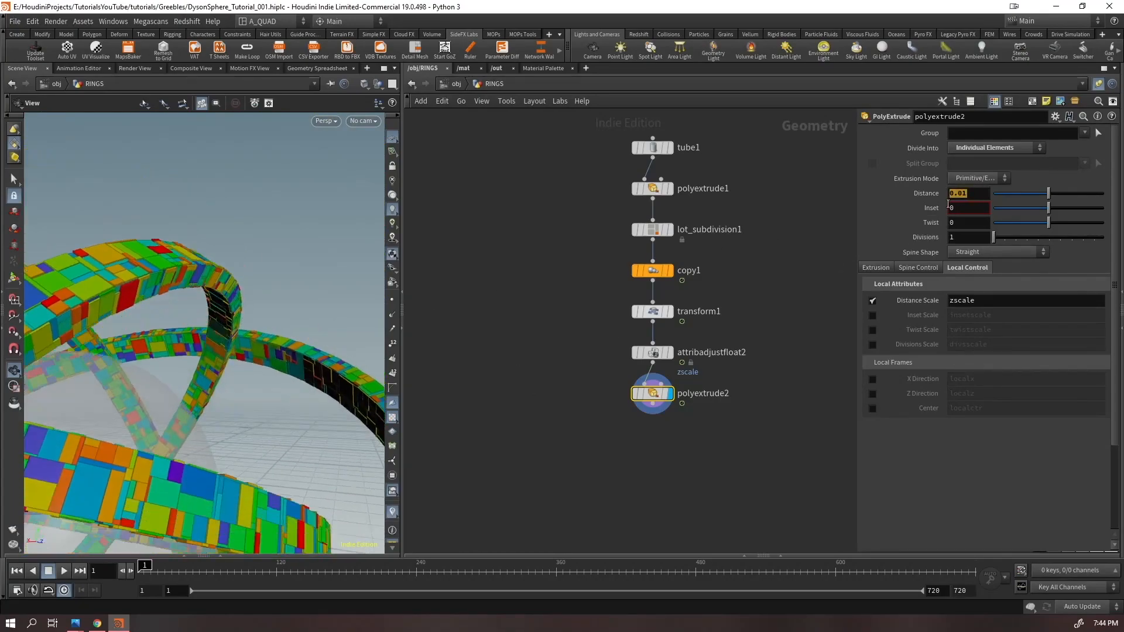
- Try an extrusion distance of 0.1 on polyextrude2 and inspect the taller ring panels
{"action": "key", "text": "Return"}
{"action": "left_click_drag", "start_coordinate": [234, 352], "coordinate": [331, 327]}
{"action": "right_click_drag", "start_coordinate": [332, 327], "coordinate": [283, 363]}
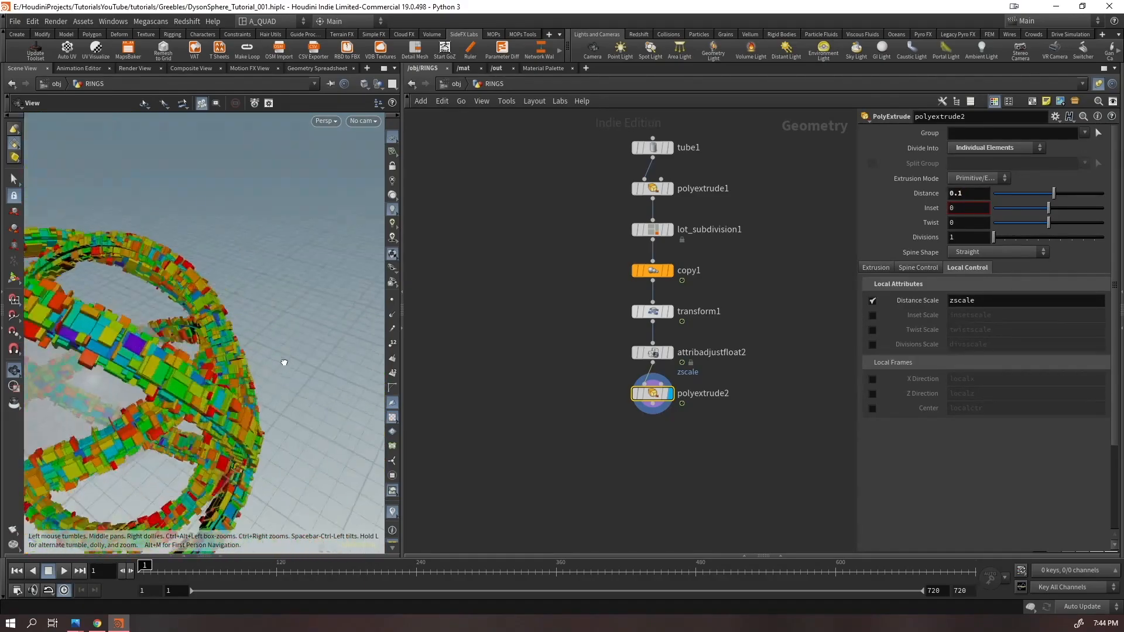
- Set polyextrude2's extrusion distance back to 0.05 and view the rings as a whole
{"action": "left_click_drag", "start_coordinate": [284, 363], "coordinate": [316, 328]}
{"action": "type", "text": "05"}
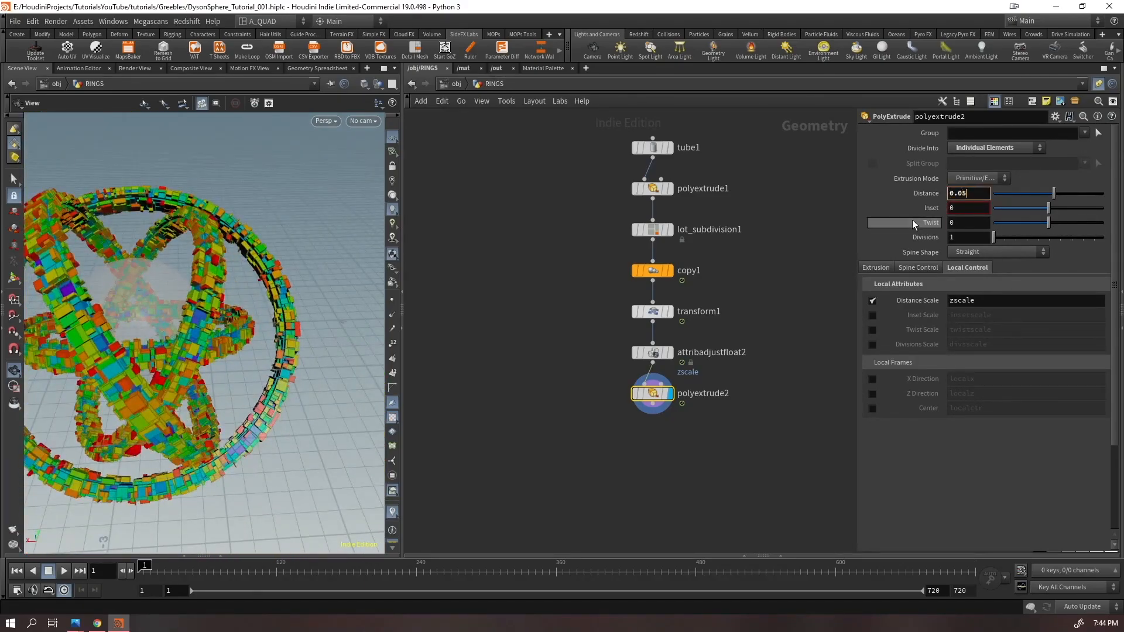
{"action": "key", "text": "Return"}
{"action": "left_click_drag", "start_coordinate": [220, 338], "coordinate": [246, 323]}
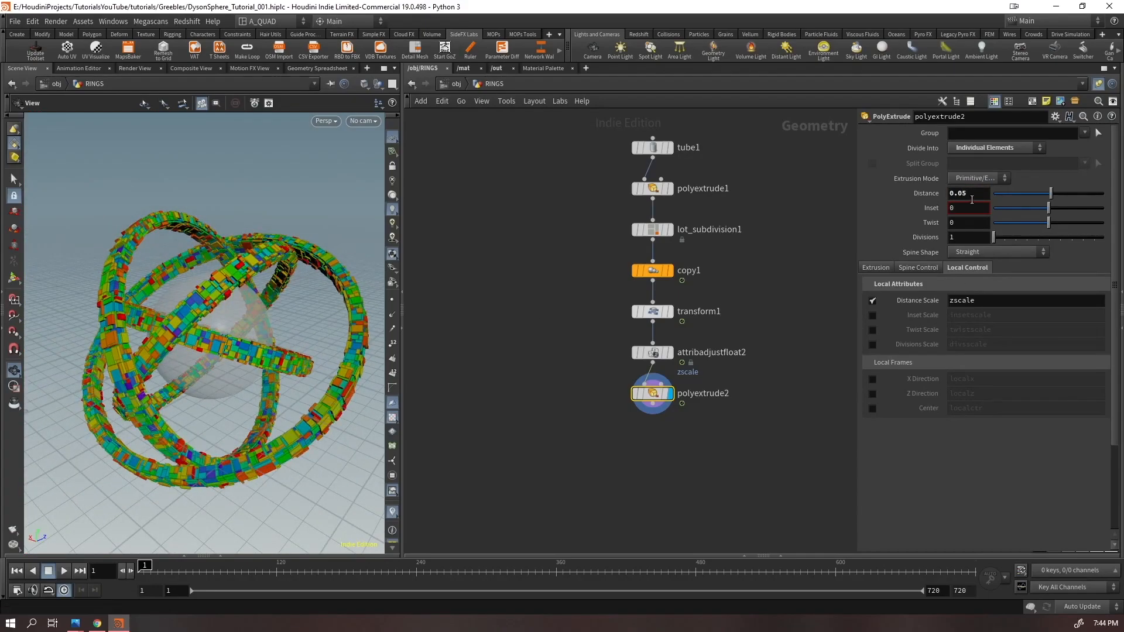
- Set polyextrude2's extrusion distance to 0.04 and view the rings from another angle
{"action": "key", "text": "Return"}
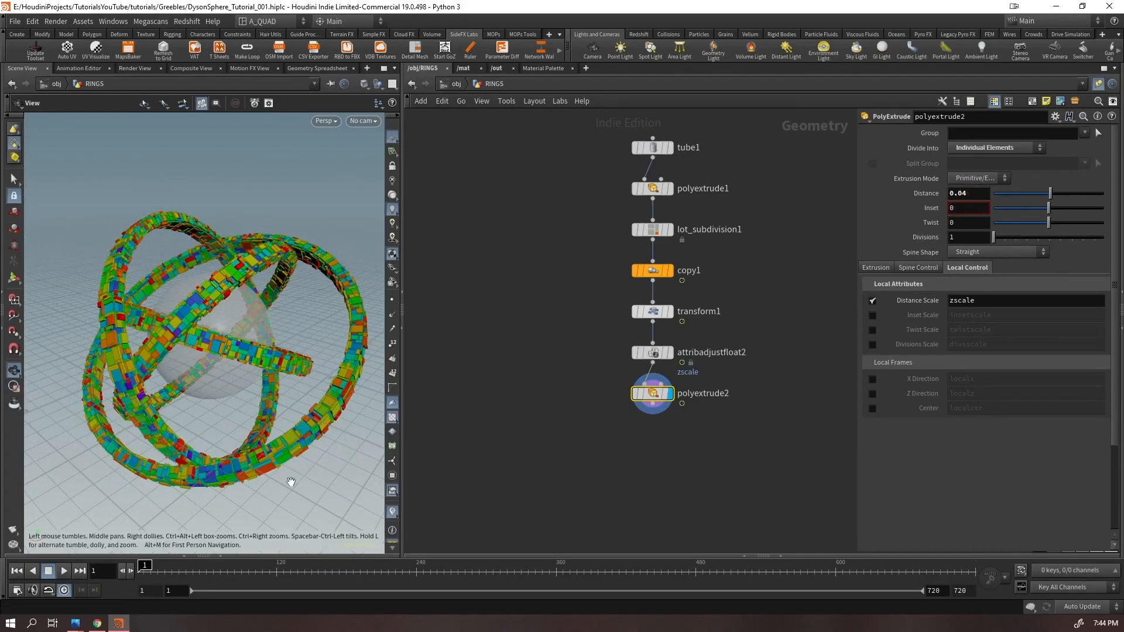
{"action": "left_click_drag", "start_coordinate": [238, 389], "coordinate": [276, 375]}
- Append a Normal node to polyextrude2
{"action": "mouse_move", "coordinate": [697, 472]}
{"action": "left_mouse_down"}
{"action": "mouse_move", "coordinate": [609, 366]}
{"action": "mouse_move", "coordinate": [610, 381]}
{"action": "left_mouse_up"}
{"action": "key", "text": "Tab"}
{"action": "type", "text": "normal"}
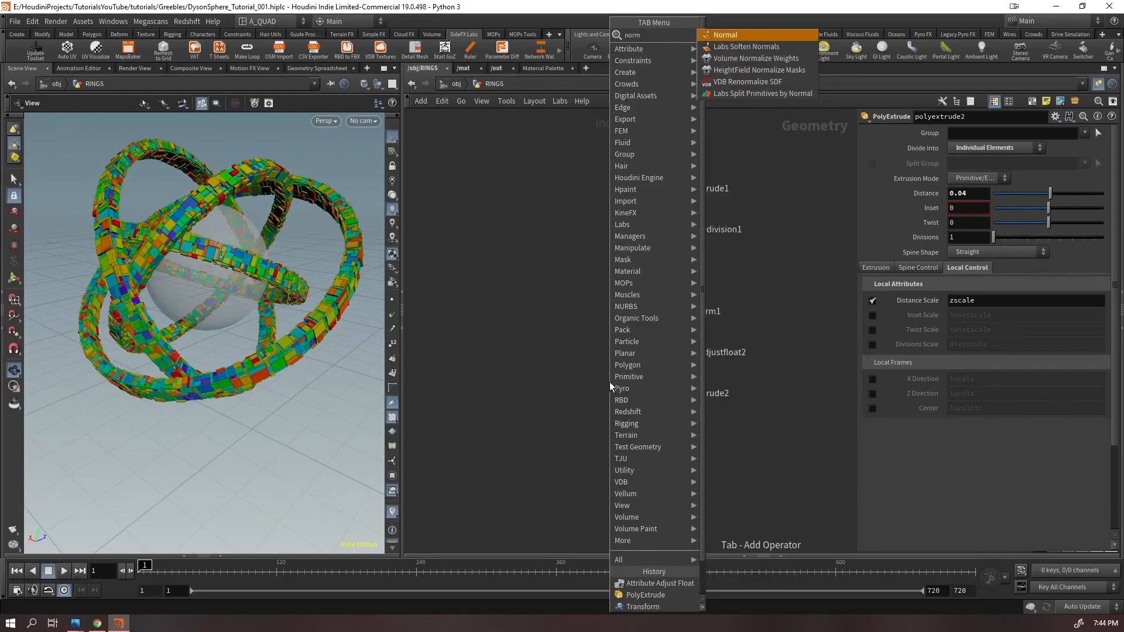
{"action": "key", "text": "Return"}
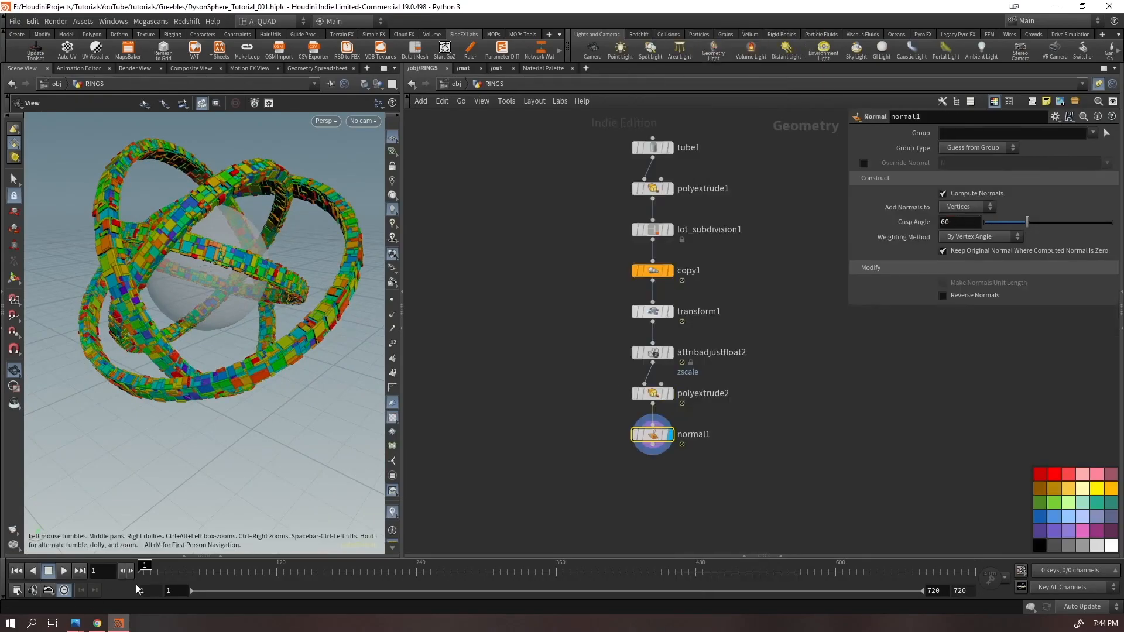
- Go to frame 509, move normal1 between lot_subdivision1 and copy1, and display and select polyextrude2
{"action": "left_click_drag", "start_coordinate": [144, 569], "coordinate": [730, 569]}
{"action": "left_click_drag", "start_coordinate": [649, 430], "coordinate": [650, 261]}
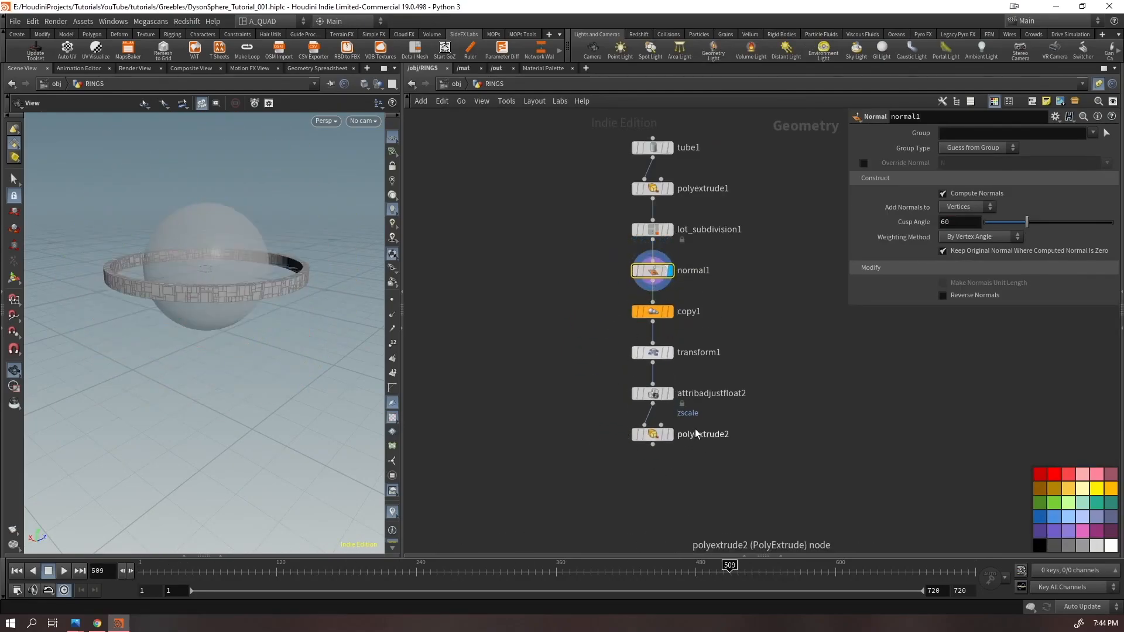
{"action": "left_click", "coordinate": [669, 434]}
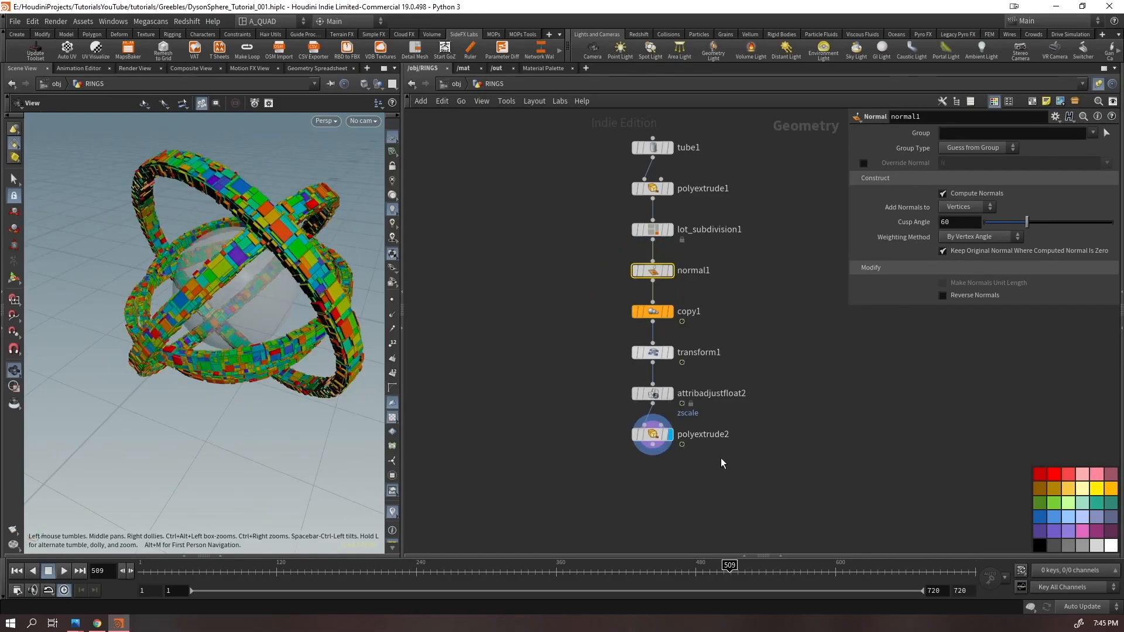
{"action": "left_click", "coordinate": [647, 432]}
{"action": "middle_click_drag", "start_coordinate": [590, 477], "coordinate": [552, 373]}
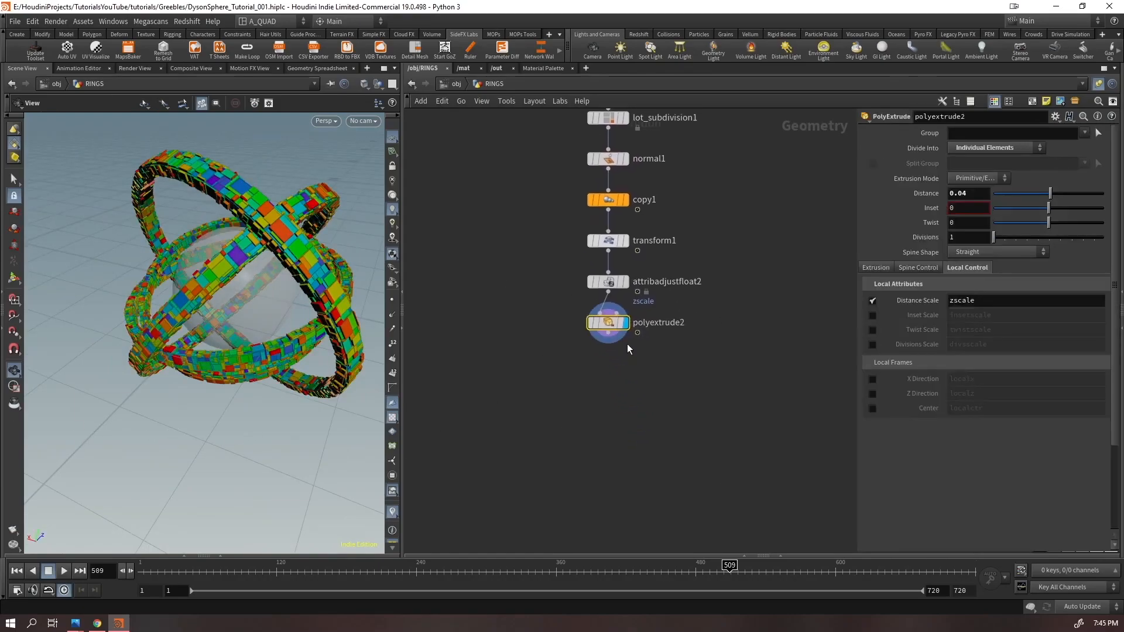
- Examine the ring panels and compare them with the DysonSphere_002_003_4K.jpg reference image in Photos, returning to Houdini
{"action": "key", "text": "Tab"}
{"action": "left_click", "coordinate": [499, 374]}
{"action": "left_click_drag", "start_coordinate": [205, 297], "coordinate": [183, 409]}
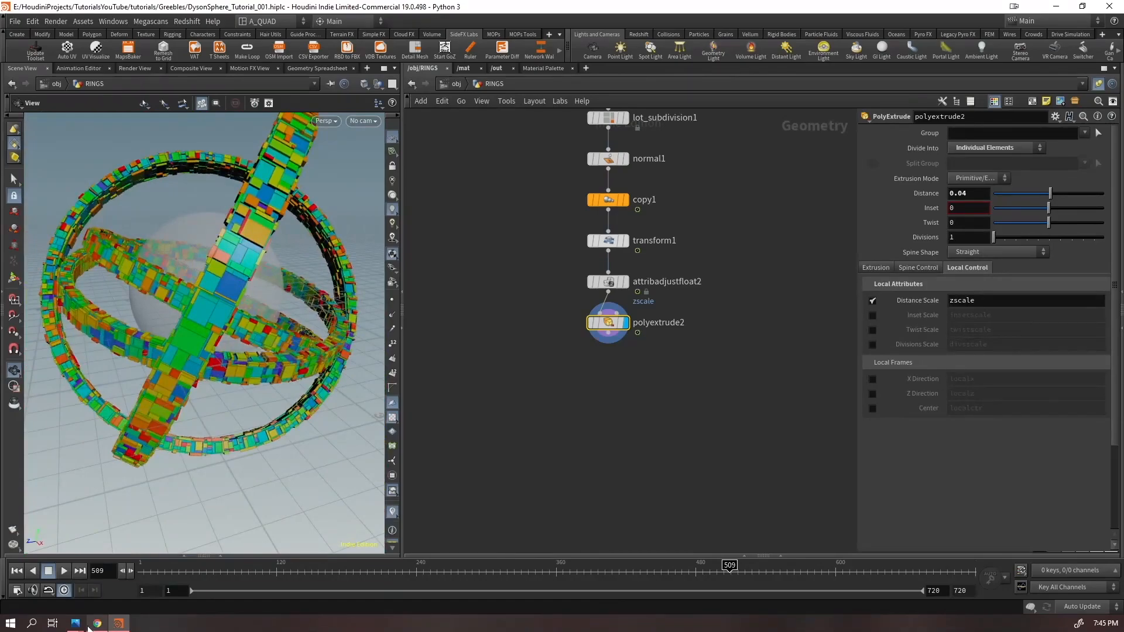
{"action": "mouse_move", "coordinate": [76, 623]}
{"action": "left_click", "coordinate": [340, 565]}
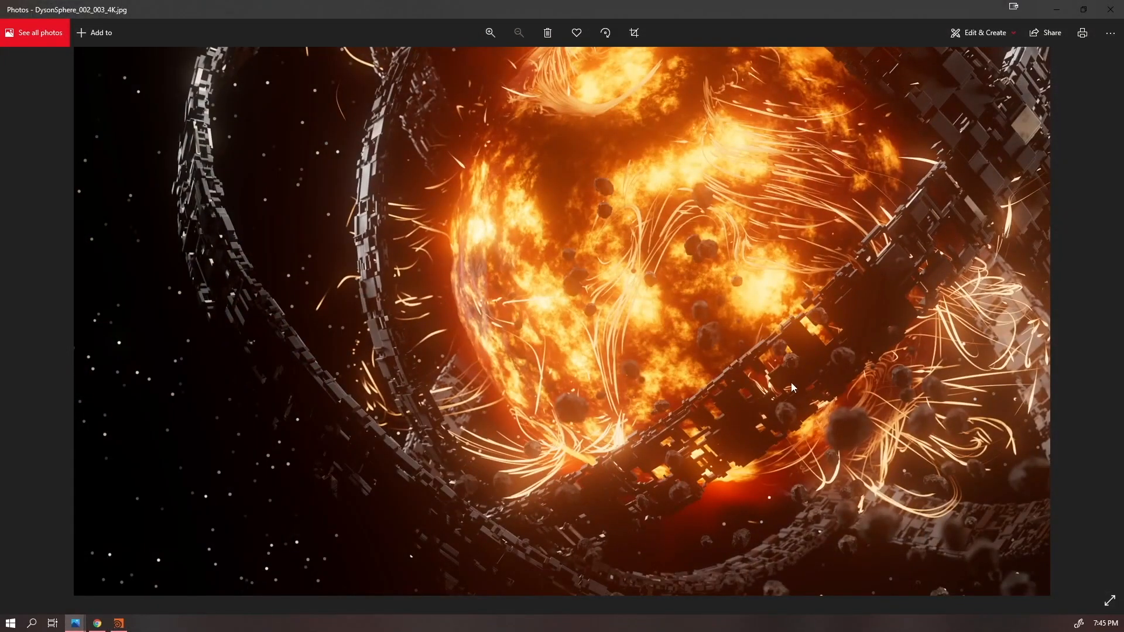
{"action": "left_click", "coordinate": [1064, 8]}
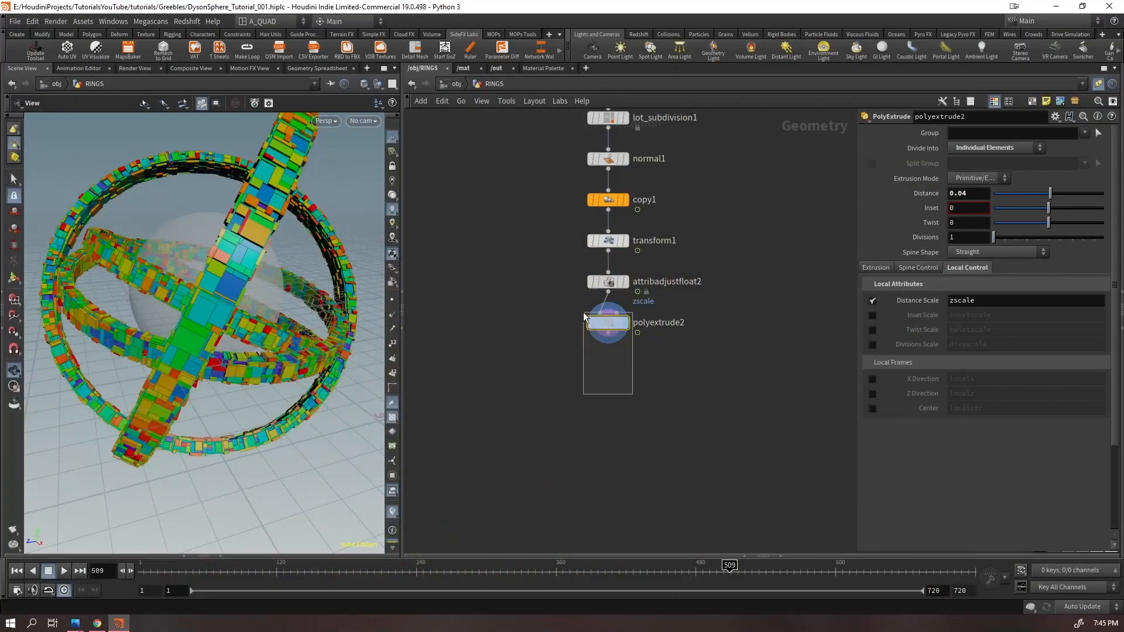
- Append a Labs Random Selection node to polyextrude2 and turn off the zscale visualizer
{"action": "key", "text": "Tab"}
{"action": "mouse_move", "coordinate": [582, 318]}
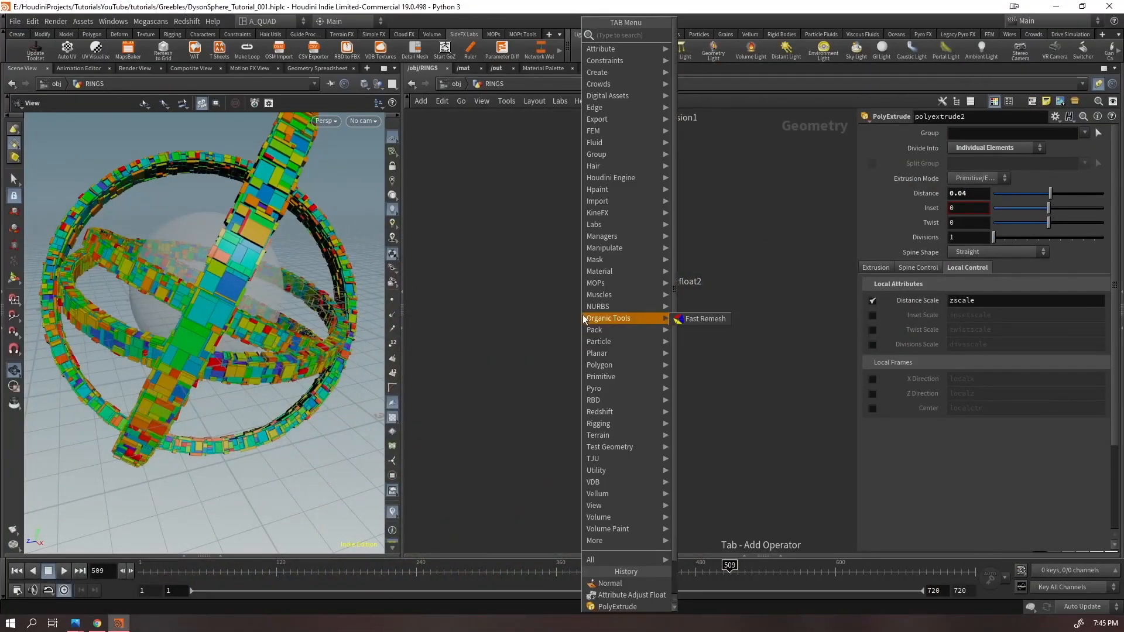
{"action": "type", "text": "labsran"}
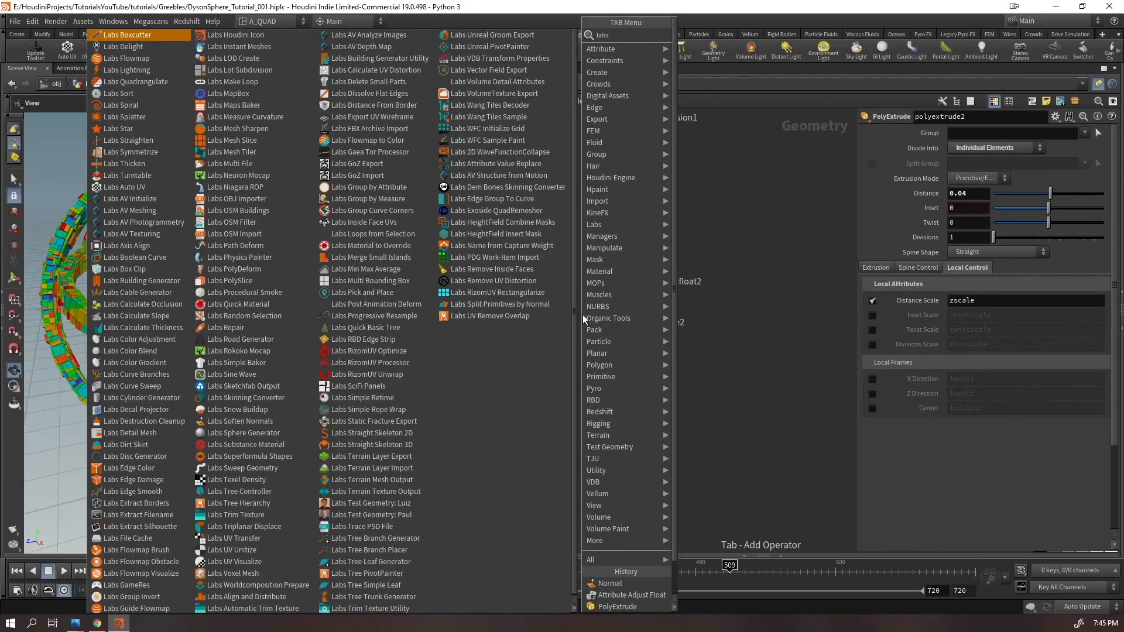
{"action": "key", "text": "Return"}
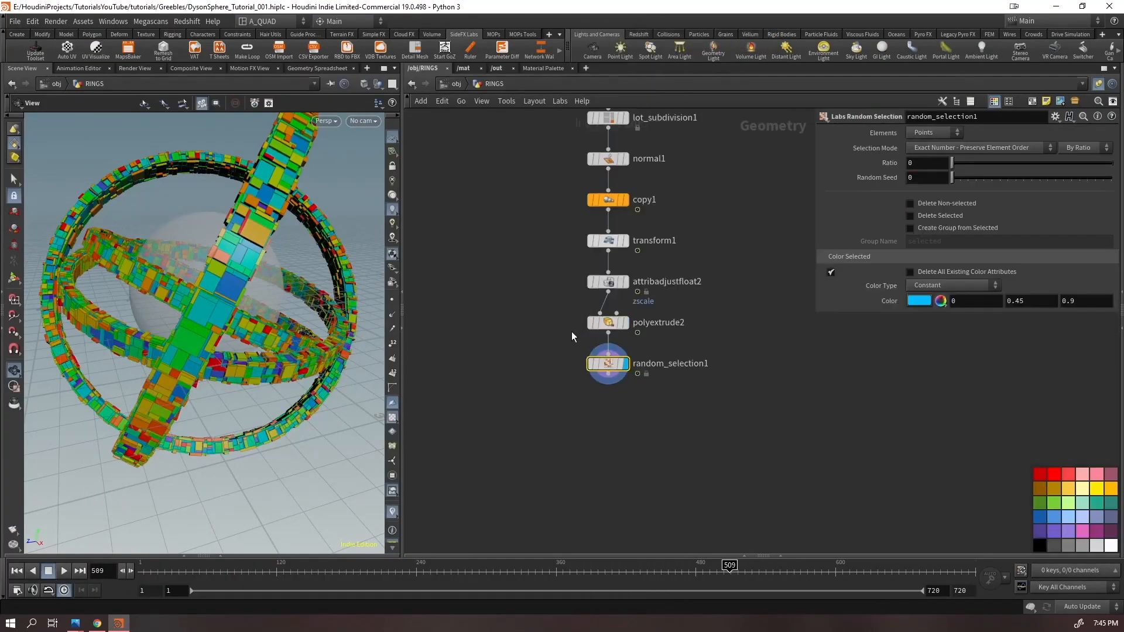
{"action": "left_click", "coordinate": [392, 513]}
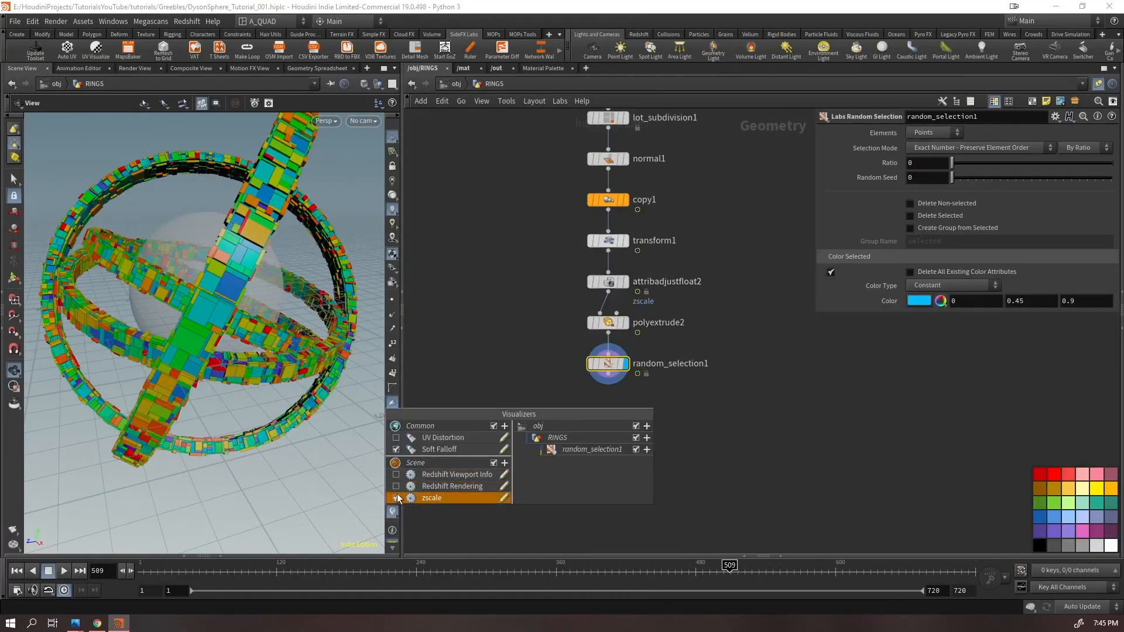
{"action": "left_click", "coordinate": [397, 499]}
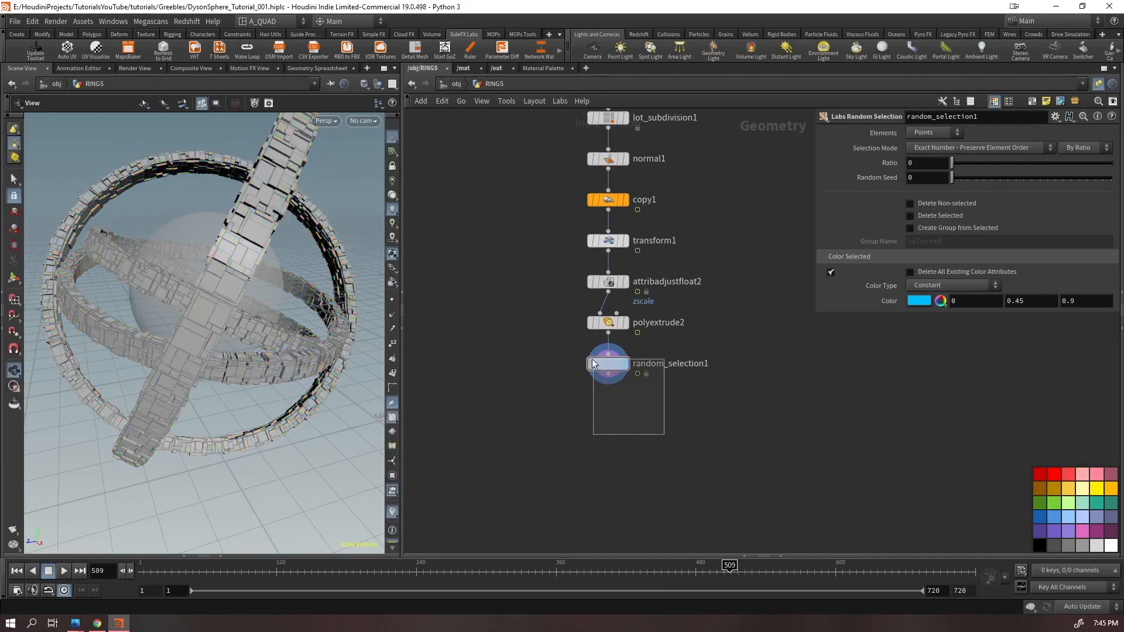
- Set random_selection1 to select primitives with a ratio of 0.43
{"action": "left_click", "coordinate": [936, 133]}
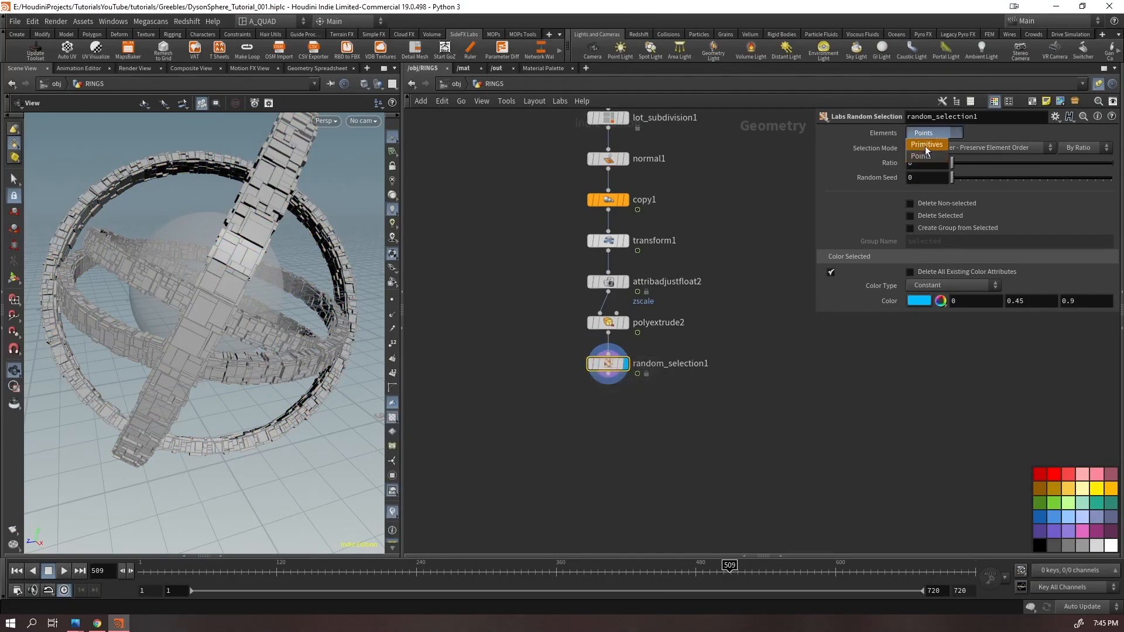
{"action": "left_click", "coordinate": [930, 146]}
{"action": "left_click_drag", "start_coordinate": [954, 164], "coordinate": [990, 164]}
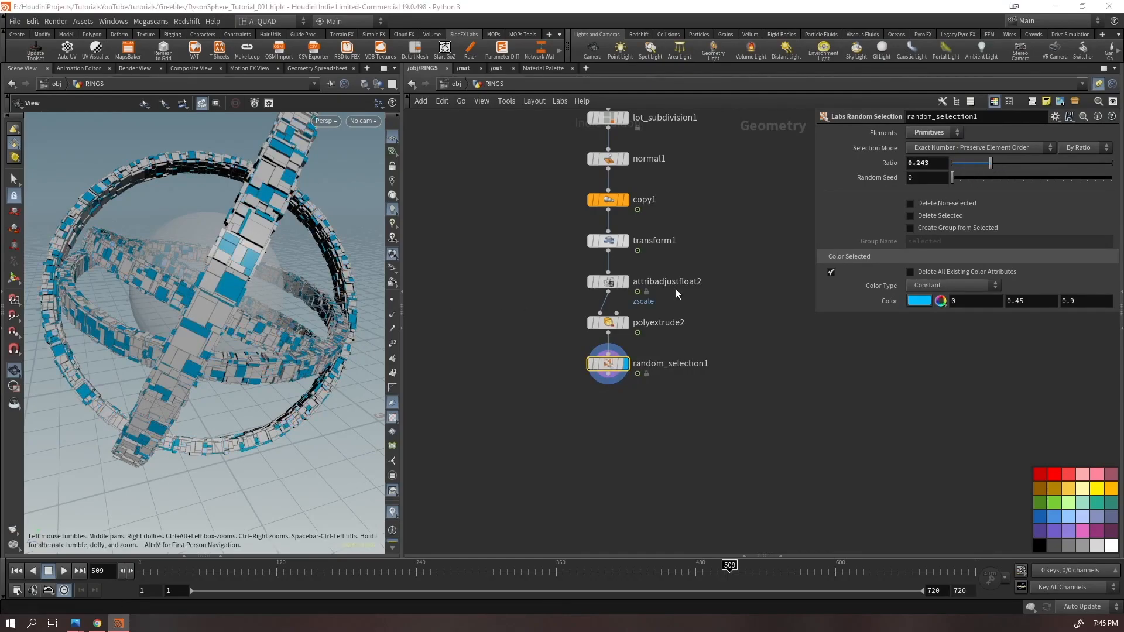
{"action": "left_click_drag", "start_coordinate": [991, 163], "coordinate": [1022, 174]}
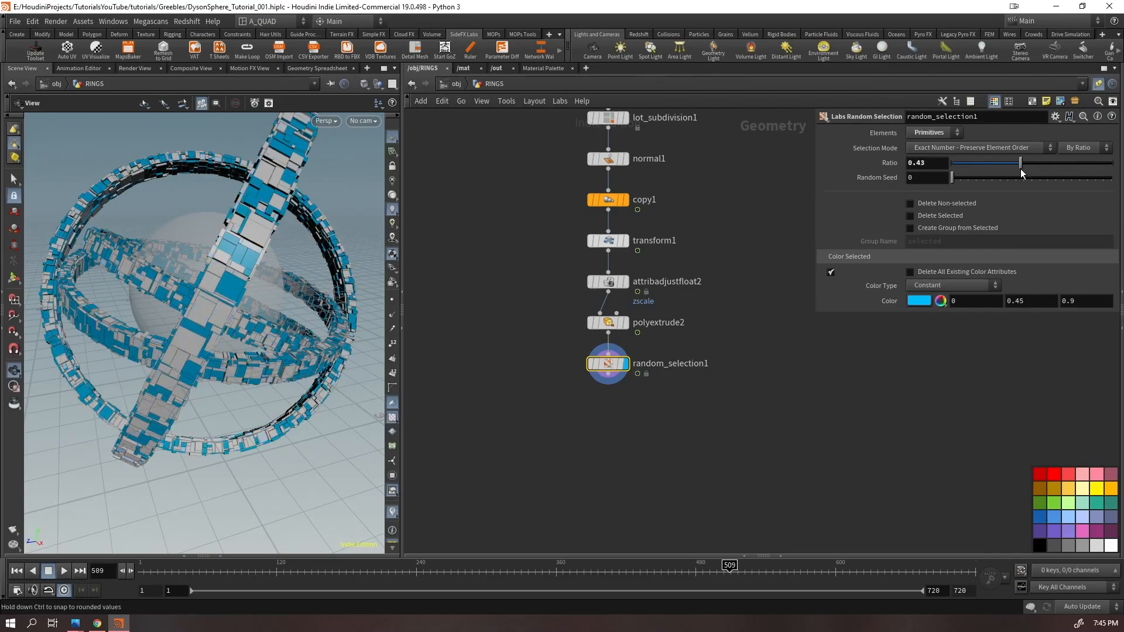
- Make random_selection1 delete the selected primitives and raise its ratio to 0.632
{"action": "left_click", "coordinate": [916, 216]}
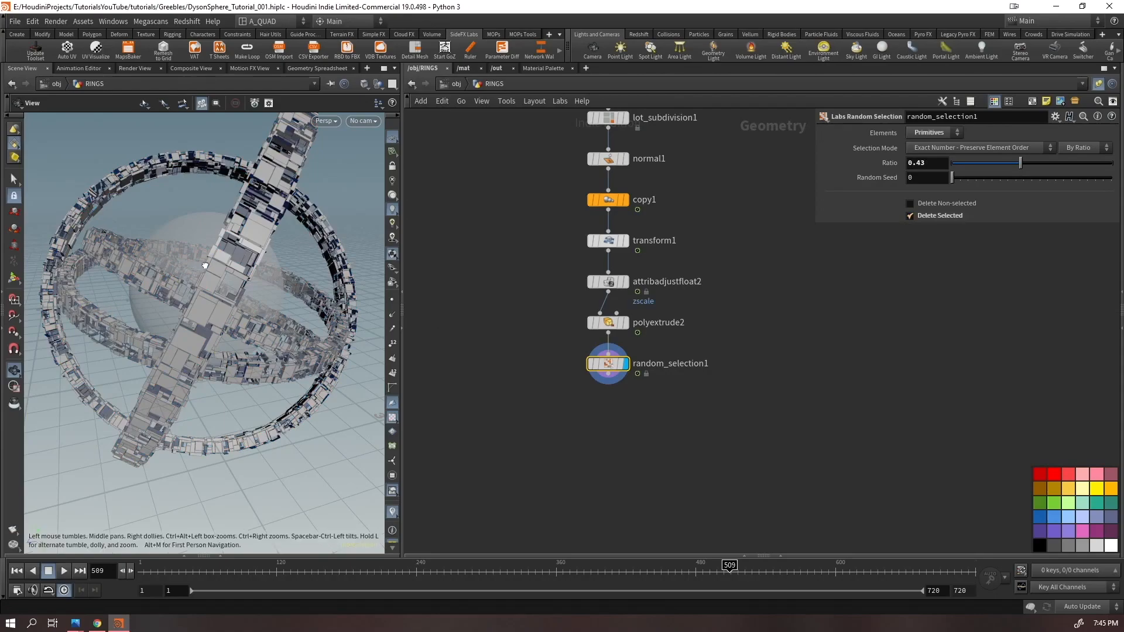
{"action": "left_click_drag", "start_coordinate": [205, 265], "coordinate": [233, 266]}
{"action": "left_click_drag", "start_coordinate": [1023, 164], "coordinate": [1053, 163]}
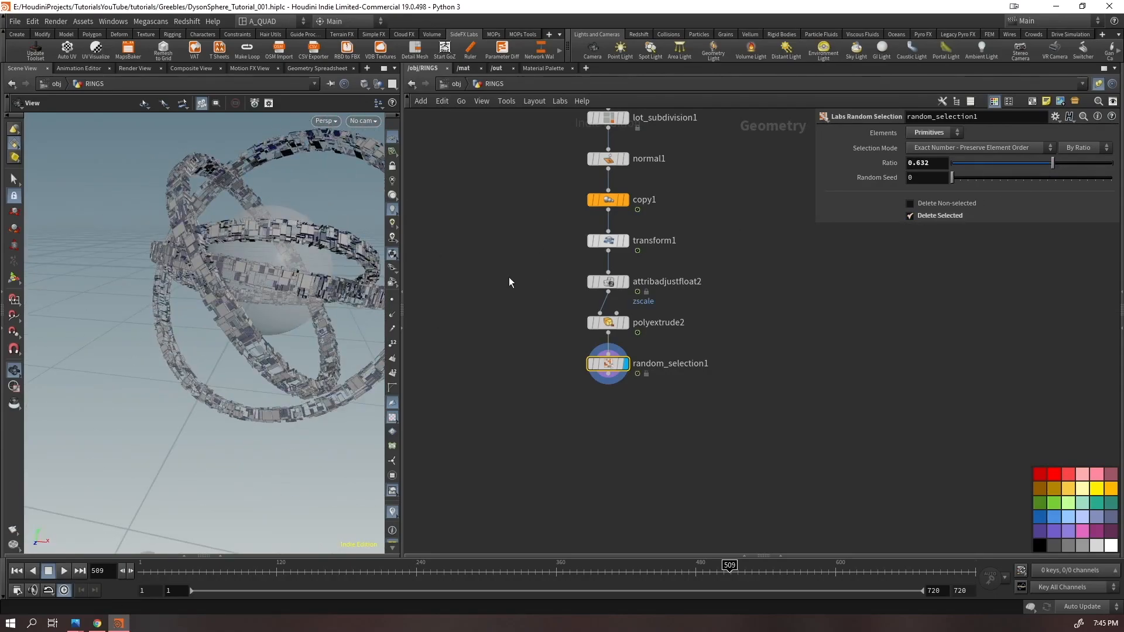
{"action": "left_click_drag", "start_coordinate": [271, 300], "coordinate": [157, 338]}
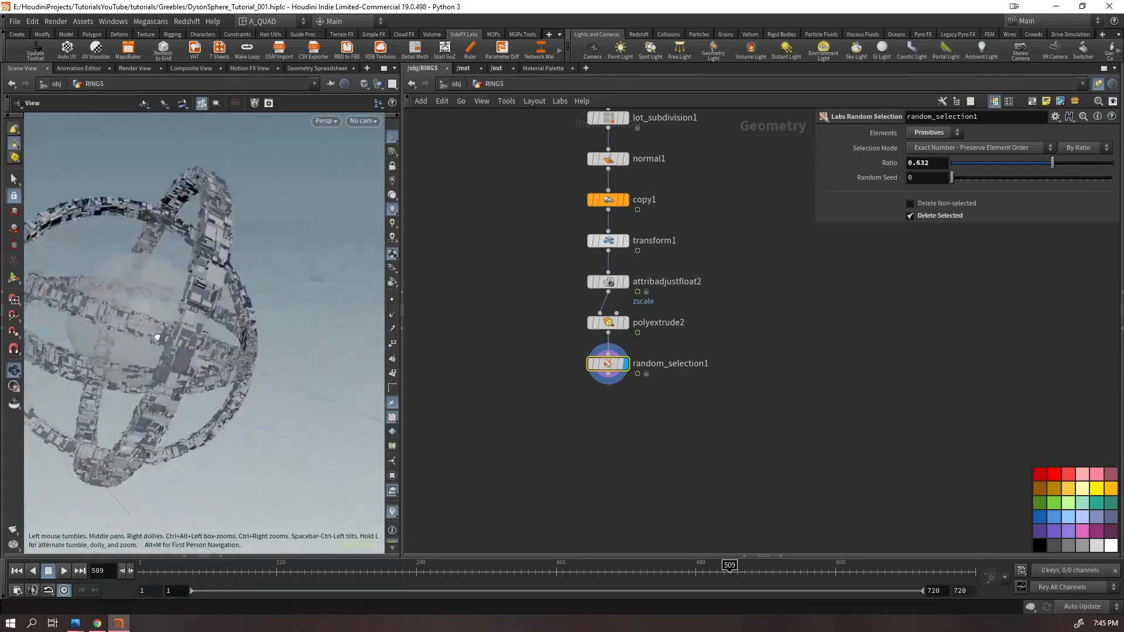
- Append a PolyExtrude node to random_selection1 to thicken the remaining ring panels
{"action": "middle_click_drag", "start_coordinate": [161, 344], "coordinate": [199, 281]}
{"action": "middle_click_drag", "start_coordinate": [632, 432], "coordinate": [675, 350]}
{"action": "left_click_drag", "start_coordinate": [677, 336], "coordinate": [664, 311]}
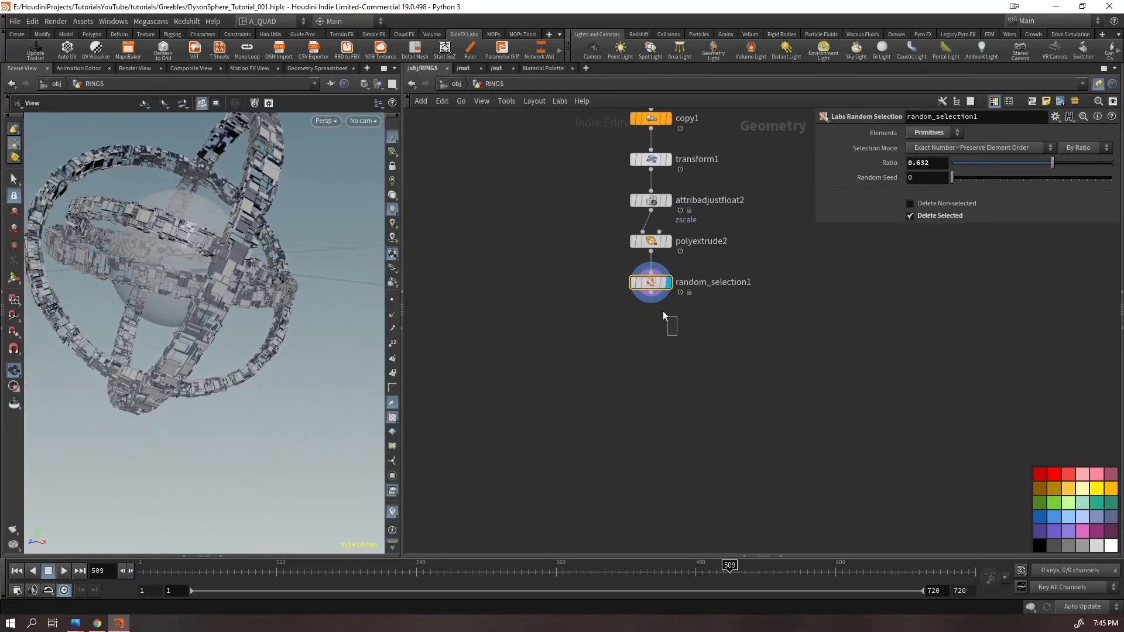
{"action": "mouse_move", "coordinate": [646, 284]}
{"action": "key", "text": "Tab"}
{"action": "type", "text": "pol"}
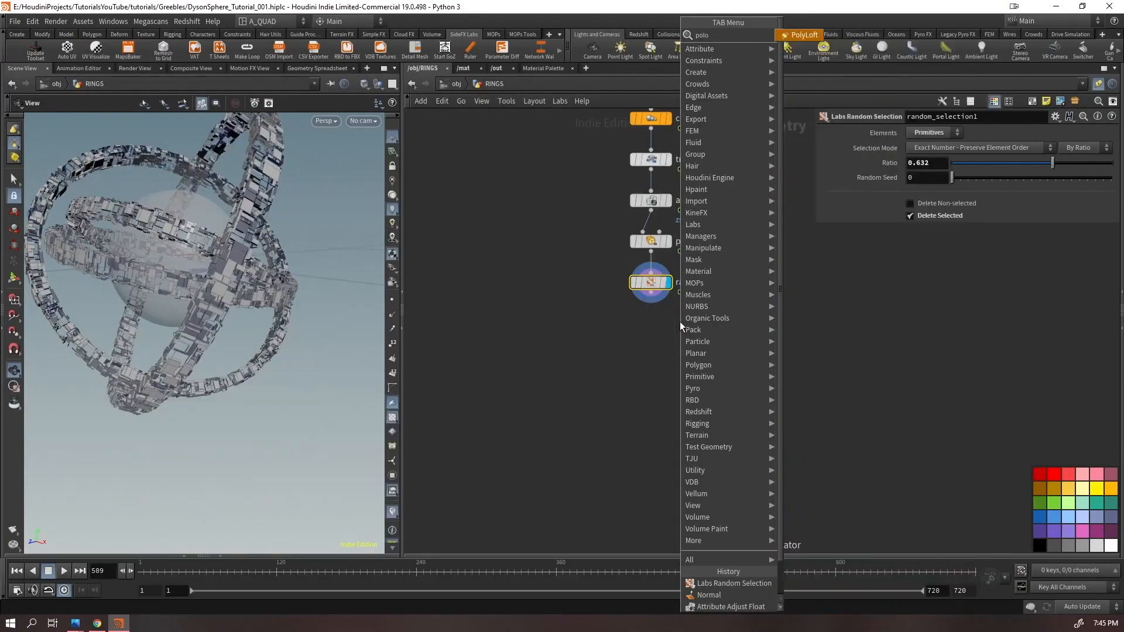
{"action": "type", "text": "yex"}
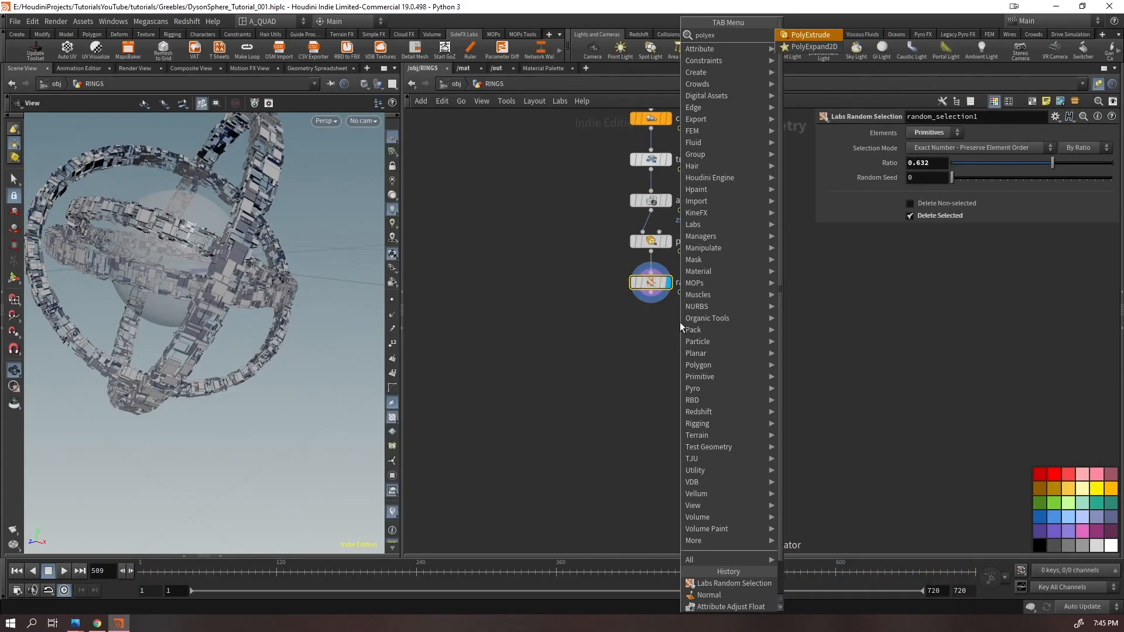
{"action": "key", "text": "shift+Return"}
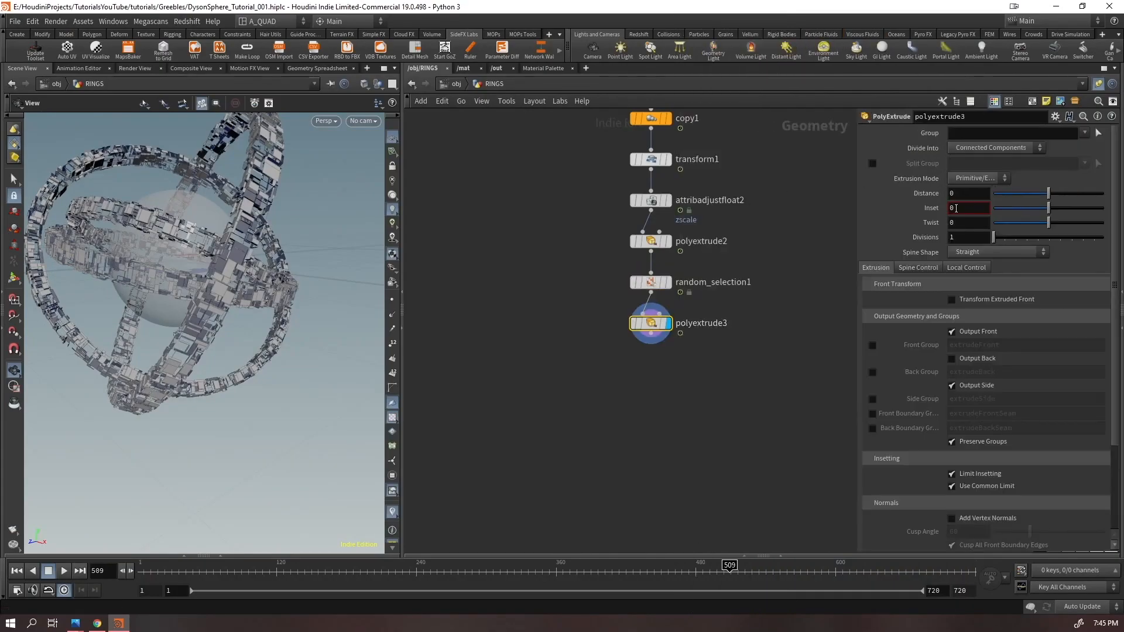
- Try extrusion distances of 0.05, 0.005 and 0.002 on polyextrude3
{"action": "type", "text": "5"}
{"action": "key", "text": "Return"}
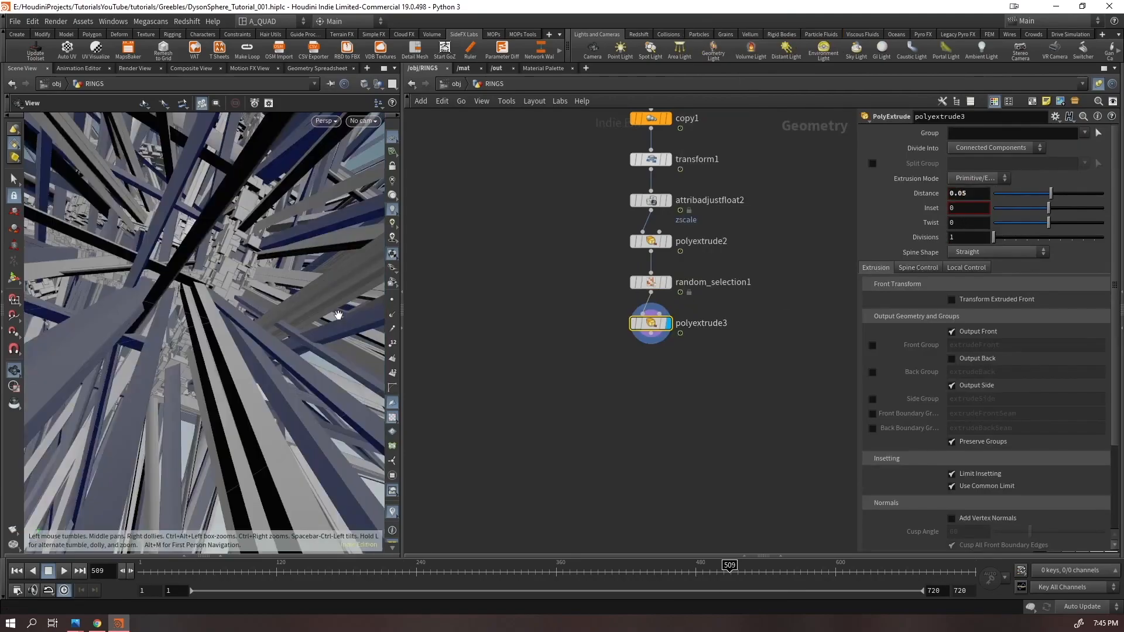
{"action": "left_click", "coordinate": [962, 194]}
{"action": "type", "text": "0"}
{"action": "key", "text": "Return"}
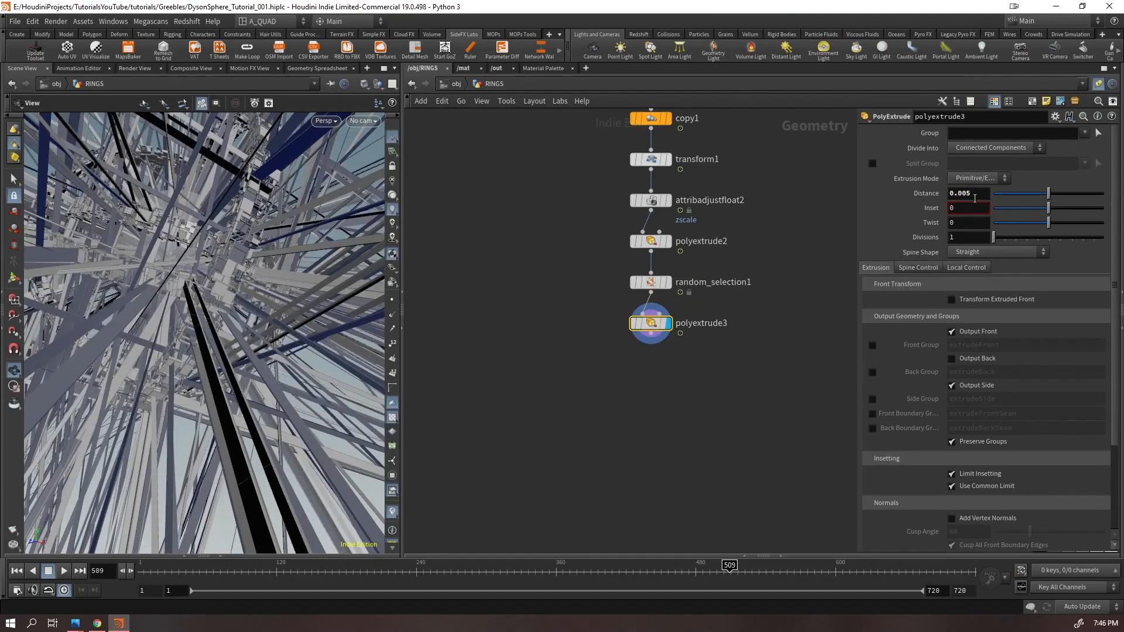
{"action": "left_click", "coordinate": [979, 197]}
{"action": "key", "text": "BackSpace"}
{"action": "type", "text": "2"}
{"action": "key", "text": "Return"}
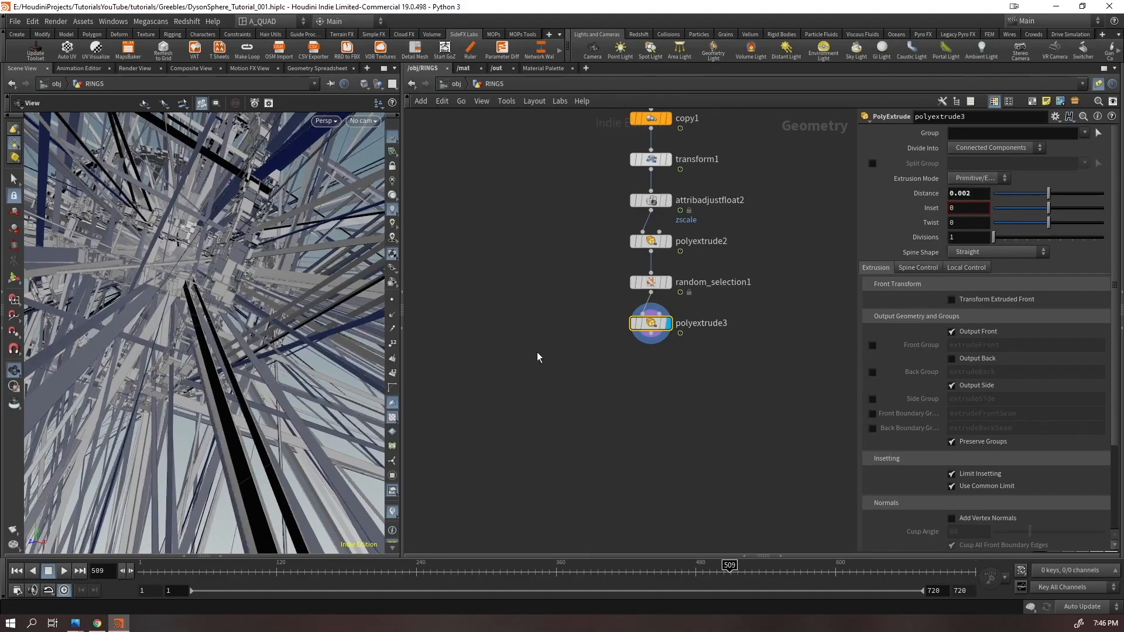
- Divide polyextrude3's extrusion into Individual Elements and enable its back output
{"action": "left_click_drag", "start_coordinate": [189, 314], "coordinate": [328, 275]}
{"action": "left_click", "coordinate": [992, 147]}
{"action": "left_click", "coordinate": [986, 162]}
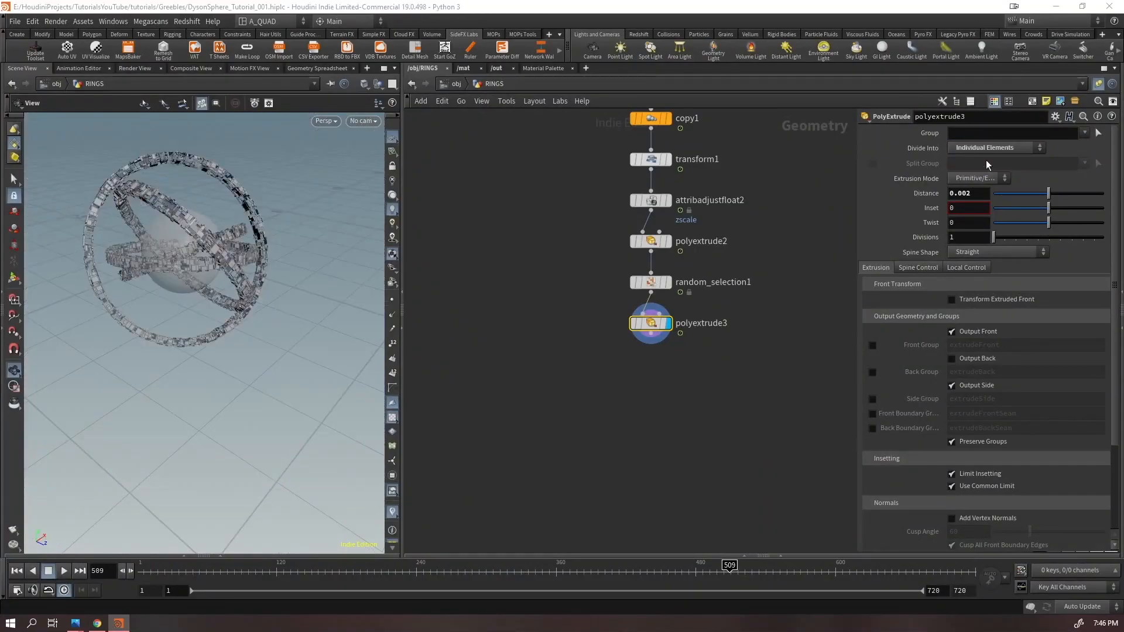
{"action": "right_click_drag", "start_coordinate": [332, 150], "coordinate": [149, 160]}
{"action": "middle_click_drag", "start_coordinate": [218, 226], "coordinate": [186, 320]}
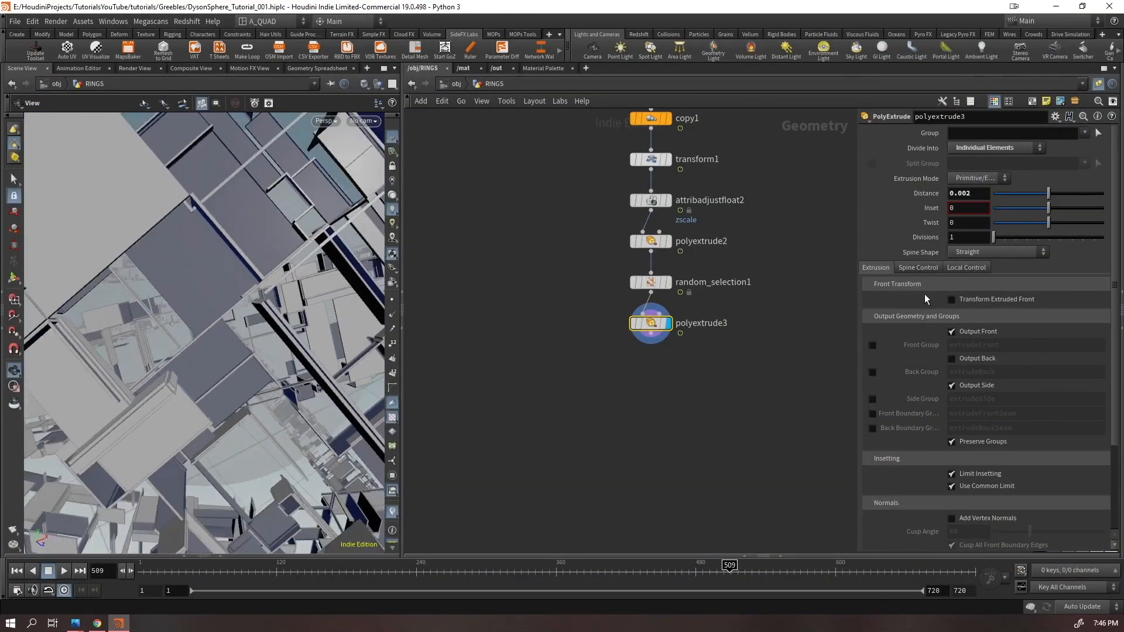
{"action": "left_click", "coordinate": [961, 359]}
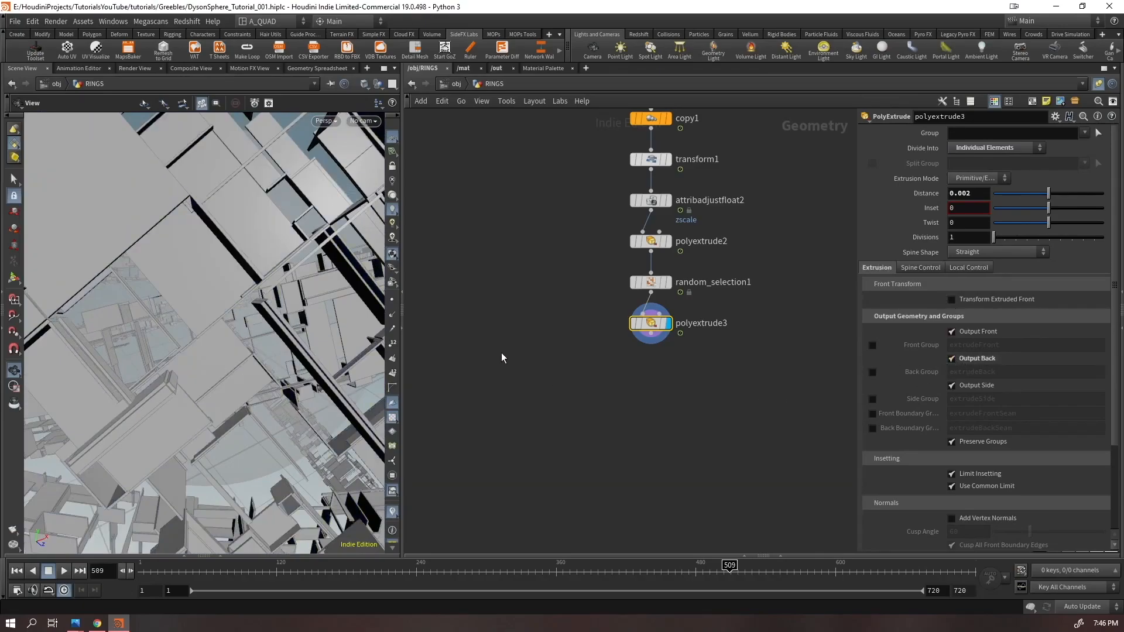
- Try an extrusion distance of 0.01 on polyextrude3 and inspect the ring panels up close
{"action": "left_click_drag", "start_coordinate": [973, 194], "coordinate": [962, 194]}
{"action": "type", "text": "1"}
{"action": "key", "text": "Return"}
{"action": "right_click_drag", "start_coordinate": [295, 229], "coordinate": [154, 415]}
{"action": "left_click_drag", "start_coordinate": [154, 416], "coordinate": [213, 424]}
{"action": "right_click_drag", "start_coordinate": [226, 295], "coordinate": [316, 170]}
{"action": "left_click_drag", "start_coordinate": [246, 304], "coordinate": [305, 316]}
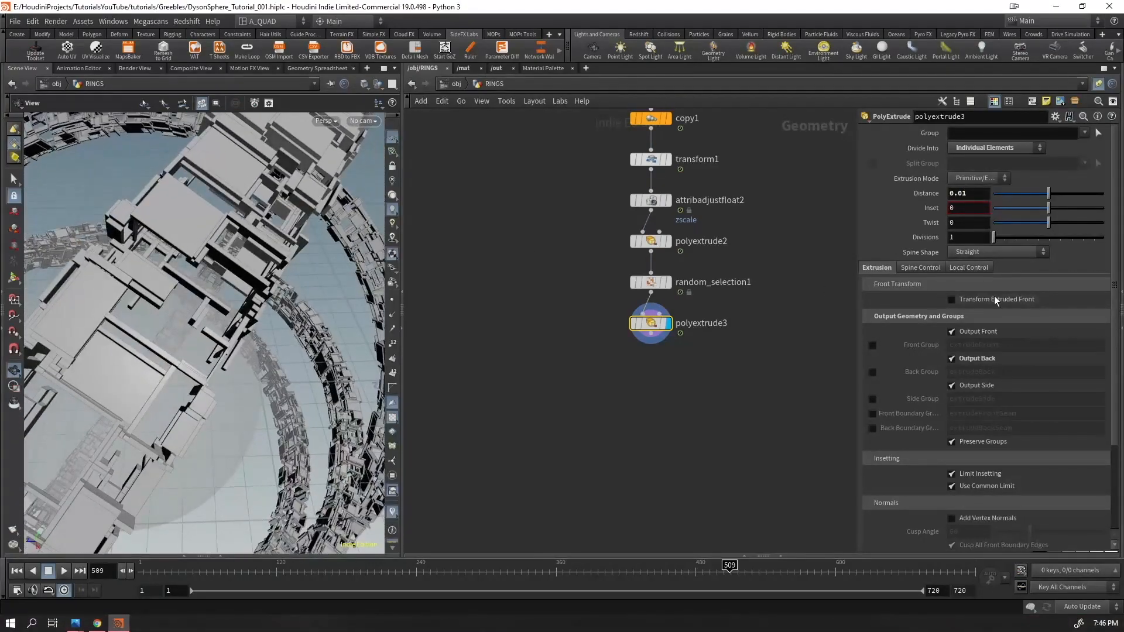
- Set polyextrude3's extrusion distance to 0.015 and view the rings from farther away
{"action": "left_click", "coordinate": [984, 196]}
{"action": "type", "text": "5"}
{"action": "key", "text": "Return"}
{"action": "right_click_drag", "start_coordinate": [234, 257], "coordinate": [117, 419]}
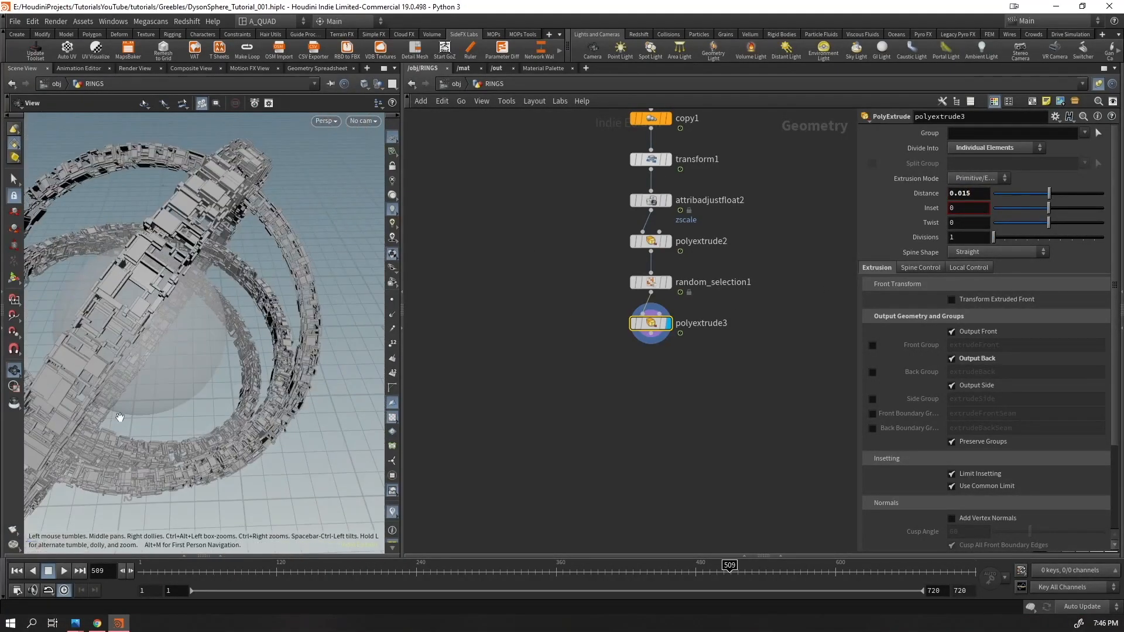
- Preview the rotating rings by playing the animation and scrubbing to frame 268, and return to the first frame
{"action": "key", "text": "Up"}
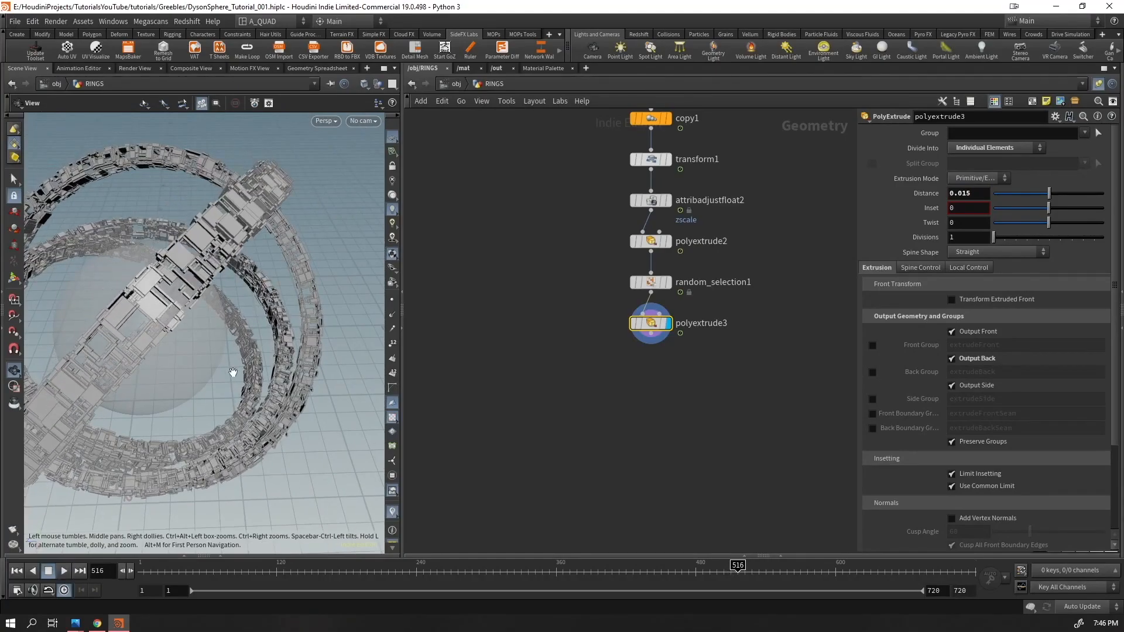
{"action": "key", "text": "Up"}
{"action": "mouse_move", "coordinate": [249, 566]}
{"action": "left_mouse_down"}
{"action": "mouse_move", "coordinate": [163, 567]}
{"action": "mouse_move", "coordinate": [449, 568]}
{"action": "left_mouse_up"}
{"action": "left_click_drag", "start_coordinate": [323, 469], "coordinate": [239, 344]}
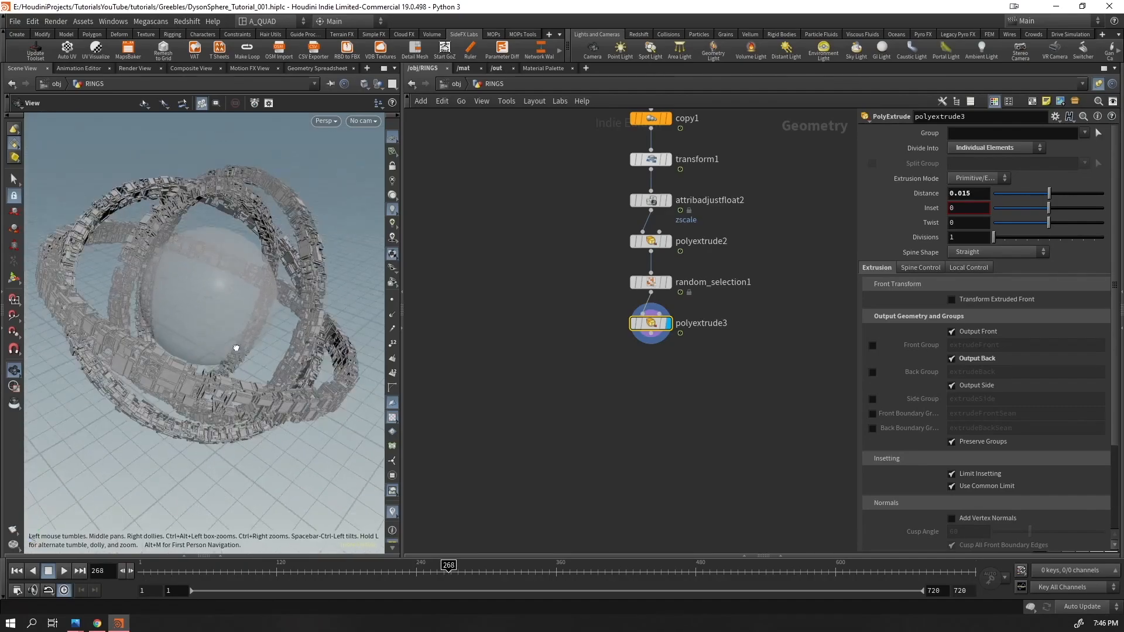
{"action": "key", "text": "ctrl+Up"}
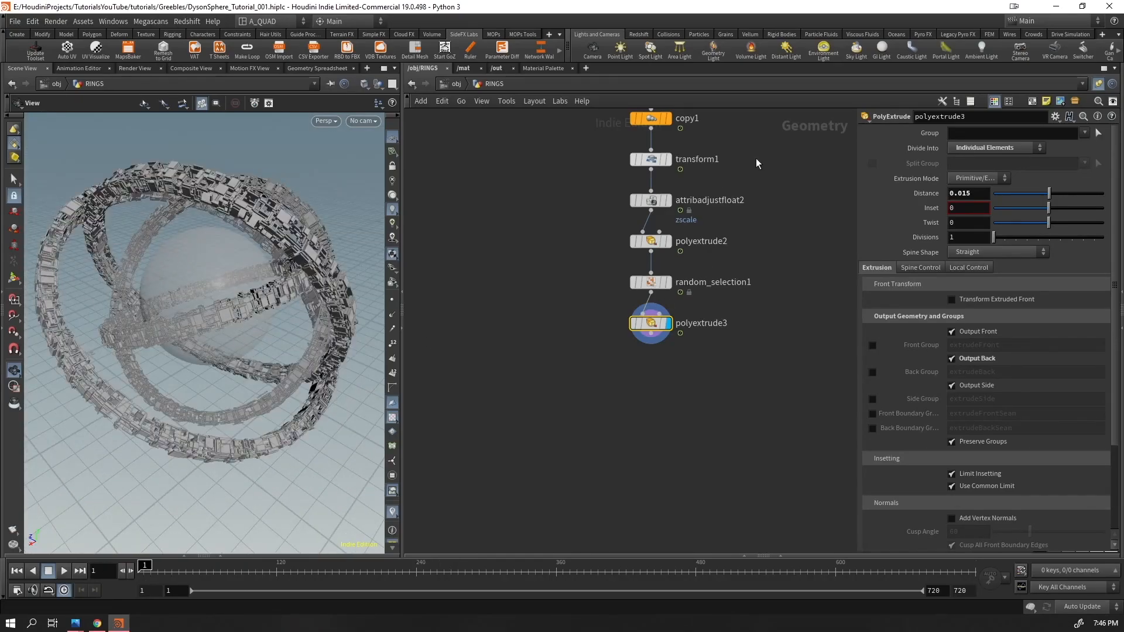
{"action": "key", "text": "h"}
{"action": "middle_click_drag", "start_coordinate": [459, 464], "coordinate": [455, 344]}
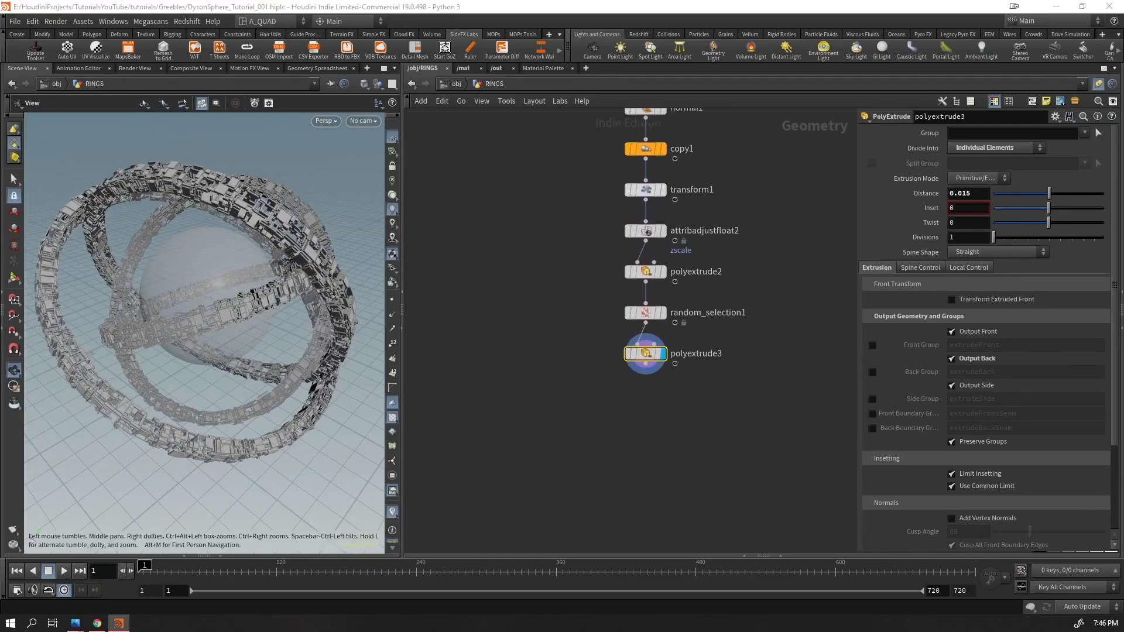
{"action": "left_click_drag", "start_coordinate": [686, 403], "coordinate": [624, 353]}
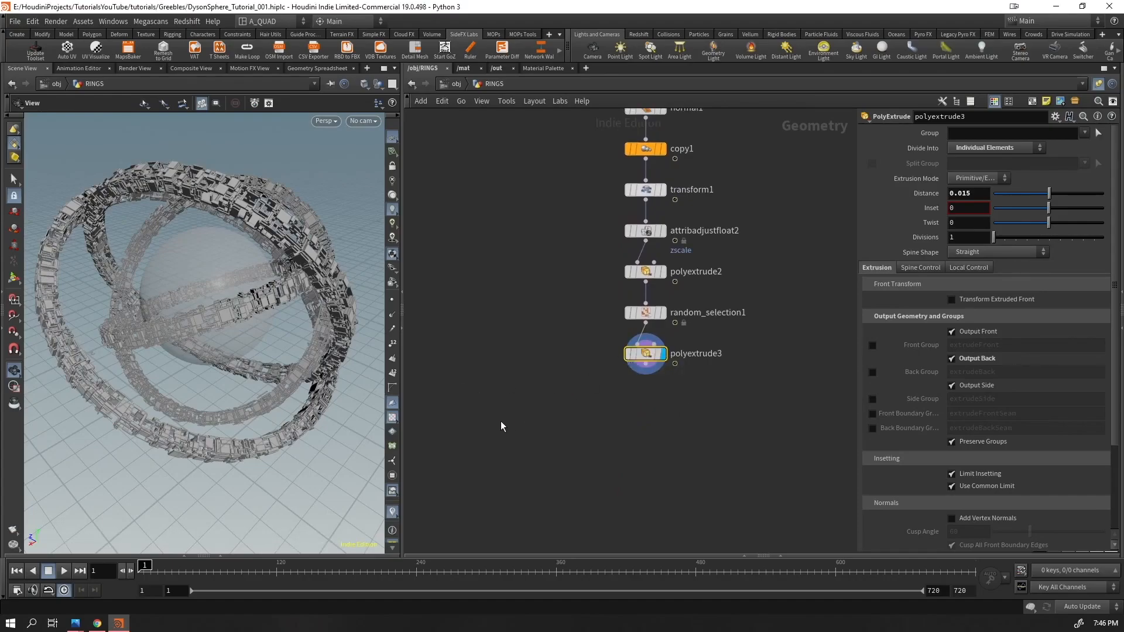
{"action": "mouse_move", "coordinate": [340, 462]}
{"action": "left_mouse_down"}
{"action": "mouse_move", "coordinate": [289, 253]}
{"action": "mouse_move", "coordinate": [311, 439]}
{"action": "left_mouse_up"}
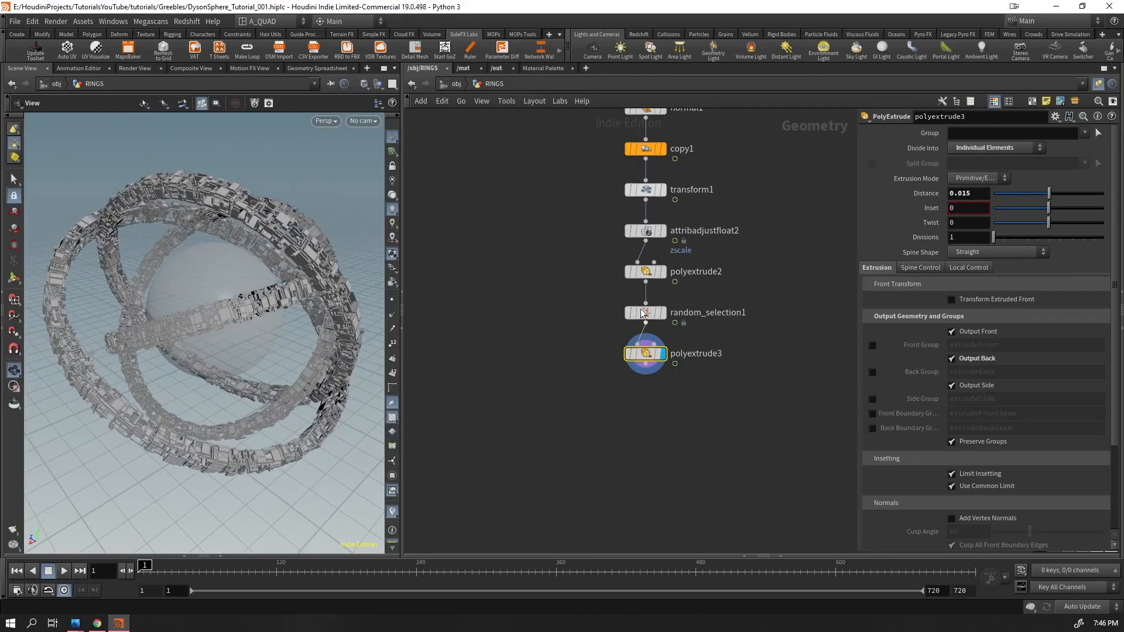
{"action": "middle_click_drag", "start_coordinate": [528, 288], "coordinate": [474, 307]}
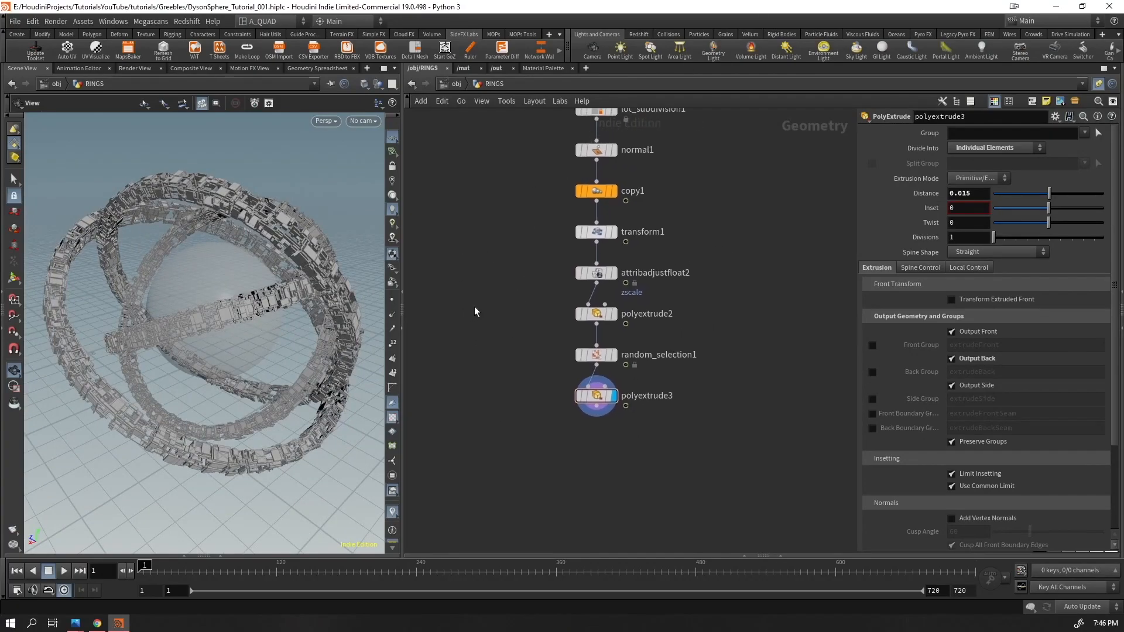
- Add a new Geometry object at the object level below RINGS and line it up in a column with SUN and RINGS
{"action": "left_click", "coordinate": [451, 84]}
{"action": "key", "text": "Tab"}
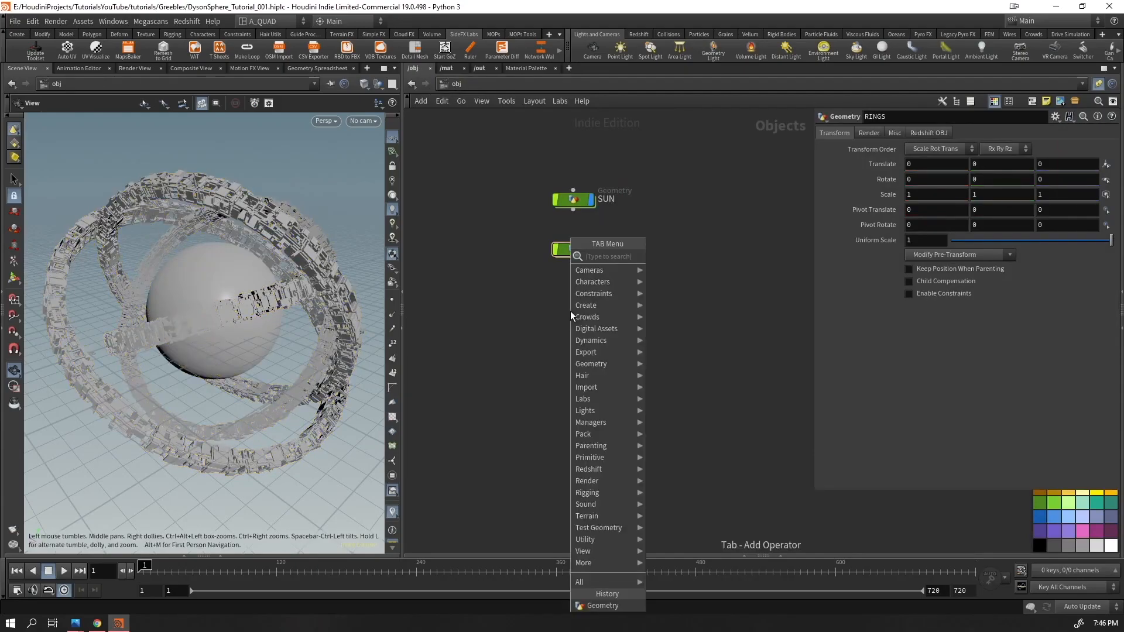
{"action": "type", "text": "geo"}
{"action": "key", "text": "Return"}
{"action": "left_click", "coordinate": [570, 311]}
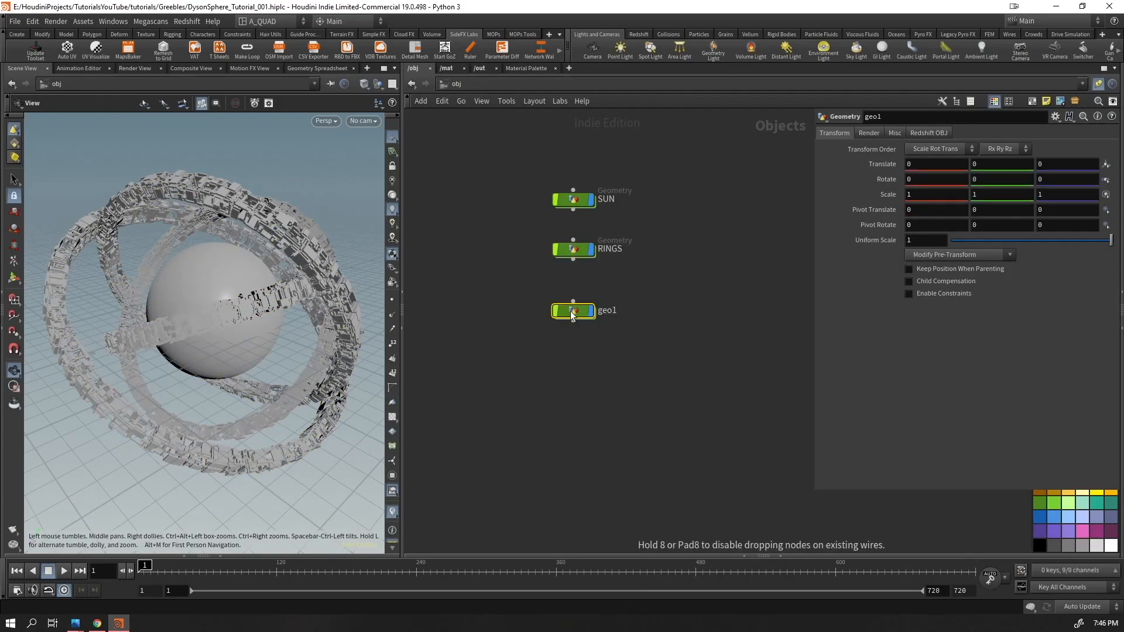
{"action": "left_click", "coordinate": [574, 250]}
{"action": "key", "text": "l"}
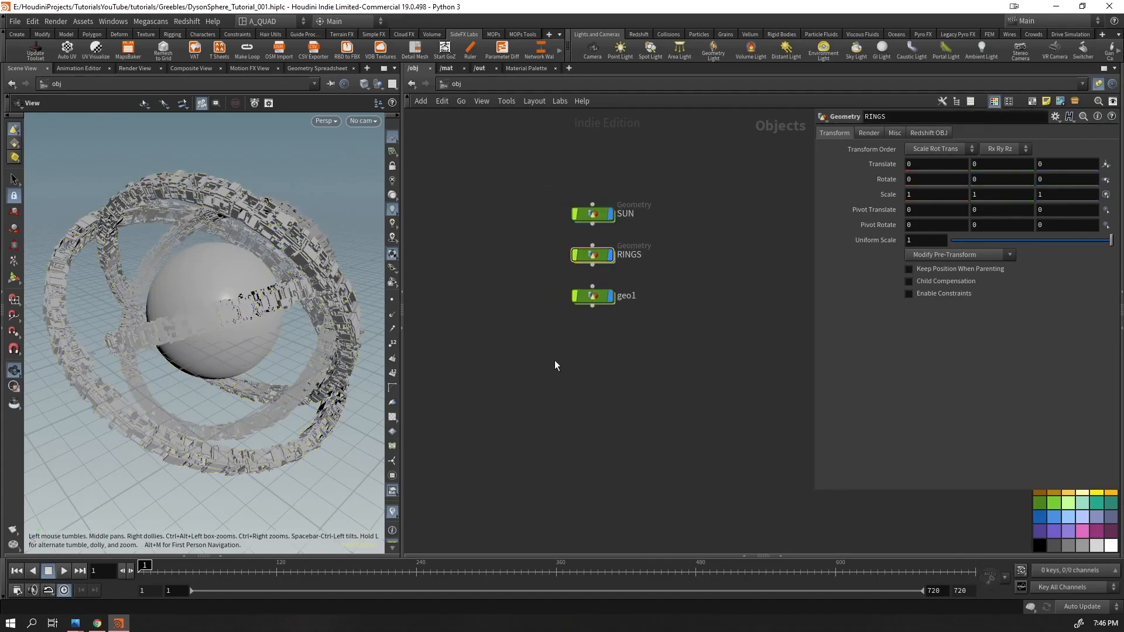
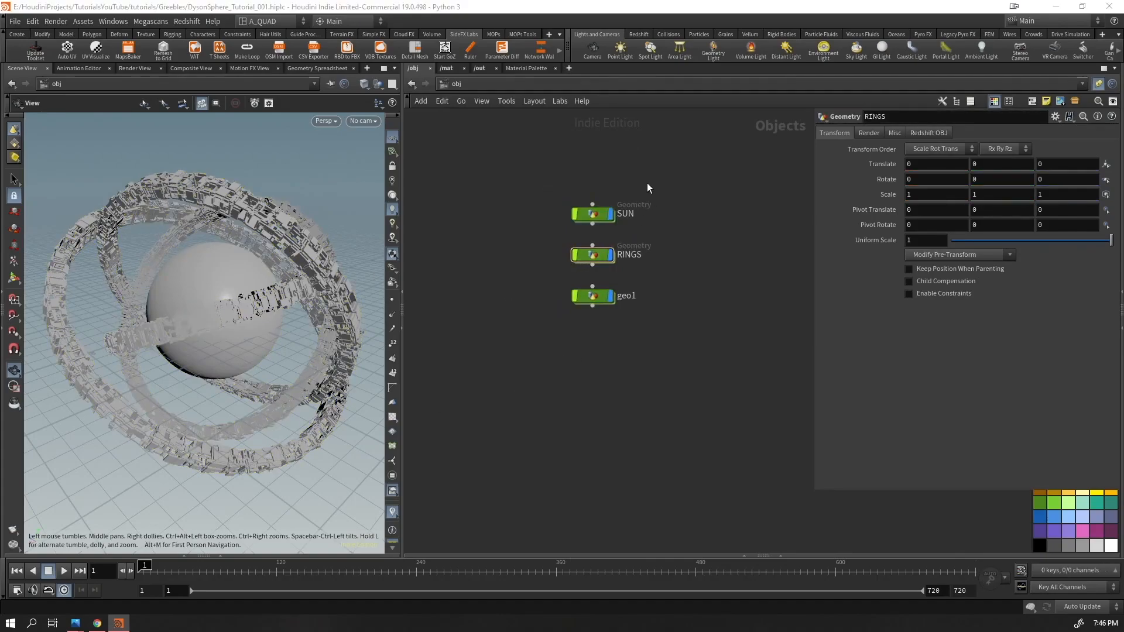
- Select the SUN object, orbit around the sphere and rings, and save the scene file
{"action": "left_click", "coordinate": [593, 214]}
{"action": "left_click_drag", "start_coordinate": [281, 363], "coordinate": [174, 264]}
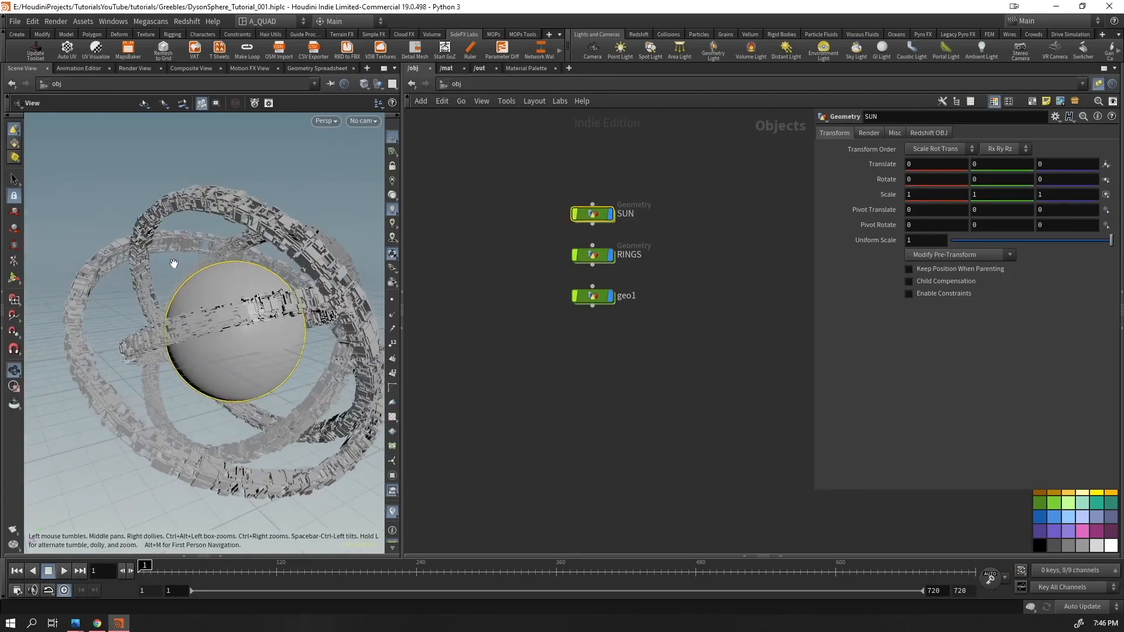
{"action": "key", "text": "ctrl+s"}
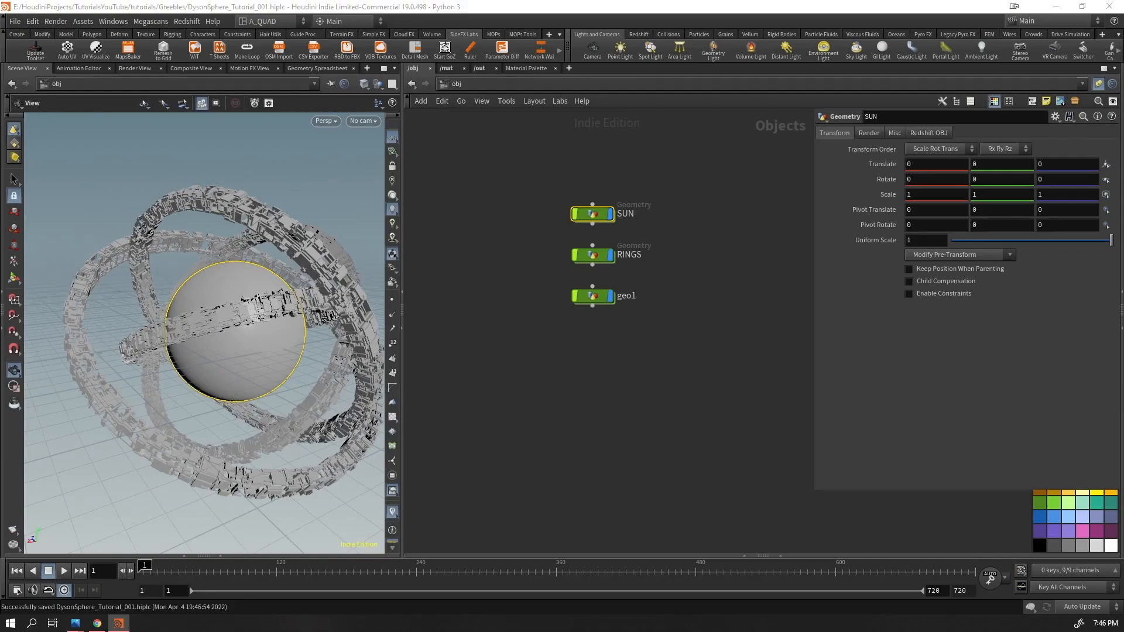
- Switch to Photos and examine the reference renders DysonSphere_002_003_4K.jpg and DysonSphere_001_007.jpg, looking closely at the latter's sun surface
{"action": "mouse_move", "coordinate": [75, 623]}
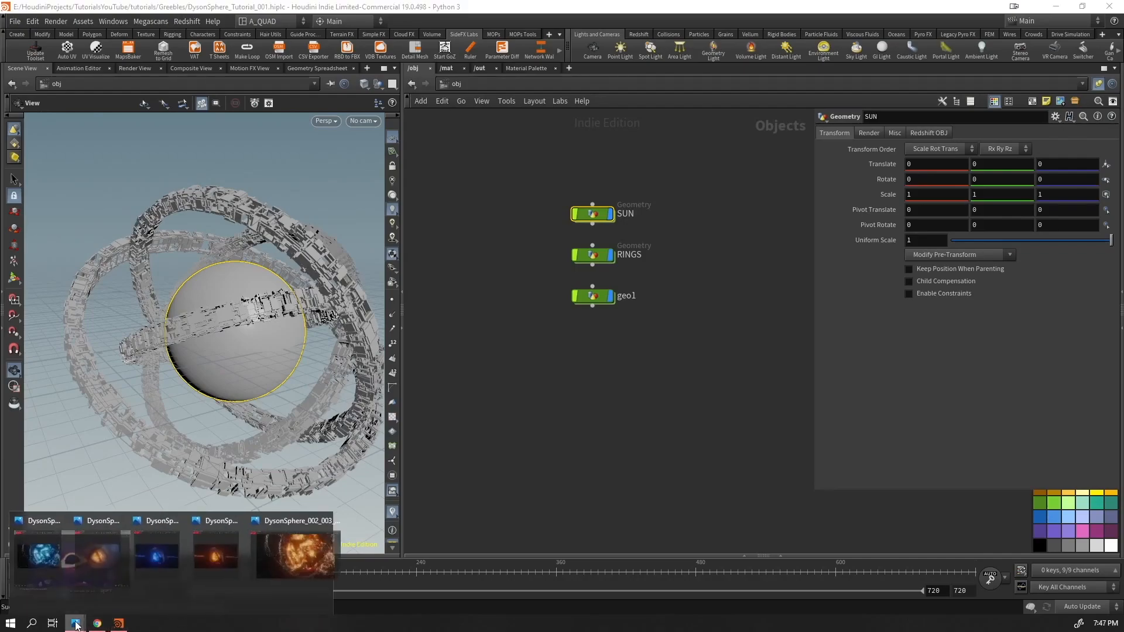
{"action": "left_click", "coordinate": [317, 589]}
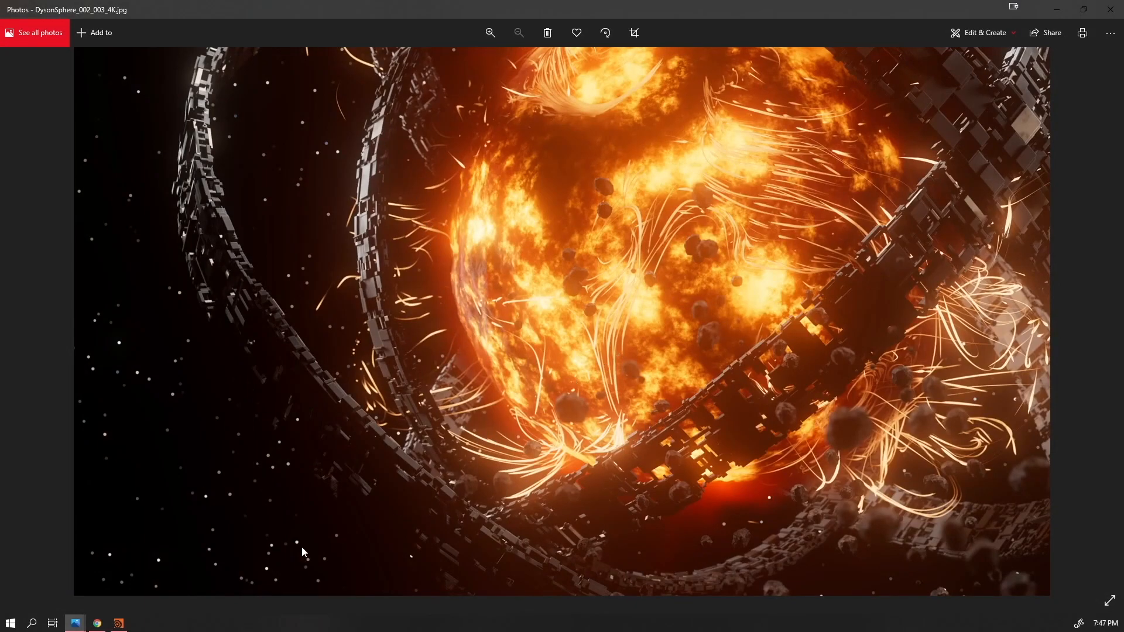
{"action": "mouse_move", "coordinate": [75, 623]}
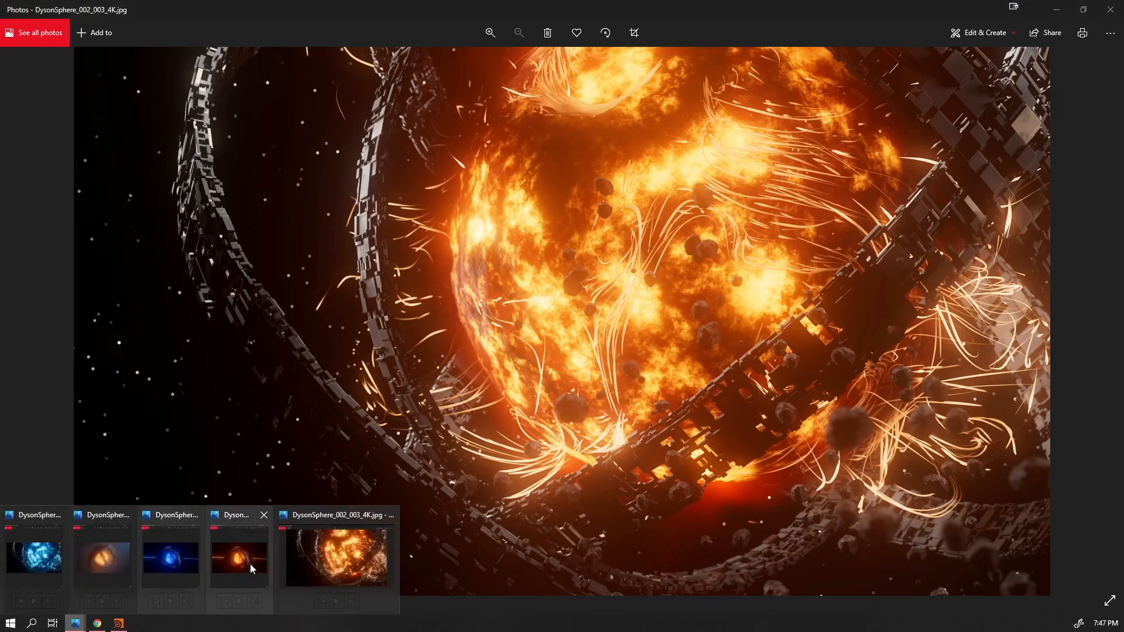
{"action": "left_click", "coordinate": [230, 559]}
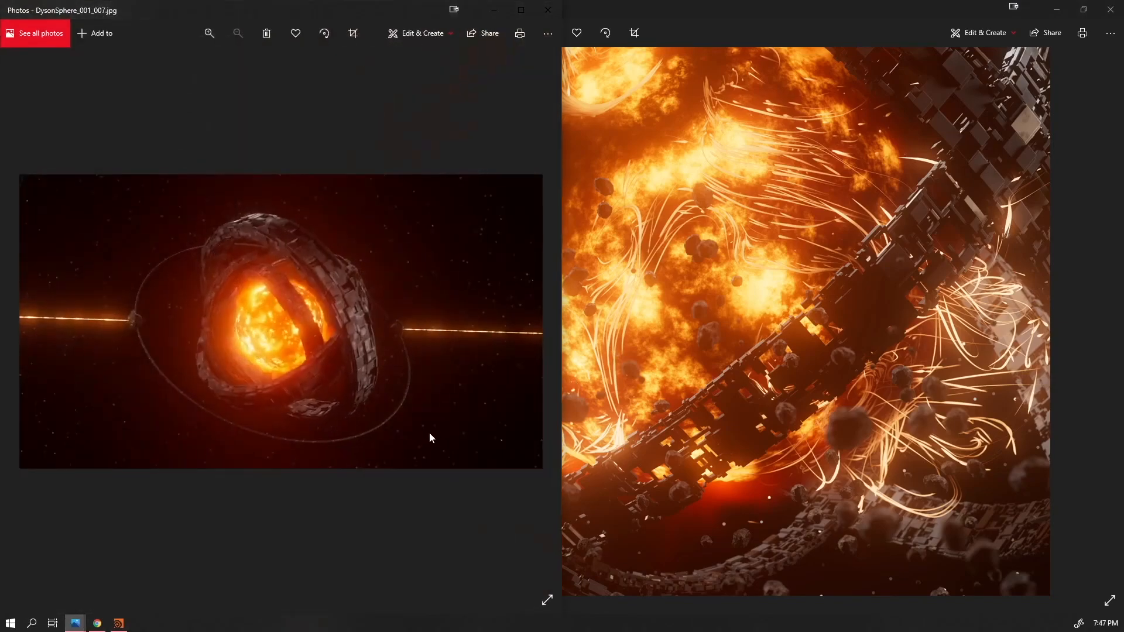
{"action": "left_click", "coordinate": [522, 10]}
{"action": "scroll", "coordinate": [497, 281], "scroll_direction": "up", "scroll_amount": 3}
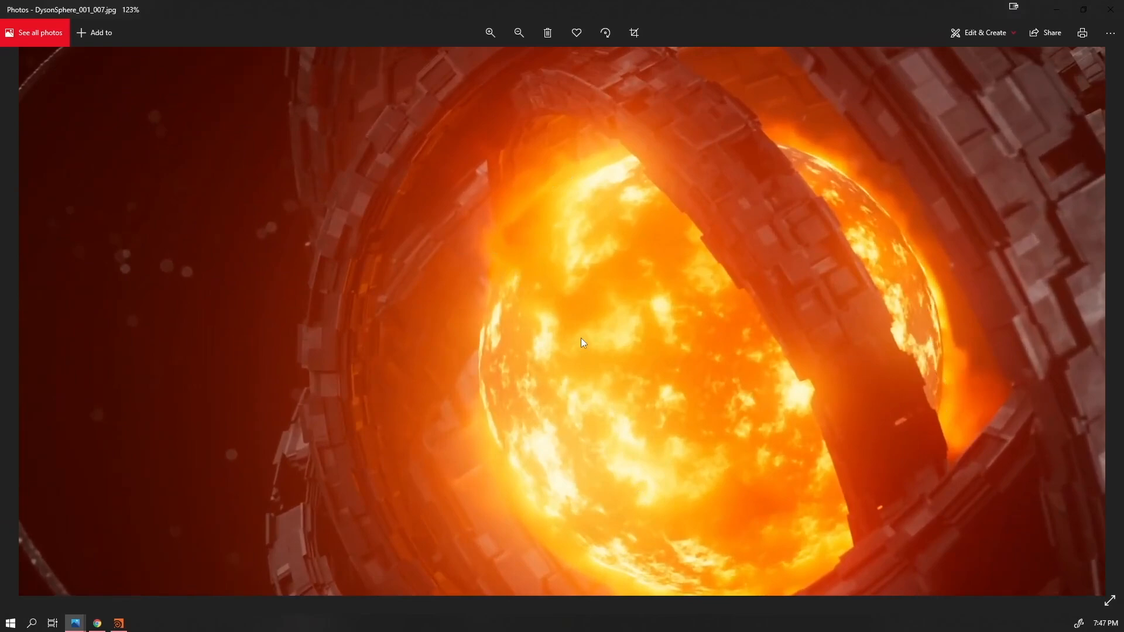
{"action": "scroll", "coordinate": [584, 399], "scroll_direction": "down", "scroll_amount": 3}
- Browse back through the reference renders to DysonSphere_001_001.jpg and examine its sun and ring panels up close
{"action": "key", "text": "Left"}
{"action": "key", "text": "Left"}
{"action": "key", "text": "Left"}
{"action": "key", "text": "Left"}
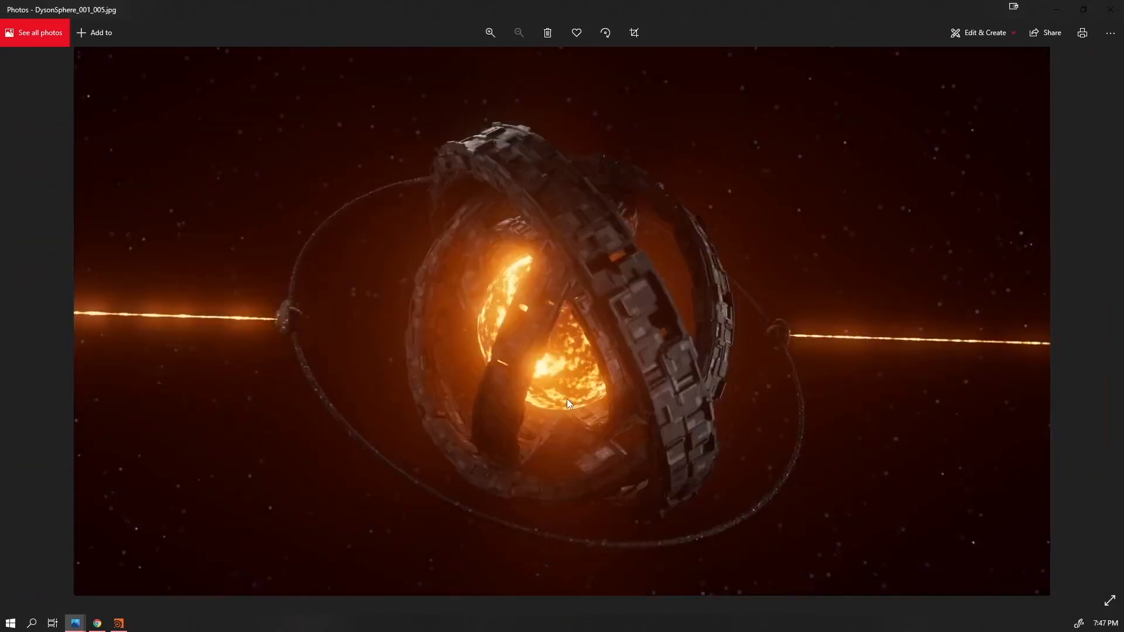
{"action": "key", "text": "Left"}
{"action": "key", "text": "Left"}
{"action": "scroll", "coordinate": [490, 347], "scroll_direction": "up", "scroll_amount": 3}
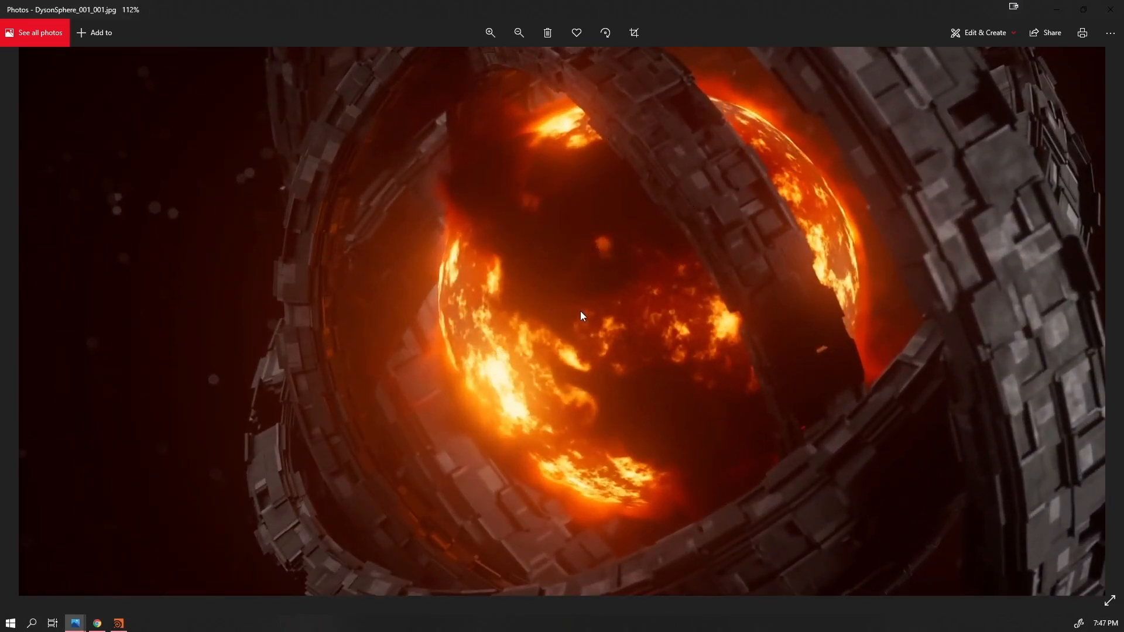
{"action": "scroll", "coordinate": [585, 392], "scroll_direction": "down", "scroll_amount": 4}
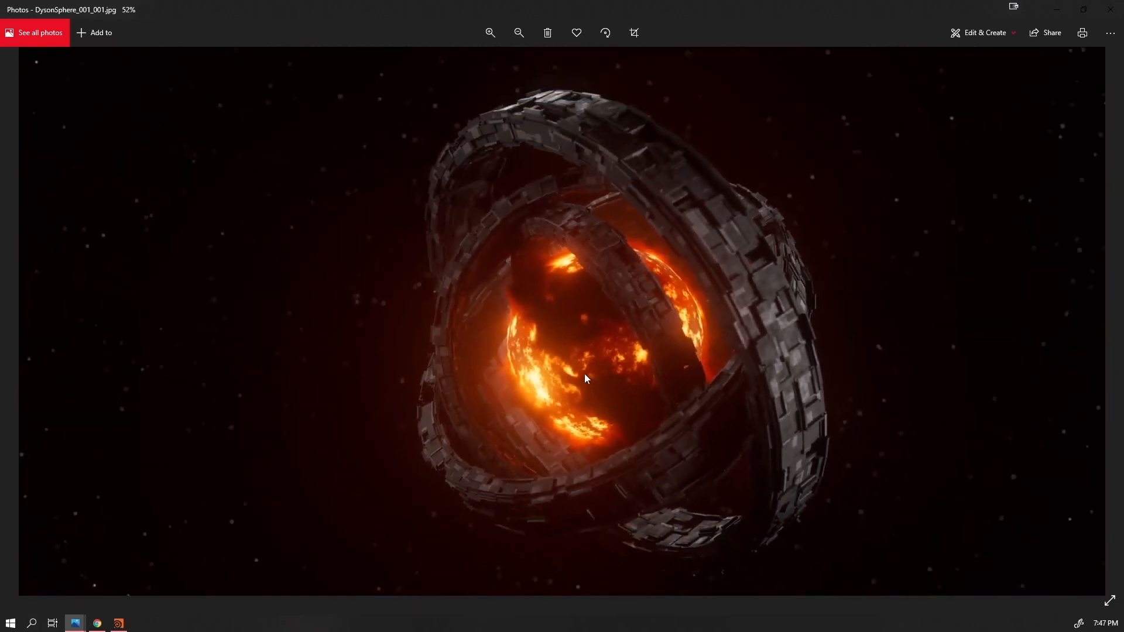
- Compare the orange and blue Dyson sphere reference renders, view DysonSphere_002_003_4K.jpg again, and return to Houdini
{"action": "scroll", "coordinate": [585, 376], "scroll_direction": "down", "scroll_amount": 1}
{"action": "key", "text": "Right"}
{"action": "key", "text": "Right"}
{"action": "key", "text": "Right"}
{"action": "key", "text": "Right"}
{"action": "key", "text": "Right"}
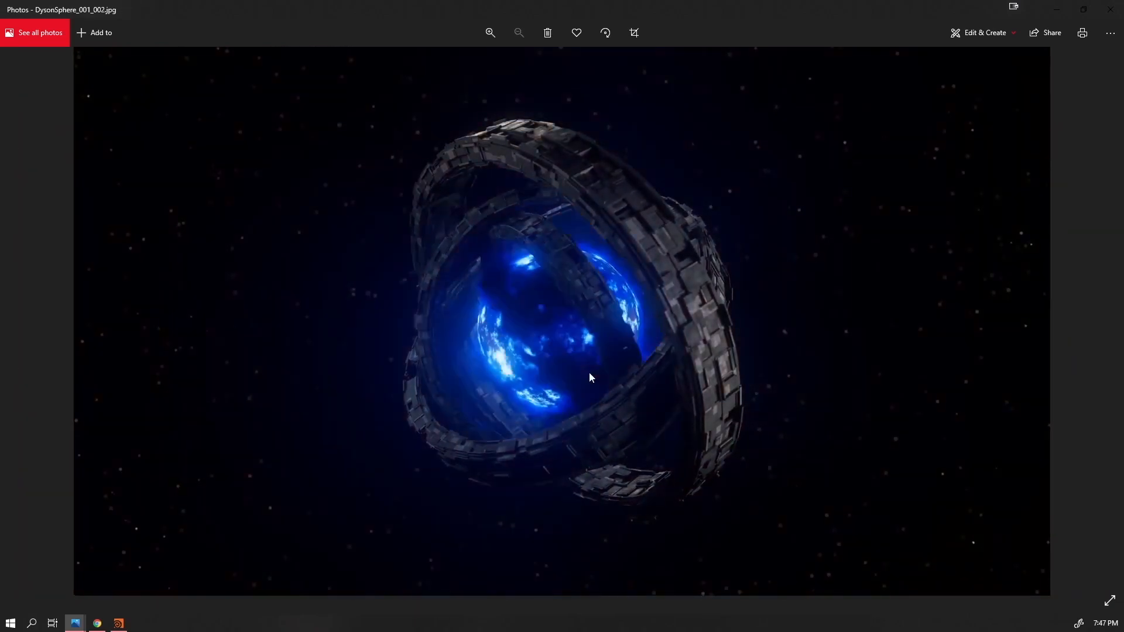
{"action": "key", "text": "Right"}
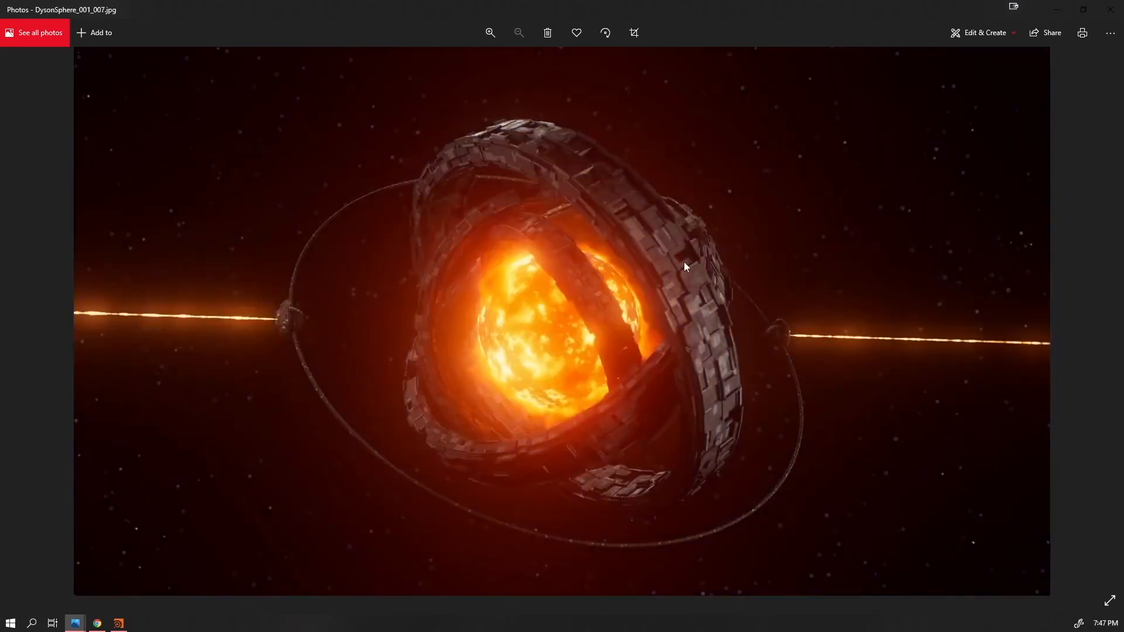
{"action": "key", "text": "Right"}
{"action": "key", "text": "Left"}
{"action": "key", "text": "Left"}
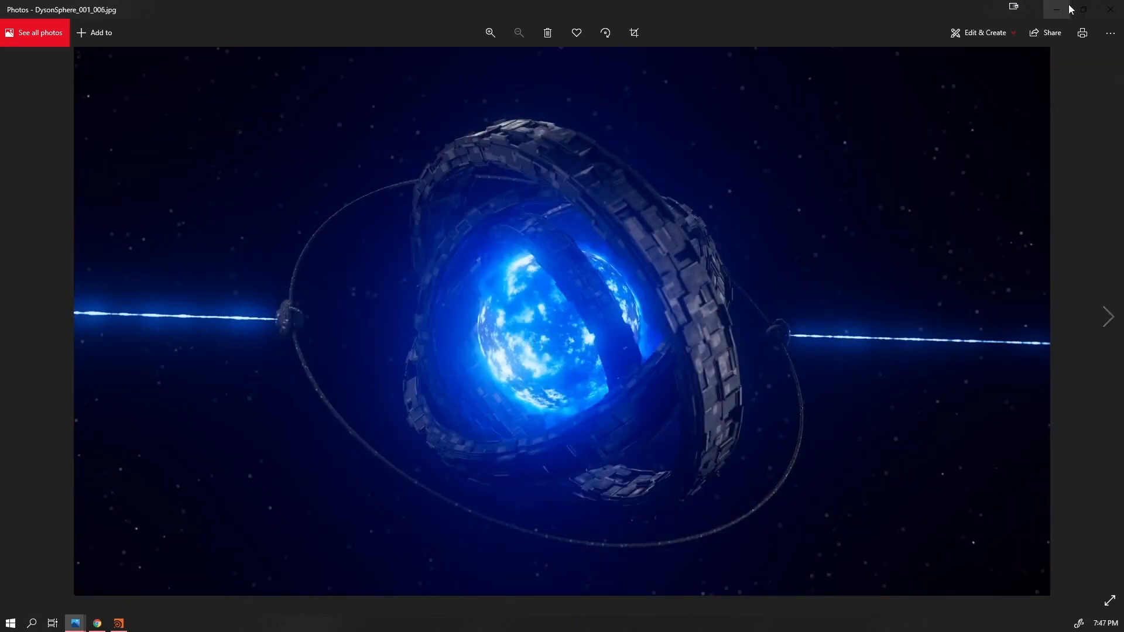
{"action": "key", "text": "Right"}
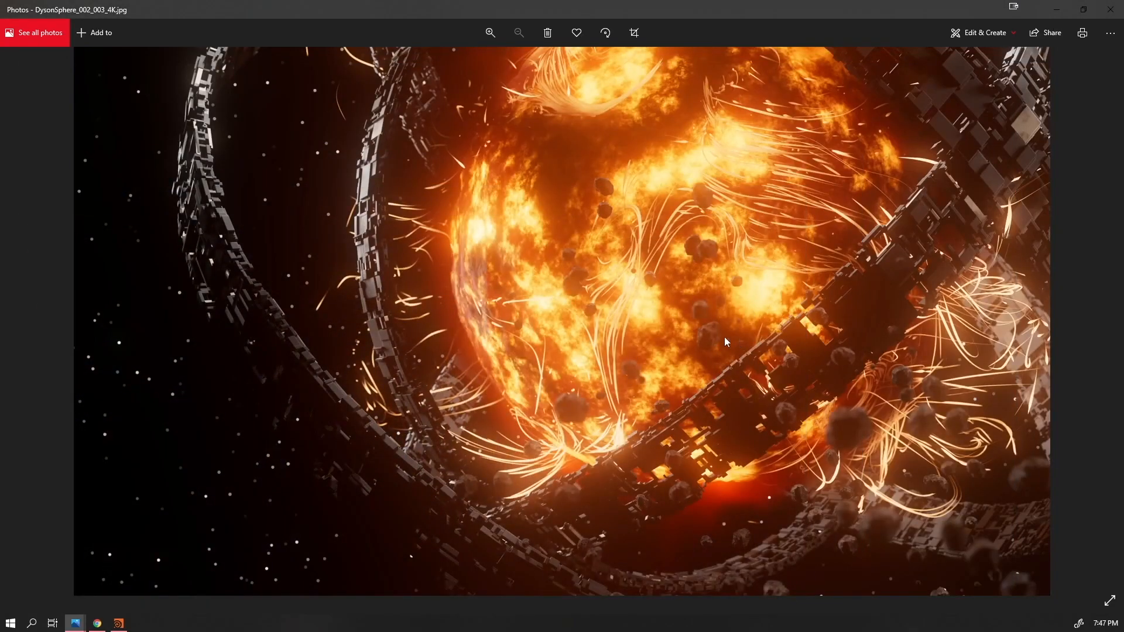
{"action": "left_click", "coordinate": [1057, 10]}
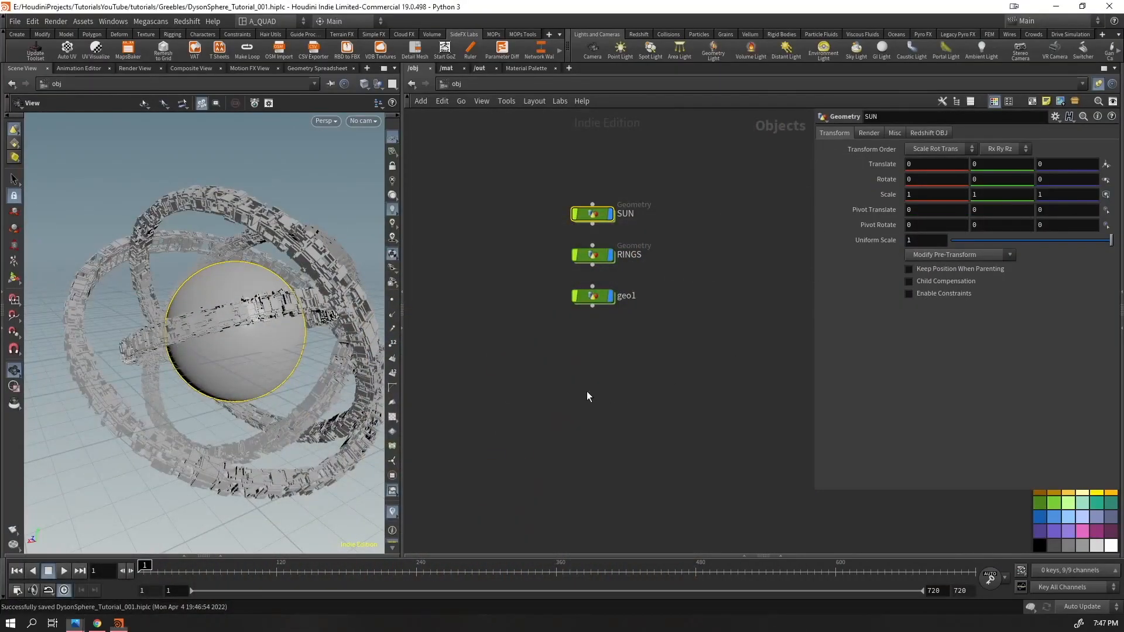
- Rename the geo1 object as SMOKE
{"action": "double_click", "coordinate": [627, 295]}
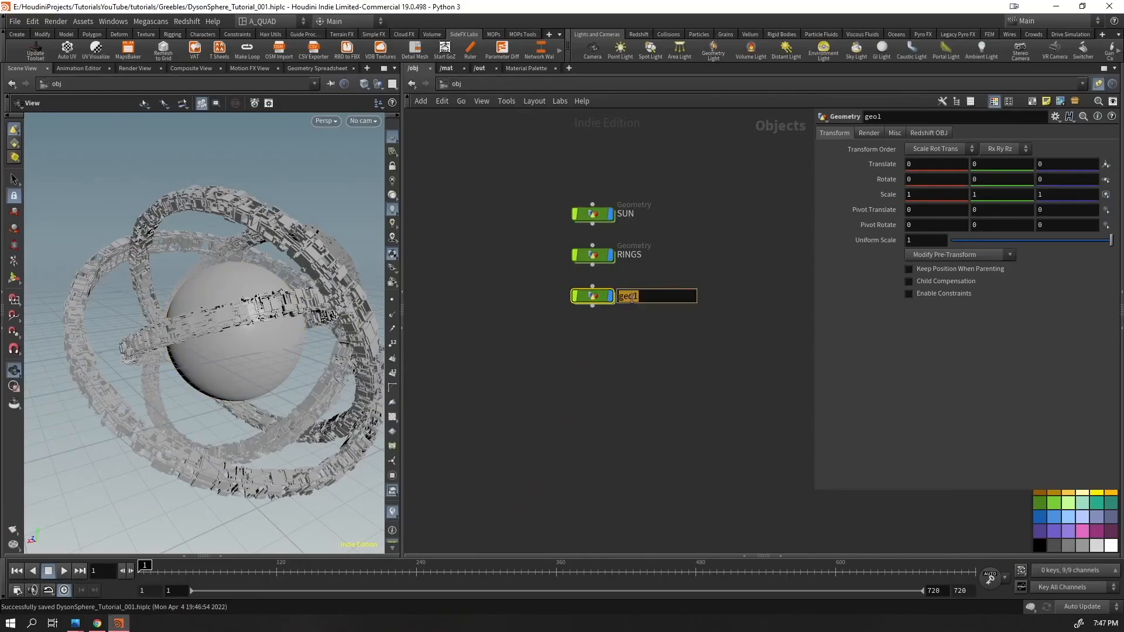
{"action": "type", "text": "SMOKE"}
{"action": "key", "text": "Return"}
- Inside the SUN object, append a Null node to sphere1 and name it OUT_SMOKE_SOURCE
{"action": "left_click_drag", "start_coordinate": [634, 192], "coordinate": [580, 245]}
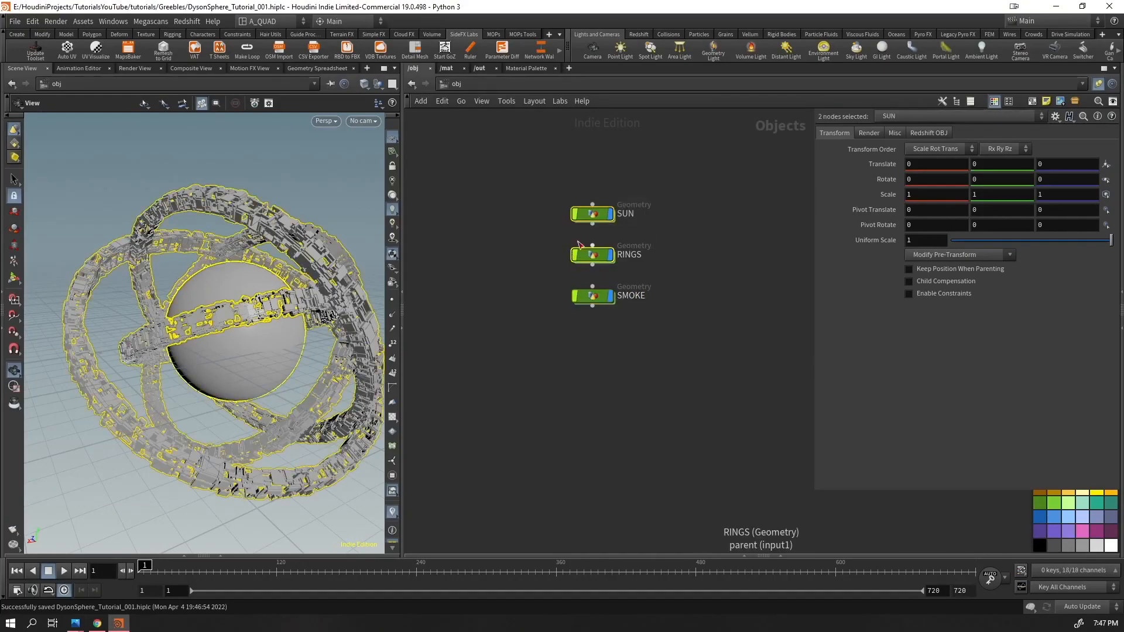
{"action": "key", "text": "i"}
{"action": "key", "text": "Tab"}
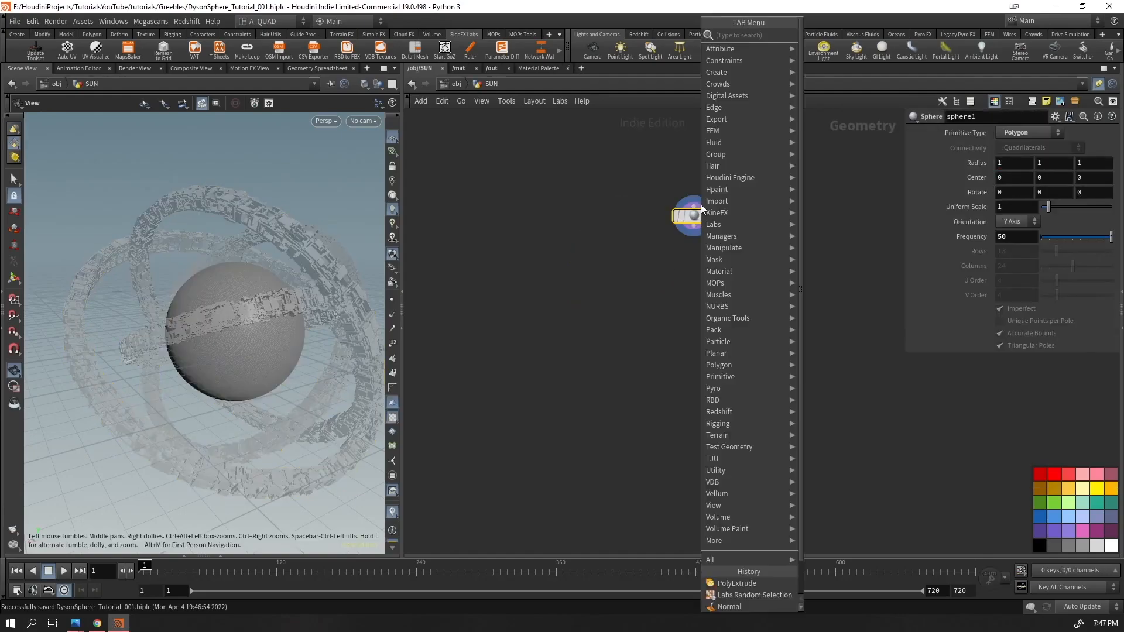
{"action": "type", "text": "null"}
{"action": "key", "text": "shift+Return"}
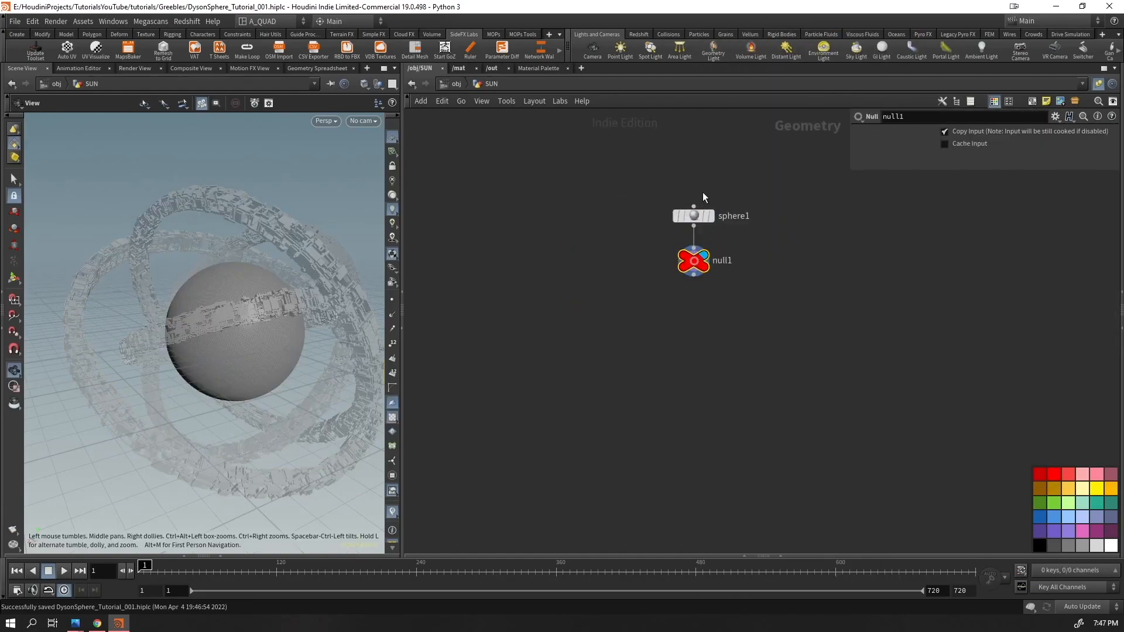
{"action": "double_click", "coordinate": [718, 260]}
{"action": "key", "text": "BackSpace"}
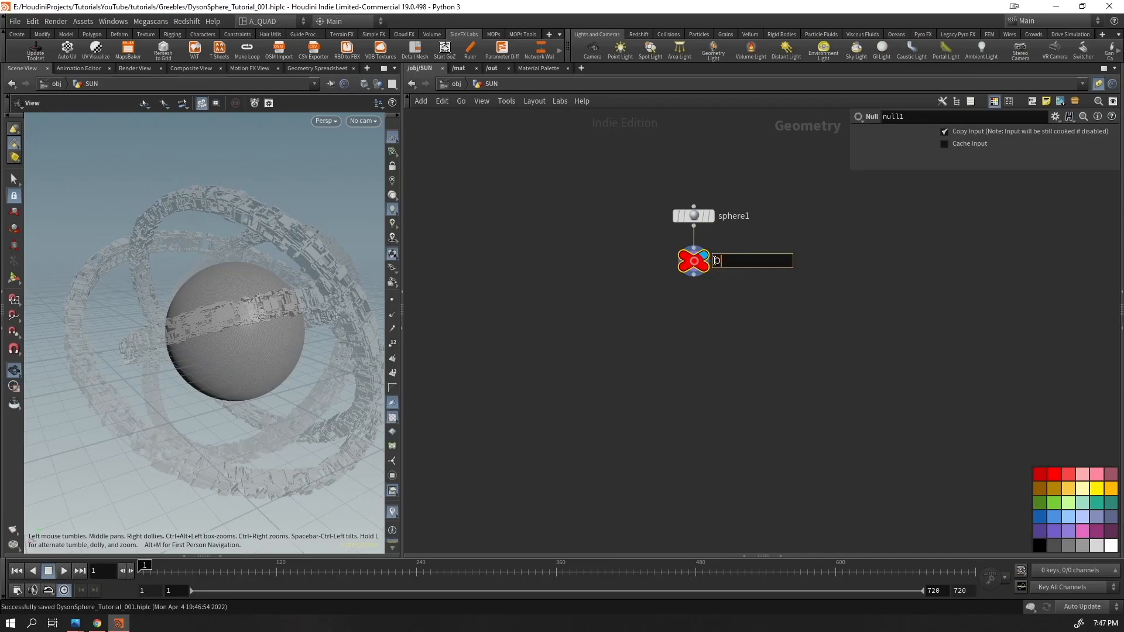
{"action": "type", "text": "OUT_SMOKE_SOURCE"}
{"action": "key", "text": "Return"}
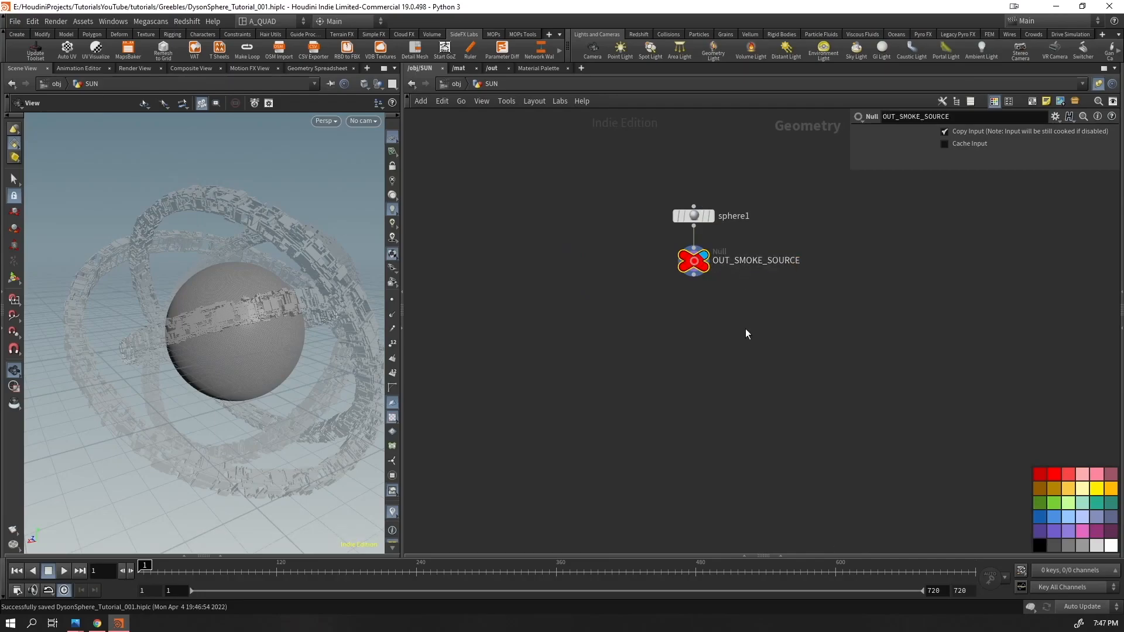
- Inside the SMOKE object, add an Object Merge node and reference the copied /obj/SUN/OUT_SMOKE_SOURCE node as Object 1
{"action": "key", "text": "ctrl+c"}
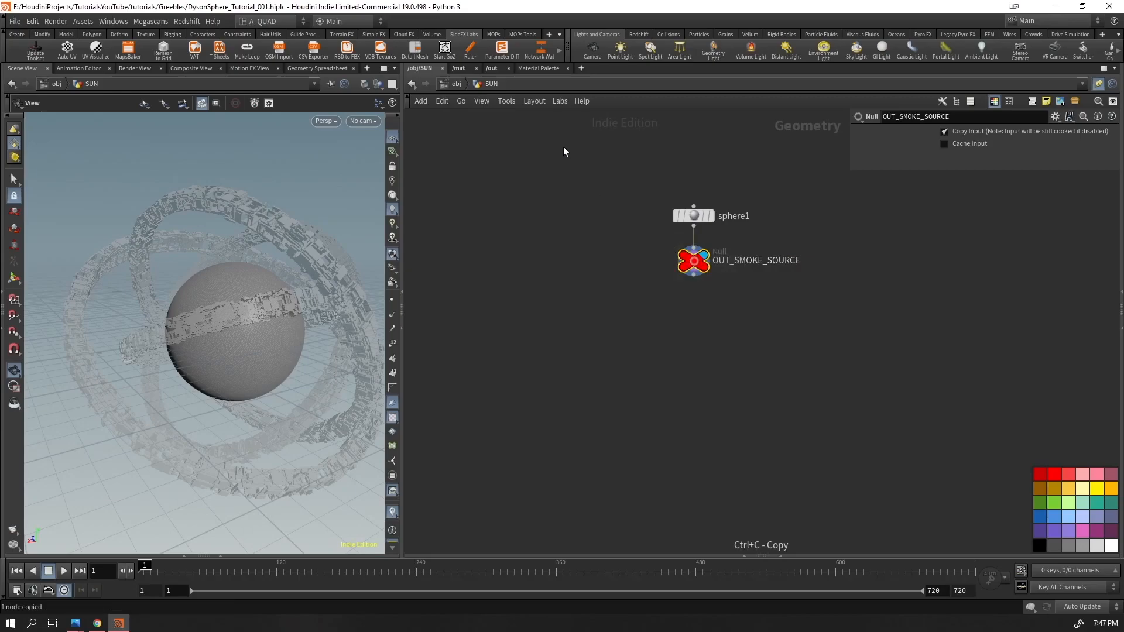
{"action": "left_click", "coordinate": [447, 86]}
{"action": "double_click", "coordinate": [585, 297]}
{"action": "key", "text": "Tab"}
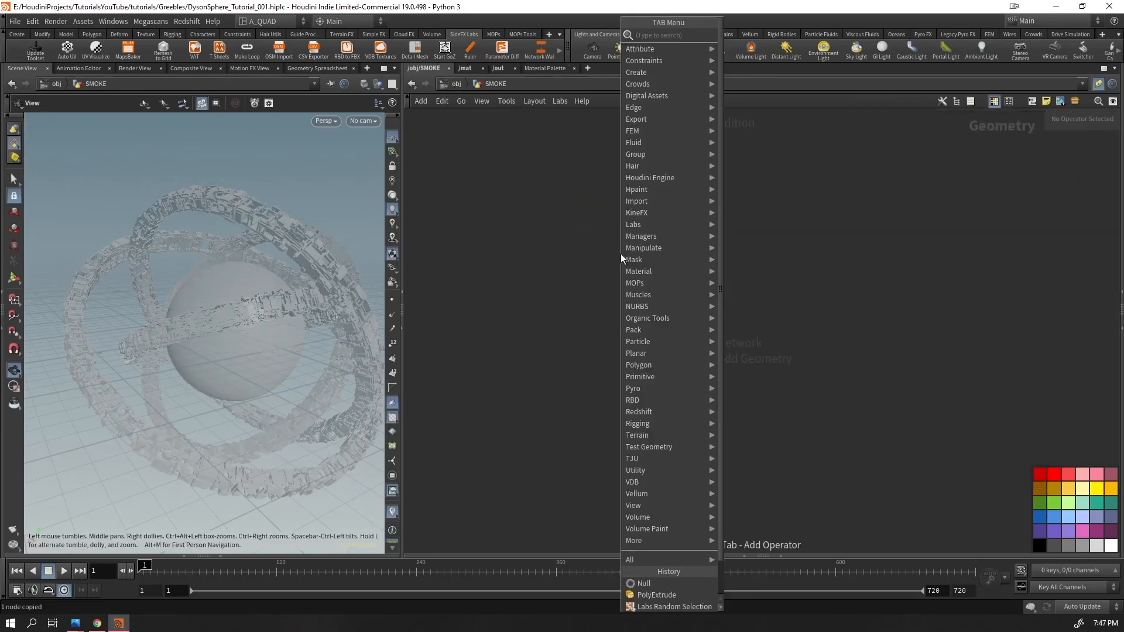
{"action": "type", "text": "object merge"}
{"action": "key", "text": "Return"}
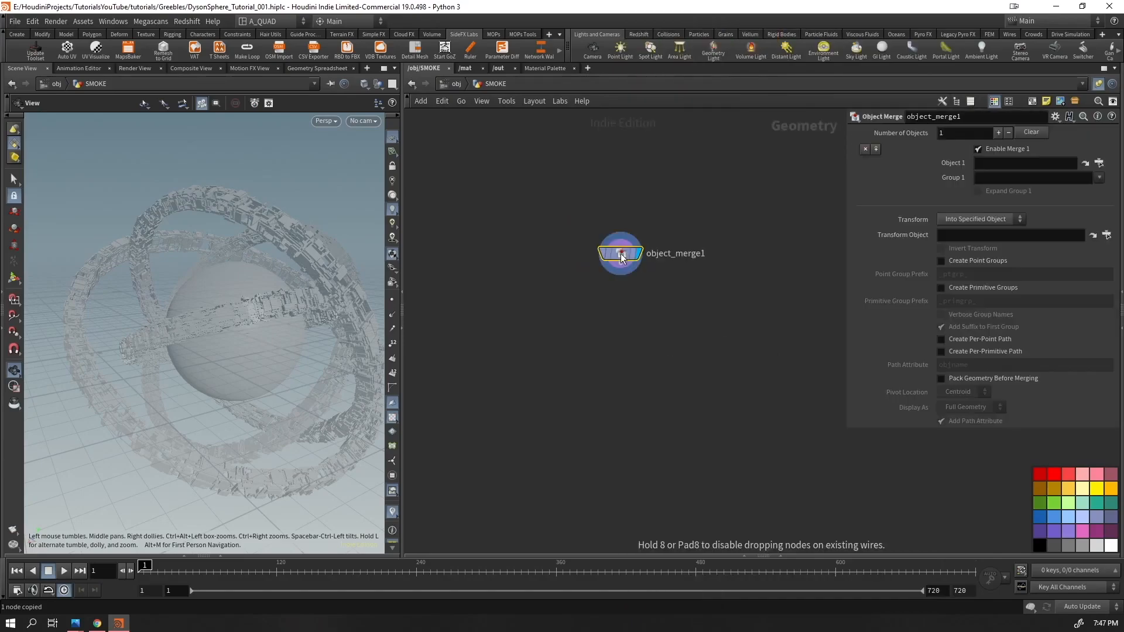
{"action": "left_click", "coordinate": [1024, 163]}
{"action": "key", "text": "ctrl+v"}
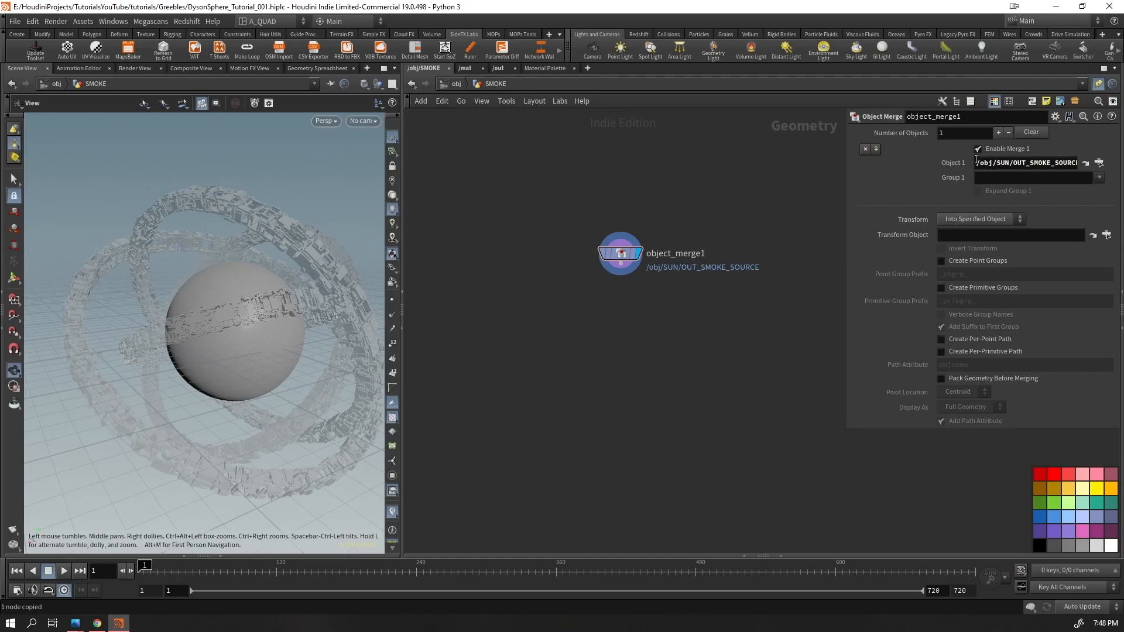
{"action": "left_click", "coordinate": [976, 162]}
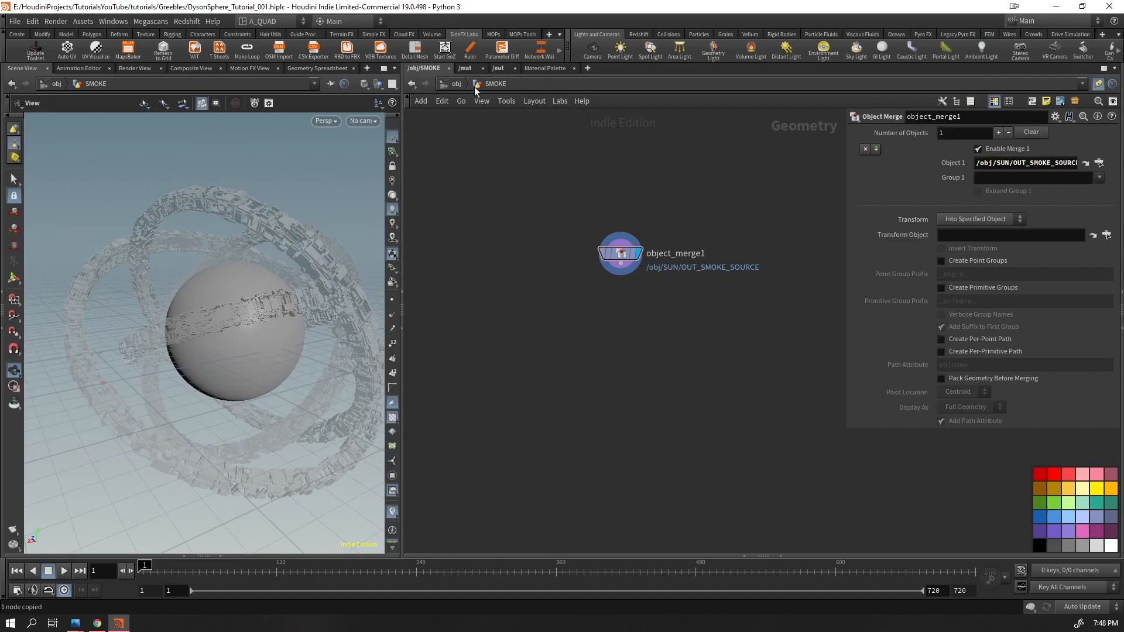
{"action": "left_click_drag", "start_coordinate": [675, 201], "coordinate": [537, 347]}
{"action": "left_click", "coordinate": [482, 101]}
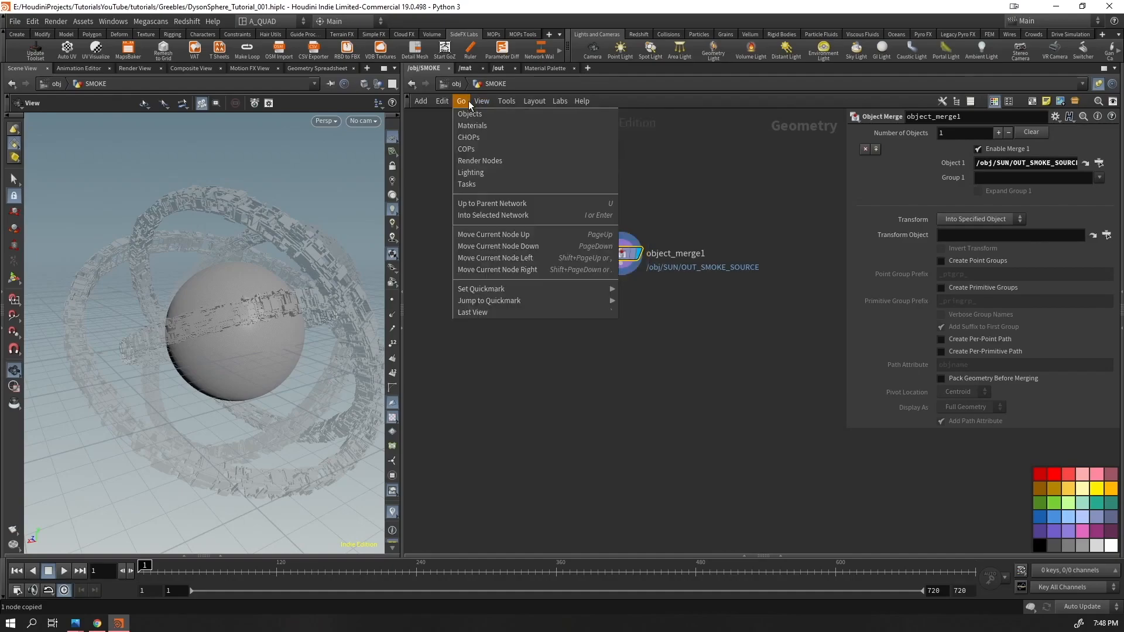
- Follow object_merge1's external reference to OUT_SMOKE_SOURCE in the SUN object and jump back through its dependent link
{"action": "left_click", "coordinate": [503, 260]}
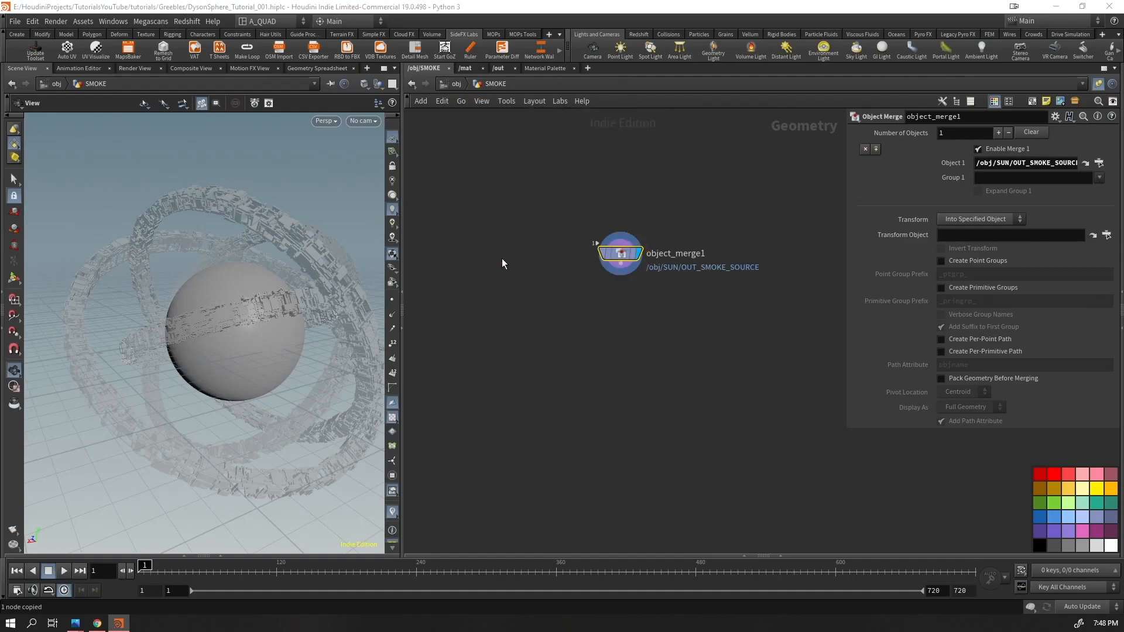
{"action": "left_click_drag", "start_coordinate": [672, 176], "coordinate": [590, 313]}
{"action": "scroll", "coordinate": [607, 270], "scroll_direction": "up", "scroll_amount": 5}
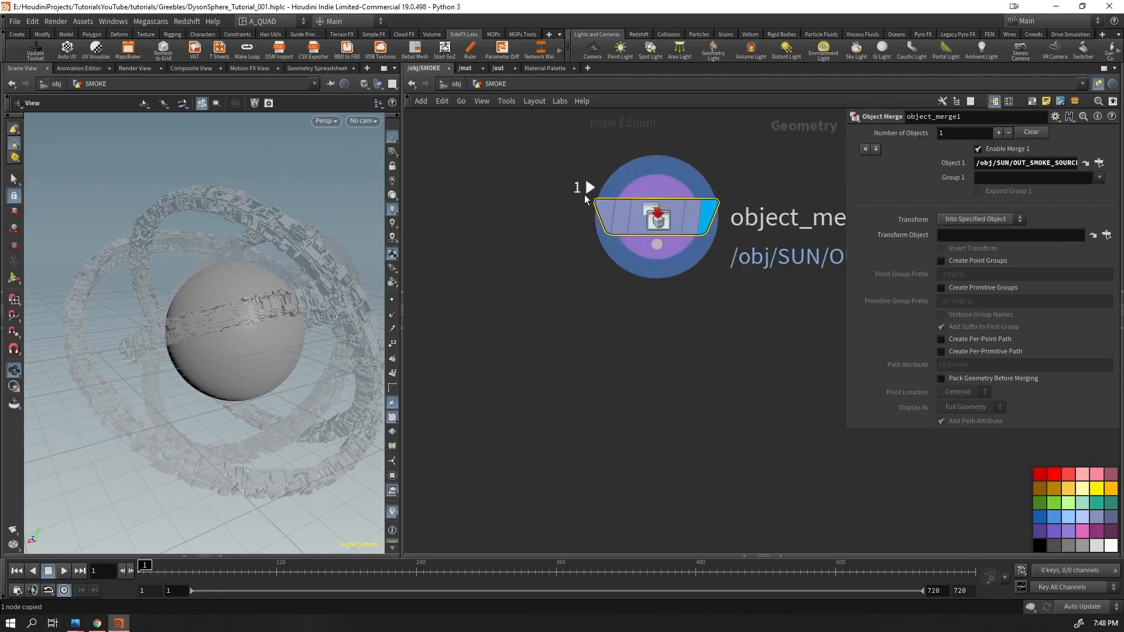
{"action": "left_click", "coordinate": [588, 186]}
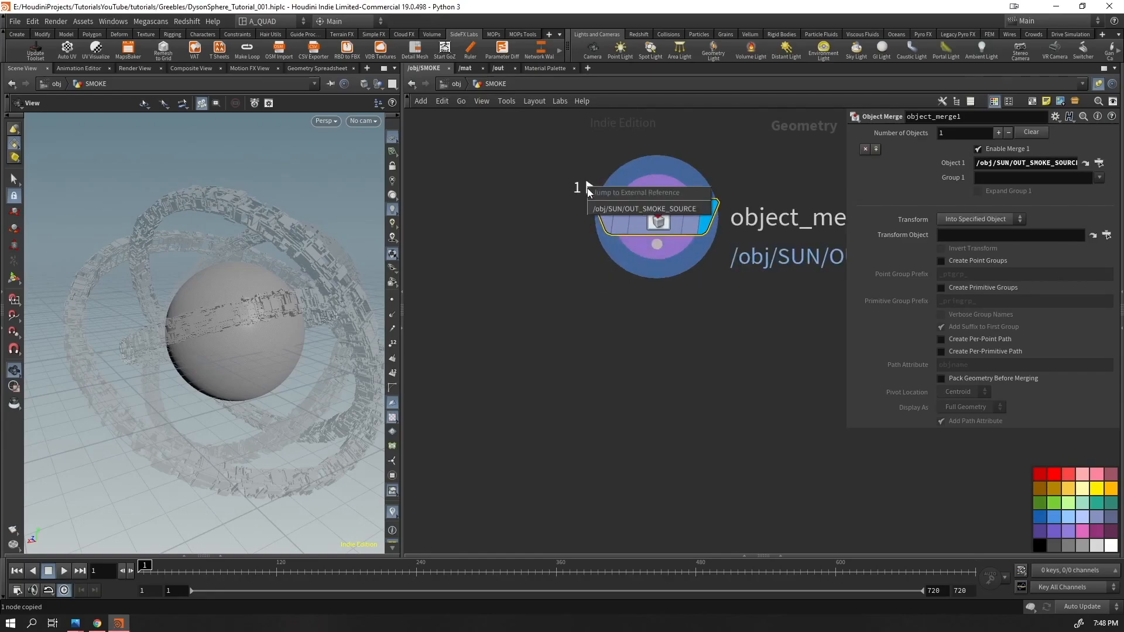
{"action": "left_click", "coordinate": [603, 209]}
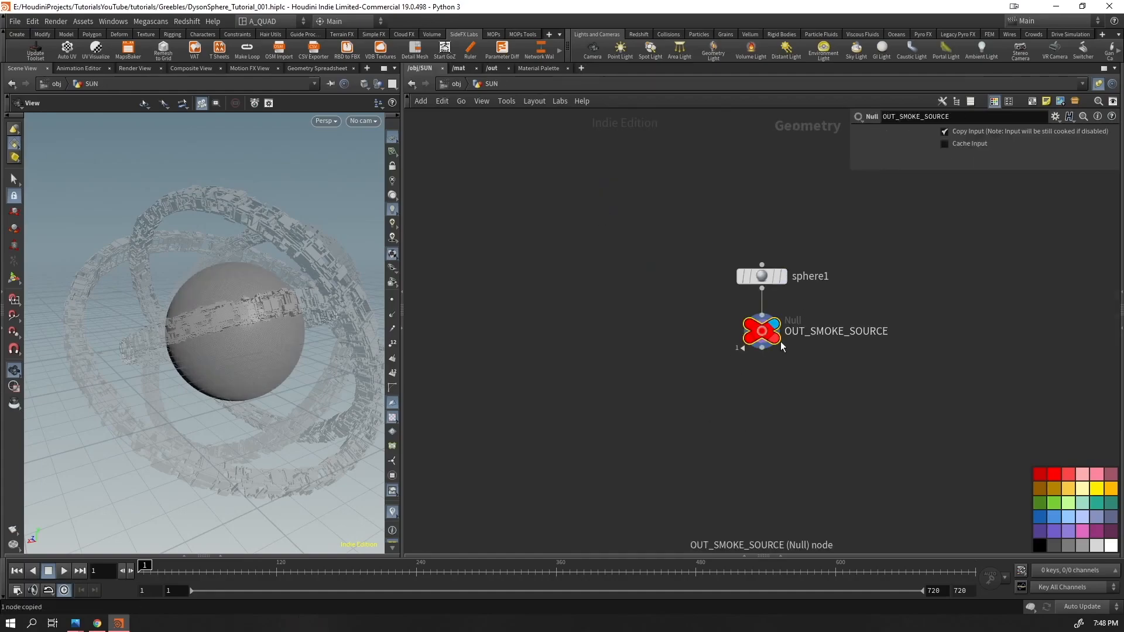
{"action": "scroll", "coordinate": [781, 342], "scroll_direction": "up", "scroll_amount": 5}
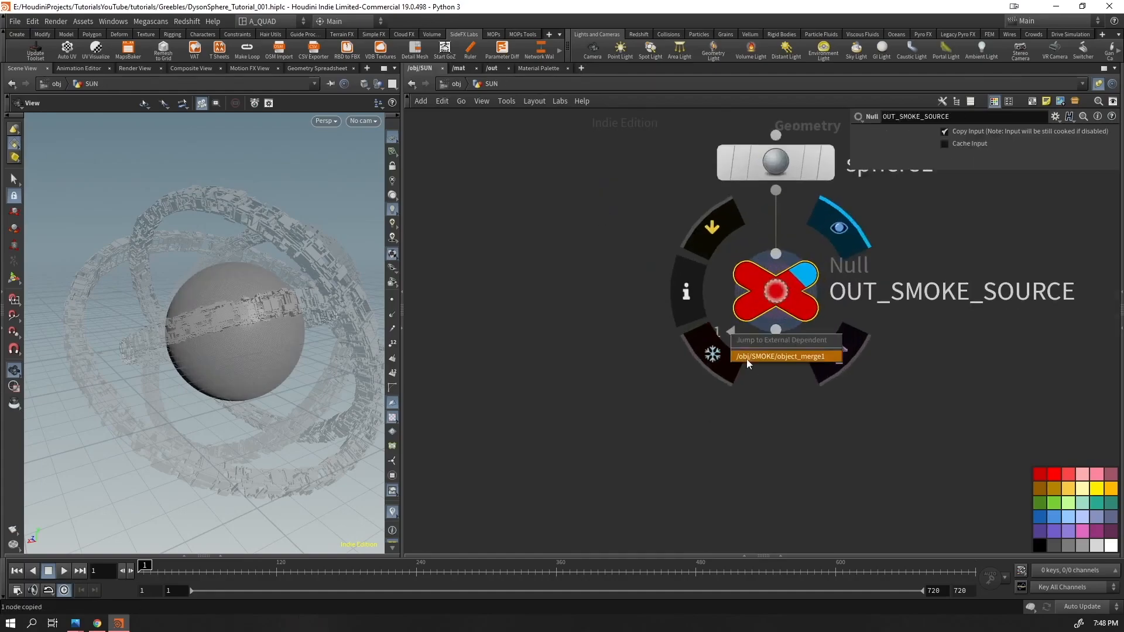
{"action": "key", "text": "alt+Left"}
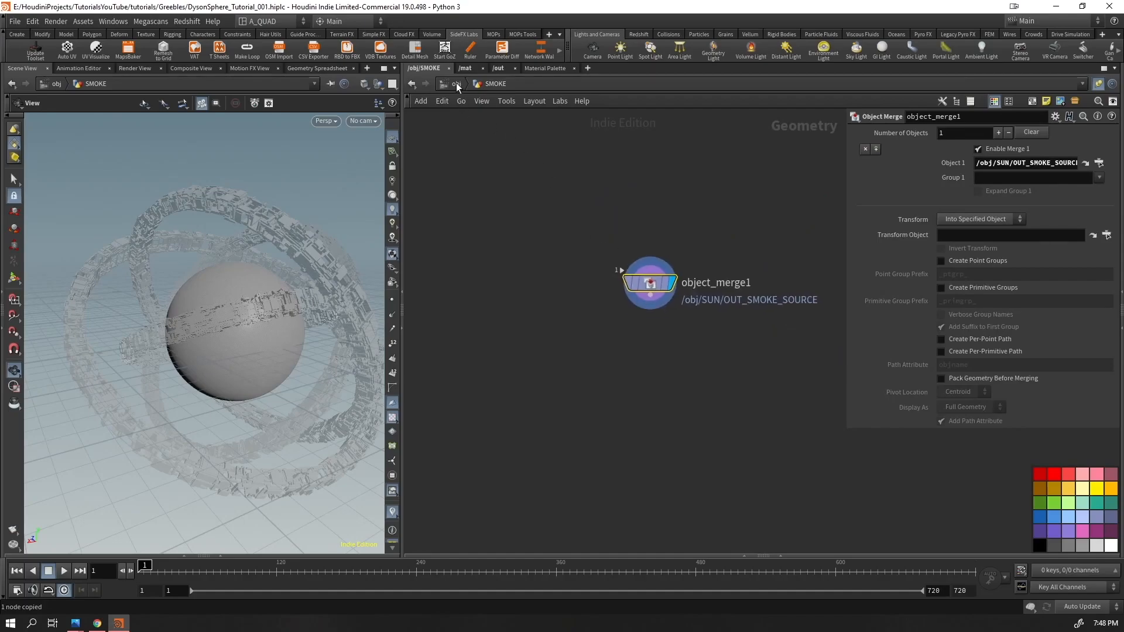
- At object level, turn off the display of the SUN and RINGS objects
{"action": "left_click", "coordinate": [456, 84]}
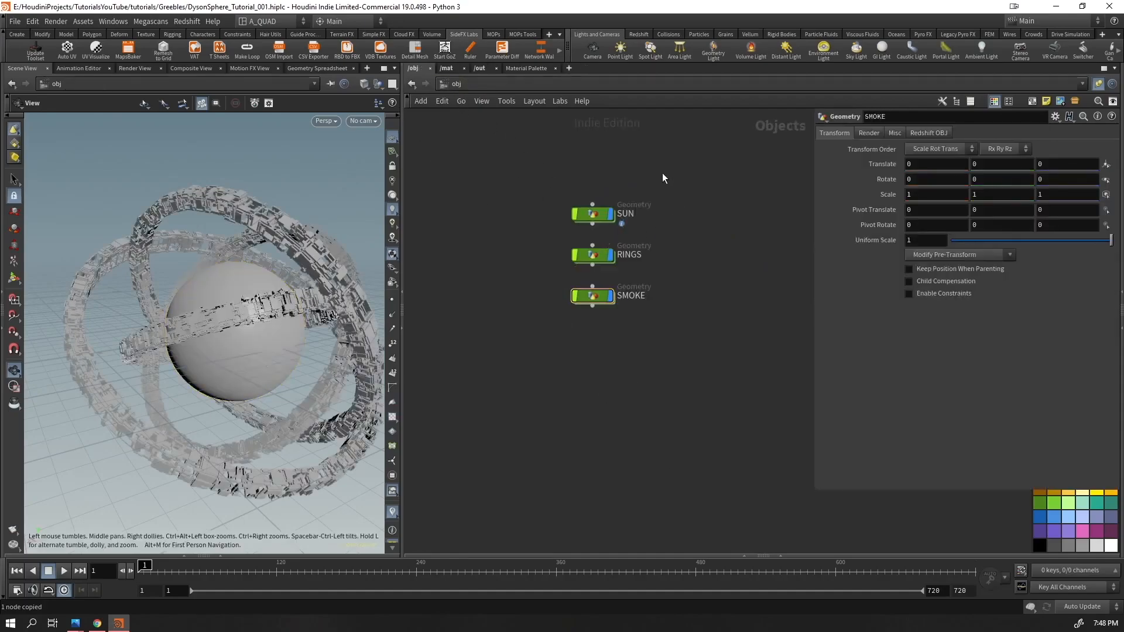
{"action": "left_click_drag", "start_coordinate": [662, 174], "coordinate": [596, 261]}
{"action": "key", "text": "r"}
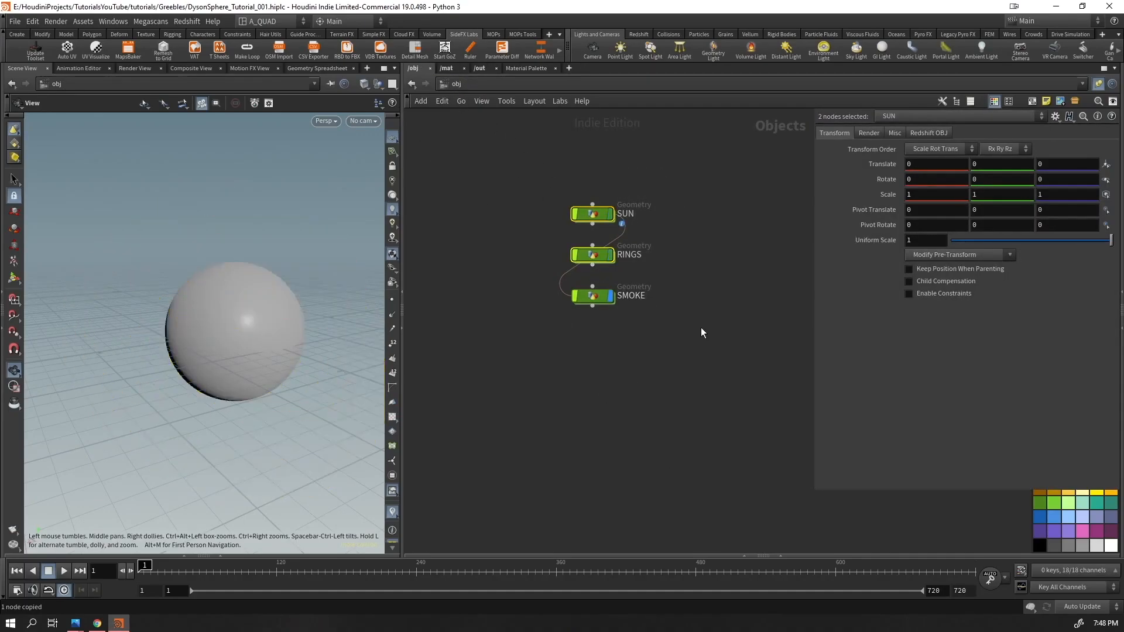
{"action": "left_click", "coordinate": [592, 214]}
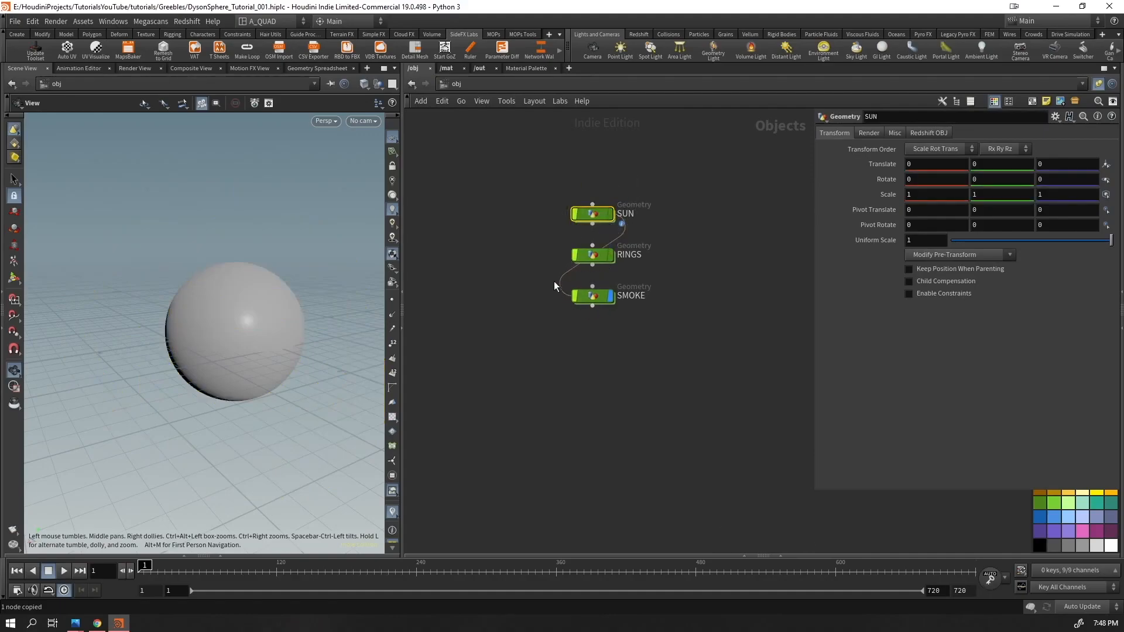
- Move the SMOKE object node beside SUN in the network
{"action": "left_click_drag", "start_coordinate": [662, 349], "coordinate": [589, 292]}
{"action": "left_click_drag", "start_coordinate": [590, 297], "coordinate": [729, 210]}
{"action": "middle_click_drag", "start_coordinate": [730, 281], "coordinate": [677, 321]}
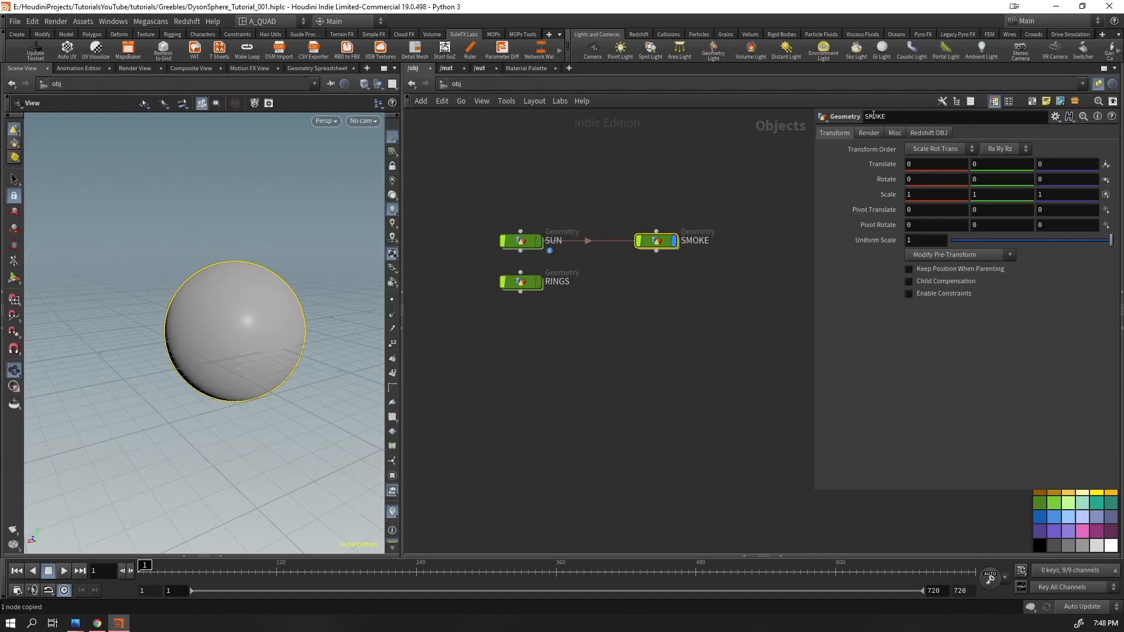
- Apply the Billowy Smoke tool from Legacy Pyro FX to the SMOKE object
{"action": "left_click", "coordinate": [958, 34]}
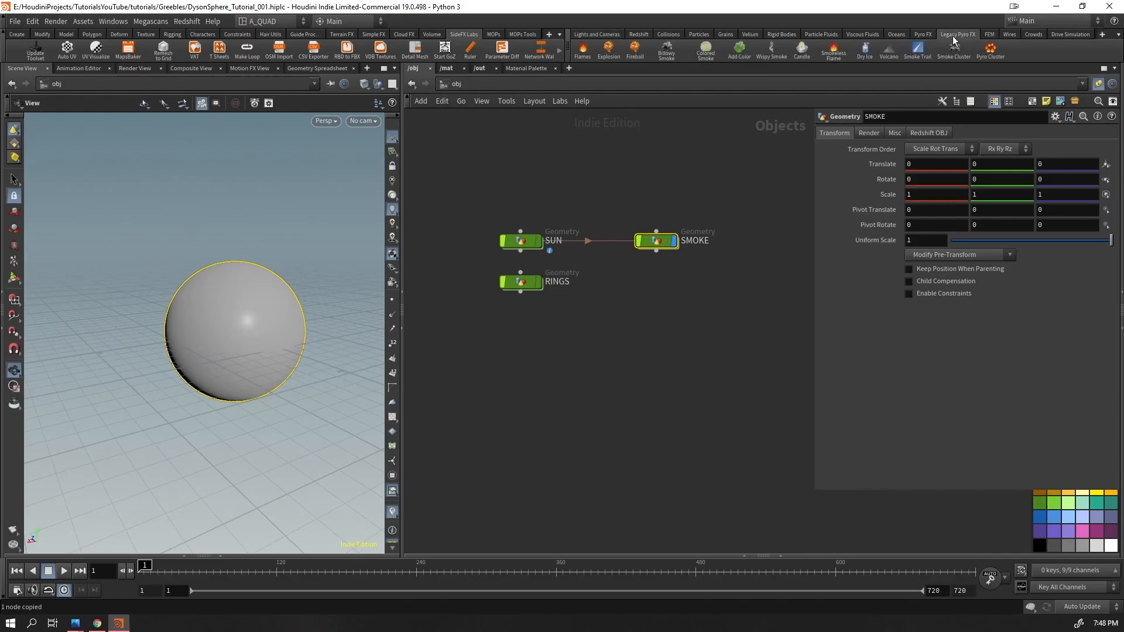
{"action": "left_click", "coordinate": [1103, 37]}
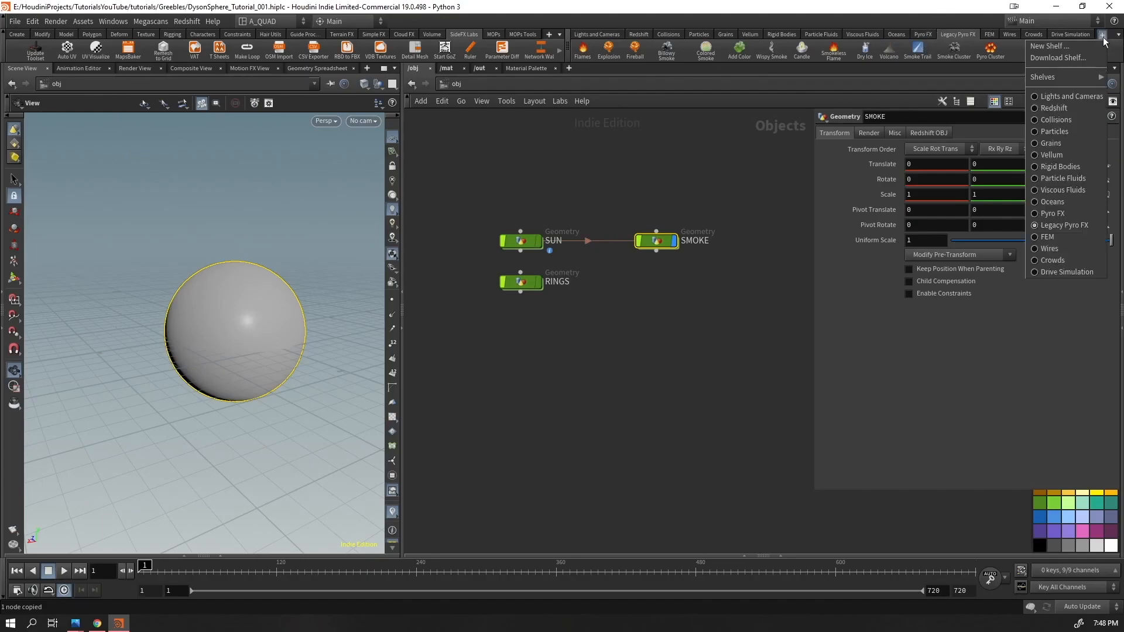
{"action": "mouse_move", "coordinate": [1062, 74]}
{"action": "scroll", "coordinate": [965, 250], "scroll_direction": "down", "scroll_amount": 2}
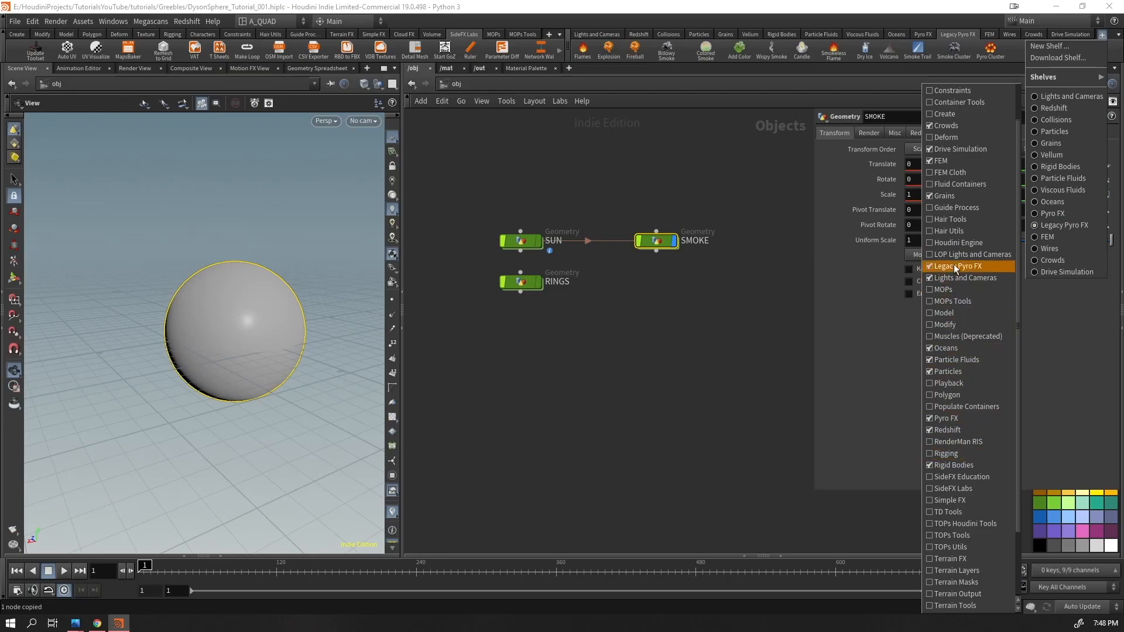
{"action": "left_click", "coordinate": [891, 106]}
{"action": "left_click", "coordinate": [919, 33]}
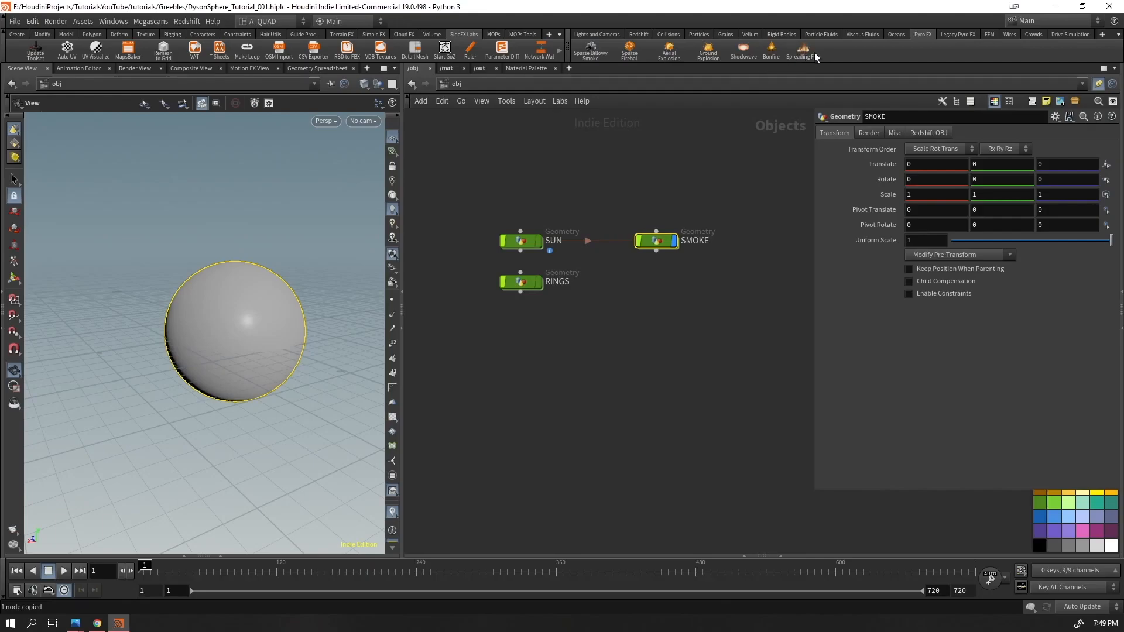
{"action": "left_click", "coordinate": [953, 33]}
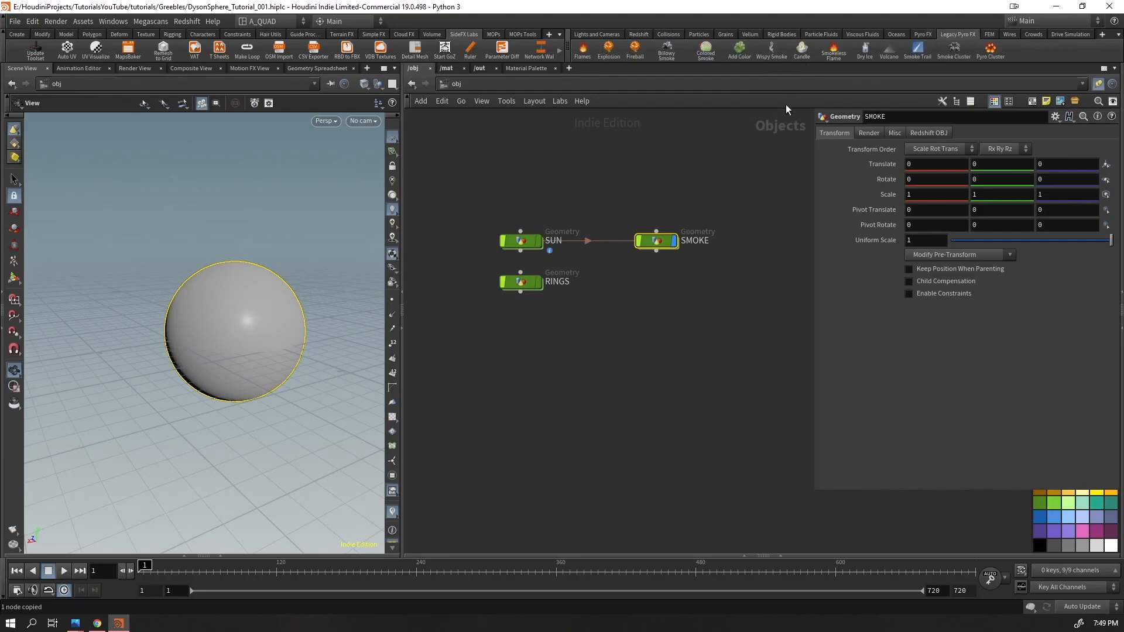
{"action": "left_click", "coordinate": [665, 54]}
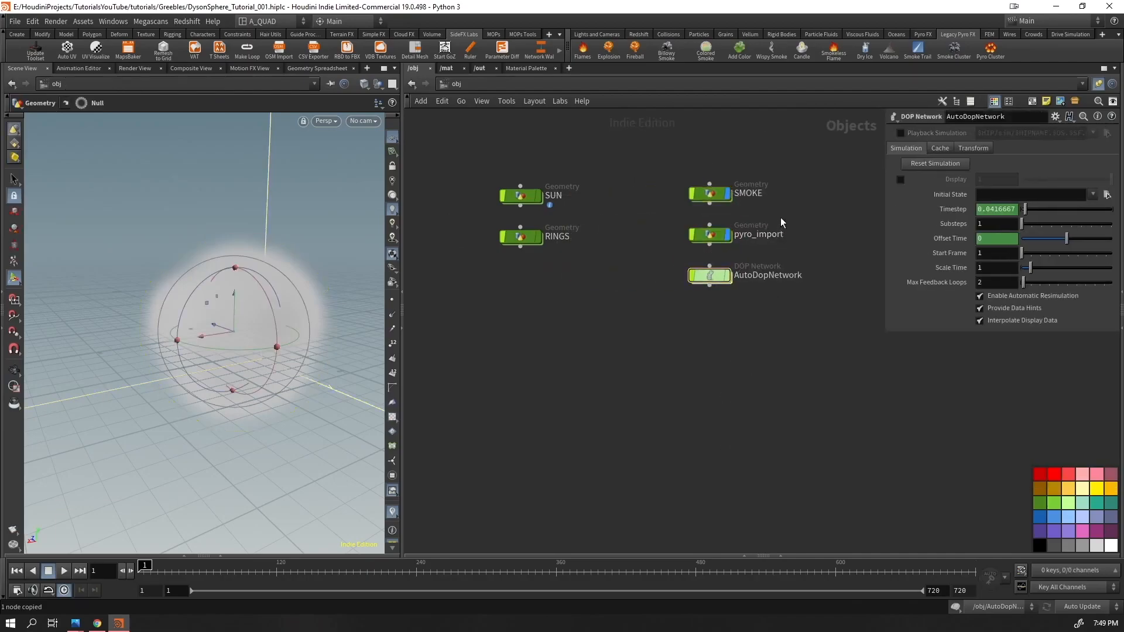
- Look inside the pyro_import object, return to object level and delete it
{"action": "key", "text": "Return"}
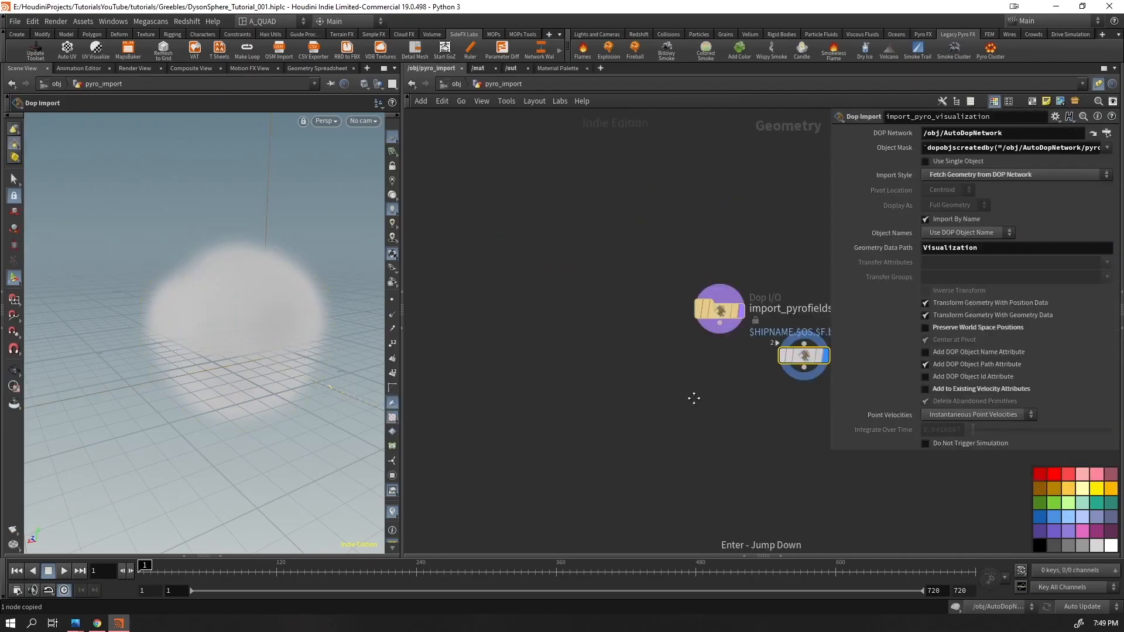
{"action": "key", "text": "u"}
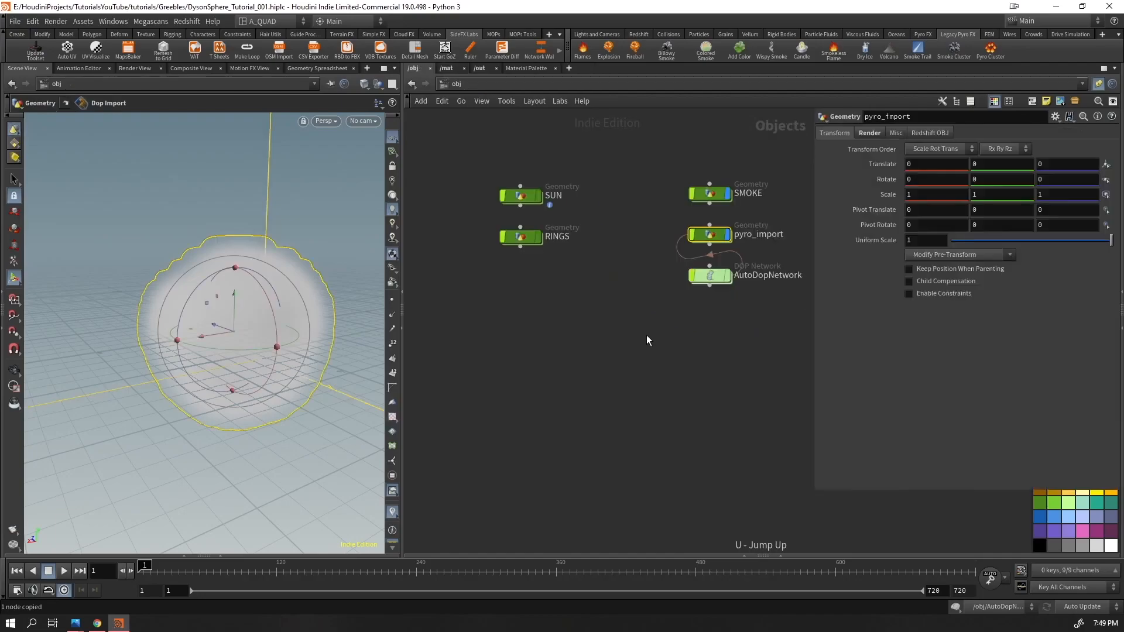
{"action": "key", "text": "Delete"}
- Copy all the simulation nodes inside AutoDopNetwork and return to object level
{"action": "left_click", "coordinate": [717, 275]}
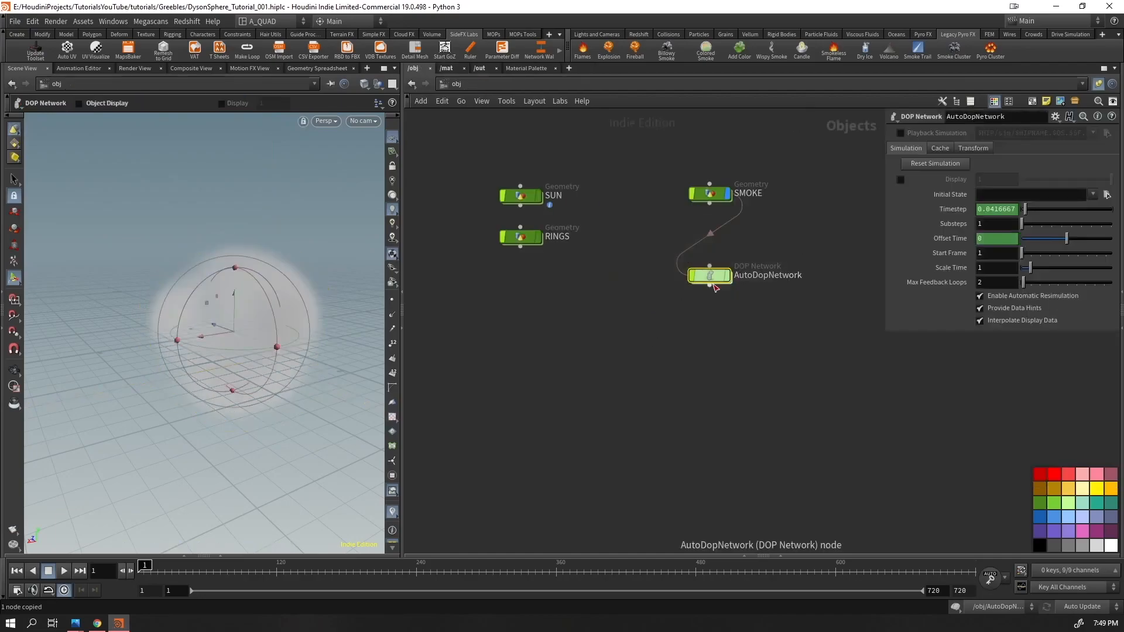
{"action": "key", "text": "Return"}
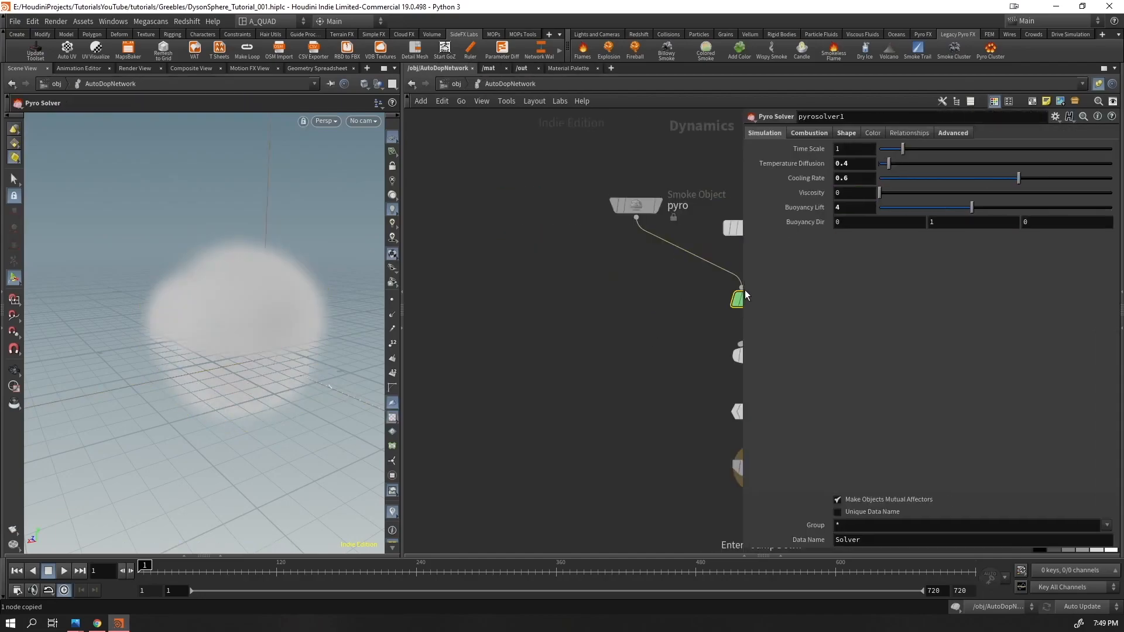
{"action": "left_click_drag", "start_coordinate": [658, 176], "coordinate": [506, 444]}
{"action": "key", "text": "u"}
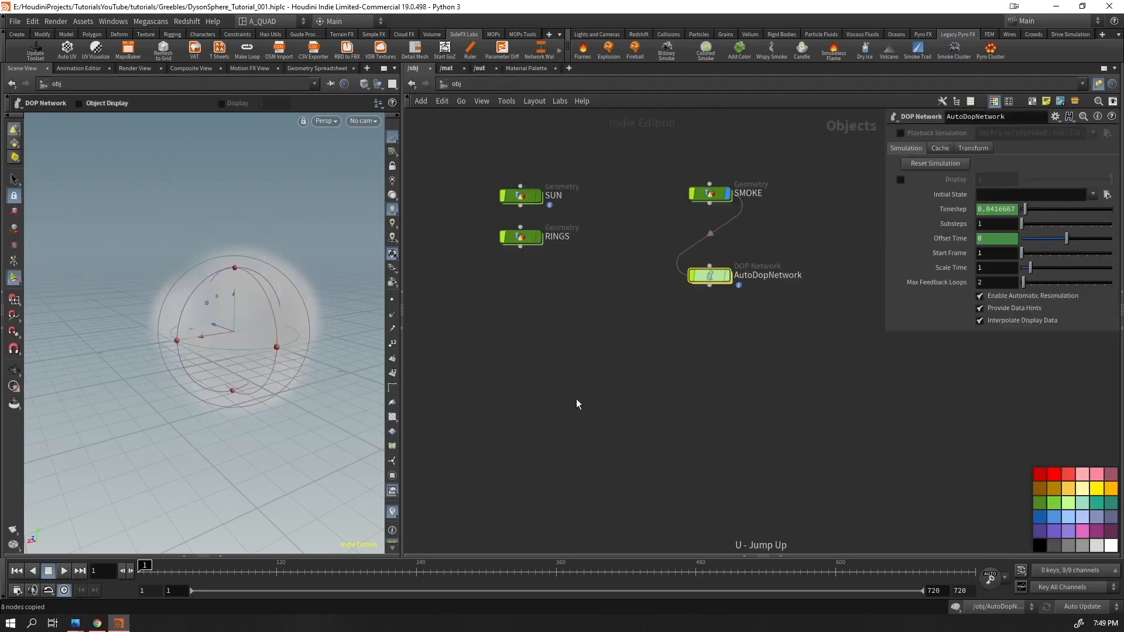
- Add a DOP Network node inside the SMOKE object and enter it
{"action": "left_click", "coordinate": [710, 193]}
{"action": "key", "text": "Return"}
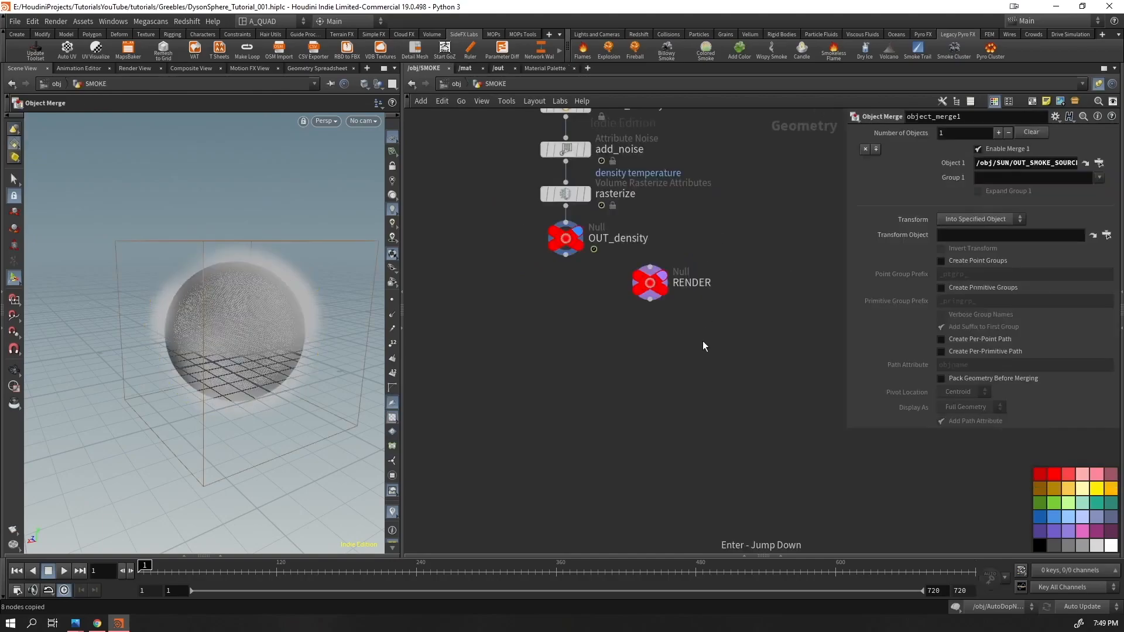
{"action": "key", "text": "Tab"}
{"action": "type", "text": "dop"}
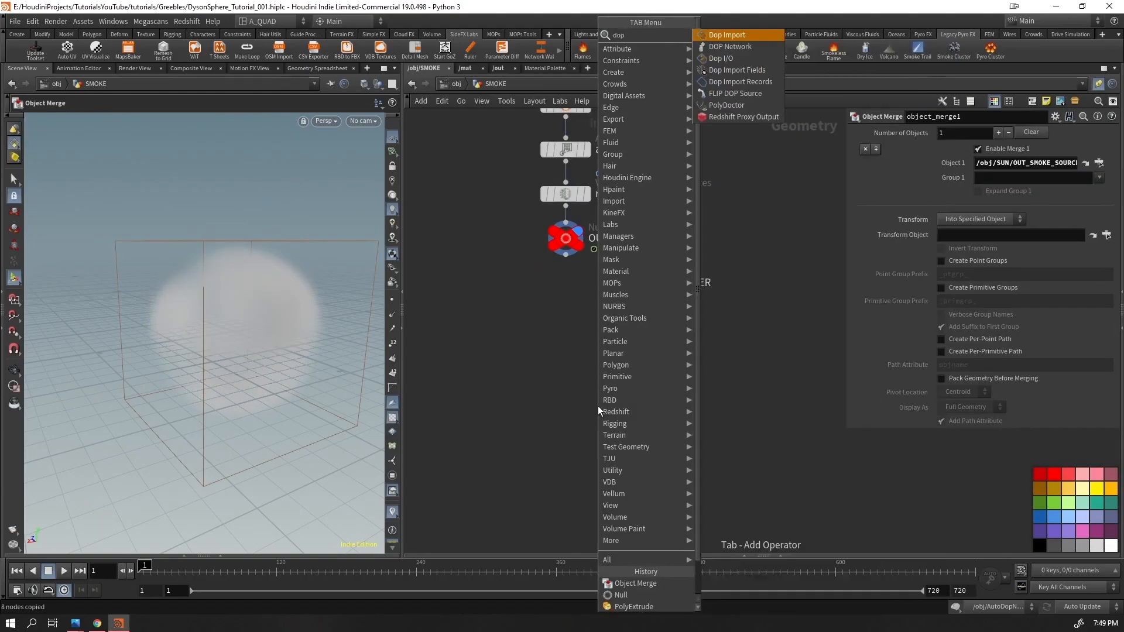
{"action": "key", "text": "Down"}
{"action": "key", "text": "Return"}
{"action": "key", "text": "Return"}
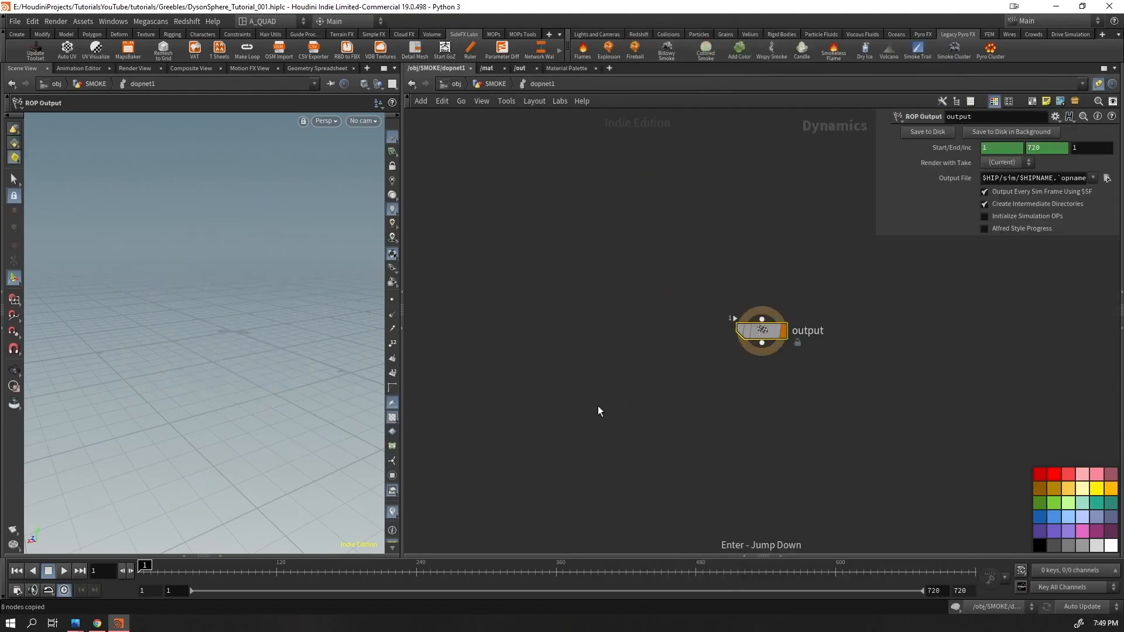
- Paste the copied pyro simulation nodes into dopnet1 and delete the network's original output node
{"action": "key", "text": "ctrl+v"}
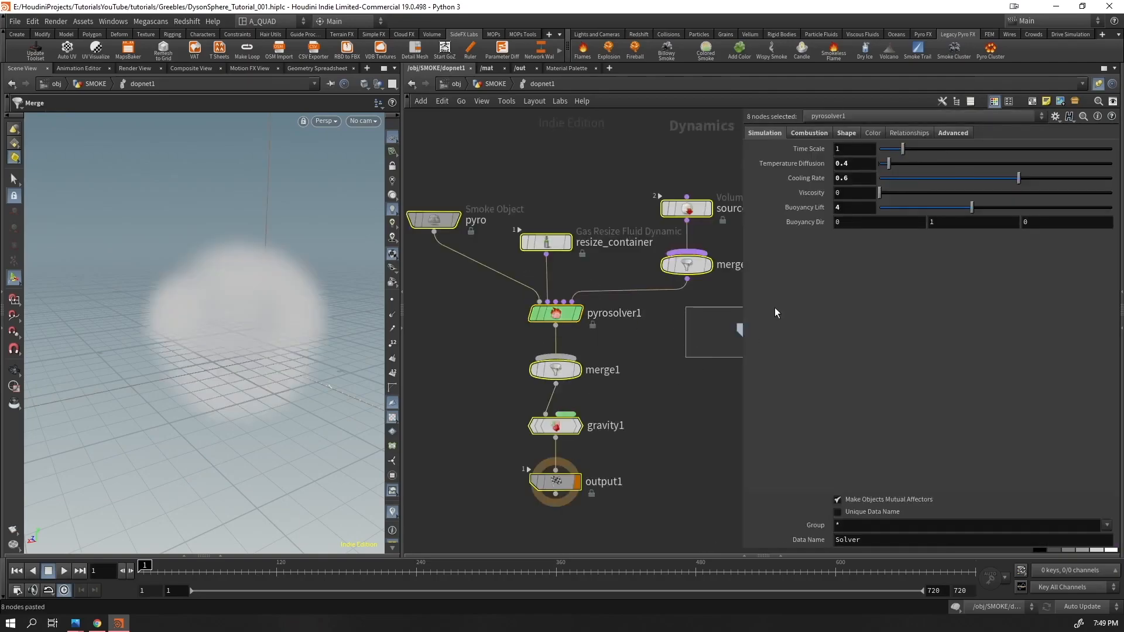
{"action": "left_click_drag", "start_coordinate": [774, 308], "coordinate": [779, 305]}
{"action": "key", "text": "Delete"}
{"action": "scroll", "coordinate": [684, 365], "scroll_direction": "down", "scroll_amount": 3}
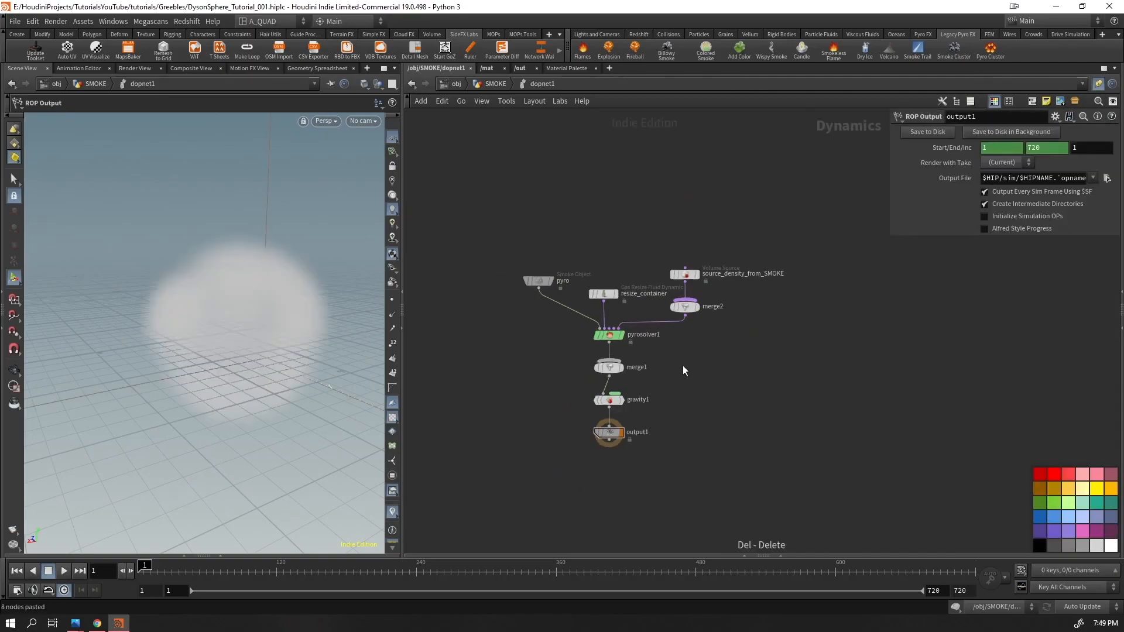
- In the SMOKE network, place dopnet1 beneath OUT_density as the displayed node and delete the RENDER null
{"action": "left_click", "coordinate": [497, 86]}
{"action": "left_click_drag", "start_coordinate": [580, 418], "coordinate": [563, 356]}
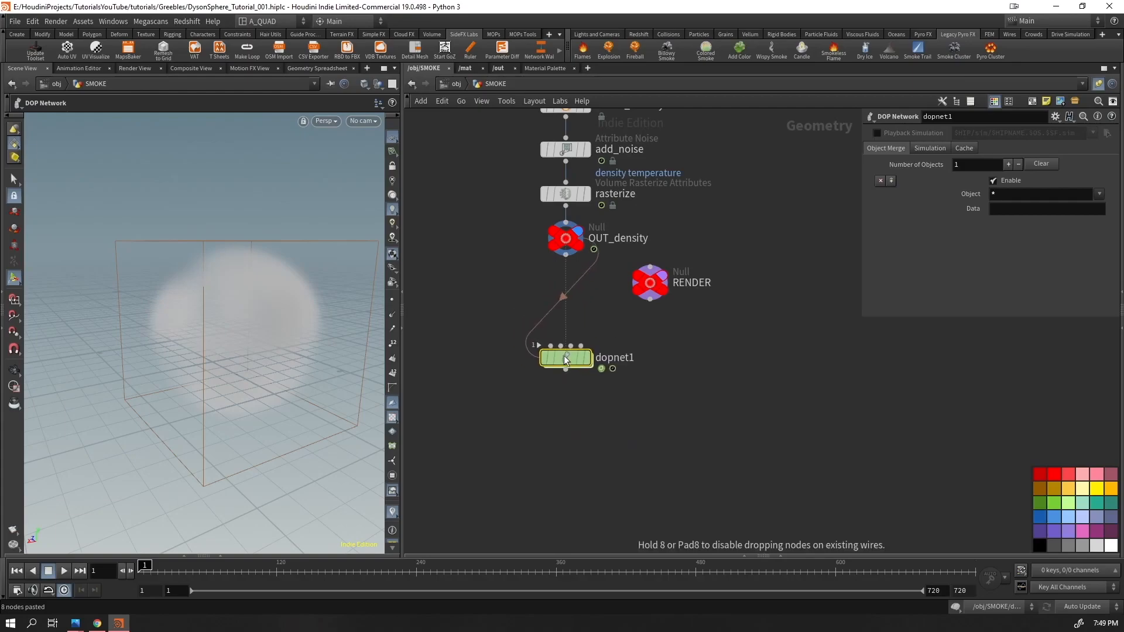
{"action": "left_click", "coordinate": [651, 292]}
{"action": "key", "text": "Delete"}
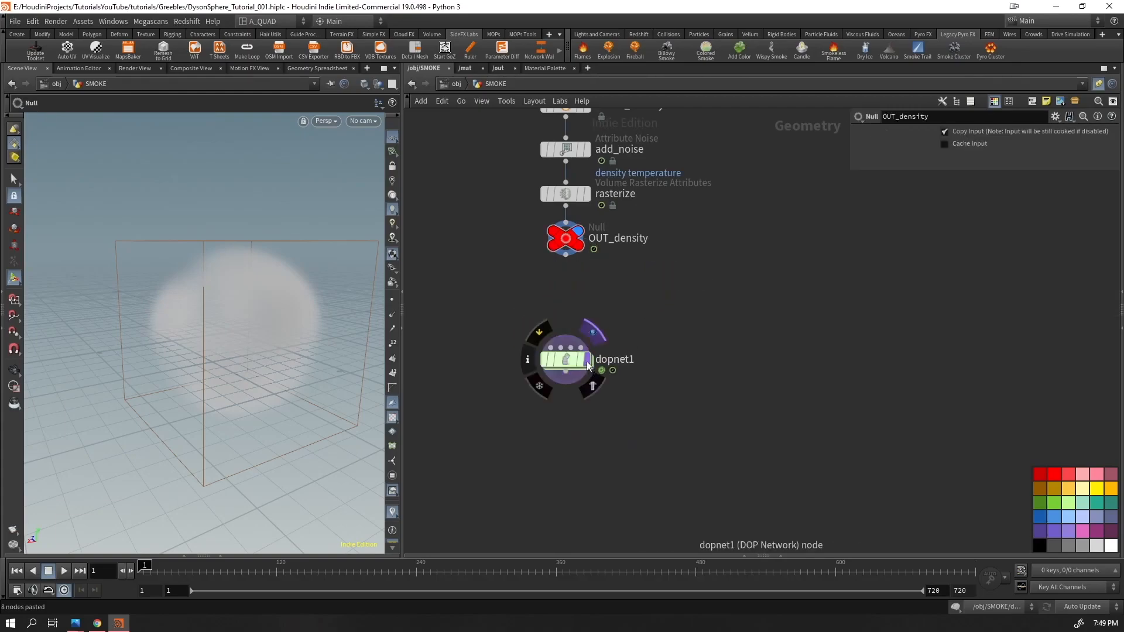
{"action": "left_click", "coordinate": [584, 326]}
{"action": "left_click_drag", "start_coordinate": [536, 404], "coordinate": [537, 403]}
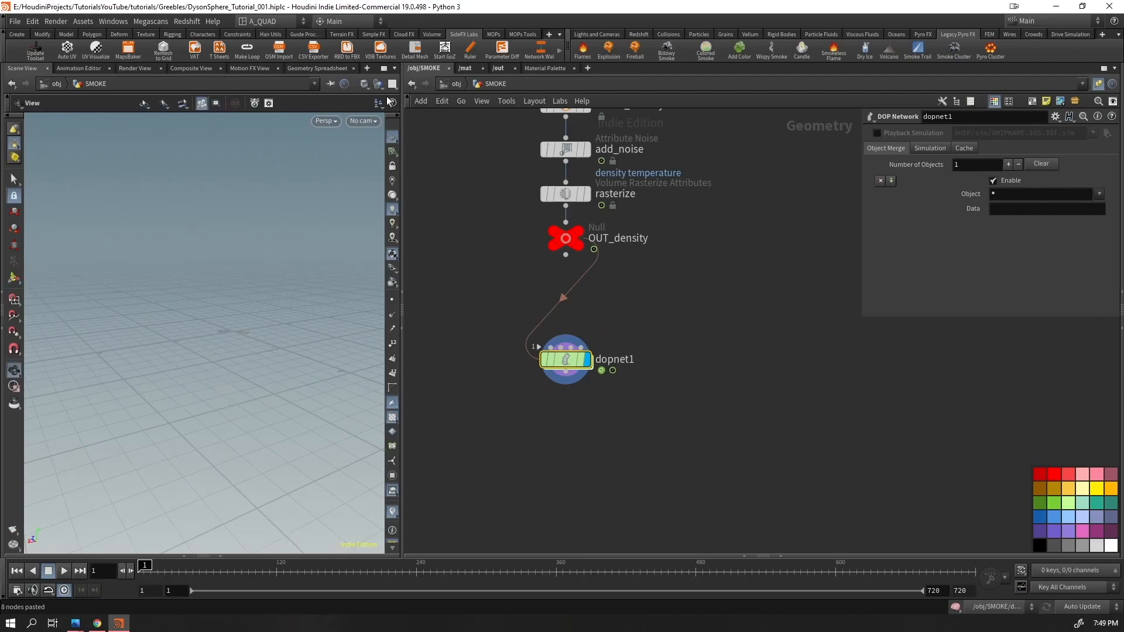
- Delete the AutoDopNetwork node at object level
{"action": "left_click", "coordinate": [447, 82]}
{"action": "left_click_drag", "start_coordinate": [765, 251], "coordinate": [691, 304]}
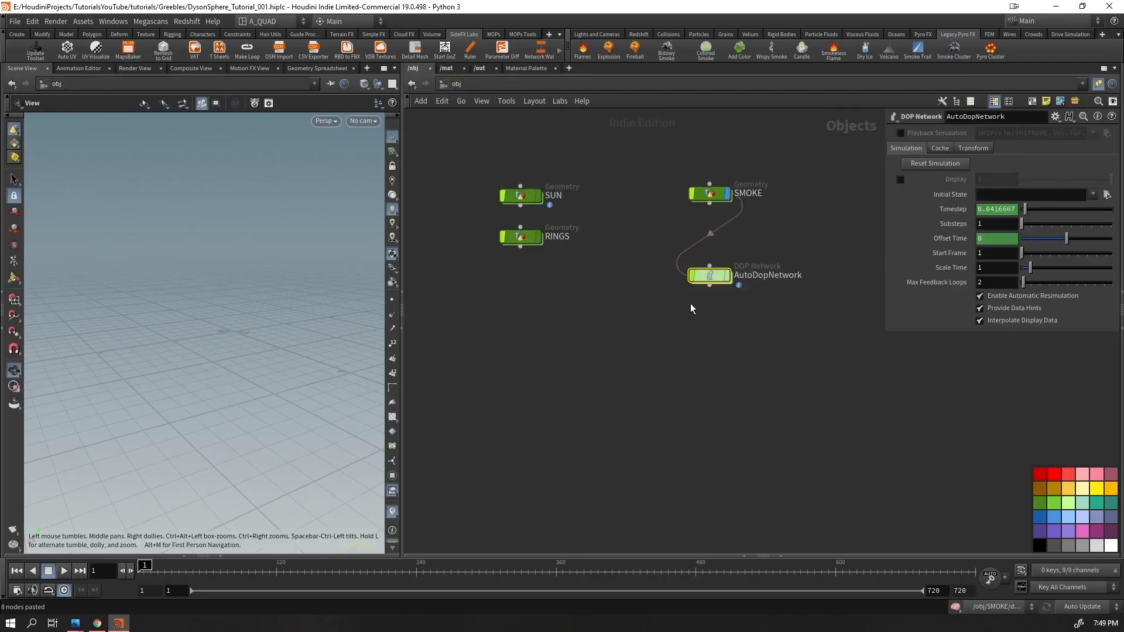
{"action": "key", "text": "Delete"}
- Inside SMOKE, display create_density and add_noise in turn, play the animated noise in the viewport, and rewind to frame 1
{"action": "left_click", "coordinate": [708, 199]}
{"action": "key", "text": "Return"}
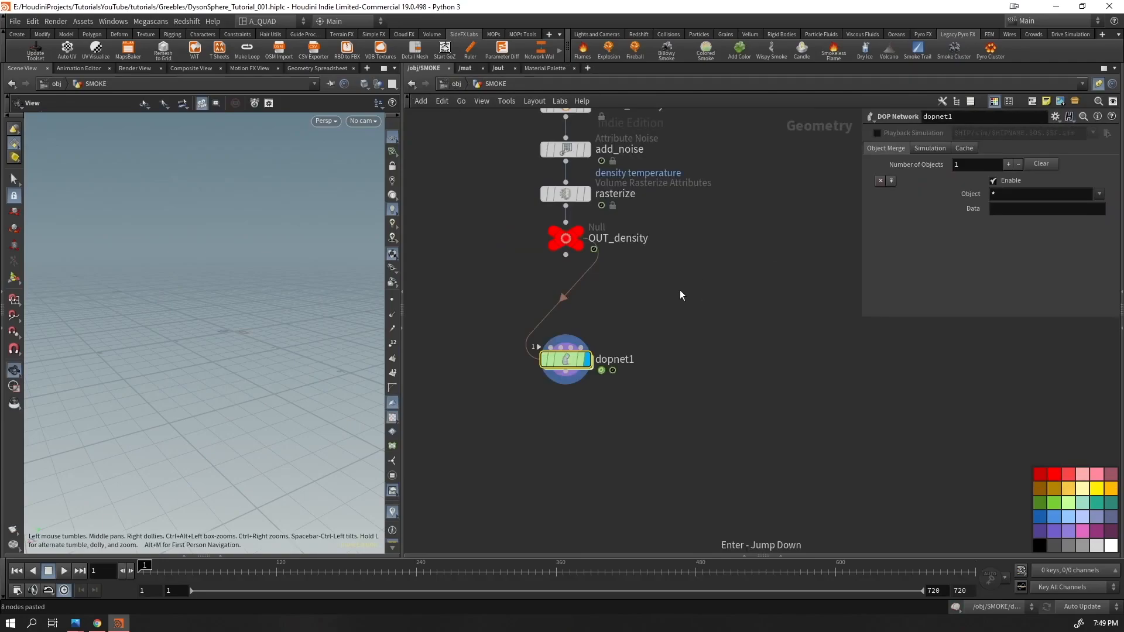
{"action": "key", "text": "h"}
{"action": "left_click_drag", "start_coordinate": [246, 305], "coordinate": [260, 345]}
{"action": "left_click", "coordinate": [622, 255]}
{"action": "left_click_drag", "start_coordinate": [670, 255], "coordinate": [550, 278]}
{"action": "left_click", "coordinate": [633, 305]}
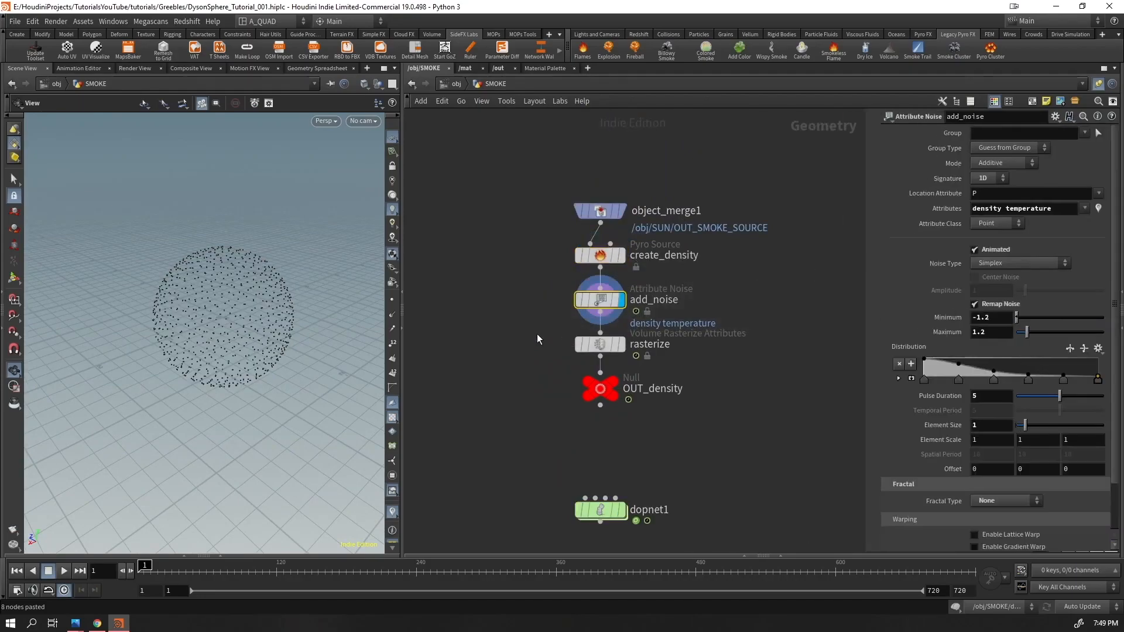
{"action": "key", "text": "Up"}
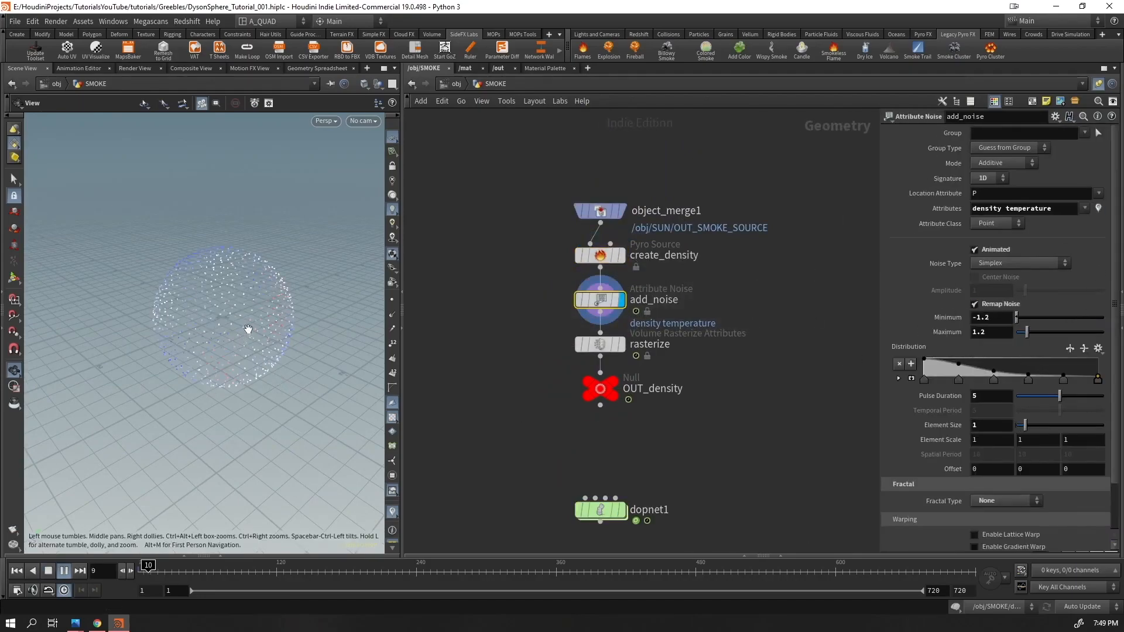
{"action": "left_click_drag", "start_coordinate": [196, 567], "coordinate": [139, 521]}
- Examine the create_density Pyro Source settings and display the rasterize node's volume and parameters
{"action": "left_click", "coordinate": [598, 258]}
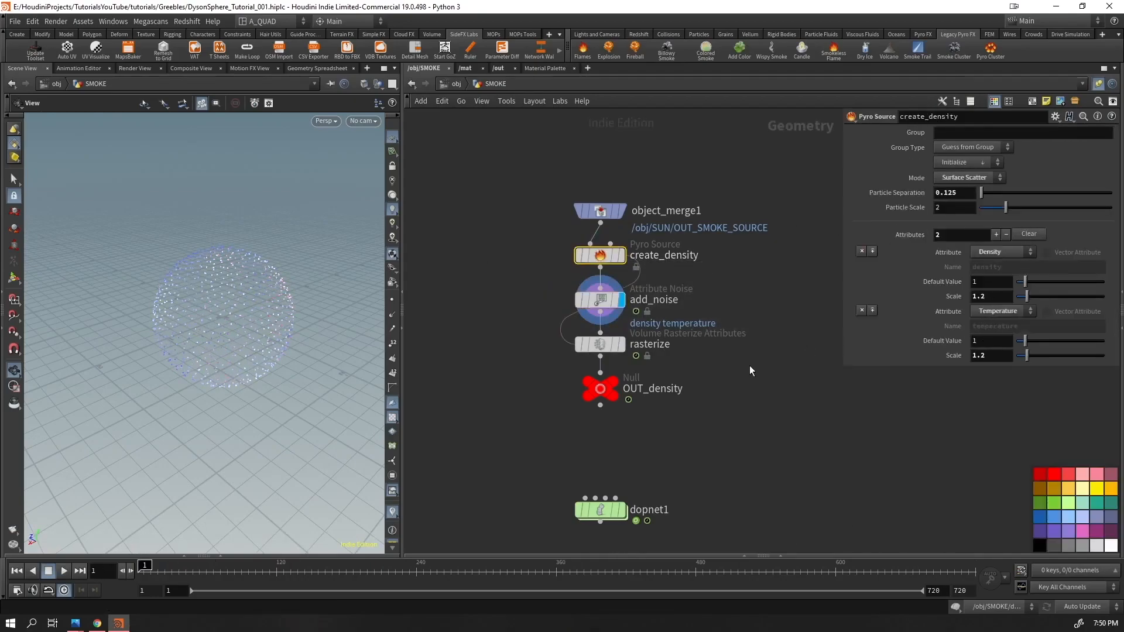
{"action": "left_click", "coordinate": [620, 344]}
{"action": "left_click", "coordinate": [660, 346]}
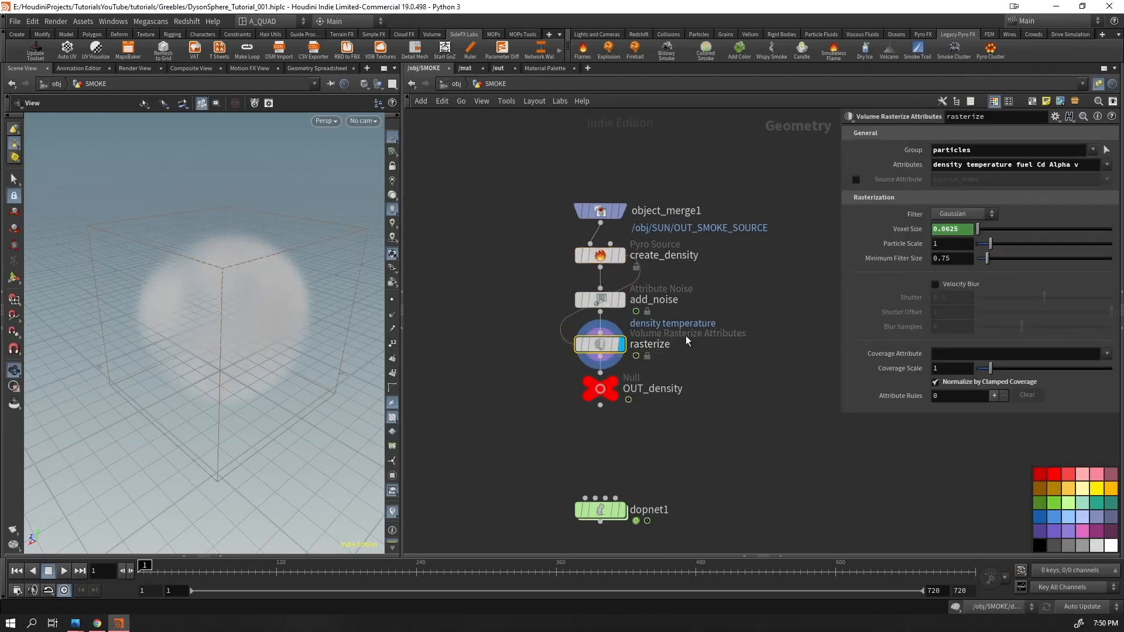
- Inspect the SMOKE source nodes and play the rasterized density volume in the viewport
{"action": "left_click_drag", "start_coordinate": [690, 154], "coordinate": [574, 415]}
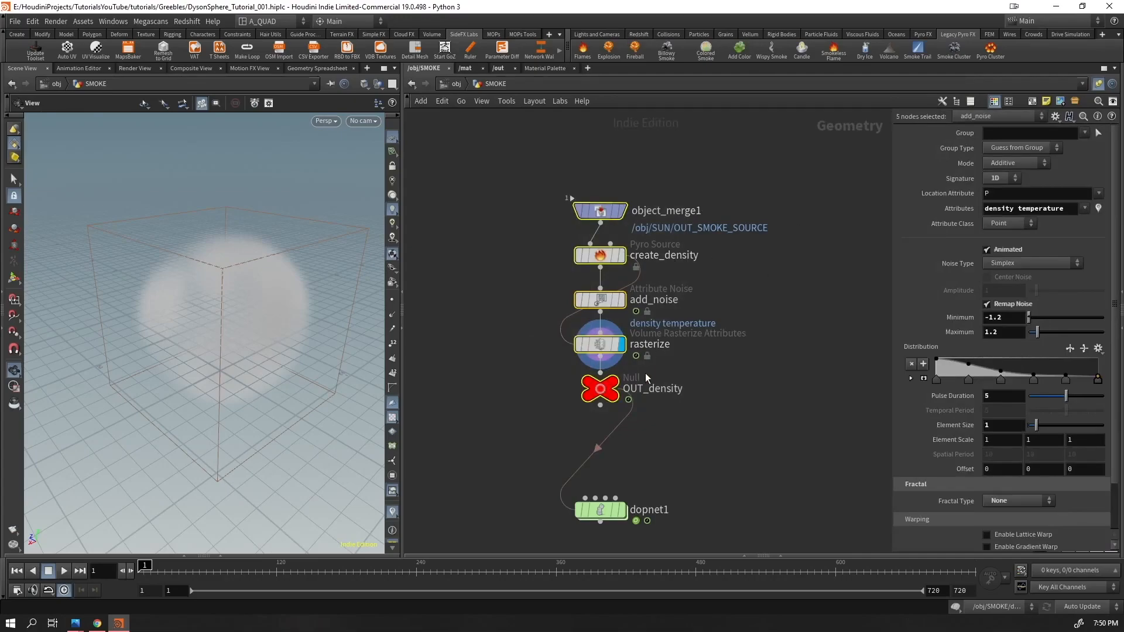
{"action": "left_click", "coordinate": [644, 344]}
{"action": "key", "text": "c"}
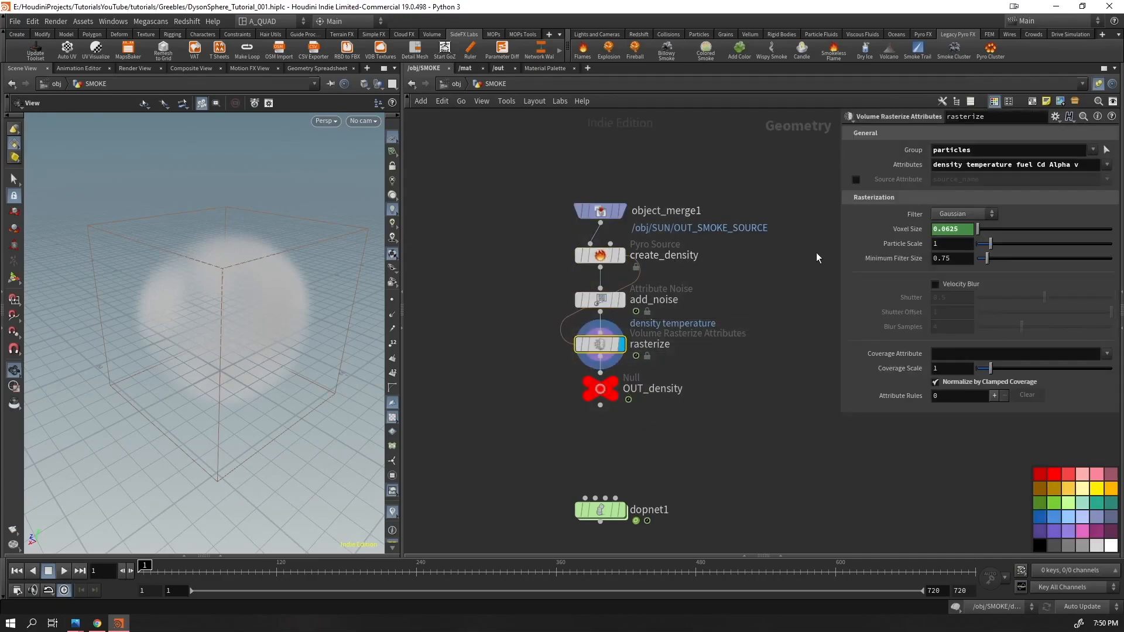
{"action": "key", "text": "Up"}
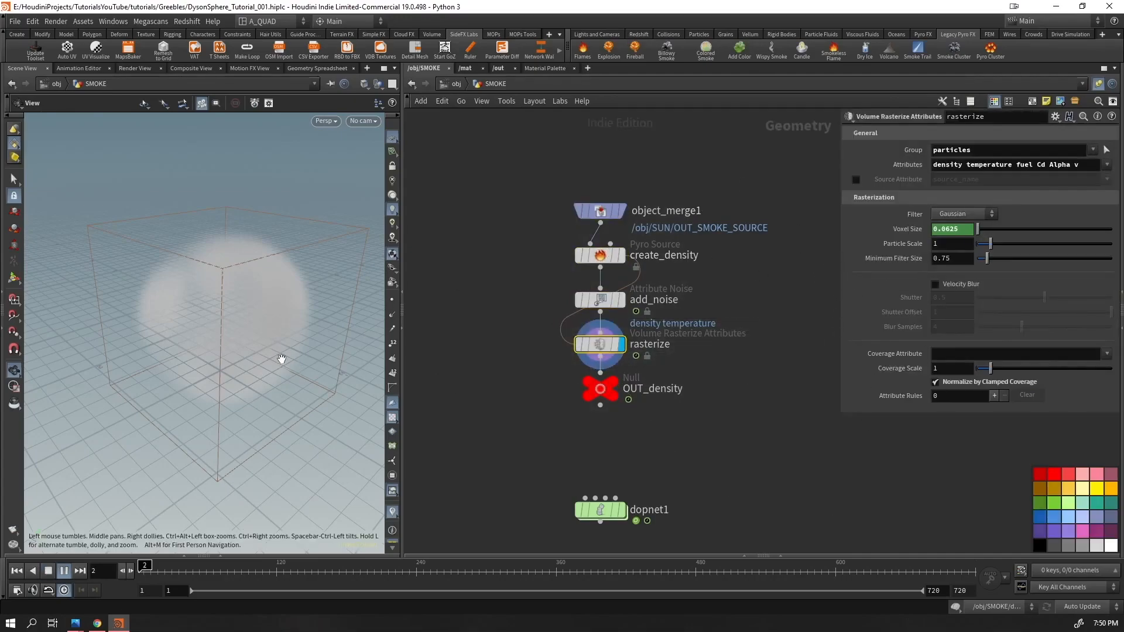
{"action": "left_click_drag", "start_coordinate": [157, 575], "coordinate": [44, 600]}
- Move dopnet1 closer beneath OUT_density, display it, and open its network with playback rewound to frame 1
{"action": "left_click_drag", "start_coordinate": [609, 517], "coordinate": [606, 460]}
{"action": "key", "text": "r"}
{"action": "double_click", "coordinate": [605, 463]}
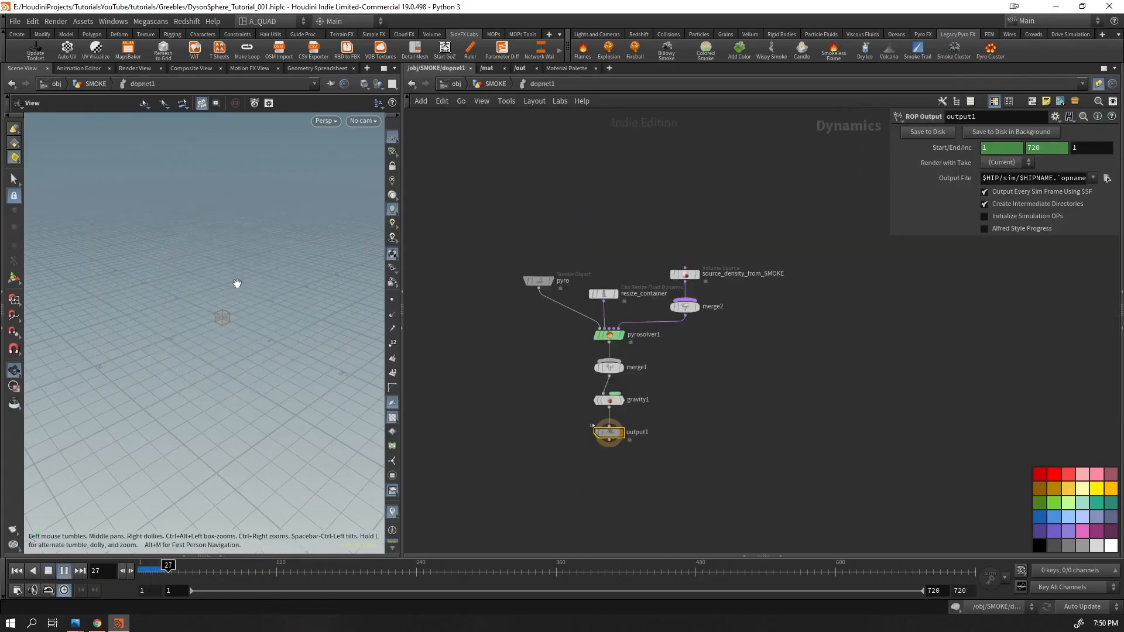
{"action": "key", "text": "ctrl+Up"}
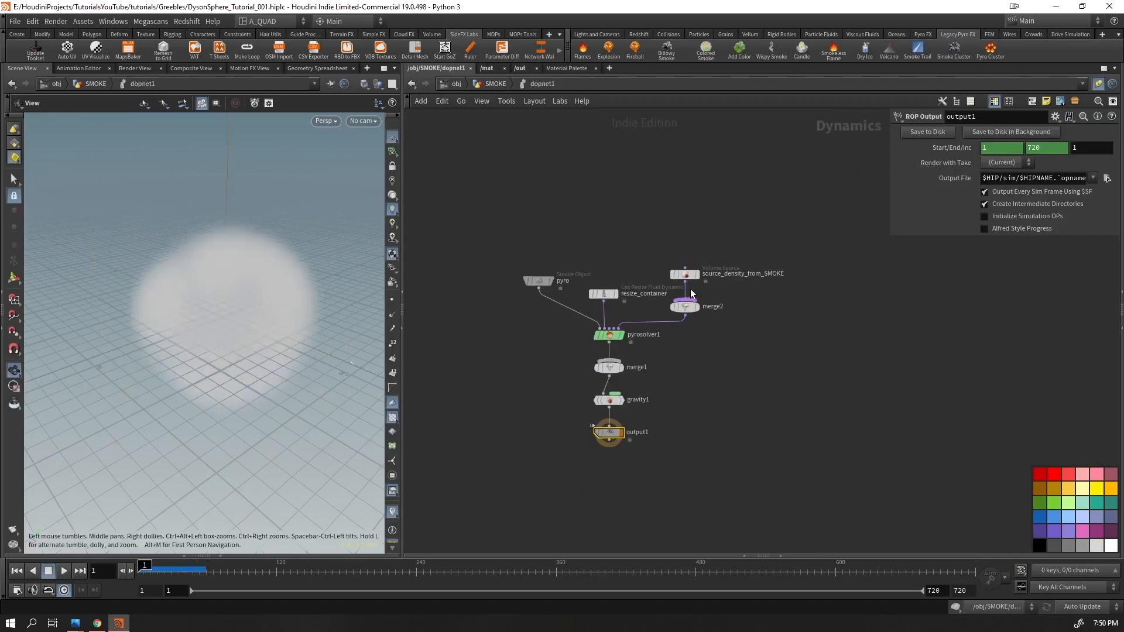
- Disable Clamp to Maximum in the max bounds settings of the resize_container node
{"action": "left_click", "coordinate": [610, 296]}
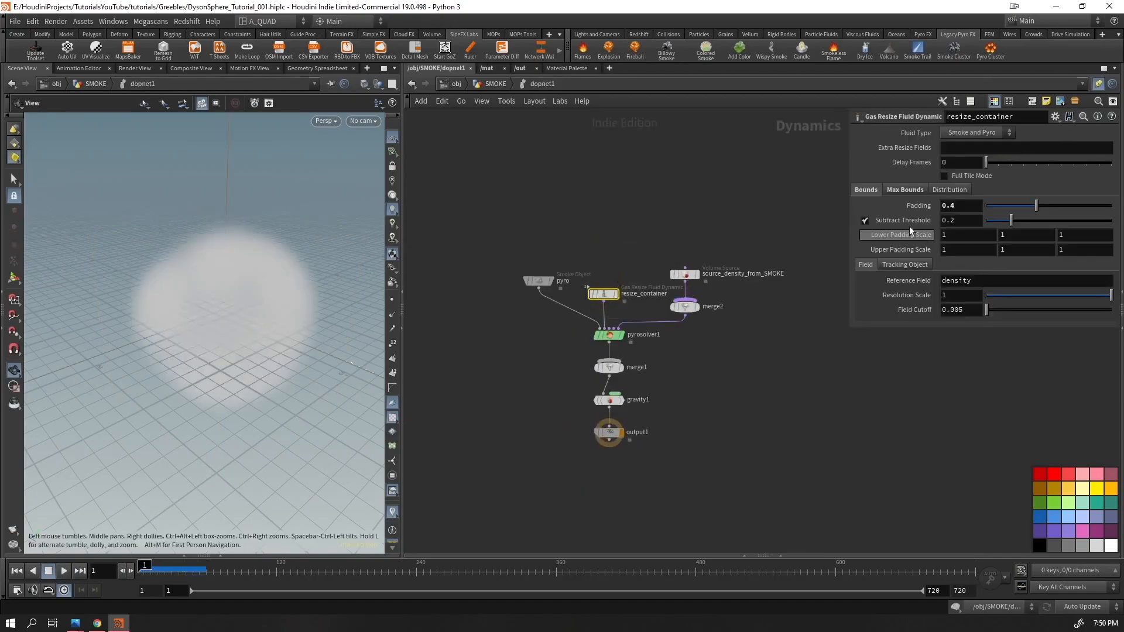
{"action": "left_click", "coordinate": [897, 189]}
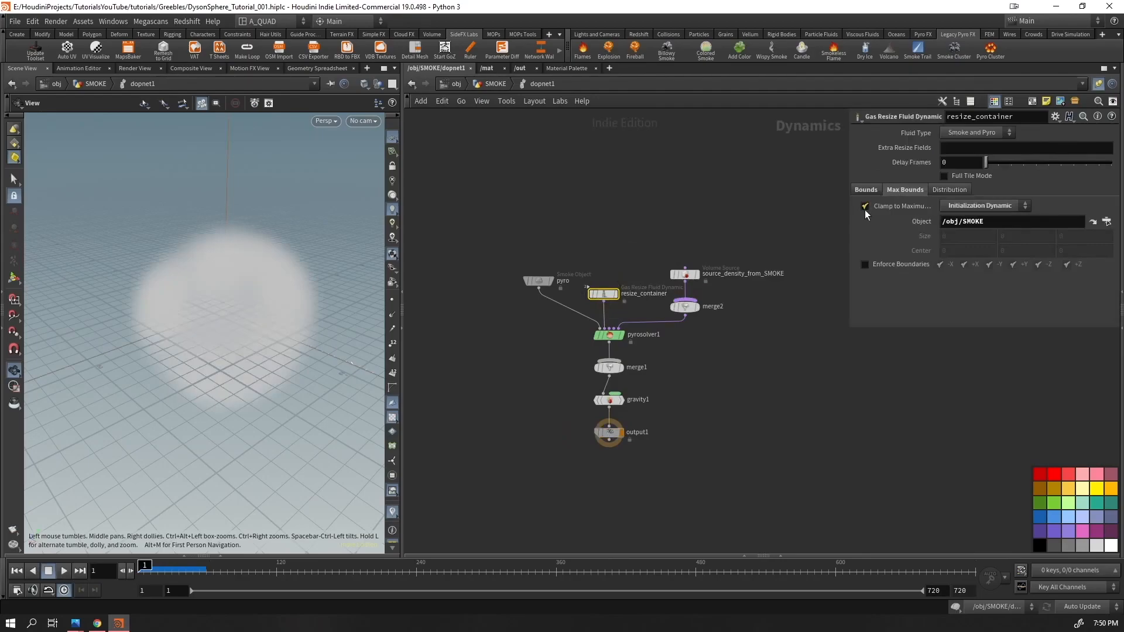
{"action": "left_click", "coordinate": [866, 209]}
- Play the pyro simulation from frame 1 and examine the smoke and its container from several angles
{"action": "key", "text": "Up"}
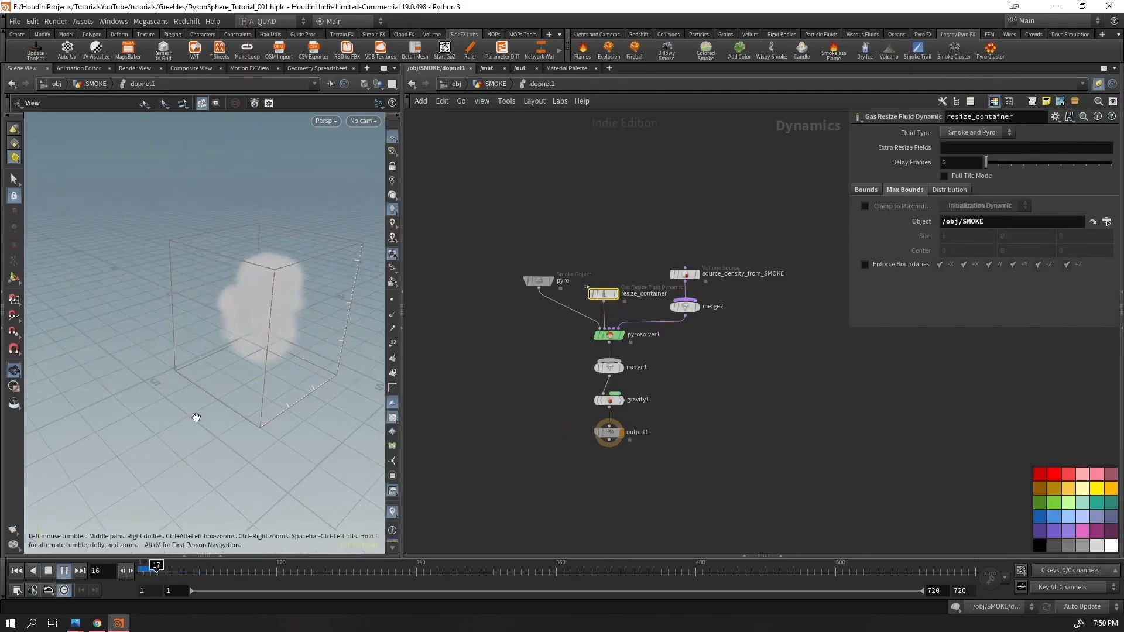
{"action": "left_click_drag", "start_coordinate": [196, 417], "coordinate": [288, 325]}
{"action": "key", "text": "ctrl+Up"}
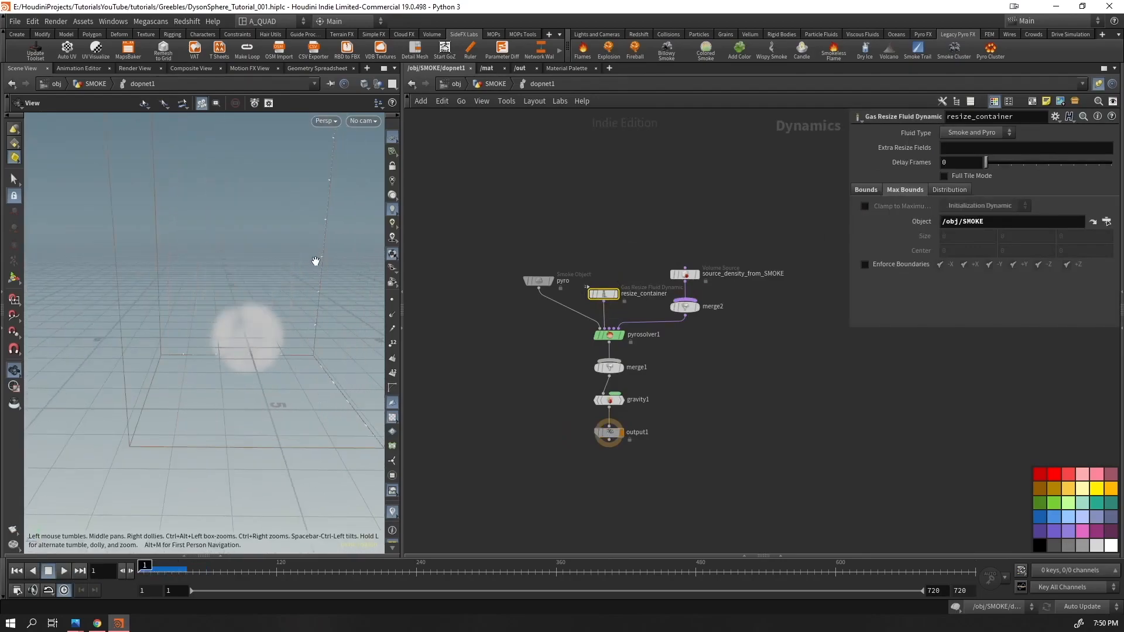
{"action": "left_click_drag", "start_coordinate": [316, 261], "coordinate": [281, 293]}
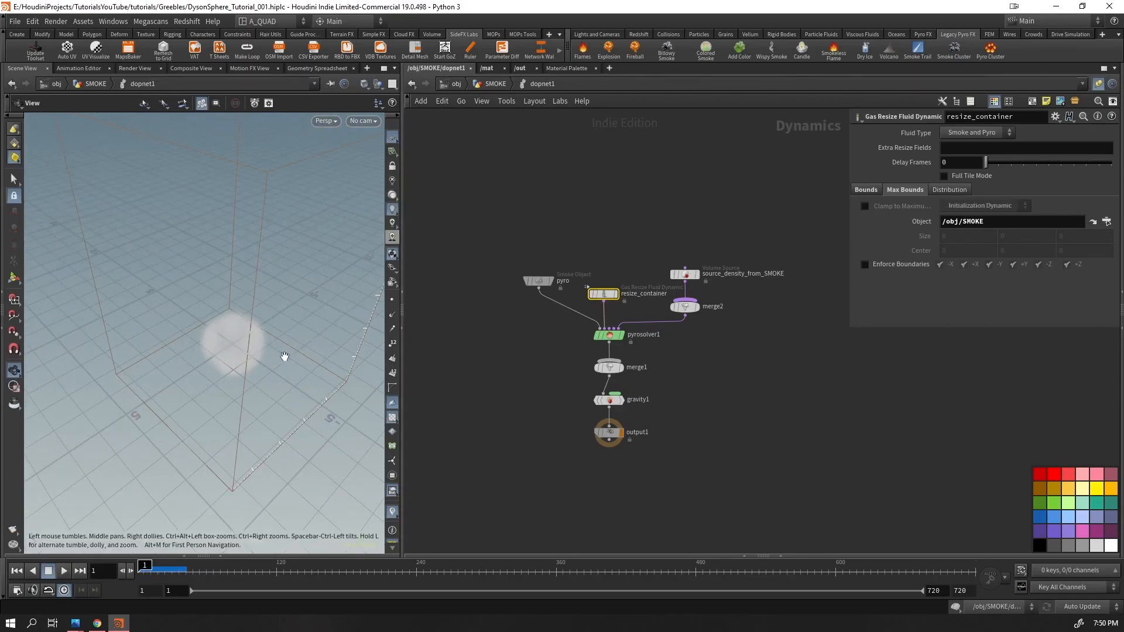
{"action": "left_click_drag", "start_coordinate": [284, 357], "coordinate": [243, 381]}
{"action": "key", "text": "Up"}
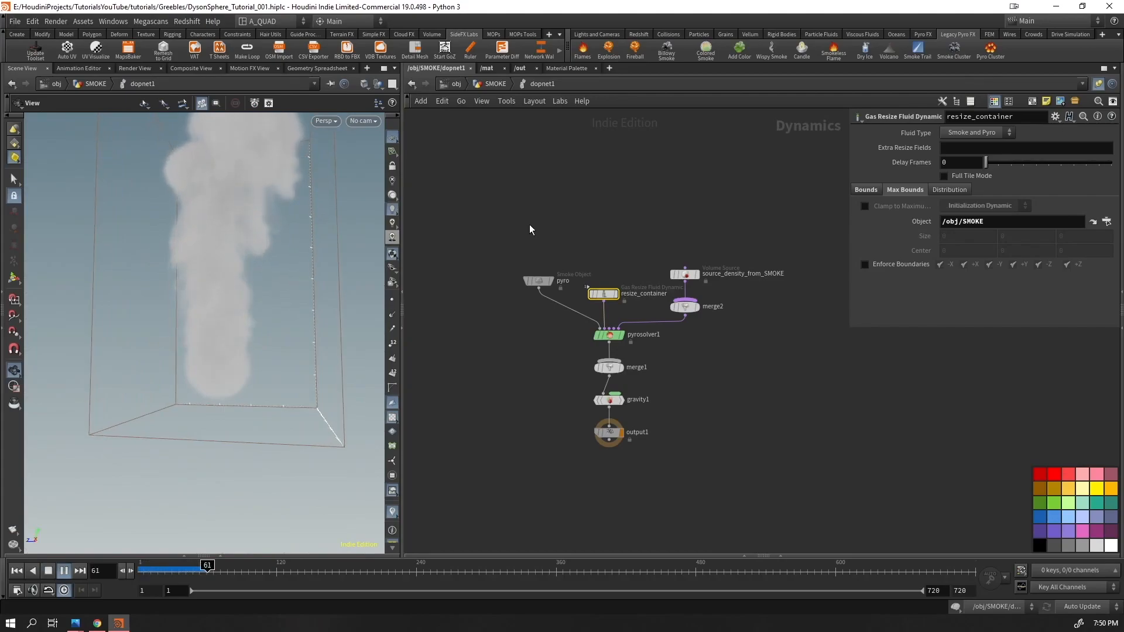
{"action": "left_click_drag", "start_coordinate": [256, 241], "coordinate": [248, 372]}
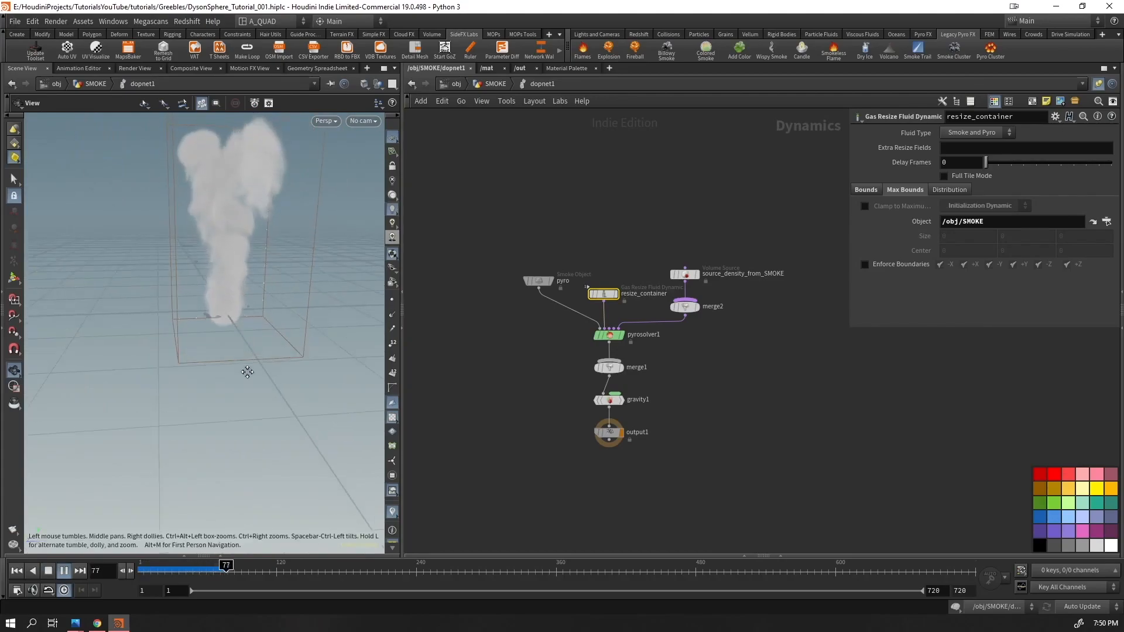
{"action": "middle_click_drag", "start_coordinate": [247, 372], "coordinate": [251, 443]}
{"action": "key", "text": "Up"}
{"action": "left_click_drag", "start_coordinate": [243, 367], "coordinate": [154, 316]}
- In the SMOKE network, add a Dop Import Fields node beneath dopnet1 and set its DOP Network to ../dopnet1
{"action": "left_click", "coordinate": [475, 88]}
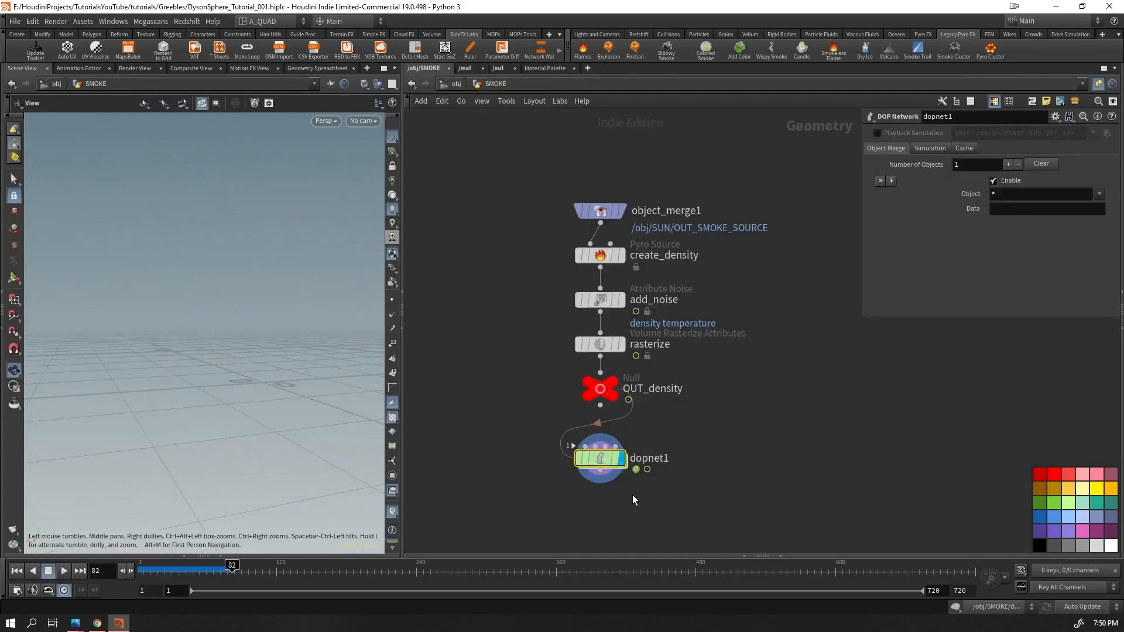
{"action": "left_click_drag", "start_coordinate": [662, 479], "coordinate": [594, 362]}
{"action": "left_click_drag", "start_coordinate": [251, 349], "coordinate": [266, 410]}
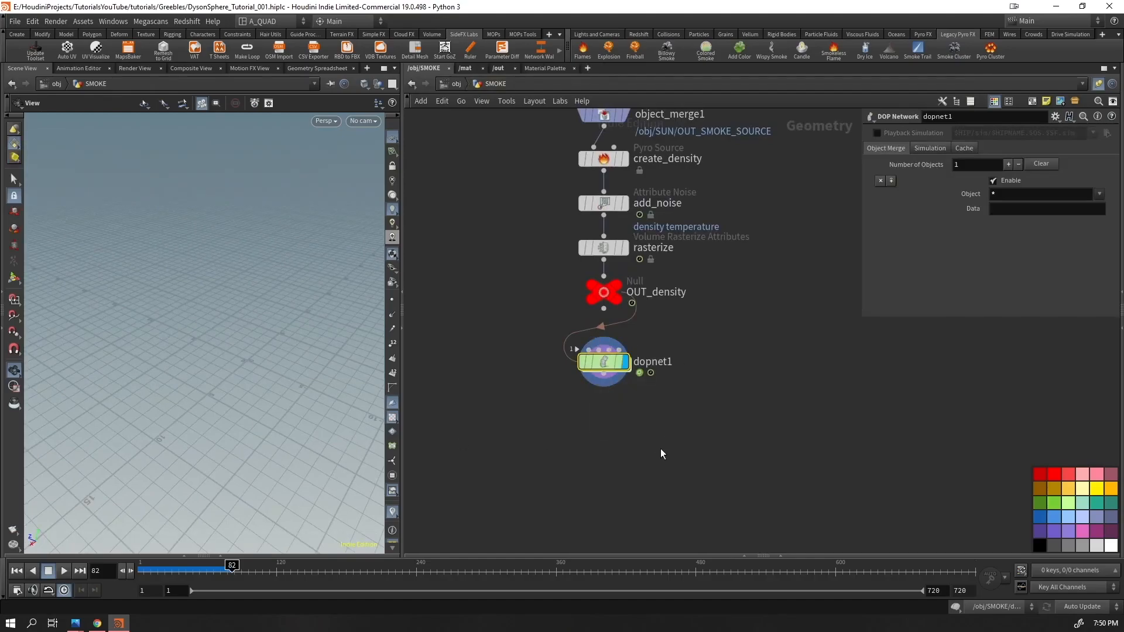
{"action": "key", "text": "Tab"}
{"action": "type", "text": "dopim"}
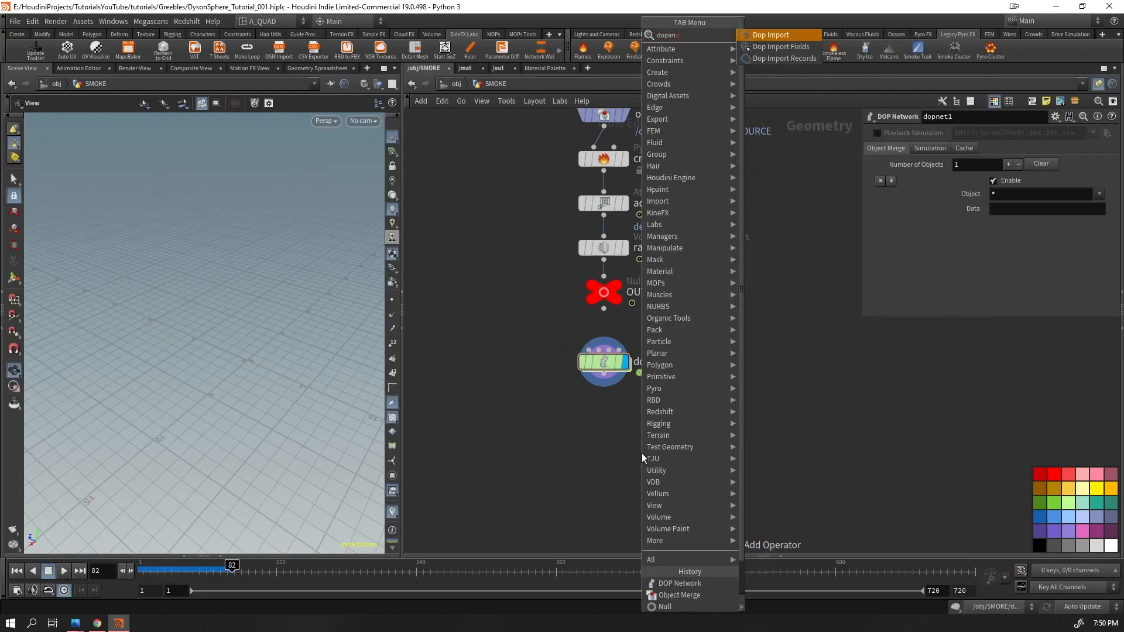
{"action": "key", "text": "Down"}
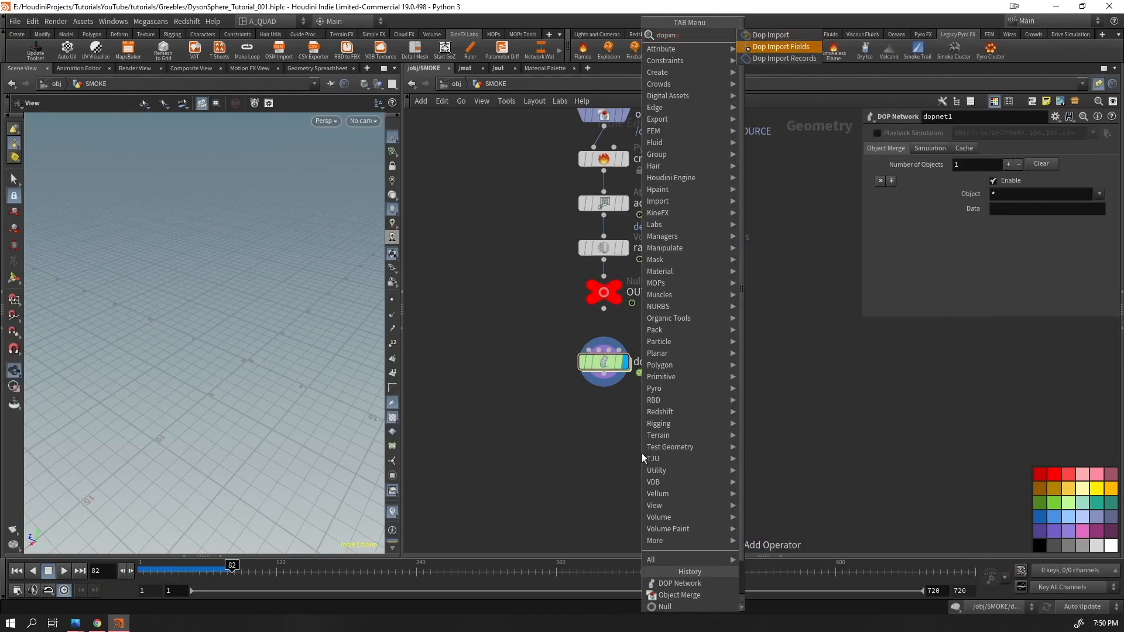
{"action": "key", "text": "Return"}
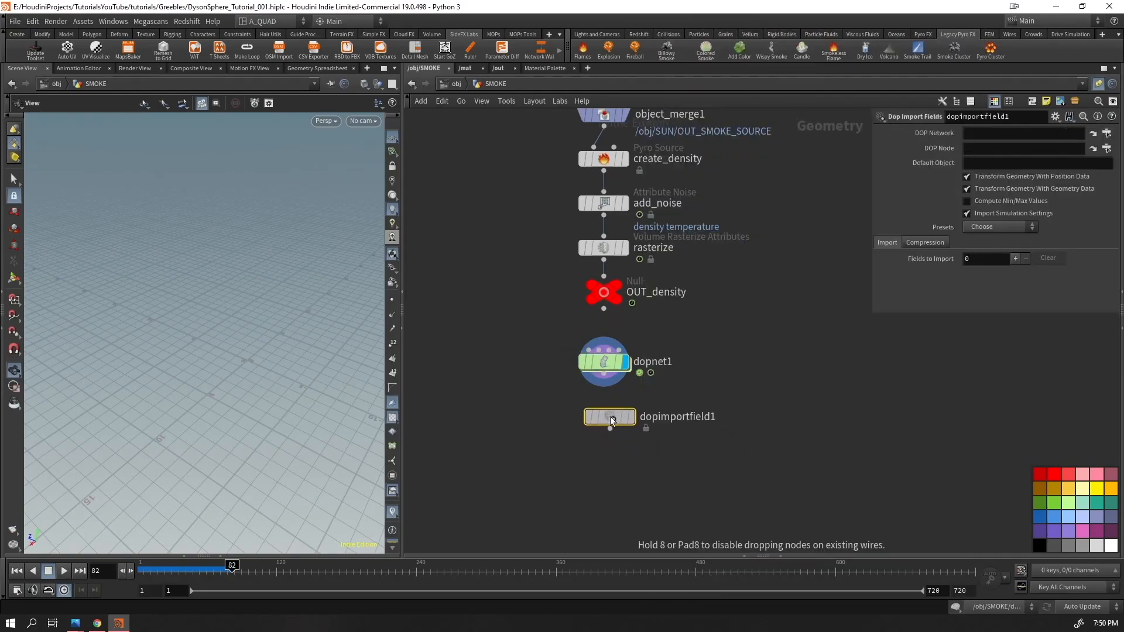
{"action": "left_click", "coordinate": [603, 419]}
{"action": "left_click_drag", "start_coordinate": [609, 367], "coordinate": [929, 176]}
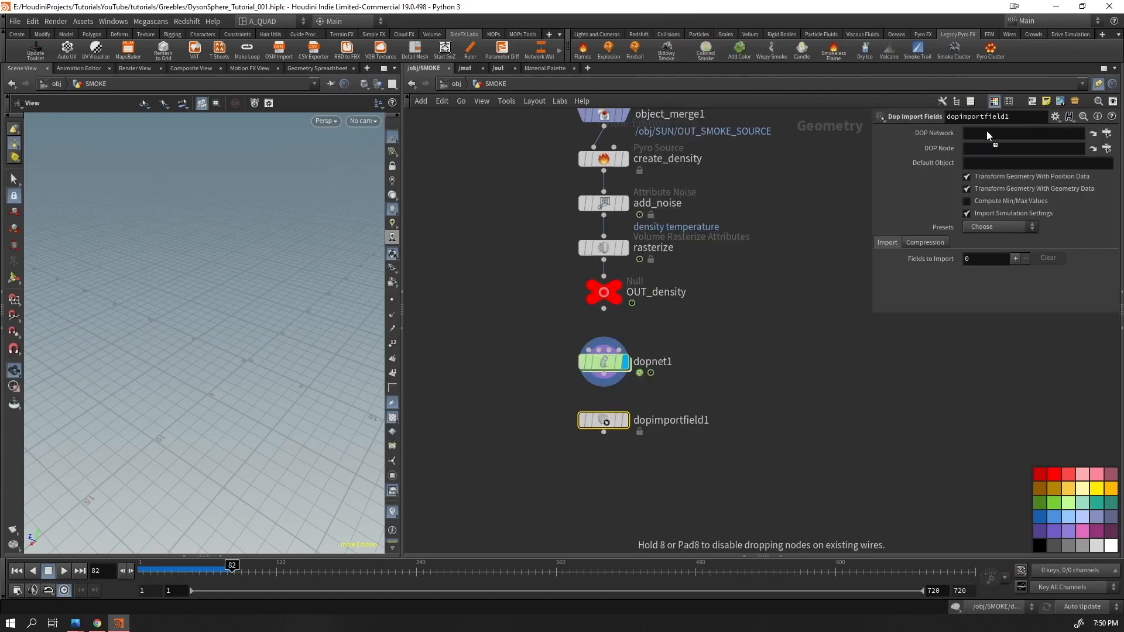
{"action": "left_click_drag", "start_coordinate": [986, 132], "coordinate": [987, 133]}
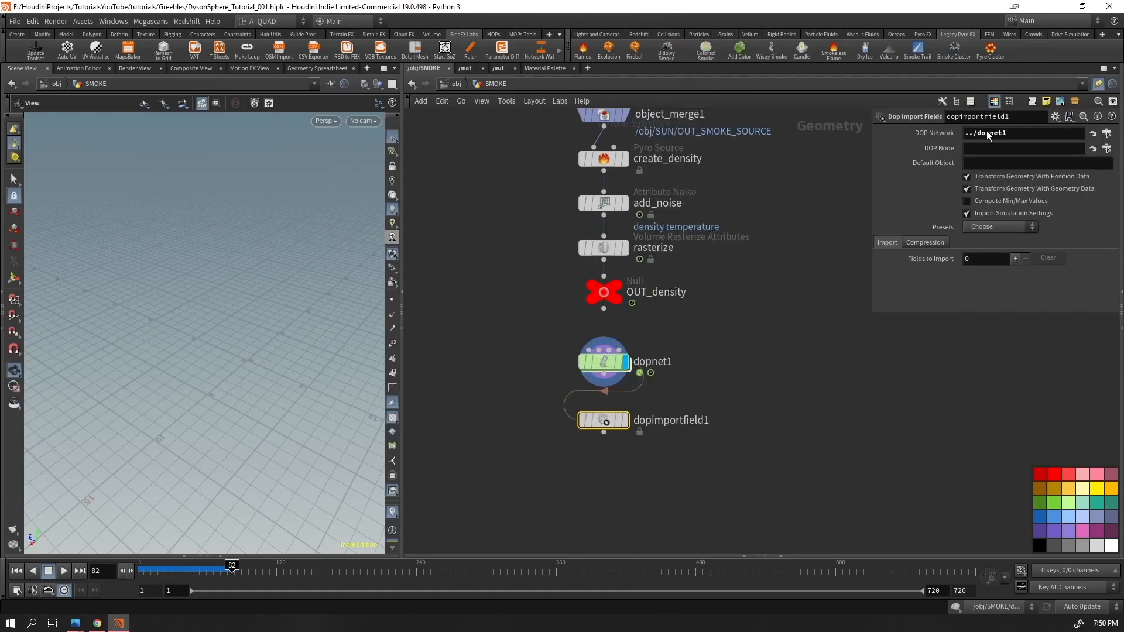
- Add one import field named density to dopimportfield1, display the node, and rewind to frame 1
{"action": "left_click", "coordinate": [1016, 259]}
{"action": "left_click", "coordinate": [1022, 292]}
{"action": "type", "text": "d"}
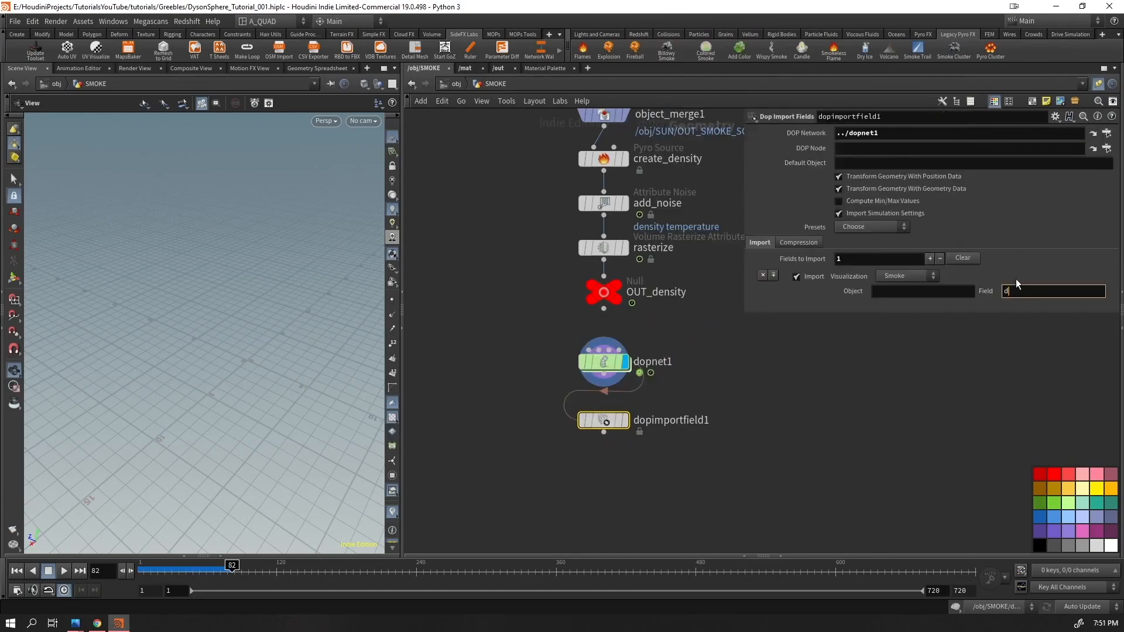
{"action": "type", "text": "ensity"}
{"action": "key", "text": "Return"}
{"action": "left_click", "coordinate": [625, 421]}
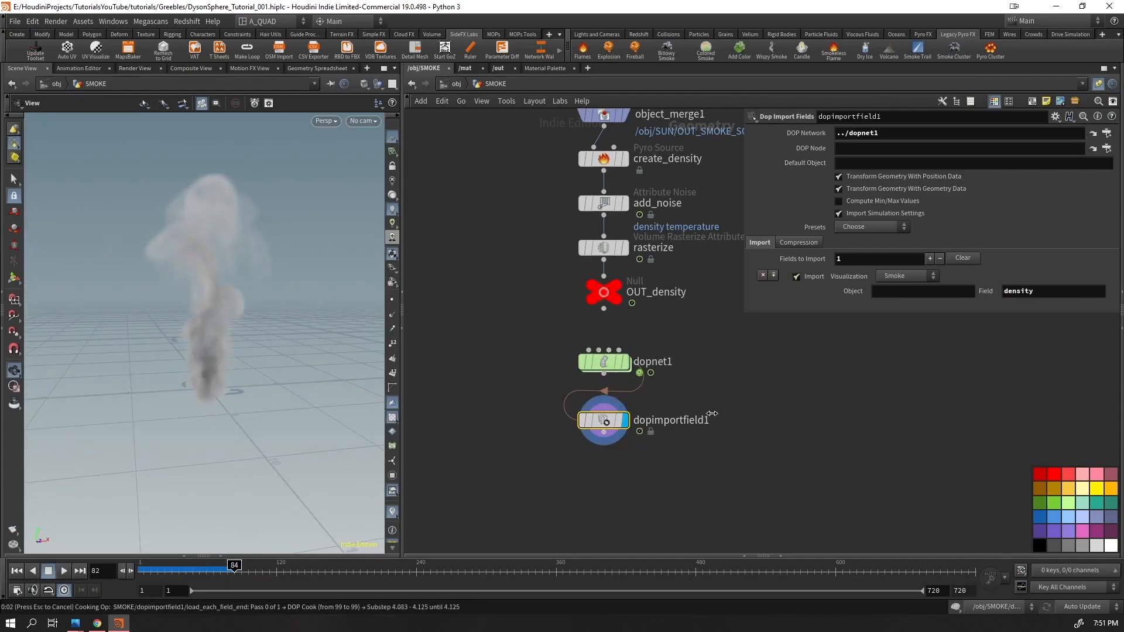
{"action": "key", "text": "ctrl+Up"}
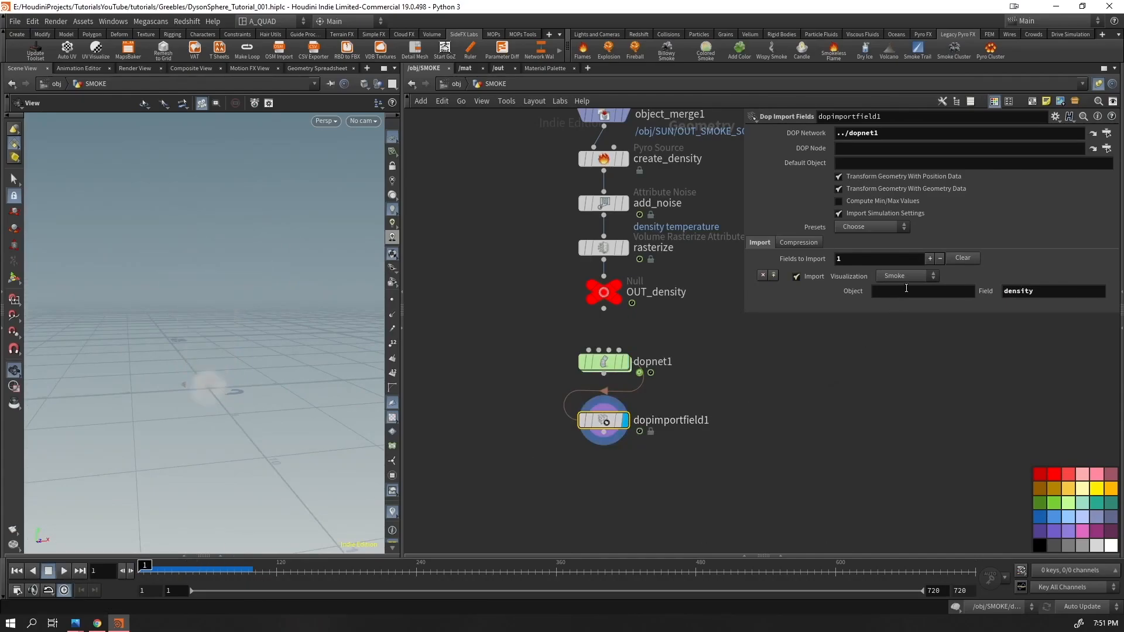
- Inside dopnet1, rename the Smoke Object node to y and restore its name to pyro
{"action": "left_click", "coordinate": [905, 292]}
{"action": "double_click", "coordinate": [603, 361]}
{"action": "scroll", "coordinate": [562, 275], "scroll_direction": "up", "scroll_amount": 5}
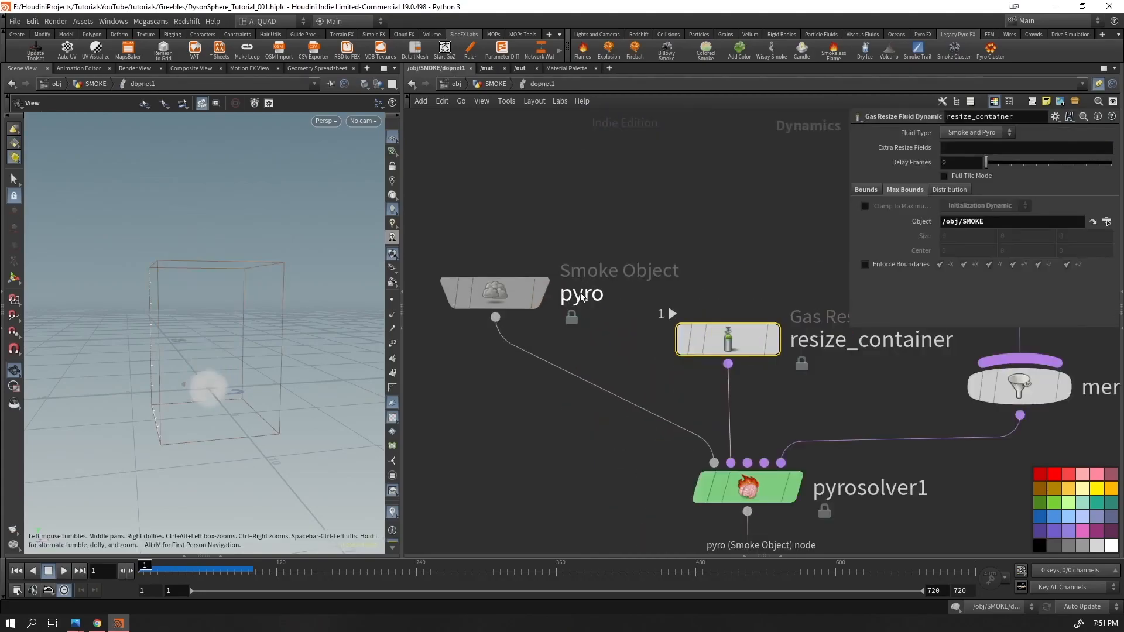
{"action": "double_click", "coordinate": [582, 295]}
{"action": "type", "text": "y"}
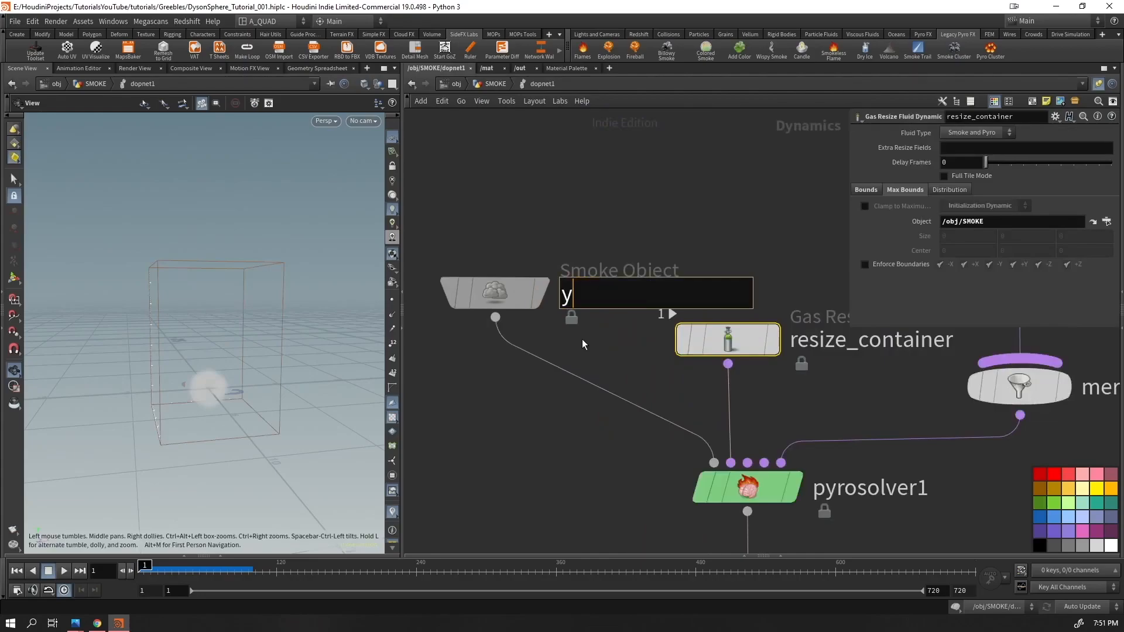
{"action": "key", "text": "Return"}
{"action": "left_click", "coordinate": [537, 304]}
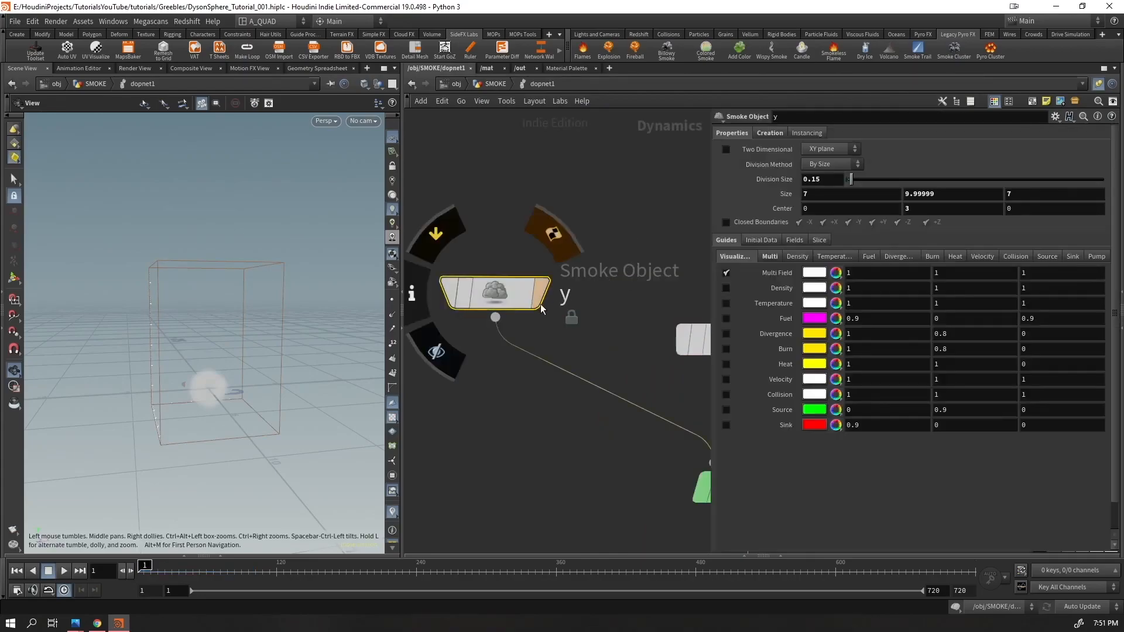
{"action": "double_click", "coordinate": [565, 296]}
{"action": "type", "text": "pyro"}
{"action": "key", "text": "Return"}
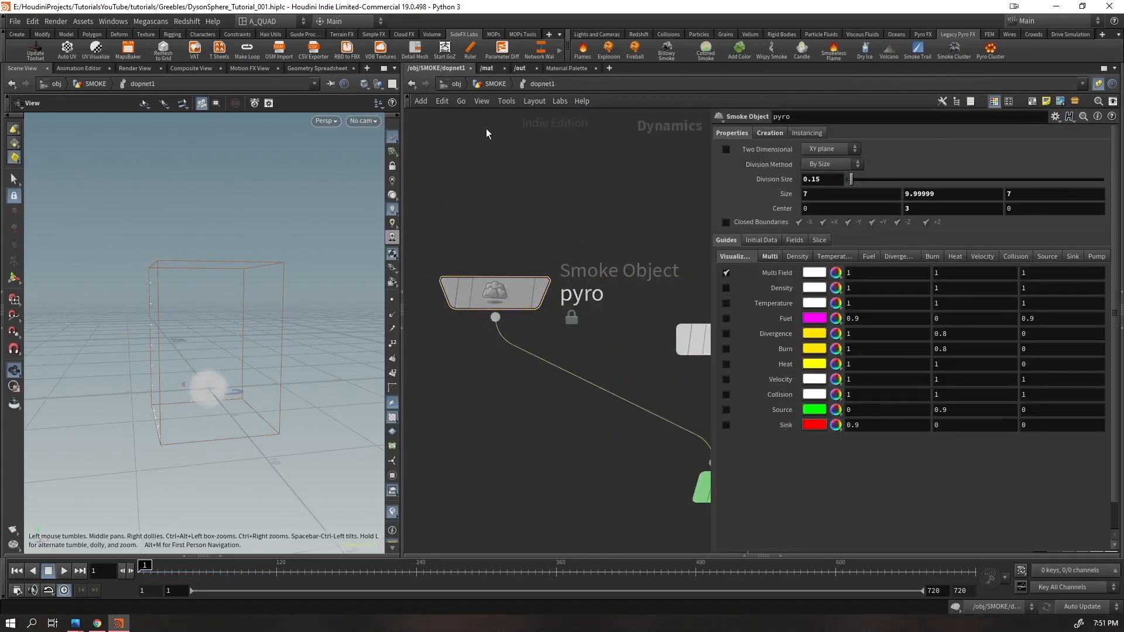
- Back in the SMOKE network, set the density field's Object to pyro on dopimportfield1
{"action": "left_click", "coordinate": [486, 84]}
{"action": "left_click", "coordinate": [611, 420]}
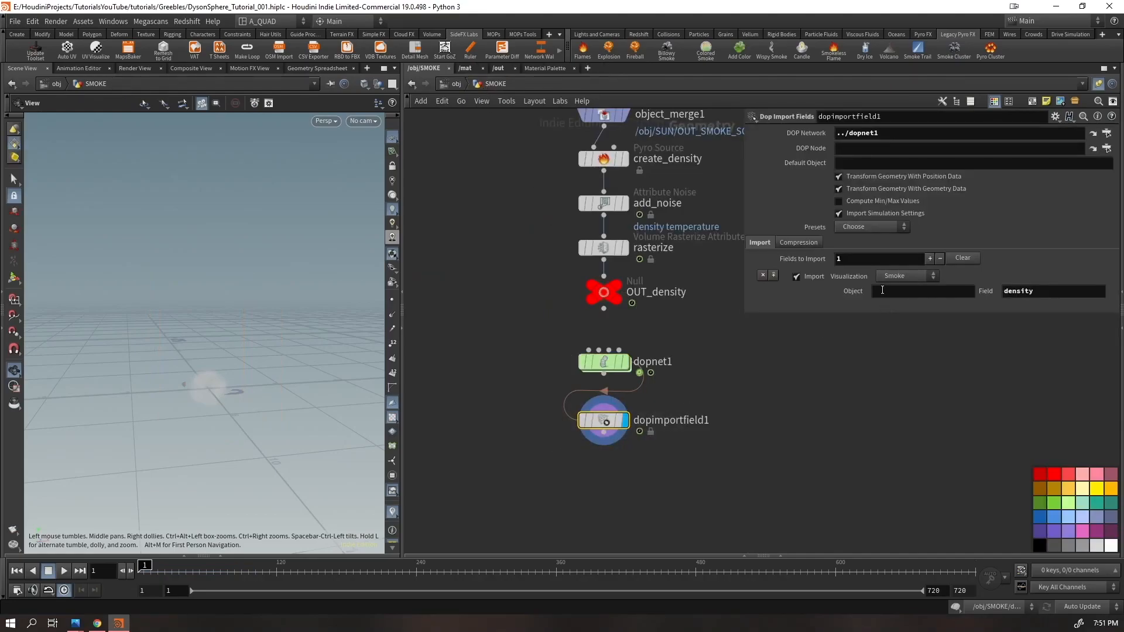
{"action": "key", "text": "Return"}
{"action": "left_click_drag", "start_coordinate": [271, 379], "coordinate": [179, 387]}
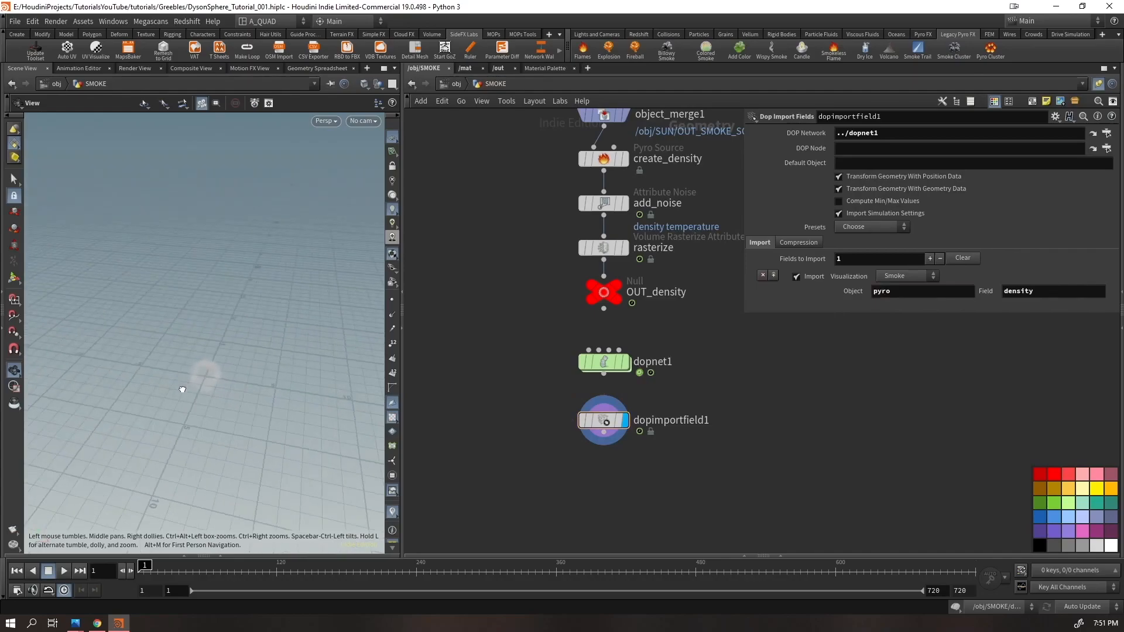
- Inside dopnet1, rename the pyro Smoke Object node to smokeobject1
{"action": "double_click", "coordinate": [606, 367]}
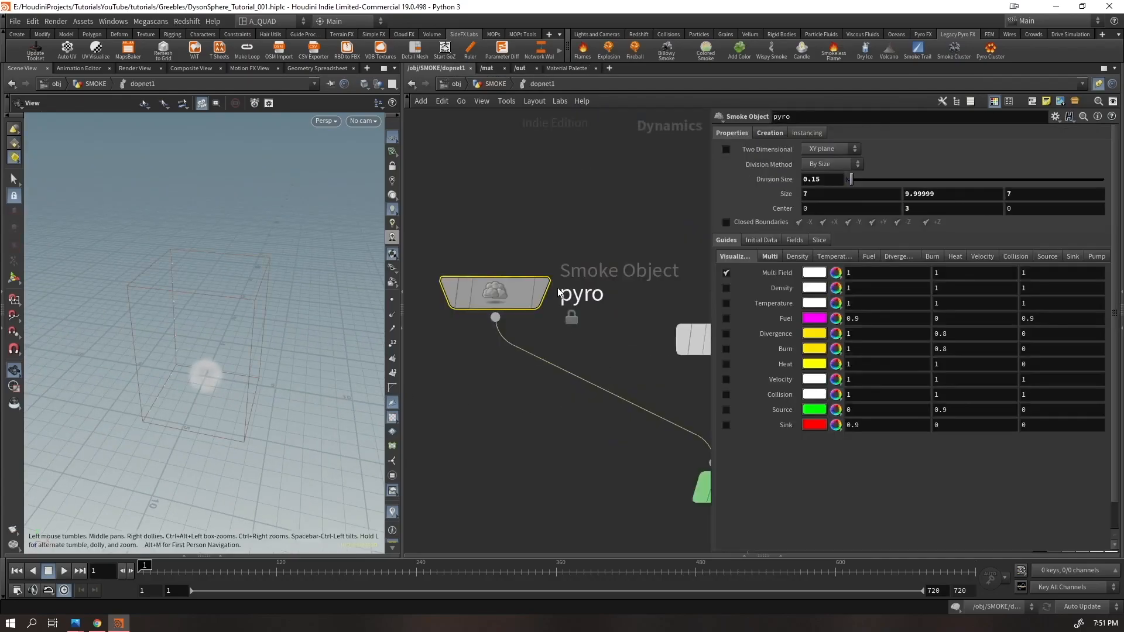
{"action": "scroll", "coordinate": [571, 329], "scroll_direction": "down", "scroll_amount": 2}
{"action": "left_click_drag", "start_coordinate": [528, 309], "coordinate": [472, 346]}
{"action": "double_click", "coordinate": [523, 340]}
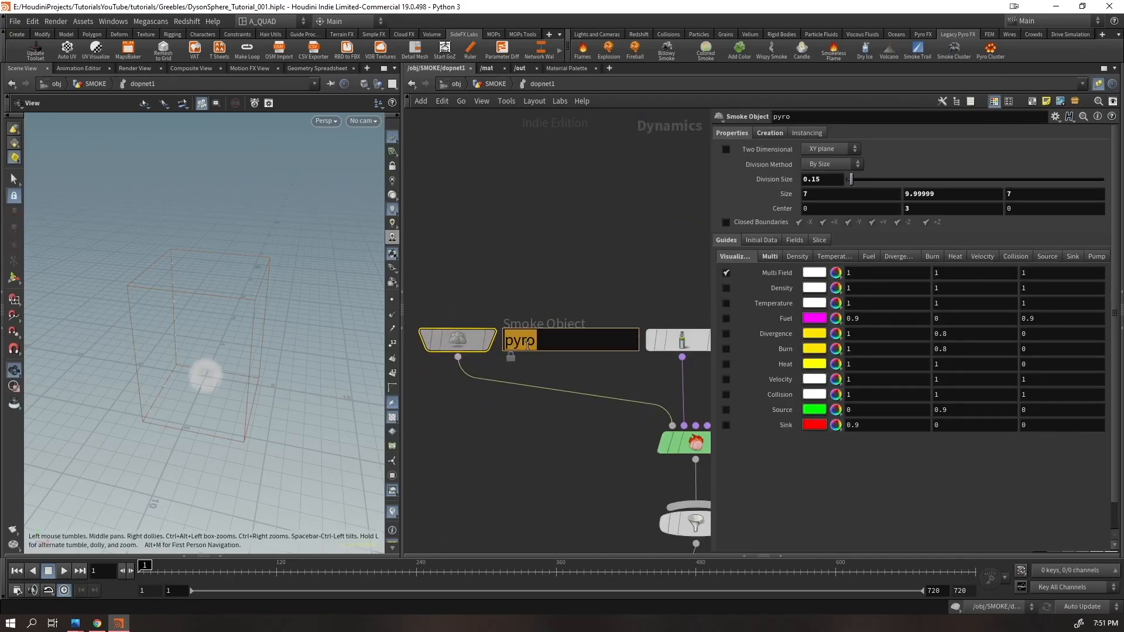
{"action": "type", "text": "smokeobject1"}
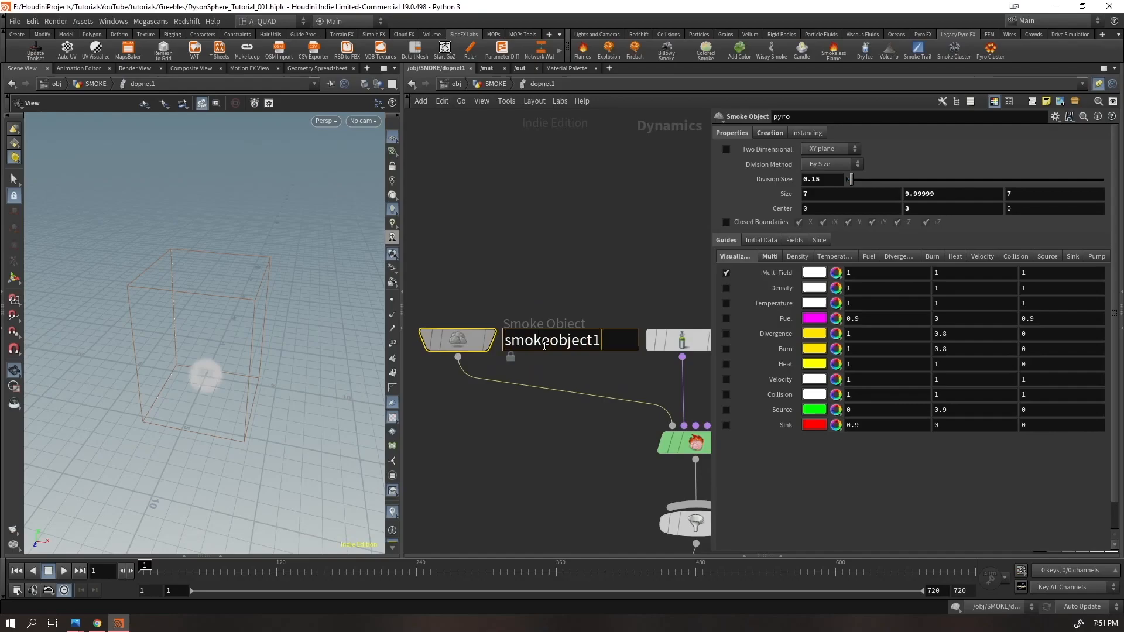
{"action": "key", "text": "Return"}
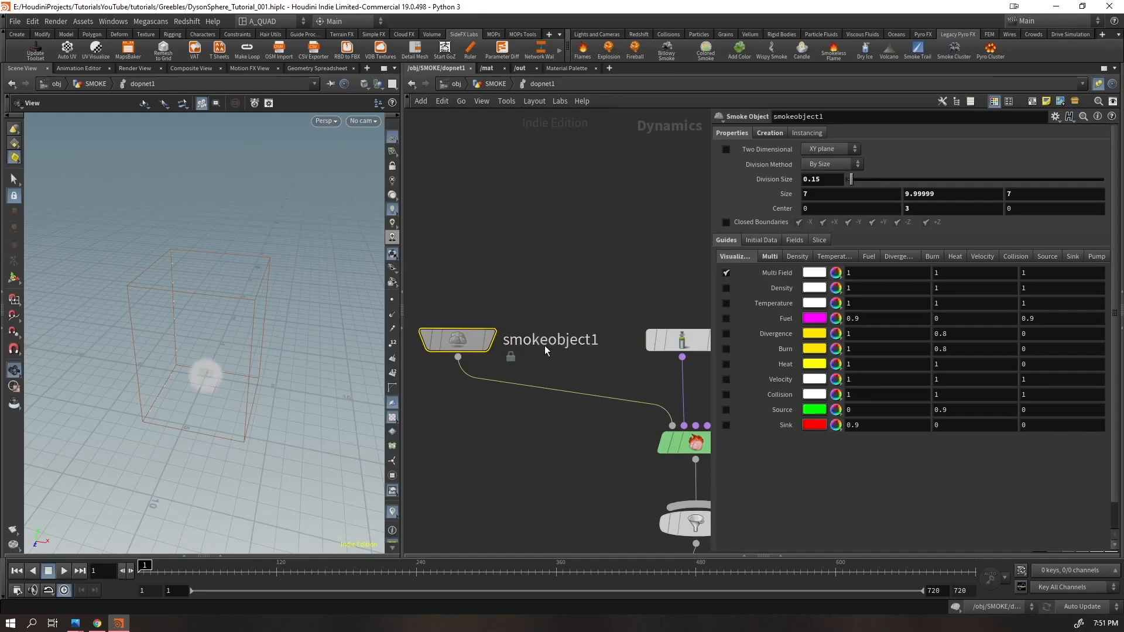
- Place a second Smoke Object node in dopnet1 and remove it
{"action": "key", "text": "Tab"}
{"action": "type", "text": "smo"}
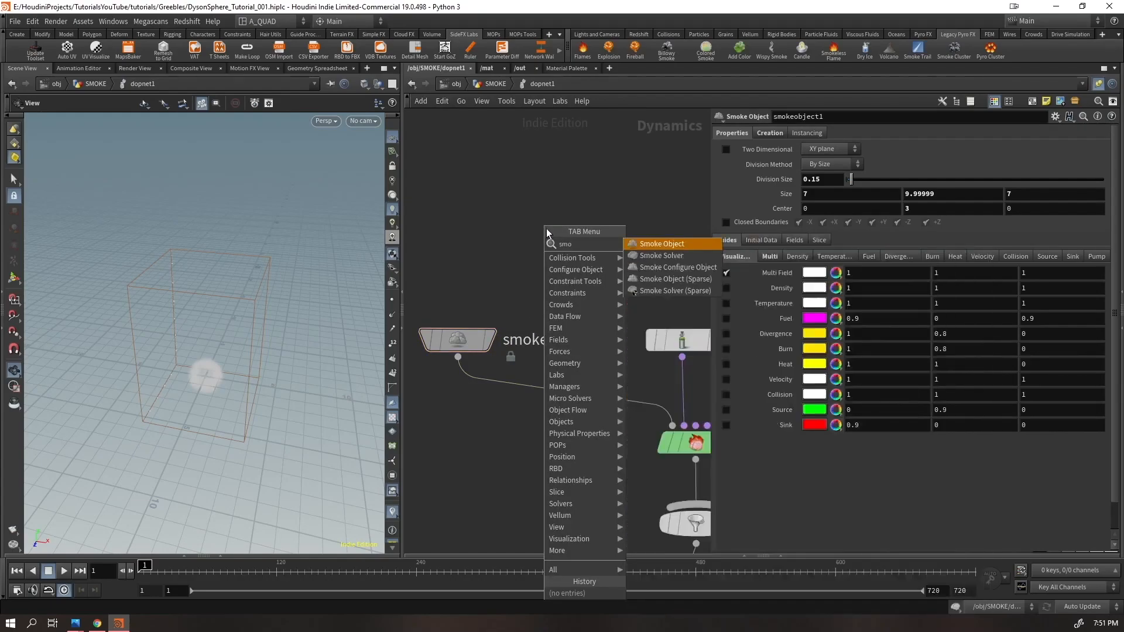
{"action": "type", "text": "ke"}
{"action": "key", "text": "Return"}
{"action": "left_click", "coordinate": [546, 229]}
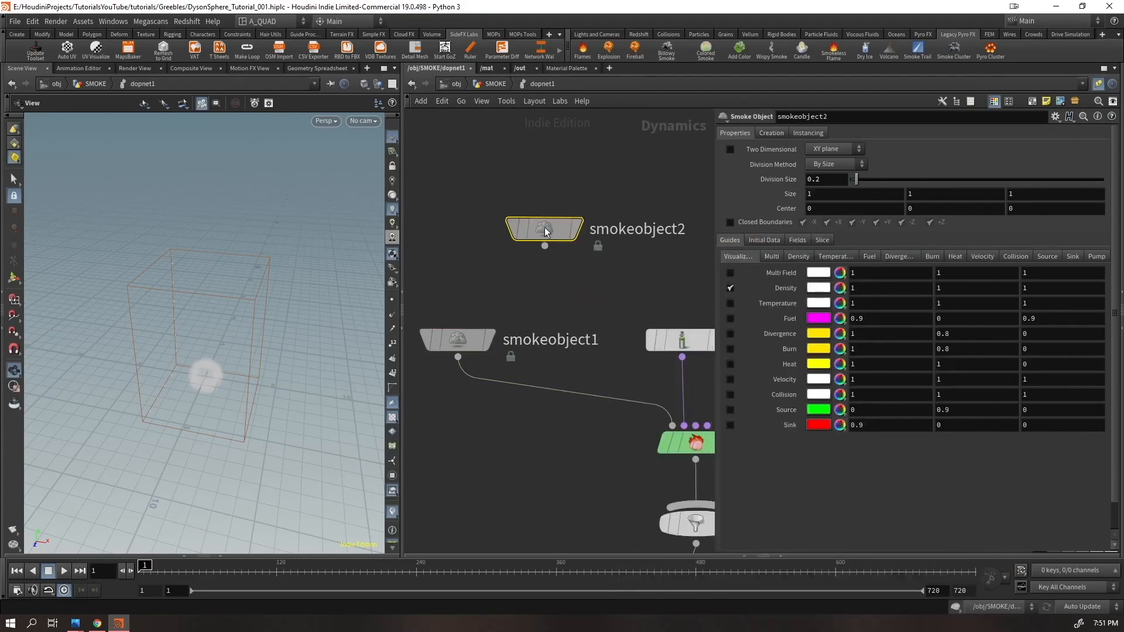
{"action": "key", "text": "ctrl+z"}
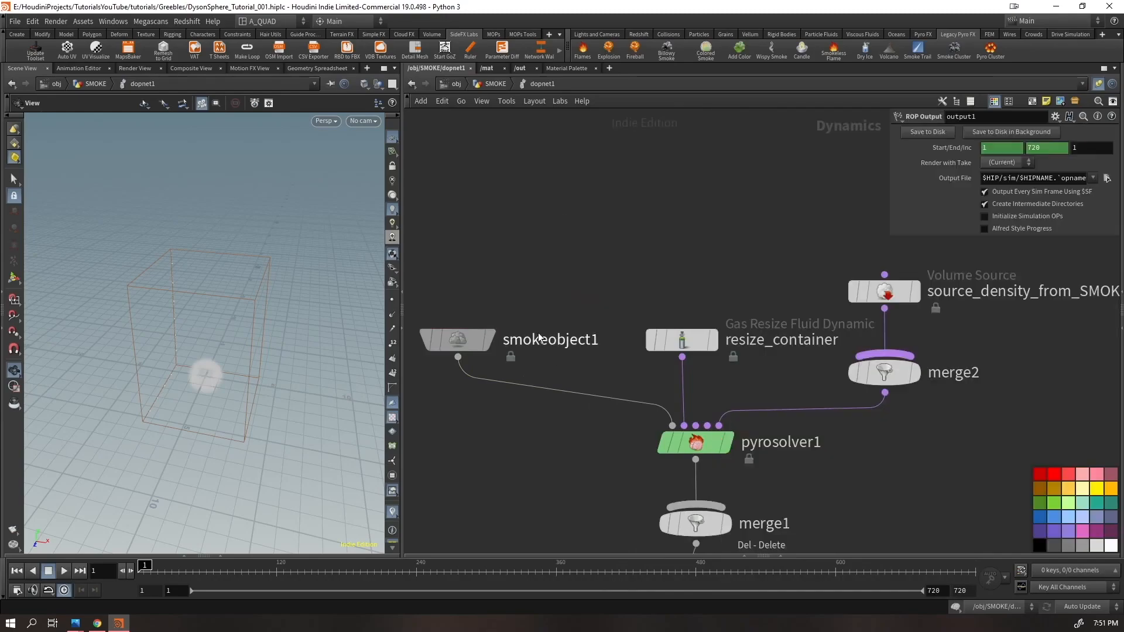
- In the SMOKE network, clear the density field's Object on dopimportfield1 and save the scene
{"action": "left_click", "coordinate": [492, 85]}
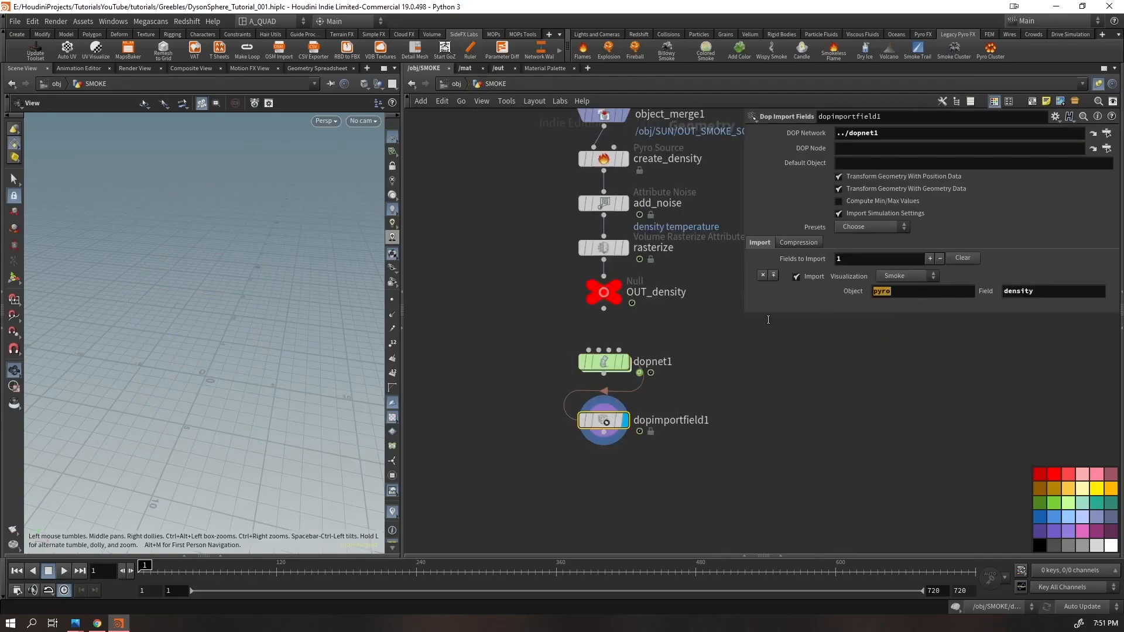
{"action": "type", "text": "smoke*"}
{"action": "key", "text": "Return"}
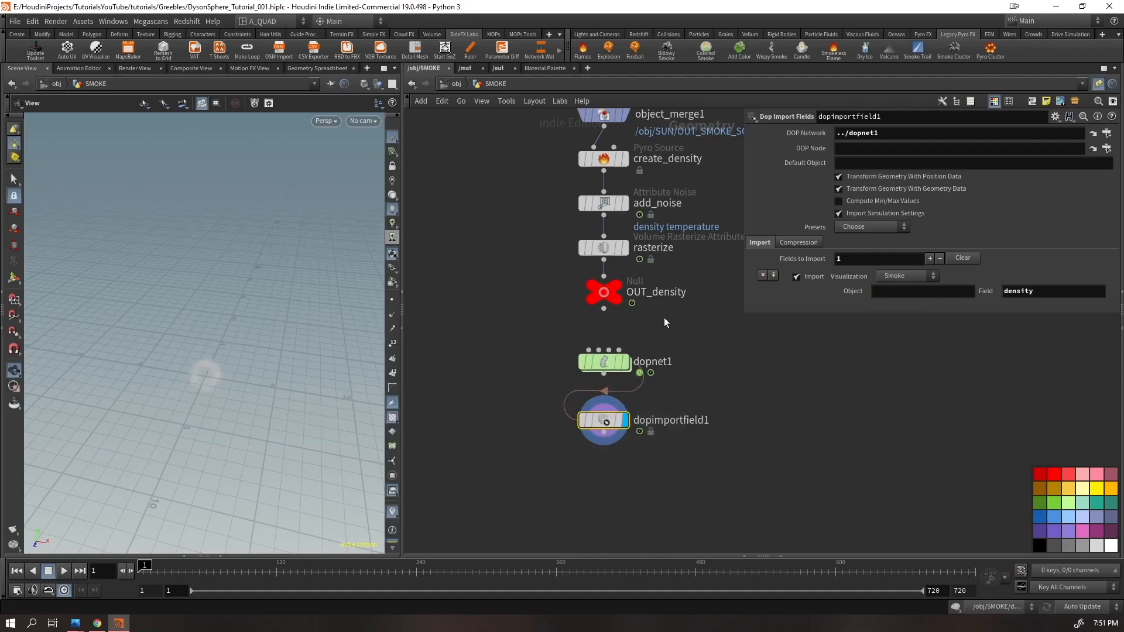
{"action": "key", "text": "ctrl+s"}
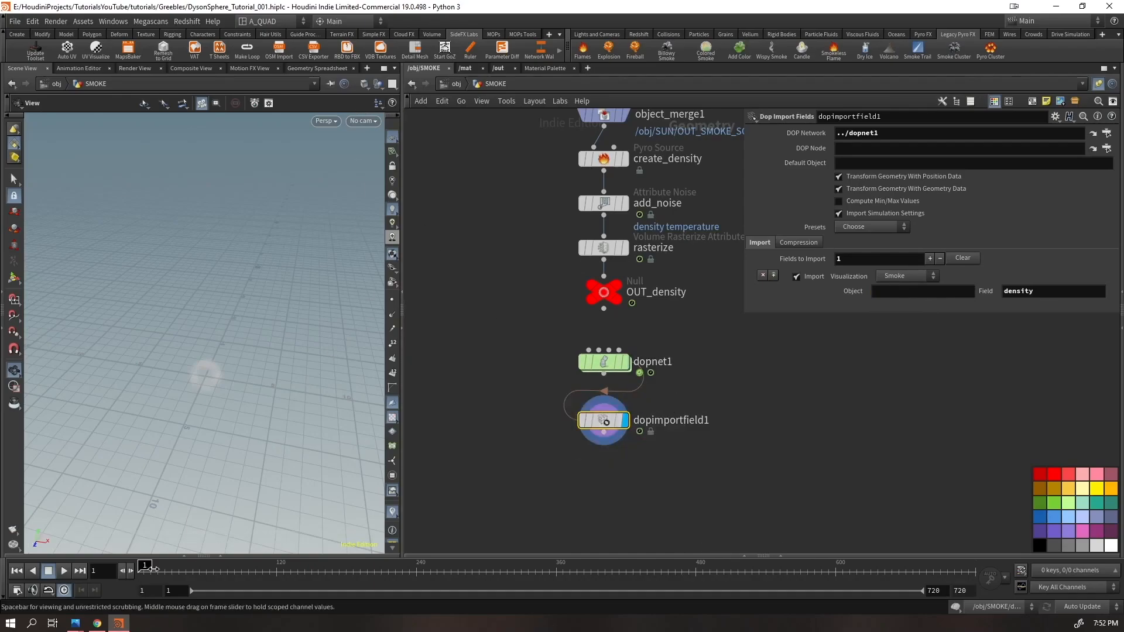
- Play the simulation to frame 82 and examine the imported smoke plume up close
{"action": "key", "text": "Up"}
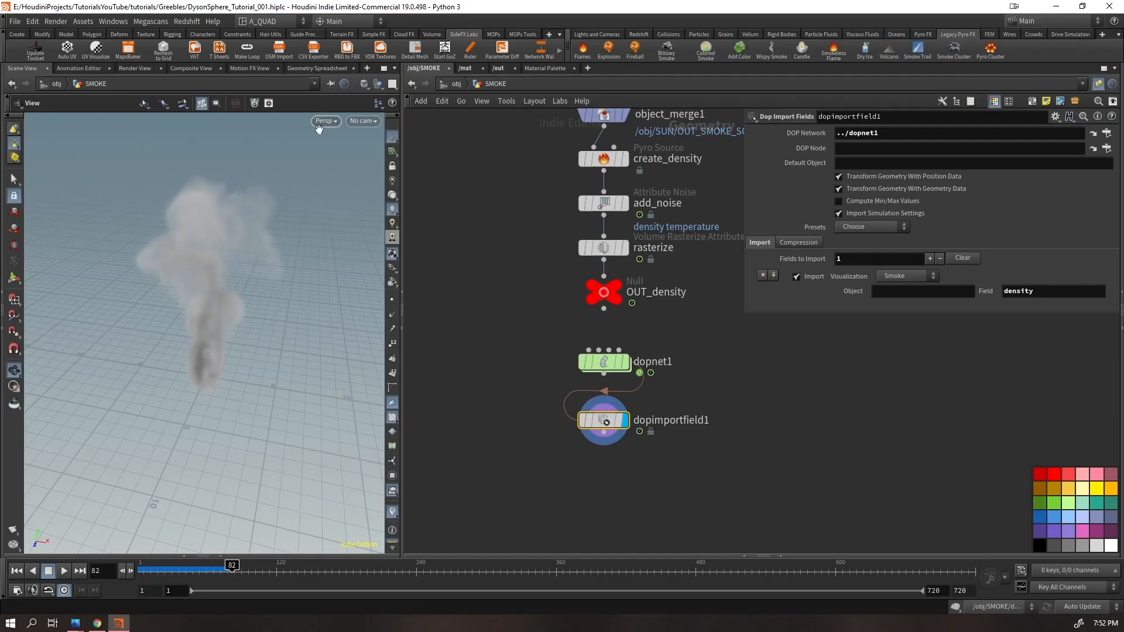
{"action": "right_click_drag", "start_coordinate": [256, 348], "coordinate": [277, 337]}
{"action": "right_click_drag", "start_coordinate": [181, 351], "coordinate": [251, 261]}
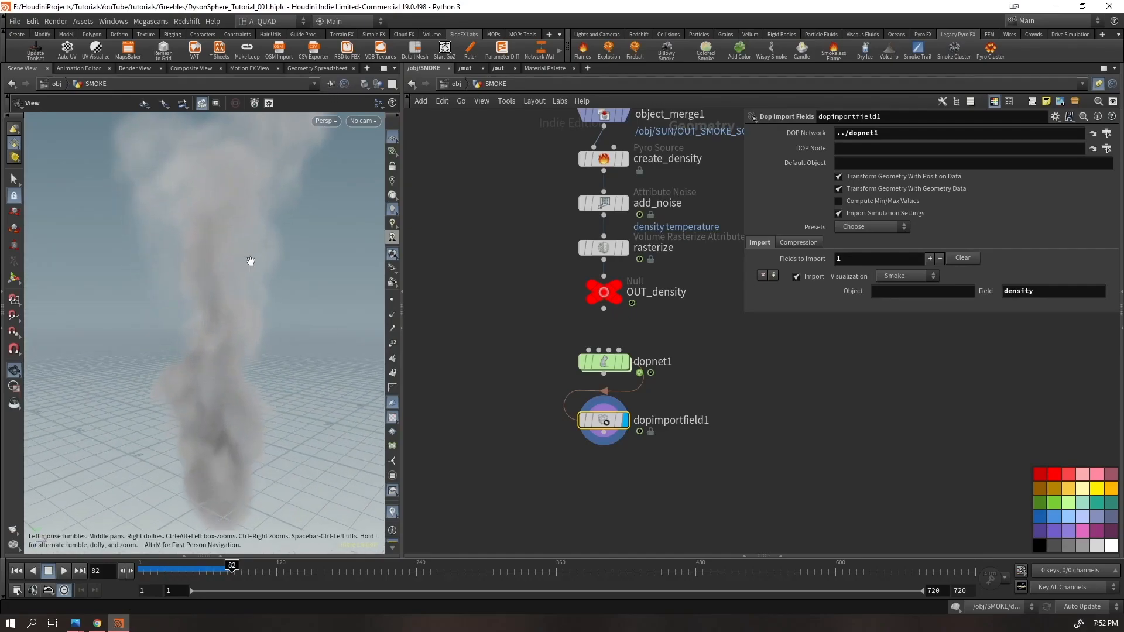
{"action": "left_click_drag", "start_coordinate": [251, 261], "coordinate": [544, 343]}
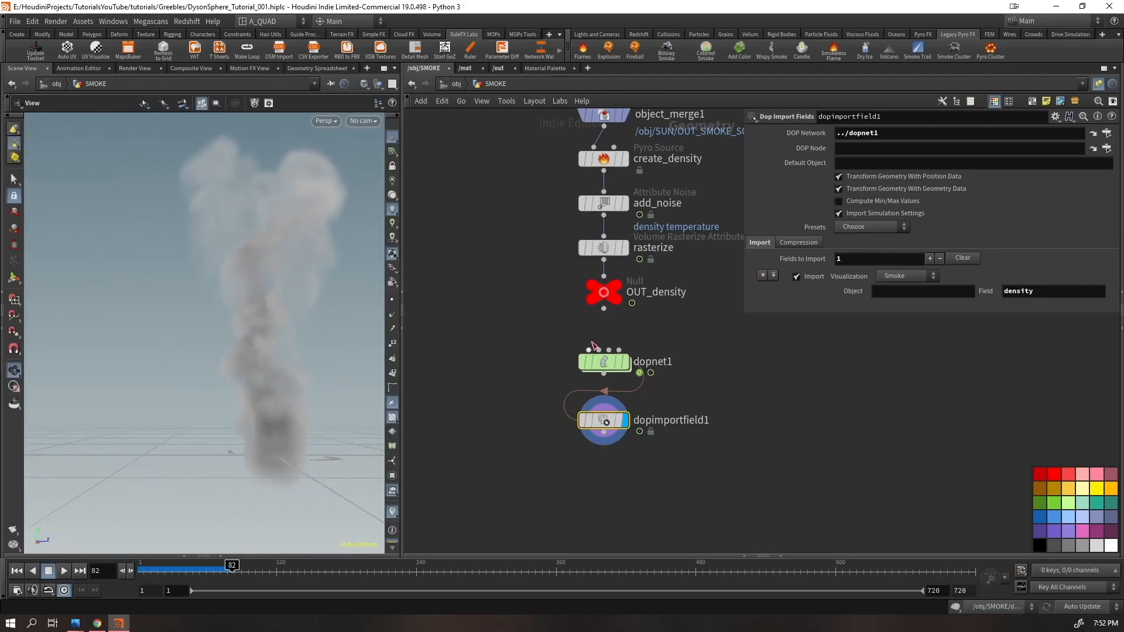
- Compare the smoke's display inside dopnet1 with the imported result in the SMOKE network
{"action": "left_click_drag", "start_coordinate": [655, 330], "coordinate": [580, 387]}
{"action": "key", "text": "Return"}
{"action": "left_click_drag", "start_coordinate": [234, 355], "coordinate": [201, 370]}
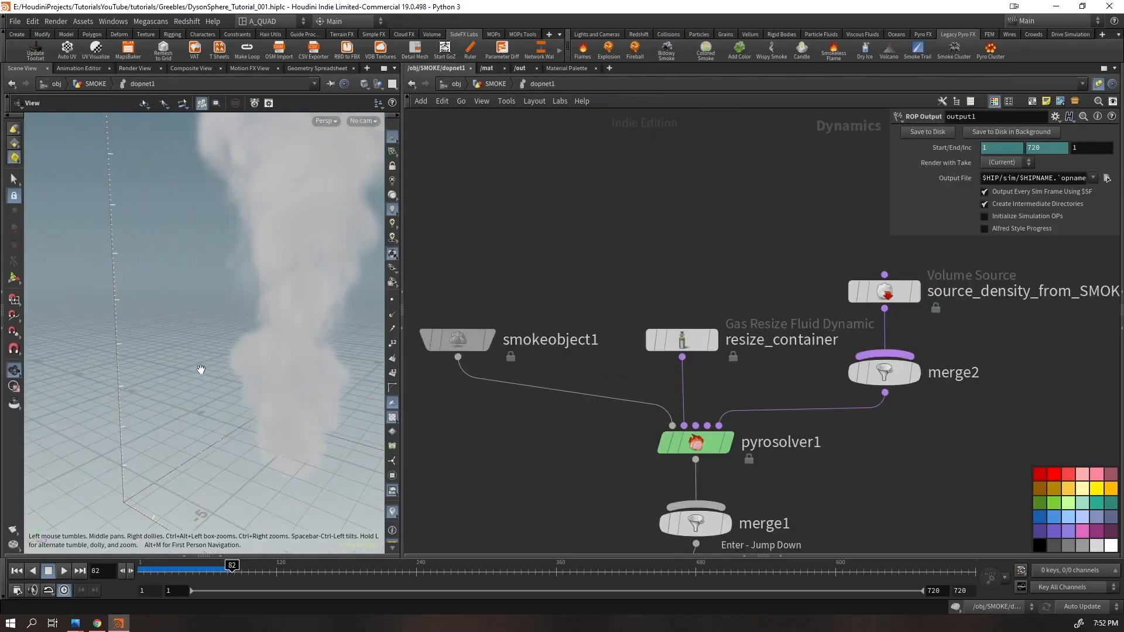
{"action": "left_click", "coordinate": [480, 82]}
{"action": "left_click_drag", "start_coordinate": [544, 416], "coordinate": [589, 431]}
{"action": "left_click_drag", "start_coordinate": [355, 305], "coordinate": [173, 434]}
{"action": "middle_click_drag", "start_coordinate": [283, 313], "coordinate": [211, 358]}
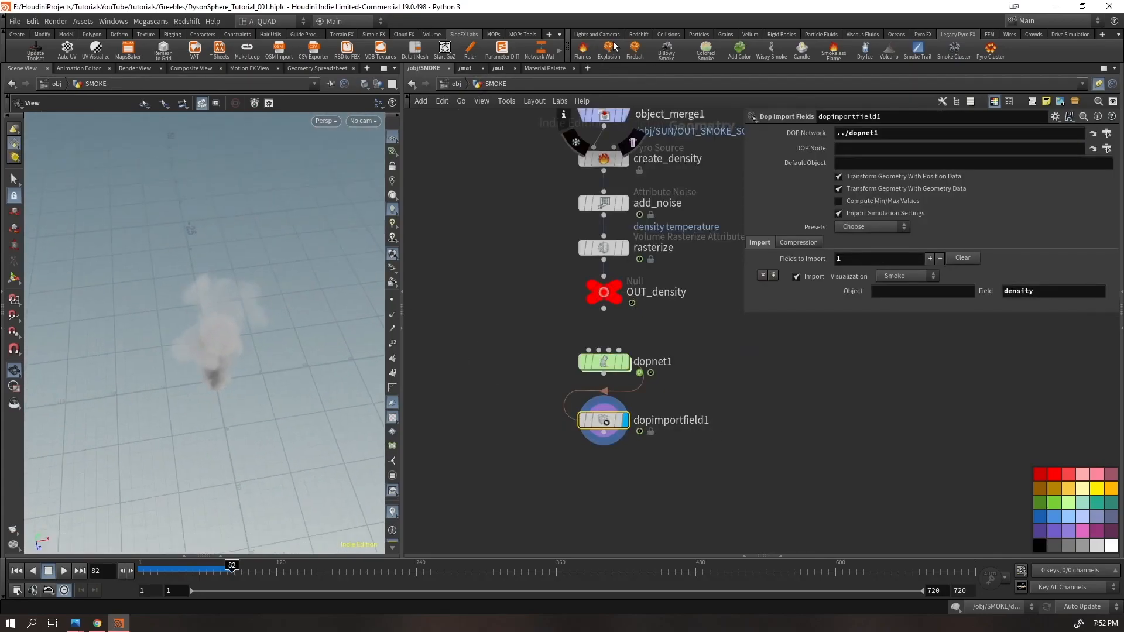
- Create a Redshift light (RSLight) from the current view and unlock it from the view
{"action": "left_click", "coordinate": [639, 34]}
{"action": "left_click_drag", "start_coordinate": [155, 334], "coordinate": [170, 342]}
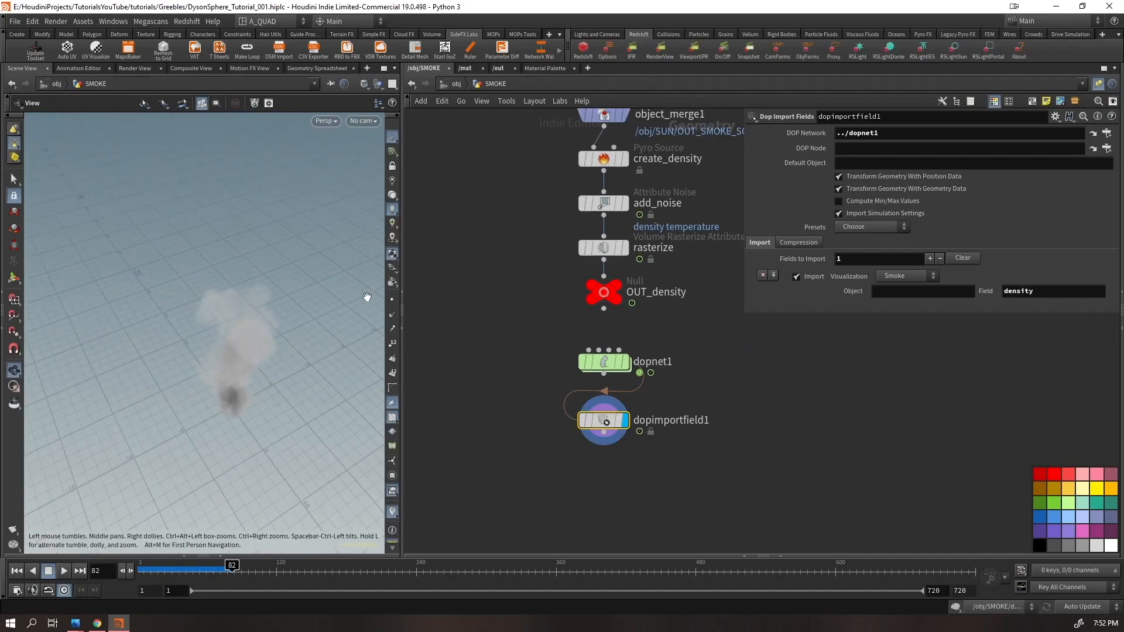
{"action": "left_click", "coordinate": [850, 56]}
{"action": "key", "text": "Escape"}
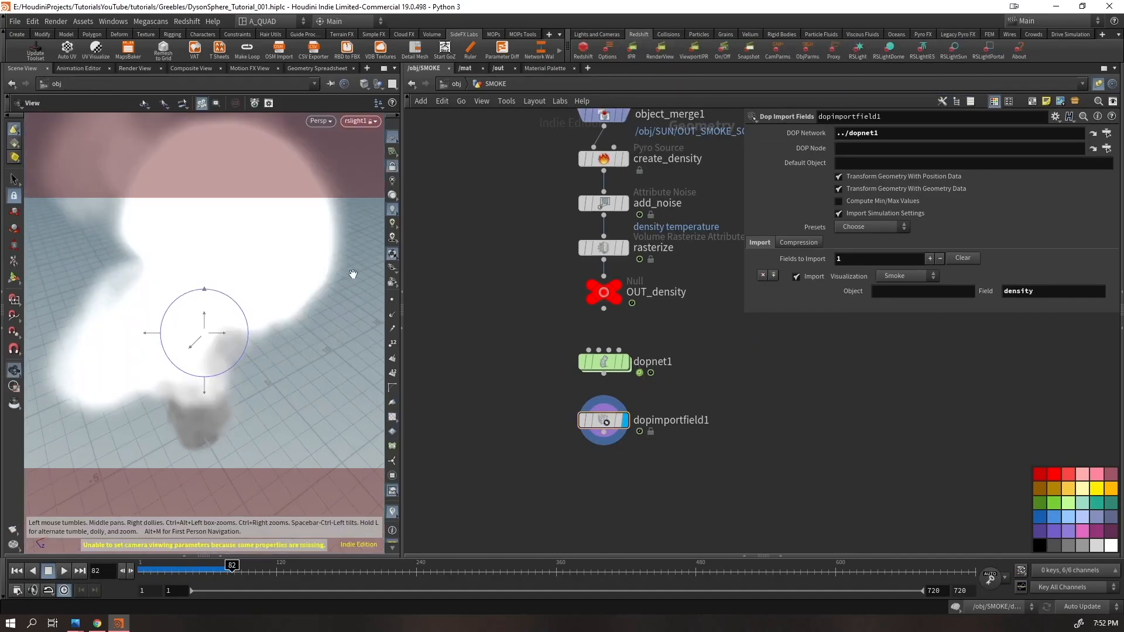
{"action": "left_click_drag", "start_coordinate": [215, 381], "coordinate": [188, 329], "text": "alt"}
{"action": "left_click", "coordinate": [392, 166]}
{"action": "right_click_drag", "start_coordinate": [188, 330], "coordinate": [168, 340], "text": "alt"}
{"action": "left_click_drag", "start_coordinate": [135, 348], "coordinate": [333, 388]}
- At the object level, delete rslight1 to check the smoke without it, and undo the deletion
{"action": "left_click", "coordinate": [456, 83]}
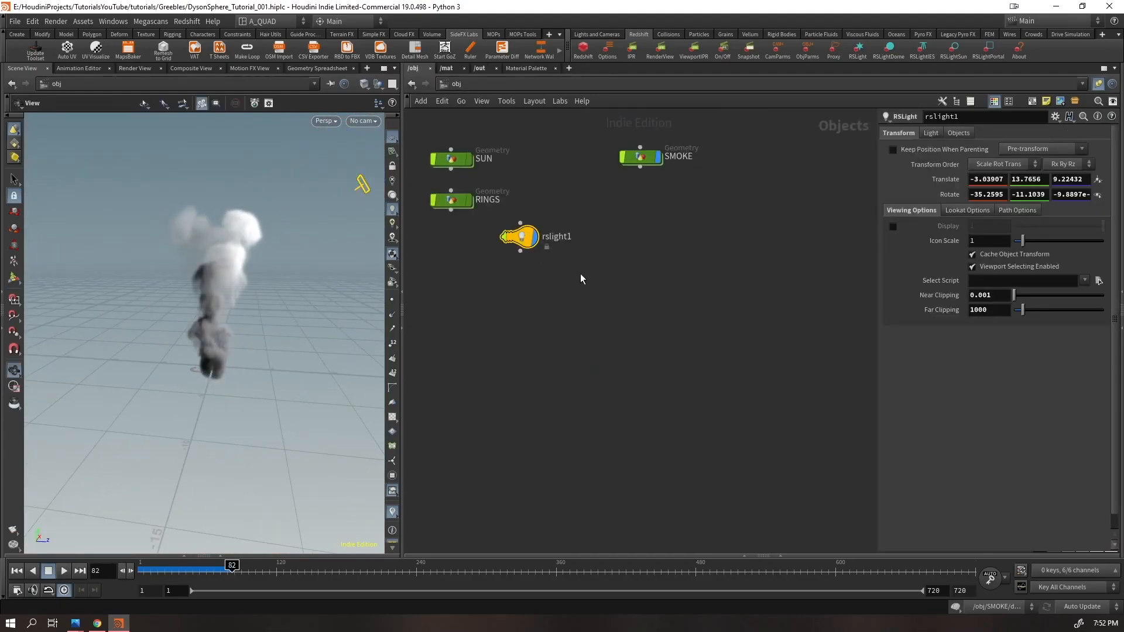
{"action": "key", "text": "Delete"}
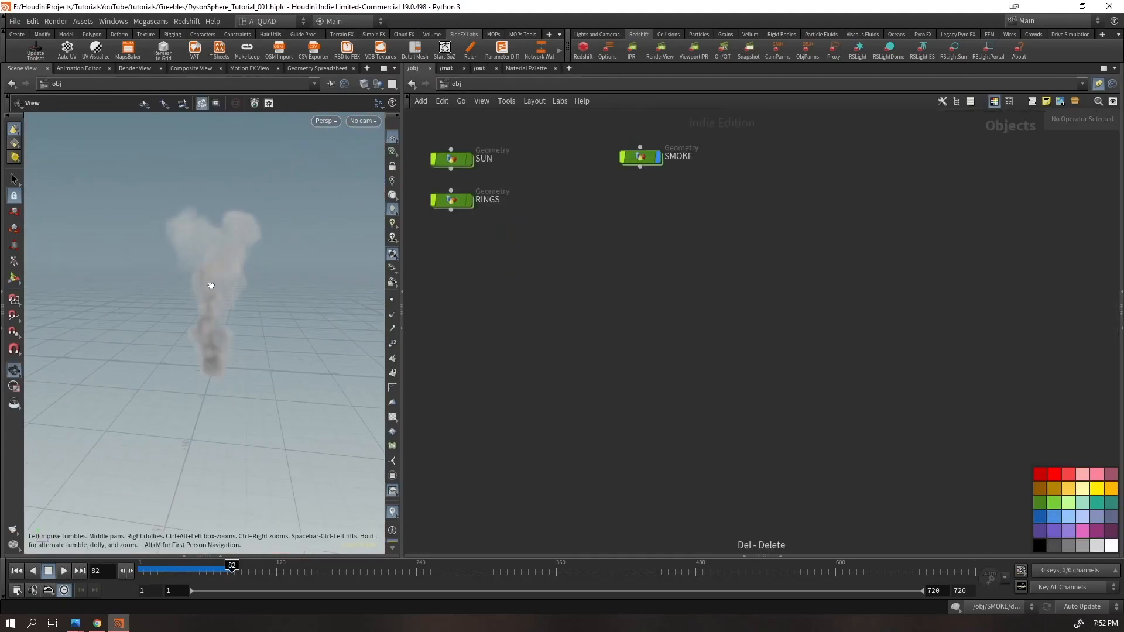
{"action": "left_click_drag", "start_coordinate": [211, 283], "coordinate": [324, 291]}
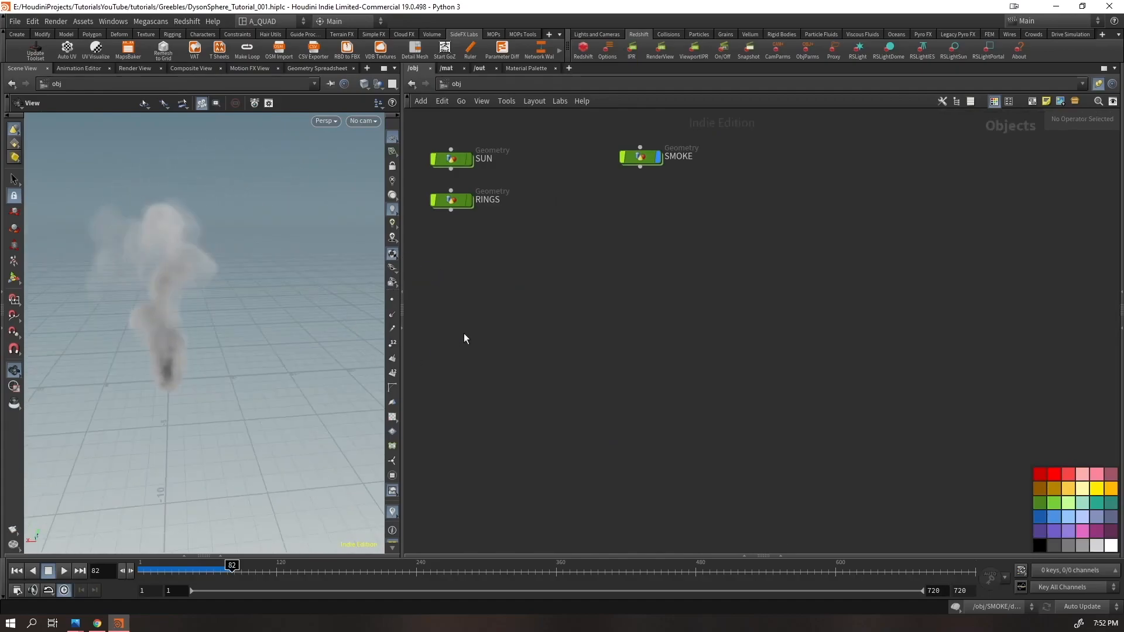
{"action": "key", "text": "ctrl+z"}
- Inside SMOKE, set the viewport background's color scheme to Dark and hide the reference grid
{"action": "left_click", "coordinate": [624, 162]}
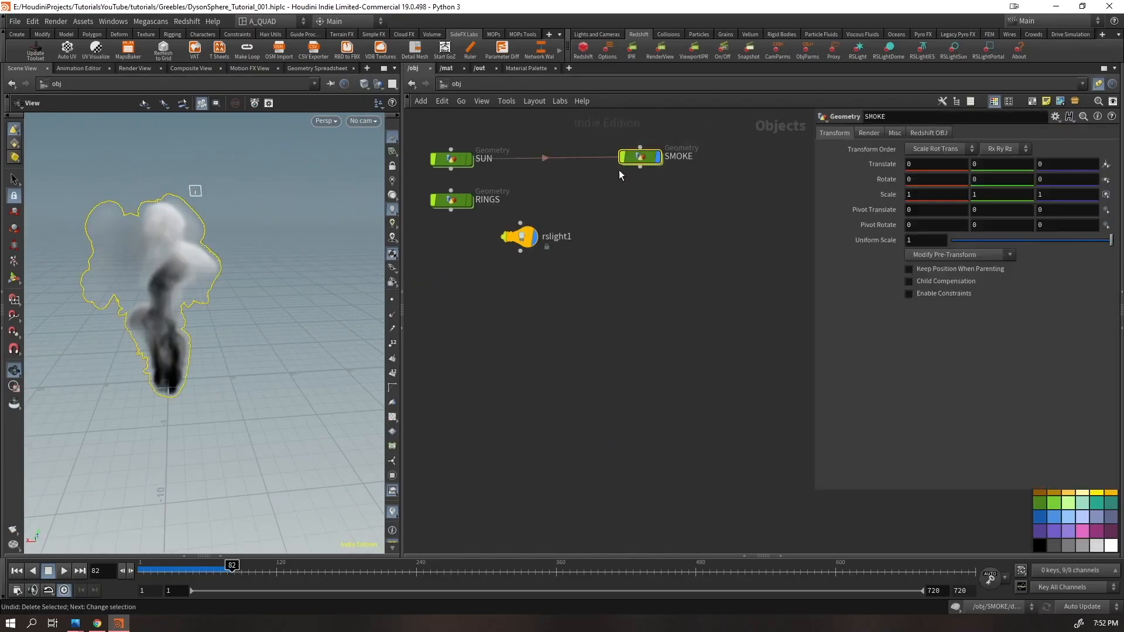
{"action": "key", "text": "Return"}
{"action": "key", "text": "d"}
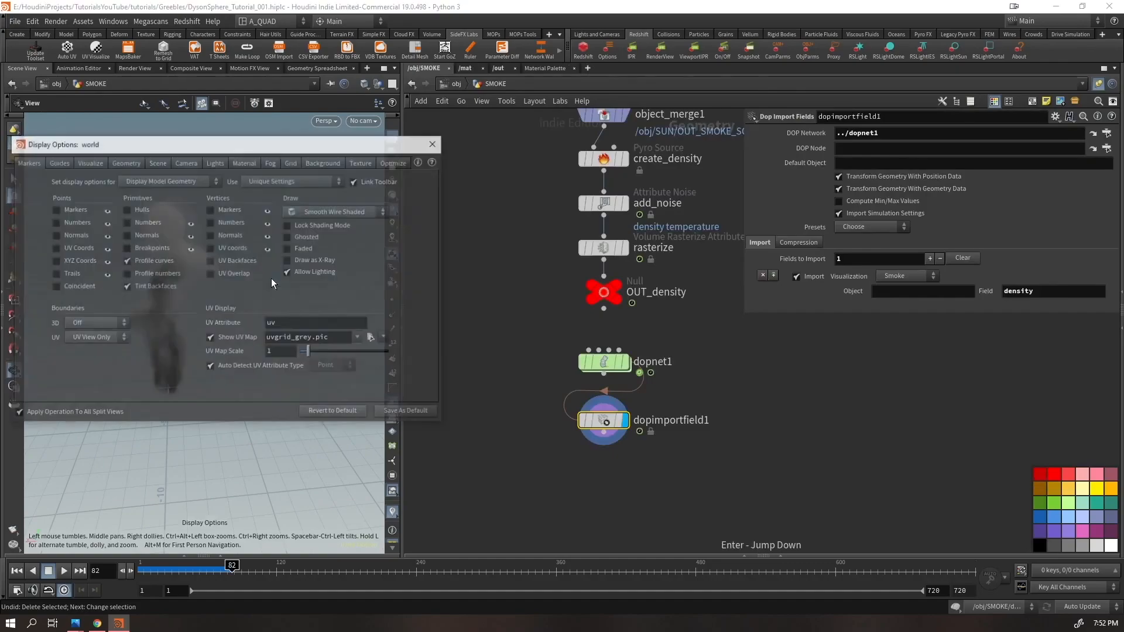
{"action": "left_click_drag", "start_coordinate": [295, 146], "coordinate": [584, 148]}
{"action": "left_click", "coordinate": [603, 164]}
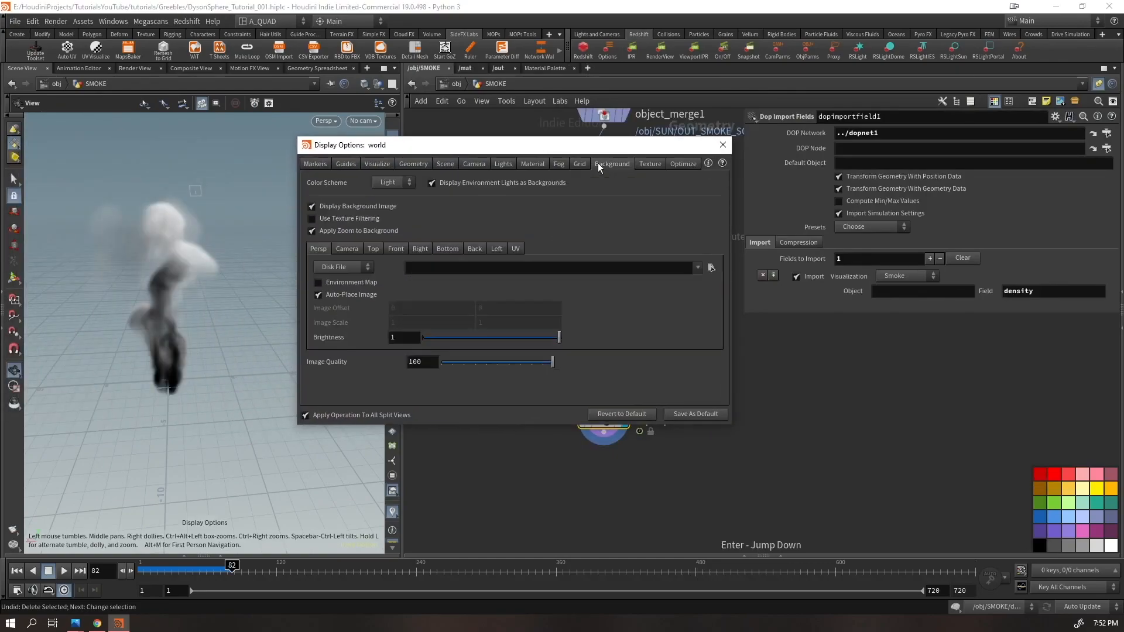
{"action": "left_click", "coordinate": [385, 206]}
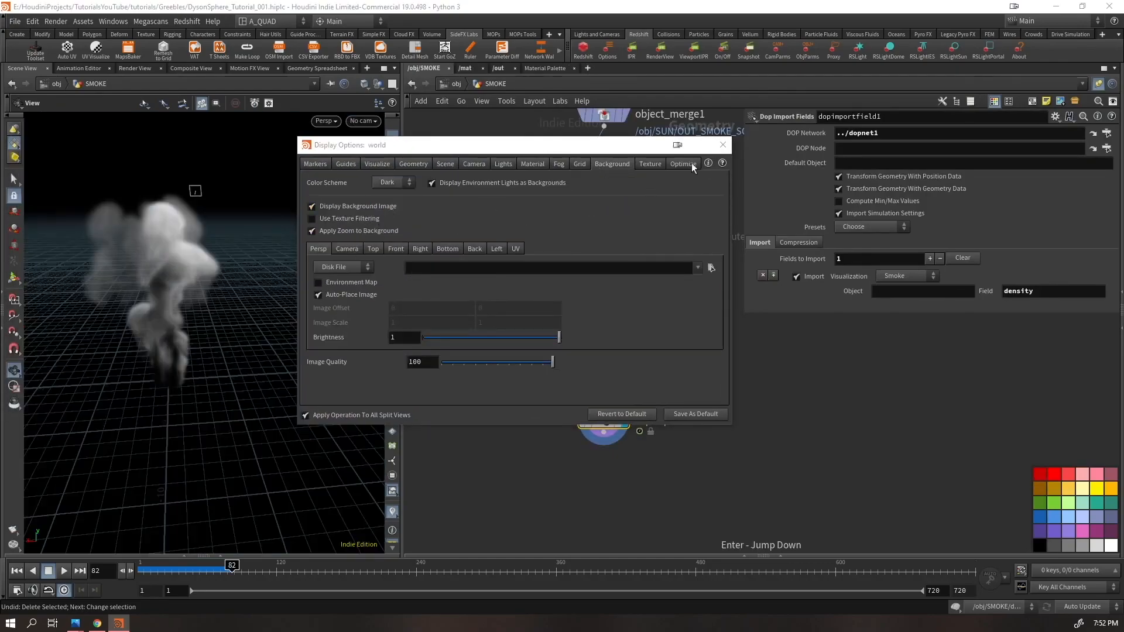
{"action": "left_click", "coordinate": [723, 146]}
{"action": "left_click_drag", "start_coordinate": [313, 312], "coordinate": [235, 318]}
{"action": "middle_click_drag", "start_coordinate": [235, 319], "coordinate": [226, 369]}
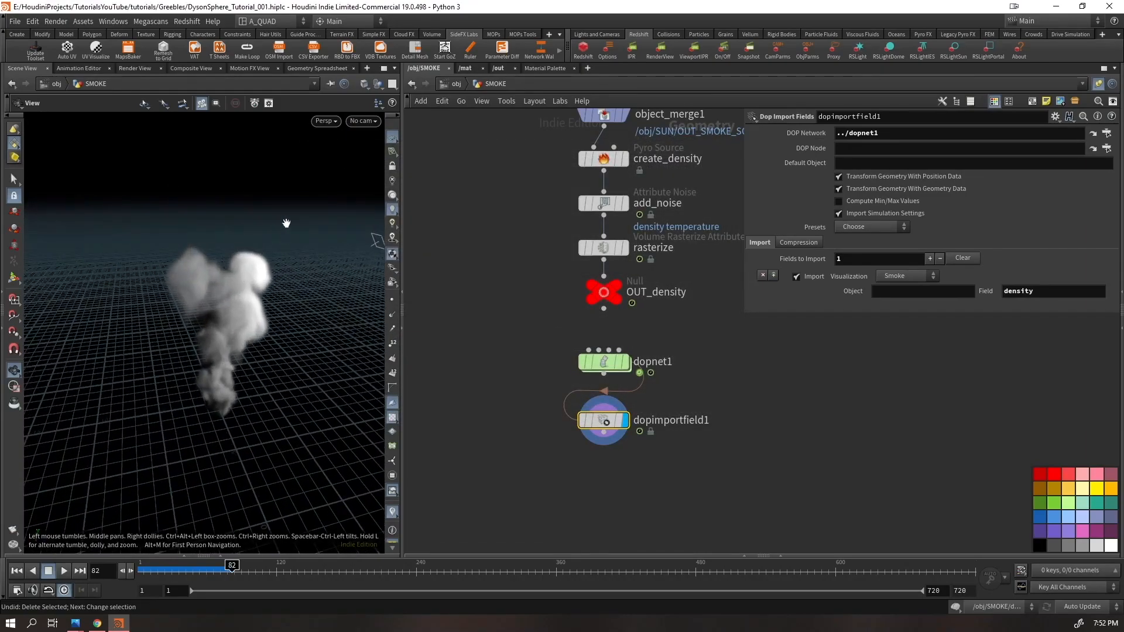
{"action": "left_click", "coordinate": [393, 139]}
{"action": "mouse_move", "coordinate": [208, 340]}
{"action": "left_mouse_down"}
{"action": "mouse_move", "coordinate": [241, 296]}
{"action": "mouse_move", "coordinate": [216, 322]}
{"action": "left_mouse_up"}
- Align dopnet1 and dopimportfield1 vertically in the SMOKE network
{"action": "left_click_drag", "start_coordinate": [629, 347], "coordinate": [566, 462]}
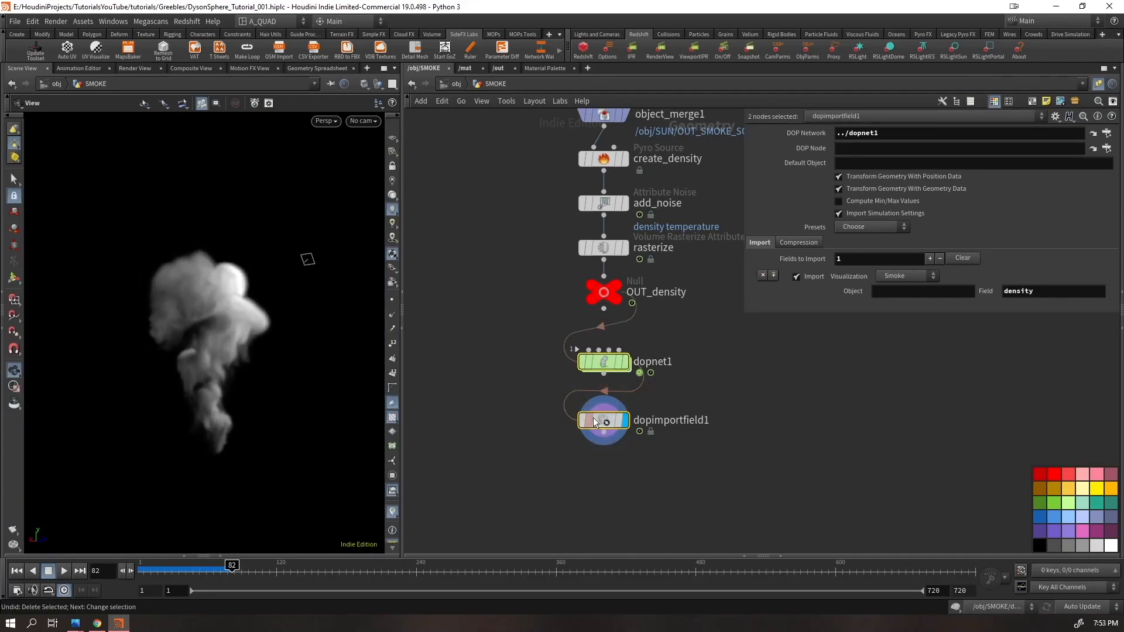
{"action": "key", "text": "a"}
{"action": "left_click_drag", "start_coordinate": [614, 364], "coordinate": [604, 526]}
- Inside dopnet1, shift the density volume source and merge2 together and place resize_container directly above pyrosolver1
{"action": "double_click", "coordinate": [624, 372]}
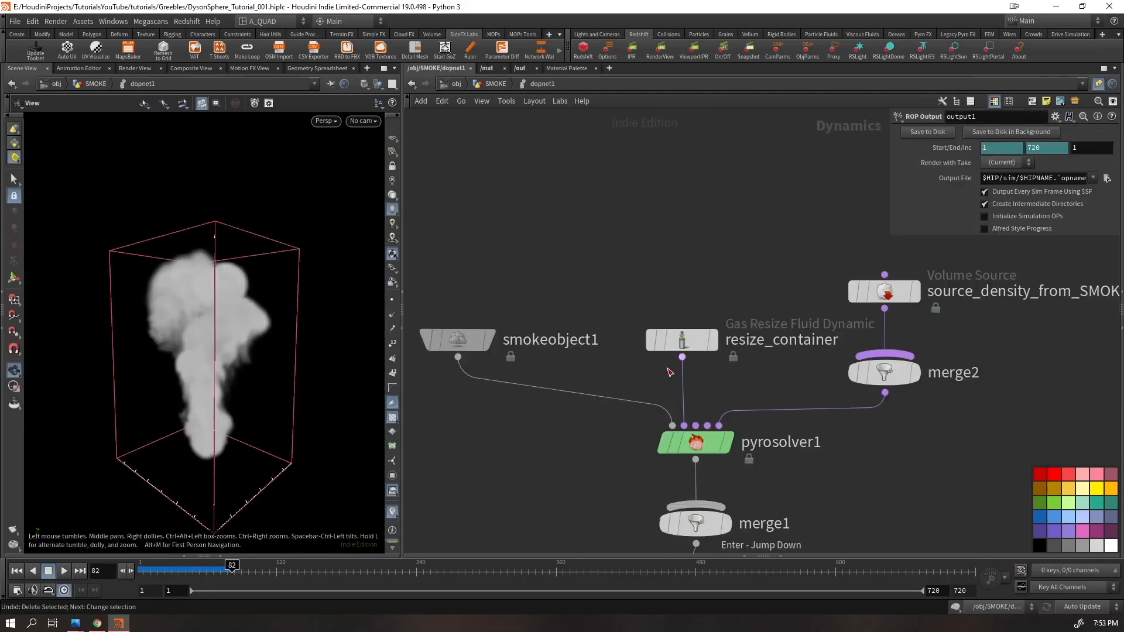
{"action": "mouse_move", "coordinate": [907, 347]}
{"action": "left_mouse_down"}
{"action": "mouse_move", "coordinate": [909, 378]}
{"action": "mouse_move", "coordinate": [919, 342]}
{"action": "left_mouse_up"}
{"action": "middle_click_drag", "start_coordinate": [728, 264], "coordinate": [702, 186]}
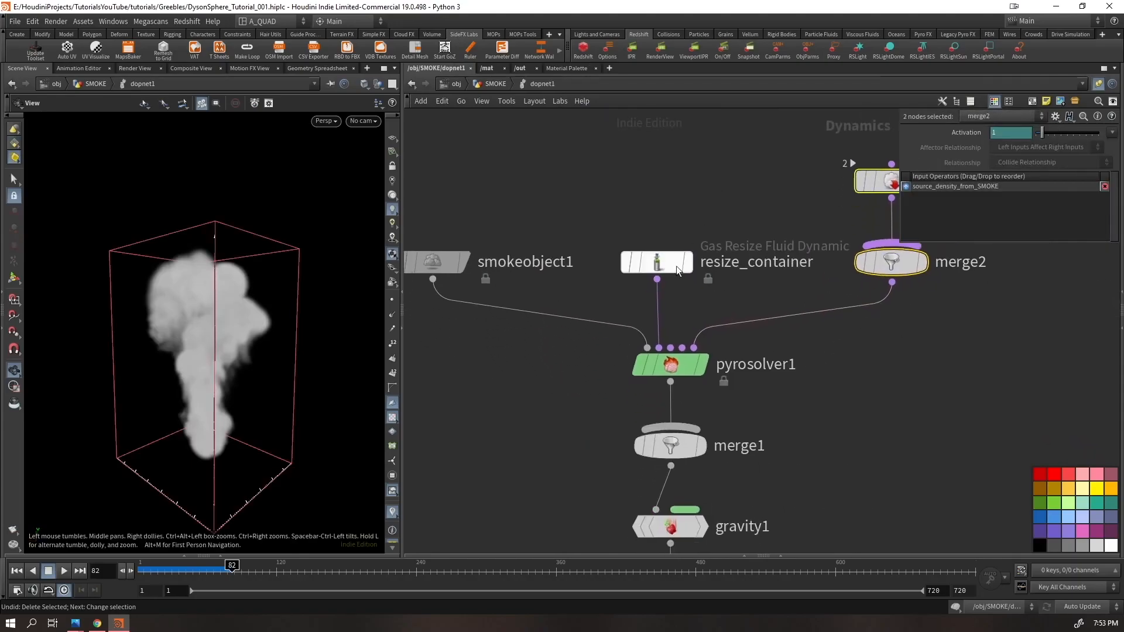
{"action": "left_click_drag", "start_coordinate": [677, 266], "coordinate": [703, 274]}
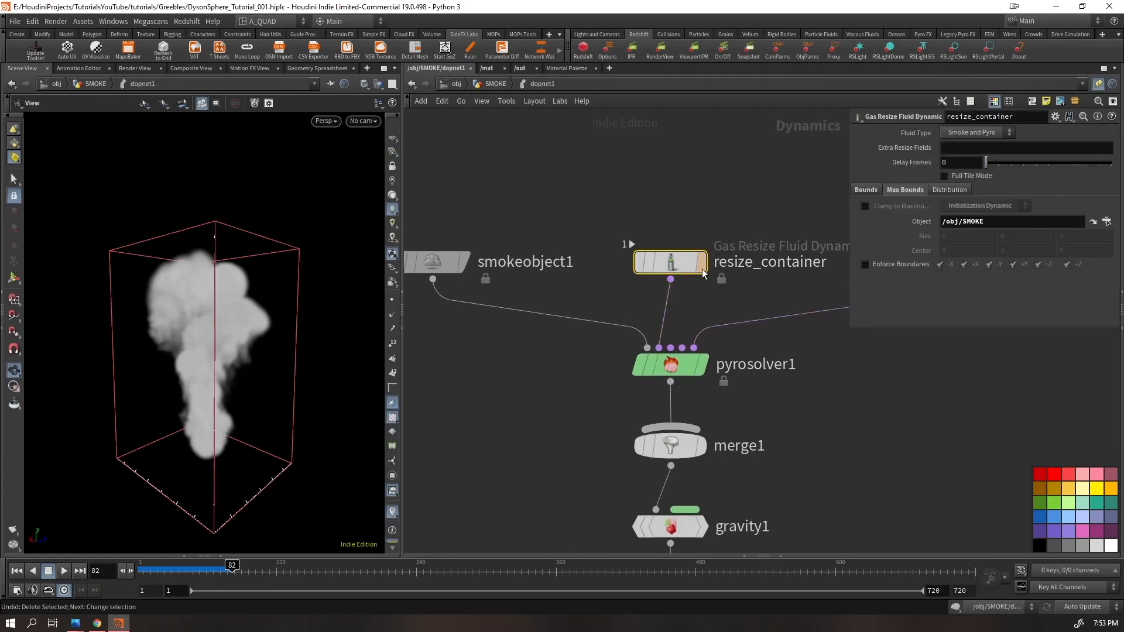
- Go back to frame 1 and disconnect resize_container from pyrosolver1
{"action": "mouse_move", "coordinate": [715, 264]}
{"action": "key", "text": "ctrl+Up"}
{"action": "mouse_move", "coordinate": [210, 436]}
{"action": "left_mouse_down"}
{"action": "mouse_move", "coordinate": [230, 429]}
{"action": "mouse_move", "coordinate": [203, 446]}
{"action": "left_mouse_up"}
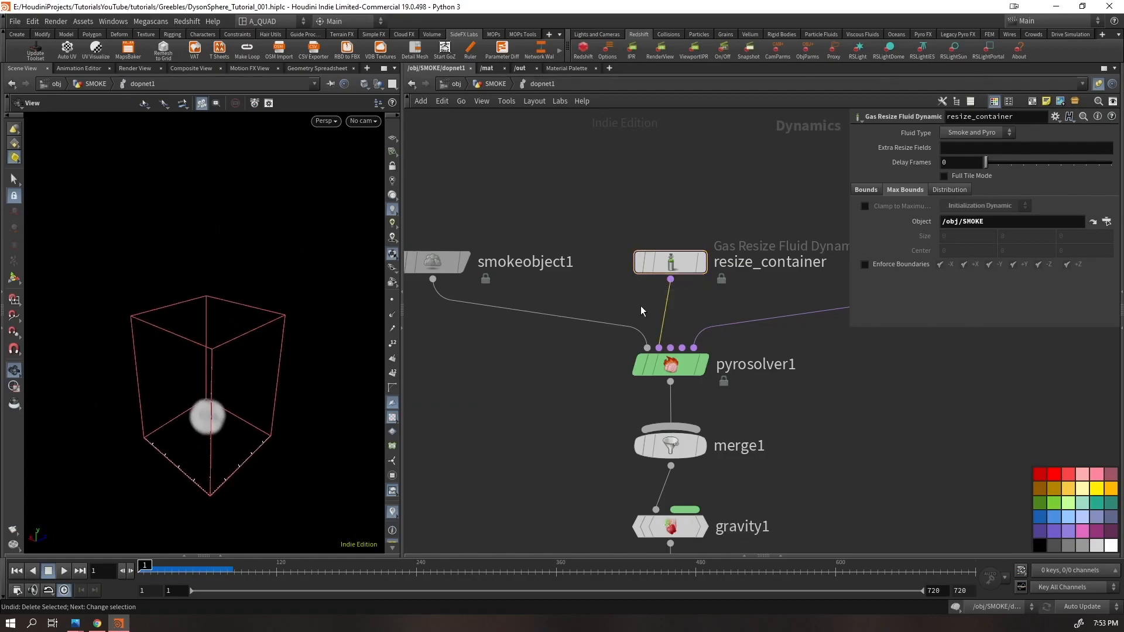
{"action": "key", "text": "Delete"}
- Play the simulation without the resize container, examine how the smoke behaves at the container's boundaries, and return to frame 1
{"action": "left_click_drag", "start_coordinate": [285, 379], "coordinate": [251, 381]}
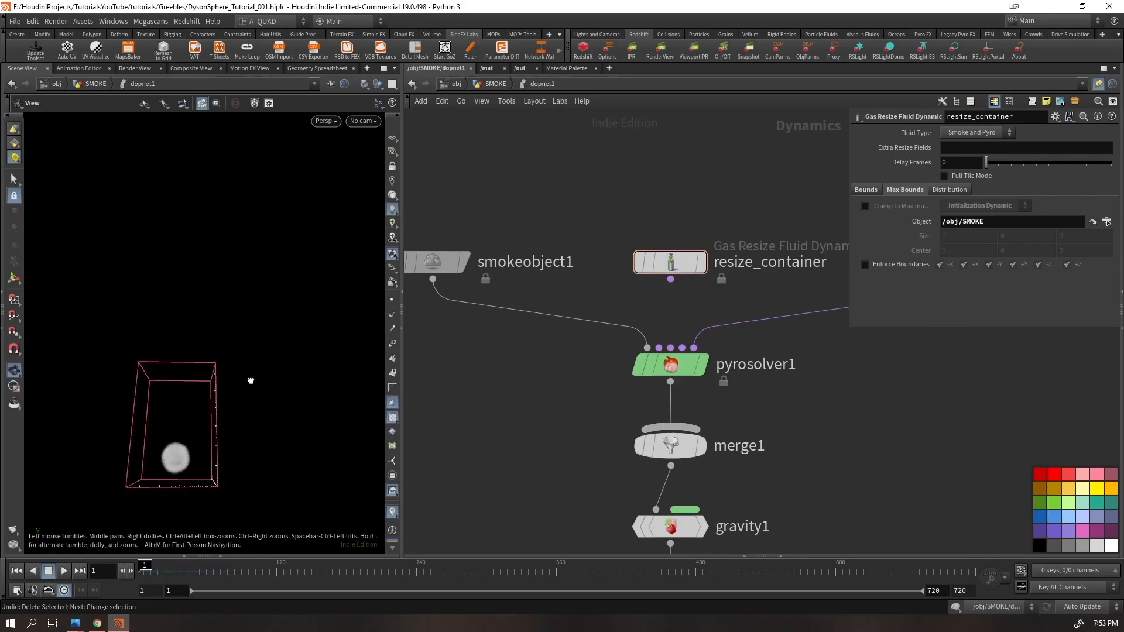
{"action": "right_click_drag", "start_coordinate": [143, 436], "coordinate": [281, 325]}
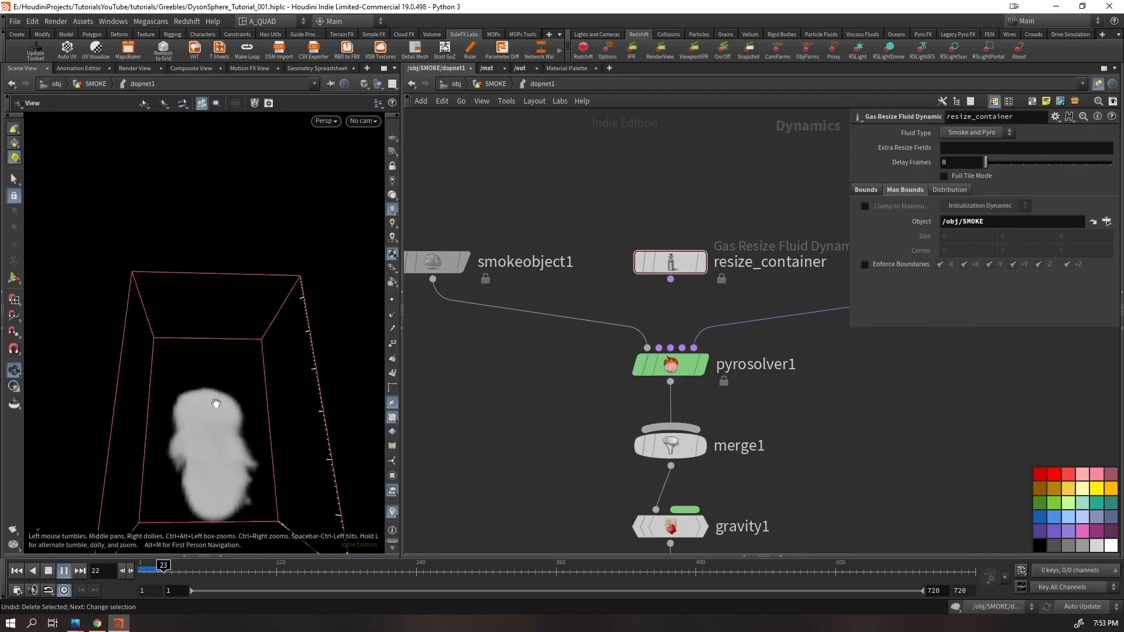
{"action": "left_click_drag", "start_coordinate": [213, 316], "coordinate": [211, 351]}
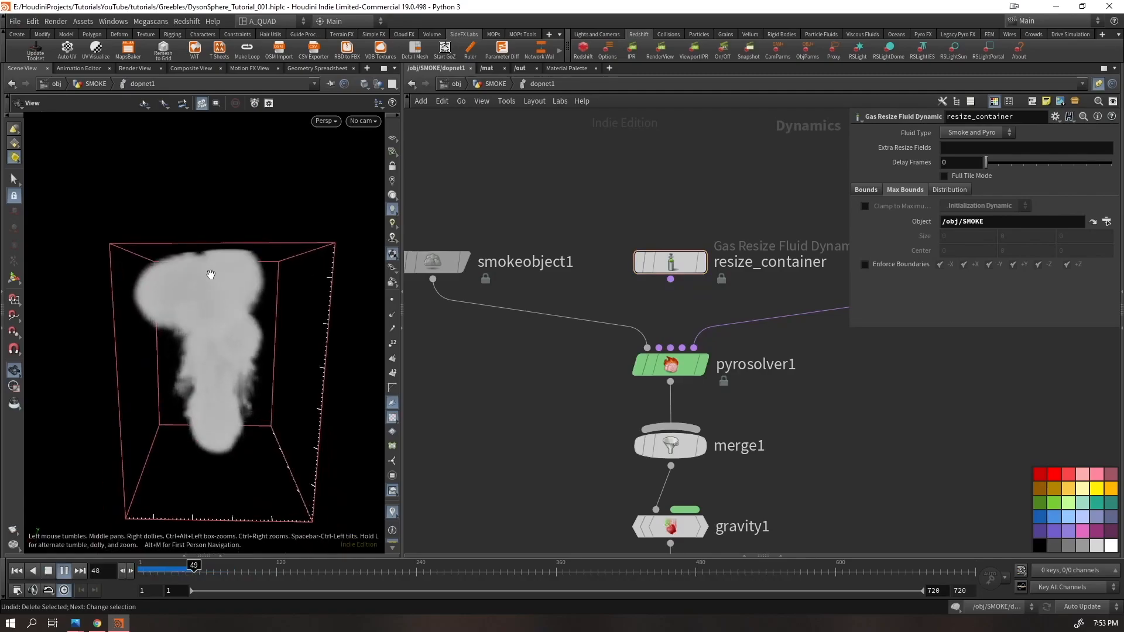
{"action": "left_click_drag", "start_coordinate": [231, 258], "coordinate": [341, 319]}
{"action": "key", "text": "ctrl+Up"}
- Examine the resize_container settings and smokeobject1's Properties and Creation settings
{"action": "left_click", "coordinate": [691, 262]}
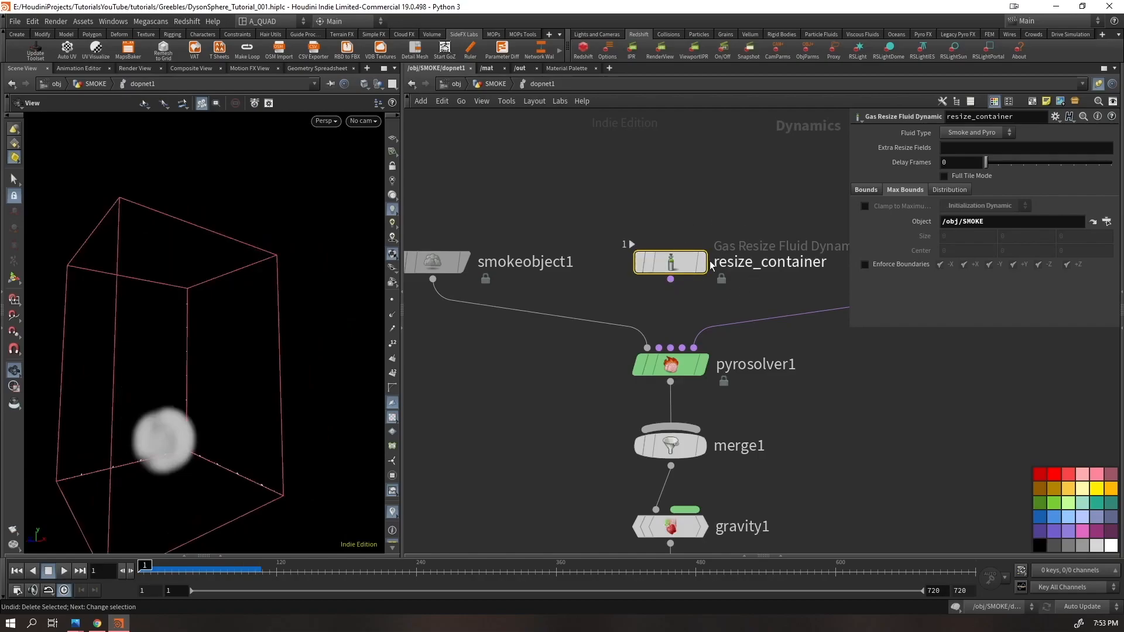
{"action": "left_click_drag", "start_coordinate": [666, 301], "coordinate": [617, 396]}
{"action": "left_click", "coordinate": [448, 263]}
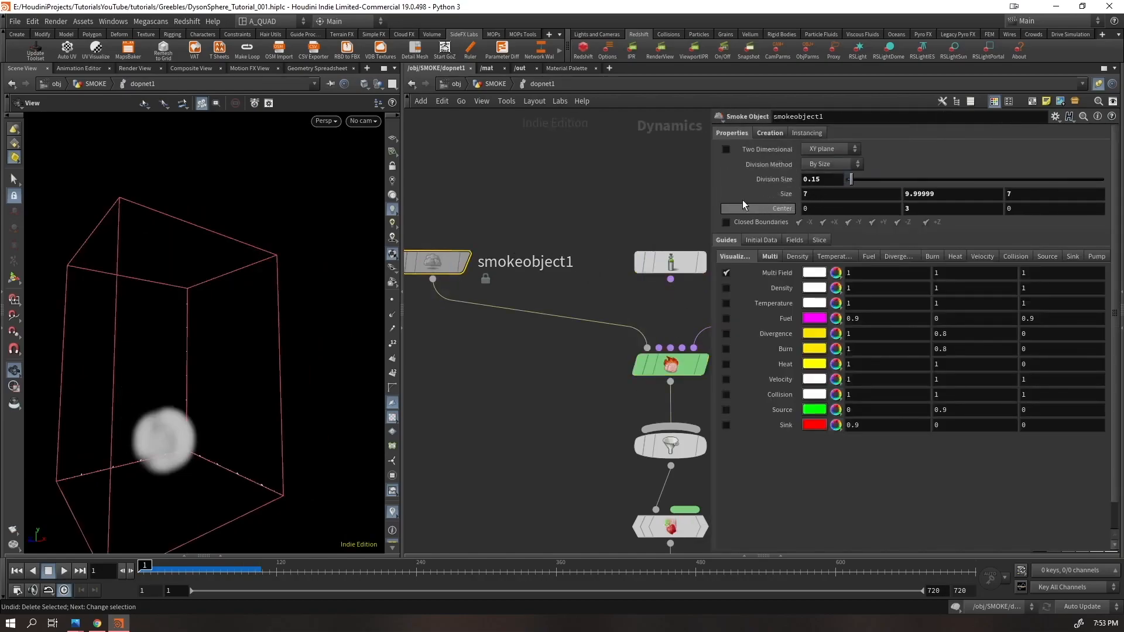
{"action": "left_click", "coordinate": [766, 133]}
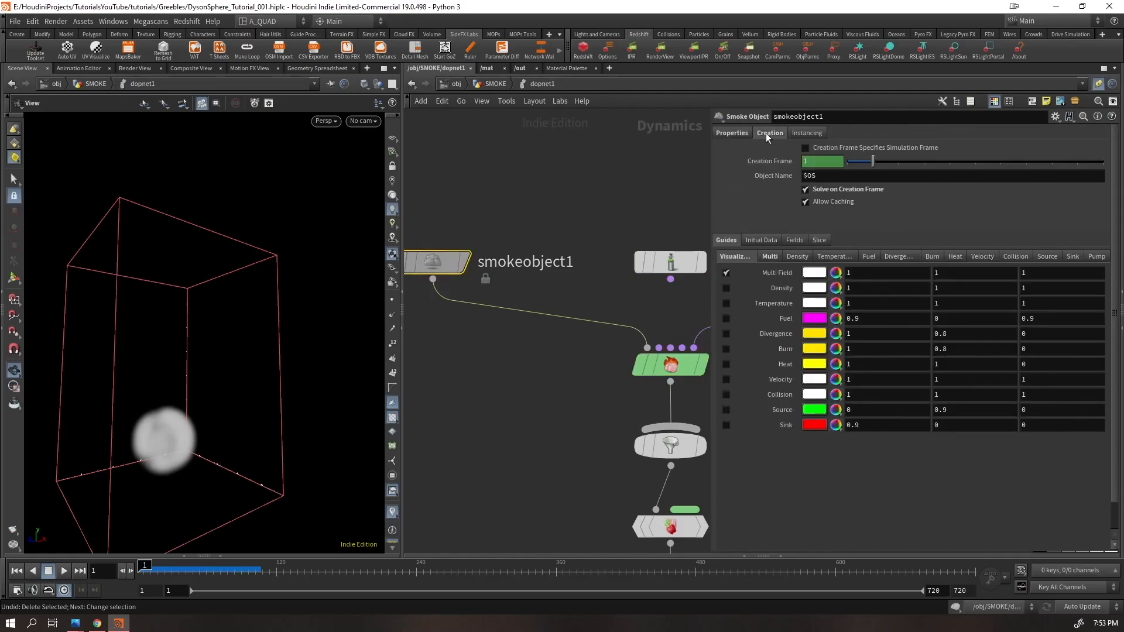
{"action": "left_click", "coordinate": [726, 139]}
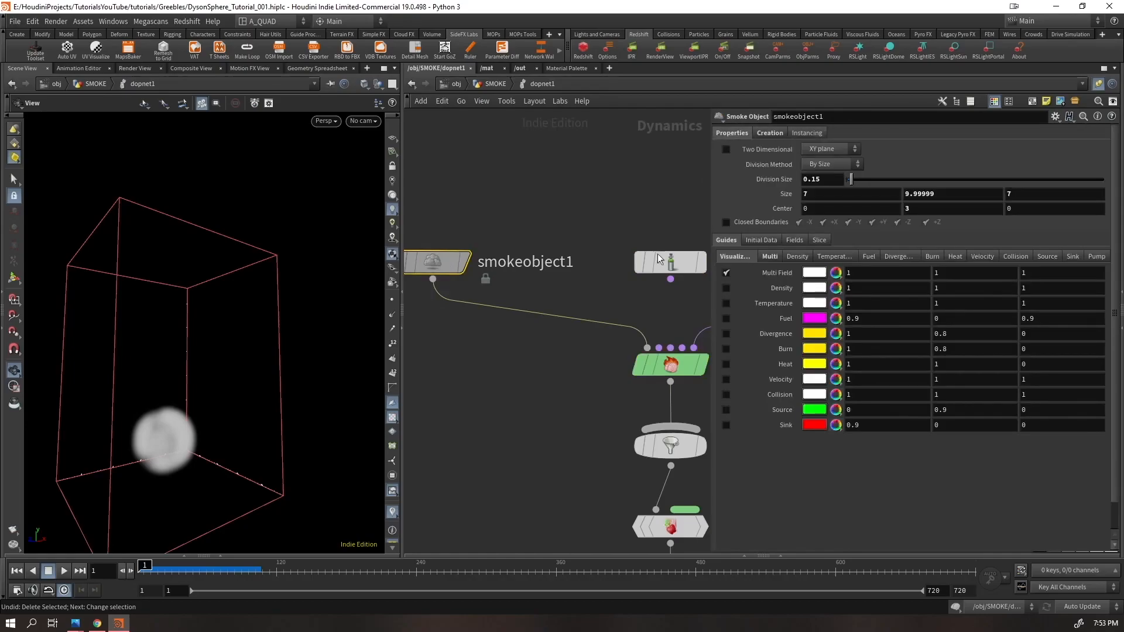
- Reconnect resize_container to pyrosolver1's second input and enable Enforce Boundaries in its Max Bounds
{"action": "left_click_drag", "start_coordinate": [670, 286], "coordinate": [660, 350]}
{"action": "left_click", "coordinate": [670, 262]}
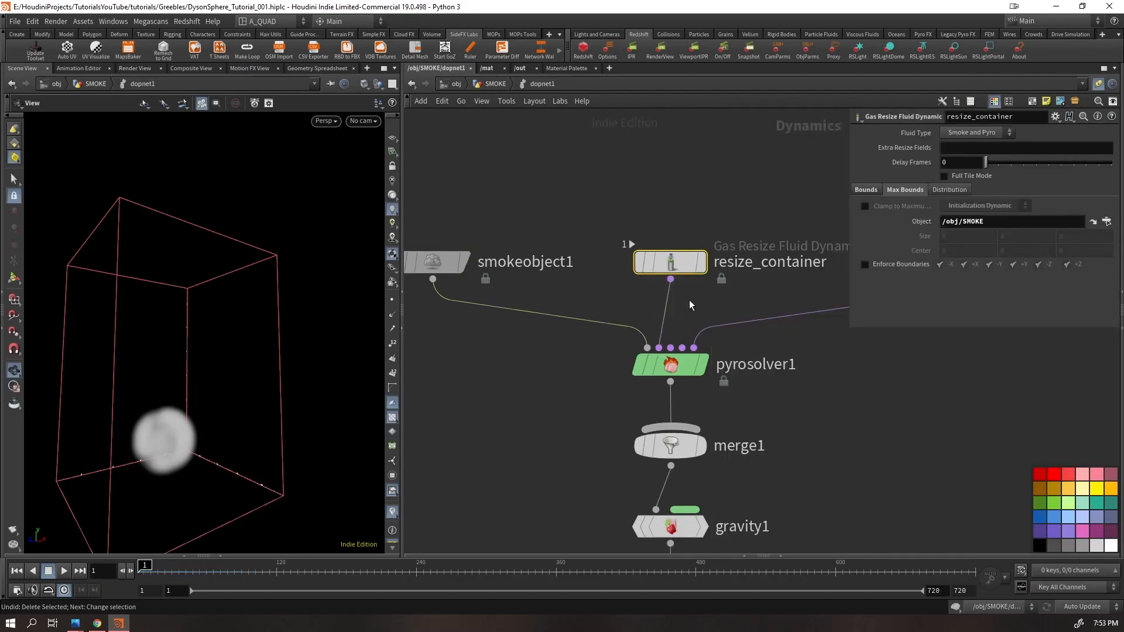
{"action": "middle_click_drag", "start_coordinate": [755, 181], "coordinate": [732, 193]}
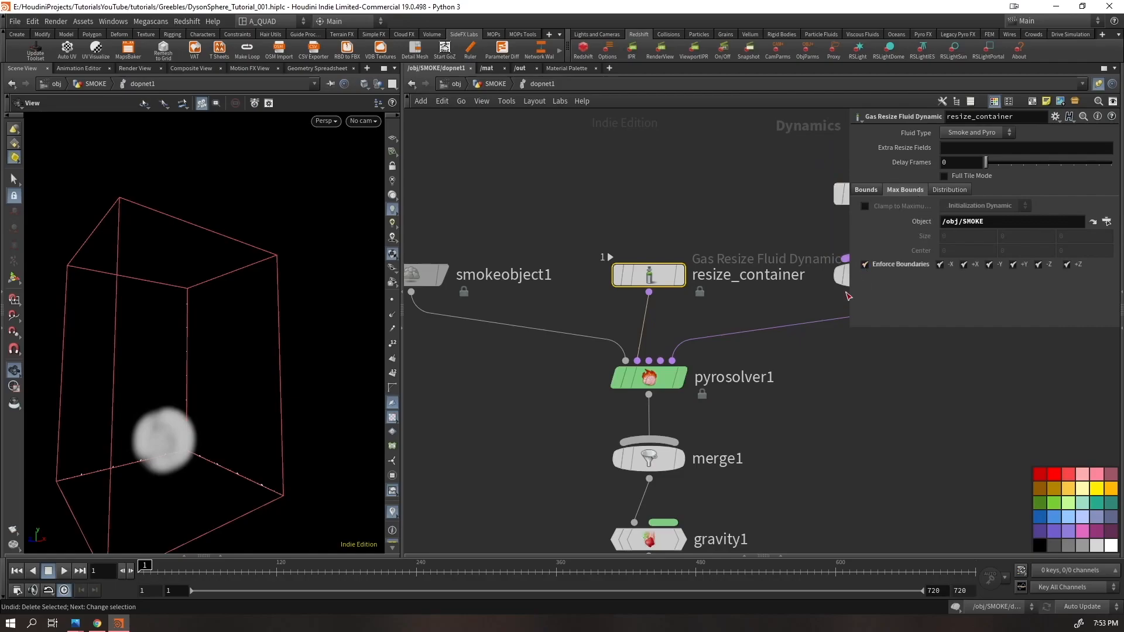
- Play the simulation with the enforced boundaries and examine the smoke against the container from several angles
{"action": "key", "text": "Up"}
{"action": "left_click_drag", "start_coordinate": [201, 426], "coordinate": [181, 413]}
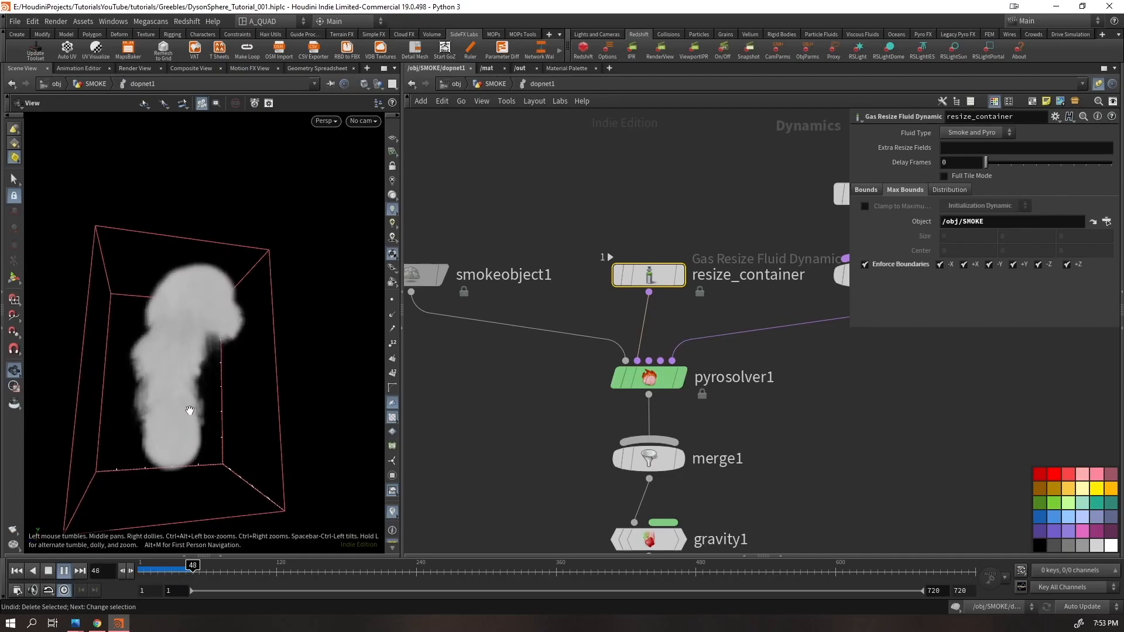
{"action": "left_click_drag", "start_coordinate": [195, 381], "coordinate": [178, 404]}
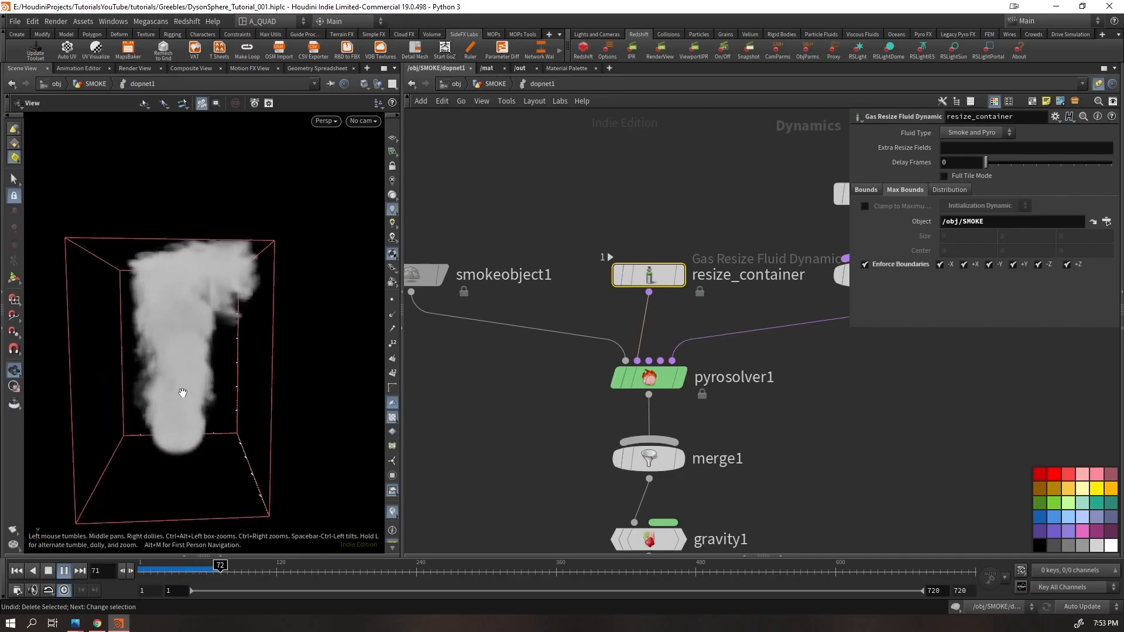
{"action": "left_click_drag", "start_coordinate": [226, 296], "coordinate": [181, 288]}
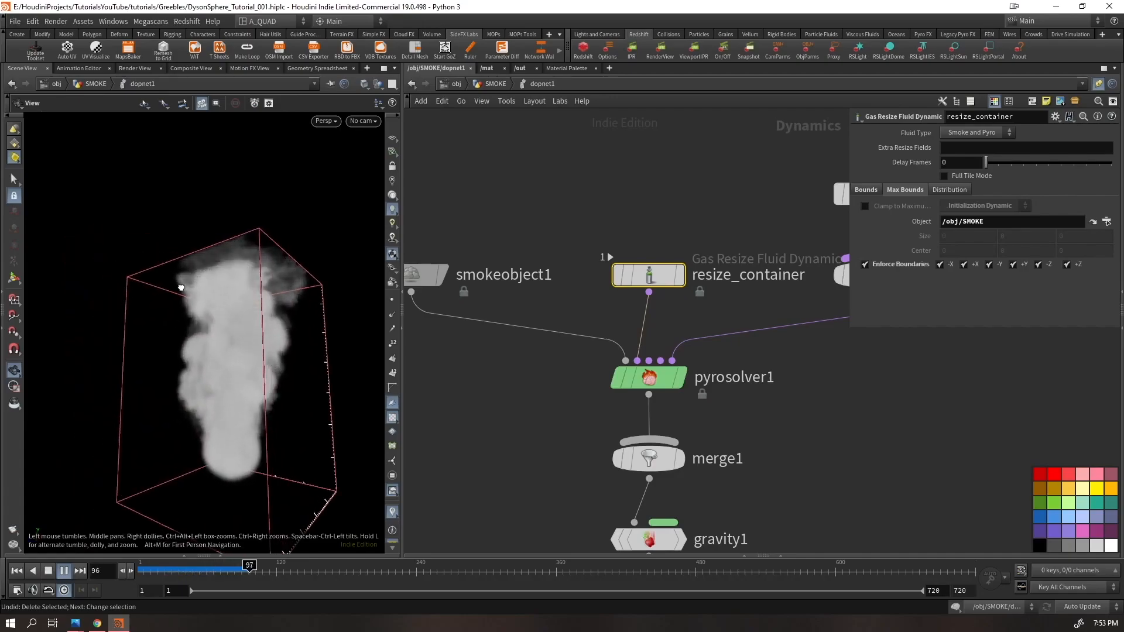
- Turn off Enforce Boundaries on resize_container, play the simulation to check the smoke against the container, and return to frame 1
{"action": "left_click", "coordinate": [865, 264]}
{"action": "key", "text": "Up"}
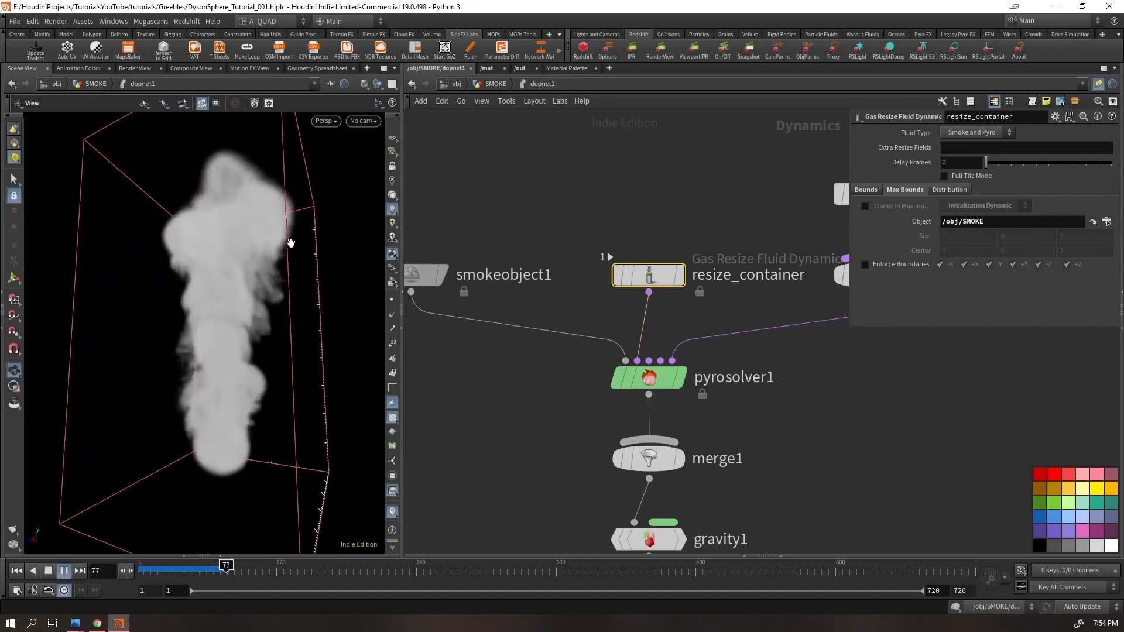
{"action": "left_click_drag", "start_coordinate": [294, 244], "coordinate": [210, 327]}
{"action": "middle_click_drag", "start_coordinate": [209, 327], "coordinate": [220, 404]}
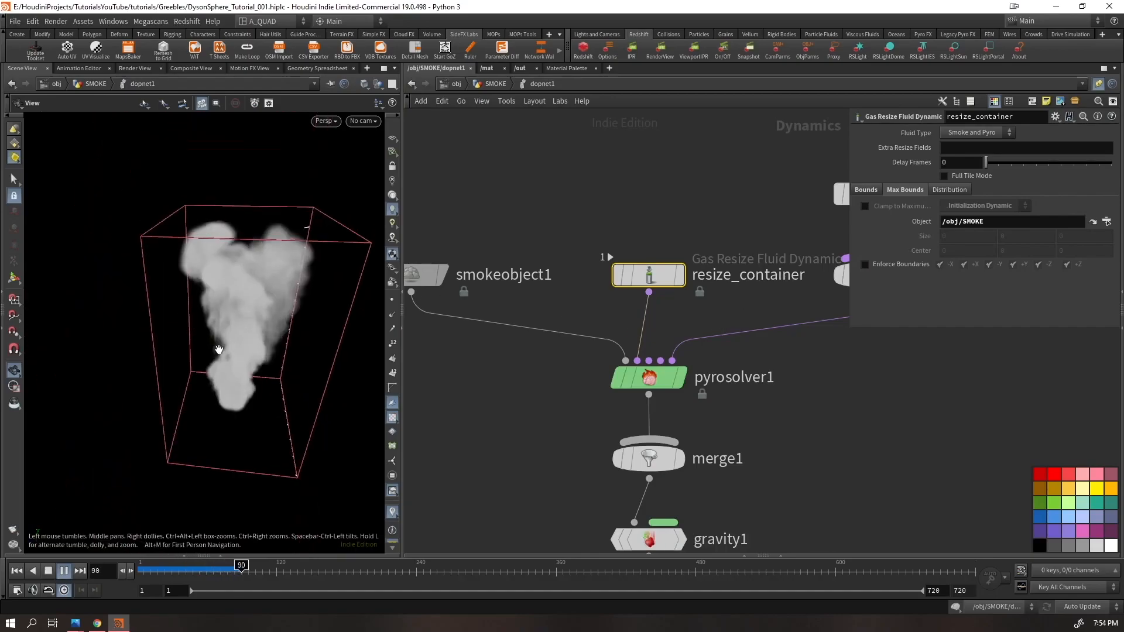
{"action": "key", "text": "ctrl+Up"}
- Disconnect resize_container from pyrosolver1, play the simulation to examine the smoke at the container's edges, and return to frame 1
{"action": "left_click_drag", "start_coordinate": [689, 329], "coordinate": [641, 316]}
{"action": "key", "text": "Delete"}
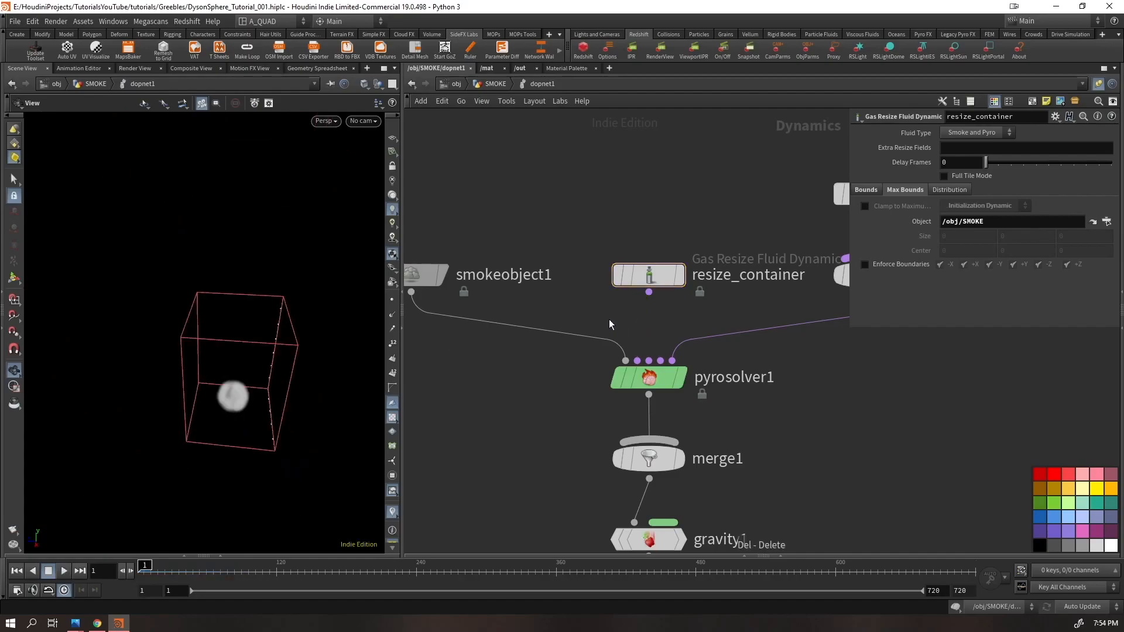
{"action": "left_click_drag", "start_coordinate": [193, 414], "coordinate": [211, 445]}
{"action": "left_click", "coordinate": [64, 571]}
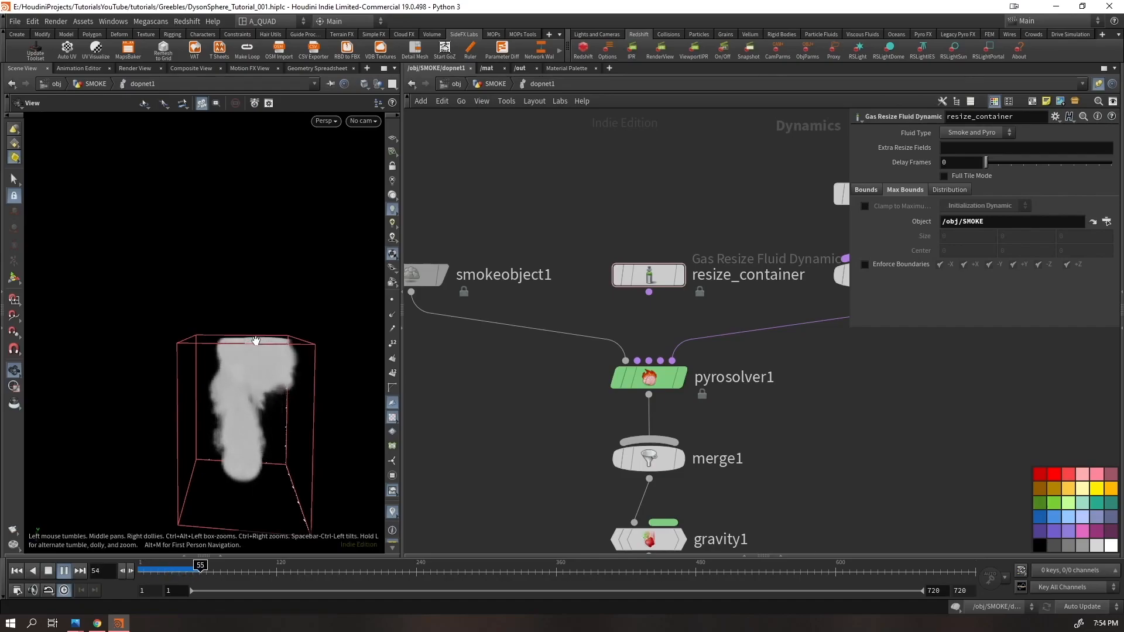
{"action": "key", "text": "ctrl+Up"}
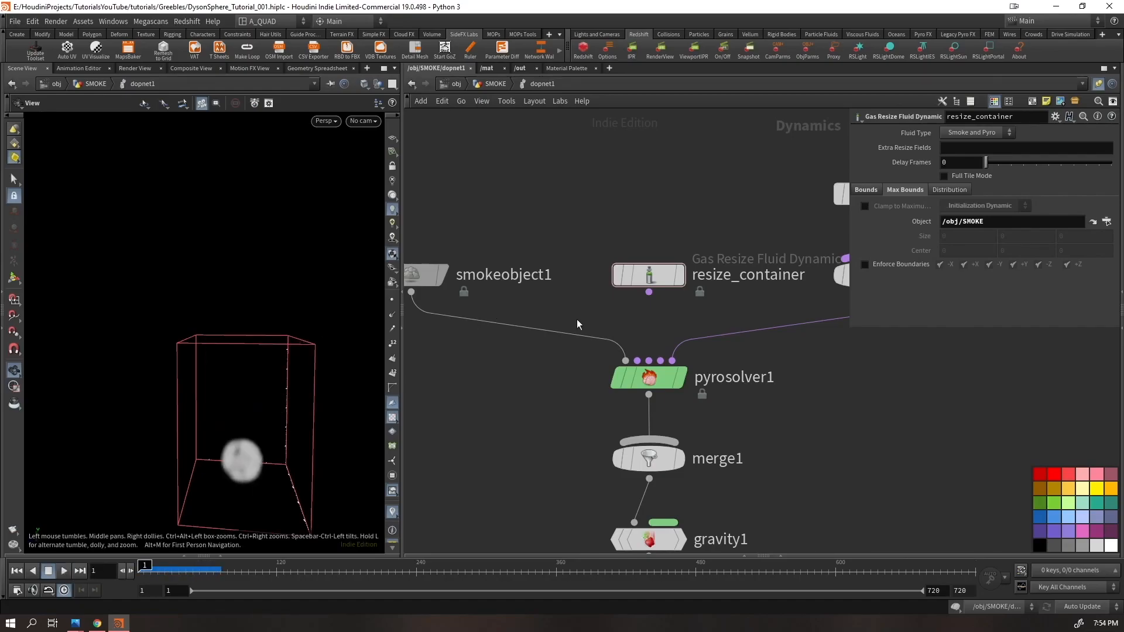
- Reconnect resize_container to pyrosolver1's second input and turn Enforce Boundaries back on in its Max Bounds
{"action": "left_click", "coordinate": [648, 292]}
{"action": "left_click", "coordinate": [637, 361]}
{"action": "left_click_drag", "start_coordinate": [663, 225], "coordinate": [645, 288]}
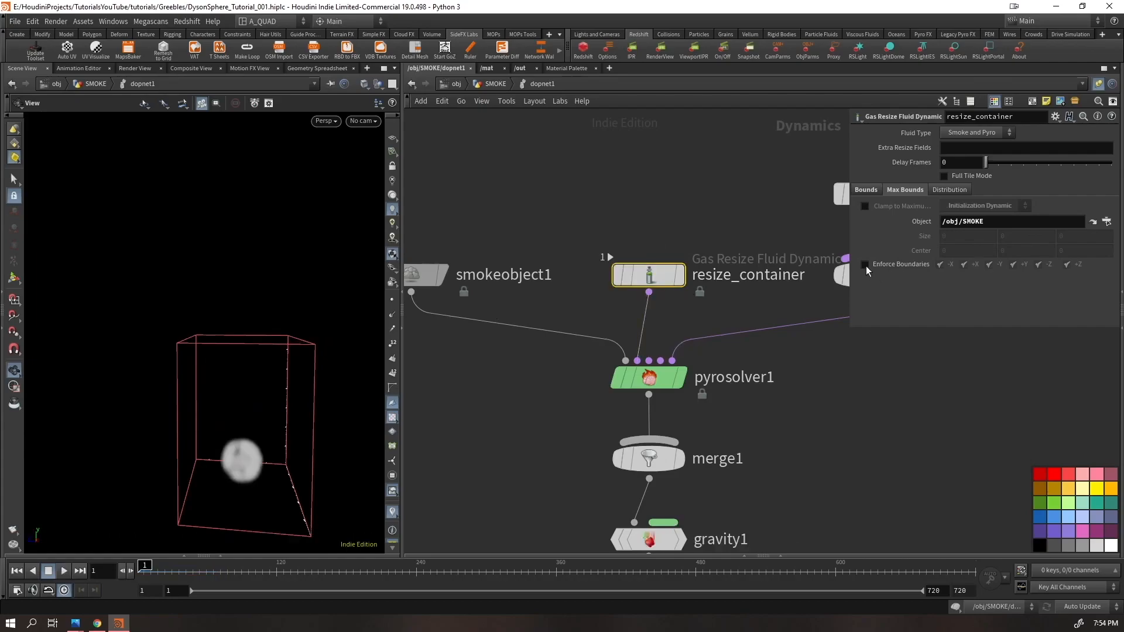
{"action": "left_click", "coordinate": [865, 265]}
- Play the simulation with the boundaries enforced, examine the smoke near the container's top up close, and return to frame 1
{"action": "left_click_drag", "start_coordinate": [253, 445], "coordinate": [252, 449]}
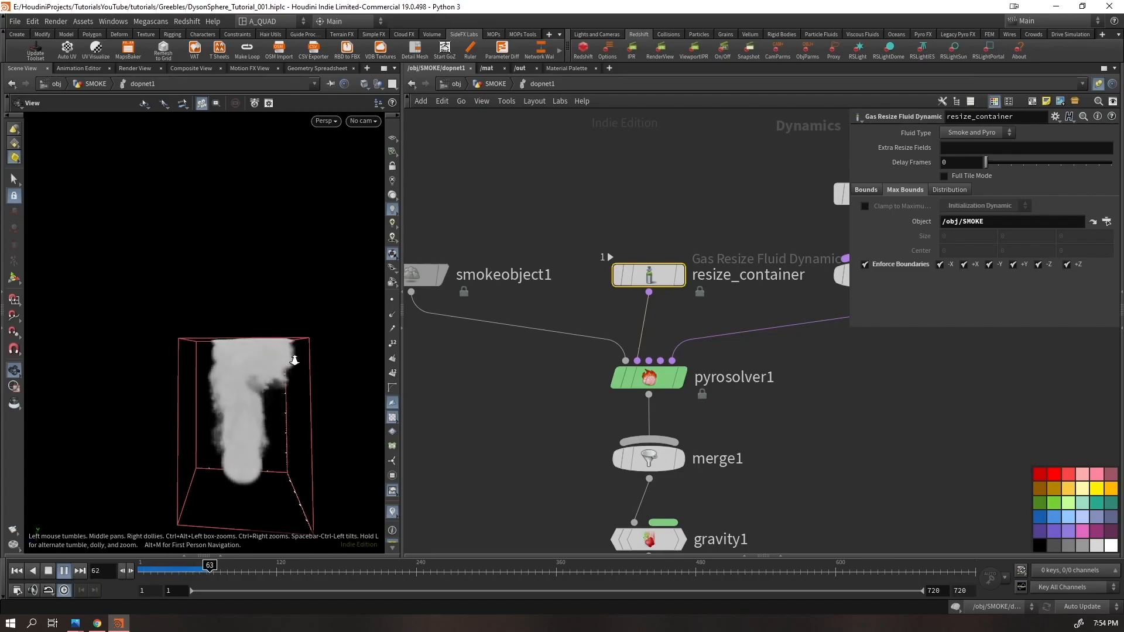
{"action": "right_click_drag", "start_coordinate": [295, 360], "coordinate": [324, 340]}
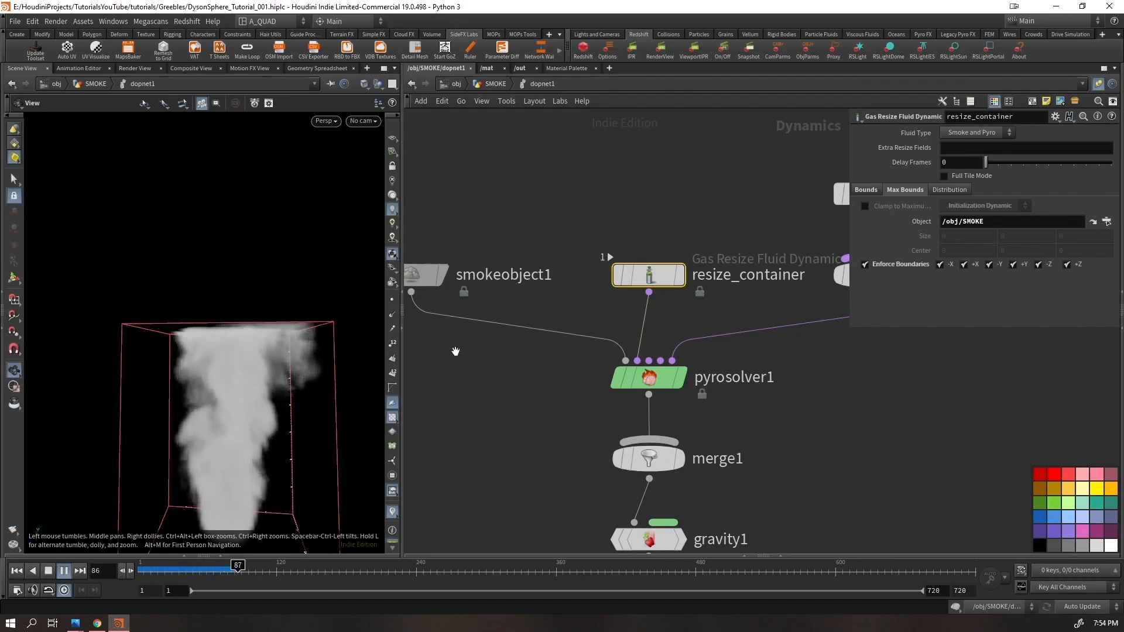
{"action": "key", "text": "ctrl+Up"}
- Disable Enforce Boundaries on resize_container again and replay the simulation, examining from several angles how the container follows the smoke
{"action": "left_click", "coordinate": [865, 264]}
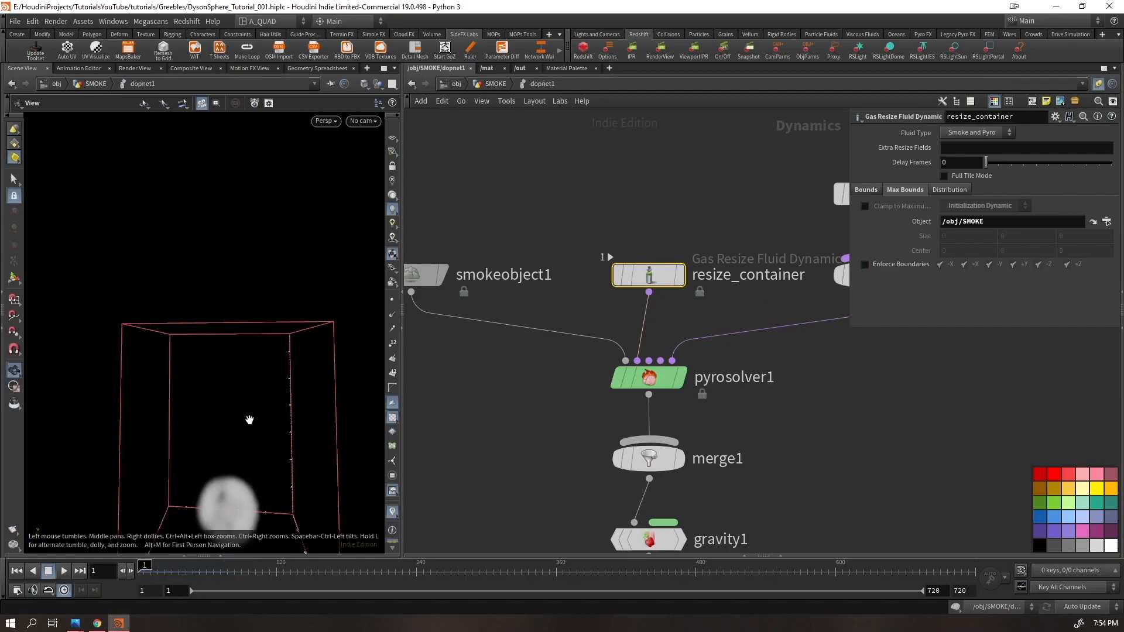
{"action": "left_click_drag", "start_coordinate": [246, 418], "coordinate": [328, 375]}
{"action": "key", "text": "Up"}
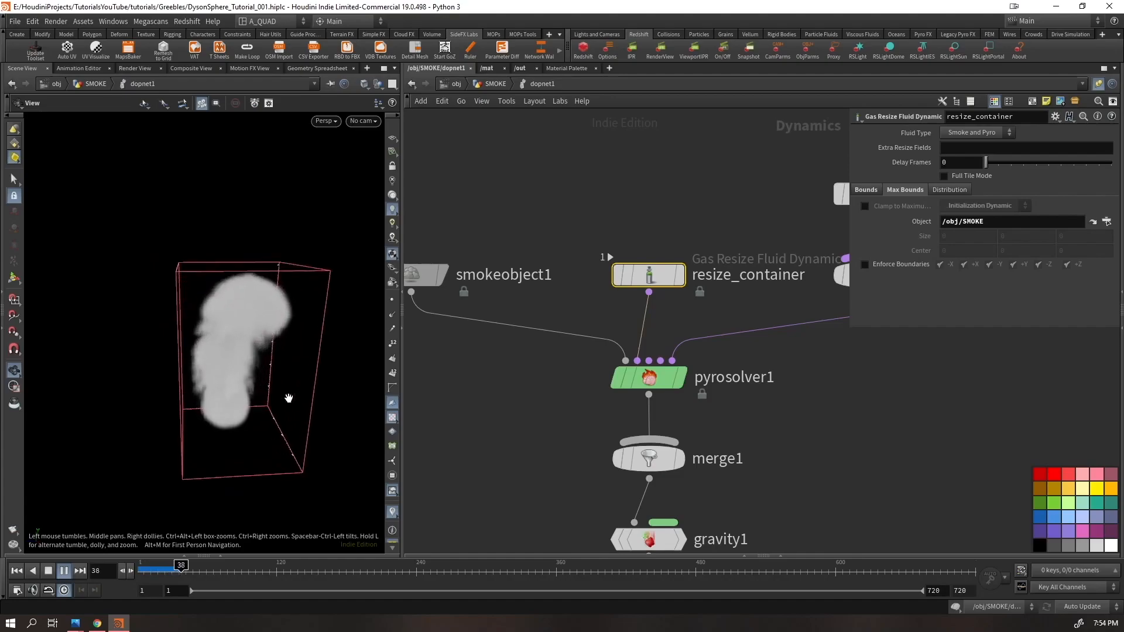
{"action": "right_click_drag", "start_coordinate": [228, 452], "coordinate": [294, 318]}
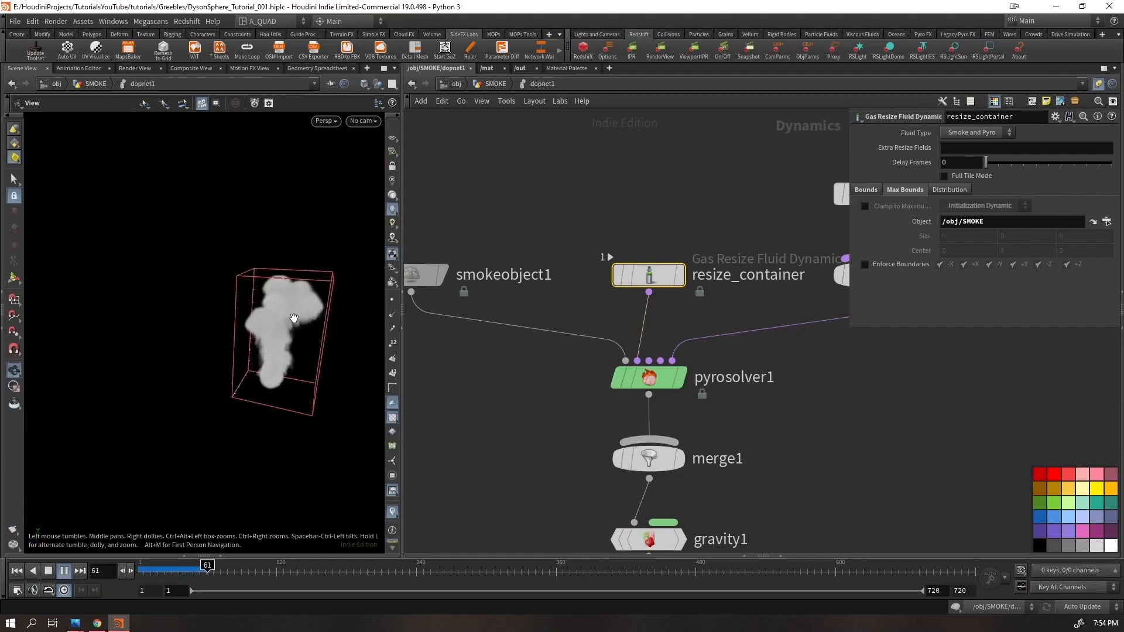
{"action": "middle_click_drag", "start_coordinate": [289, 304], "coordinate": [257, 321]}
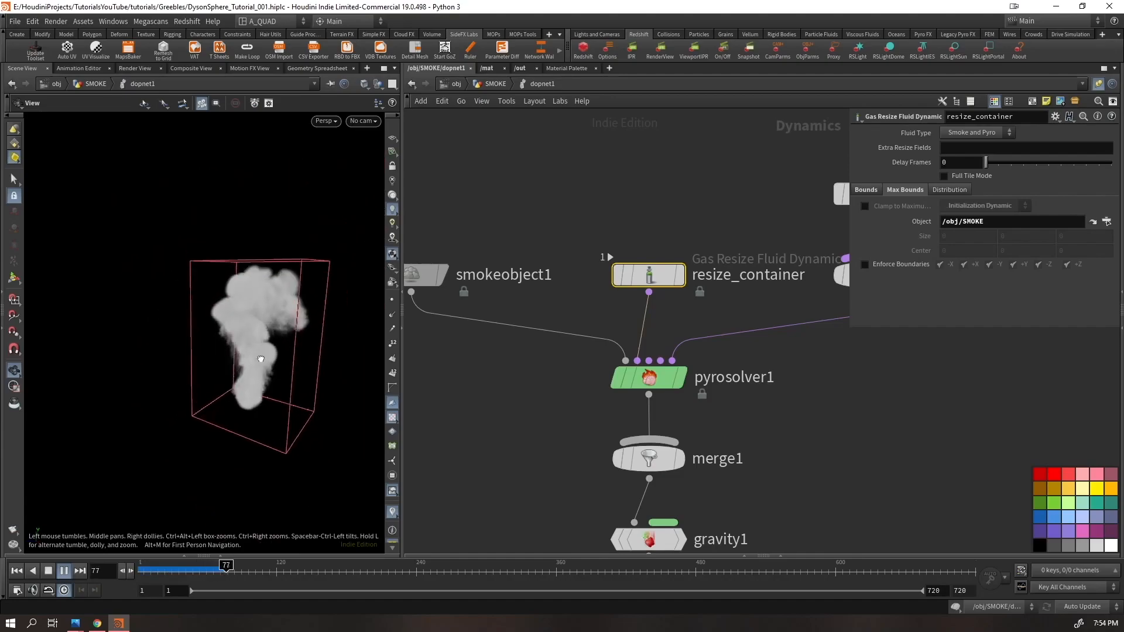
{"action": "left_click_drag", "start_coordinate": [257, 322], "coordinate": [143, 321]}
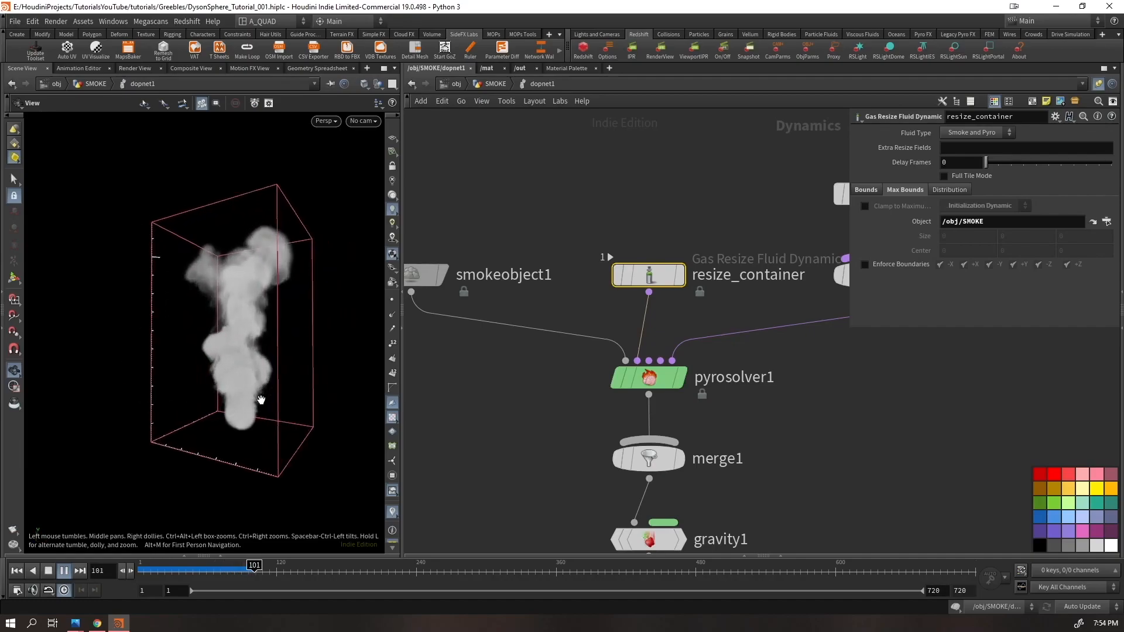
- Rewind the simulation and set dopnet1's cache memory in the SMOKE network to 30000 MB
{"action": "key", "text": "ctrl+Up"}
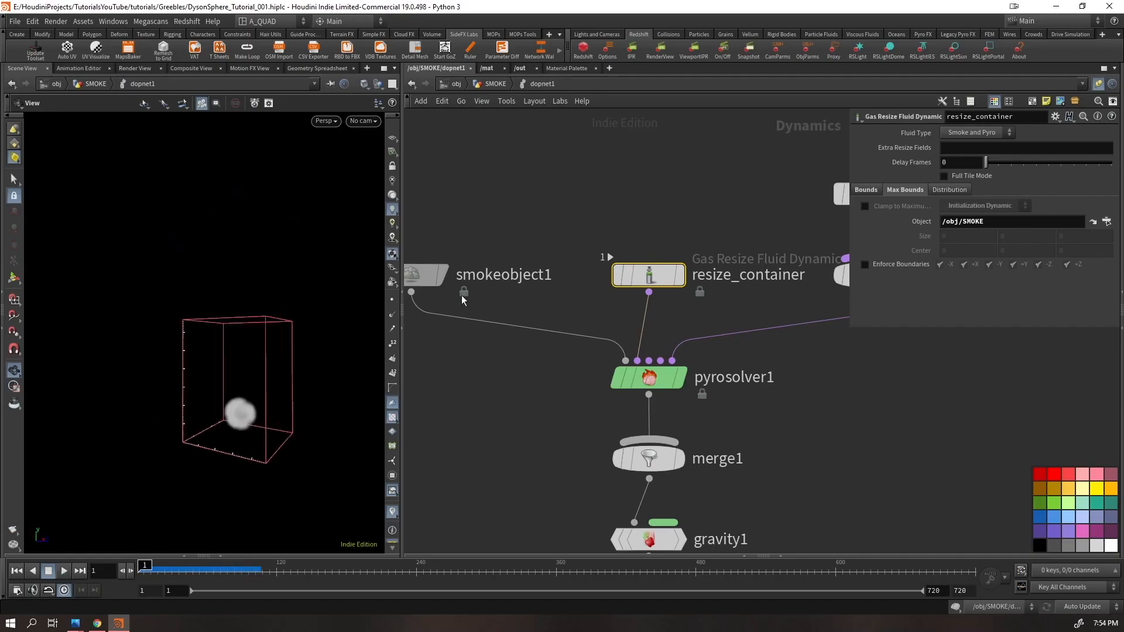
{"action": "left_click", "coordinate": [485, 84]}
{"action": "left_click_drag", "start_coordinate": [706, 332], "coordinate": [528, 402]}
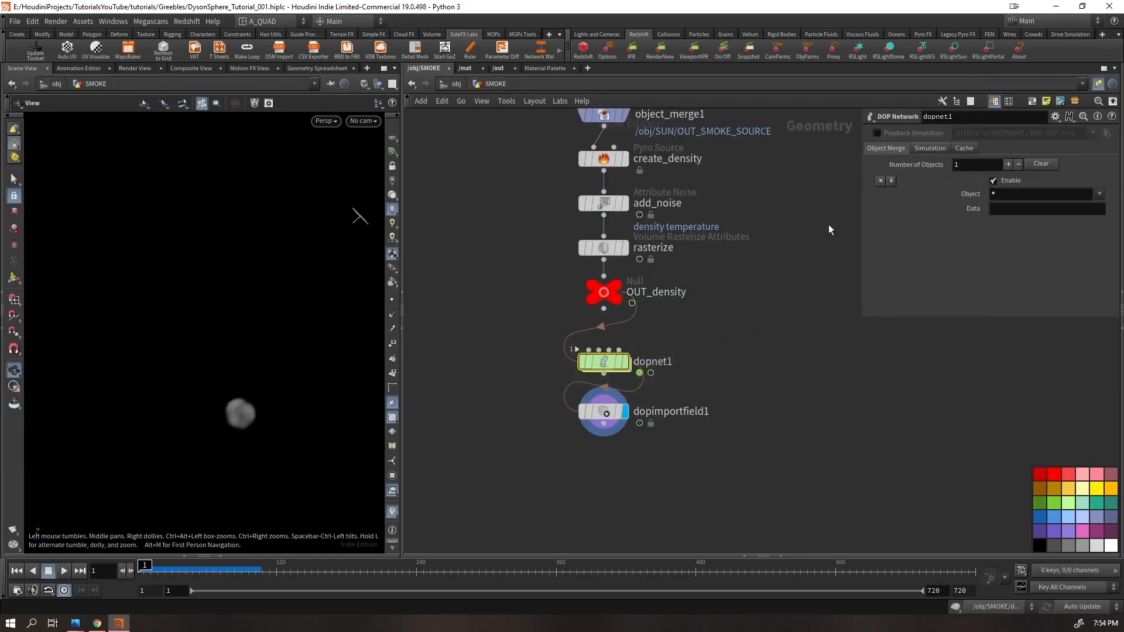
{"action": "left_click", "coordinate": [925, 152]}
{"action": "left_click", "coordinate": [962, 150]}
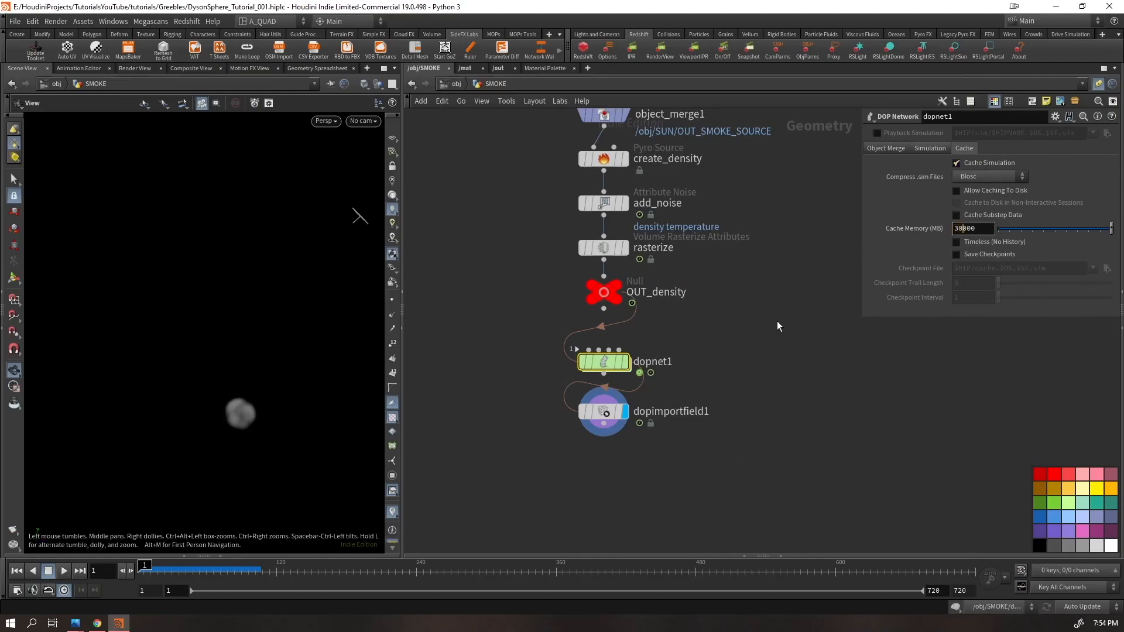
{"action": "key", "text": "Return"}
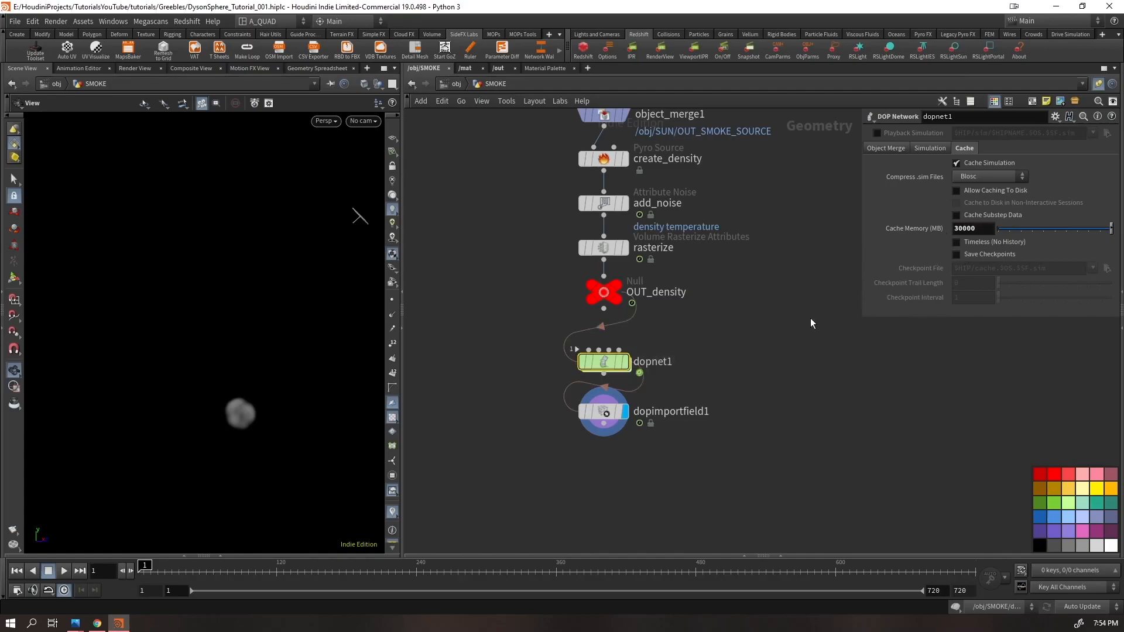
- Open dopnet1, play the smoke simulation while viewing it from another angle, and rewind to frame 1
{"action": "key", "text": "Return"}
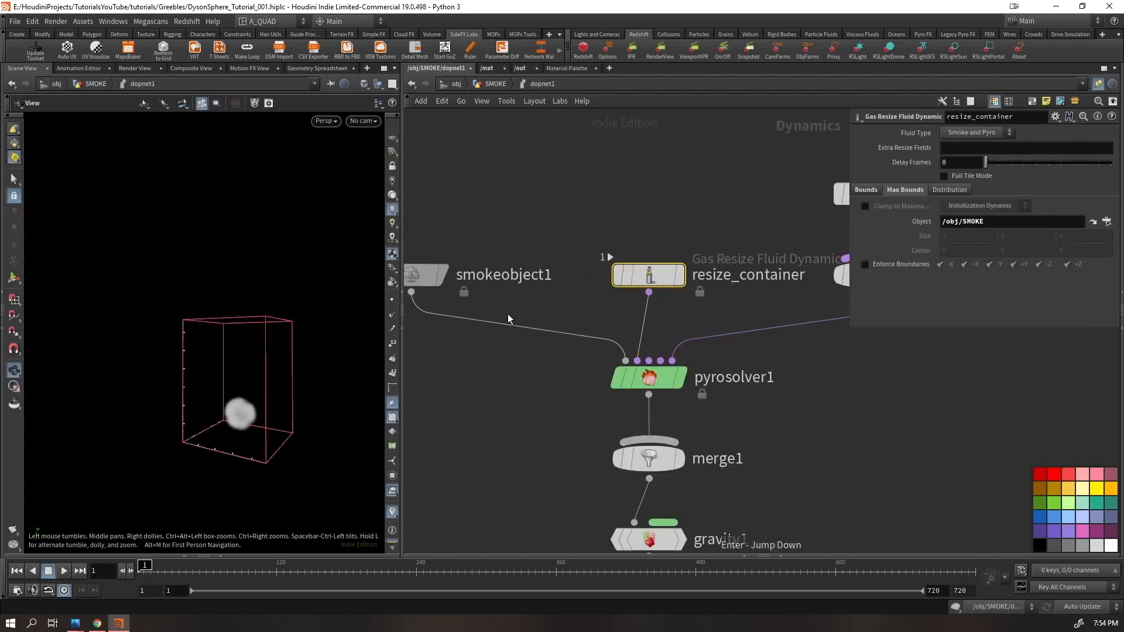
{"action": "key", "text": "Up"}
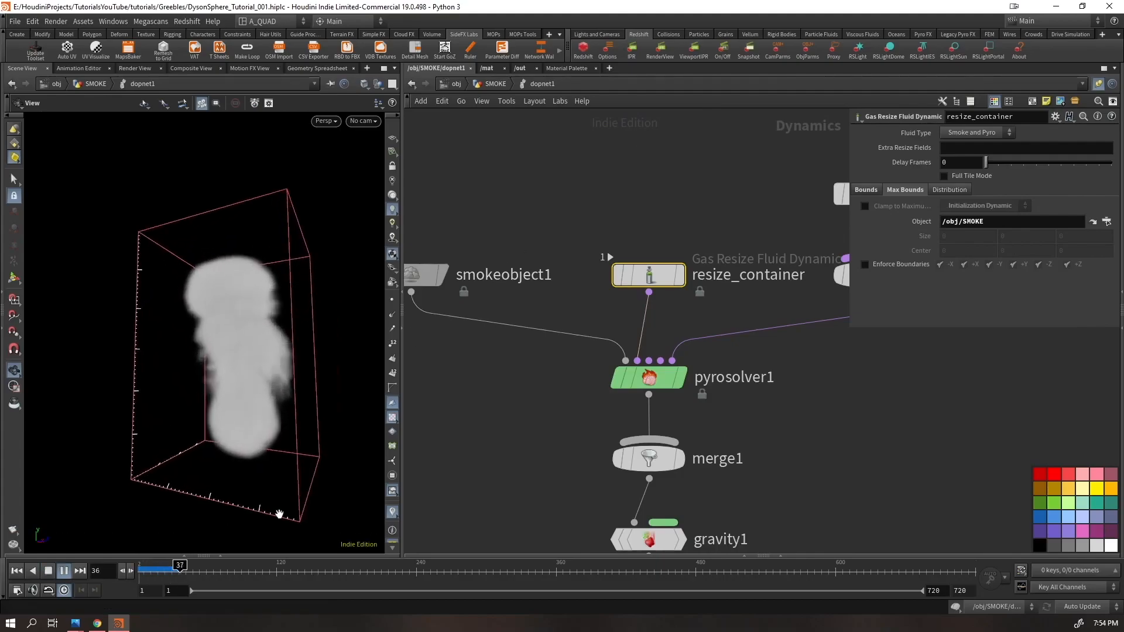
{"action": "left_click_drag", "start_coordinate": [266, 379], "coordinate": [188, 402]}
{"action": "scroll", "coordinate": [251, 316], "scroll_direction": "down", "scroll_amount": 3}
{"action": "key", "text": "ctrl+Up"}
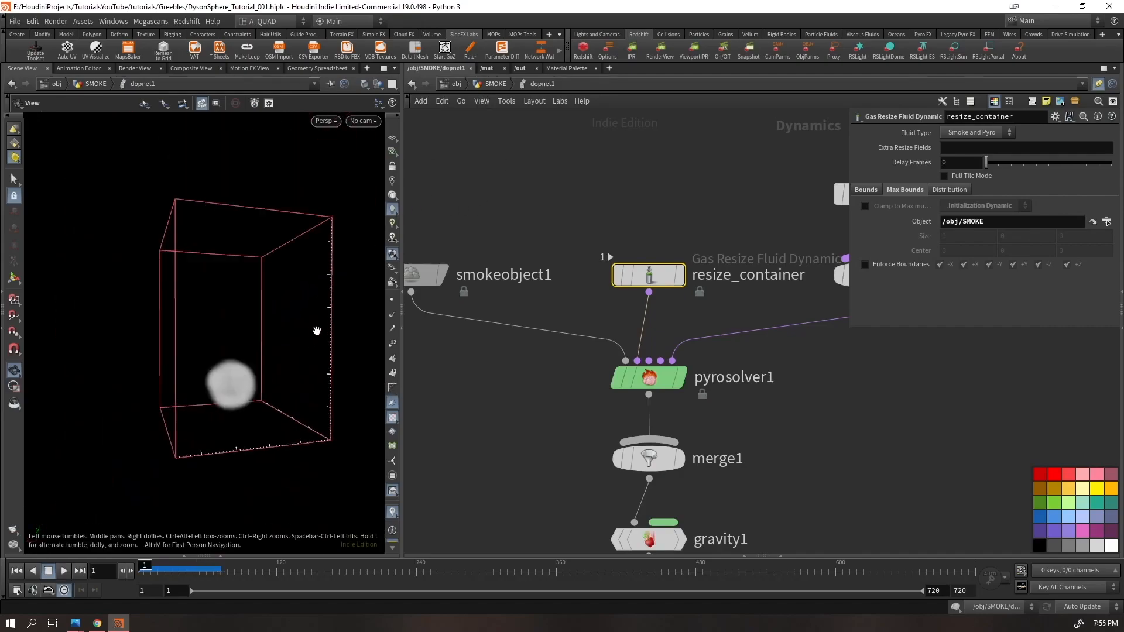
- Examine the smoke source network inside the SUN object and return to the object level
{"action": "left_click", "coordinate": [490, 85]}
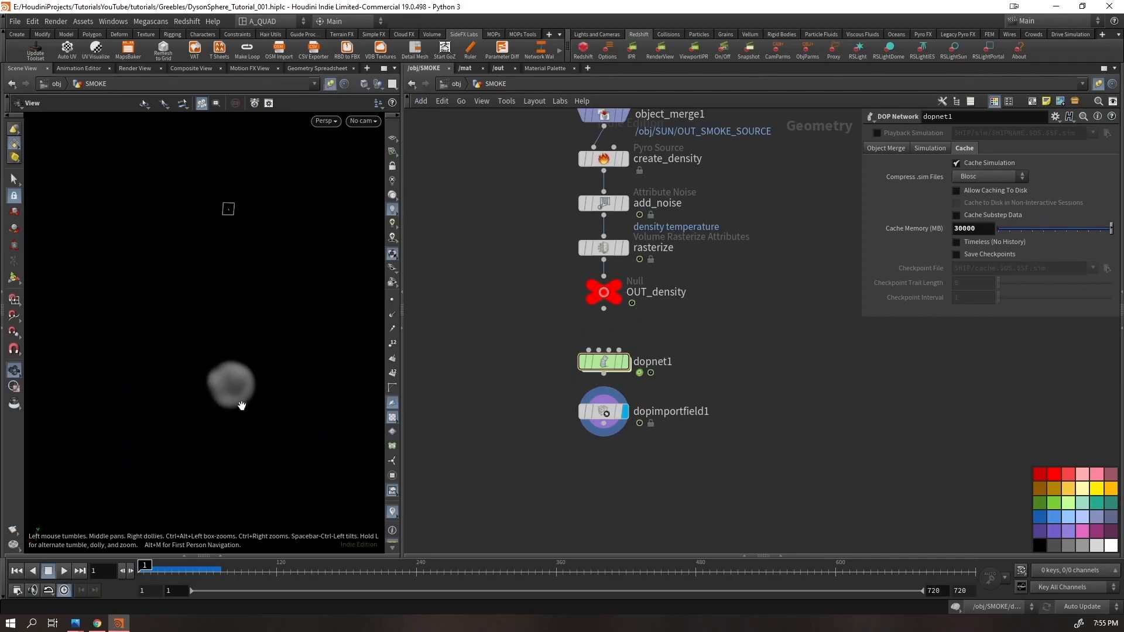
{"action": "double_click", "coordinate": [604, 361]}
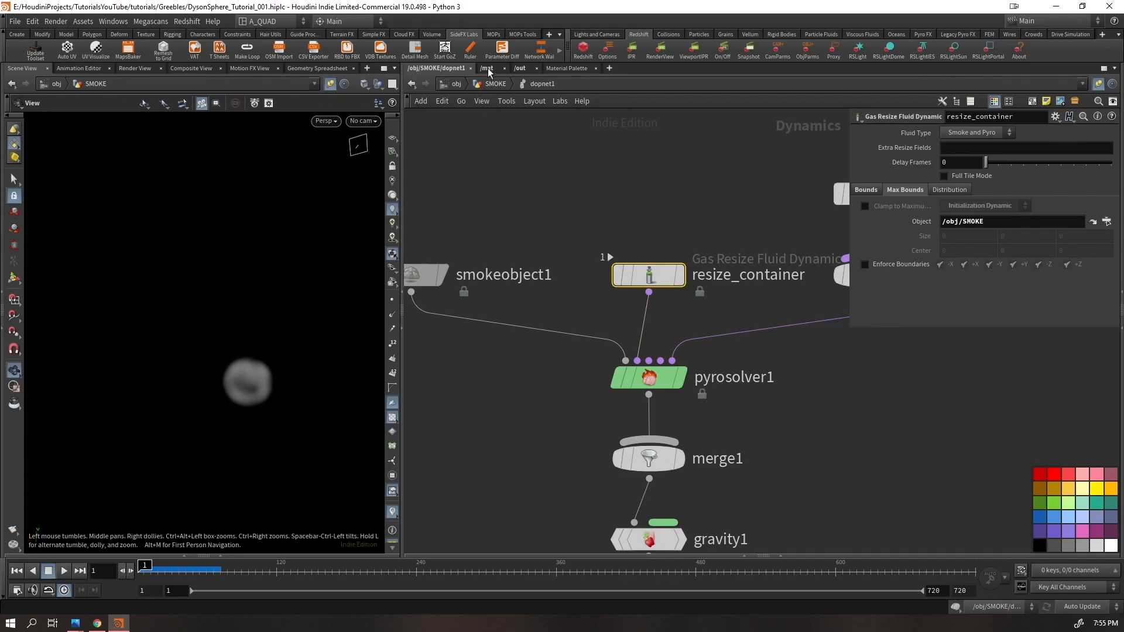
{"action": "left_click", "coordinate": [490, 84]}
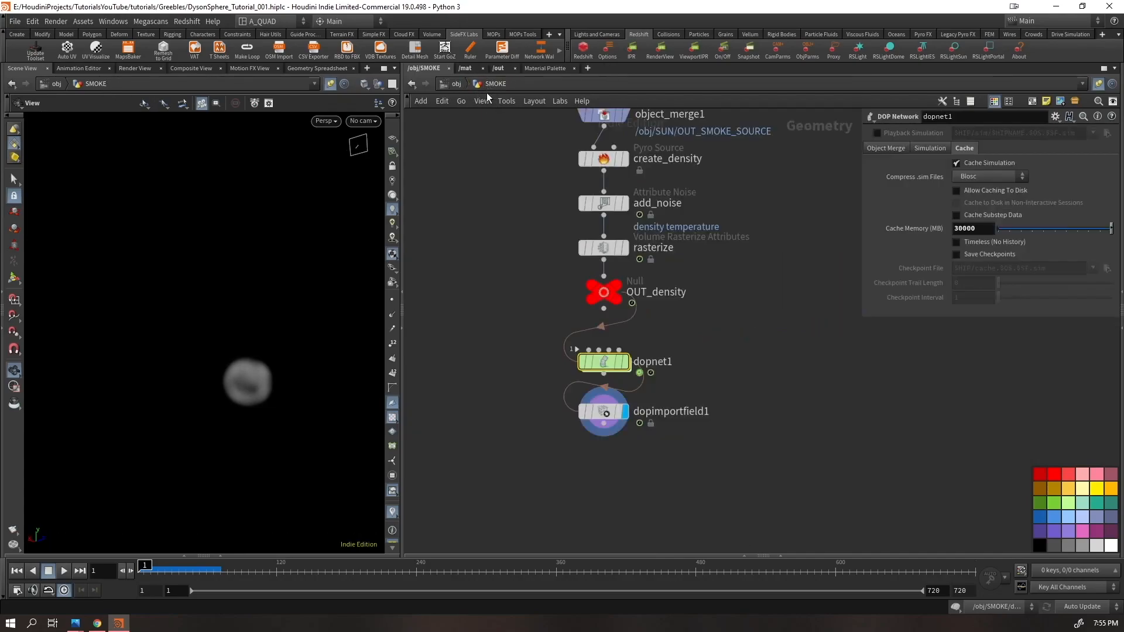
{"action": "left_click", "coordinate": [451, 83]}
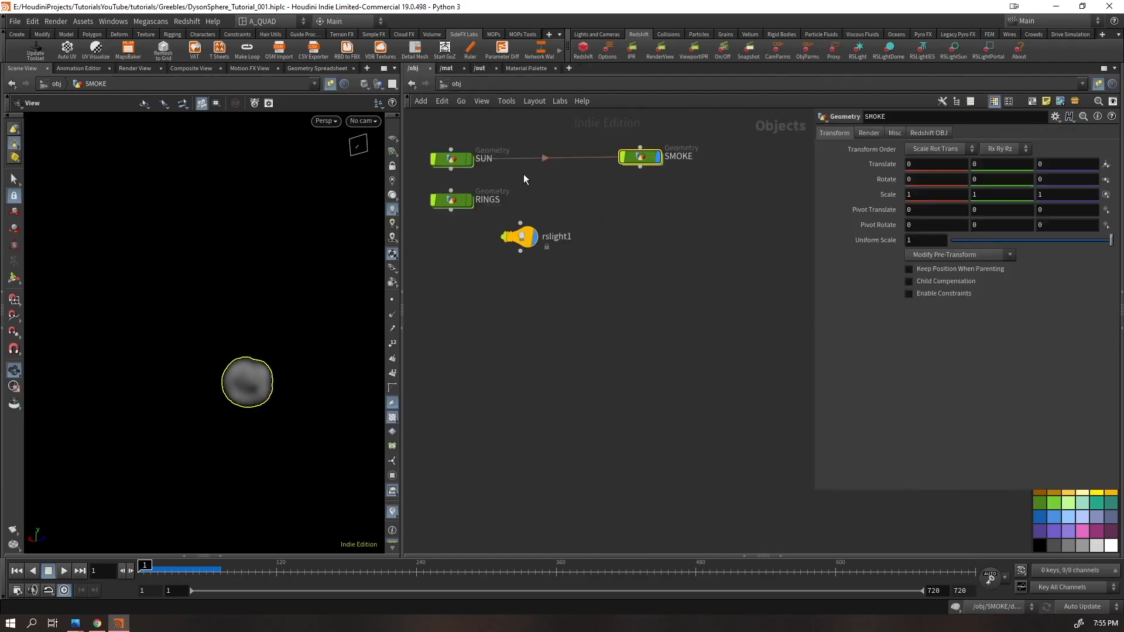
{"action": "key", "text": "Return"}
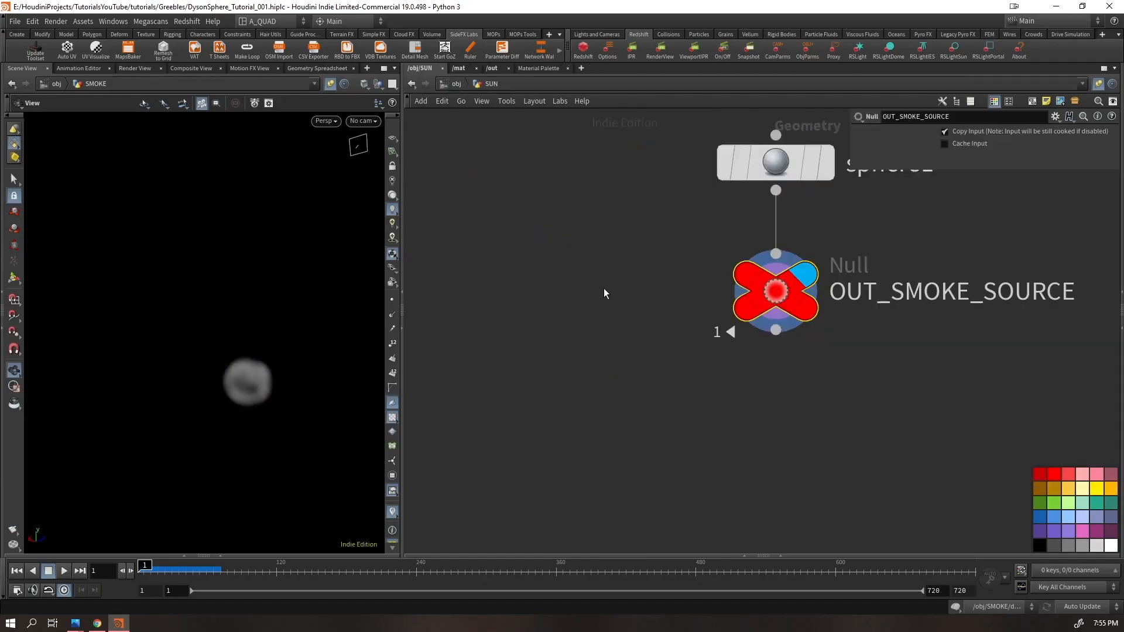
{"action": "key", "text": "h"}
{"action": "left_click", "coordinate": [445, 82]}
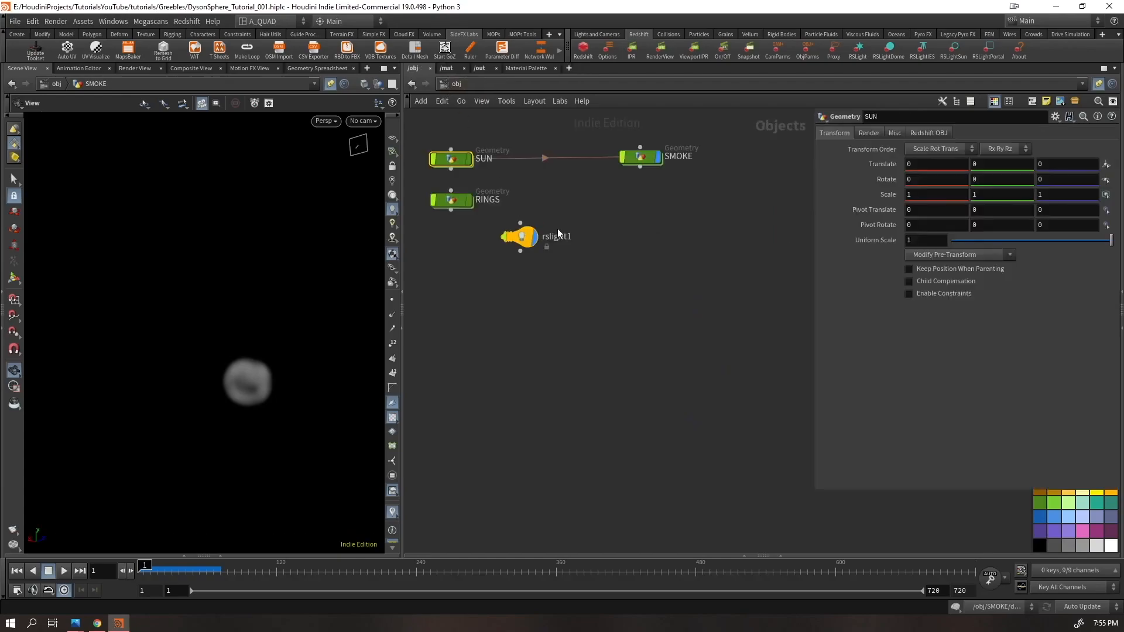
- Reopen dopnet1 inside the SMOKE object, play the smoke simulation with the guides hidden, and rewind it
{"action": "key", "text": "Return"}
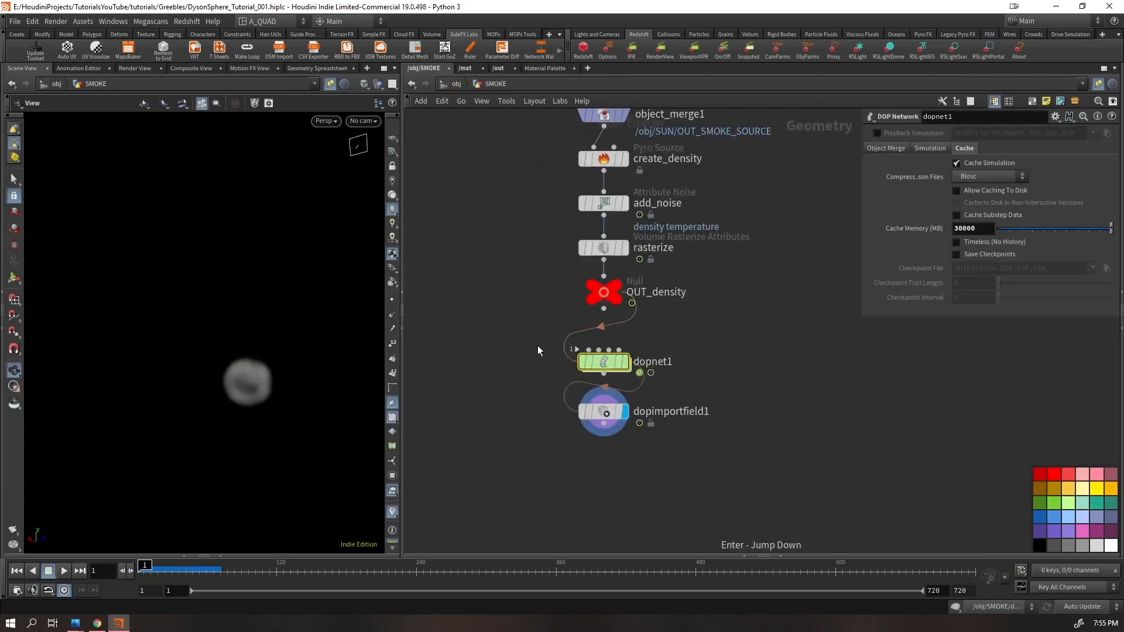
{"action": "double_click", "coordinate": [609, 362]}
{"action": "key", "text": "Up"}
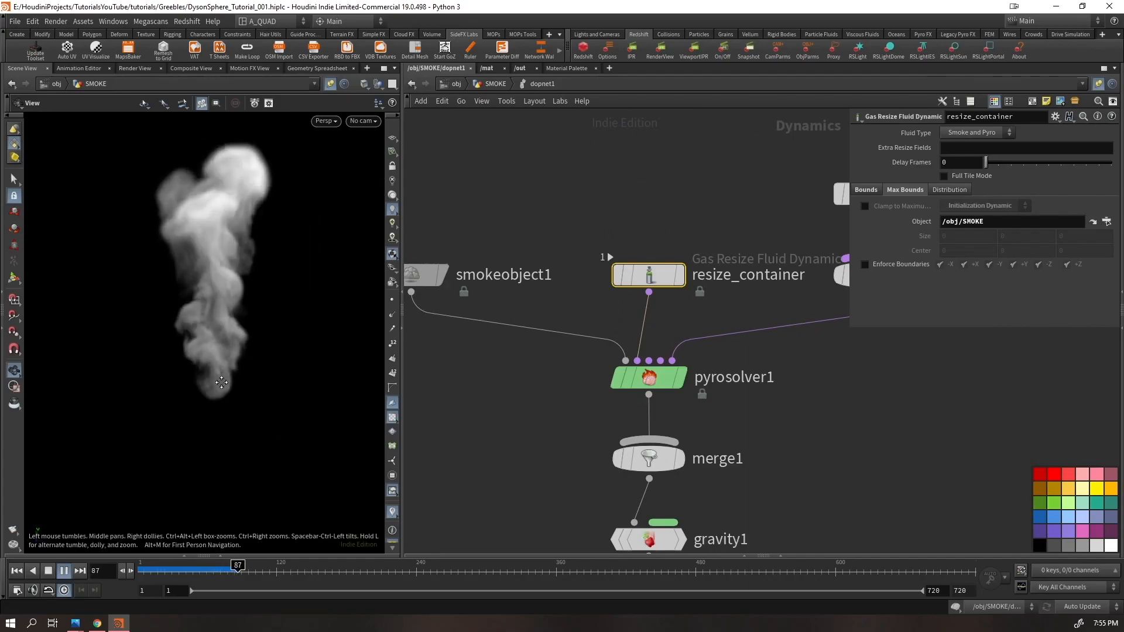
{"action": "key", "text": "ctrl+Up"}
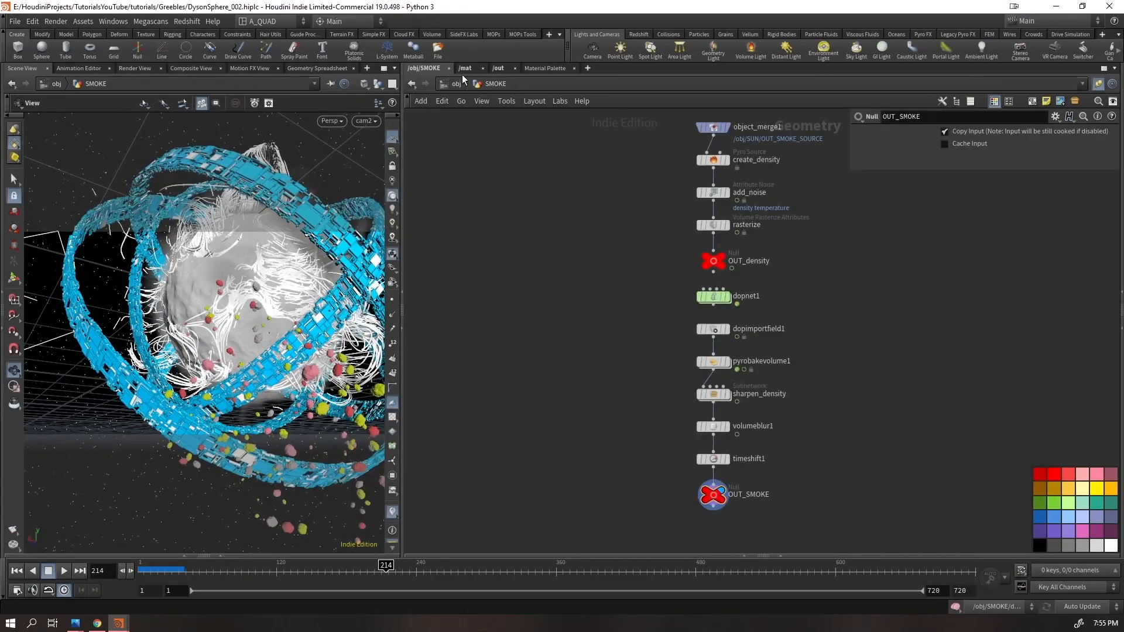
- In the finished DysonSphere_002 scene, open the SMOKE network, view only its smoke, and rewind to frame 1
{"action": "left_click", "coordinate": [458, 84]}
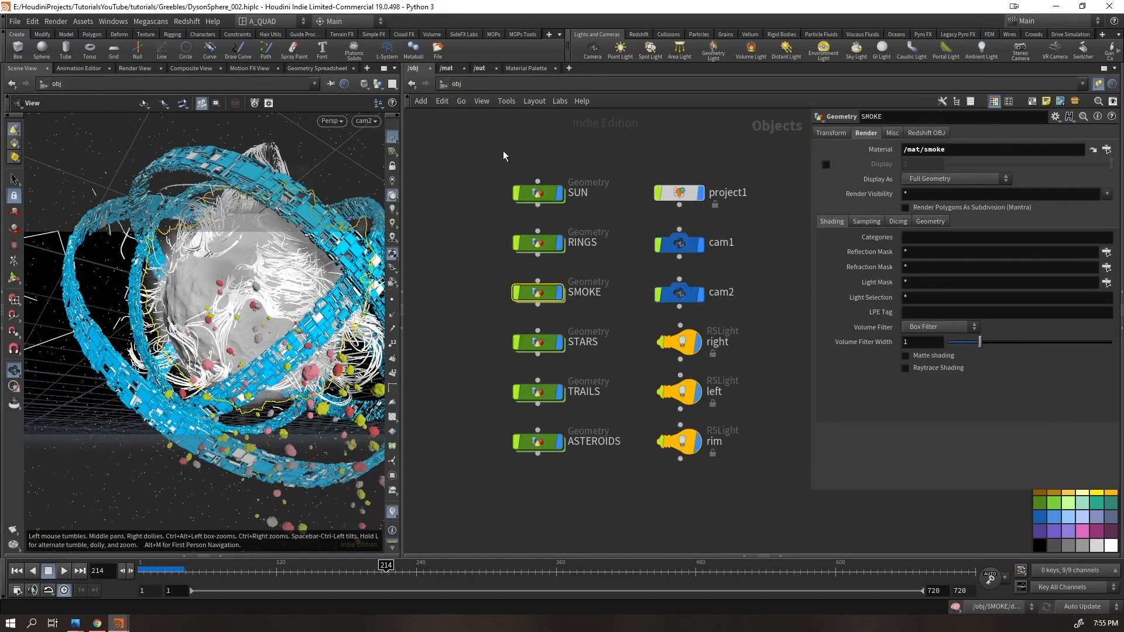
{"action": "key", "text": "Return"}
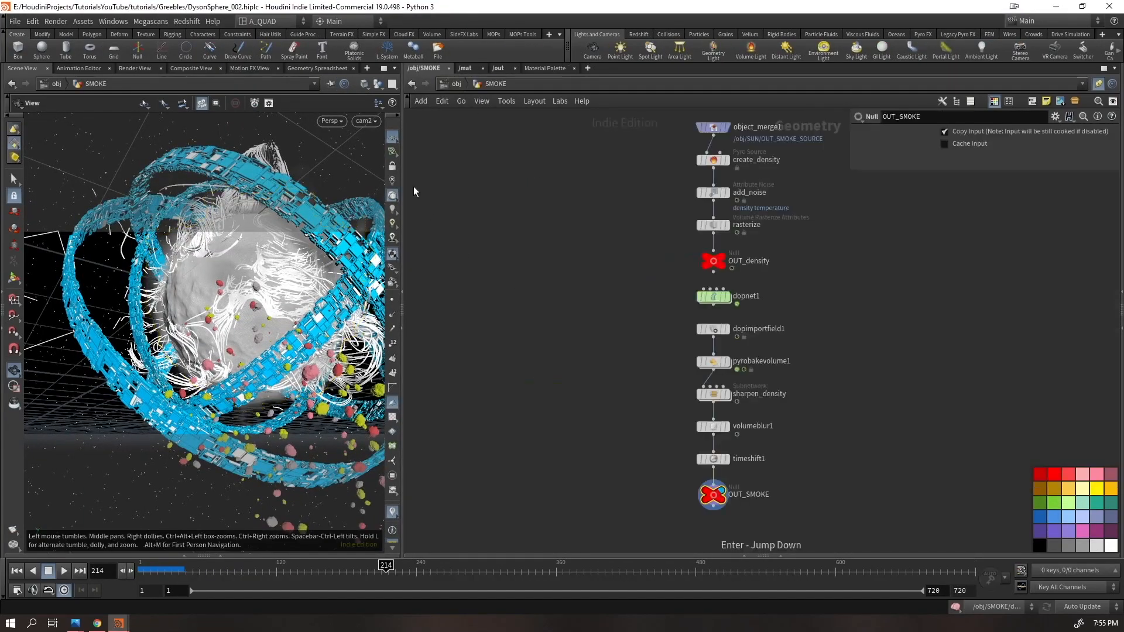
{"action": "left_click", "coordinate": [380, 87]}
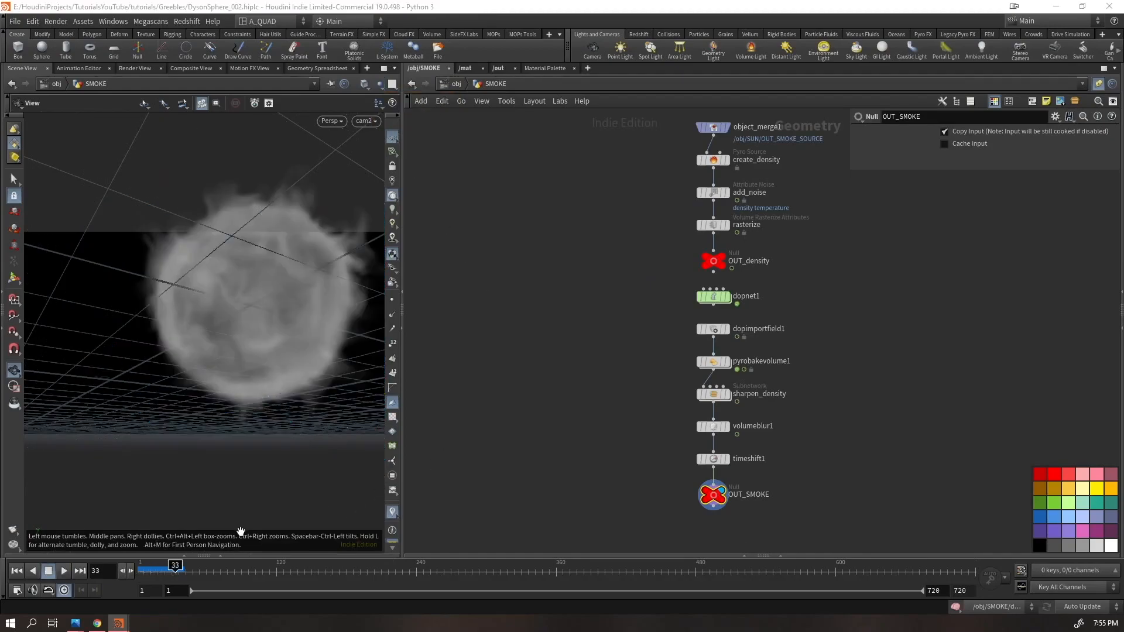
{"action": "key", "text": "ctrl+Up"}
- Display the output of dopimportfield1 in the viewport and show that node's parameters
{"action": "scroll", "coordinate": [712, 465], "scroll_direction": "up", "scroll_amount": 3}
{"action": "left_click", "coordinate": [749, 398]}
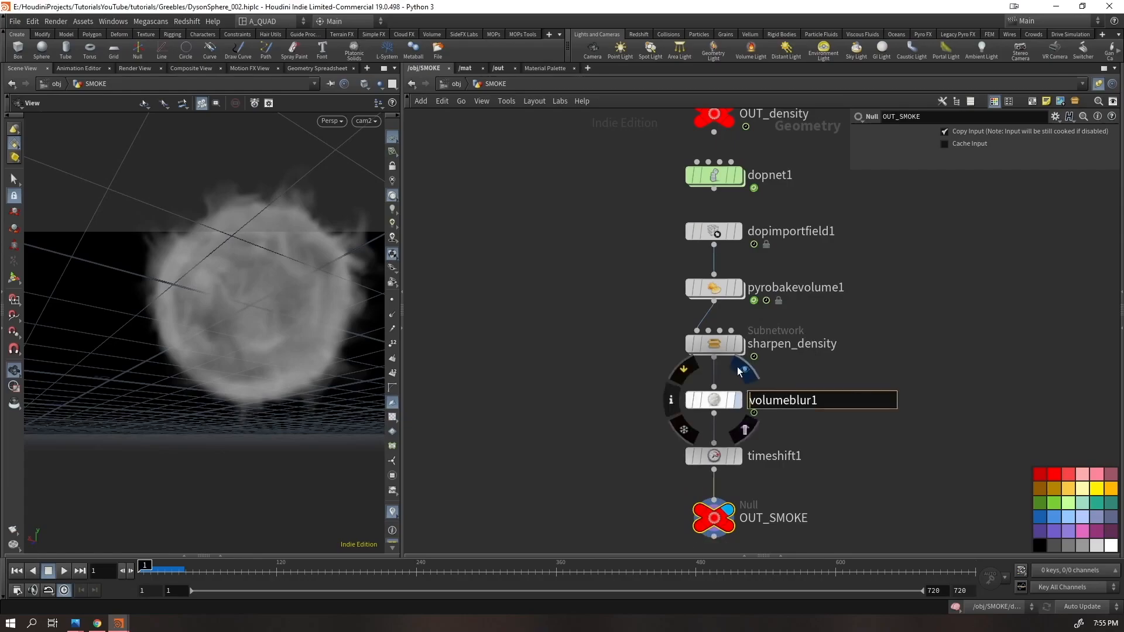
{"action": "left_click", "coordinate": [738, 231]}
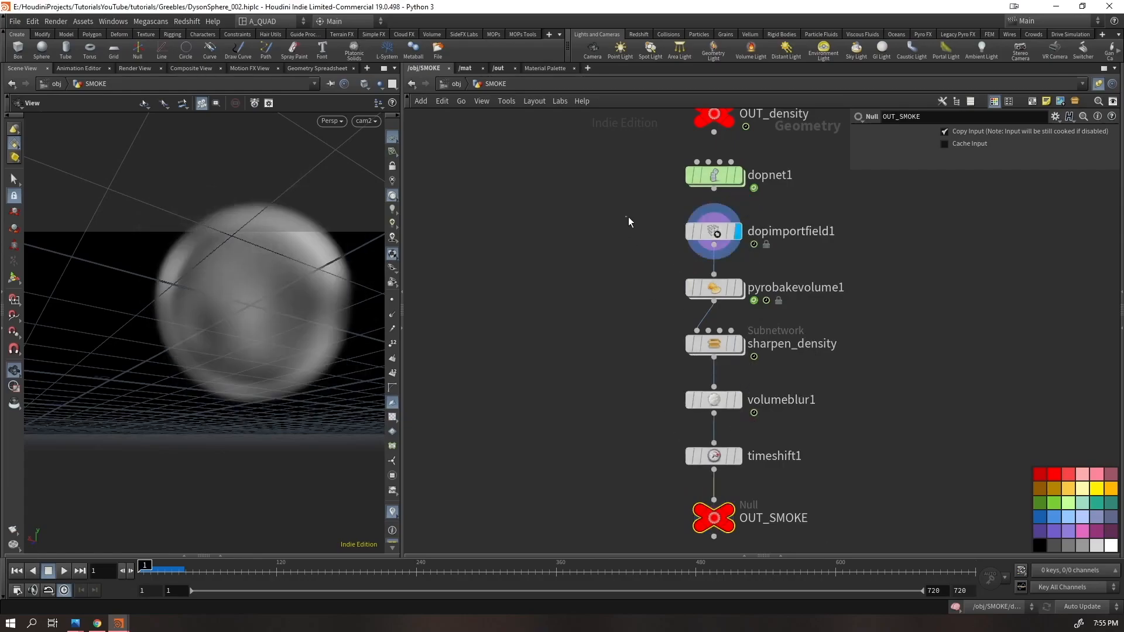
{"action": "left_click", "coordinate": [713, 231]}
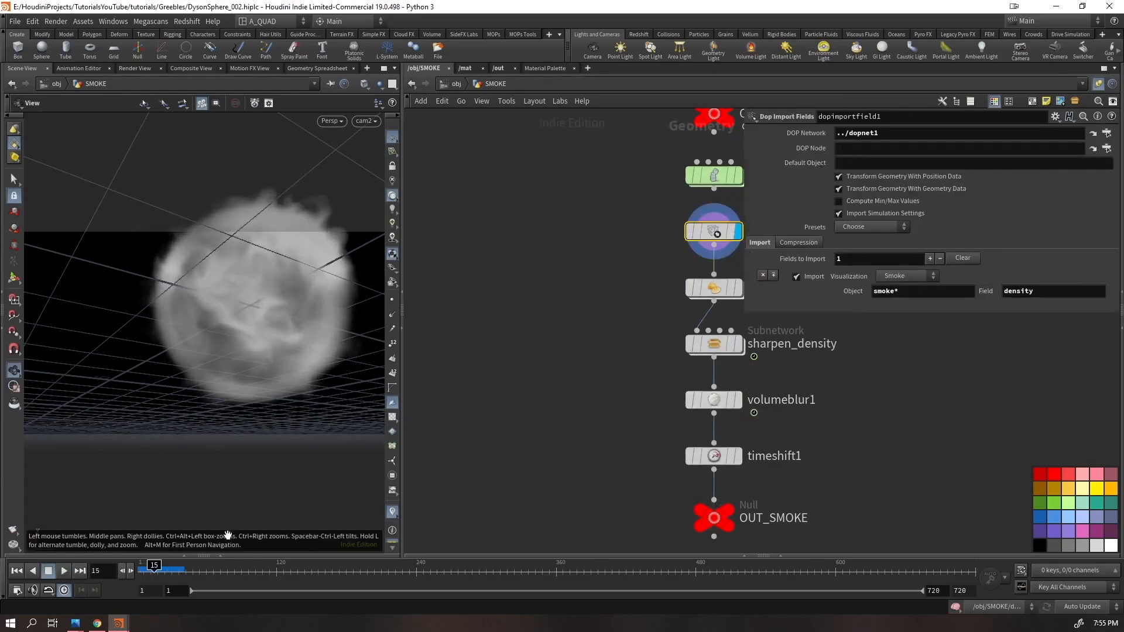
- Play and scrub the imported smoke field, rewind to frame 1, and display OUT_SMOKE again
{"action": "key", "text": "Down"}
{"action": "key", "text": "Up"}
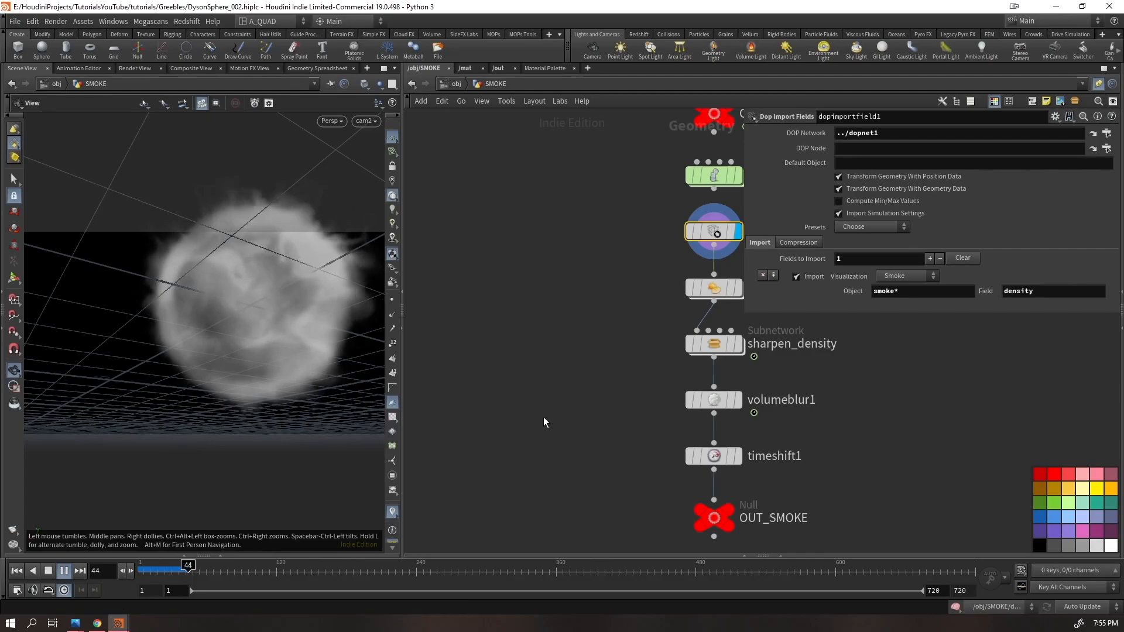
{"action": "key", "text": "Up"}
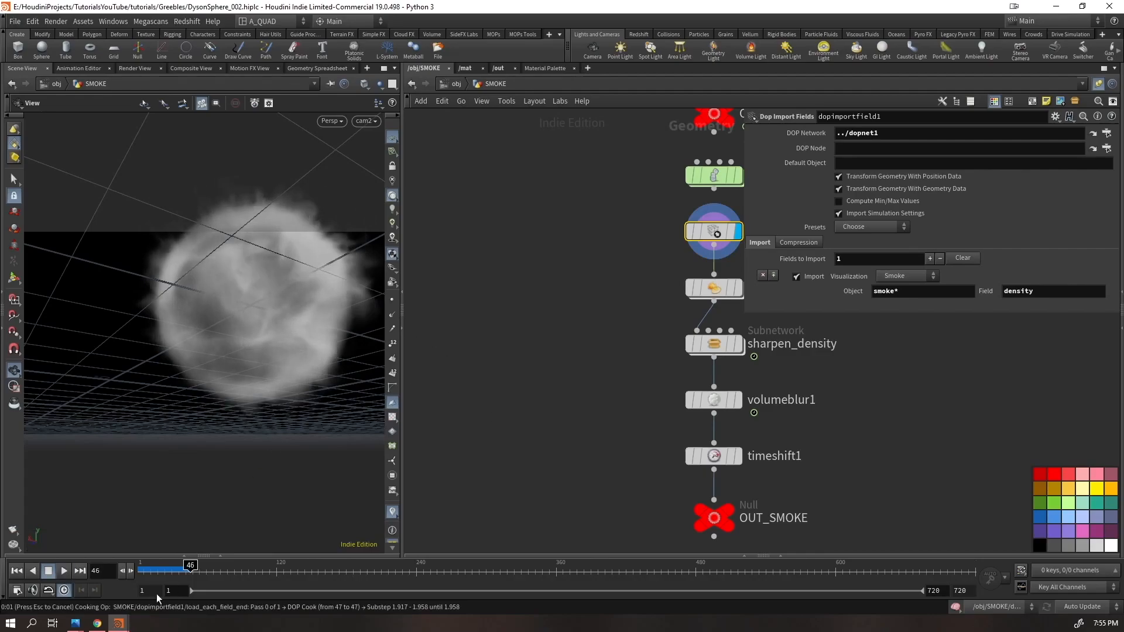
{"action": "left_click", "coordinate": [141, 569]}
{"action": "left_click_drag", "start_coordinate": [144, 567], "coordinate": [185, 562]}
{"action": "key", "text": "ctrl+Up"}
{"action": "left_click", "coordinate": [733, 505]}
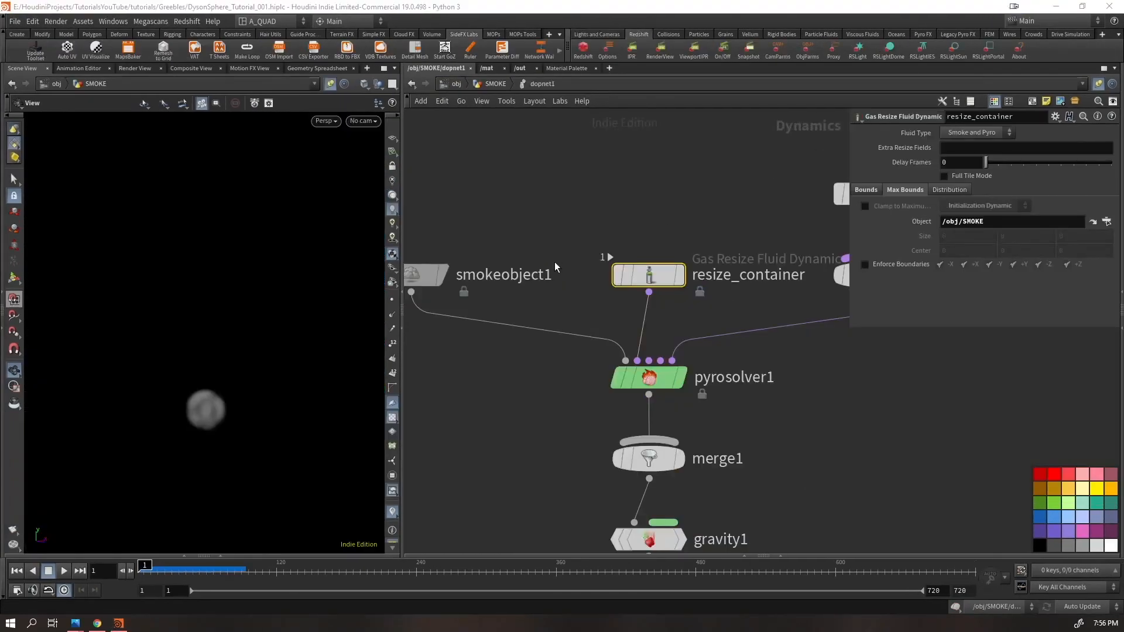
- In the DysonSphere_Tutorial_001 scene, play the smoke simulation and rewind it to frame 1
{"action": "scroll", "coordinate": [555, 267], "scroll_direction": "down", "scroll_amount": 3}
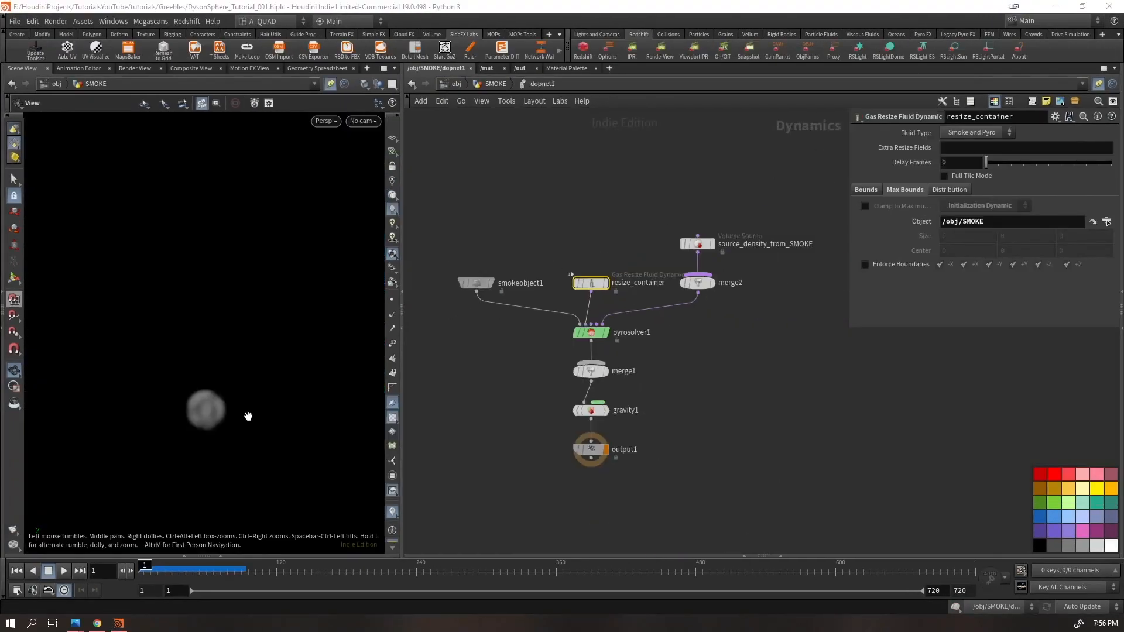
{"action": "right_click_drag", "start_coordinate": [246, 417], "coordinate": [226, 389]}
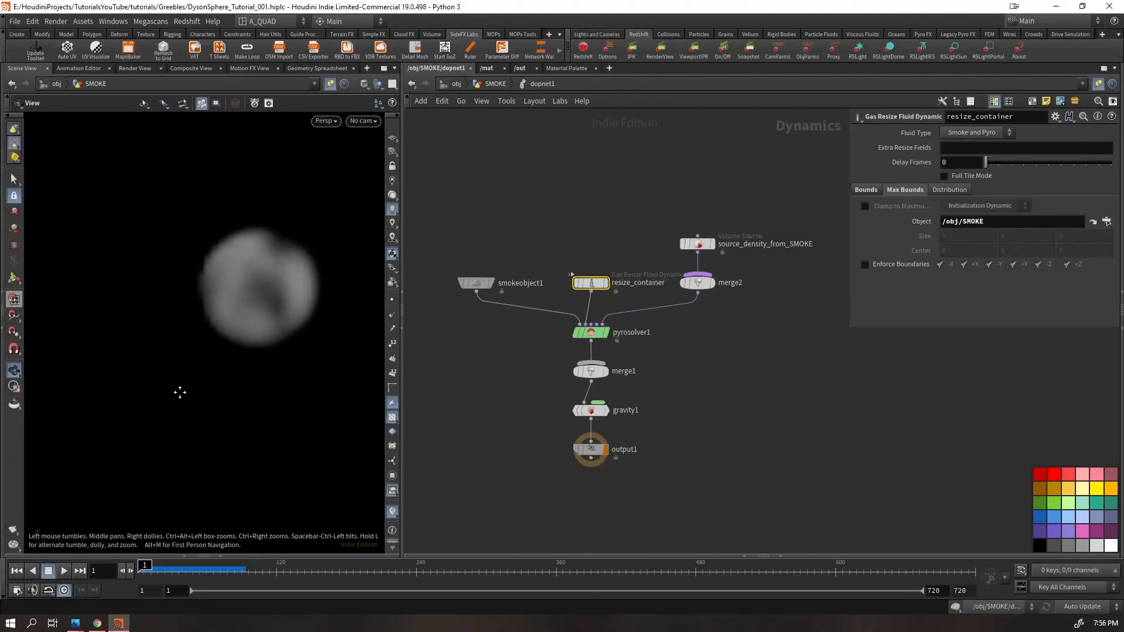
{"action": "key", "text": "Up"}
{"action": "left_click_drag", "start_coordinate": [183, 340], "coordinate": [133, 316]}
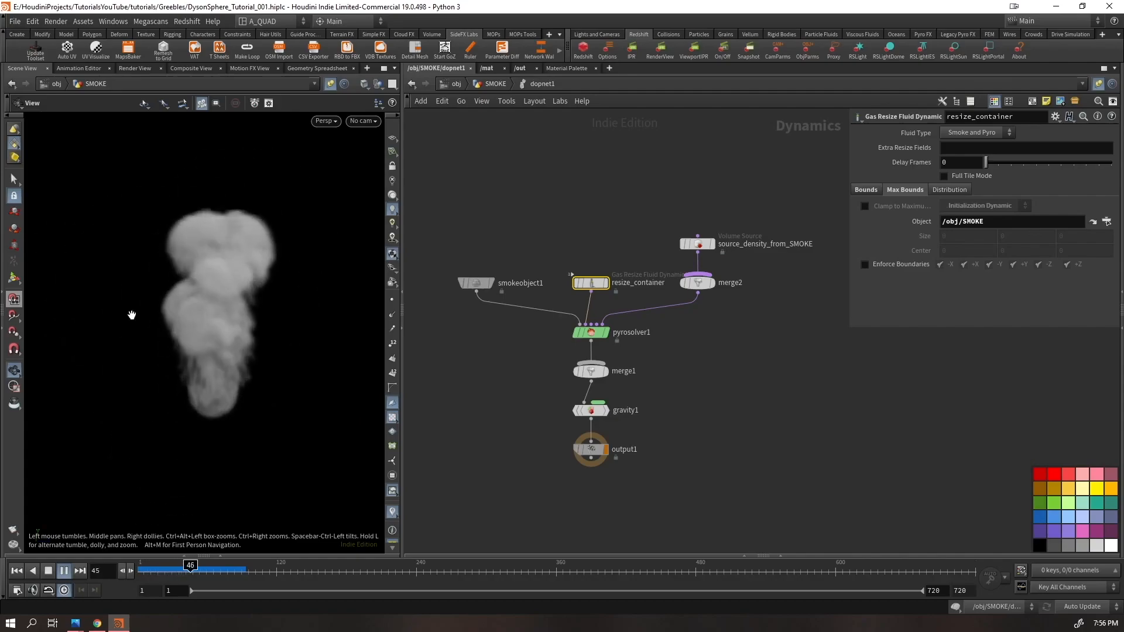
{"action": "key", "text": "ctrl+Up"}
- Examine the creation settings of smokeobject1 and the combustion and shape settings of pyrosolver1
{"action": "left_click_drag", "start_coordinate": [524, 331], "coordinate": [636, 343]}
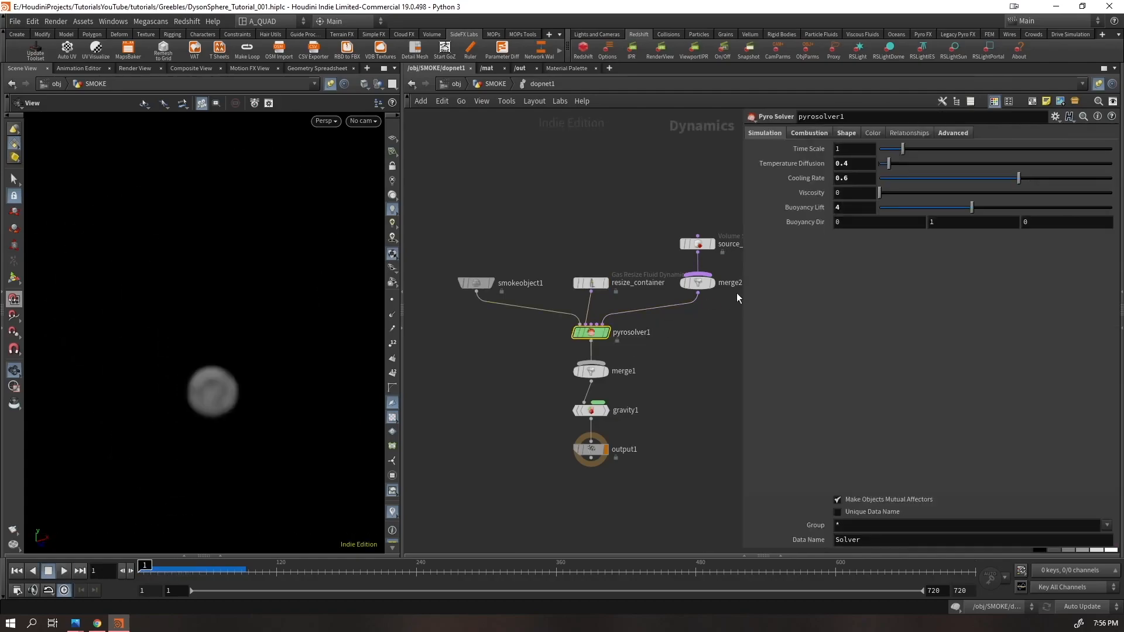
{"action": "left_click", "coordinate": [488, 282]}
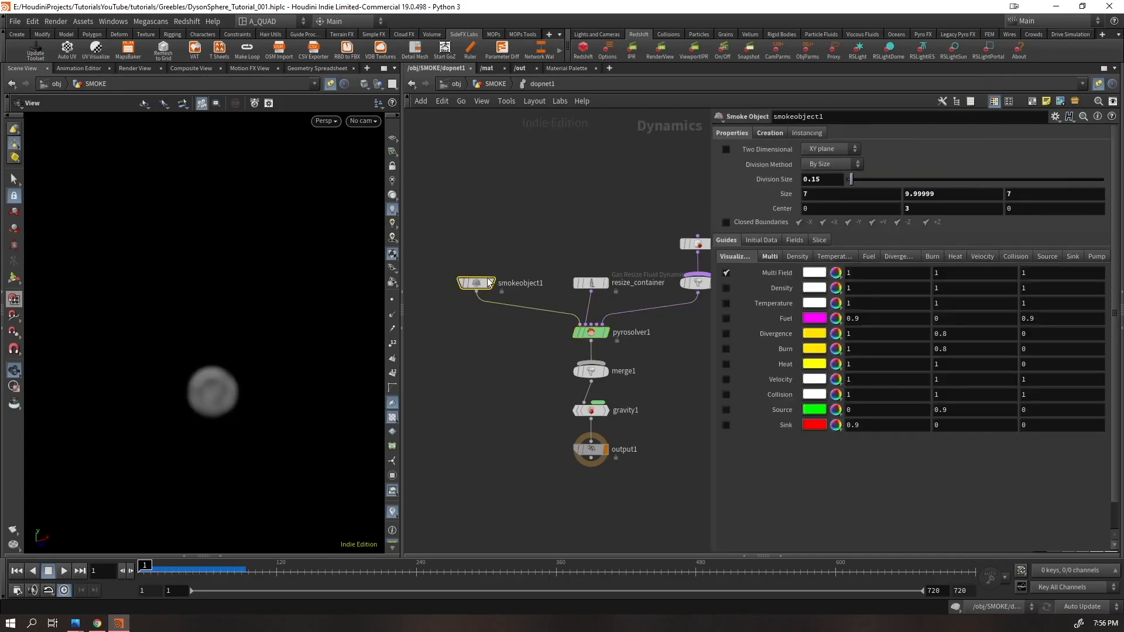
{"action": "left_click", "coordinate": [770, 133]}
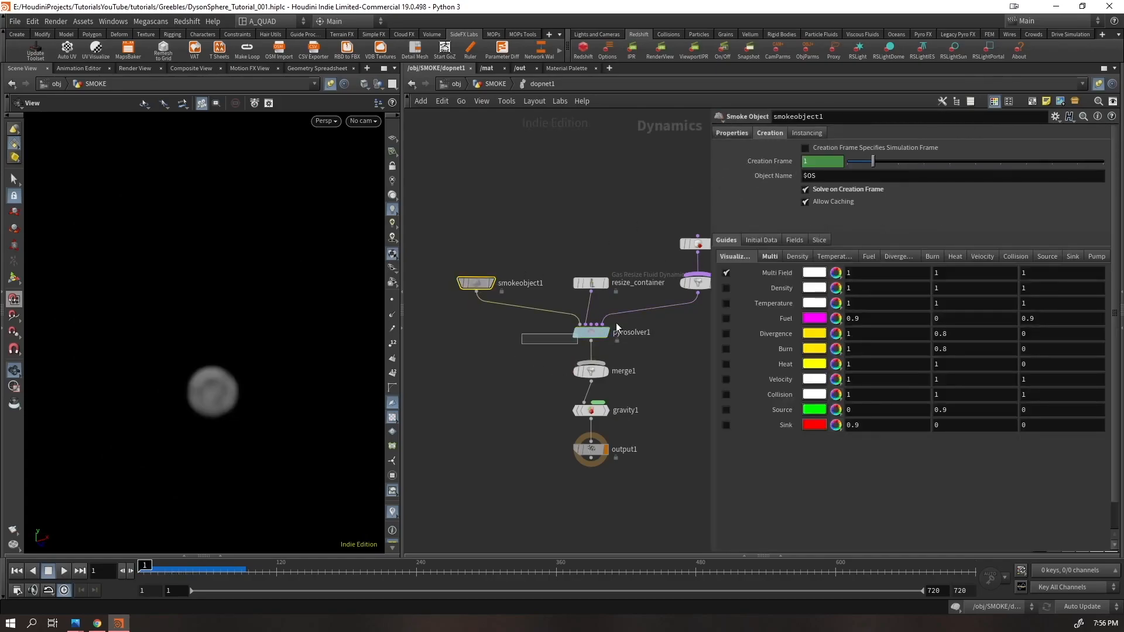
{"action": "left_click", "coordinate": [591, 332]}
{"action": "left_click", "coordinate": [809, 133]}
{"action": "left_click", "coordinate": [846, 132]}
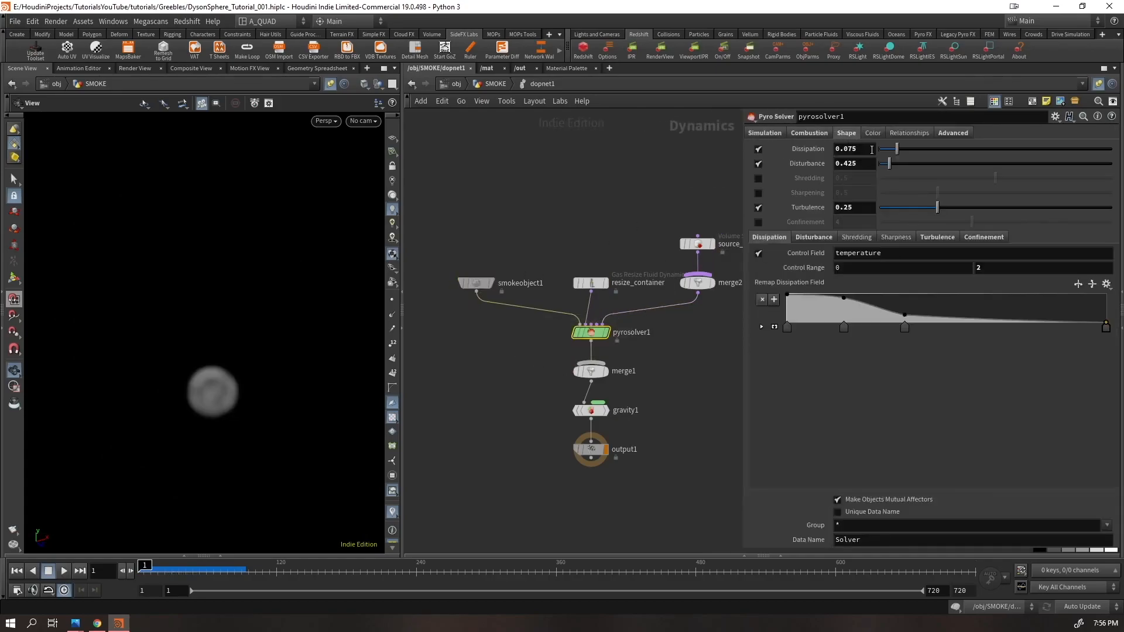
- Set the Buoyancy Lift of pyrosolver1 to 0 and play the simulation
{"action": "left_click", "coordinate": [765, 132]}
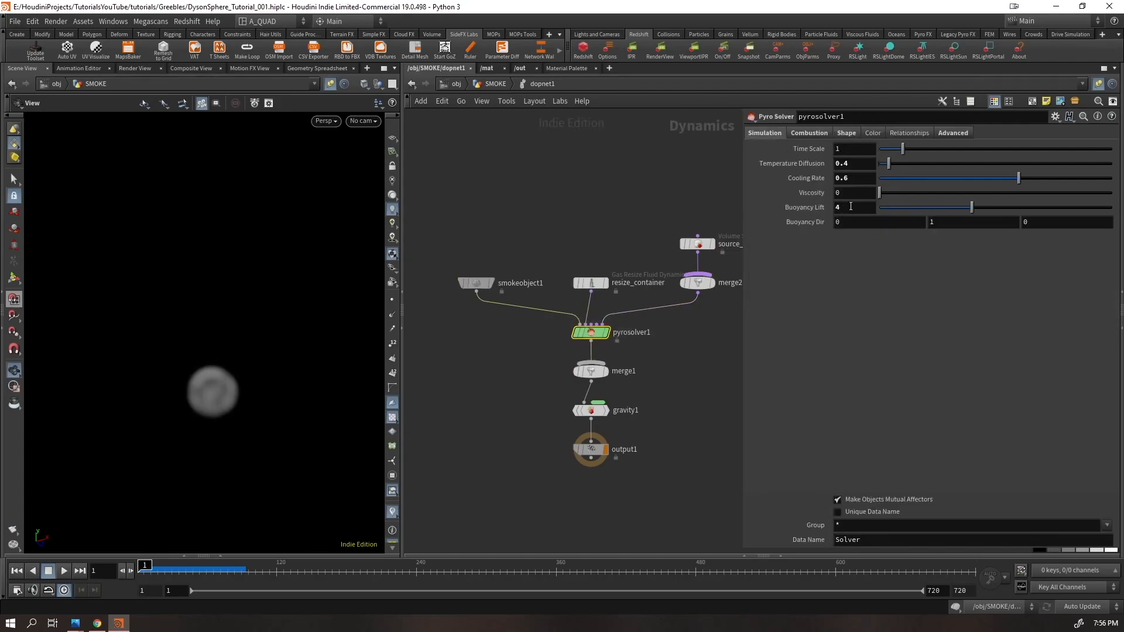
{"action": "key", "text": "Return"}
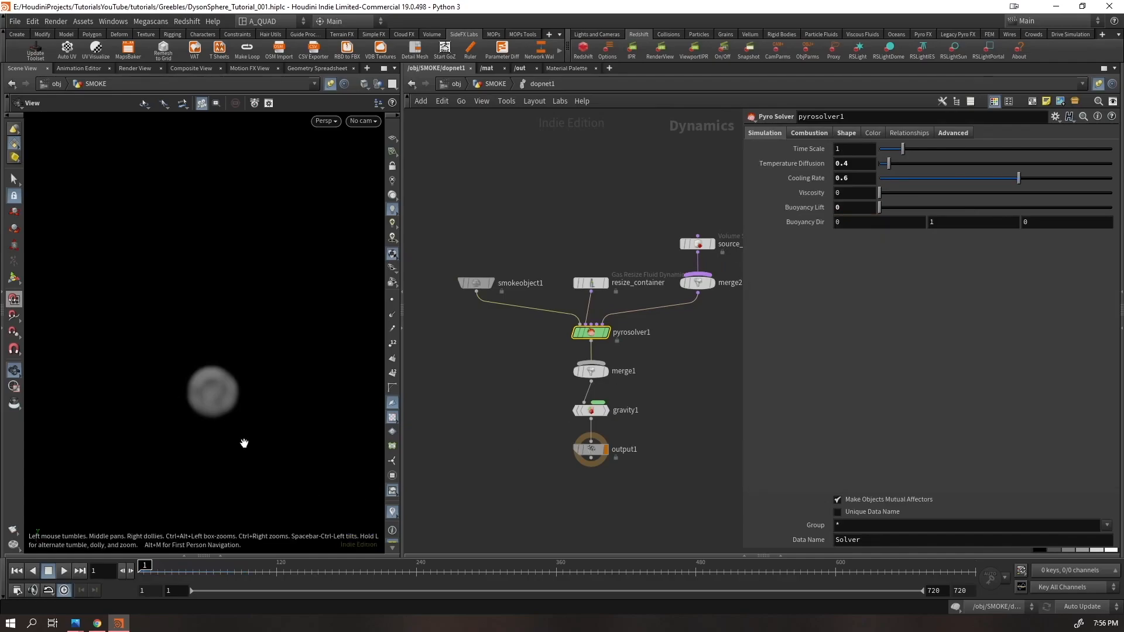
{"action": "key", "text": "Up"}
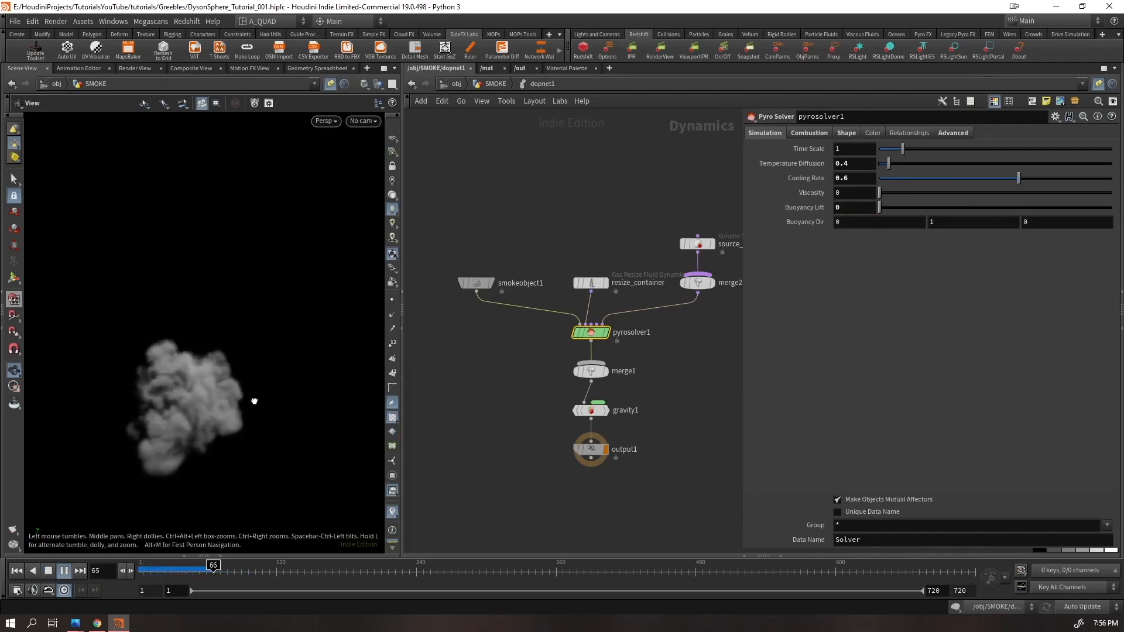
- Disable Dissipation, Disturbance and Turbulence in the shape settings of pyrosolver1, play the simulation and rewind it to frame 1
{"action": "key", "text": "ctrl+Up"}
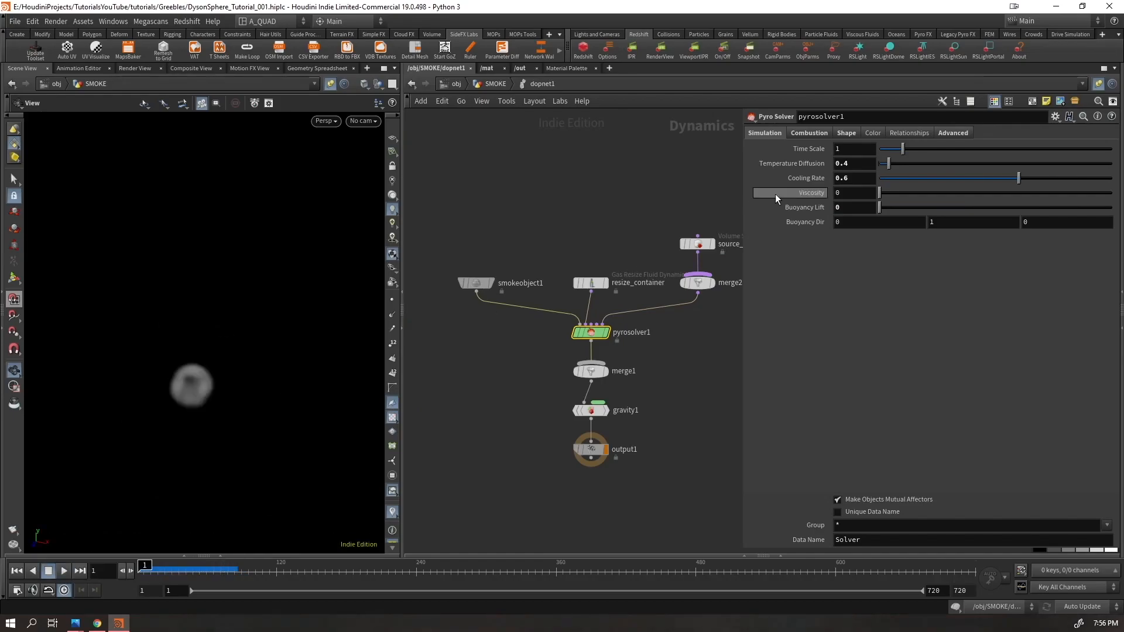
{"action": "left_click", "coordinate": [809, 133]}
{"action": "left_click", "coordinate": [847, 133]}
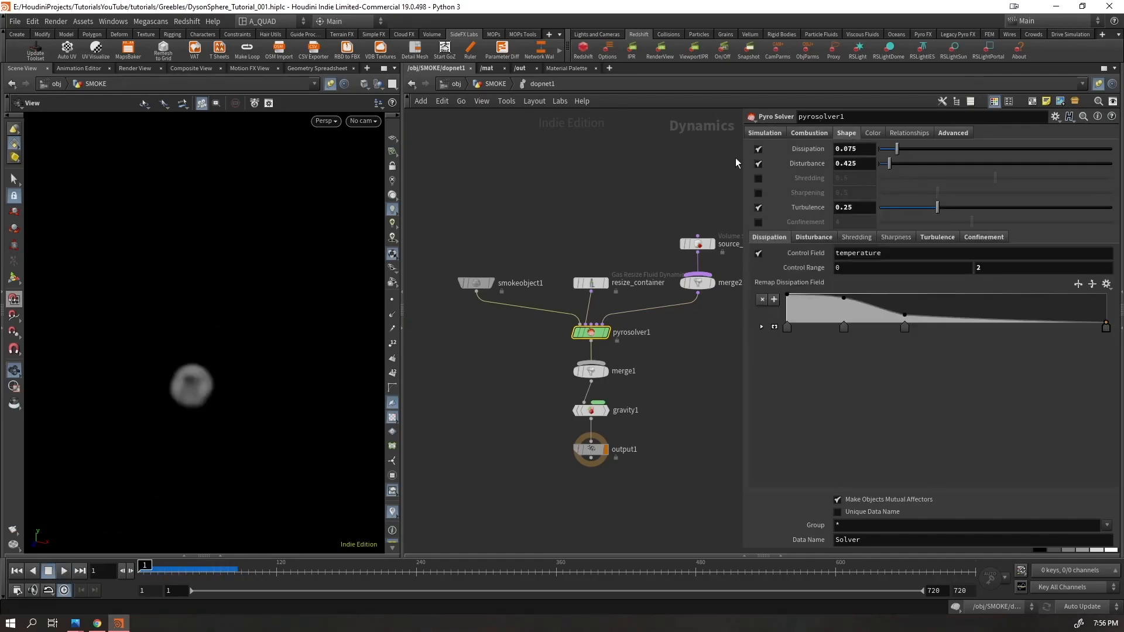
{"action": "left_click", "coordinate": [758, 150]}
{"action": "left_click", "coordinate": [758, 164]}
{"action": "left_click", "coordinate": [758, 208]}
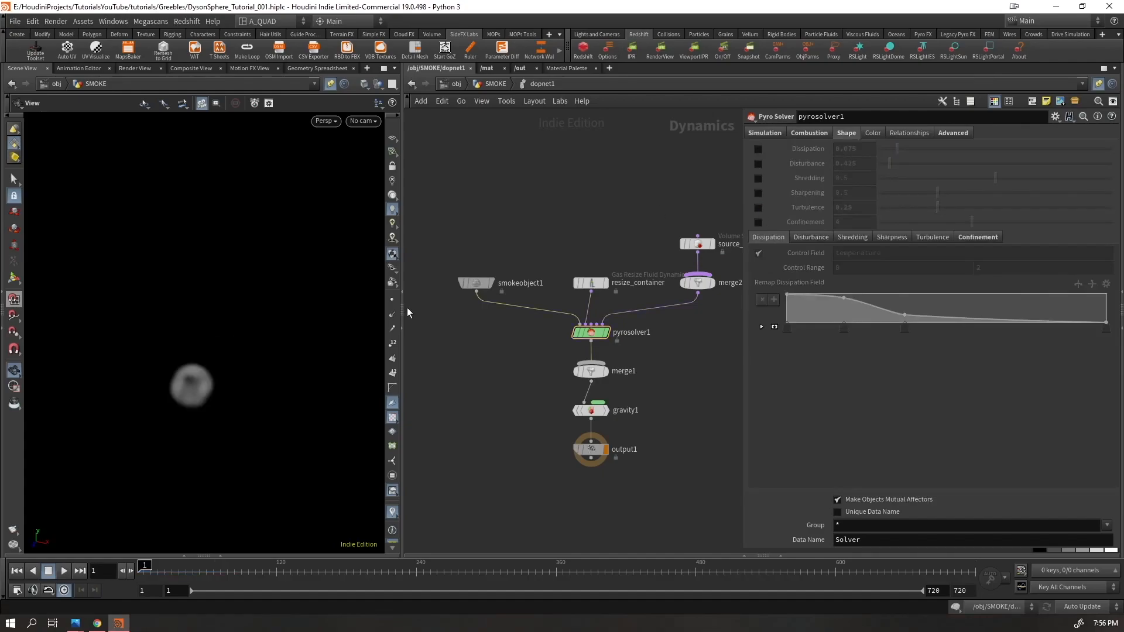
{"action": "key", "text": "Up"}
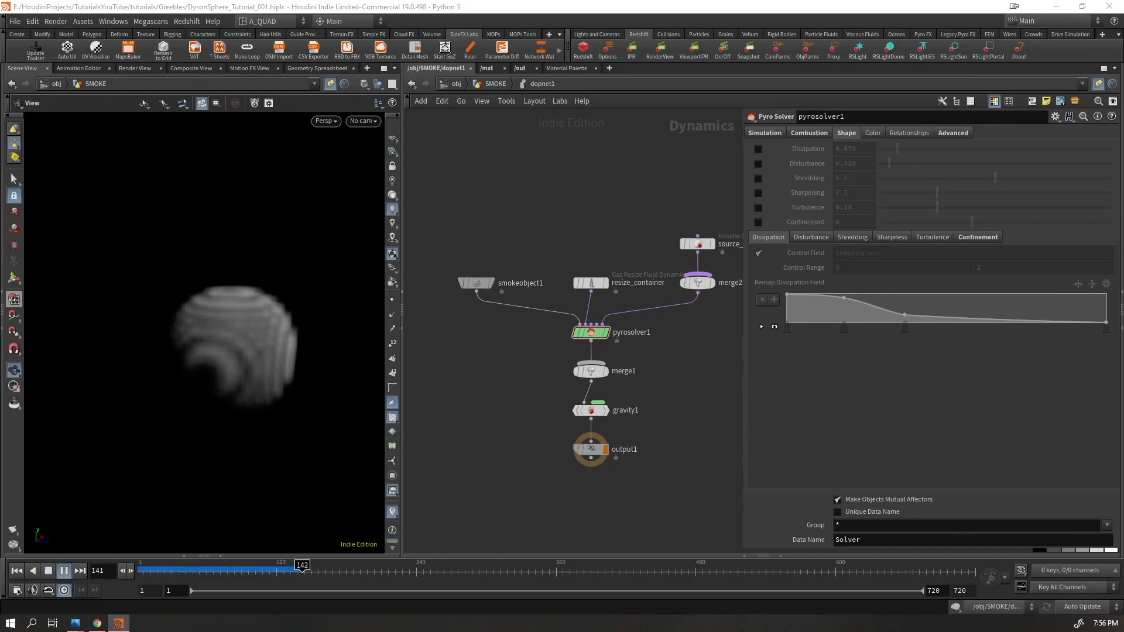
{"action": "left_click_drag", "start_coordinate": [121, 316], "coordinate": [128, 336]}
{"action": "key", "text": "Up"}
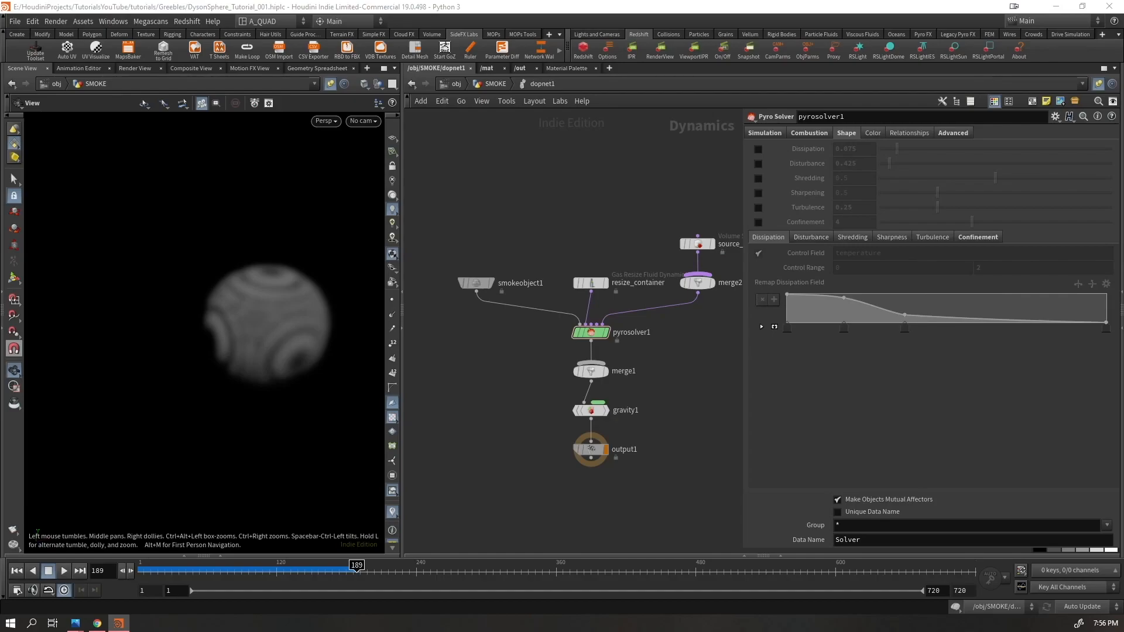
{"action": "left_click", "coordinate": [591, 332]}
{"action": "key", "text": "ctrl+Up"}
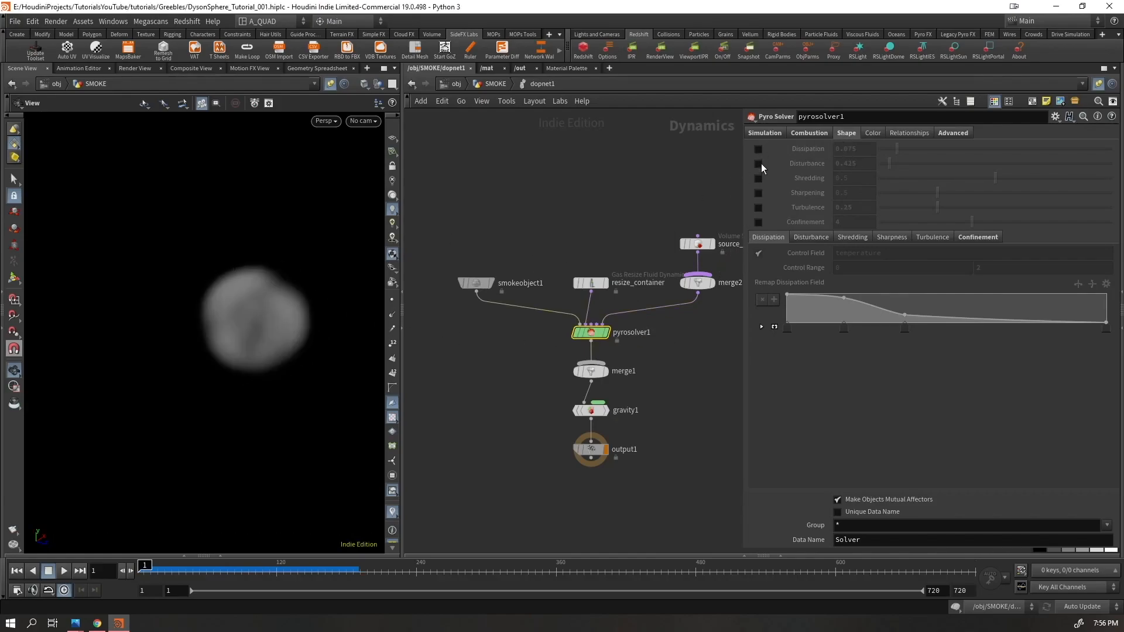
- Enable only Turbulence at 0.25 on pyrosolver1, play the simulation and rewind it to frame 1
{"action": "left_click", "coordinate": [759, 208]}
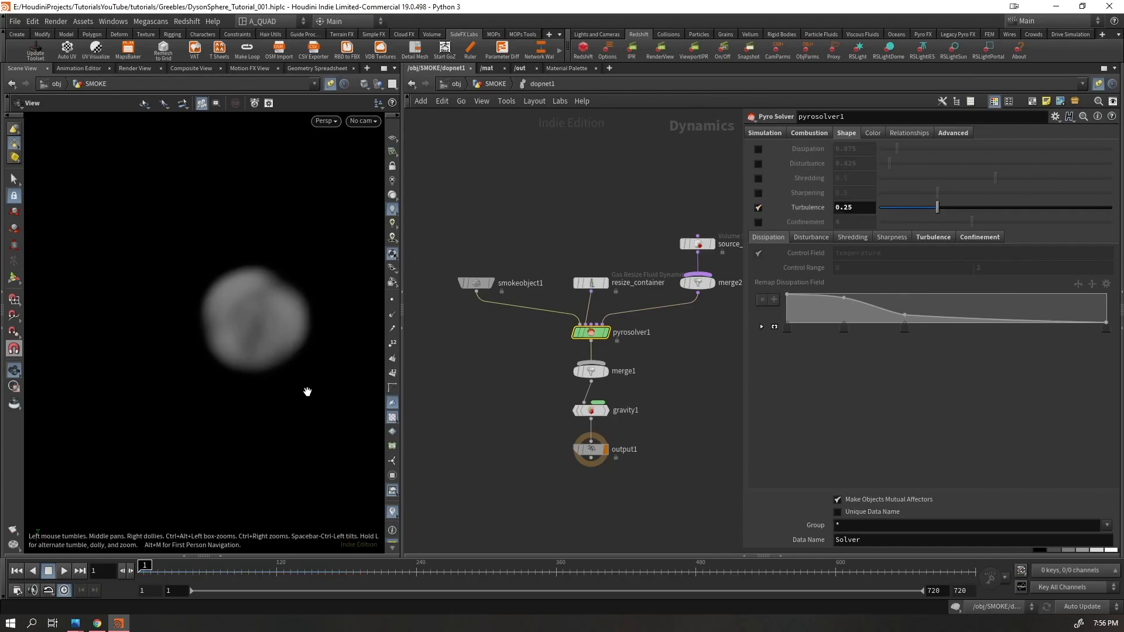
{"action": "key", "text": "Up"}
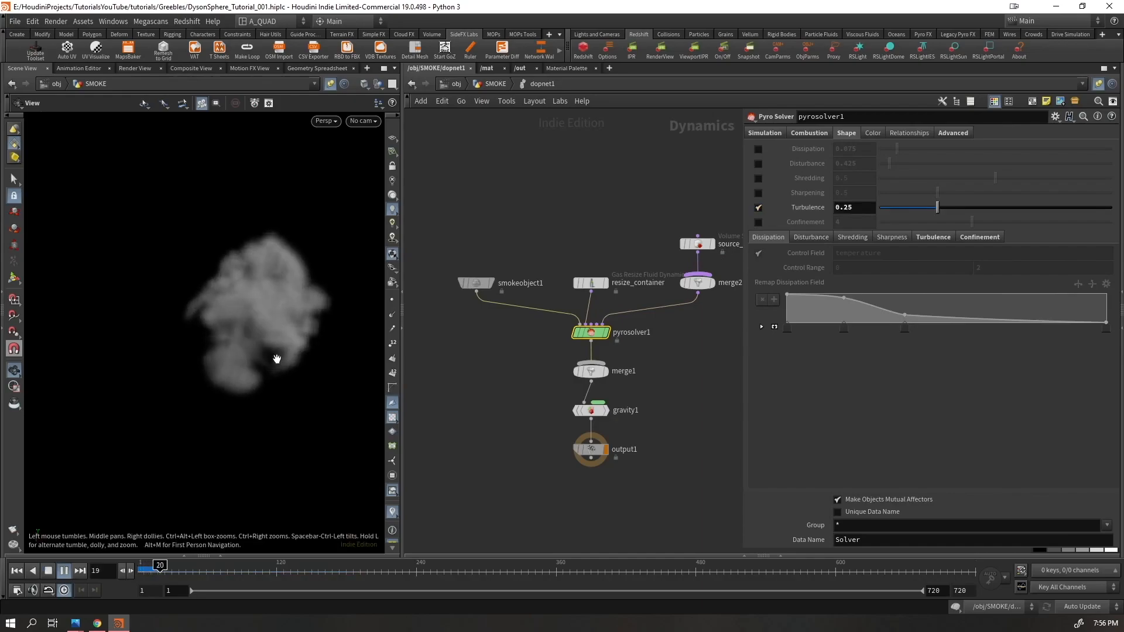
{"action": "left_click_drag", "start_coordinate": [271, 349], "coordinate": [212, 331]}
{"action": "right_click_drag", "start_coordinate": [211, 331], "coordinate": [175, 414]}
{"action": "left_click_drag", "start_coordinate": [176, 413], "coordinate": [316, 333]}
{"action": "key", "text": "ctrl+Up"}
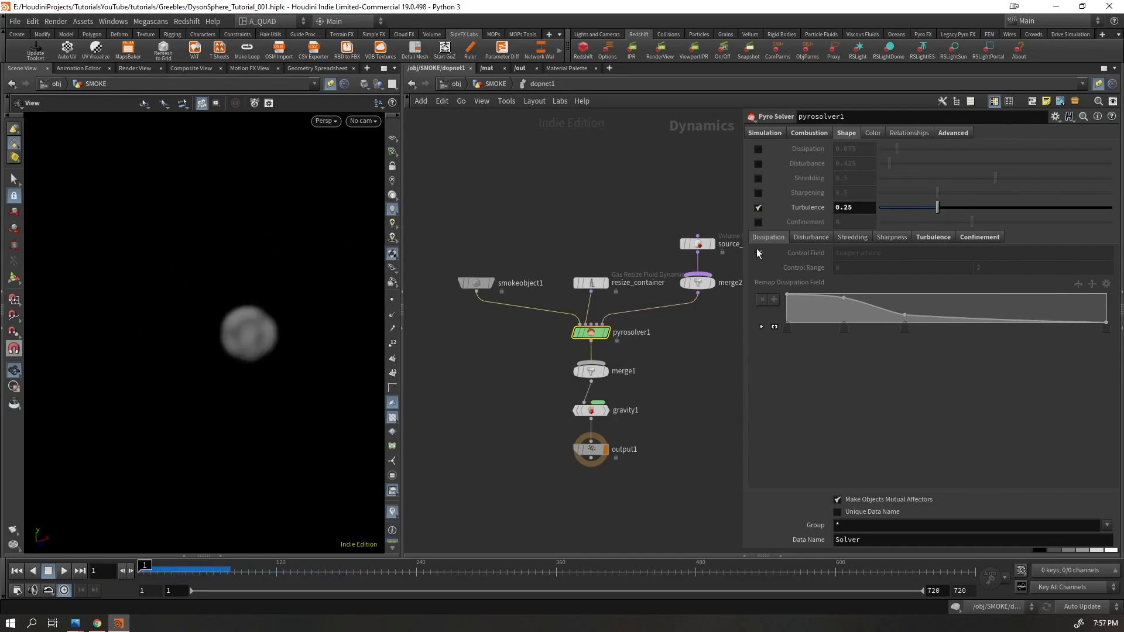
- Enable Dissipation and Disturbance again on pyrosolver1 and save the scene
{"action": "left_click", "coordinate": [758, 149]}
{"action": "left_click", "coordinate": [758, 163]}
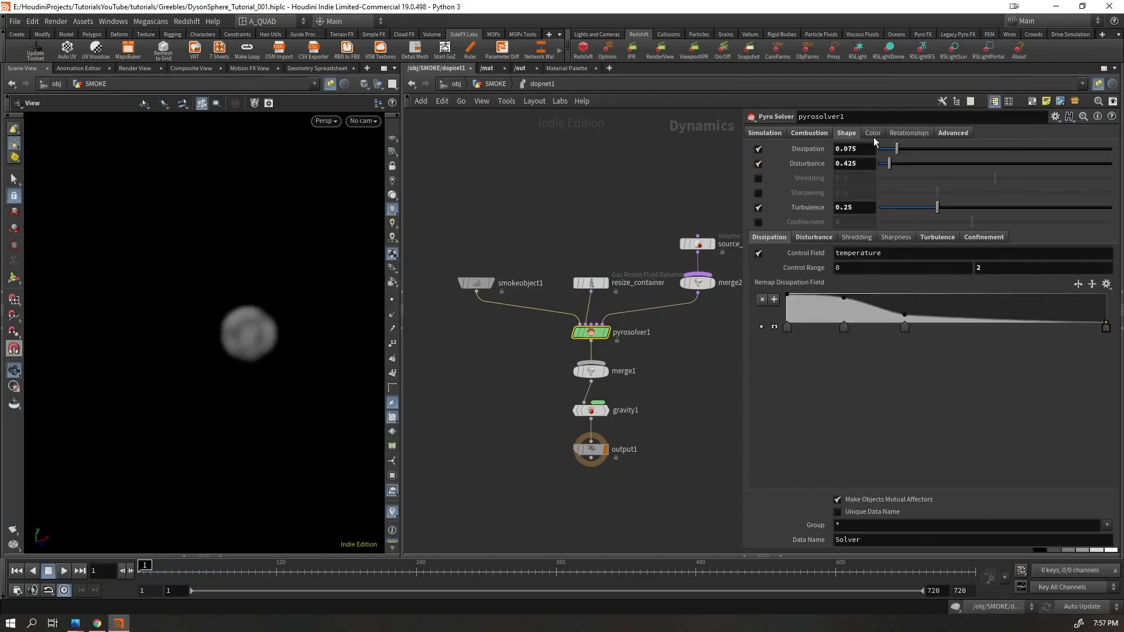
{"action": "key", "text": "ctrl+s"}
- Enable Sharpening at 0.5 on pyrosolver1, play the simulation and rewind it to frame 1
{"action": "left_click", "coordinate": [758, 192]}
{"action": "key", "text": "Up"}
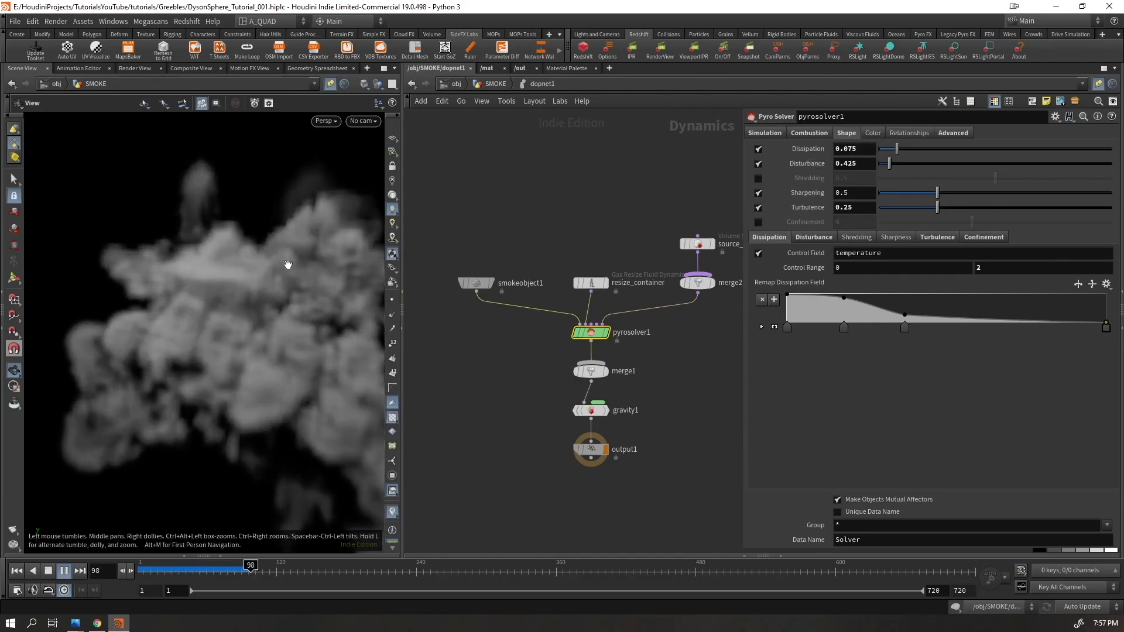
{"action": "scroll", "coordinate": [280, 304], "scroll_direction": "down", "scroll_amount": 5}
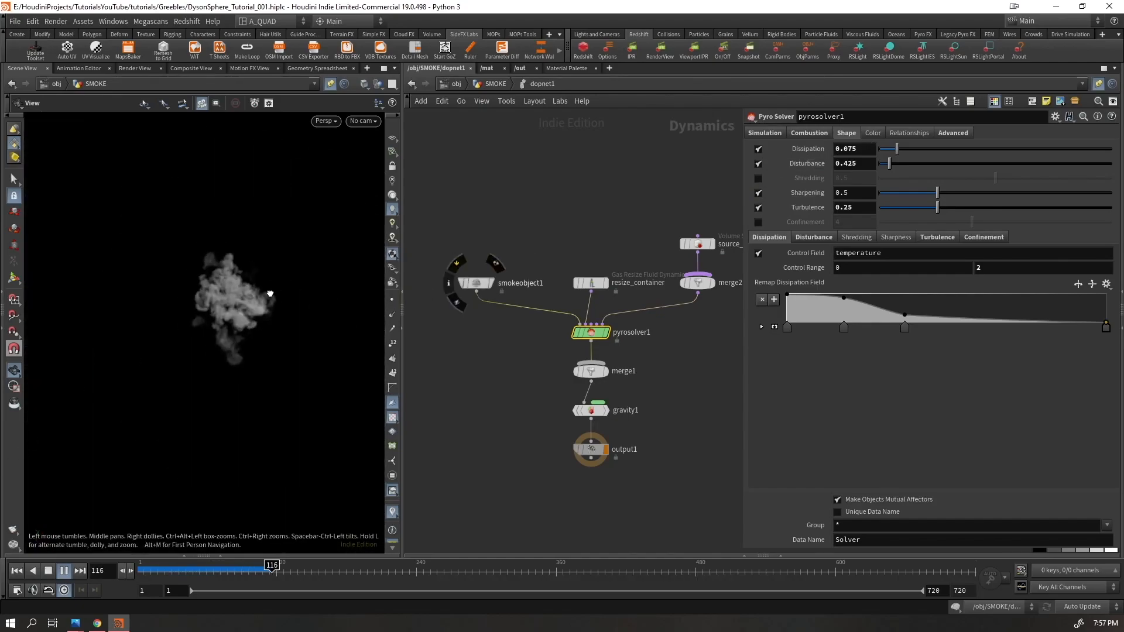
{"action": "scroll", "coordinate": [305, 299], "scroll_direction": "up", "scroll_amount": 5}
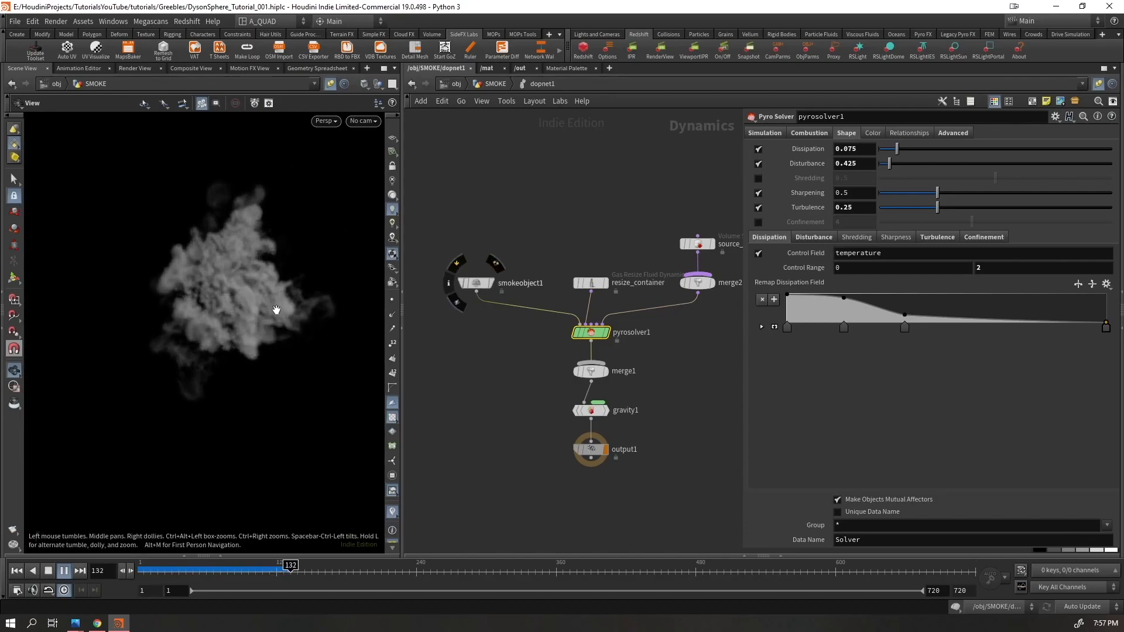
{"action": "key", "text": "ctrl+Up"}
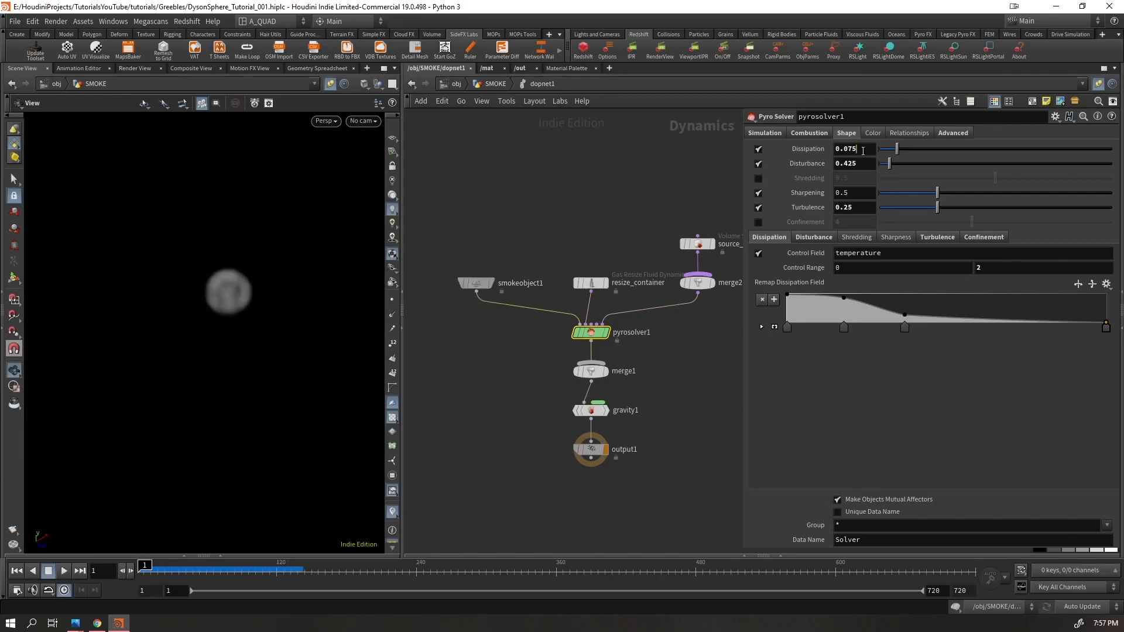
- Set the Dissipation of pyrosolver1 to 0.5, play the simulation and rewind it to frame 1
{"action": "key", "text": "ctrl+a"}
{"action": "type", "text": "0.5"}
{"action": "key", "text": "Return"}
{"action": "key", "text": "Up"}
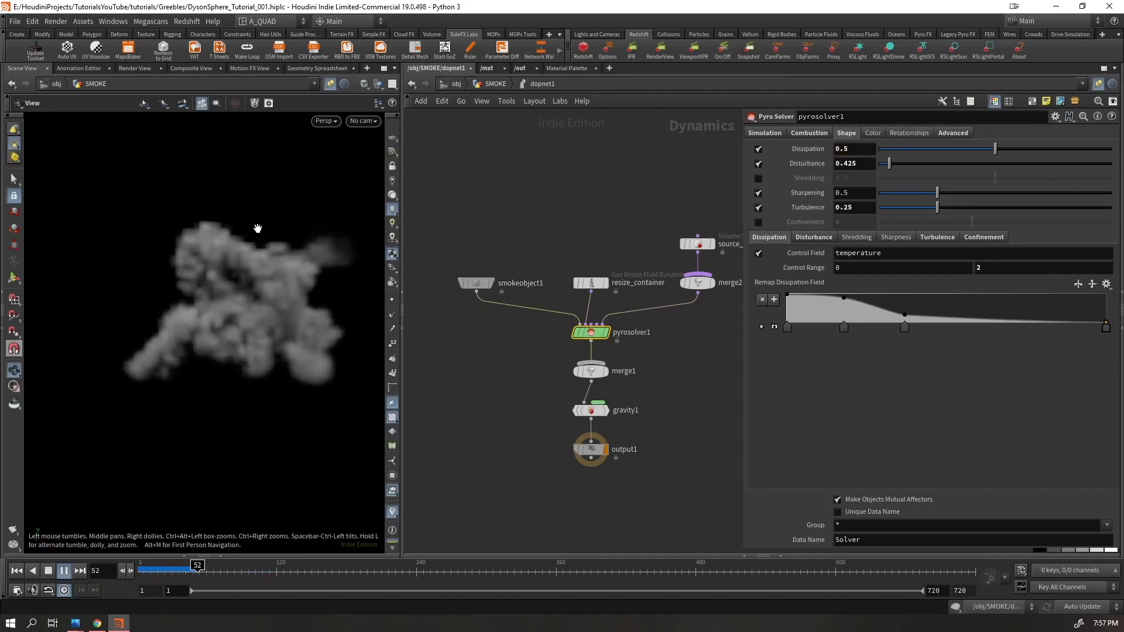
{"action": "left_click_drag", "start_coordinate": [317, 299], "coordinate": [181, 300]}
{"action": "key", "text": "ctrl+Up"}
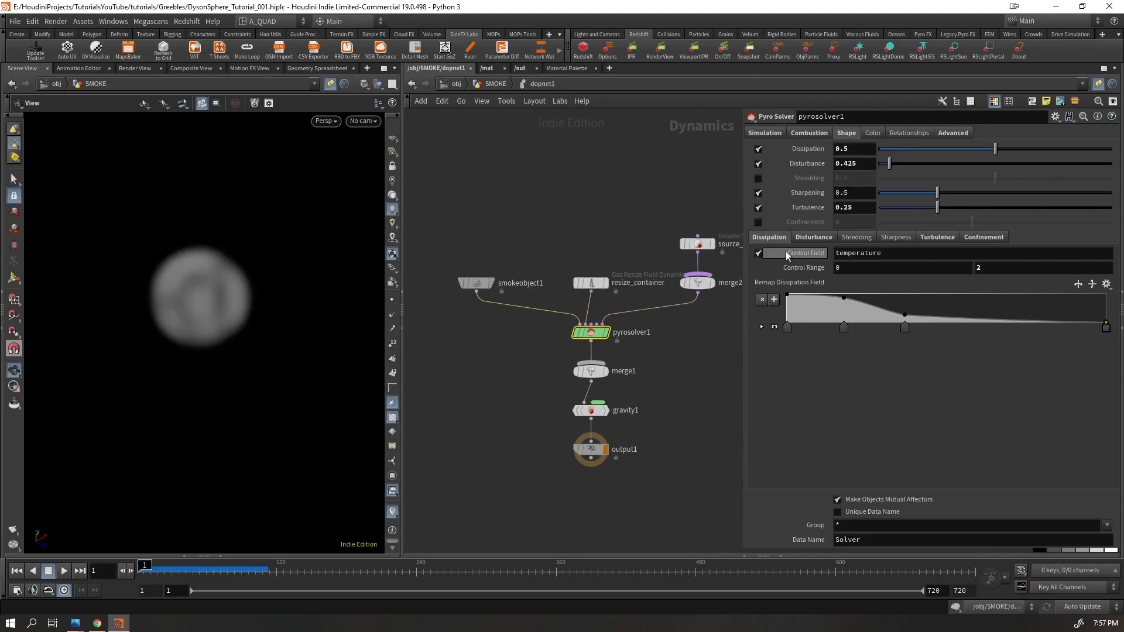
- Play the simulation with Turbulence disabled on pyrosolver1, re-enable Turbulence during playback and rewind to frame 1
{"action": "left_click", "coordinate": [759, 207]}
{"action": "key", "text": "Up"}
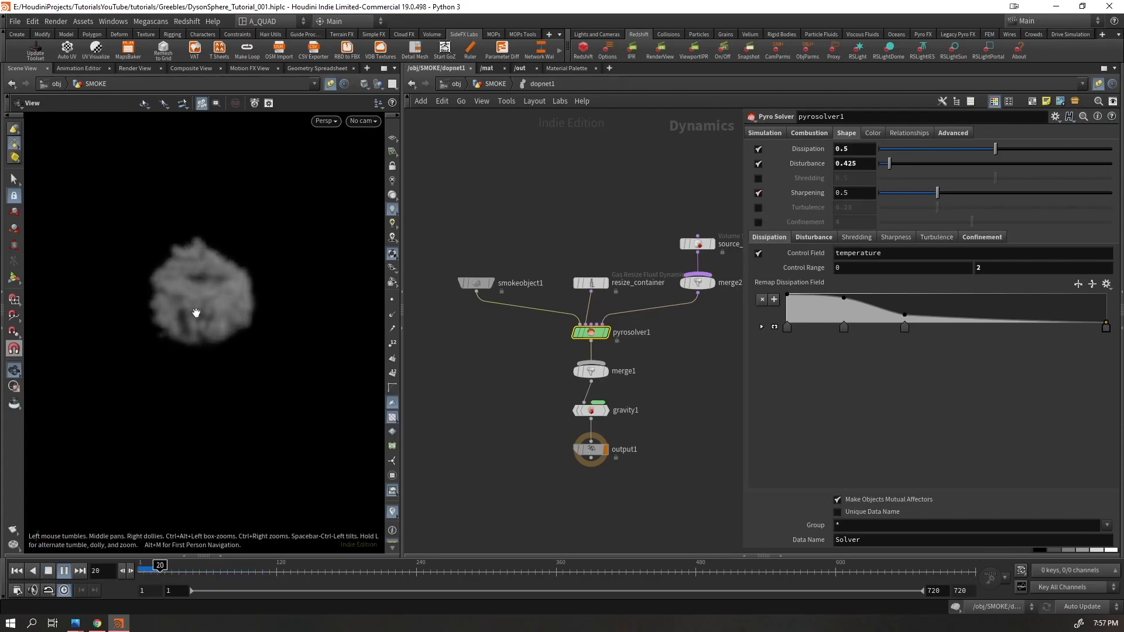
{"action": "left_click", "coordinate": [758, 208]}
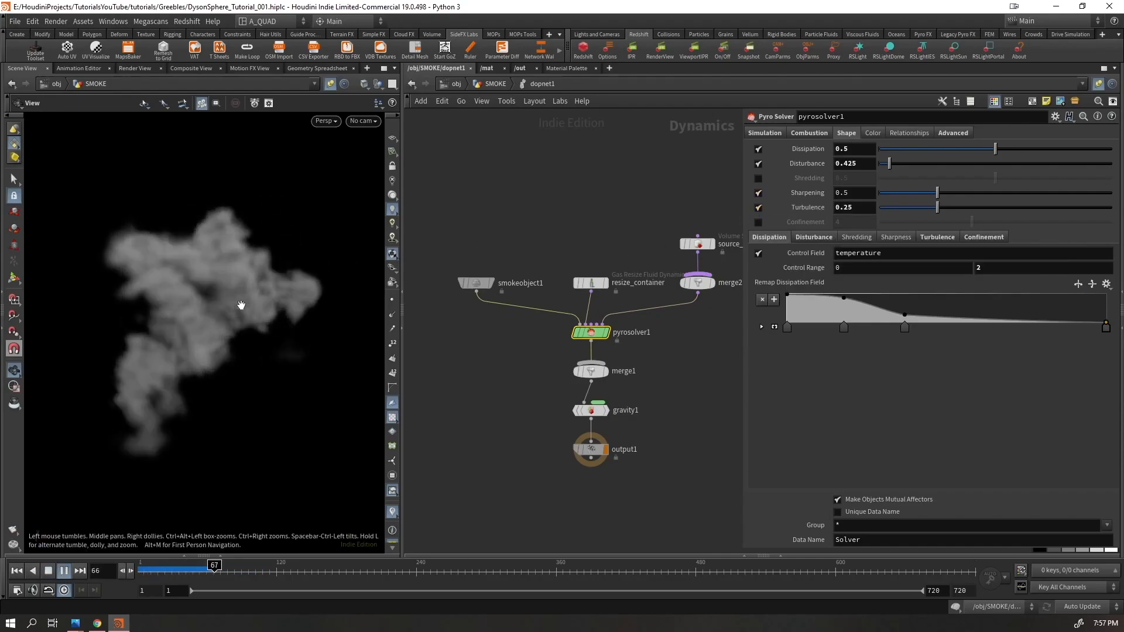
{"action": "key", "text": "ctrl+Up"}
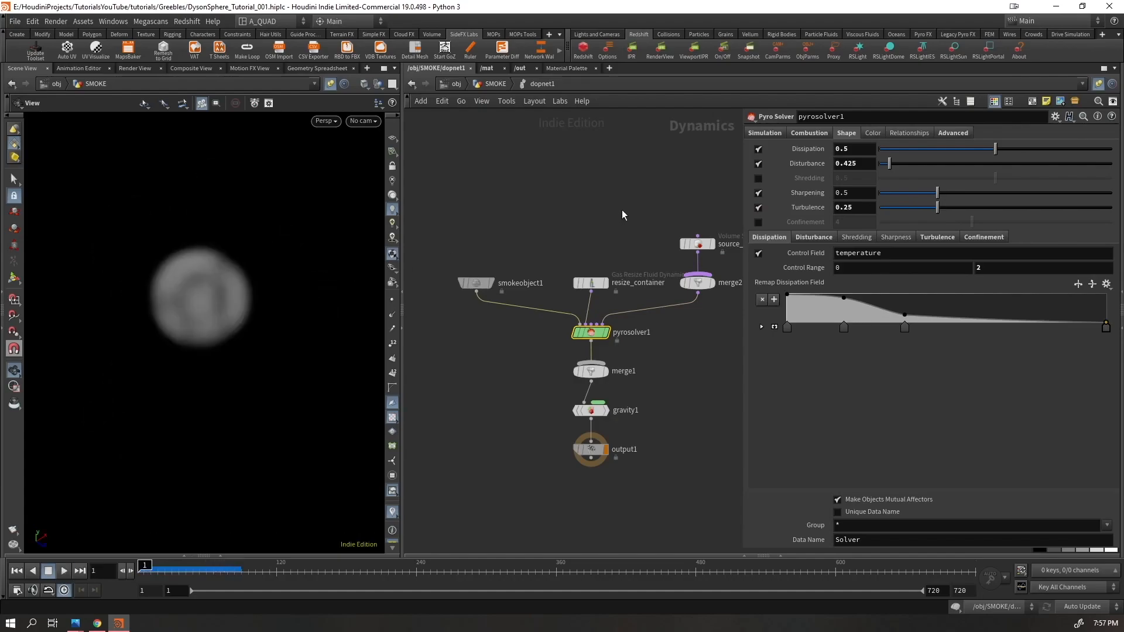
- Disable Turbulence in the shape settings of pyrosolver1
{"action": "left_click", "coordinate": [776, 133]}
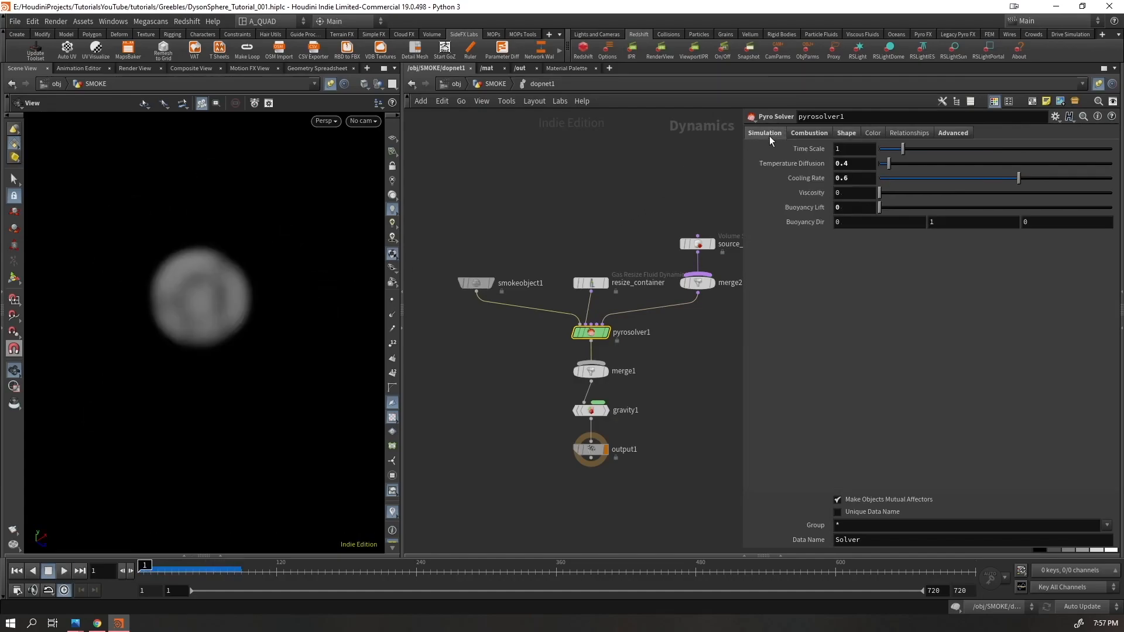
{"action": "left_click", "coordinate": [847, 132]}
{"action": "left_click", "coordinate": [758, 207]}
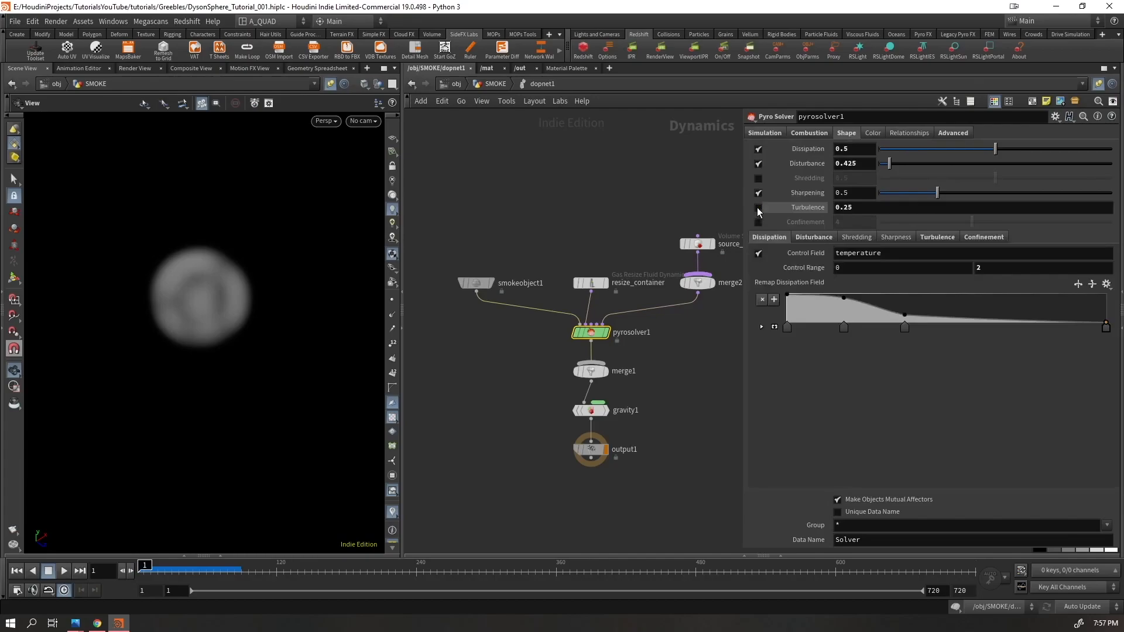
- Add a Gas Turbulence node above resize_container in dopnet1
{"action": "key", "text": "Tab"}
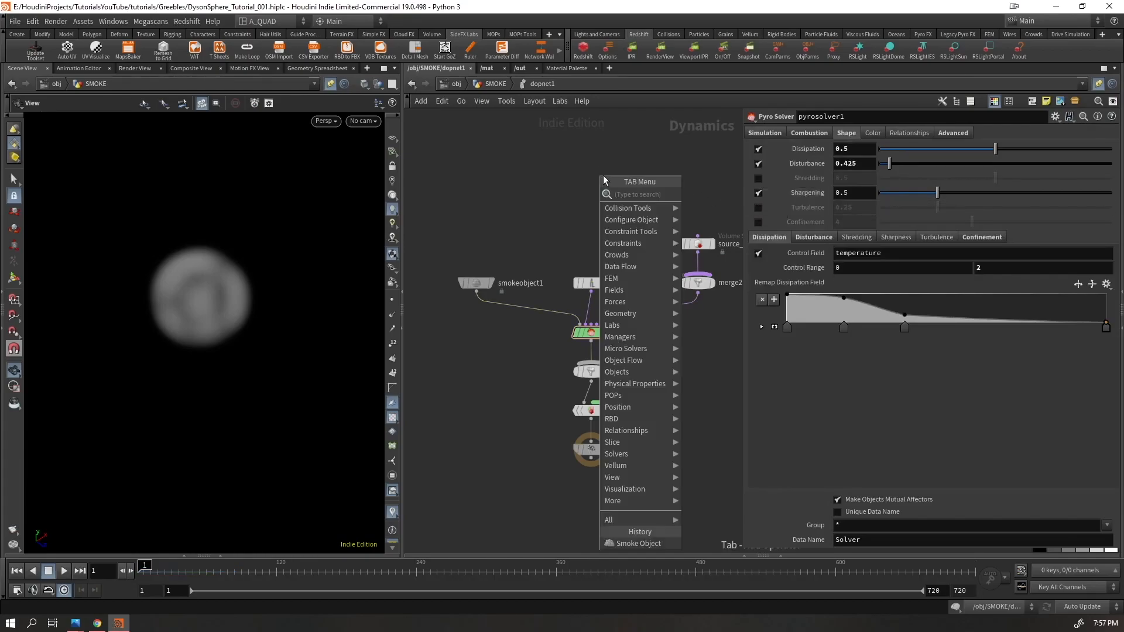
{"action": "type", "text": "tur"}
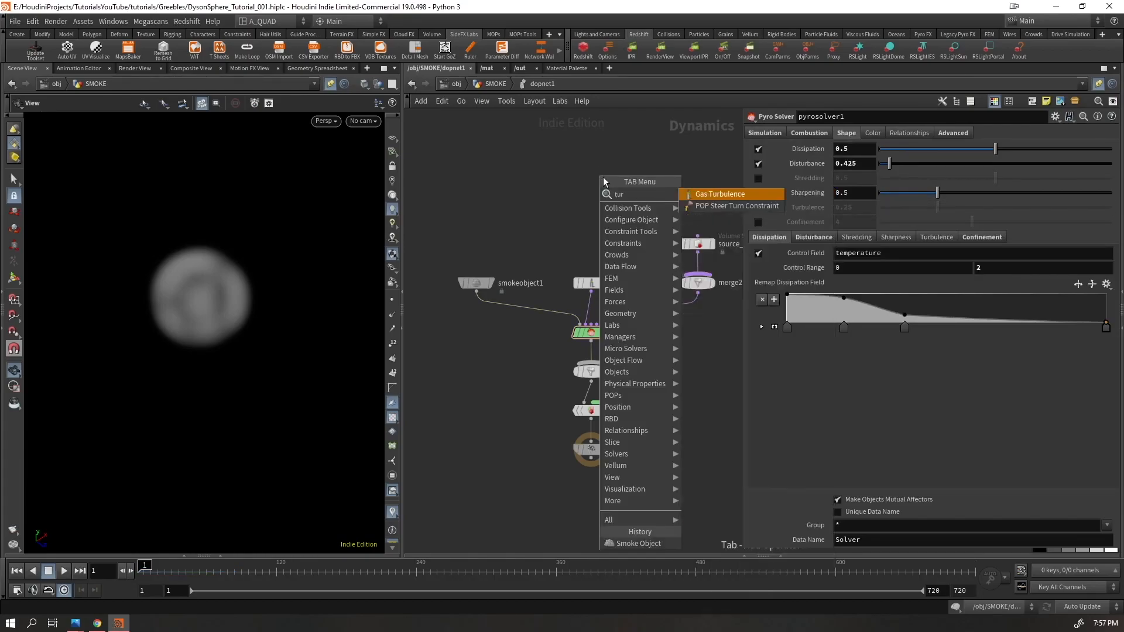
{"action": "key", "text": "Return"}
{"action": "left_click", "coordinate": [603, 175]}
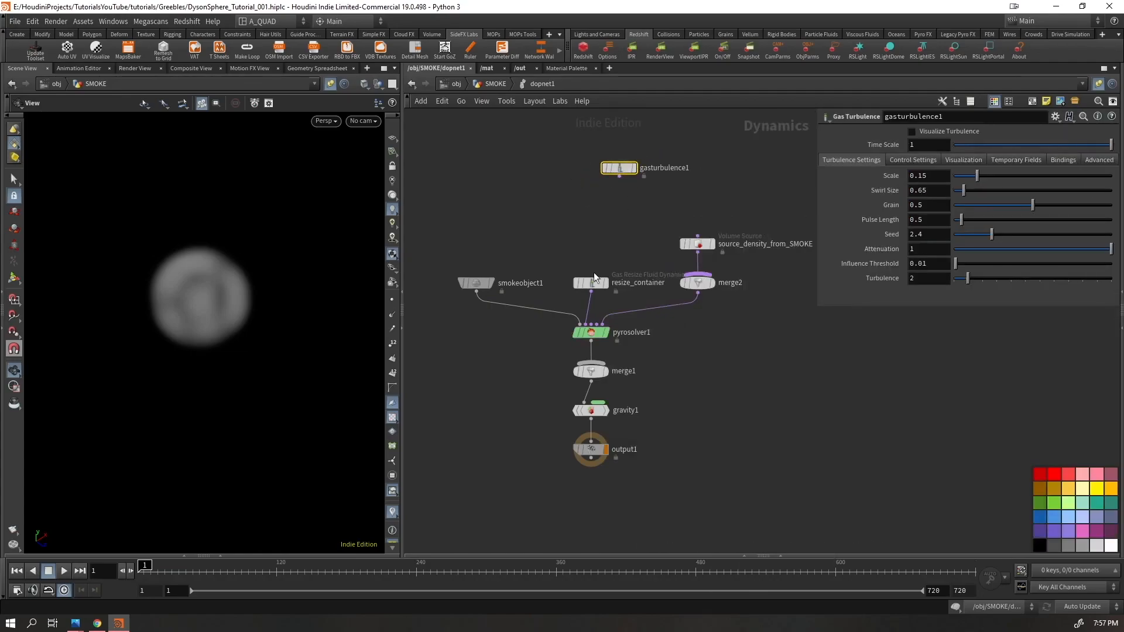
- Move resize_container aside, connect gasturbulence1 to the middle input of pyrosolver1, play the simulation and rewind it
{"action": "left_click_drag", "start_coordinate": [594, 274], "coordinate": [511, 167]}
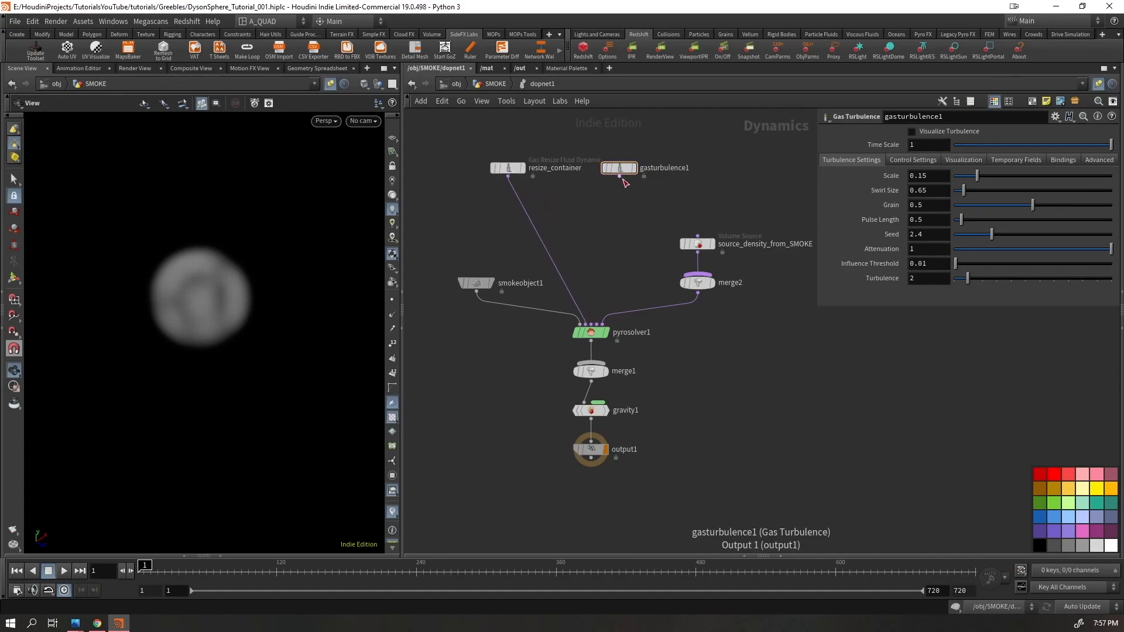
{"action": "left_click_drag", "start_coordinate": [619, 176], "coordinate": [593, 325]}
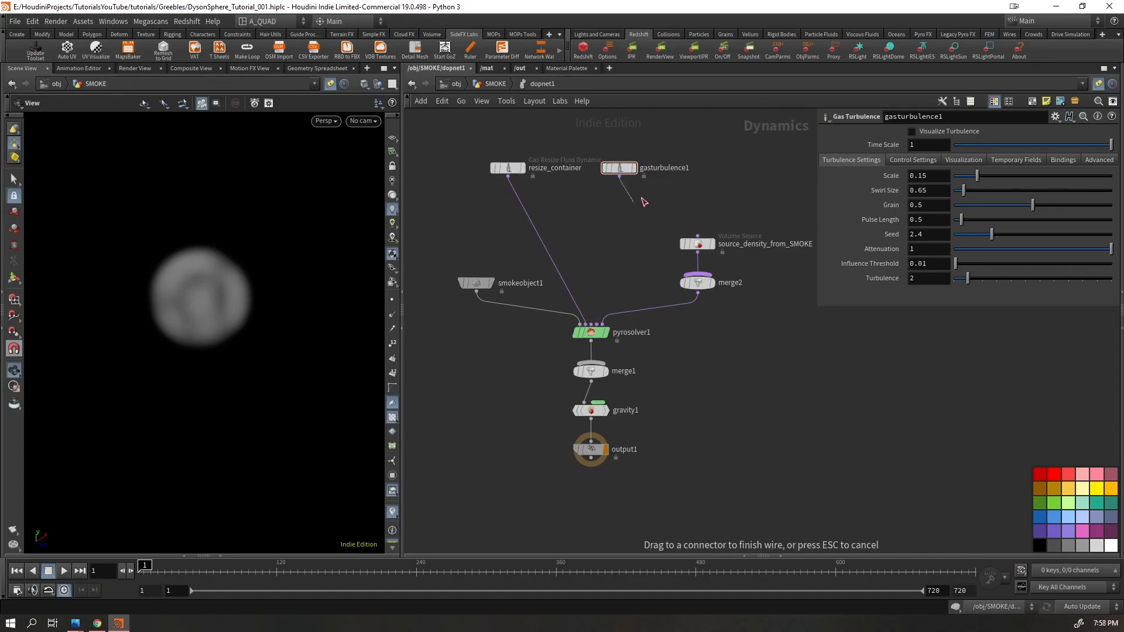
{"action": "left_click", "coordinate": [593, 324]}
{"action": "key", "text": "Up"}
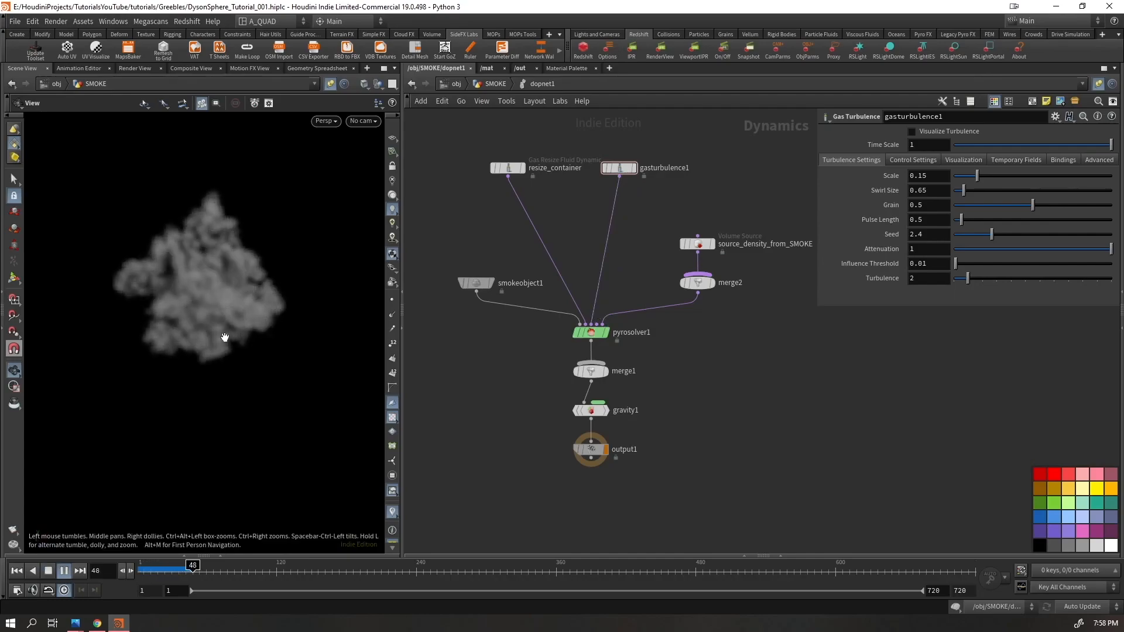
{"action": "key", "text": "ctrl+Up"}
- Set the Division Size of smokeobject1 to 0.05 and play the simulation
{"action": "left_click", "coordinate": [476, 283]}
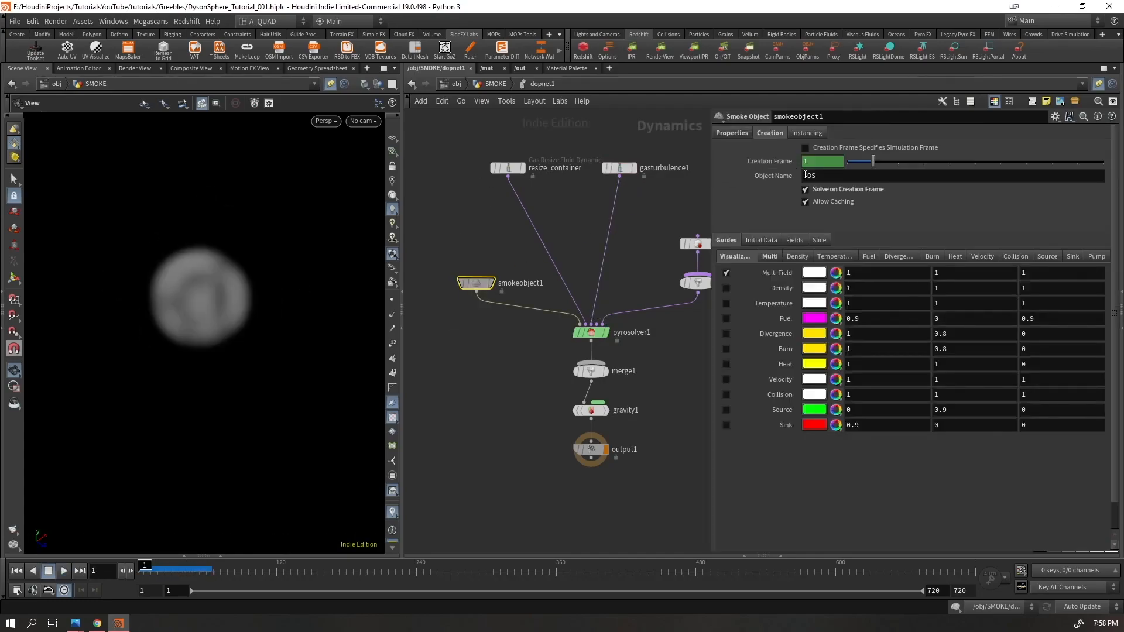
{"action": "left_click", "coordinate": [732, 134]}
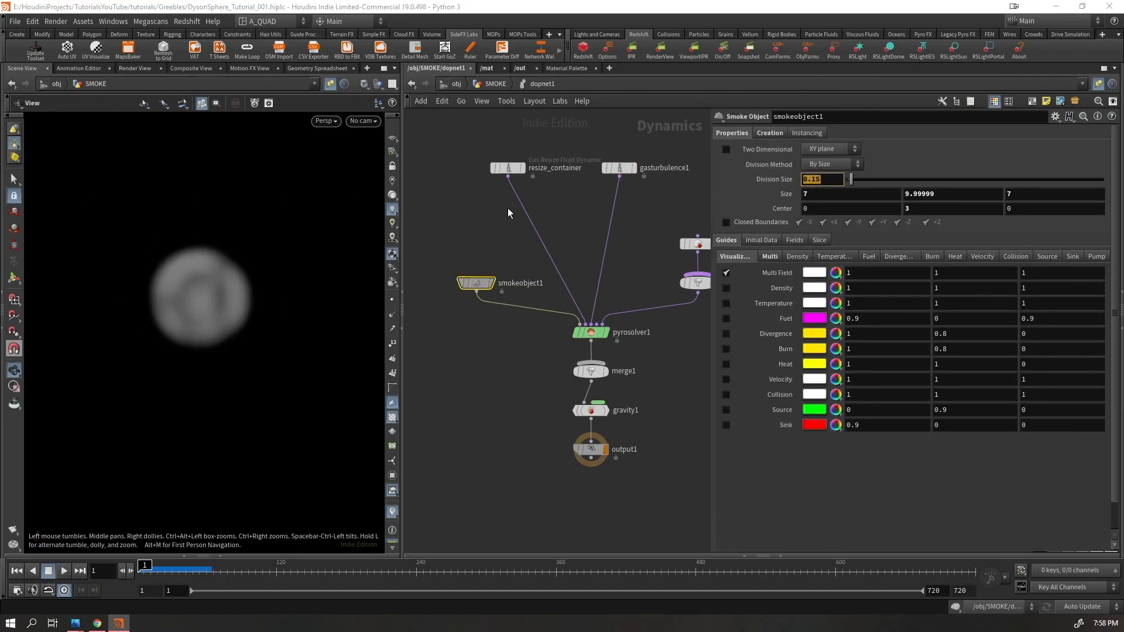
{"action": "key", "text": "BackSpace"}
{"action": "key", "text": "BackSpace"}
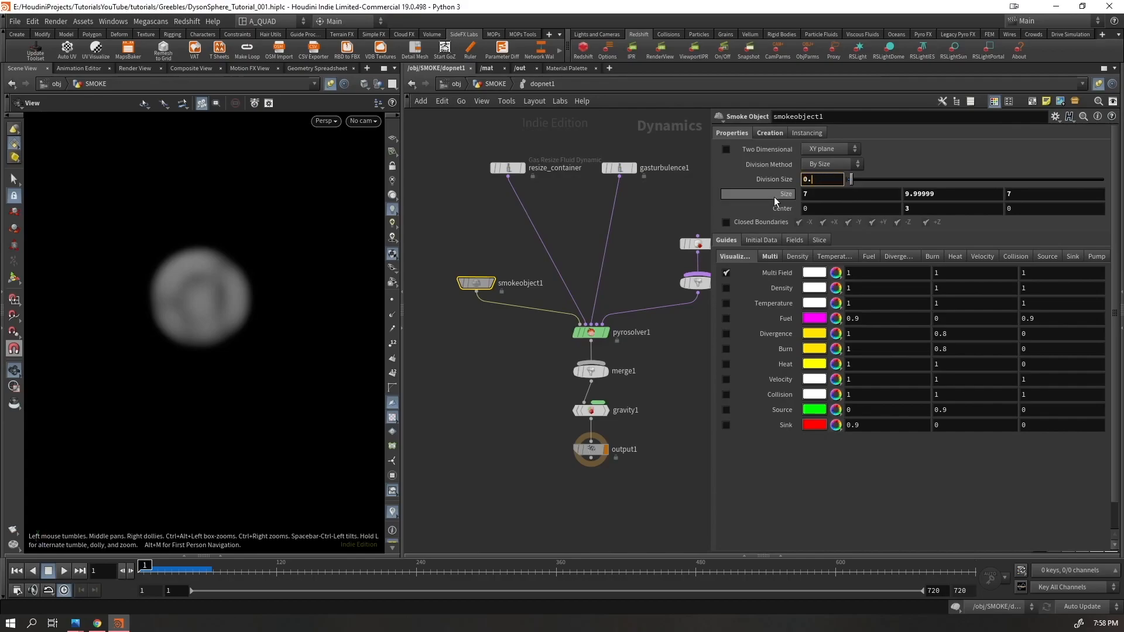
{"action": "type", "text": "05"}
{"action": "key", "text": "Return"}
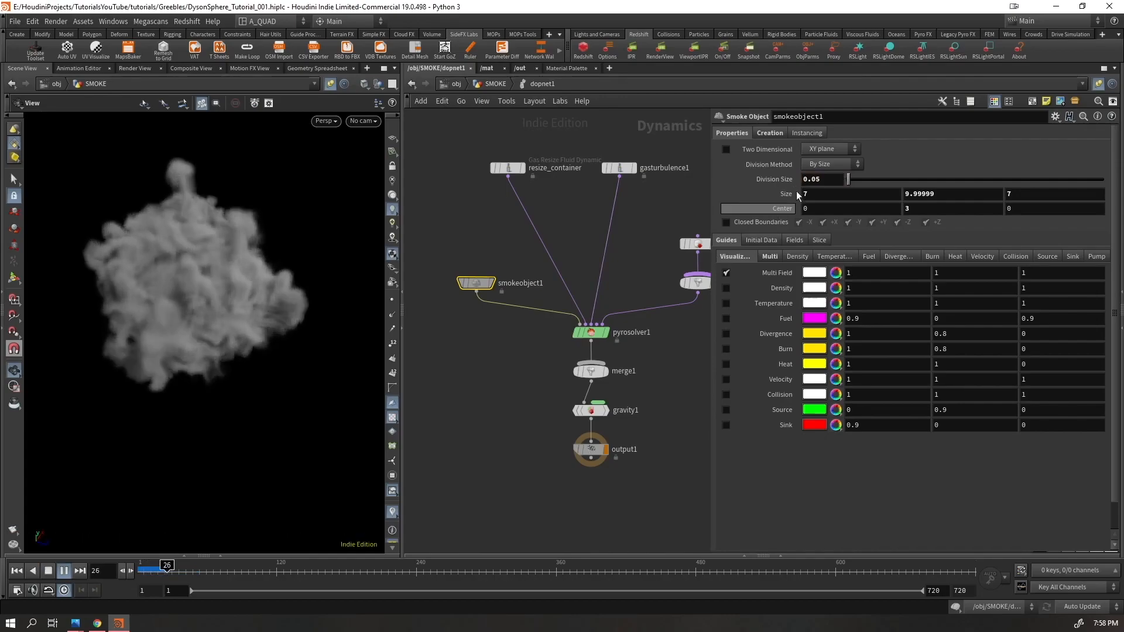
- Stop the playback at frame 36 and examine the higher-resolution smoke from several angles and distances
{"action": "left_click_drag", "start_coordinate": [209, 259], "coordinate": [170, 324]}
{"action": "scroll", "coordinate": [191, 276], "scroll_direction": "down", "scroll_amount": 3}
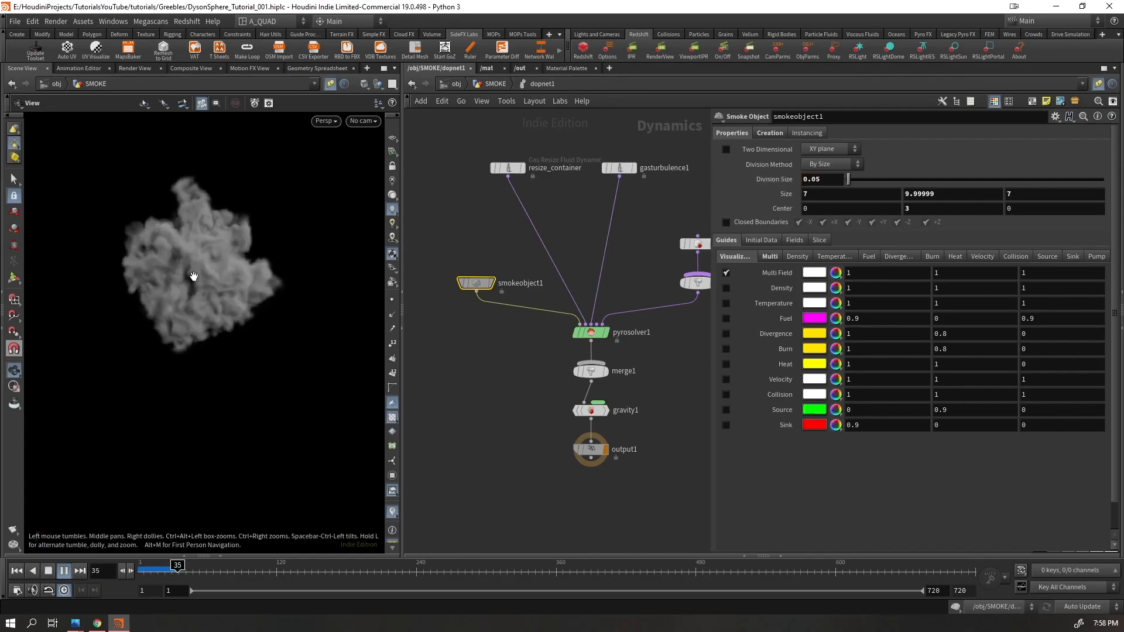
{"action": "key", "text": "Up"}
{"action": "left_click_drag", "start_coordinate": [191, 276], "coordinate": [427, 289]}
{"action": "left_click_drag", "start_coordinate": [351, 287], "coordinate": [253, 299]}
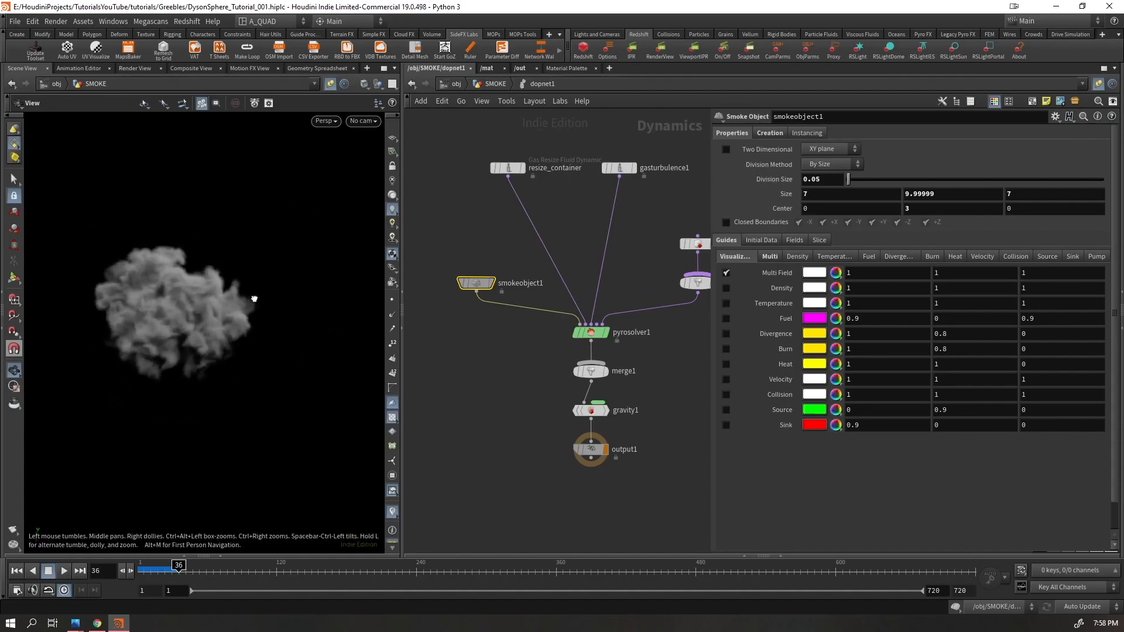
{"action": "right_click_drag", "start_coordinate": [254, 295], "coordinate": [161, 342]}
{"action": "left_click_drag", "start_coordinate": [161, 342], "coordinate": [205, 264]}
{"action": "right_click_drag", "start_coordinate": [205, 263], "coordinate": [219, 357]}
{"action": "left_click_drag", "start_coordinate": [219, 357], "coordinate": [254, 351]}
{"action": "left_click_drag", "start_coordinate": [253, 389], "coordinate": [229, 324]}
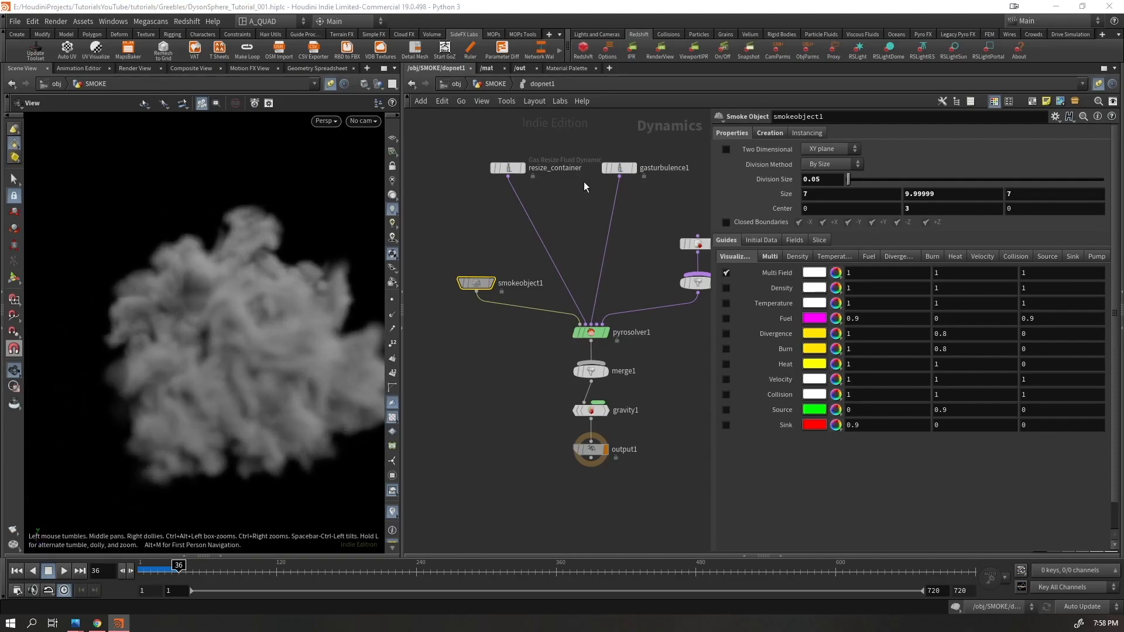
- Set the Scale of gasturbulence1 to 0.2, its Swirl Size to 0.5 and its Seed to 9.01
{"action": "left_click", "coordinate": [619, 168]}
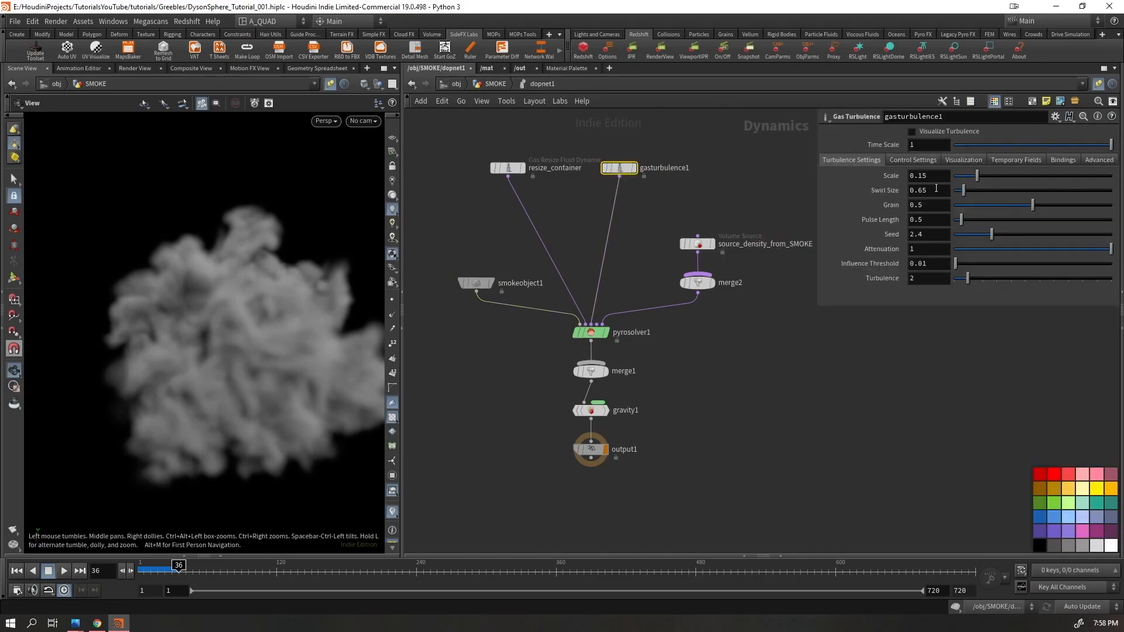
{"action": "key", "text": "BackSpace"}
{"action": "key", "text": "BackSpace"}
{"action": "type", "text": "2"}
{"action": "key", "text": "Return"}
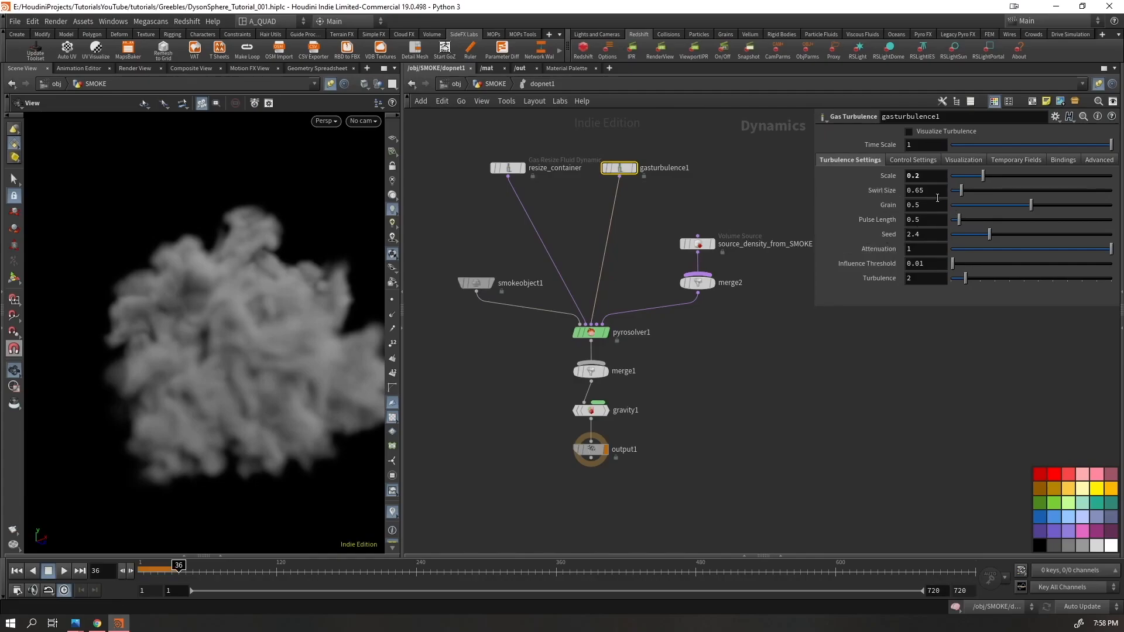
{"action": "type", "text": "0.5"}
{"action": "key", "text": "Return"}
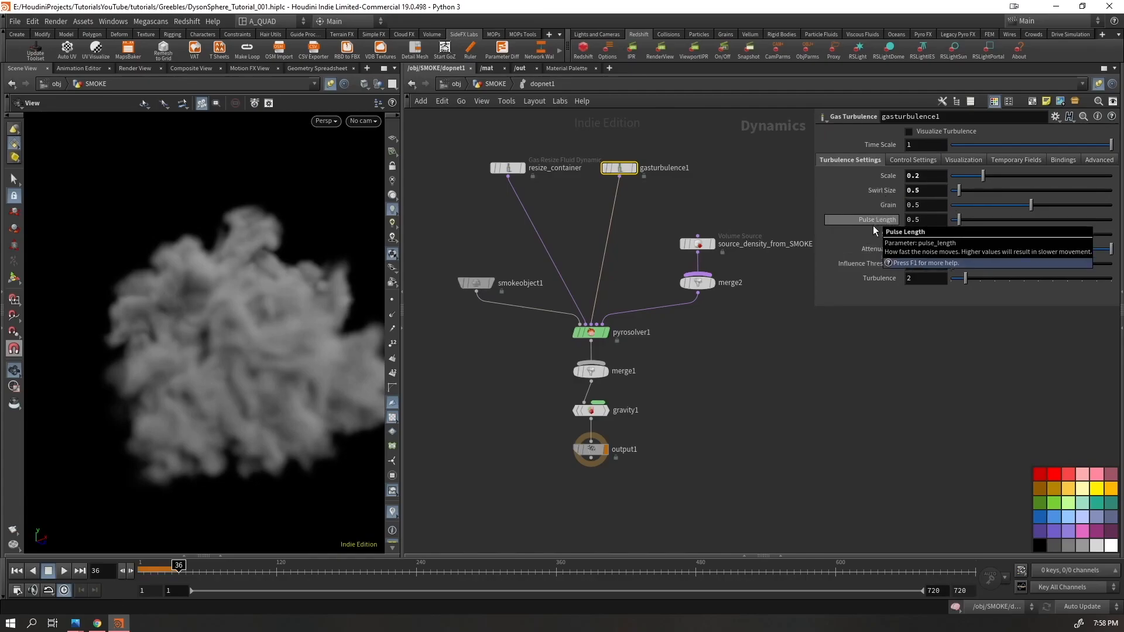
{"action": "key", "text": "ctrl+Up"}
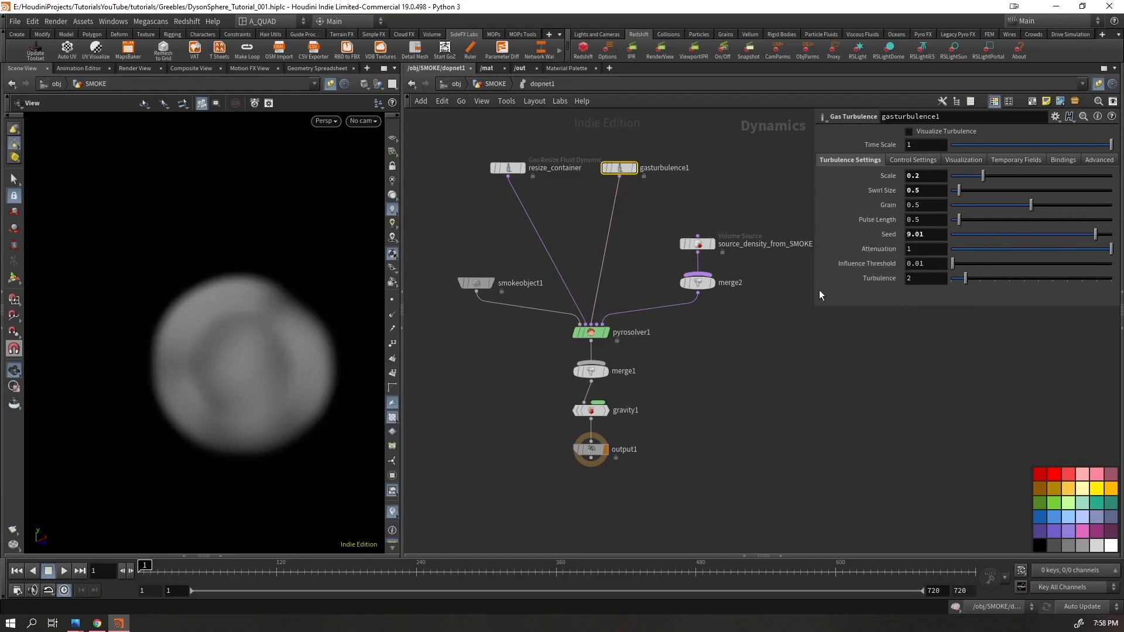
- Play the simulation to check the smoke with the new turbulence values, then stop and rewind it to frame 1
{"action": "key", "text": "Up"}
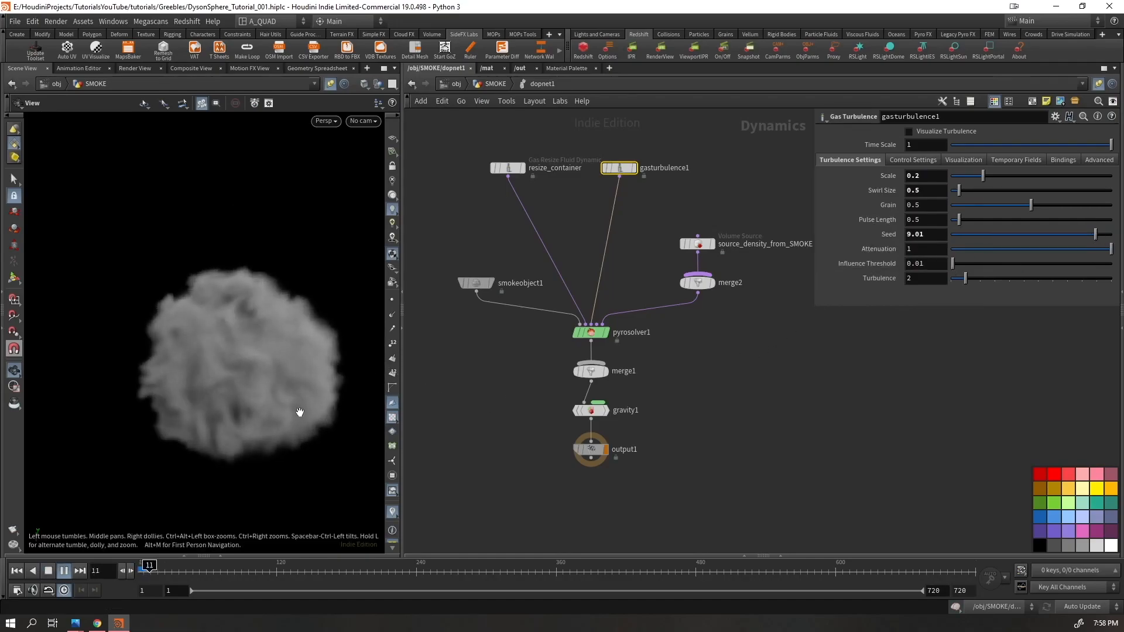
{"action": "left_click_drag", "start_coordinate": [216, 385], "coordinate": [193, 381]}
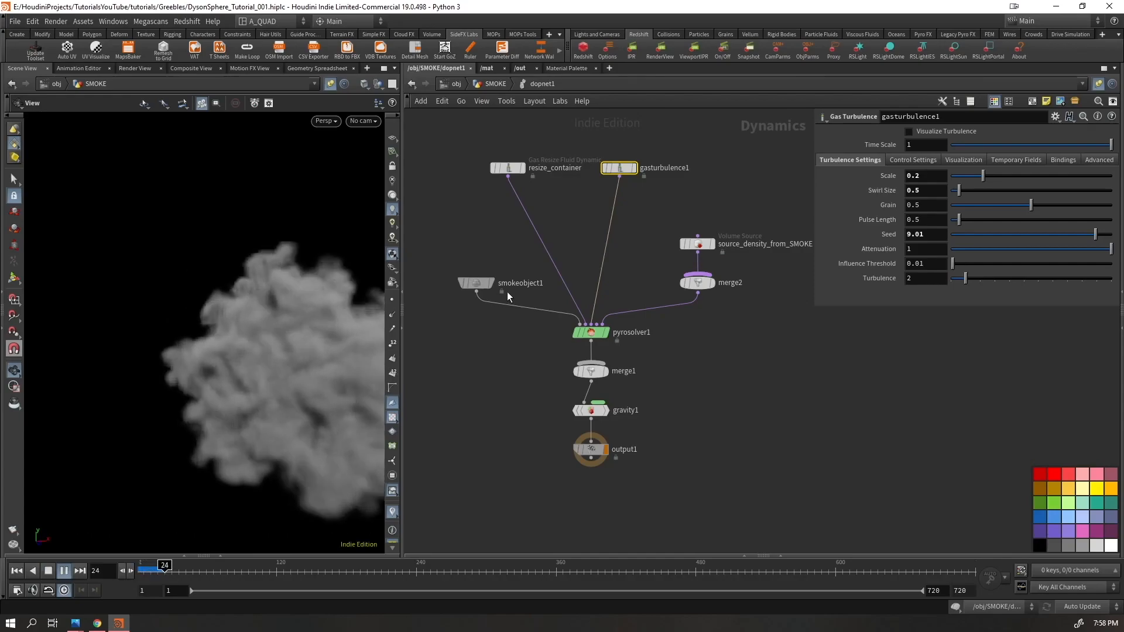
{"action": "key", "text": "Up"}
{"action": "key", "text": "ctrl+Up"}
- Set the Cooling Rate of pyrosolver1 to 0.942 and play the simulation, viewing the smoke from different angles
{"action": "left_click", "coordinate": [642, 329]}
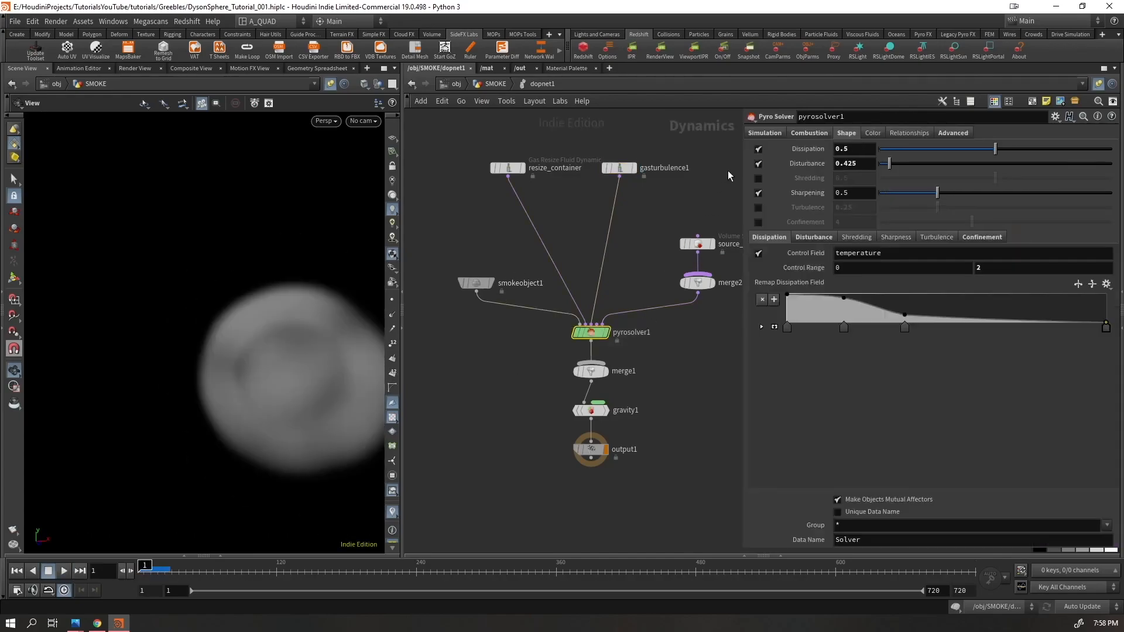
{"action": "left_click", "coordinate": [764, 133]}
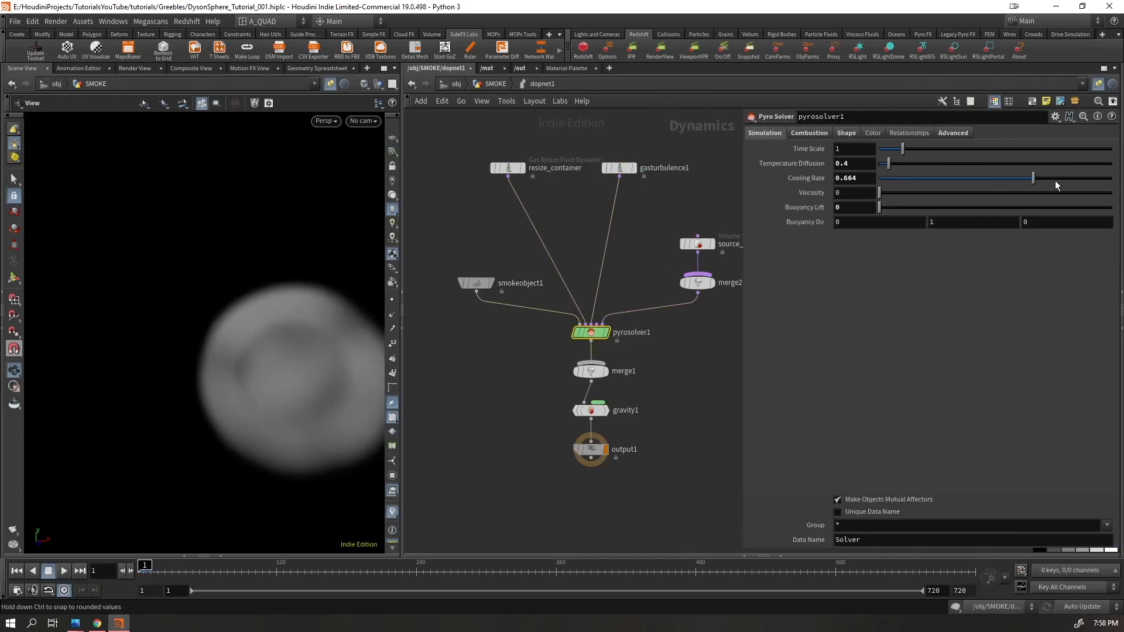
{"action": "left_click_drag", "start_coordinate": [1099, 179], "coordinate": [1098, 178]}
{"action": "key", "text": "Up"}
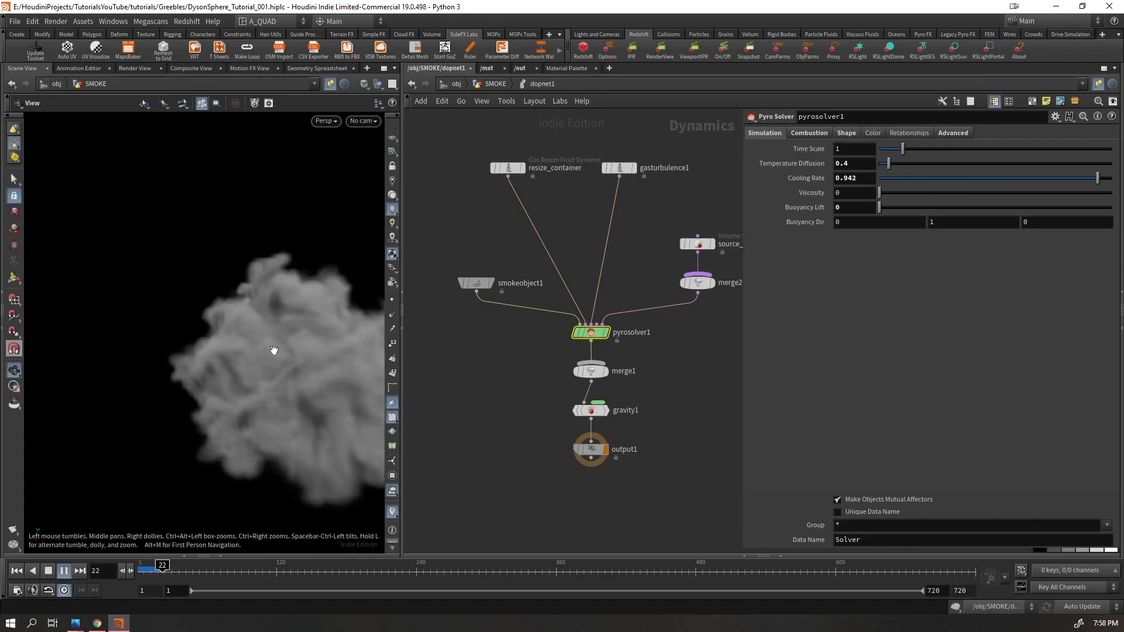
{"action": "right_click_drag", "start_coordinate": [186, 432], "coordinate": [216, 381]}
{"action": "left_click_drag", "start_coordinate": [308, 377], "coordinate": [333, 367]}
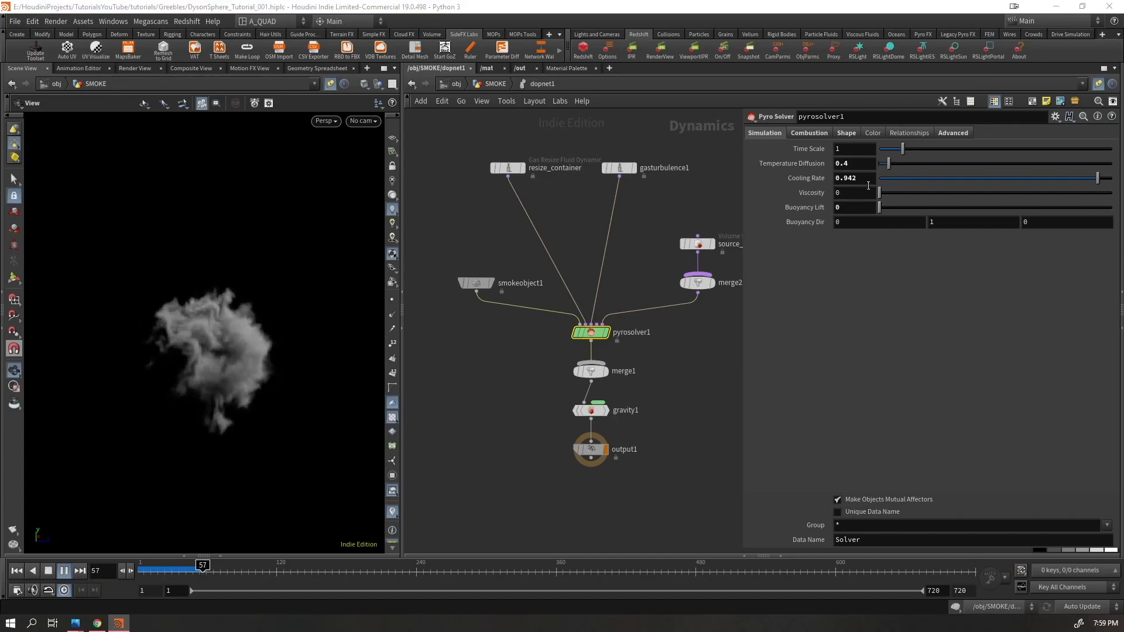
- Set the Cooling Rate of pyrosolver1 to 1 and replay the simulation from the start
{"action": "type", "text": "1"}
{"action": "key", "text": "Return"}
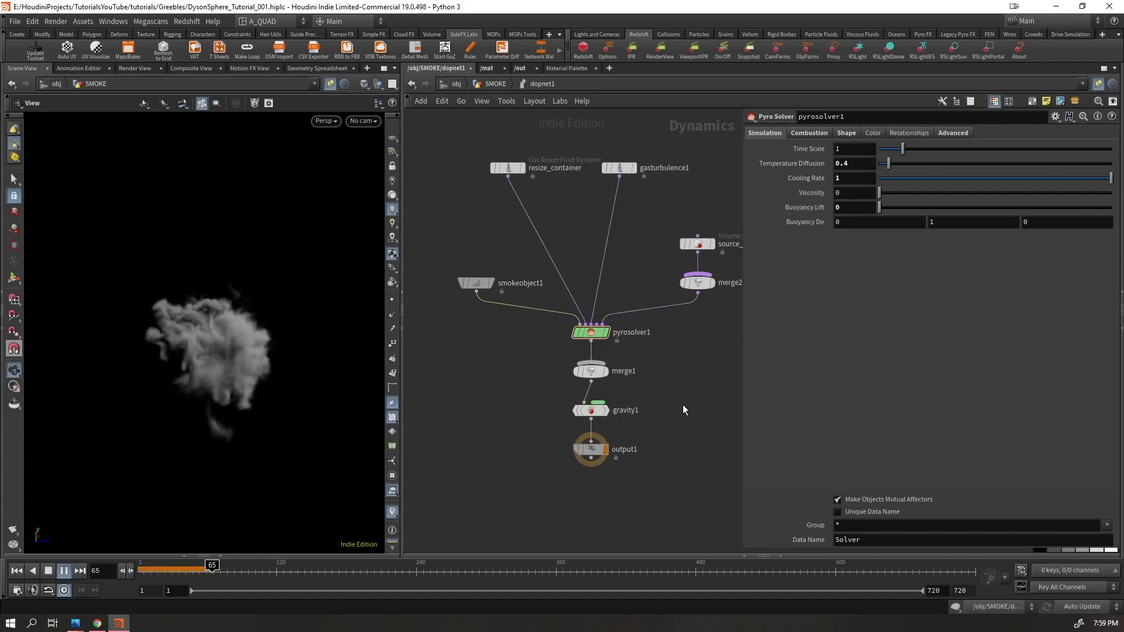
{"action": "key", "text": "ctrl+Up"}
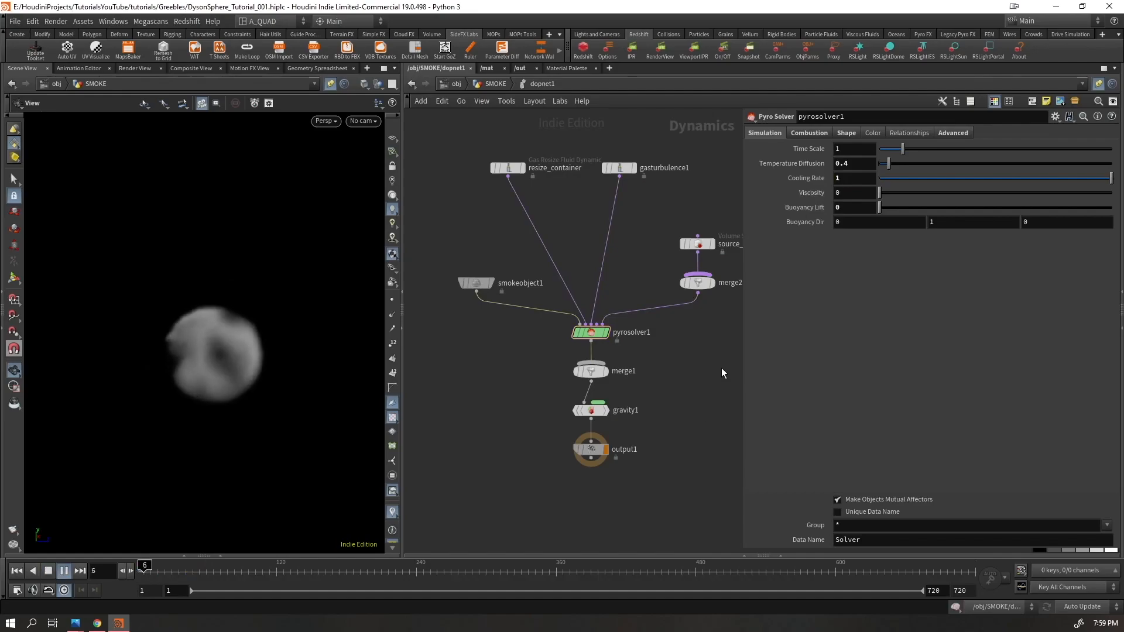
{"action": "left_click_drag", "start_coordinate": [211, 324], "coordinate": [297, 341]}
{"action": "left_click_drag", "start_coordinate": [99, 344], "coordinate": [362, 340]}
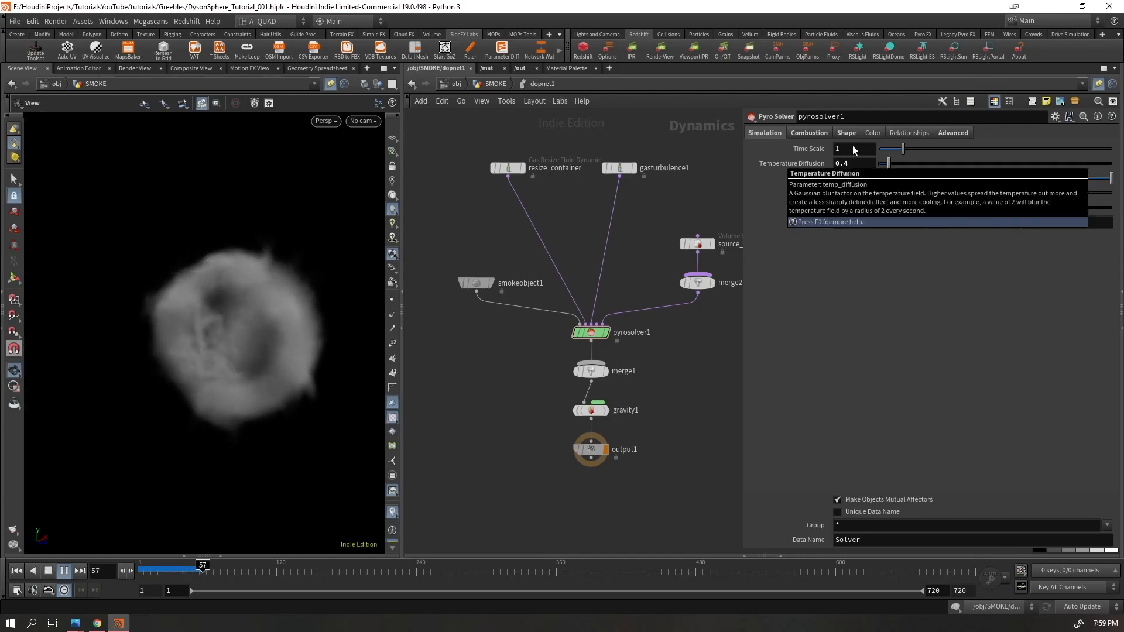
- Set the Temperature Diffusion of pyrosolver1 to 0.5, replay the simulation to check the smoke and rewind it
{"action": "key", "text": "ctrl+Up"}
{"action": "left_click_drag", "start_coordinate": [854, 163], "coordinate": [778, 183]}
{"action": "key", "text": "Up"}
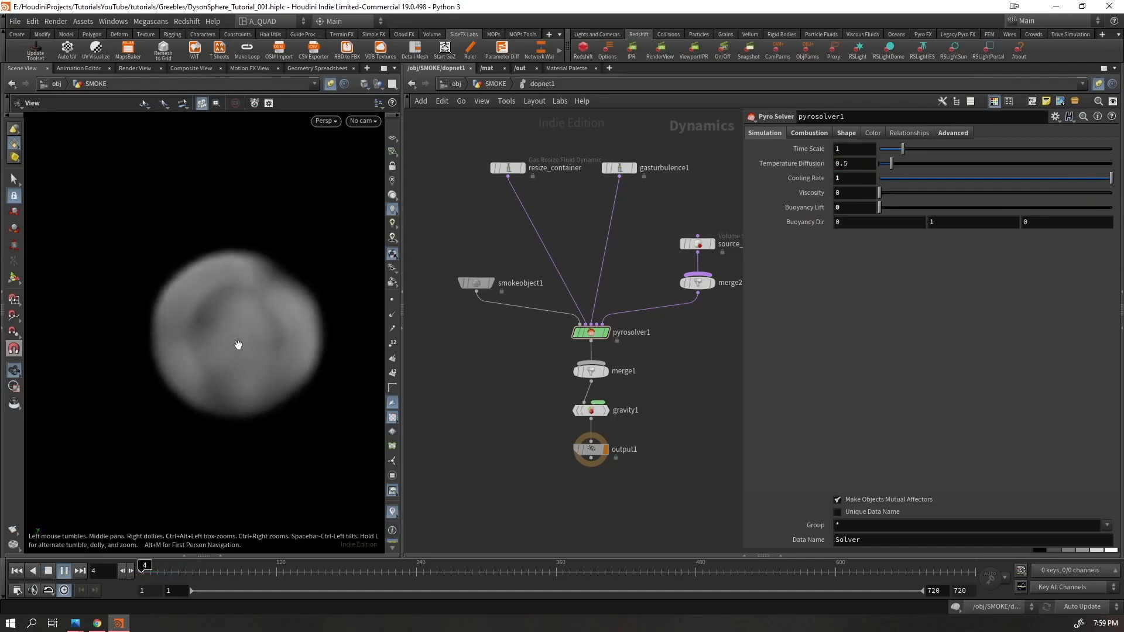
{"action": "left_click_drag", "start_coordinate": [223, 334], "coordinate": [216, 328]}
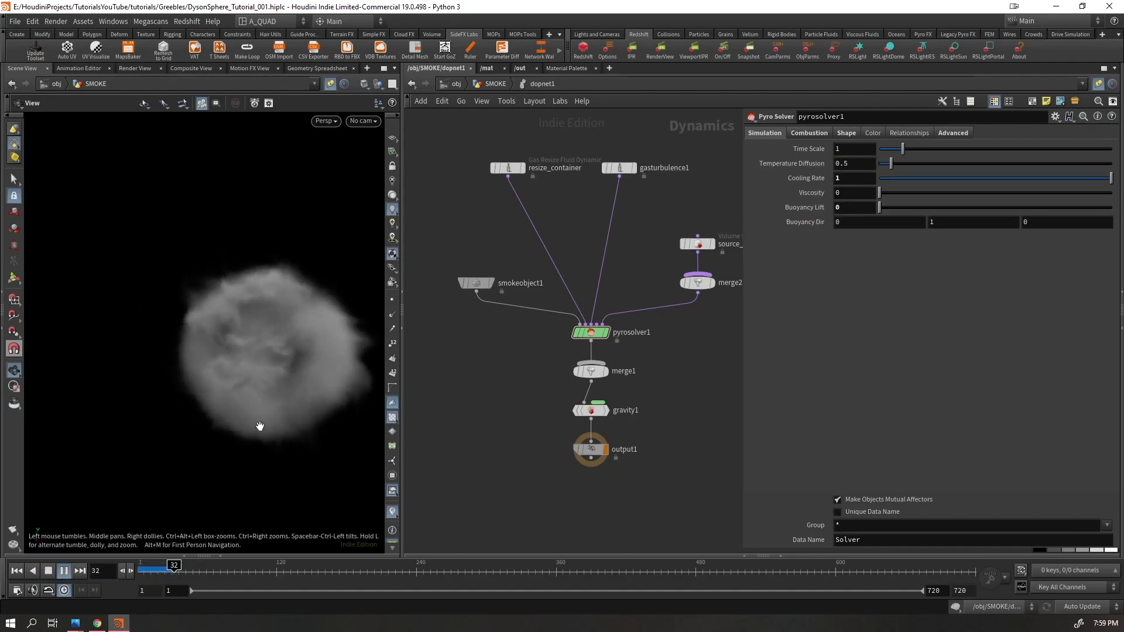
{"action": "left_click_drag", "start_coordinate": [291, 369], "coordinate": [331, 414]}
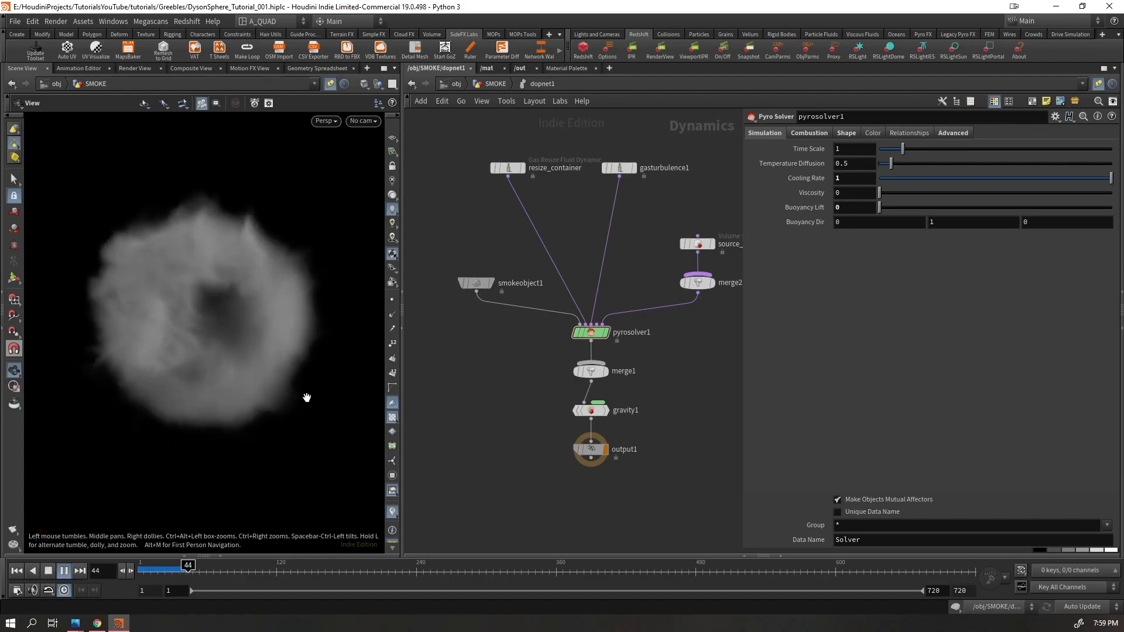
{"action": "key", "text": "ctrl+Up"}
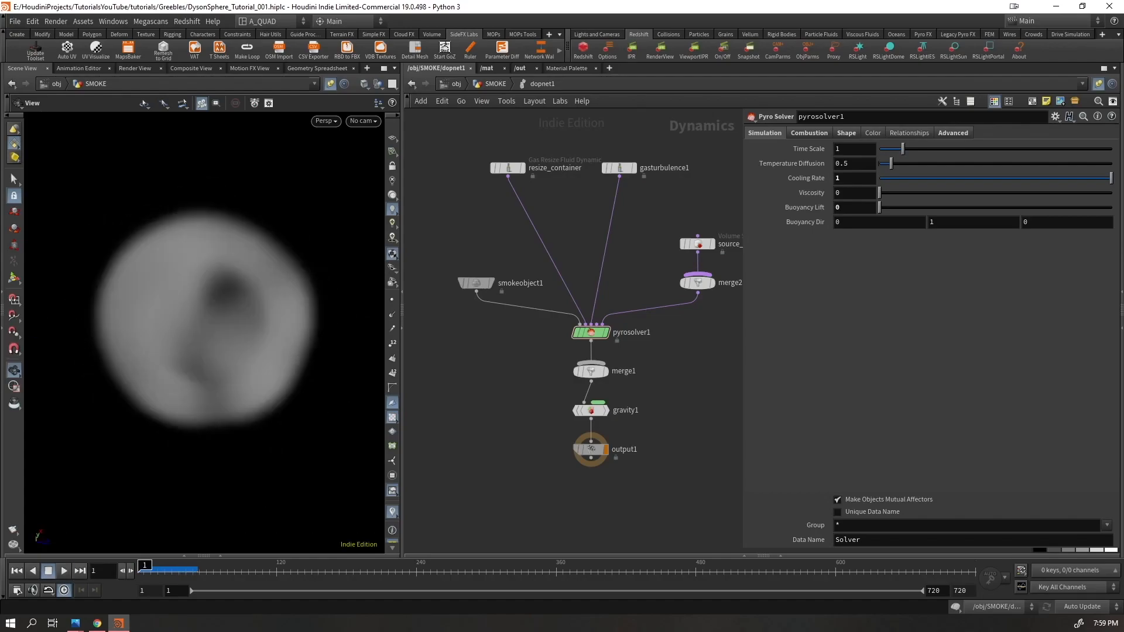
- Enable Combustion on pyrosolver1, play the simulation to frame 73 while orbiting the smoke, and rewind it
{"action": "left_click", "coordinate": [806, 134]}
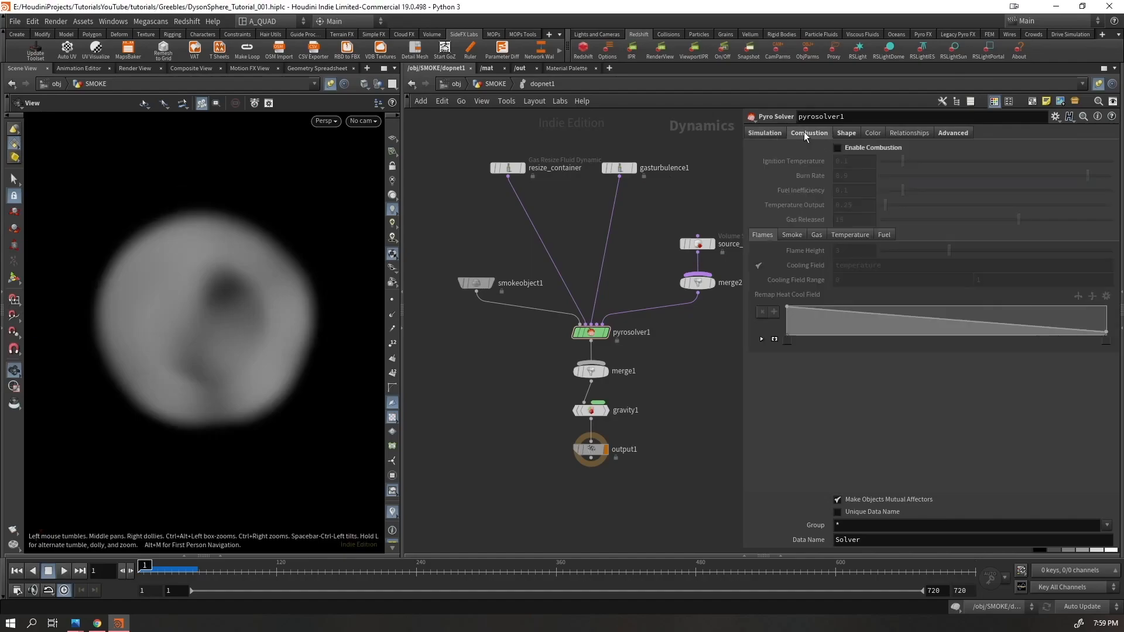
{"action": "left_click", "coordinate": [847, 146]}
{"action": "key", "text": "Up"}
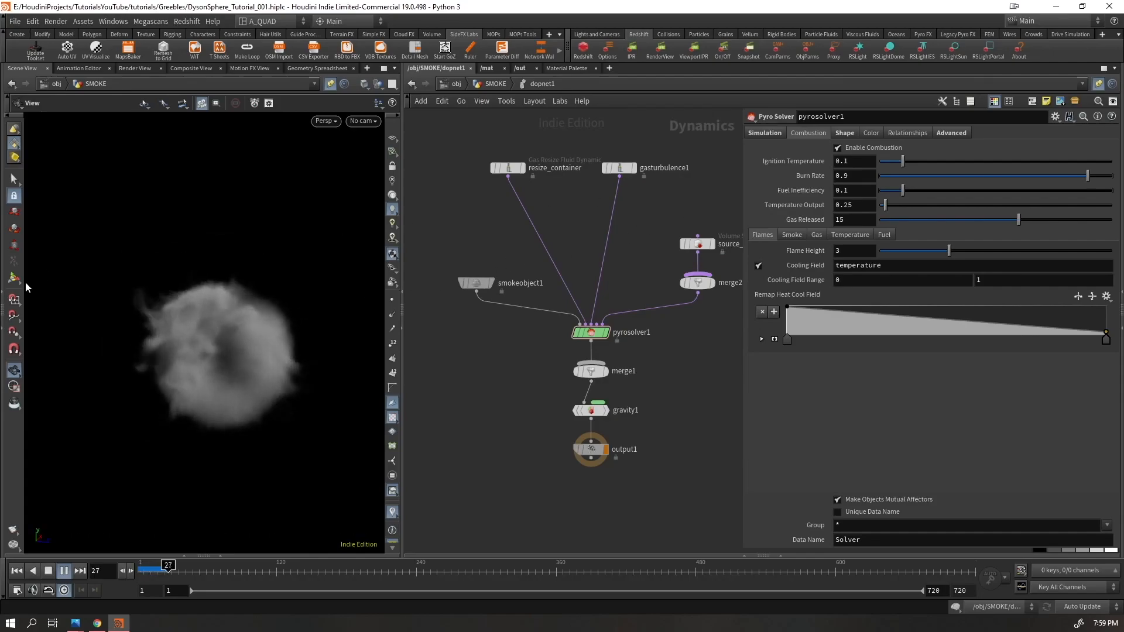
{"action": "left_click_drag", "start_coordinate": [265, 284], "coordinate": [181, 296]}
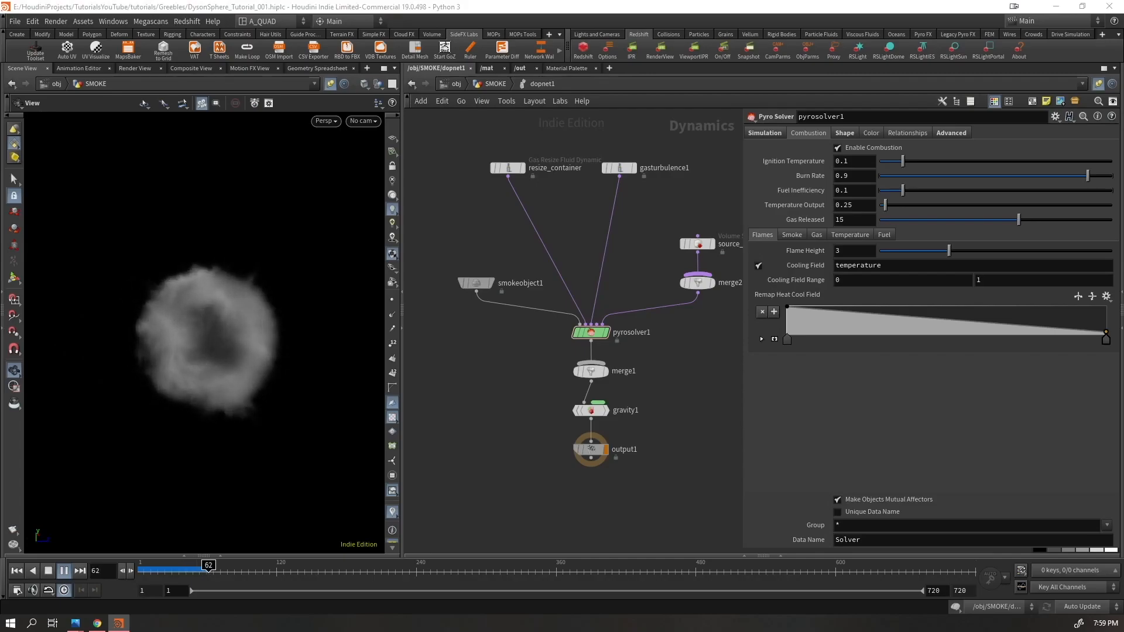
{"action": "left_click_drag", "start_coordinate": [170, 336], "coordinate": [222, 325]}
{"action": "key", "text": "Up"}
{"action": "left_click_drag", "start_coordinate": [148, 380], "coordinate": [177, 390]}
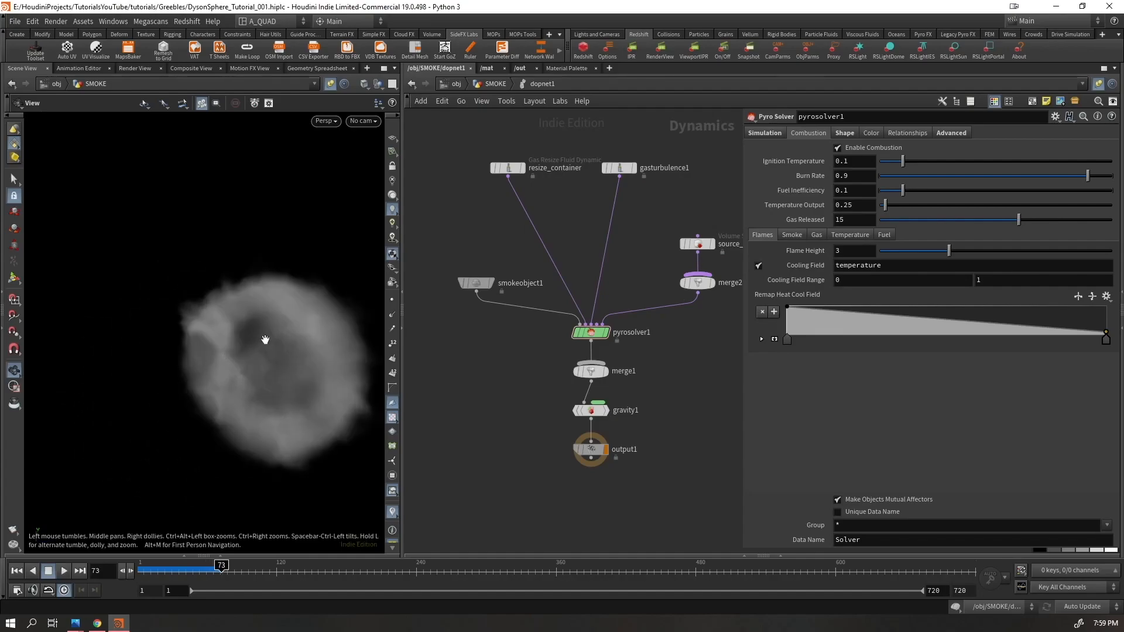
{"action": "key", "text": "ctrl+Up"}
- Set the Division Size of smokeobject1 to 0.025
{"action": "left_click", "coordinate": [475, 283]}
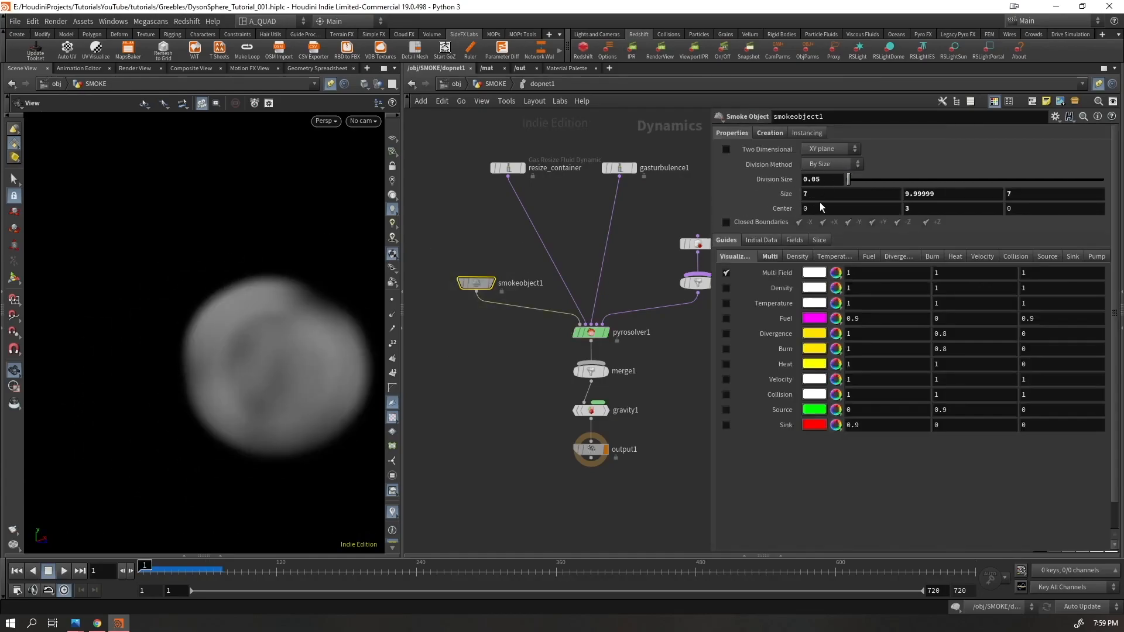
{"action": "type", "text": "0.025"}
{"action": "key", "text": "Return"}
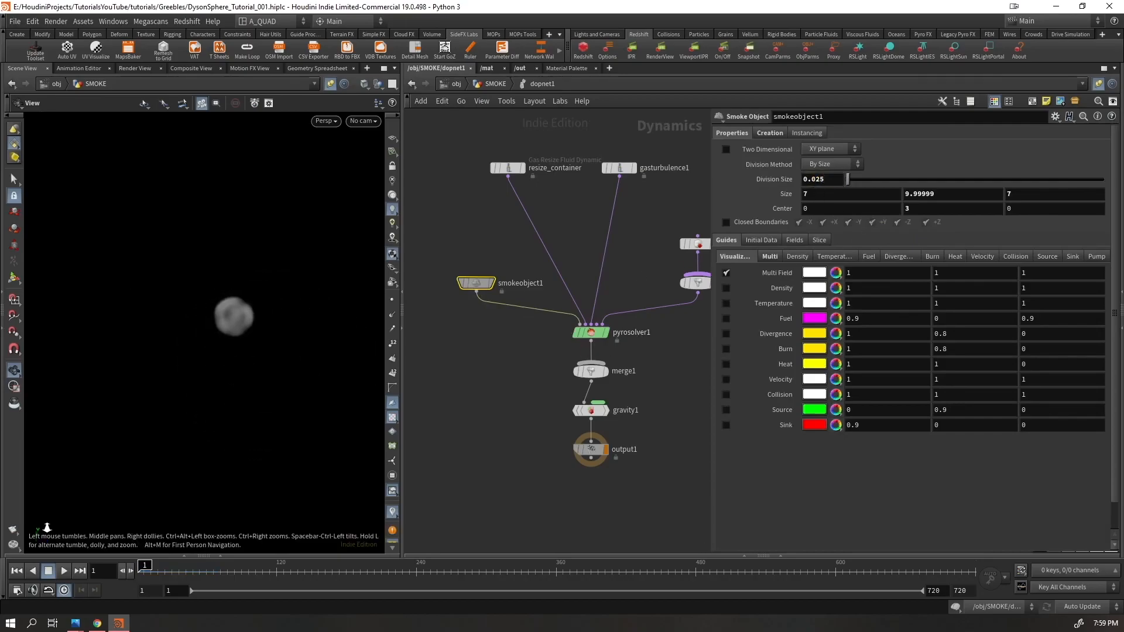
- Show the dopnet1 container bounds in the viewport and check the settings of gasturbulence1 and resize_container
{"action": "key", "text": "Return"}
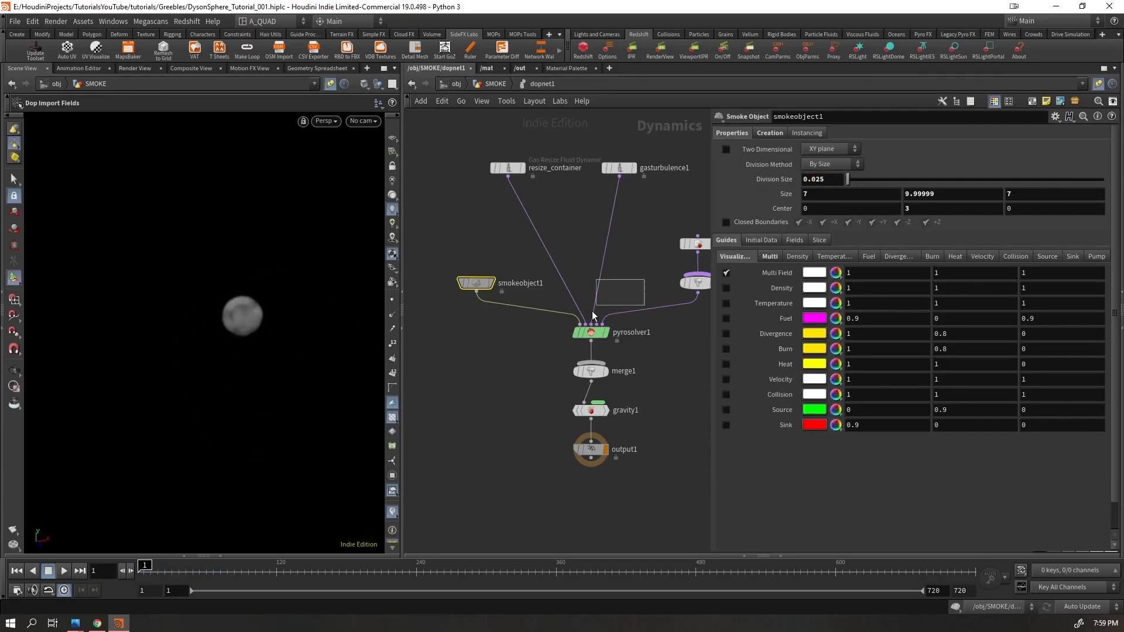
{"action": "left_click", "coordinate": [619, 168]}
{"action": "key", "text": "Escape"}
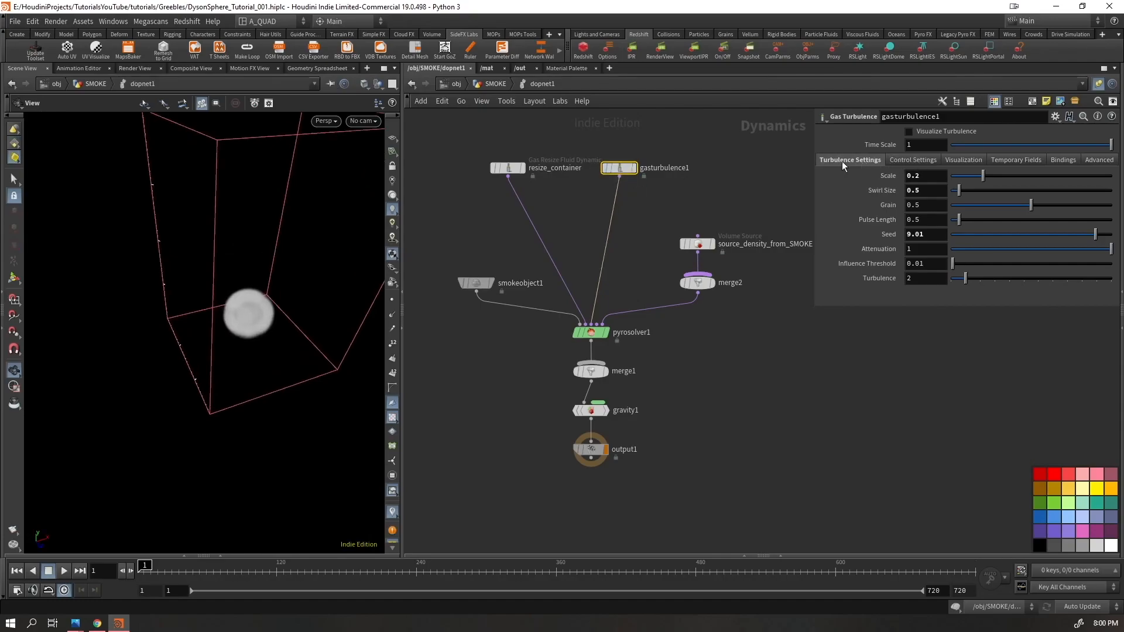
{"action": "left_click", "coordinate": [507, 168]}
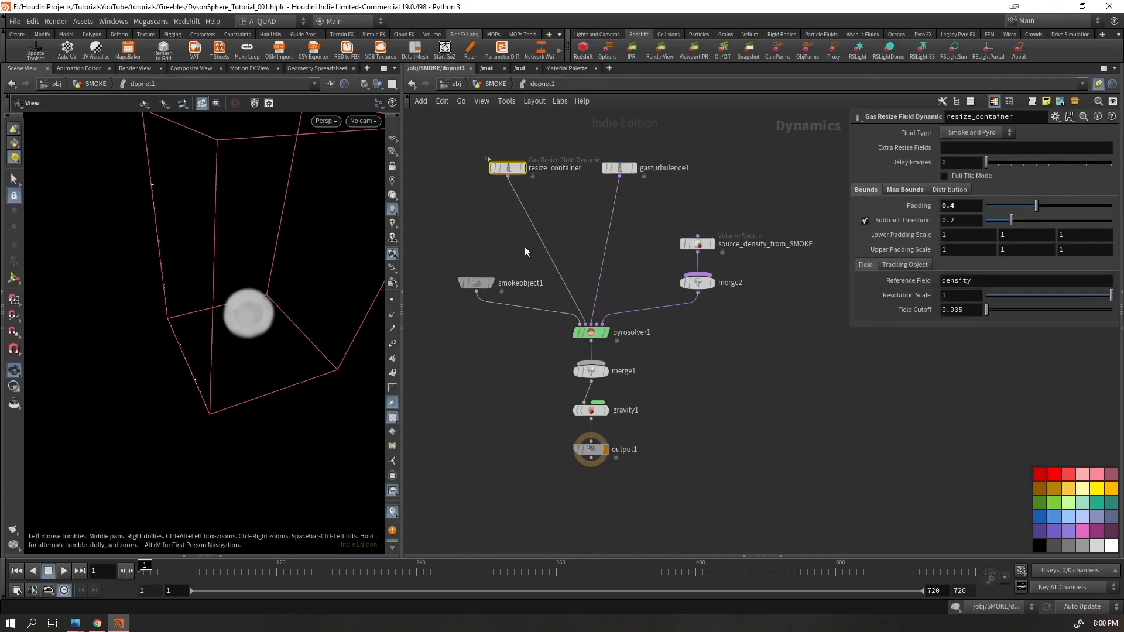
- Set the Size of smokeobject1 to 5 on all three axes
{"action": "left_click", "coordinate": [475, 283]}
{"action": "left_click", "coordinate": [965, 194]}
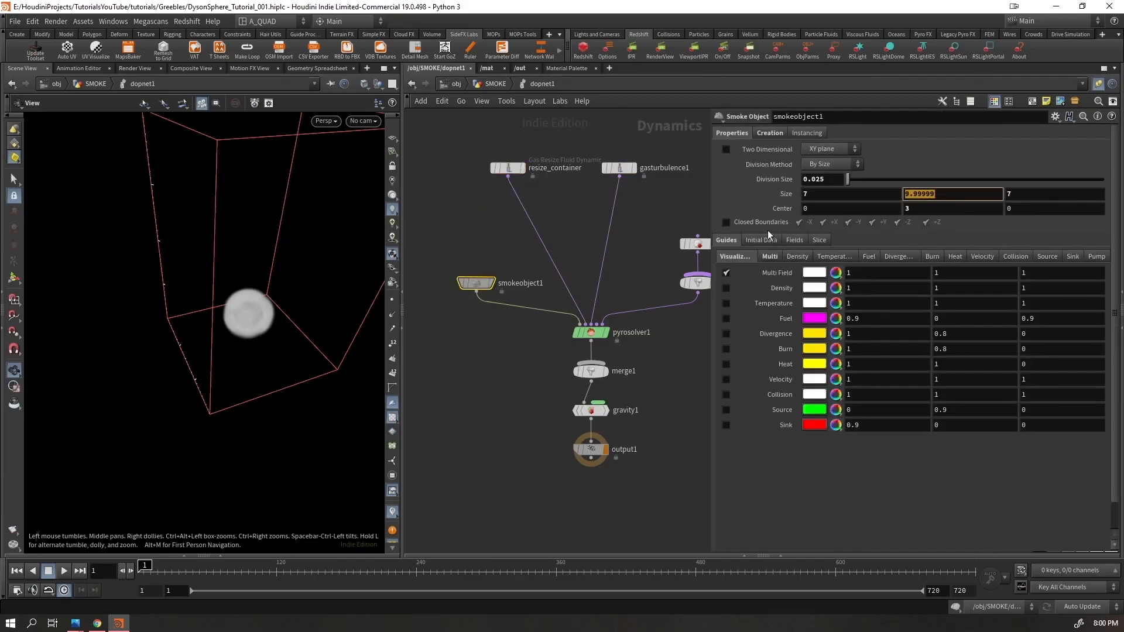
{"action": "type", "text": "5"}
{"action": "left_click_drag", "start_coordinate": [835, 194], "coordinate": [766, 219]}
{"action": "type", "text": "5"}
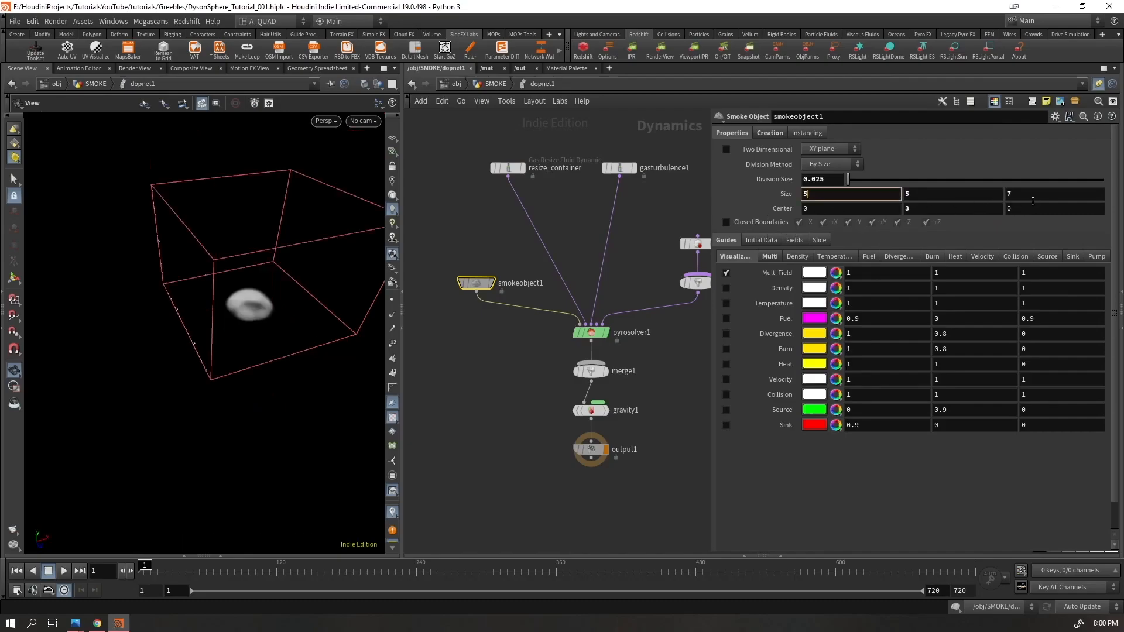
{"action": "left_click_drag", "start_coordinate": [1033, 197], "coordinate": [854, 231]}
{"action": "type", "text": "5"}
{"action": "key", "text": "Return"}
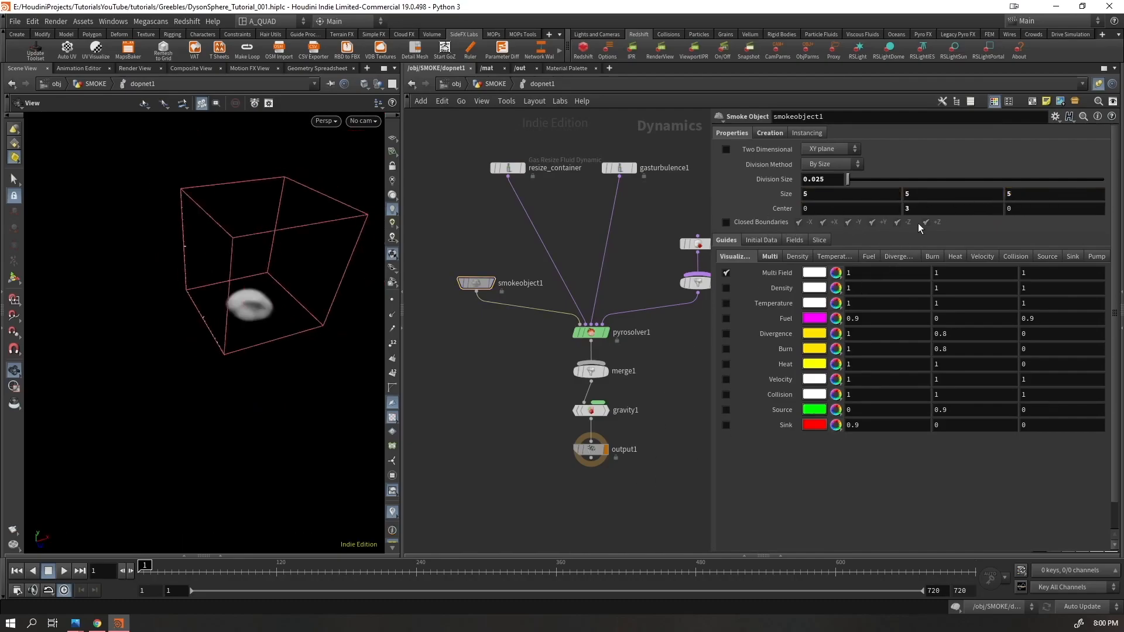
- Set the Y Center of smokeobject1 to 0 and play the simulation
{"action": "left_click_drag", "start_coordinate": [918, 208], "coordinate": [753, 319]}
{"action": "type", "text": "0"}
{"action": "key", "text": "Return"}
{"action": "left_click_drag", "start_coordinate": [234, 340], "coordinate": [261, 326]}
{"action": "key", "text": "Up"}
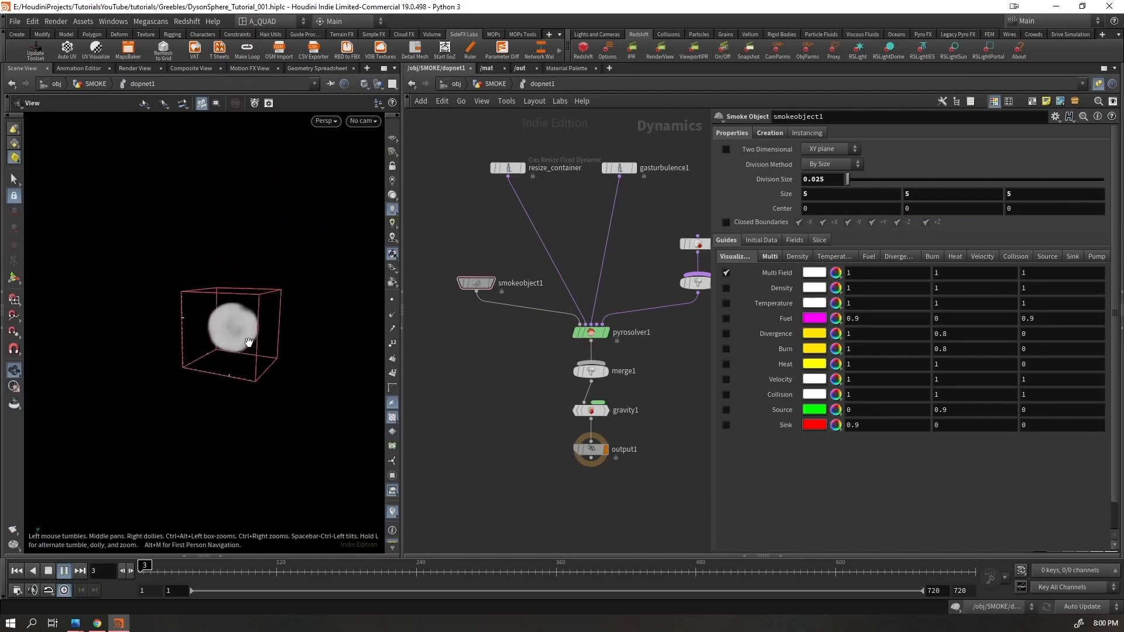
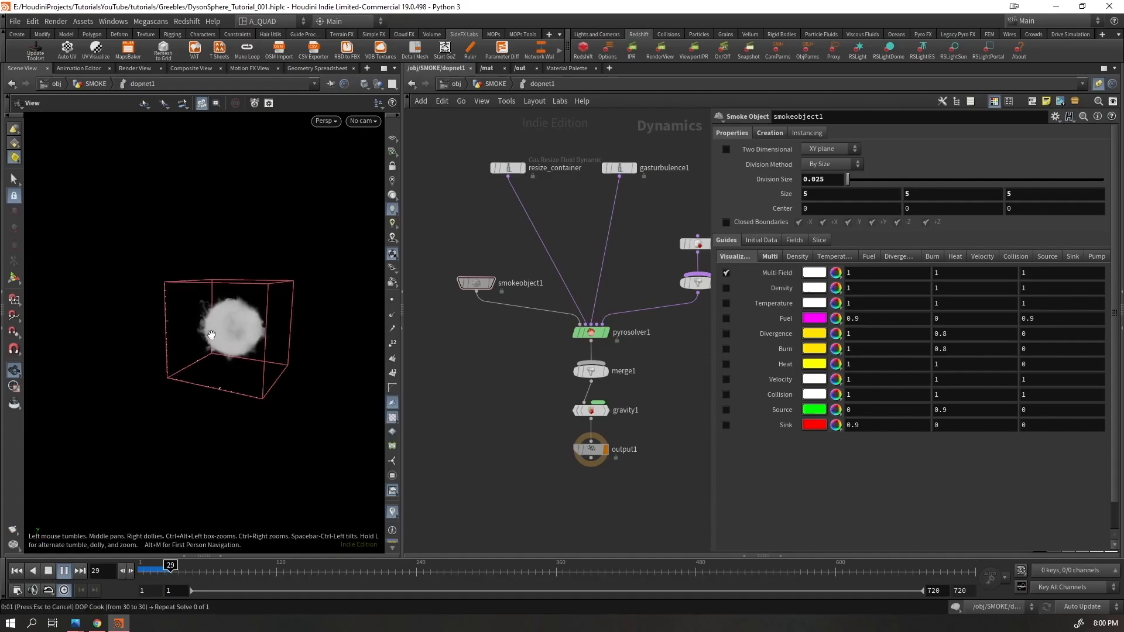
- Examine the finer smoke up close and stop the playback at frame 34
{"action": "scroll", "coordinate": [267, 328], "scroll_direction": "up", "scroll_amount": 6}
{"action": "left_click_drag", "start_coordinate": [340, 316], "coordinate": [181, 339]}
{"action": "key", "text": "Up"}
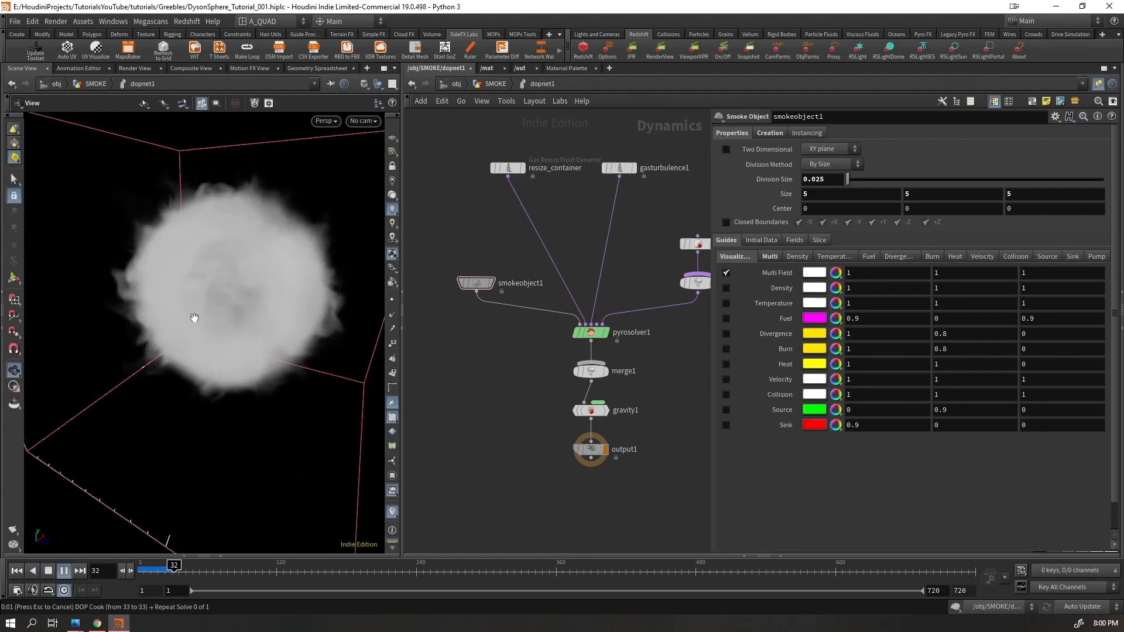
{"action": "key", "text": "Up"}
- Open the Shape settings of pyrosolver1, view the smoke inside its container from farther away and rewind to frame 1
{"action": "left_click_drag", "start_coordinate": [552, 133], "coordinate": [515, 188]}
{"action": "left_click", "coordinate": [475, 282]}
{"action": "left_click", "coordinate": [591, 332]}
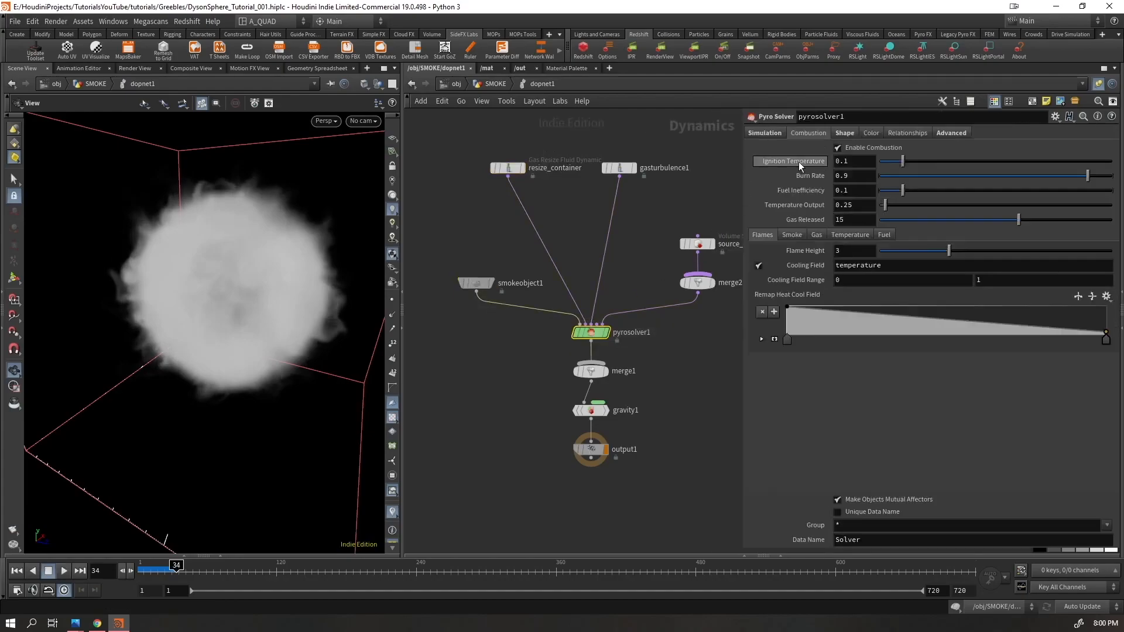
{"action": "left_click", "coordinate": [841, 135]}
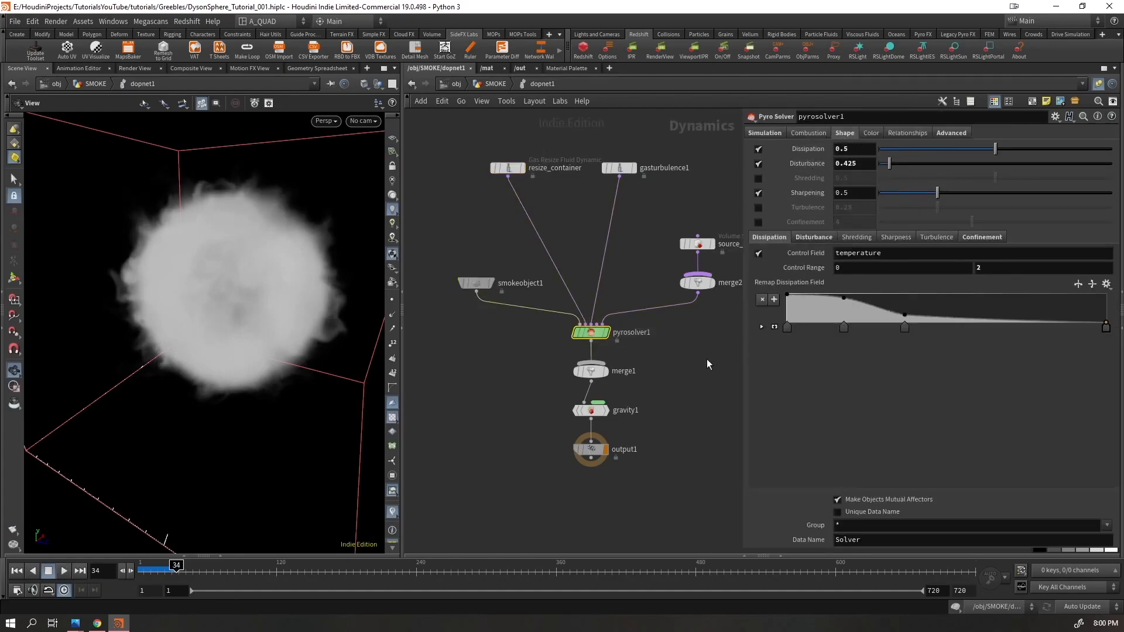
{"action": "left_click_drag", "start_coordinate": [243, 273], "coordinate": [337, 307]}
{"action": "right_click_drag", "start_coordinate": [337, 306], "coordinate": [229, 329]}
{"action": "left_click_drag", "start_coordinate": [228, 329], "coordinate": [226, 286]}
{"action": "key", "text": "ctrl+Up"}
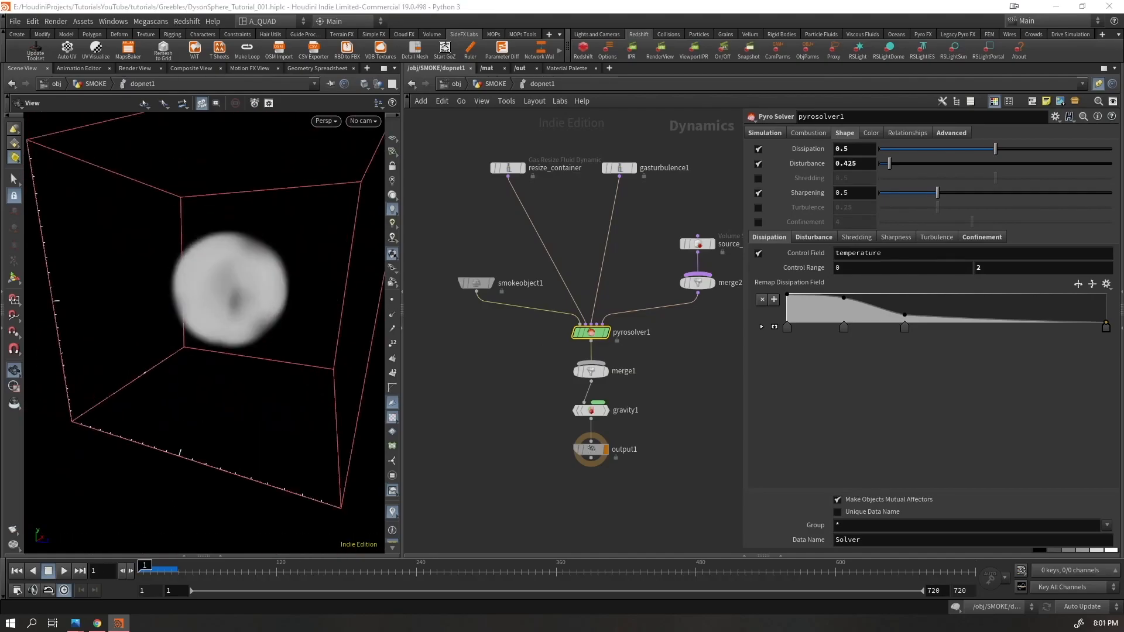
- Return to the SMOKE network, display the add_noise node and inspect its scattered points up close
{"action": "left_click", "coordinate": [496, 84]}
{"action": "scroll", "coordinate": [714, 277], "scroll_direction": "up", "scroll_amount": 5}
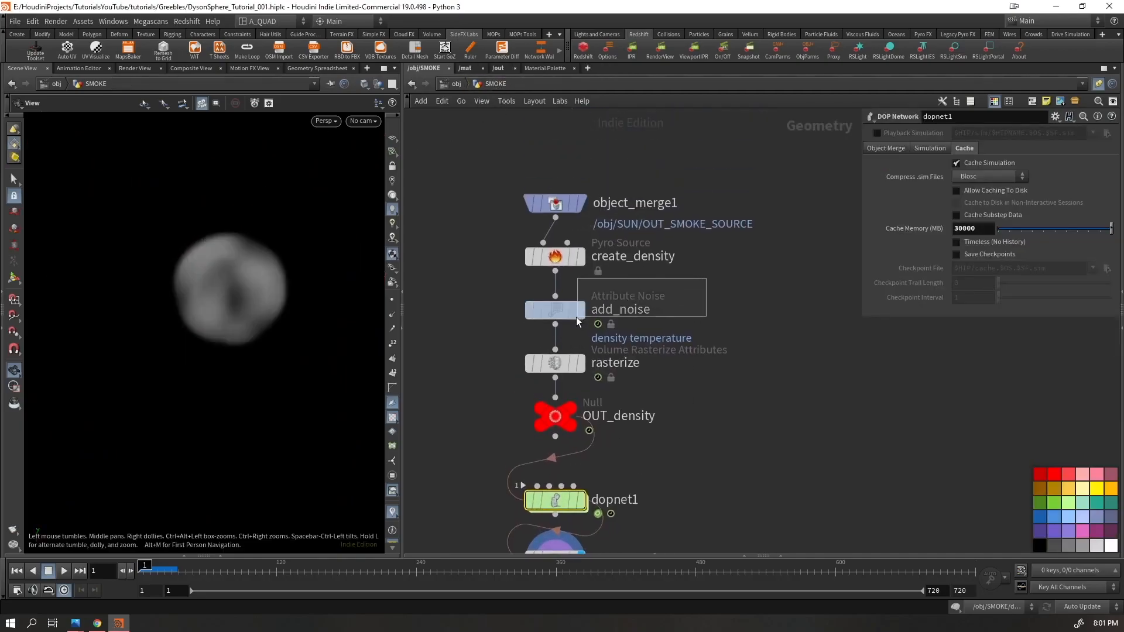
{"action": "left_click", "coordinate": [576, 317]}
{"action": "left_click", "coordinate": [581, 311]}
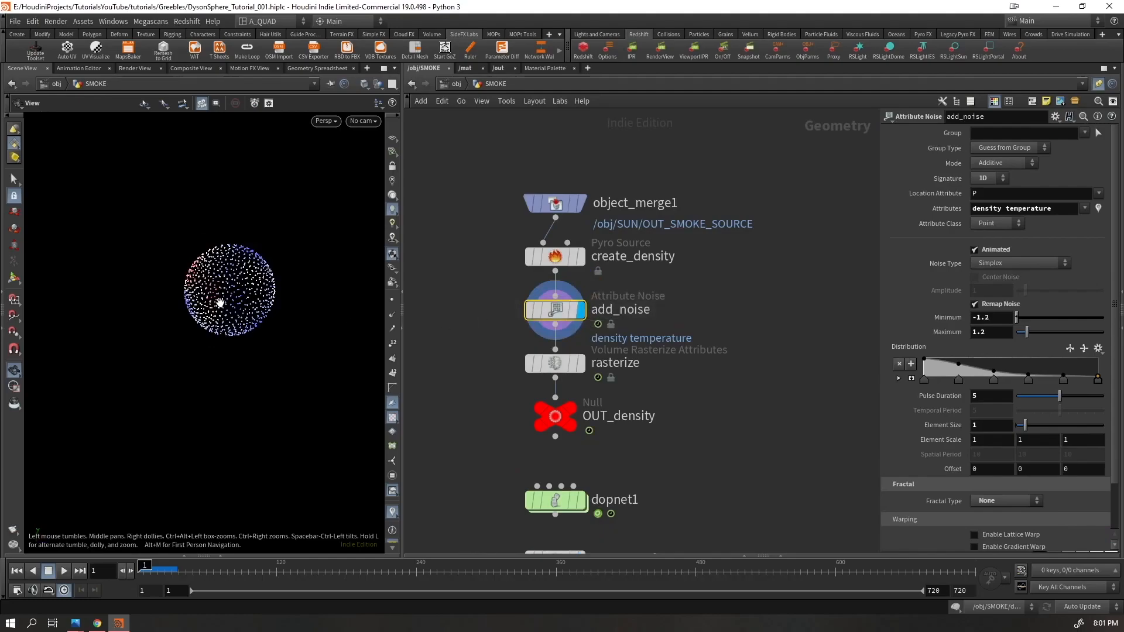
{"action": "left_click_drag", "start_coordinate": [221, 303], "coordinate": [315, 305]}
{"action": "scroll", "coordinate": [291, 258], "scroll_direction": "up", "scroll_amount": 3}
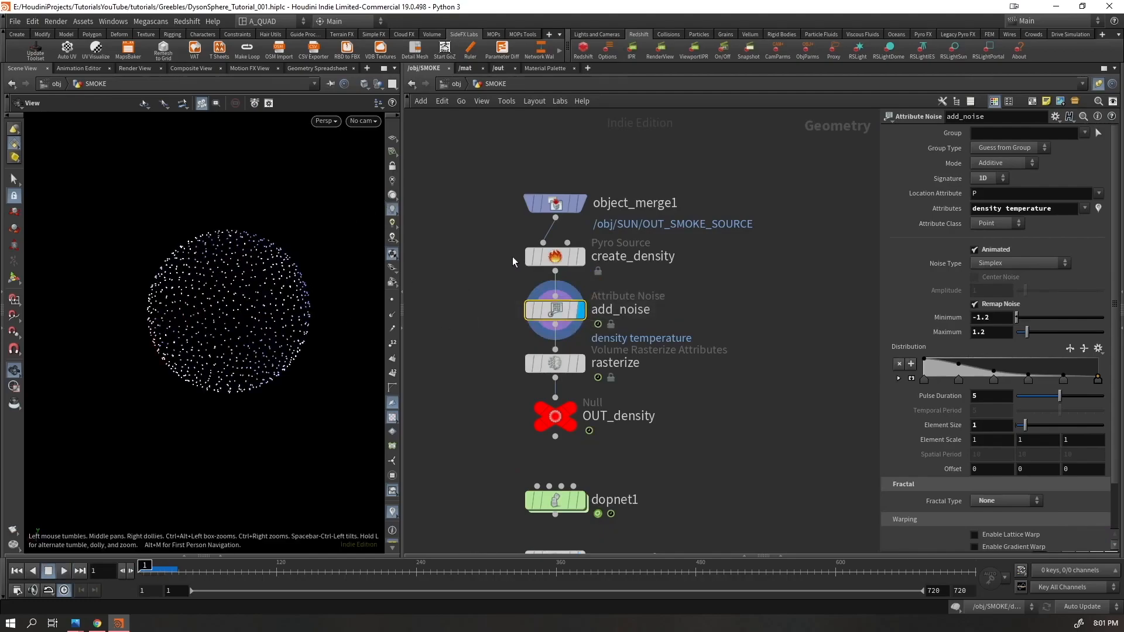
- Set the Particle Separation of create_density to 0.05 and view the denser points from another angle
{"action": "left_click", "coordinate": [559, 257]}
{"action": "key", "text": "c"}
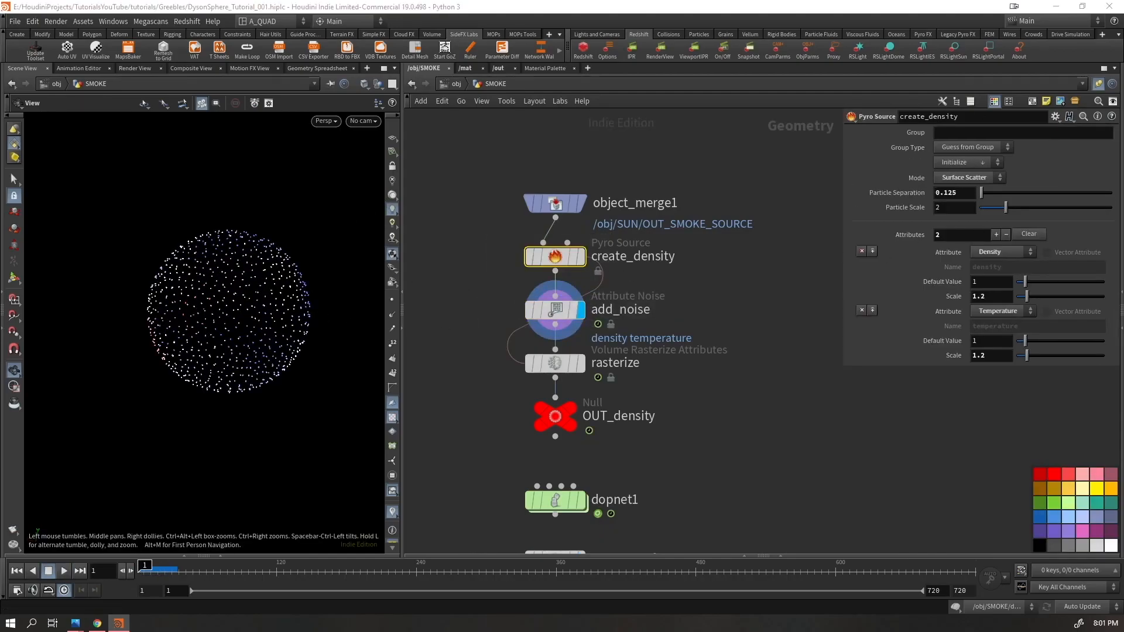
{"action": "left_click", "coordinate": [966, 193]}
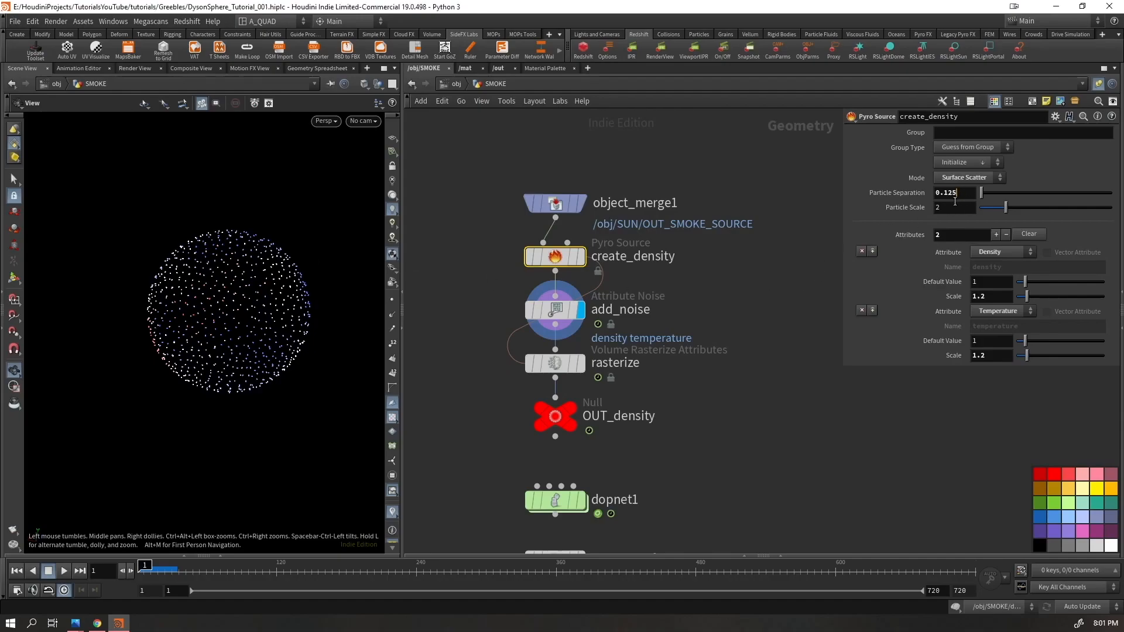
{"action": "key", "text": "Return"}
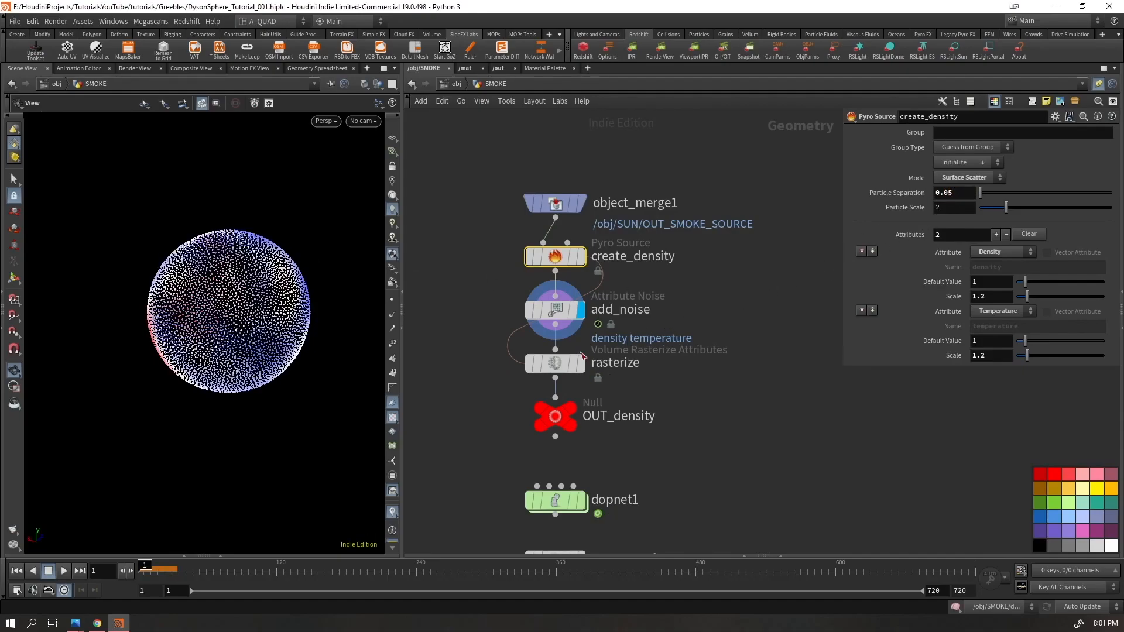
{"action": "left_click_drag", "start_coordinate": [221, 349], "coordinate": [366, 370]}
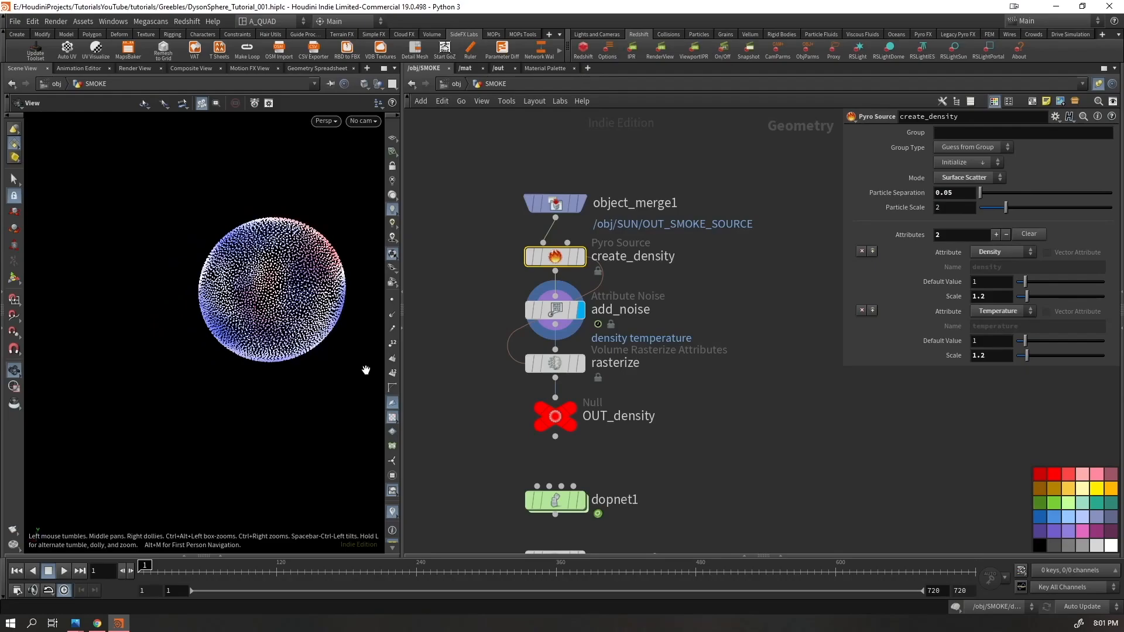
- Display the rasterize node and read its full Voxel Size expression, along with the create_density settings it references
{"action": "left_click", "coordinate": [580, 364]}
{"action": "left_click", "coordinate": [557, 369]}
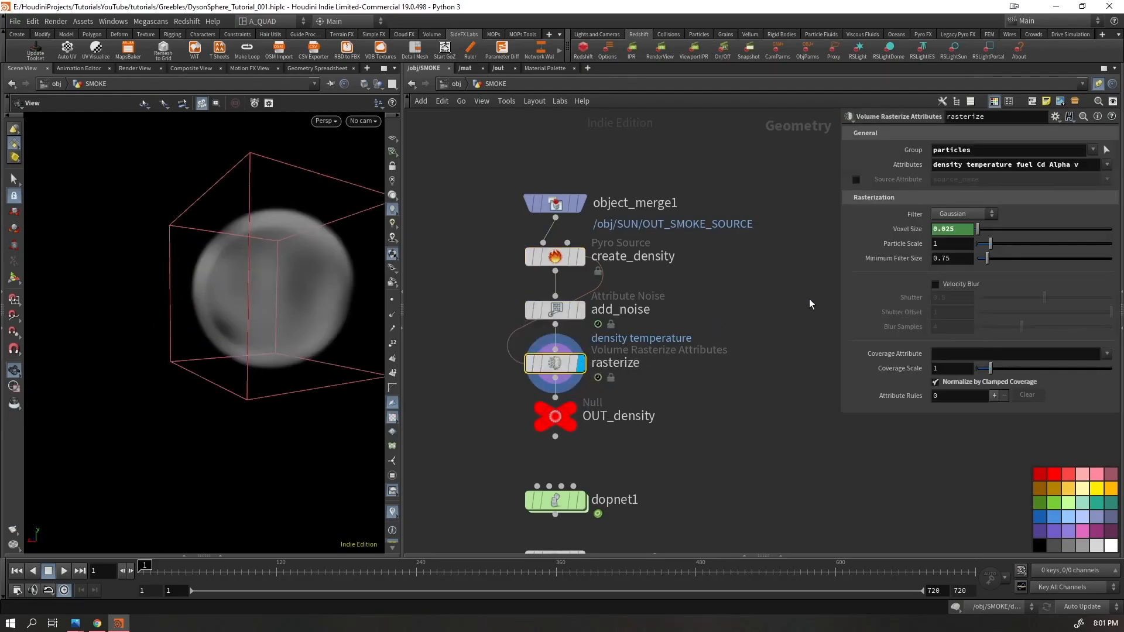
{"action": "left_click", "coordinate": [904, 229]}
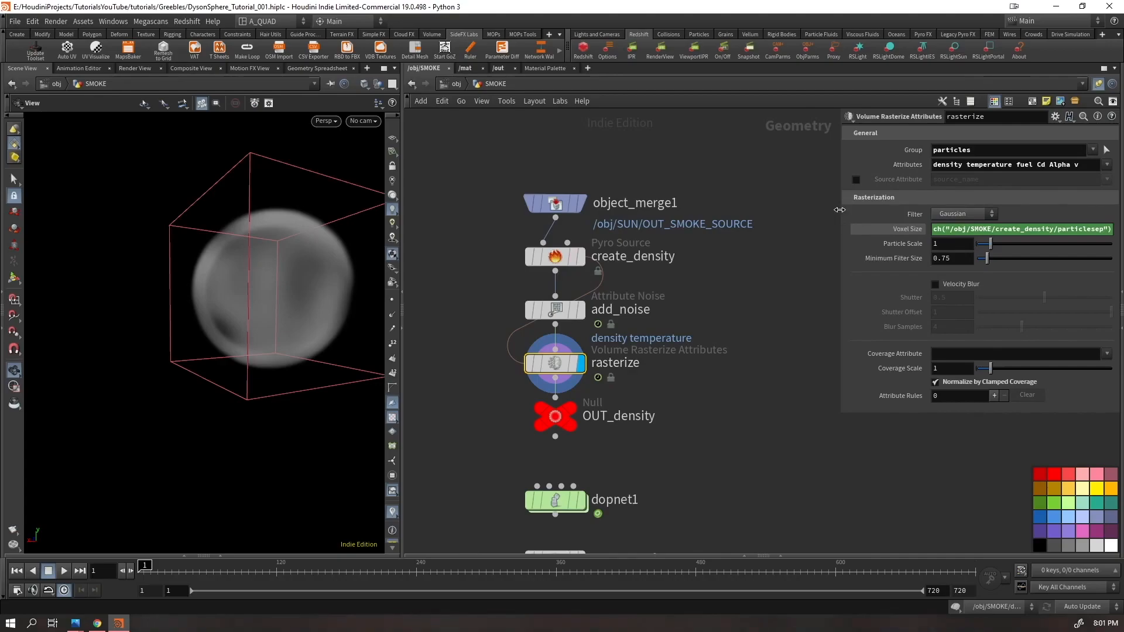
{"action": "left_click_drag", "start_coordinate": [839, 210], "coordinate": [616, 226]}
{"action": "mouse_move", "coordinate": [514, 263]}
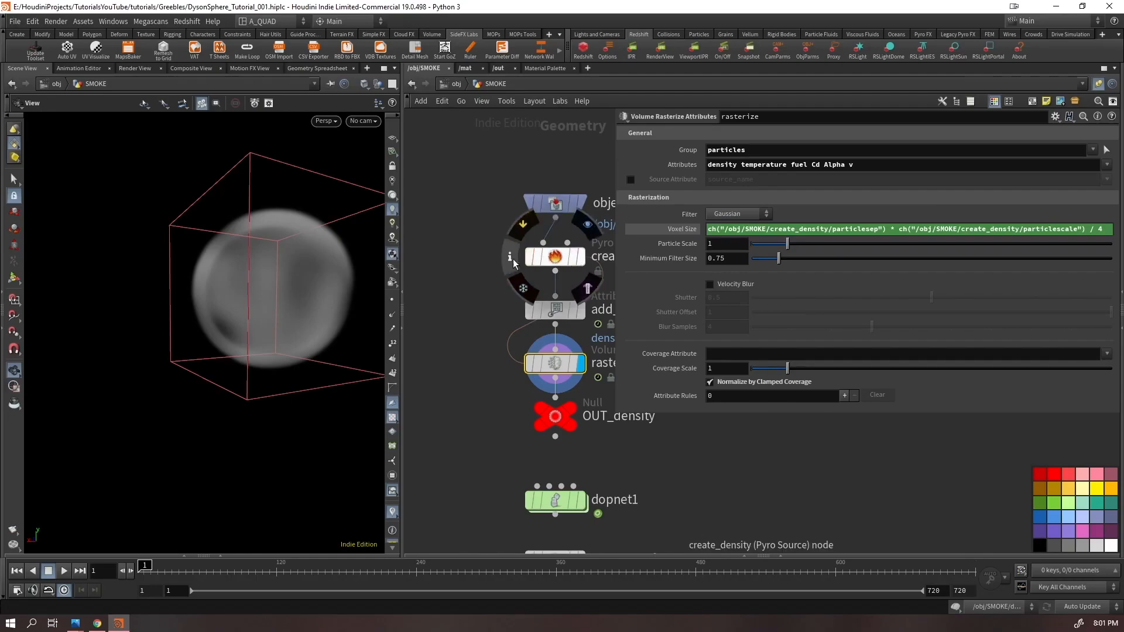
{"action": "left_click", "coordinate": [547, 257]}
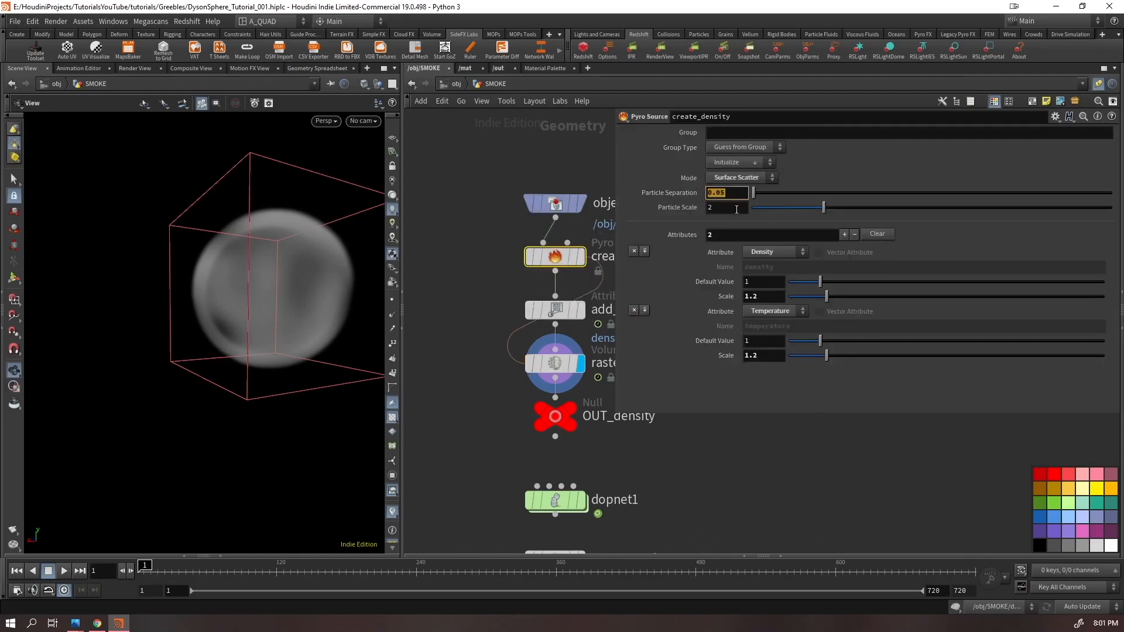
- Link the Division Size of smokeobject1 inside dopnet1 to the Voxel Size of rasterize with a relative reference
{"action": "left_click", "coordinate": [552, 363]}
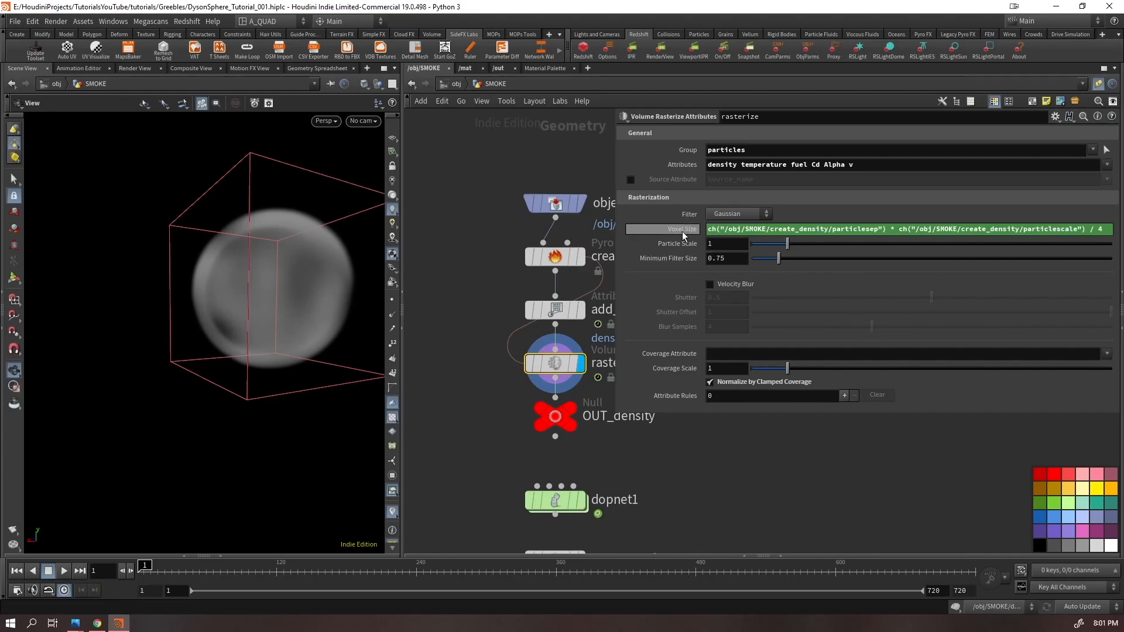
{"action": "left_click", "coordinate": [1109, 230]}
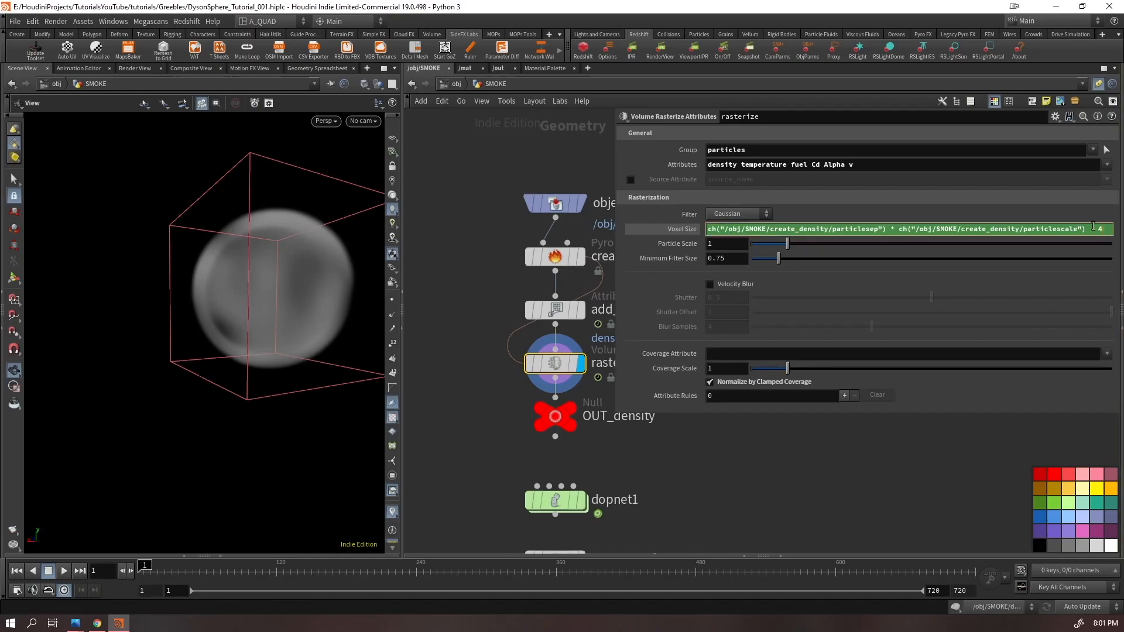
{"action": "left_click", "coordinate": [680, 230]}
{"action": "double_click", "coordinate": [555, 501]}
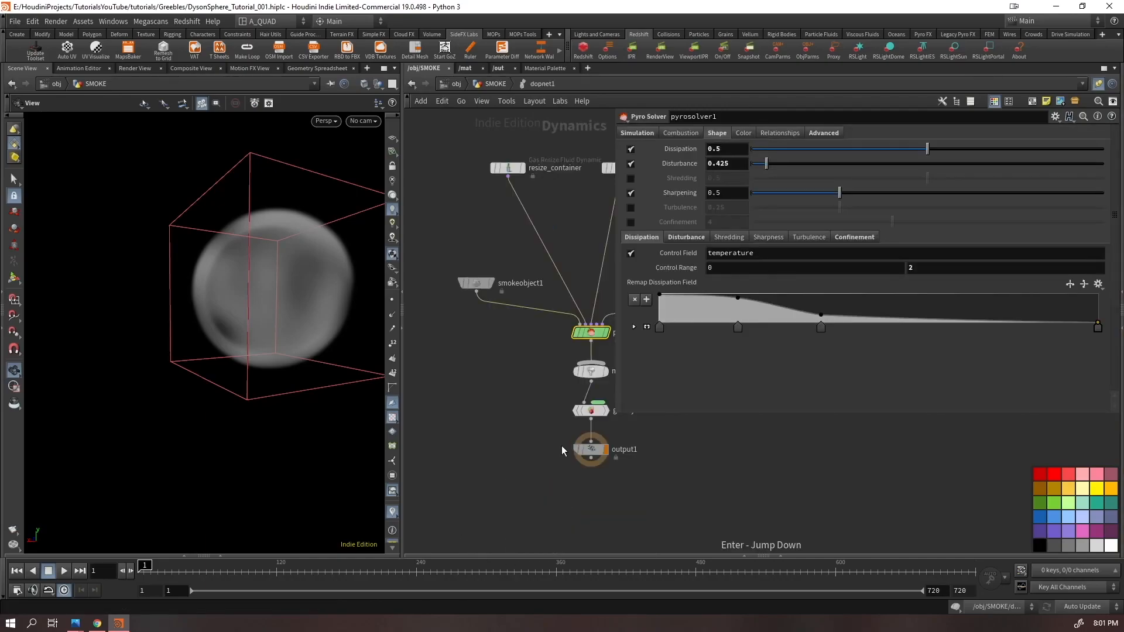
{"action": "left_click", "coordinate": [476, 283]}
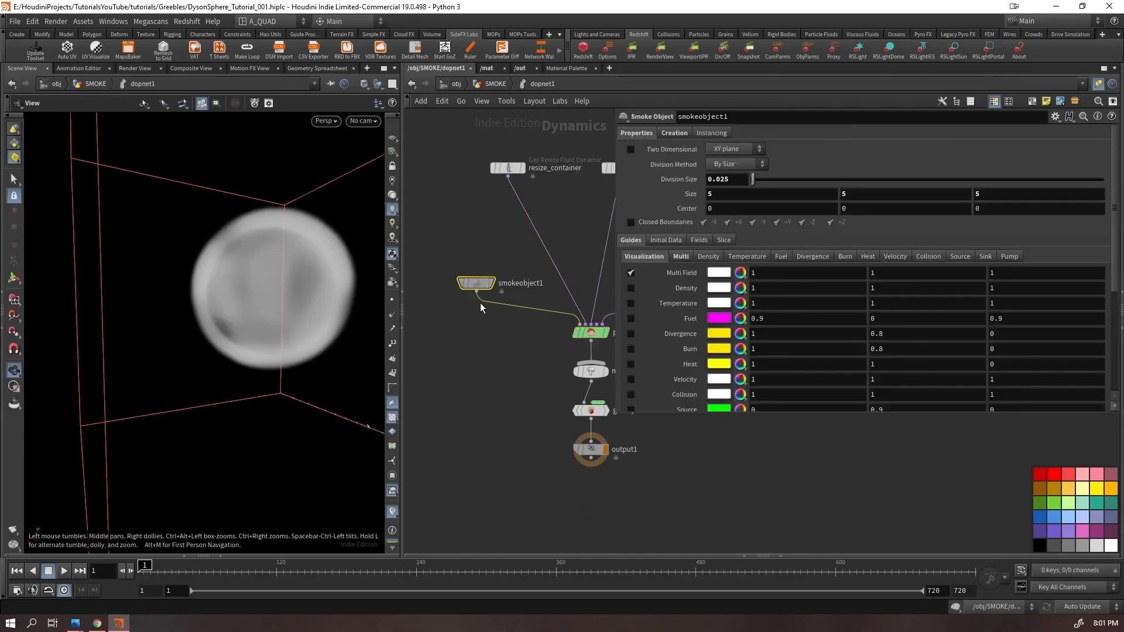
{"action": "right_click", "coordinate": [736, 184]}
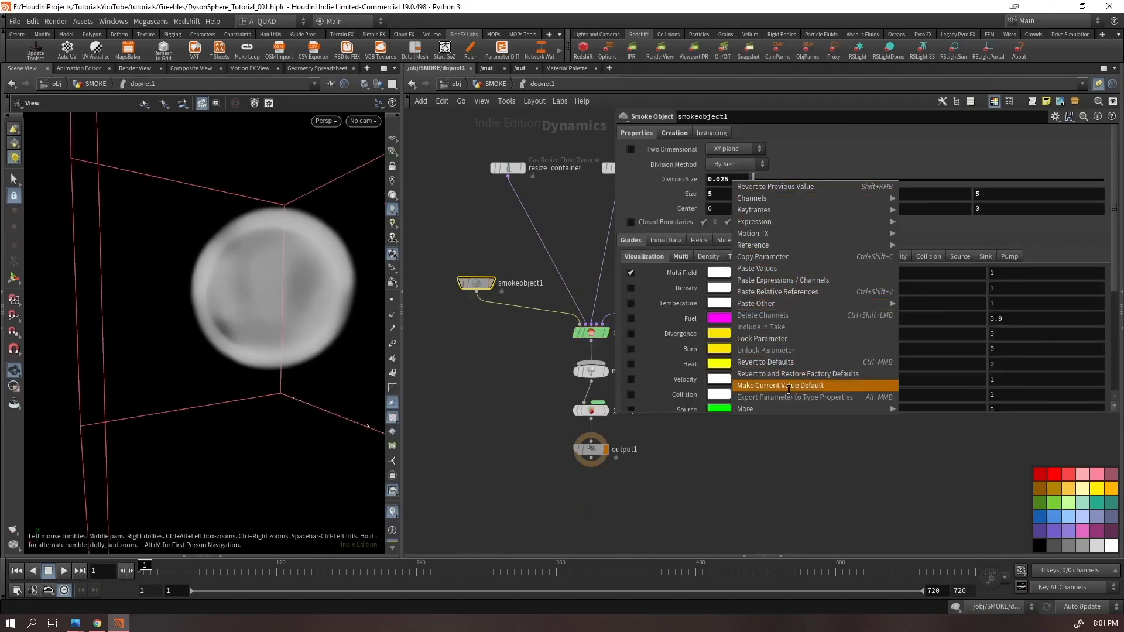
{"action": "left_click", "coordinate": [786, 291]}
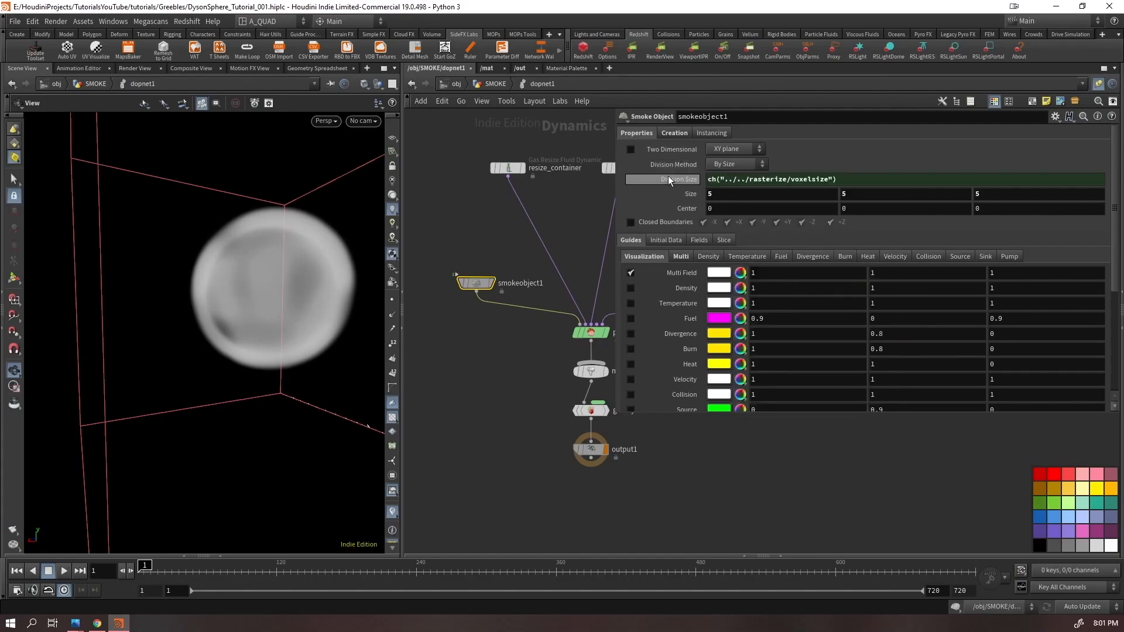
{"action": "left_click", "coordinate": [669, 176]}
{"action": "left_click", "coordinate": [683, 178]}
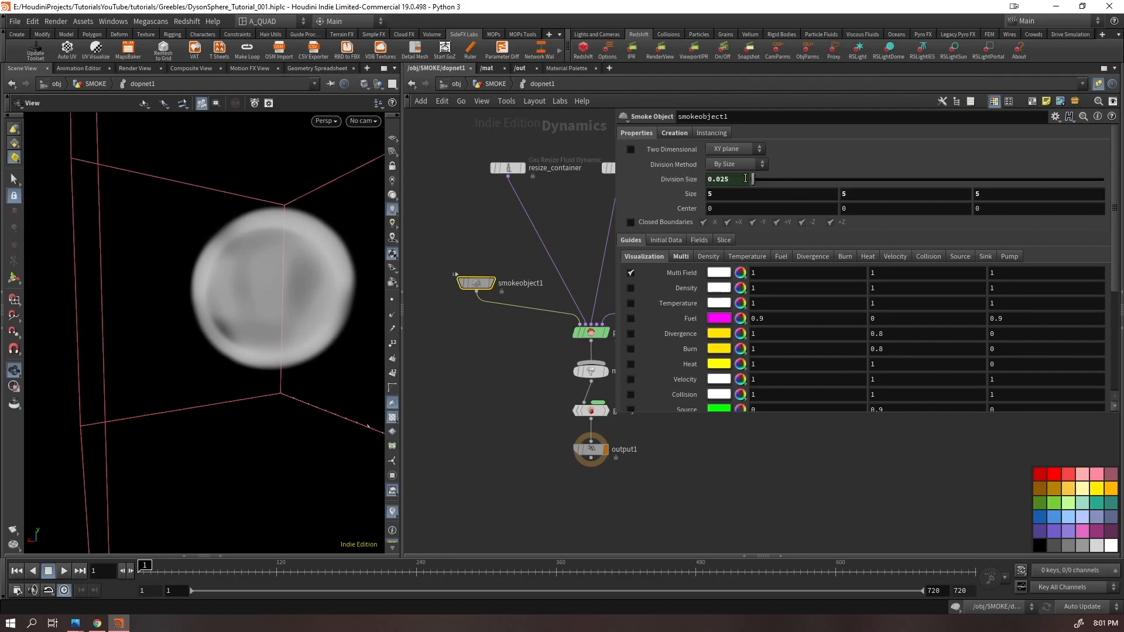
- Set the Particle Separation of create_density to 0.025 and check the linked Division Size of smokeobject1
{"action": "left_click", "coordinate": [498, 84]}
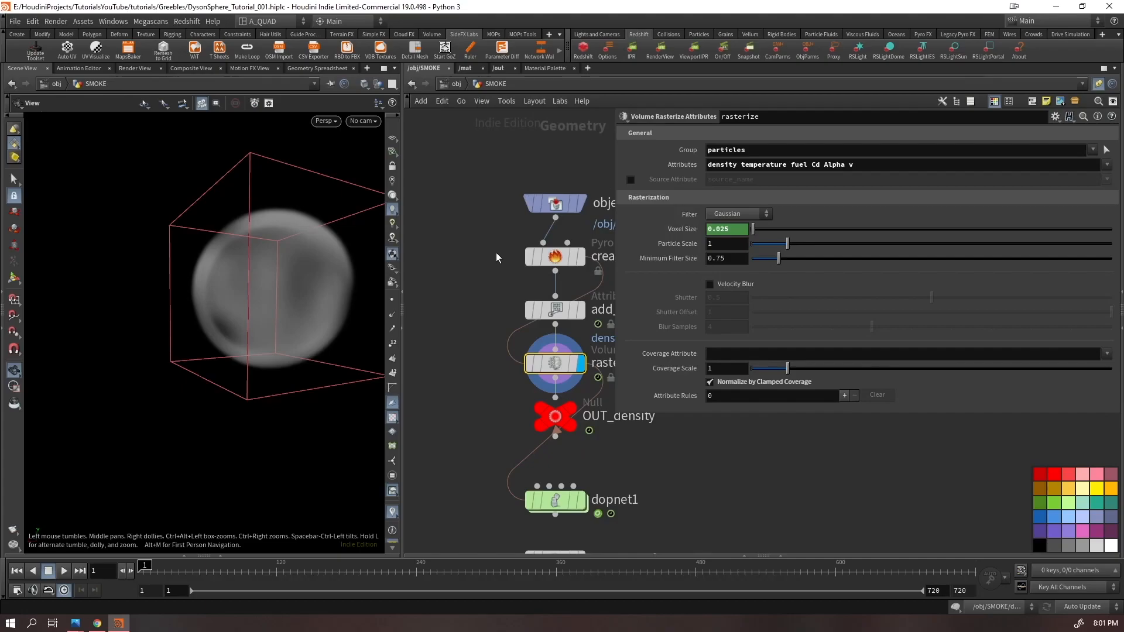
{"action": "left_click", "coordinate": [555, 256]}
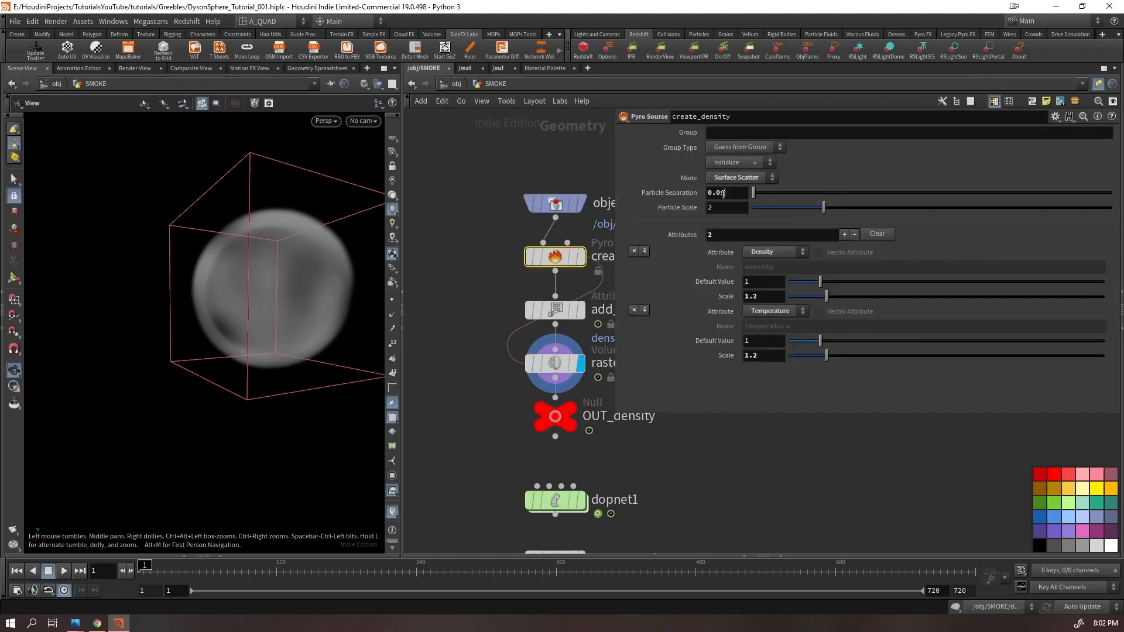
{"action": "left_click_drag", "start_coordinate": [723, 194], "coordinate": [719, 195]}
{"action": "key", "text": "Return"}
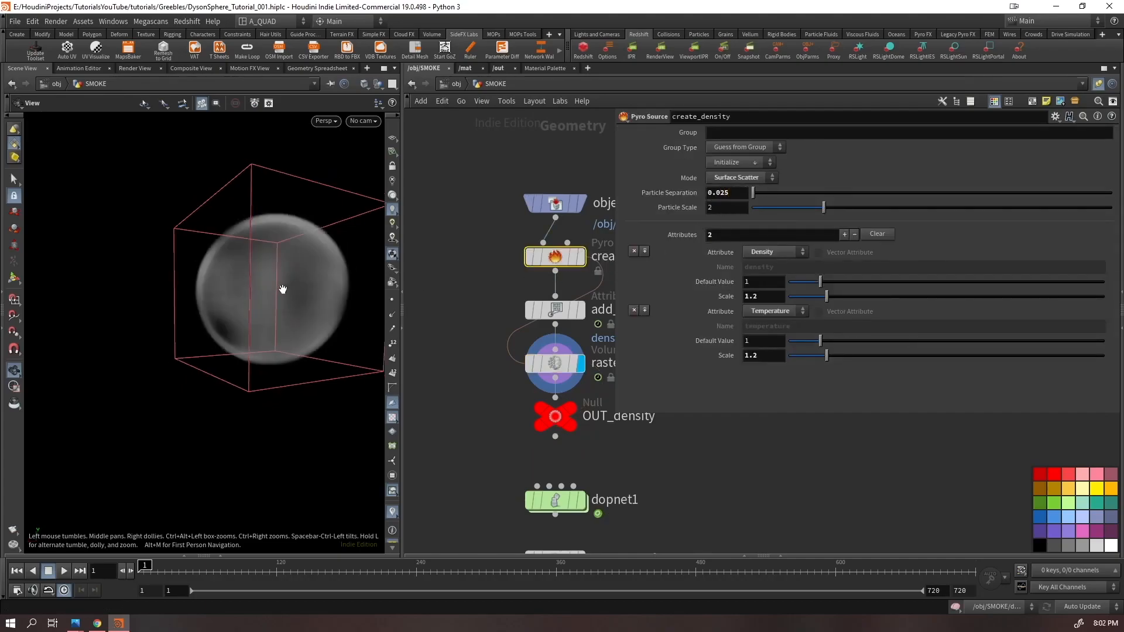
{"action": "key", "text": "Return"}
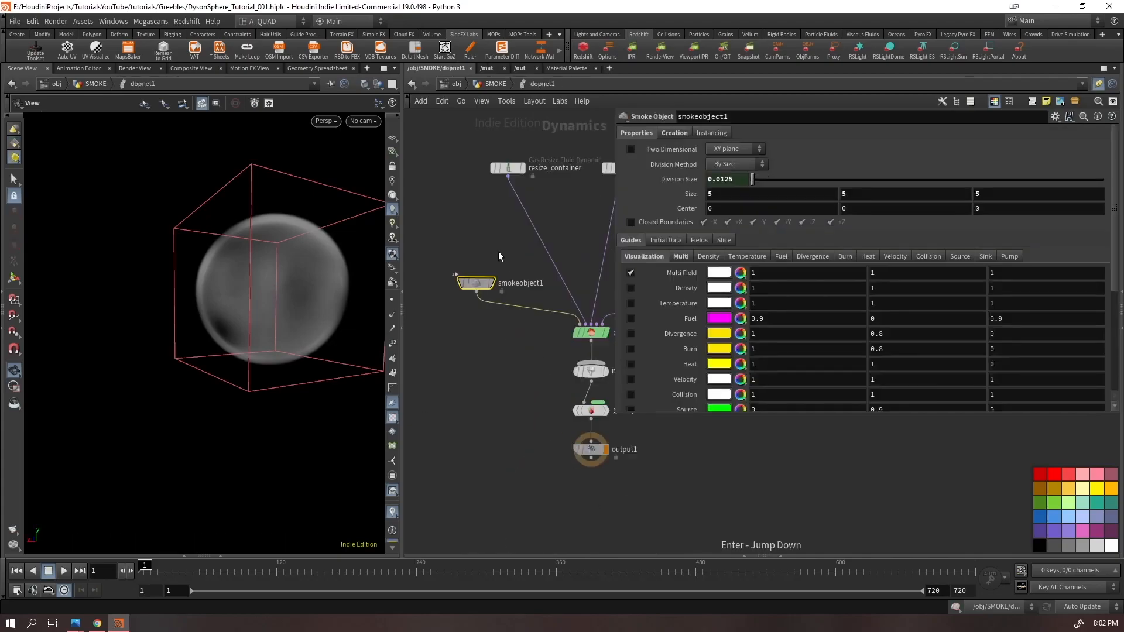
- Save the scene and set the Particle Separation of create_density back to 0.05
{"action": "left_click", "coordinate": [496, 84]}
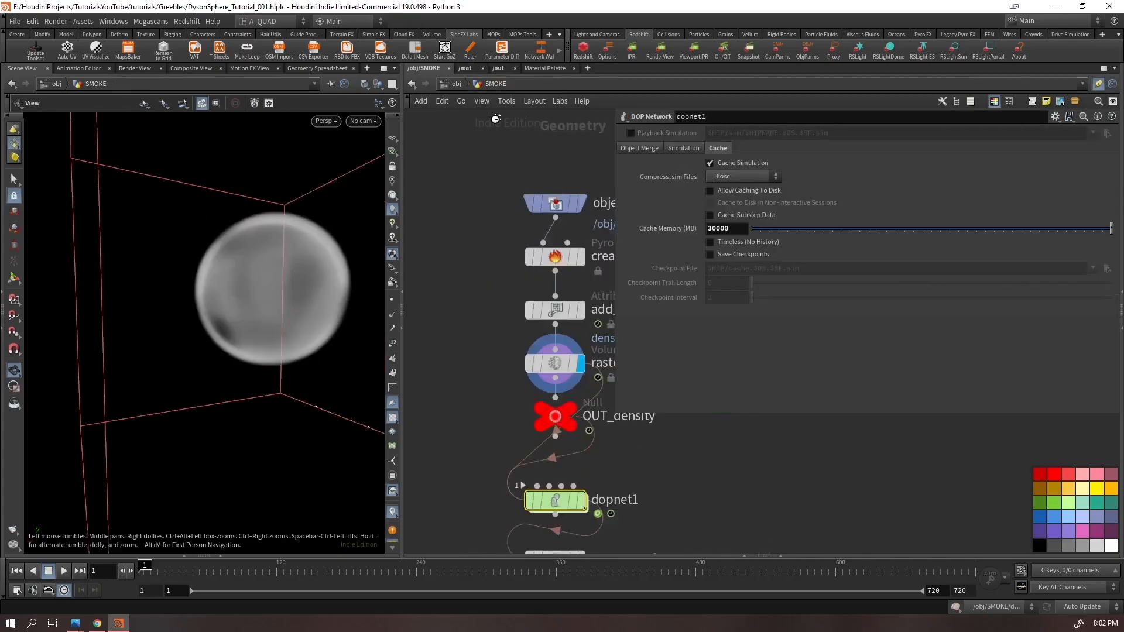
{"action": "left_click_drag", "start_coordinate": [471, 238], "coordinate": [534, 262]}
{"action": "key", "text": "ctrl+s"}
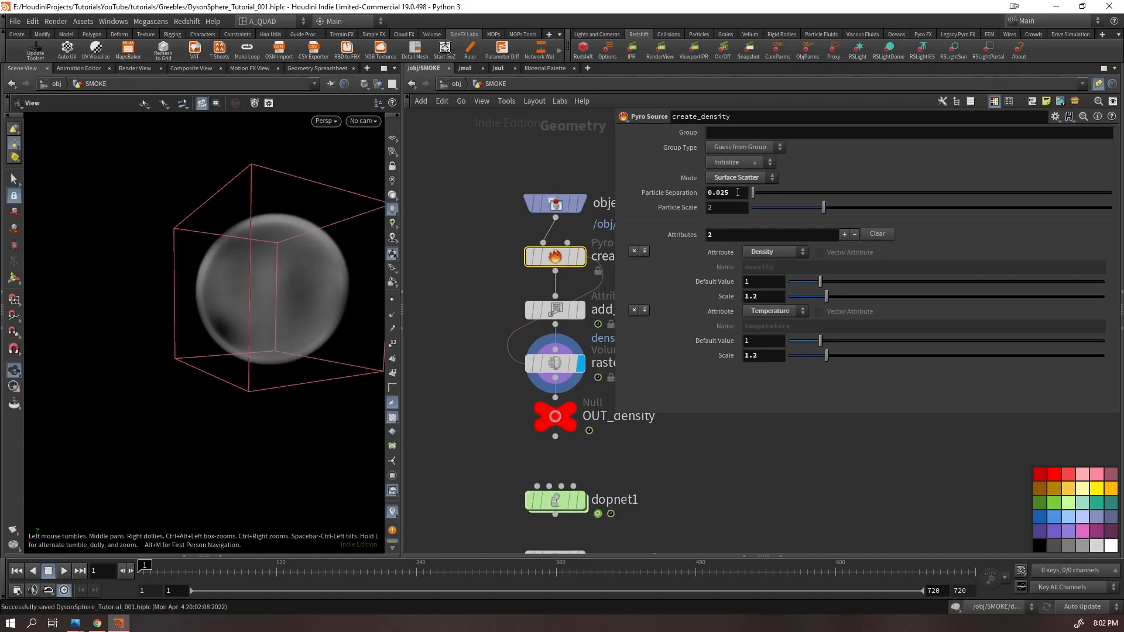
{"action": "type", "text": "5"}
{"action": "key", "text": "Return"}
{"action": "left_click_drag", "start_coordinate": [256, 319], "coordinate": [288, 319]}
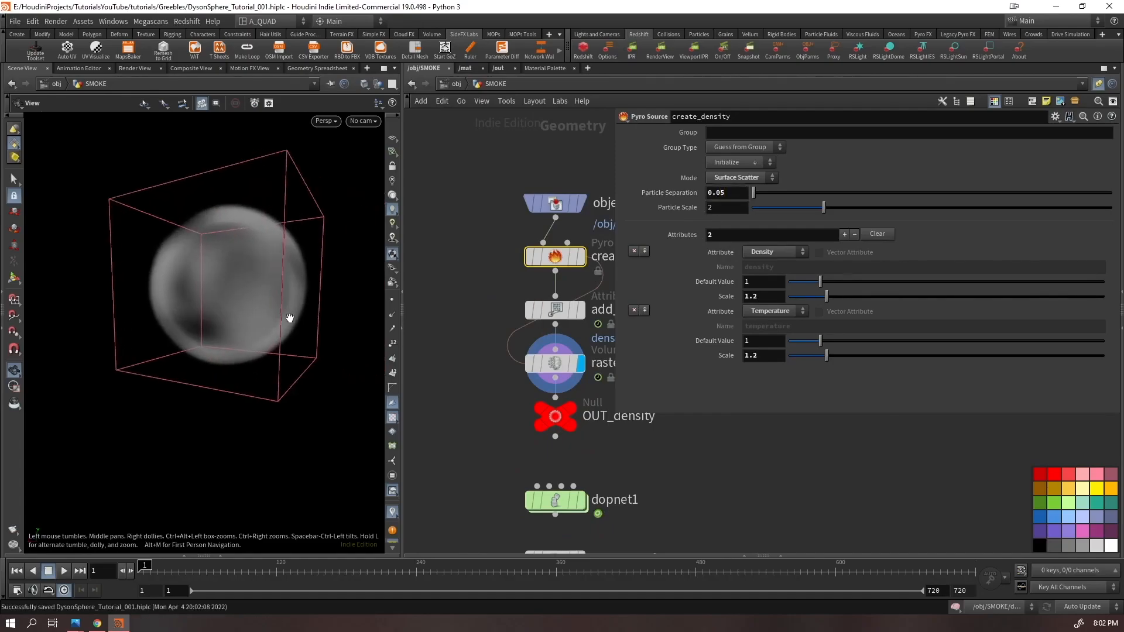
{"action": "key", "text": "Up"}
{"action": "key", "text": "ctrl+Up"}
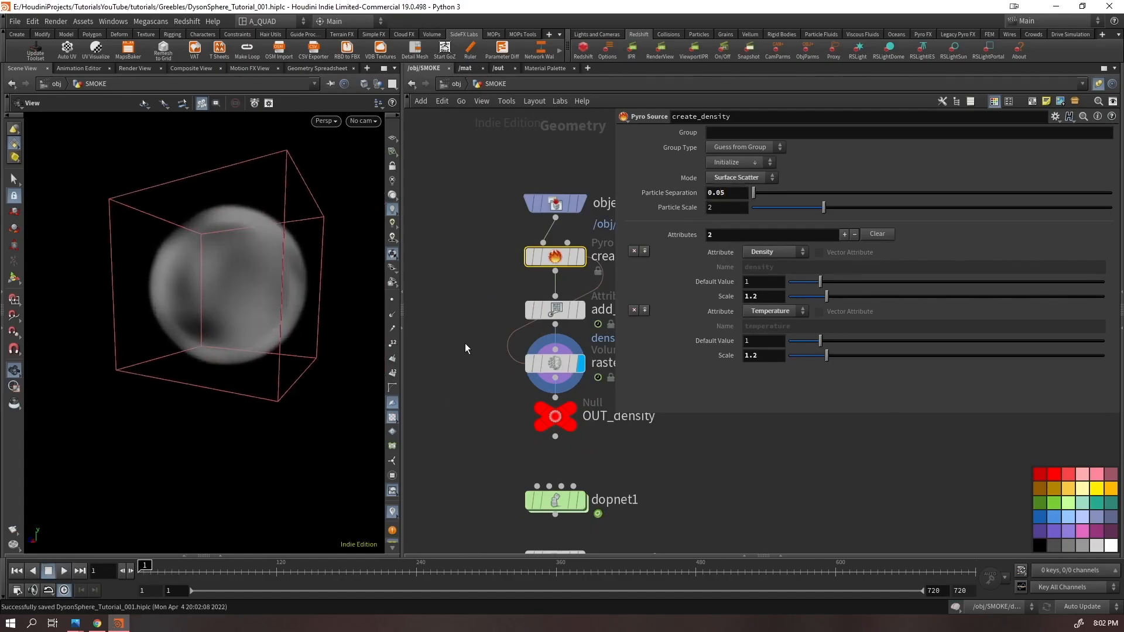
- Display add_noise, enlarge its parameter area and scrub through the opening frames to preview the animated noise
{"action": "left_click_drag", "start_coordinate": [476, 288], "coordinate": [579, 326]}
{"action": "left_click", "coordinate": [581, 310]}
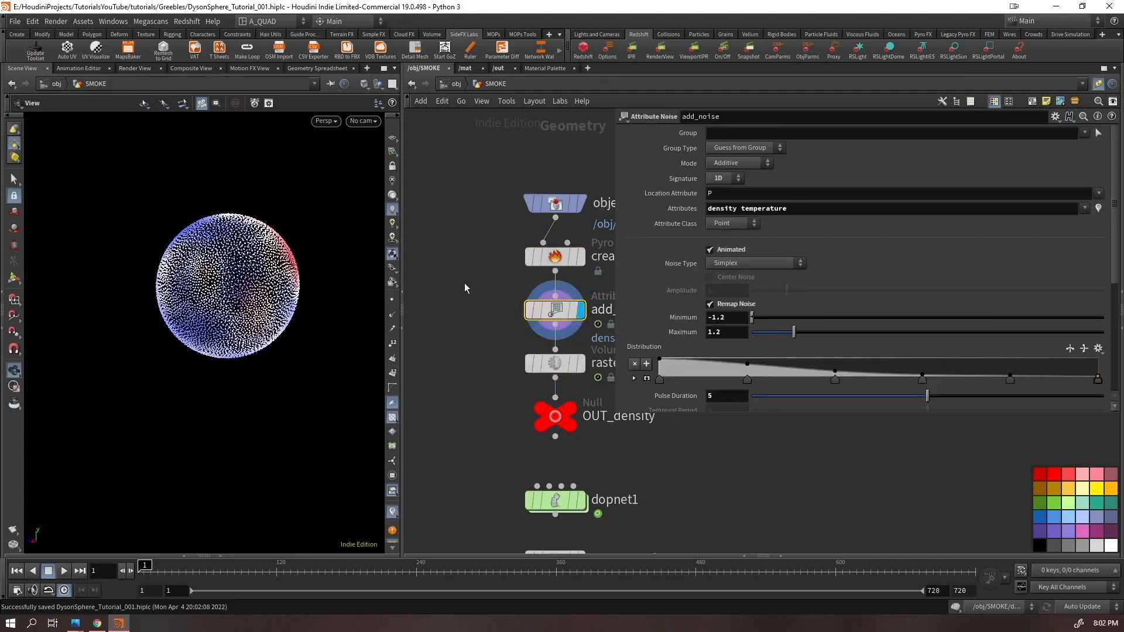
{"action": "scroll", "coordinate": [792, 412], "scroll_direction": "down", "scroll_amount": 3}
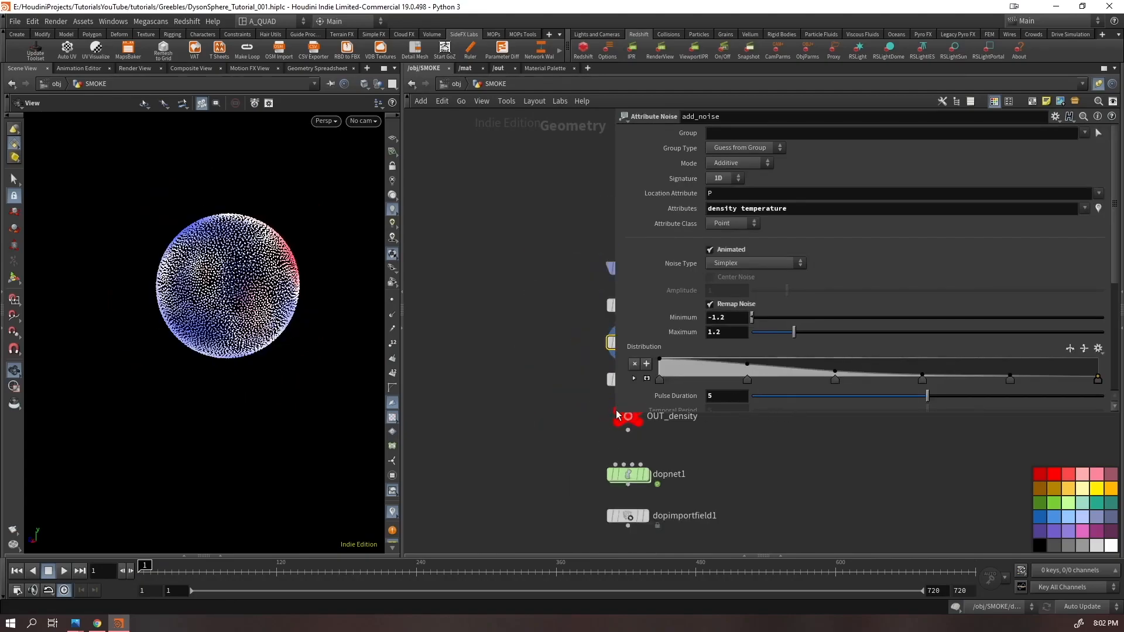
{"action": "left_click_drag", "start_coordinate": [614, 410], "coordinate": [644, 525]}
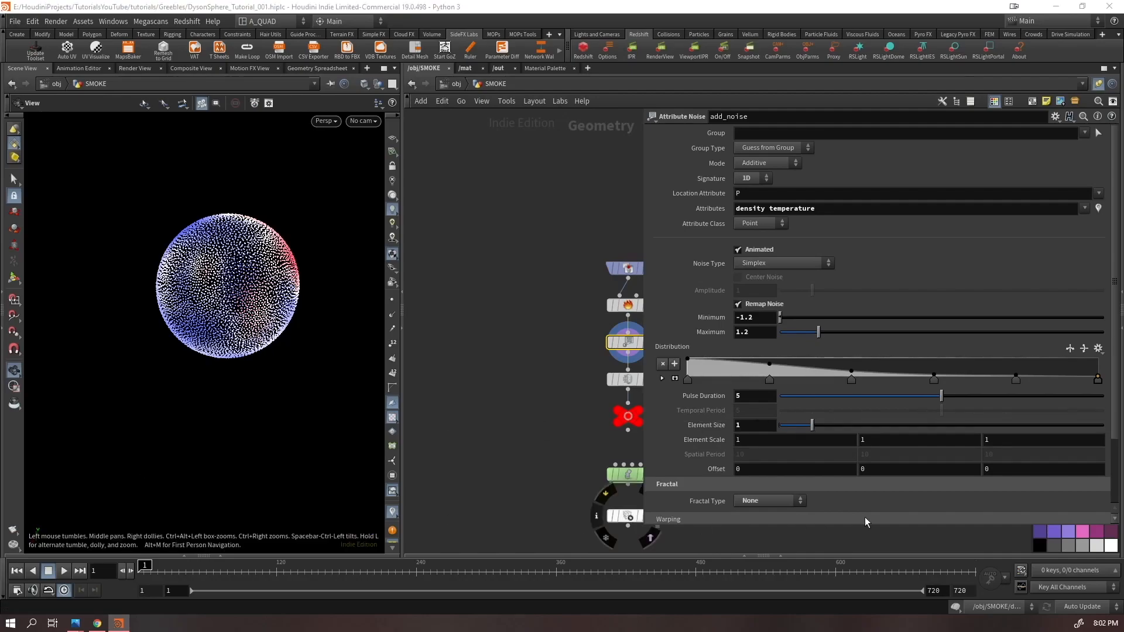
{"action": "scroll", "coordinate": [773, 423], "scroll_direction": "down", "scroll_amount": 1}
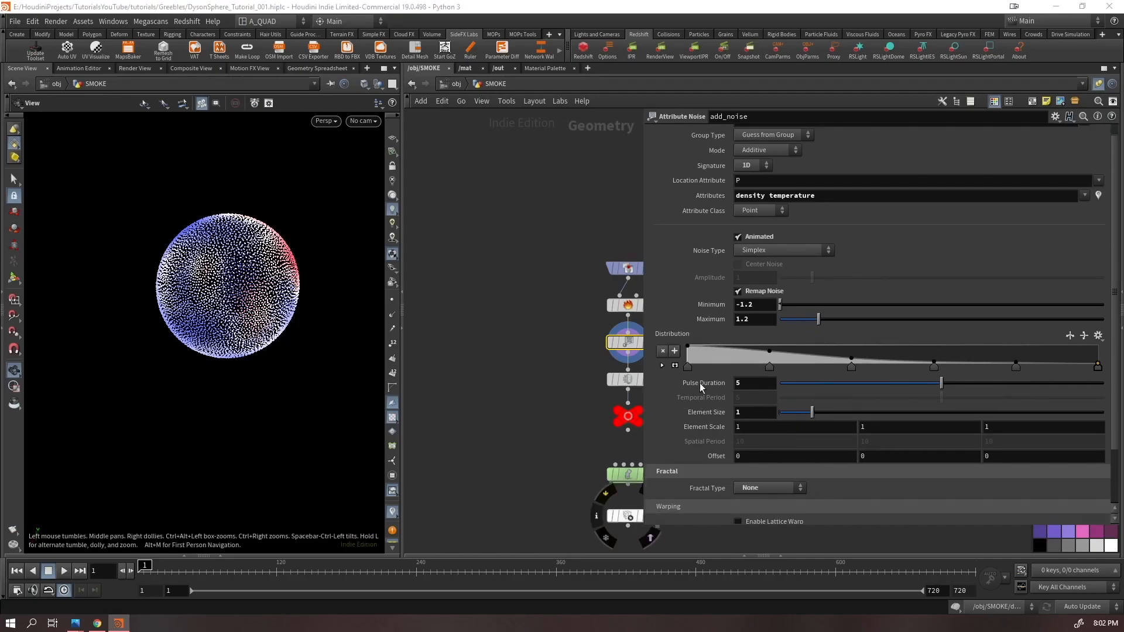
{"action": "left_click_drag", "start_coordinate": [176, 292], "coordinate": [208, 286]}
{"action": "key", "text": "Up"}
{"action": "left_click_drag", "start_coordinate": [183, 567], "coordinate": [136, 559]}
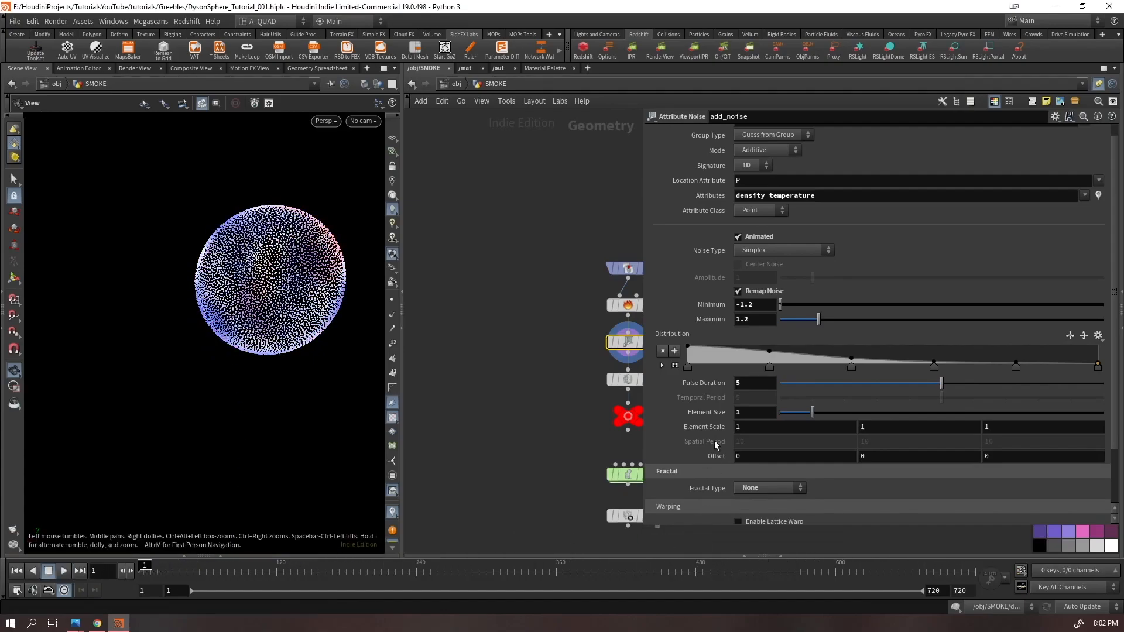
- Set the Pulse Duration of add_noise to 10 and scrub the opening frames to preview the slower noise
{"action": "double_click", "coordinate": [748, 386]}
{"action": "type", "text": "10"}
{"action": "left_click", "coordinate": [550, 406]}
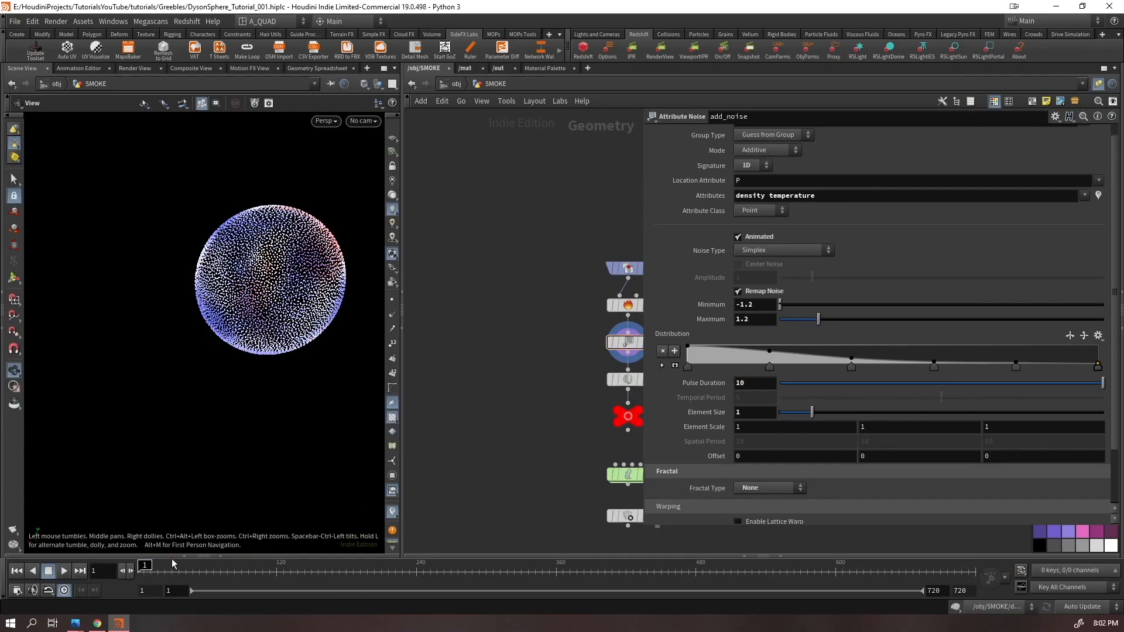
{"action": "left_click_drag", "start_coordinate": [171, 564], "coordinate": [138, 563]}
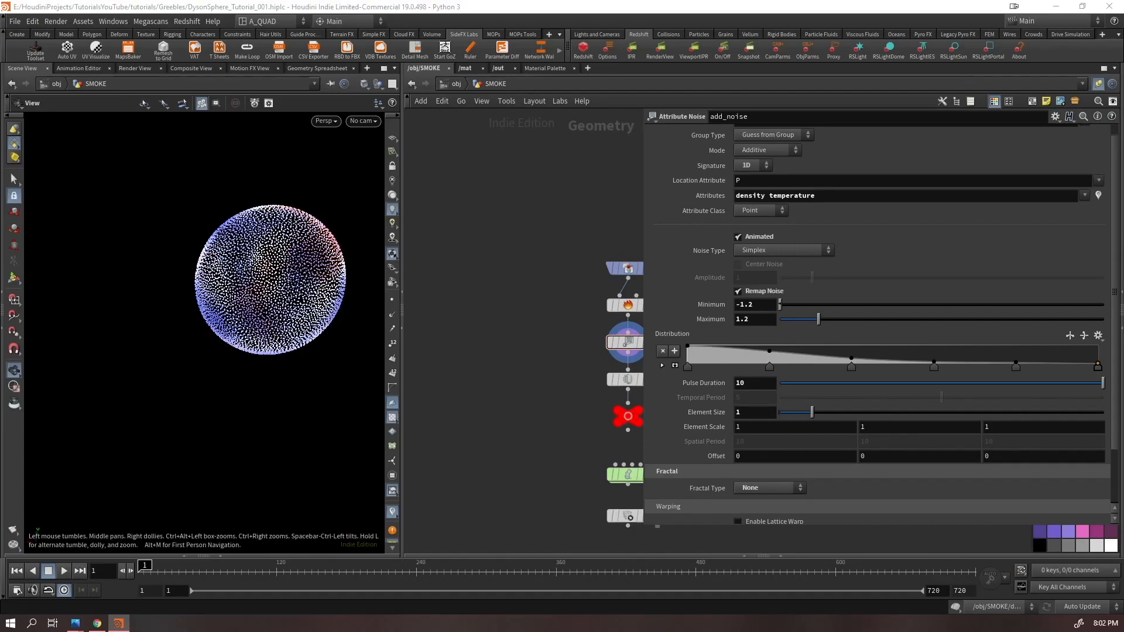
- Try the Standard (fBm) fractal type on add_noise and set it back to None
{"action": "scroll", "coordinate": [777, 499], "scroll_direction": "down", "scroll_amount": 3}
{"action": "left_click", "coordinate": [767, 435]}
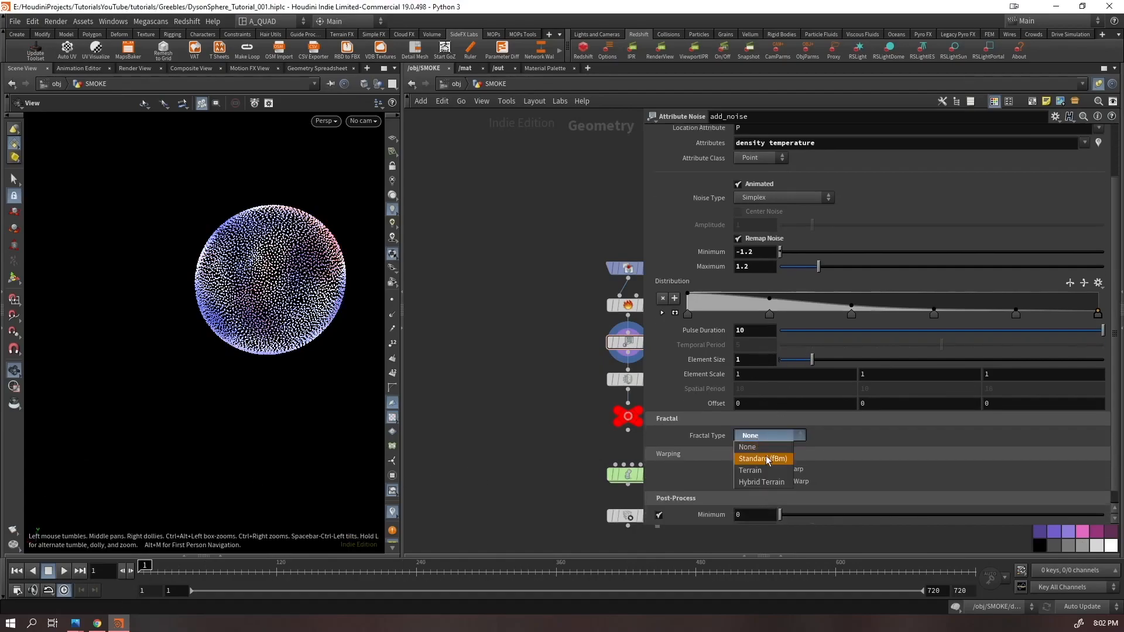
{"action": "left_click_drag", "start_coordinate": [194, 263], "coordinate": [287, 280]}
{"action": "left_click", "coordinate": [767, 436]}
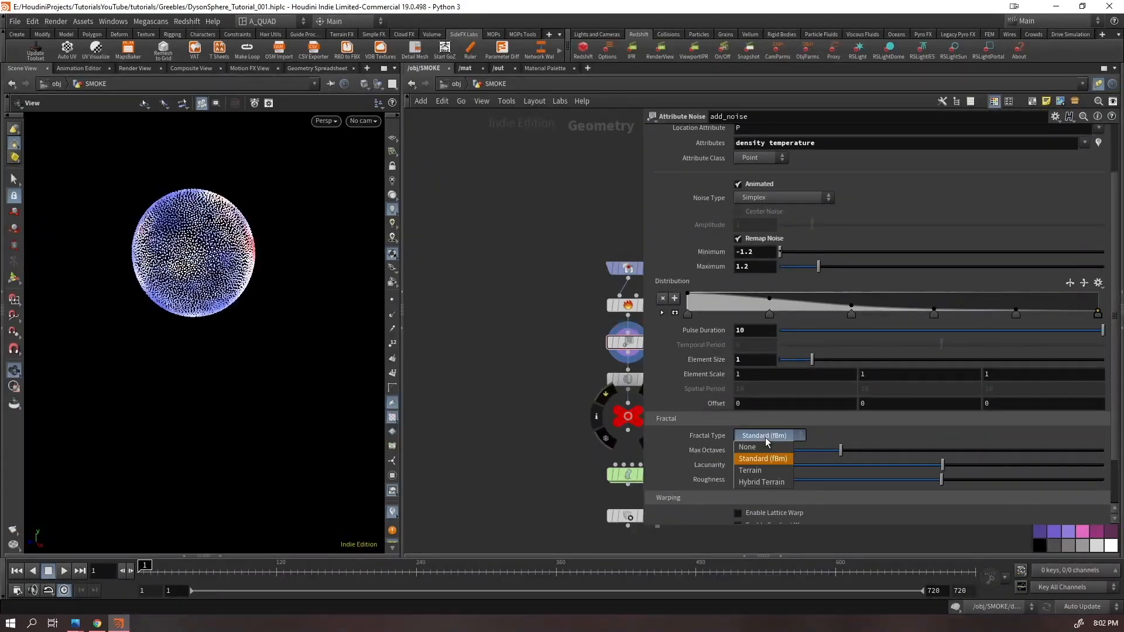
{"action": "left_click", "coordinate": [767, 448]}
{"action": "key", "text": "h"}
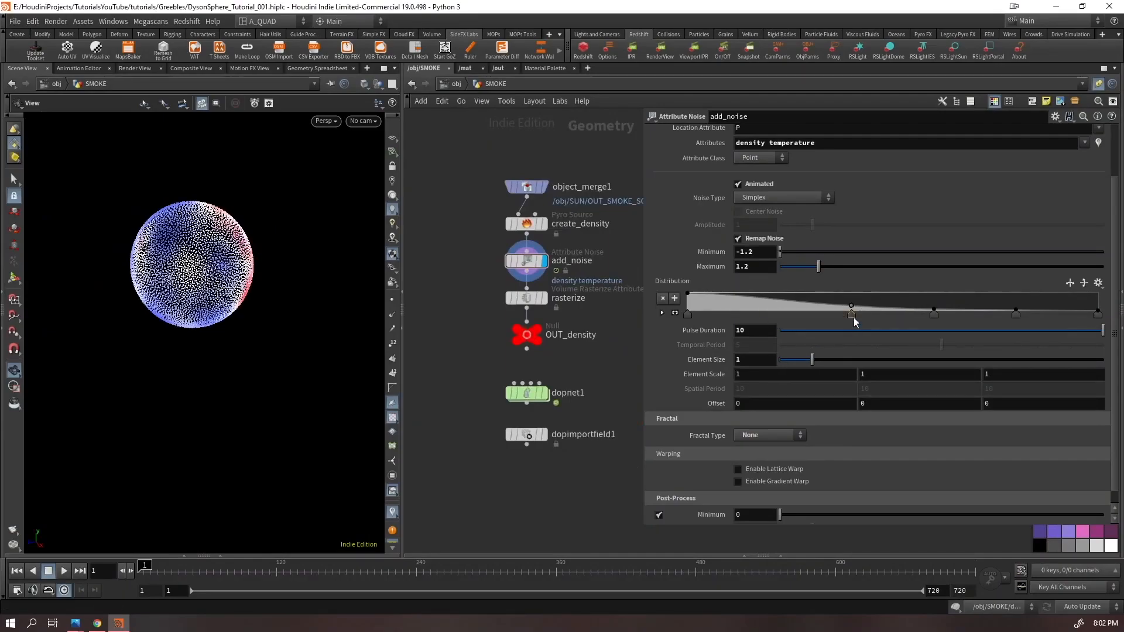
- Move add_noise's inner Distribution ramp point close to the start and give all ramp points B-Spline interpolation
{"action": "left_click_drag", "start_coordinate": [852, 316], "coordinate": [706, 316]}
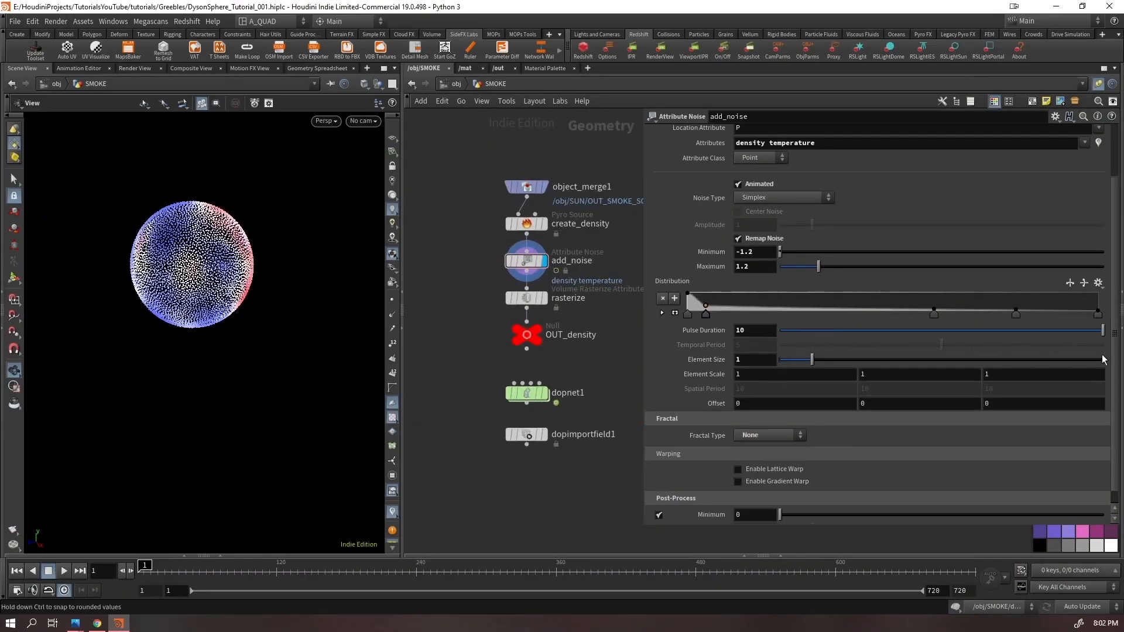
{"action": "left_click", "coordinate": [1098, 314]}
{"action": "left_click", "coordinate": [662, 313]}
{"action": "left_click", "coordinate": [781, 325]}
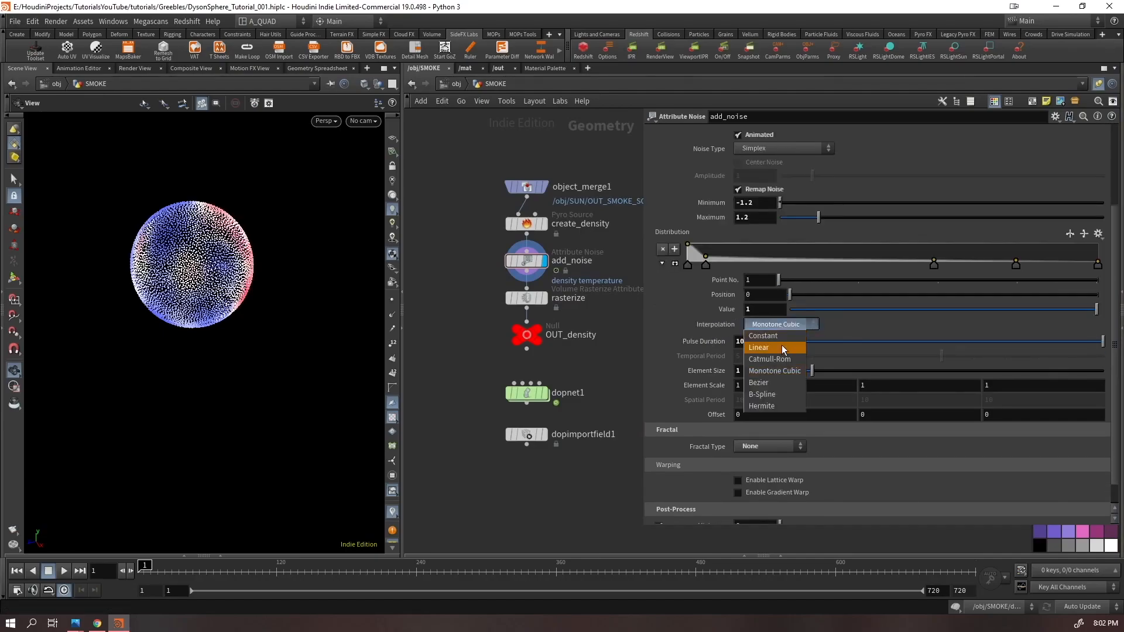
{"action": "left_click", "coordinate": [778, 391]}
{"action": "left_click", "coordinate": [661, 264]}
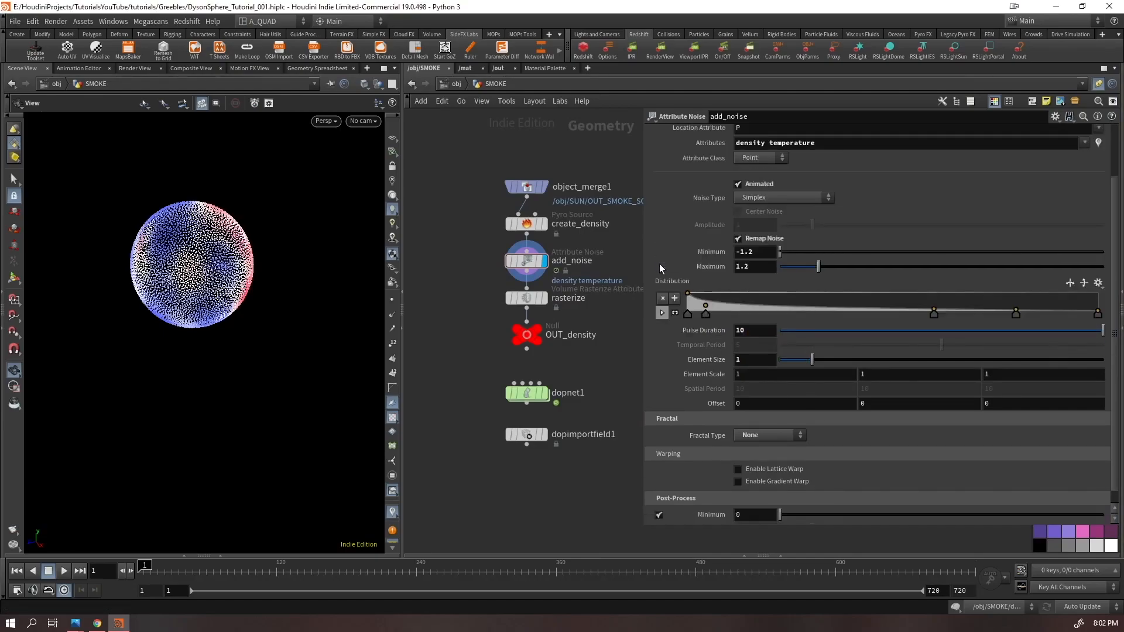
- Delete two Distribution ramp points on add_noise and pull the end point inward to about a third of the ramp
{"action": "left_click", "coordinate": [934, 313], "text": "ctrl"}
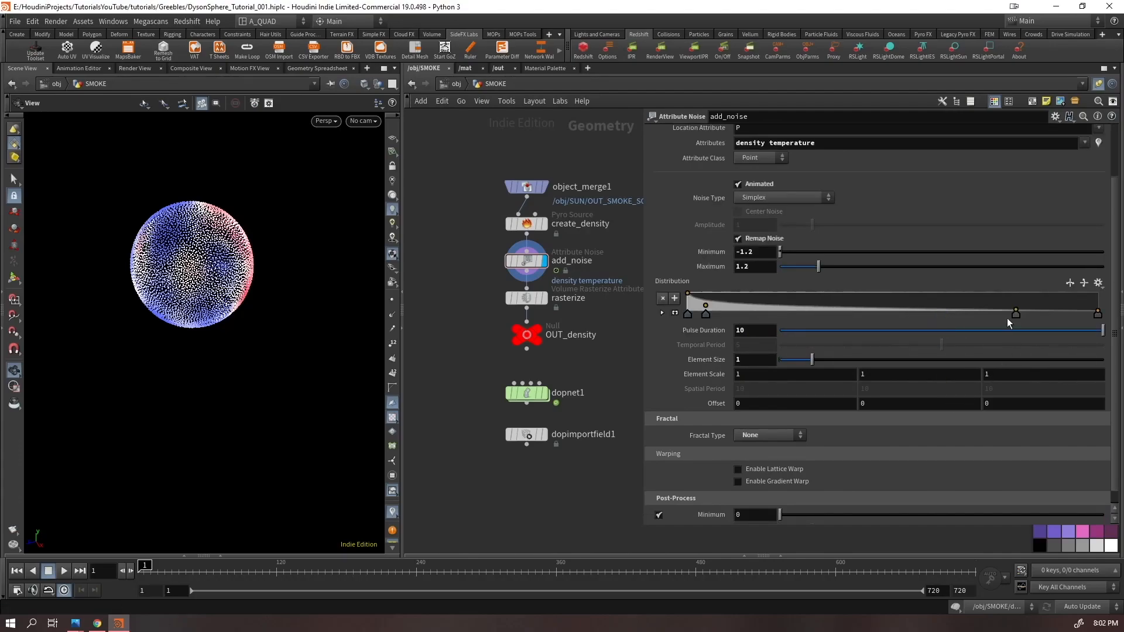
{"action": "left_click", "coordinate": [1016, 312], "text": "ctrl"}
{"action": "mouse_move", "coordinate": [1100, 317]}
{"action": "left_mouse_down"}
{"action": "mouse_move", "coordinate": [923, 346]}
{"action": "mouse_move", "coordinate": [1083, 320]}
{"action": "left_mouse_up"}
{"action": "left_click_drag", "start_coordinate": [688, 306], "coordinate": [707, 306]}
{"action": "left_click_drag", "start_coordinate": [1080, 313], "coordinate": [805, 310]}
- Play and scrub the timeline to preview the remapped add_noise pattern, and return to the first frame
{"action": "key", "text": "Up"}
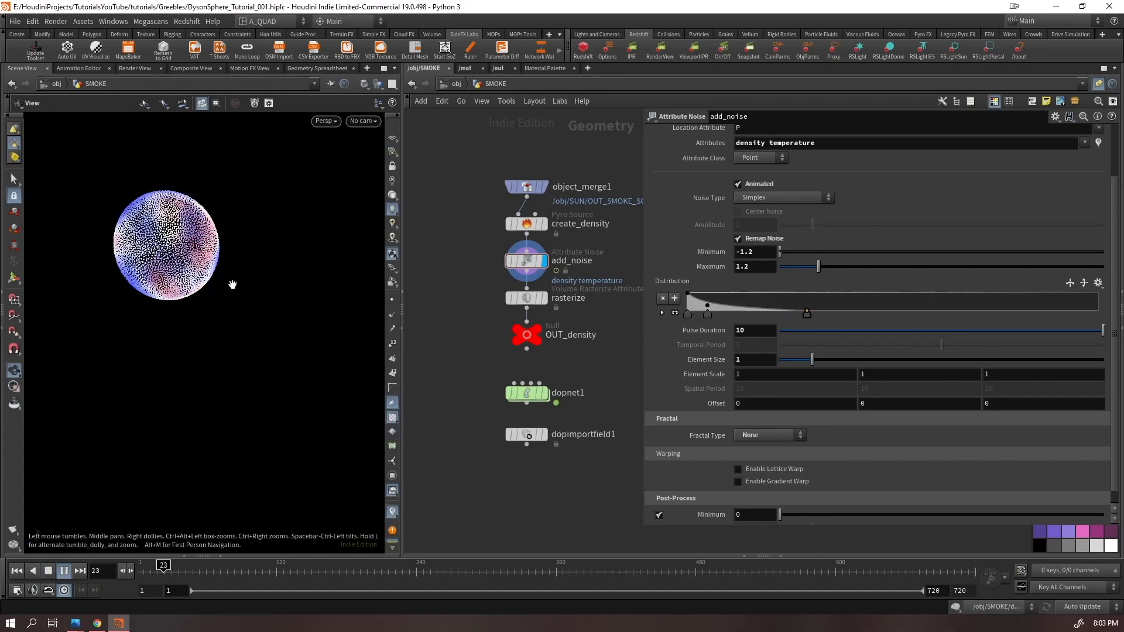
{"action": "middle_click_drag", "start_coordinate": [204, 283], "coordinate": [272, 346]}
{"action": "key", "text": "ctrl+Up"}
{"action": "key", "text": "Up"}
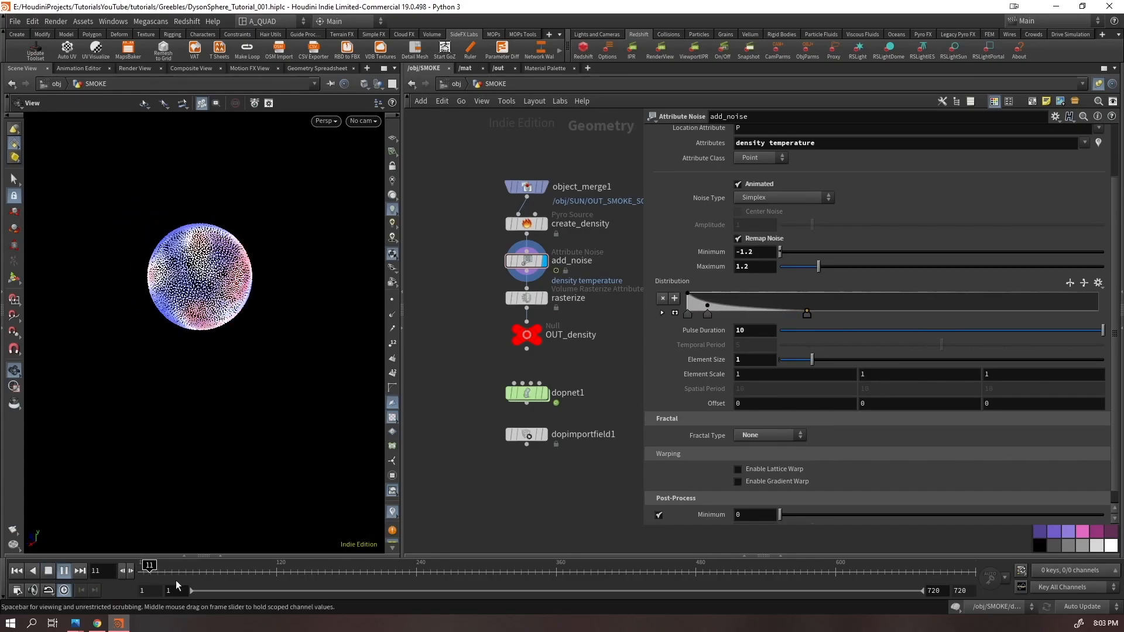
{"action": "left_click_drag", "start_coordinate": [178, 573], "coordinate": [976, 573]}
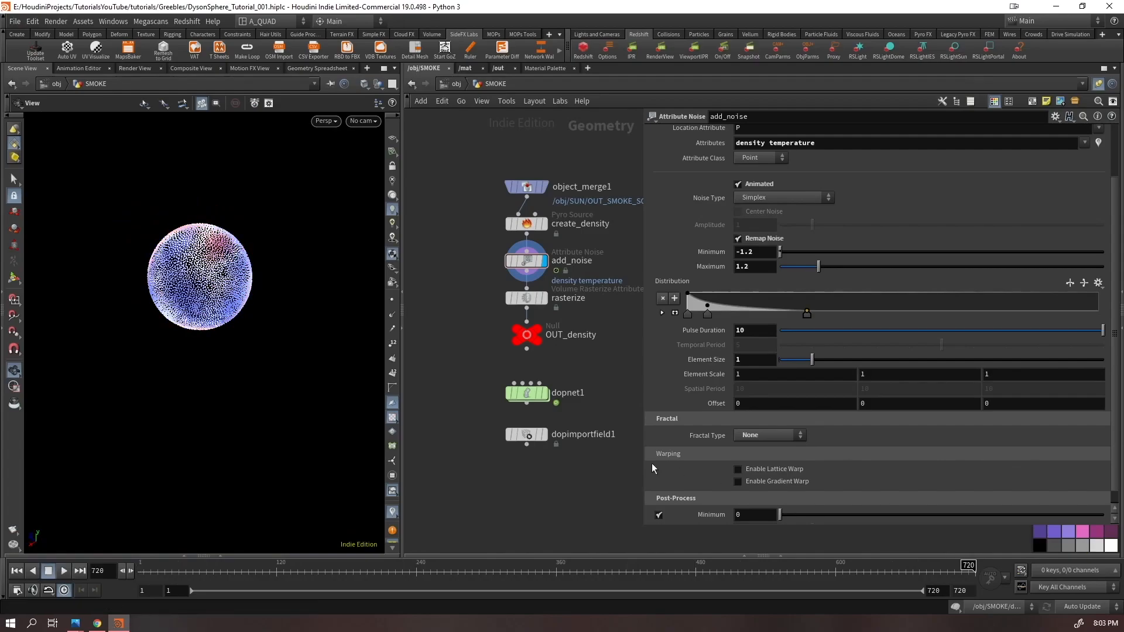
{"action": "key", "text": "ctrl+Up"}
- Display dopimportfield1, simulate the smoke through the opening frames, inspect it close up and return to frame 1
{"action": "left_click", "coordinate": [543, 434]}
{"action": "left_click_drag", "start_coordinate": [557, 481], "coordinate": [498, 418]}
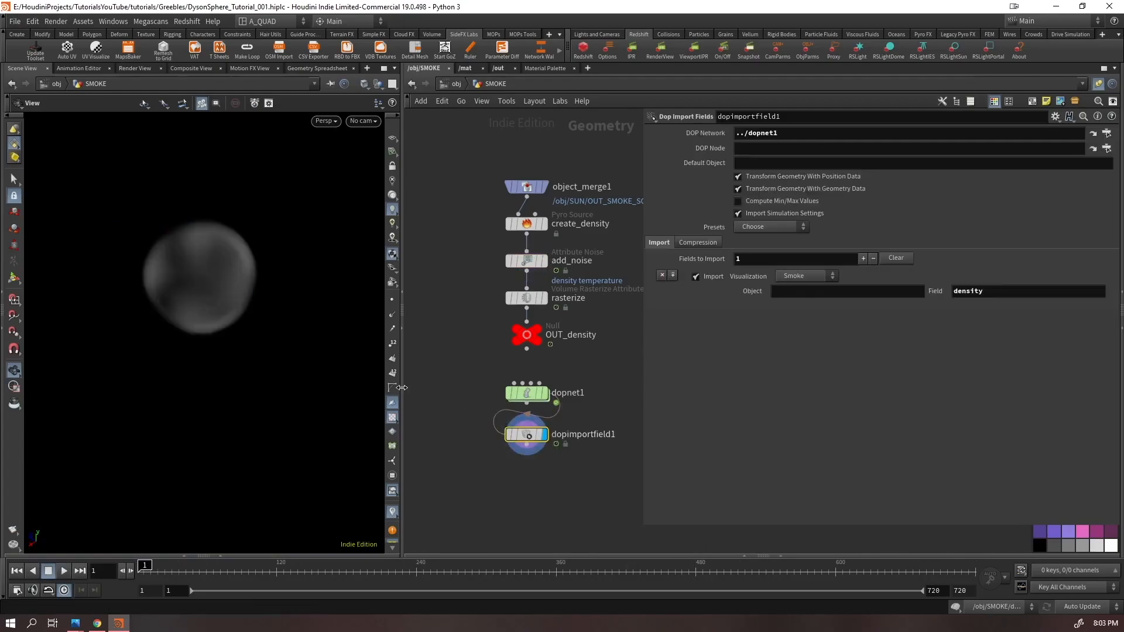
{"action": "key", "text": "Up"}
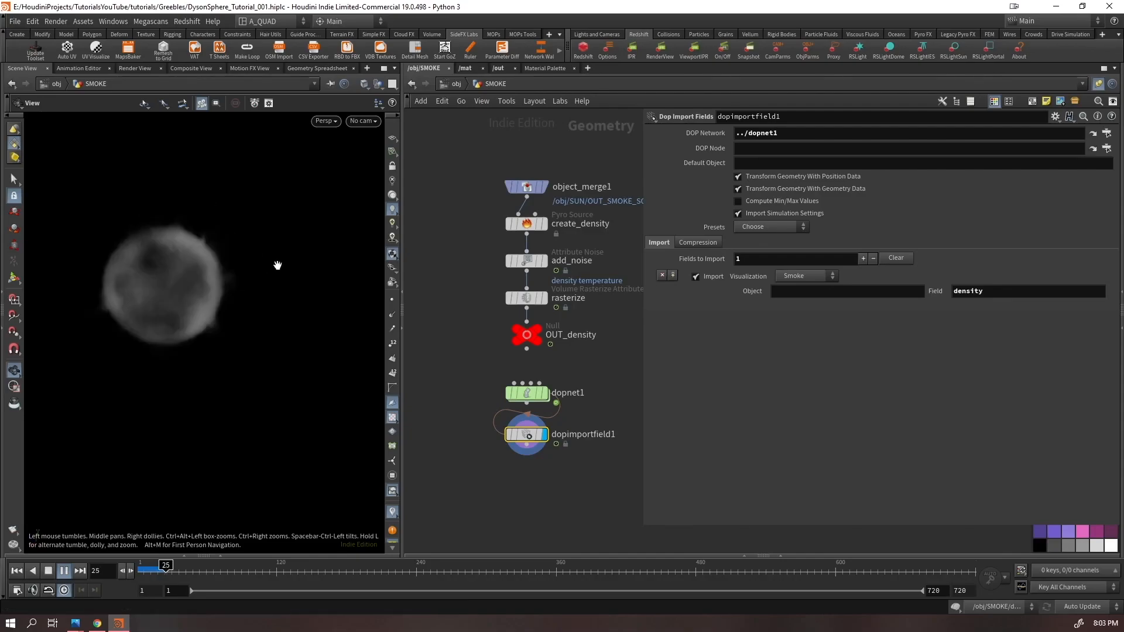
{"action": "key", "text": "Up"}
{"action": "right_click_drag", "start_coordinate": [154, 255], "coordinate": [311, 195]}
{"action": "left_click_drag", "start_coordinate": [311, 196], "coordinate": [258, 236]}
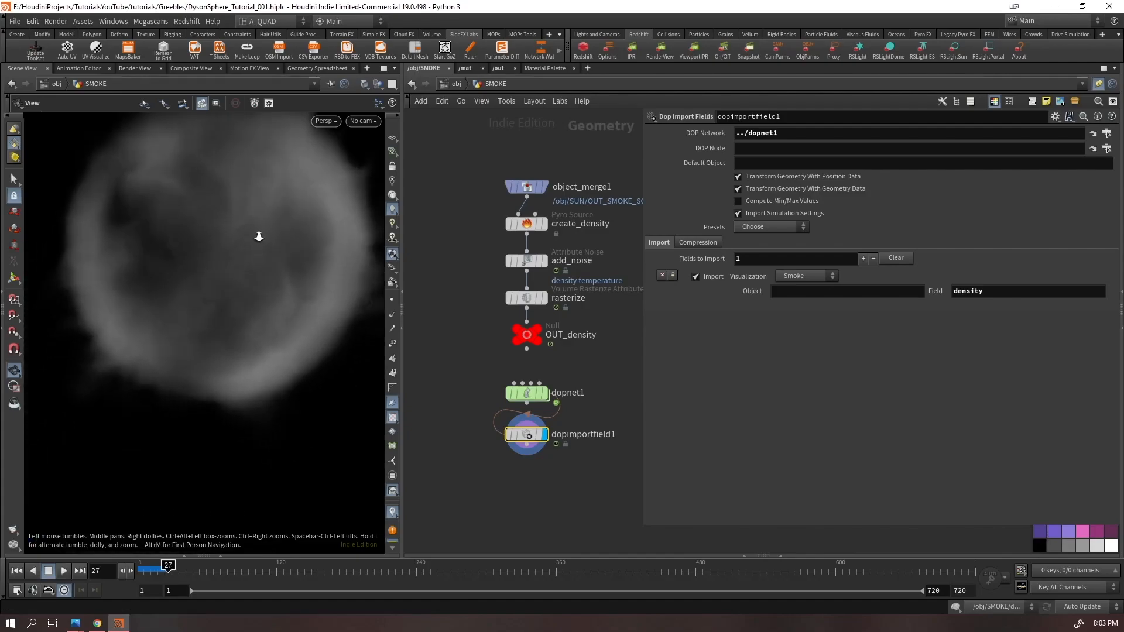
{"action": "right_click_drag", "start_coordinate": [258, 236], "coordinate": [321, 240]}
{"action": "key", "text": "ctrl+Up"}
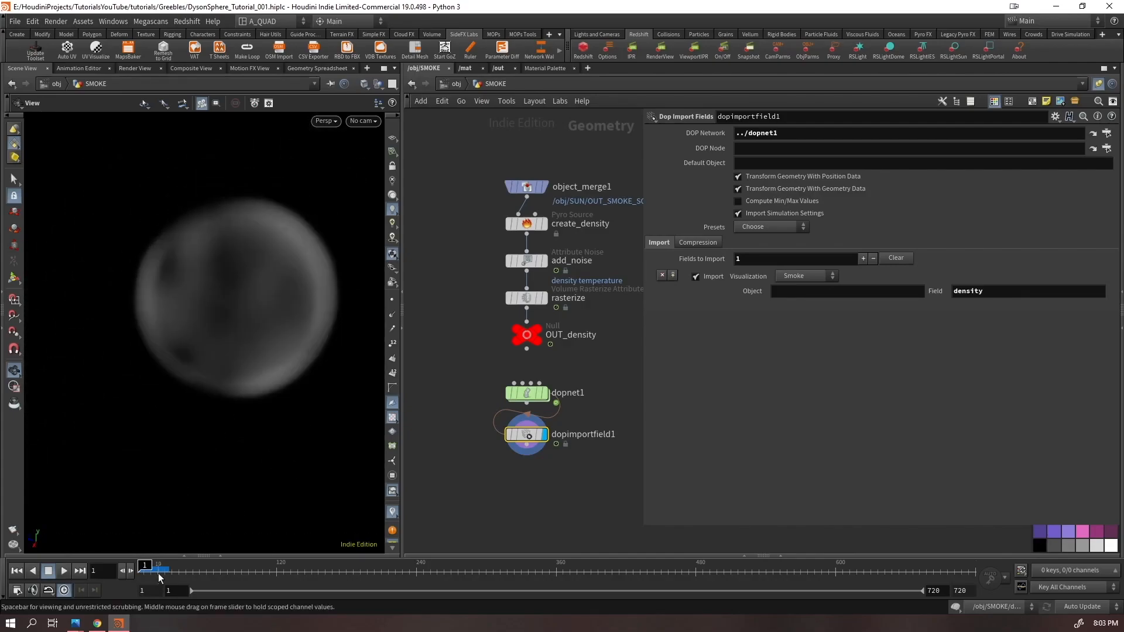
- Scrub the simulation to frame 46 and replay it from the start to inspect the smoke from other angles
{"action": "left_click_drag", "start_coordinate": [160, 574], "coordinate": [190, 566]}
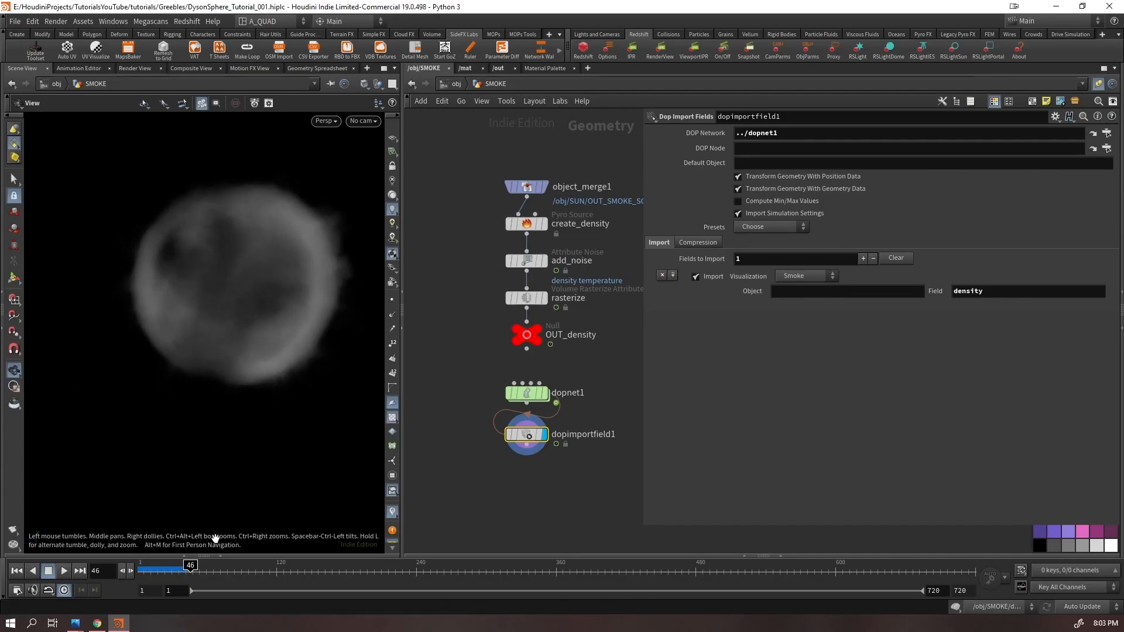
{"action": "left_click_drag", "start_coordinate": [211, 319], "coordinate": [297, 314]}
{"action": "key", "text": "ctrl+Up"}
{"action": "right_click_drag", "start_coordinate": [296, 314], "coordinate": [141, 372]}
{"action": "middle_click_drag", "start_coordinate": [140, 372], "coordinate": [210, 392]}
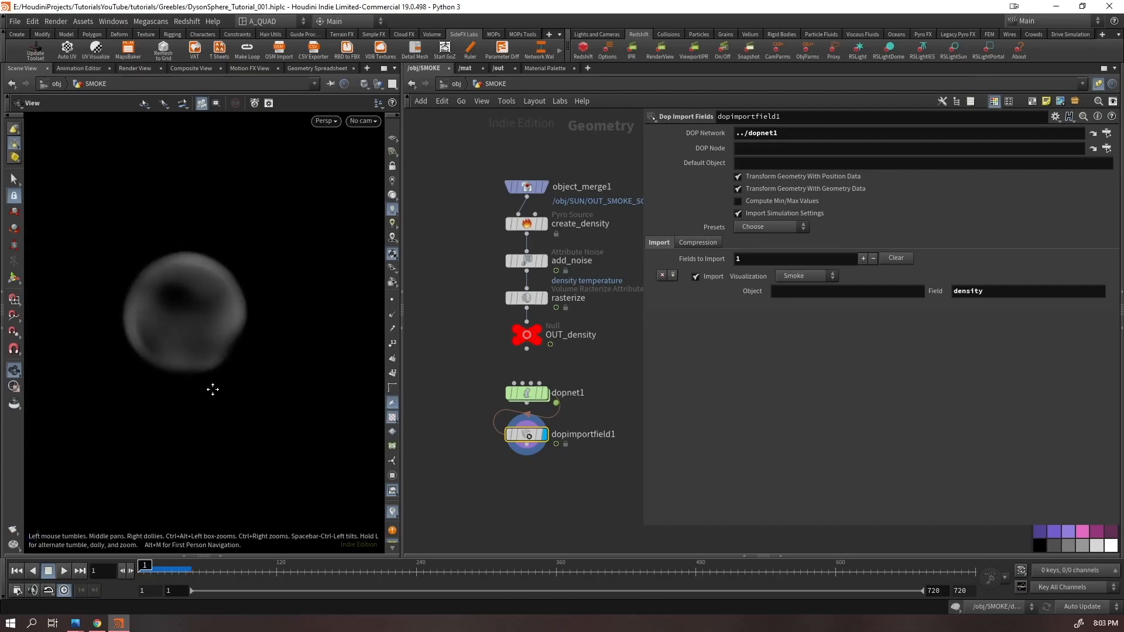
{"action": "key", "text": "Up"}
{"action": "right_click_drag", "start_coordinate": [211, 392], "coordinate": [255, 265]}
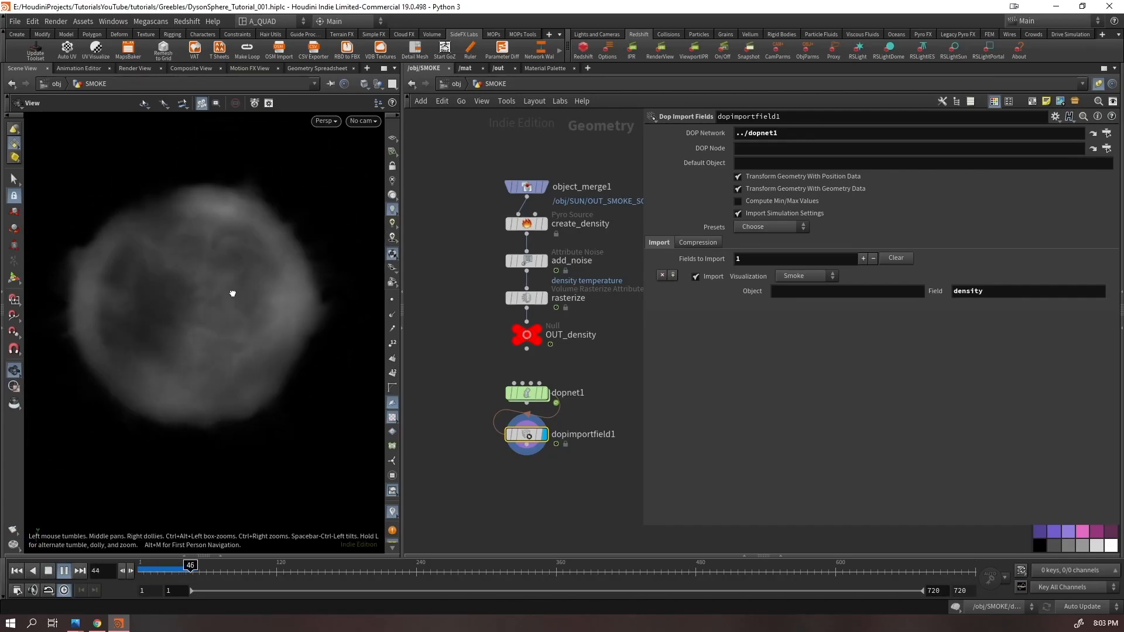
- Go inside dopnet1 and review the resize_container and gasturbulence1 settings with the simulation at frame 1
{"action": "left_click", "coordinate": [526, 391]}
{"action": "key", "text": "Return"}
{"action": "middle_click_drag", "start_coordinate": [528, 374], "coordinate": [474, 412]}
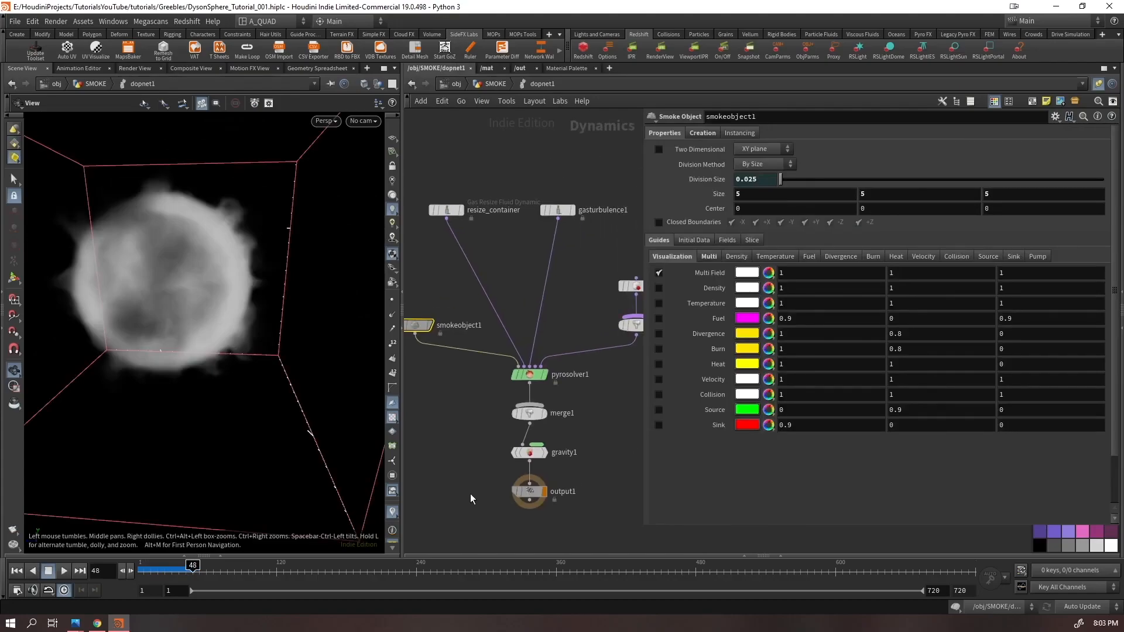
{"action": "left_click_drag", "start_coordinate": [486, 189], "coordinate": [445, 234]}
{"action": "key", "text": "ctrl+Up"}
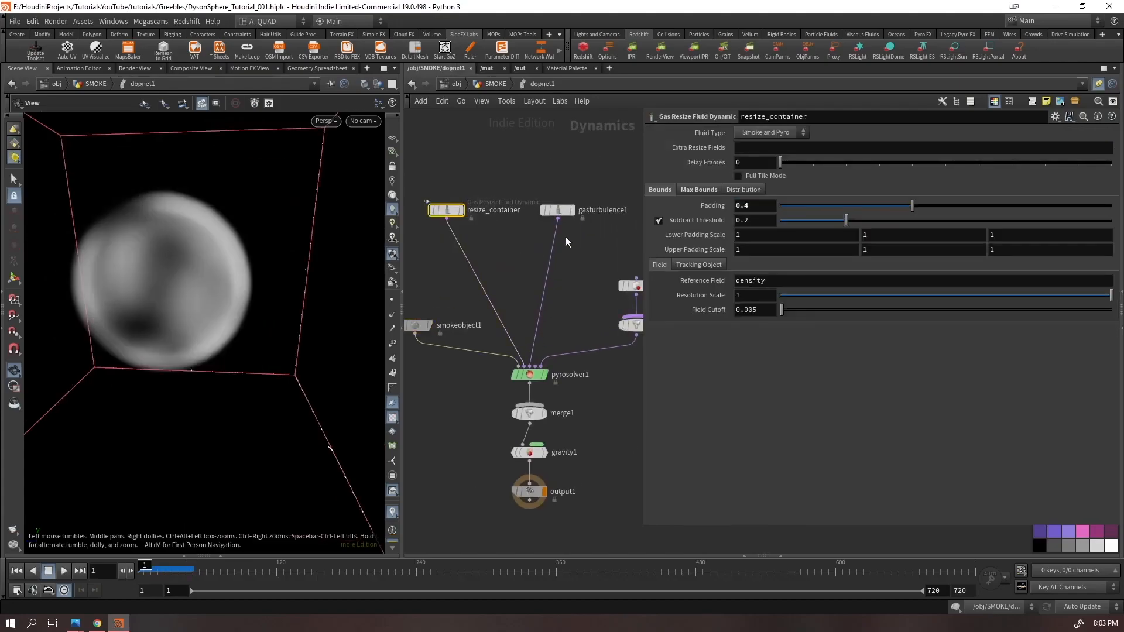
{"action": "left_click_drag", "start_coordinate": [600, 169], "coordinate": [551, 238]}
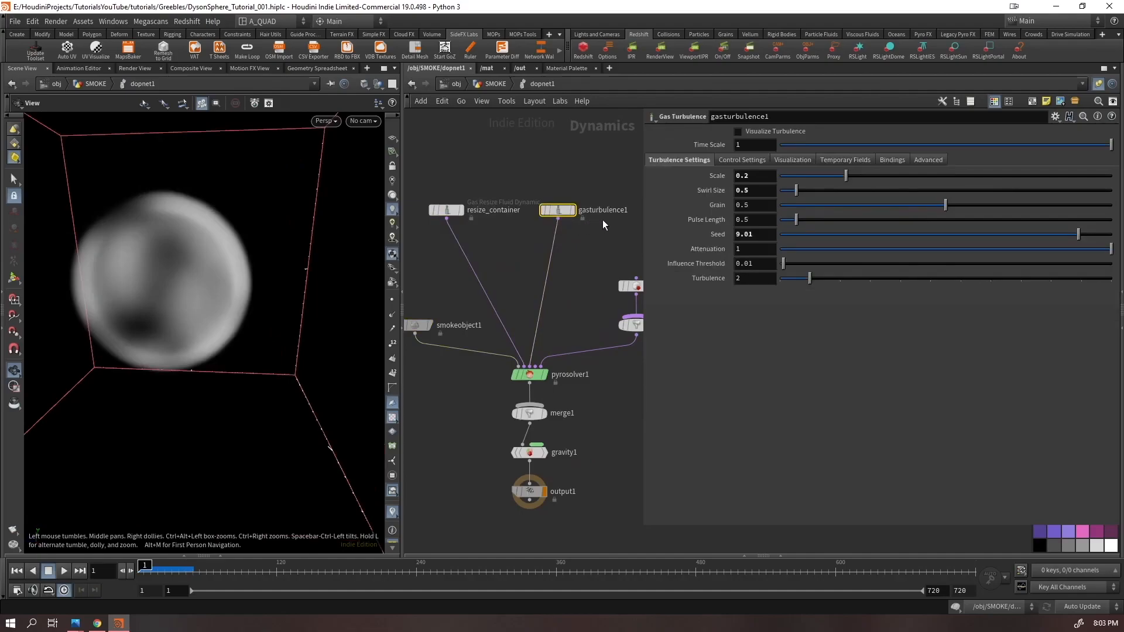
{"action": "left_click", "coordinate": [450, 211]}
- Set the Dissipation of pyrosolver1 to 0.35
{"action": "left_click", "coordinate": [522, 379]}
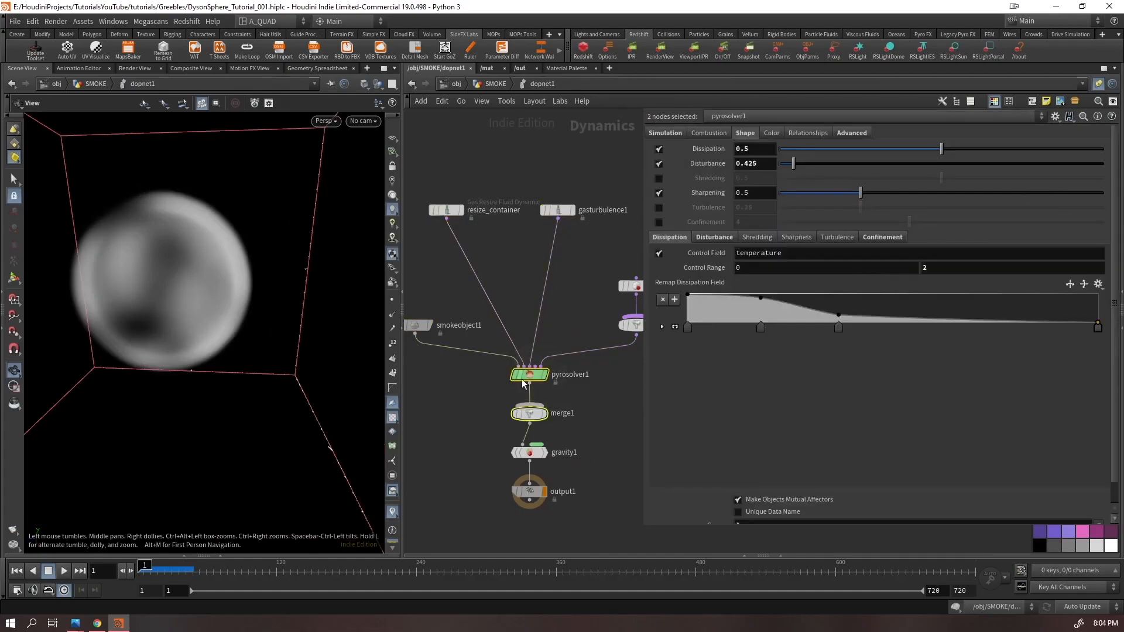
{"action": "left_click_drag", "start_coordinate": [584, 326], "coordinate": [513, 378]}
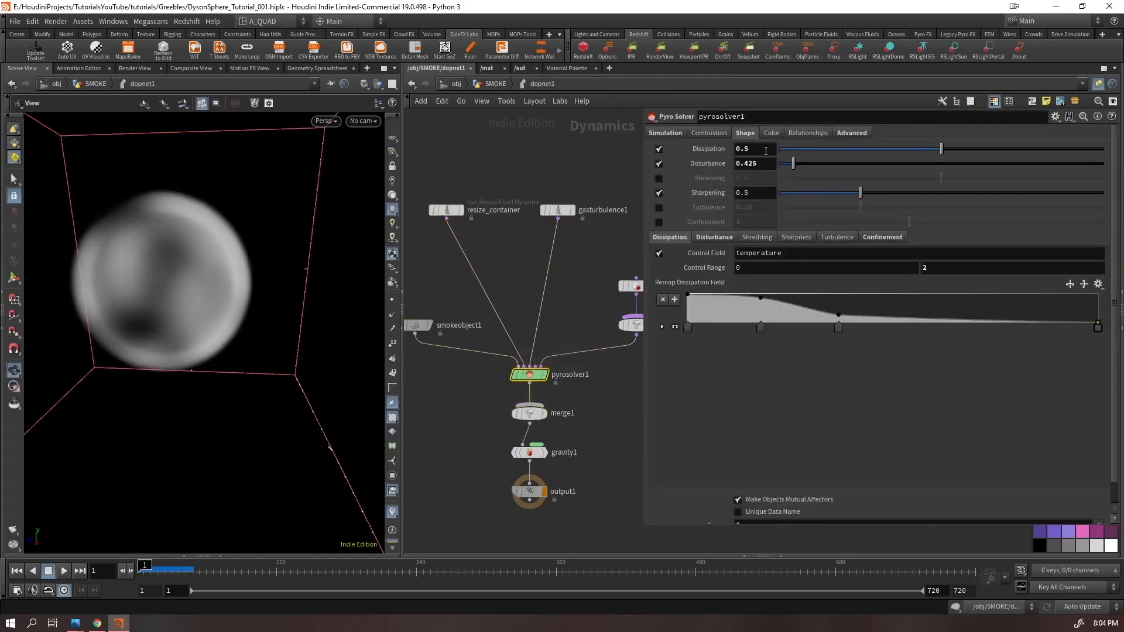
{"action": "left_click_drag", "start_coordinate": [765, 150], "coordinate": [644, 182]}
{"action": "type", "text": "0.025"}
{"action": "key", "text": "Return"}
- Set smokeobject1's Division Size expression to ch("../../rasterize/voxelsize") * 2 and play the opening frames of the coarser smoke
{"action": "left_click", "coordinate": [418, 326]}
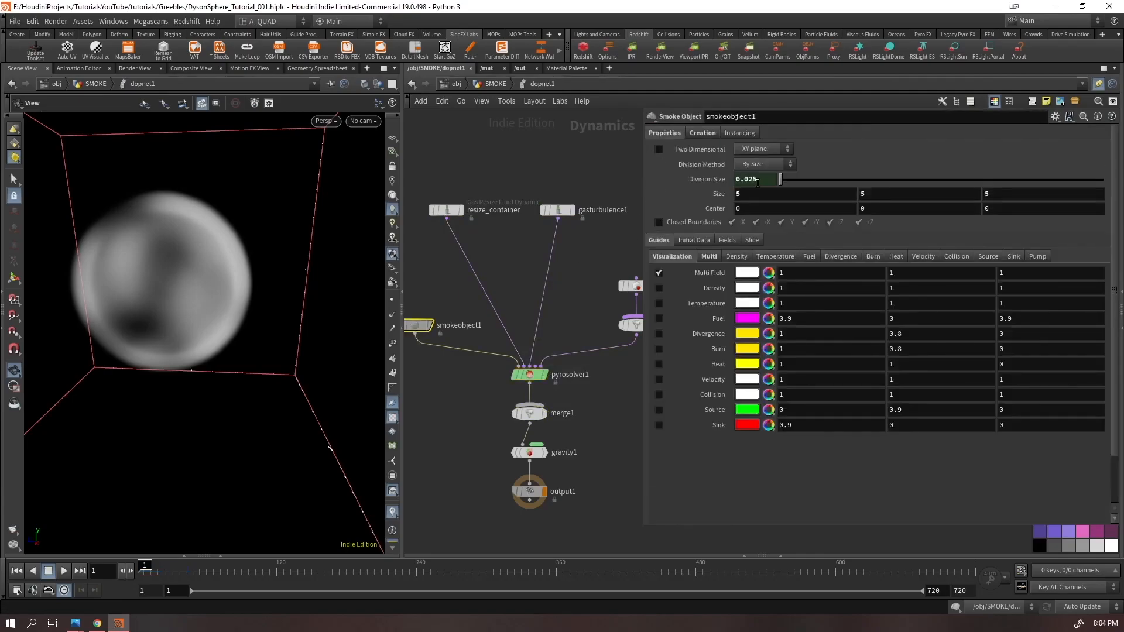
{"action": "type", "text": "ch(\"../../rasterize/voxelsize\")"}
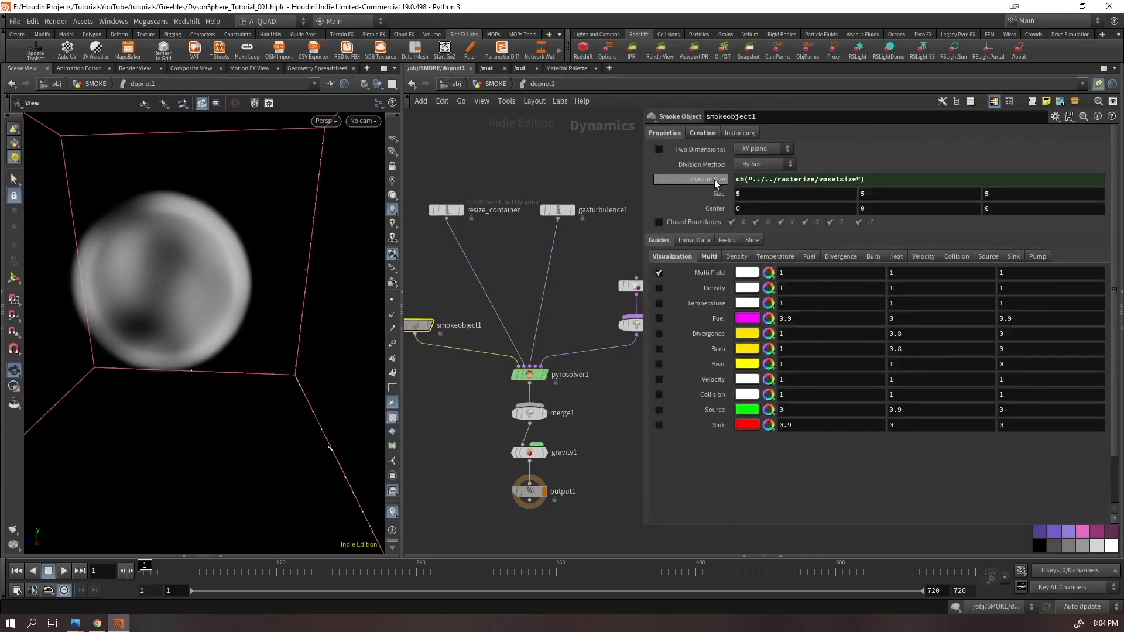
{"action": "left_click", "coordinate": [881, 185]}
{"action": "type", "text": "* 2"}
{"action": "key", "text": "Return"}
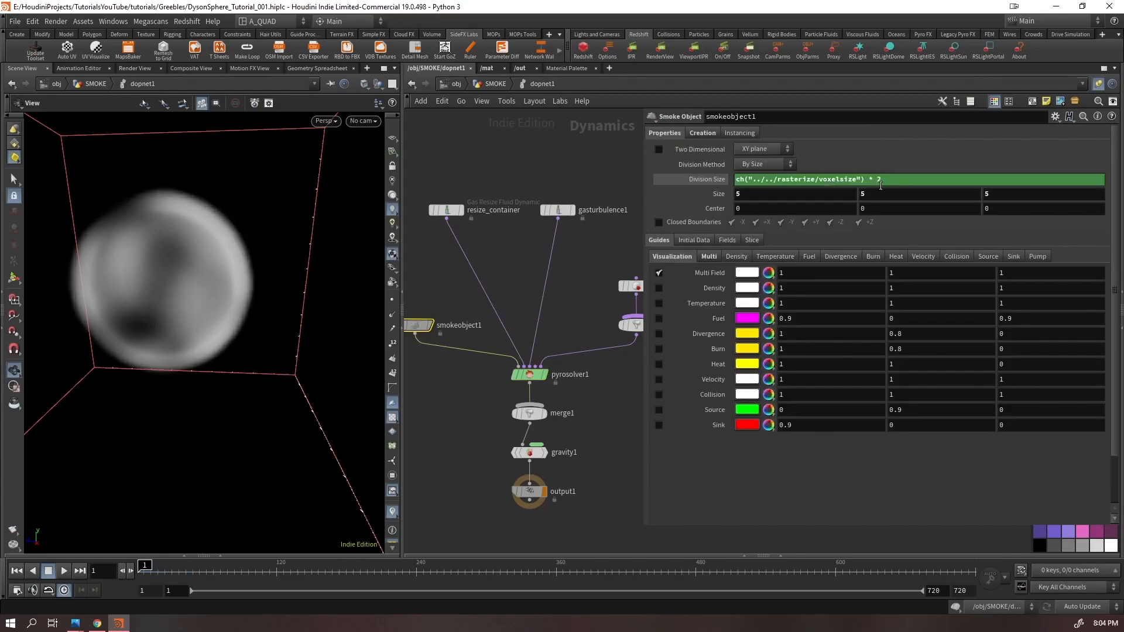
{"action": "left_click", "coordinate": [723, 178]}
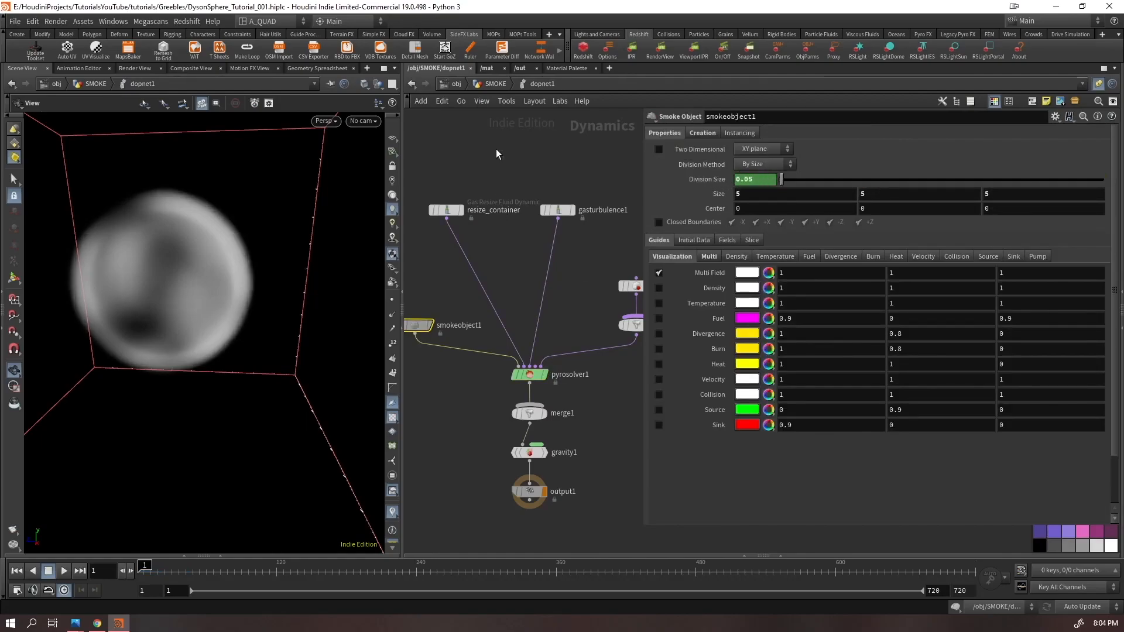
{"action": "key", "text": "Up"}
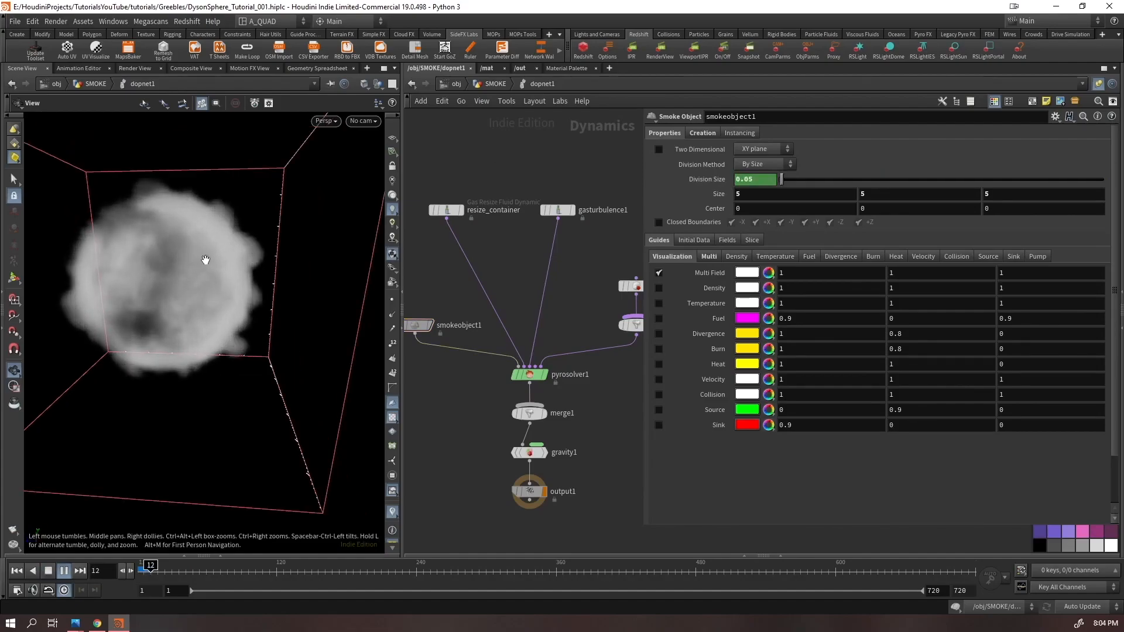
{"action": "left_click_drag", "start_coordinate": [206, 258], "coordinate": [154, 325]}
{"action": "key", "text": "ctrl+Up"}
- Set the Dissipation of pyrosolver1 to 0.25 and play the opening frames to check the smoke
{"action": "left_click", "coordinate": [518, 371]}
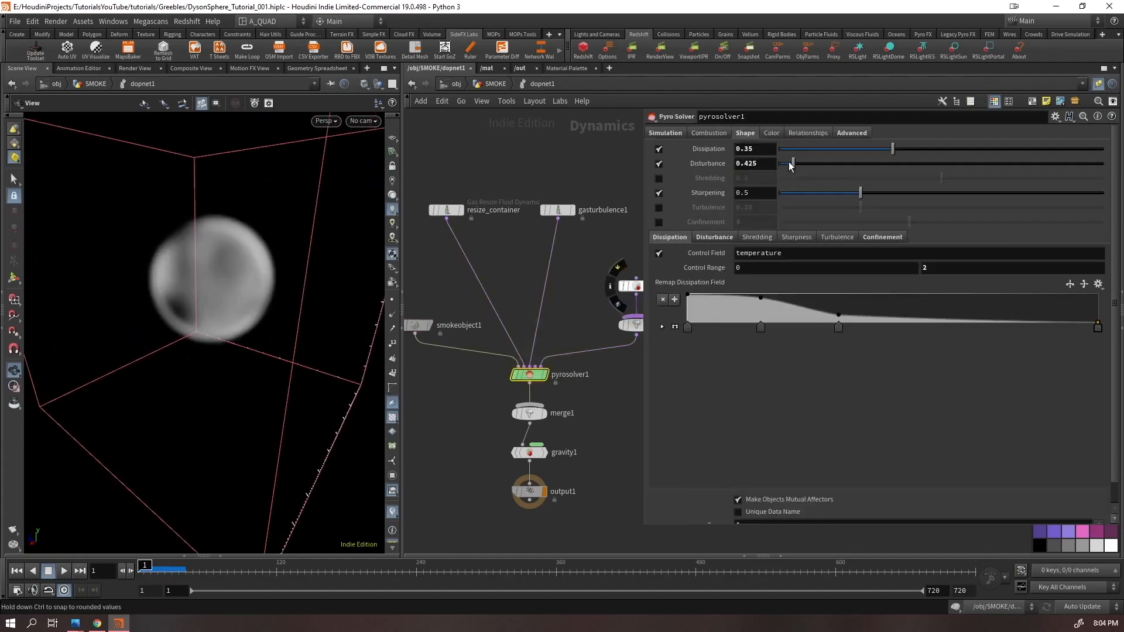
{"action": "left_click_drag", "start_coordinate": [754, 149], "coordinate": [706, 176]}
{"action": "type", "text": "0.25"}
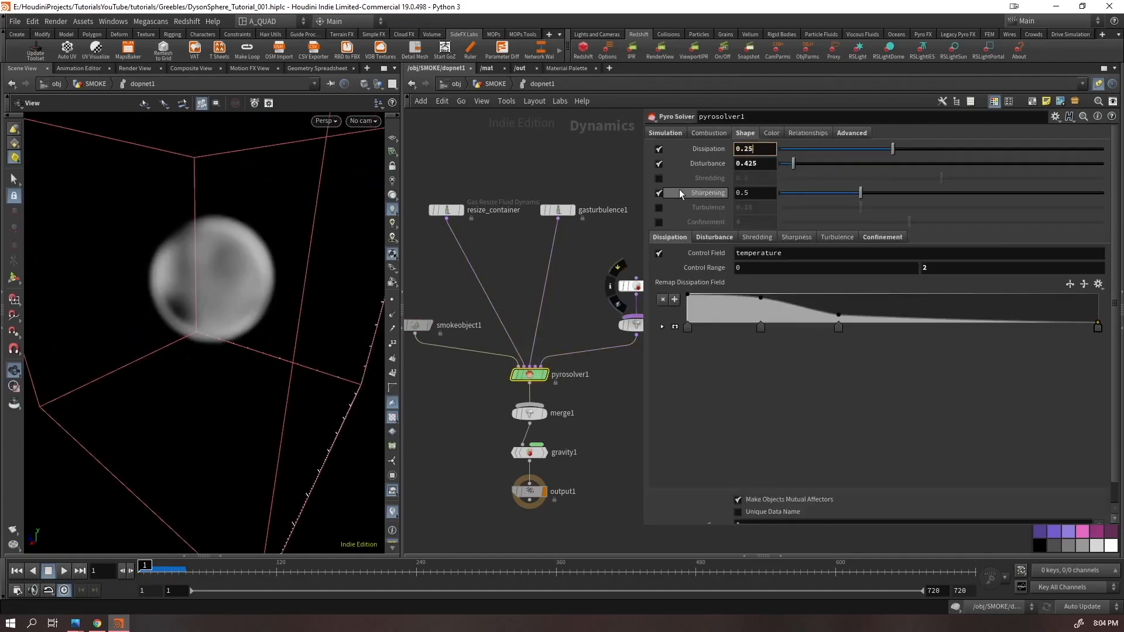
{"action": "key", "text": "Return"}
{"action": "key", "text": "Up"}
{"action": "left_click_drag", "start_coordinate": [226, 298], "coordinate": [240, 298]}
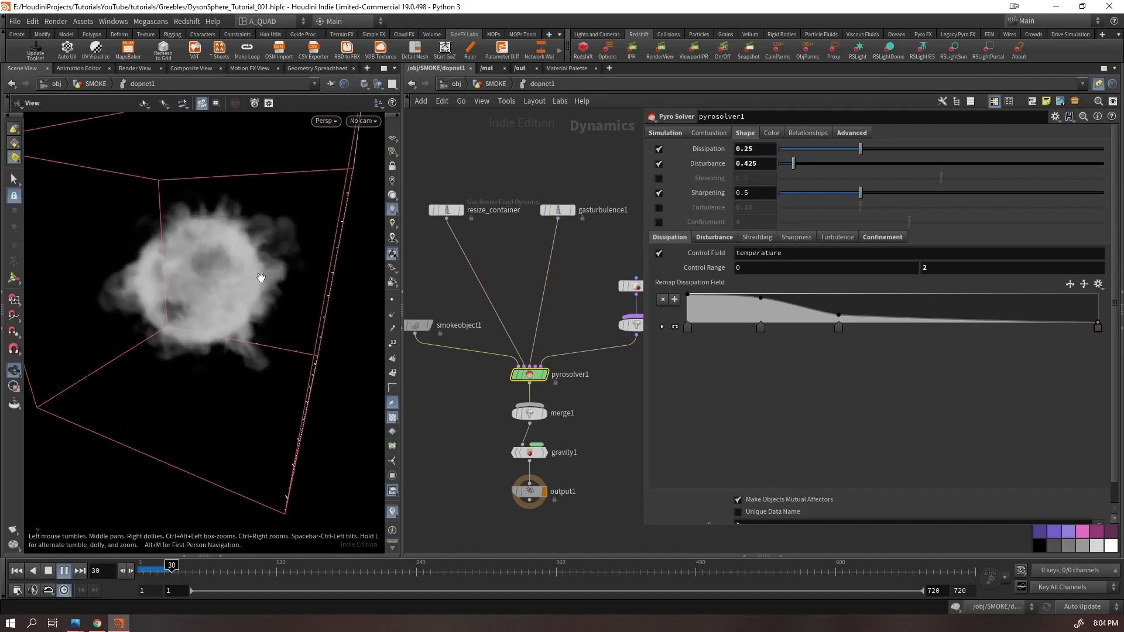
{"action": "key", "text": "ctrl+Up"}
- Set the Dissipation of pyrosolver1 to 0.3 and preview the smoke over the opening frames
{"action": "left_click_drag", "start_coordinate": [755, 149], "coordinate": [737, 158]}
{"action": "type", "text": "0.3"}
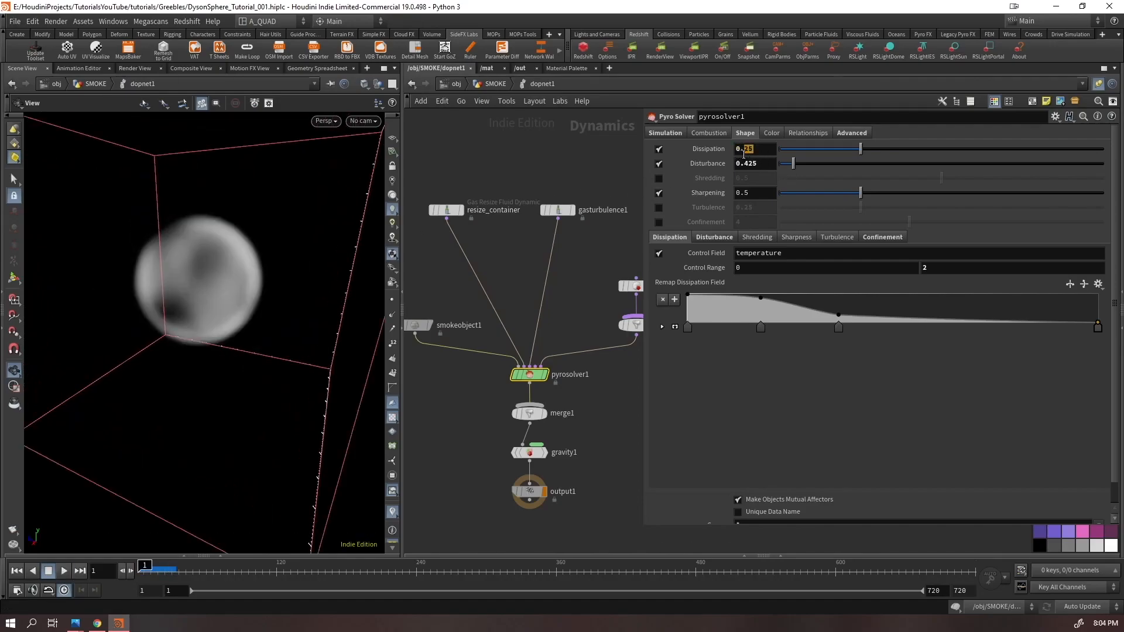
{"action": "key", "text": "Return"}
{"action": "key", "text": "Up"}
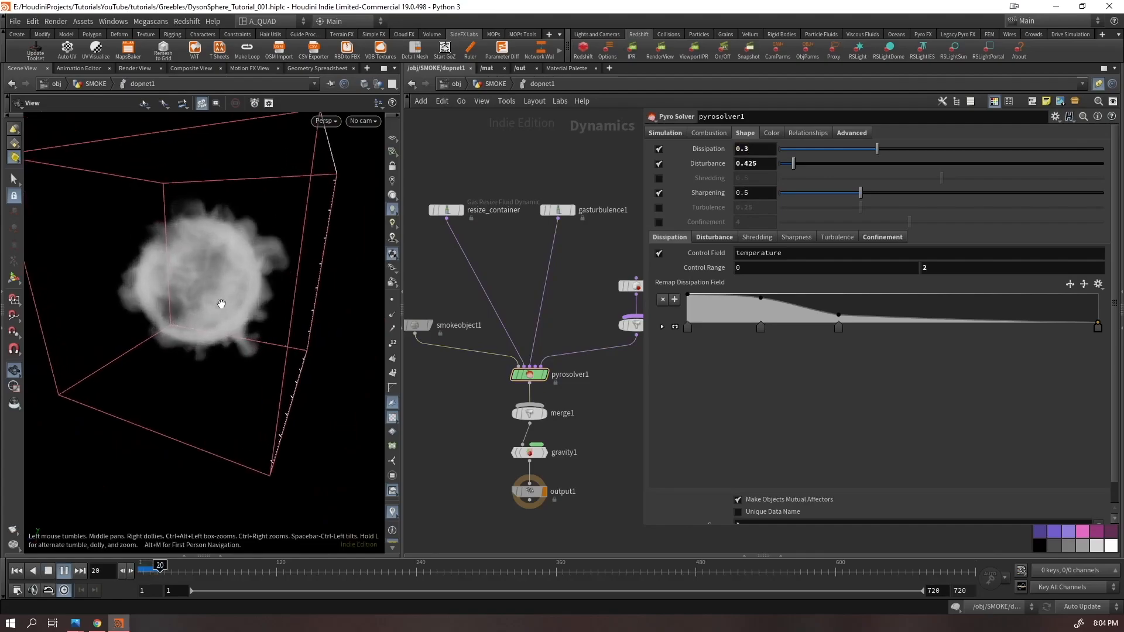
{"action": "left_click_drag", "start_coordinate": [216, 297], "coordinate": [314, 293]}
{"action": "key", "text": "ctrl+Up"}
- Remove the * 2 multiplier so smokeobject1's Division Size expression reads ch("../../rasterize/voxelsize")
{"action": "left_click", "coordinate": [416, 325]}
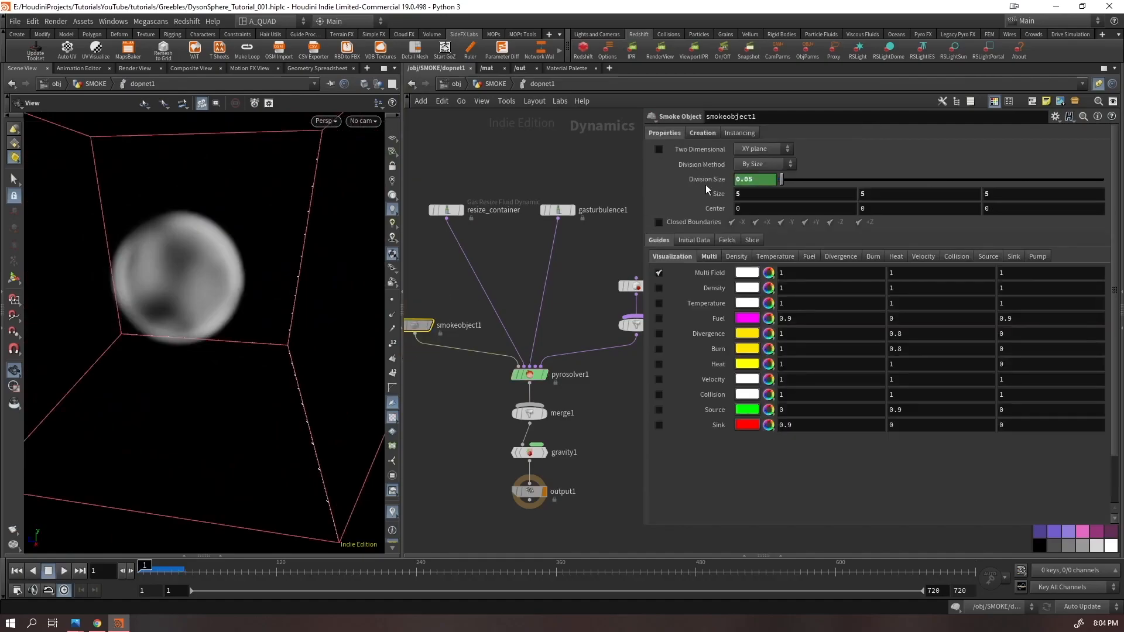
{"action": "type", "text": "ch(\"../../rasterize/voxelsize\") * 2"}
{"action": "left_click", "coordinate": [904, 182]}
{"action": "key", "text": "BackSpace"}
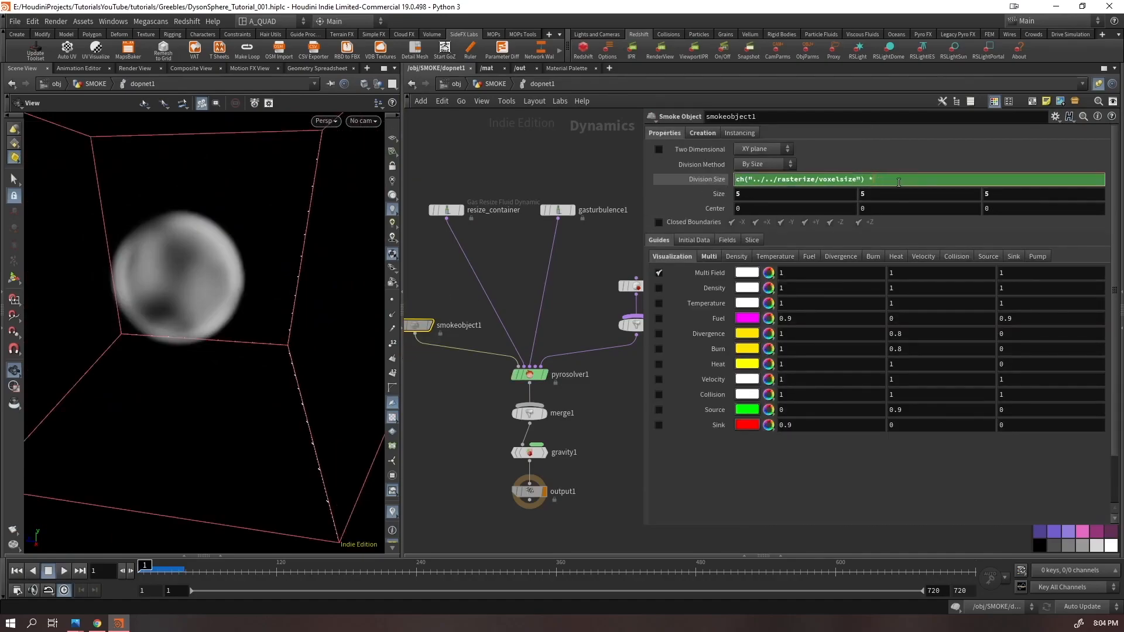
{"action": "key", "text": "Return"}
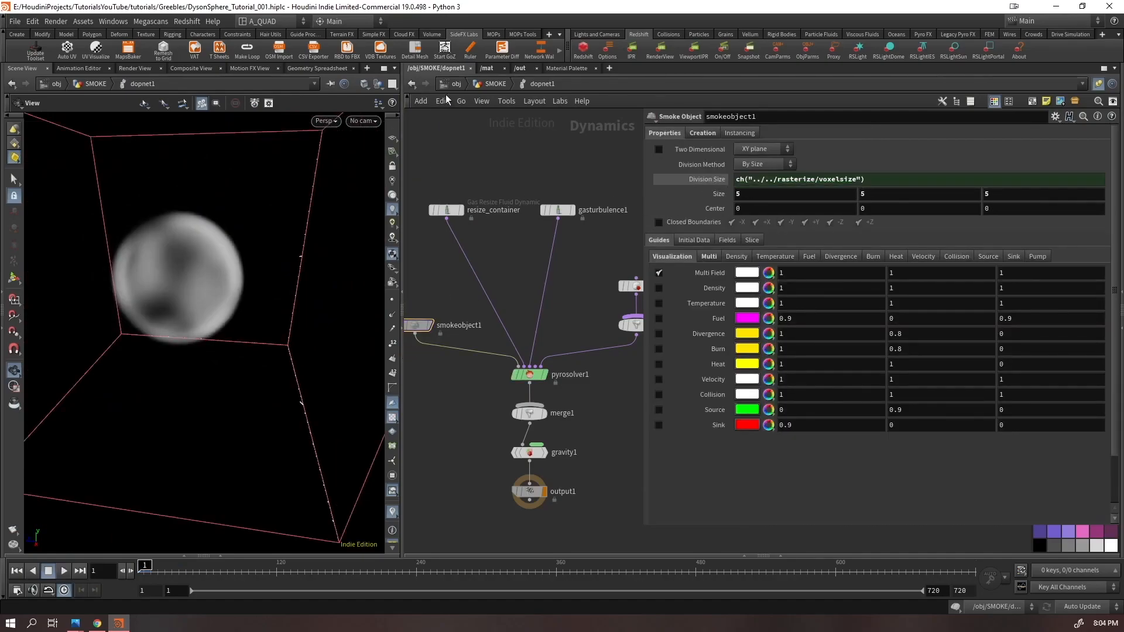
- Return to the SMOKE network and simulate the full-resolution smoke to about frame 47, examining its shape in the viewport
{"action": "left_click", "coordinate": [479, 81]}
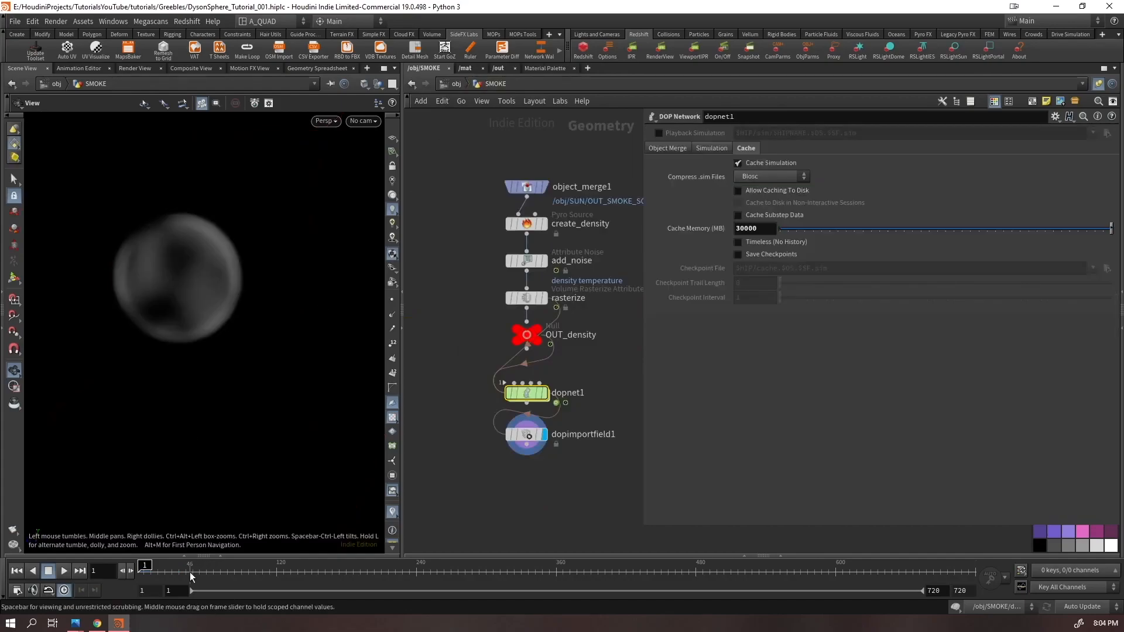
{"action": "left_click", "coordinate": [190, 571]}
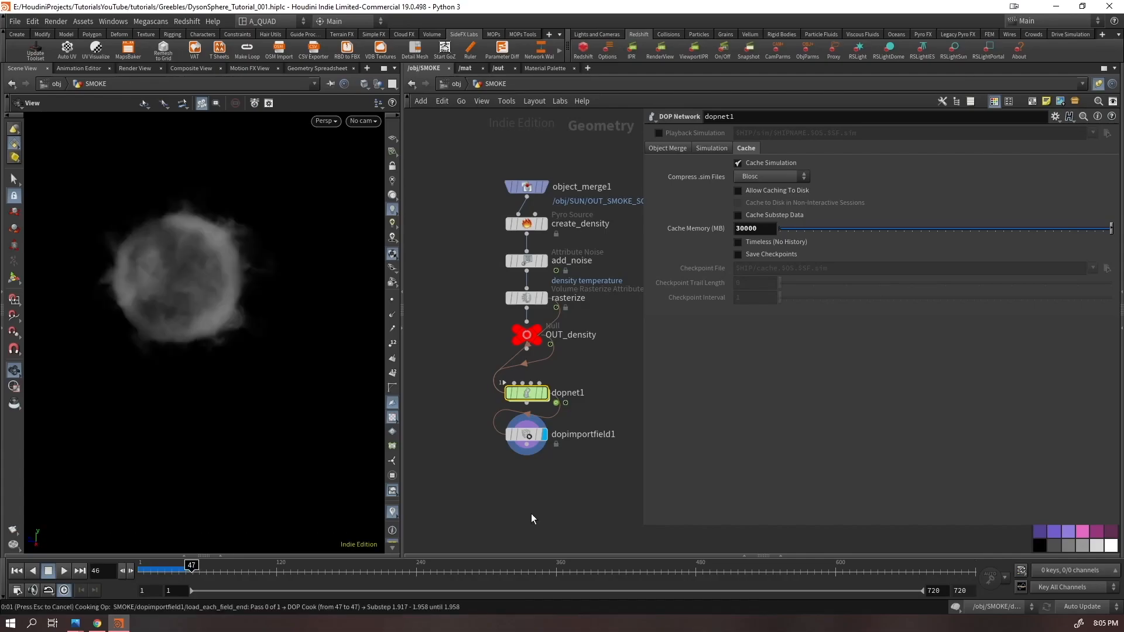
{"action": "key", "text": "ctrl+Up"}
{"action": "key", "text": "Up"}
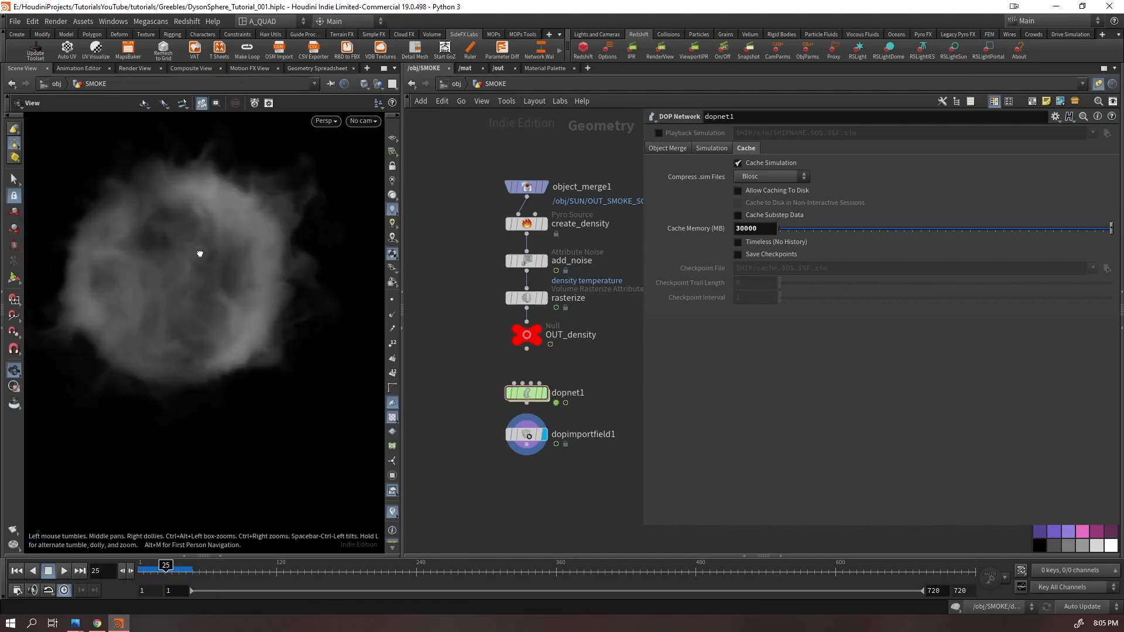
{"action": "right_click_drag", "start_coordinate": [216, 349], "coordinate": [191, 314]}
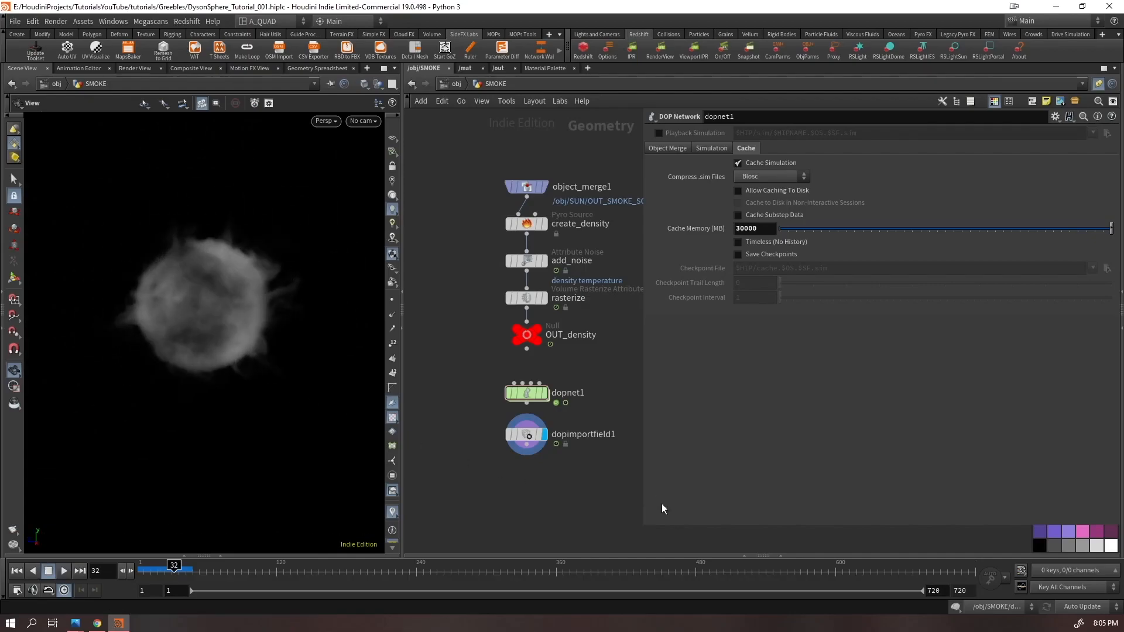
- Append a Pyro Bake Volume node after dopimportfield1
{"action": "middle_click_drag", "start_coordinate": [573, 490], "coordinate": [559, 300]}
{"action": "left_click_drag", "start_coordinate": [560, 304], "coordinate": [509, 234]}
{"action": "key", "text": "Tab"}
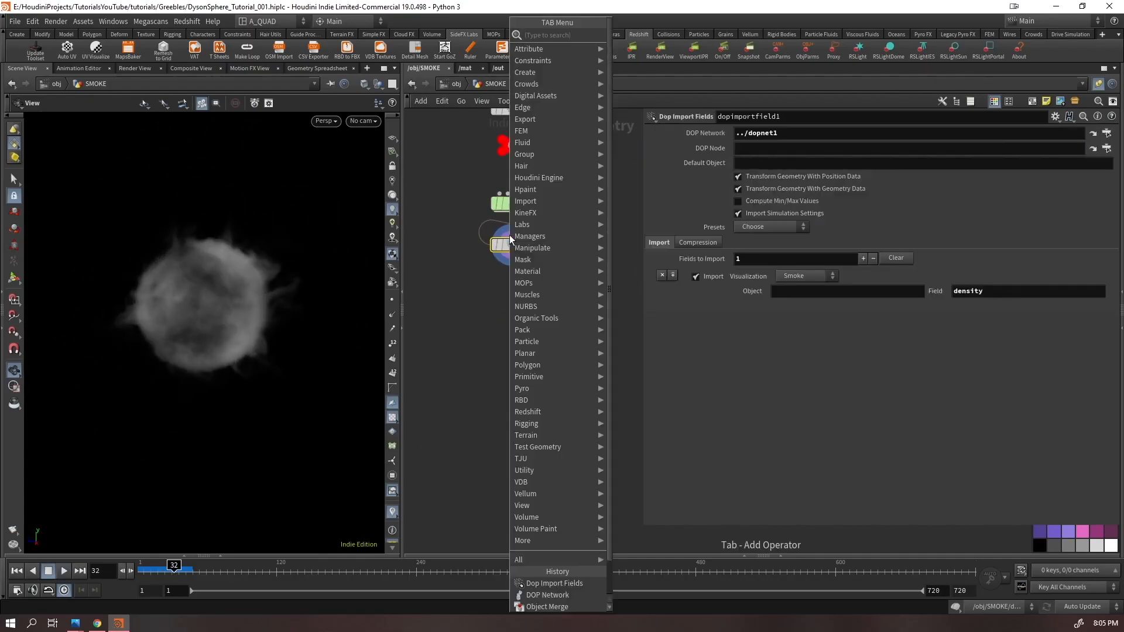
{"action": "type", "text": "pyroba"}
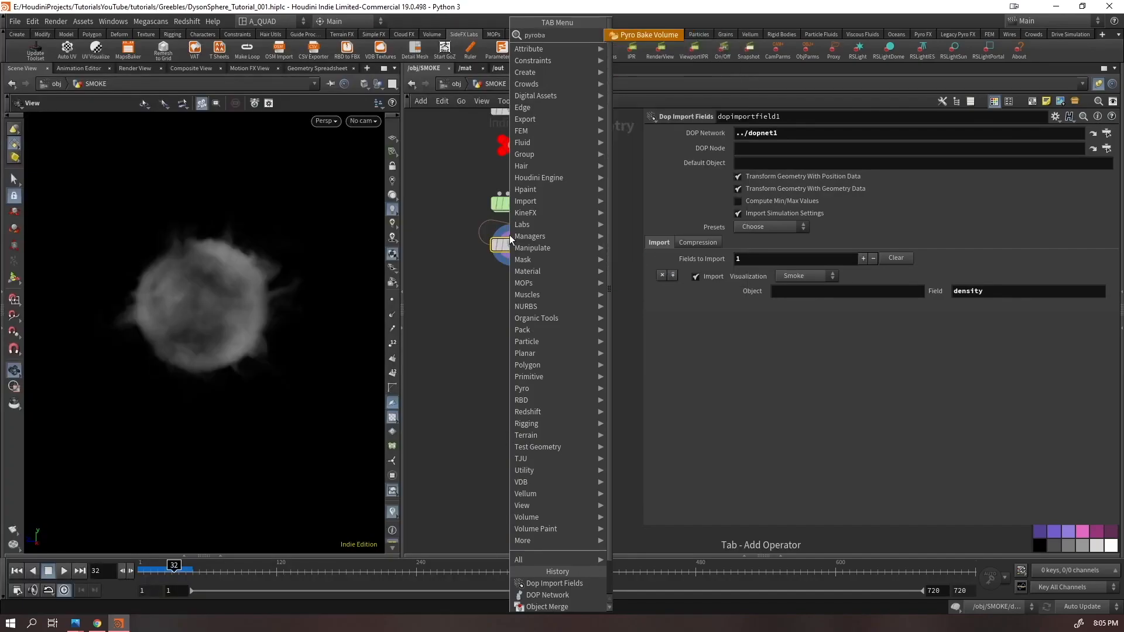
{"action": "key", "text": "Return"}
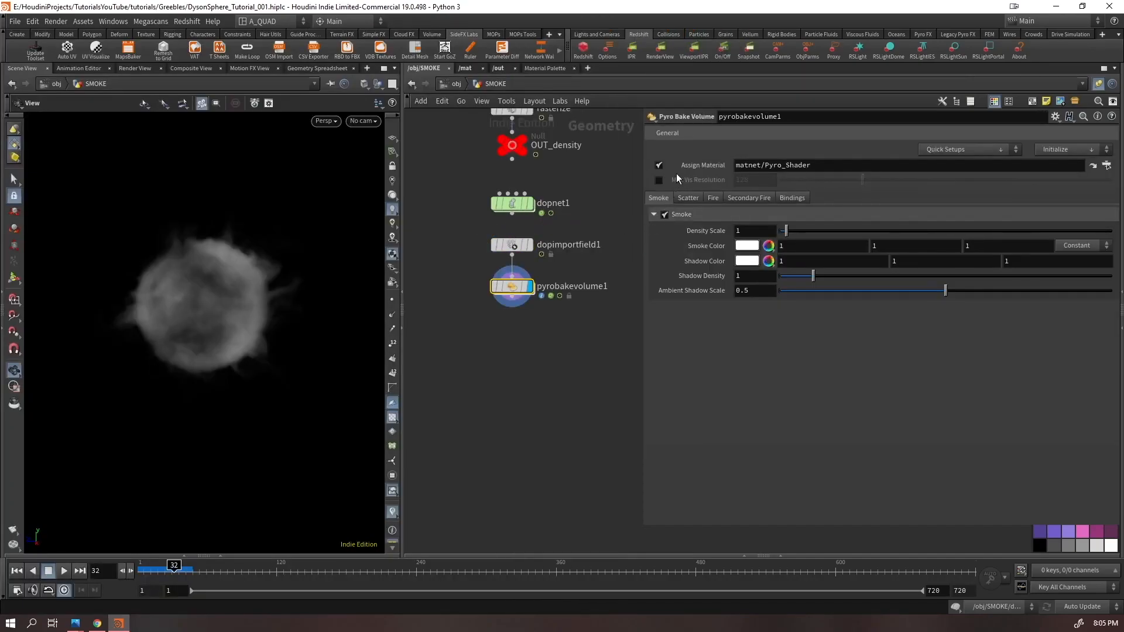
- Disable Assign Material on pyrobakevolume1
{"action": "left_click_drag", "start_coordinate": [816, 166], "coordinate": [729, 165]}
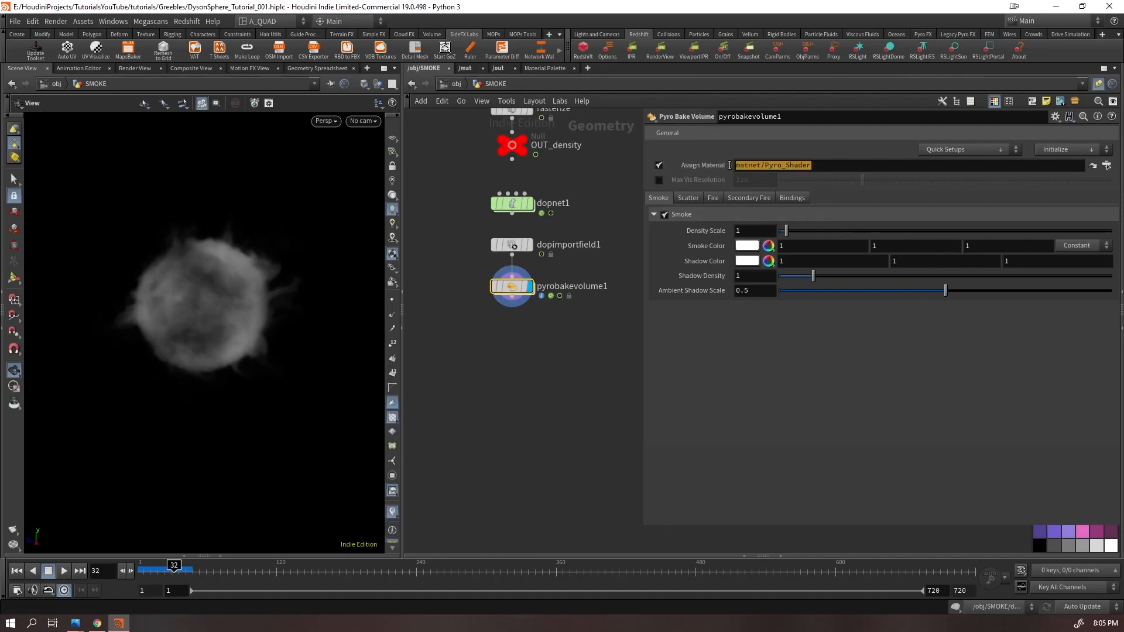
{"action": "left_click", "coordinate": [617, 442]}
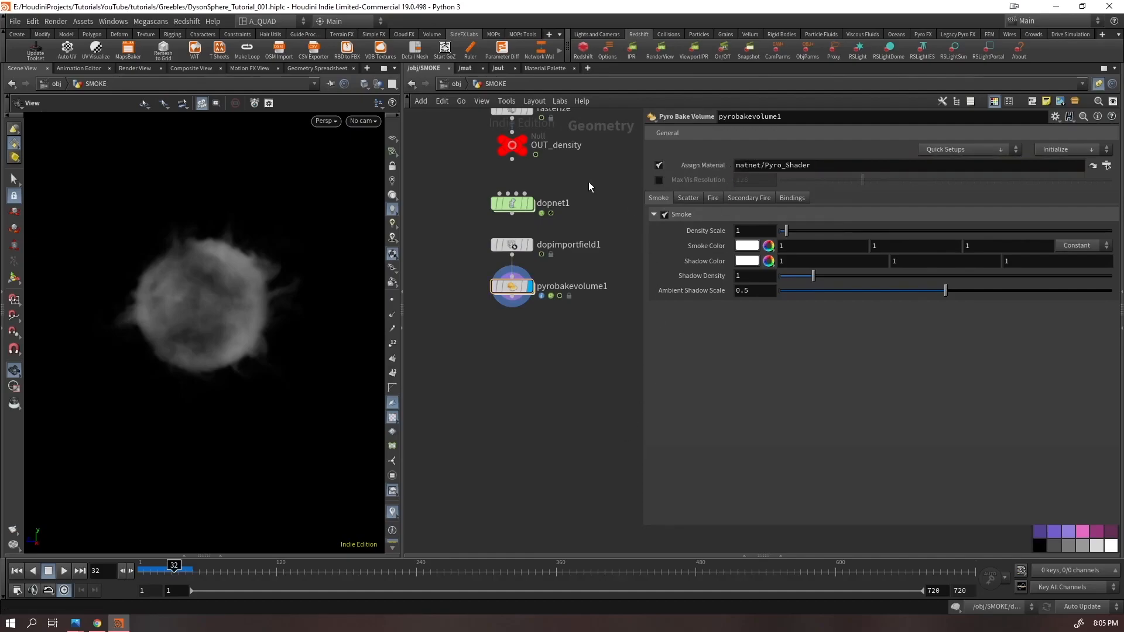
{"action": "left_click", "coordinate": [656, 167]}
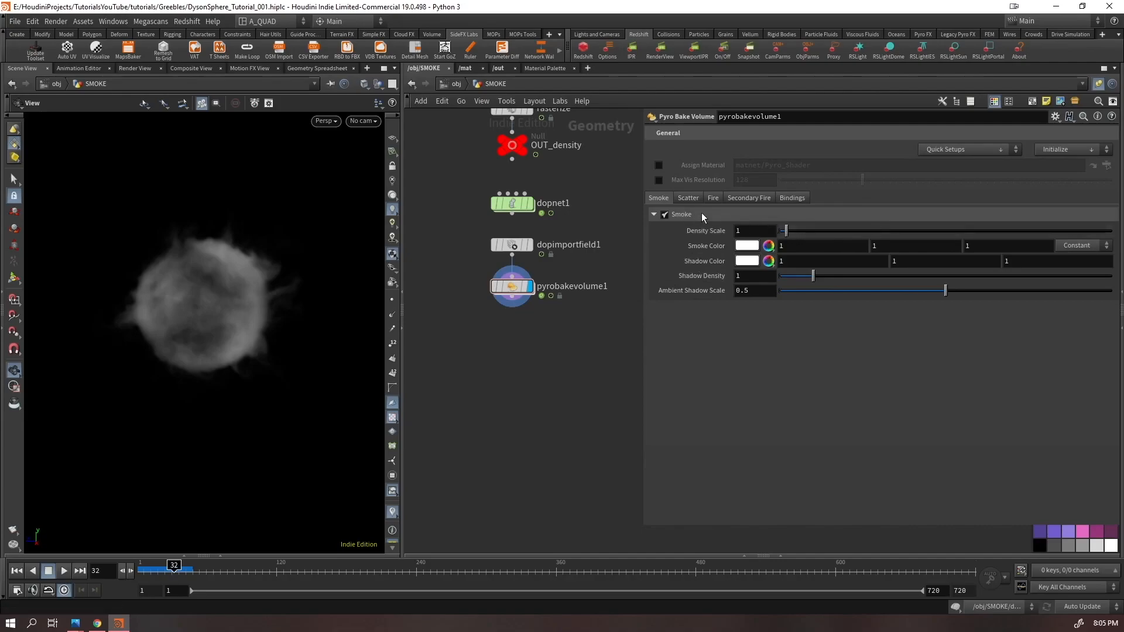
{"action": "left_click_drag", "start_coordinate": [786, 230], "coordinate": [633, 293]}
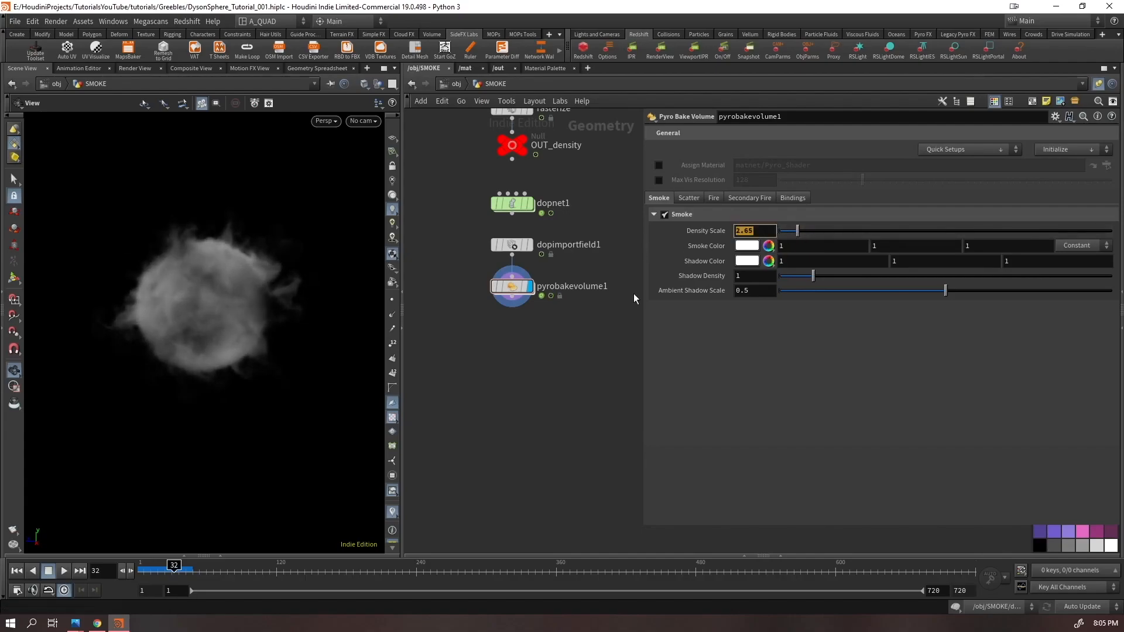
{"action": "type", "text": "1"}
{"action": "key", "text": "Return"}
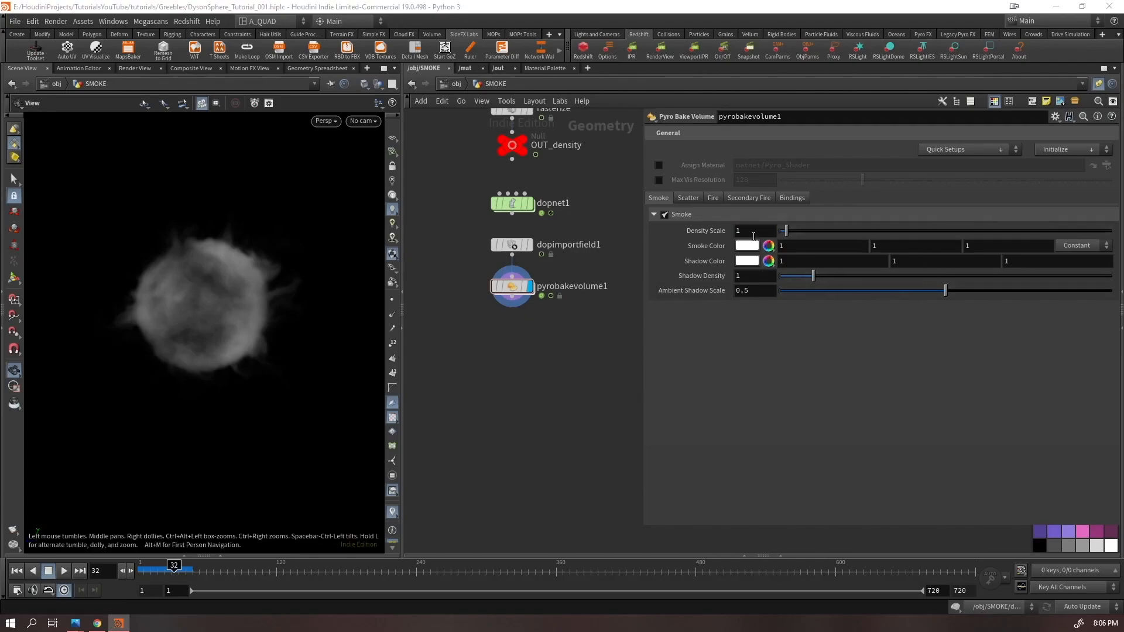
- Set the smoke Density Scale of pyrobakevolume1 to 2 and check the denser smoke up close
{"action": "left_click_drag", "start_coordinate": [754, 236], "coordinate": [666, 259]}
{"action": "type", "text": "2"}
{"action": "key", "text": "Return"}
{"action": "left_click_drag", "start_coordinate": [72, 271], "coordinate": [288, 259]}
- Create the Sharpen Volume quick setup from pyrobakevolume1 and display sharpen_density, comparing the smoke before and after sharpening
{"action": "left_click", "coordinate": [958, 150]}
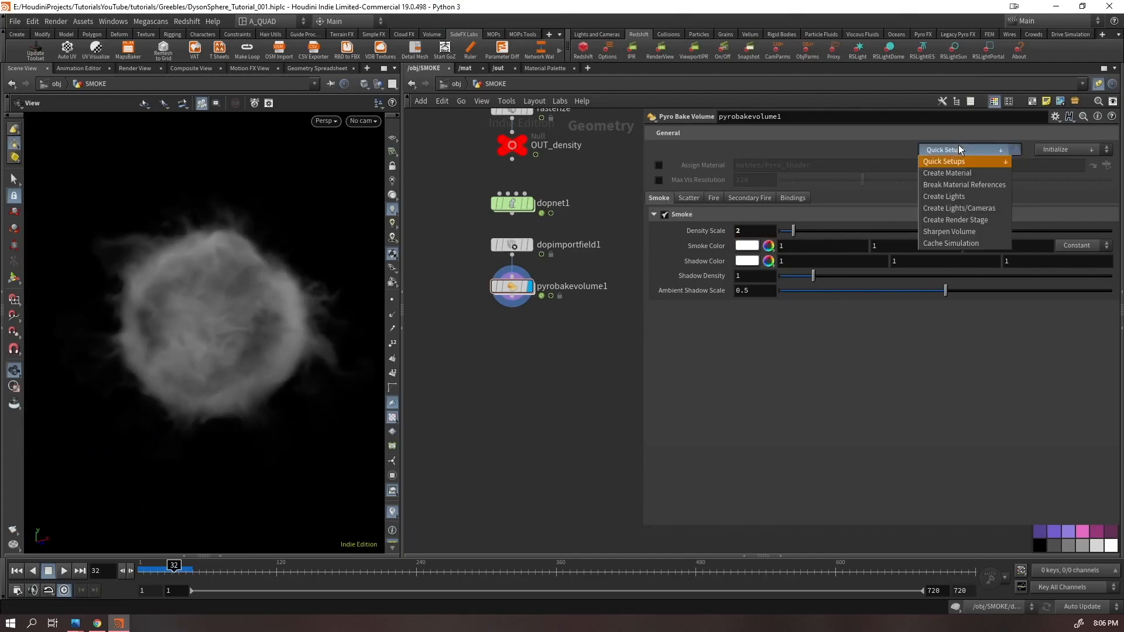
{"action": "left_click", "coordinate": [936, 232]}
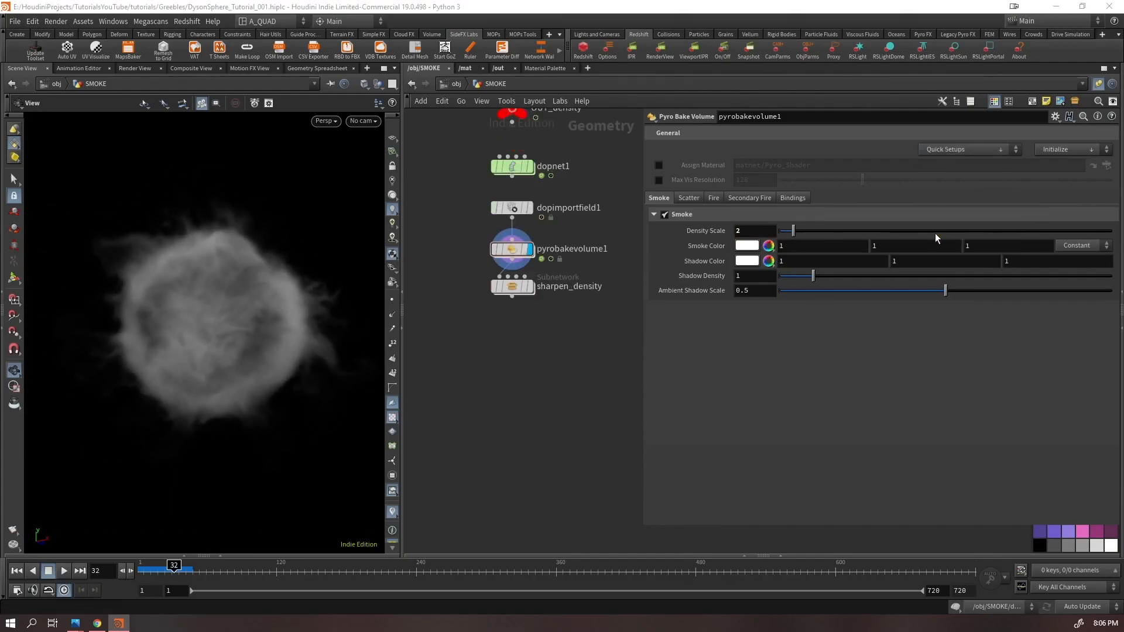
{"action": "left_click", "coordinate": [529, 286]}
{"action": "left_click", "coordinate": [511, 287]}
{"action": "left_click", "coordinate": [530, 251]}
{"action": "right_click_drag", "start_coordinate": [268, 327], "coordinate": [303, 321]}
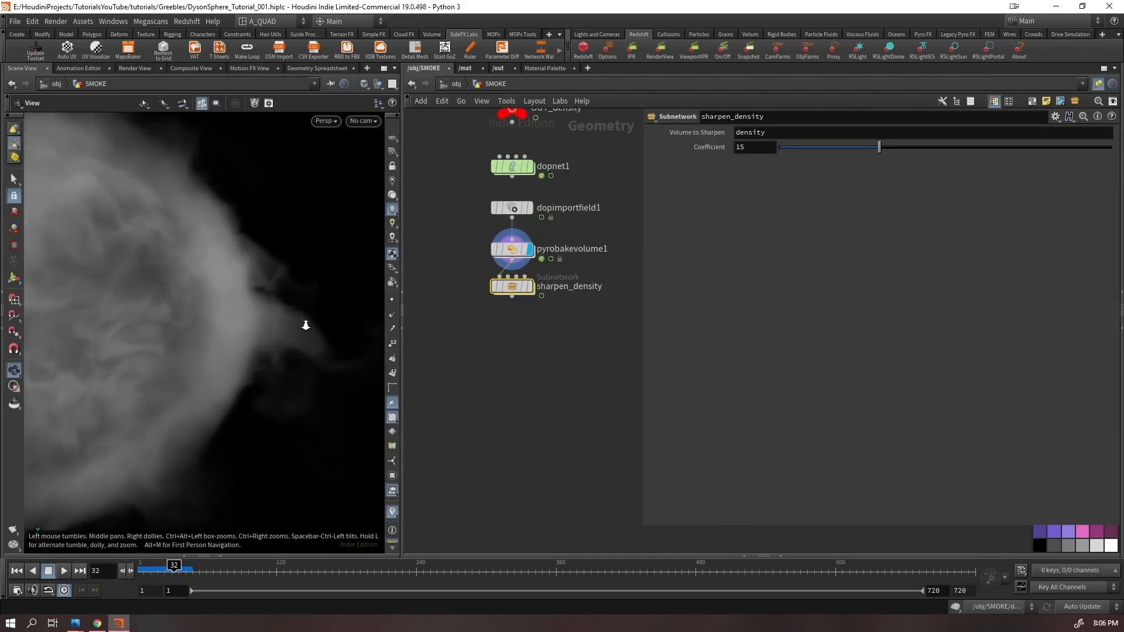
{"action": "left_click", "coordinate": [531, 287]}
{"action": "right_click_drag", "start_coordinate": [281, 349], "coordinate": [200, 358]}
{"action": "middle_click_drag", "start_coordinate": [201, 357], "coordinate": [303, 332]}
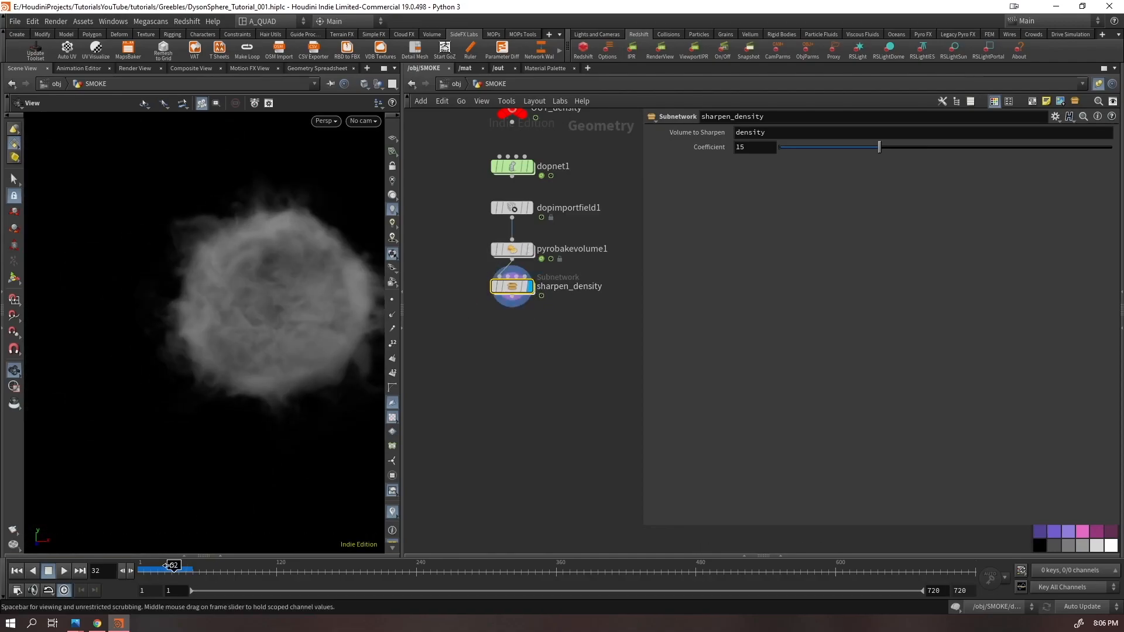
- Scrub between frames 32 and 41 and examine the sharpened smoke's wisps from several angles and distances
{"action": "mouse_move", "coordinate": [173, 568]}
{"action": "left_mouse_down"}
{"action": "mouse_move", "coordinate": [135, 557]}
{"action": "mouse_move", "coordinate": [179, 553]}
{"action": "left_mouse_up"}
{"action": "scroll", "coordinate": [288, 326], "scroll_direction": "up", "scroll_amount": 6}
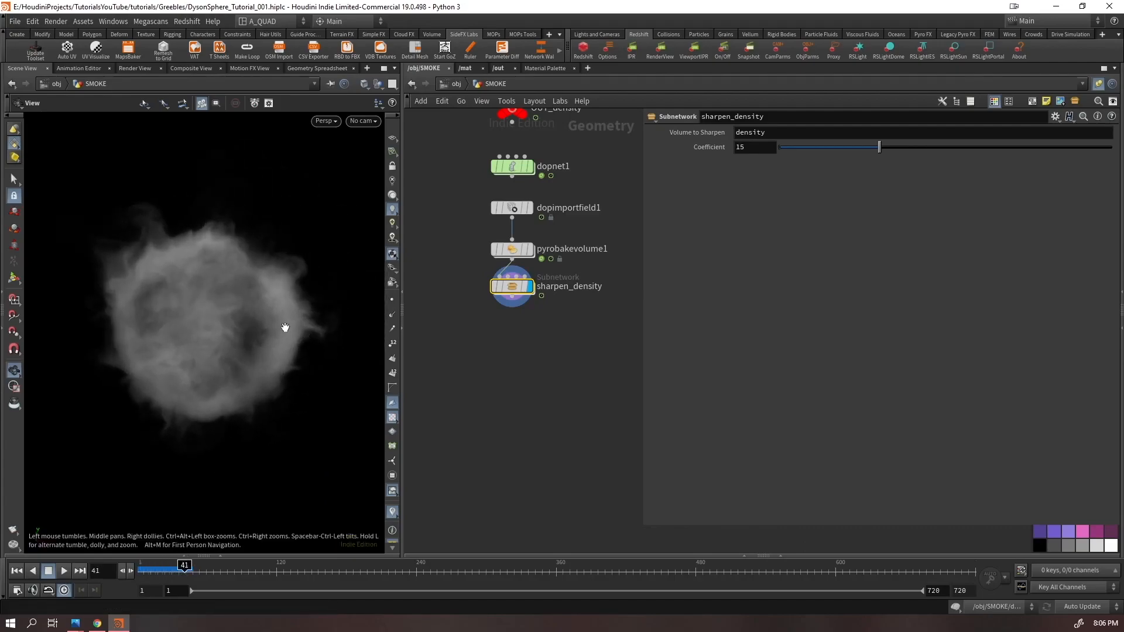
{"action": "scroll", "coordinate": [213, 339], "scroll_direction": "down", "scroll_amount": 8}
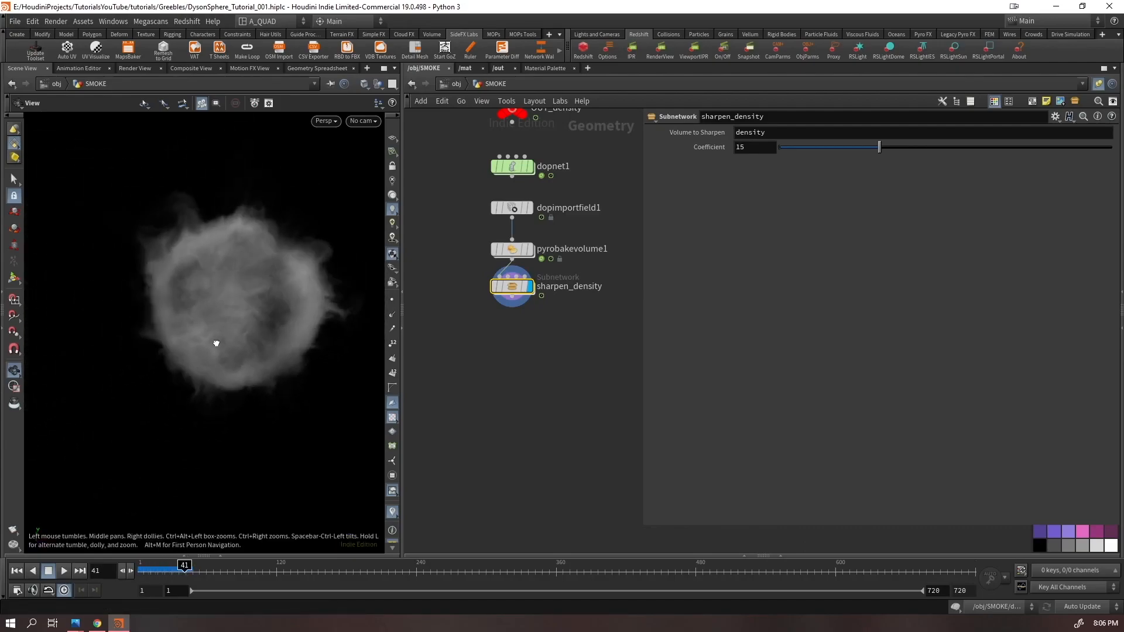
{"action": "left_click_drag", "start_coordinate": [533, 345], "coordinate": [497, 274]}
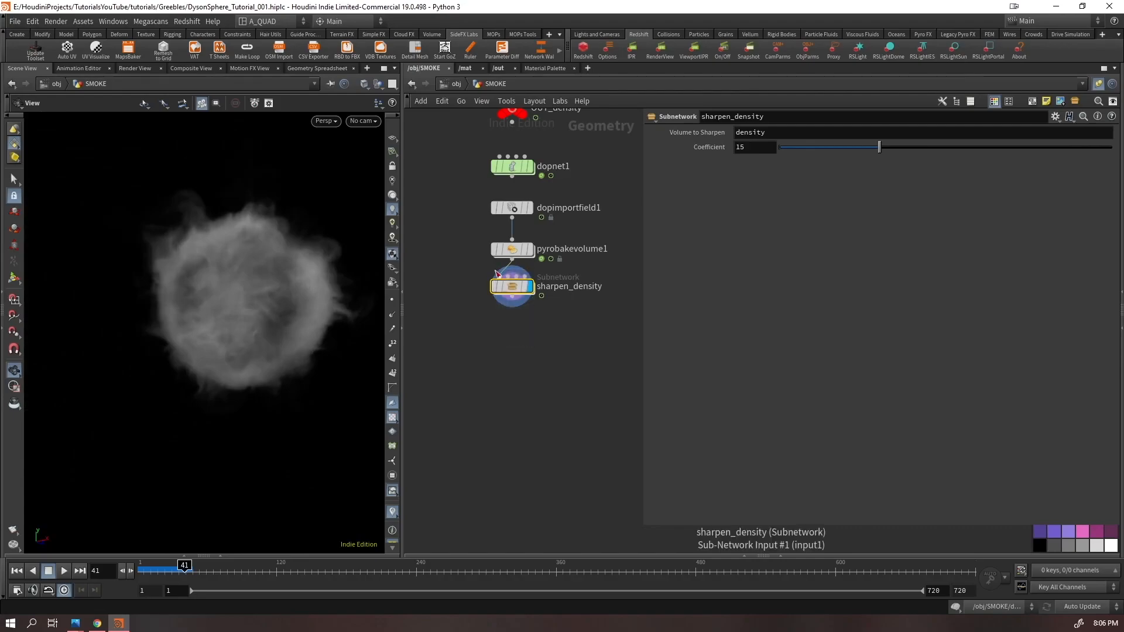
{"action": "scroll", "coordinate": [229, 304], "scroll_direction": "up", "scroll_amount": 4}
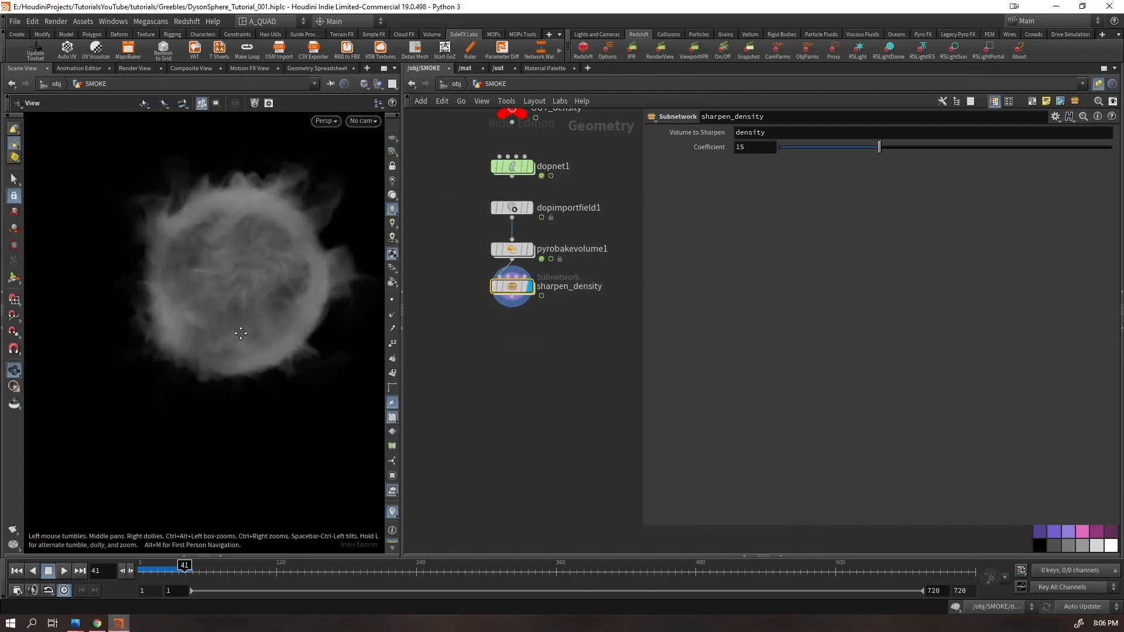
{"action": "mouse_move", "coordinate": [185, 565]}
{"action": "left_mouse_down"}
{"action": "mouse_move", "coordinate": [152, 567]}
{"action": "mouse_move", "coordinate": [178, 565]}
{"action": "left_mouse_up"}
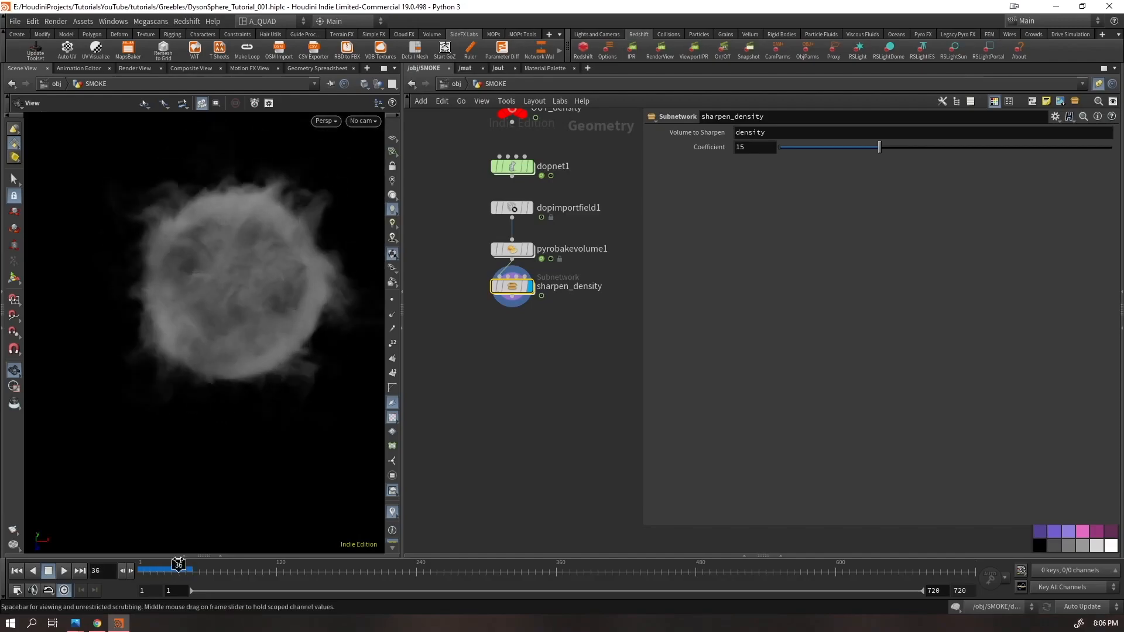
{"action": "left_click_drag", "start_coordinate": [208, 374], "coordinate": [235, 298]}
- Append a Volume Blur node after sharpen_density with Radius 0.005 and compare the smoke with and without the blur
{"action": "key", "text": "Tab"}
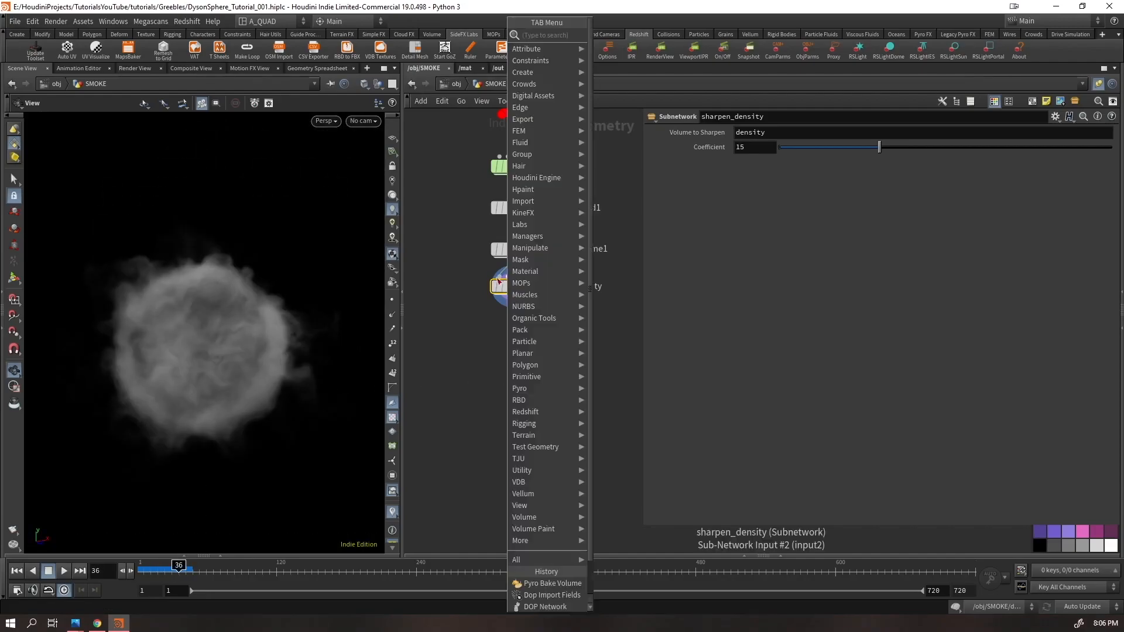
{"action": "type", "text": "vol"}
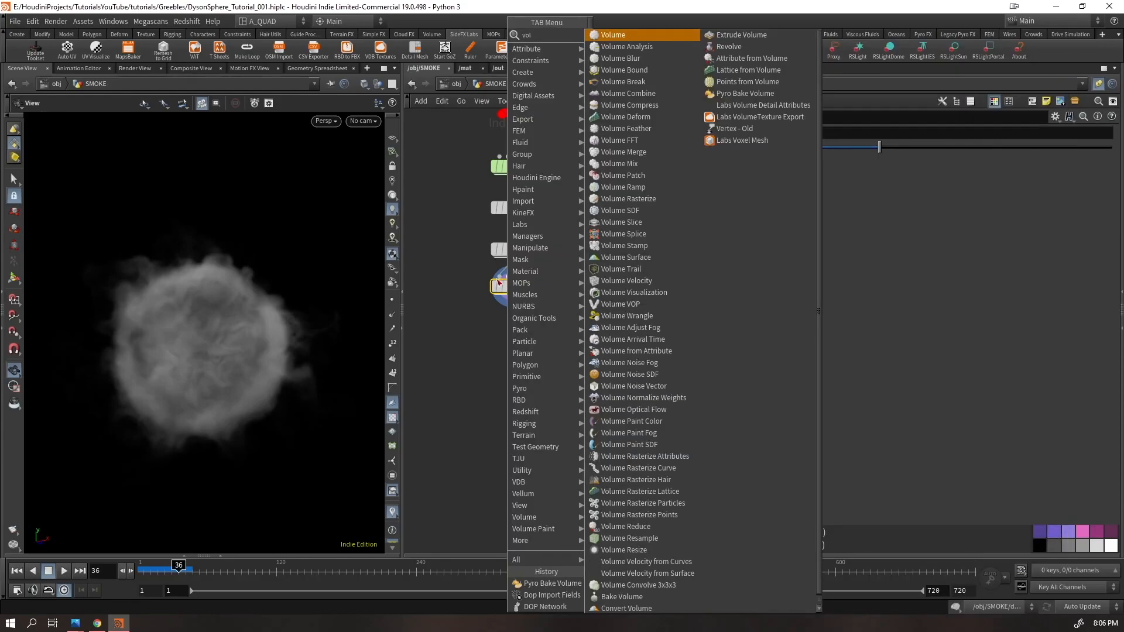
{"action": "type", "text": " b"}
{"action": "key", "text": "Return"}
{"action": "key", "text": "Return"}
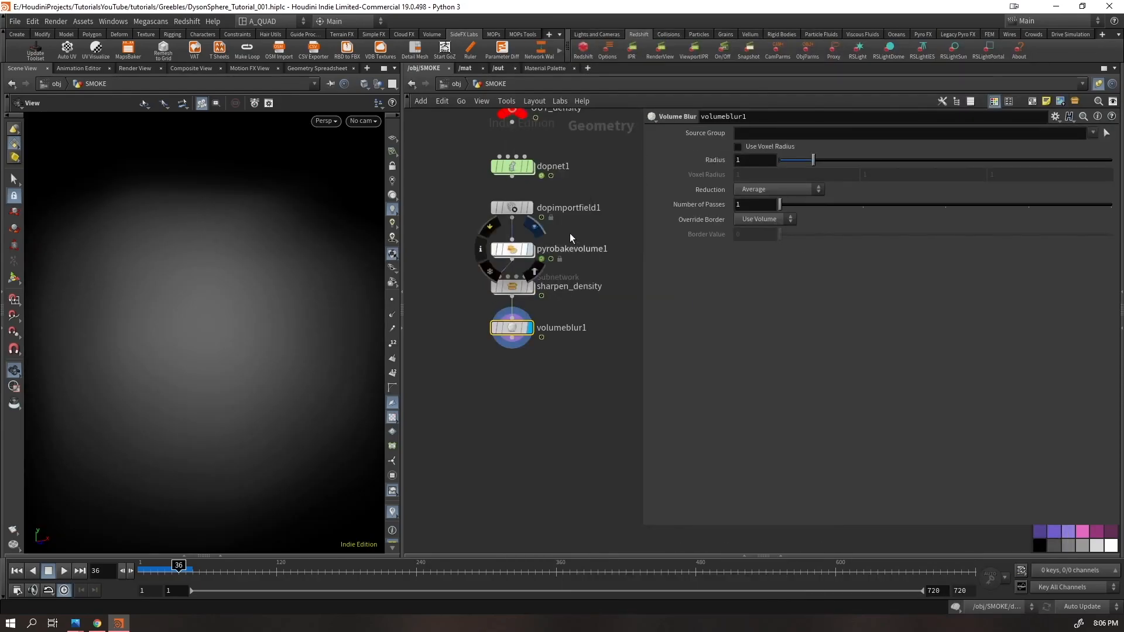
{"action": "type", "text": "0.005"}
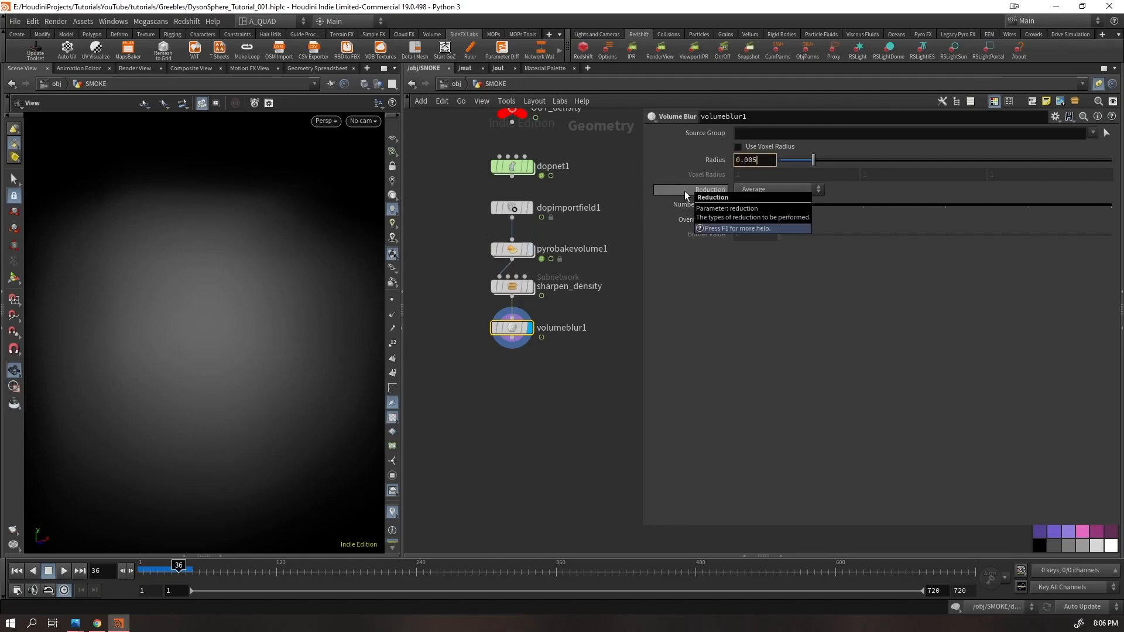
{"action": "key", "text": "Return"}
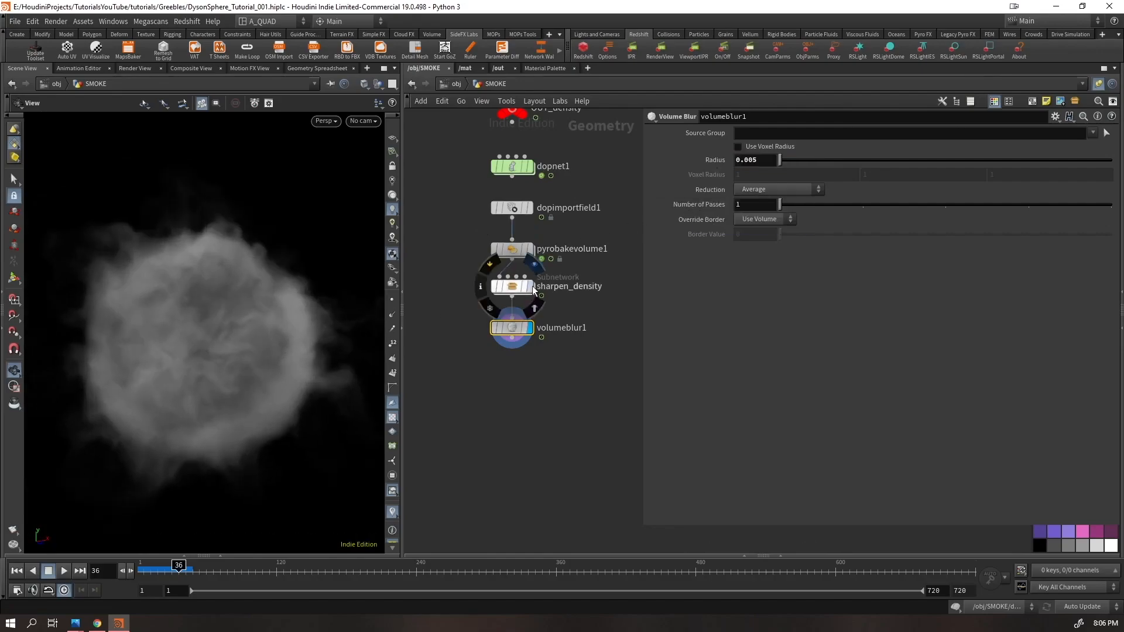
{"action": "left_click", "coordinate": [530, 287]}
{"action": "left_click", "coordinate": [530, 328]}
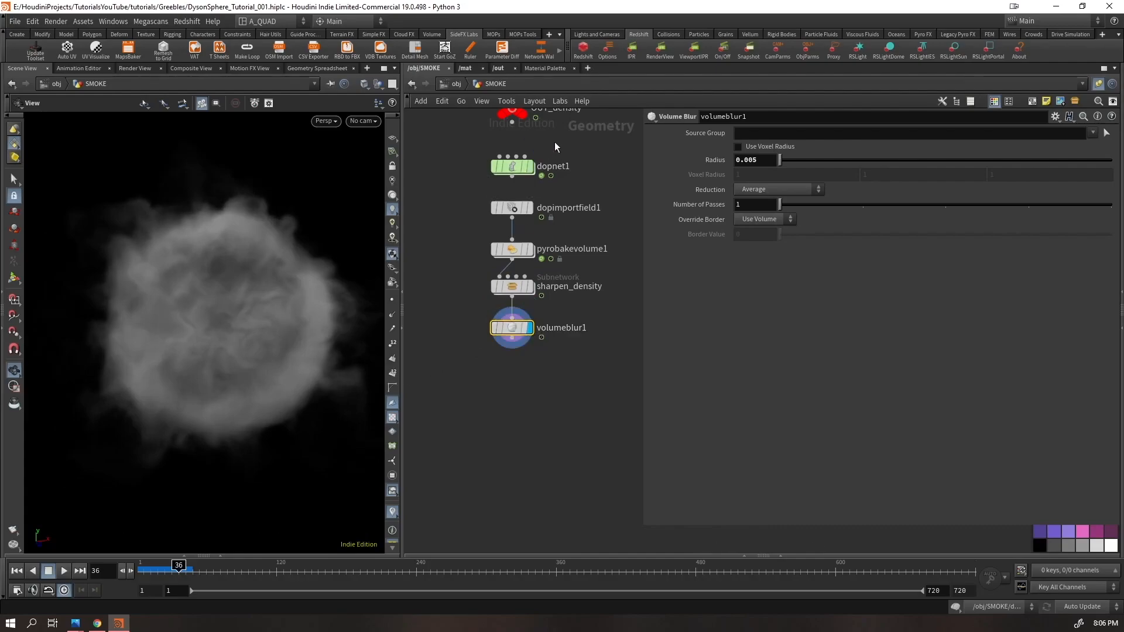
- Align the nodes from dopnet1 down to volumeblur1 into an evenly spaced column
{"action": "left_click_drag", "start_coordinate": [555, 143], "coordinate": [482, 351]}
{"action": "key", "text": "a"}
{"action": "left_click_drag", "start_coordinate": [482, 231], "coordinate": [532, 414]}
{"action": "scroll", "coordinate": [551, 322], "scroll_direction": "down", "scroll_amount": 3}
{"action": "middle_click_drag", "start_coordinate": [600, 208], "coordinate": [609, 288]}
{"action": "left_click", "coordinate": [533, 346]}
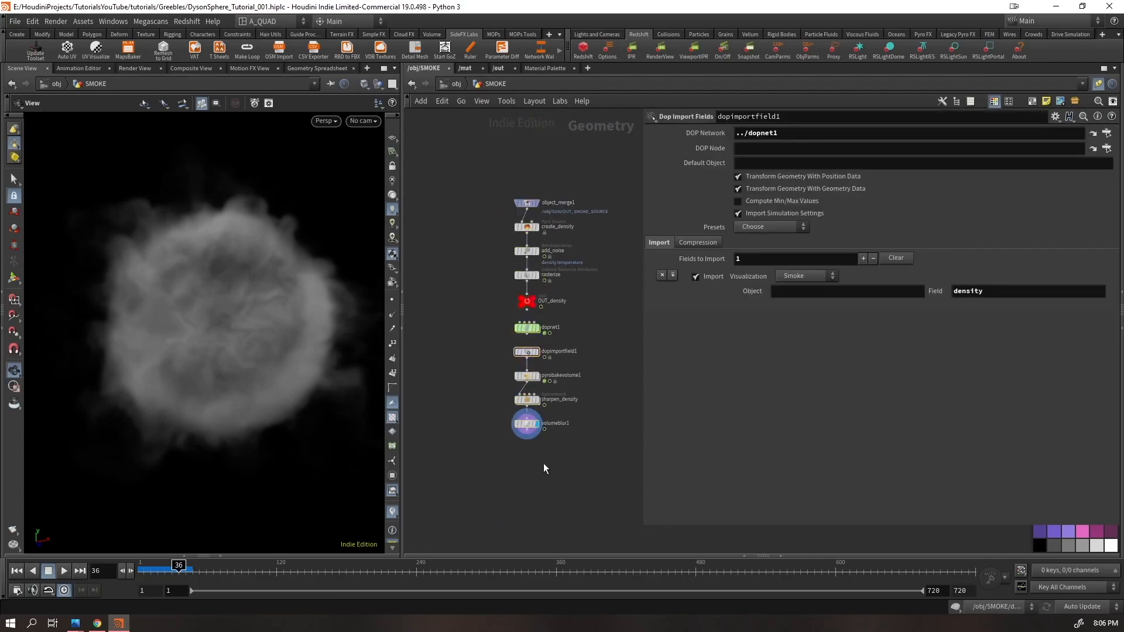
- Append a Time Shift node after volumeblur1, replace its Frame expression with the fixed value 40, and check the frozen smoke
{"action": "left_click", "coordinate": [526, 423]}
{"action": "scroll", "coordinate": [515, 463], "scroll_direction": "up", "scroll_amount": 5}
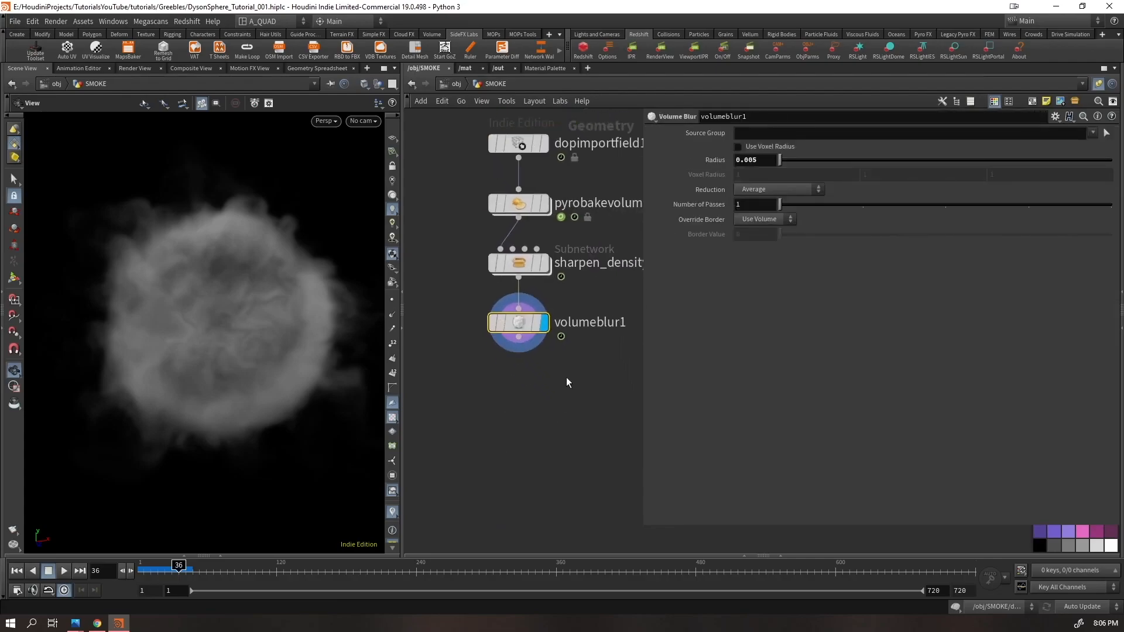
{"action": "key", "text": "Tab"}
{"action": "type", "text": "times"}
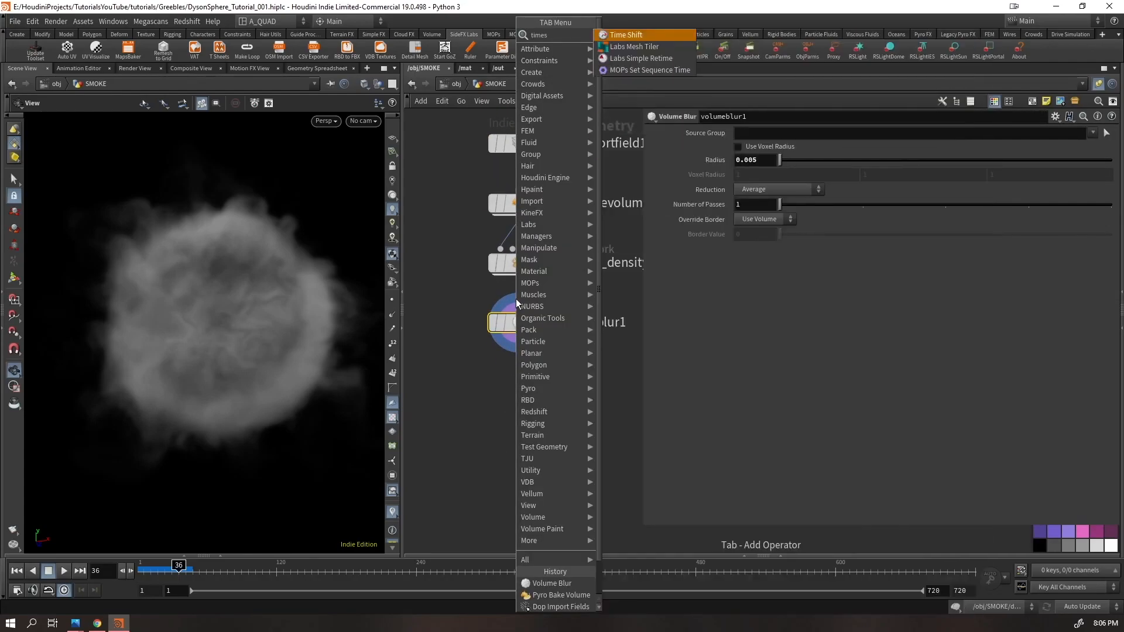
{"action": "key", "text": "Return"}
{"action": "left_click", "coordinate": [792, 150]}
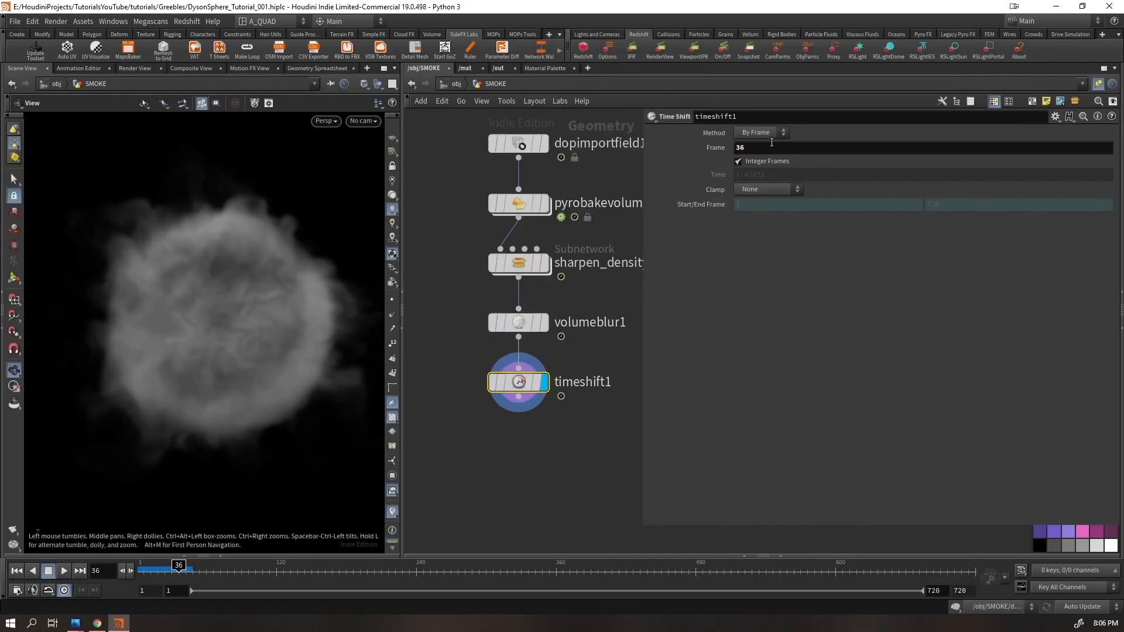
{"action": "type", "text": "40"}
{"action": "key", "text": "Return"}
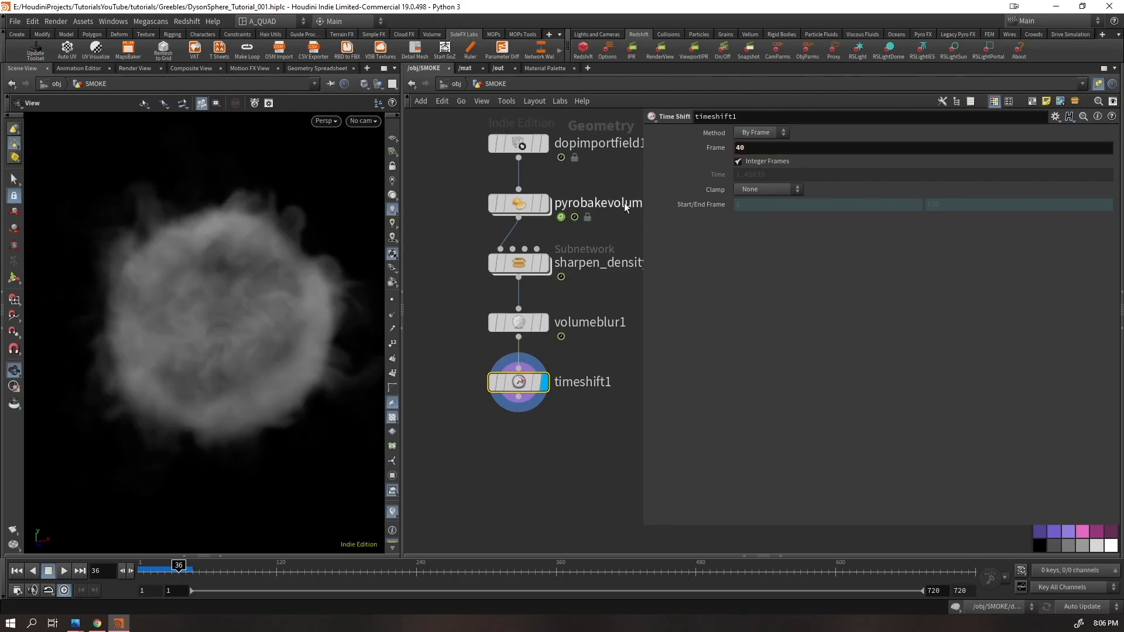
{"action": "left_click_drag", "start_coordinate": [371, 314], "coordinate": [199, 320]}
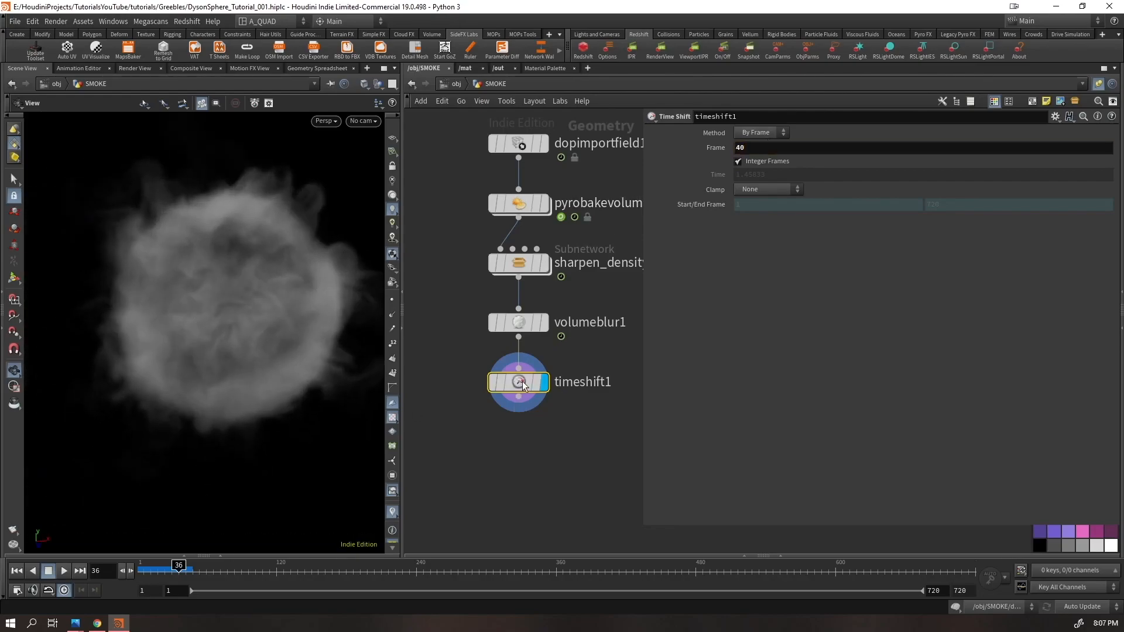
- Append a Null named OUT_SMOKE after timeshift1 and save the scene
{"action": "key", "text": "Tab"}
{"action": "type", "text": "null"}
{"action": "key", "text": "Return"}
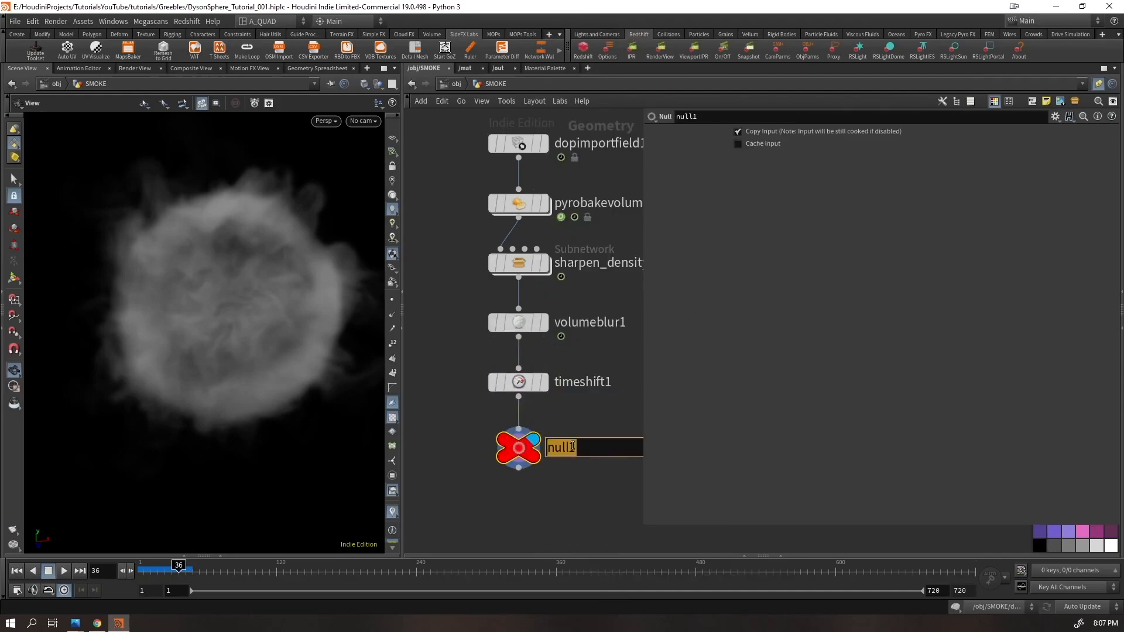
{"action": "left_click", "coordinate": [573, 448]}
{"action": "type", "text": "OUT_SMOK"}
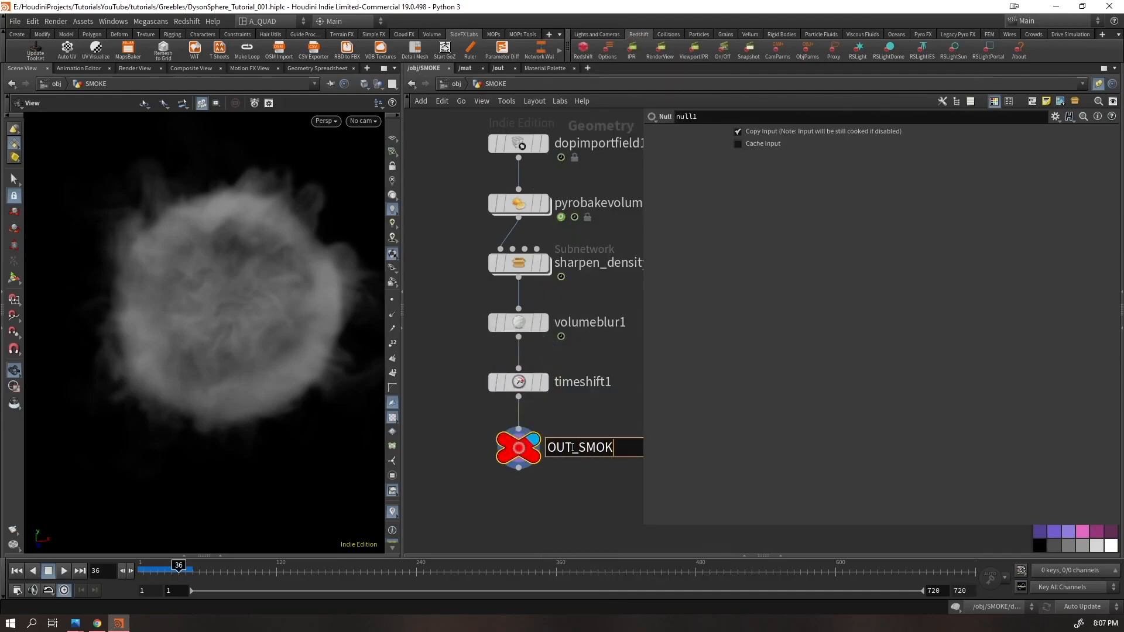
{"action": "type", "text": "E"}
{"action": "key", "text": "Return"}
{"action": "left_click", "coordinate": [504, 388]}
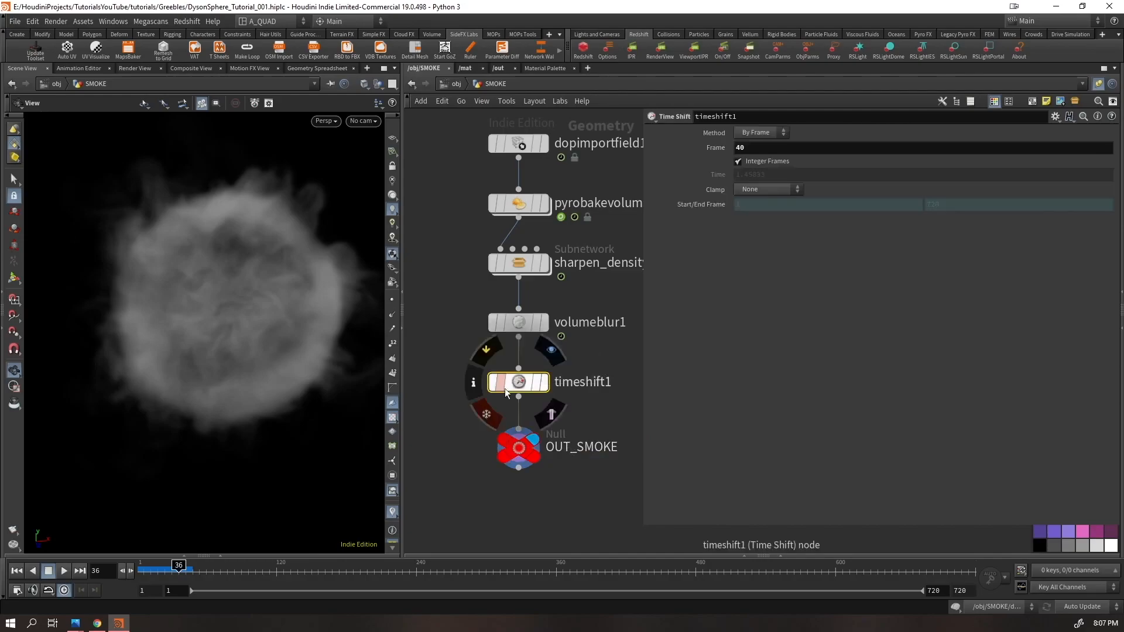
{"action": "left_click_drag", "start_coordinate": [181, 334], "coordinate": [261, 311]}
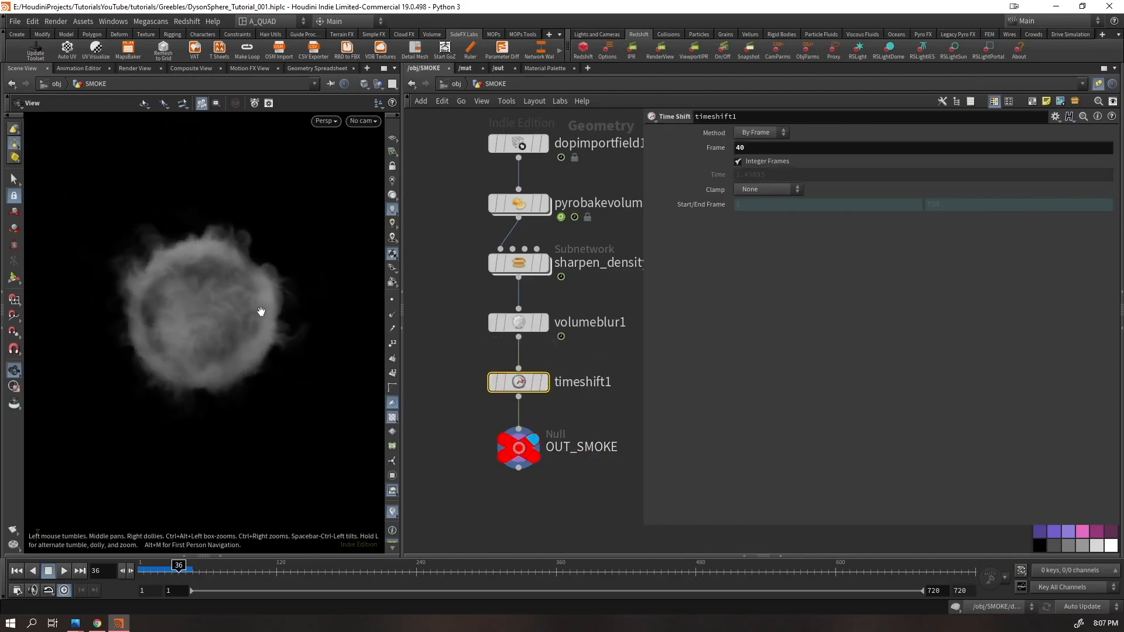
{"action": "key", "text": "ctrl+s"}
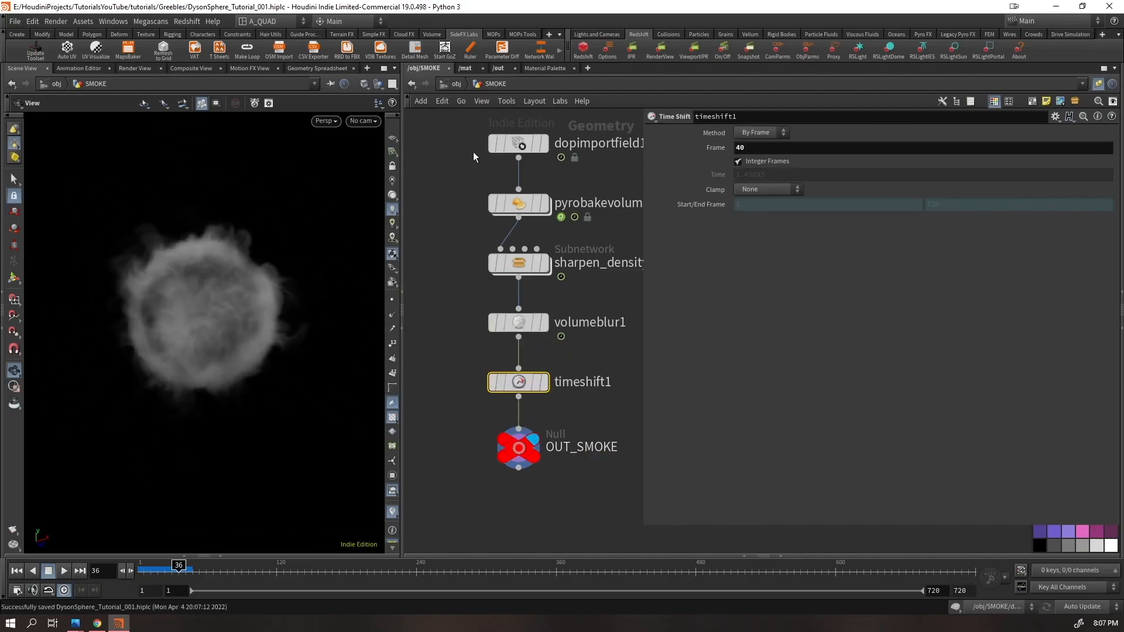
- At the object level, move rslight1 aside and align SUN, RINGS and SMOKE into an evenly spaced column
{"action": "left_click", "coordinate": [457, 84]}
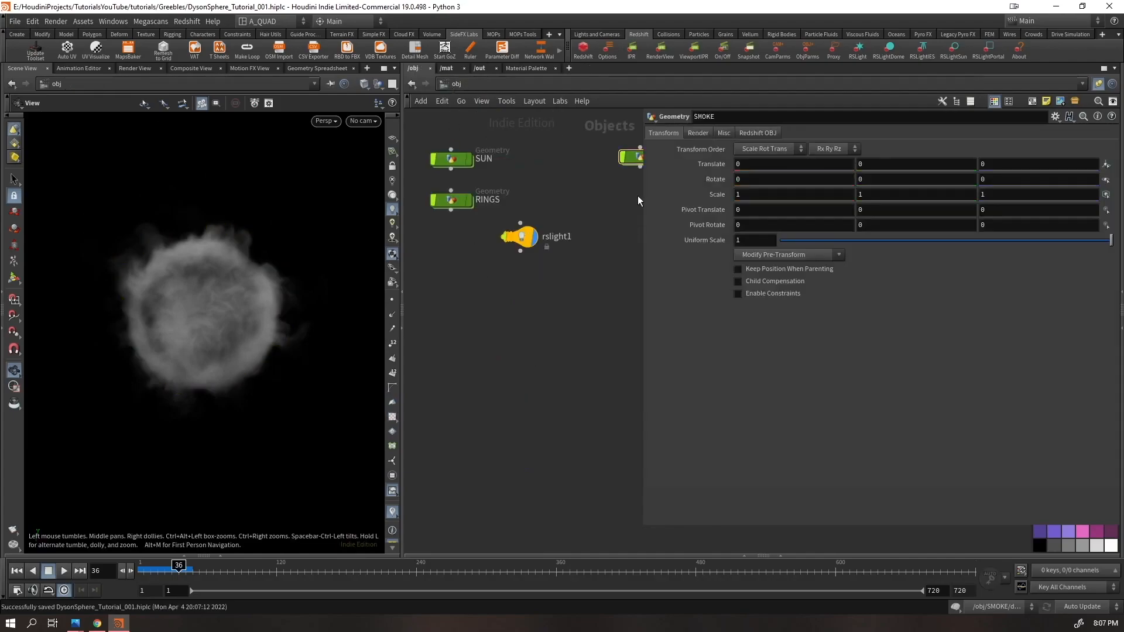
{"action": "left_click_drag", "start_coordinate": [644, 196], "coordinate": [820, 204]}
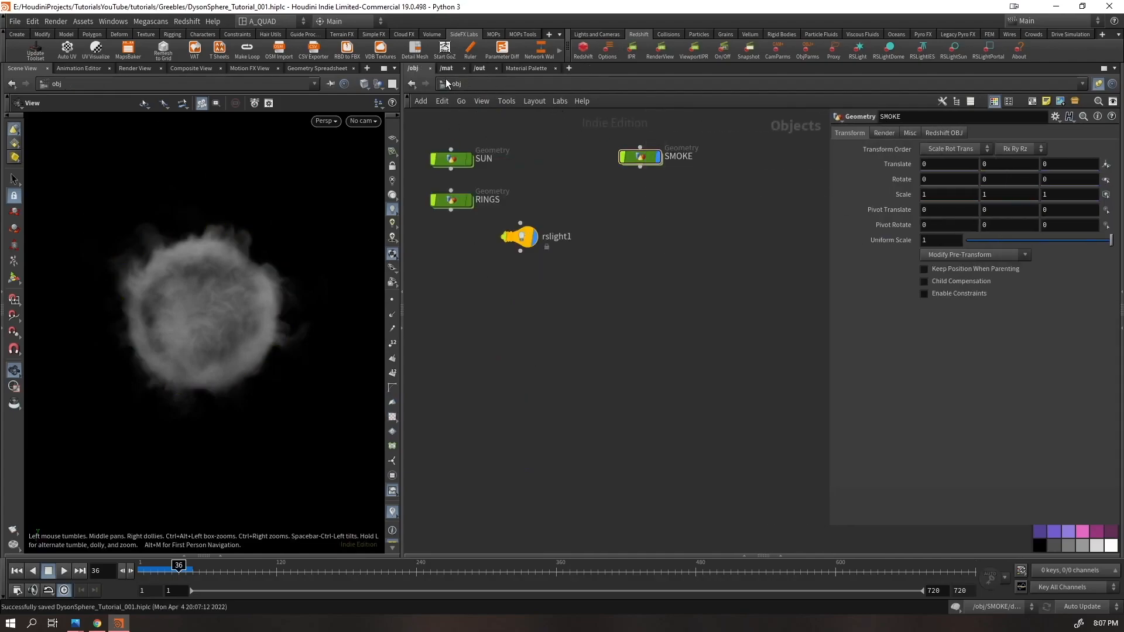
{"action": "left_click_drag", "start_coordinate": [640, 157], "coordinate": [444, 277]}
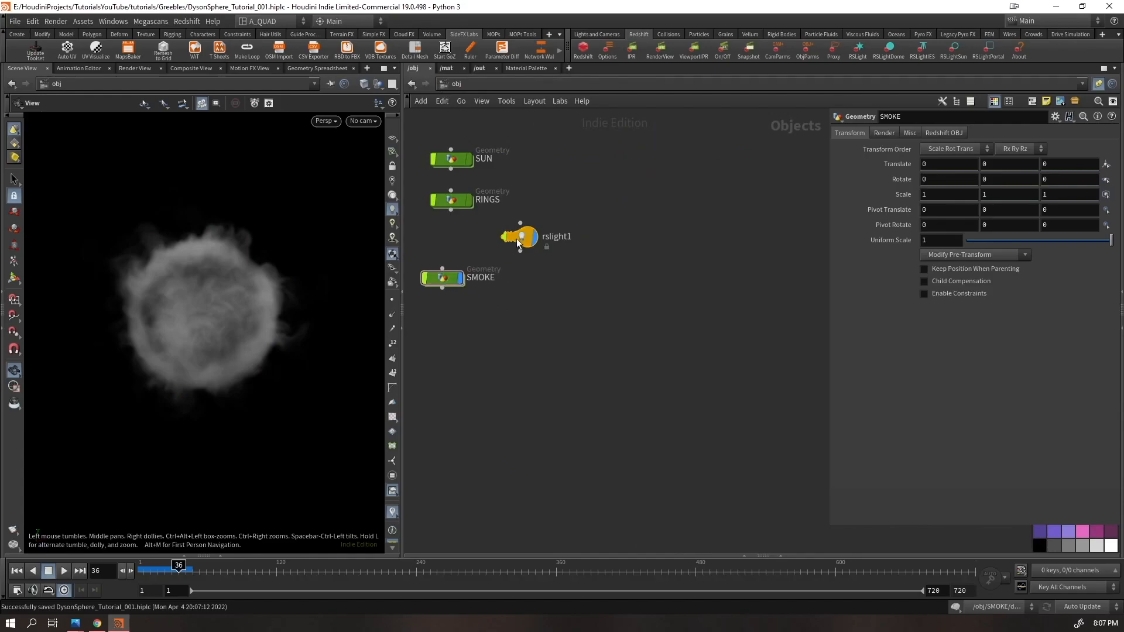
{"action": "left_click_drag", "start_coordinate": [505, 236], "coordinate": [566, 322]}
{"action": "left_click_drag", "start_coordinate": [445, 280], "coordinate": [459, 246]}
{"action": "left_click_drag", "start_coordinate": [504, 135], "coordinate": [443, 282]}
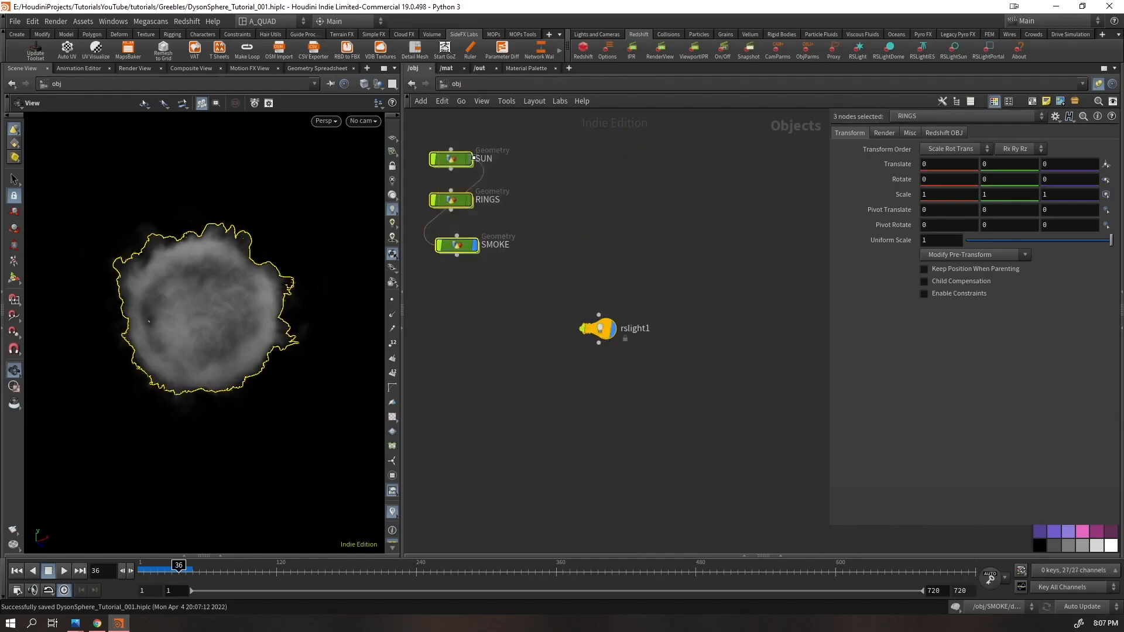
{"action": "key", "text": "l"}
{"action": "left_click", "coordinate": [493, 326]}
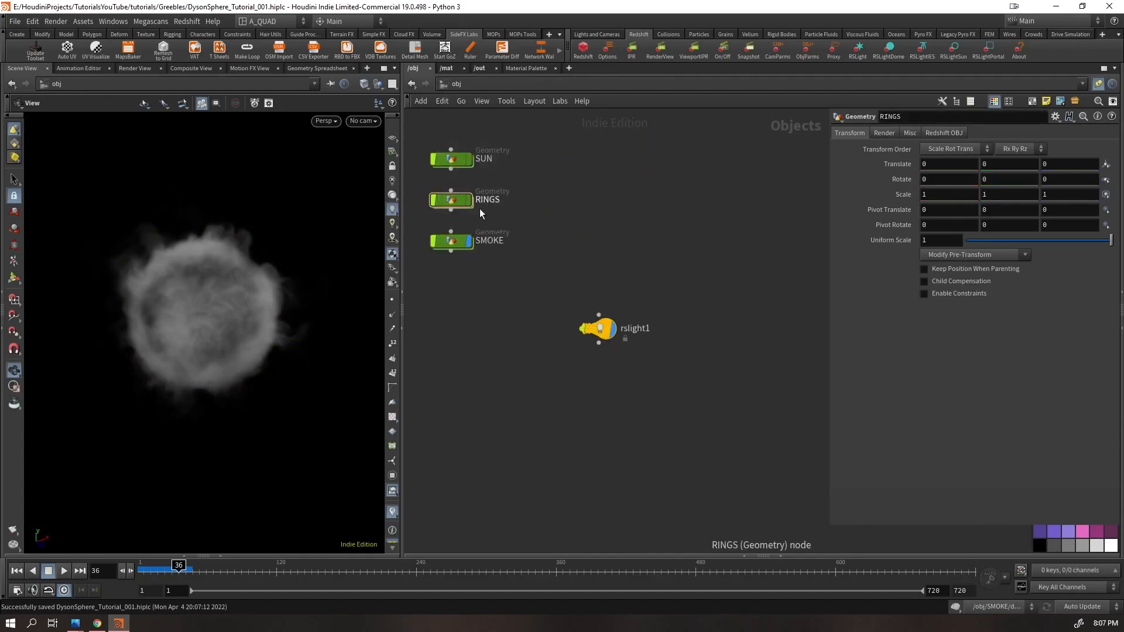
- Display the SUN and RINGS objects together with SMOKE and check the assembled Dyson sphere from several angles
{"action": "left_click", "coordinate": [470, 174]}
{"action": "left_click", "coordinate": [469, 162]}
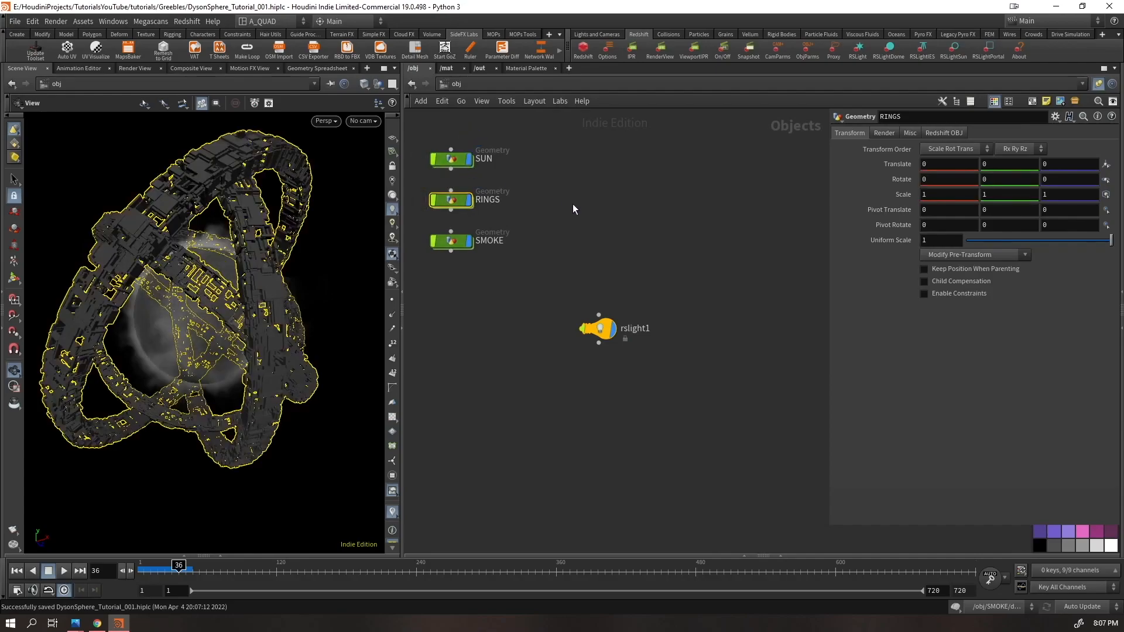
{"action": "left_click", "coordinate": [573, 209]}
{"action": "left_click_drag", "start_coordinate": [235, 281], "coordinate": [265, 304]}
{"action": "right_click_drag", "start_coordinate": [265, 304], "coordinate": [324, 334]}
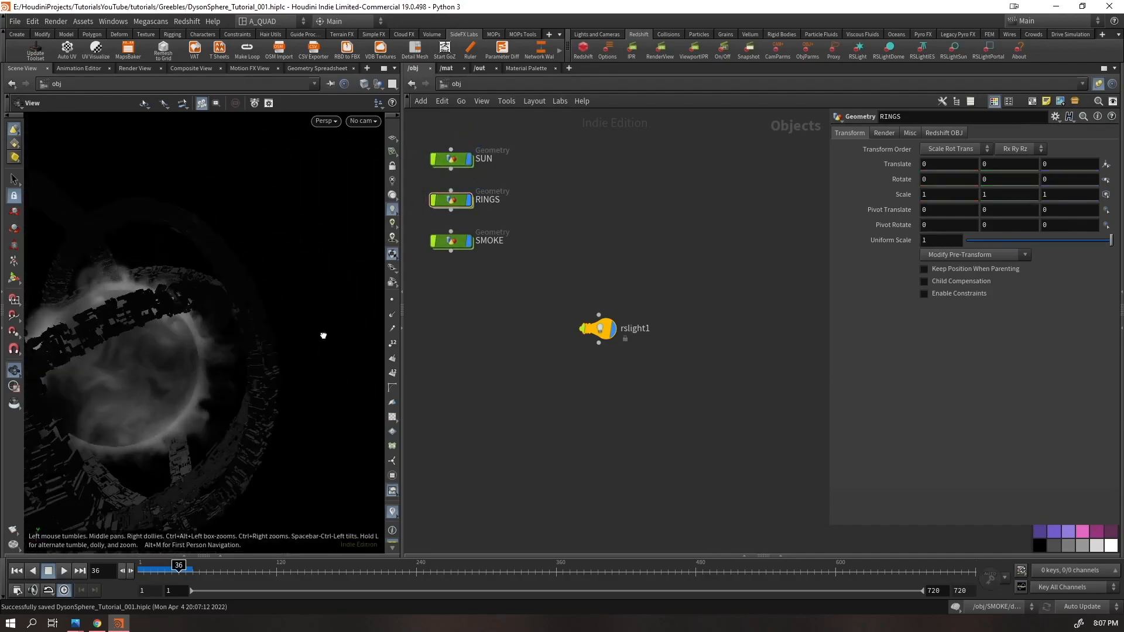
{"action": "left_click_drag", "start_coordinate": [324, 333], "coordinate": [275, 374]}
{"action": "right_click_drag", "start_coordinate": [275, 375], "coordinate": [217, 440]}
{"action": "left_click_drag", "start_coordinate": [217, 440], "coordinate": [191, 416]}
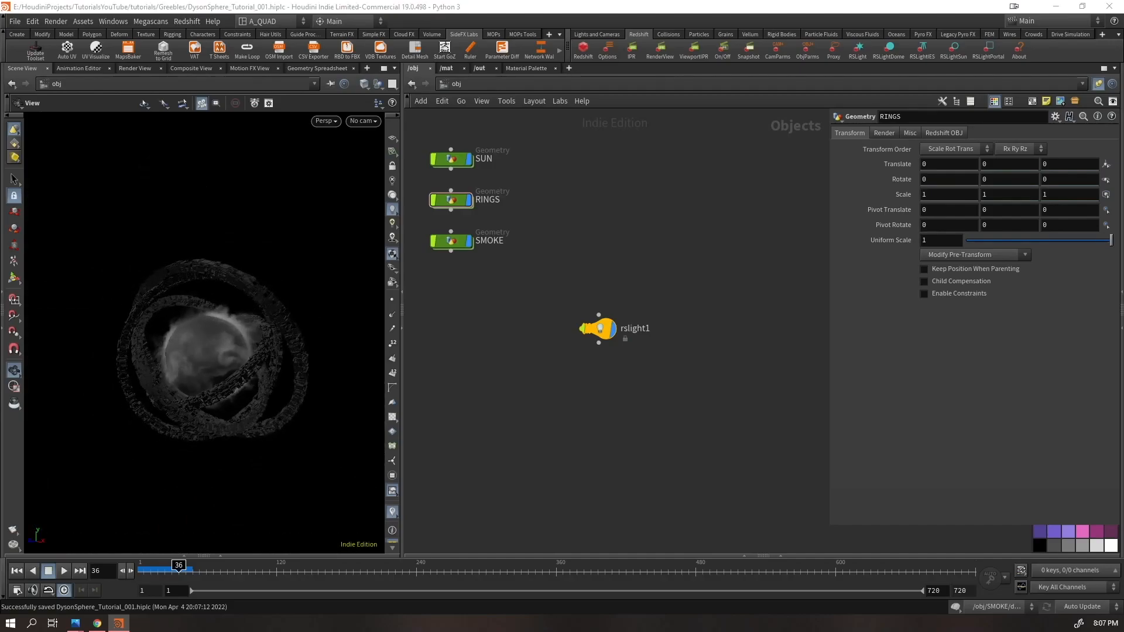
- Create a new Geometry object below SMOKE and name it STARS
{"action": "key", "text": "Tab"}
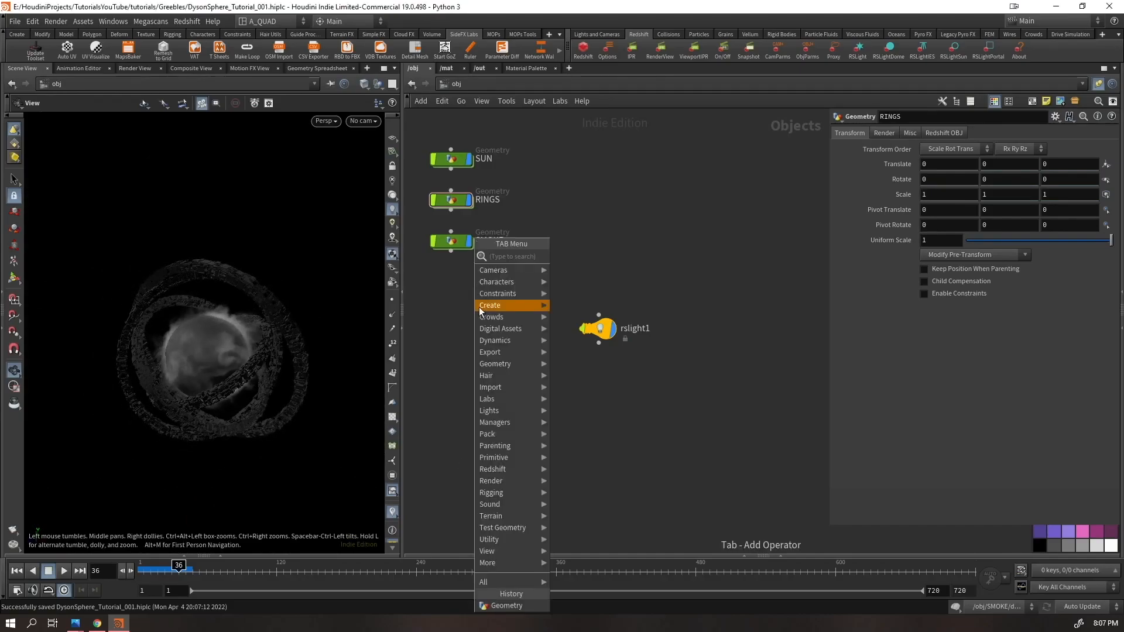
{"action": "type", "text": "geo"}
{"action": "key", "text": "Return"}
{"action": "left_click", "coordinate": [478, 311]}
{"action": "key", "text": "Return"}
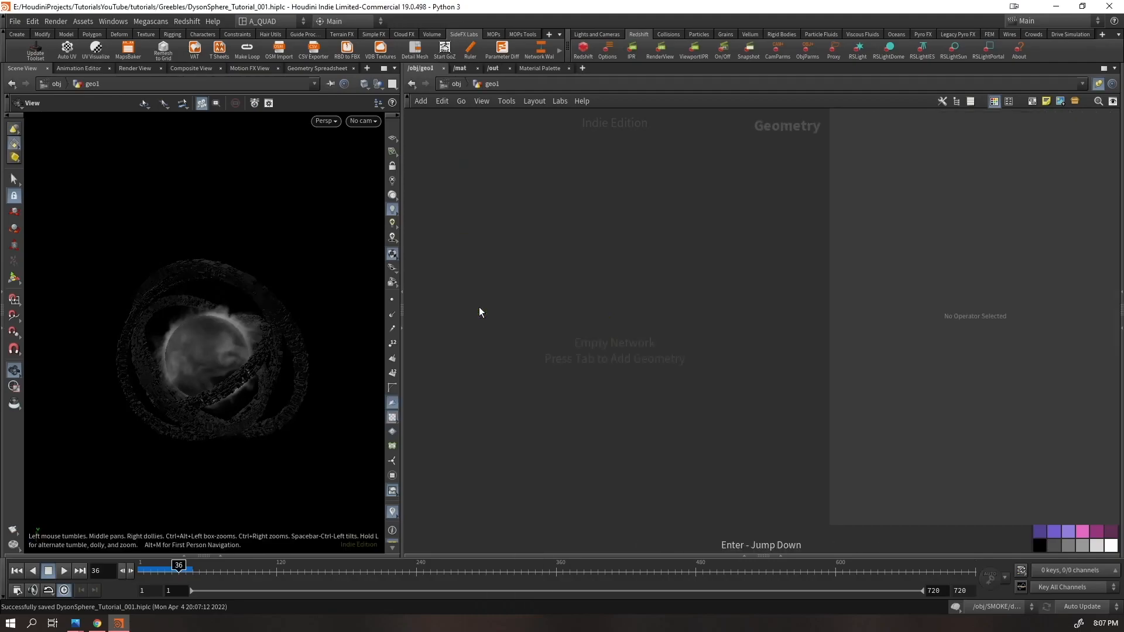
{"action": "key", "text": "u"}
{"action": "double_click", "coordinate": [509, 309]}
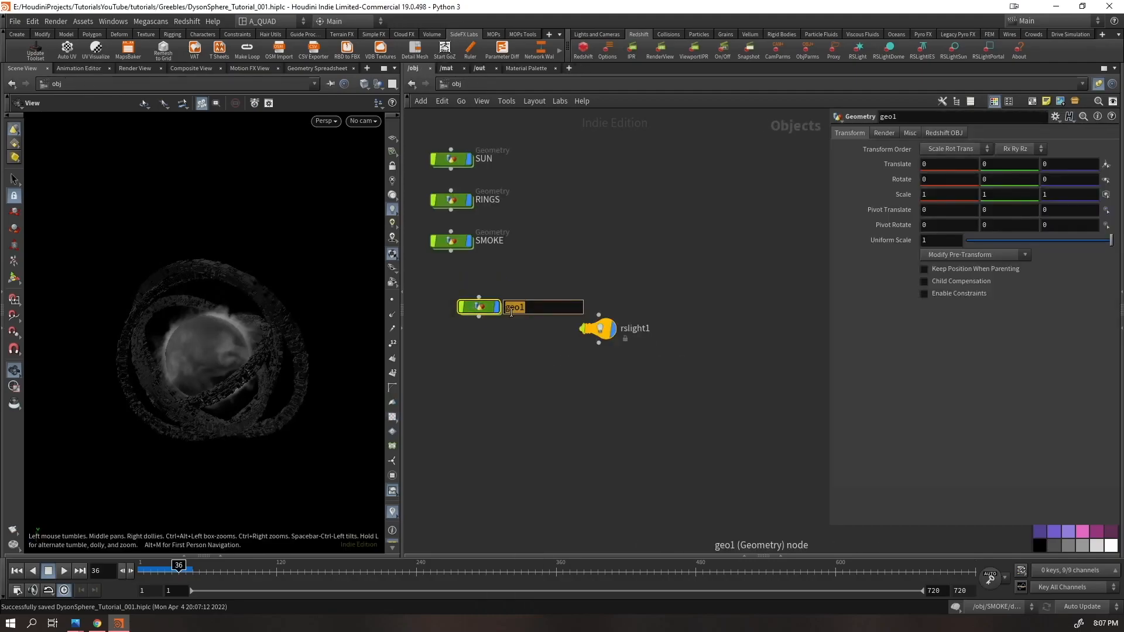
{"action": "type", "text": "STARS"}
{"action": "key", "text": "Return"}
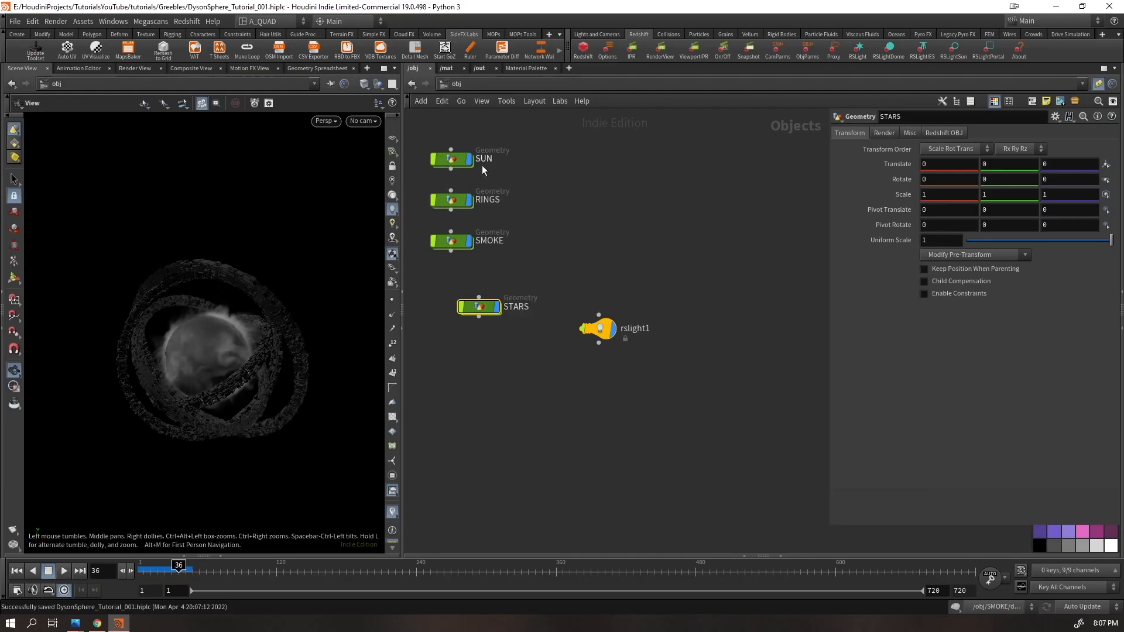
- Align SUN, RINGS, SMOKE and STARS into one evenly spaced column
{"action": "left_click_drag", "start_coordinate": [499, 126], "coordinate": [431, 350]}
{"action": "key", "text": "l"}
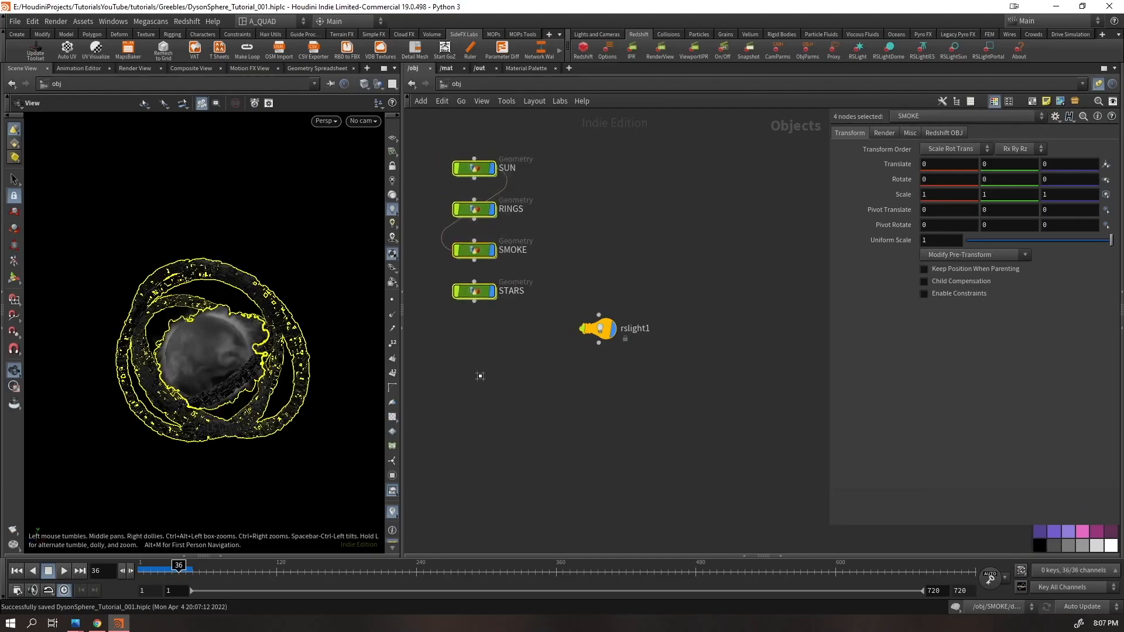
{"action": "key", "text": "l"}
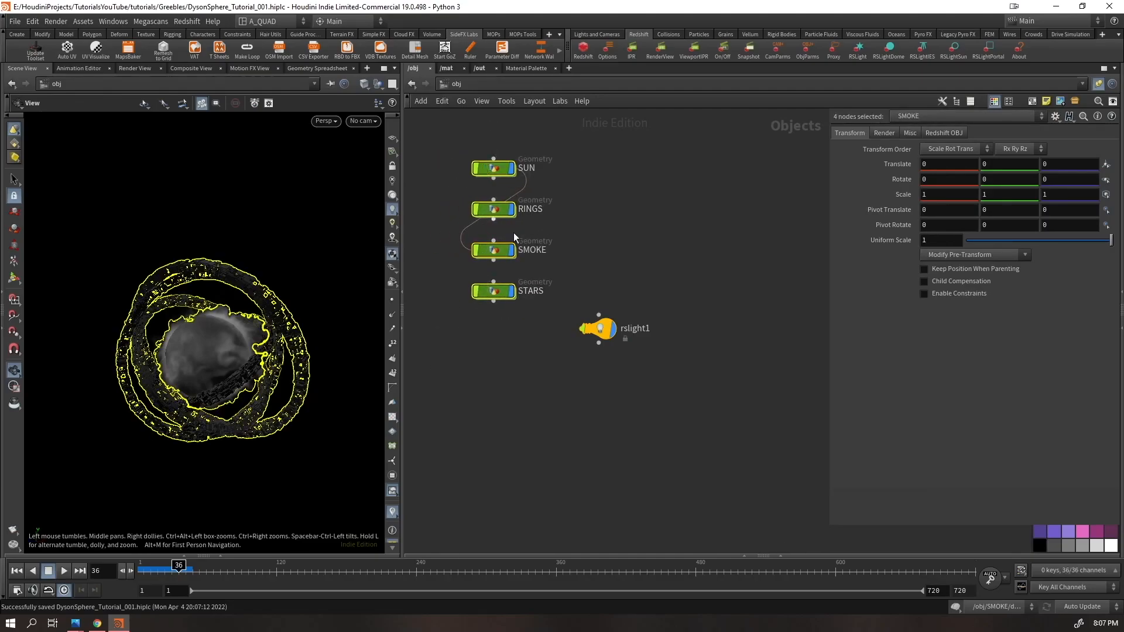
- Inside the STARS object, add a Sphere node with a Uniform Scale of 10
{"action": "left_click", "coordinate": [493, 291]}
{"action": "key", "text": "Return"}
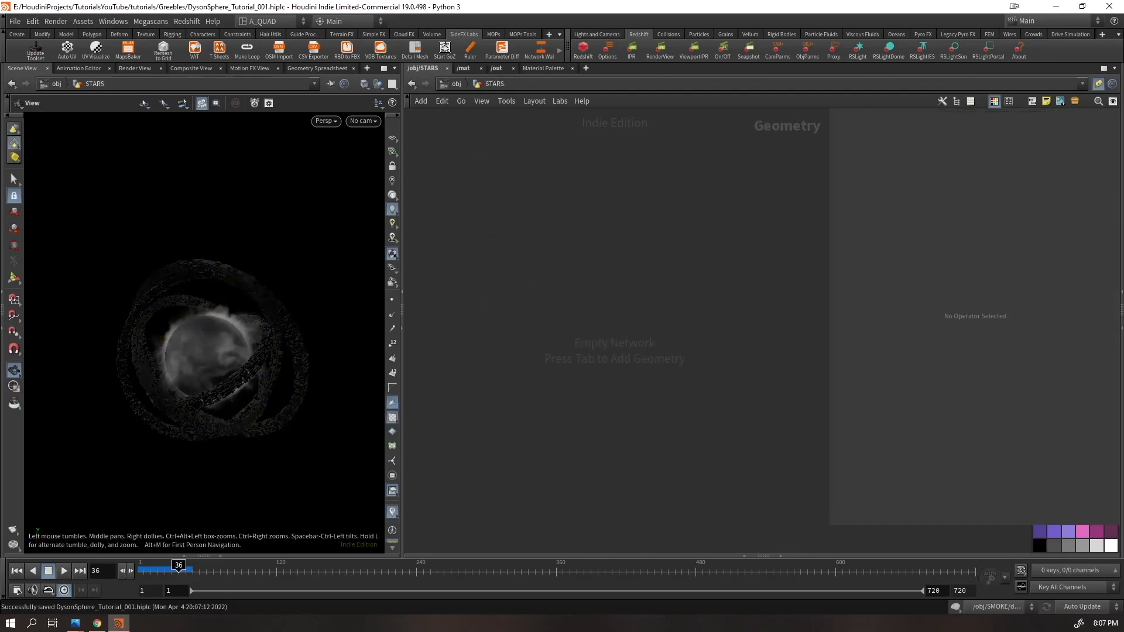
{"action": "key", "text": "Tab"}
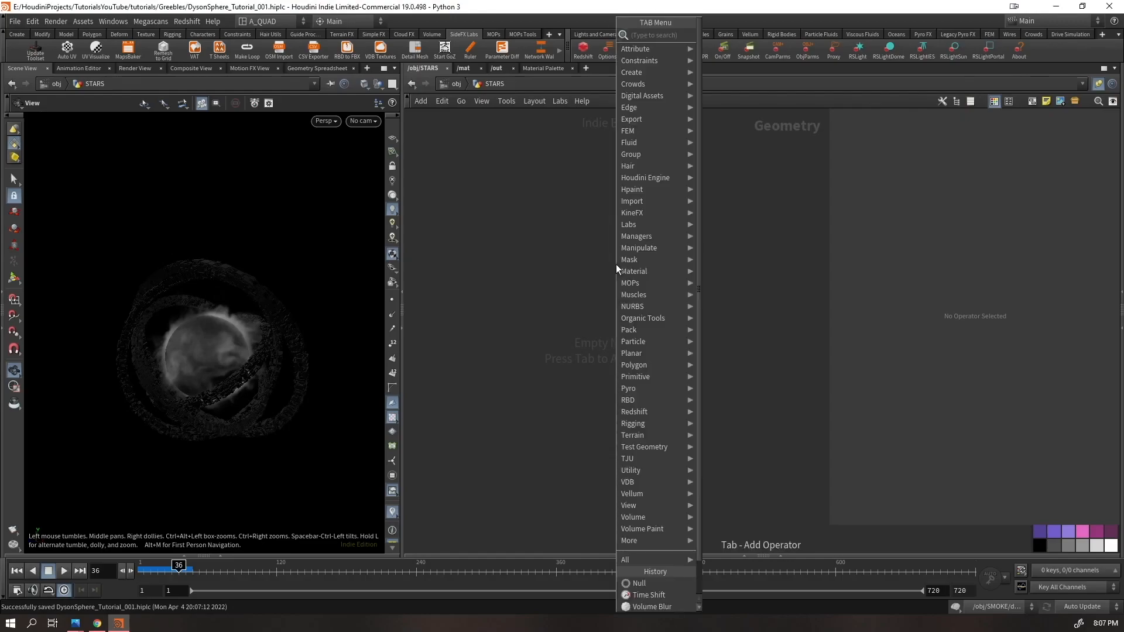
{"action": "type", "text": "sph"}
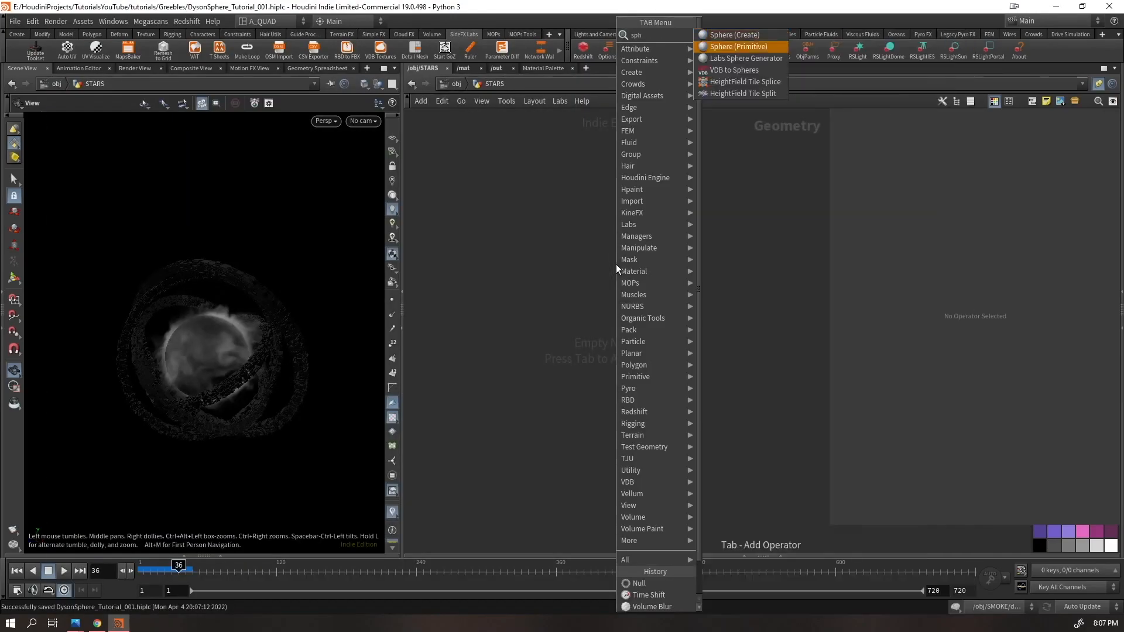
{"action": "key", "text": "Return"}
{"action": "left_click", "coordinate": [616, 265]}
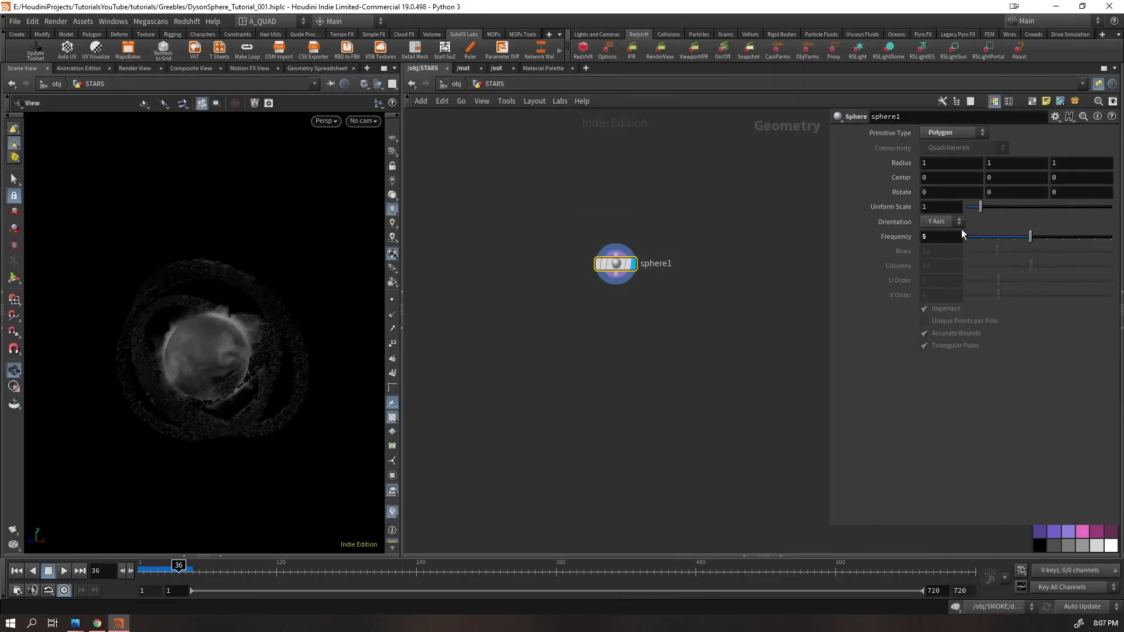
{"action": "type", "text": "0"}
{"action": "key", "text": "Return"}
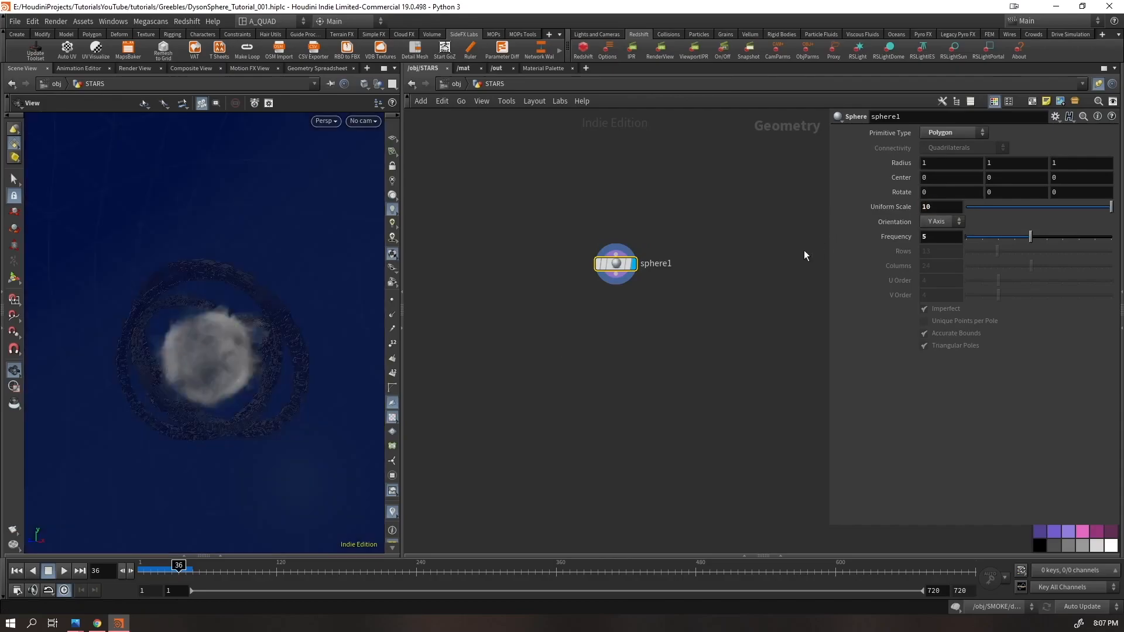
- Append an IsoOffset node to sphere1 and set its Uniform Sampling Divs to 50
{"action": "key", "text": "Tab"}
{"action": "type", "text": "iso"}
{"action": "key", "text": "Return"}
{"action": "left_click", "coordinate": [614, 251]}
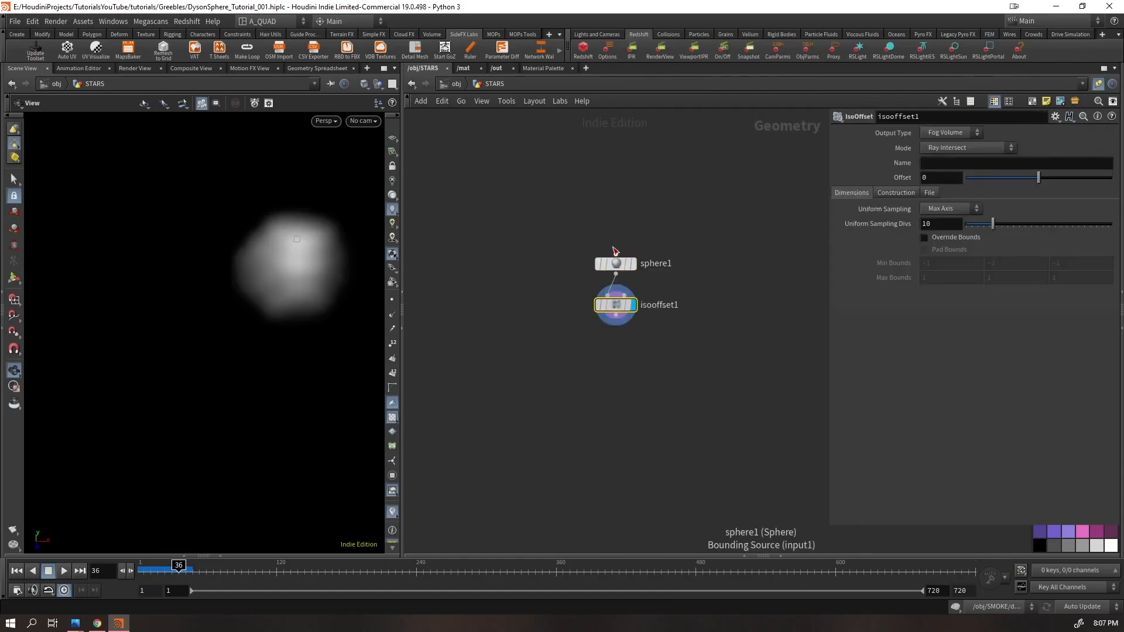
{"action": "left_click_drag", "start_coordinate": [997, 231], "coordinate": [1110, 226]}
{"action": "key", "text": "h"}
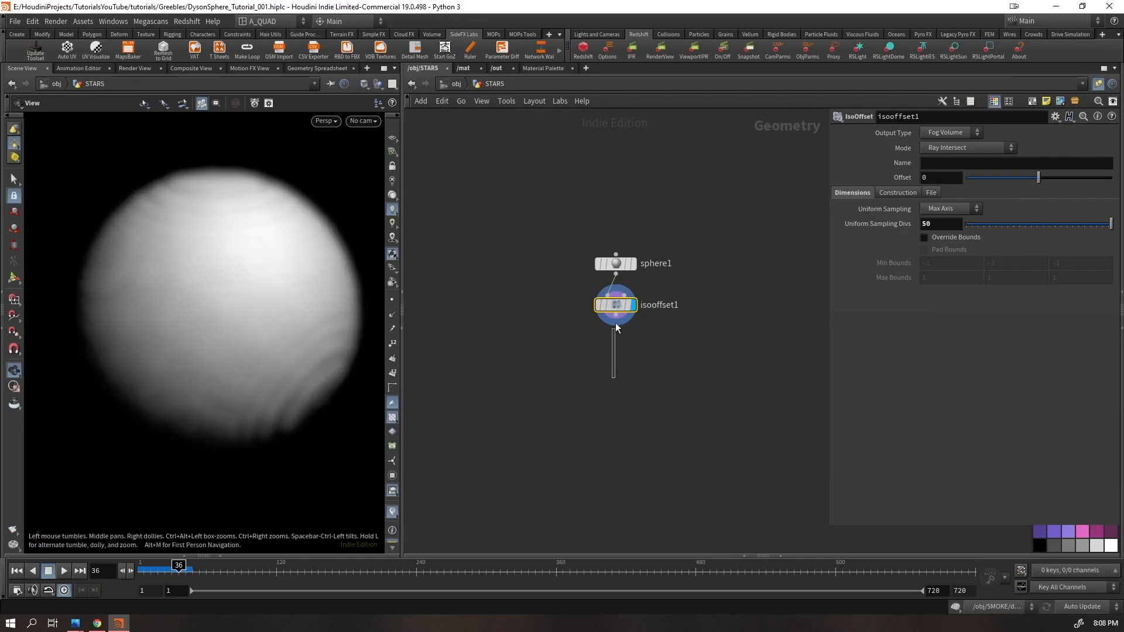
- Append a Scatter node after isooffset1 with a Force Total Count of 10000 and Relax Iterations disabled
{"action": "key", "text": "Tab"}
{"action": "type", "text": "scatter"}
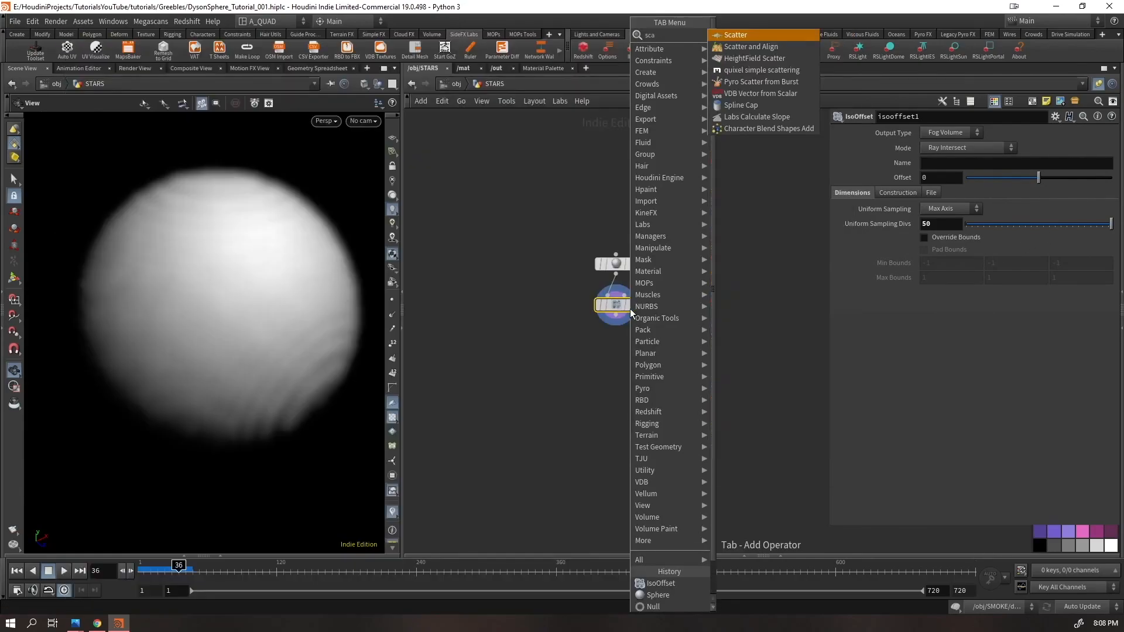
{"action": "key", "text": "Return"}
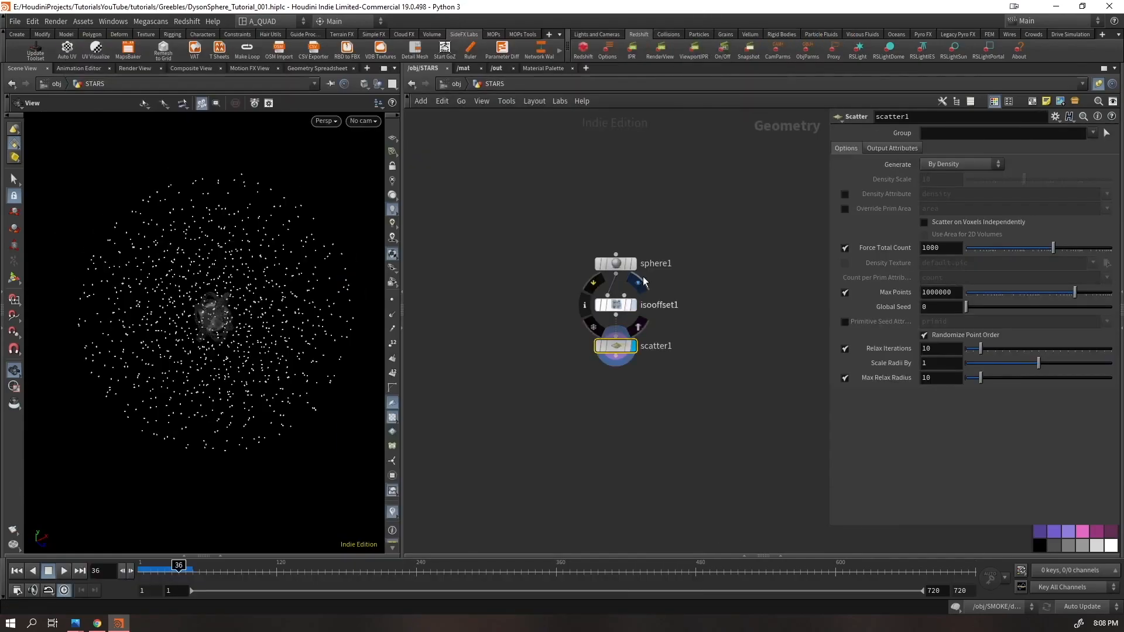
{"action": "left_click", "coordinate": [925, 249]}
{"action": "type", "text": "0"}
{"action": "key", "text": "Return"}
{"action": "middle_click_drag", "start_coordinate": [719, 433], "coordinate": [591, 418]}
{"action": "left_click", "coordinate": [845, 349]}
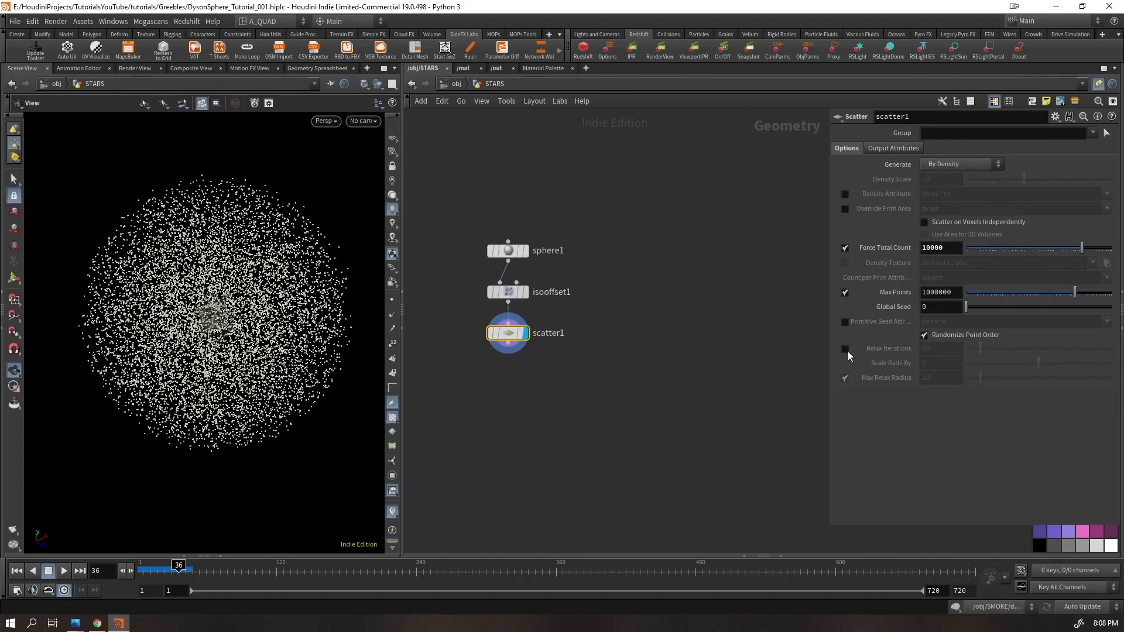
{"action": "left_click_drag", "start_coordinate": [94, 436], "coordinate": [70, 431]}
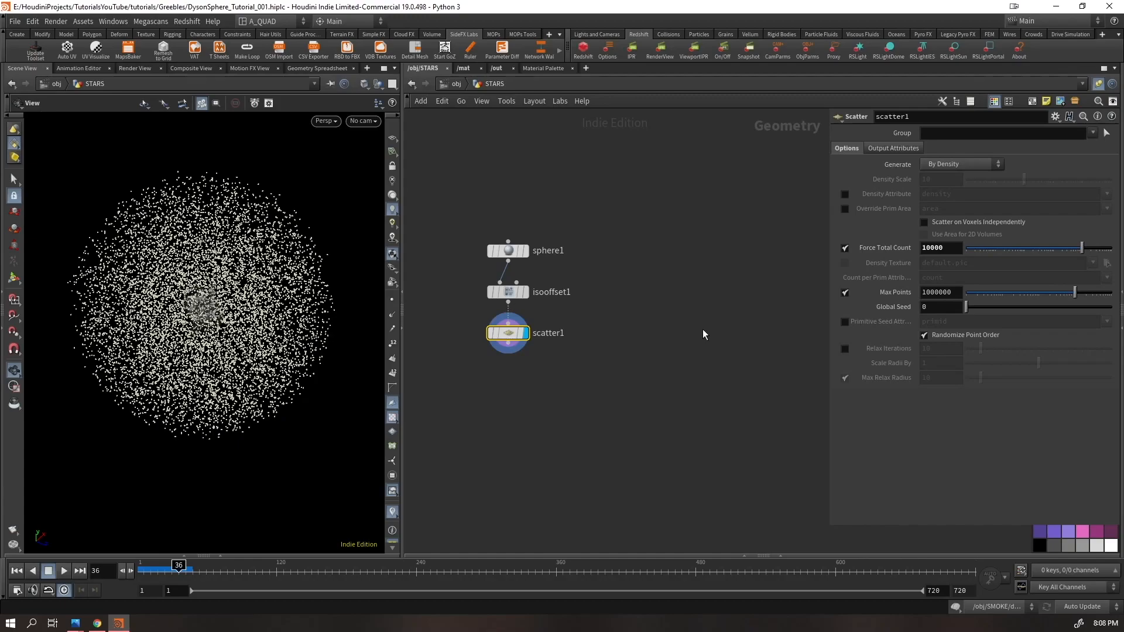
- Create a new camera from the current view, lock it to the view and frame the Dyson sphere among the stars
{"action": "left_click", "coordinate": [359, 121]}
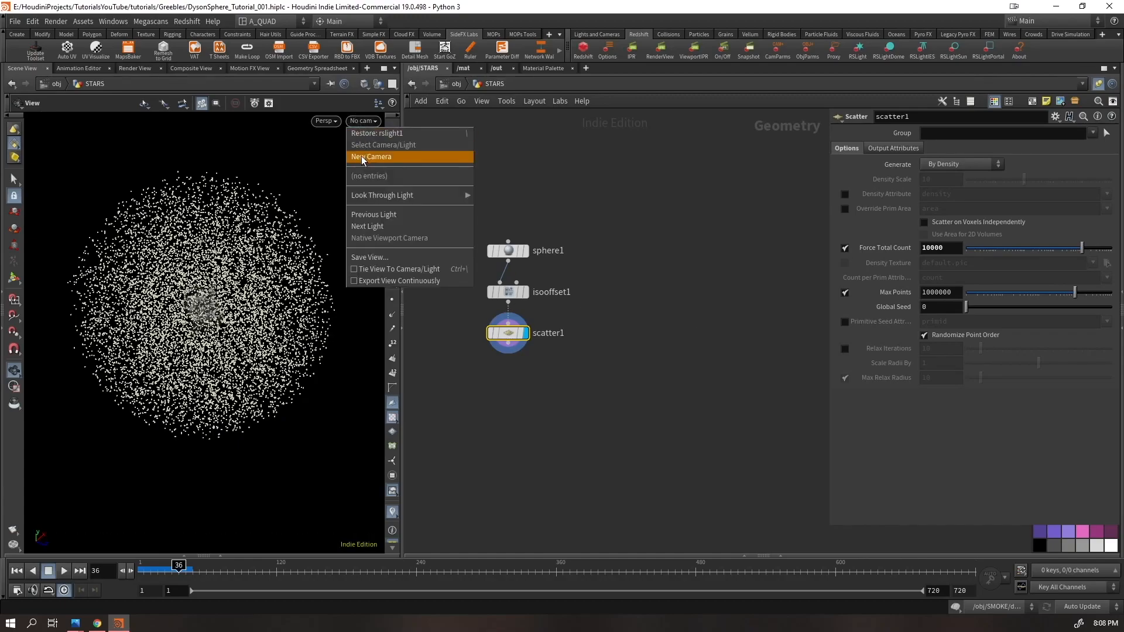
{"action": "left_click", "coordinate": [361, 155]}
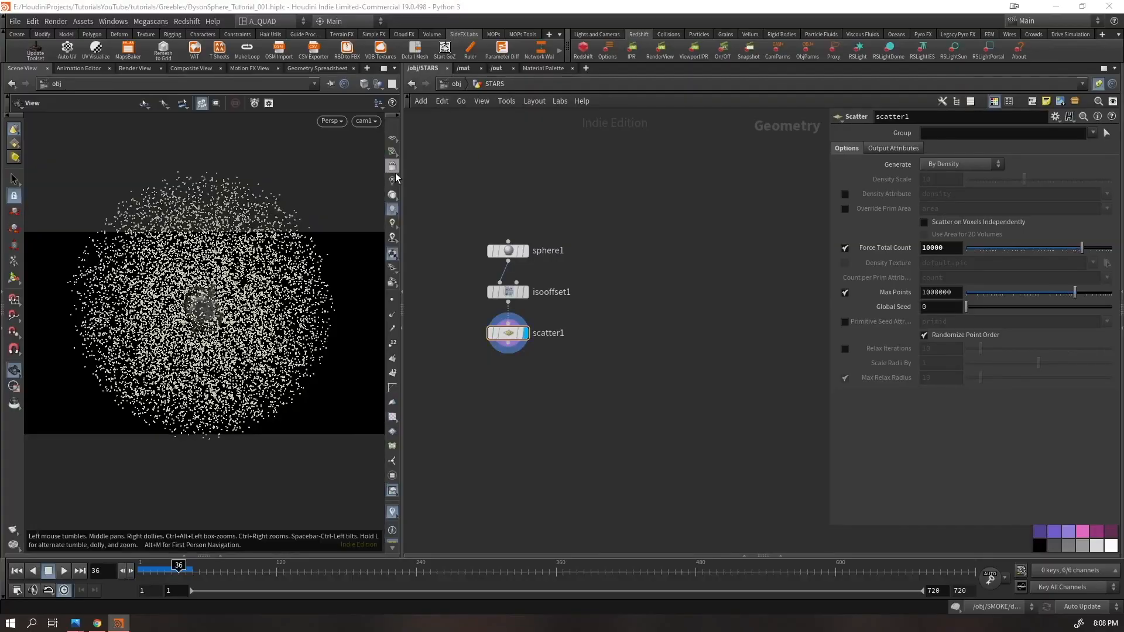
{"action": "right_click_drag", "start_coordinate": [245, 327], "coordinate": [306, 281]}
{"action": "left_click_drag", "start_coordinate": [306, 281], "coordinate": [263, 310]}
{"action": "mouse_move", "coordinate": [263, 310]}
{"action": "right_mouse_down"}
{"action": "mouse_move", "coordinate": [283, 333]}
{"action": "mouse_move", "coordinate": [308, 302]}
{"action": "mouse_move", "coordinate": [286, 305]}
{"action": "right_mouse_up"}
{"action": "left_click_drag", "start_coordinate": [285, 305], "coordinate": [235, 340]}
- At the object level, place cam1 beside rslight1, and reopen the STARS network
{"action": "left_click", "coordinate": [455, 84]}
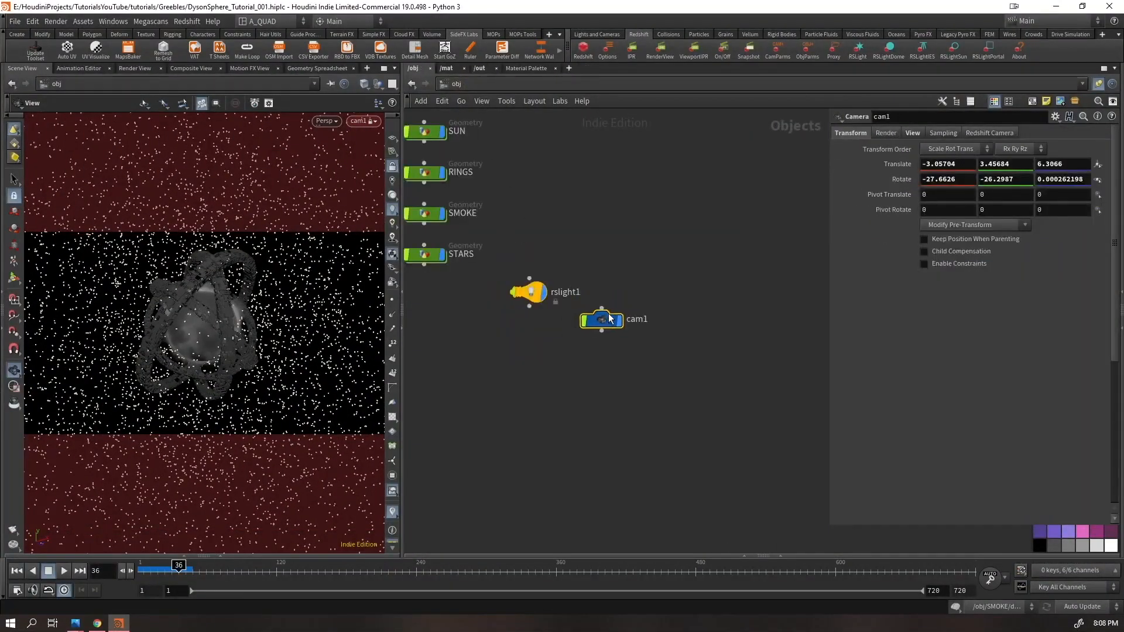
{"action": "left_click_drag", "start_coordinate": [610, 319], "coordinate": [624, 297]}
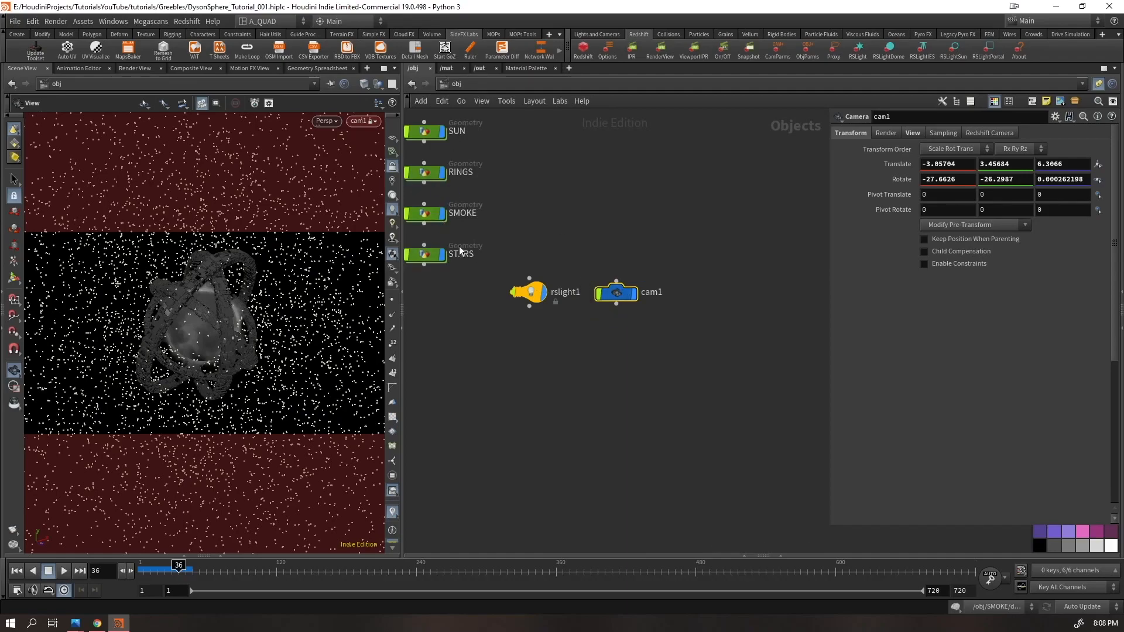
{"action": "double_click", "coordinate": [427, 255]}
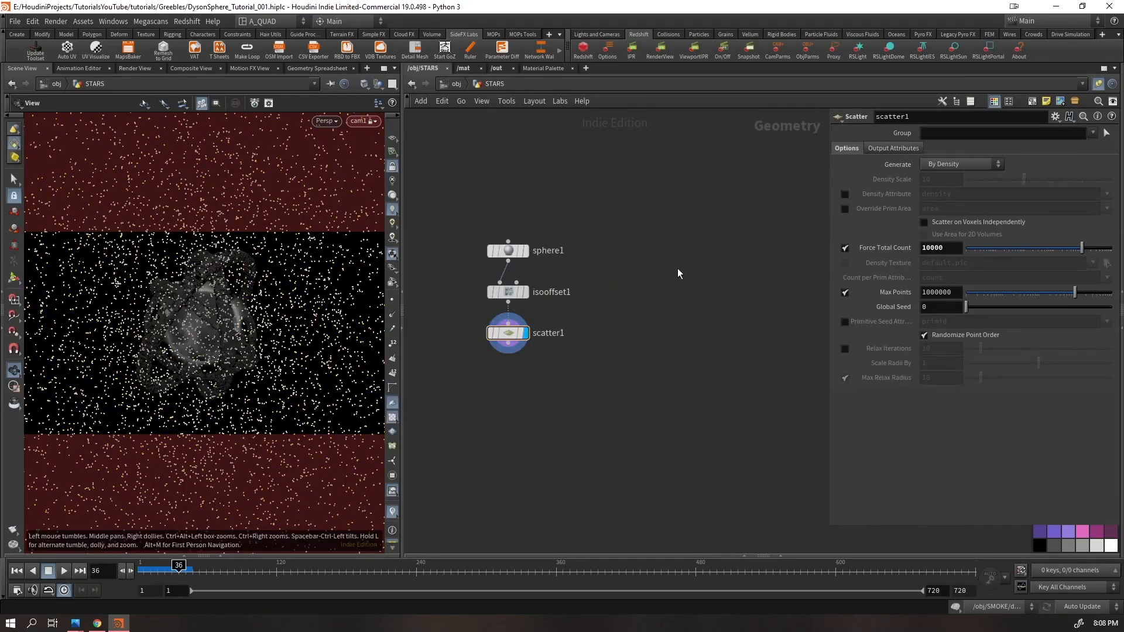
- Append a Frame It node after scatter1 and display its culled stars in the camera view
{"action": "key", "text": "Tab"}
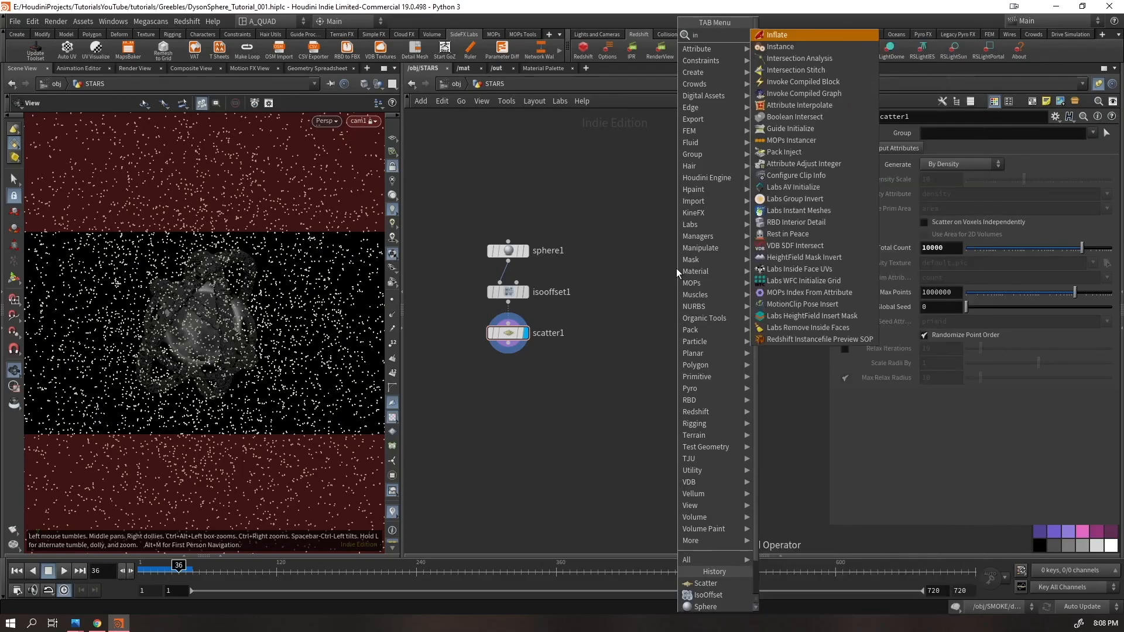
{"action": "type", "text": "fram"}
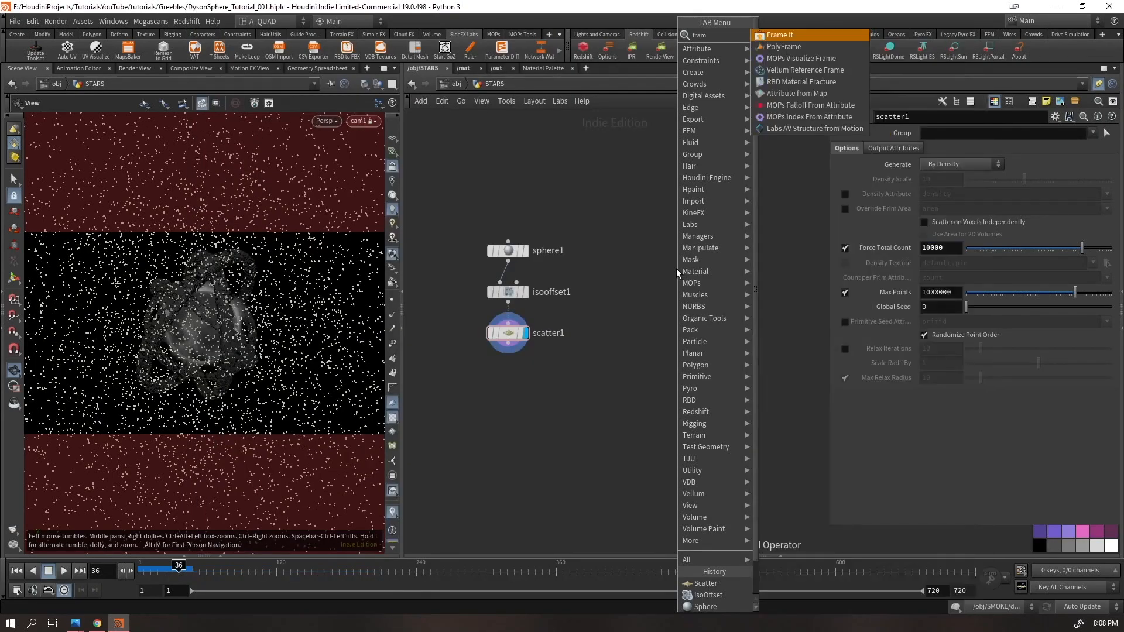
{"action": "key", "text": "Return"}
{"action": "left_click", "coordinate": [677, 269]}
{"action": "mouse_move", "coordinate": [677, 269]}
{"action": "left_mouse_down"}
{"action": "mouse_move", "coordinate": [520, 390]}
{"action": "mouse_move", "coordinate": [508, 387]}
{"action": "mouse_move", "coordinate": [508, 343]}
{"action": "left_mouse_up"}
{"action": "left_click", "coordinate": [527, 387]}
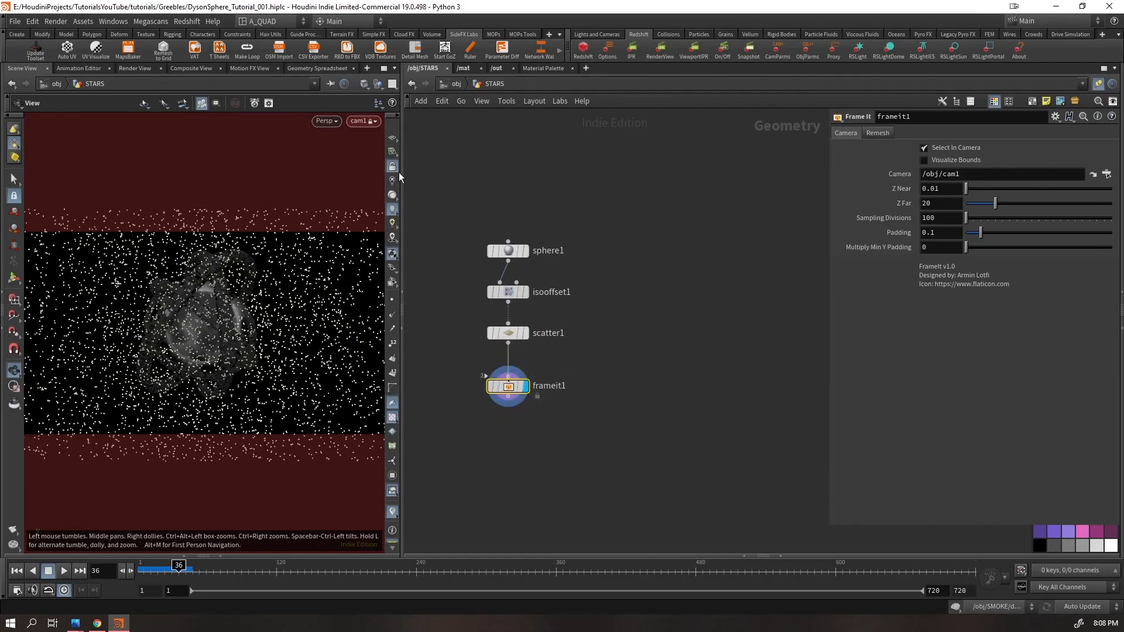
{"action": "left_click_drag", "start_coordinate": [402, 175], "coordinate": [560, 176]}
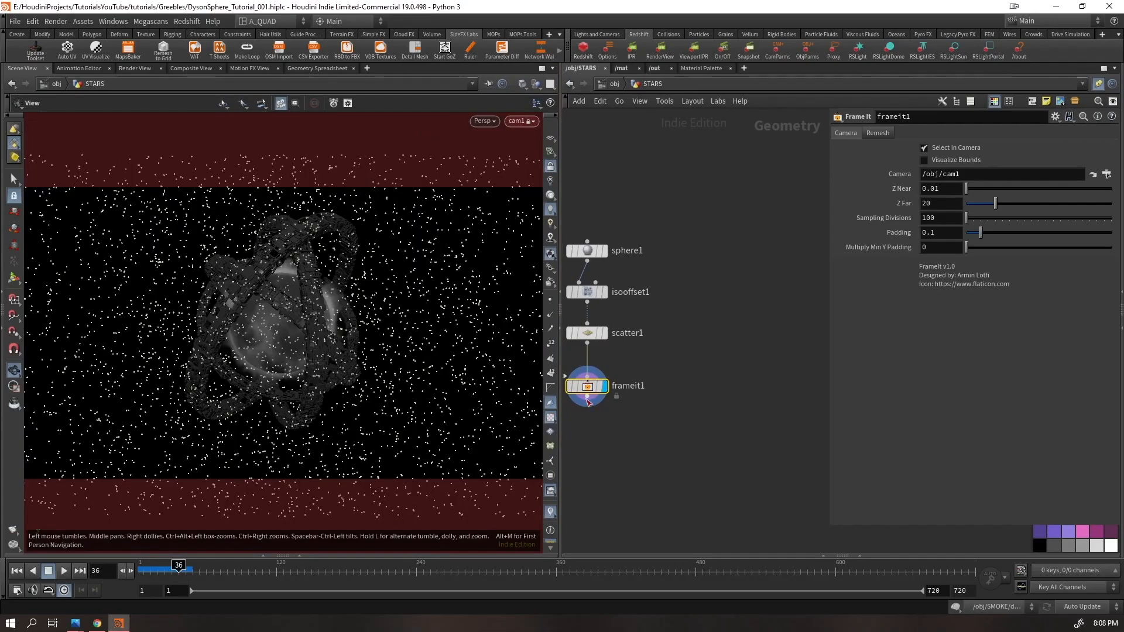
{"action": "left_click_drag", "start_coordinate": [560, 299], "coordinate": [353, 300]}
- Delete frameit1 to compare against the unculled stars, and undo the deletion
{"action": "left_click_drag", "start_coordinate": [504, 428], "coordinate": [451, 359]}
{"action": "key", "text": "Delete"}
{"action": "left_click_drag", "start_coordinate": [478, 408], "coordinate": [465, 319]}
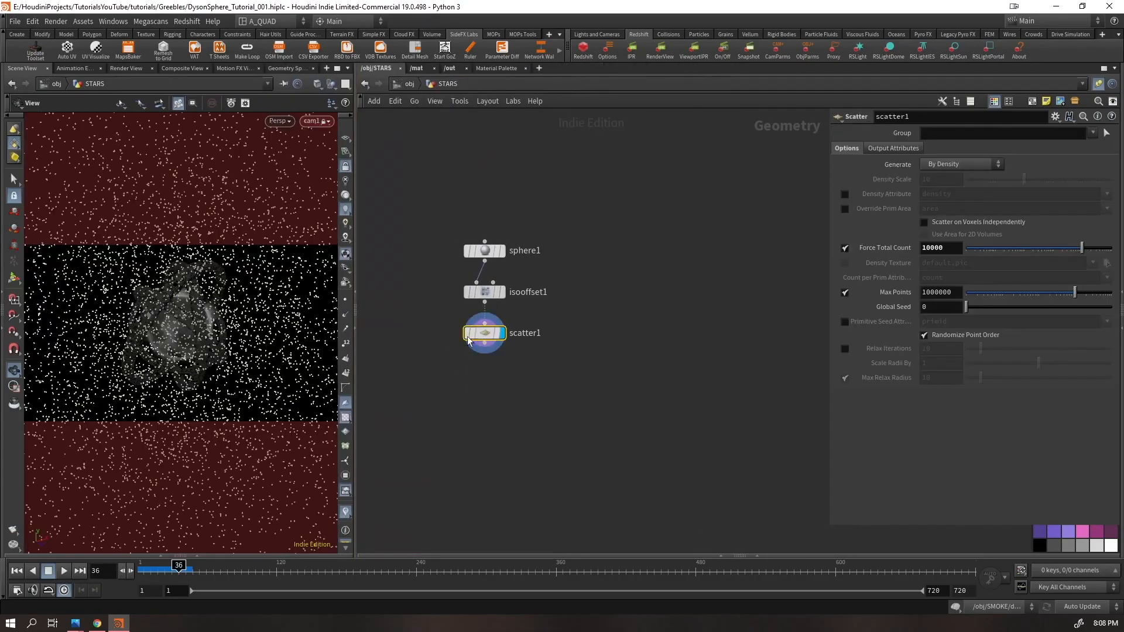
{"action": "key", "text": "ctrl+z"}
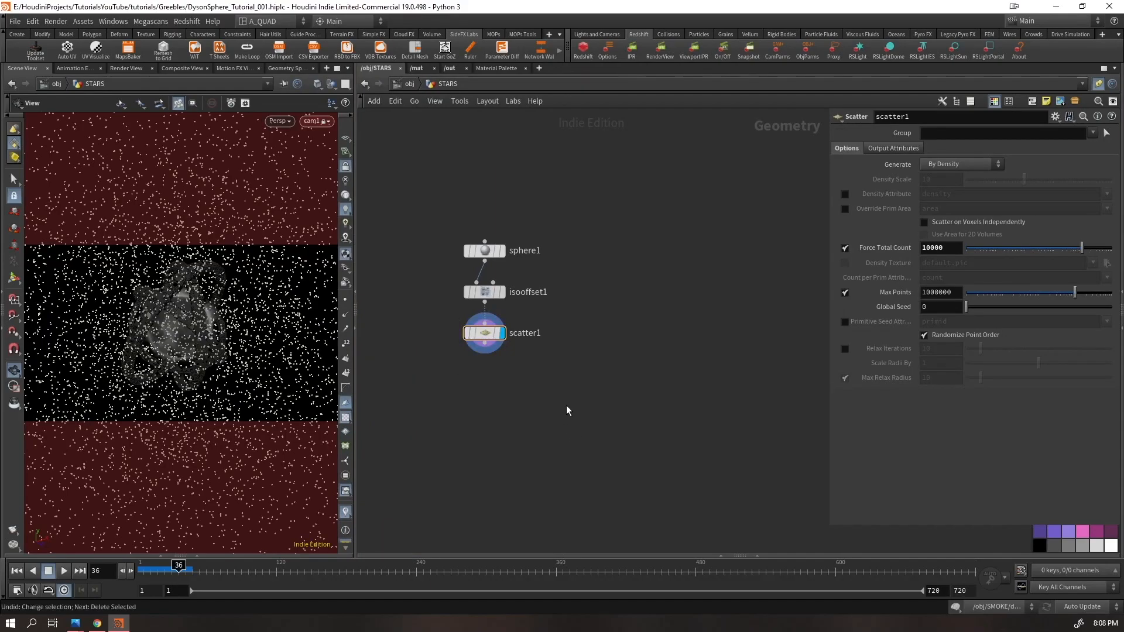
{"action": "key", "text": "ctrl+z"}
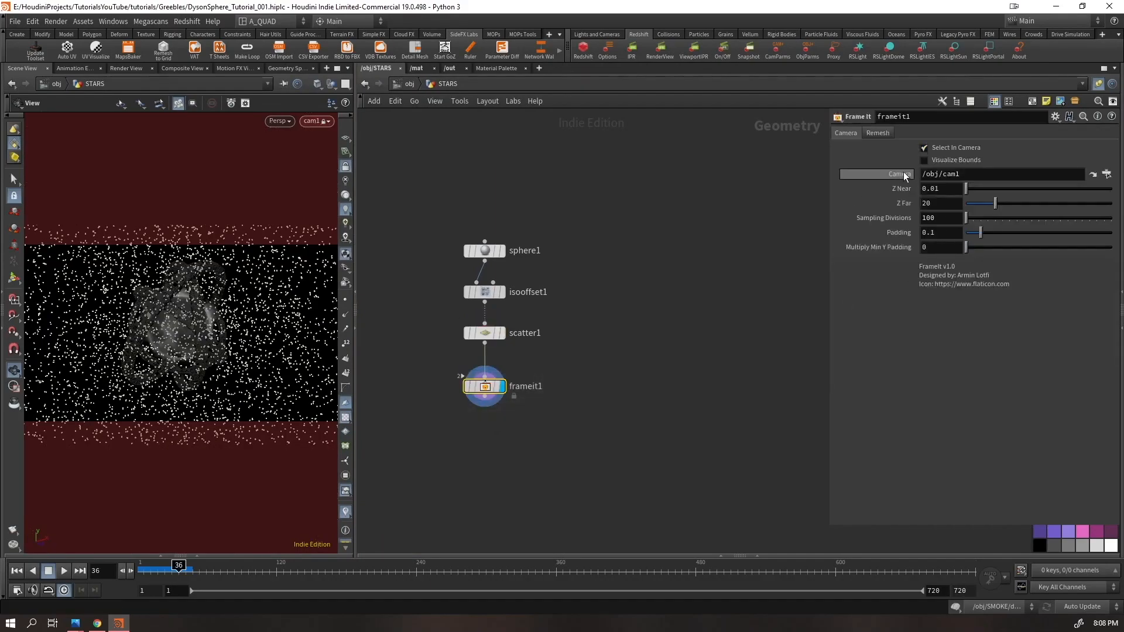
- Review frameit1's remesh and camera settings, and delete the node
{"action": "left_click", "coordinate": [877, 134]}
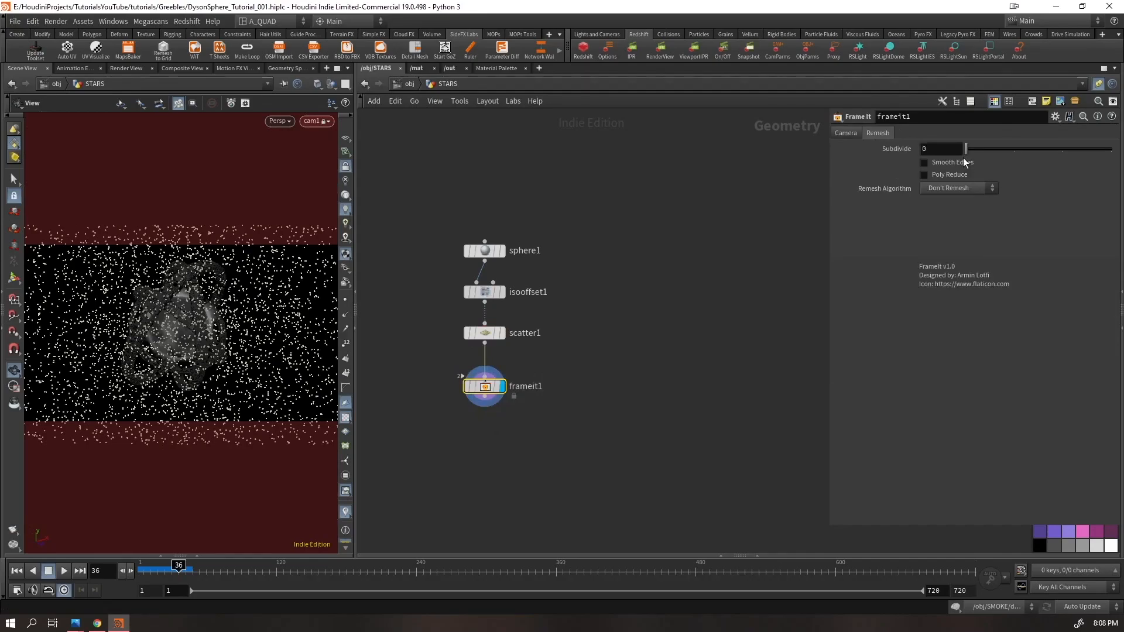
{"action": "left_click", "coordinate": [846, 133]}
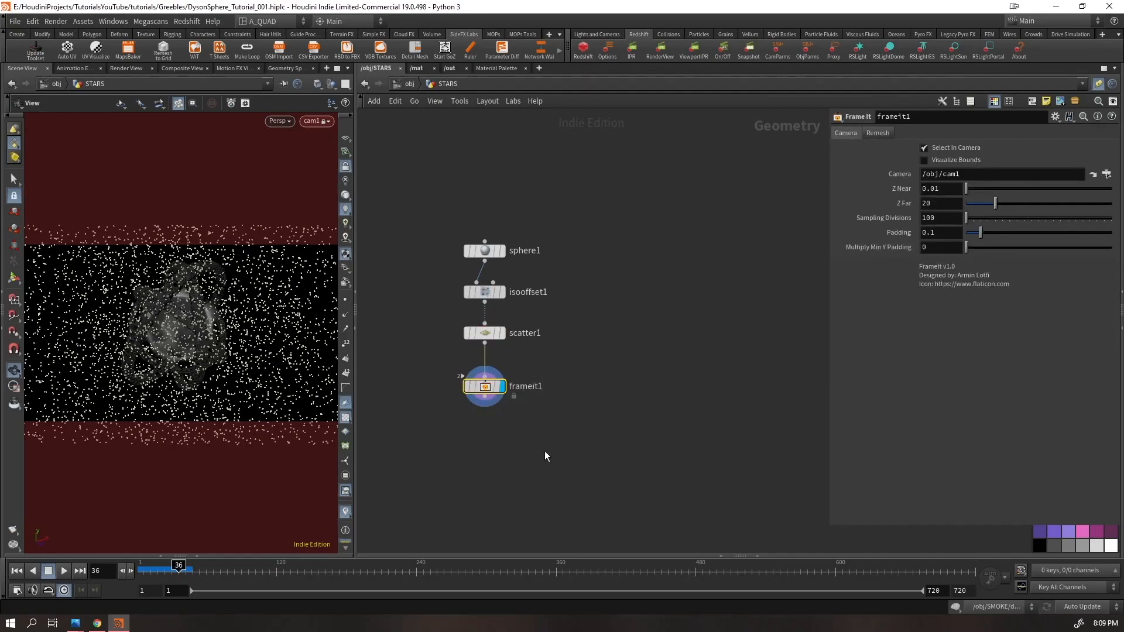
{"action": "key", "text": "Delete"}
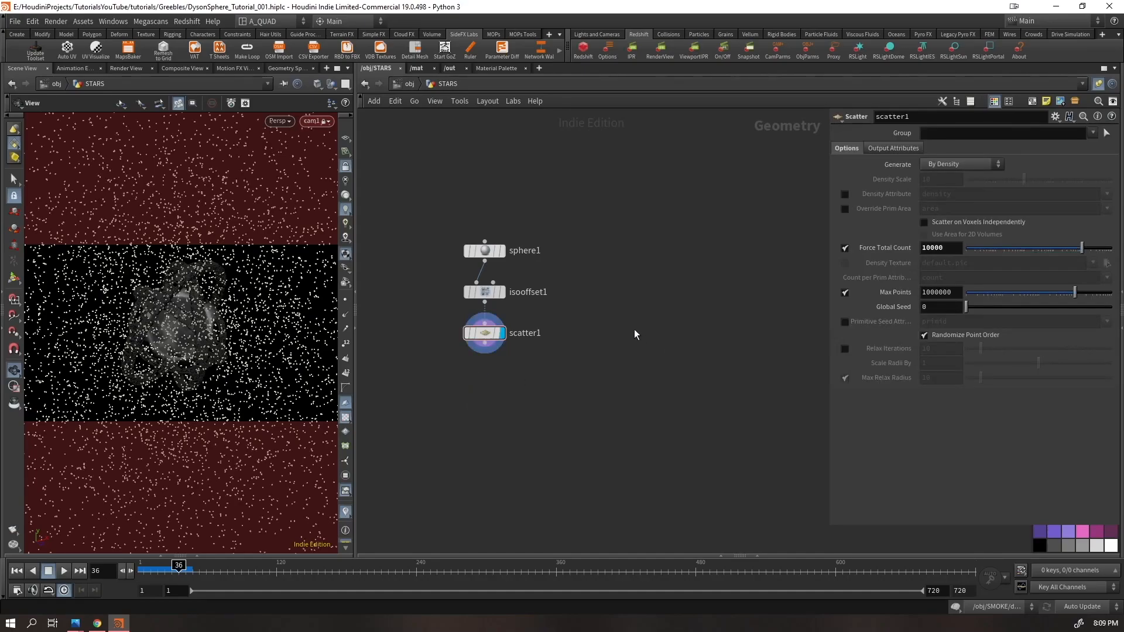
- Create a VDB node beside the scatter chain and display it
{"action": "key", "text": "Tab"}
{"action": "type", "text": "vdb"}
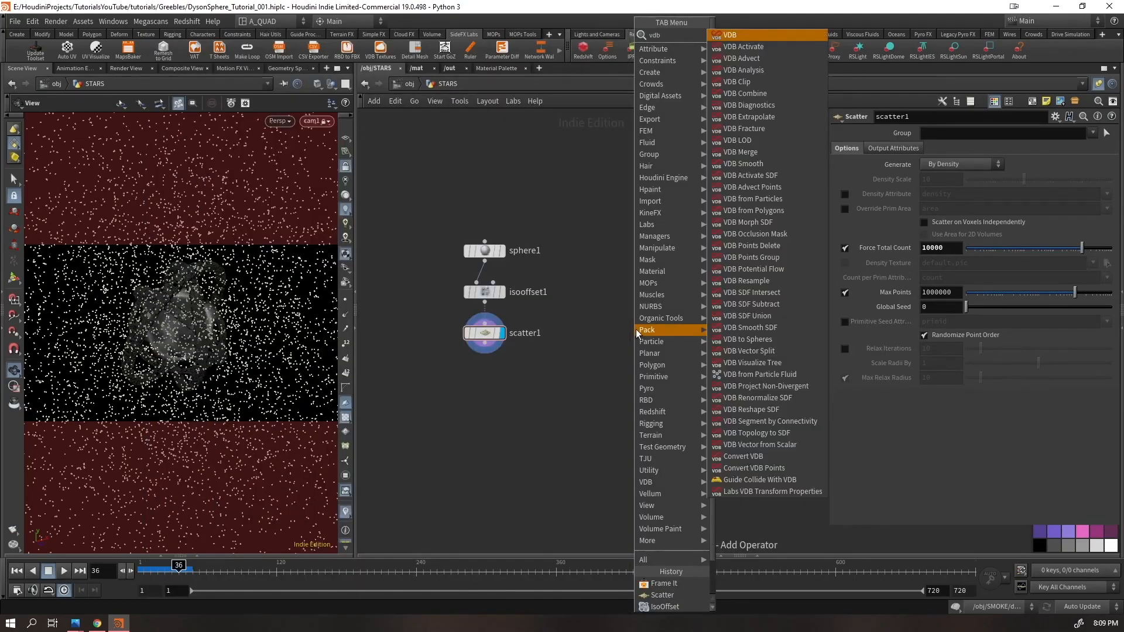
{"action": "key", "text": "Return"}
{"action": "left_click", "coordinate": [637, 331]}
{"action": "left_click", "coordinate": [656, 326]}
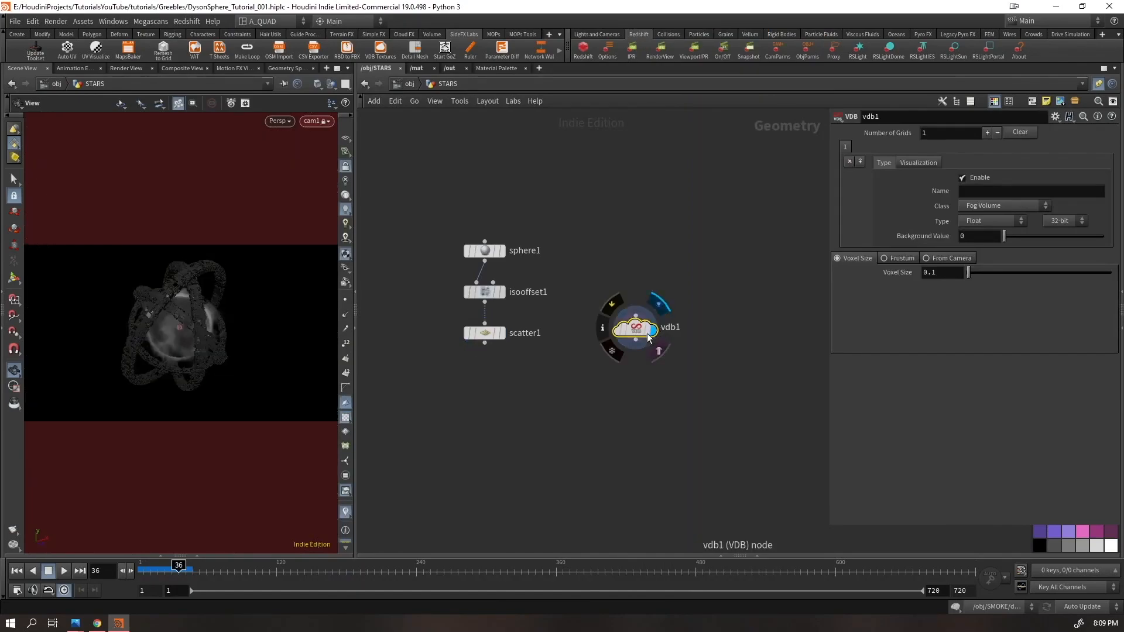
{"action": "left_click_drag", "start_coordinate": [636, 331], "coordinate": [625, 317]}
- Leave the locked camera view and define vdb1 from the camera /obj/cam1
{"action": "left_click", "coordinate": [345, 166]}
{"action": "right_click_drag", "start_coordinate": [219, 261], "coordinate": [115, 398]}
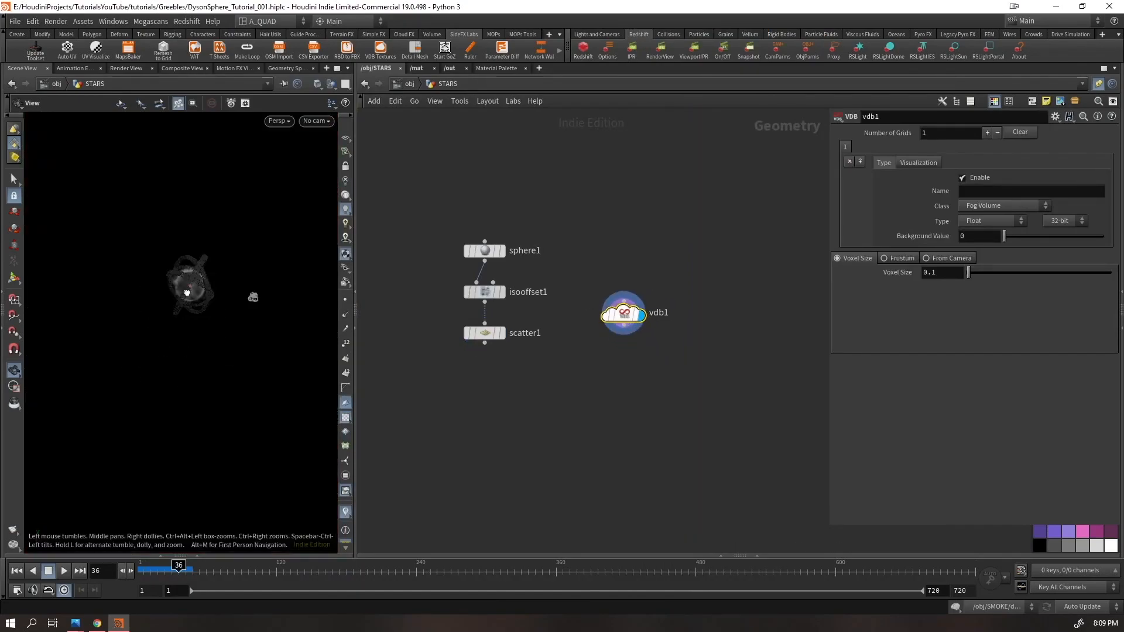
{"action": "left_click_drag", "start_coordinate": [253, 297], "coordinate": [219, 298]}
{"action": "left_click_drag", "start_coordinate": [157, 338], "coordinate": [170, 311]}
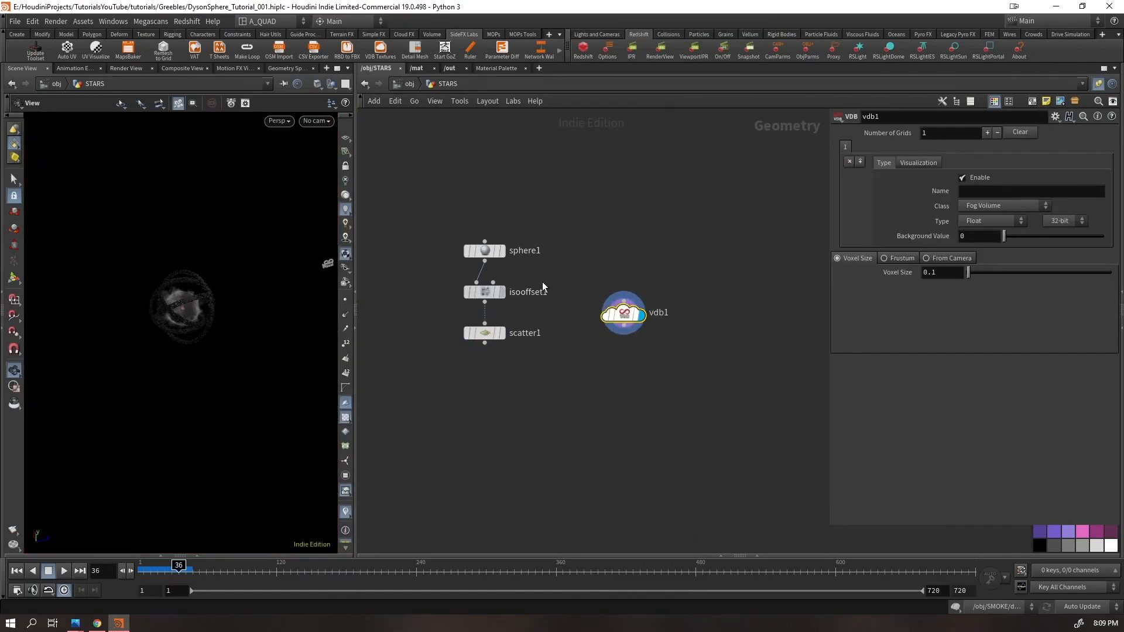
{"action": "left_click", "coordinate": [942, 258]}
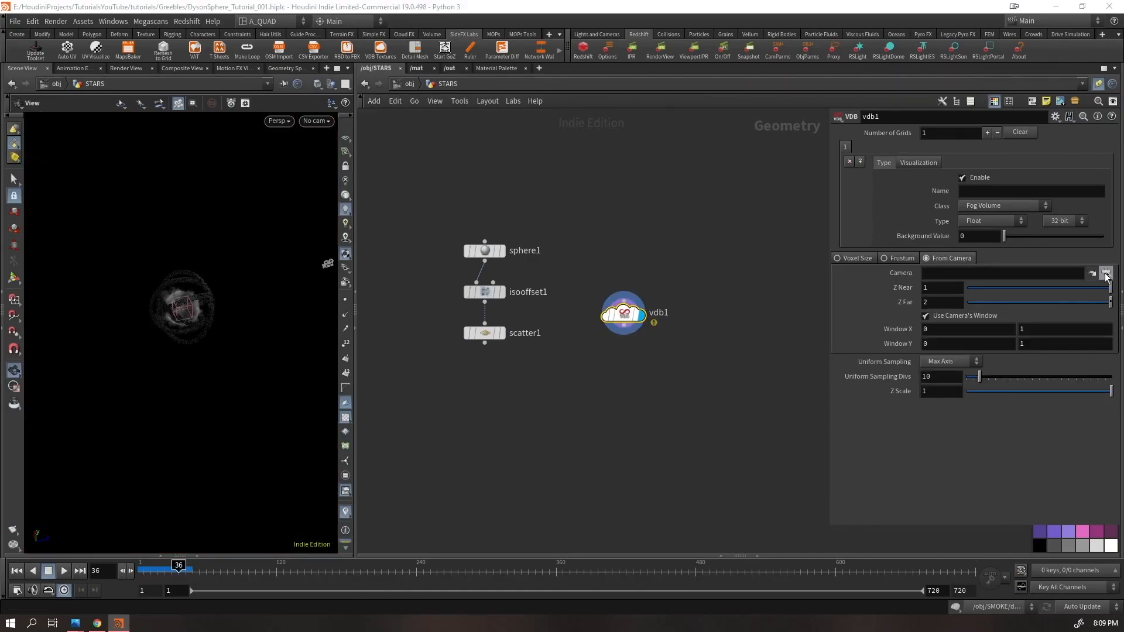
{"action": "left_click", "coordinate": [1105, 273]}
{"action": "double_click", "coordinate": [1025, 211]}
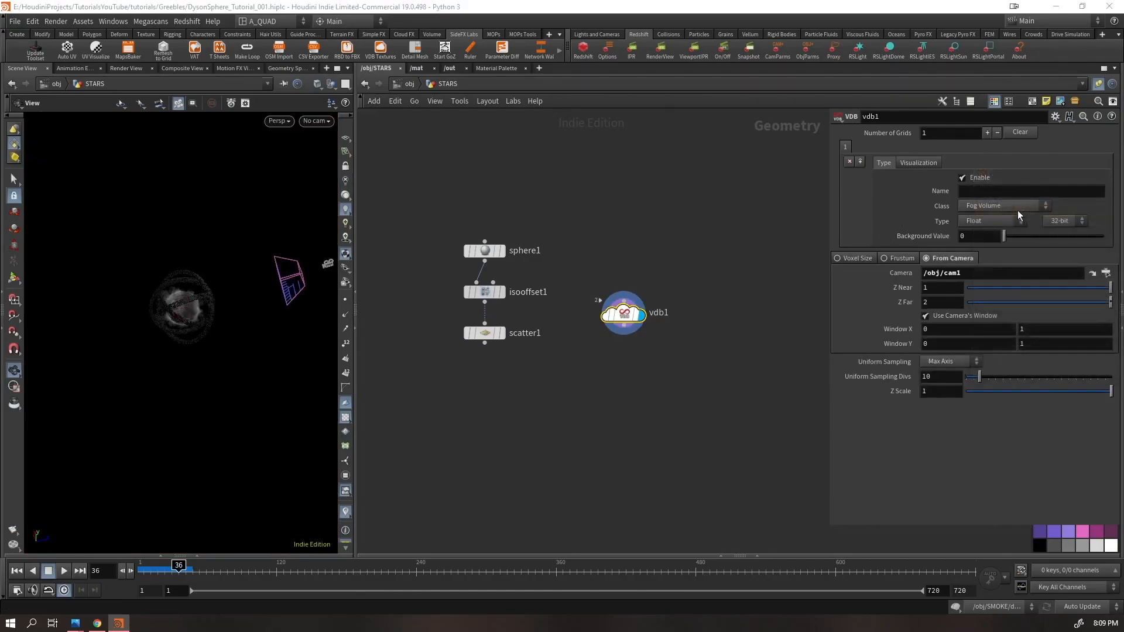
- Set vdb1's Z Far to 12.7 and Z Near to 5 so its frustum encloses the Dyson sphere
{"action": "left_click_drag", "start_coordinate": [254, 258], "coordinate": [365, 231]}
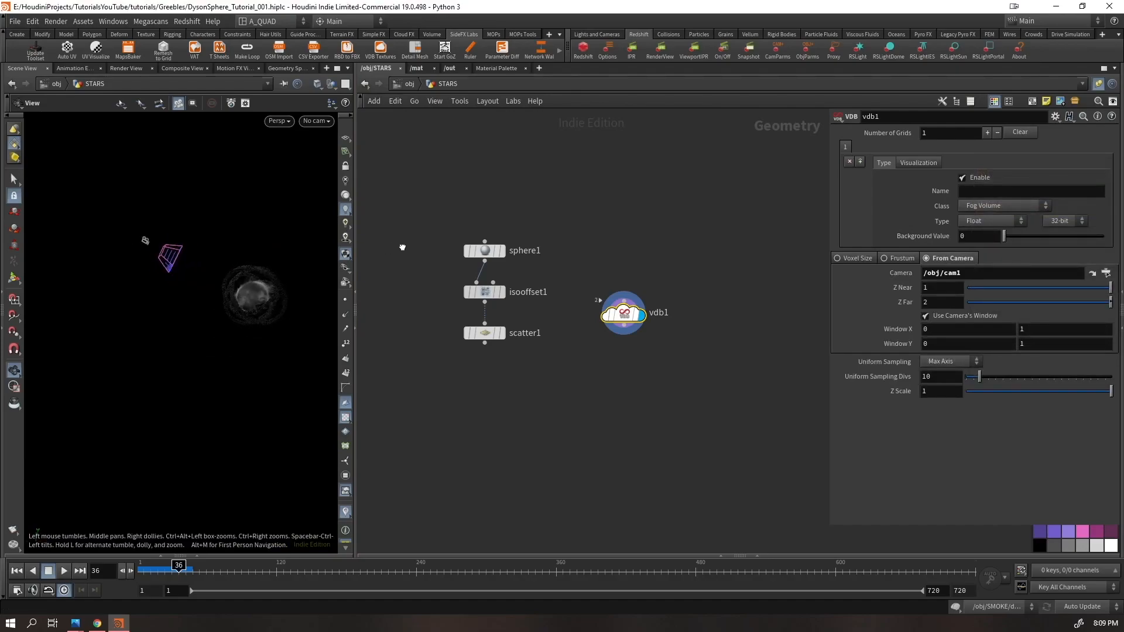
{"action": "middle_click_drag", "start_coordinate": [927, 302], "coordinate": [1123, 288]}
{"action": "left_click_drag", "start_coordinate": [307, 320], "coordinate": [284, 278]}
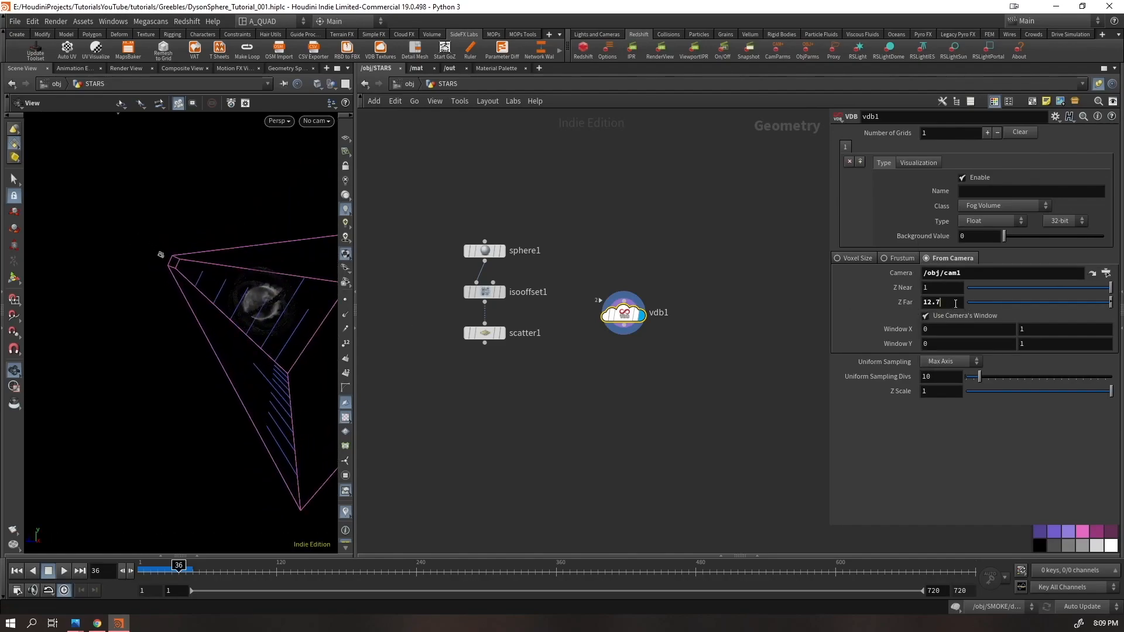
{"action": "left_click_drag", "start_coordinate": [178, 371], "coordinate": [274, 225]}
{"action": "left_click_drag", "start_coordinate": [154, 406], "coordinate": [190, 371]}
{"action": "middle_click_drag", "start_coordinate": [942, 285], "coordinate": [1068, 276]}
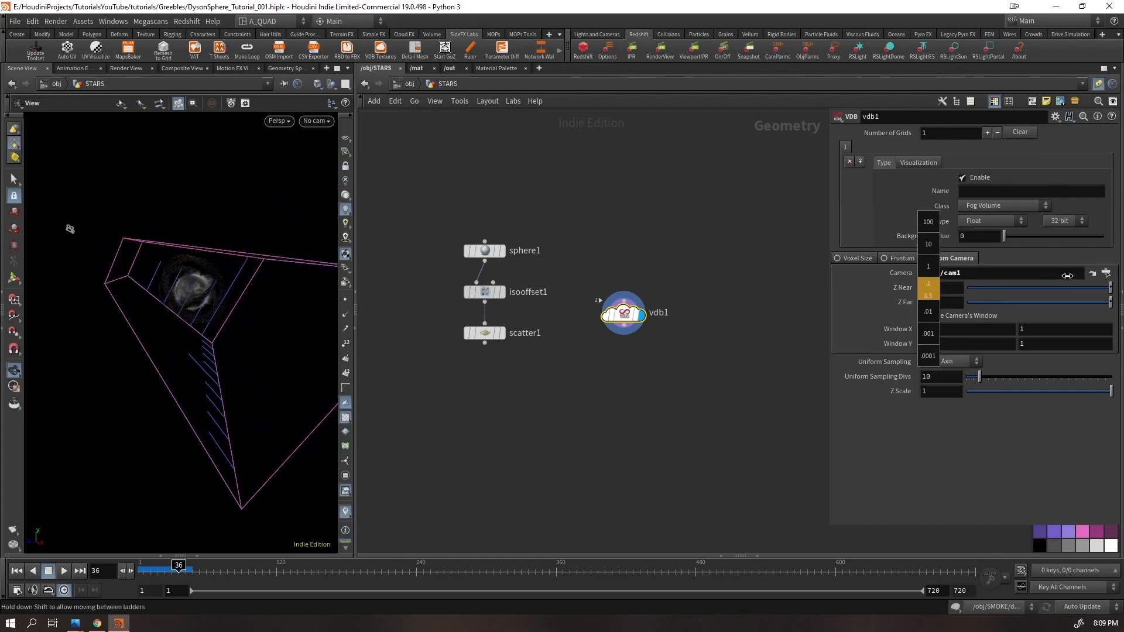
{"action": "middle_click_drag", "start_coordinate": [70, 229], "coordinate": [70, 229]}
- Append a VDB Activate node to vdb1 in Voxel mode with Max set to 45 on all three axes
{"action": "key", "text": "Tab"}
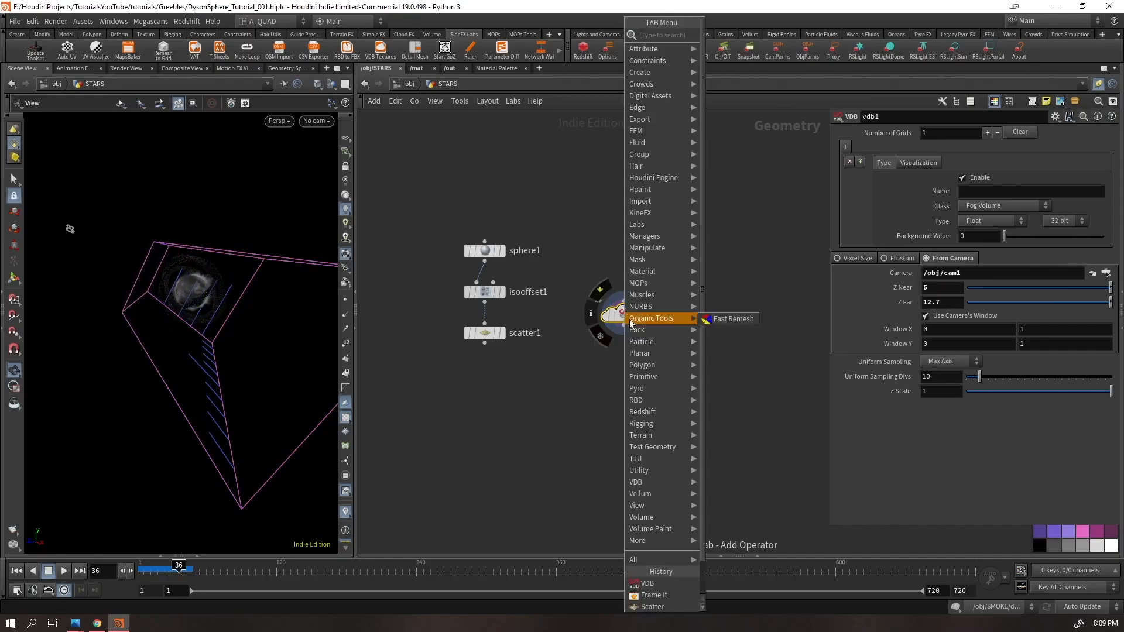
{"action": "type", "text": "act"}
{"action": "key", "text": "Down"}
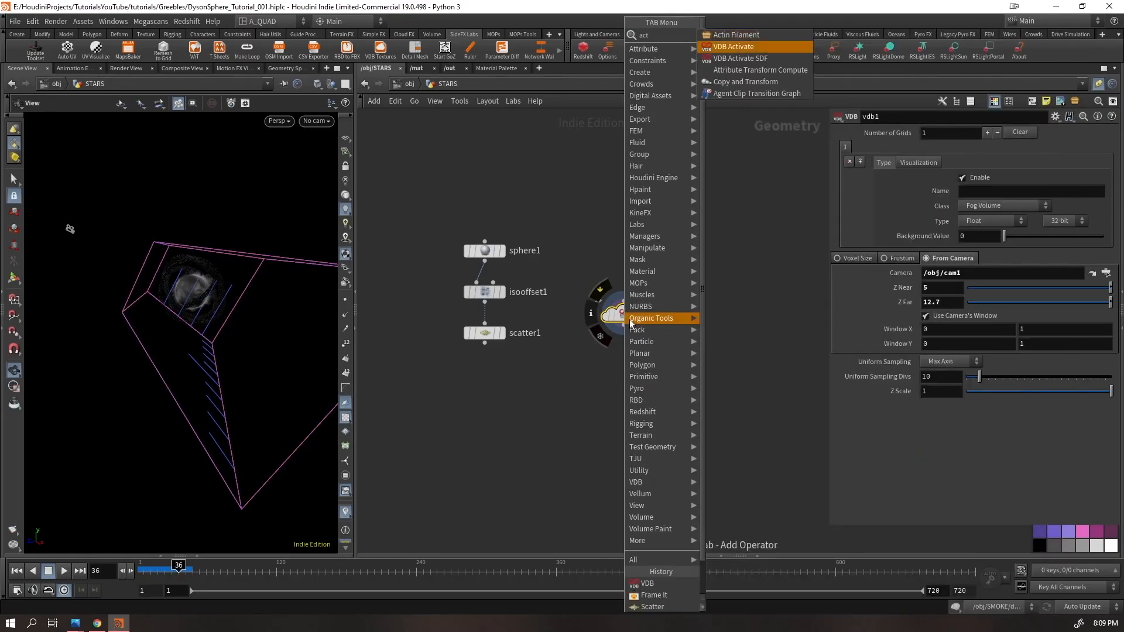
{"action": "key", "text": "Return"}
{"action": "left_click", "coordinate": [878, 180]}
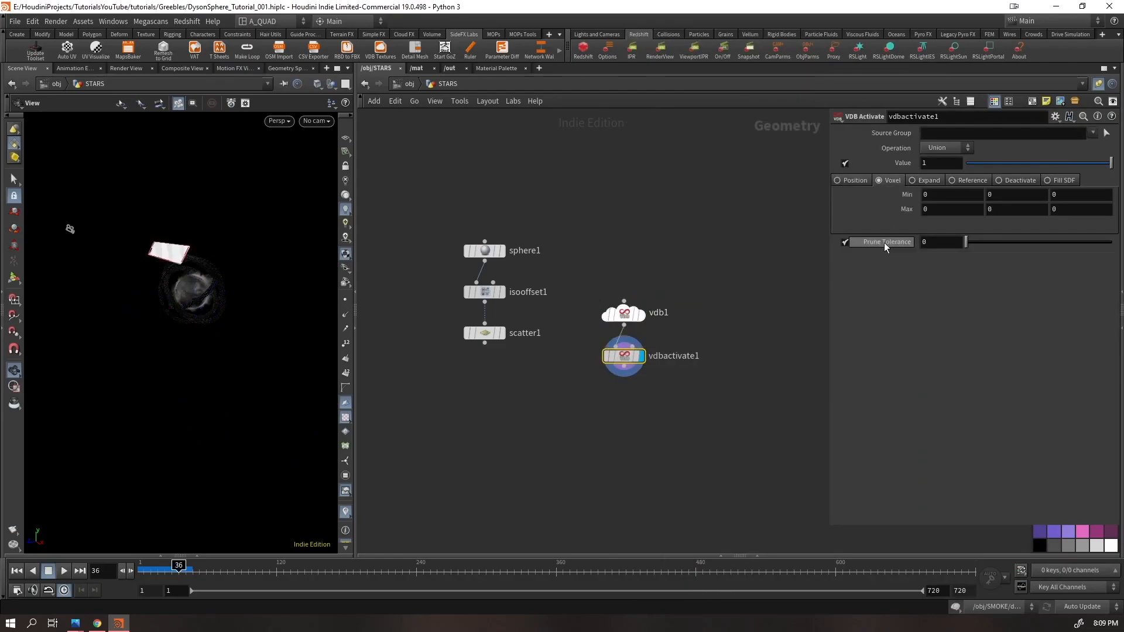
{"action": "middle_click_drag", "start_coordinate": [891, 209], "coordinate": [902, 223]}
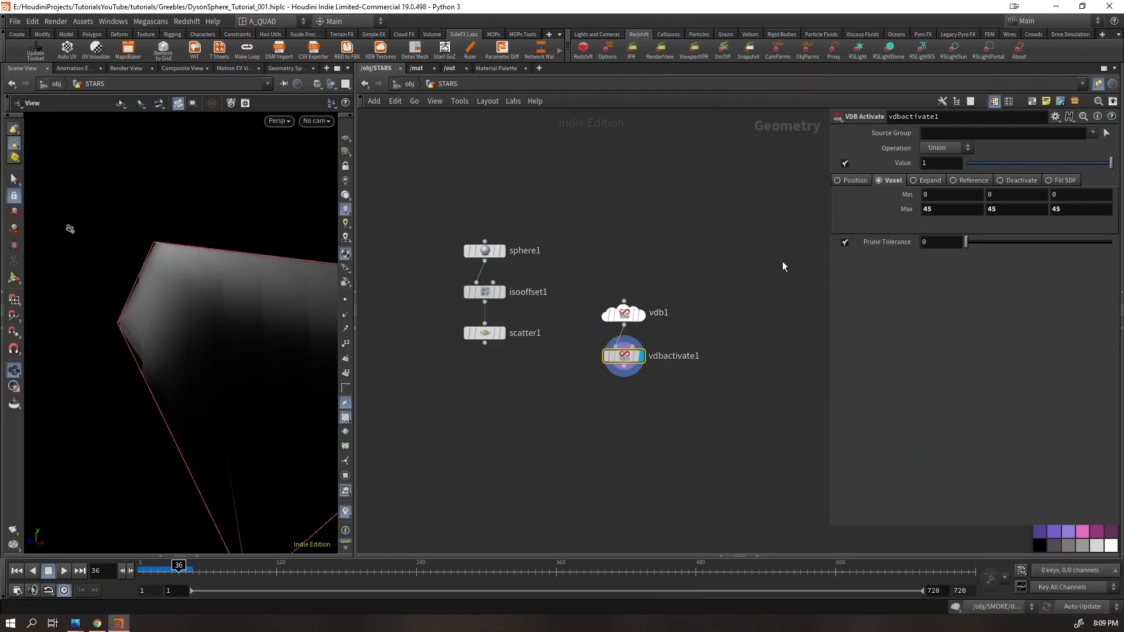
- Increase vdb1's Uniform Sampling Divs to give the camera frustum a finer grid
{"action": "left_click_drag", "start_coordinate": [689, 284], "coordinate": [621, 323]}
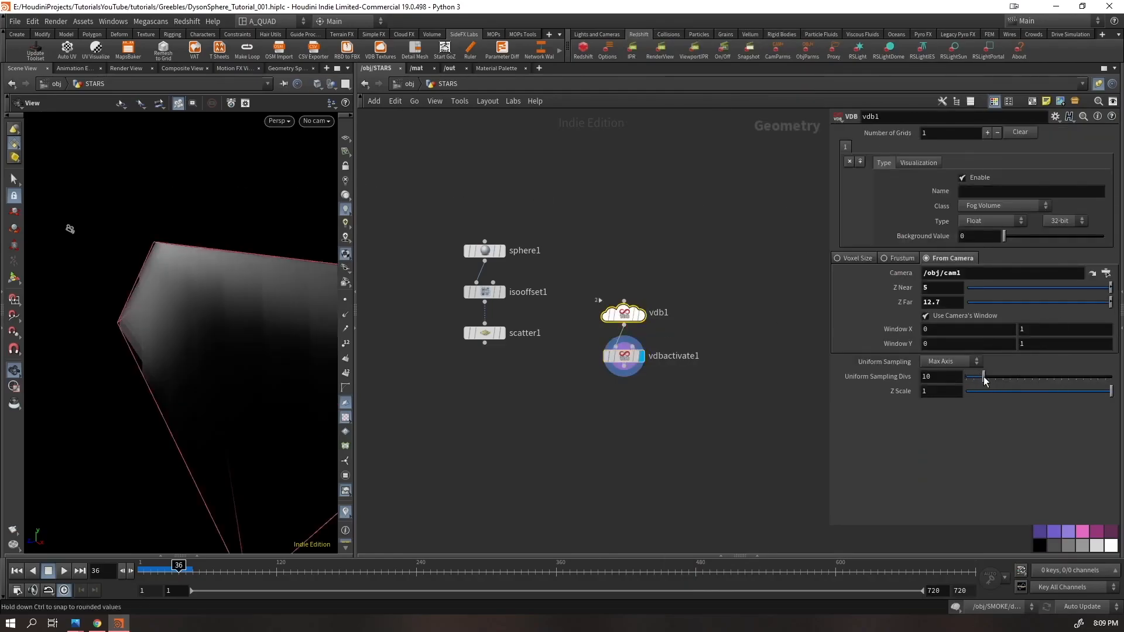
{"action": "left_click_drag", "start_coordinate": [984, 377], "coordinate": [1098, 359]}
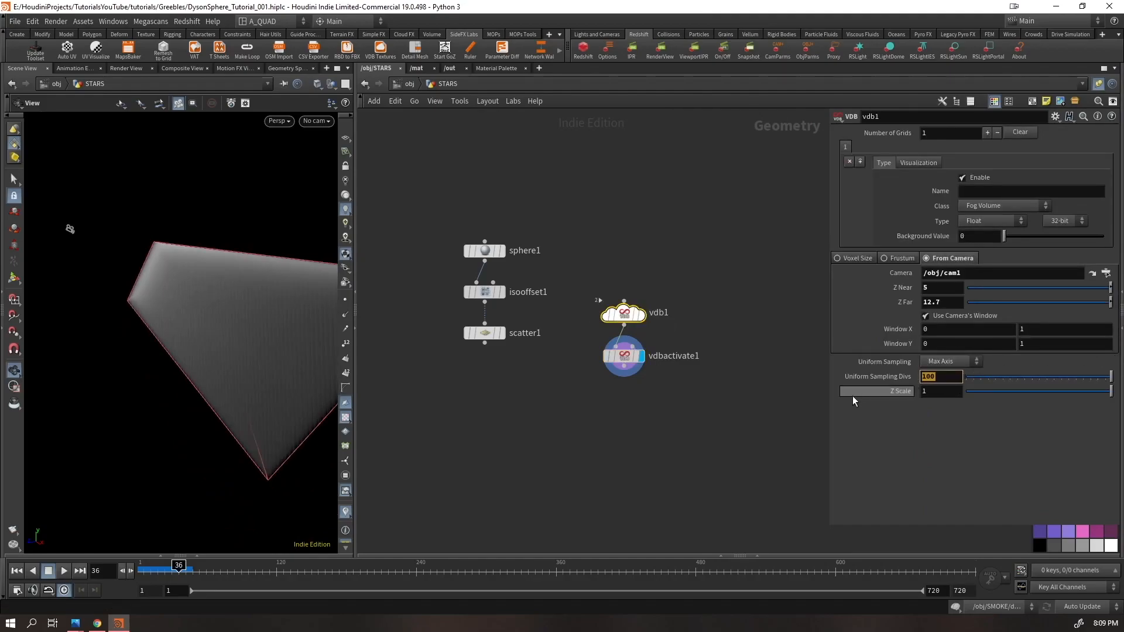
{"action": "type", "text": "0"}
{"action": "key", "text": "Return"}
- Raise vdbactivate1's voxel Max to 101.3 on all axes and check how the frustum fills
{"action": "left_click", "coordinate": [624, 355]}
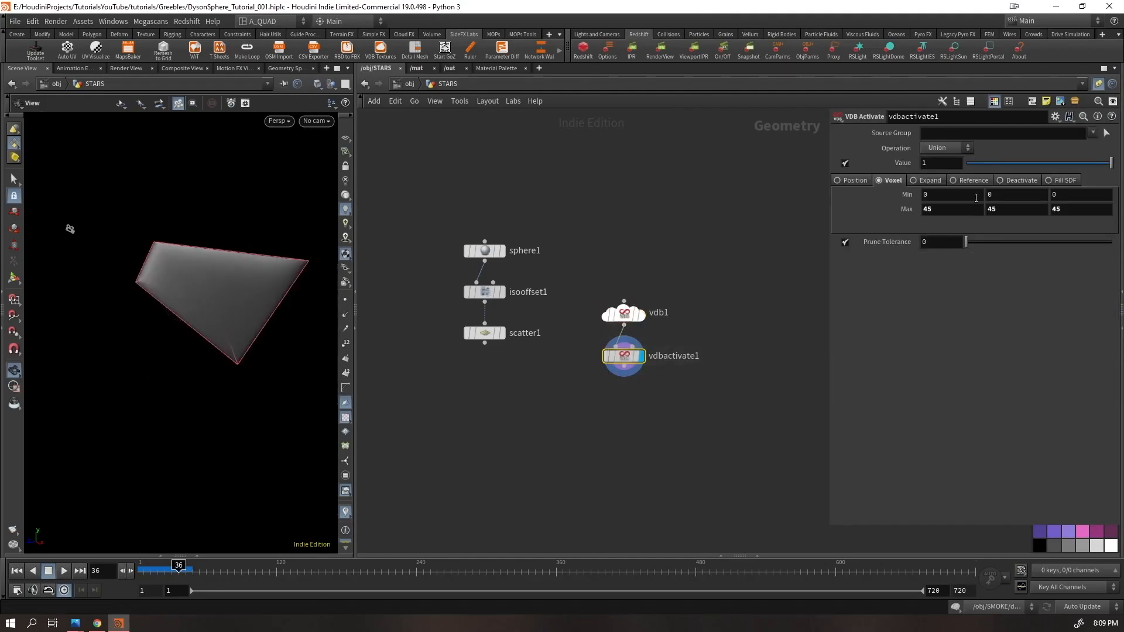
{"action": "middle_click_drag", "start_coordinate": [884, 209], "coordinate": [1036, 348]}
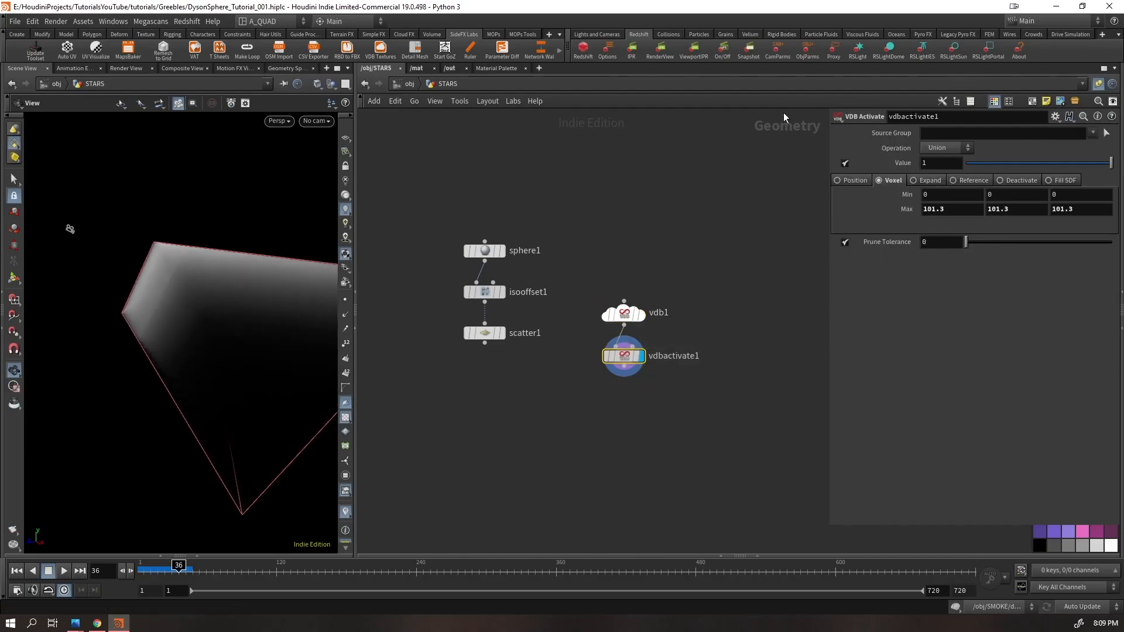
{"action": "left_click_drag", "start_coordinate": [256, 313], "coordinate": [311, 333]}
{"action": "right_click_drag", "start_coordinate": [311, 334], "coordinate": [225, 336]}
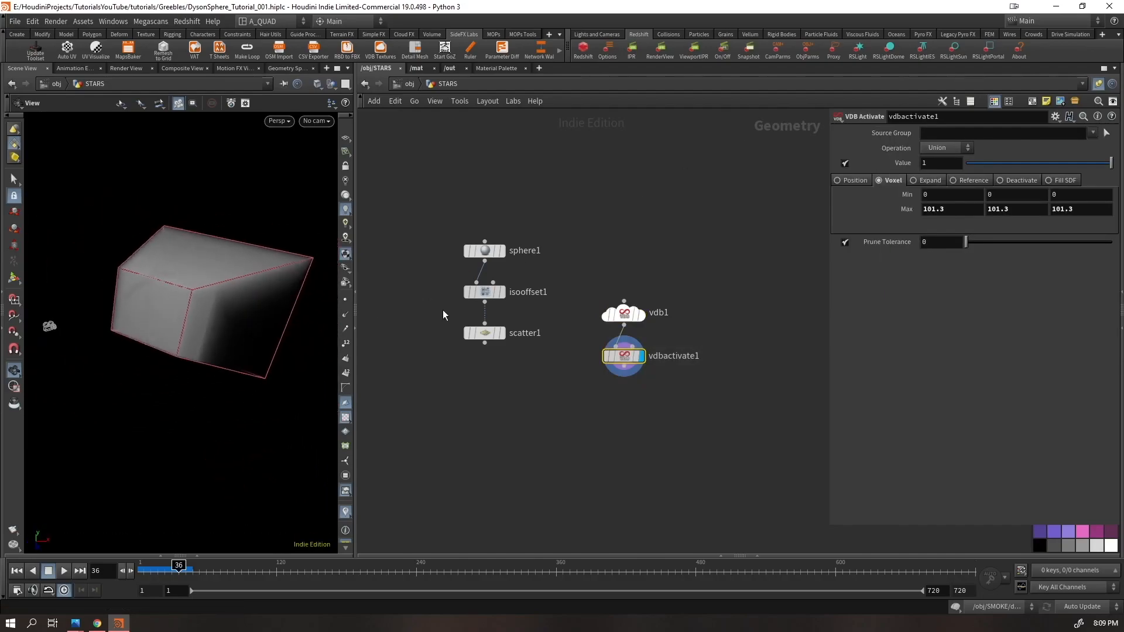
- Compare vdb1's frustum with the activated volume, and set vdbactivate1's voxel Max to 214.4 on all axes
{"action": "left_click", "coordinate": [637, 320]}
{"action": "left_click_drag", "start_coordinate": [202, 275], "coordinate": [237, 284]}
{"action": "left_click", "coordinate": [639, 316]}
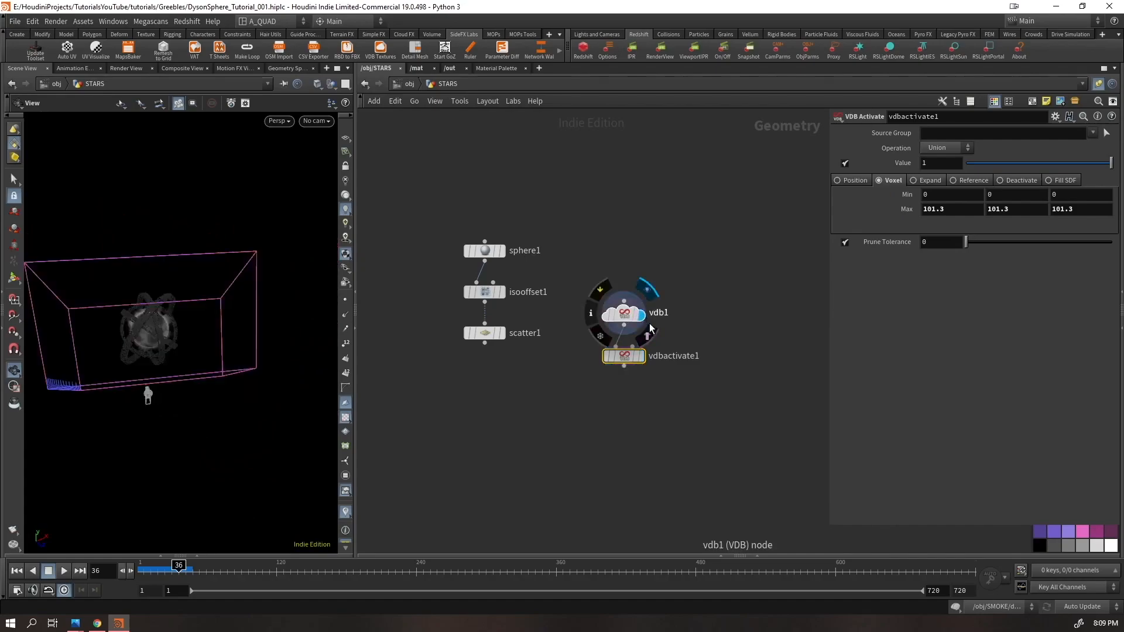
{"action": "left_click", "coordinate": [646, 358]}
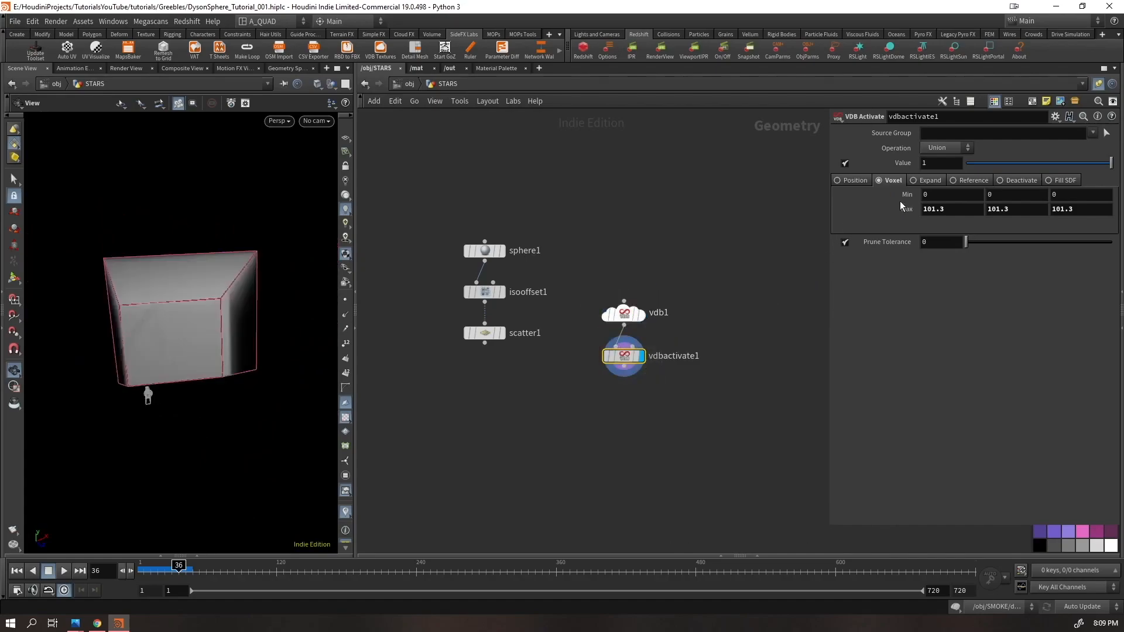
{"action": "middle_click_drag", "start_coordinate": [905, 211], "coordinate": [955, 209]}
{"action": "left_click_drag", "start_coordinate": [228, 305], "coordinate": [193, 319]}
- Align the two VDB nodes beside the scatter chain and feed scatter1 and vdbactivate1 into a new Group node
{"action": "mouse_move", "coordinate": [640, 316]}
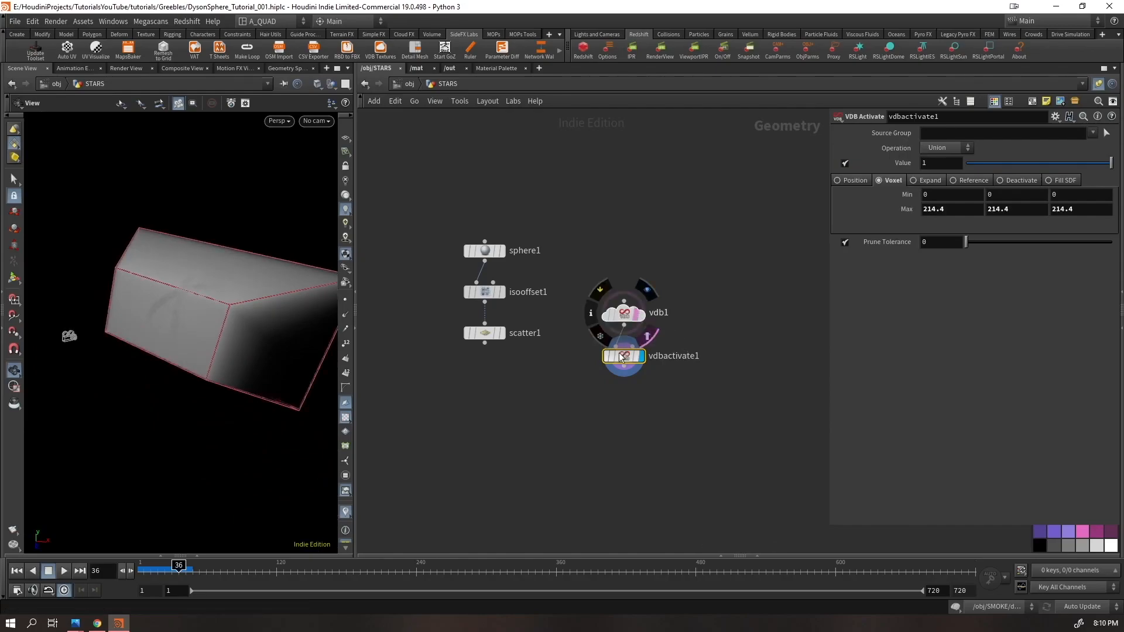
{"action": "left_click_drag", "start_coordinate": [659, 276], "coordinate": [616, 335]}
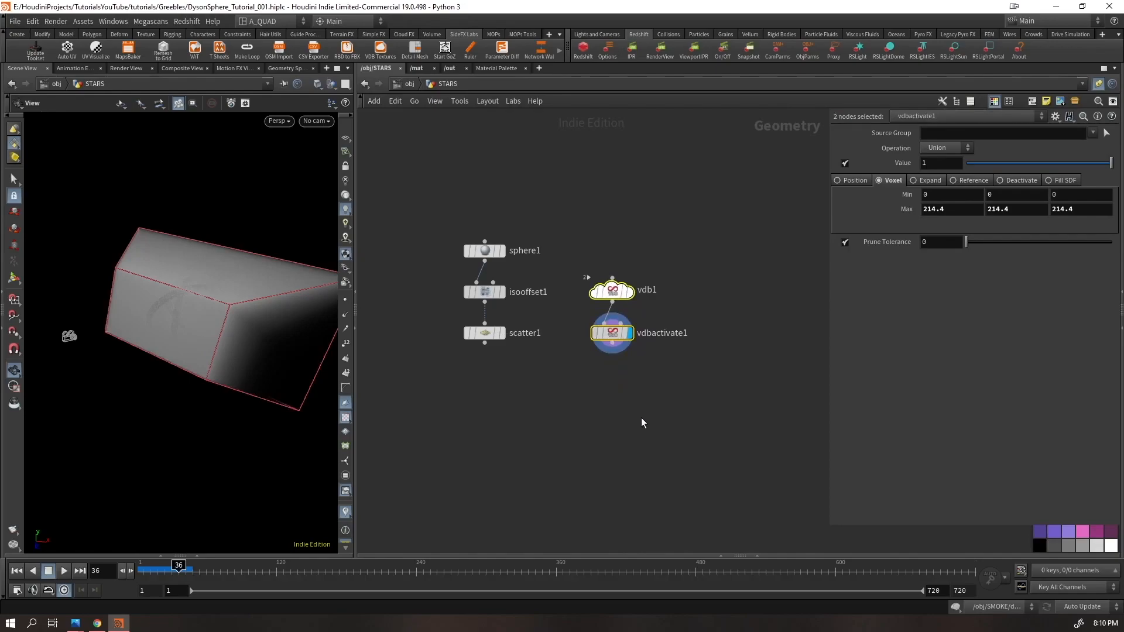
{"action": "left_click_drag", "start_coordinate": [654, 409], "coordinate": [459, 322]}
{"action": "left_click", "coordinate": [485, 343]}
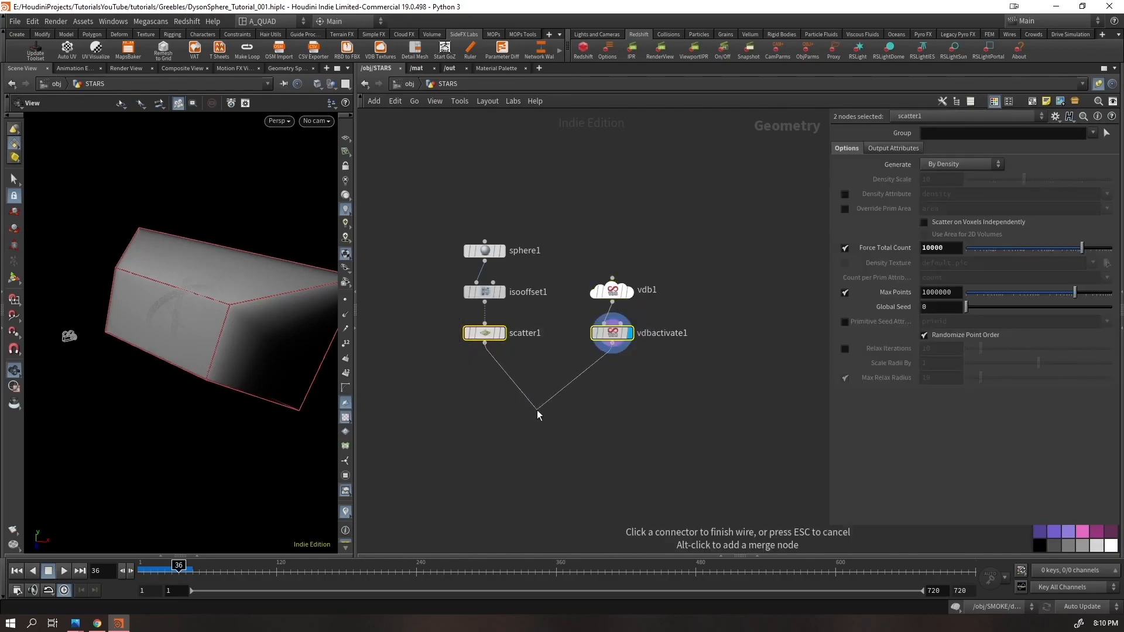
{"action": "key", "text": "Tab"}
{"action": "type", "text": "group"}
{"action": "key", "text": "Return"}
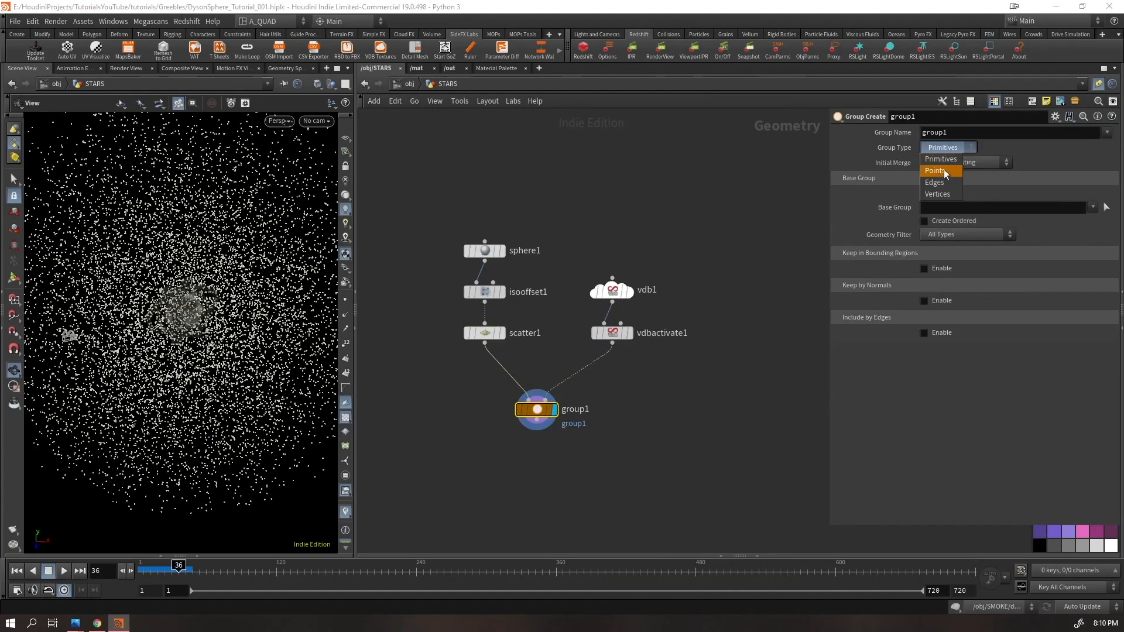
- Set group1's Group Type to Points and its Group Name to inframe
{"action": "left_click", "coordinate": [935, 170]}
{"action": "left_click_drag", "start_coordinate": [949, 133], "coordinate": [935, 135]}
{"action": "type", "text": "inframe"}
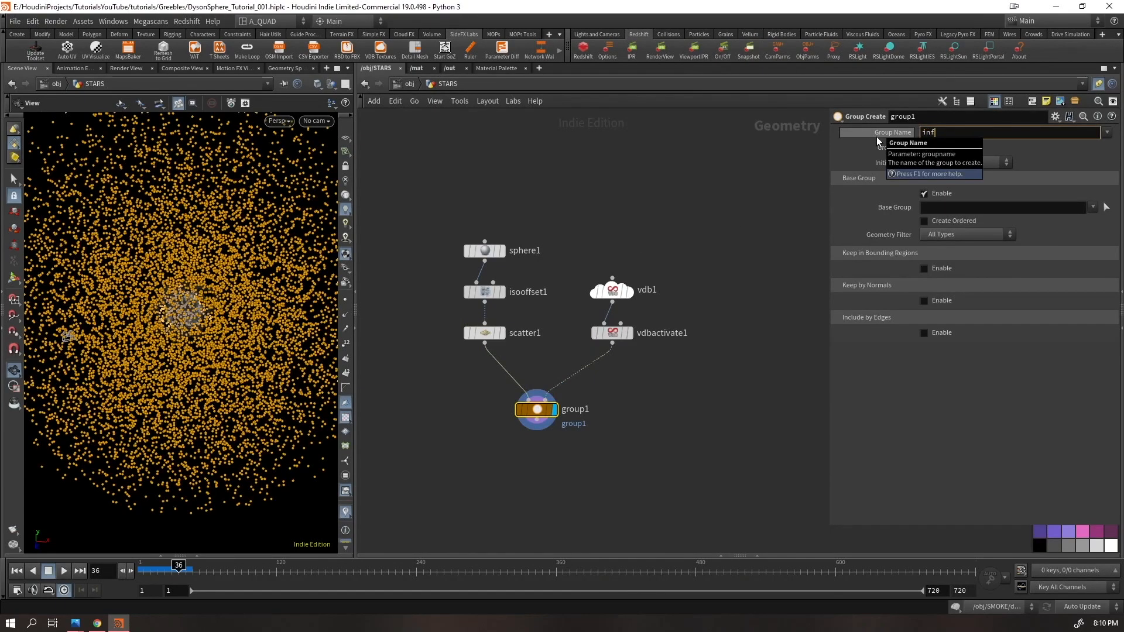
- Confirm the inframe group name, disable group1's Base Group, and enable Keep in Bounding Regions with the Bounding Volume type
{"action": "key", "text": "Return"}
{"action": "left_click", "coordinate": [943, 195]}
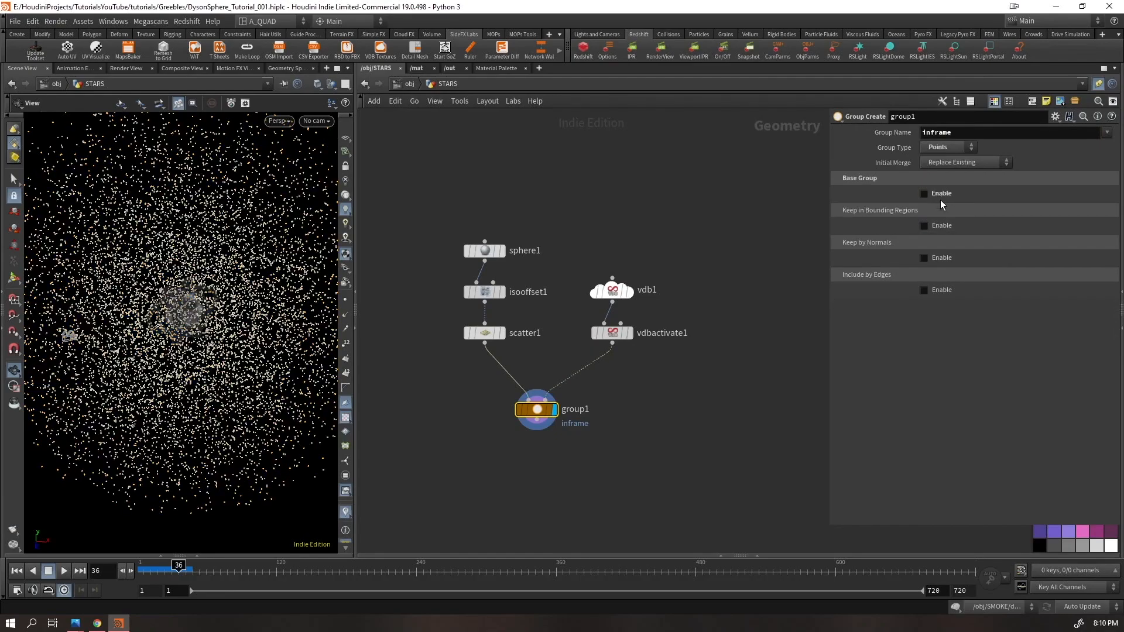
{"action": "left_click", "coordinate": [925, 225]}
{"action": "left_click", "coordinate": [940, 239]}
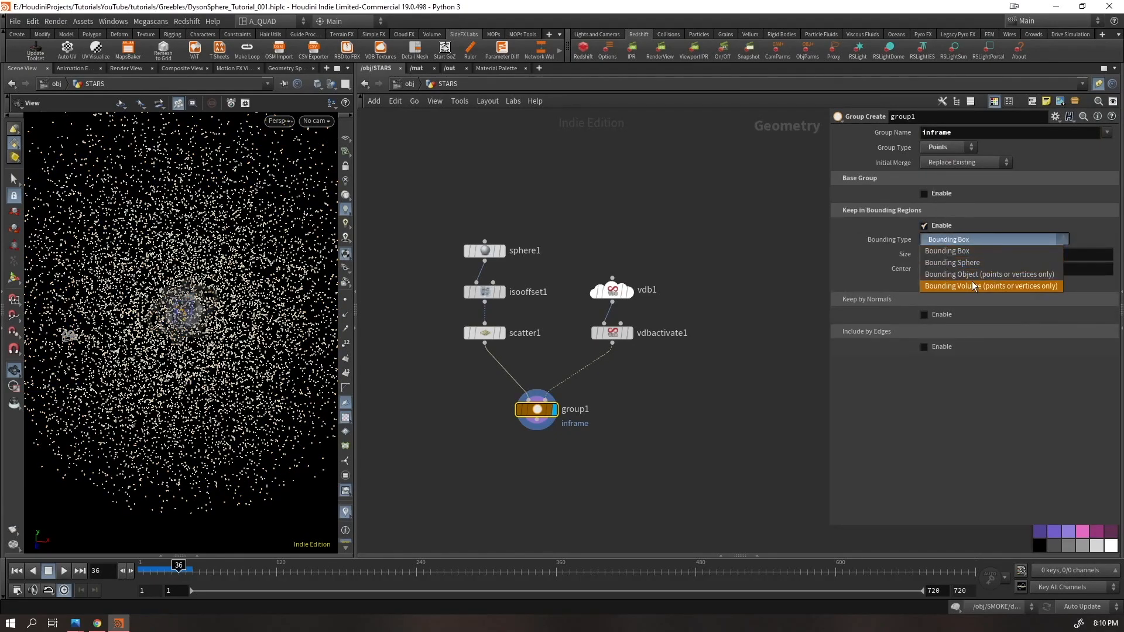
{"action": "left_click", "coordinate": [941, 287]}
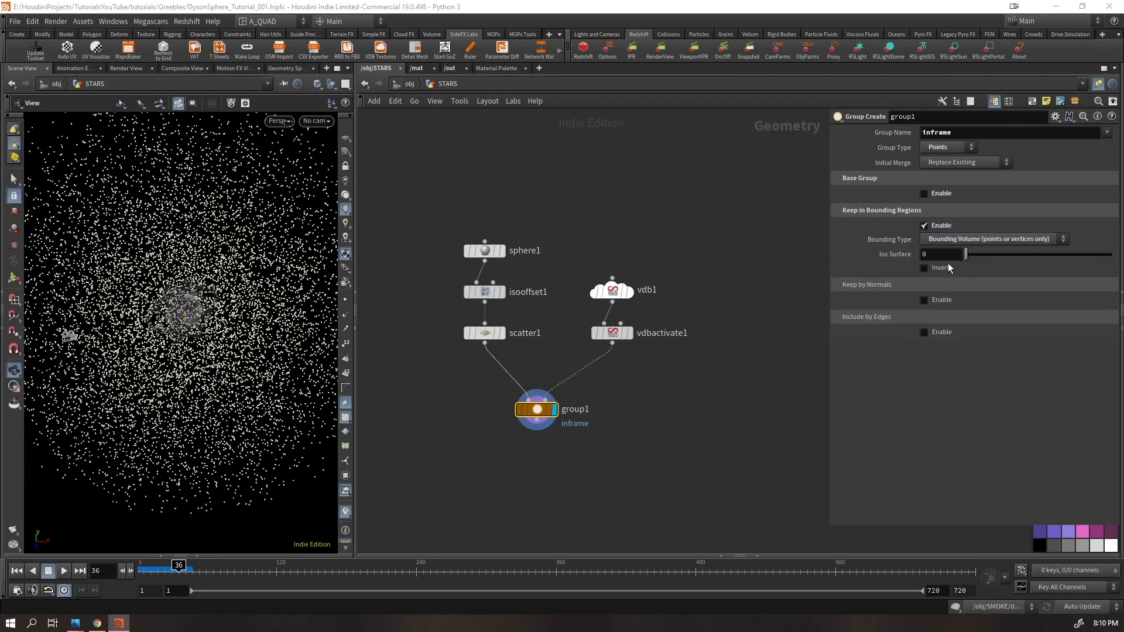
- Set group1's Iso Surface to 0.08 and enable Invert, checking the highlighted stars from different angles
{"action": "left_click", "coordinate": [969, 256]}
{"action": "left_click_drag", "start_coordinate": [972, 255], "coordinate": [968, 253]}
{"action": "mouse_move", "coordinate": [238, 291]}
{"action": "left_mouse_down"}
{"action": "mouse_move", "coordinate": [275, 284]}
{"action": "mouse_move", "coordinate": [237, 310]}
{"action": "left_mouse_up"}
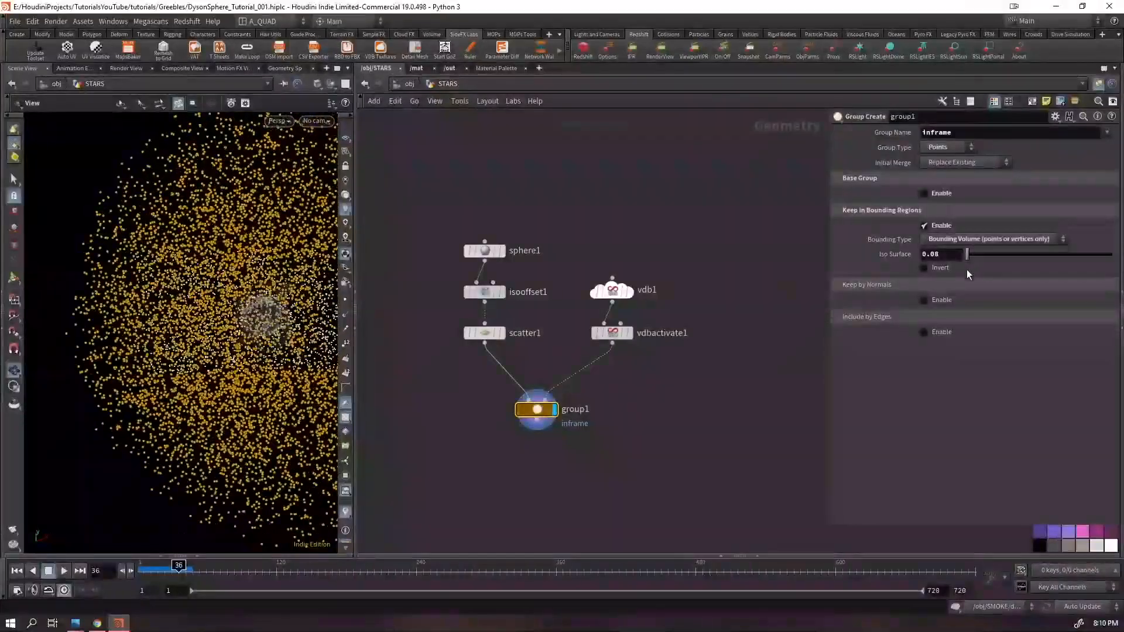
{"action": "left_click_drag", "start_coordinate": [146, 334], "coordinate": [179, 218]}
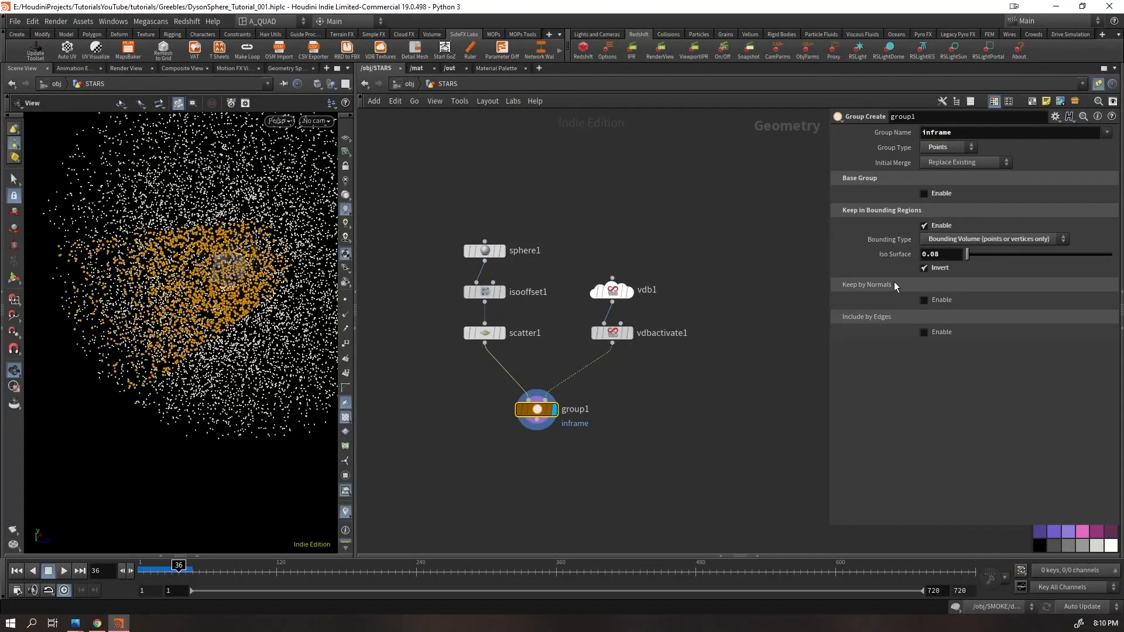
- Move group1 closer beneath the scatter and VDB chains and append a new Group node to it
{"action": "left_click_drag", "start_coordinate": [549, 428], "coordinate": [549, 408]}
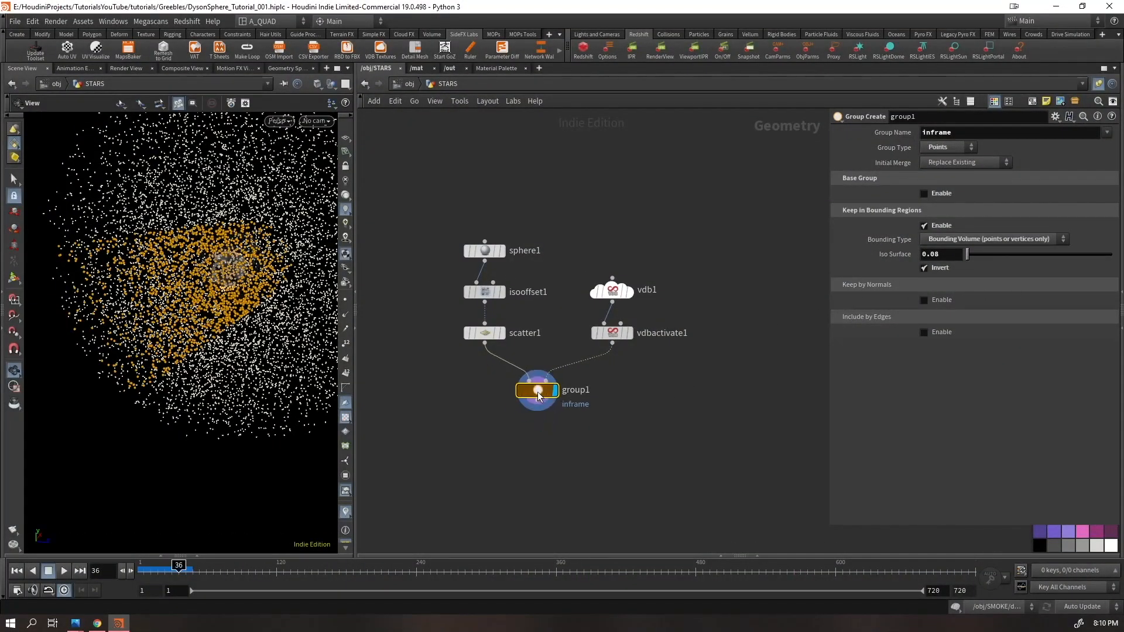
{"action": "key", "text": "Tab"}
{"action": "mouse_move", "coordinate": [541, 412]}
{"action": "type", "text": "group"}
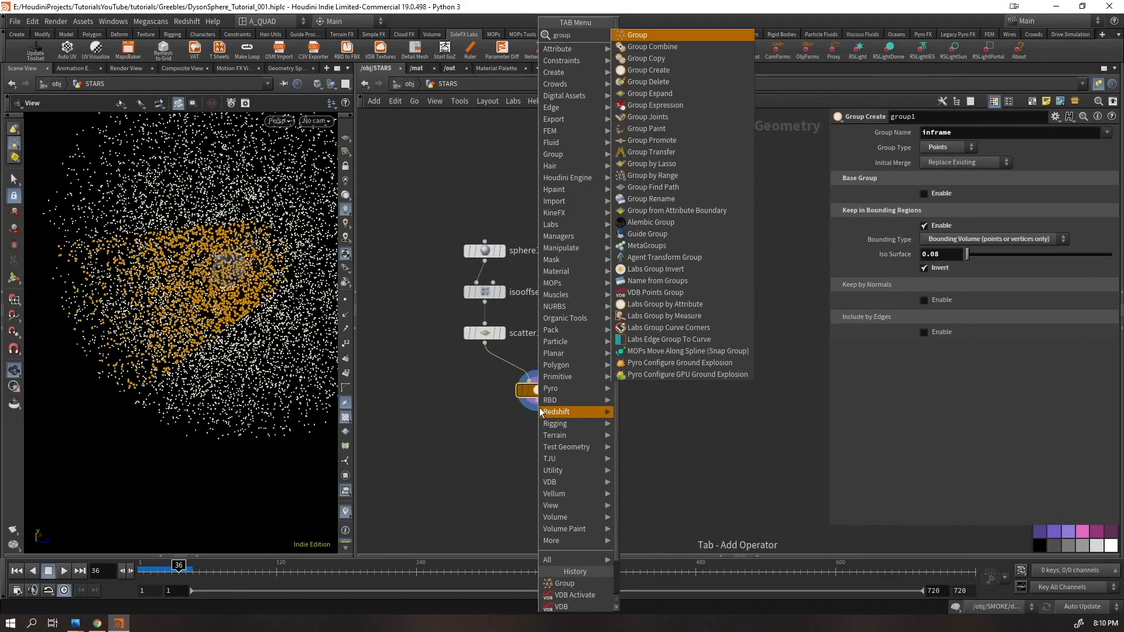
{"action": "key", "text": "Return"}
- Disable group2's Base Group and enable Keep in Bounding Regions with the Bounding Sphere type
{"action": "left_click", "coordinate": [940, 193]}
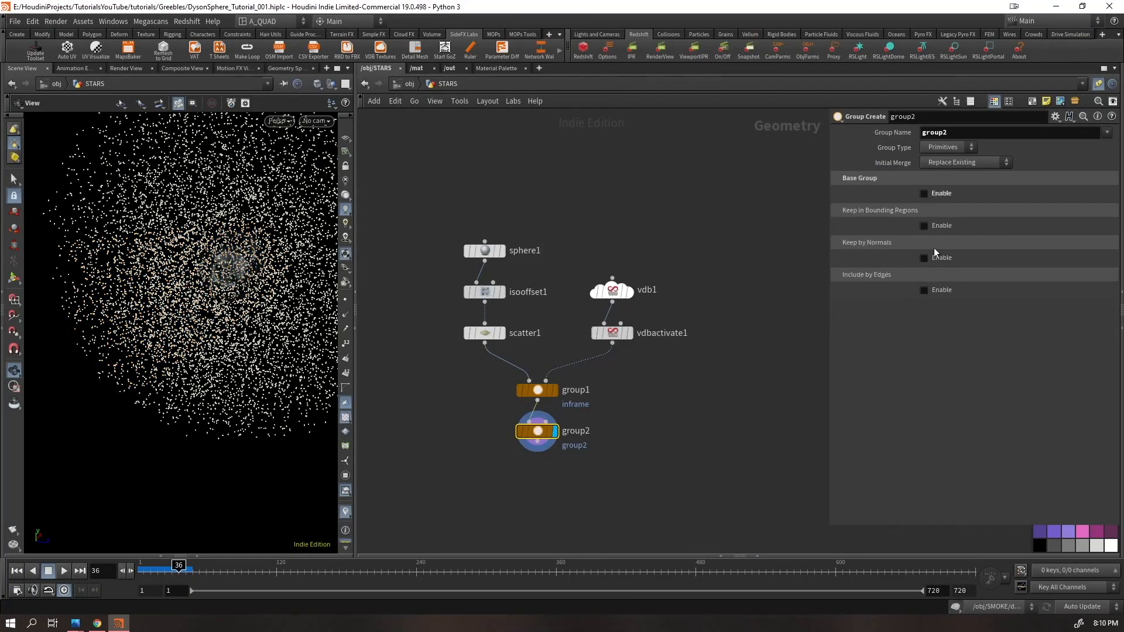
{"action": "left_click", "coordinate": [927, 226]}
{"action": "left_click", "coordinate": [949, 239]}
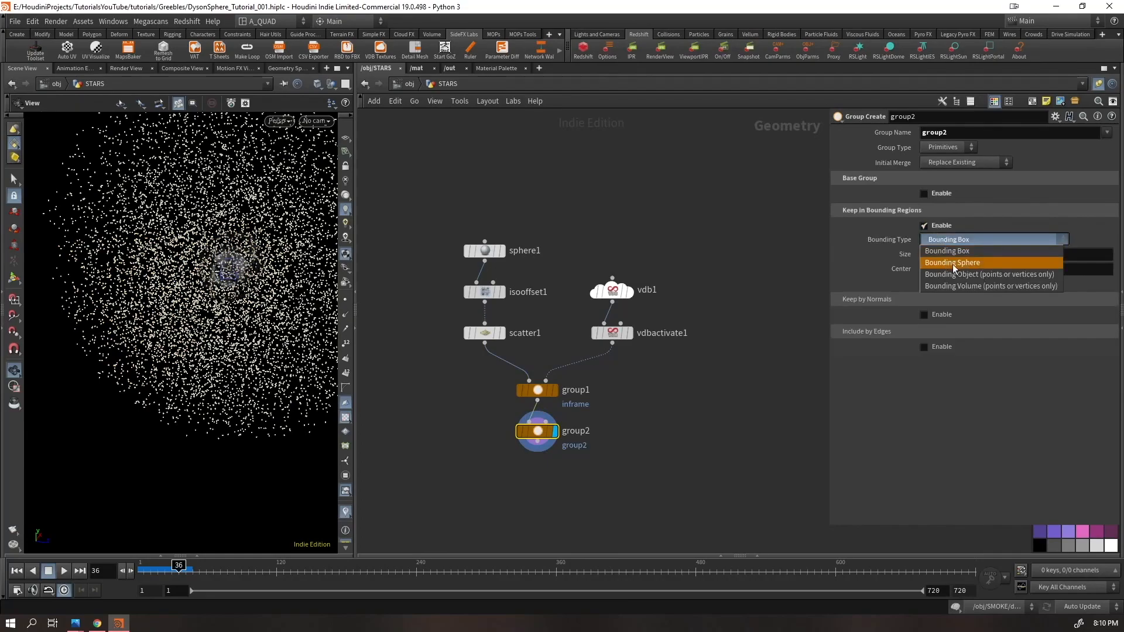
{"action": "left_click", "coordinate": [954, 265]}
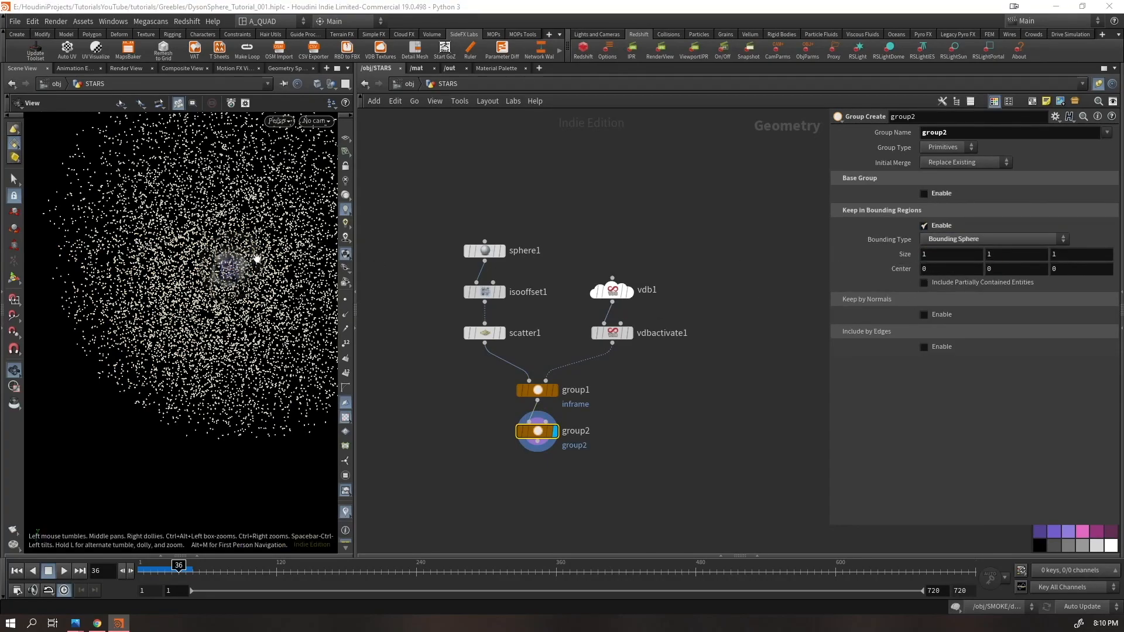
- Set group2's bounding sphere Size to 5.1 on all axes and compare it with the Dyson sphere structure
{"action": "right_click_drag", "start_coordinate": [256, 255], "coordinate": [387, 200]}
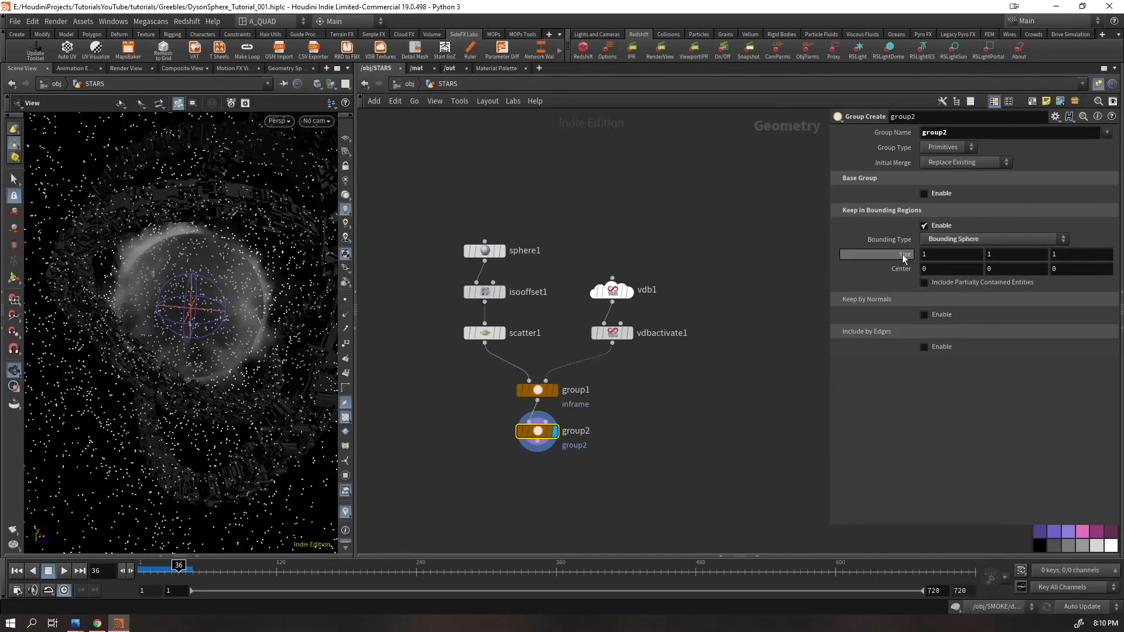
{"action": "middle_click_drag", "start_coordinate": [904, 258], "coordinate": [937, 252]}
{"action": "left_click", "coordinate": [332, 83]}
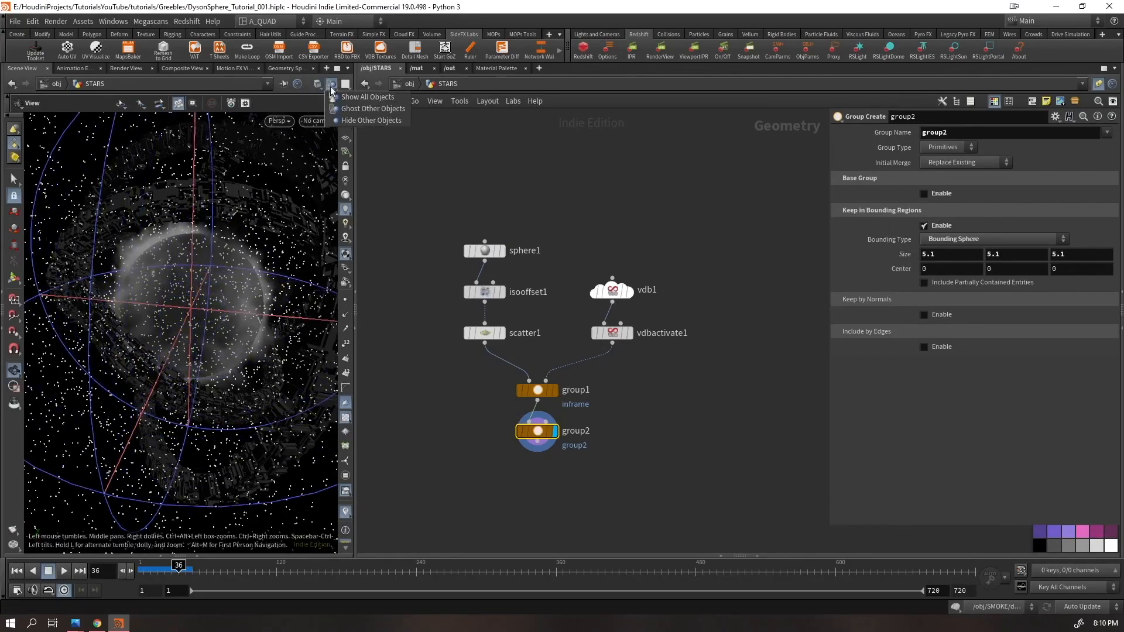
{"action": "left_click", "coordinate": [371, 120]}
{"action": "mouse_move", "coordinate": [322, 221]}
{"action": "left_mouse_down"}
{"action": "mouse_move", "coordinate": [296, 276]}
{"action": "mouse_move", "coordinate": [305, 226]}
{"action": "left_mouse_up"}
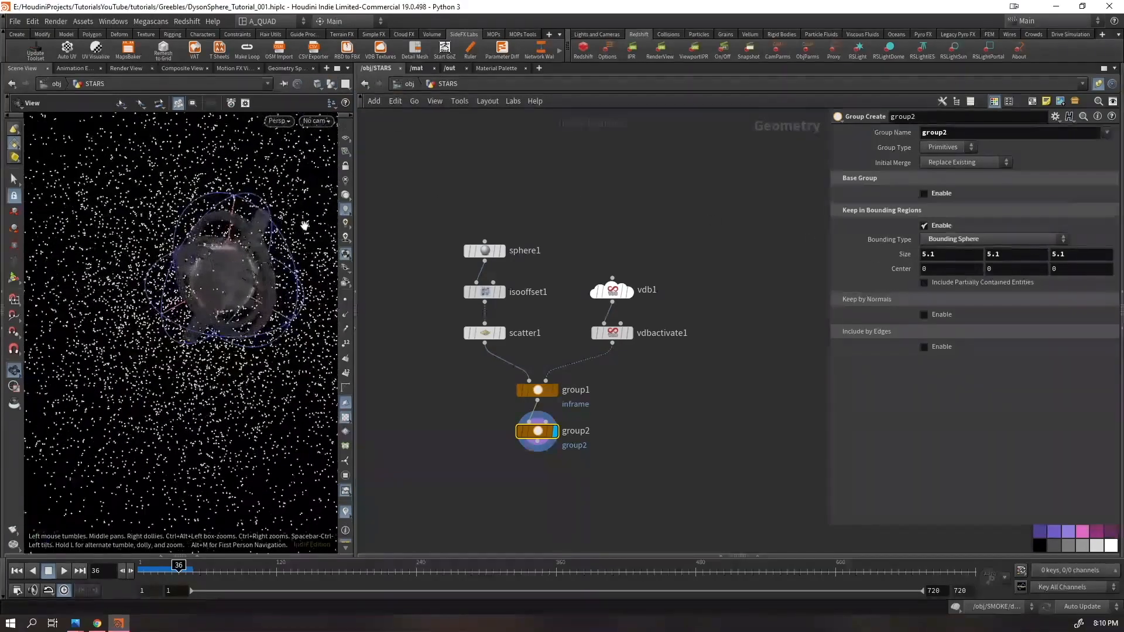
{"action": "right_click_drag", "start_coordinate": [305, 225], "coordinate": [216, 296]}
{"action": "middle_click_drag", "start_coordinate": [216, 296], "coordinate": [170, 321]}
{"action": "right_click_drag", "start_coordinate": [170, 322], "coordinate": [350, 414]}
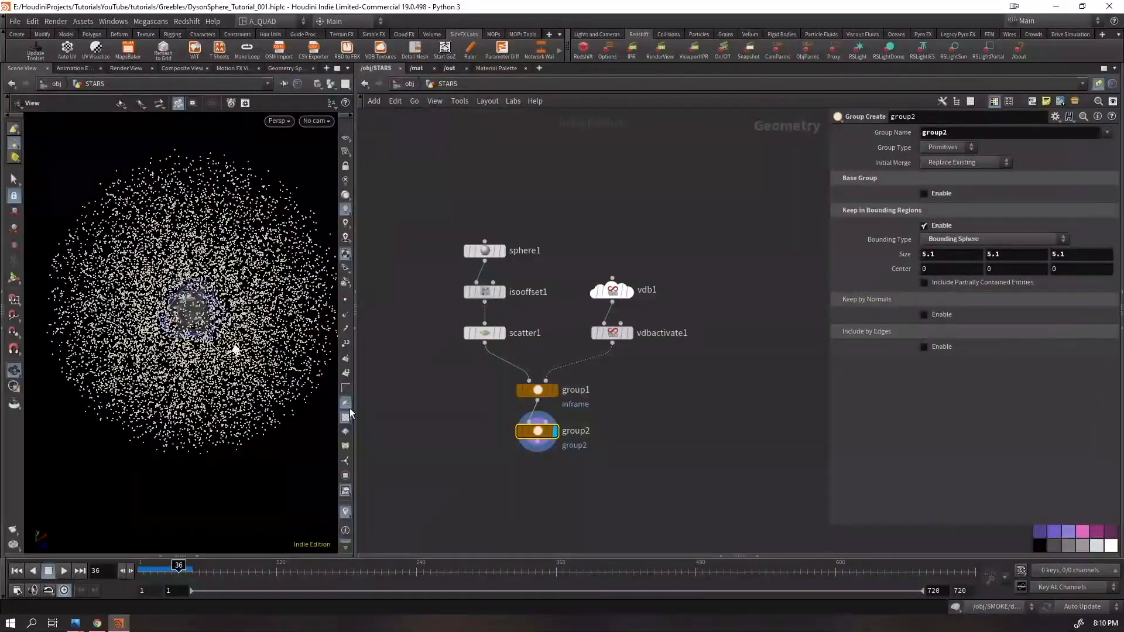
- Try displaying the viewport particles as Pixels and examine the stars from far away and up close
{"action": "left_click", "coordinate": [345, 256]}
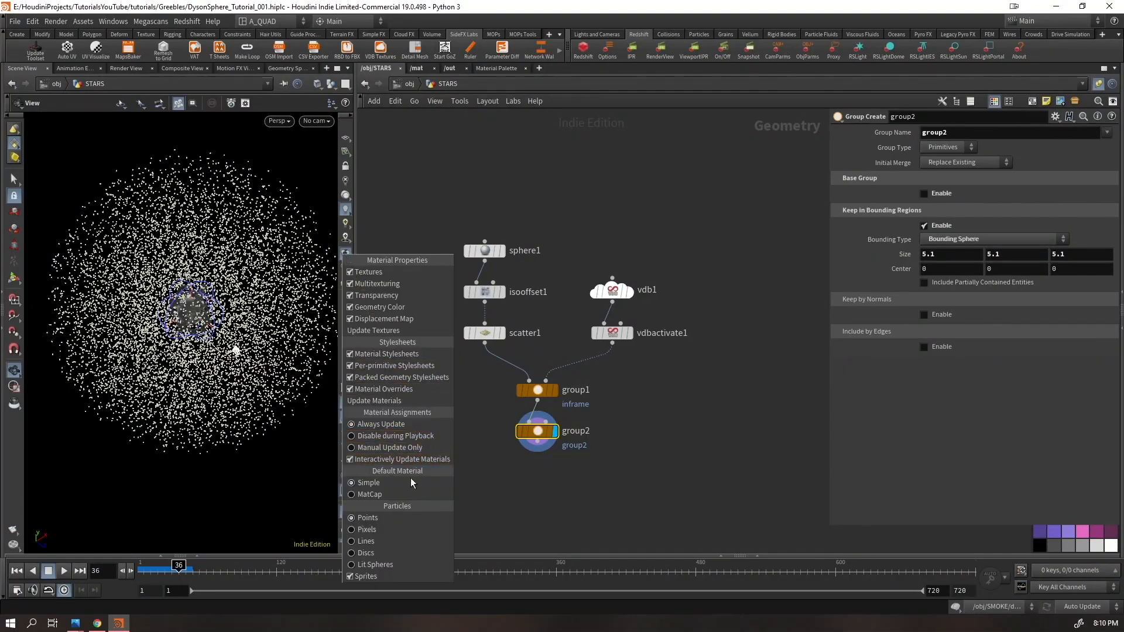
{"action": "left_click", "coordinate": [361, 530]}
{"action": "right_click_drag", "start_coordinate": [234, 346], "coordinate": [80, 413]}
{"action": "middle_click_drag", "start_coordinate": [80, 414], "coordinate": [143, 365]}
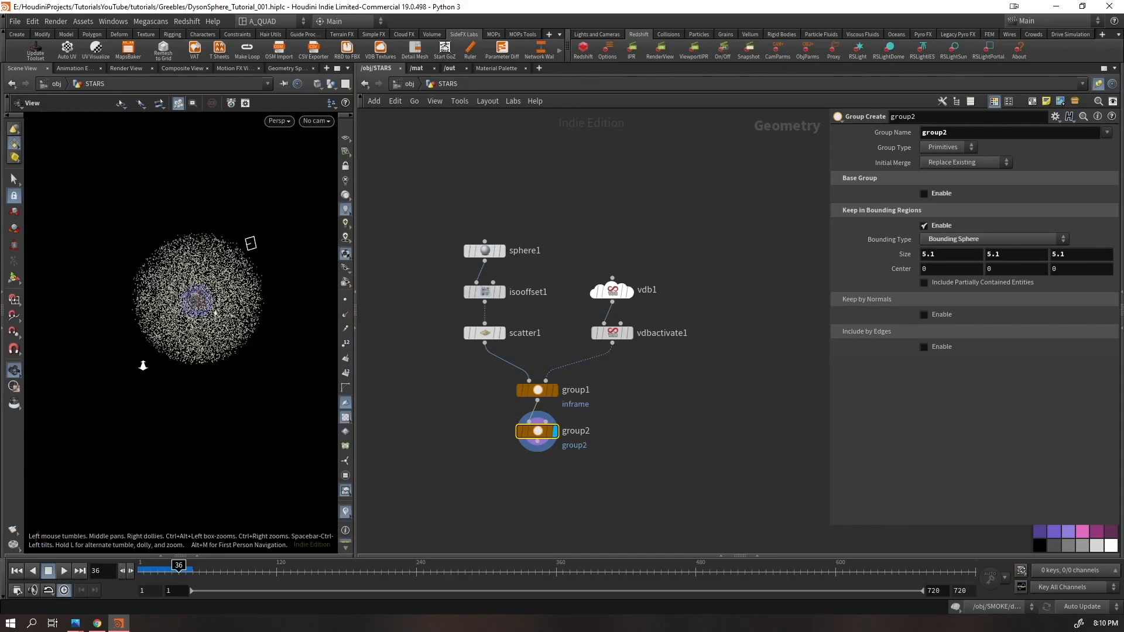
{"action": "right_click_drag", "start_coordinate": [142, 365], "coordinate": [248, 221]}
{"action": "middle_click_drag", "start_coordinate": [249, 221], "coordinate": [302, 501]}
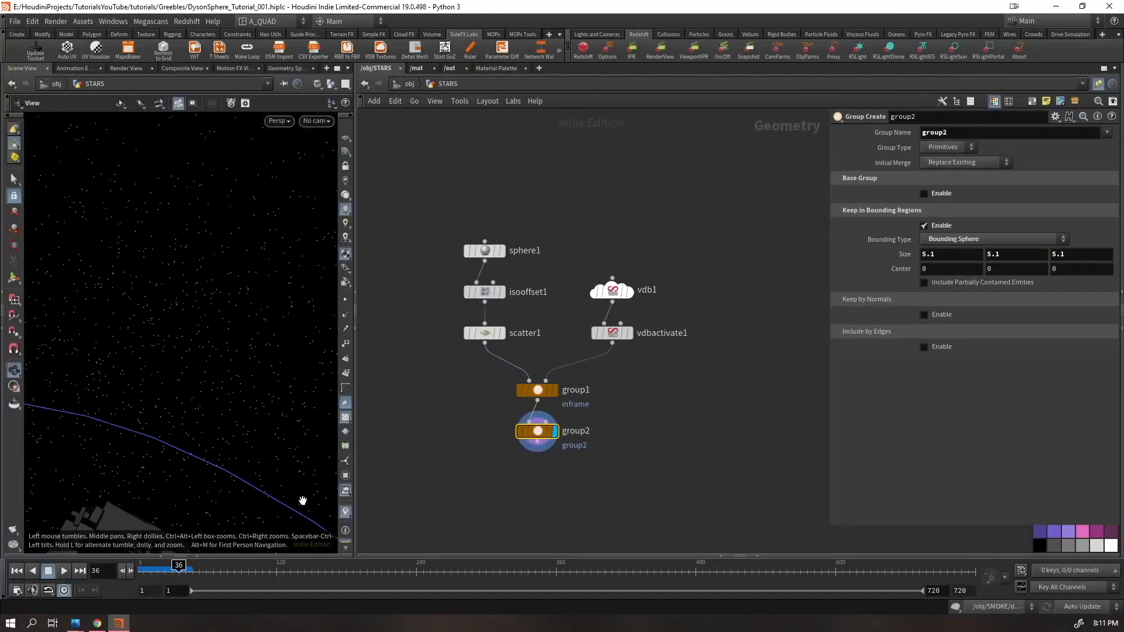
- Switch the viewport particle display back to Points and examine the stars around the bounding sphere
{"action": "left_click", "coordinate": [347, 262]}
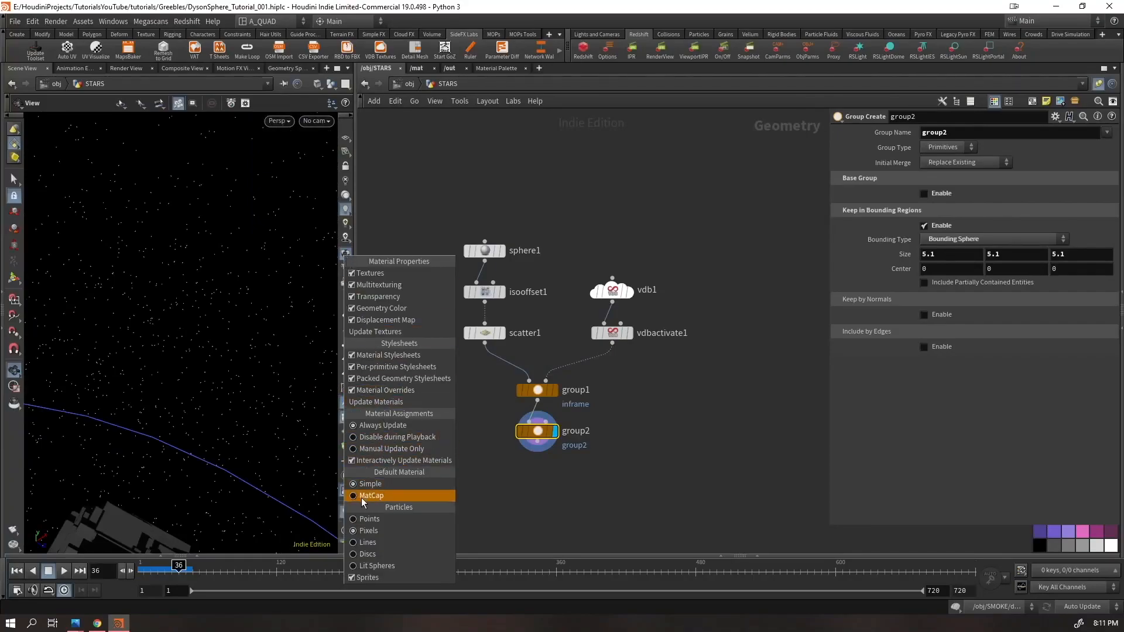
{"action": "left_click", "coordinate": [361, 522]}
{"action": "right_click_drag", "start_coordinate": [228, 334], "coordinate": [185, 351]}
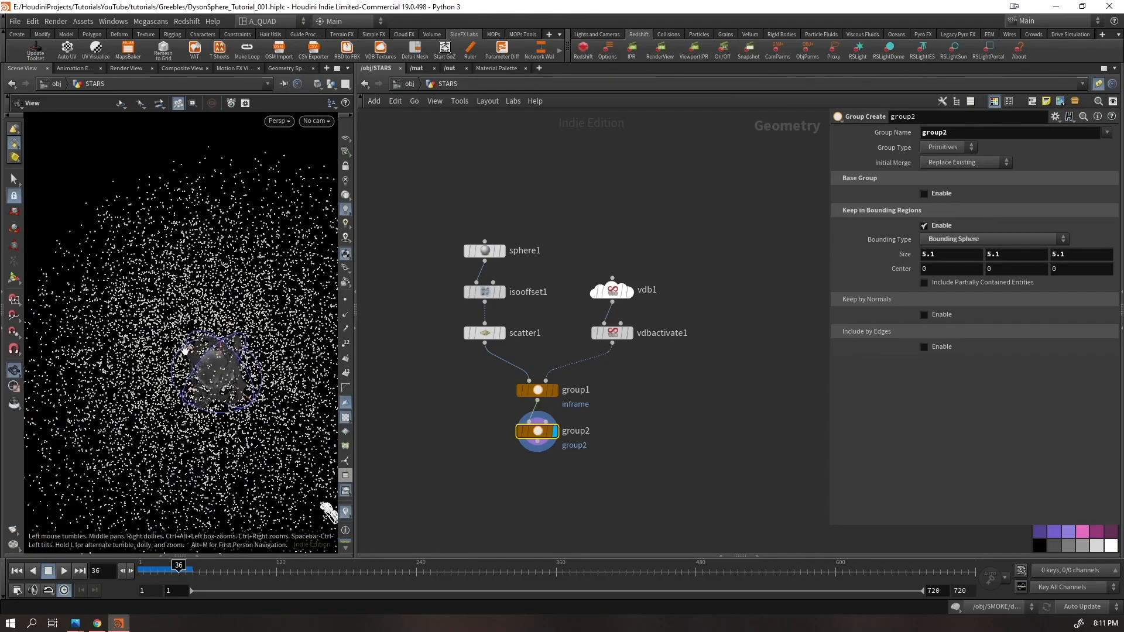
{"action": "left_click_drag", "start_coordinate": [185, 350], "coordinate": [151, 404]}
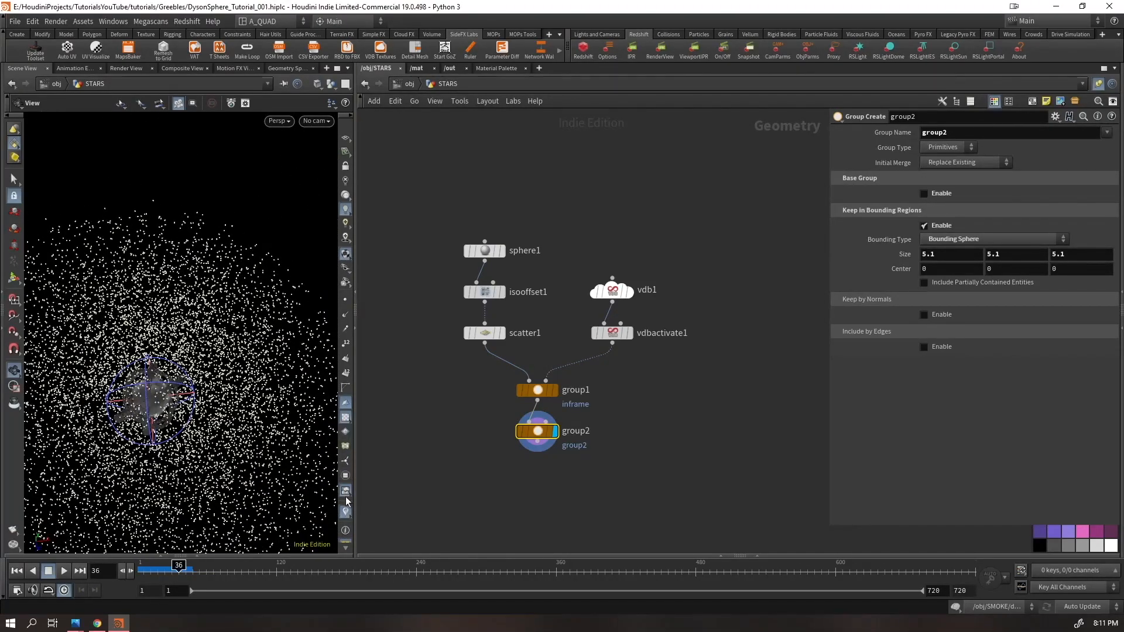
- Set the viewport particle display to Pixels and inspect the star field at several distances
{"action": "left_click", "coordinate": [348, 260]}
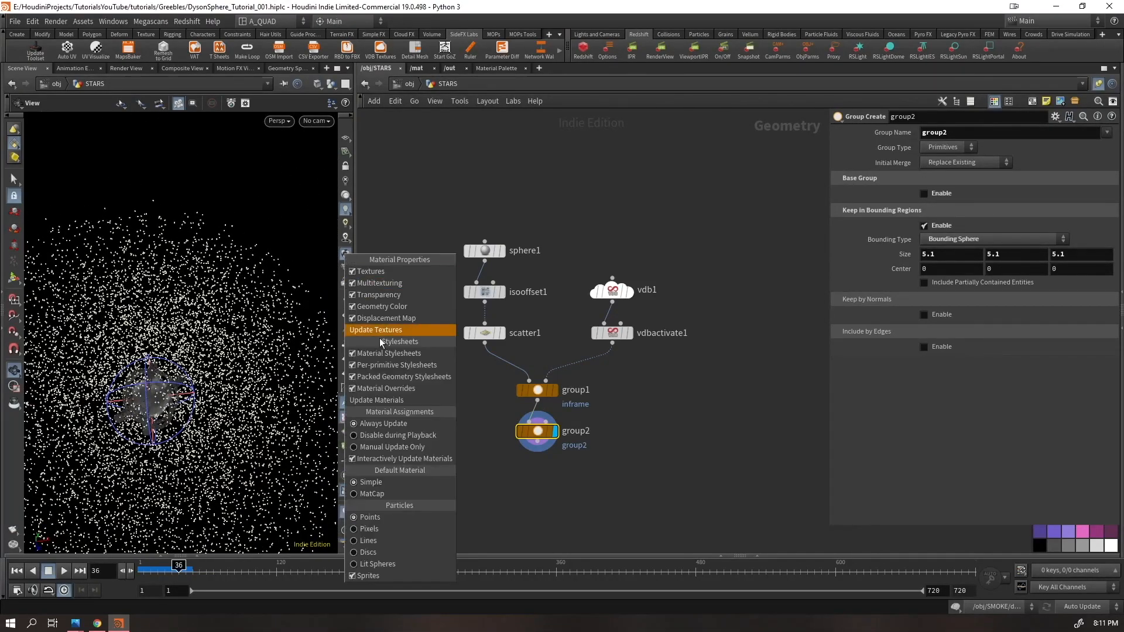
{"action": "left_click", "coordinate": [366, 530]}
{"action": "middle_click_drag", "start_coordinate": [151, 456], "coordinate": [206, 318]}
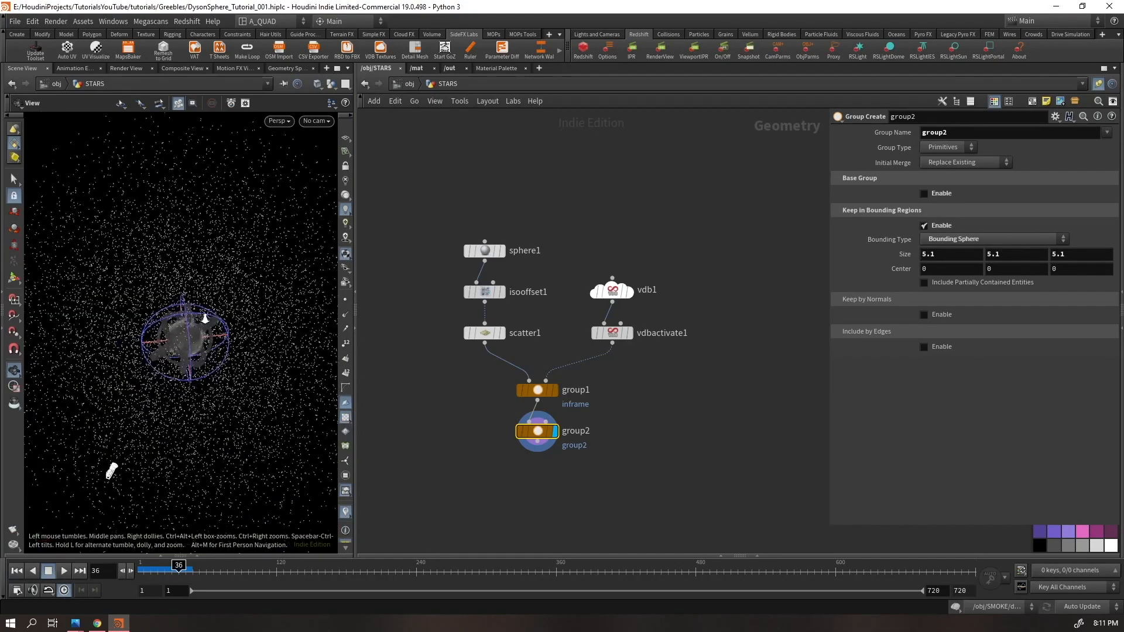
{"action": "right_click_drag", "start_coordinate": [205, 319], "coordinate": [24, 445]}
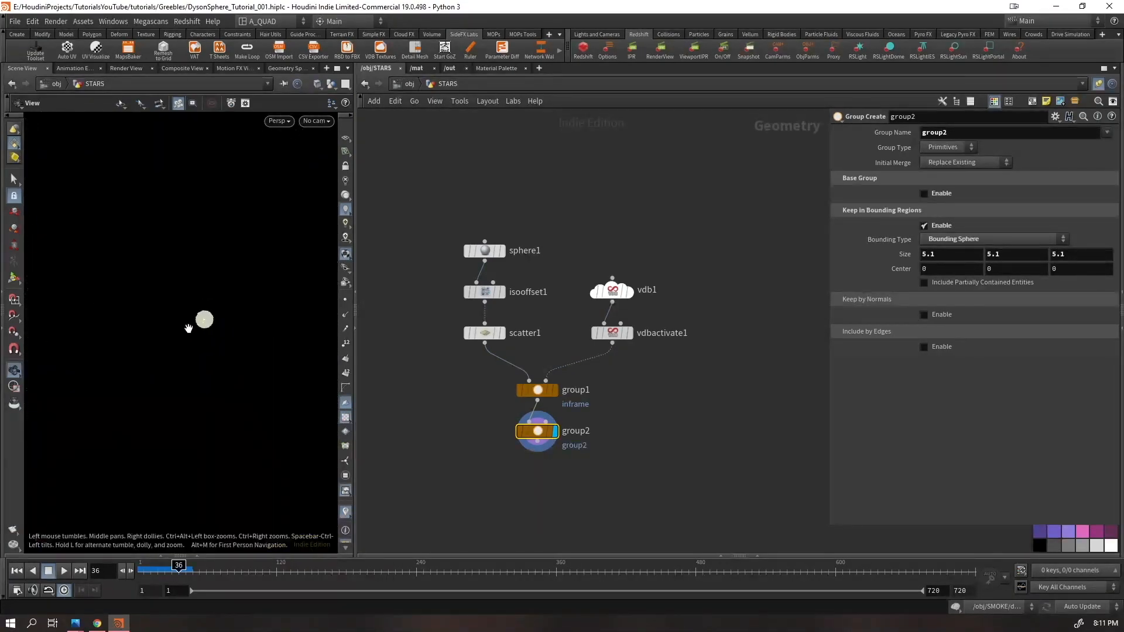
{"action": "right_click_drag", "start_coordinate": [188, 328], "coordinate": [361, 220]}
{"action": "right_click_drag", "start_coordinate": [259, 294], "coordinate": [438, 194]}
{"action": "left_click_drag", "start_coordinate": [252, 328], "coordinate": [199, 357]}
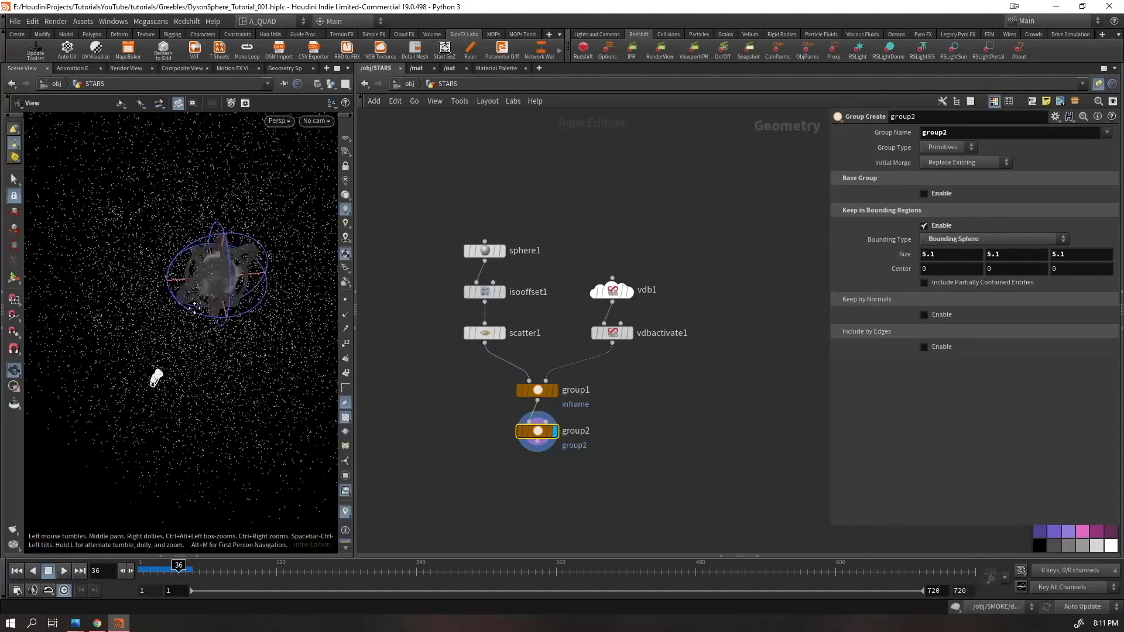
- Switch the viewport to headlight-only lighting and check the bounding sphere around the Dyson sphere's rings
{"action": "right_click_drag", "start_coordinate": [199, 357], "coordinate": [230, 308]}
{"action": "mouse_move", "coordinate": [230, 308]}
{"action": "left_mouse_down"}
{"action": "mouse_move", "coordinate": [258, 292]}
{"action": "mouse_move", "coordinate": [251, 321]}
{"action": "mouse_move", "coordinate": [220, 319]}
{"action": "left_mouse_up"}
{"action": "left_click", "coordinate": [346, 196]}
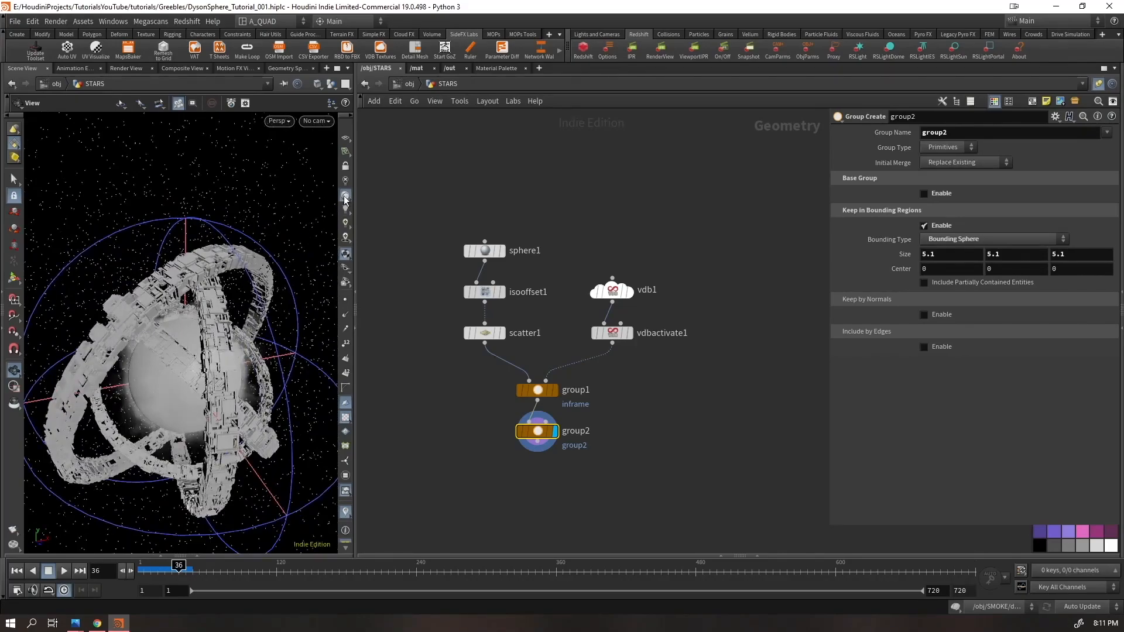
{"action": "scroll", "coordinate": [210, 381], "scroll_direction": "down", "scroll_amount": 4}
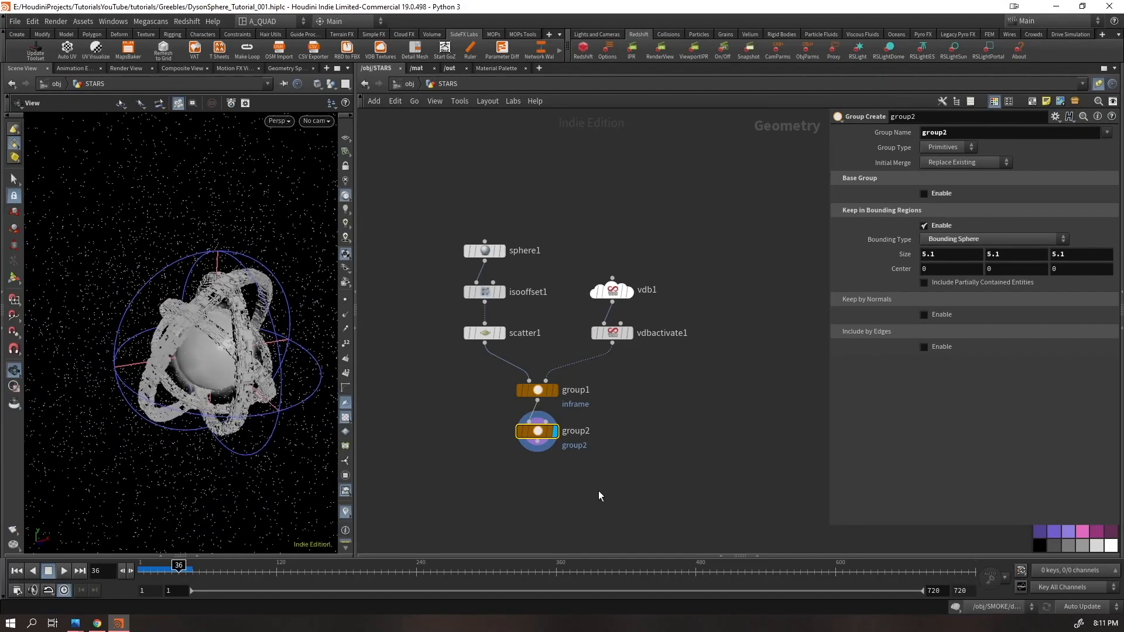
- Set group2's Group Name to center and its Group Type to Points, checking the grouped stars
{"action": "type", "text": "centere"}
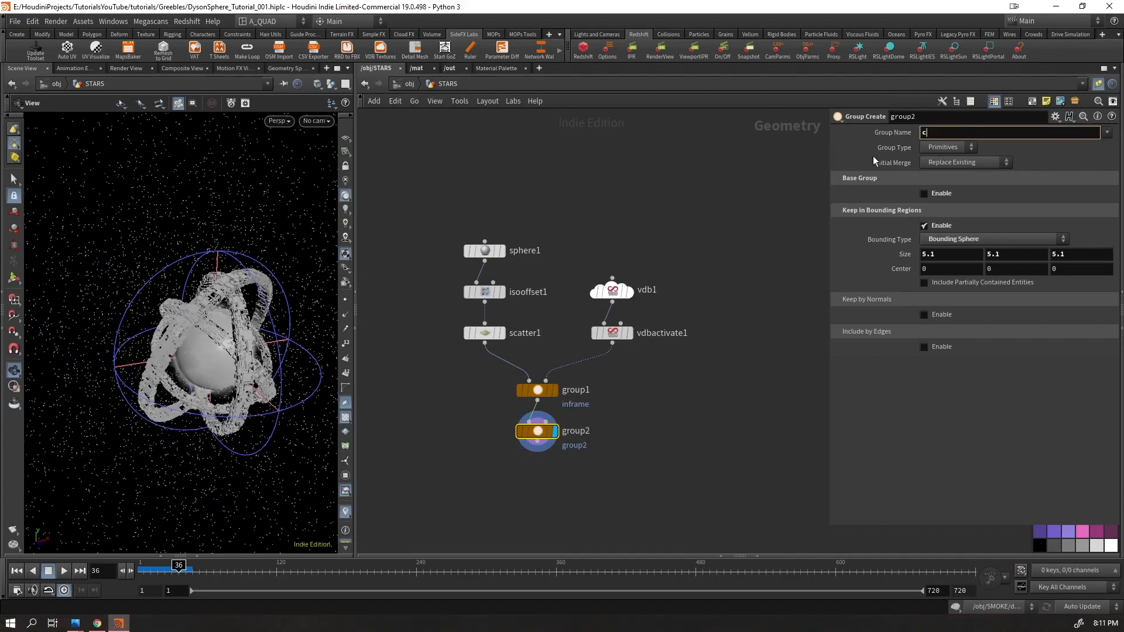
{"action": "key", "text": "Return"}
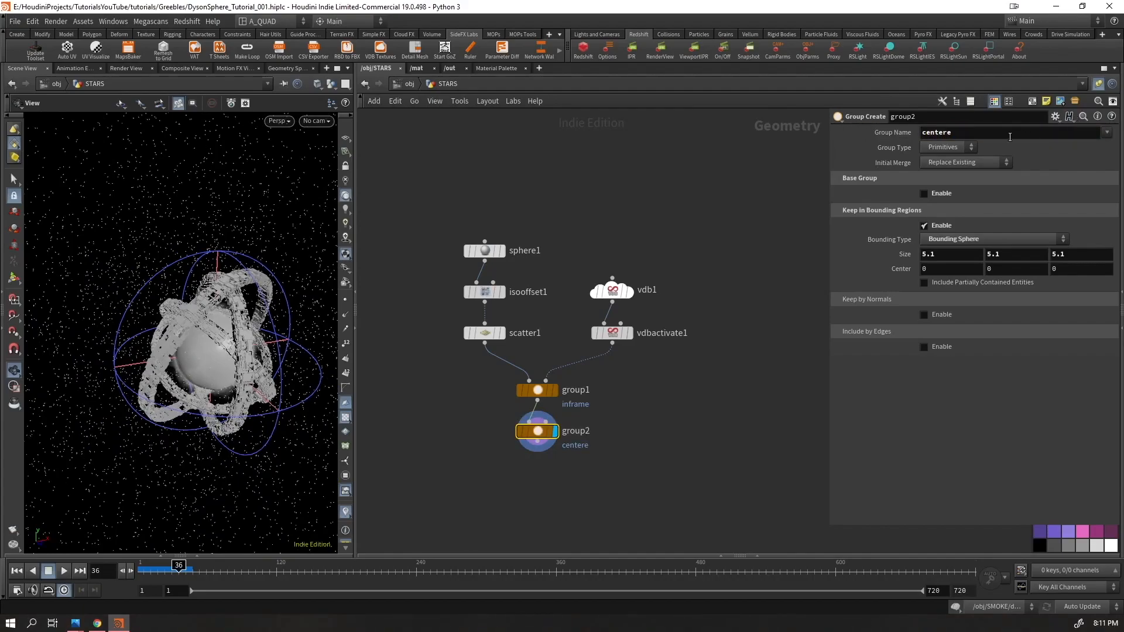
{"action": "left_click", "coordinate": [945, 147]}
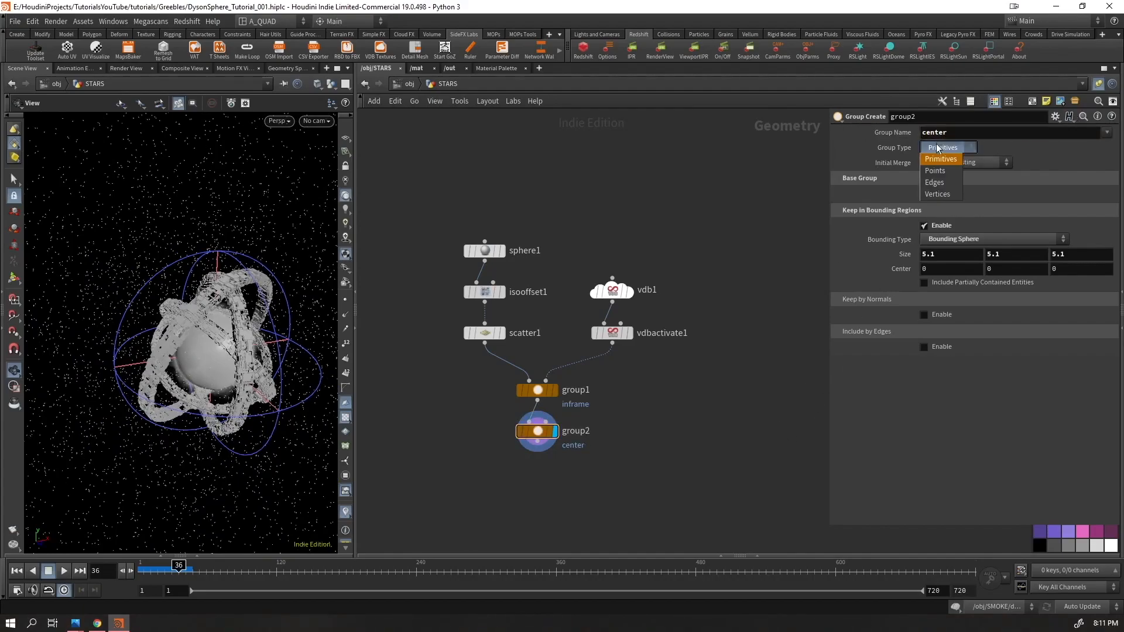
{"action": "left_click", "coordinate": [940, 155]}
{"action": "left_click_drag", "start_coordinate": [257, 351], "coordinate": [330, 320]}
{"action": "left_click_drag", "start_coordinate": [233, 391], "coordinate": [309, 402]}
- Display group1, examine its inframe points around the camera frustum, and turn off Invert for its bounding volume
{"action": "left_click", "coordinate": [555, 391]}
{"action": "scroll", "coordinate": [221, 381], "scroll_direction": "down", "scroll_amount": 8}
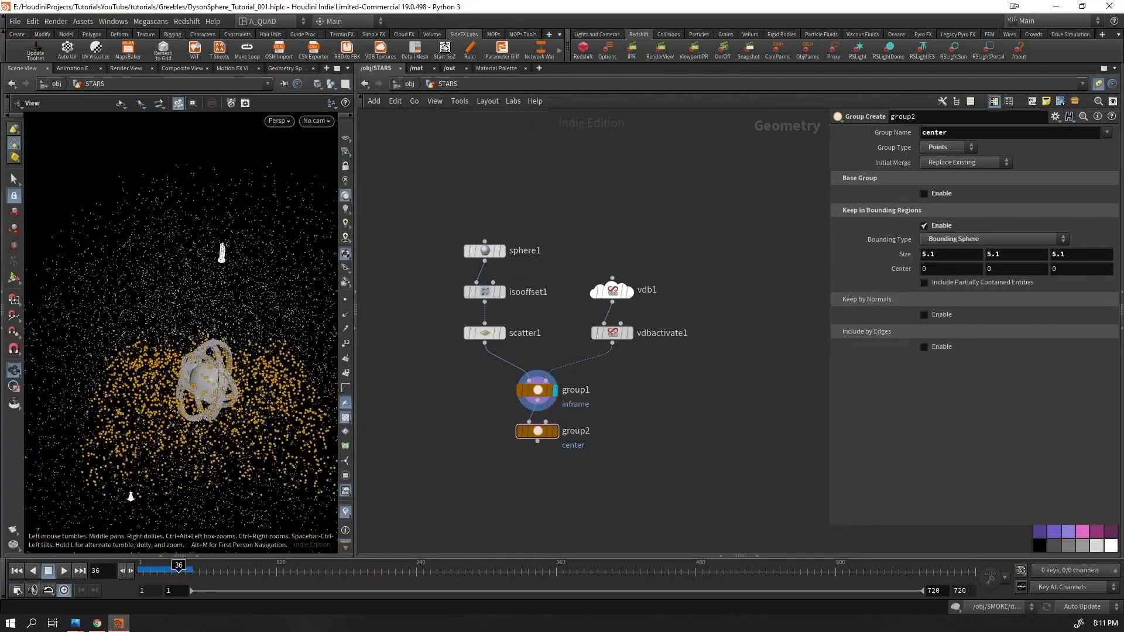
{"action": "left_click_drag", "start_coordinate": [220, 380], "coordinate": [304, 427]}
{"action": "left_click", "coordinate": [587, 388]}
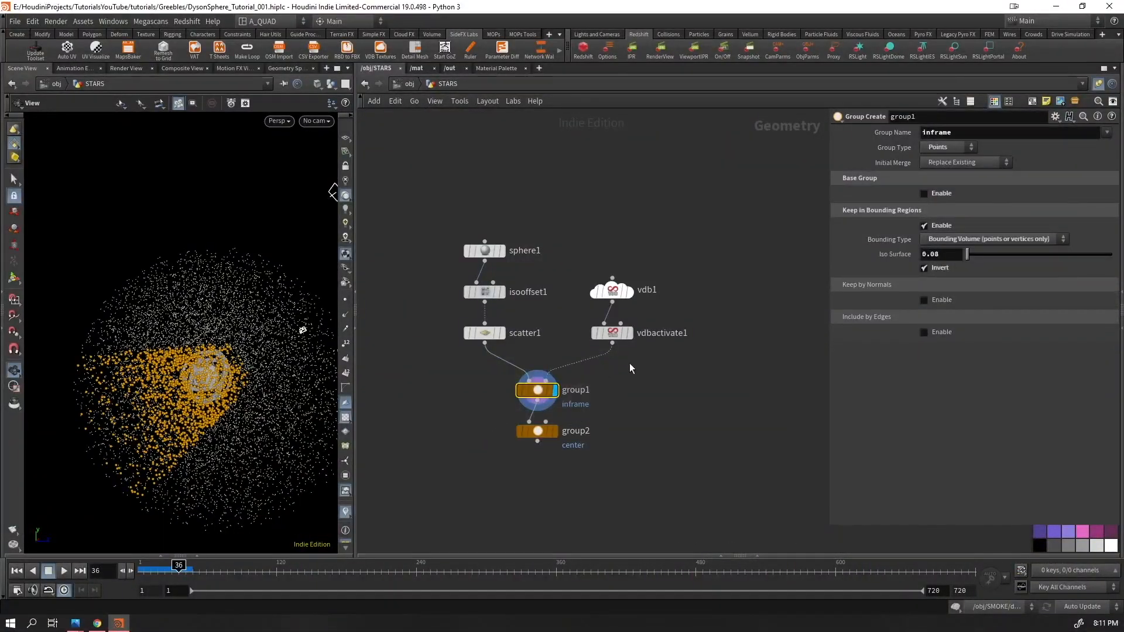
{"action": "left_click", "coordinate": [925, 268]}
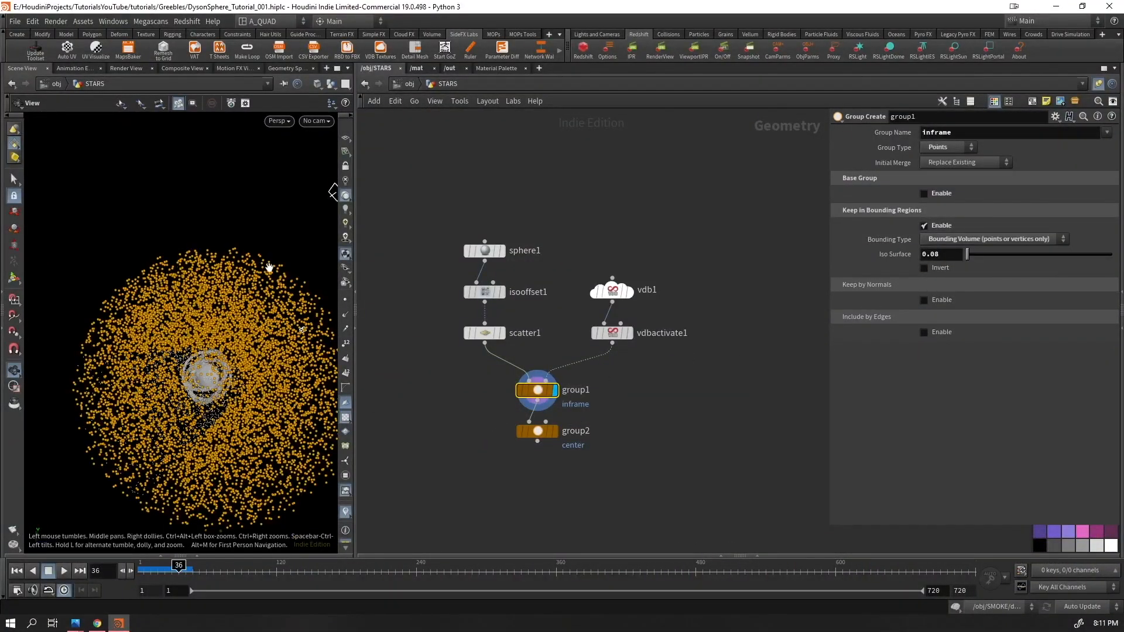
- Display group2 to check the center points and append a Blast node below it
{"action": "left_click", "coordinate": [554, 431]}
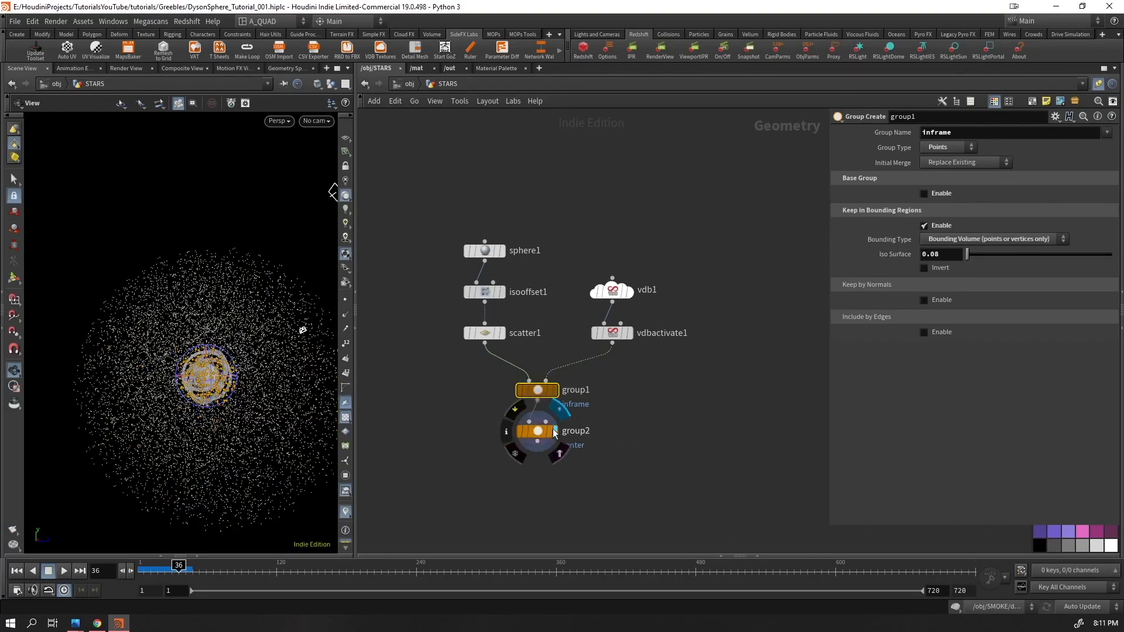
{"action": "key", "text": "Tab"}
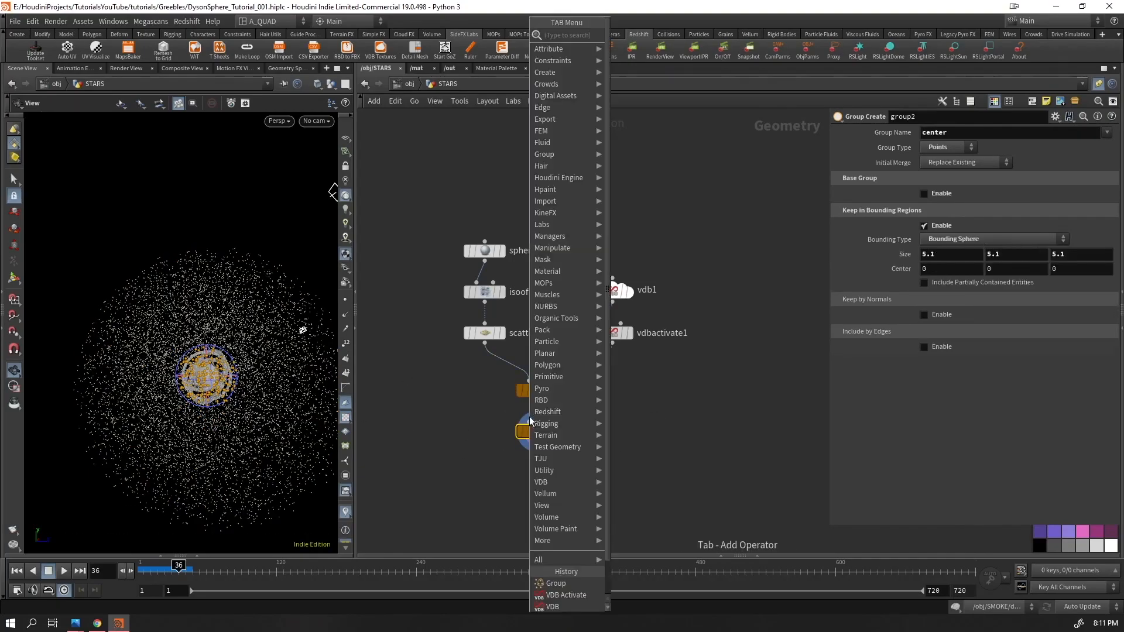
{"action": "type", "text": "blast"}
{"action": "key", "text": "Return"}
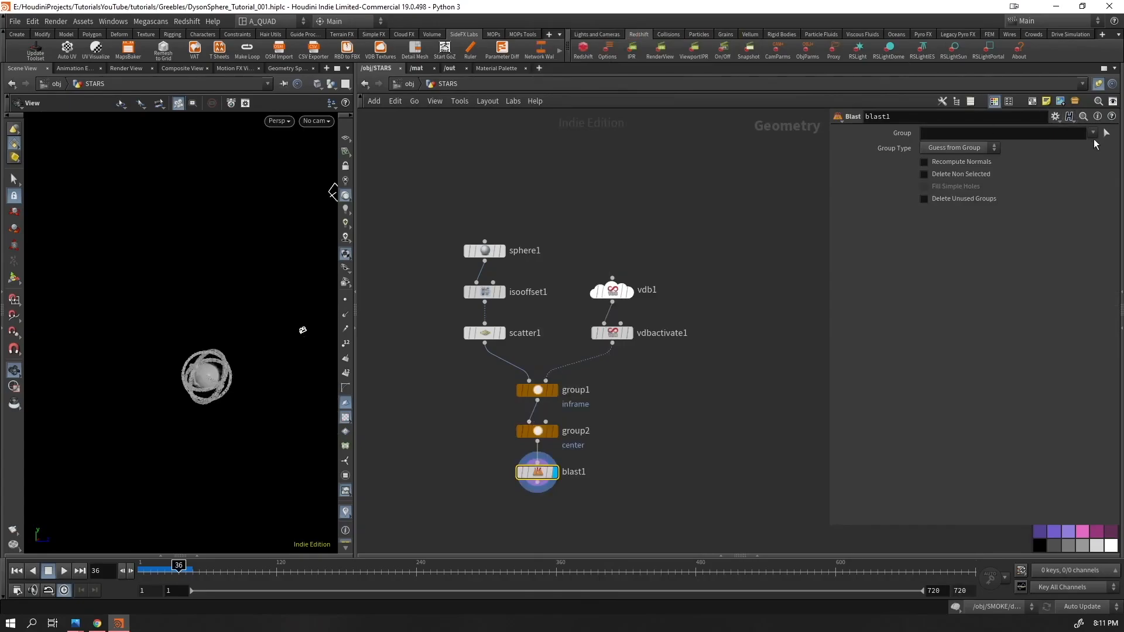
- Set blast1's Group to center and inframe, and check the remaining stars around the Dyson sphere
{"action": "left_click", "coordinate": [1102, 147]}
{"action": "left_click", "coordinate": [1092, 133]}
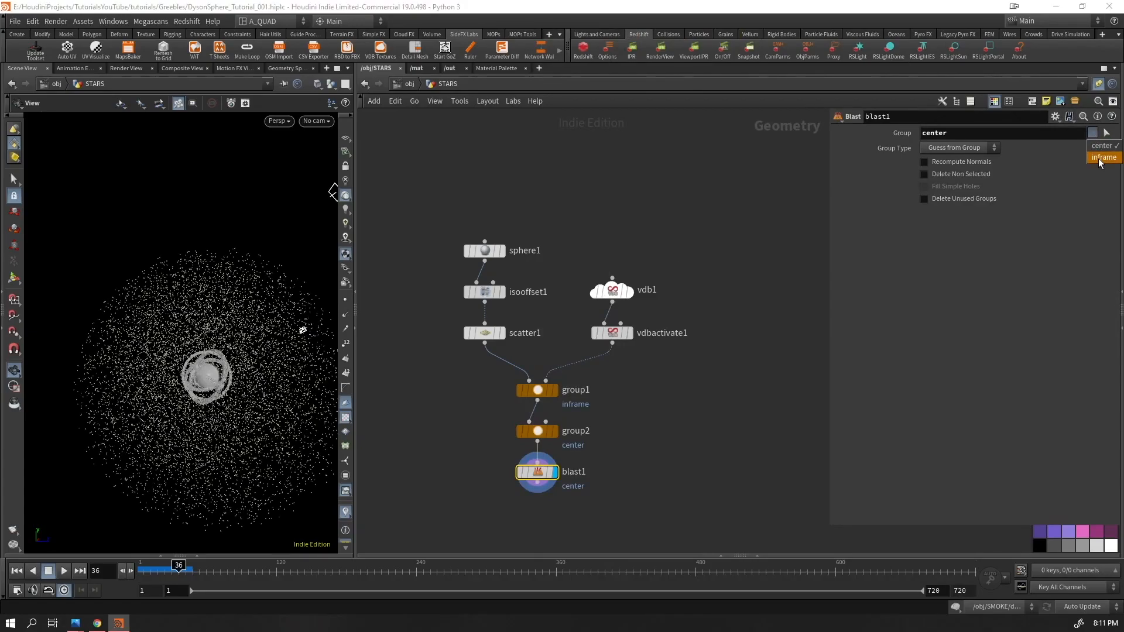
{"action": "left_click", "coordinate": [1104, 158]}
{"action": "left_click_drag", "start_coordinate": [234, 404], "coordinate": [123, 404]}
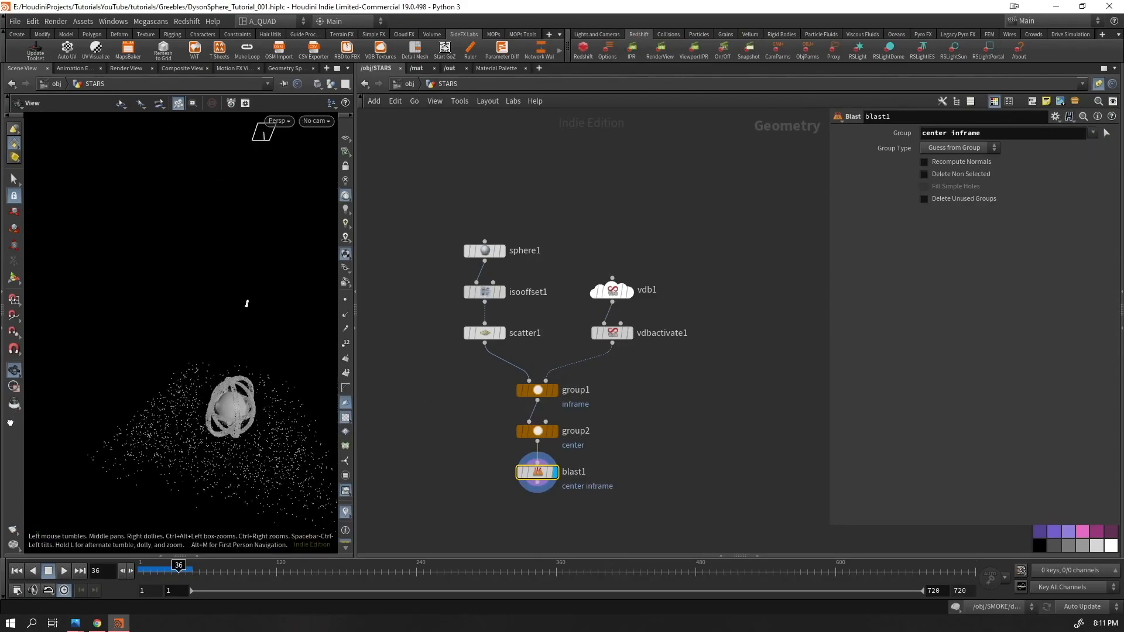
{"action": "right_click_drag", "start_coordinate": [123, 404], "coordinate": [328, 351]}
{"action": "left_click_drag", "start_coordinate": [328, 351], "coordinate": [258, 368]}
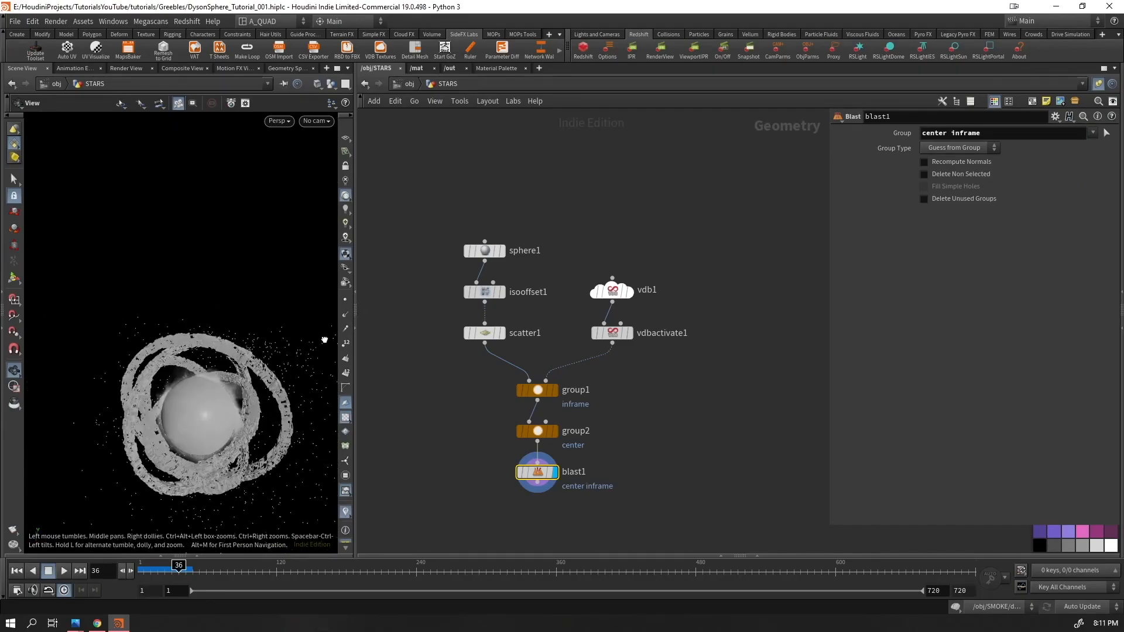
- Enlarge group2's bounding sphere Size to 9.3 on all axes and check the cleared area around the center
{"action": "left_click", "coordinate": [528, 432]}
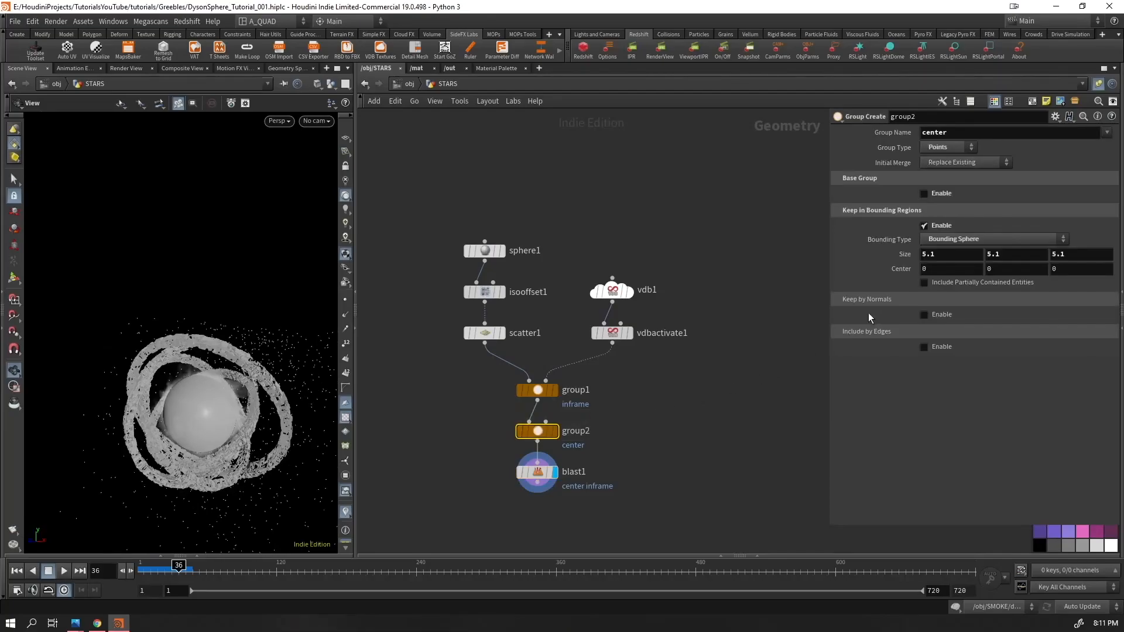
{"action": "middle_click_drag", "start_coordinate": [896, 256], "coordinate": [902, 251]}
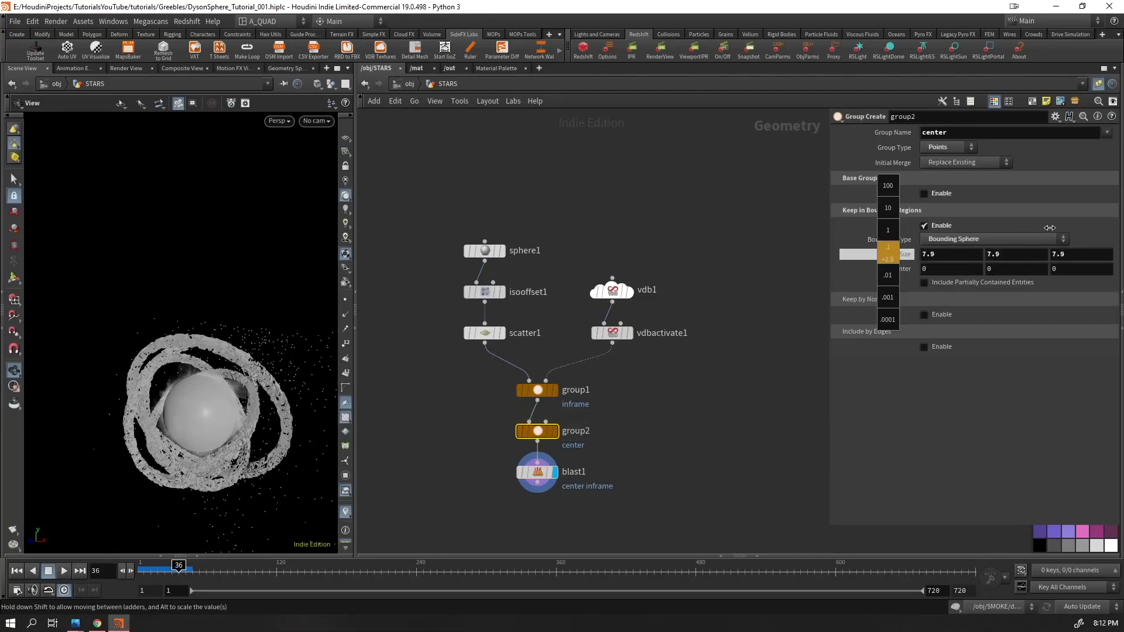
{"action": "middle_click_drag", "start_coordinate": [1050, 228], "coordinate": [1066, 228]}
{"action": "left_click_drag", "start_coordinate": [225, 463], "coordinate": [270, 258]}
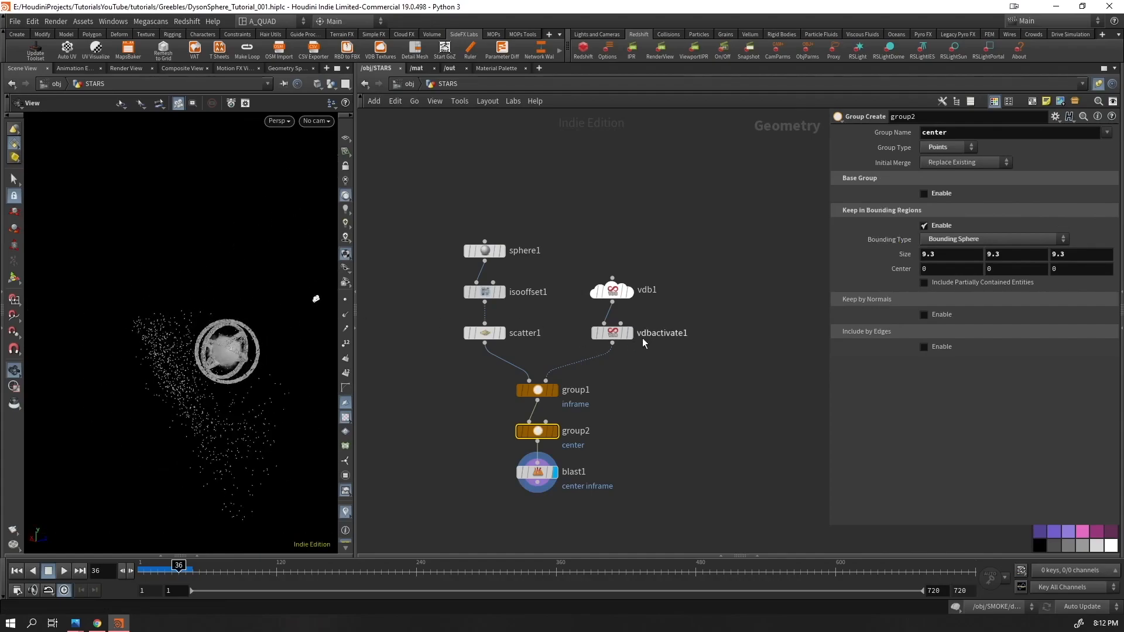
- Spread out the star field by setting sphere1's Uniform Scale to 23.4, and examine the points from several angles
{"action": "left_click", "coordinate": [660, 290]}
{"action": "middle_click_drag", "start_coordinate": [938, 299], "coordinate": [995, 299]}
{"action": "left_click", "coordinate": [485, 251]}
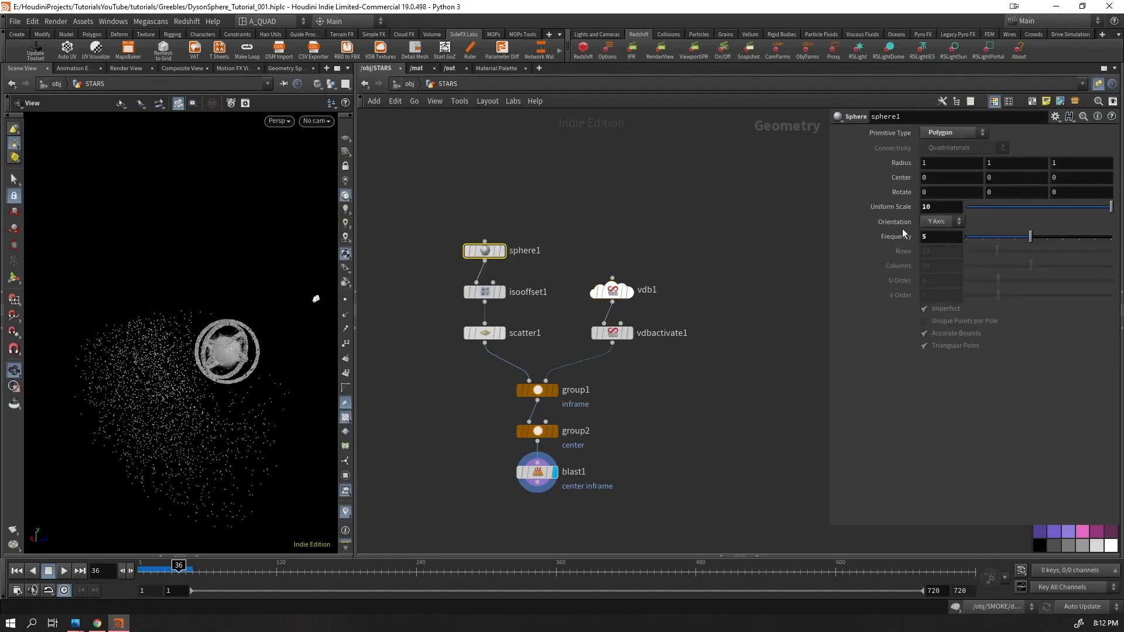
{"action": "middle_click_drag", "start_coordinate": [936, 202], "coordinate": [984, 201]}
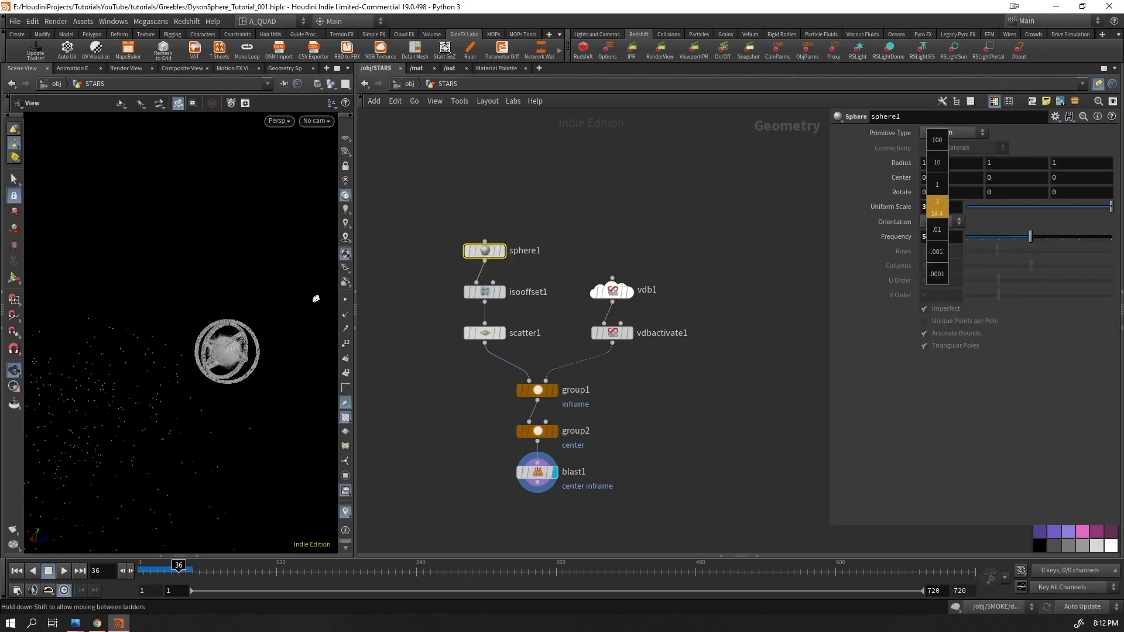
{"action": "middle_click_drag", "start_coordinate": [97, 432], "coordinate": [75, 378]}
{"action": "right_click_drag", "start_coordinate": [166, 304], "coordinate": [91, 470]}
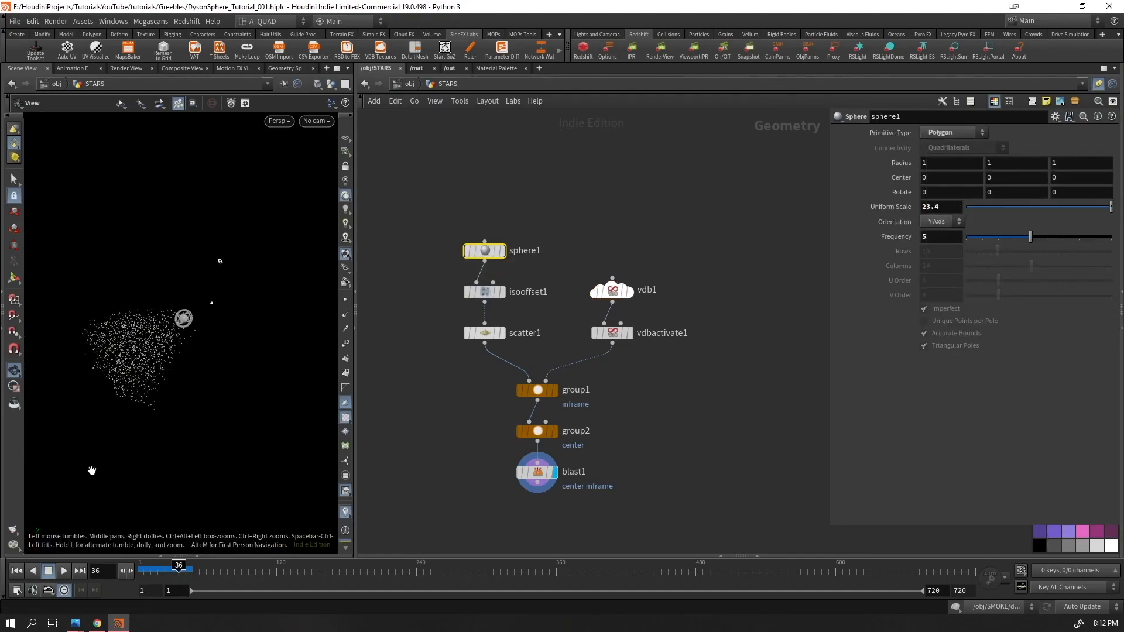
{"action": "left_click_drag", "start_coordinate": [91, 469], "coordinate": [331, 409]}
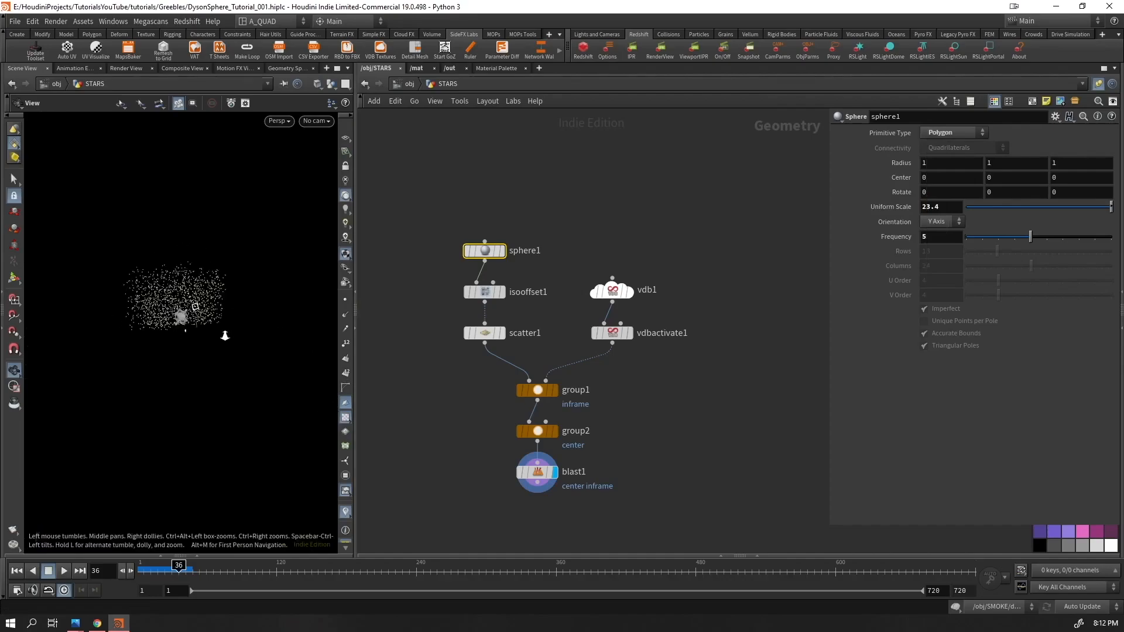
{"action": "right_click_drag", "start_coordinate": [223, 334], "coordinate": [261, 432]}
- Append an Attribute Randomize node for Cd below blast1 and set its Dimensions to 1
{"action": "middle_click_drag", "start_coordinate": [635, 514], "coordinate": [665, 354]}
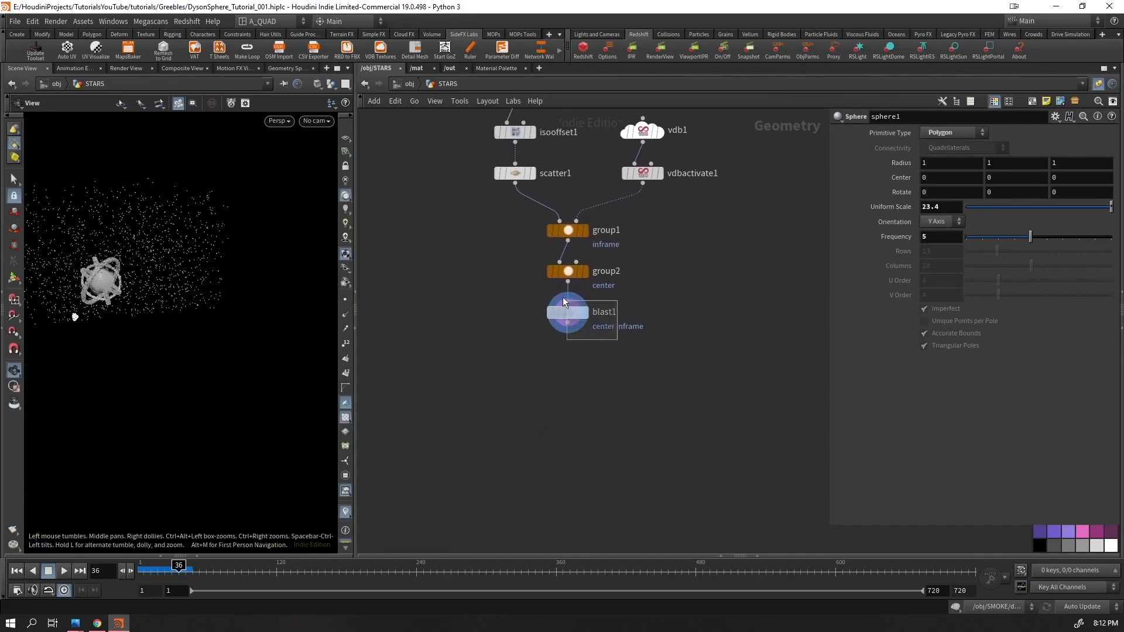
{"action": "left_click", "coordinate": [550, 299]}
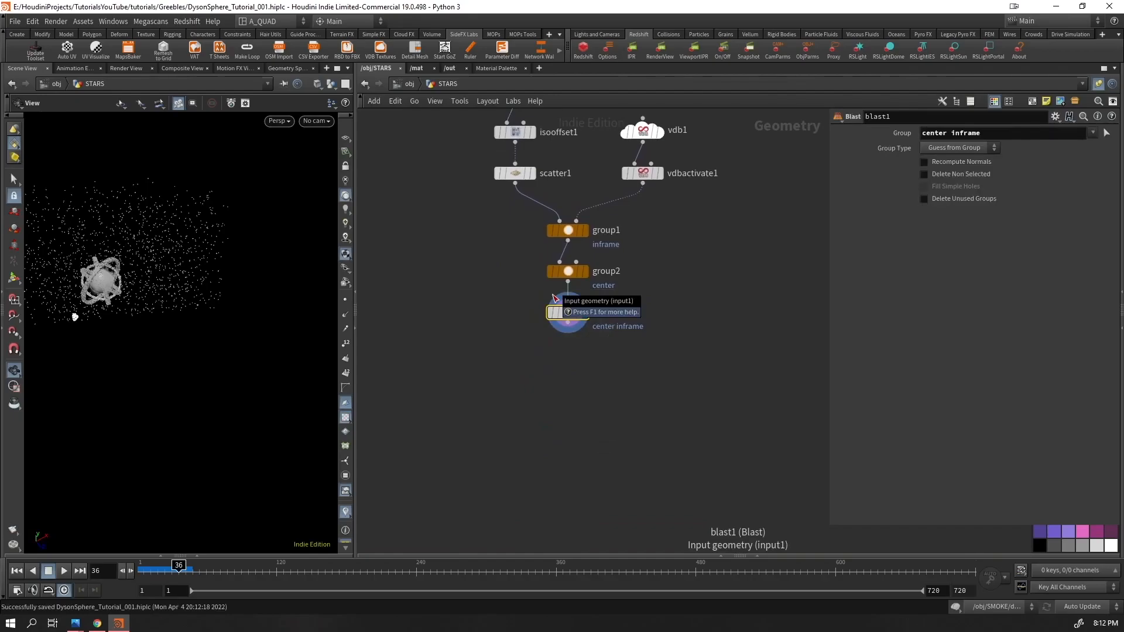
{"action": "key", "text": "Tab"}
{"action": "type", "text": "attribrand"}
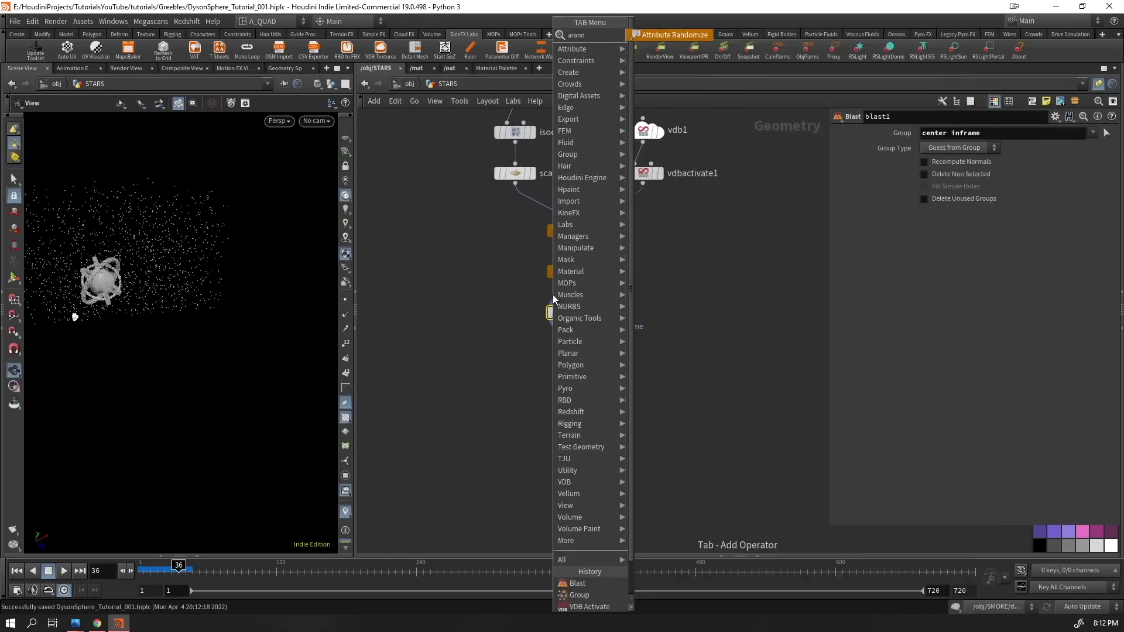
{"action": "key", "text": "Return"}
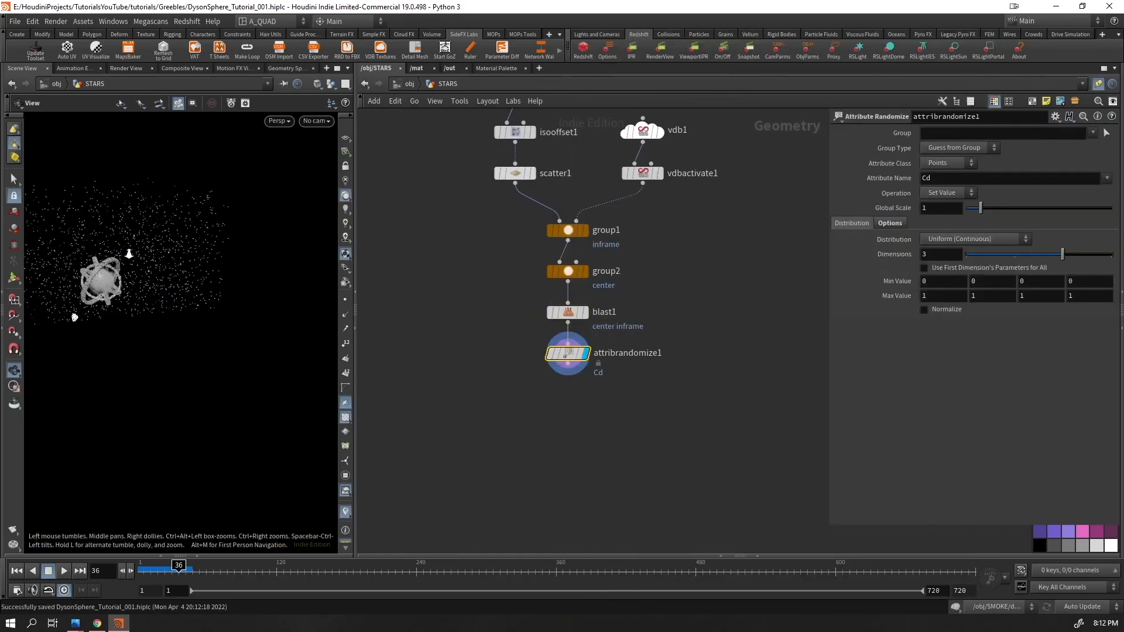
{"action": "right_click_drag", "start_coordinate": [128, 253], "coordinate": [246, 232]}
{"action": "left_click_drag", "start_coordinate": [991, 265], "coordinate": [966, 264]}
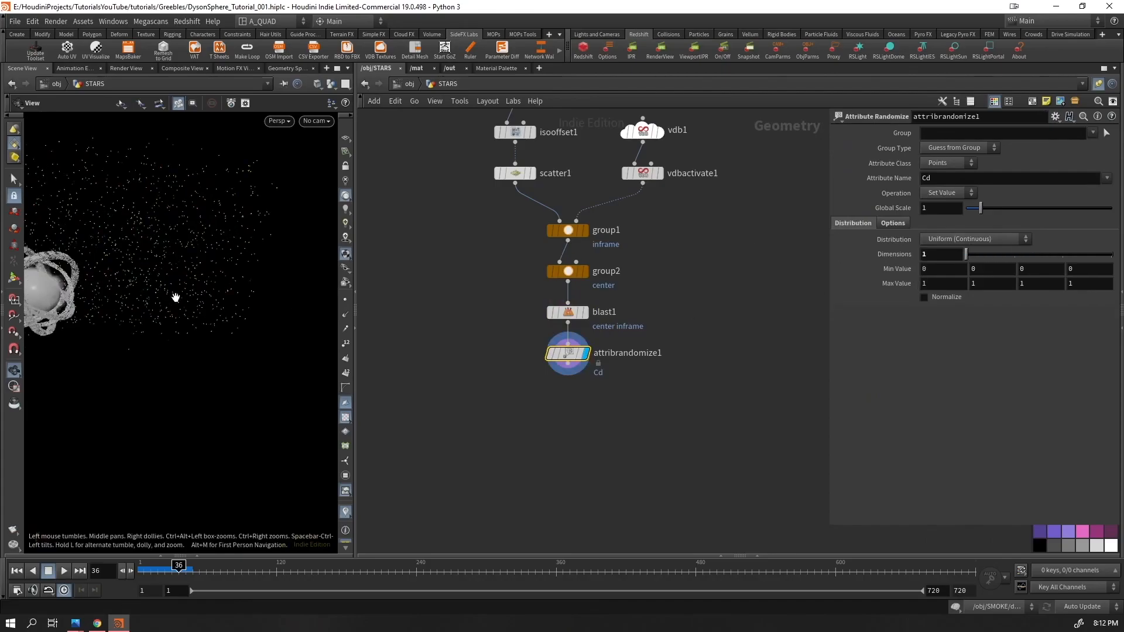
{"action": "mouse_move", "coordinate": [176, 296]}
{"action": "left_mouse_down"}
{"action": "mouse_move", "coordinate": [135, 261]}
{"action": "mouse_move", "coordinate": [153, 344]}
{"action": "mouse_move", "coordinate": [194, 309]}
{"action": "left_mouse_up"}
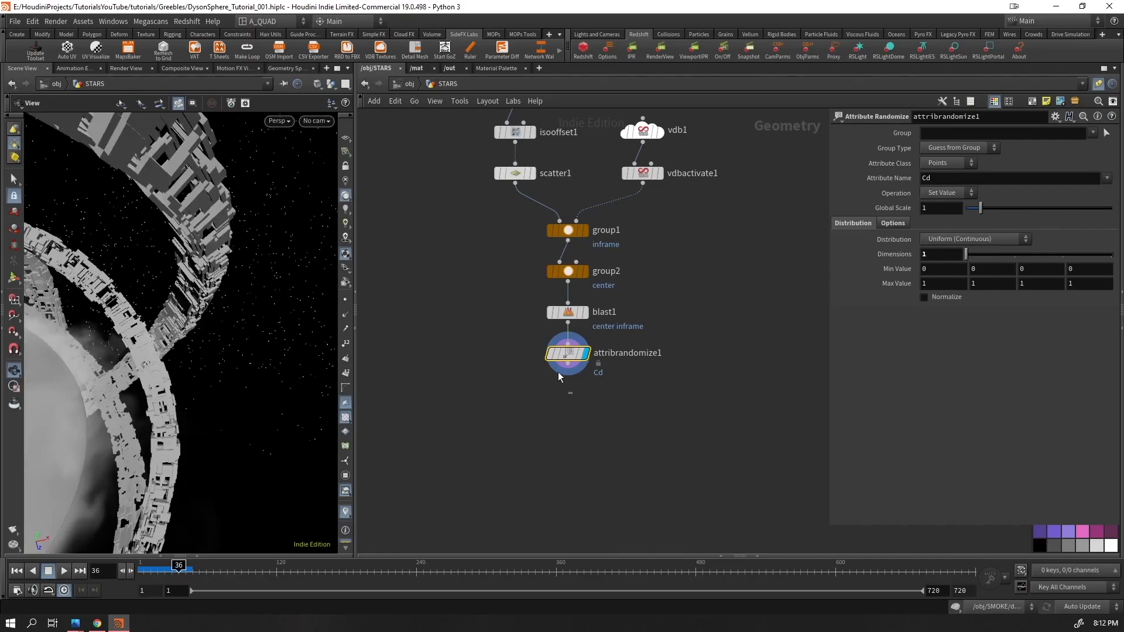
- Append an Attribute Adjust Float node for pscale below attribrandomize1
{"action": "key", "text": "Tab"}
{"action": "type", "text": "aflo"}
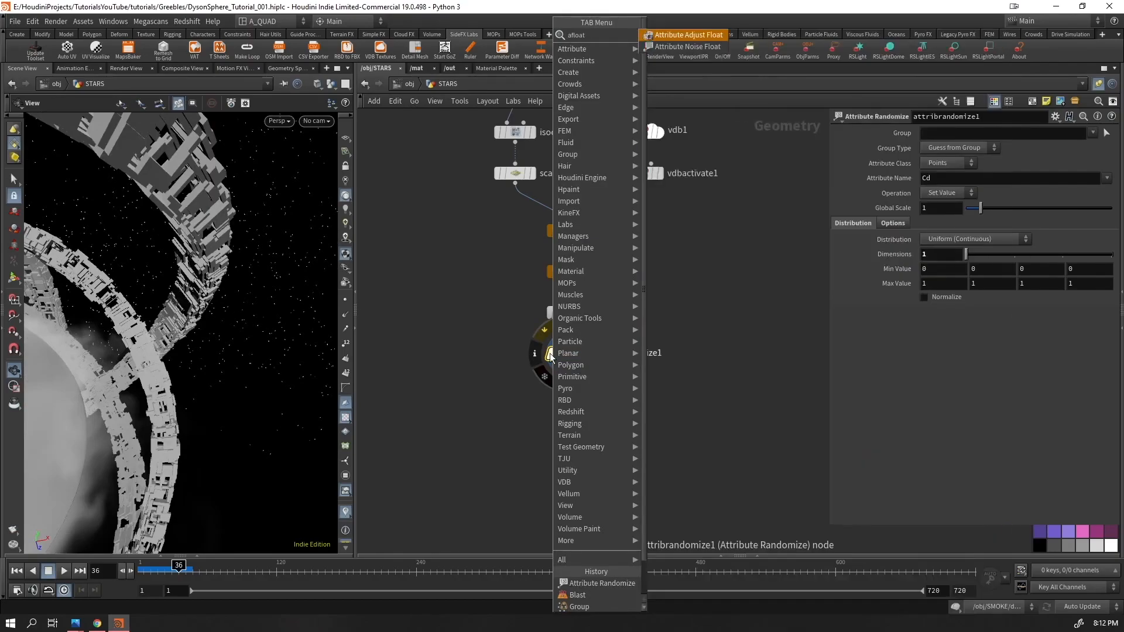
{"action": "key", "text": "Return"}
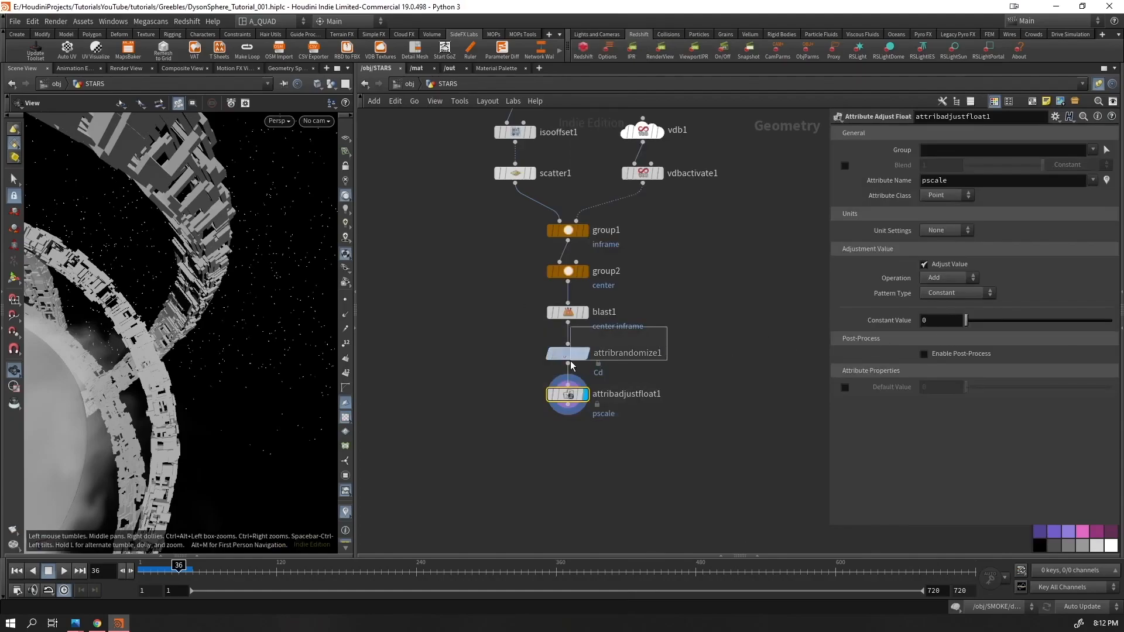
{"action": "left_click", "coordinate": [569, 355]}
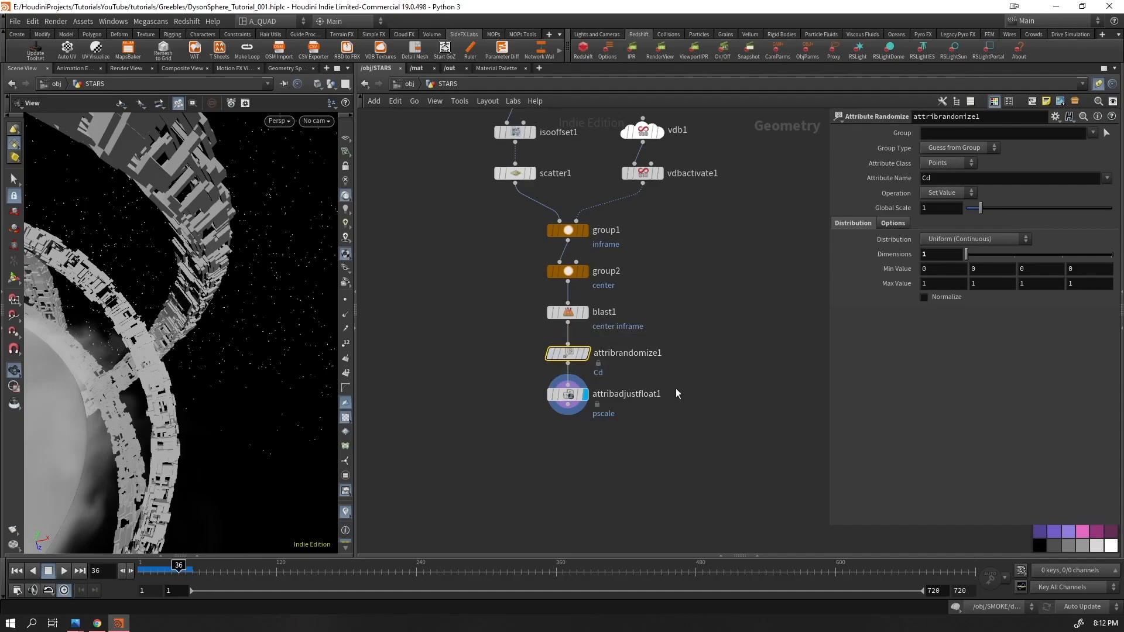
{"action": "left_click", "coordinate": [567, 394]}
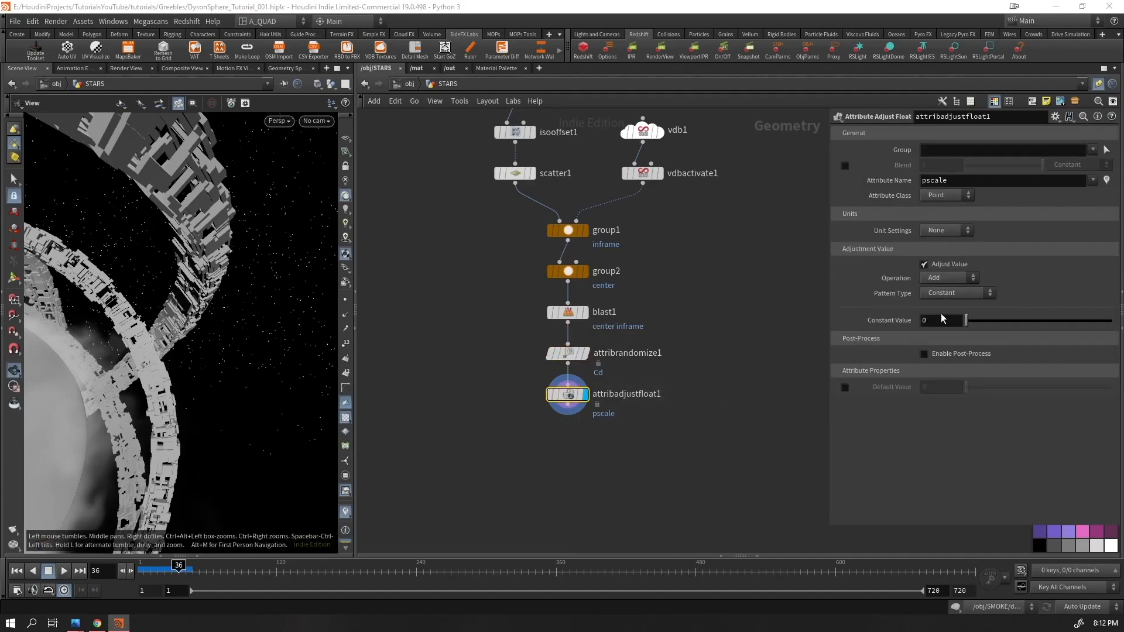
- Set the pscale adjustment's Pattern Type to Random, with a Min Value of 0.0001 and a Max Value of 0.003
{"action": "left_click", "coordinate": [932, 291]}
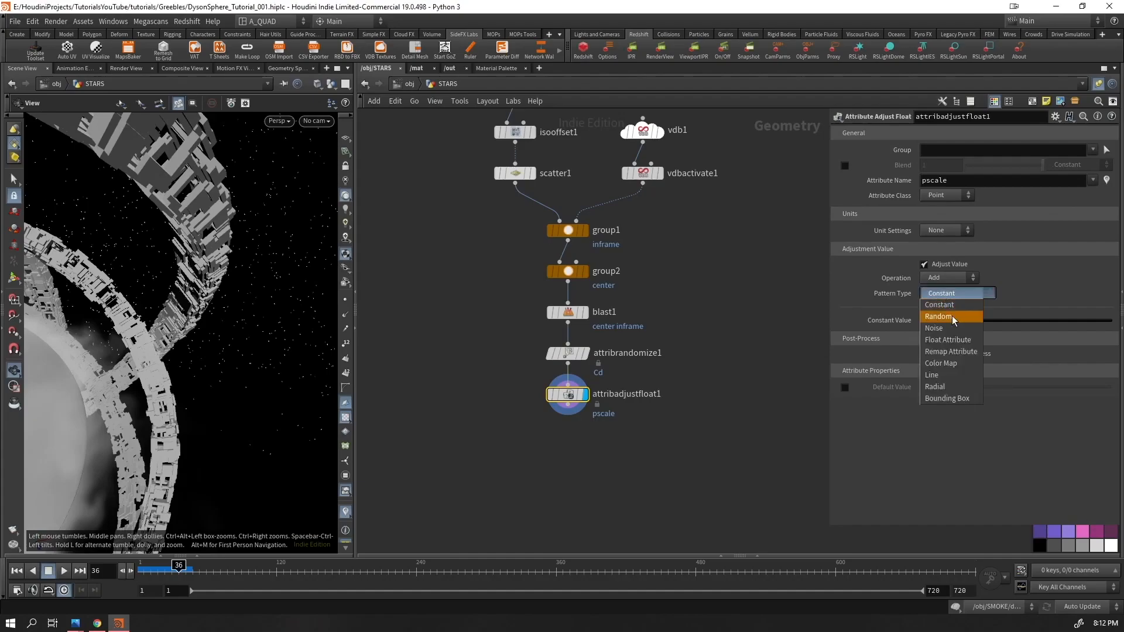
{"action": "left_click", "coordinate": [947, 316]}
{"action": "left_click", "coordinate": [943, 336]}
{"action": "type", "text": "."}
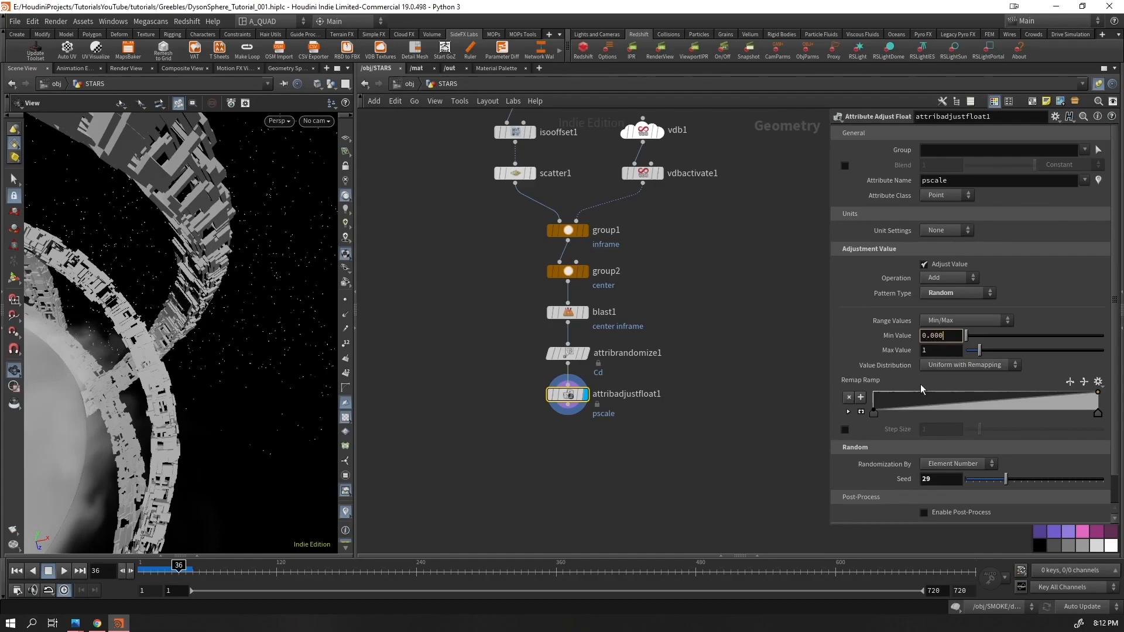
{"action": "type", "text": "0.003"}
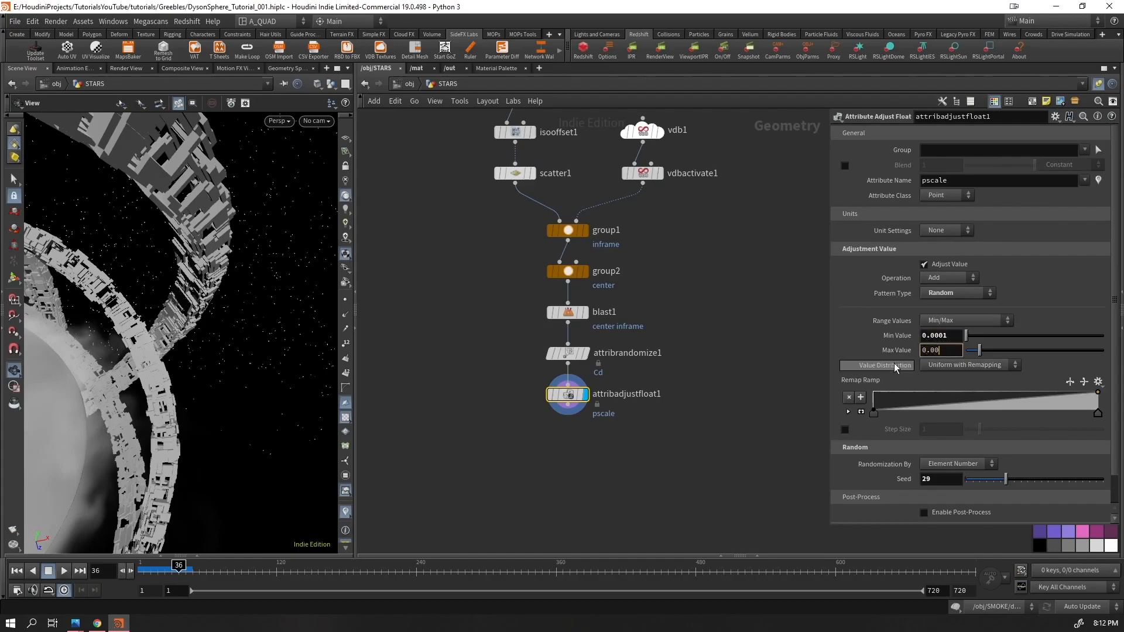
{"action": "key", "text": "Return"}
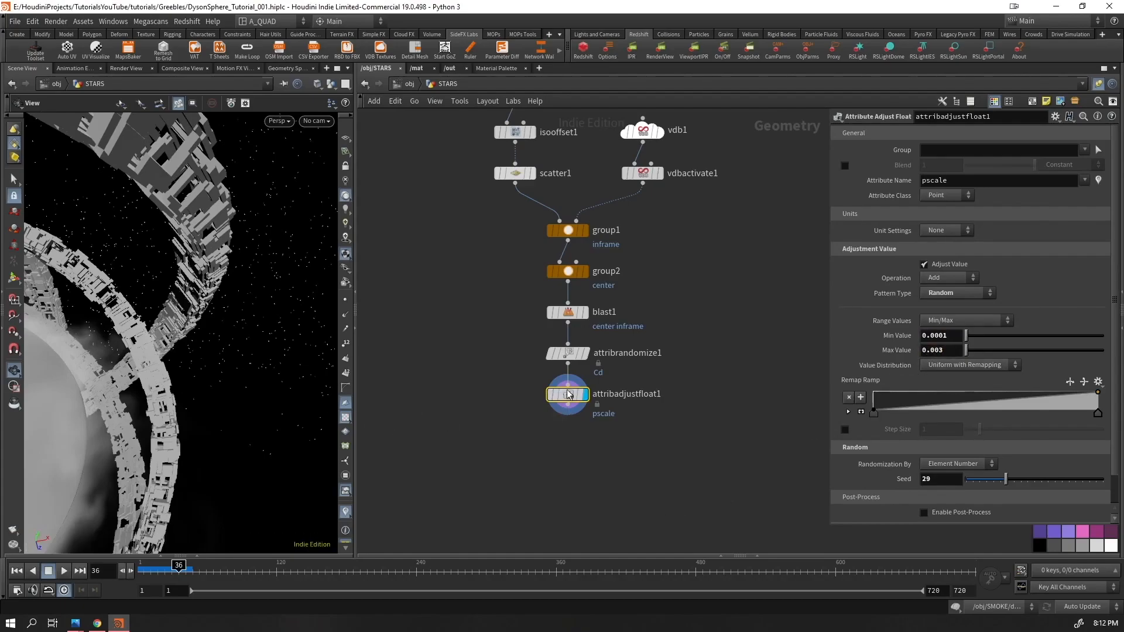
- Append a Null below attribadjustfloat1, rename it OUT_STARS, and check the whole star field
{"action": "key", "text": "Tab"}
{"action": "type", "text": "nu"}
{"action": "key", "text": "Return"}
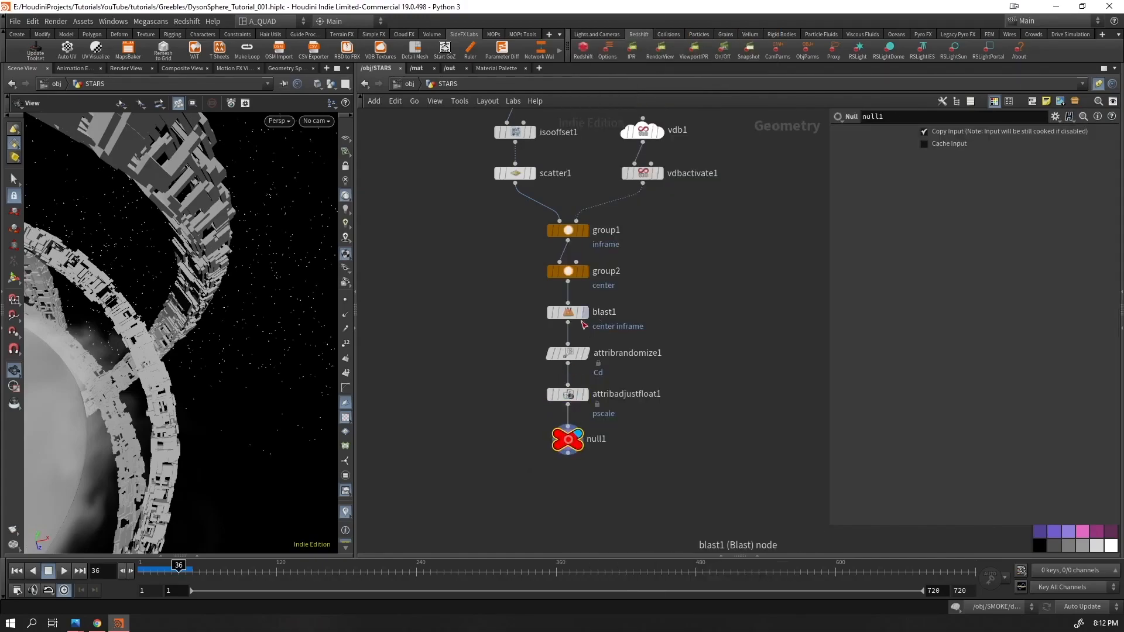
{"action": "double_click", "coordinate": [598, 440]}
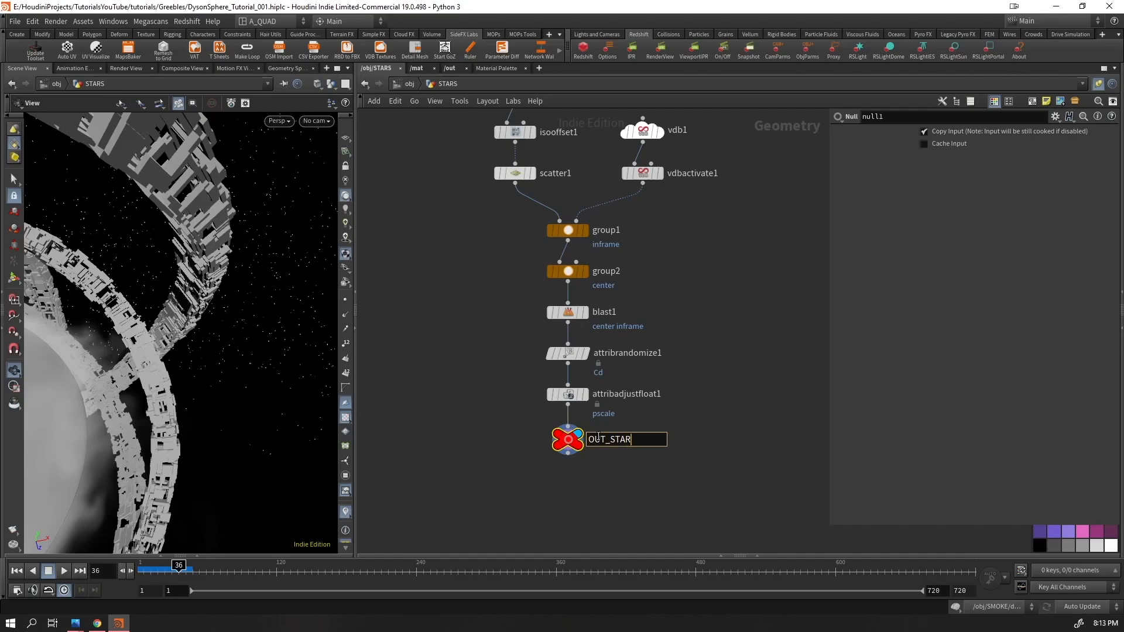
{"action": "key", "text": "Return"}
{"action": "right_click_drag", "start_coordinate": [273, 361], "coordinate": [113, 381]}
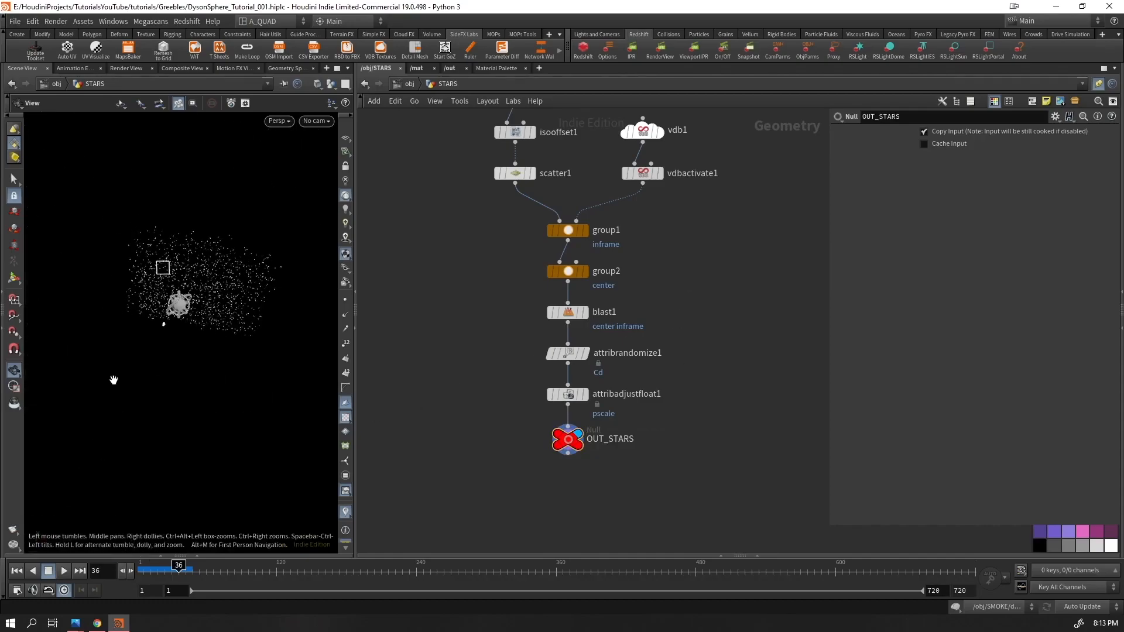
{"action": "left_click_drag", "start_coordinate": [113, 381], "coordinate": [179, 329]}
- Delete attribrandomize1 and insert a second Attribute Adjust Float node in its place between blast1 and attribadjustfloat1
{"action": "left_click", "coordinate": [644, 394]}
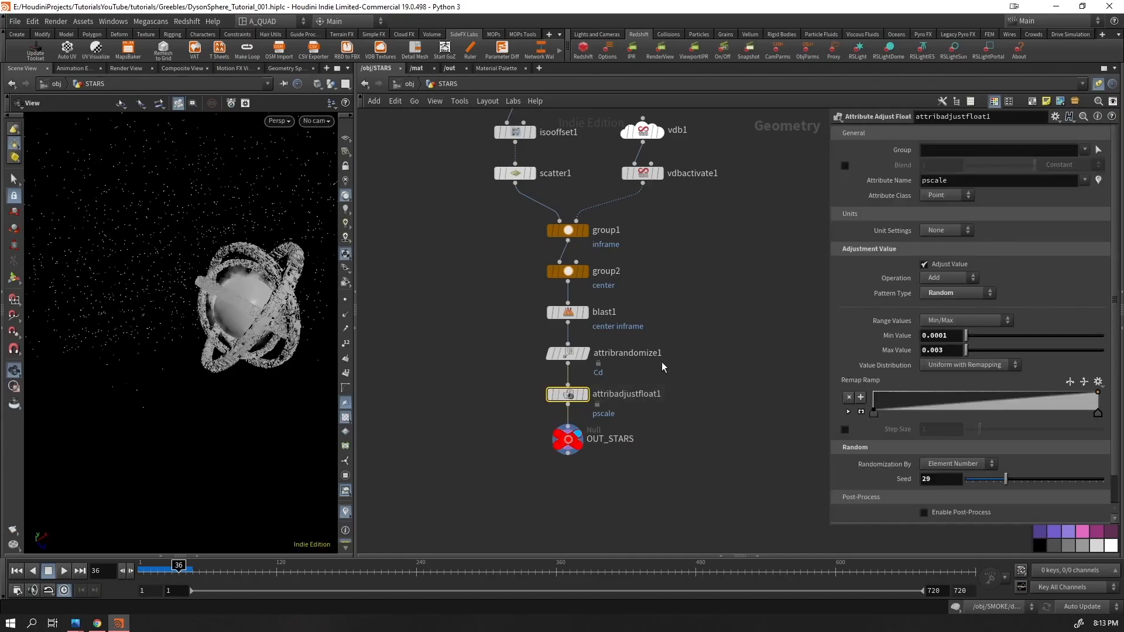
{"action": "left_click", "coordinate": [568, 353]}
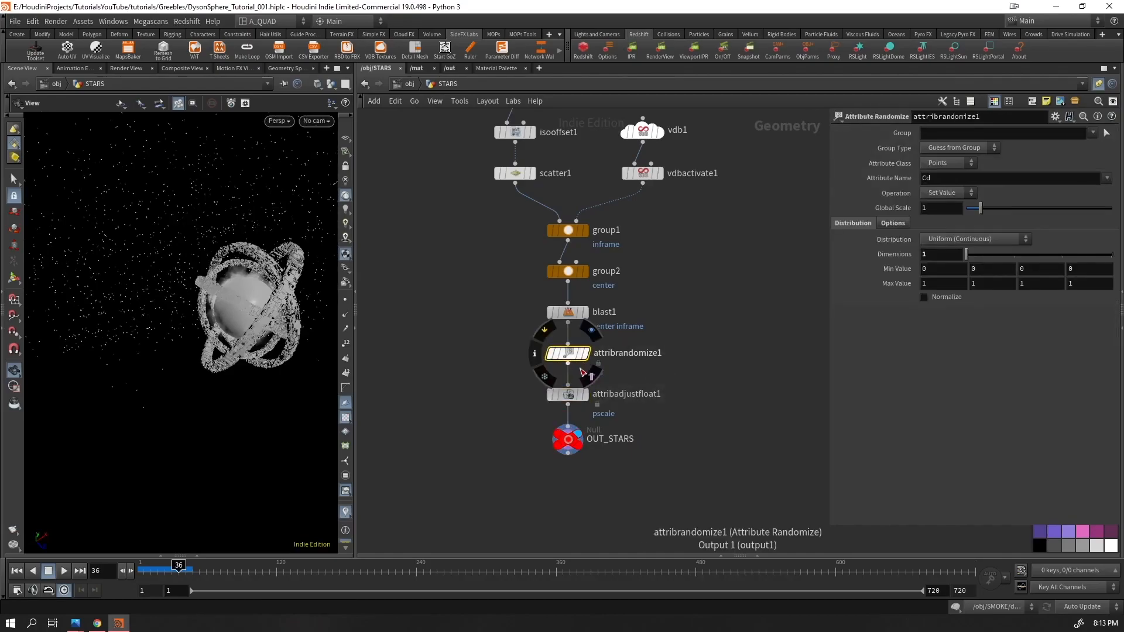
{"action": "key", "text": "Delete"}
{"action": "key", "text": "Tab"}
{"action": "type", "text": "aflo"}
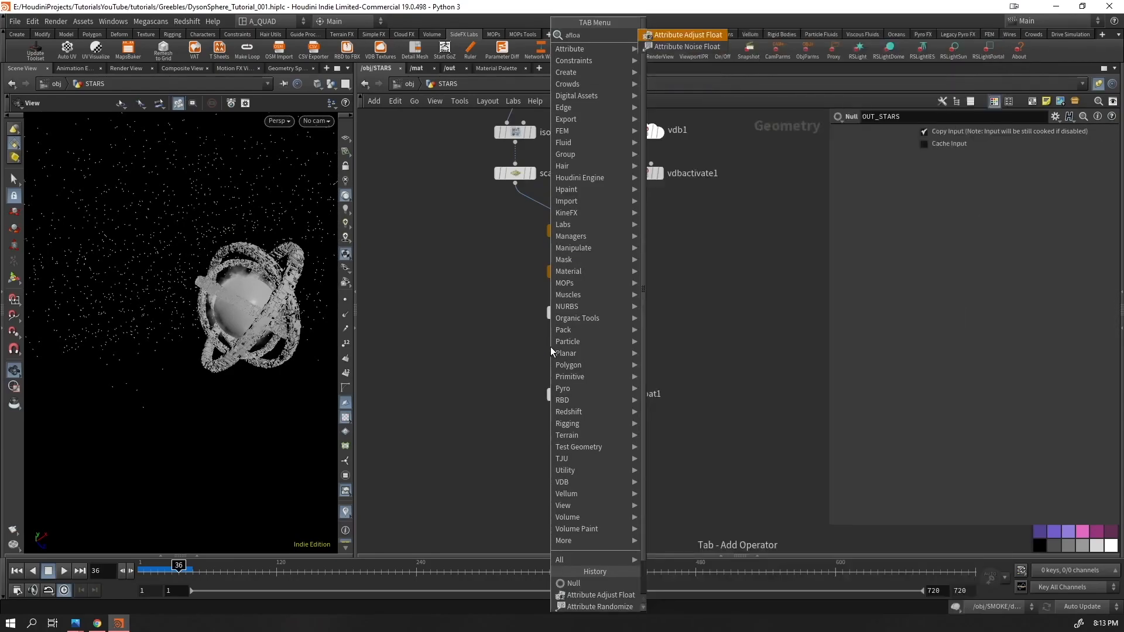
{"action": "key", "text": "Return"}
{"action": "left_click", "coordinate": [550, 347]}
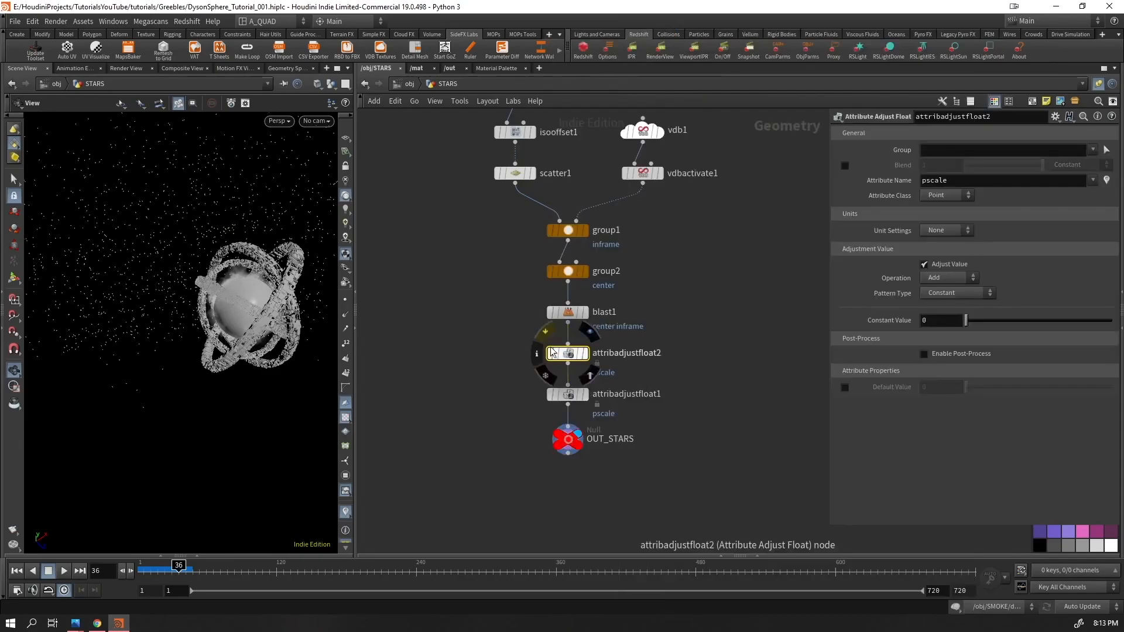
- Set the Attribute Name of attribadjustfloat2 to emission
{"action": "double_click", "coordinate": [949, 181]}
{"action": "type", "text": "color"}
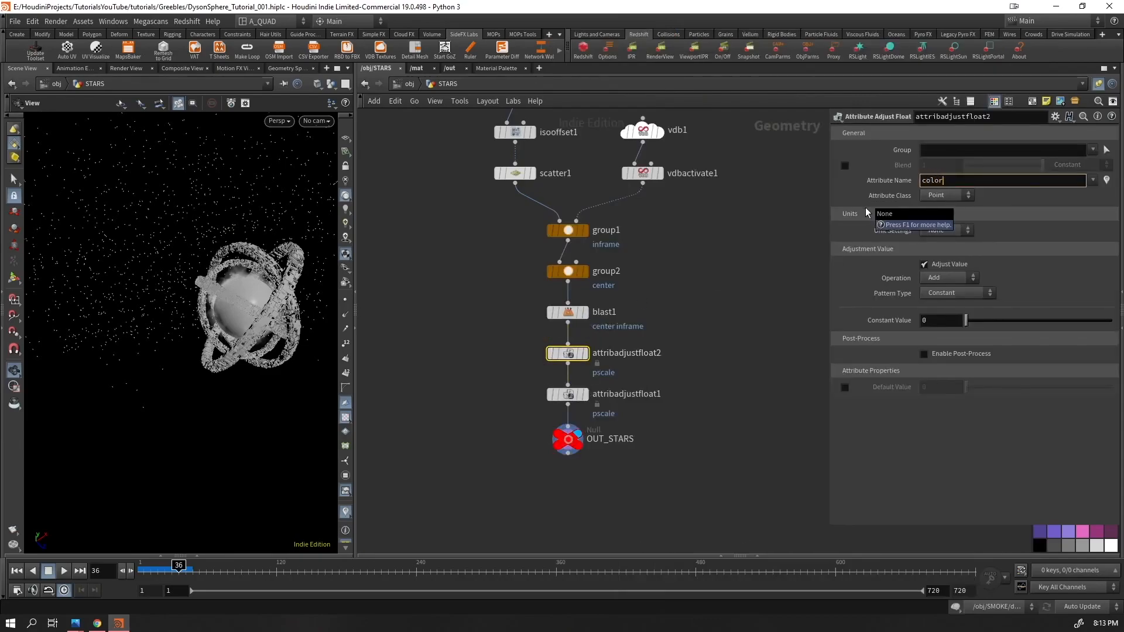
{"action": "key", "text": "ctrl+a"}
{"action": "type", "text": "emission"}
{"action": "key", "text": "Return"}
- Set the emission adjustment's Pattern Type to Random and its Seed to 80
{"action": "left_click", "coordinate": [958, 292]}
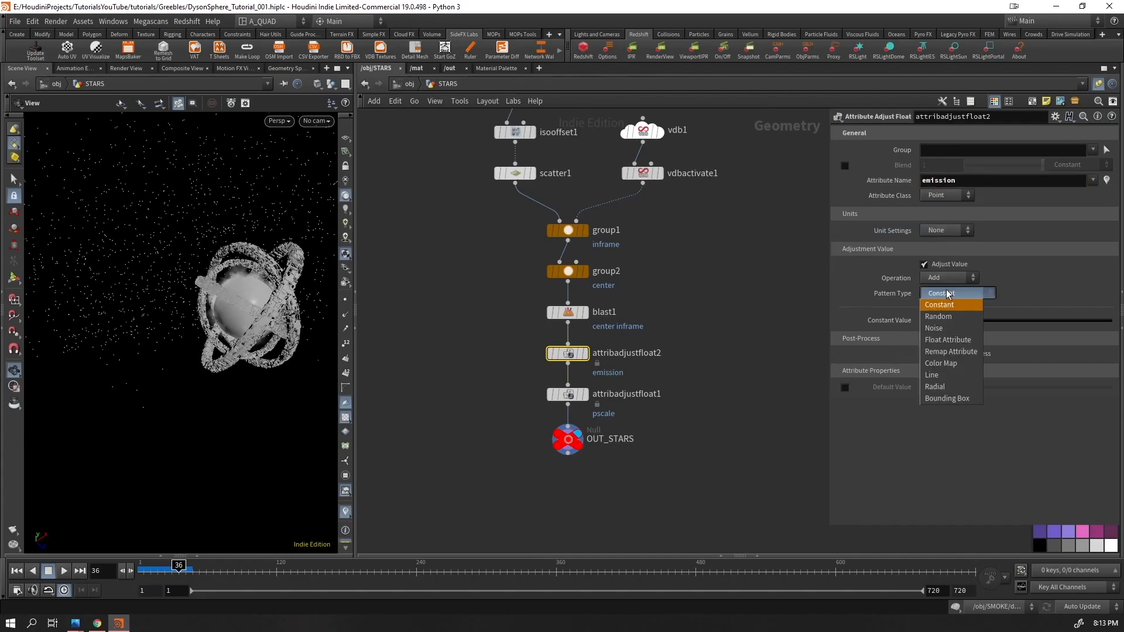
{"action": "left_click", "coordinate": [953, 319]}
{"action": "left_click_drag", "start_coordinate": [583, 419], "coordinate": [507, 410]}
{"action": "left_click_drag", "start_coordinate": [533, 348], "coordinate": [603, 374]}
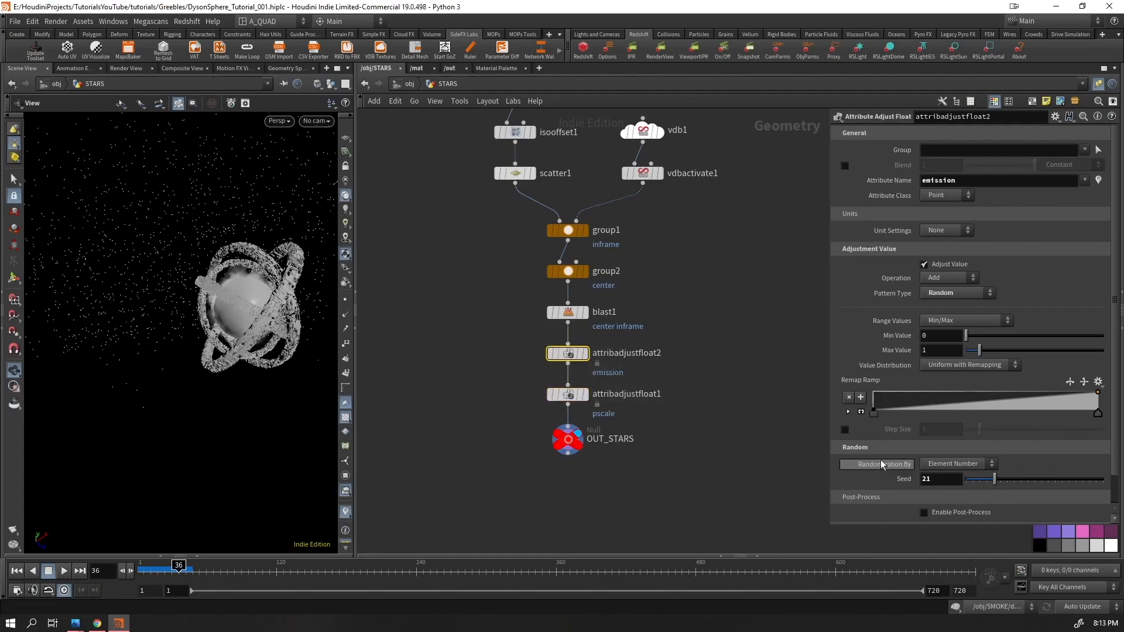
{"action": "left_click_drag", "start_coordinate": [990, 479], "coordinate": [1076, 479]}
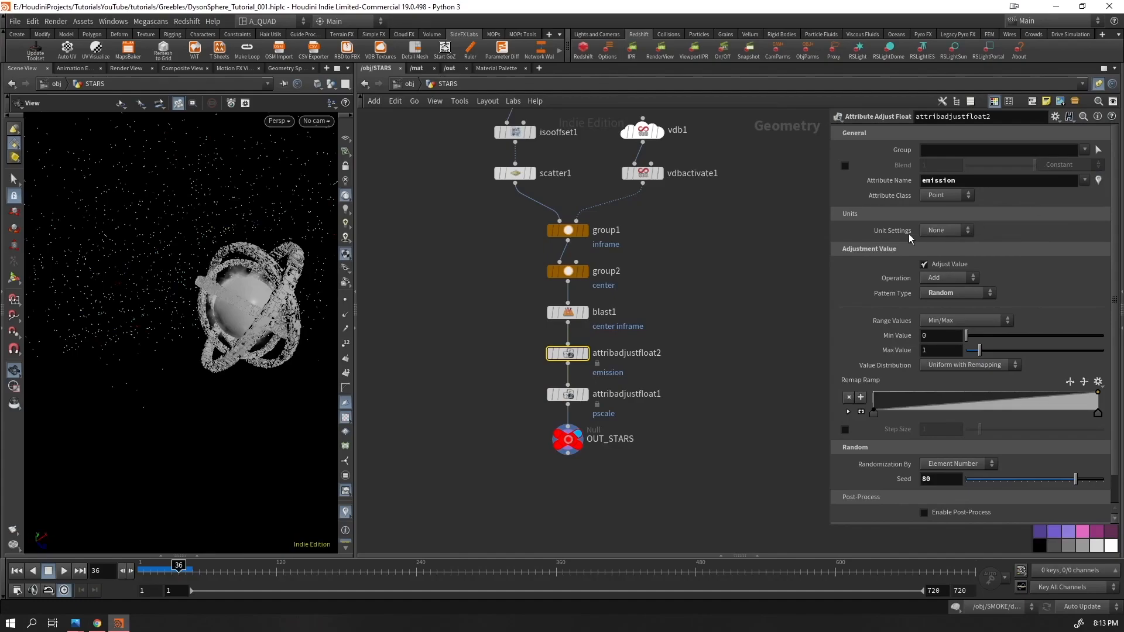
- Return to the object level and move the rslight1 and cam1 nodes up level with the SUN node
{"action": "left_click_drag", "start_coordinate": [228, 258], "coordinate": [132, 237]}
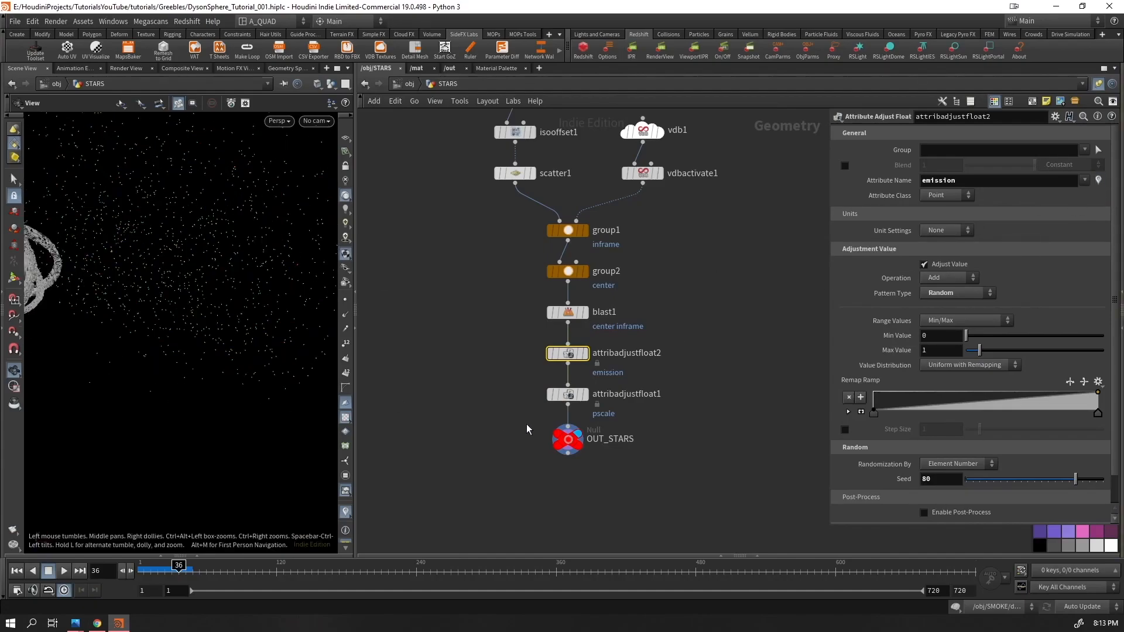
{"action": "left_click", "coordinate": [410, 83]}
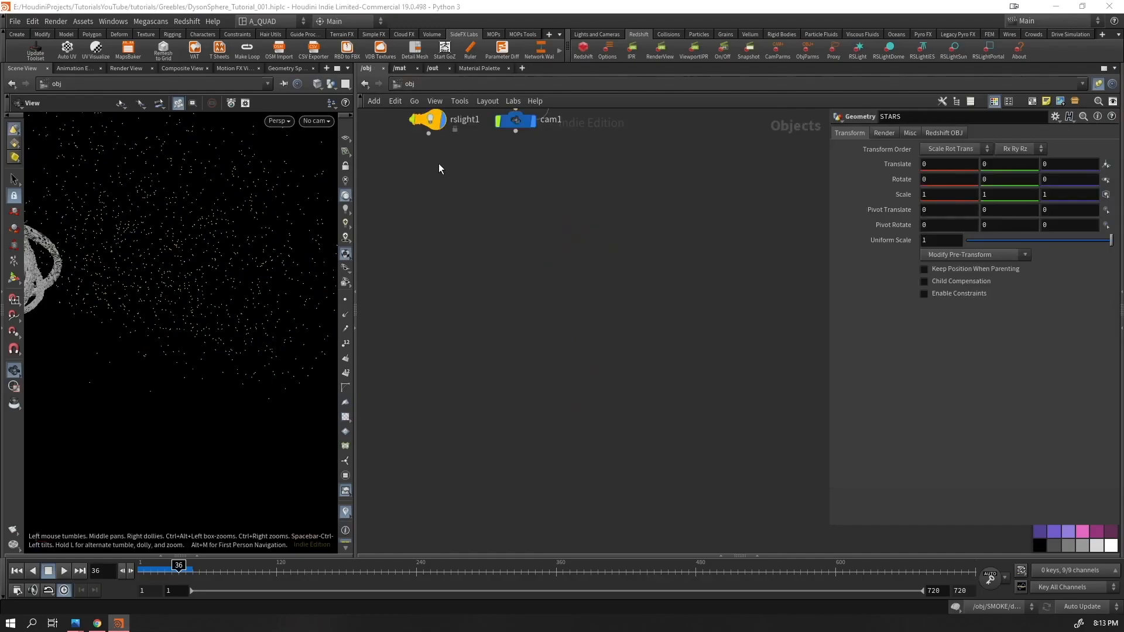
{"action": "key", "text": "h"}
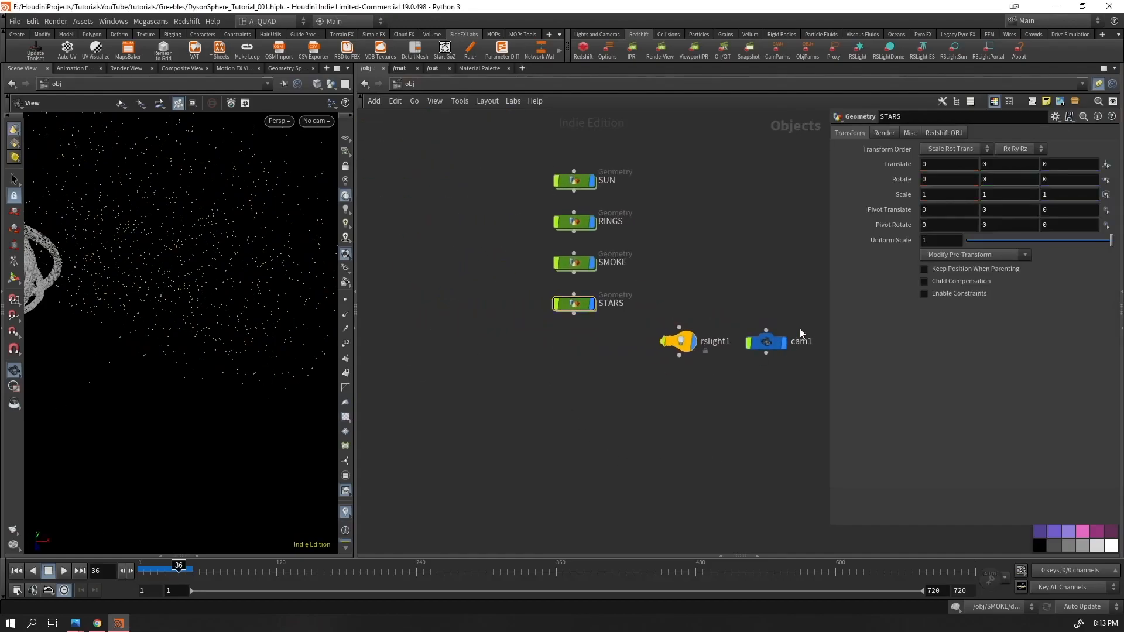
{"action": "left_click_drag", "start_coordinate": [800, 328], "coordinate": [797, 181]}
{"action": "left_click", "coordinate": [693, 322]}
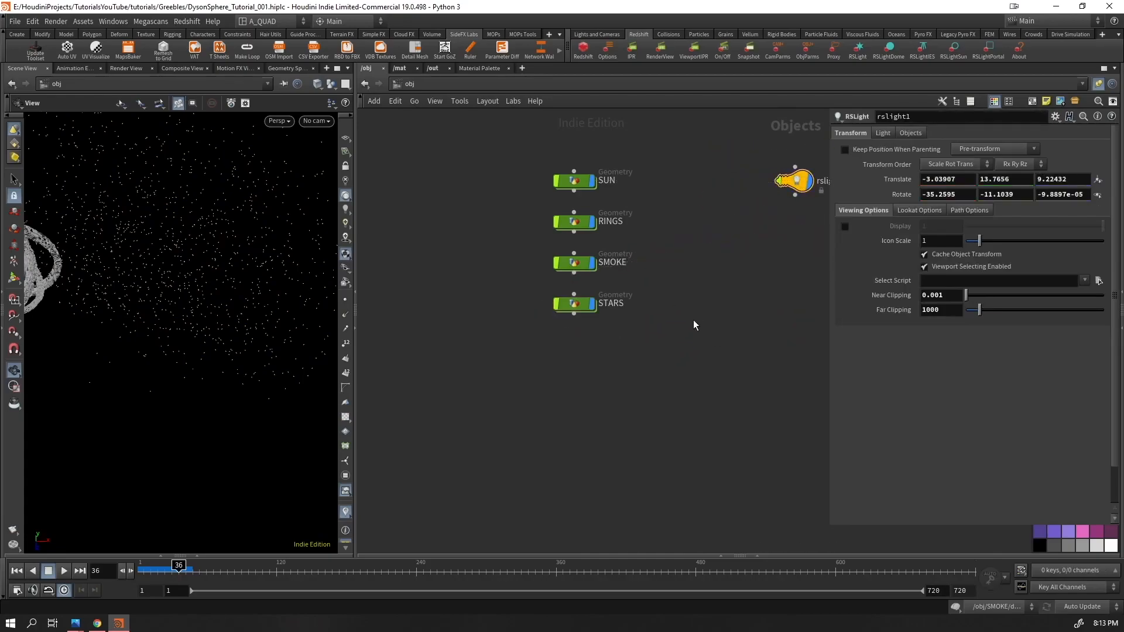
{"action": "middle_click_drag", "start_coordinate": [673, 348], "coordinate": [643, 411]}
- Enter the SUN geometry network and frame its sphere in the viewport
{"action": "left_click", "coordinate": [529, 252]}
{"action": "double_click", "coordinate": [531, 251]}
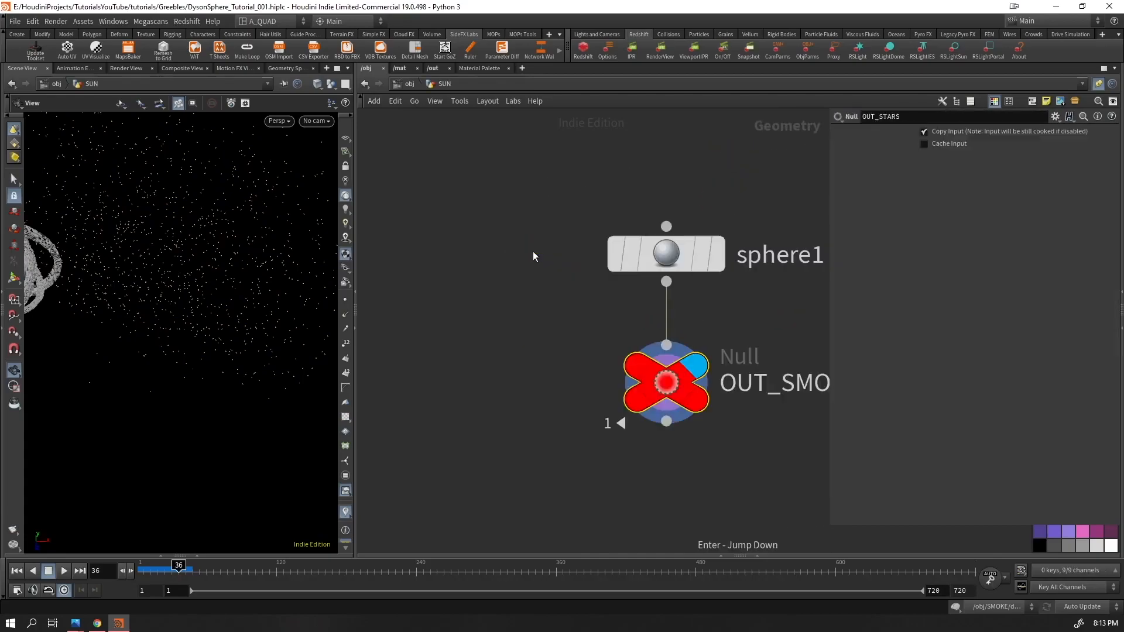
{"action": "key", "text": "f"}
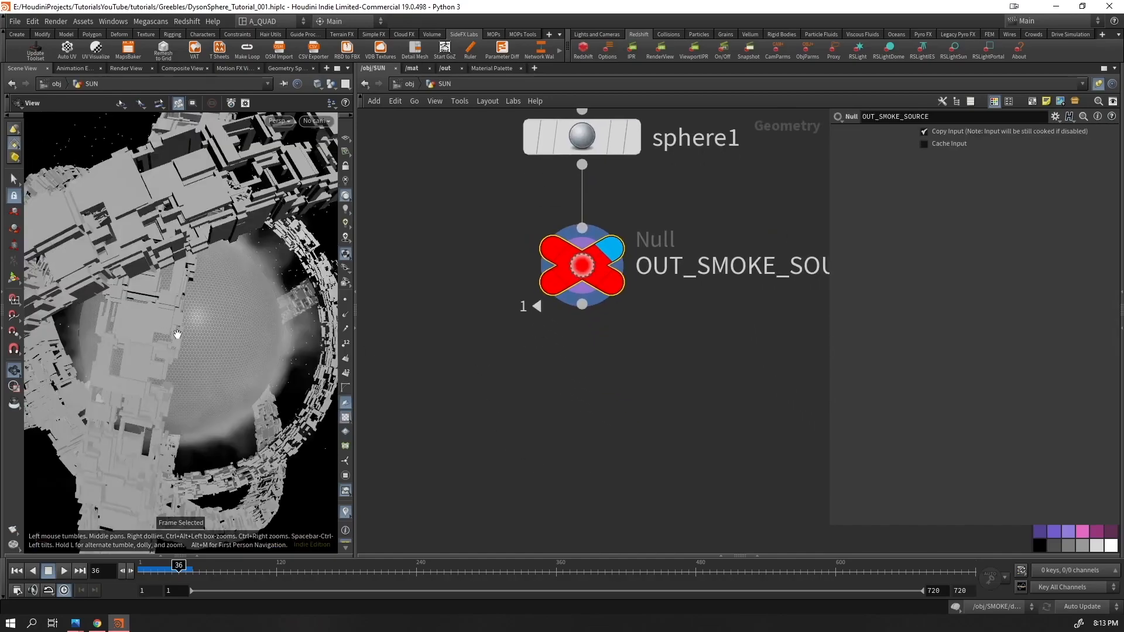
{"action": "left_click_drag", "start_coordinate": [243, 329], "coordinate": [182, 394]}
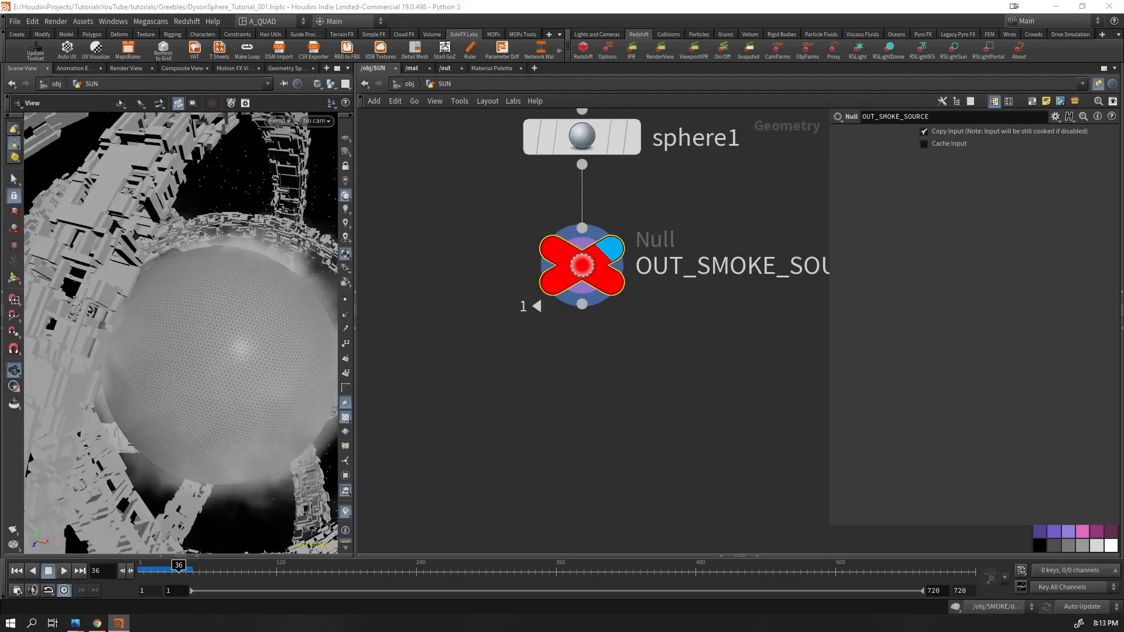
- Append a Normal node and a Subdivide node below OUT_SMOKE_SOURCE
{"action": "key", "text": "Tab"}
{"action": "type", "text": "no"}
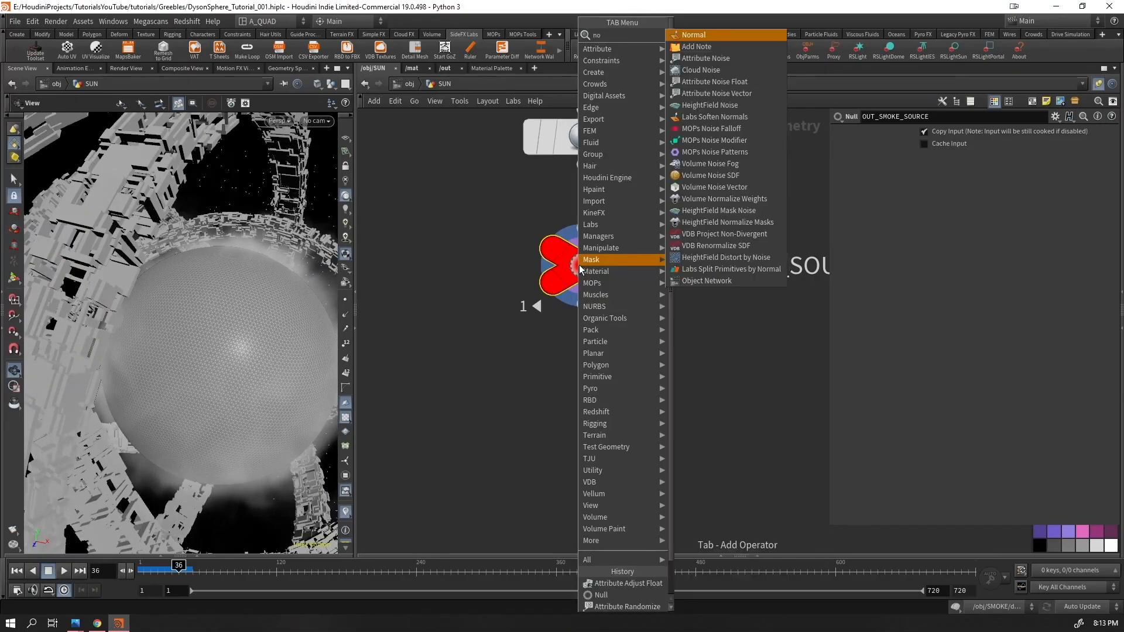
{"action": "key", "text": "Return"}
{"action": "key", "text": "Tab"}
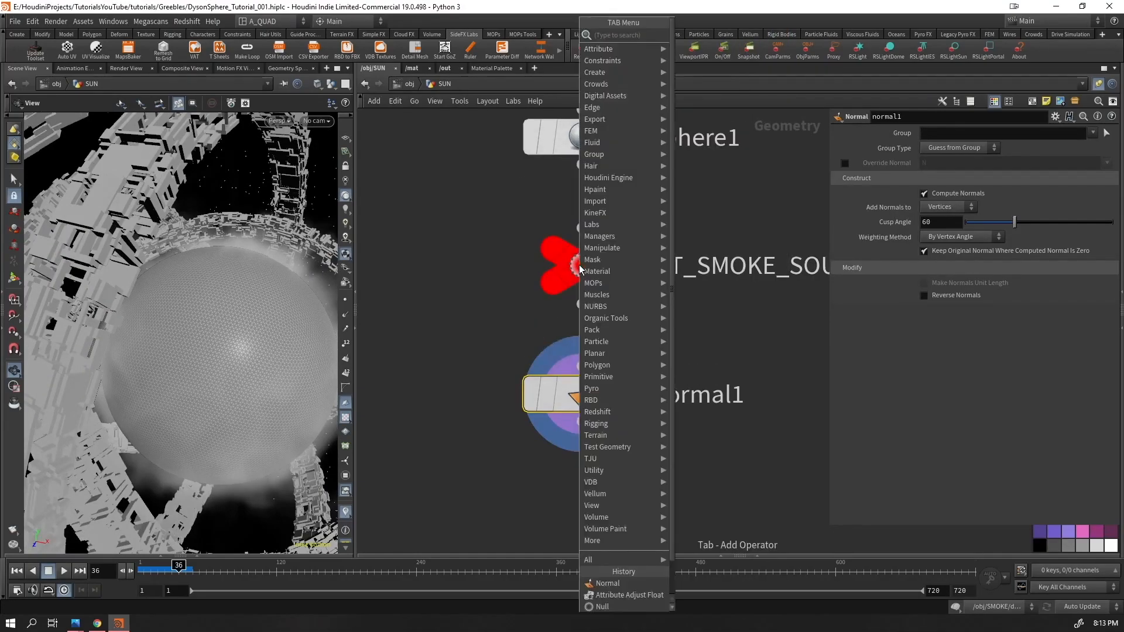
{"action": "key", "text": "Escape"}
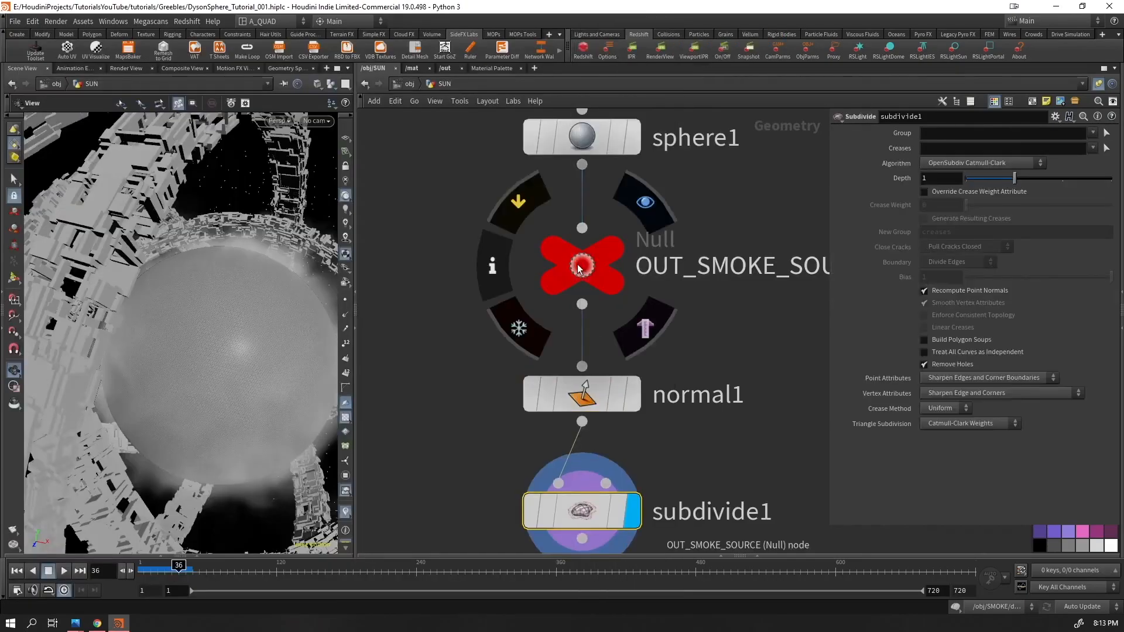
- Set the Subdivide algorithm to OpenSubdiv Loop and hide the other objects so only the sun sphere is displayed
{"action": "left_click", "coordinate": [959, 166]}
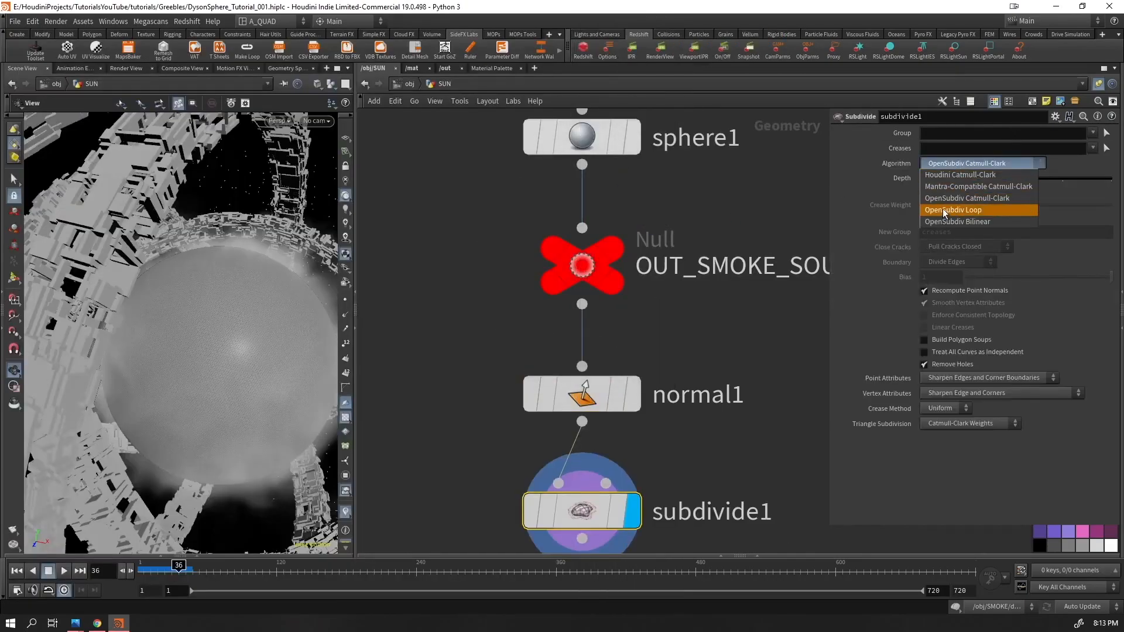
{"action": "left_click", "coordinate": [945, 210]}
{"action": "scroll", "coordinate": [176, 389], "scroll_direction": "up", "scroll_amount": 5}
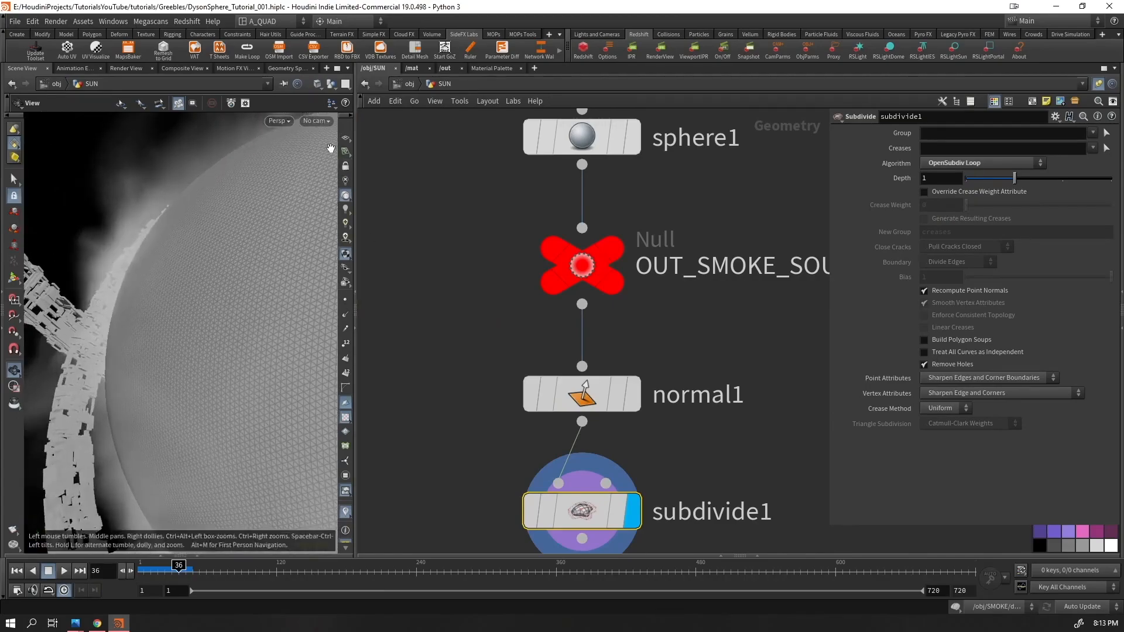
{"action": "left_click", "coordinate": [332, 84]}
{"action": "left_click", "coordinate": [341, 121]}
{"action": "scroll", "coordinate": [123, 394], "scroll_direction": "down", "scroll_amount": 5}
{"action": "left_click_drag", "start_coordinate": [123, 394], "coordinate": [246, 299]}
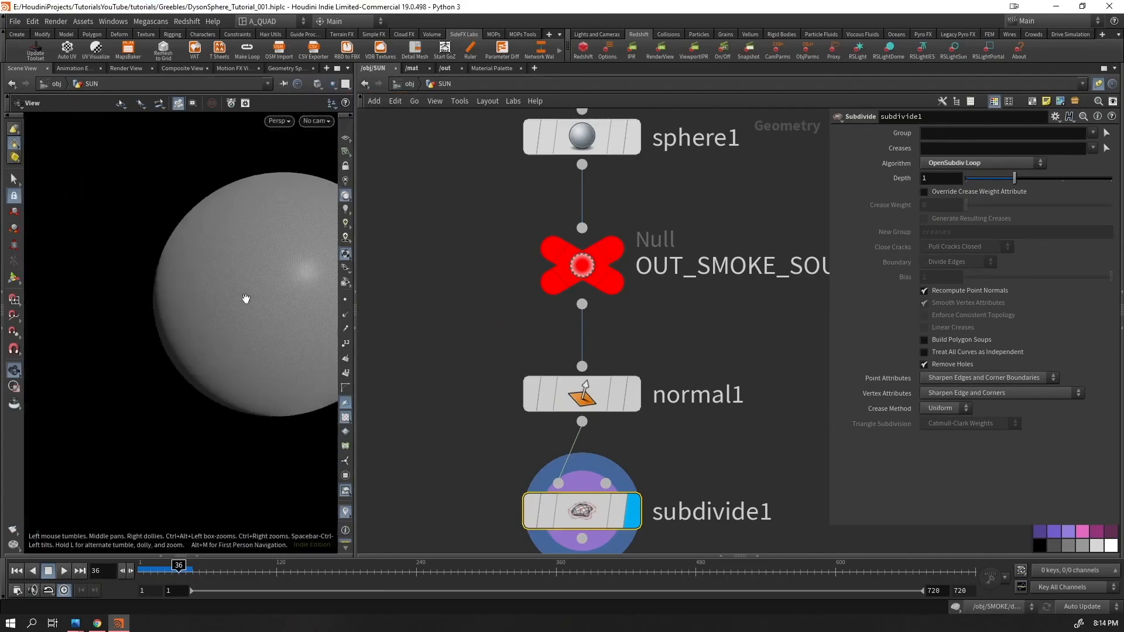
- Append a Mountain node below subdivide1 and set its noise Amplitude to 0.01
{"action": "key", "text": "f"}
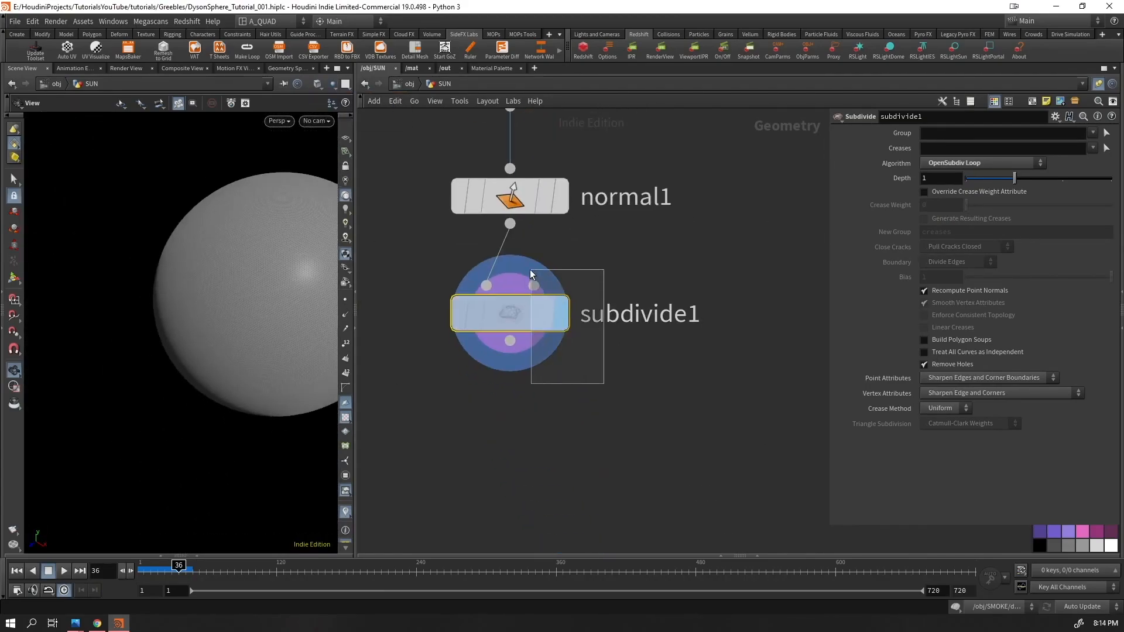
{"action": "key", "text": "Tab"}
{"action": "type", "text": "mountain"}
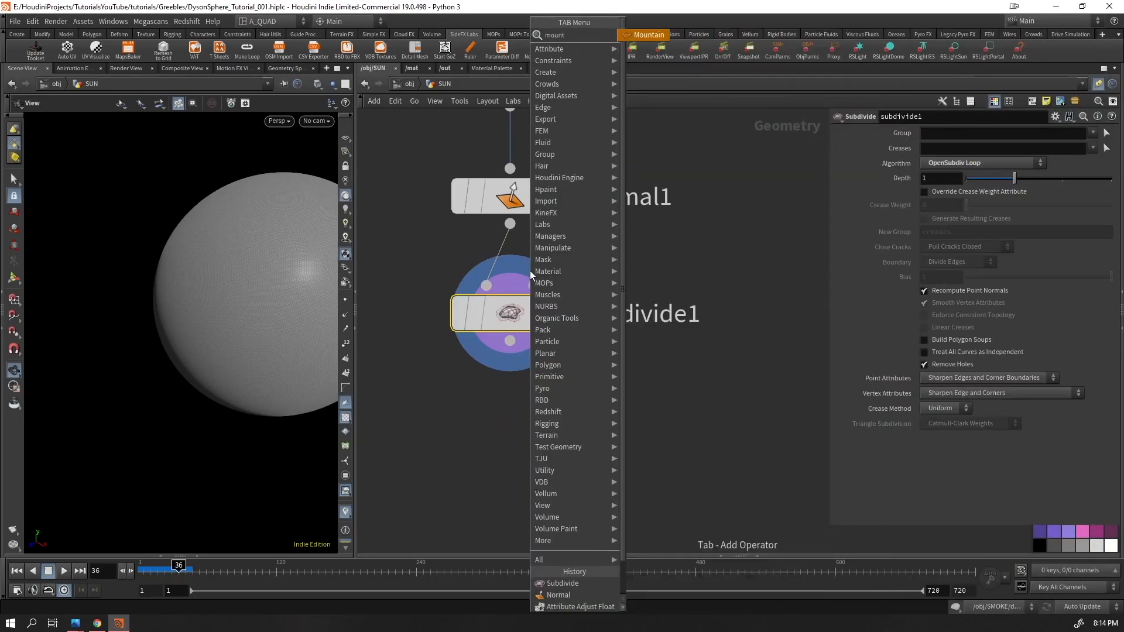
{"action": "key", "text": "Return"}
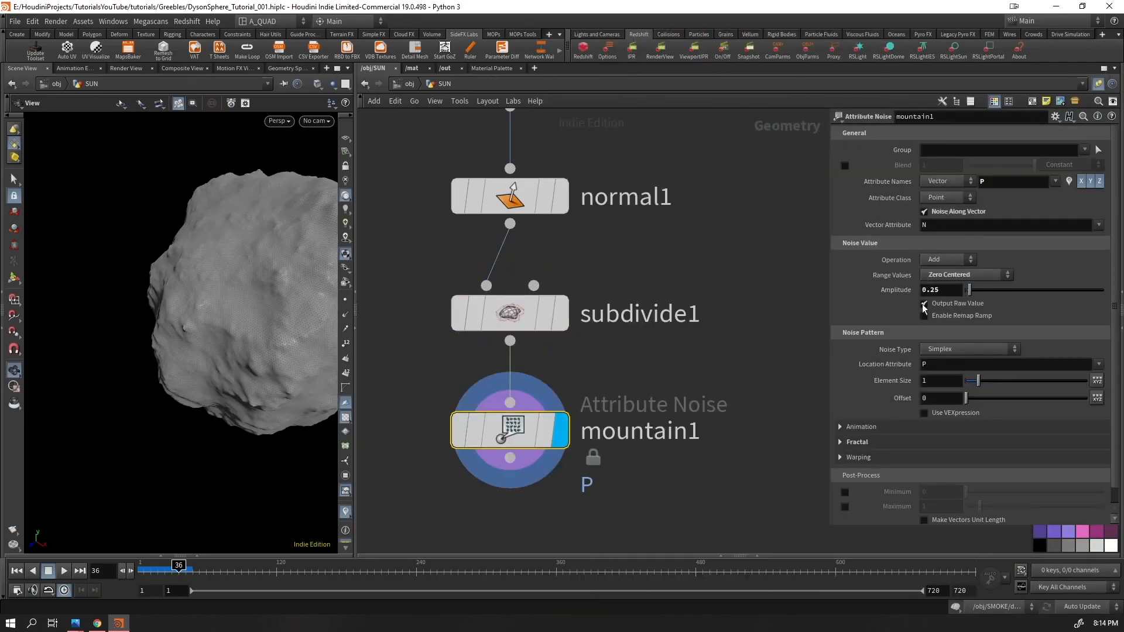
{"action": "type", "text": "0.01"}
{"action": "key", "text": "Return"}
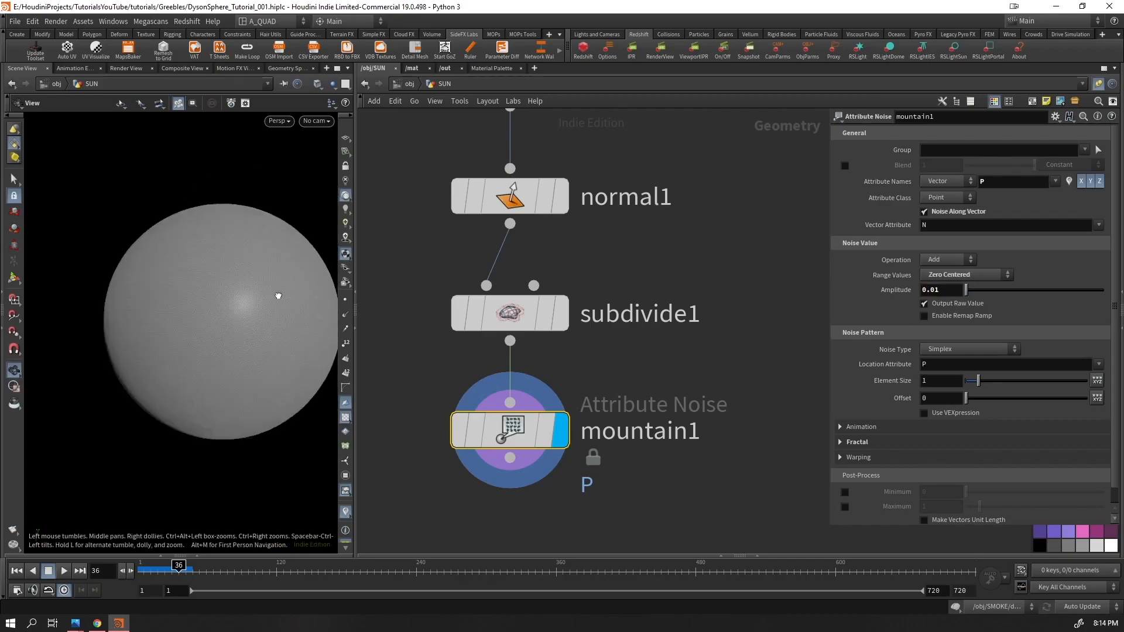
- Switch the viewport shading of the SUN sphere to use the scene's lights
{"action": "key", "text": "shift+w"}
{"action": "right_click_drag", "start_coordinate": [246, 351], "coordinate": [144, 351]}
{"action": "left_click_drag", "start_coordinate": [143, 351], "coordinate": [243, 357]}
{"action": "left_click", "coordinate": [344, 210]}
{"action": "left_click_drag", "start_coordinate": [188, 309], "coordinate": [186, 339]}
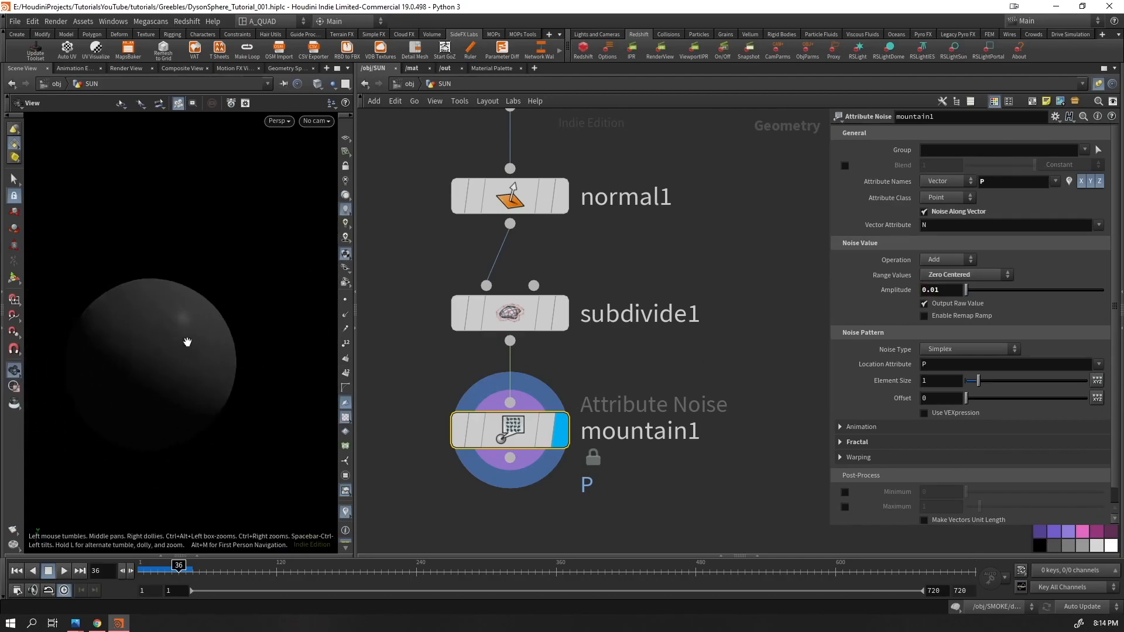
- At object level, reposition rslight1 closer to the sun by navigating its locked camera view, and unlock the view
{"action": "left_click", "coordinate": [409, 85]}
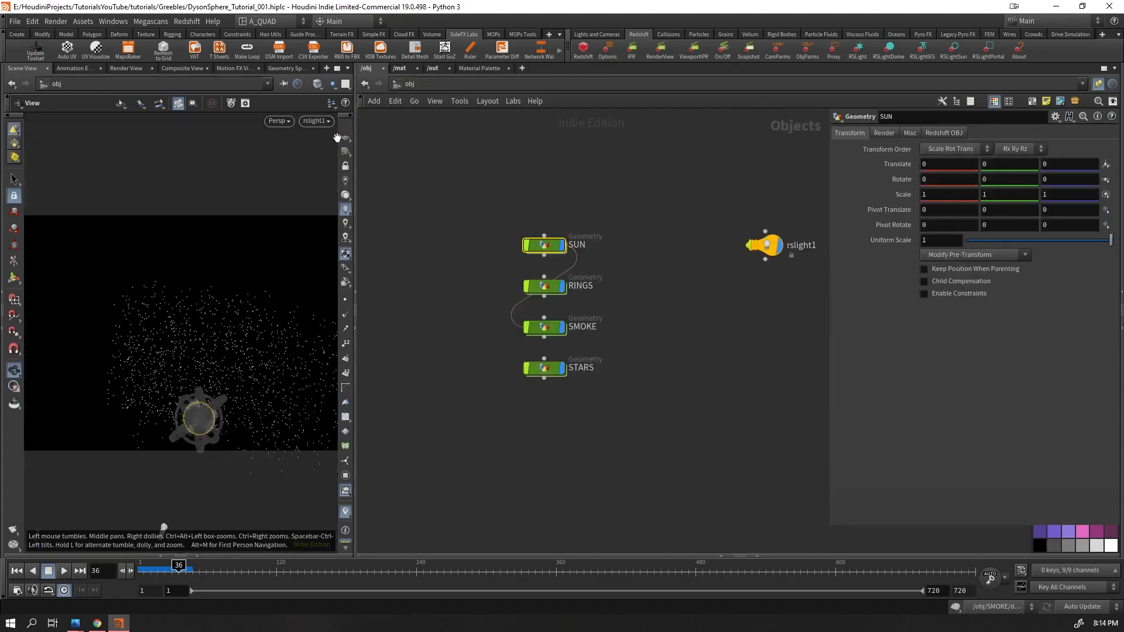
{"action": "left_click", "coordinate": [346, 166]}
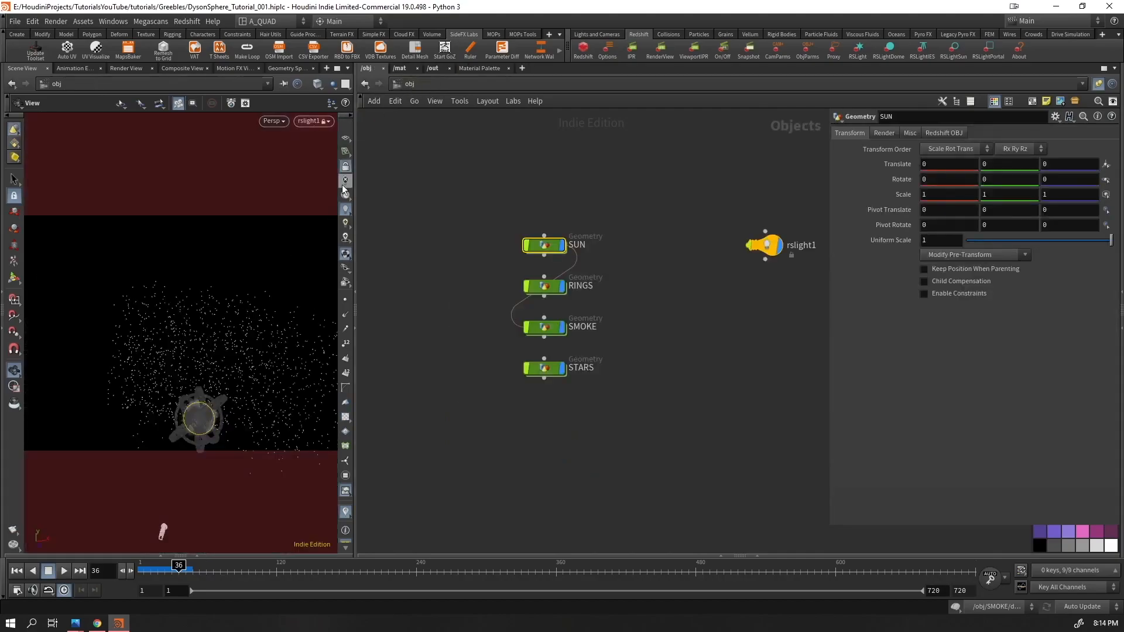
{"action": "right_click_drag", "start_coordinate": [236, 391], "coordinate": [312, 419]}
{"action": "middle_click_drag", "start_coordinate": [206, 352], "coordinate": [164, 285]}
{"action": "right_click_drag", "start_coordinate": [164, 285], "coordinate": [325, 151]}
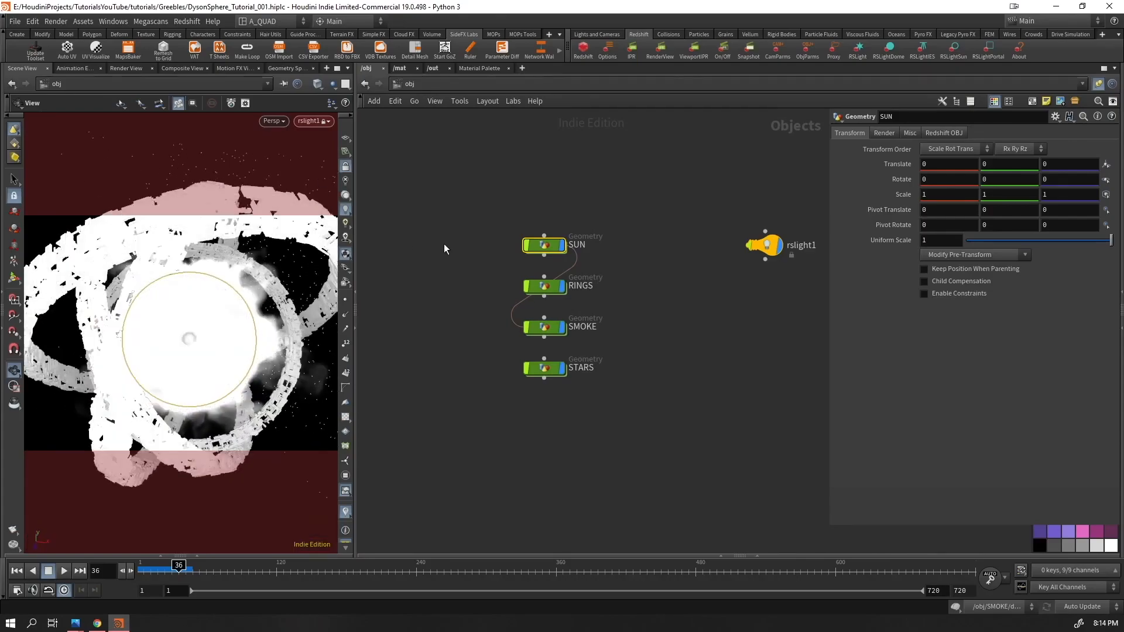
{"action": "left_click", "coordinate": [345, 166]}
- Examine how rslight1 lights the noisy sphere inside the SUN network
{"action": "double_click", "coordinate": [545, 245]}
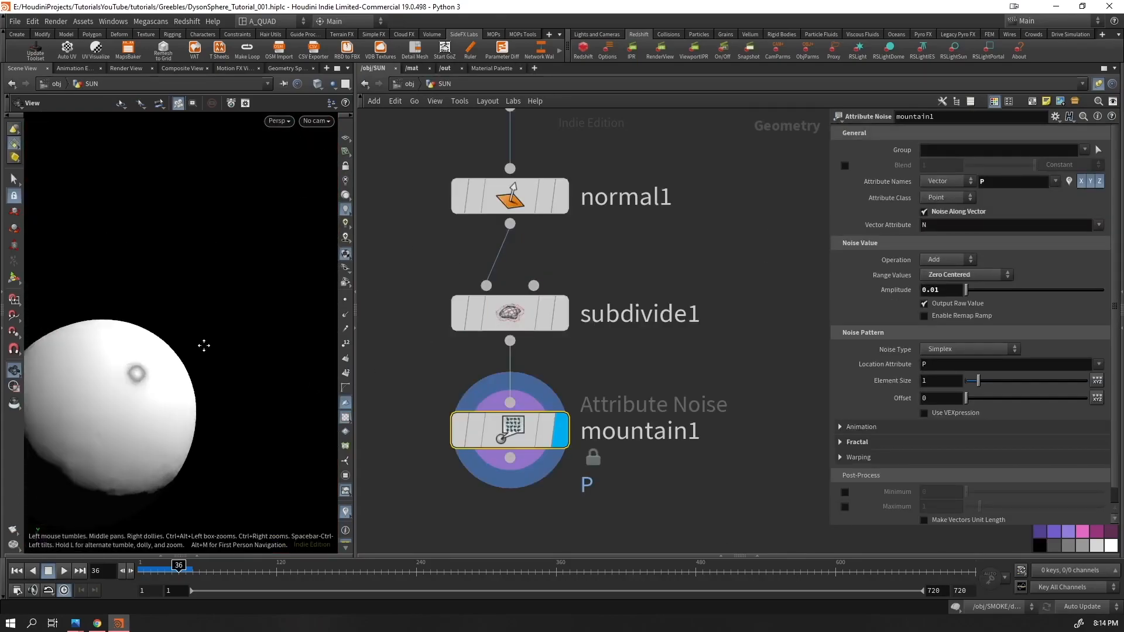
{"action": "middle_click_drag", "start_coordinate": [204, 346], "coordinate": [306, 256]}
{"action": "left_click_drag", "start_coordinate": [229, 291], "coordinate": [206, 324]}
{"action": "right_click_drag", "start_coordinate": [313, 185], "coordinate": [222, 284]}
{"action": "middle_click_drag", "start_coordinate": [240, 196], "coordinate": [59, 316]}
{"action": "right_click_drag", "start_coordinate": [76, 263], "coordinate": [186, 228]}
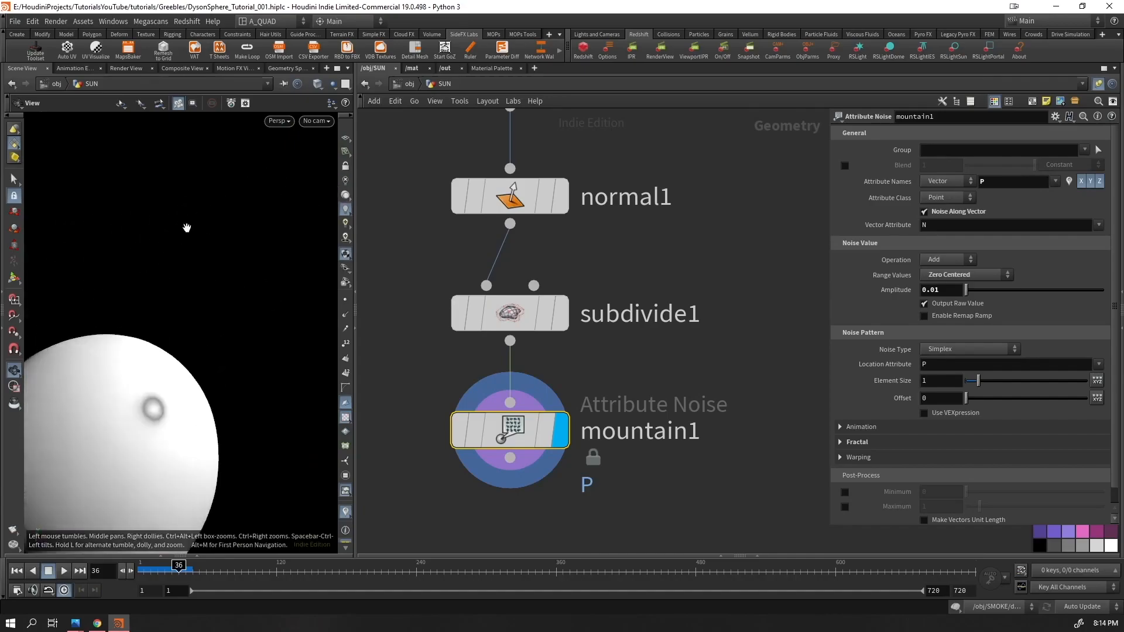
- At object level, move rslight1 farther from the sun, to a translation of about 1.34, 5.90, 5.98
{"action": "left_click", "coordinate": [401, 85]}
{"action": "right_click_drag", "start_coordinate": [316, 292], "coordinate": [231, 363]}
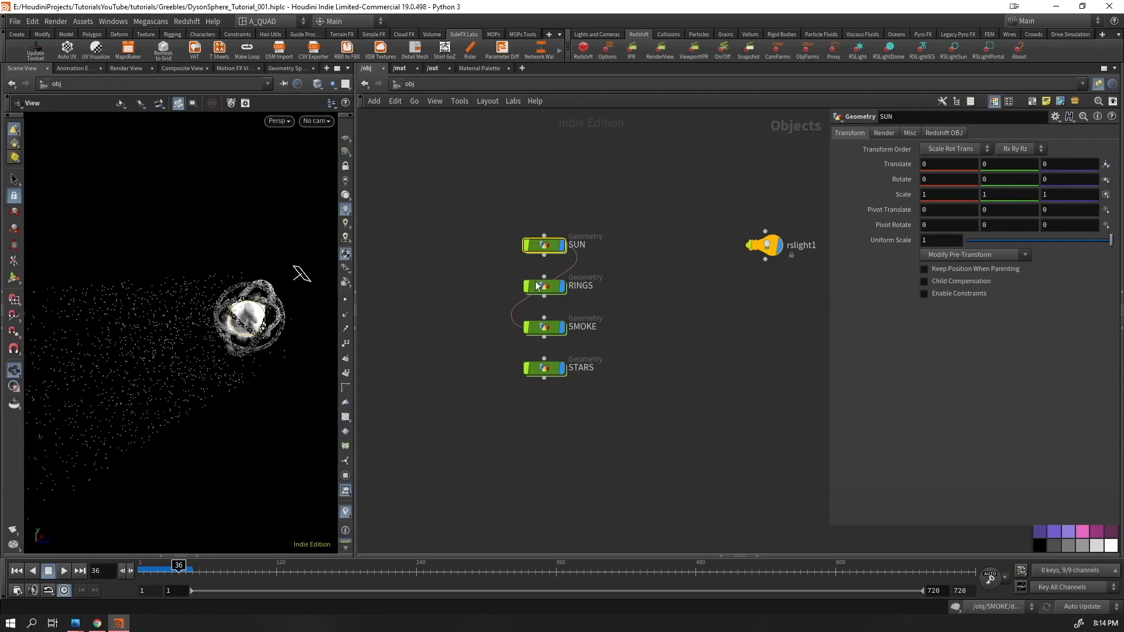
{"action": "left_click", "coordinate": [765, 245]}
{"action": "middle_click_drag", "start_coordinate": [265, 304], "coordinate": [58, 360]}
{"action": "key", "text": "Return"}
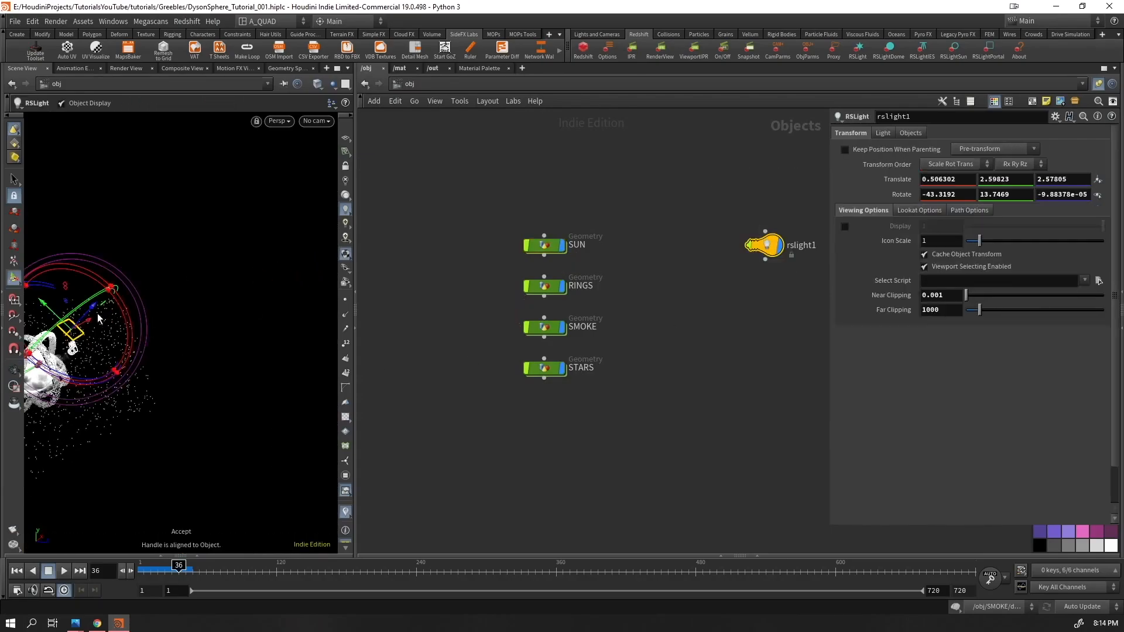
{"action": "left_click_drag", "start_coordinate": [99, 319], "coordinate": [190, 258]}
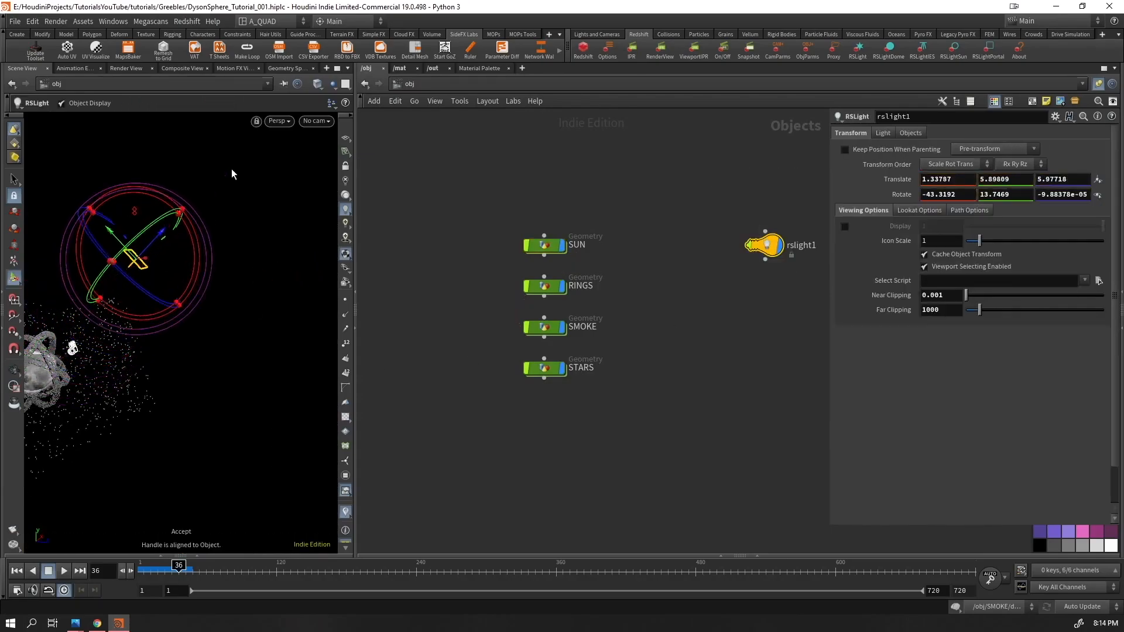
- Look through rslight1 and duplicate the light
{"action": "left_click", "coordinate": [319, 122]}
{"action": "left_click", "coordinate": [325, 131]}
{"action": "key", "text": "ctrl+c"}
{"action": "key", "text": "ctrl+v"}
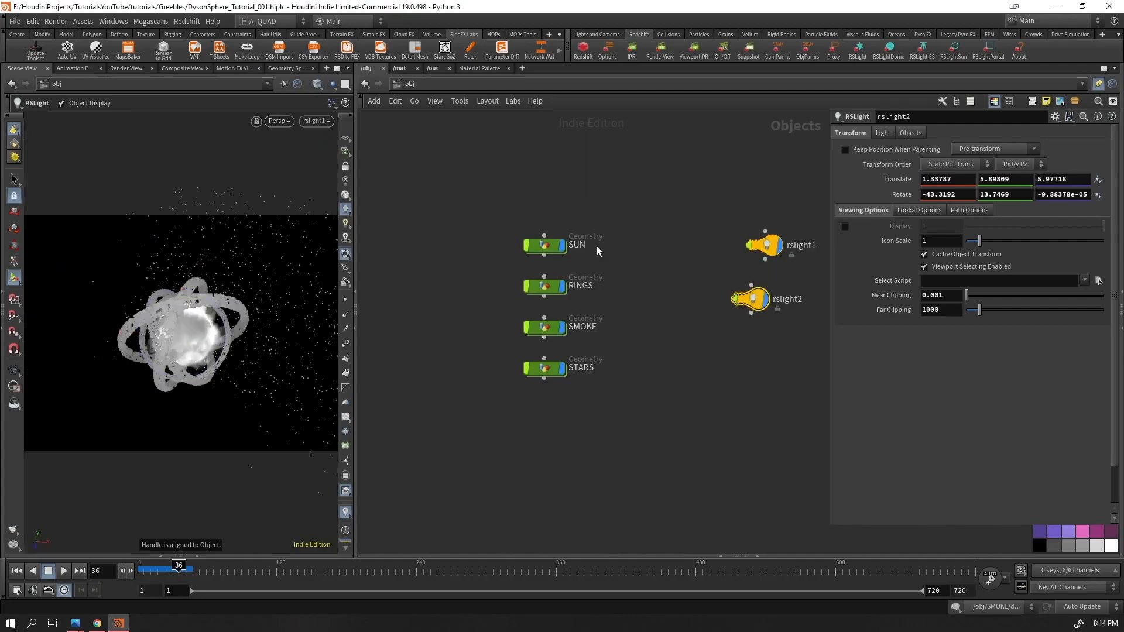
- Look through rslight2 with the view locked to it and aim it at the sun from the negative X side
{"action": "left_click", "coordinate": [310, 121]}
{"action": "left_click", "coordinate": [324, 141]}
{"action": "left_click_drag", "start_coordinate": [264, 296], "coordinate": [197, 322], "text": "alt"}
{"action": "left_click", "coordinate": [317, 119]}
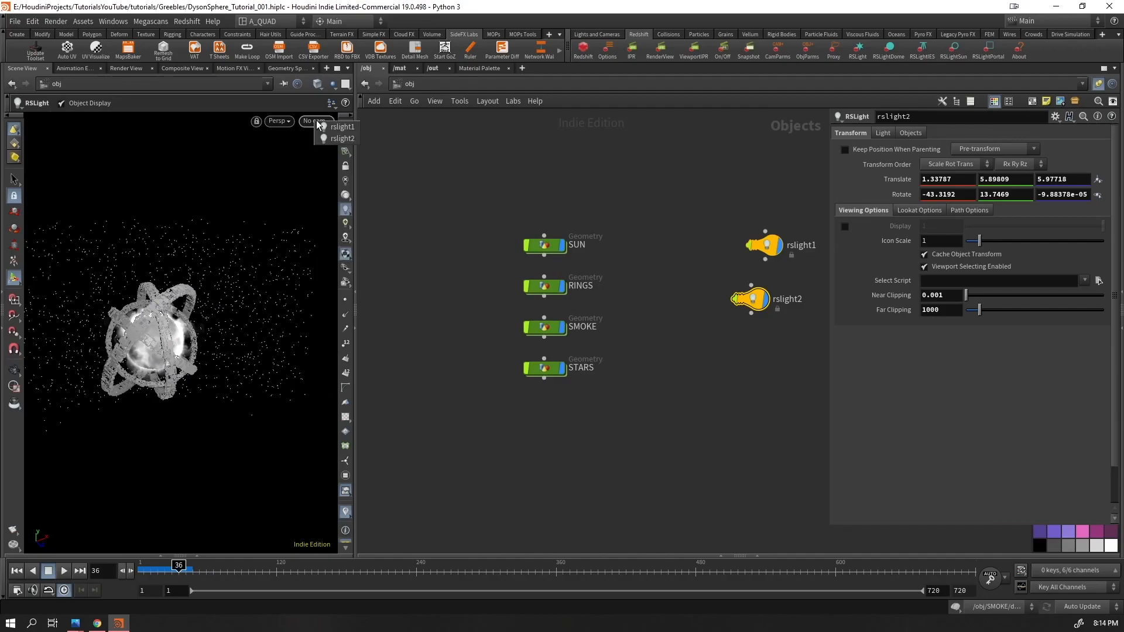
{"action": "left_click", "coordinate": [316, 121]}
{"action": "left_click", "coordinate": [328, 139]}
{"action": "left_click_drag", "start_coordinate": [193, 328], "coordinate": [275, 286], "text": "alt"}
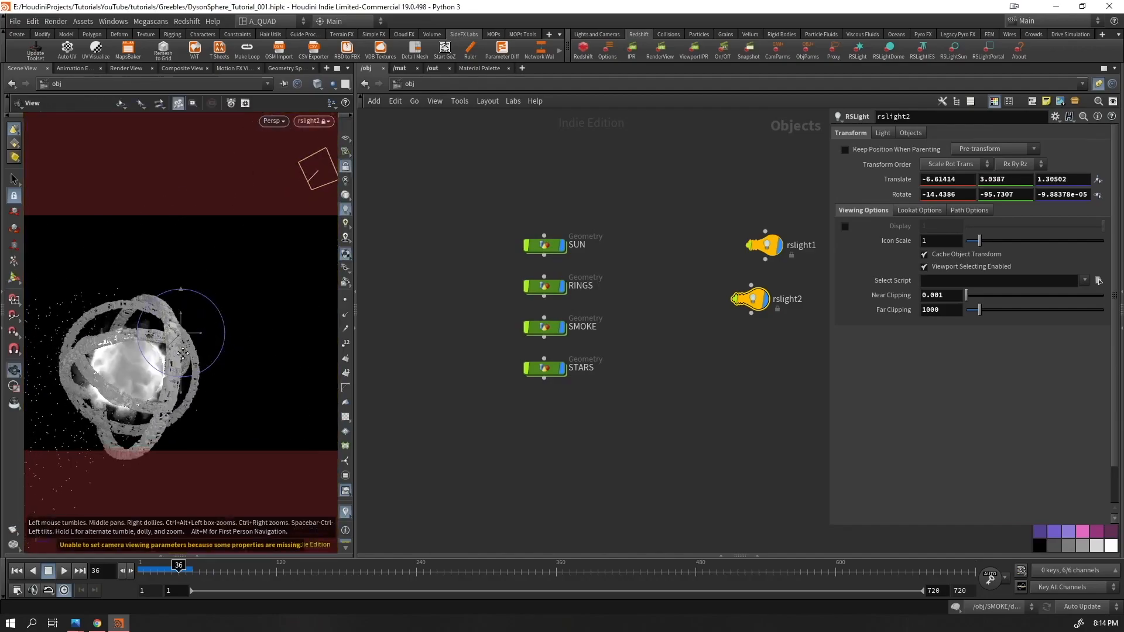
{"action": "middle_click_drag", "start_coordinate": [222, 322], "coordinate": [312, 298], "text": "alt"}
- Enter the SUN network, undo the view change saved to rslight2, and unlock the view from the light
{"action": "double_click", "coordinate": [545, 244]}
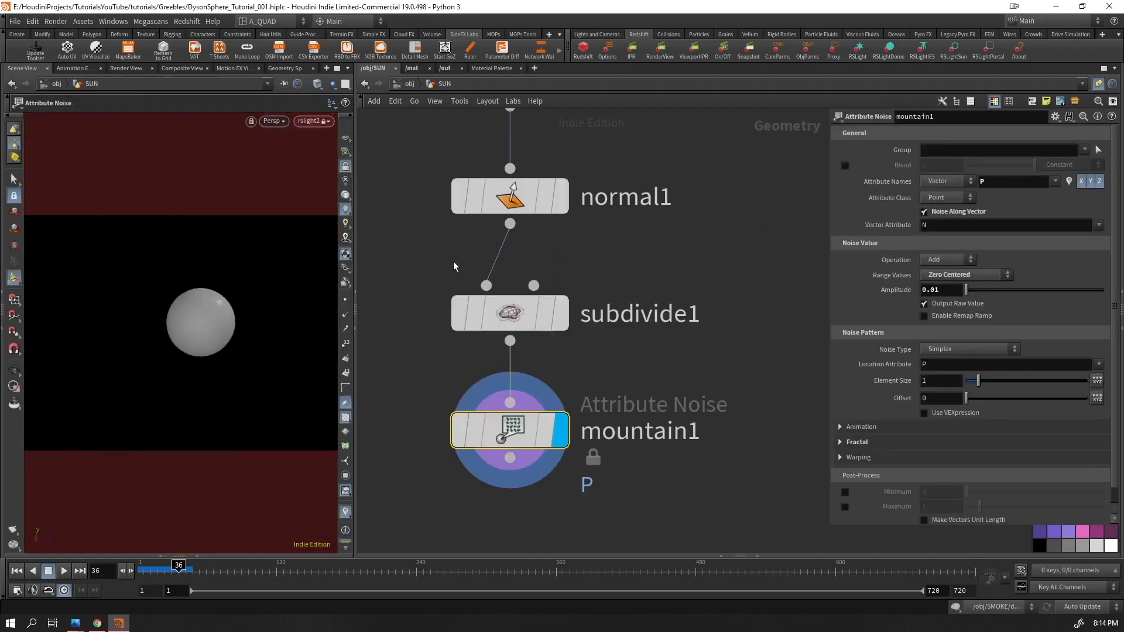
{"action": "key", "text": "Return"}
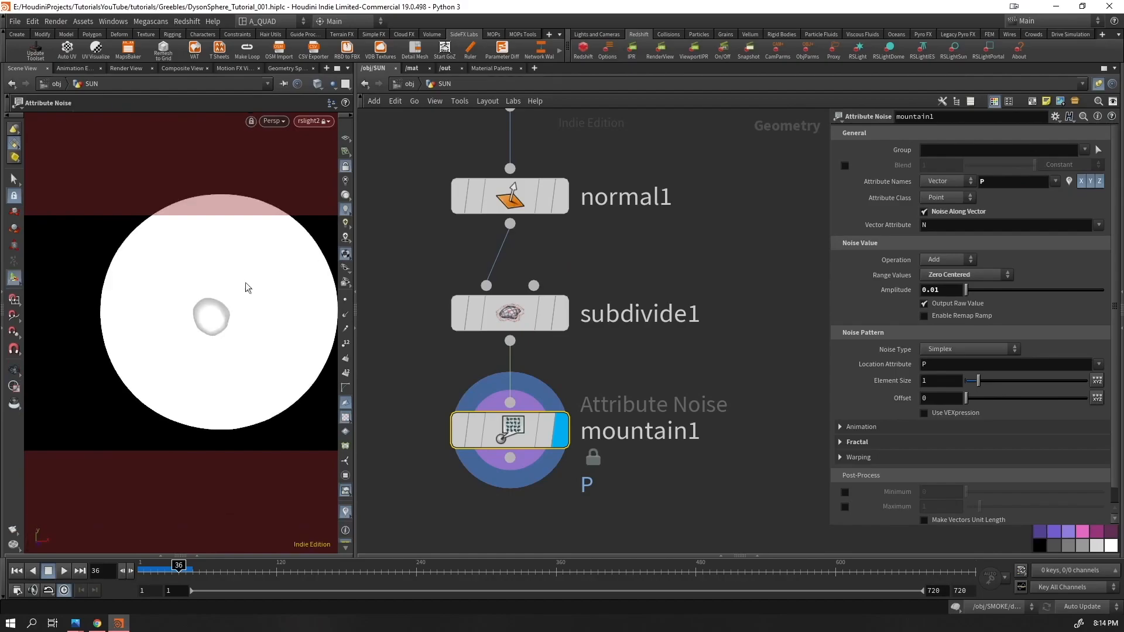
{"action": "key", "text": "ctrl+z"}
{"action": "key", "text": "ctrl+z"}
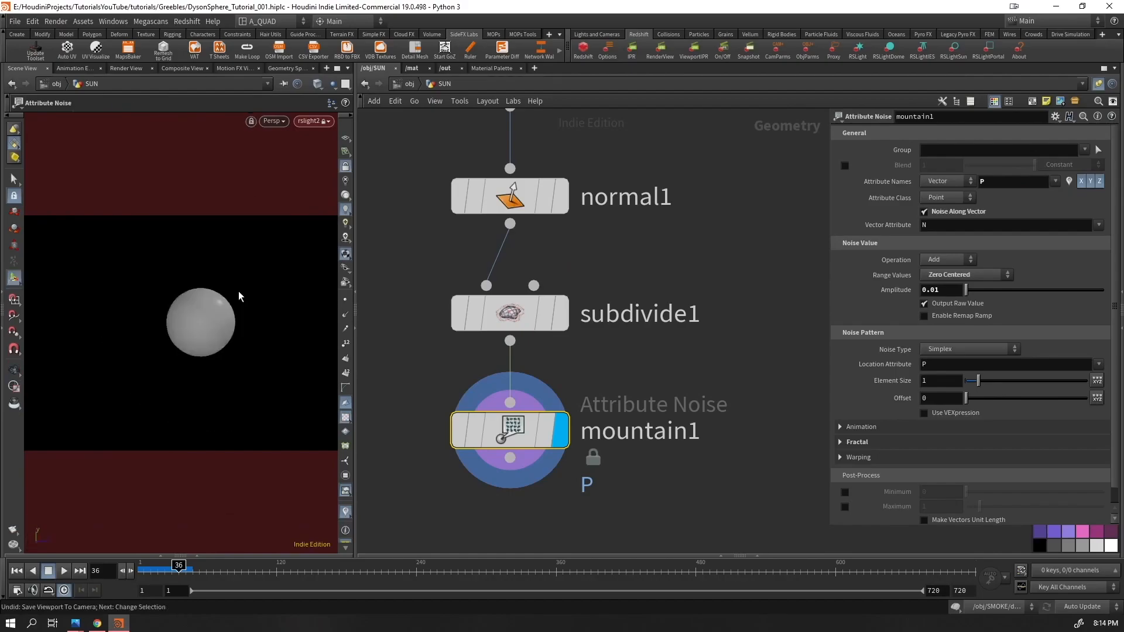
{"action": "left_click", "coordinate": [346, 167]}
- Set the mountain1 noise amplitude to 0.025
{"action": "right_click_drag", "start_coordinate": [207, 322], "coordinate": [351, 236], "text": "alt"}
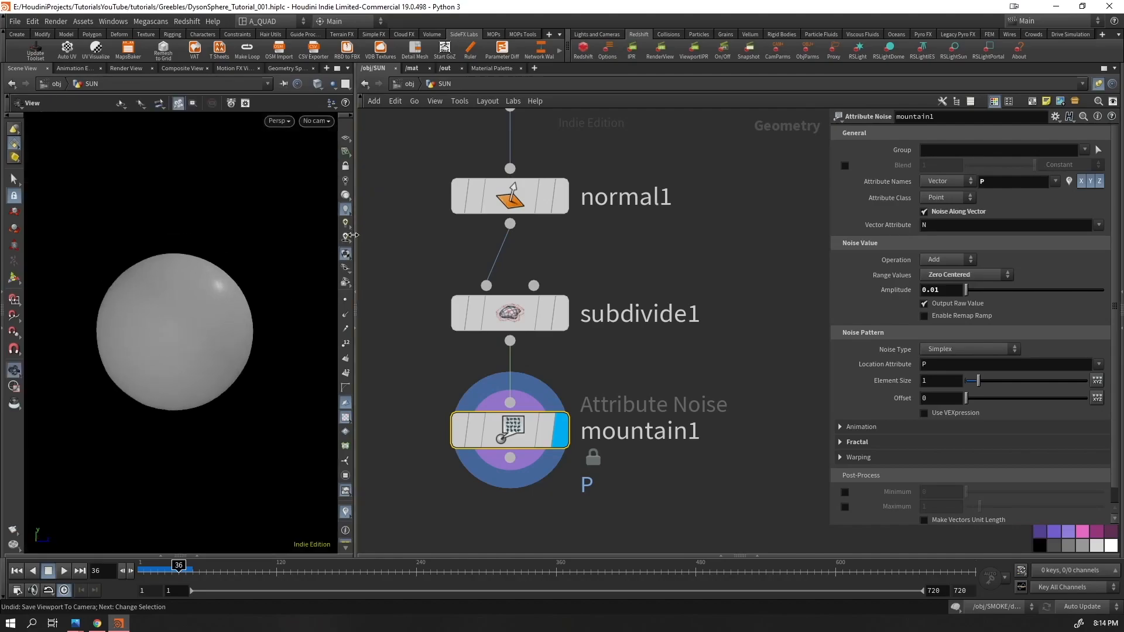
{"action": "left_click_drag", "start_coordinate": [276, 281], "coordinate": [210, 297], "text": "alt"}
{"action": "right_click_drag", "start_coordinate": [209, 297], "coordinate": [429, 276], "text": "alt"}
{"action": "middle_click_drag", "start_coordinate": [164, 300], "coordinate": [76, 282], "text": "alt"}
{"action": "mouse_move", "coordinate": [185, 283]}
{"action": "left_mouse_down", "text": "alt"}
{"action": "mouse_move", "coordinate": [168, 304]}
{"action": "mouse_move", "coordinate": [170, 331]}
{"action": "mouse_move", "coordinate": [175, 298]}
{"action": "left_mouse_up", "text": "alt"}
{"action": "right_click_drag", "start_coordinate": [148, 230], "coordinate": [275, 246], "text": "alt"}
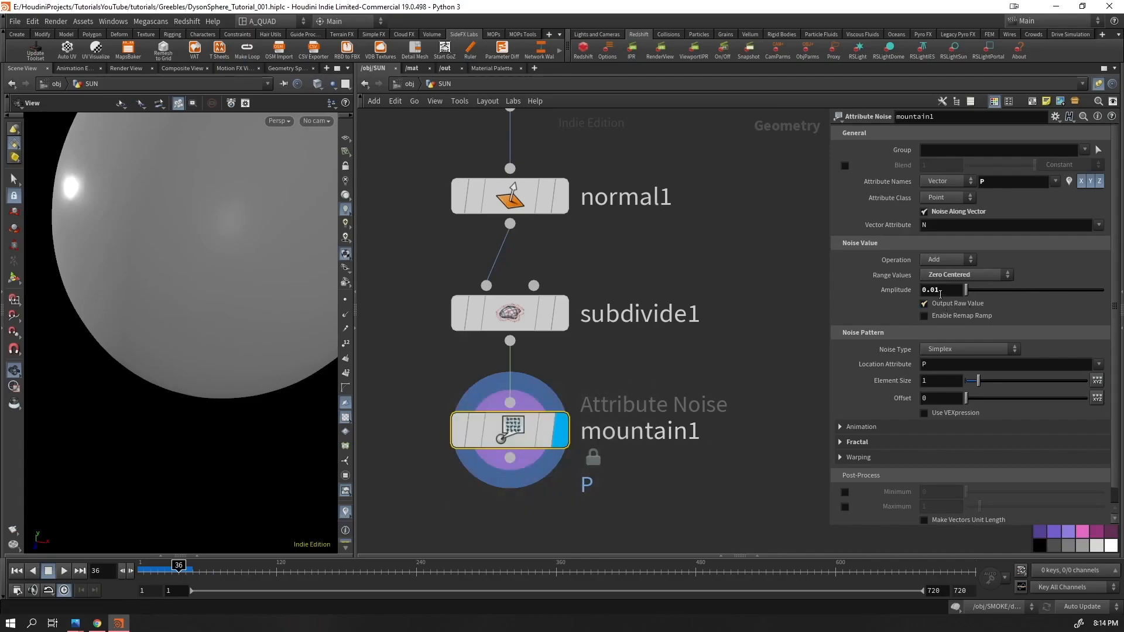
{"action": "key", "text": "Return"}
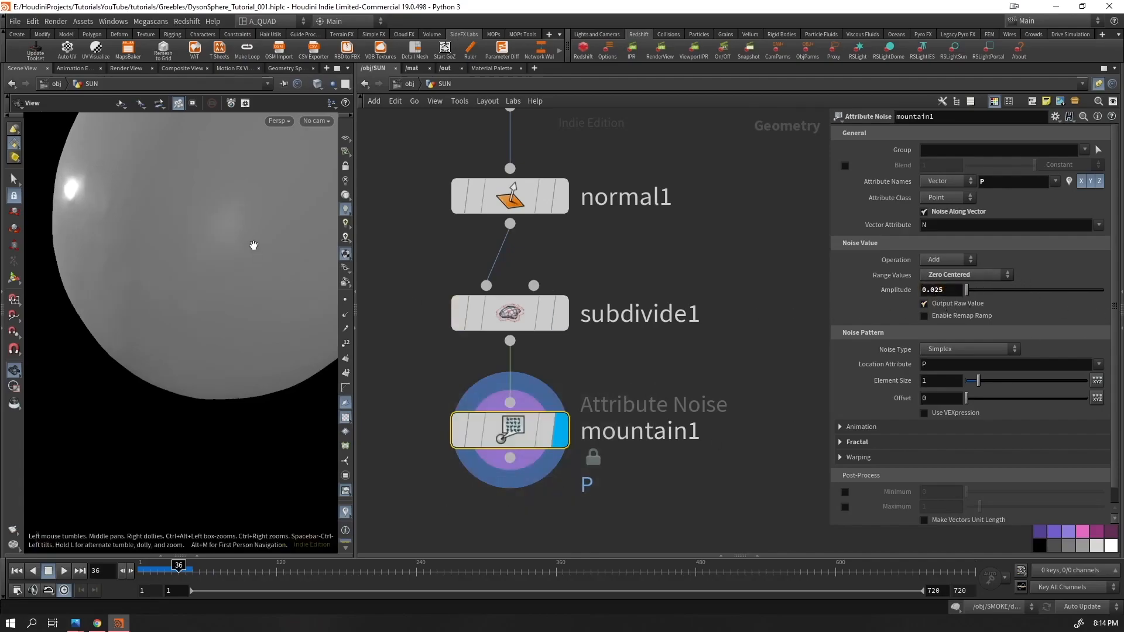
- Set the mountain1 noise element size to 0.2
{"action": "right_click_drag", "start_coordinate": [254, 246], "coordinate": [183, 258], "text": "alt"}
{"action": "middle_click_drag", "start_coordinate": [183, 258], "coordinate": [121, 344], "text": "alt"}
{"action": "left_click_drag", "start_coordinate": [185, 316], "coordinate": [166, 269], "text": "alt"}
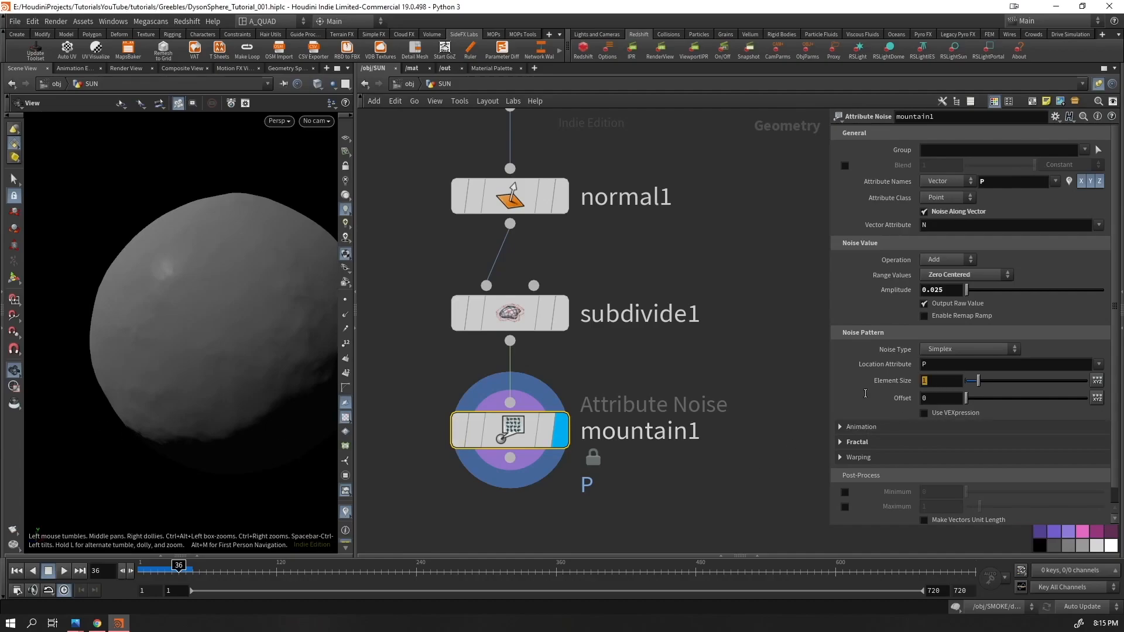
{"action": "double_click", "coordinate": [941, 380]}
{"action": "type", "text": "0.2"}
{"action": "key", "text": "Return"}
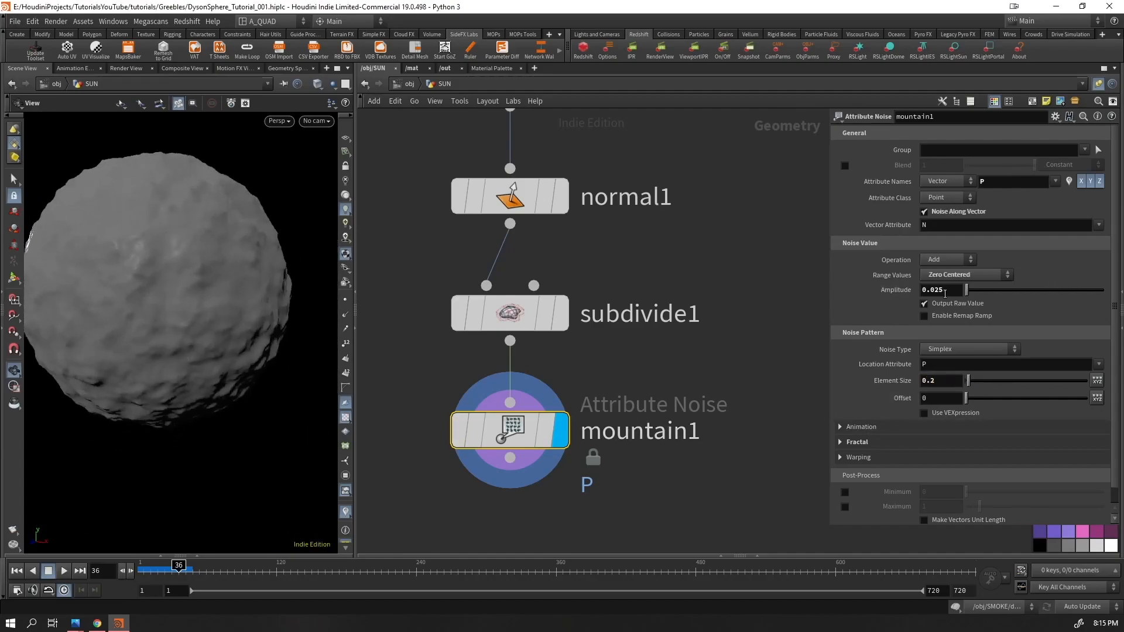
- Lower the mountain1 amplitude through trial values of 0.02 and 0.01 down to 0.005
{"action": "type", "text": "0.02"}
{"action": "key", "text": "Return"}
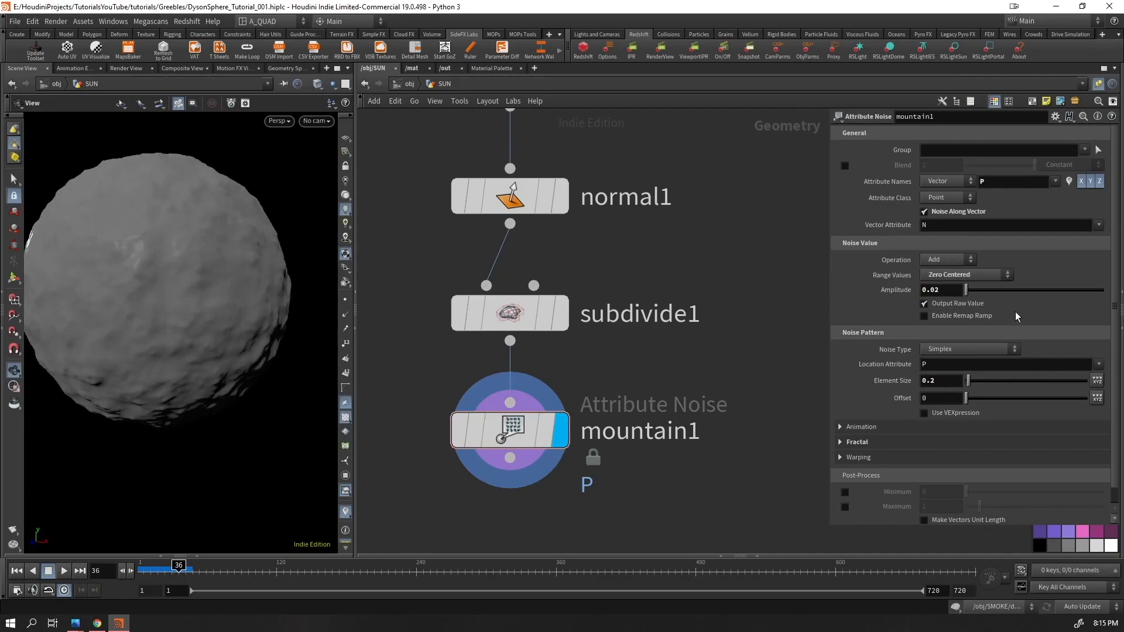
{"action": "type", "text": "1"}
{"action": "key", "text": "Return"}
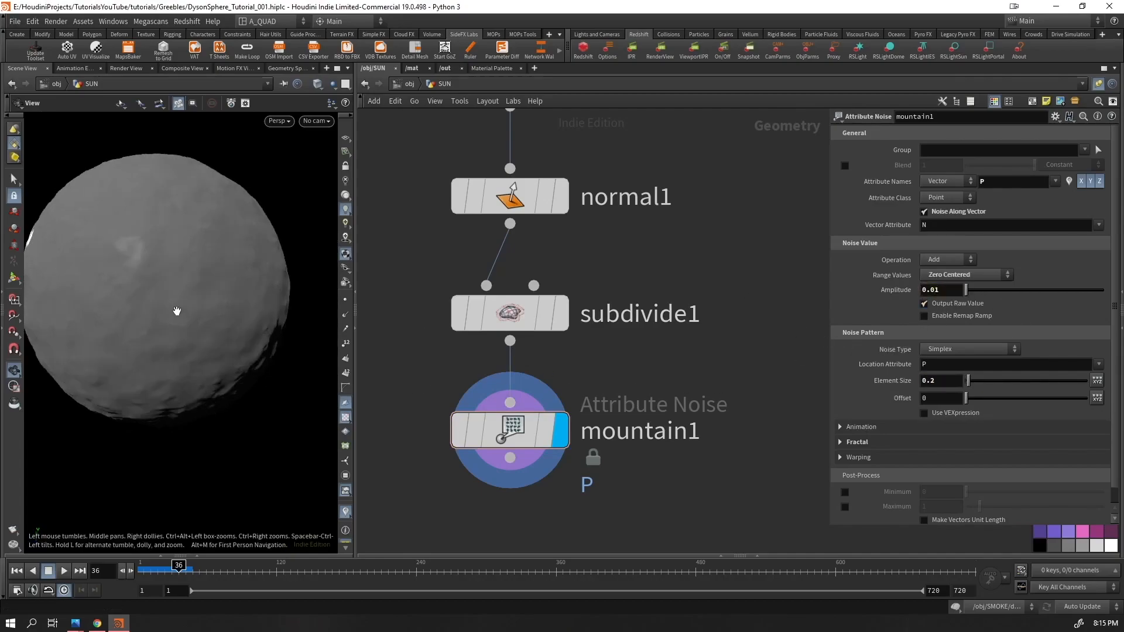
{"action": "left_click_drag", "start_coordinate": [176, 311], "coordinate": [205, 284]}
{"action": "type", "text": "0.005"}
{"action": "key", "text": "Return"}
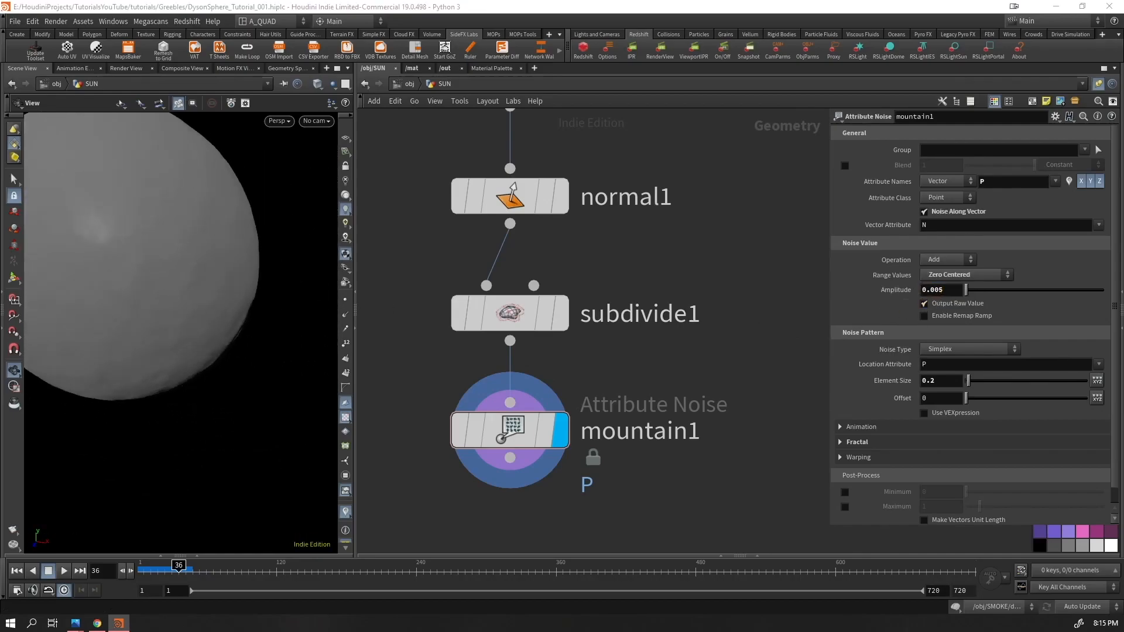
- Append a Rest Position node after mountain1
{"action": "left_click", "coordinate": [521, 435]}
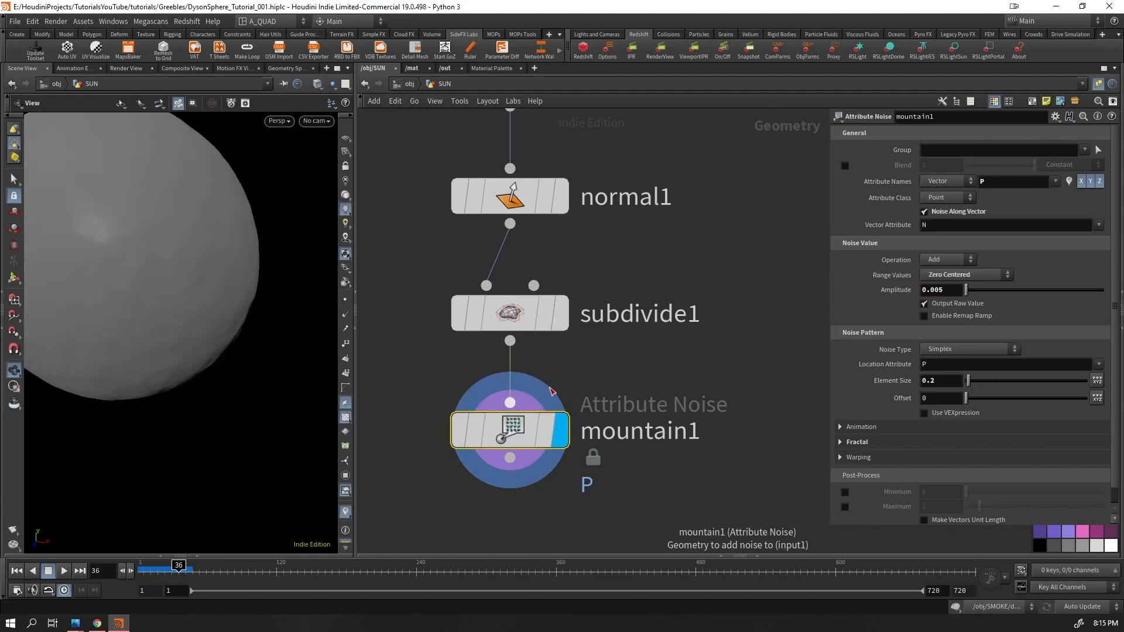
{"action": "key", "text": "Tab"}
{"action": "type", "text": "rest"}
{"action": "key", "text": "Return"}
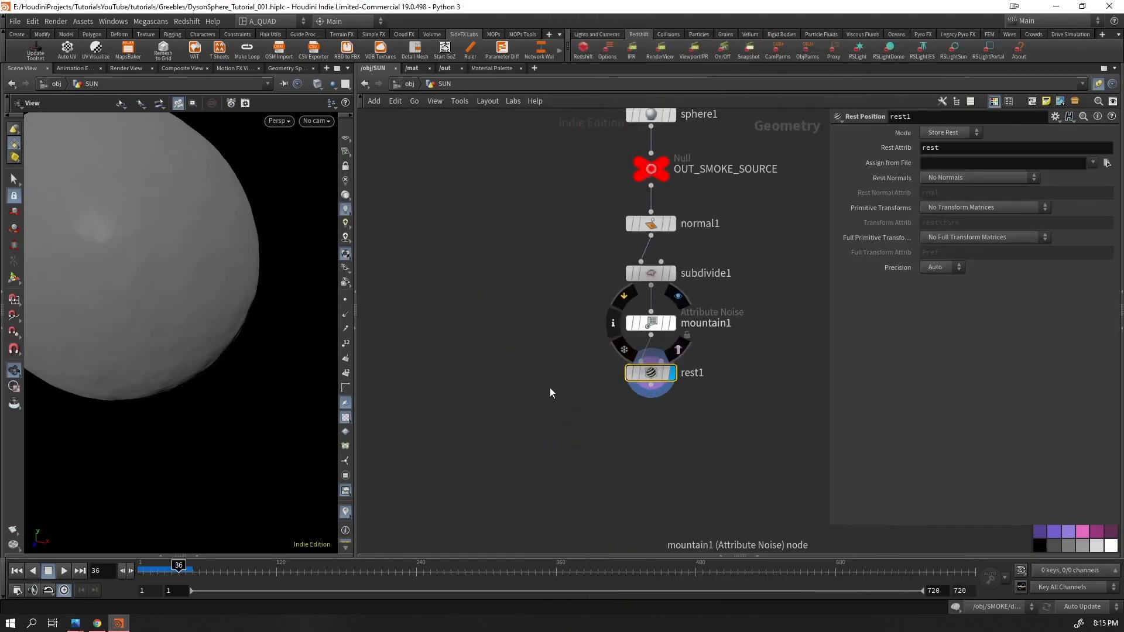
- Append a Null after rest1 and rename it OUT_SUN
{"action": "middle_click_drag", "start_coordinate": [698, 373], "coordinate": [655, 330]}
{"action": "key", "text": "Tab"}
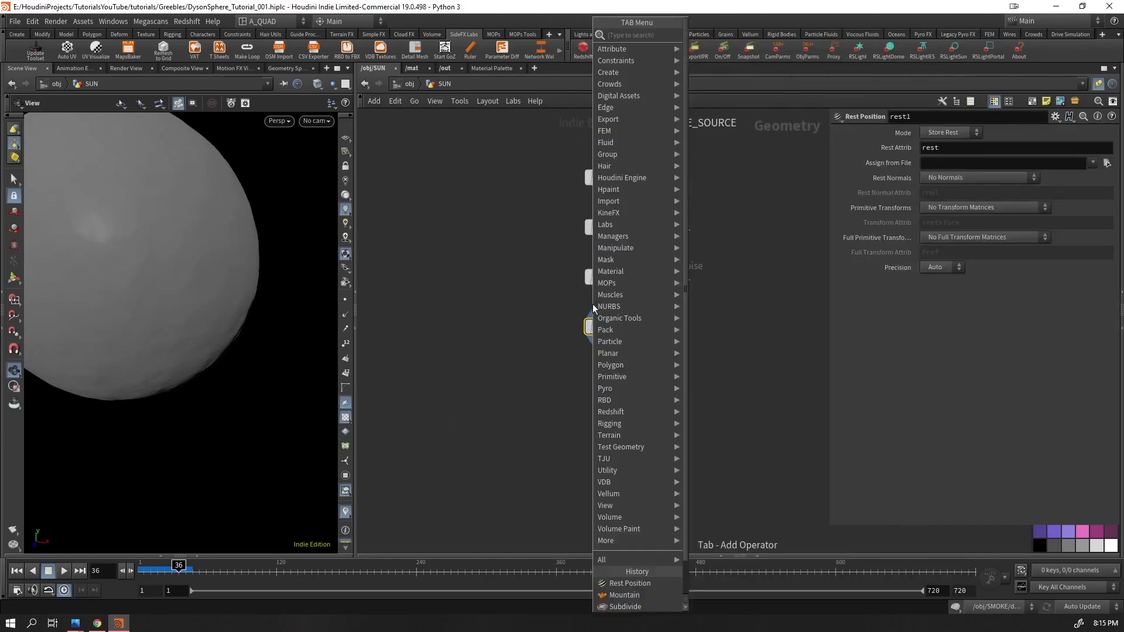
{"action": "type", "text": "null"}
{"action": "key", "text": "Return"}
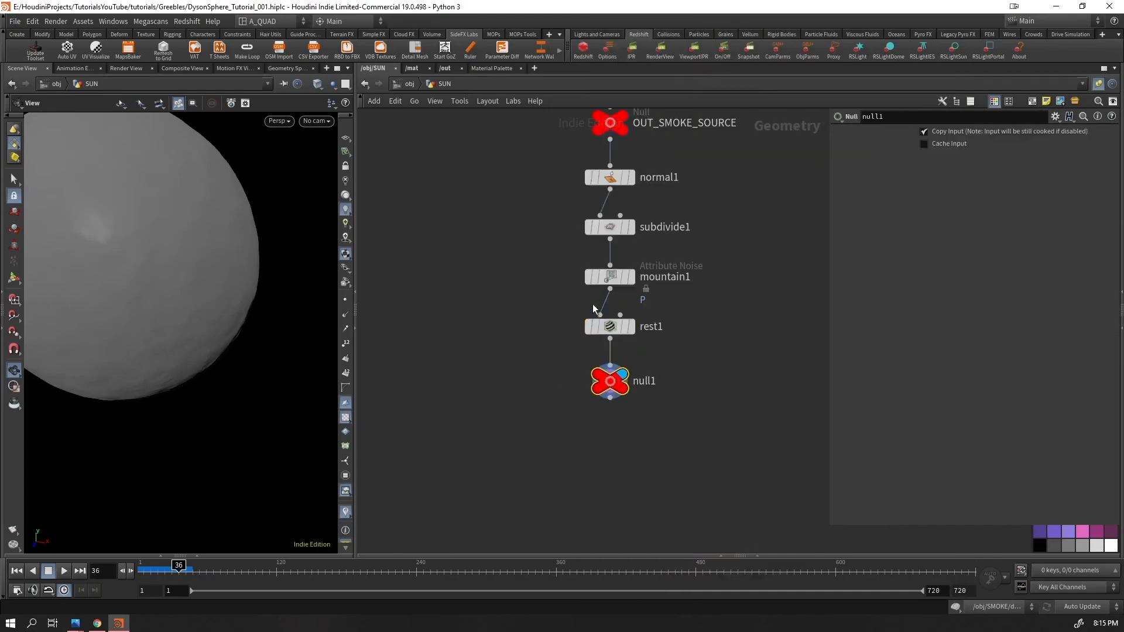
{"action": "double_click", "coordinate": [644, 381]}
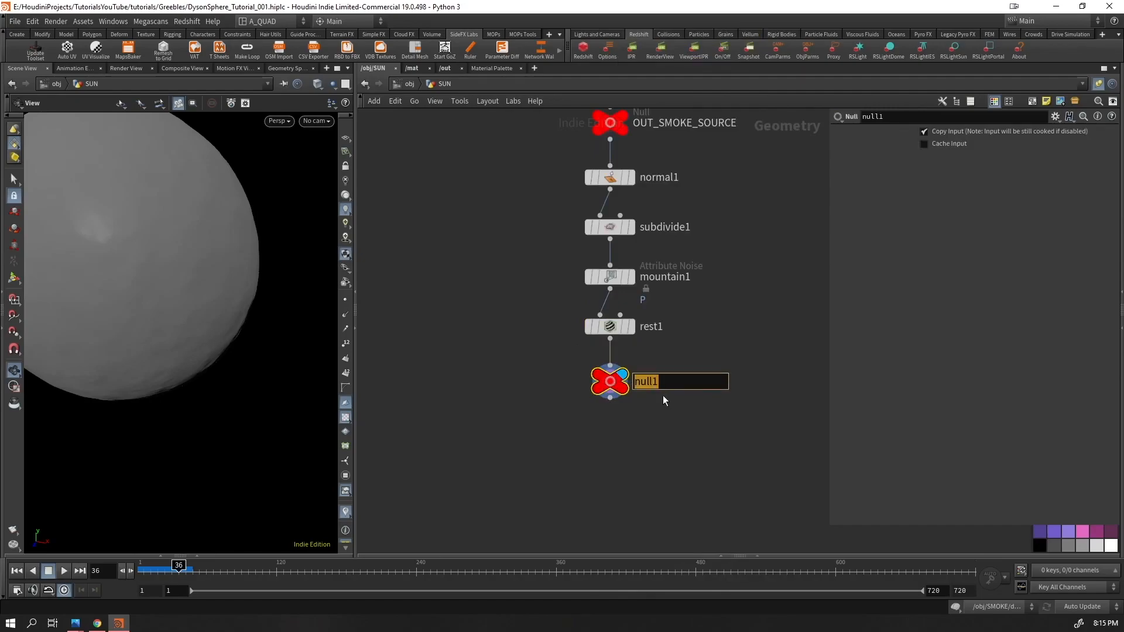
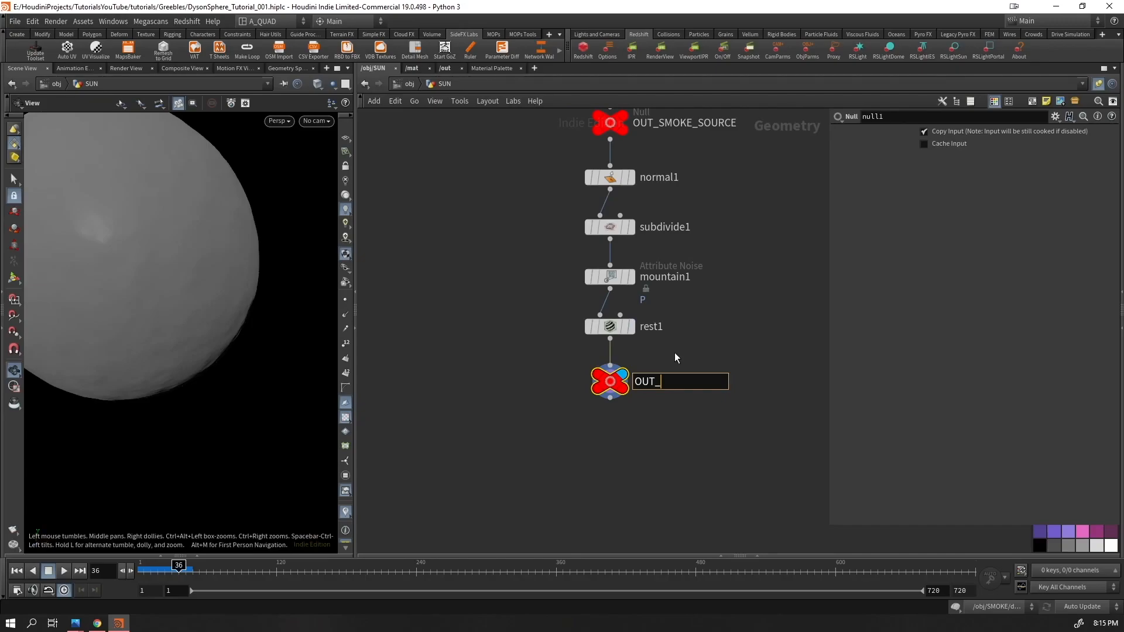
{"action": "type", "text": "SUN"}
{"action": "key", "text": "Return"}
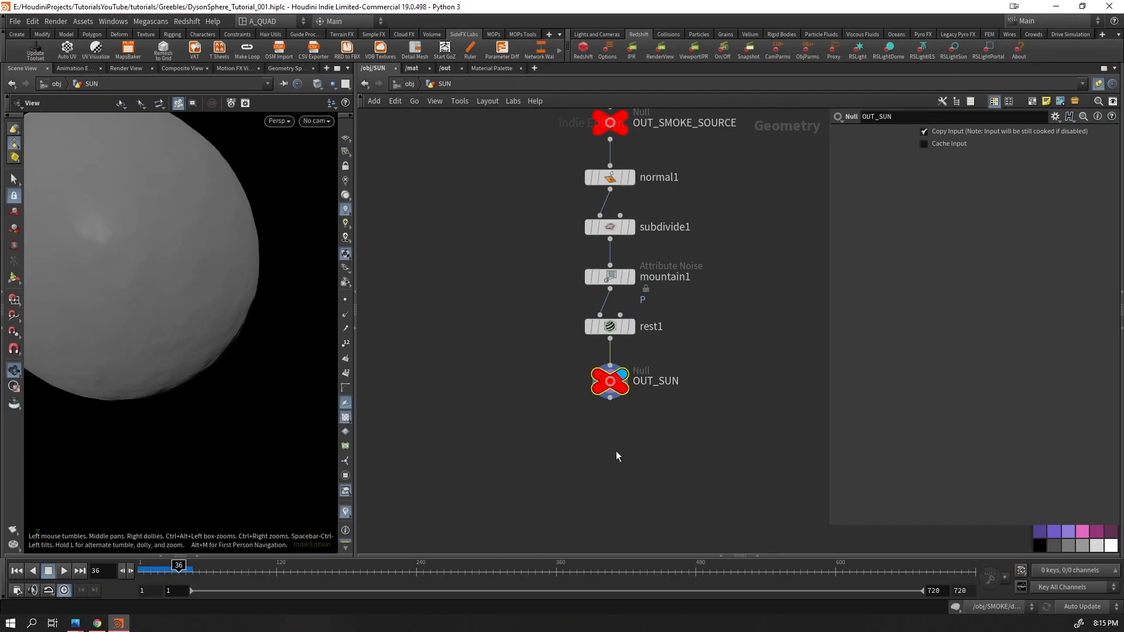
{"action": "key", "text": "Tab"}
{"action": "type", "text": "trans"}
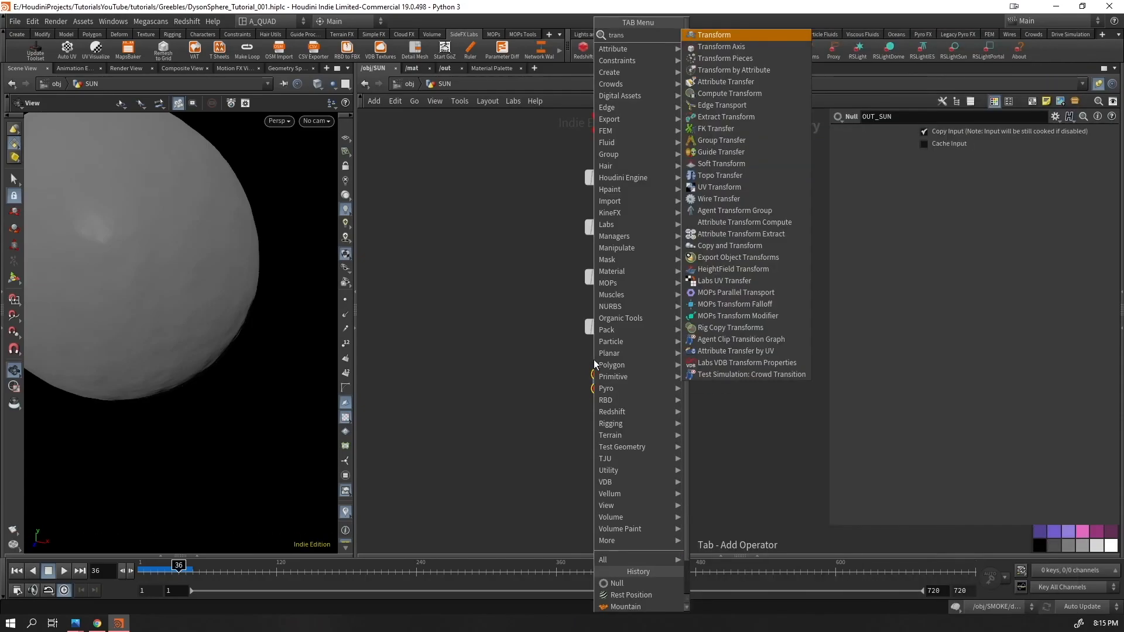
{"action": "key", "text": "Return"}
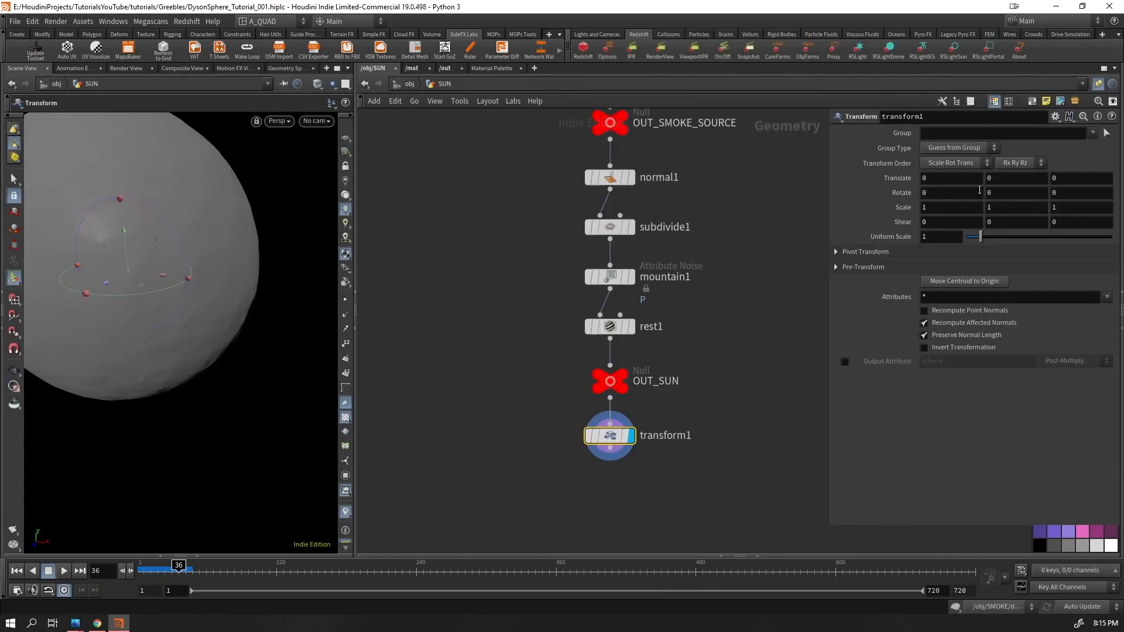
{"action": "type", "text": "@F"}
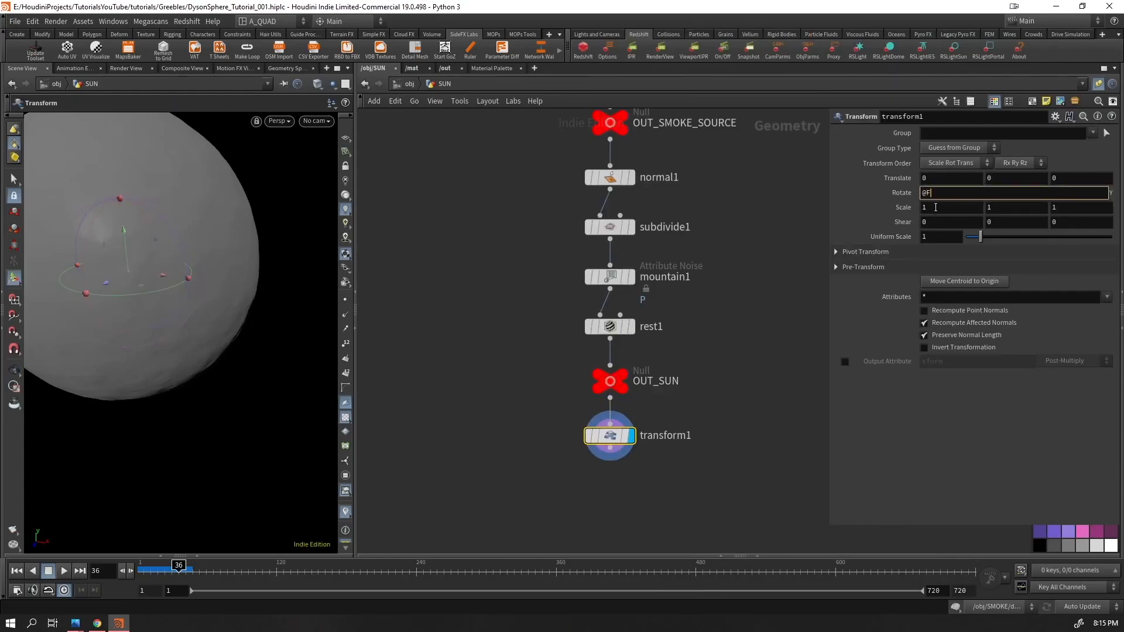
{"action": "type", "text": "rame"}
{"action": "key", "text": "Return"}
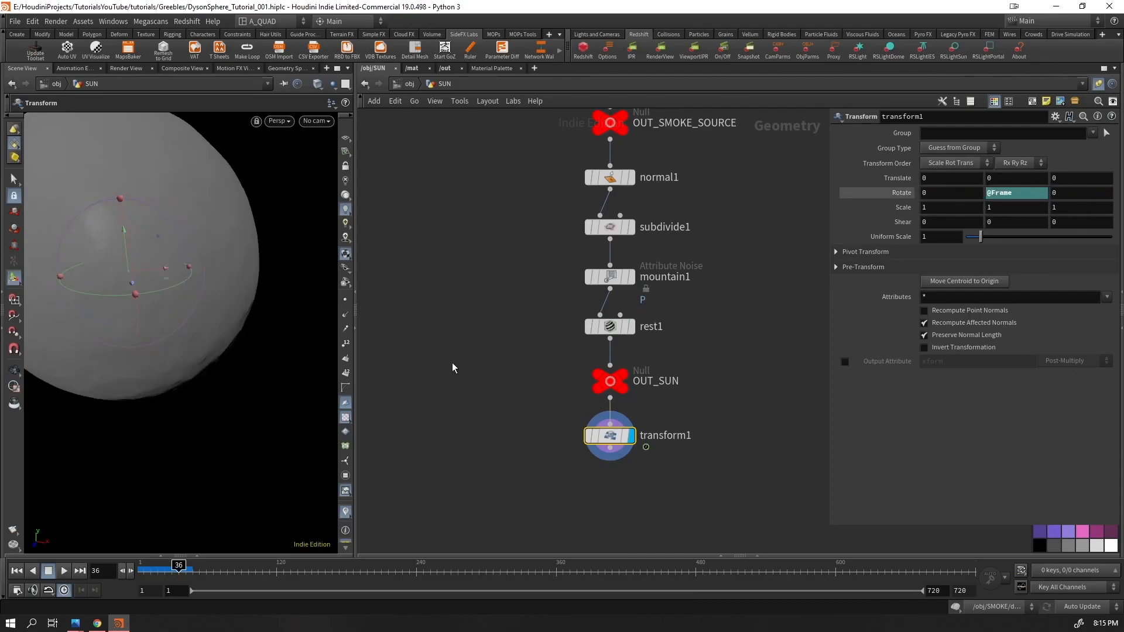
- Play the animation and examine the sun's rotation in the viewport
{"action": "key", "text": "Up"}
{"action": "right_click_drag", "start_coordinate": [211, 299], "coordinate": [132, 288], "text": "alt"}
{"action": "middle_click_drag", "start_coordinate": [132, 288], "coordinate": [182, 273], "text": "alt"}
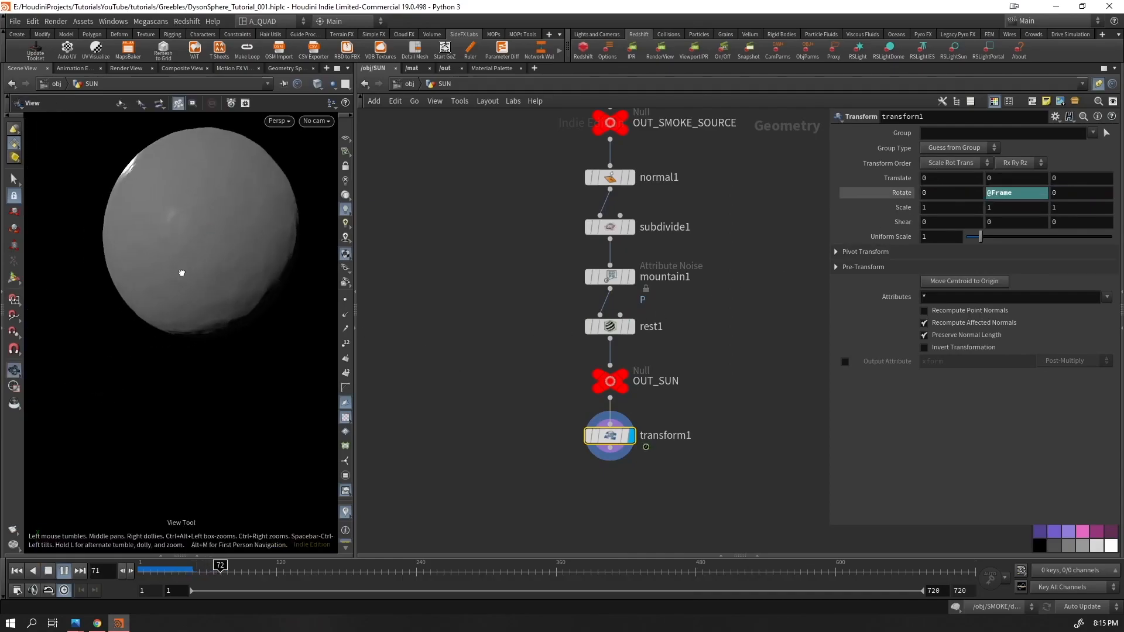
- Stop the playback at the first frame and delete the transform1 node below OUT_SUN
{"action": "middle_click_drag", "start_coordinate": [198, 226], "coordinate": [199, 291], "text": "alt"}
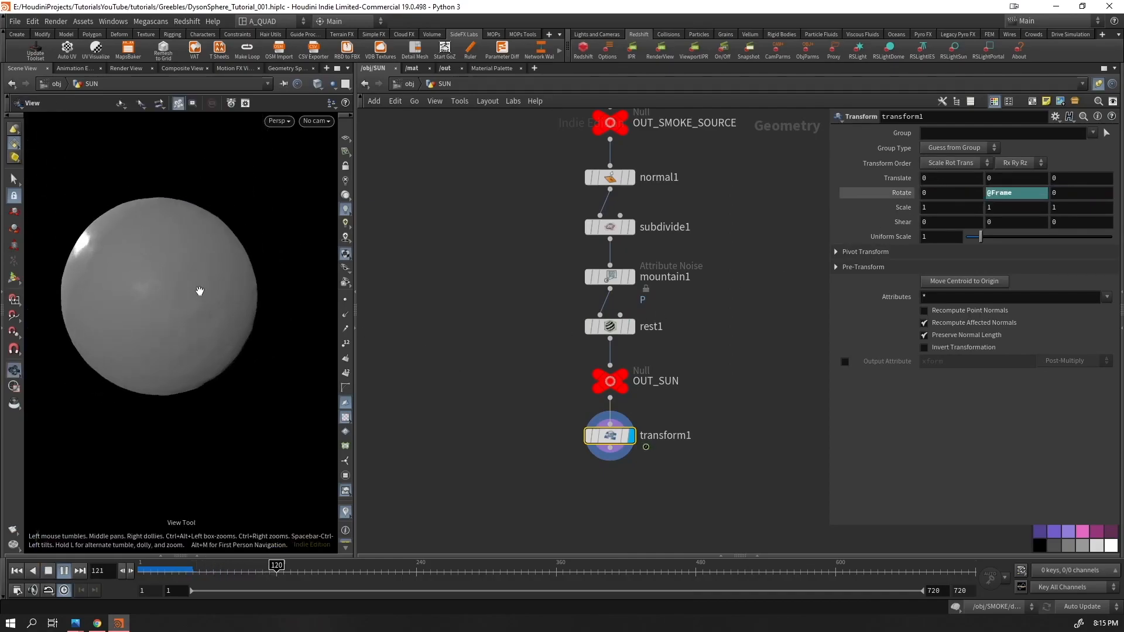
{"action": "left_click_drag", "start_coordinate": [716, 362], "coordinate": [615, 387]}
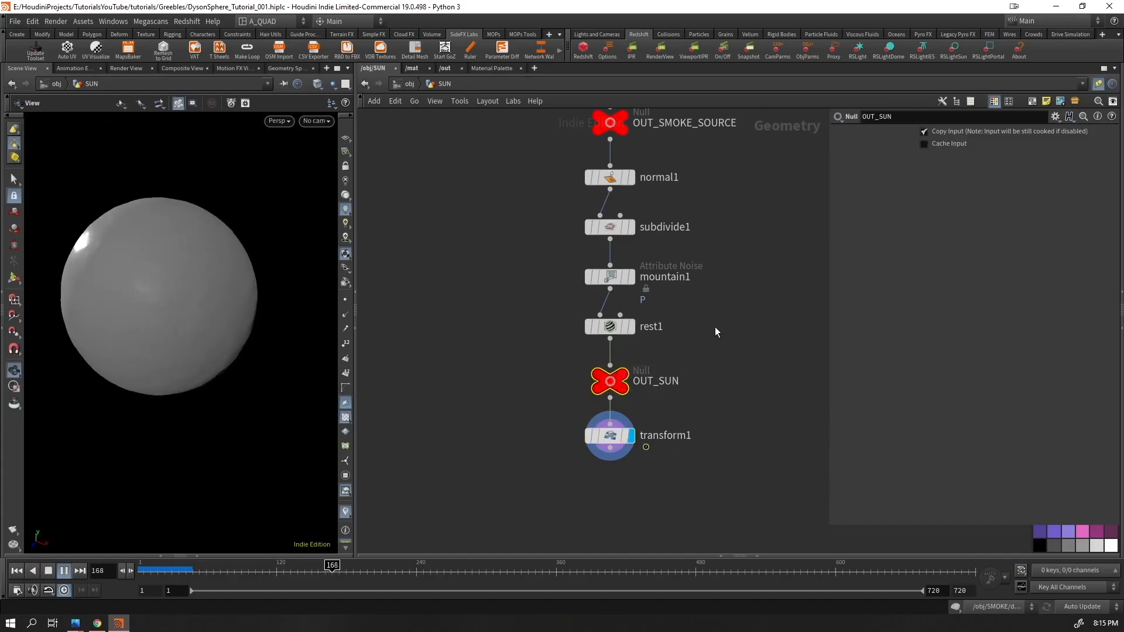
{"action": "left_click_drag", "start_coordinate": [233, 332], "coordinate": [183, 304], "text": "alt"}
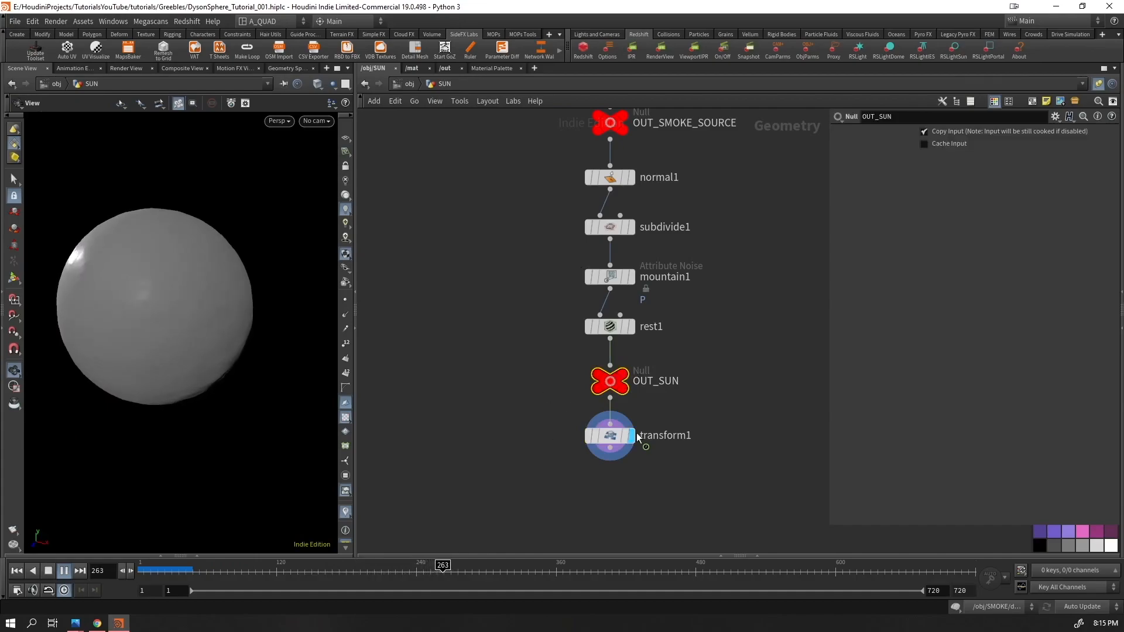
{"action": "key", "text": "ctrl+Up"}
{"action": "left_click", "coordinate": [610, 436]}
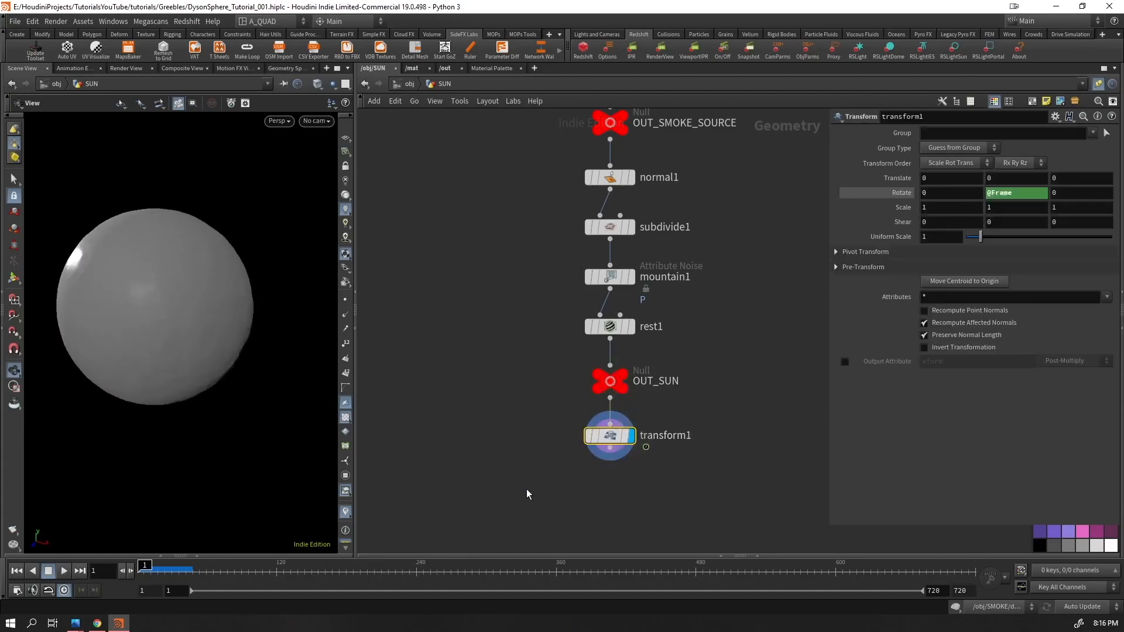
{"action": "key", "text": "Delete"}
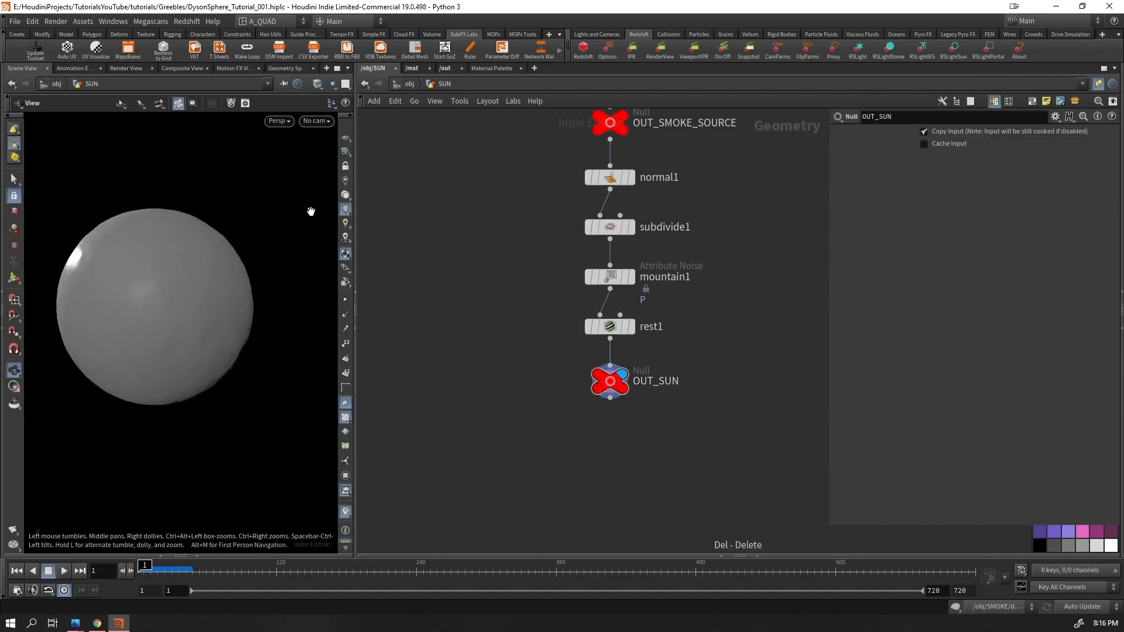
- Add a Geometry object at the object level and rename it TRAILS
{"action": "left_click", "coordinate": [408, 83]}
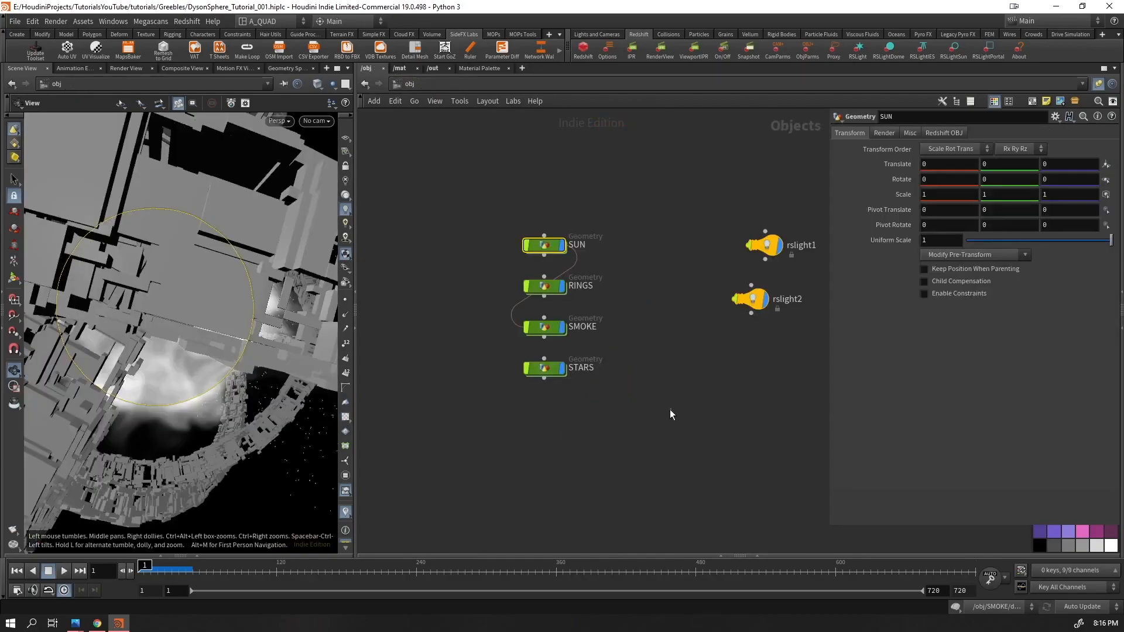
{"action": "key", "text": "Tab"}
{"action": "type", "text": "ge"}
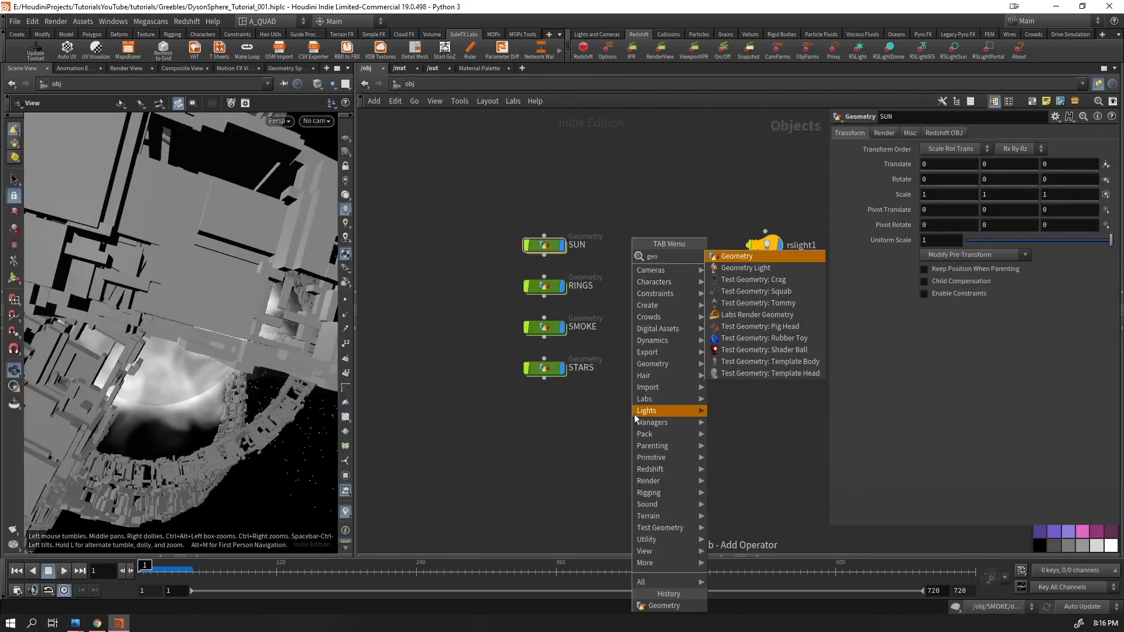
{"action": "key", "text": "Return"}
{"action": "left_click", "coordinate": [634, 418]}
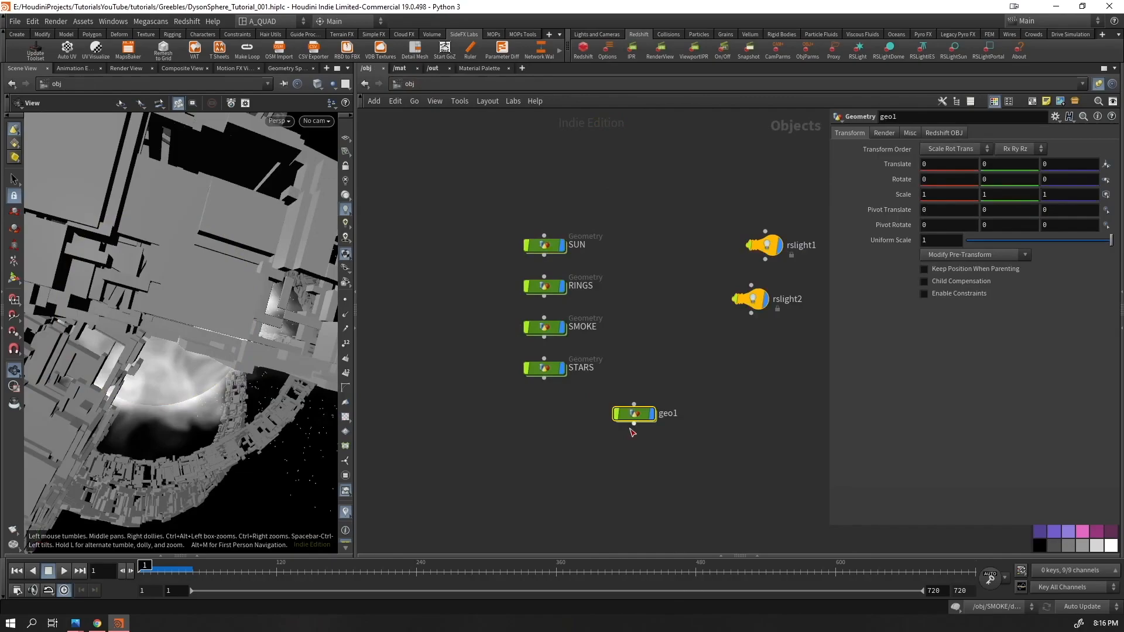
{"action": "double_click", "coordinate": [672, 416]}
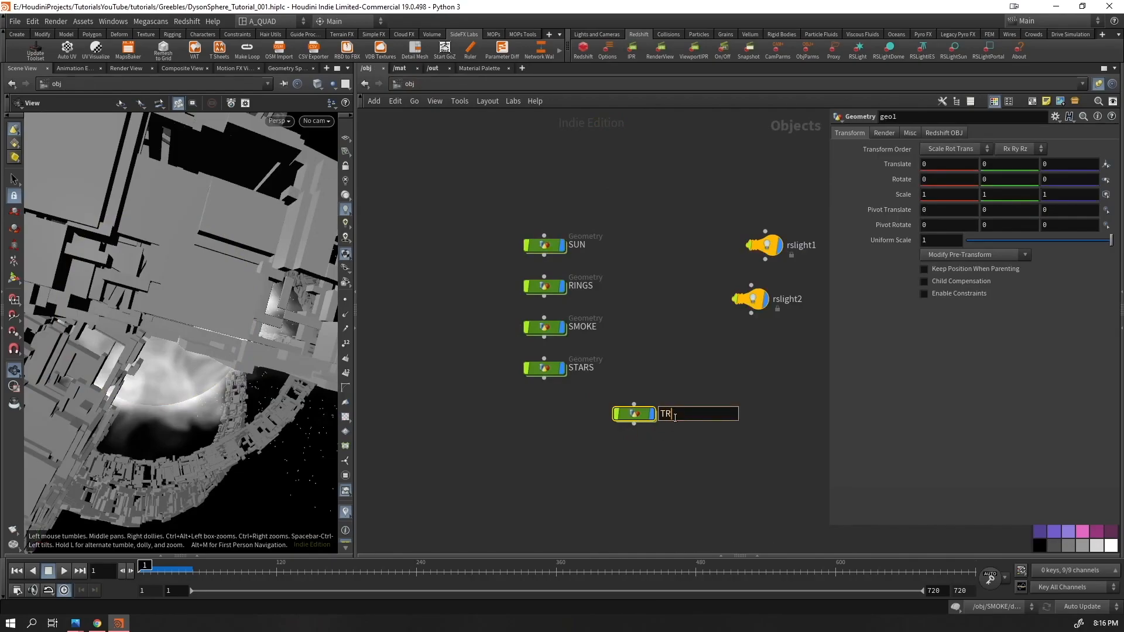
{"action": "type", "text": "TRAILS"}
{"action": "key", "text": "Return"}
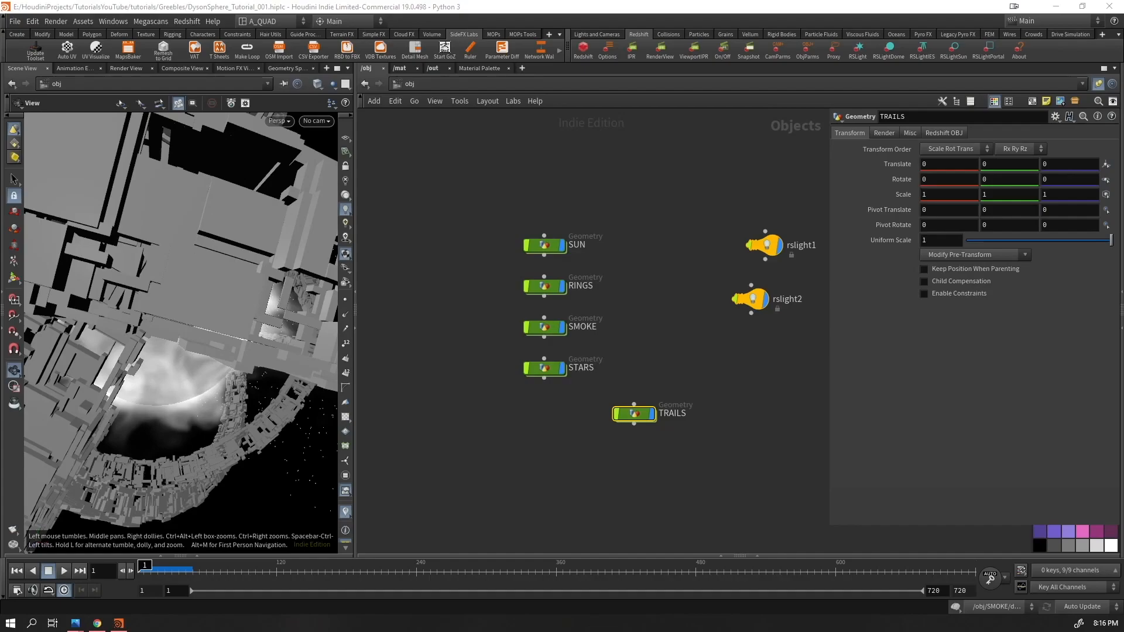
- Align the SUN, RINGS, SMOKE, STARS and TRAILS nodes in one vertical column
{"action": "left_click_drag", "start_coordinate": [686, 205], "coordinate": [507, 550]}
{"action": "key", "text": "a"}
{"action": "left_click_drag", "start_coordinate": [608, 216], "coordinate": [592, 467]}
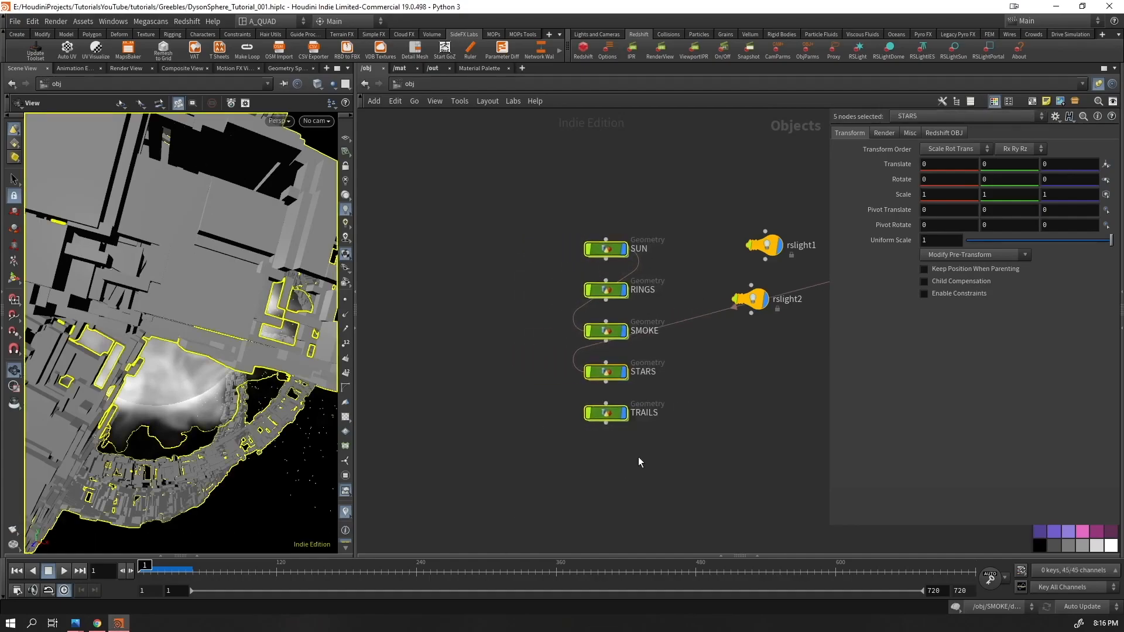
{"action": "left_click", "coordinate": [639, 461]}
- Enter the TRAILS network and add an Object Merge node
{"action": "left_click", "coordinate": [654, 415]}
{"action": "key", "text": "Return"}
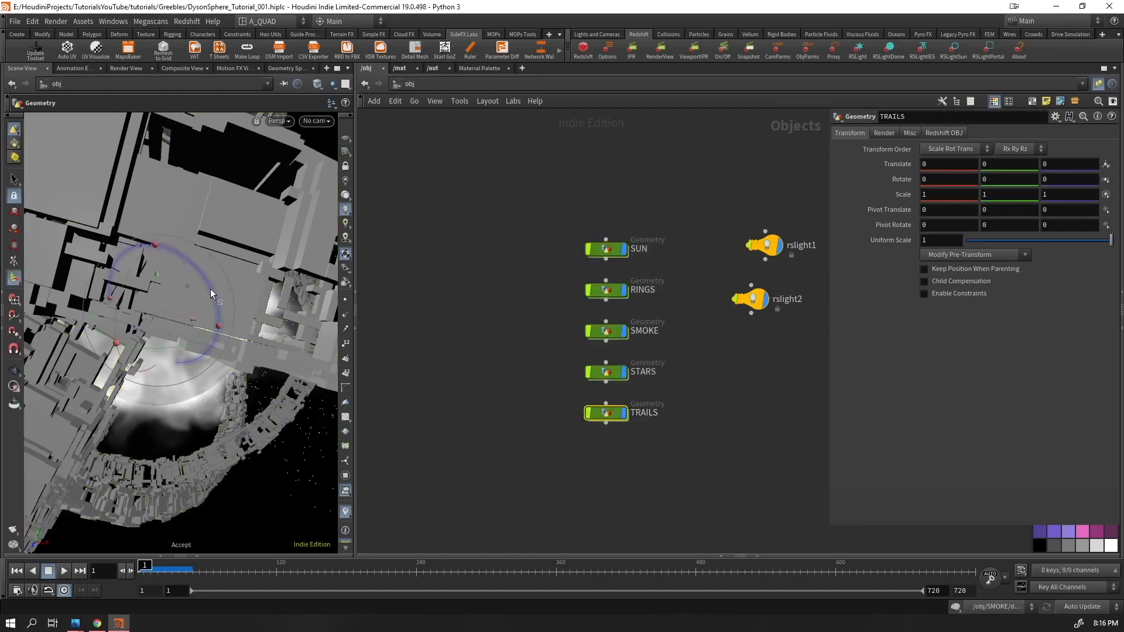
{"action": "key", "text": "Return"}
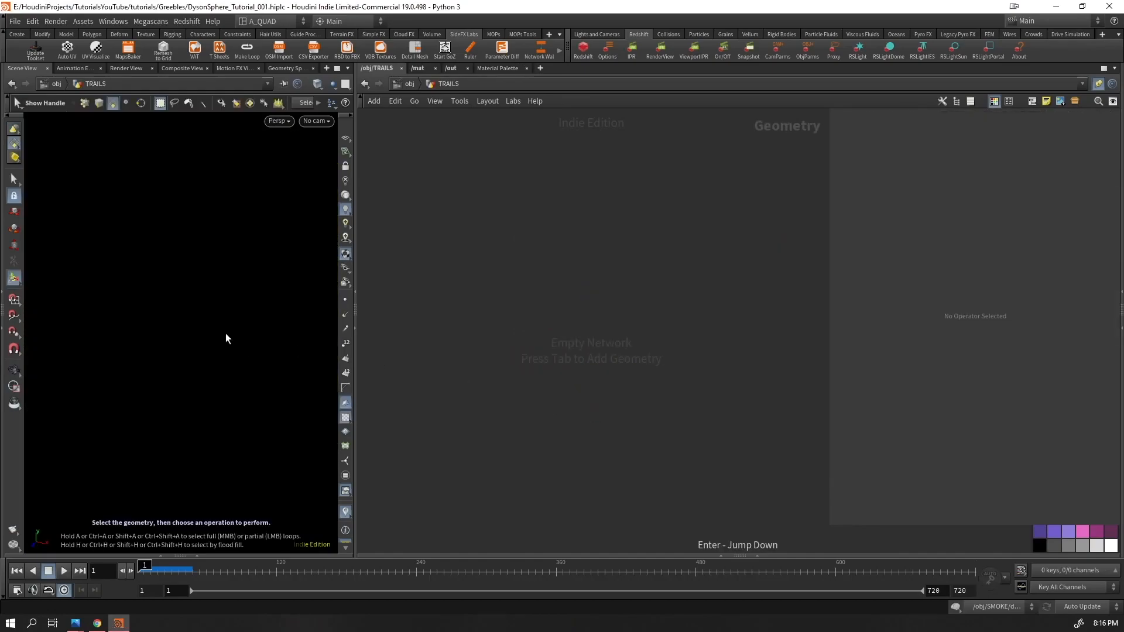
{"action": "key", "text": "Tab"}
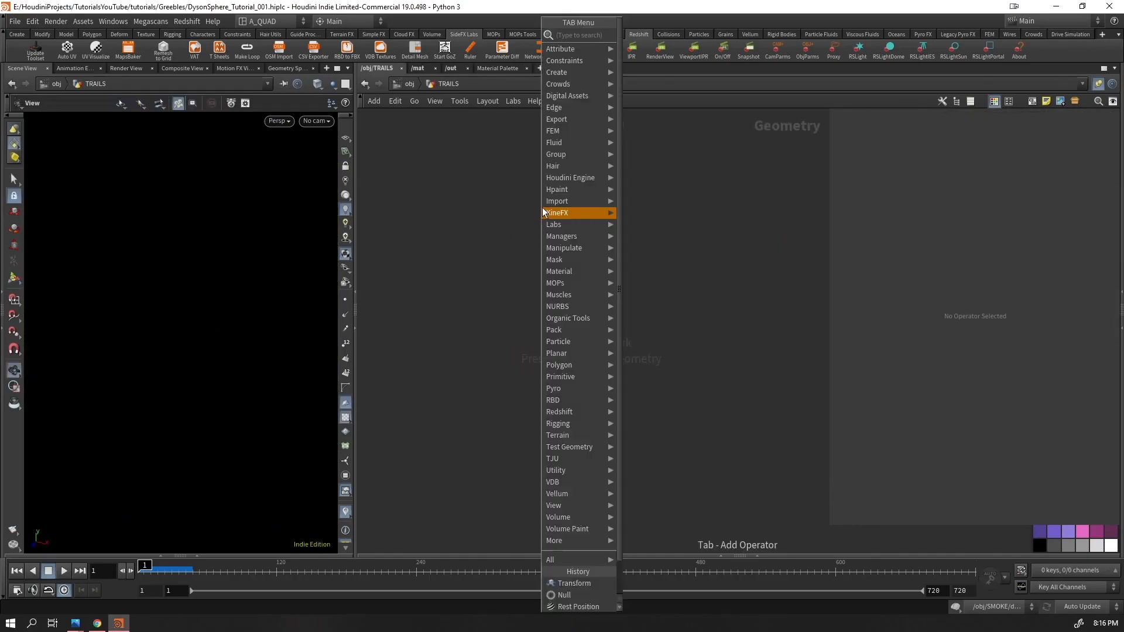
{"action": "type", "text": "obme"}
{"action": "key", "text": "Return"}
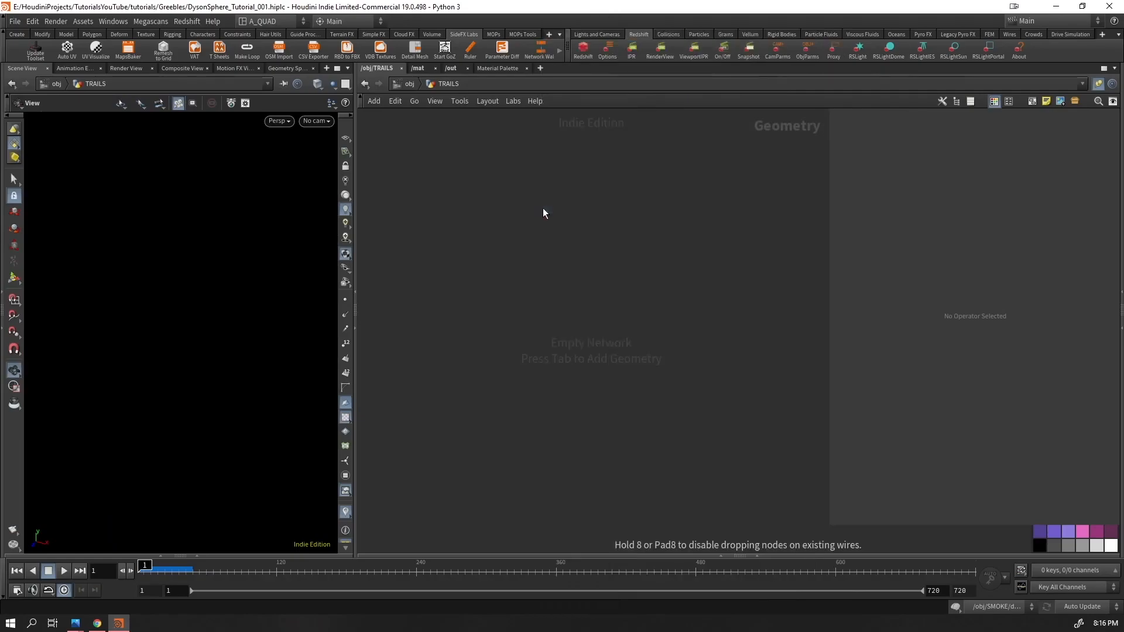
{"action": "left_click", "coordinate": [543, 209]}
- Set Object 1 of object_merge1 to /obj/SUN/OUT_SUN
{"action": "left_click", "coordinate": [1099, 163]}
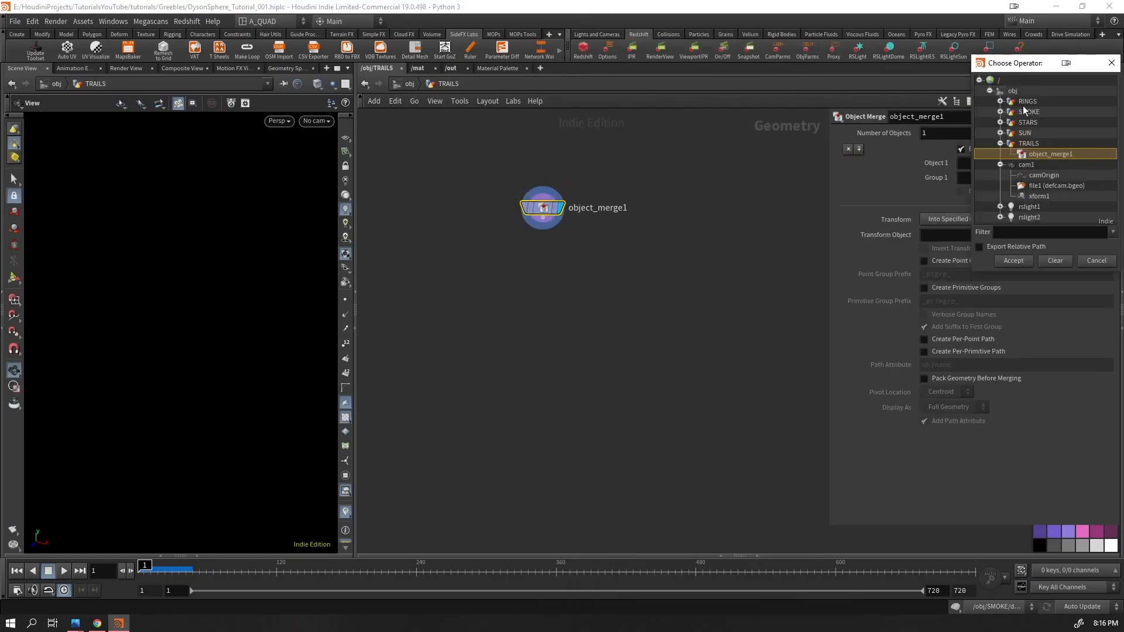
{"action": "left_click", "coordinate": [1000, 132]}
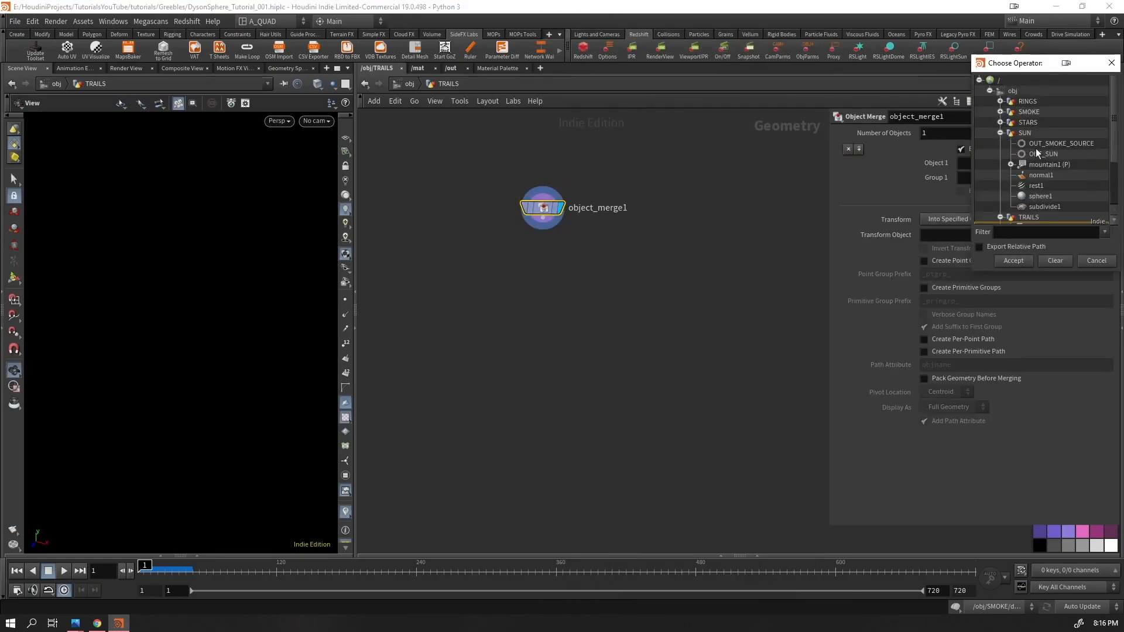
{"action": "double_click", "coordinate": [1040, 154]}
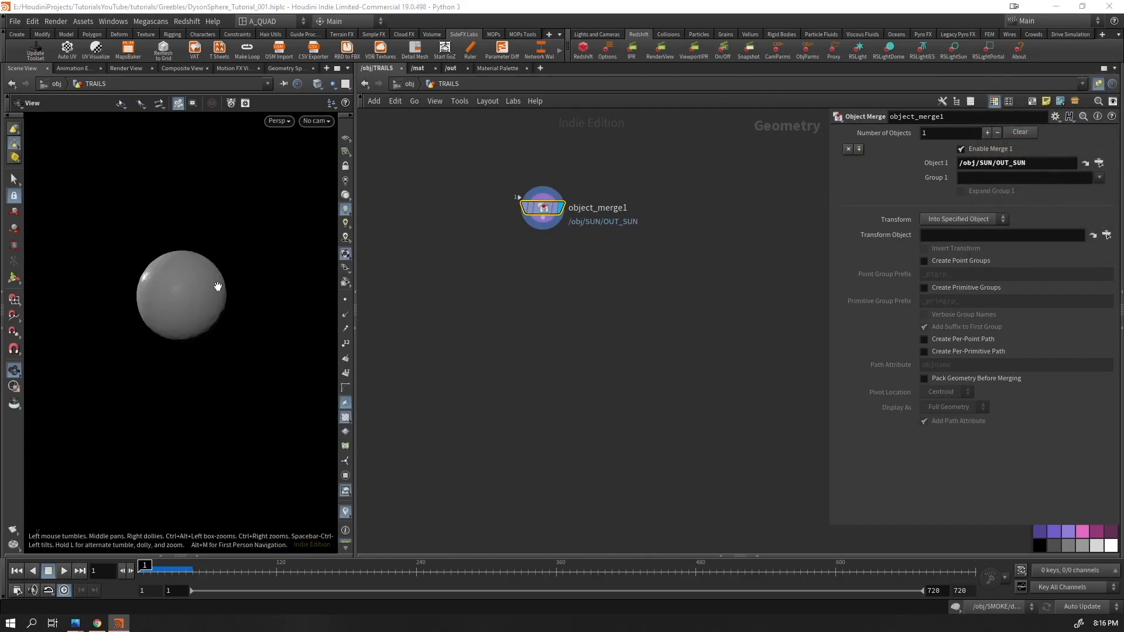
- Examine the merged sun from several angles and briefly display its point normals
{"action": "right_click_drag", "start_coordinate": [180, 276], "coordinate": [371, 174]}
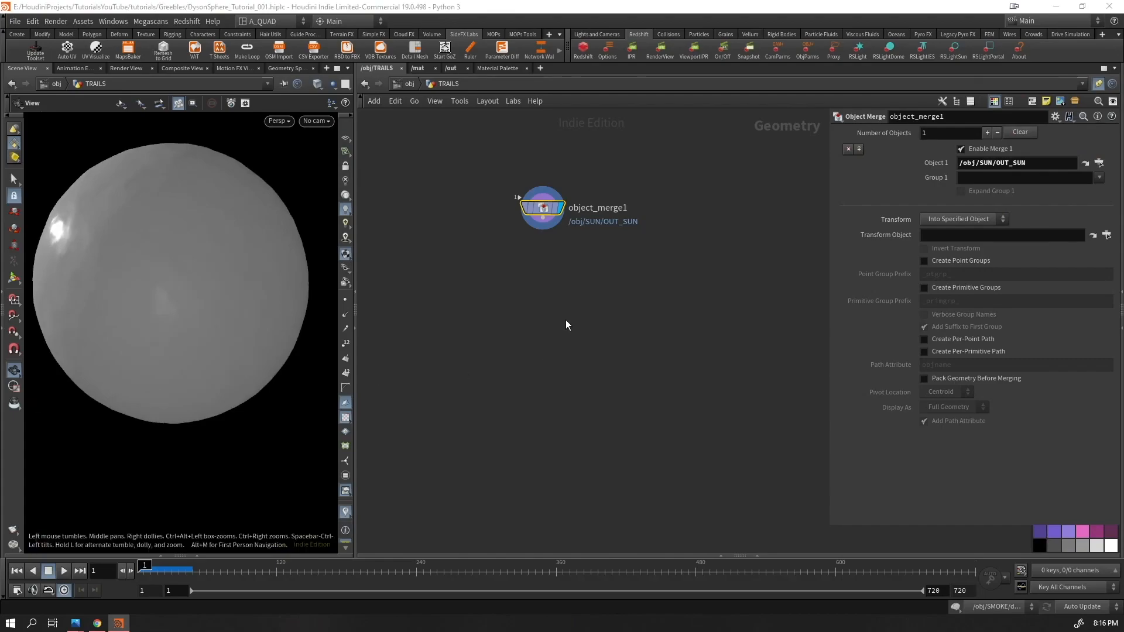
{"action": "middle_click_drag", "start_coordinate": [550, 293], "coordinate": [562, 313]}
{"action": "right_click_drag", "start_coordinate": [181, 266], "coordinate": [161, 304]}
{"action": "middle_click_drag", "start_coordinate": [193, 308], "coordinate": [183, 293]}
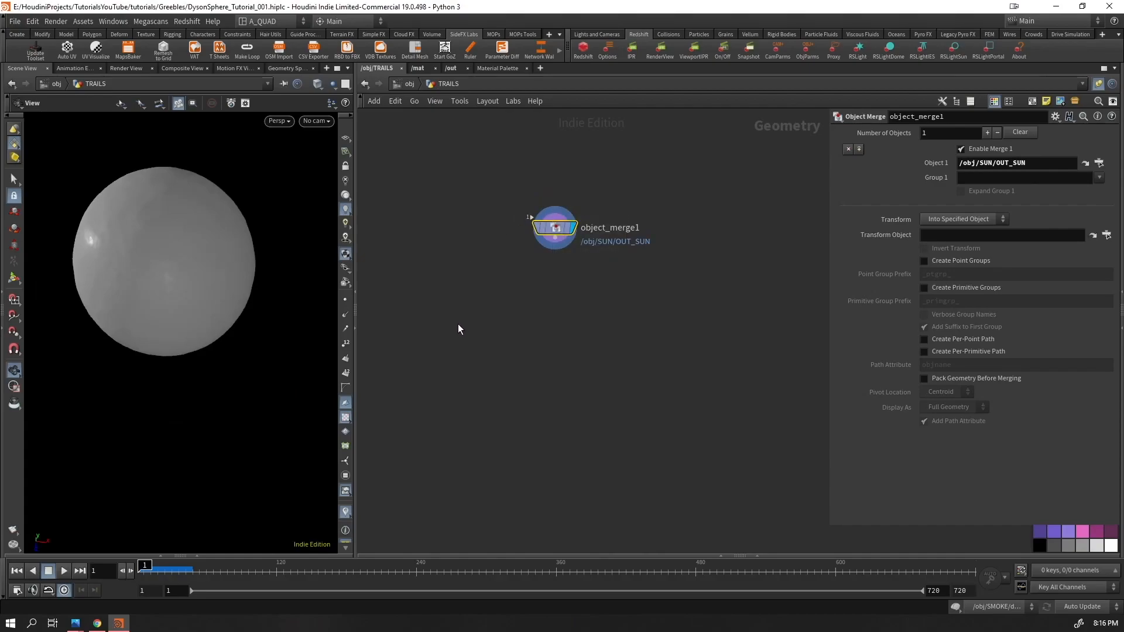
{"action": "left_click", "coordinate": [345, 319]}
{"action": "left_click_drag", "start_coordinate": [186, 246], "coordinate": [164, 211]}
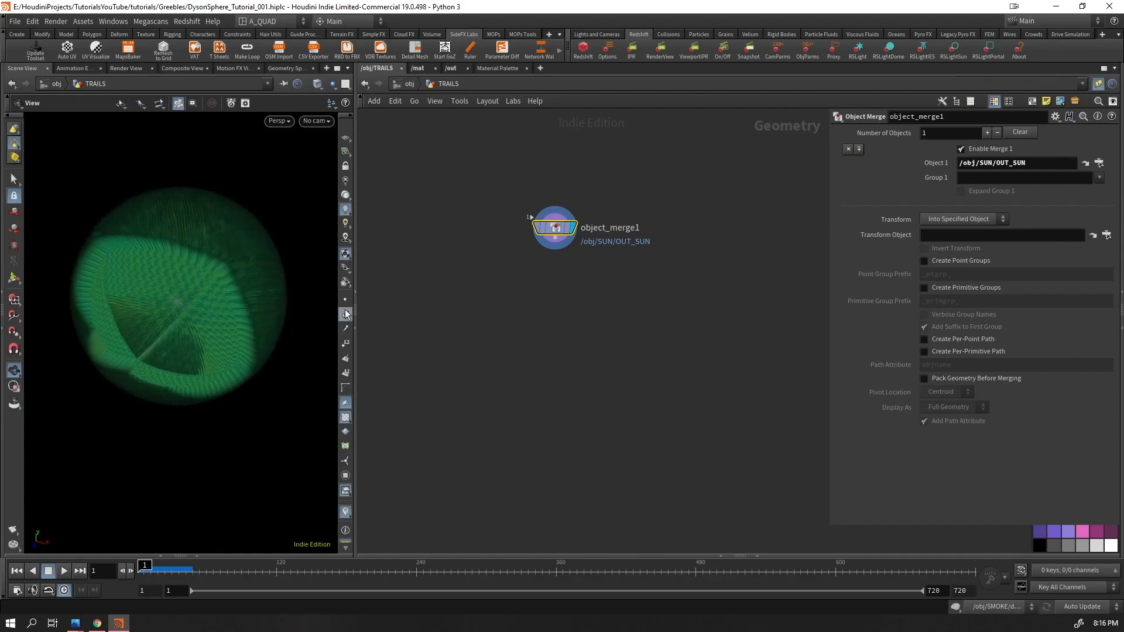
{"action": "left_click", "coordinate": [346, 314]}
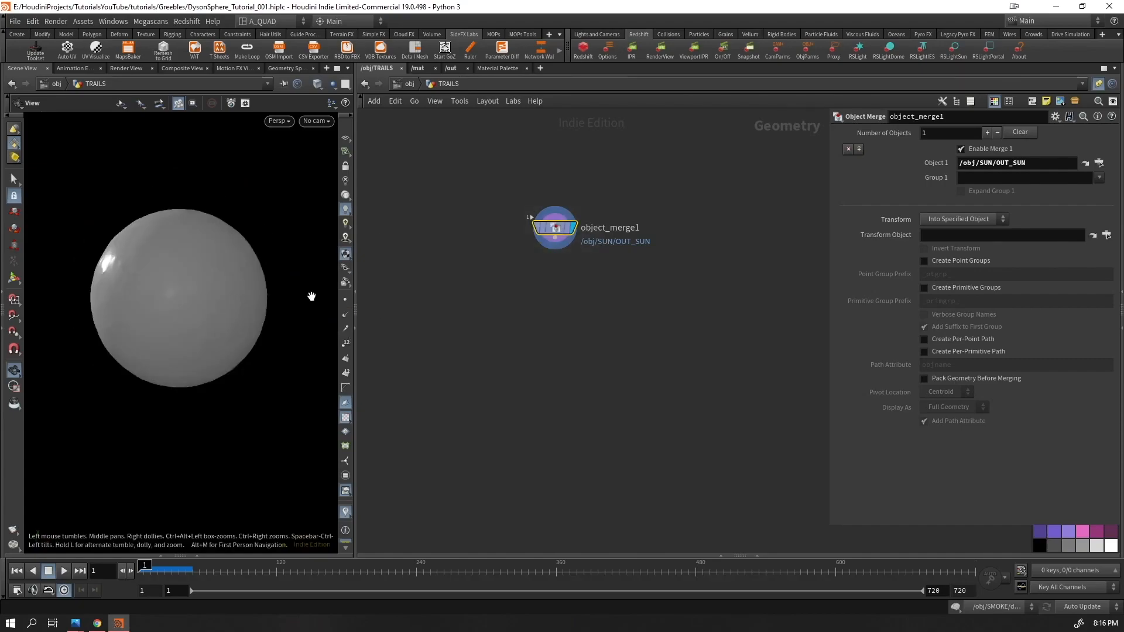
{"action": "left_click_drag", "start_coordinate": [311, 293], "coordinate": [238, 267]}
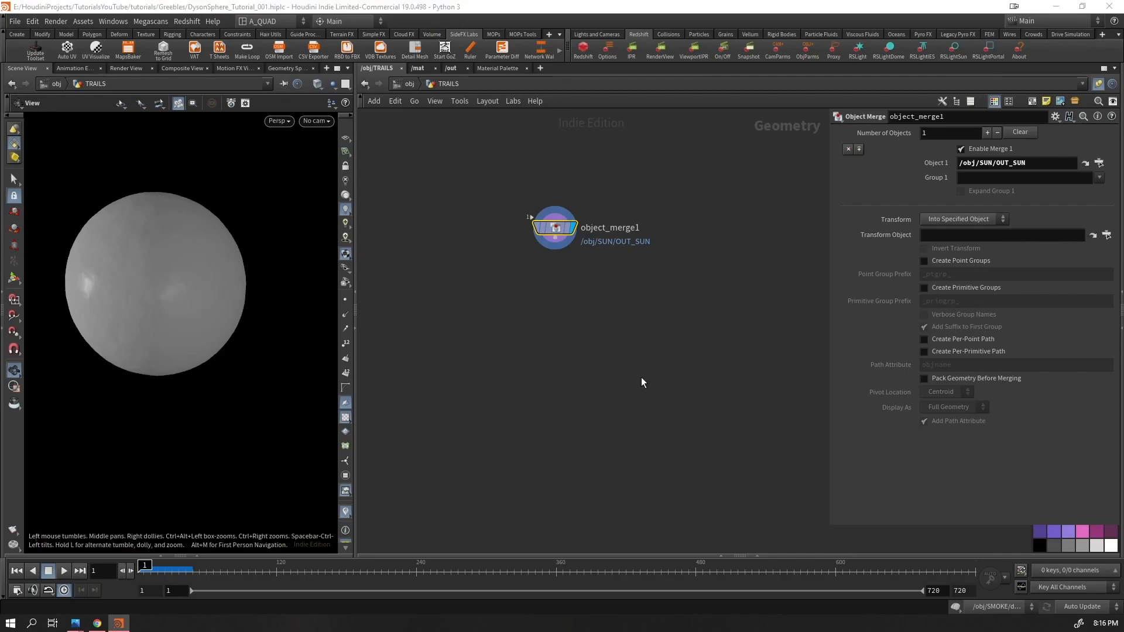
- Append a Scatter node well below object_merge1 and turn off its Relax Iterations
{"action": "key", "text": "Tab"}
{"action": "mouse_move", "coordinate": [539, 212]}
{"action": "type", "text": "sca"}
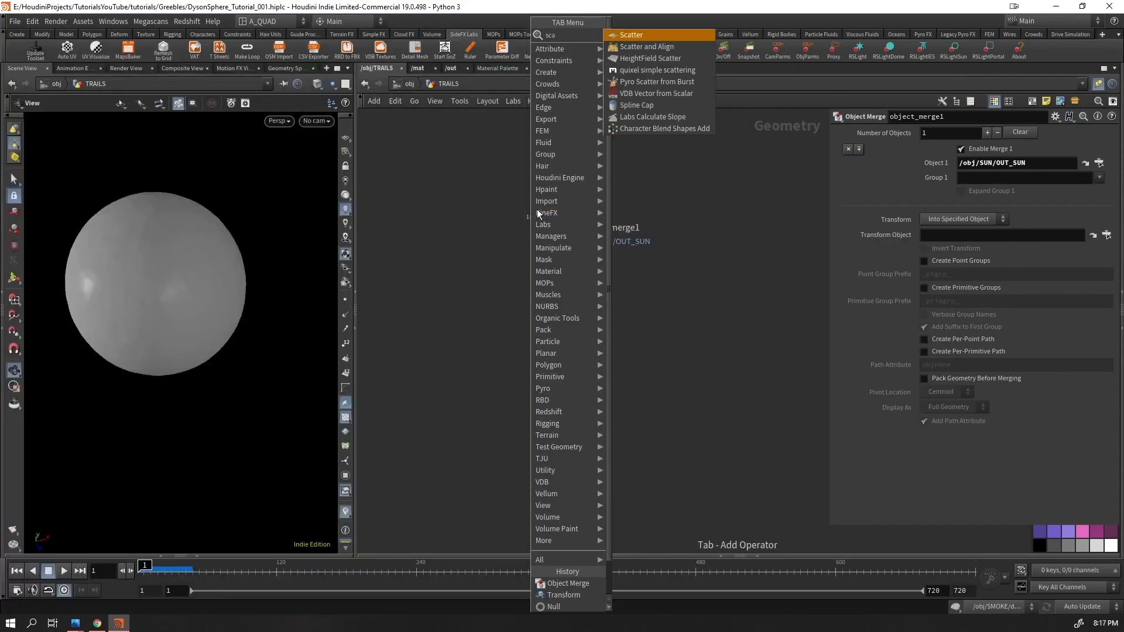
{"action": "key", "text": "Return"}
{"action": "key", "text": "Return"}
{"action": "left_click_drag", "start_coordinate": [547, 266], "coordinate": [547, 391]}
{"action": "left_click", "coordinate": [845, 349]}
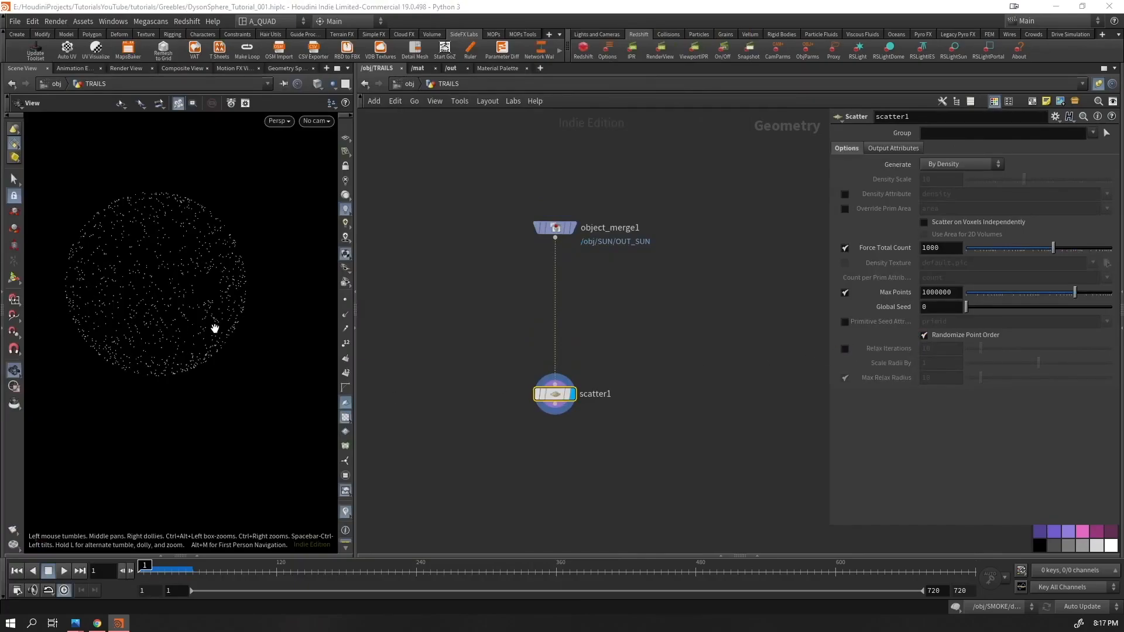
- Set scatter1's Global Seed to $FF, play the animation to check the points and return to the first frame
{"action": "left_click", "coordinate": [937, 308]}
{"action": "mouse_move", "coordinate": [891, 321]}
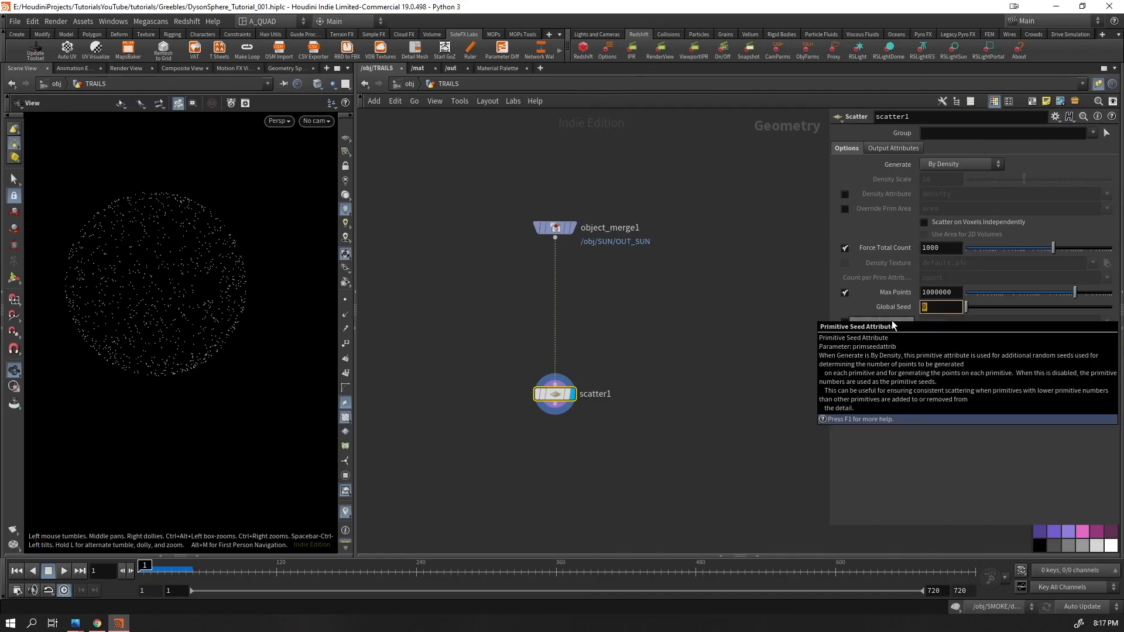
{"action": "type", "text": "$FF"}
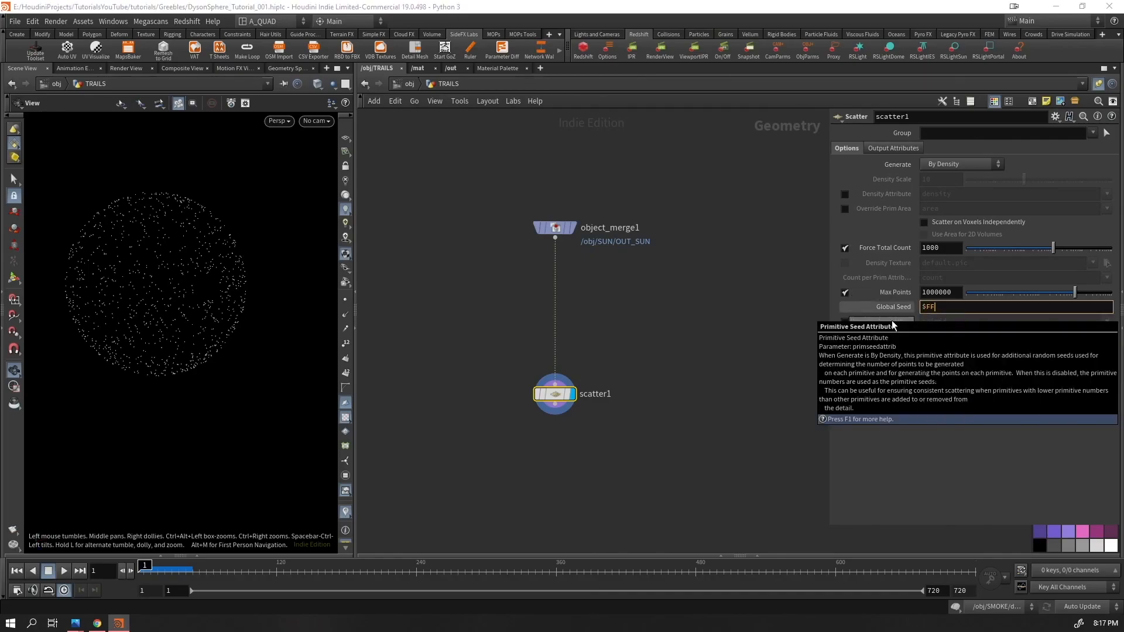
{"action": "key", "text": "Return"}
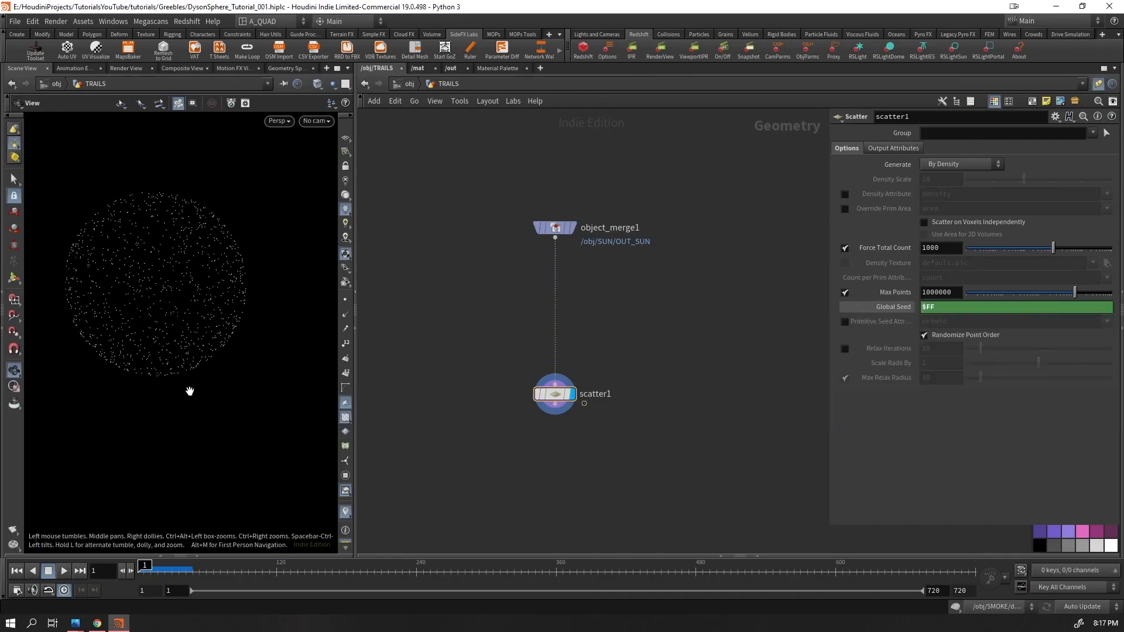
{"action": "key", "text": "Up"}
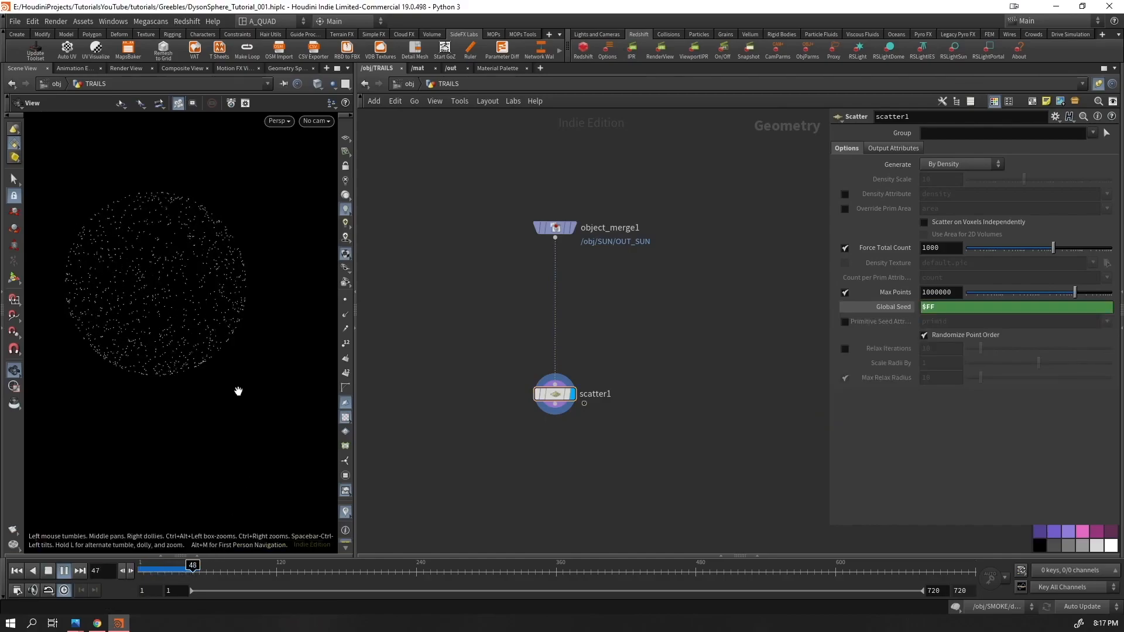
{"action": "key", "text": "ctrl+Up"}
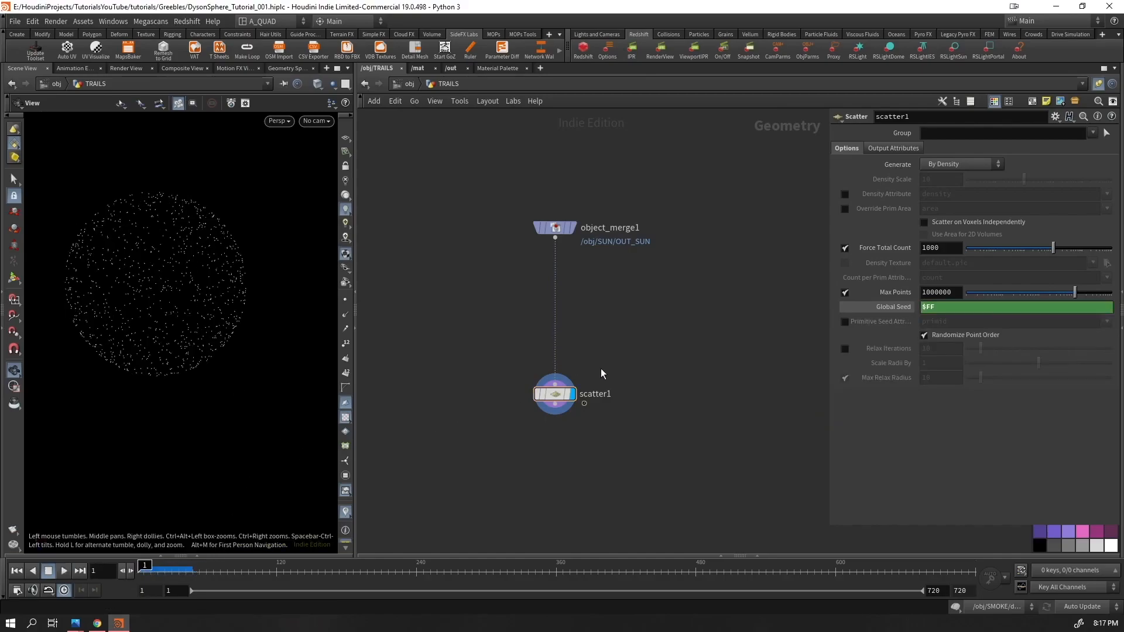
- Insert an Attribute Adjust Float node between object_merge1 and scatter1
{"action": "left_click_drag", "start_coordinate": [554, 394], "coordinate": [553, 353]}
{"action": "key", "text": "Tab"}
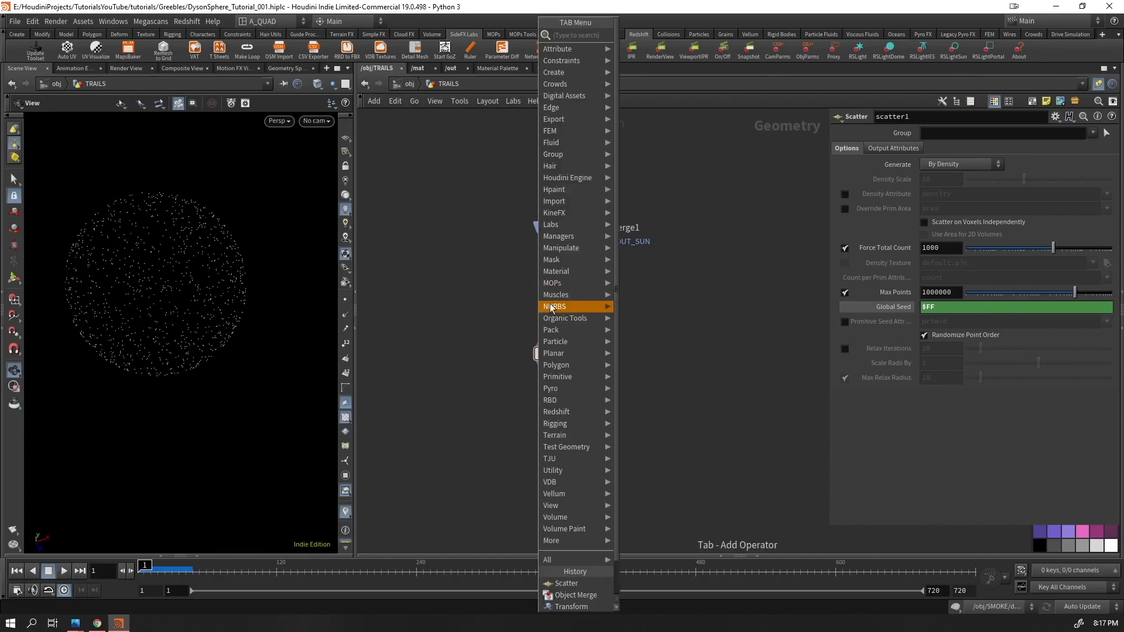
{"action": "type", "text": "afloa"}
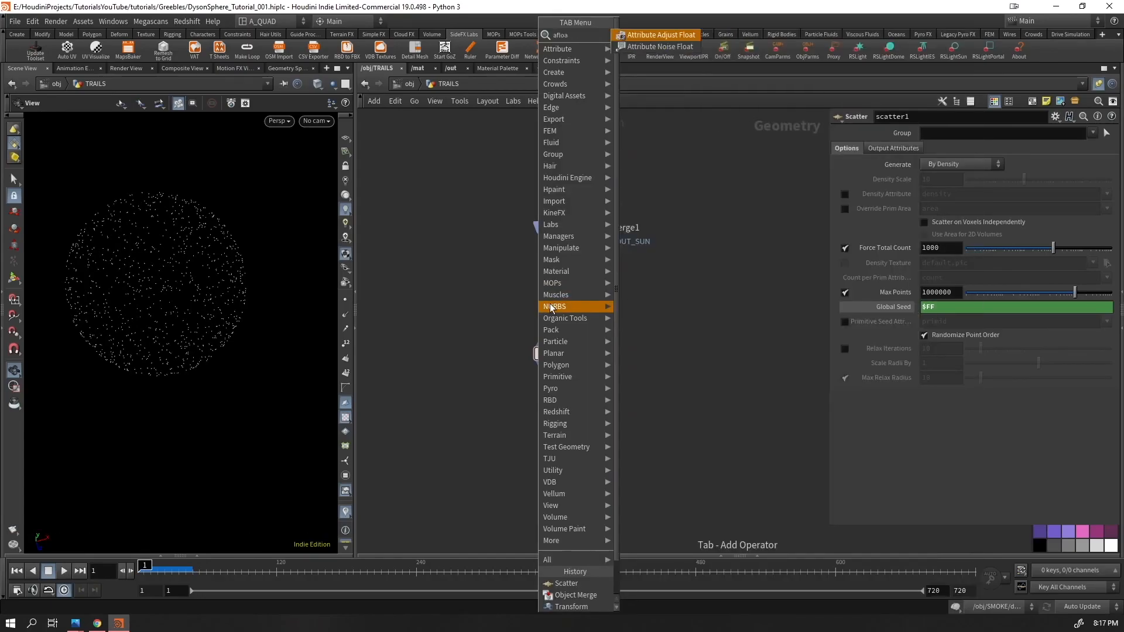
{"action": "key", "text": "Return"}
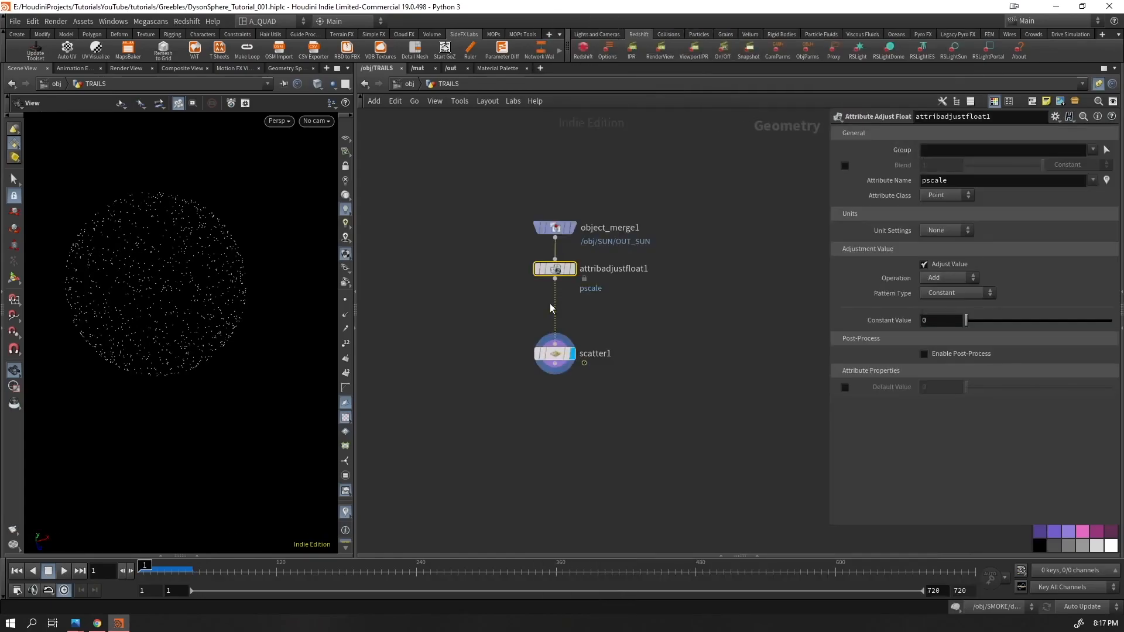
- Set the attribute name of attribadjustfloat1 to density and save the scene
{"action": "double_click", "coordinate": [955, 180]}
{"action": "type", "text": "densi"}
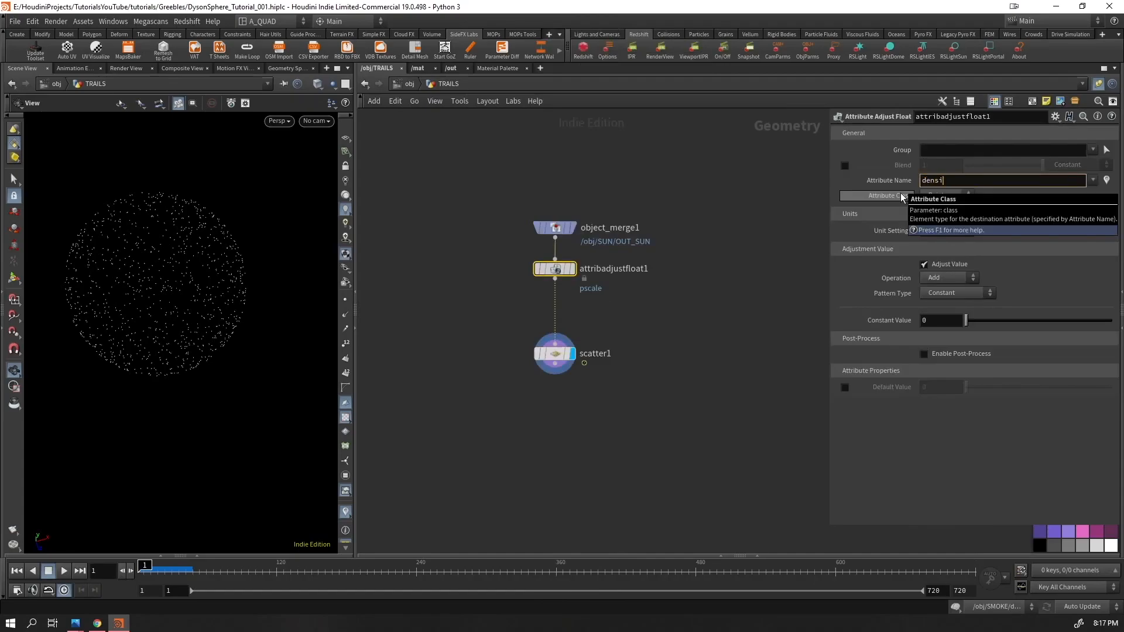
{"action": "type", "text": "ty"}
{"action": "key", "text": "Return"}
{"action": "key", "text": "ctrl+s"}
- Enable the Density Attribute on scatter1, using density
{"action": "left_click_drag", "start_coordinate": [693, 293], "coordinate": [548, 374]}
{"action": "left_click", "coordinate": [845, 194]}
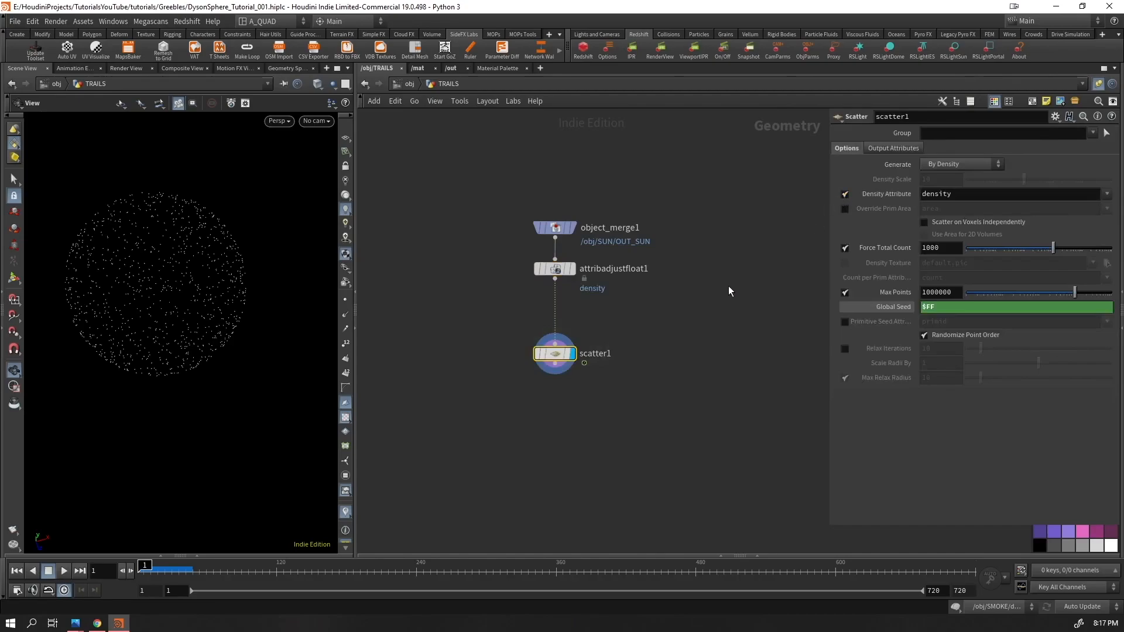
- Set attribadjustfloat1's Pattern Type to Noise, display the node and visualize its density attribute as colour on the sphere
{"action": "left_click_drag", "start_coordinate": [647, 319], "coordinate": [532, 250]}
{"action": "left_click", "coordinate": [938, 294]}
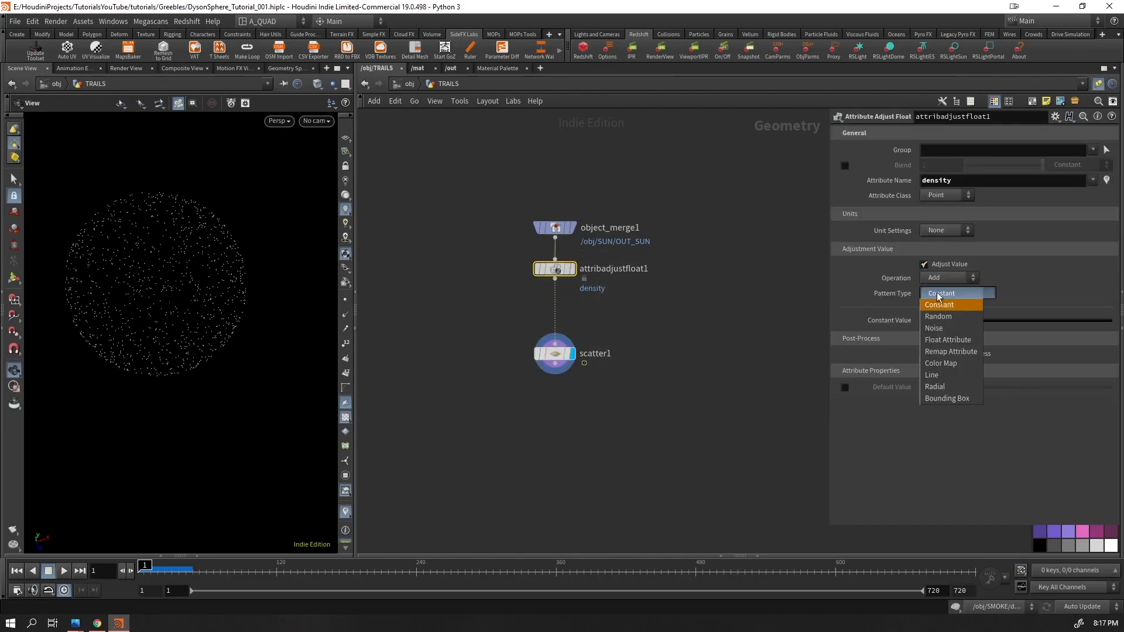
{"action": "left_click", "coordinate": [949, 329]}
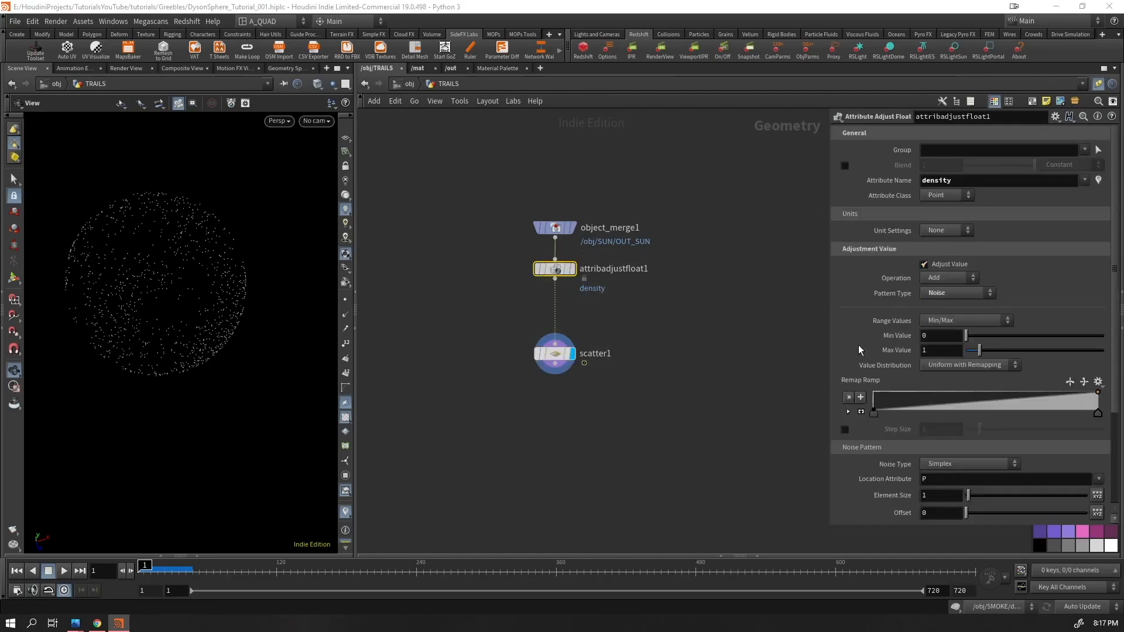
{"action": "left_click", "coordinate": [574, 272]}
{"action": "left_click", "coordinate": [574, 271]}
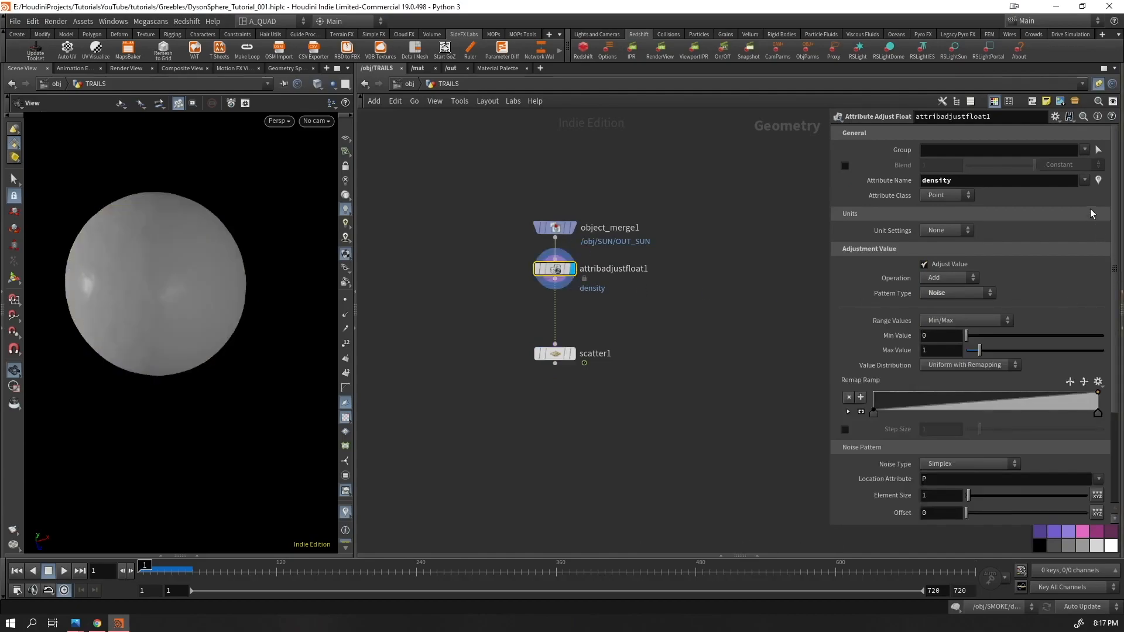
{"action": "left_click_drag", "start_coordinate": [234, 261], "coordinate": [188, 240]}
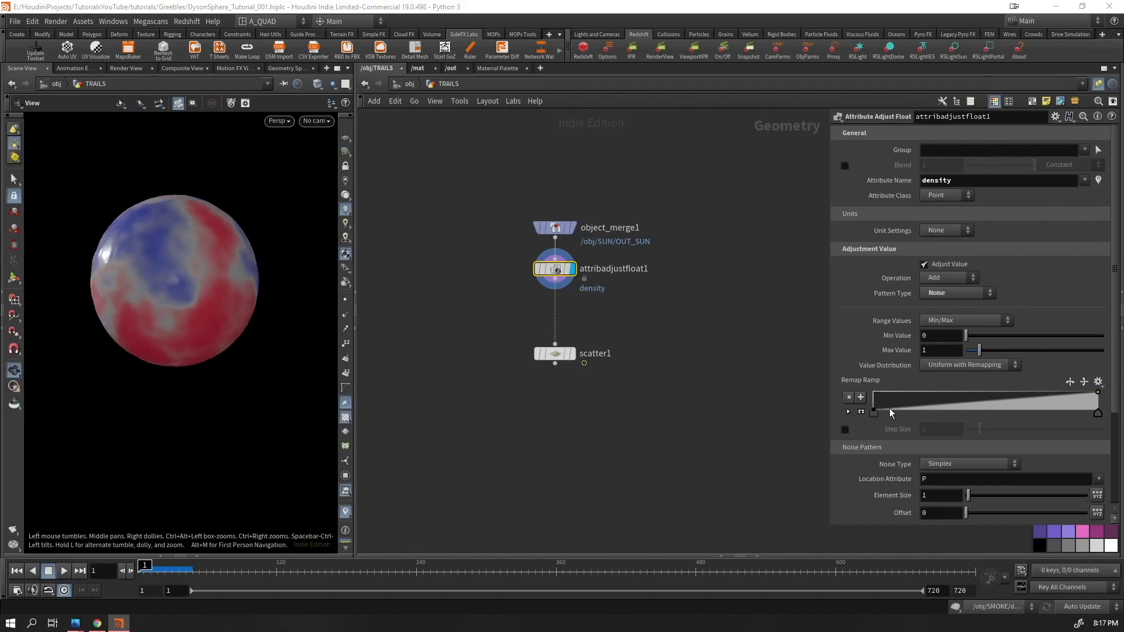
- Tighten the density noise's Remap Ramp by moving the low point past the middle and the high point inward, then preview playback
{"action": "left_click_drag", "start_coordinate": [874, 413], "coordinate": [992, 413]}
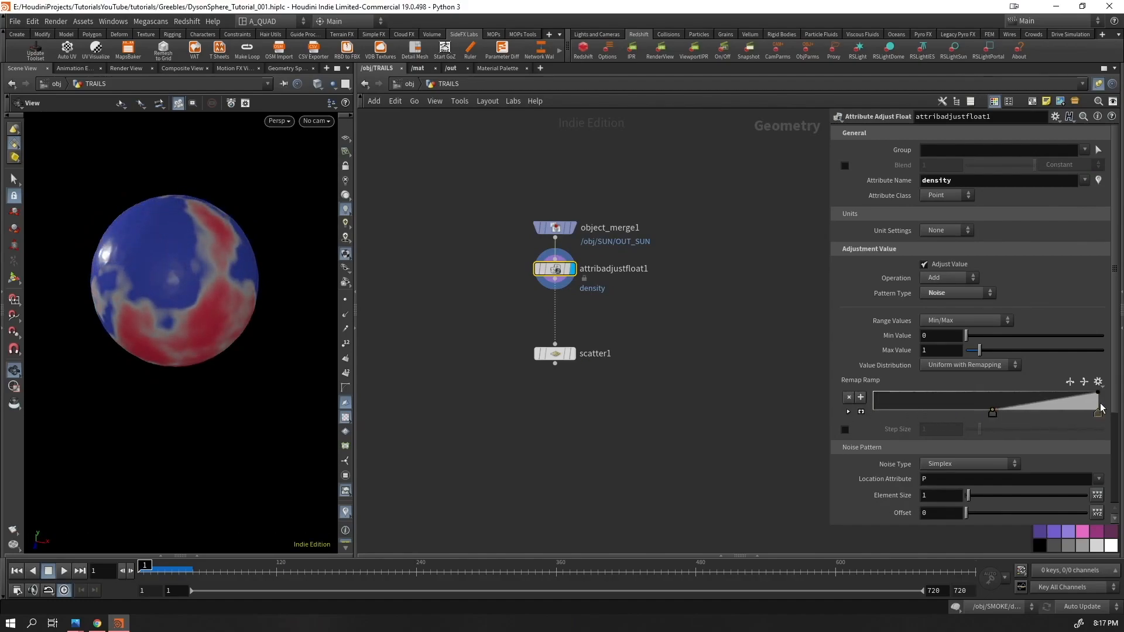
{"action": "left_click_drag", "start_coordinate": [1099, 410], "coordinate": [1056, 412]}
{"action": "key", "text": "Up"}
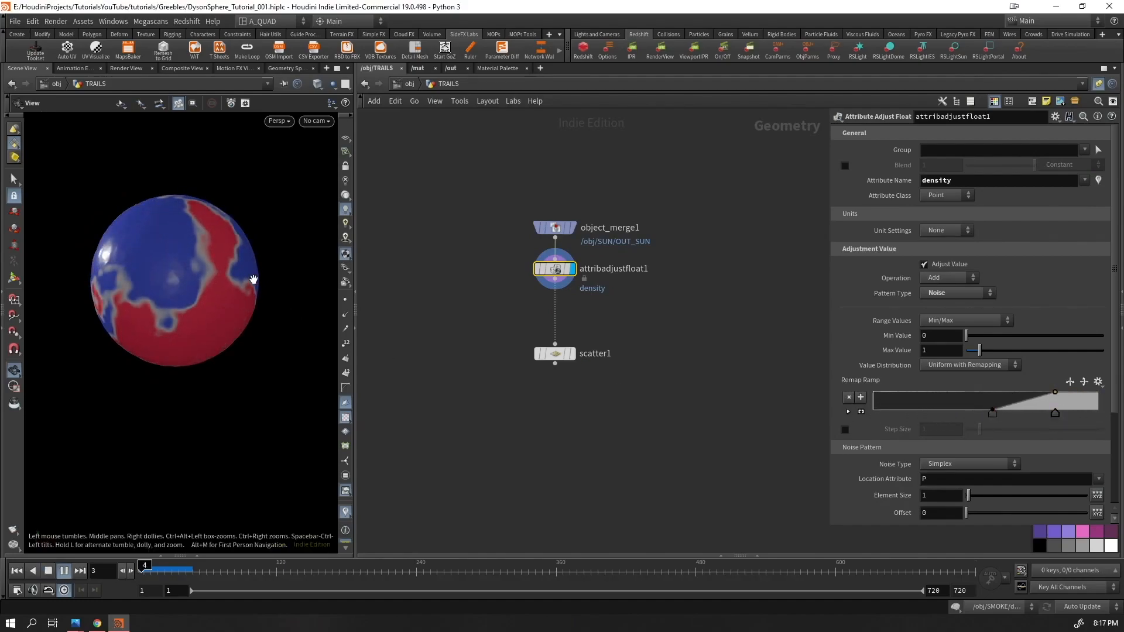
{"action": "key", "text": "ctrl+Up"}
- Set the Noise Pattern Offset of attribadjustfloat1 to 26.7
{"action": "scroll", "coordinate": [916, 503], "scroll_direction": "down", "scroll_amount": 1}
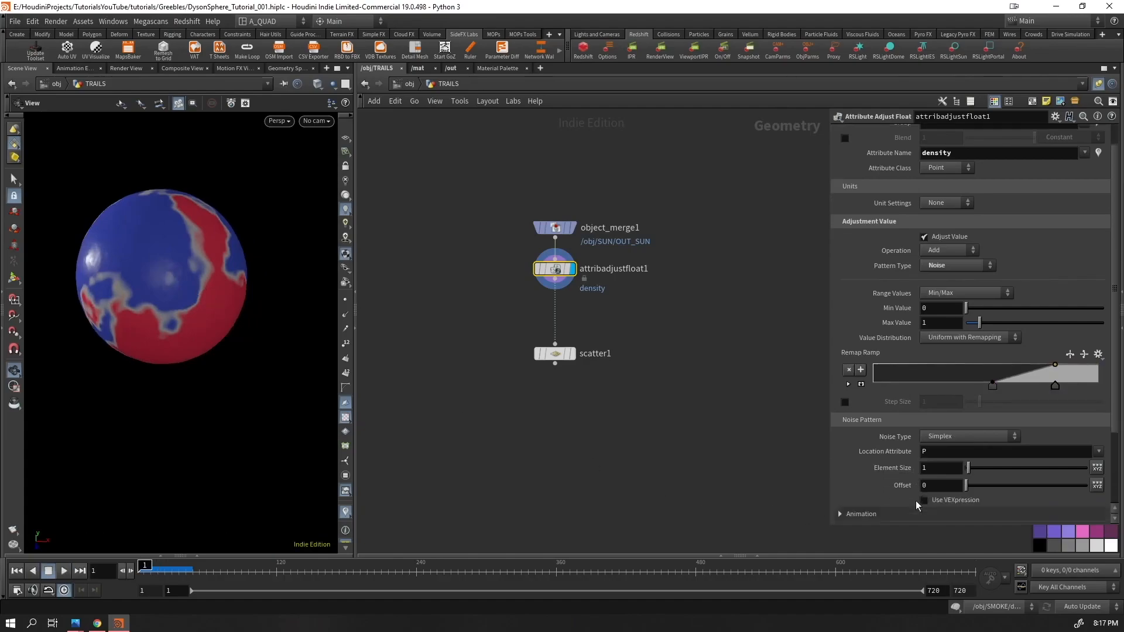
{"action": "scroll", "coordinate": [916, 501], "scroll_direction": "down", "scroll_amount": 1}
{"action": "left_click_drag", "start_coordinate": [995, 472], "coordinate": [1031, 472]}
- Enable Animate Noise in attribadjustfloat1's animation settings and play the timeline
{"action": "left_click", "coordinate": [905, 500]}
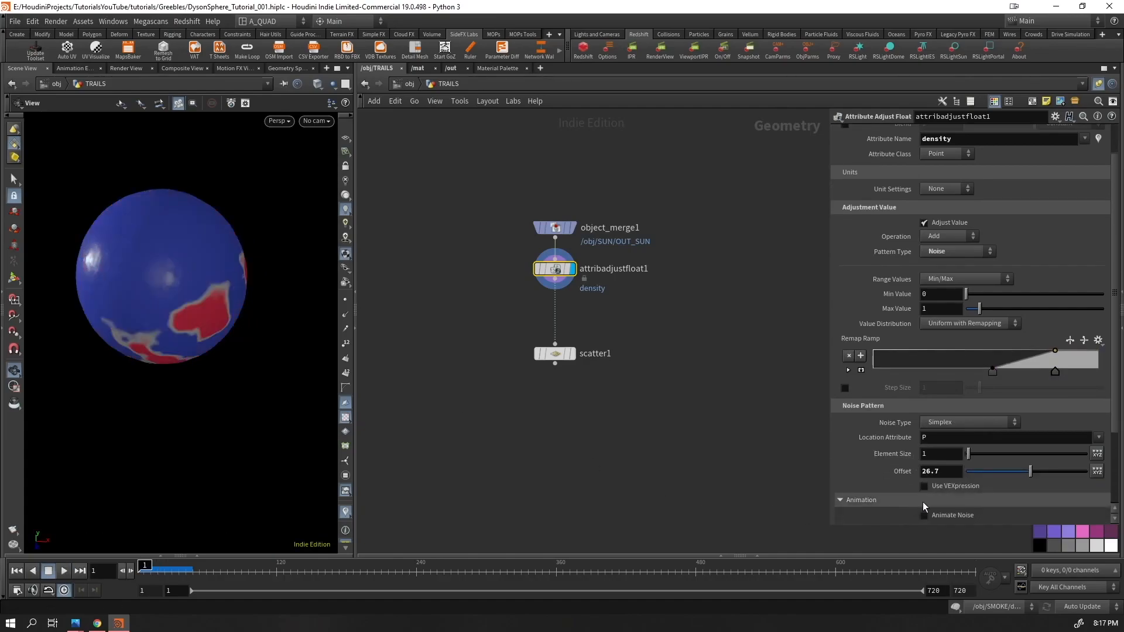
{"action": "scroll", "coordinate": [923, 507], "scroll_direction": "down", "scroll_amount": 3}
{"action": "left_click", "coordinate": [952, 474]}
{"action": "key", "text": "Up"}
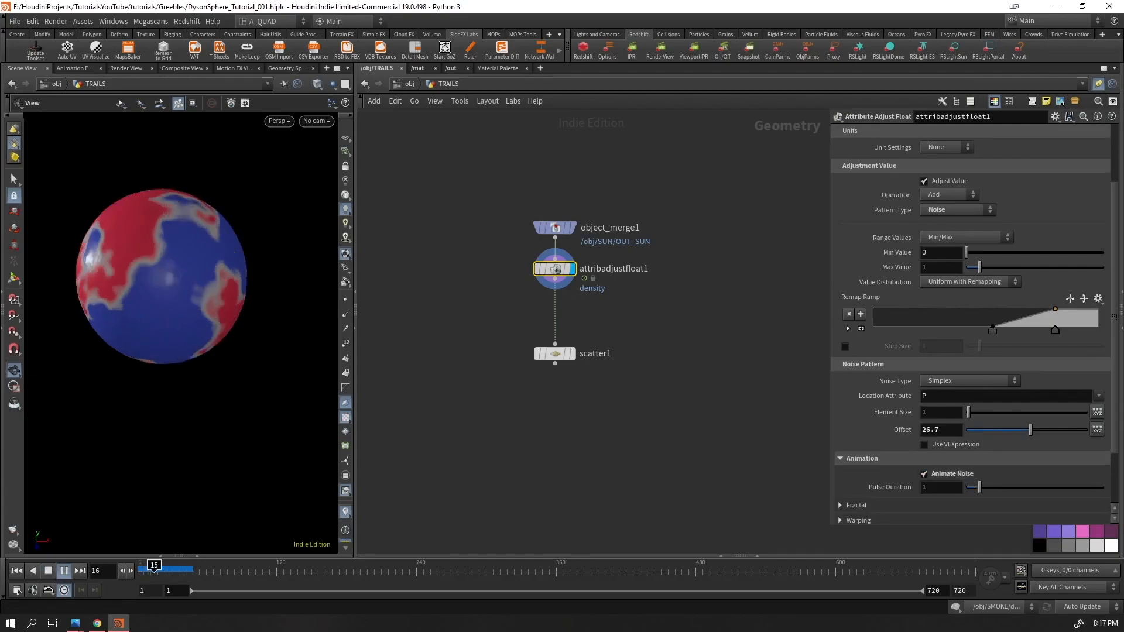
- Set the noise's Pulse Duration to 5, inspect the sphere and stop playback at the first frame
{"action": "left_click", "coordinate": [931, 487]}
{"action": "key", "text": "BackSpace"}
{"action": "type", "text": "5"}
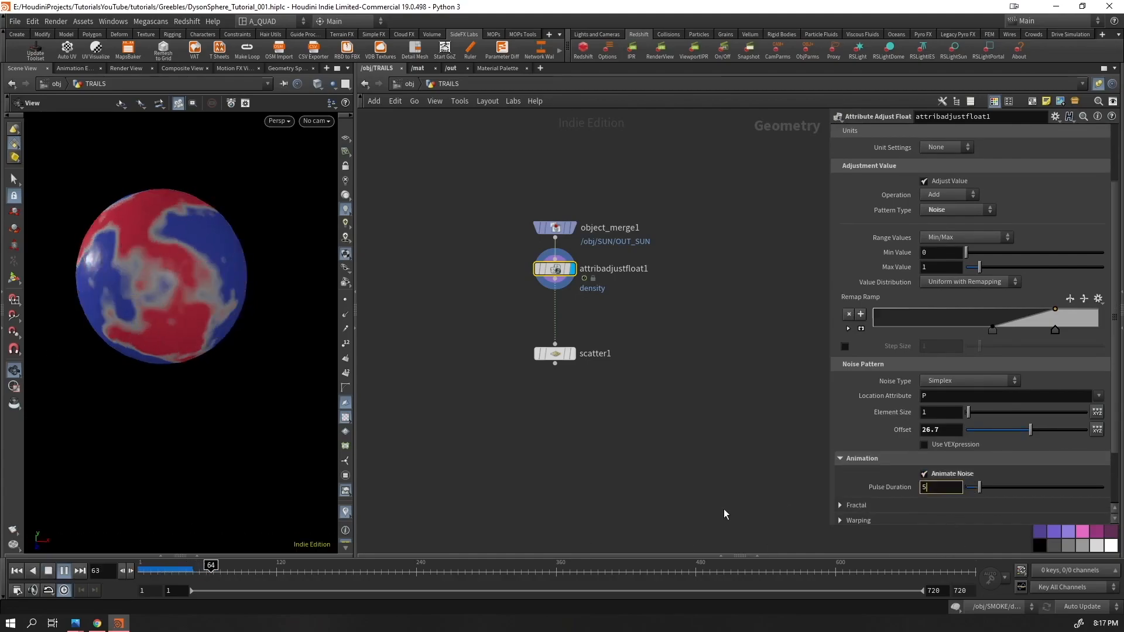
{"action": "key", "text": "Return"}
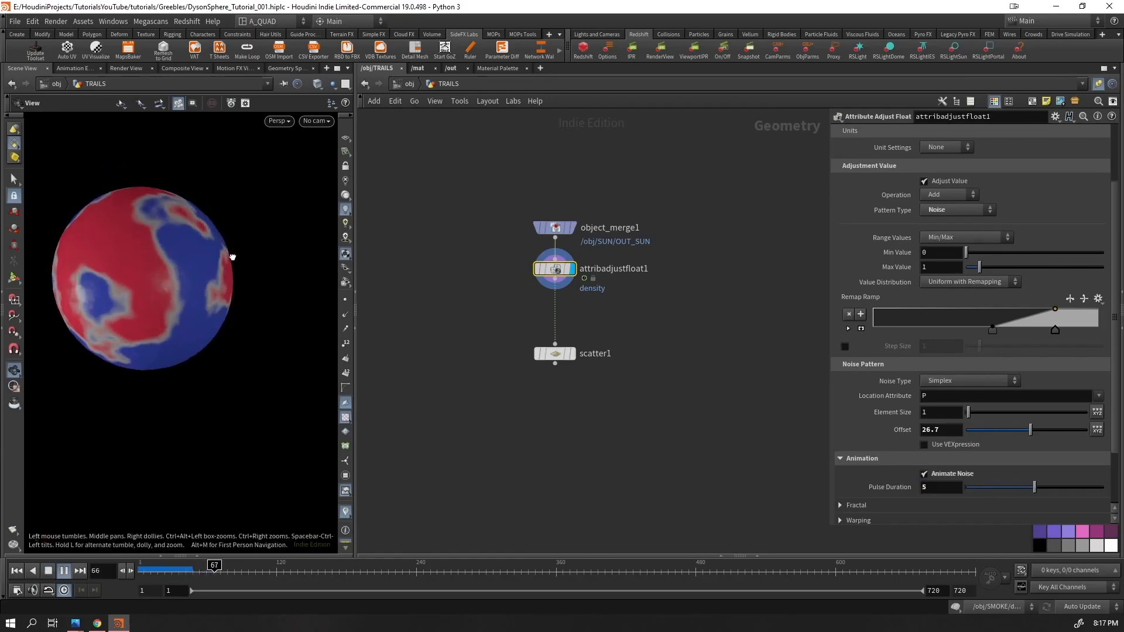
{"action": "right_click_drag", "start_coordinate": [201, 276], "coordinate": [188, 326]}
{"action": "left_click", "coordinate": [48, 571]}
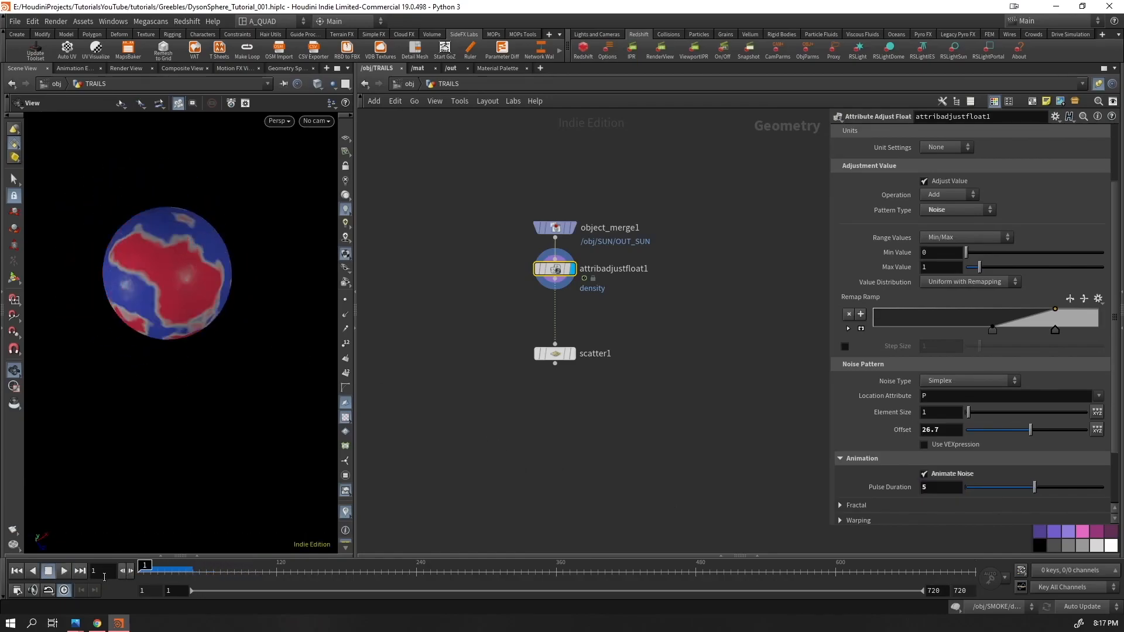
- Switch to Photos to examine the trails in the DysonSphere_002_003_4K.jpg reference render, then return to Houdini
{"action": "mouse_move", "coordinate": [75, 623]}
{"action": "left_click", "coordinate": [391, 576]}
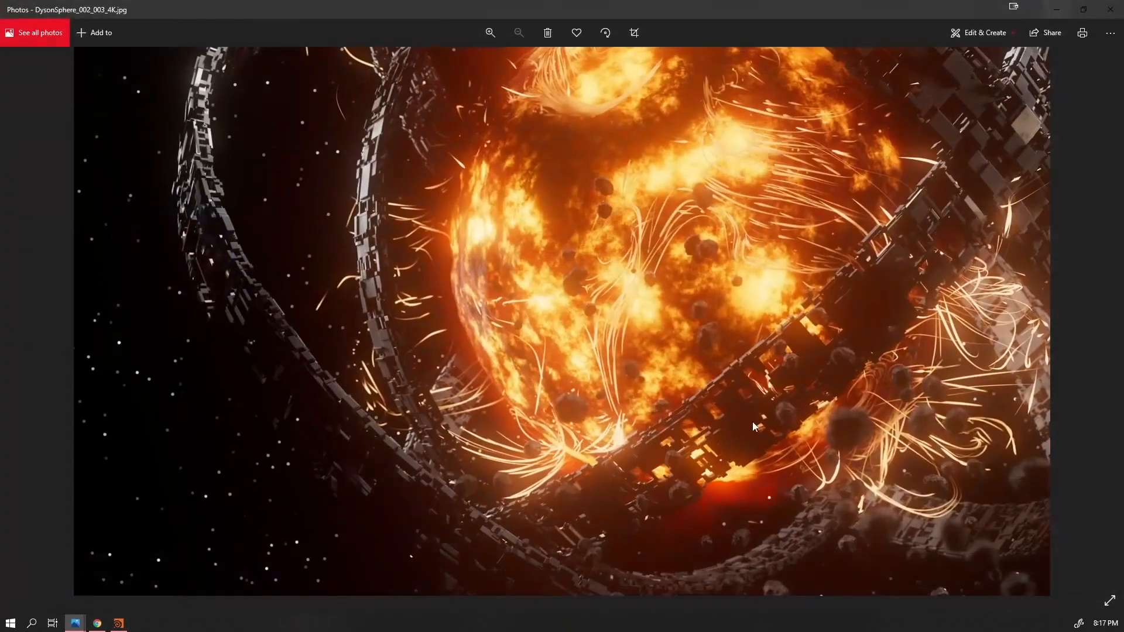
{"action": "left_click", "coordinate": [1056, 10]}
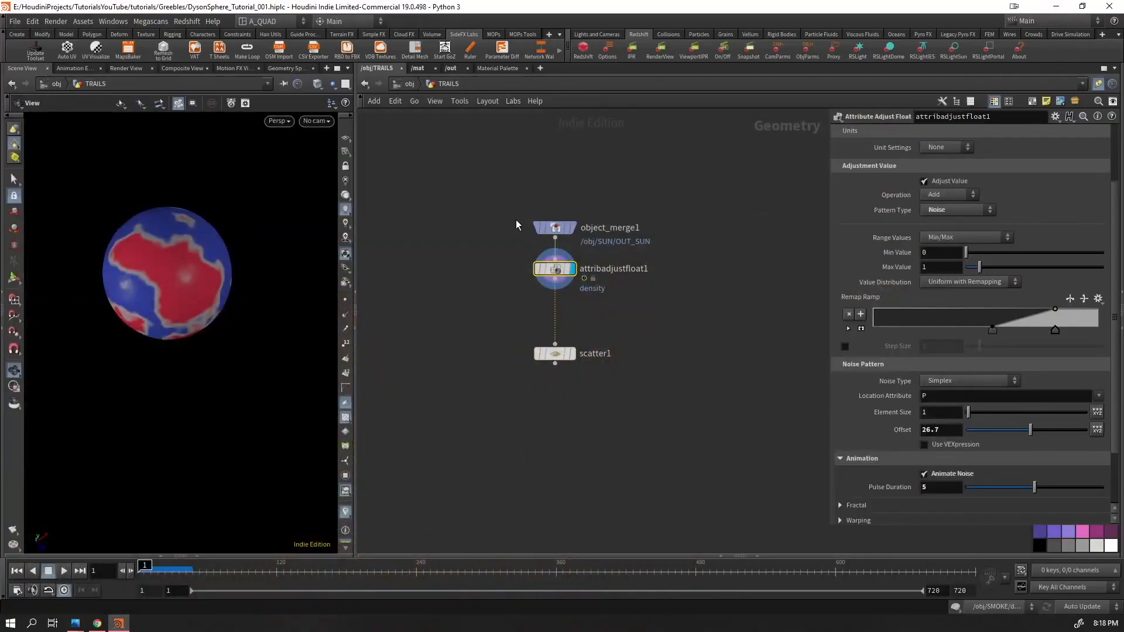
- Display scatter1 and play the animation to inspect the density-driven points, returning to the first frame
{"action": "left_click", "coordinate": [572, 354]}
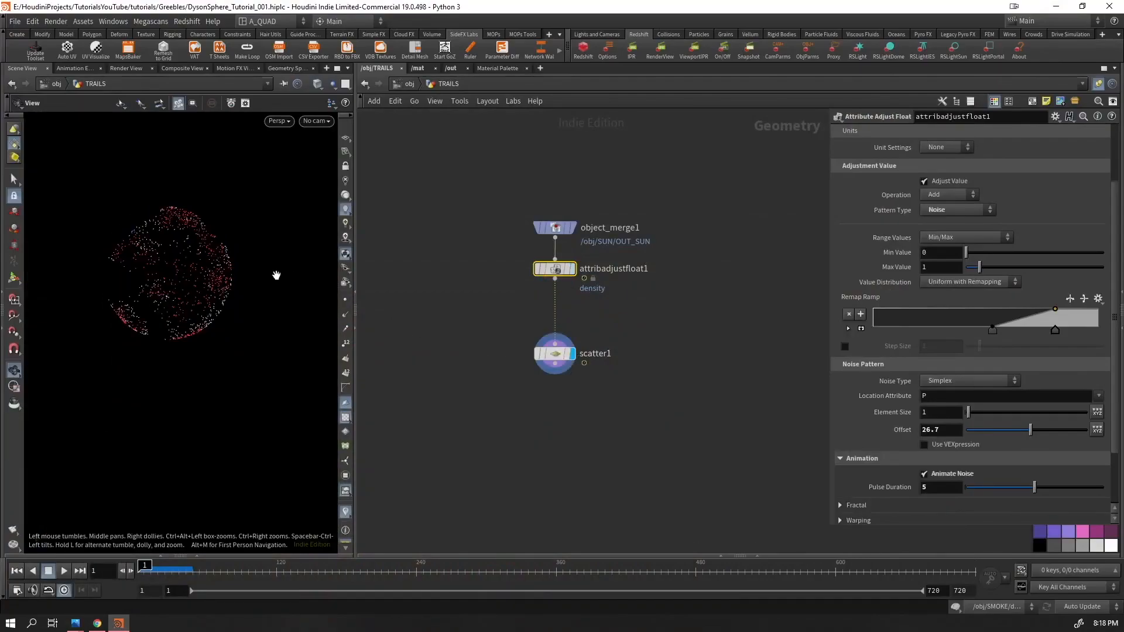
{"action": "key", "text": "Up"}
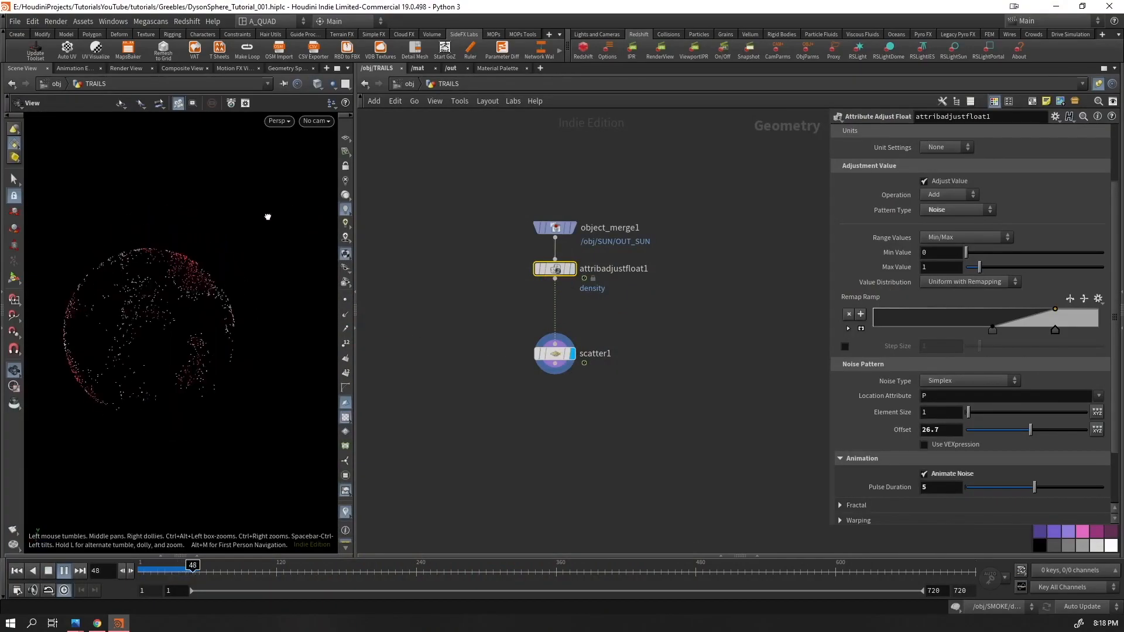
{"action": "key", "text": "Up"}
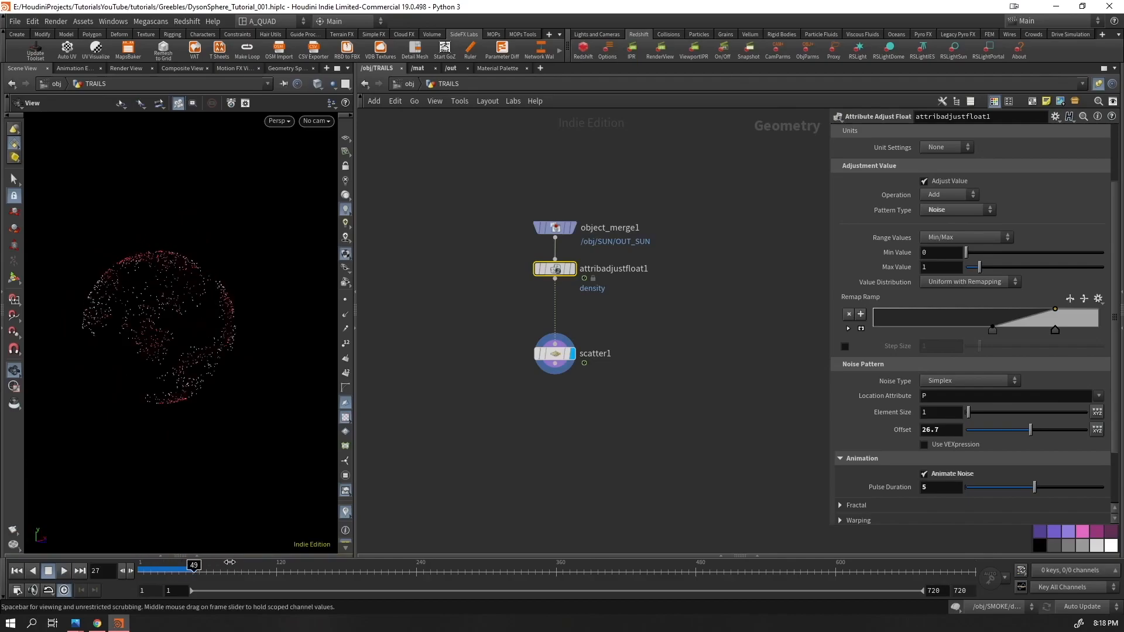
{"action": "left_click_drag", "start_coordinate": [230, 562], "coordinate": [140, 566]}
{"action": "right_click_drag", "start_coordinate": [126, 310], "coordinate": [257, 216]}
{"action": "key", "text": "Up"}
{"action": "key", "text": "ctrl+Up"}
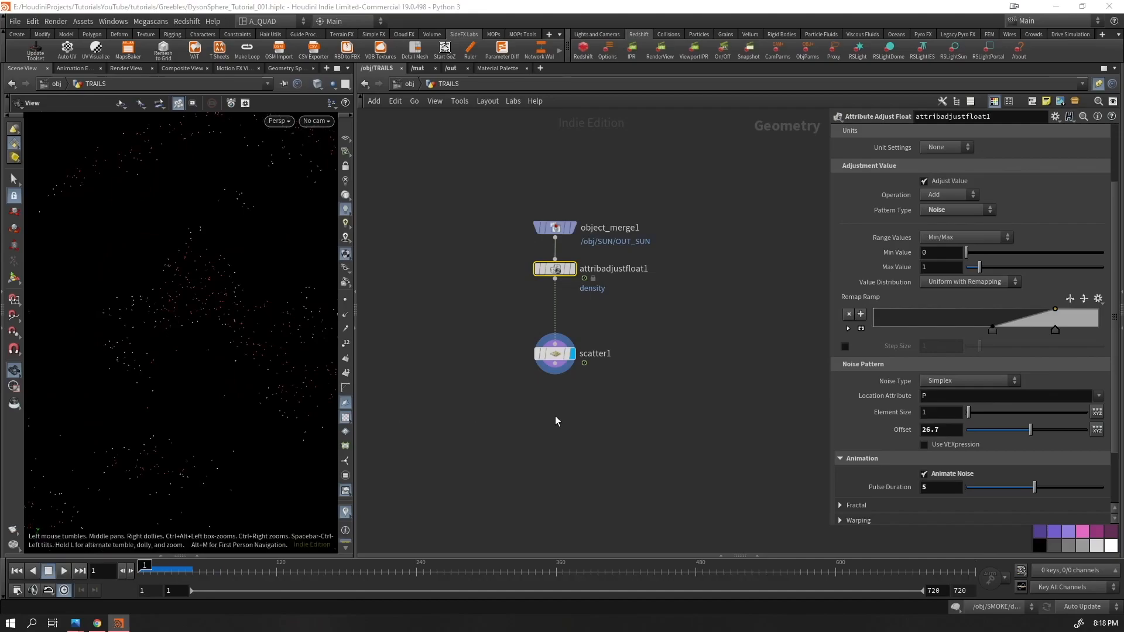
- Set scatter1's Force Total Count to 100 and briefly play the animation, returning to the first frame
{"action": "left_click_drag", "start_coordinate": [659, 328], "coordinate": [515, 389]}
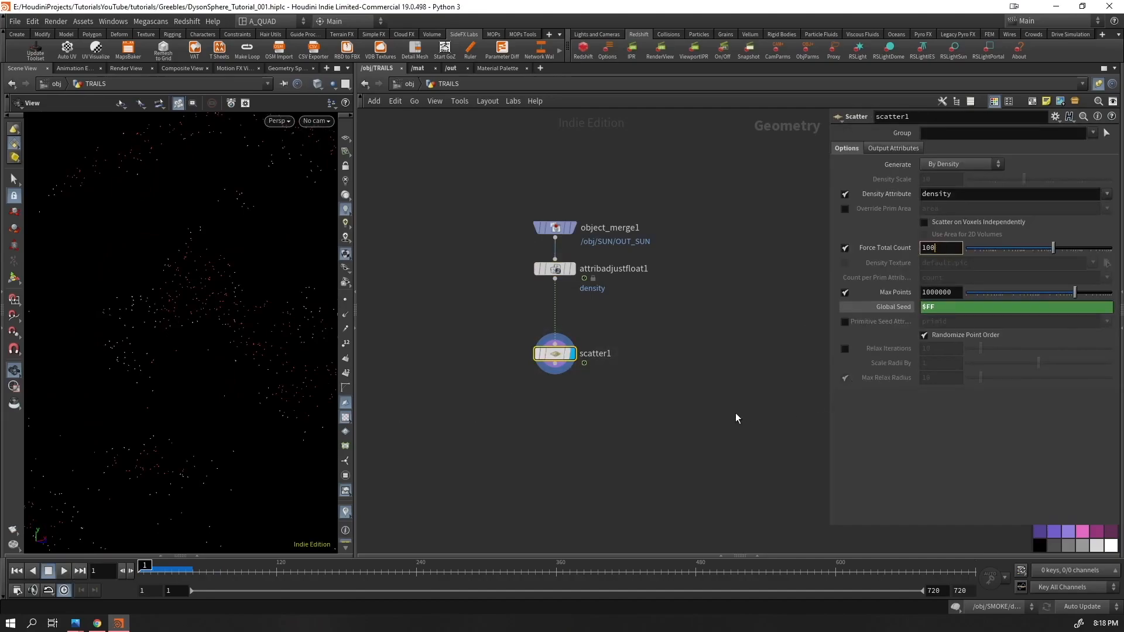
{"action": "type", "text": "100"}
{"action": "key", "text": "Return"}
{"action": "key", "text": "Up"}
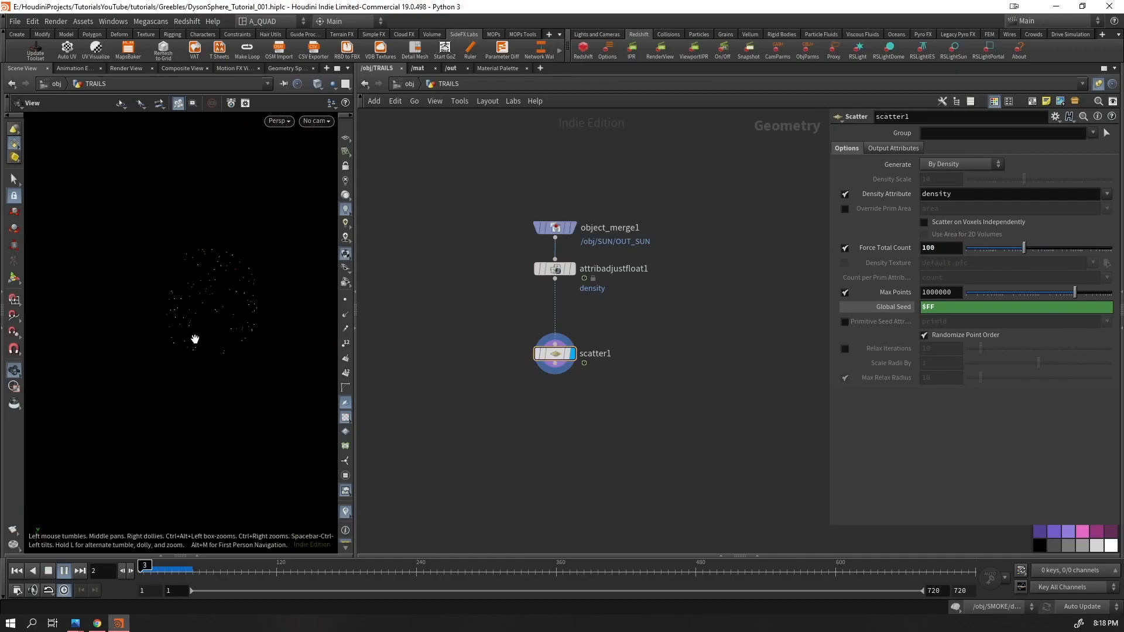
{"action": "key", "text": "ctrl+Up"}
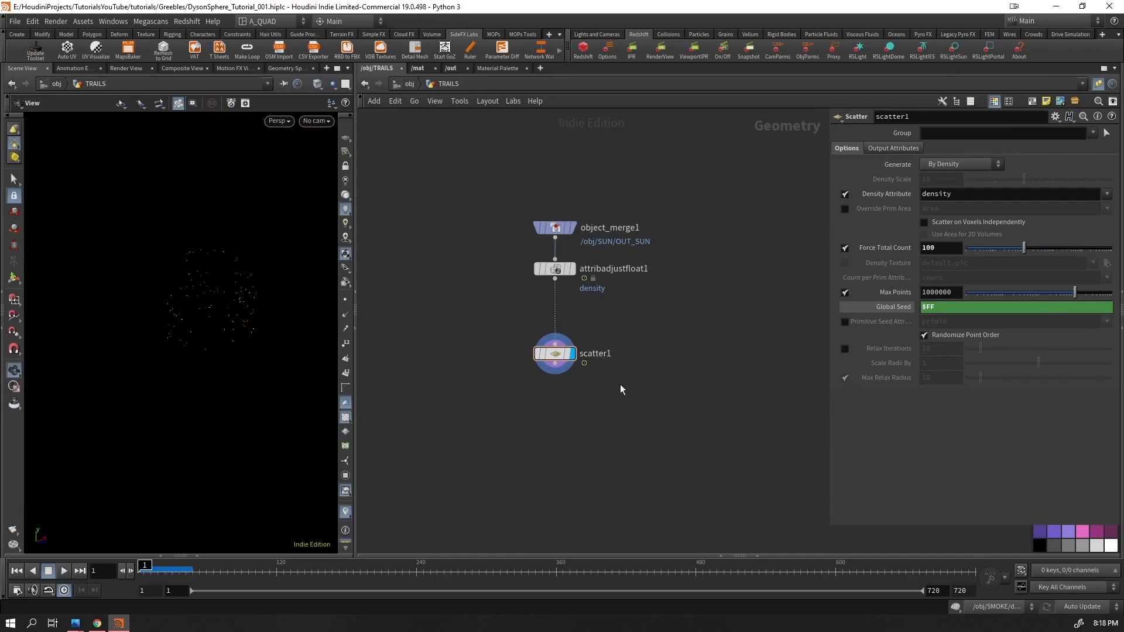
- Add a POP Network connected below scatter1 and open its internal network
{"action": "key", "text": "Tab"}
{"action": "type", "text": "pop"}
{"action": "key", "text": "Return"}
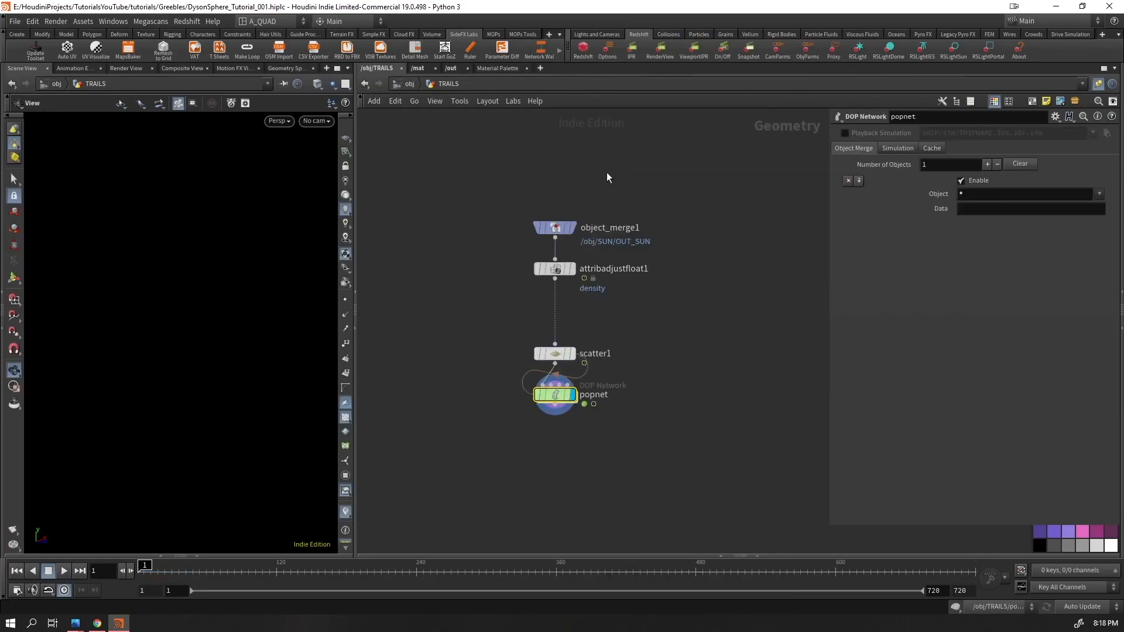
{"action": "key", "text": "l"}
{"action": "key", "text": "Return"}
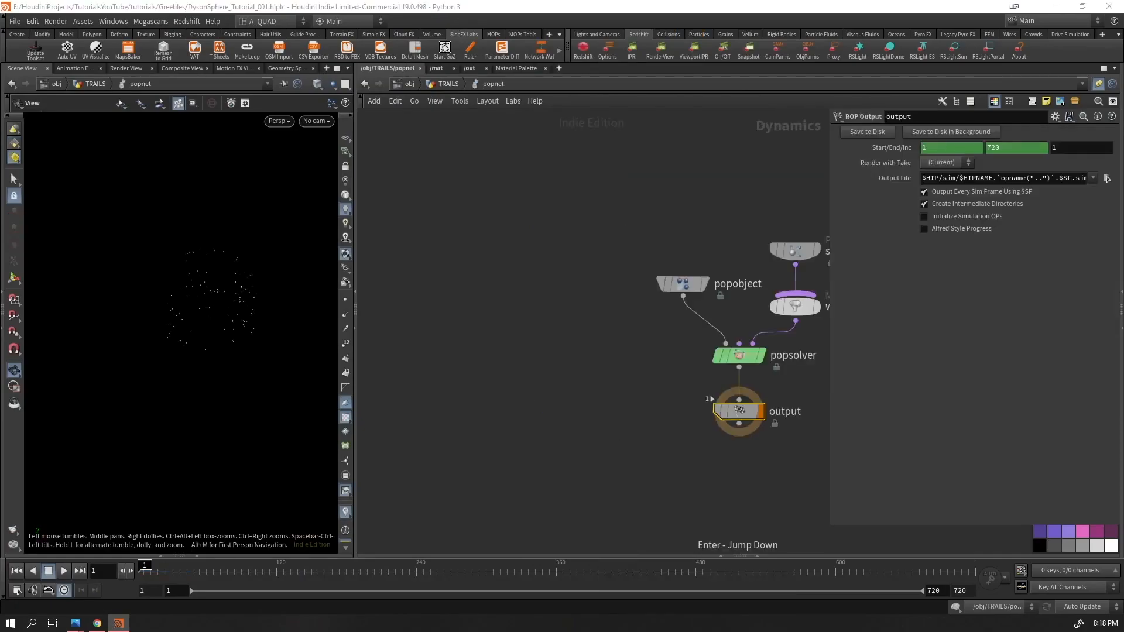
- Rearrange the popobject and source_first_input nodes and set the POP Source's Emission Type to All Points
{"action": "key", "text": "h"}
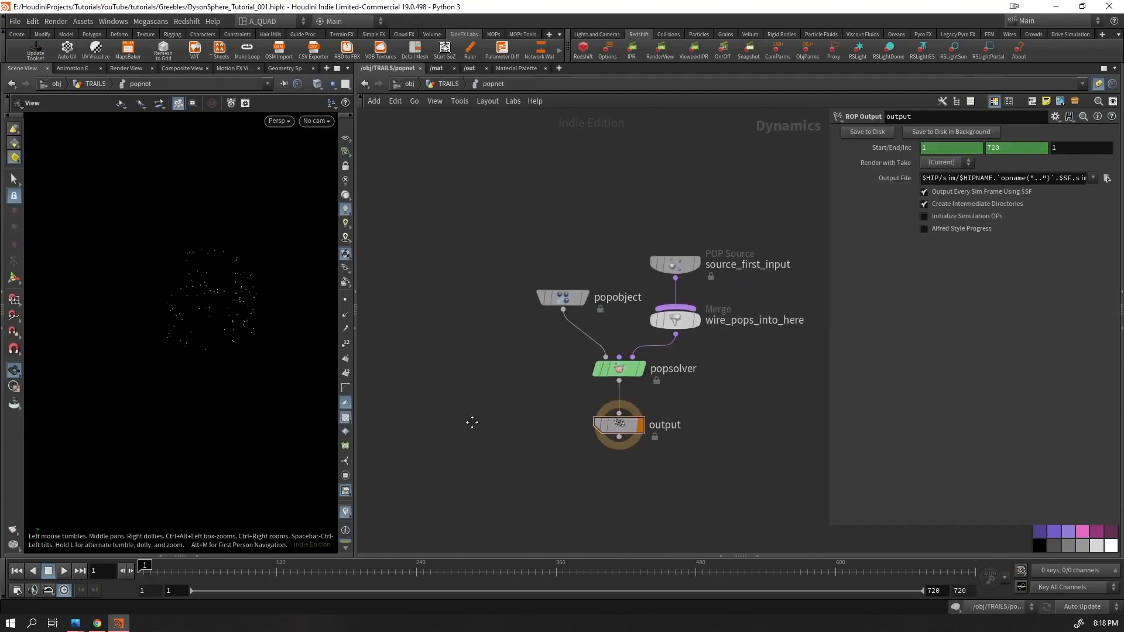
{"action": "left_click_drag", "start_coordinate": [534, 302], "coordinate": [467, 330]}
{"action": "left_click_drag", "start_coordinate": [649, 269], "coordinate": [576, 158]}
{"action": "left_click", "coordinate": [937, 165]}
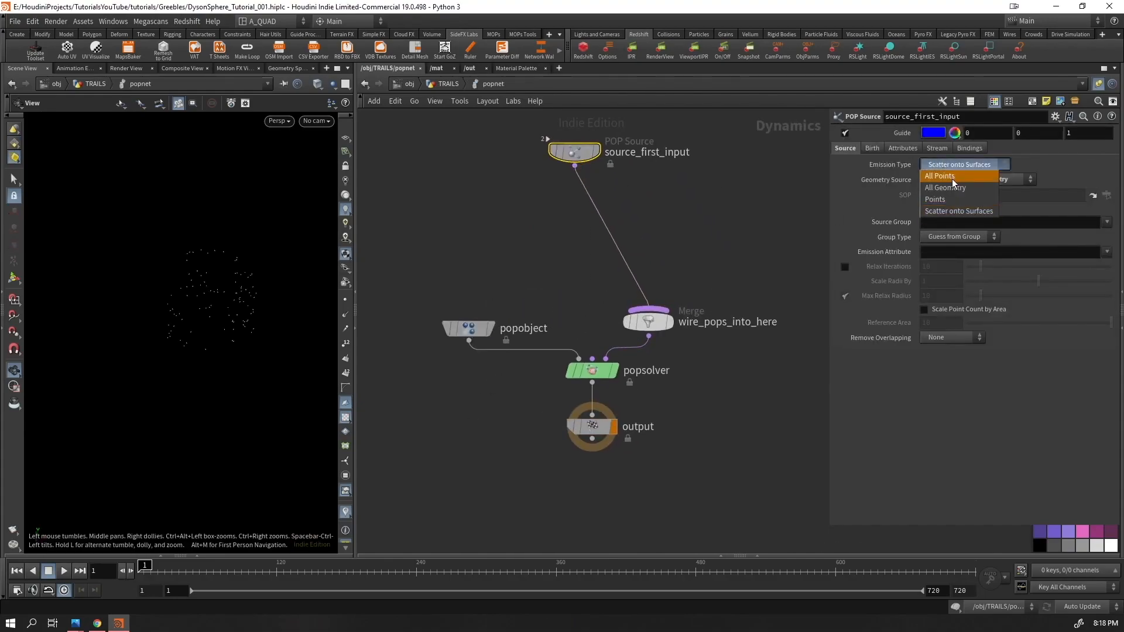
{"action": "left_click", "coordinate": [943, 177]}
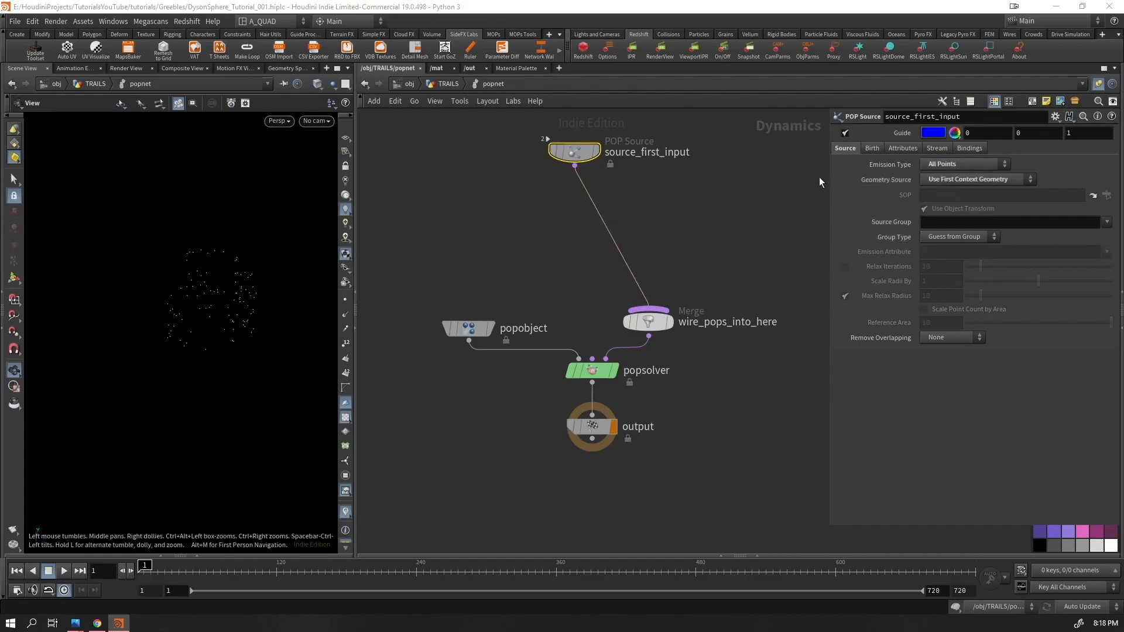
- Set source_first_input's Life Expectancy to 1 and play the simulation, returning to the first frame
{"action": "left_click", "coordinate": [874, 149]}
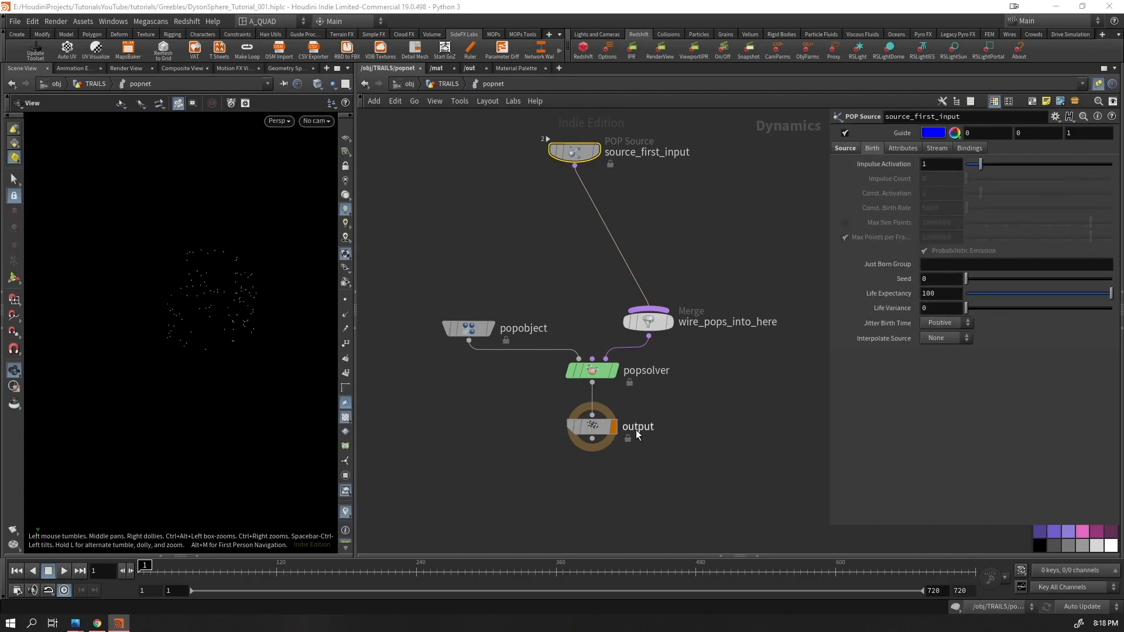
{"action": "left_click_drag", "start_coordinate": [949, 293], "coordinate": [862, 305]}
{"action": "type", "text": "1"}
{"action": "key", "text": "Return"}
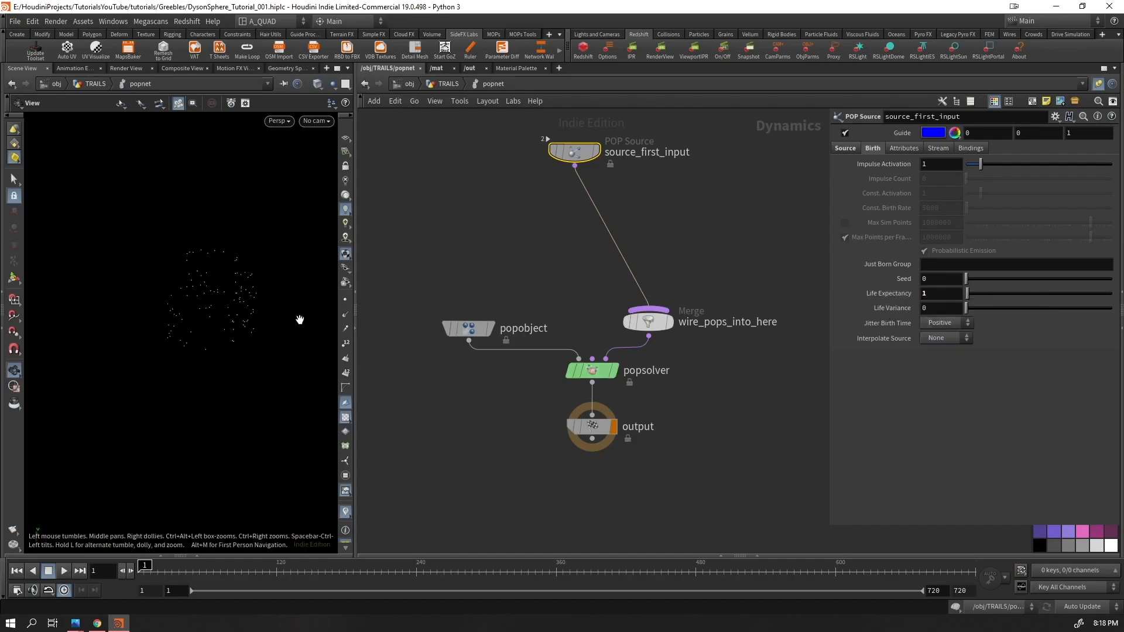
{"action": "key", "text": "Up"}
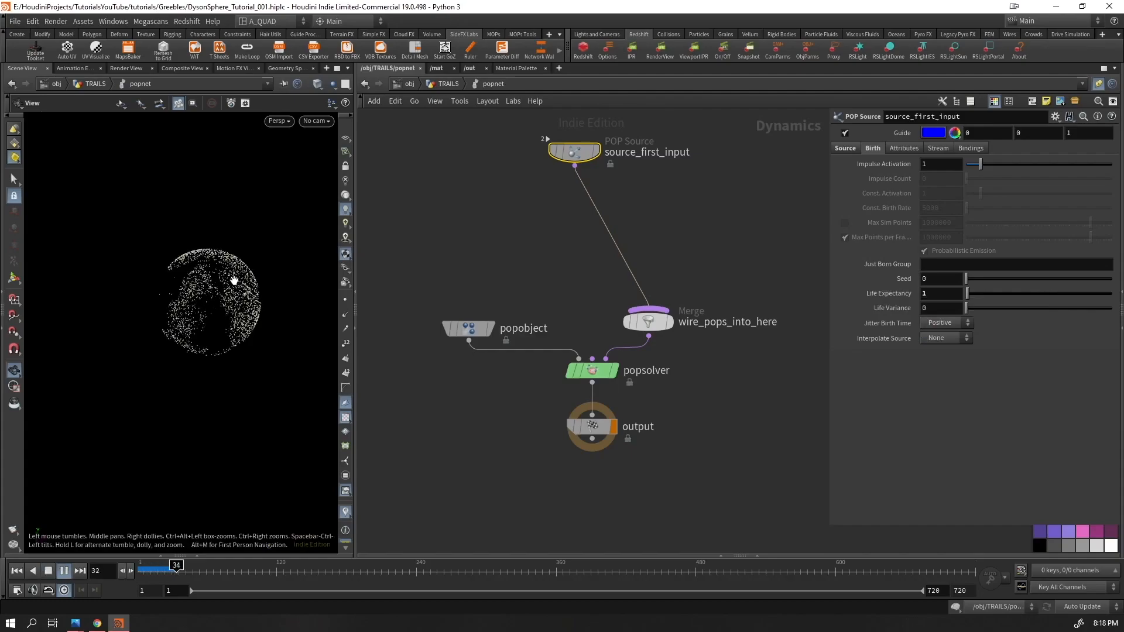
{"action": "key", "text": "Up"}
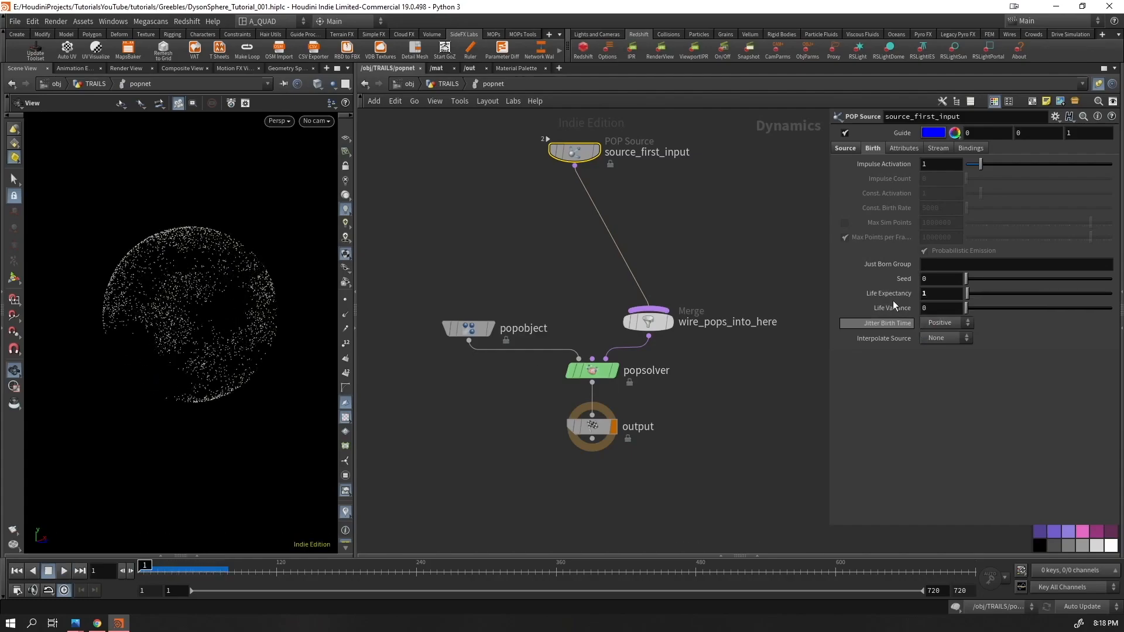
{"action": "key", "text": "ctrl+Up"}
- Set the POP Source's Life Variance to 0.5 and play the simulation, returning to the first frame
{"action": "type", "text": "0.5"}
{"action": "key", "text": "Return"}
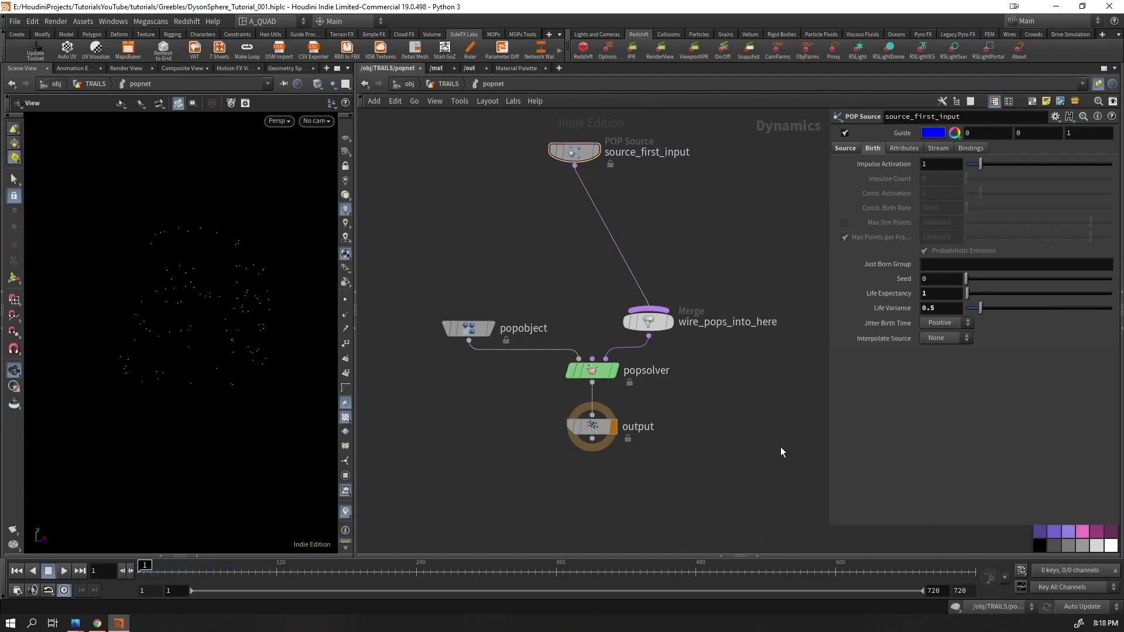
{"action": "key", "text": "Up"}
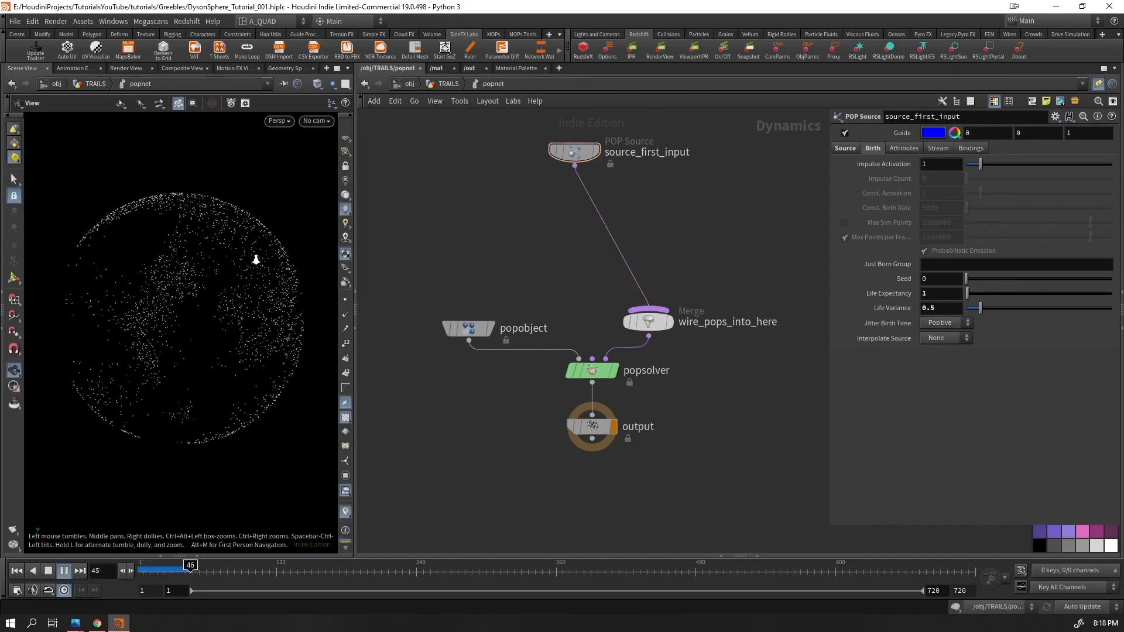
{"action": "key", "text": "Up"}
{"action": "key", "text": "ctrl+Up"}
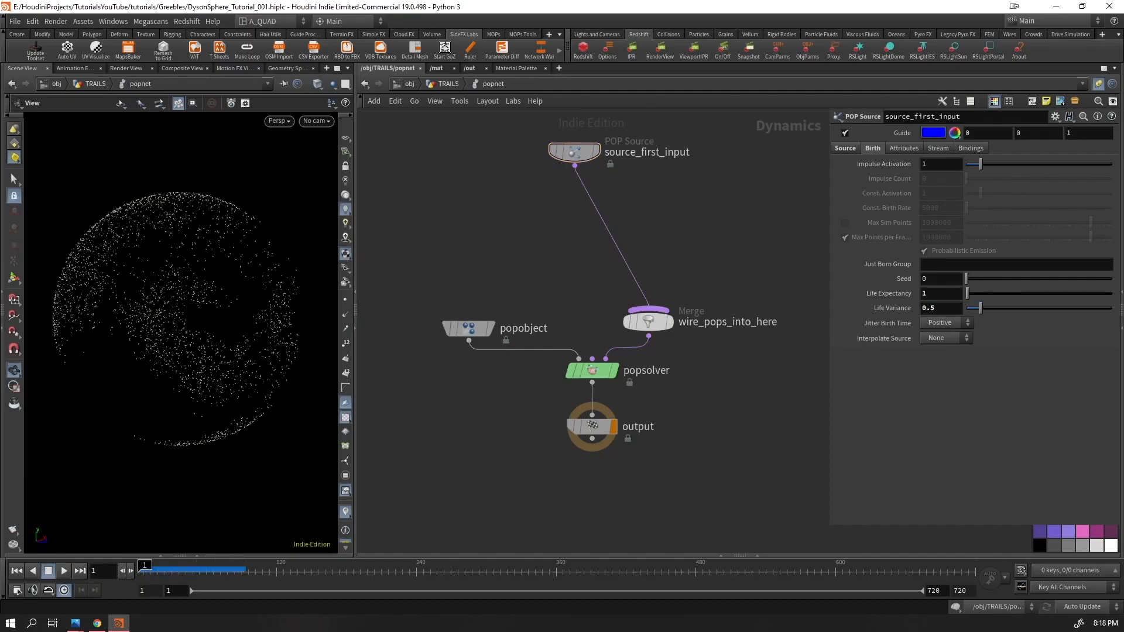
- Move source_first_input directly above the merge and insert a POP Wind node between them
{"action": "left_click_drag", "start_coordinate": [574, 152], "coordinate": [648, 139]}
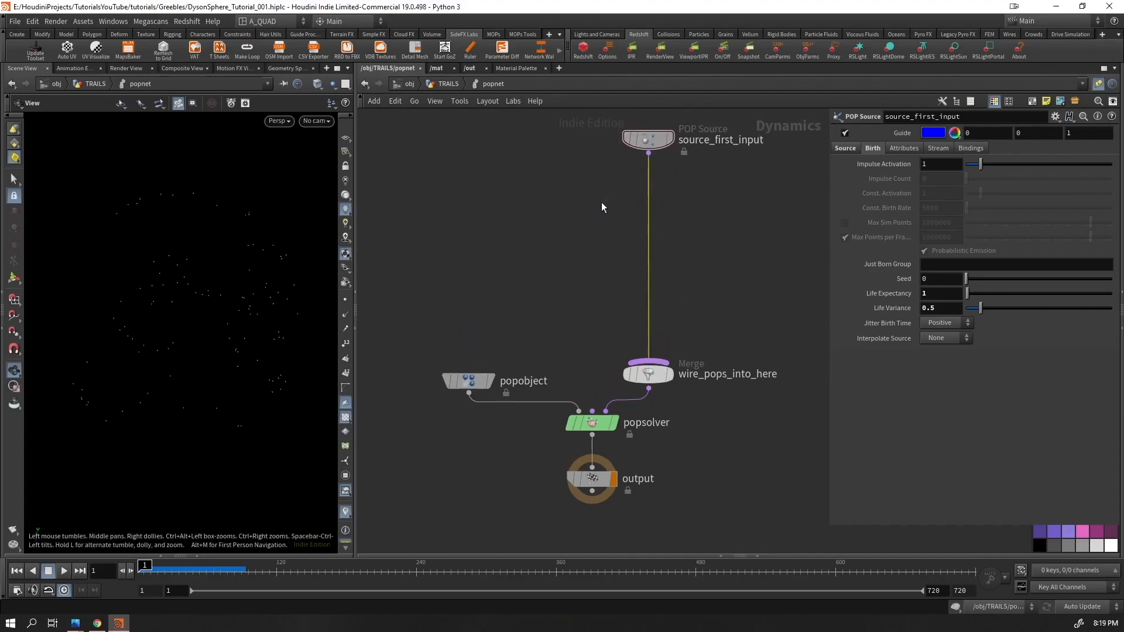
{"action": "key", "text": "Tab"}
{"action": "type", "text": "pop wind"}
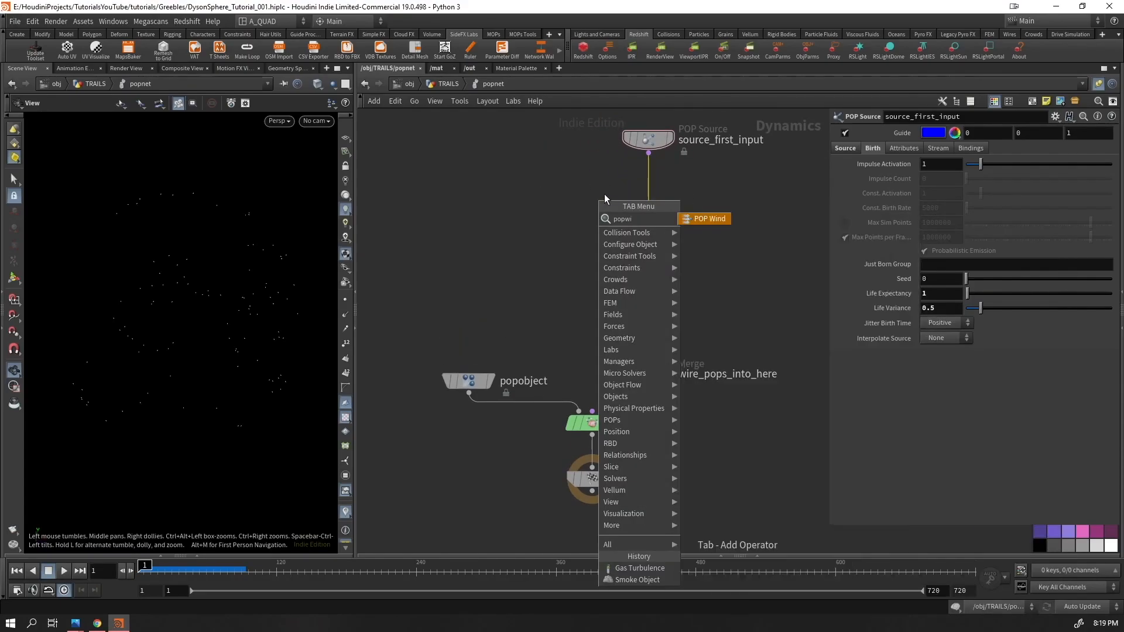
{"action": "key", "text": "Return"}
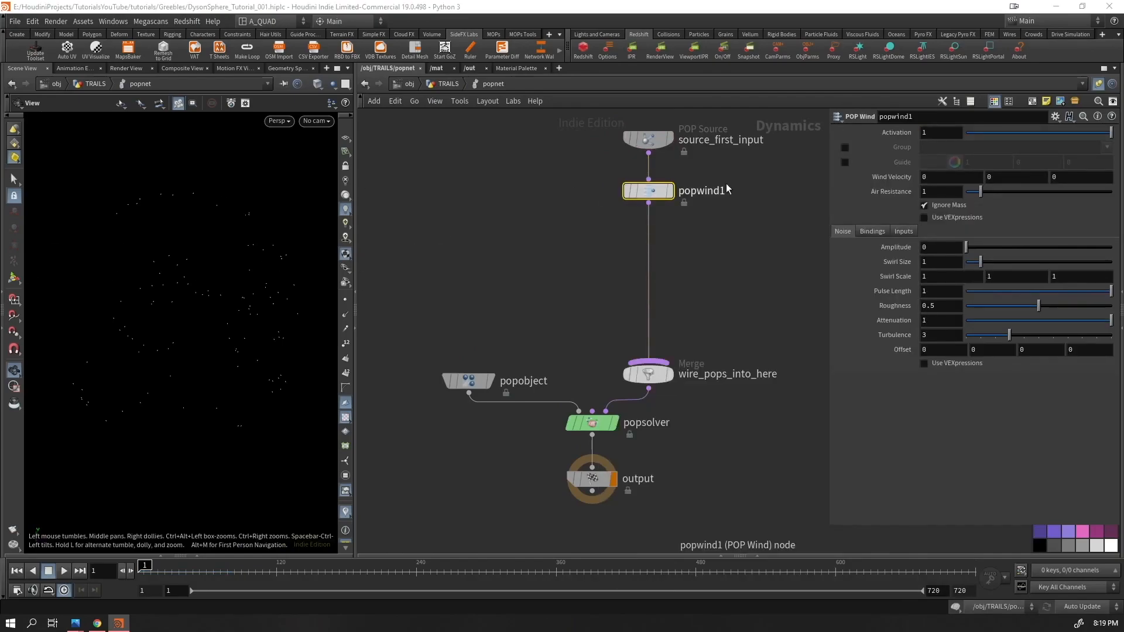
- Set popwind1's noise Amplitude to 10 and Roughness to 0, and play the simulation, returning to the first frame
{"action": "left_click", "coordinate": [943, 192]}
{"action": "left_click", "coordinate": [942, 247]}
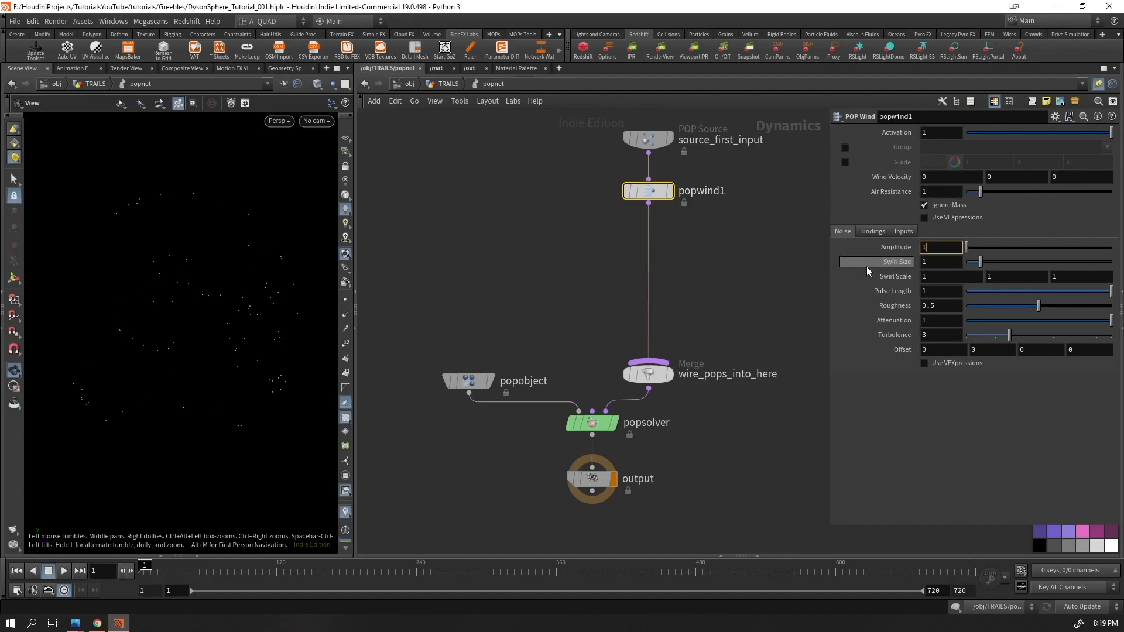
{"action": "type", "text": "10"}
{"action": "key", "text": "Return"}
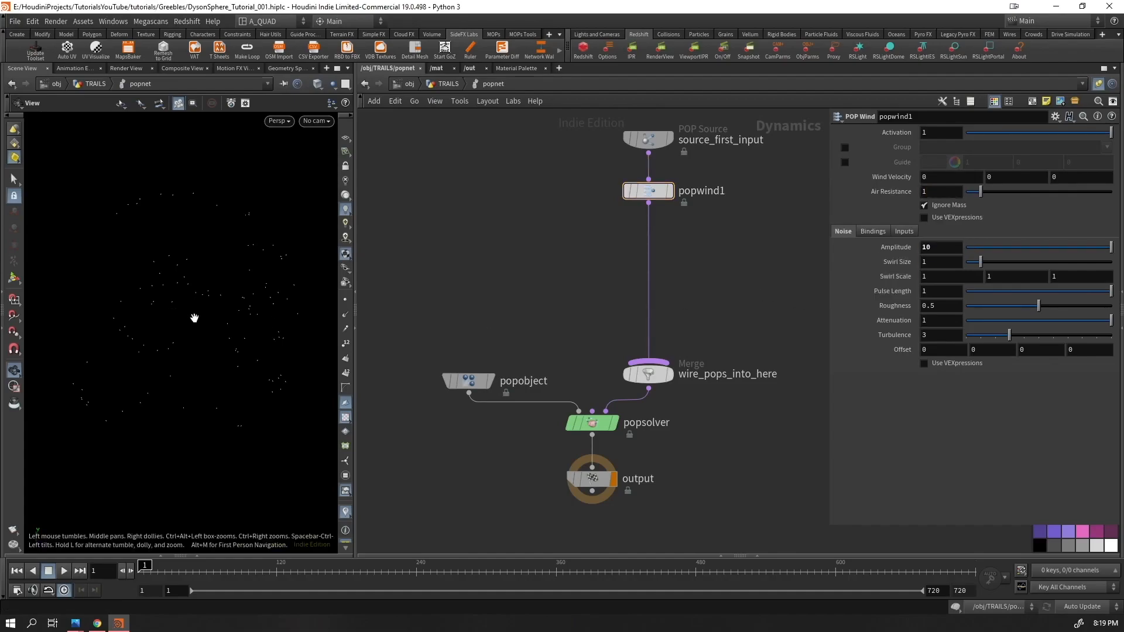
{"action": "left_click_drag", "start_coordinate": [1000, 305], "coordinate": [923, 316]}
{"action": "key", "text": "Up"}
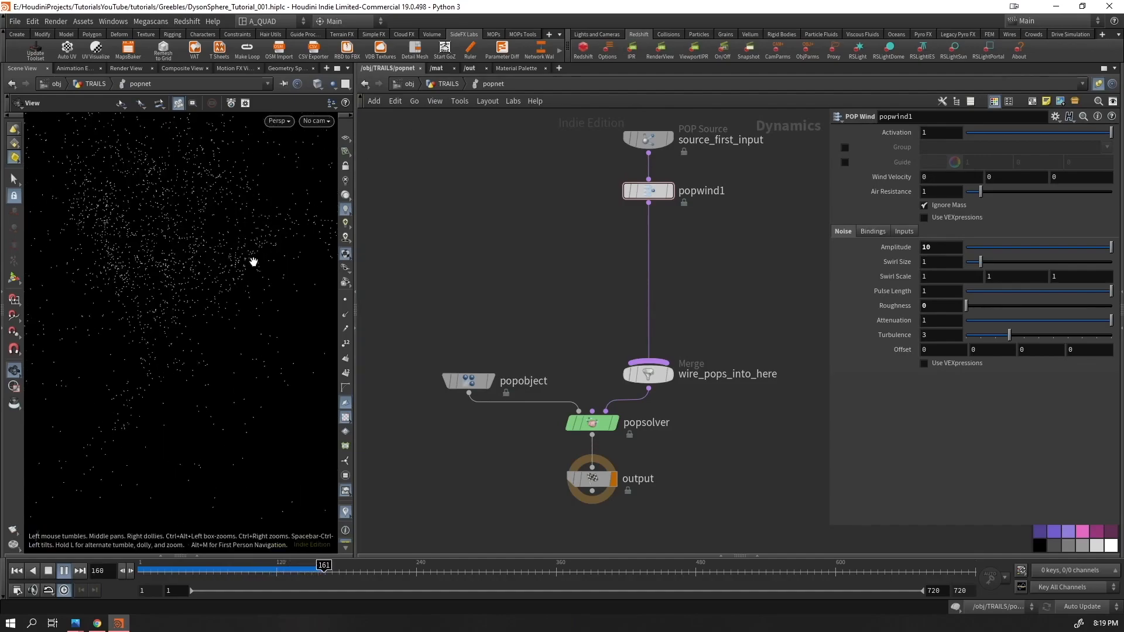
{"action": "key", "text": "ctrl+Up"}
{"action": "key", "text": "Up"}
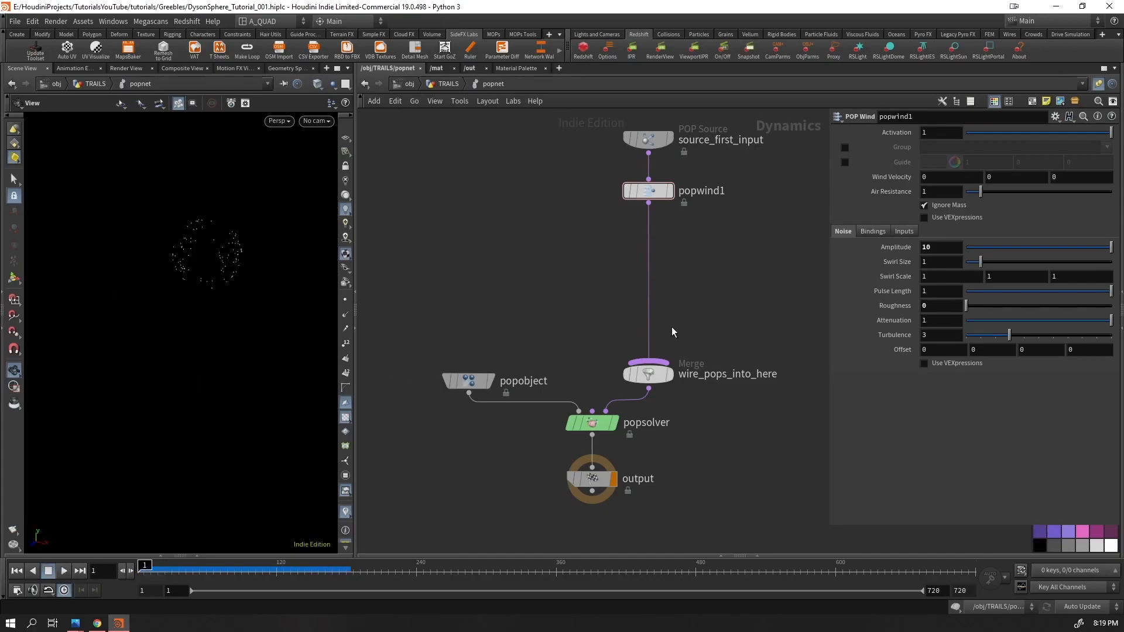
- Insert a POP VOP node below popwind1, open its internal network and lay out its nodes
{"action": "key", "text": "Tab"}
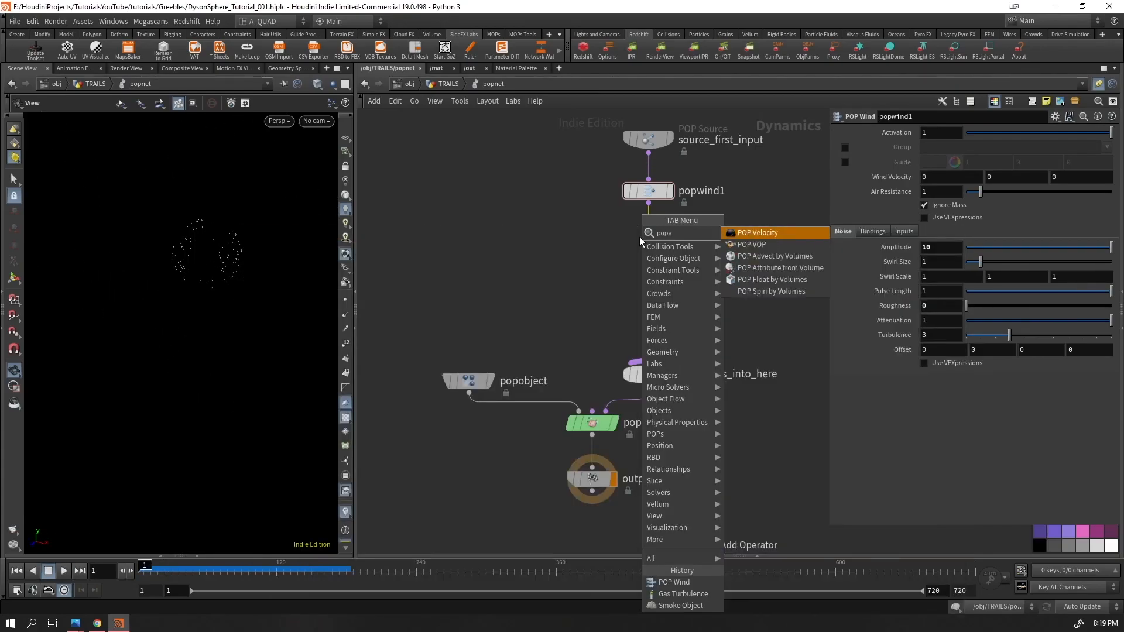
{"action": "type", "text": "popvop"}
{"action": "key", "text": "Return"}
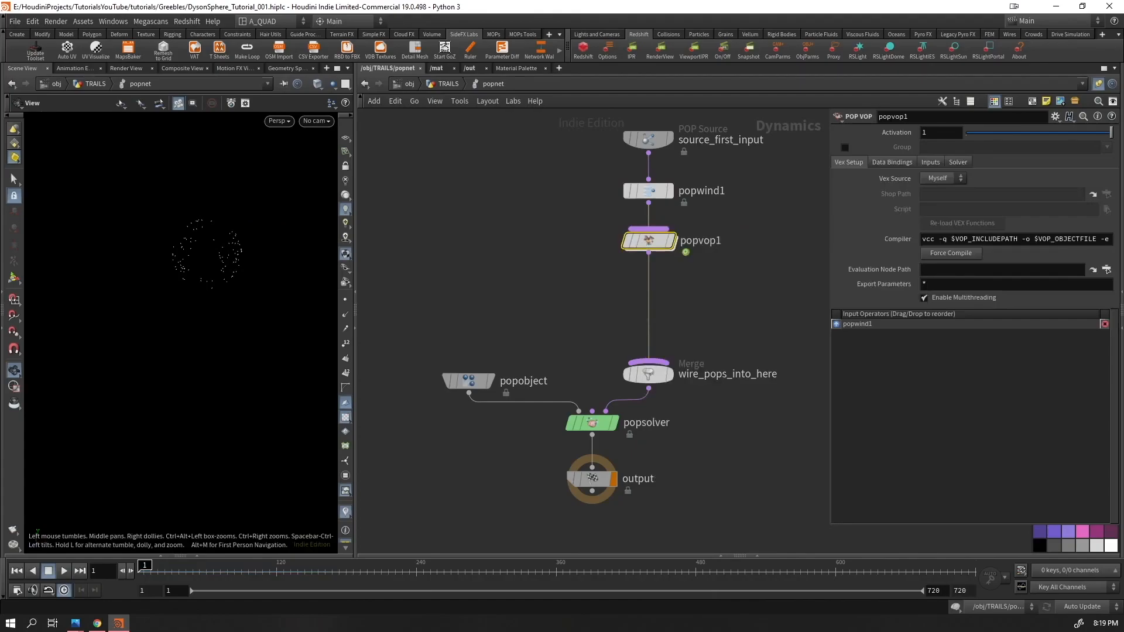
{"action": "double_click", "coordinate": [628, 244]}
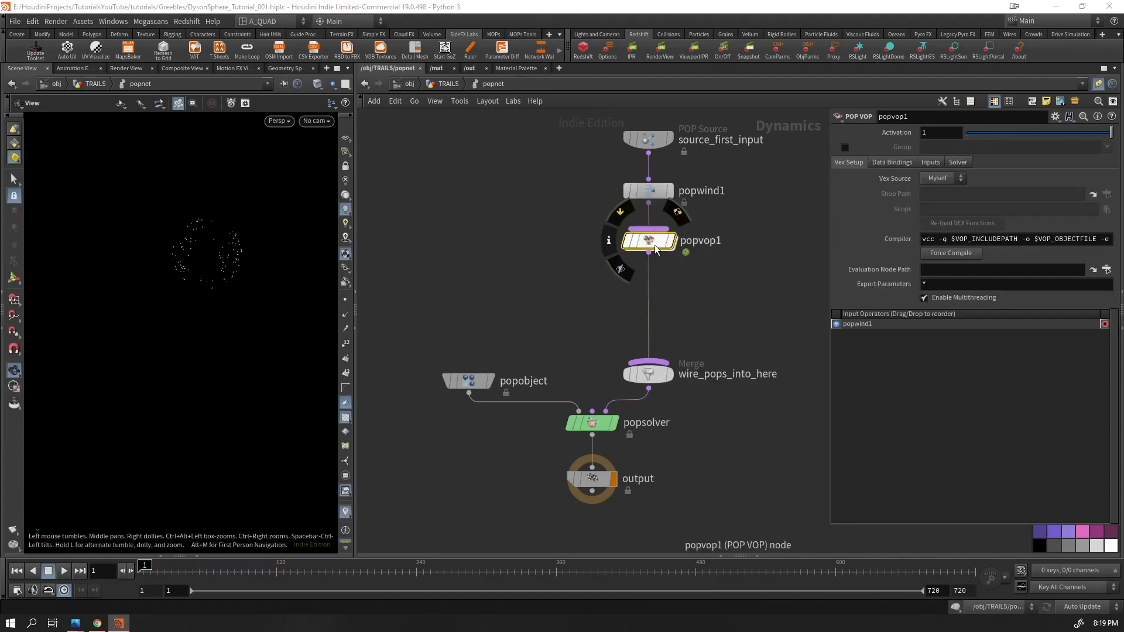
{"action": "key", "text": "l"}
- Feed the global P into a new Curl Noise node and wire its noise output to v on geometryvopoutput1
{"action": "left_click_drag", "start_coordinate": [685, 181], "coordinate": [782, 267]}
{"action": "left_click_drag", "start_coordinate": [496, 229], "coordinate": [642, 238]}
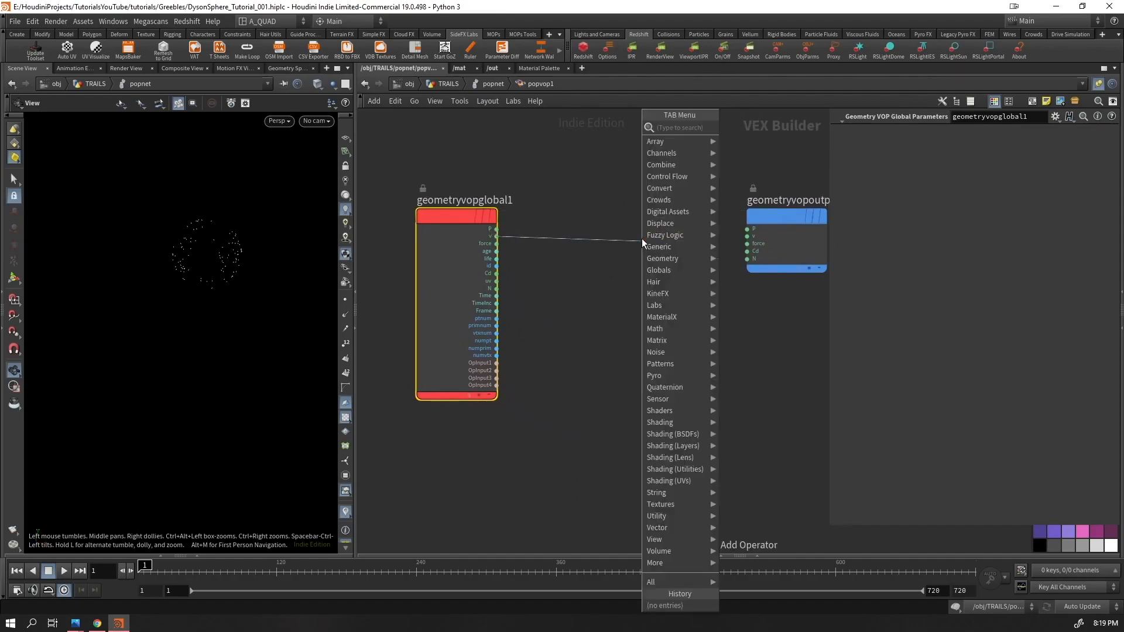
{"action": "key", "text": "Escape"}
{"action": "left_click_drag", "start_coordinate": [494, 231], "coordinate": [550, 223]}
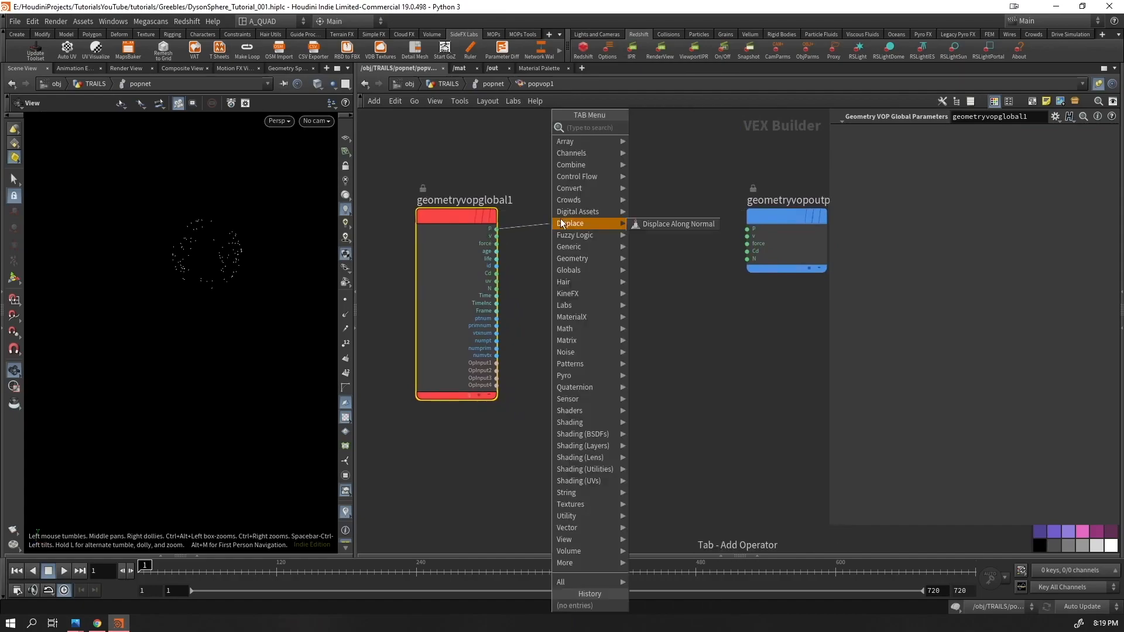
{"action": "type", "text": "curl"}
{"action": "key", "text": "Return"}
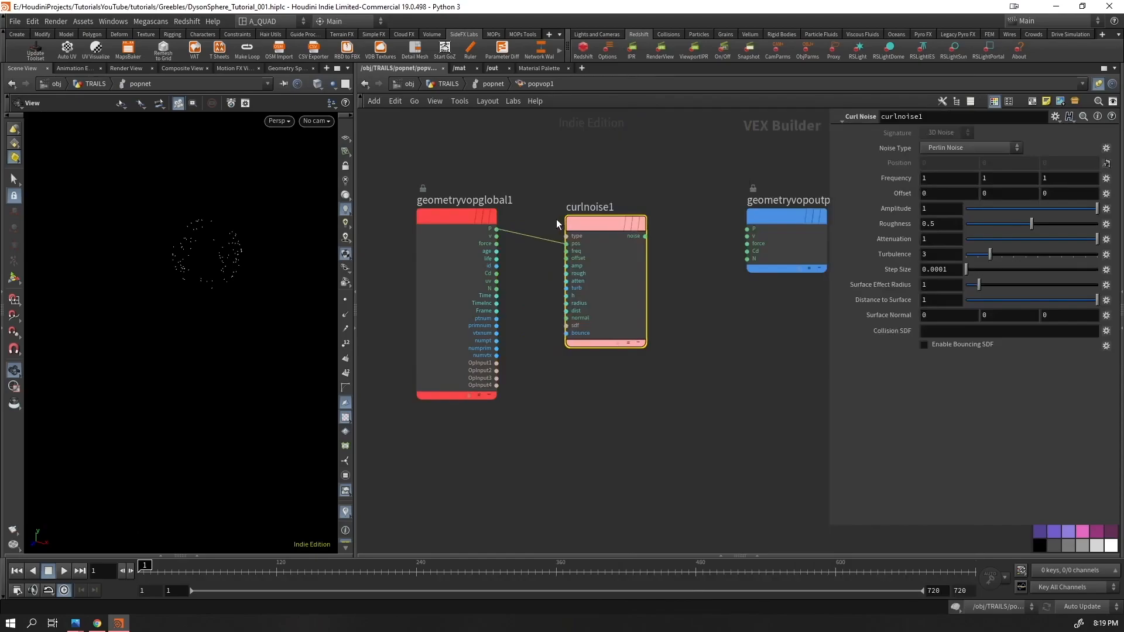
{"action": "left_click_drag", "start_coordinate": [624, 260], "coordinate": [665, 240]}
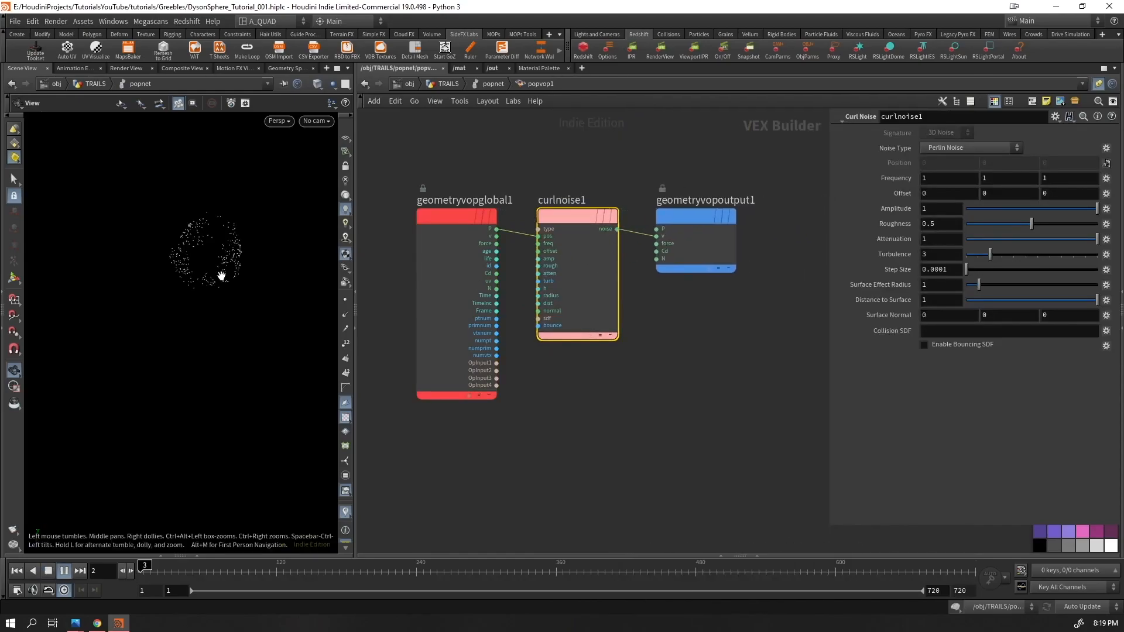
- Play the curl noise simulation, rewind to the first frame and go back up to the popnet level
{"action": "key", "text": "Up"}
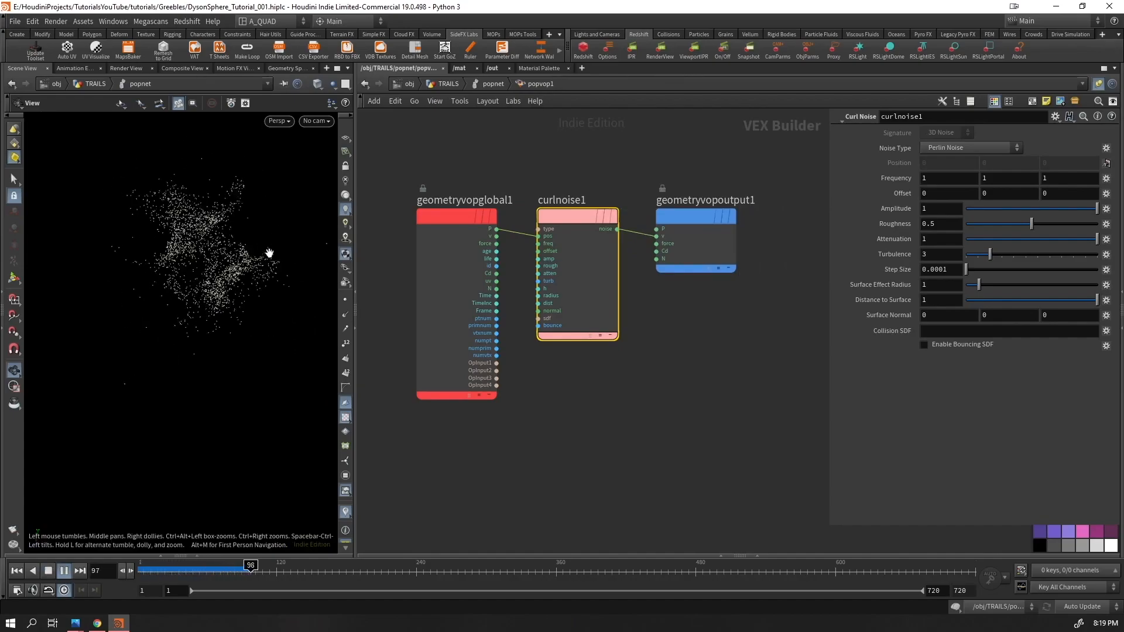
{"action": "key", "text": "ctrl+Up"}
{"action": "left_click", "coordinate": [493, 85]}
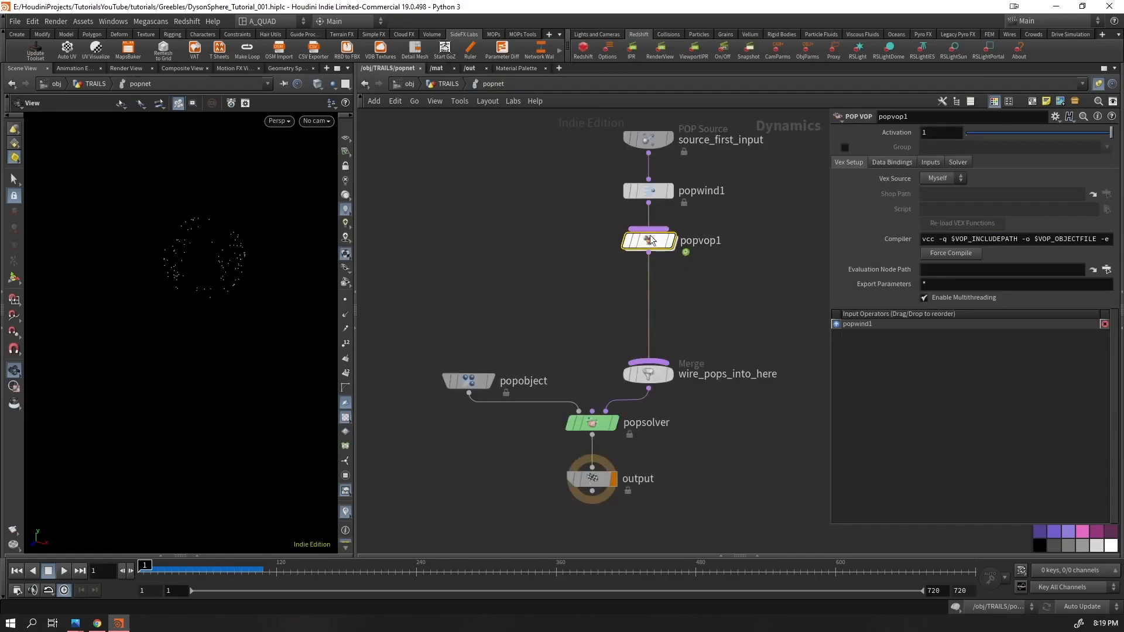
- Bypass popvop1 by wiring popwind1 straight into wire_pops_into_here, and play the simulation for comparison
{"action": "left_click_drag", "start_coordinate": [650, 239], "coordinate": [543, 246]}
{"action": "left_click_drag", "start_coordinate": [641, 310], "coordinate": [567, 328]}
{"action": "key", "text": "Delete"}
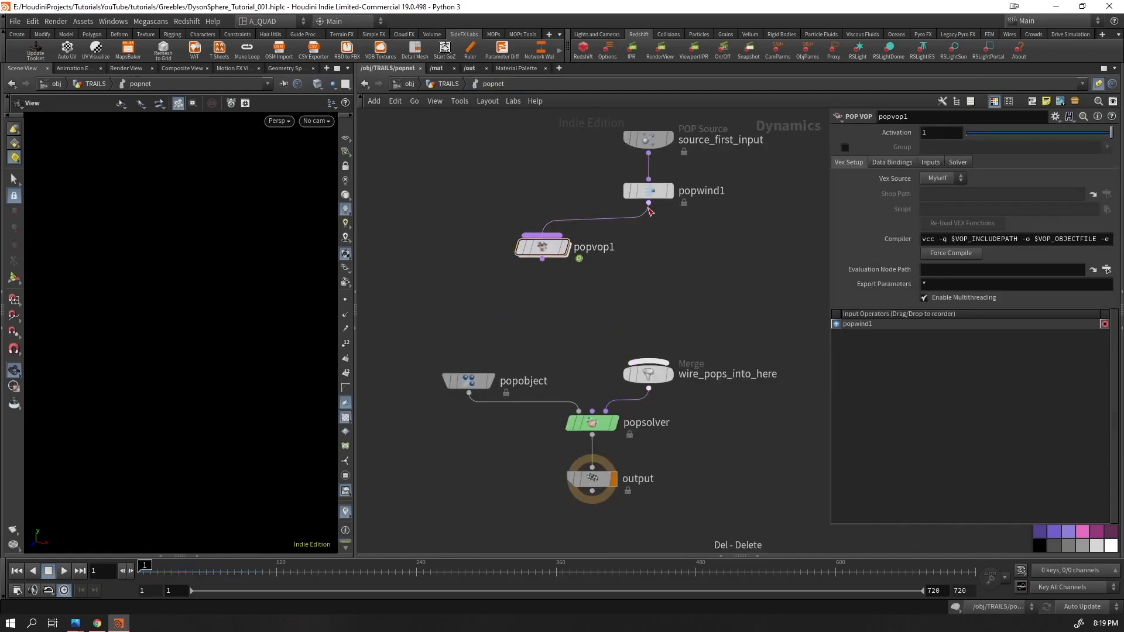
{"action": "left_click_drag", "start_coordinate": [649, 205], "coordinate": [648, 361]}
{"action": "key", "text": "Up"}
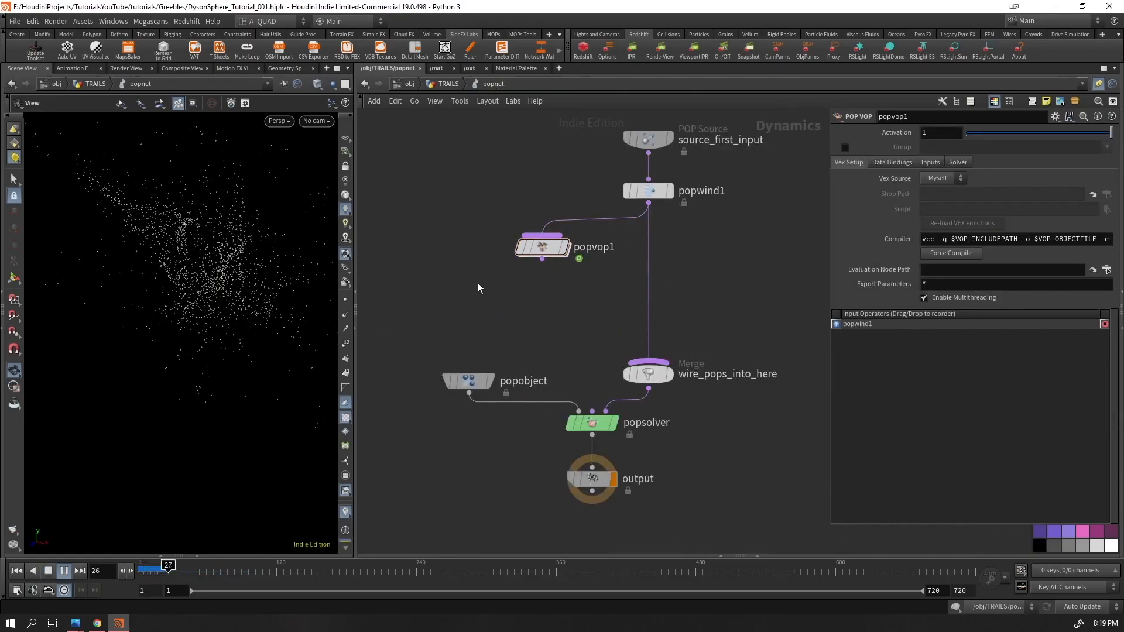
- Undo the rewiring around popvop1 and place the node back in line below popwind1
{"action": "key", "text": "ctrl+z"}
{"action": "key", "text": "ctrl+z"}
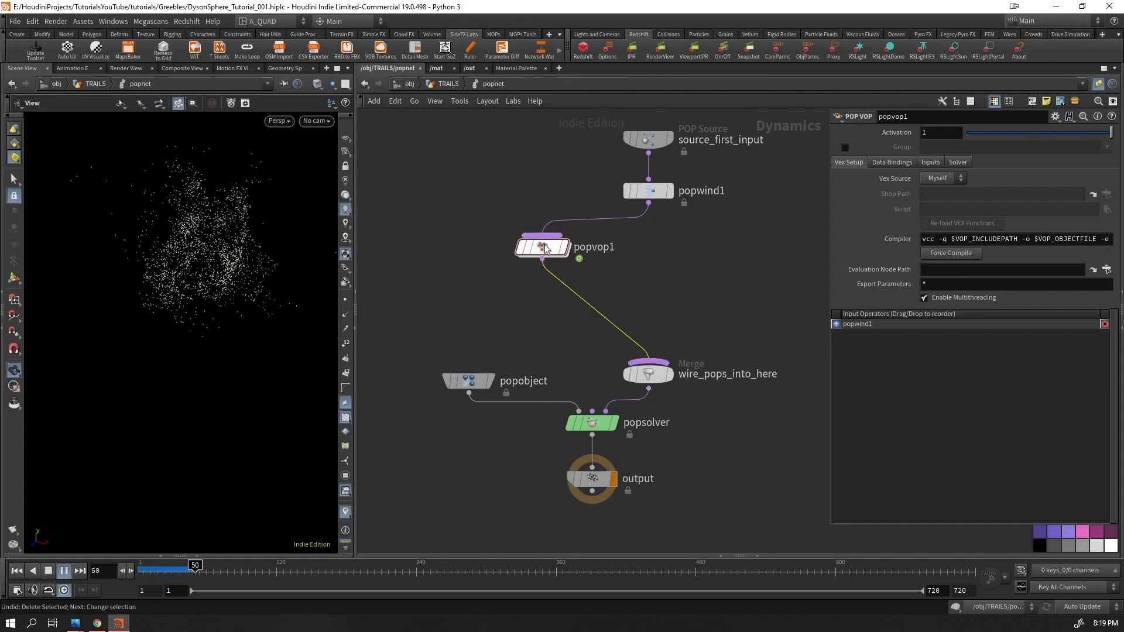
{"action": "left_click_drag", "start_coordinate": [545, 248], "coordinate": [650, 241]}
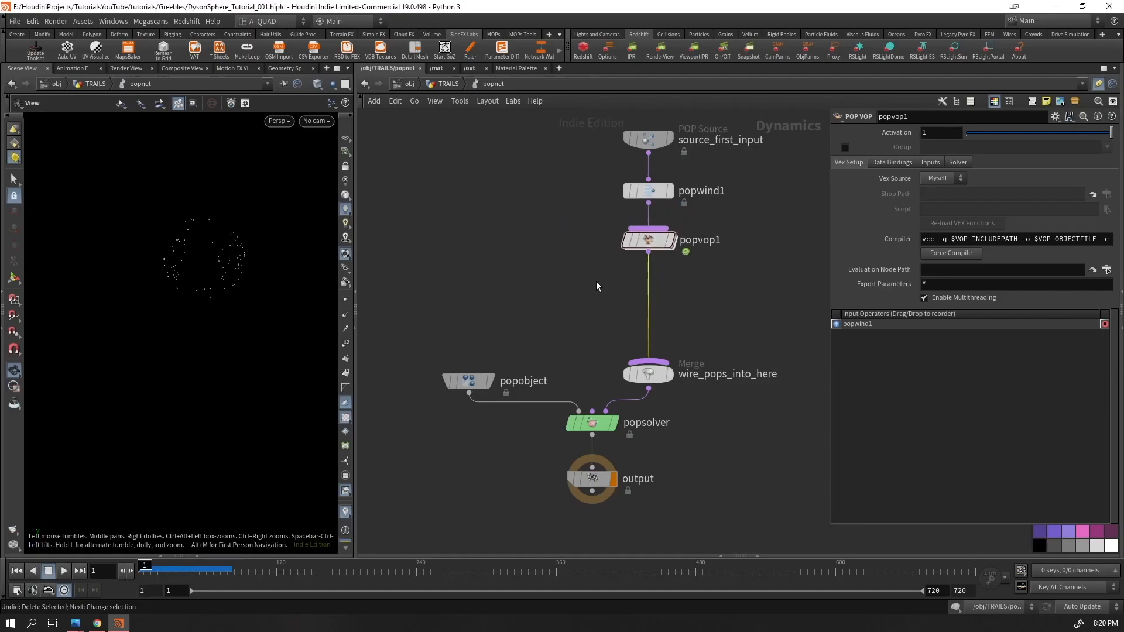
- Insert a POP Attract node between popvop1 and wire_pops_into_here and lay out the node column evenly
{"action": "key", "text": "Tab"}
{"action": "type", "text": "pop"}
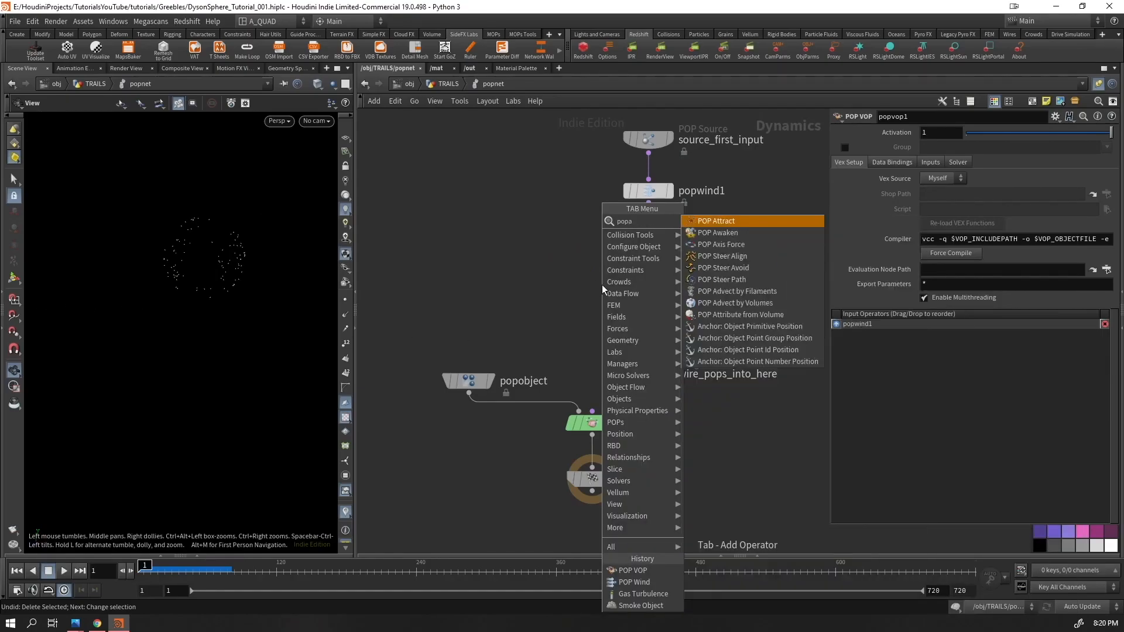
{"action": "key", "text": "Return"}
{"action": "left_click", "coordinate": [602, 285]}
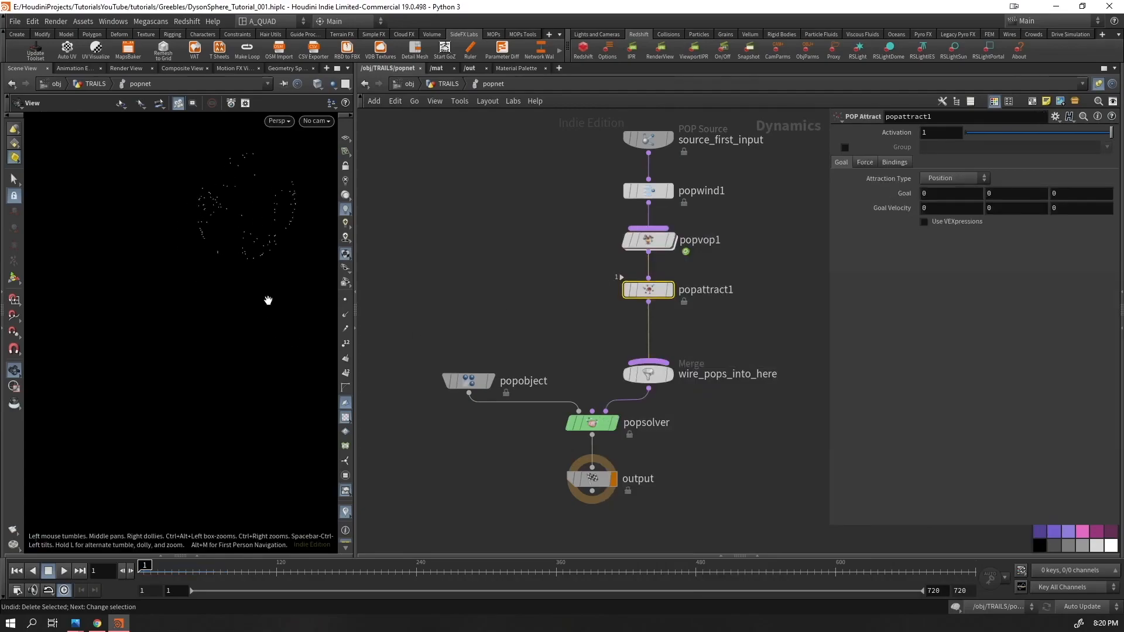
{"action": "left_click_drag", "start_coordinate": [732, 135], "coordinate": [615, 409]}
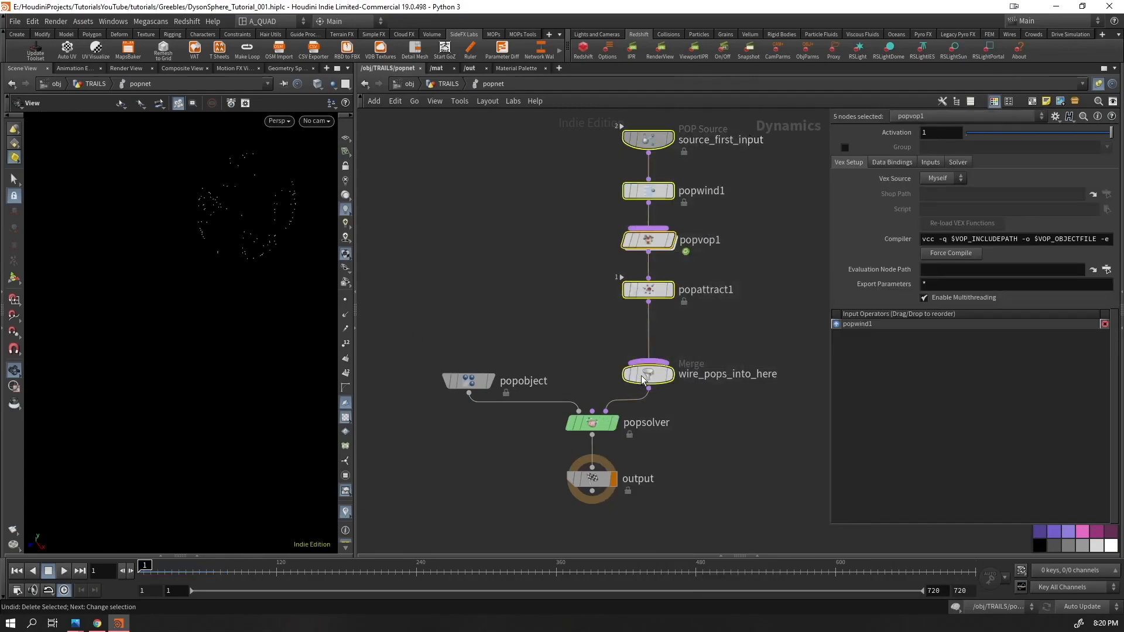
{"action": "key", "text": "l"}
{"action": "left_click", "coordinate": [648, 324]}
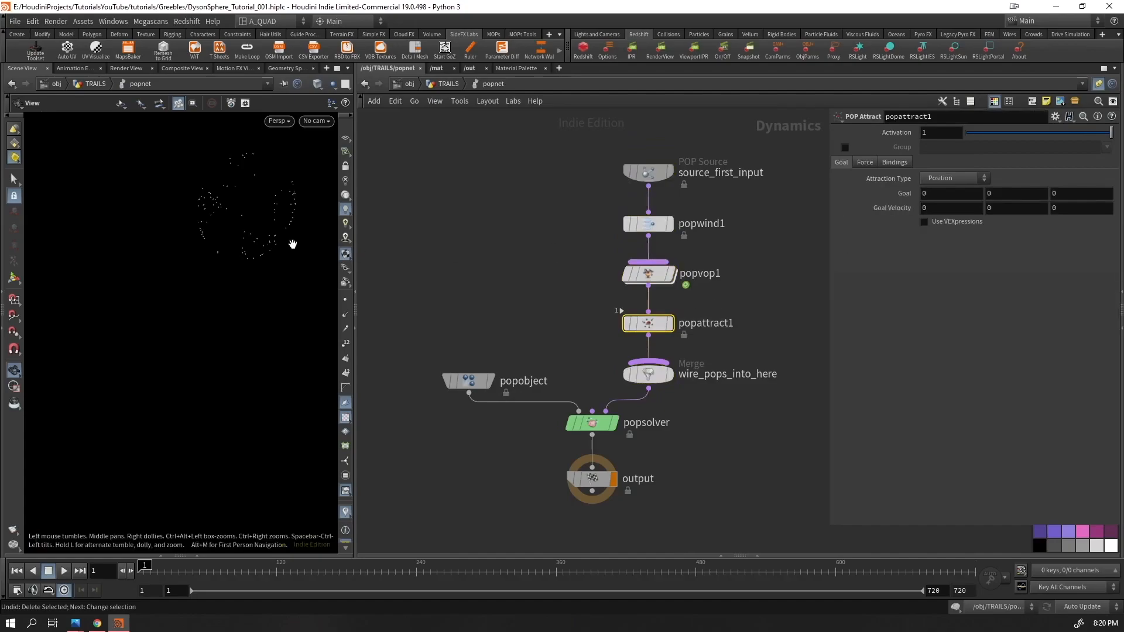
- Set popattract1's Force Scale to 40 and play the simulation, returning to the first frame
{"action": "key", "text": "Up"}
{"action": "key", "text": "ctrl+Up"}
{"action": "left_click", "coordinate": [864, 162]}
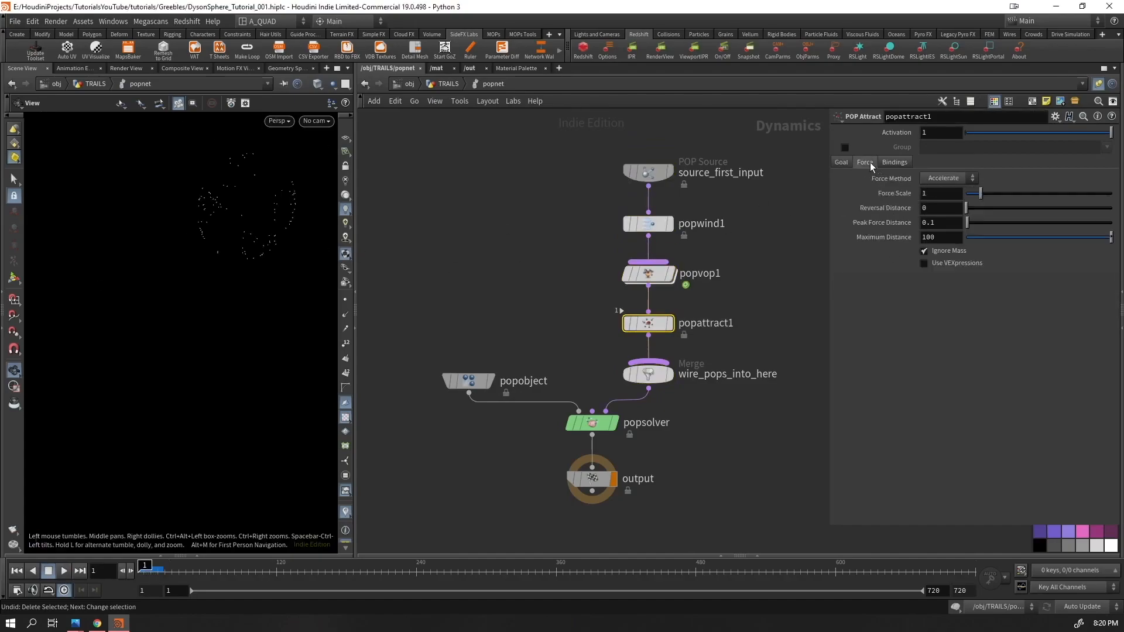
{"action": "type", "text": "40"}
{"action": "key", "text": "Return"}
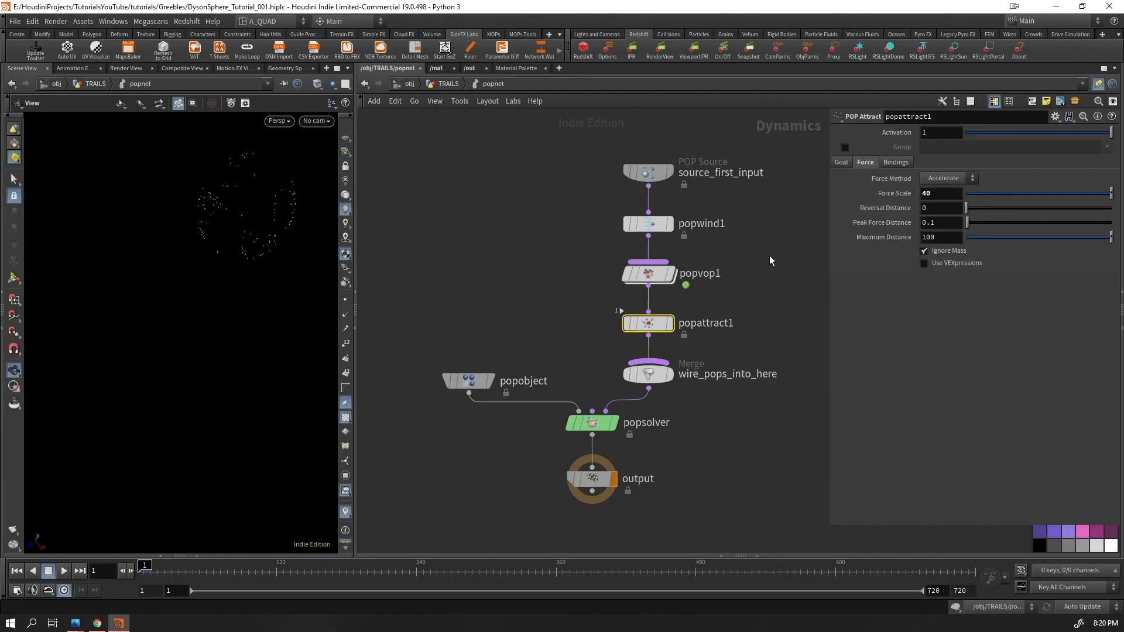
{"action": "key", "text": "Up"}
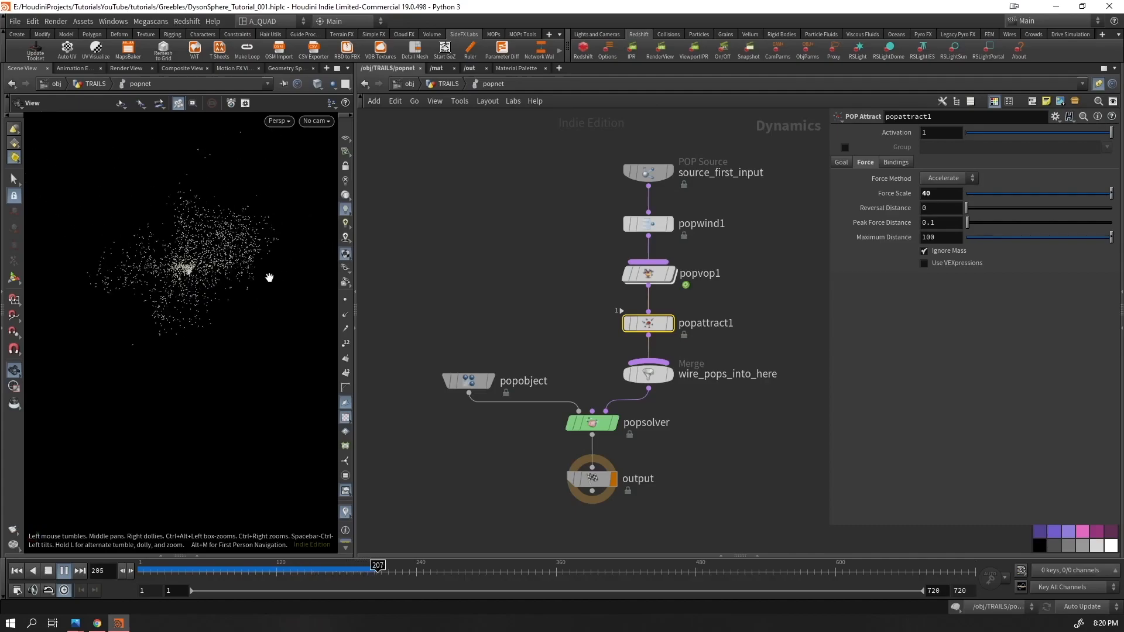
{"action": "left_click_drag", "start_coordinate": [201, 288], "coordinate": [193, 276]}
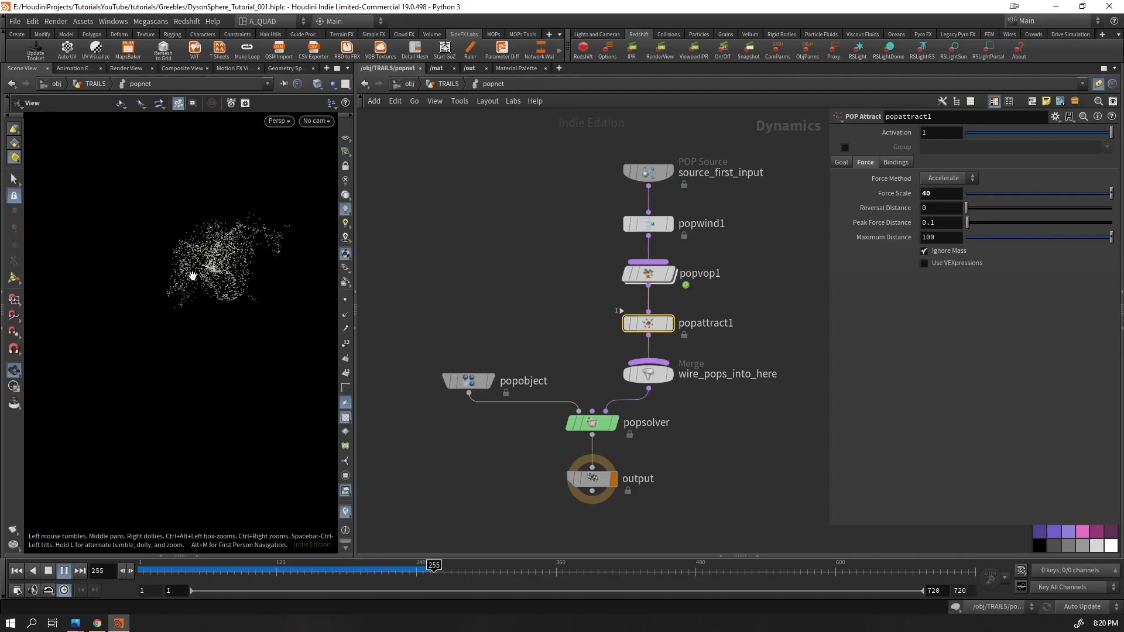
{"action": "key", "text": "ctrl+Up"}
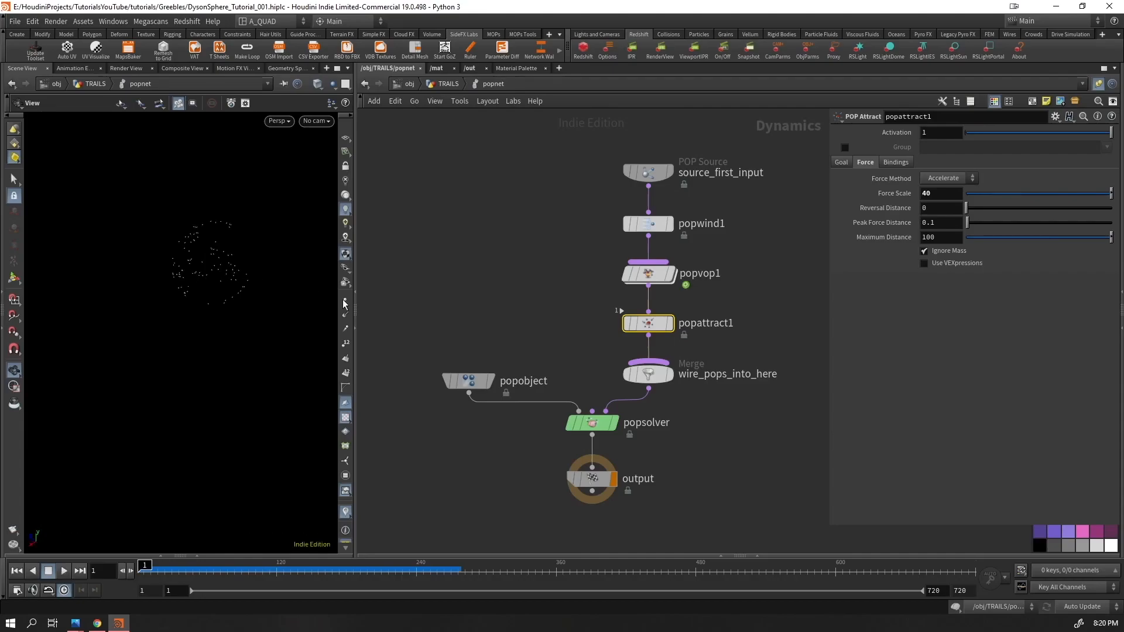
- Move popobject and output to make room, and insert a Merge node between popsolver and output
{"action": "left_click_drag", "start_coordinate": [455, 383], "coordinate": [492, 277]}
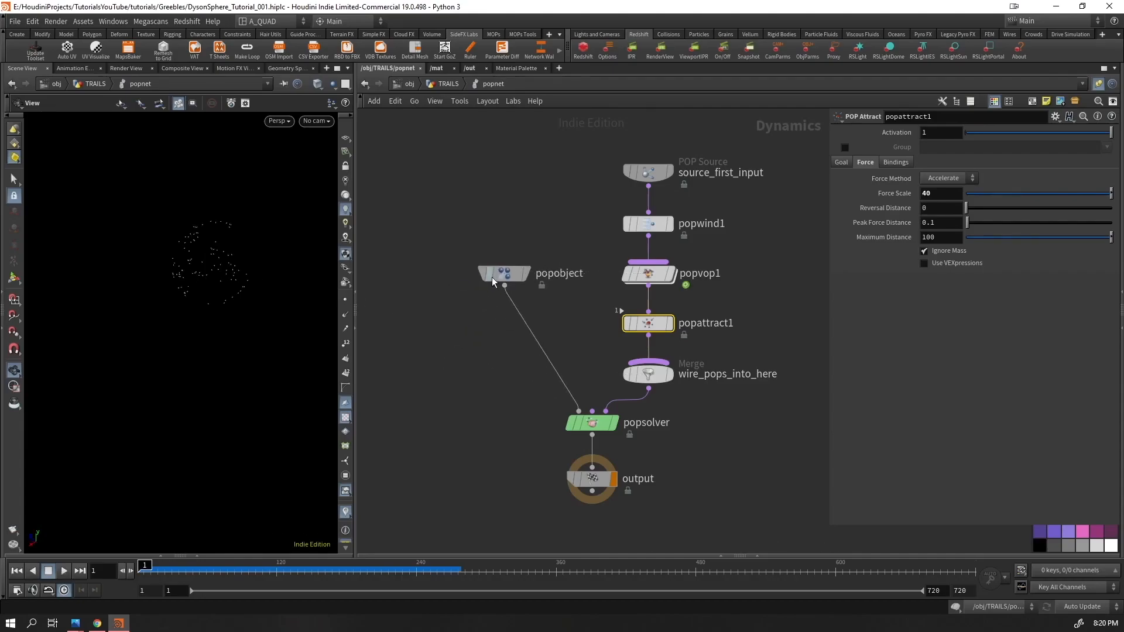
{"action": "scroll", "coordinate": [534, 400], "scroll_direction": "up", "scroll_amount": 1}
{"action": "middle_click_drag", "start_coordinate": [535, 400], "coordinate": [561, 181]}
{"action": "left_click_drag", "start_coordinate": [634, 284], "coordinate": [535, 500]}
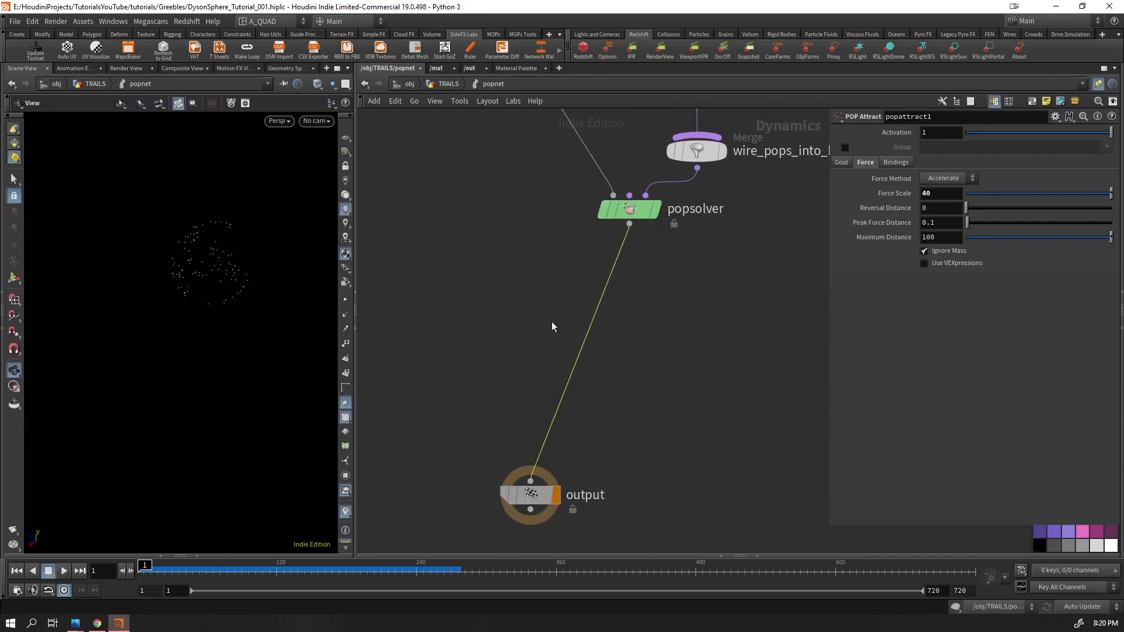
{"action": "key", "text": "Tab"}
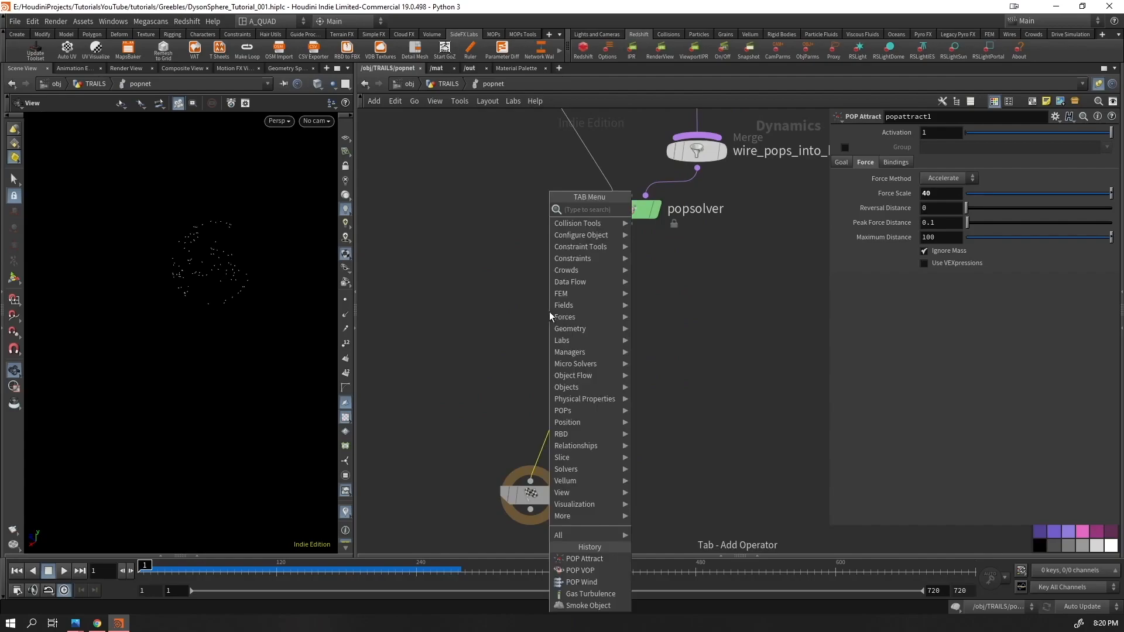
{"action": "type", "text": "merge"}
{"action": "key", "text": "Return"}
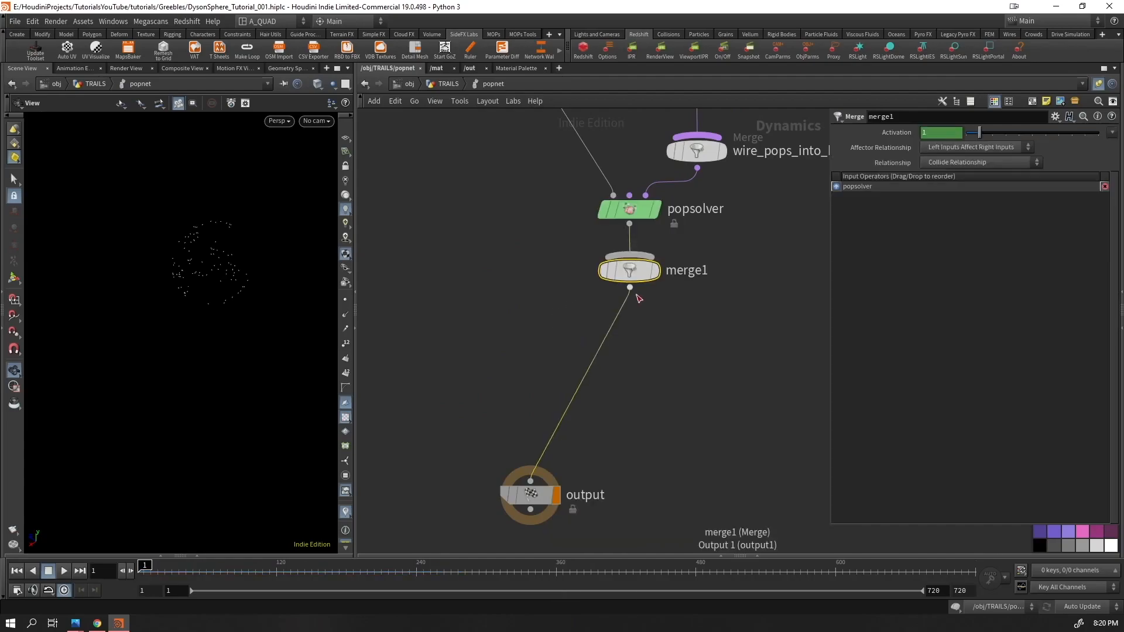
{"action": "left_click_drag", "start_coordinate": [630, 271], "coordinate": [539, 357]}
- Add a Static Object node connected as an additional input of merge1
{"action": "key", "text": "Tab"}
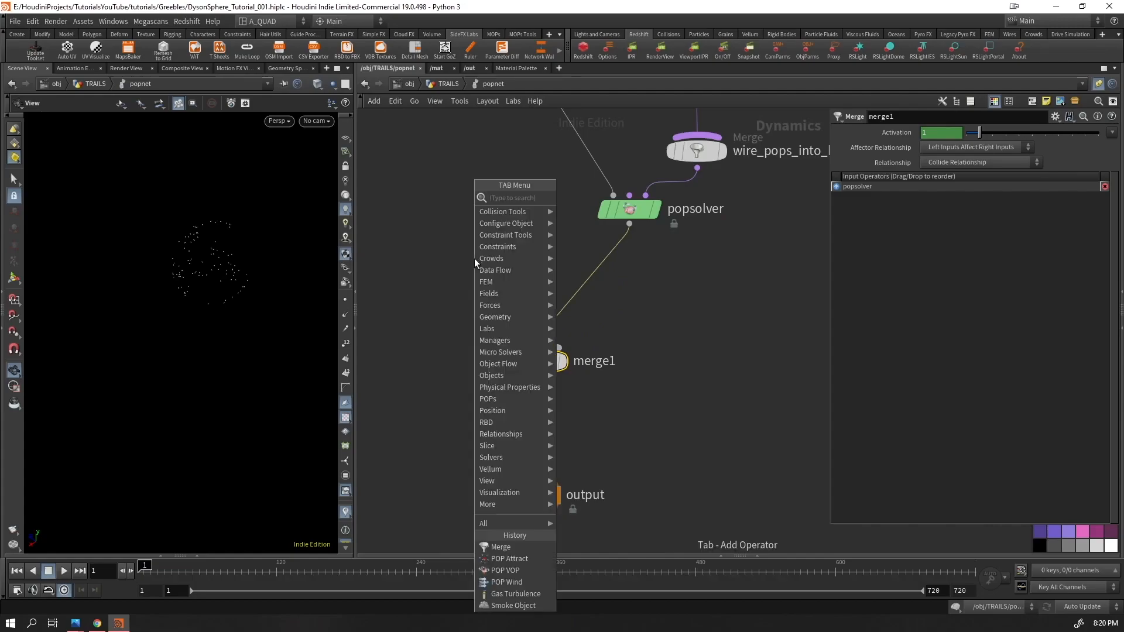
{"action": "type", "text": "static"}
{"action": "key", "text": "Return"}
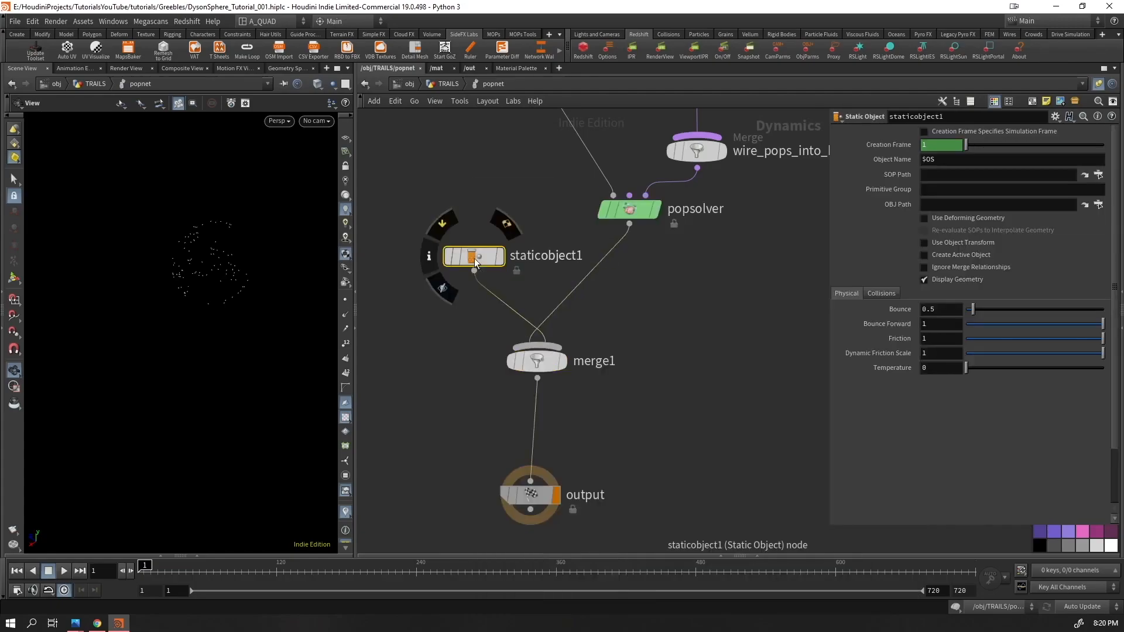
- Reorder merge1's inputs so staticobject1 comes before popsolver, and move staticobject1 level with popsolver
{"action": "left_click", "coordinate": [537, 360]}
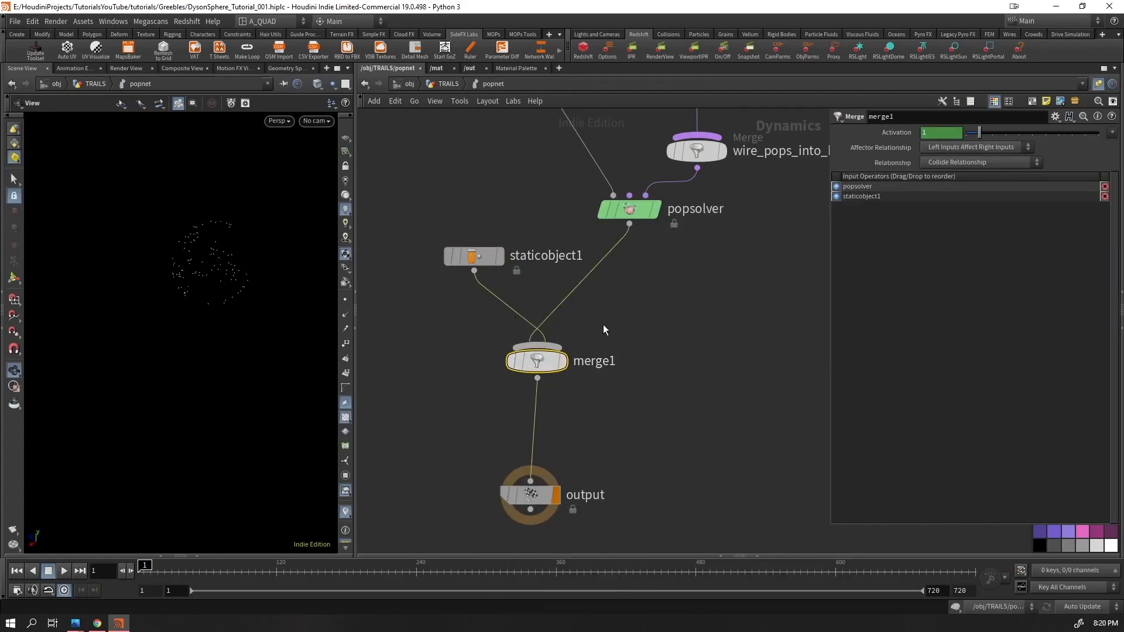
{"action": "key", "text": "shift+r"}
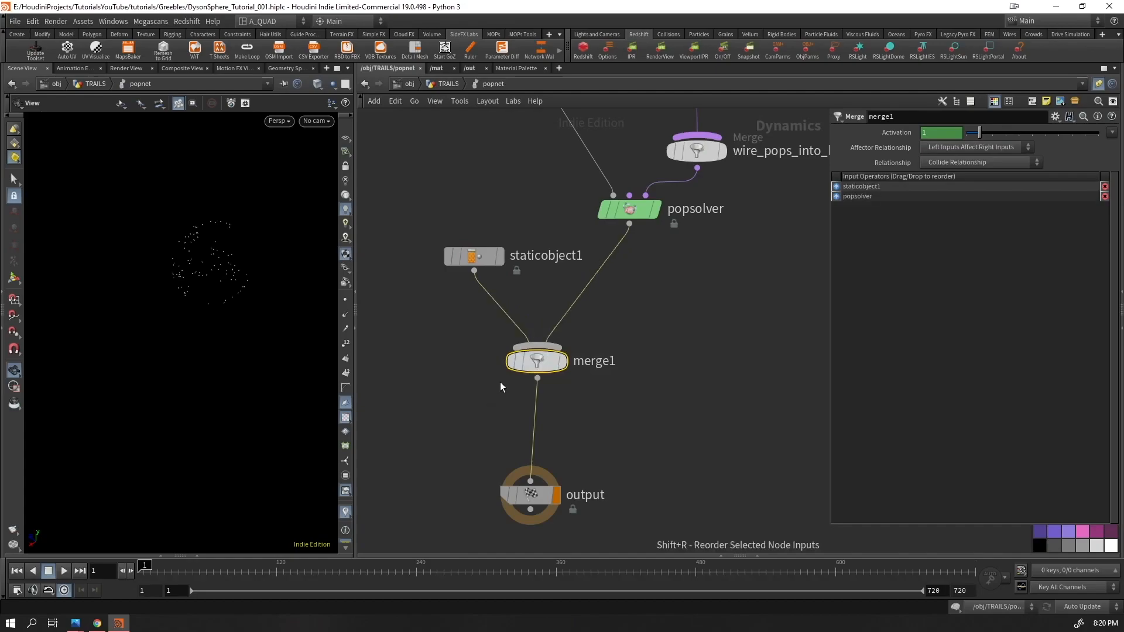
{"action": "left_click_drag", "start_coordinate": [476, 264], "coordinate": [432, 221]}
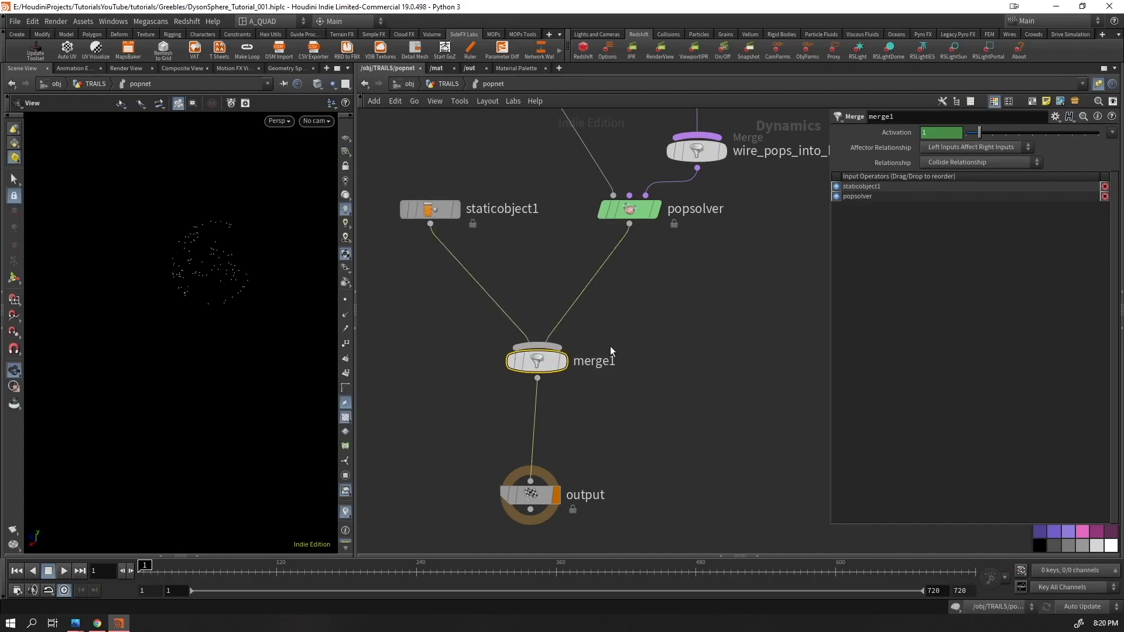
{"action": "key", "text": "shift+r"}
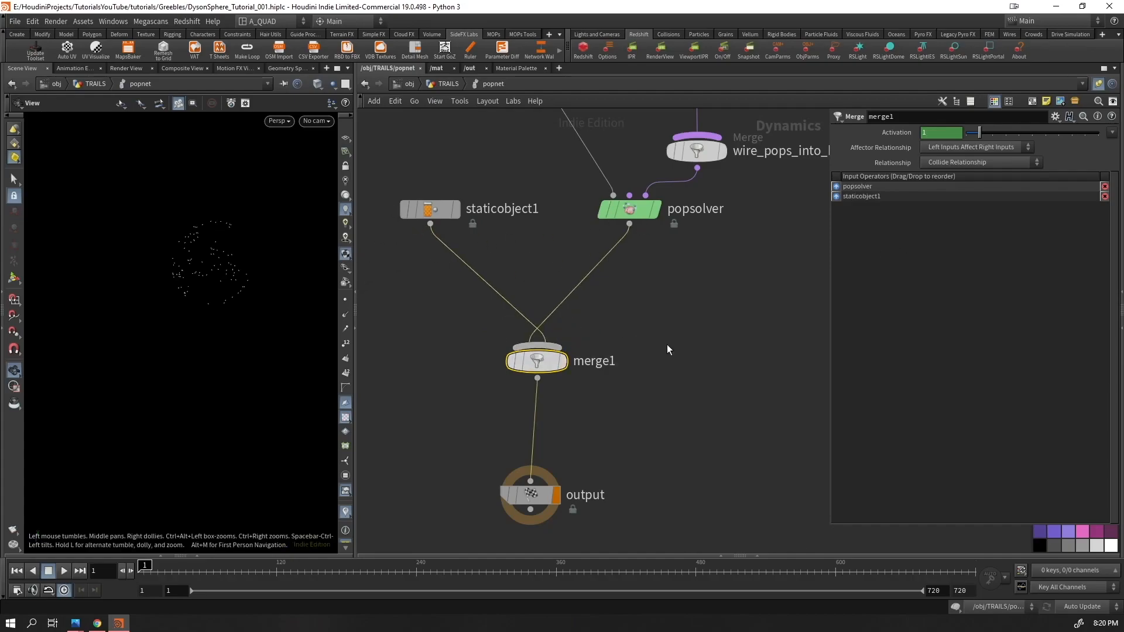
{"action": "key", "text": "shift+r"}
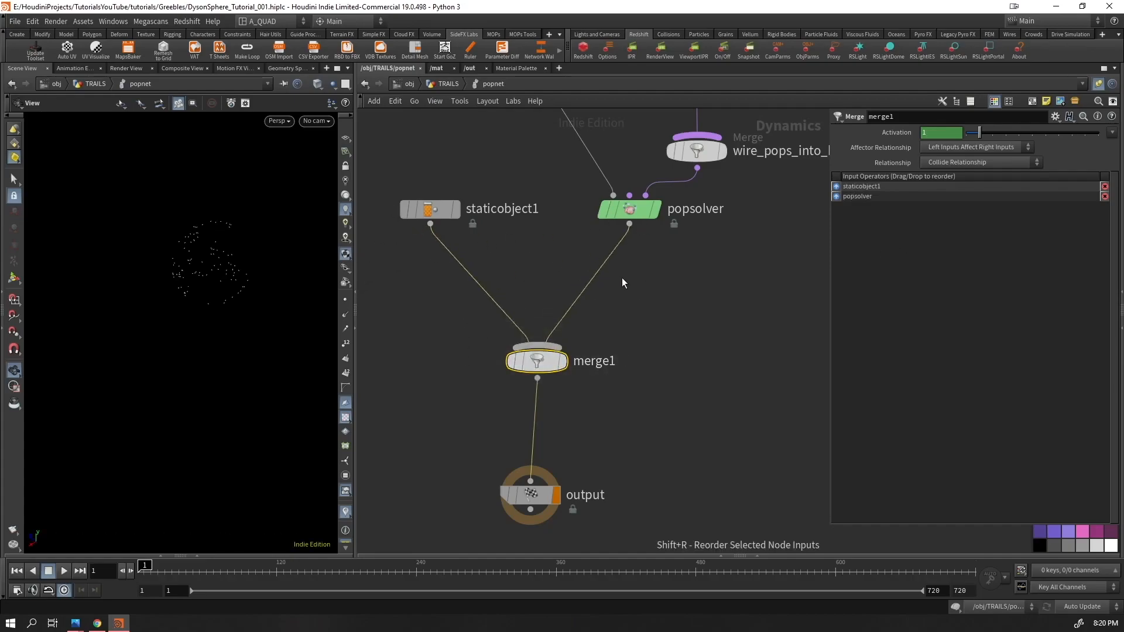
{"action": "left_click", "coordinate": [950, 163]}
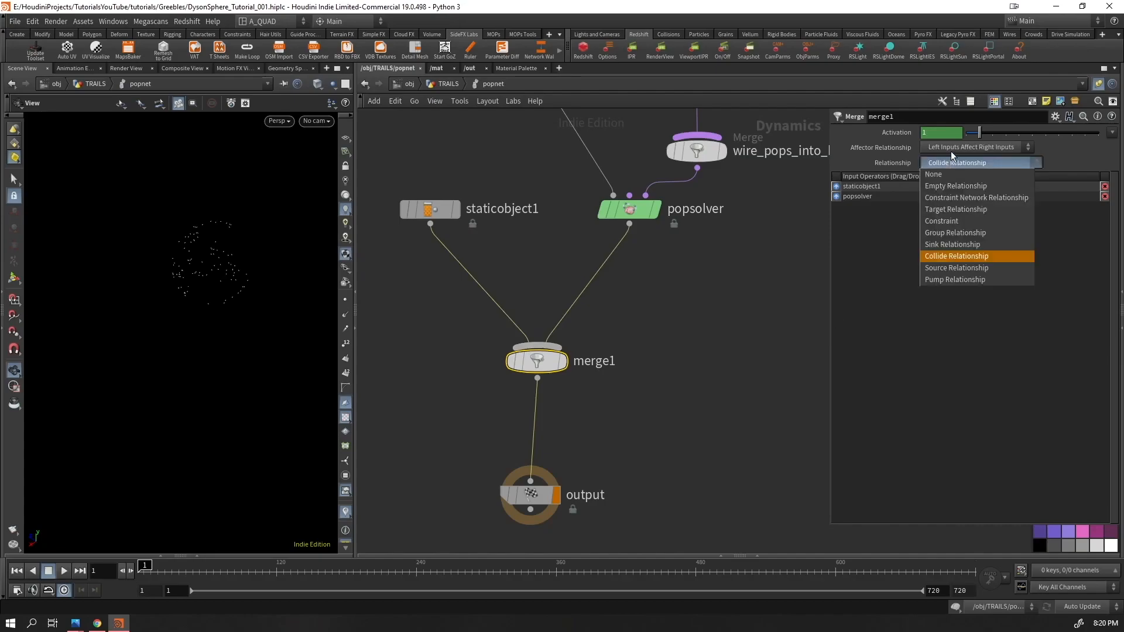
{"action": "left_click", "coordinate": [951, 146]}
{"action": "key", "text": "Escape"}
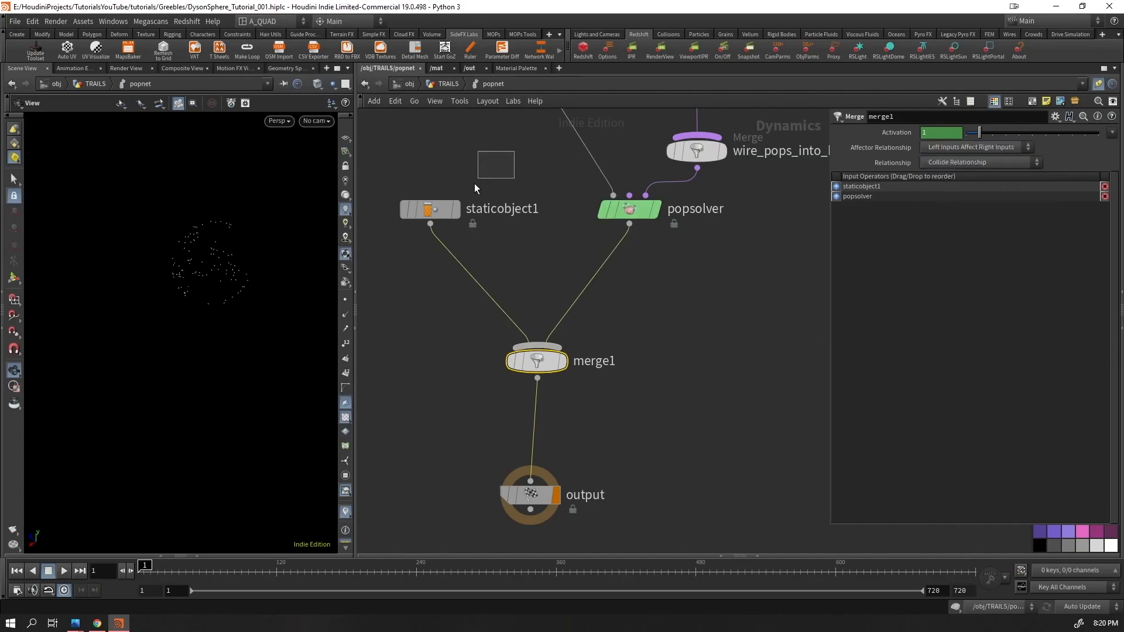
- Select staticobject1 and go up to the TRAILS geometry network
{"action": "left_click_drag", "start_coordinate": [475, 186], "coordinate": [385, 231]}
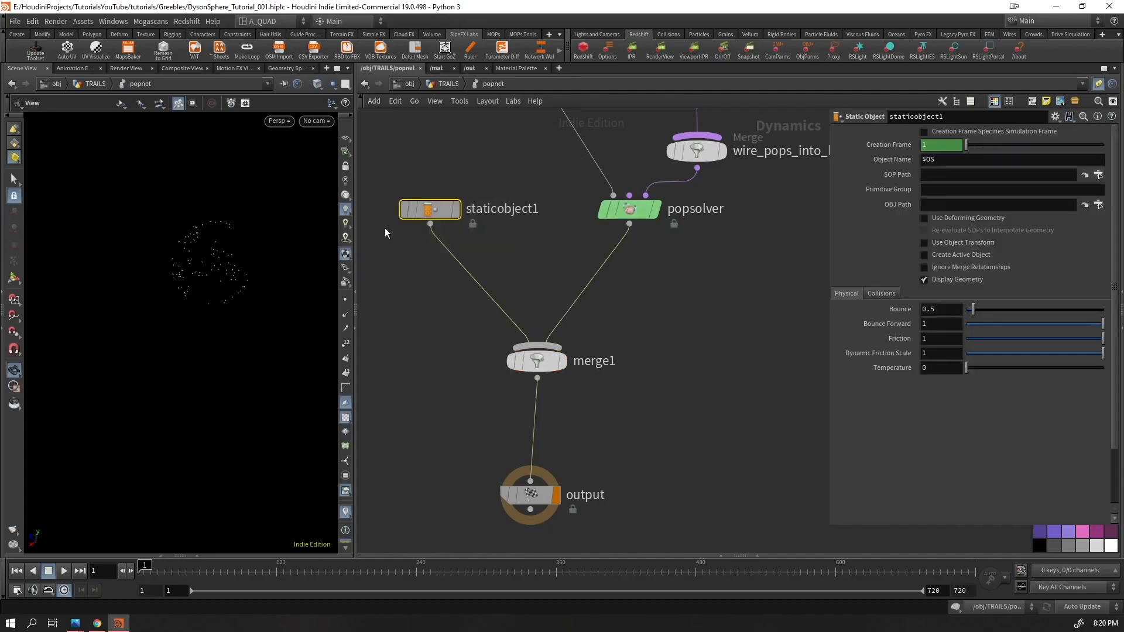
{"action": "left_click", "coordinate": [441, 85]}
{"action": "left_click", "coordinate": [572, 257]}
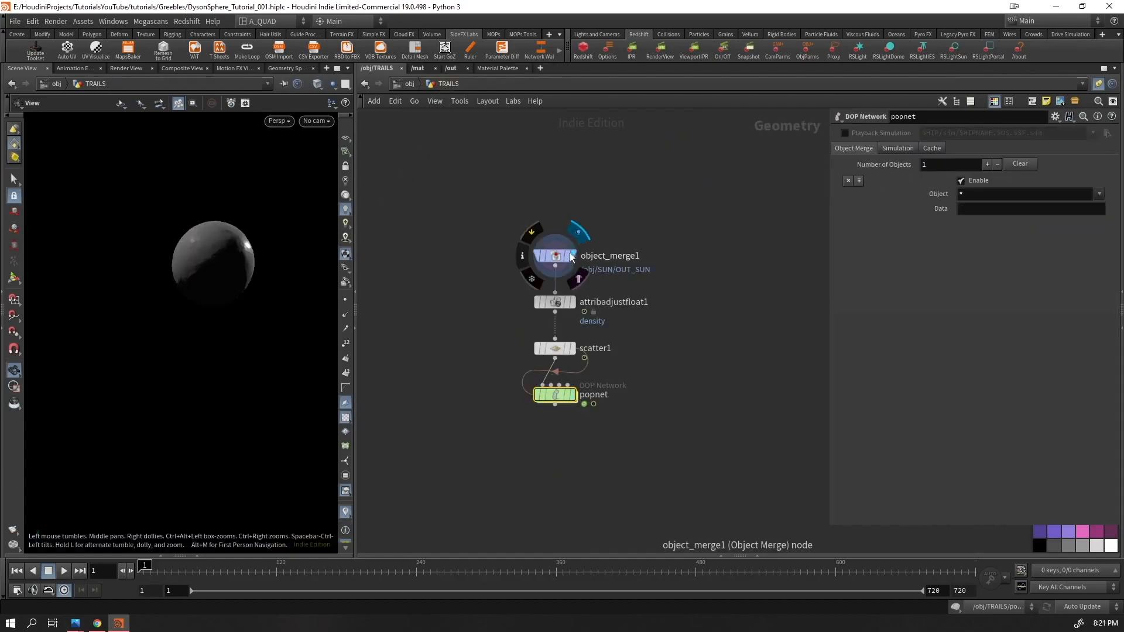
- Insert a Null node between object_merge1 and attribadjustfloat1 and lay out the node column evenly
{"action": "key", "text": "Tab"}
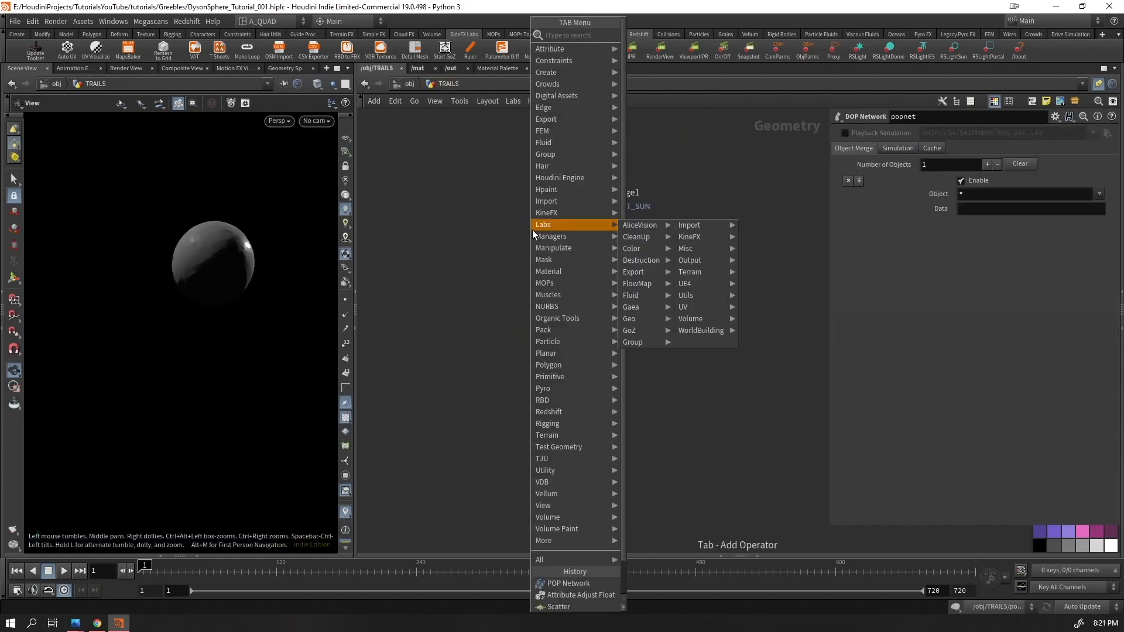
{"action": "type", "text": "null"}
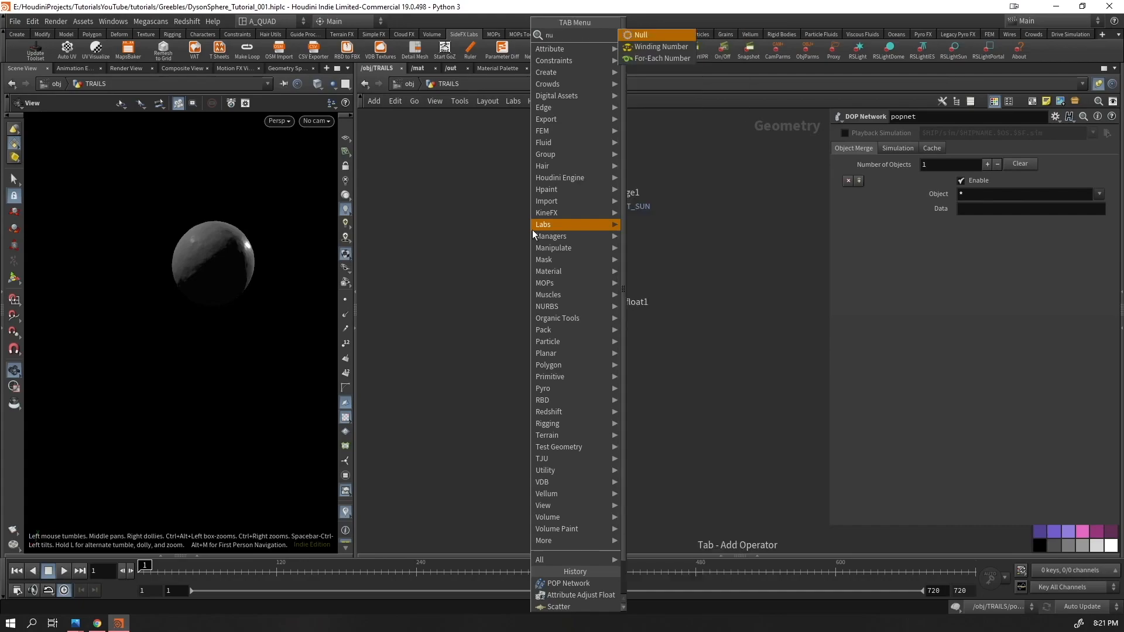
{"action": "key", "text": "Return"}
{"action": "key", "text": "ctrl+a"}
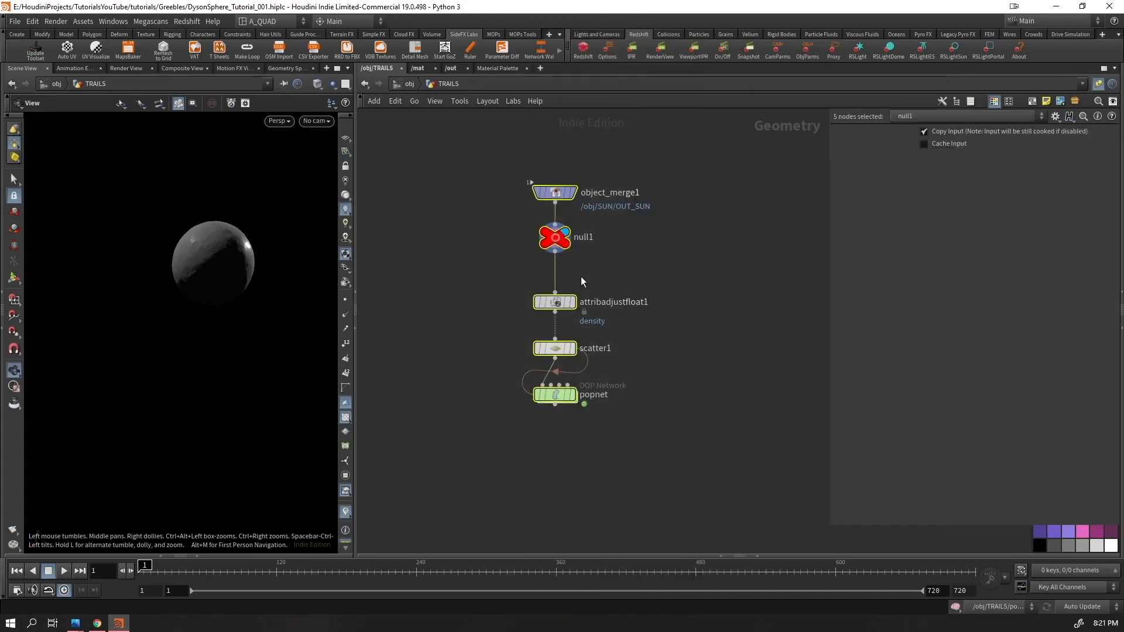
{"action": "key", "text": "l"}
- Copy object_merge1's Object 1 path, /obj/SUN/OUT_SUN, and delete the Null node below it
{"action": "left_click", "coordinate": [555, 222]}
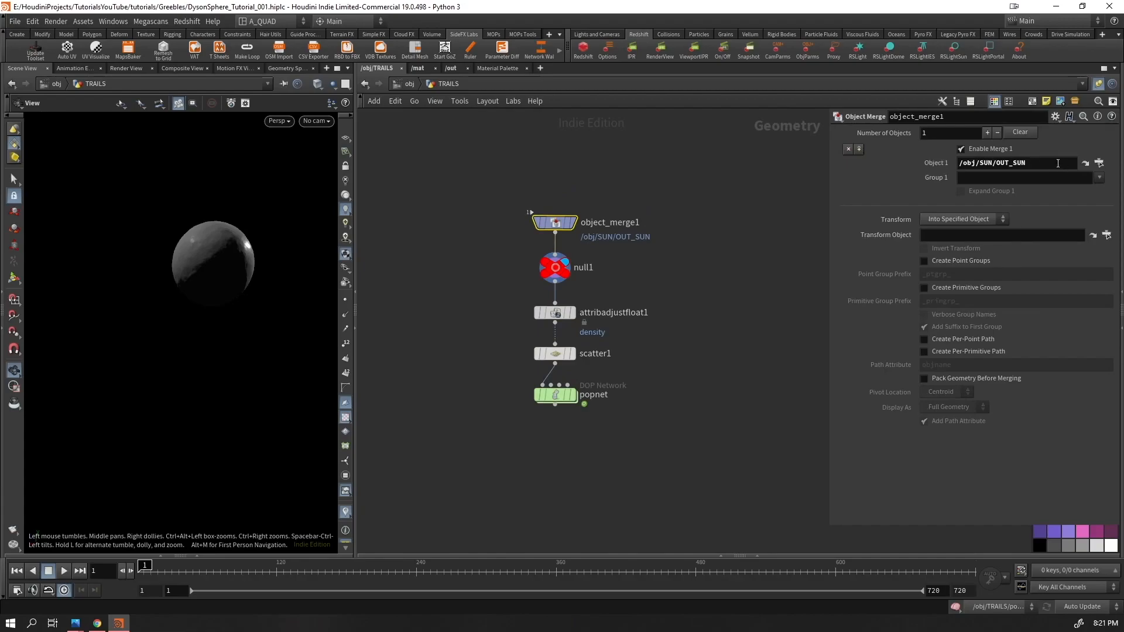
{"action": "left_click_drag", "start_coordinate": [1071, 163], "coordinate": [932, 175]}
{"action": "key", "text": "ctrl+c"}
{"action": "left_click", "coordinate": [538, 272]}
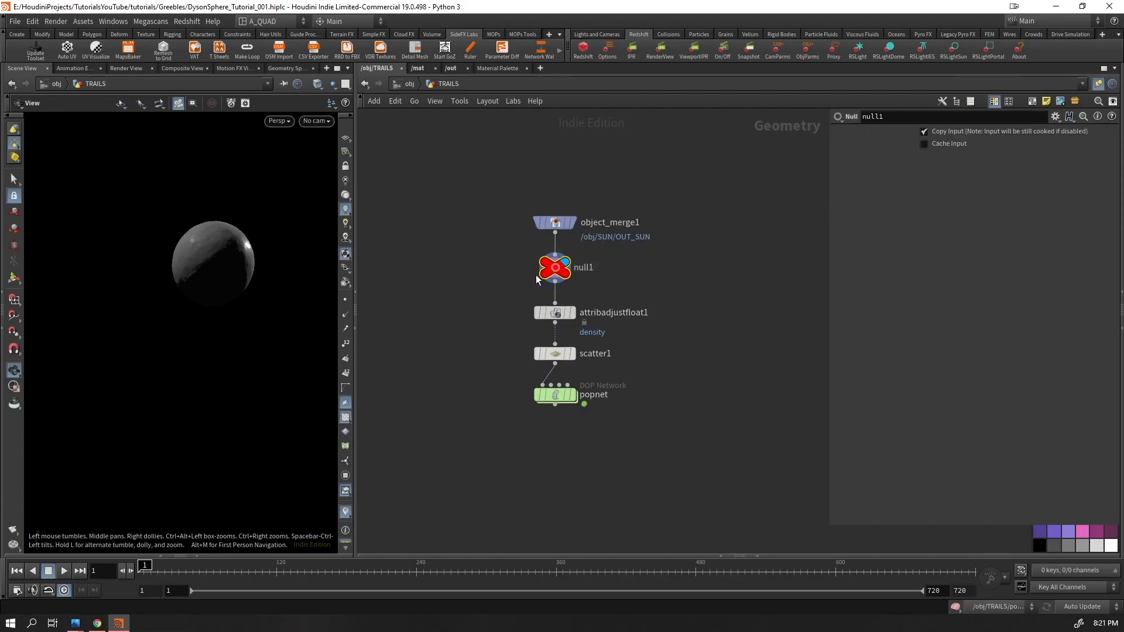
{"action": "key", "text": "Delete"}
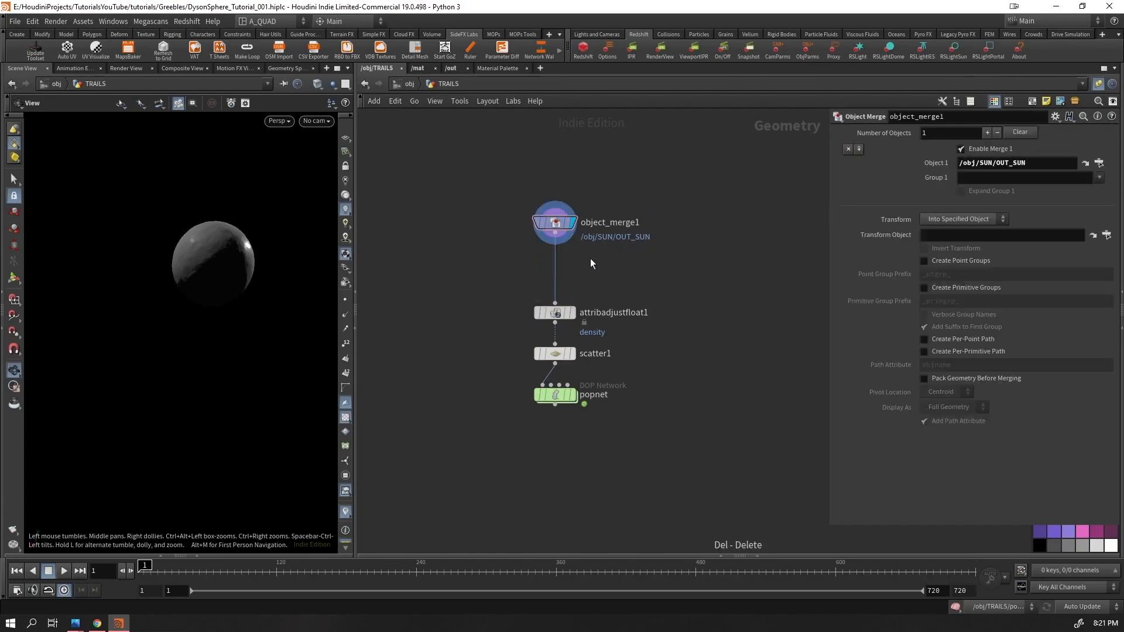
- Inside popnet, paste /obj/SUN/OUT_SUN as staticobject1's SOP Path
{"action": "double_click", "coordinate": [544, 395]}
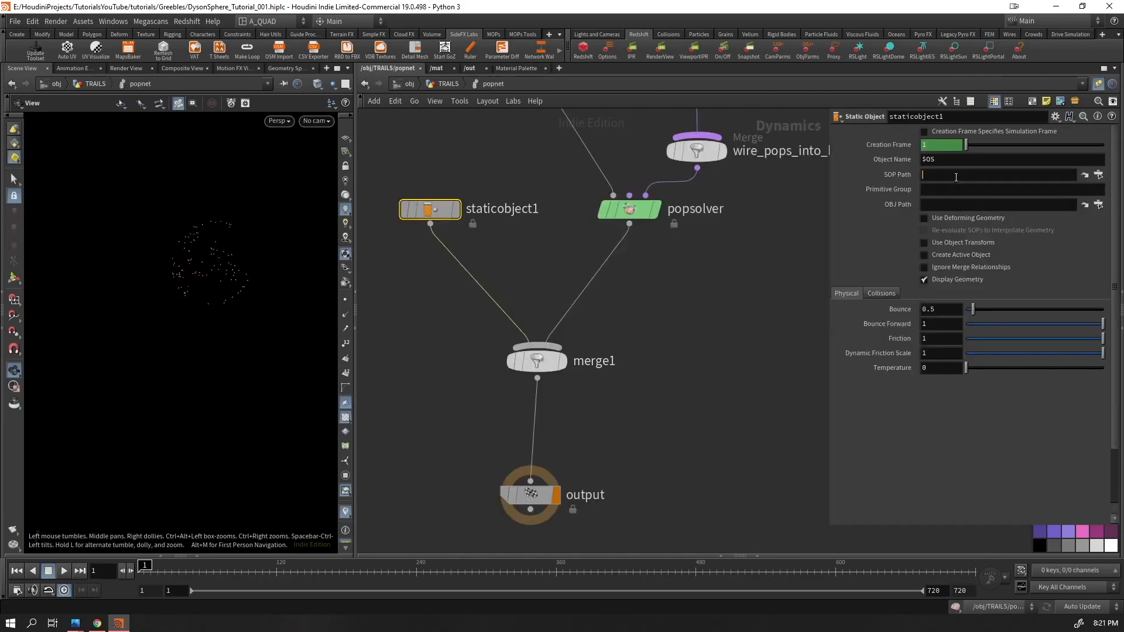
{"action": "key", "text": "ctrl+v"}
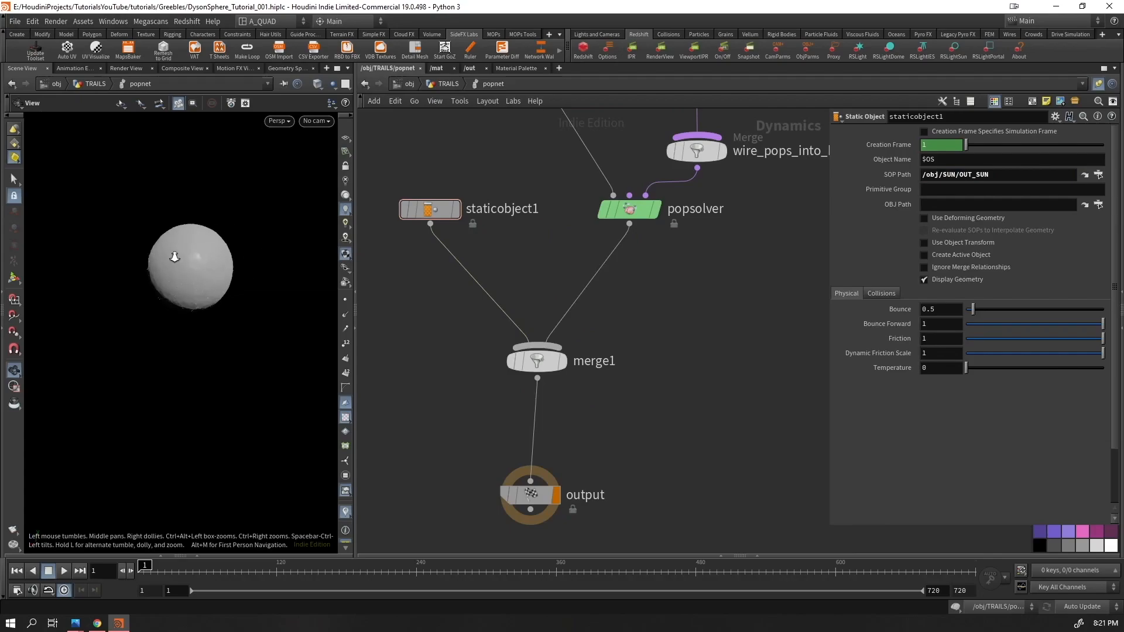
{"action": "scroll", "coordinate": [174, 256], "scroll_direction": "up", "scroll_amount": 5}
- Turn off staticobject1's Display Geometry and enable the Collision Guide for its RBD Solver volume
{"action": "left_click", "coordinate": [881, 294]}
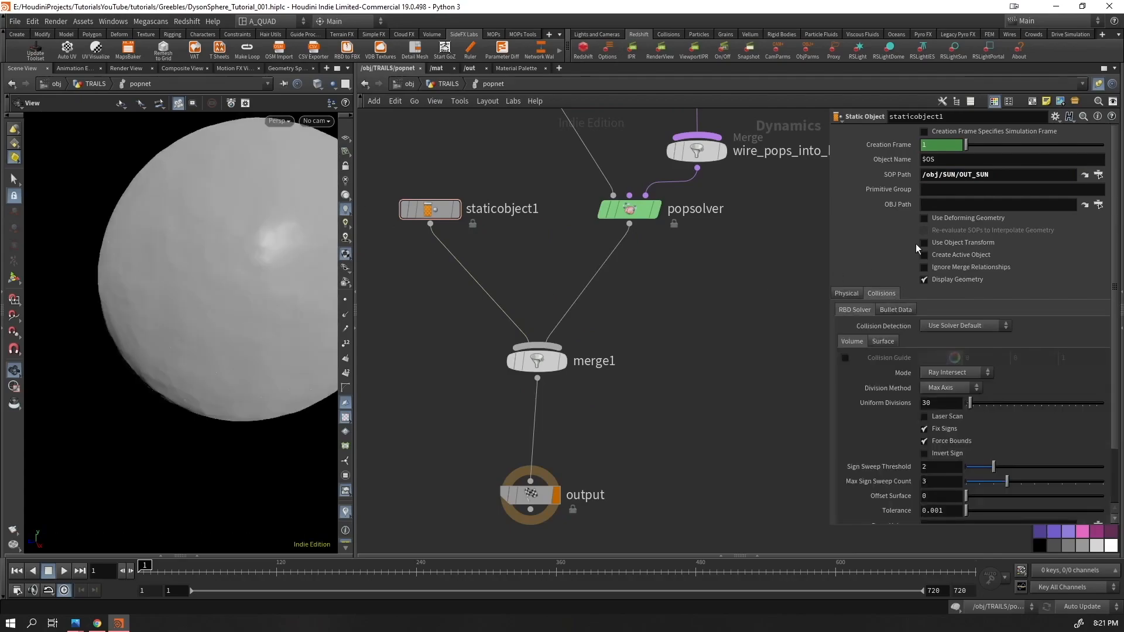
{"action": "left_click", "coordinate": [924, 280]}
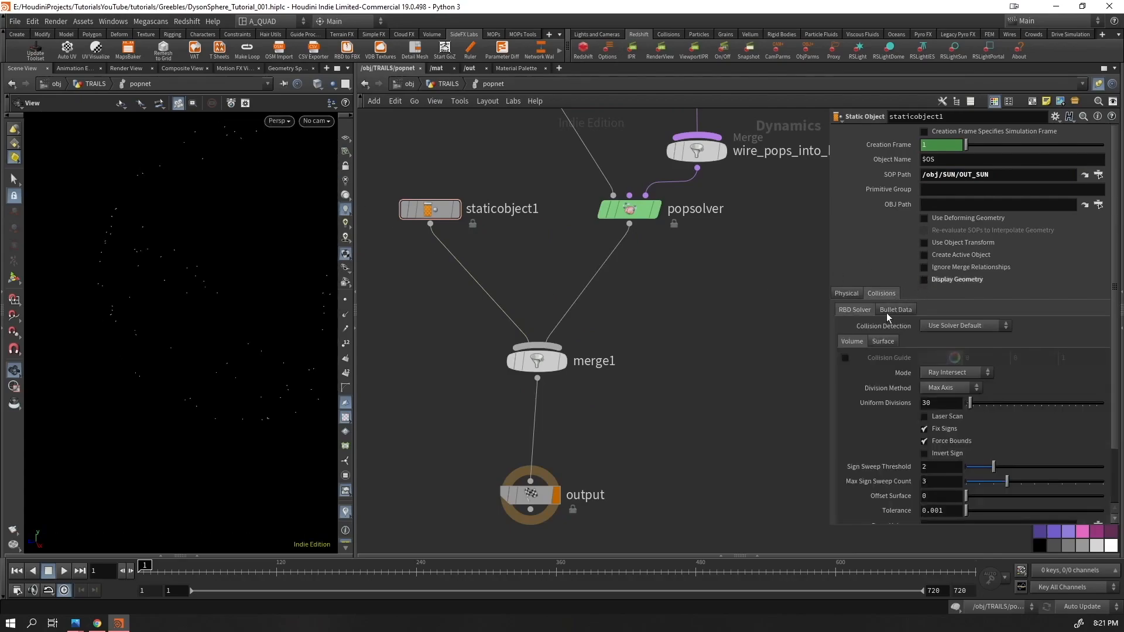
{"action": "left_click", "coordinate": [845, 358]}
{"action": "scroll", "coordinate": [311, 227], "scroll_direction": "up", "scroll_amount": 5}
{"action": "scroll", "coordinate": [311, 228], "scroll_direction": "down", "scroll_amount": 10}
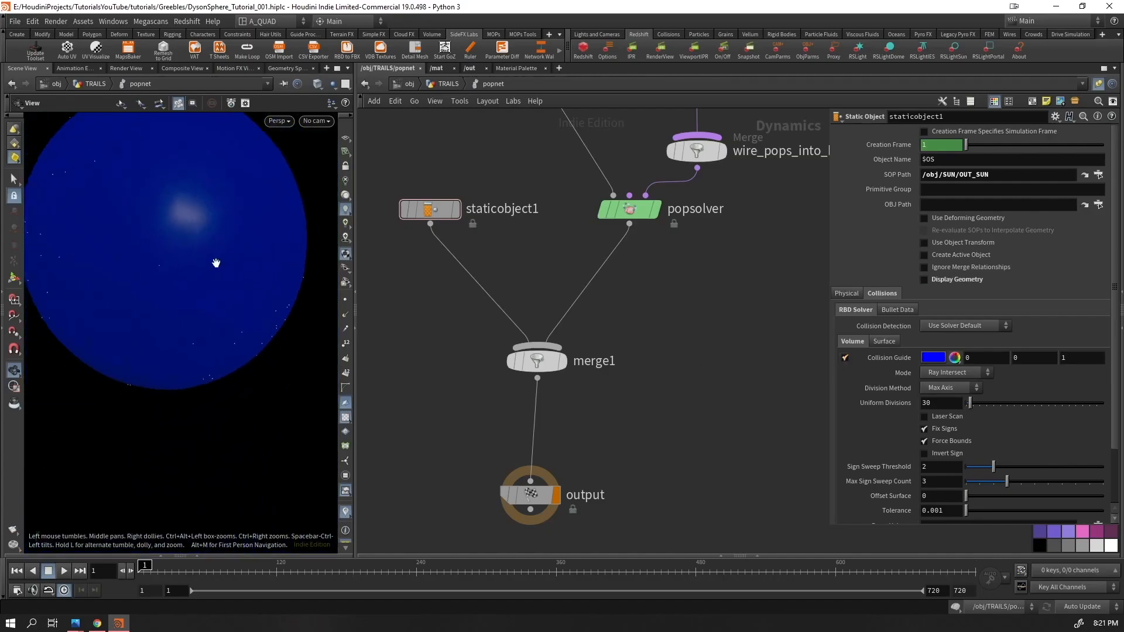
{"action": "middle_click_drag", "start_coordinate": [219, 317], "coordinate": [220, 320]}
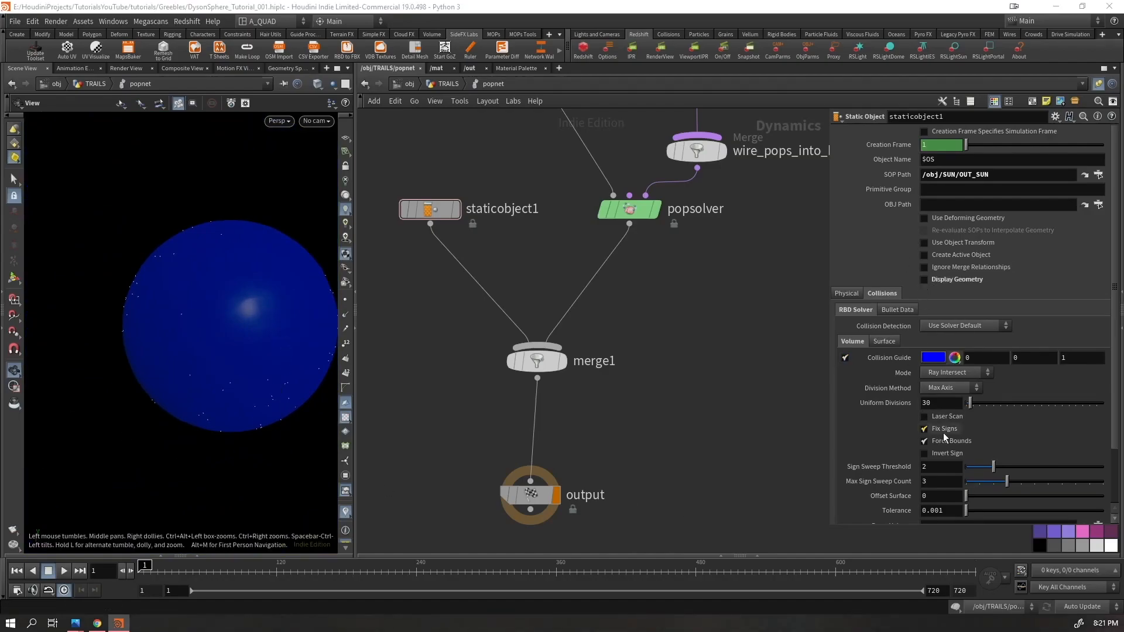
- Play the particle simulation against the collision guide and return to the first frame
{"action": "left_click_drag", "start_coordinate": [86, 297], "coordinate": [151, 317]}
{"action": "key", "text": "Up"}
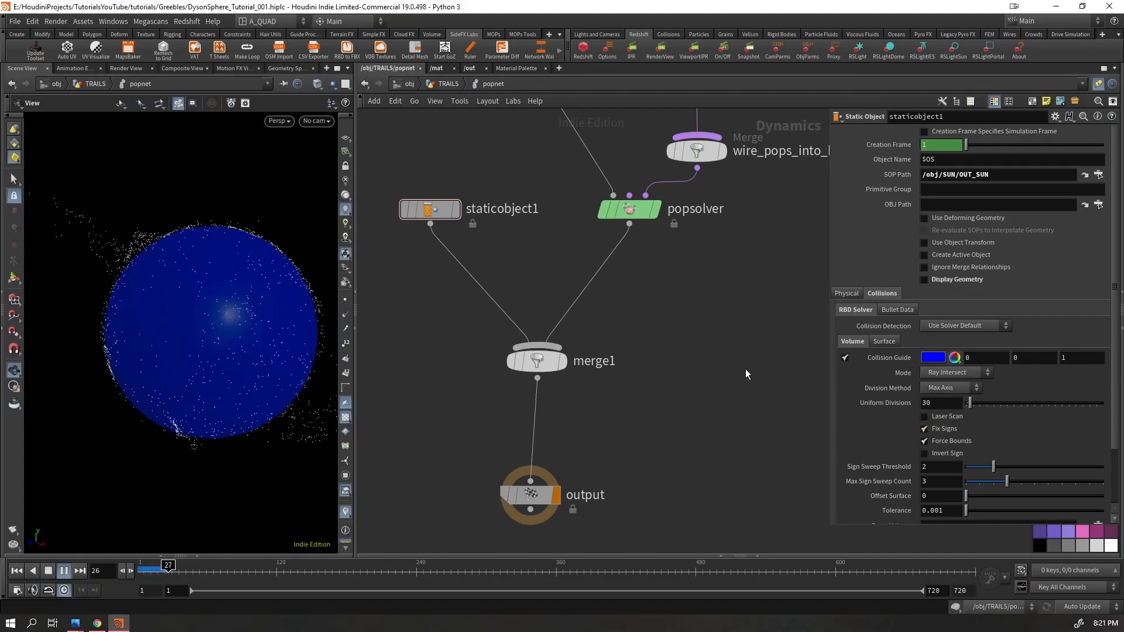
{"action": "key", "text": "ctrl+Up"}
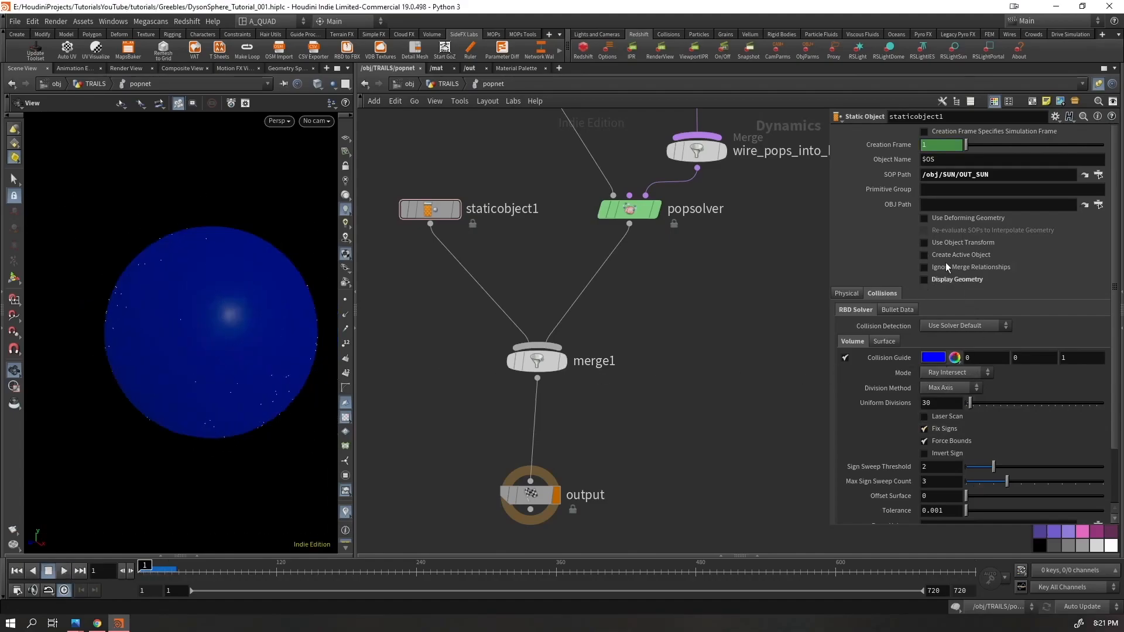
- Disable staticobject1's Collision Guide and turn its Display Geometry back on, briefly playing the simulation
{"action": "left_click", "coordinate": [845, 358]}
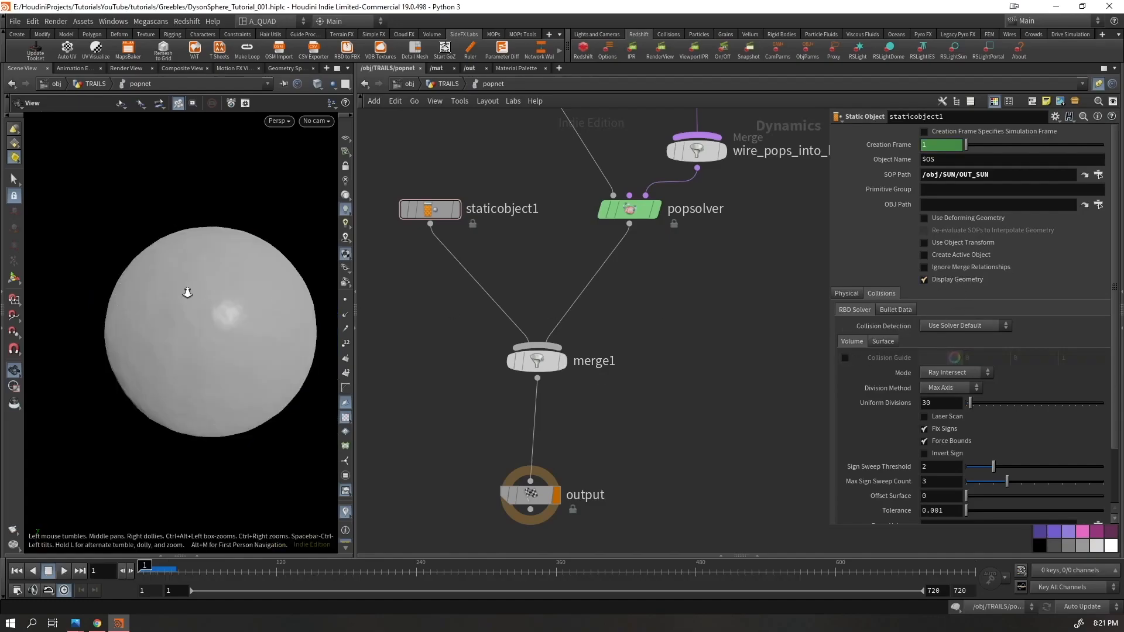
{"action": "key", "text": "Up"}
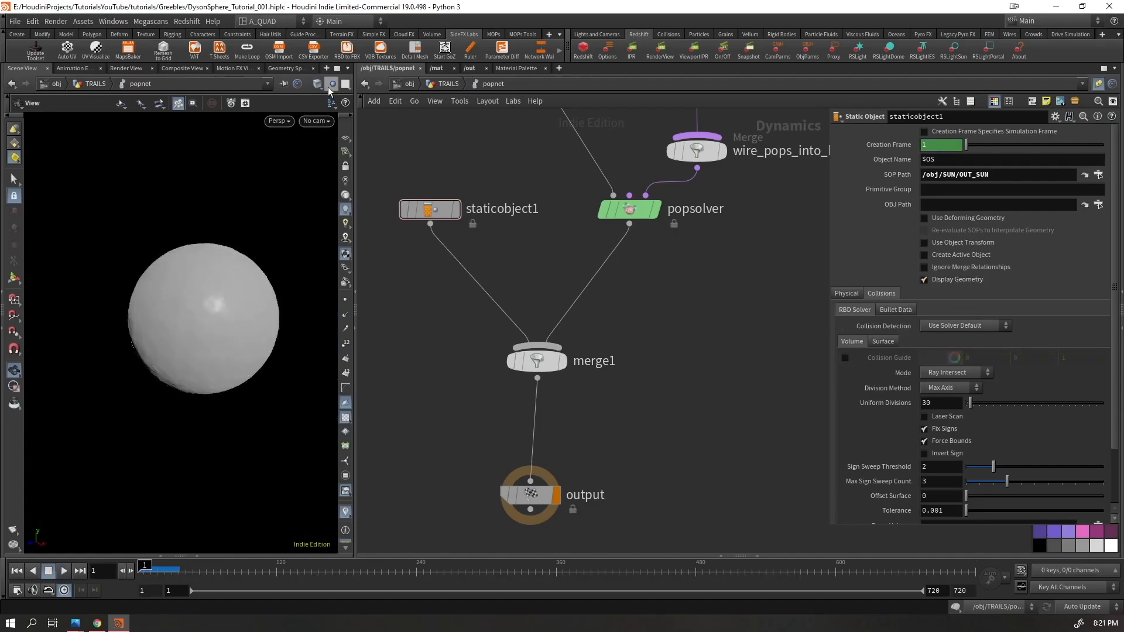
{"action": "key", "text": "ctrl+Up"}
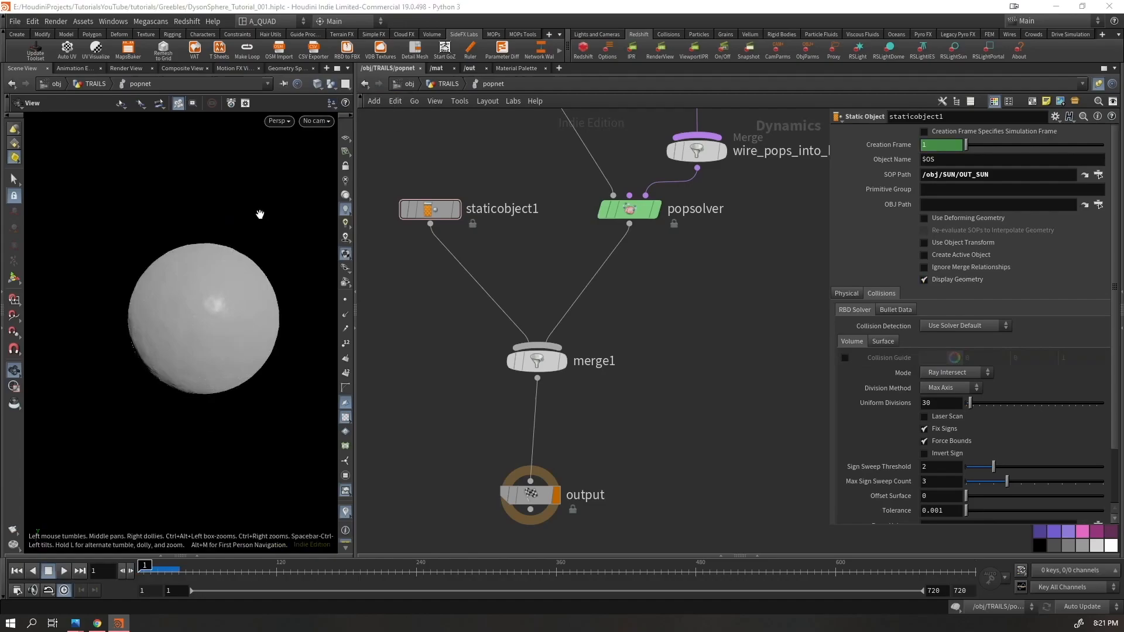
- Go up to the object level, play the simulation with the whole scene displayed, and return to the first frame
{"action": "left_click", "coordinate": [410, 84]}
{"action": "left_click_drag", "start_coordinate": [185, 297], "coordinate": [166, 336]}
{"action": "key", "text": "Up"}
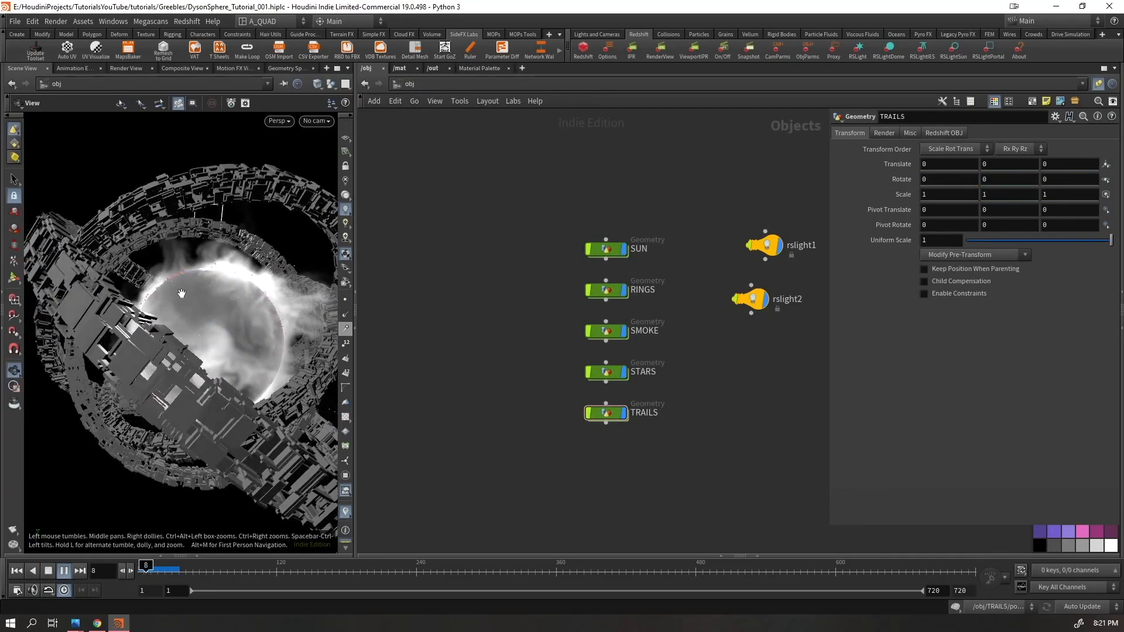
{"action": "key", "text": "Up"}
{"action": "key", "text": "ctrl+Up"}
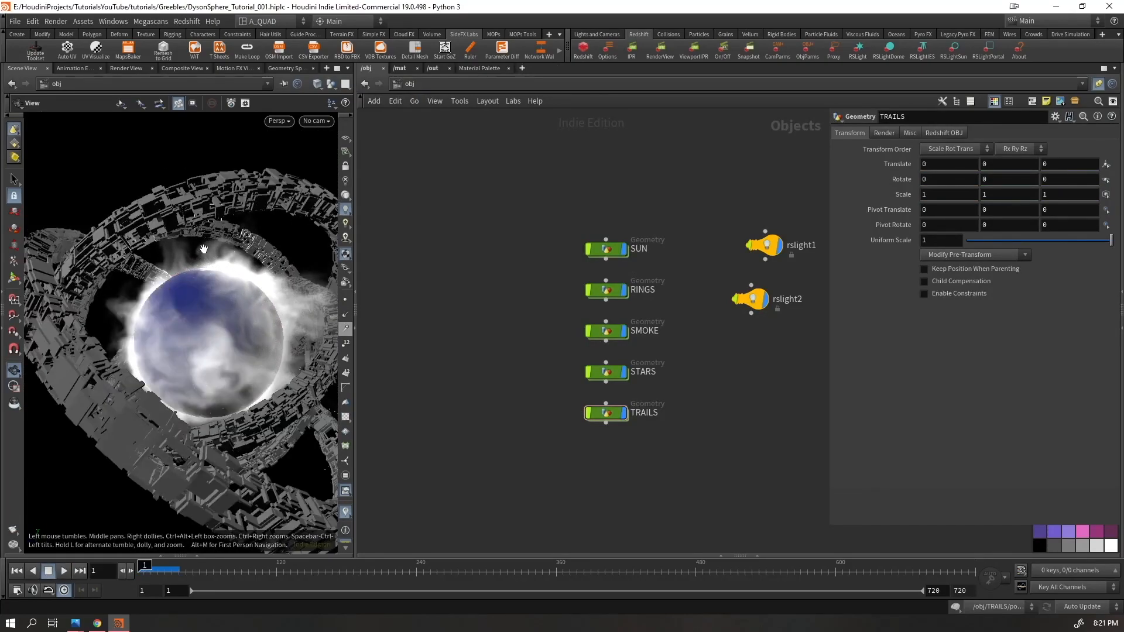
{"action": "left_click_drag", "start_coordinate": [204, 250], "coordinate": [224, 288]}
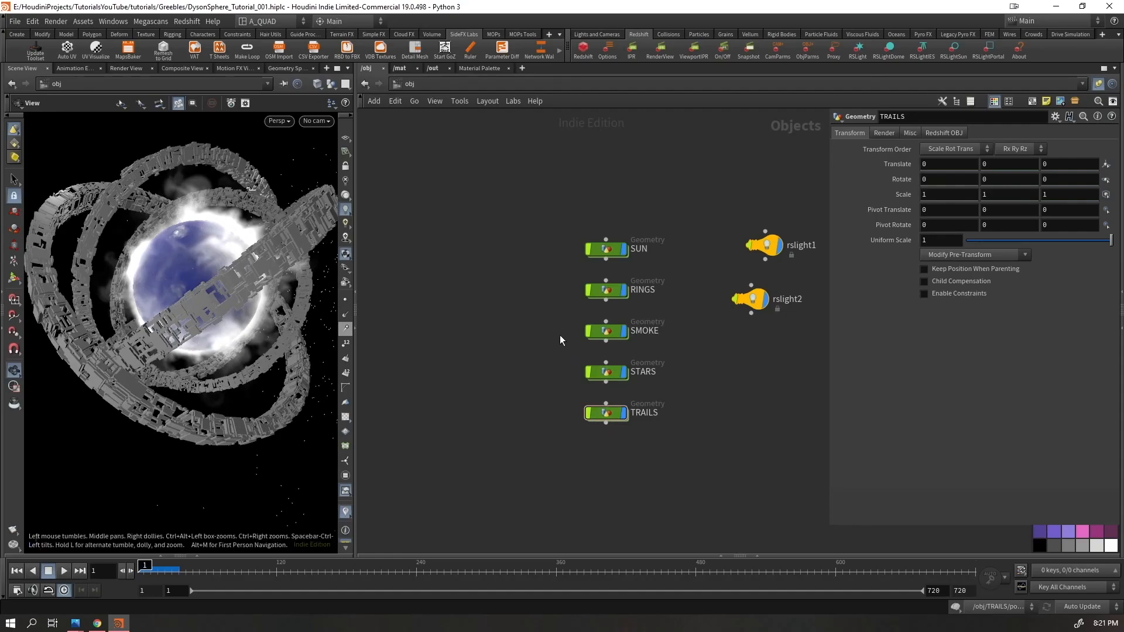
- Open the RINGS geometry network and hide the other objects in the viewport
{"action": "double_click", "coordinate": [627, 284]}
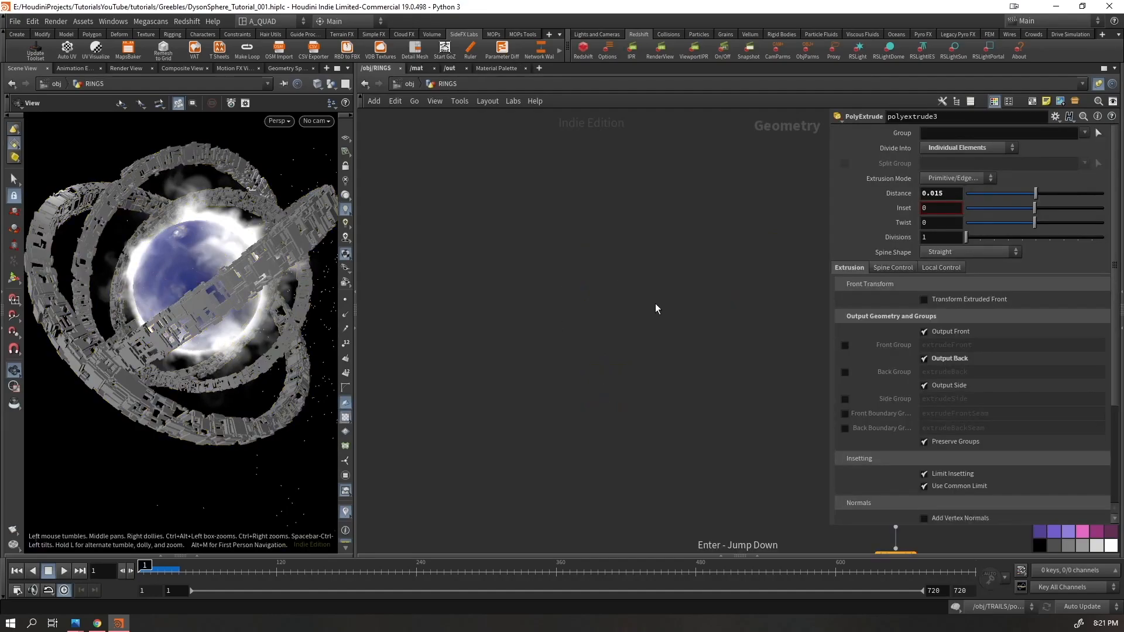
{"action": "left_click", "coordinate": [331, 84]}
{"action": "left_click", "coordinate": [367, 120]}
- Add a Collision Source node below polyextrude3, connected to its output
{"action": "key", "text": "Tab"}
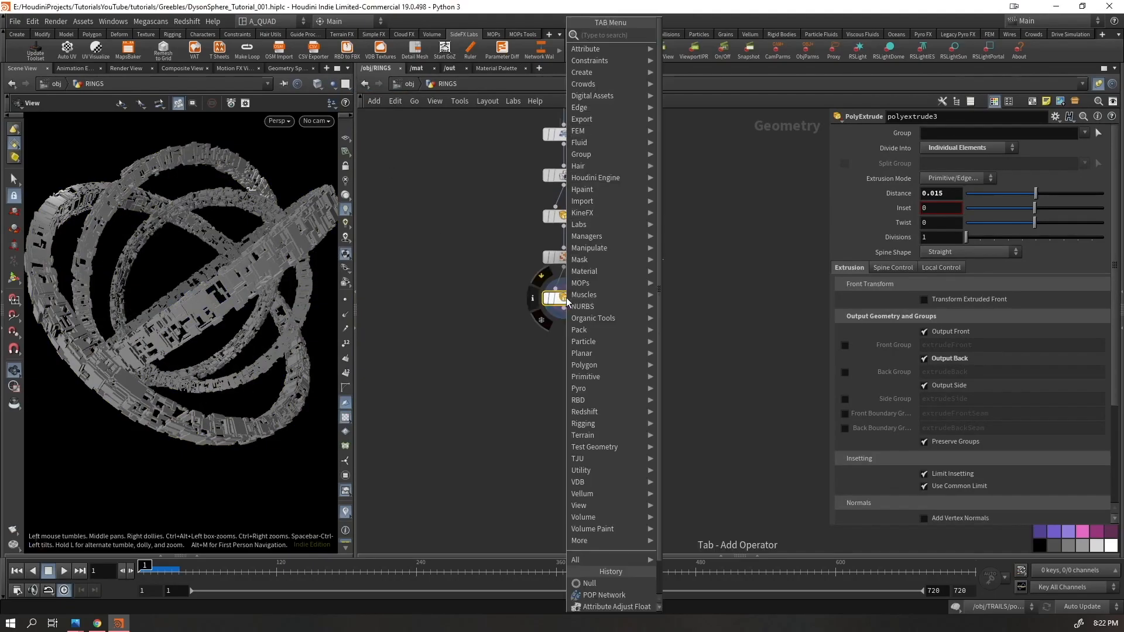
{"action": "type", "text": "colli"}
{"action": "key", "text": "Return"}
{"action": "key", "text": "Return"}
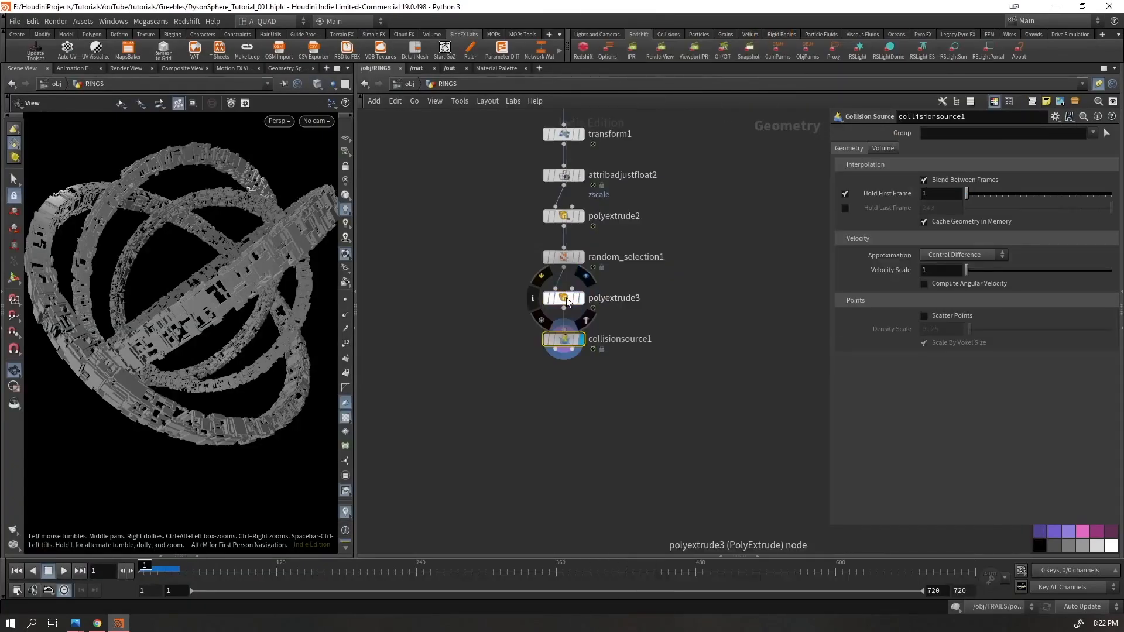
- Create two Null nodes side by side below collisionsource1, connecting one to each of its outputs
{"action": "left_click", "coordinate": [555, 349]}
{"action": "key", "text": "Tab"}
{"action": "type", "text": "null"}
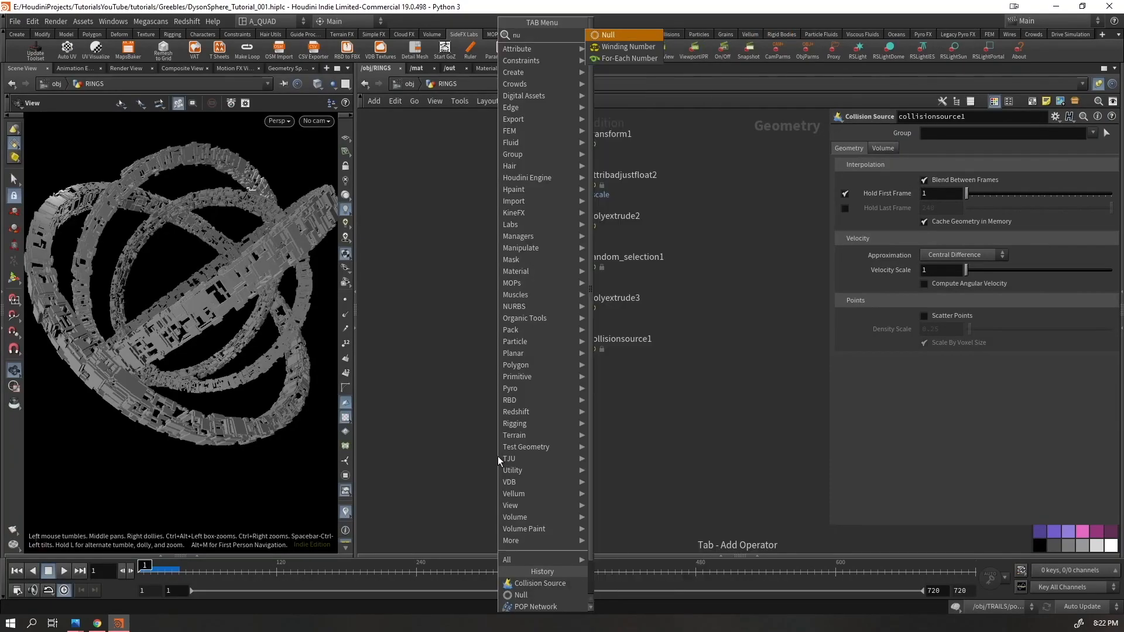
{"action": "key", "text": "Return"}
{"action": "key", "text": "Return"}
{"action": "left_click_drag", "start_coordinate": [493, 457], "coordinate": [604, 461], "text": "alt"}
{"action": "left_click_drag", "start_coordinate": [572, 350], "coordinate": [612, 460]}
- Examine null2's ring collision output from several angles and switch the display to null1
{"action": "right_click_drag", "start_coordinate": [266, 263], "coordinate": [223, 325]}
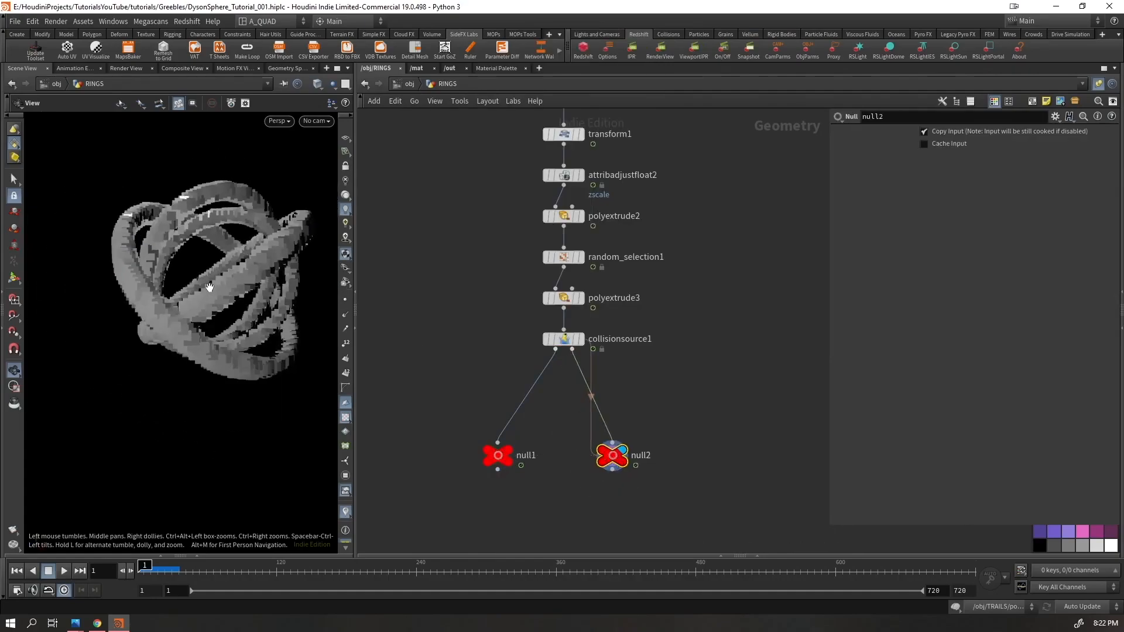
{"action": "left_click_drag", "start_coordinate": [210, 288], "coordinate": [258, 306]}
{"action": "left_click", "coordinate": [519, 434]}
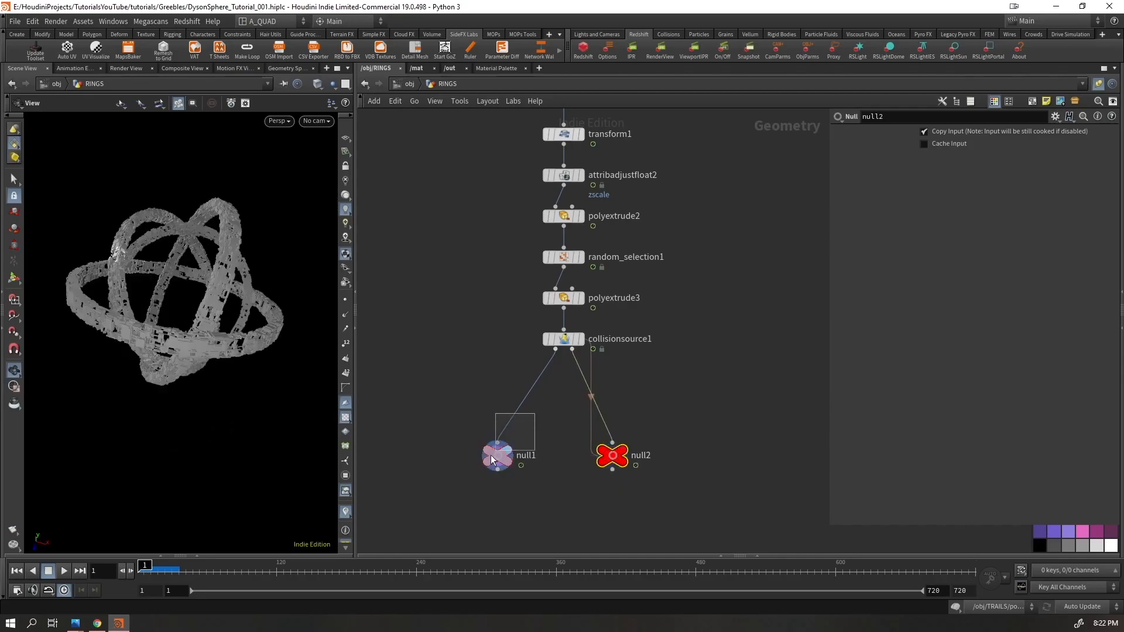
- Rename null1 to OUT_RINGS and null2 to OUT_RINGS_VDB, and save the scene
{"action": "double_click", "coordinate": [534, 455]}
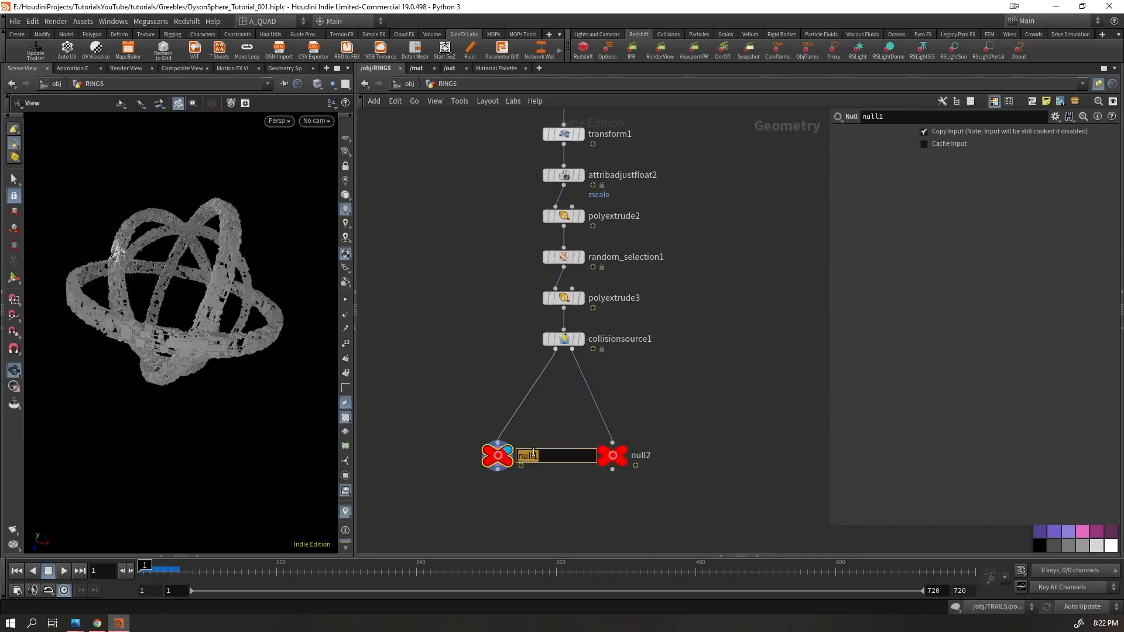
{"action": "type", "text": "OUT_RINGS"}
{"action": "key", "text": "Return"}
{"action": "double_click", "coordinate": [644, 456]}
{"action": "type", "text": "OUT_RING"}
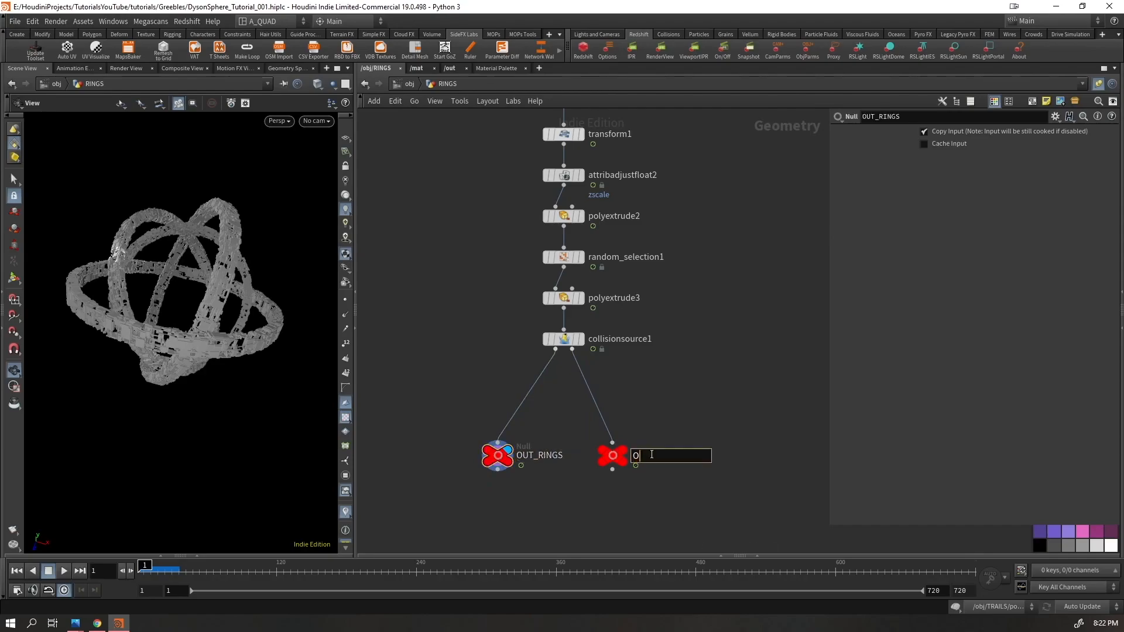
{"action": "type", "text": "S_VD"}
{"action": "key", "text": "ctrl+s"}
{"action": "type", "text": "B"}
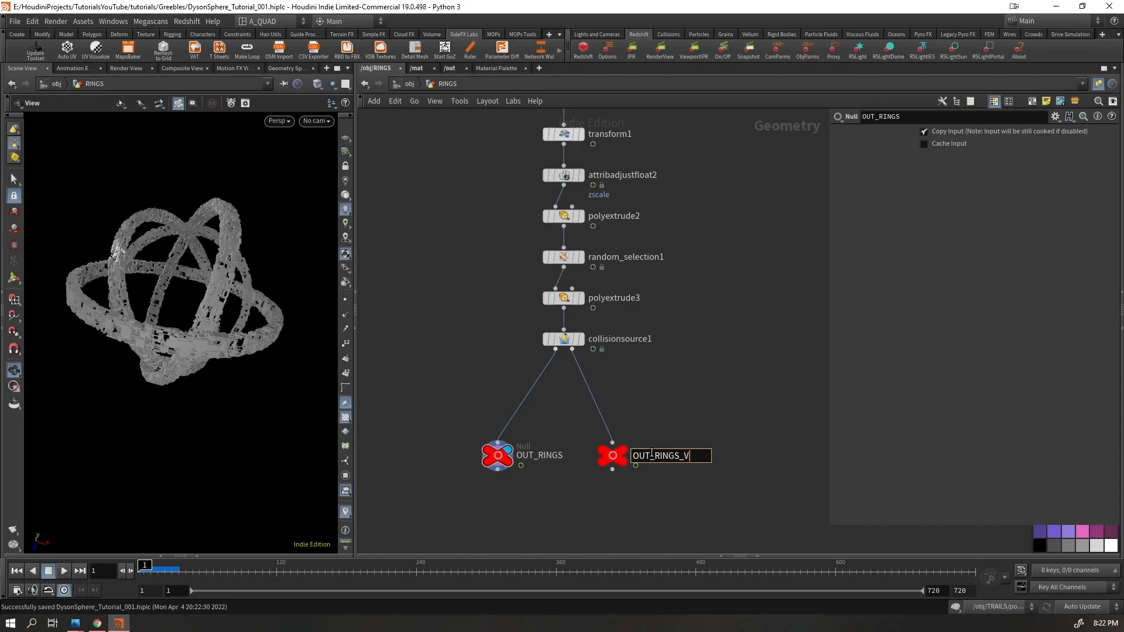
{"action": "key", "text": "Return"}
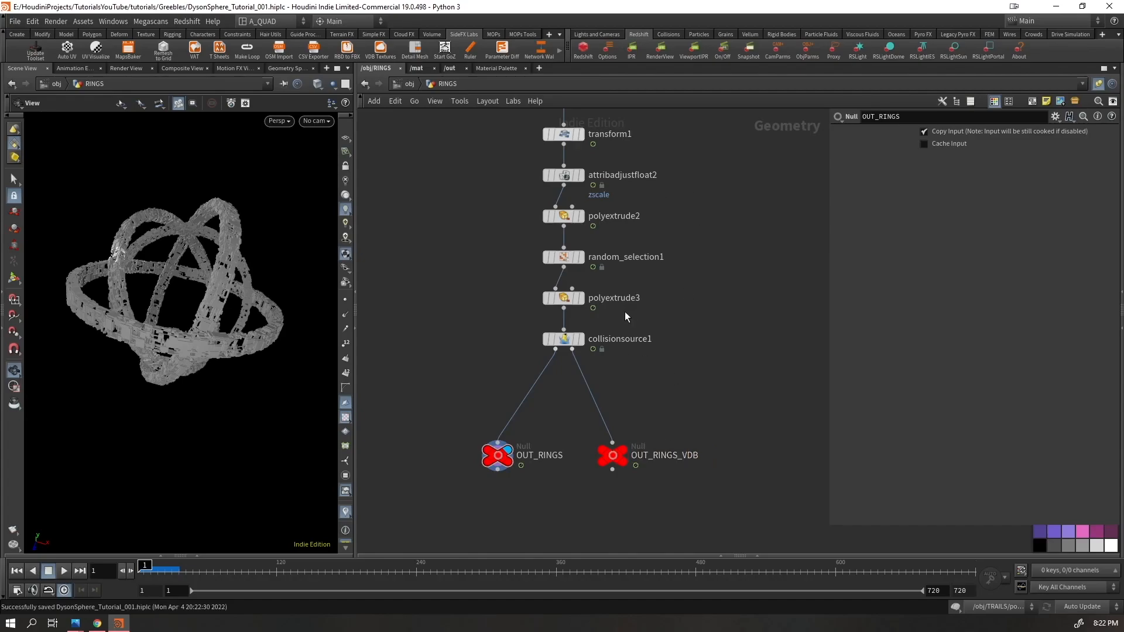
- Display OUT_RINGS_VDB in the viewport and open the volume settings of collisionsource1
{"action": "left_click", "coordinate": [620, 333]}
{"action": "left_click", "coordinate": [614, 447]}
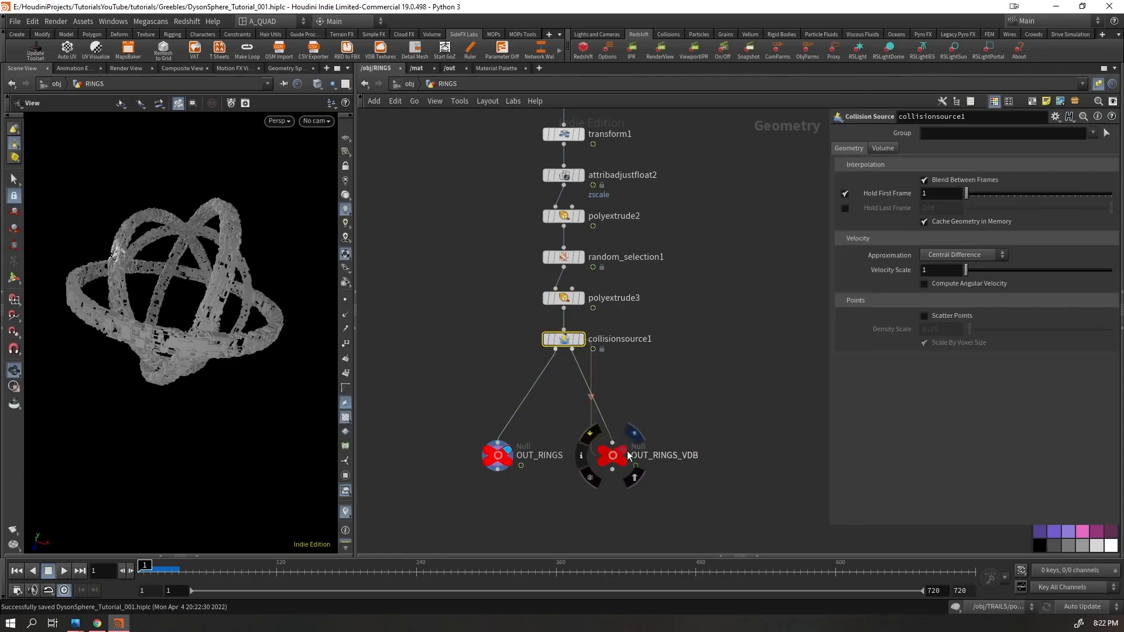
{"action": "left_click", "coordinate": [883, 149]}
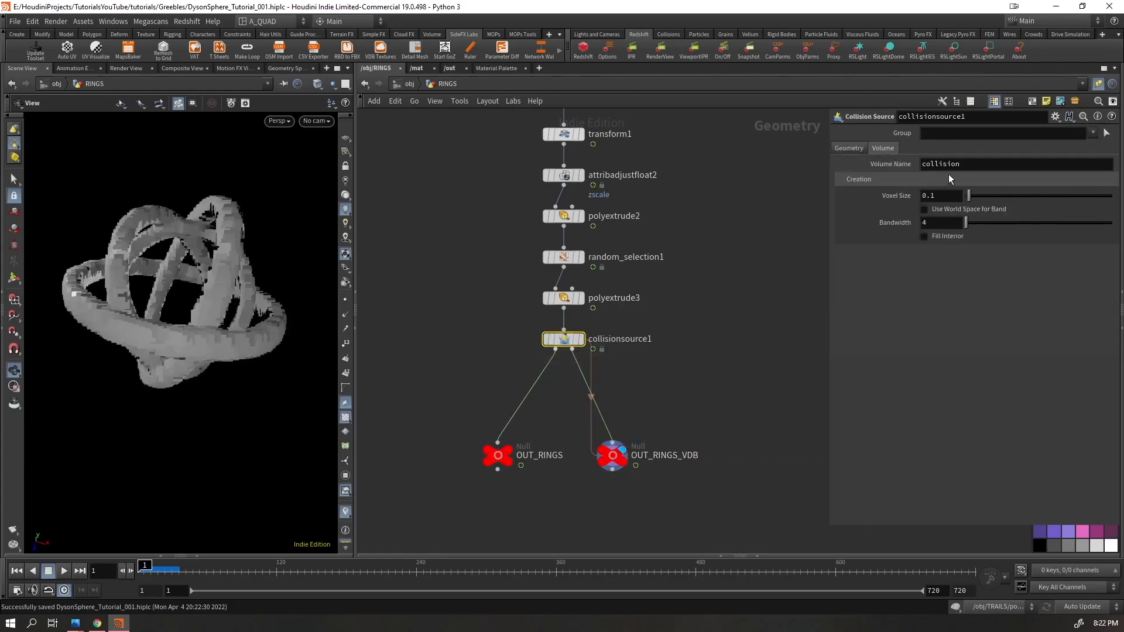
- Try voxel sizes of 0.05 and 0.1 for the collision volume and compare the rings in the viewport
{"action": "double_click", "coordinate": [947, 190]}
{"action": "type", "text": "0.05"}
{"action": "key", "text": "Return"}
{"action": "double_click", "coordinate": [937, 196]}
{"action": "type", "text": "0.1"}
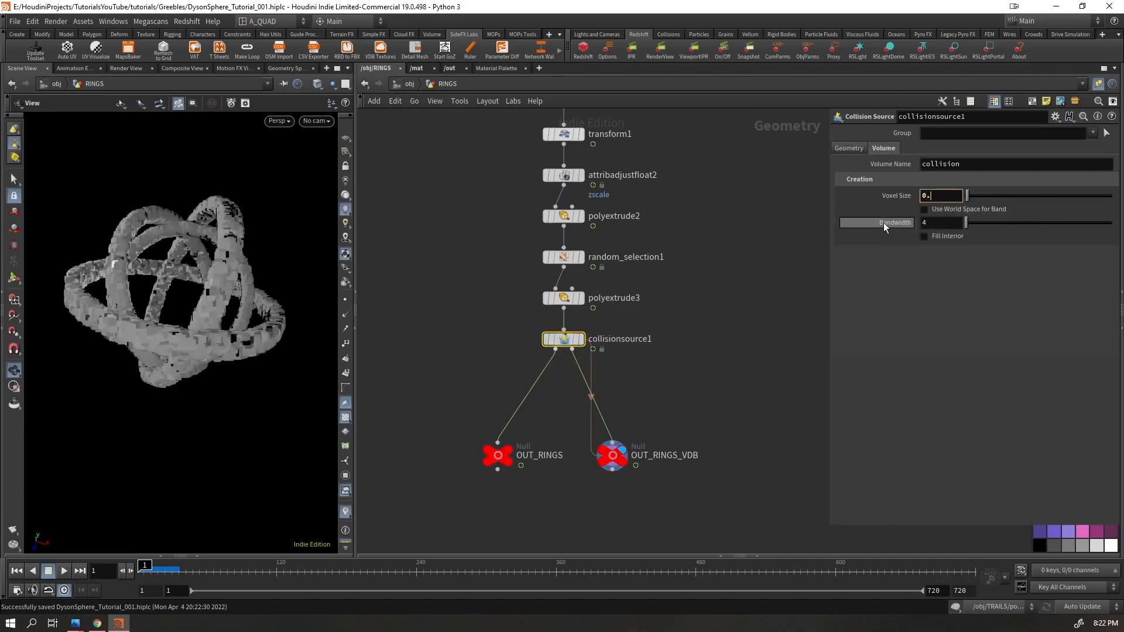
{"action": "key", "text": "Return"}
{"action": "mouse_move", "coordinate": [245, 293]}
{"action": "left_mouse_down"}
{"action": "mouse_move", "coordinate": [185, 289]}
{"action": "mouse_move", "coordinate": [232, 265]}
{"action": "mouse_move", "coordinate": [267, 295]}
{"action": "left_mouse_up"}
- Try a voxel size of 0.005, inspect the rings up close, and set it back to 0.1
{"action": "double_click", "coordinate": [941, 196]}
{"action": "type", "text": "0.005"}
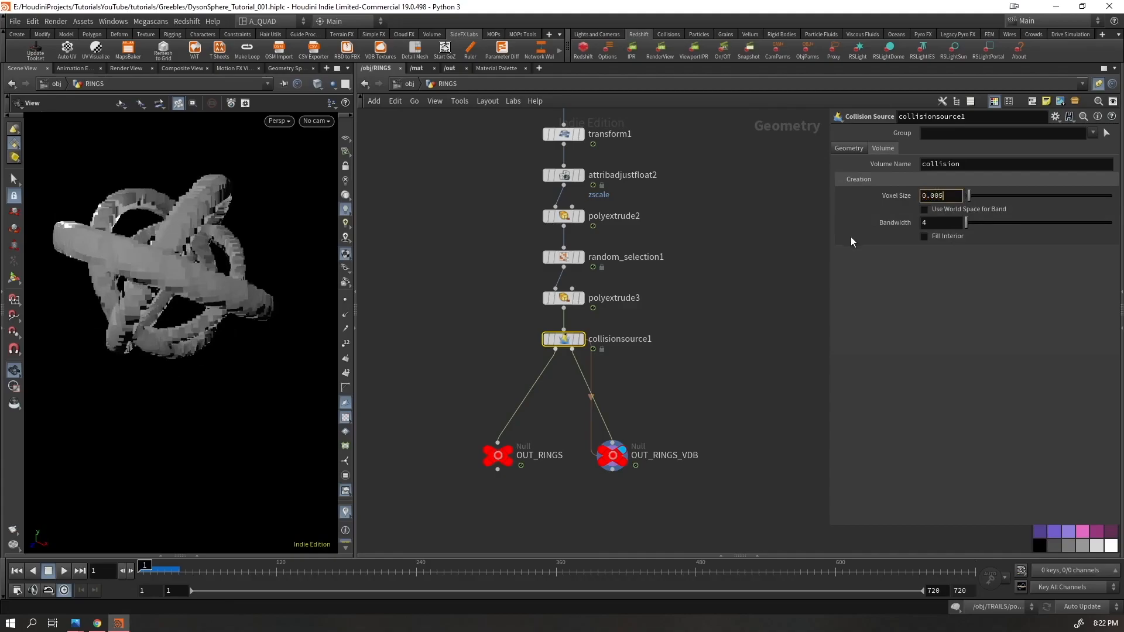
{"action": "key", "text": "Return"}
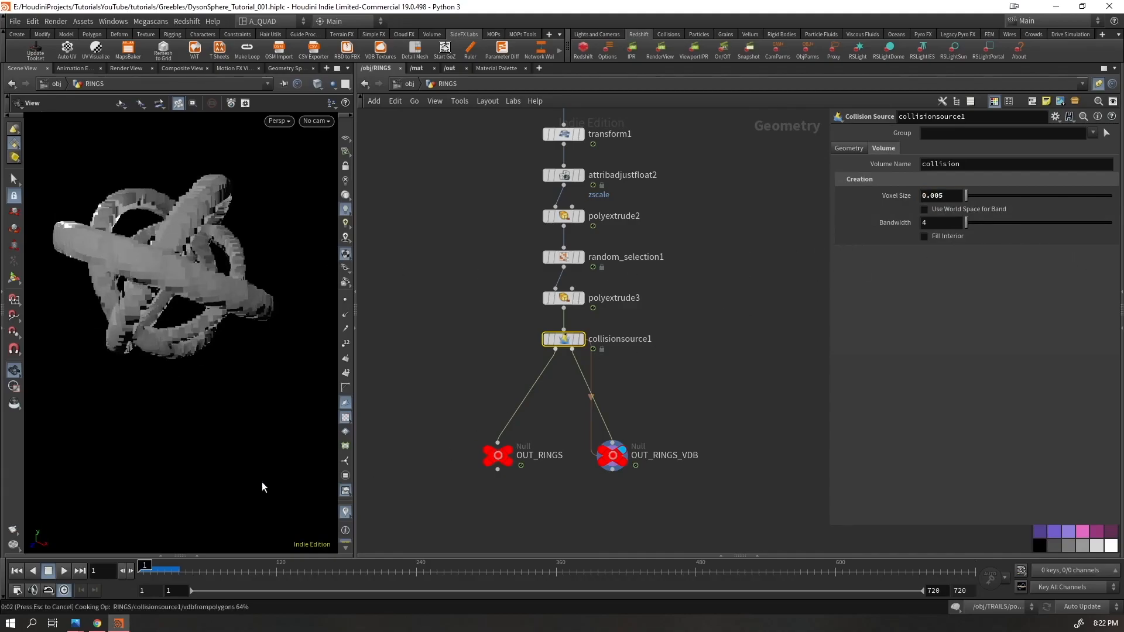
{"action": "right_click_drag", "start_coordinate": [207, 195], "coordinate": [268, 178]}
{"action": "left_click_drag", "start_coordinate": [268, 178], "coordinate": [212, 319]}
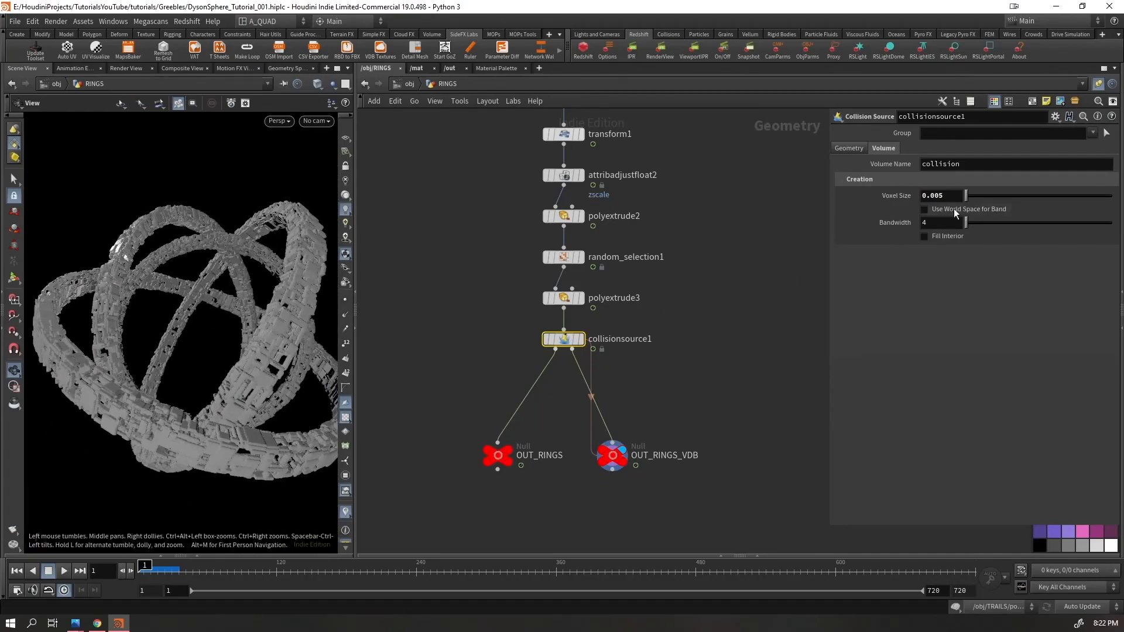
{"action": "left_click", "coordinate": [942, 195]}
{"action": "type", "text": ".1"}
{"action": "key", "text": "Return"}
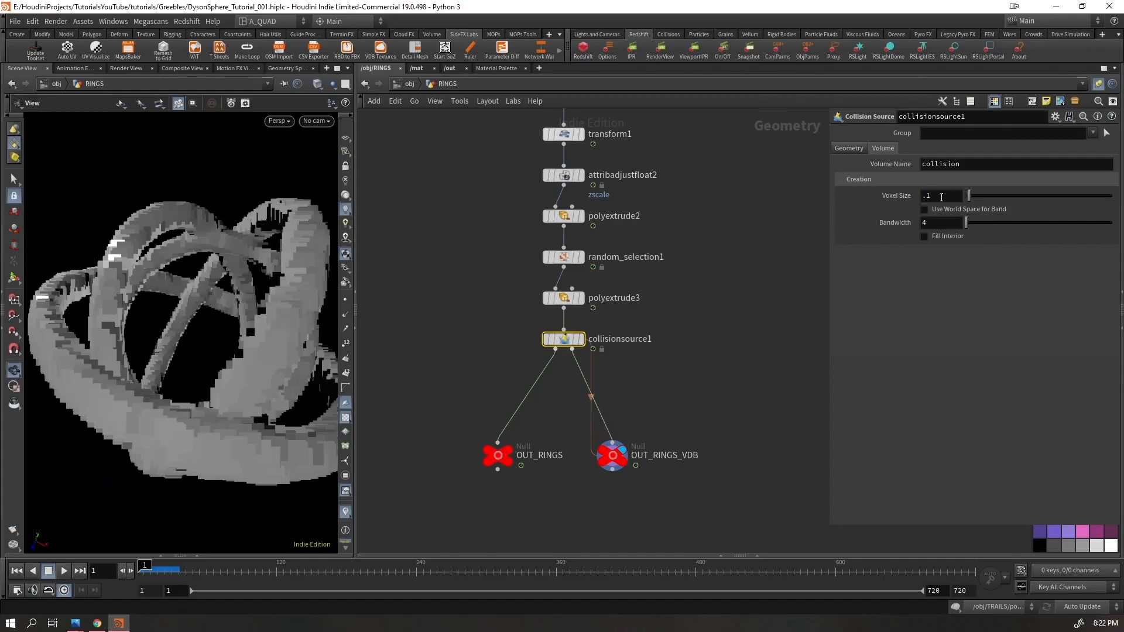
{"action": "left_click", "coordinate": [793, 302]}
- Set the voxel size of collisionsource1 to 0.05 and inspect the resulting ring volume
{"action": "left_click", "coordinate": [950, 196]}
{"action": "type", "text": "0"}
{"action": "key", "text": "Return"}
{"action": "left_click", "coordinate": [947, 195]}
{"action": "key", "text": "BackSpace"}
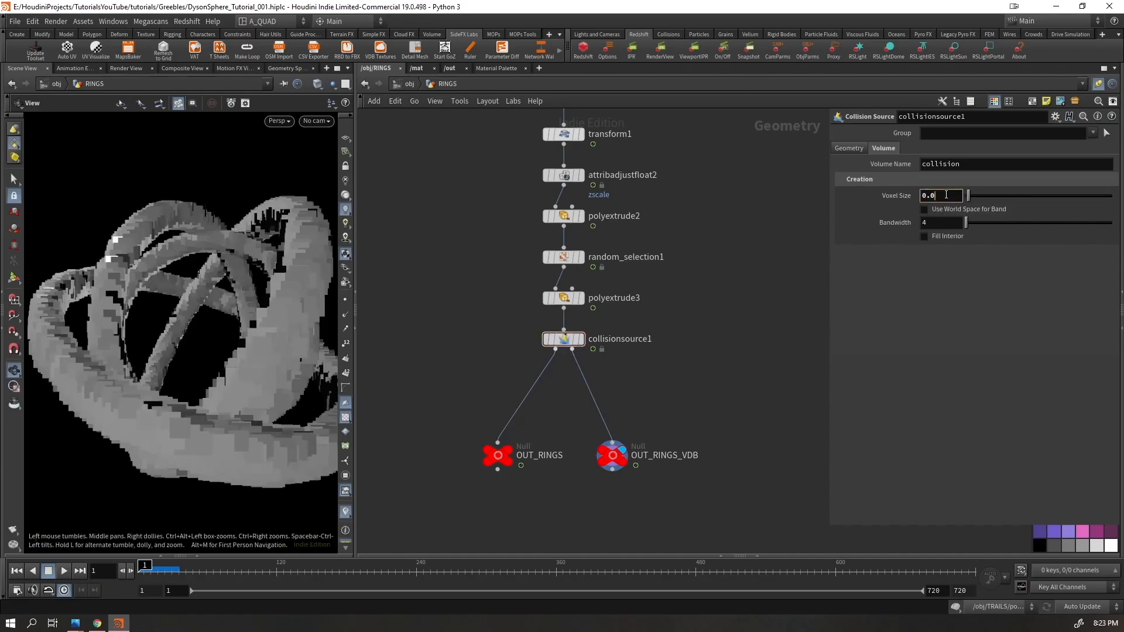
{"action": "type", "text": "5"}
{"action": "key", "text": "Return"}
{"action": "left_click_drag", "start_coordinate": [261, 381], "coordinate": [452, 258]}
- Play the ring animation briefly, return to the first frame and switch the display to OUT_RINGS
{"action": "key", "text": "Up"}
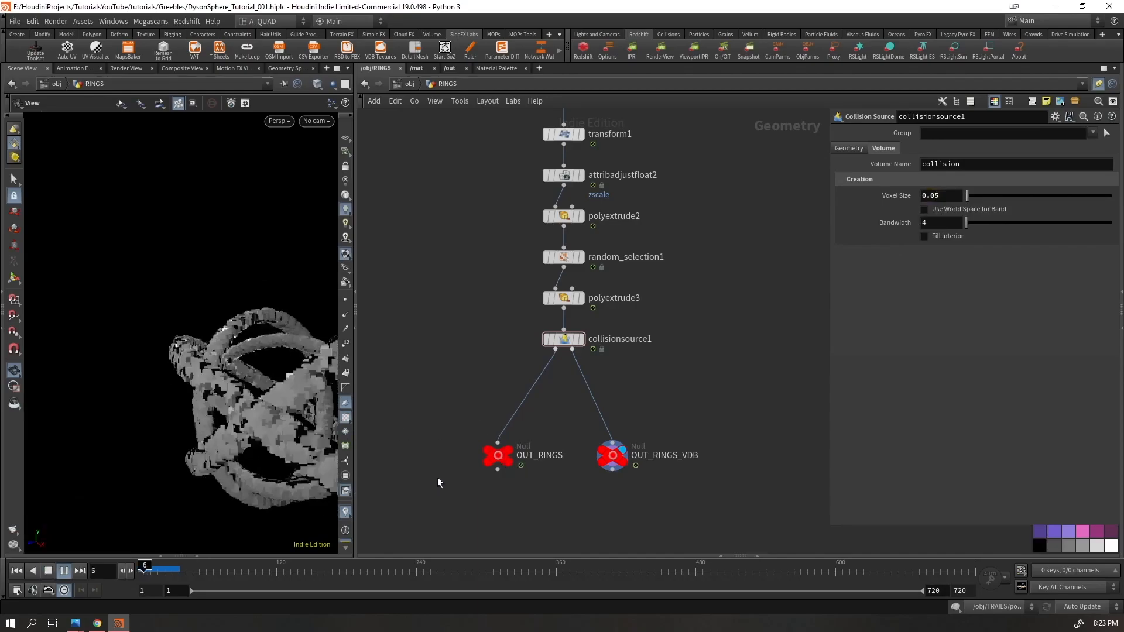
{"action": "key", "text": "Up"}
{"action": "key", "text": "ctrl+Up"}
{"action": "left_click", "coordinate": [508, 448]}
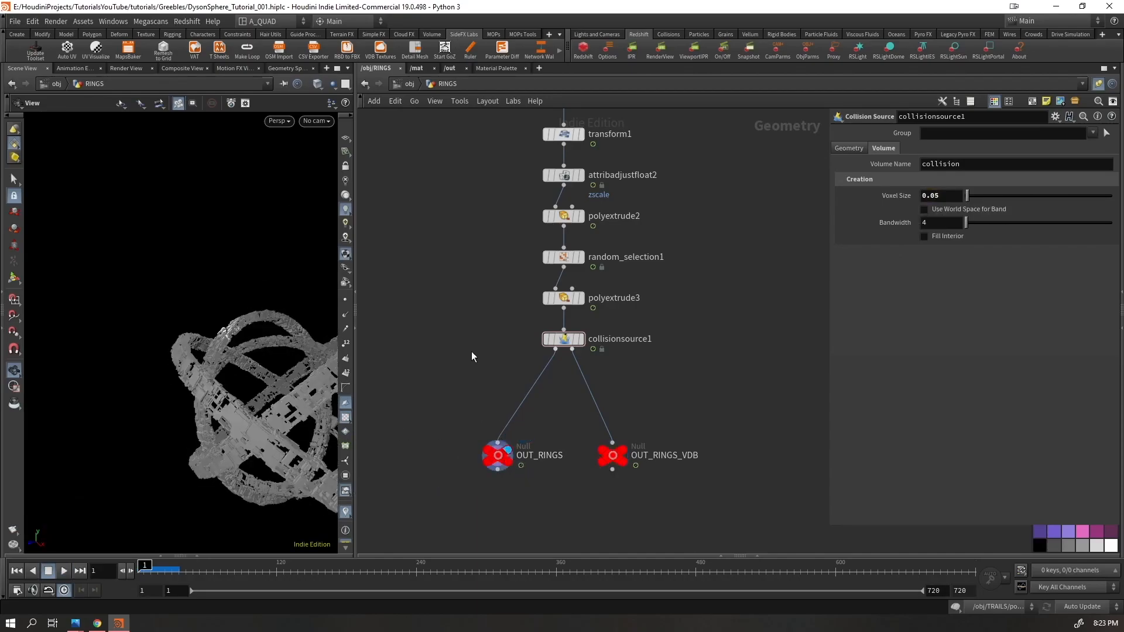
- Return to the object level and open the popnet network inside TRAILS
{"action": "left_click", "coordinate": [408, 84]}
{"action": "left_click", "coordinate": [501, 426]}
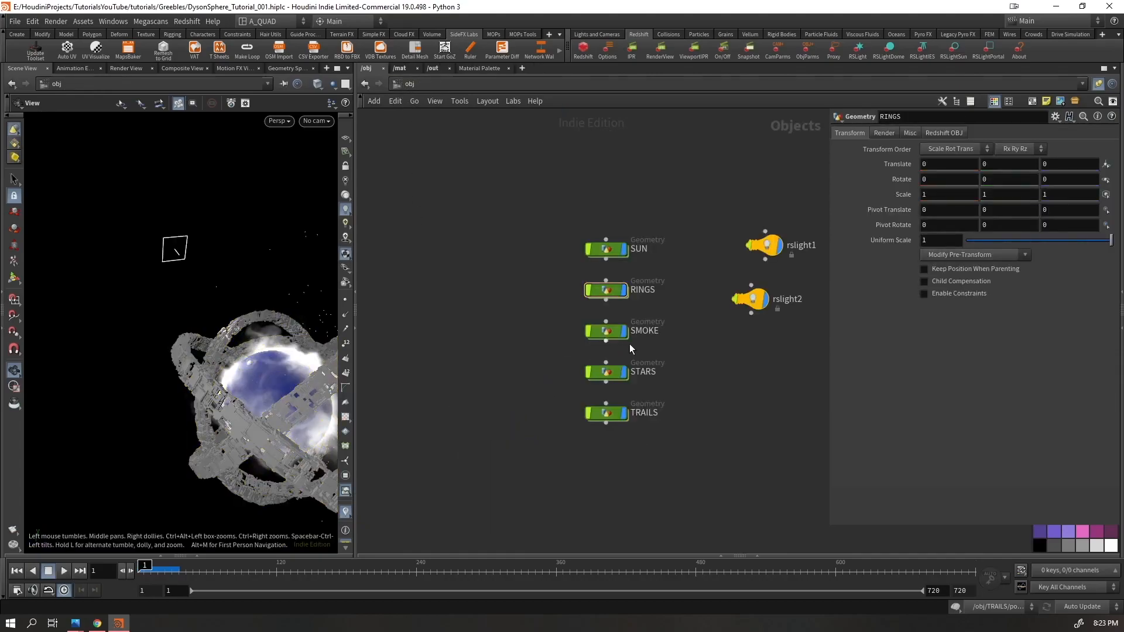
{"action": "left_click_drag", "start_coordinate": [603, 368], "coordinate": [614, 374]}
{"action": "left_click_drag", "start_coordinate": [683, 311], "coordinate": [583, 346]}
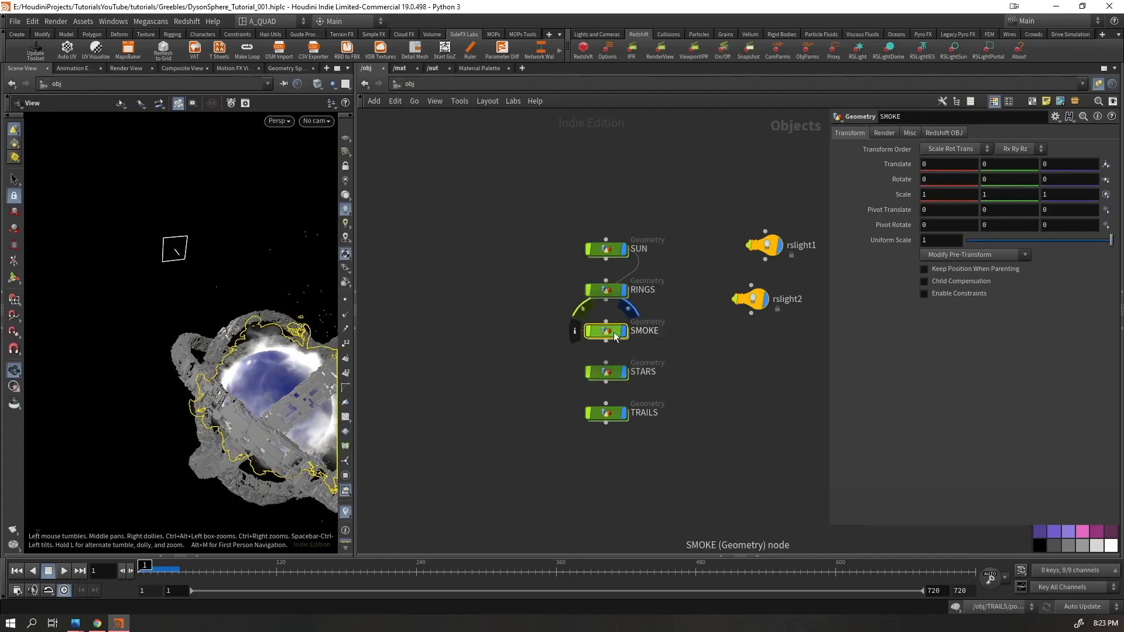
{"action": "left_click_drag", "start_coordinate": [141, 372], "coordinate": [304, 369]}
{"action": "left_click_drag", "start_coordinate": [681, 357], "coordinate": [587, 387]}
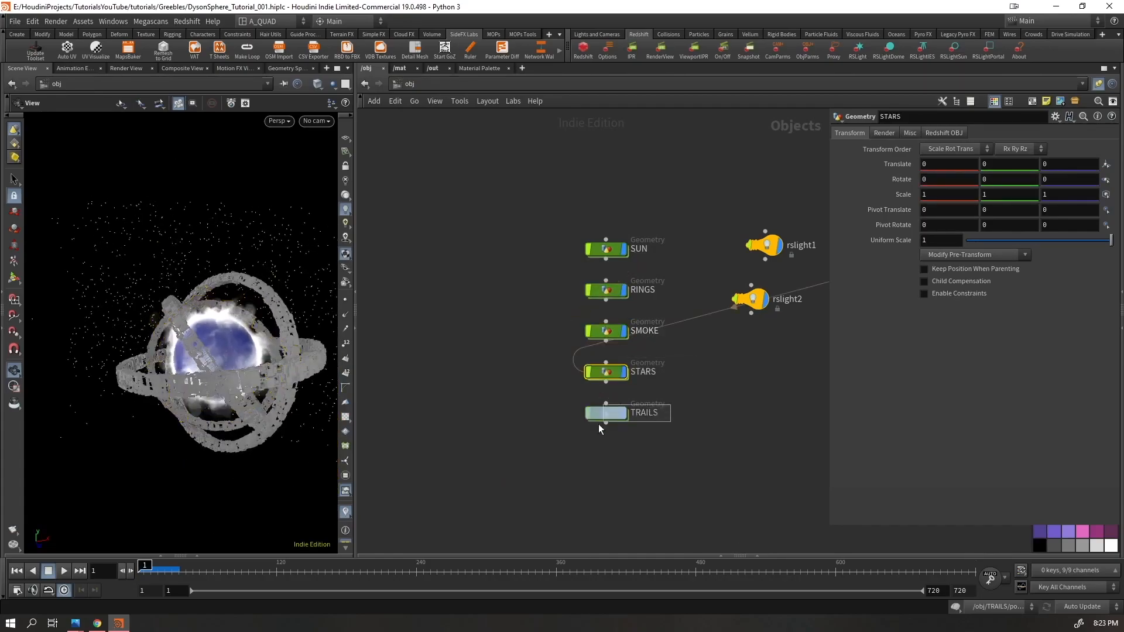
{"action": "left_click_drag", "start_coordinate": [599, 424], "coordinate": [598, 425]}
{"action": "key", "text": "Return"}
{"action": "key", "text": "Return"}
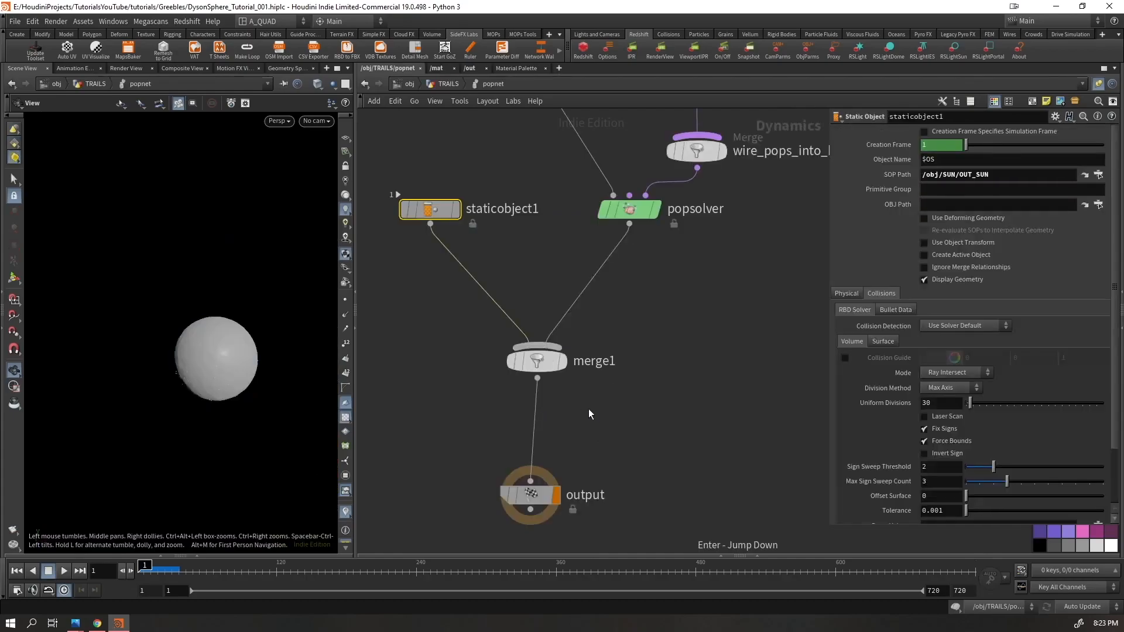
- Duplicate staticobject1 and place the copy beside it
{"action": "middle_click_drag", "start_coordinate": [588, 409], "coordinate": [681, 398]}
{"action": "middle_click_drag", "start_coordinate": [510, 328], "coordinate": [575, 368]}
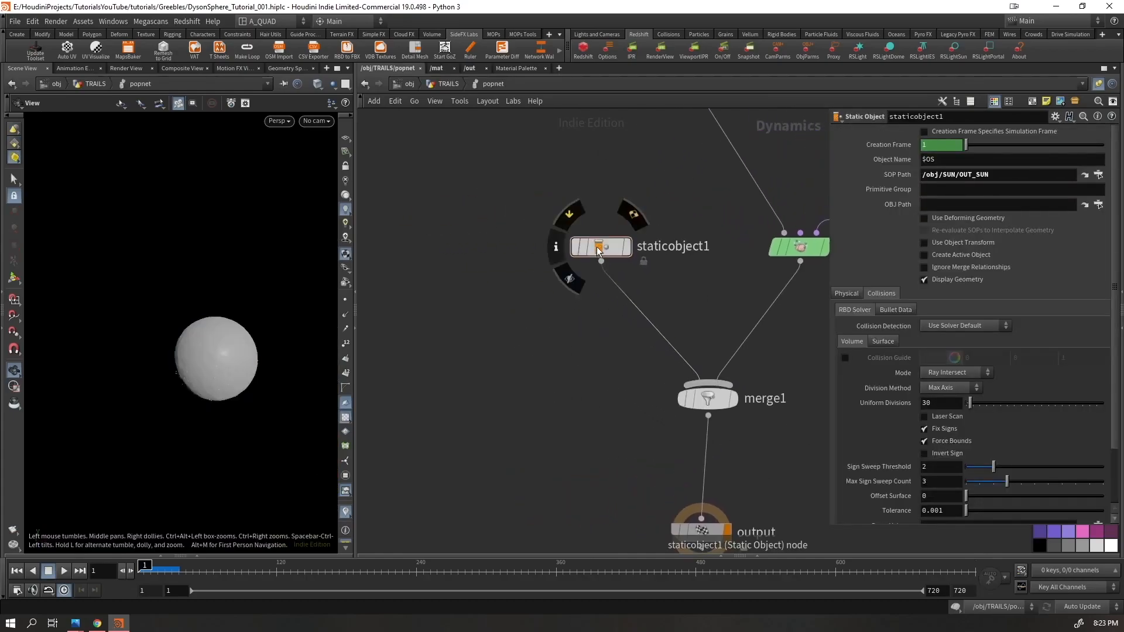
{"action": "left_click_drag", "start_coordinate": [574, 249], "coordinate": [394, 191]}
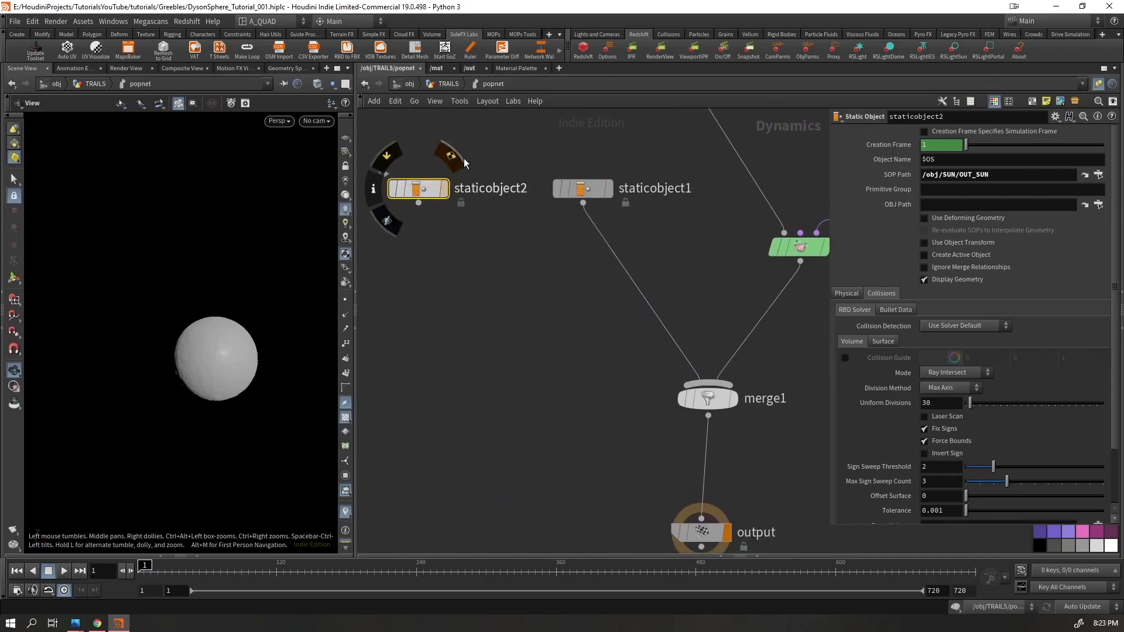
- Set the SOP Path of staticobject2 to /obj/RINGS/OUT_RINGS
{"action": "left_click", "coordinate": [997, 177]}
{"action": "key", "text": "ctrl+a"}
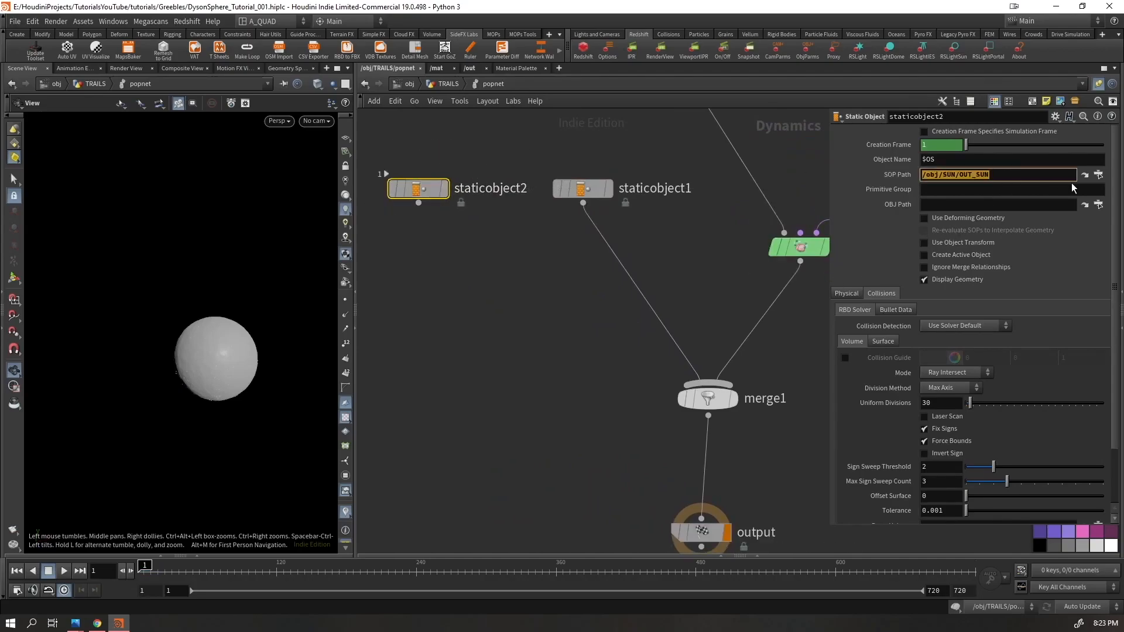
{"action": "key", "text": "BackSpace"}
{"action": "left_click", "coordinate": [1098, 175]}
{"action": "scroll", "coordinate": [1021, 138], "scroll_direction": "up", "scroll_amount": 5}
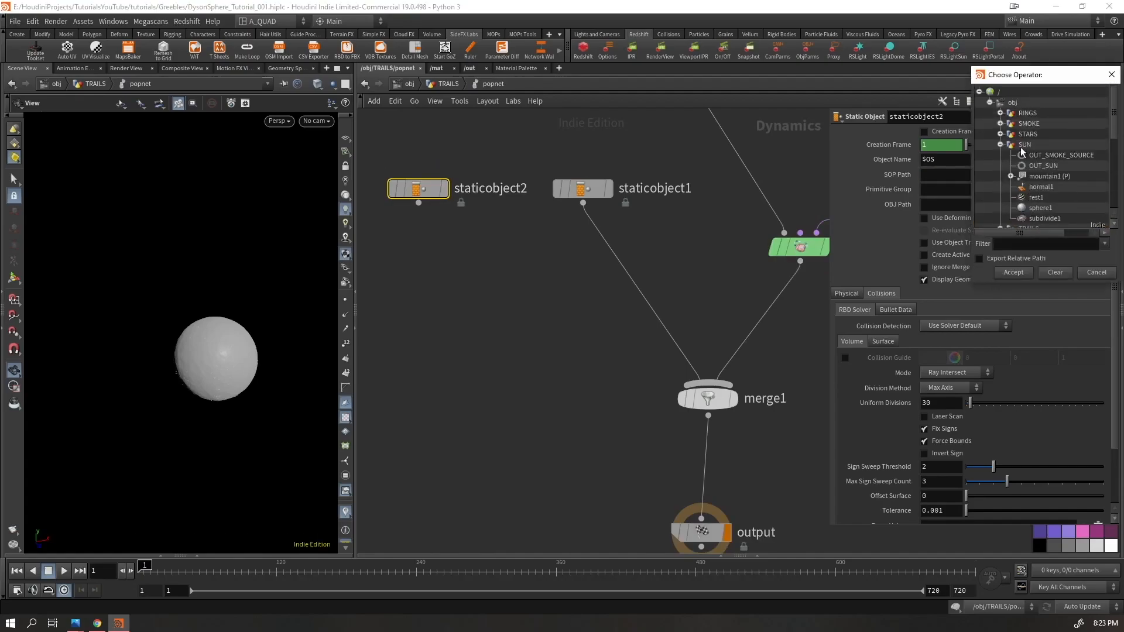
{"action": "left_click", "coordinate": [1000, 145]}
{"action": "left_click", "coordinate": [1001, 114]}
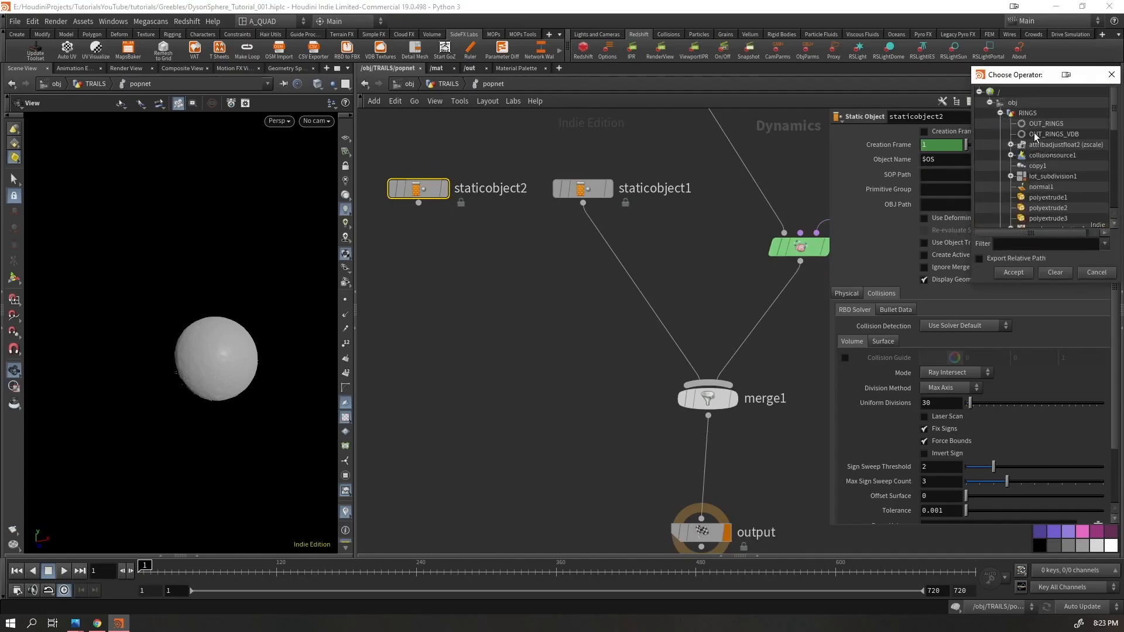
{"action": "double_click", "coordinate": [1046, 123]}
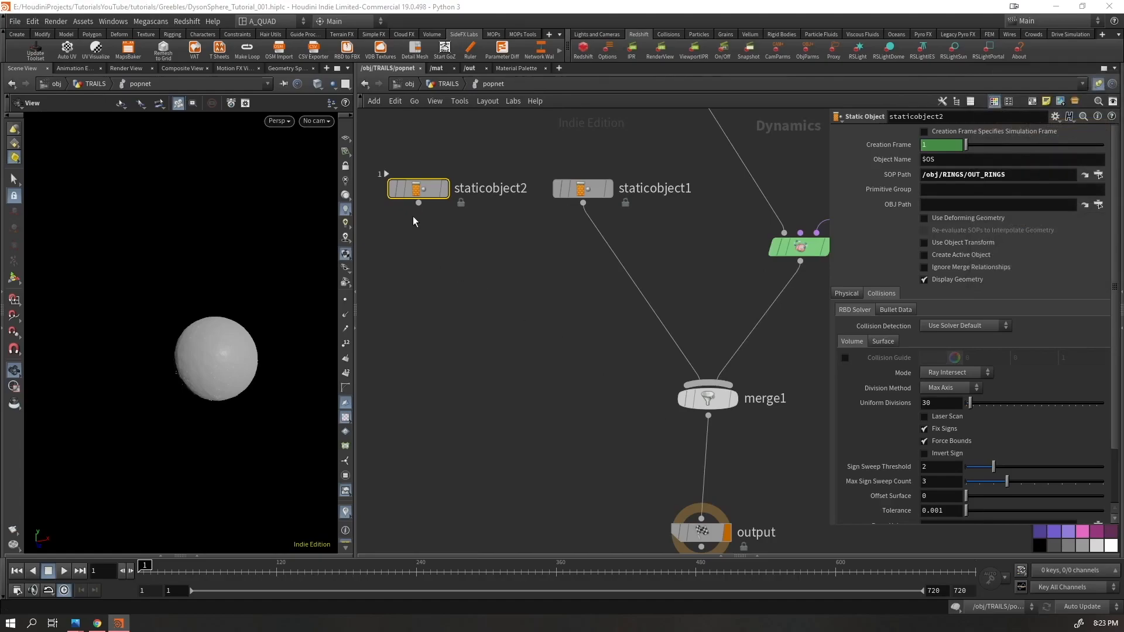
- Combine both static objects in a new Merge node and feed it into merge1, replacing staticobject1's direct connection
{"action": "left_click_drag", "start_coordinate": [624, 150], "coordinate": [505, 263]}
{"action": "left_click", "coordinate": [505, 280]}
{"action": "left_click", "coordinate": [709, 385]}
{"action": "left_click", "coordinate": [662, 322]}
{"action": "key", "text": "Delete"}
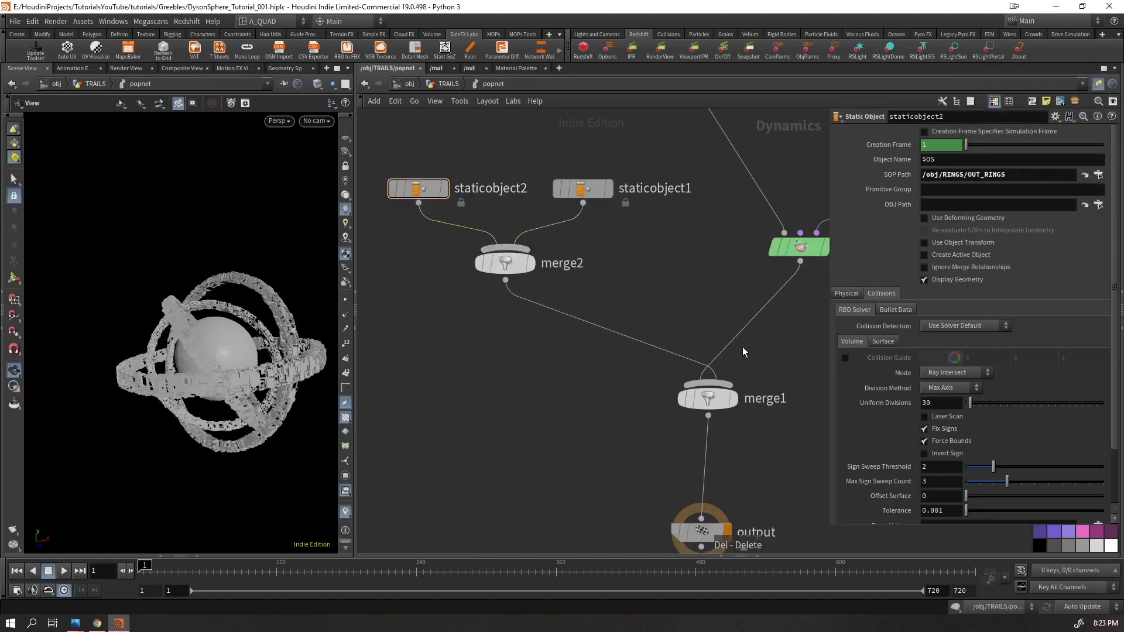
- Reverse the input order of merge1 so merge2 comes before popsolver
{"action": "left_click", "coordinate": [700, 398]}
{"action": "key", "text": "shift+r"}
{"action": "left_click", "coordinate": [531, 417]}
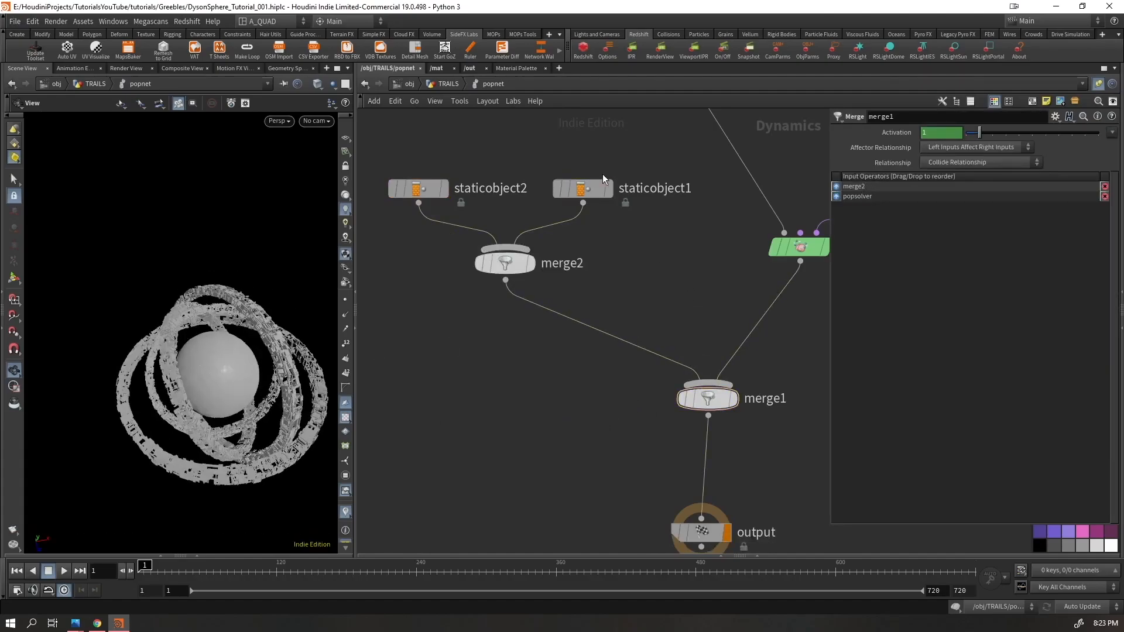
- Turn off Display Geometry and enable the Collision Guide on both static objects
{"action": "left_click_drag", "start_coordinate": [601, 147], "coordinate": [422, 198]}
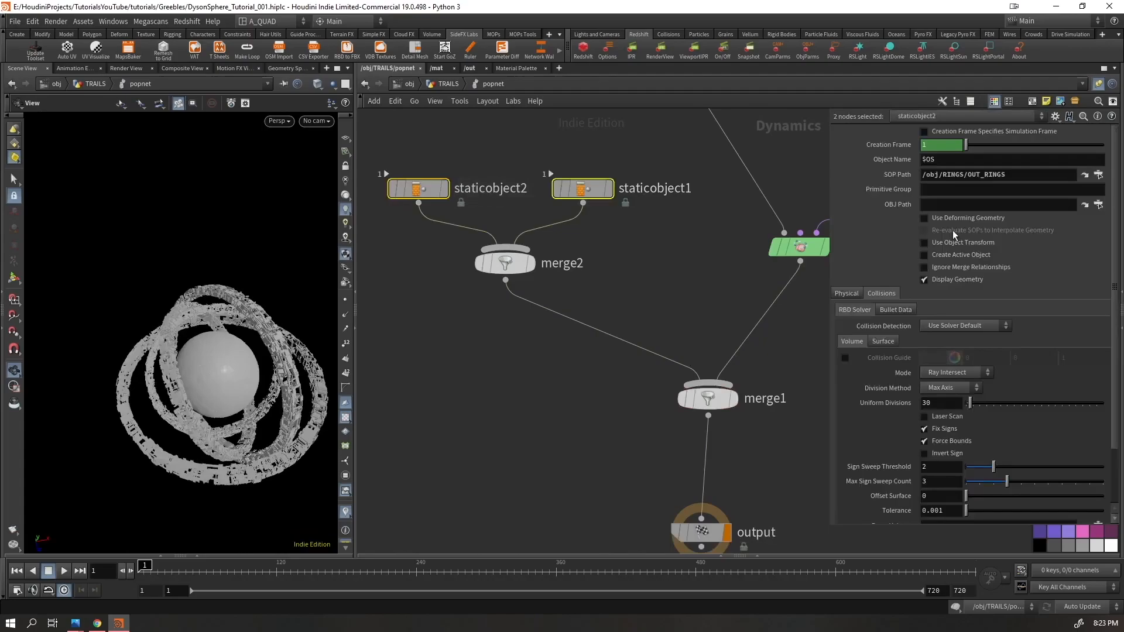
{"action": "left_click", "coordinate": [925, 280]}
{"action": "left_click", "coordinate": [845, 358]}
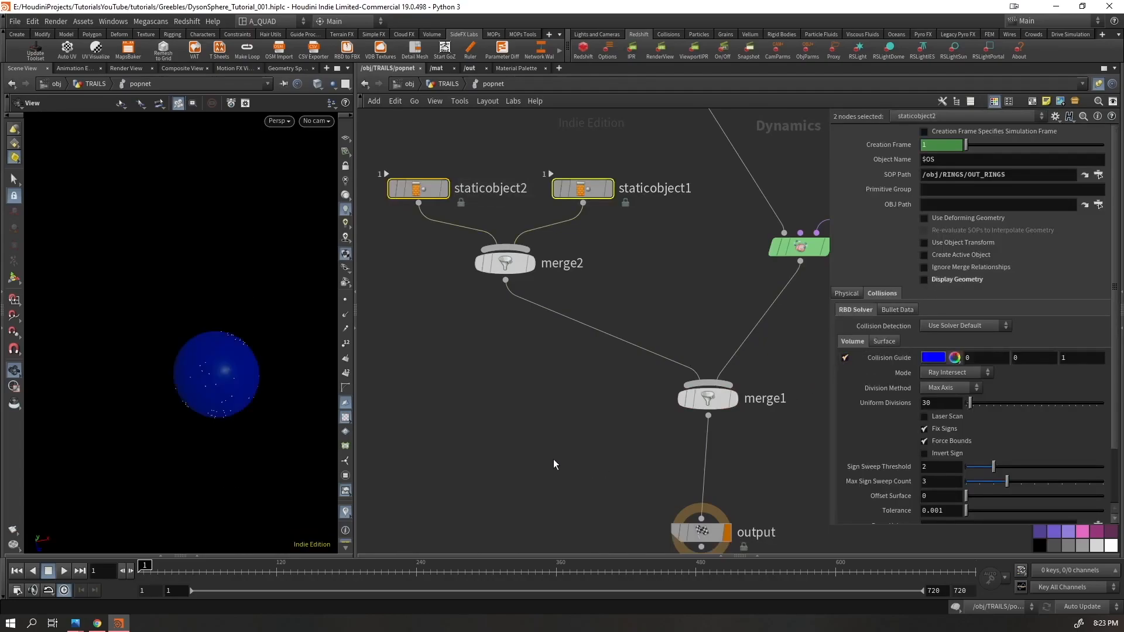
{"action": "left_click", "coordinate": [548, 442]}
- Set the Proxy Volume of staticobject2 to /obj/RINGS/OUT_RINGS_VDB
{"action": "left_click_drag", "start_coordinate": [412, 164], "coordinate": [395, 240]}
{"action": "scroll", "coordinate": [228, 374], "scroll_direction": "up", "scroll_amount": 4}
{"action": "left_click_drag", "start_coordinate": [229, 374], "coordinate": [257, 381]}
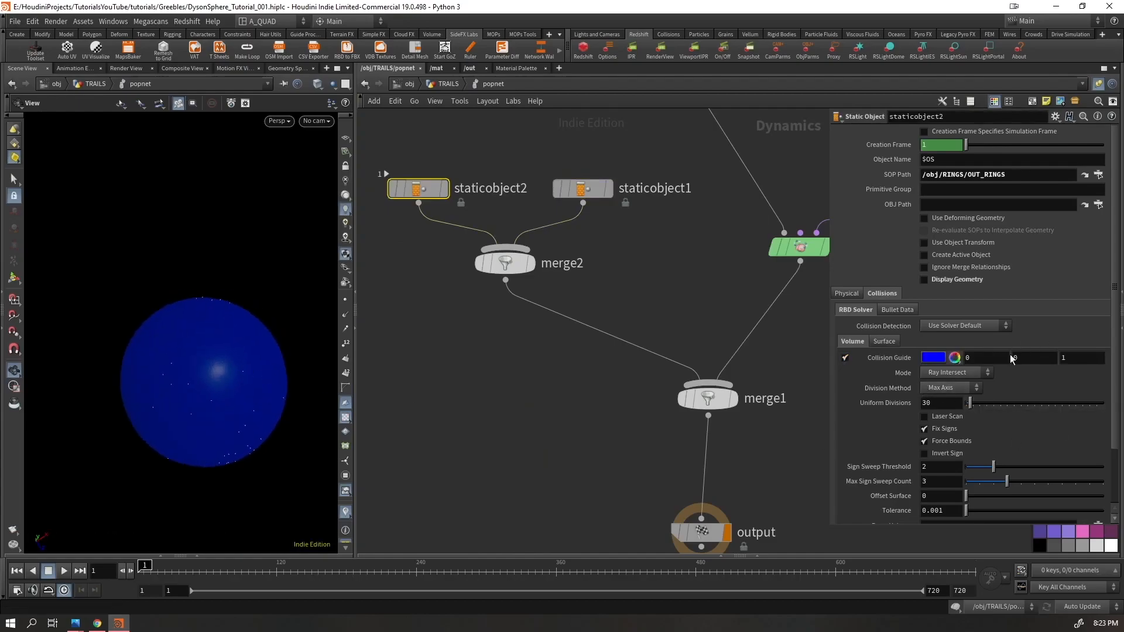
{"action": "scroll", "coordinate": [1001, 421], "scroll_direction": "down", "scroll_amount": 3}
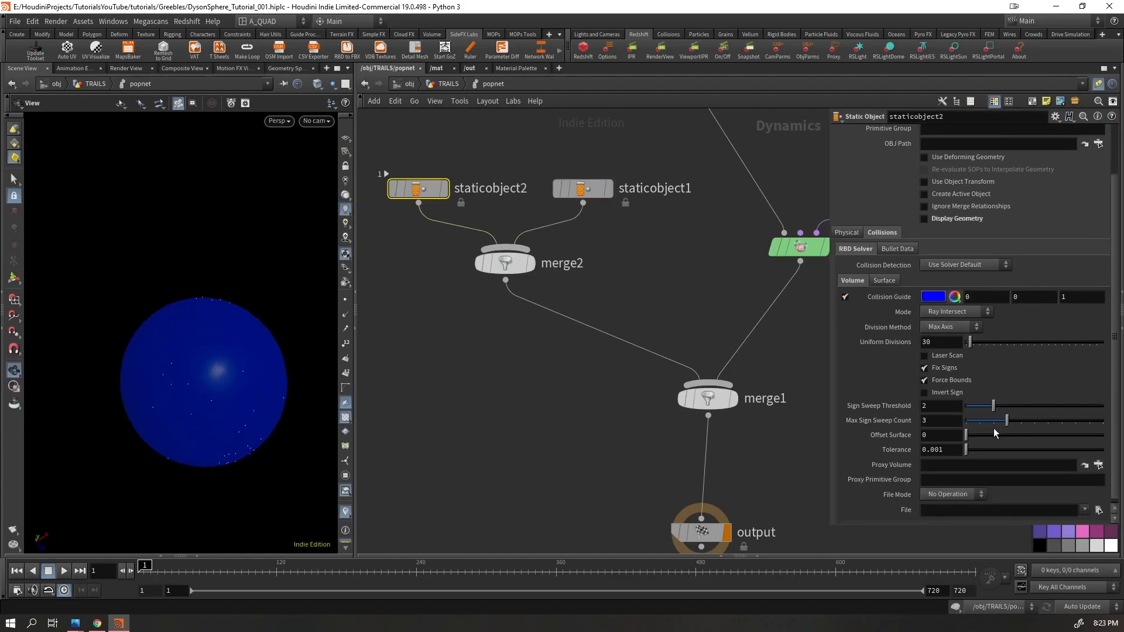
{"action": "left_click", "coordinate": [1098, 459]}
{"action": "scroll", "coordinate": [1048, 451], "scroll_direction": "up", "scroll_amount": 5}
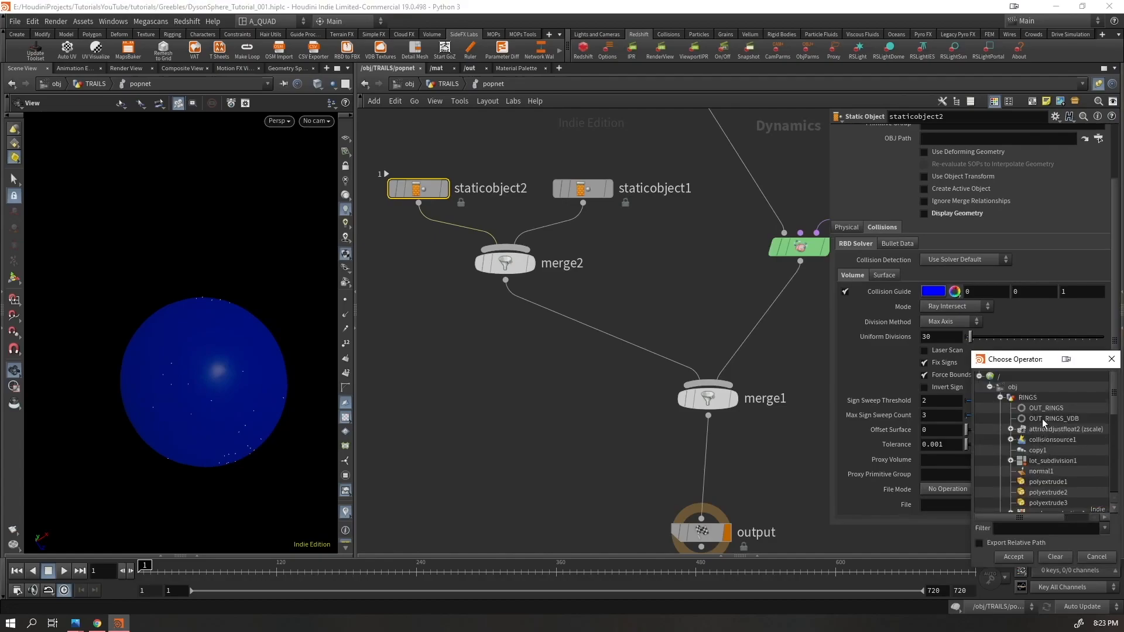
{"action": "double_click", "coordinate": [1048, 419]}
- Set the collision volume mode of staticobject2 to Volume Sample and return to the TRAILS network
{"action": "left_click", "coordinate": [936, 309]}
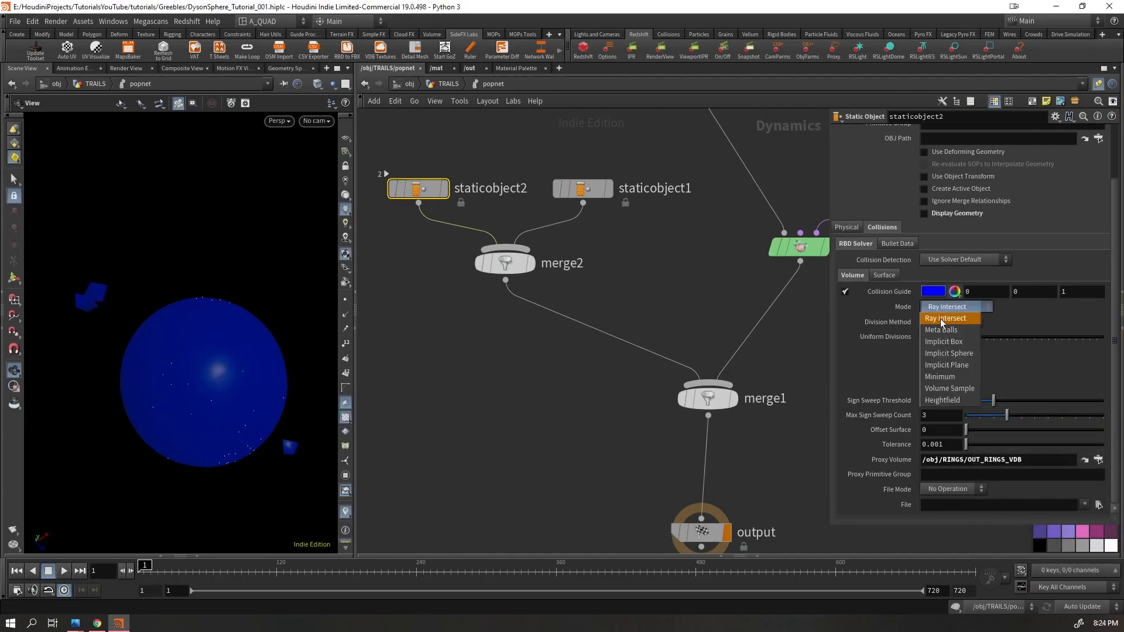
{"action": "left_click", "coordinate": [949, 389]}
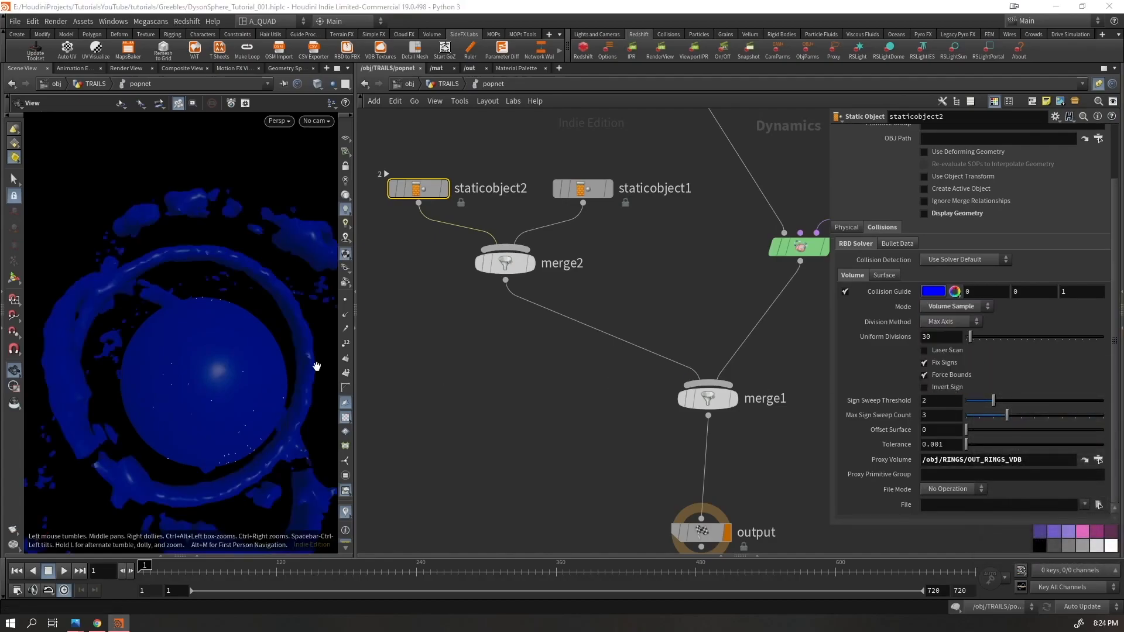
{"action": "left_click_drag", "start_coordinate": [286, 367], "coordinate": [243, 363]}
{"action": "middle_click_drag", "start_coordinate": [408, 467], "coordinate": [430, 395]}
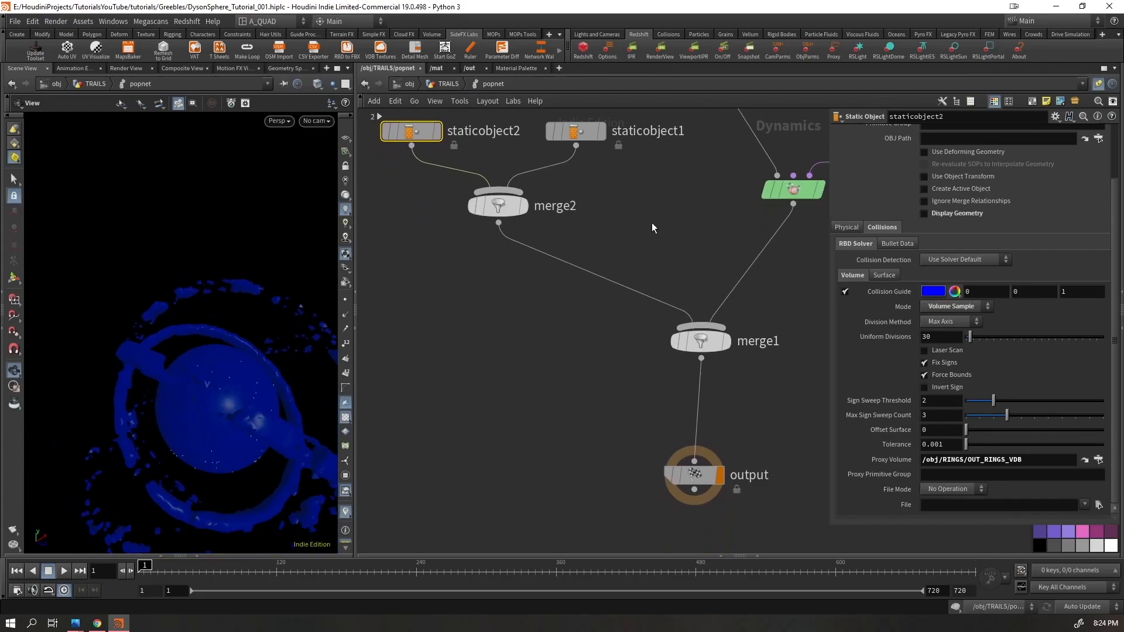
{"action": "left_click", "coordinate": [362, 86]}
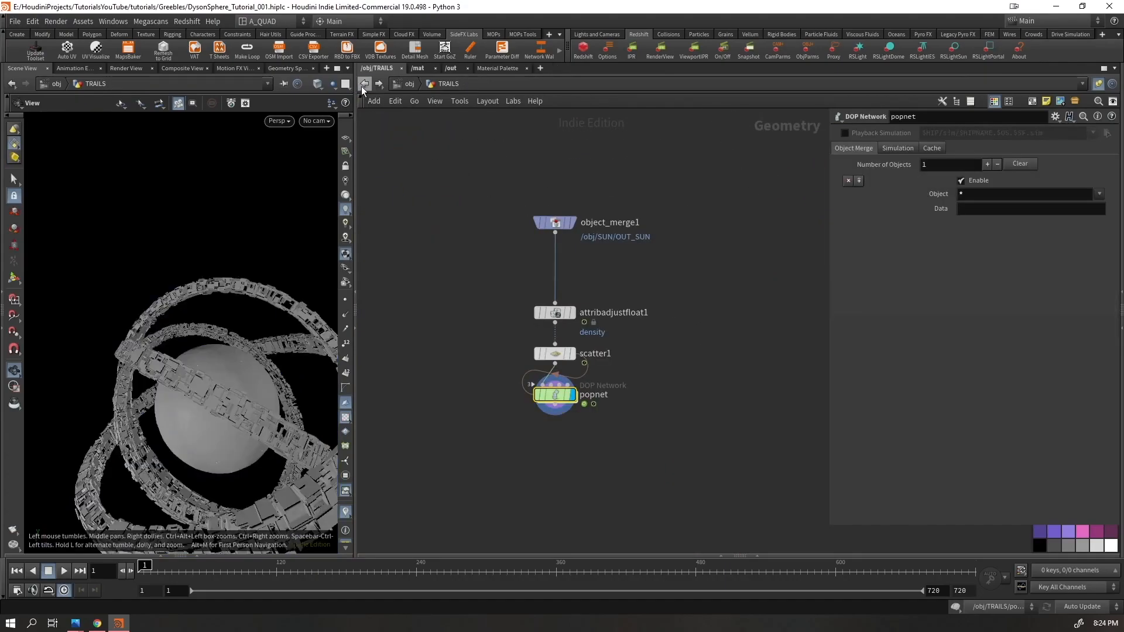
- Set the voxel size of collisionsource1 in the RINGS network to 0.025 and return to the TRAILS popnet
{"action": "left_click", "coordinate": [361, 85]}
{"action": "left_click", "coordinate": [362, 86]}
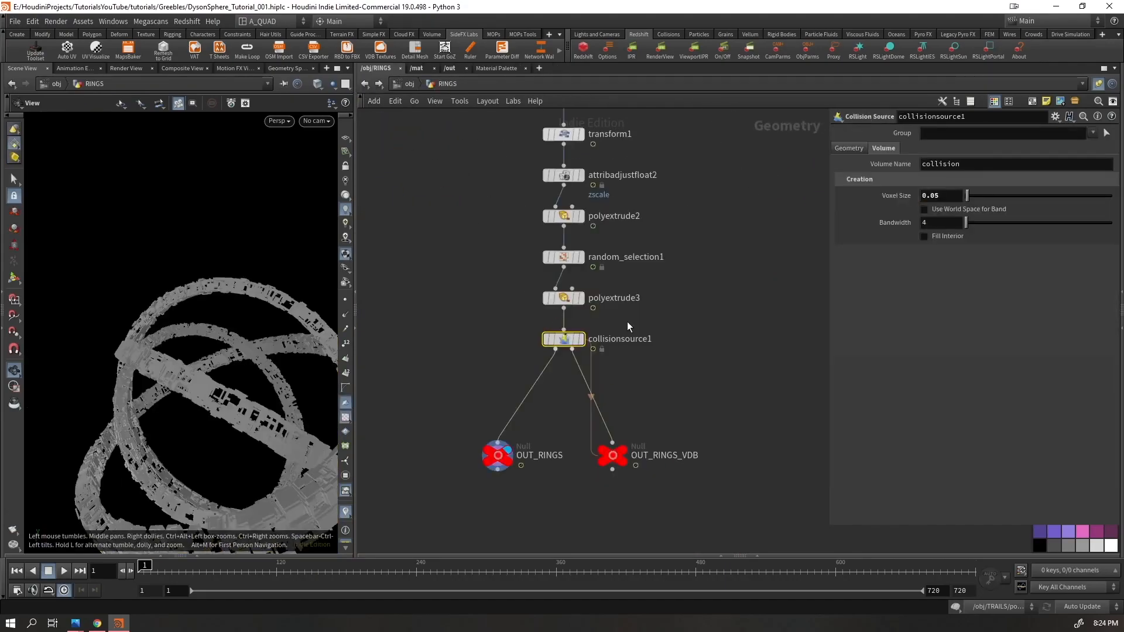
{"action": "double_click", "coordinate": [947, 194]}
{"action": "type", "text": "0.025"}
{"action": "key", "text": "Return"}
{"action": "left_click", "coordinate": [364, 85]}
{"action": "left_click", "coordinate": [364, 83]}
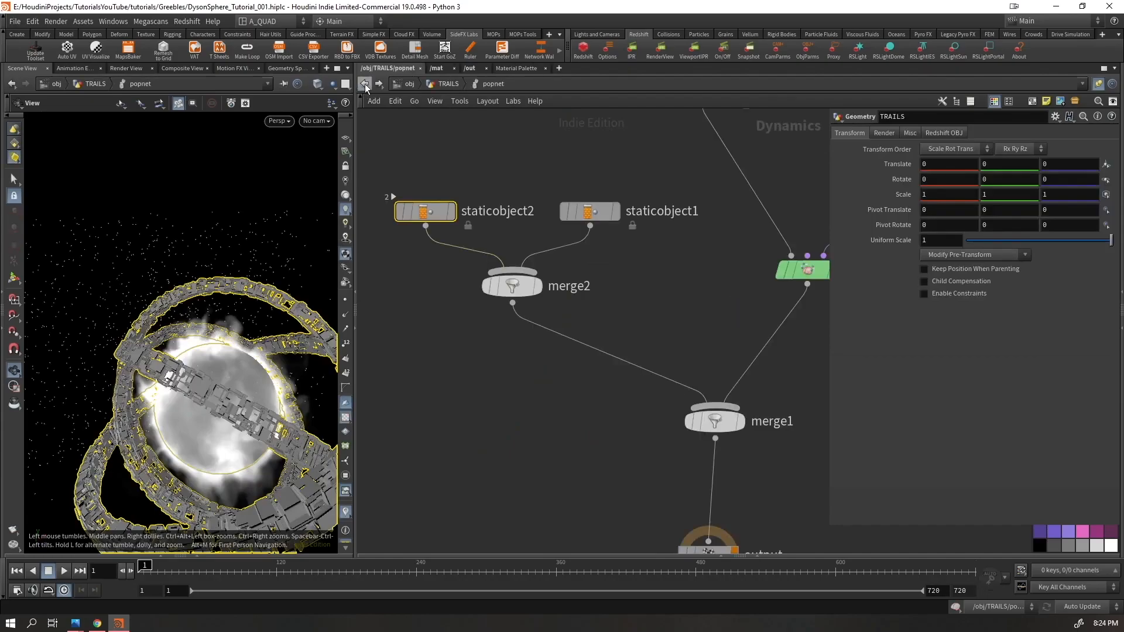
- Move the output node closer beneath merge1 in the popnet
{"action": "left_click_drag", "start_coordinate": [253, 407], "coordinate": [228, 375]}
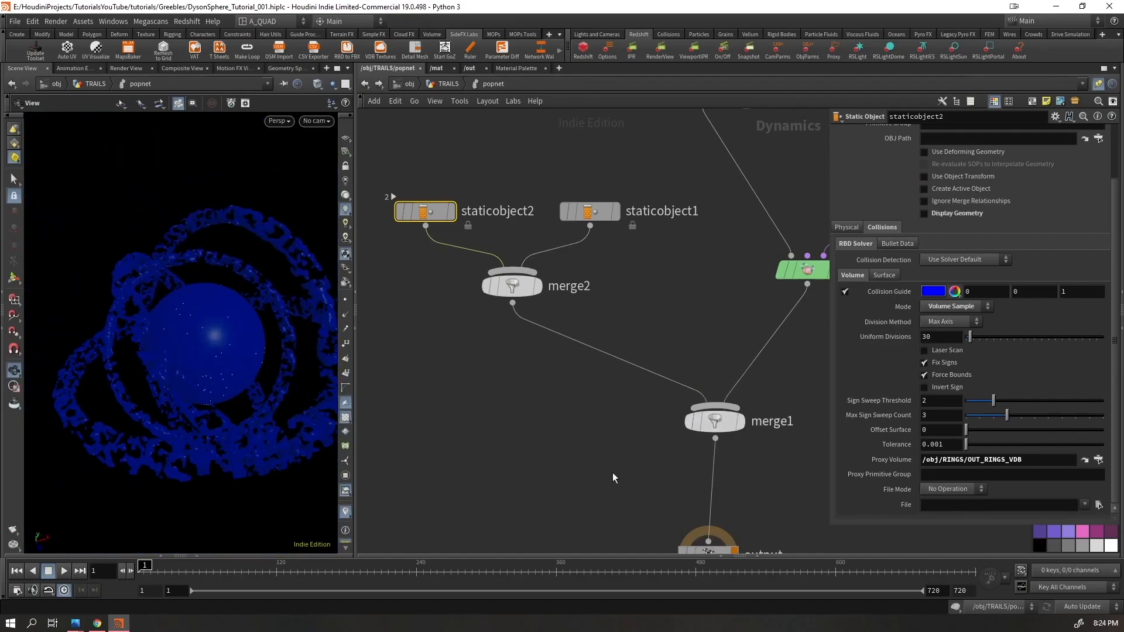
{"action": "middle_click_drag", "start_coordinate": [642, 471], "coordinate": [529, 433]}
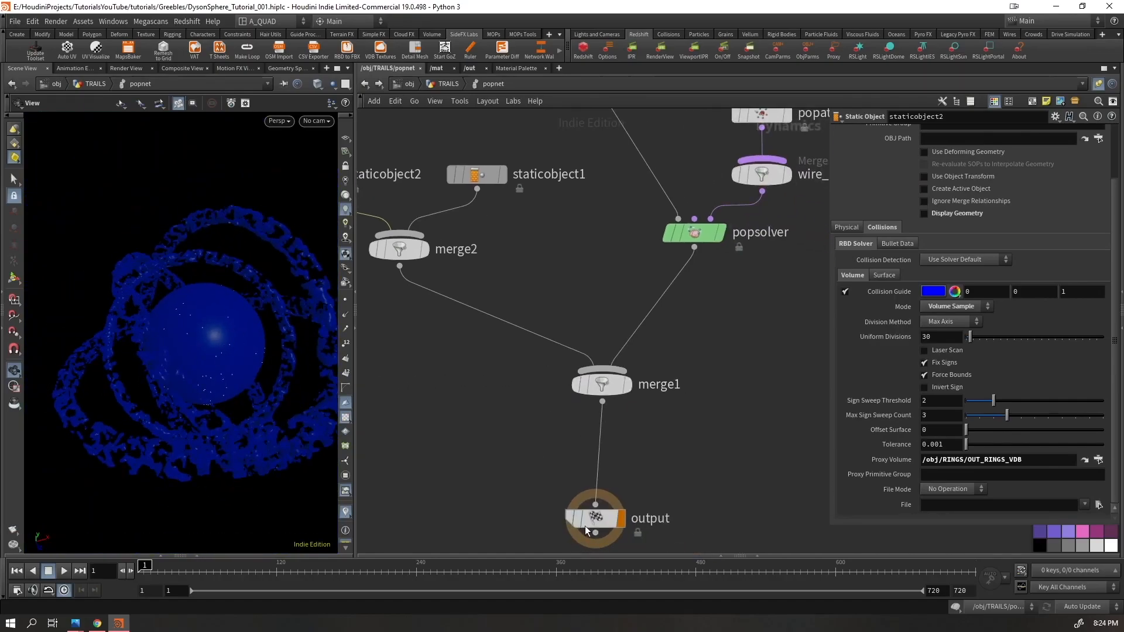
{"action": "left_click_drag", "start_coordinate": [584, 526], "coordinate": [593, 452]}
{"action": "scroll", "coordinate": [440, 371], "scroll_direction": "up", "scroll_amount": 1}
{"action": "middle_click_drag", "start_coordinate": [439, 371], "coordinate": [549, 418]}
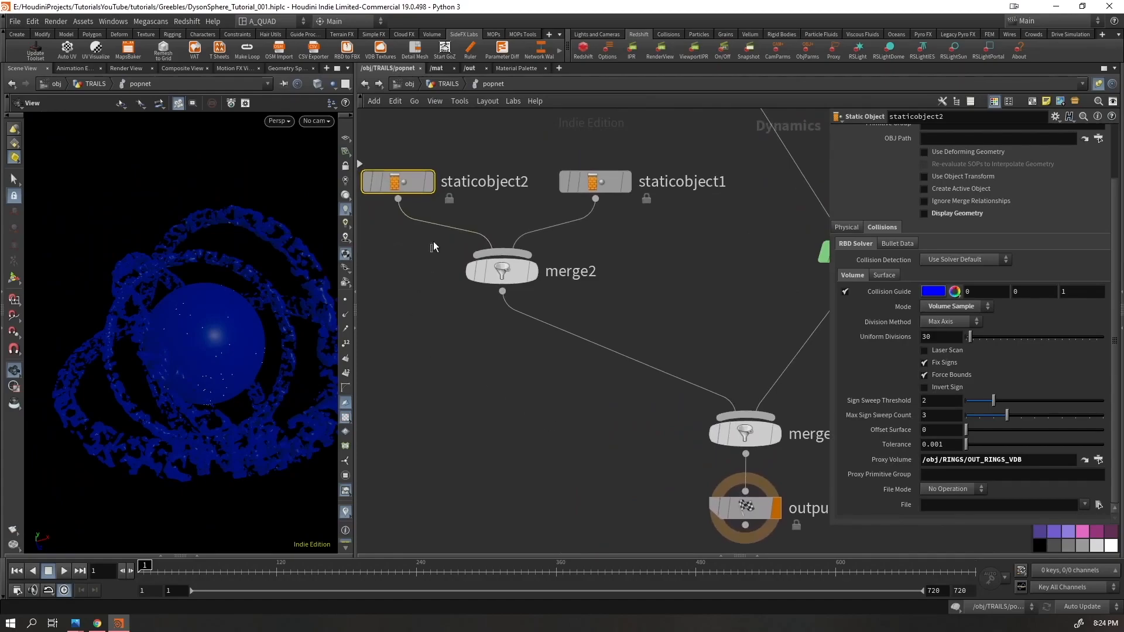
- Turn off the Collision Guide and turn on Display Geometry for staticobject1 and staticobject2
{"action": "left_click", "coordinate": [440, 229]}
{"action": "left_click_drag", "start_coordinate": [606, 138], "coordinate": [359, 193]}
{"action": "left_click", "coordinate": [844, 292]}
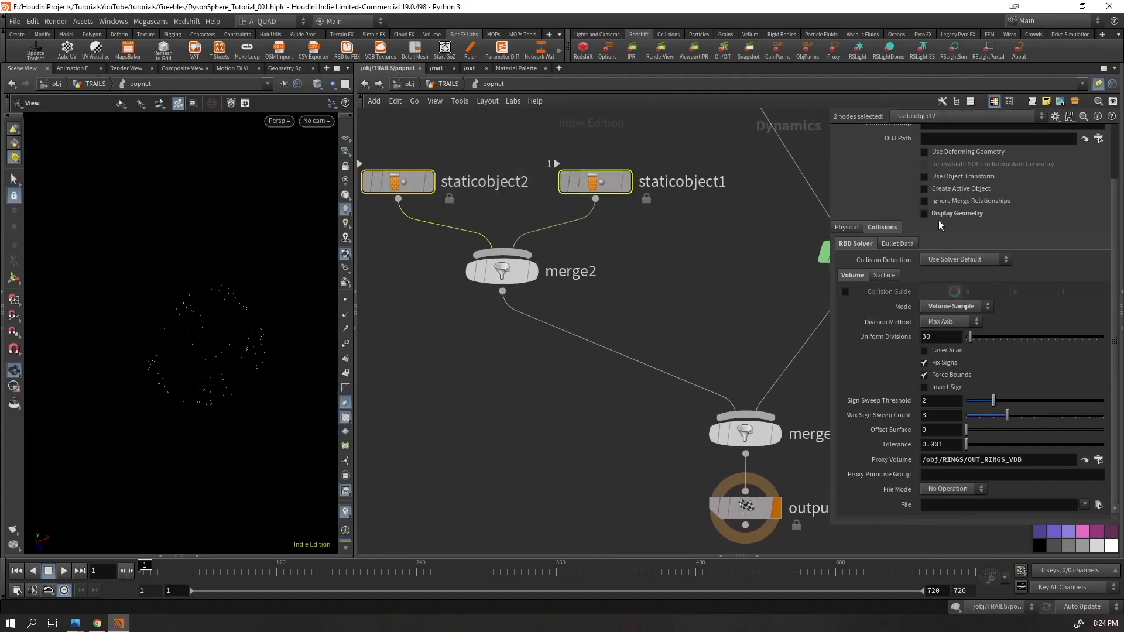
{"action": "left_click", "coordinate": [667, 271]}
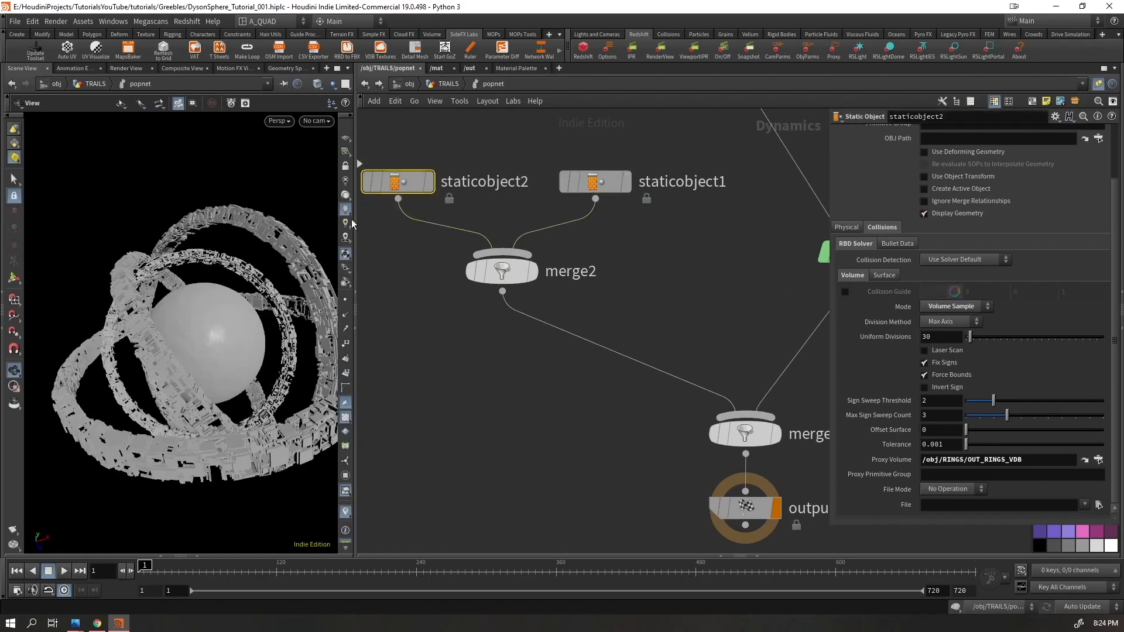
- Enable Use Deforming Geometry on staticobject2 and play a few frames to test the moving rings
{"action": "left_click", "coordinate": [929, 152]}
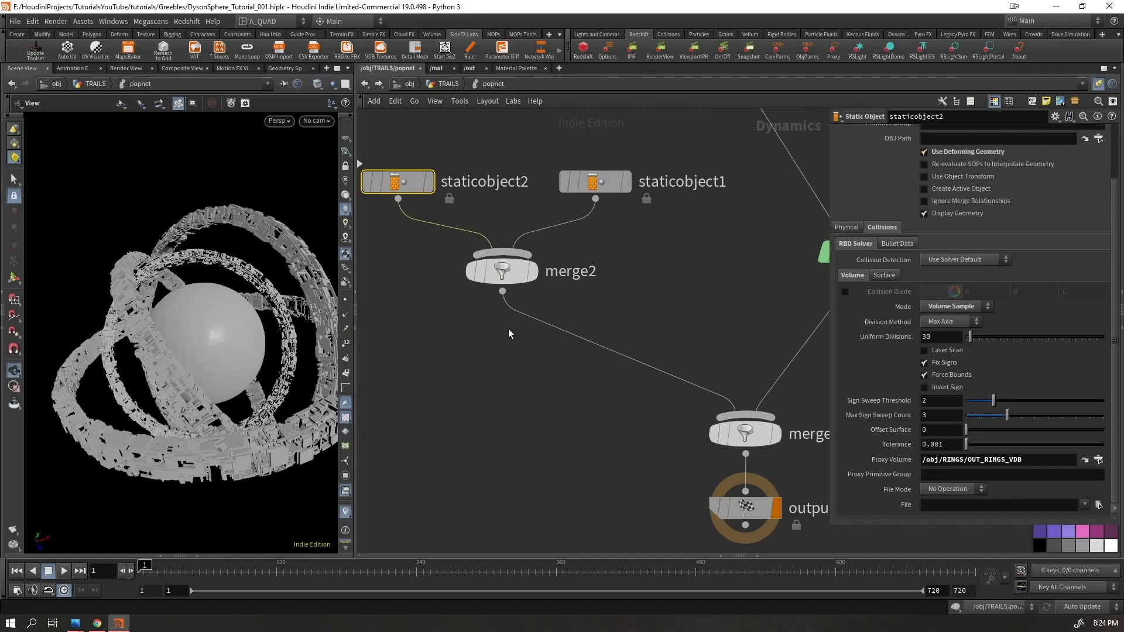
{"action": "key", "text": "Up"}
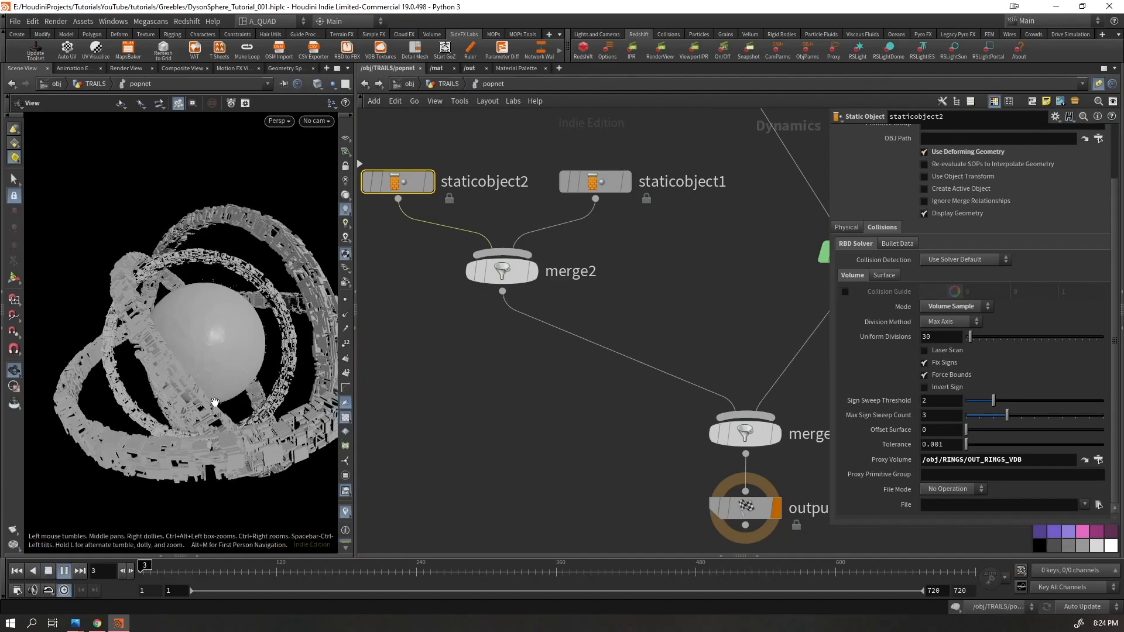
{"action": "key", "text": "Up"}
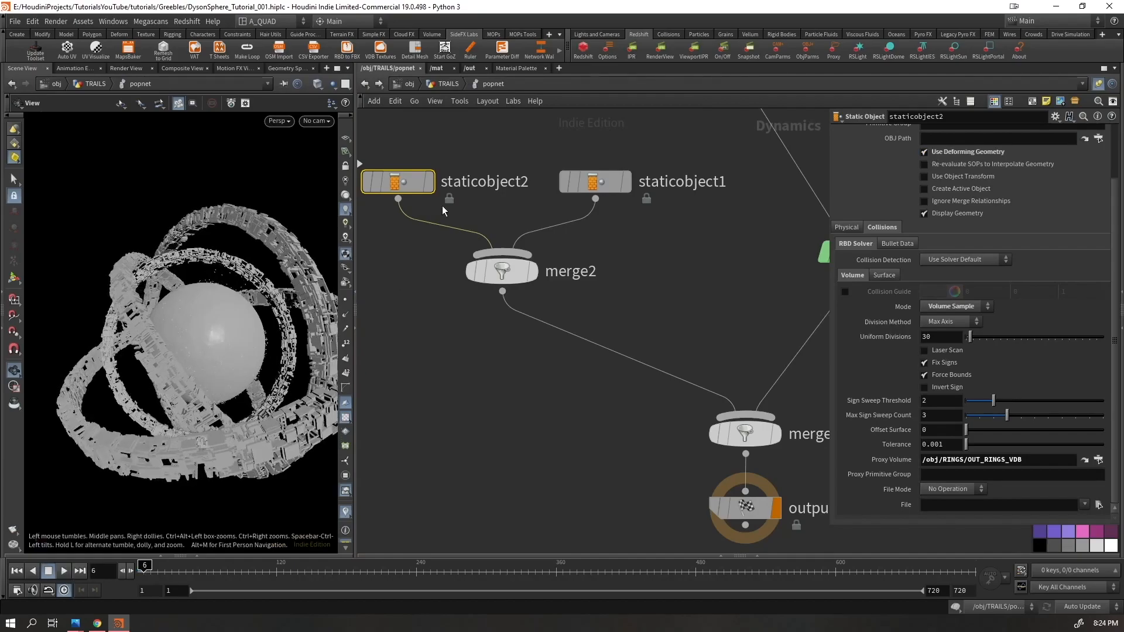
- Disconnect staticobject2 from merge2 and rearrange the static objects, popobject and merge1 into a tidy layout
{"action": "key", "text": "Delete"}
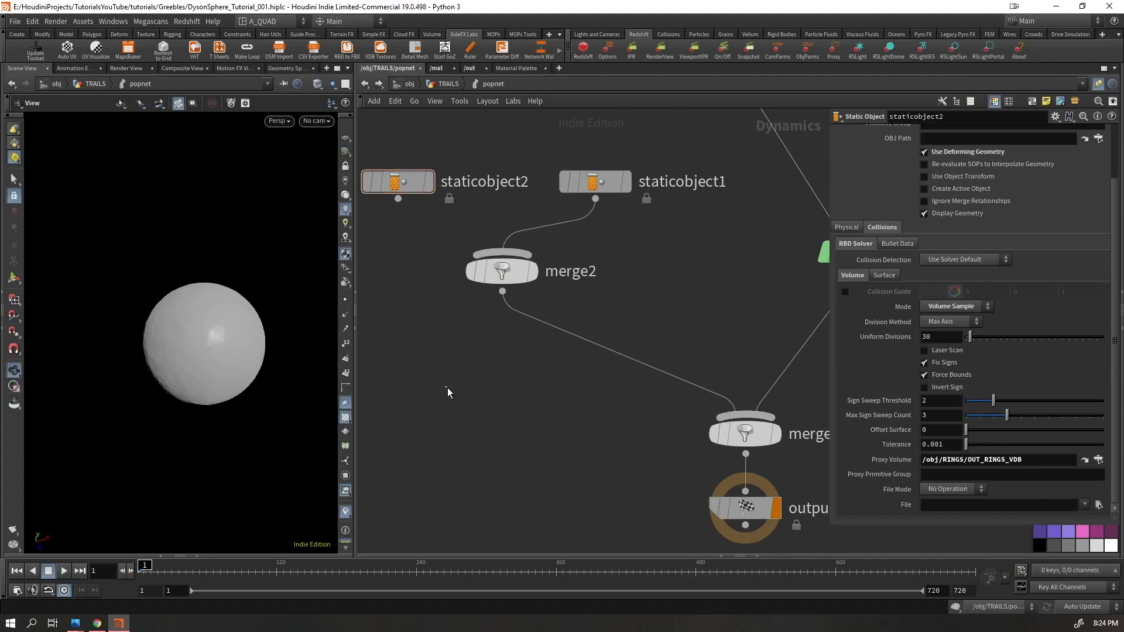
{"action": "scroll", "coordinate": [488, 454], "scroll_direction": "down", "scroll_amount": 4}
{"action": "left_click_drag", "start_coordinate": [436, 292], "coordinate": [542, 250]}
{"action": "left_click_drag", "start_coordinate": [547, 291], "coordinate": [428, 288]}
{"action": "left_click", "coordinate": [549, 254]}
{"action": "left_click_drag", "start_coordinate": [547, 250], "coordinate": [549, 287]}
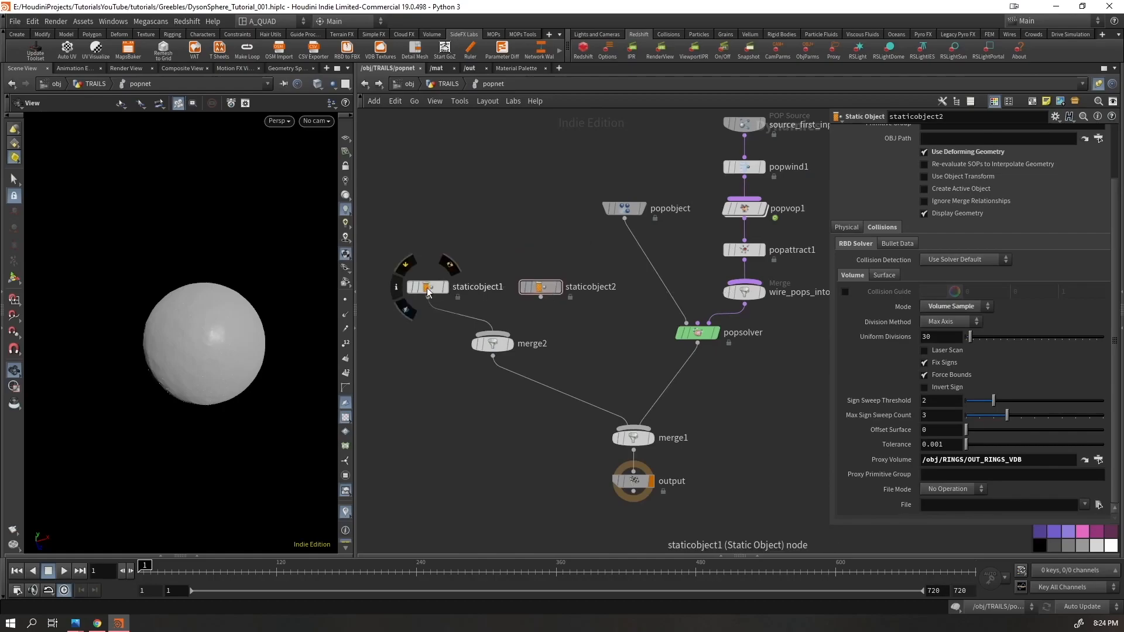
{"action": "left_click_drag", "start_coordinate": [427, 287], "coordinate": [416, 288]}
{"action": "left_click_drag", "start_coordinate": [615, 211], "coordinate": [634, 253]}
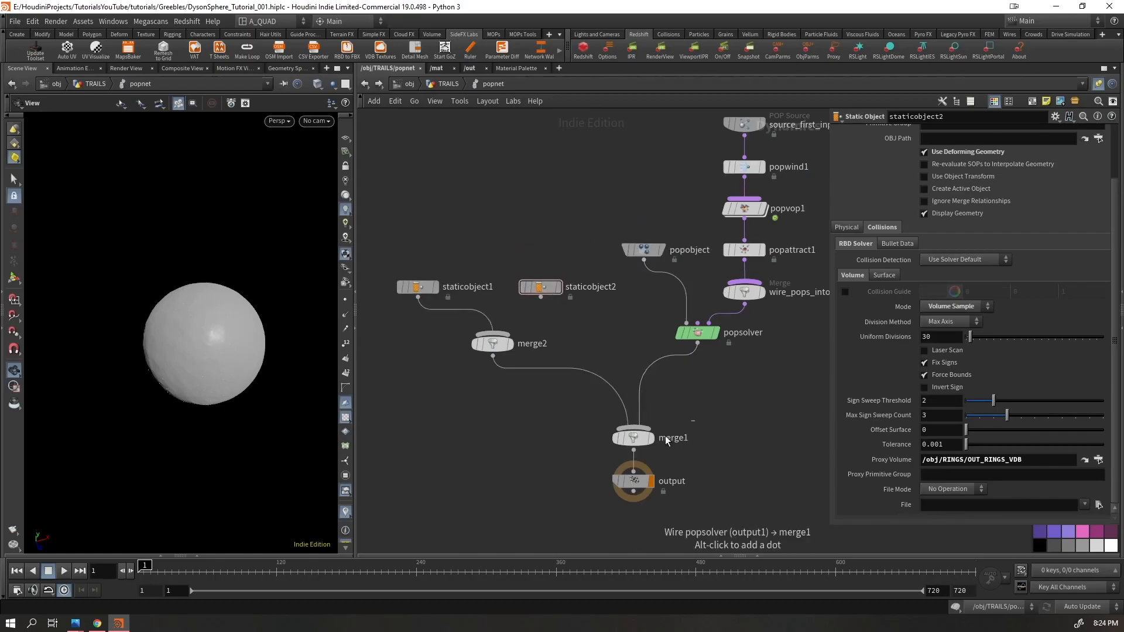
{"action": "left_click_drag", "start_coordinate": [665, 441], "coordinate": [594, 400]}
{"action": "left_click_drag", "start_coordinate": [642, 255], "coordinate": [652, 297]}
{"action": "left_click_drag", "start_coordinate": [555, 251], "coordinate": [375, 308]}
{"action": "left_click_drag", "start_coordinate": [529, 292], "coordinate": [523, 298]}
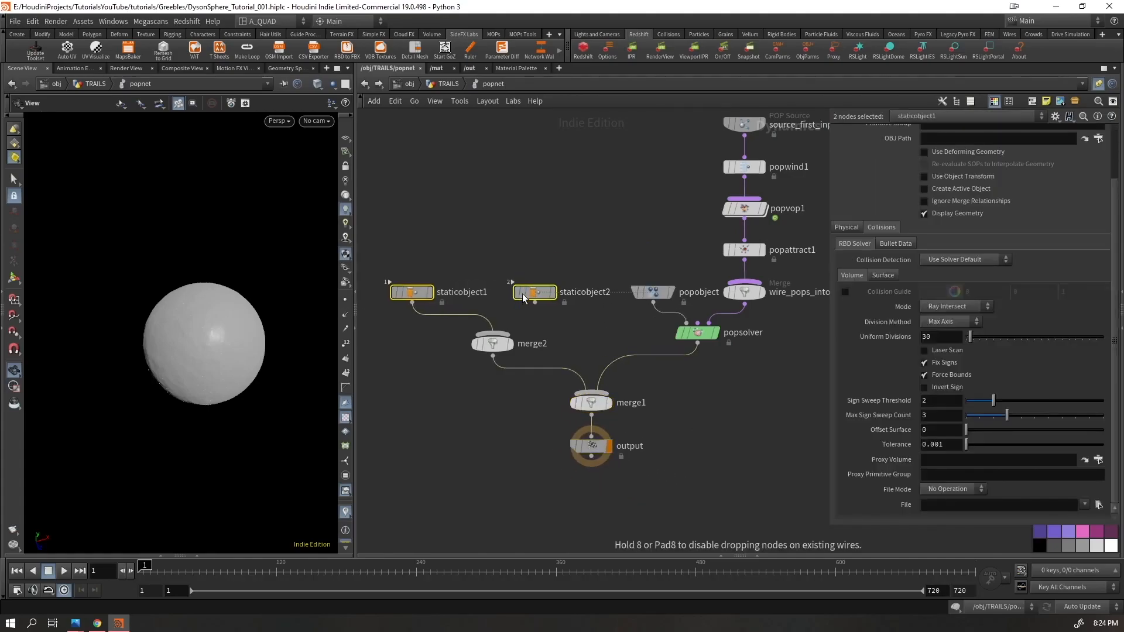
- Set the popnet's Object merge pattern in the TRAILS network to pop* so only the particles are output
{"action": "left_click", "coordinate": [451, 84]}
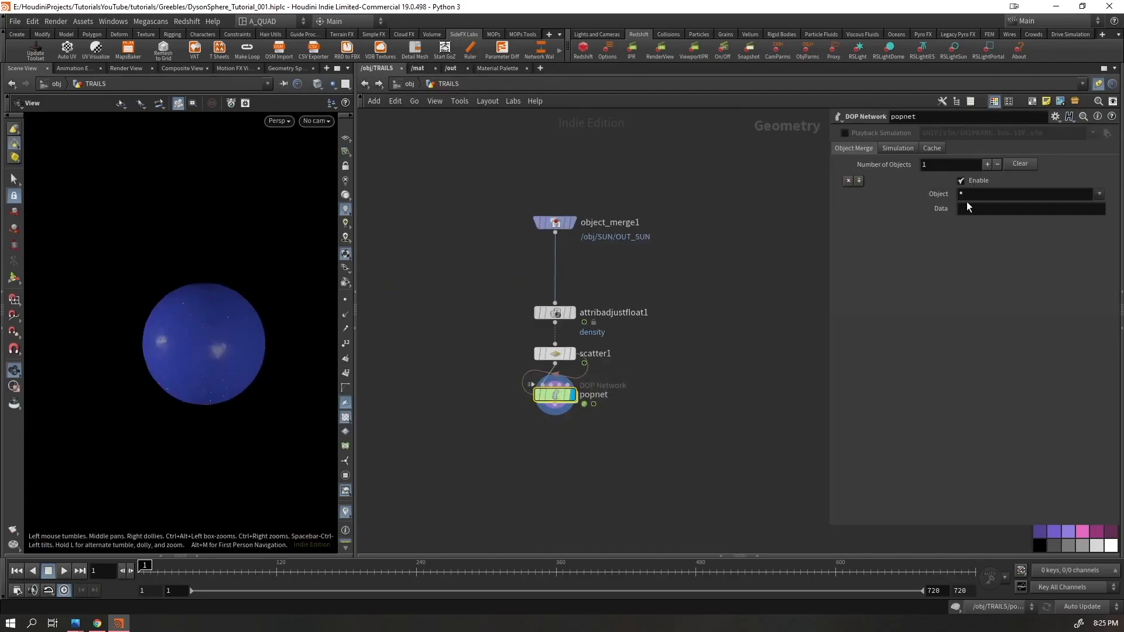
{"action": "left_click_drag", "start_coordinate": [264, 296], "coordinate": [211, 321]}
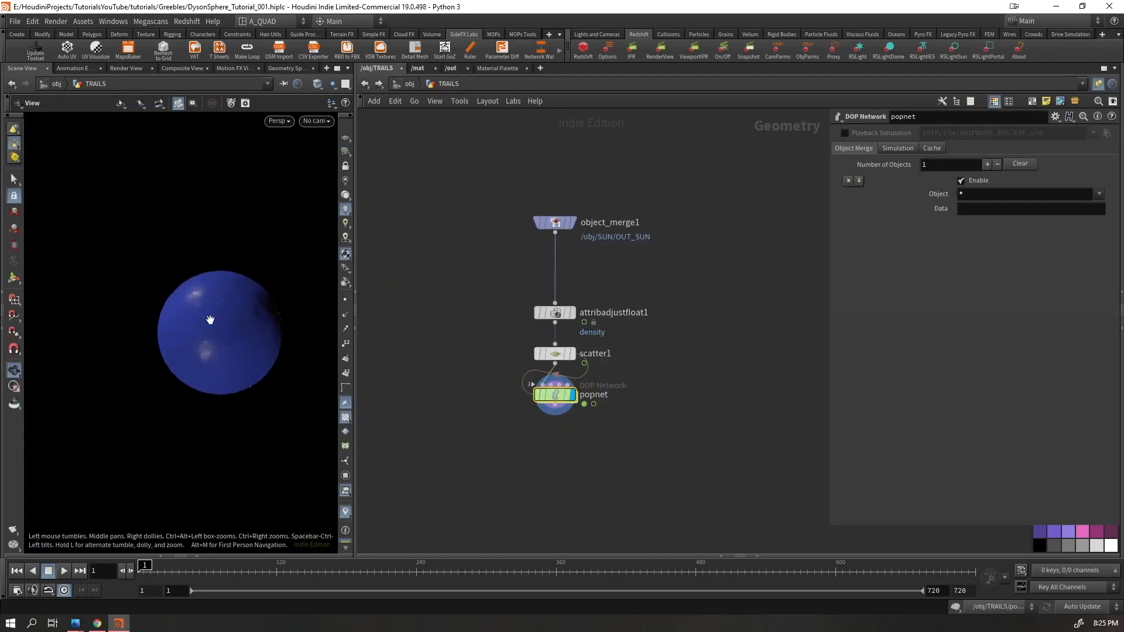
{"action": "mouse_move", "coordinate": [211, 321]}
{"action": "right_mouse_down"}
{"action": "mouse_move", "coordinate": [240, 298]}
{"action": "mouse_move", "coordinate": [193, 328]}
{"action": "right_mouse_up"}
{"action": "key", "text": "Return"}
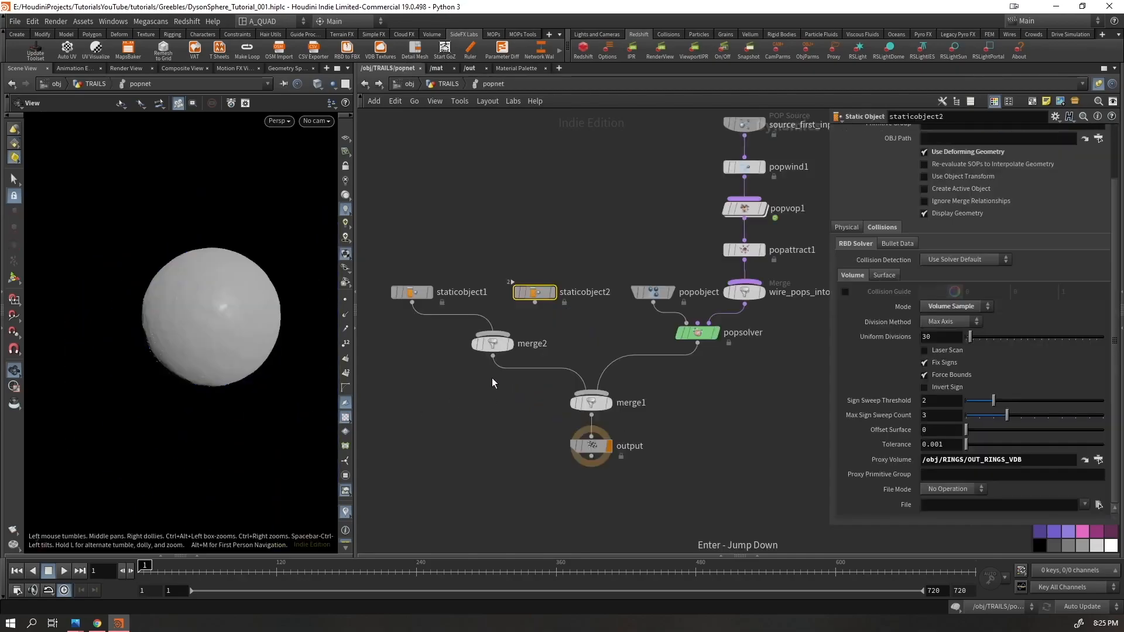
{"action": "key", "text": "u"}
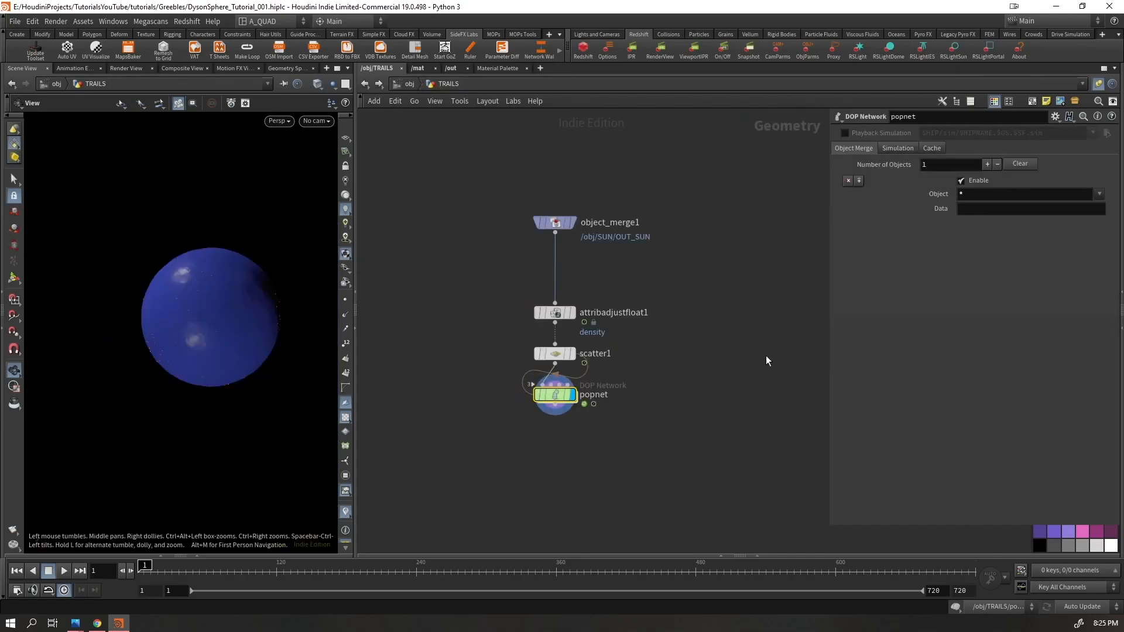
{"action": "left_click", "coordinate": [958, 196]}
{"action": "type", "text": "pop"}
{"action": "key", "text": "Return"}
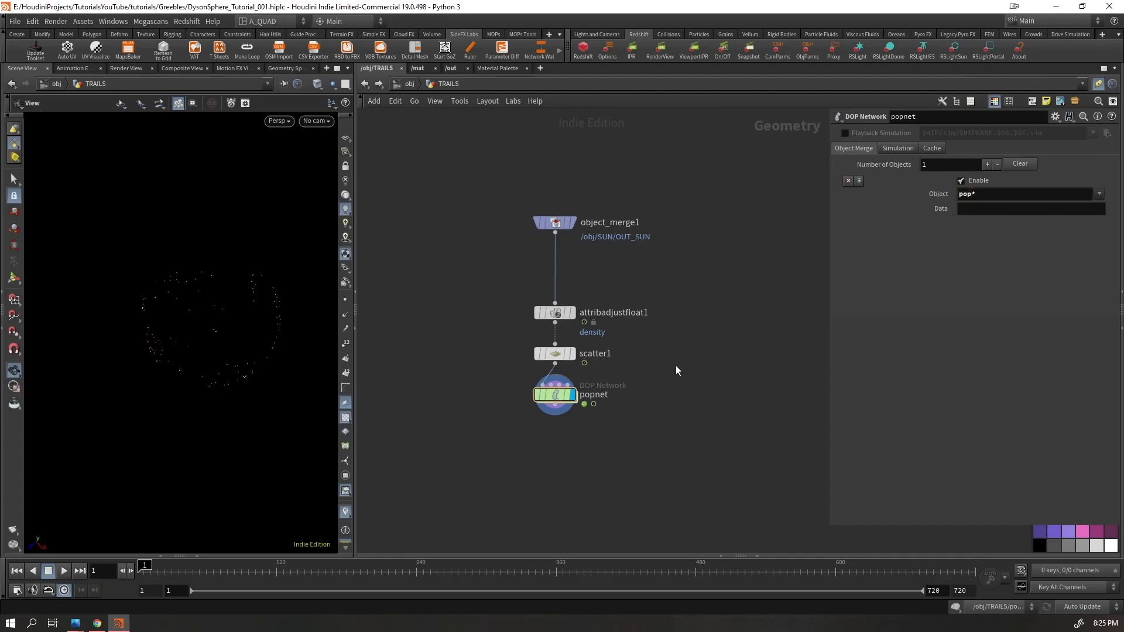
- Check popobject's object name inside the popnet and play the particle simulation from the TRAILS level
{"action": "key", "text": "i"}
{"action": "left_click", "coordinate": [641, 293]}
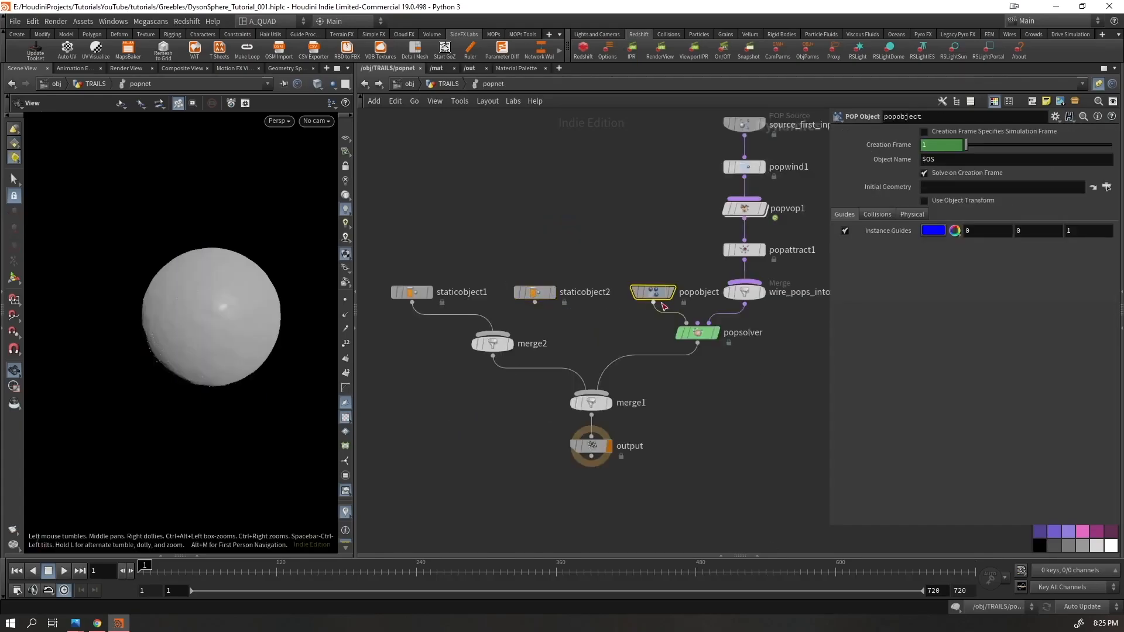
{"action": "key", "text": "u"}
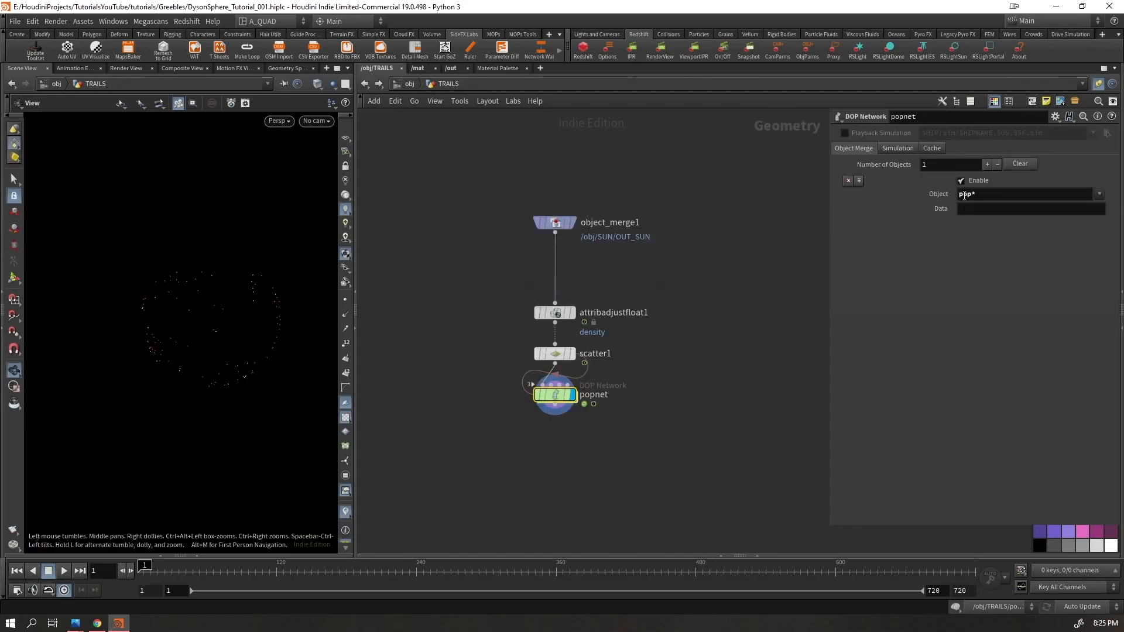
{"action": "key", "text": "Up"}
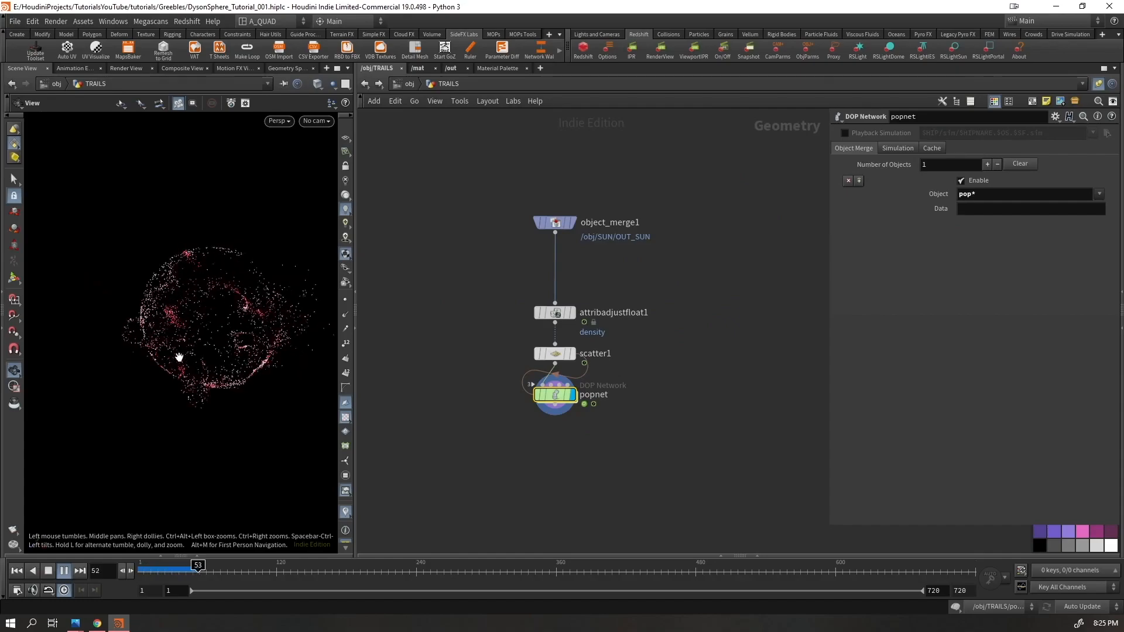
{"action": "key", "text": "Up"}
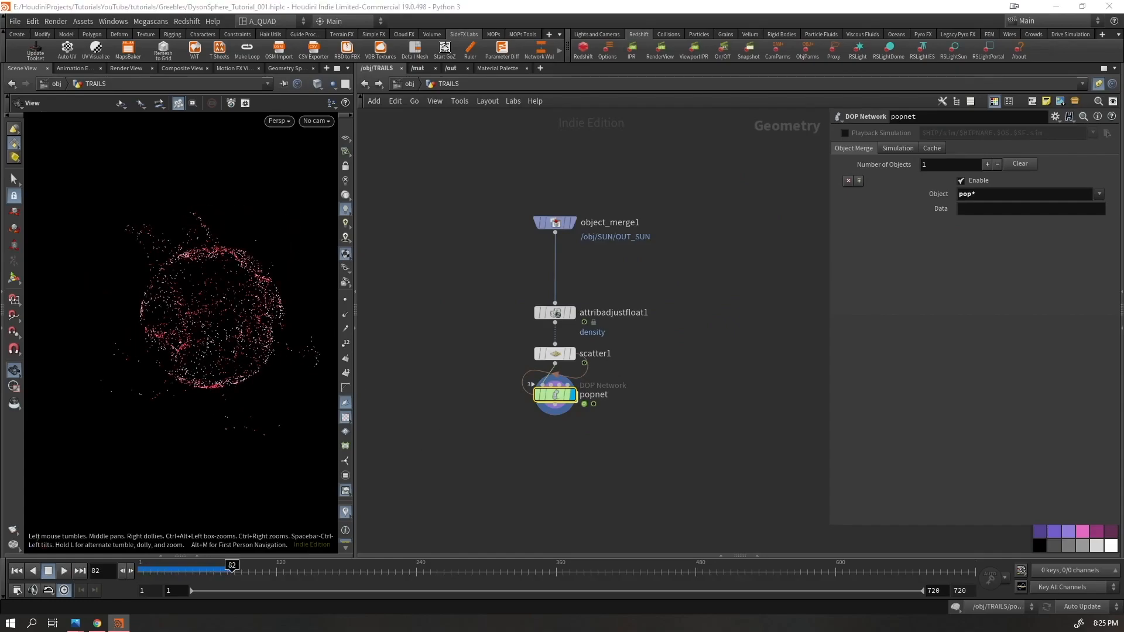
- Append a Trail node to popnet with Result Type Connect as Polygons and Close rows turned off
{"action": "key", "text": "Tab"}
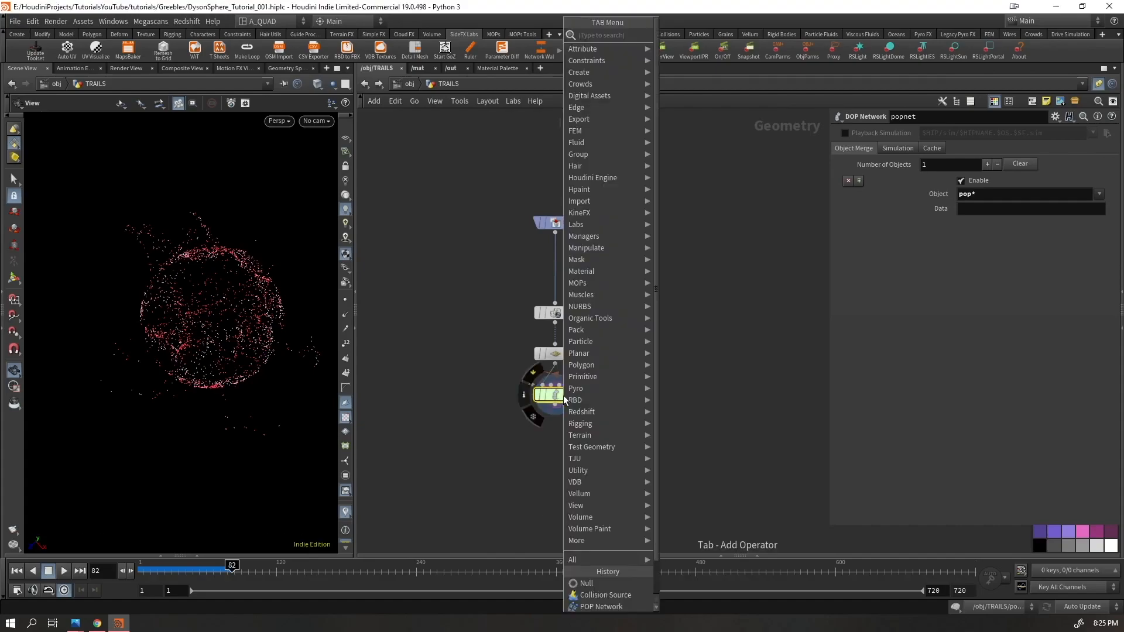
{"action": "type", "text": "trail"}
{"action": "key", "text": "Return"}
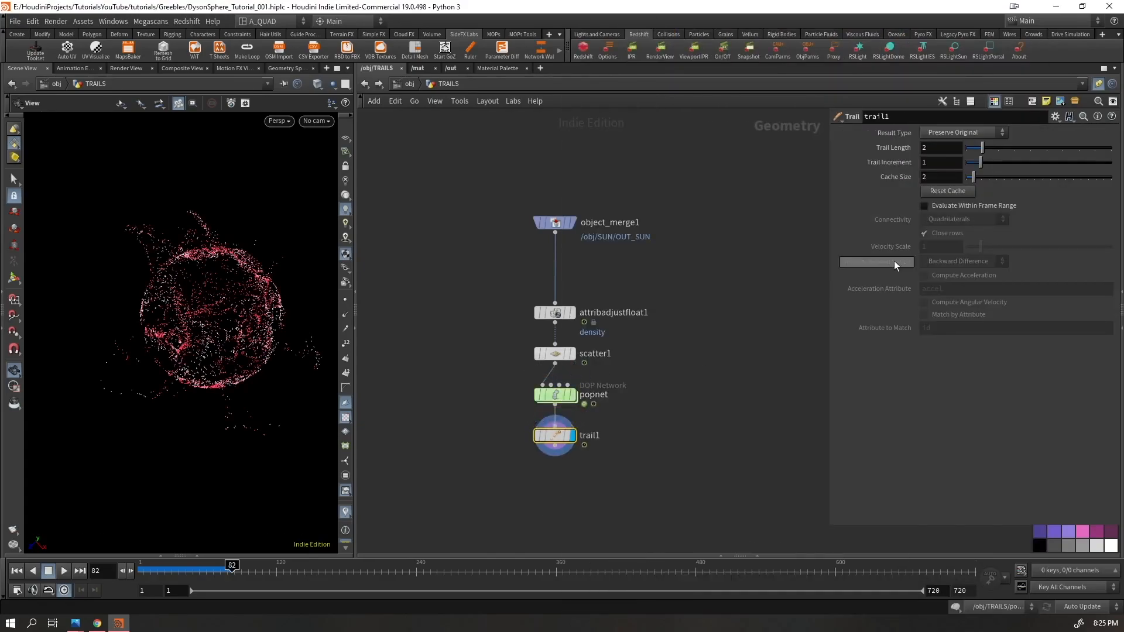
{"action": "left_click", "coordinate": [961, 132]}
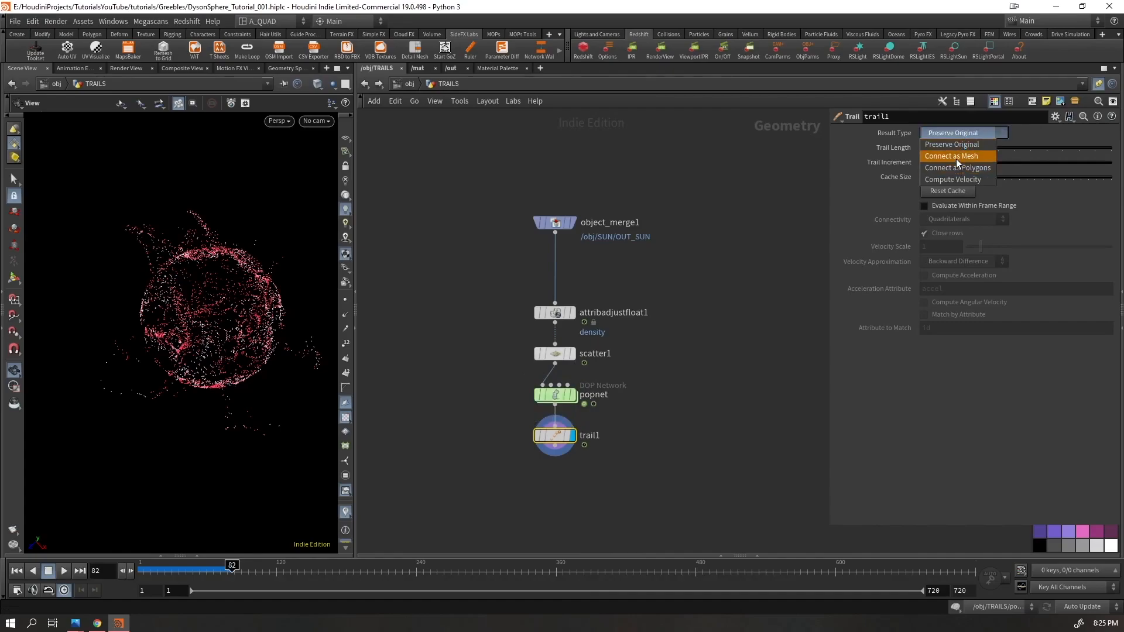
{"action": "left_click", "coordinate": [957, 168]}
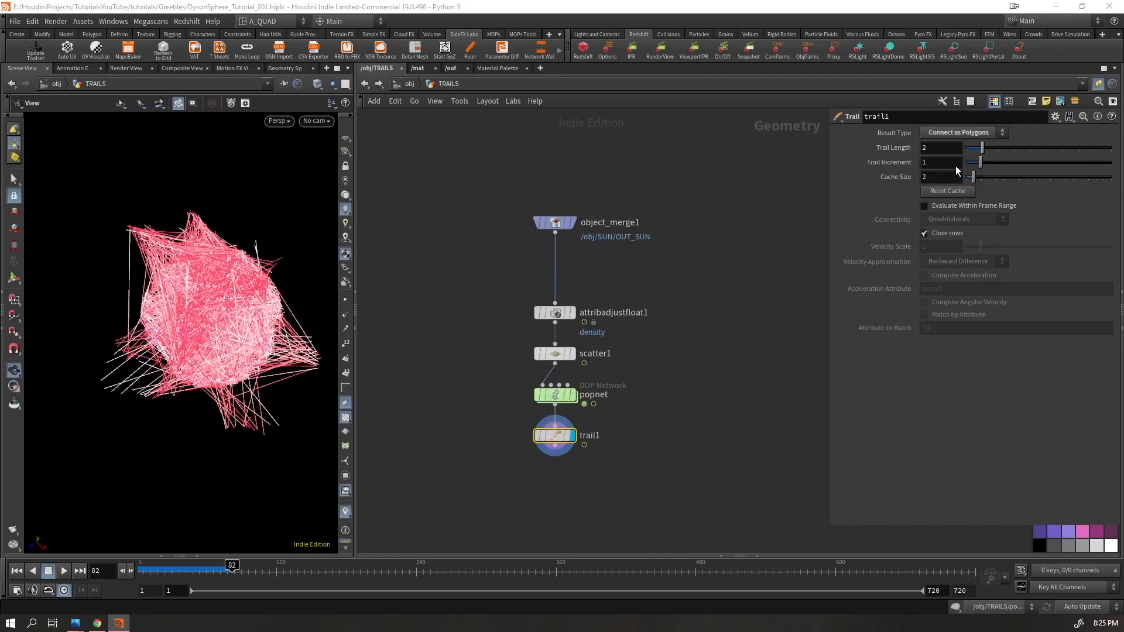
{"action": "left_click", "coordinate": [931, 233]}
- Play the trails from the first frame and step through the early frames to examine the line connections
{"action": "key", "text": "ctrl+Up"}
{"action": "key", "text": "Up"}
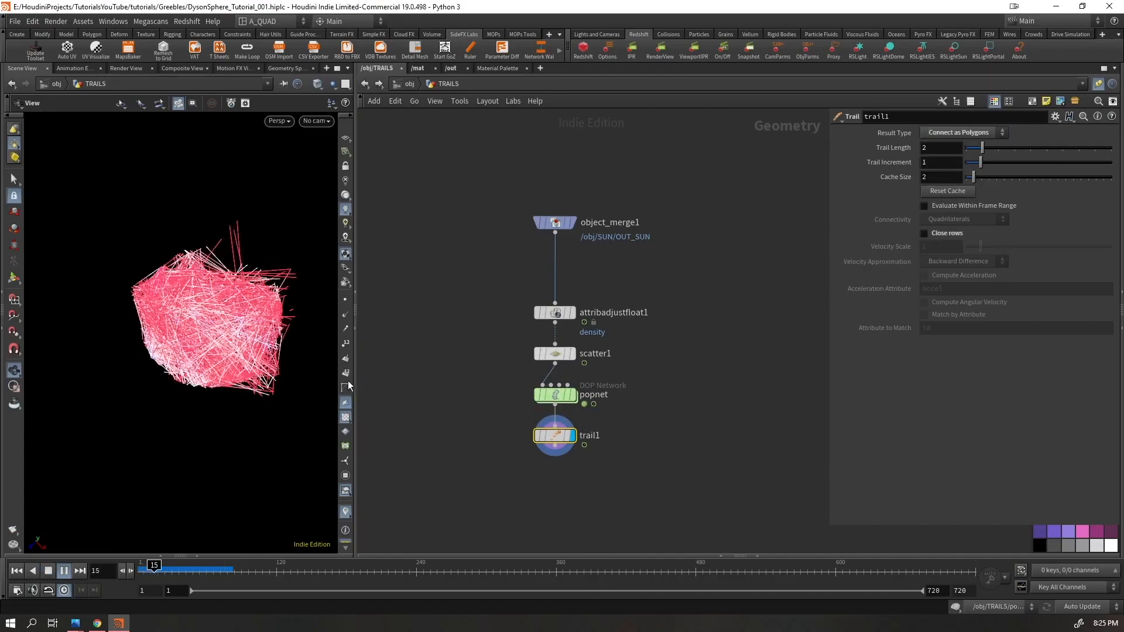
{"action": "key", "text": "ctrl+Up"}
{"action": "key", "text": "Right"}
{"action": "key", "text": "Right"}
{"action": "key", "text": "Right"}
{"action": "key", "text": "Right"}
{"action": "key", "text": "Right"}
{"action": "key", "text": "Right"}
{"action": "key", "text": "Right"}
{"action": "key", "text": "Right"}
{"action": "key", "text": "Right"}
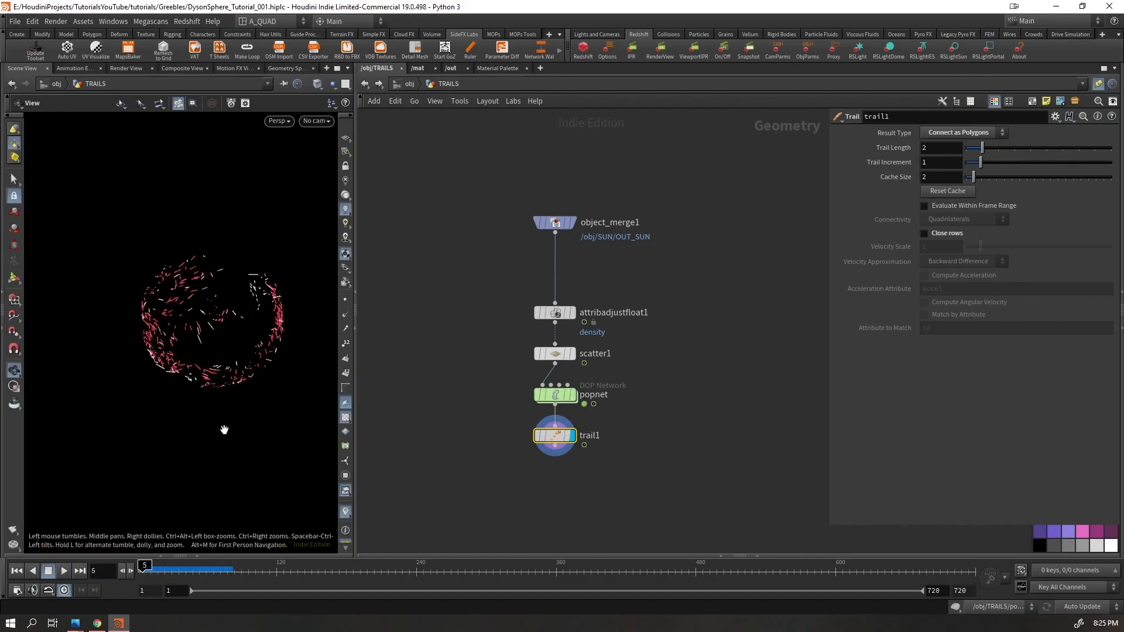
{"action": "key", "text": "Right"}
{"action": "key", "text": "Right"}
{"action": "key", "text": "Right"}
{"action": "key", "text": "Right"}
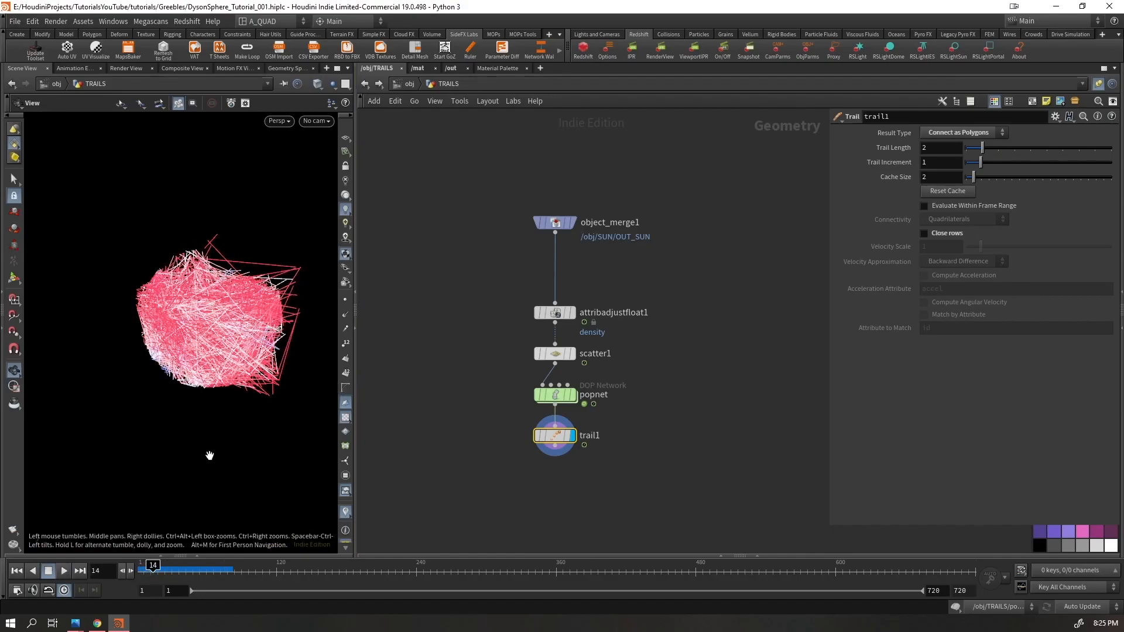
{"action": "key", "text": "Left"}
{"action": "key", "text": "Left"}
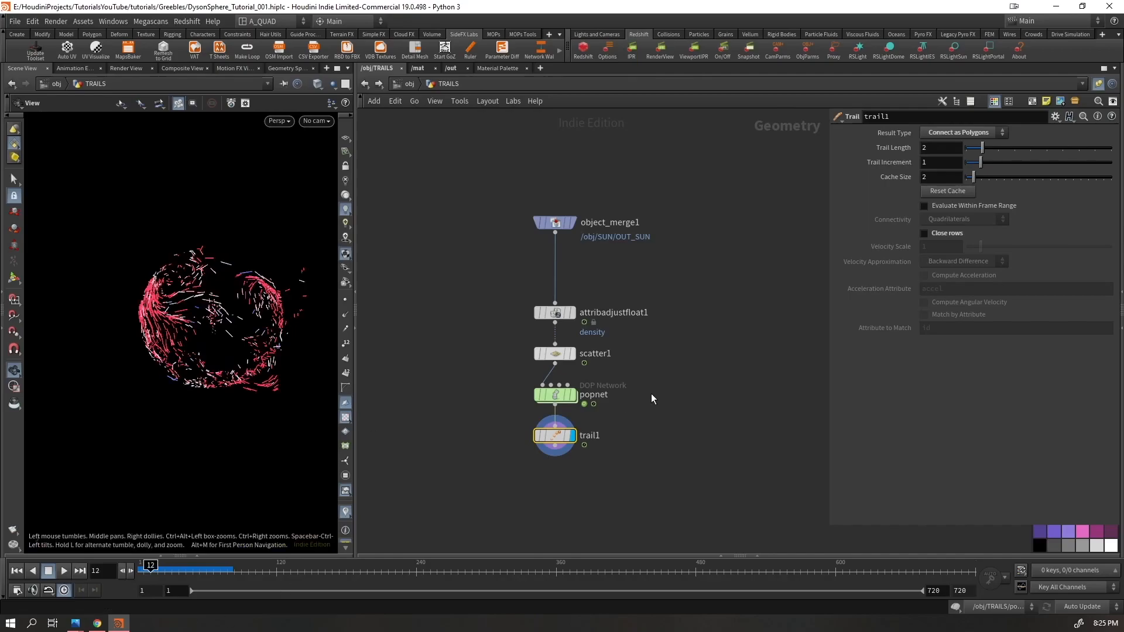
- Review the life expectancy and life variance of source_first_input inside the popnet and return to the TRAILS network
{"action": "left_click", "coordinate": [528, 396]}
{"action": "key", "text": "Return"}
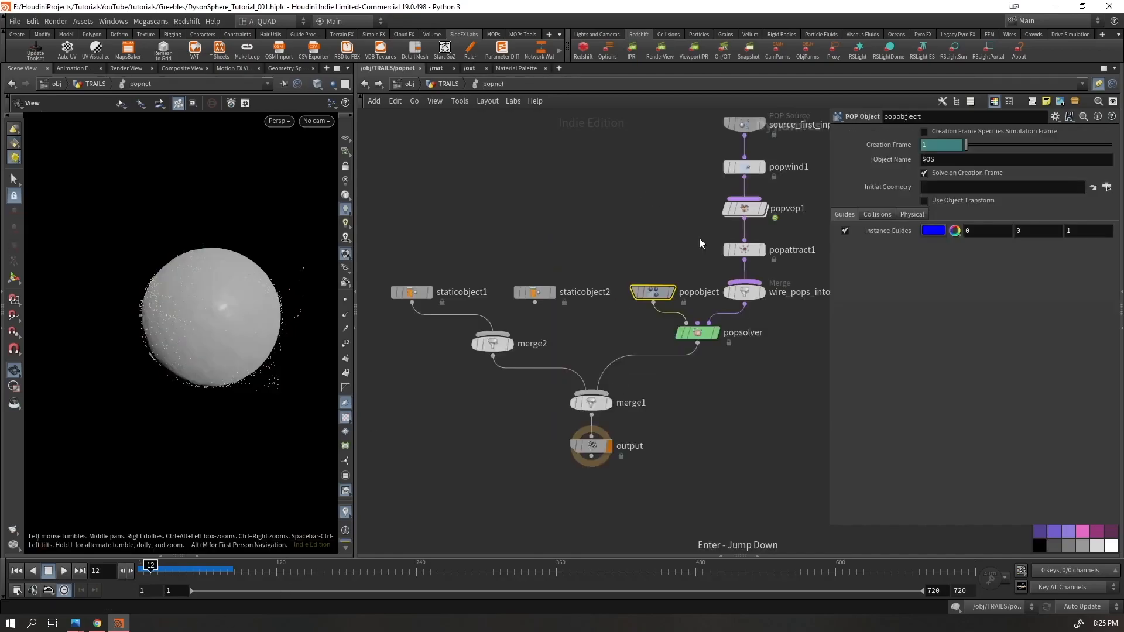
{"action": "left_click", "coordinate": [742, 125]}
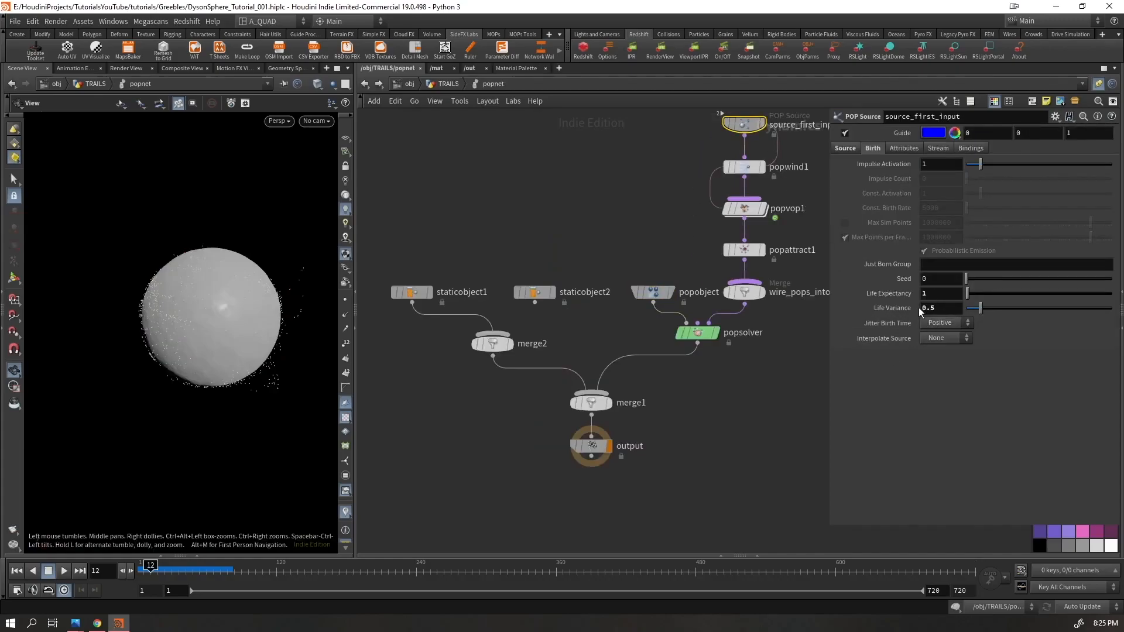
{"action": "left_click", "coordinate": [433, 86]}
- Replay the trails, return to the first frame and delete the trail1 node
{"action": "key", "text": "Up"}
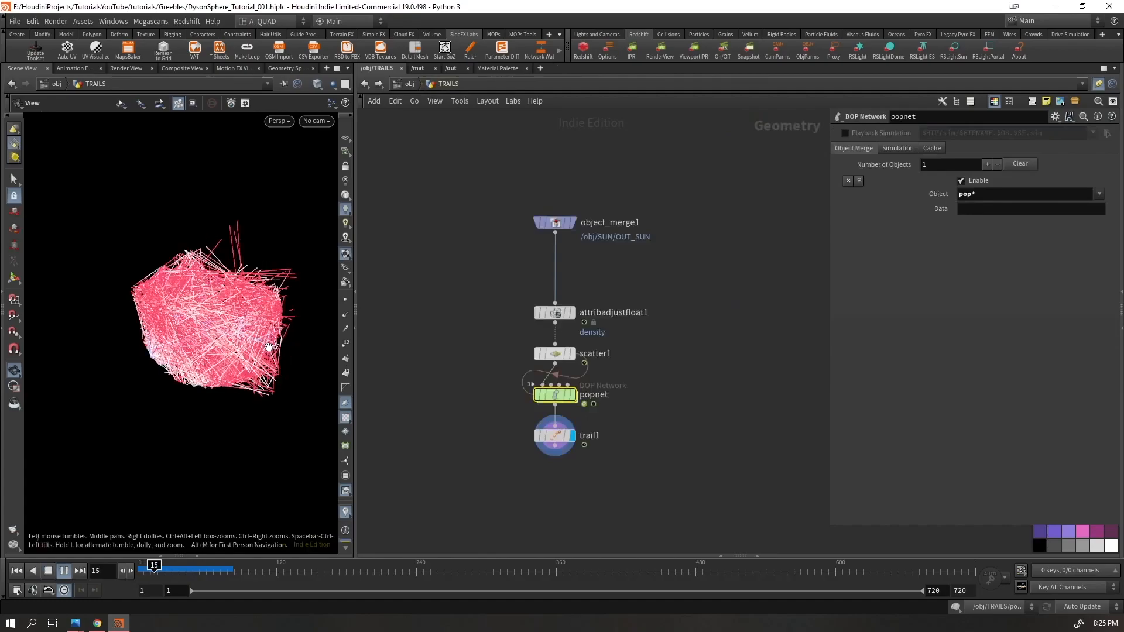
{"action": "key", "text": "ctrl+Up"}
{"action": "left_click", "coordinate": [556, 437]}
{"action": "key", "text": "Delete"}
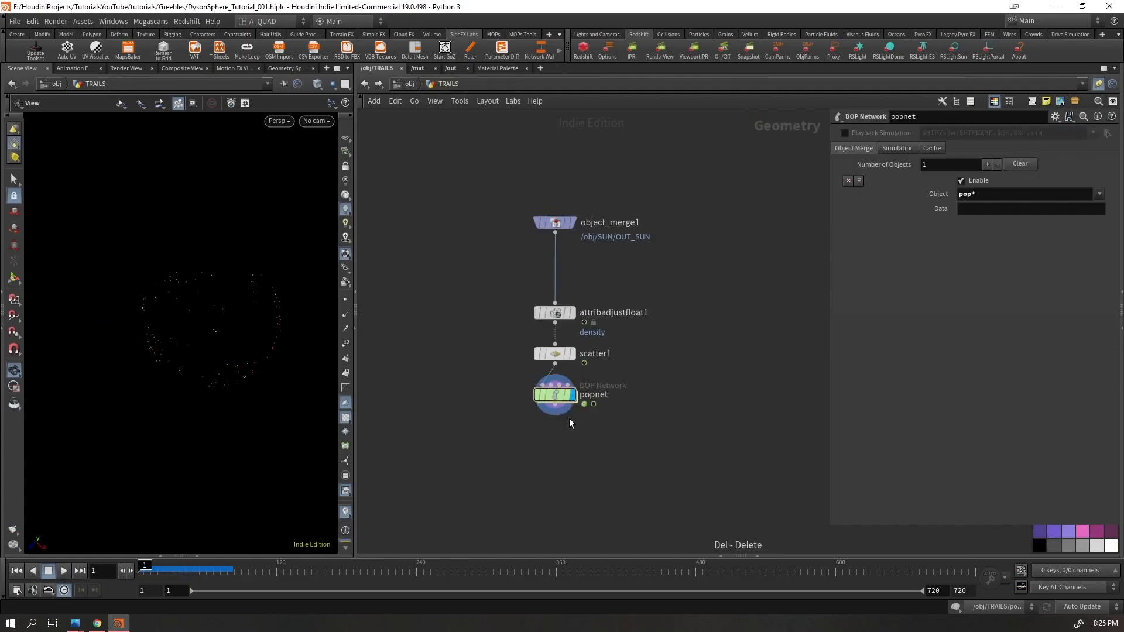
- Append a Particle Trail node to the output of popnet
{"action": "key", "text": "Tab"}
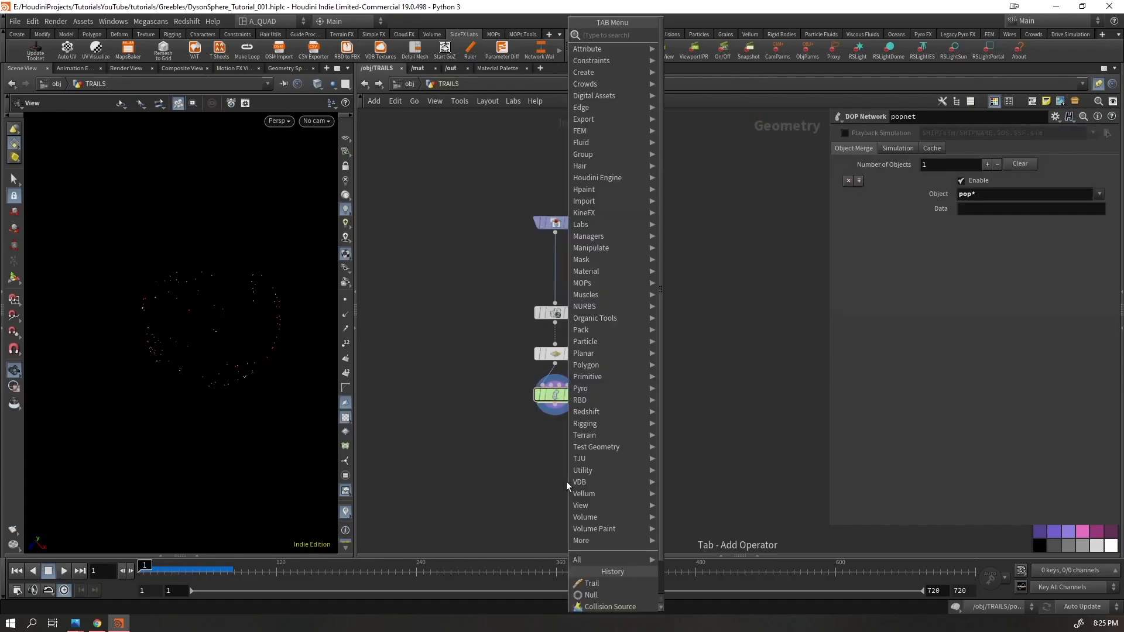
{"action": "type", "text": "partic"}
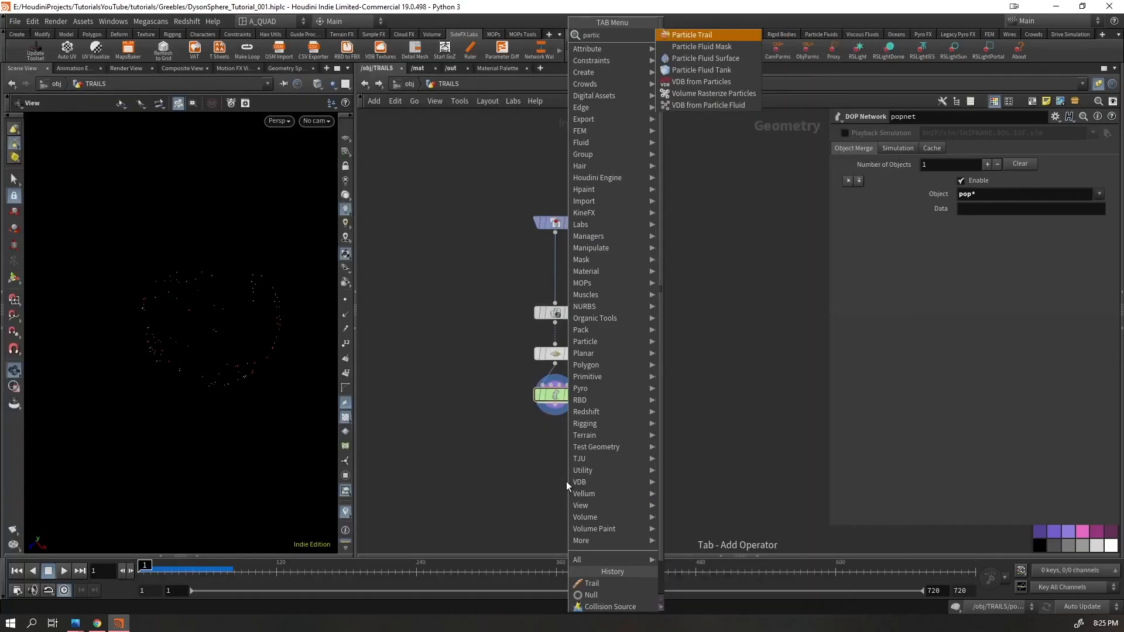
{"action": "key", "text": "Escape"}
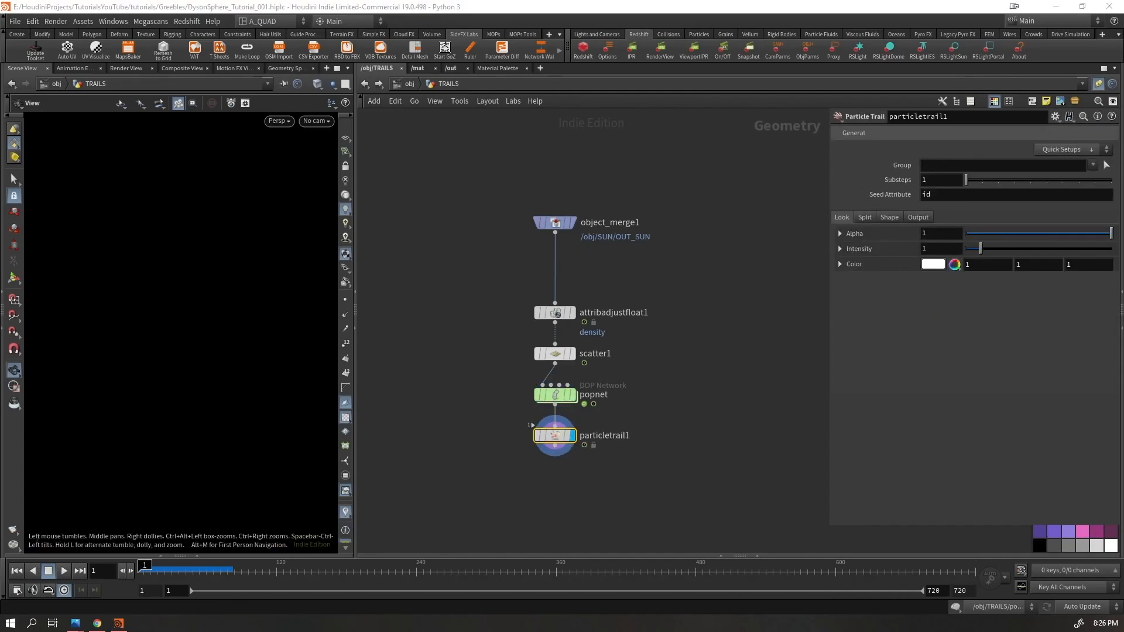
- Check the Particle Trail help page, close it and play the simulation to preview the trails
{"action": "key", "text": "F1"}
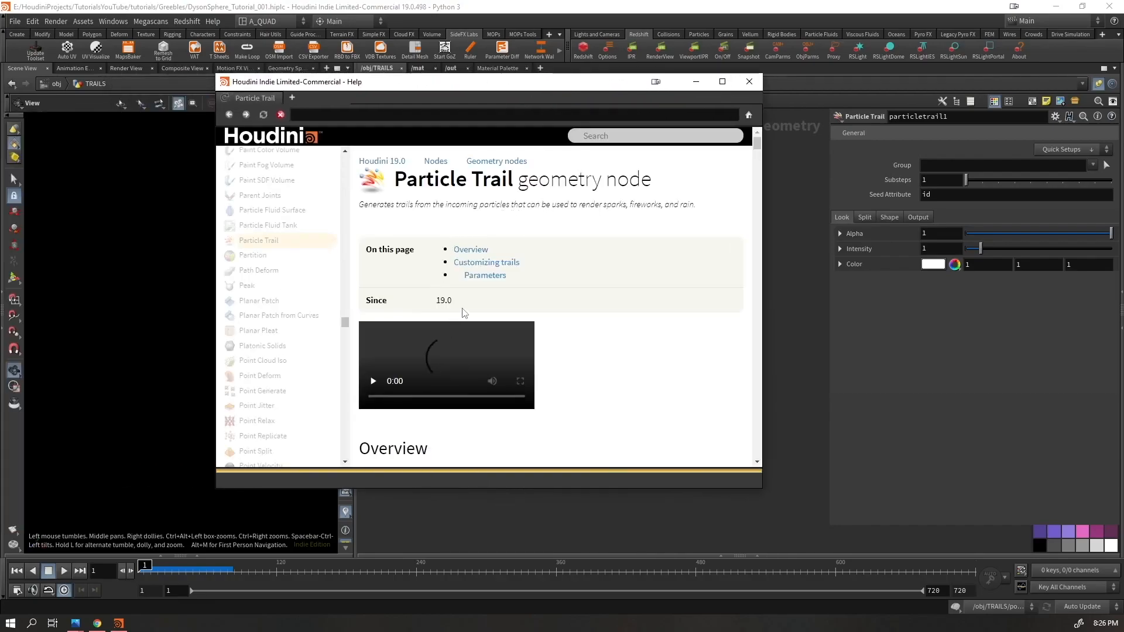
{"action": "left_click", "coordinate": [749, 81]}
{"action": "key", "text": "Up"}
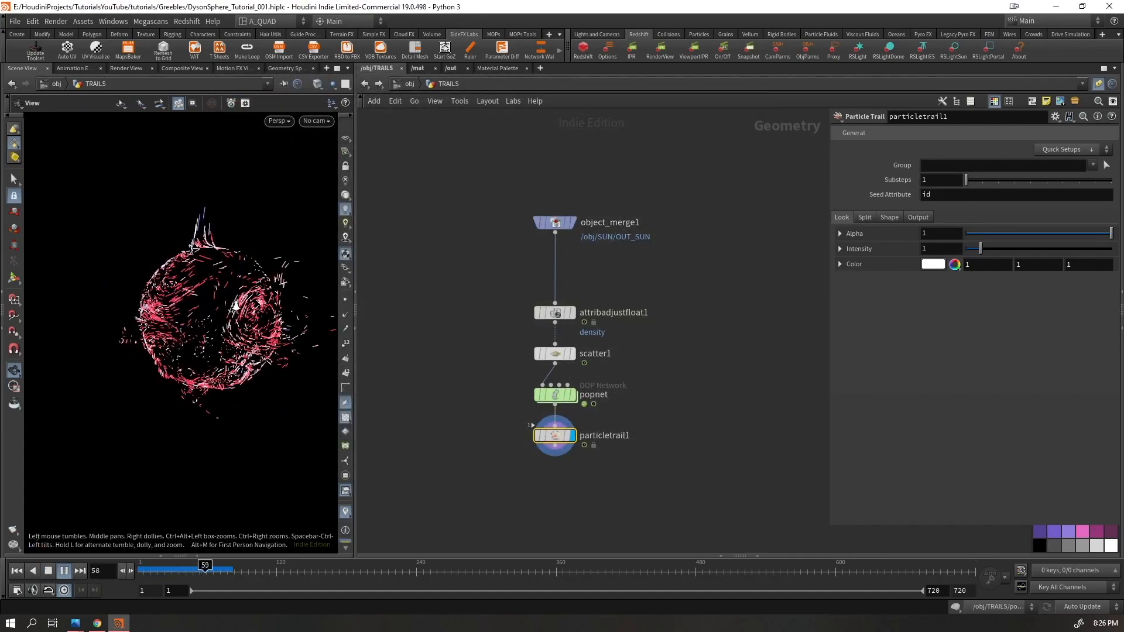
{"action": "key", "text": "Up"}
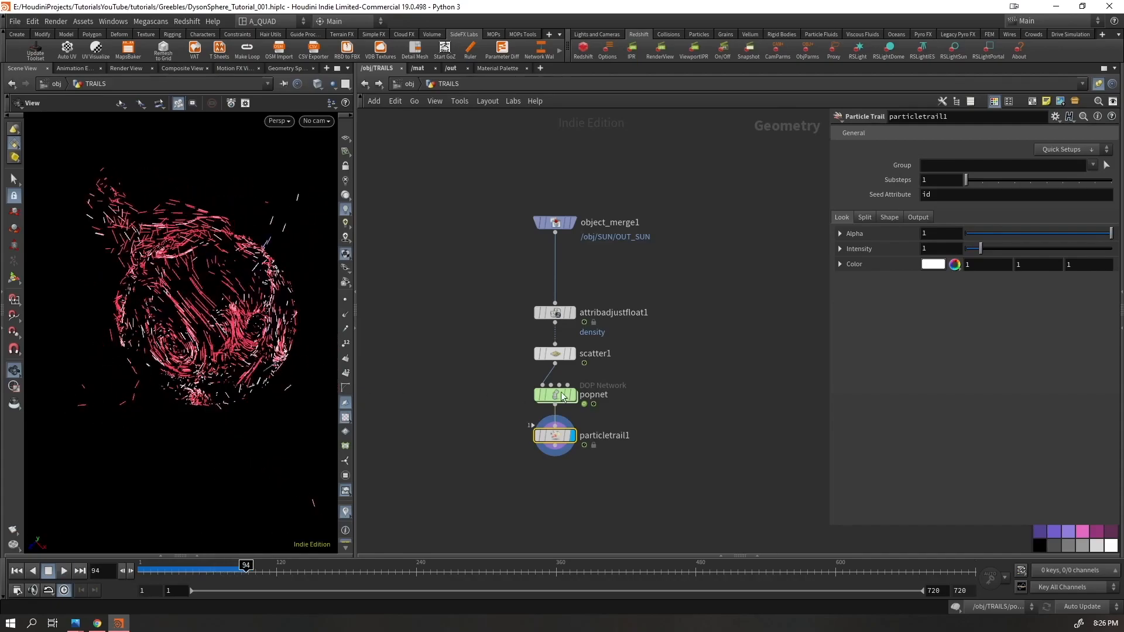
- Set the particle trail's Substeps to 12 and its Frame Duration to 24
{"action": "left_click", "coordinate": [864, 218]}
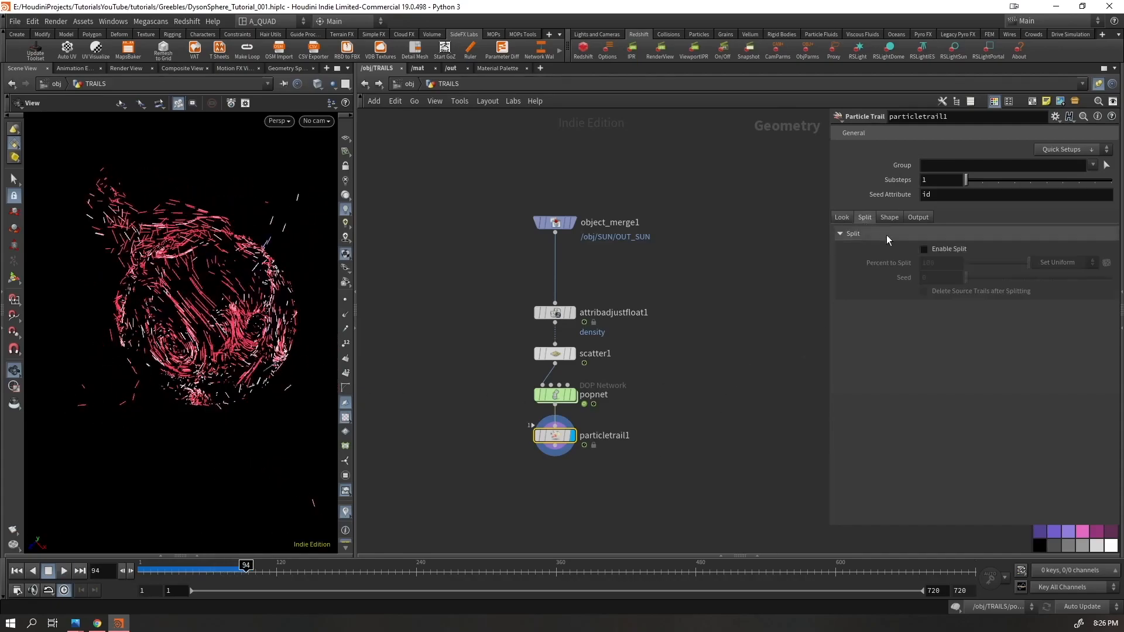
{"action": "left_click", "coordinate": [888, 218]}
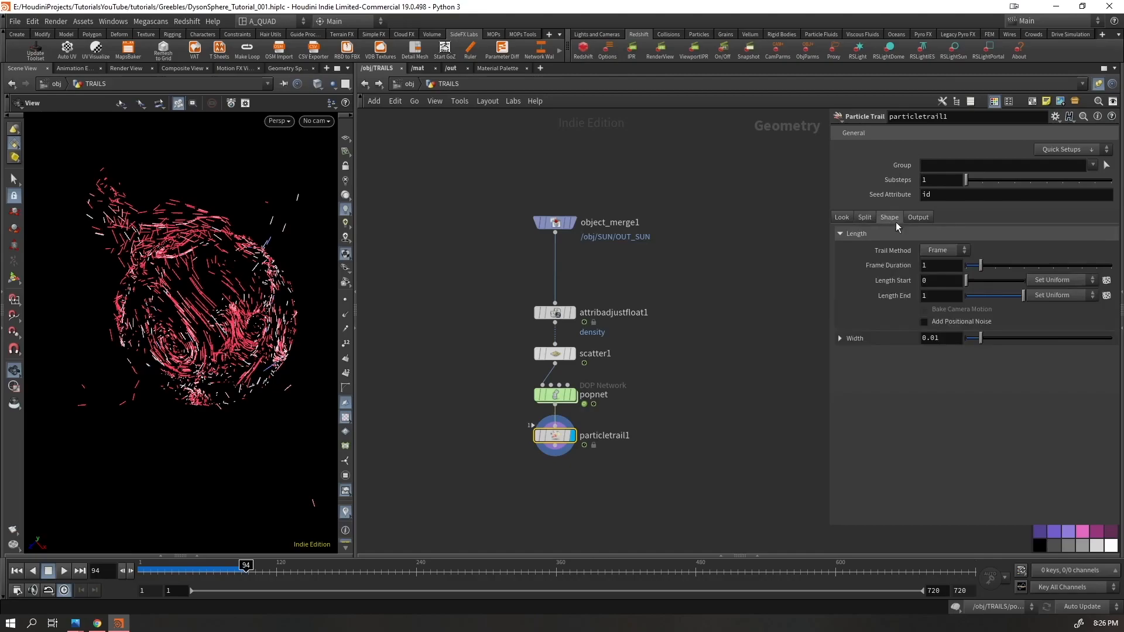
{"action": "left_click_drag", "start_coordinate": [982, 265], "coordinate": [1068, 265]}
{"action": "left_click_drag", "start_coordinate": [966, 180], "coordinate": [1119, 193]}
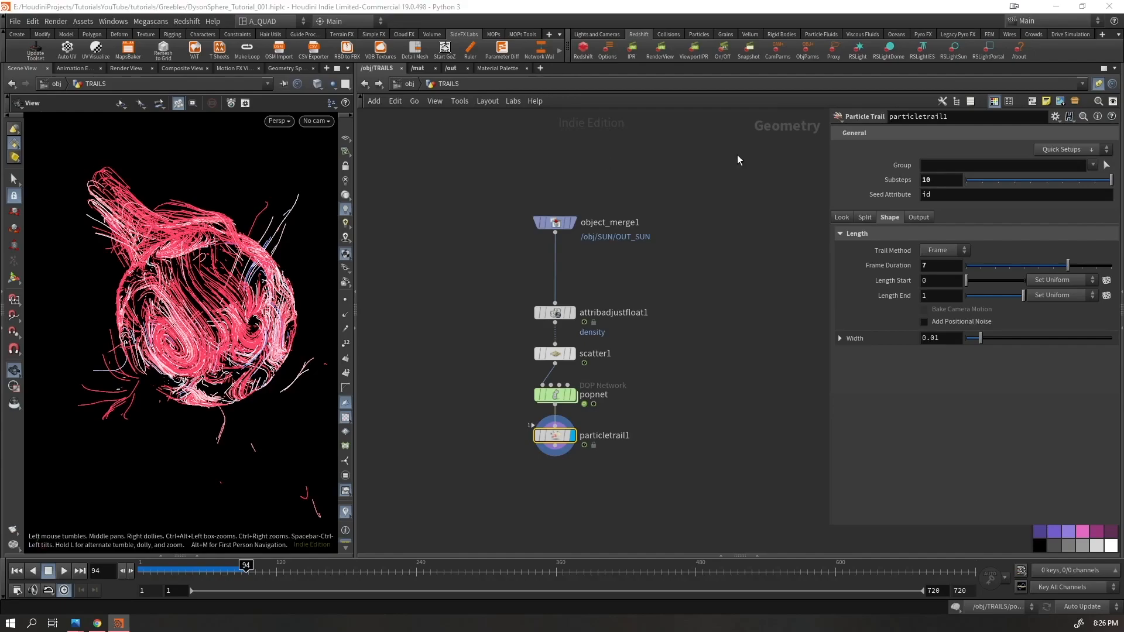
{"action": "left_click", "coordinate": [923, 179]}
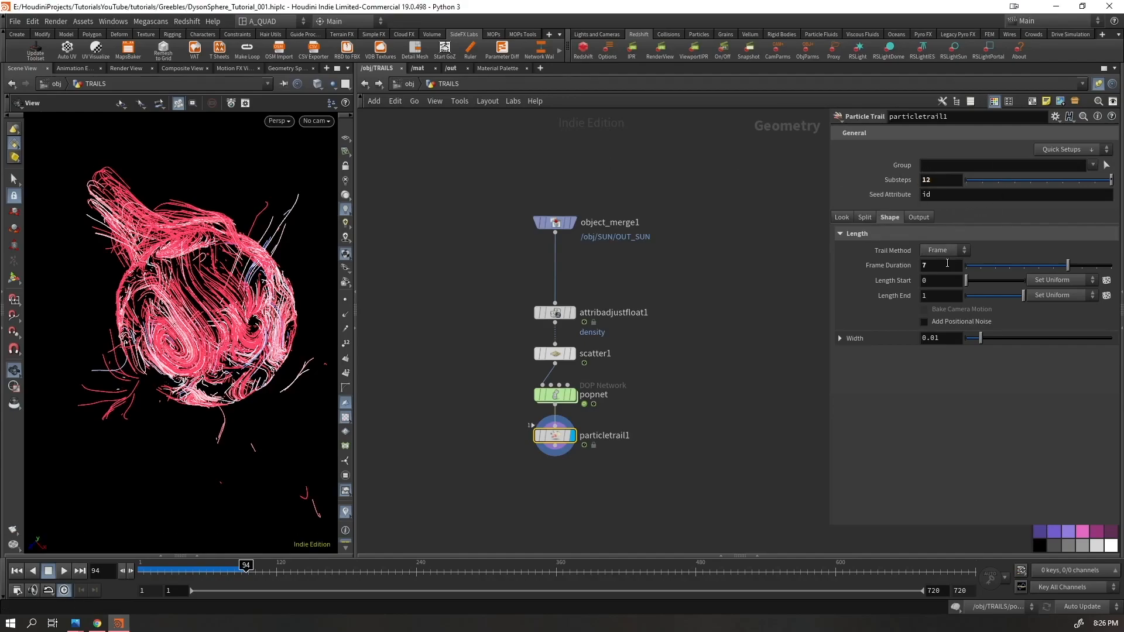
{"action": "type", "text": "24"}
{"action": "key", "text": "Return"}
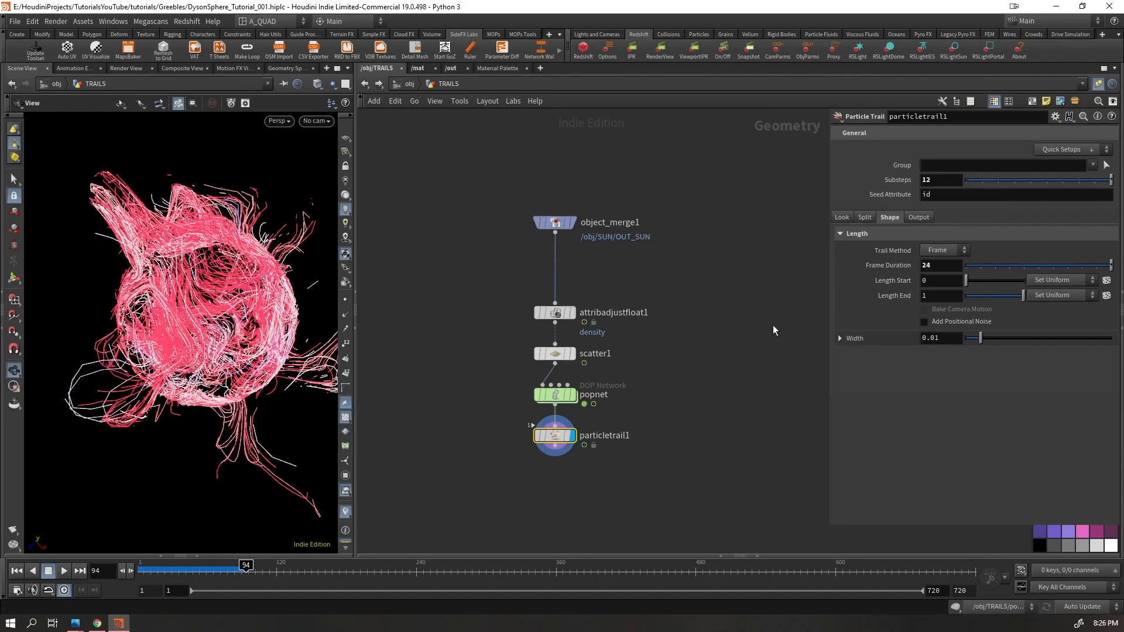
- Play the longer trails from the first frame and examine them around the sun
{"action": "key", "text": "ctrl+Up"}
{"action": "key", "text": "Up"}
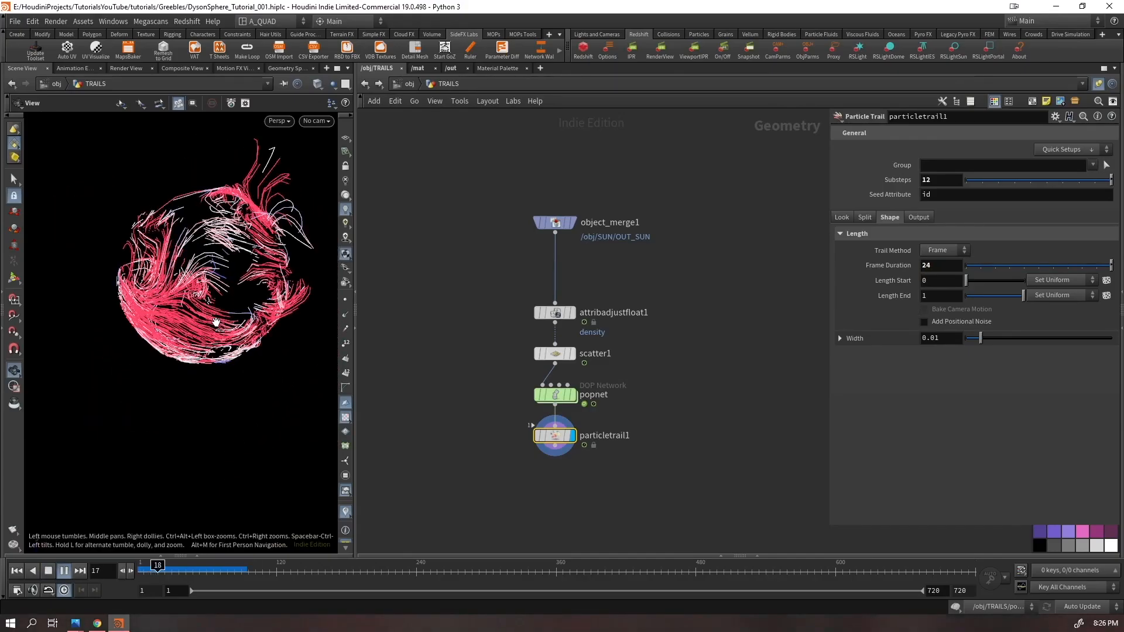
{"action": "mouse_move", "coordinate": [217, 321]}
{"action": "left_mouse_down"}
{"action": "mouse_move", "coordinate": [173, 339]}
{"action": "mouse_move", "coordinate": [211, 318]}
{"action": "left_mouse_up"}
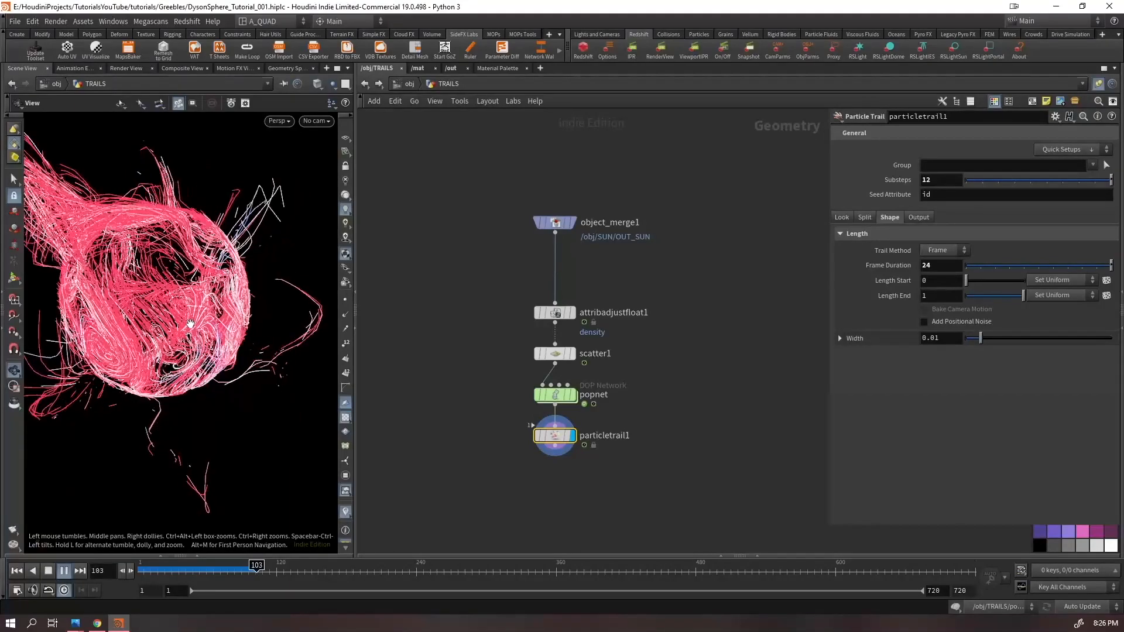
- Raise the particle trail's Substeps to 24, replay the simulation and return to the first frame
{"action": "key", "text": "ctrl+Up"}
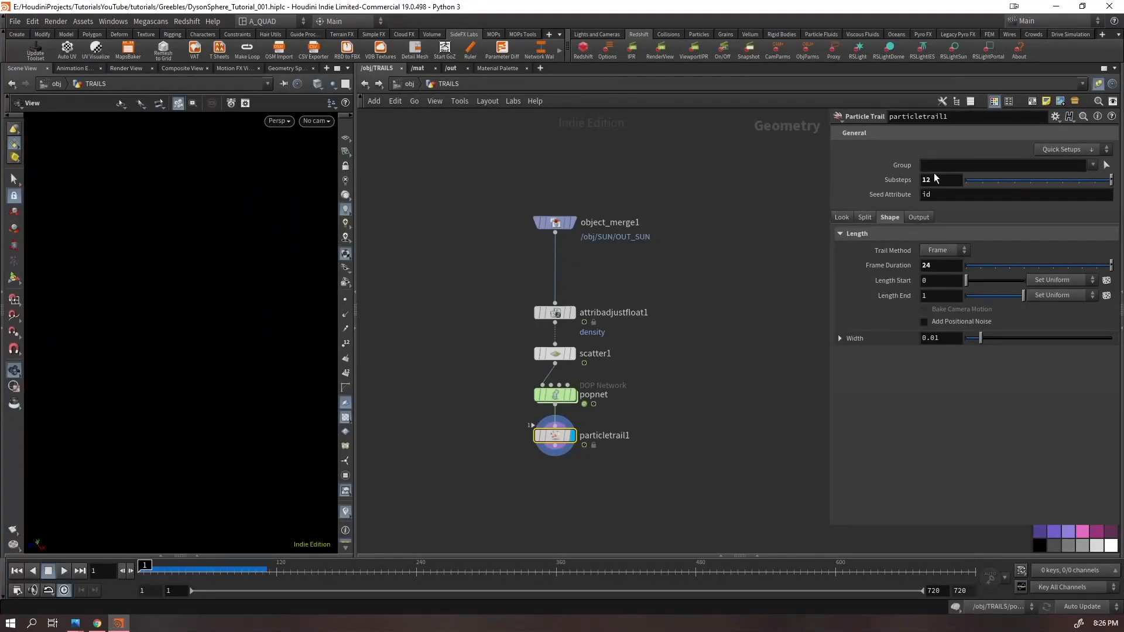
{"action": "key", "text": "Up"}
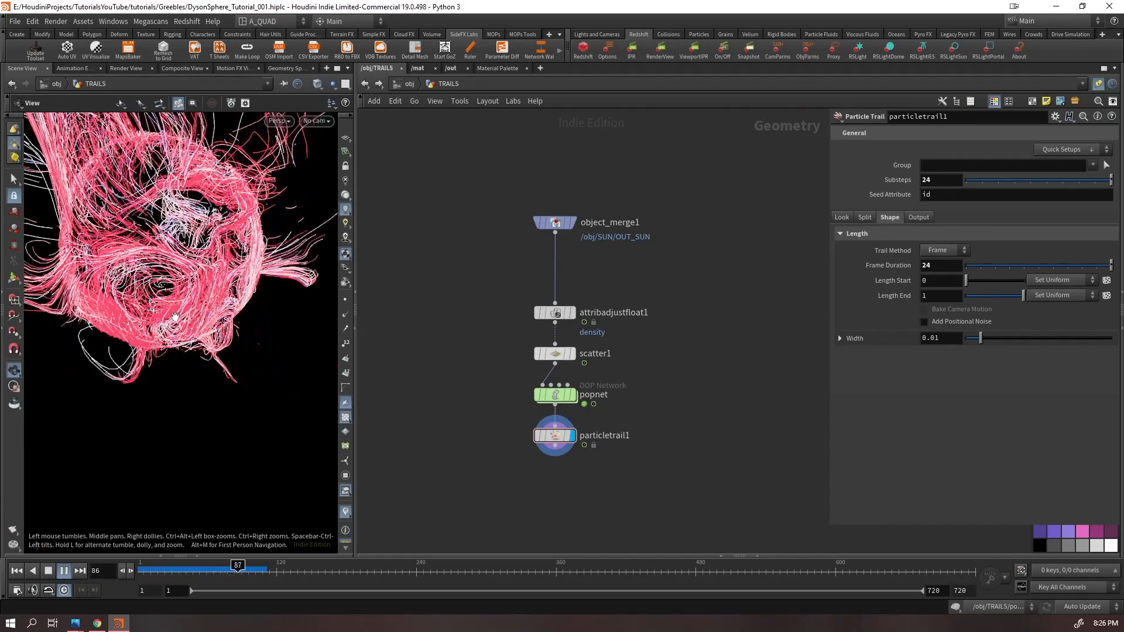
{"action": "key", "text": "f"}
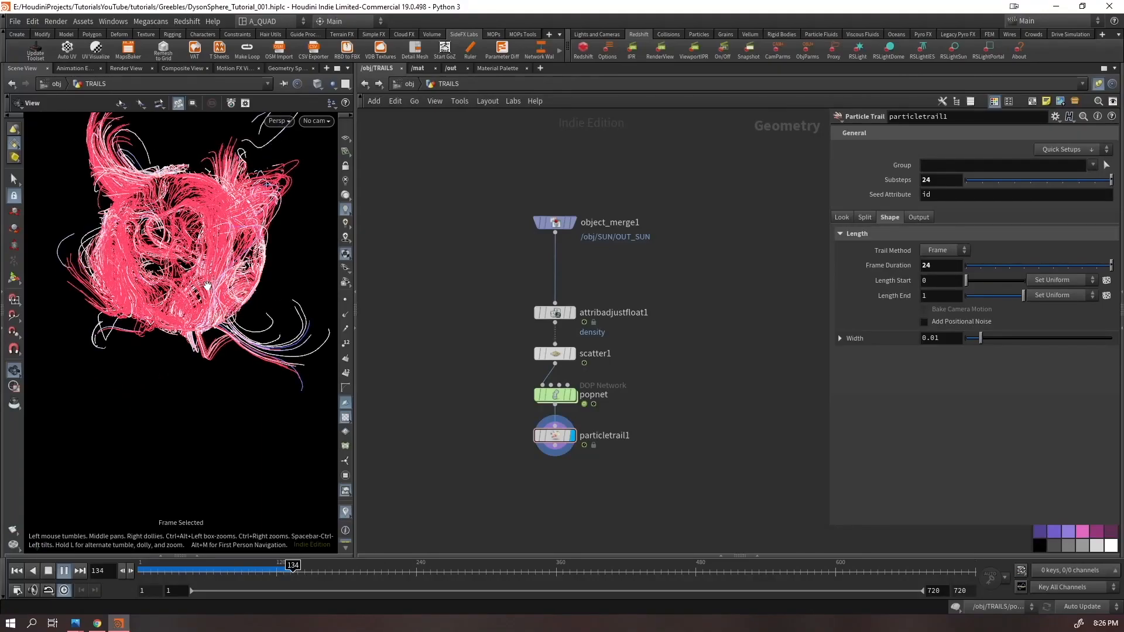
{"action": "key", "text": "ctrl+Up"}
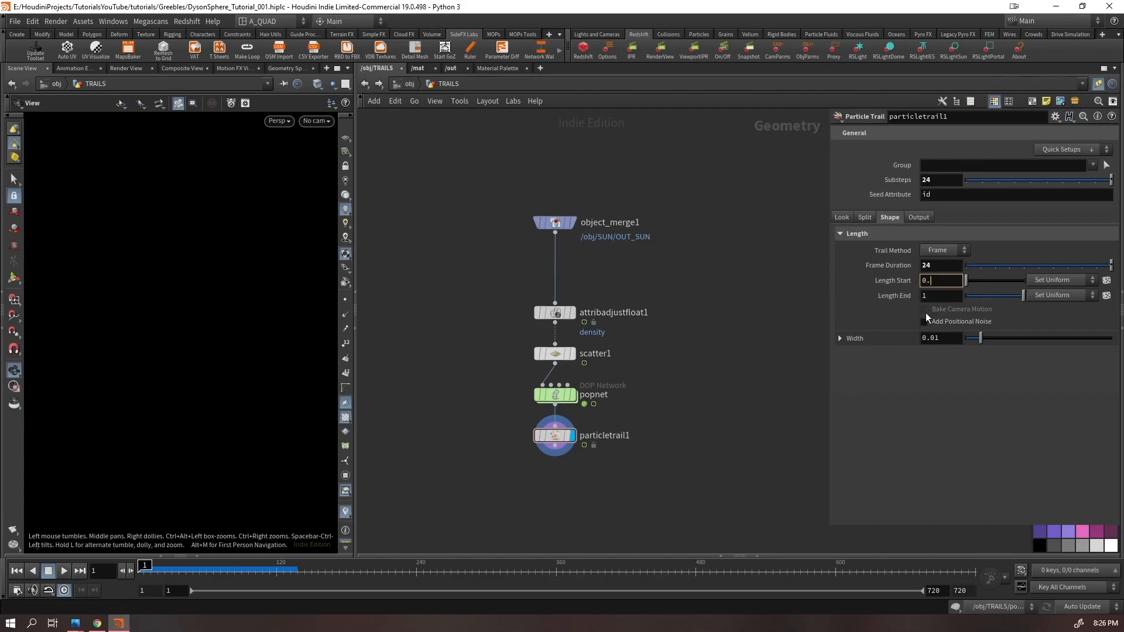
- Set the trail's Length Start to 0.1 with Set Varying, then replay the trails and return to the first frame
{"action": "type", "text": ".1"}
{"action": "key", "text": "Return"}
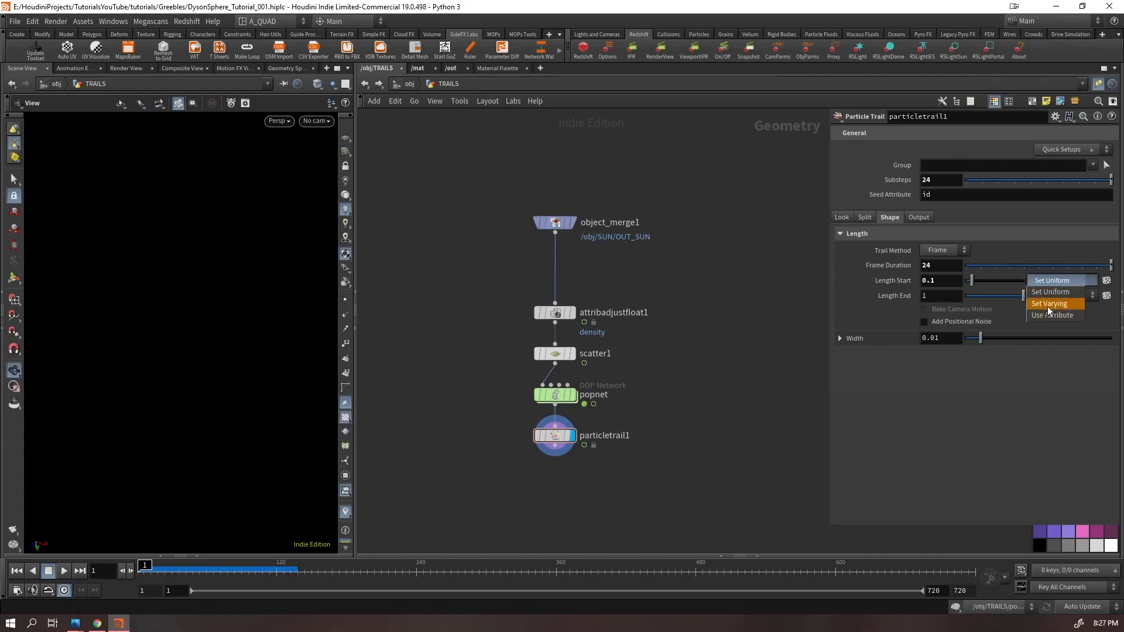
{"action": "left_click", "coordinate": [1048, 306]}
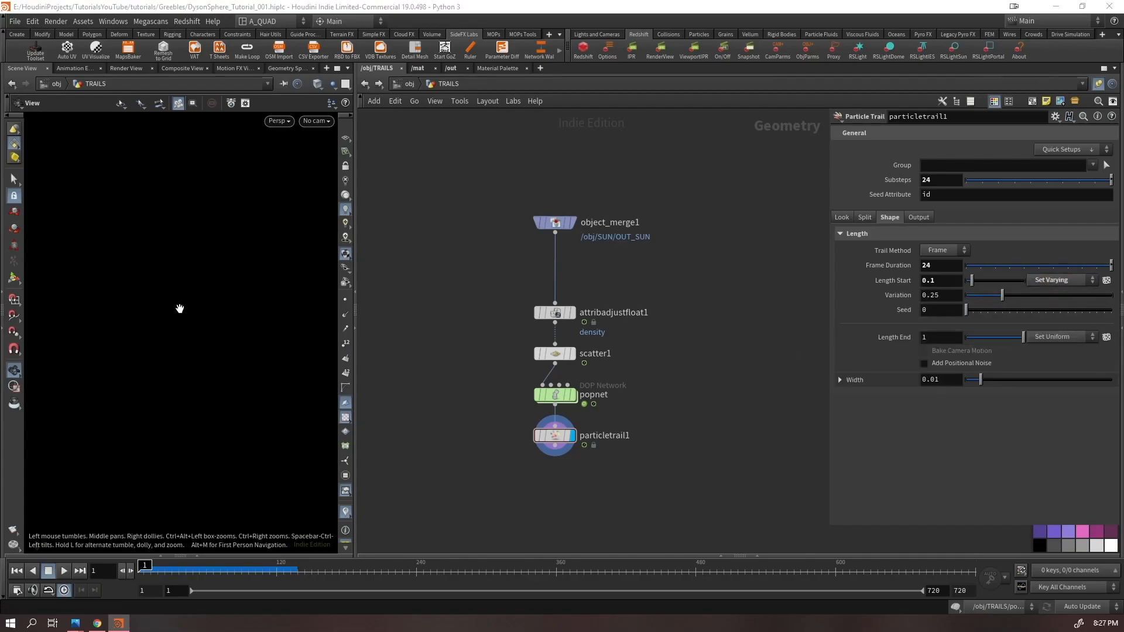
{"action": "key", "text": "Up"}
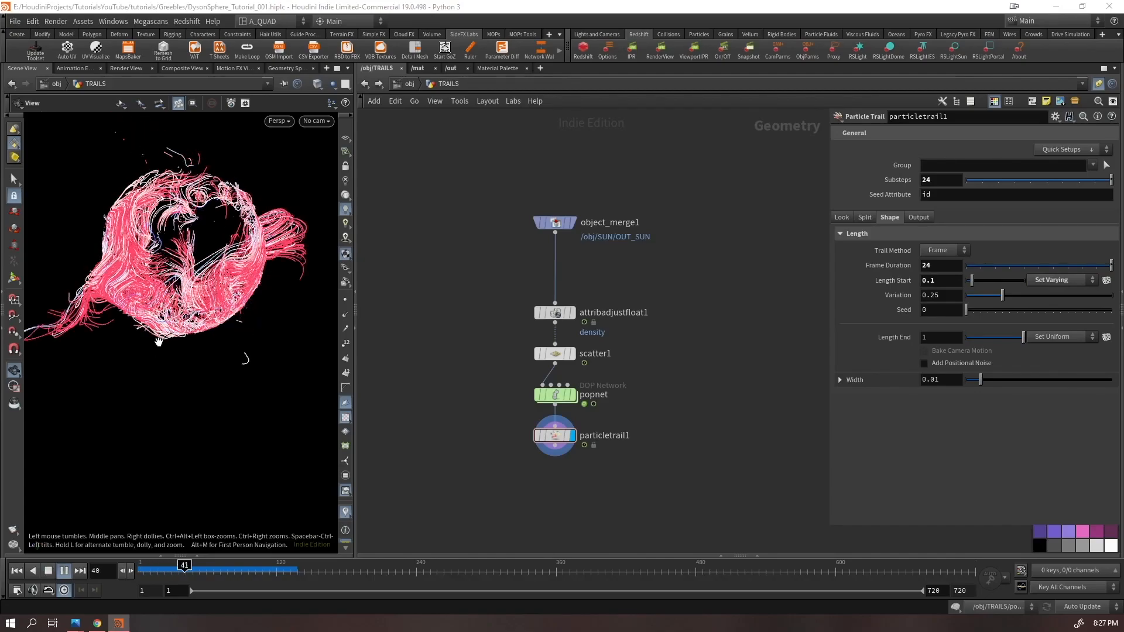
{"action": "key", "text": "Up"}
{"action": "key", "text": "ctrl+Up"}
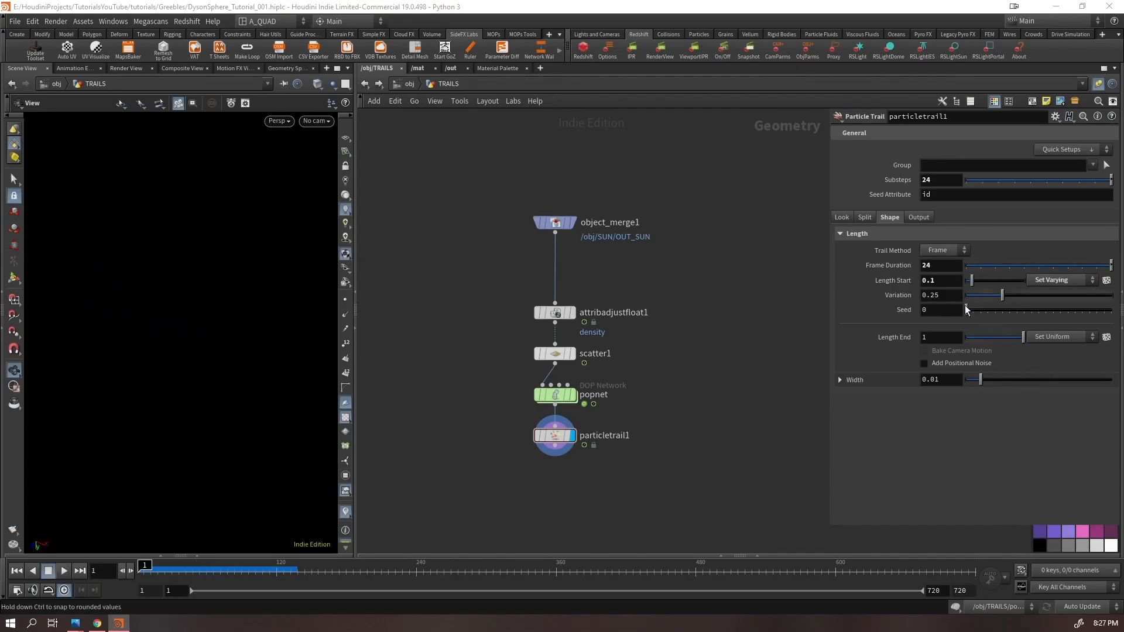
- Switch the trail's Length End to Set Varying, then replay the trails and return to the first frame
{"action": "left_click", "coordinate": [1052, 337]}
{"action": "left_click", "coordinate": [1050, 361]}
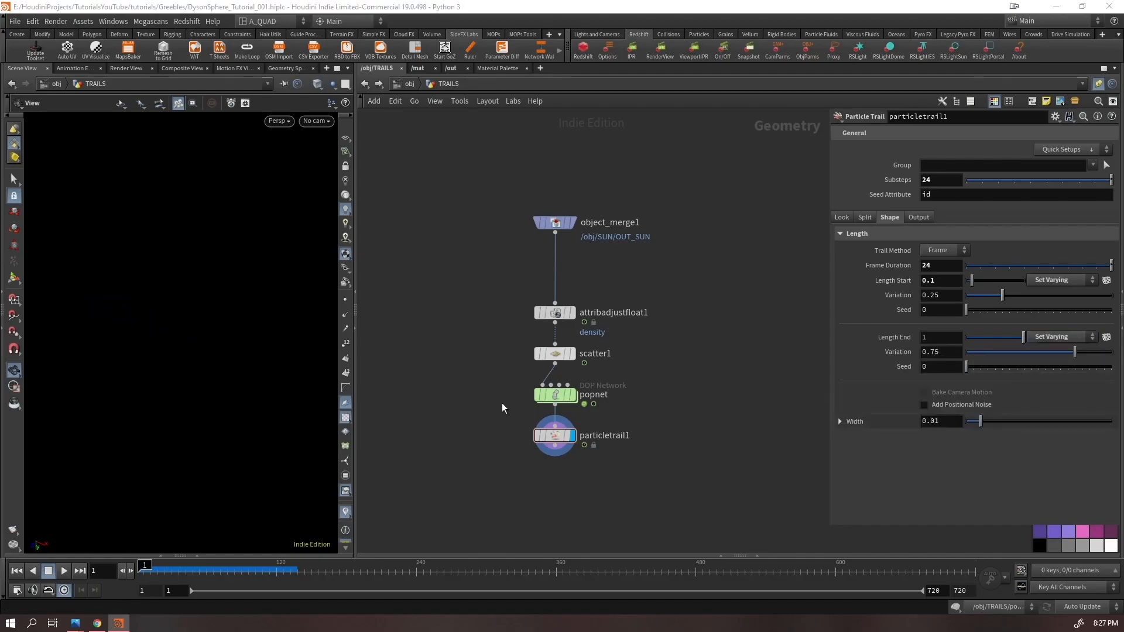
{"action": "key", "text": "Up"}
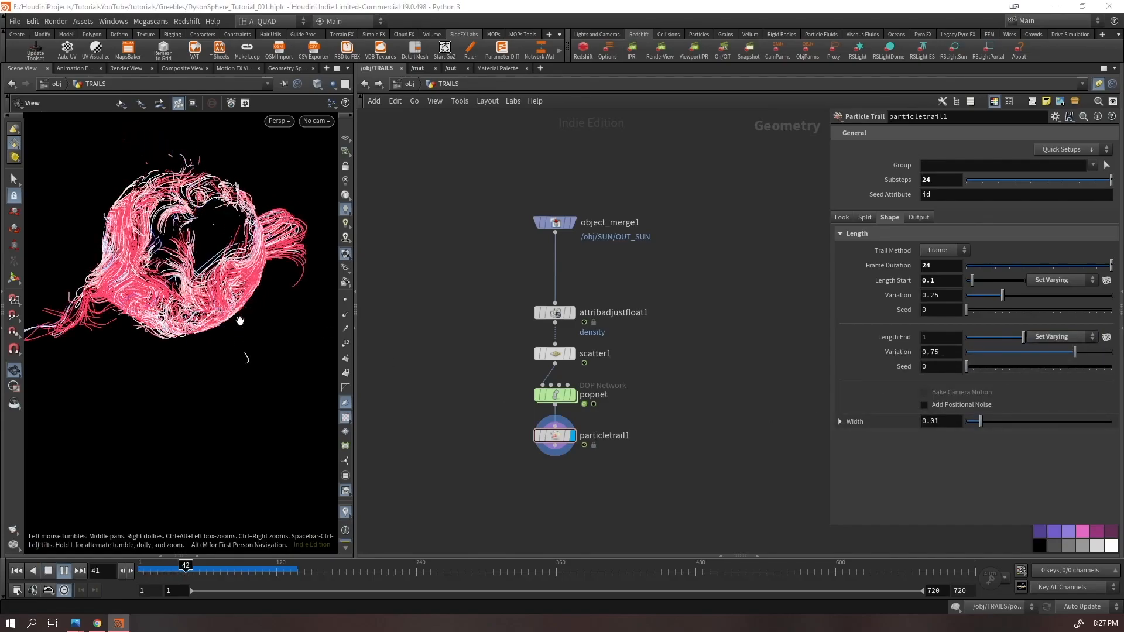
{"action": "key", "text": "ctrl+Up"}
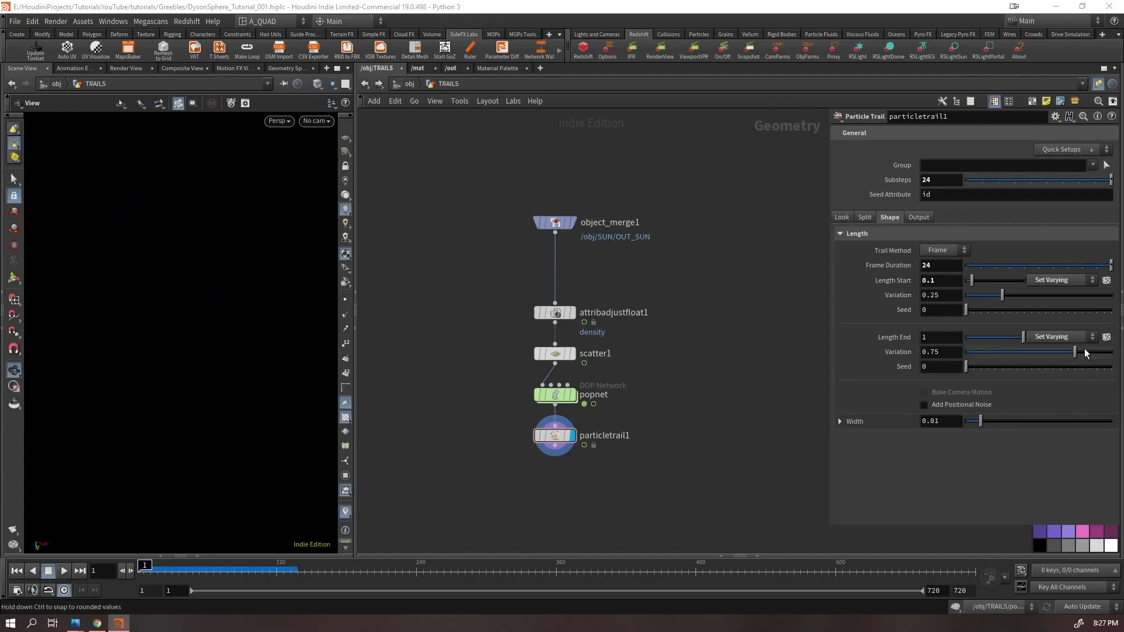
- Create the adjust_tailwidth attribute node from the Length Start setting and replay the trails to inspect its random length variation
{"action": "left_click", "coordinate": [1107, 281]}
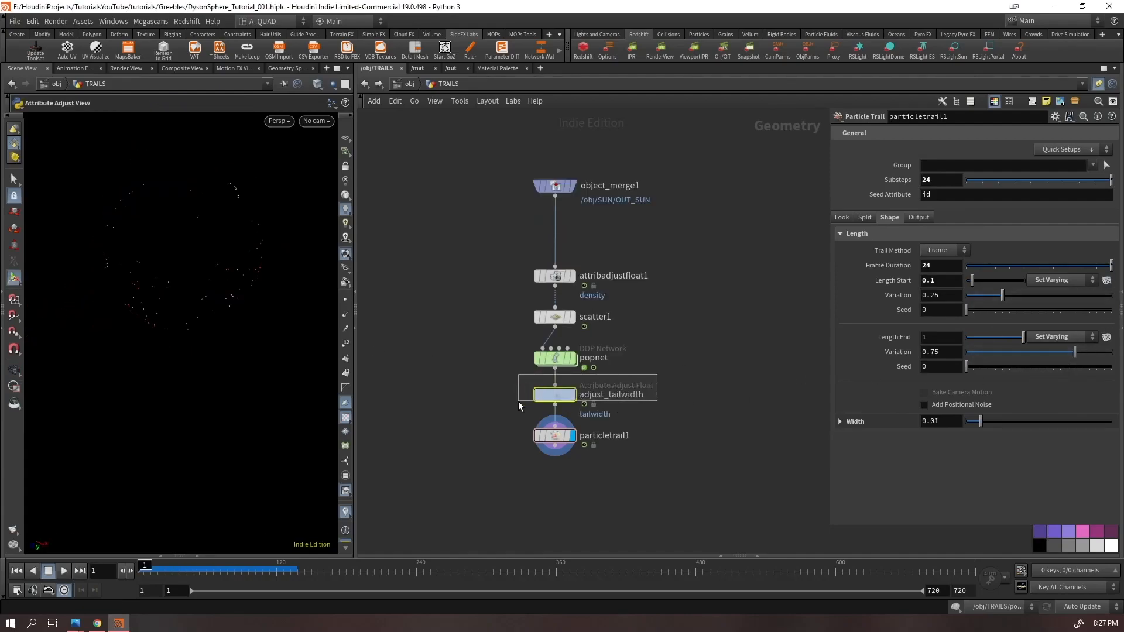
{"action": "left_click", "coordinate": [557, 395]}
{"action": "key", "text": "Up"}
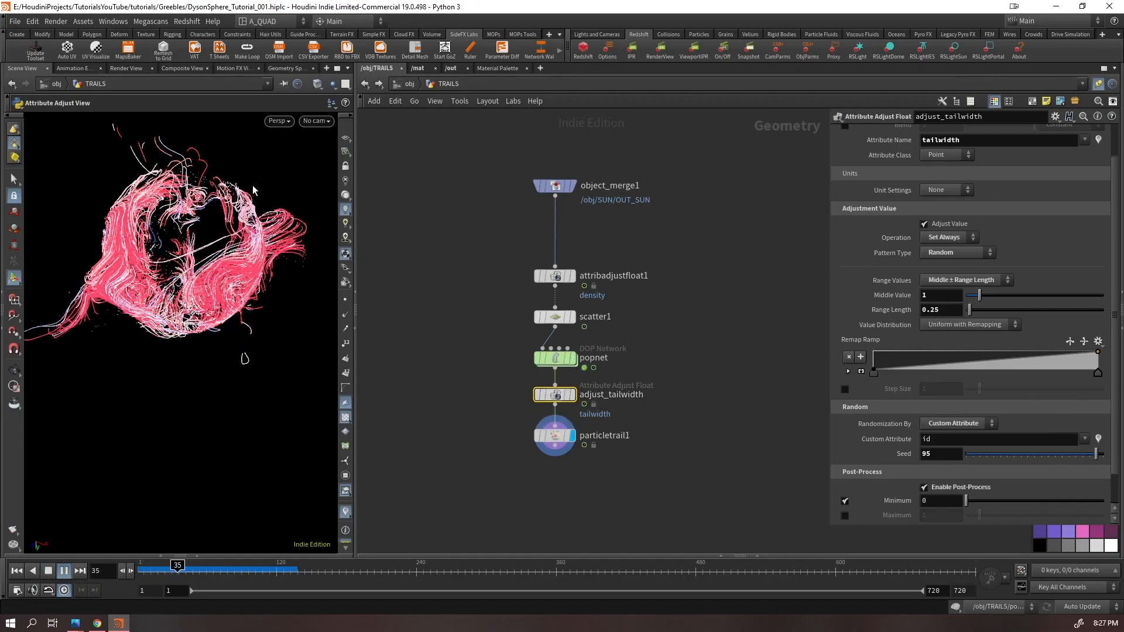
{"action": "key", "text": "Escape"}
{"action": "left_click_drag", "start_coordinate": [216, 234], "coordinate": [355, 331]}
{"action": "key", "text": "ctrl+Up"}
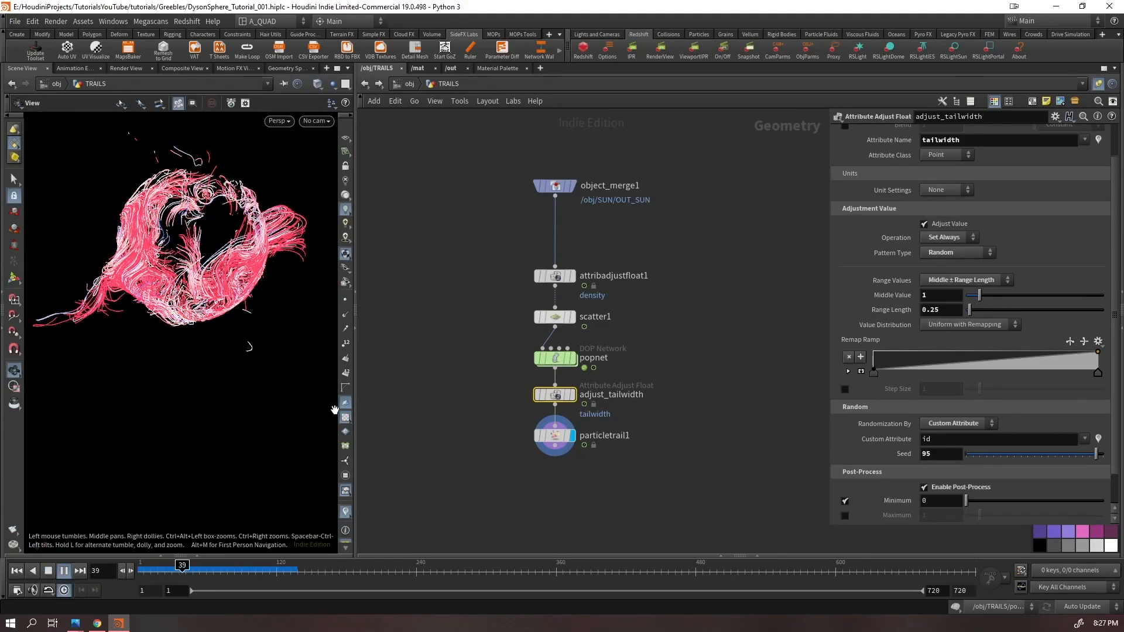
{"action": "key", "text": "Up"}
{"action": "key", "text": "ctrl+Up"}
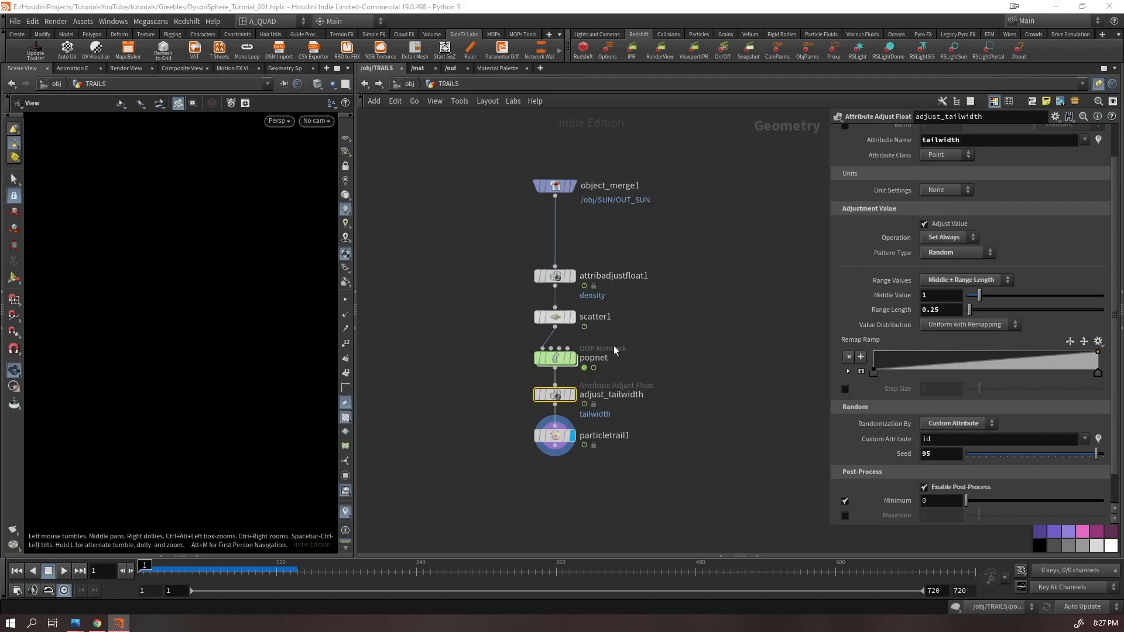
- Insert an Attribute Delete node between popnet and adjust_tailwidth, save the scene, and set all four attribute classes to *
{"action": "key", "text": "Tab"}
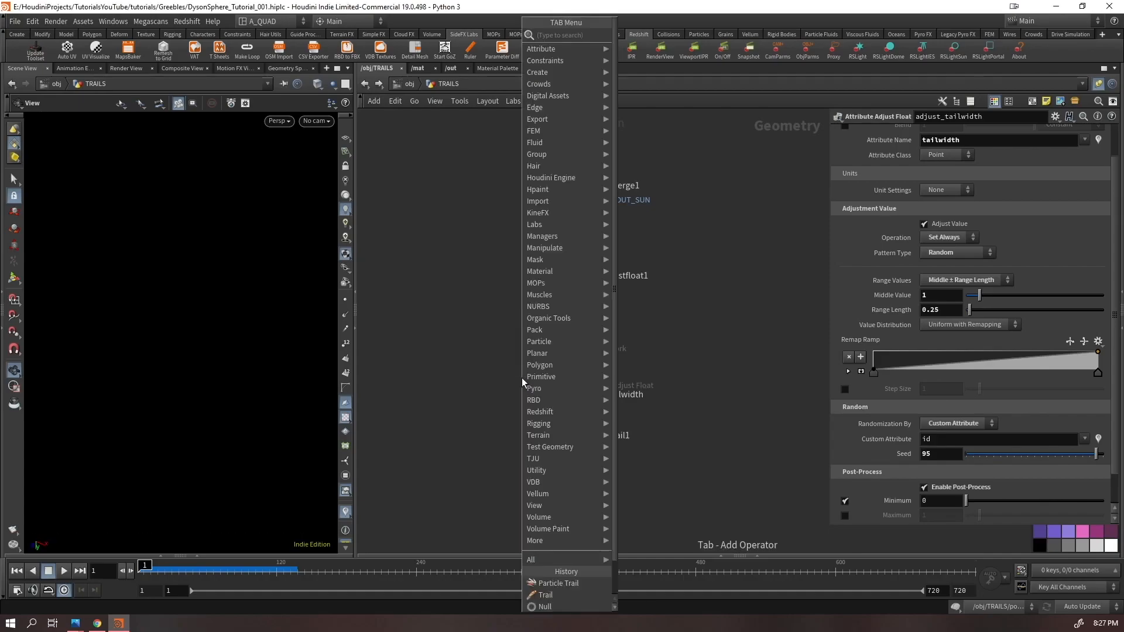
{"action": "type", "text": "att del"}
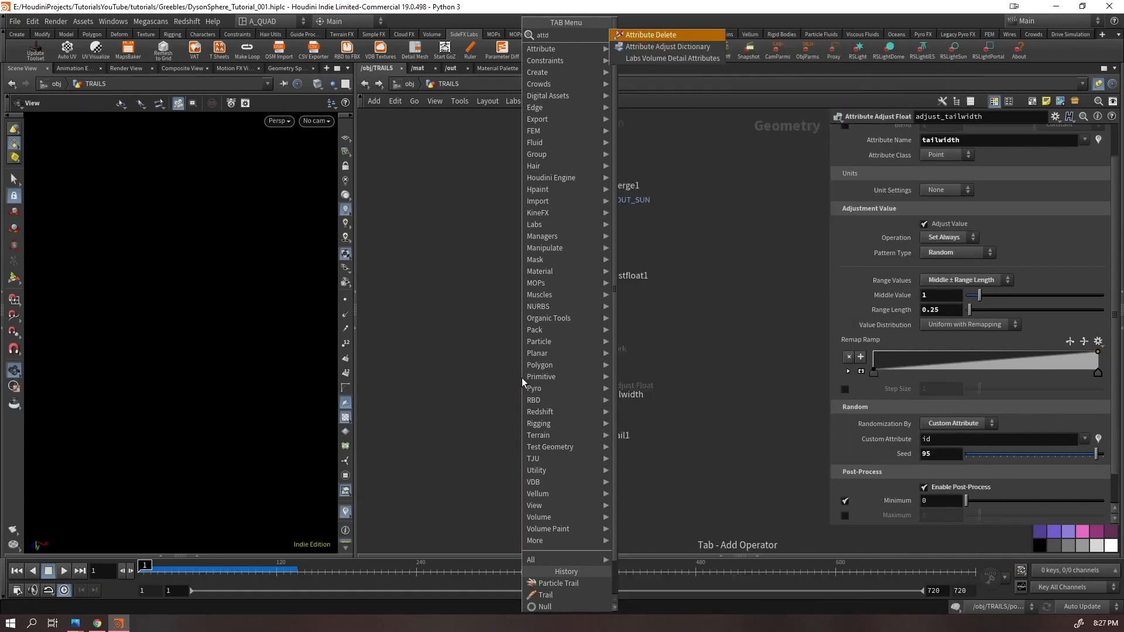
{"action": "key", "text": "Return"}
{"action": "key", "text": "ctrl+s"}
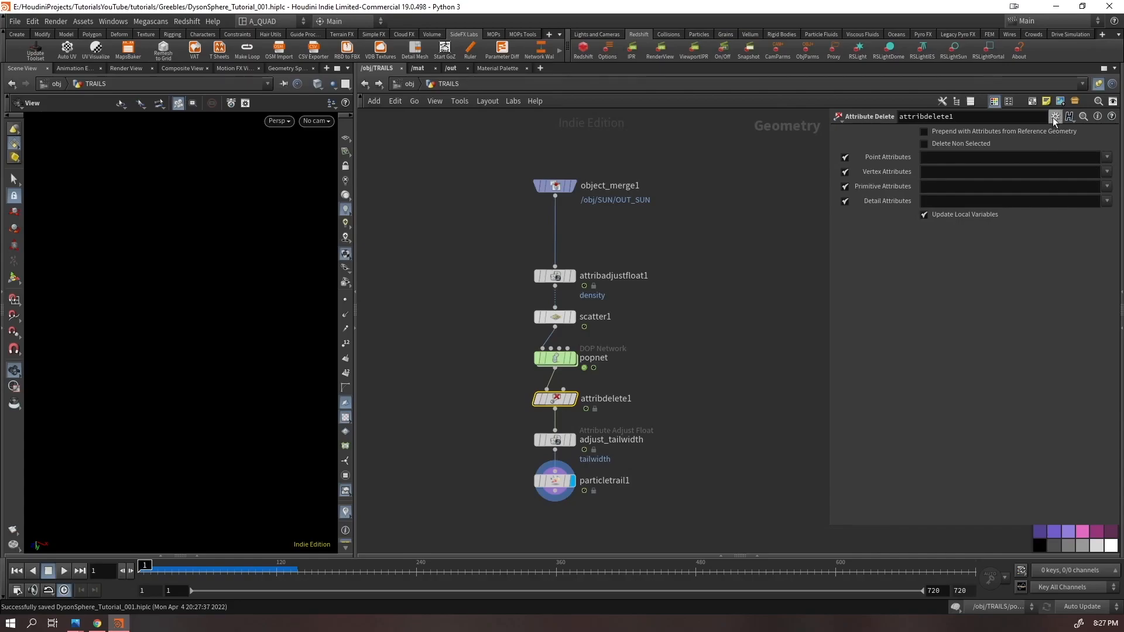
{"action": "left_click", "coordinate": [1054, 117]}
{"action": "left_click", "coordinate": [949, 379]}
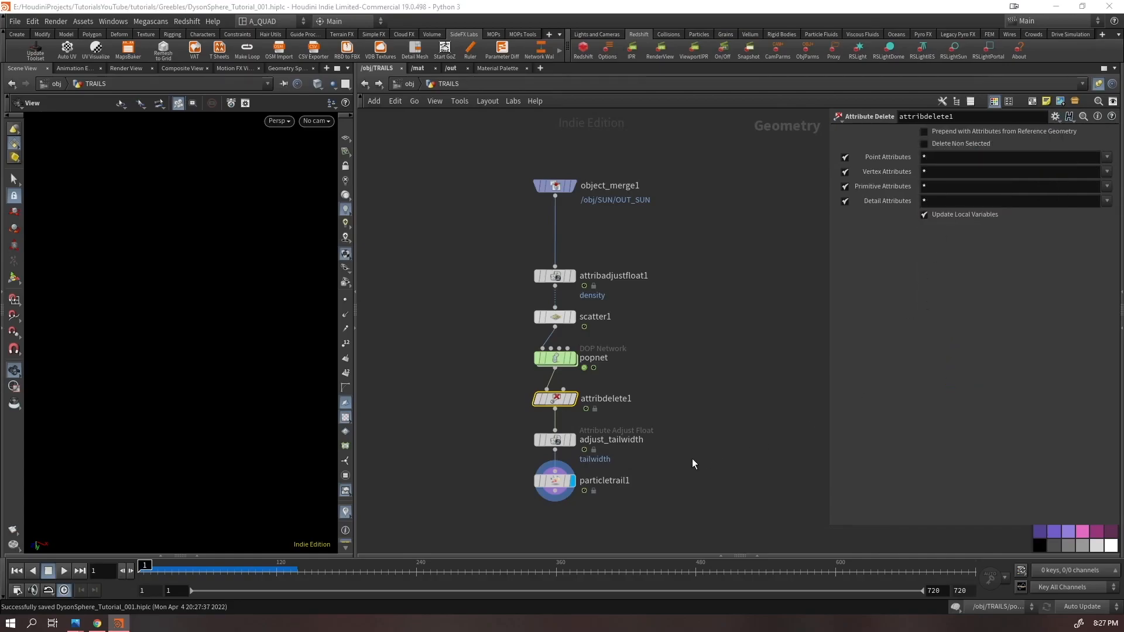
- Replay the trails with every attribute deleted to inspect the effect, and return to the first frame
{"action": "middle_click_drag", "start_coordinate": [692, 459], "coordinate": [676, 356]}
{"action": "key", "text": "Up"}
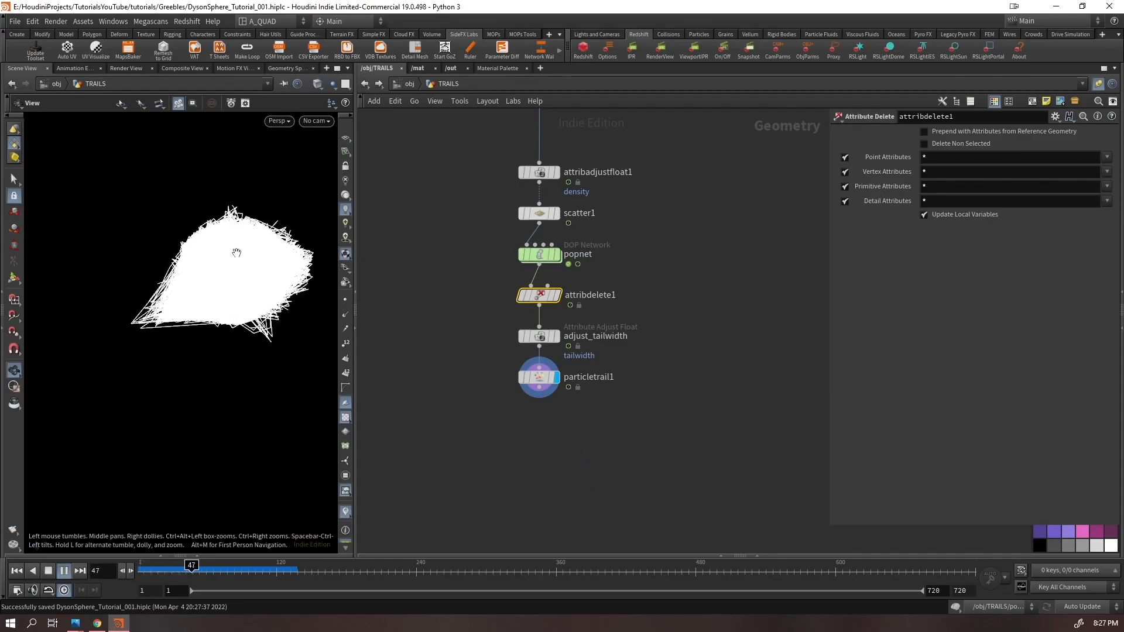
{"action": "key", "text": "ctrl+Up"}
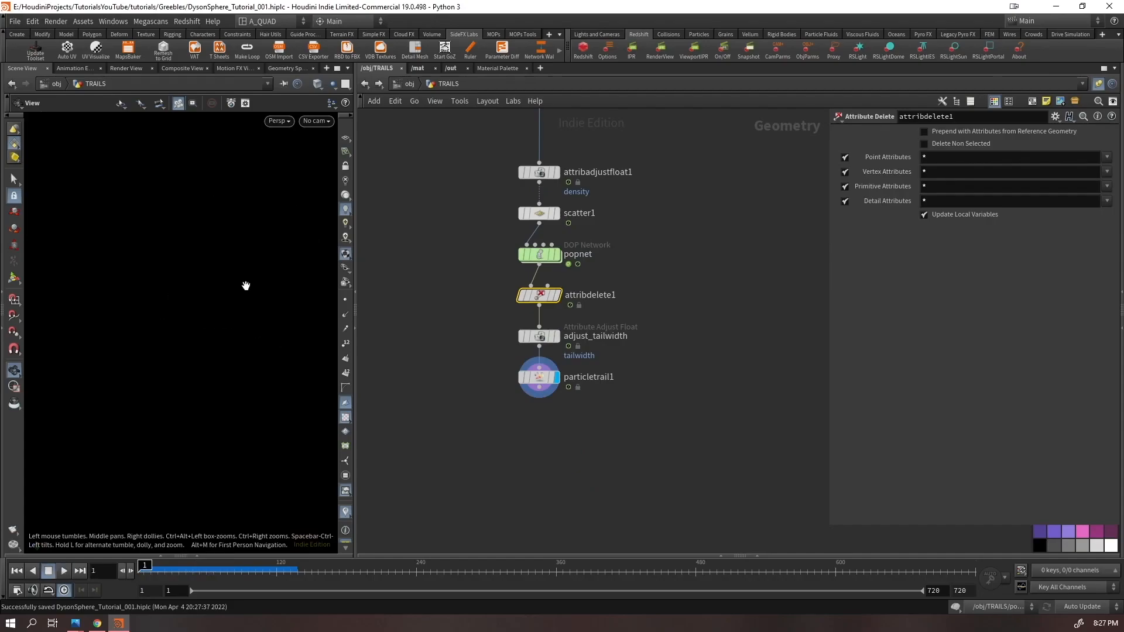
- Set attribdelete1's Point Attributes to * ^id so the id is kept, then replay the trails and return to the first frame
{"action": "left_click", "coordinate": [944, 162]}
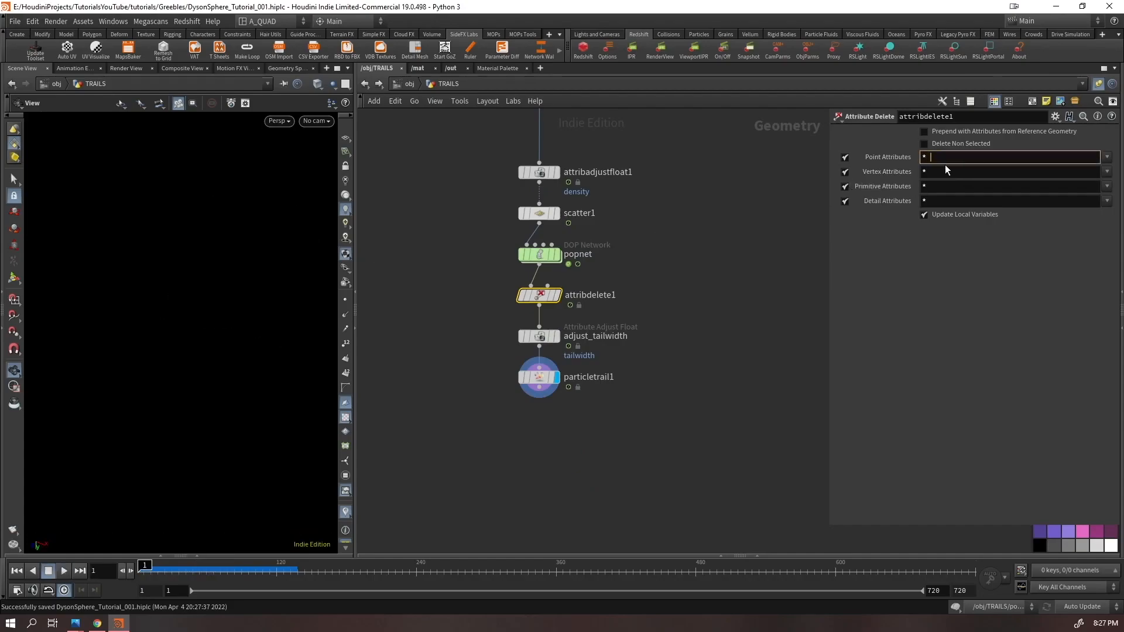
{"action": "type", "text": "^id"}
{"action": "key", "text": "Return"}
{"action": "key", "text": "Up"}
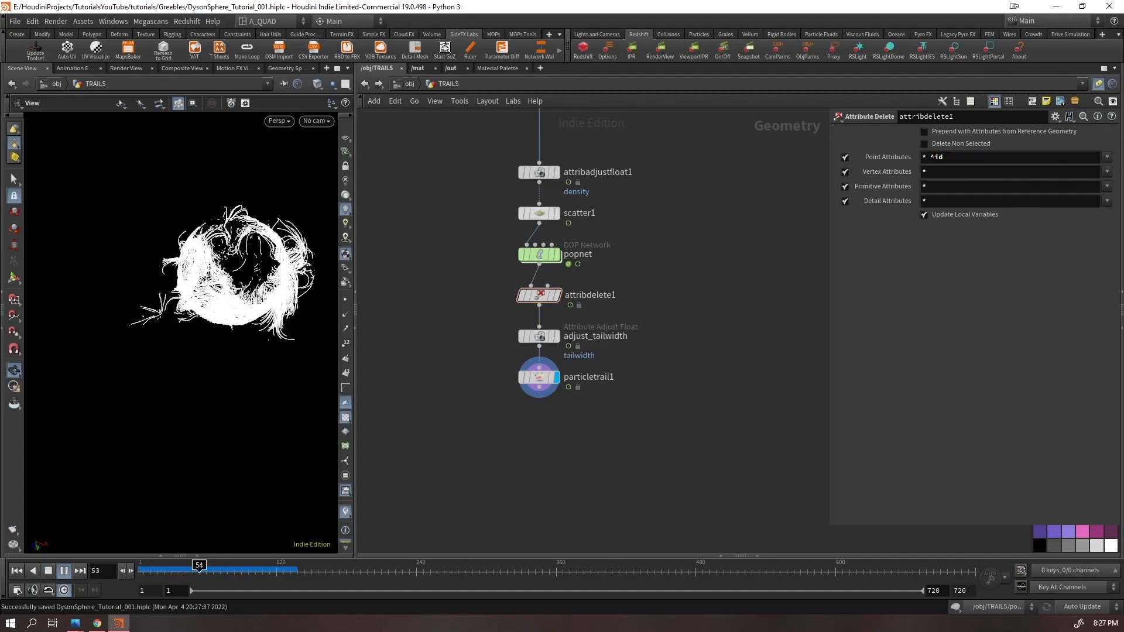
{"action": "key", "text": "ctrl+Up"}
- Bypass attribdelete1 to inspect the trails' original coloring at frame 20, toggling the viewport display, and re-enable the node
{"action": "left_click", "coordinate": [515, 271]}
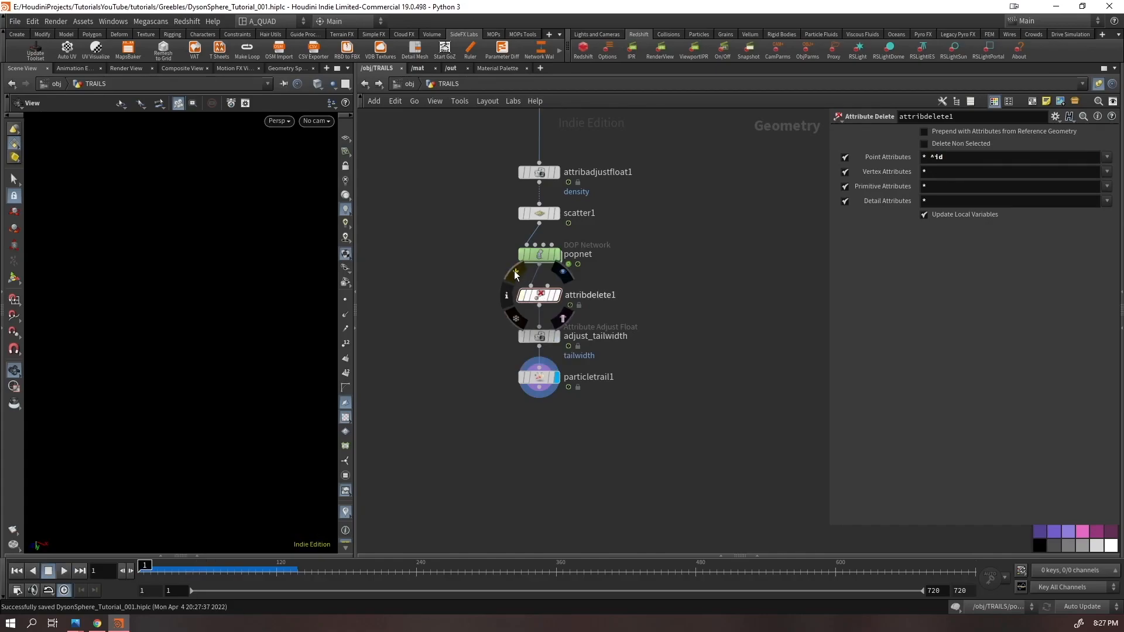
{"action": "left_click", "coordinate": [585, 376]}
{"action": "key", "text": "Up"}
{"action": "key", "text": "Up"}
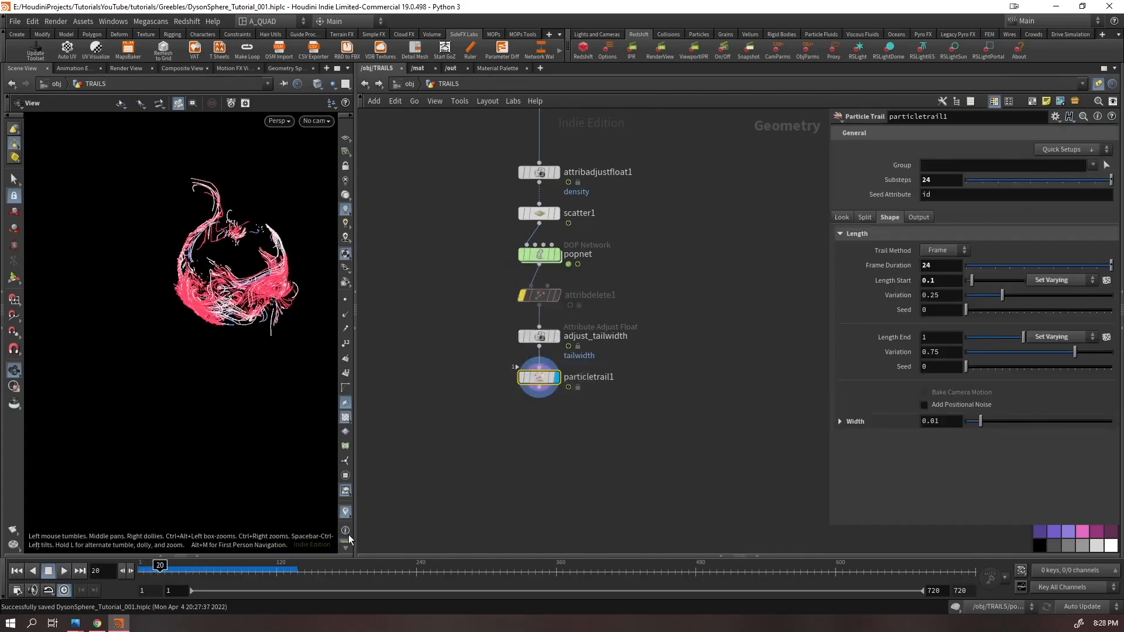
{"action": "left_click", "coordinate": [346, 512]}
{"action": "left_click", "coordinate": [349, 486]}
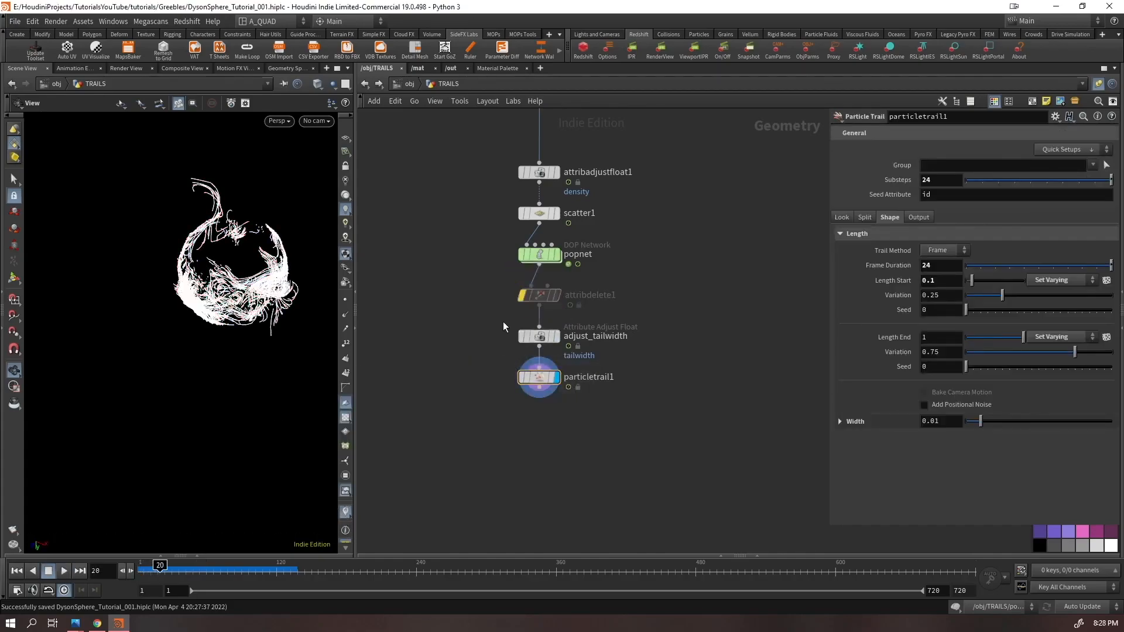
{"action": "left_click", "coordinate": [515, 271]}
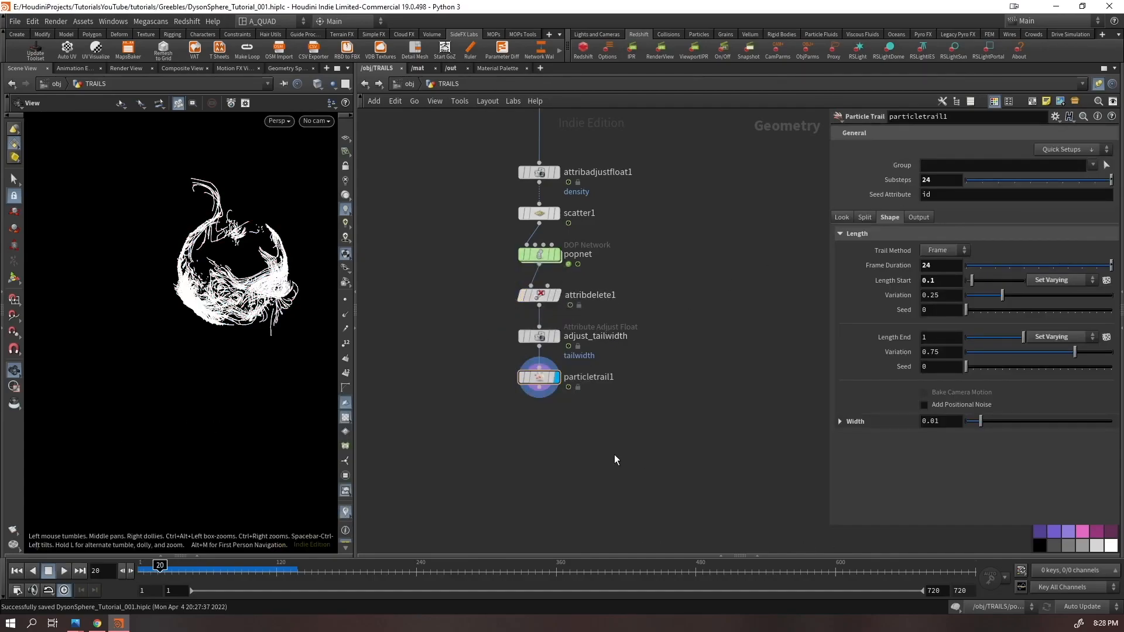
- Add a Sweep node after particletrail1 and set its Surface Shape to Round Tube
{"action": "left_click", "coordinate": [539, 378]}
{"action": "scroll", "coordinate": [306, 234], "scroll_direction": "up", "scroll_amount": 5}
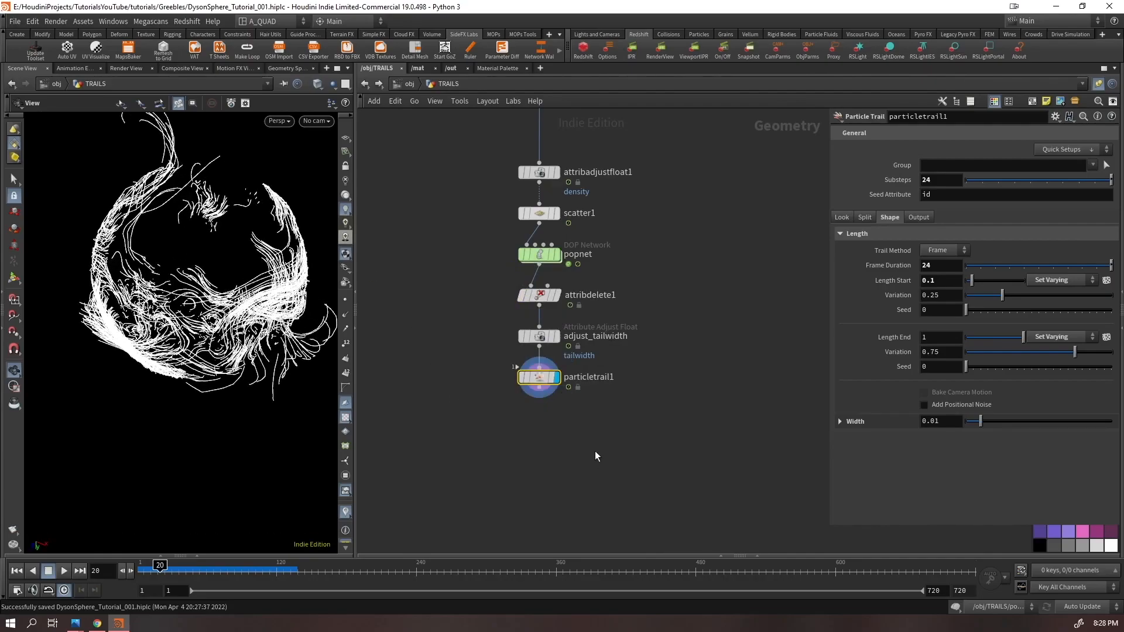
{"action": "key", "text": "Tab"}
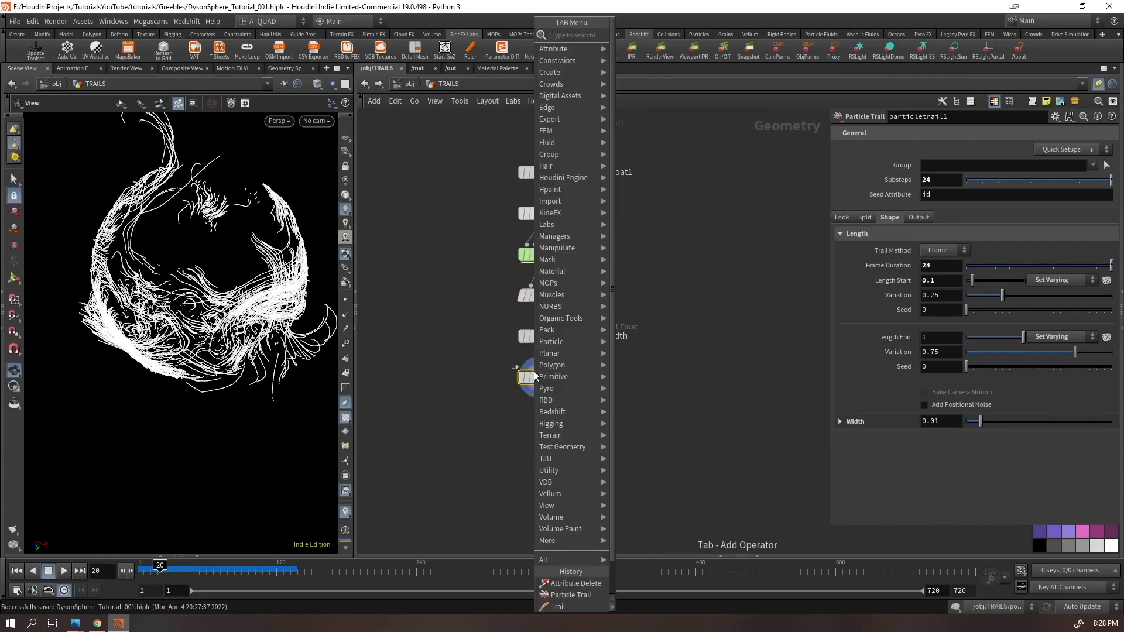
{"action": "type", "text": "sweep"}
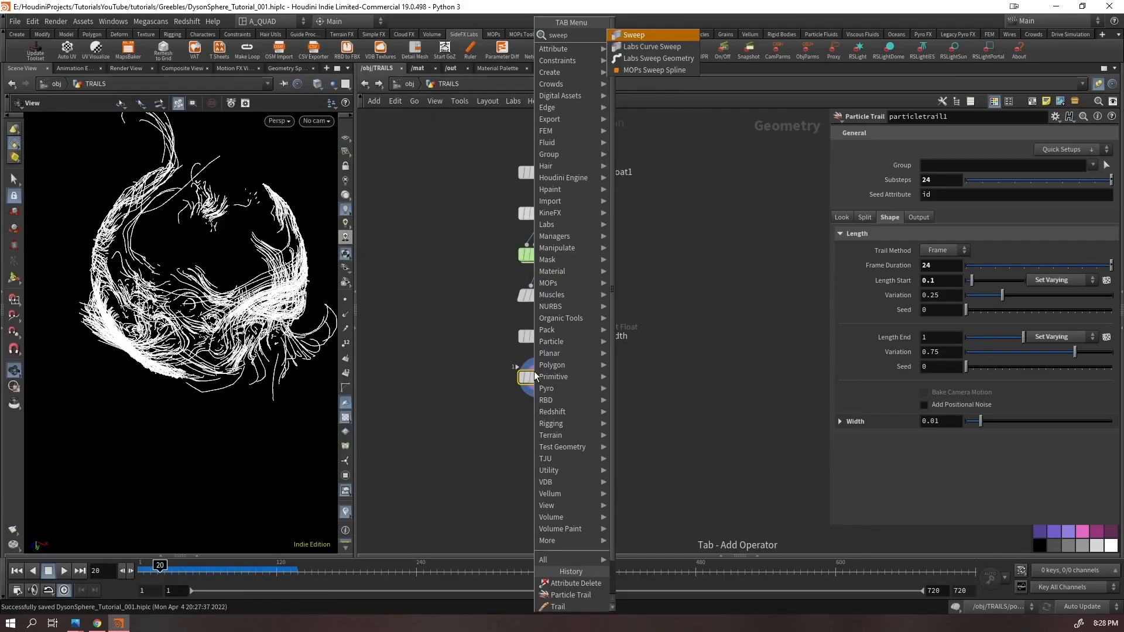
{"action": "key", "text": "Return"}
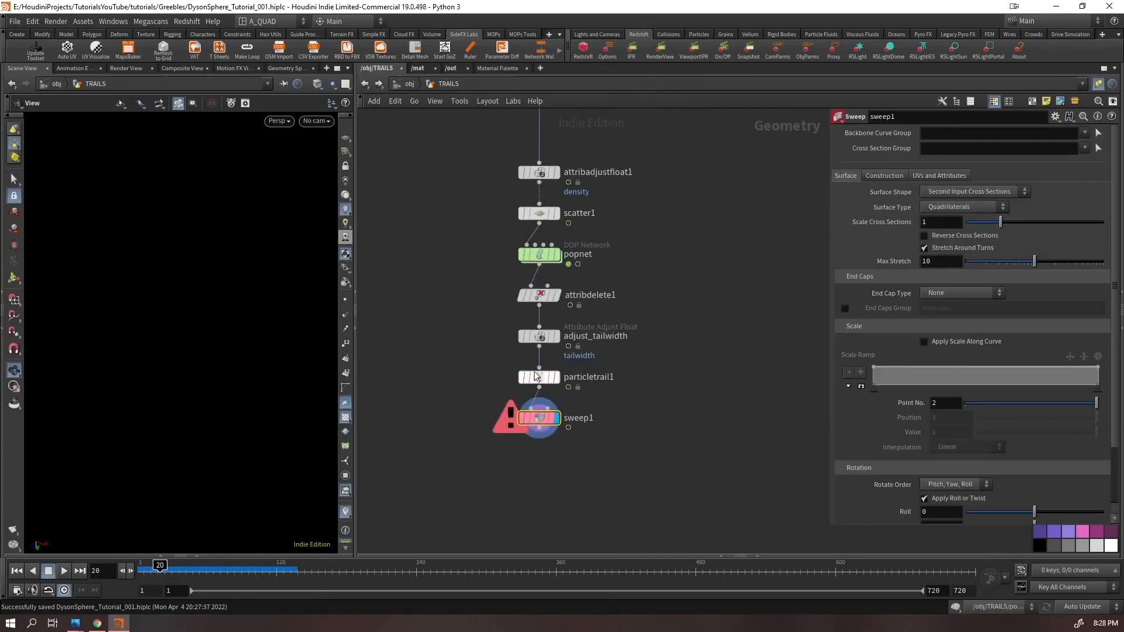
{"action": "left_click", "coordinate": [972, 192]}
{"action": "left_click", "coordinate": [944, 216]}
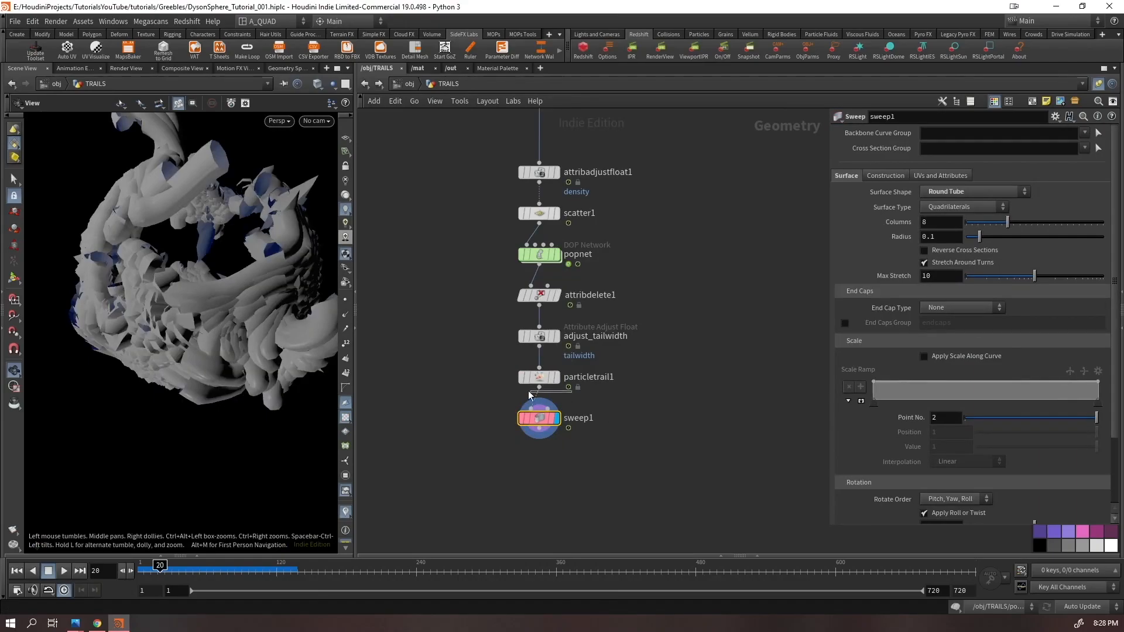
- Set the sweep's Radius to 1 and turn off Stretch Around Turns
{"action": "right_click_drag", "start_coordinate": [266, 235], "coordinate": [227, 270]}
{"action": "left_click_drag", "start_coordinate": [226, 270], "coordinate": [235, 299]}
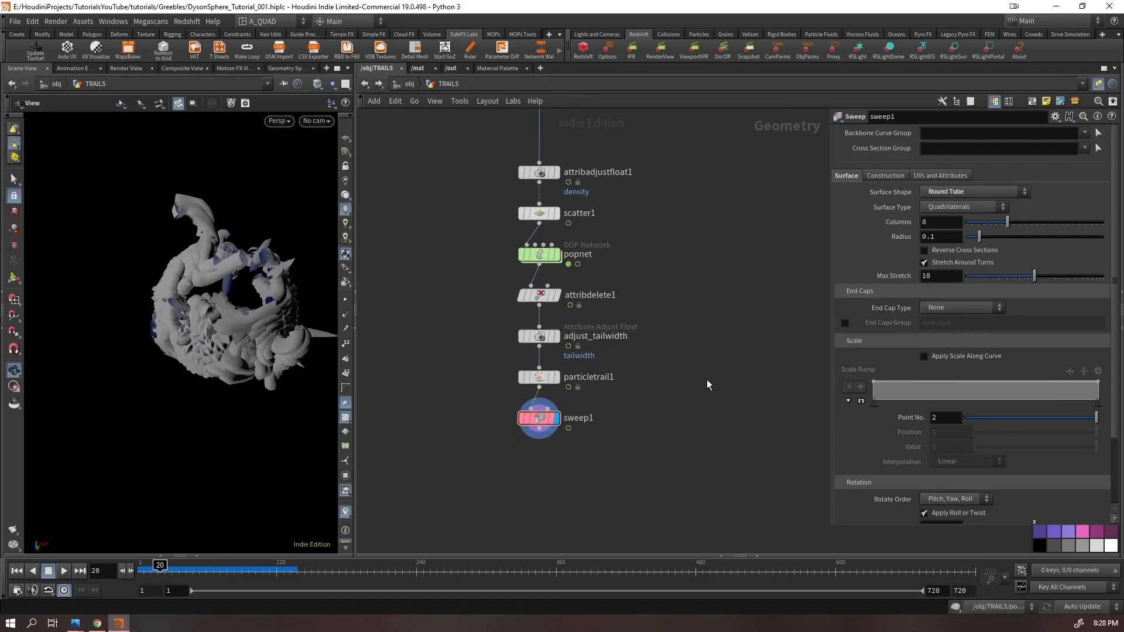
{"action": "left_click_drag", "start_coordinate": [246, 258], "coordinate": [306, 284]}
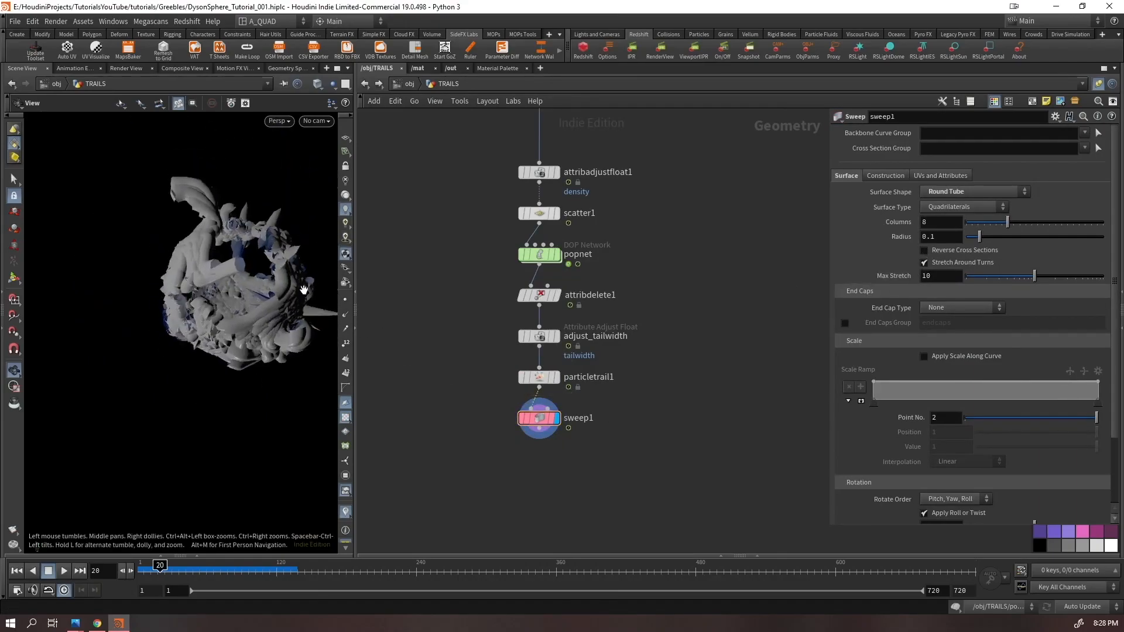
{"action": "type", "text": "1"}
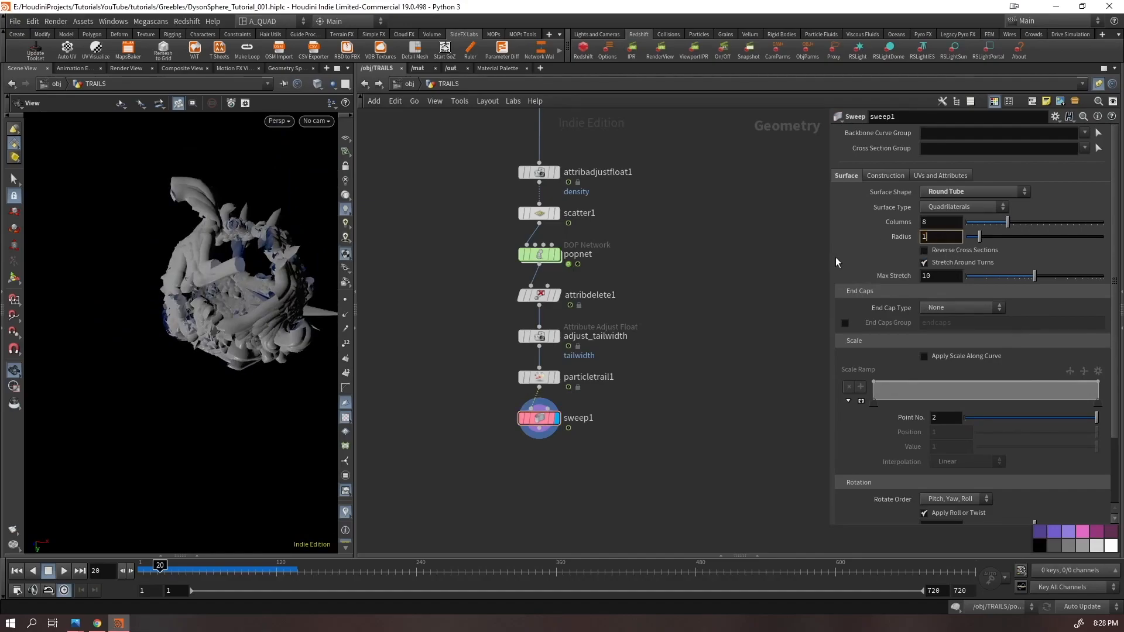
{"action": "key", "text": "Return"}
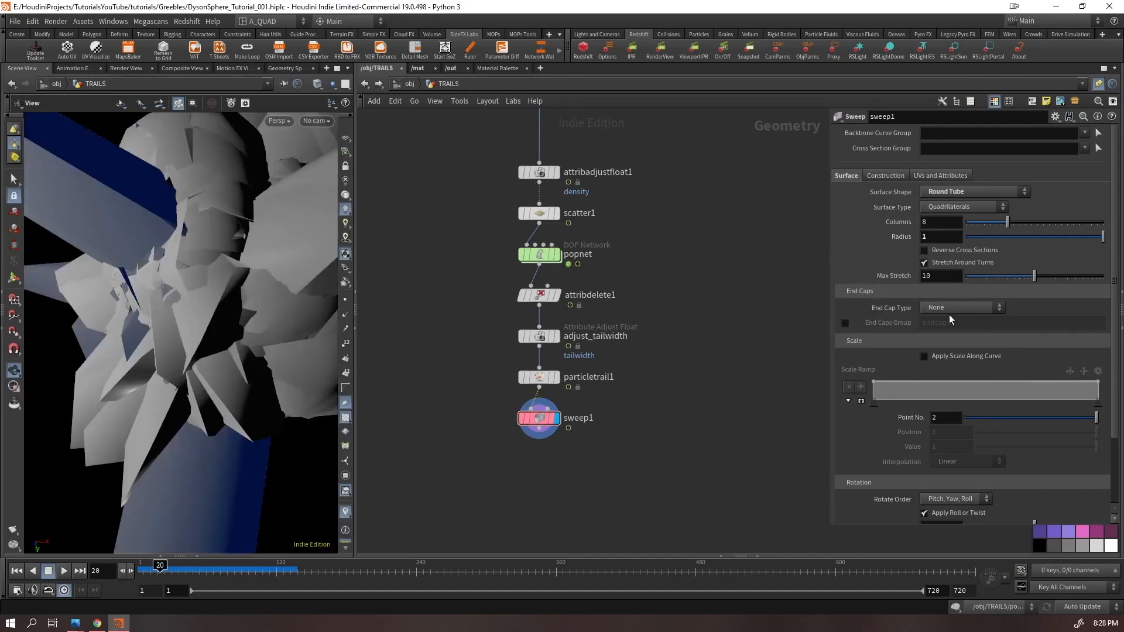
{"action": "left_click", "coordinate": [949, 263]}
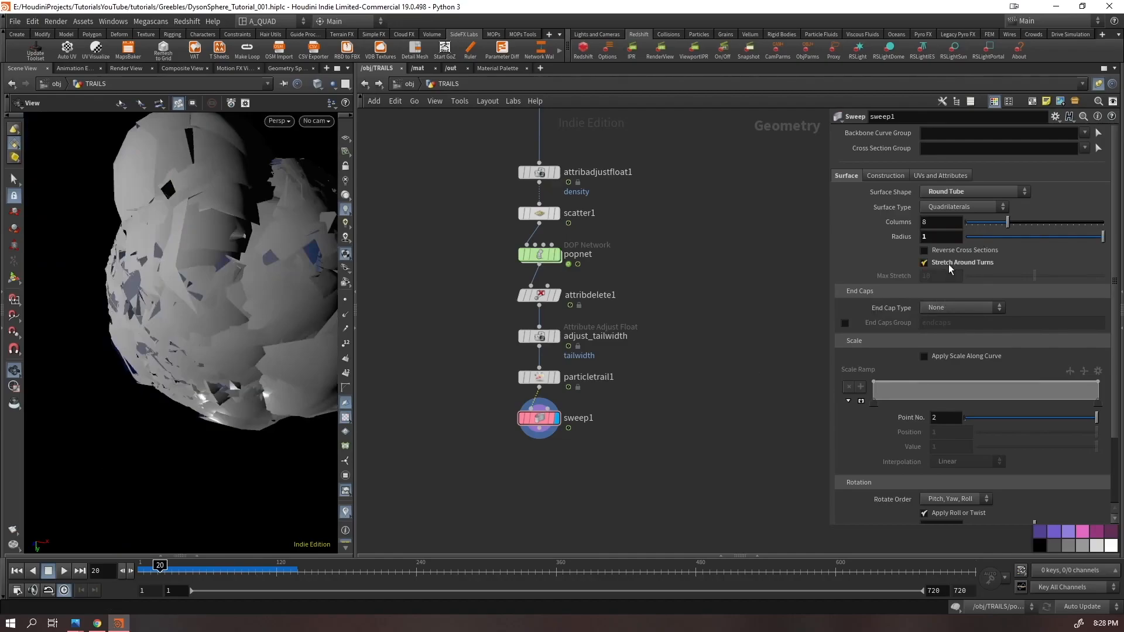
{"action": "left_click", "coordinate": [949, 265]}
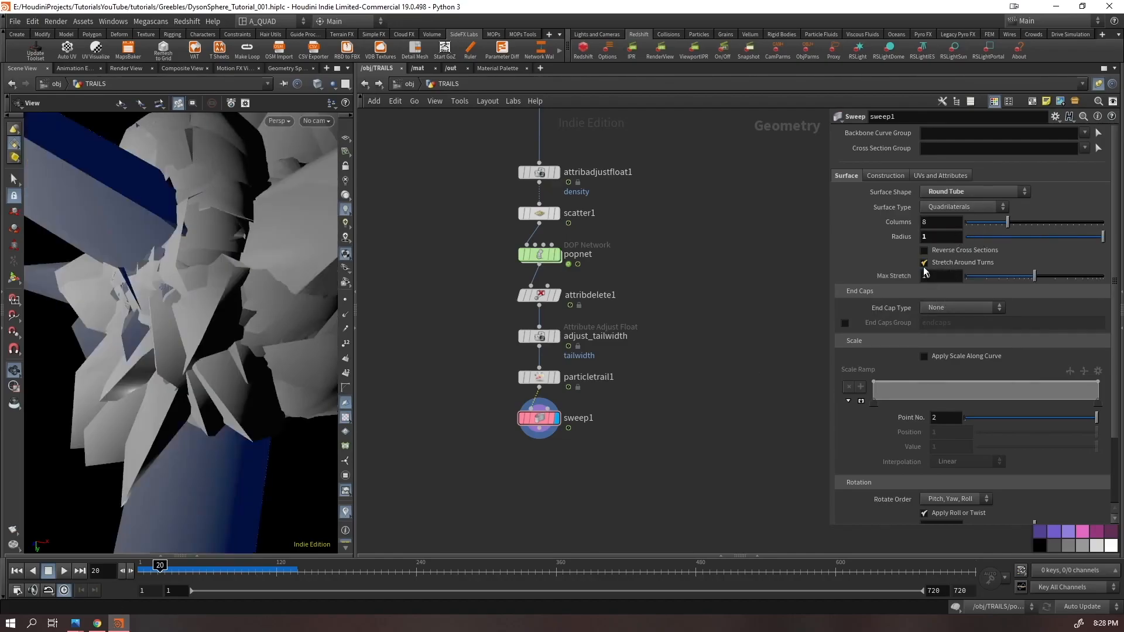
{"action": "left_click", "coordinate": [924, 263]}
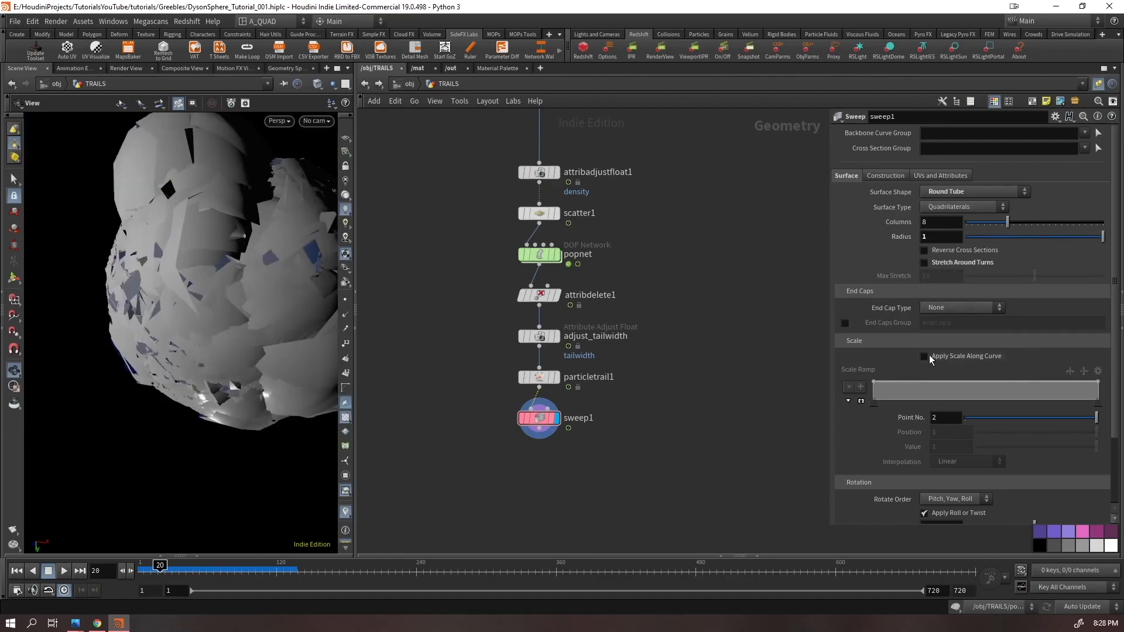
- Try Apply Scale Along Curve with the ramp's start lowered to about 0.07 and Radius at 0.026, then turn the scaling off
{"action": "left_click", "coordinate": [927, 356]}
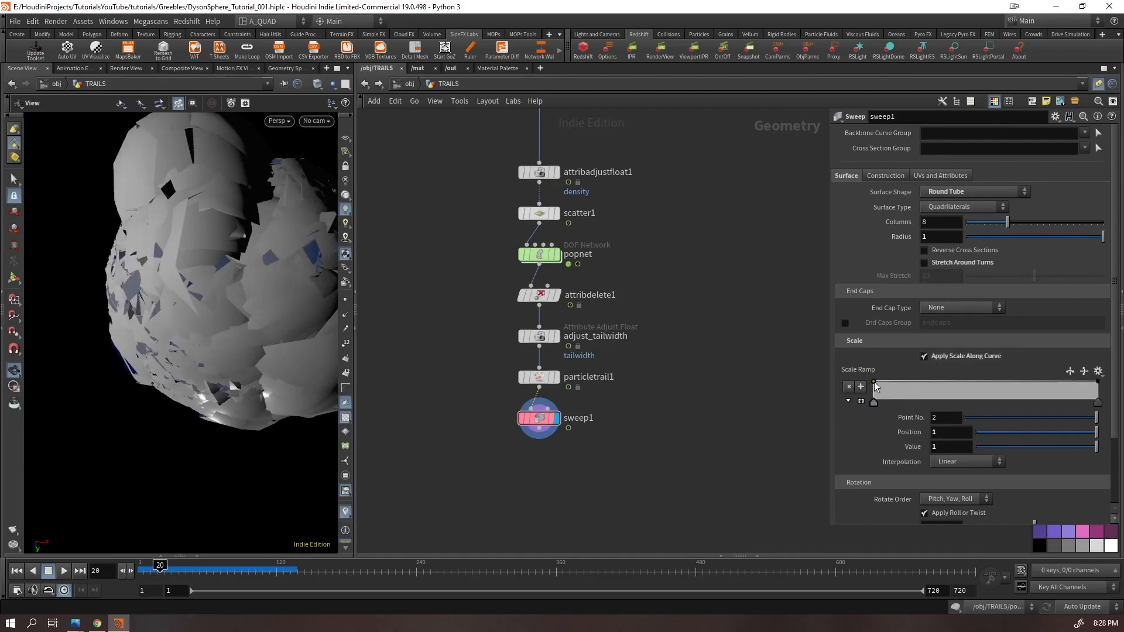
{"action": "left_click_drag", "start_coordinate": [873, 382], "coordinate": [871, 403]}
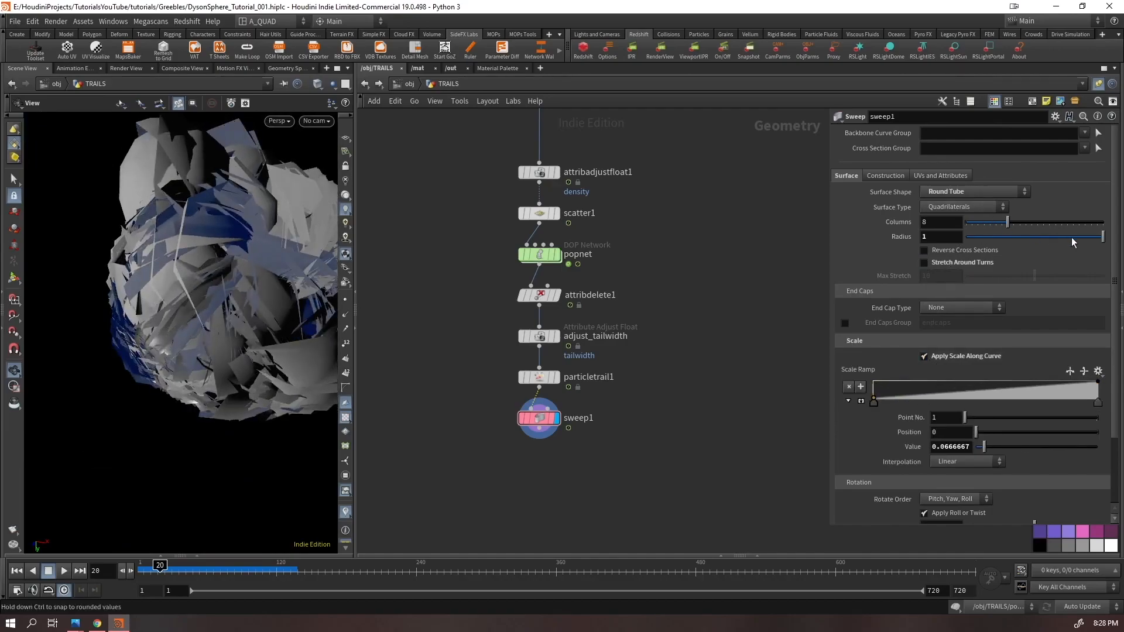
{"action": "left_click_drag", "start_coordinate": [1071, 238], "coordinate": [970, 252]}
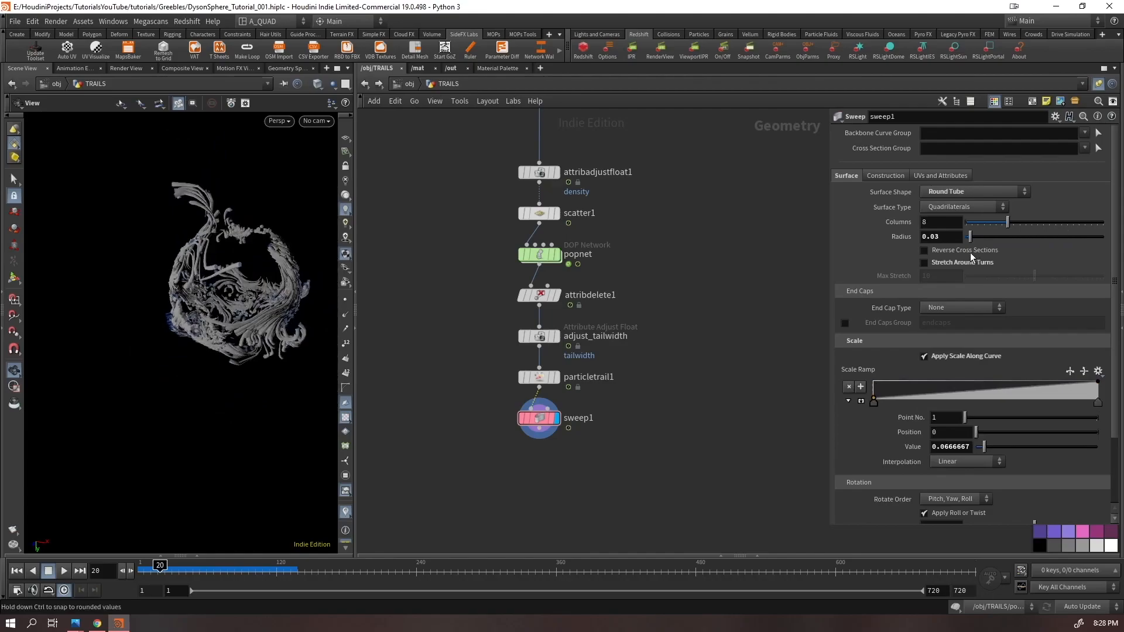
{"action": "scroll", "coordinate": [256, 276], "scroll_direction": "up", "scroll_amount": 5}
{"action": "left_click_drag", "start_coordinate": [257, 277], "coordinate": [304, 275]}
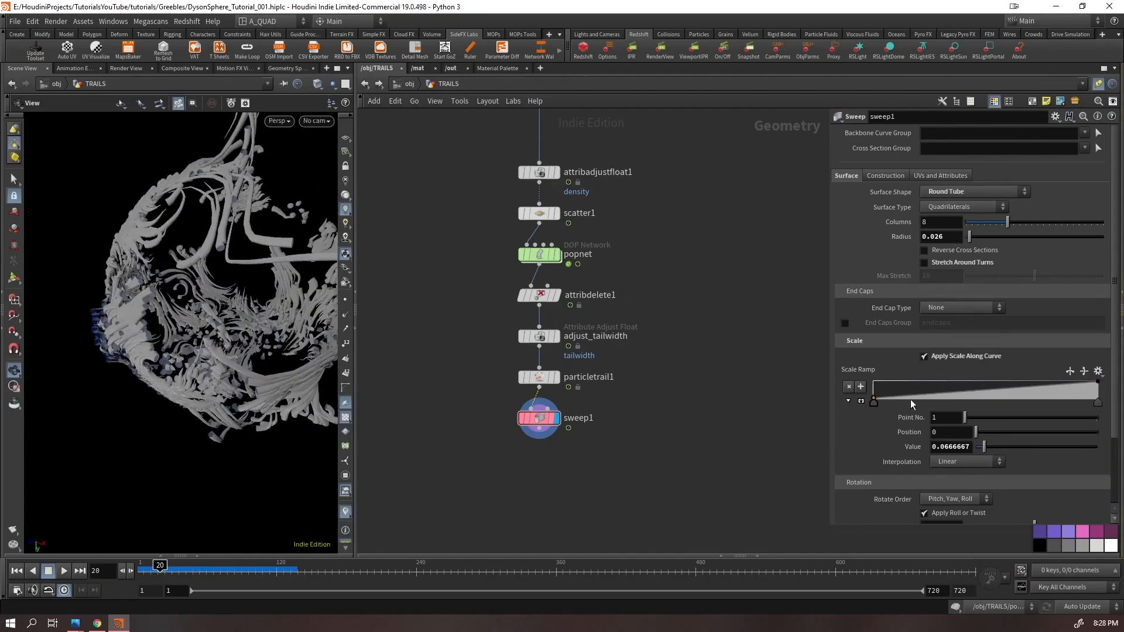
{"action": "left_click", "coordinate": [925, 356]}
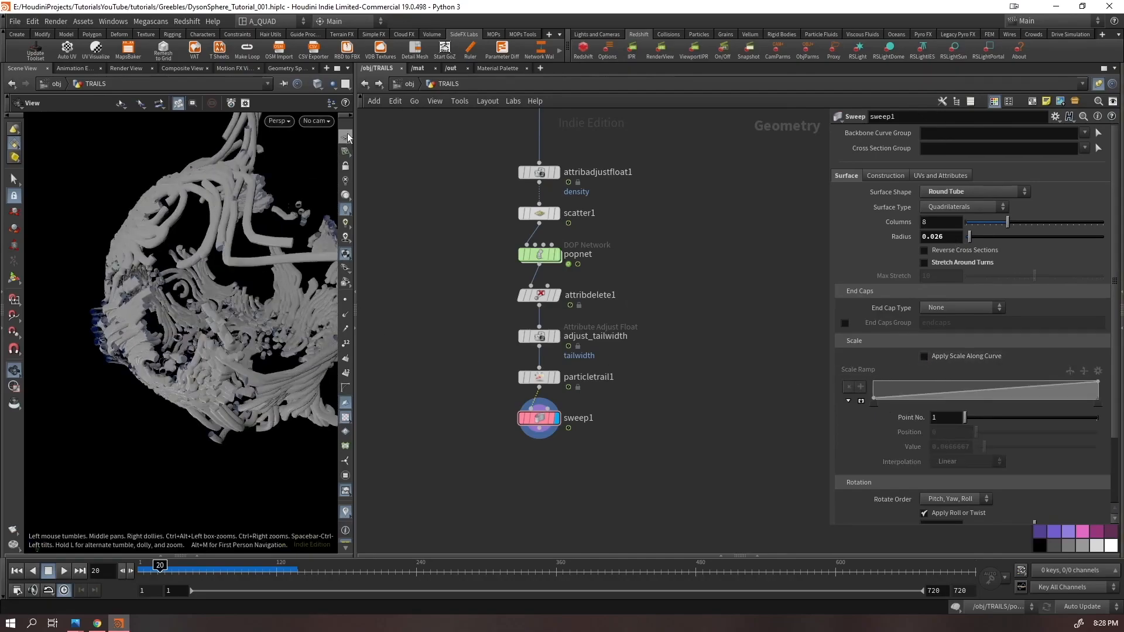
- Display the tubes with wireframe over shading and set the sweep's Radius to 1
{"action": "scroll", "coordinate": [251, 212], "scroll_direction": "up", "scroll_amount": 5}
{"action": "key", "text": "shift+w"}
{"action": "scroll", "coordinate": [234, 221], "scroll_direction": "down", "scroll_amount": 5}
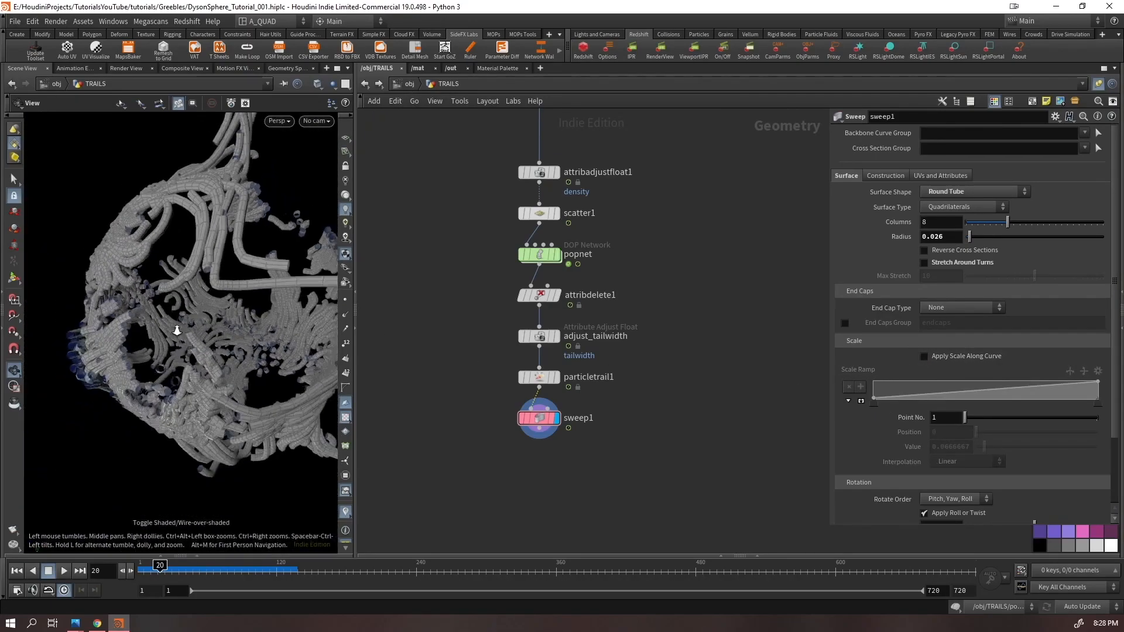
{"action": "left_click_drag", "start_coordinate": [952, 236], "coordinate": [902, 240]}
{"action": "type", "text": "1"}
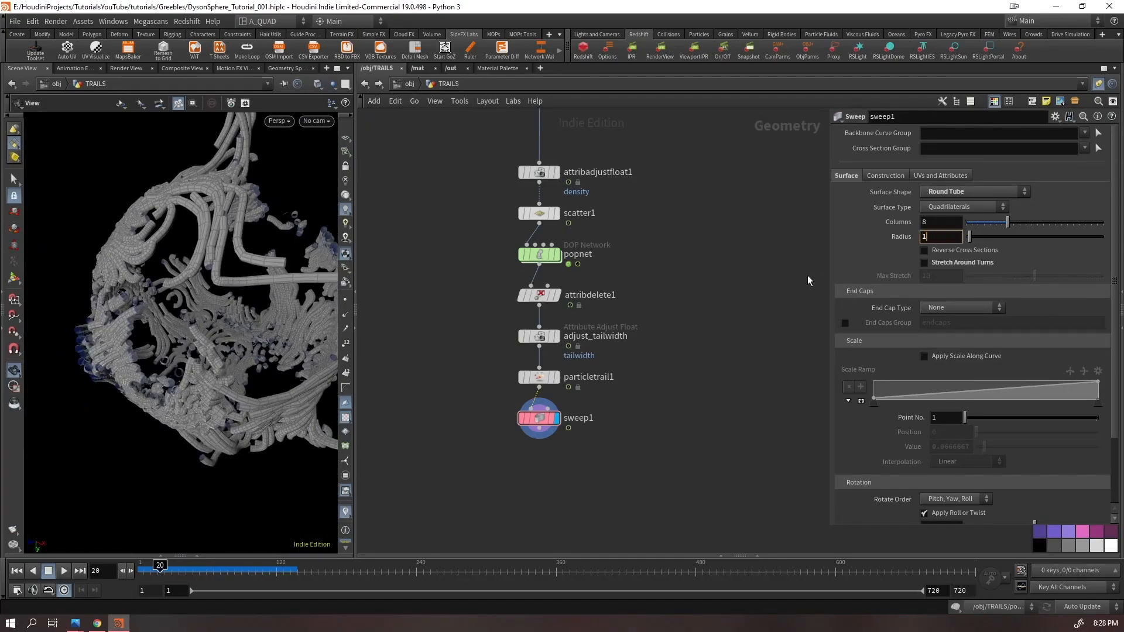
{"action": "key", "text": "Return"}
{"action": "right_click_drag", "start_coordinate": [127, 406], "coordinate": [234, 239]}
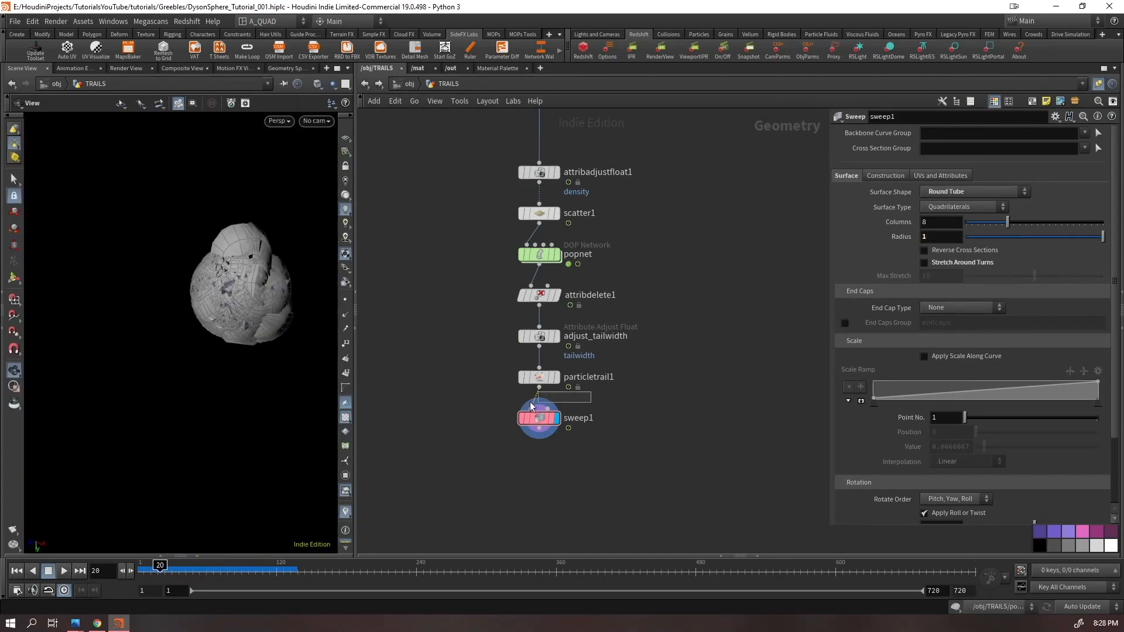
- Insert an Attribute Wrangle node between particletrail1 and sweep1
{"action": "key", "text": "Tab"}
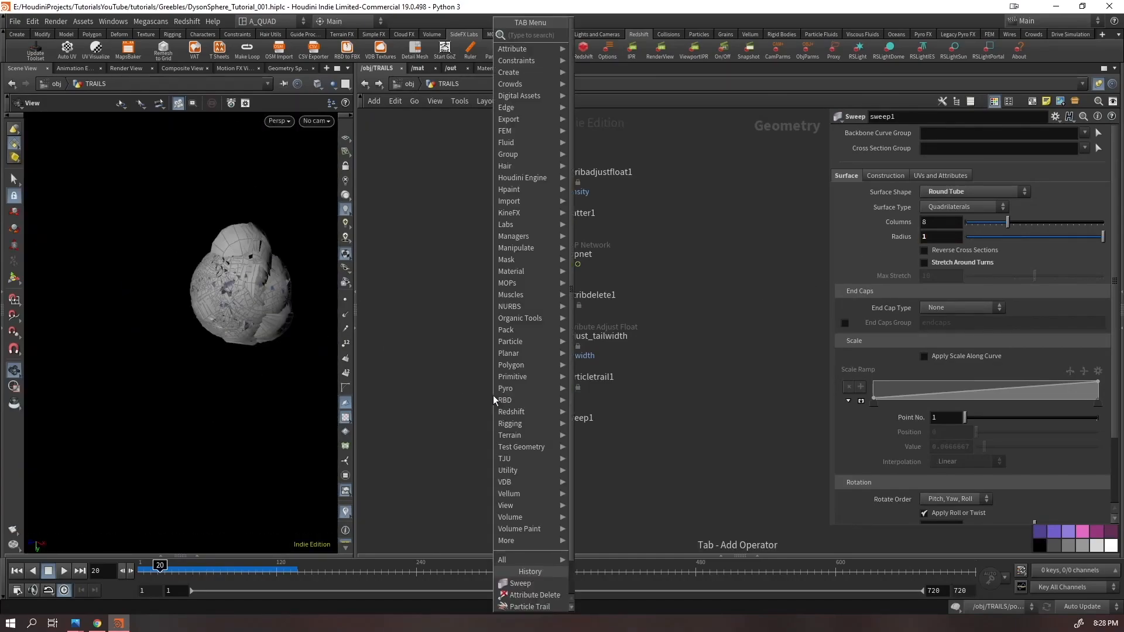
{"action": "type", "text": "aw"}
{"action": "key", "text": "Return"}
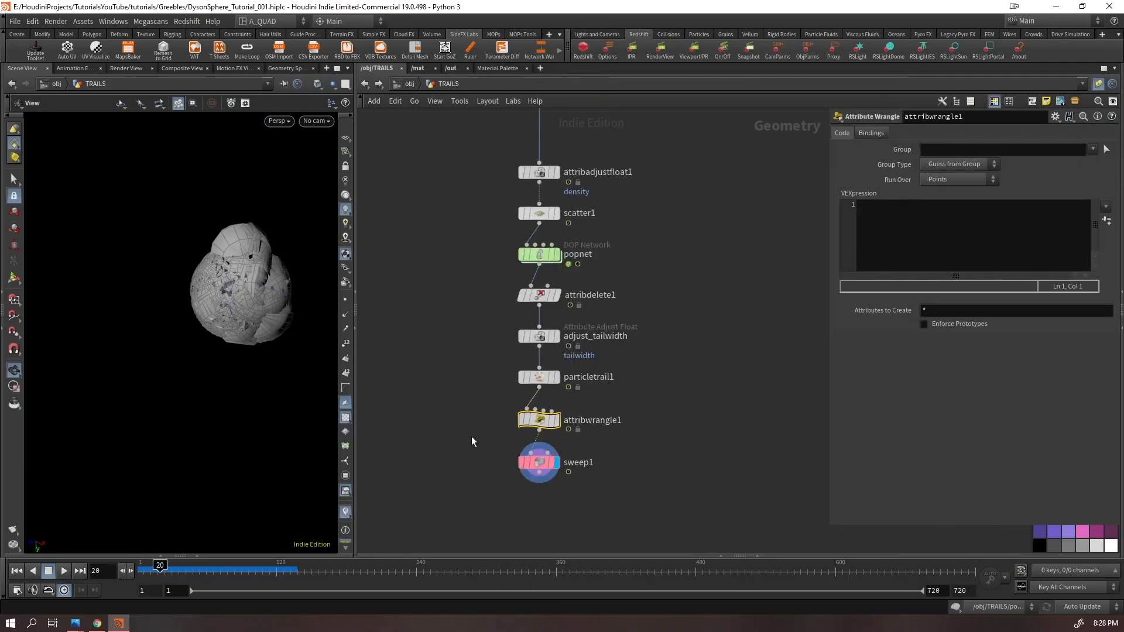
{"action": "right_click_drag", "start_coordinate": [222, 304], "coordinate": [363, 208]}
{"action": "middle_click_drag", "start_coordinate": [264, 281], "coordinate": [164, 293]}
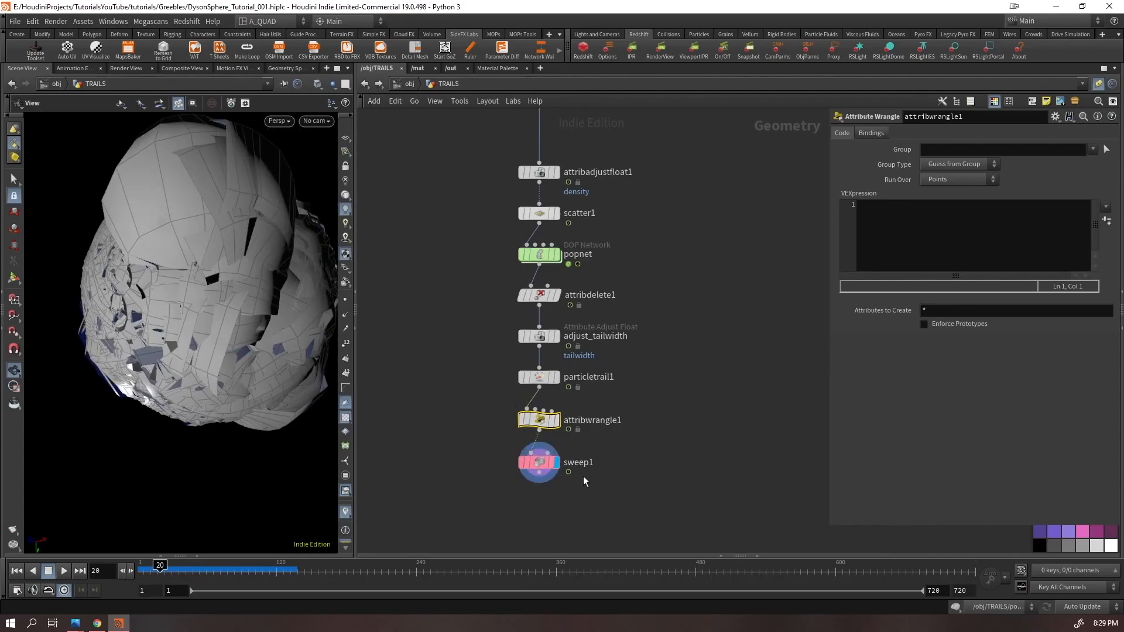
{"action": "left_click", "coordinate": [924, 211]}
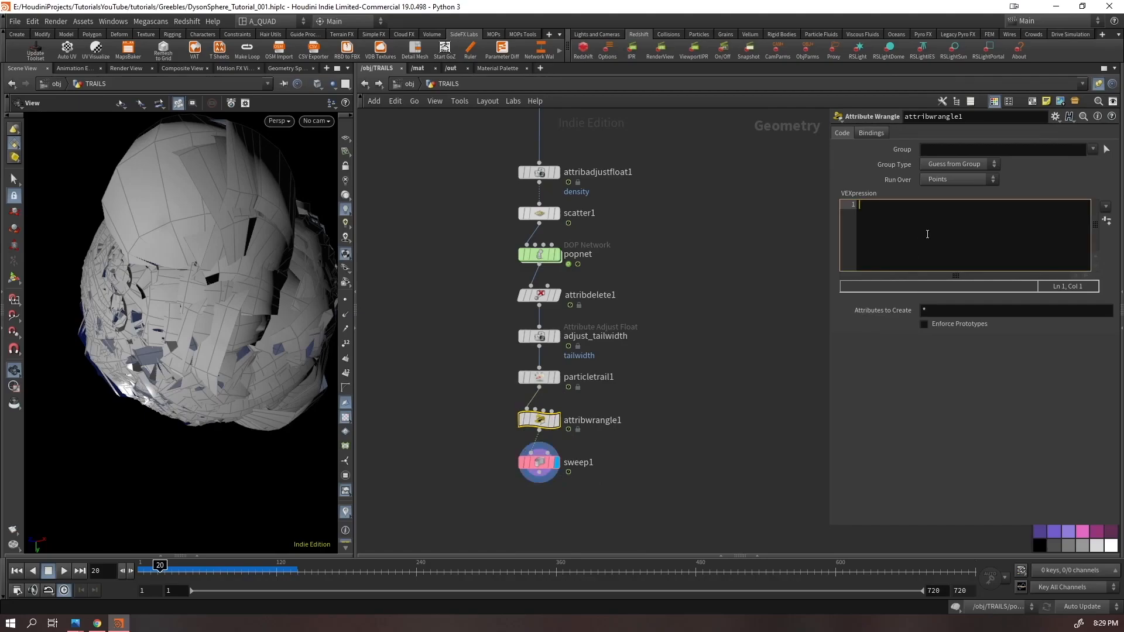
{"action": "type", "text": "f@pscale"}
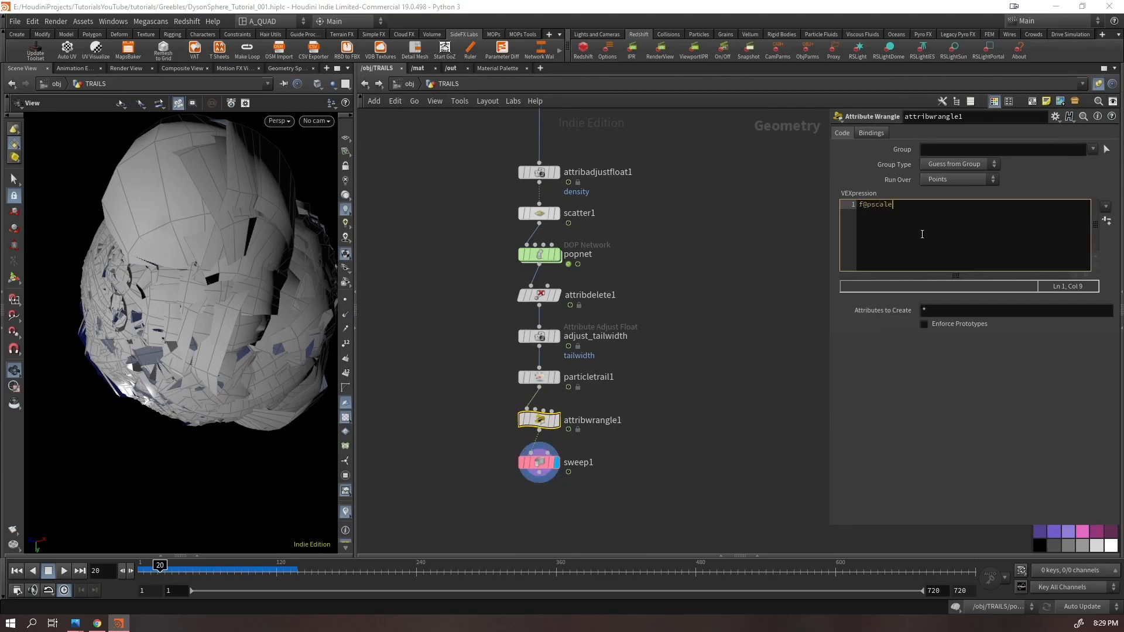
{"action": "key", "text": "ctrl+a"}
{"action": "key", "text": "BackSpace"}
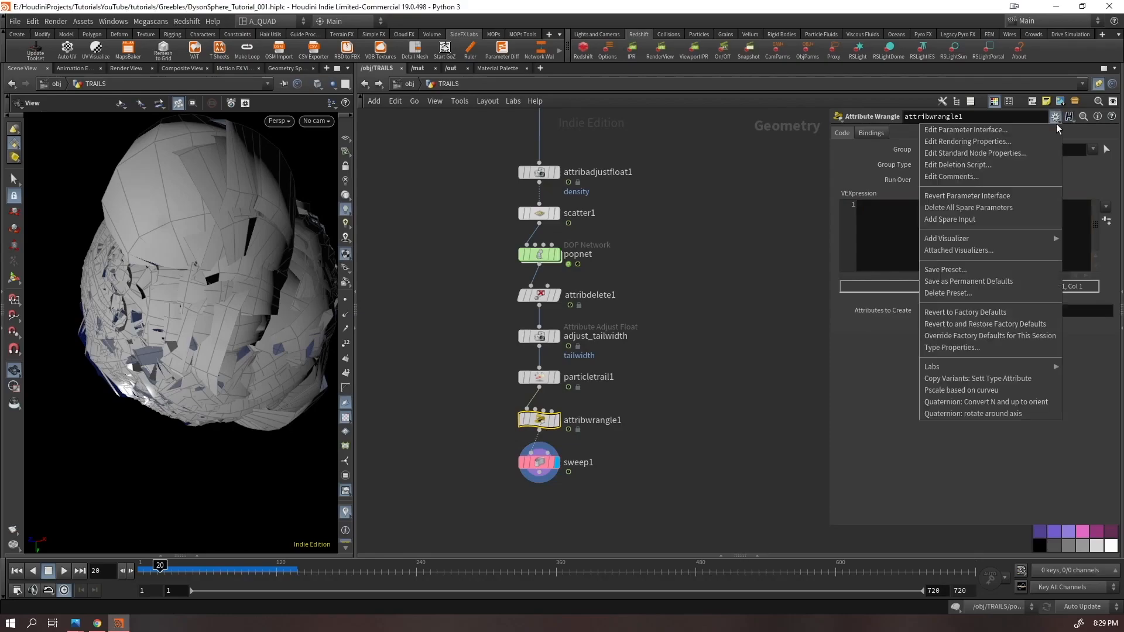
- Load the "Pscale based on curveu" preset on attribwrangle1 and widen the parameter area to show its full code
{"action": "left_click", "coordinate": [1055, 117]}
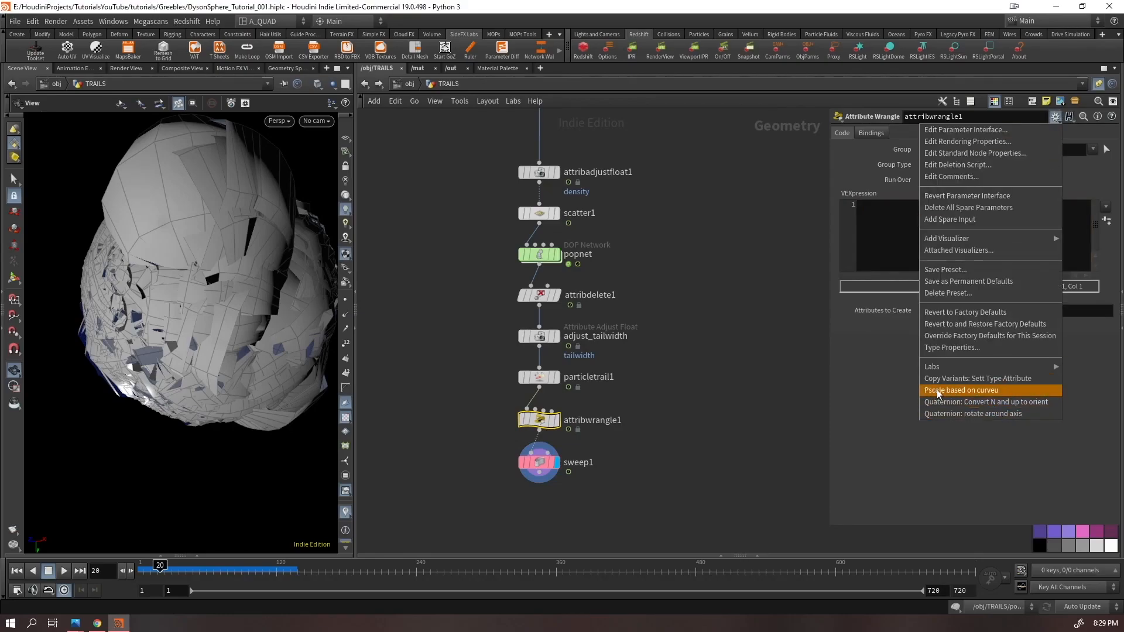
{"action": "left_click", "coordinate": [961, 390]}
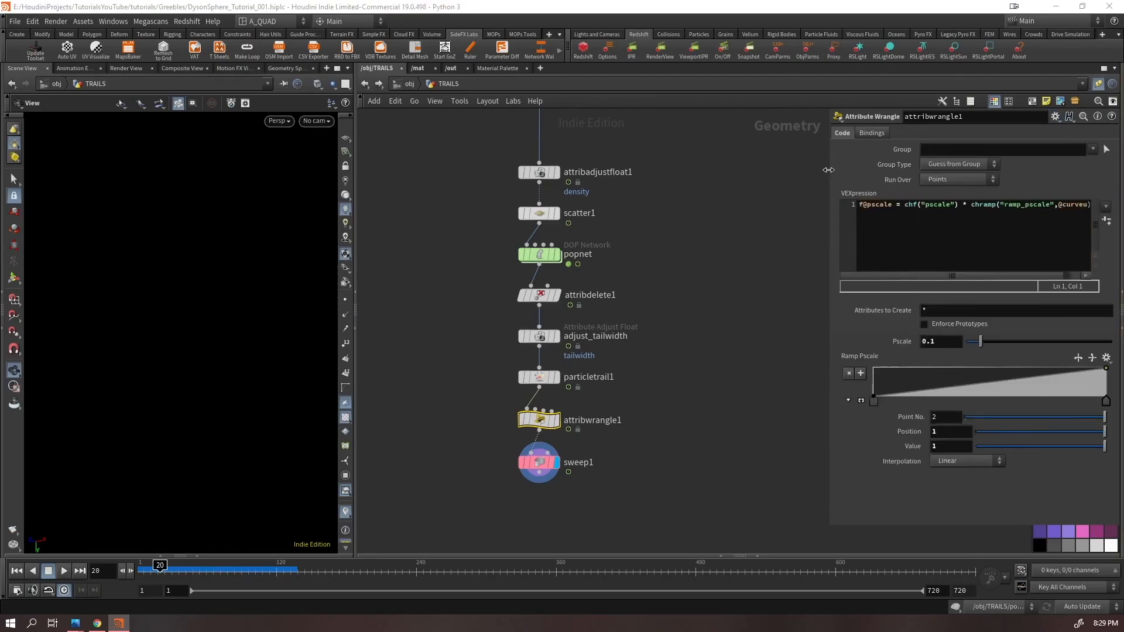
{"action": "left_click_drag", "start_coordinate": [828, 170], "coordinate": [753, 170]}
{"action": "left_click", "coordinate": [1047, 202]}
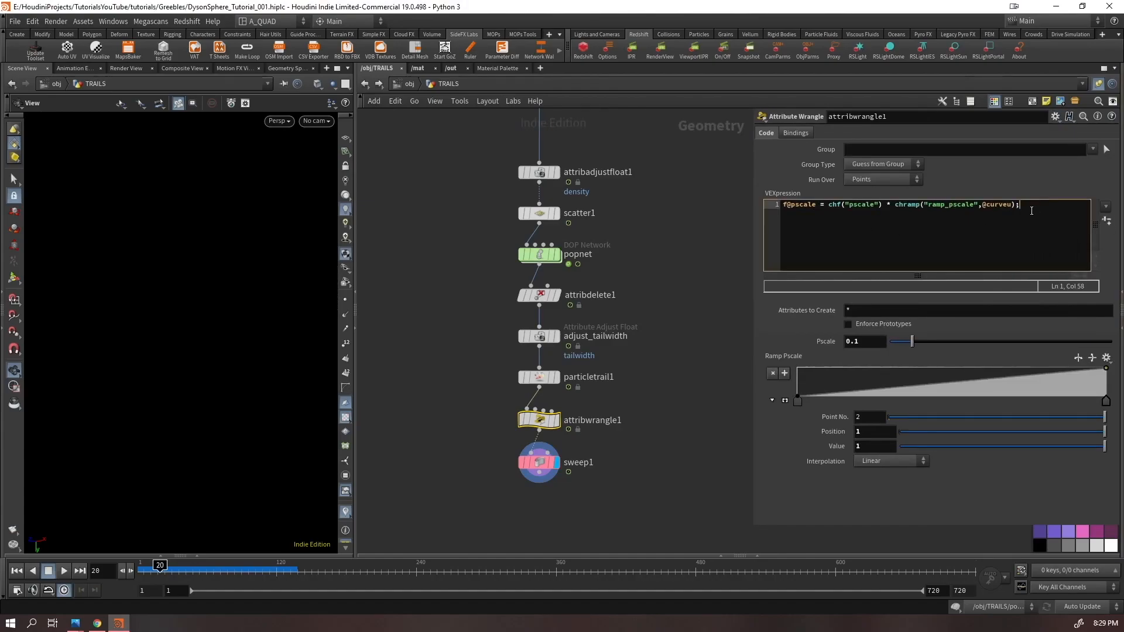
{"action": "key", "text": "ctrl+a"}
{"action": "key", "text": "BackSpace"}
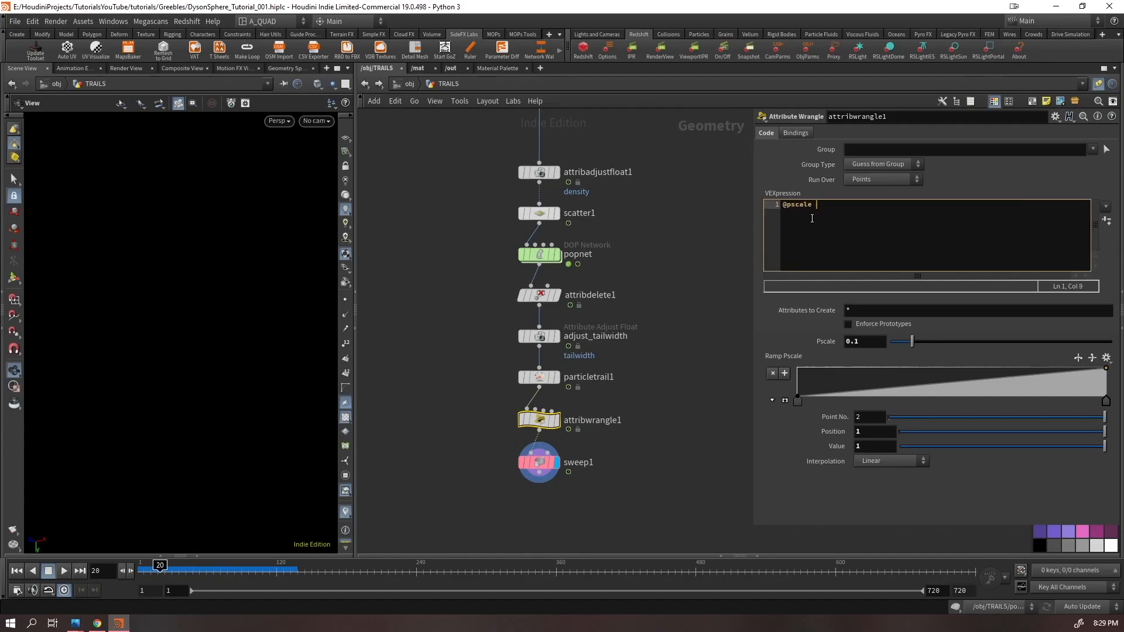
{"action": "key", "text": "Home"}
{"action": "type", "text": "f"}
{"action": "key", "text": "End"}
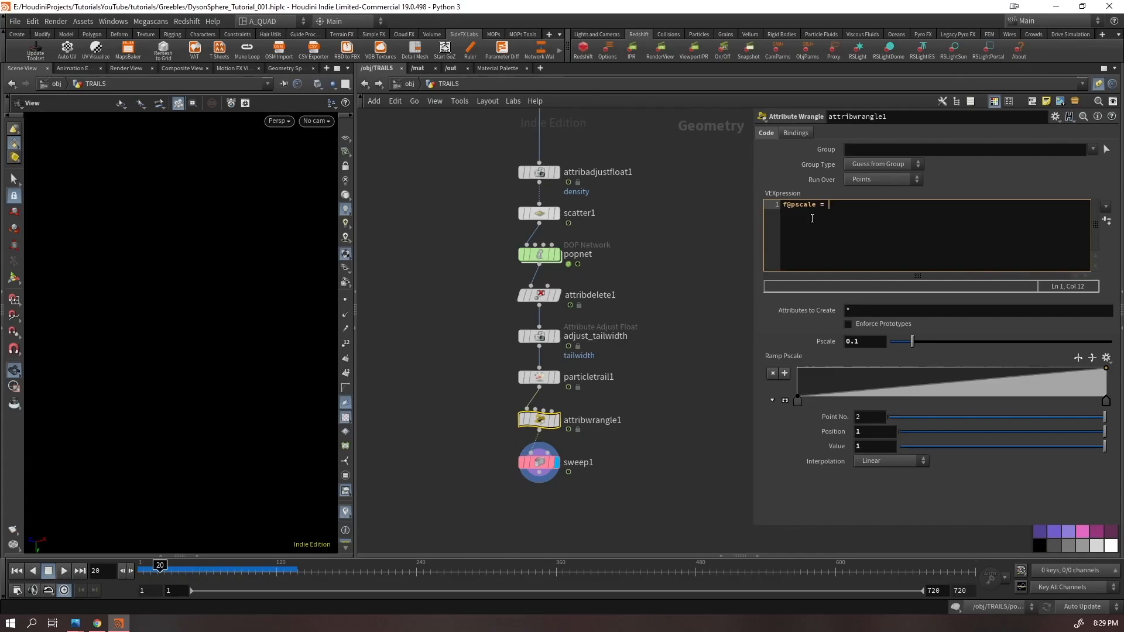
{"action": "type", "text": "chf("}
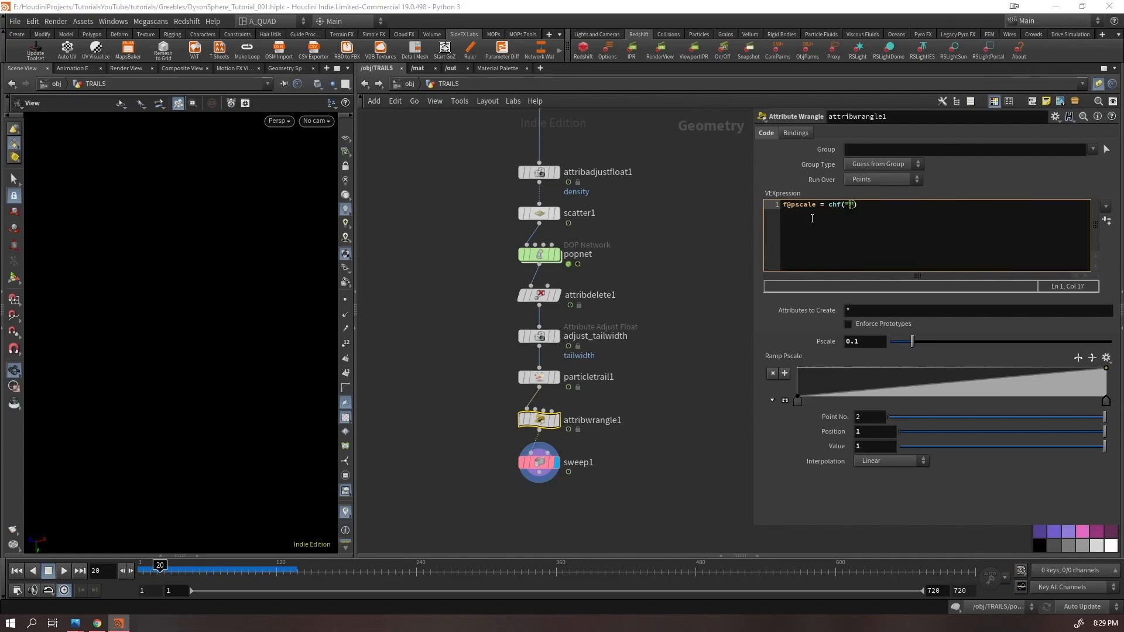
{"action": "type", "text": "\"pscale\") * chramp("}
{"action": "key", "text": "BackSpace"}
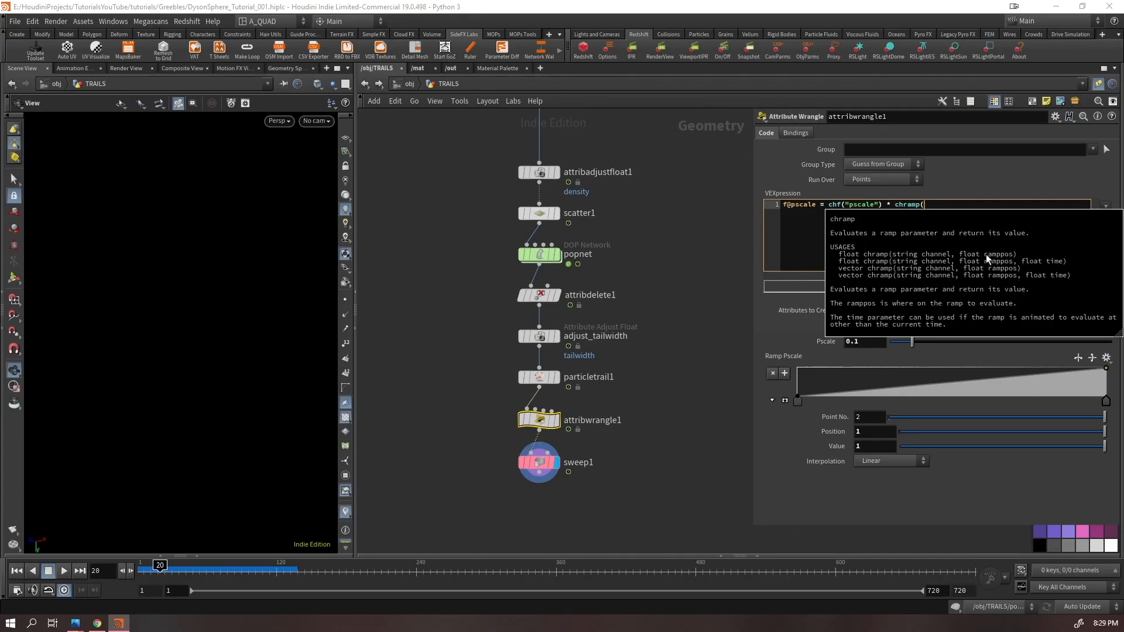
{"action": "left_click", "coordinate": [938, 203]}
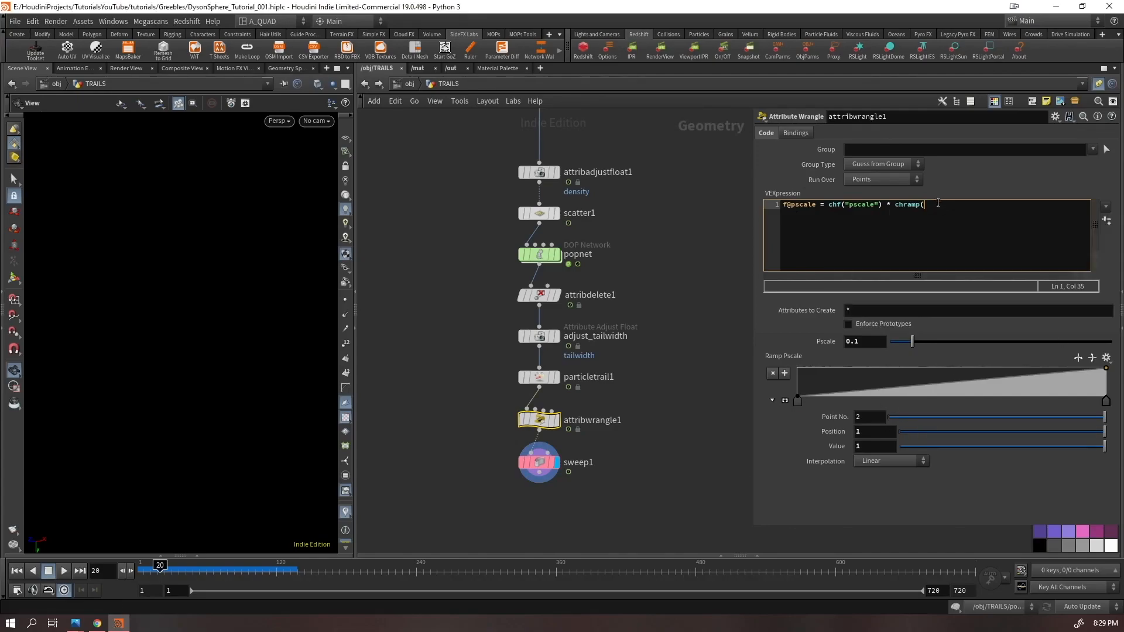
{"action": "type", "text": "\"ramp_pscale\", @curveu);"}
{"action": "left_click", "coordinate": [712, 286]}
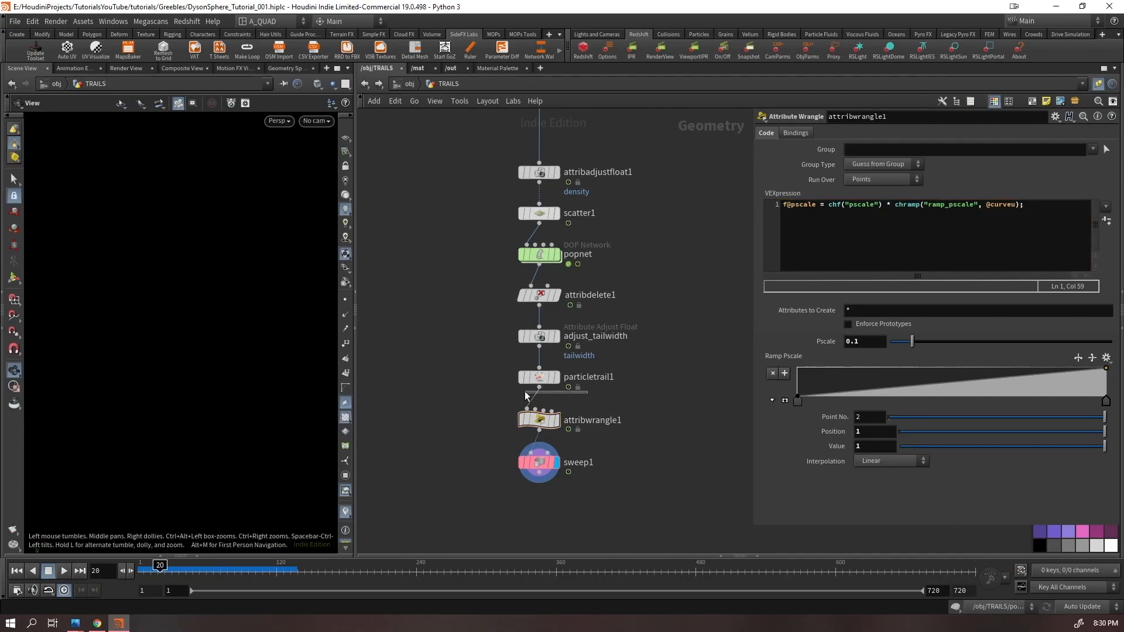
- Insert a Resample node between particletrail1 and attribwrangle1
{"action": "key", "text": "Tab"}
{"action": "type", "text": "resample"}
{"action": "key", "text": "Return"}
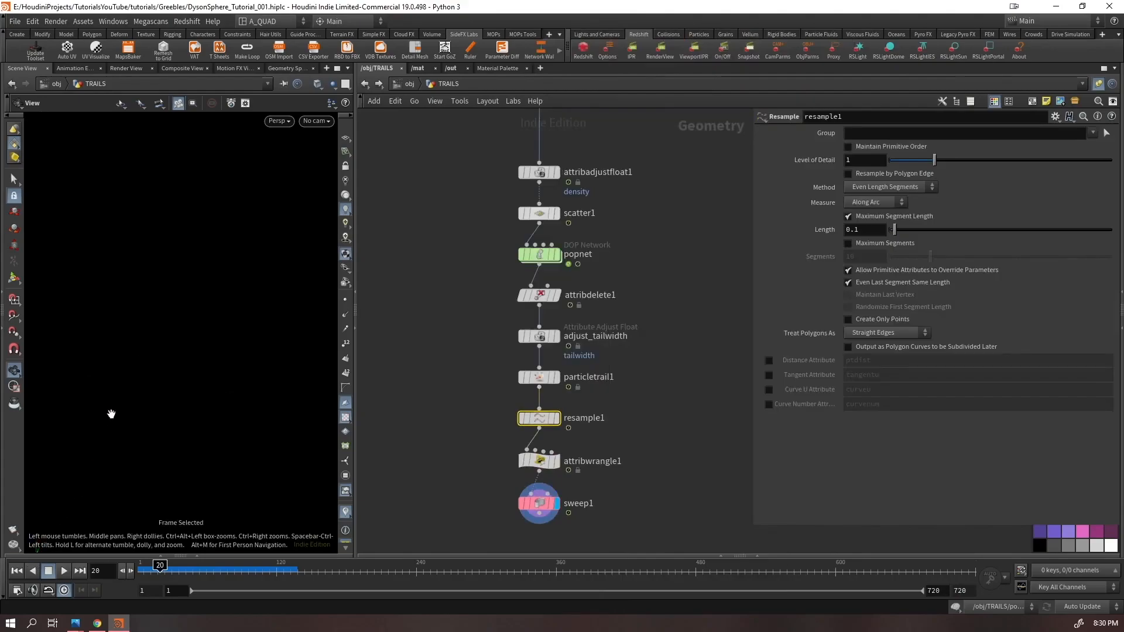
- Move the timeline to frame 80 and display the trails from resample1
{"action": "key", "text": "Up"}
{"action": "key", "text": "Up"}
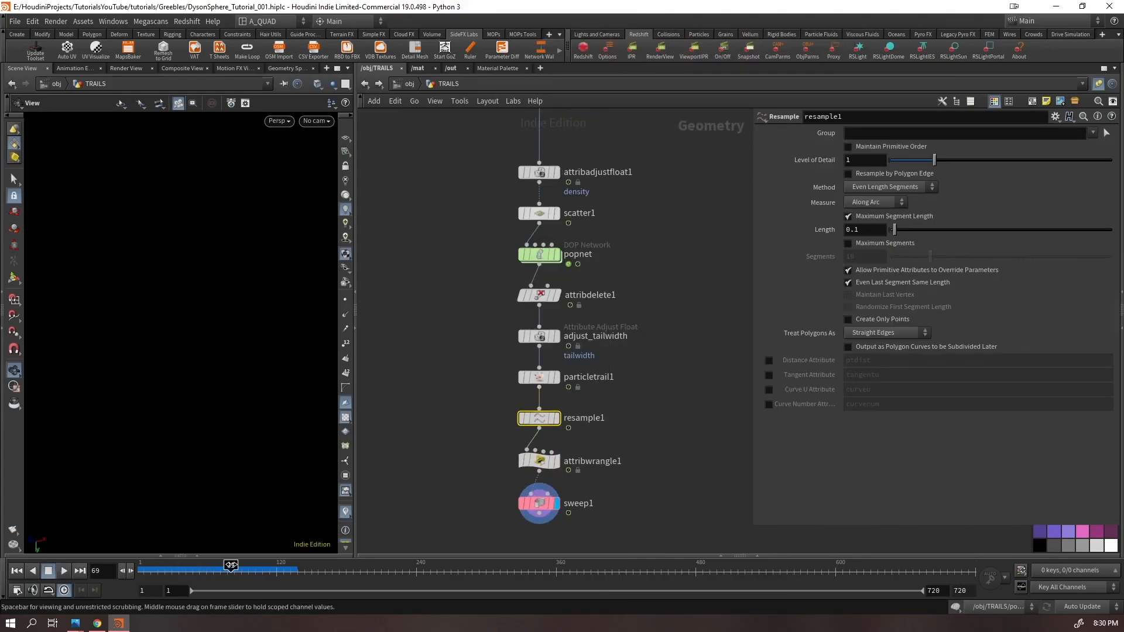
{"action": "left_click", "coordinate": [555, 337]}
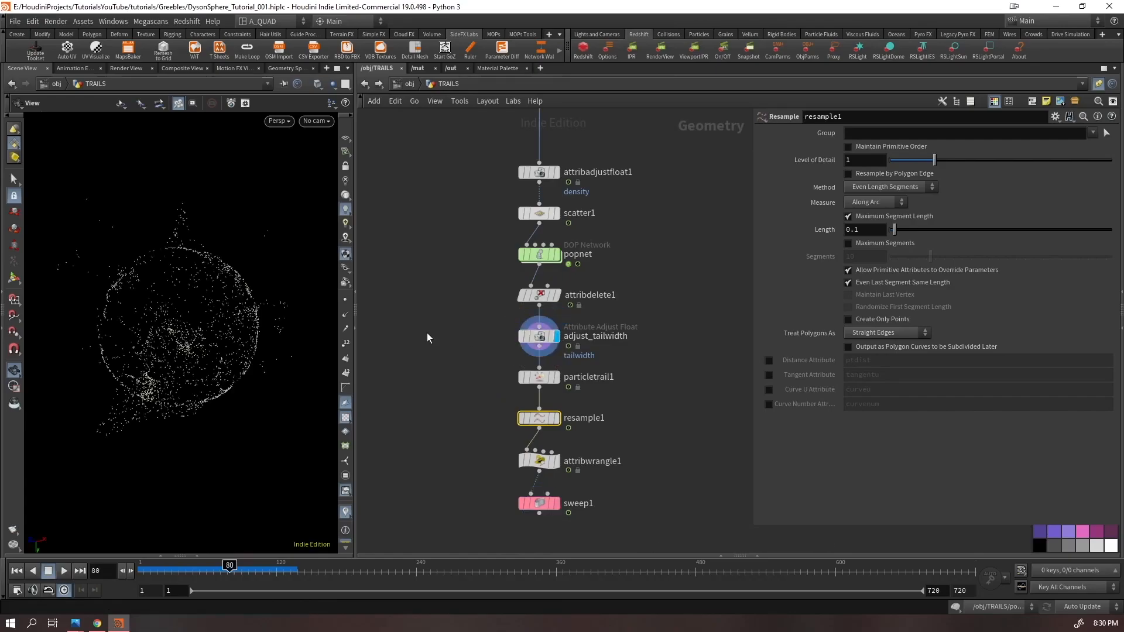
{"action": "left_click", "coordinate": [558, 418]}
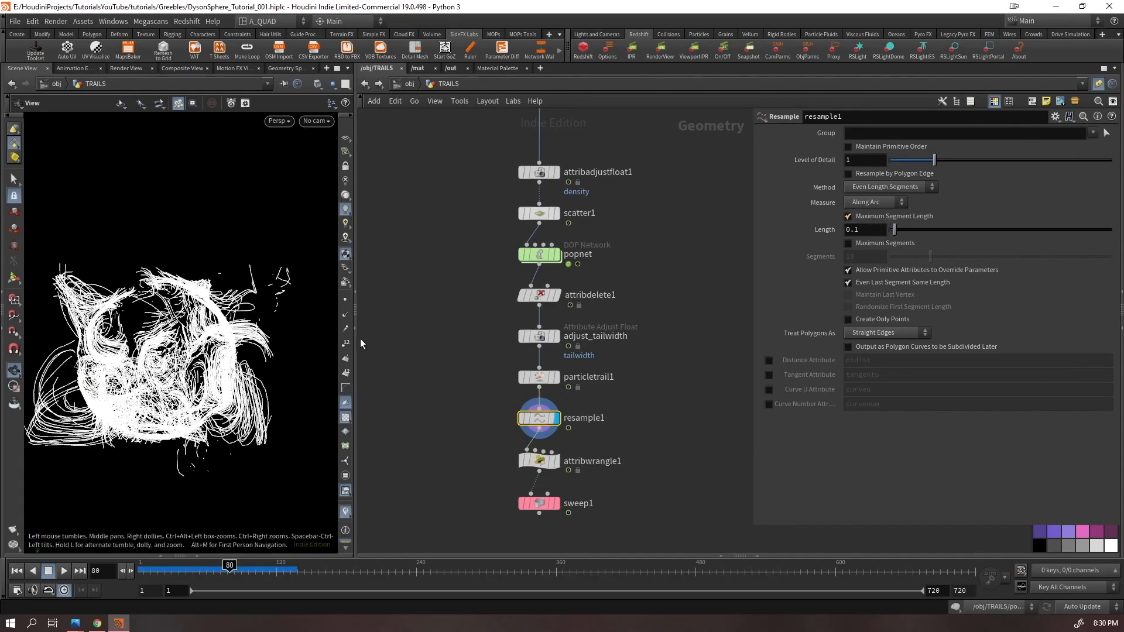
- Turn off Maximum Segment Length on resample1 and enable its Curve U Attribute output as curveu
{"action": "left_click", "coordinate": [343, 302]}
{"action": "left_click", "coordinate": [342, 301]}
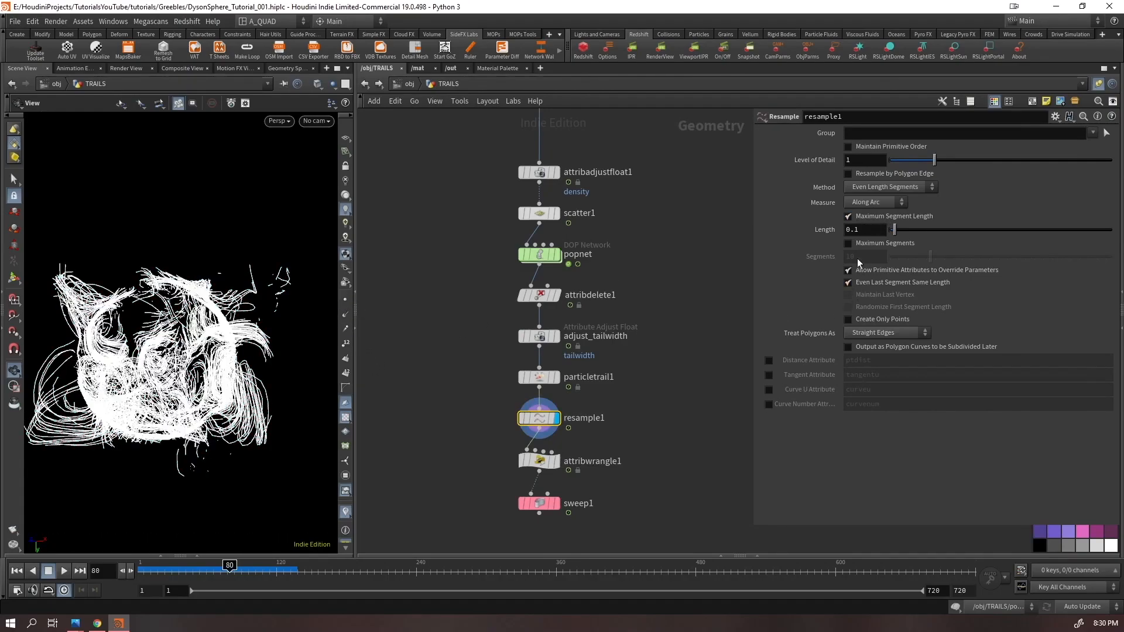
{"action": "left_click", "coordinate": [849, 216]}
{"action": "left_click", "coordinate": [768, 390]}
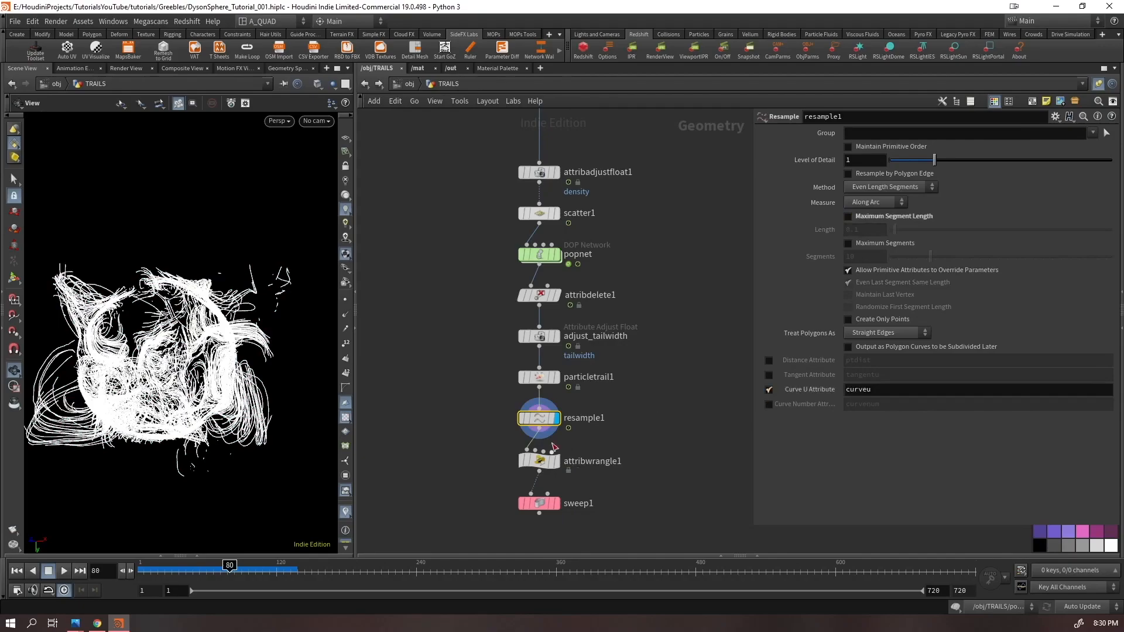
- Display attribwrangle1 and visualize its curveu point attribute on the trail curves
{"action": "left_click", "coordinate": [550, 461]}
{"action": "left_click", "coordinate": [508, 461]}
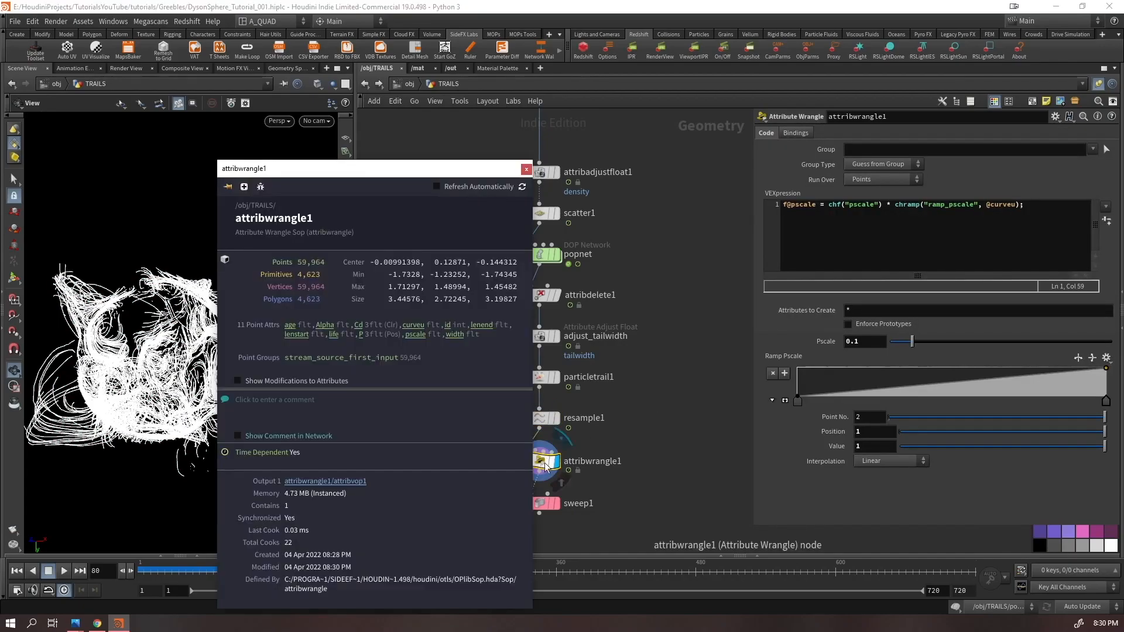
{"action": "left_click", "coordinate": [417, 326]}
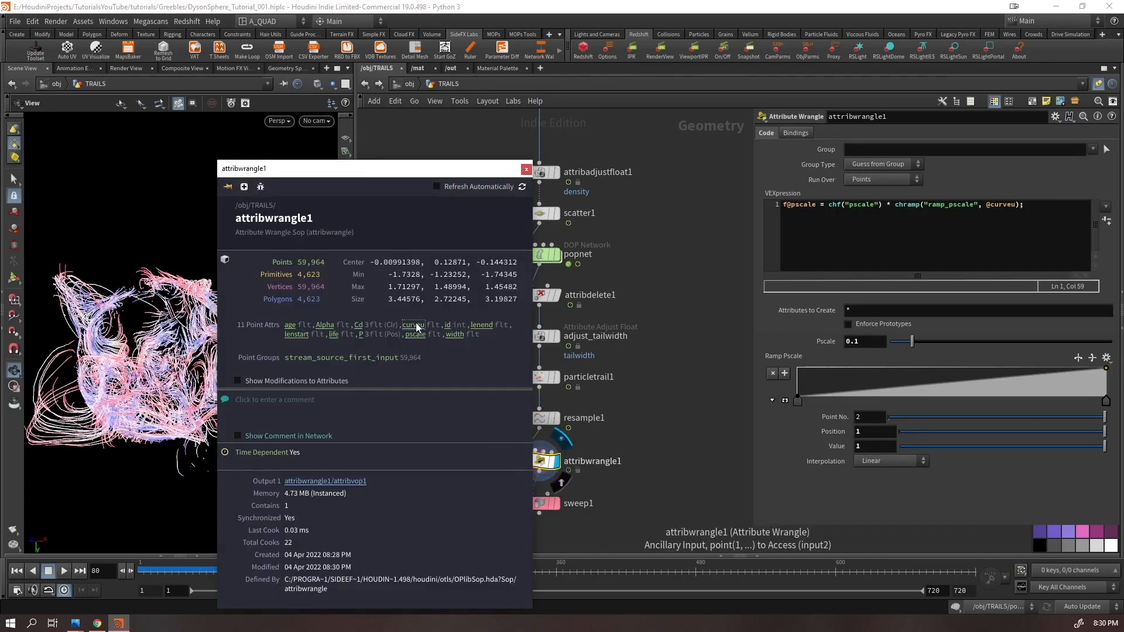
{"action": "left_click", "coordinate": [526, 169]}
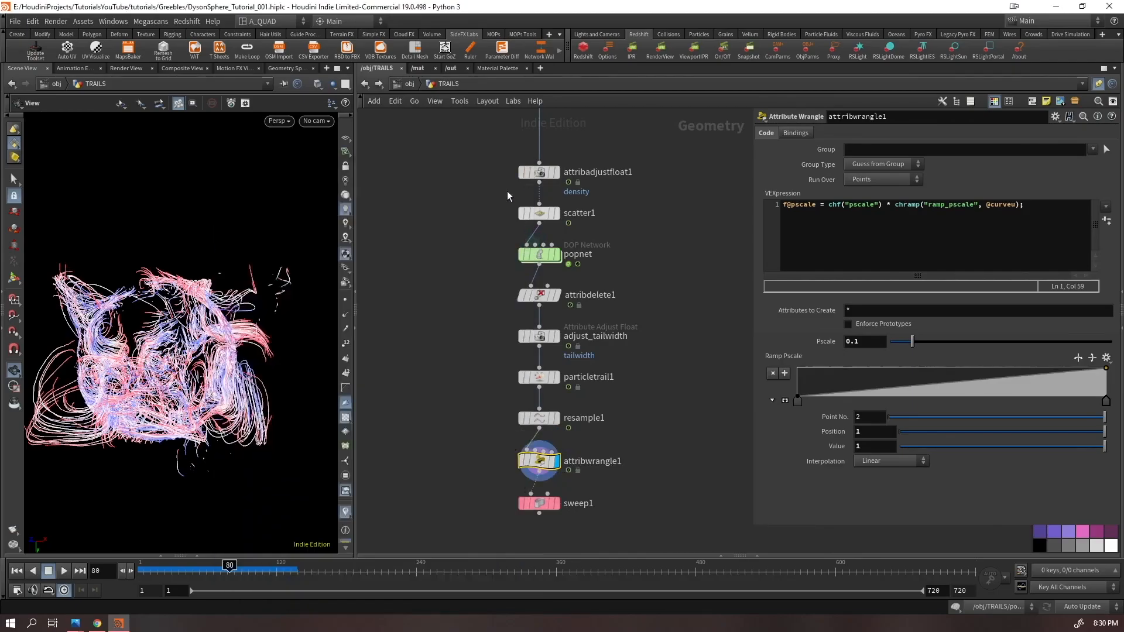
{"action": "left_click_drag", "start_coordinate": [206, 370], "coordinate": [229, 375]}
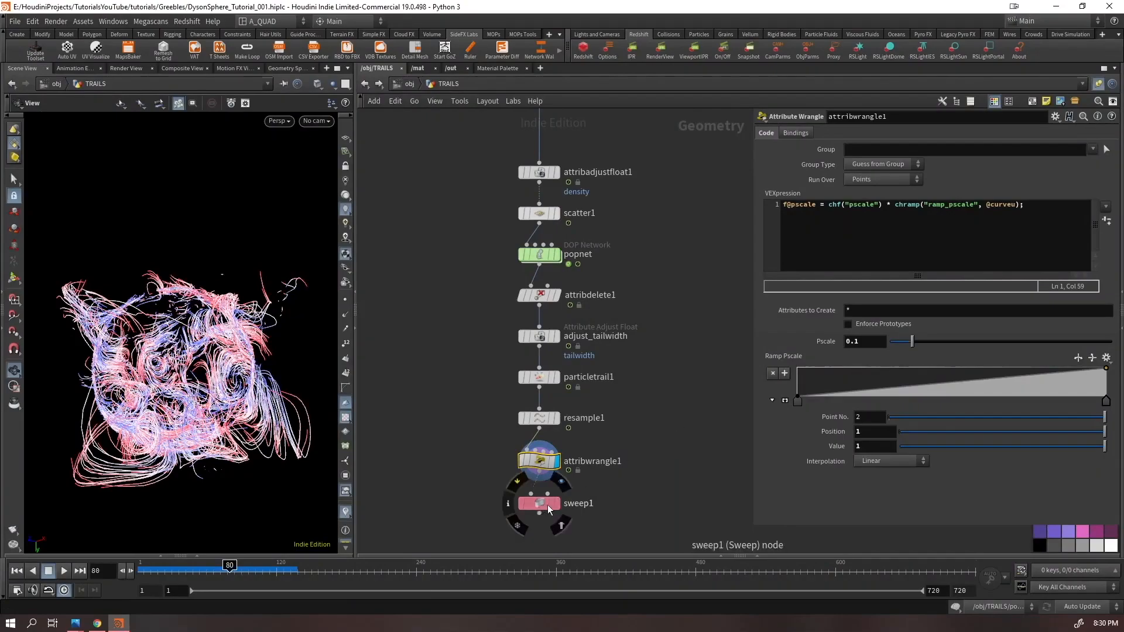
- Compare the tubes from sweep1 with the curves from attribwrangle1, ending with sweep1 displayed
{"action": "left_click", "coordinate": [556, 504]}
{"action": "left_click_drag", "start_coordinate": [626, 487], "coordinate": [518, 523]}
{"action": "mouse_move", "coordinate": [240, 352]}
{"action": "left_mouse_down"}
{"action": "mouse_move", "coordinate": [262, 291]}
{"action": "mouse_move", "coordinate": [235, 273]}
{"action": "mouse_move", "coordinate": [237, 373]}
{"action": "left_mouse_up"}
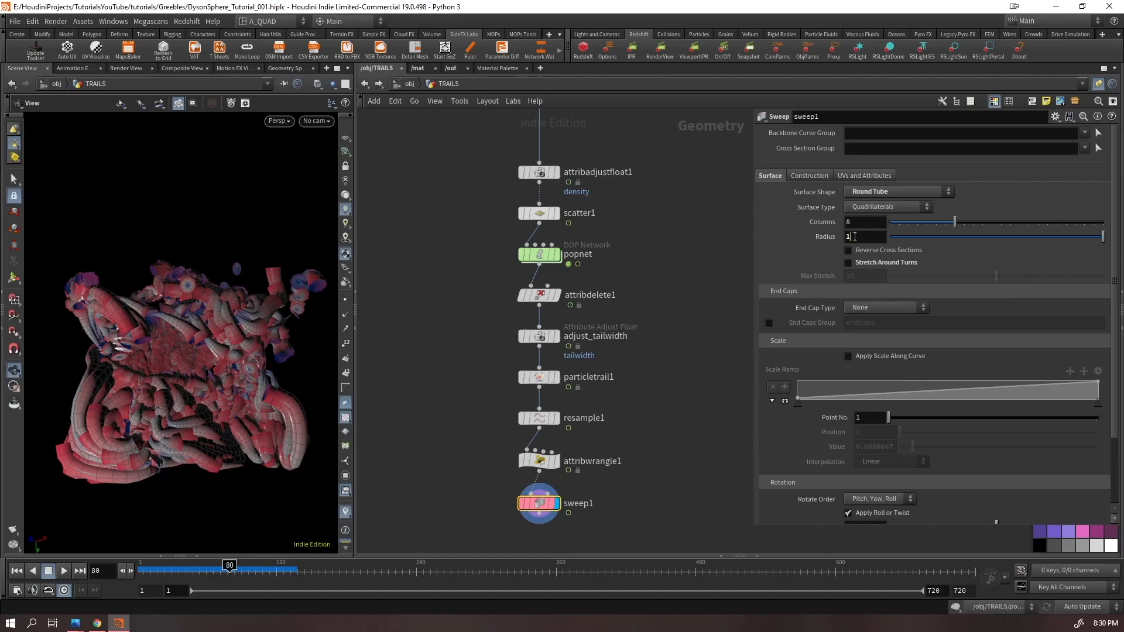
{"action": "left_click", "coordinate": [557, 461]}
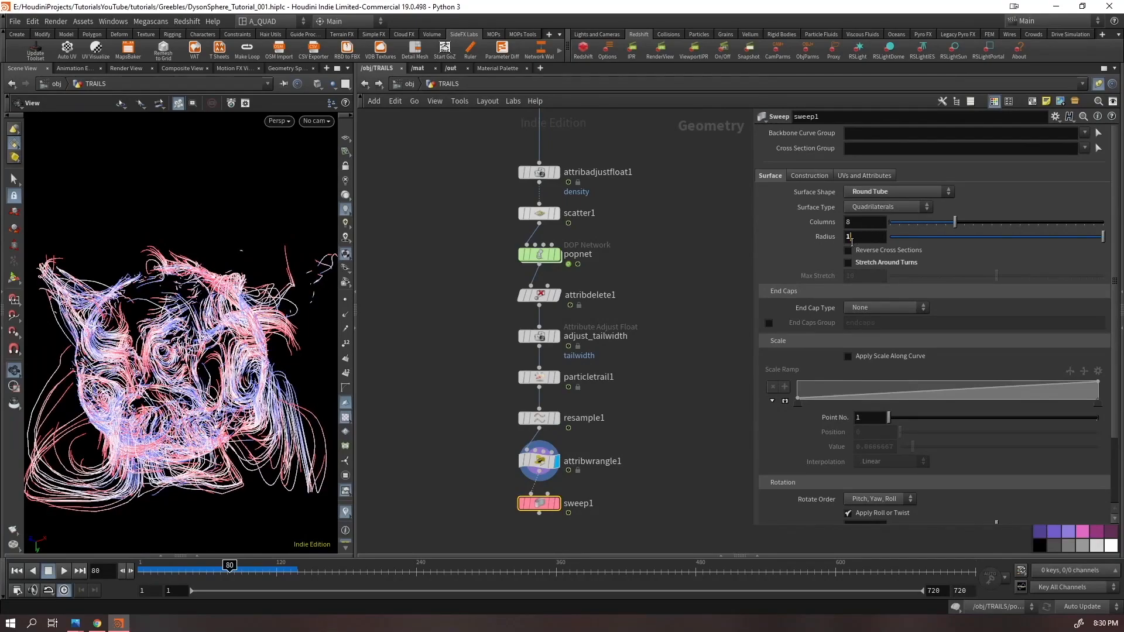
{"action": "left_click", "coordinate": [520, 463]}
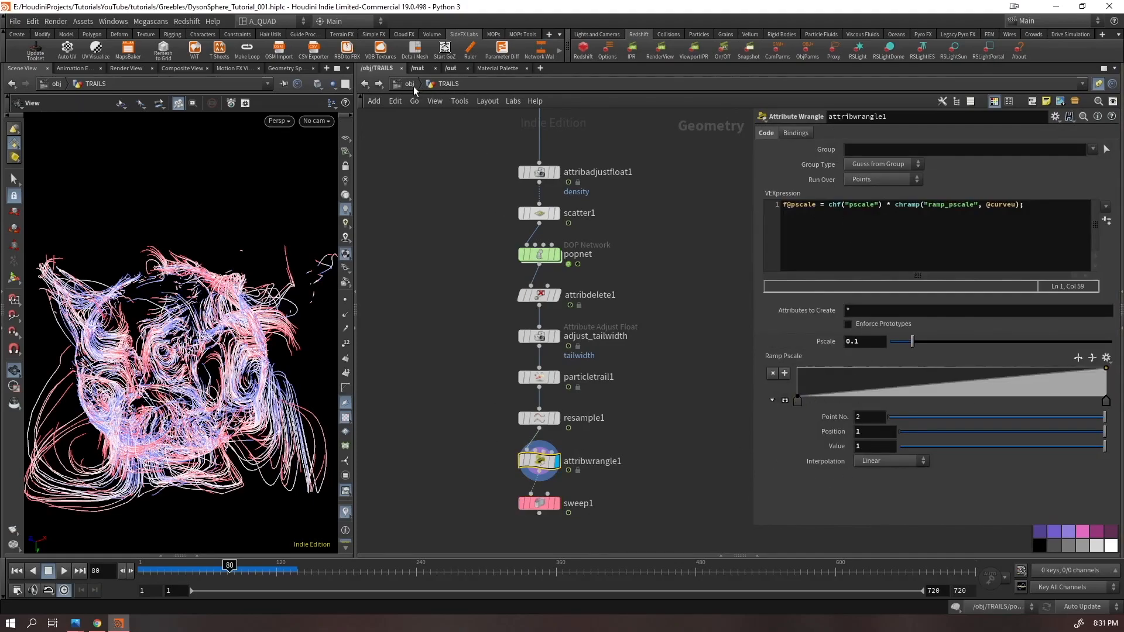
{"action": "left_click", "coordinate": [555, 503]}
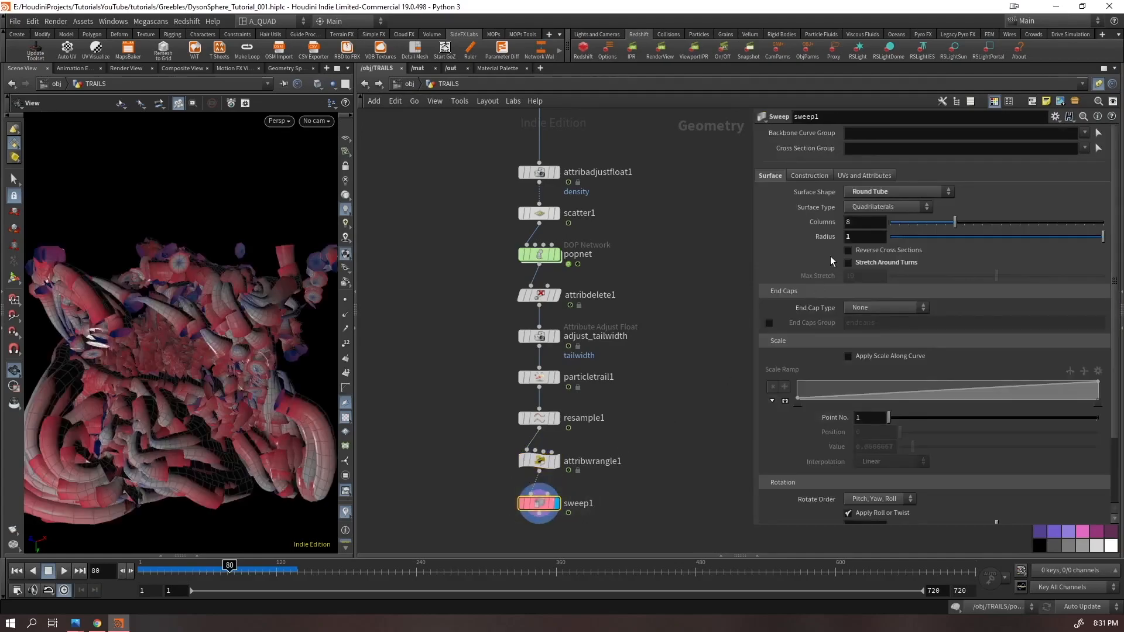
{"action": "scroll", "coordinate": [222, 377], "scroll_direction": "down", "scroll_amount": 5}
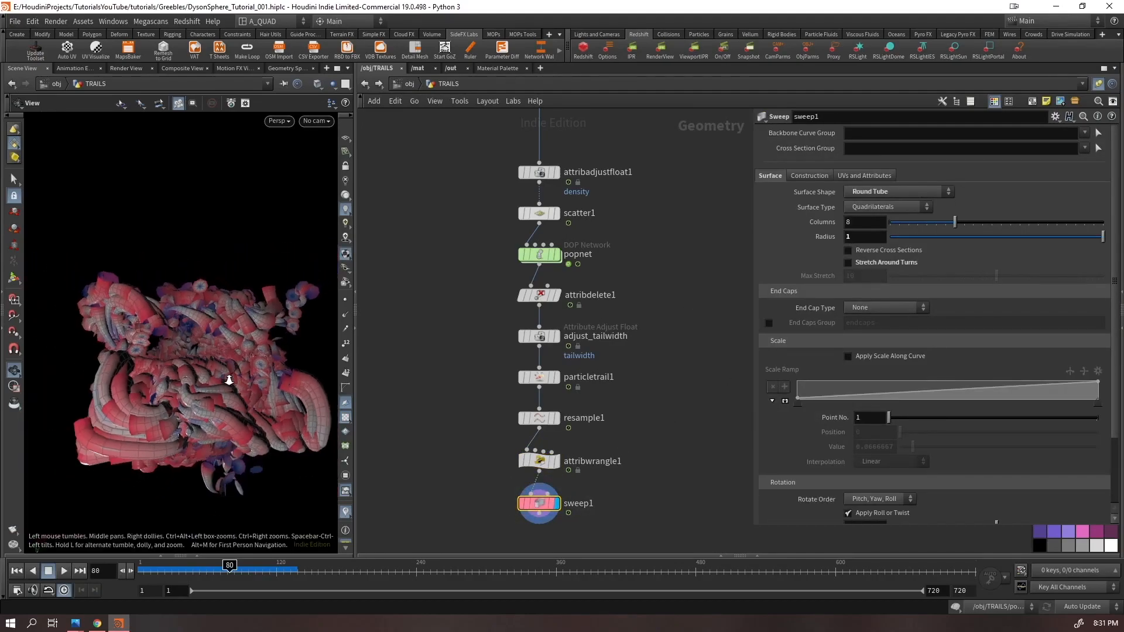
- Enable Render Object as Strands in the TRAILS object's Redshift settings and set the Strand Type to Capsule
{"action": "left_click", "coordinate": [404, 86]}
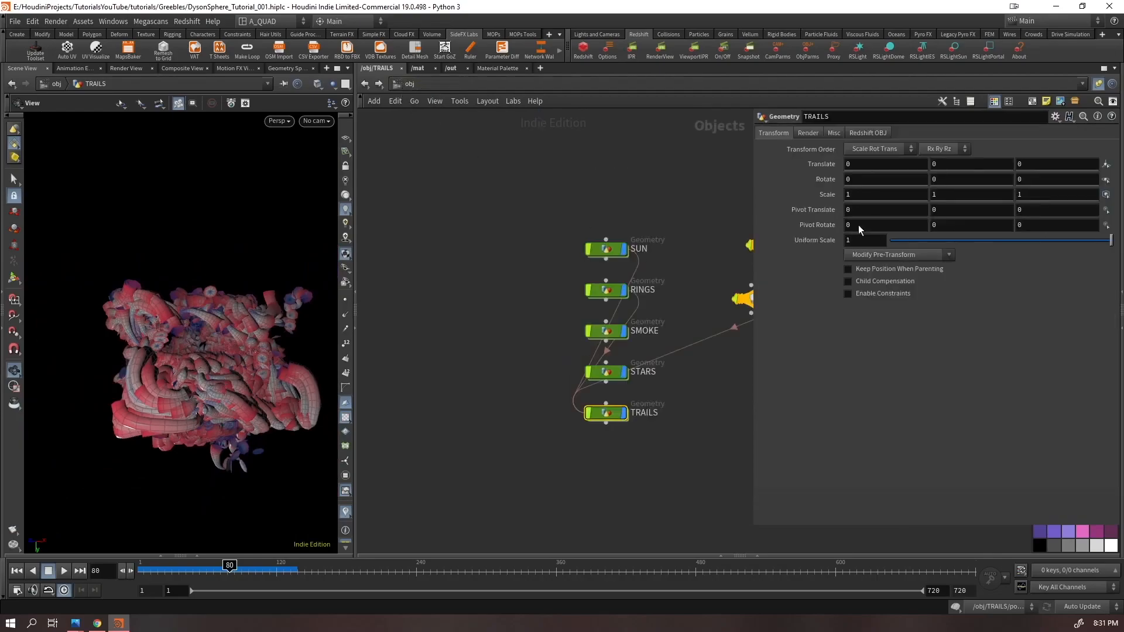
{"action": "left_click", "coordinate": [864, 134]}
{"action": "left_click", "coordinate": [981, 149]}
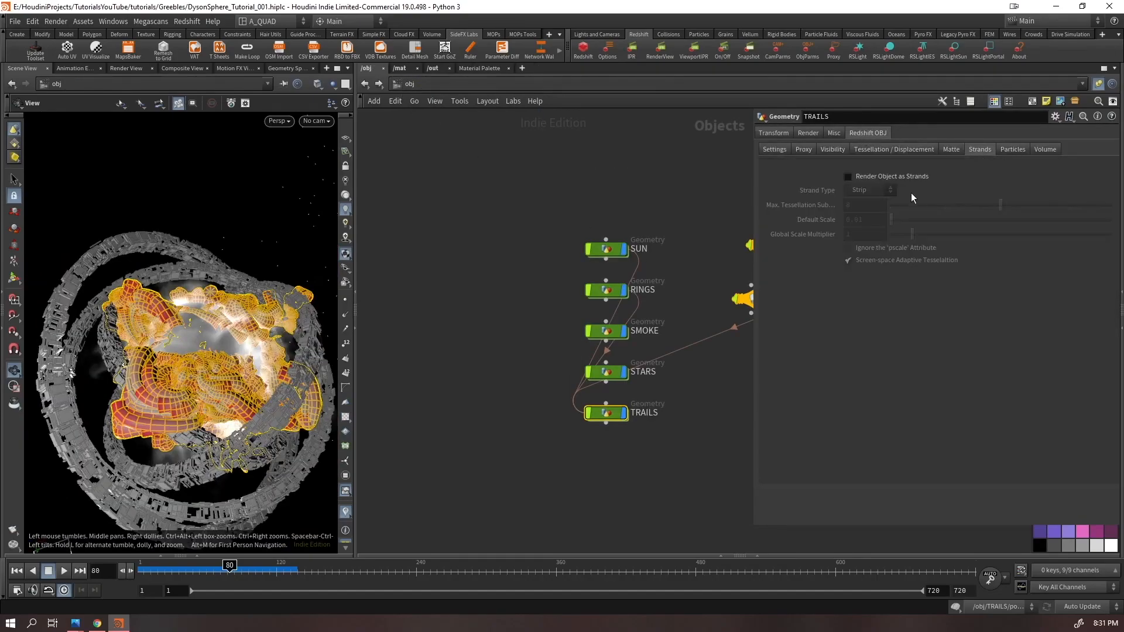
{"action": "left_click", "coordinate": [857, 175]}
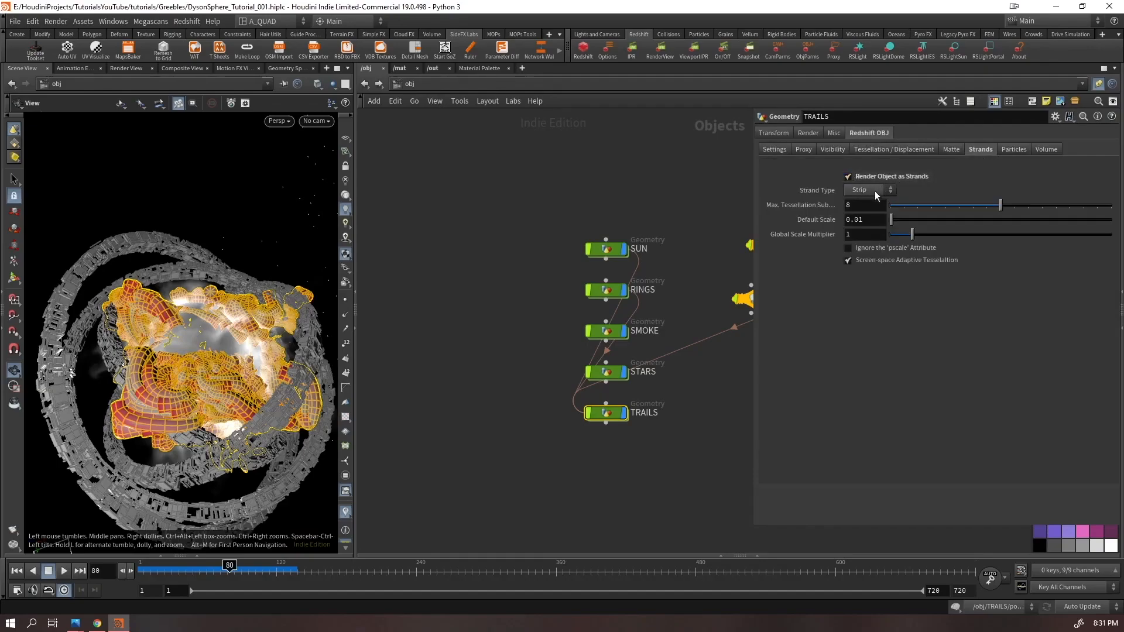
{"action": "left_click", "coordinate": [873, 191]}
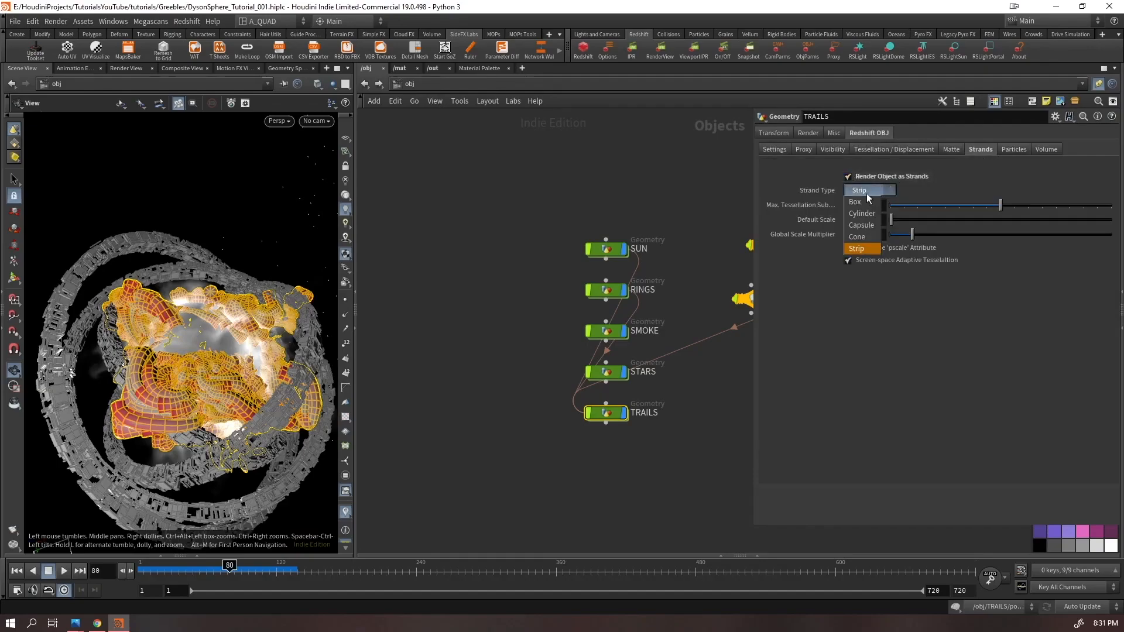
{"action": "left_click", "coordinate": [863, 226]}
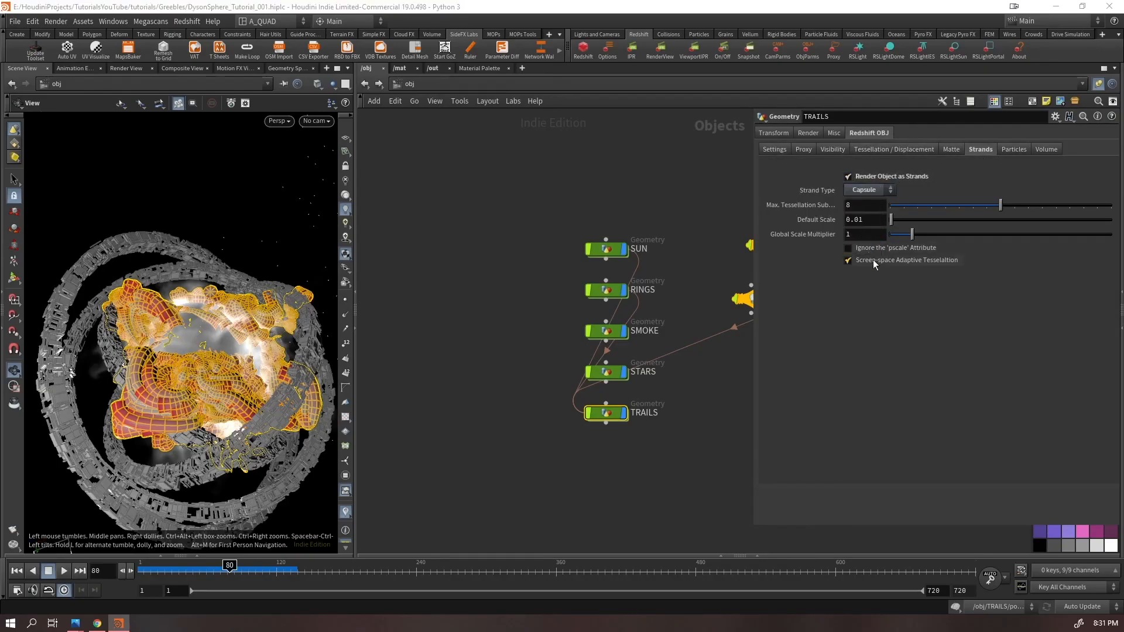
- Return inside TRAILS and set the first point of attribwrangle1's pscale ramp to B-Spline interpolation
{"action": "double_click", "coordinate": [606, 412]}
{"action": "left_click_drag", "start_coordinate": [566, 461], "coordinate": [479, 480]}
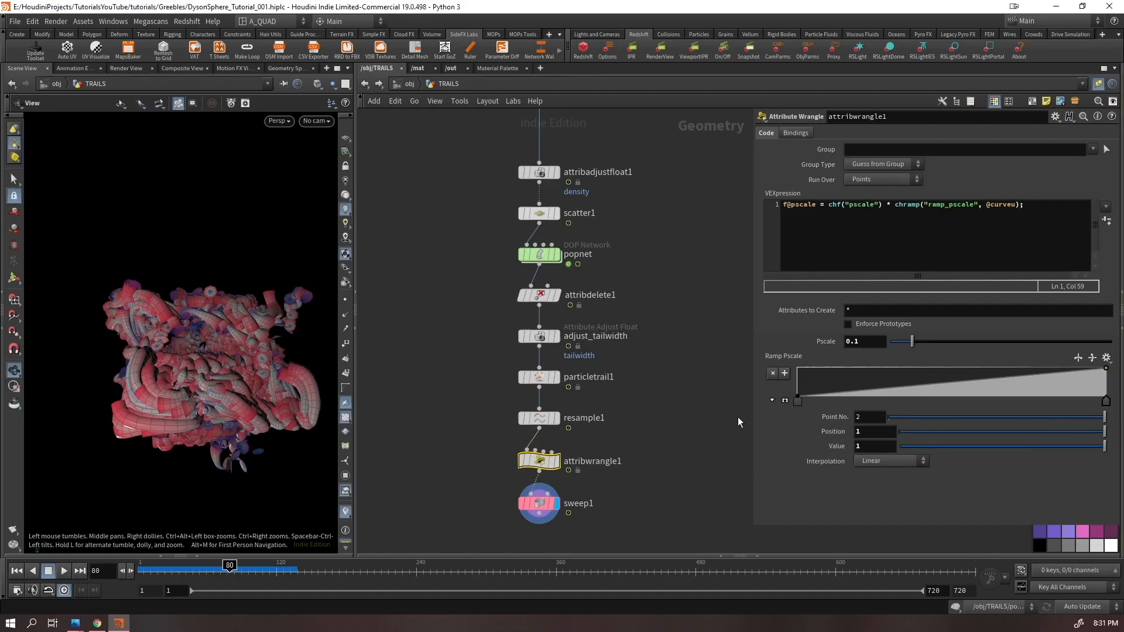
{"action": "left_click", "coordinate": [786, 400]}
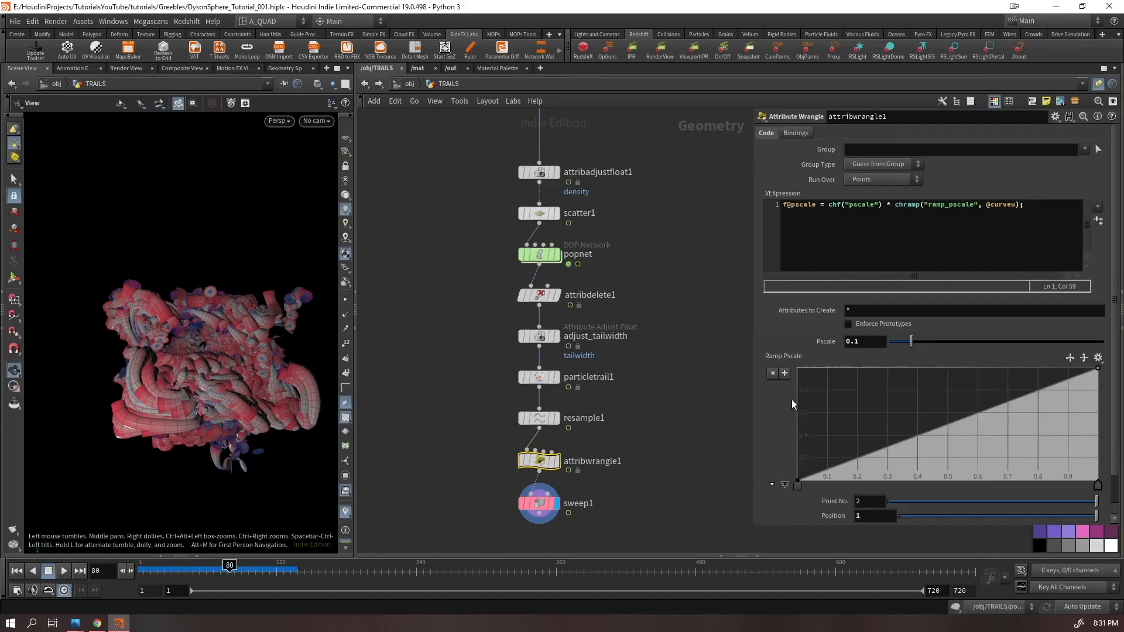
{"action": "left_click", "coordinate": [798, 486]}
{"action": "left_click", "coordinate": [785, 485]}
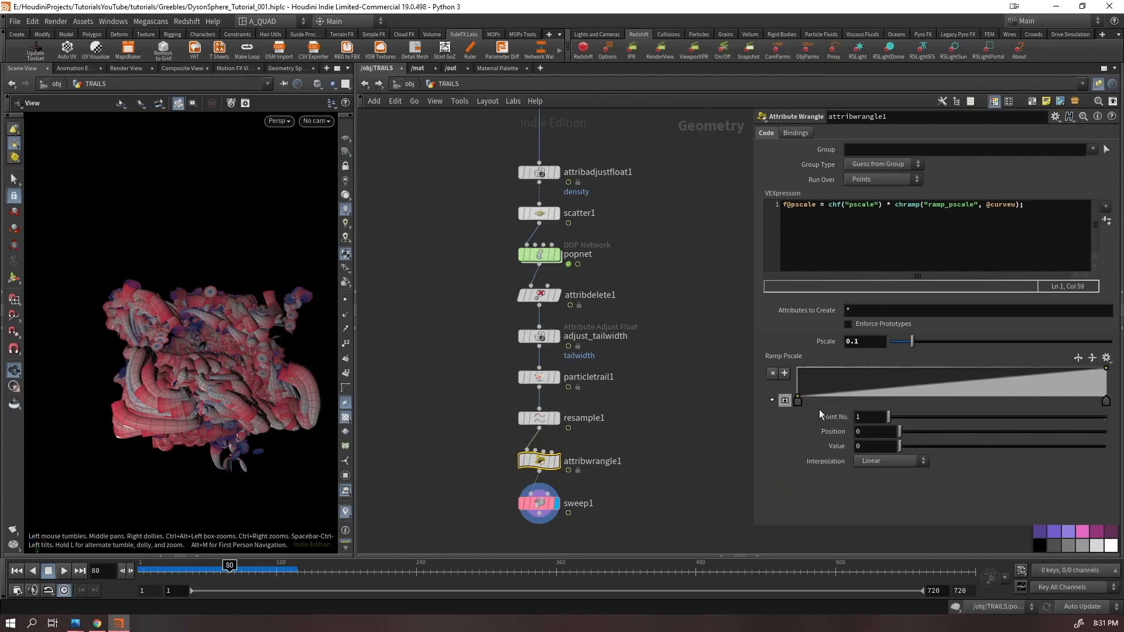
{"action": "left_click", "coordinate": [896, 462]}
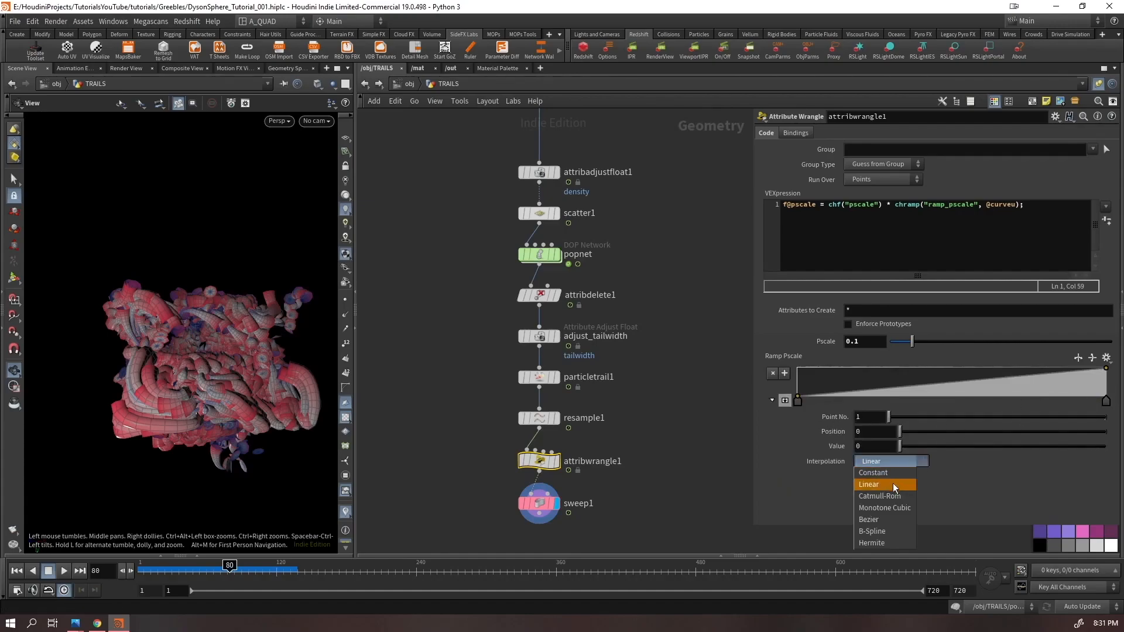
{"action": "left_click", "coordinate": [891, 532]}
- Move the pscale ramp's value-1 point to position about 0.65 and add a zero-value point at about 0.996
{"action": "left_click_drag", "start_coordinate": [1106, 401], "coordinate": [998, 401]}
{"action": "left_click", "coordinate": [1084, 377]}
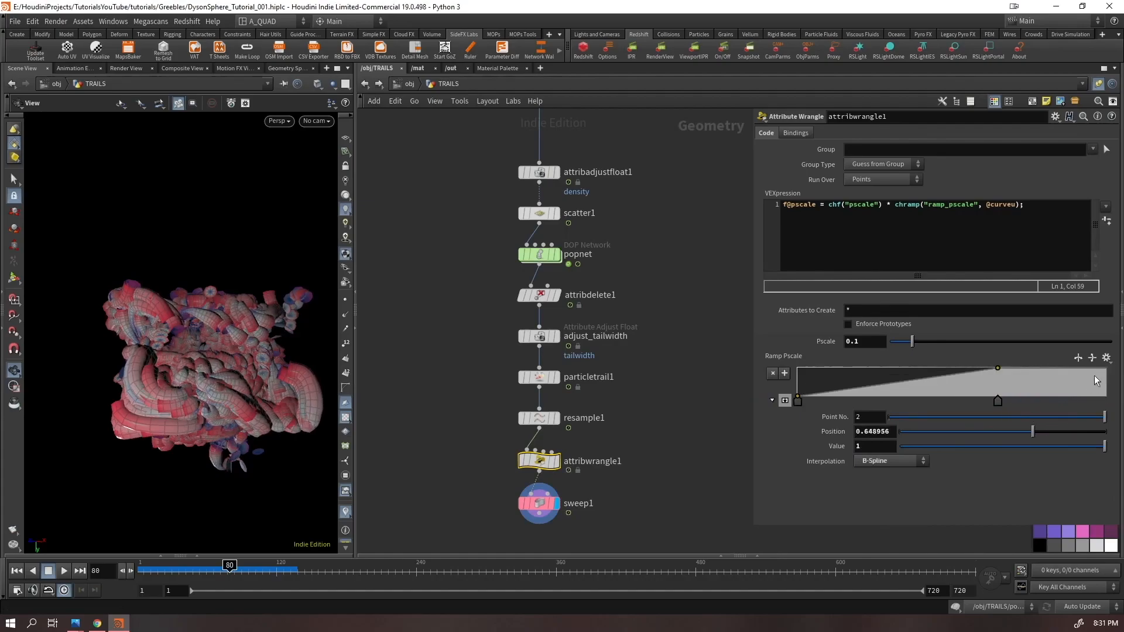
{"action": "left_click_drag", "start_coordinate": [1084, 379], "coordinate": [1104, 398]}
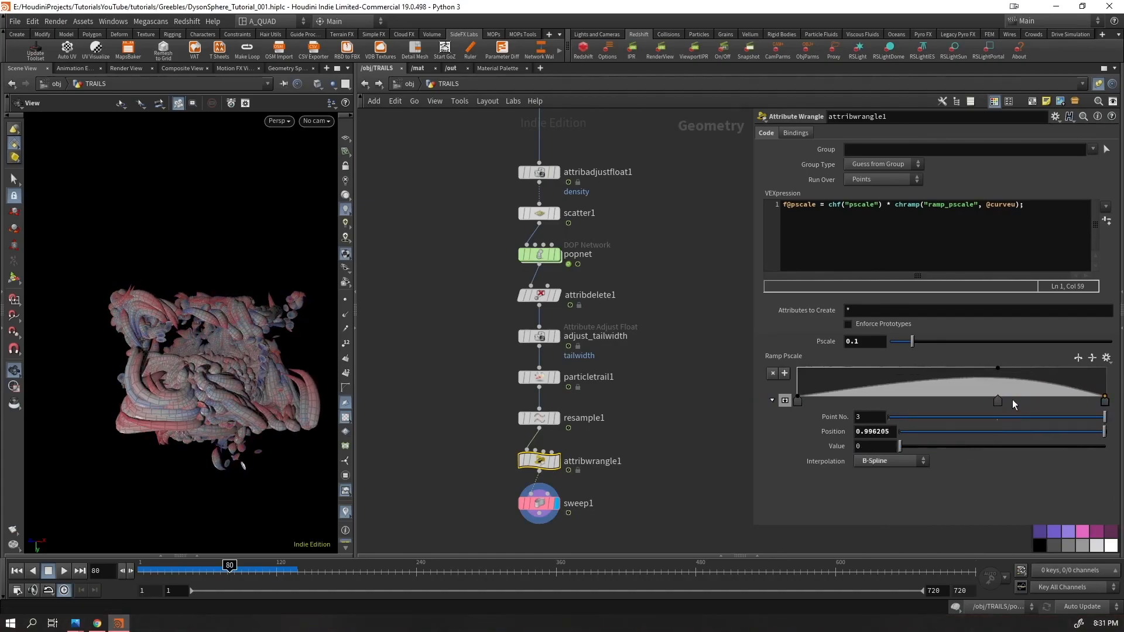
- Shift the pscale ramp's peak toward the curve end with a value-1 point at about 0.913, and add a 0.25-value point at about 0.657
{"action": "left_click_drag", "start_coordinate": [1000, 398], "coordinate": [1080, 371]}
{"action": "left_click", "coordinate": [1072, 384]}
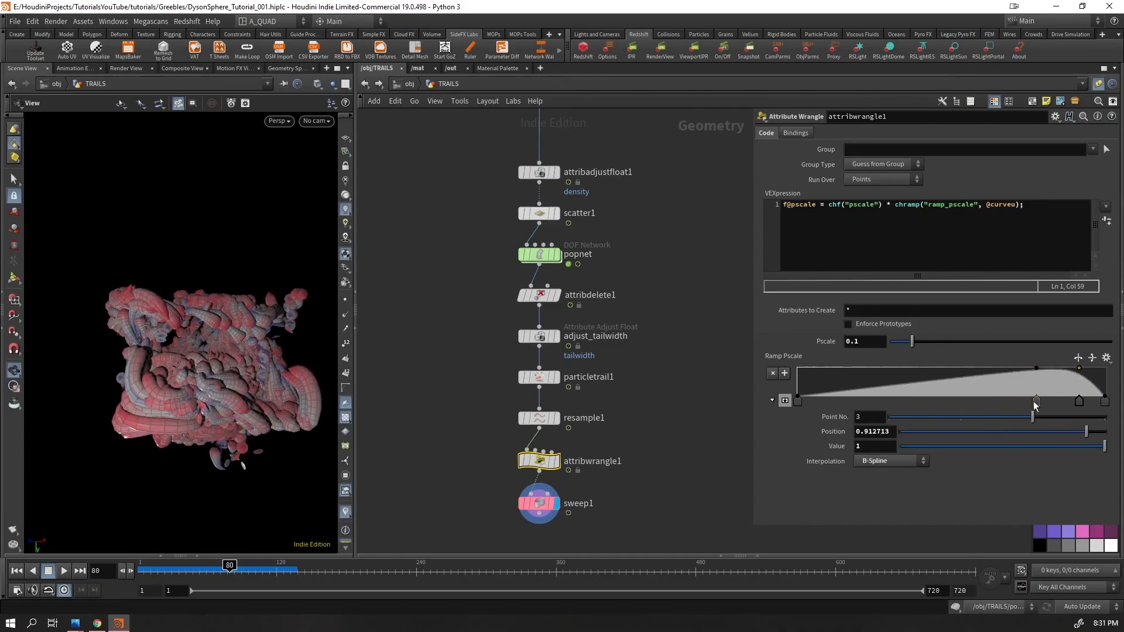
{"action": "left_click_drag", "start_coordinate": [1035, 401], "coordinate": [1042, 402]}
{"action": "left_click_drag", "start_coordinate": [983, 371], "coordinate": [1000, 389]}
{"action": "scroll", "coordinate": [224, 281], "scroll_direction": "up", "scroll_amount": 6}
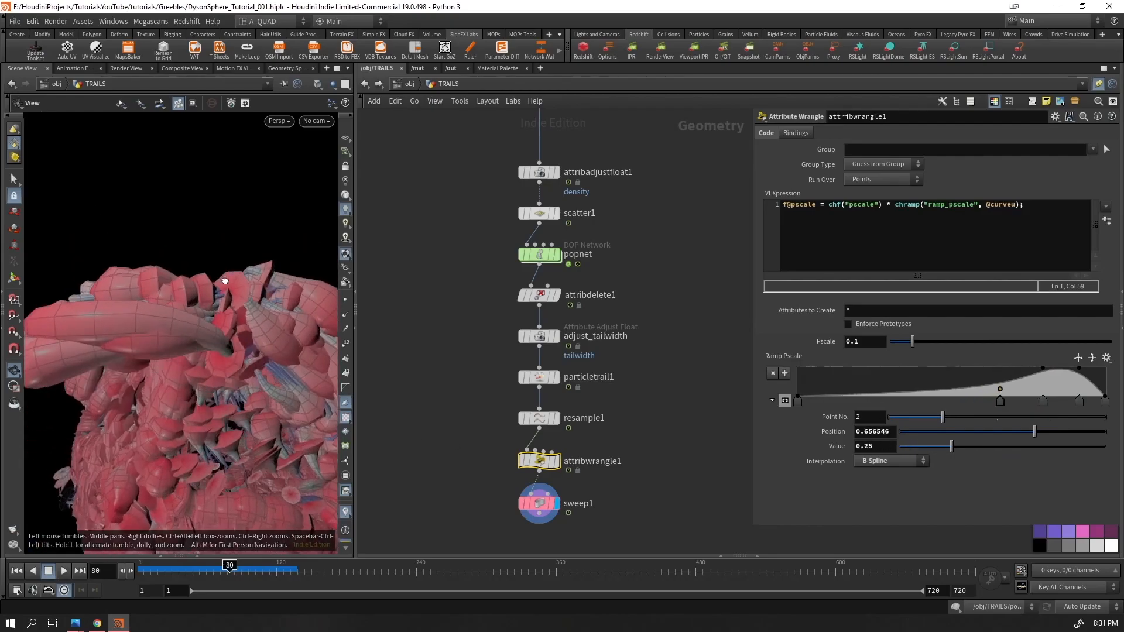
{"action": "scroll", "coordinate": [225, 281], "scroll_direction": "down", "scroll_amount": 6}
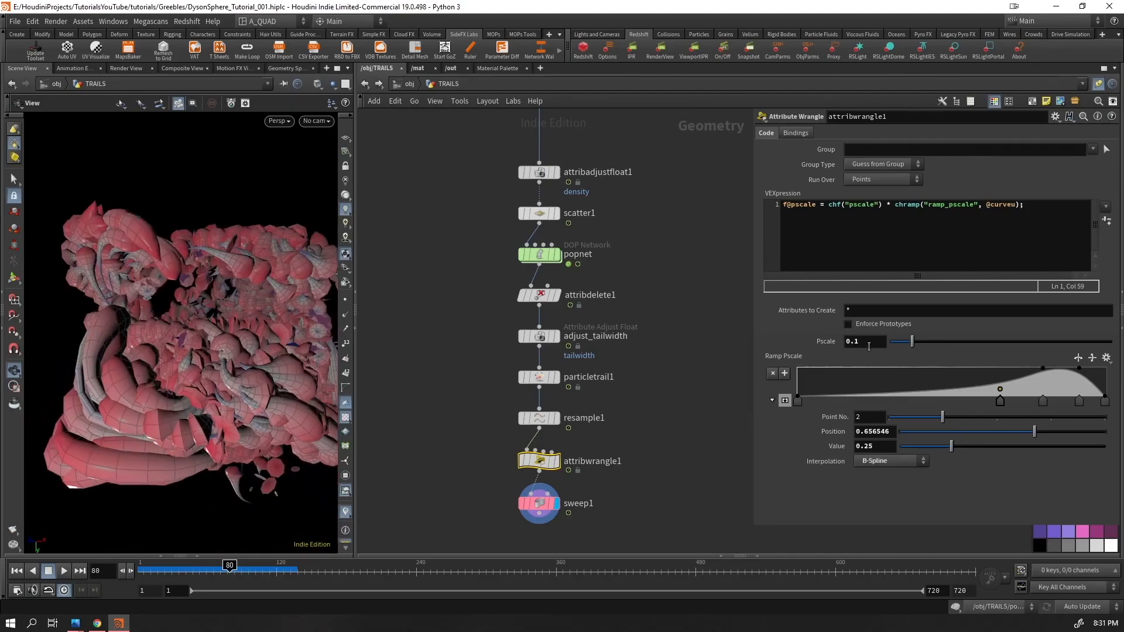
- Set attribwrangle1's Pscale to 0.005 and check the thinned trails up close
{"action": "left_click", "coordinate": [869, 347]}
{"action": "type", "text": "0.005"}
{"action": "key", "text": "Return"}
{"action": "scroll", "coordinate": [239, 356], "scroll_direction": "up", "scroll_amount": 5}
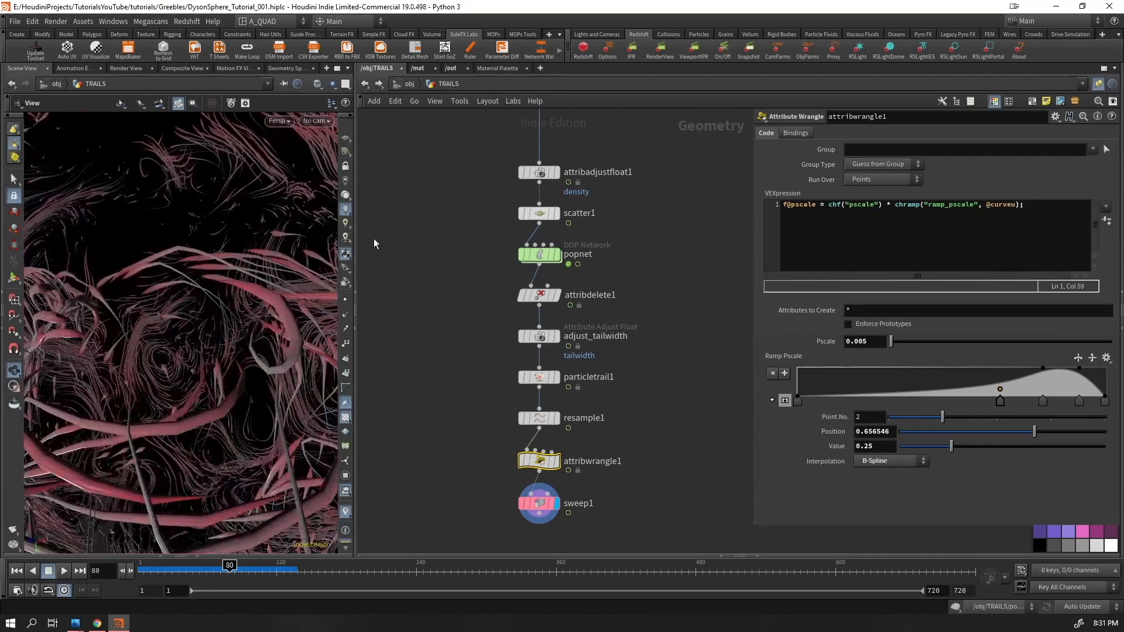
{"action": "mouse_move", "coordinate": [206, 321]}
{"action": "left_mouse_down"}
{"action": "mouse_move", "coordinate": [206, 304]}
{"action": "mouse_move", "coordinate": [209, 326]}
{"action": "left_mouse_up"}
{"action": "right_click_drag", "start_coordinate": [208, 326], "coordinate": [175, 359]}
- Delete the sweep1 node from the end of the TRAILS network
{"action": "left_click", "coordinate": [543, 504]}
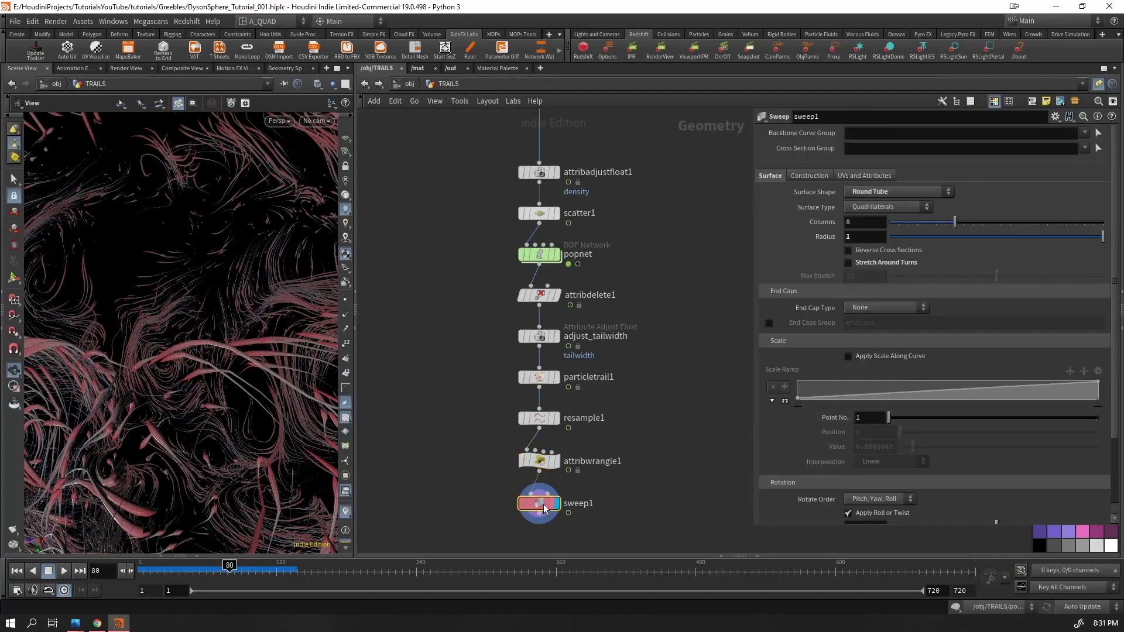
{"action": "right_click_drag", "start_coordinate": [252, 377], "coordinate": [281, 419]}
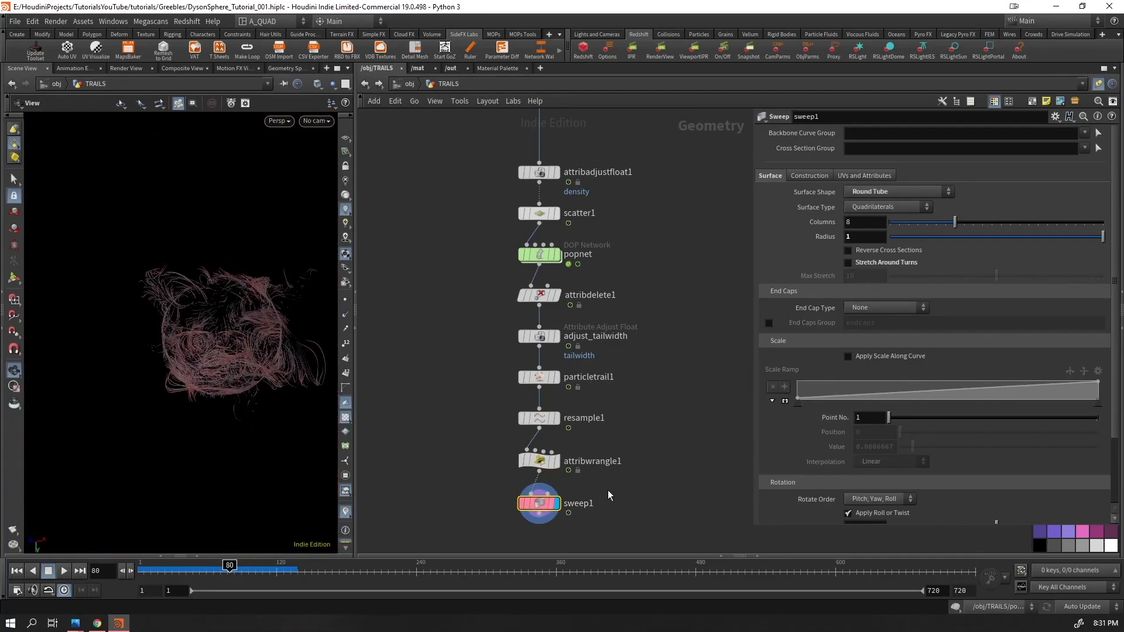
{"action": "key", "text": "Delete"}
- Append a Null named OUT_TRAIL after attribwrangle1 and lay out the TRAILS network
{"action": "key", "text": "Tab"}
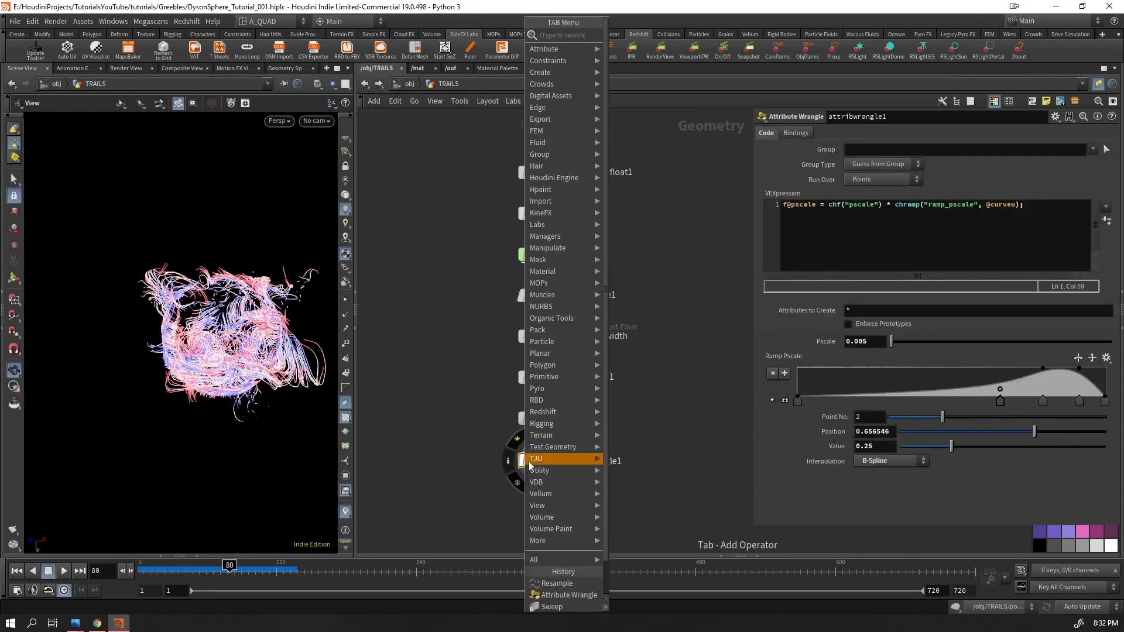
{"action": "type", "text": "nul"}
{"action": "key", "text": "Return"}
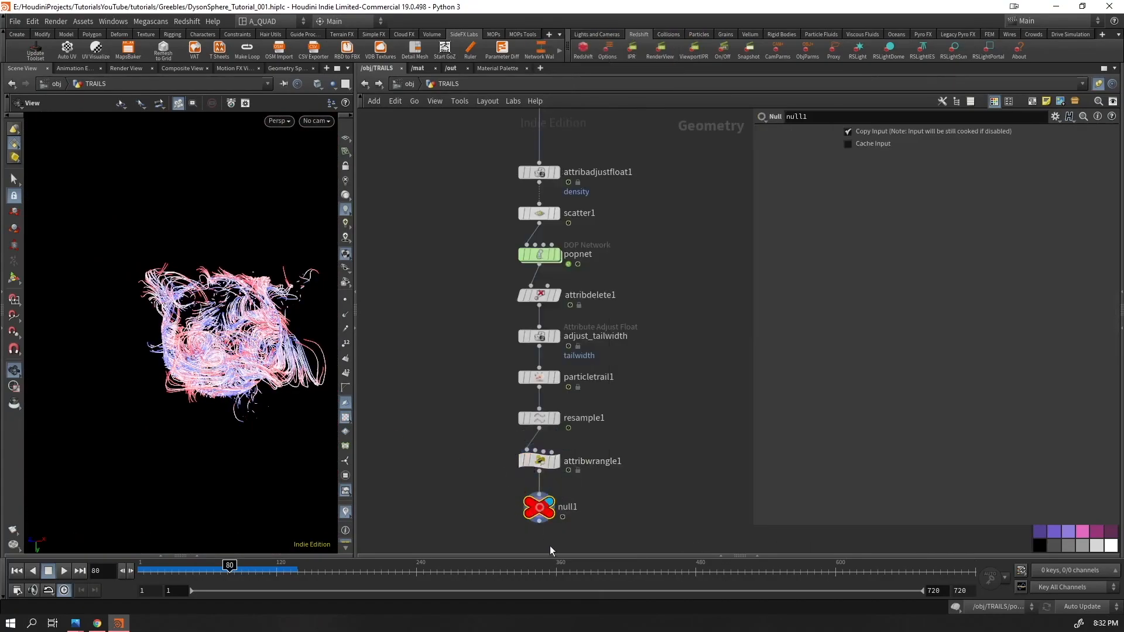
{"action": "double_click", "coordinate": [571, 507]}
{"action": "type", "text": "OUT_TRAIL"}
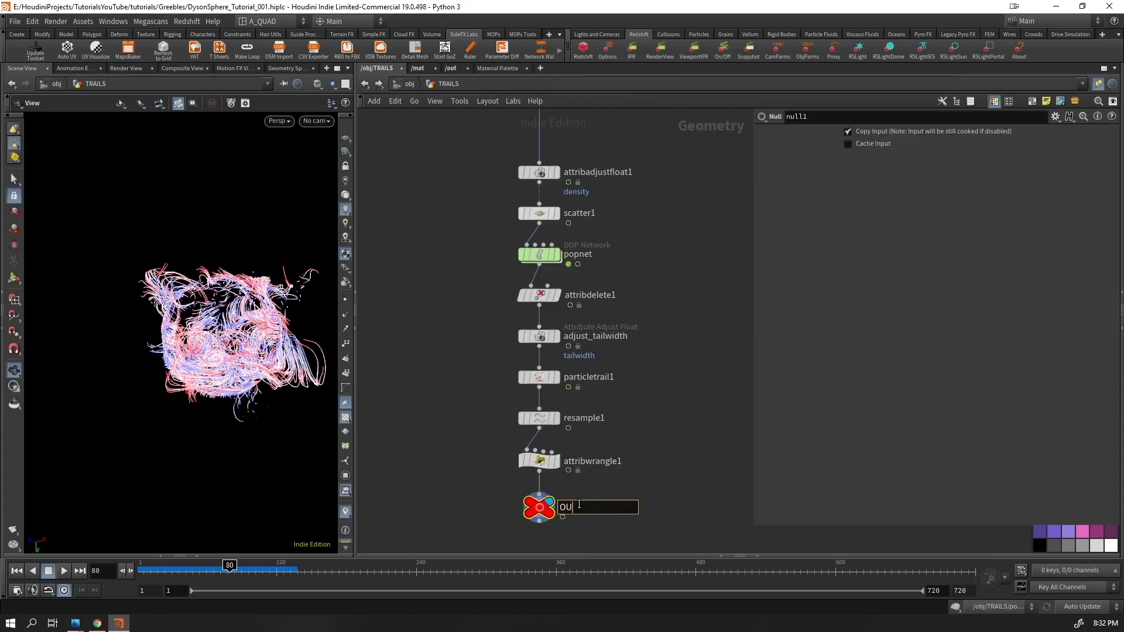
{"action": "key", "text": "Return"}
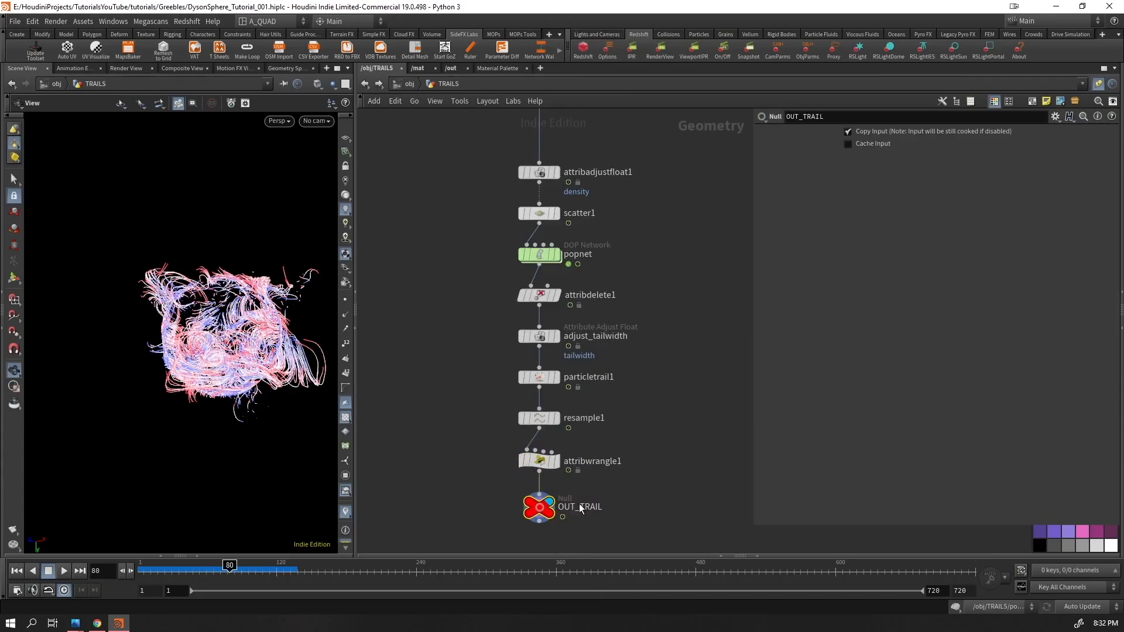
{"action": "key", "text": "l"}
{"action": "scroll", "coordinate": [634, 343], "scroll_direction": "down", "scroll_amount": 3}
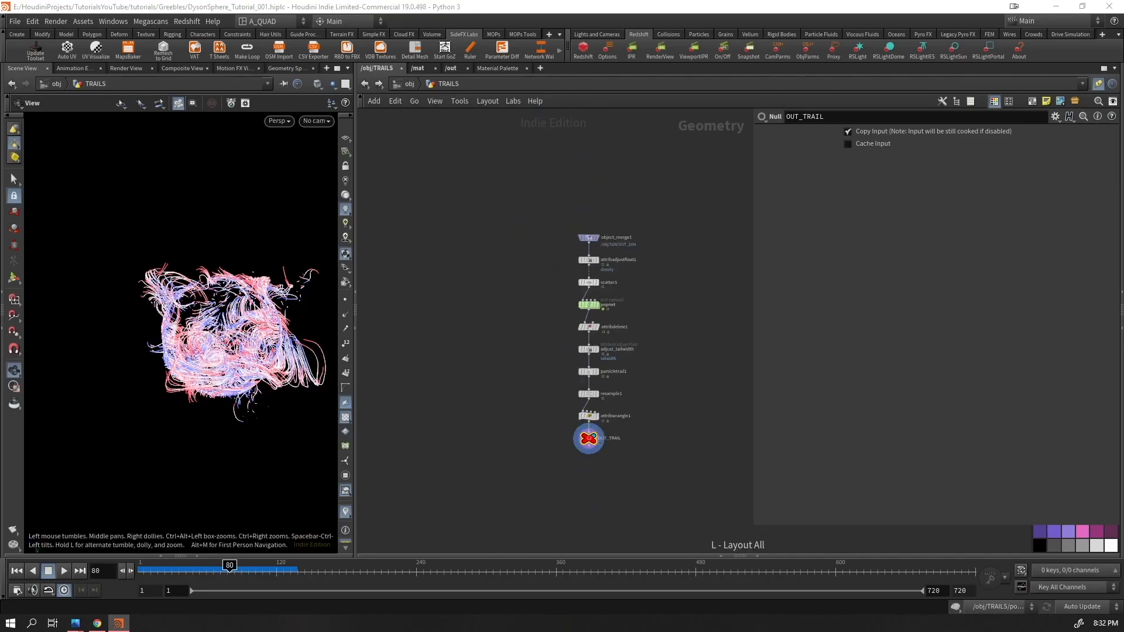
- Return to the object level, add a new Geometry object below TRAILS, and enter its empty network to start adding a node
{"action": "left_click", "coordinate": [409, 85]}
{"action": "left_click", "coordinate": [434, 399]}
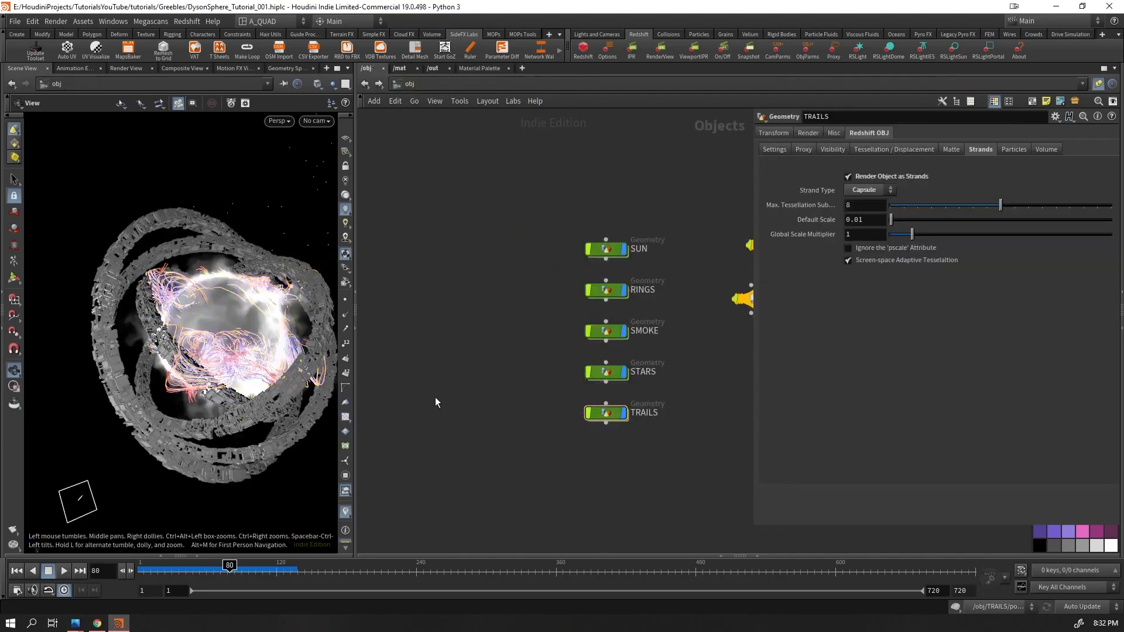
{"action": "left_click_drag", "start_coordinate": [249, 325], "coordinate": [216, 336]}
{"action": "middle_click_drag", "start_coordinate": [241, 346], "coordinate": [163, 344]}
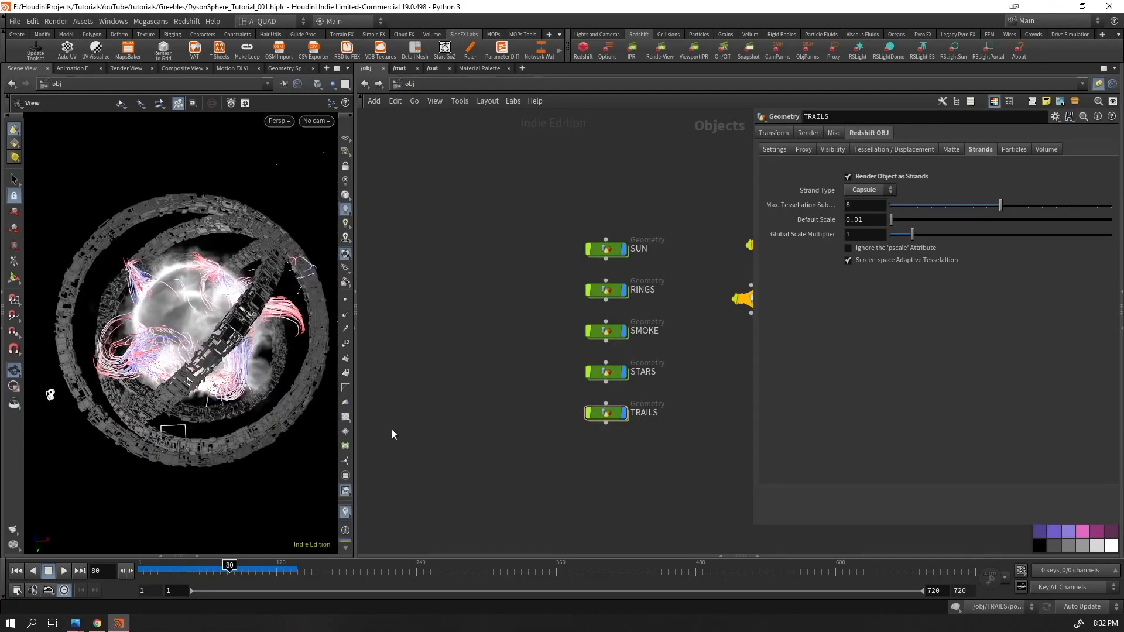
{"action": "middle_click_drag", "start_coordinate": [467, 438], "coordinate": [375, 396]}
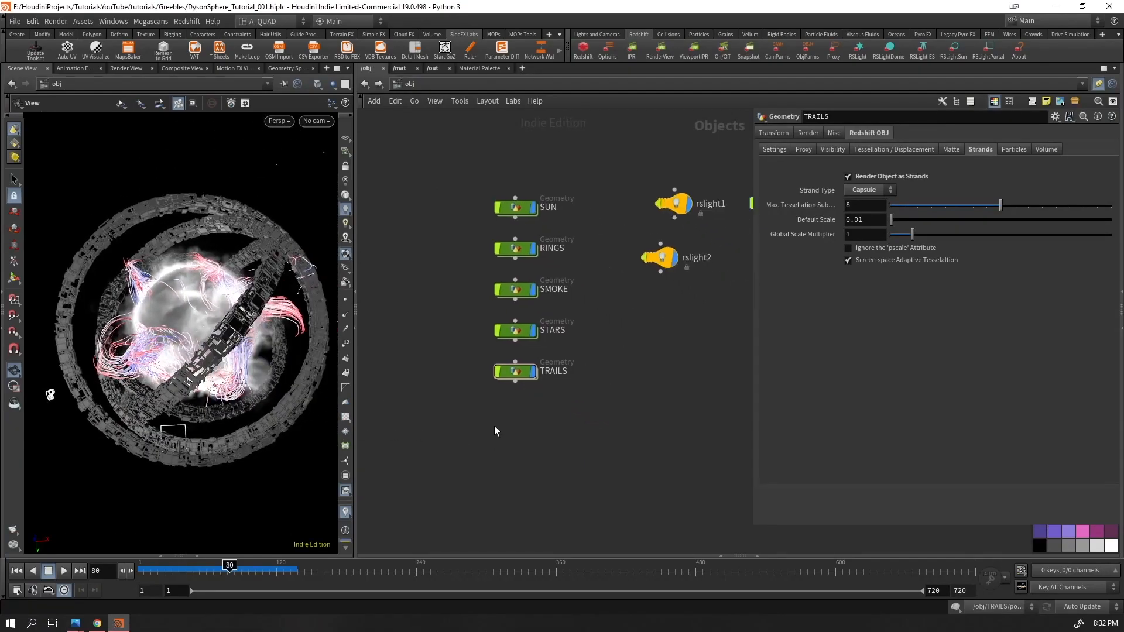
{"action": "key", "text": "Tab"}
{"action": "type", "text": "geo"}
{"action": "key", "text": "Return"}
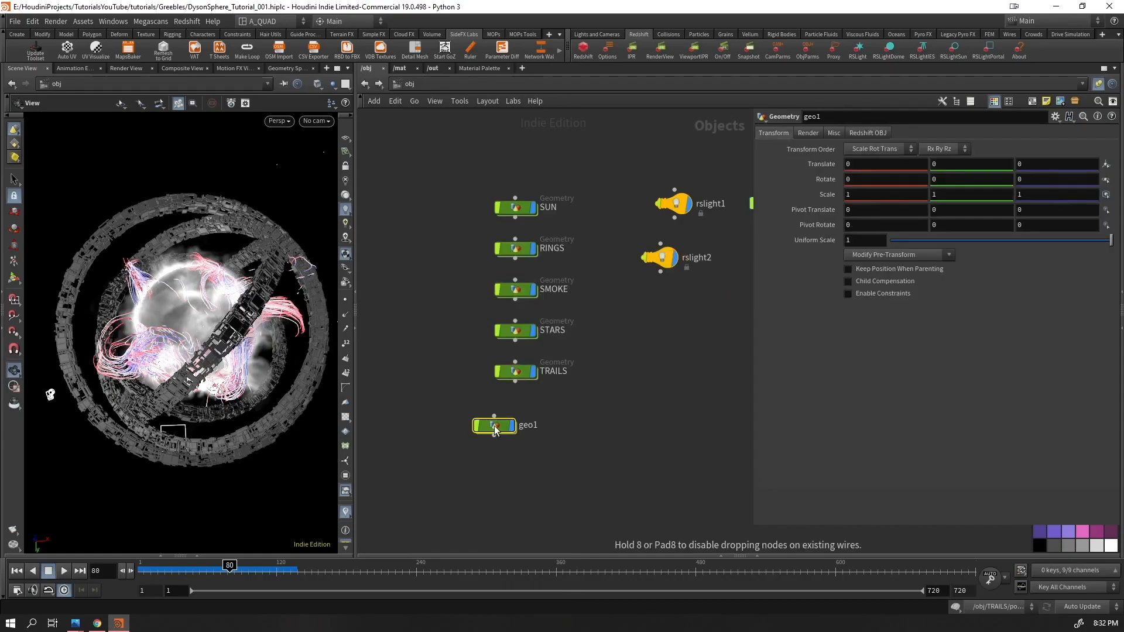
{"action": "key", "text": "Return"}
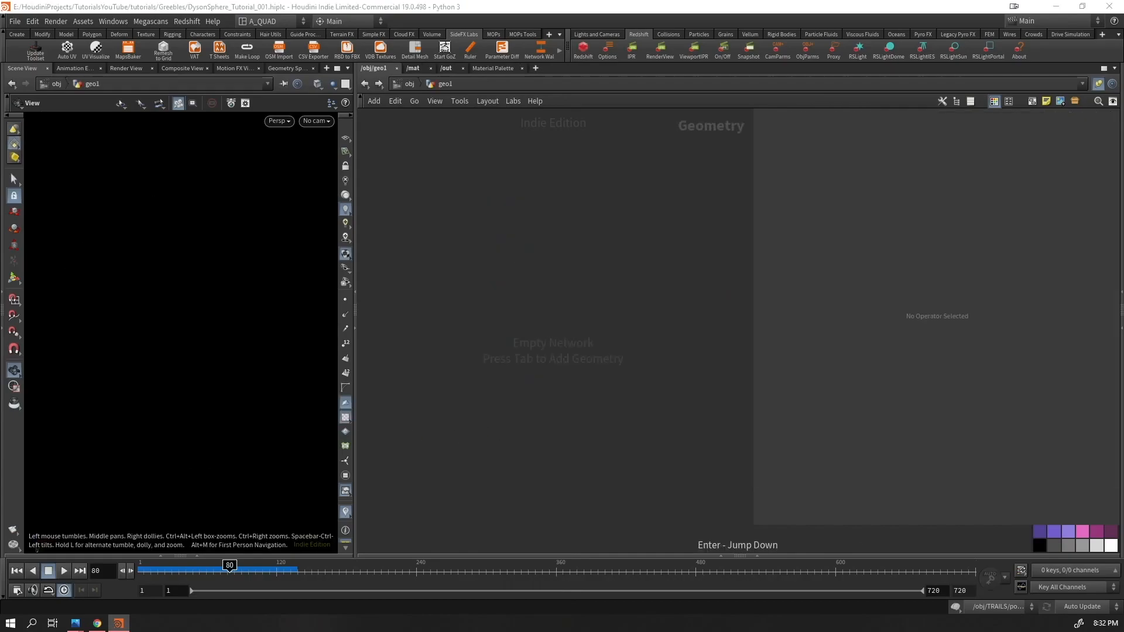
{"action": "key", "text": "Tab"}
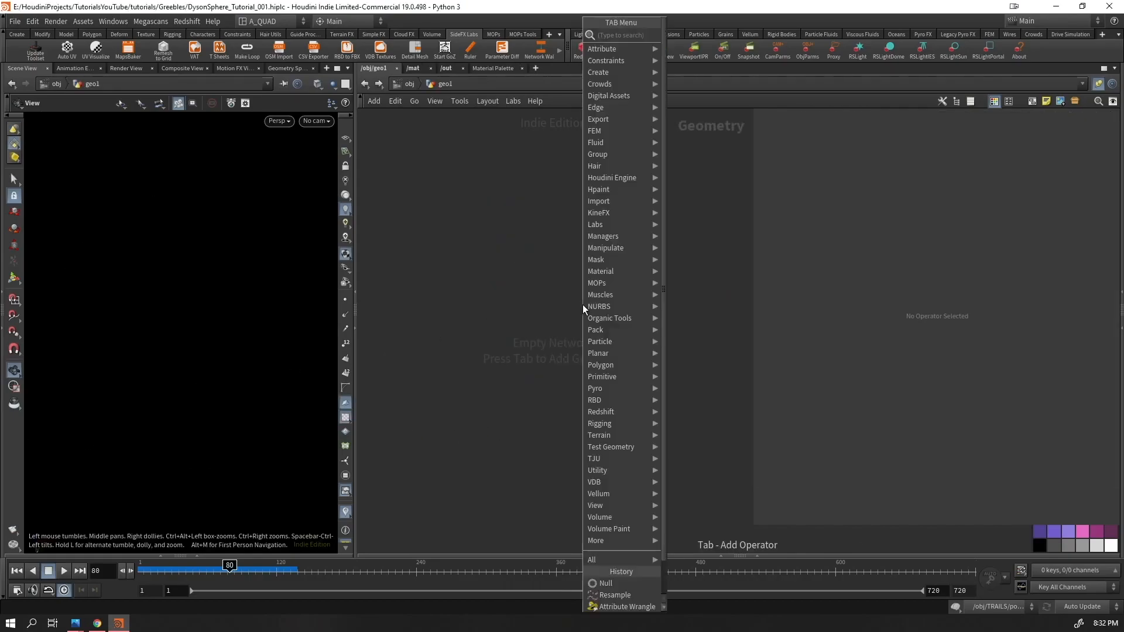
- Add a Sphere node to the empty geometry network and set its uniform scale to 0.5
{"action": "type", "text": "sph"}
{"action": "key", "text": "Return"}
{"action": "left_click", "coordinate": [582, 304]}
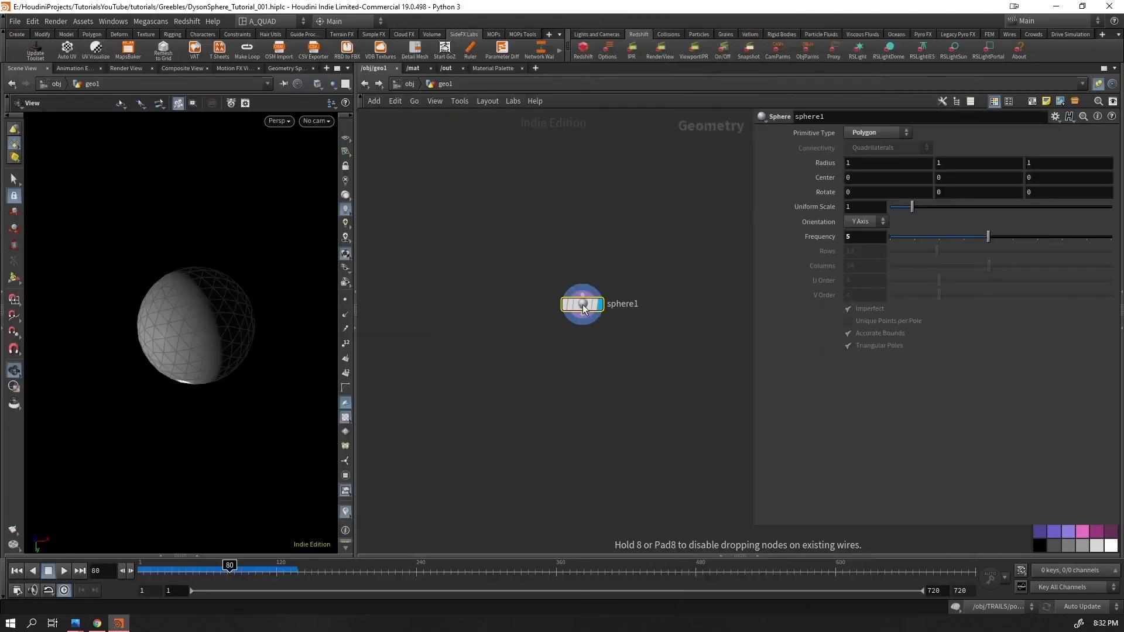
{"action": "left_click", "coordinate": [873, 207]}
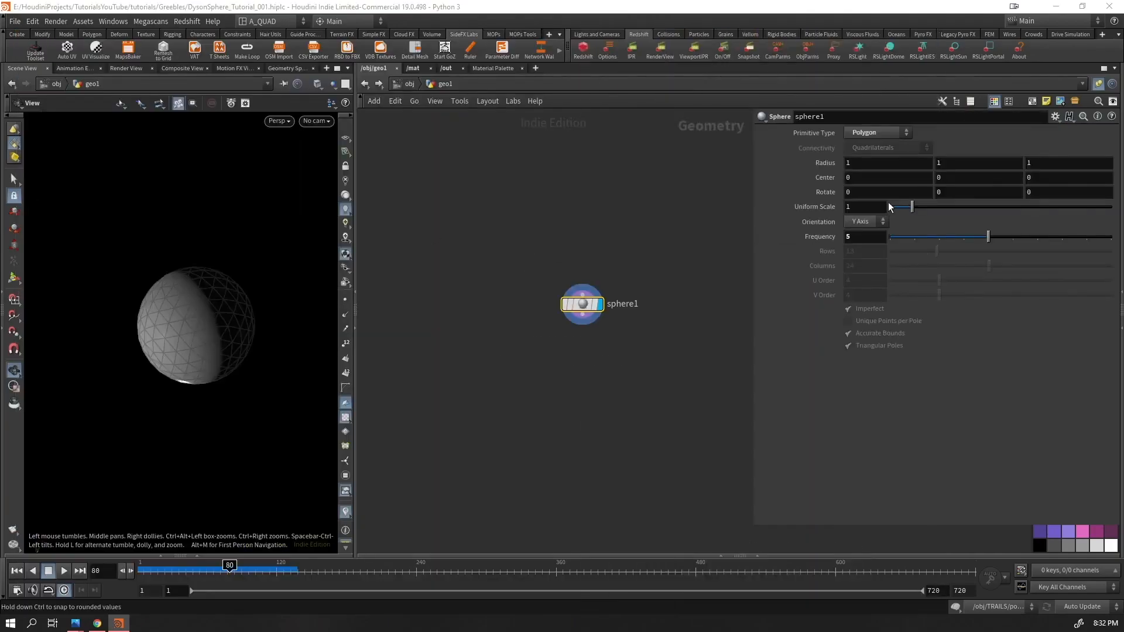
{"action": "type", "text": "0.5"}
{"action": "key", "text": "Return"}
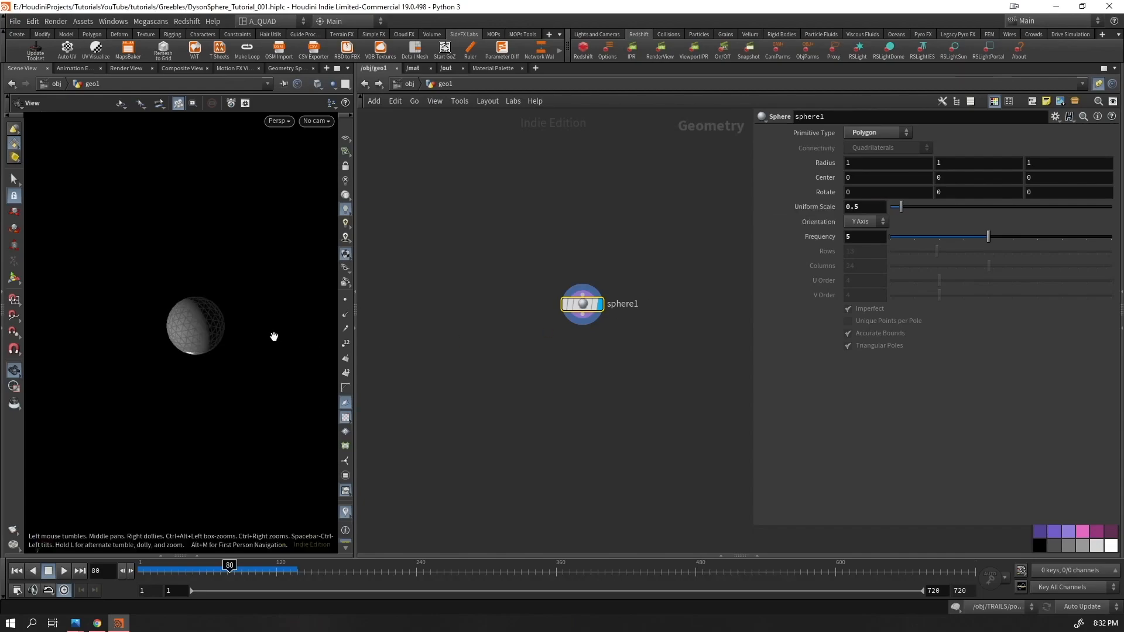
- Set the sphere's frequency to 15 for a denser mesh
{"action": "left_click_drag", "start_coordinate": [192, 291], "coordinate": [149, 316]}
{"action": "left_click_drag", "start_coordinate": [977, 244], "coordinate": [1111, 241]}
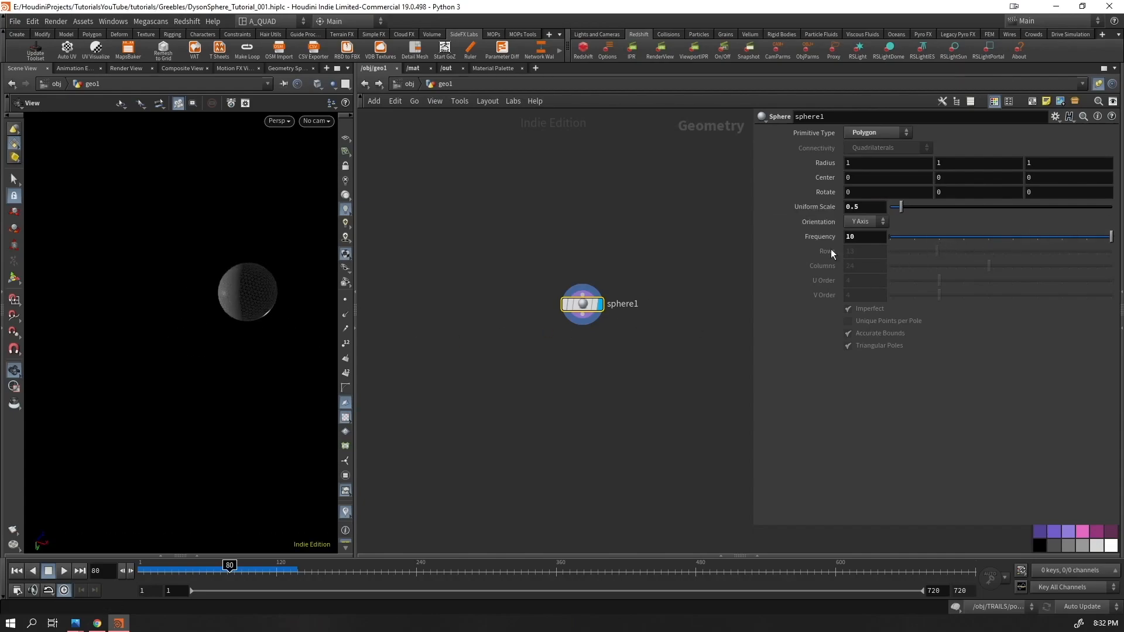
{"action": "double_click", "coordinate": [850, 236]}
{"action": "type", "text": "15"}
{"action": "key", "text": "Return"}
- Append a Mountain node after the sphere and set its noise amplitude to 0.55
{"action": "key", "text": "Tab"}
{"action": "type", "text": "moun"}
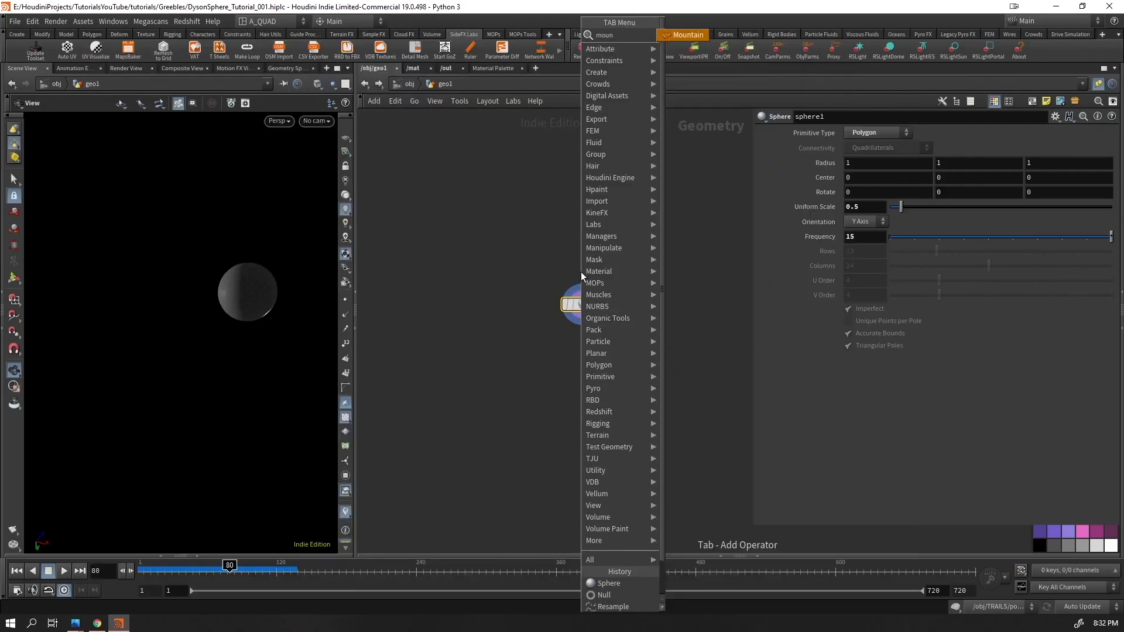
{"action": "key", "text": "Return"}
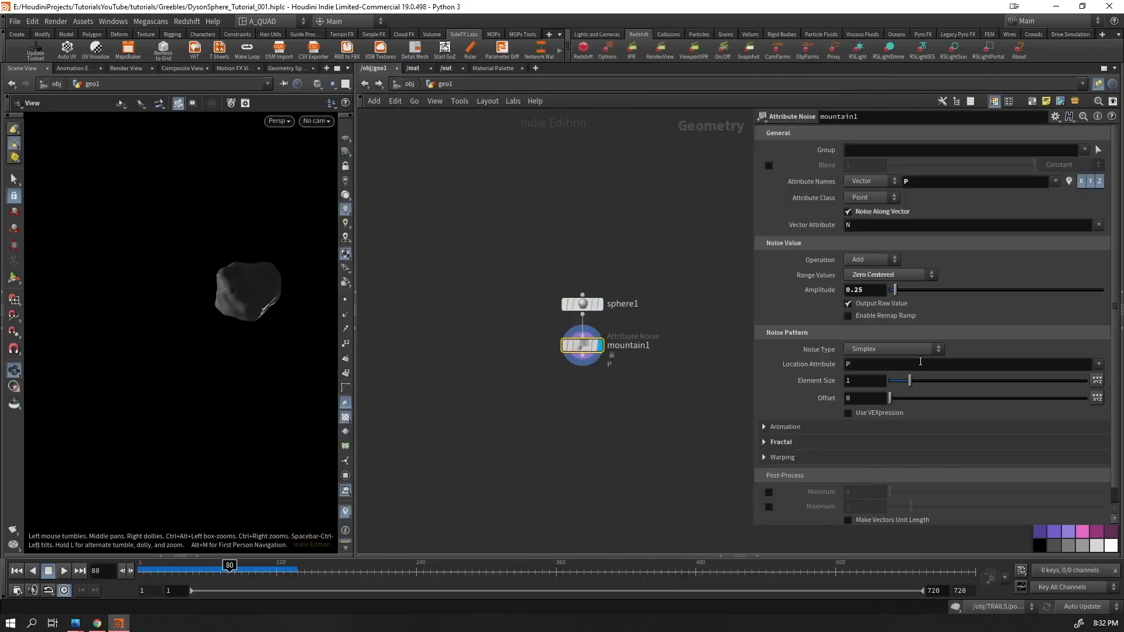
{"action": "key", "text": "BackSpace"}
{"action": "key", "text": "BackSpace"}
{"action": "type", "text": "45"}
{"action": "key", "text": "Return"}
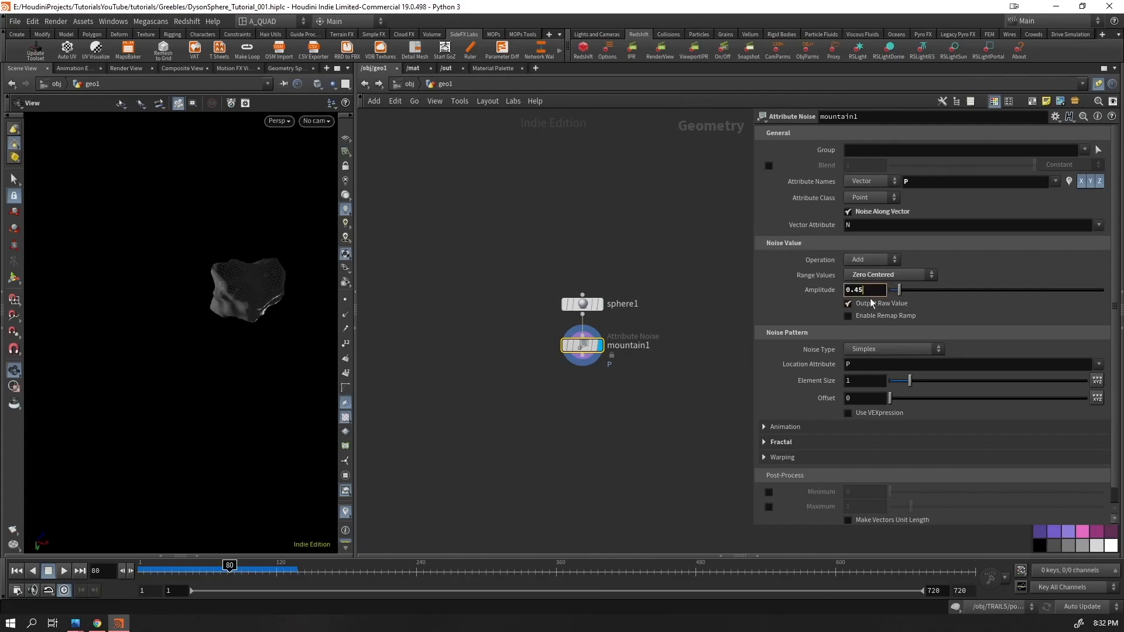
{"action": "key", "text": "BackSpace"}
{"action": "key", "text": "BackSpace"}
{"action": "type", "text": "55"}
{"action": "key", "text": "Return"}
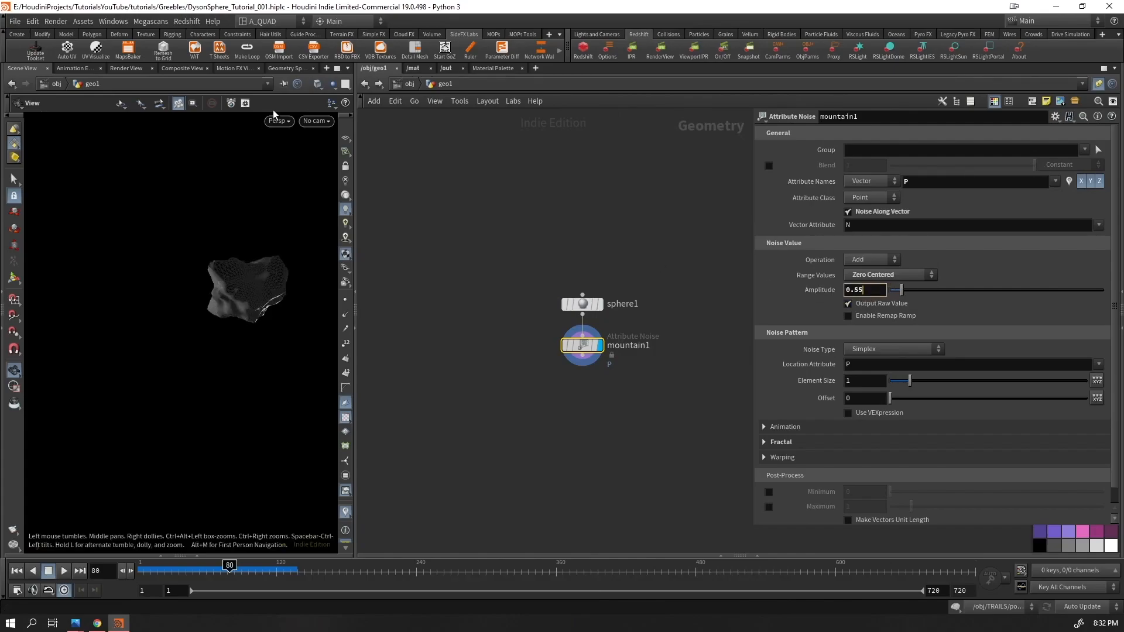
- Show all scene objects in the viewport alongside the rock and save the scene
{"action": "left_click", "coordinate": [332, 85]}
{"action": "left_click", "coordinate": [346, 96]}
{"action": "left_click_drag", "start_coordinate": [245, 287], "coordinate": [318, 299]}
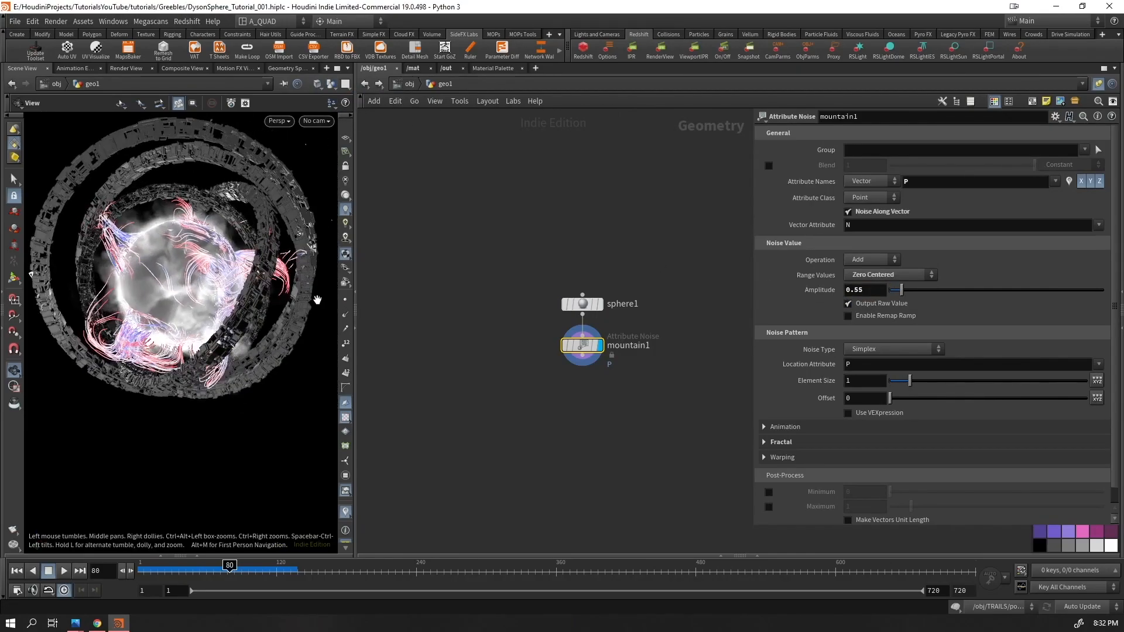
{"action": "key", "text": "ctrl+s"}
- Append a Transform node after the mountain node
{"action": "key", "text": "Tab"}
{"action": "type", "text": "tra"}
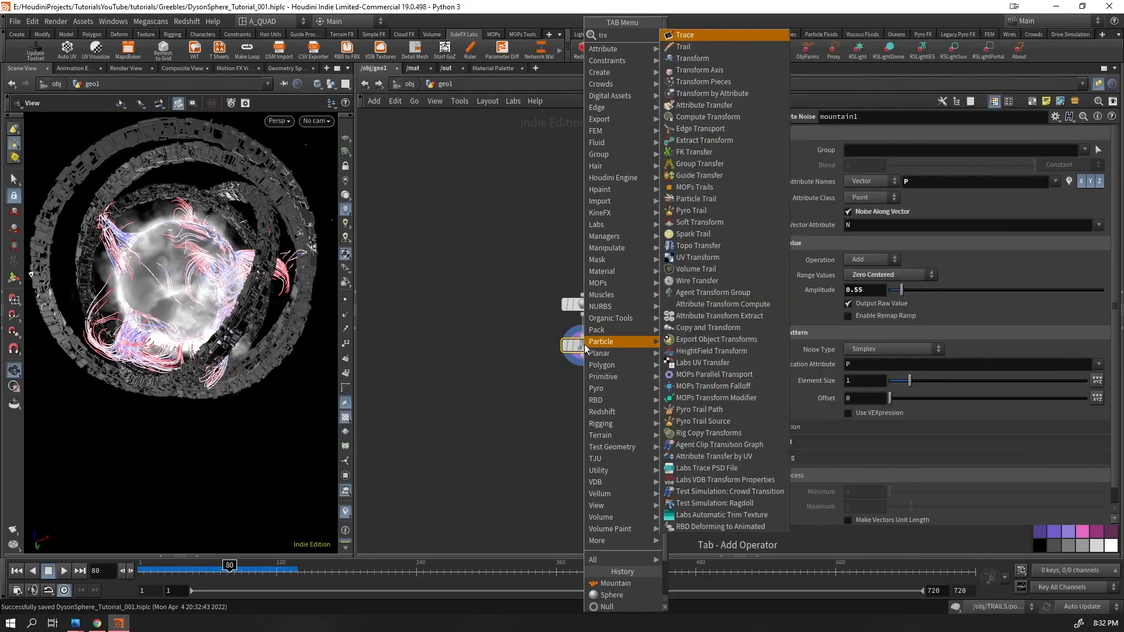
{"action": "type", "text": "ns"}
{"action": "key", "text": "Return"}
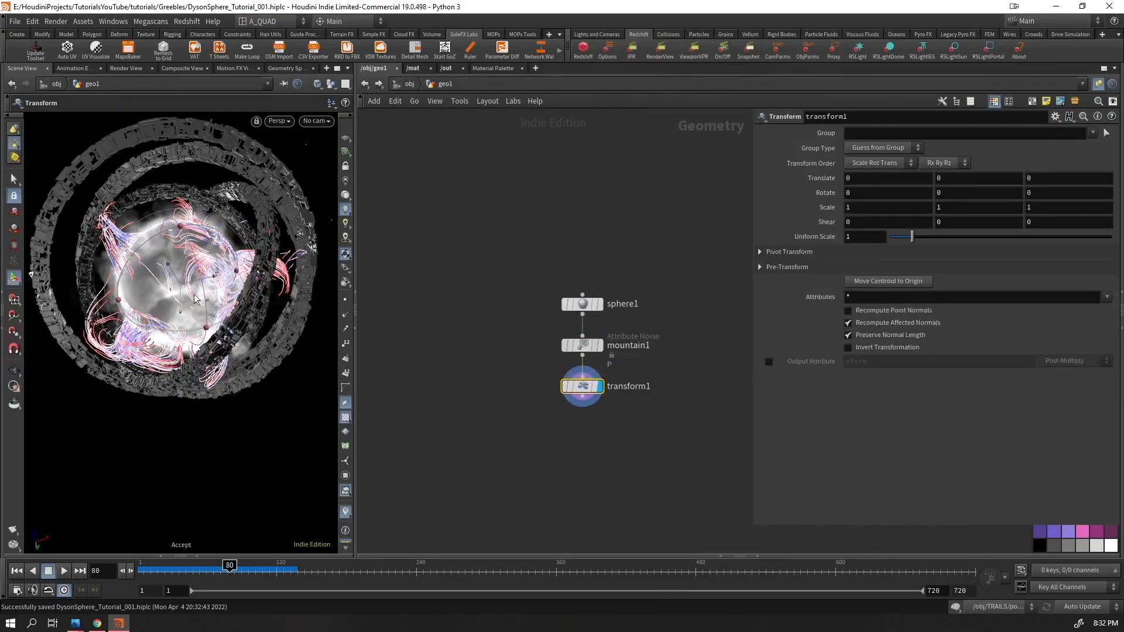
- Move the rock out beside the star, to a translation of about 2.27 in X and -0.54 in Y
{"action": "left_click_drag", "start_coordinate": [157, 318], "coordinate": [113, 342]}
{"action": "key", "text": "space+g"}
{"action": "key", "text": "space+a"}
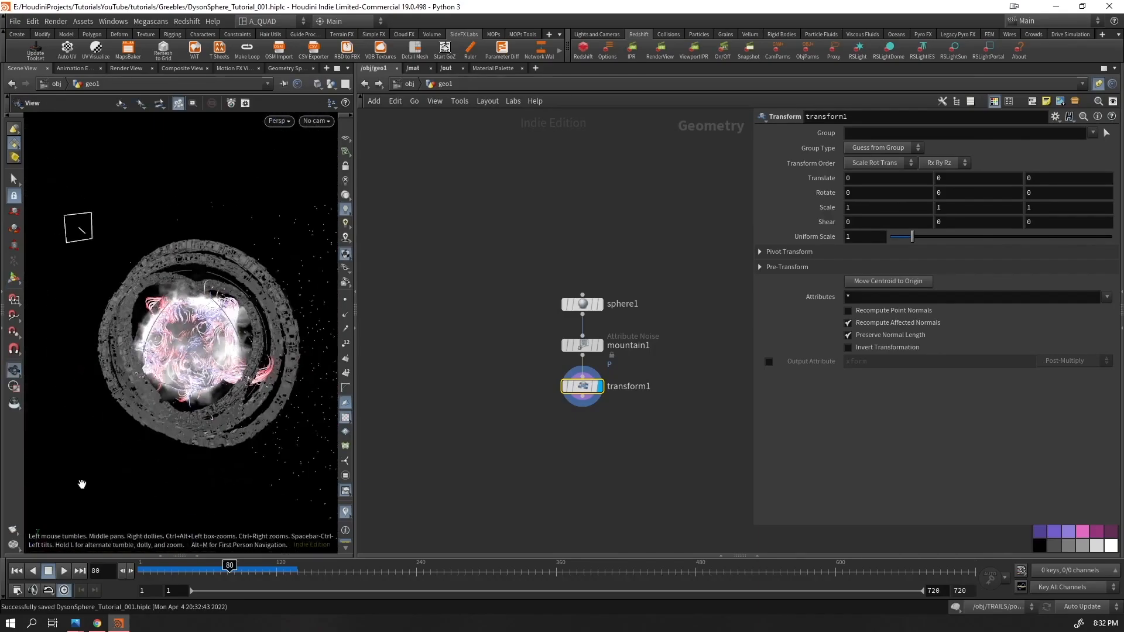
{"action": "left_click_drag", "start_coordinate": [80, 485], "coordinate": [173, 393]}
{"action": "left_click_drag", "start_coordinate": [185, 338], "coordinate": [296, 363]}
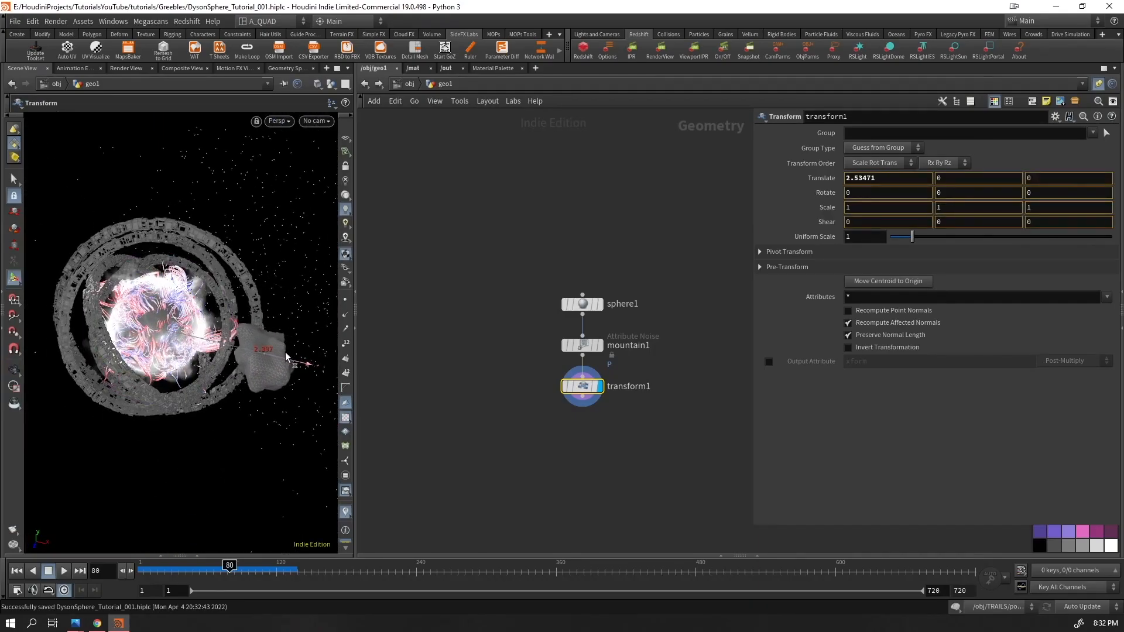
{"action": "left_click_drag", "start_coordinate": [199, 404], "coordinate": [271, 371]}
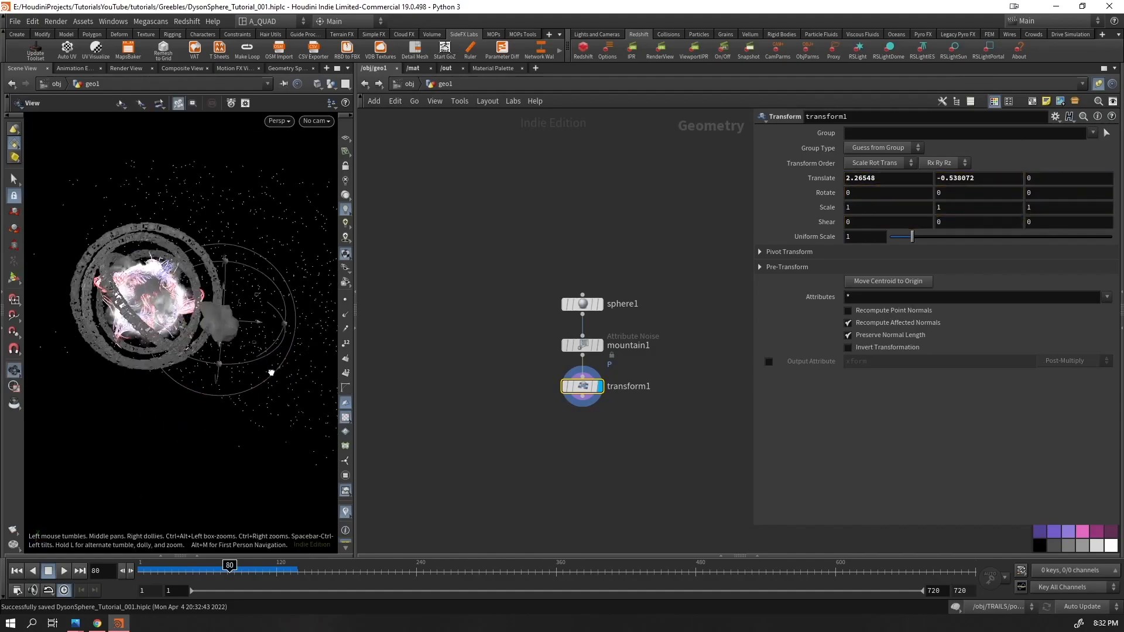
- Look through cam1 and move the rock in front of the rings, to about -0.23 in X and 1.22 in Z
{"action": "left_click", "coordinate": [318, 123]}
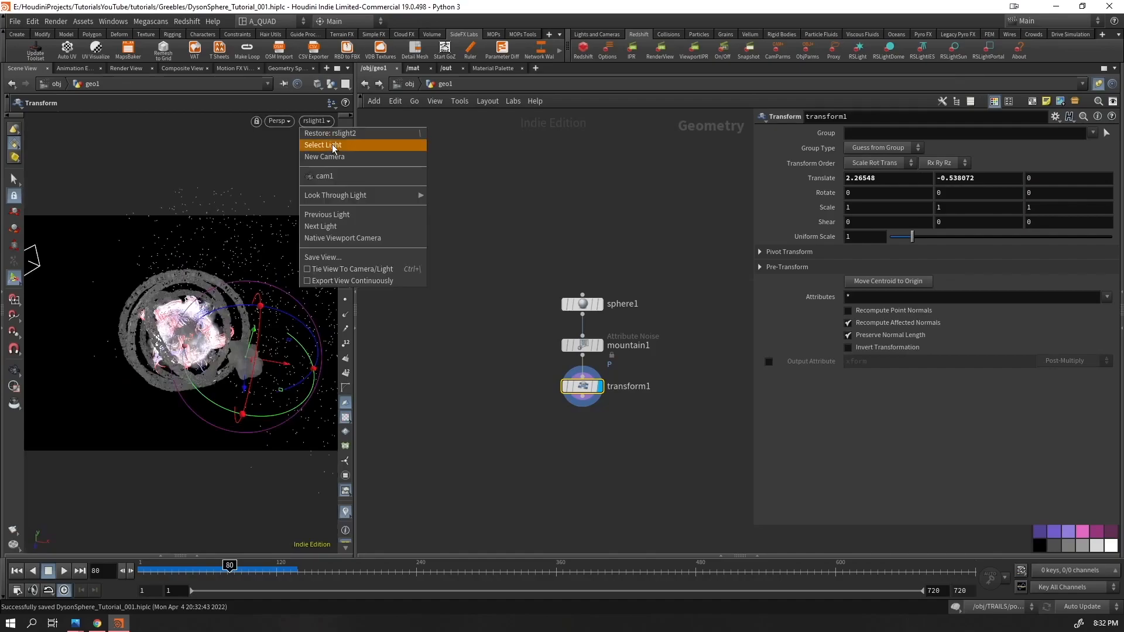
{"action": "left_click", "coordinate": [324, 176]}
{"action": "left_click_drag", "start_coordinate": [268, 349], "coordinate": [208, 401]}
- Switch to Photos and examine the Dyson sphere reference renders, including DysonSphere_002_003_4K.jpg and DysonSphere_001_006.jpg, for asteroid placement
{"action": "left_click", "coordinate": [75, 623]}
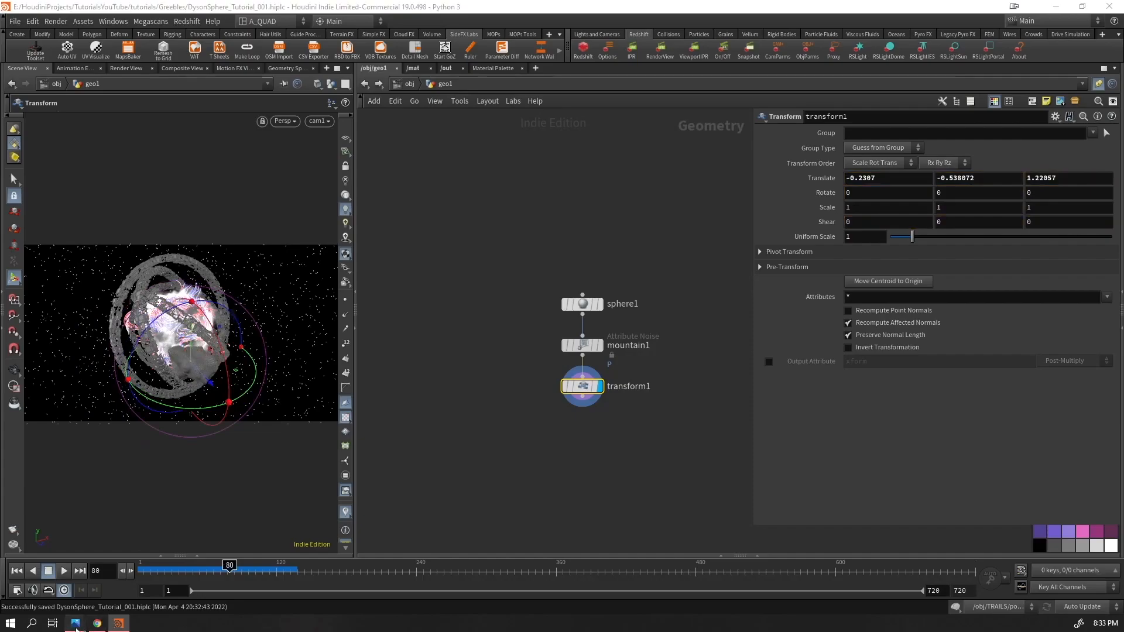
{"action": "left_click", "coordinate": [408, 552]}
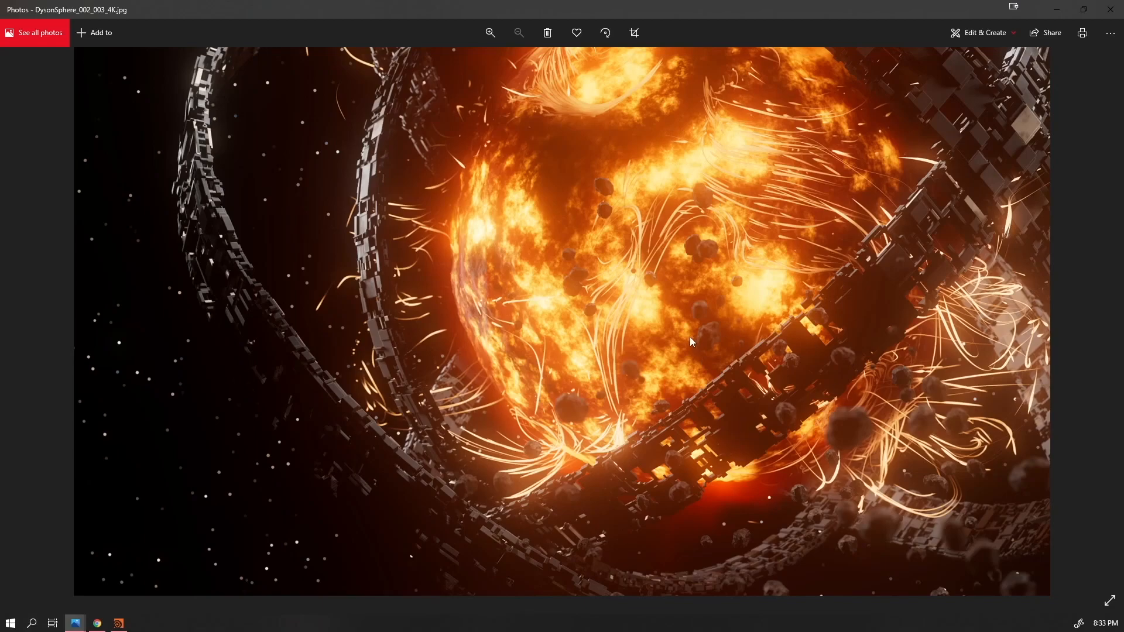
{"action": "mouse_move", "coordinate": [75, 623]}
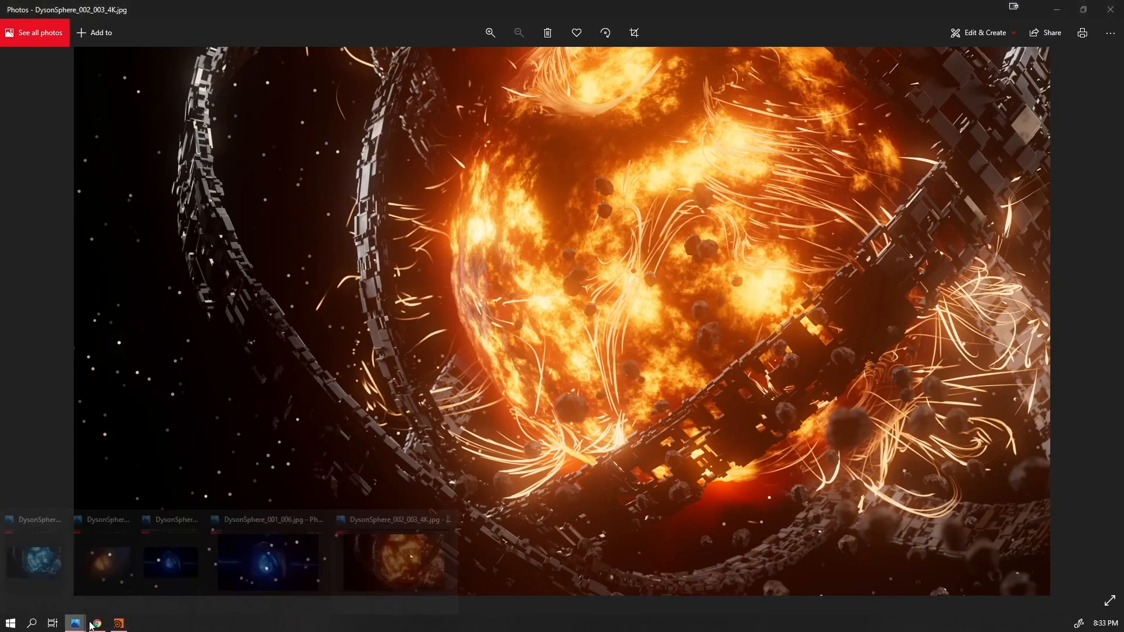
{"action": "left_click", "coordinate": [230, 566]}
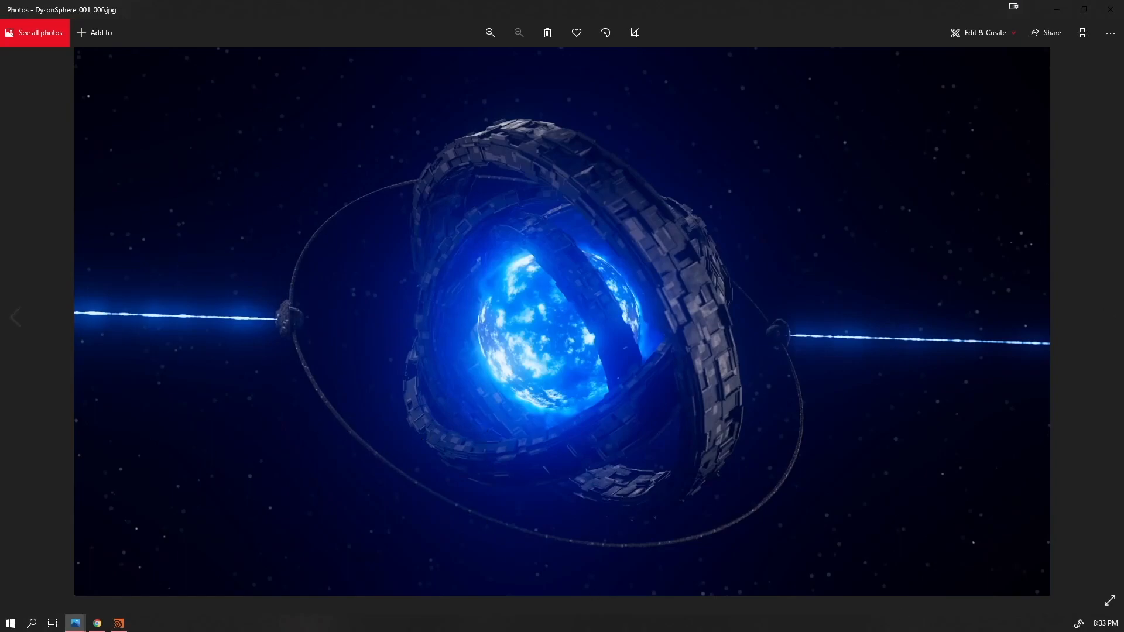
{"action": "key", "text": "Left"}
{"action": "key", "text": "Left"}
{"action": "key", "text": "Left"}
{"action": "key", "text": "Left"}
{"action": "key", "text": "Left"}
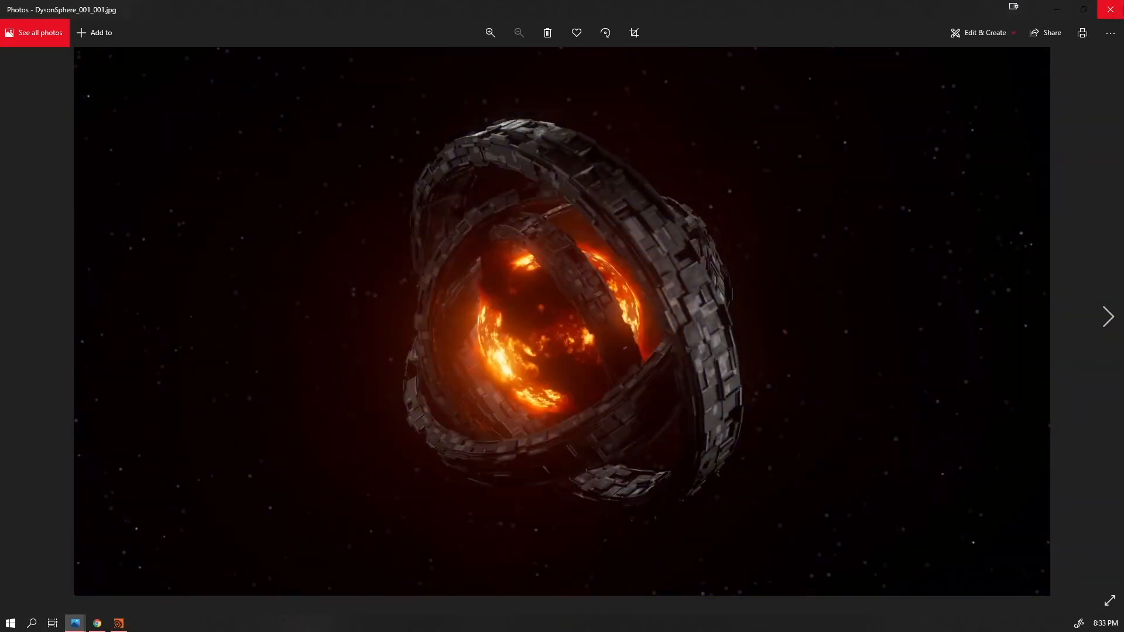
{"action": "key", "text": "Right"}
{"action": "key", "text": "Right"}
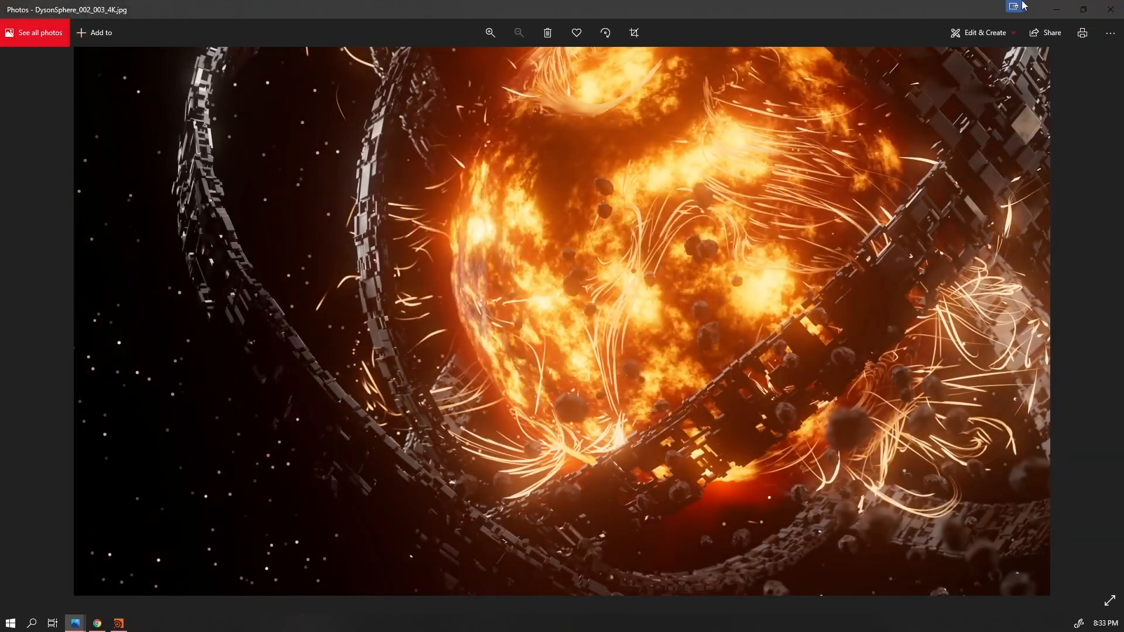
- Switch back to Houdini and hide the other objects in the viewport so only the rock is displayed
{"action": "key", "text": "alt+Tab"}
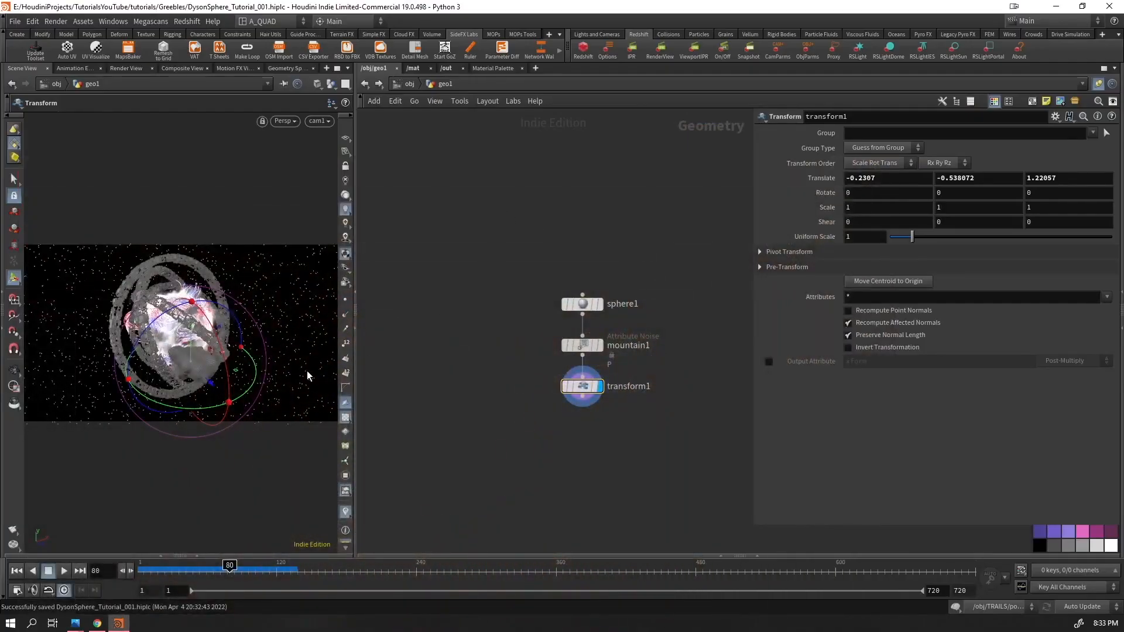
{"action": "key", "text": "Escape"}
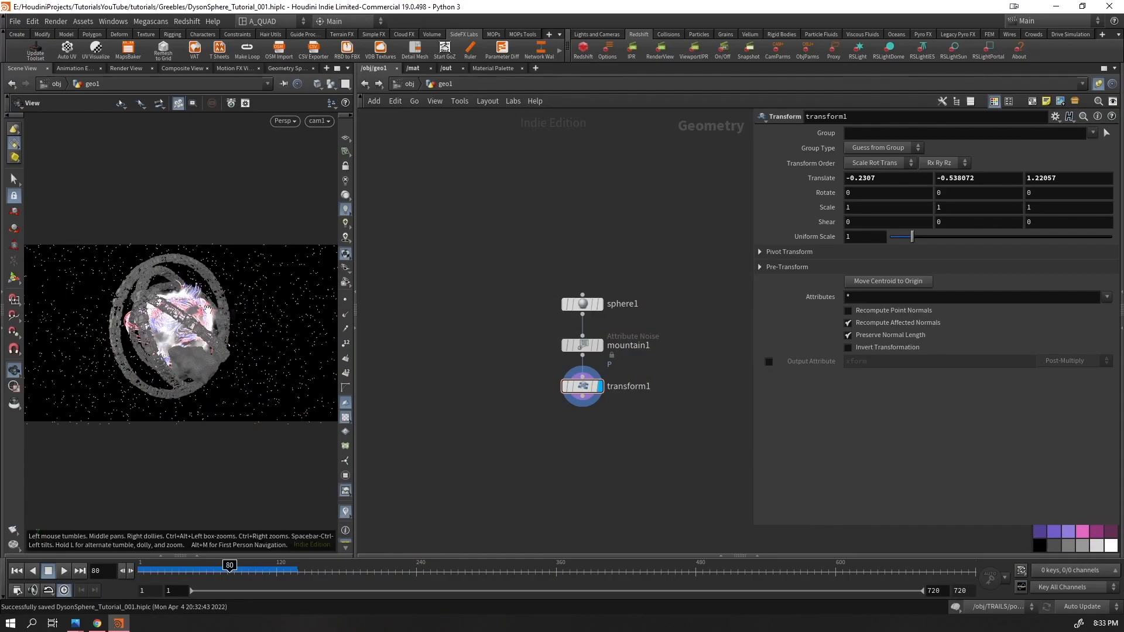
{"action": "left_click_drag", "start_coordinate": [284, 306], "coordinate": [307, 278]}
{"action": "left_click", "coordinate": [331, 83]}
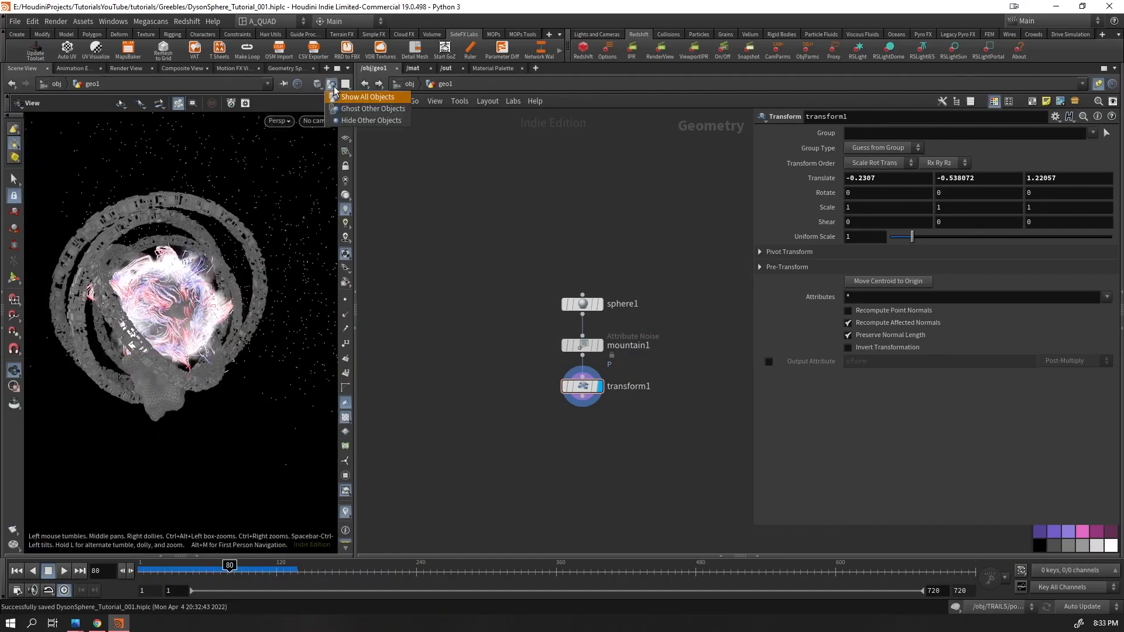
{"action": "left_click", "coordinate": [354, 121]}
- Append an IsoOffset node after the transform and set its uniform sampling divisions to 50
{"action": "middle_click_drag", "start_coordinate": [515, 457], "coordinate": [500, 295]}
{"action": "left_click_drag", "start_coordinate": [651, 297], "coordinate": [551, 226]}
{"action": "key", "text": "Tab"}
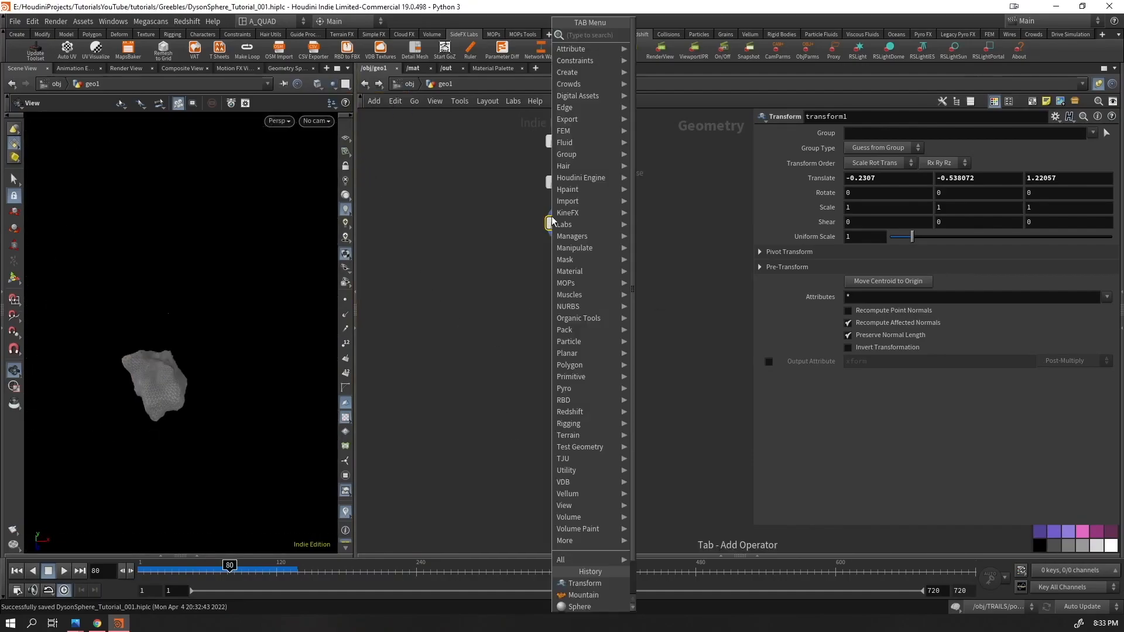
{"action": "type", "text": "iso"}
{"action": "key", "text": "Return"}
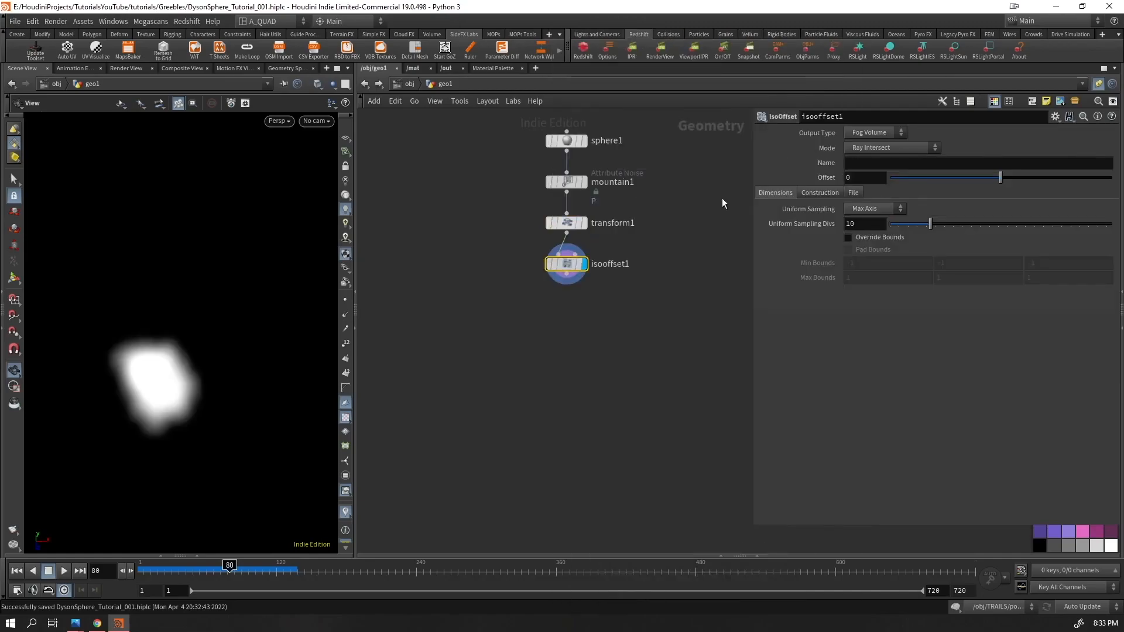
{"action": "left_click_drag", "start_coordinate": [929, 224], "coordinate": [1112, 224]}
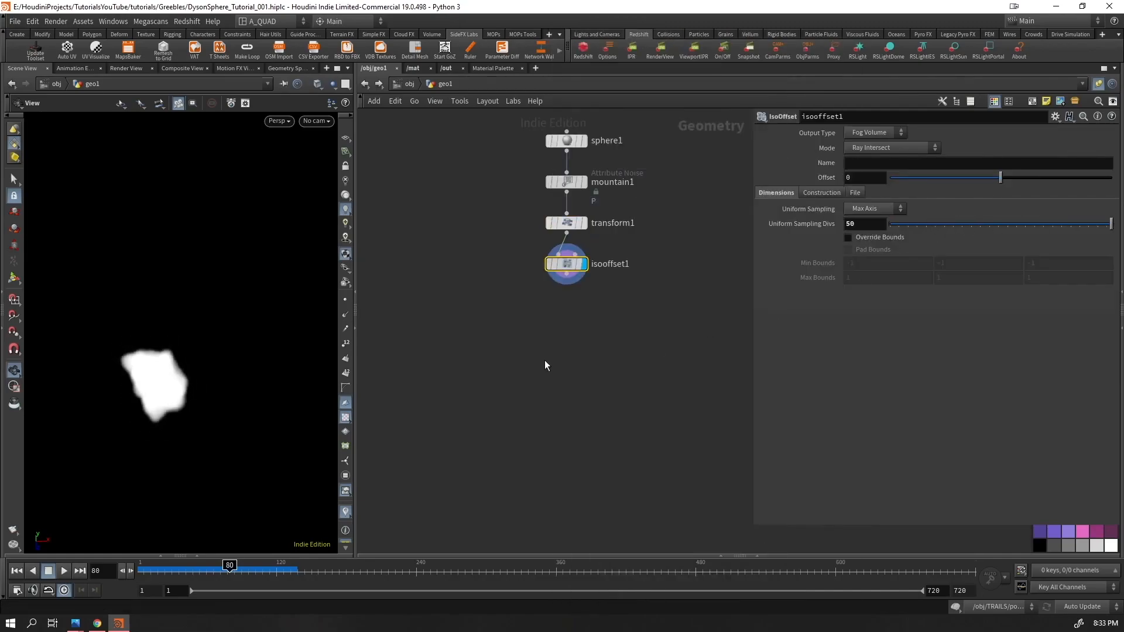
- Append a Scatter node after the IsoOffset, force its total count to 150 and turn off relax iterations
{"action": "key", "text": "Tab"}
{"action": "type", "text": "s"}
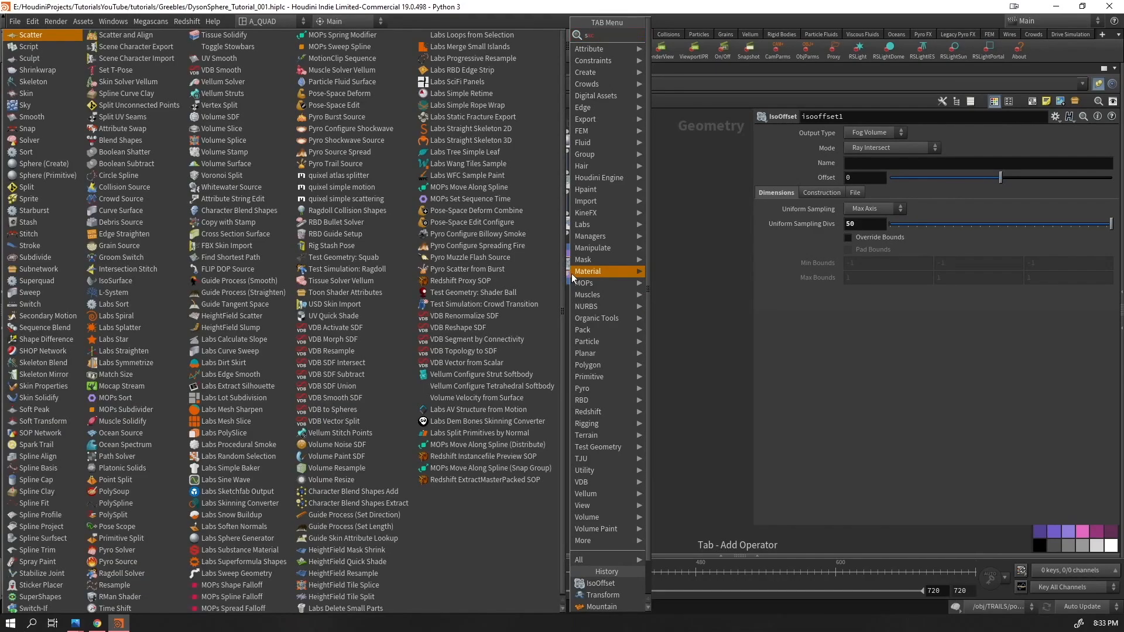
{"action": "key", "text": "BackSpace"}
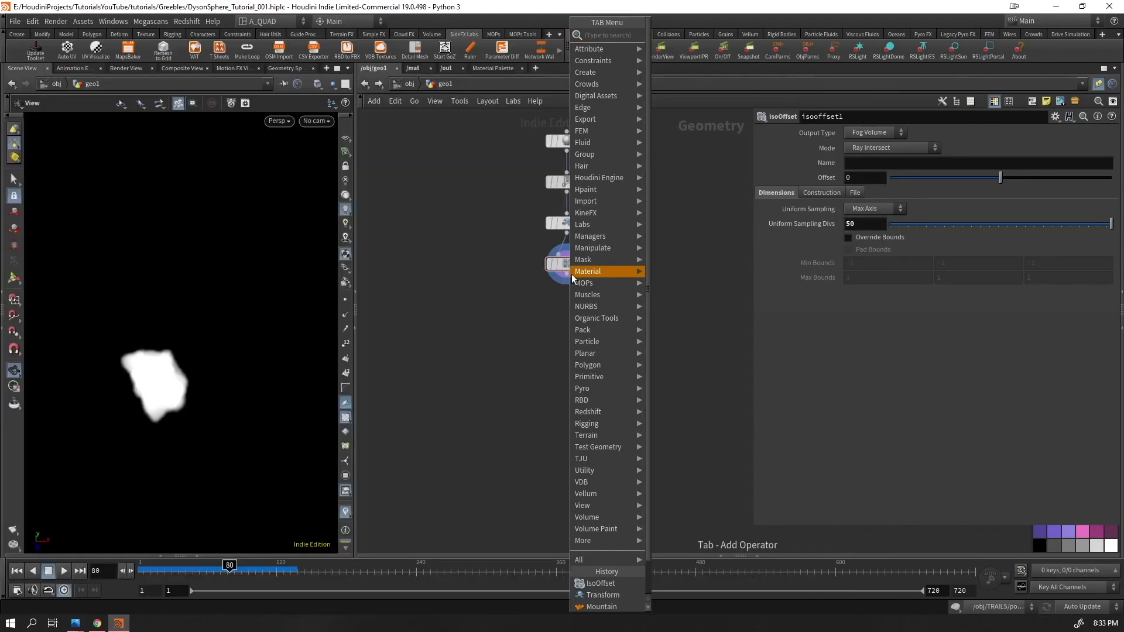
{"action": "type", "text": "scatter"}
{"action": "key", "text": "Return"}
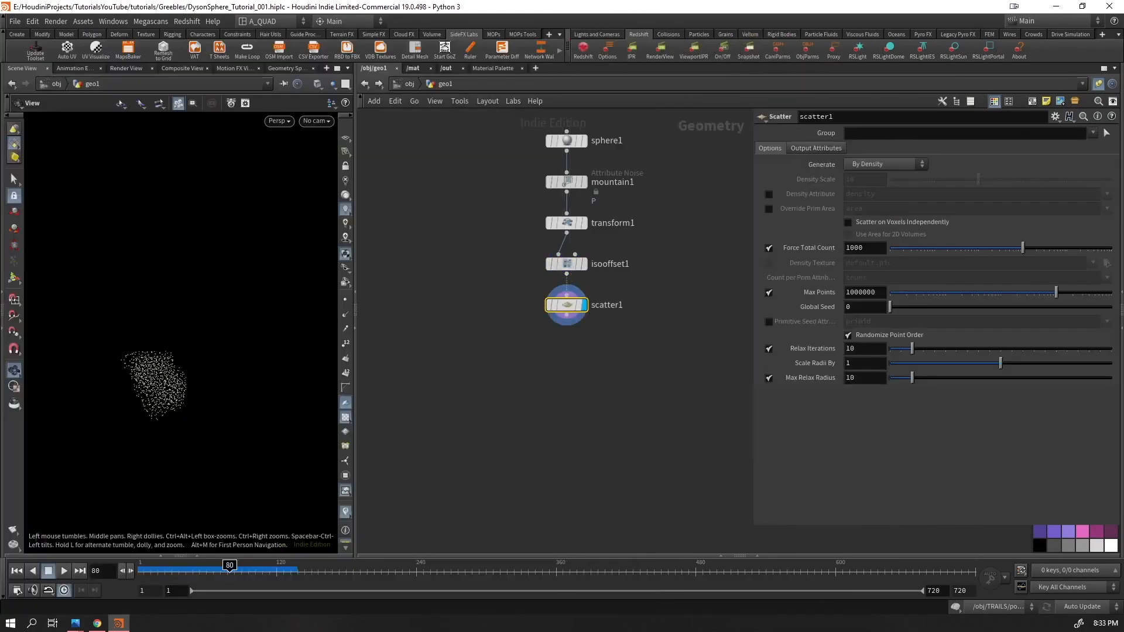
{"action": "left_click", "coordinate": [866, 247]}
{"action": "type", "text": "150"}
{"action": "key", "text": "Return"}
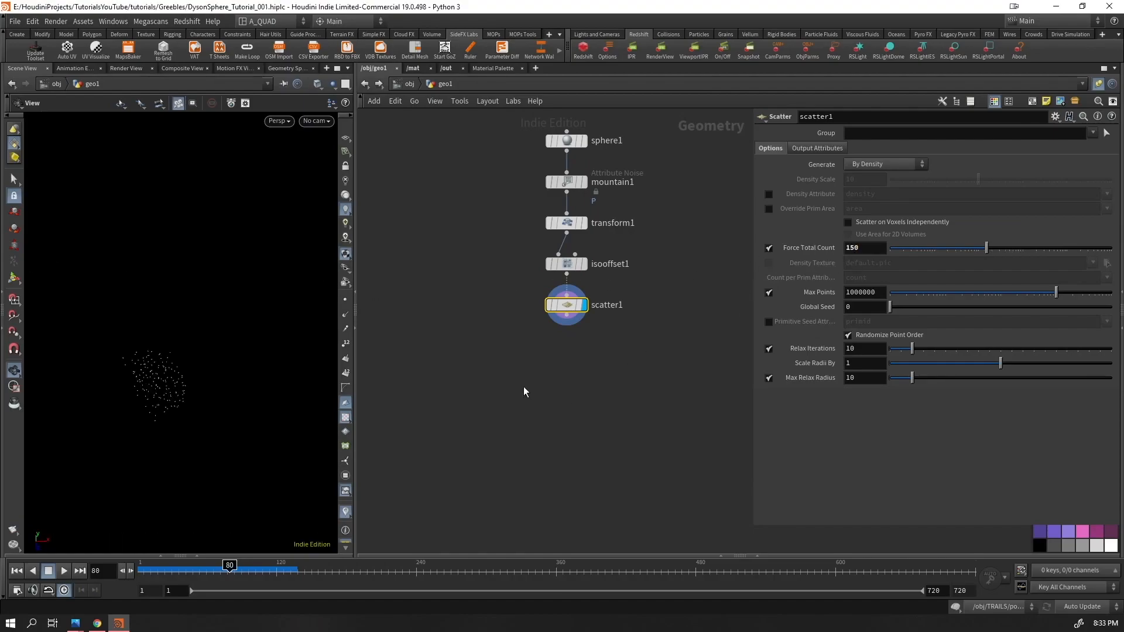
{"action": "left_click", "coordinate": [769, 349]}
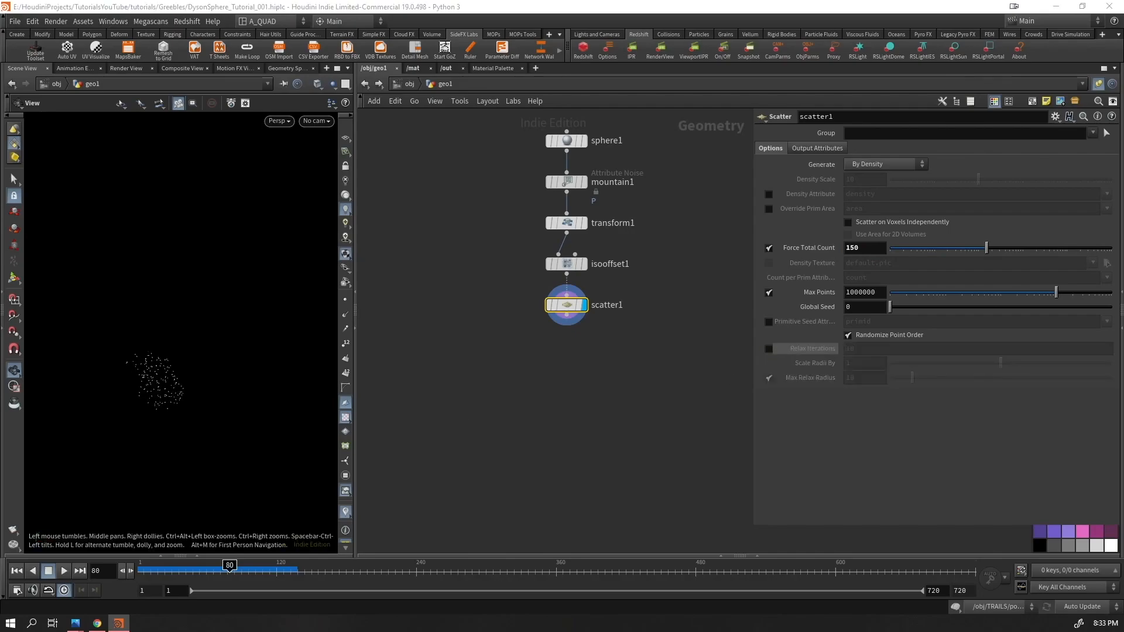
- Append an Attribute Adjust Float node for pscale after the scatter and set its pattern type to Random
{"action": "key", "text": "Tab"}
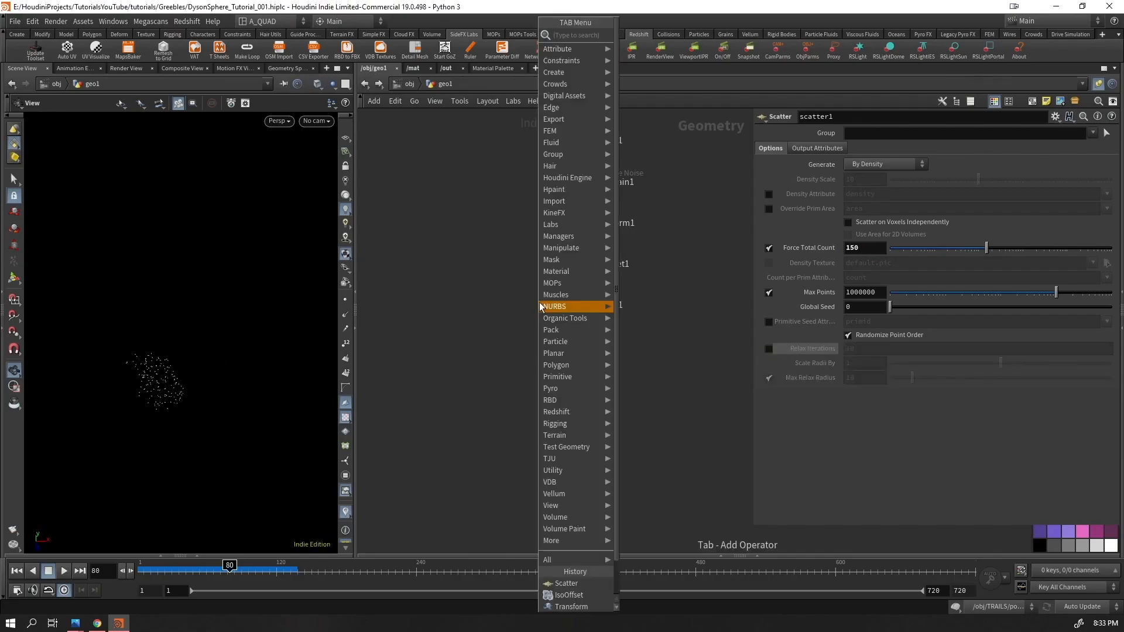
{"action": "type", "text": "afloa"}
{"action": "key", "text": "Return"}
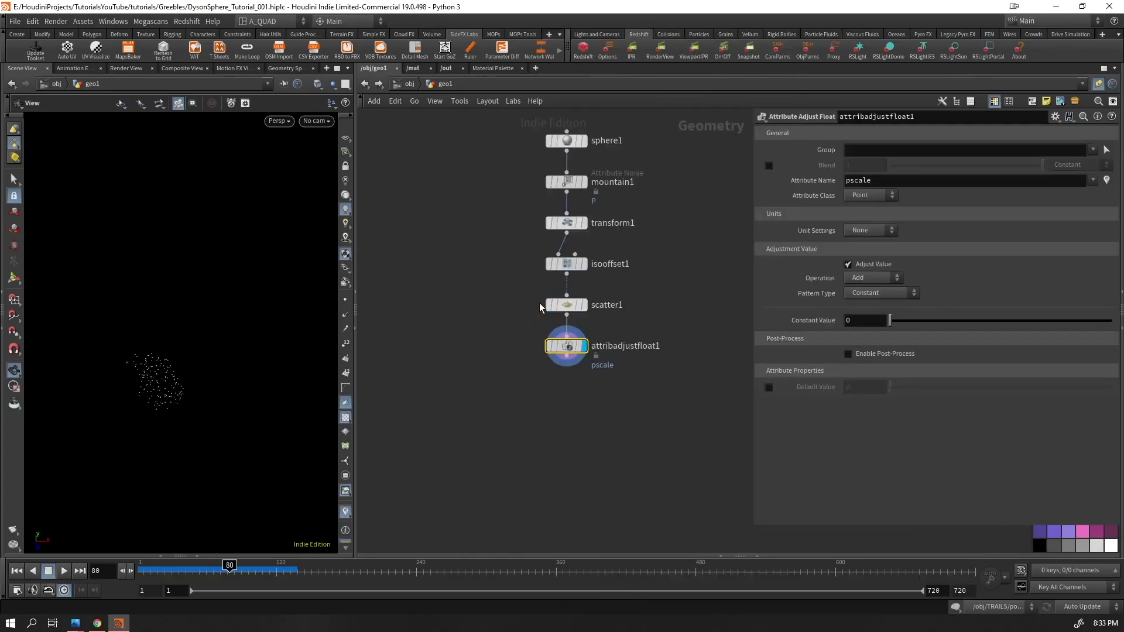
{"action": "left_click", "coordinate": [869, 293]}
{"action": "left_click", "coordinate": [863, 319]}
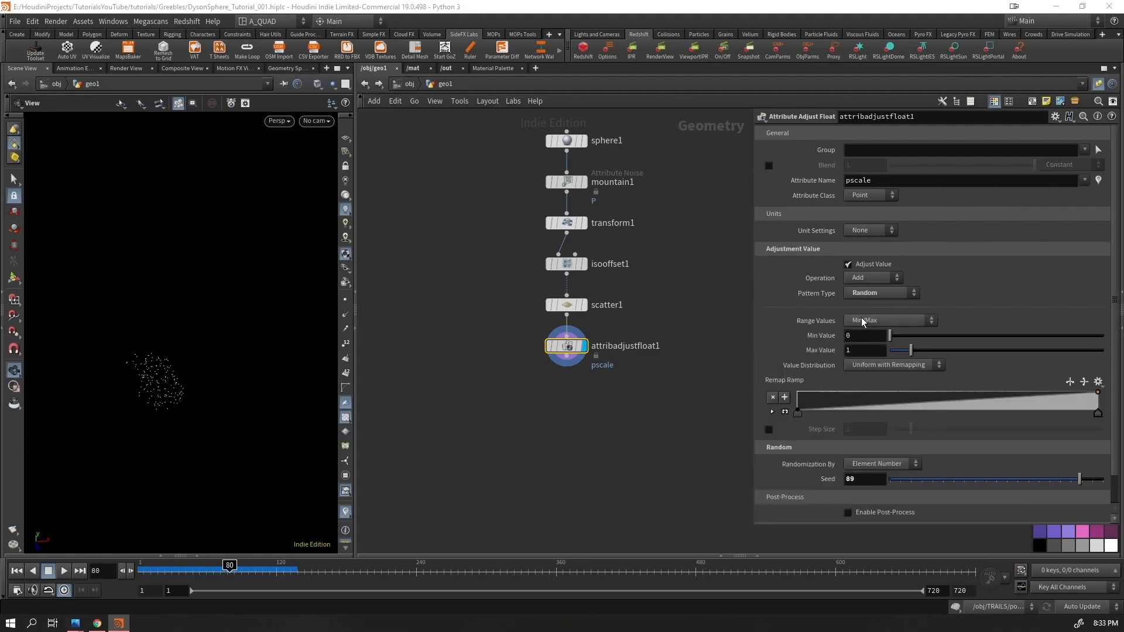
- Set the random pscale range to a minimum of 0.002 and a maximum of 0.02
{"action": "left_click", "coordinate": [856, 336]}
{"action": "type", "text": ".002"}
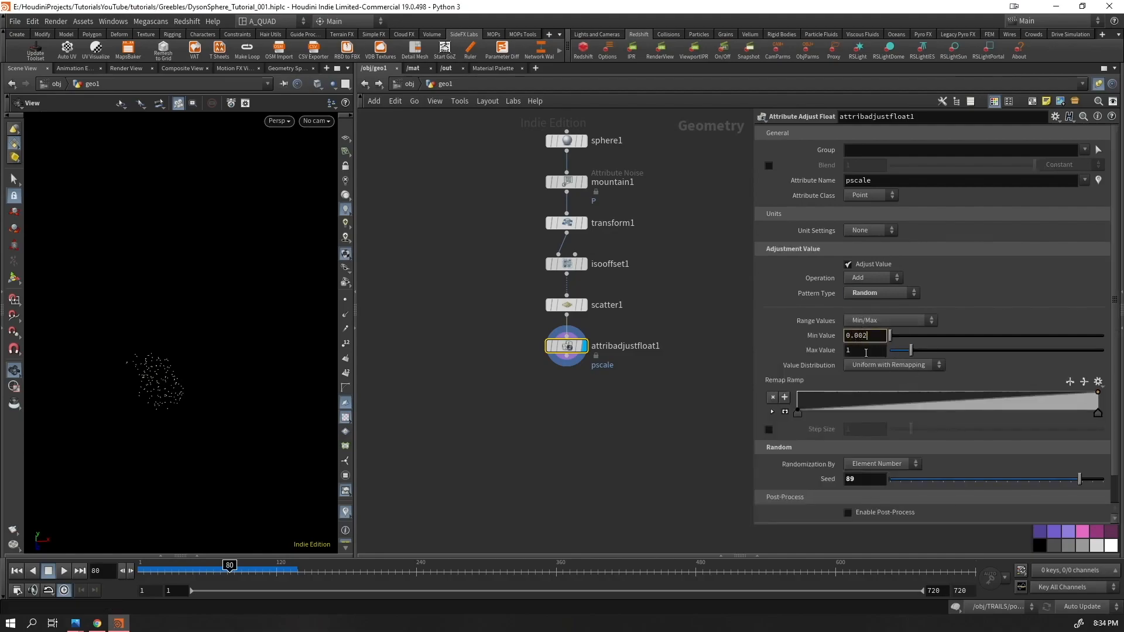
{"action": "type", "text": "0.02"}
{"action": "key", "text": "Return"}
- Add a second Sphere node and place it beside the attribadjustfloat1 node
{"action": "key", "text": "Tab"}
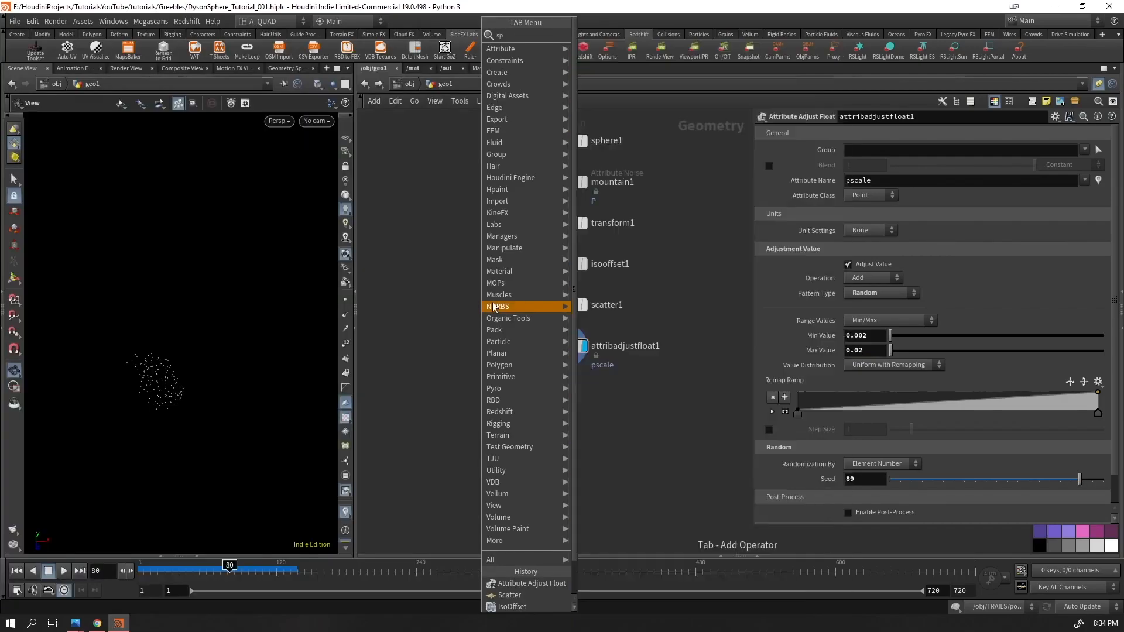
{"action": "type", "text": "sphere"}
{"action": "key", "text": "Return"}
{"action": "left_click", "coordinate": [493, 302]}
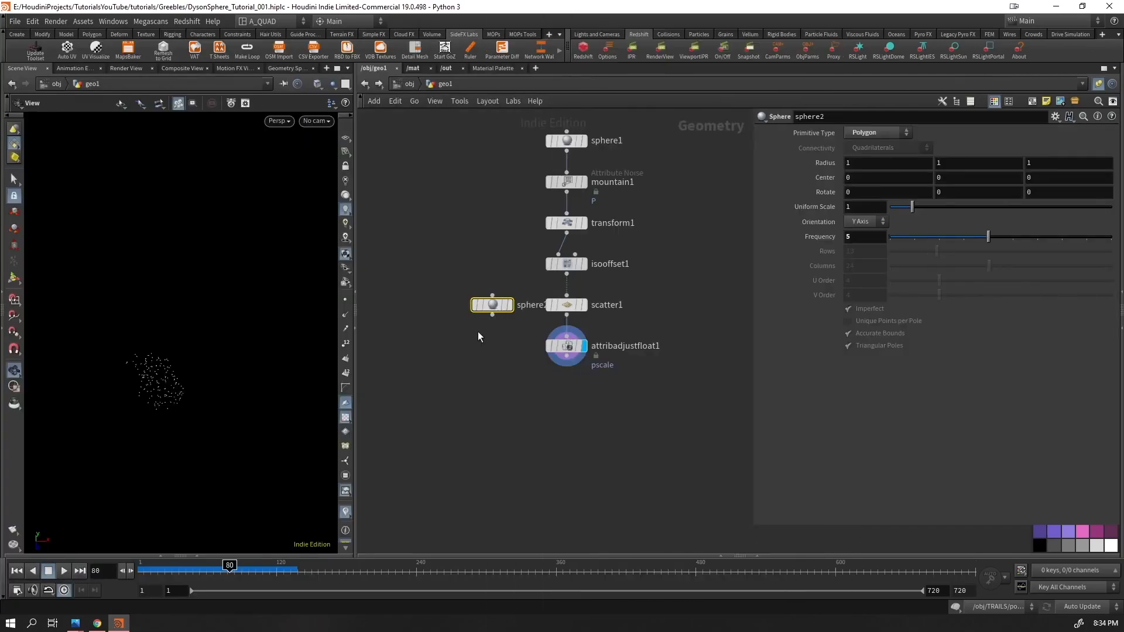
{"action": "left_click_drag", "start_coordinate": [490, 302], "coordinate": [446, 343]}
- Add a Copy to Points node with sphere2 as the source and attribadjustfloat1 as the target points
{"action": "left_click_drag", "start_coordinate": [645, 379], "coordinate": [423, 334]}
{"action": "left_click", "coordinate": [449, 356]}
{"action": "key", "text": "Tab"}
{"action": "type", "text": "c"}
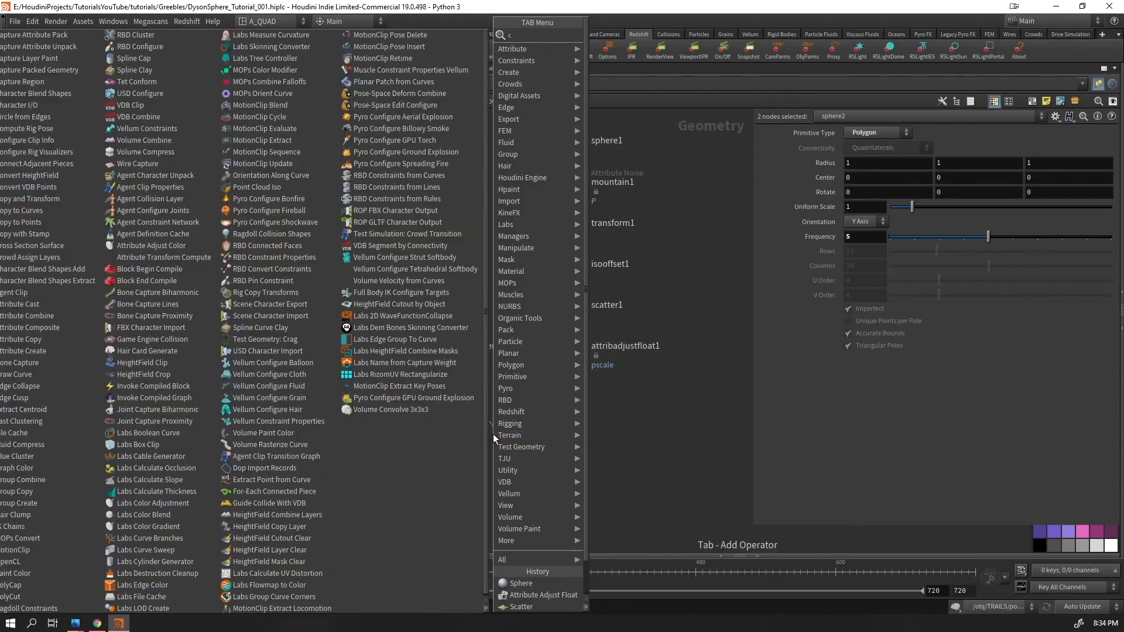
{"action": "type", "text": "opy to points"}
{"action": "key", "text": "Return"}
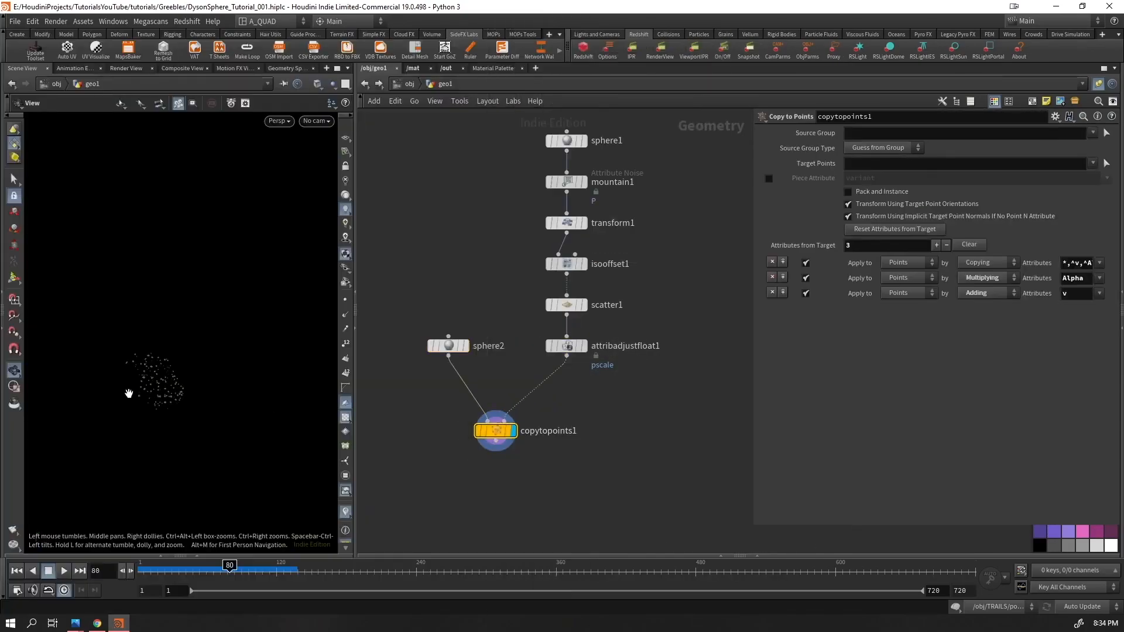
{"action": "key", "text": "f"}
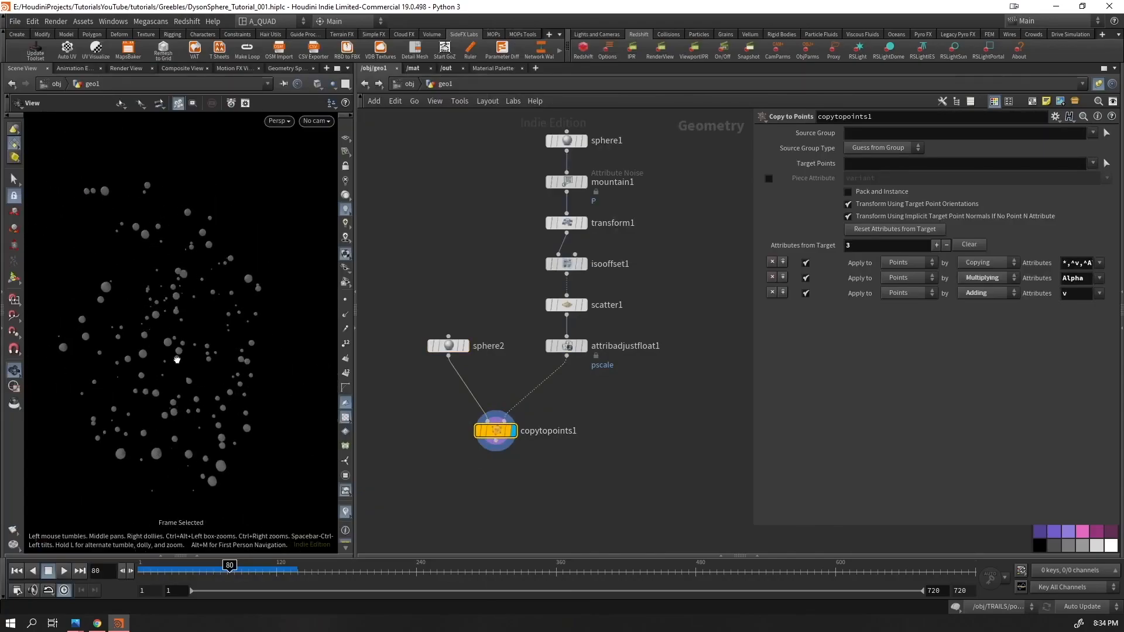
{"action": "left_click_drag", "start_coordinate": [177, 359], "coordinate": [163, 346]}
{"action": "right_click_drag", "start_coordinate": [163, 346], "coordinate": [186, 331]}
{"action": "left_click_drag", "start_coordinate": [186, 332], "coordinate": [170, 311]}
{"action": "right_click_drag", "start_coordinate": [171, 311], "coordinate": [298, 243]}
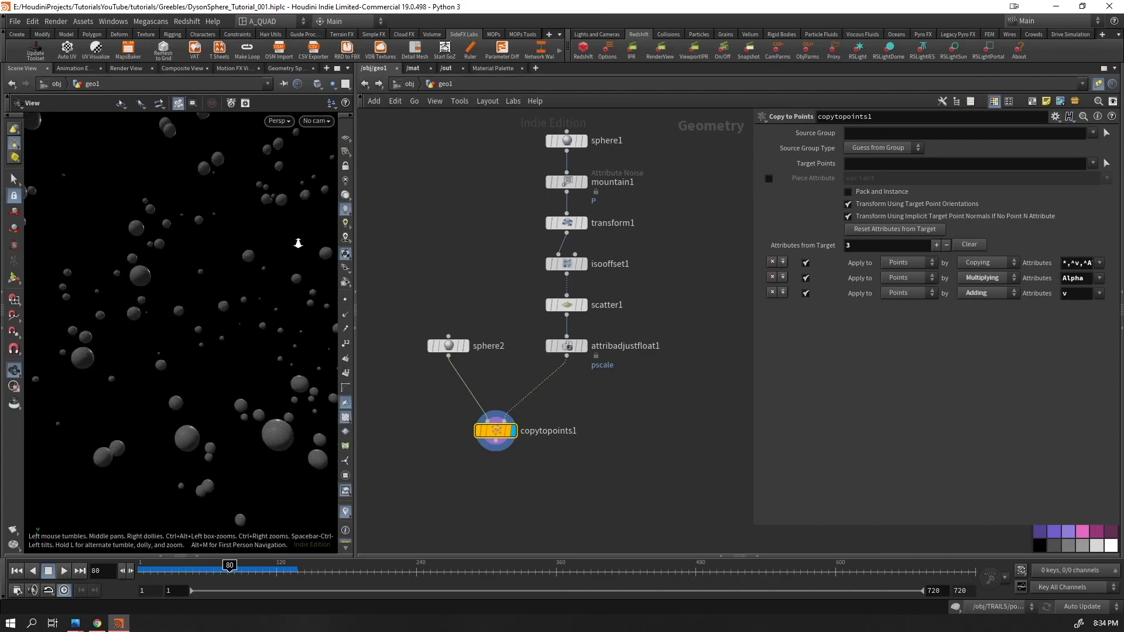
- Append a Mountain node after copytopoints1 and set its amplitude to 0.005
{"action": "key", "text": "Tab"}
{"action": "type", "text": "mo"}
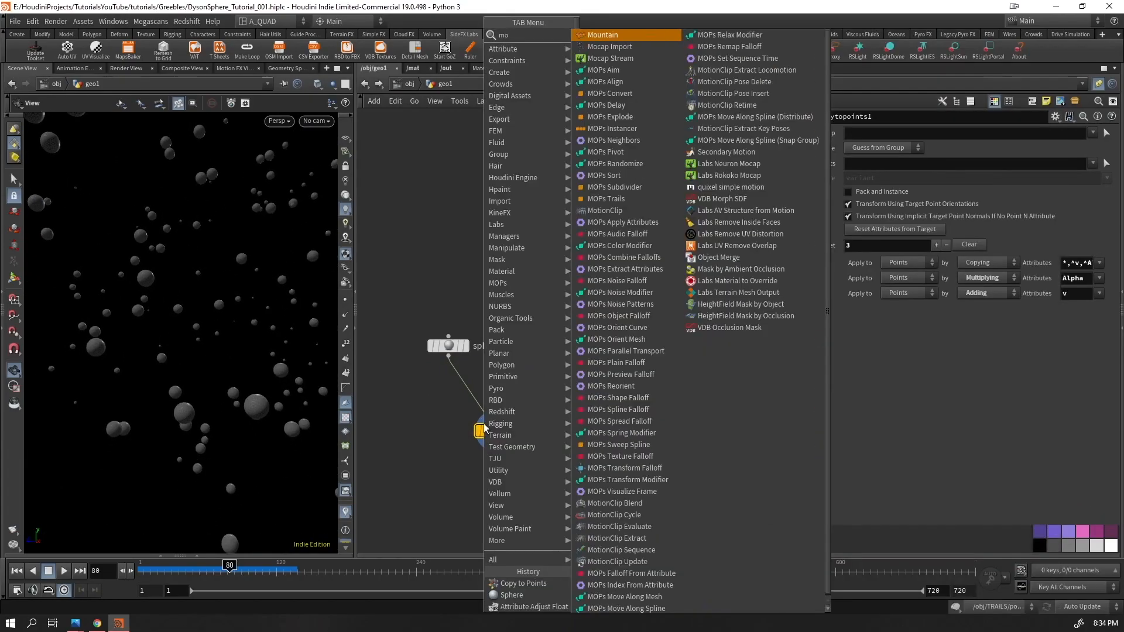
{"action": "key", "text": "Return"}
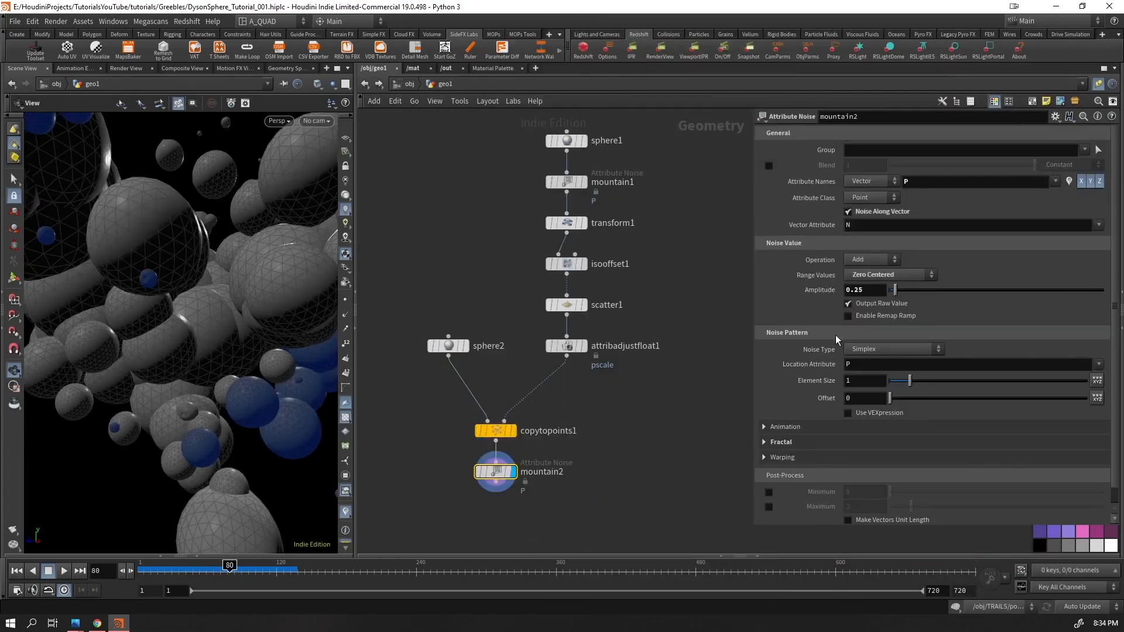
{"action": "double_click", "coordinate": [872, 290]}
{"action": "type", "text": "0.005"}
{"action": "key", "text": "Return"}
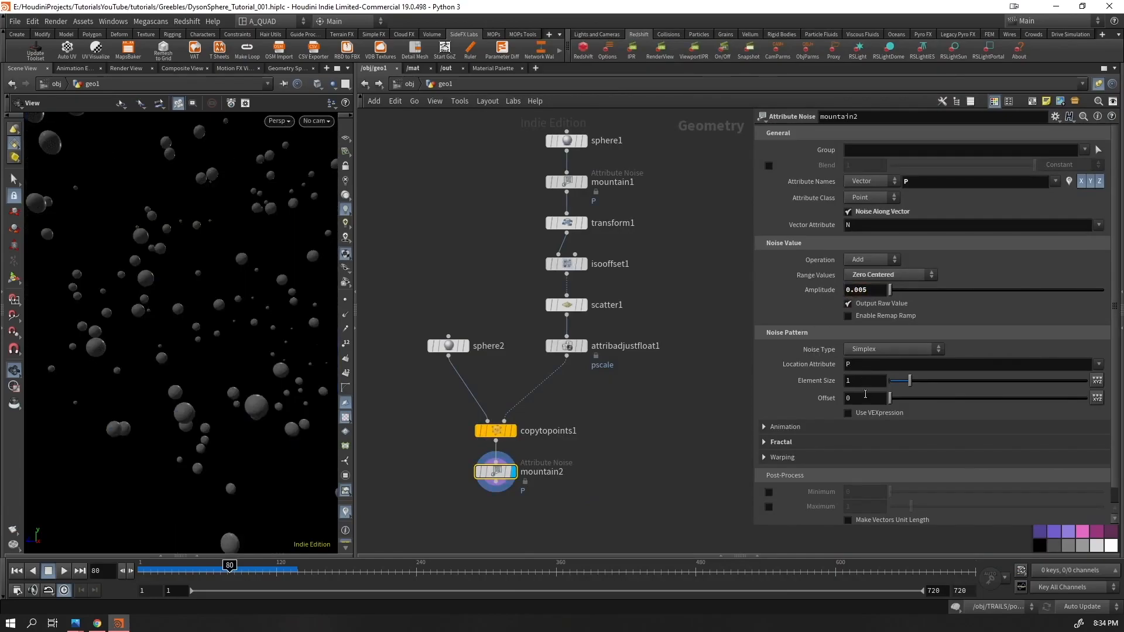
- Set the element size of mountain2's noise pattern to 0.005
{"action": "left_click_drag", "start_coordinate": [910, 381], "coordinate": [897, 387]}
{"action": "double_click", "coordinate": [865, 381]}
{"action": "type", "text": "0."}
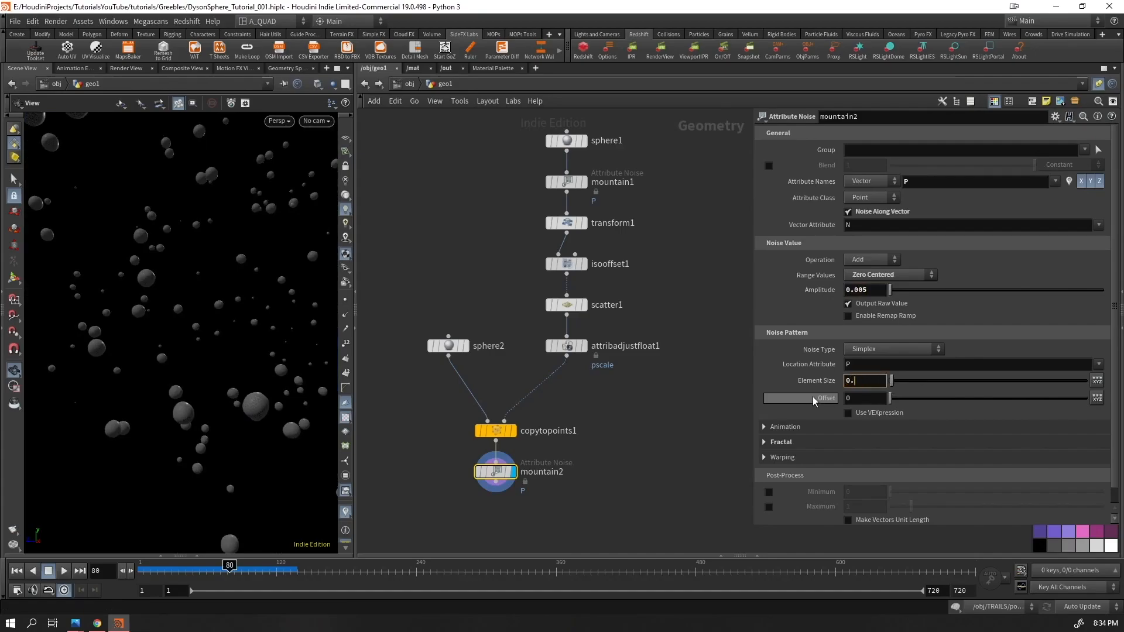
{"action": "type", "text": "005"}
{"action": "key", "text": "Return"}
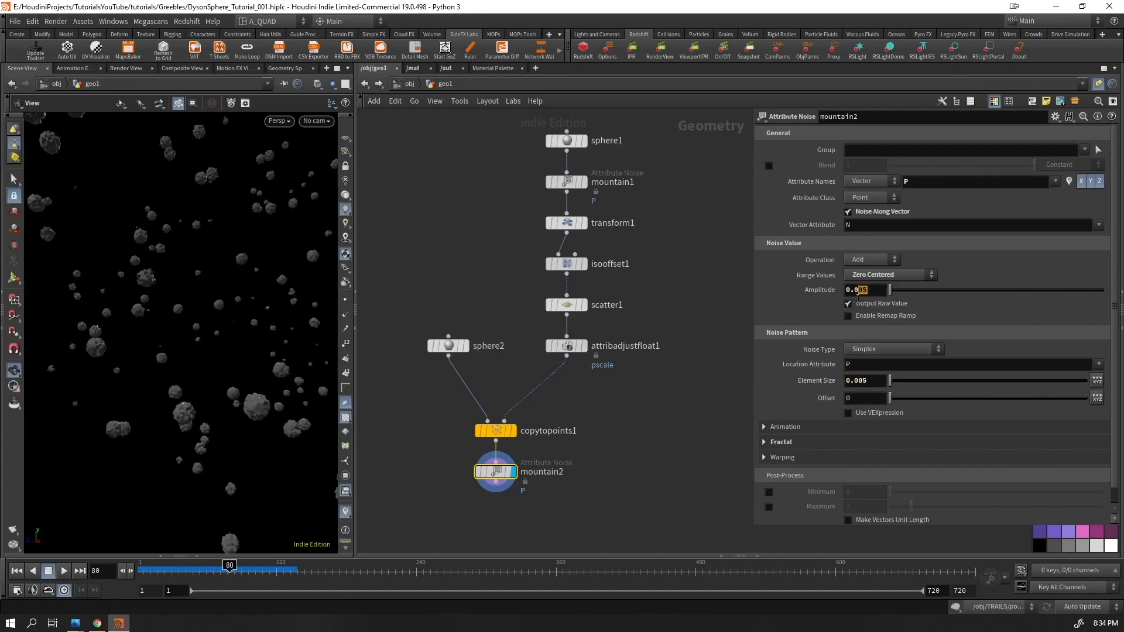
- Set mountain2's noise amplitude to 0.01 and its element size to 0.1
{"action": "type", "text": "1"}
{"action": "key", "text": "Return"}
{"action": "left_click", "coordinate": [861, 382]}
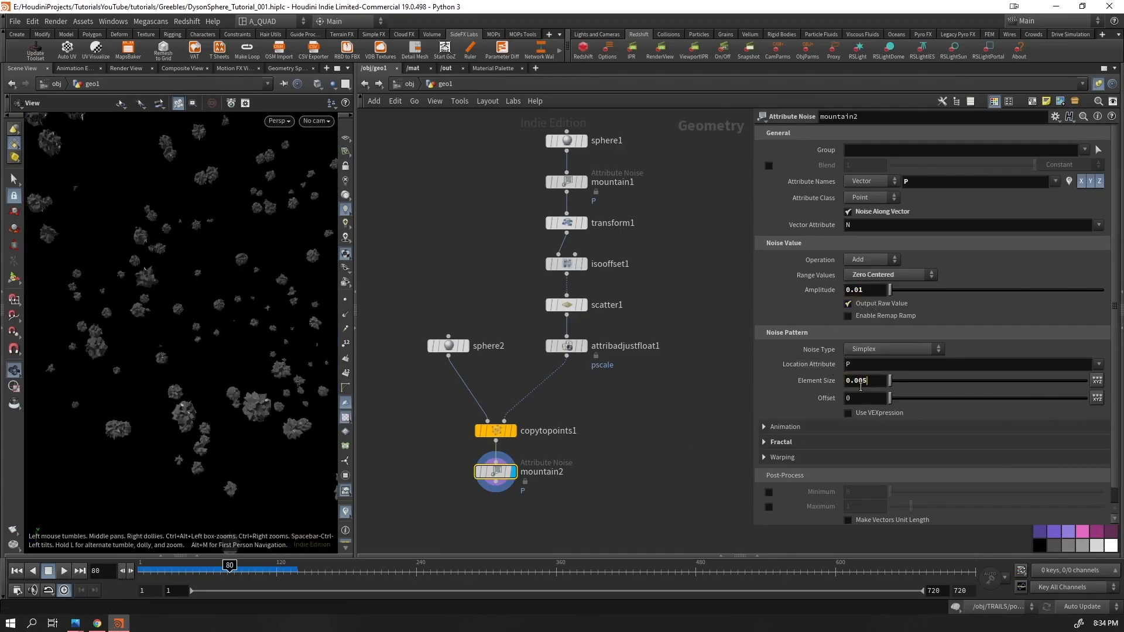
{"action": "key", "text": "BackSpace"}
{"action": "key", "text": "BackSpace"}
{"action": "key", "text": "BackSpace"}
{"action": "type", "text": "1"}
{"action": "key", "text": "Return"}
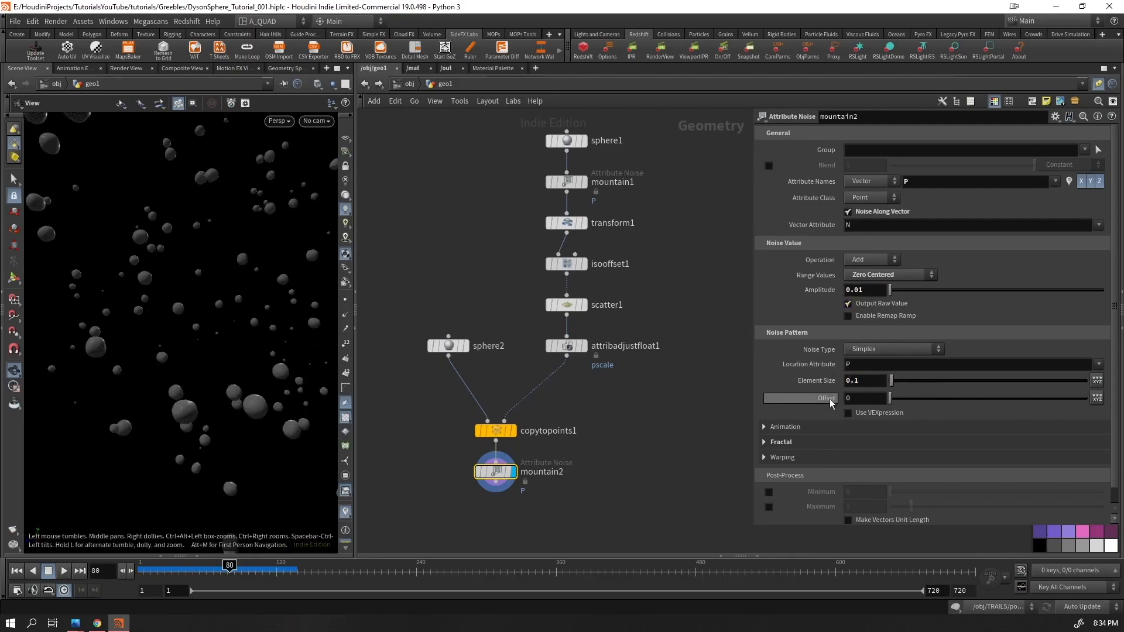
- Reduce mountain2's element size to 0.05 and switch the viewport lighting to headlight only
{"action": "left_click_drag", "start_coordinate": [860, 382], "coordinate": [841, 385]}
{"action": "type", "text": ".05"}
{"action": "key", "text": "Return"}
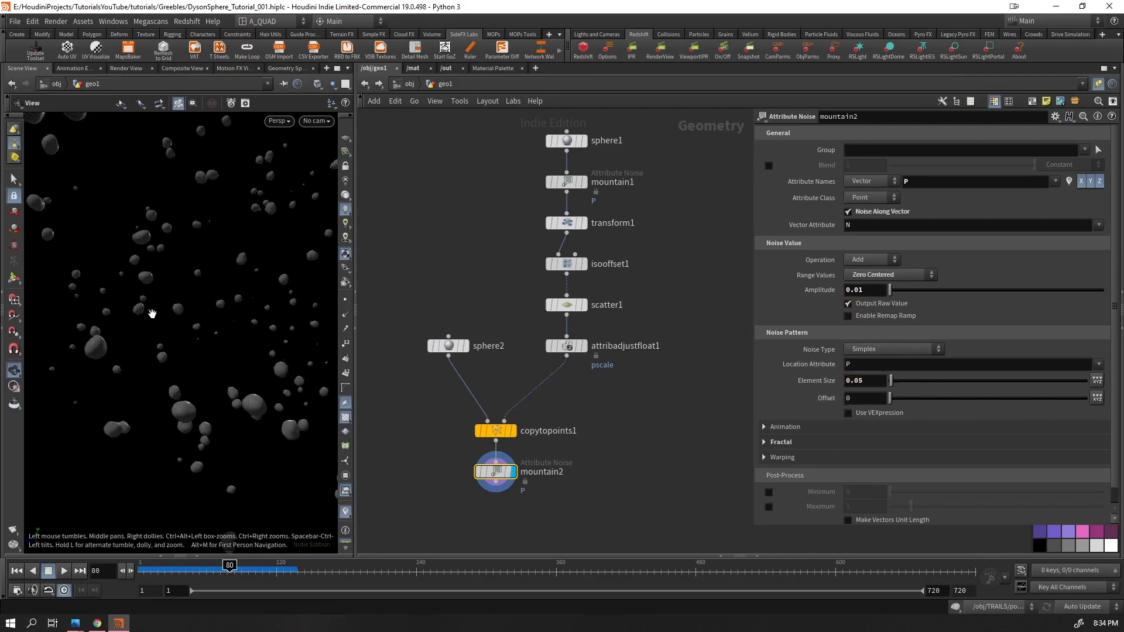
{"action": "right_click_drag", "start_coordinate": [138, 225], "coordinate": [272, 184]}
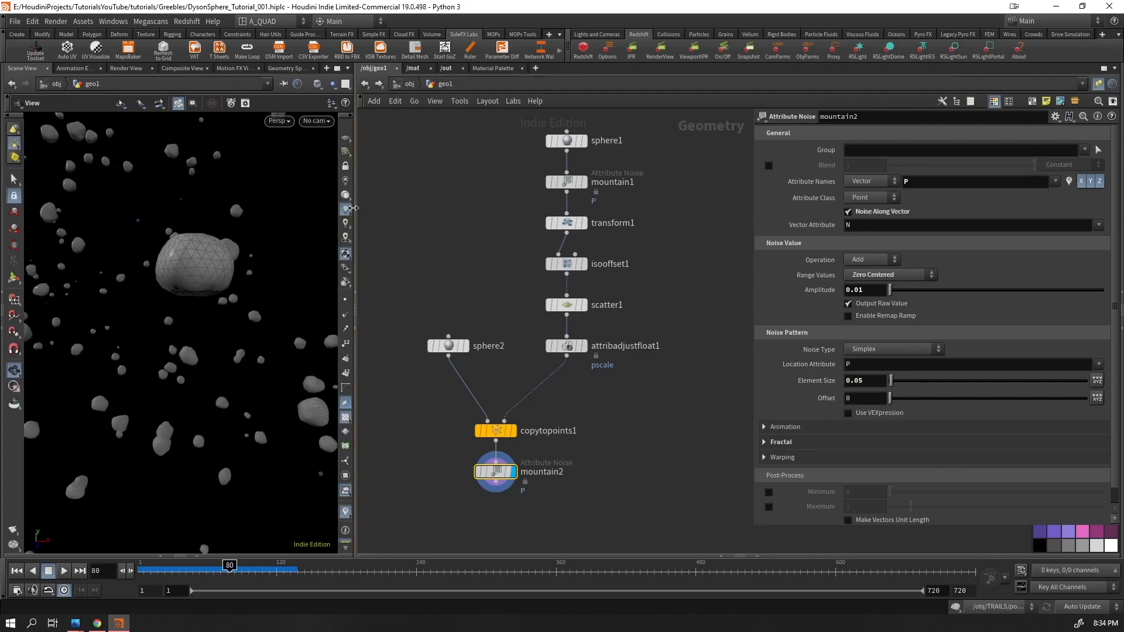
{"action": "left_click", "coordinate": [345, 195]}
{"action": "right_click_drag", "start_coordinate": [252, 246], "coordinate": [97, 349]}
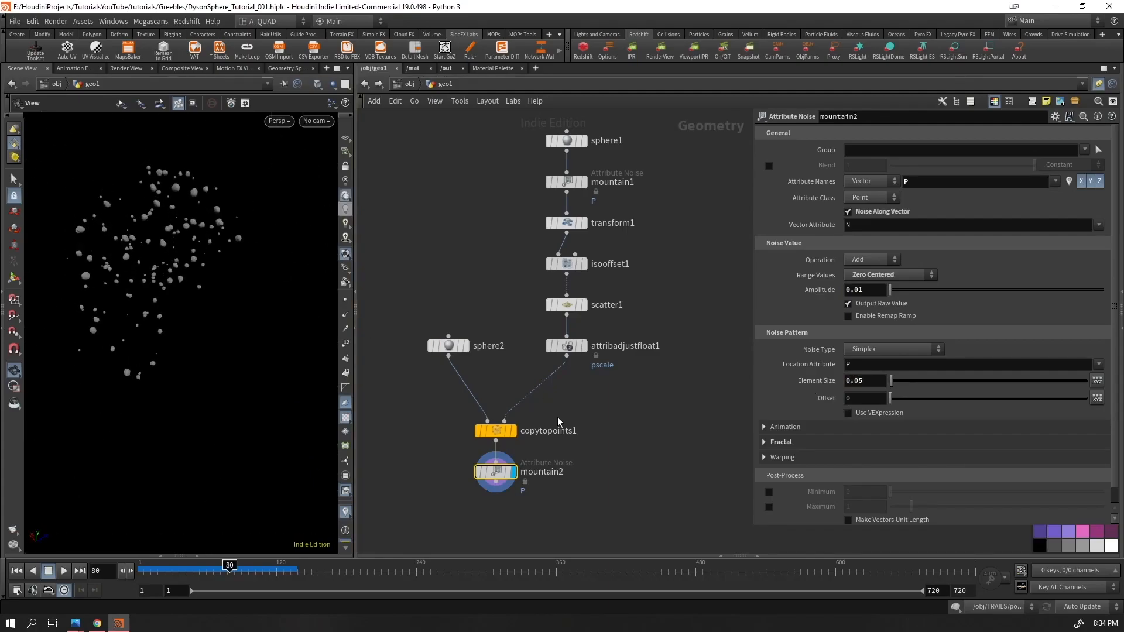
{"action": "key", "text": "Delete"}
{"action": "left_click", "coordinate": [449, 346]}
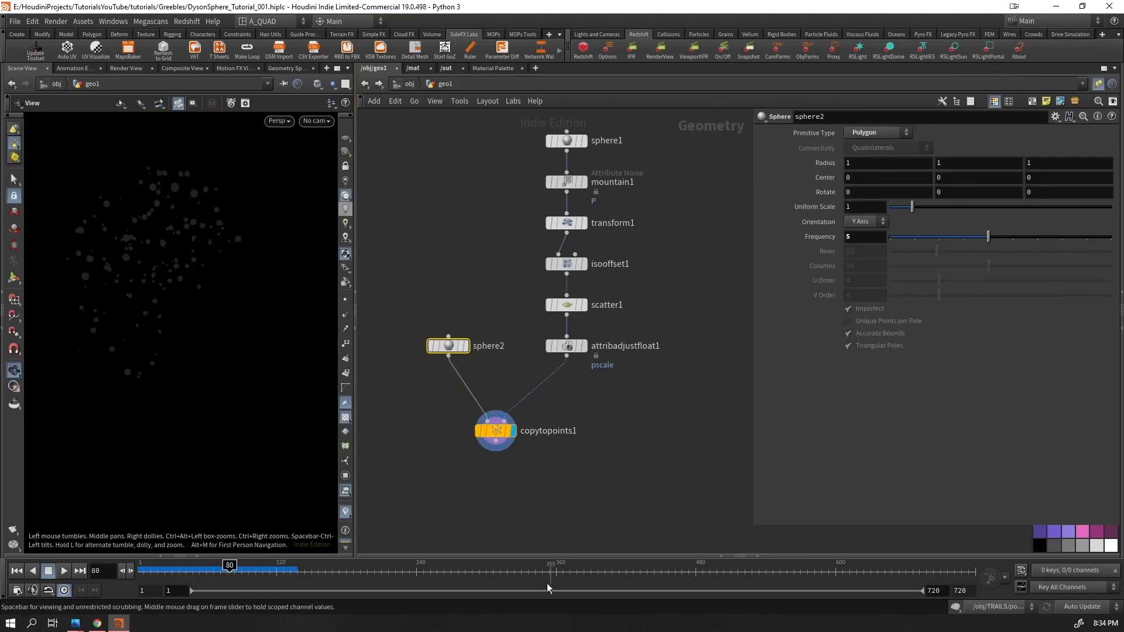
{"action": "key", "text": "ctrl+z"}
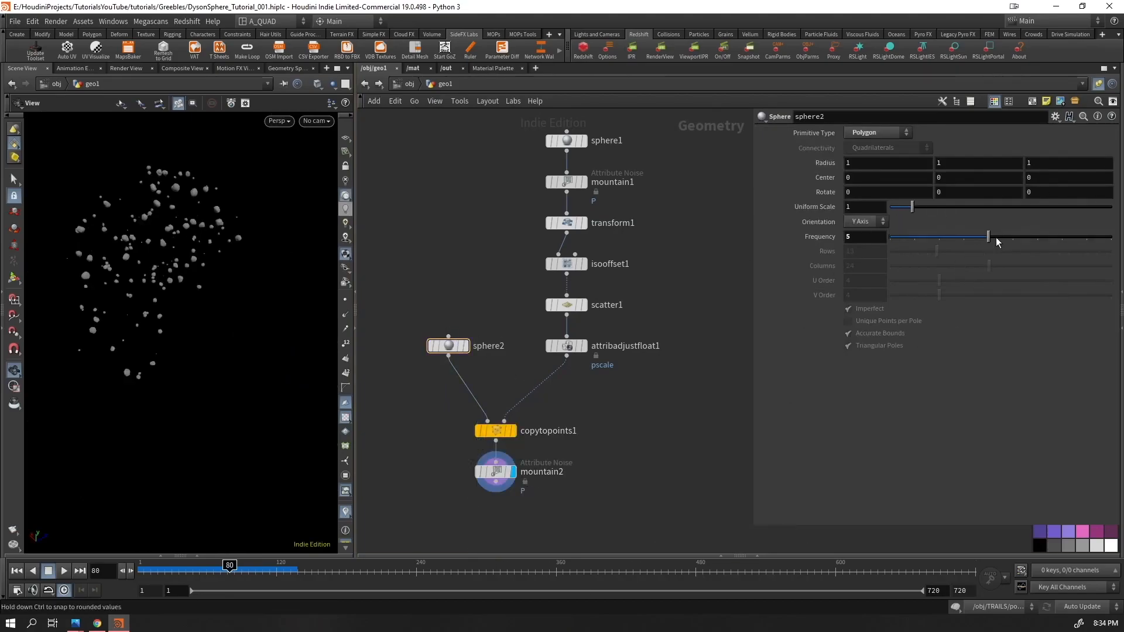
- Set the frequency of the copied sphere, sphere2, to 15
{"action": "right_click_drag", "start_coordinate": [157, 224], "coordinate": [308, 155]}
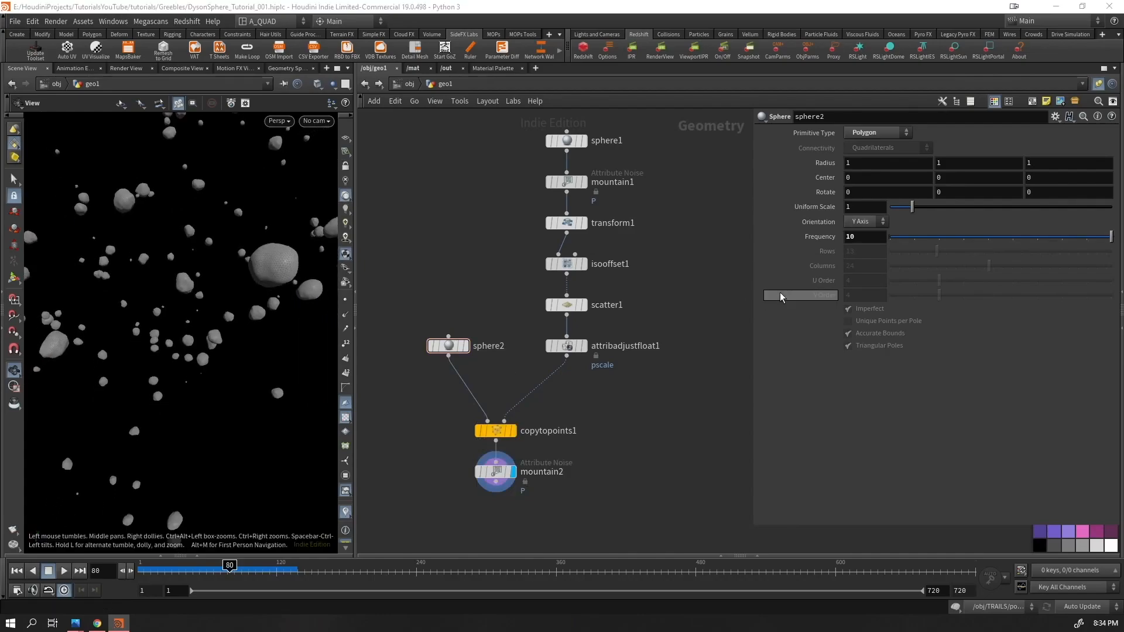
{"action": "left_click_drag", "start_coordinate": [866, 237], "coordinate": [775, 261]}
{"action": "type", "text": "15"}
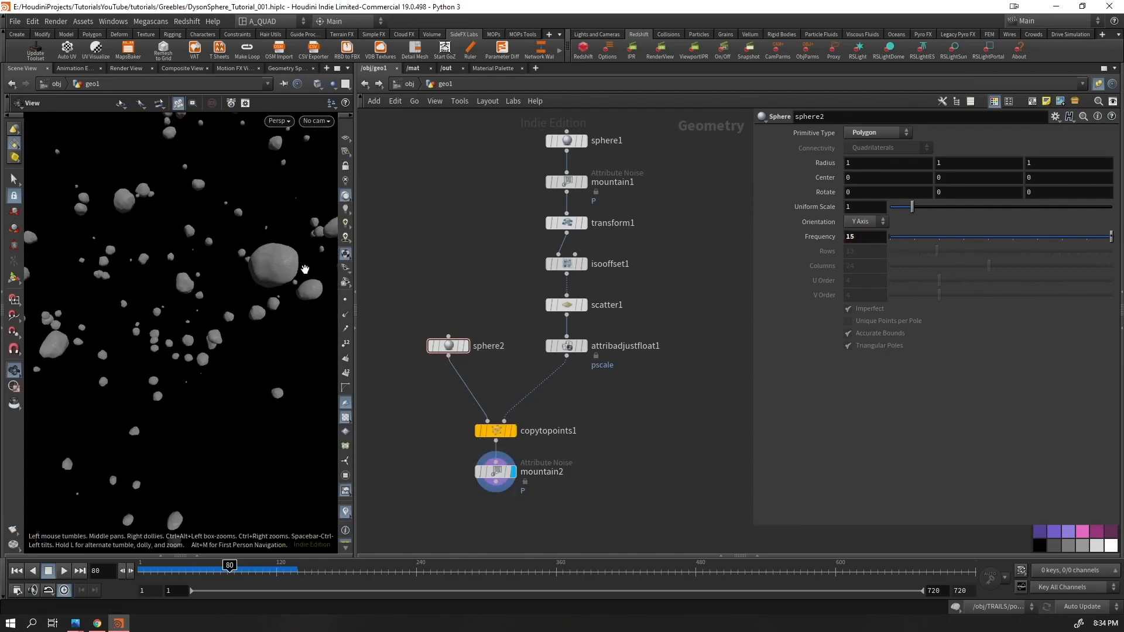
{"action": "scroll", "coordinate": [304, 264], "scroll_direction": "up", "scroll_amount": 5}
{"action": "left_click_drag", "start_coordinate": [235, 253], "coordinate": [216, 251]}
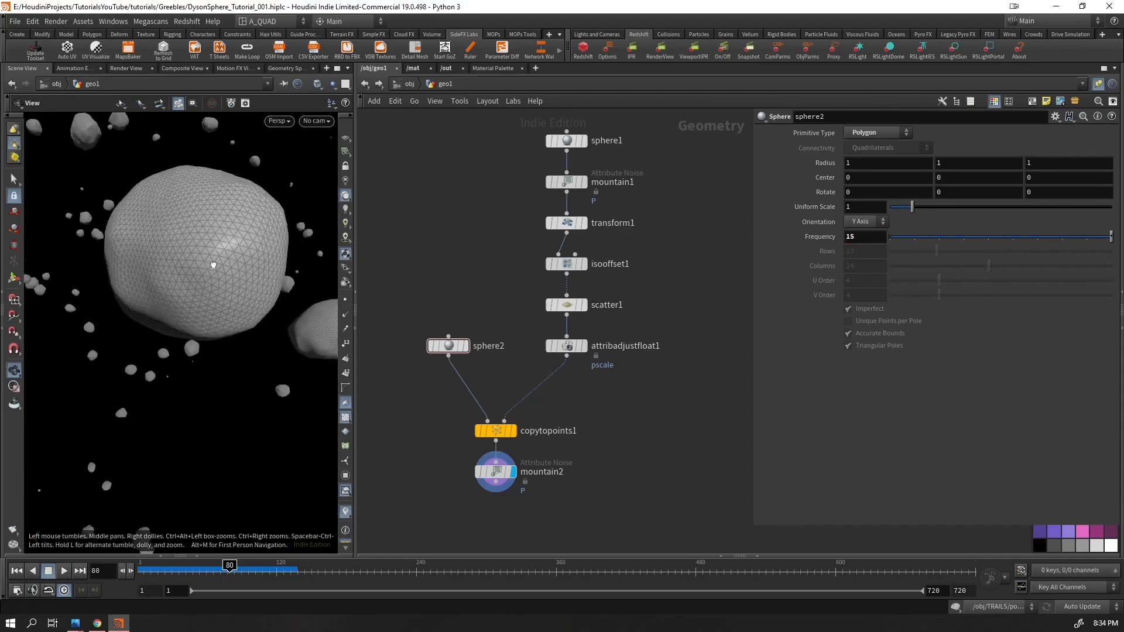
- Set the frequency of the original sphere, sphere1, to 5
{"action": "left_click", "coordinate": [566, 140]}
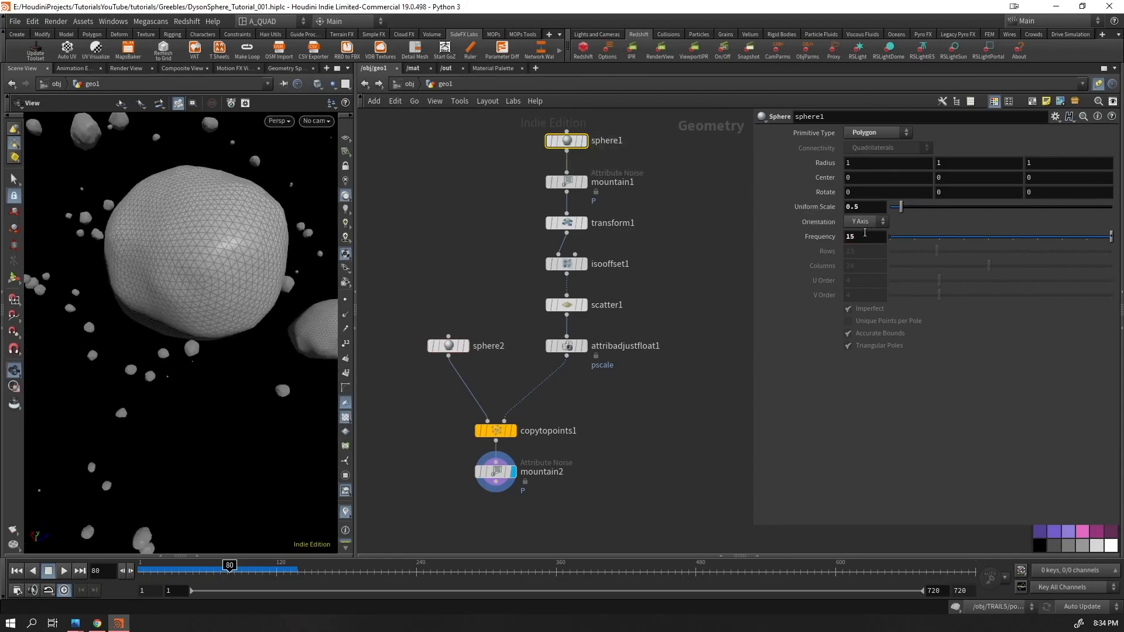
{"action": "type", "text": "5"}
{"action": "key", "text": "Return"}
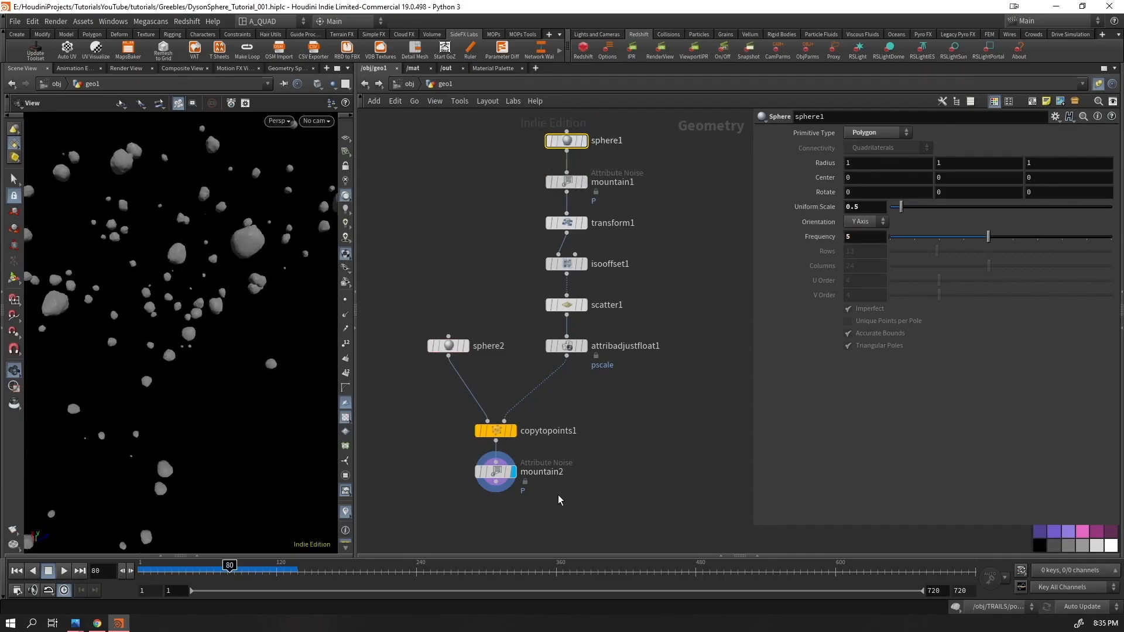
- Shift sphere2 slightly aside and move copytopoints1 and mountain2 further down the network to make room
{"action": "mouse_move", "coordinate": [456, 351]}
{"action": "left_click_drag", "start_coordinate": [456, 350], "coordinate": [439, 350]}
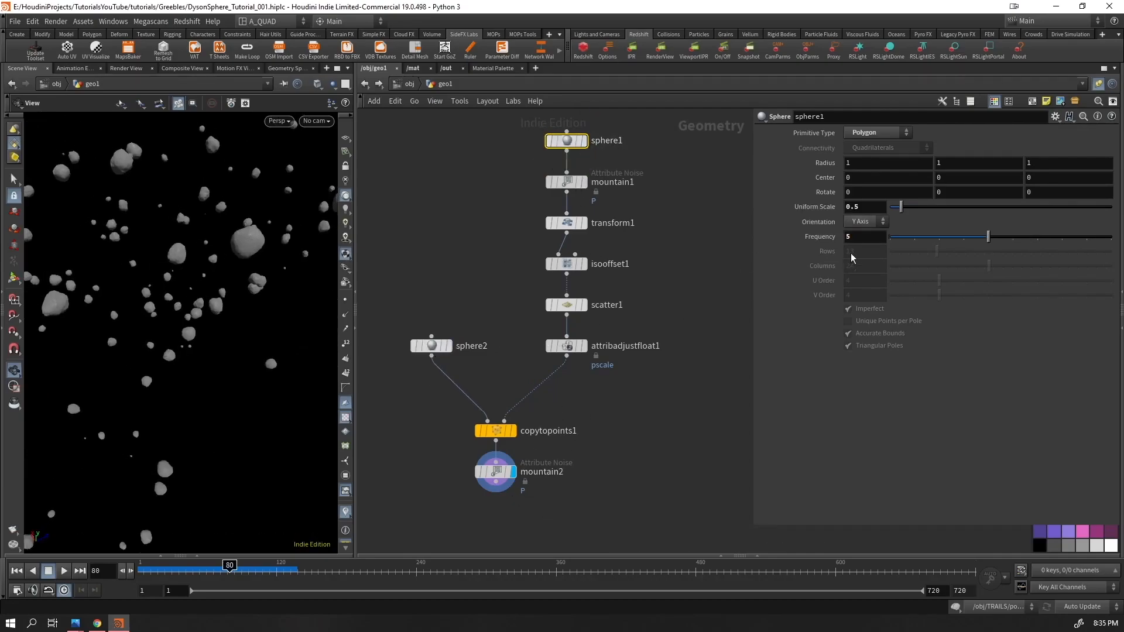
{"action": "left_click_drag", "start_coordinate": [497, 374], "coordinate": [410, 315]}
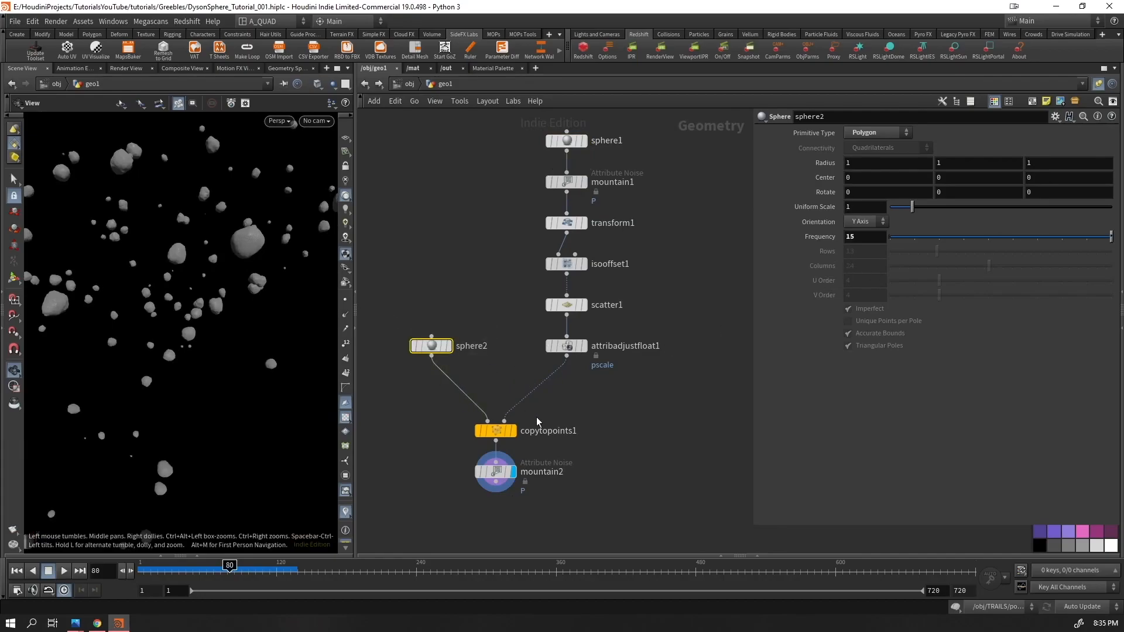
{"action": "scroll", "coordinate": [562, 462], "scroll_direction": "up", "scroll_amount": 2}
{"action": "left_click", "coordinate": [502, 367]}
{"action": "middle_click", "coordinate": [502, 367]}
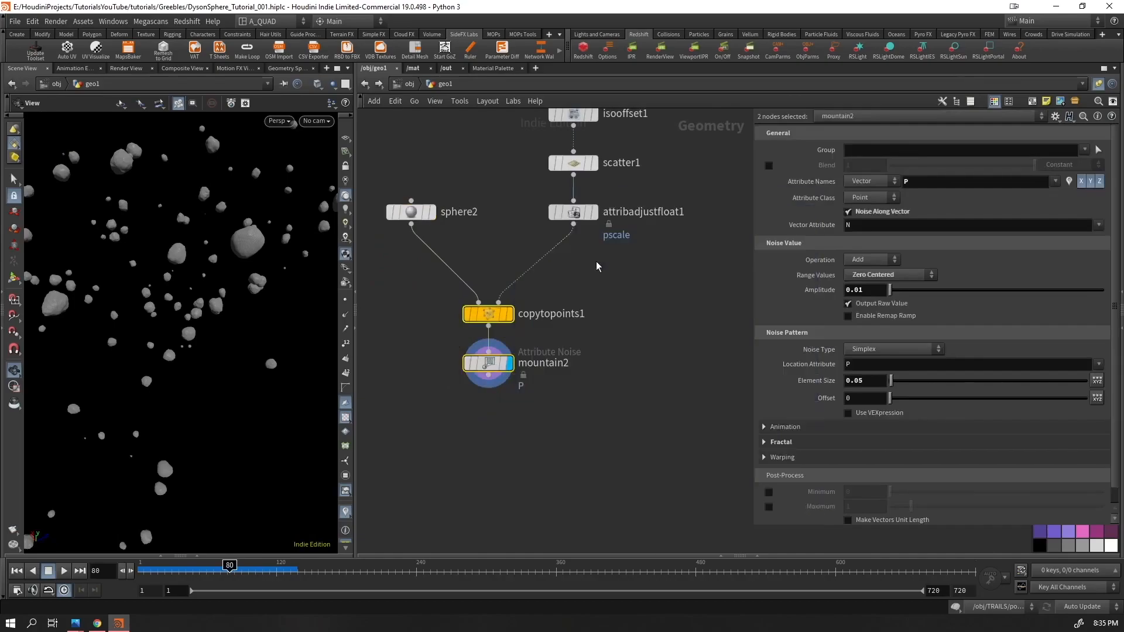
{"action": "left_click_drag", "start_coordinate": [463, 306], "coordinate": [473, 385]}
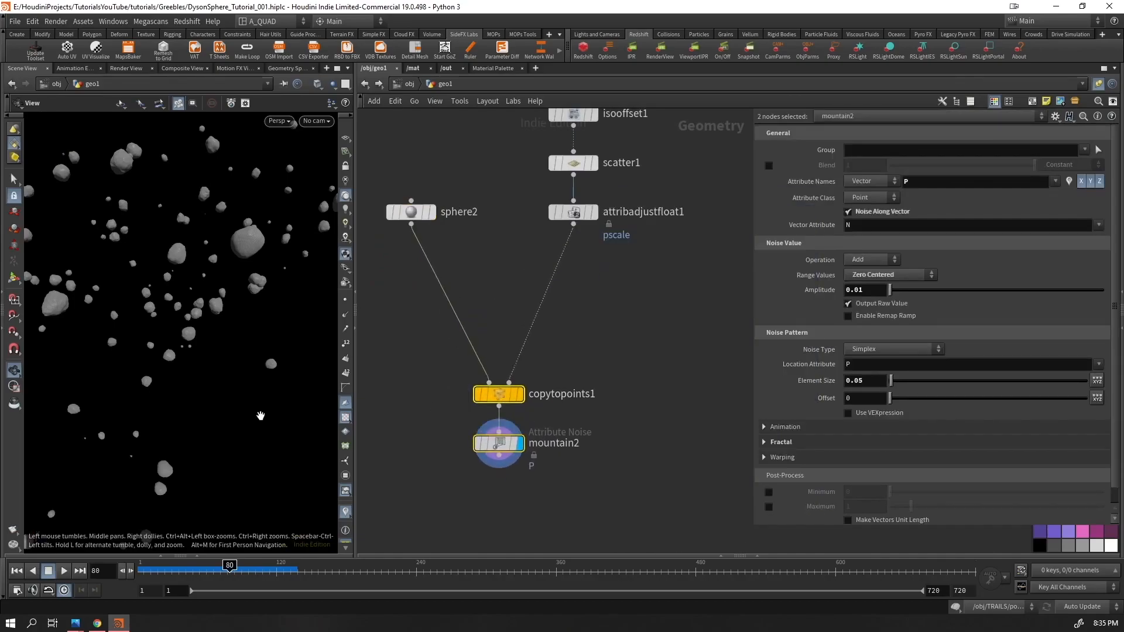
{"action": "middle_click_drag", "start_coordinate": [502, 293], "coordinate": [601, 392]}
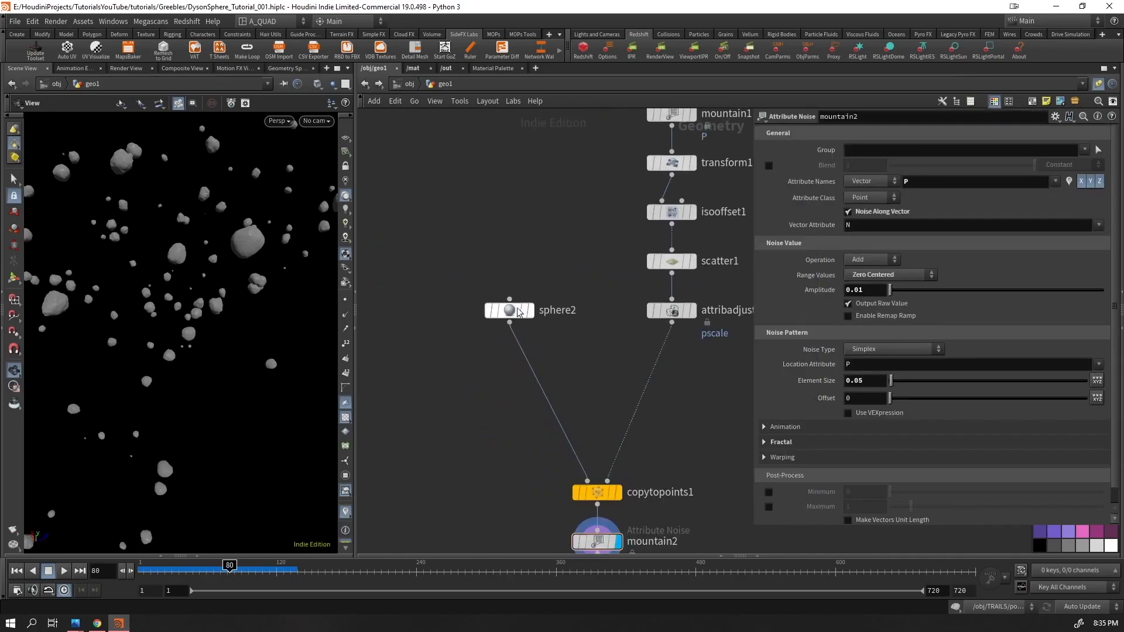
- Move sphere2 higher up in the network and make it the displayed node
{"action": "left_click_drag", "start_coordinate": [520, 314], "coordinate": [469, 143]}
{"action": "left_click", "coordinate": [480, 143]}
{"action": "left_click_drag", "start_coordinate": [521, 191], "coordinate": [446, 143]}
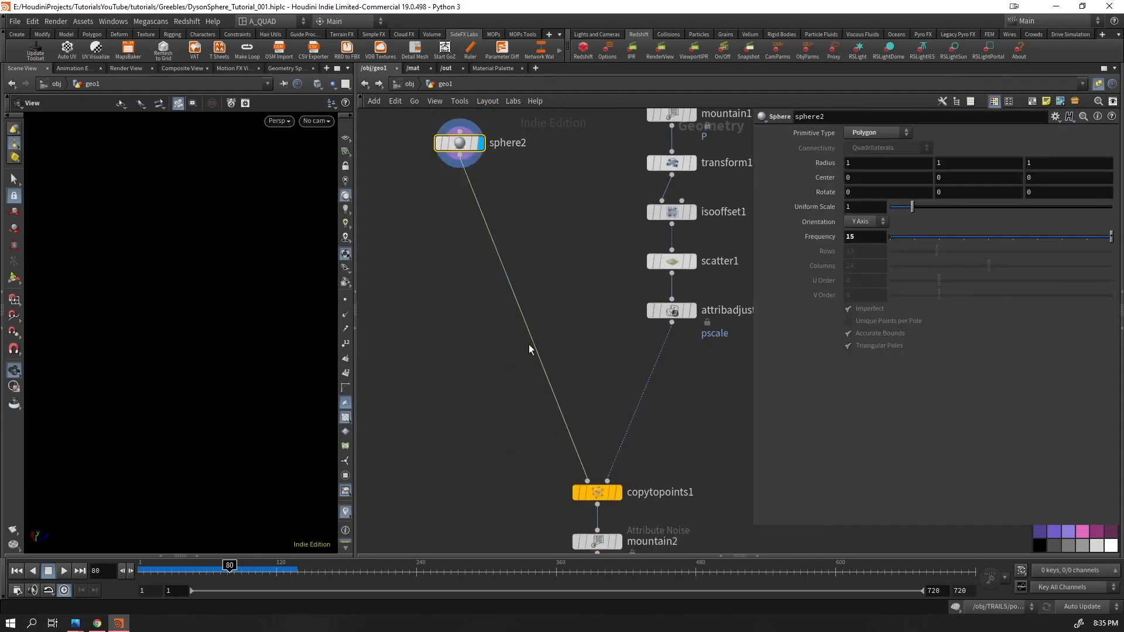
- Detach mountain2 from copytopoints1, place it below sphere2 and reselect sphere2
{"action": "middle_click_drag", "start_coordinate": [611, 500], "coordinate": [564, 349]}
{"action": "left_click", "coordinate": [553, 392]}
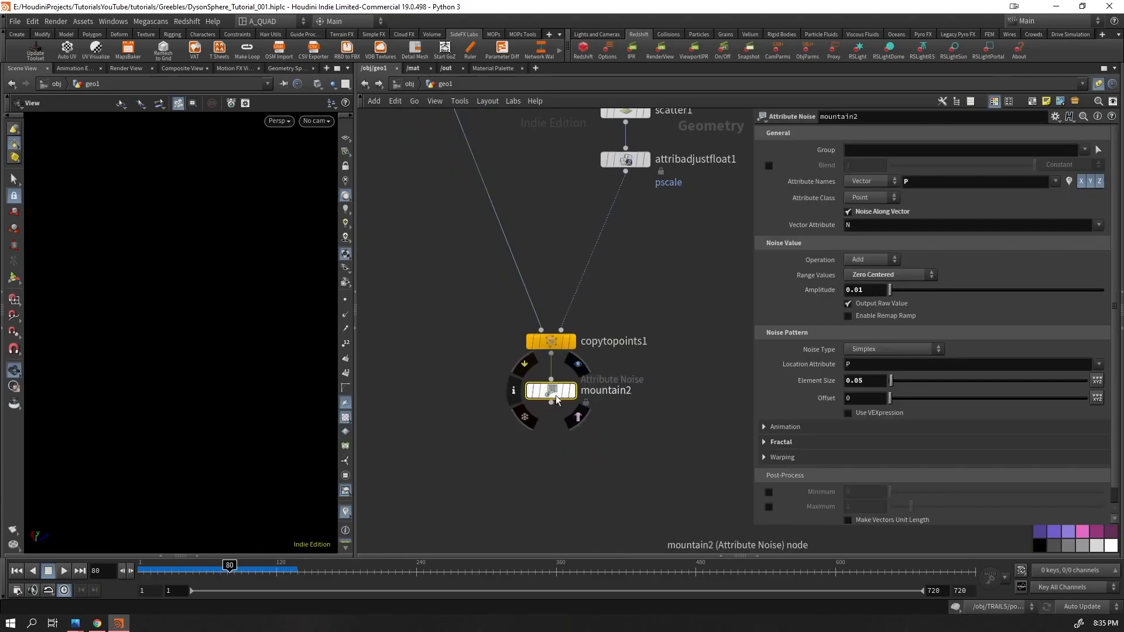
{"action": "left_click_drag", "start_coordinate": [556, 396], "coordinate": [403, 248]}
{"action": "middle_click_drag", "start_coordinate": [459, 354], "coordinate": [549, 500]}
{"action": "left_click", "coordinate": [503, 139]}
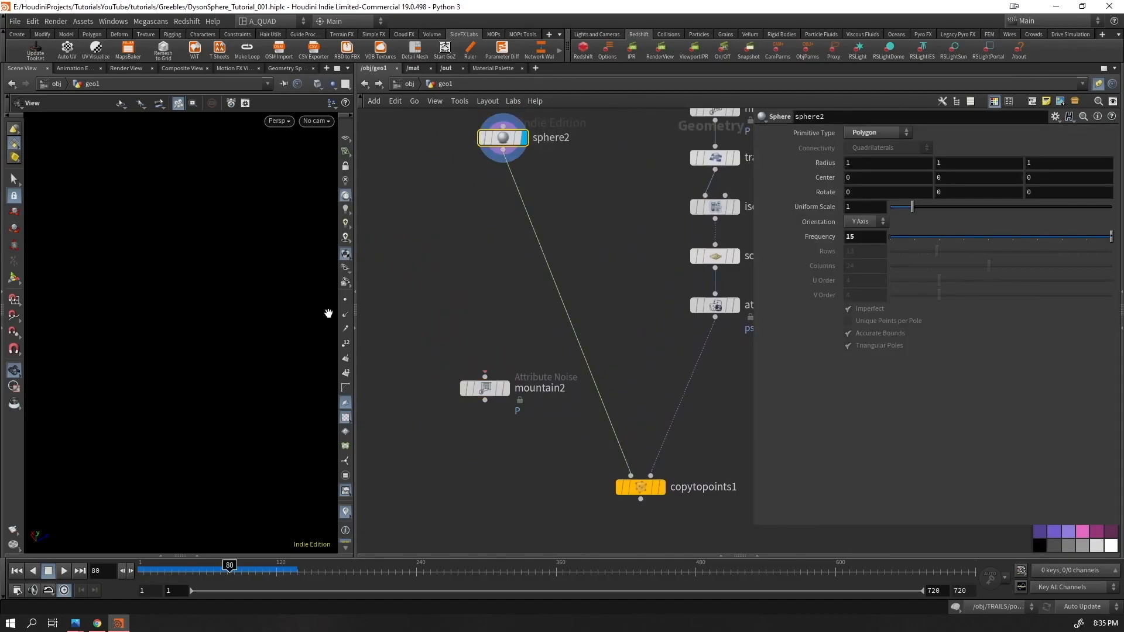
{"action": "key", "text": "f"}
{"action": "left_click_drag", "start_coordinate": [137, 349], "coordinate": [149, 342]}
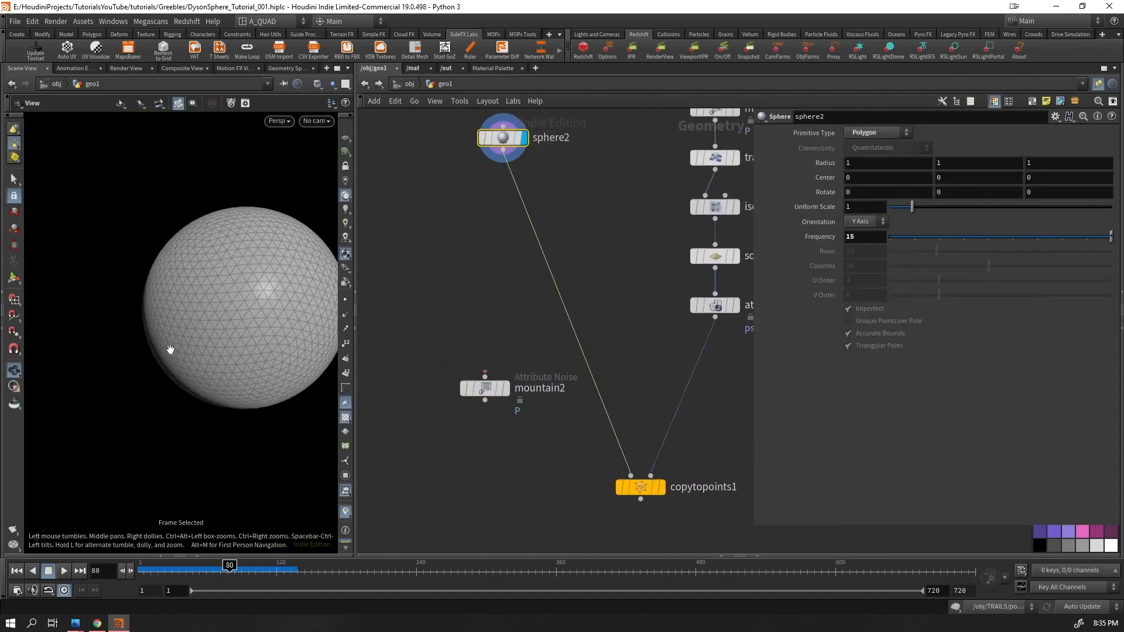
{"action": "right_click_drag", "start_coordinate": [170, 298], "coordinate": [209, 333]}
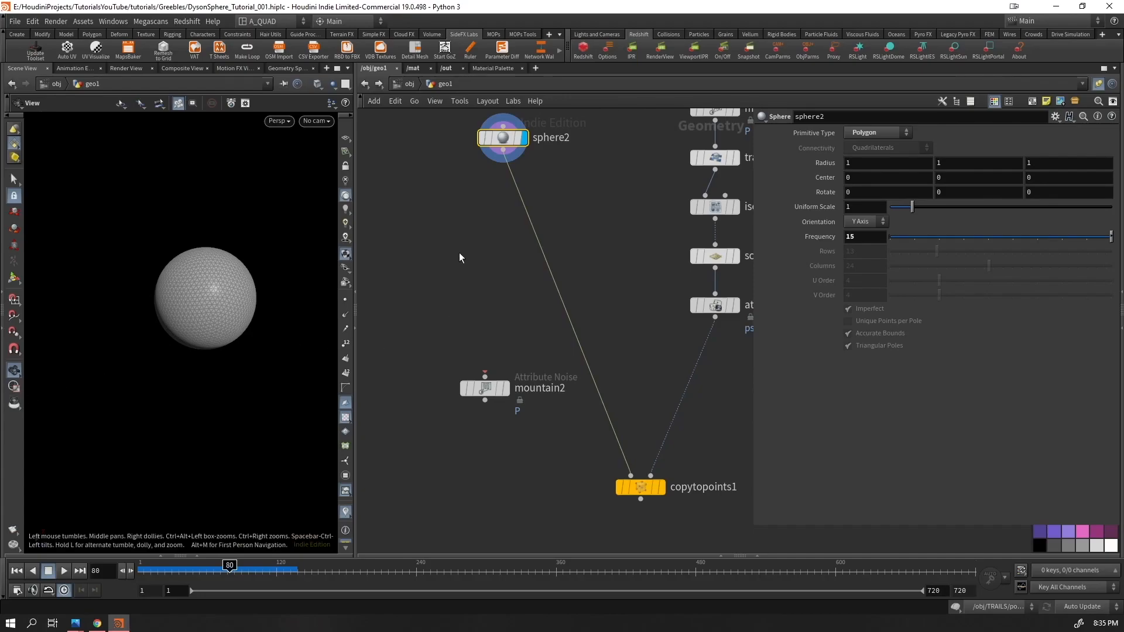
- Add a For-Each Number loop fed by sphere2
{"action": "key", "text": "Tab"}
{"action": "type", "text": "for"}
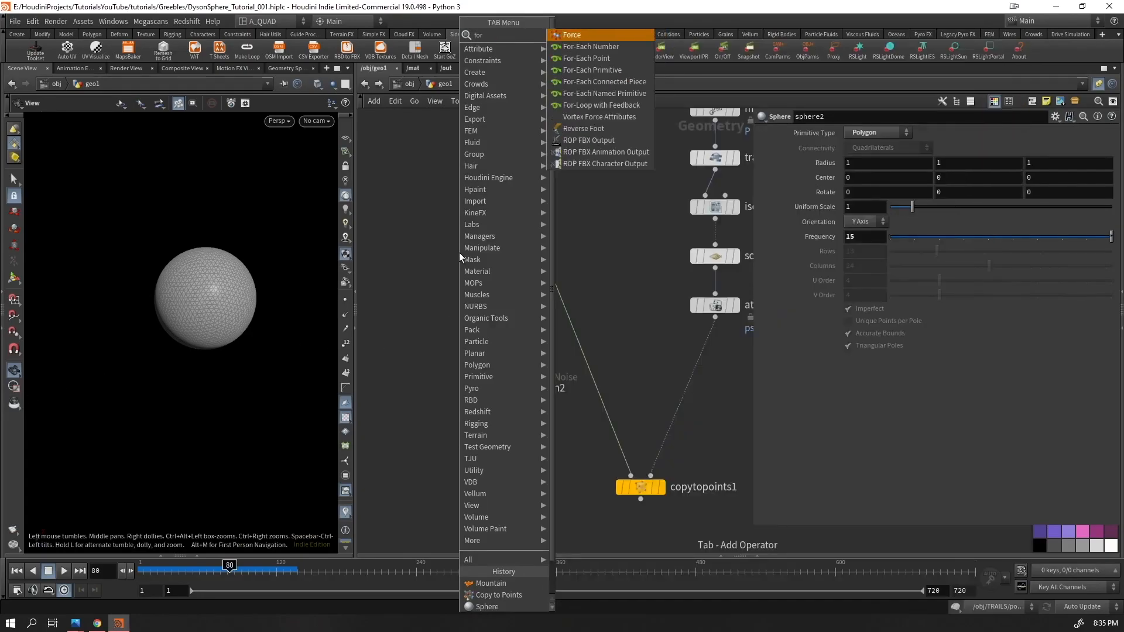
{"action": "key", "text": "Down"}
{"action": "key", "text": "Down"}
{"action": "key", "text": "Up"}
{"action": "key", "text": "Return"}
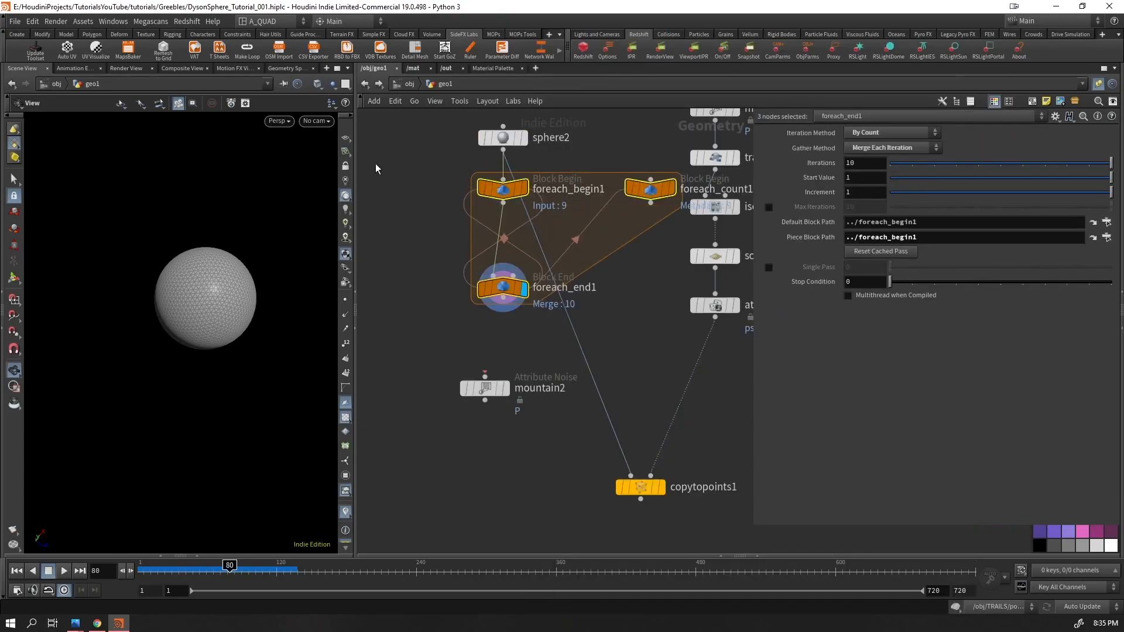
- Move sphere2, the For-Each loop nodes and mountain2 together, further away from the scatter branch
{"action": "left_click", "coordinate": [516, 461]}
{"action": "scroll", "coordinate": [439, 472], "scroll_direction": "up", "scroll_amount": 1}
{"action": "scroll", "coordinate": [569, 303], "scroll_direction": "down", "scroll_amount": 3}
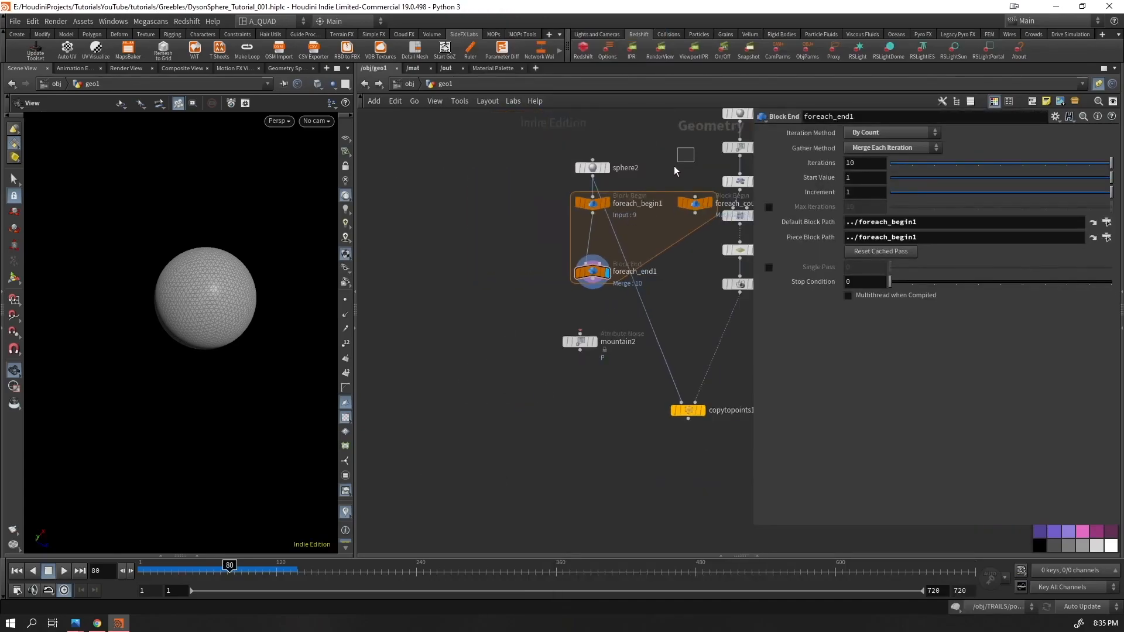
{"action": "left_click_drag", "start_coordinate": [674, 166], "coordinate": [561, 350]}
{"action": "left_click_drag", "start_coordinate": [593, 208], "coordinate": [492, 220]}
{"action": "left_click", "coordinate": [609, 284]}
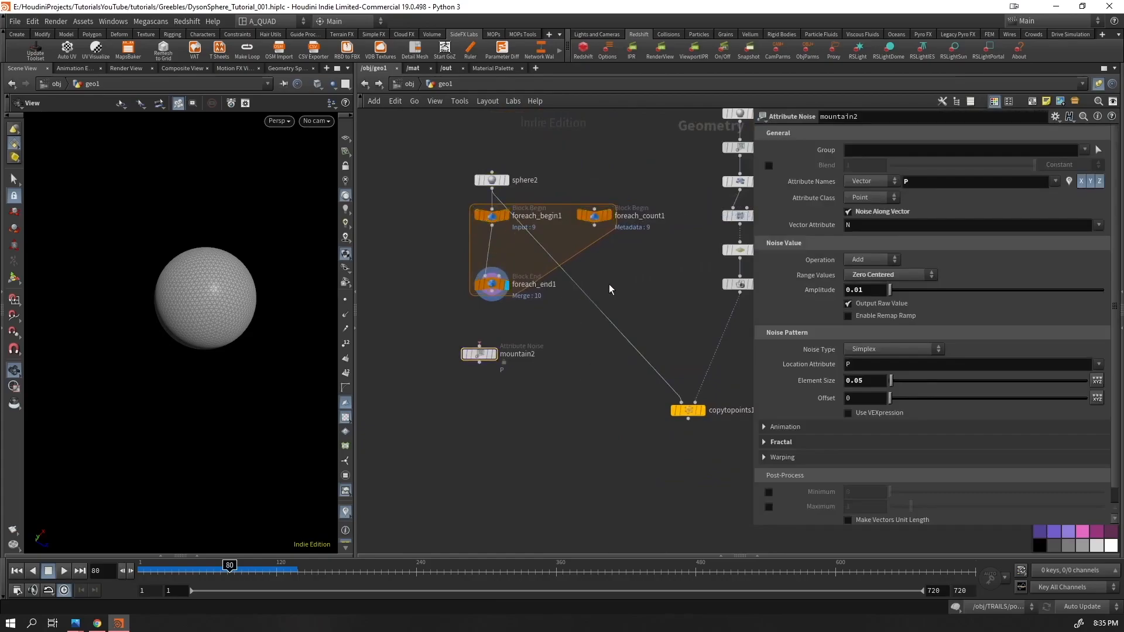
- Rename the loop's metadata node, foreach_count1, as meta
{"action": "double_click", "coordinate": [628, 216]}
{"action": "type", "text": "met"}
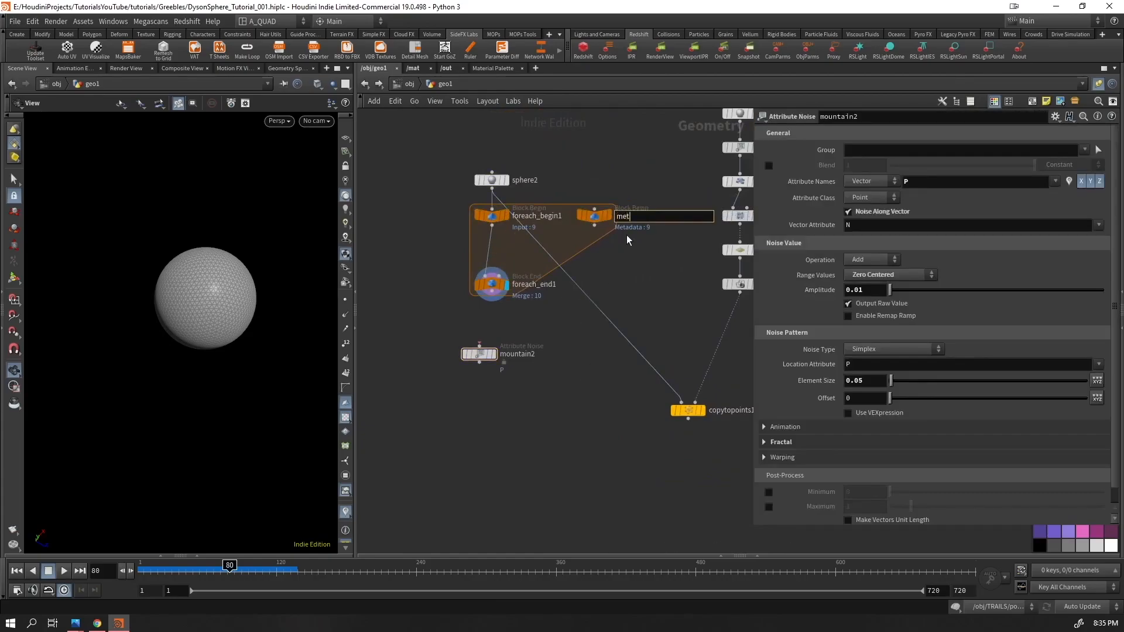
{"action": "type", "text": "a"}
{"action": "key", "text": "Return"}
- Try out a separate For-Loop with Feedback block, create its meta import node, and delete the whole block
{"action": "key", "text": "Tab"}
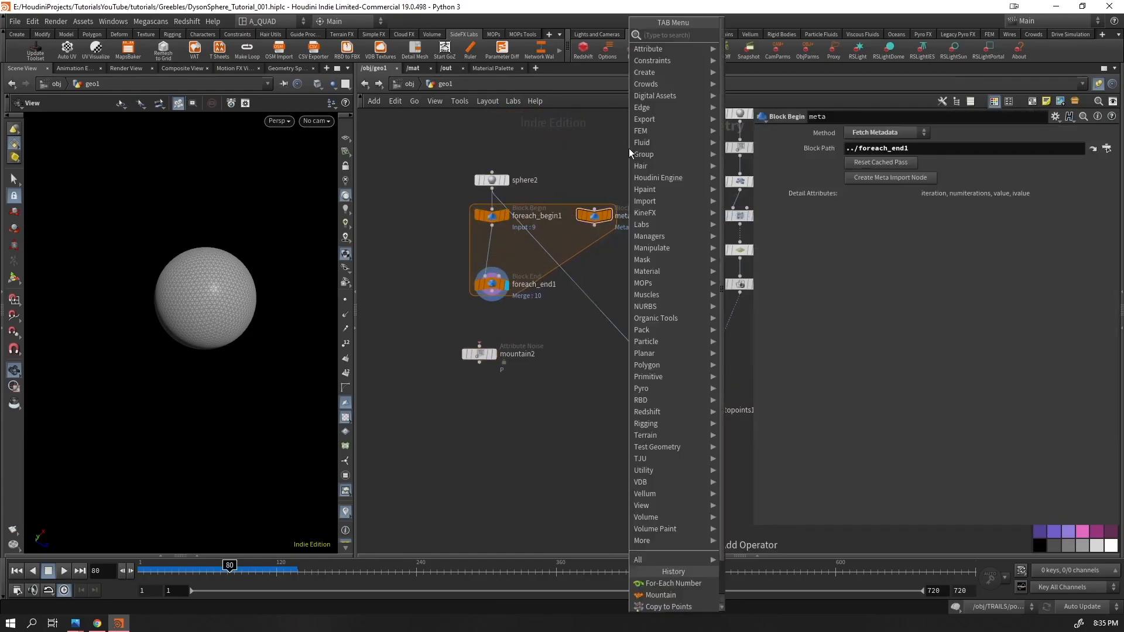
{"action": "type", "text": "fol"}
{"action": "key", "text": "Return"}
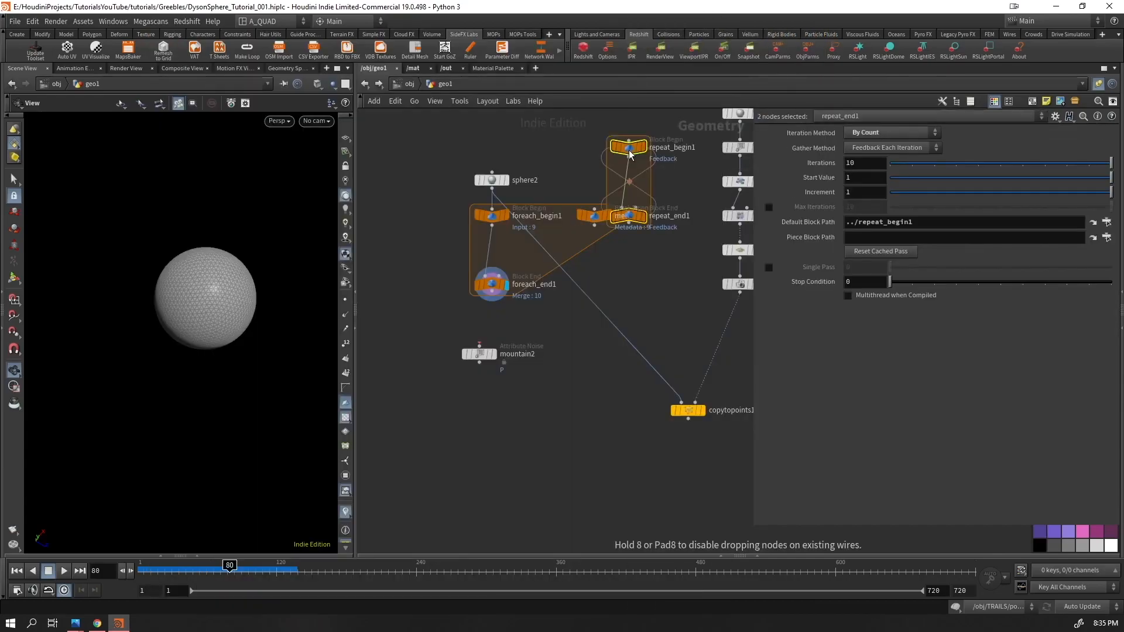
{"action": "left_click", "coordinate": [629, 152]}
{"action": "left_click_drag", "start_coordinate": [635, 213], "coordinate": [580, 156]}
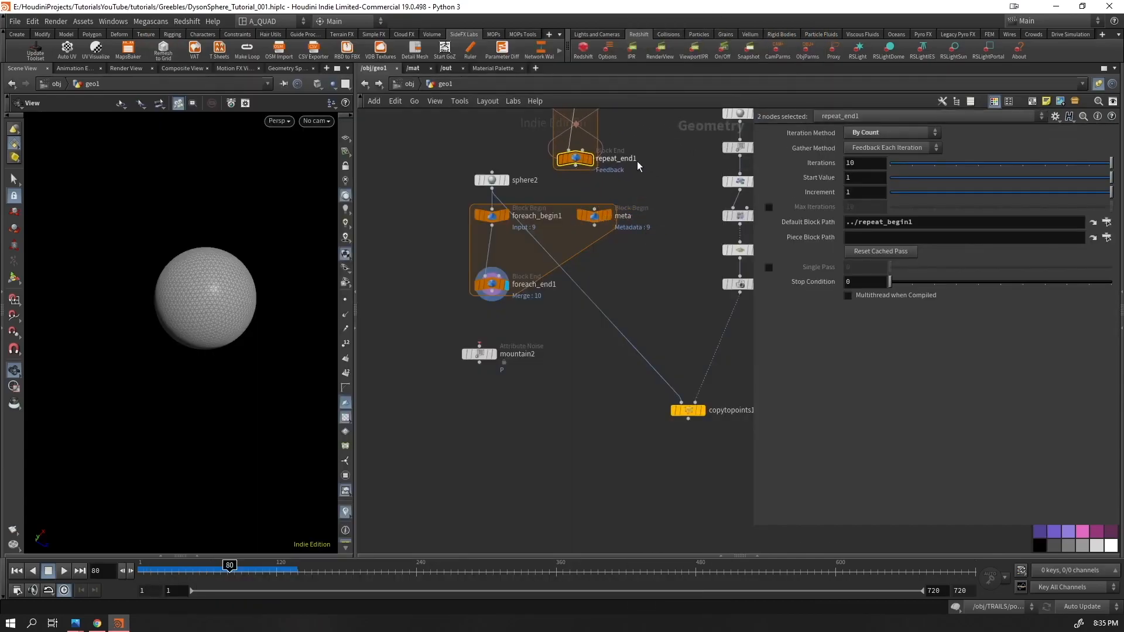
{"action": "middle_click_drag", "start_coordinate": [644, 152], "coordinate": [624, 295]}
{"action": "left_click", "coordinate": [549, 233]}
{"action": "left_click", "coordinate": [902, 178]}
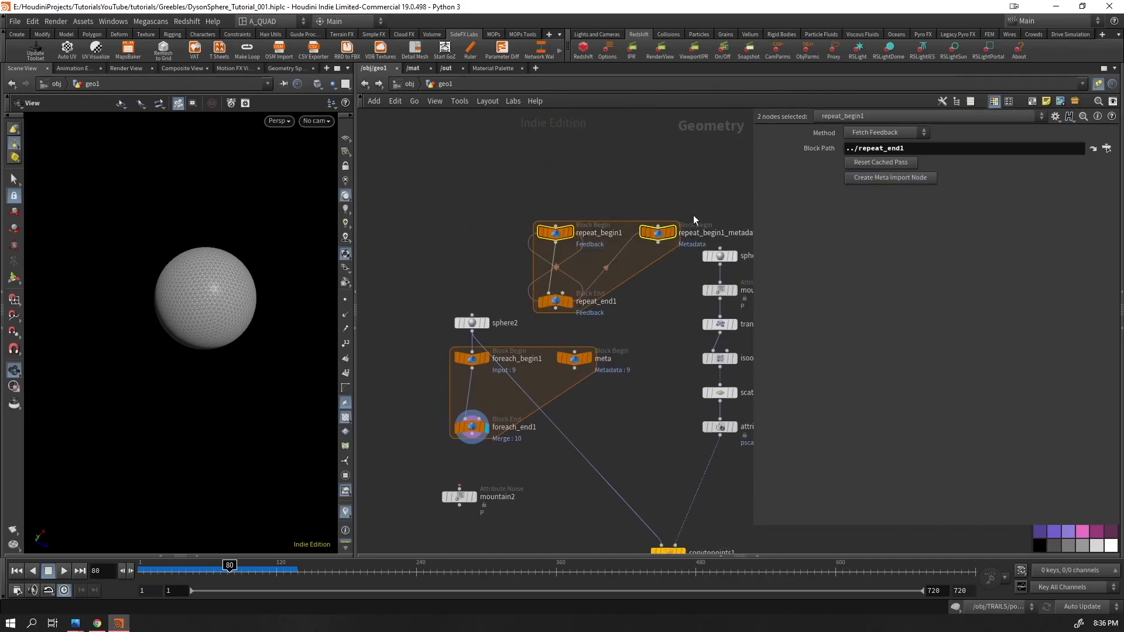
{"action": "left_click_drag", "start_coordinate": [682, 175], "coordinate": [544, 316]}
{"action": "key", "text": "Delete"}
- Make room inside the For-Each loop by moving mountain2 beside it, foreach_end1 further down and meta next to foreach_end1
{"action": "left_click", "coordinate": [561, 359]}
{"action": "left_click", "coordinate": [489, 420]}
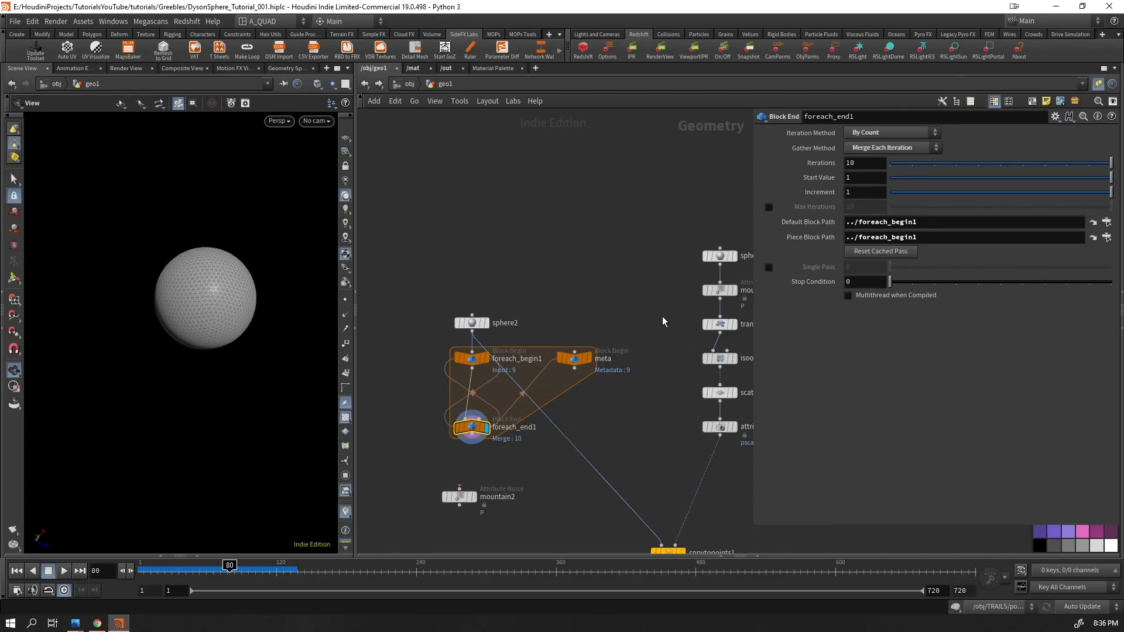
{"action": "scroll", "coordinate": [556, 325], "scroll_direction": "up", "scroll_amount": 1}
{"action": "middle_click_drag", "start_coordinate": [556, 325], "coordinate": [589, 204]}
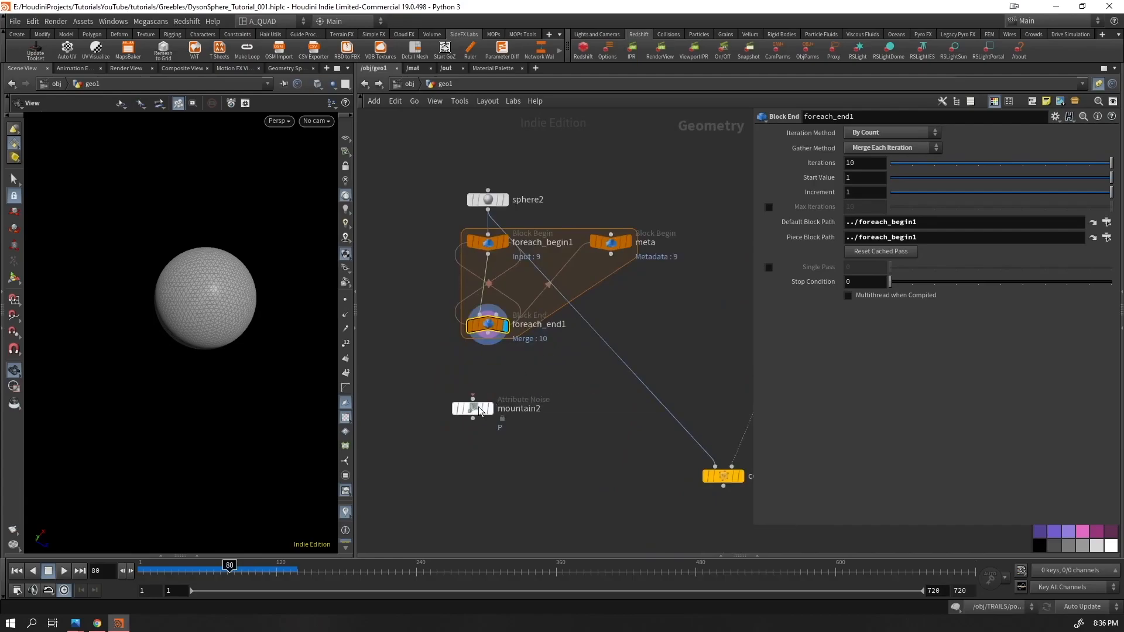
{"action": "left_click_drag", "start_coordinate": [469, 408], "coordinate": [365, 244]}
{"action": "middle_click_drag", "start_coordinate": [425, 325], "coordinate": [503, 303]}
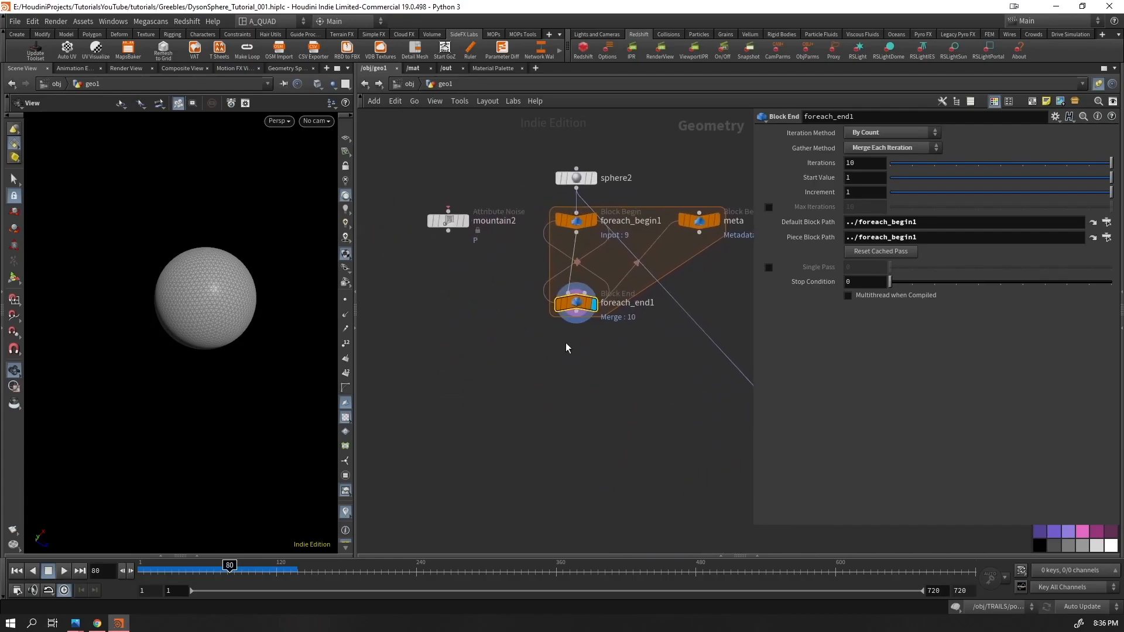
{"action": "left_click_drag", "start_coordinate": [575, 309], "coordinate": [576, 391]}
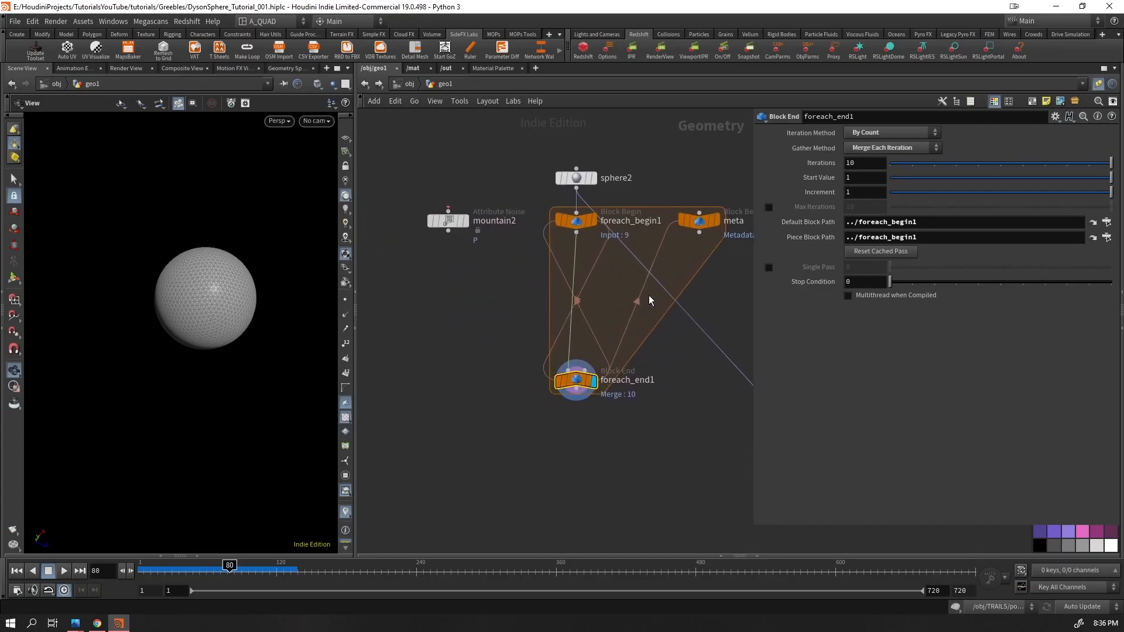
{"action": "left_click_drag", "start_coordinate": [700, 227], "coordinate": [684, 386]}
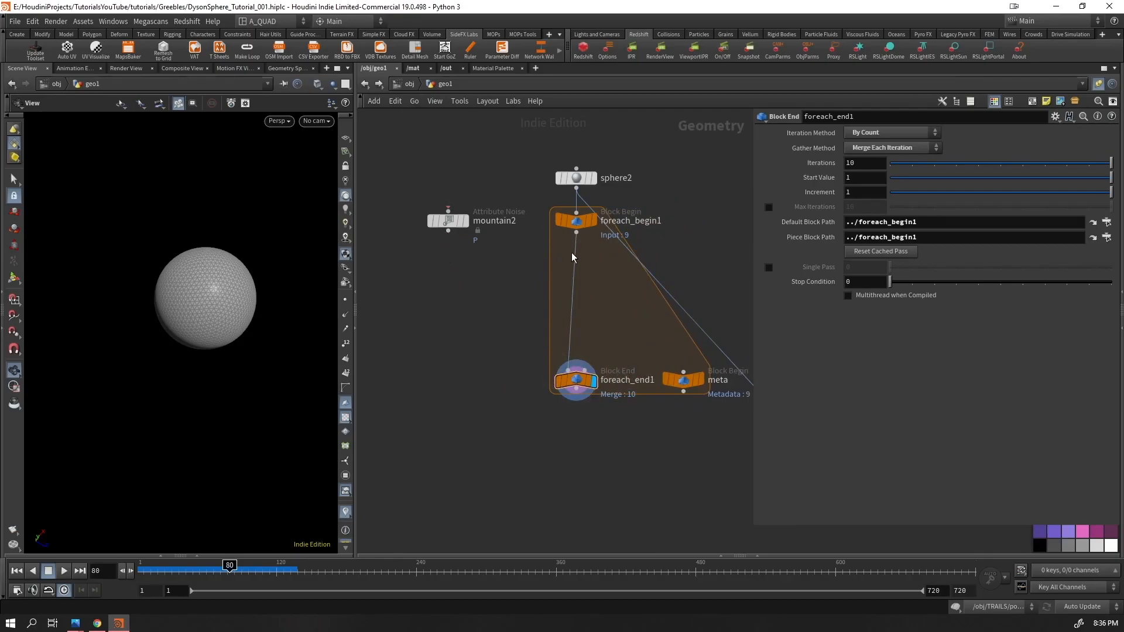
- Insert a Transform node between foreach_begin1 and foreach_end1
{"action": "key", "text": "Tab"}
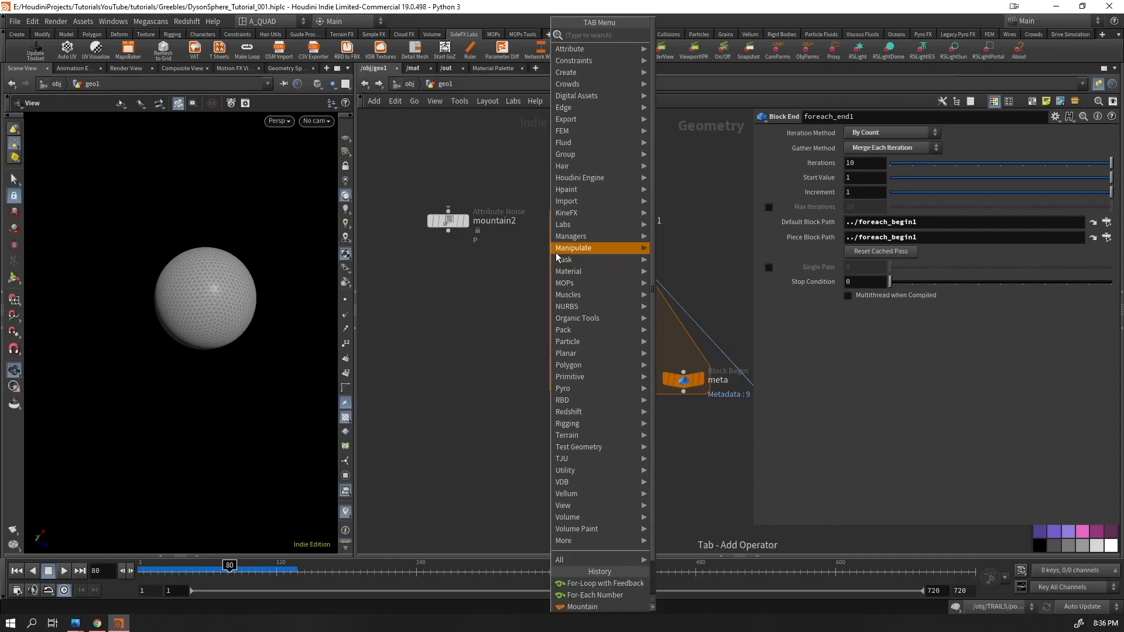
{"action": "type", "text": "trans"}
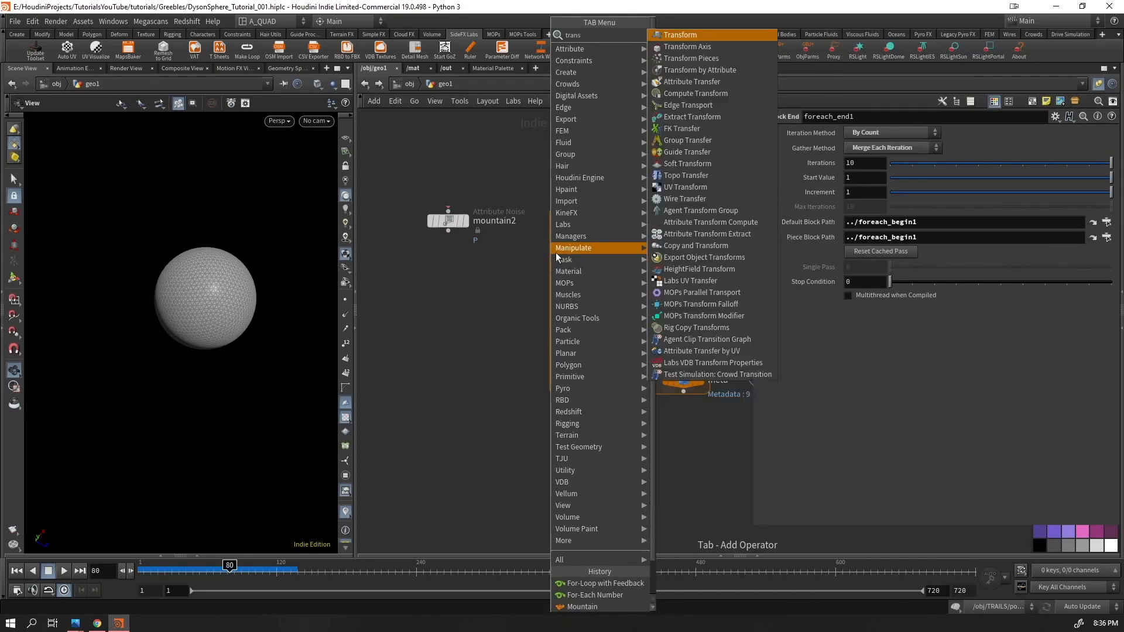
{"action": "key", "text": "Return"}
{"action": "left_click", "coordinate": [556, 252]}
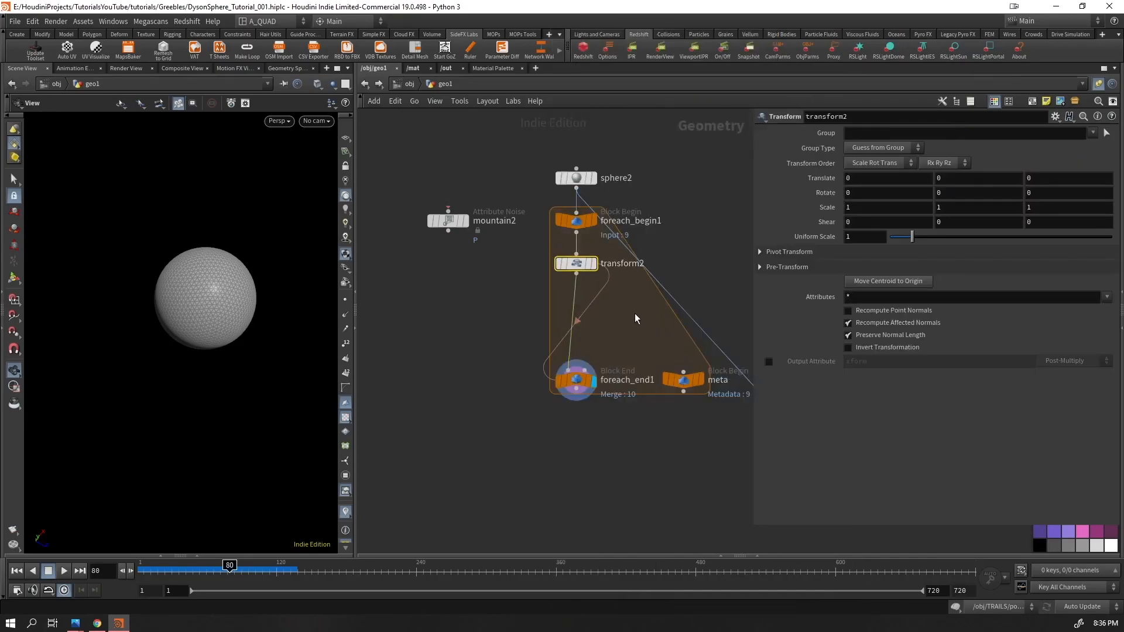
- Display transform2 and stretch the sphere by setting its X scale to 2.6
{"action": "left_click", "coordinate": [594, 264]}
{"action": "middle_click_drag", "start_coordinate": [856, 208], "coordinate": [825, 227]}
{"action": "left_click_drag", "start_coordinate": [202, 298], "coordinate": [174, 329]}
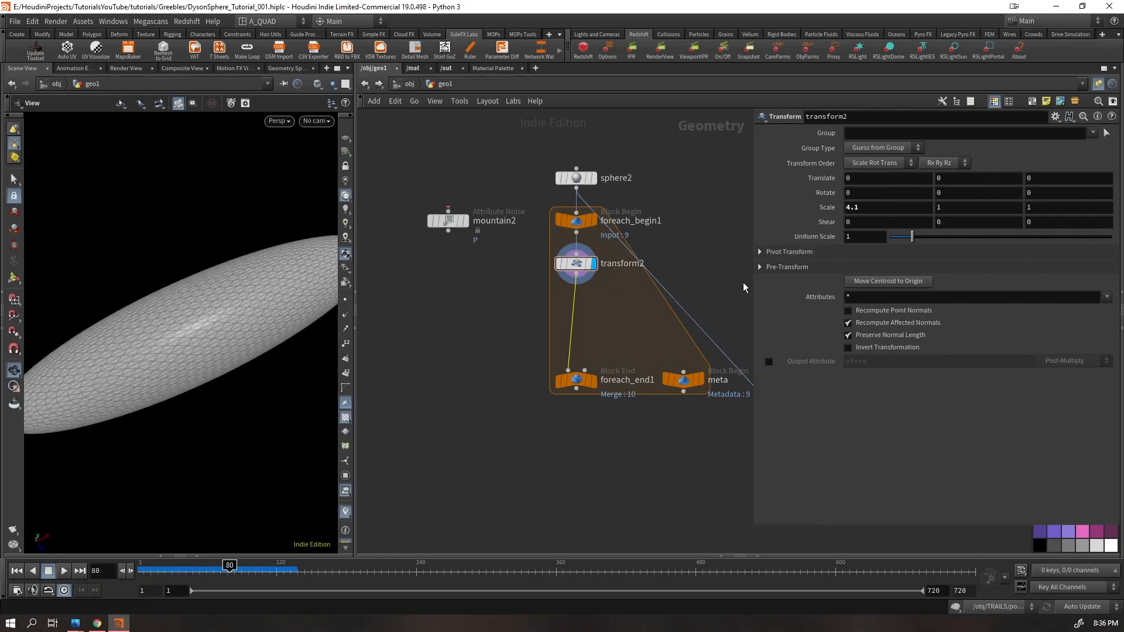
{"action": "middle_click_drag", "start_coordinate": [865, 205], "coordinate": [784, 190]}
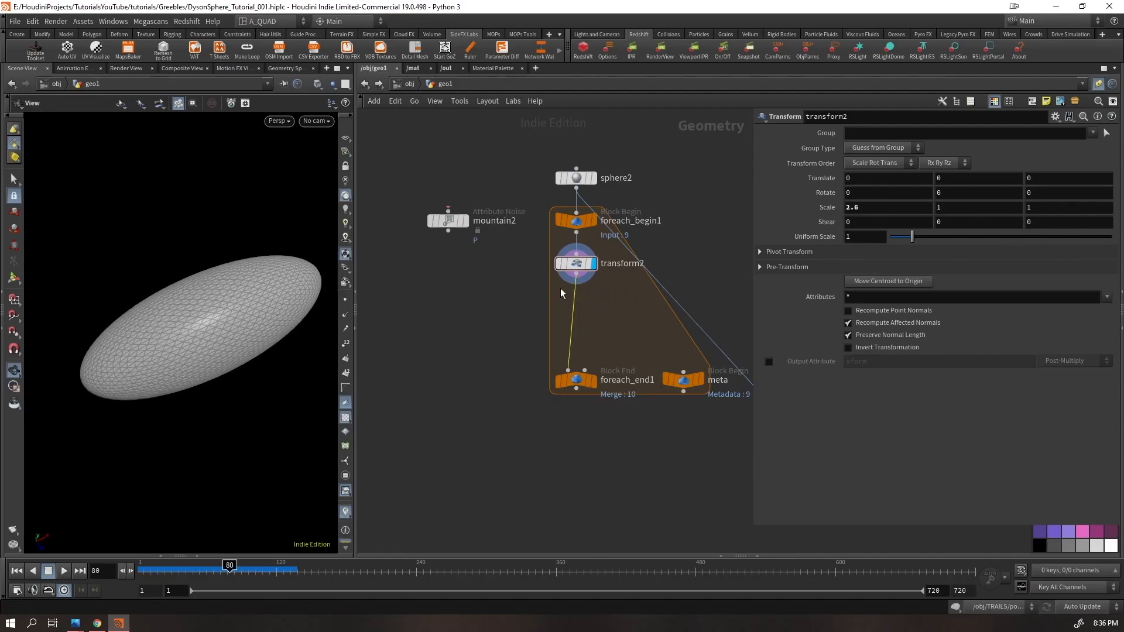
- Insert a Remesh node after transform2 and set its target size to 0.1
{"action": "key", "text": "Tab"}
{"action": "type", "text": "remesh"}
{"action": "key", "text": "Return"}
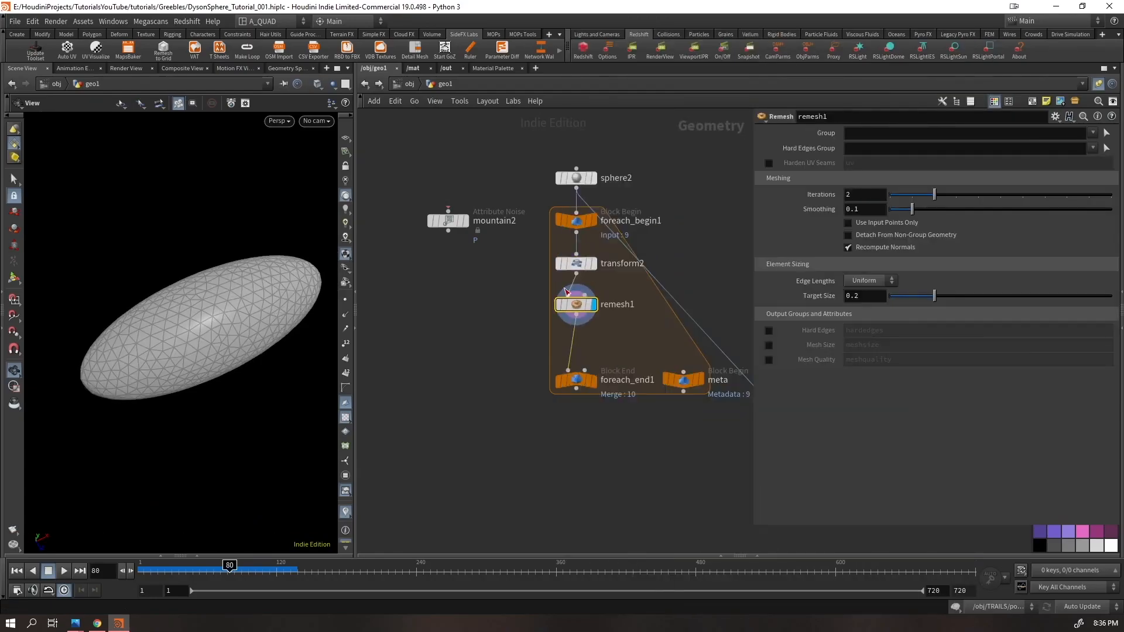
{"action": "left_click_drag", "start_coordinate": [865, 297], "coordinate": [793, 325]}
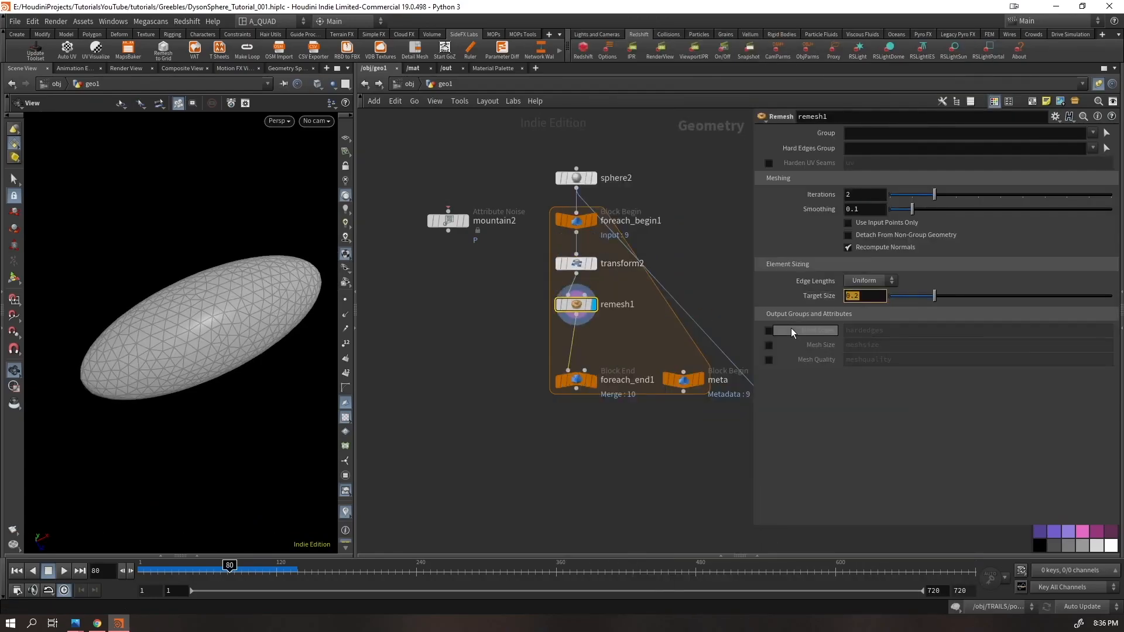
{"action": "type", "text": "0.1"}
{"action": "key", "text": "Return"}
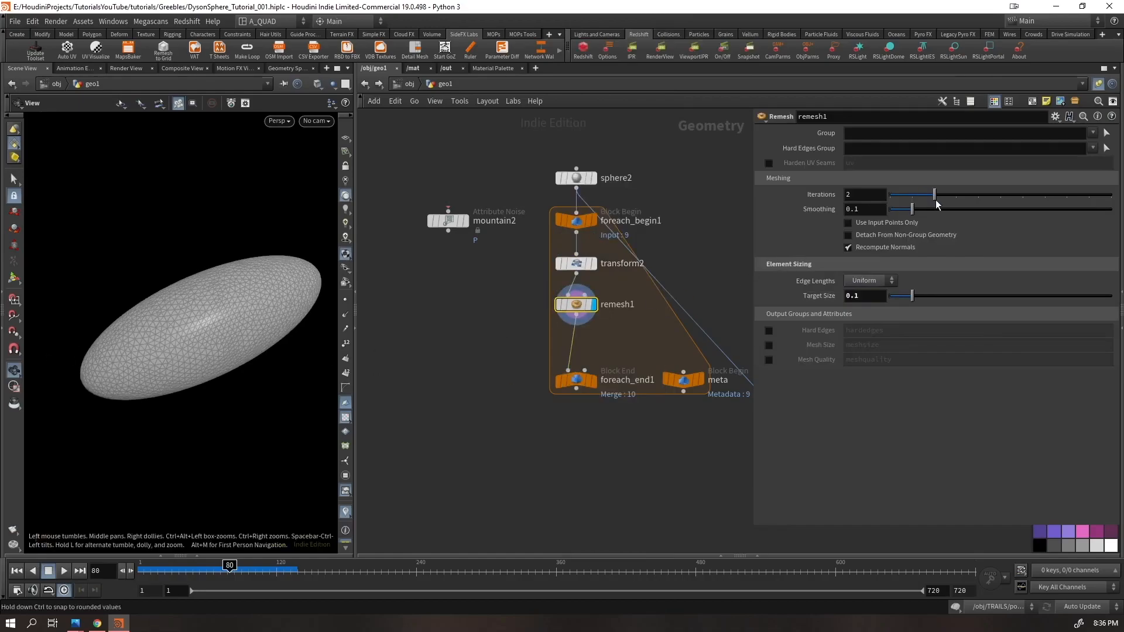
- Set remesh1's iterations to 10 and its smoothing to 0.468
{"action": "left_click_drag", "start_coordinate": [934, 194], "coordinate": [1113, 195]}
{"action": "left_click_drag", "start_coordinate": [920, 212], "coordinate": [993, 217]}
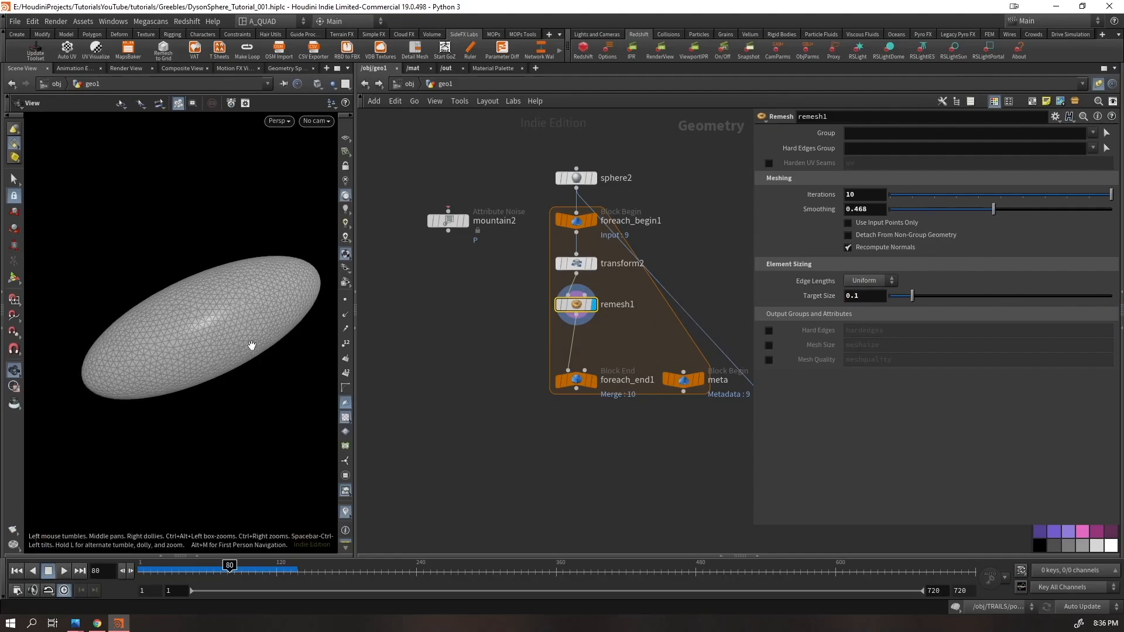
{"action": "left_click_drag", "start_coordinate": [251, 346], "coordinate": [313, 297]}
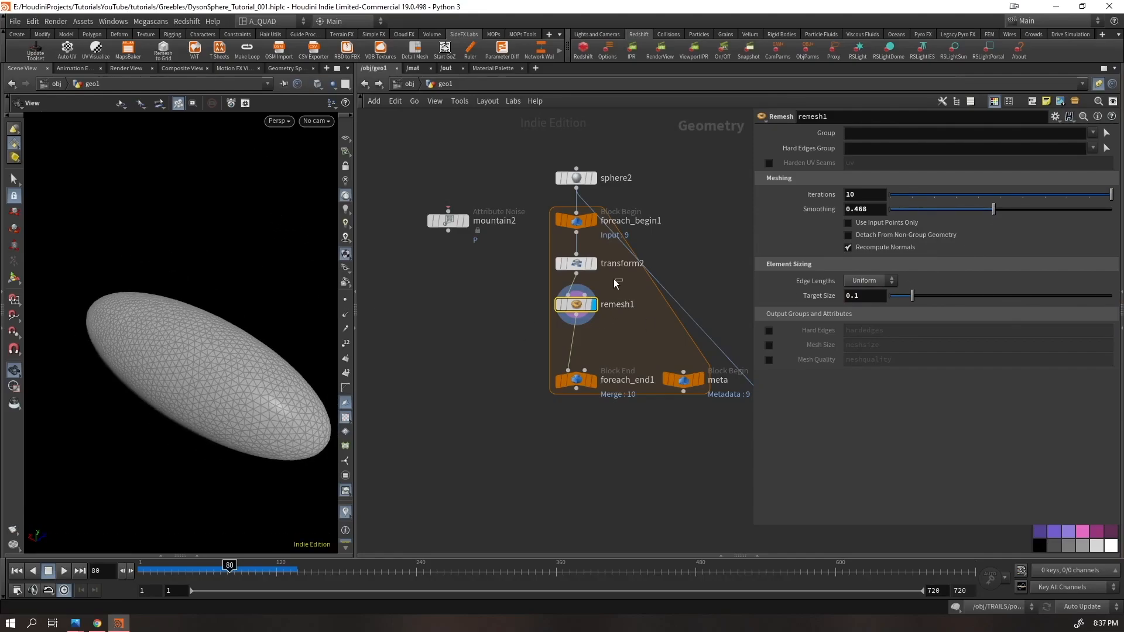
- Insert a Mountain node between remesh1 and foreach_end1 to deform the stretched sphere with noise
{"action": "left_click", "coordinate": [576, 263]}
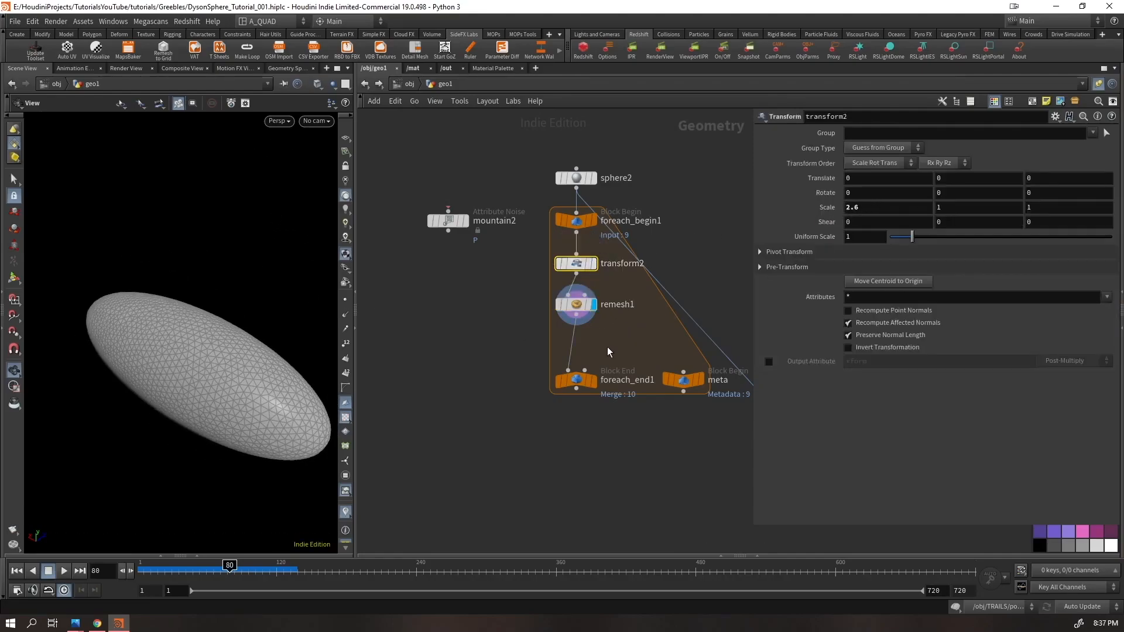
{"action": "key", "text": "Tab"}
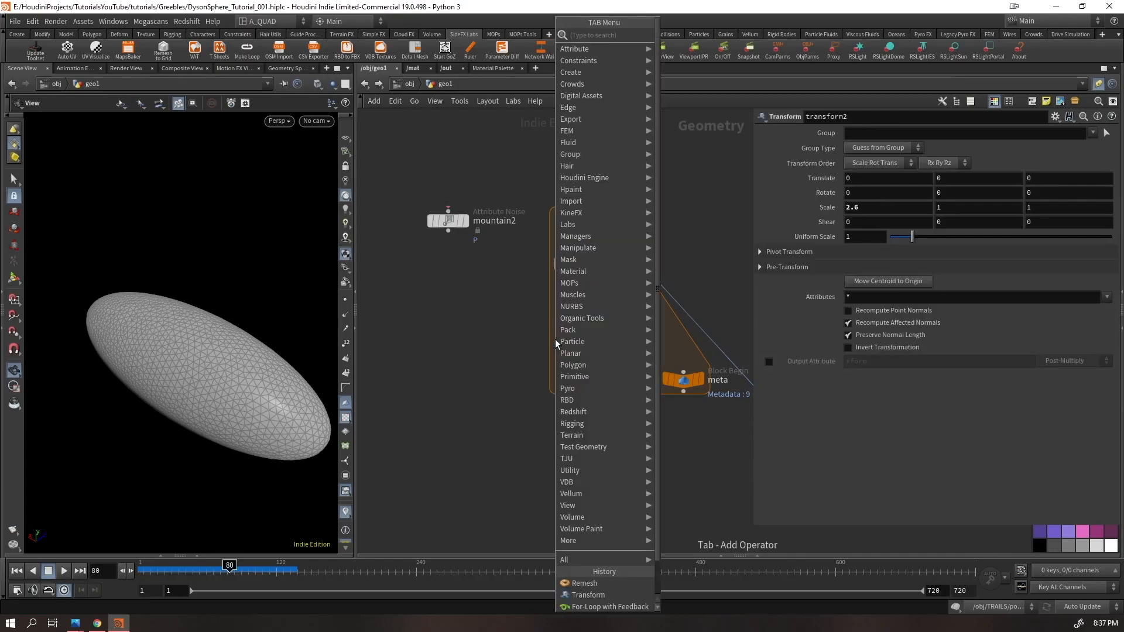
{"action": "type", "text": "mountain"}
{"action": "key", "text": "Return"}
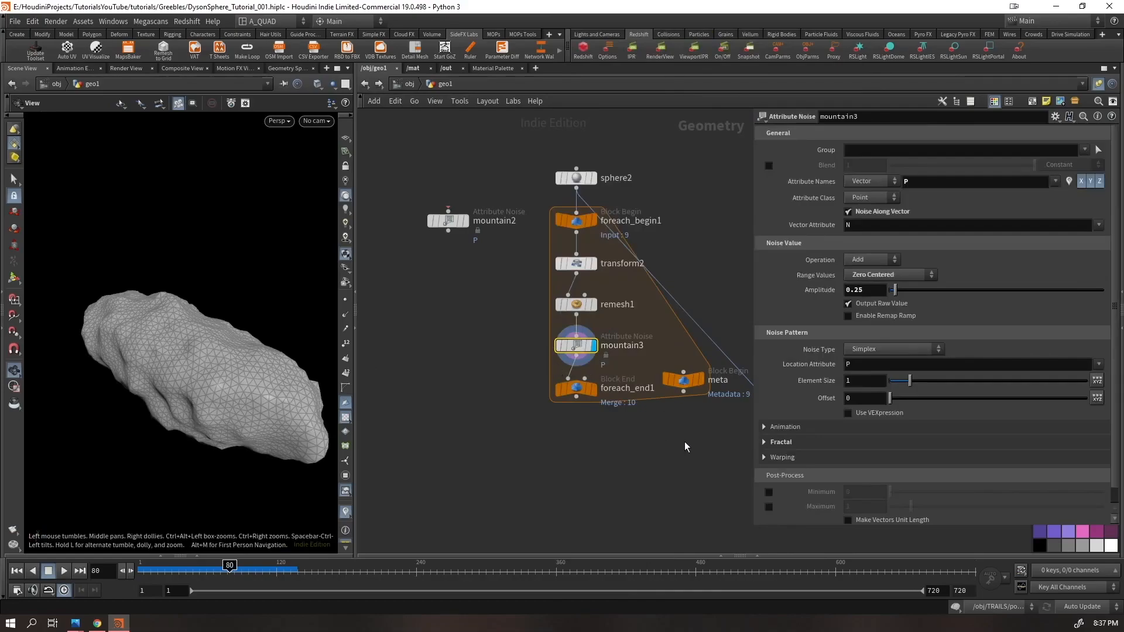
- Copy the meta node and select mountain3 to show its noise settings
{"action": "left_click", "coordinate": [684, 381]}
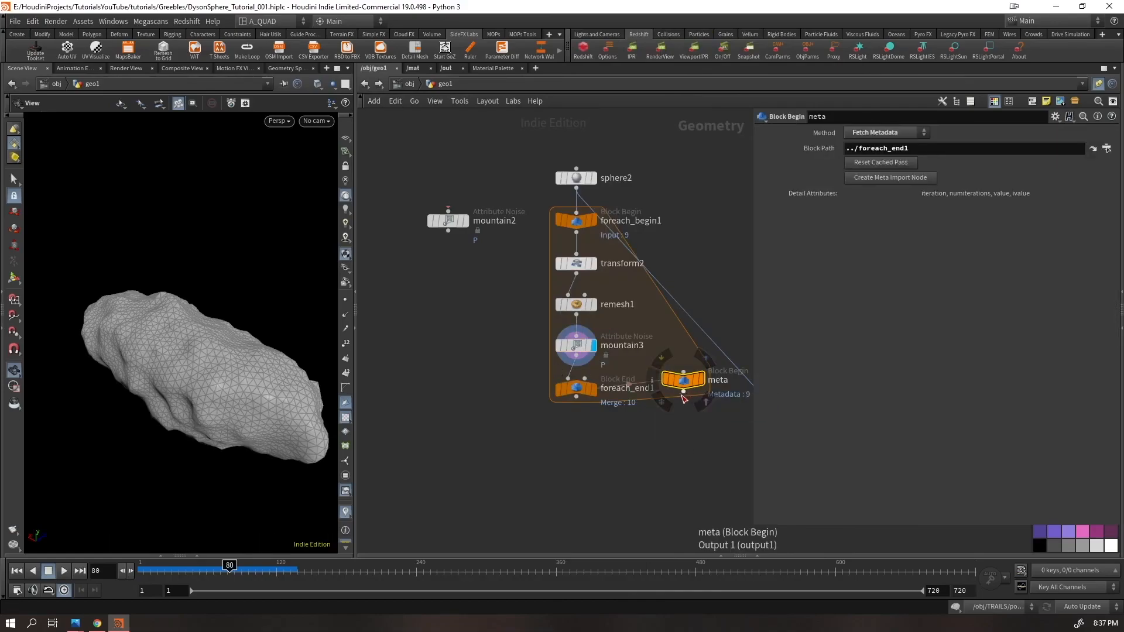
{"action": "key", "text": "ctrl+c"}
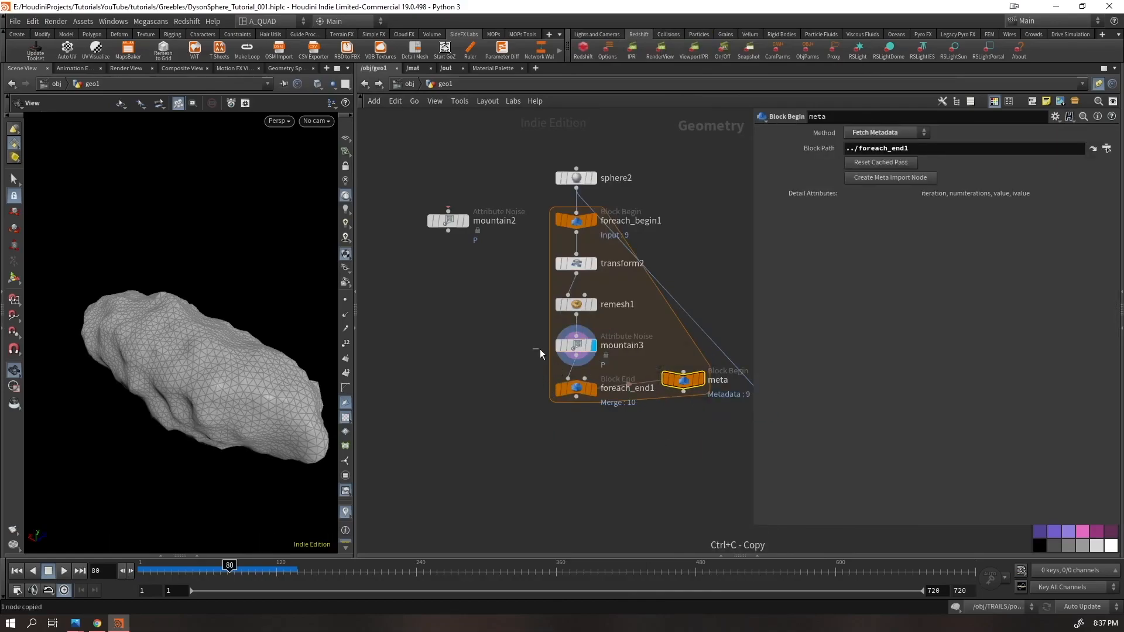
{"action": "left_click", "coordinate": [575, 346]}
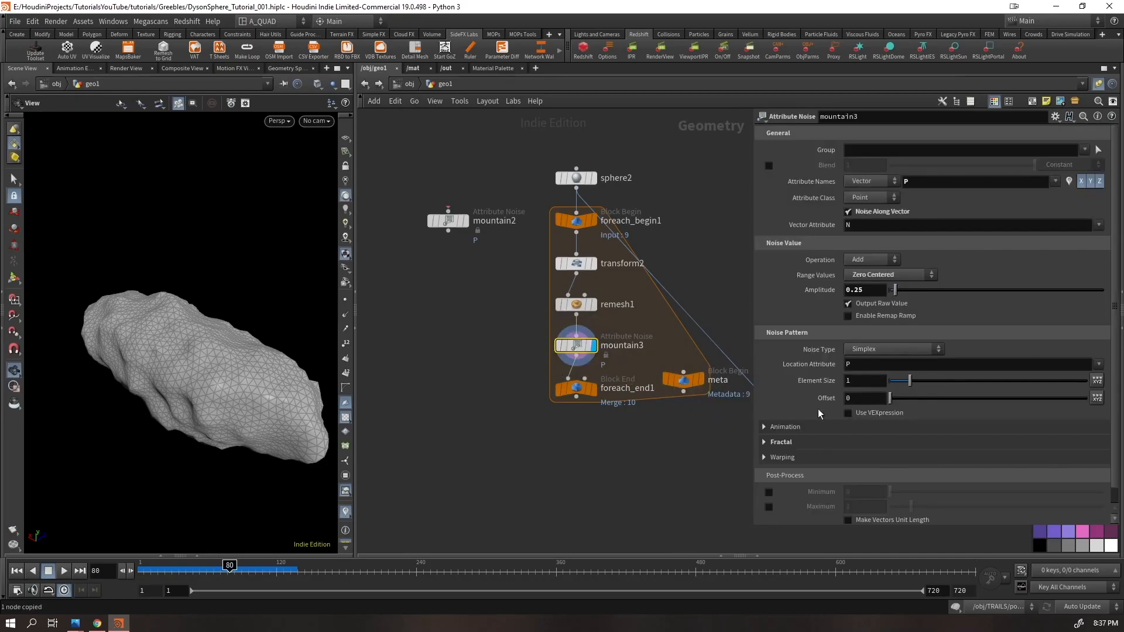
- Display foreach_end1 with point numbers turned on and examine the numbering of the merged asteroid's points up close
{"action": "mouse_move", "coordinate": [585, 392]}
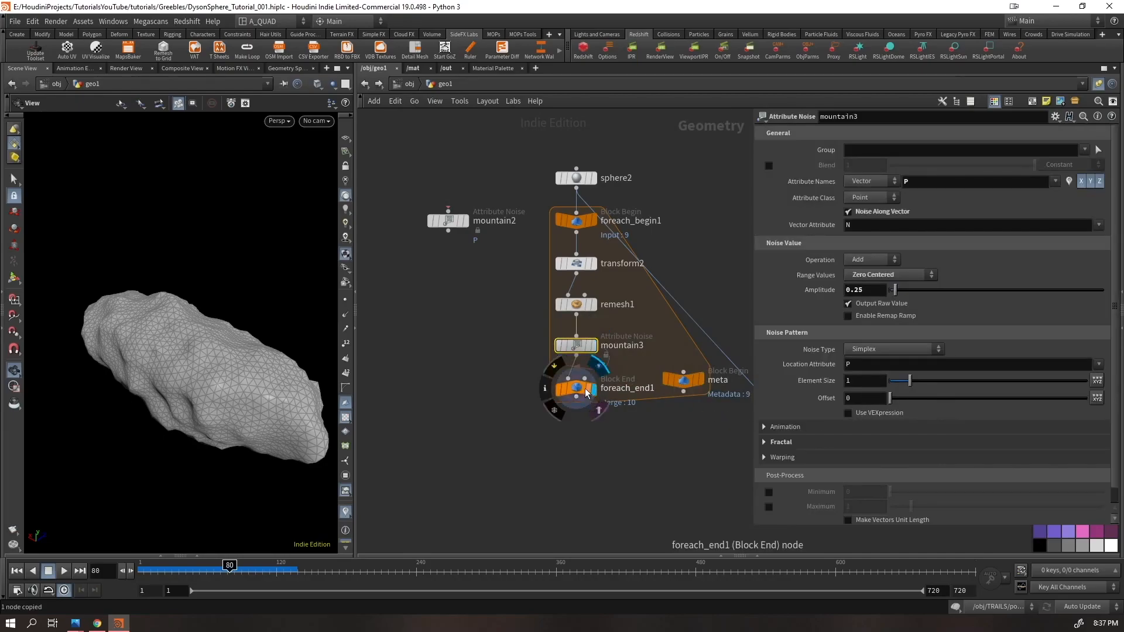
{"action": "left_click_drag", "start_coordinate": [211, 381], "coordinate": [298, 389]}
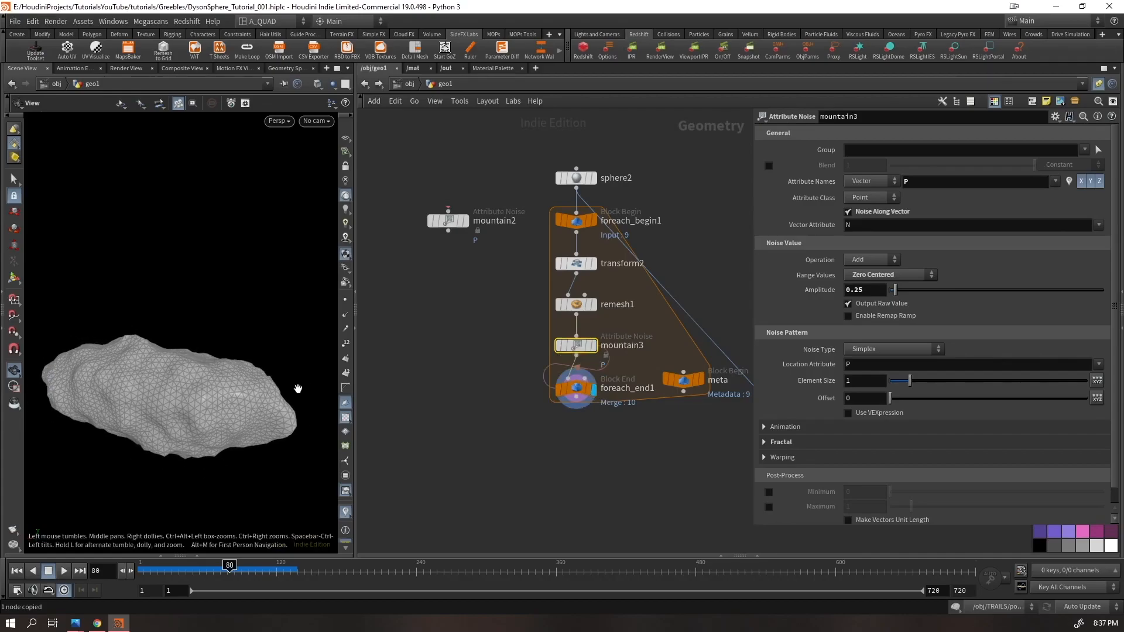
{"action": "left_click", "coordinate": [347, 344]}
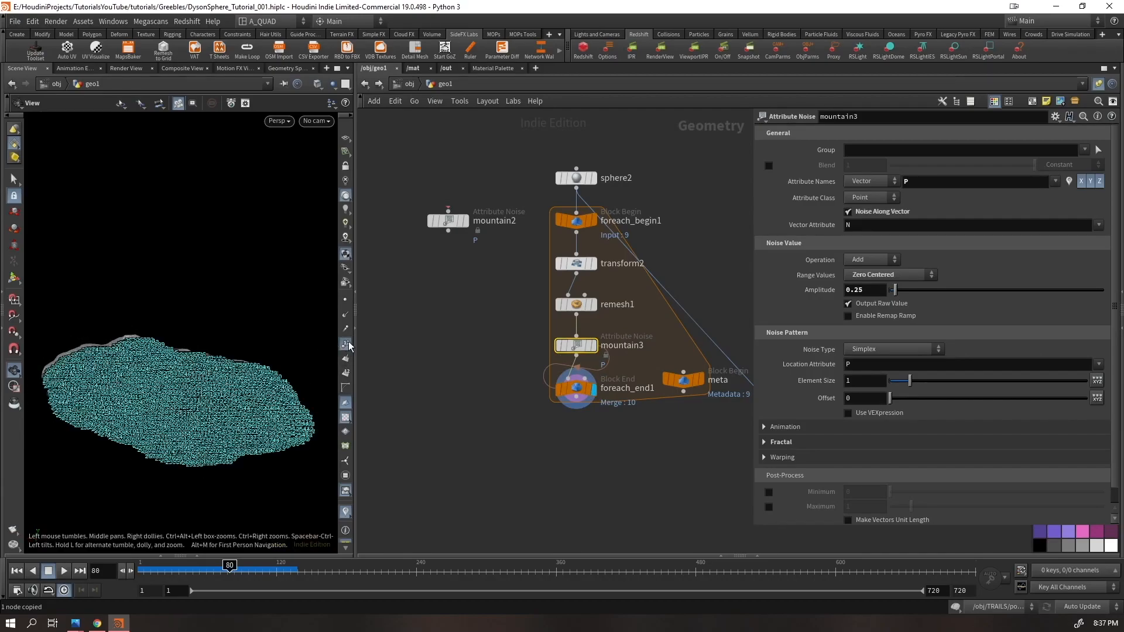
{"action": "scroll", "coordinate": [291, 419], "scroll_direction": "up", "scroll_amount": 10}
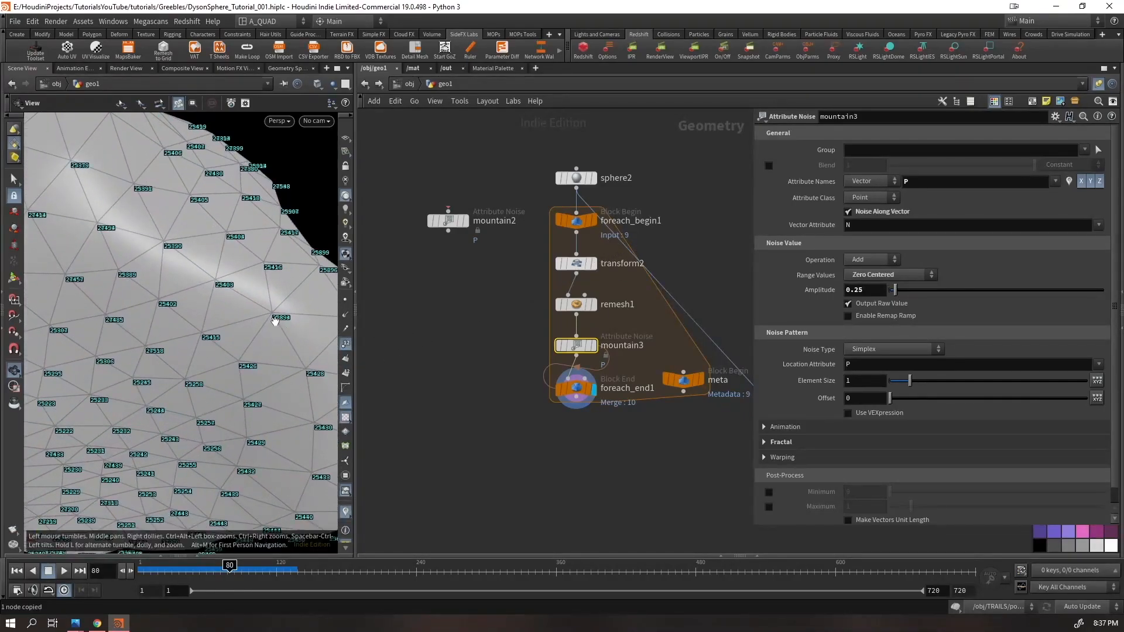
{"action": "scroll", "coordinate": [274, 320], "scroll_direction": "up", "scroll_amount": 10}
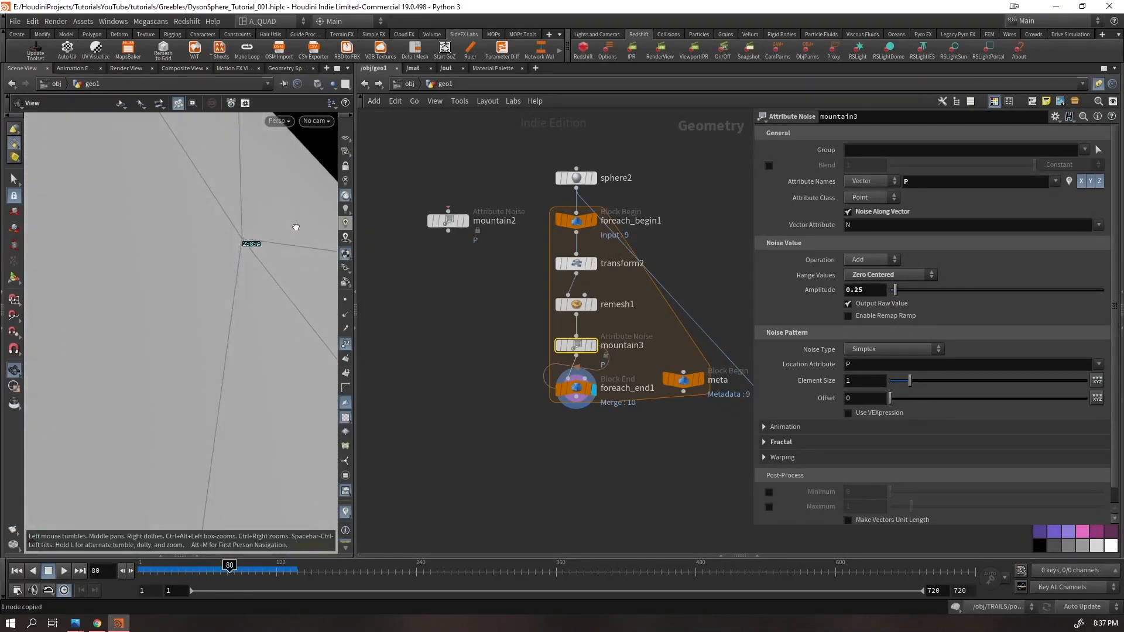
- Turn on Single Pass for foreach_end1 and scrub through the passes to compare the shapes of the individual loop iterations
{"action": "left_click_drag", "start_coordinate": [296, 228], "coordinate": [276, 263]}
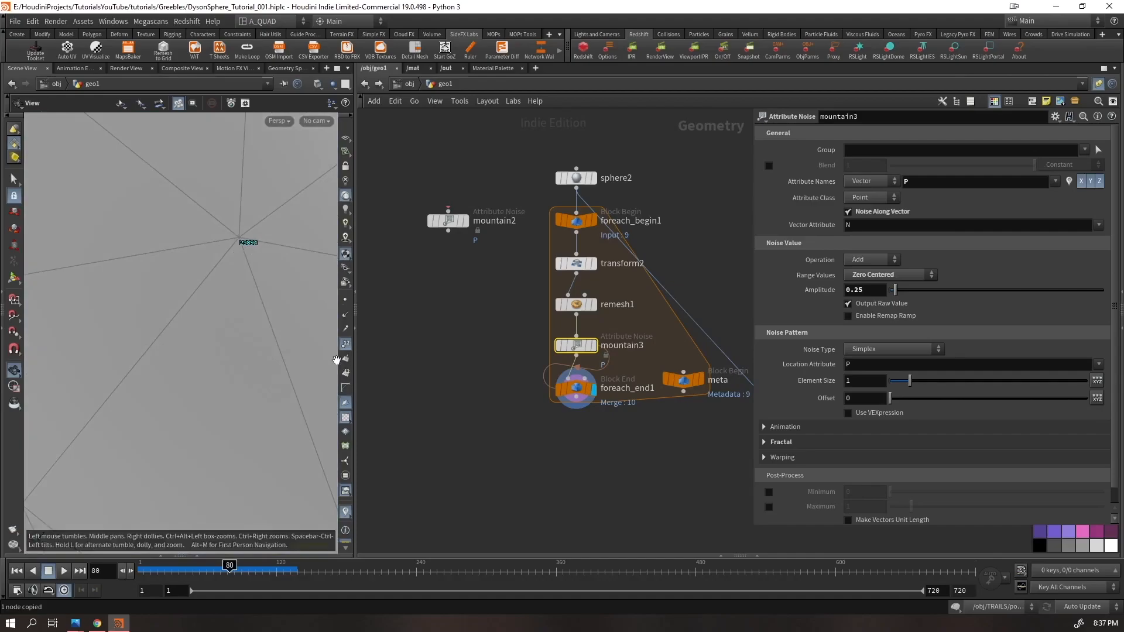
{"action": "key", "text": "h"}
{"action": "left_click", "coordinate": [593, 382]}
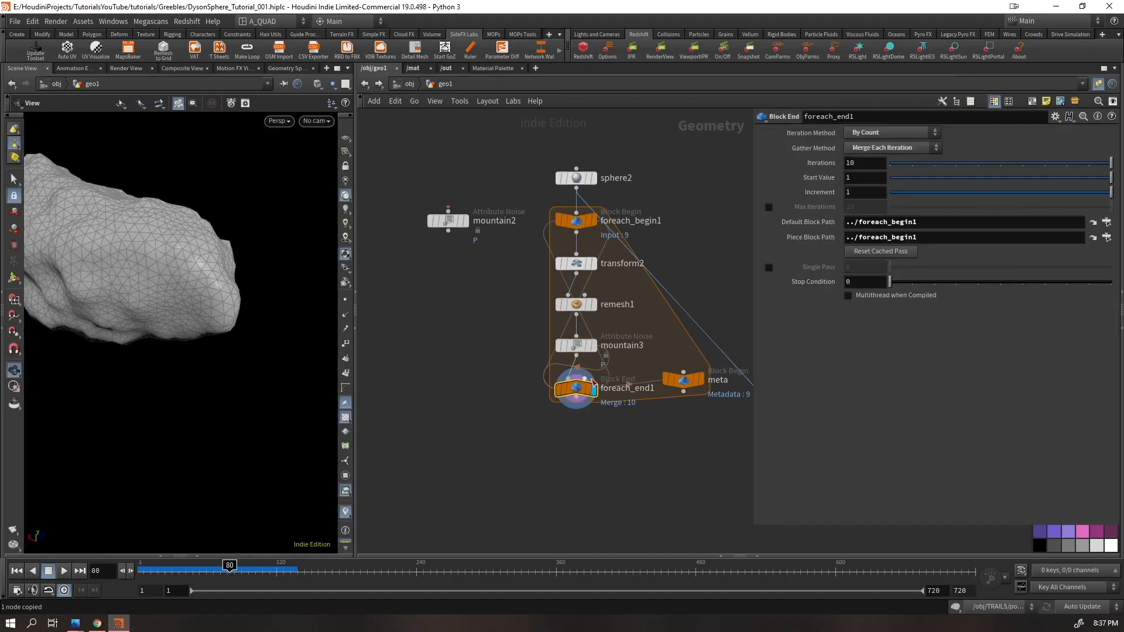
{"action": "left_click", "coordinate": [769, 268]}
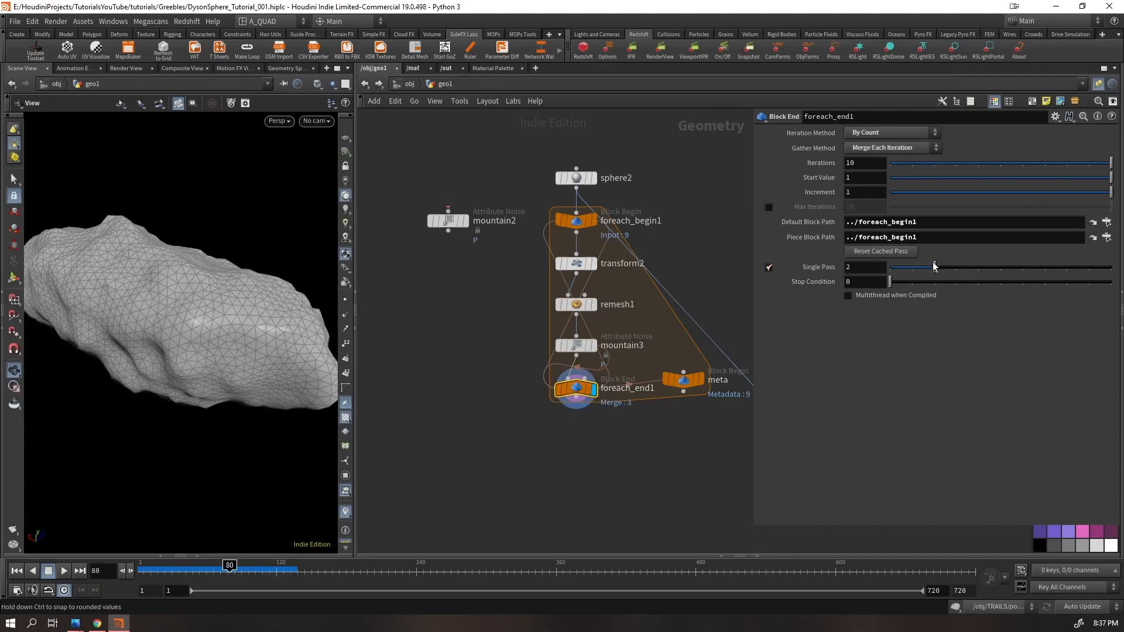
{"action": "left_click_drag", "start_coordinate": [957, 267], "coordinate": [838, 161]}
- Turn off Single Pass on foreach_end1 and set its iterations to 5
{"action": "left_click", "coordinate": [769, 267]}
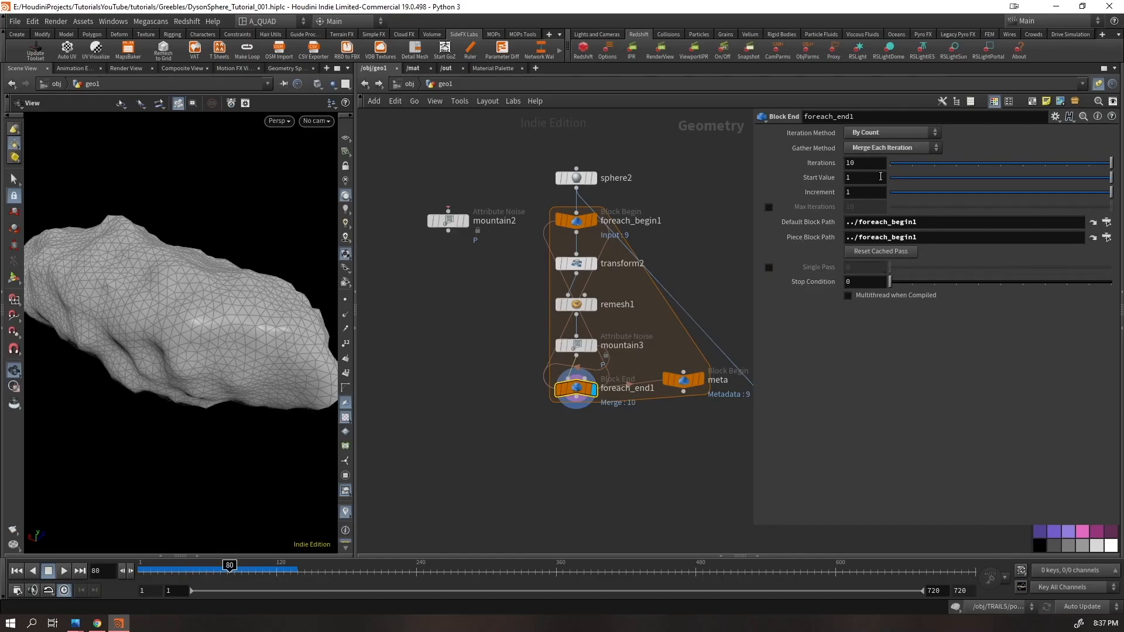
{"action": "type", "text": "5"}
{"action": "key", "text": "Return"}
- Enter an empty detail() function as mountain3's noise offset and save the scene file
{"action": "left_click", "coordinate": [576, 346]}
{"action": "left_click", "coordinate": [869, 403]}
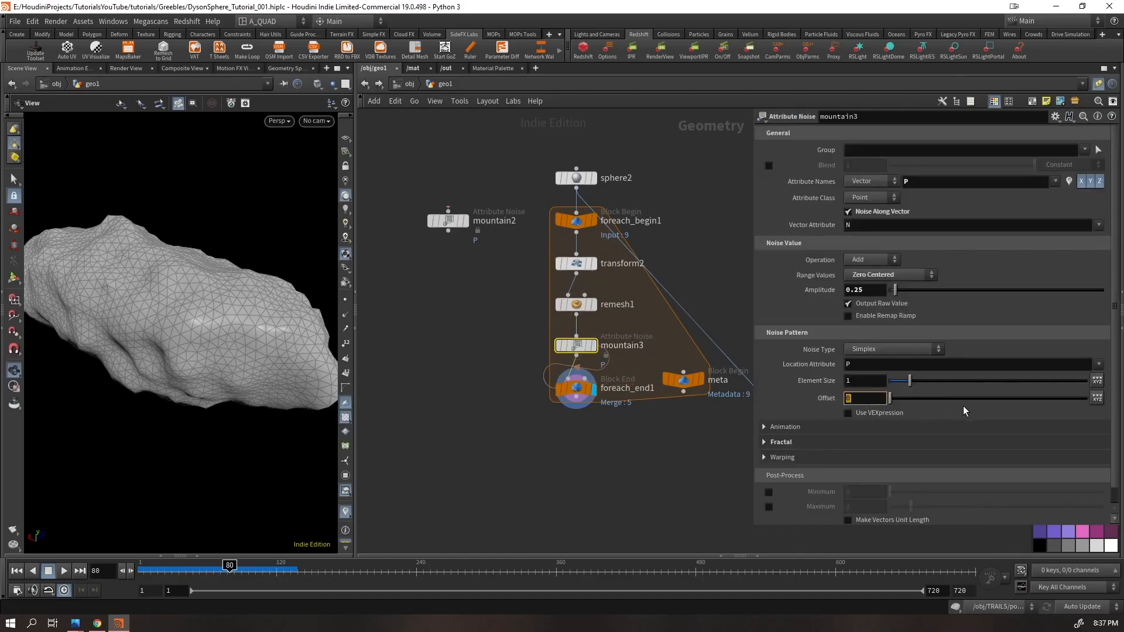
{"action": "type", "text": "detail()"}
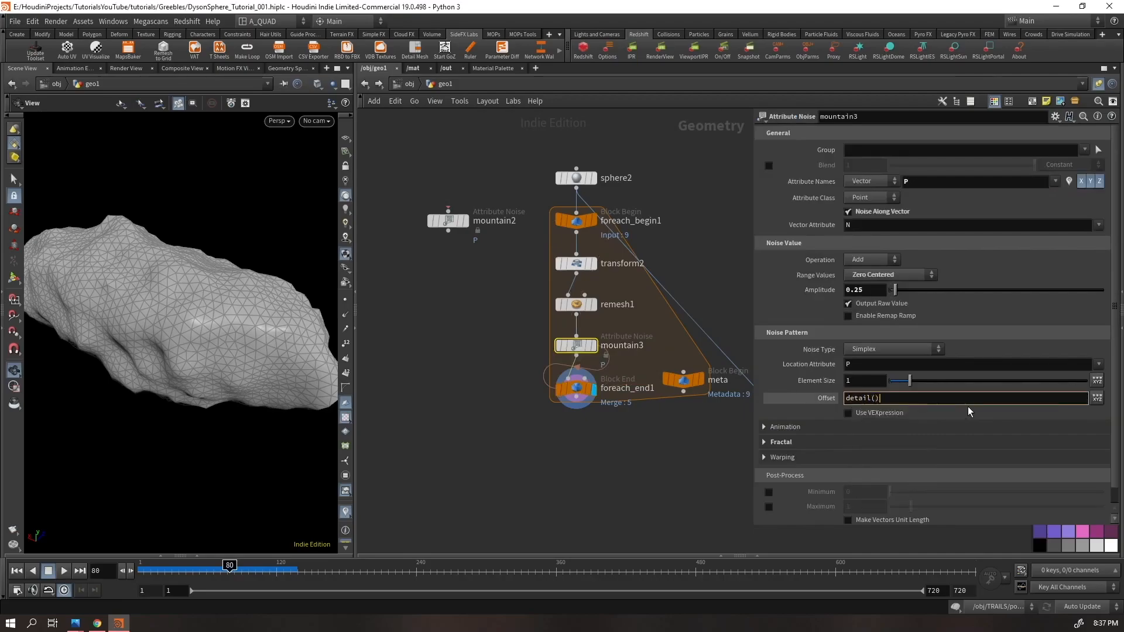
{"action": "key", "text": "Left"}
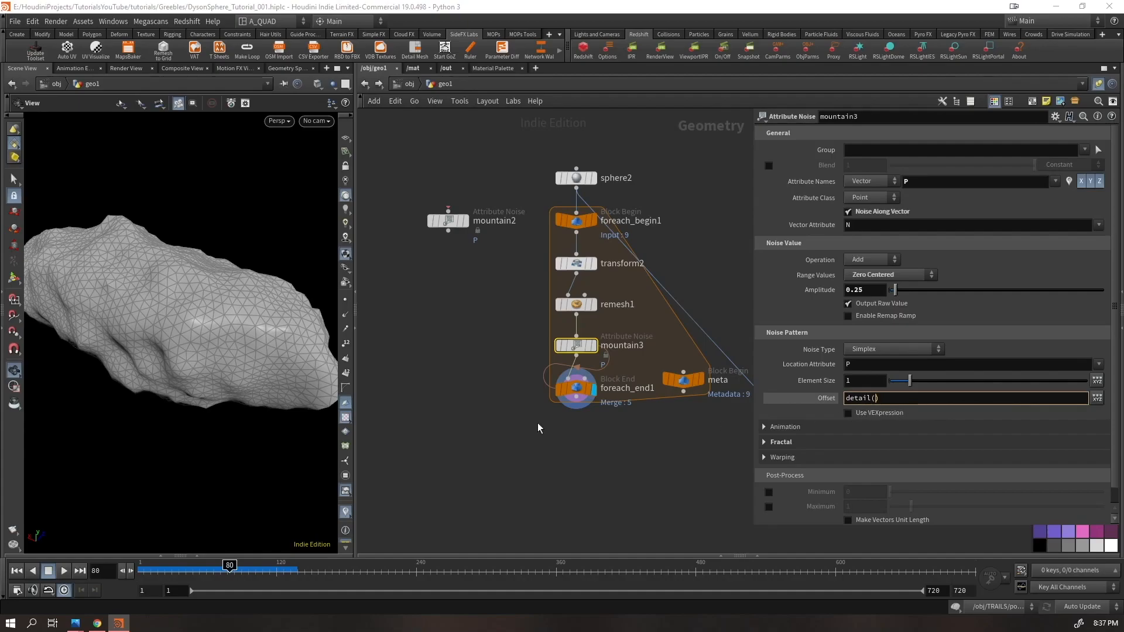
{"action": "key", "text": "ctrl+s"}
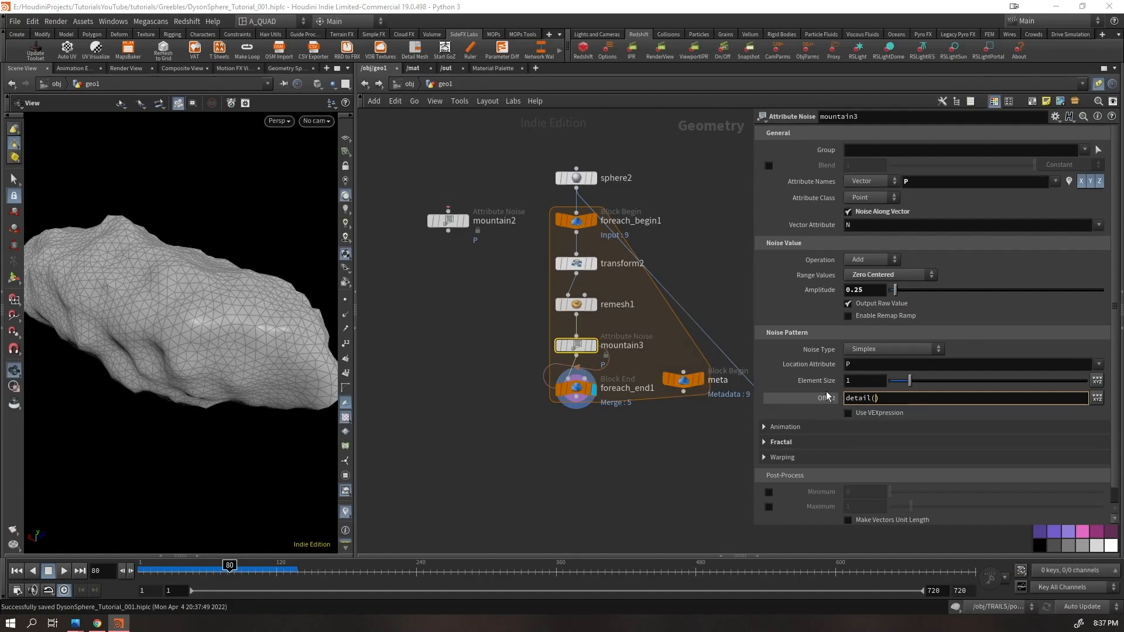
- Complete mountain3's noise offset expression as detail("../meta/","iteration",0) and apply it
{"action": "type", "text": "\""}
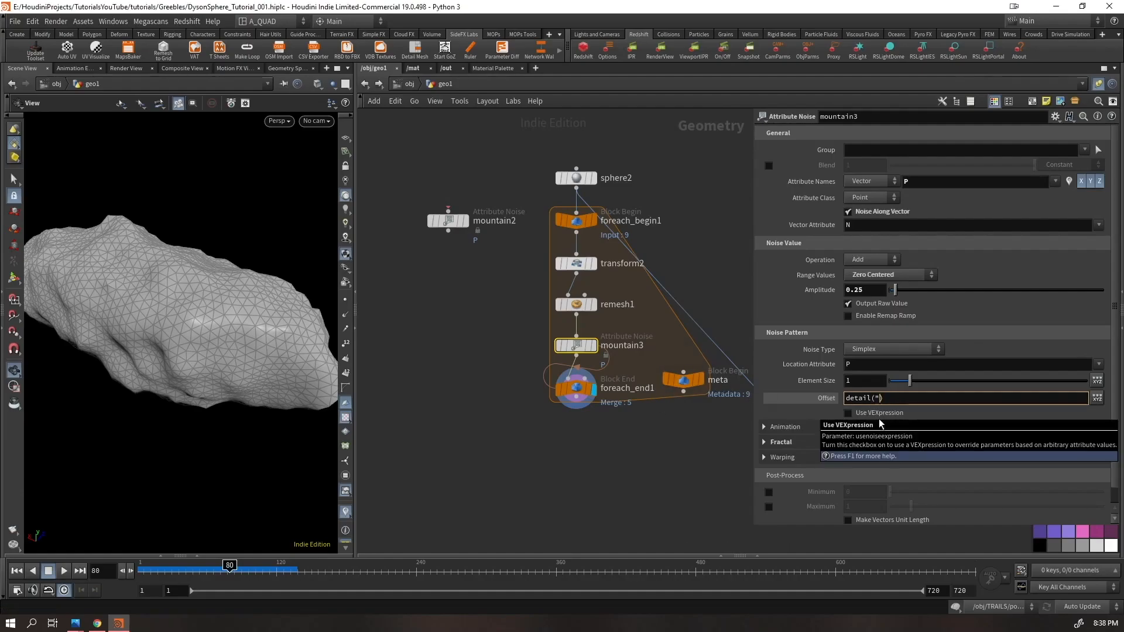
{"action": "type", "text": "."}
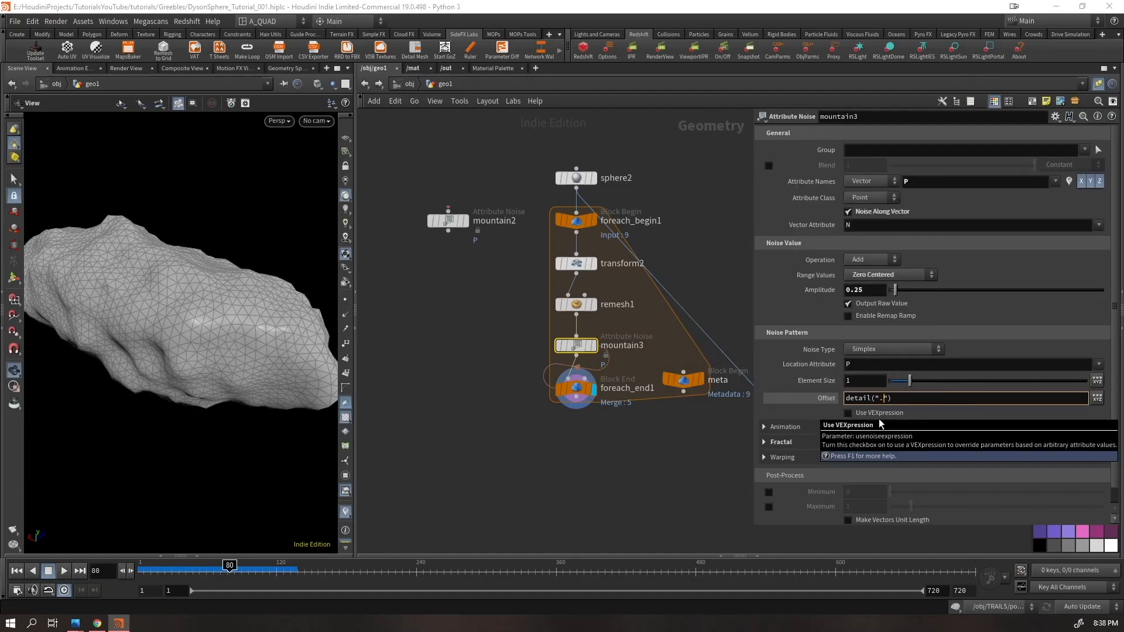
{"action": "type", "text": "./meta"}
{"action": "key", "text": "BackSpace"}
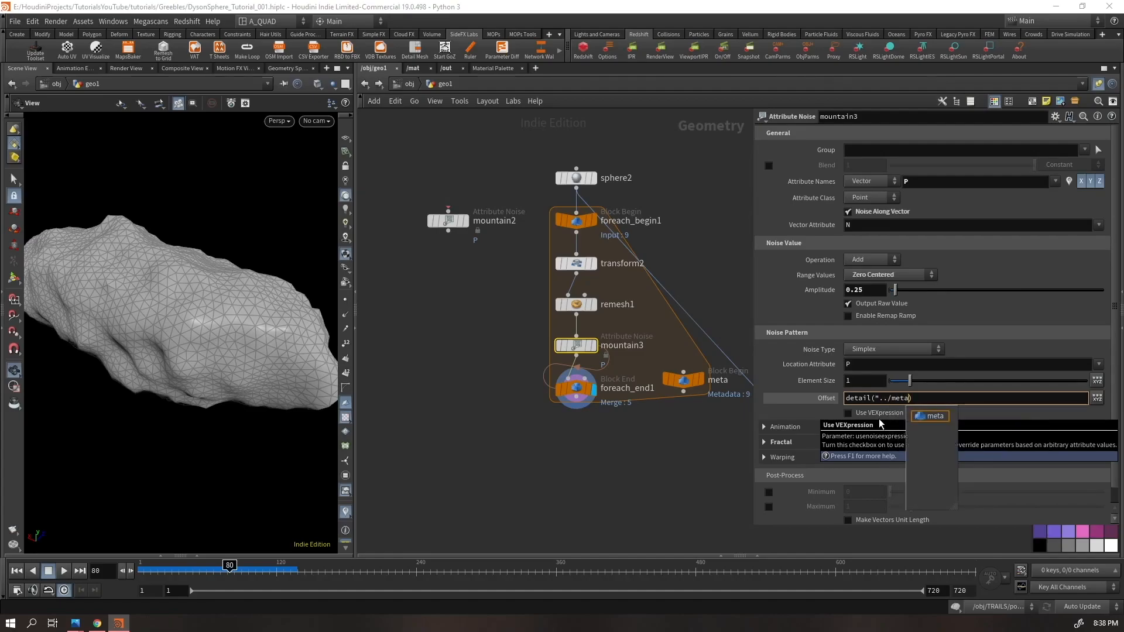
{"action": "type", "text": "/\""}
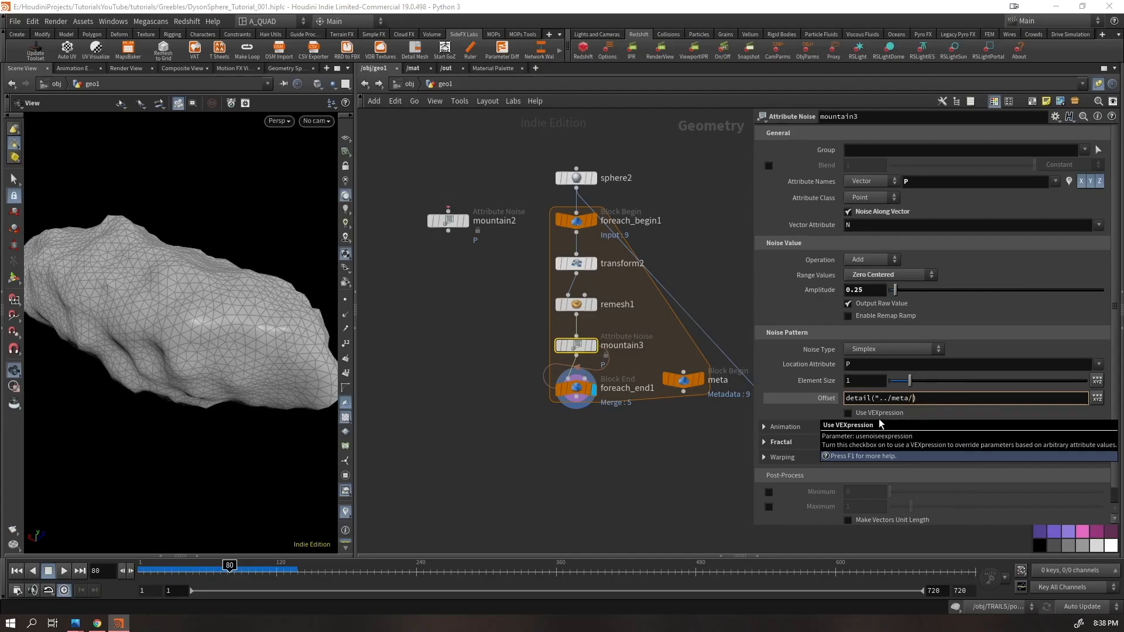
{"action": "type", "text": ",\"iter"}
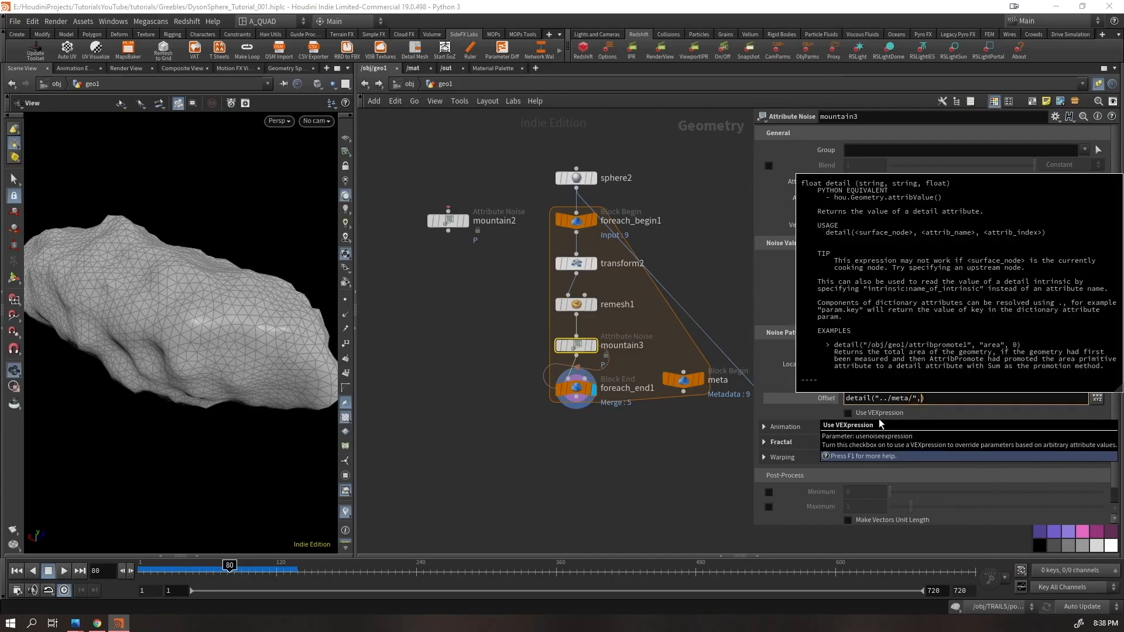
{"action": "type", "text": "ation\",0"}
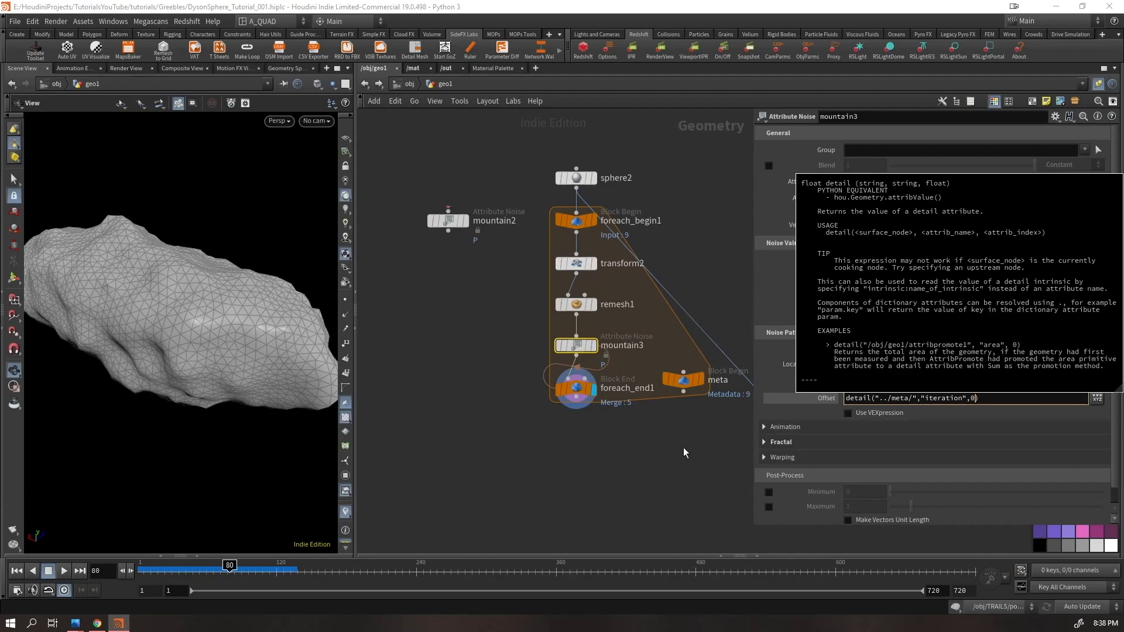
{"action": "left_click", "coordinate": [622, 459]}
- Turn on Single Pass for foreach_end1 and scrub the passes down to 0 to compare the noise-offset asteroids
{"action": "left_click_drag", "start_coordinate": [263, 319], "coordinate": [212, 325]}
{"action": "left_click", "coordinate": [569, 389]}
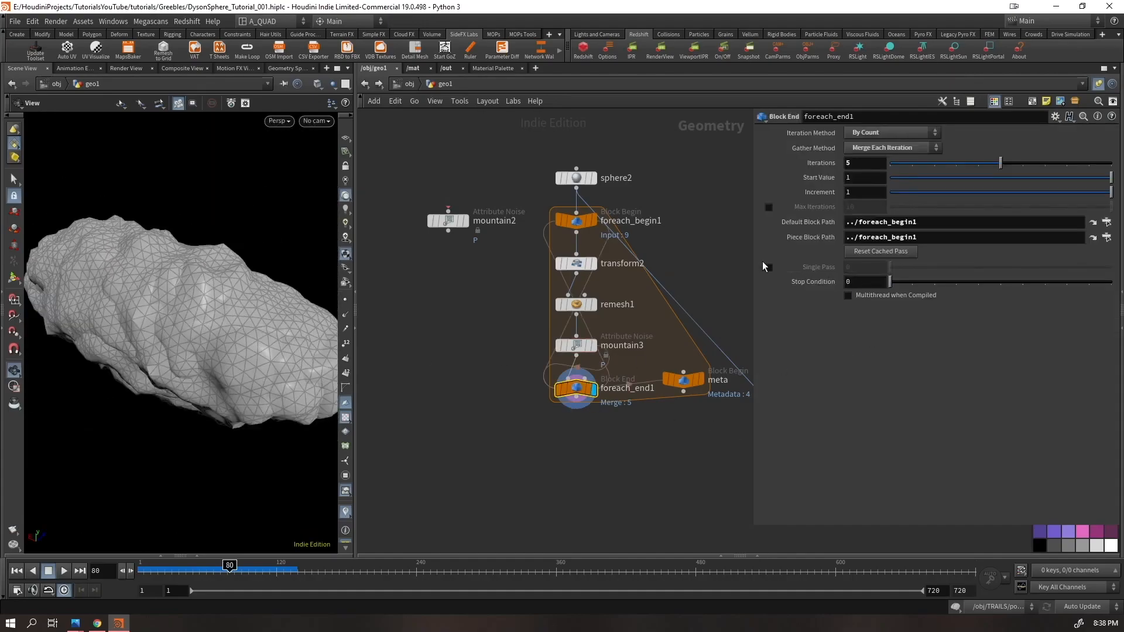
{"action": "left_click", "coordinate": [768, 268]}
{"action": "left_click_drag", "start_coordinate": [891, 267], "coordinate": [852, 288]}
- Copy the detail("../meta/","iteration",0) expression from mountain3's offset into transform2's X scale
{"action": "left_click", "coordinate": [589, 264]}
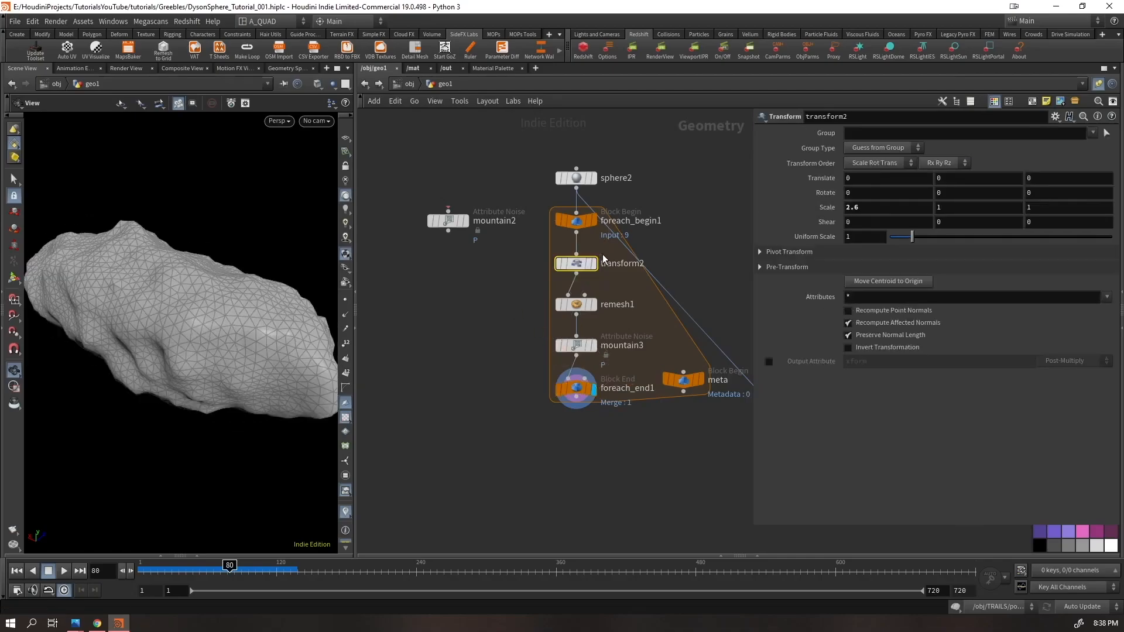
{"action": "left_click", "coordinate": [577, 346]}
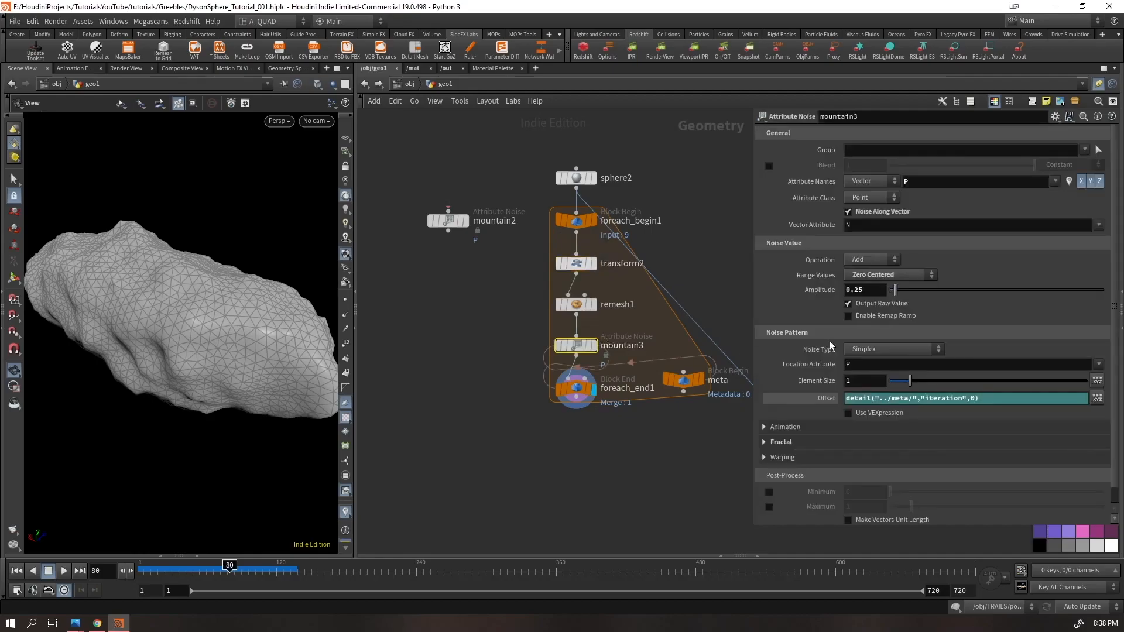
{"action": "left_click", "coordinate": [577, 264]}
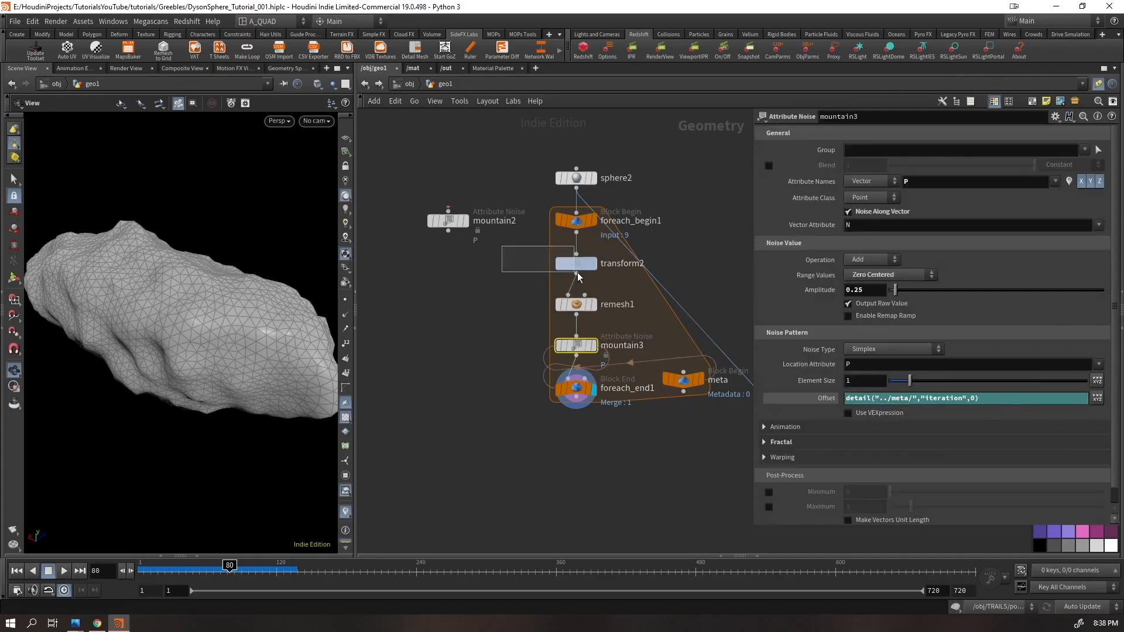
{"action": "key", "text": "ctrl+a"}
{"action": "key", "text": "ctrl+v"}
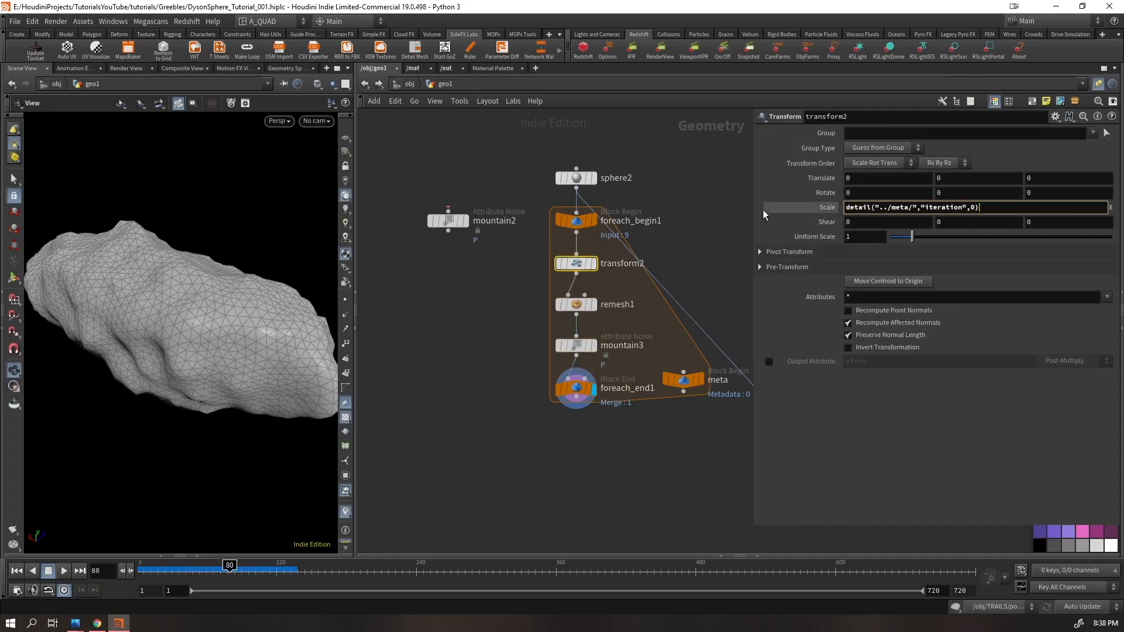
{"action": "left_click", "coordinate": [643, 452]}
{"action": "left_click_drag", "start_coordinate": [173, 350], "coordinate": [412, 288]}
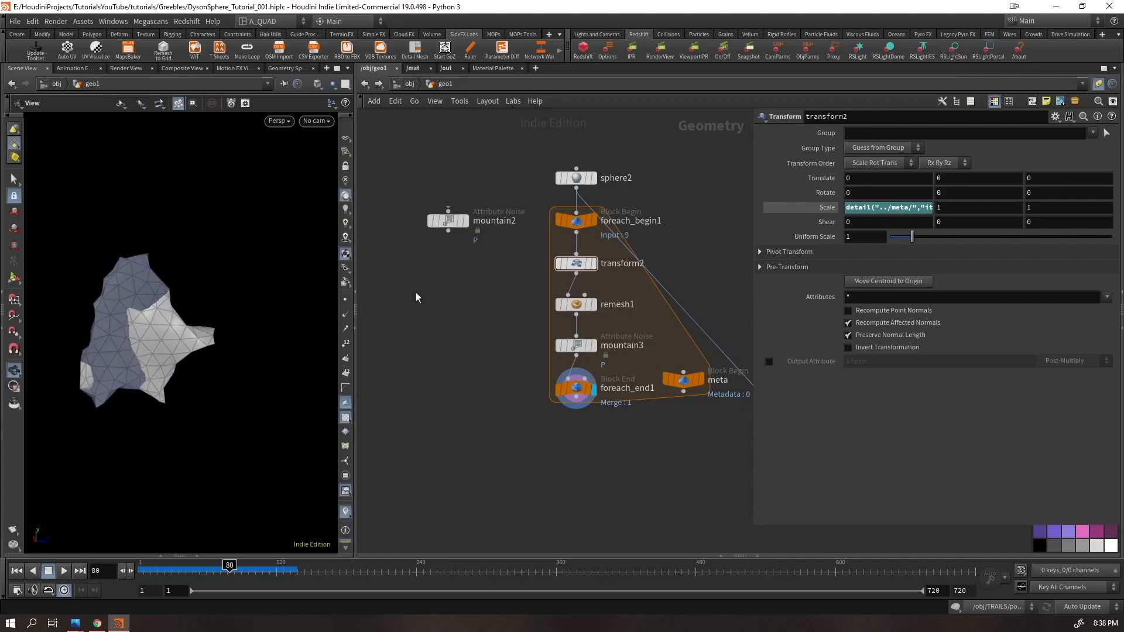
- Review transform2's X scale expression and turn off Single Pass on foreach_end1 to merge all iterations
{"action": "left_click", "coordinate": [863, 206]}
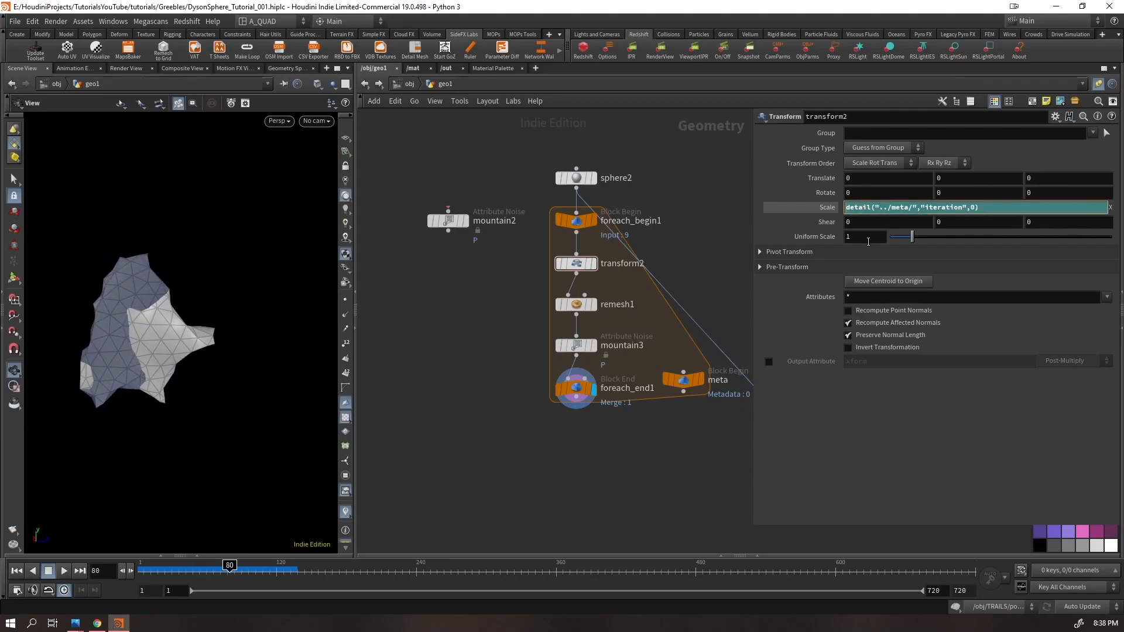
{"action": "left_click", "coordinate": [576, 388]}
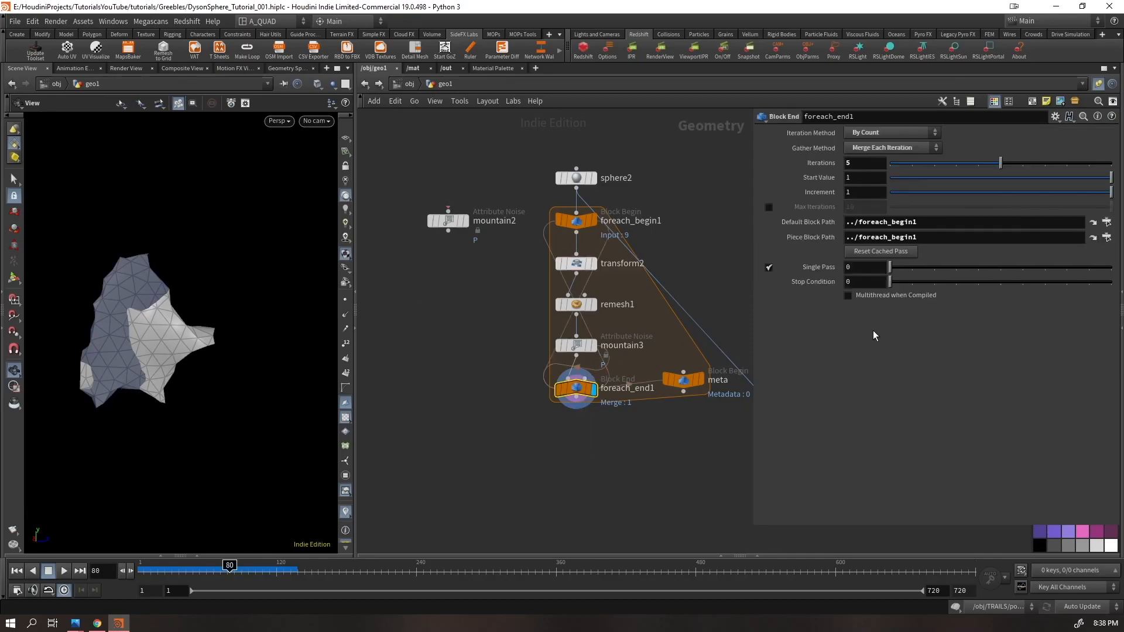
{"action": "left_click", "coordinate": [769, 267]}
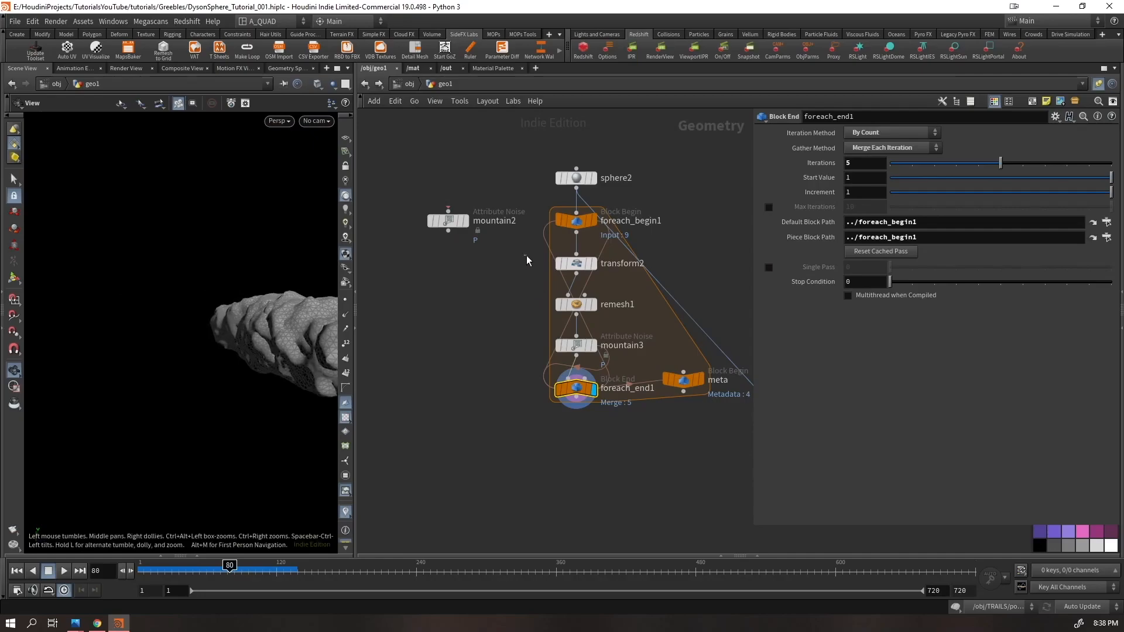
- Wrap transform2's X scale expression in rand() so it reads rand(detail("../meta/","iteration",0))
{"action": "left_click", "coordinate": [576, 263]}
{"action": "left_click", "coordinate": [858, 206]}
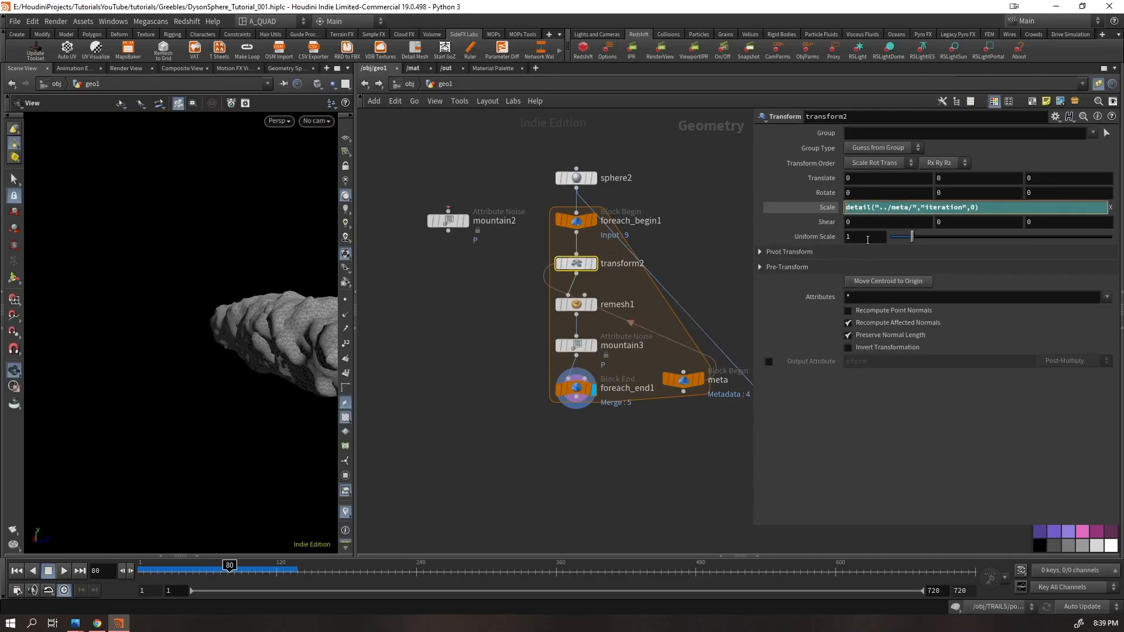
{"action": "left_click", "coordinate": [794, 209]}
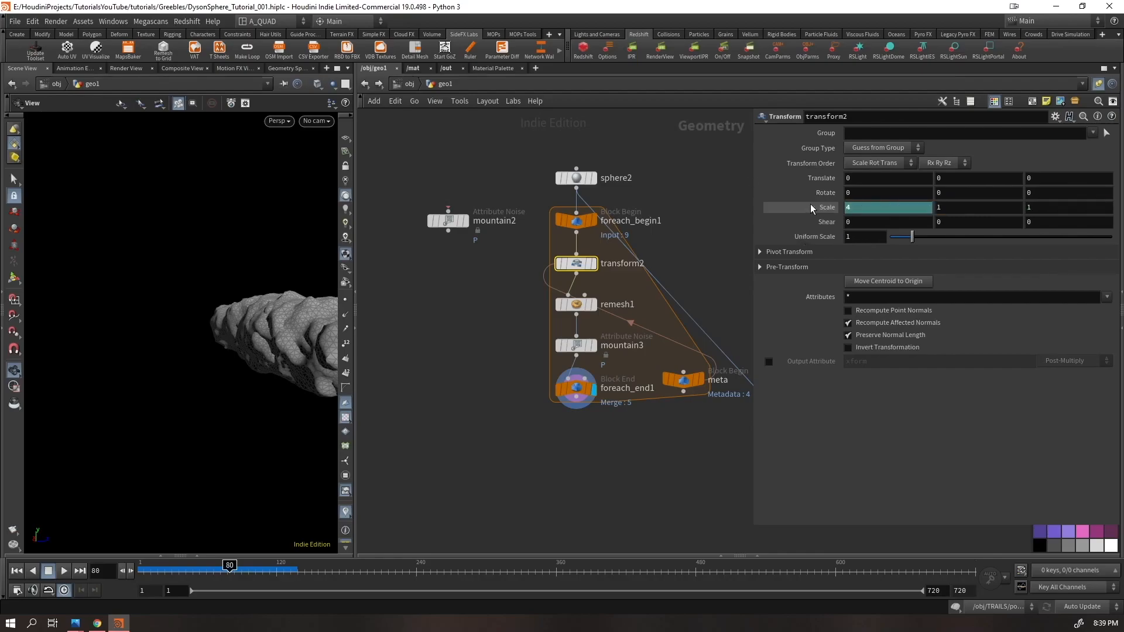
{"action": "left_click", "coordinate": [810, 206]}
{"action": "key", "text": "Home"}
{"action": "type", "text": "rand("}
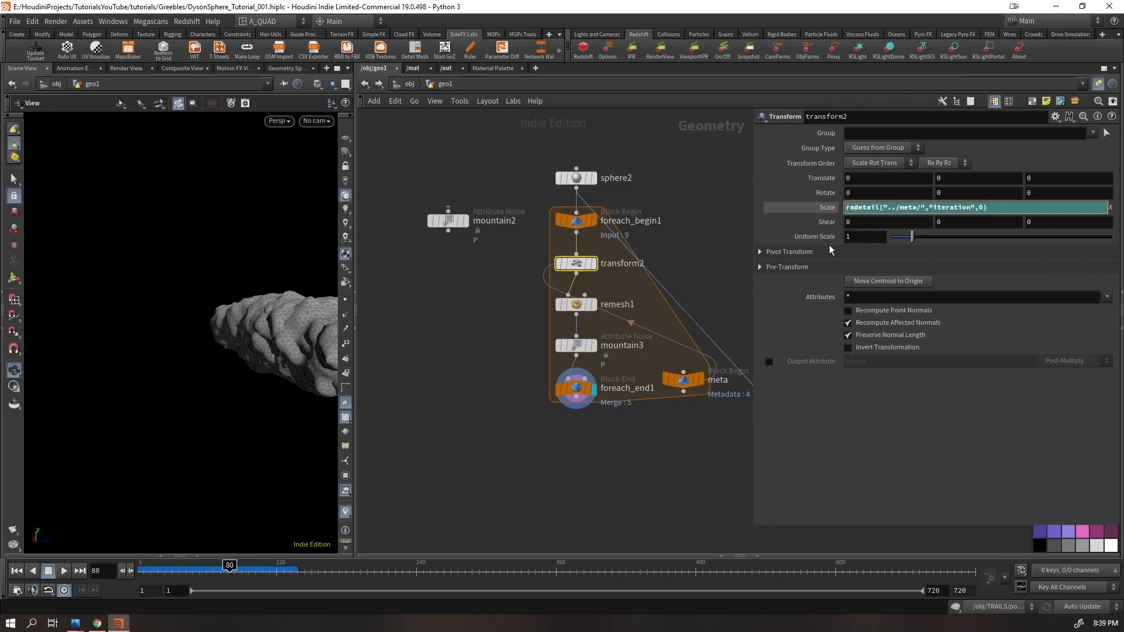
{"action": "key", "text": "End"}
{"action": "type", "text": ")"}
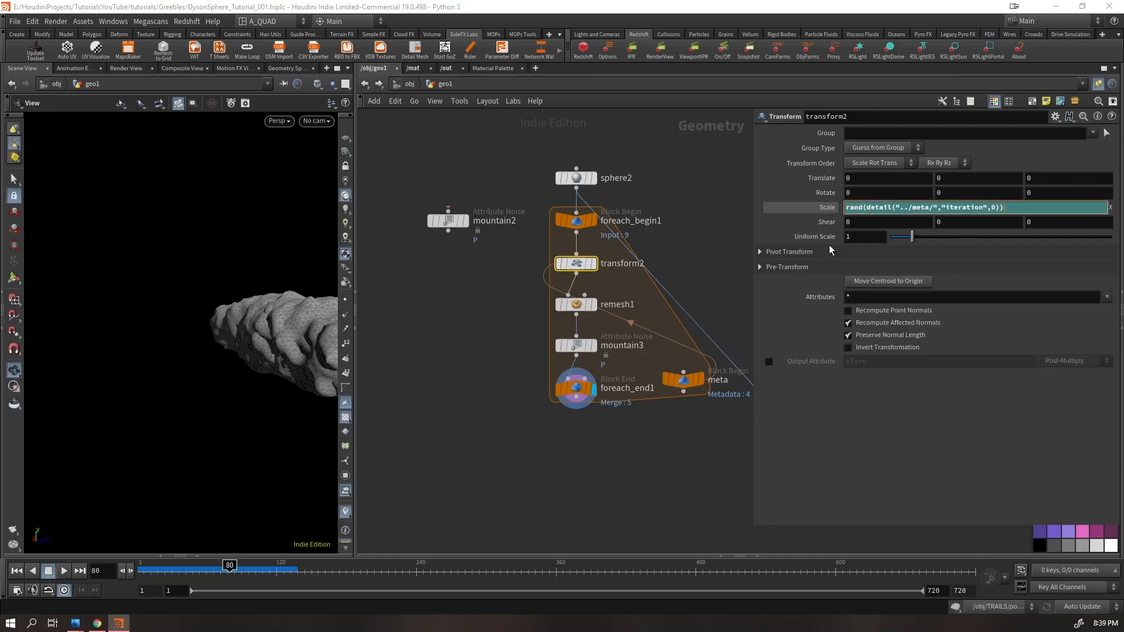
{"action": "key", "text": "Return"}
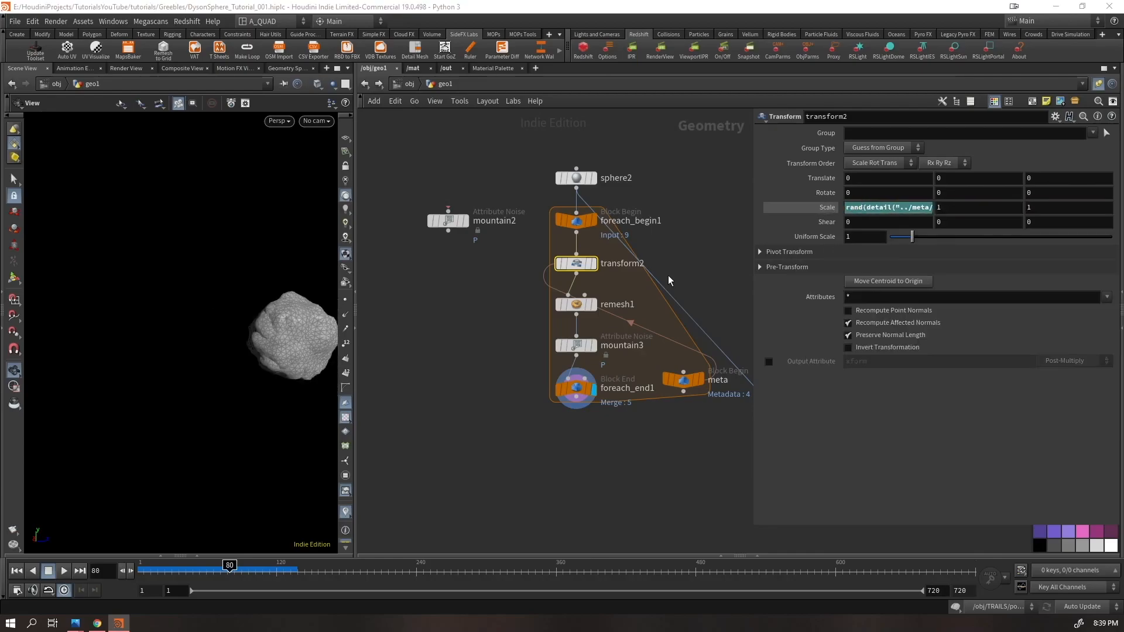
- Wrap transform2's random X scale expression in fit01() with a range from 1 to 1.5
{"action": "left_click", "coordinate": [900, 207]}
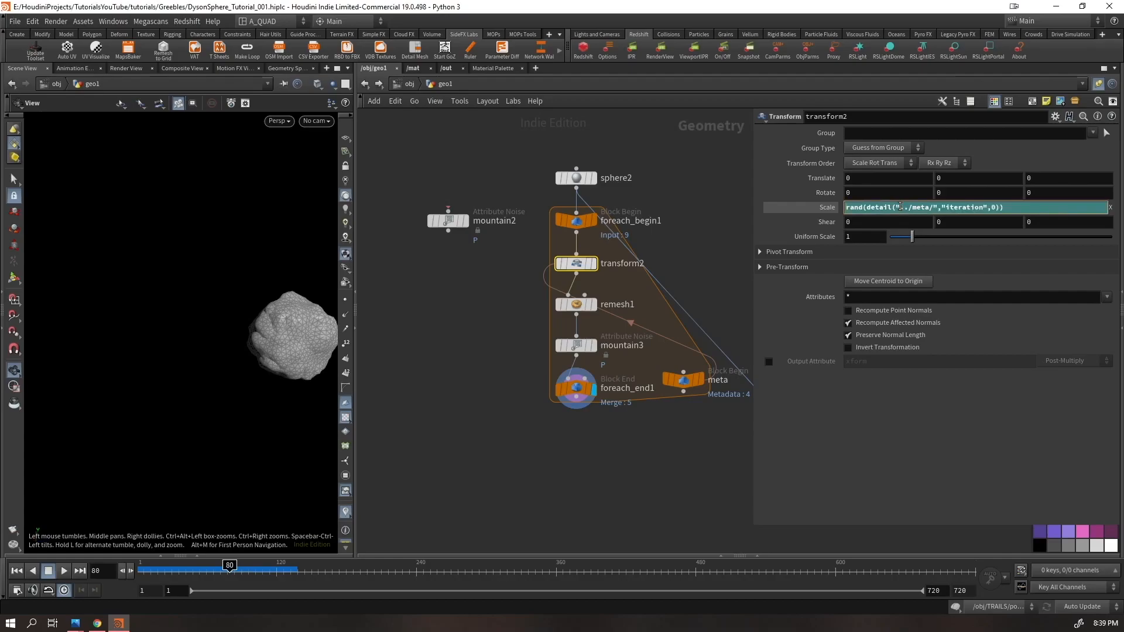
{"action": "key", "text": "Home"}
{"action": "type", "text": "fit01("}
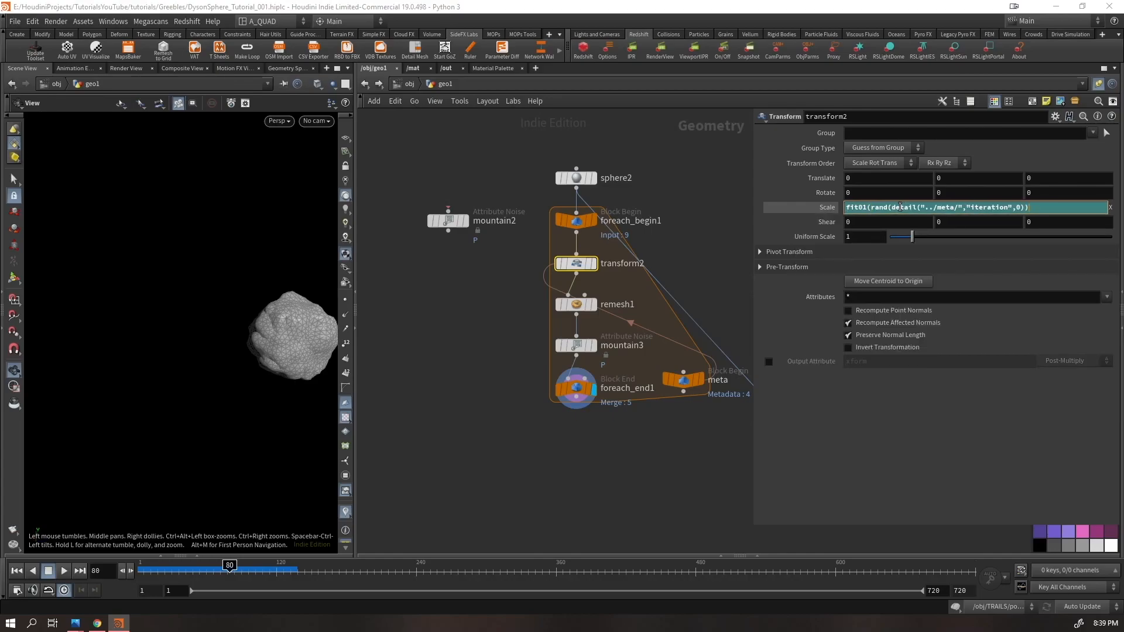
{"action": "type", "text": ",1,1.5"}
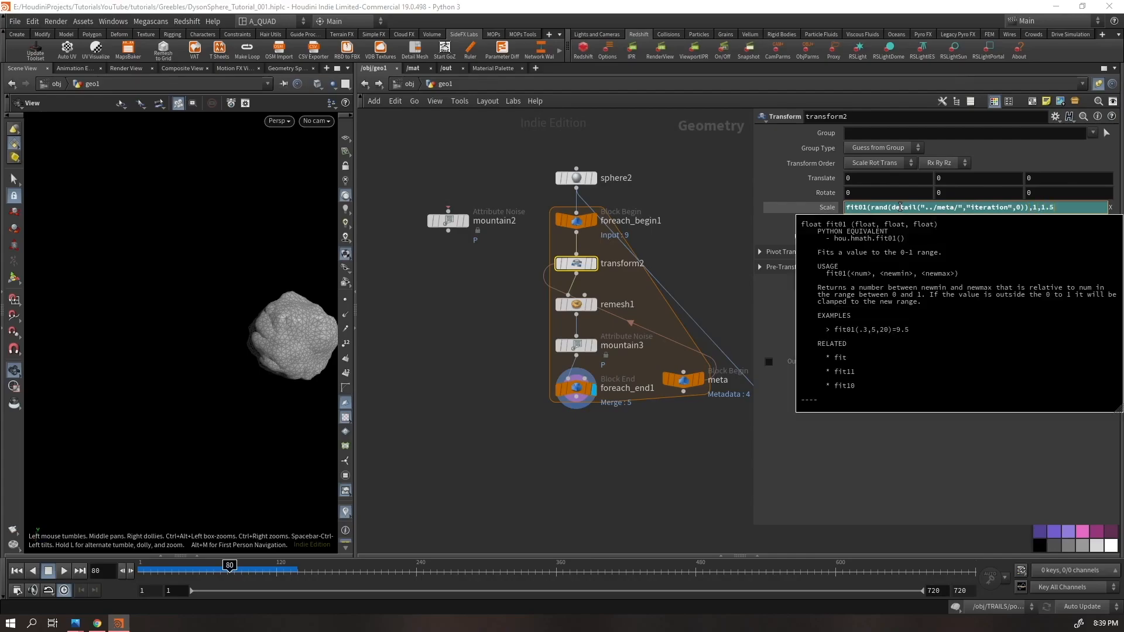
{"action": "key", "text": "Return"}
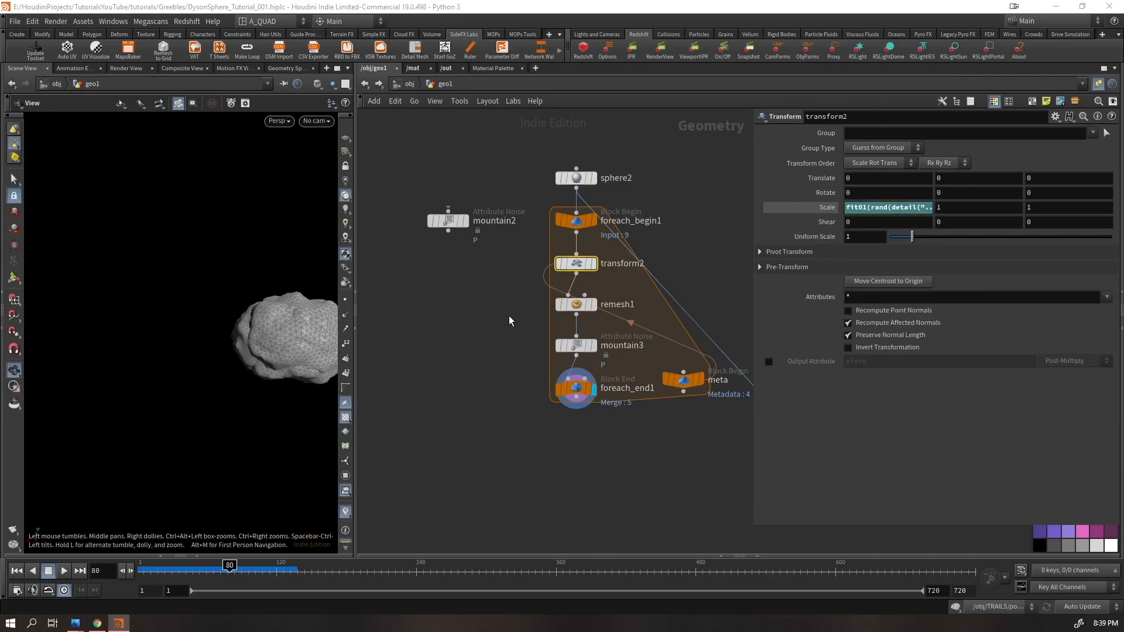
- Set mountain3's noise amplitude to 0.2
{"action": "key", "text": "Down"}
{"action": "key", "text": "Down"}
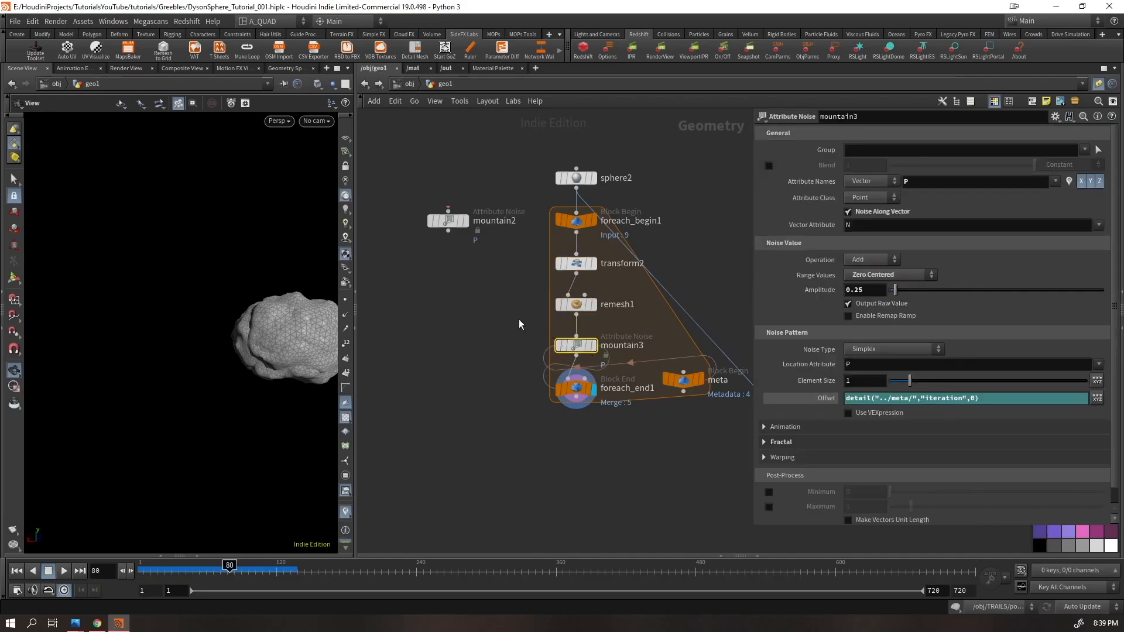
{"action": "key", "text": "BackSpace"}
{"action": "key", "text": "Return"}
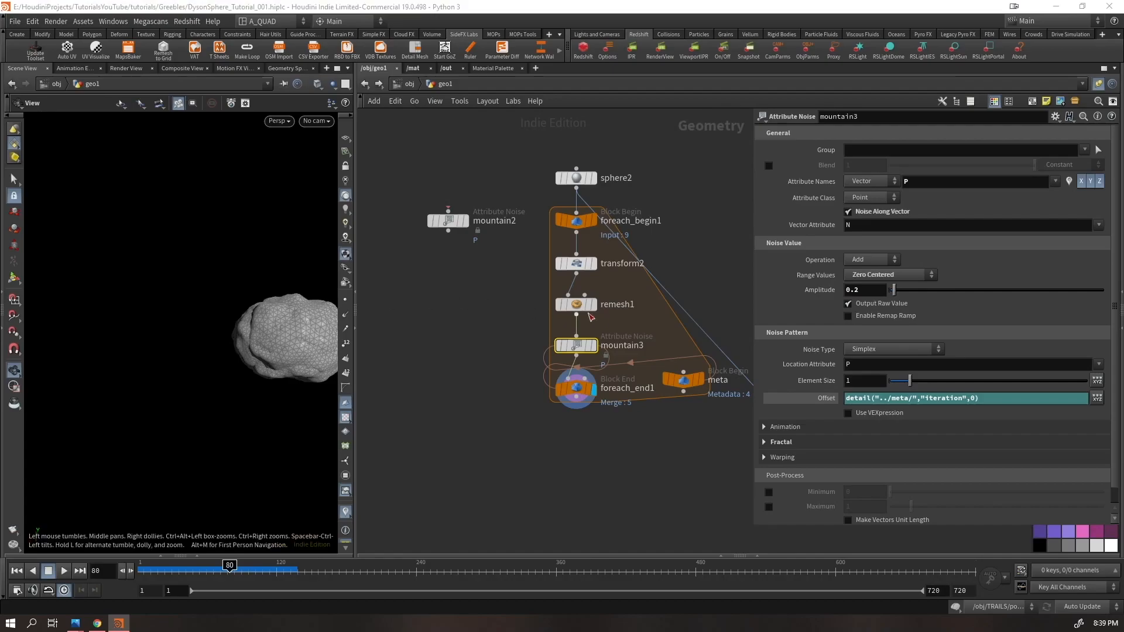
- Set remesh1's target size to 0.05 for a denser asteroid mesh
{"action": "key", "text": "Up"}
{"action": "left_click", "coordinate": [865, 299]}
{"action": "type", "text": "0"}
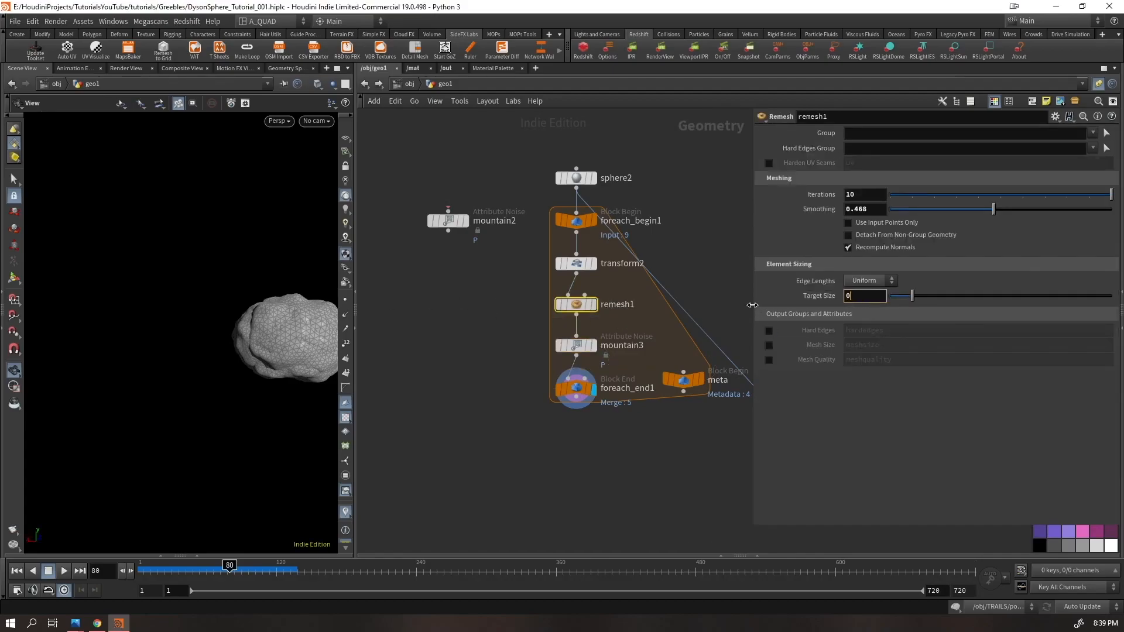
{"action": "type", "text": ".05"}
{"action": "key", "text": "Return"}
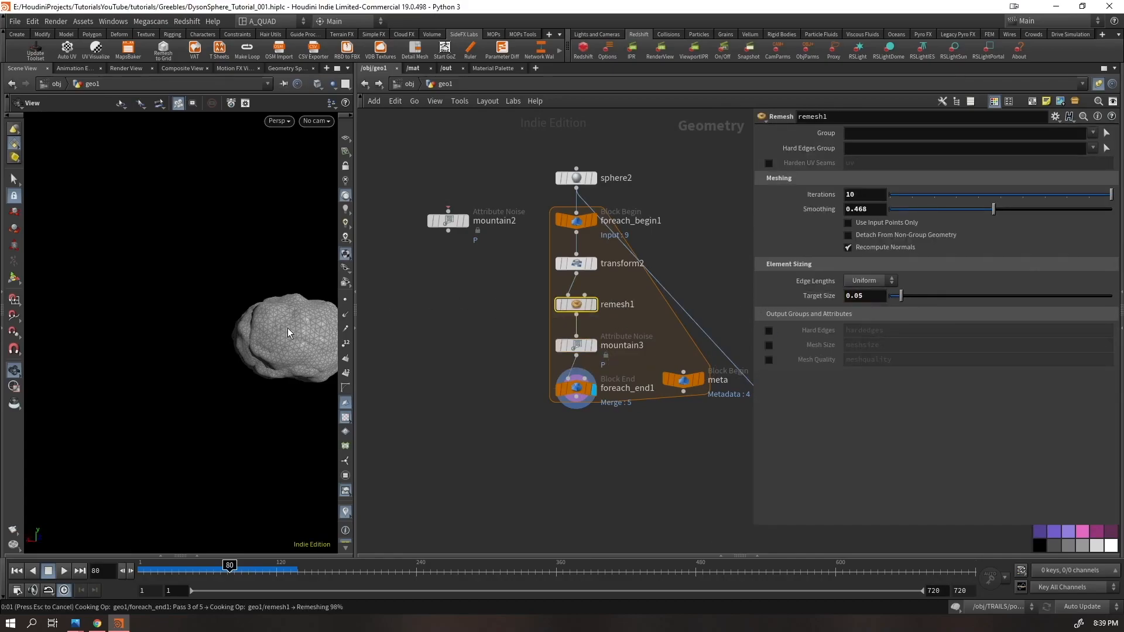
- Select foreach_end1 and examine the remeshed, merged asteroid shapes from several angles
{"action": "scroll", "coordinate": [289, 326], "scroll_direction": "up", "scroll_amount": 3}
{"action": "left_click", "coordinate": [576, 388]}
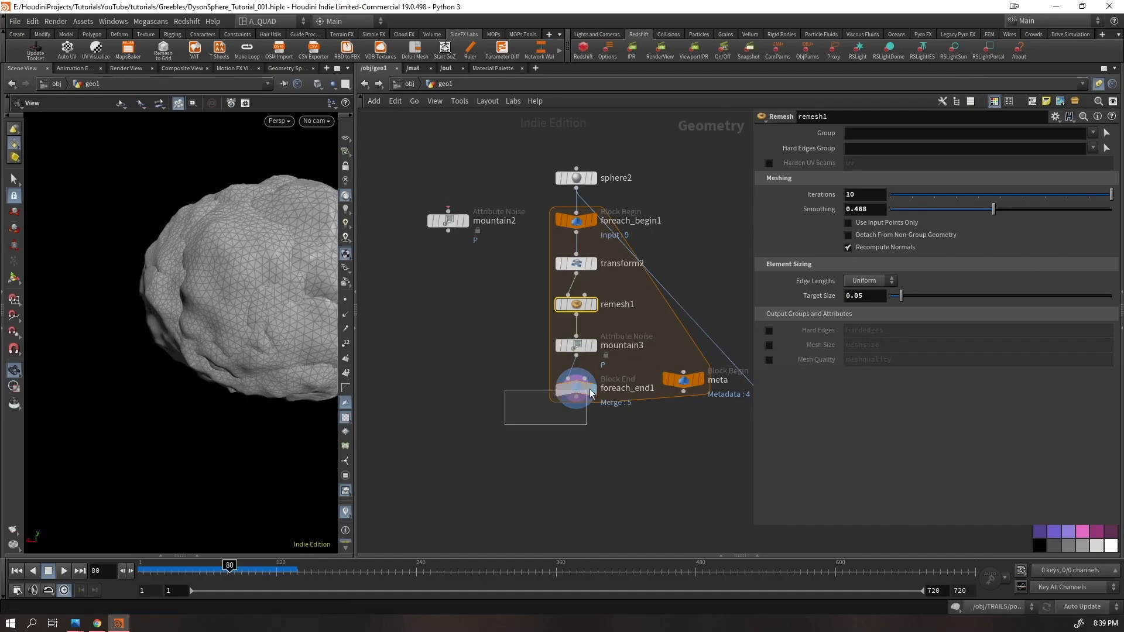
{"action": "middle_click_drag", "start_coordinate": [592, 438], "coordinate": [527, 369]}
{"action": "left_click_drag", "start_coordinate": [642, 309], "coordinate": [621, 321]}
{"action": "left_click", "coordinate": [626, 324]}
{"action": "key", "text": "Escape"}
{"action": "left_click_drag", "start_coordinate": [526, 378], "coordinate": [492, 310]}
{"action": "right_click_drag", "start_coordinate": [256, 289], "coordinate": [143, 381]}
{"action": "middle_click_drag", "start_coordinate": [225, 317], "coordinate": [90, 346]}
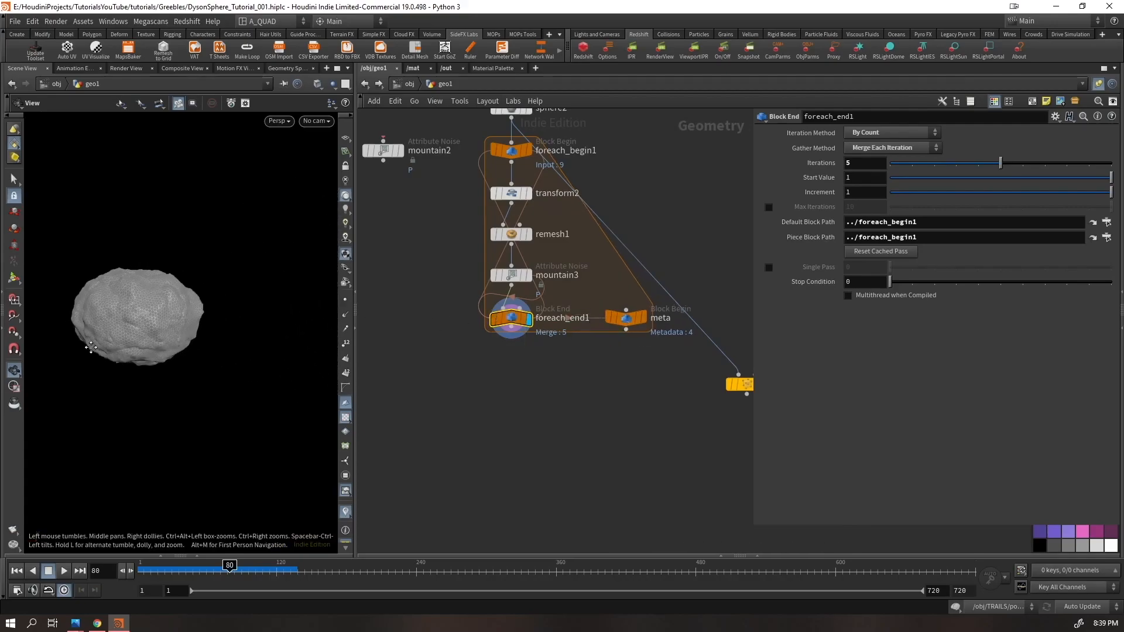
{"action": "left_click_drag", "start_coordinate": [160, 307], "coordinate": [138, 355]}
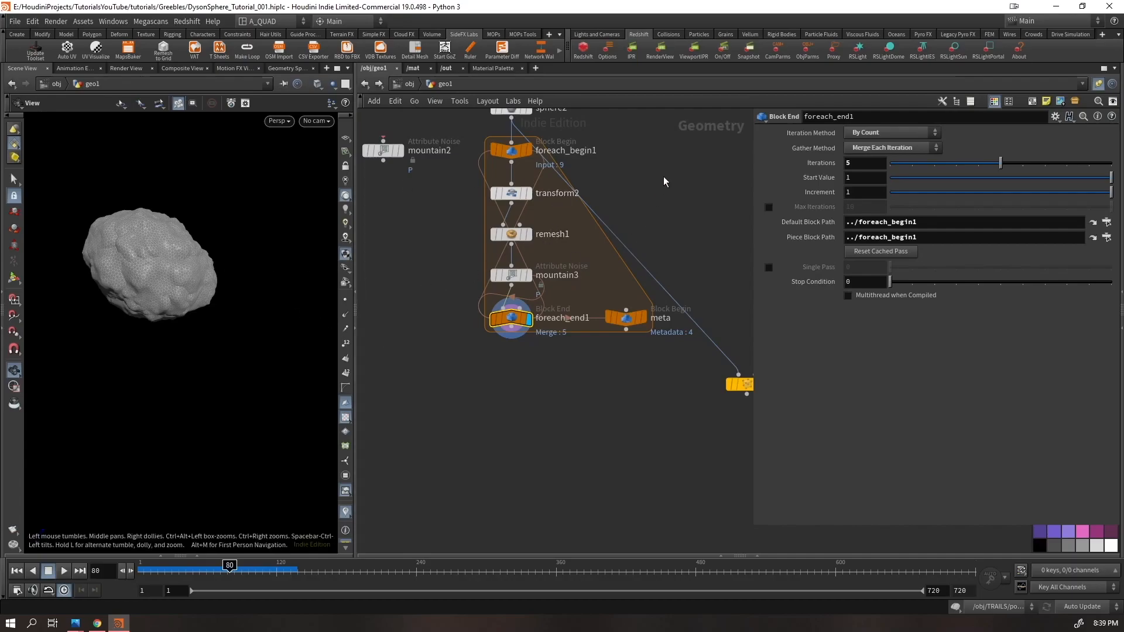
- Rewire copytopoints1's first input from sphere2 to foreach_end1's output and save the scene
{"action": "scroll", "coordinate": [664, 182], "scroll_direction": "down", "scroll_amount": 5}
{"action": "left_click_drag", "start_coordinate": [647, 163], "coordinate": [575, 237]}
{"action": "left_click", "coordinate": [572, 296]}
{"action": "middle_click_drag", "start_coordinate": [584, 288], "coordinate": [561, 301]}
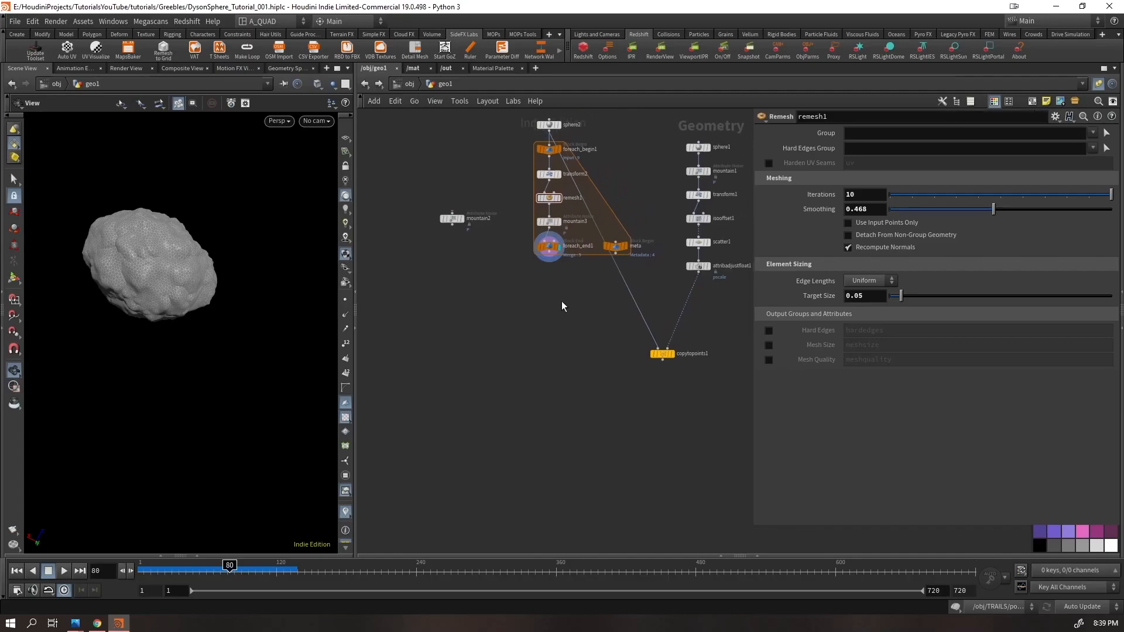
{"action": "left_click_drag", "start_coordinate": [623, 273], "coordinate": [551, 261]}
{"action": "key", "text": "ctrl+s"}
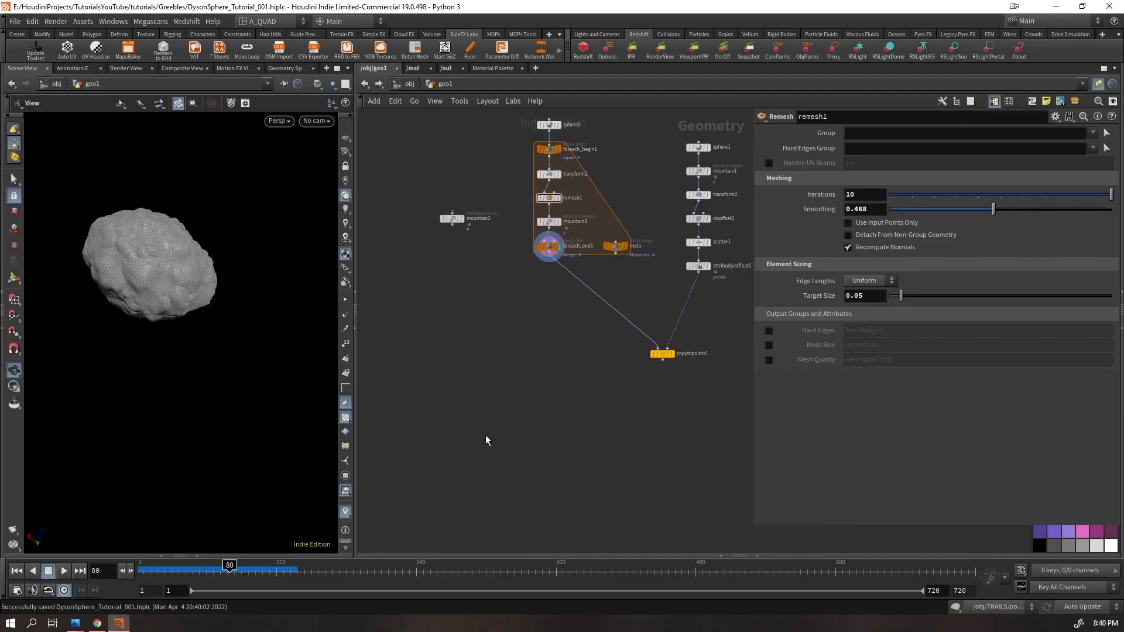
- Display copytopoints1 and inspect the asteroids copied onto the scattered points
{"action": "scroll", "coordinate": [689, 356], "scroll_direction": "up", "scroll_amount": 1}
{"action": "scroll", "coordinate": [679, 354], "scroll_direction": "up", "scroll_amount": 3}
{"action": "mouse_move", "coordinate": [662, 354]}
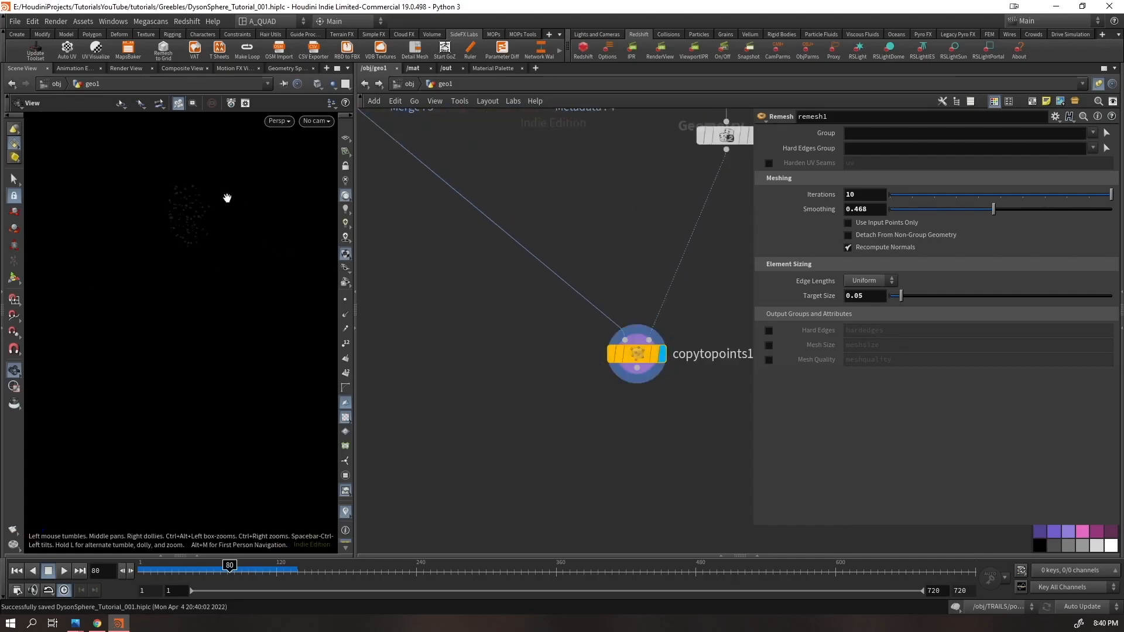
{"action": "key", "text": "f"}
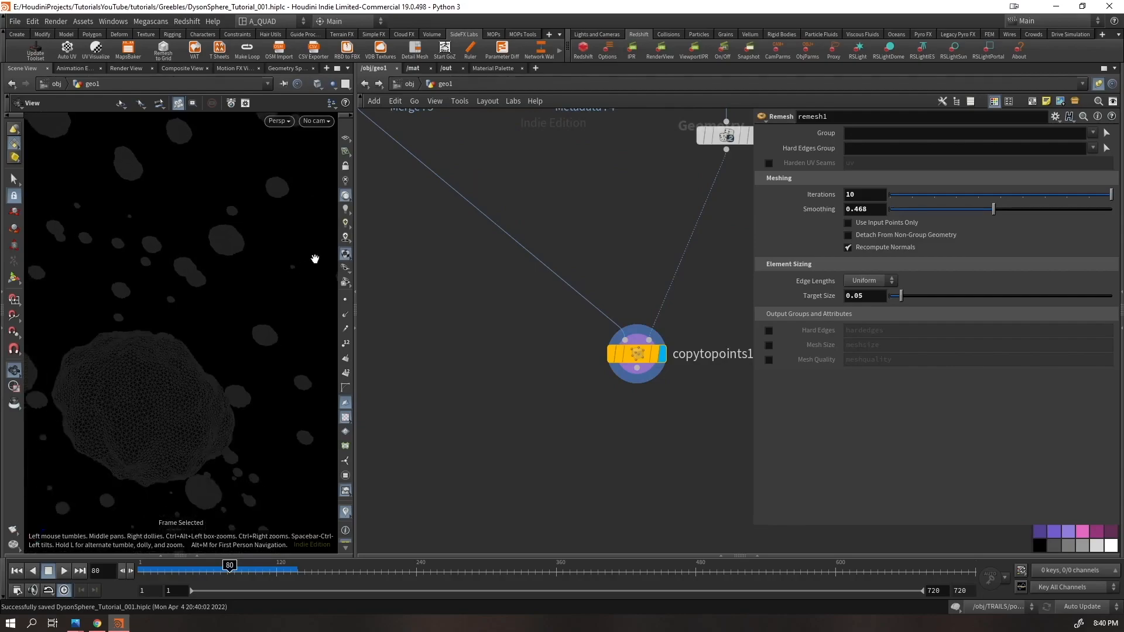
{"action": "left_click_drag", "start_coordinate": [135, 340], "coordinate": [181, 381]}
{"action": "right_click_drag", "start_coordinate": [181, 381], "coordinate": [138, 463]}
{"action": "left_click_drag", "start_coordinate": [139, 463], "coordinate": [231, 364]}
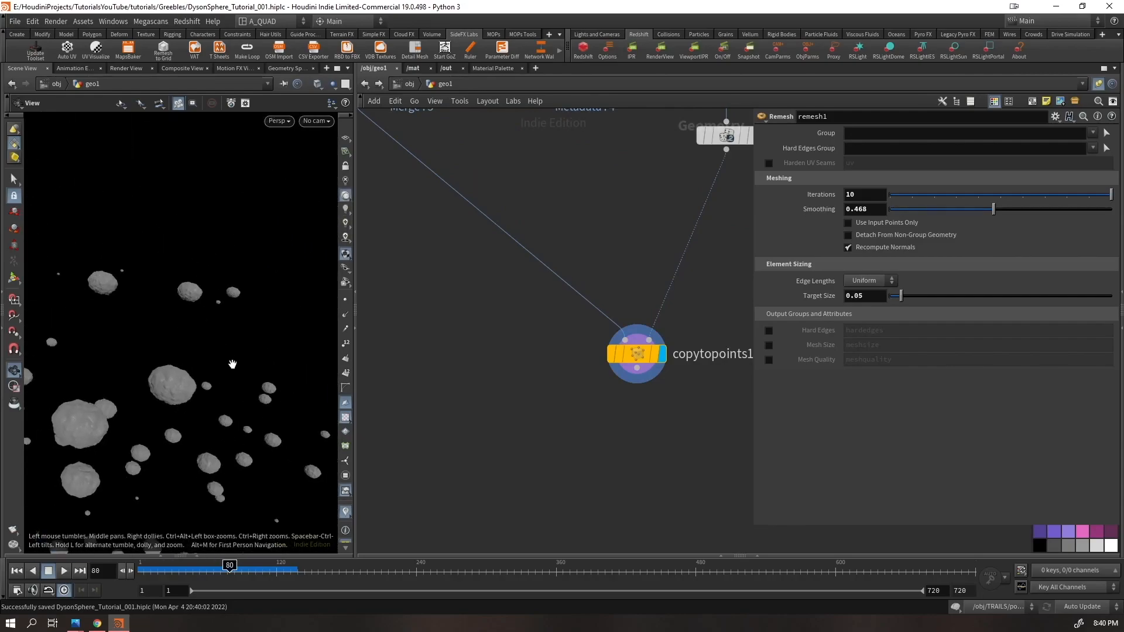
{"action": "right_click_drag", "start_coordinate": [232, 364], "coordinate": [173, 448]}
- Insert a Connectivity node between foreach_end1 and copytopoints1 and display it
{"action": "middle_click_drag", "start_coordinate": [520, 169], "coordinate": [648, 385]}
{"action": "scroll", "coordinate": [647, 384], "scroll_direction": "down", "scroll_amount": 3}
{"action": "left_click_drag", "start_coordinate": [638, 377], "coordinate": [588, 391]}
{"action": "key", "text": "Tab"}
{"action": "type", "text": "conn"}
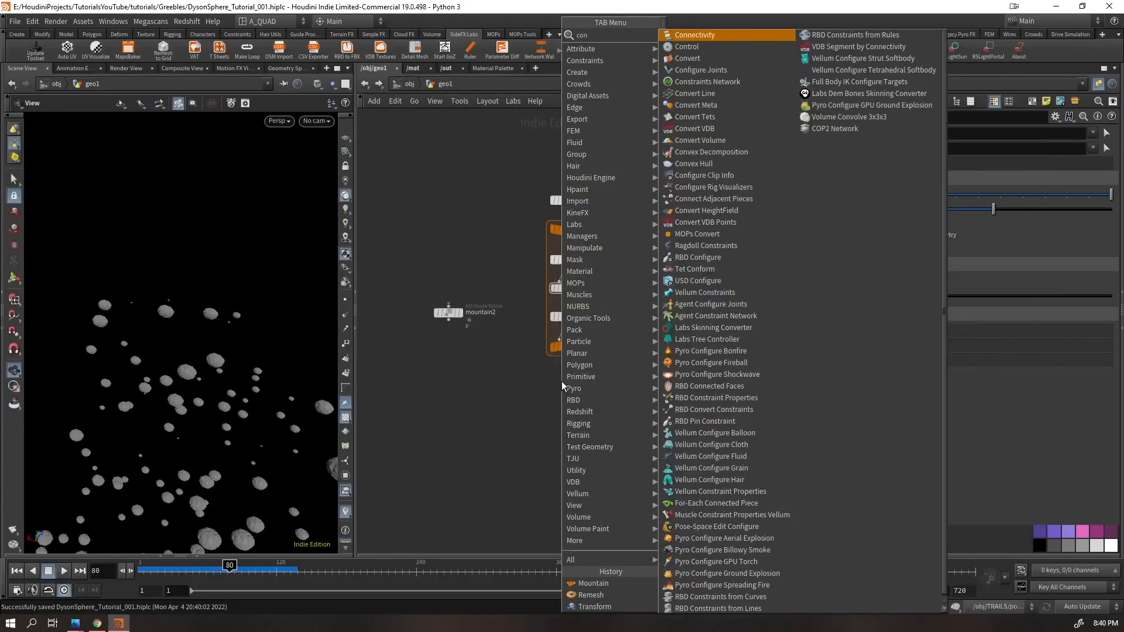
{"action": "key", "text": "Return"}
{"action": "key", "text": "Return"}
{"action": "left_click", "coordinate": [561, 381]}
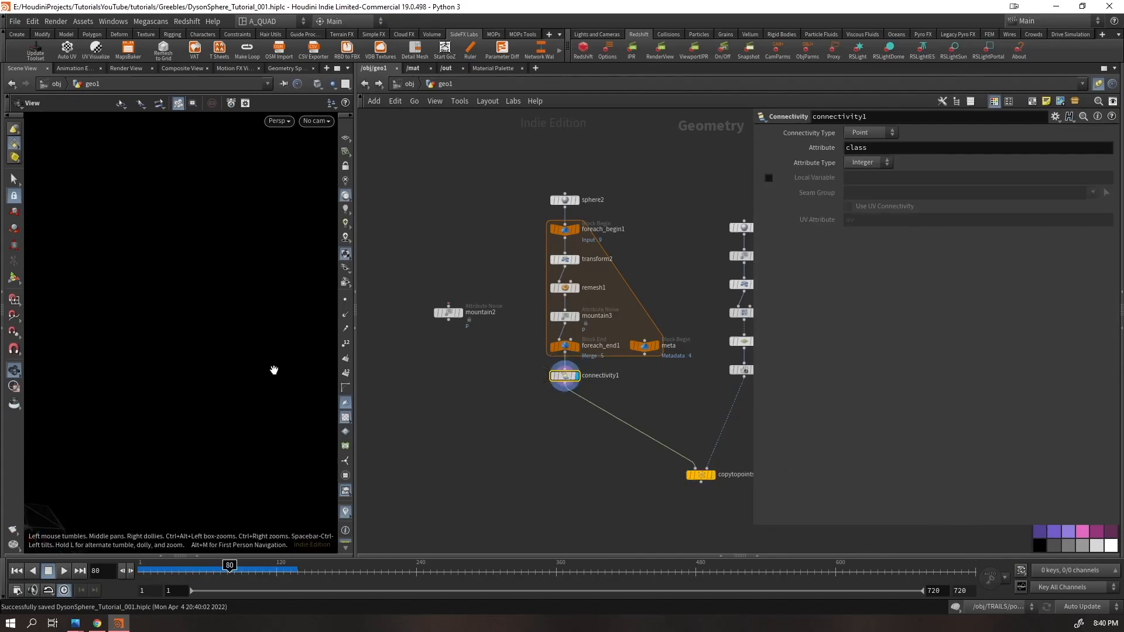
- Visualize connectivity1's class attribute in the viewport and inspect how it colours the overlapping asteroids
{"action": "key", "text": "space+f"}
{"action": "right_click_drag", "start_coordinate": [217, 364], "coordinate": [217, 383]}
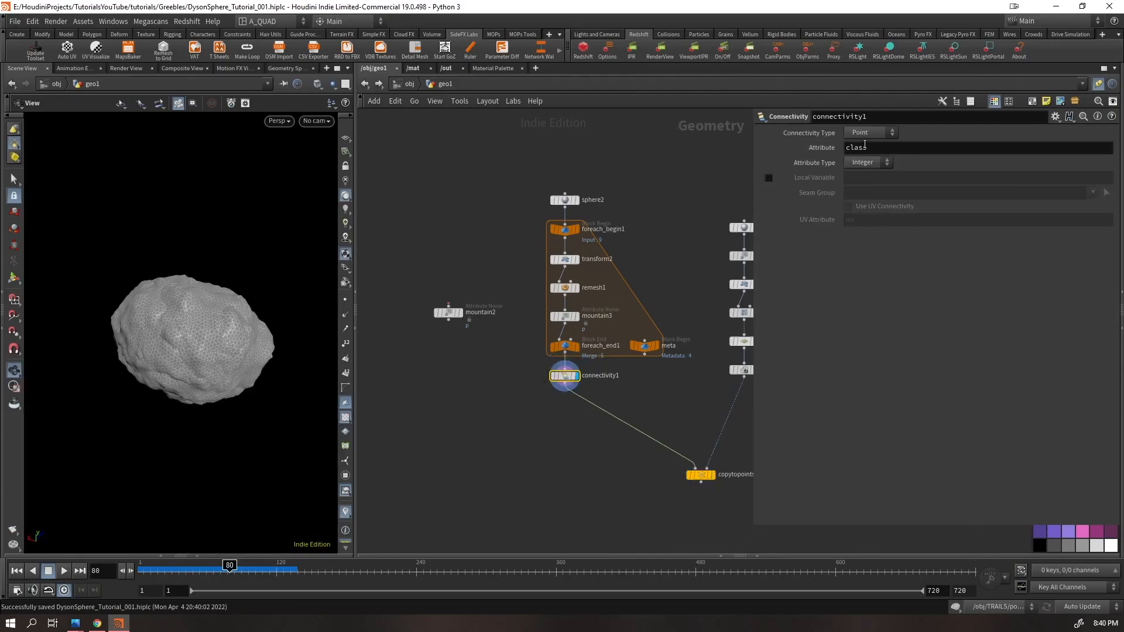
{"action": "middle_click", "coordinate": [574, 378]}
{"action": "left_click", "coordinate": [660, 357]}
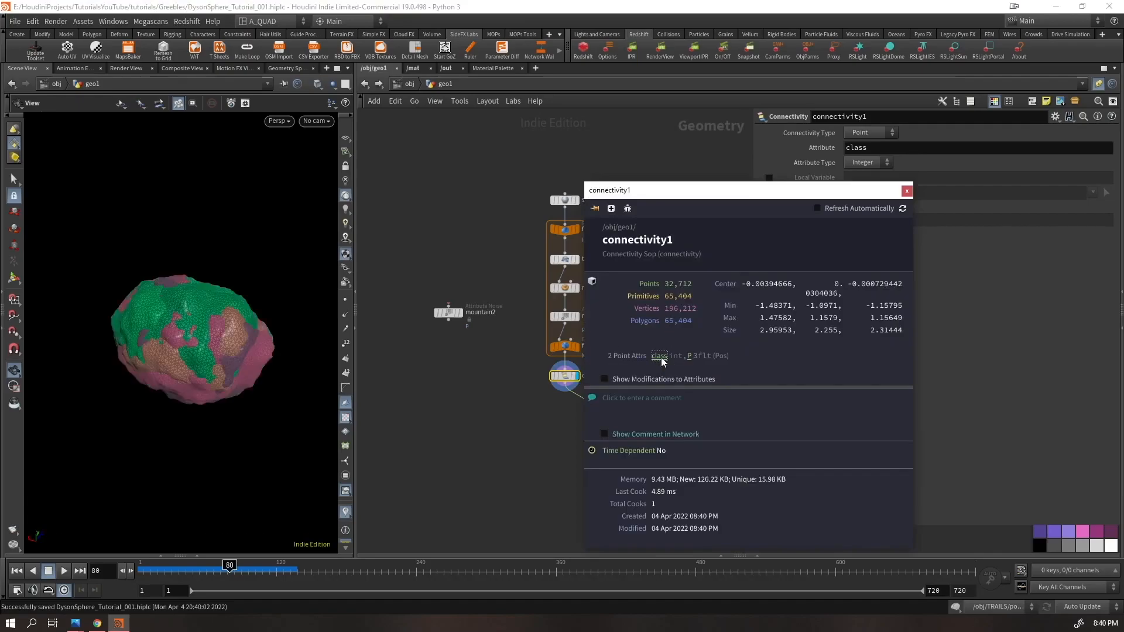
{"action": "scroll", "coordinate": [260, 312], "scroll_direction": "up", "scroll_amount": 3}
{"action": "left_click_drag", "start_coordinate": [259, 312], "coordinate": [189, 256]}
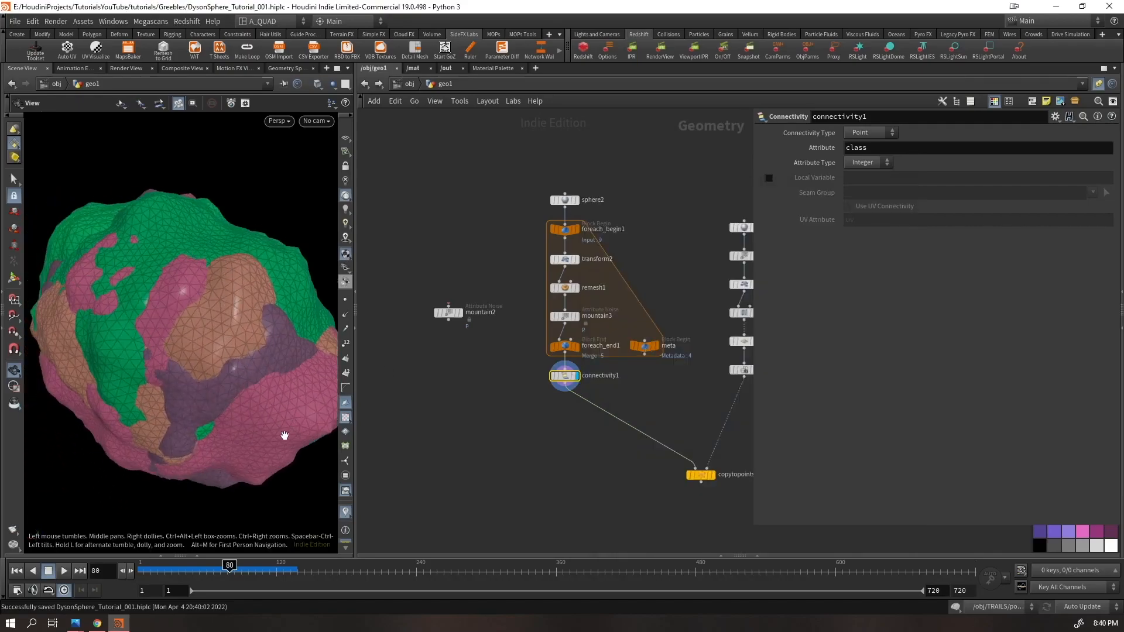
- Rename connectivity1's output attribute to variant
{"action": "double_click", "coordinate": [875, 148]}
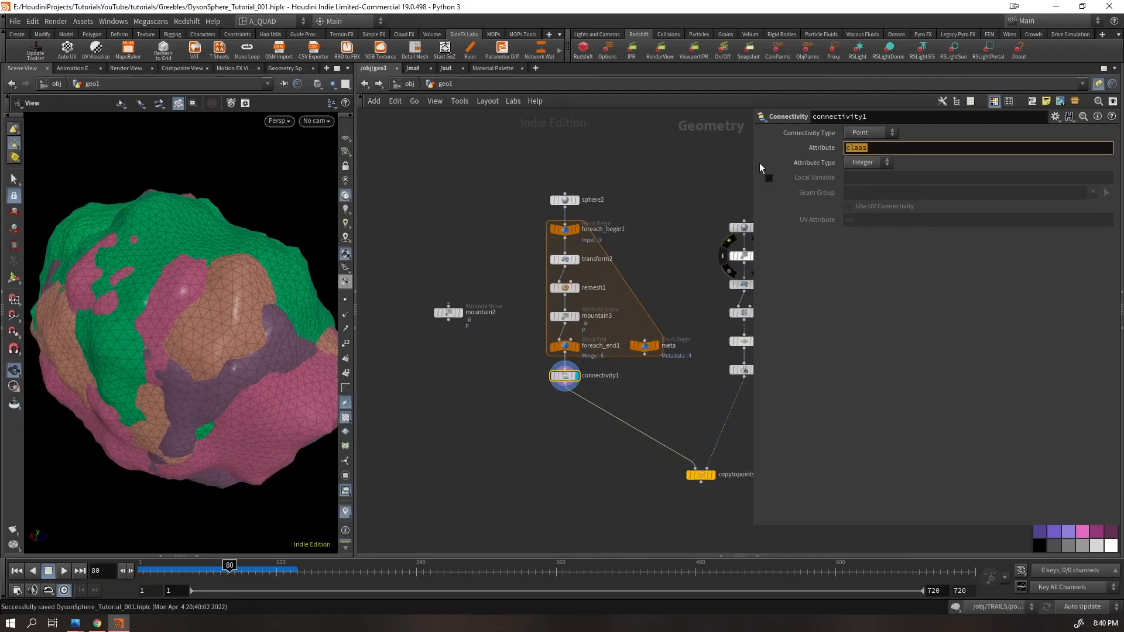
{"action": "type", "text": "variant"}
{"action": "key", "text": "Return"}
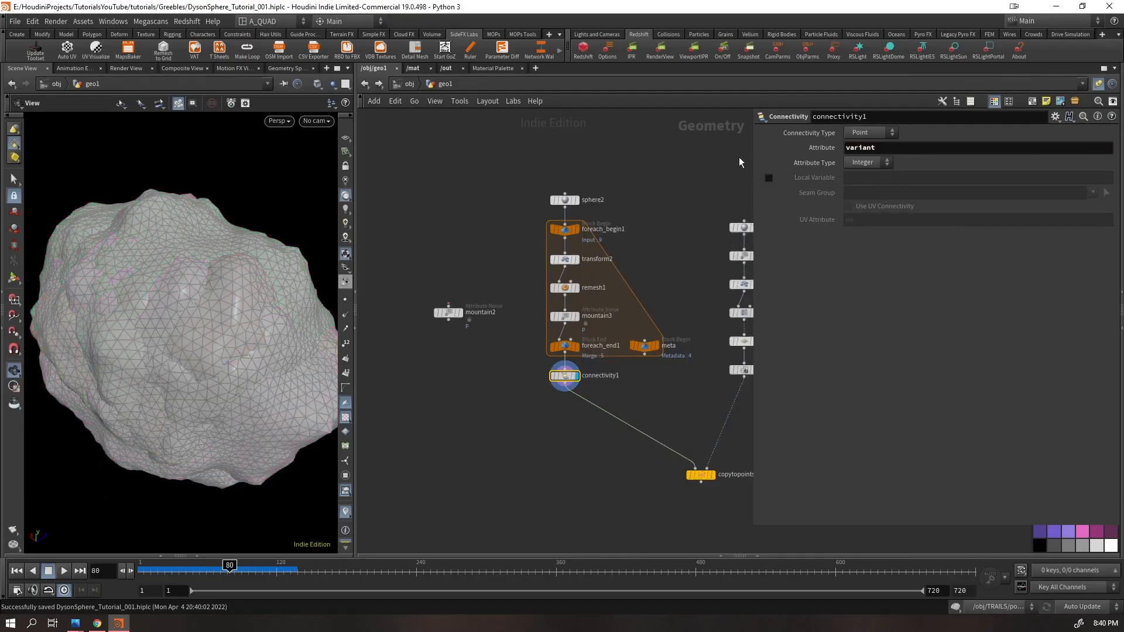
- Add an Attribute from Pieces node wired to connectivity1's output
{"action": "middle_click_drag", "start_coordinate": [597, 414], "coordinate": [475, 385]}
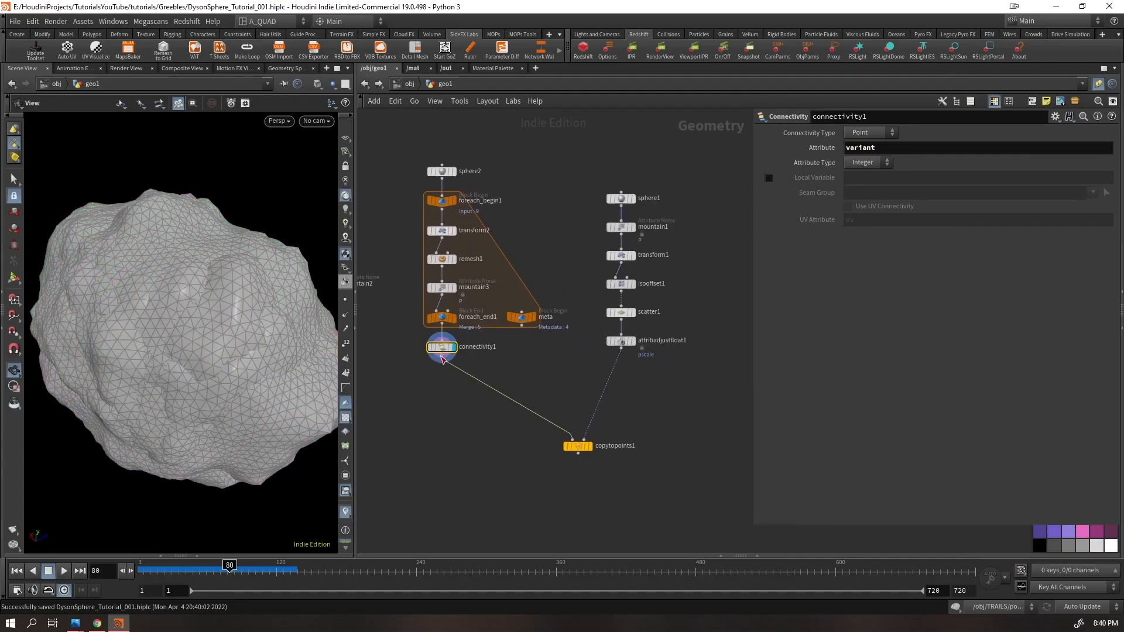
{"action": "left_click", "coordinate": [442, 359]}
{"action": "key", "text": "Tab"}
{"action": "mouse_move", "coordinate": [566, 378]}
{"action": "type", "text": "attrfromp"}
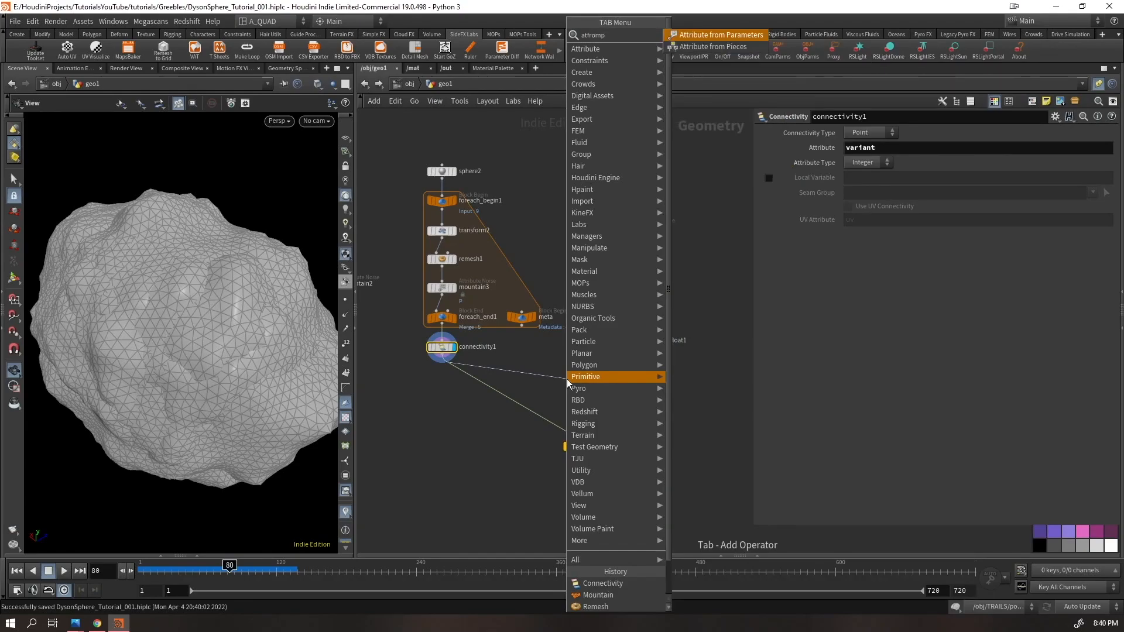
{"action": "key", "text": "Down"}
{"action": "key", "text": "Return"}
{"action": "scroll", "coordinate": [640, 418], "scroll_direction": "up", "scroll_amount": 5}
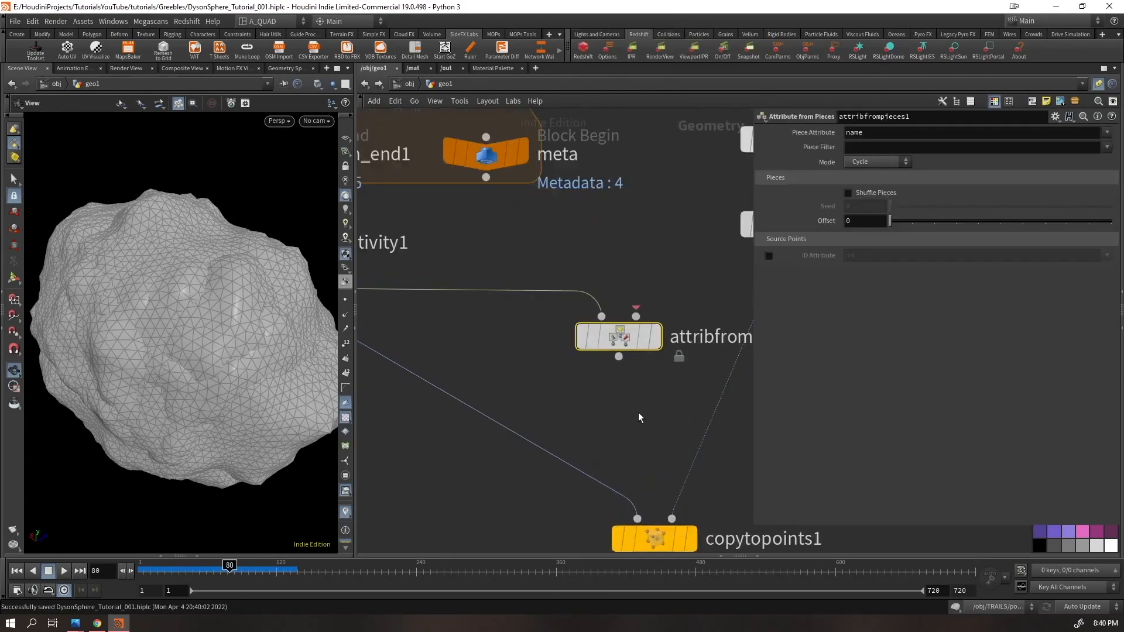
- Wire attribadjustfloat1 into attribfrompieces1, swap its two inputs so the scattered points come first, and display it
{"action": "middle_click_drag", "start_coordinate": [640, 417], "coordinate": [556, 440]}
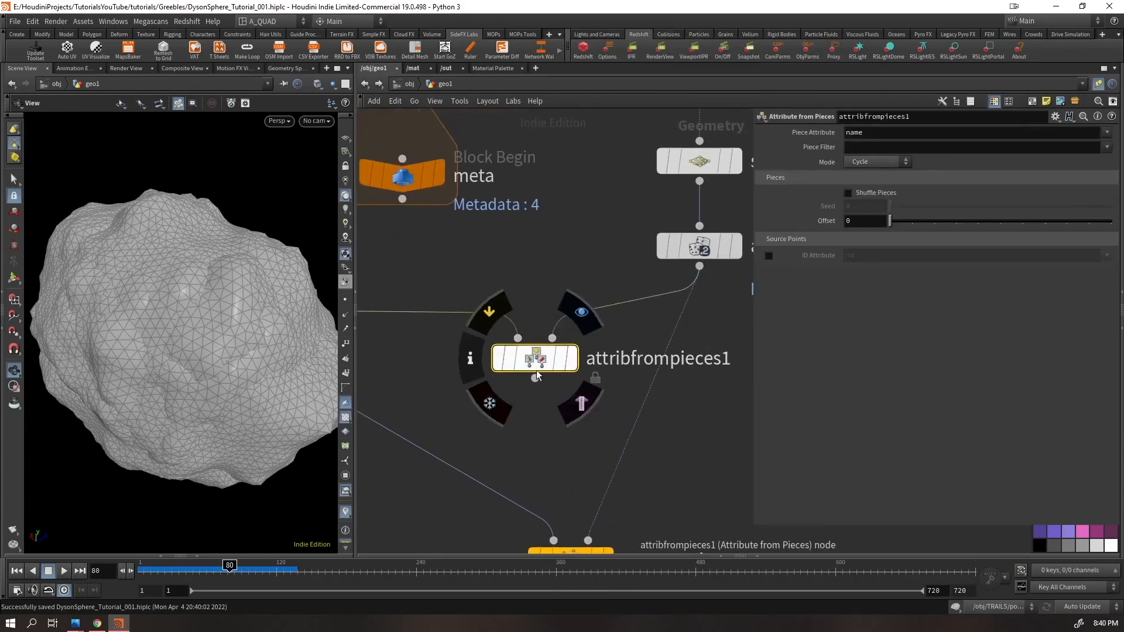
{"action": "key", "text": "shift+r"}
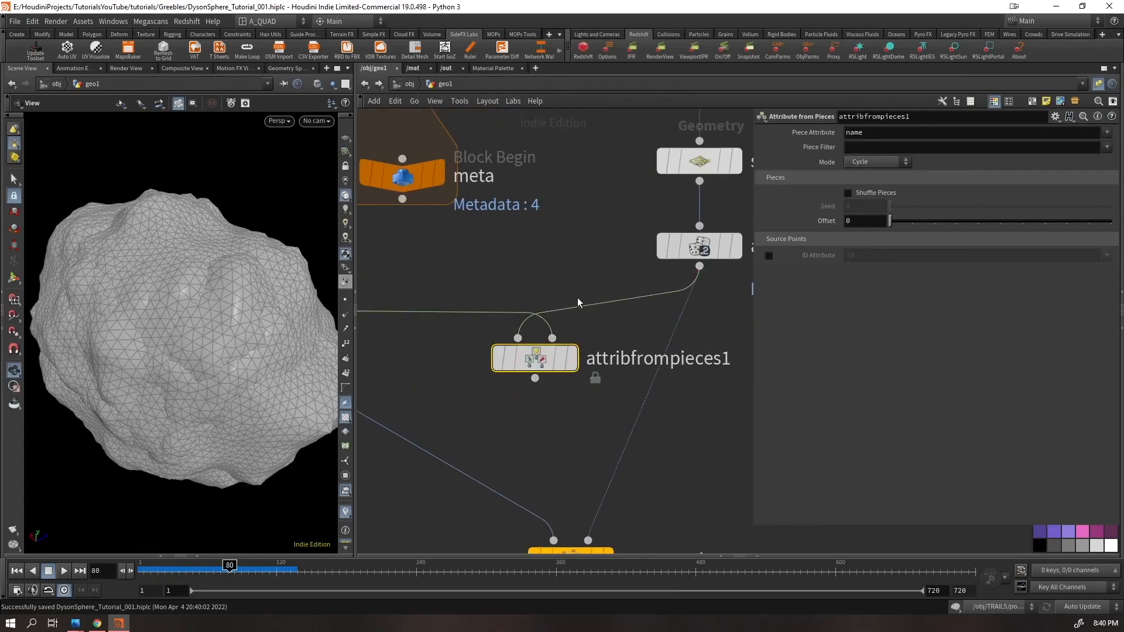
{"action": "left_click", "coordinate": [575, 364]}
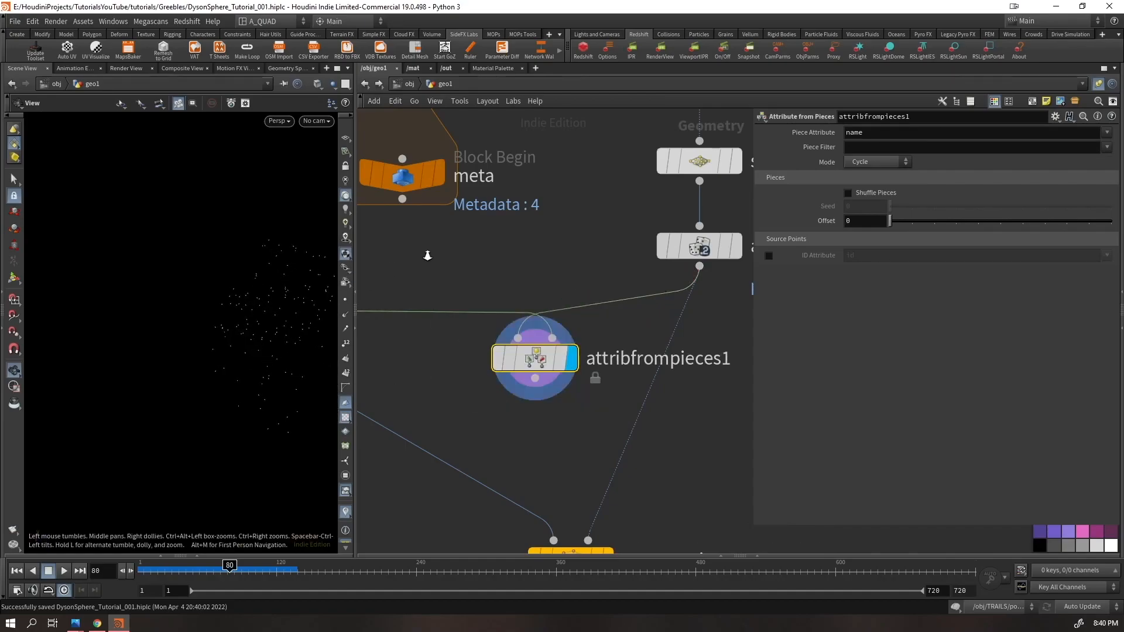
- Set attribfrompieces1's Piece Attribute to variant
{"action": "left_click_drag", "start_coordinate": [863, 132], "coordinate": [843, 157]}
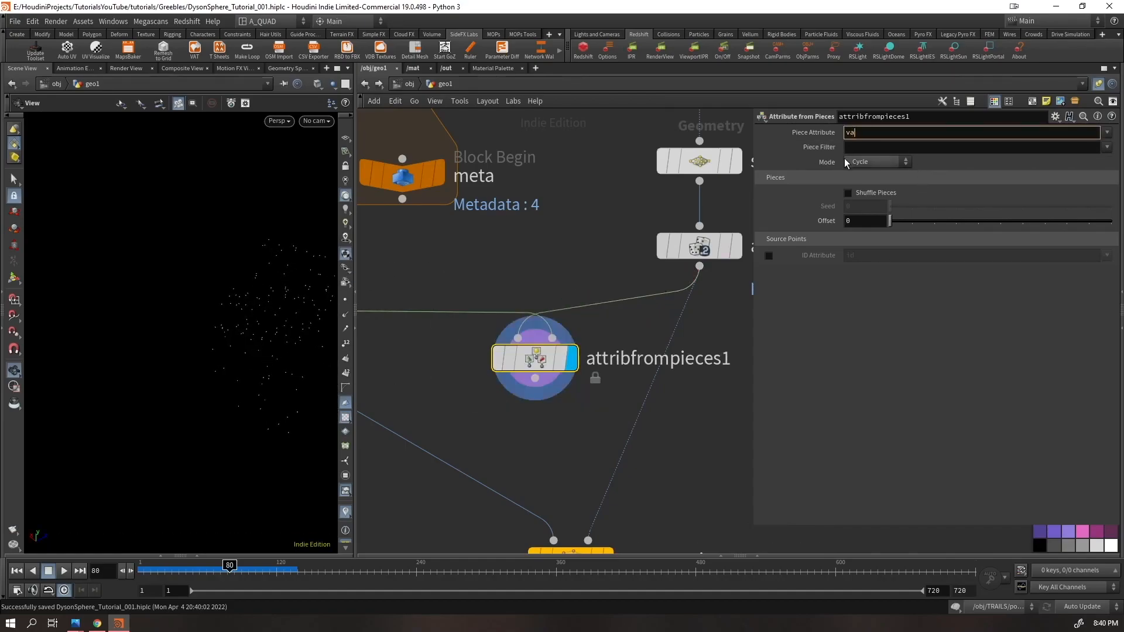
{"action": "type", "text": "variant"}
{"action": "key", "text": "Return"}
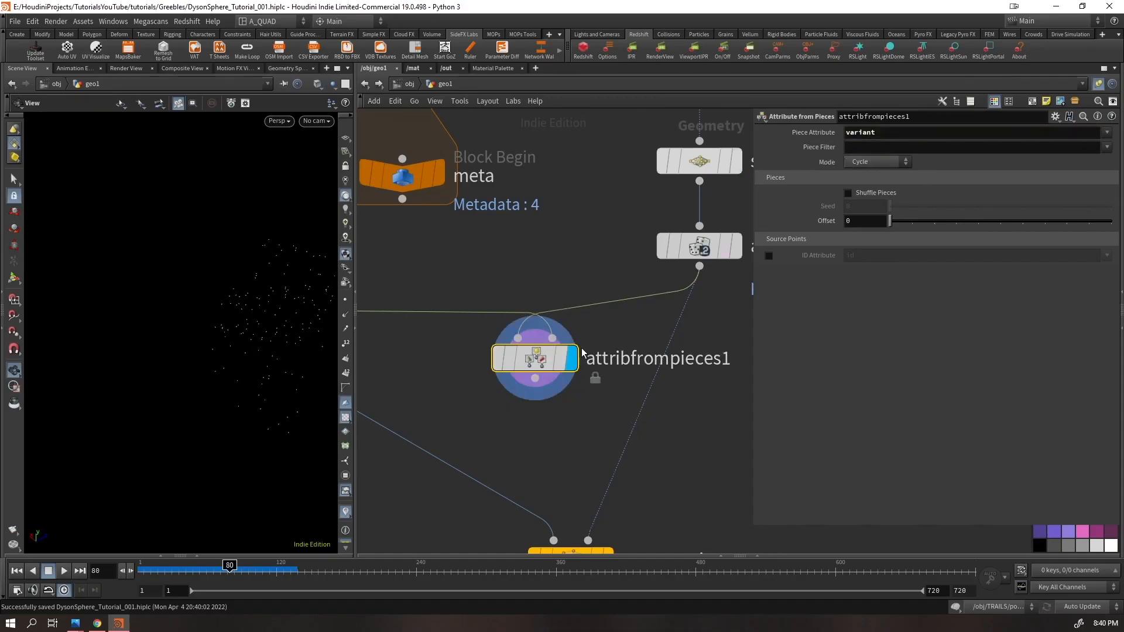
- Open the geometry spreadsheet and examine the variant values on attribfrompieces1 and connectivity1, checking foreach_end1's iteration settings
{"action": "left_click", "coordinate": [198, 556]}
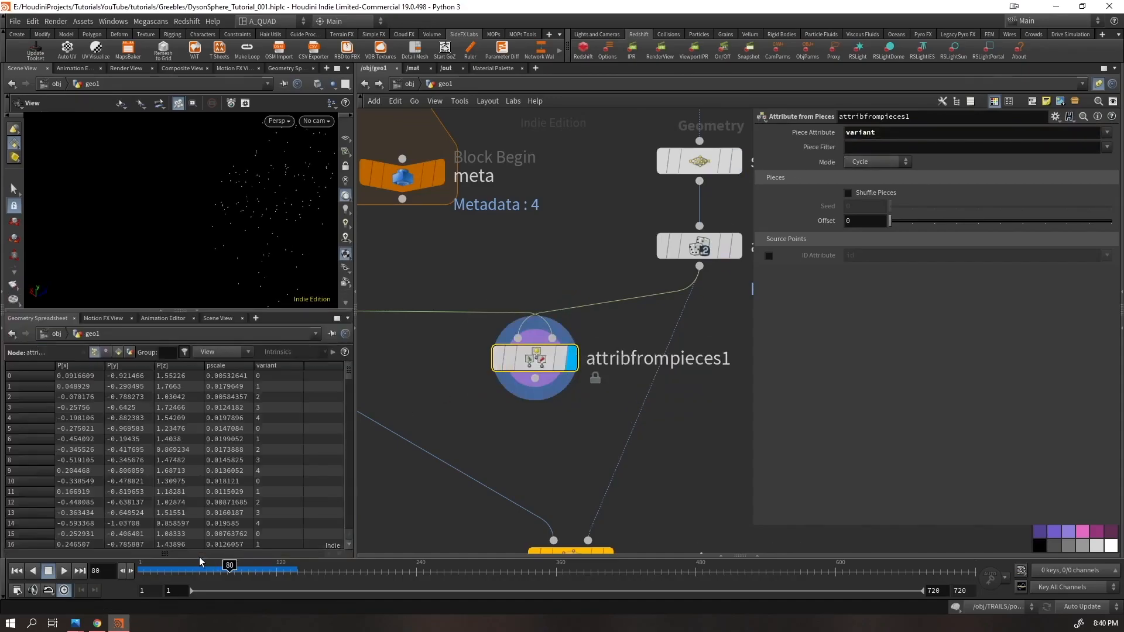
{"action": "key", "text": "h"}
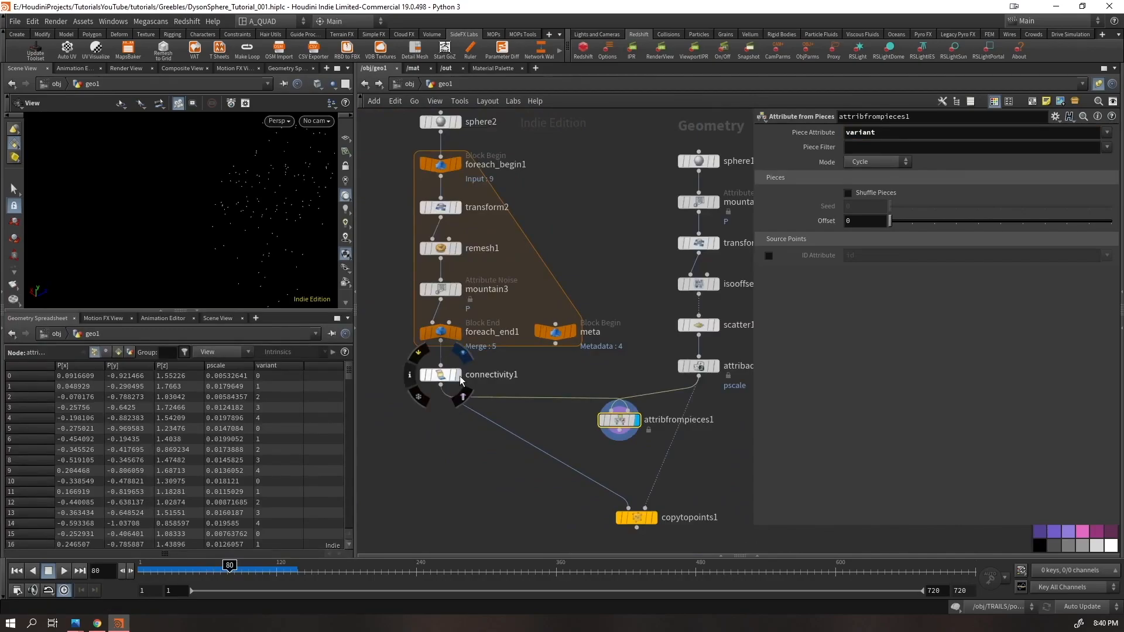
{"action": "left_click", "coordinate": [458, 375]}
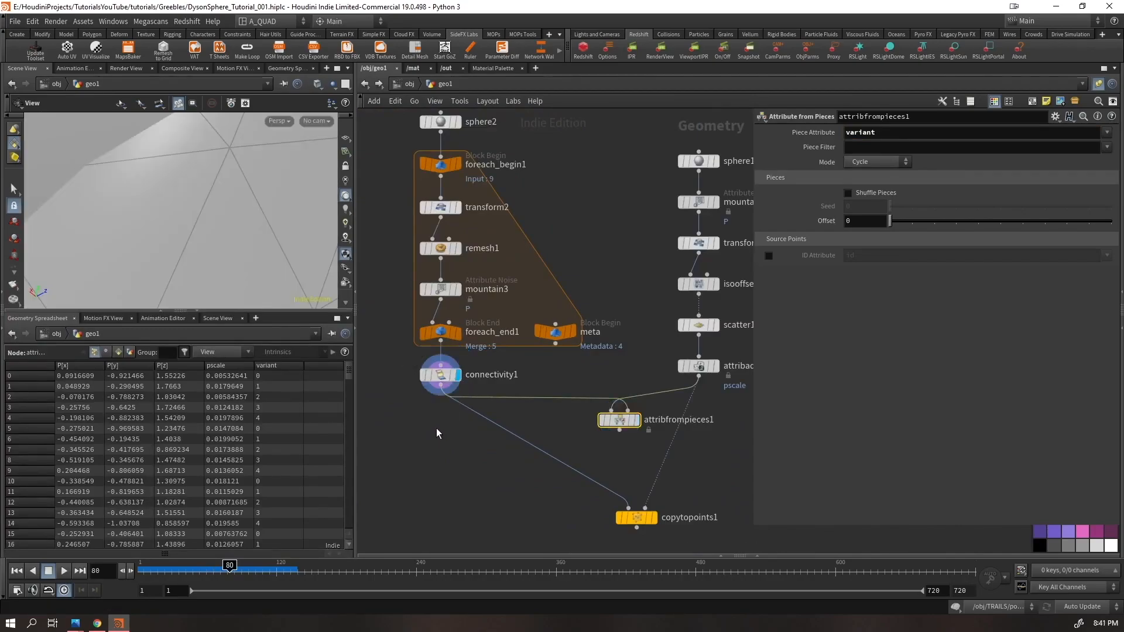
{"action": "left_click_drag", "start_coordinate": [459, 366], "coordinate": [451, 386]}
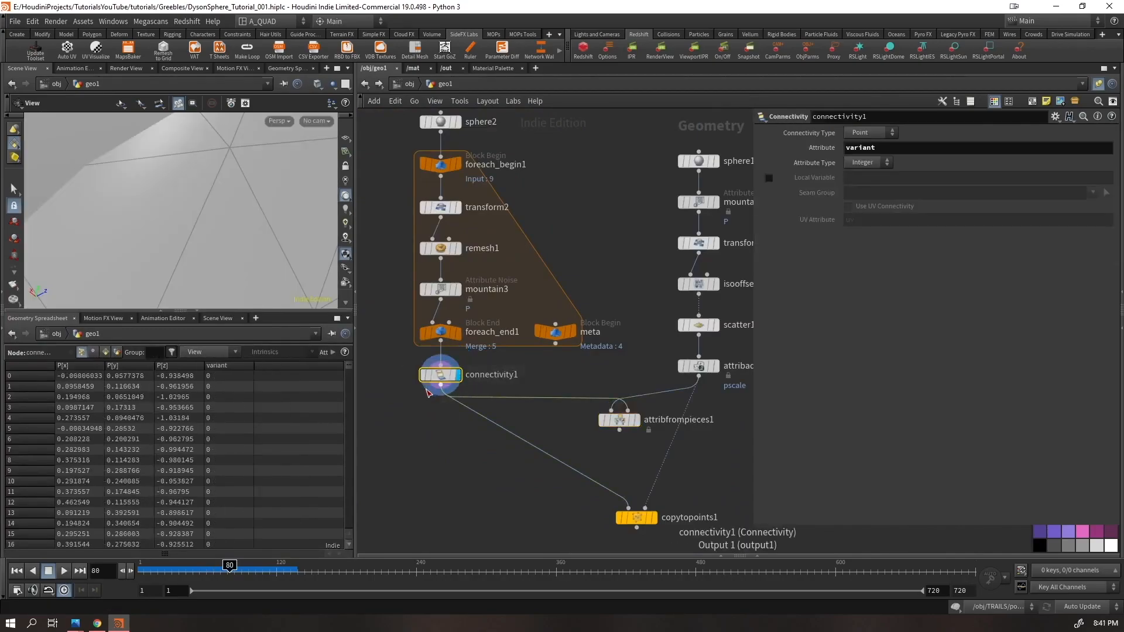
{"action": "left_click", "coordinate": [216, 368]}
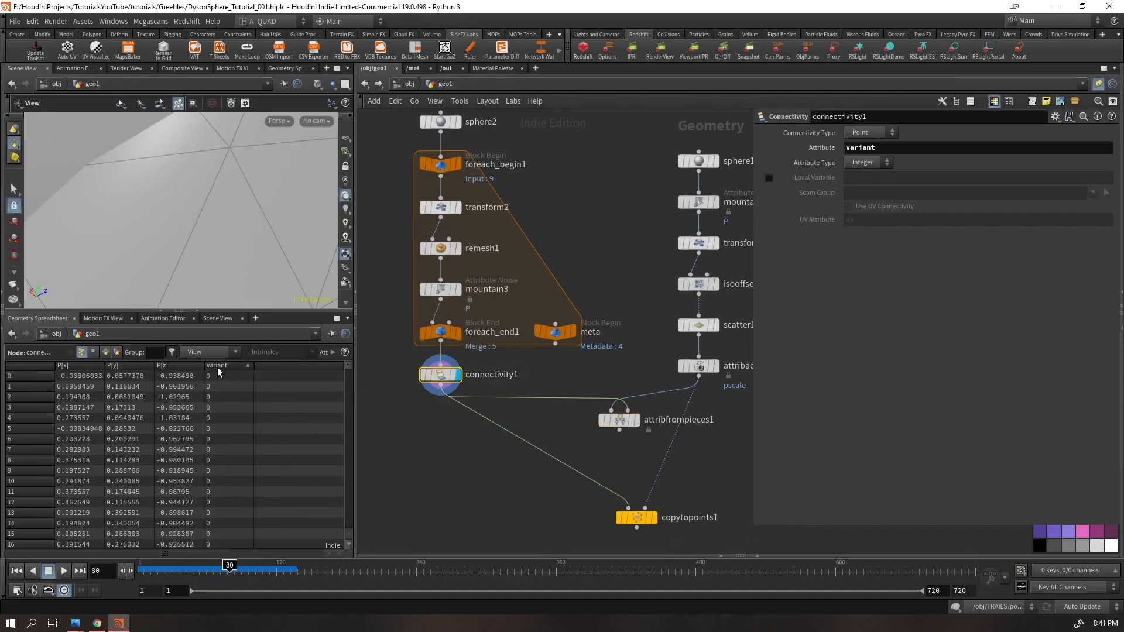
{"action": "left_click", "coordinate": [425, 337]}
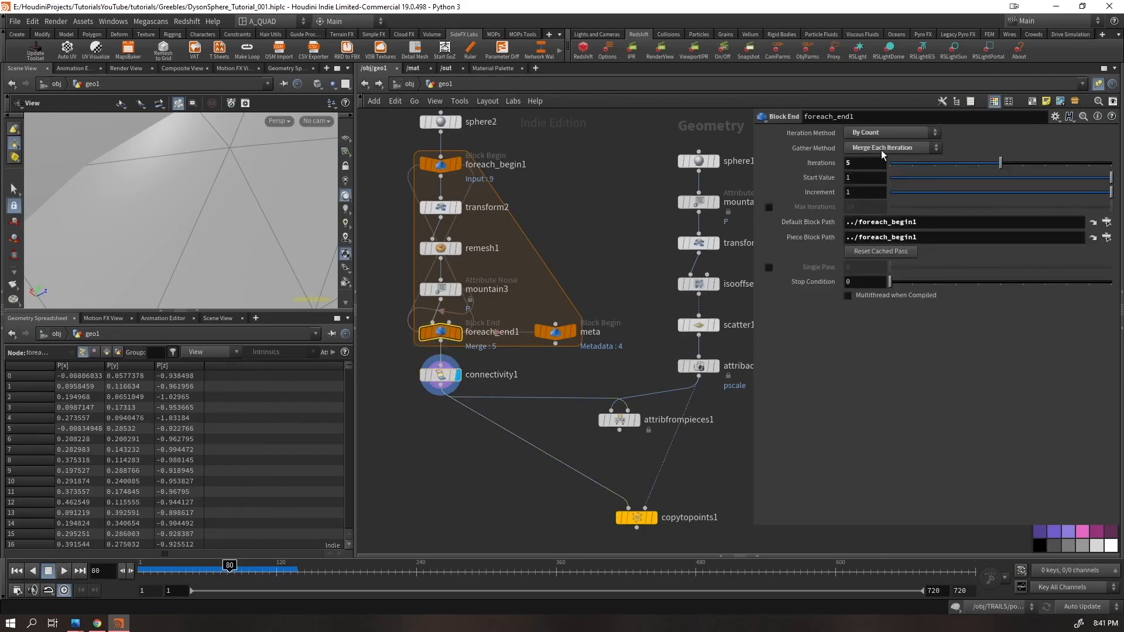
{"action": "left_click", "coordinate": [423, 374]}
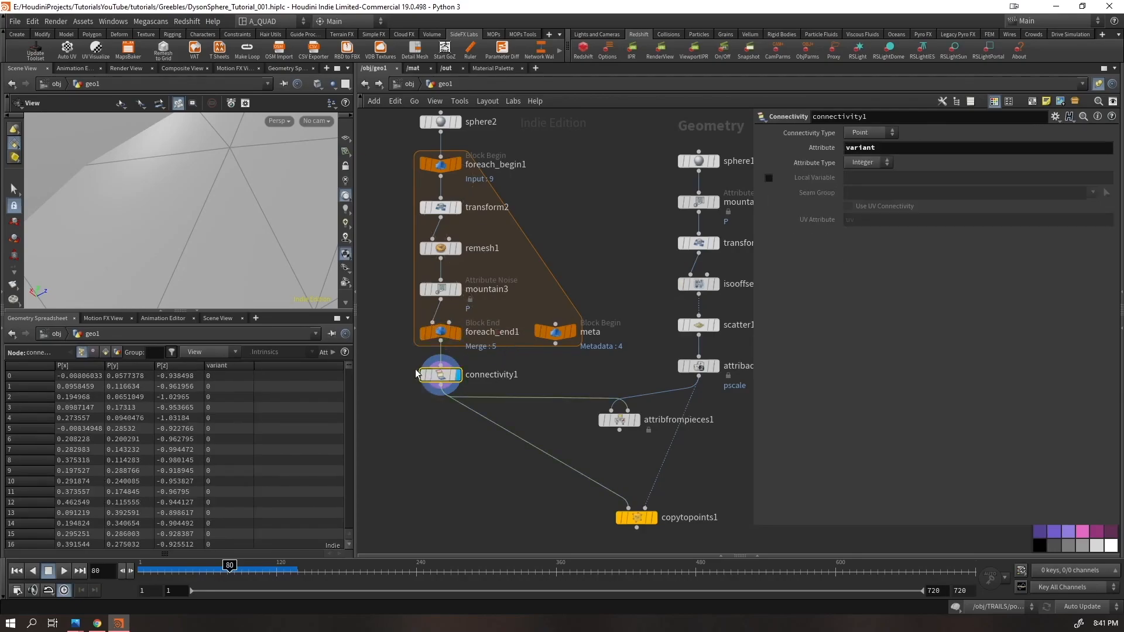
- Sort attribfrompieces1's points by variant in the geometry spreadsheet, ending in descending order, to check the assigned range
{"action": "left_click_drag", "start_coordinate": [652, 382], "coordinate": [592, 431]}
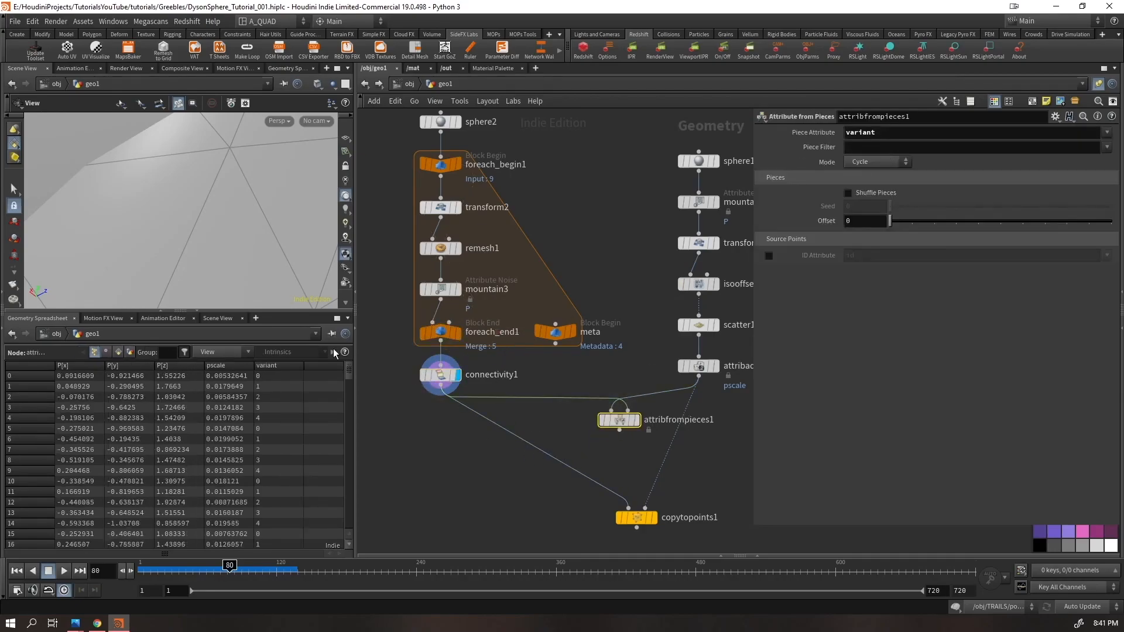
{"action": "left_click", "coordinate": [275, 367]}
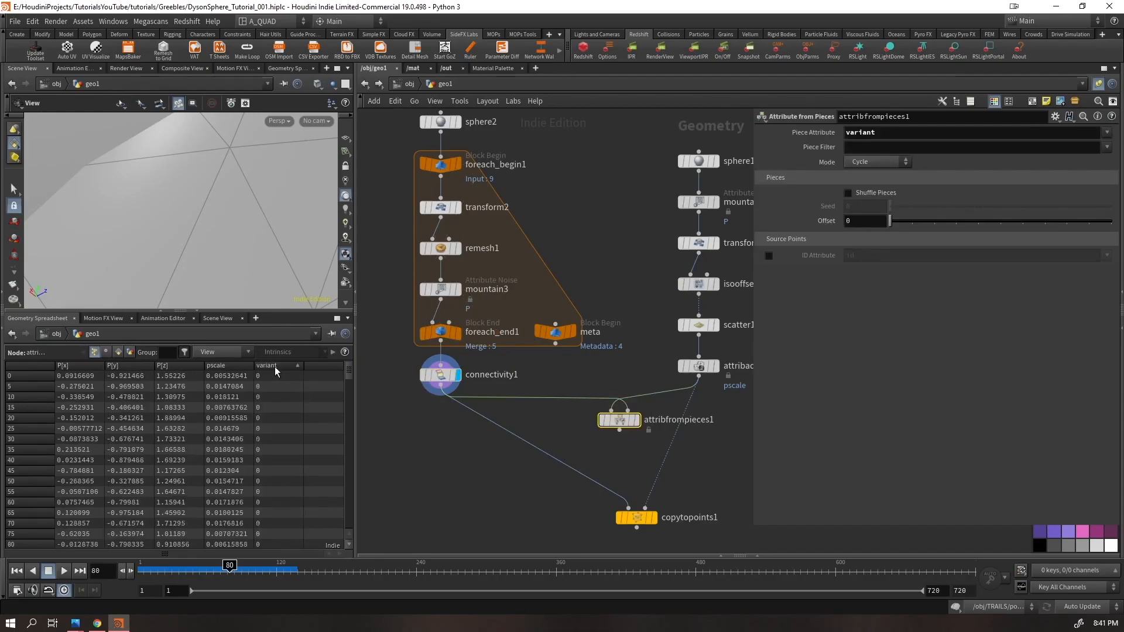
{"action": "left_click", "coordinate": [271, 366]}
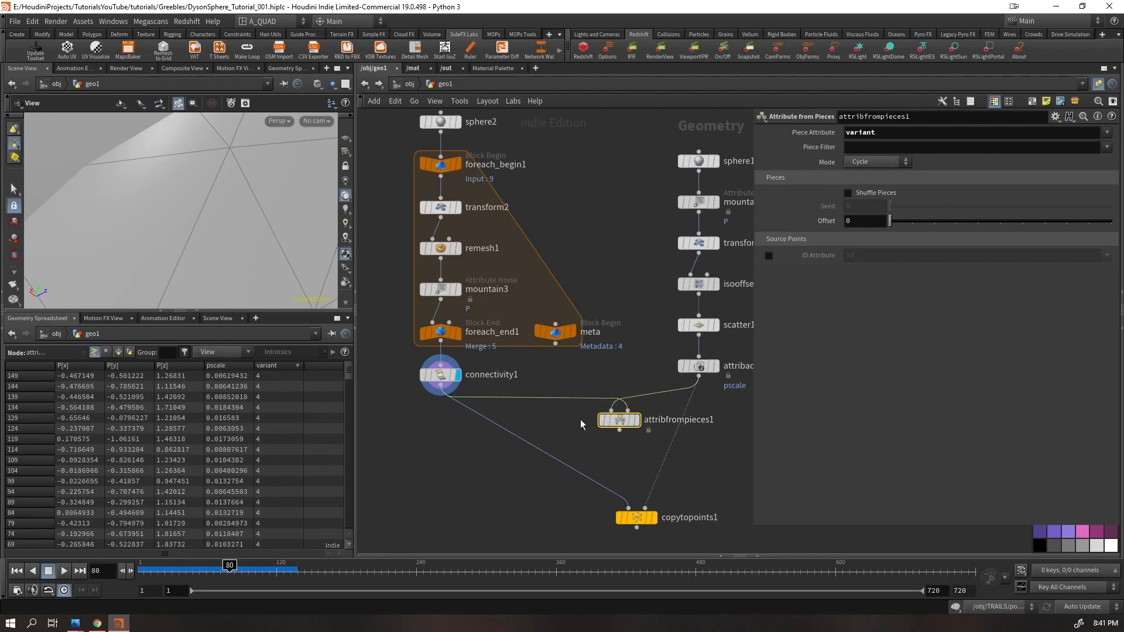
- Display attribfrompieces1 and wire it into copytopoints1's target points input in place of attribadjustfloat1
{"action": "left_click", "coordinate": [635, 420]}
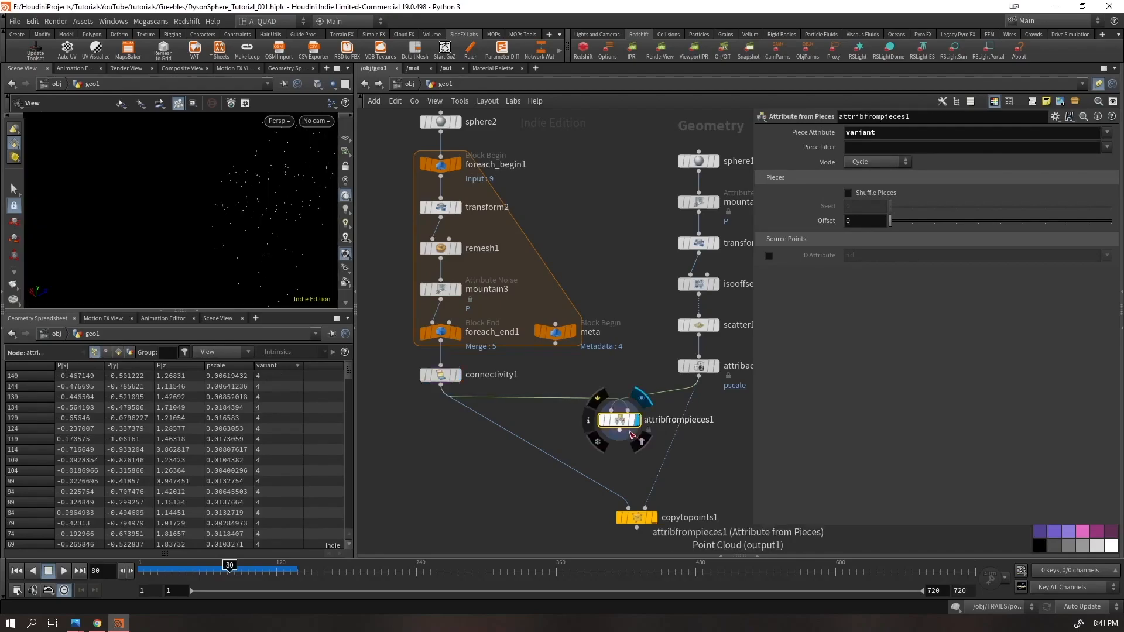
{"action": "left_click_drag", "start_coordinate": [619, 430], "coordinate": [571, 496]}
{"action": "left_click_drag", "start_coordinate": [614, 478], "coordinate": [513, 540]}
- Enable the variant Piece Attribute on copytopoints1 and display it, enlarging the viewport to inspect the asteroids
{"action": "left_click", "coordinate": [768, 178]}
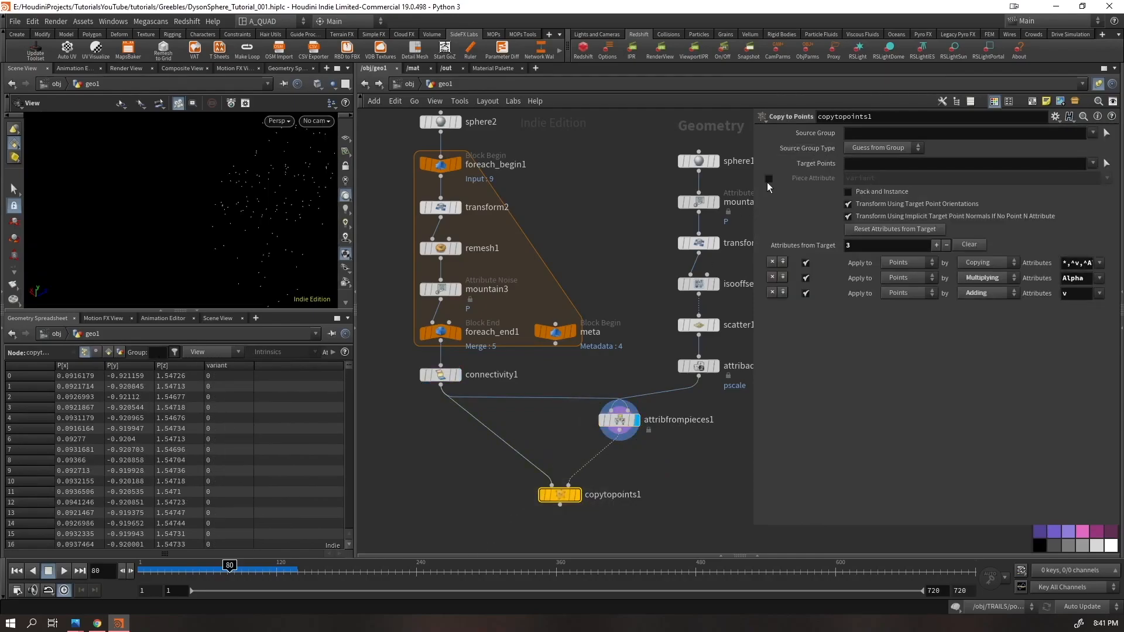
{"action": "left_click", "coordinate": [578, 495]}
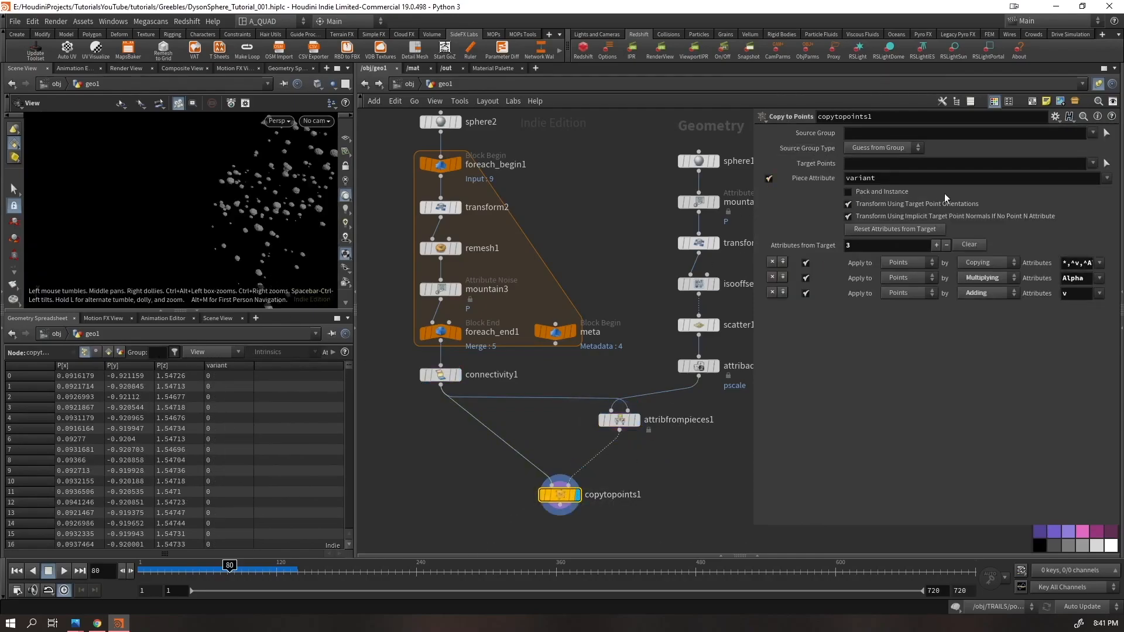
{"action": "left_click_drag", "start_coordinate": [287, 168], "coordinate": [266, 198]}
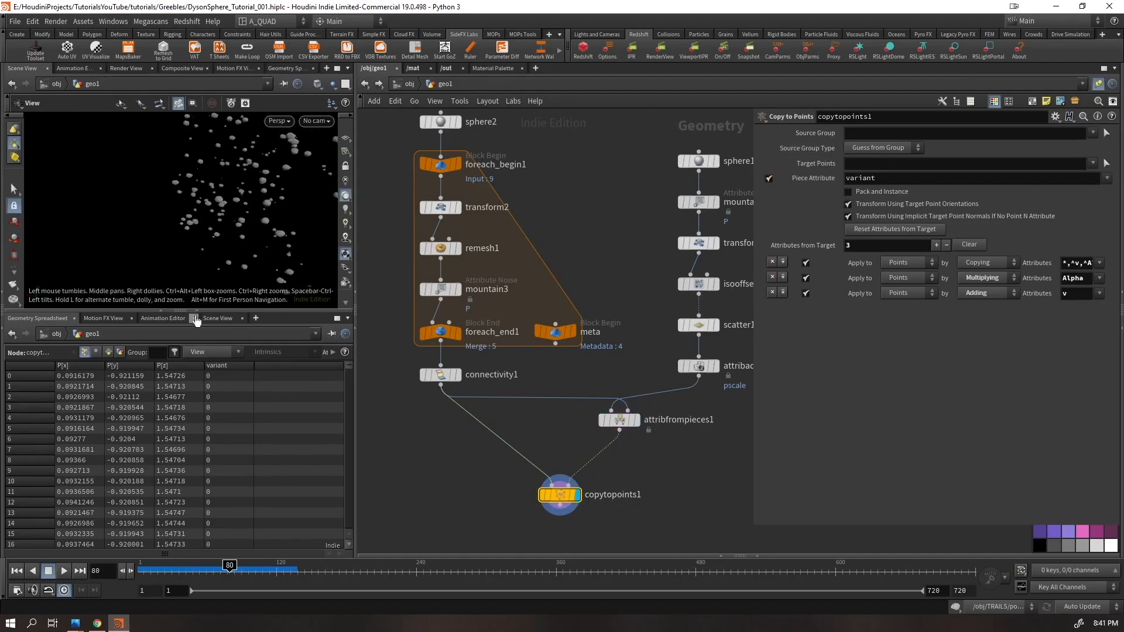
{"action": "left_click", "coordinate": [196, 313]}
{"action": "right_click_drag", "start_coordinate": [236, 295], "coordinate": [533, 427]}
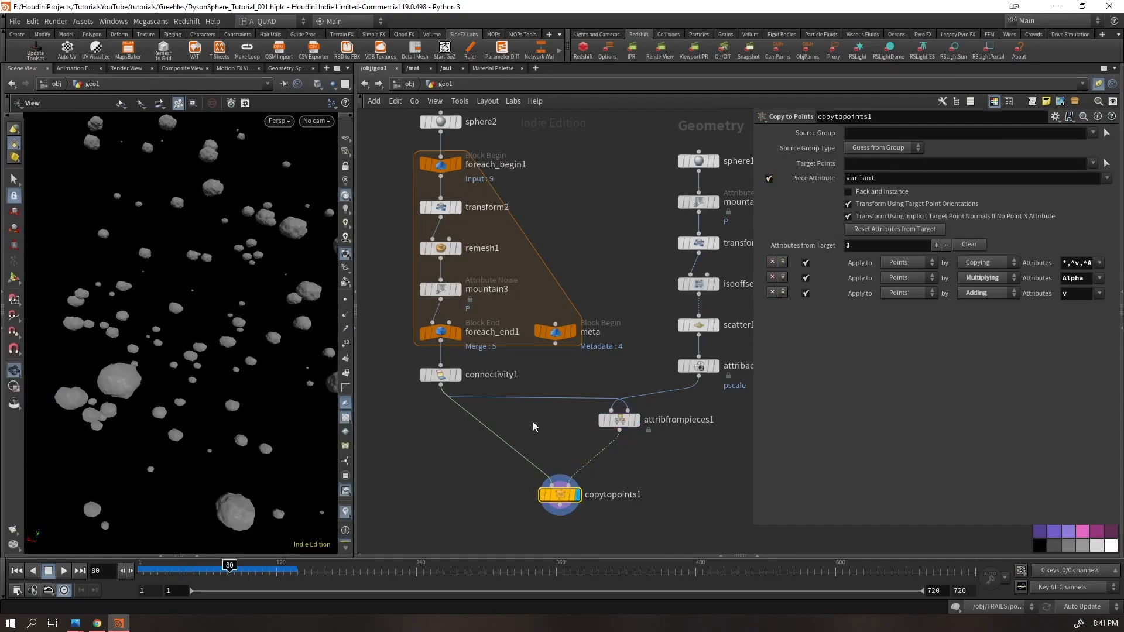
- Open copytopoints1's node info and visualize its variant point attribute as colors in the viewport
{"action": "middle_click", "coordinate": [559, 503]}
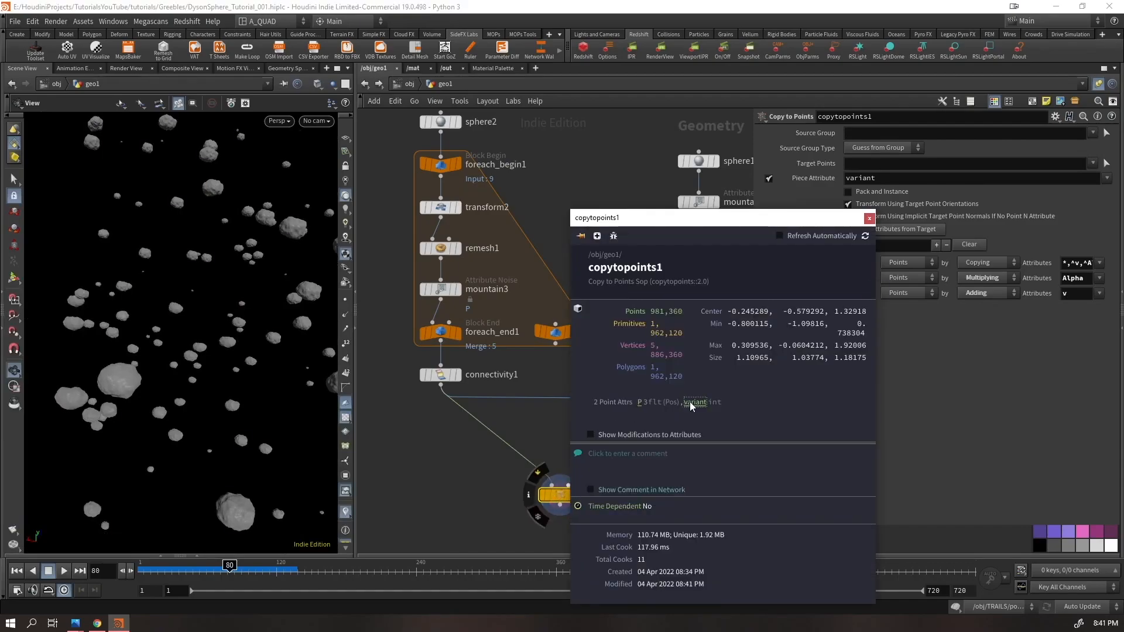
{"action": "left_click_drag", "start_coordinate": [266, 318], "coordinate": [135, 279]}
{"action": "right_click_drag", "start_coordinate": [135, 278], "coordinate": [195, 281]}
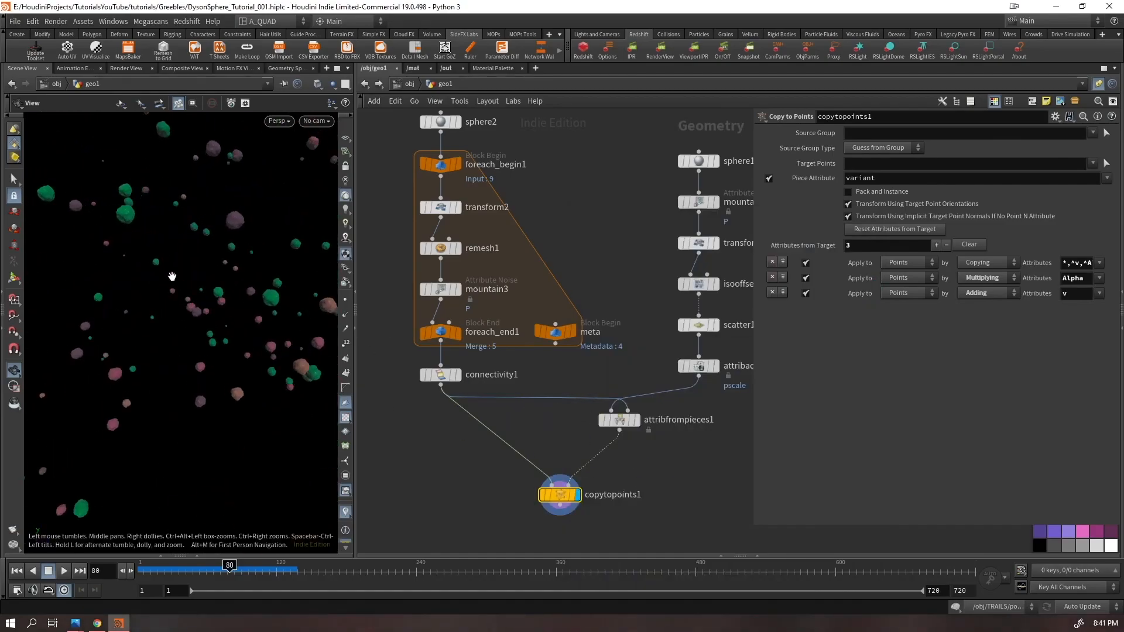
- Rearrange attribfrompieces1 and copytopoints1 beneath attribadjustfloat1 in the network
{"action": "middle_click_drag", "start_coordinate": [601, 488], "coordinate": [494, 415]}
{"action": "left_click_drag", "start_coordinate": [537, 448], "coordinate": [436, 322]}
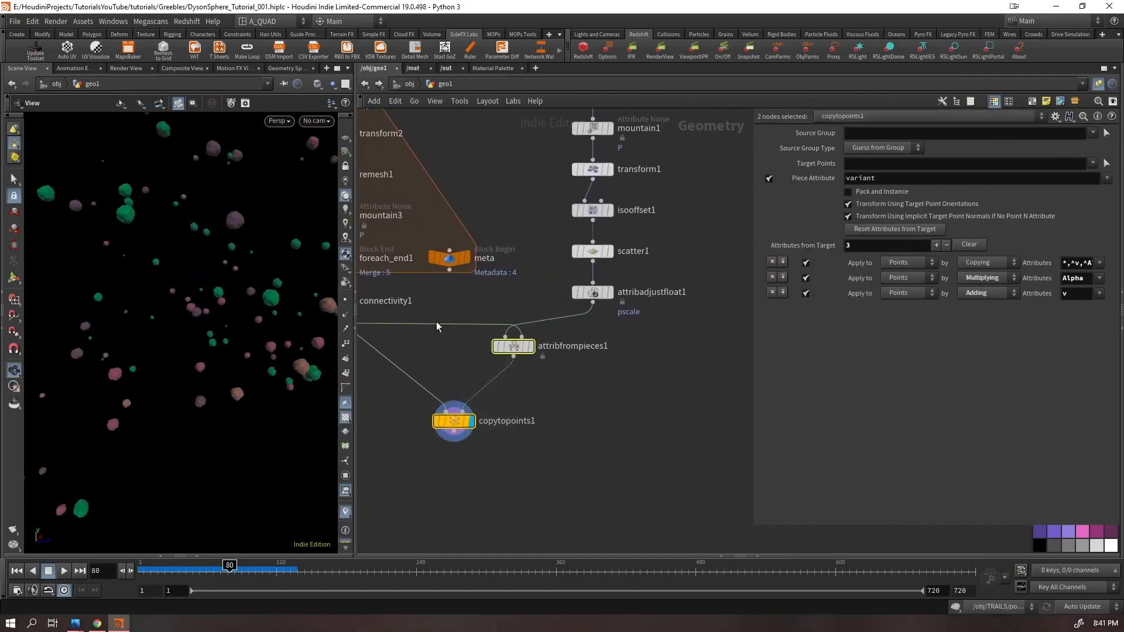
{"action": "left_click_drag", "start_coordinate": [512, 346], "coordinate": [562, 334]}
- Try the Patches mode on attribfrompieces1 and undo the mode change
{"action": "left_click", "coordinate": [881, 161]}
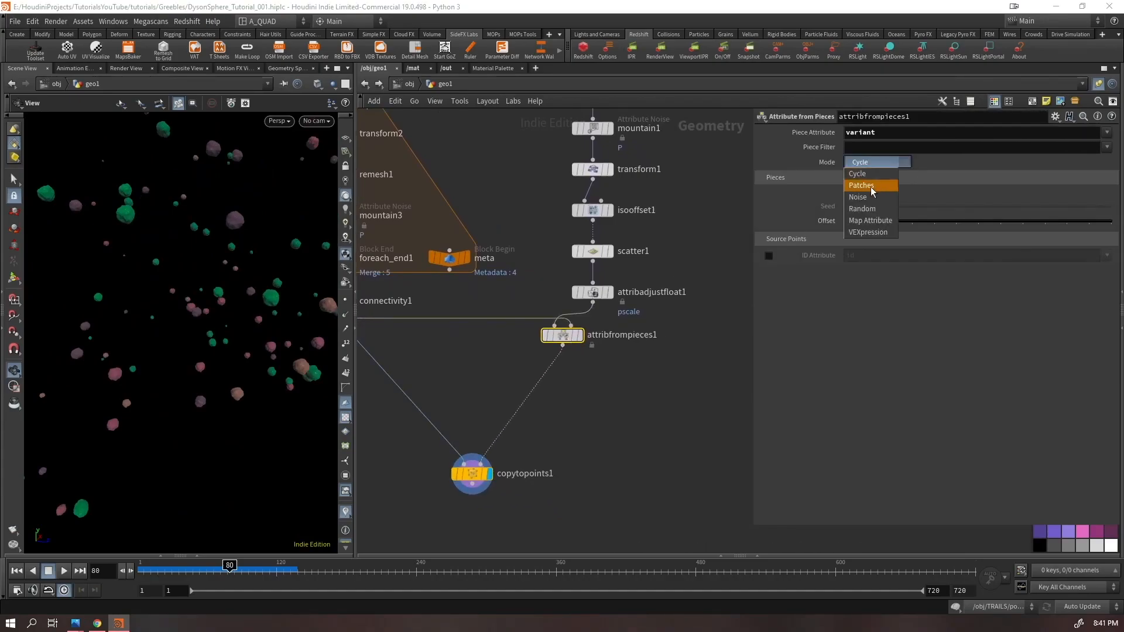
{"action": "left_click", "coordinate": [861, 185]}
{"action": "scroll", "coordinate": [117, 316], "scroll_direction": "down", "scroll_amount": 5}
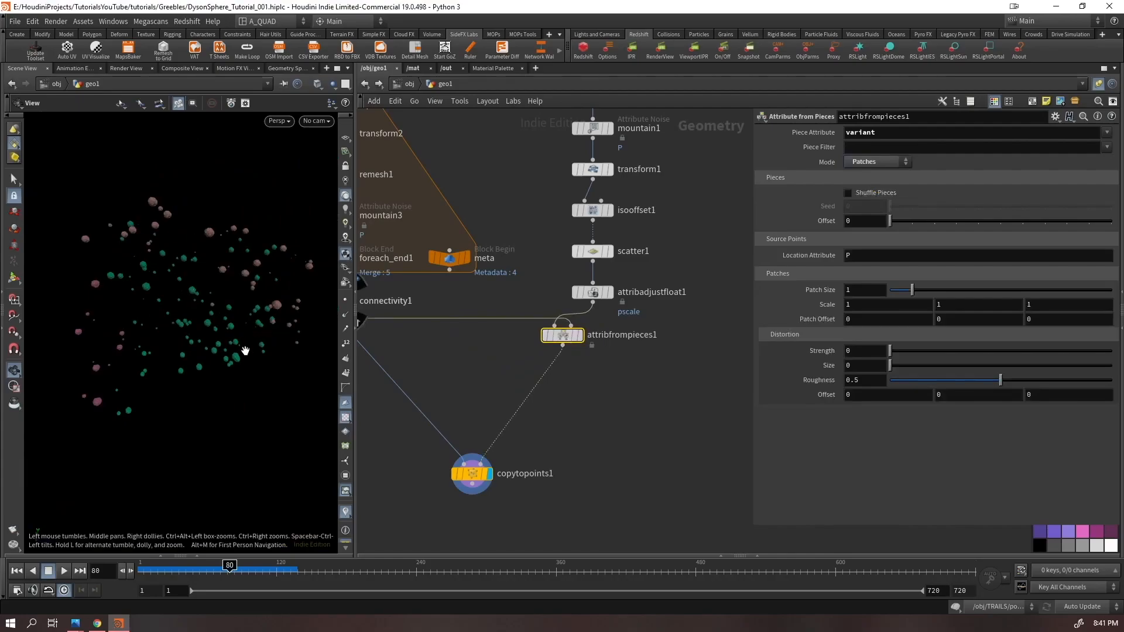
{"action": "key", "text": "ctrl+z"}
- Place a Copy Variants node beside copytopoints1, look over its parameters and delete it
{"action": "key", "text": "Tab"}
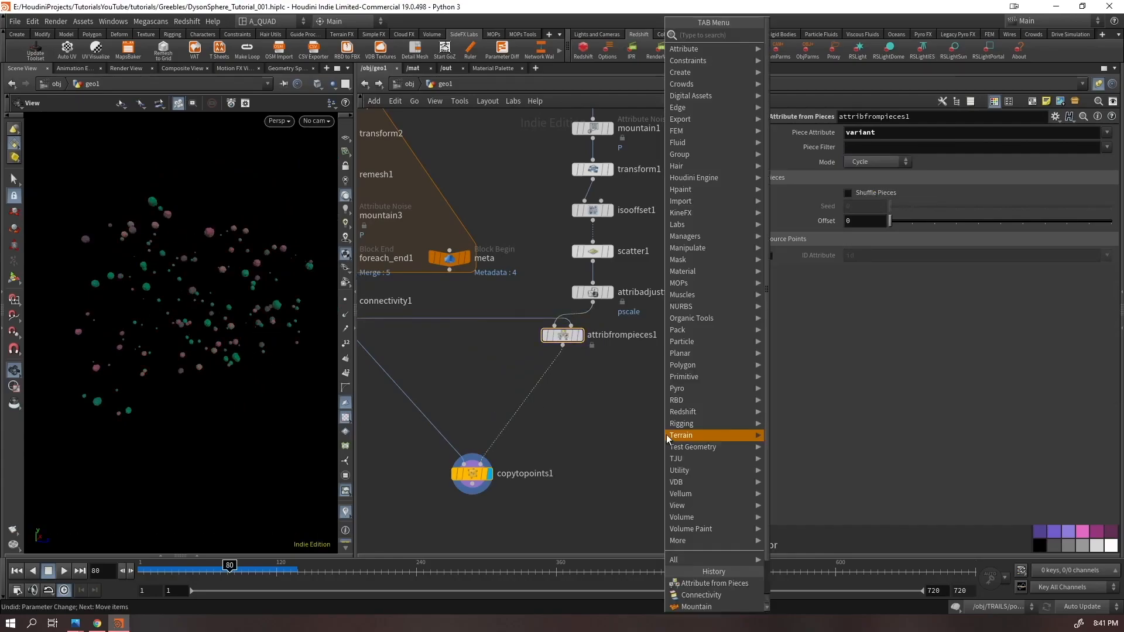
{"action": "type", "text": "cvar"}
{"action": "key", "text": "Return"}
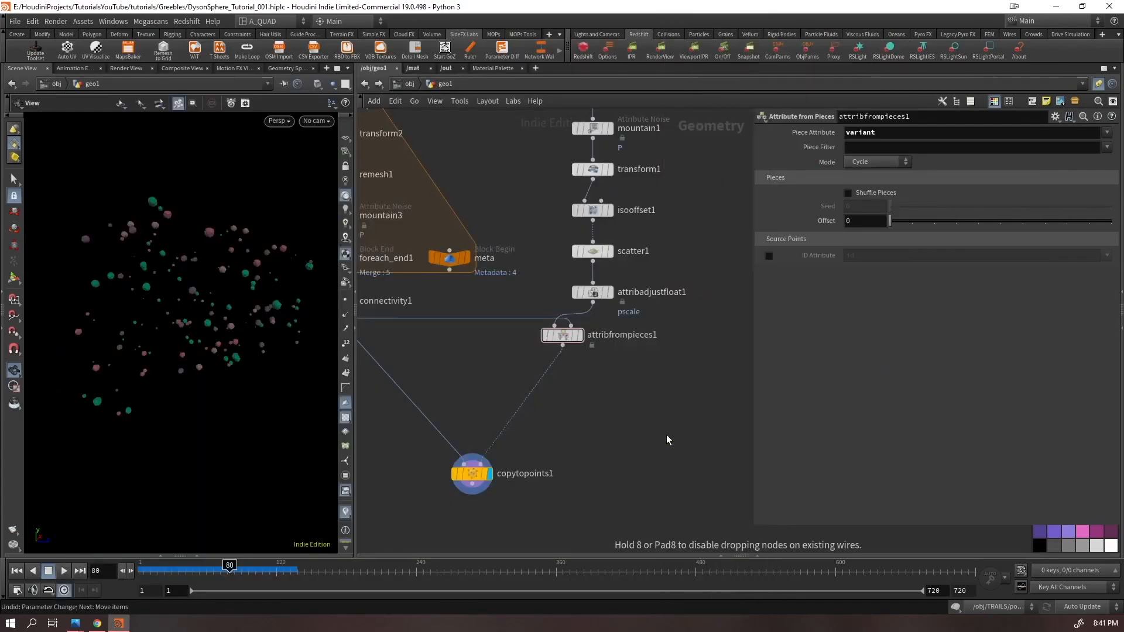
{"action": "left_click", "coordinate": [667, 435]}
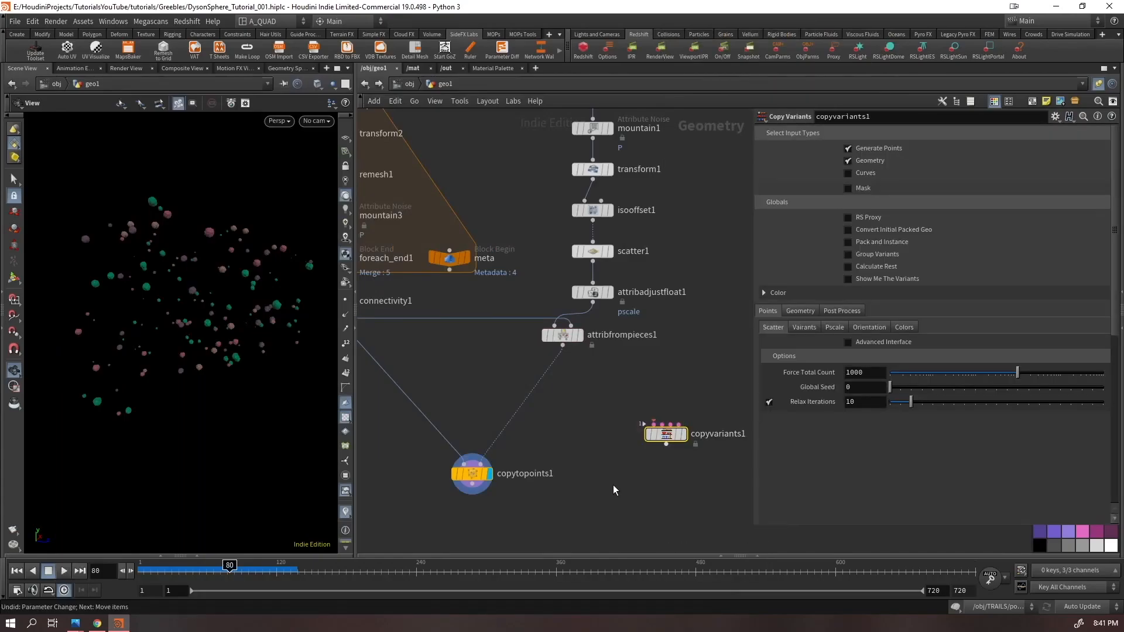
{"action": "left_click_drag", "start_coordinate": [753, 384], "coordinate": [637, 472]}
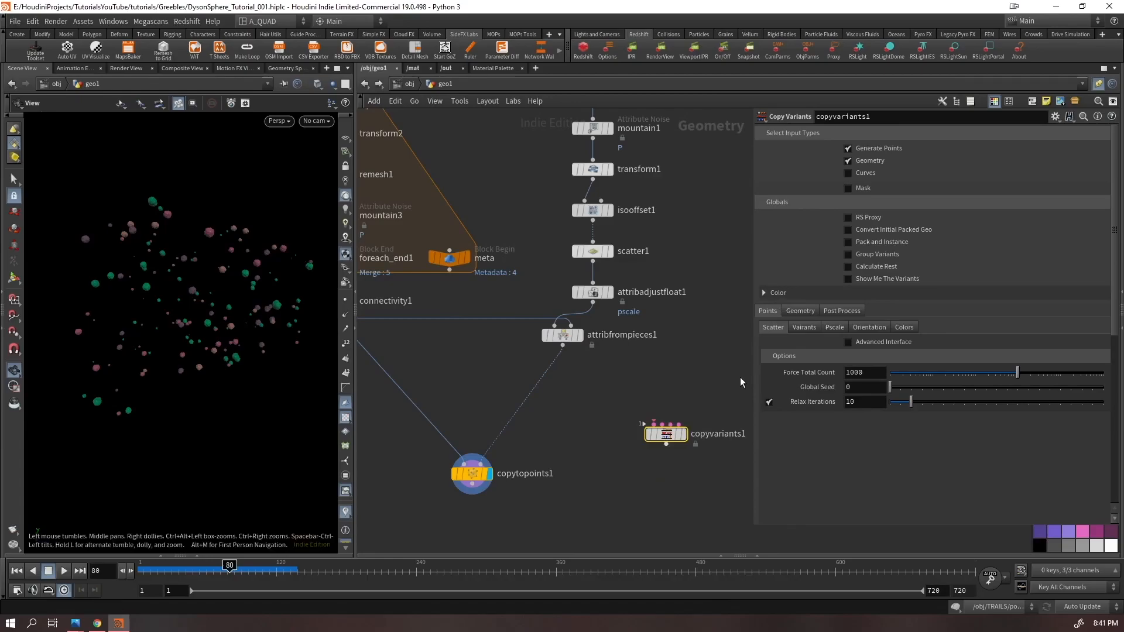
{"action": "key", "text": "Delete"}
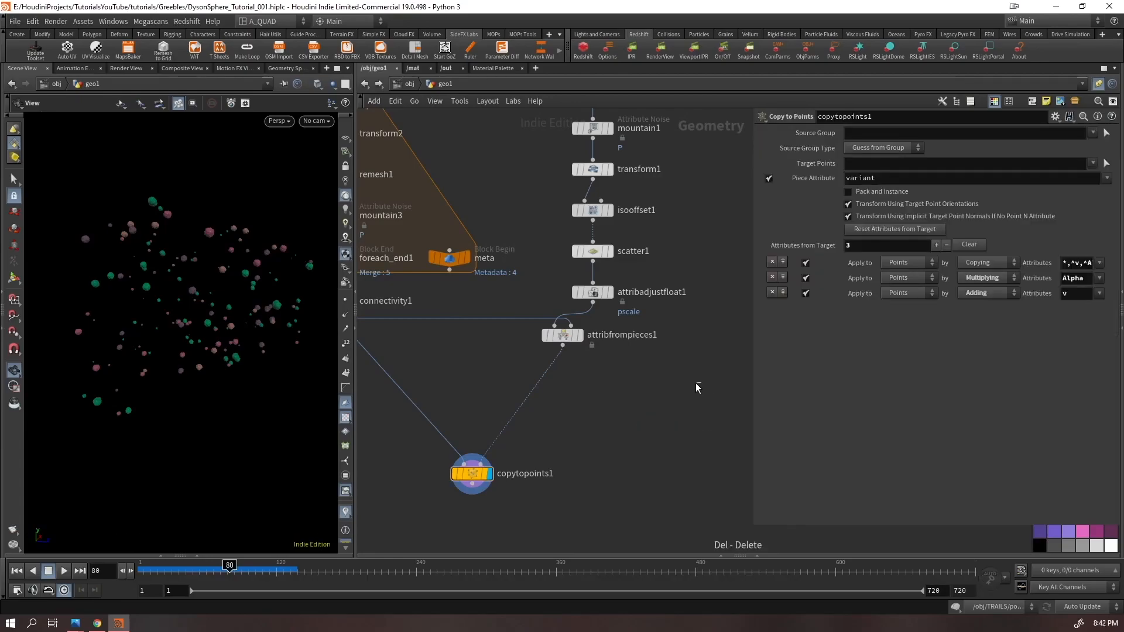
- Make room above attribfrompieces1 and insert an Attribute Randomize node between attribadjustfloat1 and attribfrompieces1
{"action": "left_click_drag", "start_coordinate": [571, 339], "coordinate": [556, 392]}
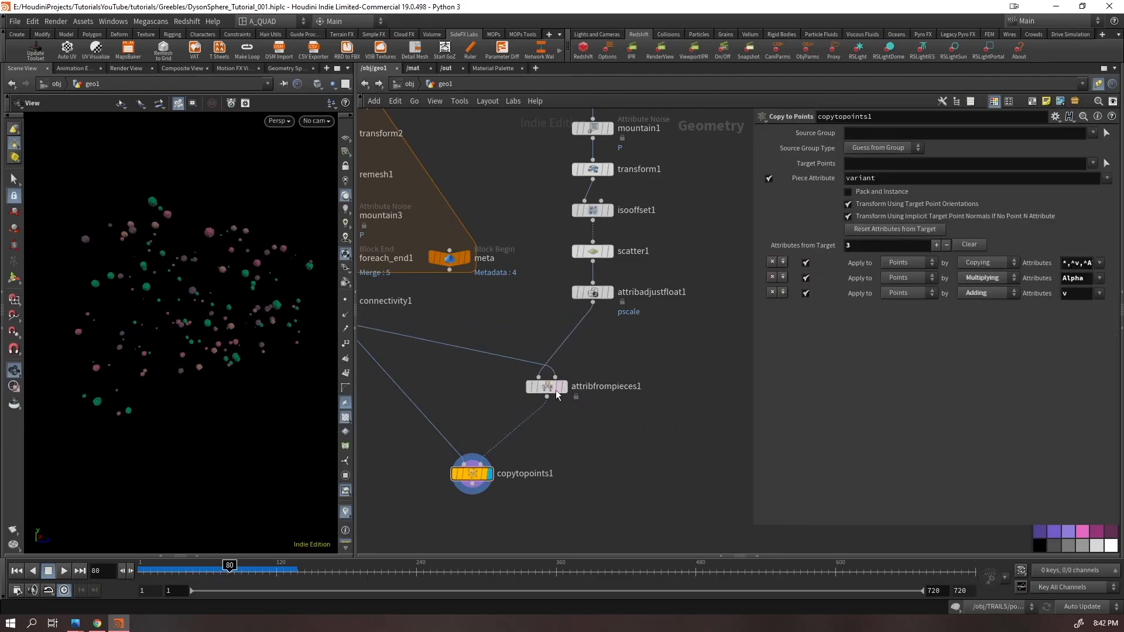
{"action": "mouse_move", "coordinate": [554, 389]}
{"action": "key", "text": "Tab"}
{"action": "mouse_move", "coordinate": [574, 331]}
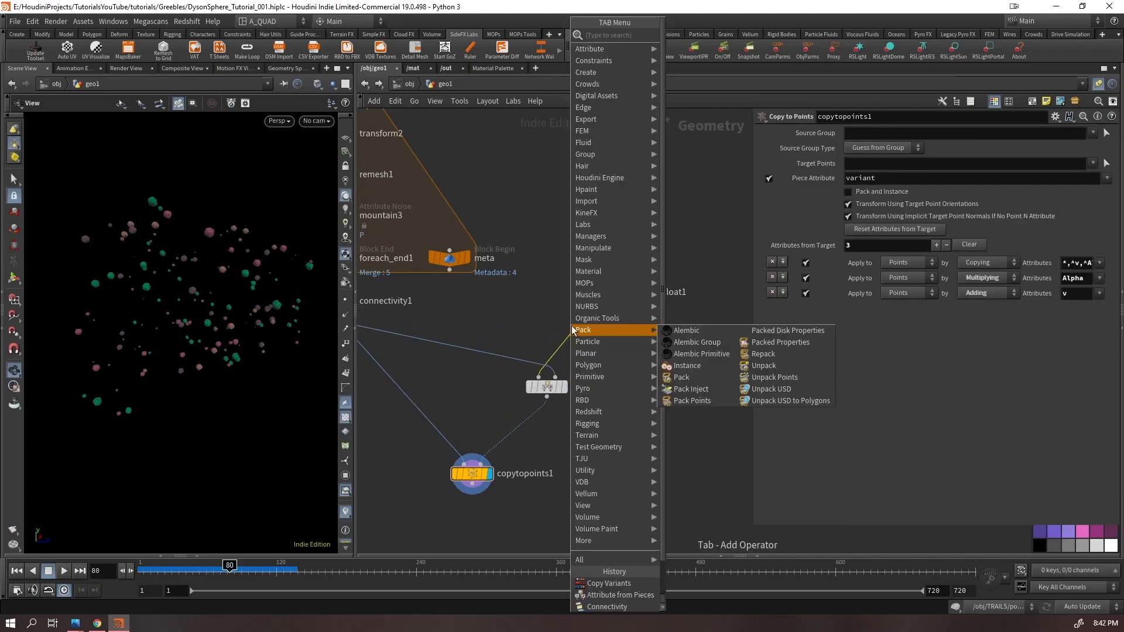
{"action": "type", "text": "aran"}
{"action": "key", "text": "Return"}
{"action": "left_click", "coordinate": [588, 332]}
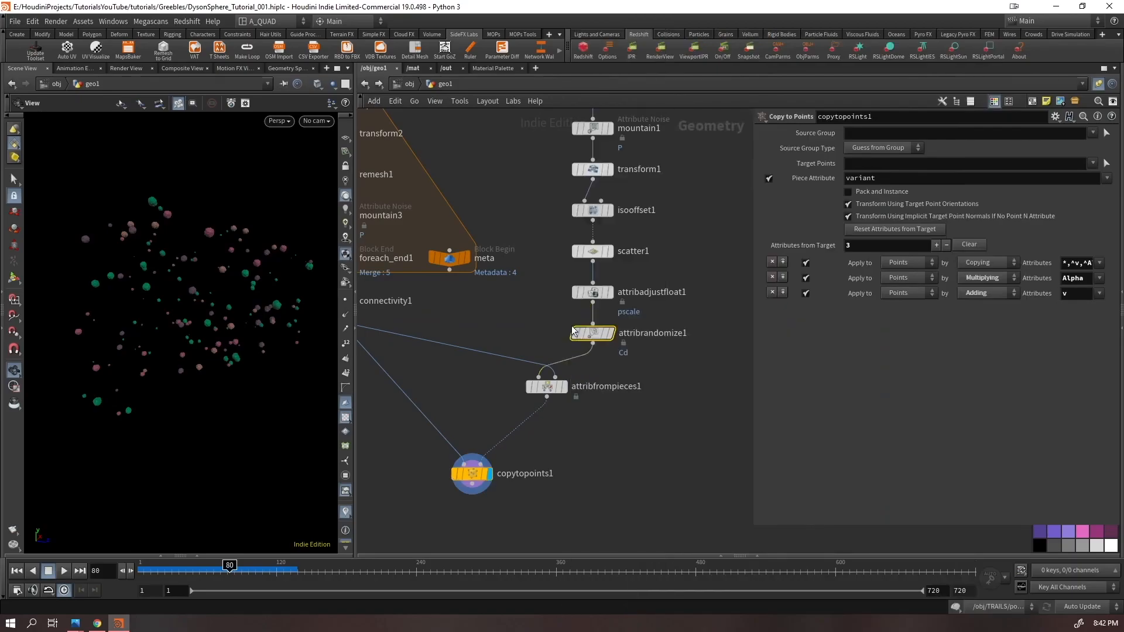
- Set attribrandomize1's Attribute Name to N and its Distribution to Direction or Orientation
{"action": "left_click", "coordinate": [849, 179]}
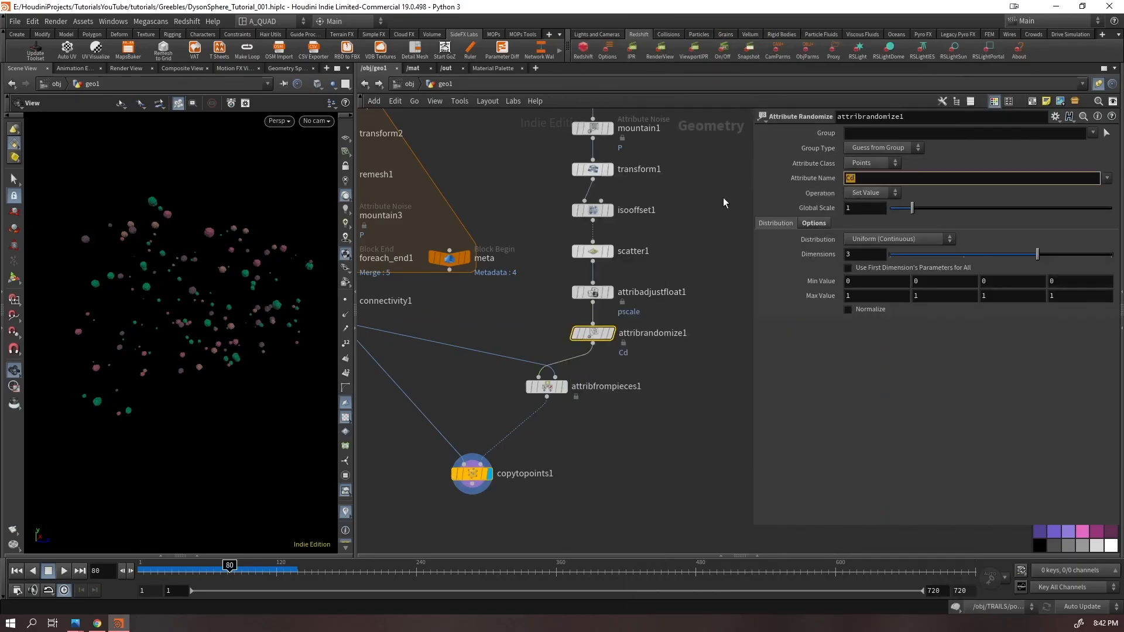
{"action": "type", "text": "N"}
{"action": "left_click", "coordinate": [707, 417]}
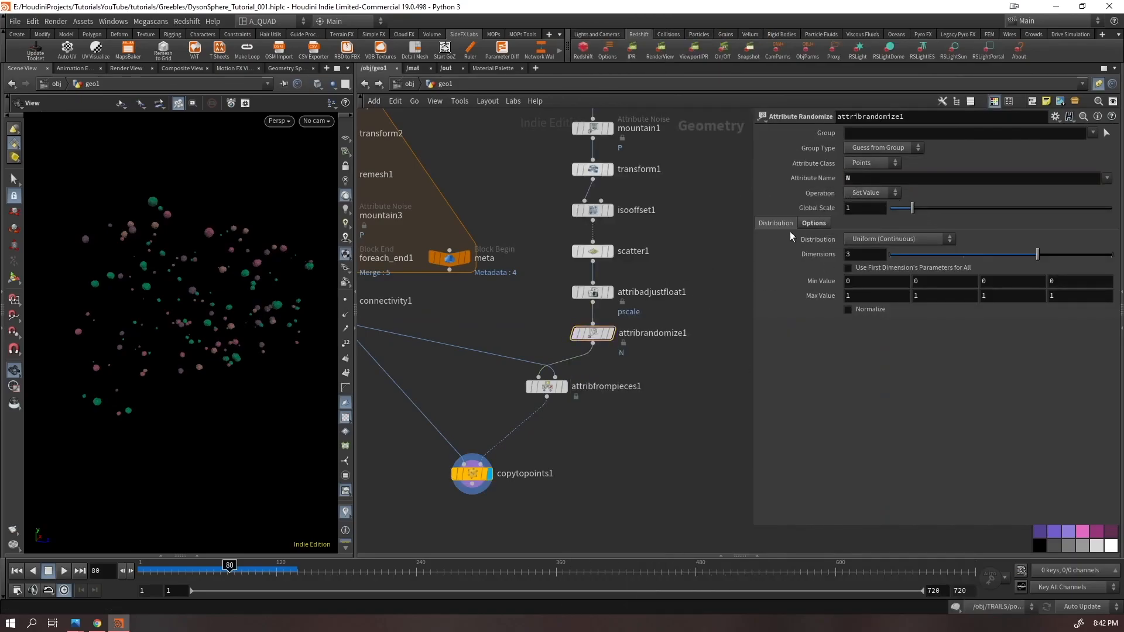
{"action": "left_click", "coordinate": [814, 223]}
{"action": "left_click", "coordinate": [782, 224]}
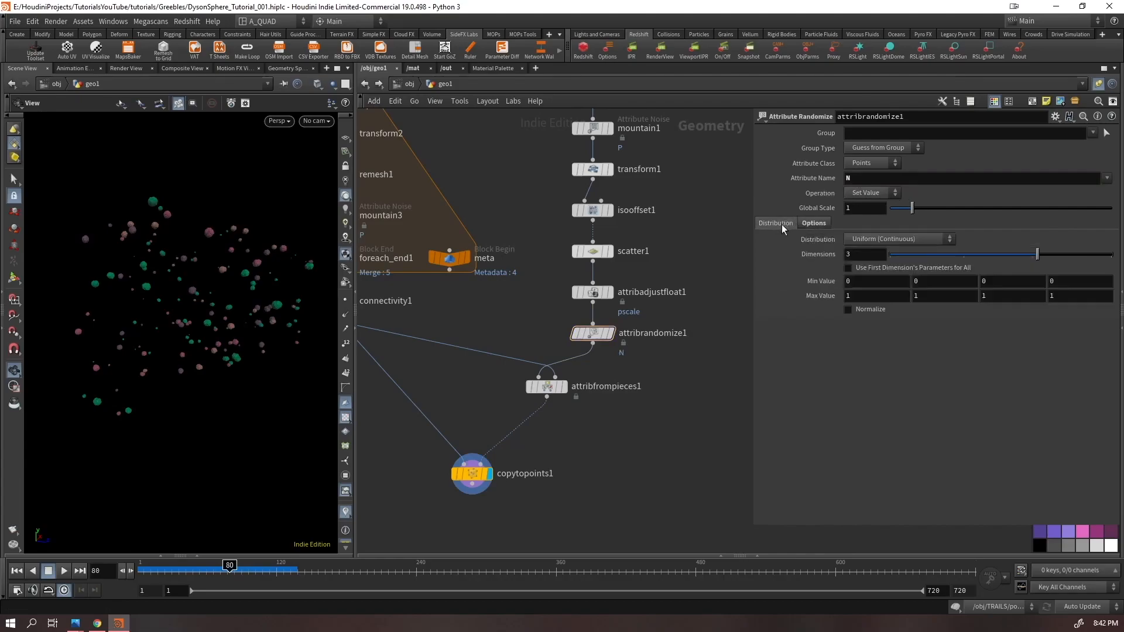
{"action": "left_click", "coordinate": [858, 239]}
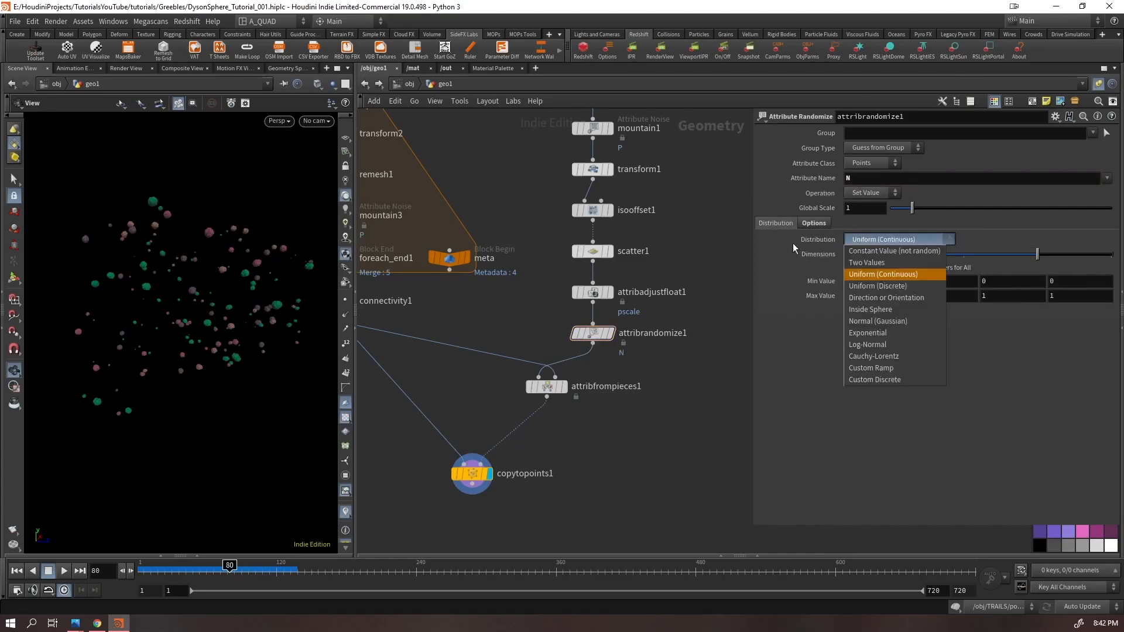
{"action": "left_click", "coordinate": [865, 298]}
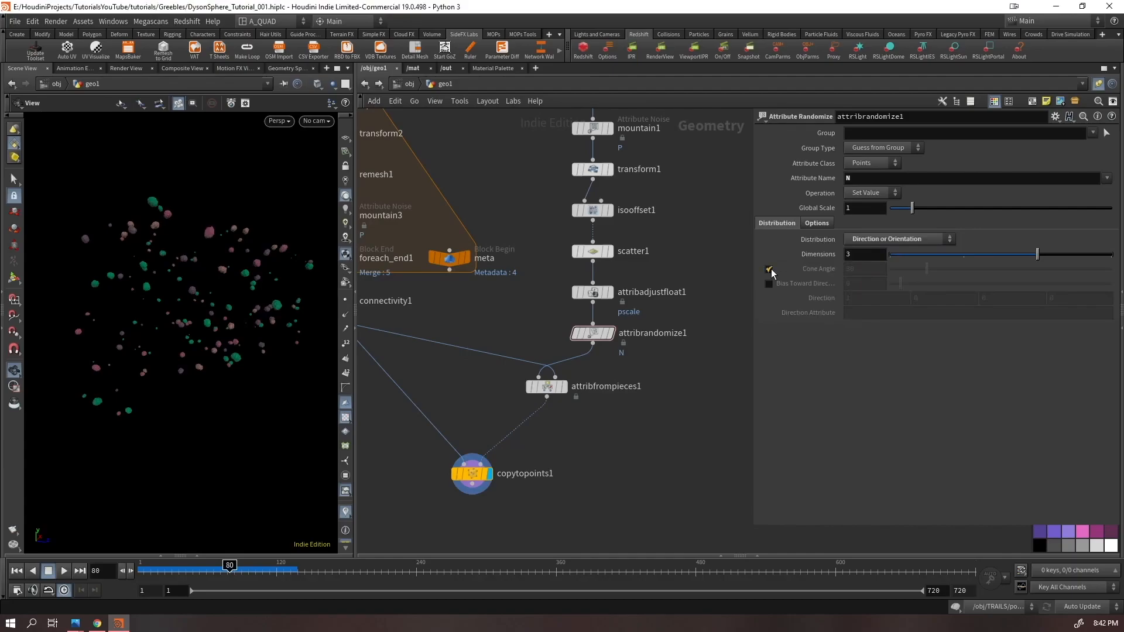
- Enable attribrandomize1's Cone Angle and set it to 180, checking how the asteroids are oriented
{"action": "left_click", "coordinate": [769, 269]}
{"action": "left_click_drag", "start_coordinate": [935, 273], "coordinate": [1113, 272]}
{"action": "mouse_move", "coordinate": [251, 251]}
{"action": "right_mouse_down"}
{"action": "mouse_move", "coordinate": [362, 189]}
{"action": "mouse_move", "coordinate": [251, 251]}
{"action": "right_mouse_up"}
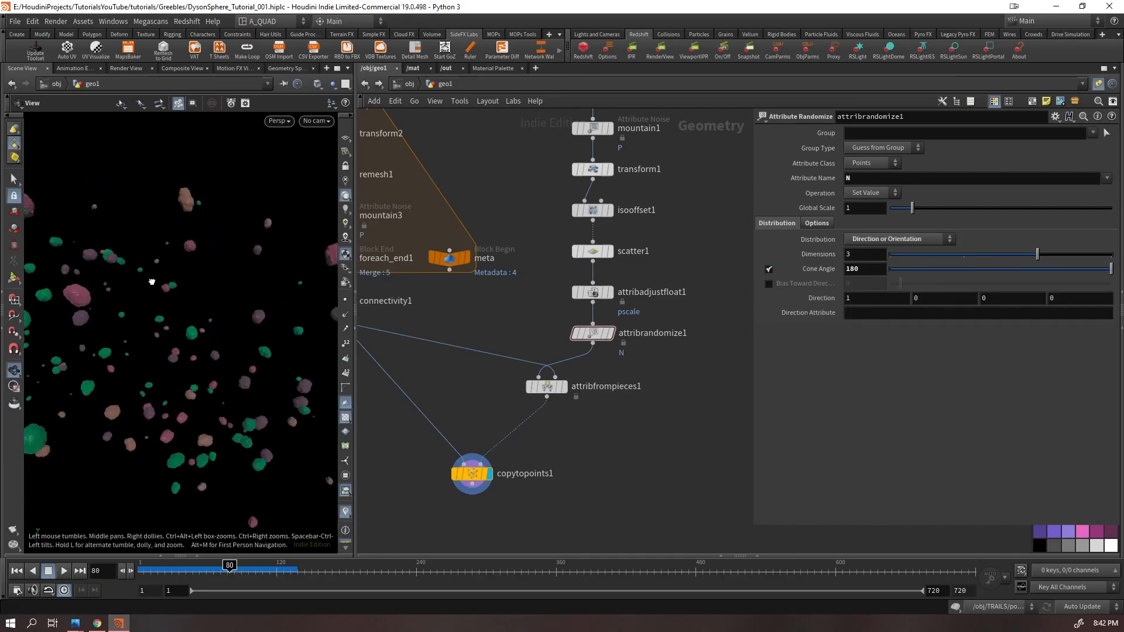
{"action": "left_click_drag", "start_coordinate": [251, 252], "coordinate": [73, 270]}
{"action": "left_click_drag", "start_coordinate": [1089, 279], "coordinate": [1112, 269]}
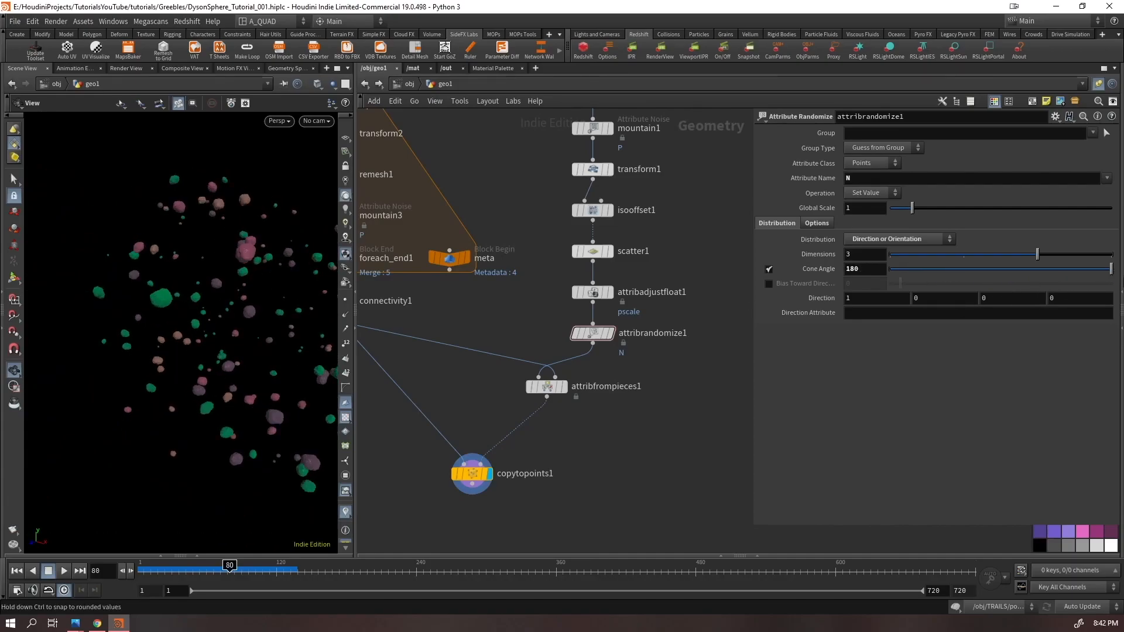
- Try N as attribrandomize1's Direction Attribute, inspecting scatter1's points, and clear the field again
{"action": "left_click", "coordinate": [852, 315]}
{"action": "type", "text": "N"}
{"action": "key", "text": "Return"}
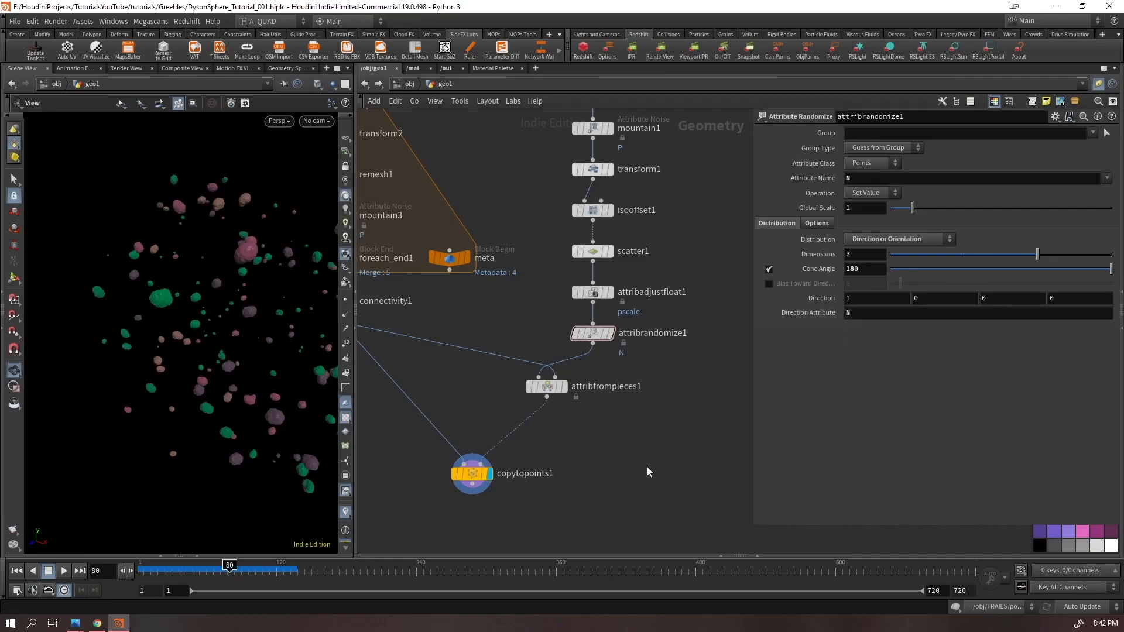
{"action": "left_click", "coordinate": [610, 251]}
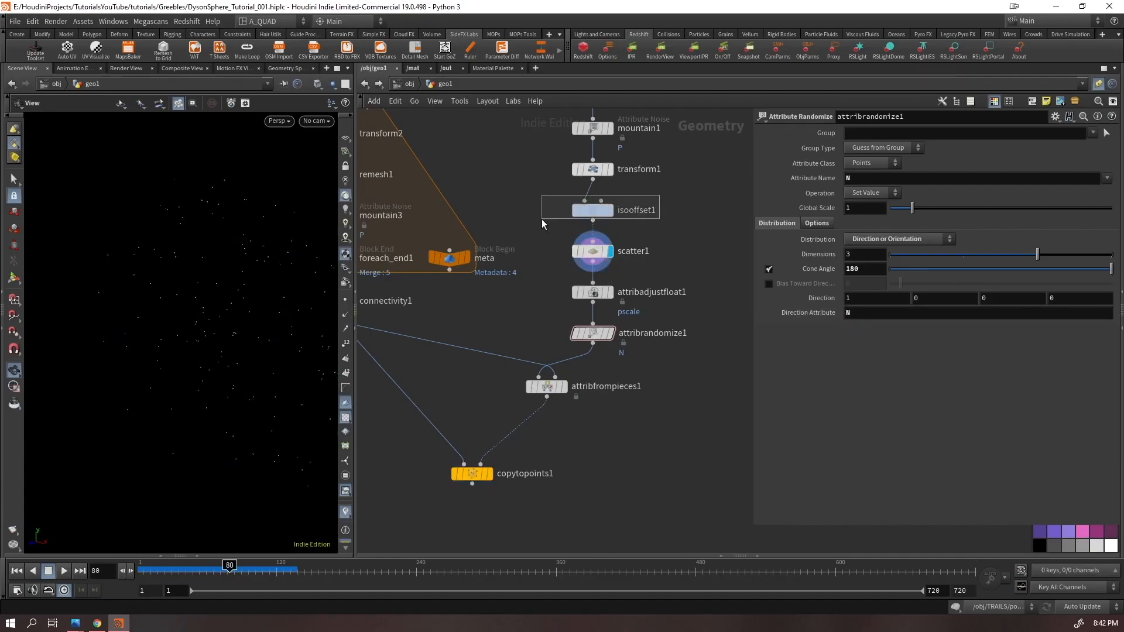
{"action": "left_click", "coordinate": [593, 210]}
{"action": "left_click", "coordinate": [593, 333]}
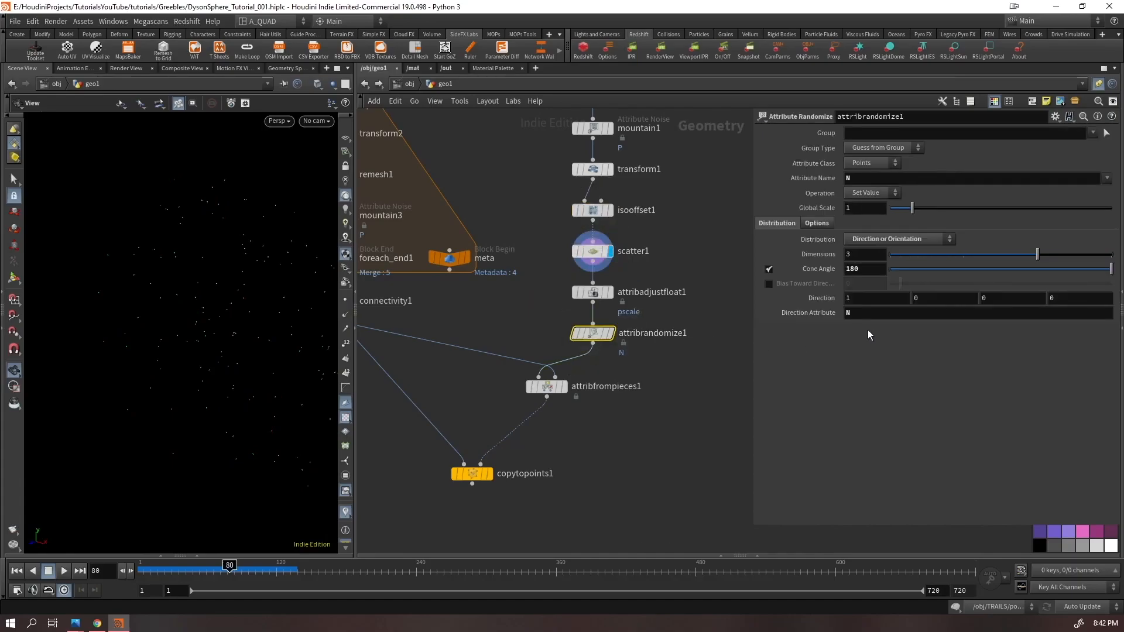
{"action": "left_click_drag", "start_coordinate": [860, 312], "coordinate": [740, 335]}
{"action": "key", "text": "BackSpace"}
{"action": "left_click", "coordinate": [693, 434]}
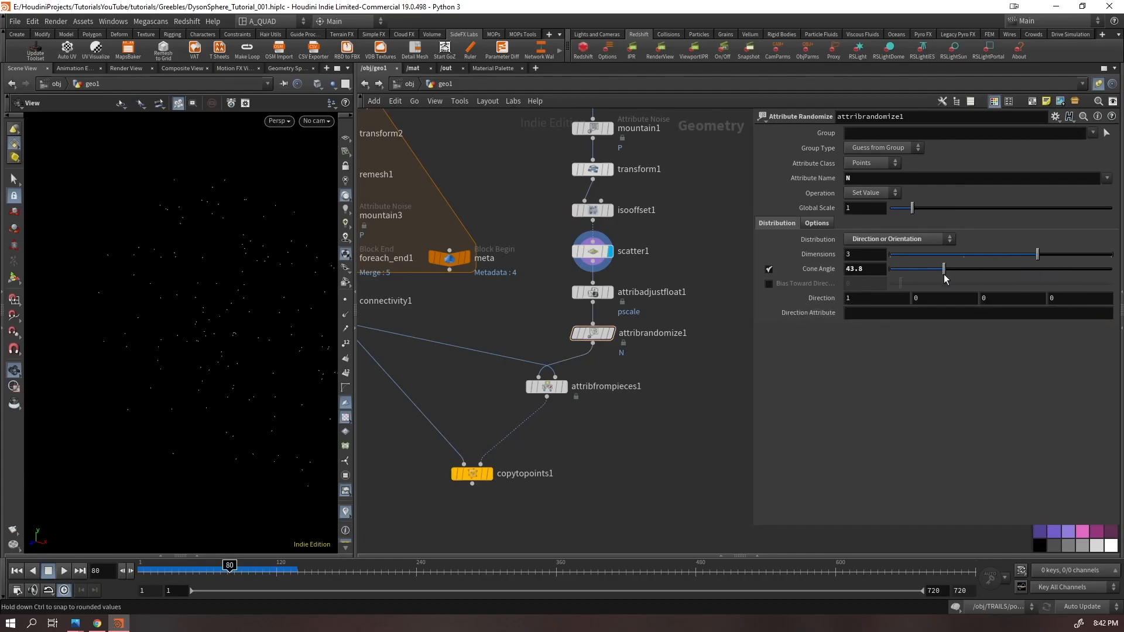
- Display copytopoints1 and vary attribrandomize1's Cone Angle, ending at 180, to examine the asteroids' orientations
{"action": "left_click", "coordinate": [490, 477]}
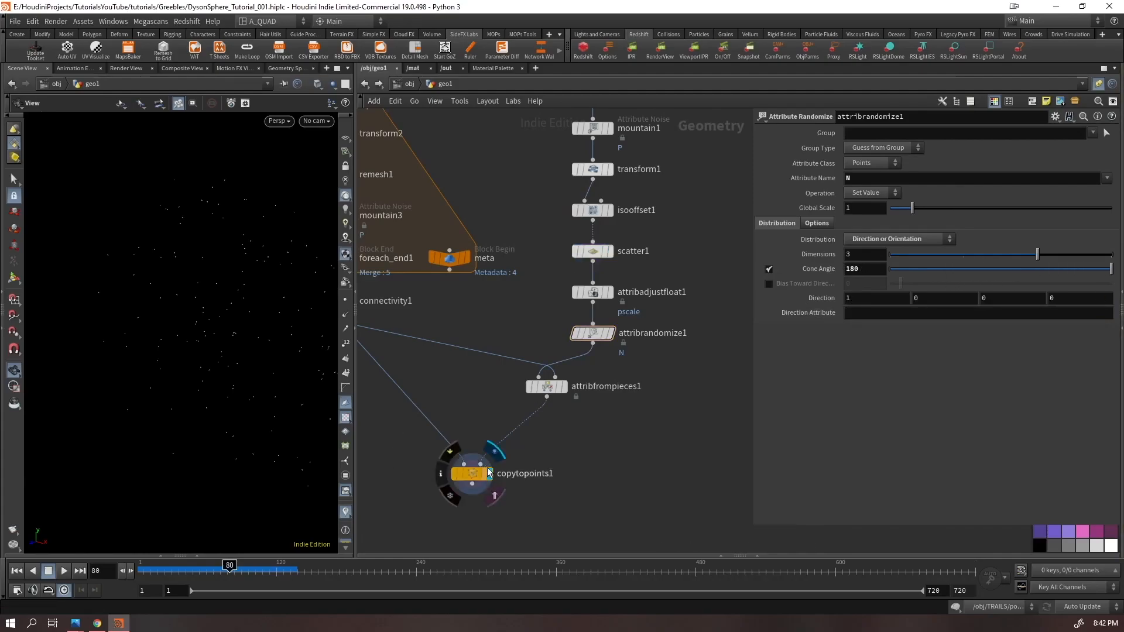
{"action": "left_click_drag", "start_coordinate": [960, 271], "coordinate": [1113, 269]}
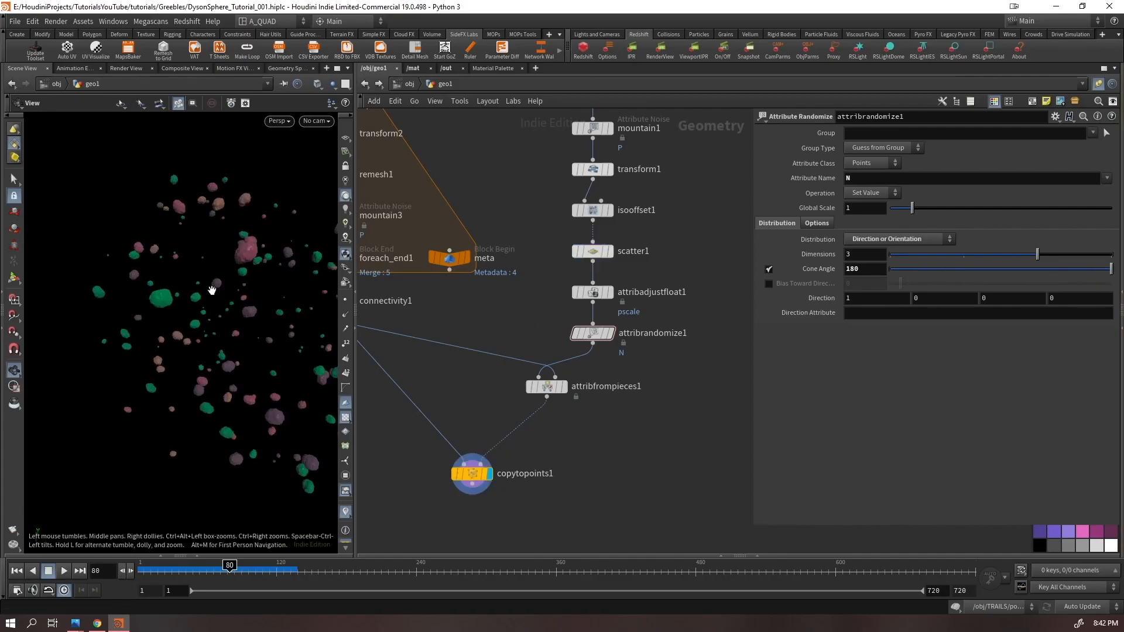
{"action": "scroll", "coordinate": [214, 295], "scroll_direction": "down", "scroll_amount": 5}
{"action": "left_click_drag", "start_coordinate": [216, 311], "coordinate": [285, 310]}
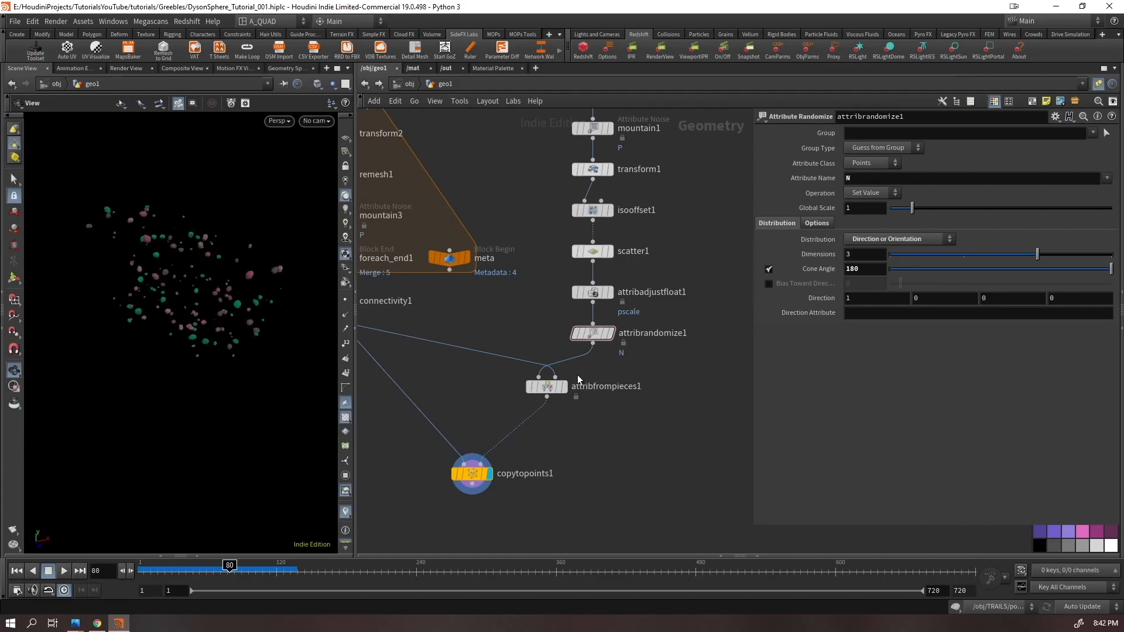
- Bypass attribrandomize1, insert a second Attribute Randomize node between it and attribfrompieces1, and save the scene
{"action": "left_click_drag", "start_coordinate": [578, 379], "coordinate": [575, 417]}
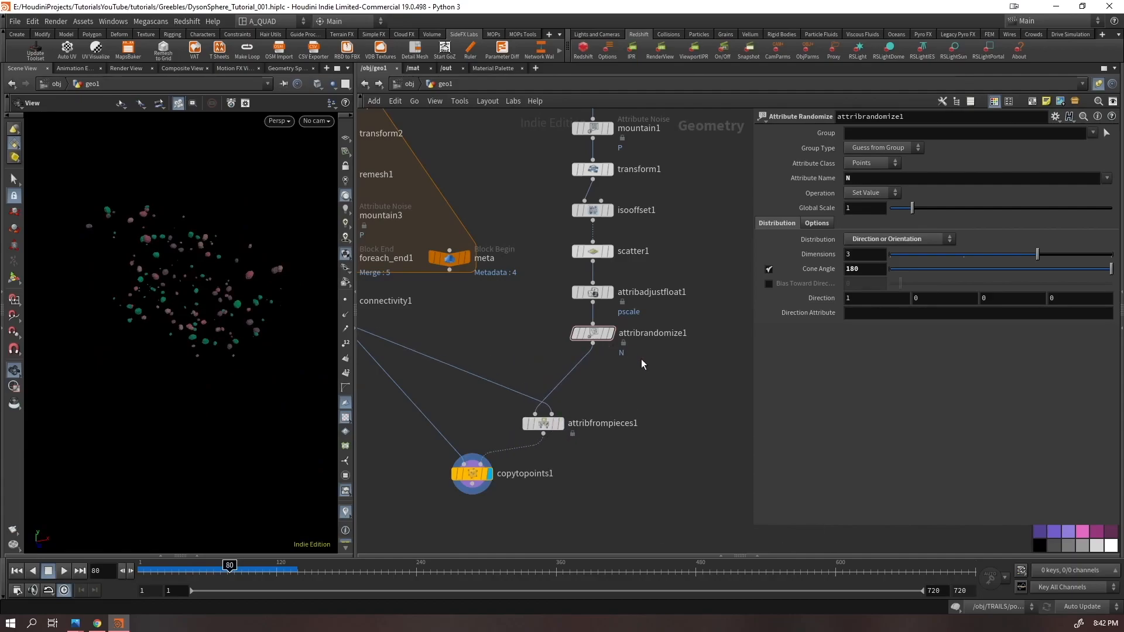
{"action": "left_click", "coordinate": [576, 333]}
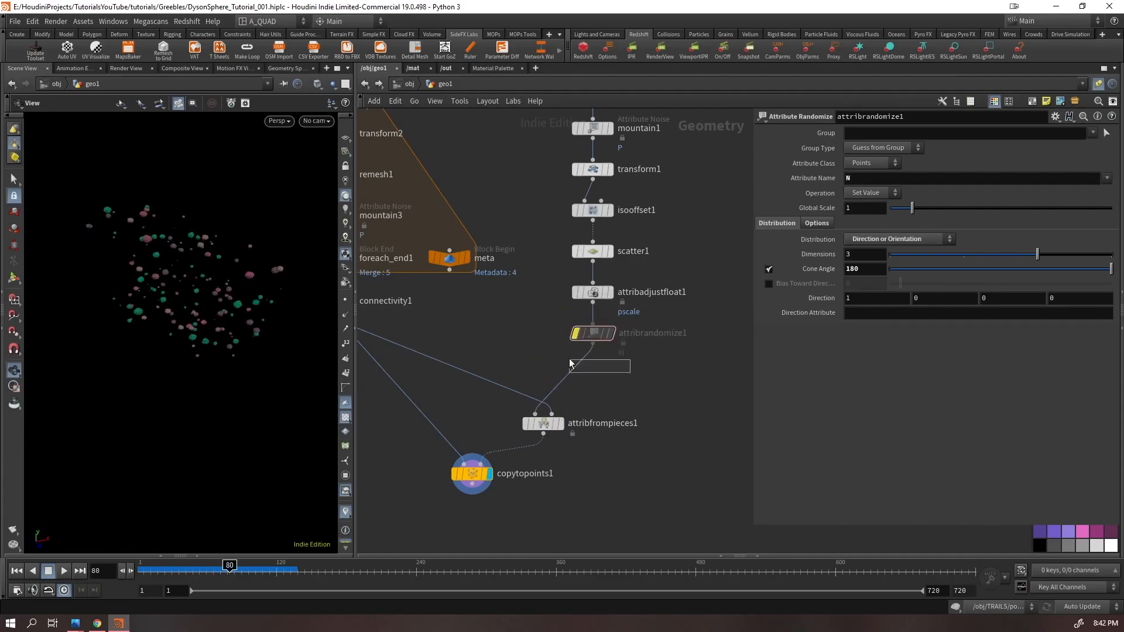
{"action": "key", "text": "Tab"}
{"action": "type", "text": "rand"}
{"action": "key", "text": "Return"}
{"action": "left_click", "coordinate": [549, 363]}
{"action": "key", "text": "ctrl+s"}
- Set attribrandomize2 to randomize the up attribute with the Direction or Orientation distribution, and enable its Cone Angle
{"action": "double_click", "coordinate": [851, 178]}
{"action": "type", "text": "up"}
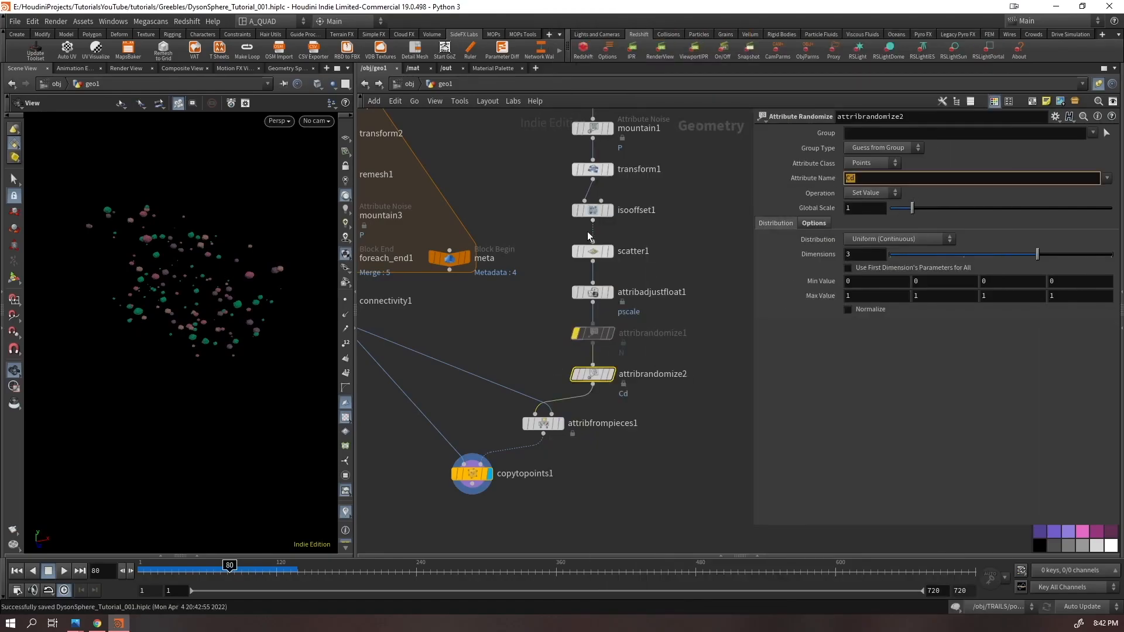
{"action": "key", "text": "Return"}
{"action": "left_click", "coordinate": [862, 240]}
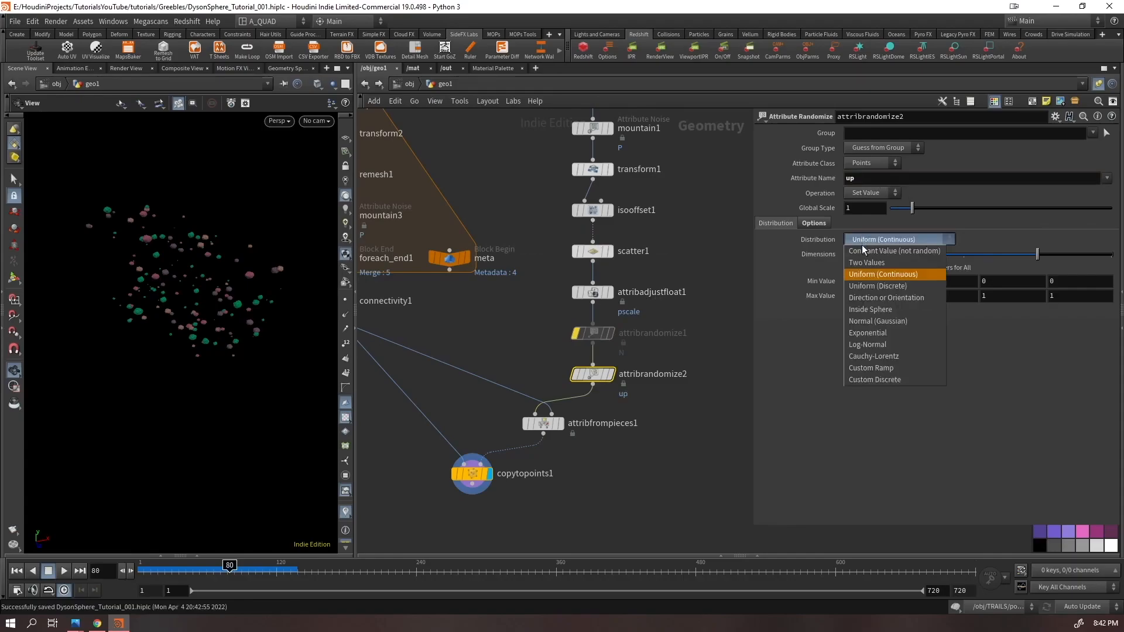
{"action": "left_click", "coordinate": [869, 315]}
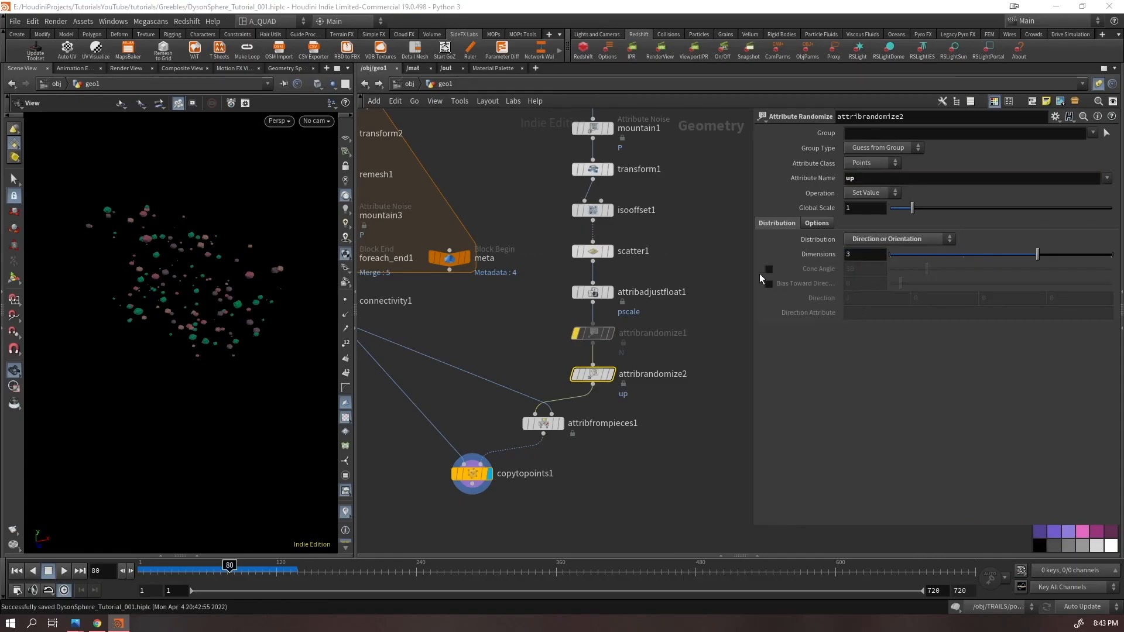
{"action": "left_click", "coordinate": [768, 269]}
- Vary attribrandomize2's Cone Angle between 0 and 180 to check the asteroids' orientations, and delete the node
{"action": "scroll", "coordinate": [256, 212], "scroll_direction": "up", "scroll_amount": 3}
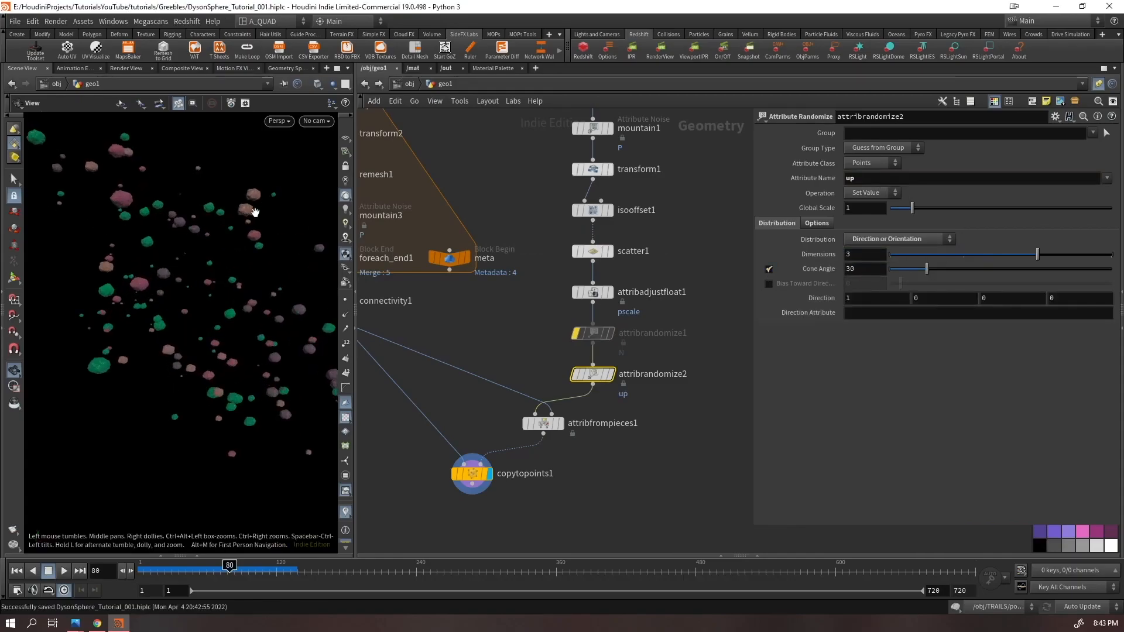
{"action": "left_click_drag", "start_coordinate": [911, 274], "coordinate": [883, 270]}
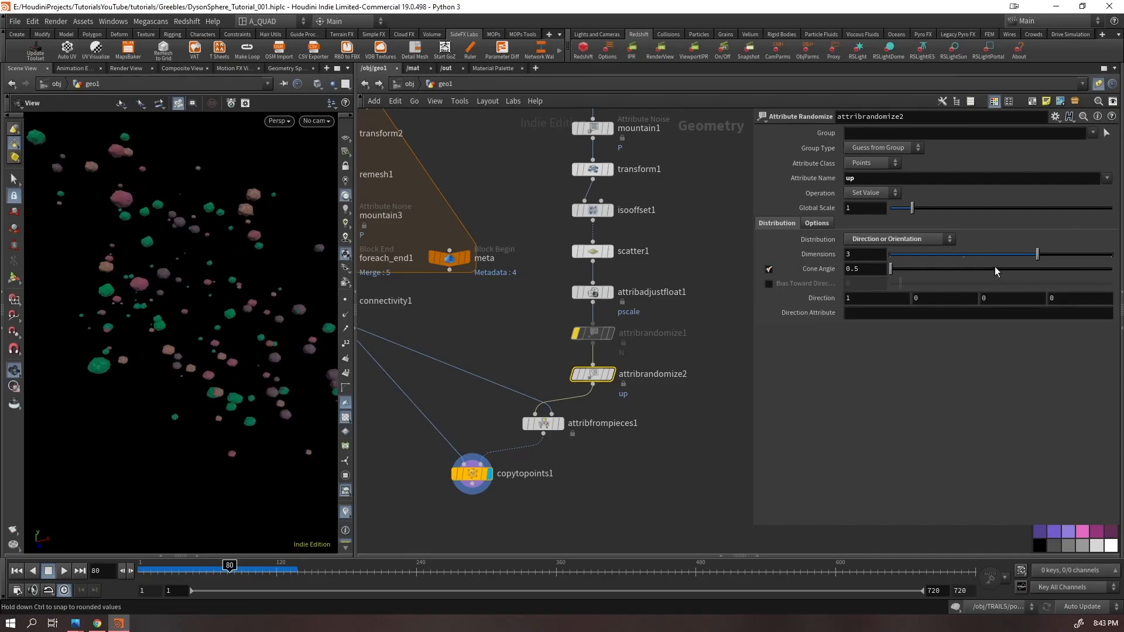
{"action": "left_click_drag", "start_coordinate": [996, 268], "coordinate": [1120, 267]}
{"action": "left_click_drag", "start_coordinate": [90, 296], "coordinate": [122, 326]}
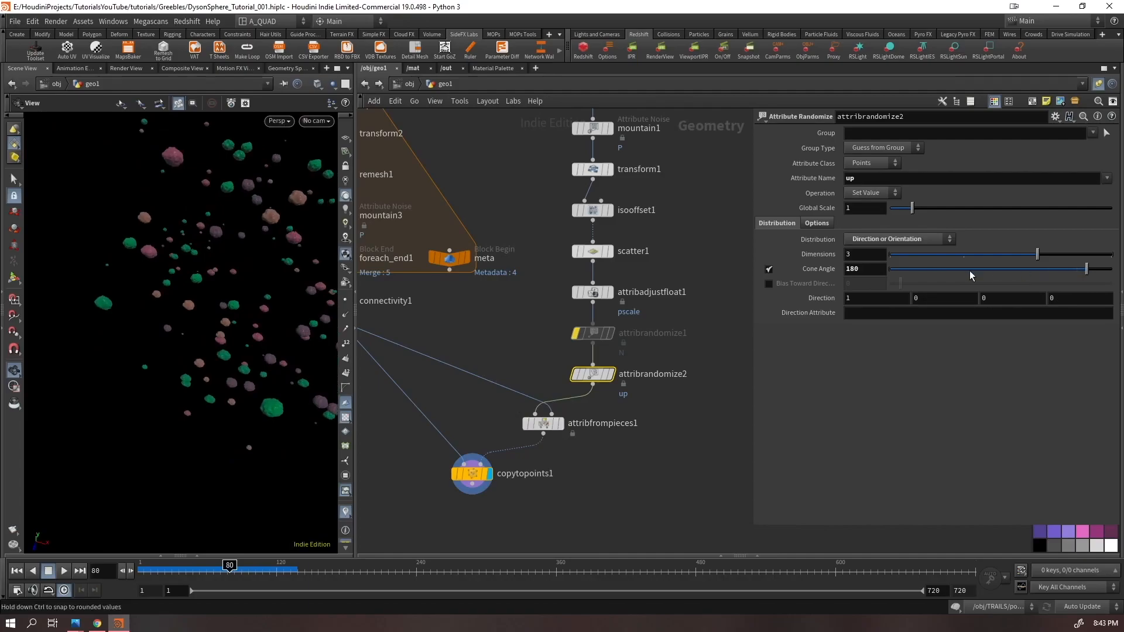
{"action": "left_click_drag", "start_coordinate": [971, 276], "coordinate": [705, 424]}
{"action": "middle_click_drag", "start_coordinate": [705, 424], "coordinate": [716, 356]}
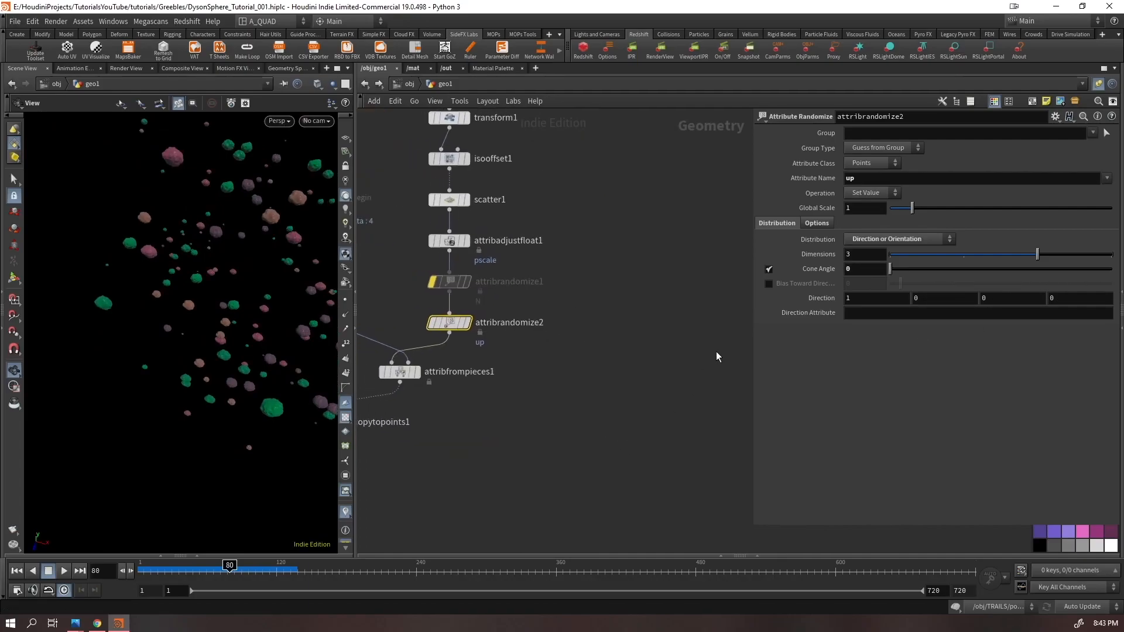
{"action": "key", "text": "Delete"}
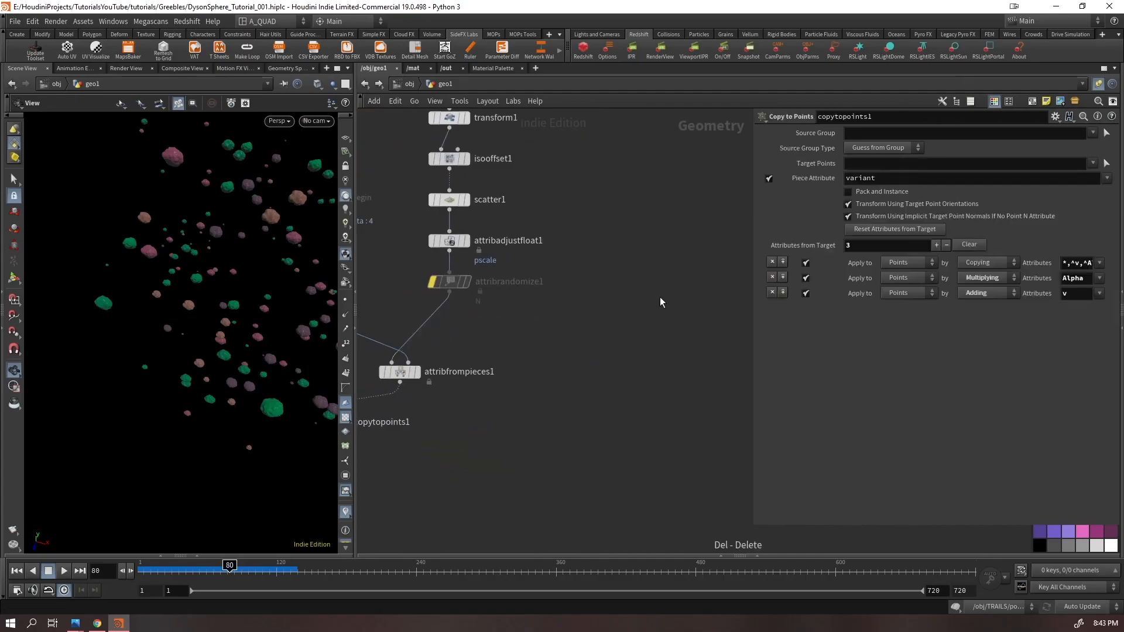
- Add a separate test Grid beside the network, feeding an Attribute Randomize node that randomizes the up attribute
{"action": "key", "text": "Tab"}
{"action": "type", "text": "grid"}
{"action": "key", "text": "Return"}
{"action": "left_click", "coordinate": [659, 297]}
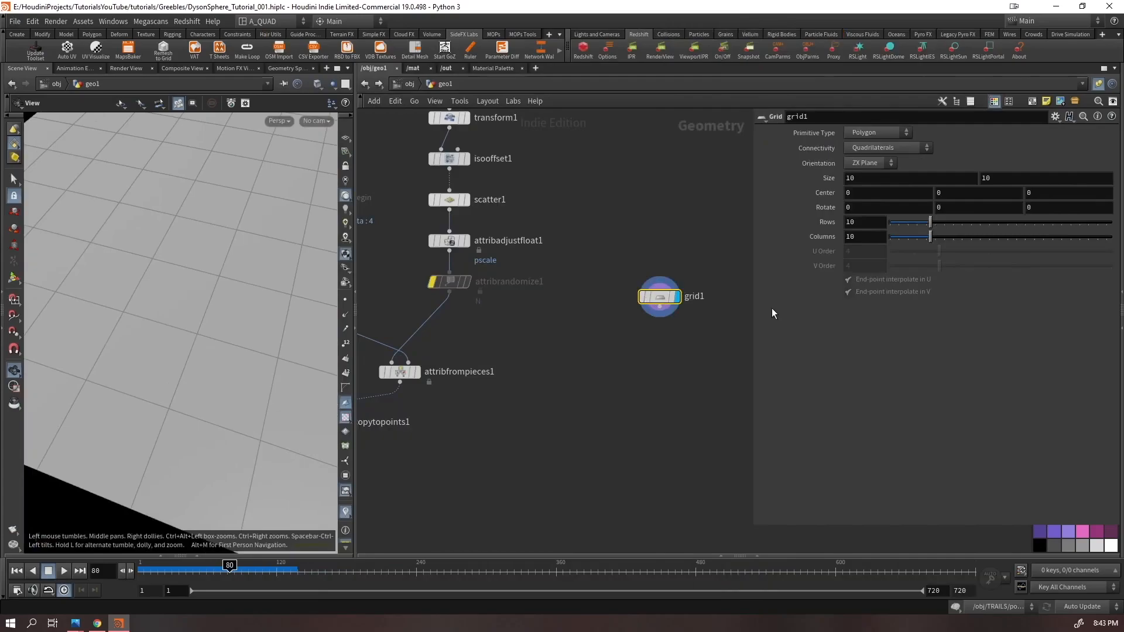
{"action": "key", "text": "Tab"}
{"action": "type", "text": "arand"}
{"action": "key", "text": "Return"}
{"action": "left_click", "coordinate": [645, 320]}
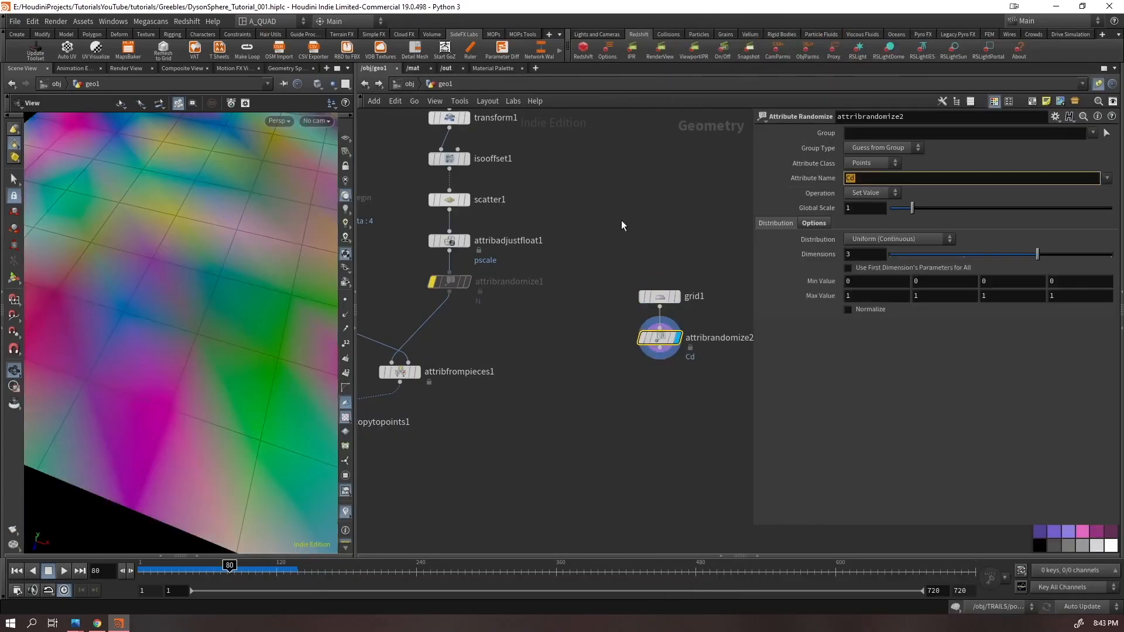
{"action": "type", "text": "up"}
{"action": "key", "text": "Return"}
- Visualize the up vectors of the test grid's attribrandomize2 in the viewport
{"action": "middle_click", "coordinate": [658, 338]}
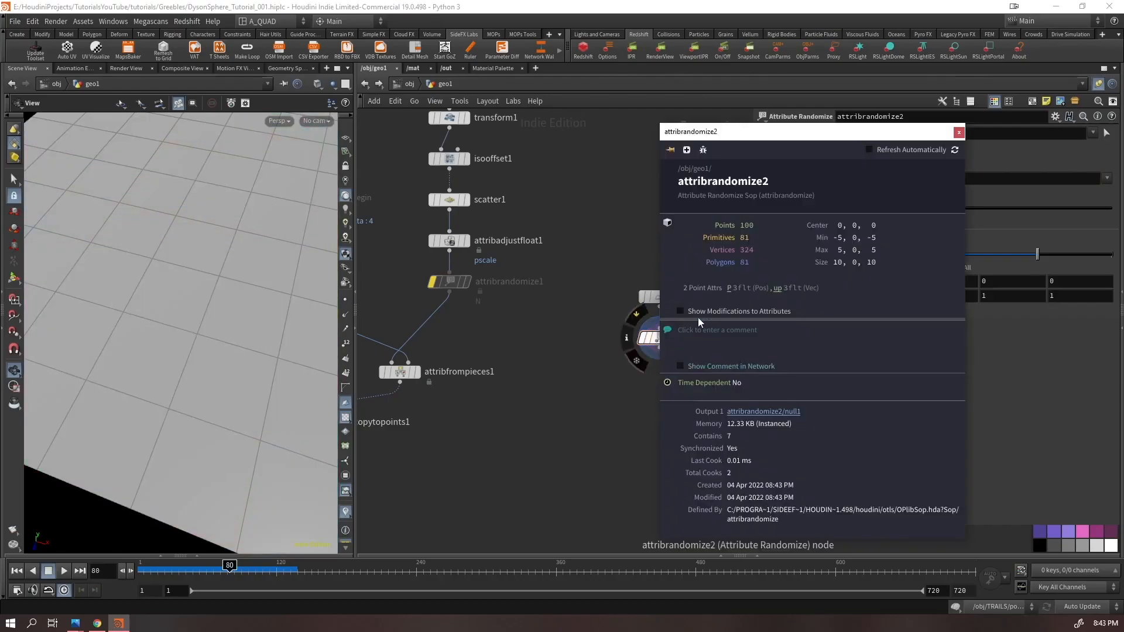
{"action": "left_click", "coordinate": [778, 290]}
{"action": "right_click_drag", "start_coordinate": [194, 374], "coordinate": [75, 420]}
{"action": "left_click_drag", "start_coordinate": [76, 420], "coordinate": [264, 266]}
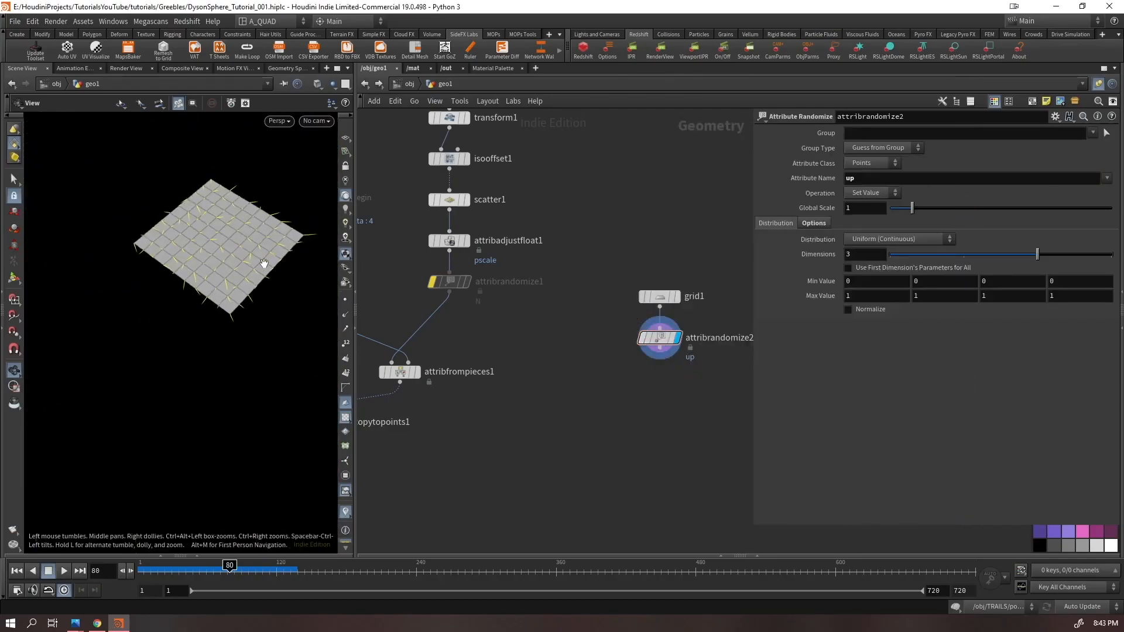
- Switch attribrandomize2's Distribution to Direction or Orientation, enable Cone Angle, and vary it down to 0 to study the grid's up vectors
{"action": "left_click", "coordinate": [890, 240]}
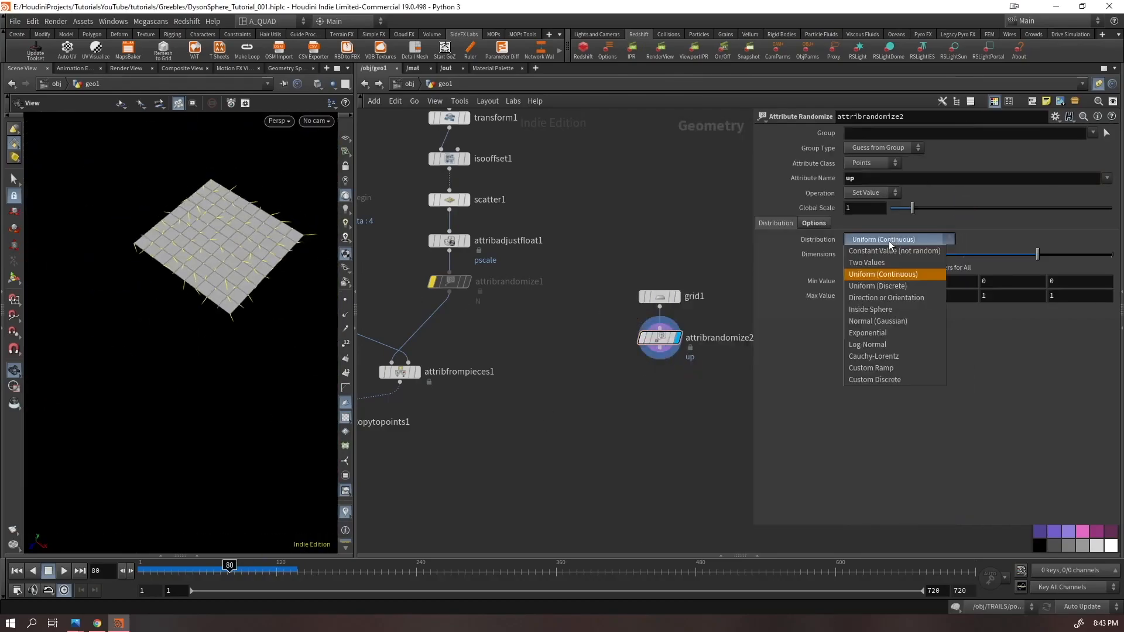
{"action": "left_click", "coordinate": [881, 297]}
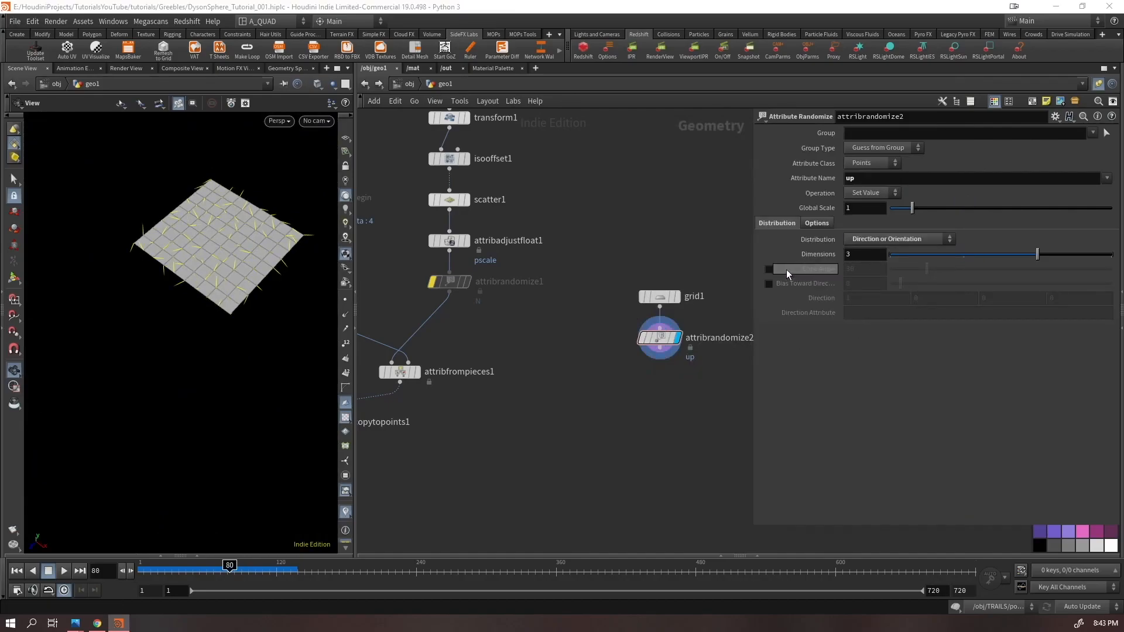
{"action": "left_click", "coordinate": [769, 269]}
{"action": "left_click_drag", "start_coordinate": [926, 269], "coordinate": [851, 314]}
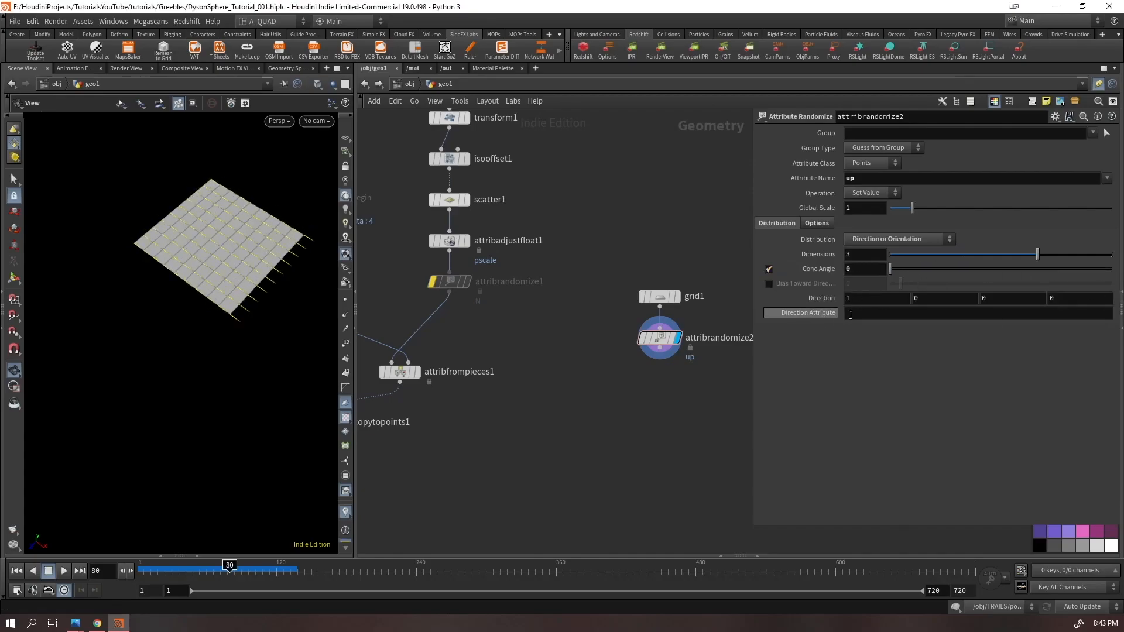
{"action": "left_click_drag", "start_coordinate": [135, 319], "coordinate": [286, 244]}
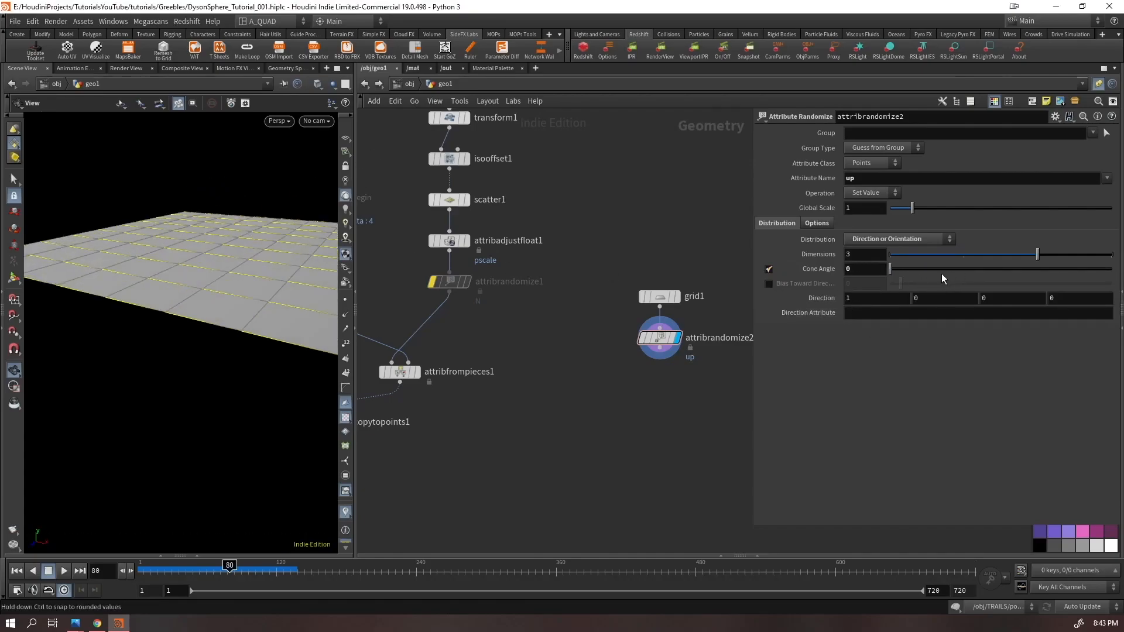
{"action": "left_click_drag", "start_coordinate": [942, 272], "coordinate": [890, 269]}
- Delete the test grid and its attribrandomize2 node
{"action": "middle_click_drag", "start_coordinate": [550, 405], "coordinate": [600, 413]}
{"action": "scroll", "coordinate": [600, 414], "scroll_direction": "down", "scroll_amount": 3}
{"action": "left_click_drag", "start_coordinate": [684, 286], "coordinate": [661, 393]}
{"action": "key", "text": "Delete"}
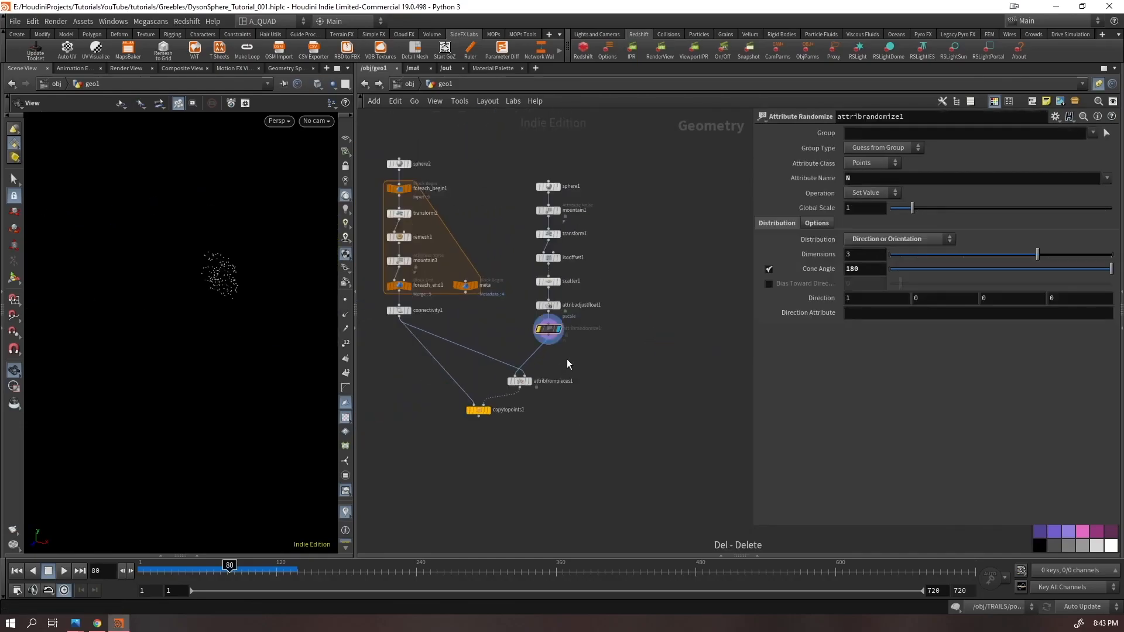
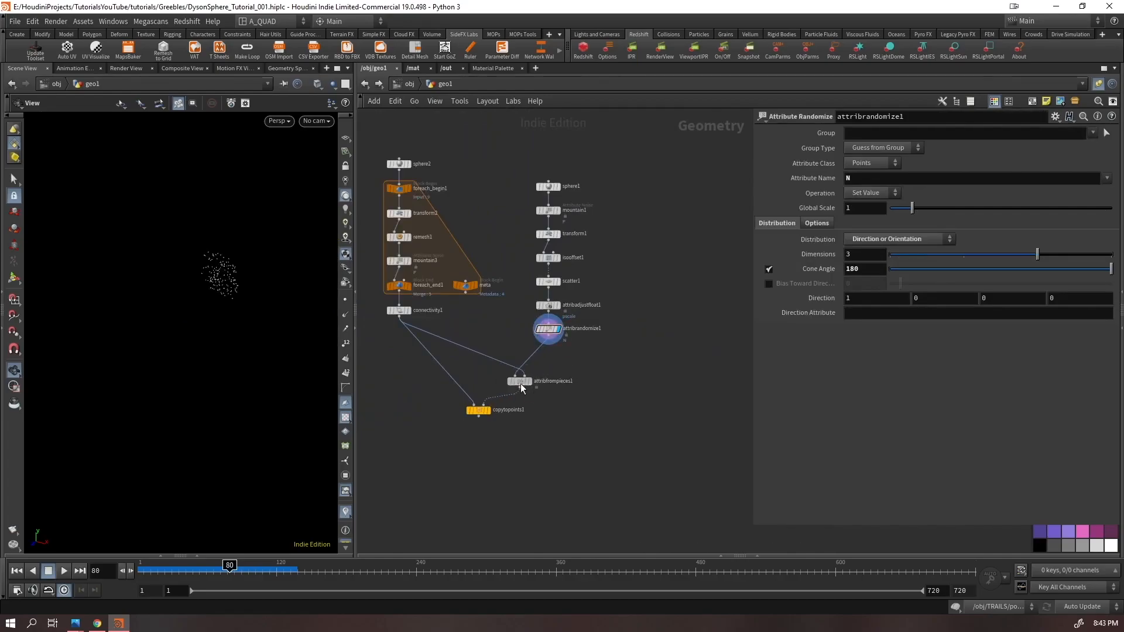
- Turn off attribrandomize1's bypass, move attribfrompieces1 closer to copytopoints1, and display copytopoints1 with its parameters
{"action": "left_click_drag", "start_coordinate": [521, 385], "coordinate": [501, 374]}
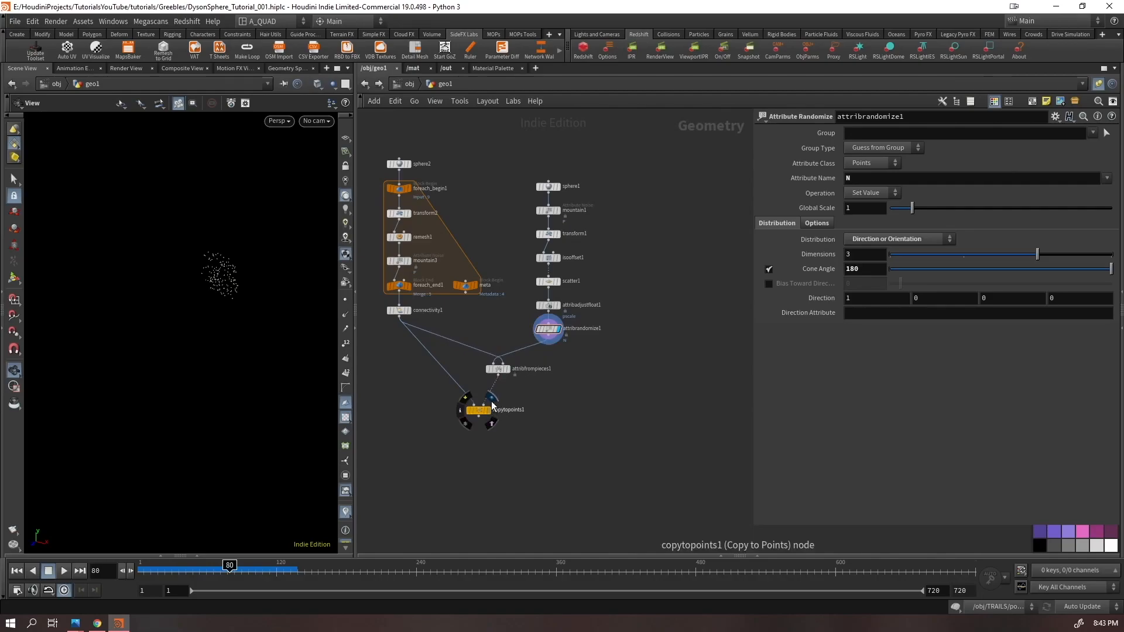
{"action": "left_click", "coordinate": [492, 404]}
{"action": "scroll", "coordinate": [269, 328], "scroll_direction": "up", "scroll_amount": 6}
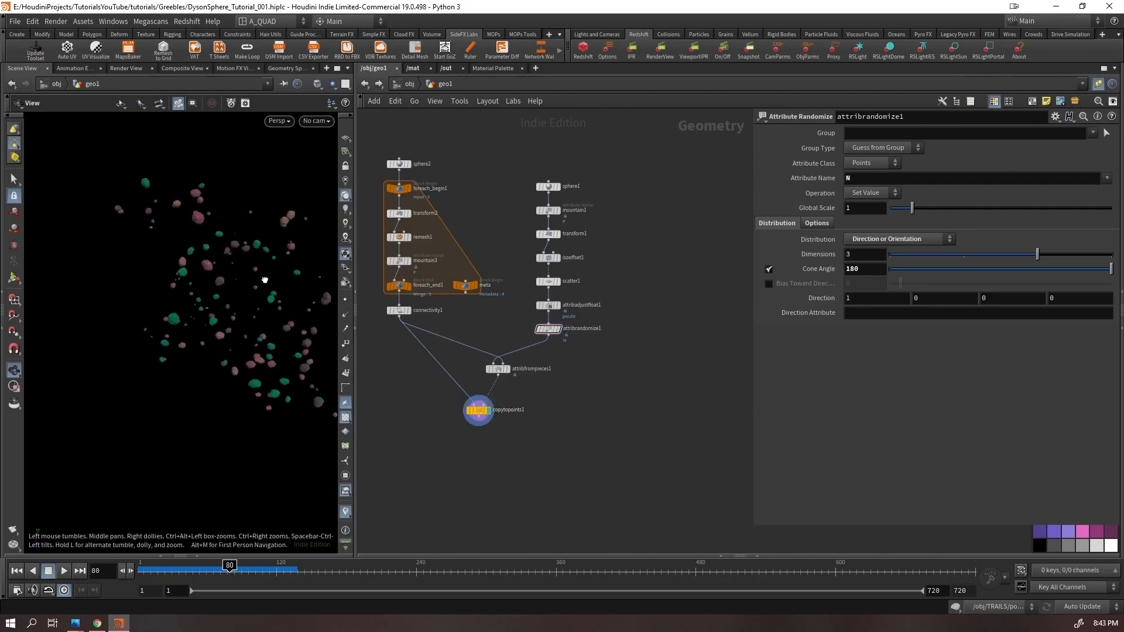
{"action": "left_click", "coordinate": [478, 410]}
- Review connectivity1's variant attribute and turn off the variant colour visualization through copytopoints1's node info
{"action": "middle_click_drag", "start_coordinate": [414, 433], "coordinate": [499, 403]}
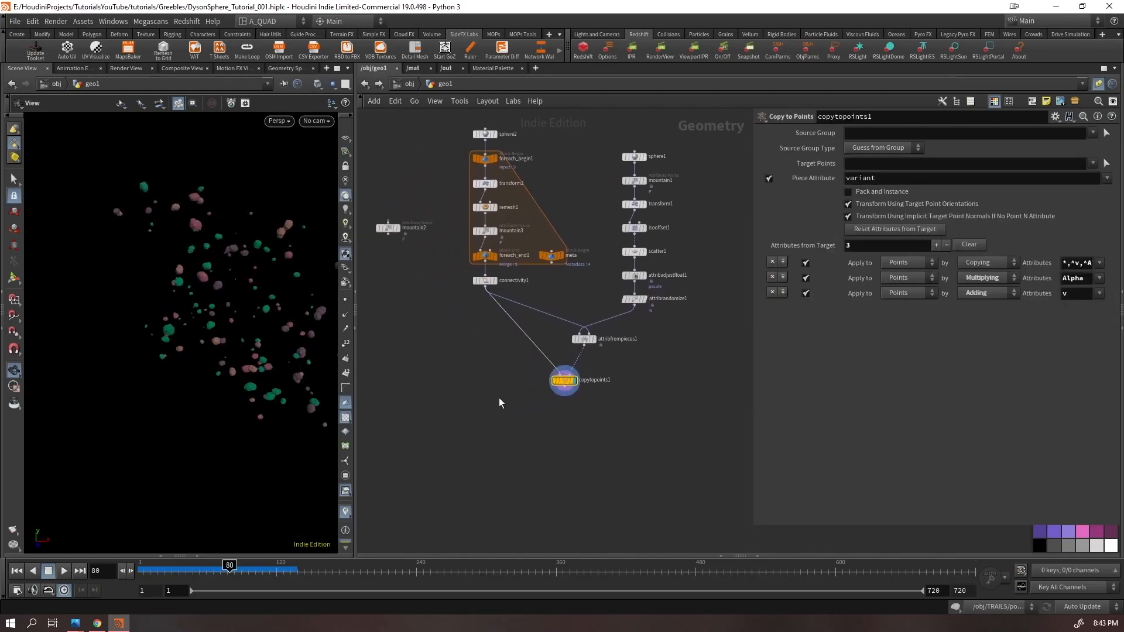
{"action": "left_click_drag", "start_coordinate": [503, 309], "coordinate": [448, 272]}
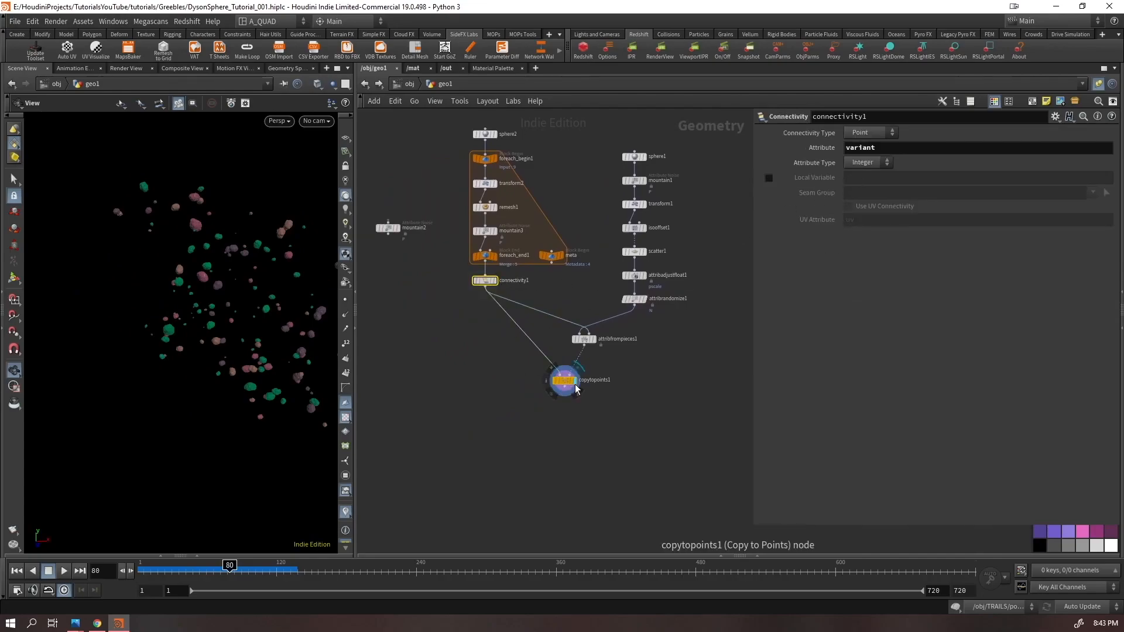
{"action": "left_click", "coordinate": [547, 381]}
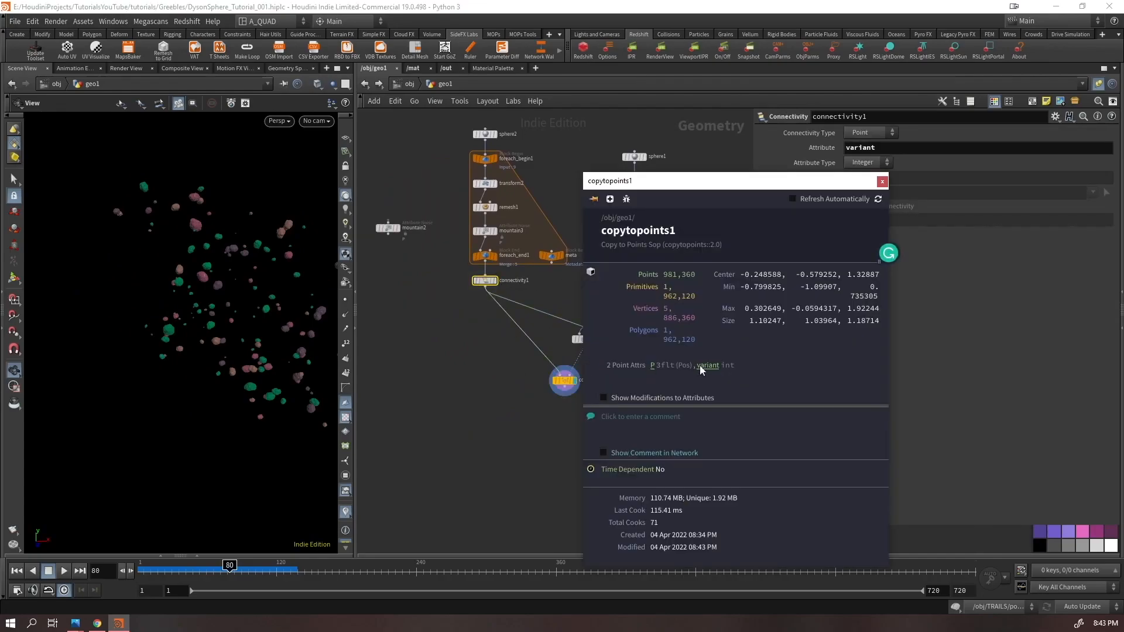
- Append a Color node after copytopoints1 with Color Type Random from Attribute, using the variant attribute
{"action": "left_click", "coordinate": [565, 380]}
{"action": "key", "text": "Tab"}
{"action": "type", "text": "color"}
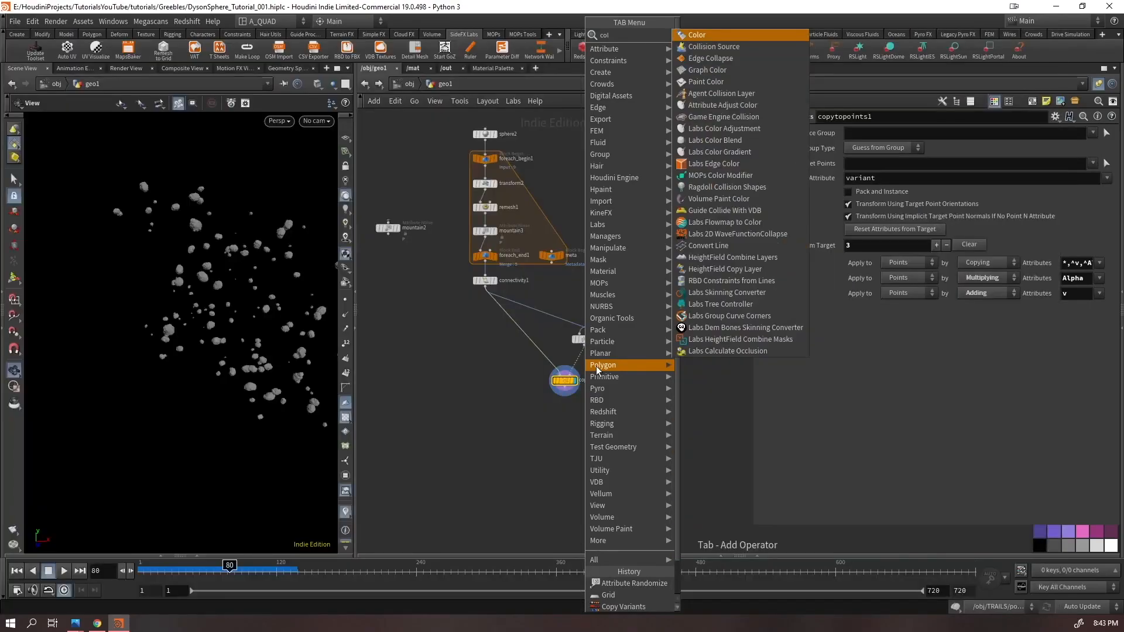
{"action": "key", "text": "Return"}
{"action": "left_click", "coordinate": [884, 191]}
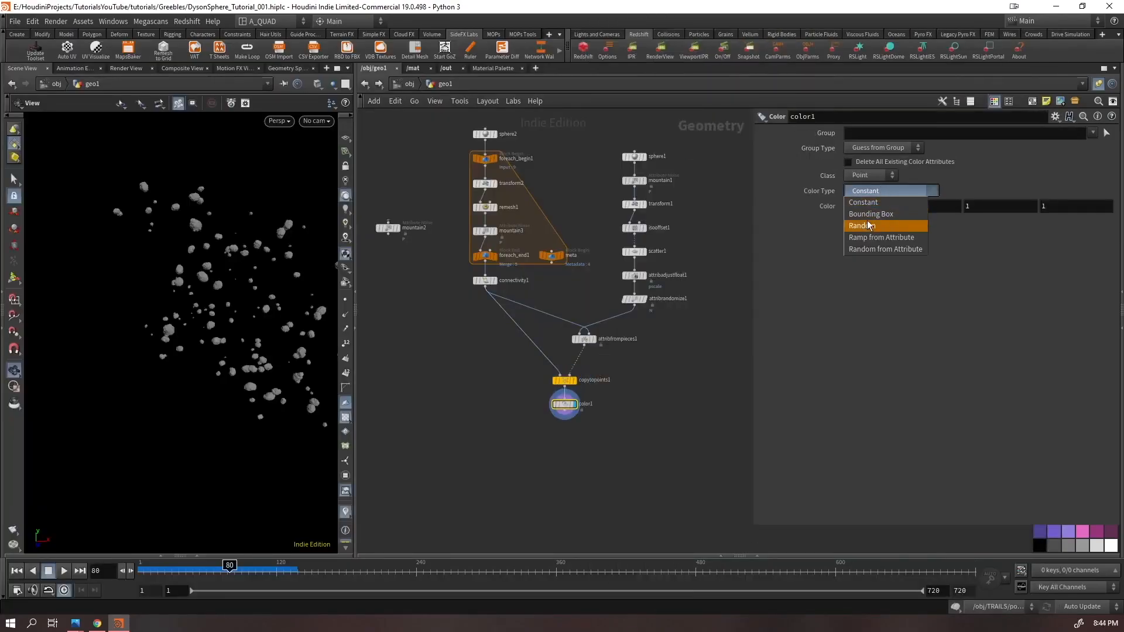
{"action": "left_click", "coordinate": [870, 249]}
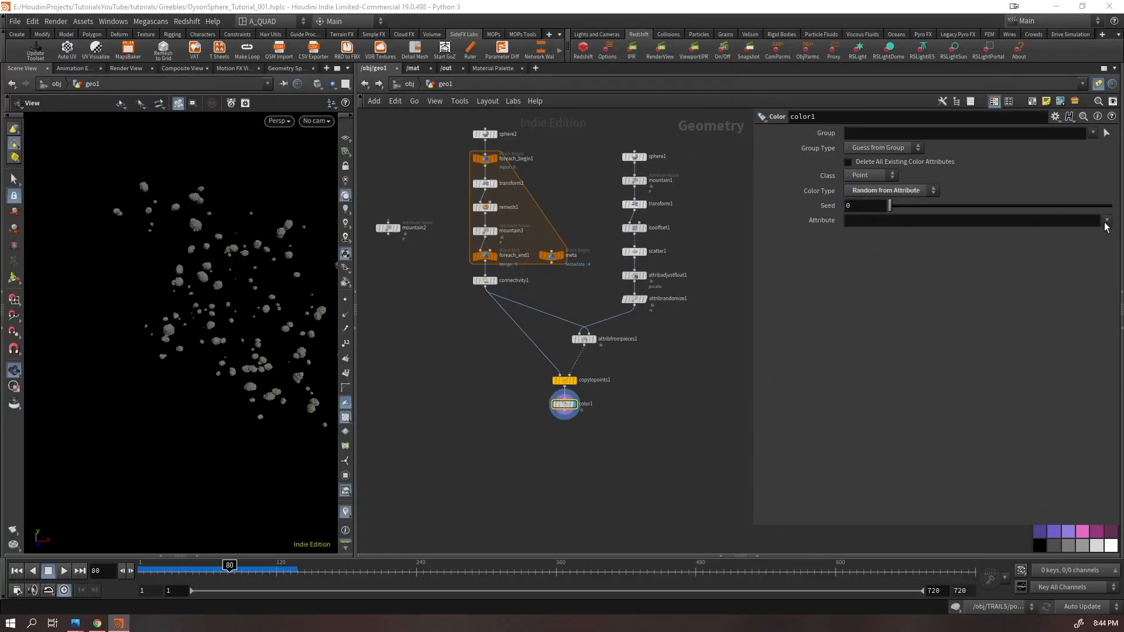
{"action": "left_click", "coordinate": [1107, 222]}
{"action": "left_click", "coordinate": [1090, 242]}
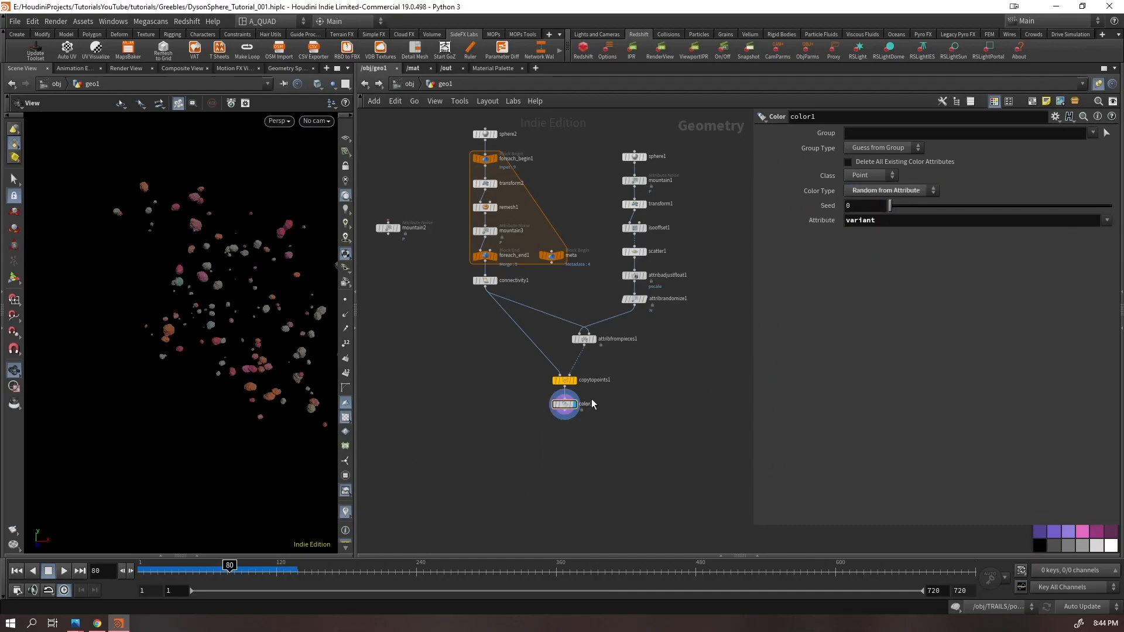
- Append a Null node after color1 as the end of the asteroid network
{"action": "key", "text": "Tab"}
{"action": "type", "text": "null"}
{"action": "key", "text": "Return"}
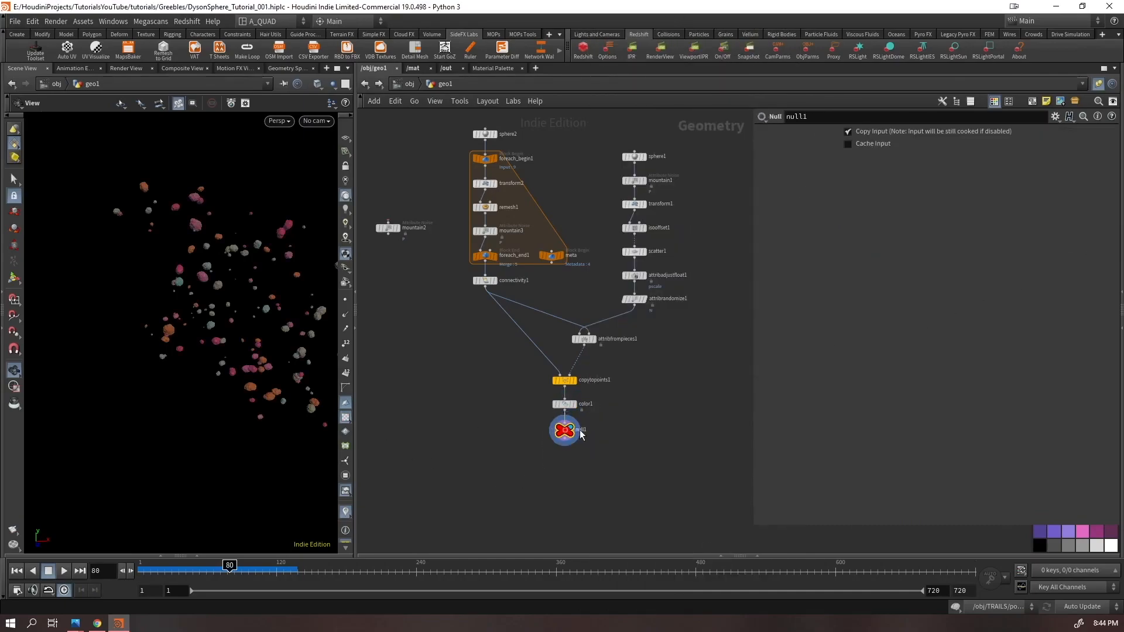
{"action": "double_click", "coordinate": [588, 430]}
- Return to the object level and rename geo1 as ASTEROIDS
{"action": "key", "text": "u"}
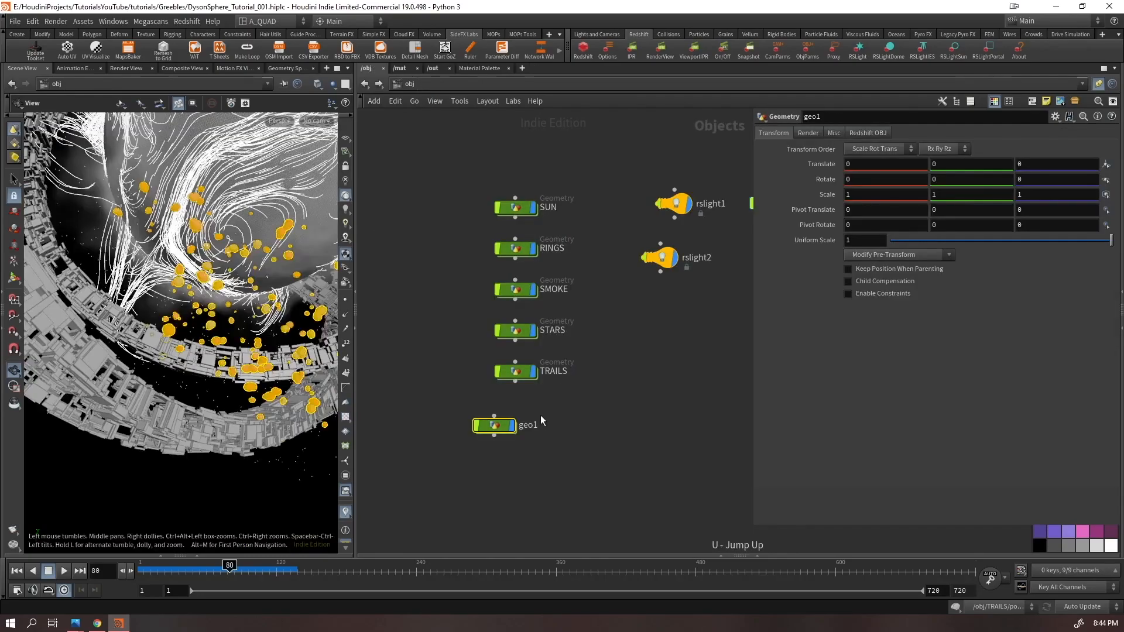
{"action": "double_click", "coordinate": [533, 426]}
{"action": "type", "text": "AS"}
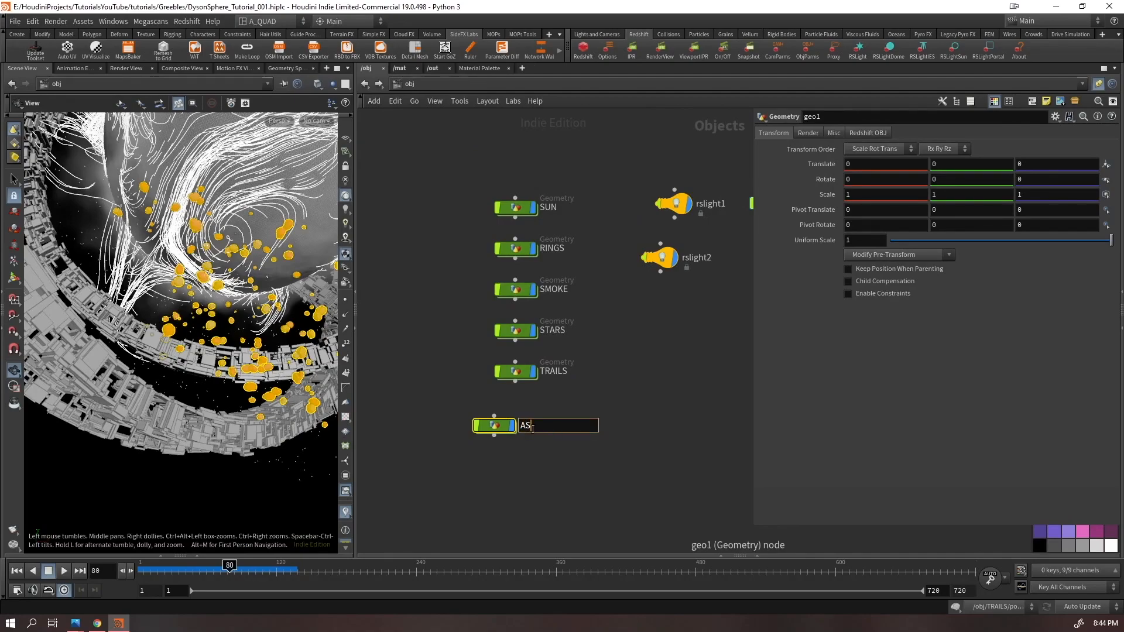
{"action": "type", "text": "TEROIDS"}
{"action": "key", "text": "Return"}
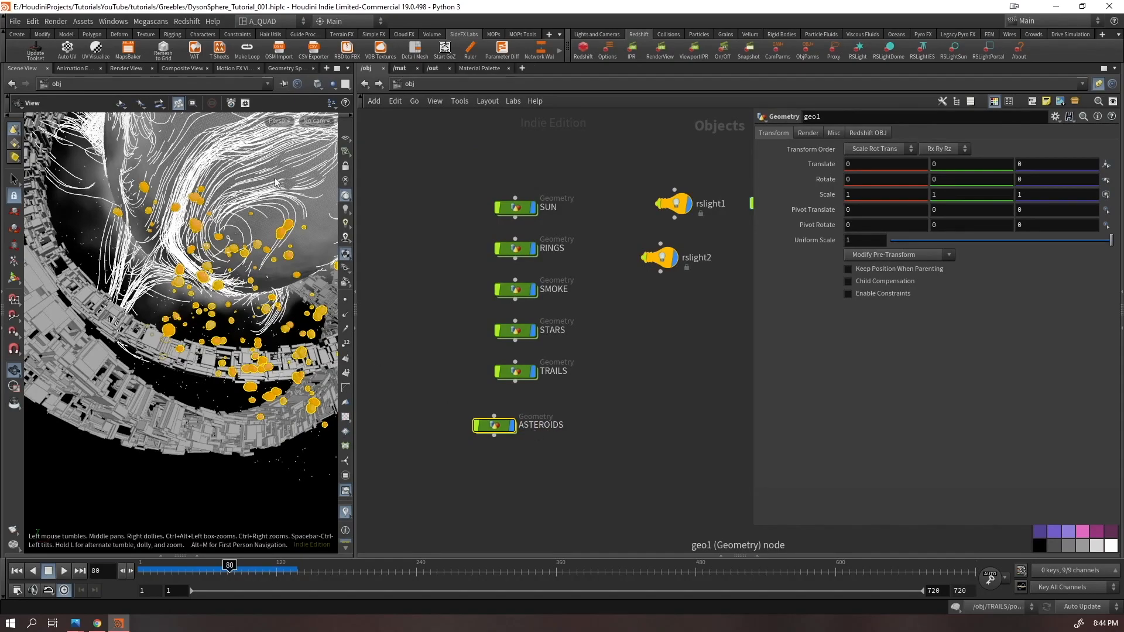
- Lay out the six geometry objects from SUN to ASTEROIDS in one evenly spaced column
{"action": "left_click_drag", "start_coordinate": [458, 151], "coordinate": [555, 548]}
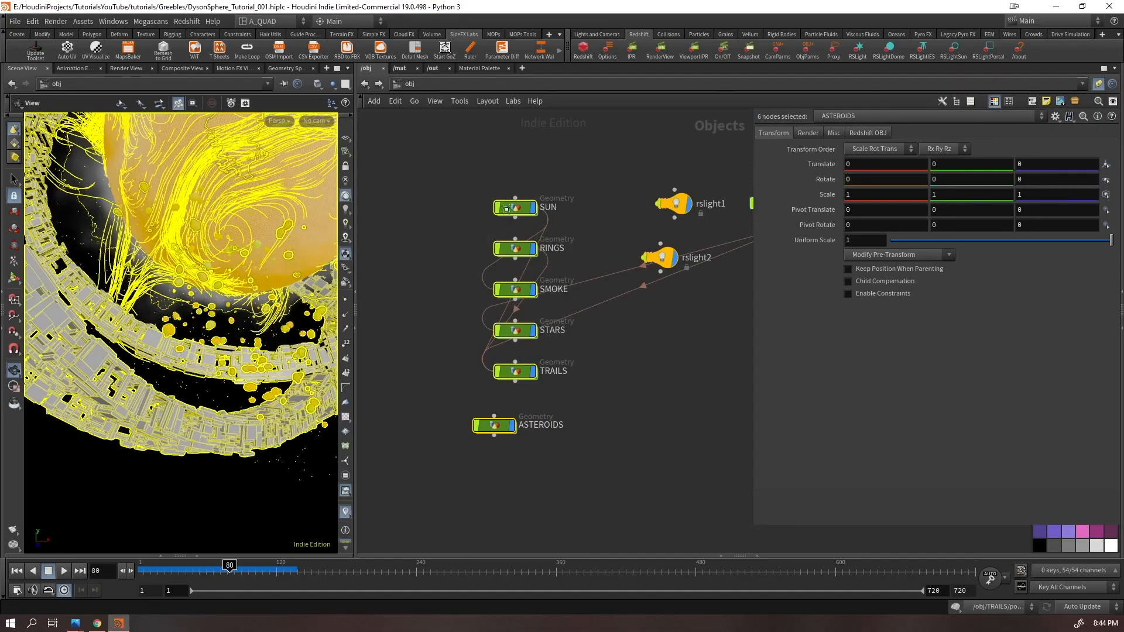
{"action": "key", "text": "l"}
{"action": "left_click", "coordinate": [487, 468]}
- Look through cam1 in the viewport and lock the camera to the view
{"action": "left_click_drag", "start_coordinate": [223, 258], "coordinate": [181, 301]}
{"action": "left_click", "coordinate": [316, 120]}
{"action": "left_click", "coordinate": [322, 178]}
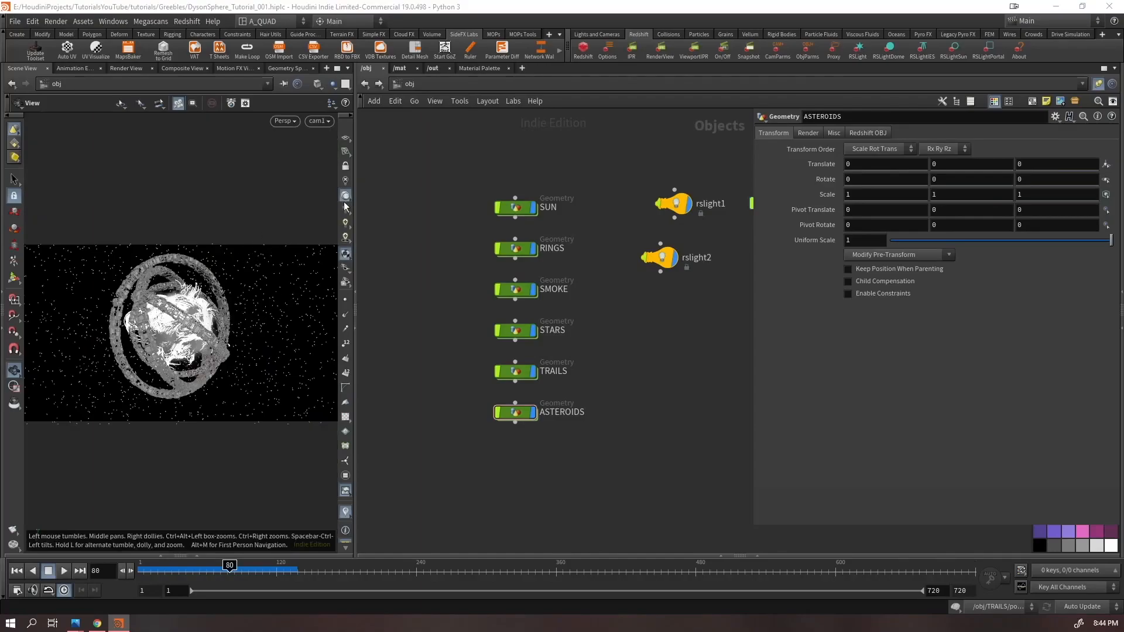
{"action": "left_click", "coordinate": [346, 167]}
- Orbit, pan and dolly cam1 until the ringed sun is centred in the shot, entirely inside the frame
{"action": "mouse_move", "coordinate": [157, 338]}
{"action": "left_mouse_down"}
{"action": "mouse_move", "coordinate": [85, 332]}
{"action": "mouse_move", "coordinate": [174, 332]}
{"action": "left_mouse_up"}
{"action": "right_click_drag", "start_coordinate": [174, 333], "coordinate": [257, 331]}
{"action": "left_click_drag", "start_coordinate": [257, 331], "coordinate": [75, 263]}
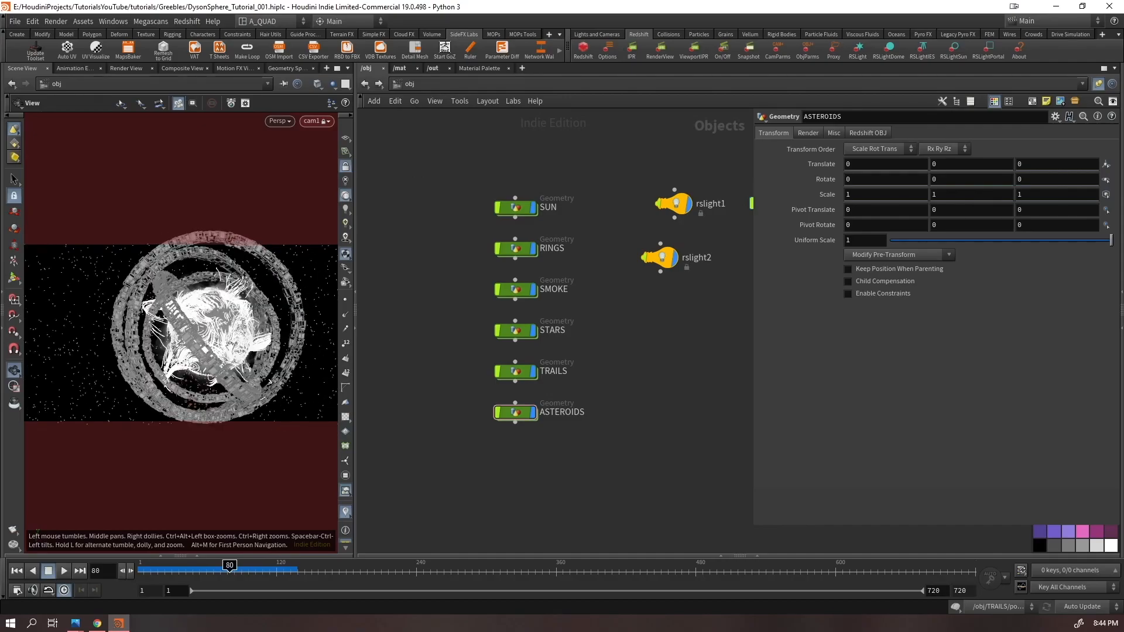
{"action": "right_click_drag", "start_coordinate": [75, 262], "coordinate": [153, 296]}
{"action": "middle_click_drag", "start_coordinate": [153, 296], "coordinate": [234, 346]}
{"action": "right_click_drag", "start_coordinate": [234, 346], "coordinate": [142, 380]}
{"action": "left_click_drag", "start_coordinate": [142, 379], "coordinate": [117, 310]}
{"action": "right_click_drag", "start_coordinate": [117, 310], "coordinate": [193, 322]}
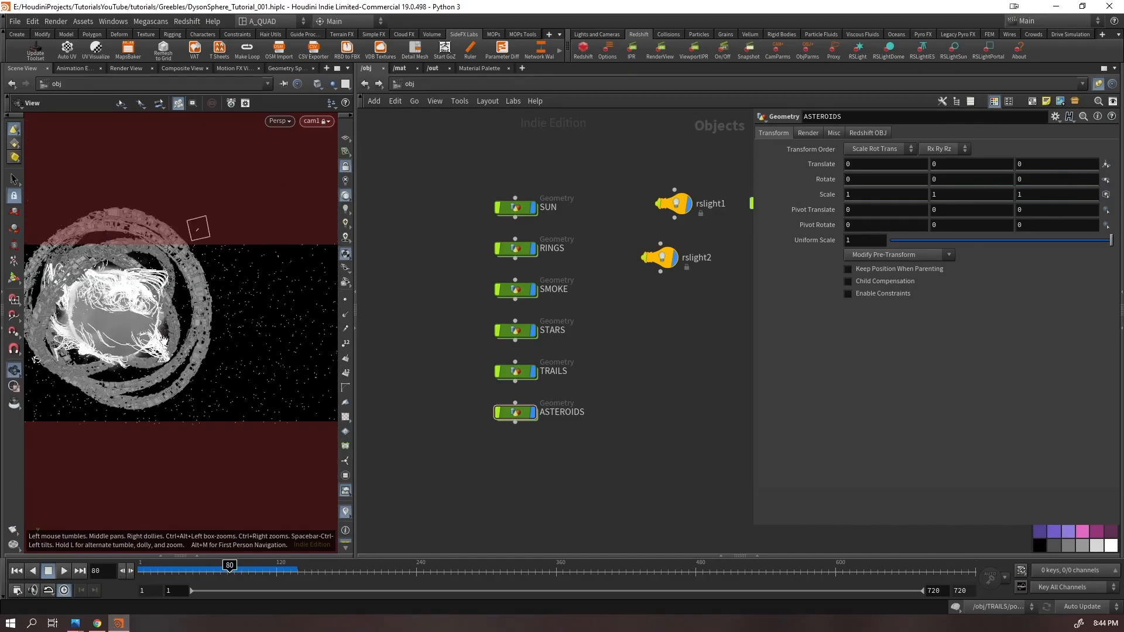
{"action": "left_click_drag", "start_coordinate": [194, 322], "coordinate": [236, 324]}
{"action": "right_click_drag", "start_coordinate": [236, 324], "coordinate": [185, 319]}
{"action": "left_click_drag", "start_coordinate": [185, 320], "coordinate": [195, 373]}
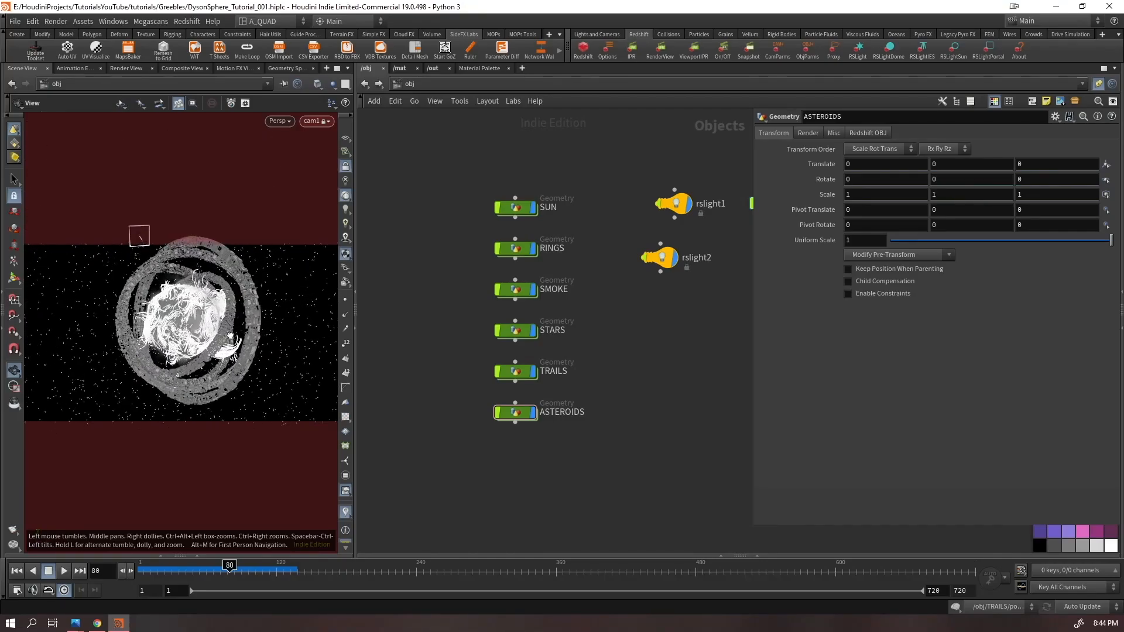
{"action": "left_click_drag", "start_coordinate": [231, 338], "coordinate": [209, 349]}
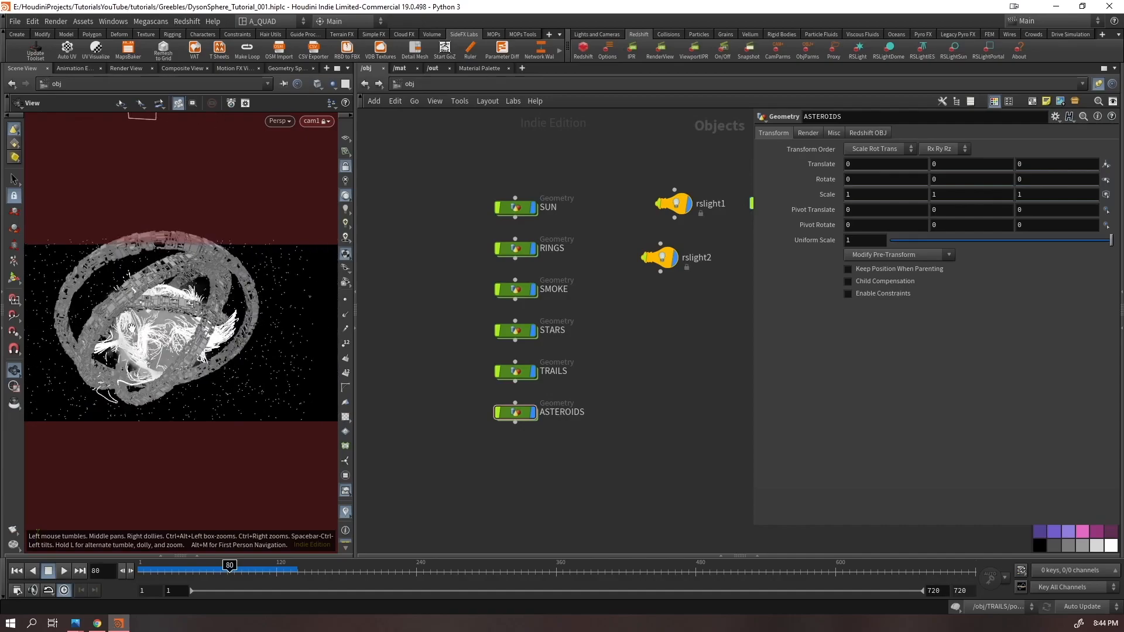
{"action": "right_click_drag", "start_coordinate": [132, 329], "coordinate": [131, 362]}
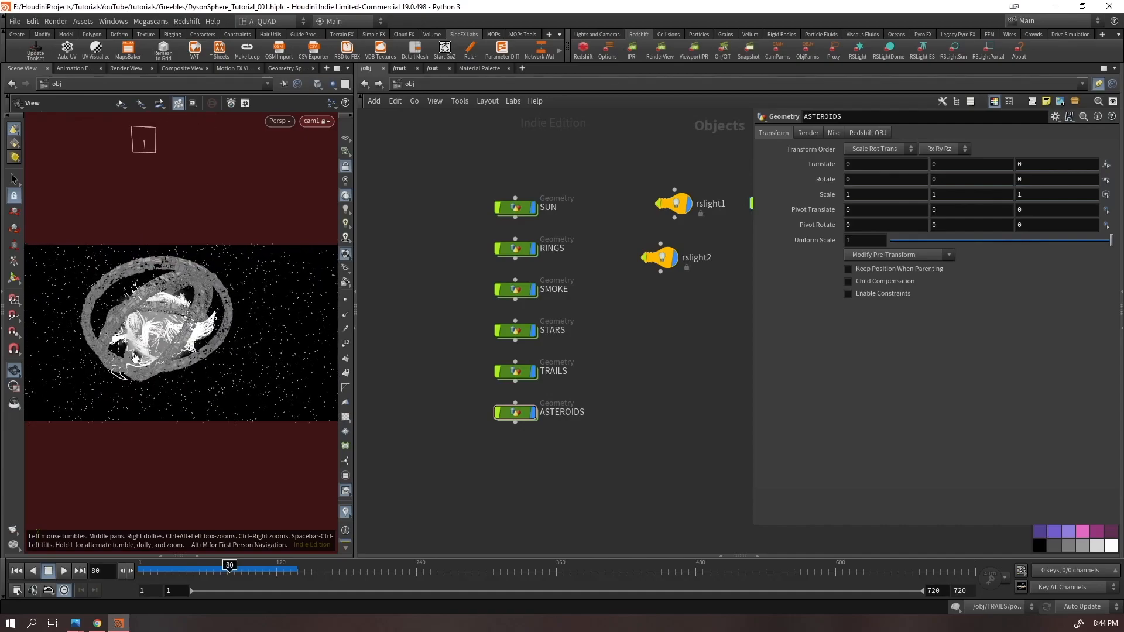
{"action": "left_click_drag", "start_coordinate": [88, 427], "coordinate": [199, 366]}
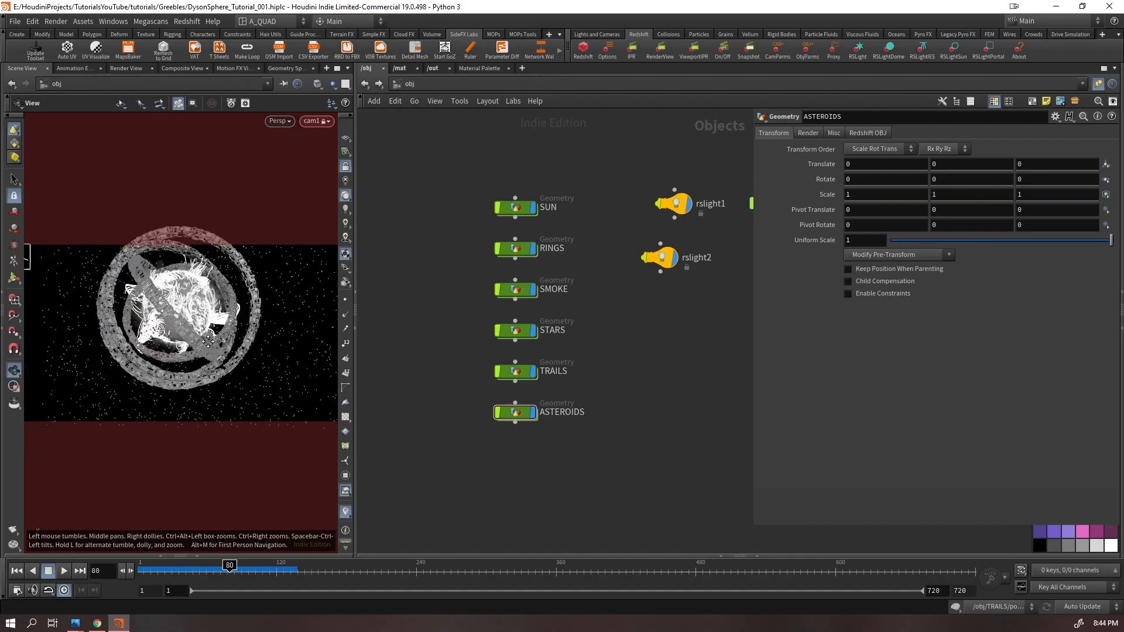
{"action": "right_click_drag", "start_coordinate": [207, 342], "coordinate": [231, 316]}
{"action": "left_click_drag", "start_coordinate": [232, 316], "coordinate": [172, 378]}
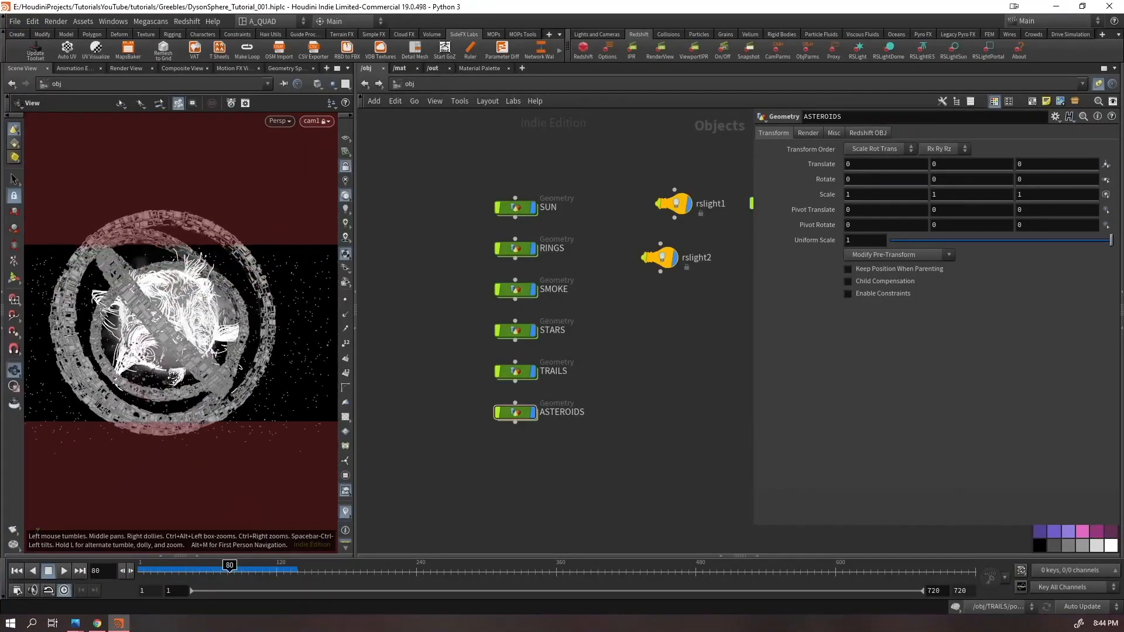
{"action": "right_click_drag", "start_coordinate": [173, 377], "coordinate": [59, 291]}
{"action": "left_click_drag", "start_coordinate": [59, 291], "coordinate": [181, 332]}
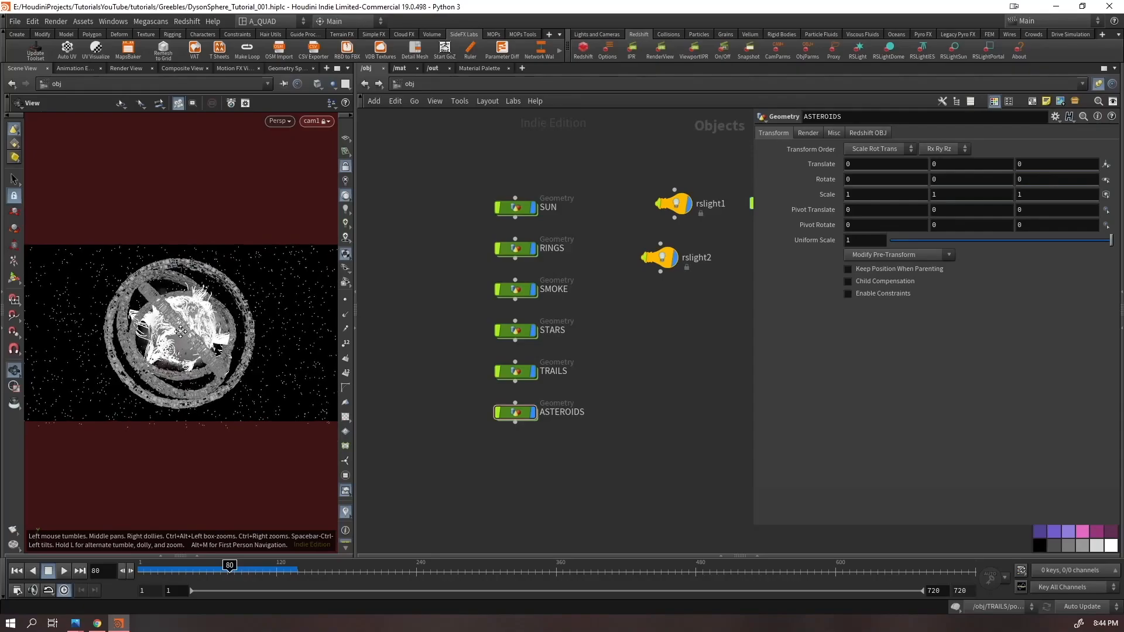
- Set cam1's resolution to 1920 by 1080 and save the scene
{"action": "middle_click_drag", "start_coordinate": [652, 378], "coordinate": [545, 371]}
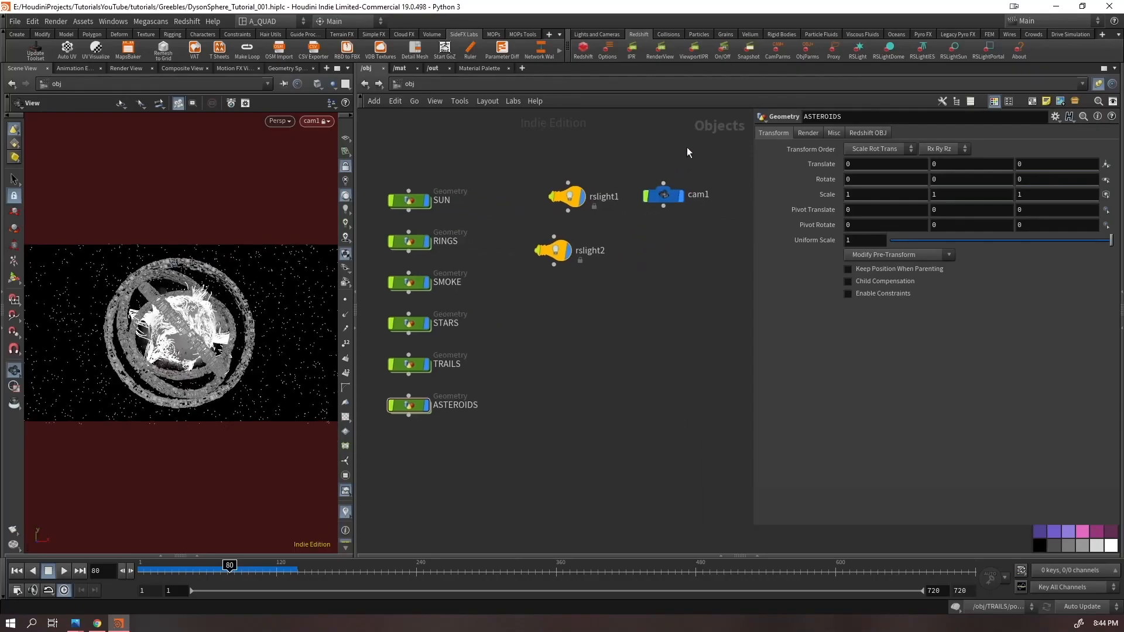
{"action": "left_click", "coordinate": [663, 195]}
{"action": "left_click", "coordinate": [837, 133]}
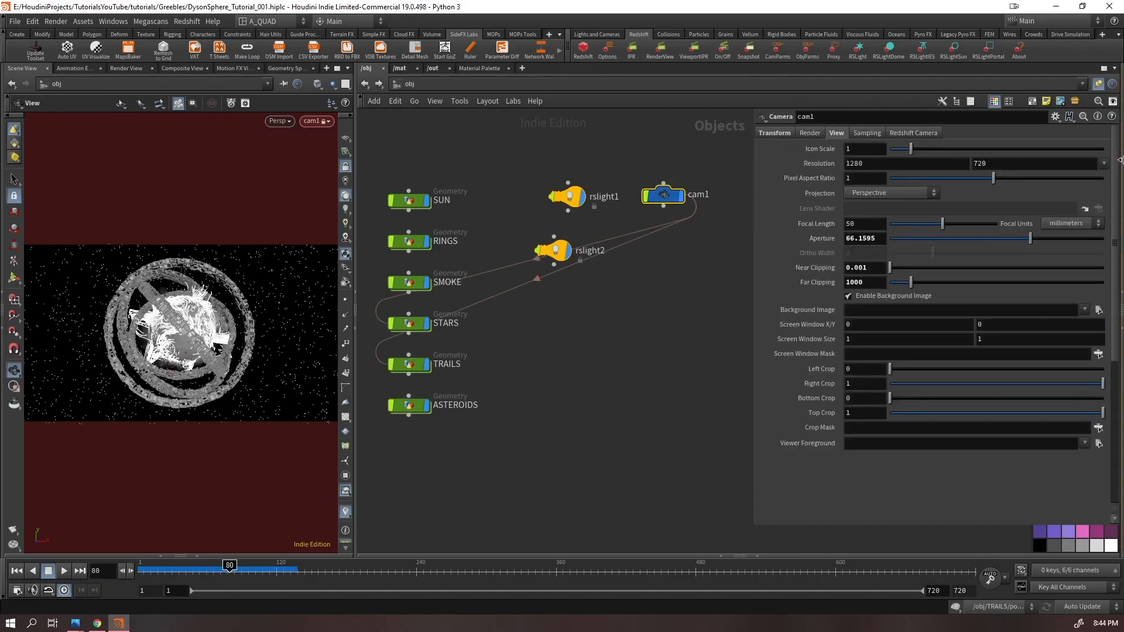
{"action": "left_click", "coordinate": [1104, 163]}
{"action": "left_click", "coordinate": [1054, 199]}
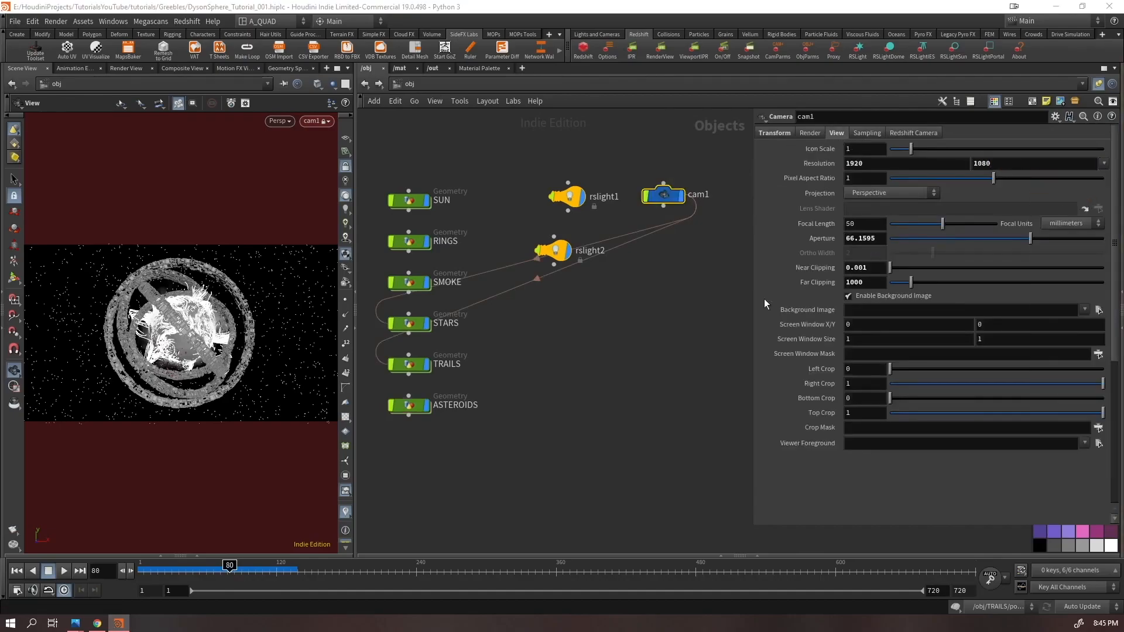
{"action": "key", "text": "ctrl+s"}
- Delete the two lights rslight1 and rslight2
{"action": "left_click", "coordinate": [627, 384]}
{"action": "left_click_drag", "start_coordinate": [583, 163], "coordinate": [548, 300]}
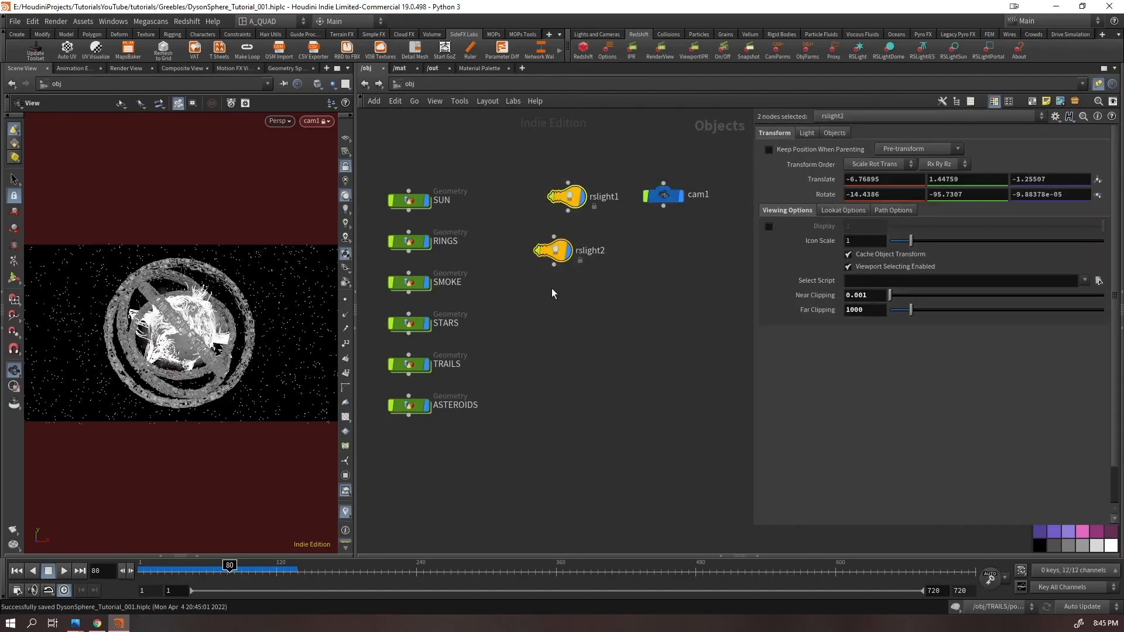
{"action": "key", "text": "Delete"}
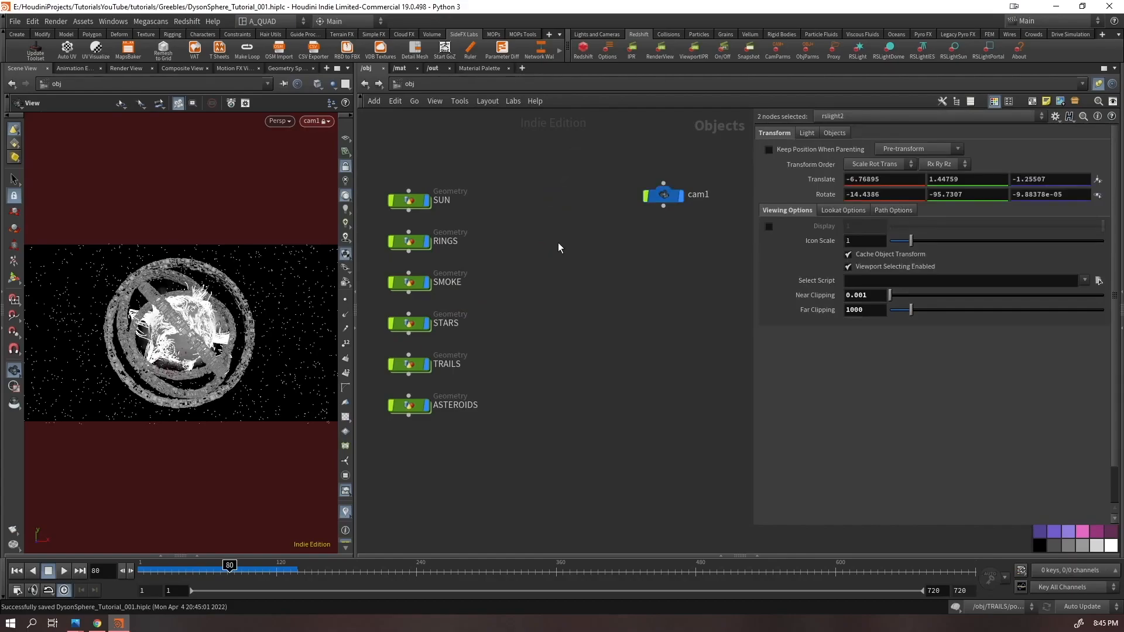
- Hide RINGS, SMOKE, STARS, TRAILS and ASTEROIDS so that only the SUN object is displayed
{"action": "left_click_drag", "start_coordinate": [468, 219], "coordinate": [421, 459]}
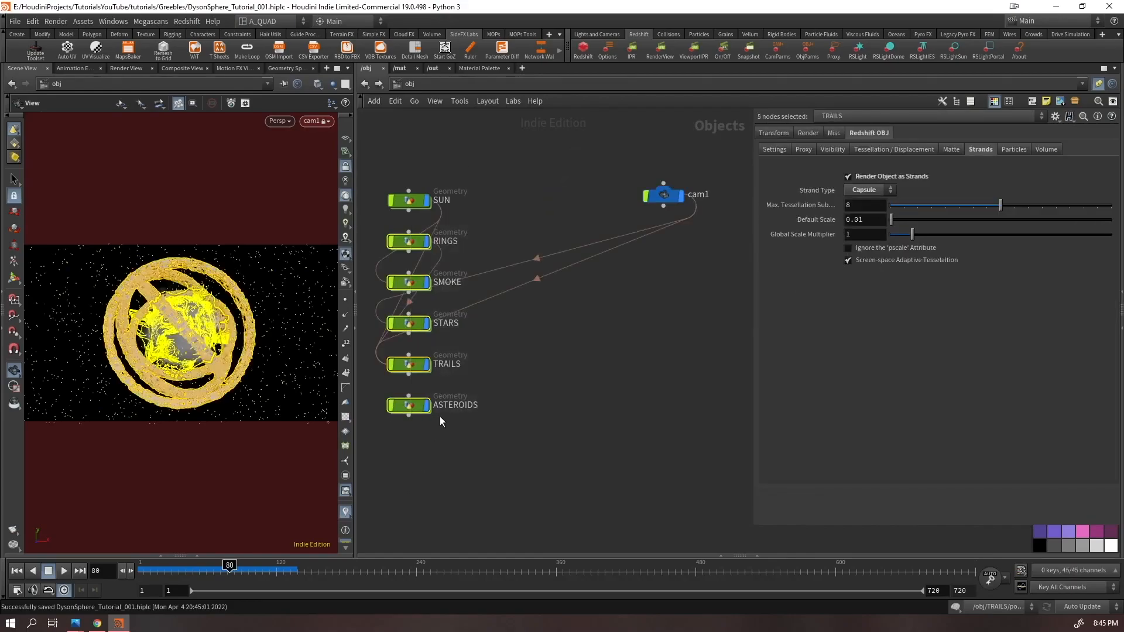
{"action": "left_click", "coordinate": [426, 283]}
{"action": "left_click", "coordinate": [547, 371]}
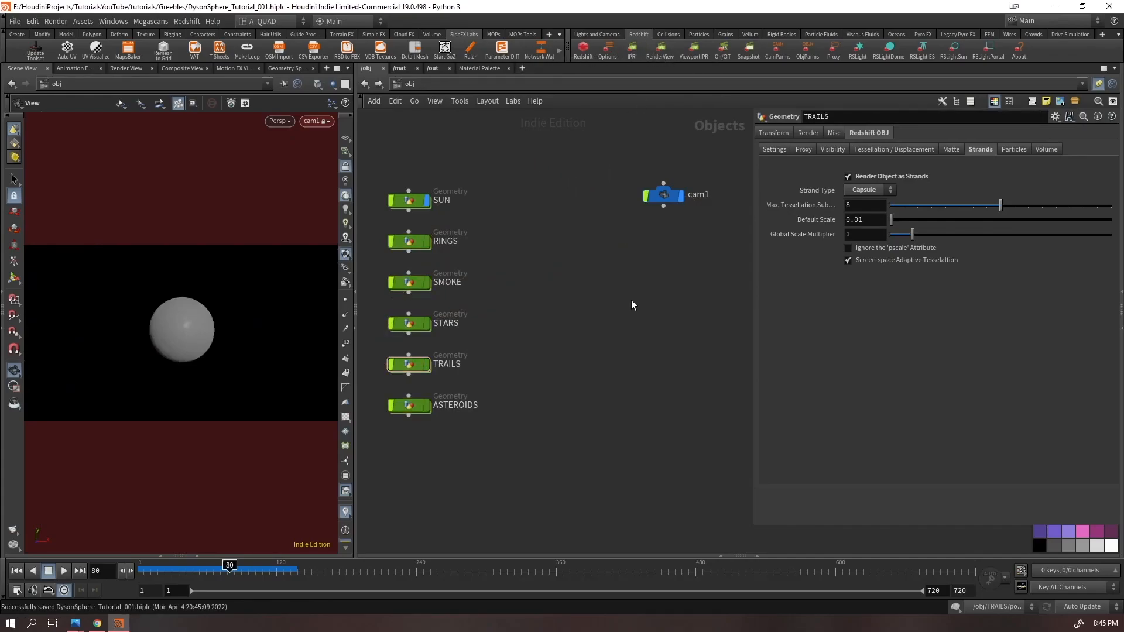
- Enable Live SOP Level Updates in the IPR options of Redshift_ROP1 in the output network
{"action": "left_click", "coordinate": [440, 69]}
{"action": "left_click", "coordinate": [706, 309]}
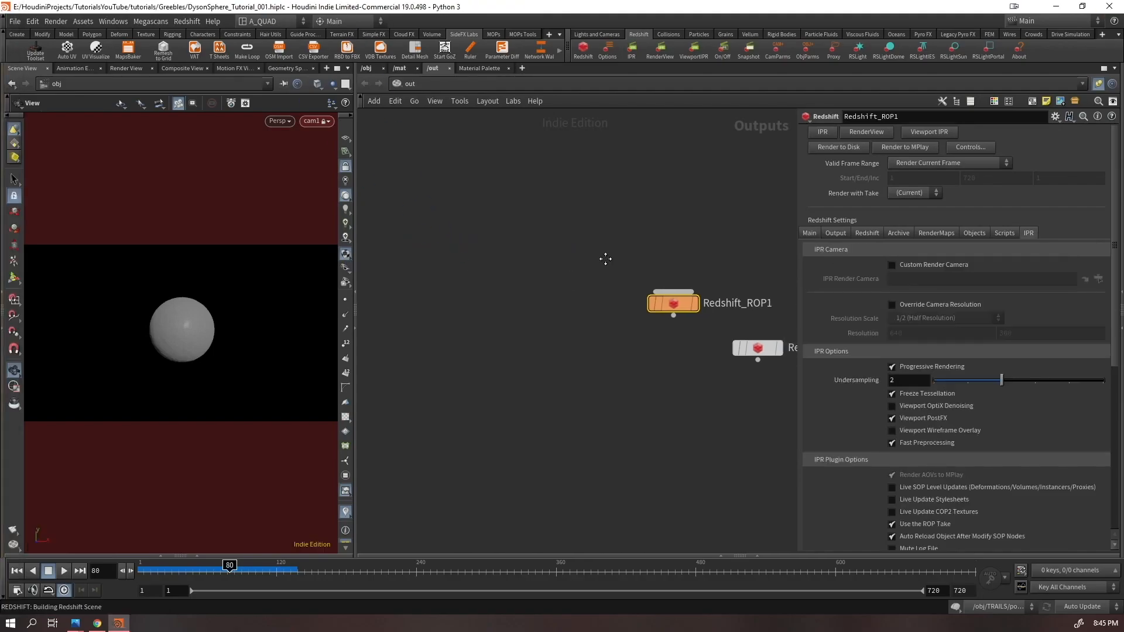
{"action": "scroll", "coordinate": [1023, 406], "scroll_direction": "down", "scroll_amount": 2}
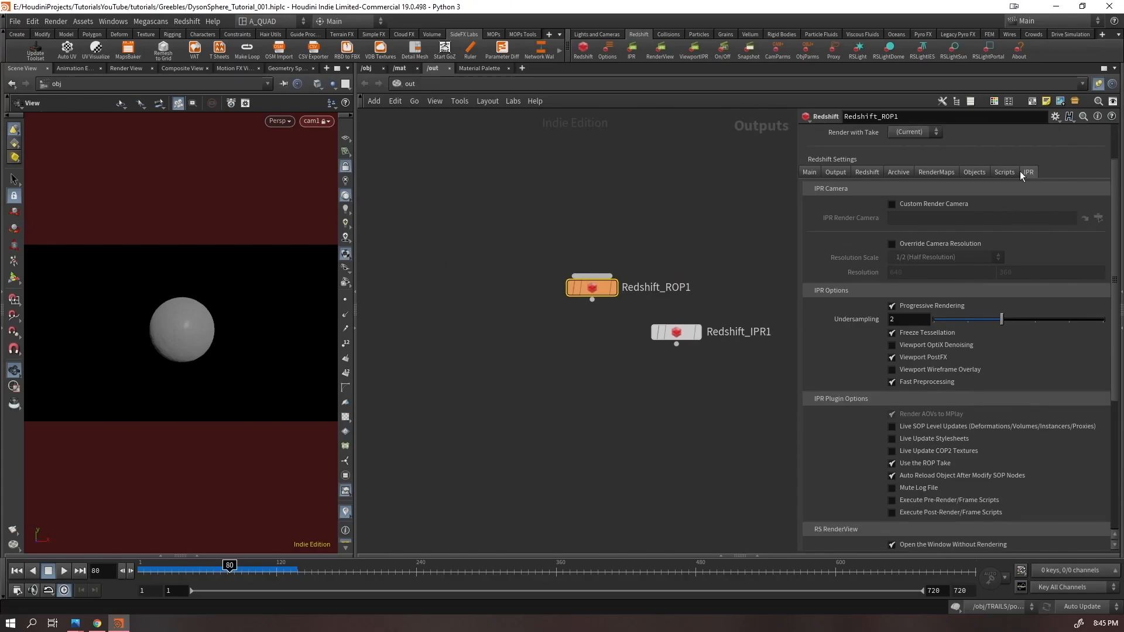
{"action": "left_click", "coordinate": [892, 427]}
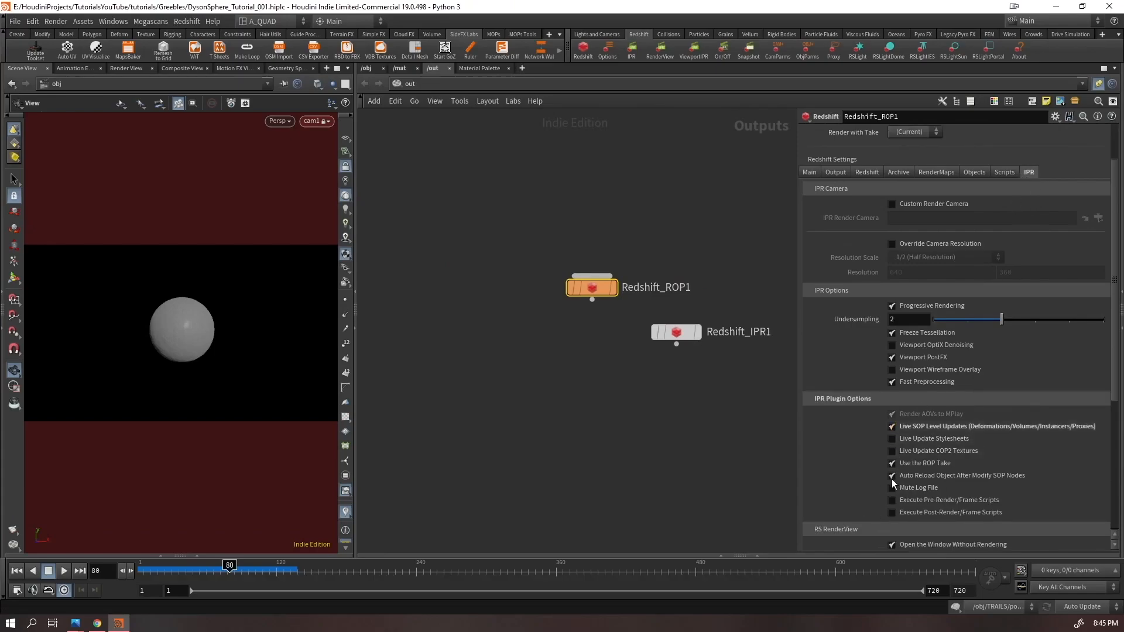
- Switch Redshift_ROP1's render settings to Advanced mode and enable denoising with the OptiX engine
{"action": "scroll", "coordinate": [884, 410], "scroll_direction": "up", "scroll_amount": 2}
{"action": "left_click", "coordinate": [866, 234]}
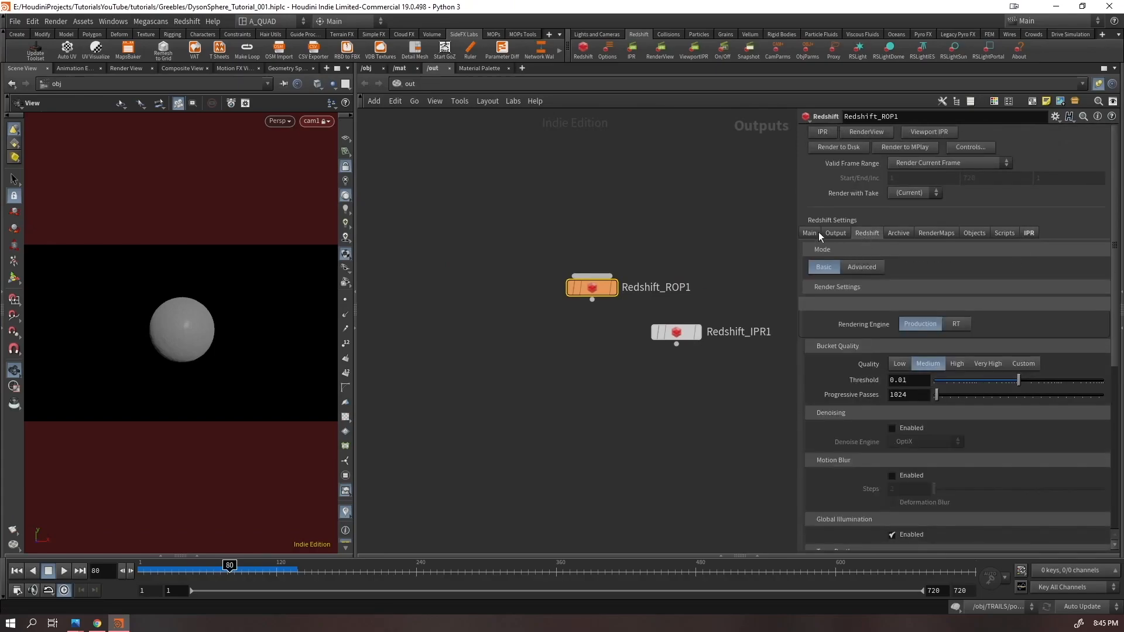
{"action": "left_click", "coordinate": [860, 267]}
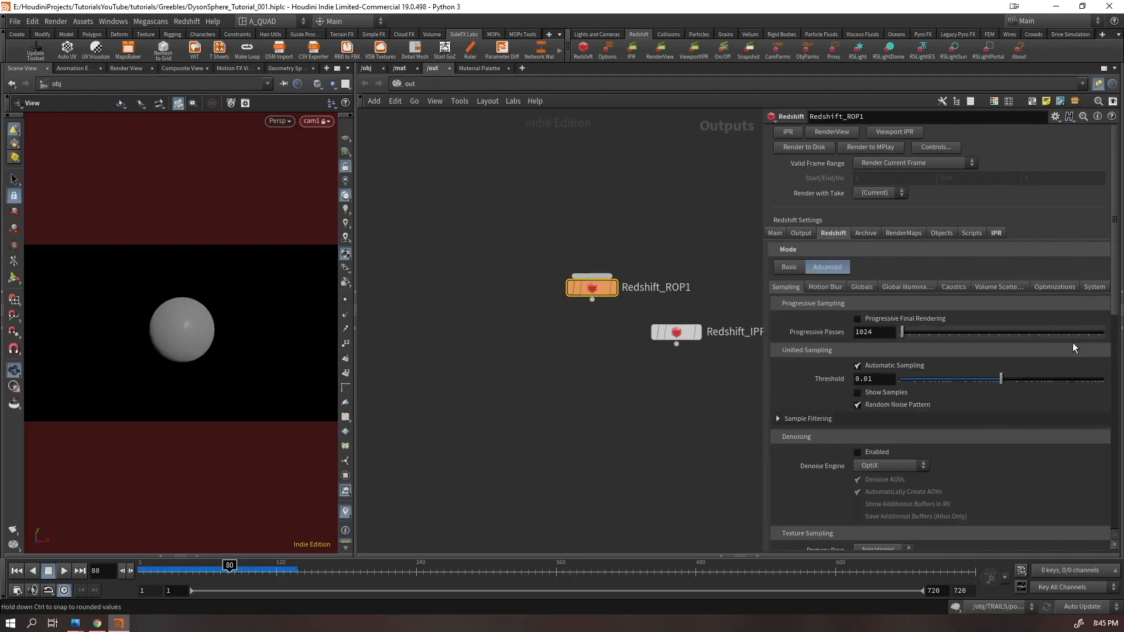
{"action": "scroll", "coordinate": [1069, 480], "scroll_direction": "down", "scroll_amount": 1}
{"action": "scroll", "coordinate": [1042, 484], "scroll_direction": "down", "scroll_amount": 1}
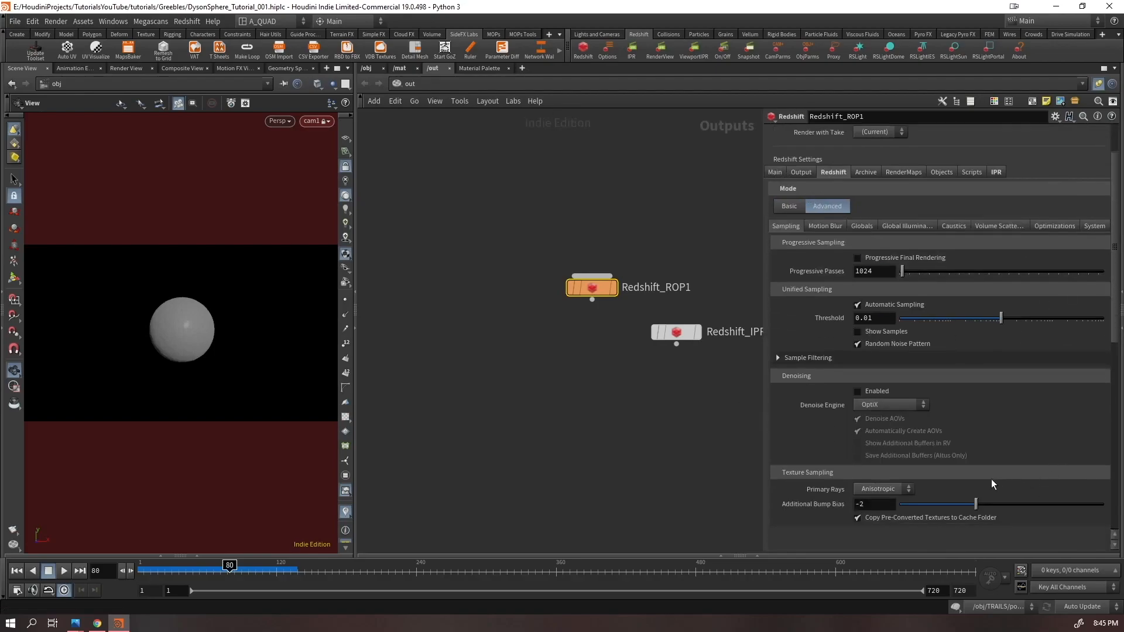
{"action": "left_click", "coordinate": [858, 390]}
- Resize the Redshift Render View window and move it fully onto the screen
{"action": "left_click_drag", "start_coordinate": [0, 11], "coordinate": [659, 89]}
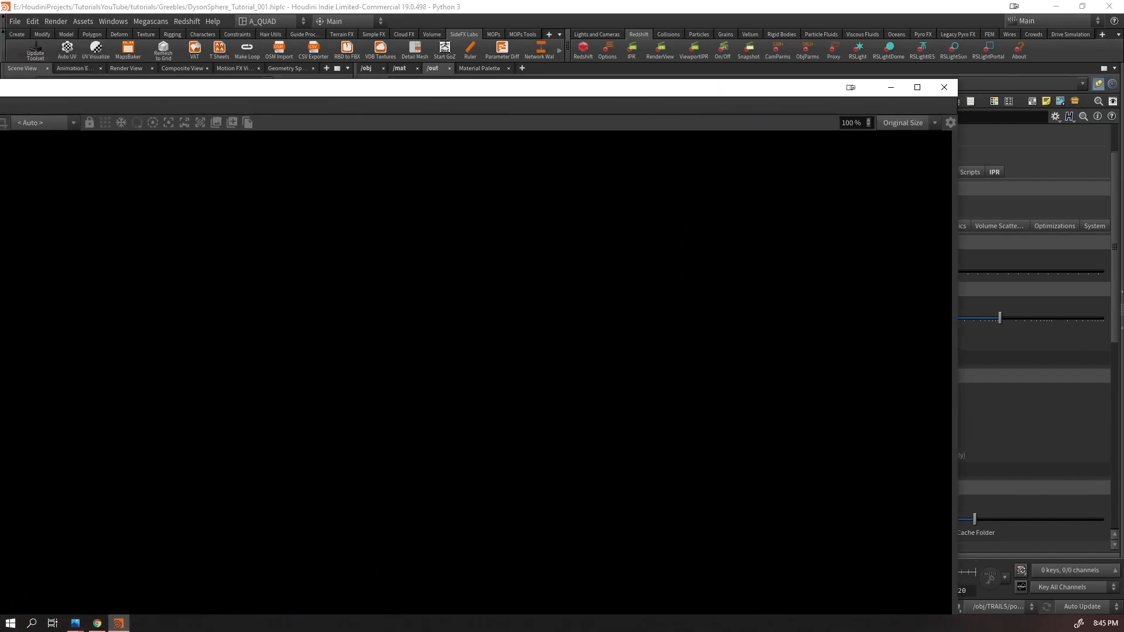
{"action": "left_click_drag", "start_coordinate": [0, 79], "coordinate": [230, 154]}
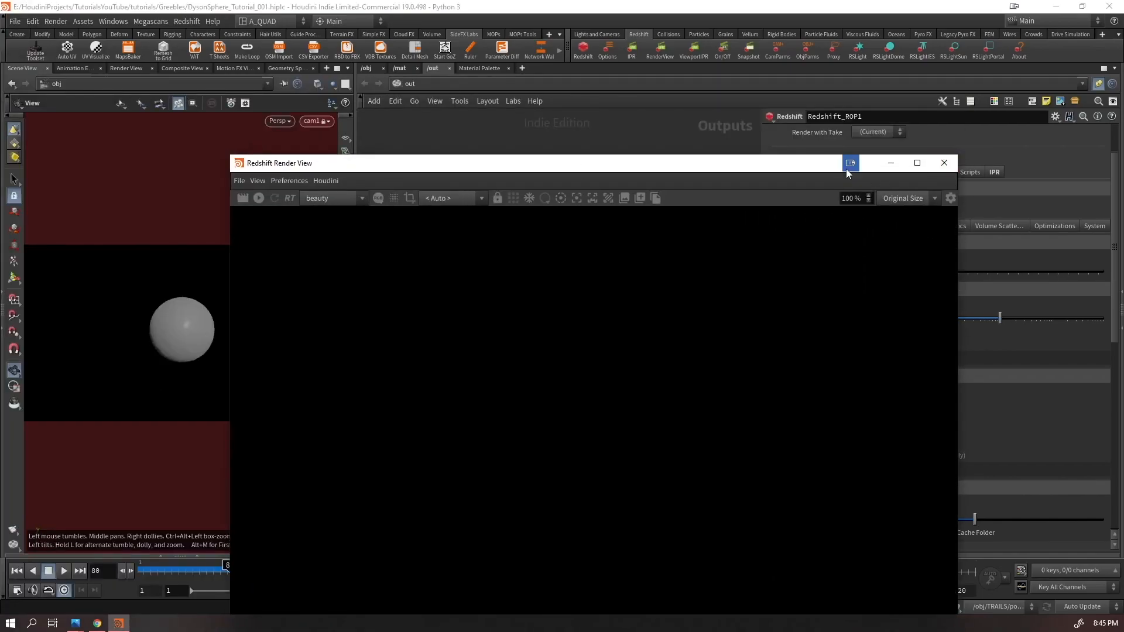
{"action": "left_click_drag", "start_coordinate": [821, 165], "coordinate": [706, 48]}
- Set the Render View's denoise engine to OptiX and start the interactive render
{"action": "left_click", "coordinate": [834, 81]}
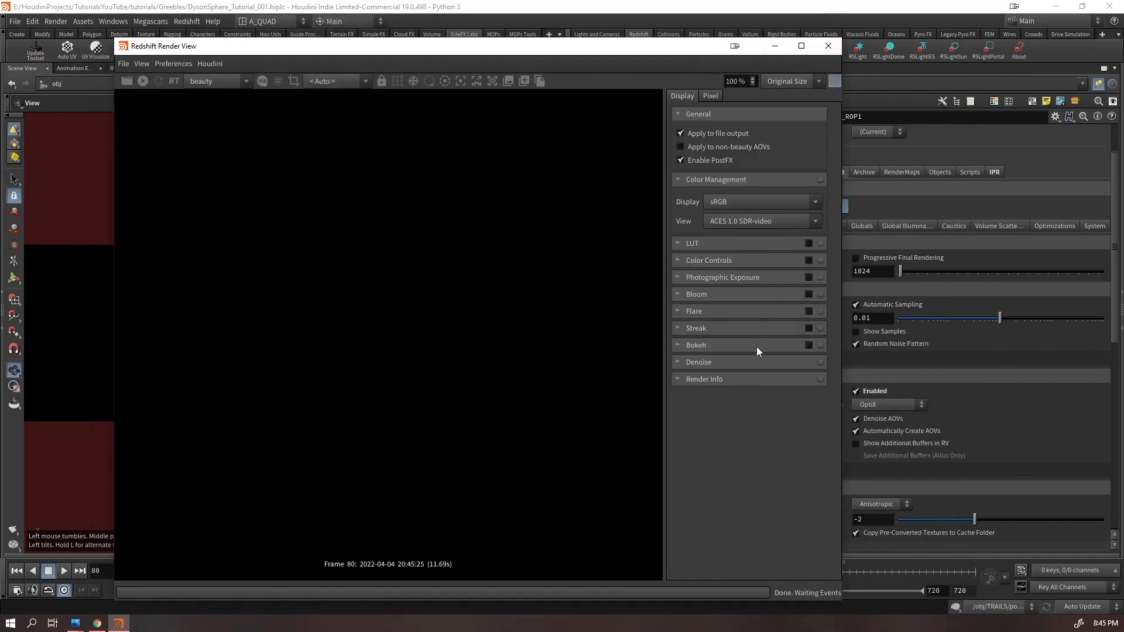
{"action": "left_click", "coordinate": [726, 366]}
{"action": "left_click", "coordinate": [719, 382]}
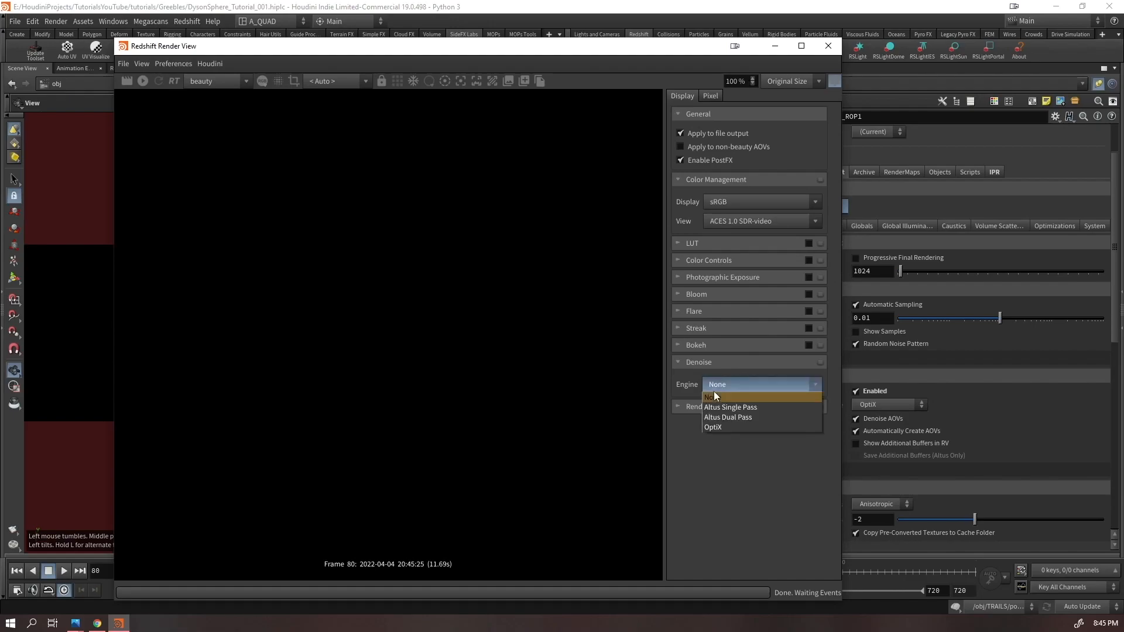
{"action": "left_click", "coordinate": [722, 427]}
{"action": "left_click", "coordinate": [142, 81]}
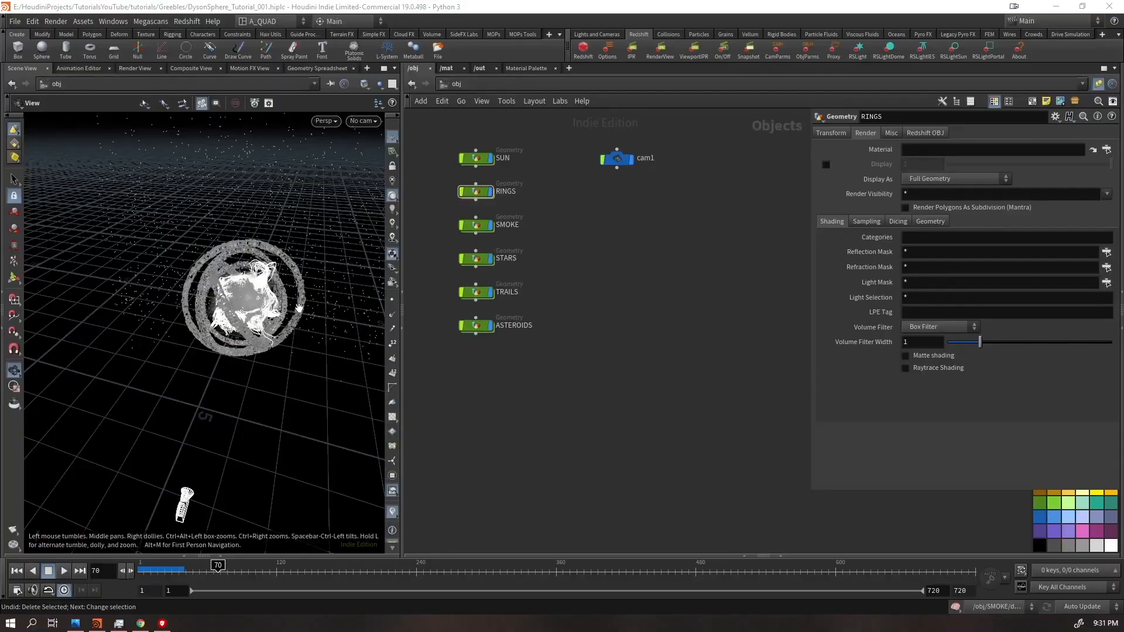
- Add an RS Material Builder node to the empty material network
{"action": "mouse_move", "coordinate": [205, 316]}
{"action": "right_mouse_down"}
{"action": "mouse_move", "coordinate": [263, 316]}
{"action": "mouse_move", "coordinate": [205, 317]}
{"action": "right_mouse_up"}
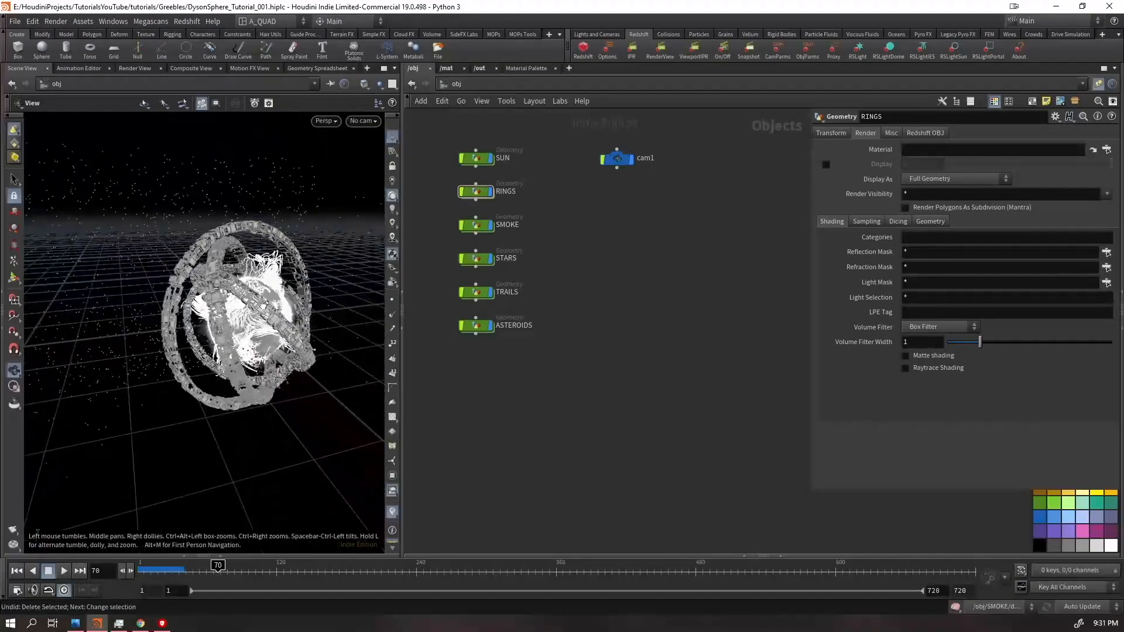
{"action": "left_click_drag", "start_coordinate": [205, 317], "coordinate": [275, 311]}
{"action": "left_click", "coordinate": [446, 68]}
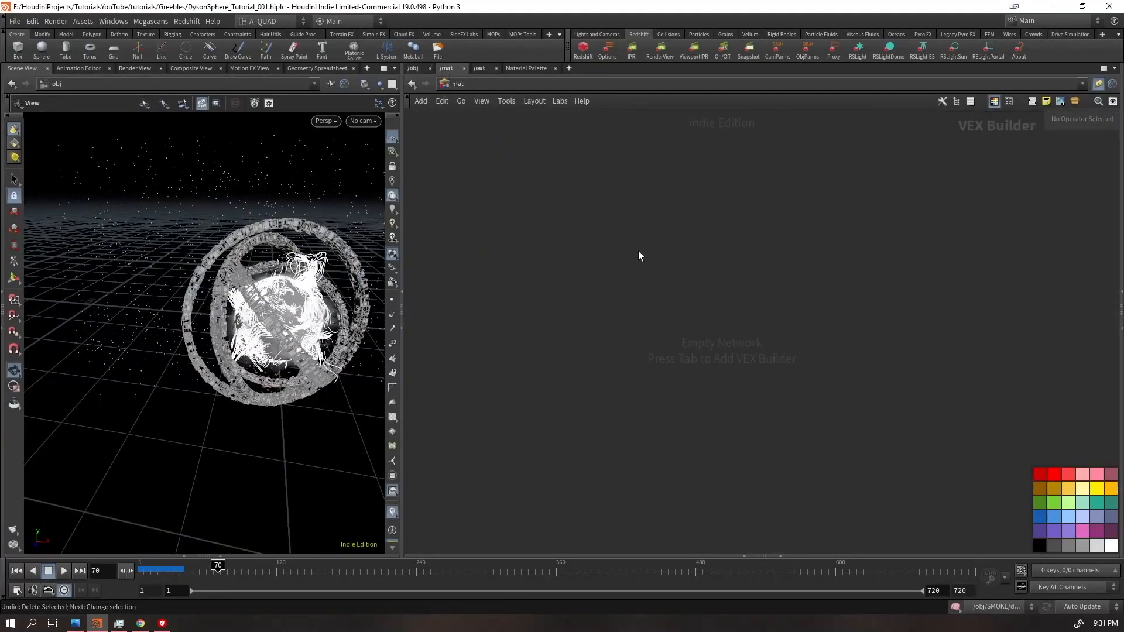
{"action": "key", "text": "Tab"}
{"action": "type", "text": "rsma"}
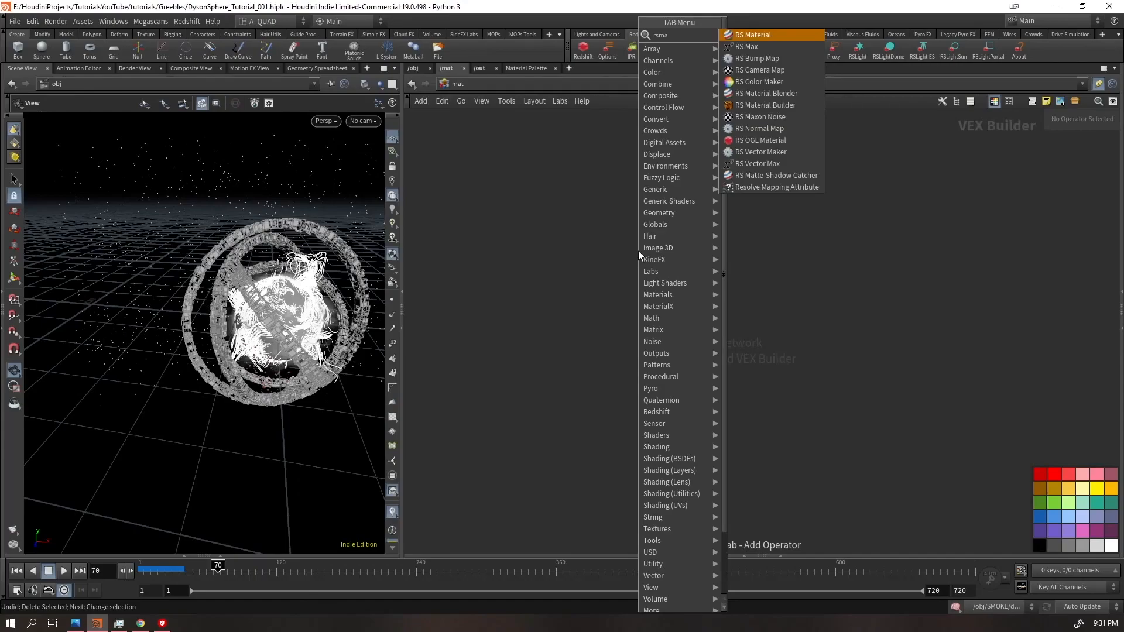
{"action": "key", "text": "Down"}
{"action": "key", "text": "Down"}
{"action": "key", "text": "Down"}
{"action": "key", "text": "Down"}
{"action": "key", "text": "Down"}
{"action": "key", "text": "Down"}
{"action": "key", "text": "Return"}
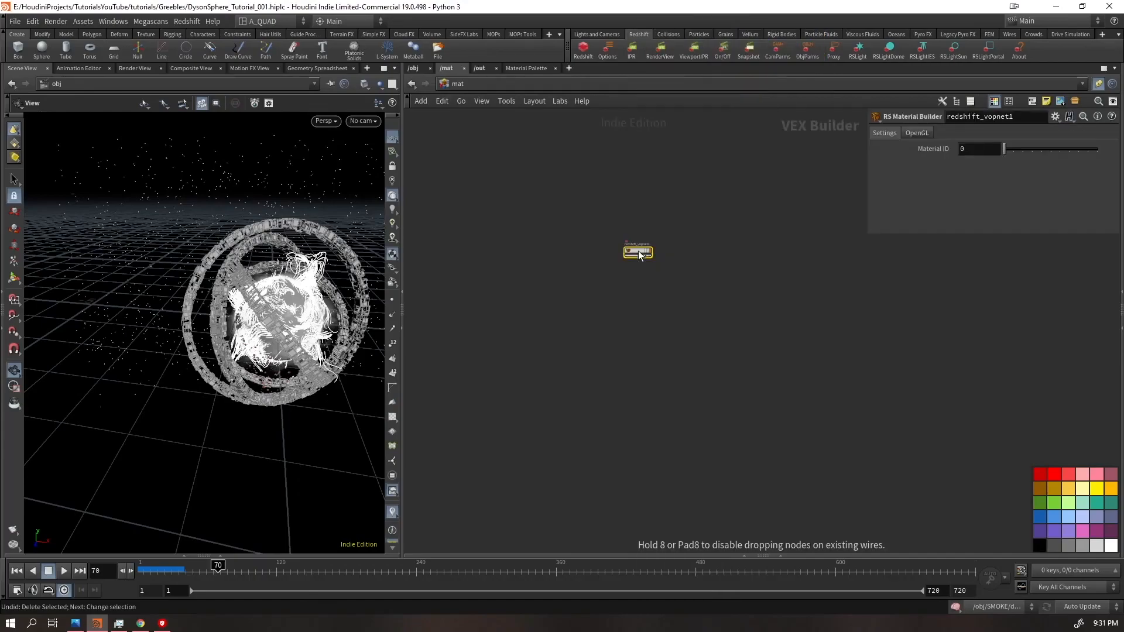
- Duplicate the material builder until the network holds seven copies, redshift_vopnet1 to redshift_vopnet7
{"action": "left_click", "coordinate": [632, 250]}
{"action": "middle_click_drag", "start_coordinate": [636, 241], "coordinate": [649, 293]}
{"action": "scroll", "coordinate": [649, 293], "scroll_direction": "up", "scroll_amount": 5}
{"action": "left_click_drag", "start_coordinate": [651, 318], "coordinate": [713, 239]}
{"action": "left_click_drag", "start_coordinate": [713, 239], "coordinate": [708, 363], "text": "alt"}
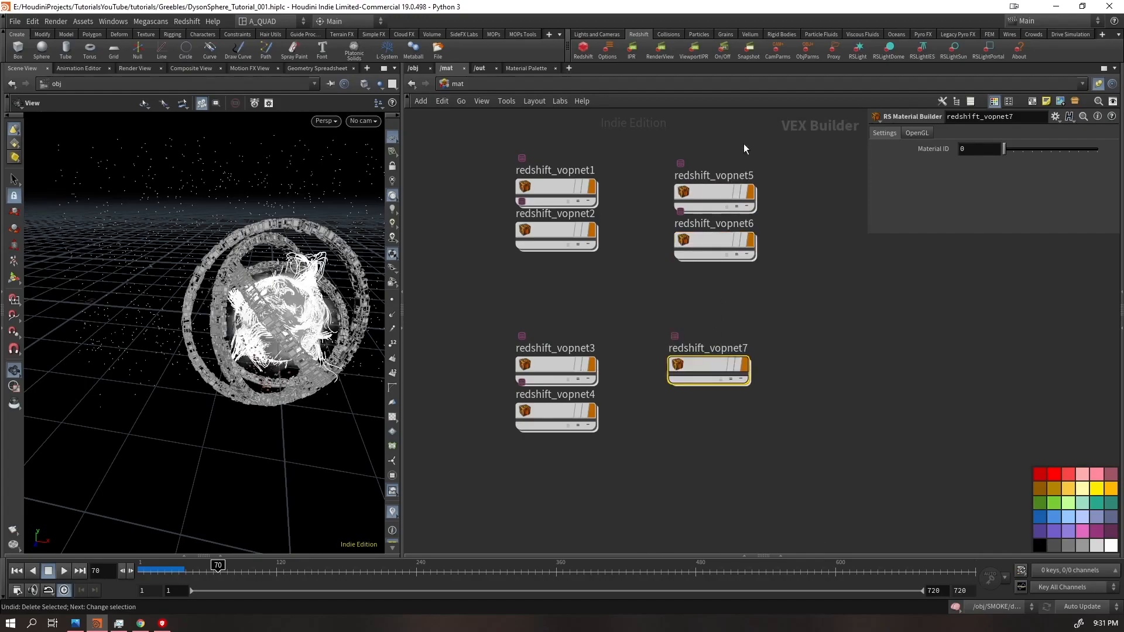
- Align redshift_vopnet5 and redshift_vopnet6 in a vertical column with wider spacing
{"action": "left_click_drag", "start_coordinate": [745, 146], "coordinate": [715, 233]}
{"action": "key", "text": "a"}
{"action": "left_click_drag", "start_coordinate": [710, 169], "coordinate": [703, 283]}
{"action": "left_click", "coordinate": [713, 177]}
{"action": "left_click", "coordinate": [642, 258]}
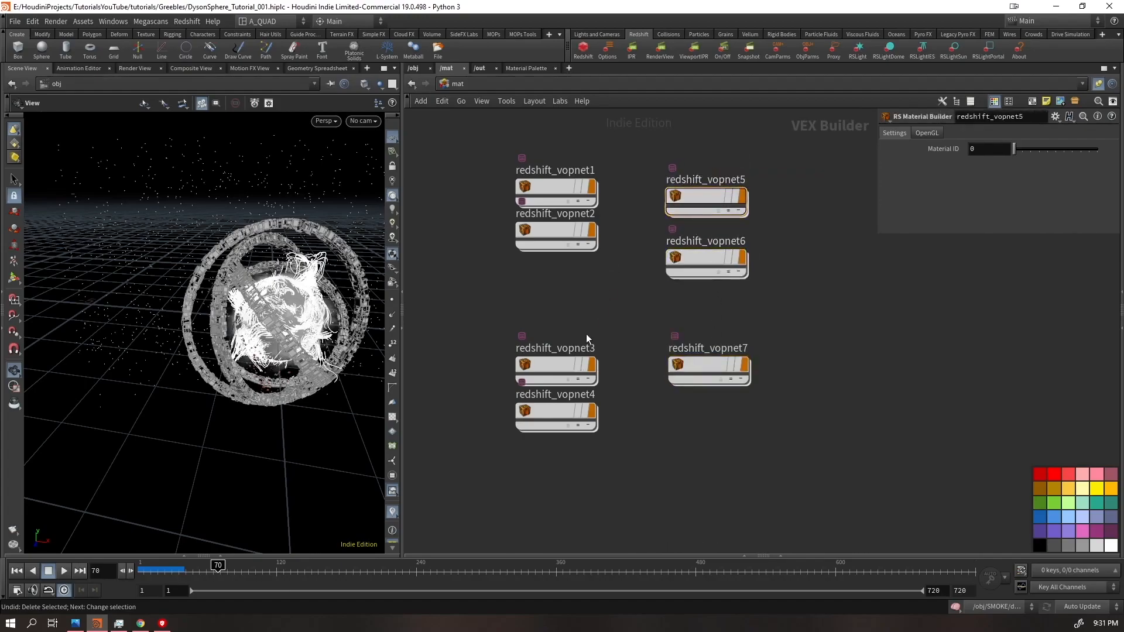
- Rename the redshift_vopnet3 material builder as sun and redshift_vopnet4 as smoke
{"action": "double_click", "coordinate": [562, 349]}
{"action": "type", "text": "s"}
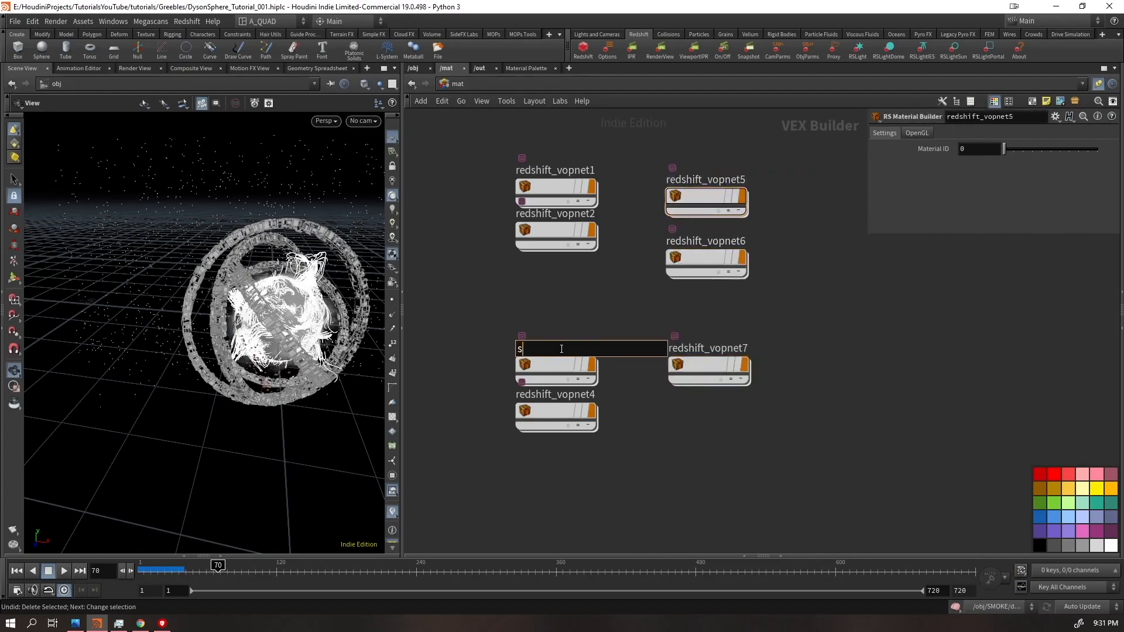
{"action": "type", "text": "un"}
{"action": "key", "text": "Return"}
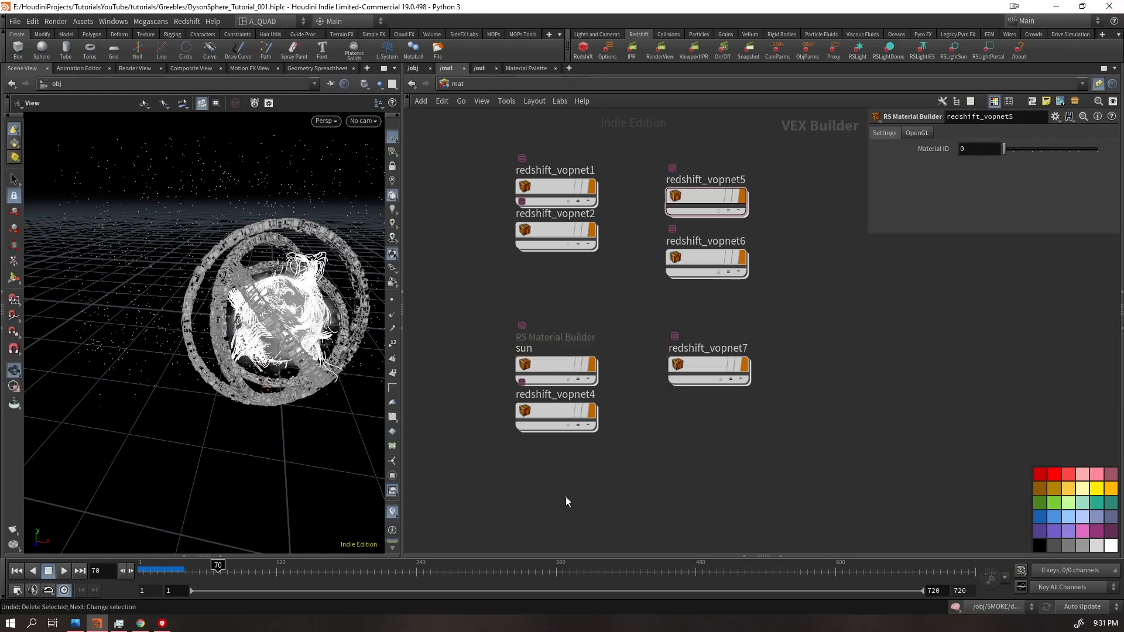
{"action": "double_click", "coordinate": [571, 396]}
{"action": "type", "text": "smoke"}
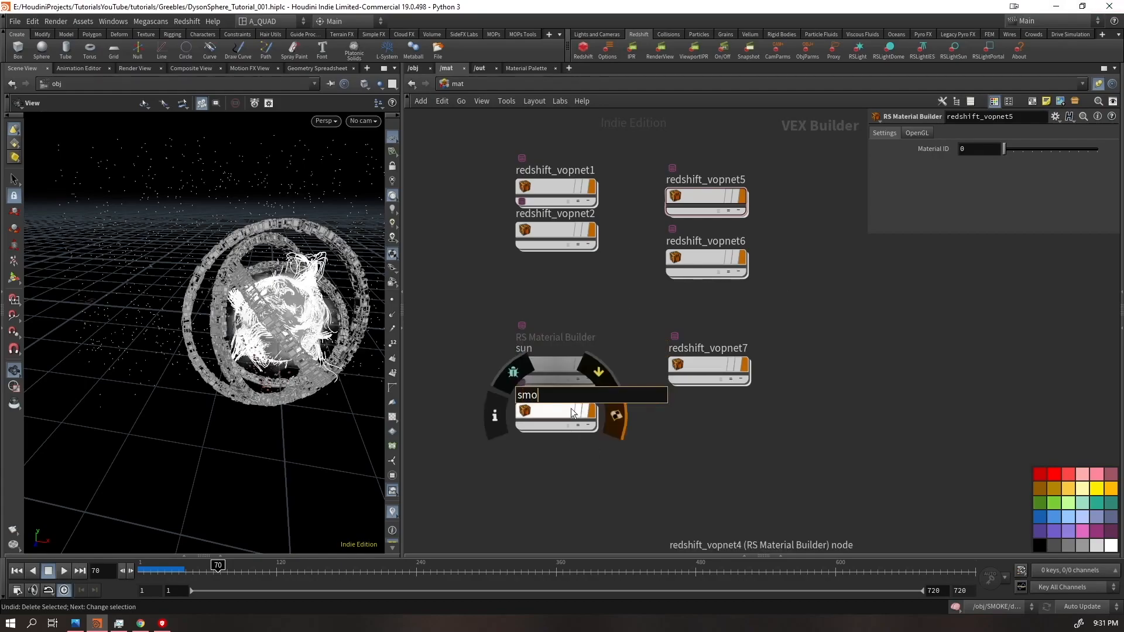
{"action": "key", "text": "Return"}
- Rename the redshift_vopnet1 material builder as rings1 and redshift_vopnet2 as rings2
{"action": "double_click", "coordinate": [557, 170]}
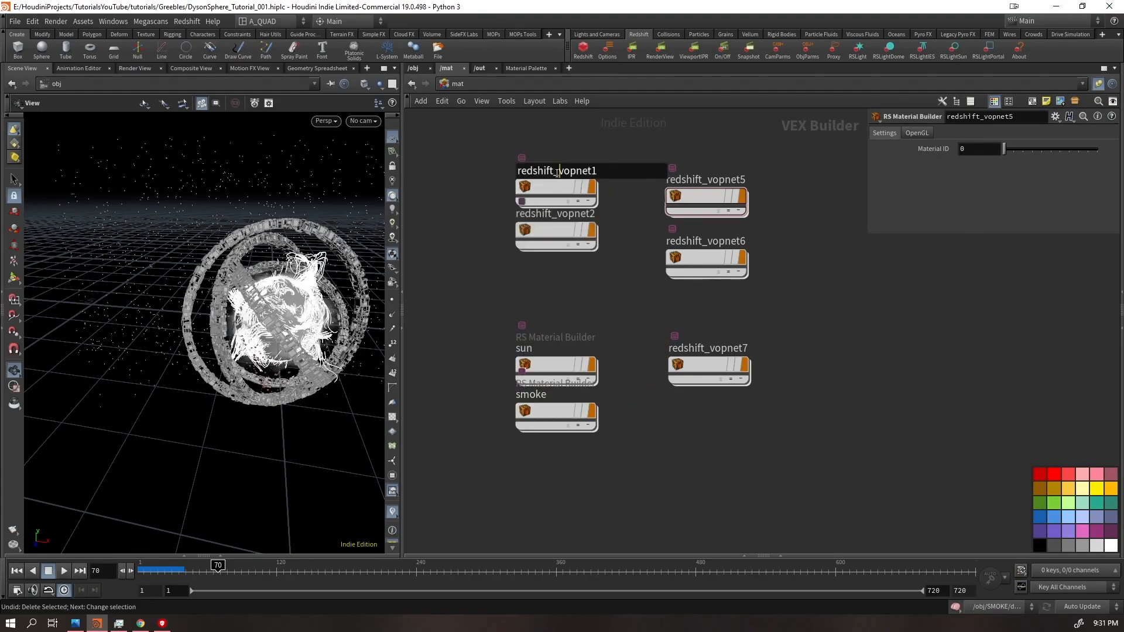
{"action": "type", "text": "rings"}
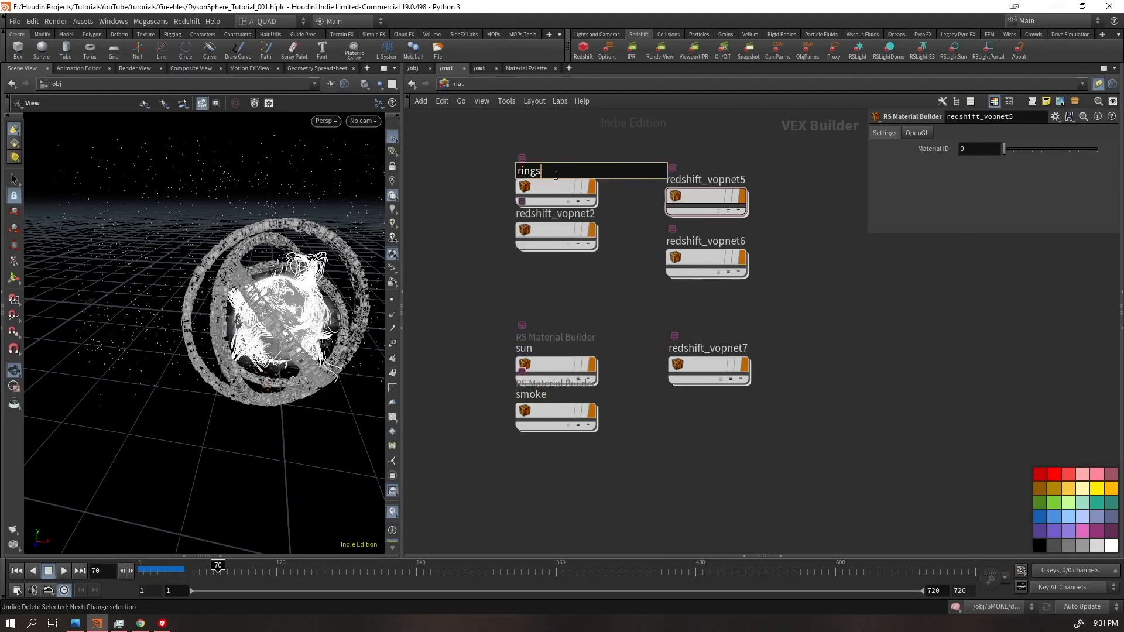
{"action": "key", "text": "Return"}
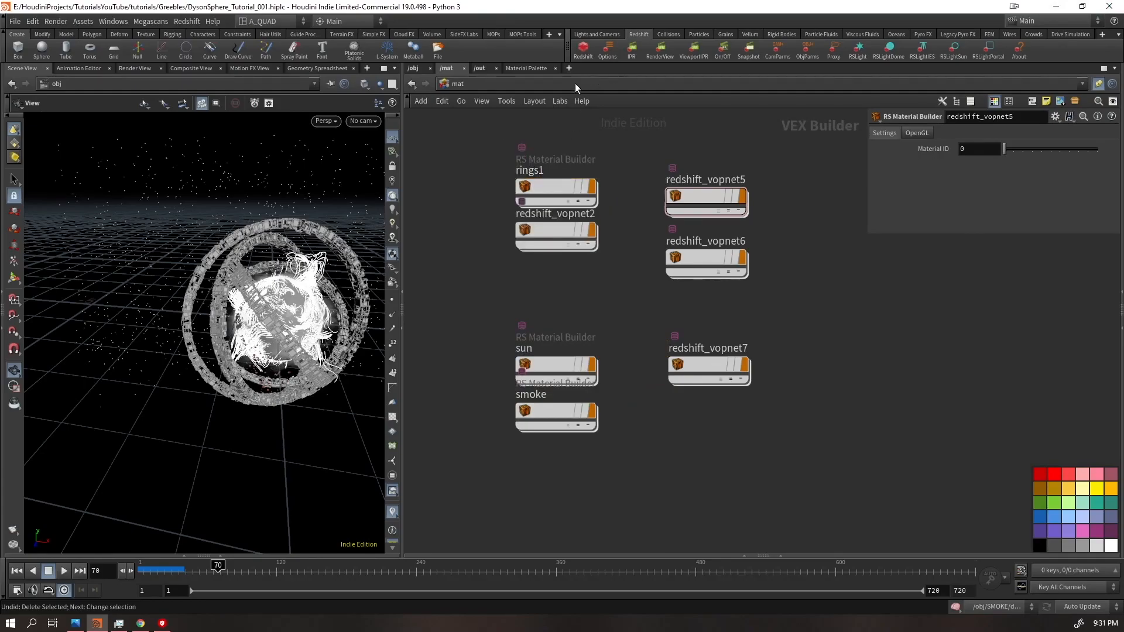
{"action": "double_click", "coordinate": [560, 215]}
{"action": "type", "text": "ring"}
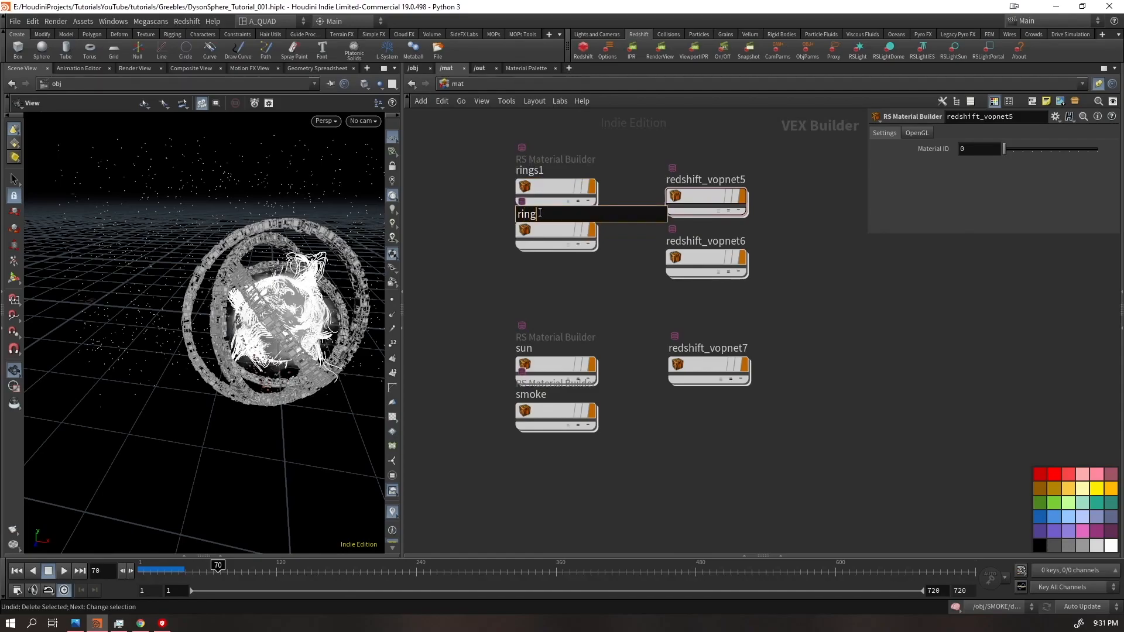
{"action": "type", "text": "s2"}
{"action": "key", "text": "Return"}
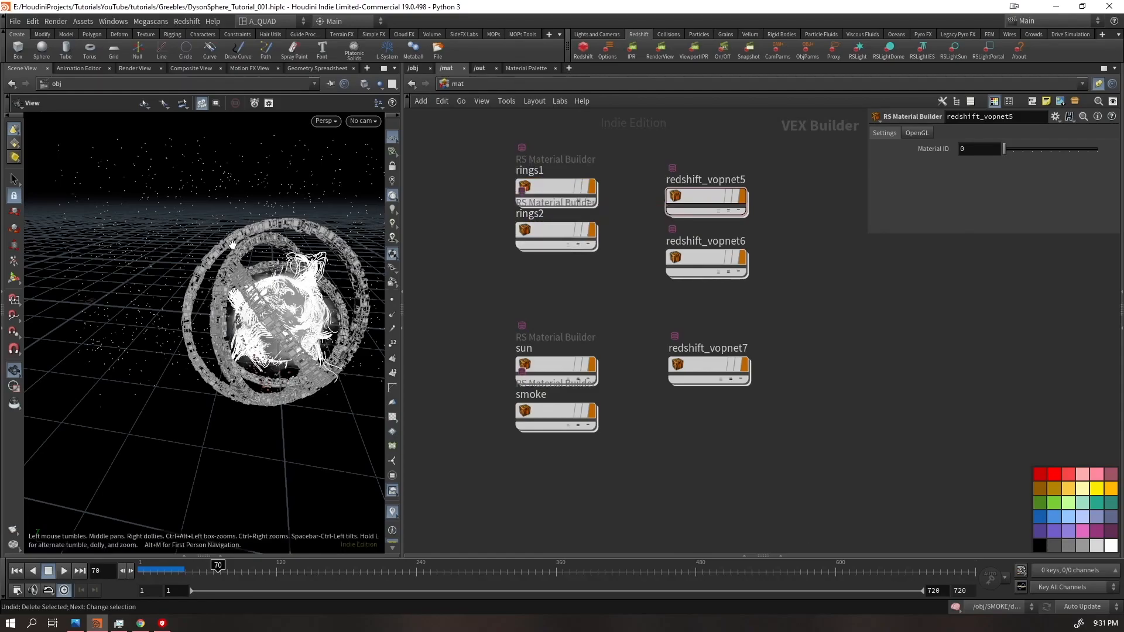
- Rename the redshift_vopnet7 material builder as trails
{"action": "double_click", "coordinate": [688, 180]}
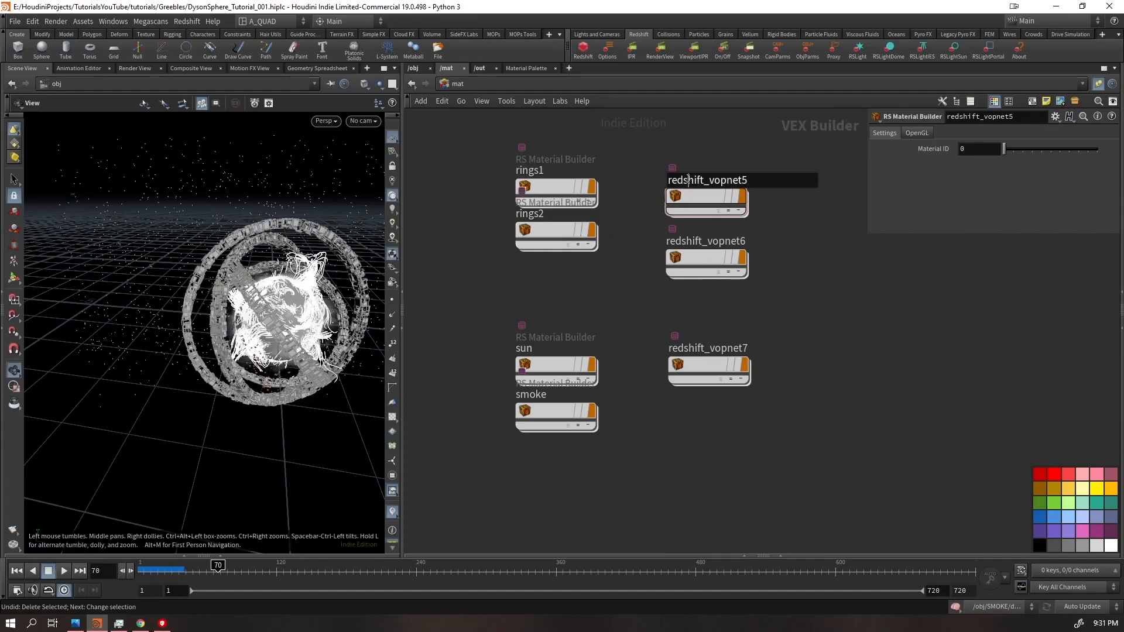
{"action": "mouse_move", "coordinate": [672, 196]}
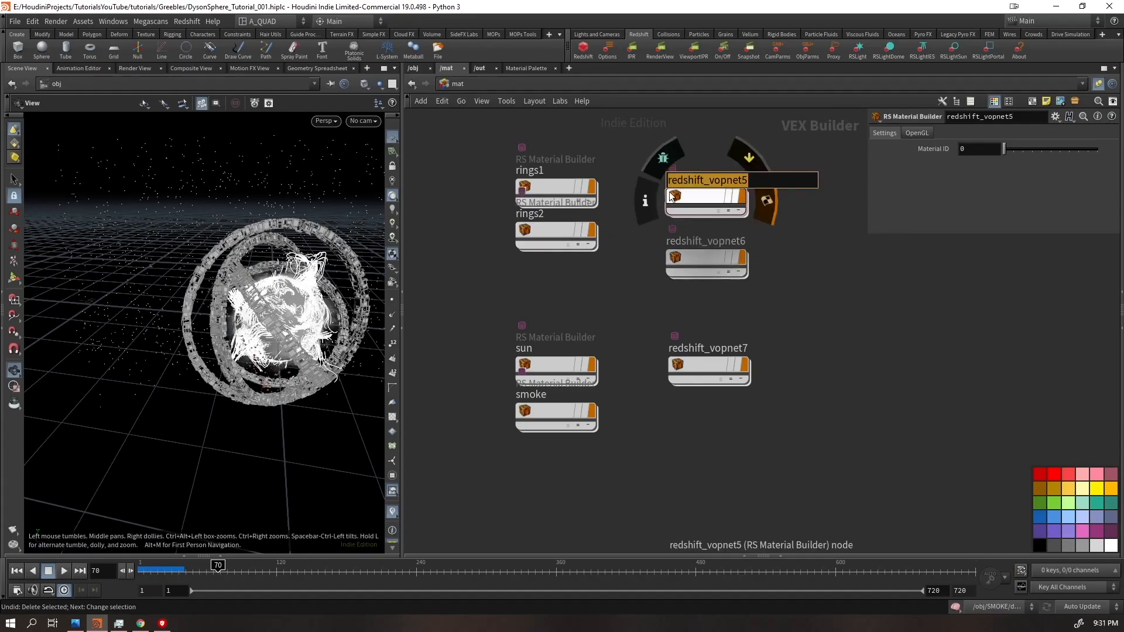
{"action": "double_click", "coordinate": [689, 349]}
{"action": "type", "text": "trai"}
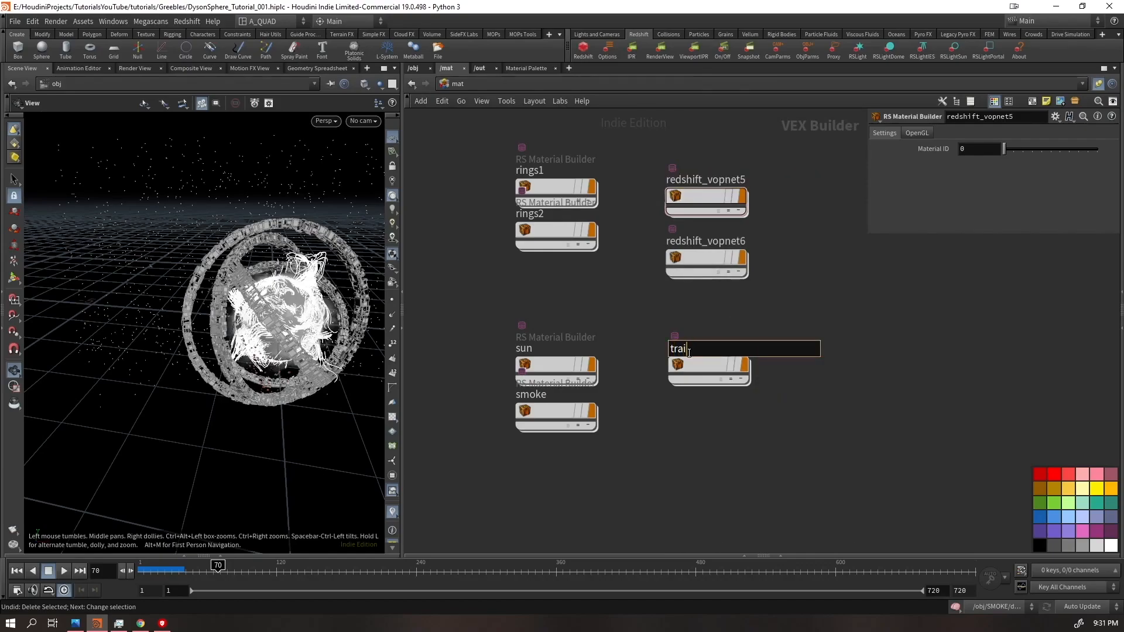
{"action": "type", "text": "ls"}
{"action": "key", "text": "Return"}
- Rename the redshift_vopnet6 material builder as asteroids and redshift_vopnet5 as stars
{"action": "double_click", "coordinate": [717, 247]}
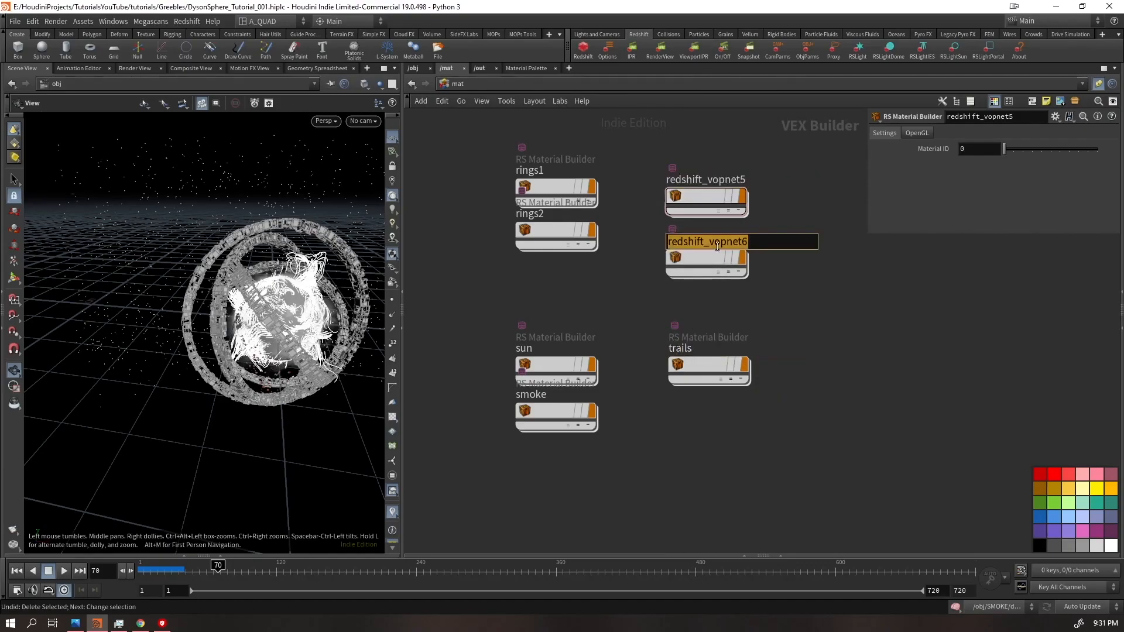
{"action": "type", "text": "aes"}
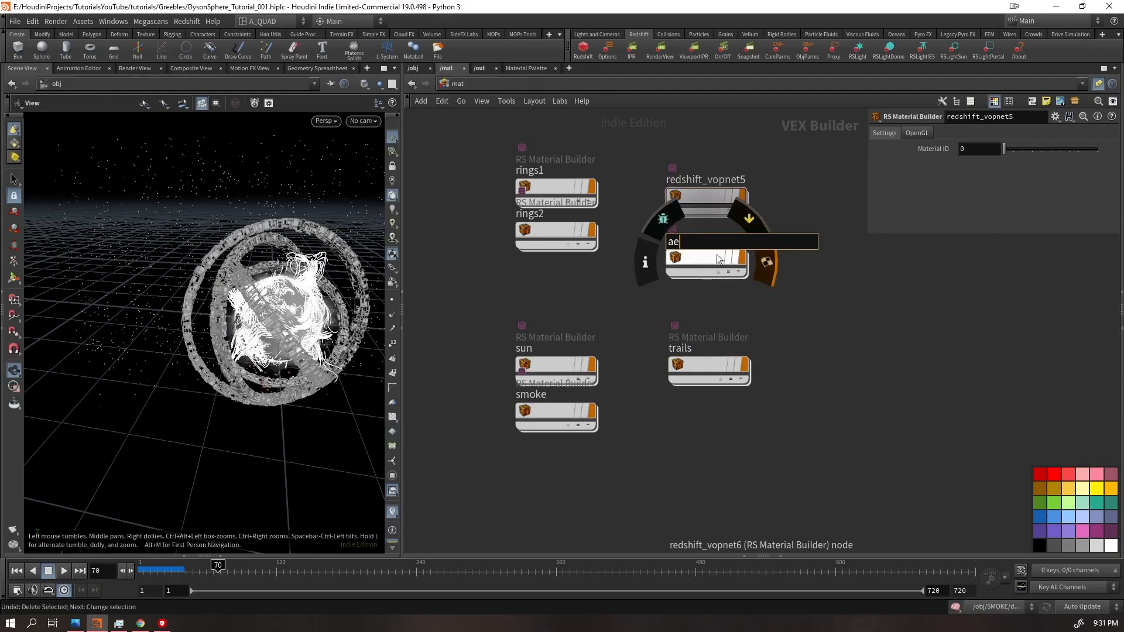
{"action": "key", "text": "BackSpace"}
{"action": "type", "text": "steroids"}
{"action": "key", "text": "Return"}
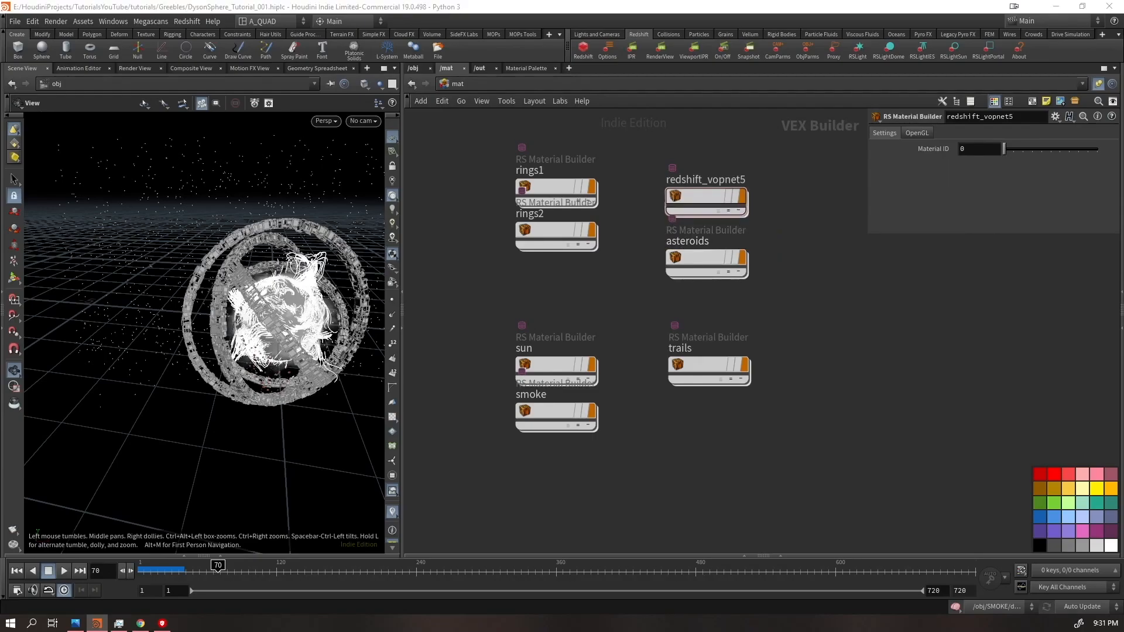
{"action": "double_click", "coordinate": [690, 181]}
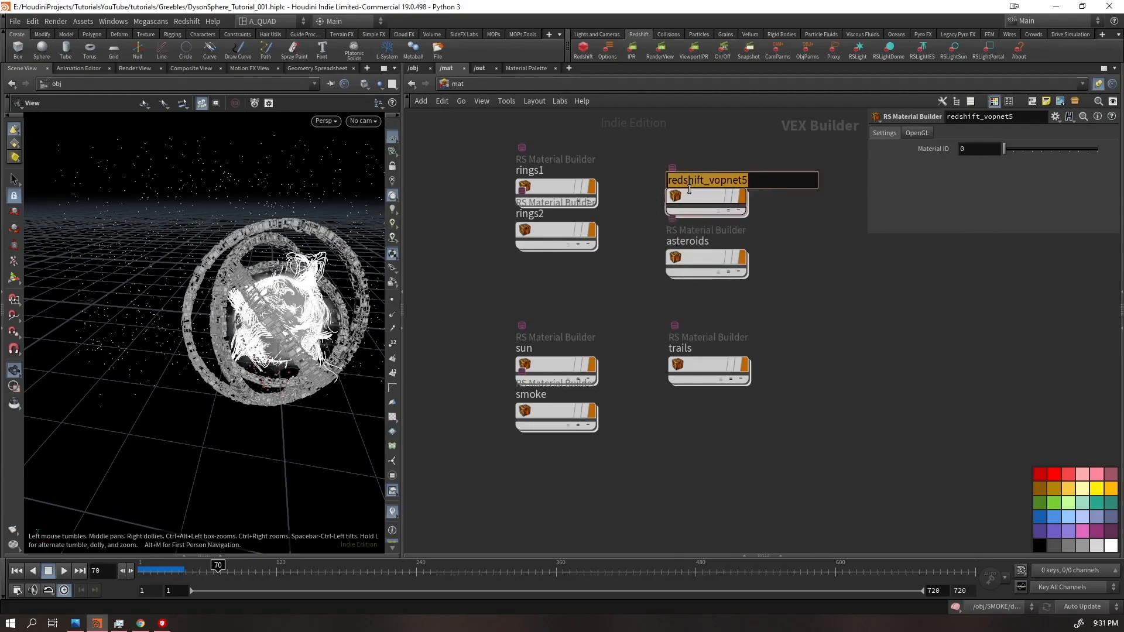
{"action": "type", "text": "stars"}
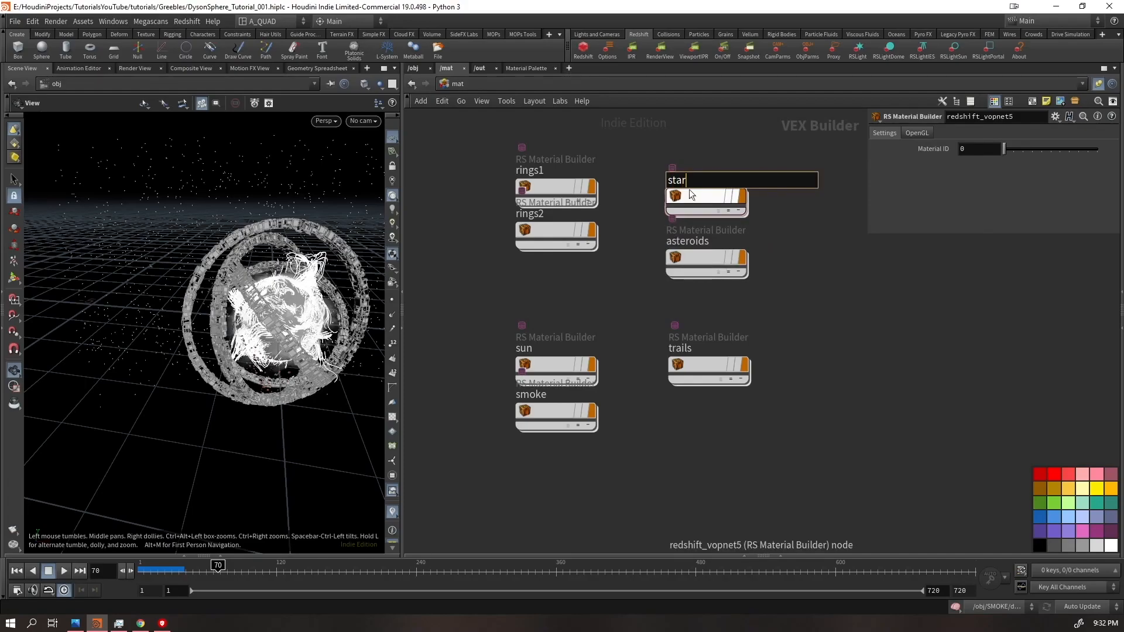
{"action": "key", "text": "Return"}
- Move the sun material builder up to separate it from the smoke node
{"action": "left_click_drag", "start_coordinate": [687, 189], "coordinate": [324, 157]}
{"action": "left_click_drag", "start_coordinate": [698, 262], "coordinate": [289, 373]}
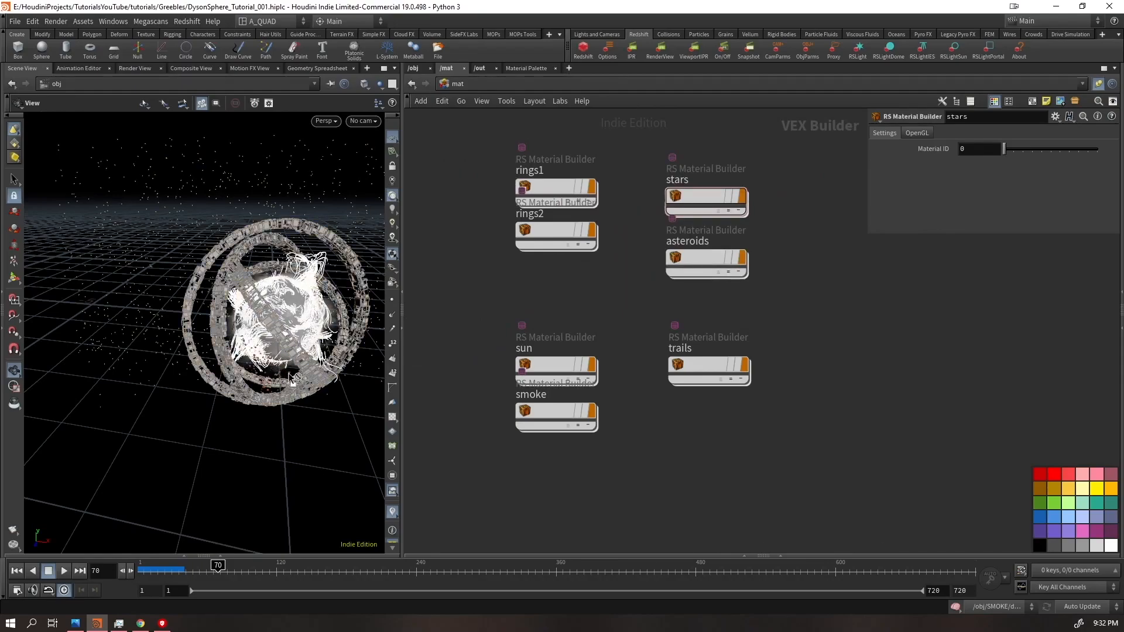
{"action": "left_click_drag", "start_coordinate": [725, 369], "coordinate": [328, 267]}
{"action": "left_click_drag", "start_coordinate": [549, 367], "coordinate": [550, 343]}
{"action": "left_click_drag", "start_coordinate": [557, 429], "coordinate": [260, 277]}
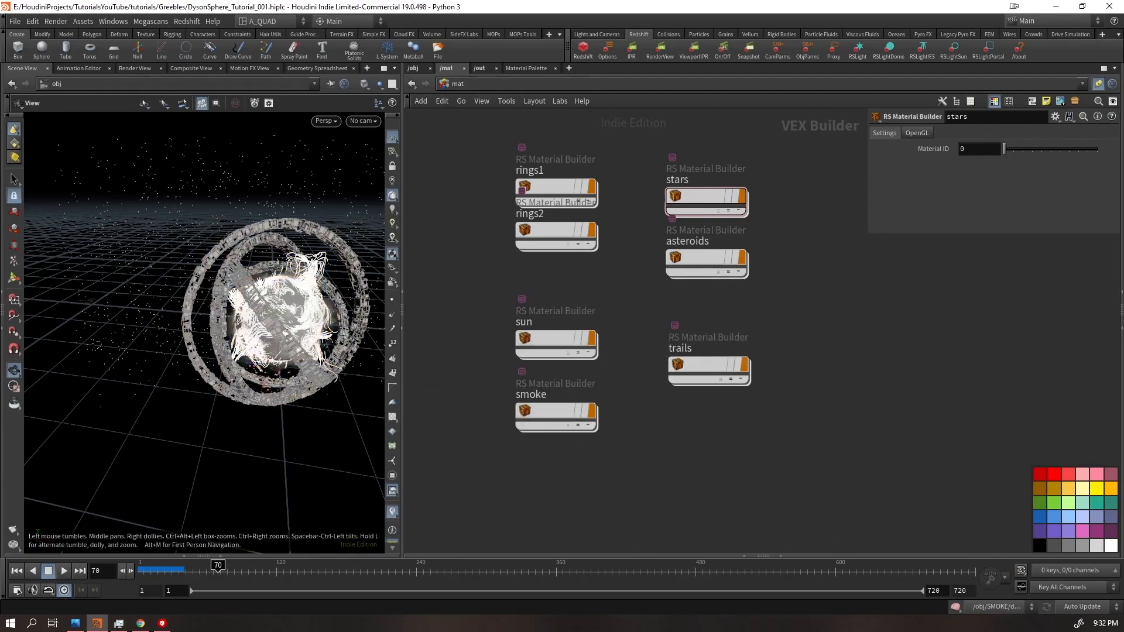
- Assign the /mat/sun material to the SUN geometry object at object level
{"action": "left_click", "coordinate": [420, 68]}
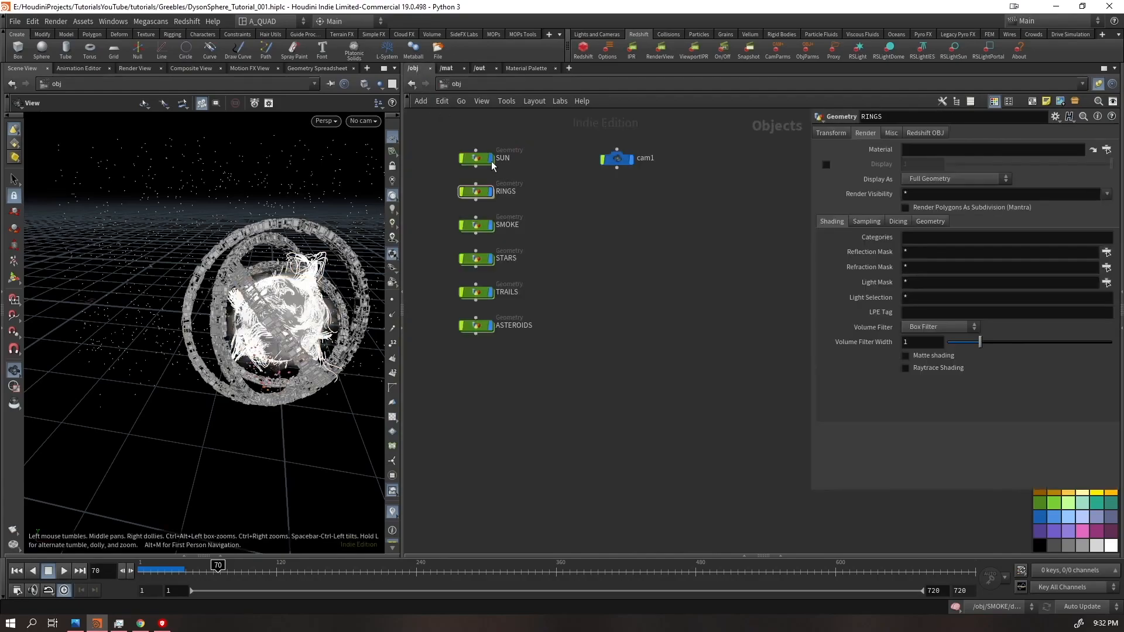
{"action": "left_click", "coordinate": [487, 159]}
{"action": "left_click", "coordinate": [1106, 151]}
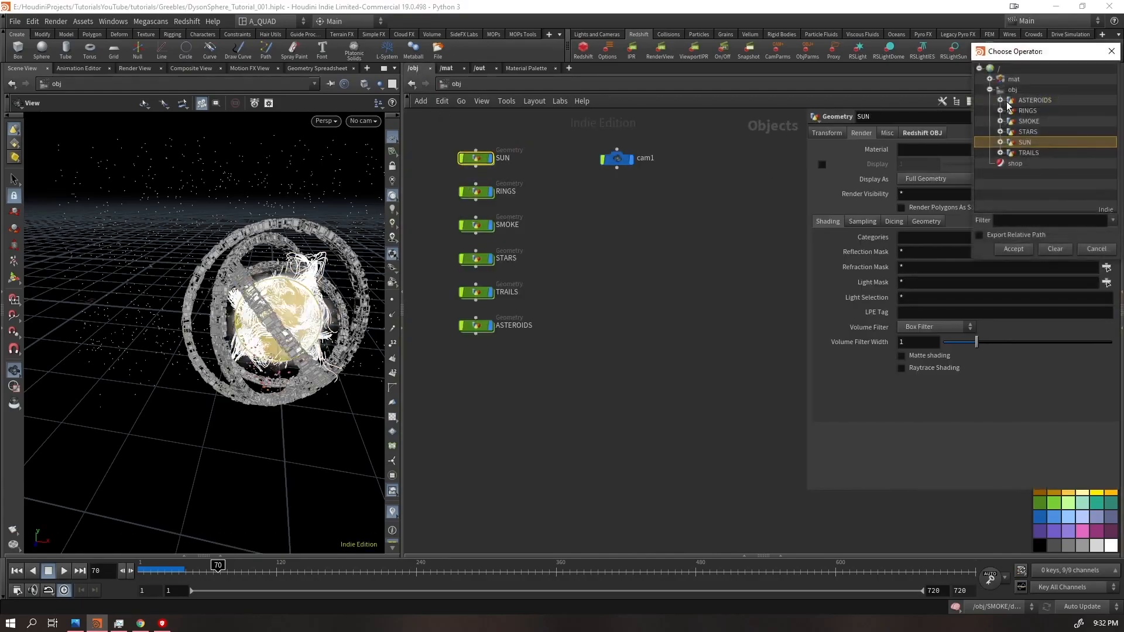
{"action": "left_click", "coordinate": [989, 79]}
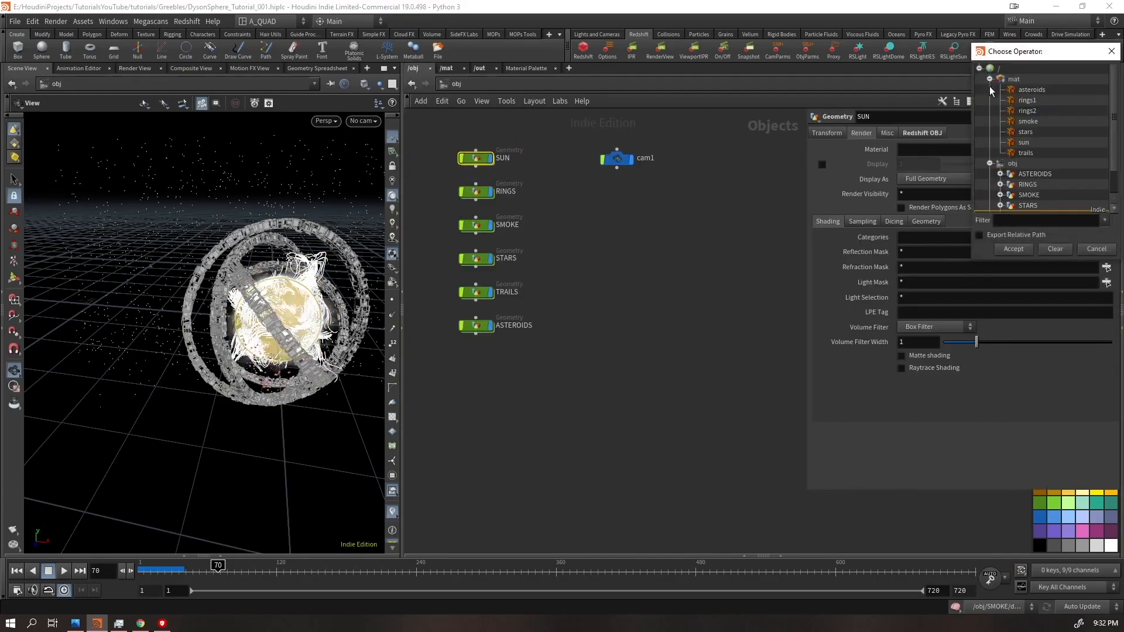
{"action": "double_click", "coordinate": [1025, 144]}
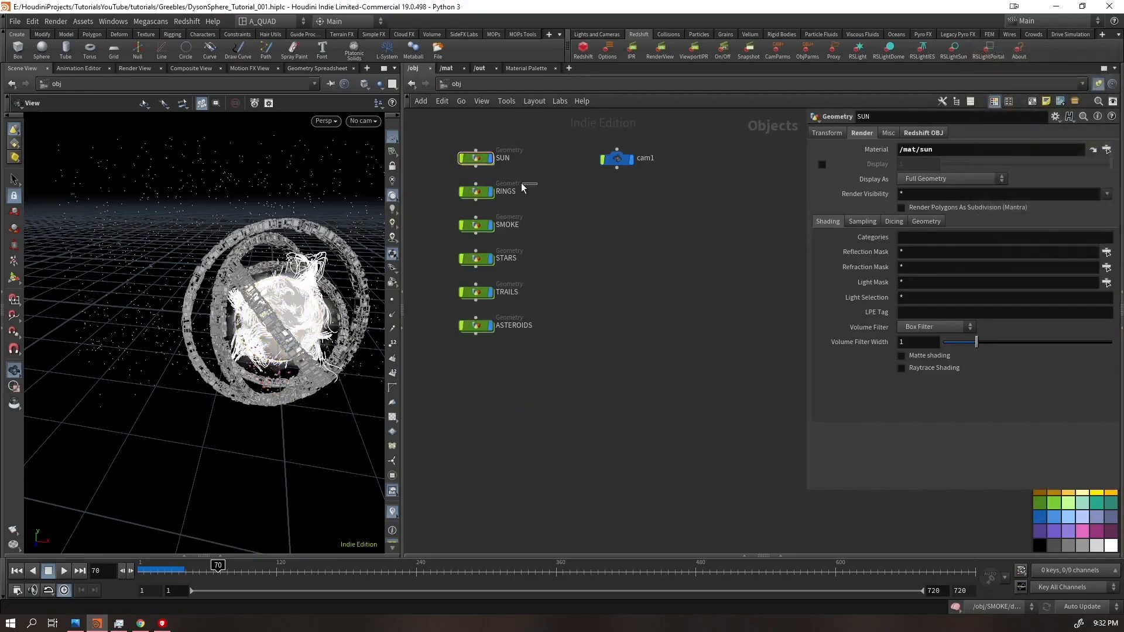
- Inside the RINGS network, branch a Labs Random Selection node off the first output of collisionsource1
{"action": "left_click", "coordinate": [476, 194]}
{"action": "key", "text": "Return"}
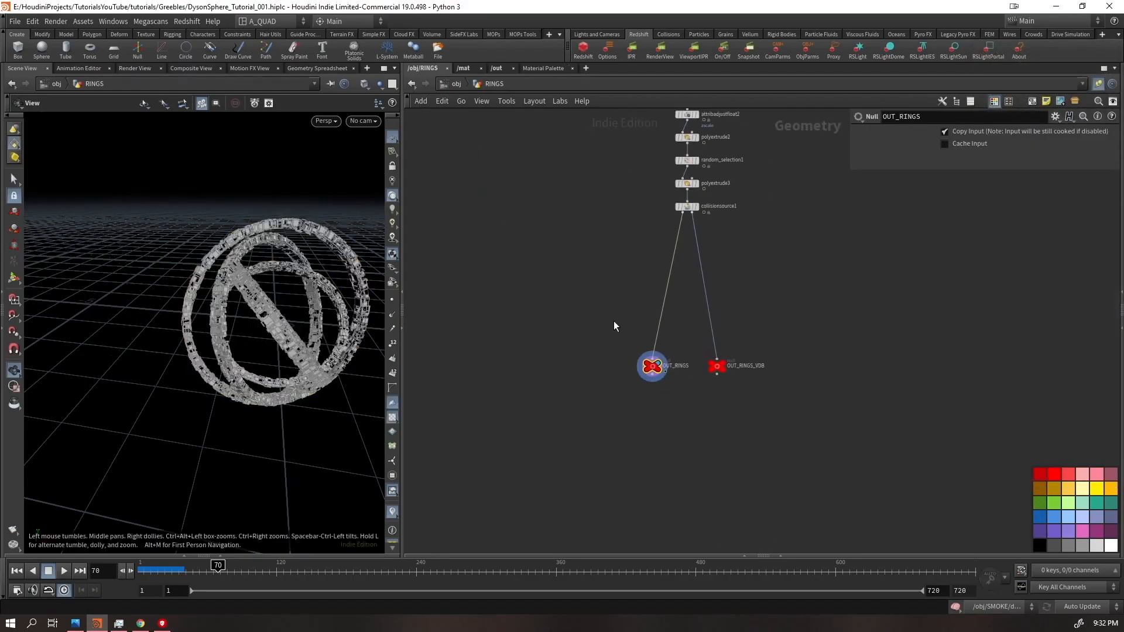
{"action": "scroll", "coordinate": [715, 422], "scroll_direction": "up", "scroll_amount": 3}
{"action": "left_click_drag", "start_coordinate": [793, 406], "coordinate": [819, 404]}
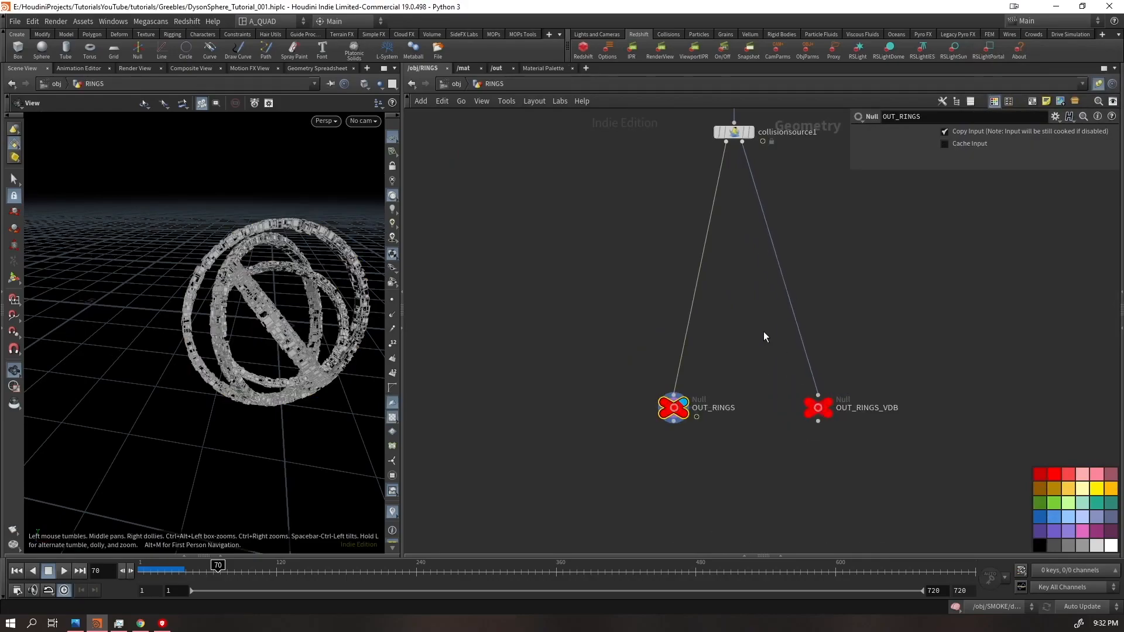
{"action": "middle_click_drag", "start_coordinate": [735, 318], "coordinate": [713, 402]}
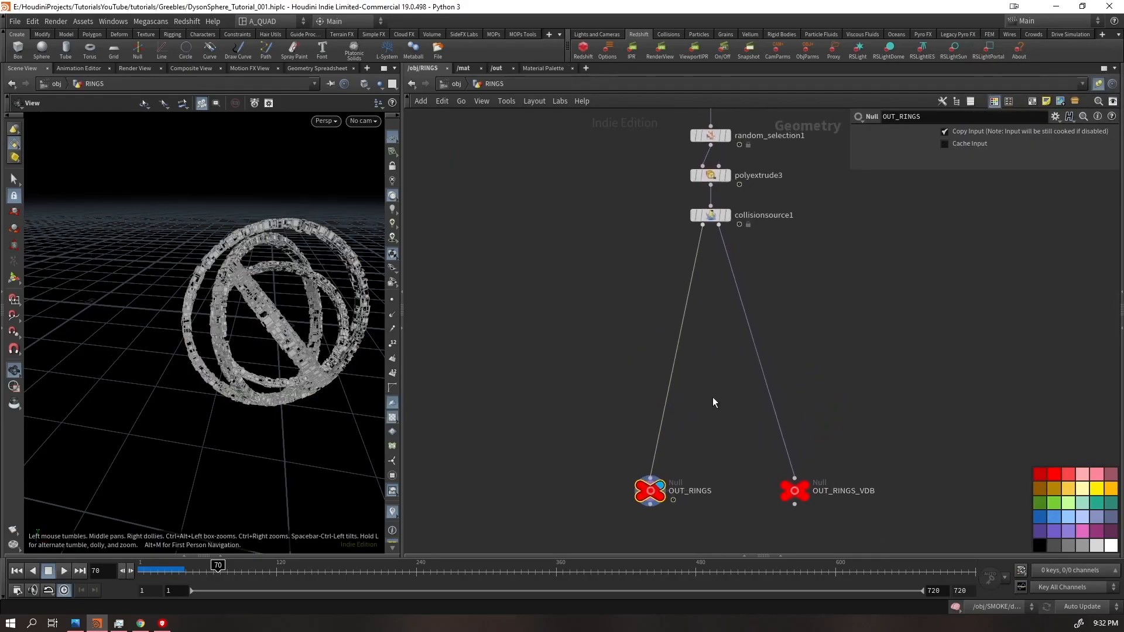
{"action": "left_click", "coordinate": [702, 225]}
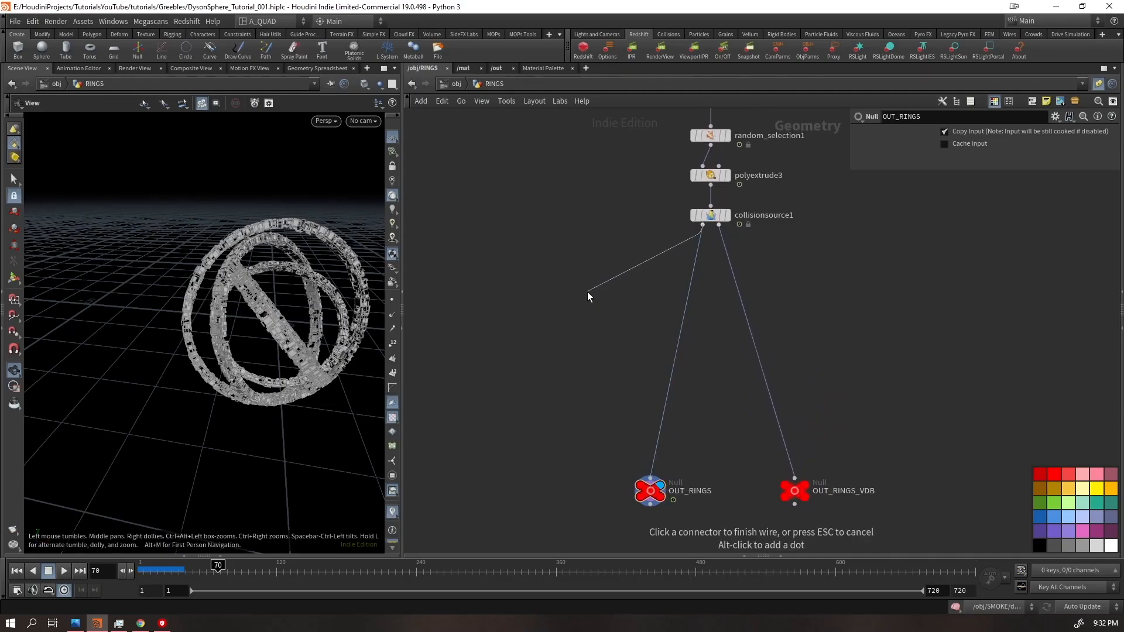
{"action": "key", "text": "Tab"}
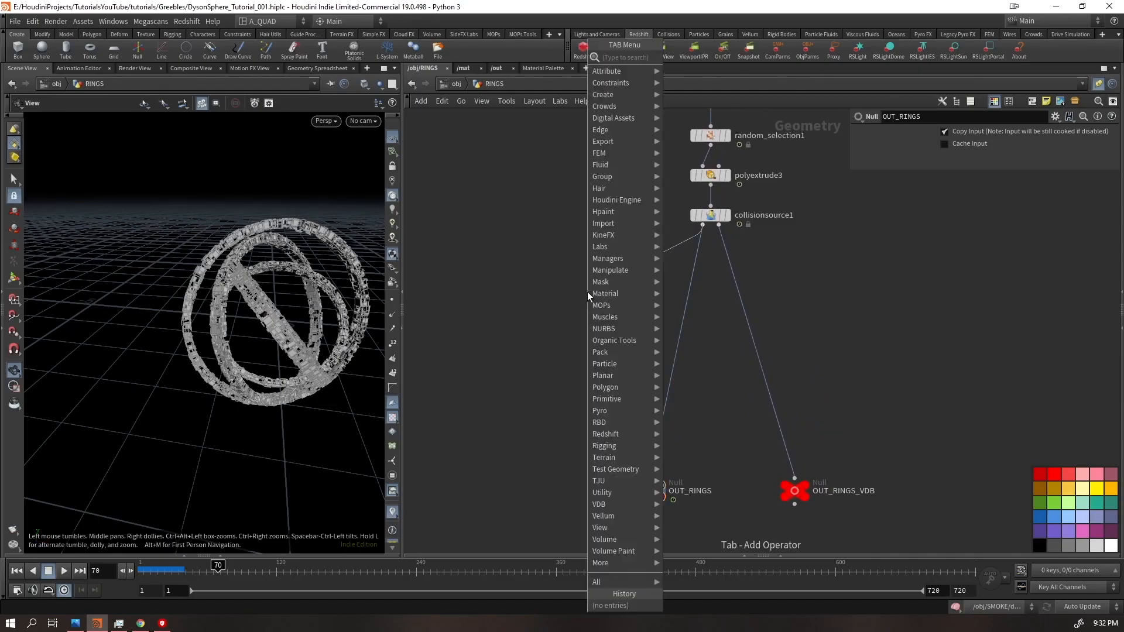
{"action": "type", "text": "randse"}
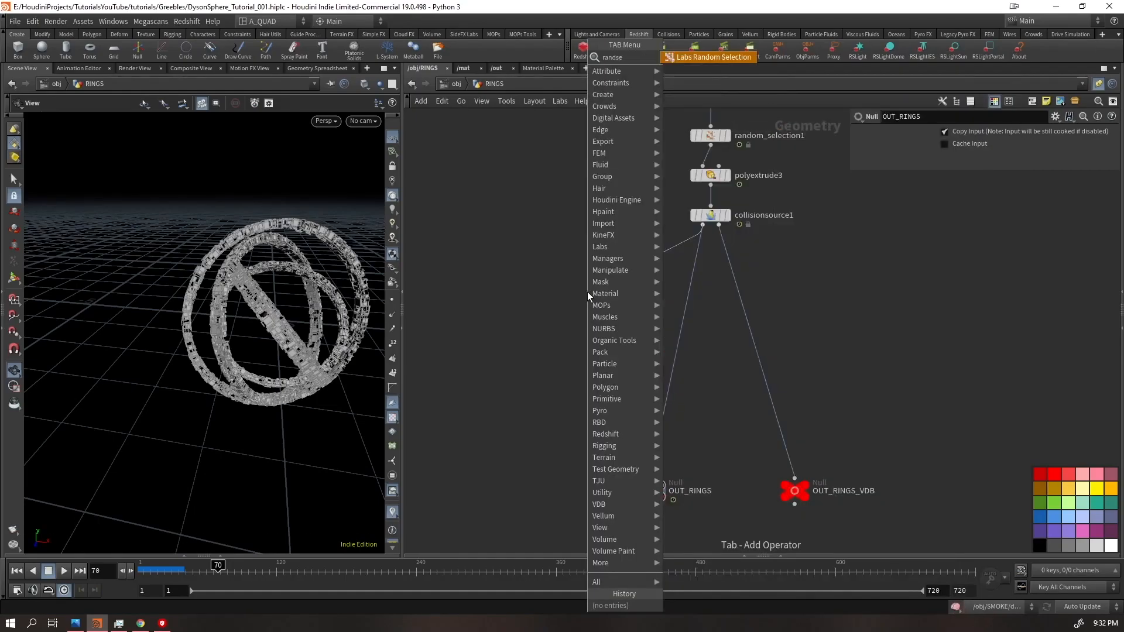
{"action": "key", "text": "Return"}
{"action": "left_click", "coordinate": [588, 292]}
- Set random_selection2 to select primitives at ratio 0.8, display the node, and enable creating a group from the selected elements
{"action": "left_click", "coordinate": [925, 147]}
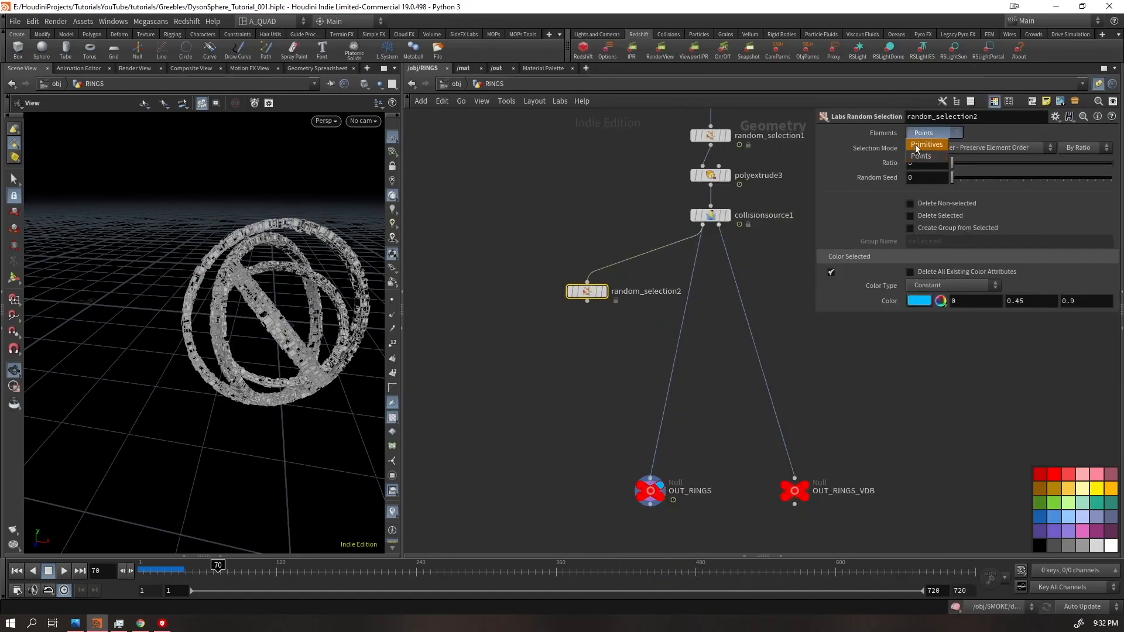
{"action": "left_click_drag", "start_coordinate": [952, 164], "coordinate": [1061, 162]}
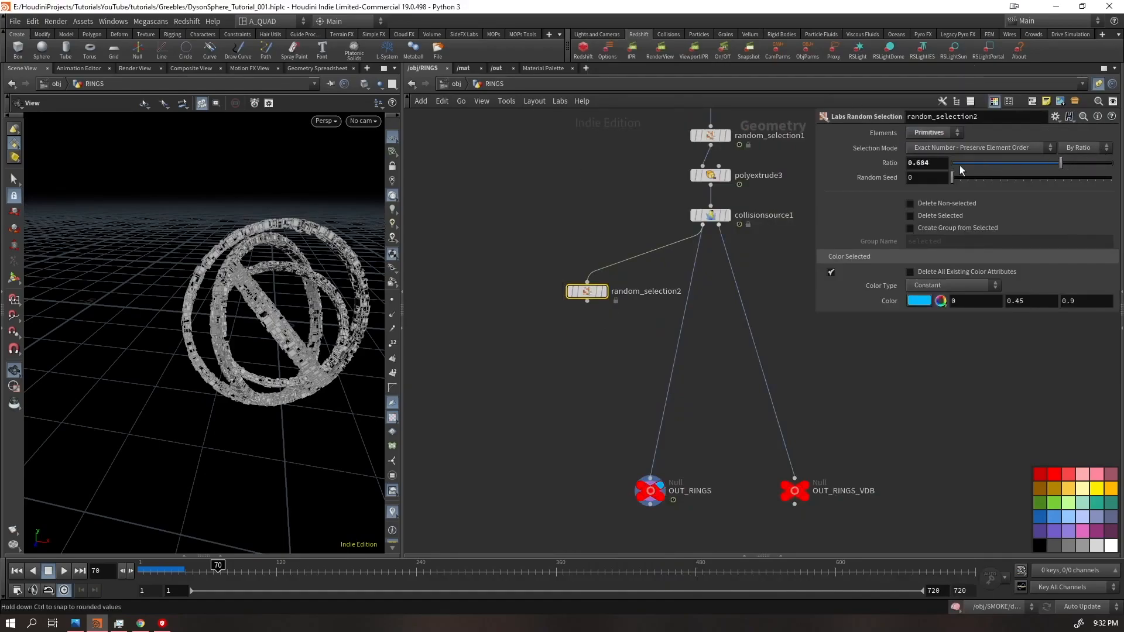
{"action": "left_click_drag", "start_coordinate": [932, 164], "coordinate": [770, 244]}
{"action": "type", "text": "0.8"}
{"action": "key", "text": "Return"}
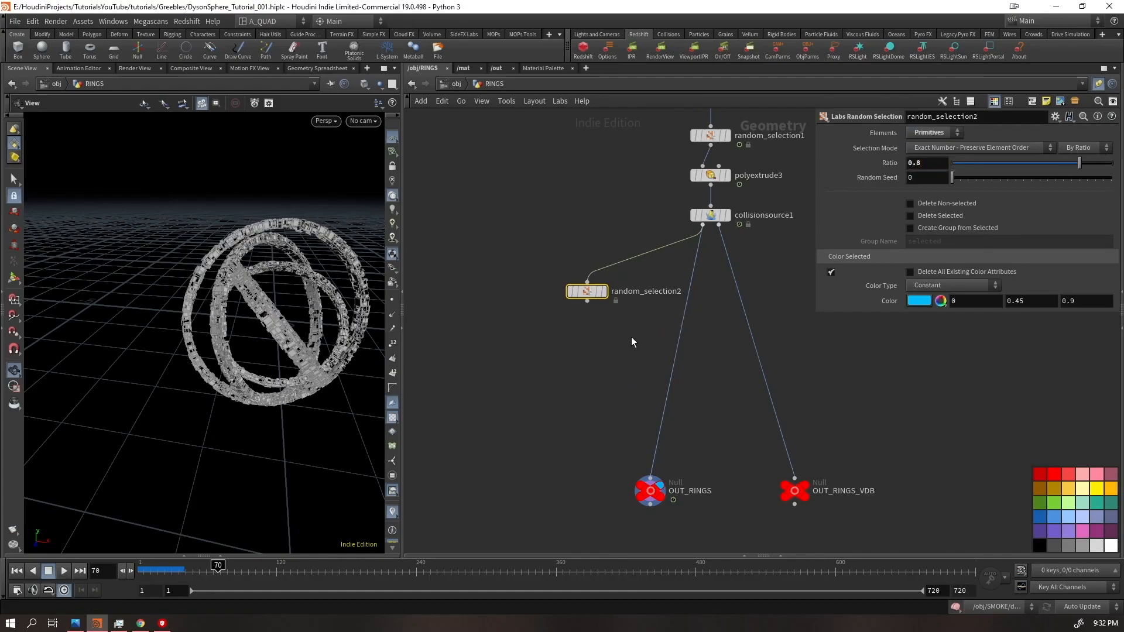
{"action": "left_click", "coordinate": [604, 291]}
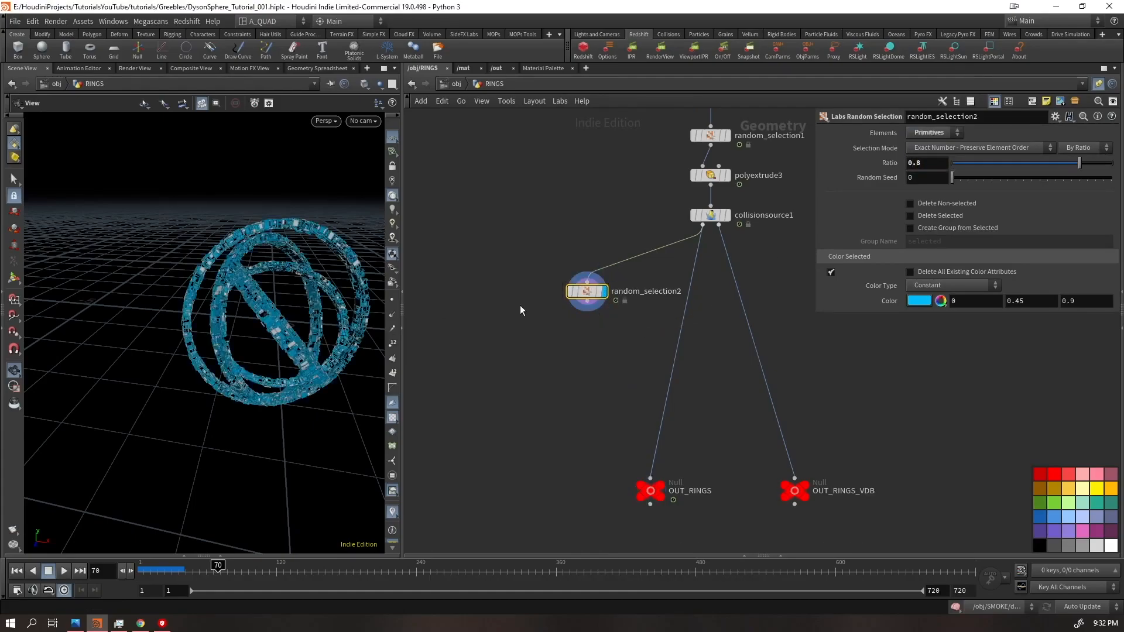
{"action": "left_click", "coordinate": [910, 227]}
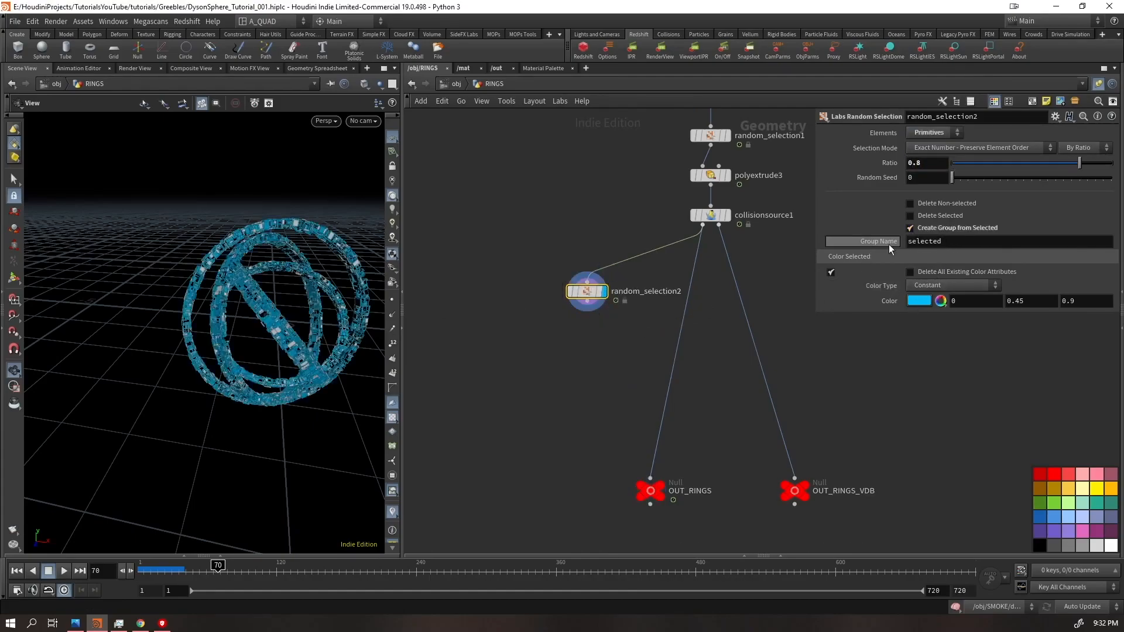
- Append a Material node to the output of random_selection2
{"action": "key", "text": "Tab"}
{"action": "type", "text": "material"}
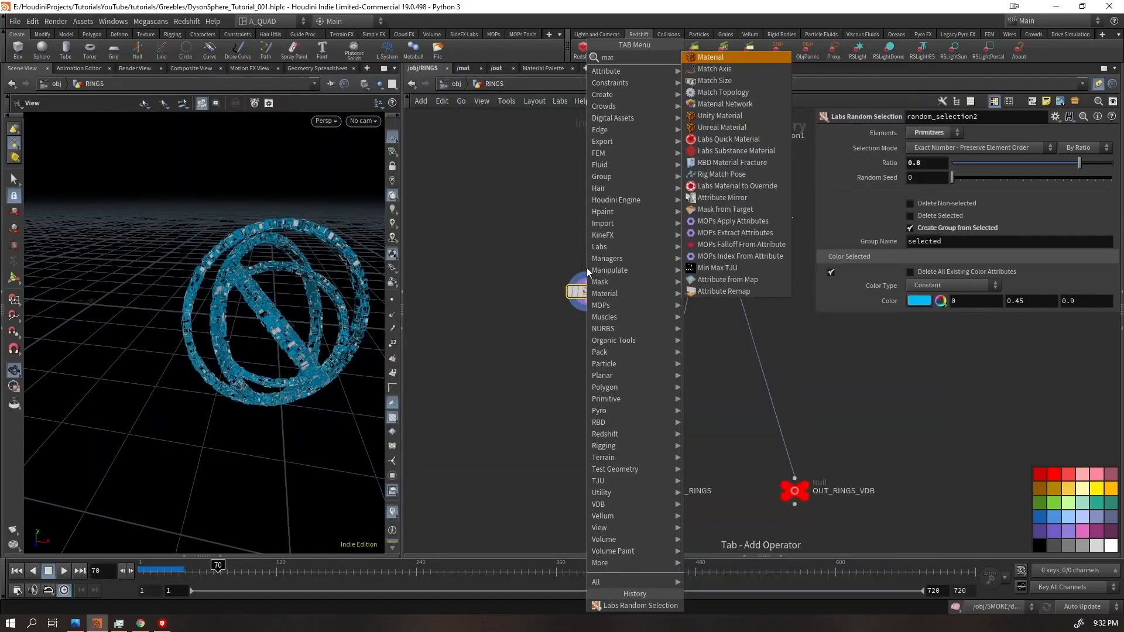
{"action": "key", "text": "Return"}
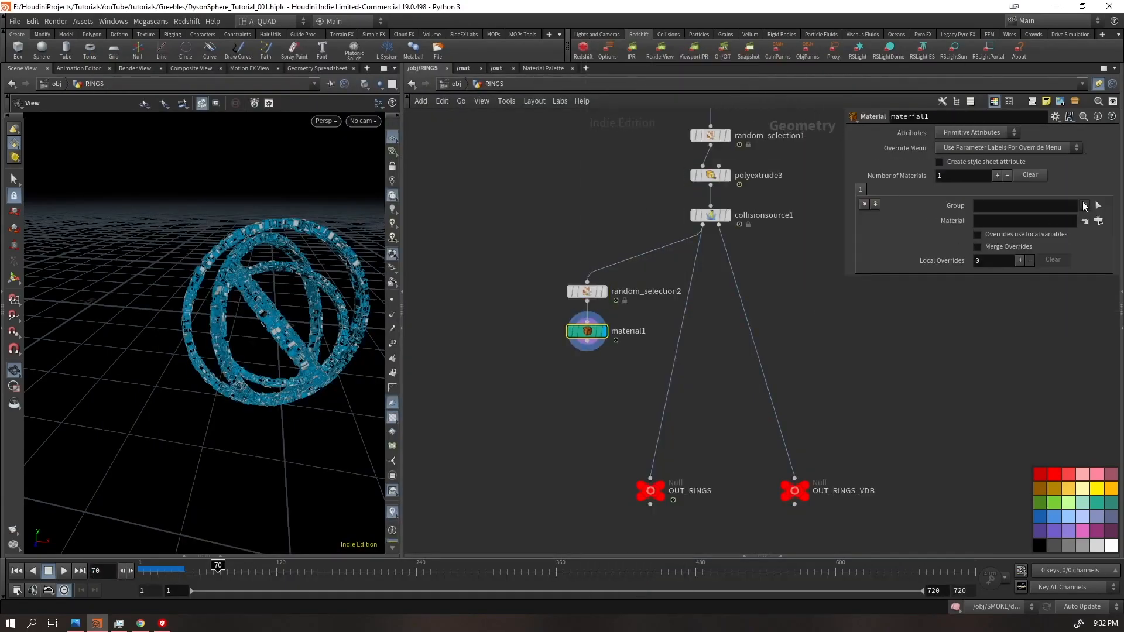
- In material1, assign /mat/rings1 to the primitive group selected and save the scene
{"action": "left_click", "coordinate": [1059, 230]}
{"action": "left_click", "coordinate": [1099, 220]}
{"action": "double_click", "coordinate": [1019, 168]}
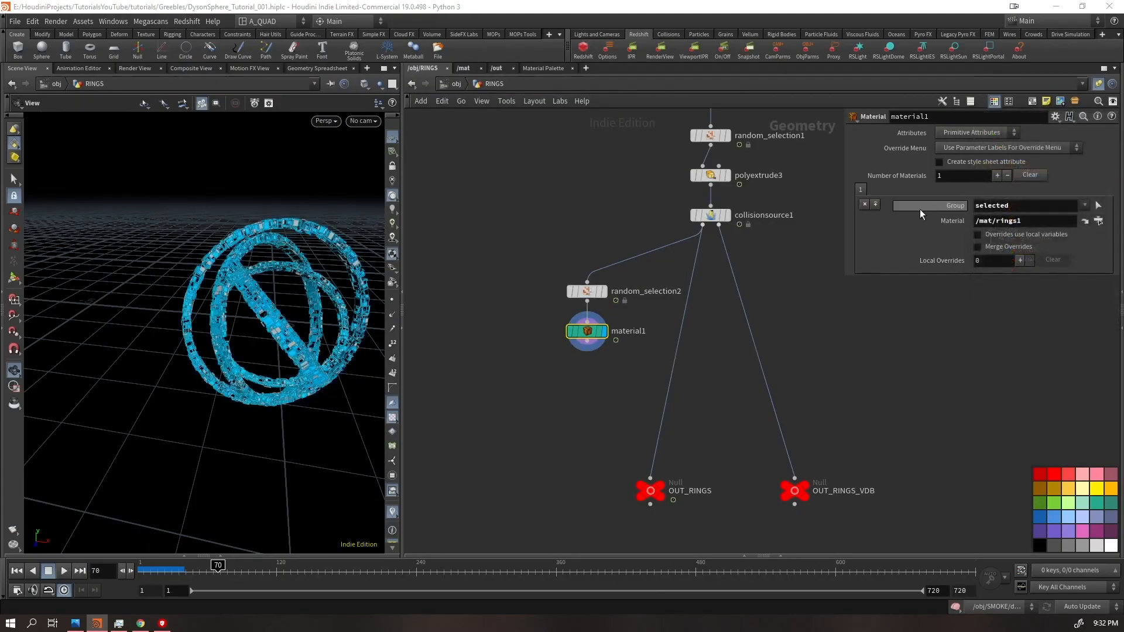
{"action": "key", "text": "ctrl+s"}
- Add a second material entry to material1 for the group !selected and assign /mat/rings2 to it
{"action": "left_click", "coordinate": [875, 204]}
{"action": "left_click", "coordinate": [1086, 205]}
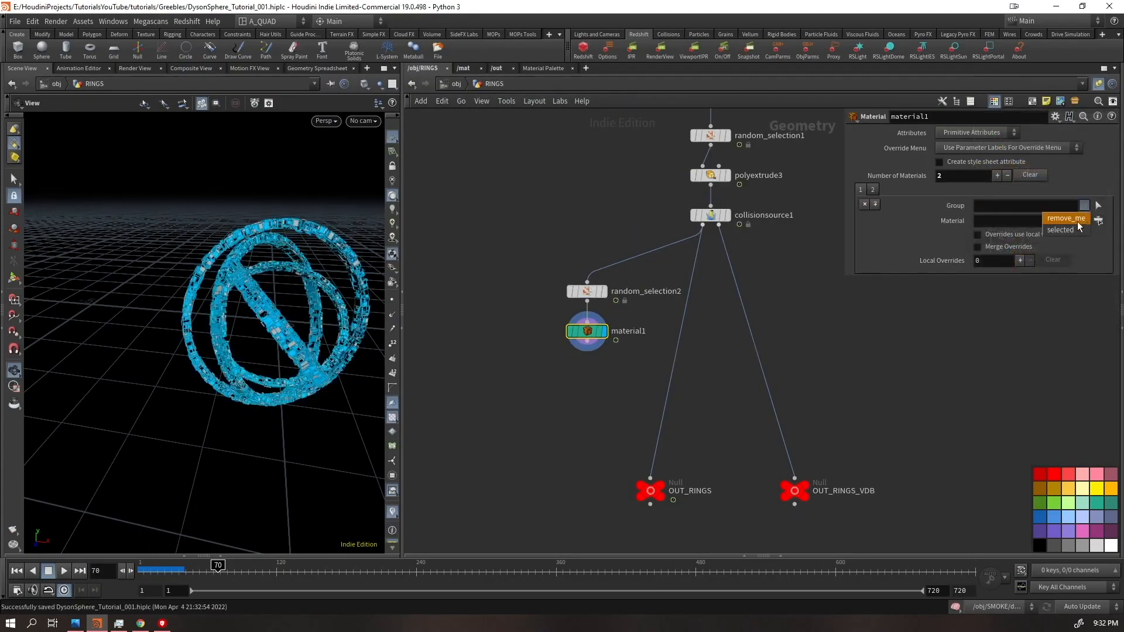
{"action": "left_click", "coordinate": [1066, 228]}
{"action": "left_click", "coordinate": [975, 208]}
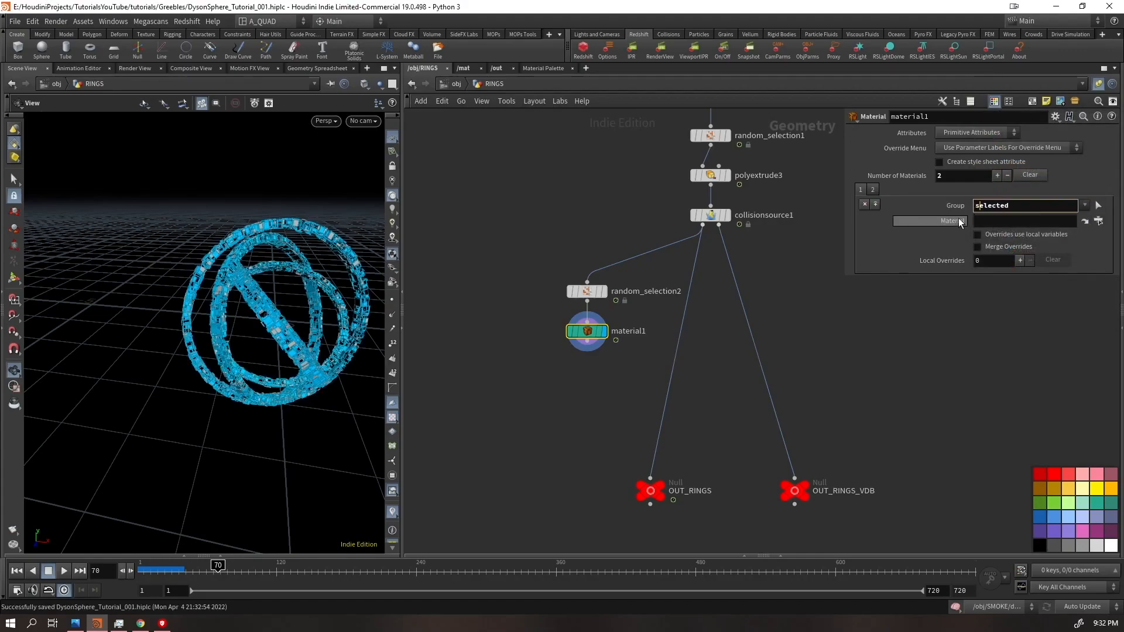
{"action": "type", "text": "!"}
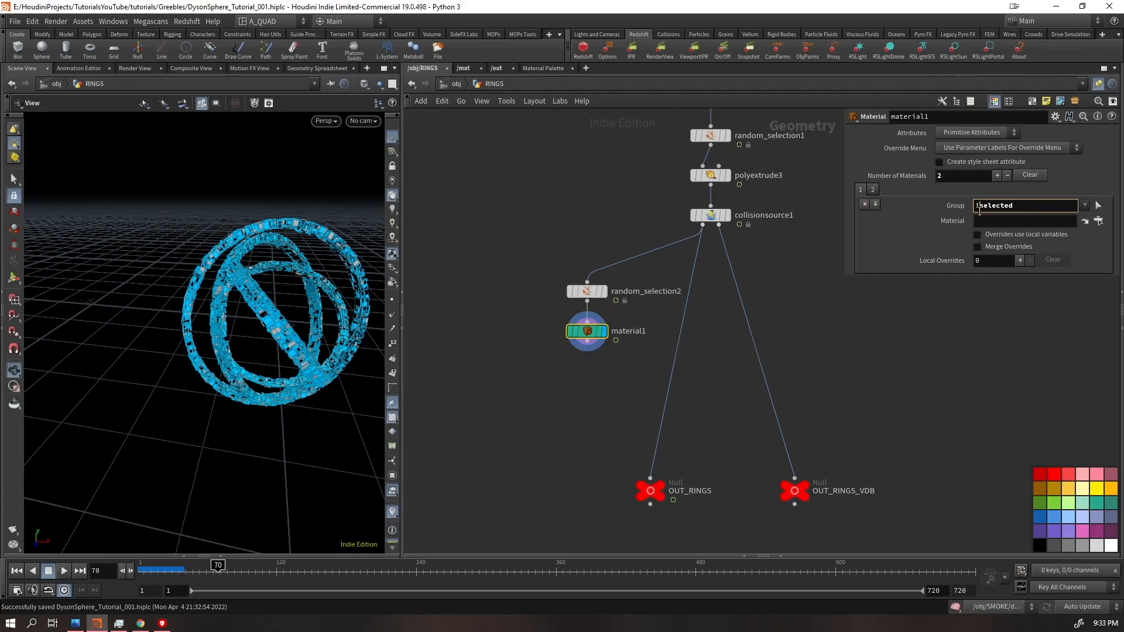
{"action": "left_click", "coordinate": [980, 220]}
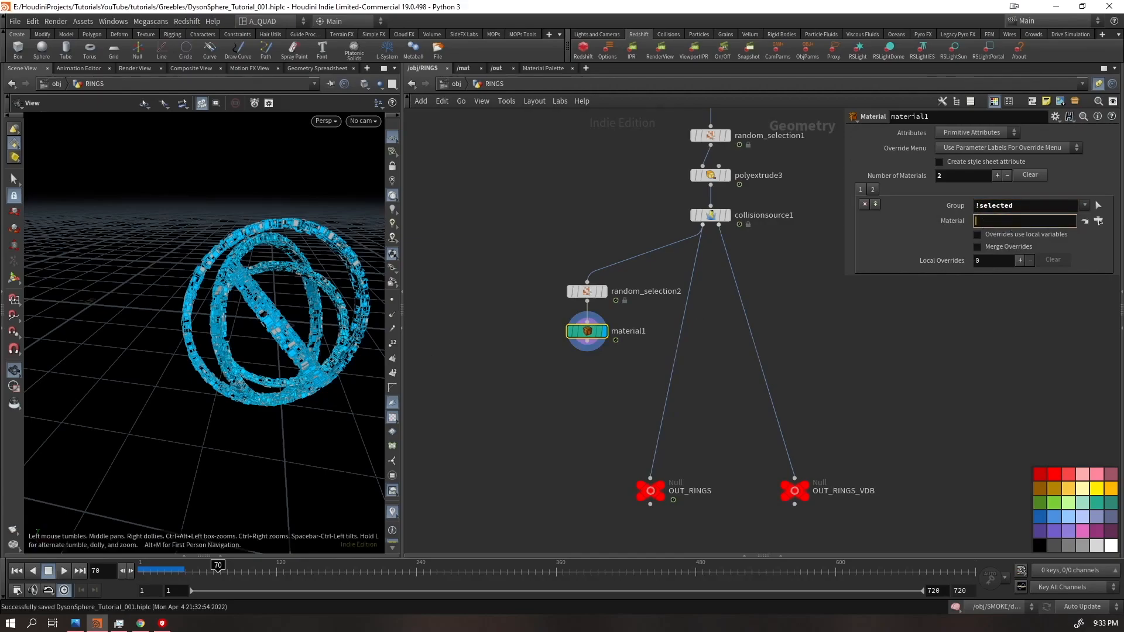
{"action": "left_click_drag", "start_coordinate": [979, 205], "coordinate": [968, 205]}
{"action": "left_click", "coordinate": [977, 234]}
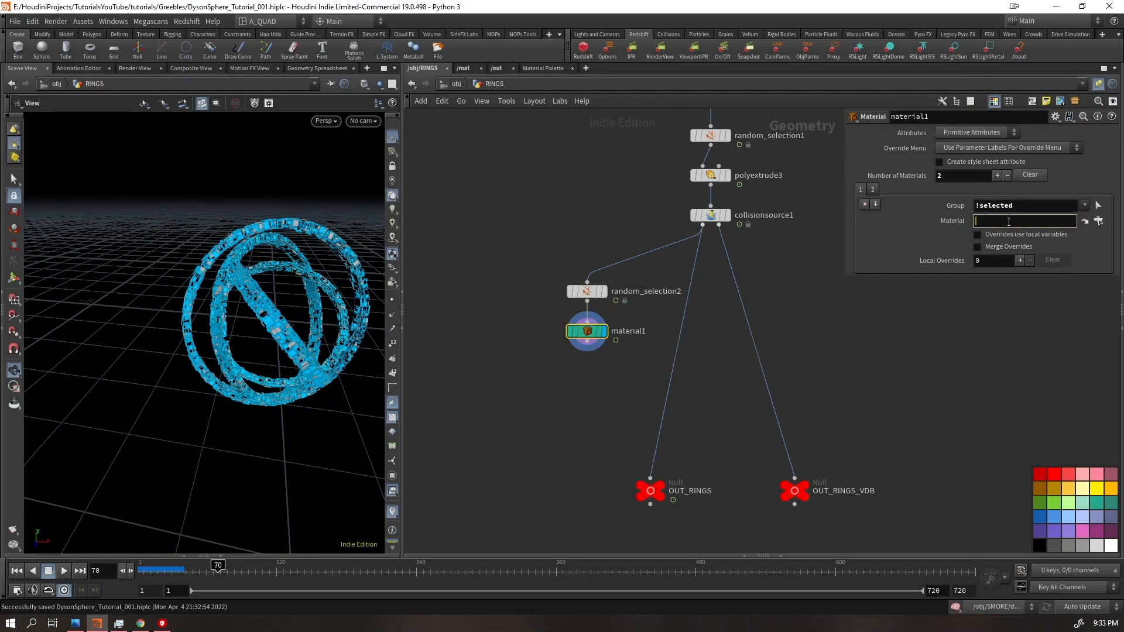
{"action": "left_click", "coordinate": [1099, 221]}
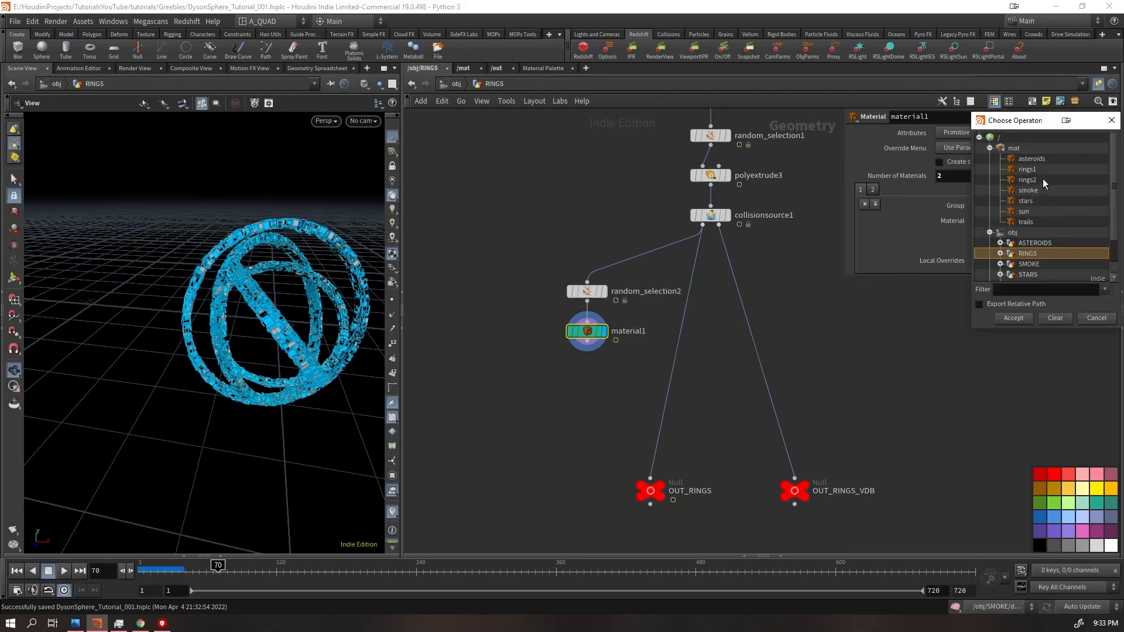
{"action": "double_click", "coordinate": [1029, 180]}
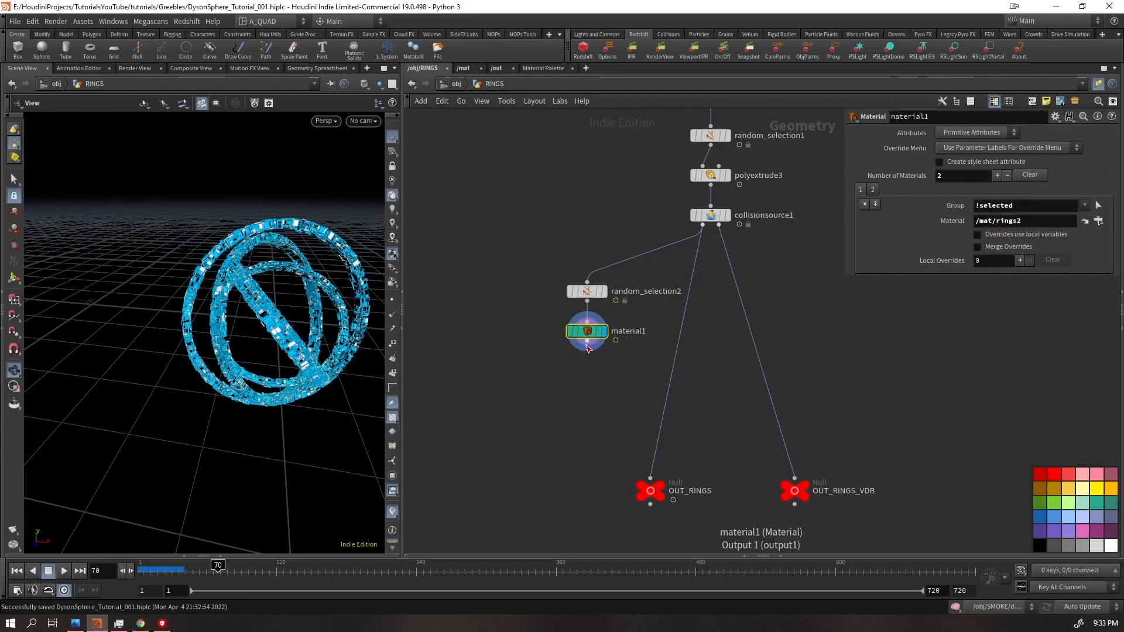
- Wire material1 into OUT_RINGS and insert a Rest Position node between random_selection2 and material1
{"action": "left_click_drag", "start_coordinate": [587, 350], "coordinate": [587, 490]}
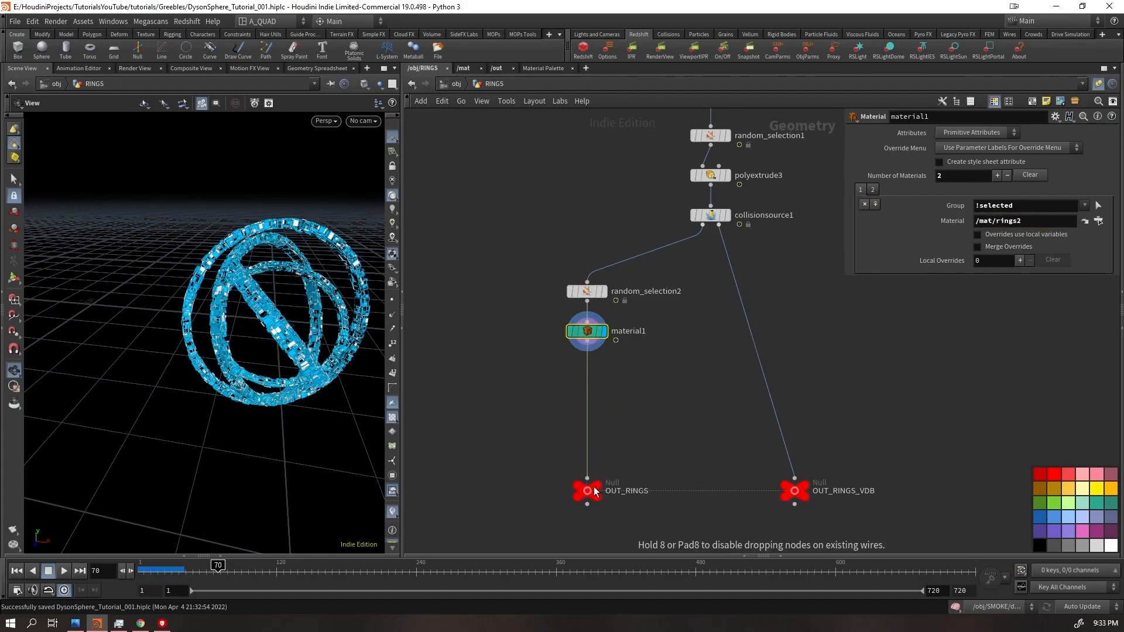
{"action": "left_click_drag", "start_coordinate": [588, 330], "coordinate": [587, 432]}
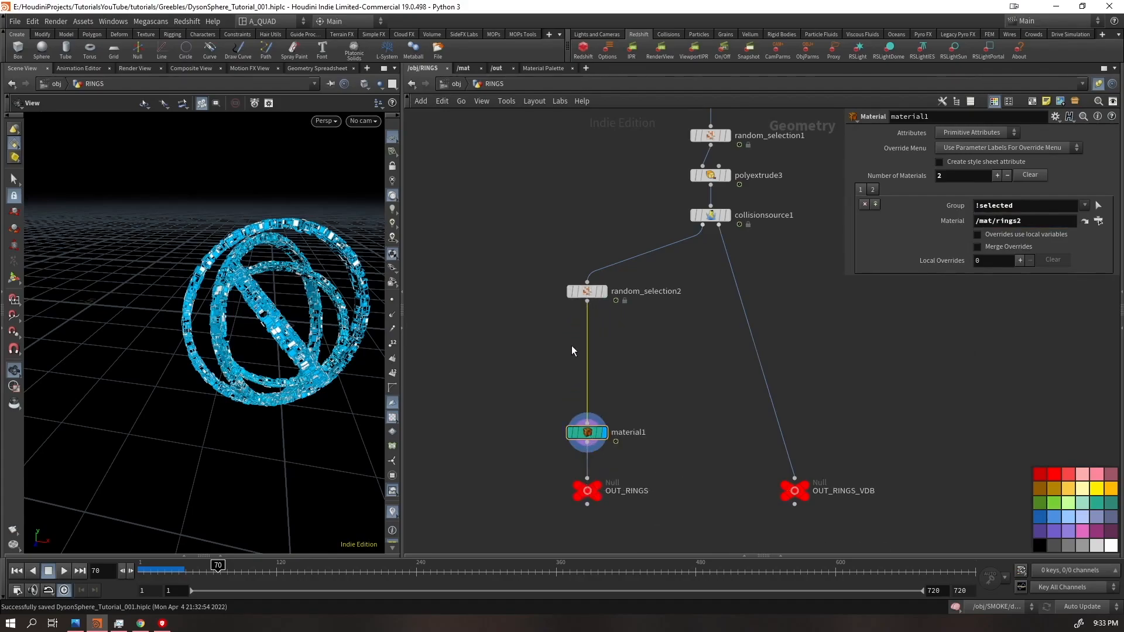
{"action": "key", "text": "Tab"}
{"action": "type", "text": "res"}
{"action": "key", "text": "Return"}
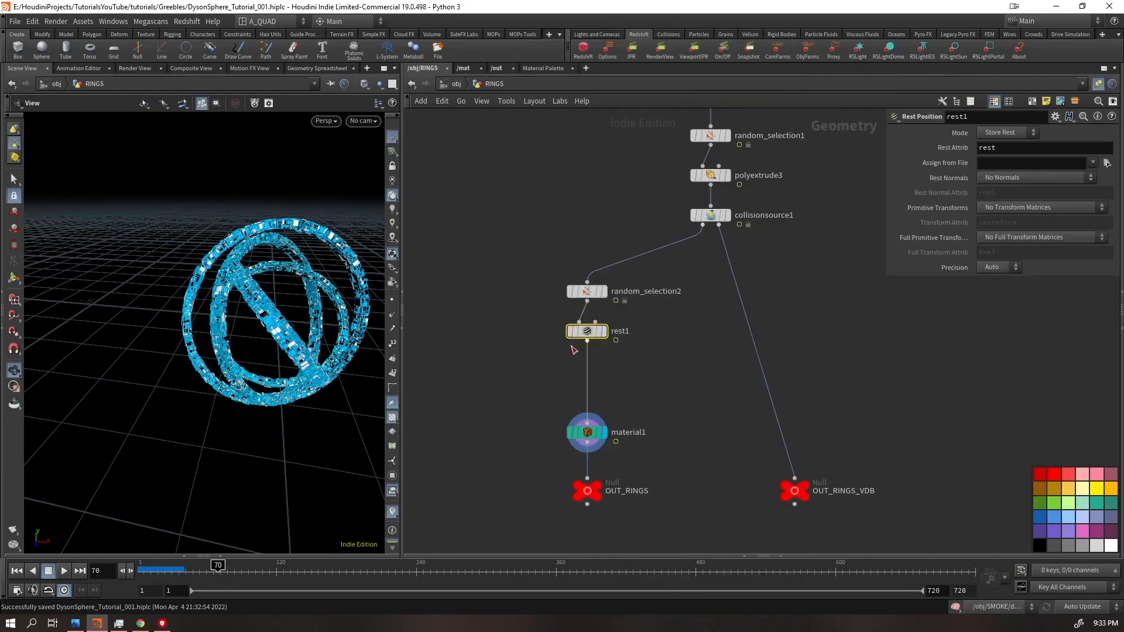
- Branch a Time Shift node off random_selection2 and set its frame to 1
{"action": "left_click", "coordinate": [587, 301]}
{"action": "key", "text": "Tab"}
{"action": "type", "text": "ti"}
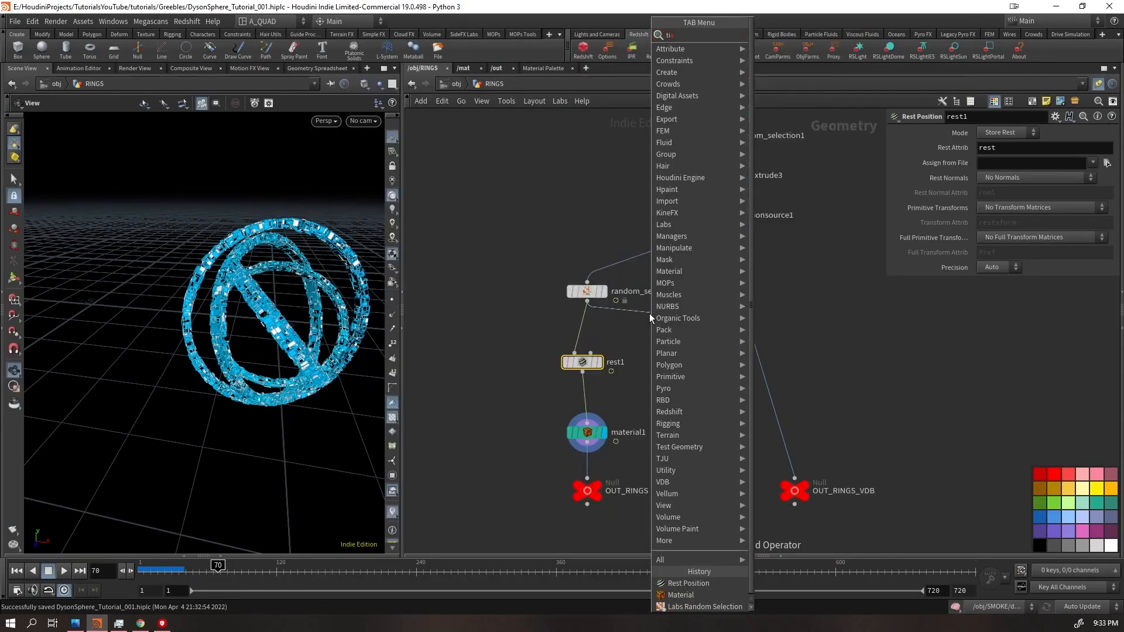
{"action": "key", "text": "Down"}
{"action": "key", "text": "Return"}
{"action": "left_click", "coordinate": [651, 319]}
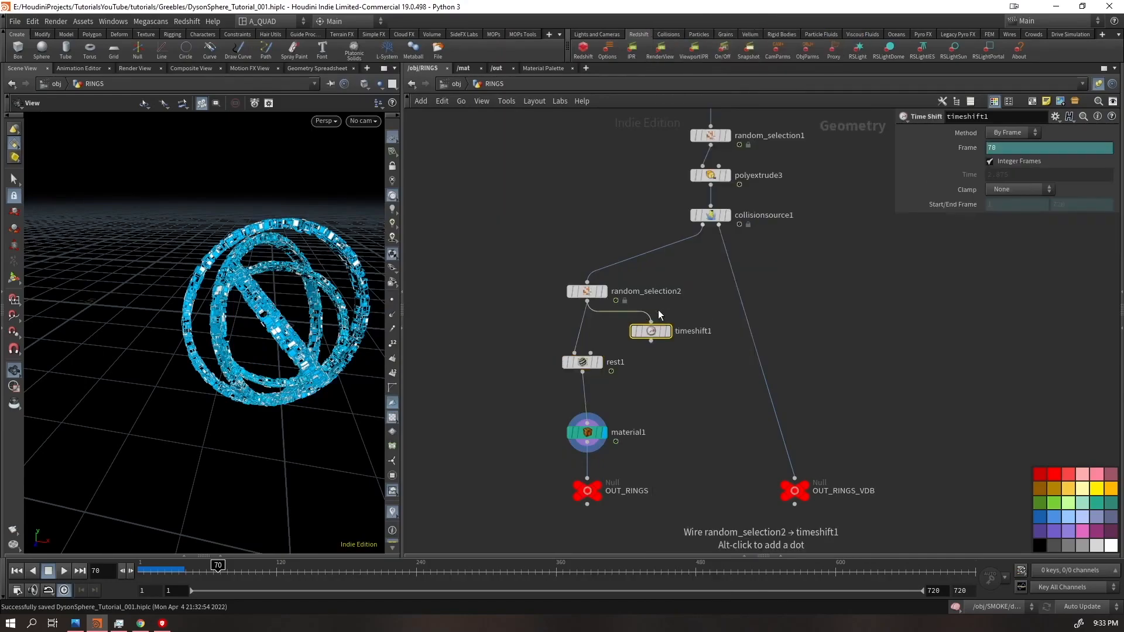
{"action": "type", "text": "1"}
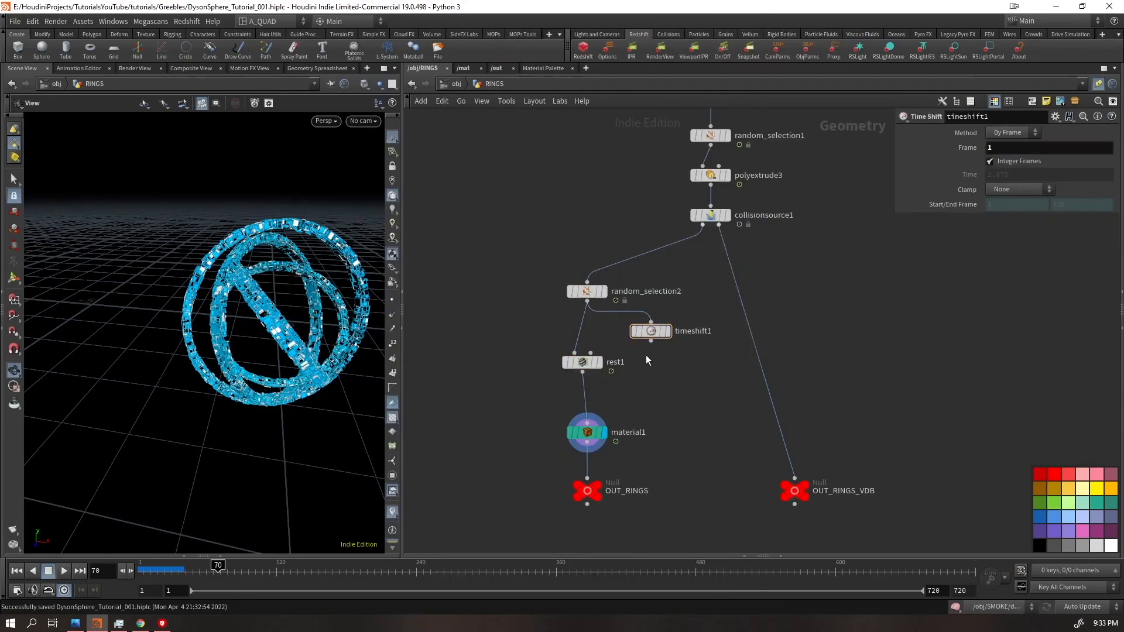
- Connect timeshift1 to the second input of rest1 and tidy the placement of both nodes
{"action": "left_click", "coordinate": [651, 340]}
{"action": "left_click", "coordinate": [591, 362]}
{"action": "left_click_drag", "start_coordinate": [591, 362], "coordinate": [594, 388]}
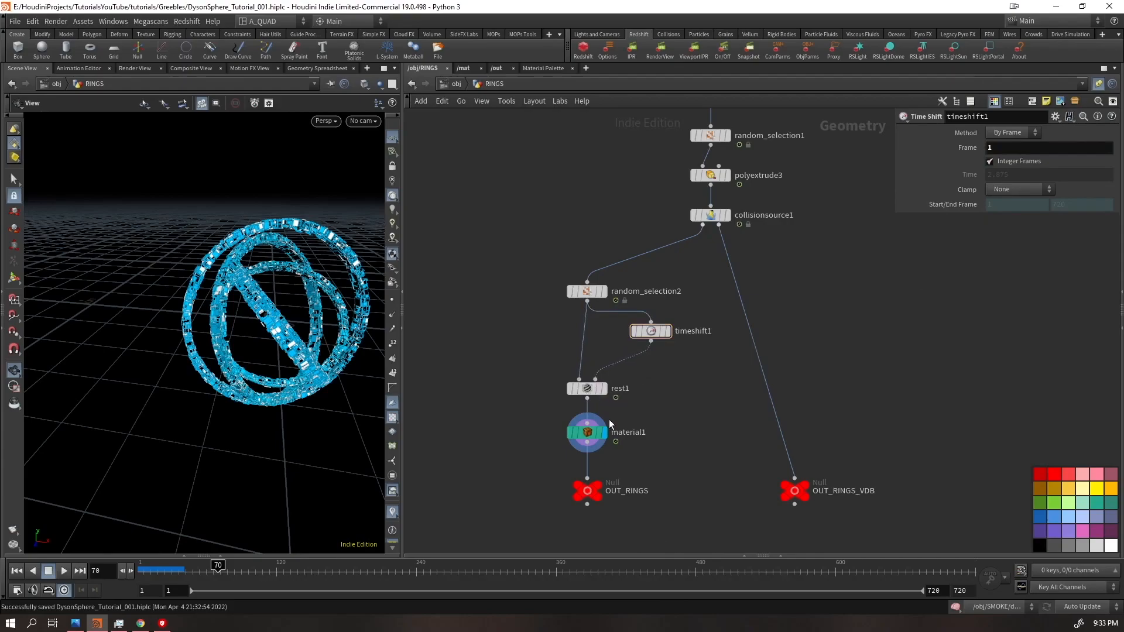
{"action": "left_click_drag", "start_coordinate": [651, 331], "coordinate": [624, 340]}
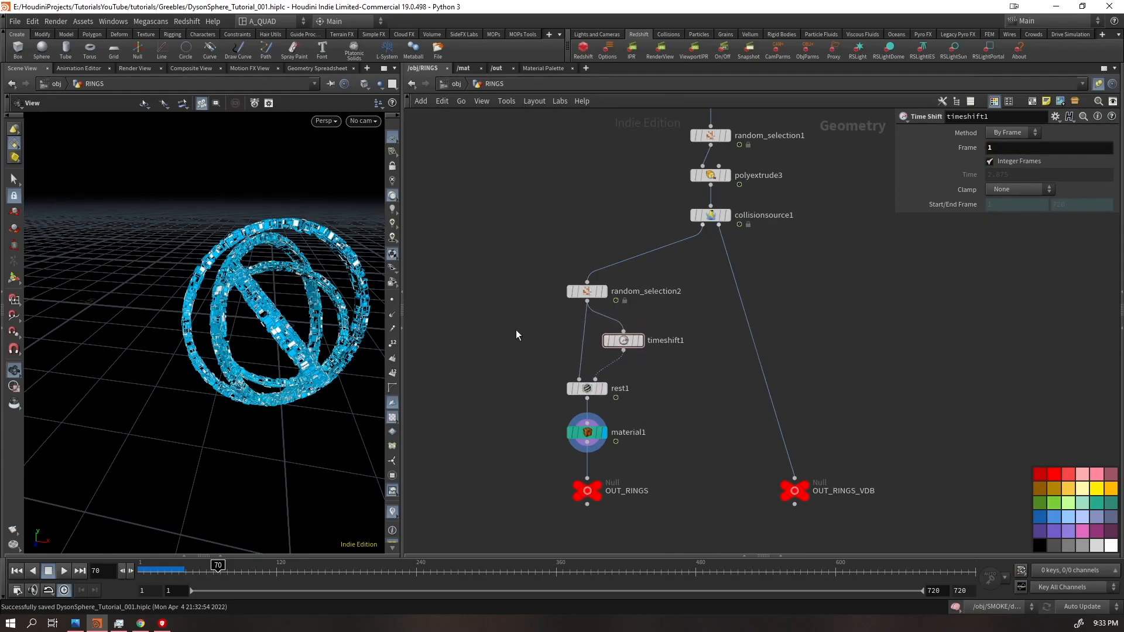
- Examine the internal network of a temporary Rest in Peace node and delete the node
{"action": "key", "text": "Tab"}
{"action": "type", "text": "res"}
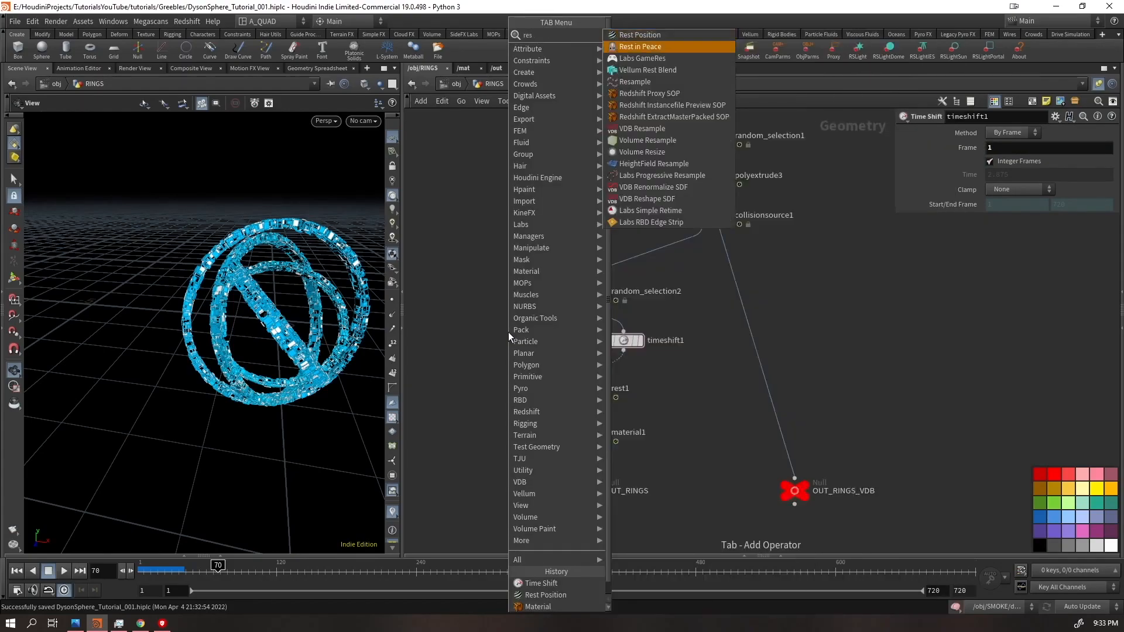
{"action": "key", "text": "Return"}
{"action": "left_click", "coordinate": [509, 332]}
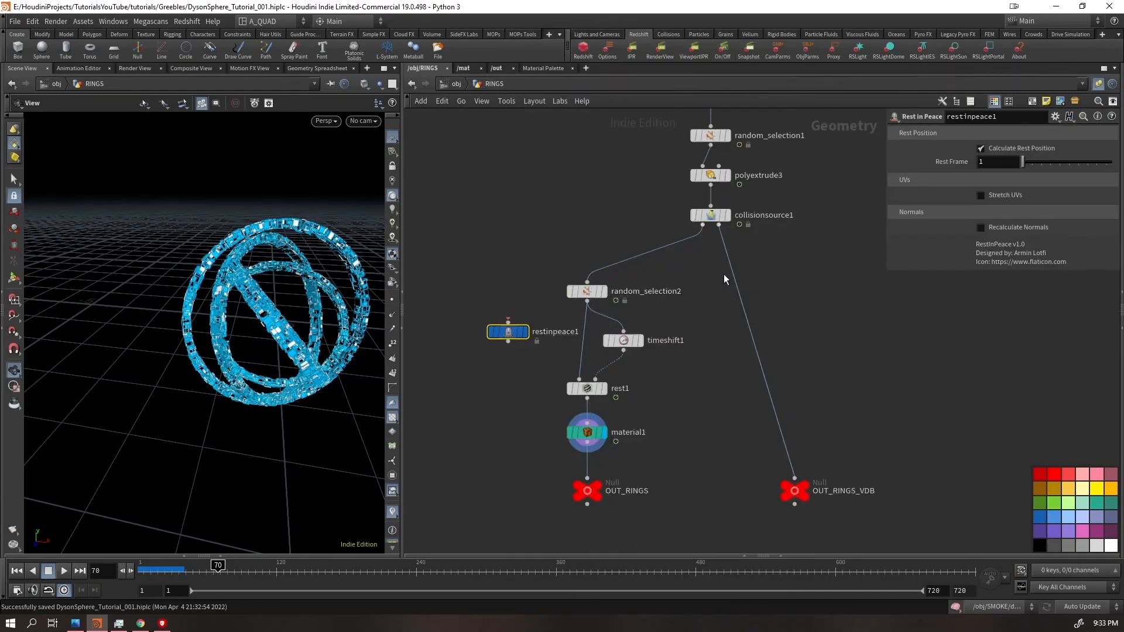
{"action": "double_click", "coordinate": [514, 333]}
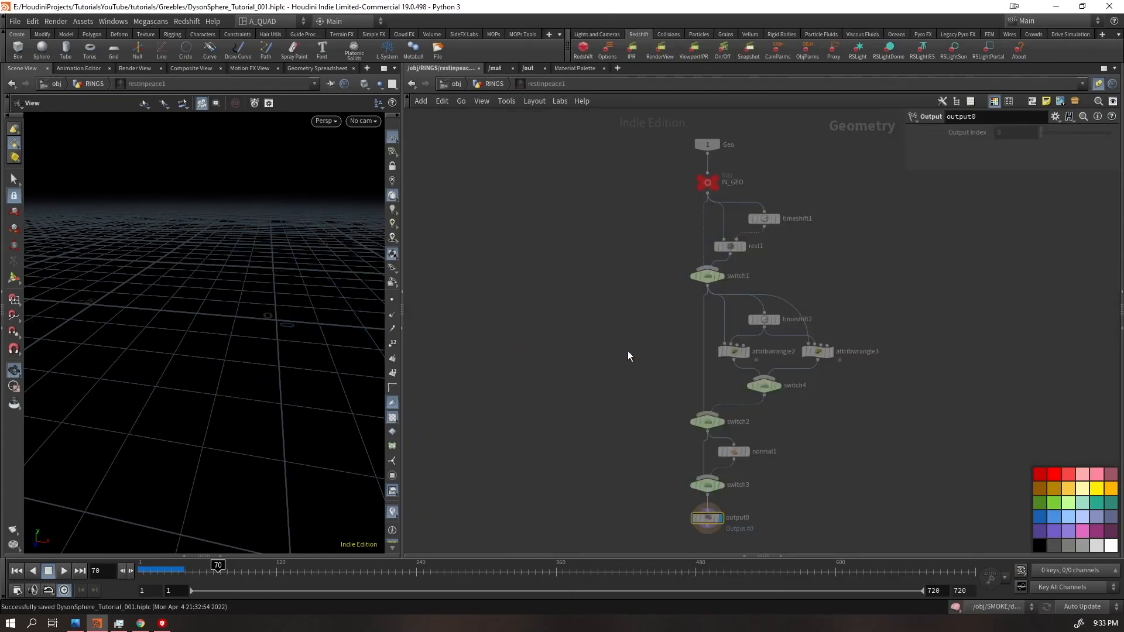
{"action": "left_click_drag", "start_coordinate": [876, 326], "coordinate": [732, 346]}
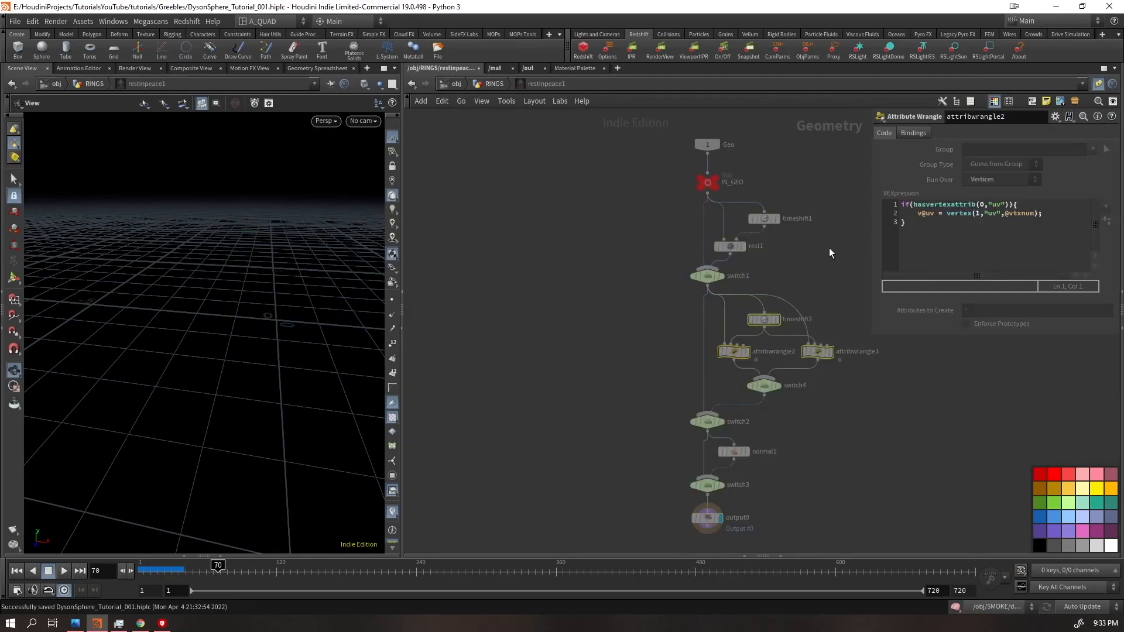
{"action": "left_click", "coordinate": [611, 343]}
{"action": "left_click", "coordinate": [494, 85]}
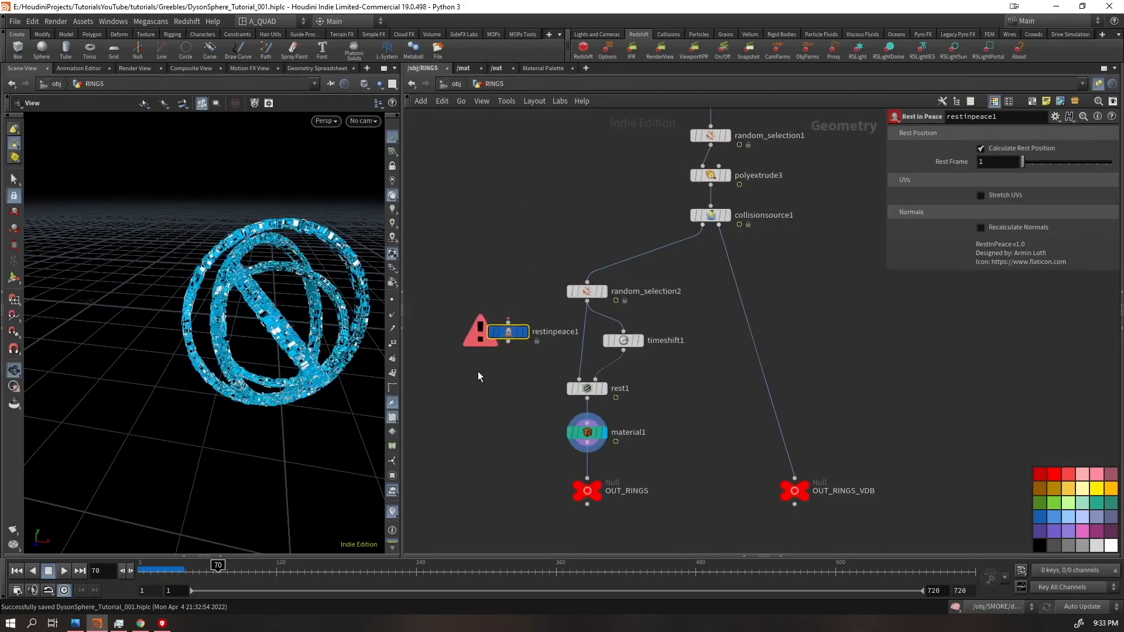
{"action": "key", "text": "Delete"}
{"action": "scroll", "coordinate": [630, 399], "scroll_direction": "up", "scroll_amount": 3}
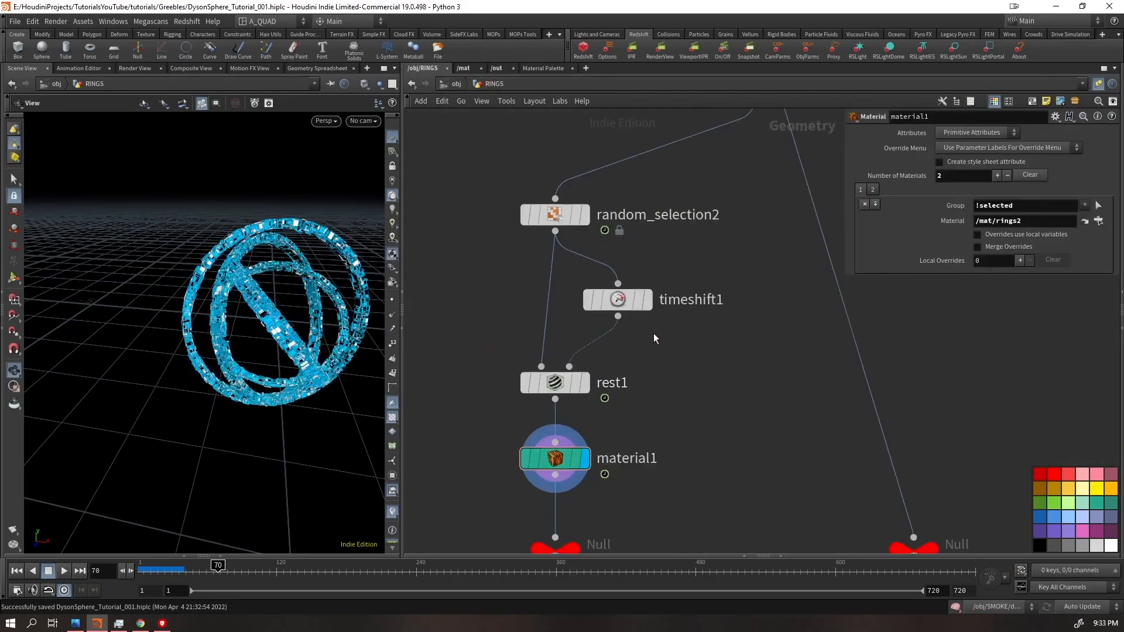
{"action": "left_click_drag", "start_coordinate": [696, 266], "coordinate": [571, 391]}
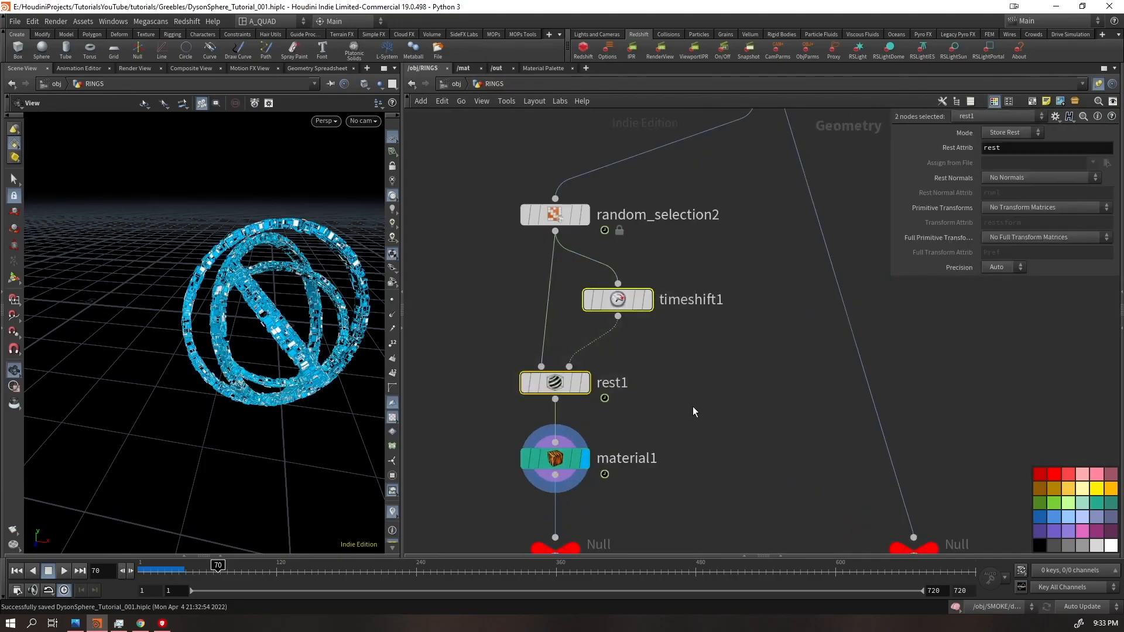
{"action": "left_click", "coordinate": [662, 332]}
{"action": "scroll", "coordinate": [669, 387], "scroll_direction": "up", "scroll_amount": 1}
{"action": "middle_click_drag", "start_coordinate": [669, 386], "coordinate": [664, 163]}
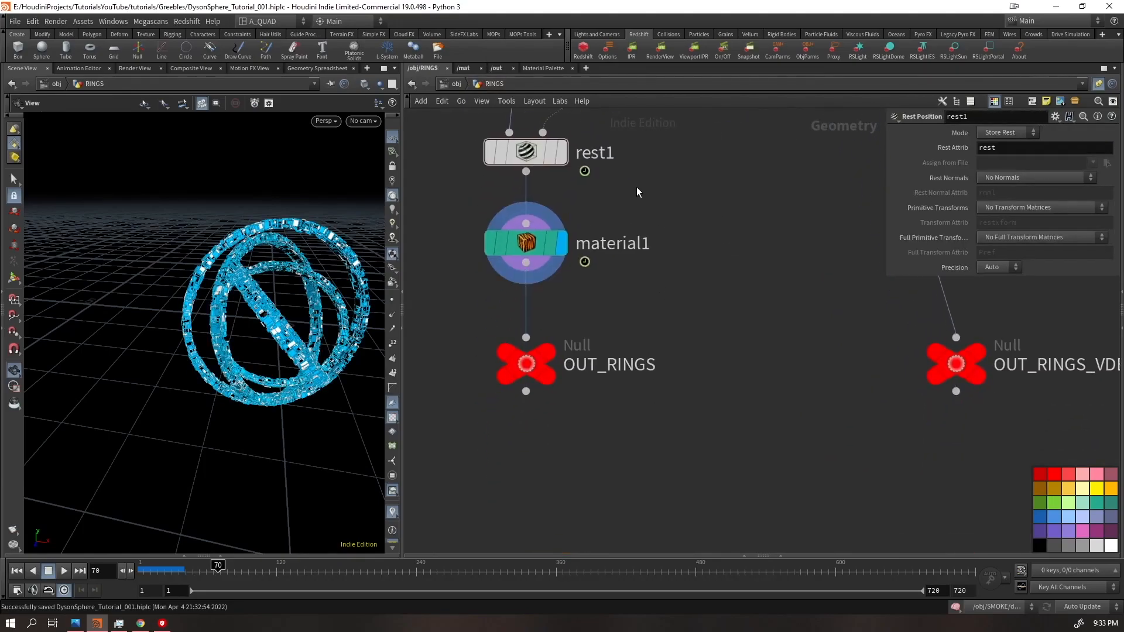
{"action": "middle_click_drag", "start_coordinate": [689, 246], "coordinate": [680, 442]}
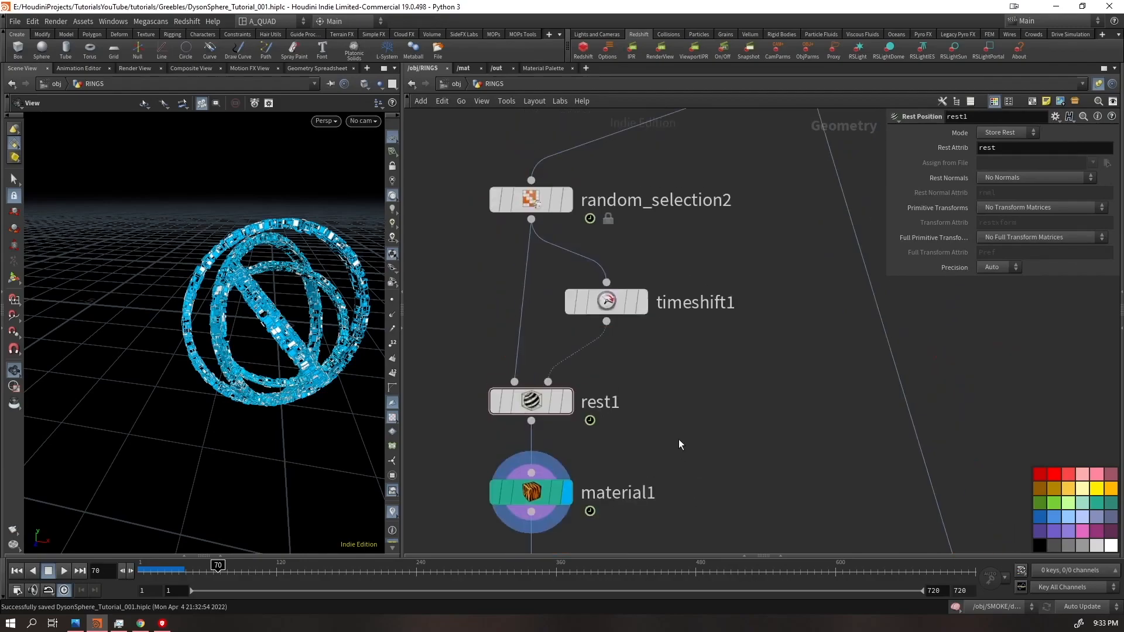
- Set the display flag on the OUT_RINGS null and return to the object level
{"action": "scroll", "coordinate": [674, 430], "scroll_direction": "down", "scroll_amount": 4}
{"action": "left_click", "coordinate": [620, 503]}
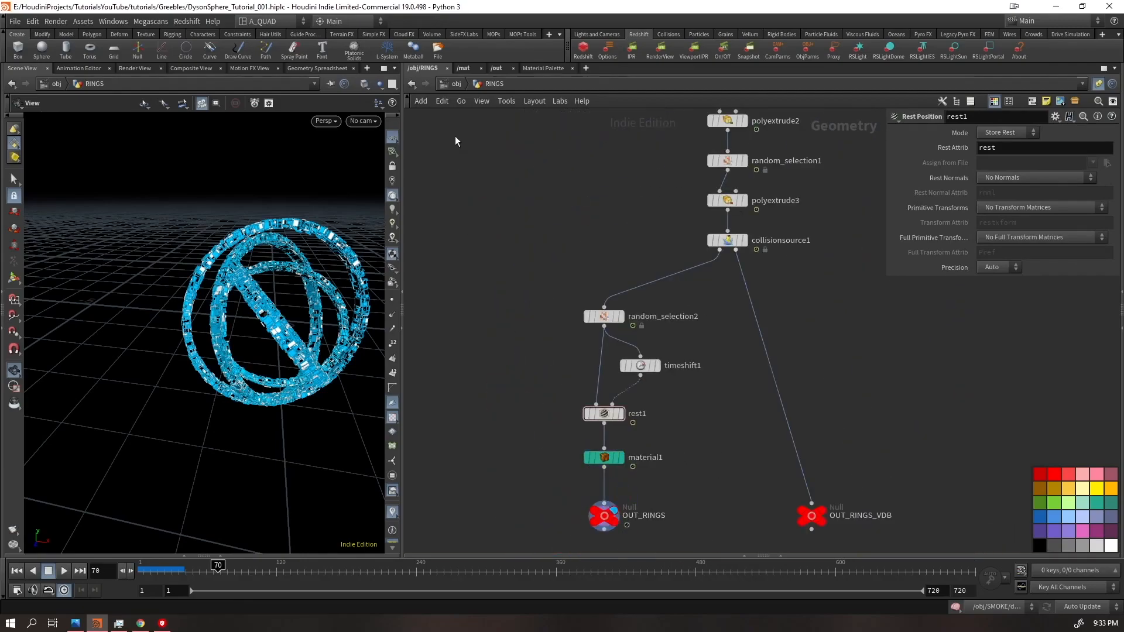
{"action": "left_click", "coordinate": [456, 83]}
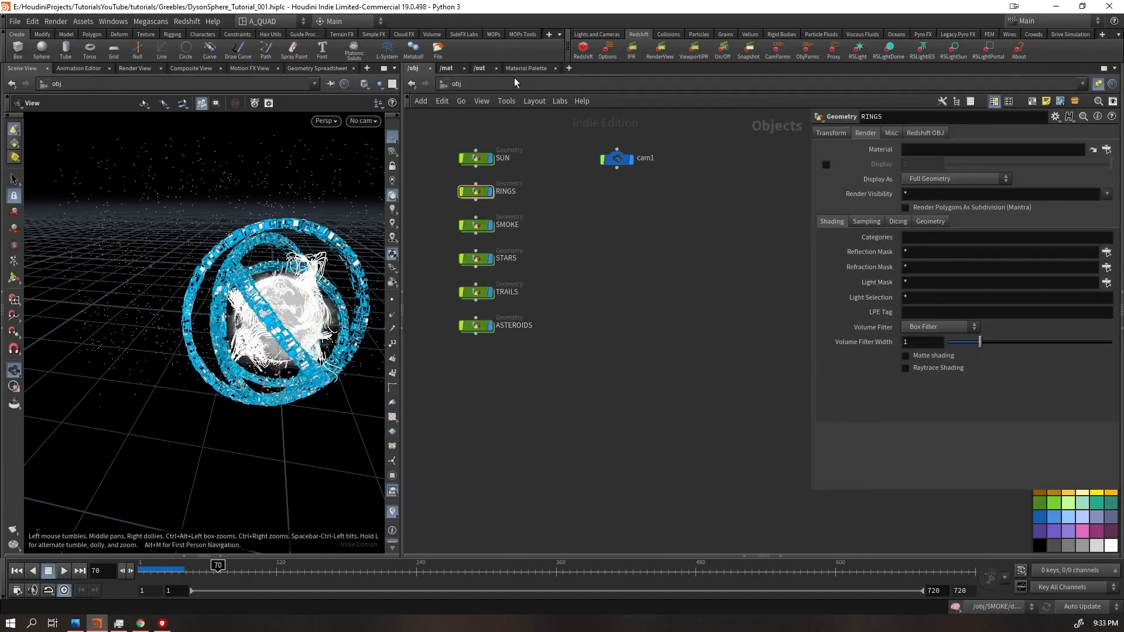
- Examine the global render settings of Redshift_ROP1 in the /out network, including trace depths, rendering color space and default light
{"action": "left_click", "coordinate": [479, 68]}
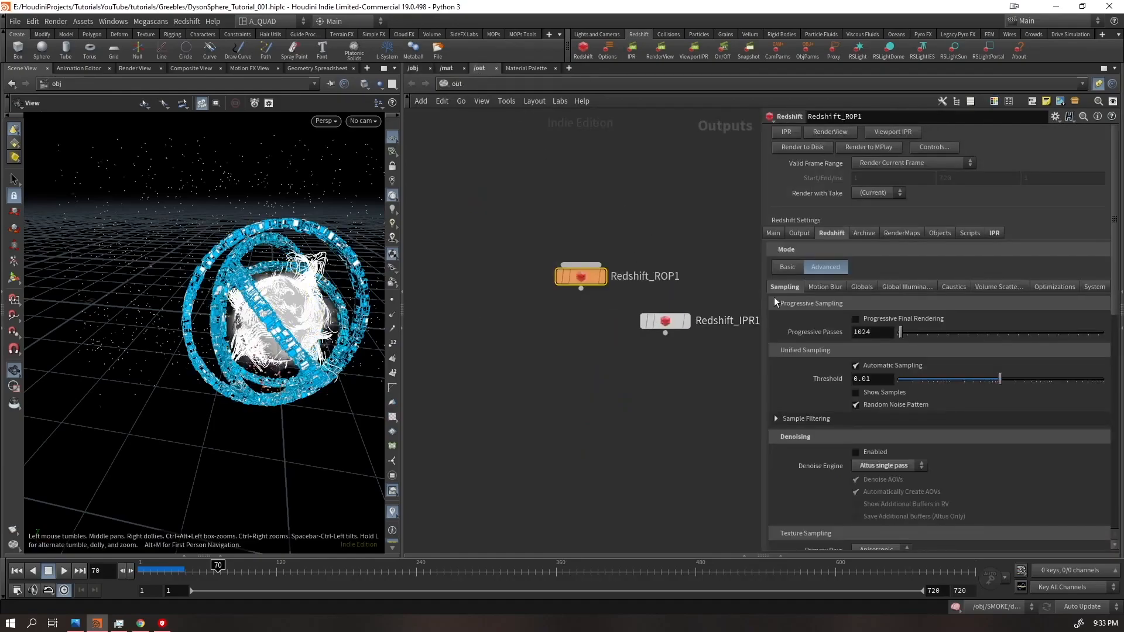
{"action": "left_click", "coordinate": [863, 291]}
{"action": "scroll", "coordinate": [828, 462], "scroll_direction": "down", "scroll_amount": 2}
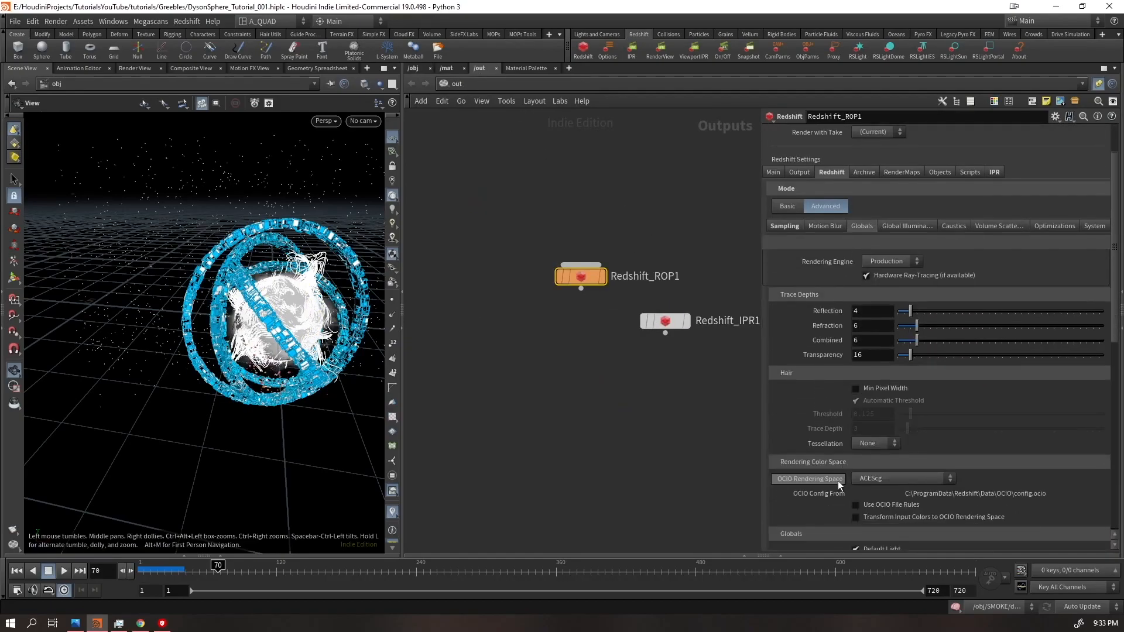
{"action": "scroll", "coordinate": [843, 504], "scroll_direction": "down", "scroll_amount": 2}
{"action": "scroll", "coordinate": [822, 383], "scroll_direction": "up", "scroll_amount": 5}
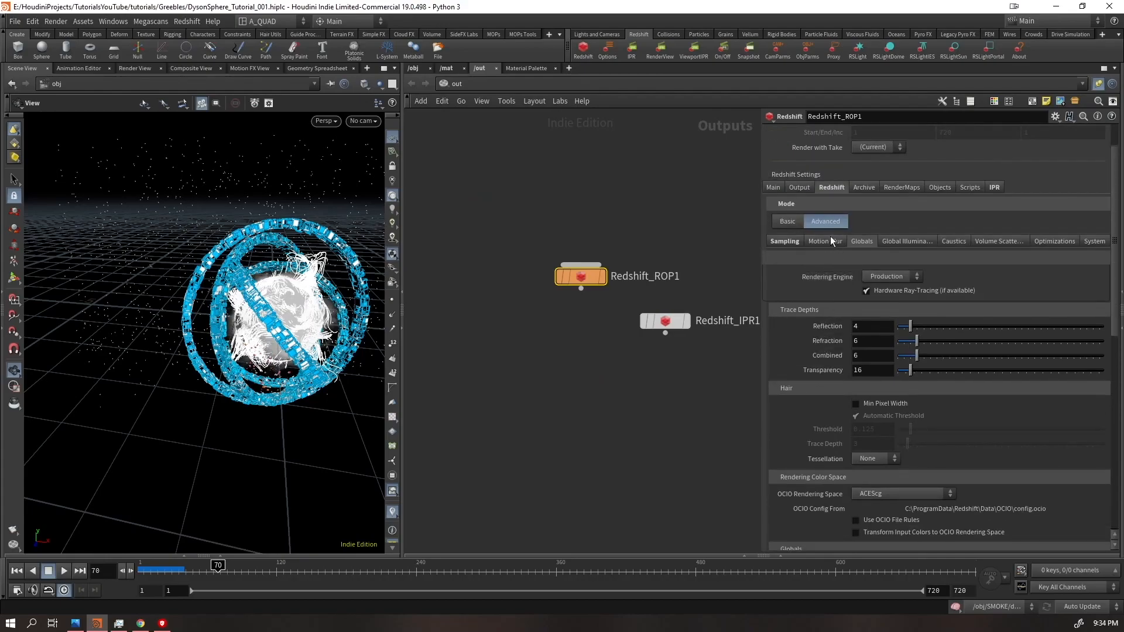
{"action": "scroll", "coordinate": [823, 334], "scroll_direction": "down", "scroll_amount": 2}
{"action": "scroll", "coordinate": [827, 377], "scroll_direction": "down", "scroll_amount": 3}
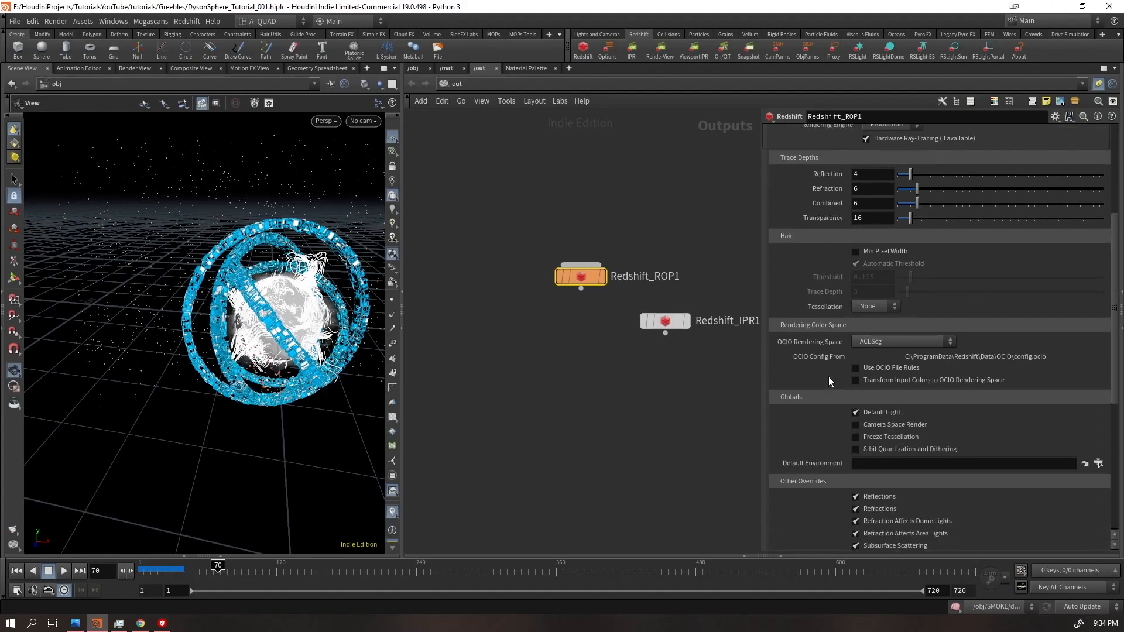
{"action": "scroll", "coordinate": [828, 379], "scroll_direction": "down", "scroll_amount": 2}
{"action": "scroll", "coordinate": [839, 444], "scroll_direction": "up", "scroll_amount": 6}
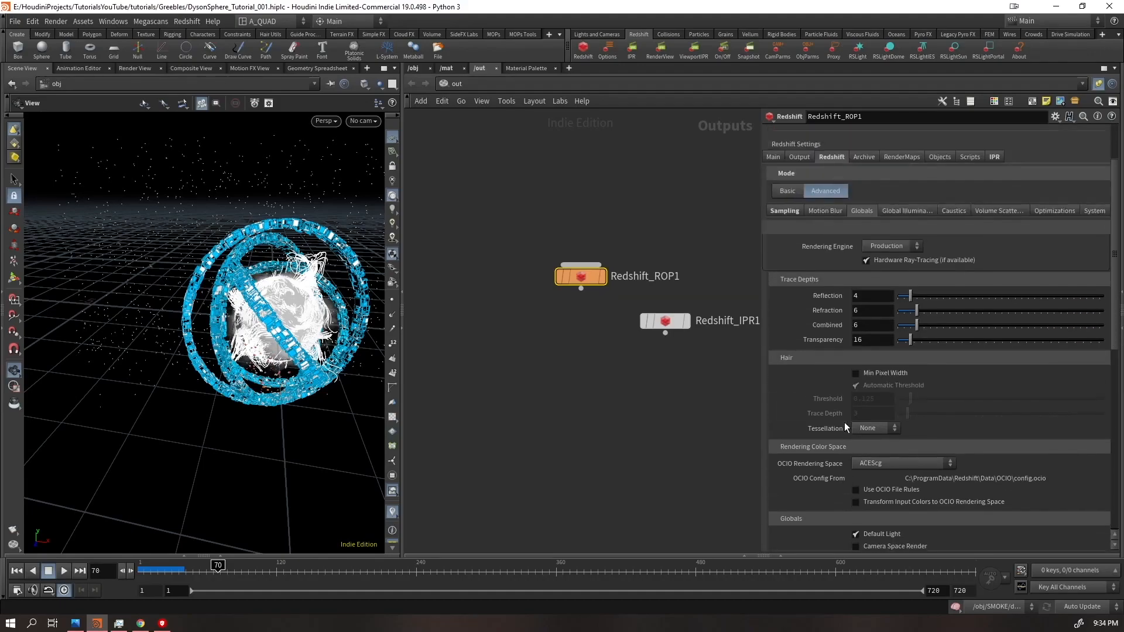
{"action": "scroll", "coordinate": [845, 427], "scroll_direction": "up", "scroll_amount": 2}
- Check the common AOV output options of Redshift_ROP1 and bring up its sampling settings
{"action": "left_click", "coordinate": [797, 217]}
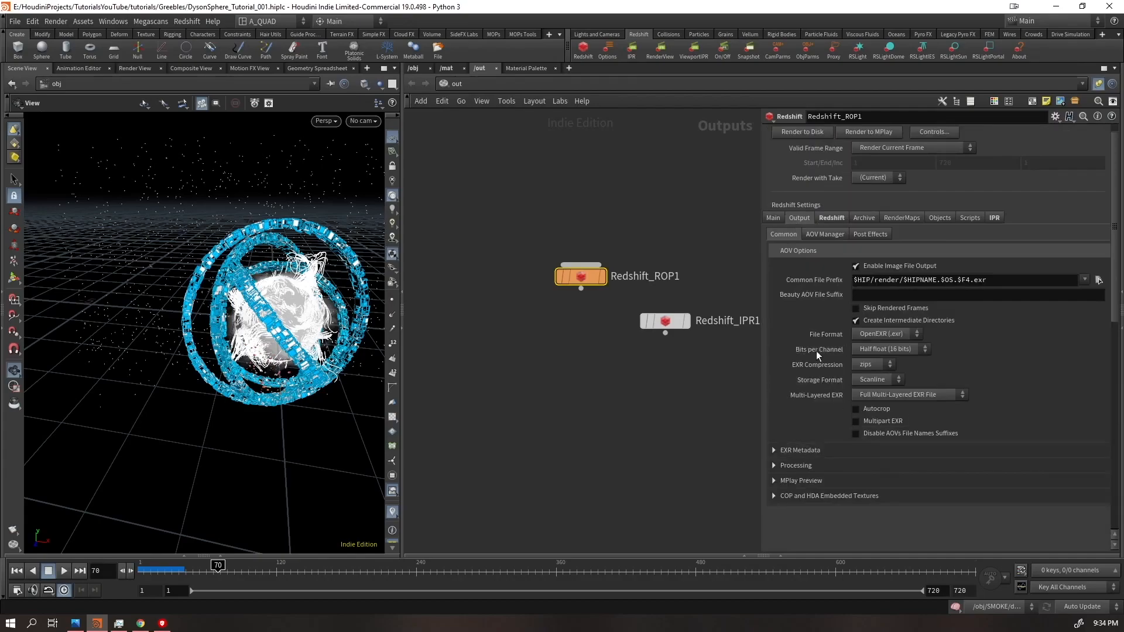
{"action": "left_click", "coordinate": [825, 218]}
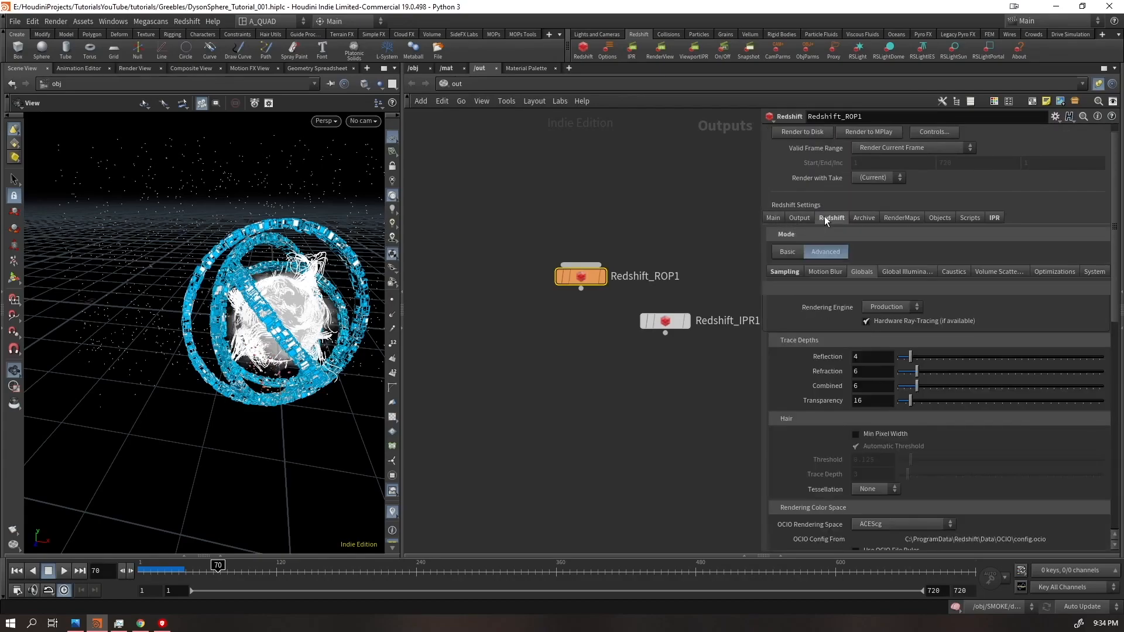
{"action": "left_click", "coordinate": [784, 276]}
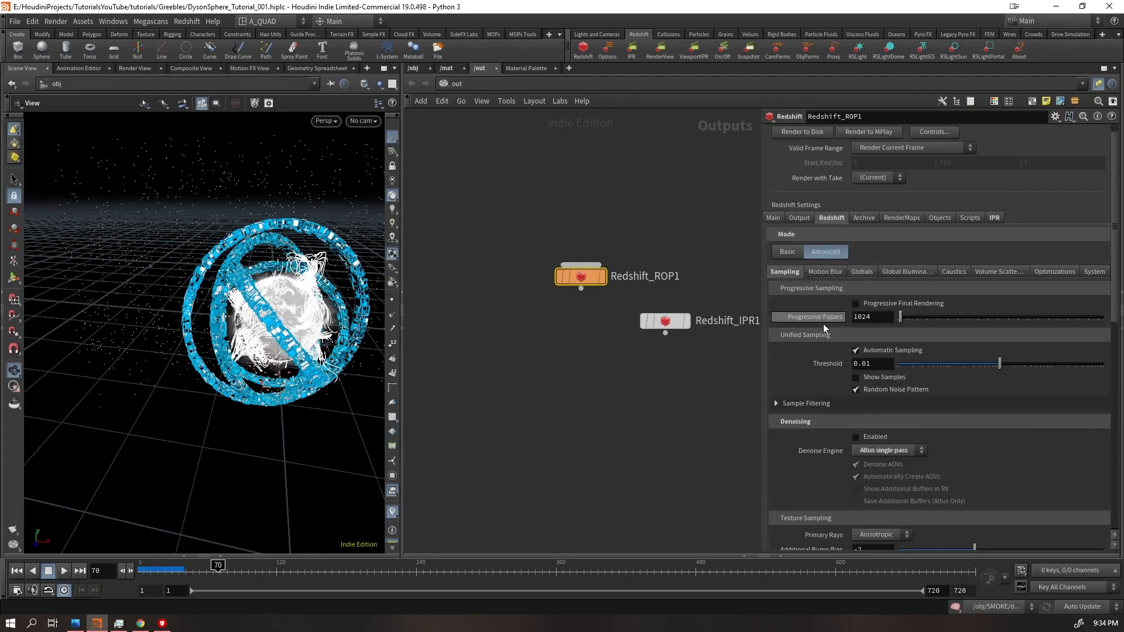
- Set the denoise engine of Redshift_ROP1 to OptiX in the sampling settings
{"action": "scroll", "coordinate": [831, 345], "scroll_direction": "down", "scroll_amount": 2}
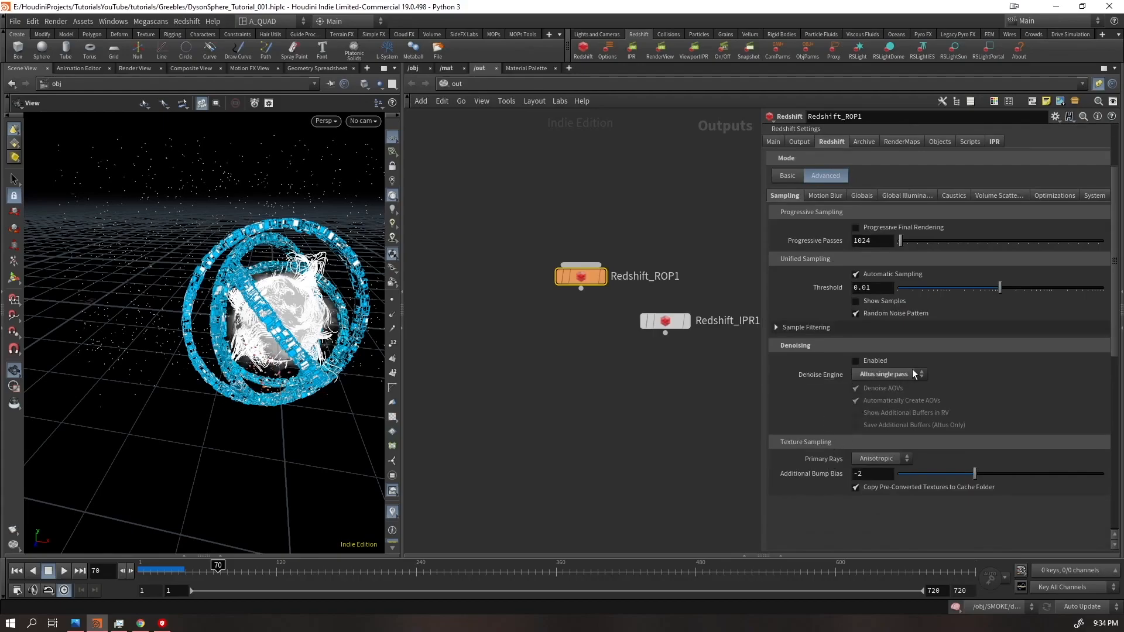
{"action": "left_click", "coordinate": [889, 374]}
{"action": "left_click", "coordinate": [873, 398]}
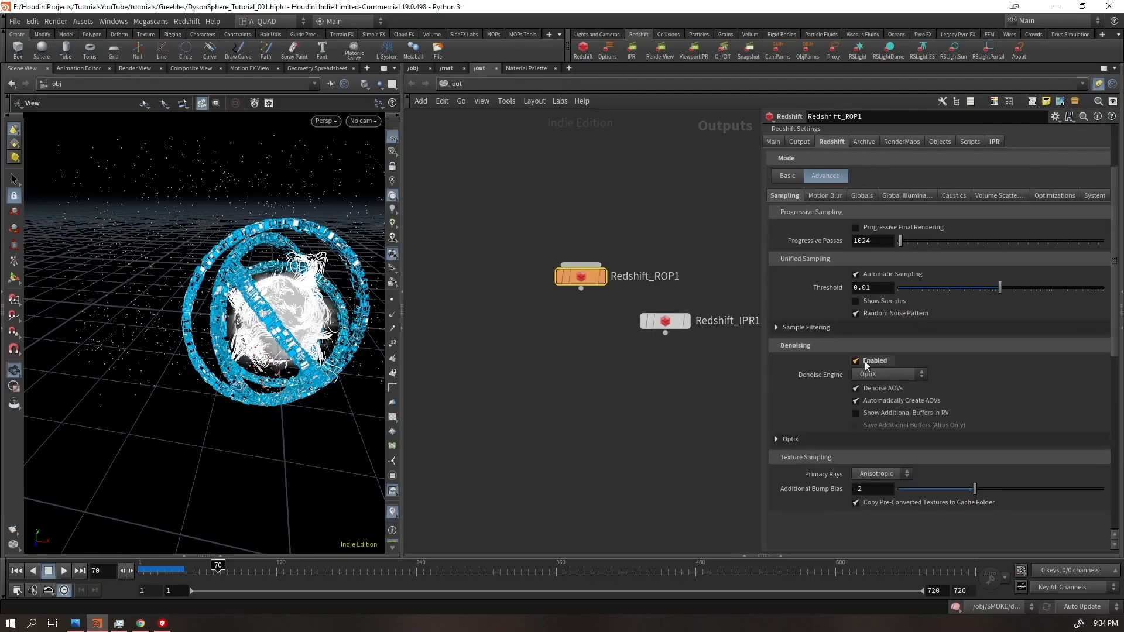
- Open the Redshift Render View, inspect the interactive render of the whole Dyson sphere, and stop the IPR
{"action": "left_click", "coordinate": [658, 53]}
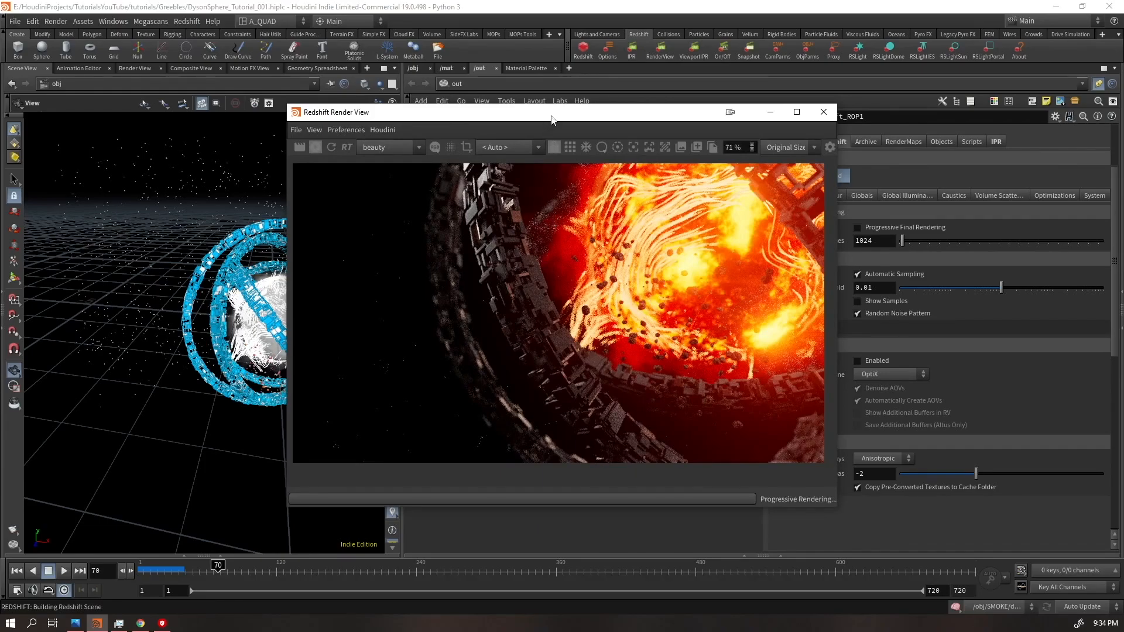
{"action": "left_click_drag", "start_coordinate": [597, 120], "coordinate": [643, 121]}
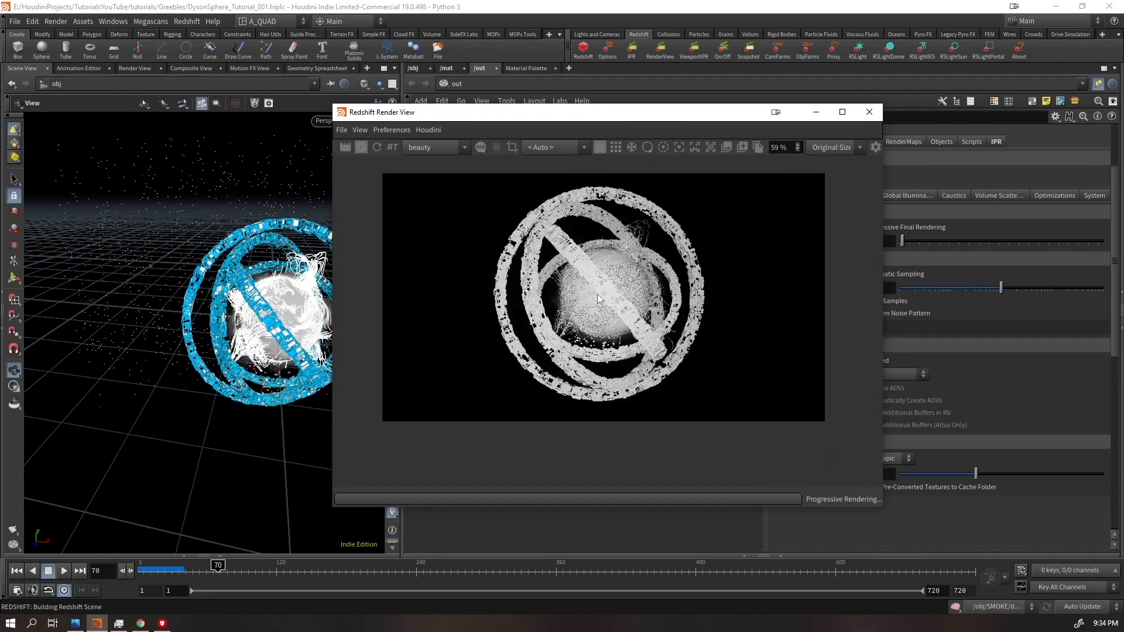
{"action": "middle_click_drag", "start_coordinate": [597, 294], "coordinate": [608, 346]}
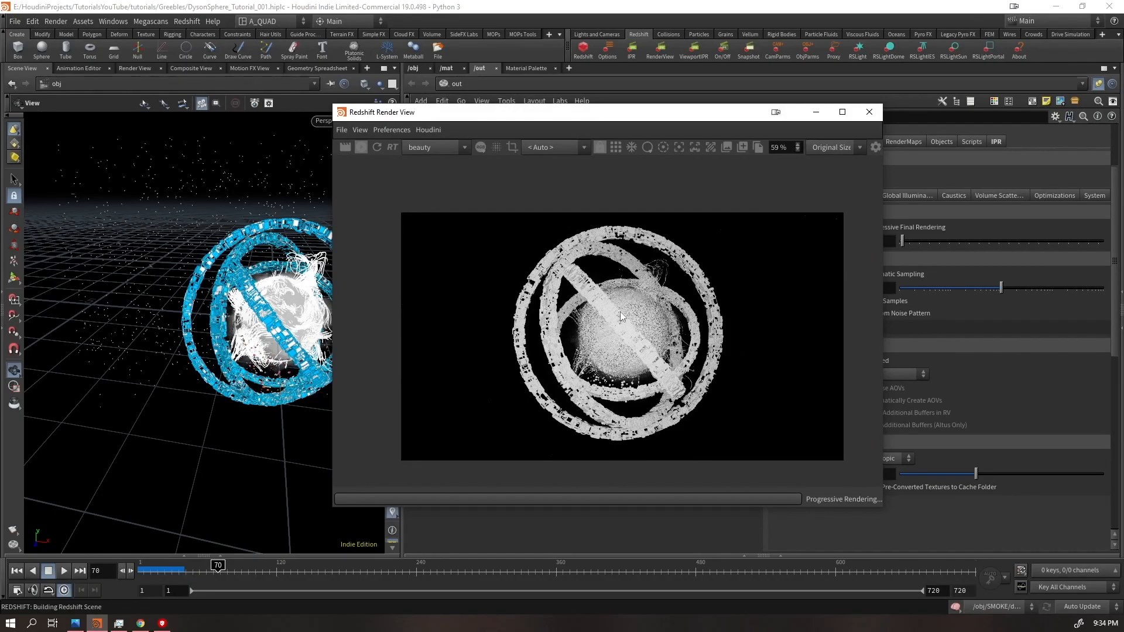
{"action": "scroll", "coordinate": [620, 311], "scroll_direction": "up", "scroll_amount": 1}
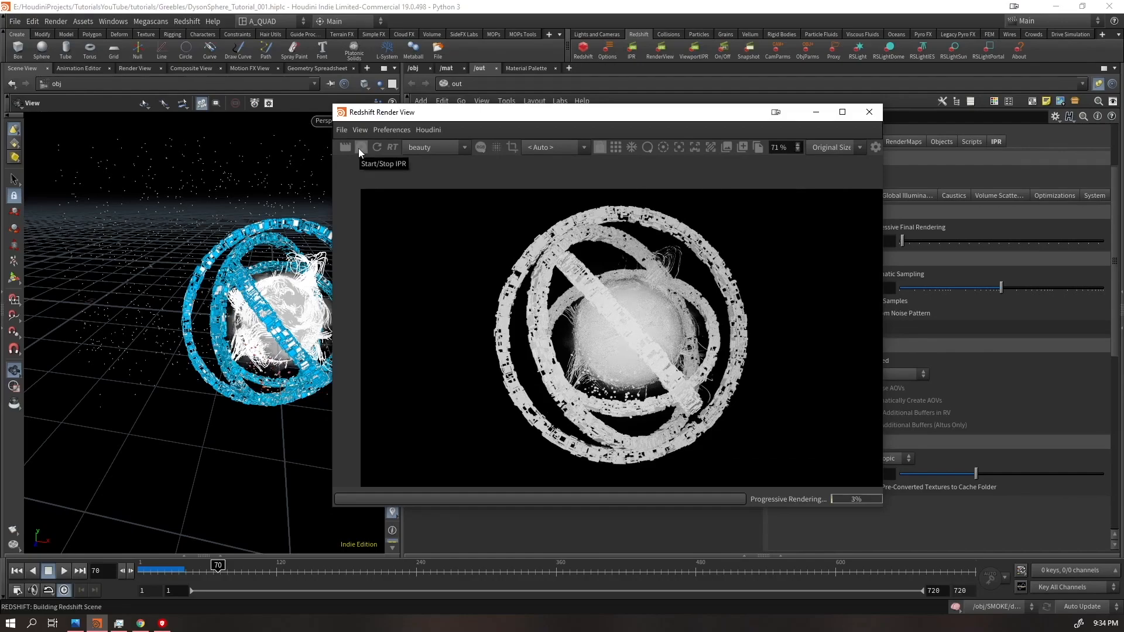
{"action": "left_click", "coordinate": [359, 150]}
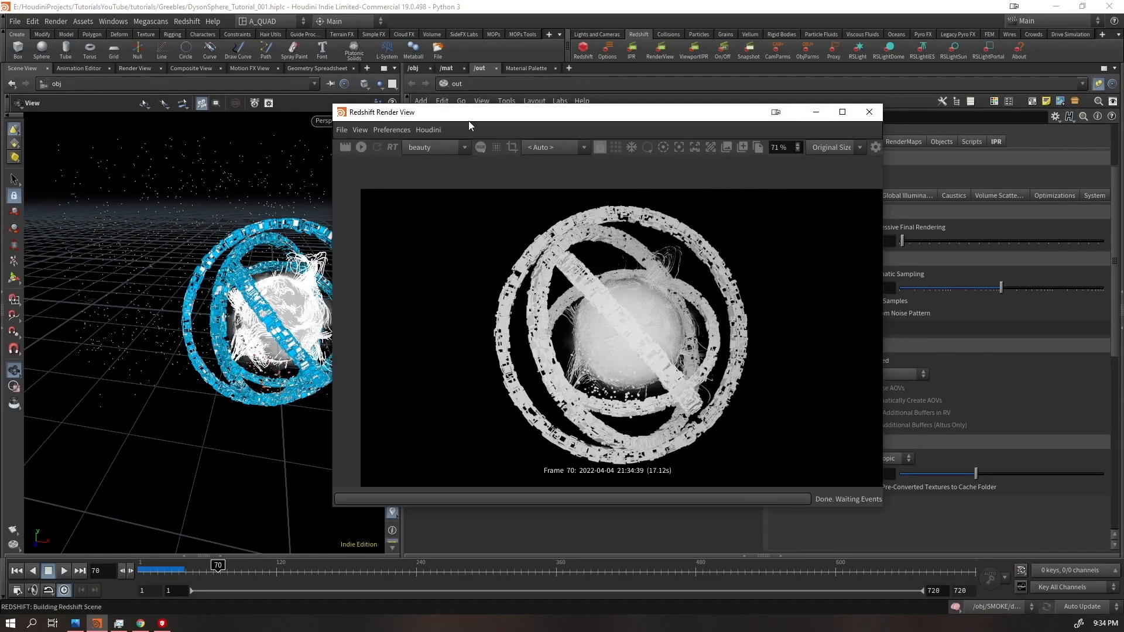
{"action": "left_click_drag", "start_coordinate": [485, 113], "coordinate": [380, 446]}
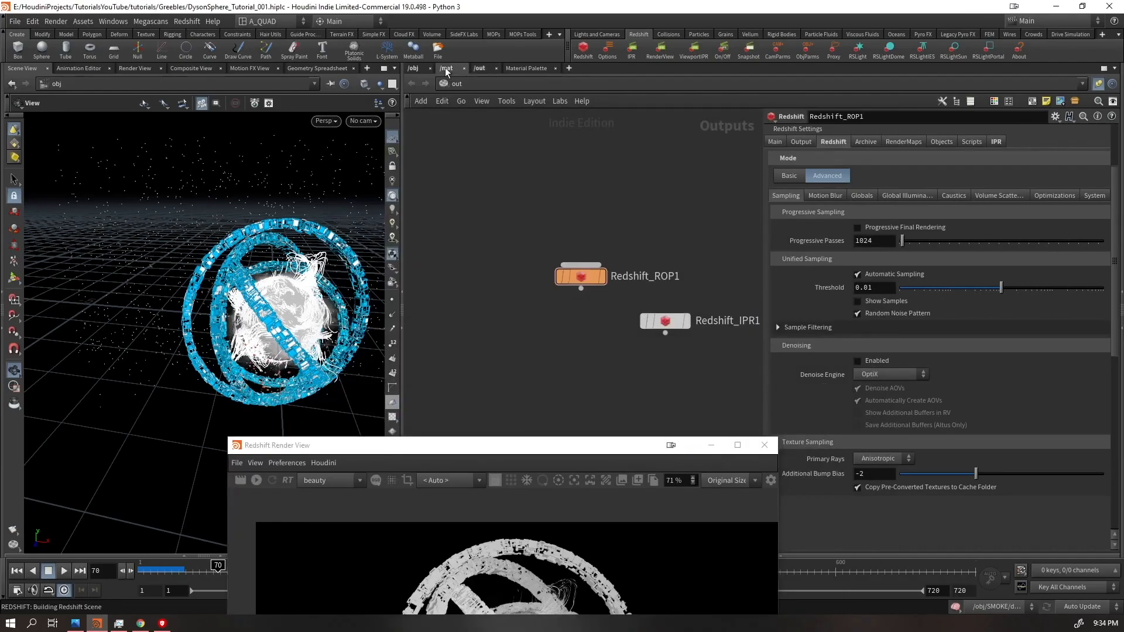
- Enter the smoke material's network in /mat and delete its default Material1 shader
{"action": "left_click", "coordinate": [446, 68]}
{"action": "double_click", "coordinate": [553, 225]}
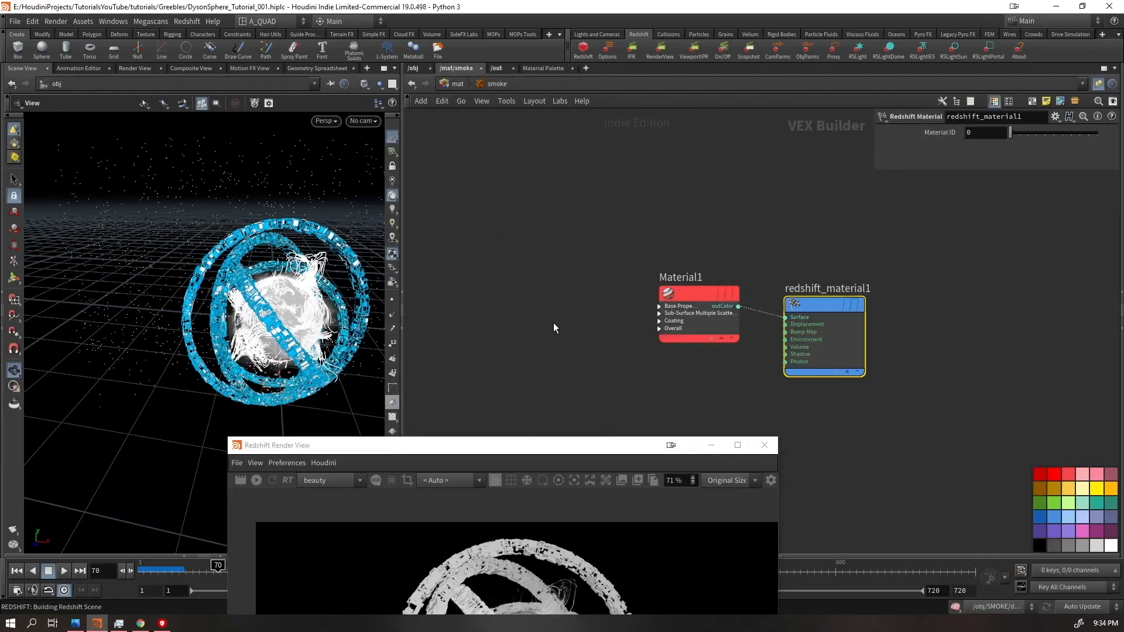
{"action": "left_click_drag", "start_coordinate": [686, 275], "coordinate": [622, 175]}
{"action": "left_click_drag", "start_coordinate": [757, 196], "coordinate": [596, 278]}
{"action": "key", "text": "Delete"}
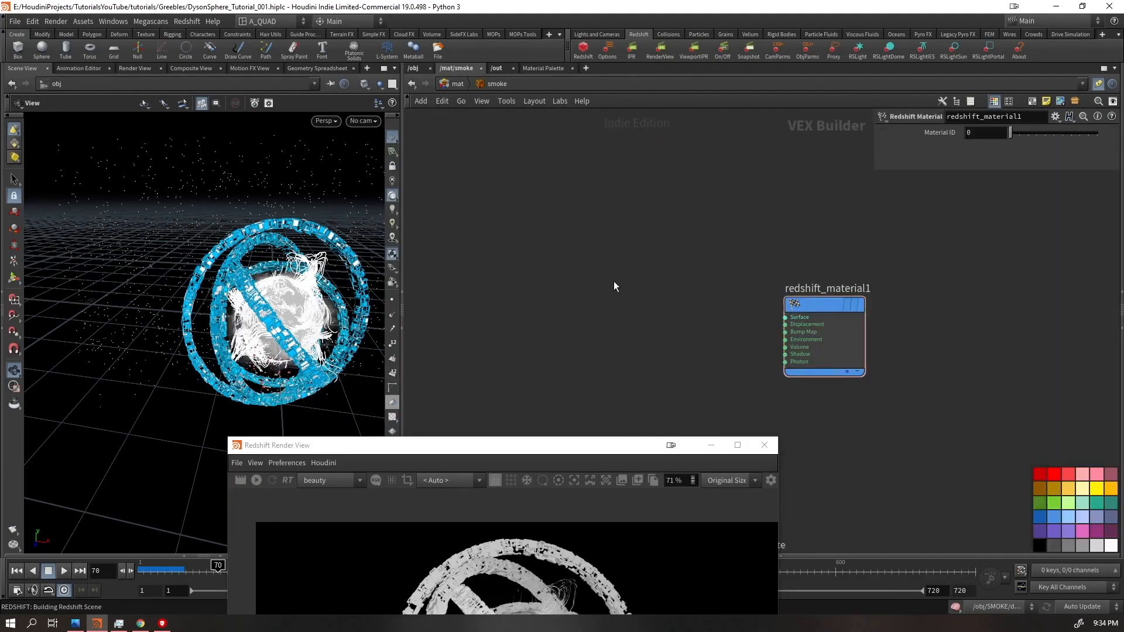
- Add an RS Volume node to the smoke material and connect its outColor to the Volume input of redshift_material1
{"action": "key", "text": "Tab"}
{"action": "type", "text": "vol"}
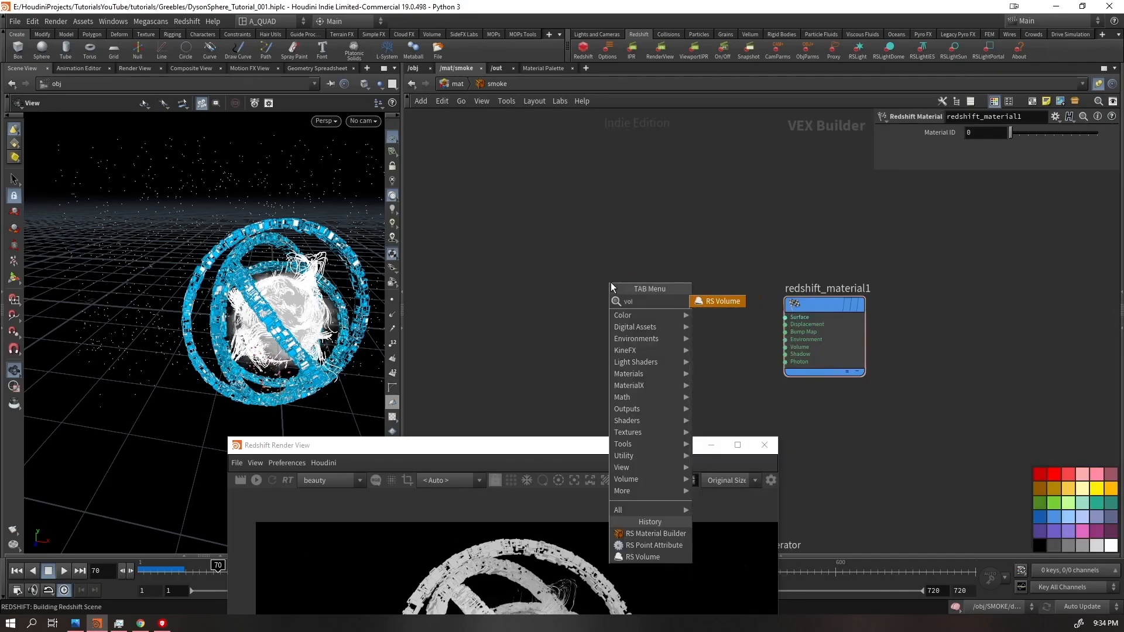
{"action": "key", "text": "Return"}
{"action": "left_click", "coordinate": [610, 283]}
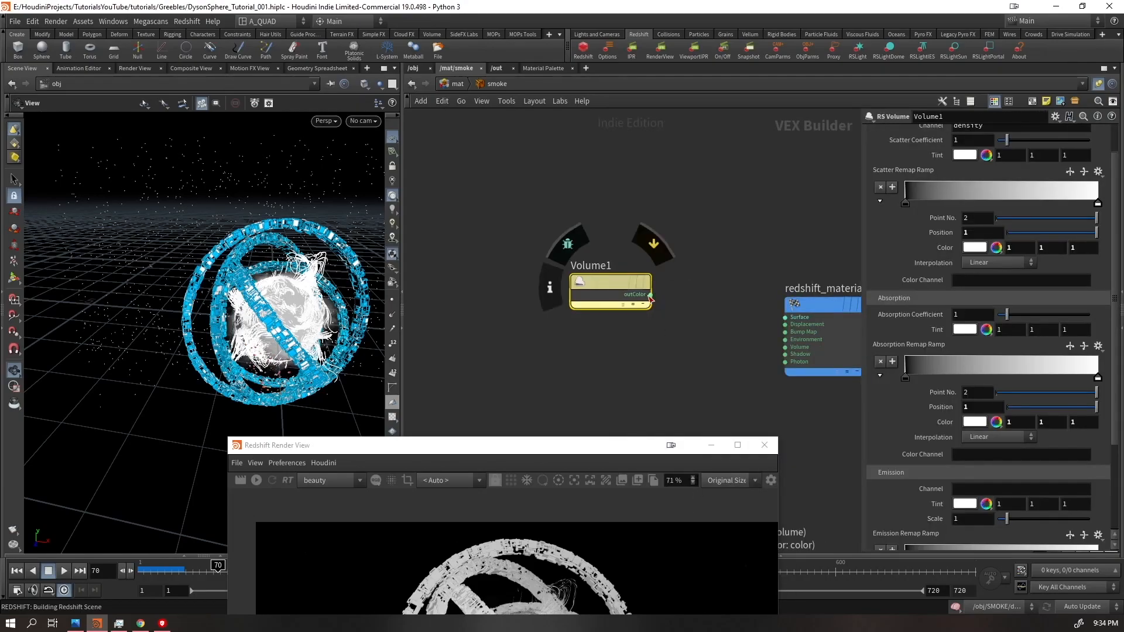
{"action": "left_click", "coordinate": [650, 294]}
{"action": "left_click", "coordinate": [785, 347]}
{"action": "left_click_drag", "start_coordinate": [822, 343], "coordinate": [730, 321]}
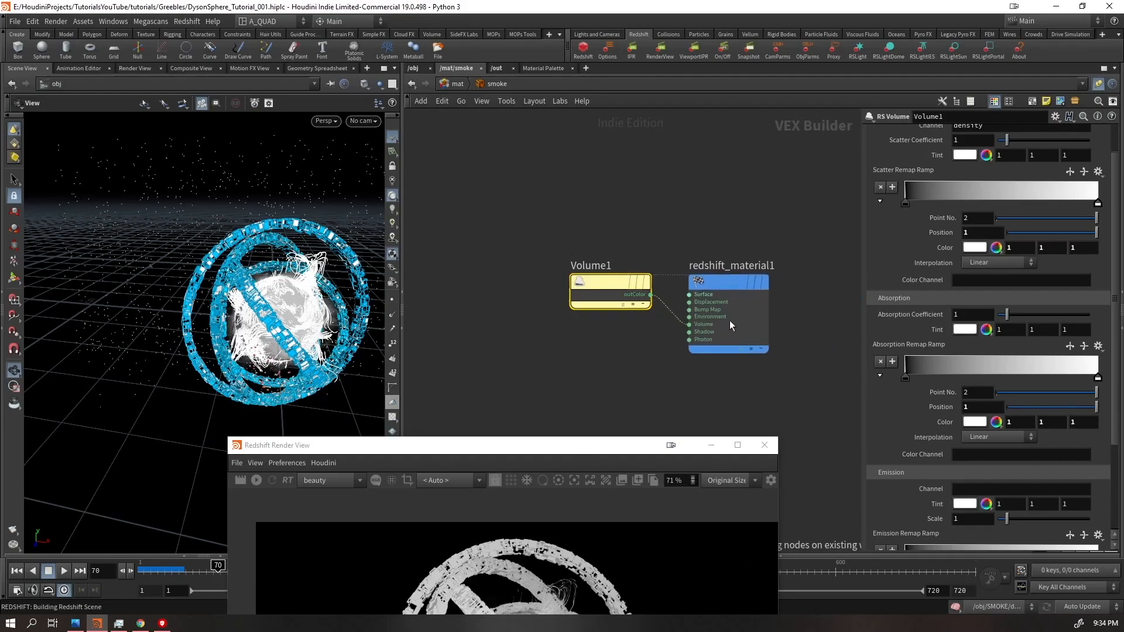
- Set the volume's scatter tint to 1, 0.2, 0 and the end color of its Scatter Remap Ramp to 1, 0.325, 0.1
{"action": "left_click", "coordinate": [1041, 157]}
{"action": "type", "text": "0.."}
{"action": "key", "text": "BackSpace"}
{"action": "type", "text": "20000000000000000"}
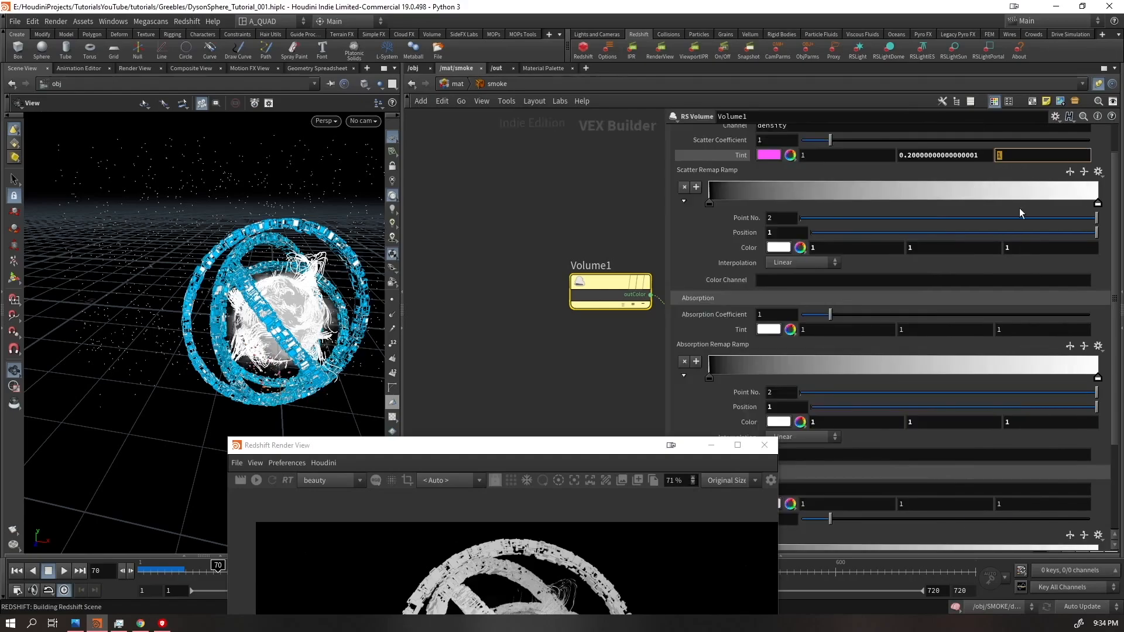
{"action": "key", "text": "Return"}
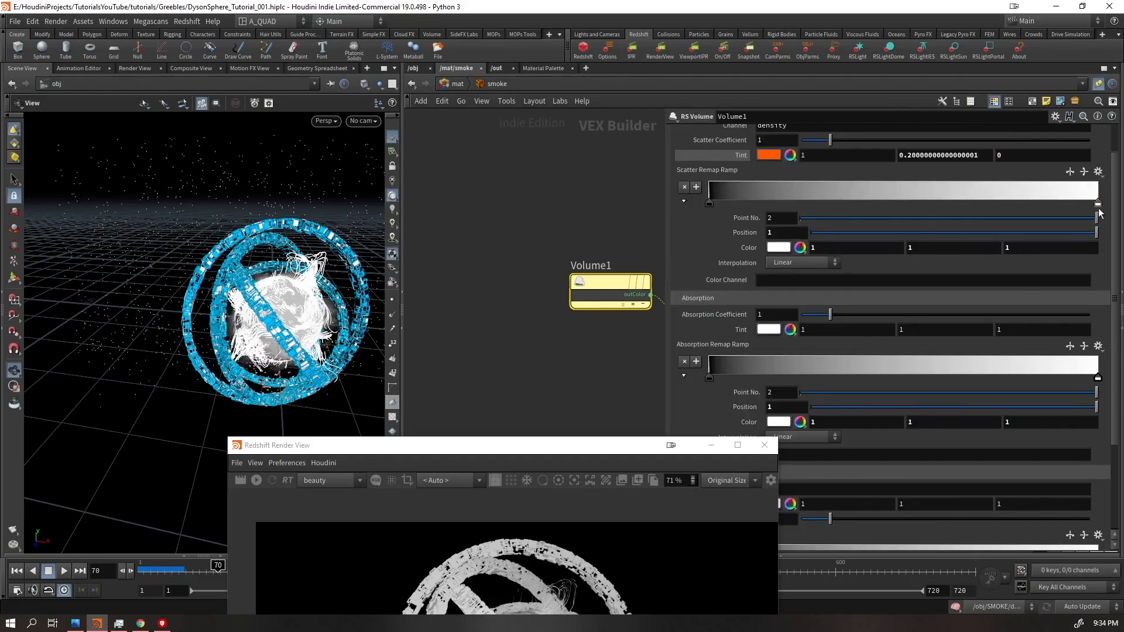
{"action": "left_click", "coordinate": [1099, 172]}
{"action": "left_click", "coordinate": [1082, 185]}
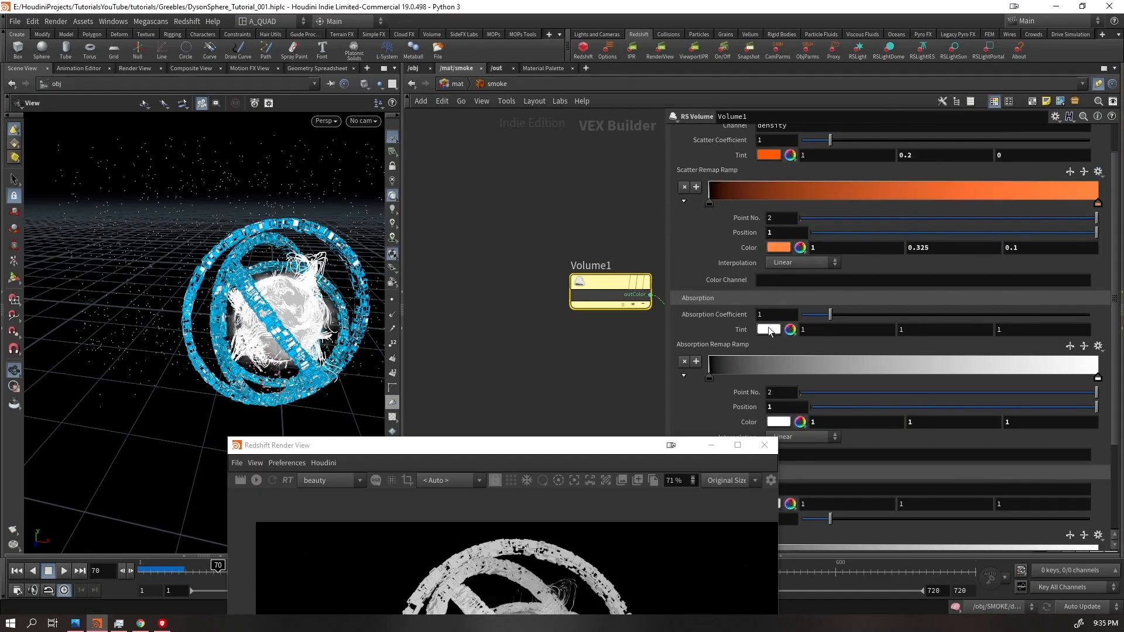
- Bring the Redshift Render View back over the network and return to the object-level network with all nodes framed
{"action": "left_click_drag", "start_coordinate": [478, 445], "coordinate": [602, 253]}
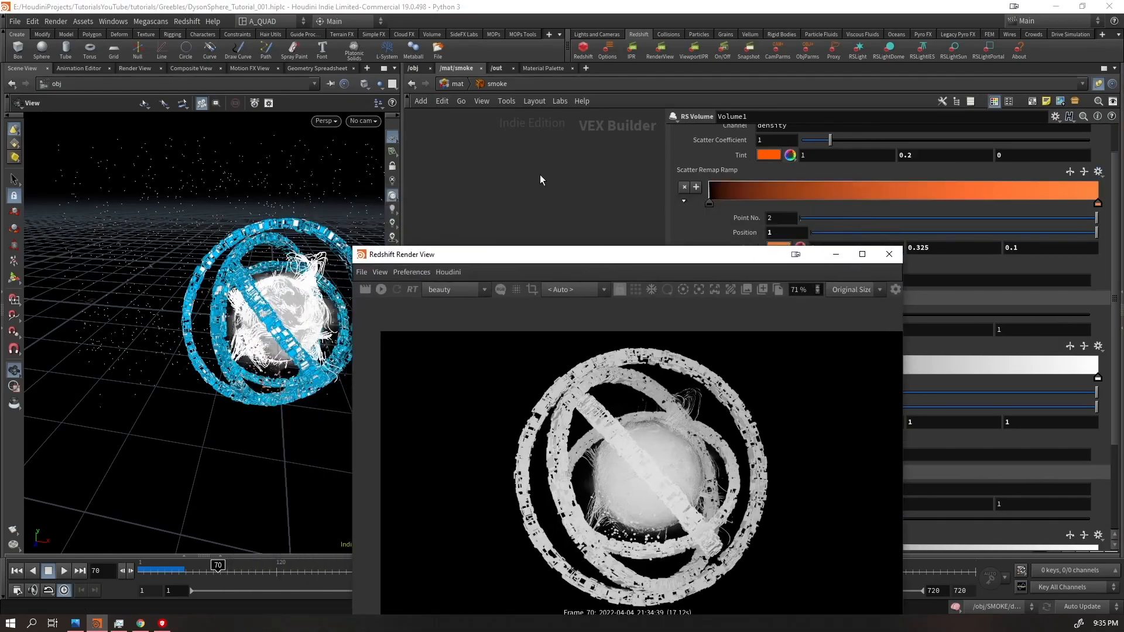
{"action": "left_click", "coordinate": [414, 68]}
{"action": "key", "text": "h"}
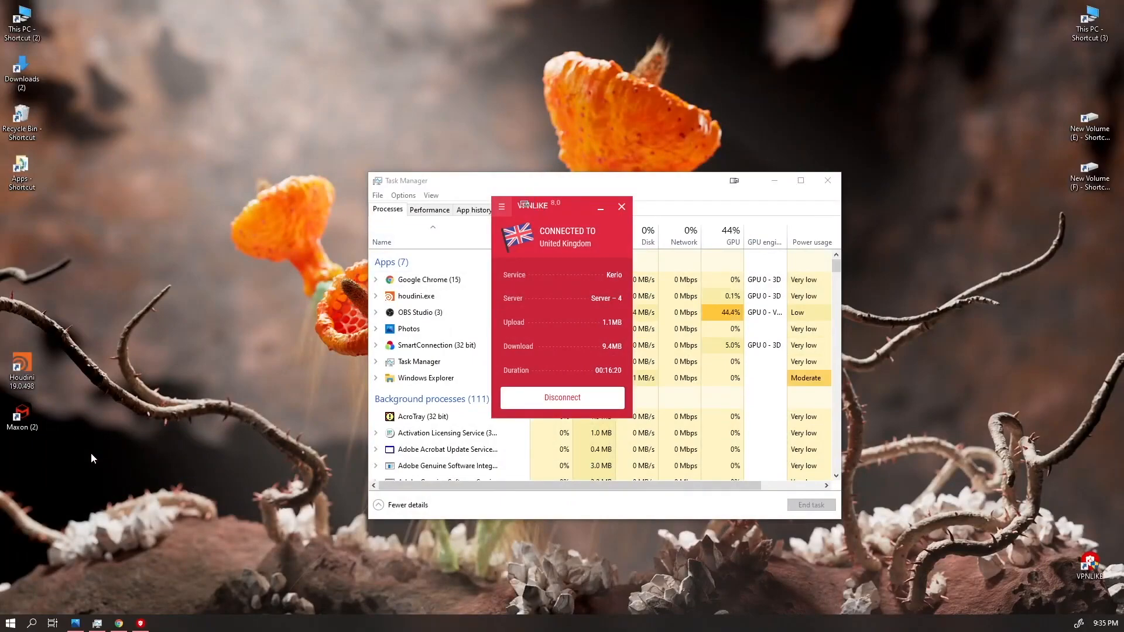
- Relaunch Houdini 19.0.498 from the desktop and move the Redshift Render View up to show the full rendered image
{"action": "left_click", "coordinate": [18, 371]}
{"action": "double_click", "coordinate": [18, 371]}
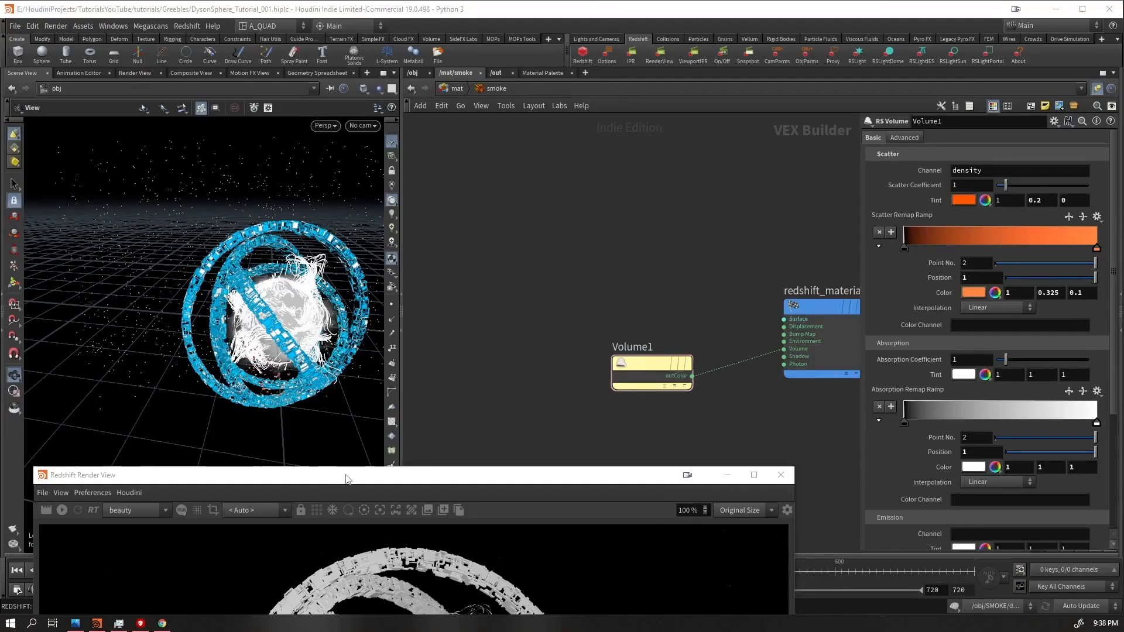
{"action": "left_click_drag", "start_coordinate": [353, 481], "coordinate": [412, 59]}
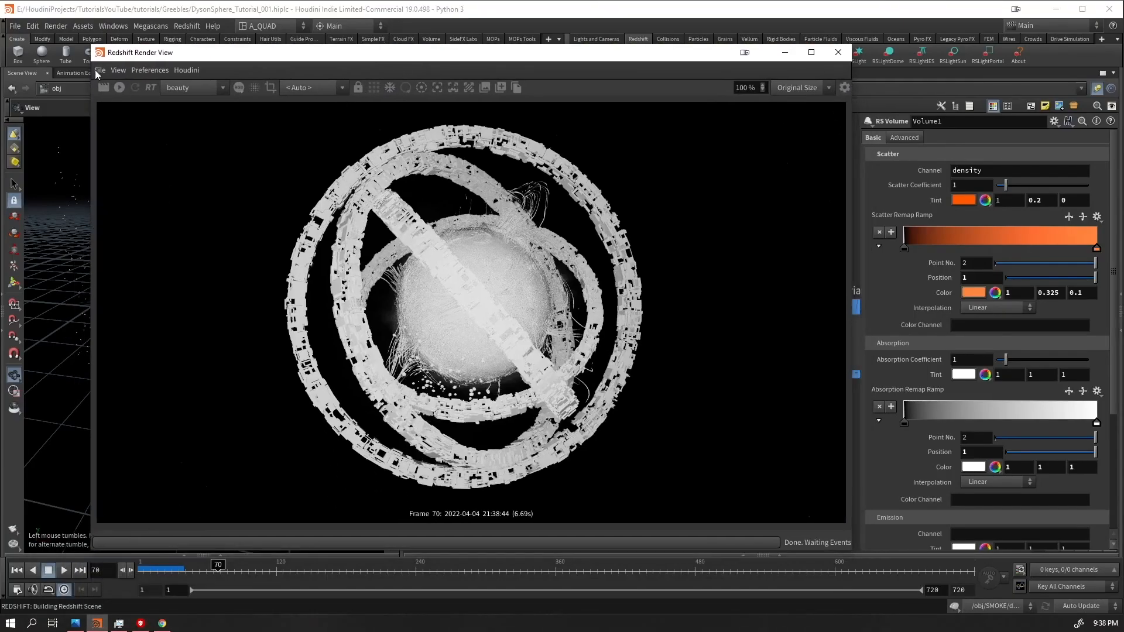
- Set the render view's camera to /obj/cam1 and move the render window clear of the node network
{"action": "left_click_drag", "start_coordinate": [89, 44], "coordinate": [233, 80]}
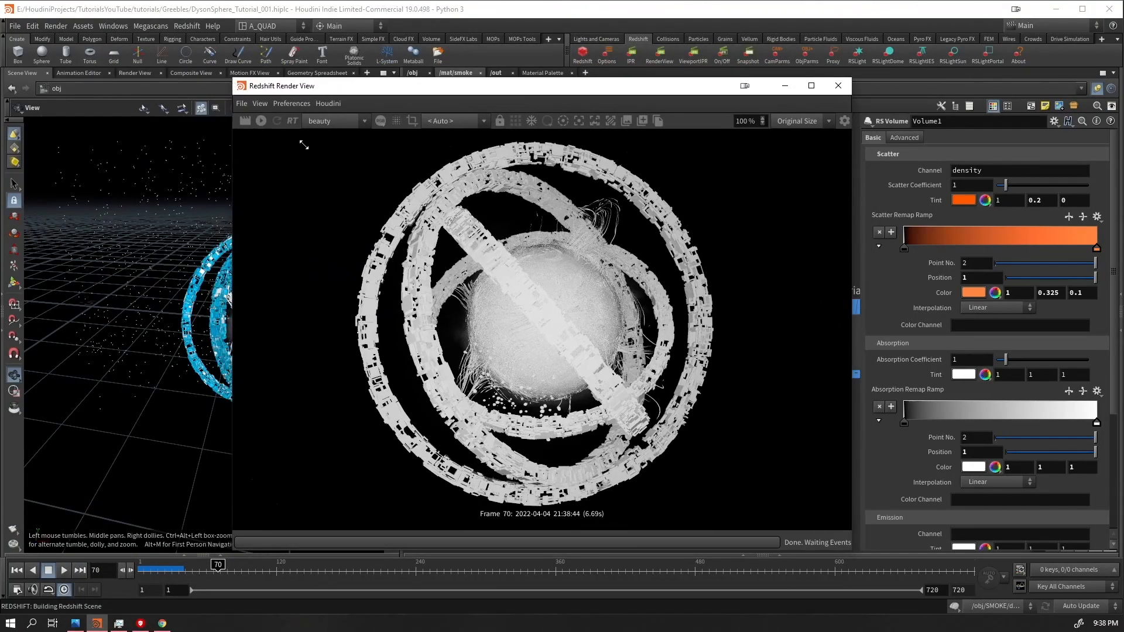
{"action": "left_click_drag", "start_coordinate": [451, 86], "coordinate": [453, 424]}
{"action": "left_click", "coordinate": [416, 163]}
{"action": "left_click", "coordinate": [413, 186]}
{"action": "middle_click_drag", "start_coordinate": [641, 276], "coordinate": [608, 244]}
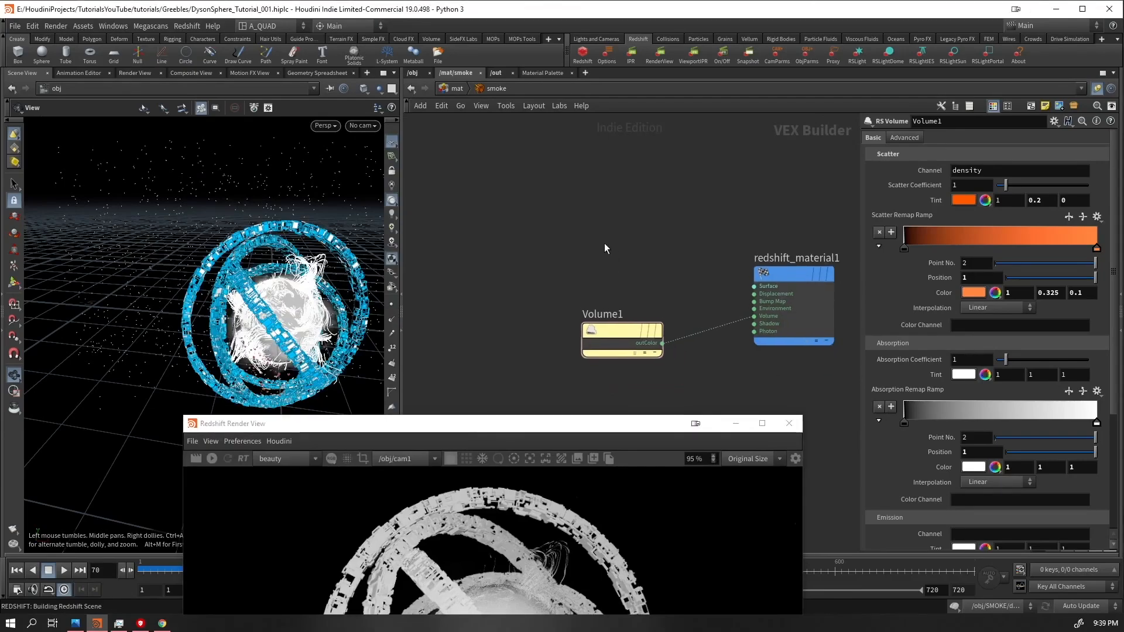
- At the object level, hide every geometry object except SUN and SMOKE
{"action": "left_click_drag", "start_coordinate": [637, 243], "coordinate": [566, 353]}
{"action": "left_click", "coordinate": [412, 72]}
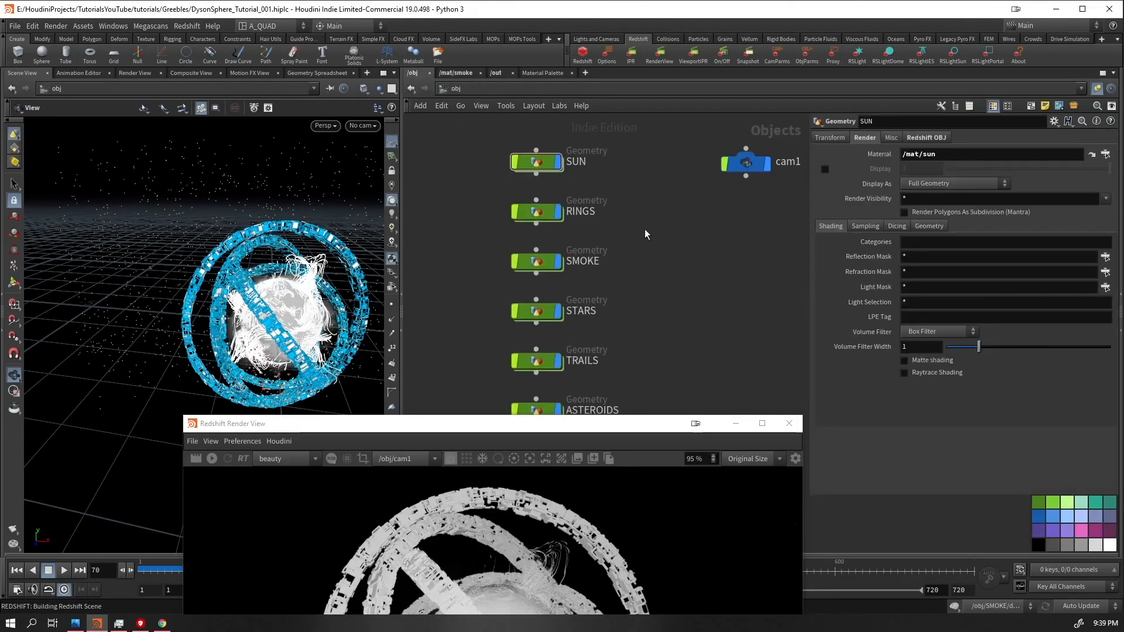
{"action": "scroll", "coordinate": [621, 274], "scroll_direction": "down", "scroll_amount": 3}
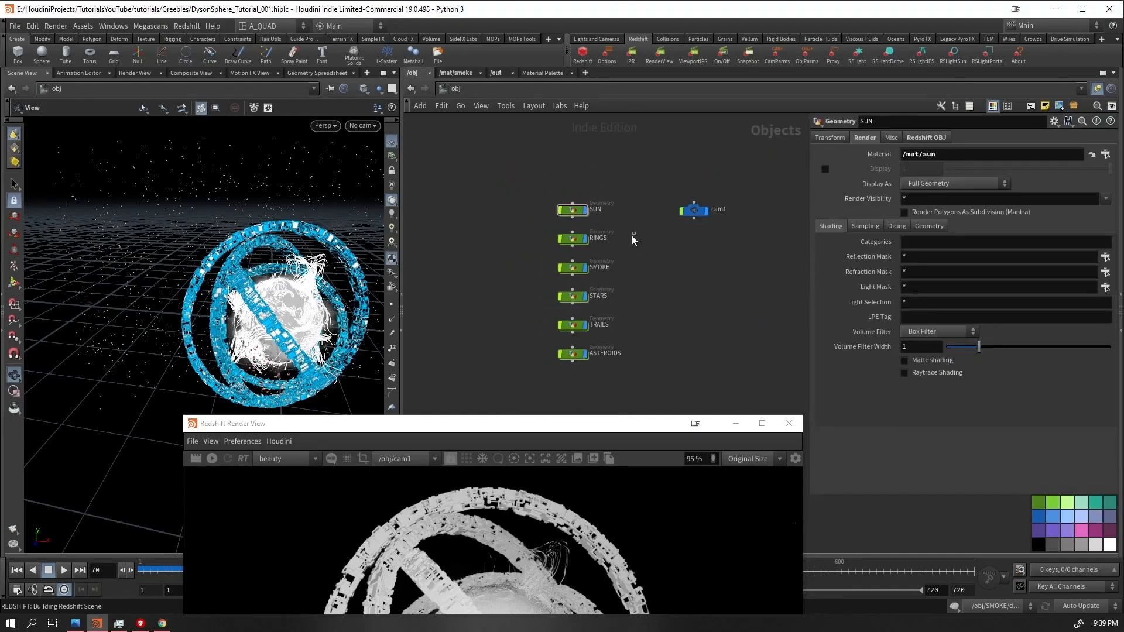
{"action": "left_click_drag", "start_coordinate": [631, 235], "coordinate": [545, 370]}
{"action": "left_click", "coordinate": [577, 296]}
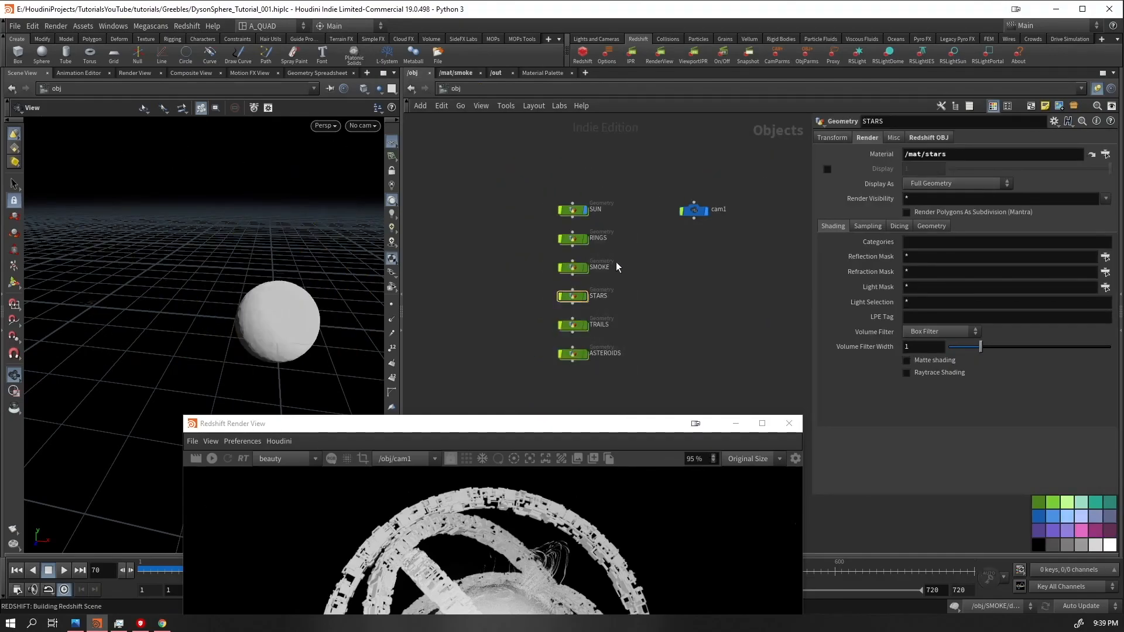
- Save the scene and start the interactive Redshift render of the sun and smoke
{"action": "left_click_drag", "start_coordinate": [469, 423], "coordinate": [346, 85]}
{"action": "left_click", "coordinate": [758, 324]}
{"action": "key", "text": "ctrl+s"}
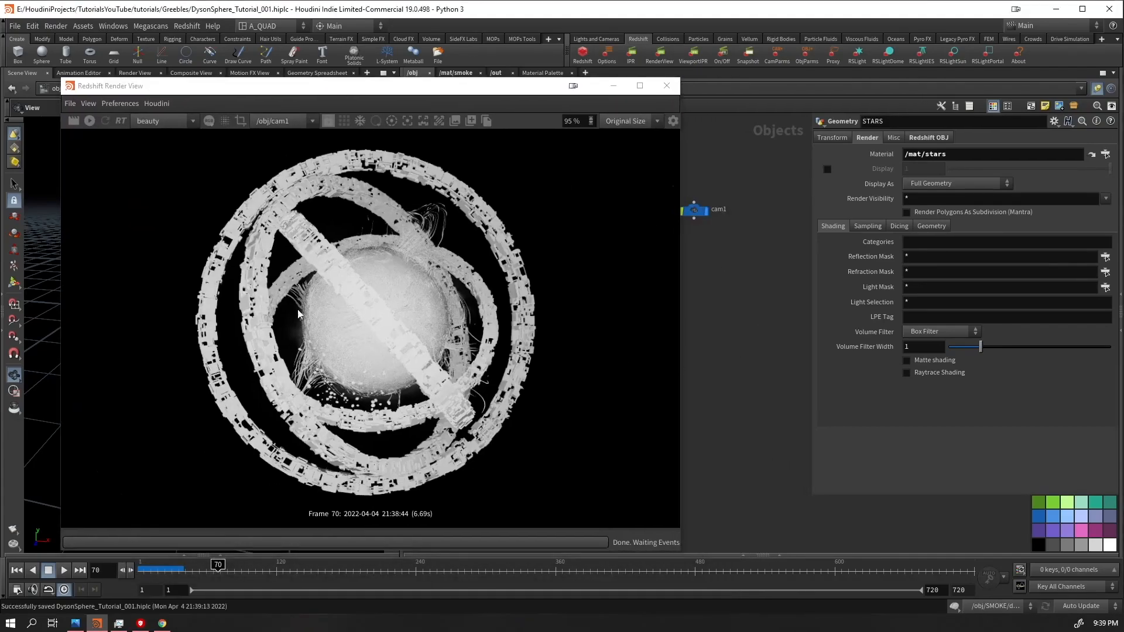
{"action": "left_click", "coordinate": [88, 120]}
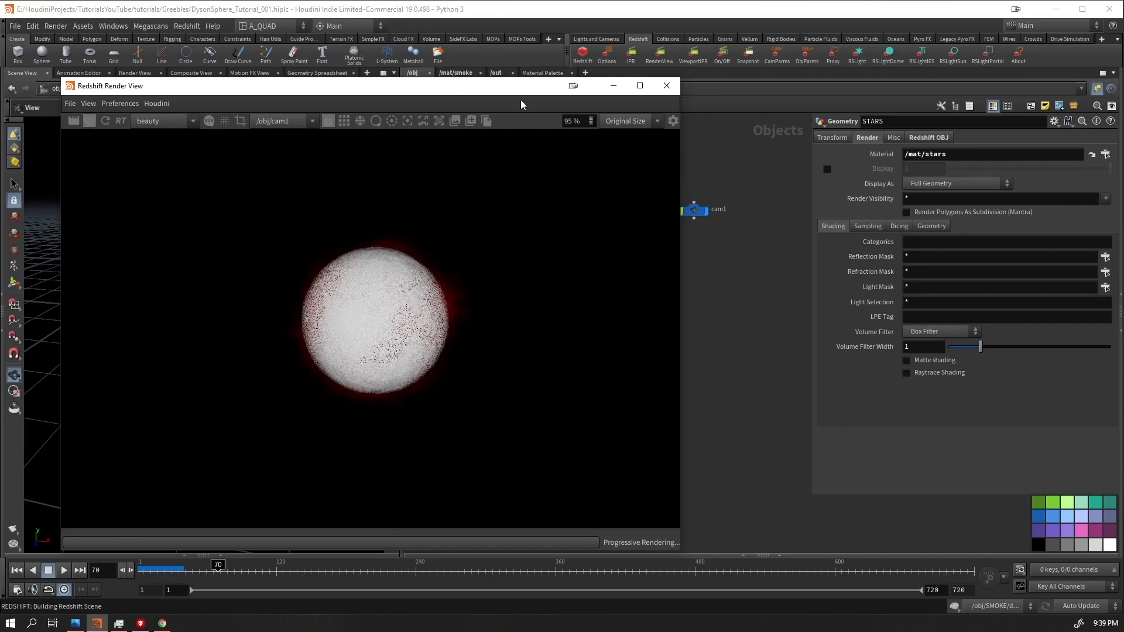
- Return to the smoke material and set the RS Volume node's Scatter Coefficient to 10
{"action": "left_click", "coordinate": [455, 73]}
{"action": "left_click_drag", "start_coordinate": [475, 90], "coordinate": [471, 107]}
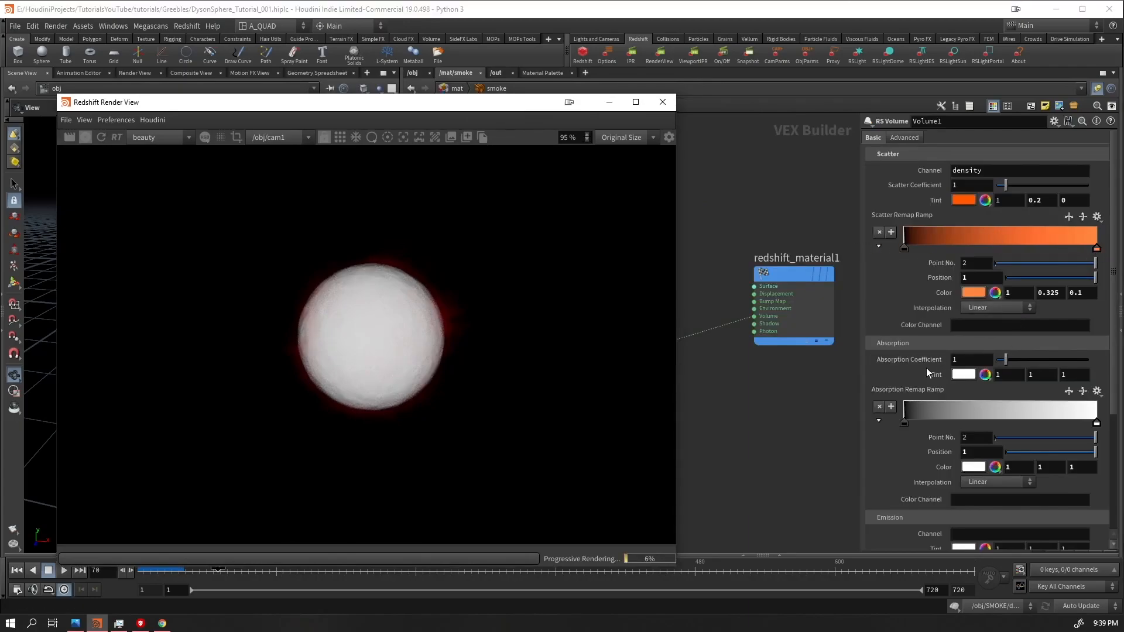
{"action": "left_click_drag", "start_coordinate": [966, 359], "coordinate": [835, 373]}
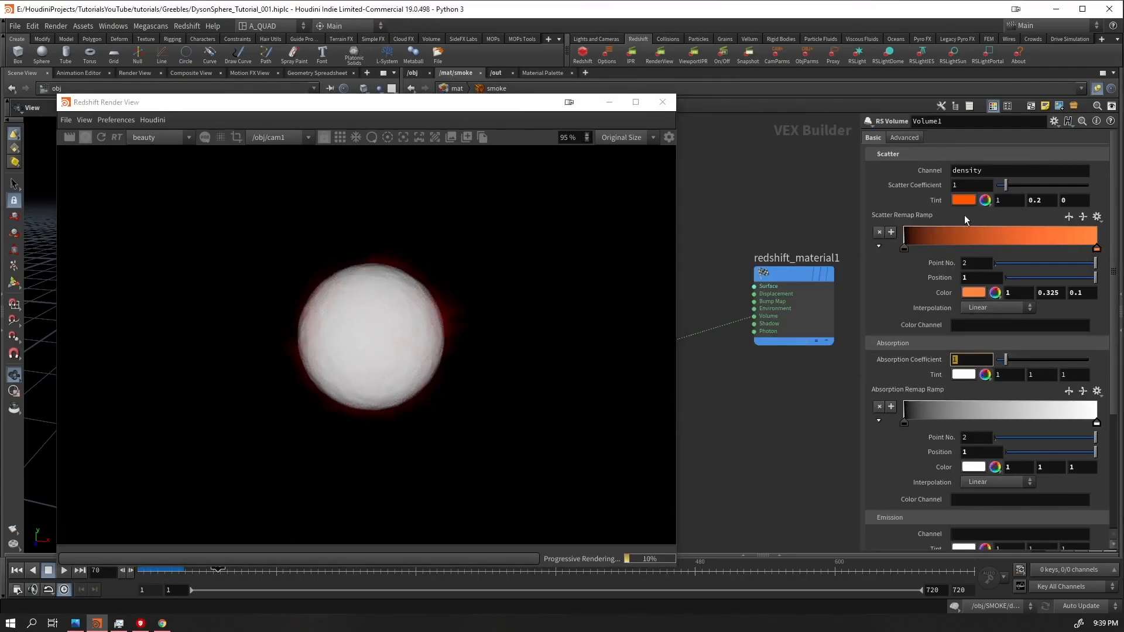
{"action": "left_click", "coordinate": [966, 185]}
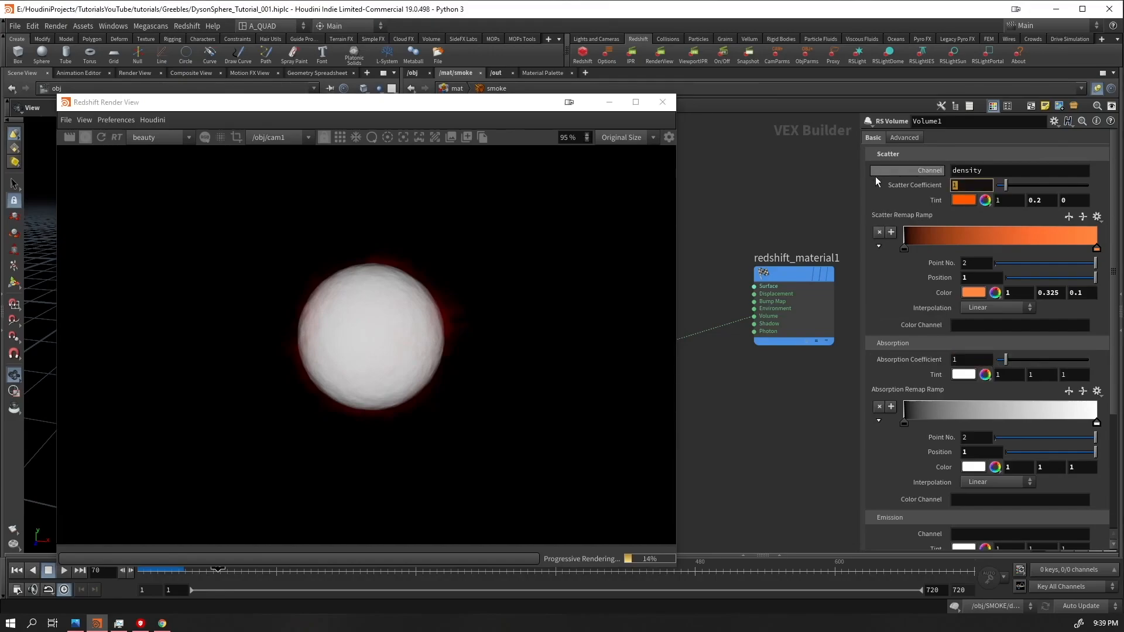
{"action": "type", "text": "10"}
{"action": "key", "text": "Return"}
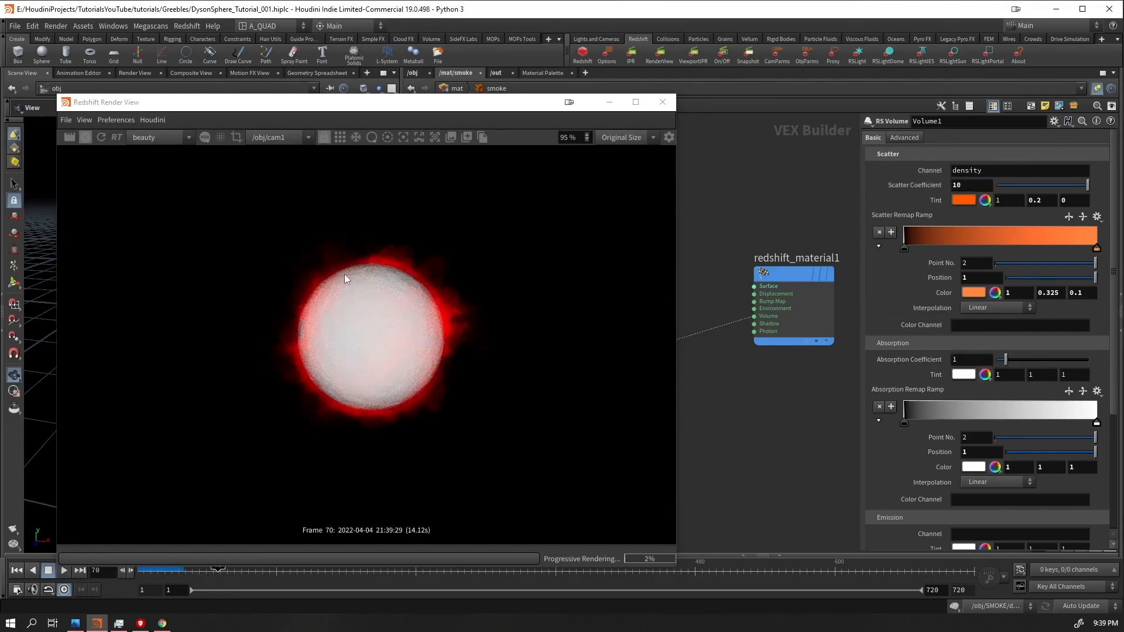
- Set the smoke volume's Absorption Coefficient to 15 and inspect the smoke around the sun in the render
{"action": "left_click", "coordinate": [967, 359]}
{"action": "type", "text": "5"}
{"action": "key", "text": "Return"}
{"action": "scroll", "coordinate": [346, 333], "scroll_direction": "up", "scroll_amount": 4}
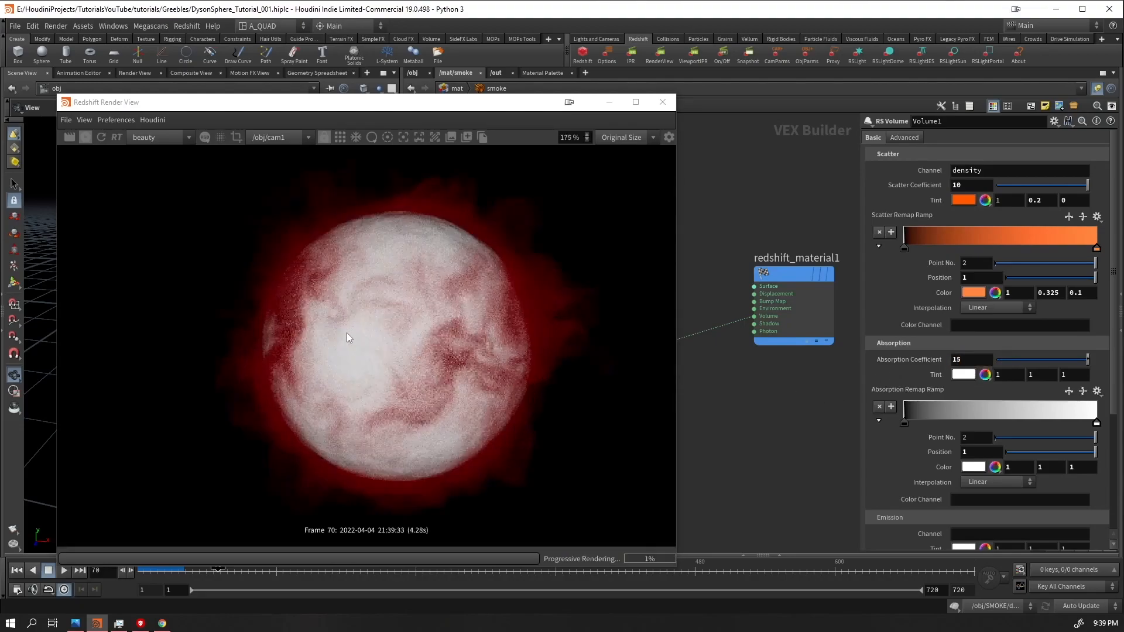
{"action": "scroll", "coordinate": [346, 333], "scroll_direction": "down", "scroll_amount": 3}
{"action": "scroll", "coordinate": [343, 337], "scroll_direction": "up", "scroll_amount": 3}
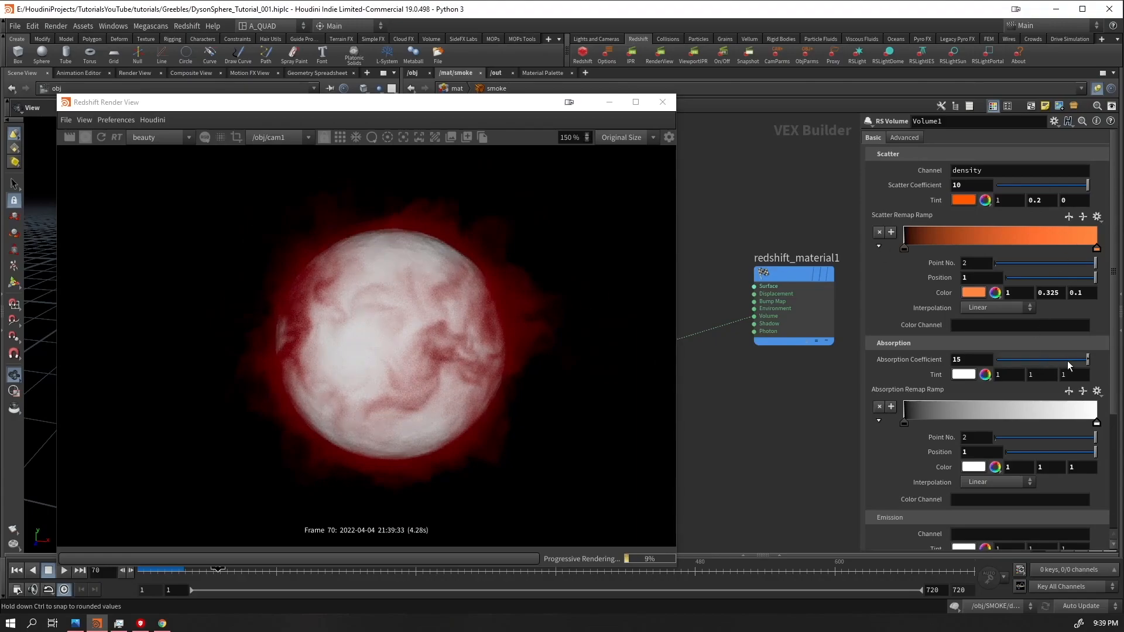
- Try a lower Absorption Coefficient on the smoke volume and restore it to 15
{"action": "left_click_drag", "start_coordinate": [1070, 361], "coordinate": [914, 369]}
{"action": "type", "text": "15"}
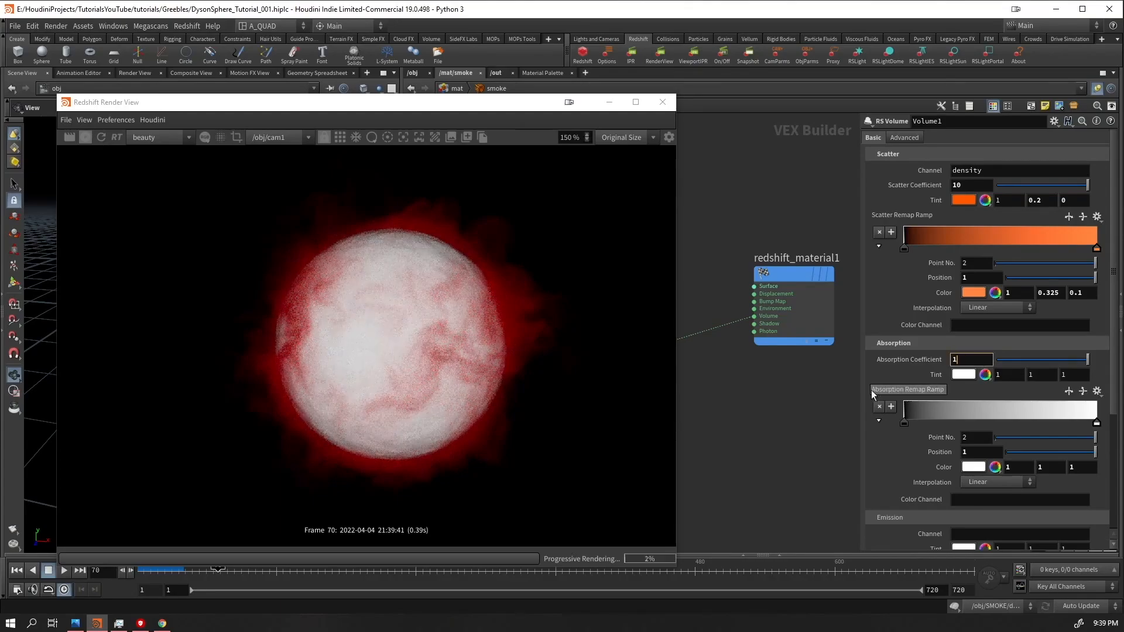
{"action": "key", "text": "Return"}
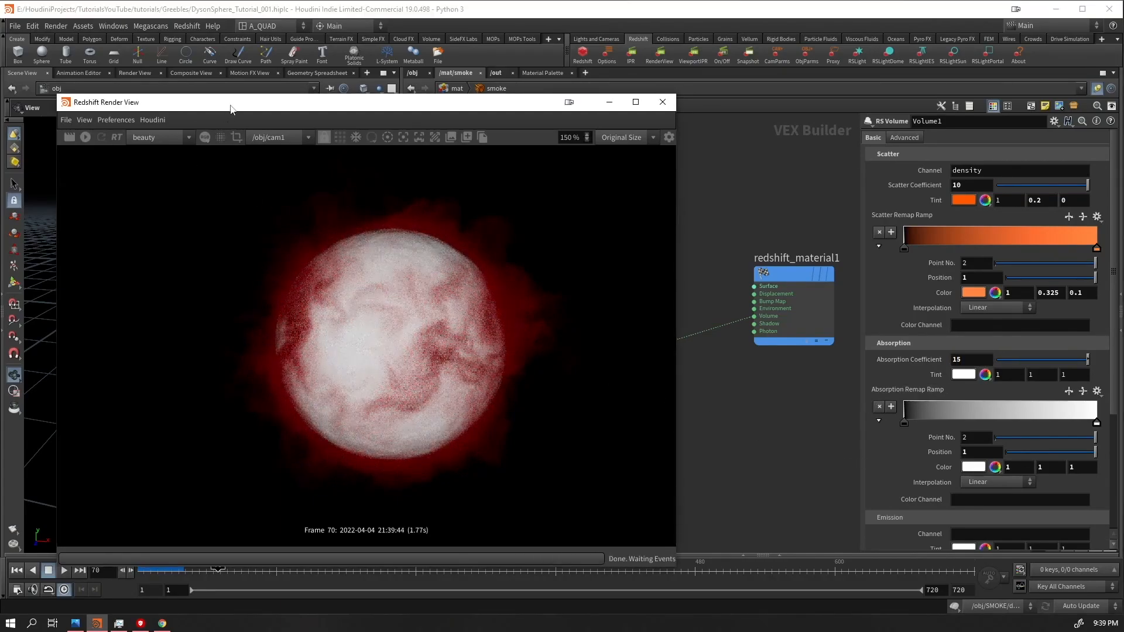
- Save the scene, open the sun material builder and select its Material1 node
{"action": "left_click_drag", "start_coordinate": [231, 103], "coordinate": [257, 390]}
{"action": "left_click", "coordinate": [455, 88]}
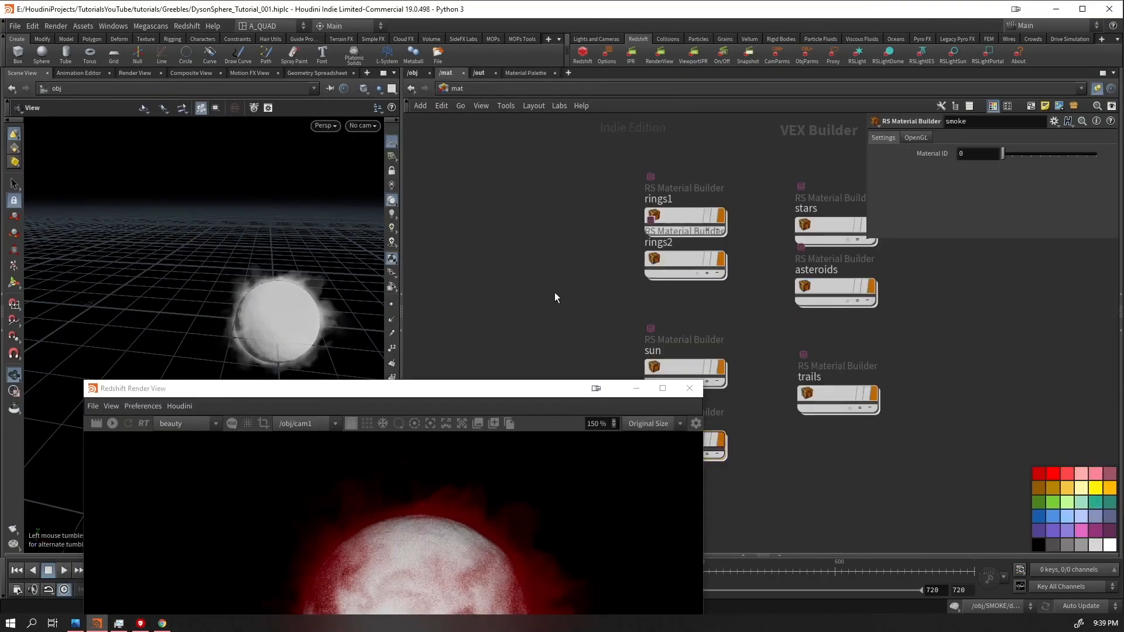
{"action": "key", "text": "ctrl+s"}
{"action": "double_click", "coordinate": [685, 366]}
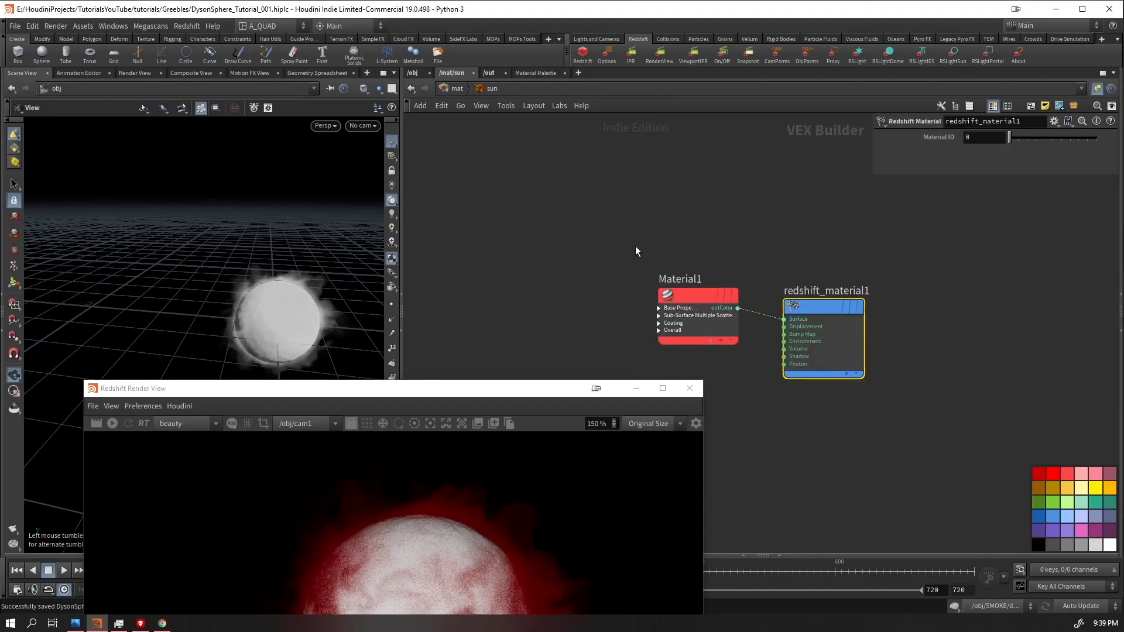
{"action": "middle_click_drag", "start_coordinate": [863, 448], "coordinate": [849, 311]}
{"action": "left_click", "coordinate": [682, 173]}
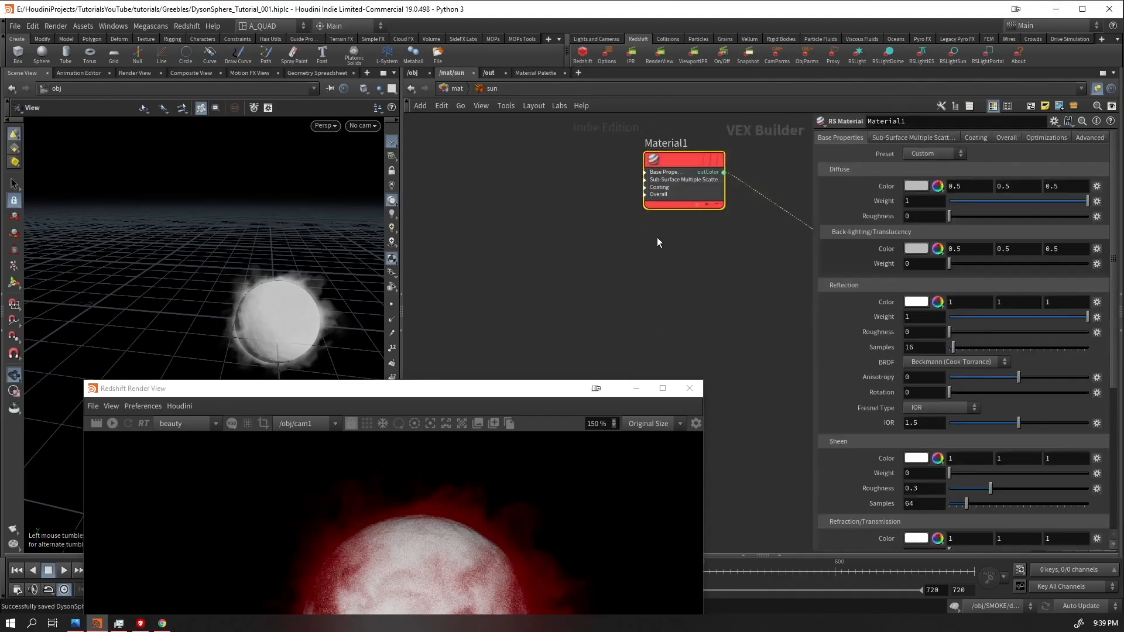
- Set Material1's overall Emission color to orange with RGB values 1, 0.2, 0
{"action": "left_click", "coordinate": [1003, 137]}
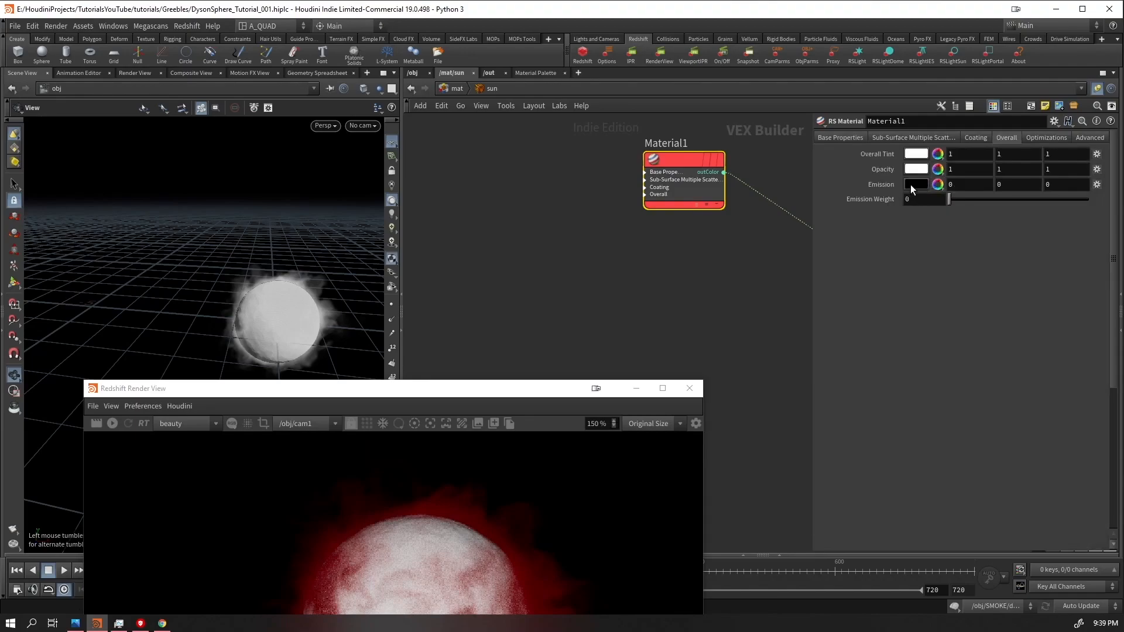
{"action": "left_click", "coordinate": [911, 184]}
{"action": "left_click_drag", "start_coordinate": [1051, 184], "coordinate": [1082, 184]}
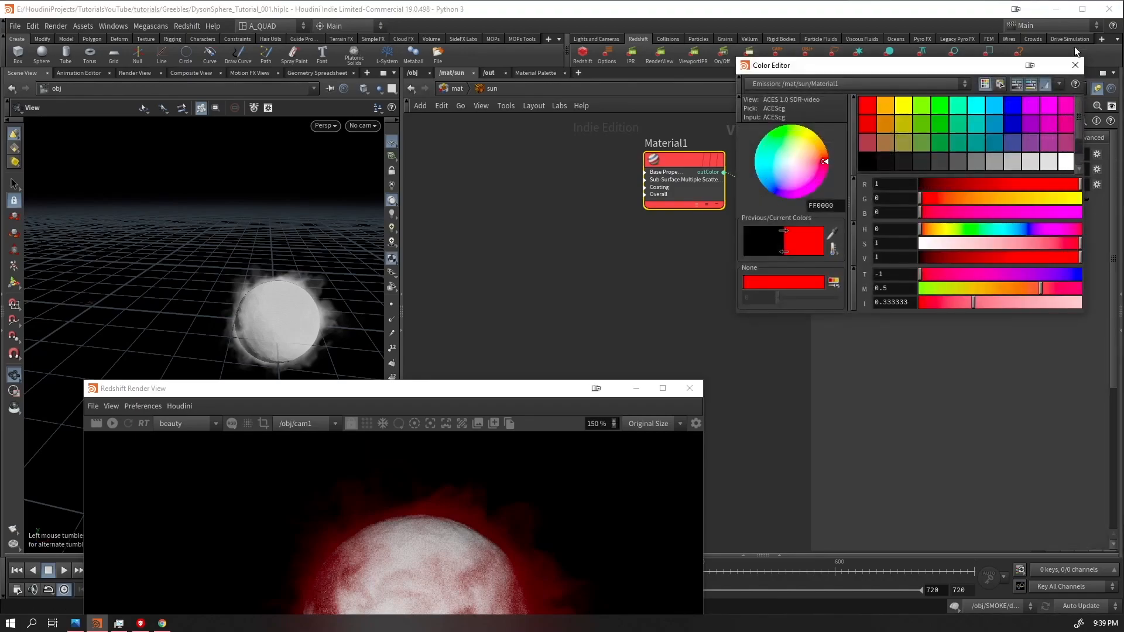
{"action": "left_click", "coordinate": [1075, 65]}
{"action": "left_click", "coordinate": [1008, 184]}
{"action": "type", "text": ".2"}
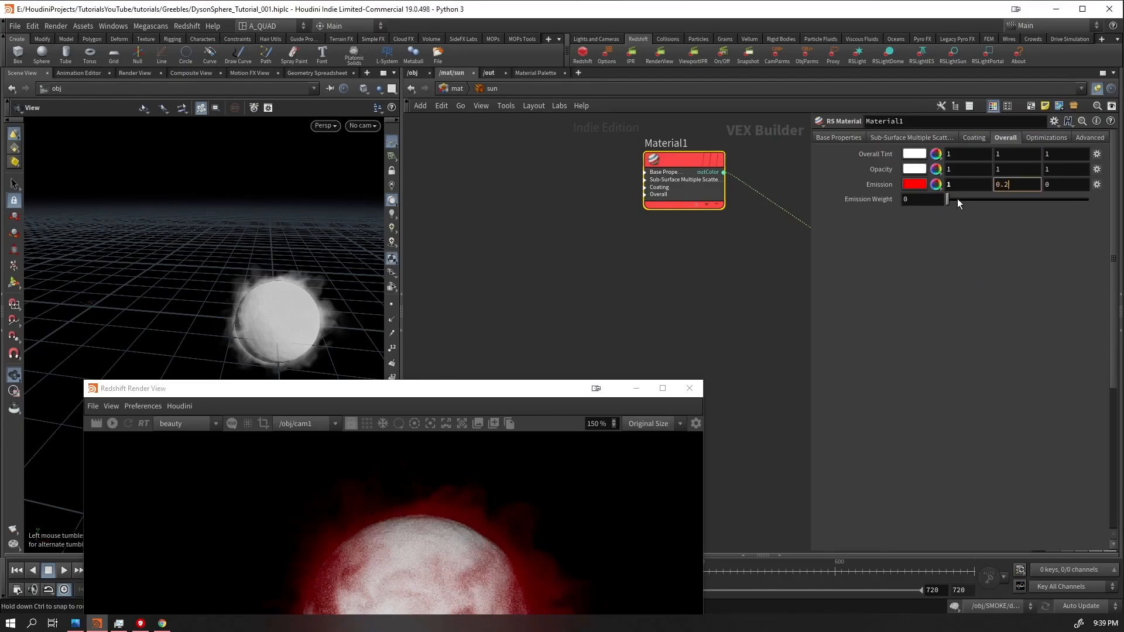
{"action": "key", "text": "Return"}
- Set Material1's Emission Weight to 25
{"action": "key", "text": "Tab"}
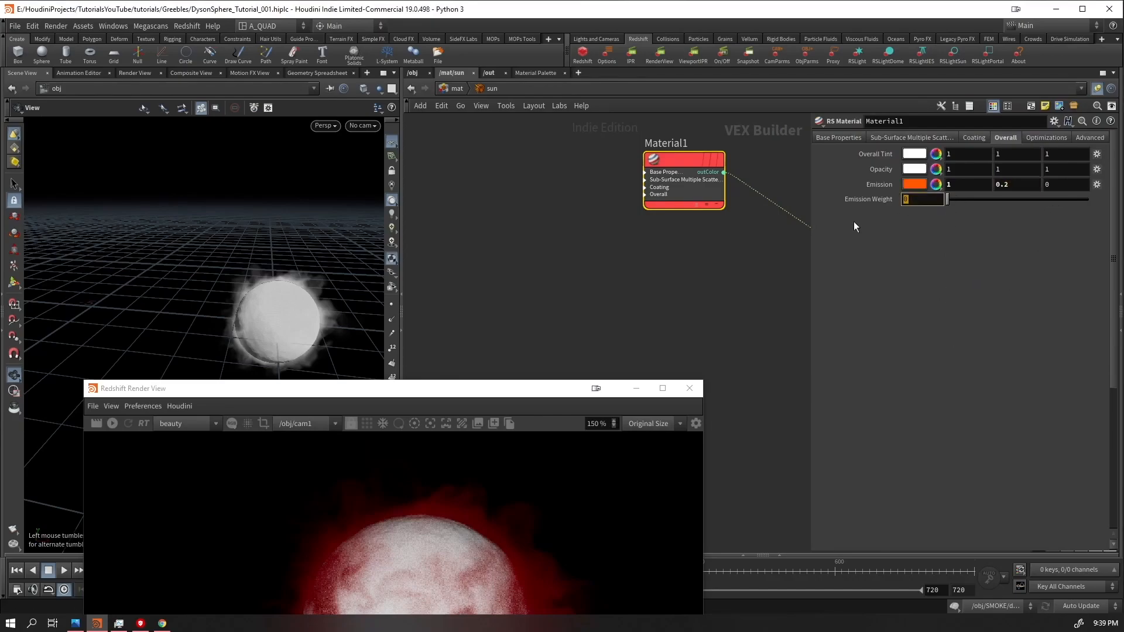
{"action": "type", "text": "25"}
{"action": "key", "text": "Return"}
{"action": "middle_click_drag", "start_coordinate": [726, 299], "coordinate": [604, 300]}
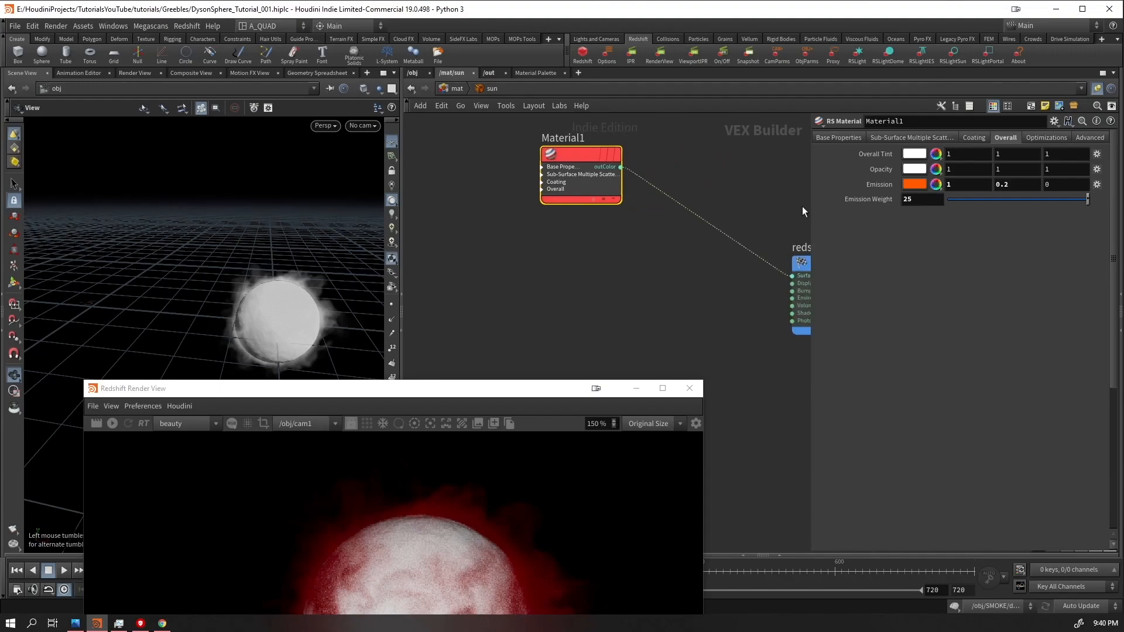
- Set Material1's diffuse color to pure red with RGB values 1, 0, 0
{"action": "left_click", "coordinate": [831, 139]}
{"action": "left_click", "coordinate": [914, 186]}
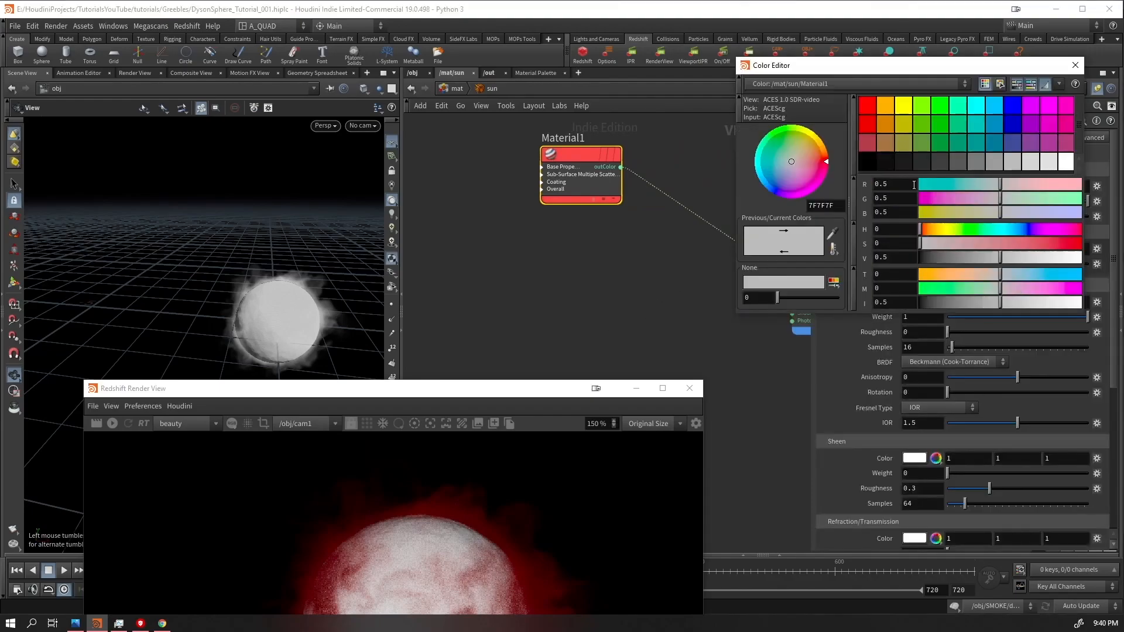
{"action": "left_click", "coordinate": [1075, 65]}
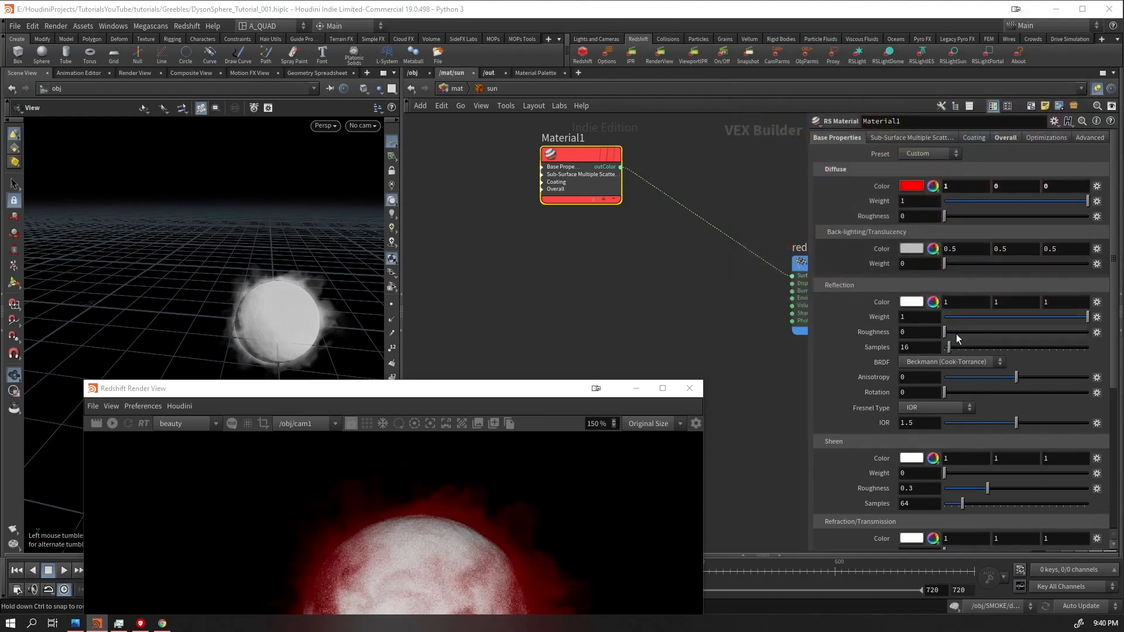
- Set Material1's reflection roughness to 1 and restart the interactive render
{"action": "left_click_drag", "start_coordinate": [957, 333], "coordinate": [1092, 334]}
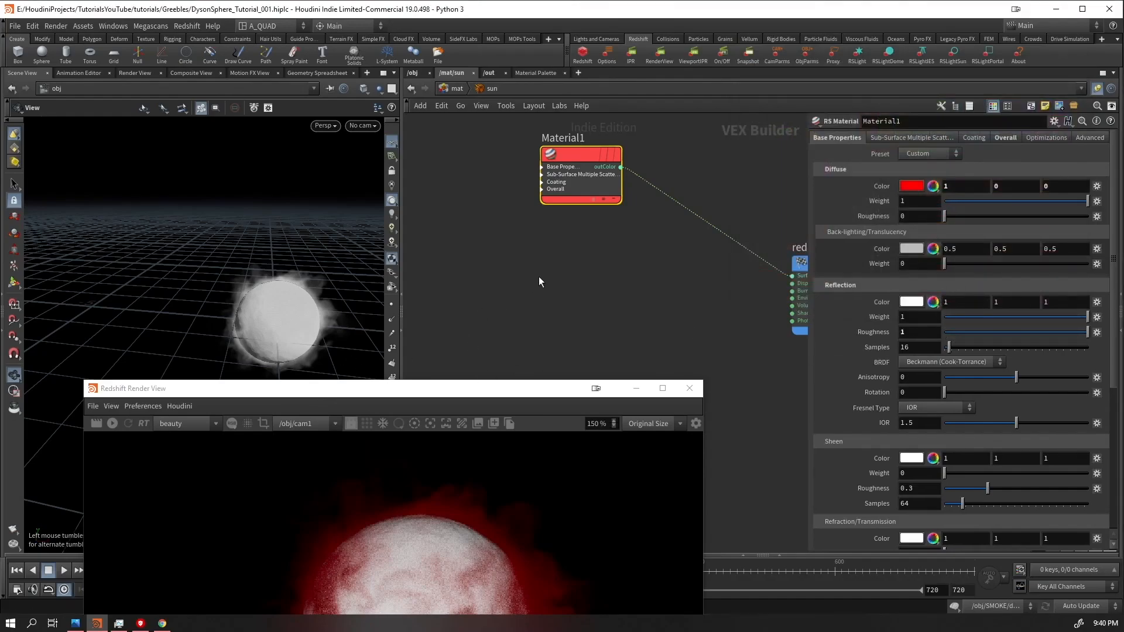
{"action": "left_click", "coordinate": [111, 424]}
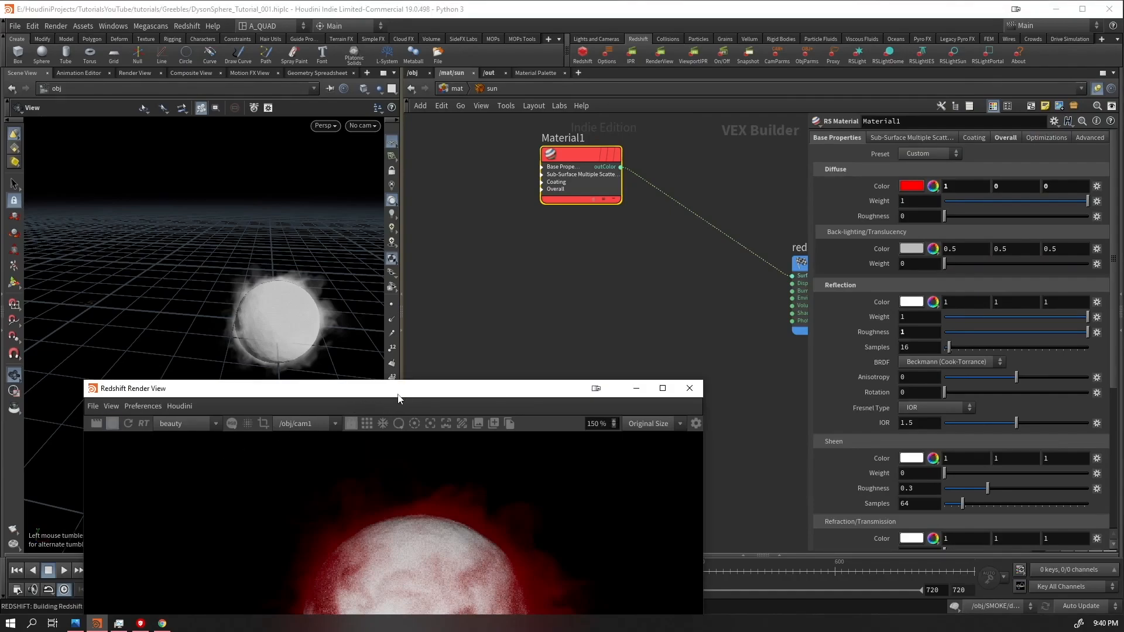
{"action": "left_click_drag", "start_coordinate": [399, 399], "coordinate": [312, 493]}
- Insert an RS Material Blender between Material1 and the Redshift material output, expanding its Base Material and Layer 1 inputs
{"action": "key", "text": "Tab"}
{"action": "type", "text": "matble"}
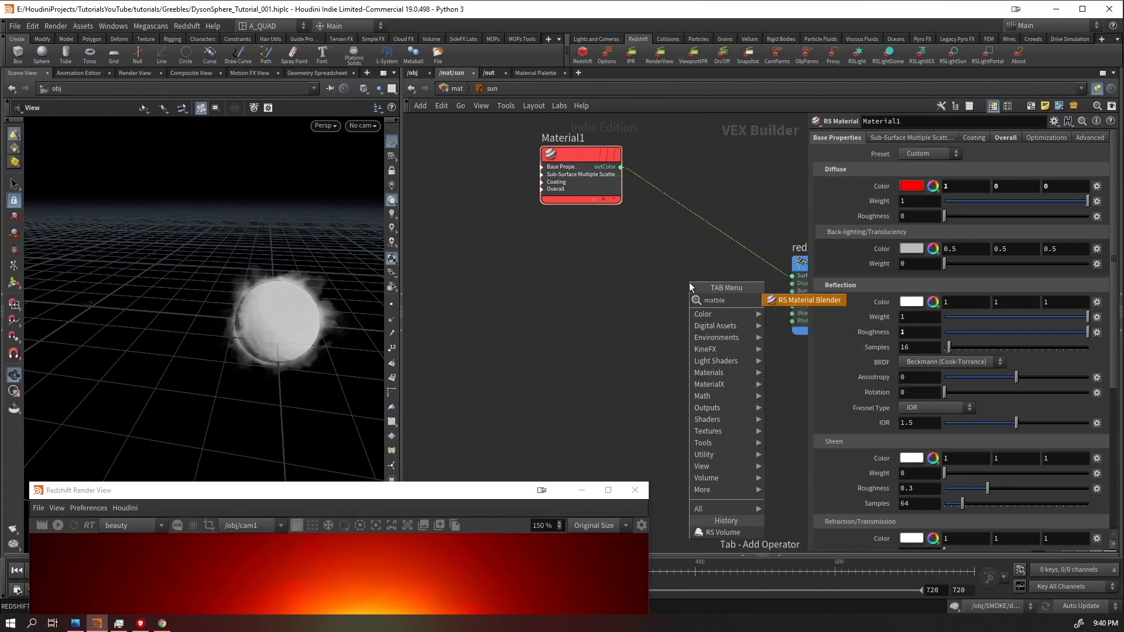
{"action": "key", "text": "Return"}
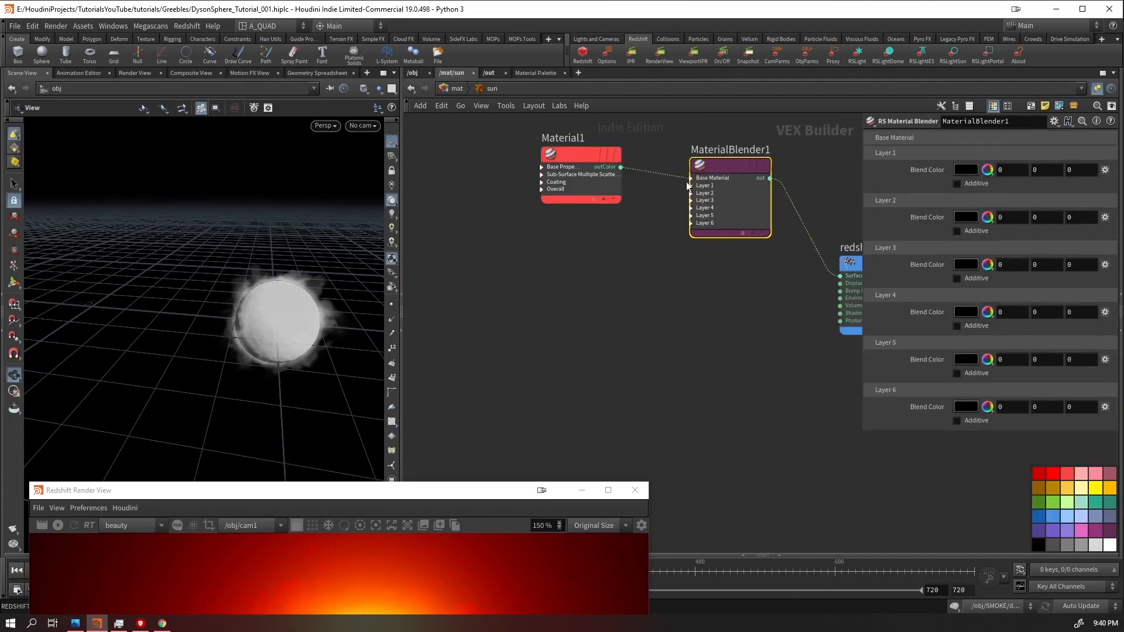
{"action": "left_click", "coordinate": [690, 185]}
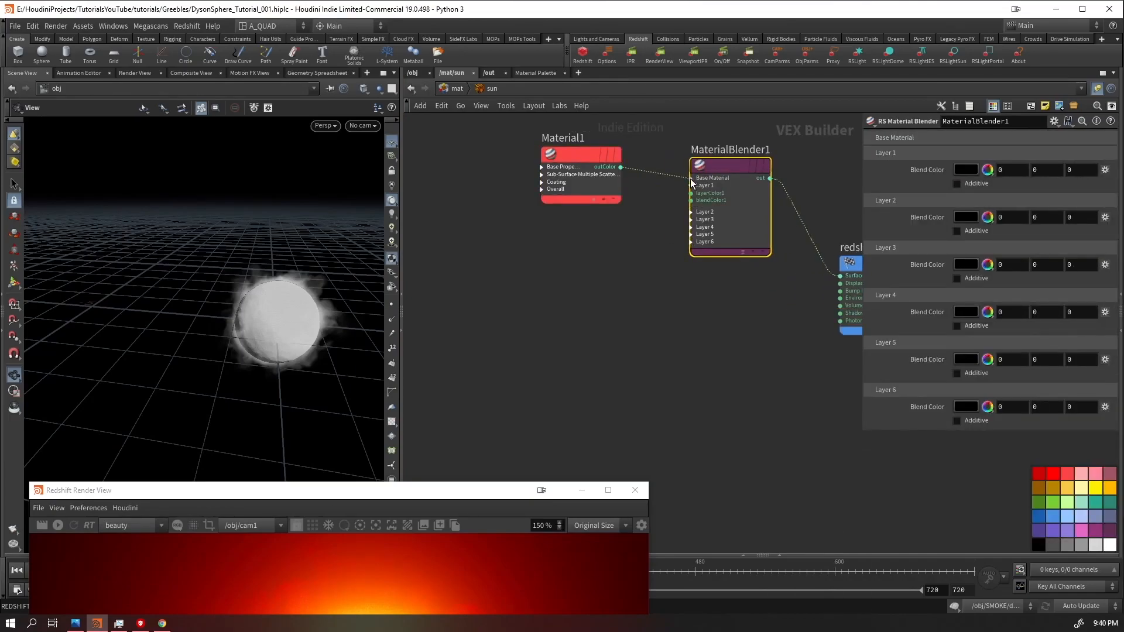
{"action": "left_click", "coordinate": [690, 178]}
{"action": "left_click_drag", "start_coordinate": [751, 220], "coordinate": [788, 291]}
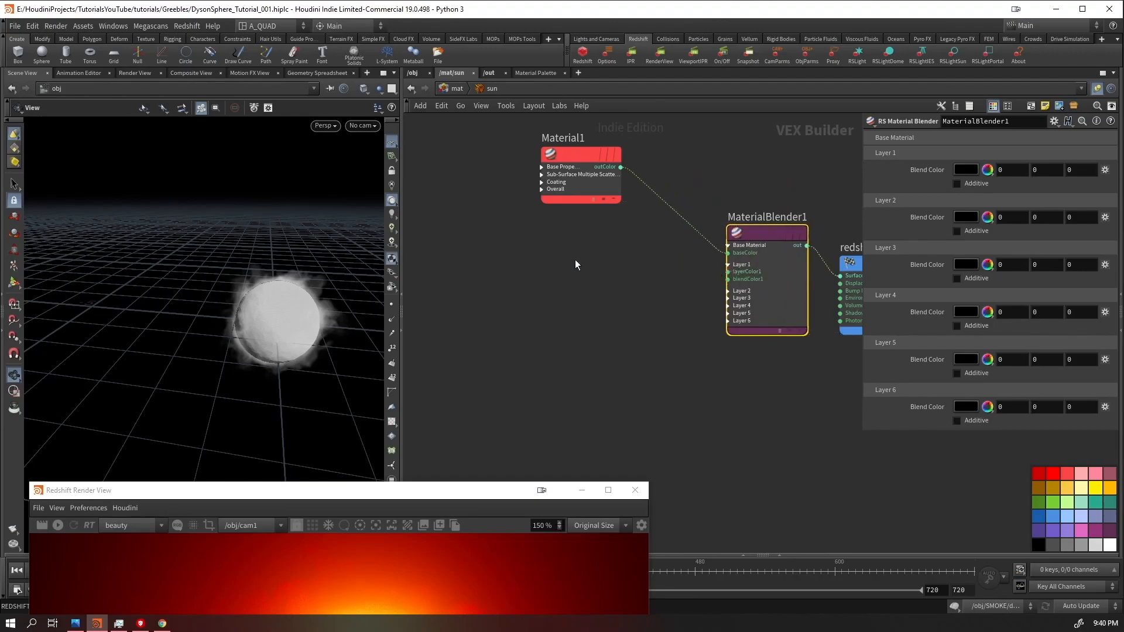
- Add a second RS Material connected to the blender's layerColor1 input and place it below Material1
{"action": "left_click_drag", "start_coordinate": [728, 272], "coordinate": [563, 261]}
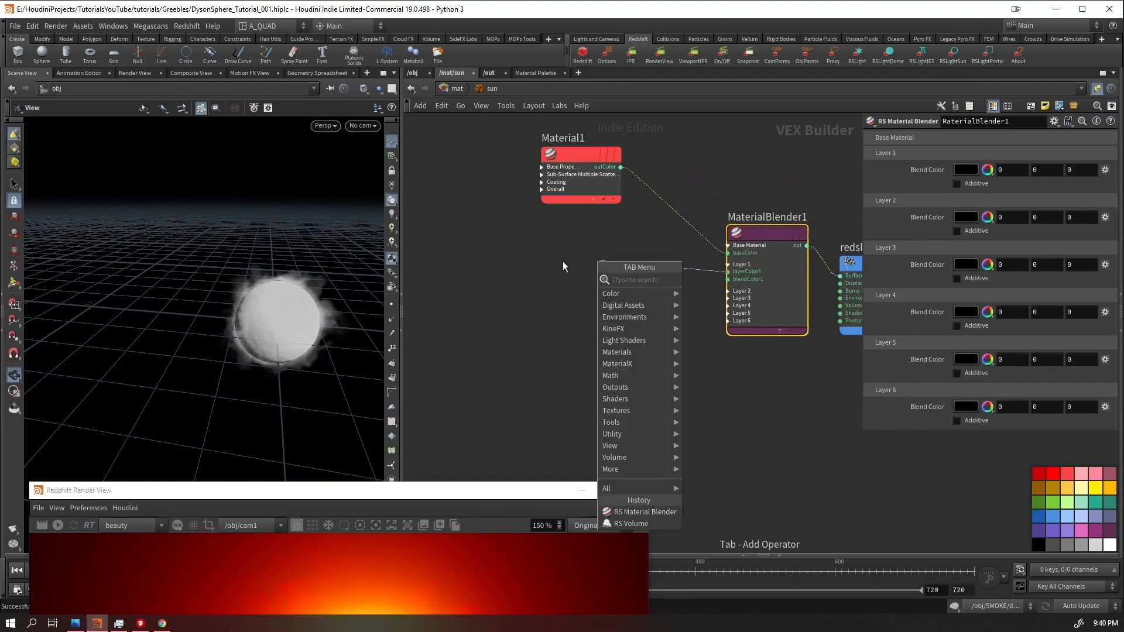
{"action": "type", "text": "rs ma"}
{"action": "key", "text": "Down"}
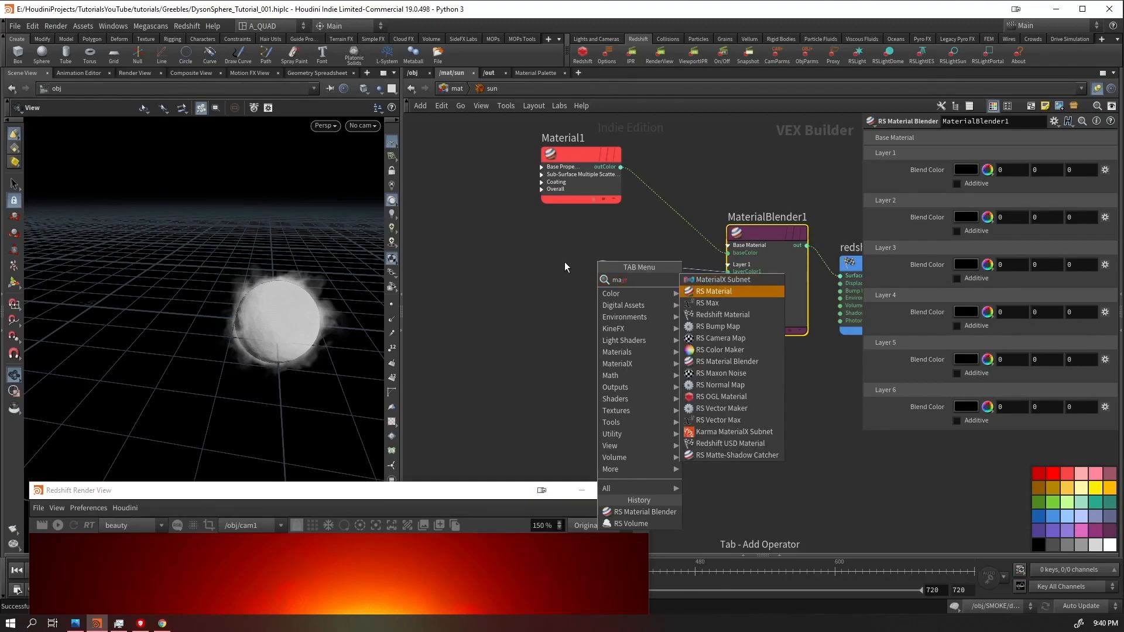
{"action": "key", "text": "Return"}
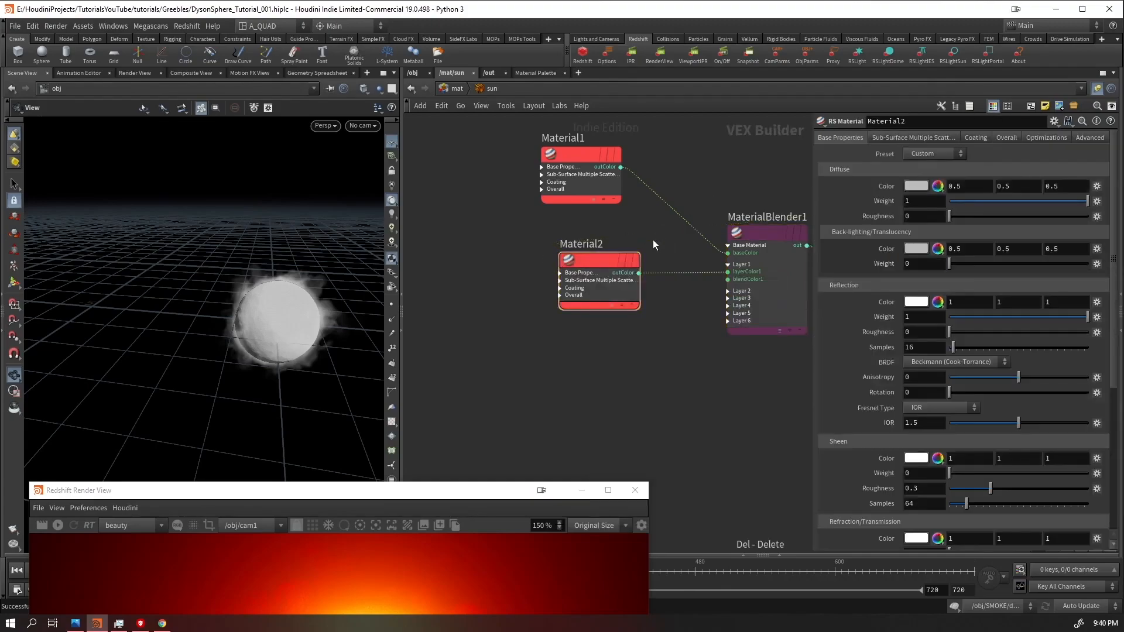
{"action": "left_click_drag", "start_coordinate": [606, 284], "coordinate": [576, 271]}
- Set Material2's diffuse color to a very dark red of 0.026, 0, 0 and its reflection roughness to 1
{"action": "left_click", "coordinate": [938, 248]}
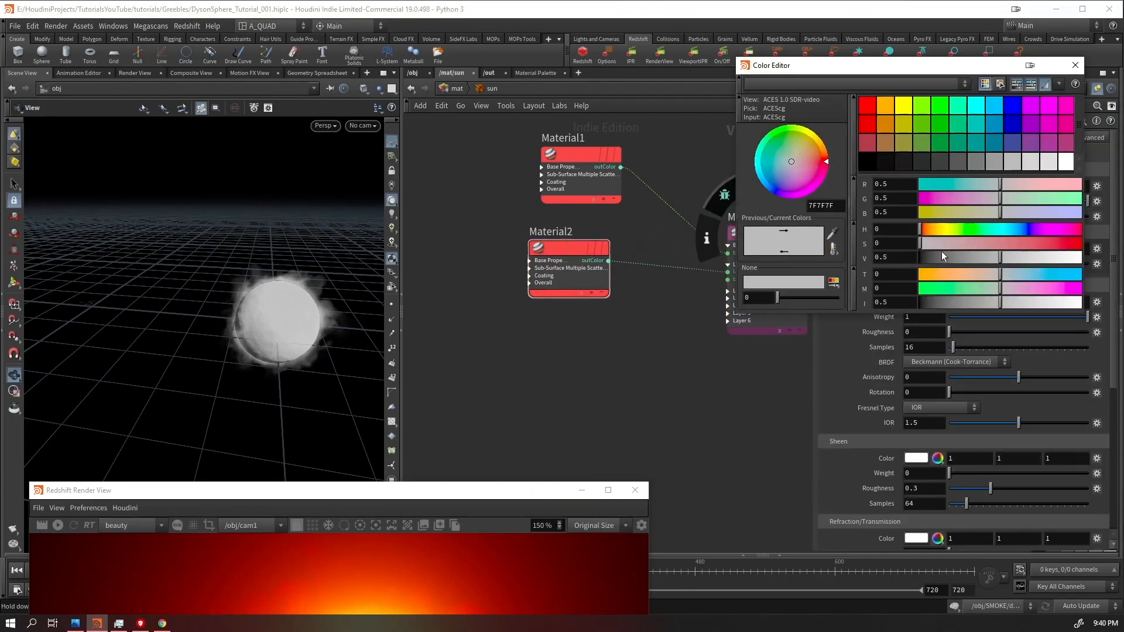
{"action": "mouse_move", "coordinate": [941, 247]}
{"action": "left_mouse_down"}
{"action": "mouse_move", "coordinate": [1082, 248]}
{"action": "mouse_move", "coordinate": [925, 258]}
{"action": "left_mouse_up"}
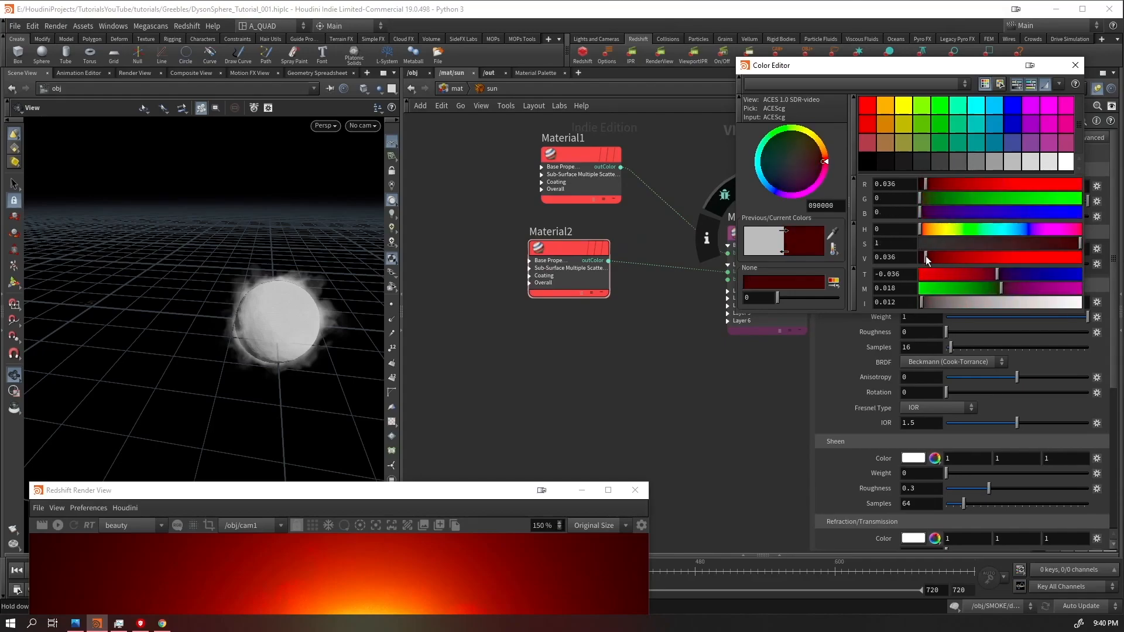
{"action": "left_click", "coordinate": [1075, 65]}
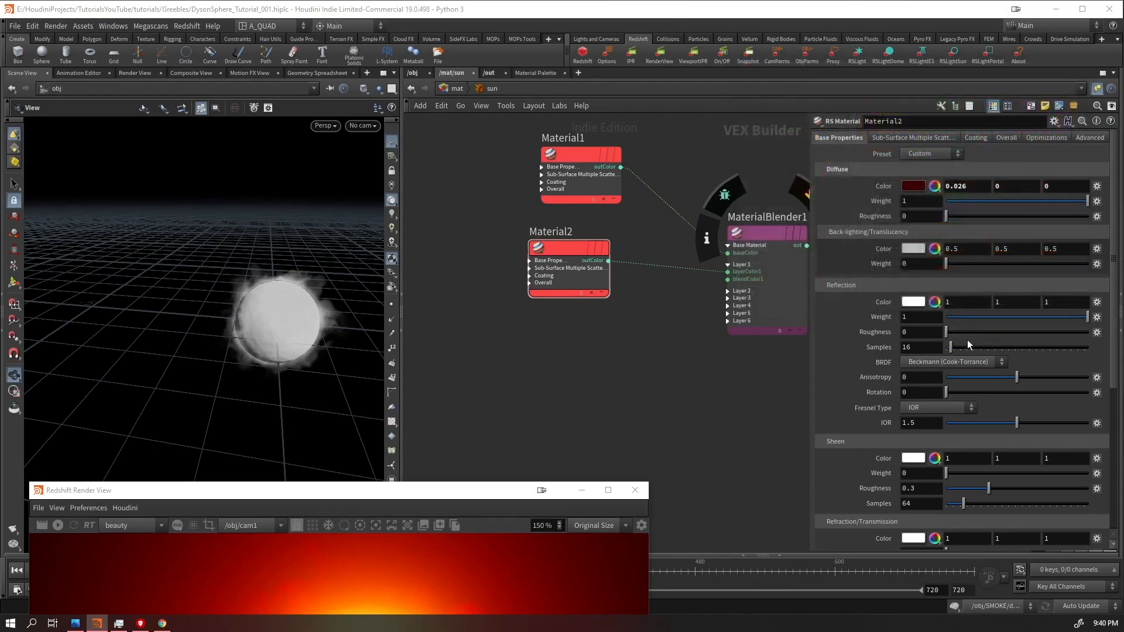
{"action": "left_click_drag", "start_coordinate": [949, 332], "coordinate": [1089, 332]}
- Add an RS Maxon Noise below Material2 and connect its outColor to the blender's blendColor1 input
{"action": "key", "text": "Tab"}
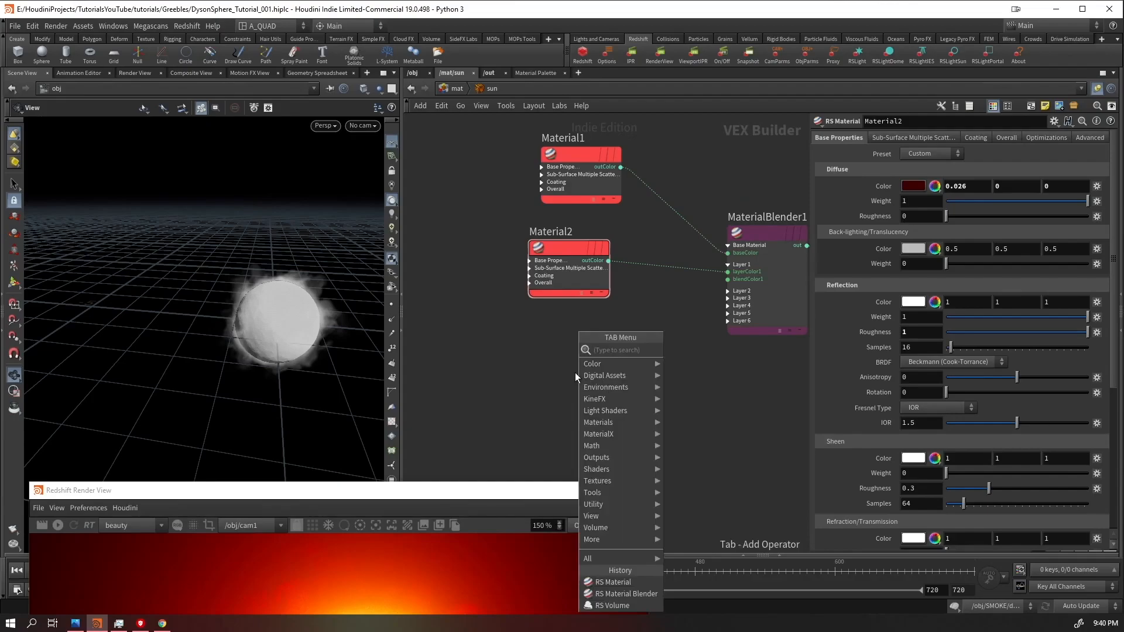
{"action": "type", "text": "maxon"}
{"action": "key", "text": "Return"}
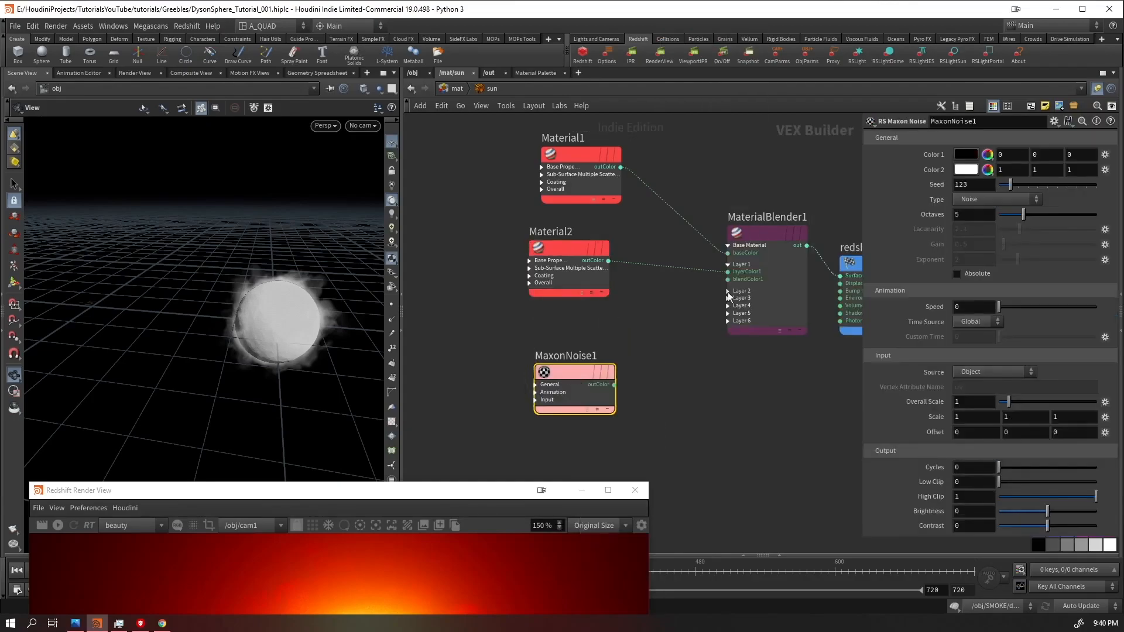
{"action": "left_click_drag", "start_coordinate": [728, 279], "coordinate": [615, 385]}
- Set MaxonNoise1's noise type to Buya, its overall scale to 5 and its cycles to 0.87
{"action": "left_click_drag", "start_coordinate": [668, 440], "coordinate": [527, 350]}
{"action": "left_click", "coordinate": [996, 199]}
{"action": "left_click", "coordinate": [982, 235]}
{"action": "left_click_drag", "start_coordinate": [967, 402], "coordinate": [922, 428]}
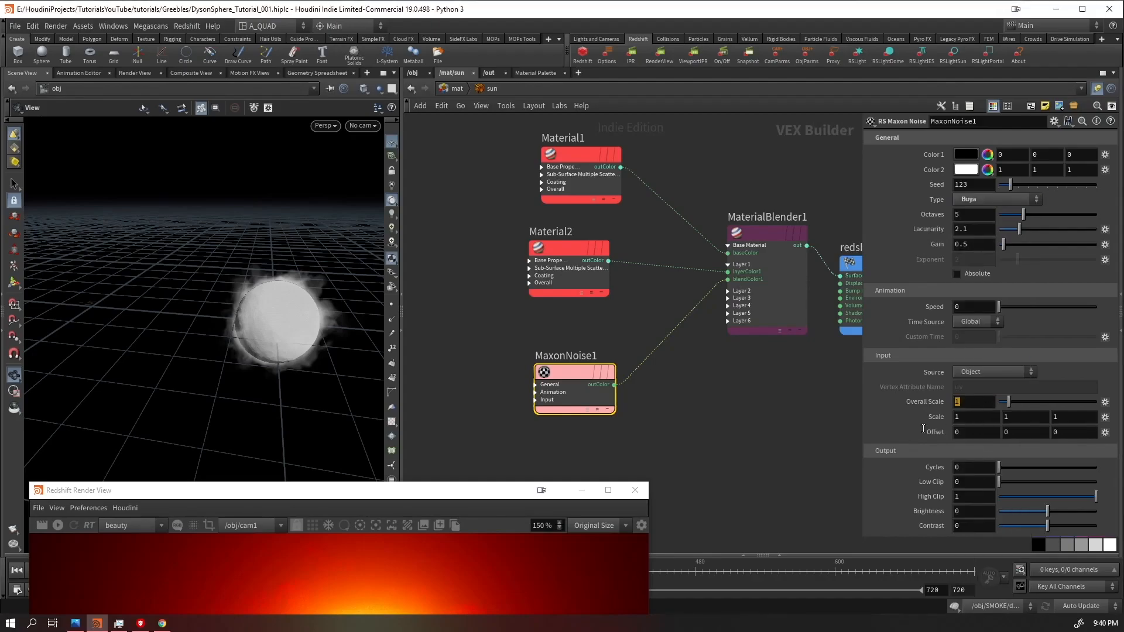
{"action": "type", "text": "5"}
{"action": "key", "text": "Return"}
{"action": "type", "text": ".87"}
{"action": "key", "text": "Return"}
- Line up Material1, Material2 and MaxonNoise1 in one column and shift the column closer to the blender
{"action": "left_click_drag", "start_coordinate": [781, 282], "coordinate": [787, 251]}
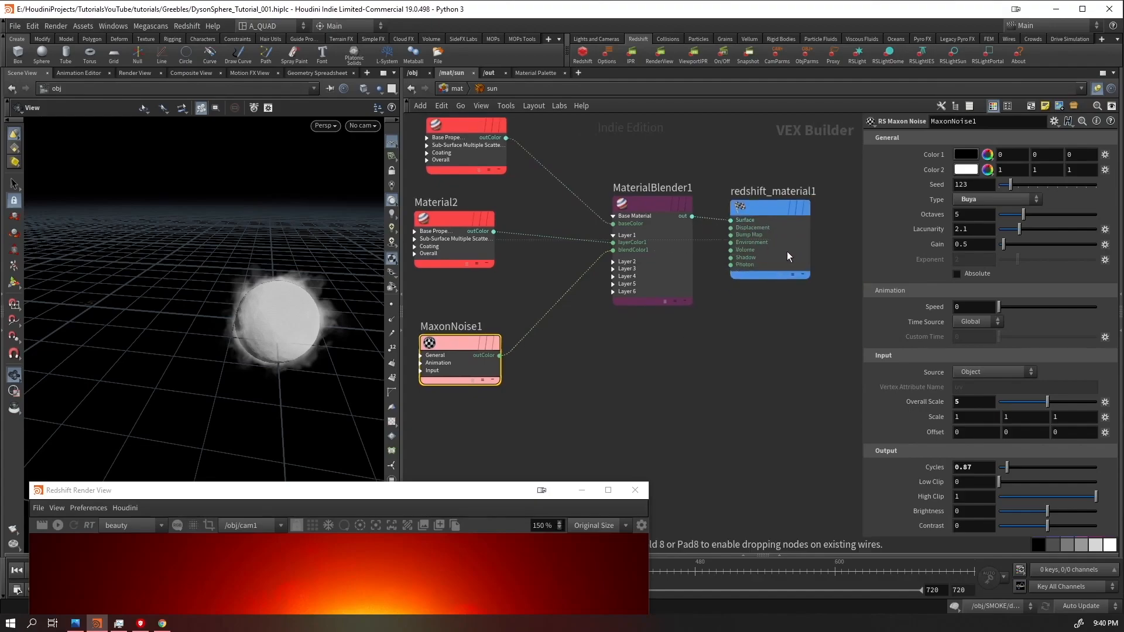
{"action": "left_click_drag", "start_coordinate": [536, 127], "coordinate": [454, 367]}
{"action": "key", "text": "l"}
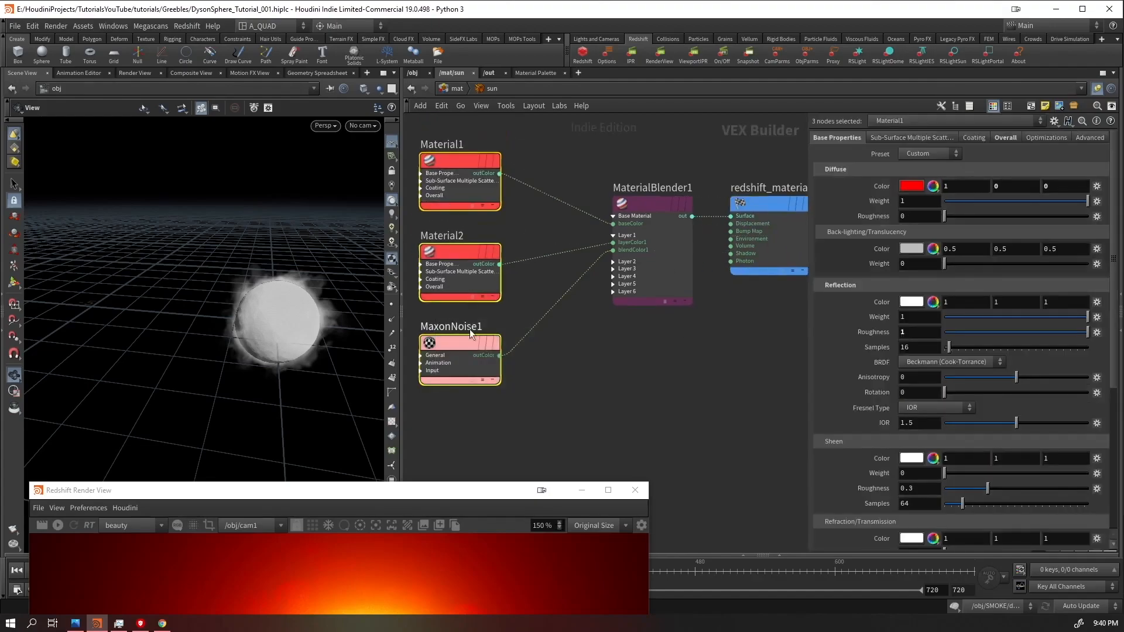
{"action": "left_click_drag", "start_coordinate": [470, 329], "coordinate": [492, 271]}
{"action": "left_click", "coordinate": [584, 359]}
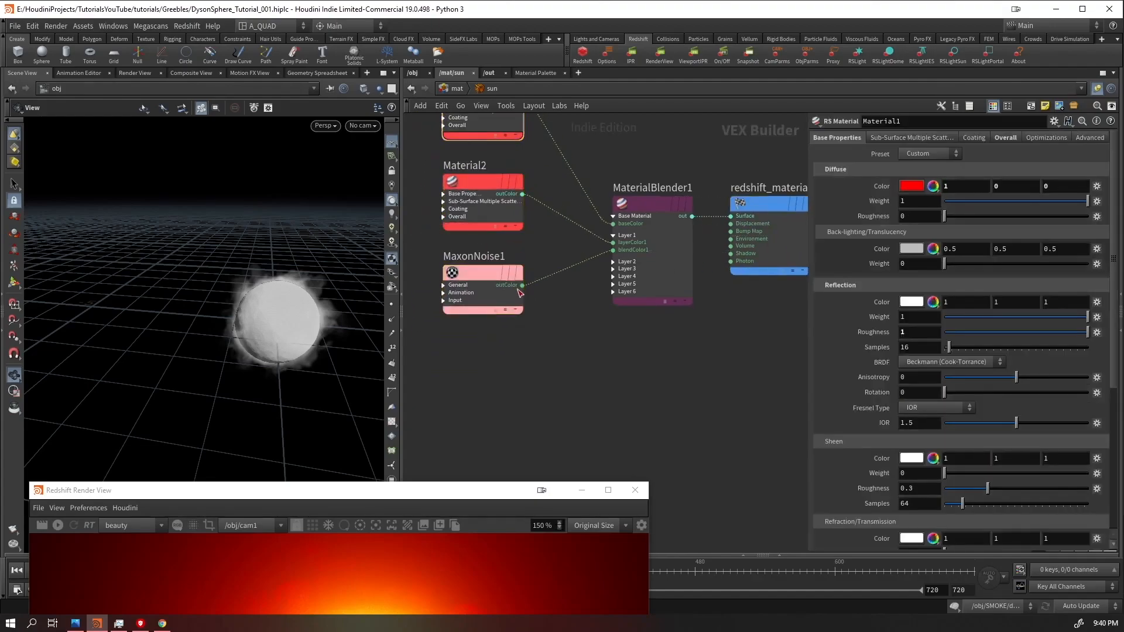
- Add a second RS Maxon Noise node in the empty space below MaxonNoise1
{"action": "key", "text": "Tab"}
{"action": "type", "text": "maxon"}
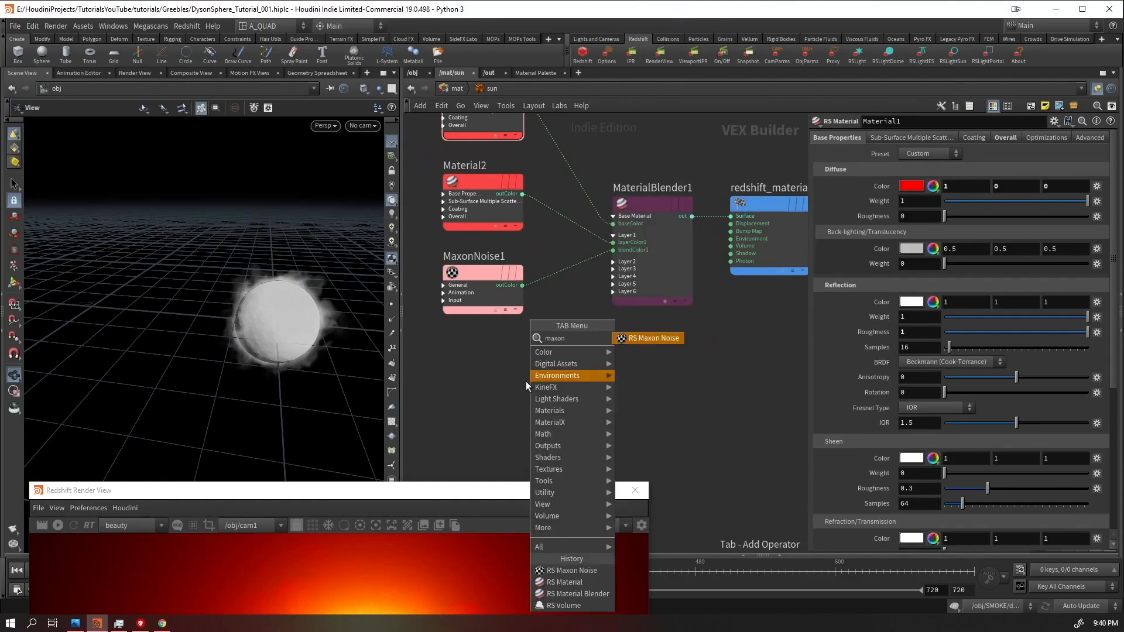
{"action": "key", "text": "Return"}
{"action": "left_click", "coordinate": [525, 381]}
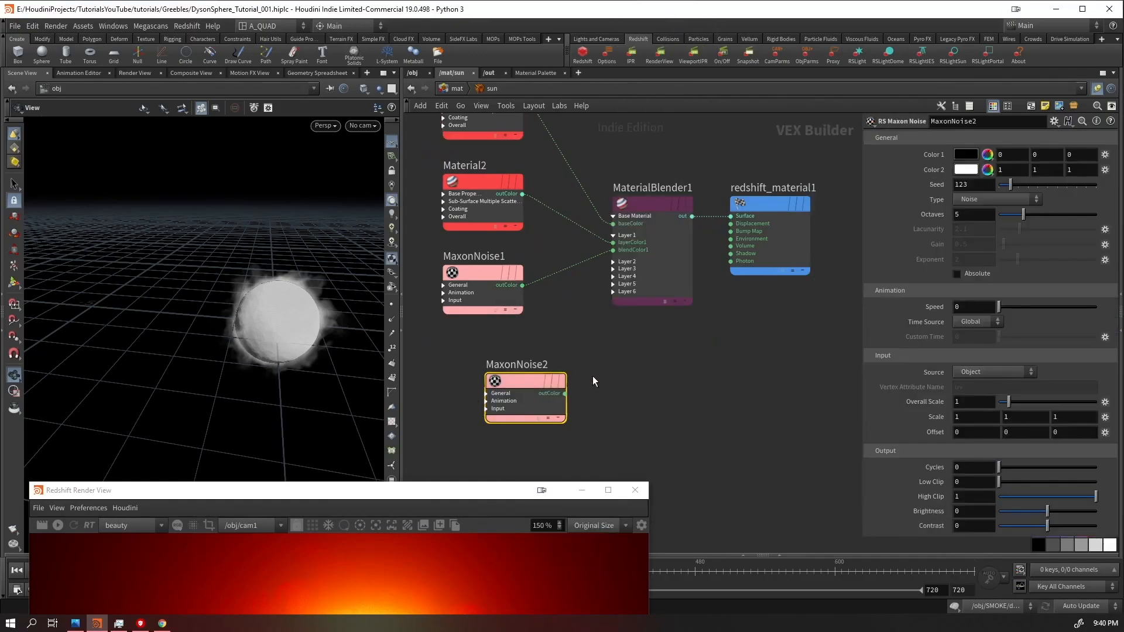
- Feed MaxonNoise2's outColor into a new RS Displacement node and set the displacement scale to 0.01
{"action": "left_click", "coordinate": [565, 393]}
{"action": "key", "text": "Tab"}
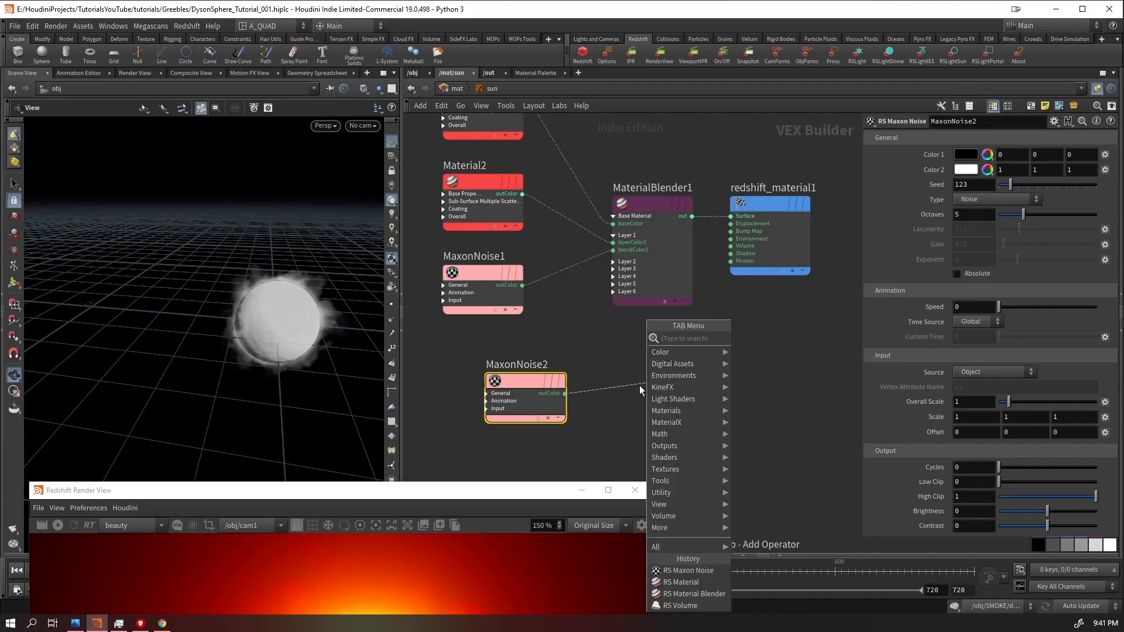
{"action": "type", "text": "displace"}
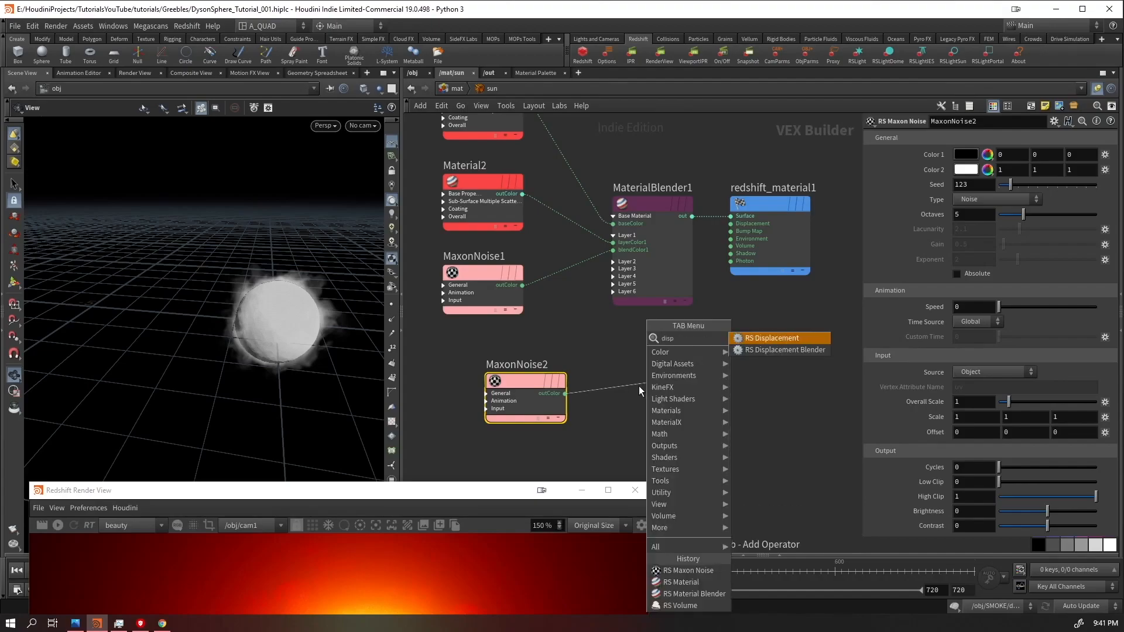
{"action": "key", "text": "Return"}
{"action": "double_click", "coordinate": [979, 158]}
{"action": "type", "text": "0.01"}
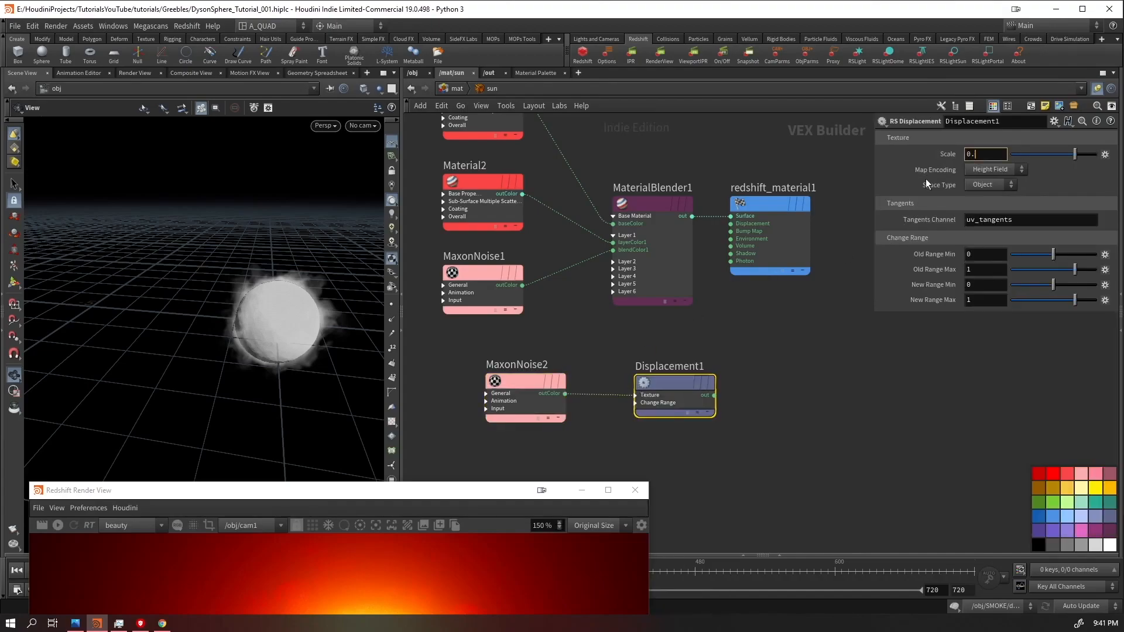
{"action": "key", "text": "Return"}
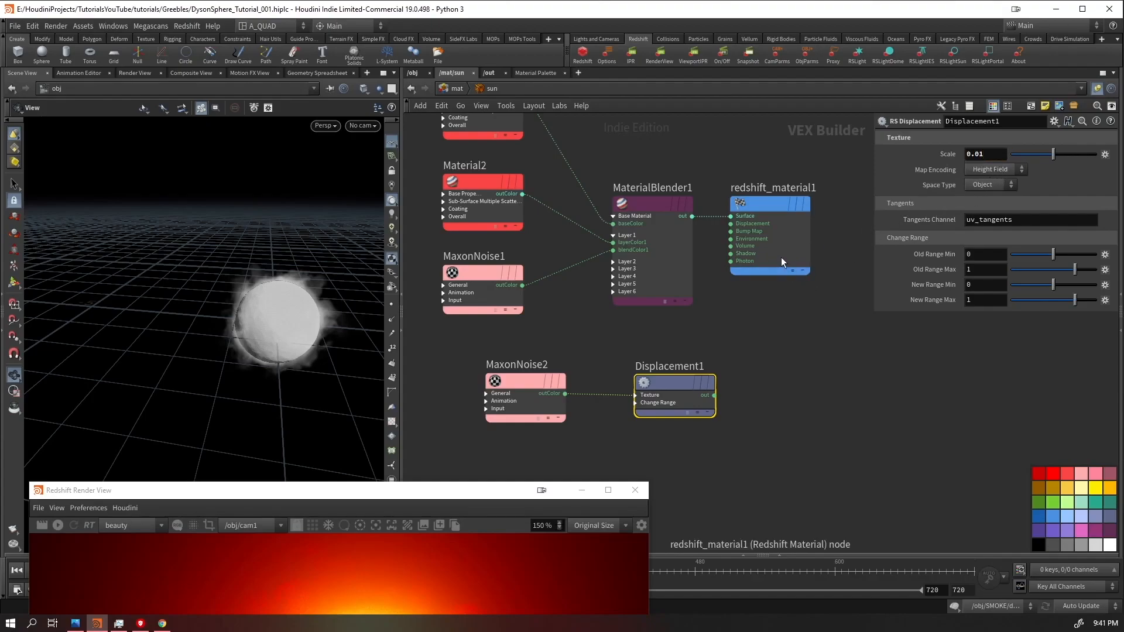
- Lower the redshift_material1 node and connect Displacement1's output to its Displacement input
{"action": "left_click_drag", "start_coordinate": [781, 257], "coordinate": [816, 326]}
{"action": "left_click", "coordinate": [767, 293]}
{"action": "left_click", "coordinate": [714, 395]}
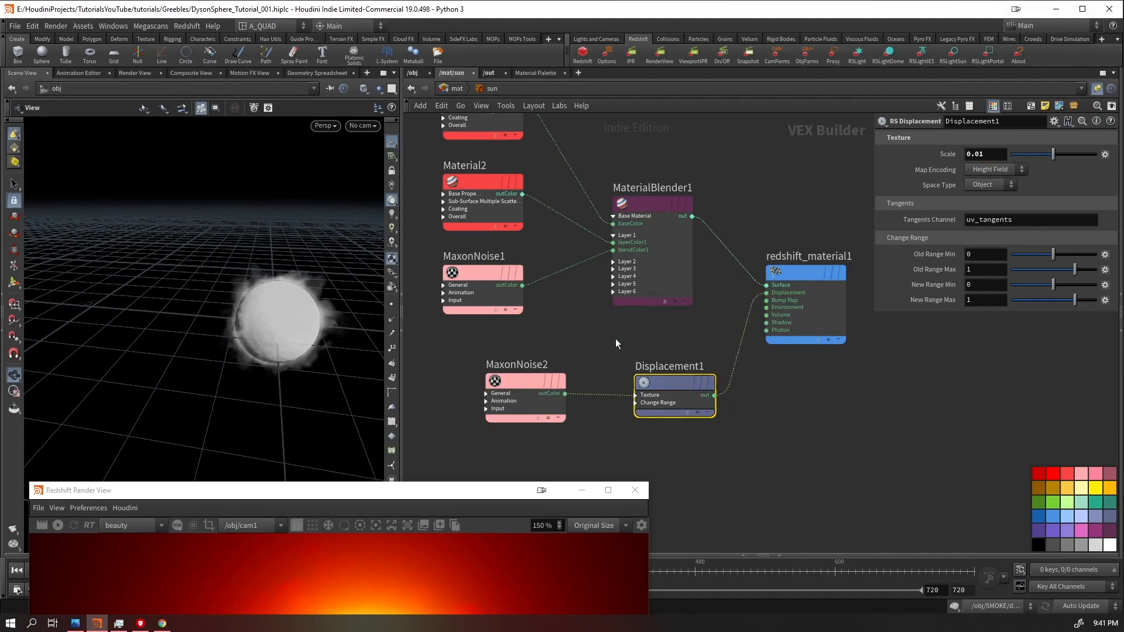
- Set MaxonNoise2's noise type to Buya, its overall scale to 4 and its cycles to 1
{"action": "left_click", "coordinate": [525, 382]}
{"action": "left_click", "coordinate": [995, 199]}
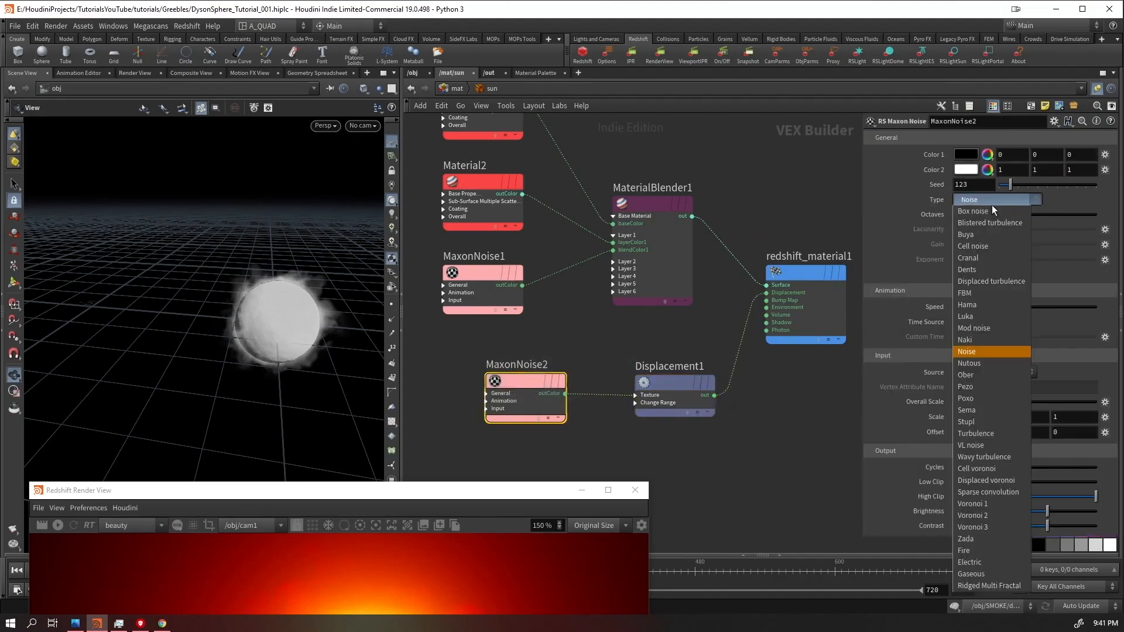
{"action": "left_click", "coordinate": [971, 234]}
{"action": "left_click_drag", "start_coordinate": [963, 402], "coordinate": [868, 448]}
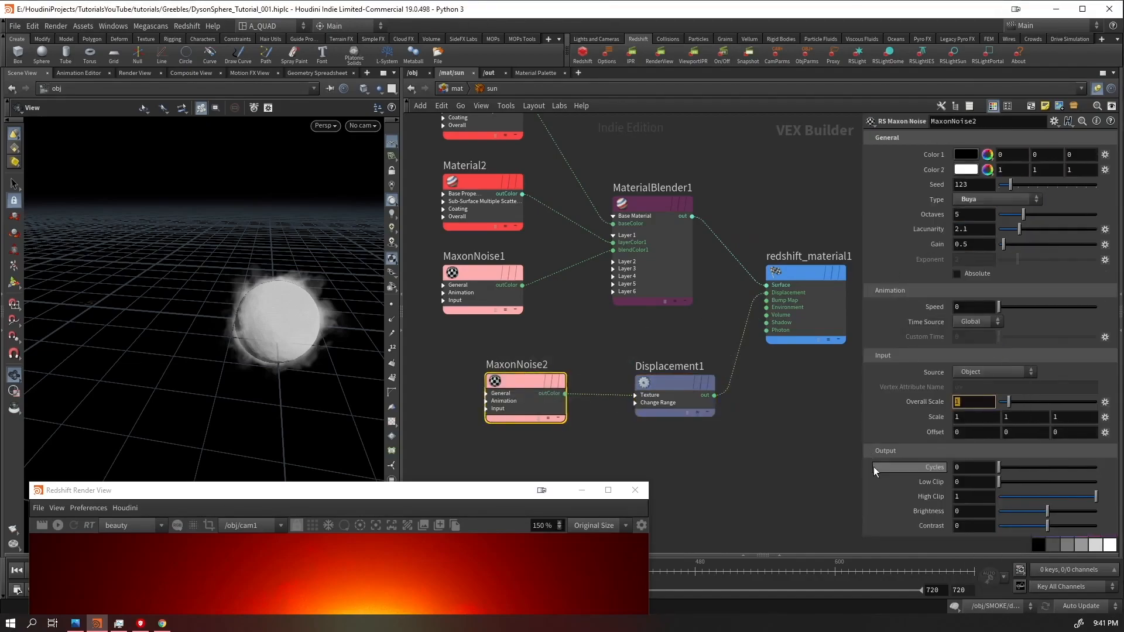
{"action": "type", "text": "4"}
{"action": "key", "text": "Return"}
{"action": "left_click_drag", "start_coordinate": [980, 467], "coordinate": [908, 477]}
{"action": "type", "text": "1"}
{"action": "key", "text": "Return"}
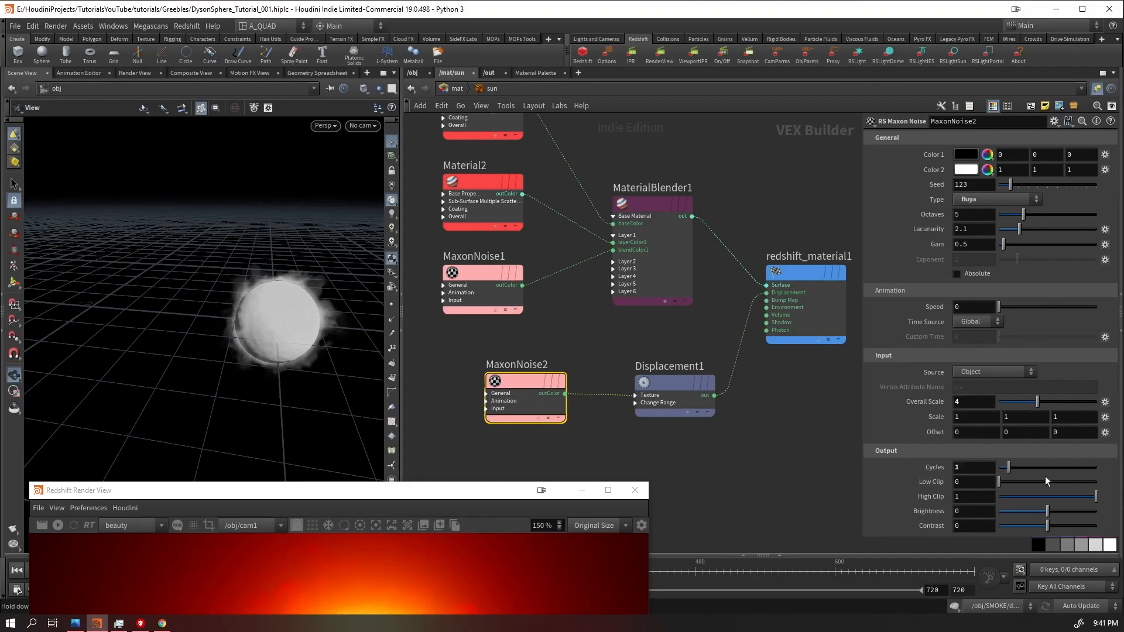
- Align MaxonNoise2 under MaxonNoise1 and Displacement1 under the material blender
{"action": "left_click_drag", "start_coordinate": [715, 432], "coordinate": [428, 363]}
{"action": "left_click_drag", "start_coordinate": [504, 381], "coordinate": [461, 368]}
{"action": "left_click", "coordinate": [672, 412]}
{"action": "left_click_drag", "start_coordinate": [630, 371], "coordinate": [650, 369]}
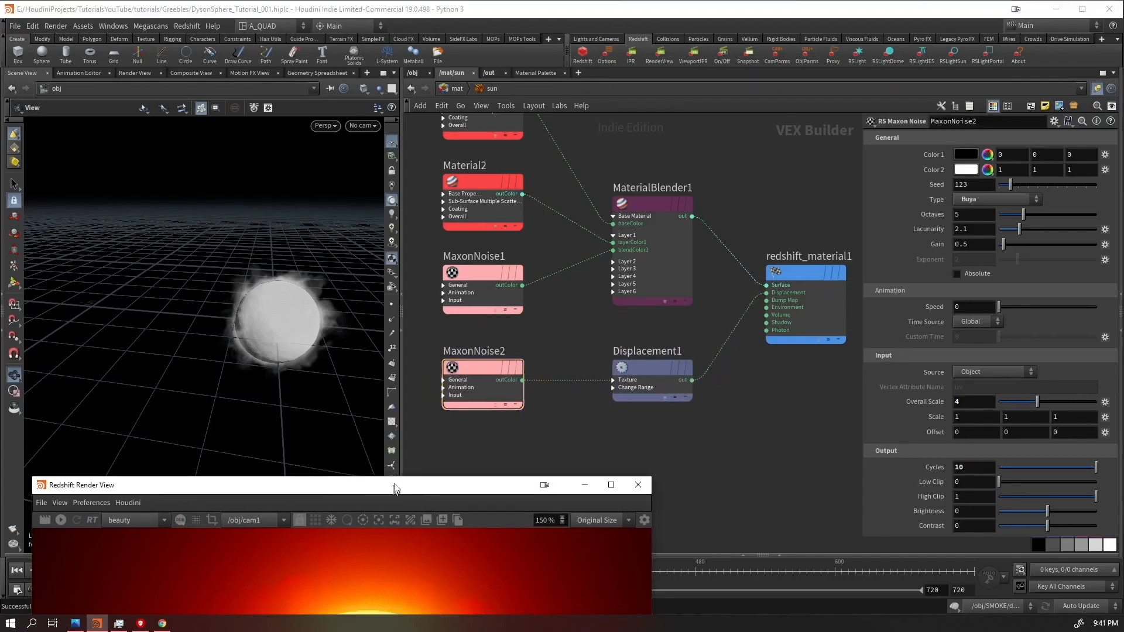
- Start the interactive render, zoom the image out, and narrow and move the render view clear of the node network
{"action": "left_click_drag", "start_coordinate": [390, 491], "coordinate": [531, 142]}
{"action": "left_click", "coordinate": [198, 176]}
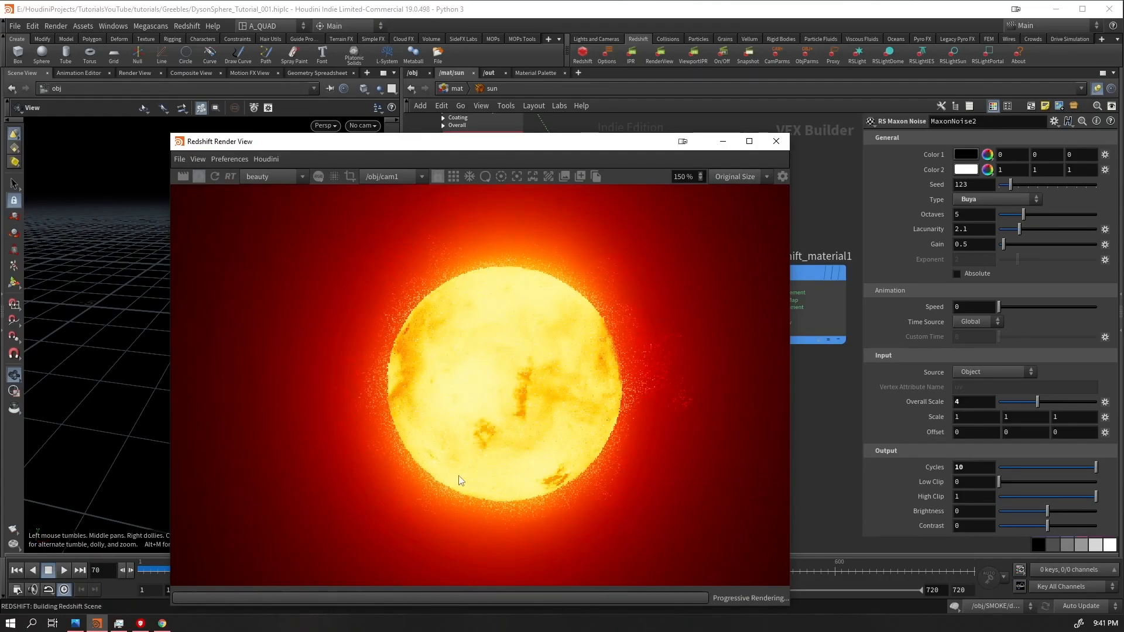
{"action": "scroll", "coordinate": [488, 428], "scroll_direction": "down", "scroll_amount": 3}
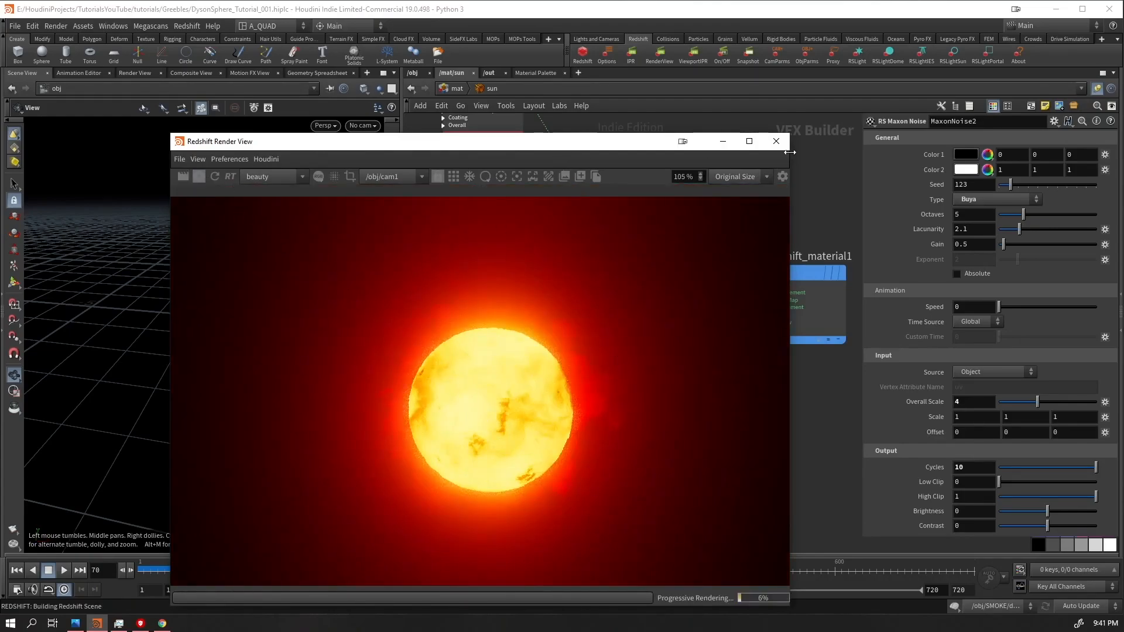
{"action": "left_click_drag", "start_coordinate": [790, 151], "coordinate": [439, 152]}
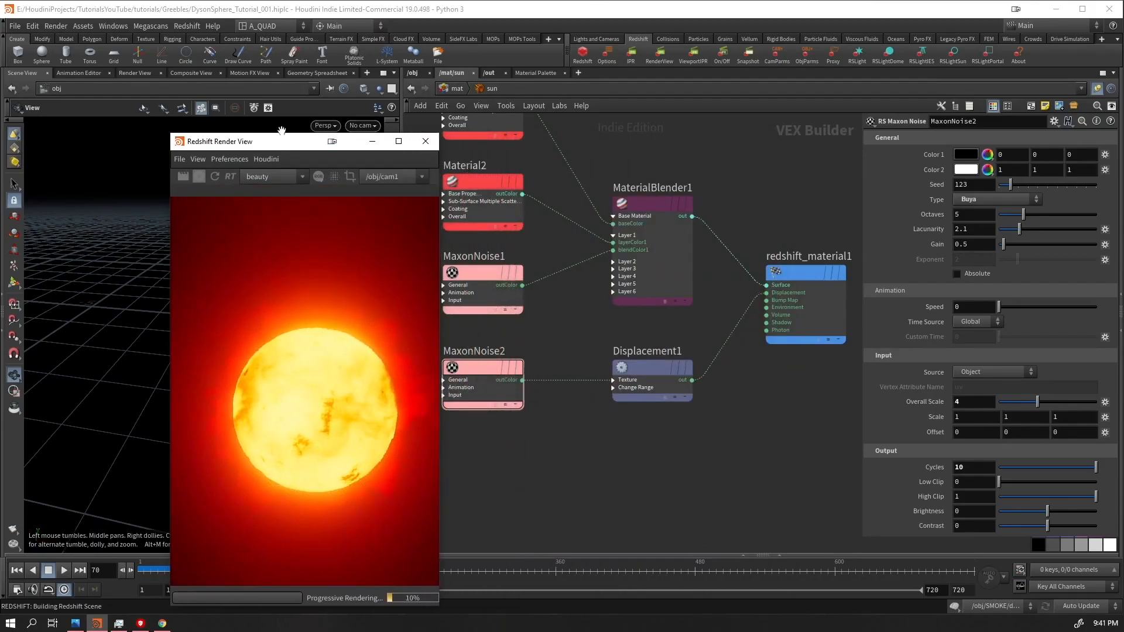
{"action": "left_click_drag", "start_coordinate": [280, 135], "coordinate": [121, 263]}
- Adjust MaxonNoise1 to overall scale 3.25, offset 2.3 on all axes, cycles 1.02, low clip 0.307 and high clip 0.916
{"action": "left_click", "coordinate": [481, 275]}
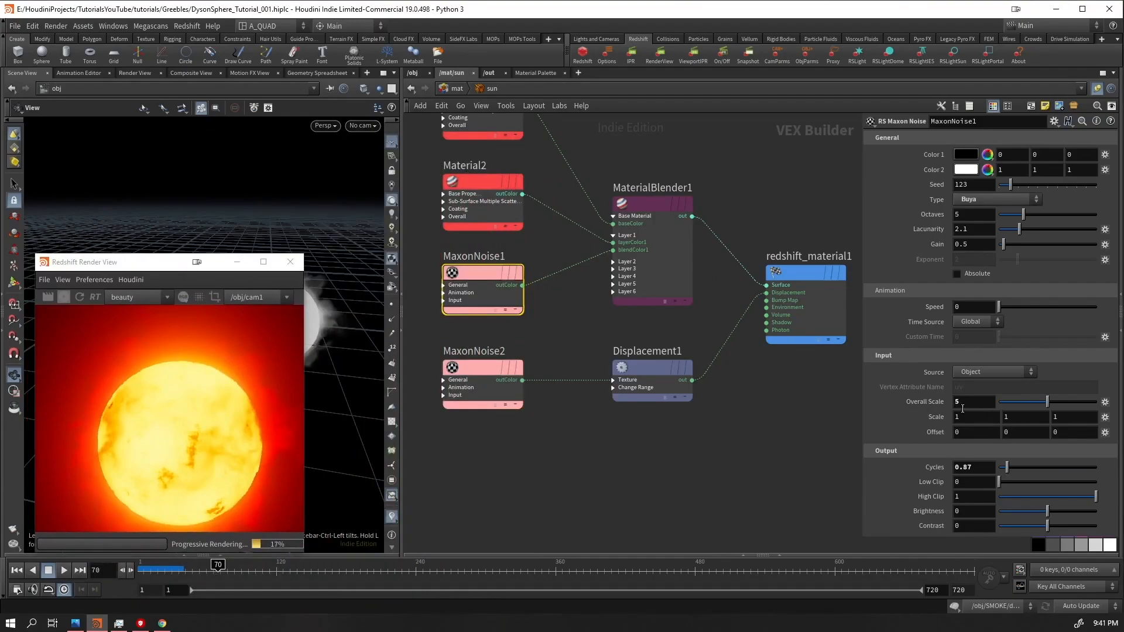
{"action": "left_click_drag", "start_coordinate": [1007, 467], "coordinate": [1008, 466]}
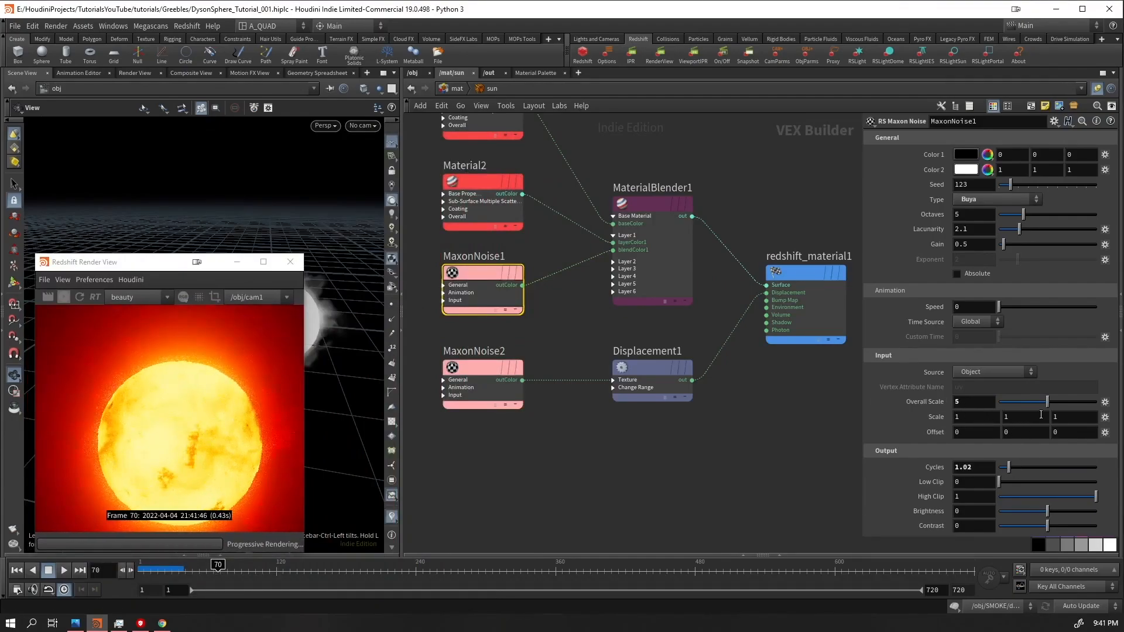
{"action": "left_click_drag", "start_coordinate": [1042, 401], "coordinate": [1031, 401]}
{"action": "middle_click_drag", "start_coordinate": [936, 432], "coordinate": [955, 432]}
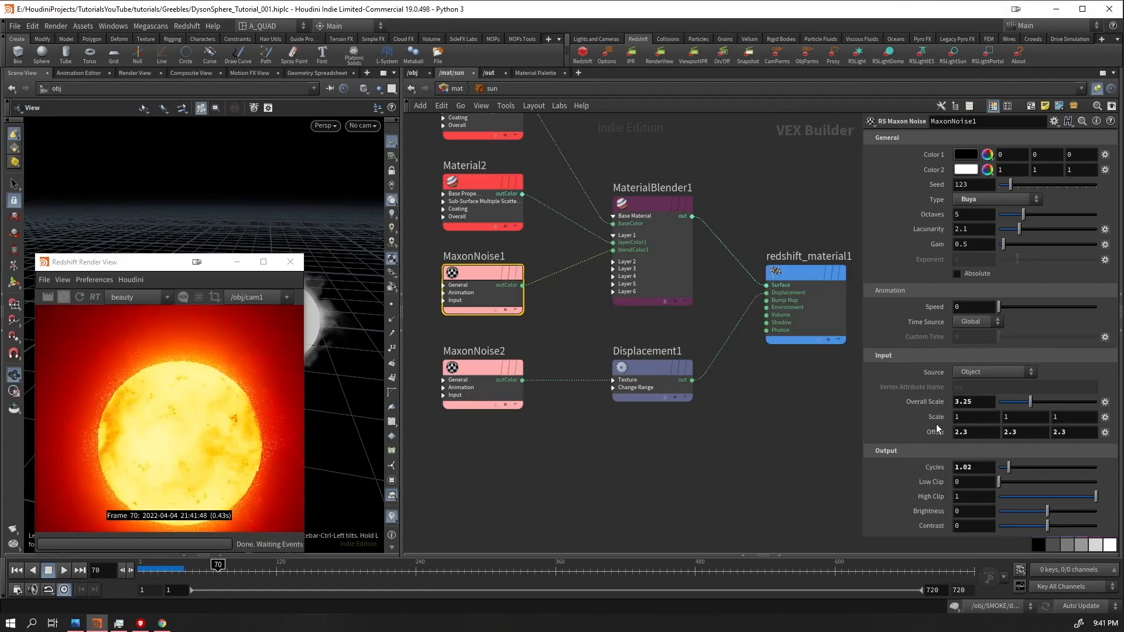
{"action": "left_click_drag", "start_coordinate": [999, 486], "coordinate": [1088, 496]}
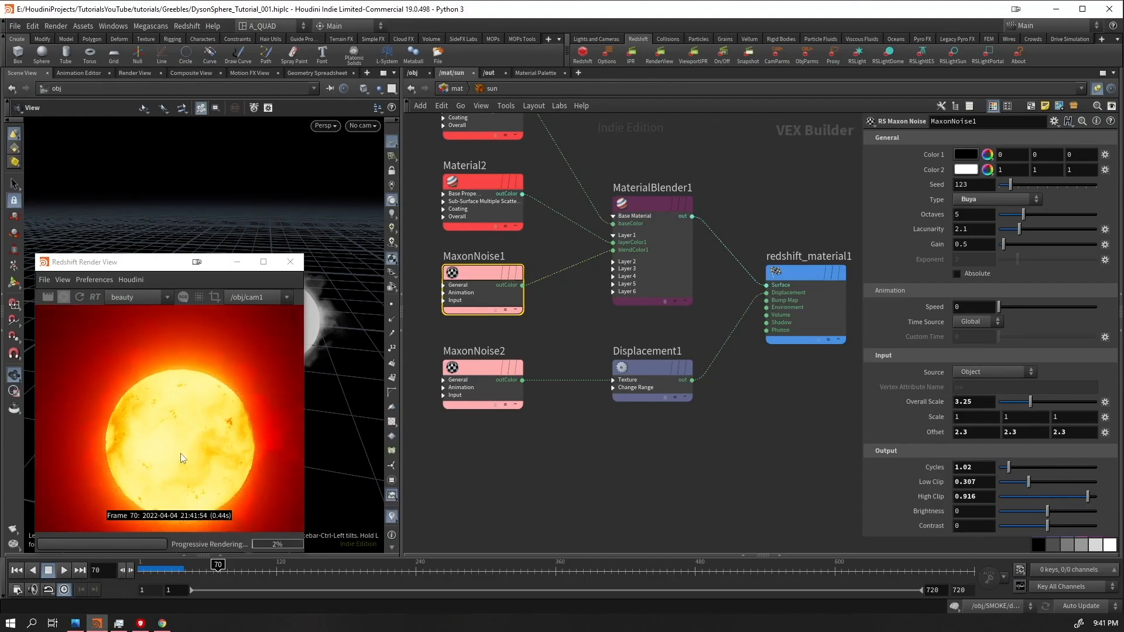
- Reposition the render view over the viewport and move MaterialBlender1 higher in the network, beside the first two materials
{"action": "left_click_drag", "start_coordinate": [178, 270], "coordinate": [243, 253]}
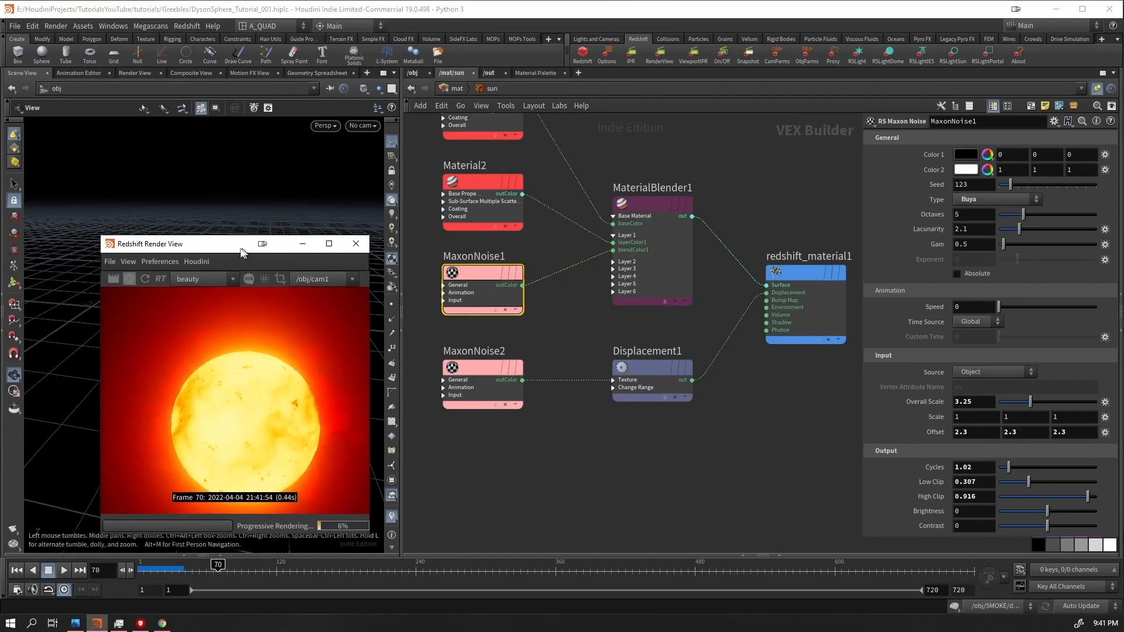
{"action": "middle_click_drag", "start_coordinate": [554, 425], "coordinate": [640, 534]}
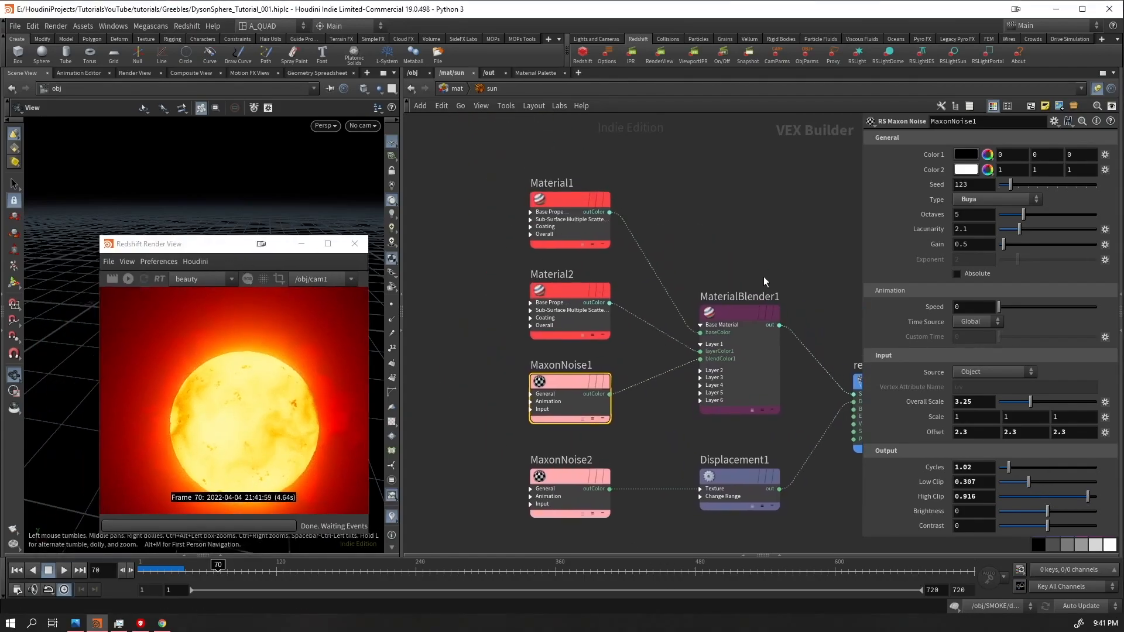
{"action": "left_click_drag", "start_coordinate": [763, 381], "coordinate": [794, 307]}
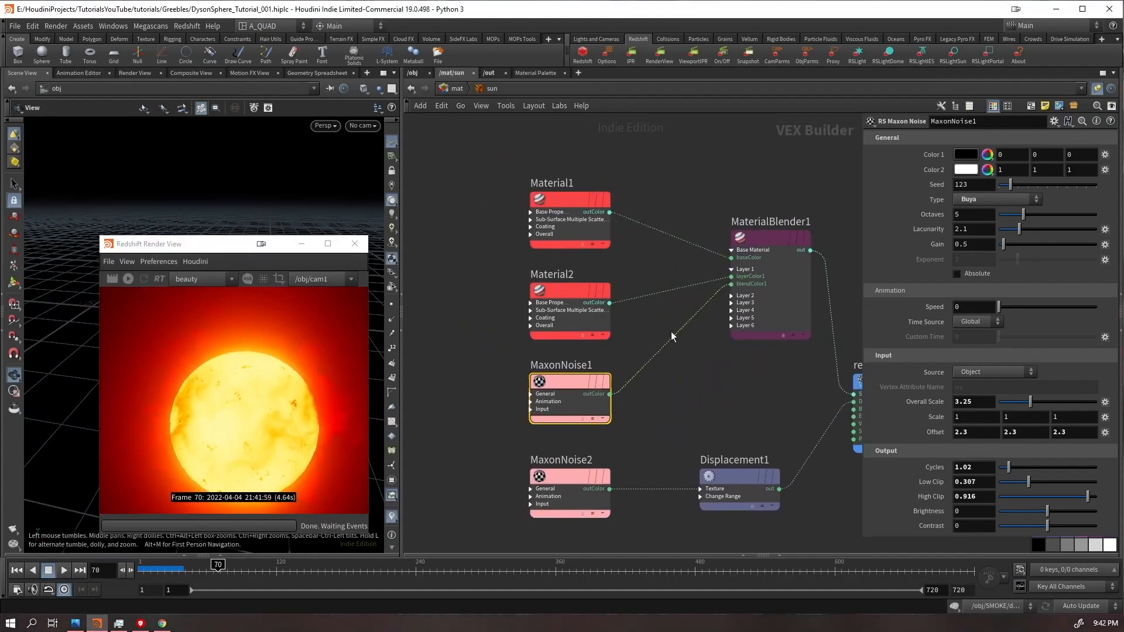
- Duplicate Material1 into the empty space above it and set the copy's emission color to 1, 0.058, 0
{"action": "middle_click_drag", "start_coordinate": [618, 157], "coordinate": [621, 364]}
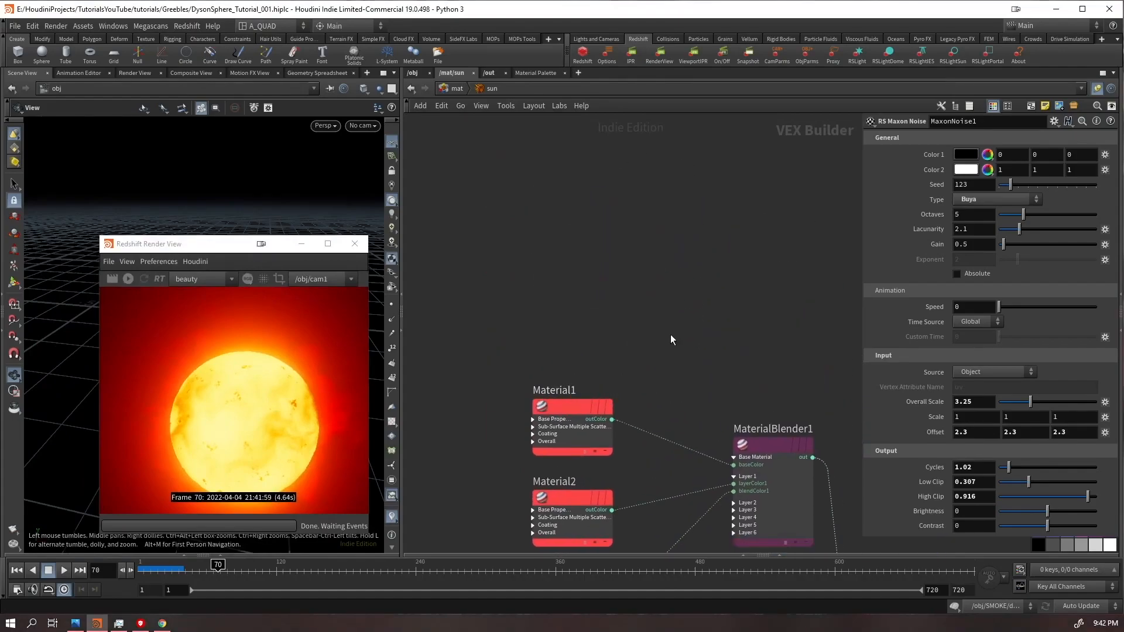
{"action": "left_click_drag", "start_coordinate": [575, 404], "coordinate": [574, 230], "text": "alt"}
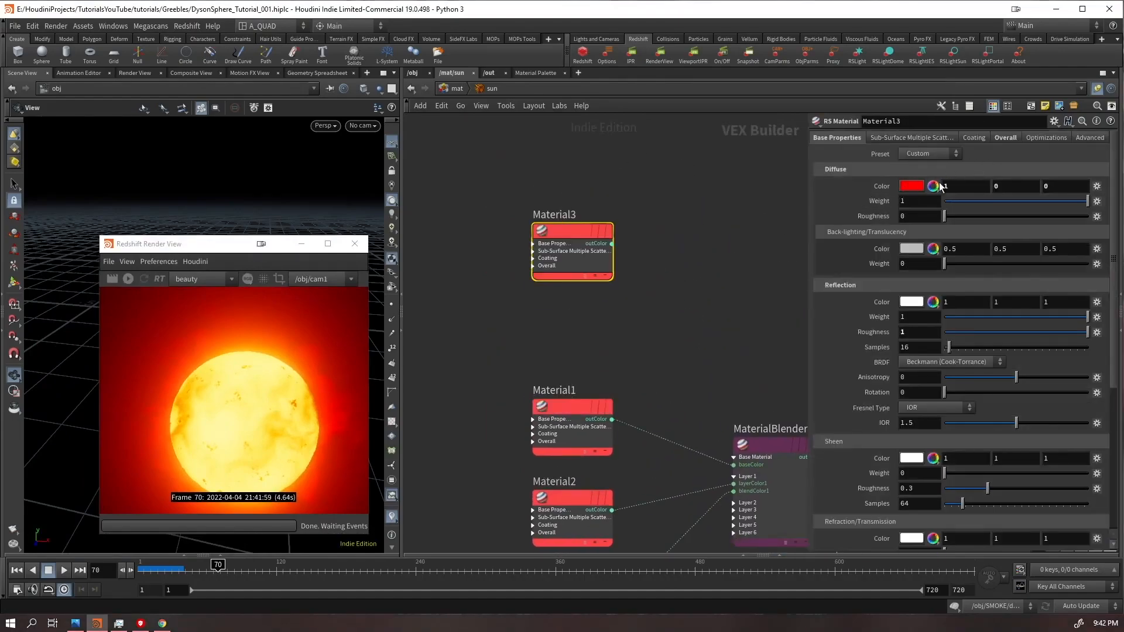
{"action": "left_click", "coordinate": [1006, 138]}
{"action": "left_click", "coordinate": [913, 181]}
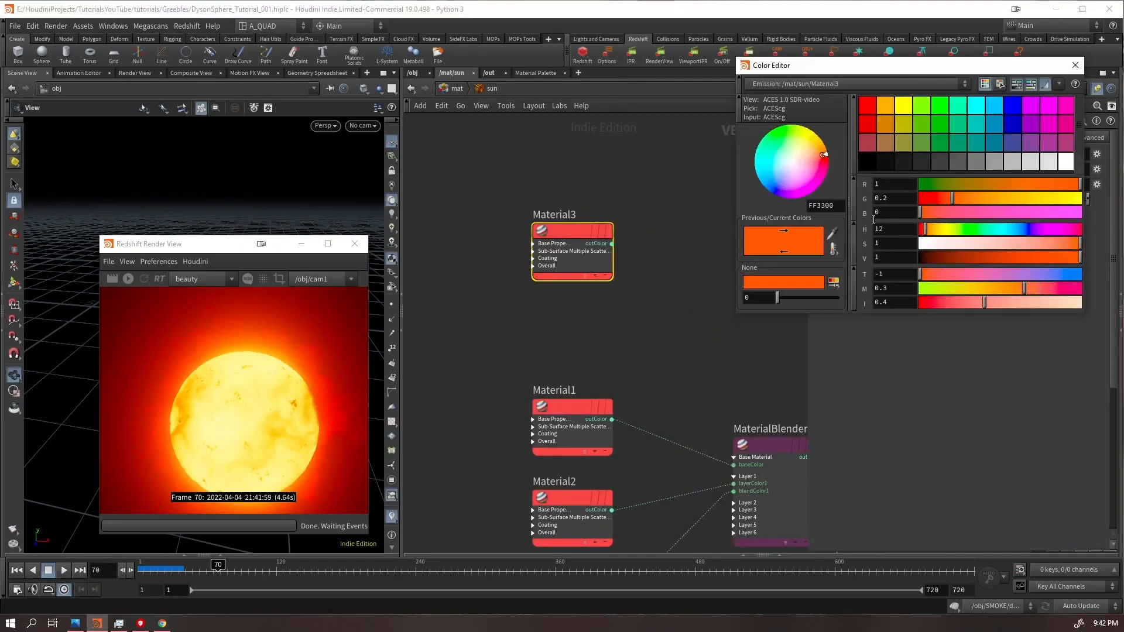
{"action": "left_click_drag", "start_coordinate": [937, 199], "coordinate": [928, 199]}
{"action": "left_click", "coordinate": [1076, 65]}
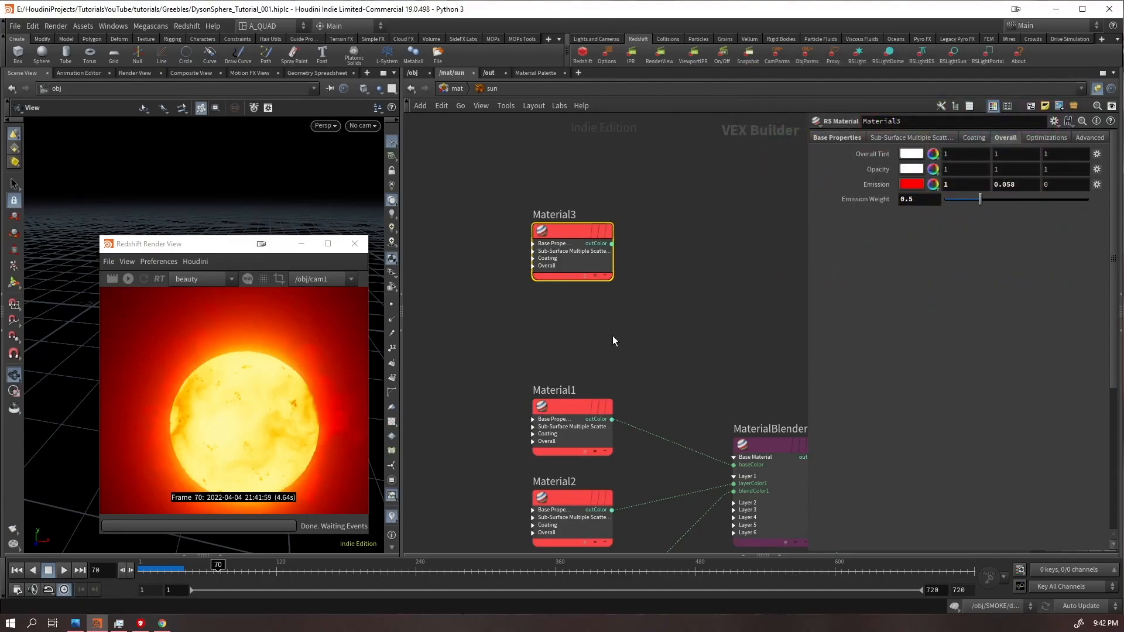
- Add an RS Maxon Noise node between Material3 and Material1 and set its overall scale to 5
{"action": "key", "text": "Tab"}
{"action": "type", "text": "maxo"}
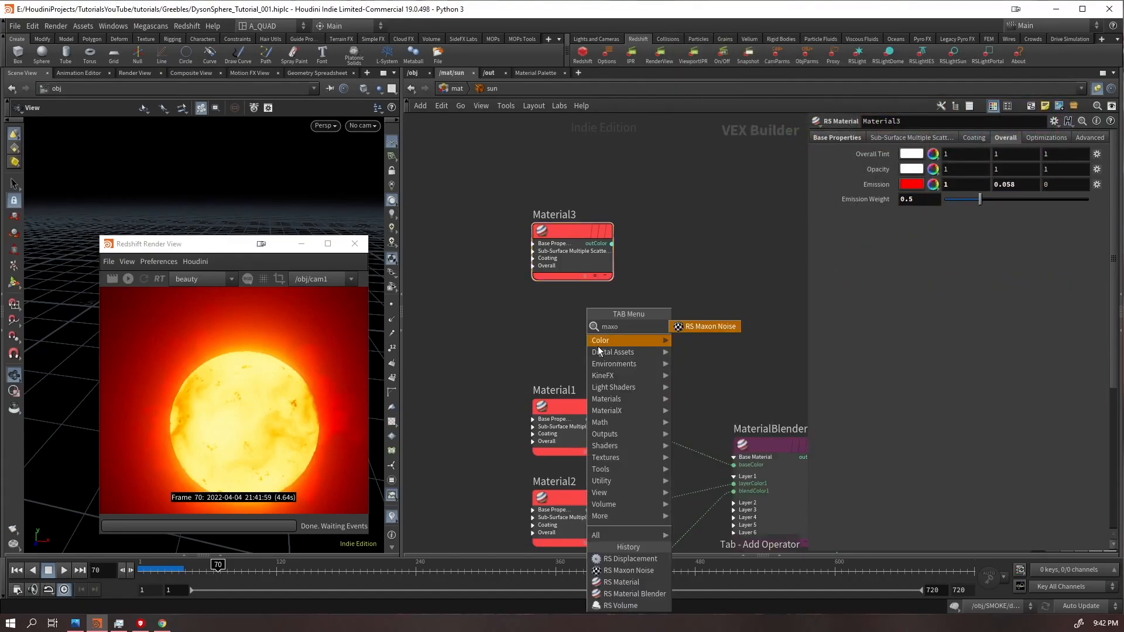
{"action": "key", "text": "Return"}
{"action": "left_click", "coordinate": [571, 328]}
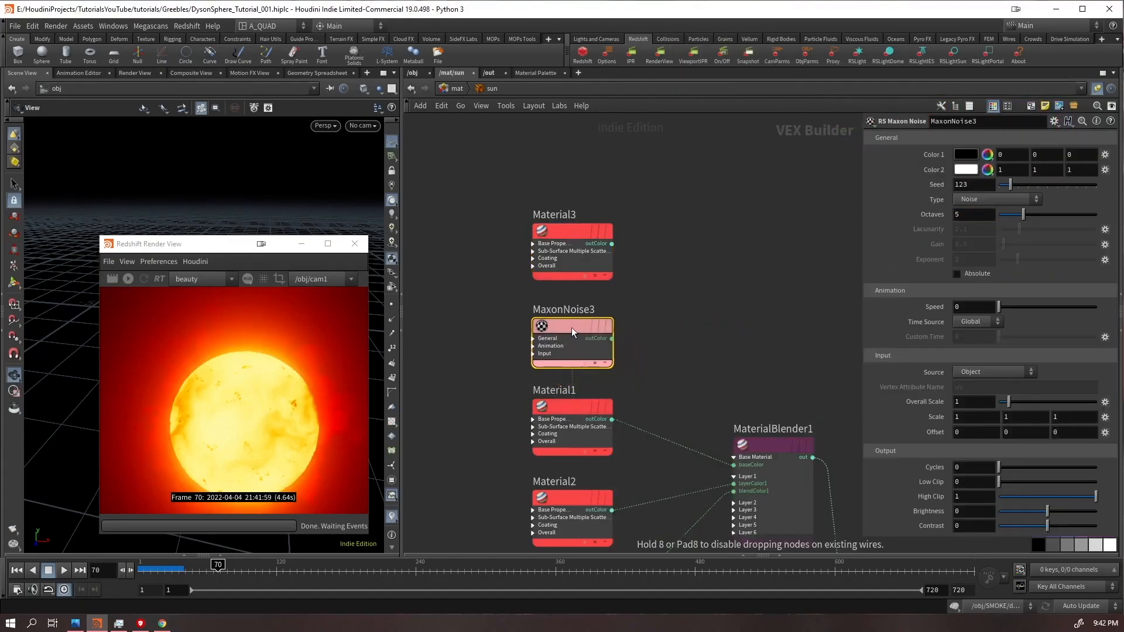
{"action": "left_click", "coordinate": [985, 404]}
{"action": "type", "text": "5"}
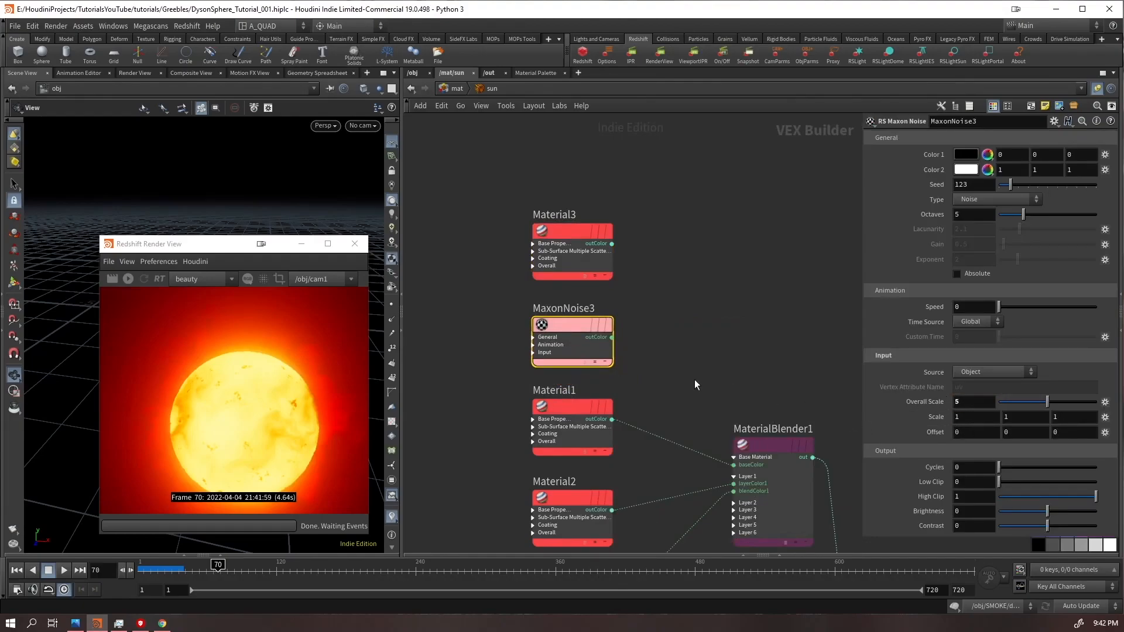
- Move Material1 up beneath Material3 and place MaxonNoise3 in the gap between Material1 and Material2
{"action": "middle_click_drag", "start_coordinate": [503, 490], "coordinate": [478, 360]}
{"action": "middle_click_drag", "start_coordinate": [638, 170], "coordinate": [642, 224]}
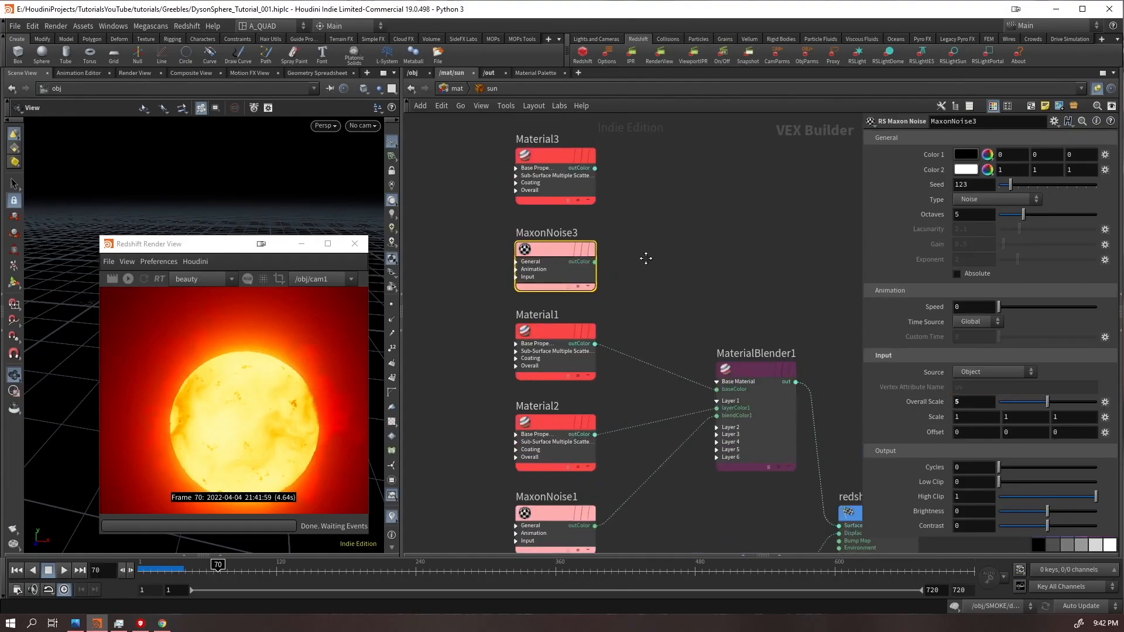
{"action": "left_click_drag", "start_coordinate": [539, 268], "coordinate": [467, 353]}
{"action": "left_click_drag", "start_coordinate": [536, 332], "coordinate": [536, 275]}
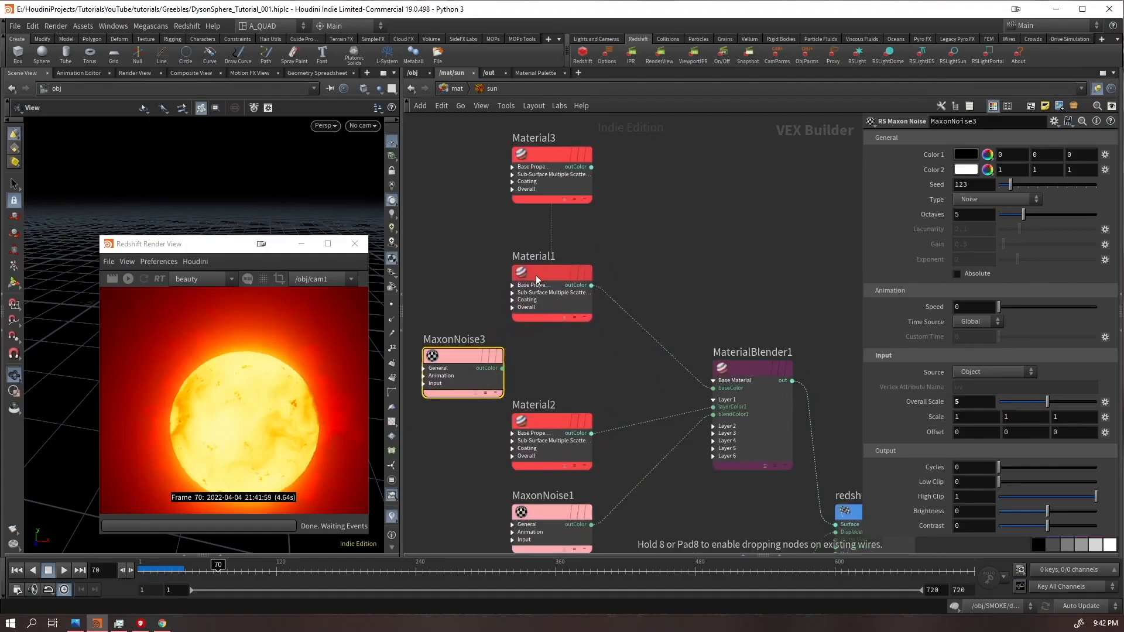
{"action": "left_click_drag", "start_coordinate": [483, 335], "coordinate": [556, 351]}
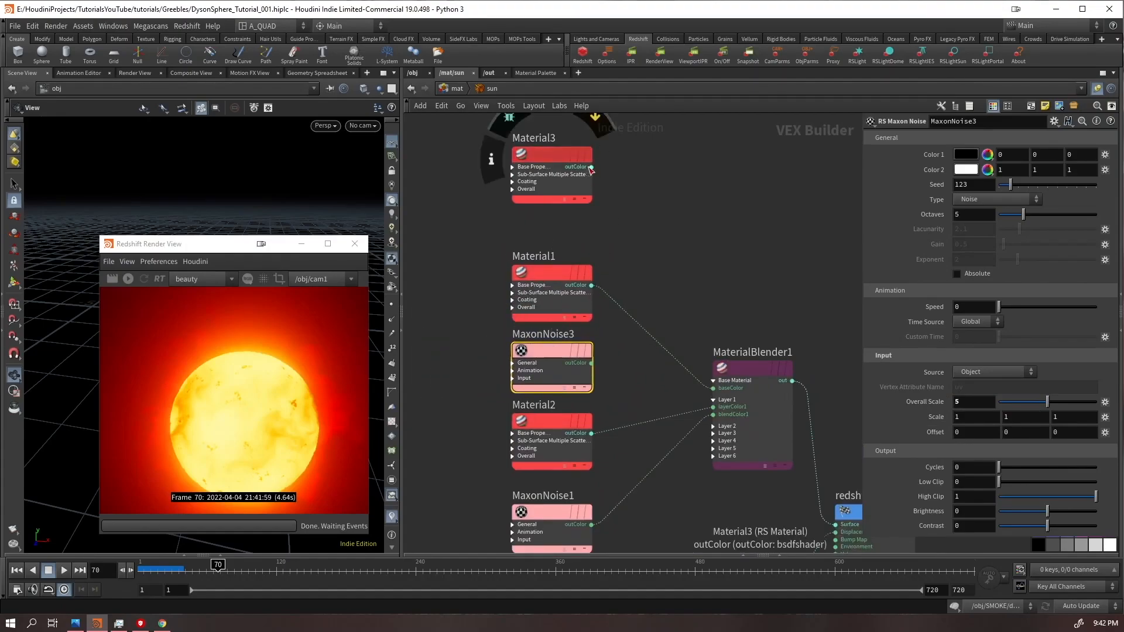
- Rewire MaterialBlender1 with Material3 as base color, Material1 as layerColor1 and MaxonNoise3 as blendColor1
{"action": "left_click_drag", "start_coordinate": [591, 167], "coordinate": [713, 388]}
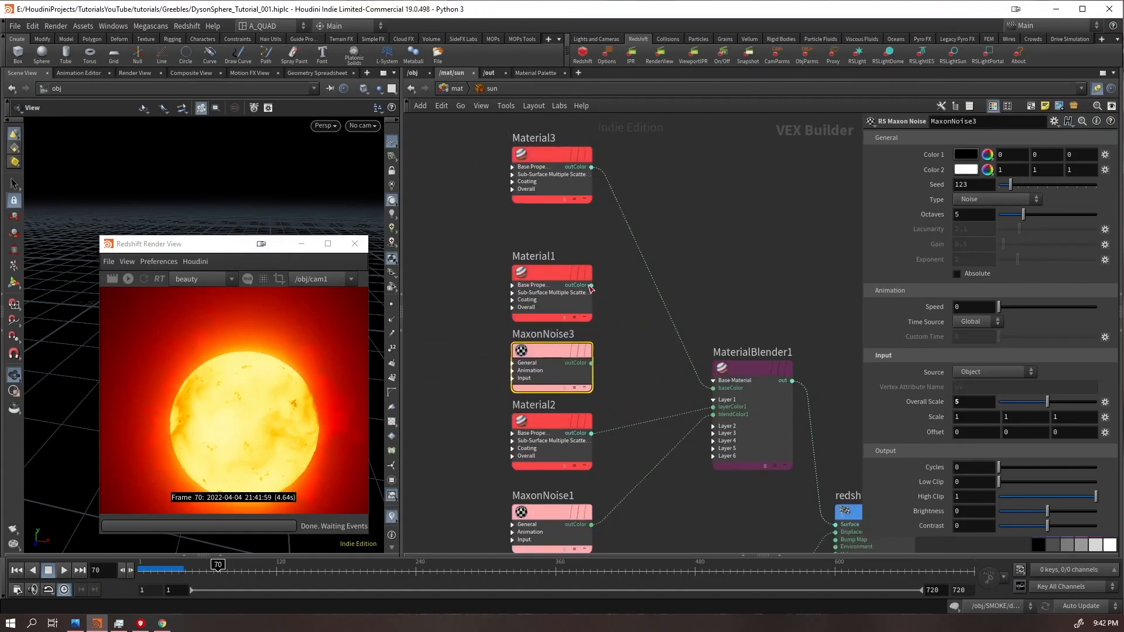
{"action": "left_click_drag", "start_coordinate": [591, 285], "coordinate": [713, 407]}
{"action": "left_click_drag", "start_coordinate": [591, 363], "coordinate": [713, 407]}
{"action": "left_click_drag", "start_coordinate": [591, 287], "coordinate": [592, 364]}
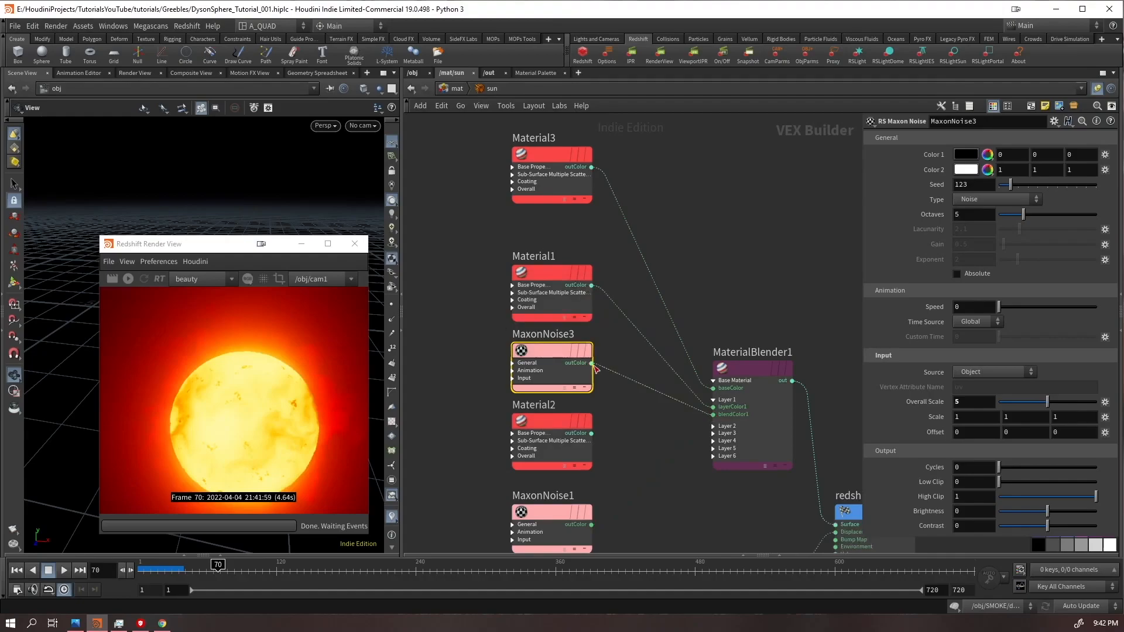
- Expand Layer 2 of MaterialBlender1 and connect Material2 to layerColor2 and MaxonNoise1 to blendColor2
{"action": "left_click", "coordinate": [713, 426]}
{"action": "middle_click_drag", "start_coordinate": [637, 453], "coordinate": [612, 321]}
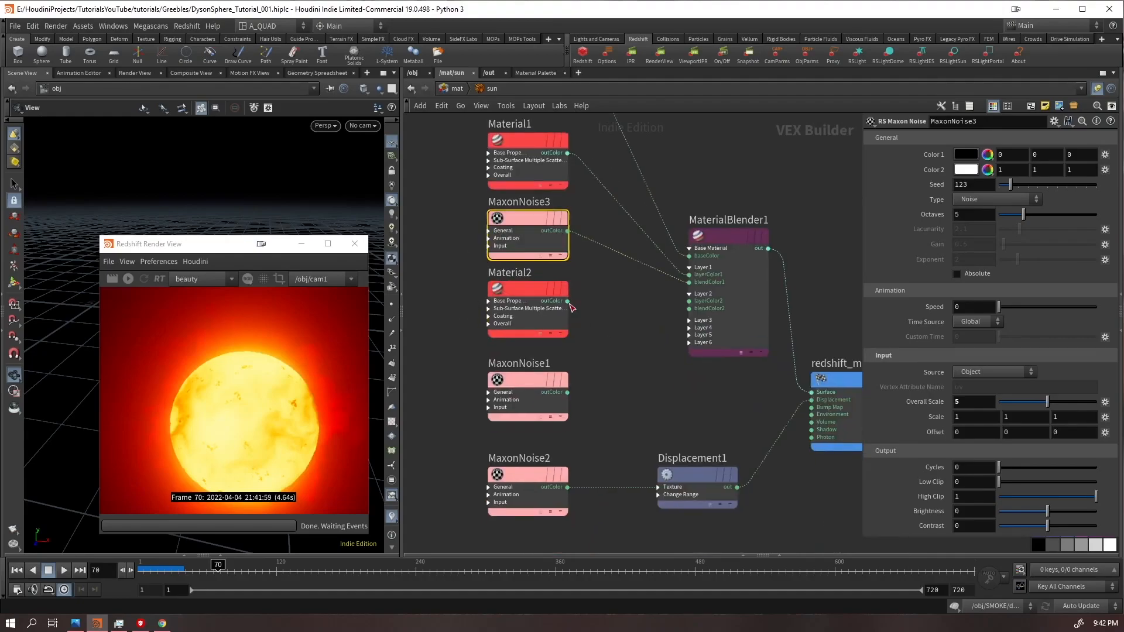
{"action": "left_click_drag", "start_coordinate": [568, 301], "coordinate": [559, 407]}
- Start the interactive render and connect MaxonNoise3 directly to redshift_material1's Surface input to preview the noise
{"action": "left_click", "coordinate": [125, 279]}
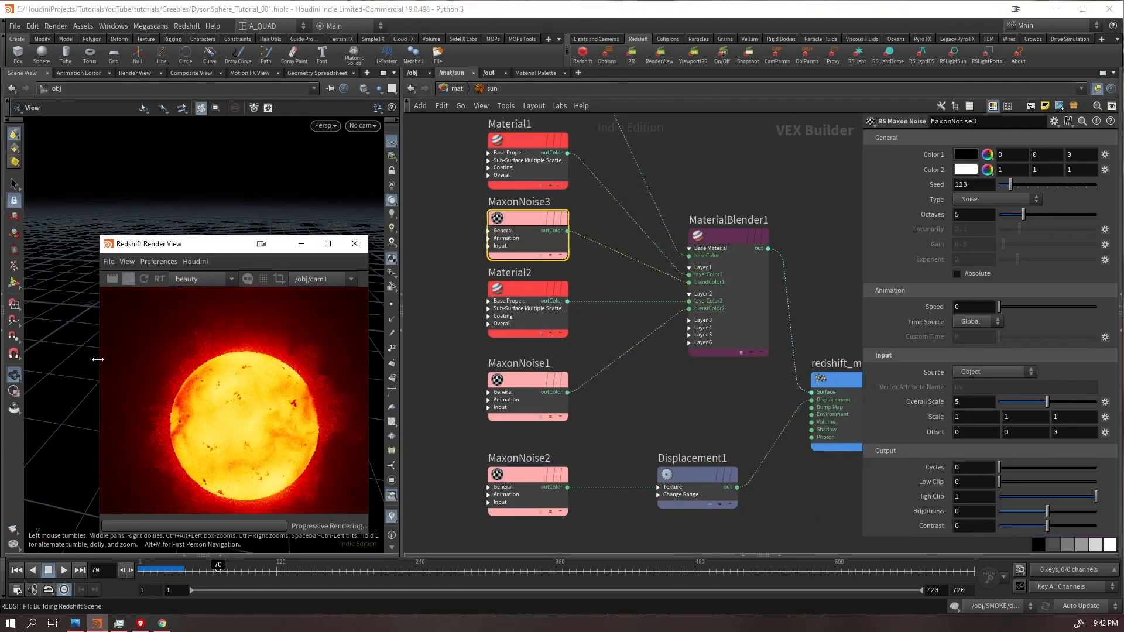
{"action": "scroll", "coordinate": [708, 230], "scroll_direction": "up", "scroll_amount": 2}
{"action": "middle_click_drag", "start_coordinate": [707, 230], "coordinate": [687, 383]}
{"action": "scroll", "coordinate": [687, 305], "scroll_direction": "down", "scroll_amount": 2}
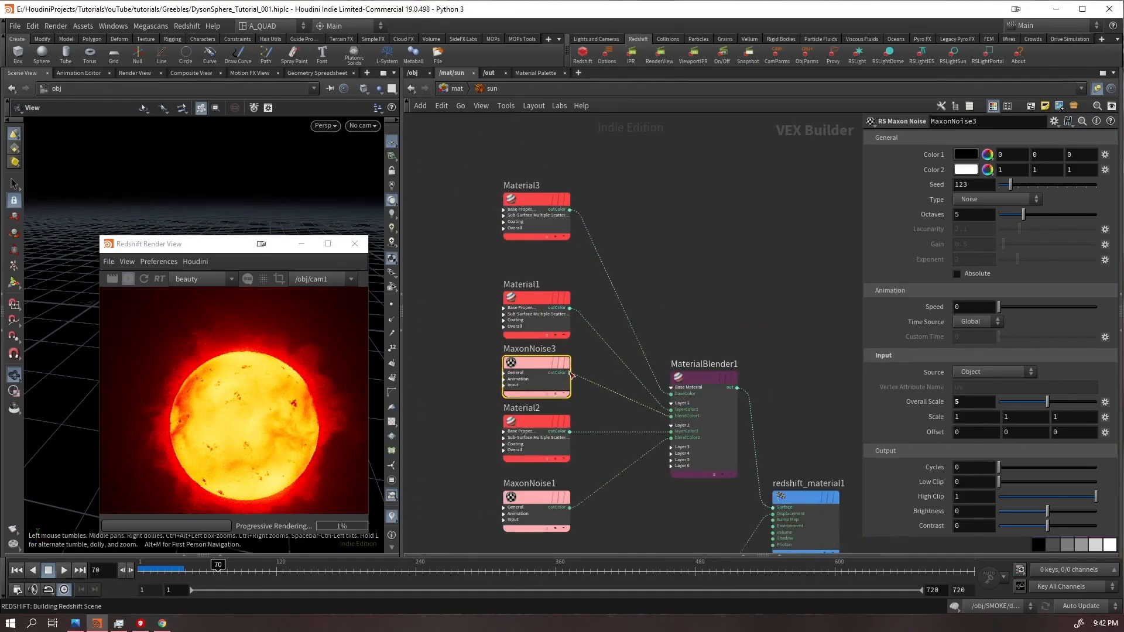
{"action": "left_click", "coordinate": [570, 372]}
{"action": "left_click", "coordinate": [780, 496]}
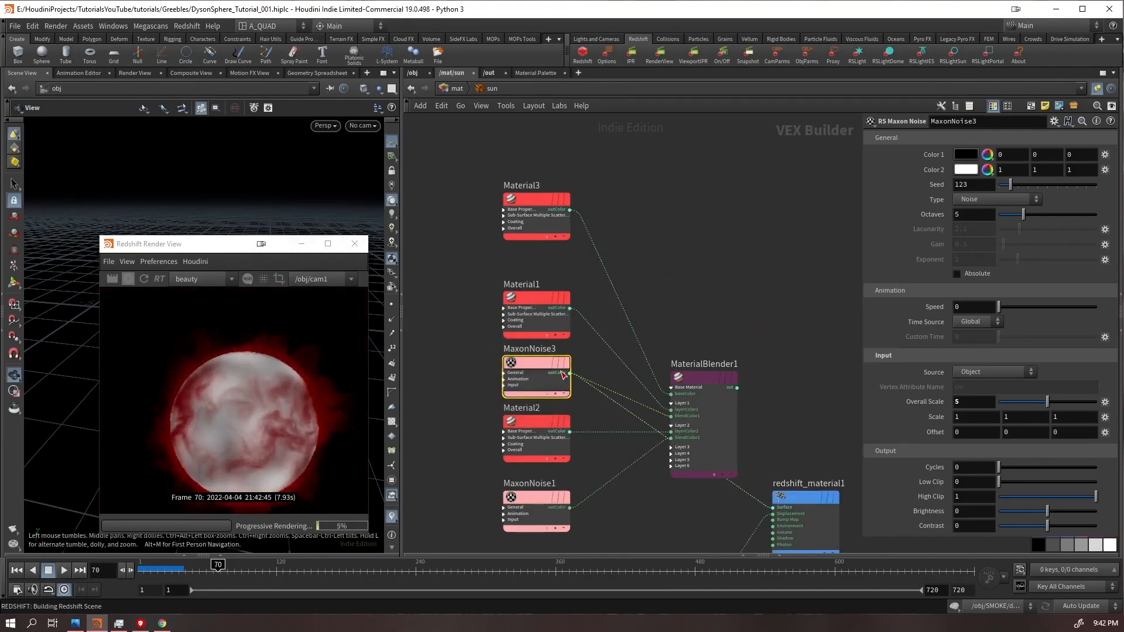
- Set MaxonNoise3's noise type to Buya and reconnect MaterialBlender1 to redshift_material1's Surface input
{"action": "left_click", "coordinate": [997, 199]}
{"action": "left_click", "coordinate": [988, 233]}
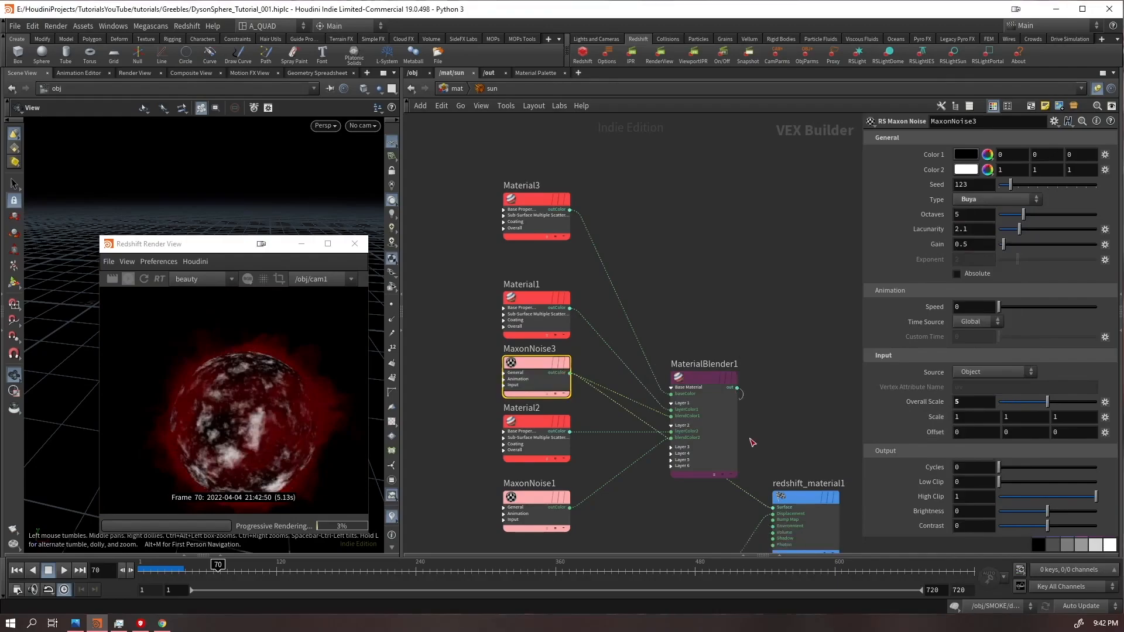
{"action": "middle_click_drag", "start_coordinate": [767, 252], "coordinate": [755, 209]}
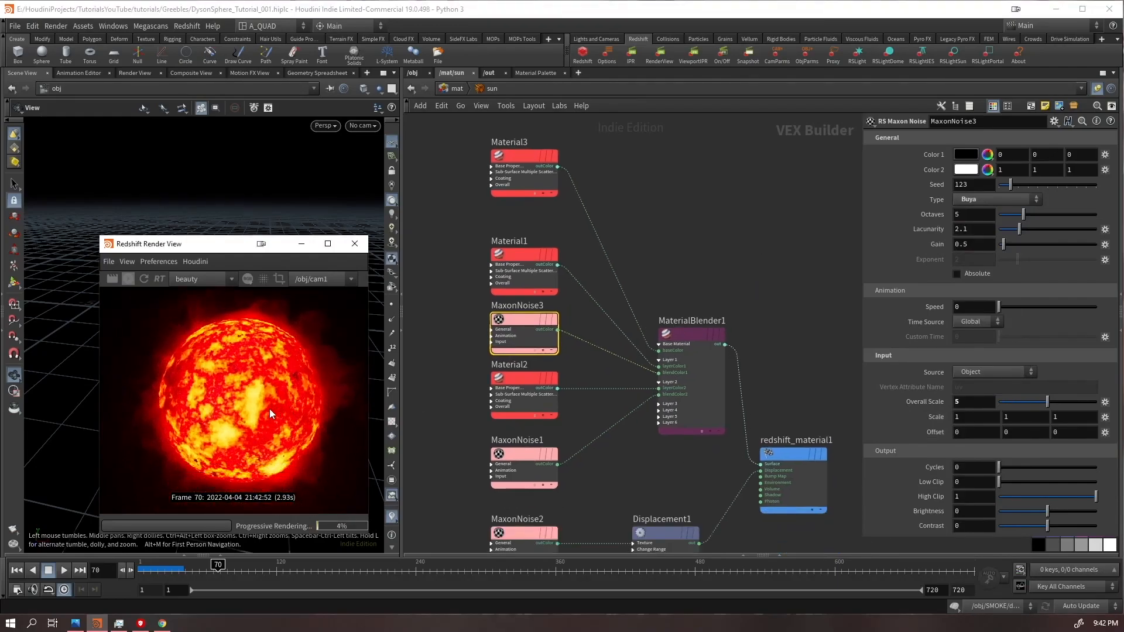
- Set Material3's diffuse color to a dark orange of 0.449, 0.0823167, 0
{"action": "left_click", "coordinate": [494, 185]}
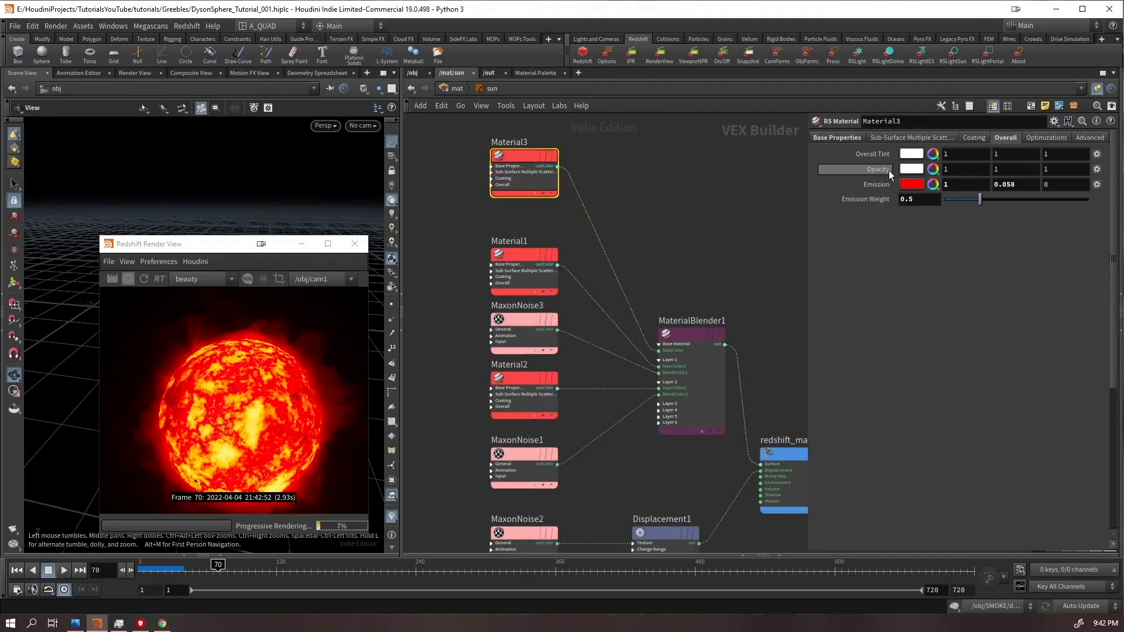
{"action": "left_click", "coordinate": [838, 137]}
{"action": "left_click", "coordinate": [918, 187]}
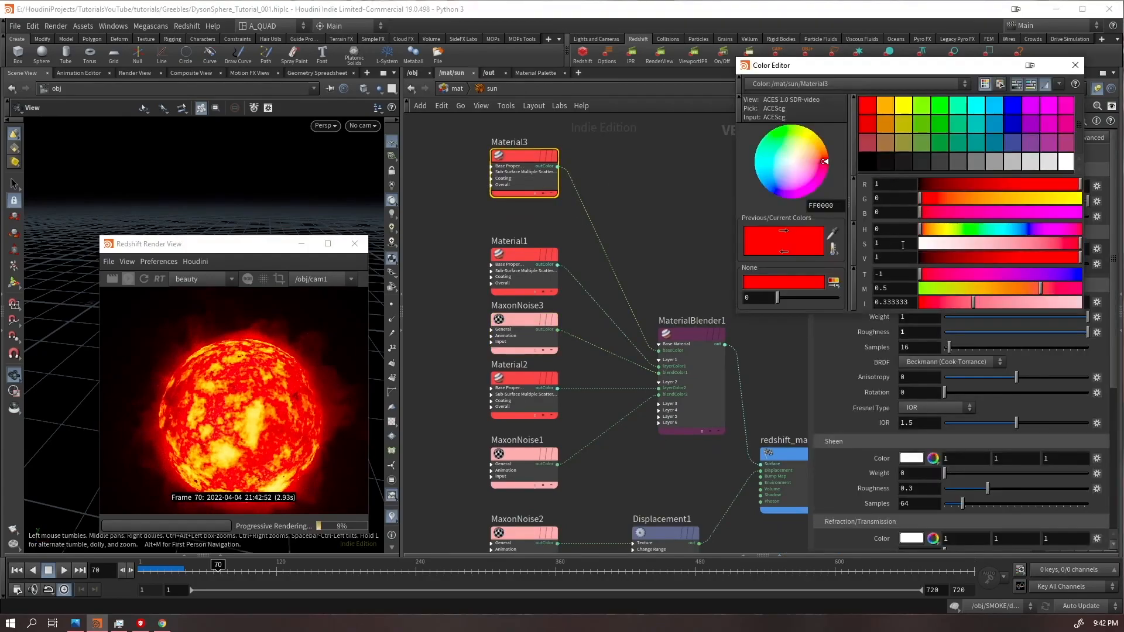
{"action": "left_click", "coordinate": [1022, 257]}
{"action": "left_click", "coordinate": [994, 259]}
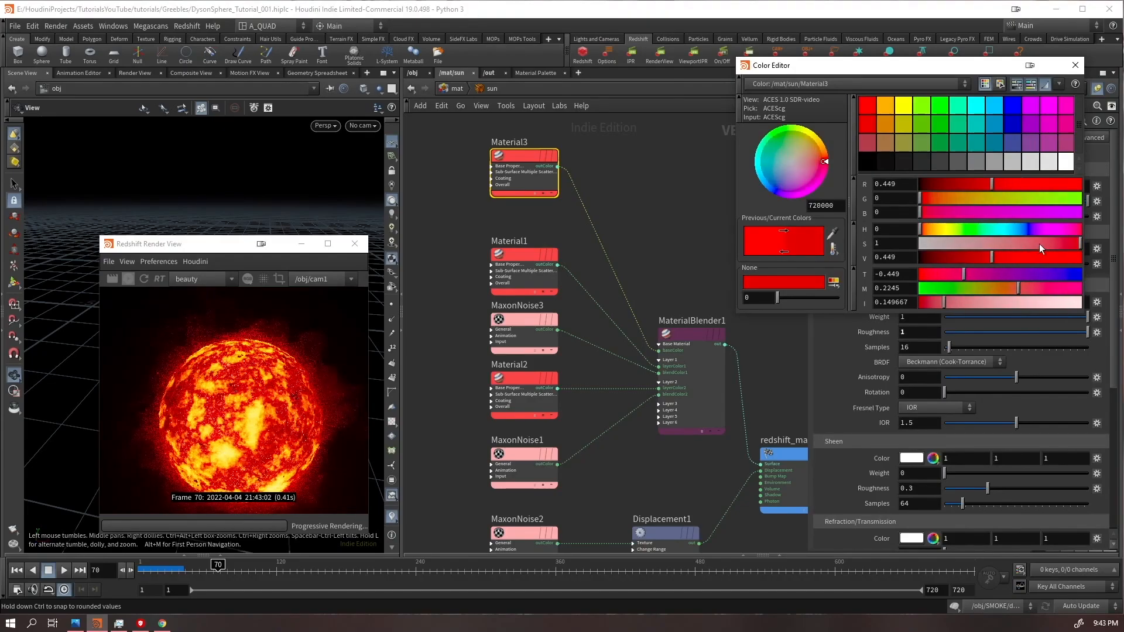
{"action": "left_click", "coordinate": [925, 229]}
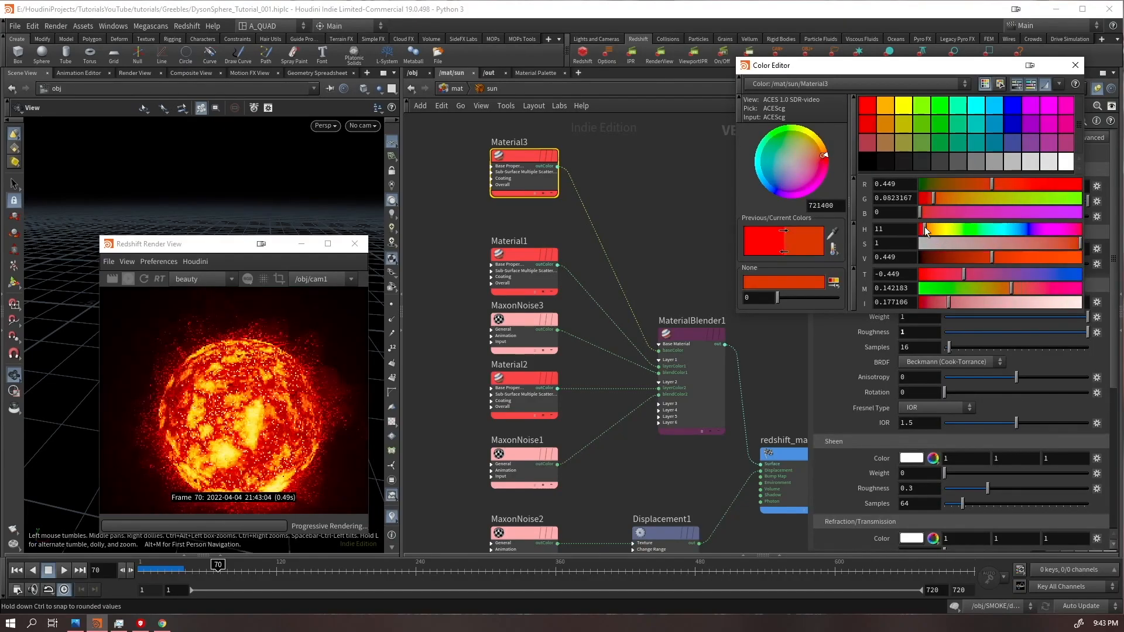
{"action": "left_click", "coordinate": [1075, 65]}
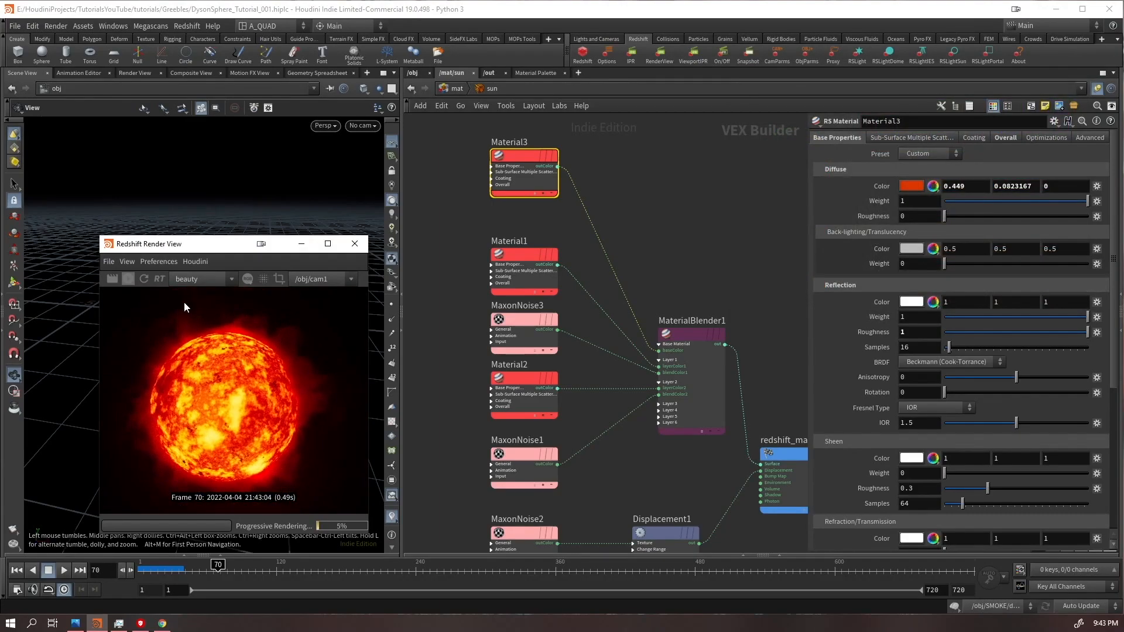
- Stop the interactive render and save the scene file
{"action": "middle_click_drag", "start_coordinate": [661, 465], "coordinate": [636, 279]}
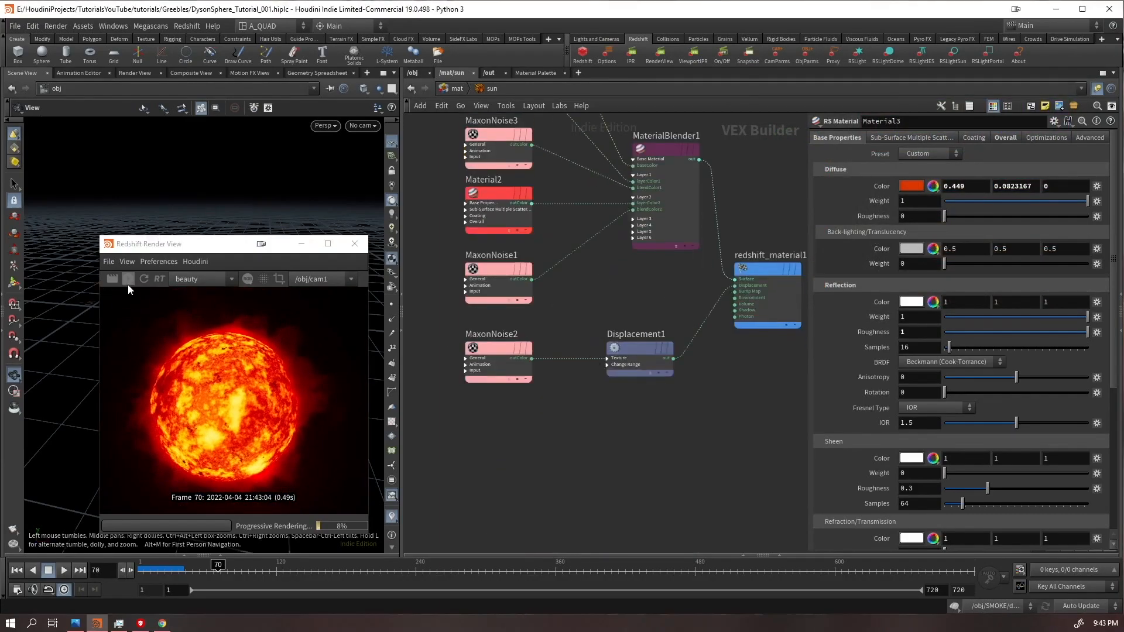
{"action": "left_click", "coordinate": [129, 282]}
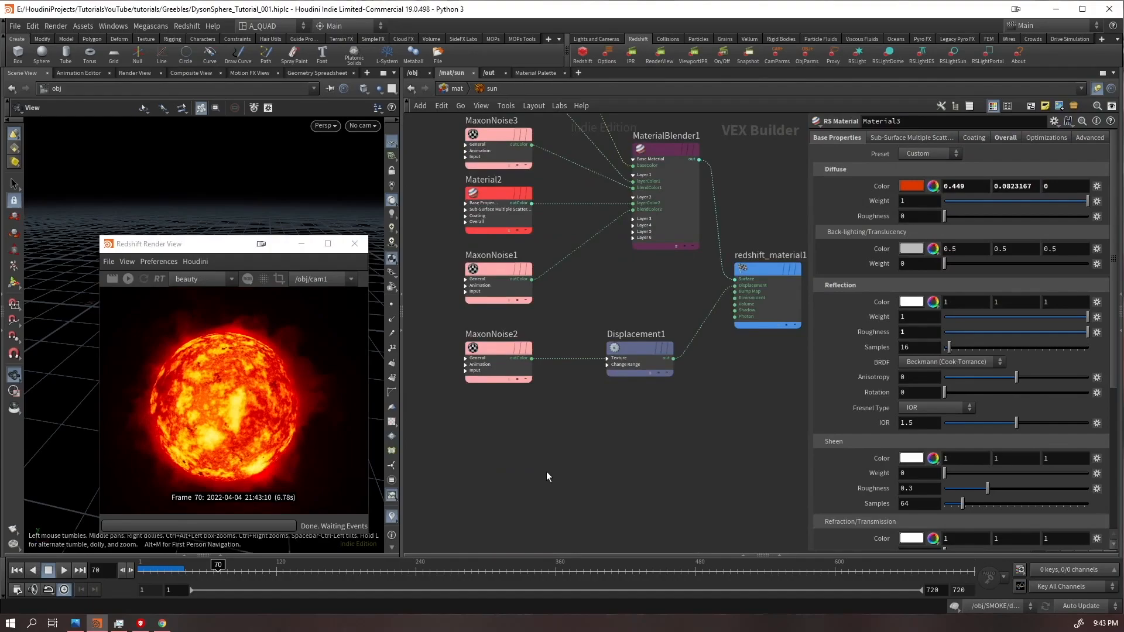
{"action": "key", "text": "ctrl+s"}
- Select the three Maxon Noise nodes together and set their octaves to 20
{"action": "middle_click_drag", "start_coordinate": [571, 188], "coordinate": [540, 283]}
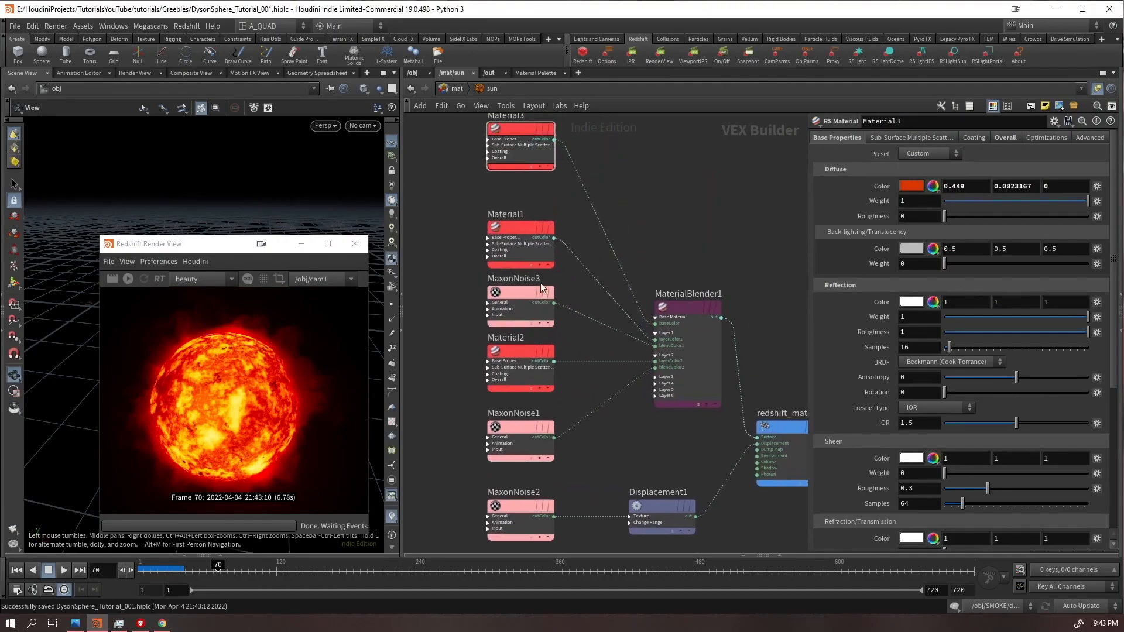
{"action": "left_click", "coordinate": [491, 294]}
{"action": "scroll", "coordinate": [489, 269], "scroll_direction": "down", "scroll_amount": 3}
{"action": "left_click_drag", "start_coordinate": [459, 357], "coordinate": [533, 437], "text": "shift"}
{"action": "left_click_drag", "start_coordinate": [1028, 212], "coordinate": [1100, 215]}
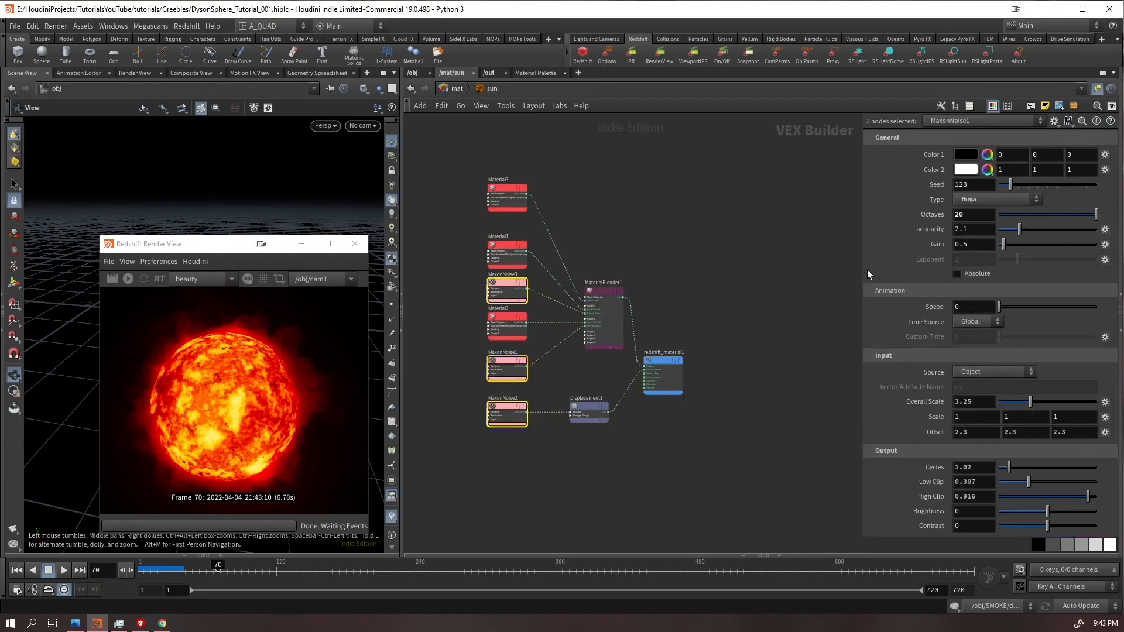
- Leave the sun material network and open the trails material builder
{"action": "left_click", "coordinate": [444, 125]}
{"action": "left_click", "coordinate": [444, 88]}
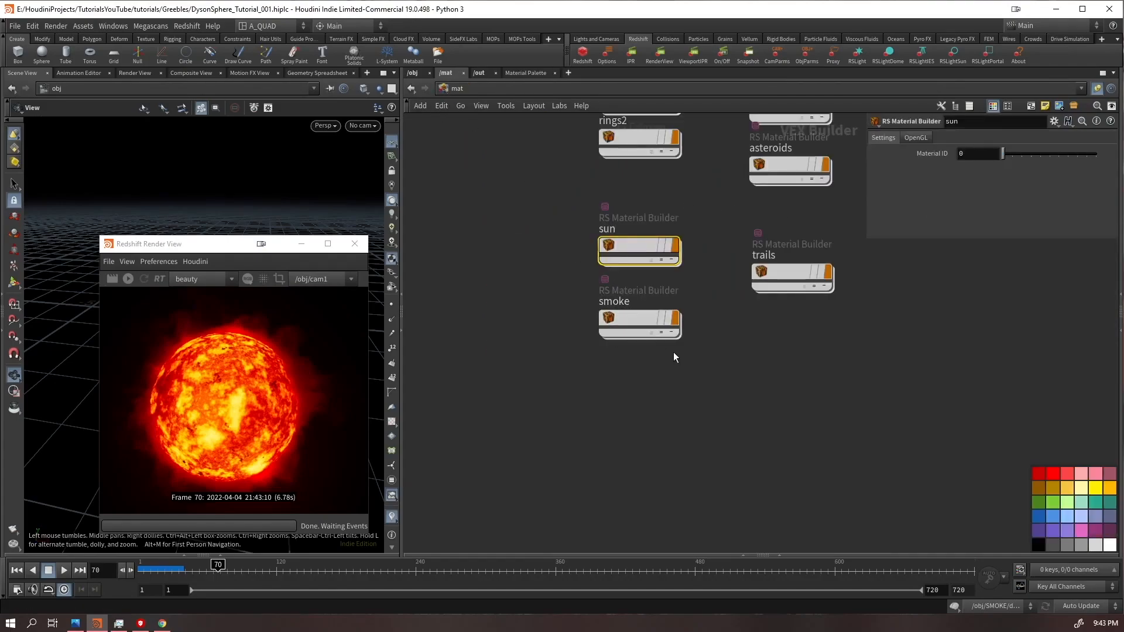
{"action": "scroll", "coordinate": [674, 352], "scroll_direction": "up", "scroll_amount": 2}
{"action": "left_click_drag", "start_coordinate": [645, 405], "coordinate": [627, 278]}
{"action": "left_click_drag", "start_coordinate": [785, 306], "coordinate": [697, 442]}
{"action": "double_click", "coordinate": [698, 442]}
- Move the render view down clear of the viewport, and in the object network display TRAILS while hiding SMOKE and SUN
{"action": "left_click_drag", "start_coordinate": [223, 244], "coordinate": [224, 503]}
{"action": "left_click", "coordinate": [410, 73]}
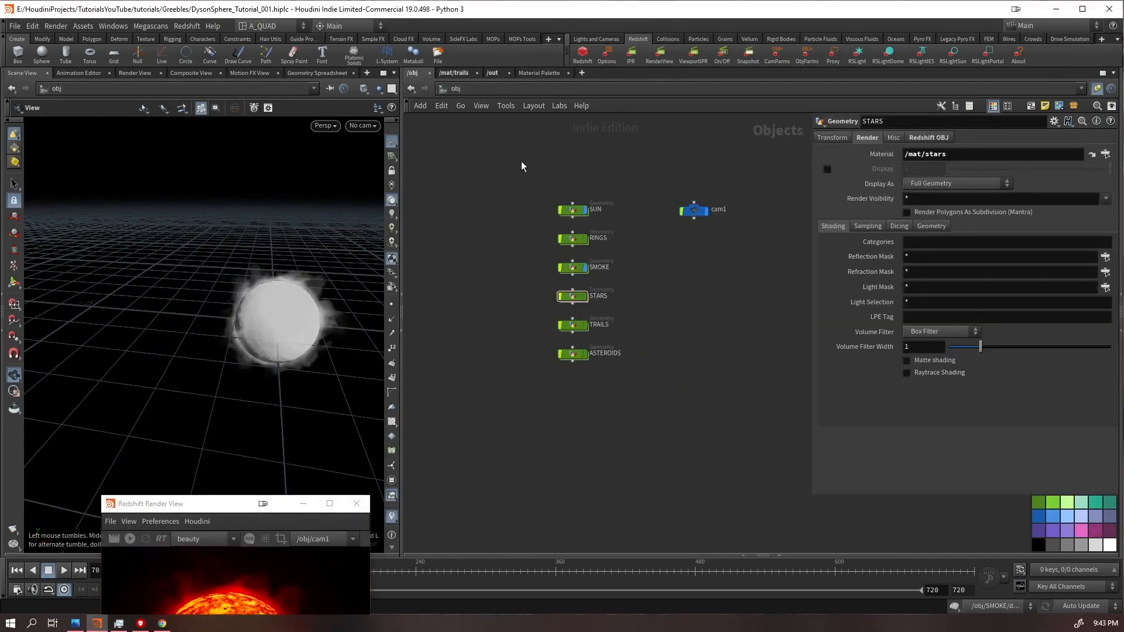
{"action": "scroll", "coordinate": [586, 300], "scroll_direction": "up", "scroll_amount": 3}
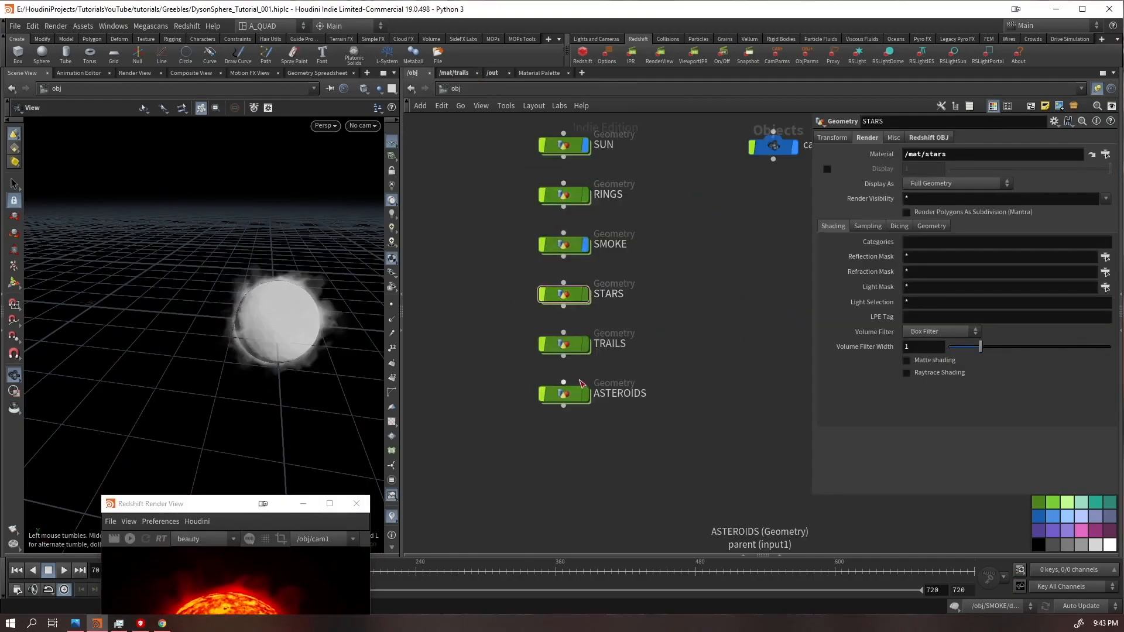
{"action": "left_click", "coordinate": [585, 344]}
{"action": "left_click", "coordinate": [585, 244]}
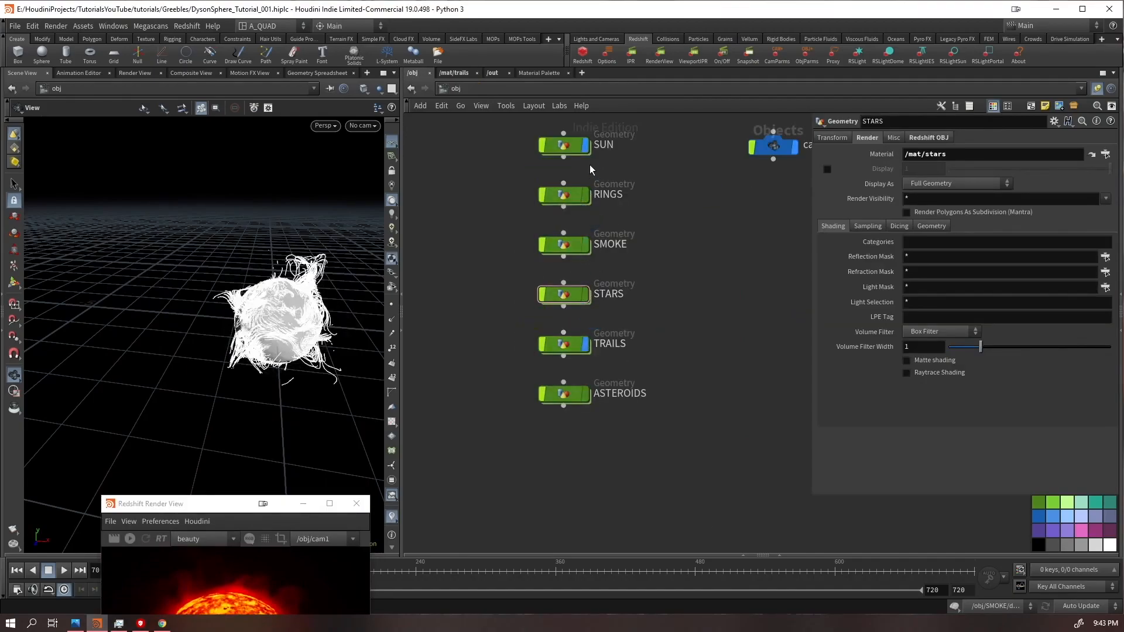
{"action": "left_click", "coordinate": [586, 145]}
- Return to the trails material network and move Material1 slightly further away from redshift_material1
{"action": "left_click", "coordinate": [455, 74]}
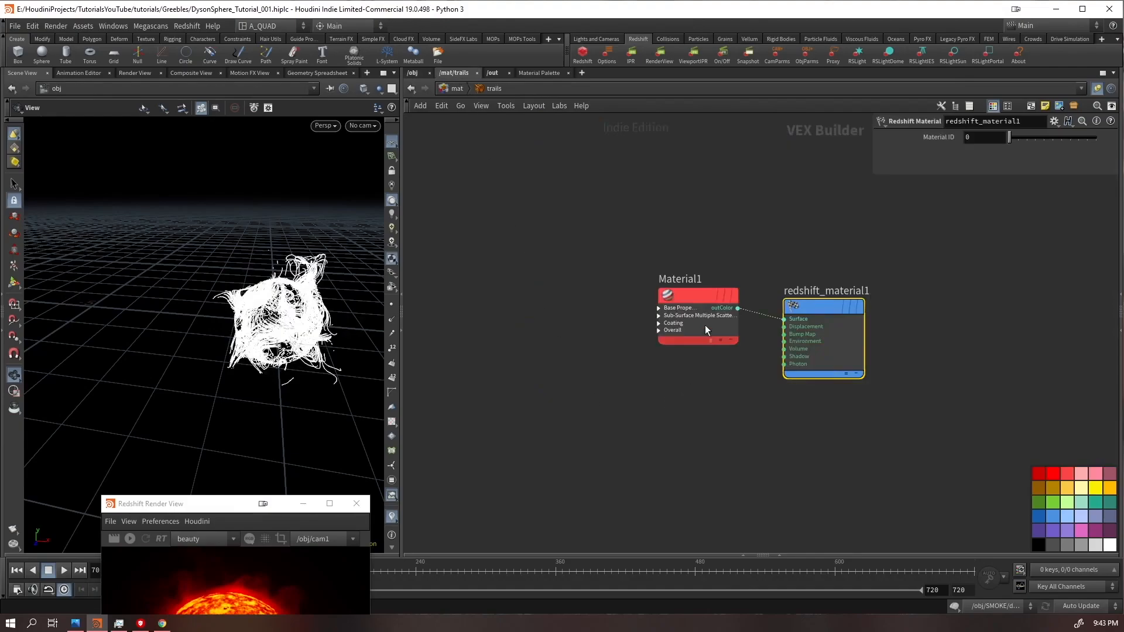
{"action": "left_click_drag", "start_coordinate": [687, 298], "coordinate": [665, 312]}
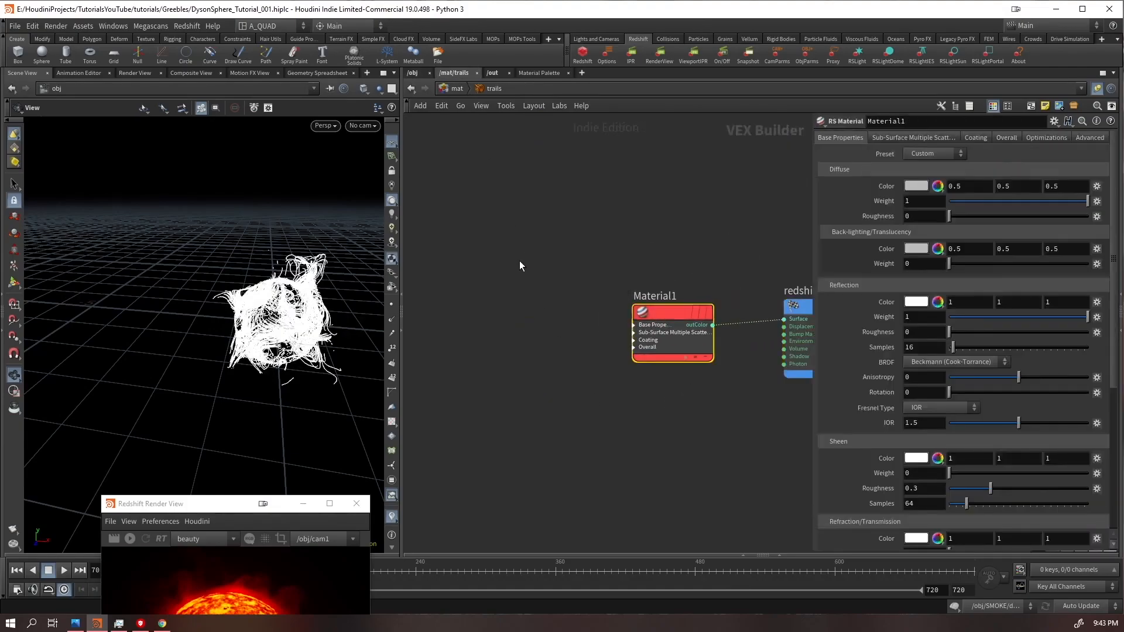
{"action": "key", "text": "f"}
- Add an RS Point Attribute node ahead of Material1 and set its attribute name to curveu
{"action": "key", "text": "Tab"}
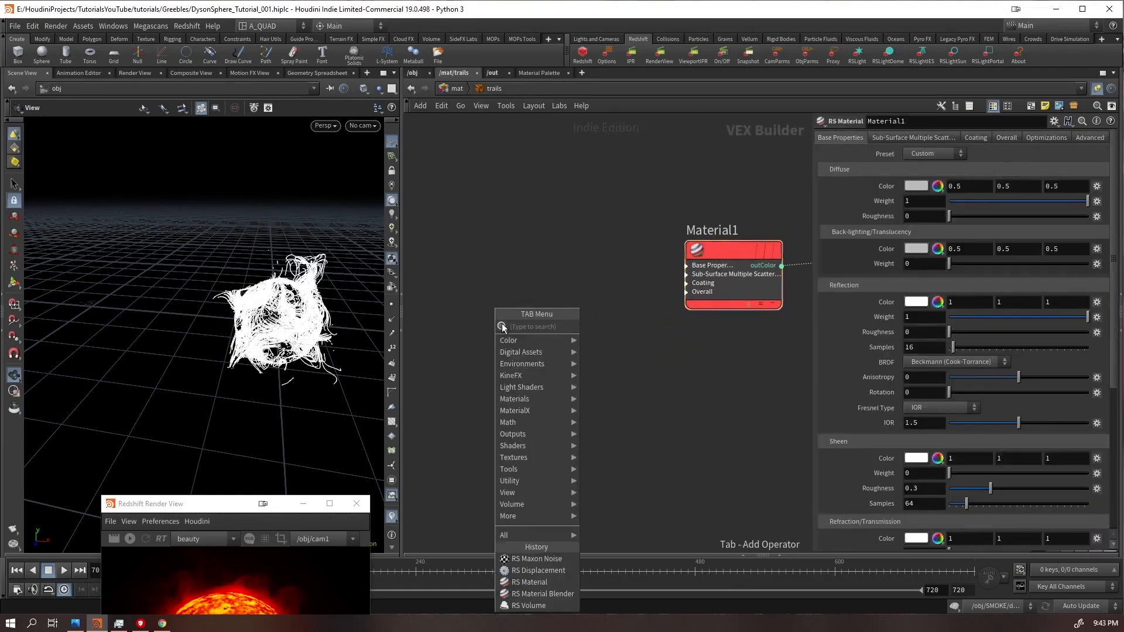
{"action": "type", "text": "a"}
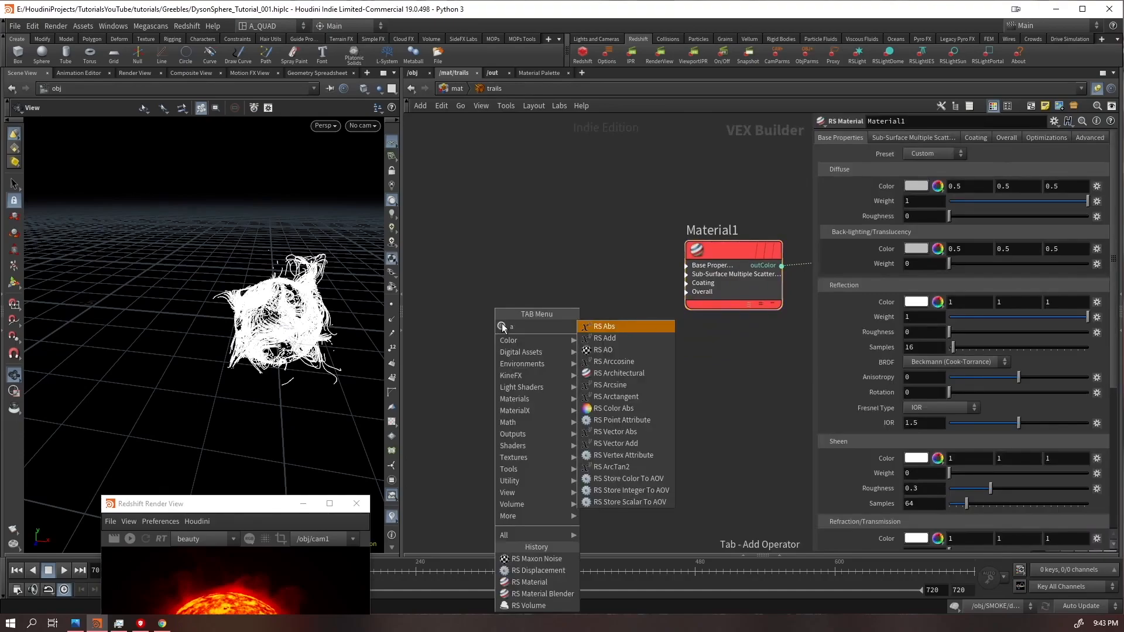
{"action": "key", "text": "BackSpace"}
{"action": "type", "text": "use"}
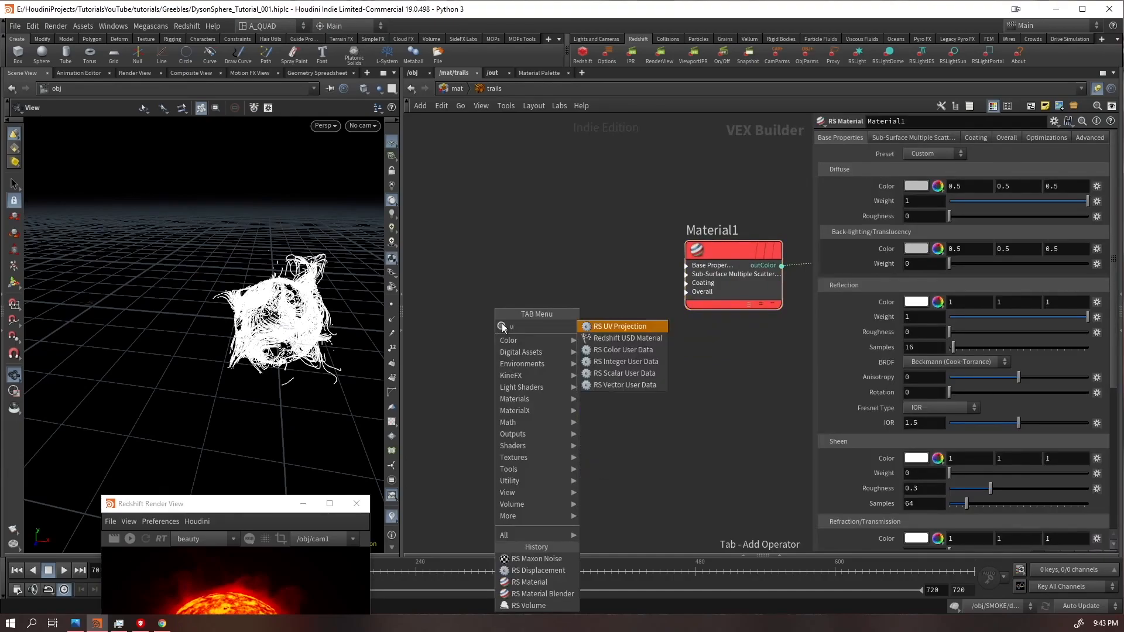
{"action": "key", "text": "BackSpace"}
{"action": "key", "text": "BackSpace"}
{"action": "key", "text": "BackSpace"}
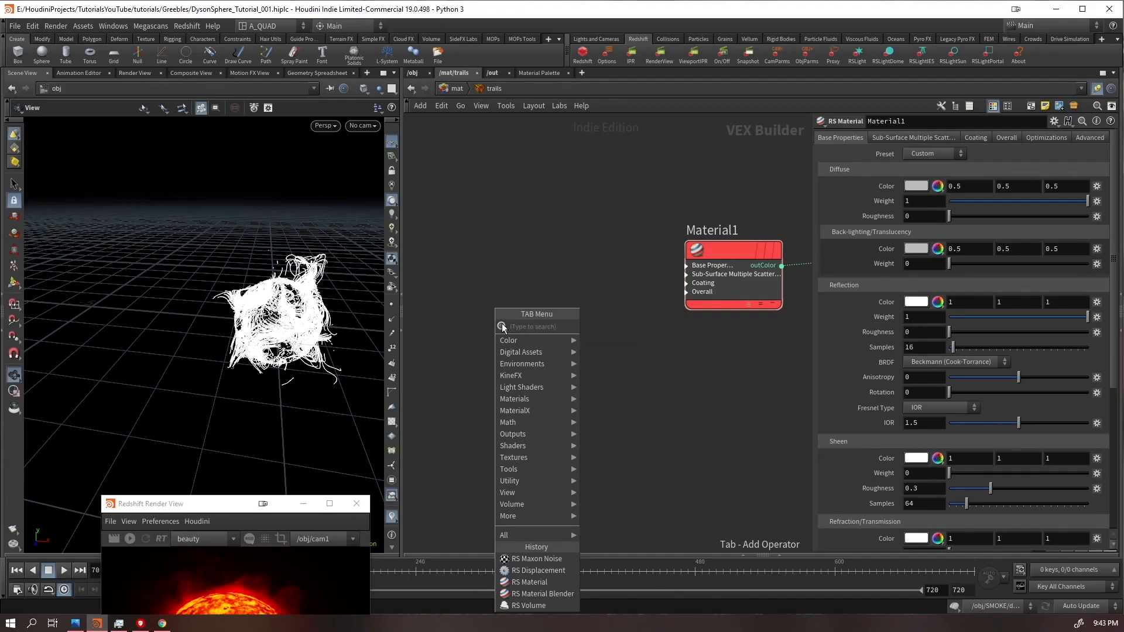
{"action": "type", "text": "pat"}
{"action": "key", "text": "Return"}
{"action": "left_click", "coordinate": [502, 324]}
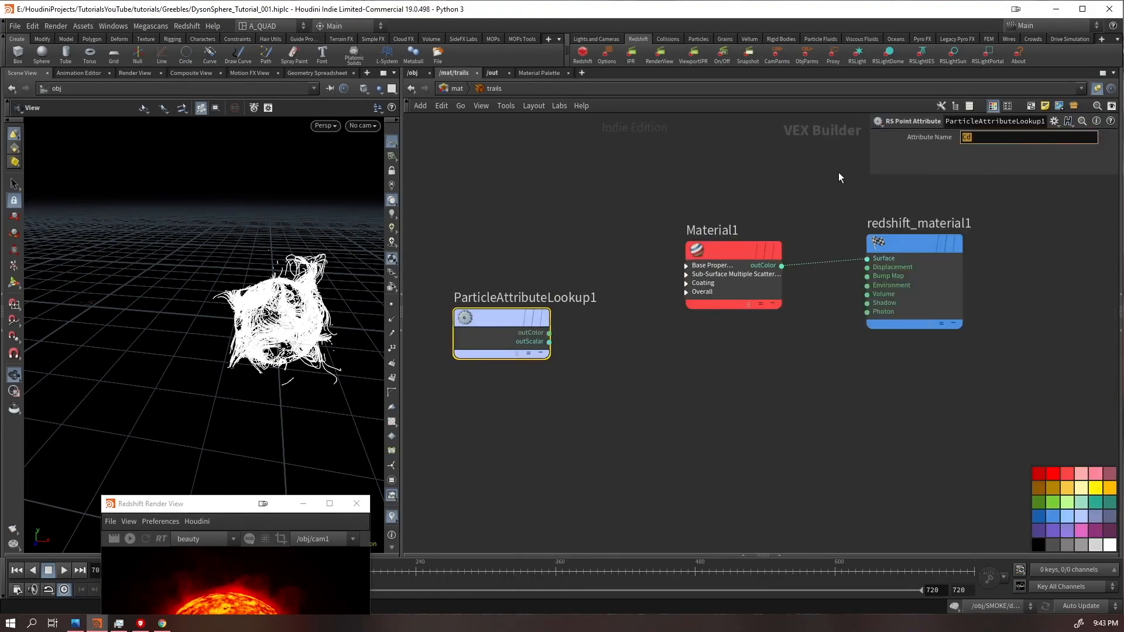
{"action": "type", "text": "curveu"}
- Feed the point attribute's outColor into a new RS Ramp and give it a black-to-orange gradient ending at 1, 0.325, 0.1
{"action": "left_click_drag", "start_coordinate": [549, 332], "coordinate": [607, 335]}
{"action": "mouse_move", "coordinate": [609, 331]}
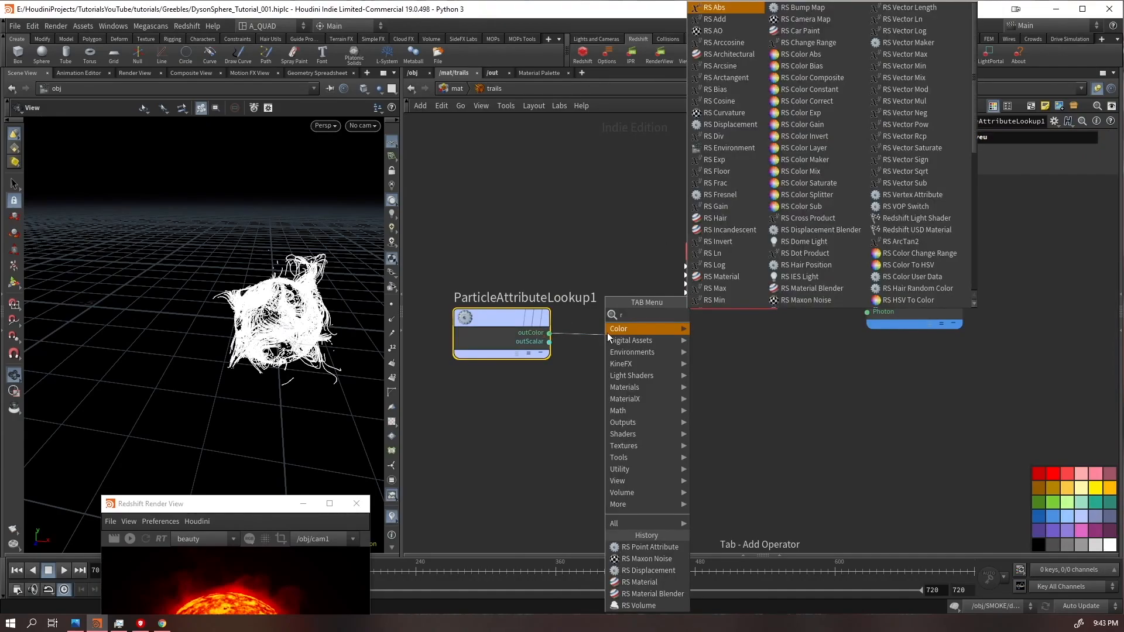
{"action": "type", "text": "ramp"}
{"action": "key", "text": "Return"}
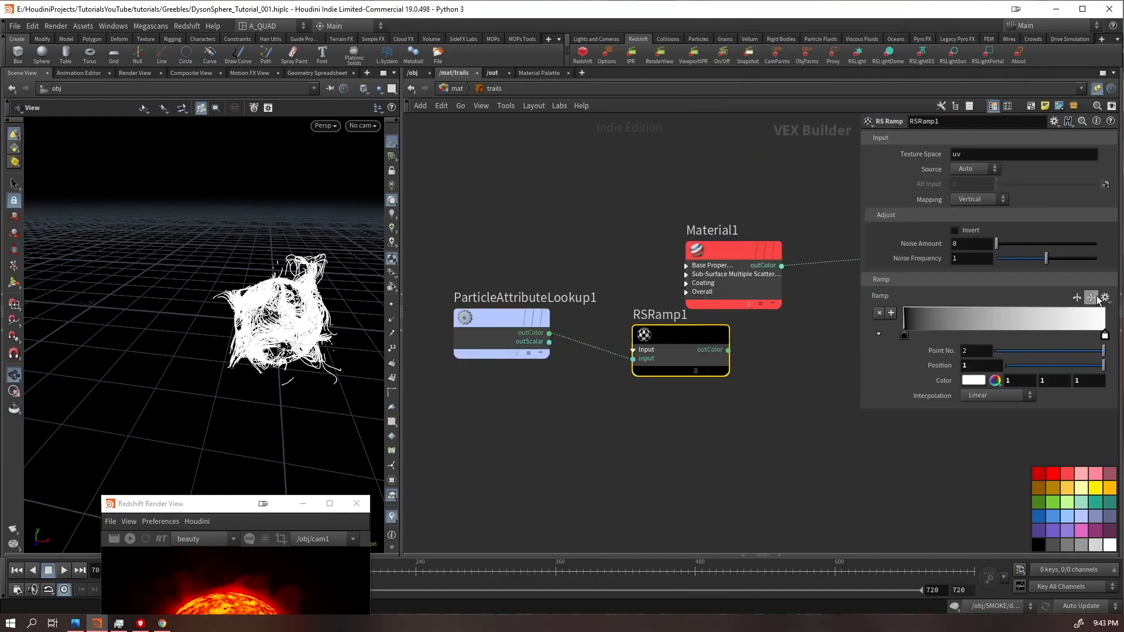
{"action": "left_click", "coordinate": [1105, 297]}
{"action": "left_click", "coordinate": [1081, 310]}
- Preview RSRamp1 wired directly into redshift_material1's Surface, with the render view moved back over the viewport, and save the scene
{"action": "middle_click_drag", "start_coordinate": [758, 409], "coordinate": [640, 404]}
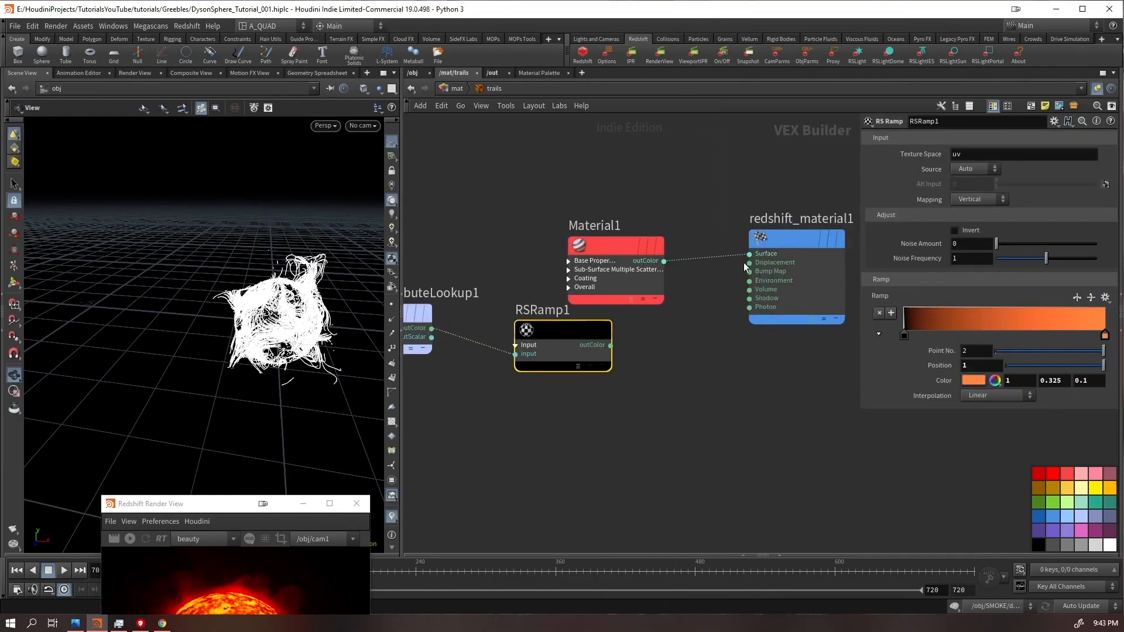
{"action": "left_click_drag", "start_coordinate": [751, 254], "coordinate": [611, 346]}
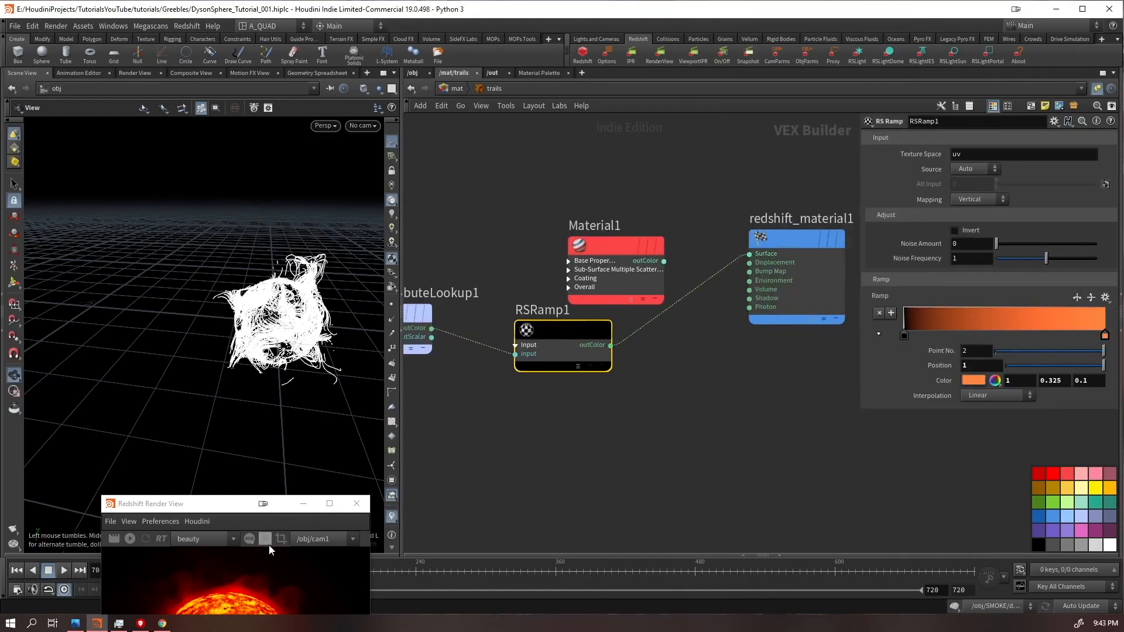
{"action": "left_click_drag", "start_coordinate": [239, 507], "coordinate": [269, 156]}
{"action": "left_click", "coordinate": [157, 188]}
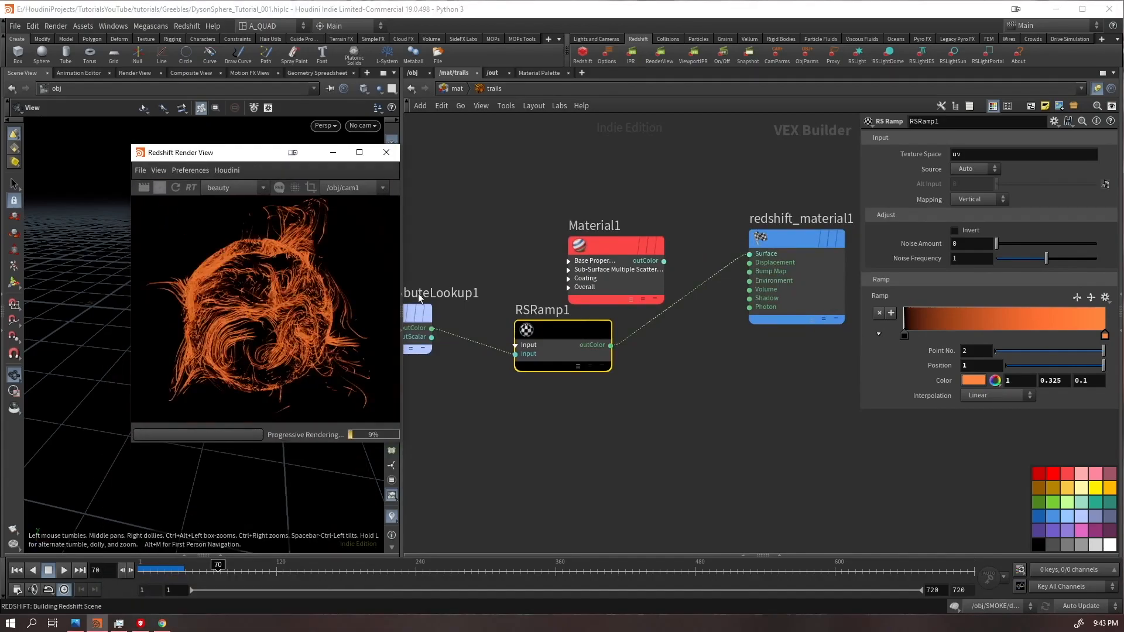
{"action": "left_click", "coordinate": [645, 476]}
{"action": "key", "text": "ctrl+s"}
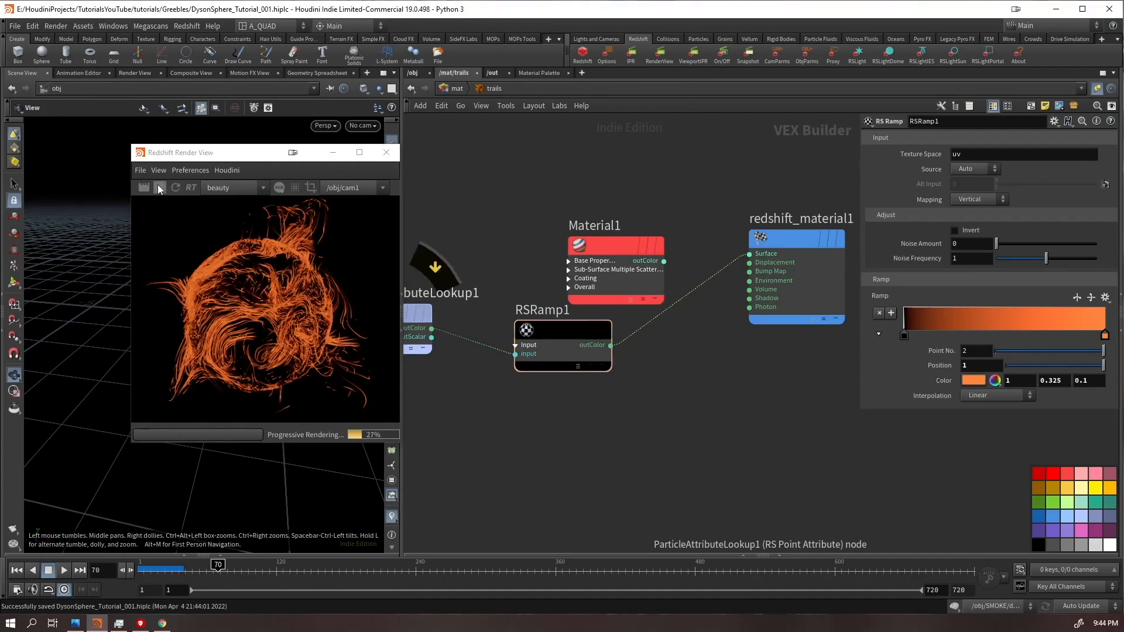
- Connect RSRamp1's outColor to Material1's emission and reconnect Material1, moved closer, to redshift_material1's Surface
{"action": "left_click_drag", "start_coordinate": [610, 345], "coordinate": [571, 303]}
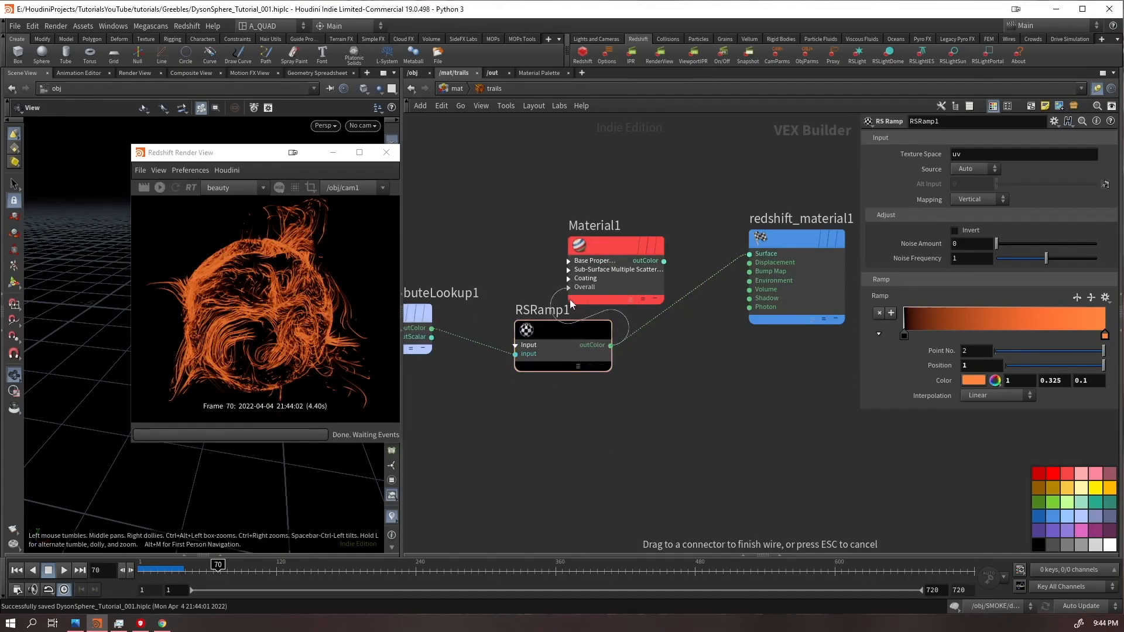
{"action": "left_click", "coordinate": [571, 304]}
{"action": "left_click", "coordinate": [597, 347]}
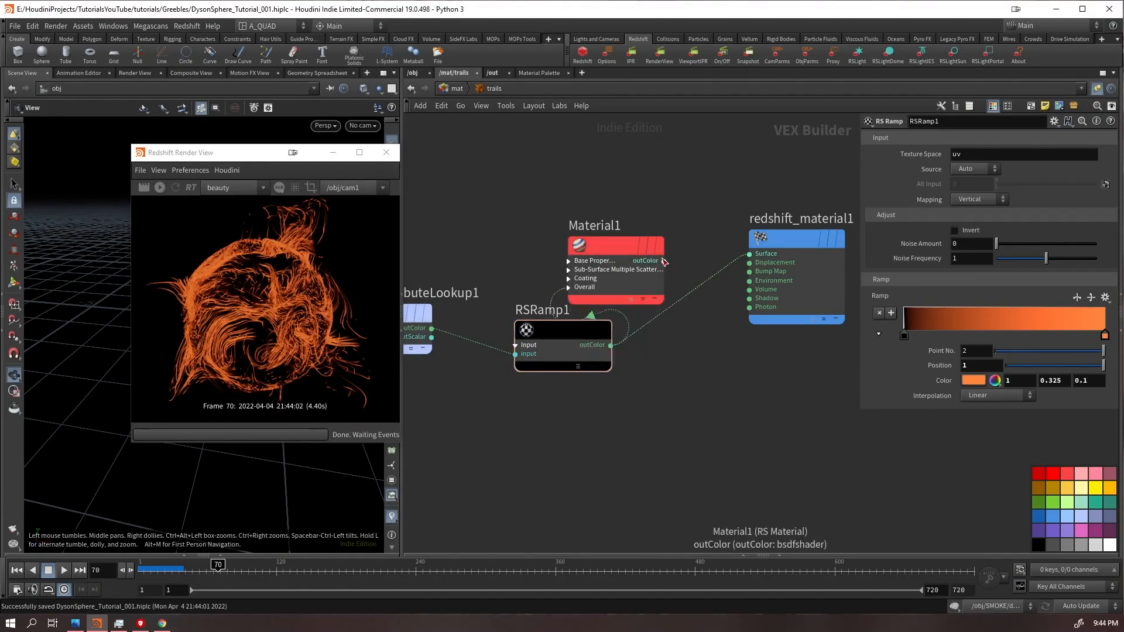
{"action": "left_click_drag", "start_coordinate": [638, 246], "coordinate": [698, 239]}
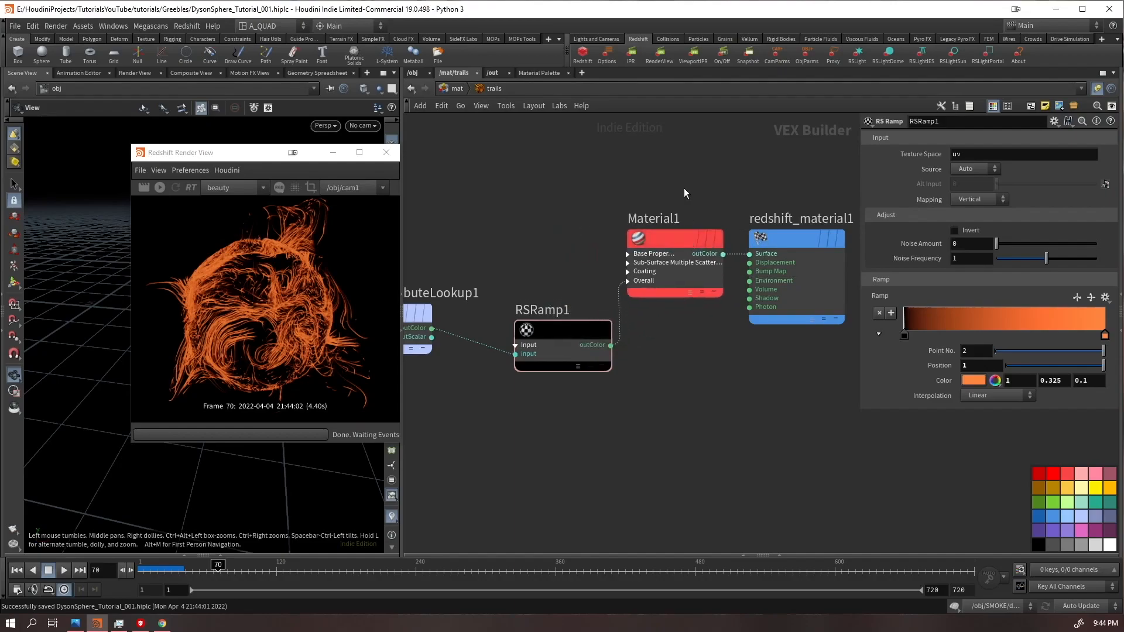
- Set Material1's diffuse color to 0.6, 0.2, 0 and its reflection roughness to 1
{"action": "left_click", "coordinate": [675, 239]}
{"action": "left_click", "coordinate": [923, 186]}
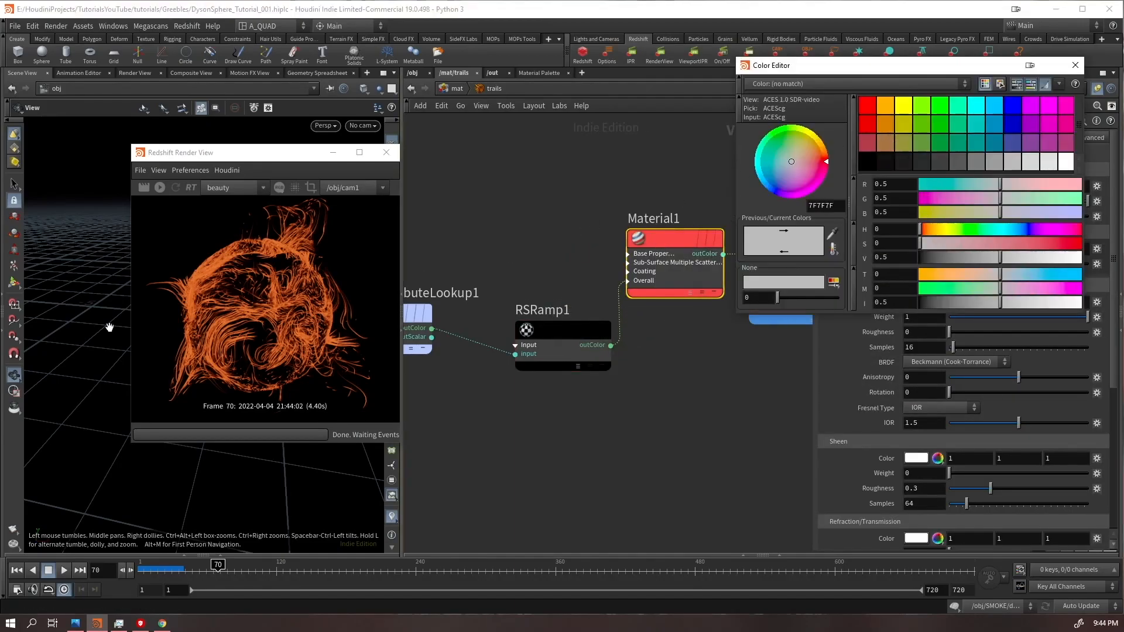
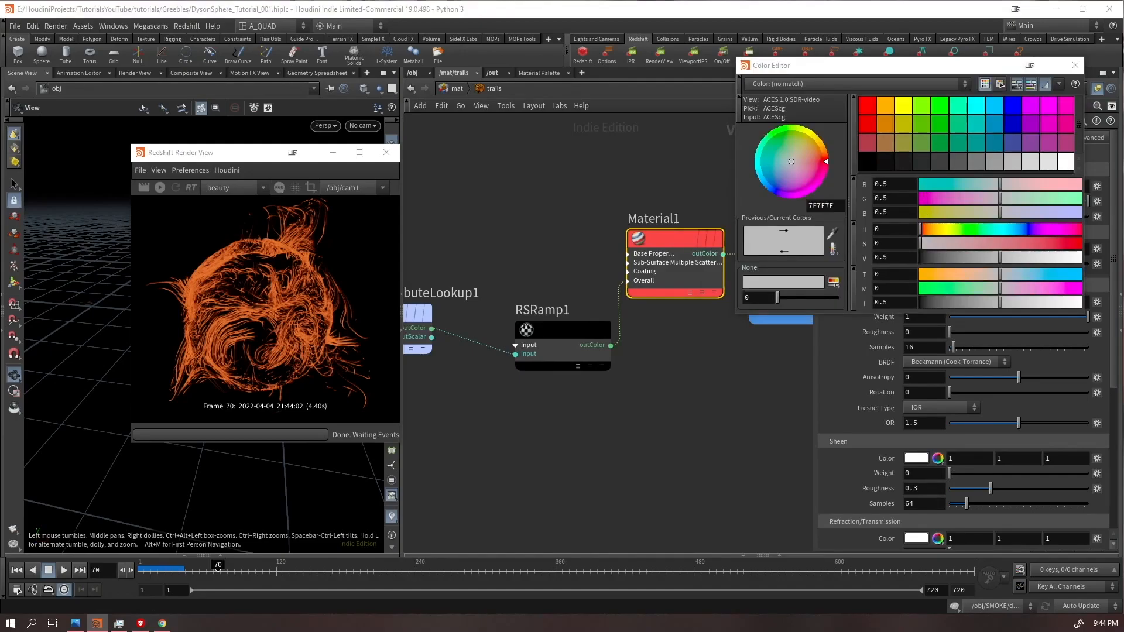
{"action": "left_click", "coordinate": [1075, 65]}
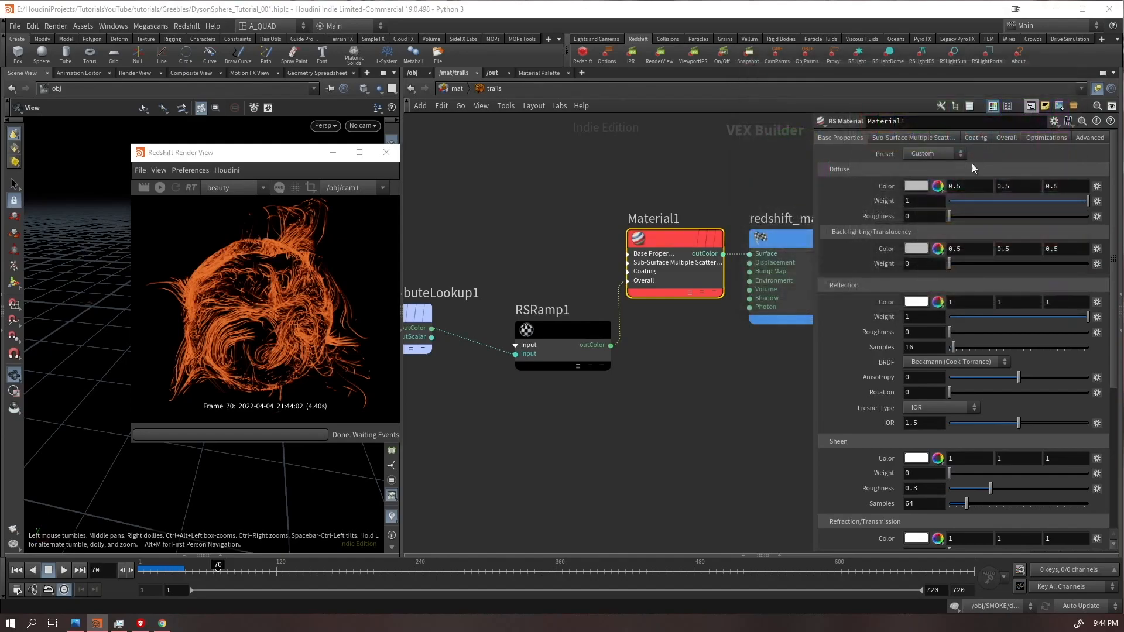
{"action": "type", "text": "1"}
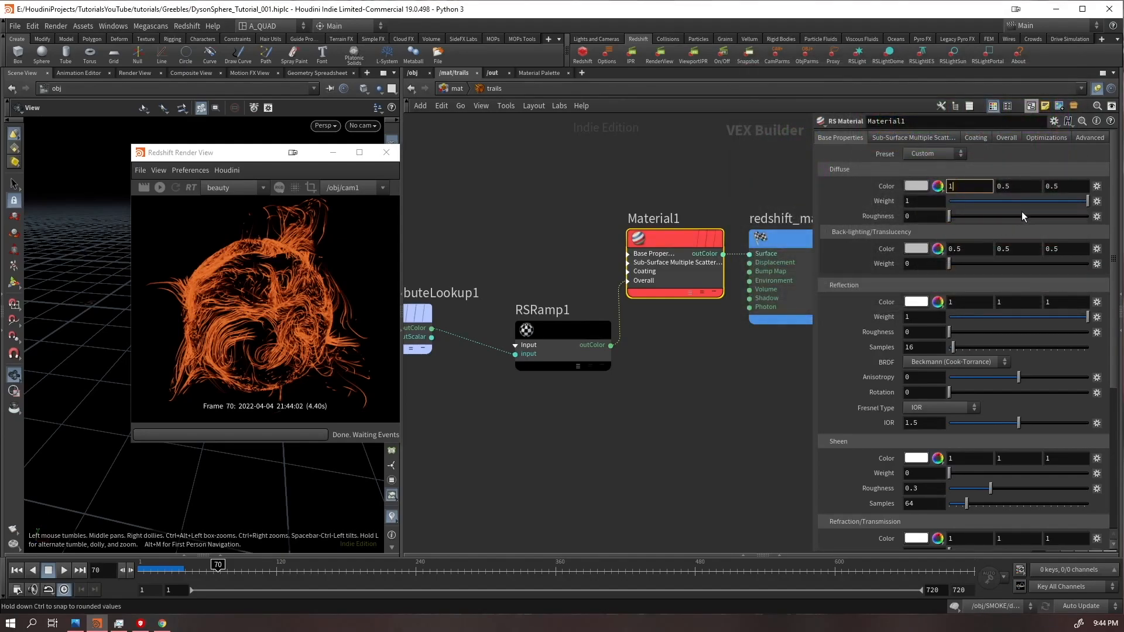
{"action": "key", "text": "Tab"}
{"action": "type", "text": "0.2"}
{"action": "key", "text": "Tab"}
{"action": "type", "text": "0"}
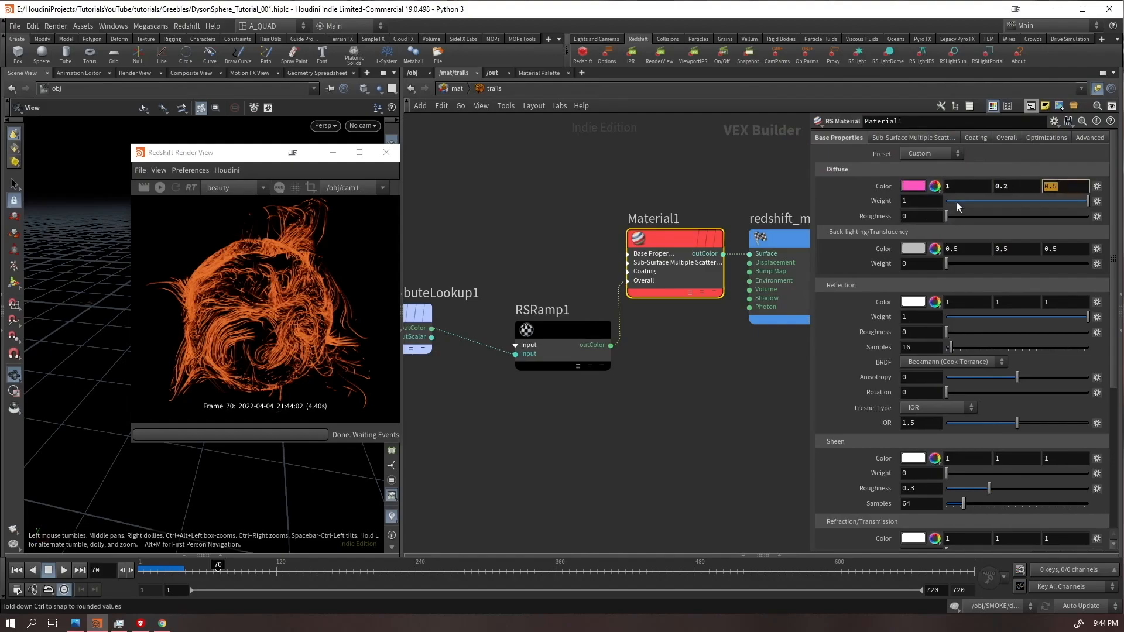
{"action": "key", "text": "Return"}
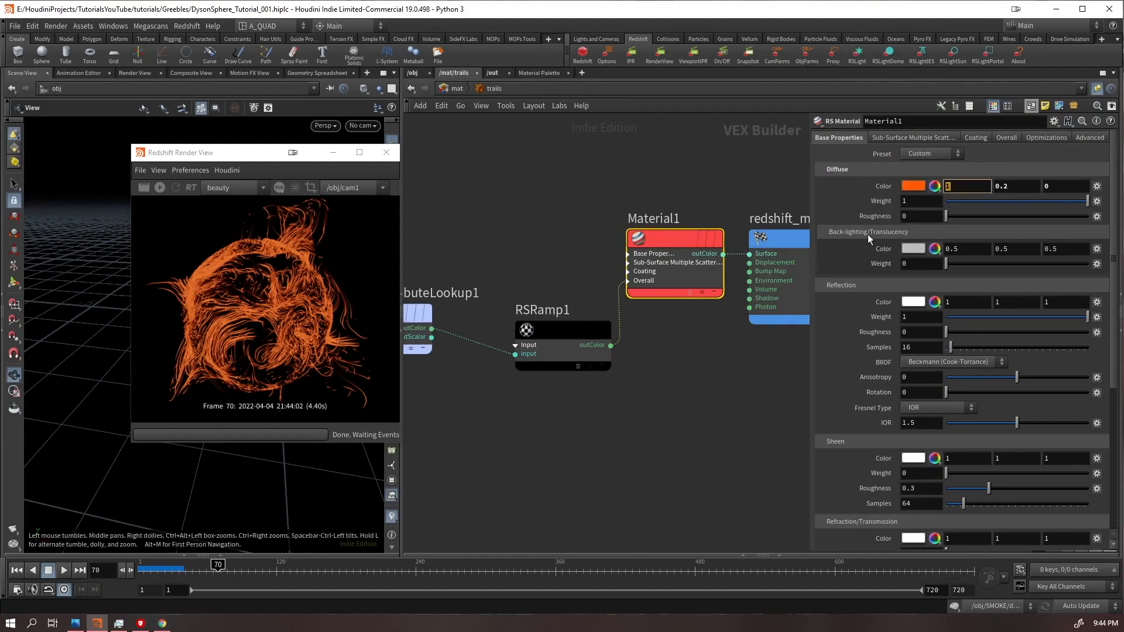
{"action": "type", "text": "0.6"}
{"action": "key", "text": "Return"}
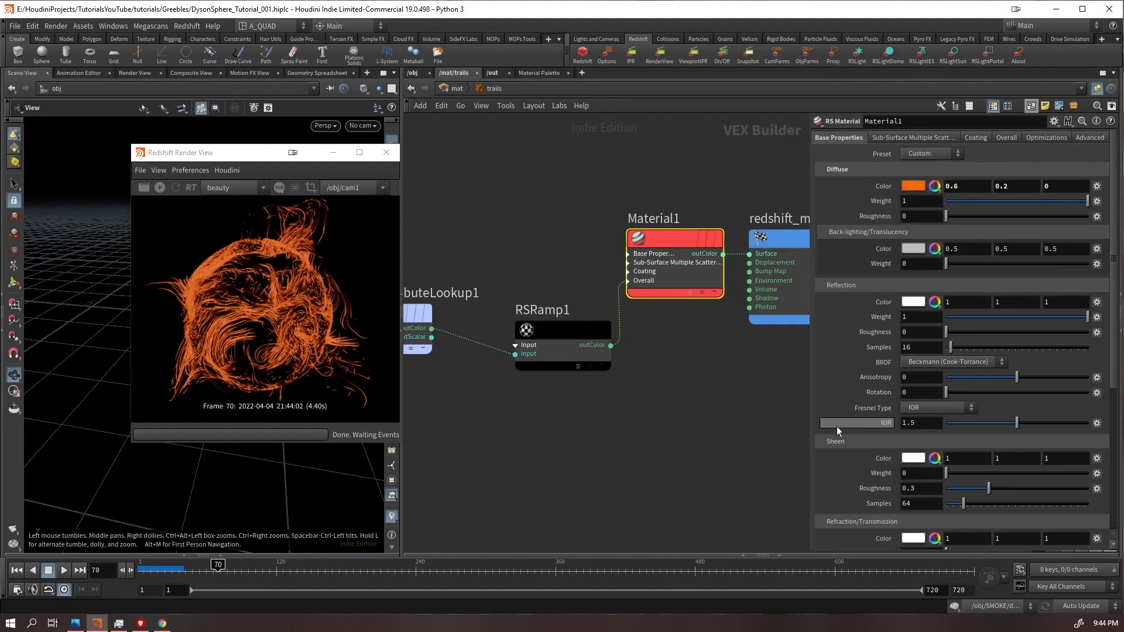
{"action": "left_click_drag", "start_coordinate": [991, 333], "coordinate": [1120, 309]}
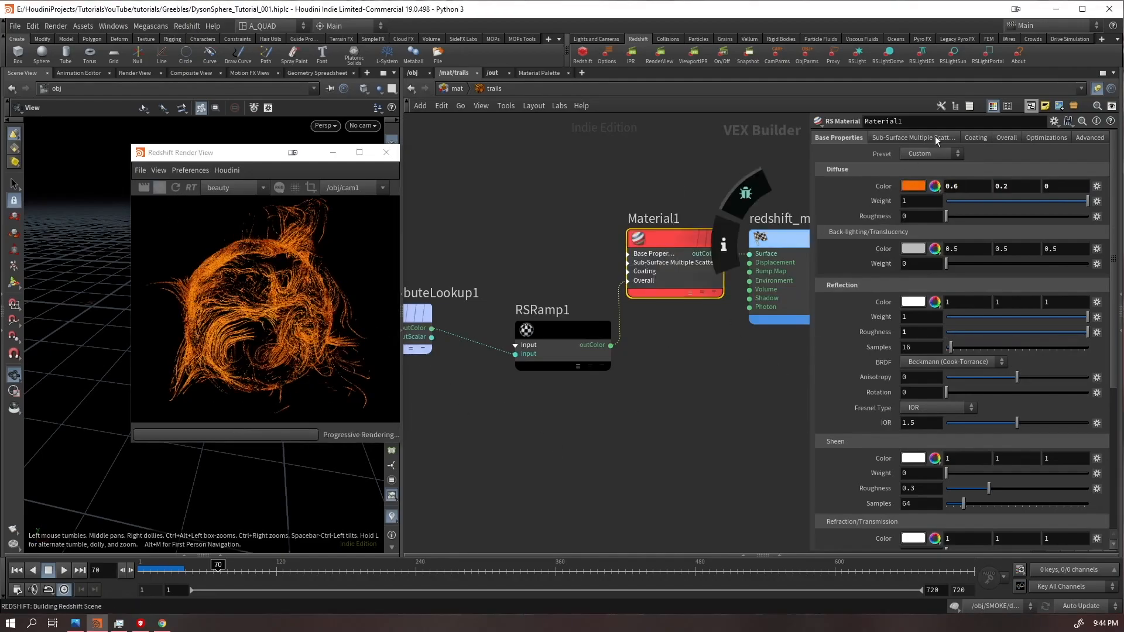
- Set the emission weight of the trails' Material1 to 10 after trying 2 and 15
{"action": "left_click", "coordinate": [1006, 137]}
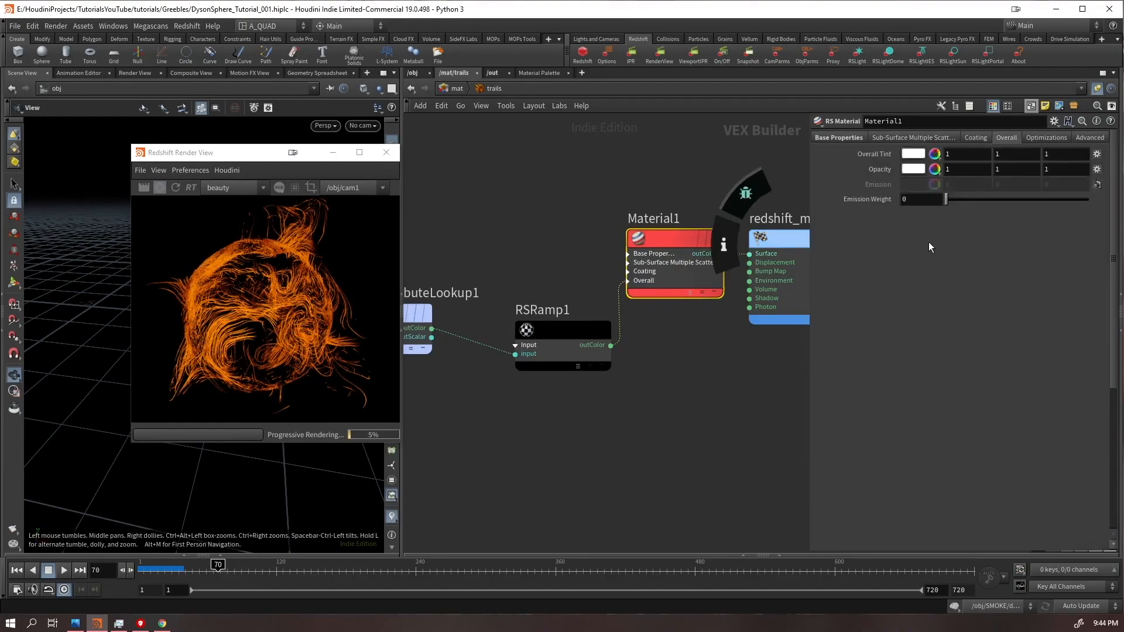
{"action": "left_click", "coordinate": [908, 199]}
{"action": "type", "text": "2"}
{"action": "key", "text": "Return"}
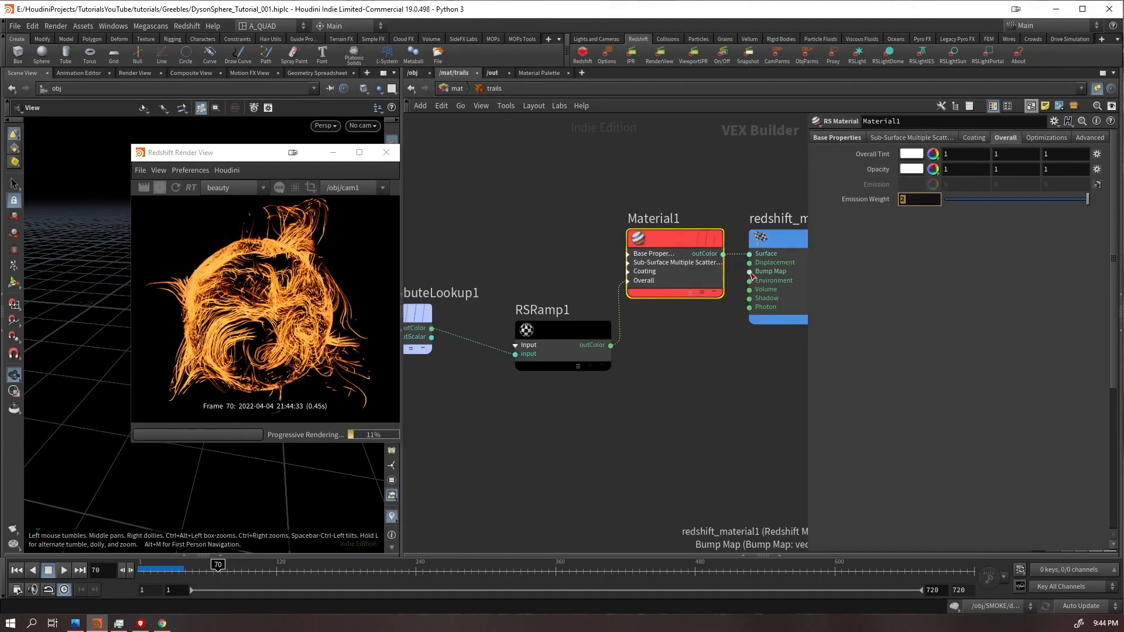
{"action": "key", "text": "Return"}
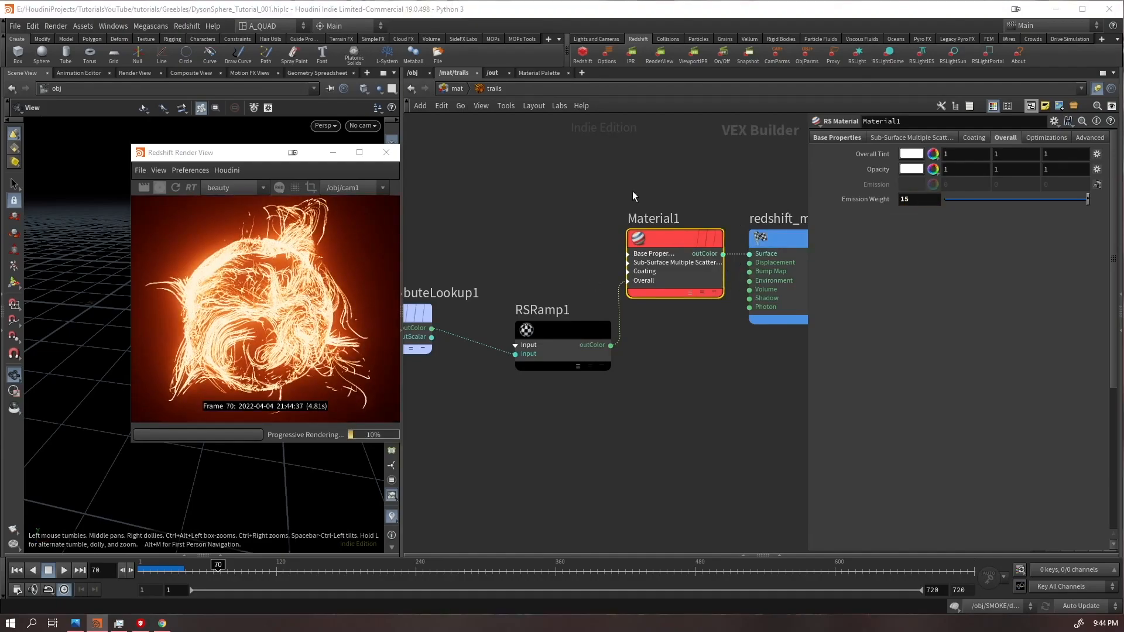
{"action": "type", "text": "10"}
{"action": "key", "text": "Return"}
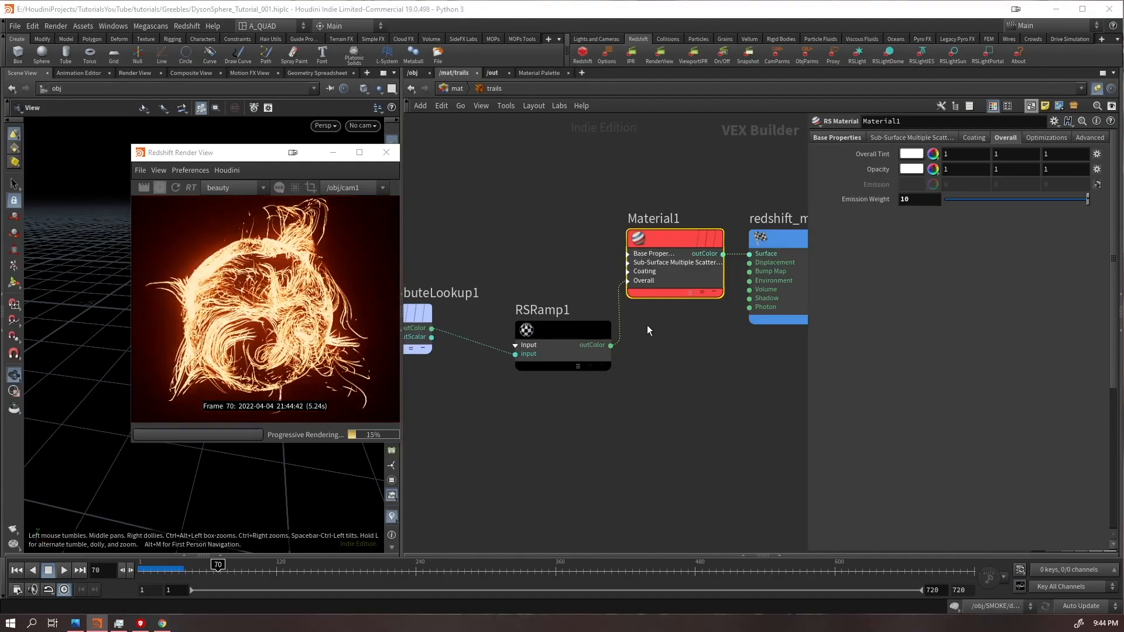
- Move RSRamp1's black point to position about 0.504 and change its color to dark red (0.0695, 0, -0.0695)
{"action": "left_click_drag", "start_coordinate": [647, 326], "coordinate": [582, 403]}
{"action": "left_click_drag", "start_coordinate": [900, 332], "coordinate": [1005, 334]}
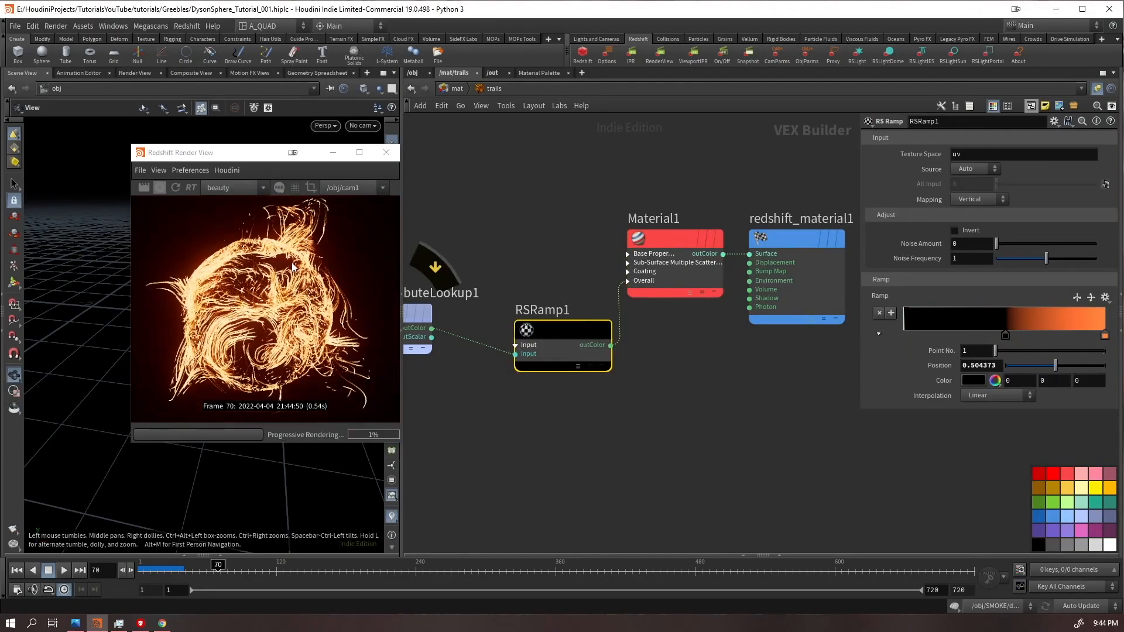
{"action": "scroll", "coordinate": [328, 219], "scroll_direction": "up", "scroll_amount": 3}
{"action": "scroll", "coordinate": [351, 219], "scroll_direction": "down", "scroll_amount": 2}
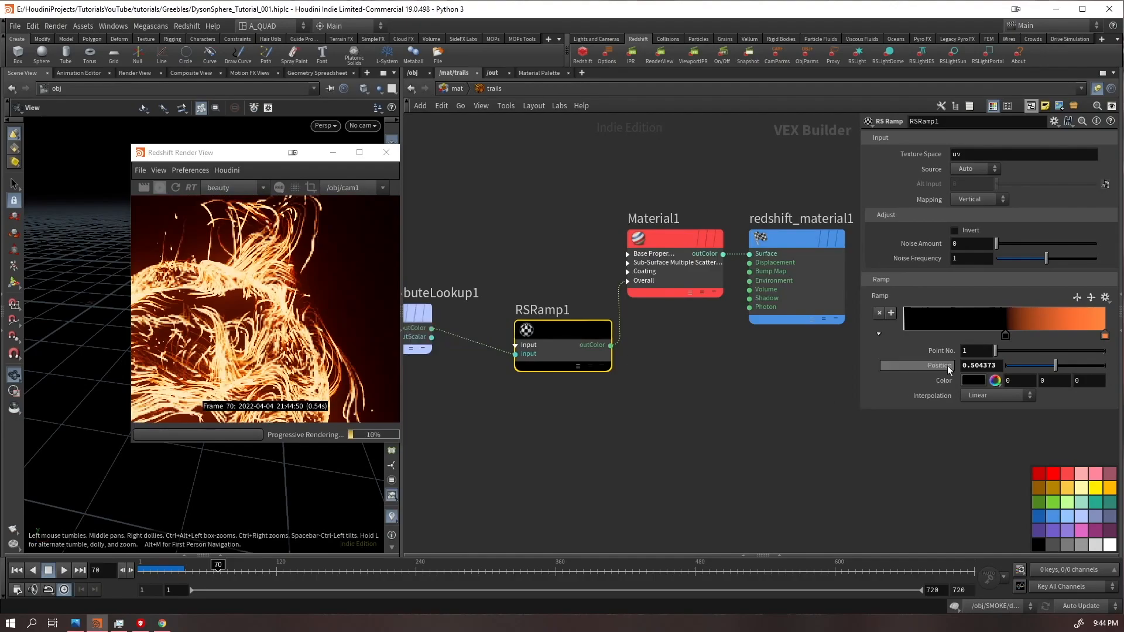
{"action": "double_click", "coordinate": [1005, 336]}
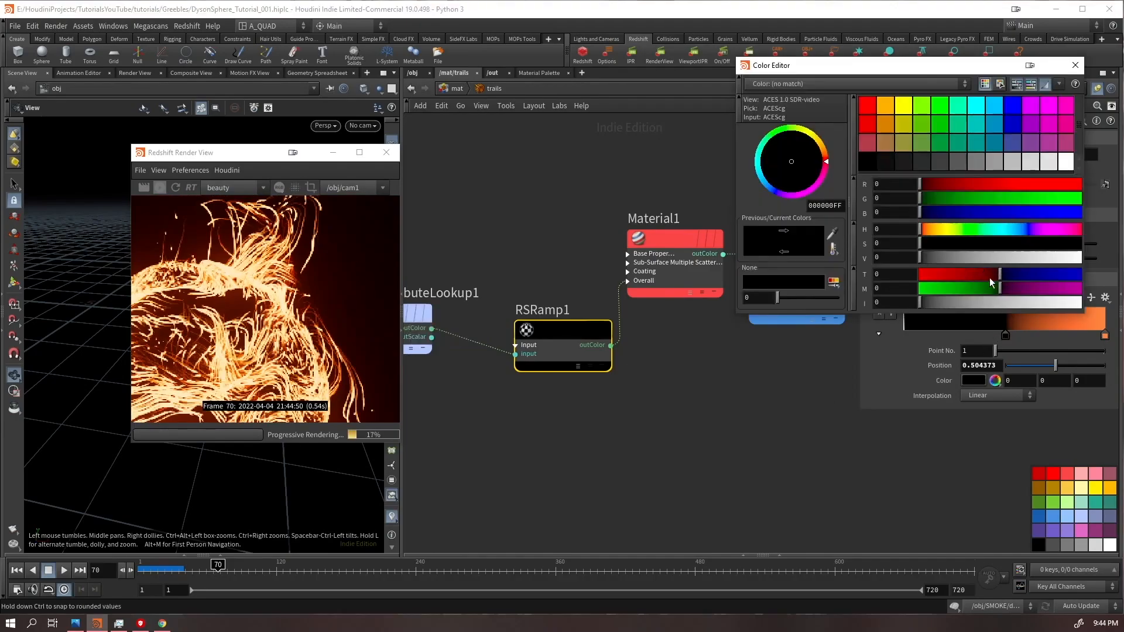
{"action": "left_click", "coordinate": [990, 279]}
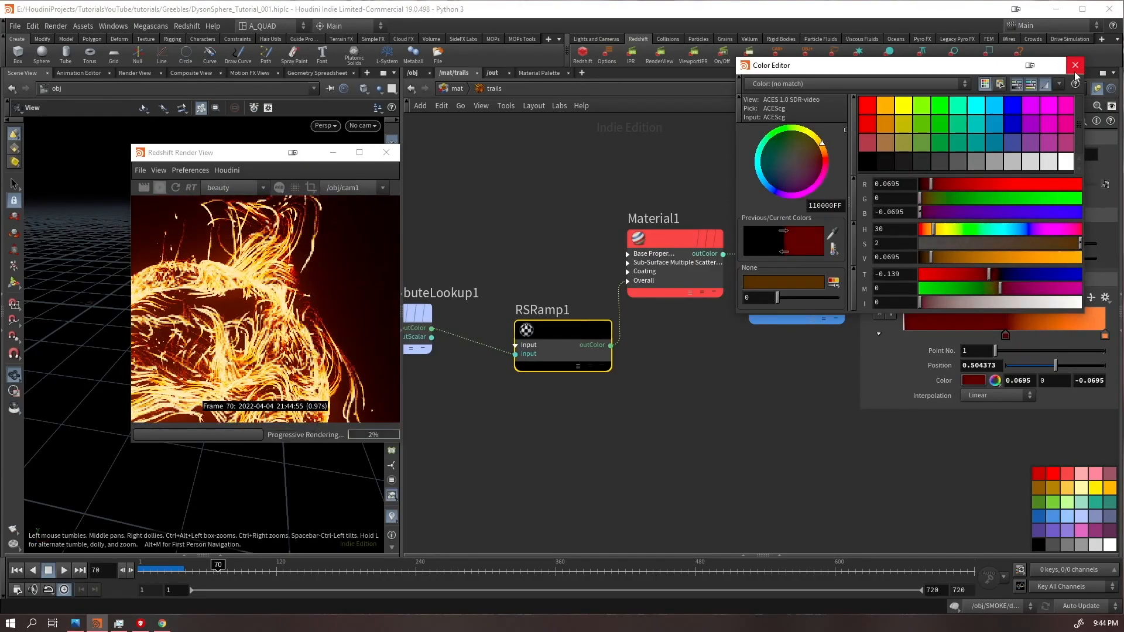
{"action": "left_click", "coordinate": [1076, 66]}
{"action": "scroll", "coordinate": [290, 330], "scroll_direction": "down", "scroll_amount": 2}
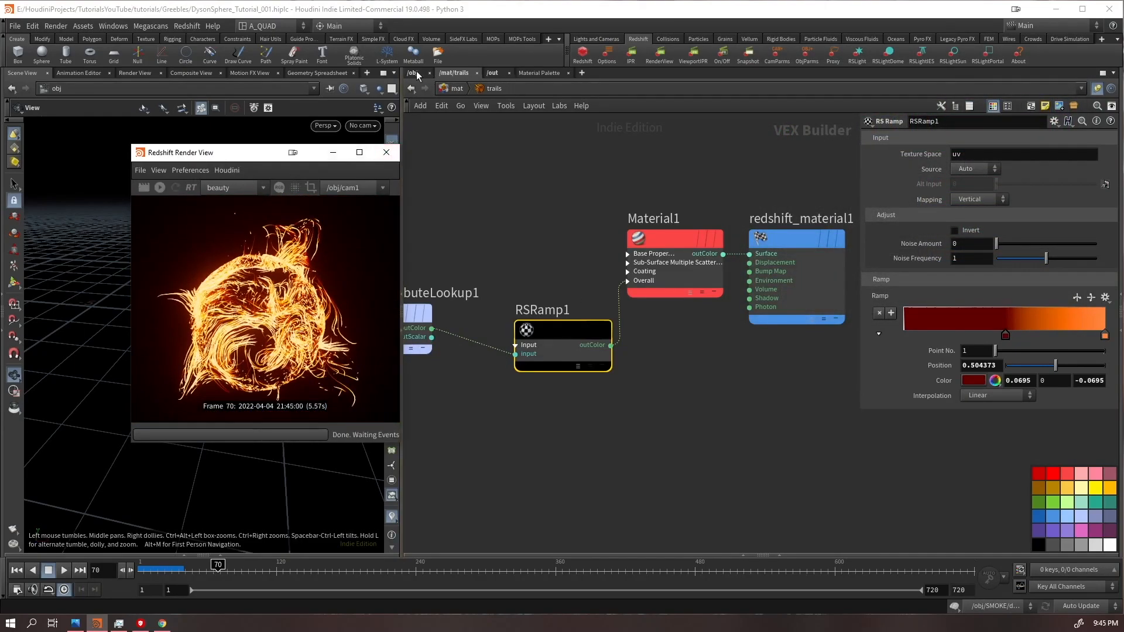
- In the object network, display SUN and SMOKE together with TRAILS and render a preview of the combination
{"action": "left_click", "coordinate": [417, 75]}
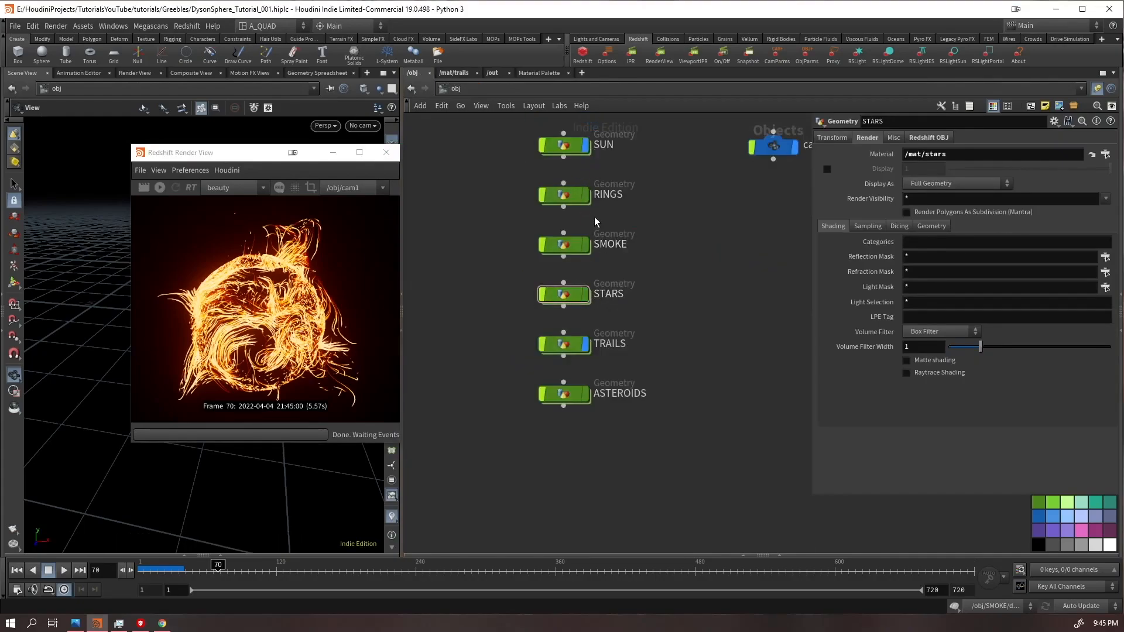
{"action": "left_click", "coordinate": [585, 245]}
{"action": "left_click", "coordinate": [160, 188]}
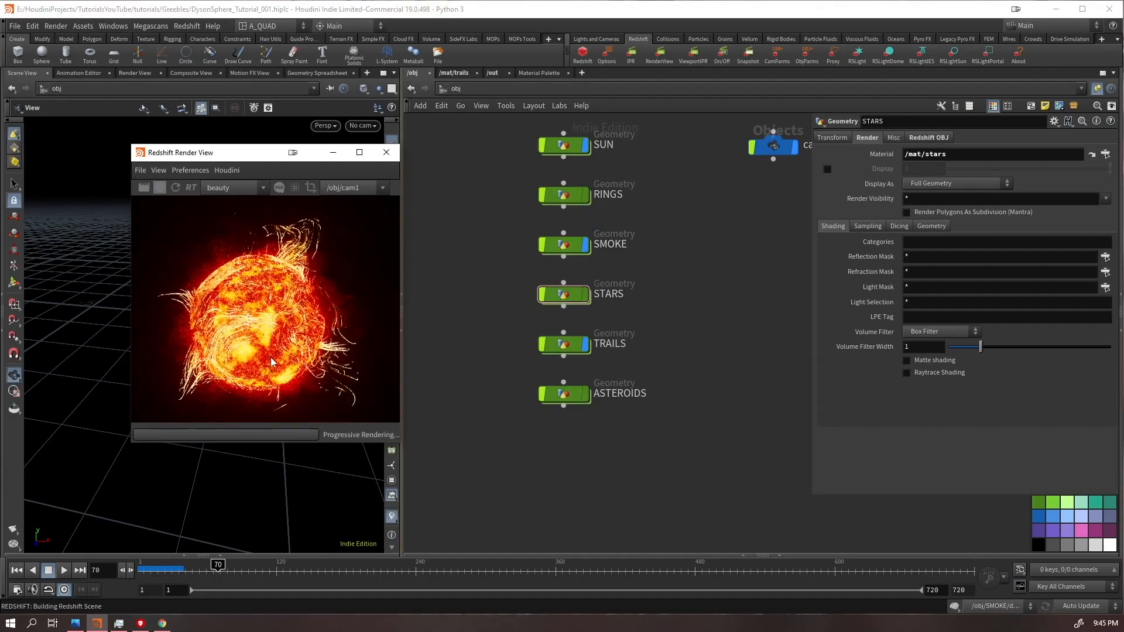
{"action": "left_click", "coordinate": [158, 188]}
- Enter the RINGS geometry network and check which materials its material1 node assigns
{"action": "left_click", "coordinate": [563, 195]}
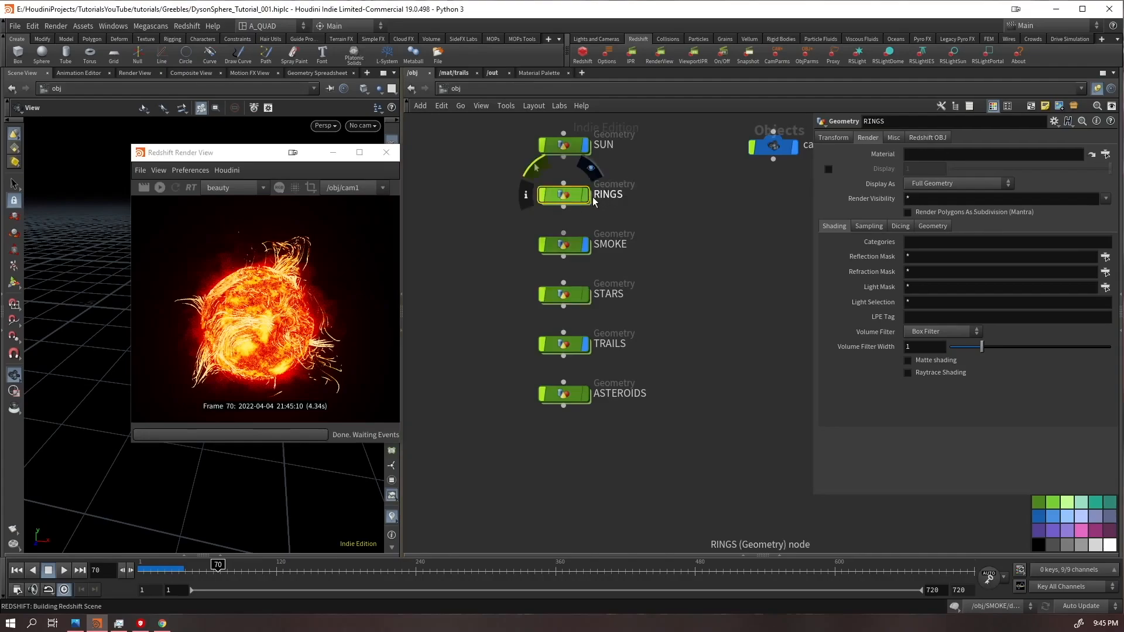
{"action": "key", "text": "Return"}
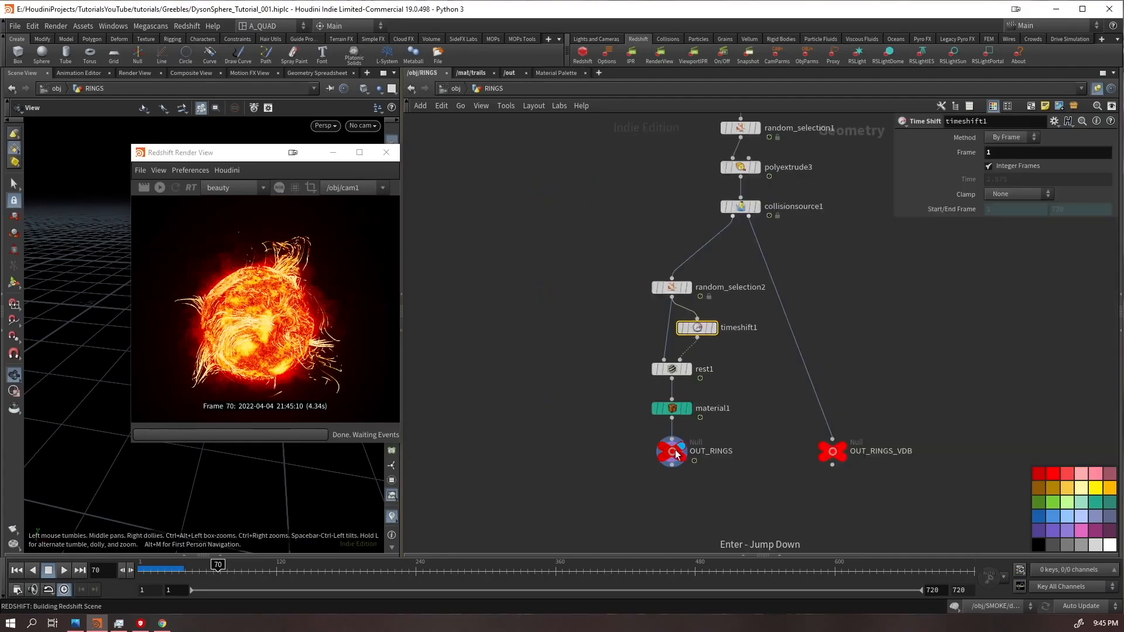
{"action": "key", "text": "Down"}
{"action": "key", "text": "Down"}
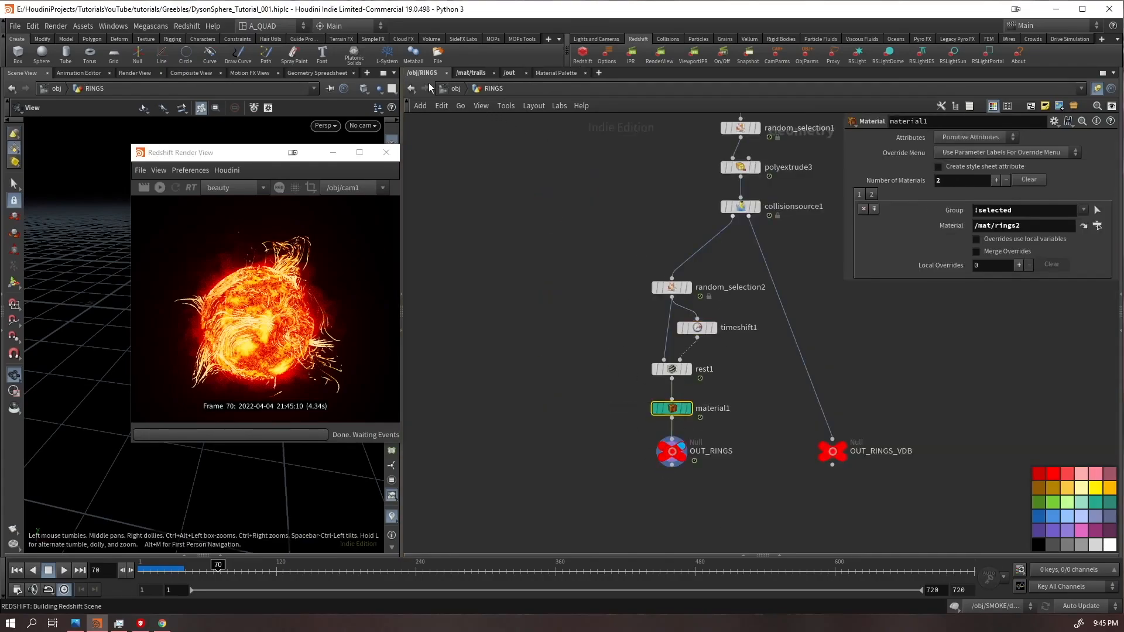
- Open the rings1 material builder and space Material1 and redshift_material1 further apart
{"action": "left_click", "coordinate": [470, 72]}
{"action": "left_click", "coordinate": [455, 88]}
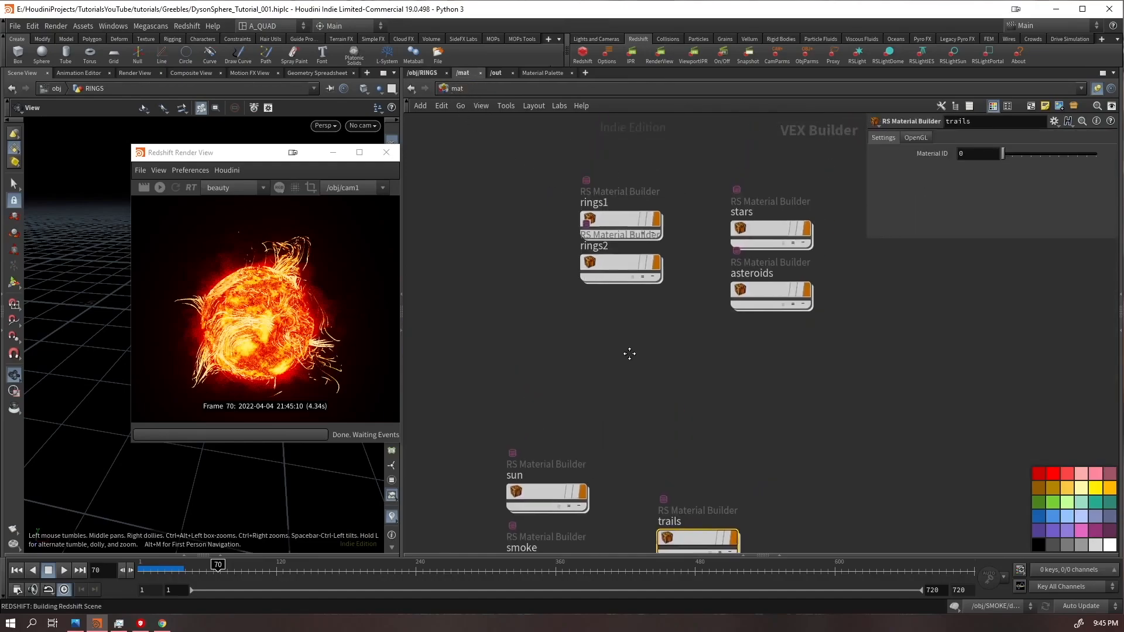
{"action": "double_click", "coordinate": [604, 260]}
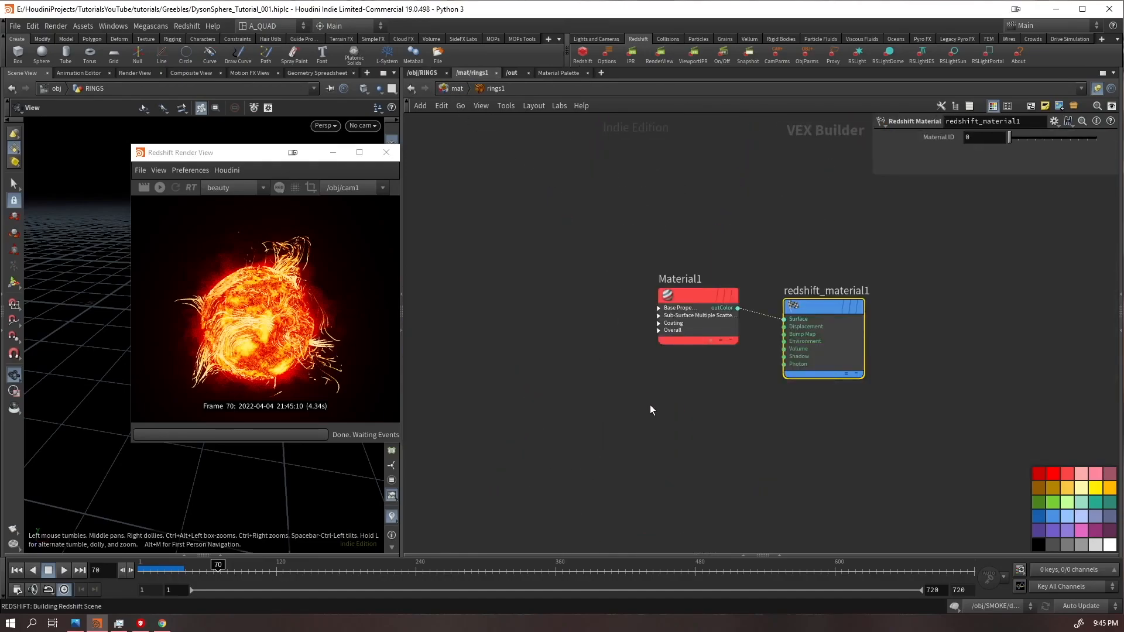
{"action": "middle_click_drag", "start_coordinate": [618, 174], "coordinate": [688, 309]}
{"action": "left_click_drag", "start_coordinate": [695, 285], "coordinate": [930, 285]}
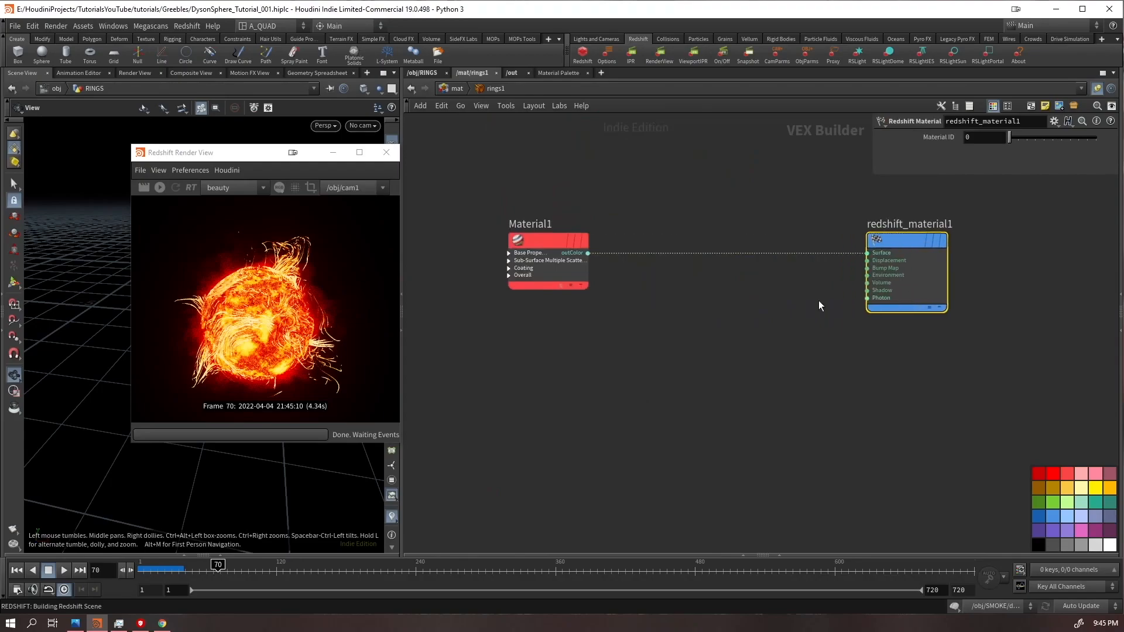
- Set the rings1 Material1 diffuse color to near-black (0.00625 per channel) and its reflection roughness to 1
{"action": "left_click", "coordinate": [547, 260]}
{"action": "left_click", "coordinate": [924, 185]}
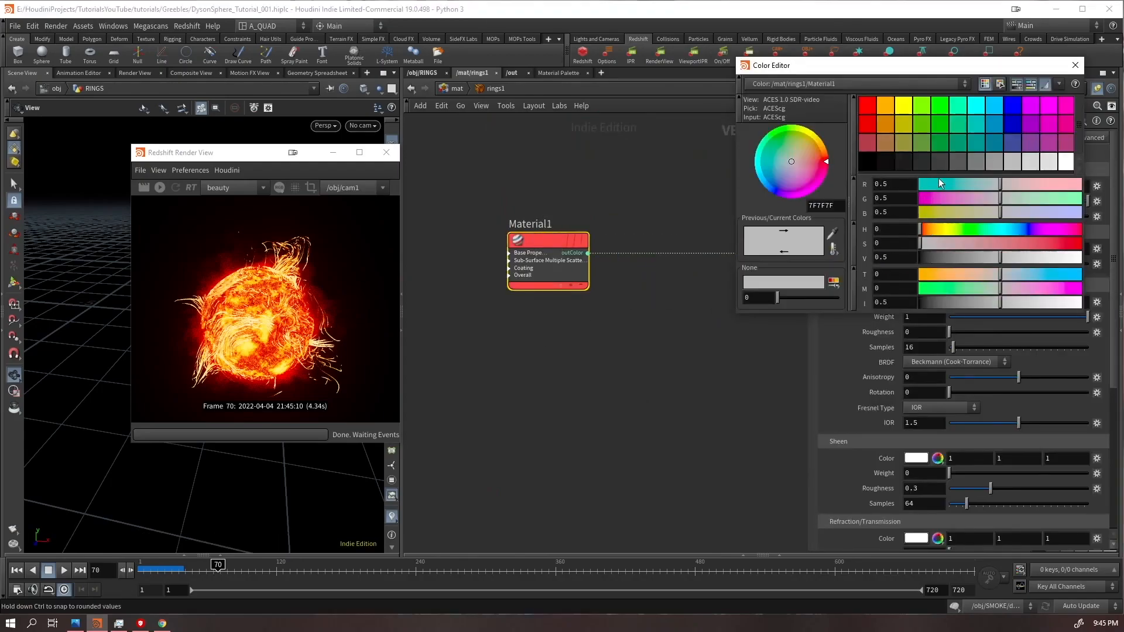
{"action": "left_click", "coordinate": [897, 163]}
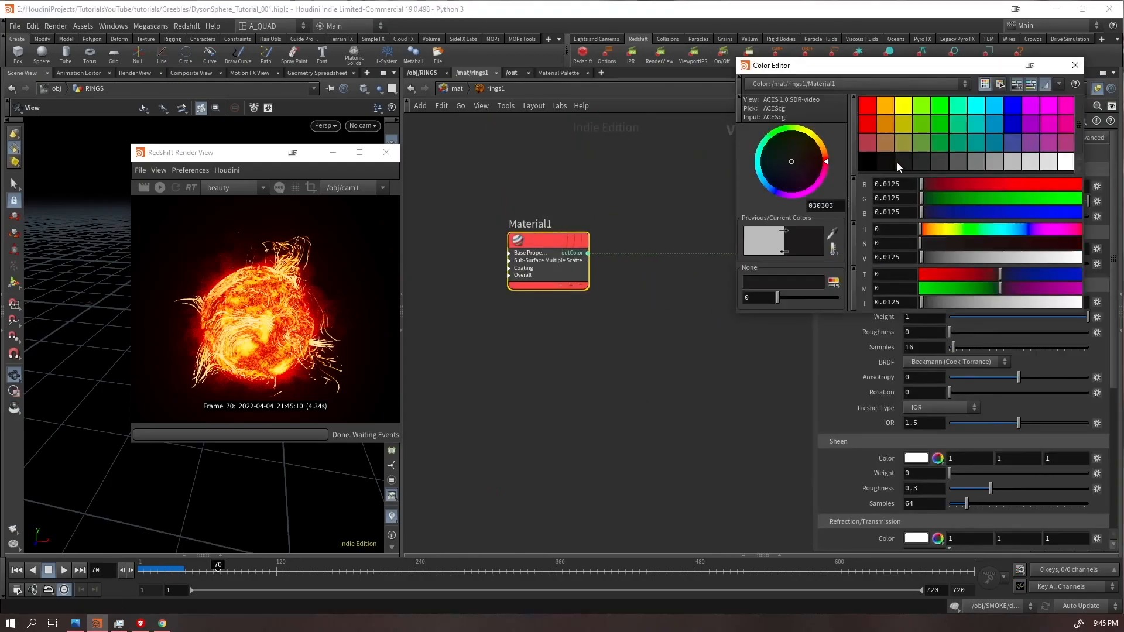
{"action": "left_click", "coordinate": [1073, 71]}
{"action": "left_click_drag", "start_coordinate": [951, 332], "coordinate": [1088, 331]}
{"action": "left_click", "coordinate": [916, 183]}
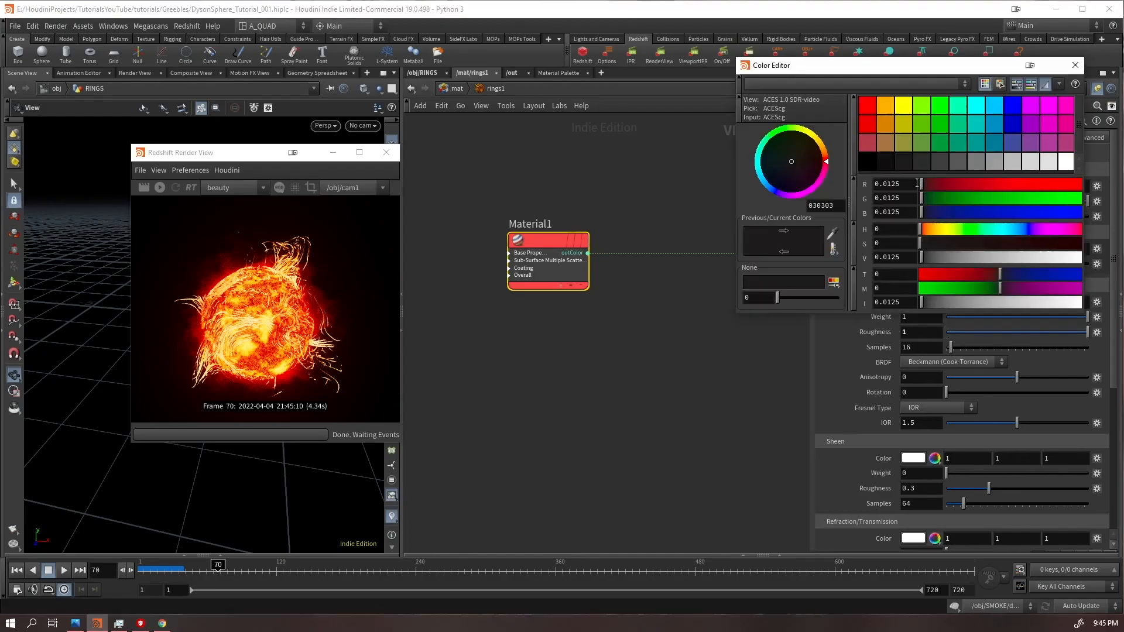
{"action": "left_click", "coordinate": [877, 169]}
{"action": "left_click", "coordinate": [1074, 66]}
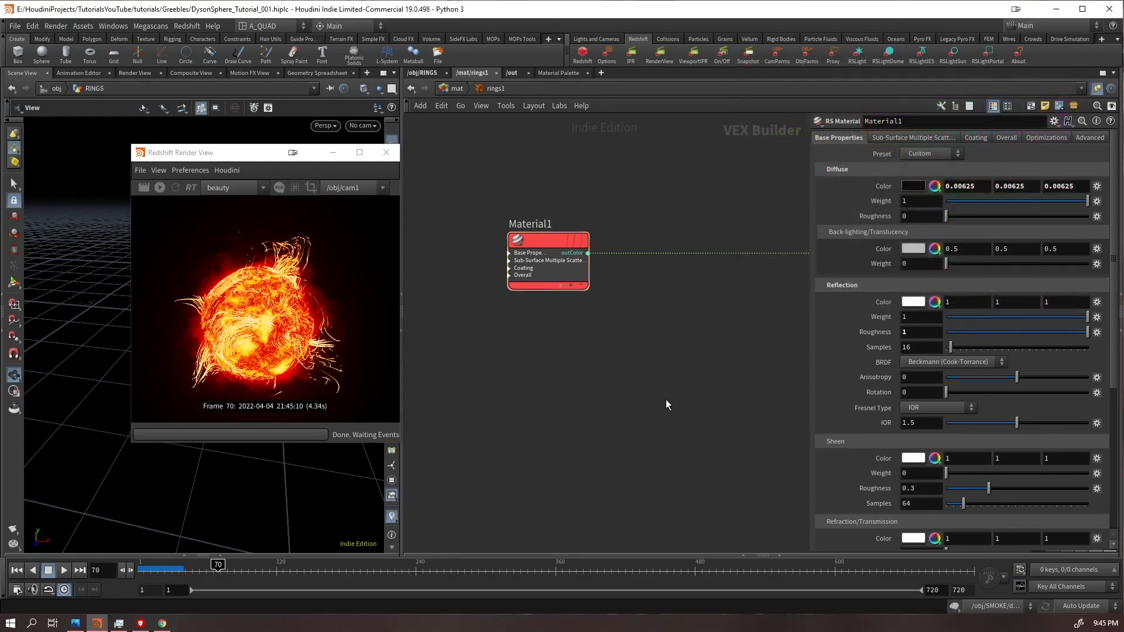
- Move the redshift_material1 output node closer to Material1 in the rings1 network
{"action": "middle_click_drag", "start_coordinate": [727, 341], "coordinate": [653, 342]}
{"action": "left_click_drag", "start_coordinate": [801, 248], "coordinate": [588, 249]}
{"action": "scroll", "coordinate": [535, 395], "scroll_direction": "up", "scroll_amount": 1}
{"action": "middle_click_drag", "start_coordinate": [534, 396], "coordinate": [603, 354]}
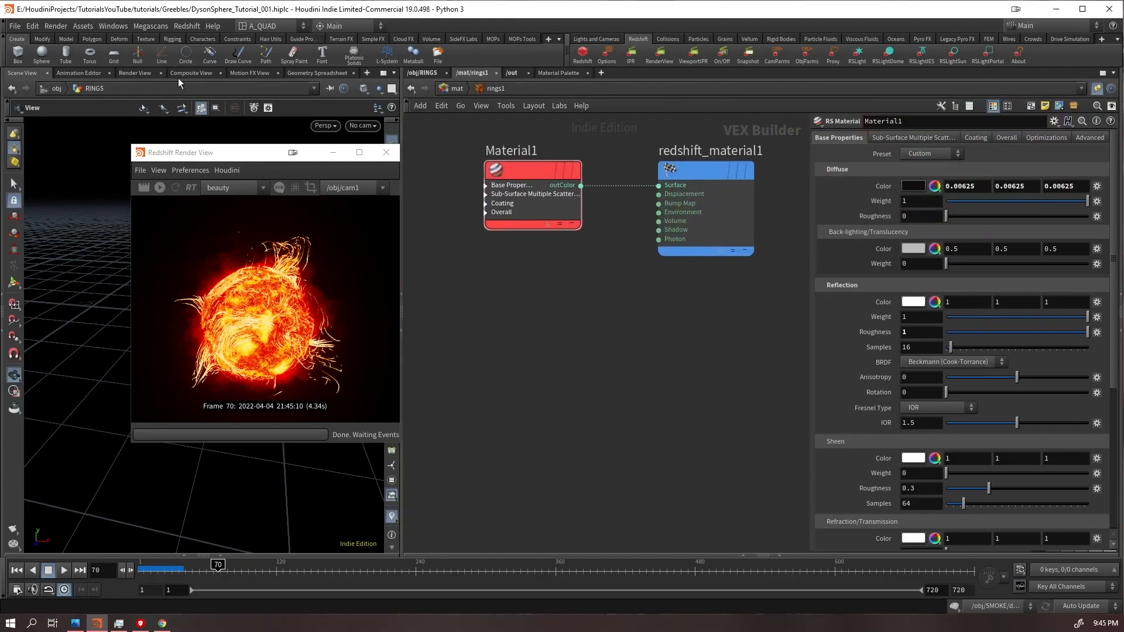
- Inspect the ring geometry up close in the viewport and save the scene file
{"action": "left_click_drag", "start_coordinate": [196, 153], "coordinate": [145, 504]}
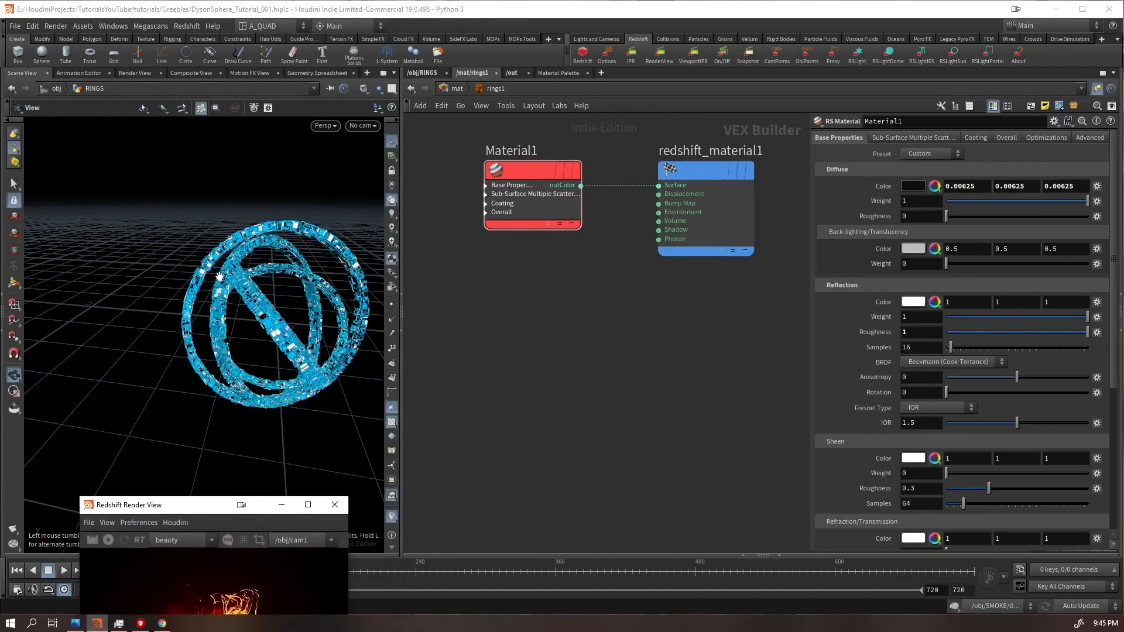
{"action": "right_click_drag", "start_coordinate": [219, 275], "coordinate": [576, 39]}
{"action": "left_click_drag", "start_coordinate": [214, 263], "coordinate": [321, 177]}
{"action": "key", "text": "ctrl+s"}
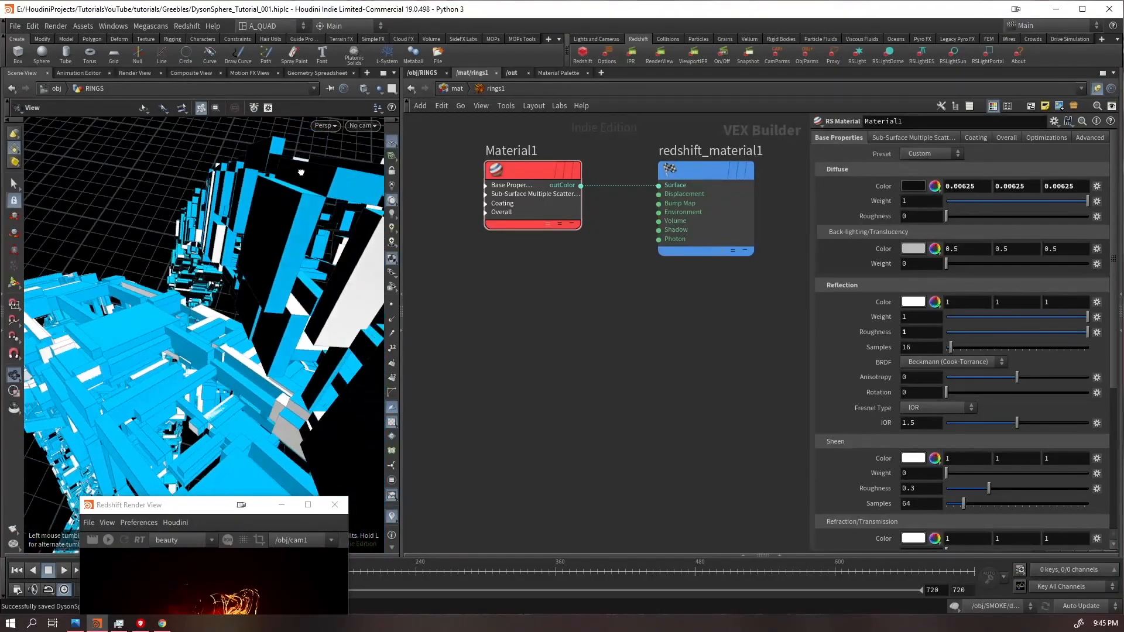
- In the object network, hide SUN, SMOKE and TRAILS so only RINGS is displayed, and start a render preview
{"action": "left_click_drag", "start_coordinate": [245, 519], "coordinate": [220, 210]}
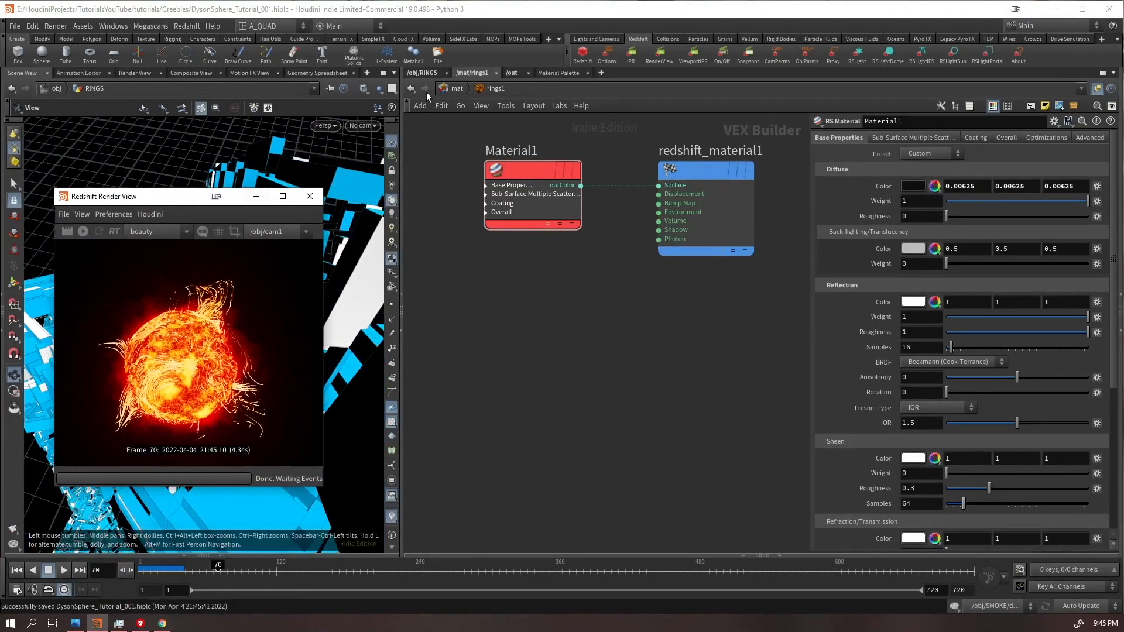
{"action": "left_click", "coordinate": [420, 73]}
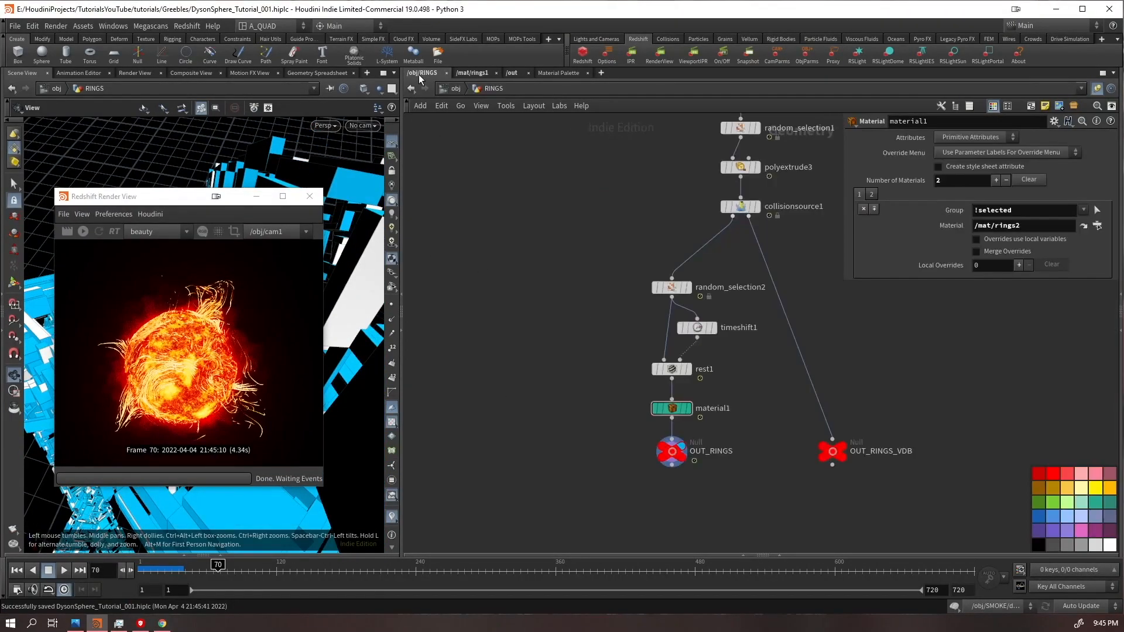
{"action": "left_click", "coordinate": [448, 87]}
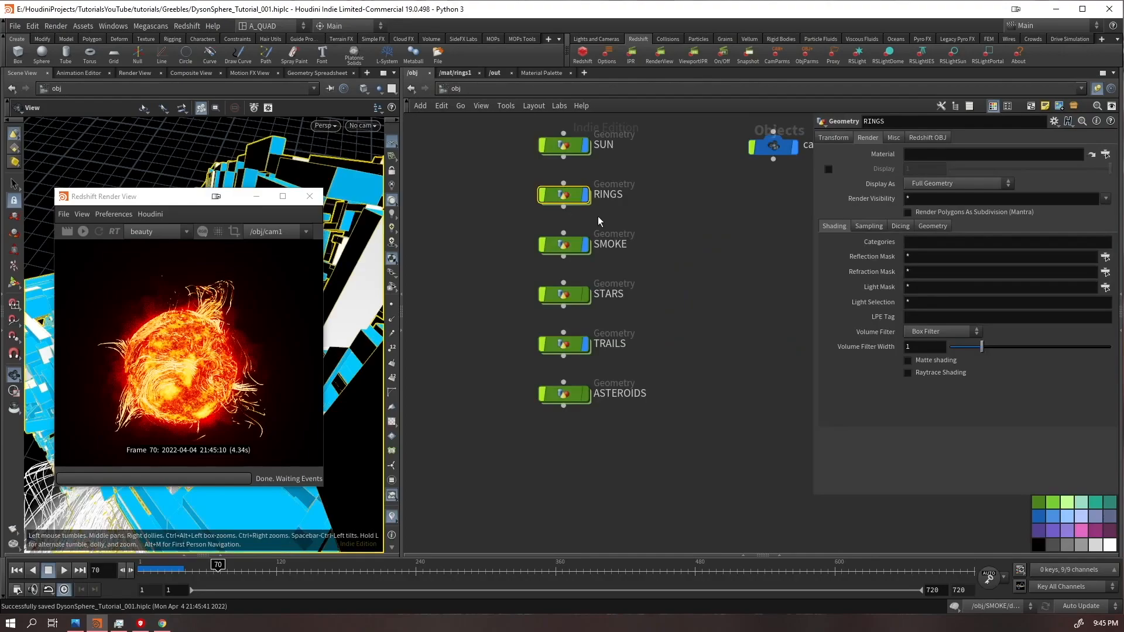
{"action": "left_click", "coordinate": [604, 247]}
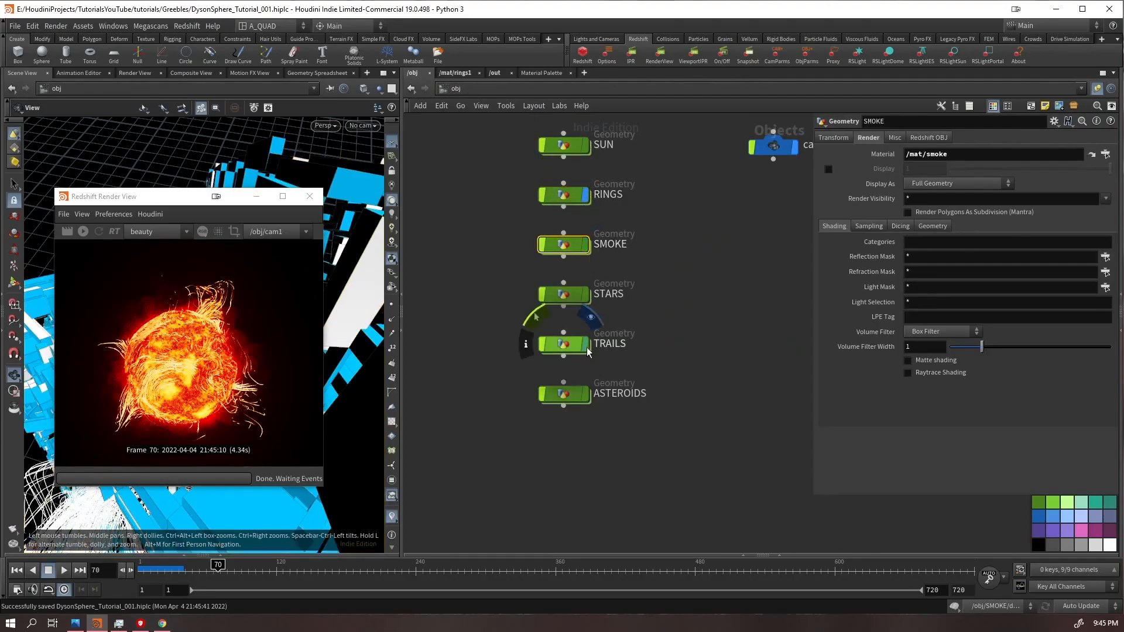
{"action": "left_click", "coordinate": [83, 231]}
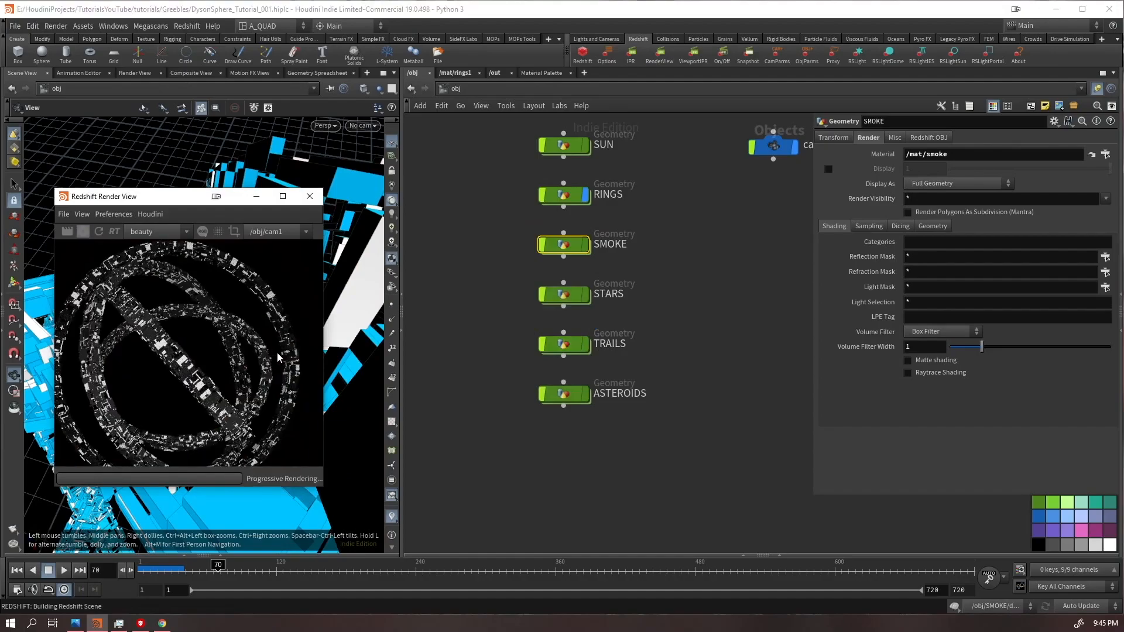
- Add an RS Round Corners node in the rings1 material and connect its output to the Surface input of redshift_material1
{"action": "left_click", "coordinate": [455, 72]}
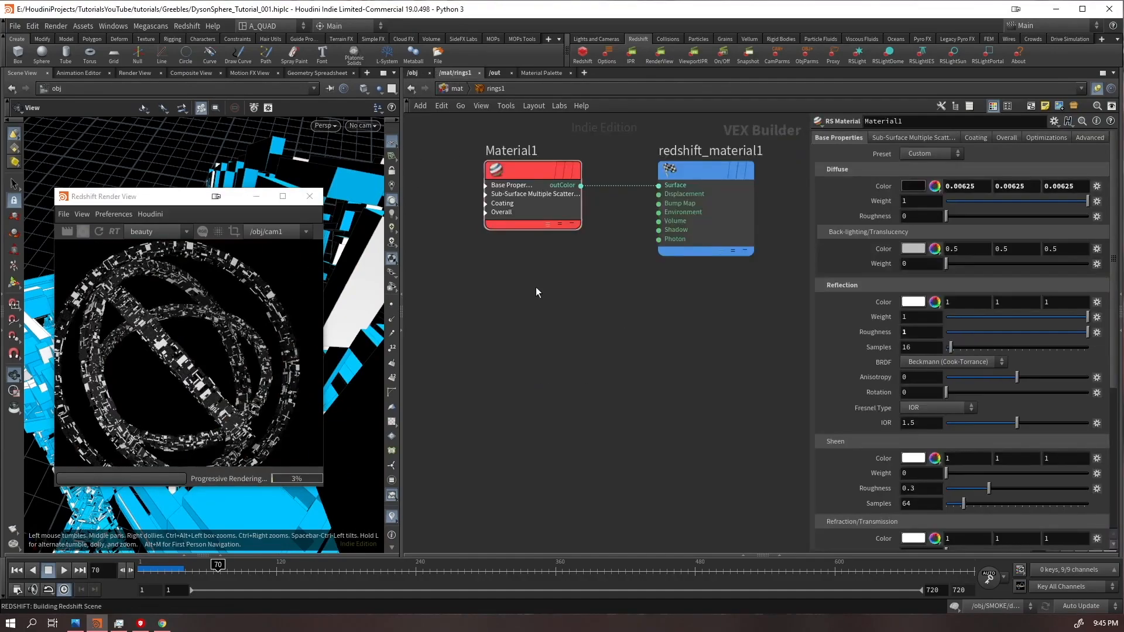
{"action": "key", "text": "Tab"}
{"action": "type", "text": "corn"}
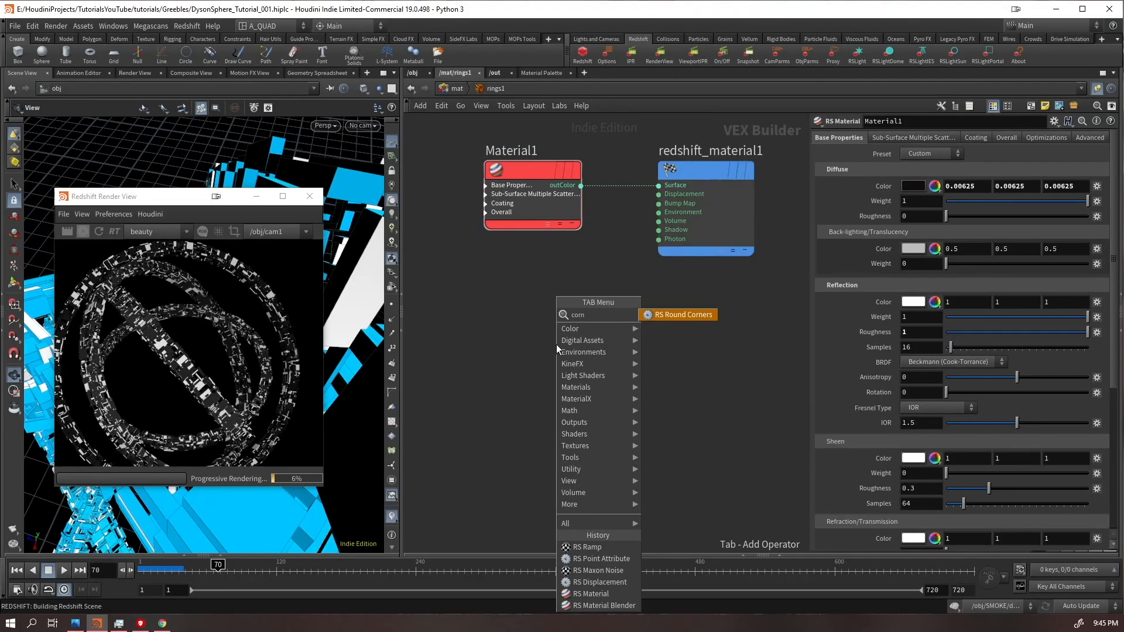
{"action": "key", "text": "Return"}
{"action": "left_click", "coordinate": [555, 345]}
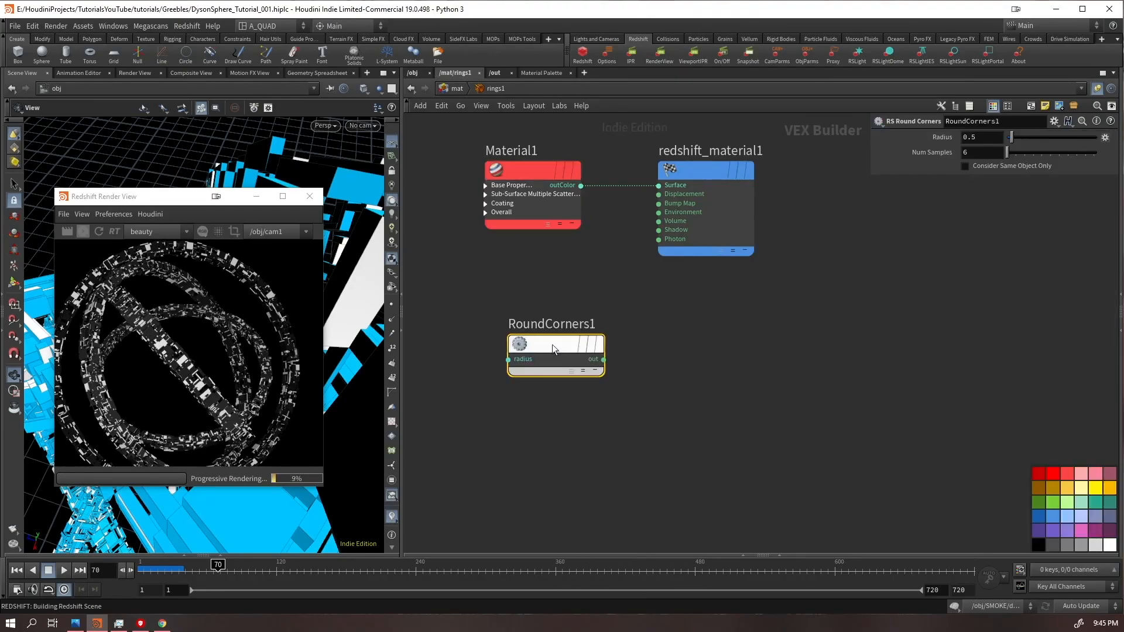
{"action": "left_click", "coordinate": [659, 185]}
{"action": "left_click", "coordinate": [604, 359]}
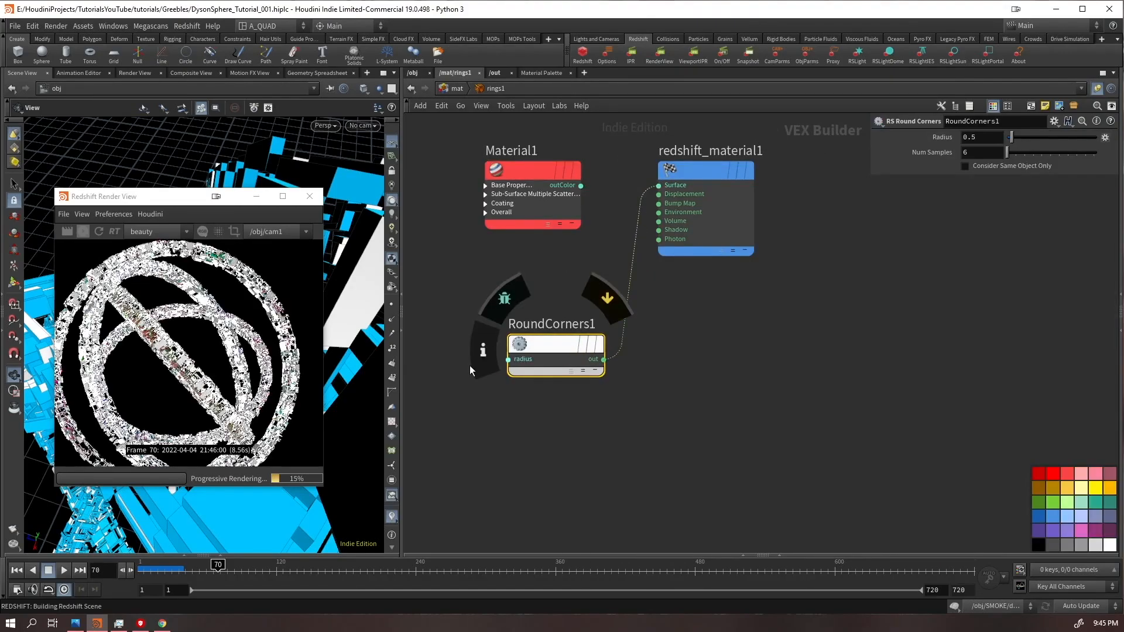
- Place RoundCorners1 below Material1 in rings1 and set its radius to 0.005
{"action": "scroll", "coordinate": [164, 358], "scroll_direction": "up", "scroll_amount": 5}
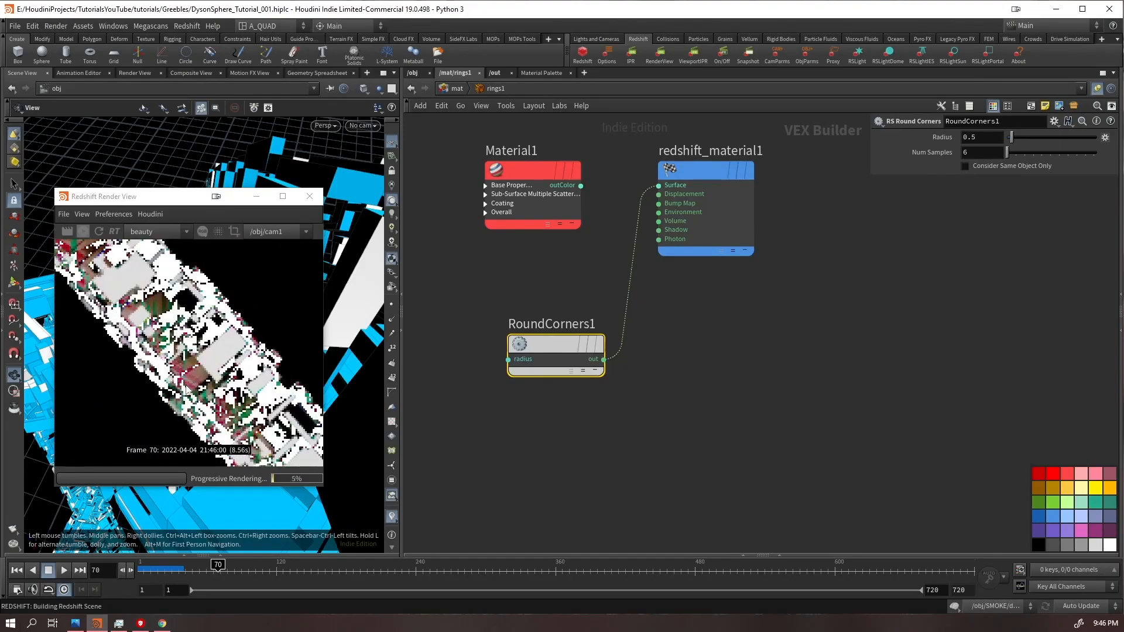
{"action": "left_click_drag", "start_coordinate": [535, 337], "coordinate": [512, 273]}
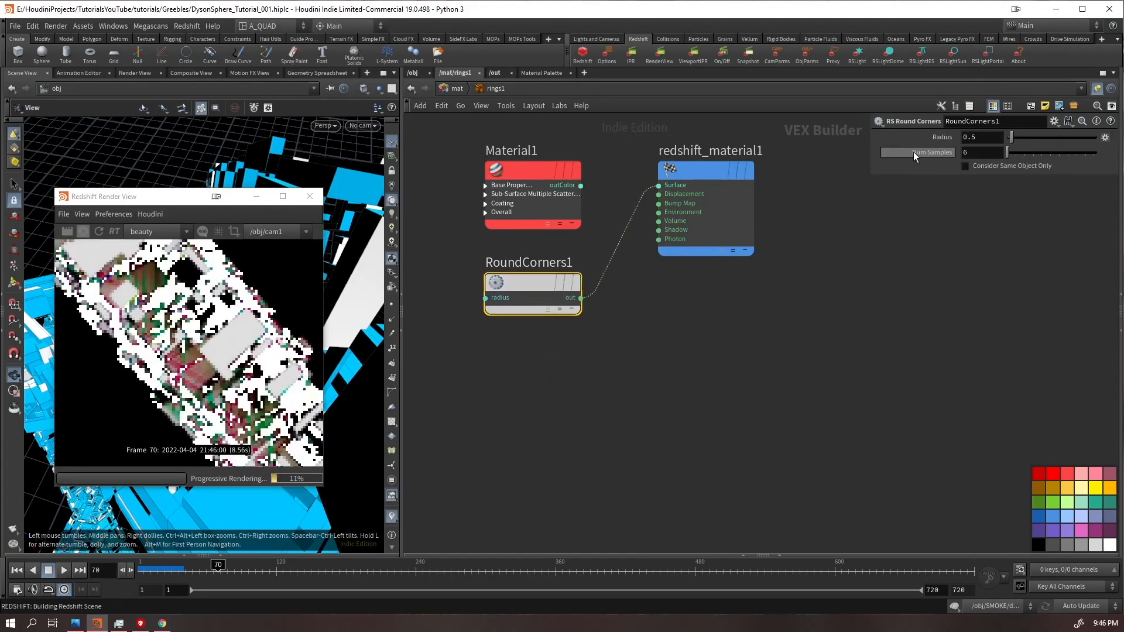
{"action": "type", "text": "0.005"}
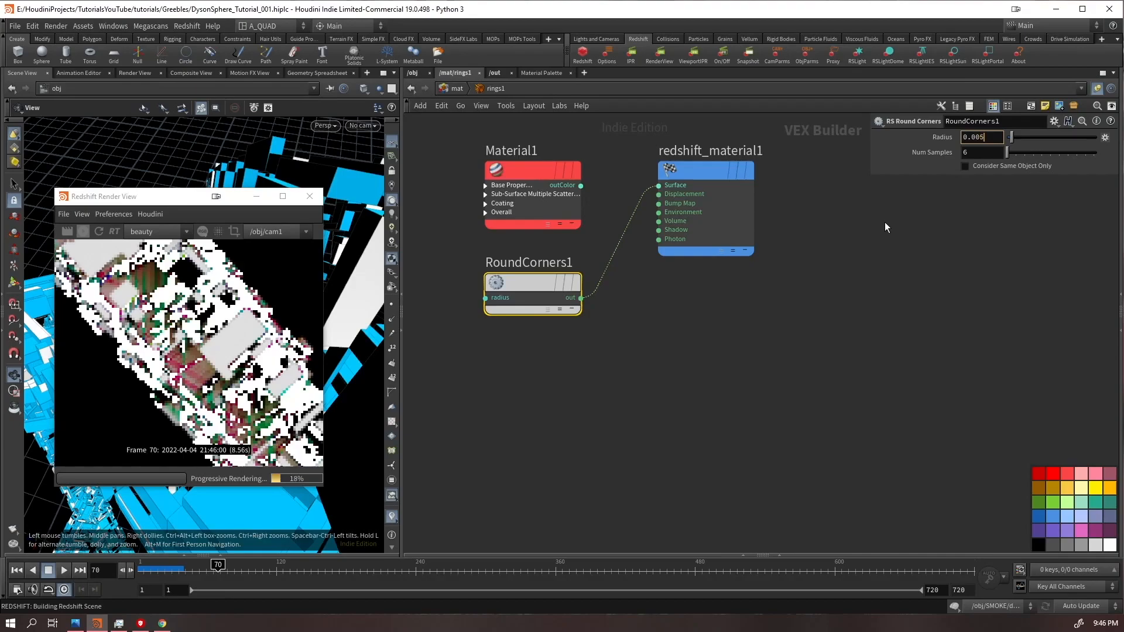
{"action": "key", "text": "Return"}
- Copy RoundCorners1 into the rings2 material, wire it to redshift_material1's Surface input, and check the rounded corners in the render preview
{"action": "left_click_drag", "start_coordinate": [732, 253], "coordinate": [790, 330]}
{"action": "left_click", "coordinate": [458, 88]}
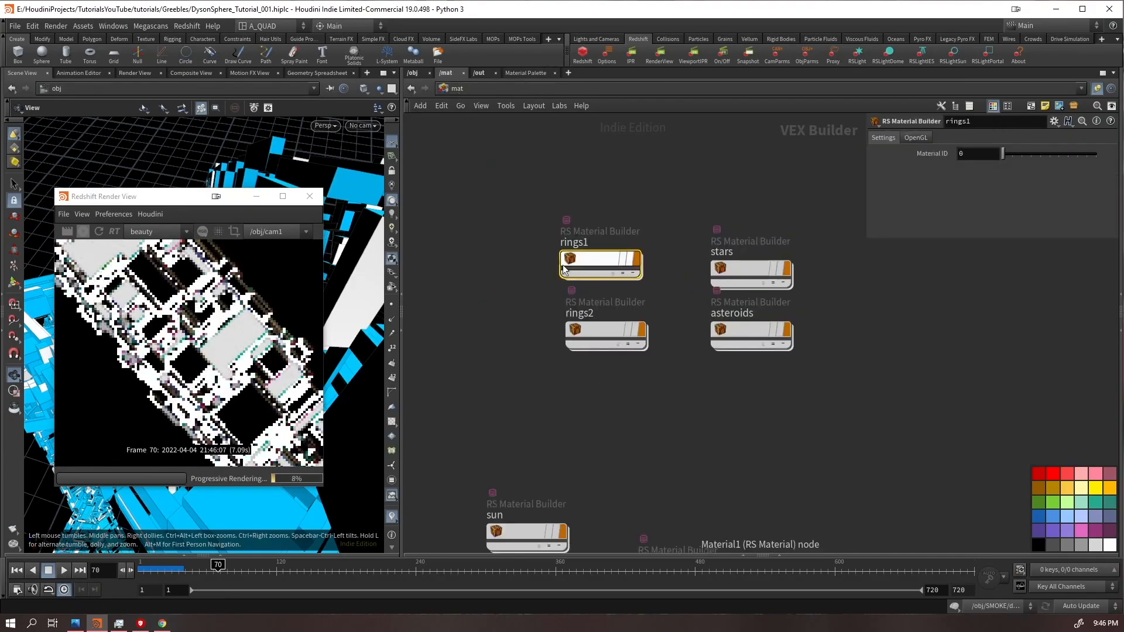
{"action": "double_click", "coordinate": [600, 329]}
{"action": "key", "text": "ctrl+v"}
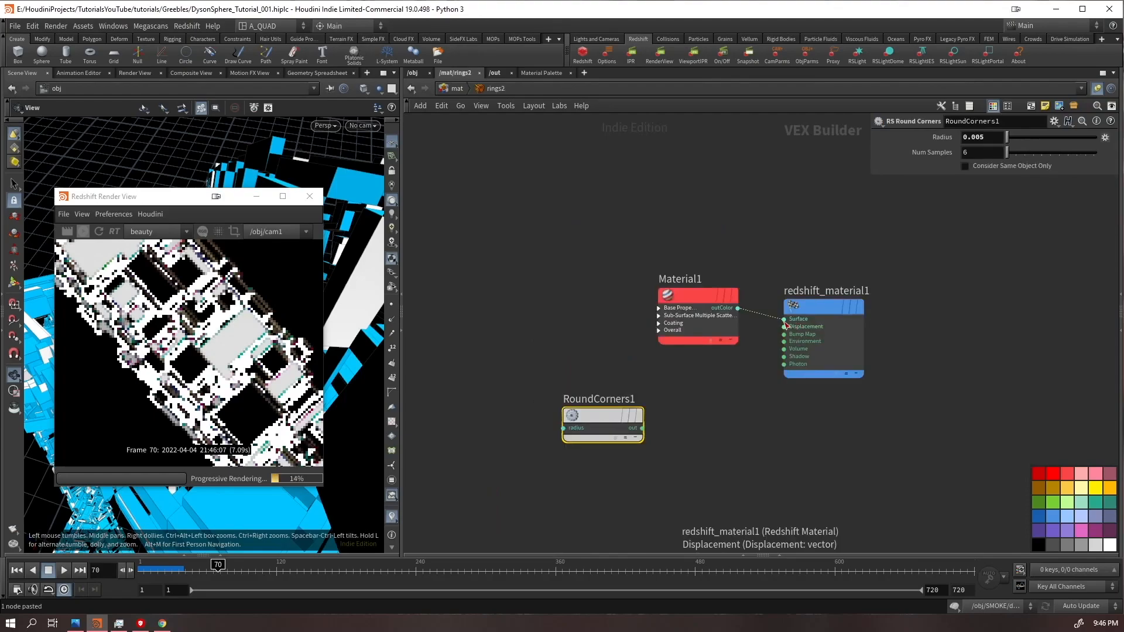
{"action": "left_click_drag", "start_coordinate": [785, 319], "coordinate": [668, 399]}
{"action": "scroll", "coordinate": [161, 325], "scroll_direction": "down", "scroll_amount": 5}
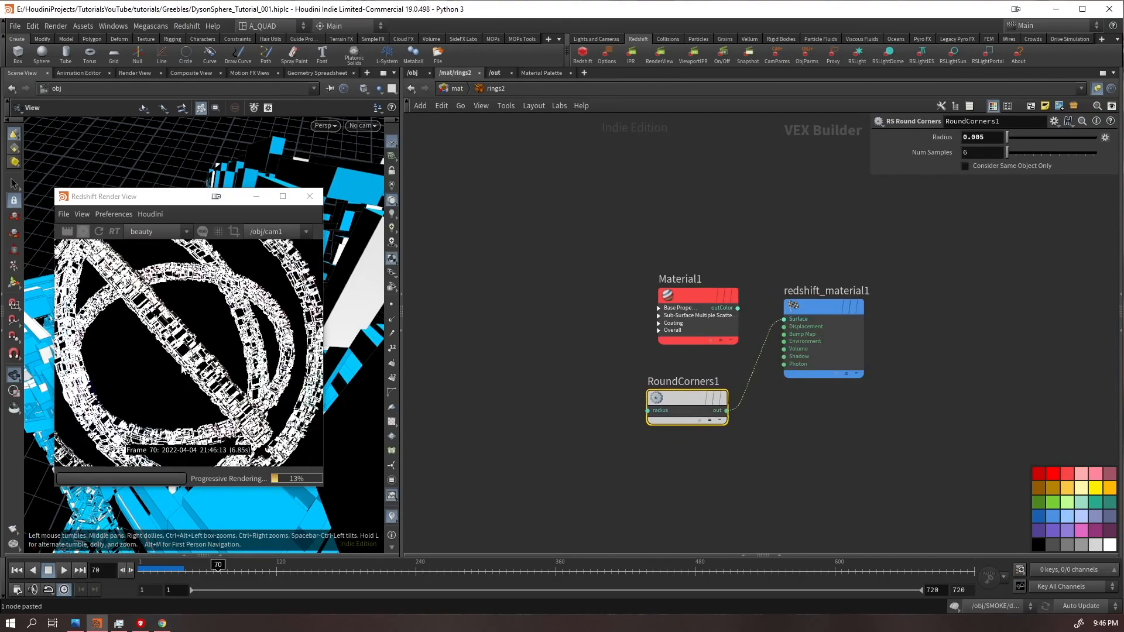
{"action": "left_click", "coordinate": [83, 230]}
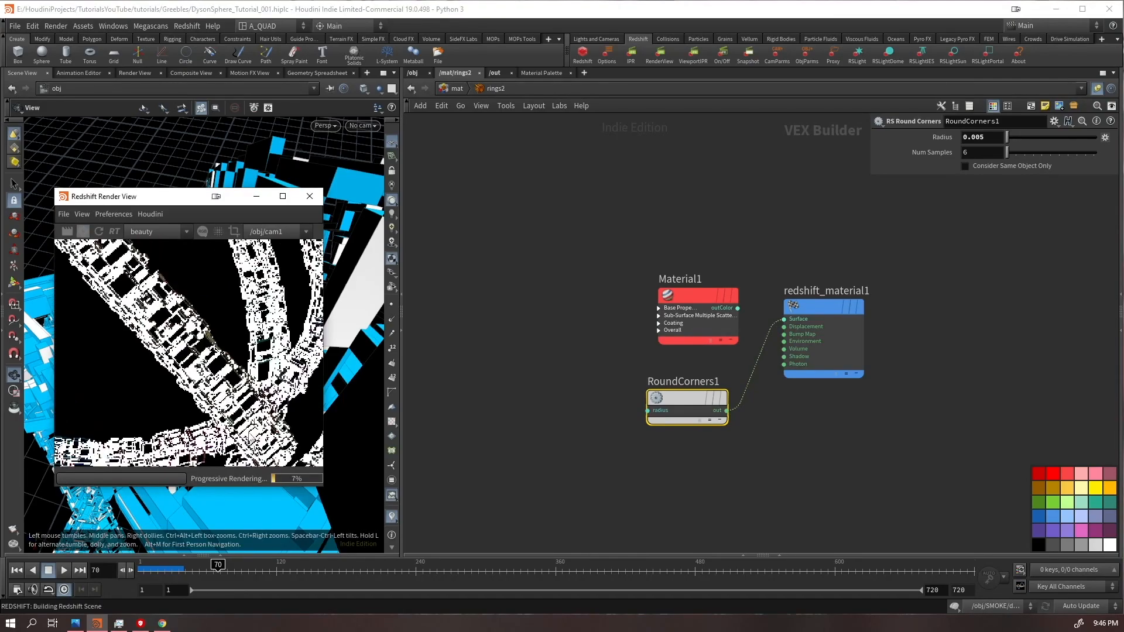
{"action": "scroll", "coordinate": [778, 380], "scroll_direction": "up", "scroll_amount": 3}
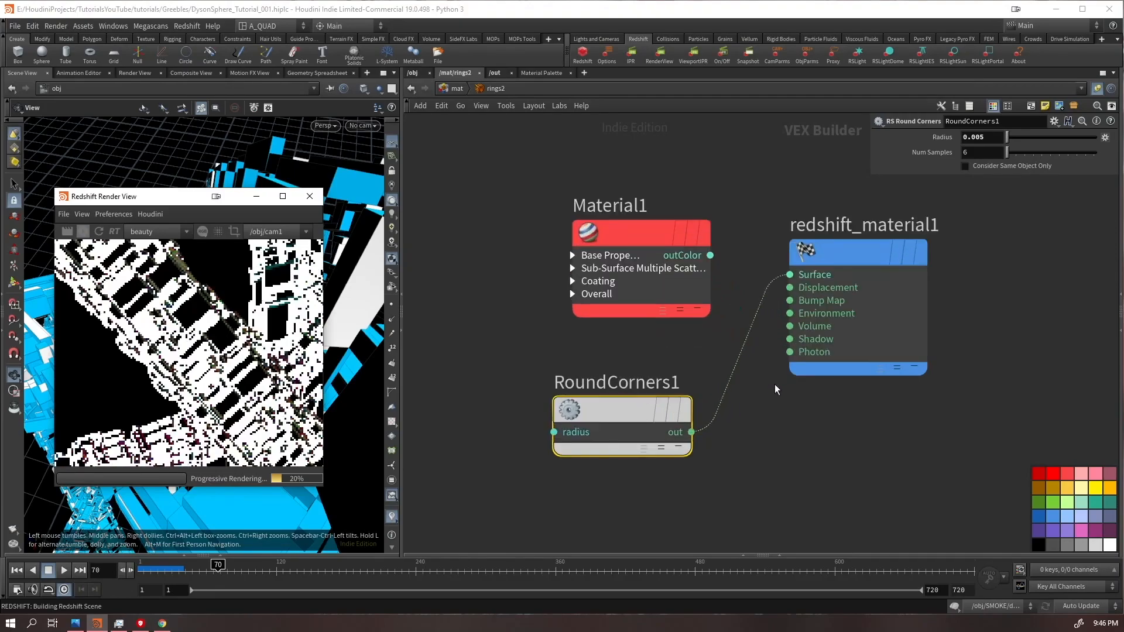
- In rings2, rewire RoundCorners1 to redshift_material1's Bump Map input and reconnect Material1 to Surface
{"action": "left_click", "coordinate": [769, 286]}
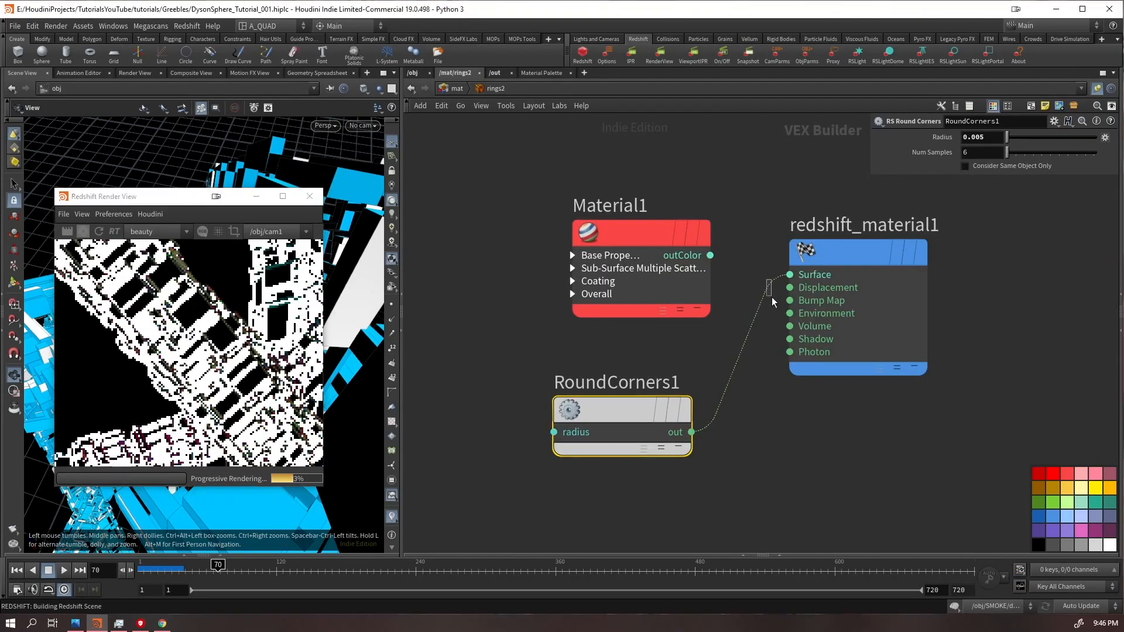
{"action": "left_click_drag", "start_coordinate": [769, 286], "coordinate": [790, 301]}
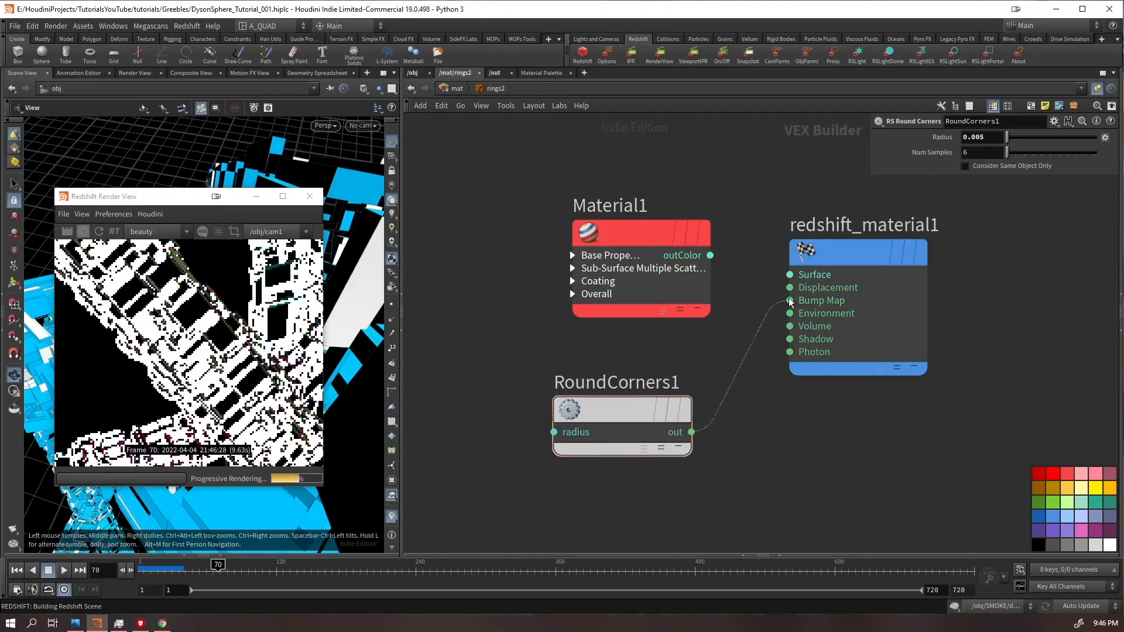
{"action": "left_click", "coordinate": [791, 276]}
{"action": "left_click", "coordinate": [711, 255]}
{"action": "left_click_drag", "start_coordinate": [843, 252], "coordinate": [854, 273]}
{"action": "left_click_drag", "start_coordinate": [597, 432], "coordinate": [615, 406]}
- In rings1, rewire RoundCorners1 to redshift_material1's Bump Map input and reconnect Material1 to Surface
{"action": "left_click", "coordinate": [454, 88]}
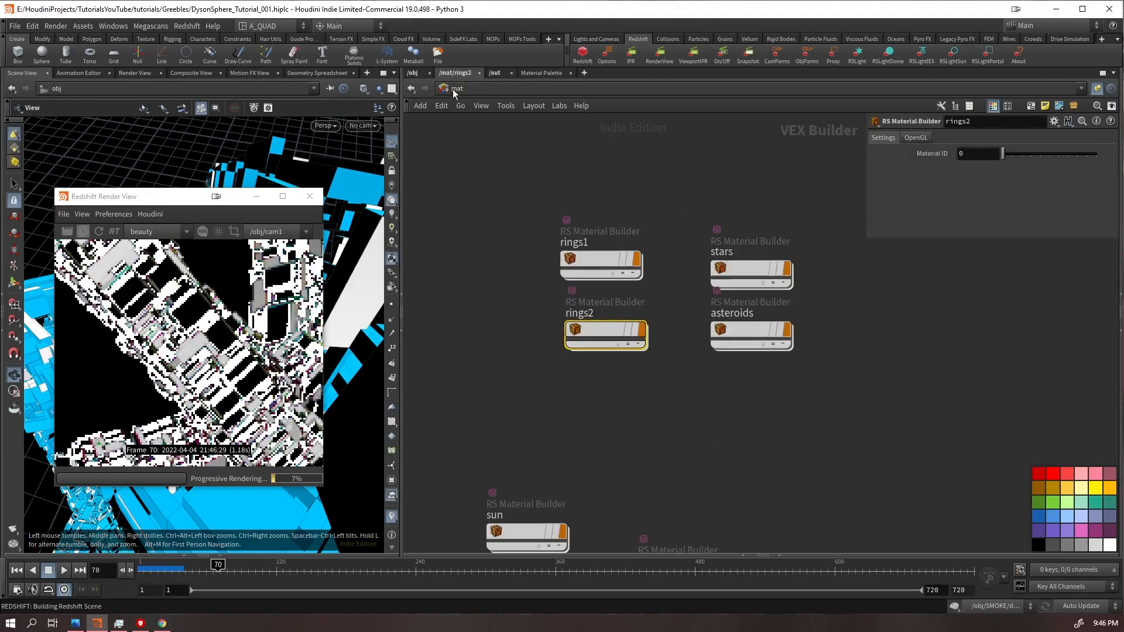
{"action": "double_click", "coordinate": [589, 259]}
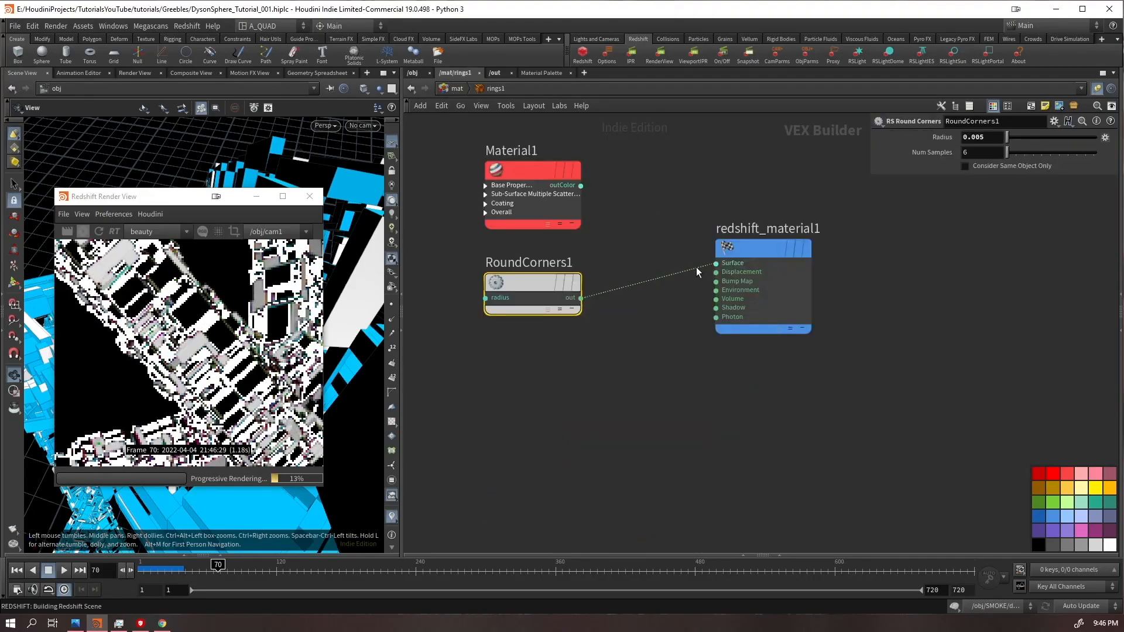
{"action": "left_click_drag", "start_coordinate": [716, 282], "coordinate": [716, 281]}
{"action": "left_click", "coordinate": [581, 185]}
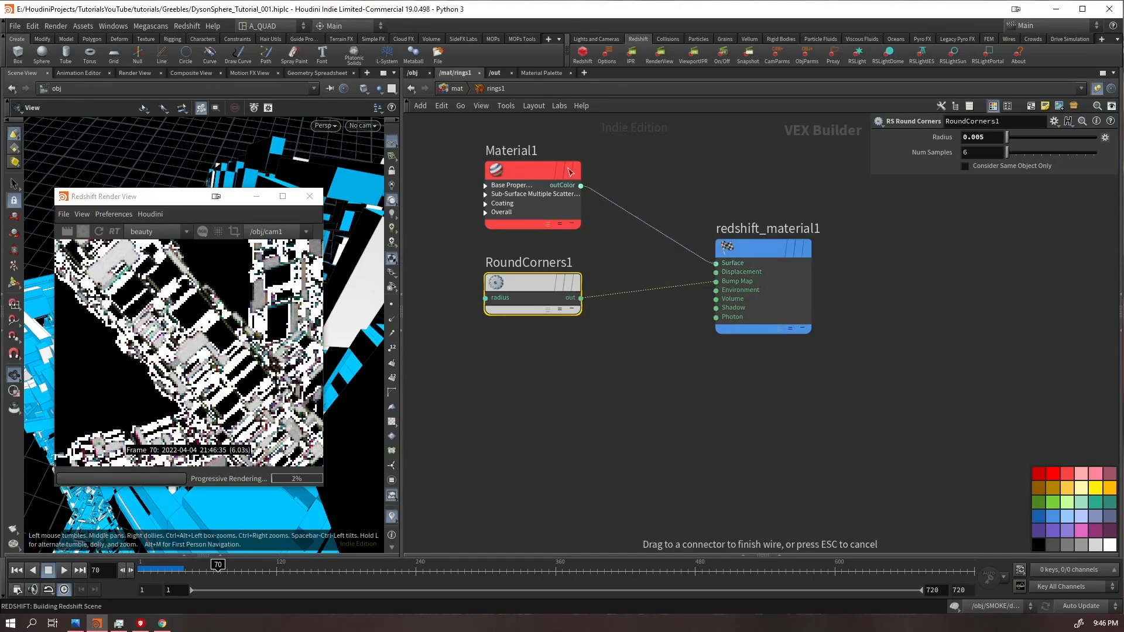
{"action": "left_click", "coordinate": [716, 263]}
{"action": "left_click_drag", "start_coordinate": [802, 328], "coordinate": [781, 288]}
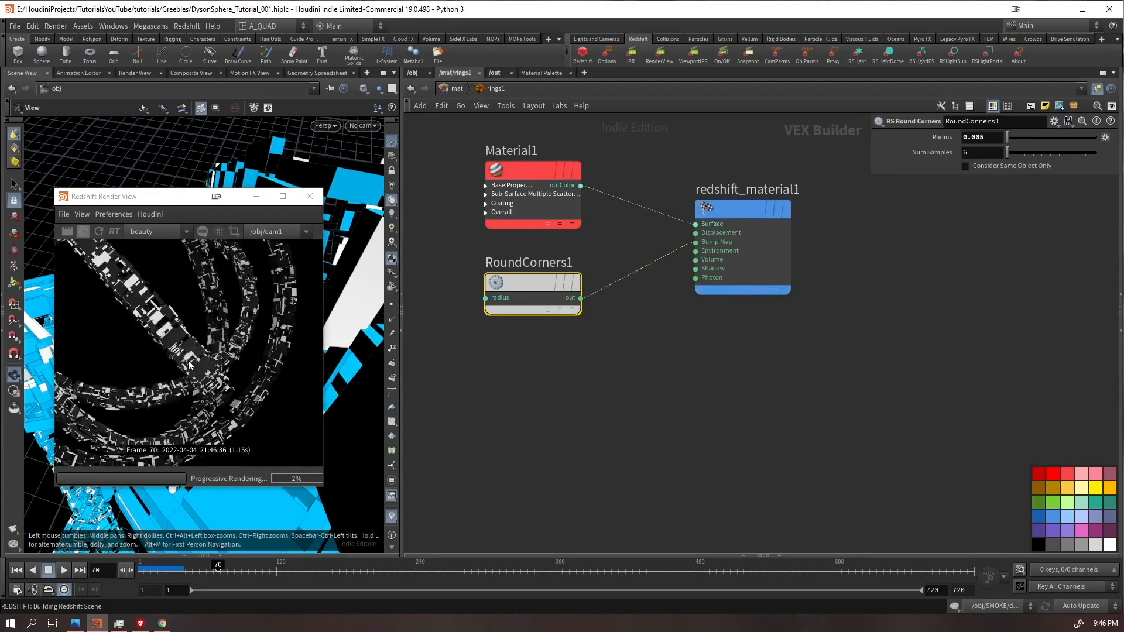
- Inspect the ring details in the render preview and apply the Copper preset to Material1 in the rings2 material
{"action": "left_click", "coordinate": [457, 89]}
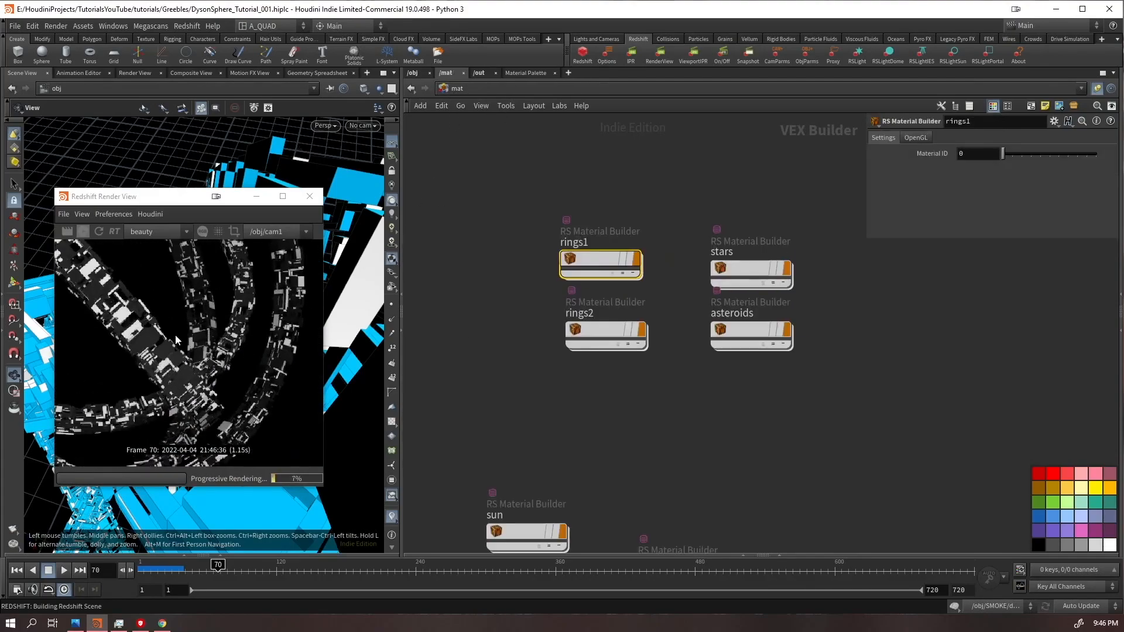
{"action": "scroll", "coordinate": [129, 320], "scroll_direction": "up", "scroll_amount": 5}
{"action": "scroll", "coordinate": [181, 323], "scroll_direction": "up", "scroll_amount": 2}
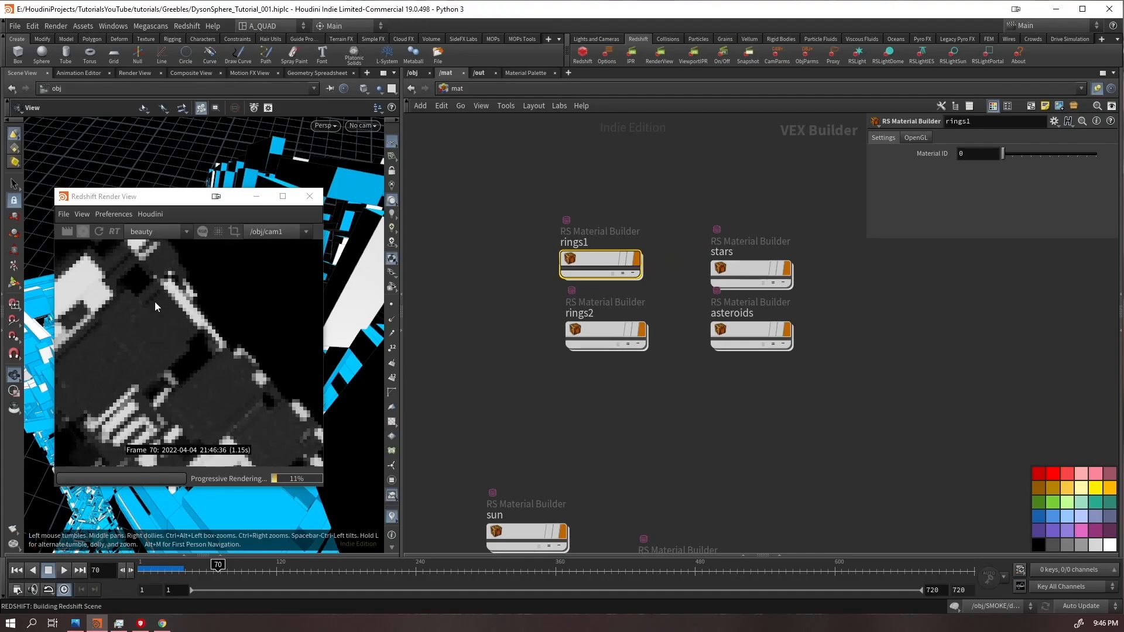
{"action": "double_click", "coordinate": [581, 326]}
{"action": "left_click", "coordinate": [917, 186]}
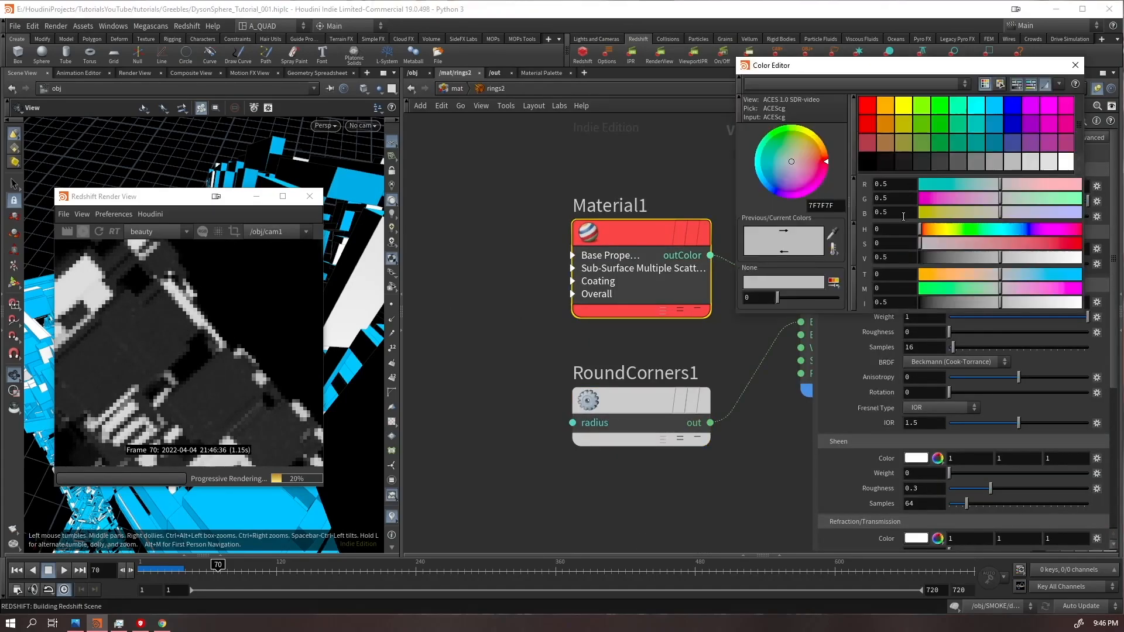
{"action": "left_click", "coordinate": [1077, 67]}
{"action": "left_click", "coordinate": [925, 154]}
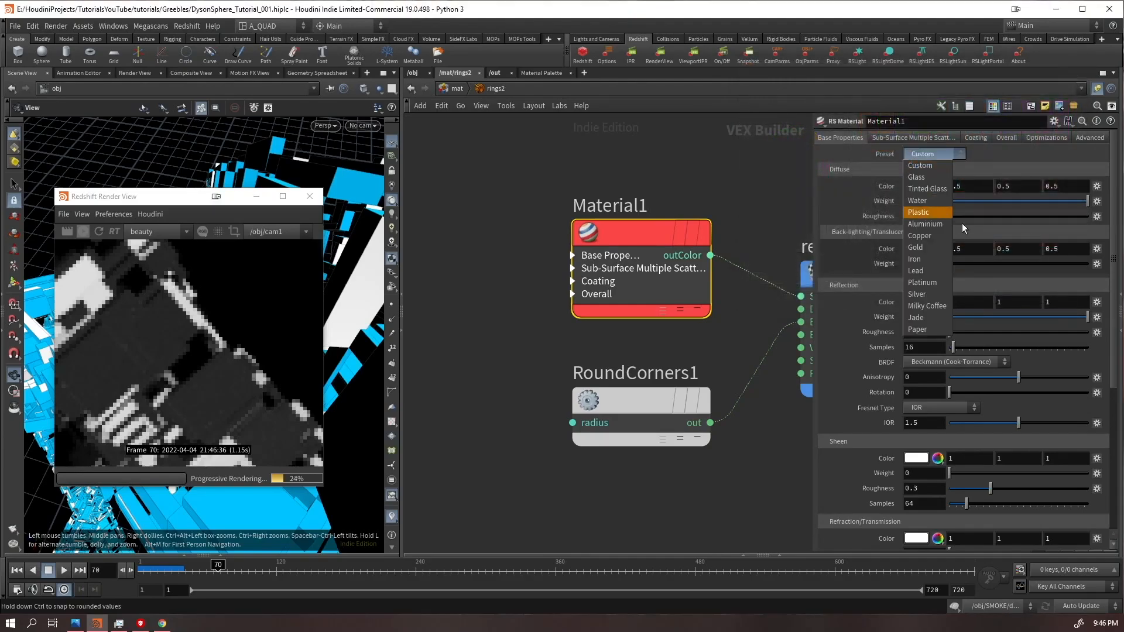
{"action": "left_click", "coordinate": [929, 236]}
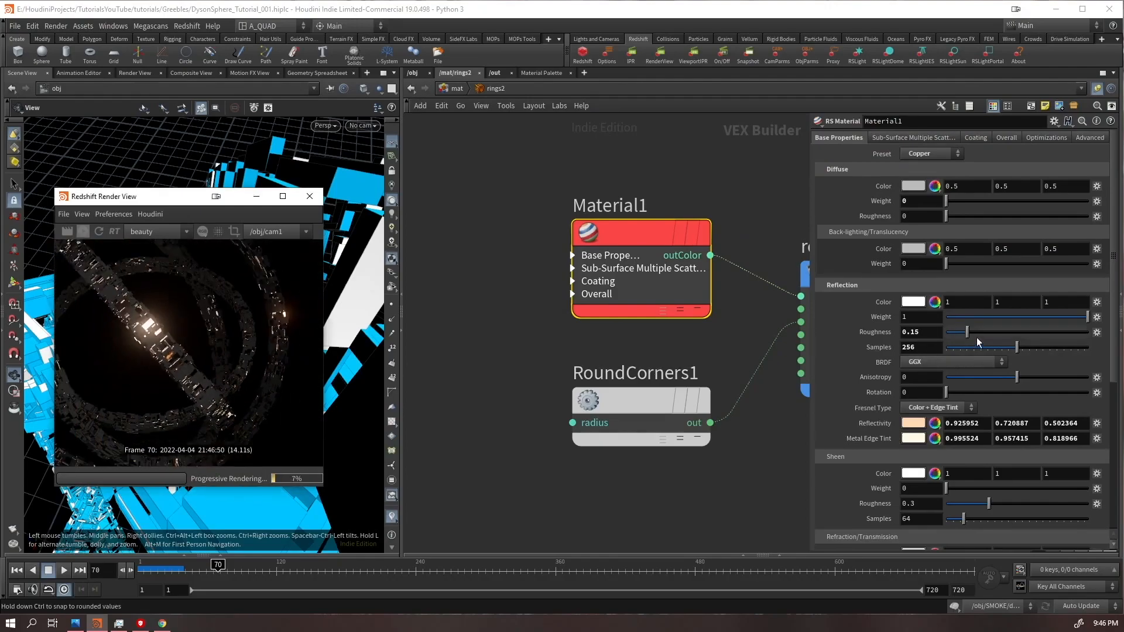
- Set Material1's reflection roughness to about 0.583 in rings2 and add a Maxon Noise node of type FBM
{"action": "left_click_drag", "start_coordinate": [977, 332], "coordinate": [1028, 332]}
{"action": "key", "text": "Tab"}
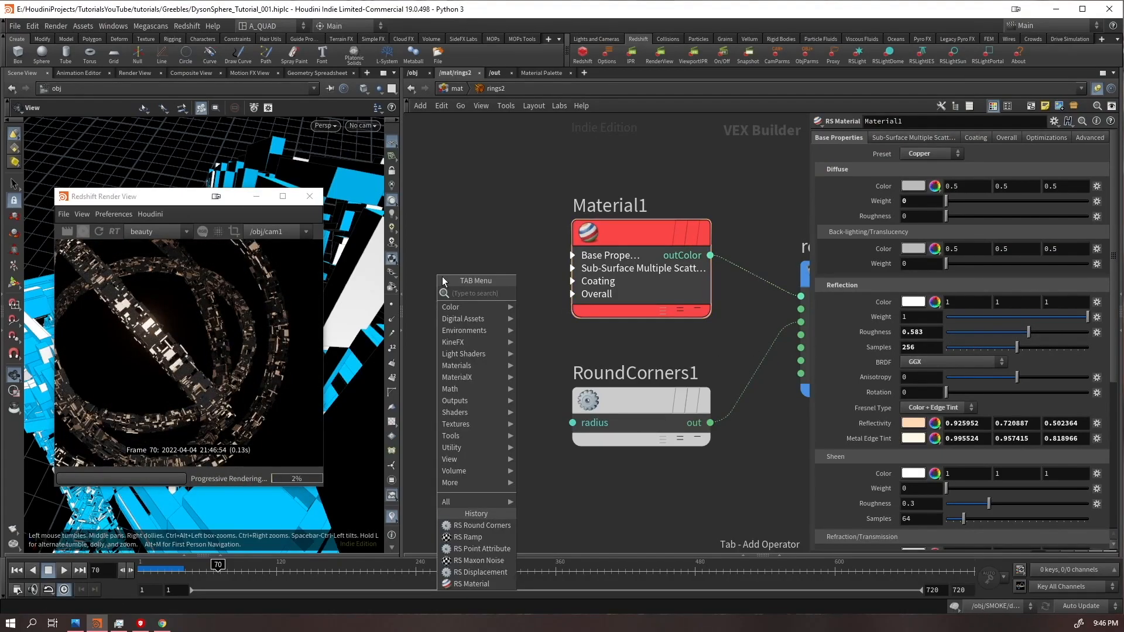
{"action": "type", "text": "maxon"}
{"action": "key", "text": "Return"}
{"action": "left_click", "coordinate": [442, 282]}
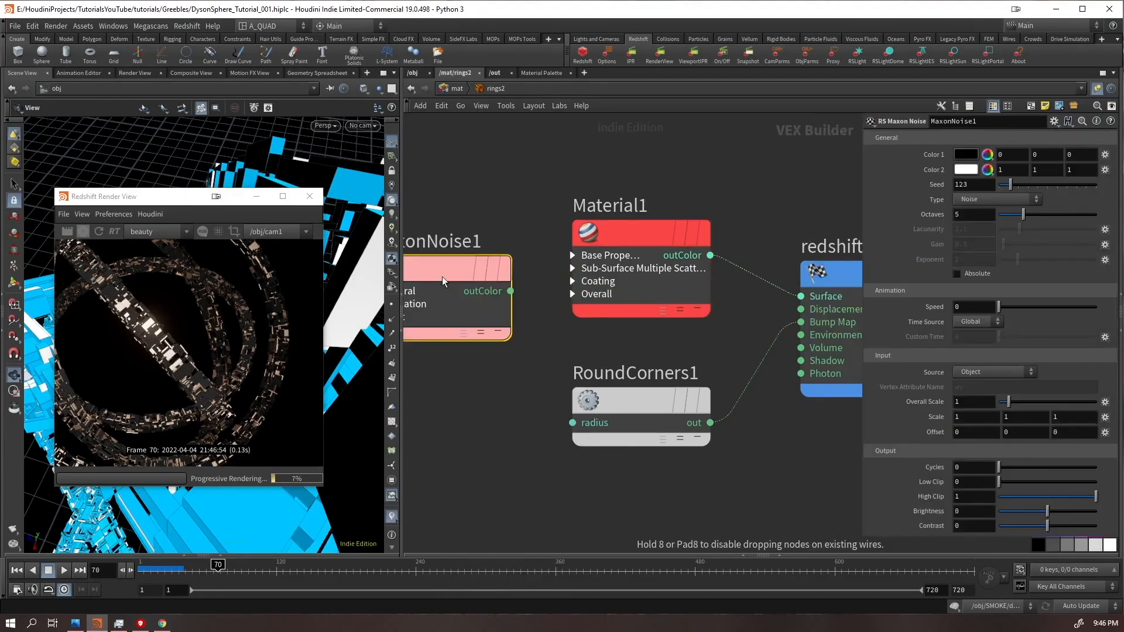
{"action": "left_click", "coordinate": [975, 200]}
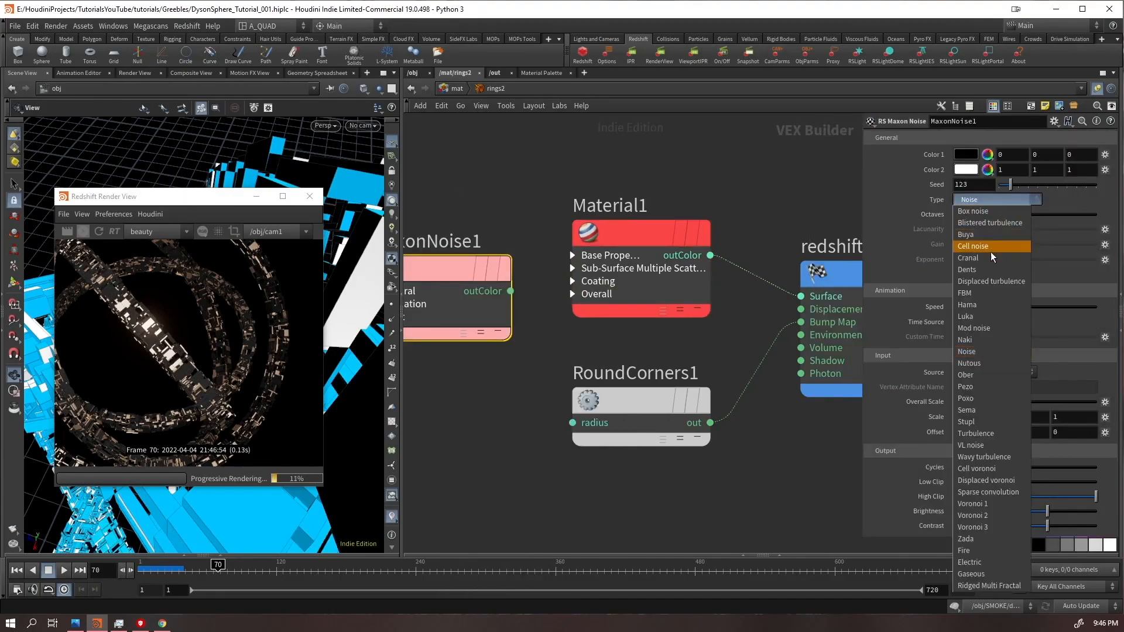
{"action": "left_click", "coordinate": [989, 293]}
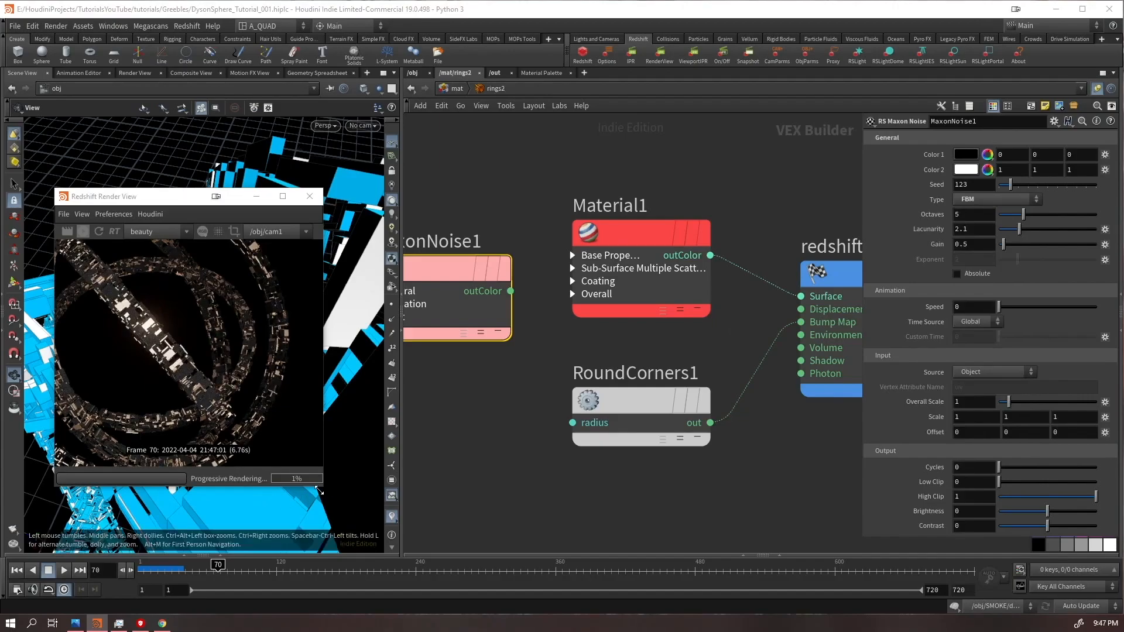
- Enlarge the render preview and wire MaxonNoise1's outColor into an input under Material1's Base Properties
{"action": "left_click_drag", "start_coordinate": [323, 493], "coordinate": [424, 565]}
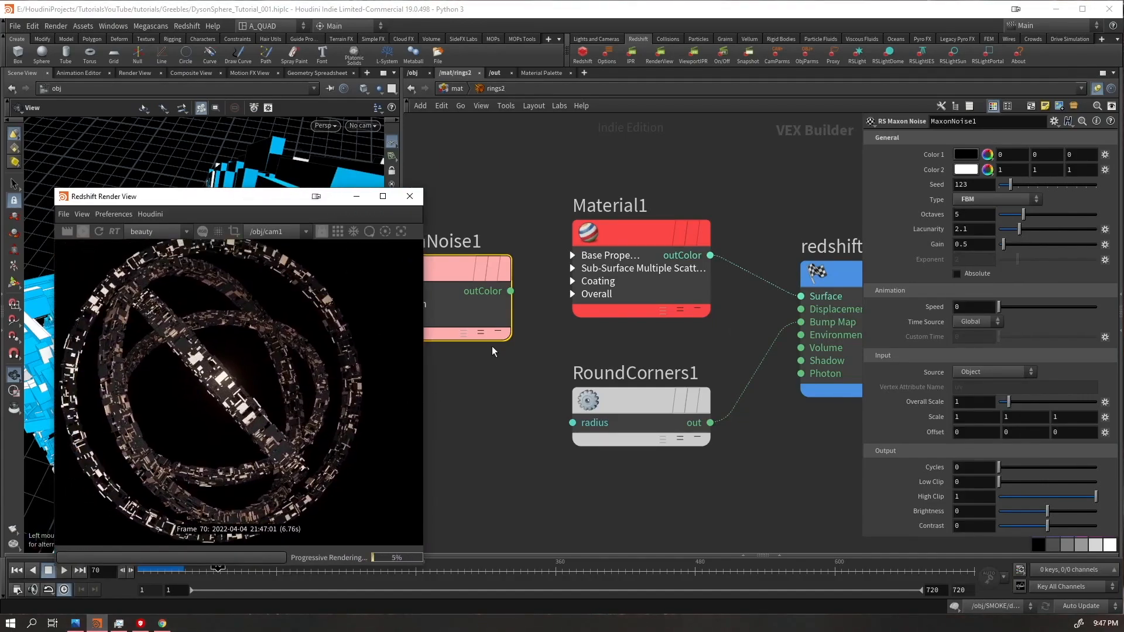
{"action": "left_click_drag", "start_coordinate": [513, 291], "coordinate": [533, 262]}
{"action": "left_click", "coordinate": [530, 262]}
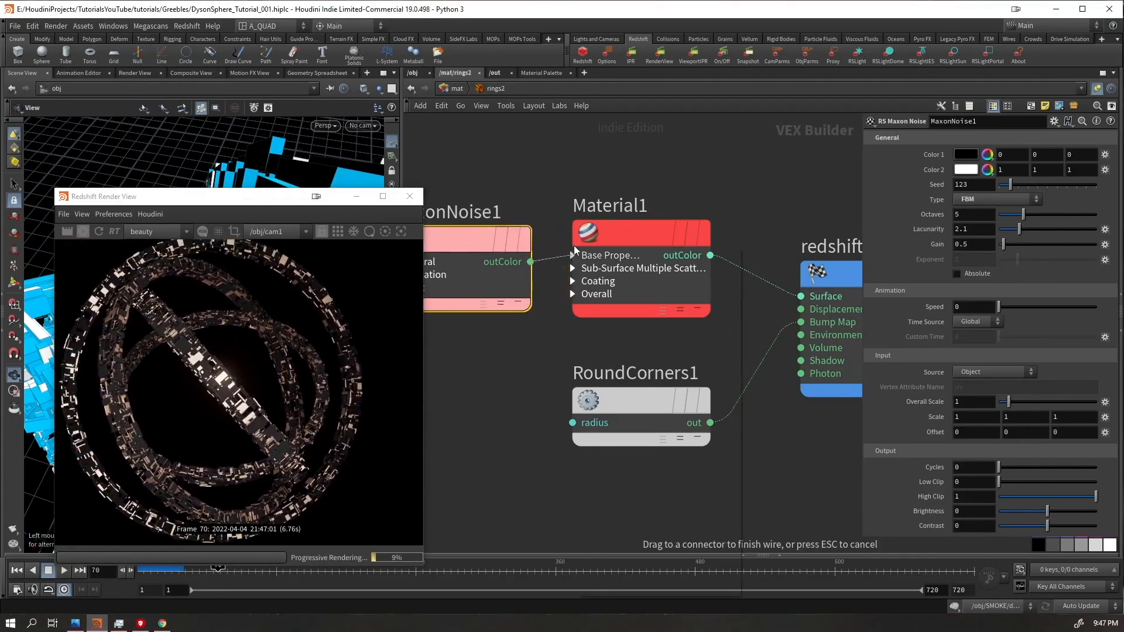
{"action": "left_click", "coordinate": [573, 245]}
{"action": "left_click", "coordinate": [628, 328]}
- Set MaxonNoise1's Color 1 to mid grey with RGB values of 0.5
{"action": "left_click", "coordinate": [971, 157]}
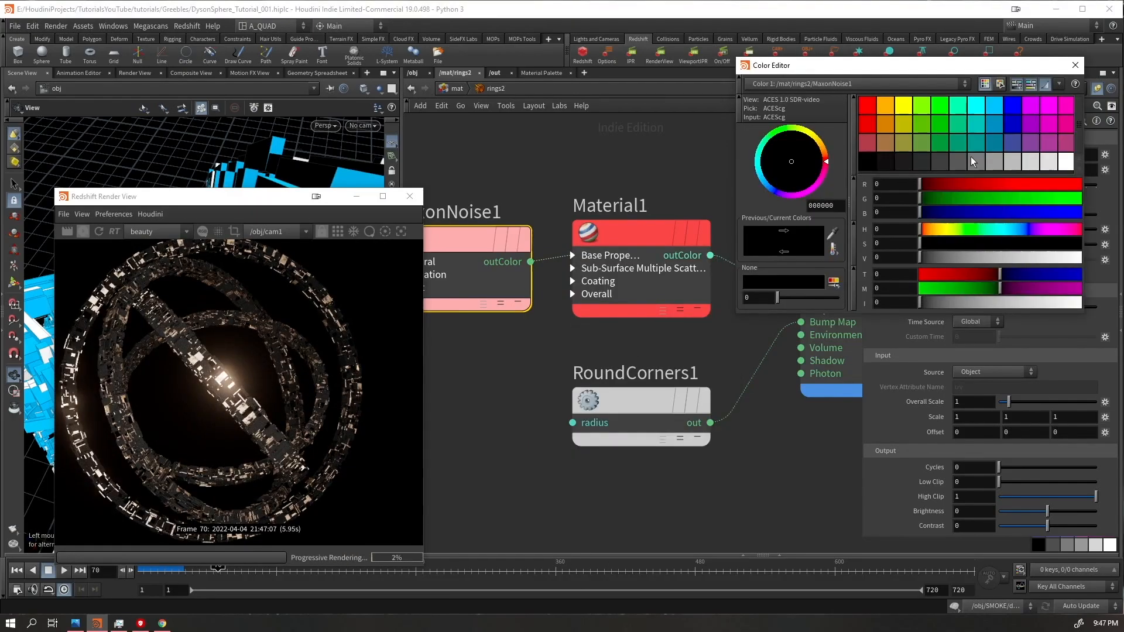
{"action": "left_click", "coordinate": [1009, 163]}
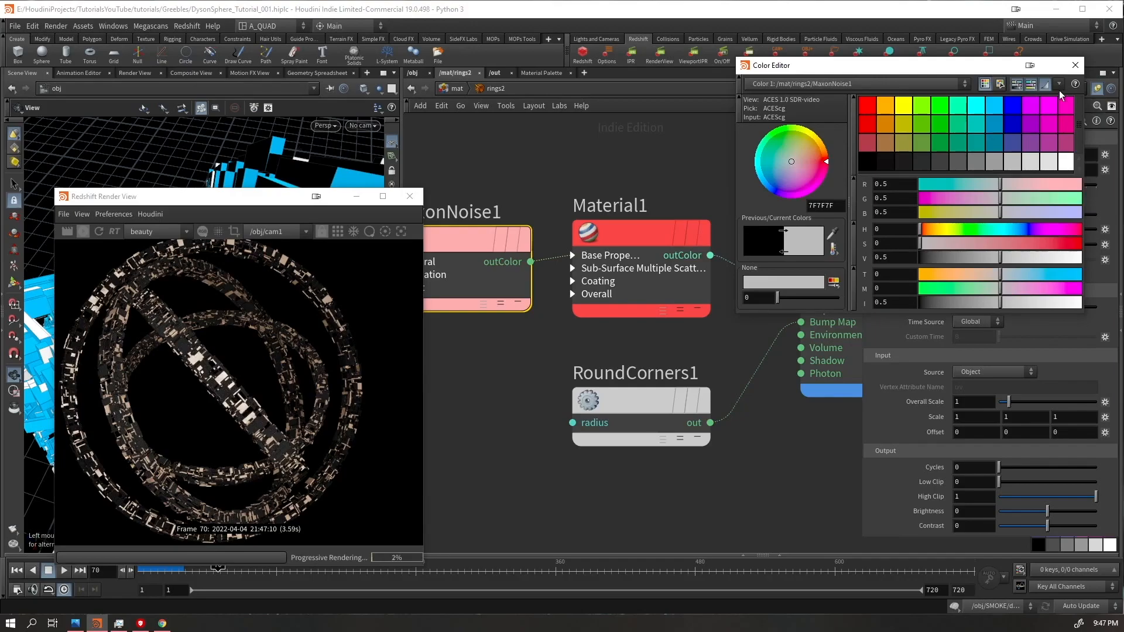
{"action": "left_click", "coordinate": [1075, 65]}
- Set MaxonNoise1's Overall Scale to 0.25 and check the ring surfaces in the render preview
{"action": "scroll", "coordinate": [200, 410], "scroll_direction": "up", "scroll_amount": 5}
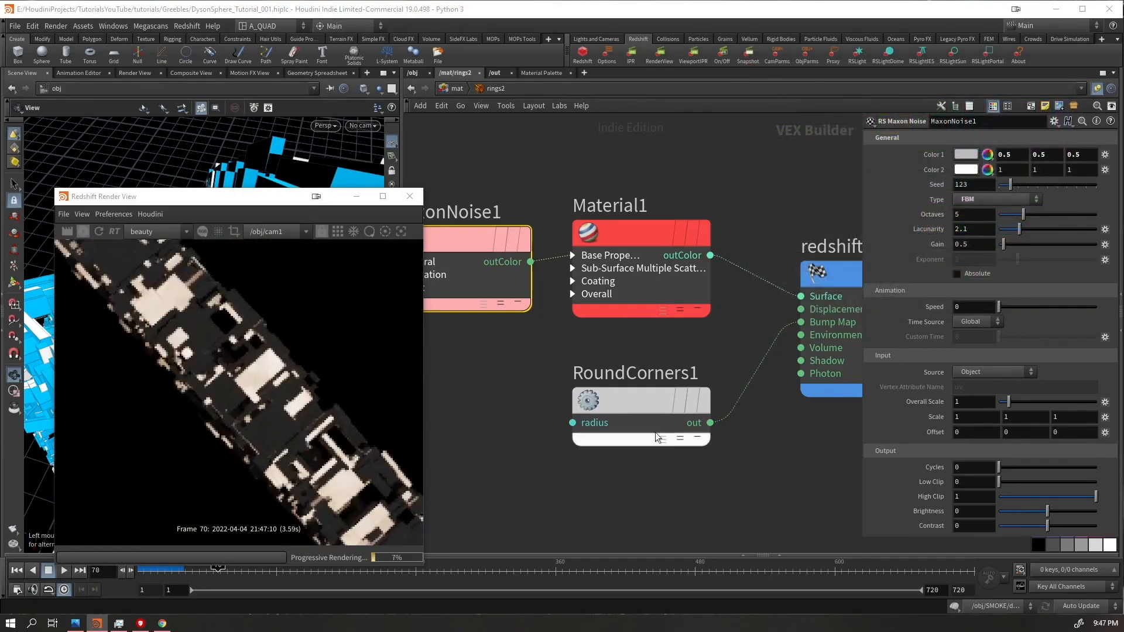
{"action": "left_click", "coordinate": [963, 403]}
{"action": "type", "text": "0.25"}
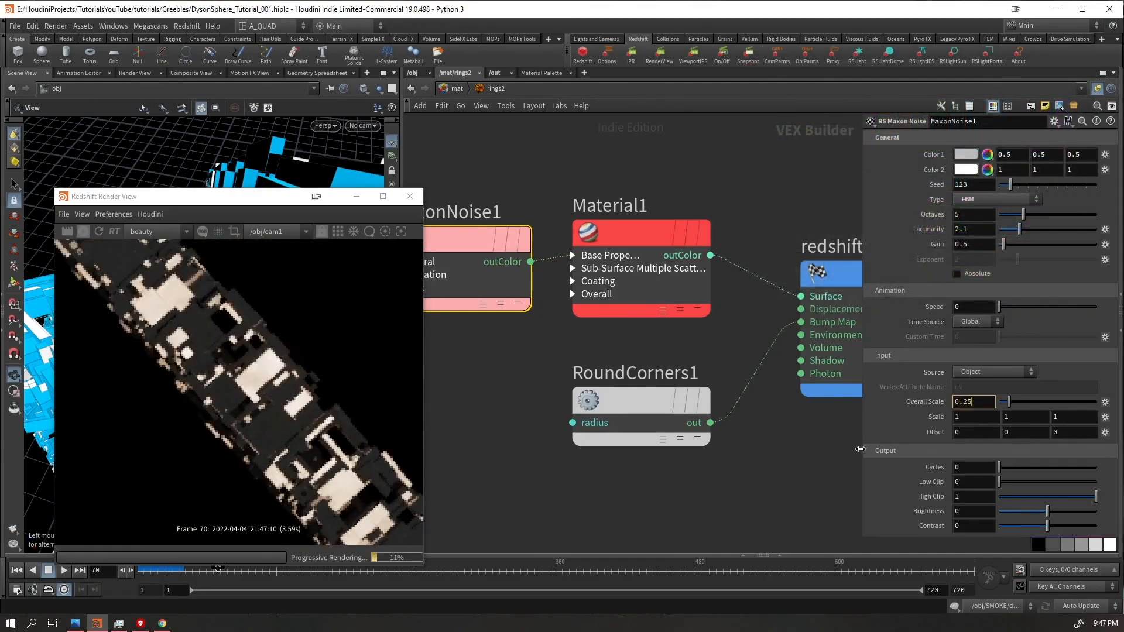
{"action": "key", "text": "Return"}
{"action": "scroll", "coordinate": [245, 356], "scroll_direction": "up", "scroll_amount": 4}
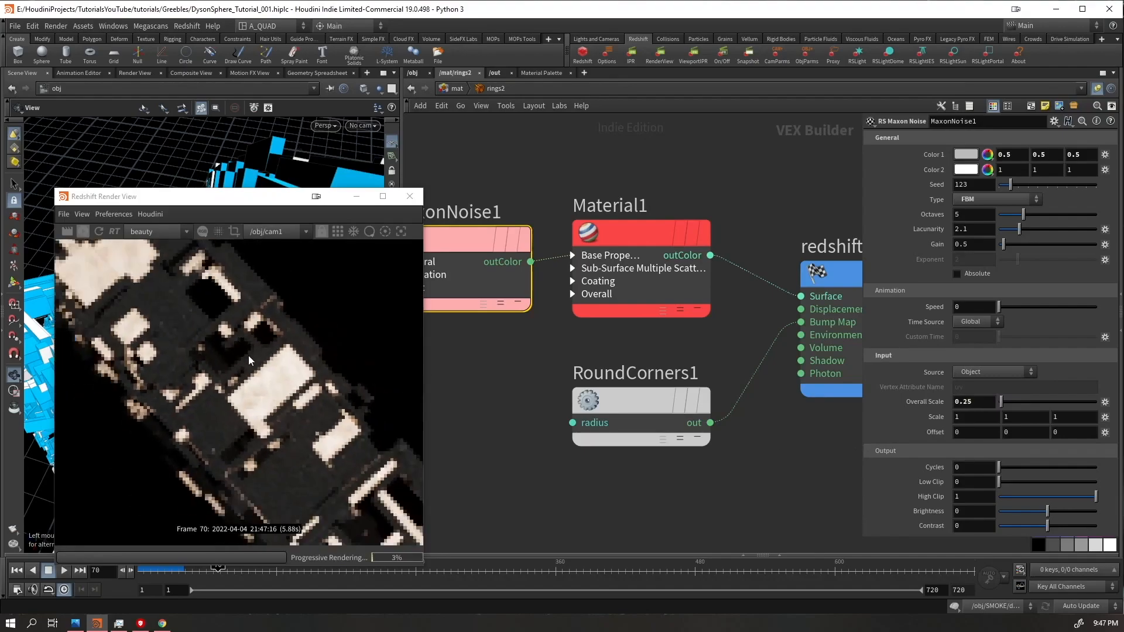
{"action": "scroll", "coordinate": [248, 356], "scroll_direction": "down", "scroll_amount": 5}
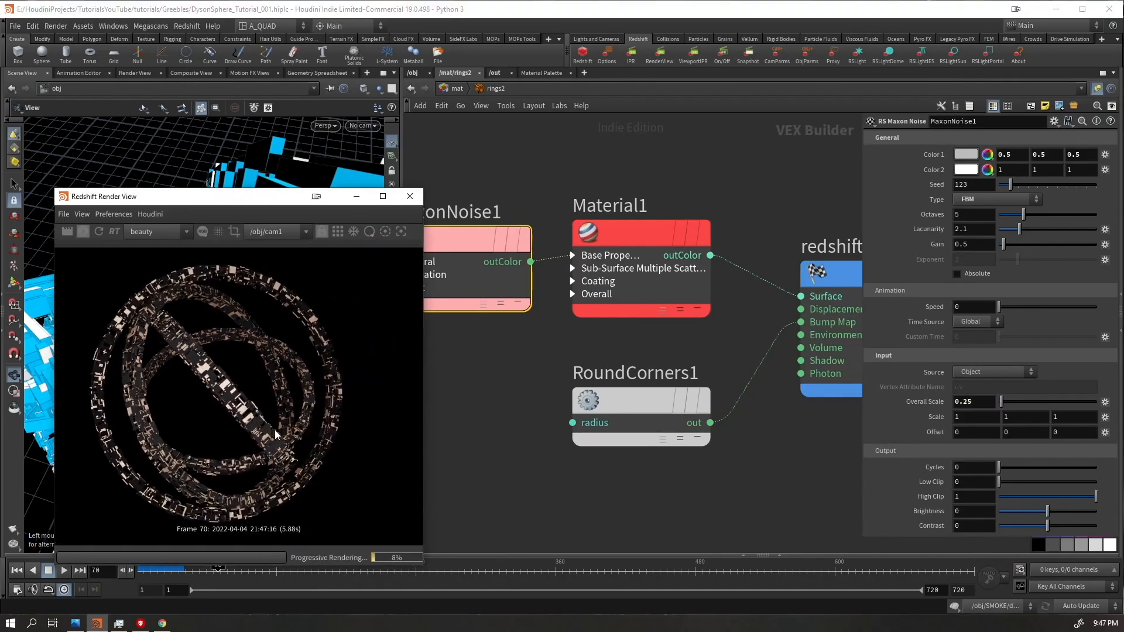
{"action": "scroll", "coordinate": [294, 434], "scroll_direction": "up", "scroll_amount": 1}
{"action": "scroll", "coordinate": [290, 439], "scroll_direction": "up", "scroll_amount": 2}
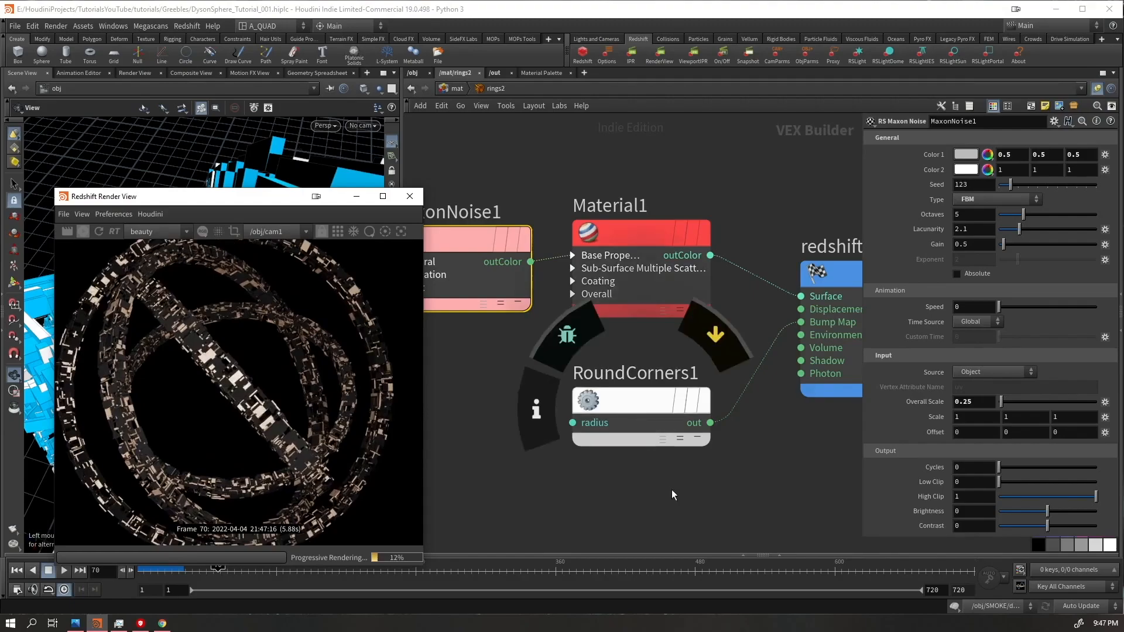
- Set RoundCorners1's radius to 0.01 in rings2 and check the edges in the render preview
{"action": "left_click", "coordinate": [682, 437]}
{"action": "middle_click_drag", "start_coordinate": [728, 453], "coordinate": [654, 416]}
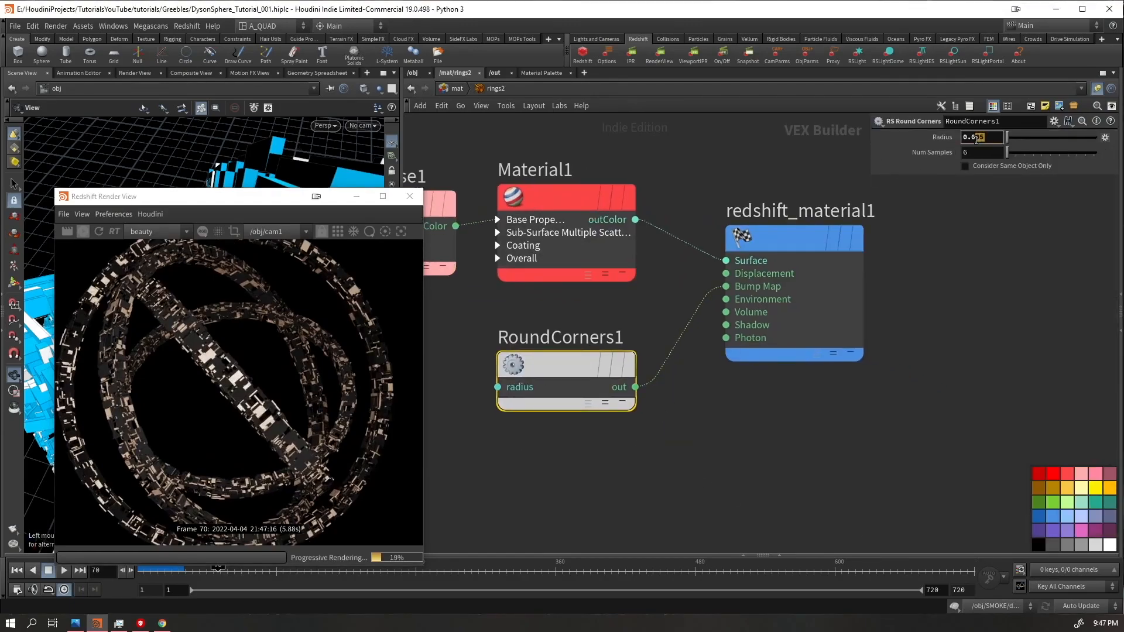
{"action": "scroll", "coordinate": [279, 434], "scroll_direction": "up", "scroll_amount": 5}
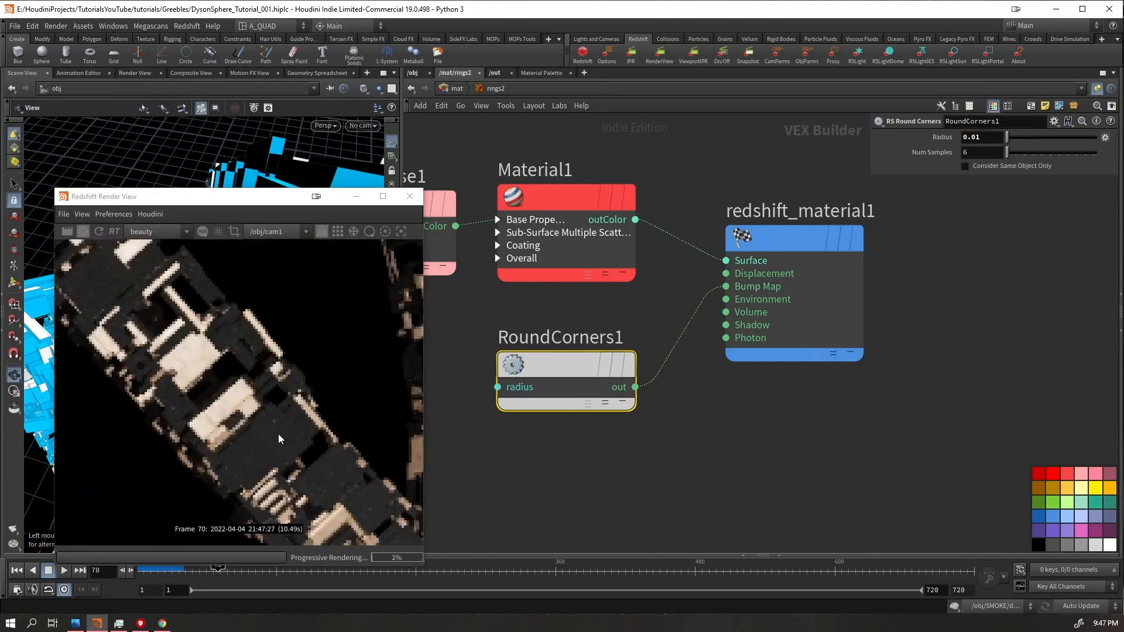
- Open the rings1 material and set its RoundCorners1 radius to 0.01
{"action": "left_click", "coordinate": [456, 89]}
{"action": "left_click", "coordinate": [588, 248]}
{"action": "key", "text": "Return"}
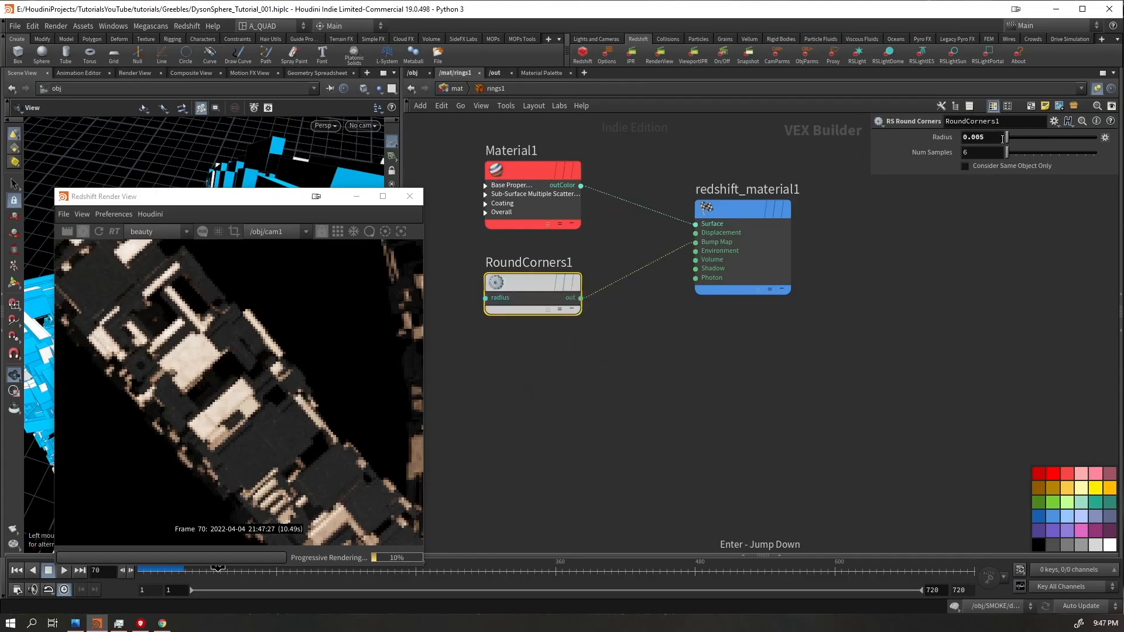
{"action": "type", "text": "01"}
{"action": "key", "text": "Return"}
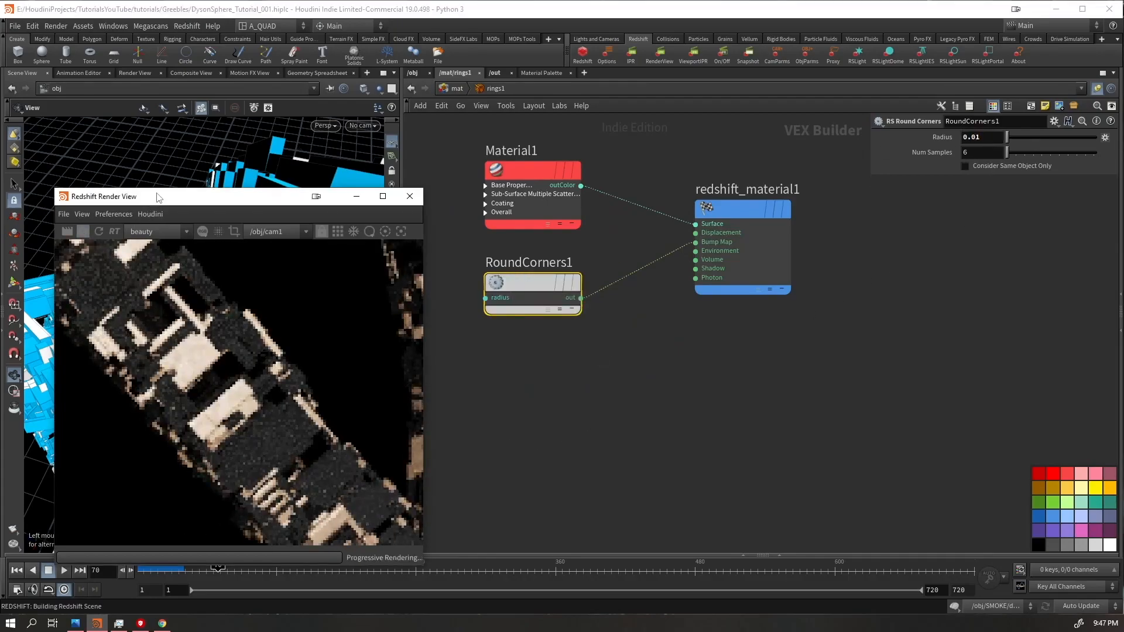
- Look through cam1 in the viewport, lock the camera to the view, and move it close to the rings
{"action": "left_click_drag", "start_coordinate": [157, 197], "coordinate": [843, 152]}
{"action": "left_click", "coordinate": [368, 129]}
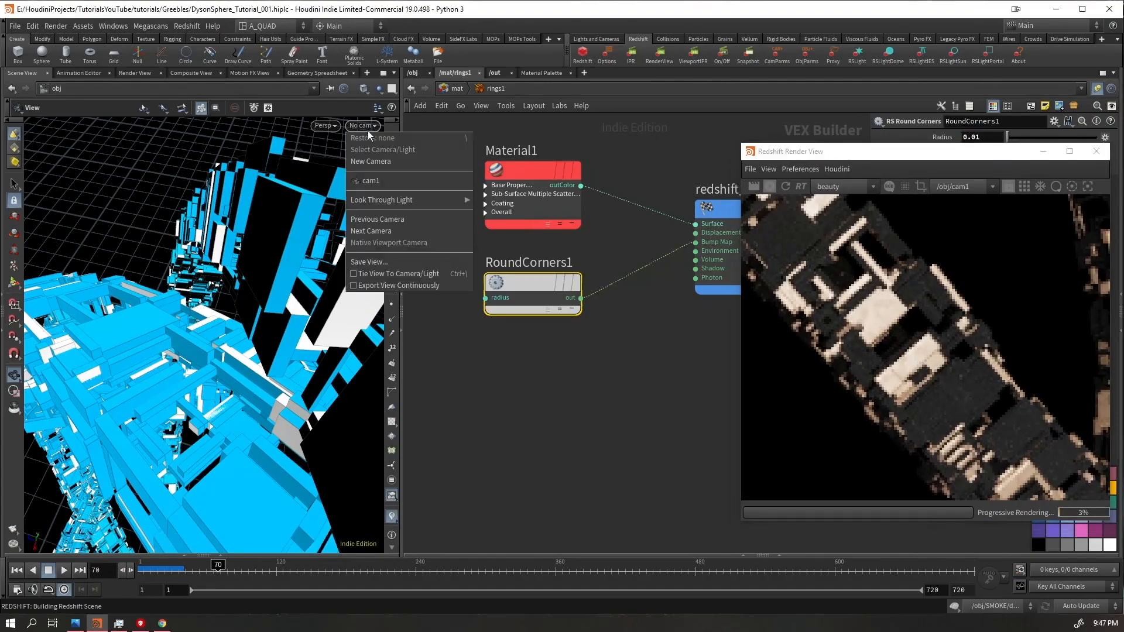
{"action": "left_click", "coordinate": [381, 182]}
{"action": "left_click", "coordinate": [391, 170]}
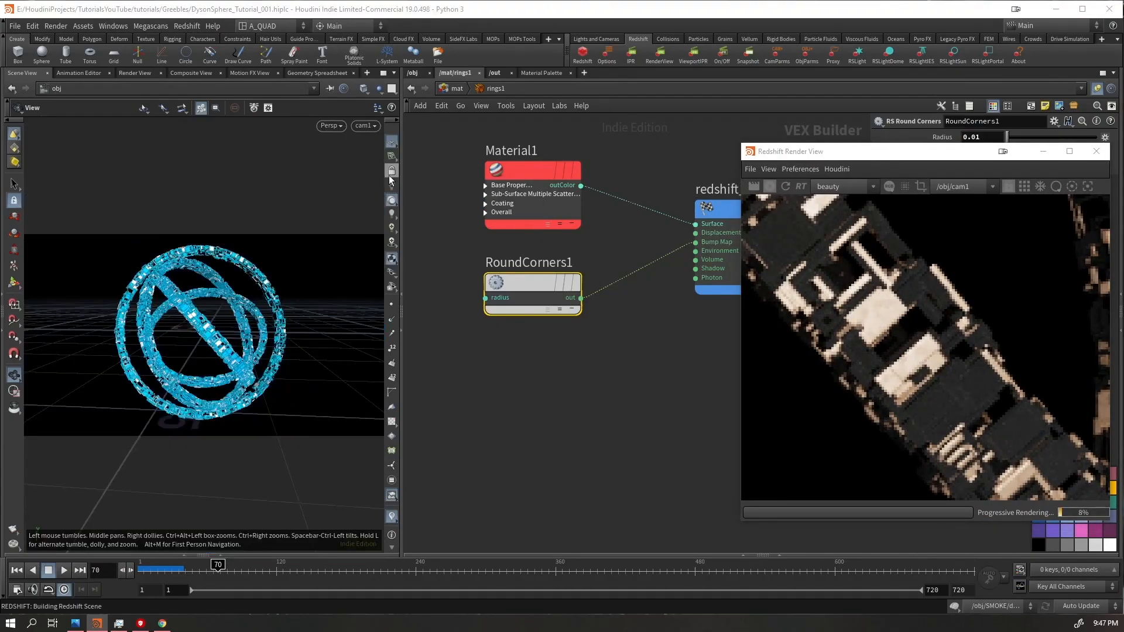
{"action": "left_click_drag", "start_coordinate": [239, 295], "coordinate": [299, 281]}
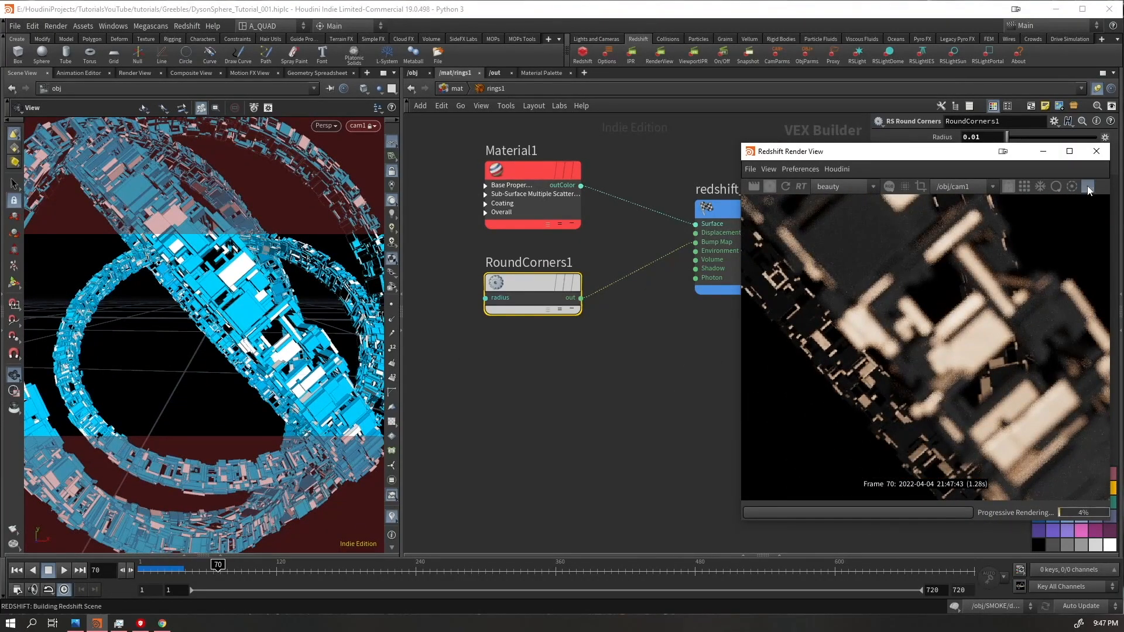
- Pick the focus distance on the diagonal ring in the render preview and inspect its edges up close
{"action": "left_click", "coordinate": [1088, 186]}
{"action": "left_click", "coordinate": [942, 417]}
{"action": "scroll", "coordinate": [905, 263], "scroll_direction": "up", "scroll_amount": 5}
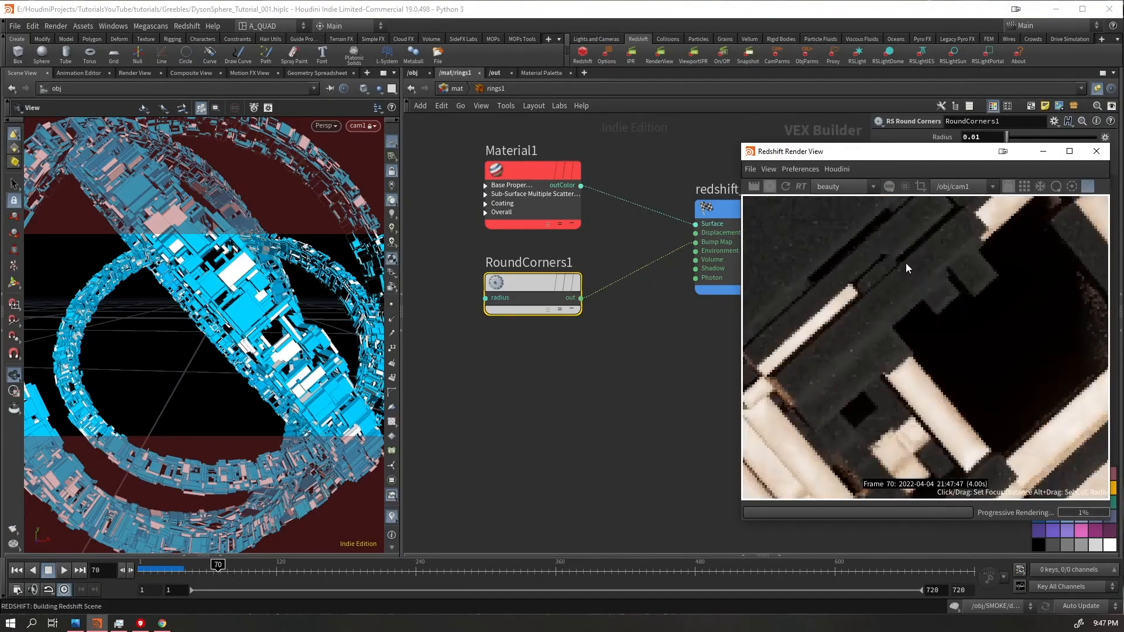
{"action": "scroll", "coordinate": [904, 271], "scroll_direction": "down", "scroll_amount": 3}
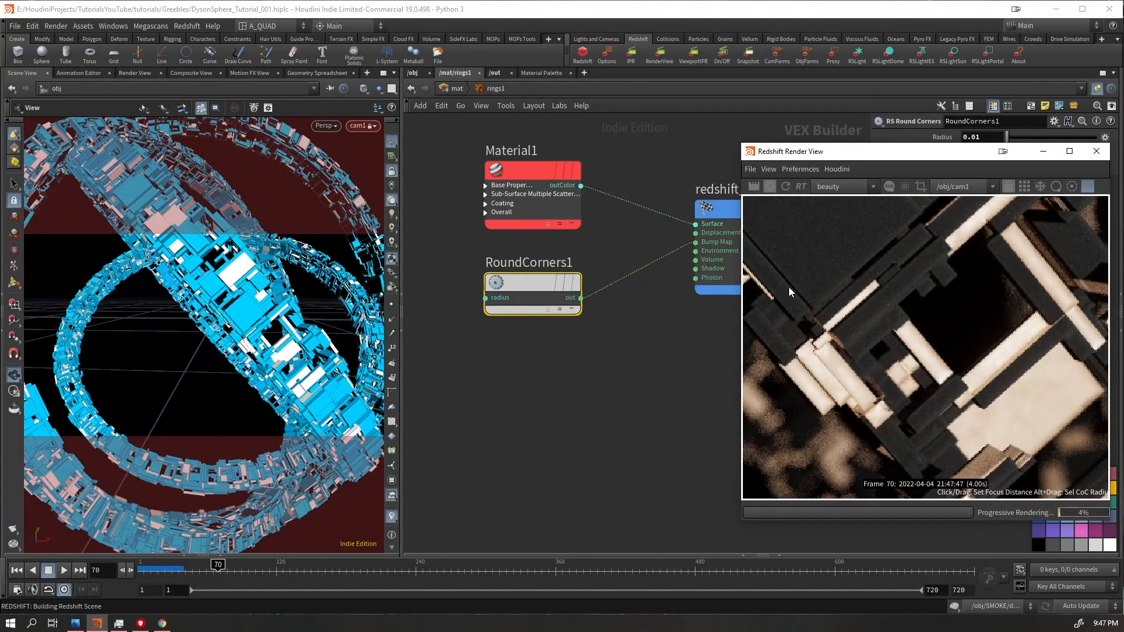
- Try a RoundCorners1 radius of 0.05 in rings1, disconnecting and reconnecting its Bump Map wire to compare the edges
{"action": "left_click_drag", "start_coordinate": [858, 153], "coordinate": [181, 157]}
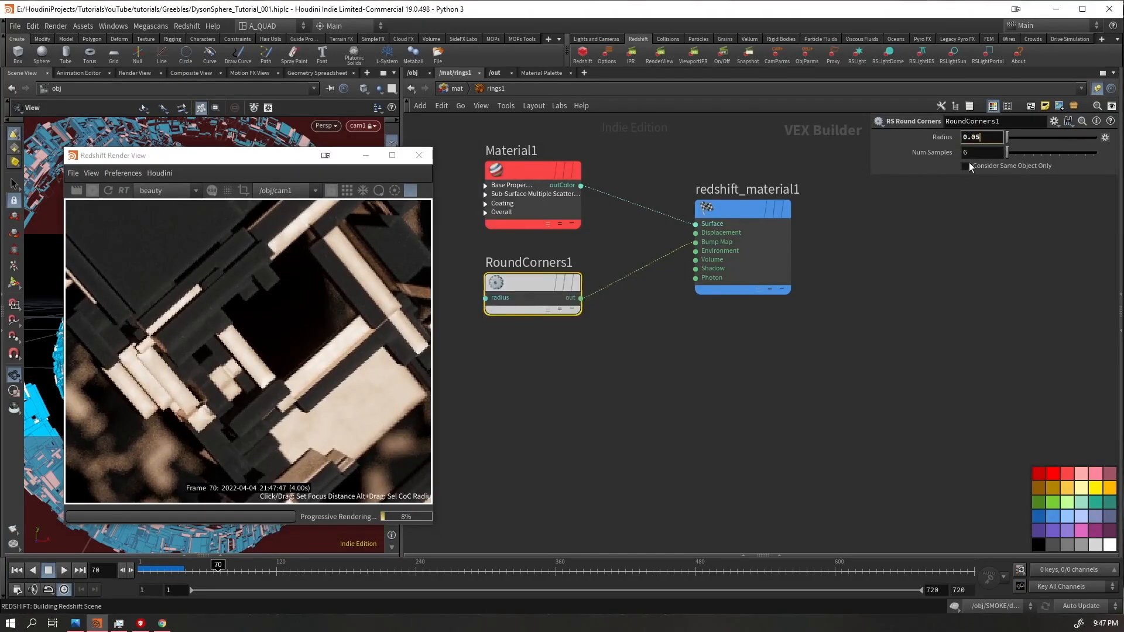
{"action": "key", "text": "Return"}
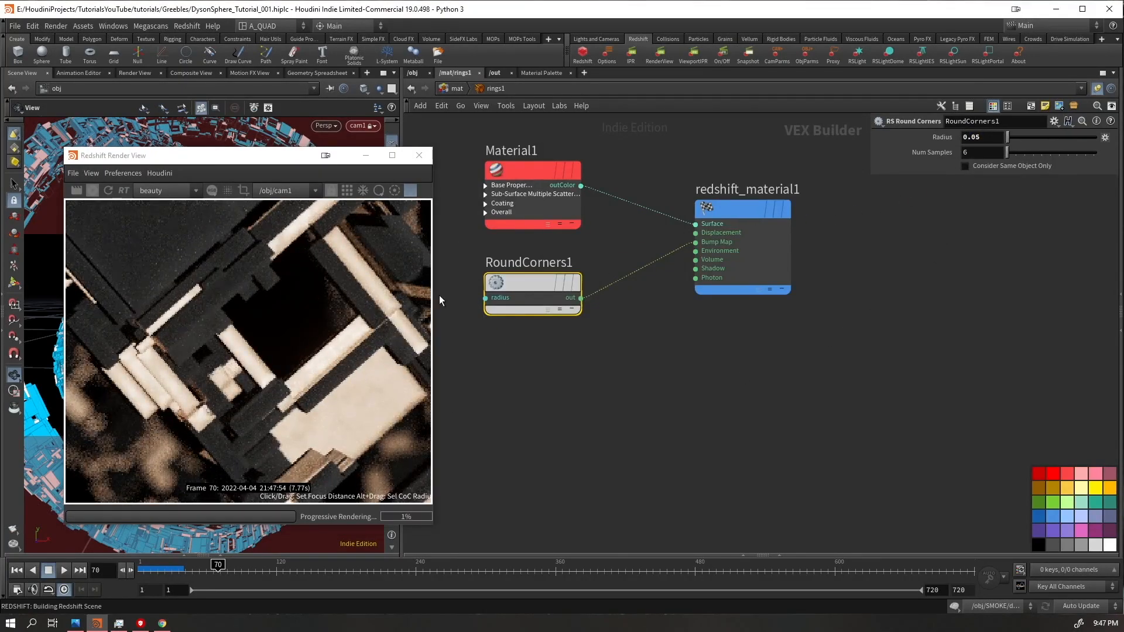
{"action": "key", "text": "Delete"}
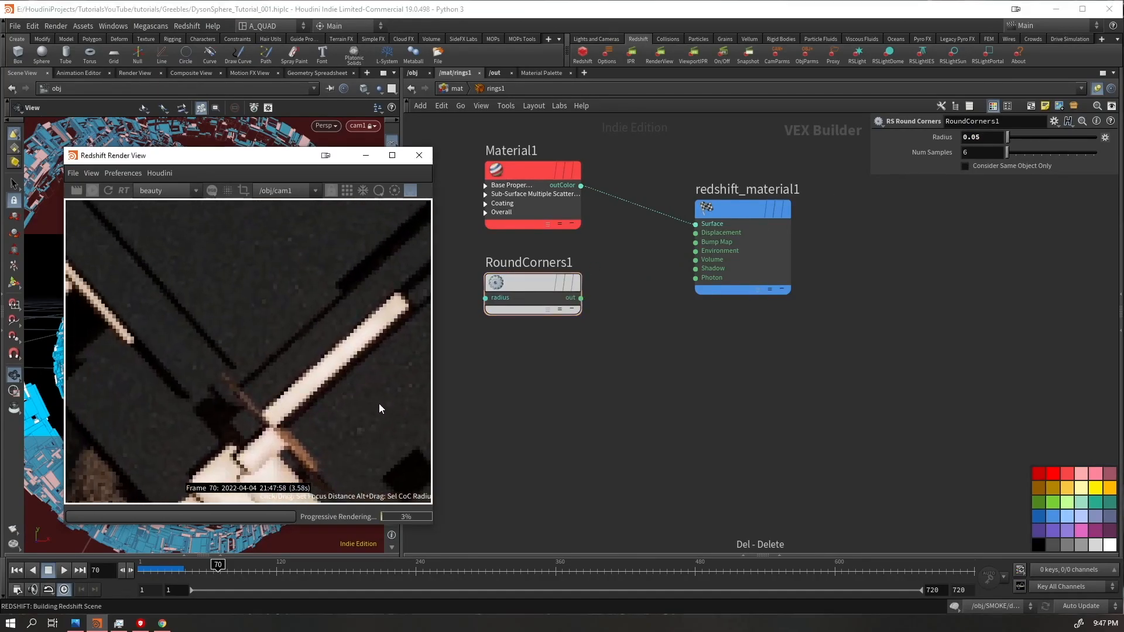
{"action": "mouse_move", "coordinate": [563, 298]}
{"action": "left_click_drag", "start_coordinate": [580, 298], "coordinate": [694, 247]}
- Reduce the RoundCorners1 radius in rings1 to 0.01
{"action": "left_click", "coordinate": [980, 137]}
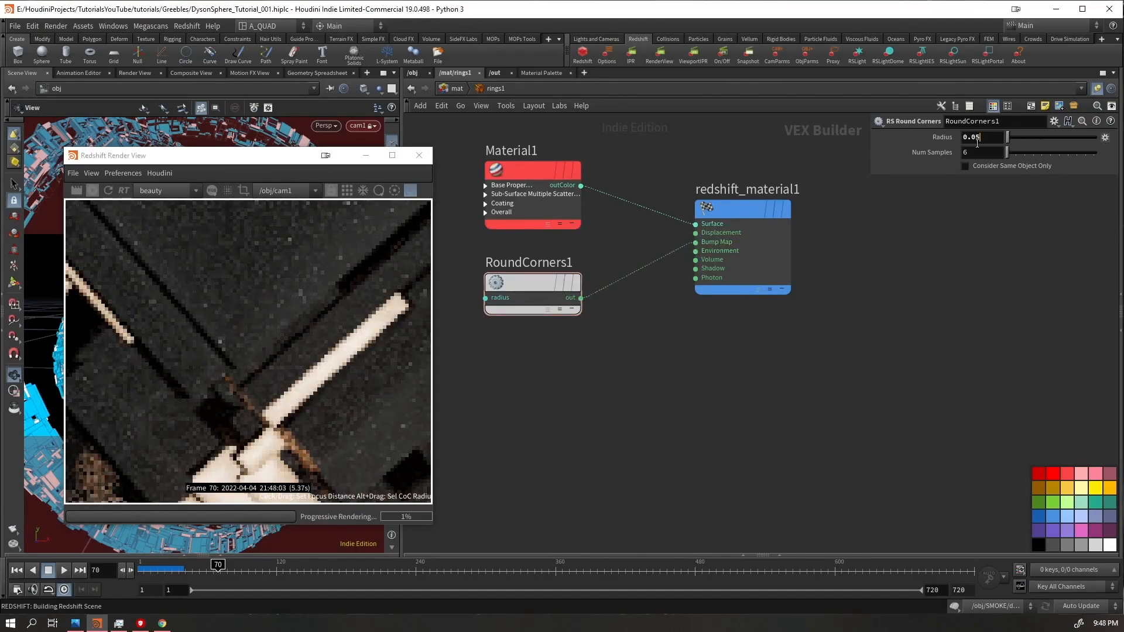
{"action": "key", "text": "BackSpace"}
{"action": "type", "text": "1"}
{"action": "key", "text": "Return"}
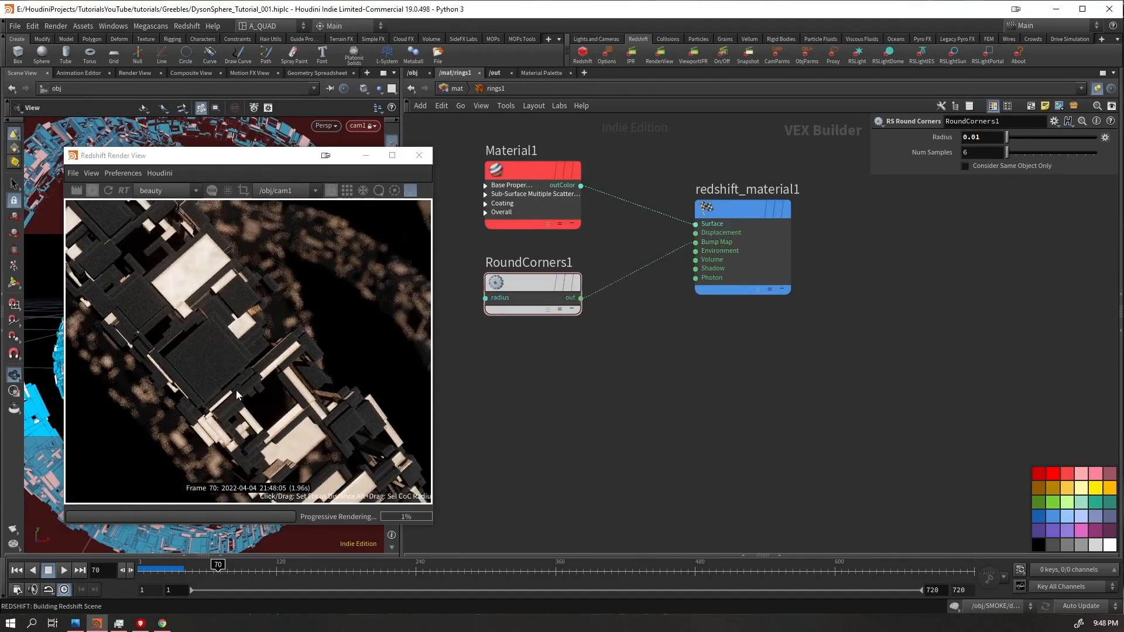
- Move the render preview off the viewport and pull cam1 back to frame all the rings
{"action": "left_click_drag", "start_coordinate": [253, 158], "coordinate": [799, 180]}
{"action": "right_click_drag", "start_coordinate": [141, 352], "coordinate": [100, 364]}
{"action": "left_click_drag", "start_coordinate": [100, 364], "coordinate": [249, 281]}
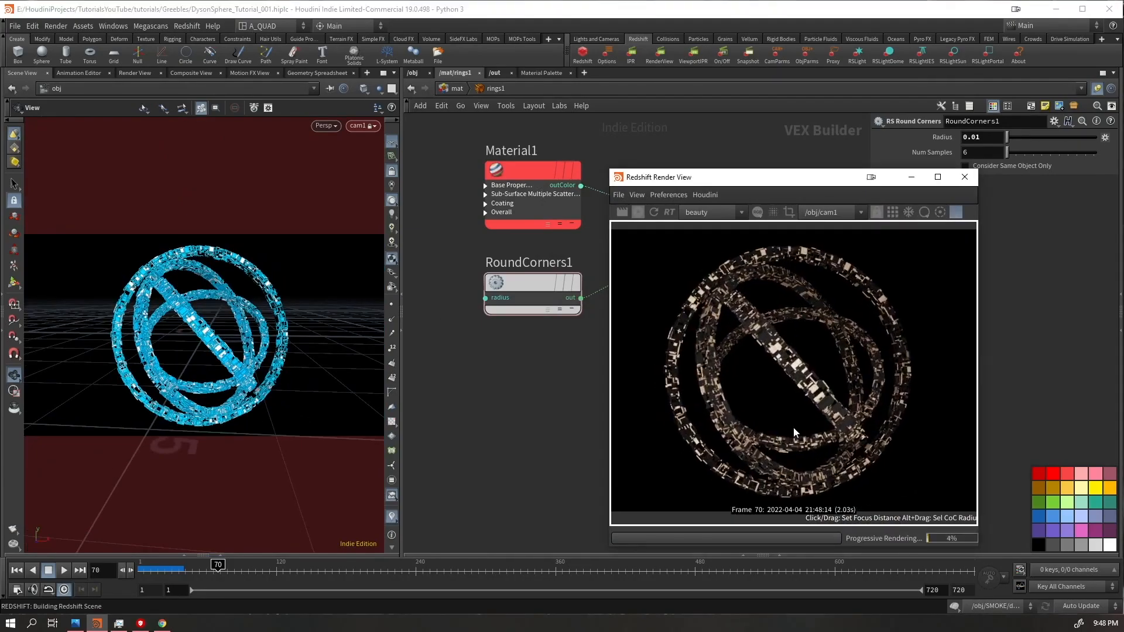
{"action": "left_click_drag", "start_coordinate": [233, 334], "coordinate": [242, 331]}
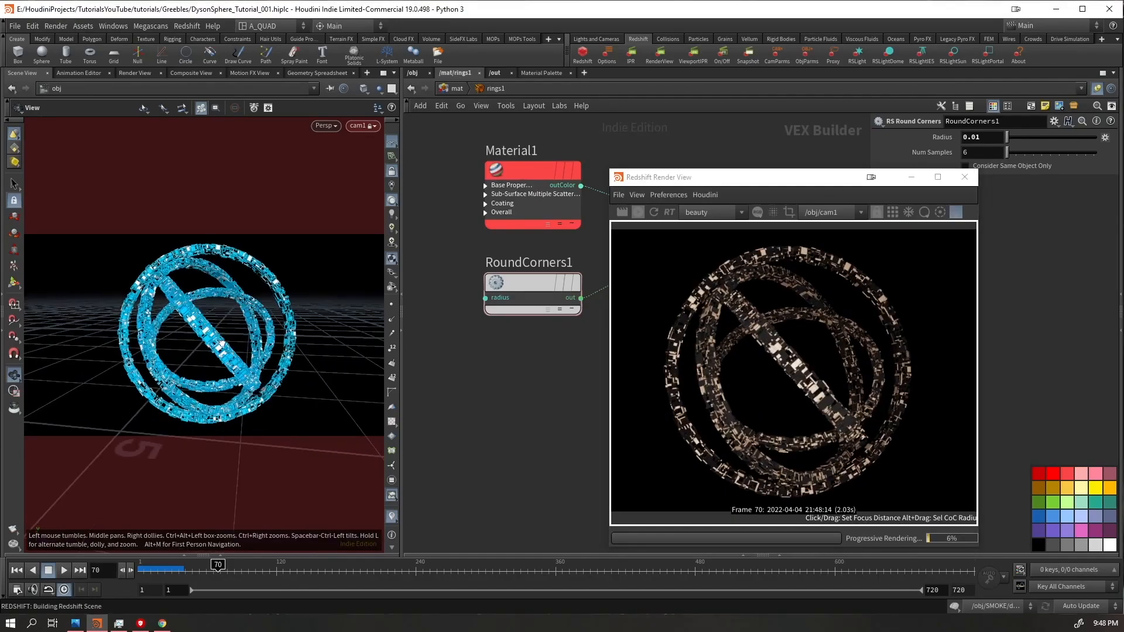
- In the RINGS network, set random_selection2's ratio to about 0.938
{"action": "left_click", "coordinate": [413, 73]}
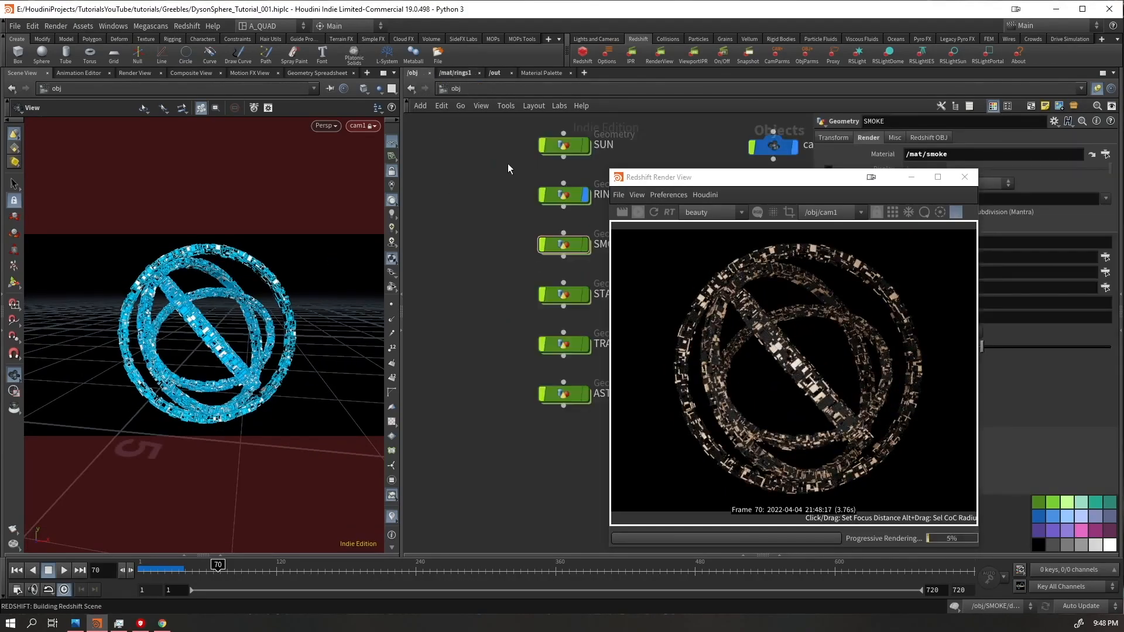
{"action": "left_click_drag", "start_coordinate": [584, 209], "coordinate": [583, 210]}
{"action": "key", "text": "Return"}
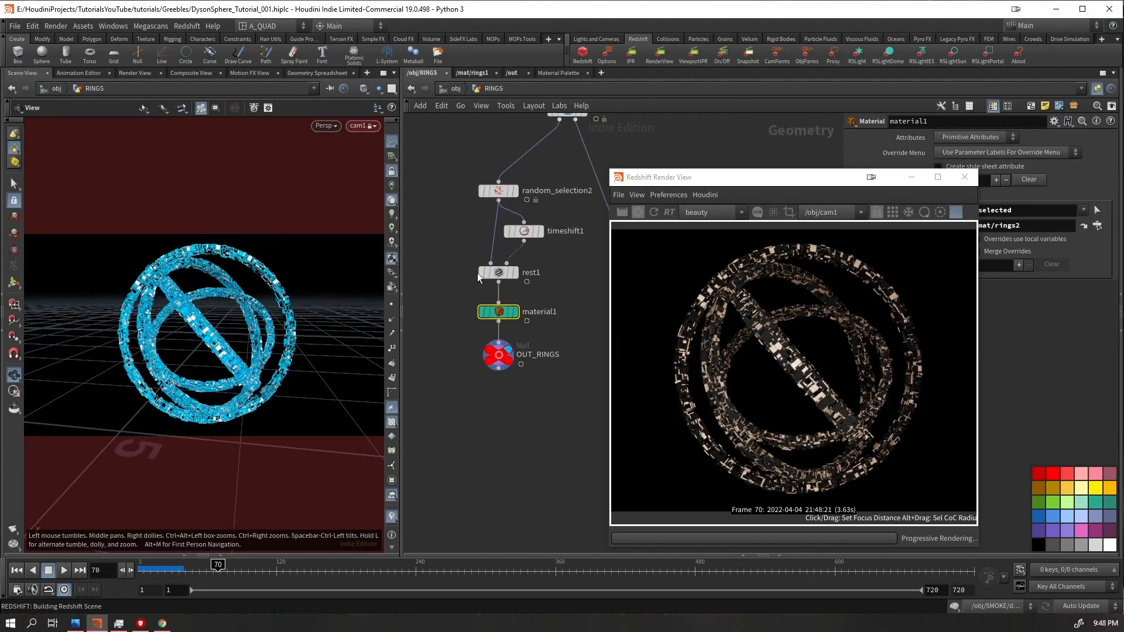
{"action": "left_click", "coordinate": [477, 190]}
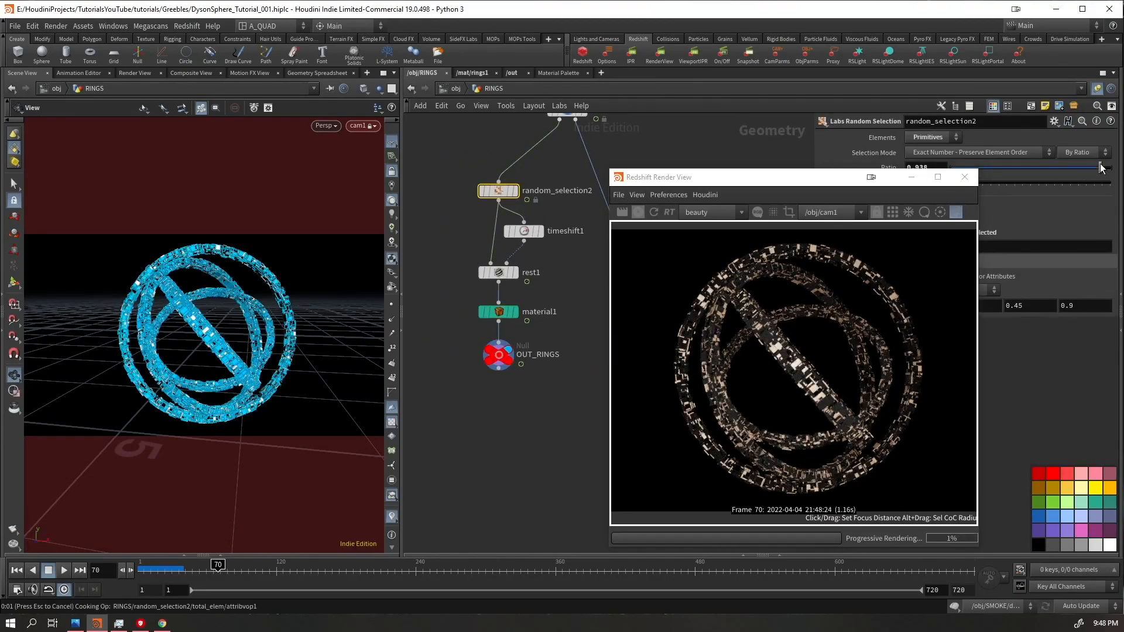
{"action": "left_click_drag", "start_coordinate": [1101, 169], "coordinate": [1099, 181]}
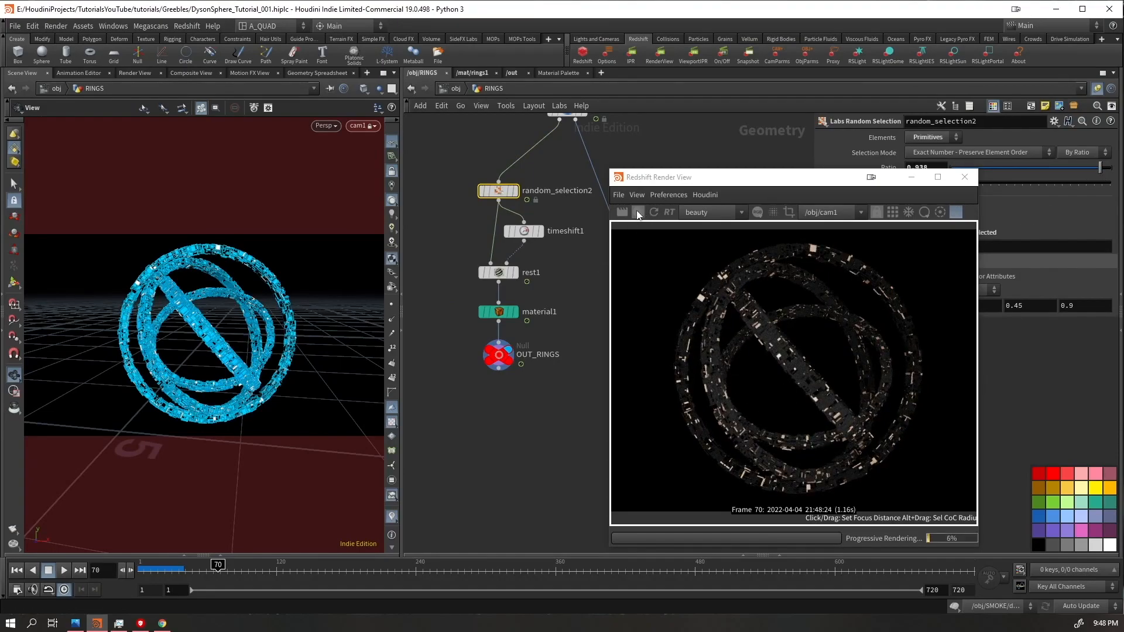
- Stop the preview render, return to the object level, and display the SMOKE object along with RINGS
{"action": "left_click", "coordinate": [454, 87]}
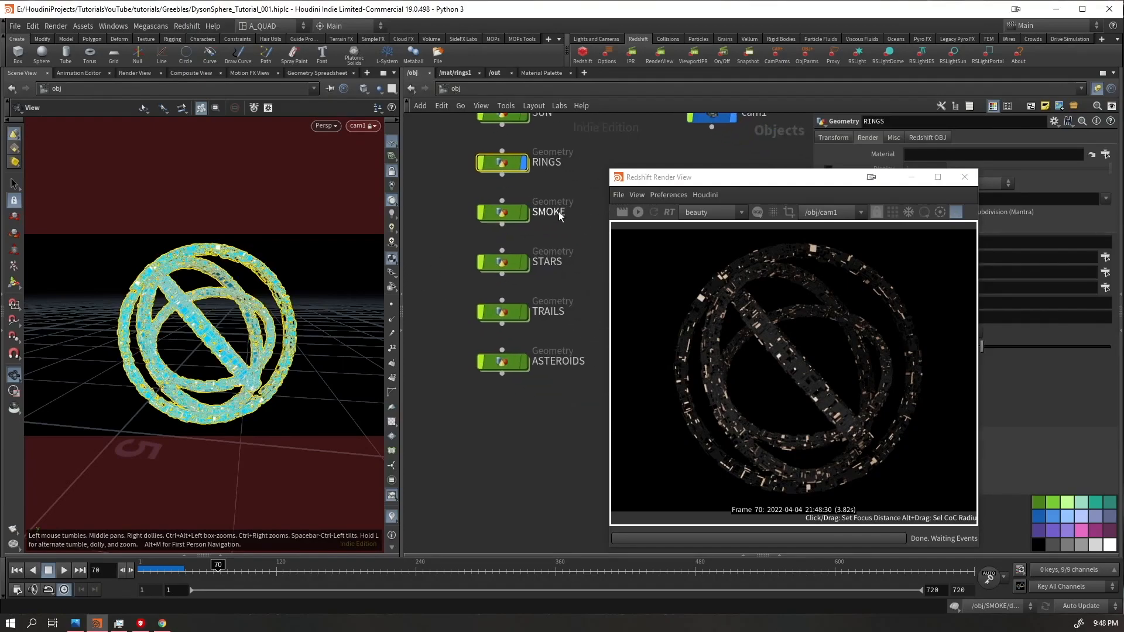
{"action": "left_click", "coordinate": [523, 212]}
{"action": "middle_click_drag", "start_coordinate": [523, 146], "coordinate": [502, 192]}
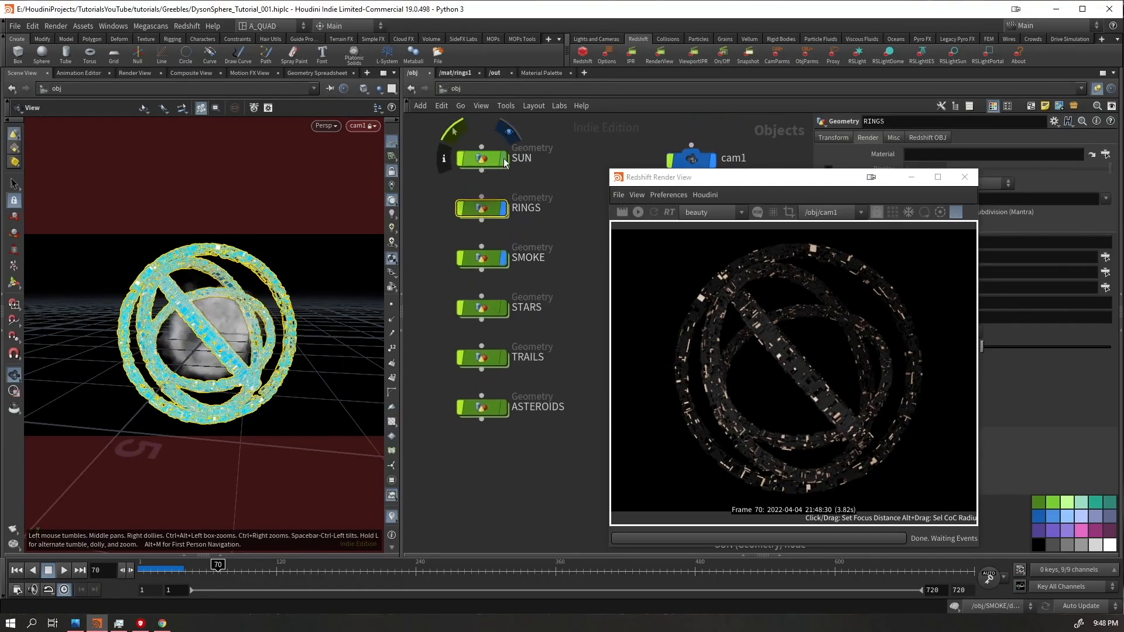
- Display the SUN, STARS and TRAILS objects, and check the STARS network before returning to the object level
{"action": "left_click", "coordinate": [505, 308]}
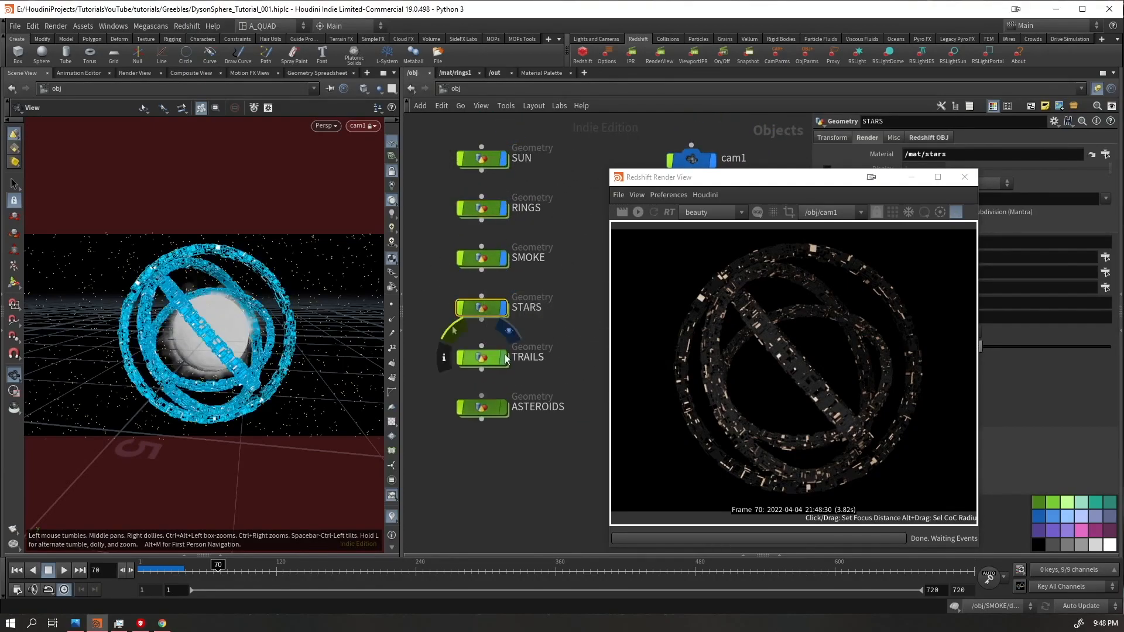
{"action": "double_click", "coordinate": [481, 307]}
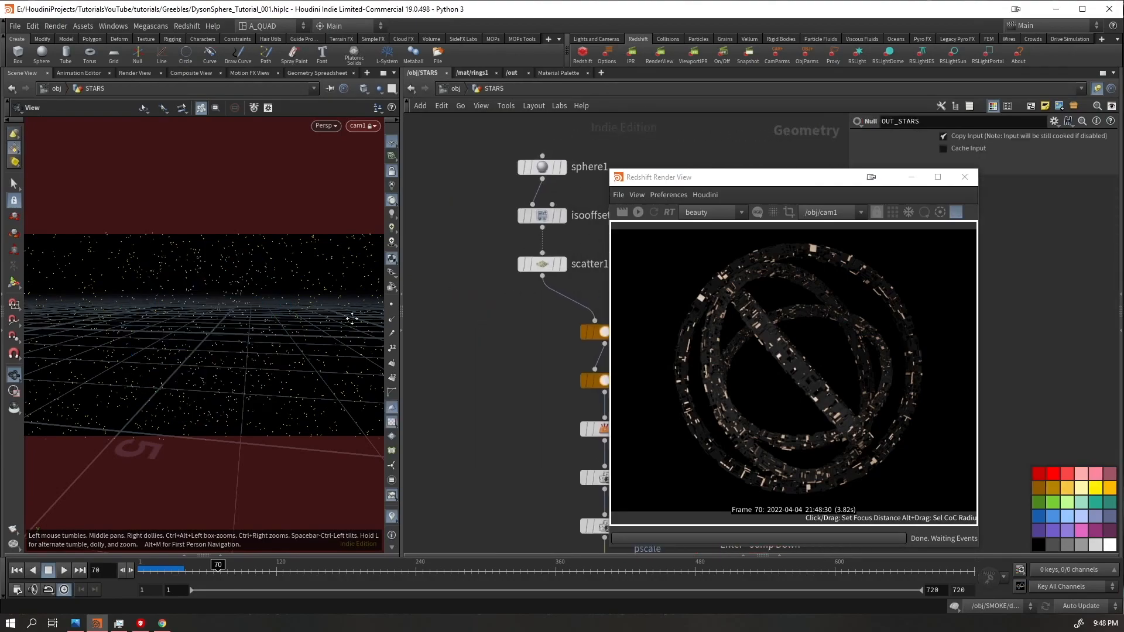
{"action": "left_click", "coordinate": [451, 88]}
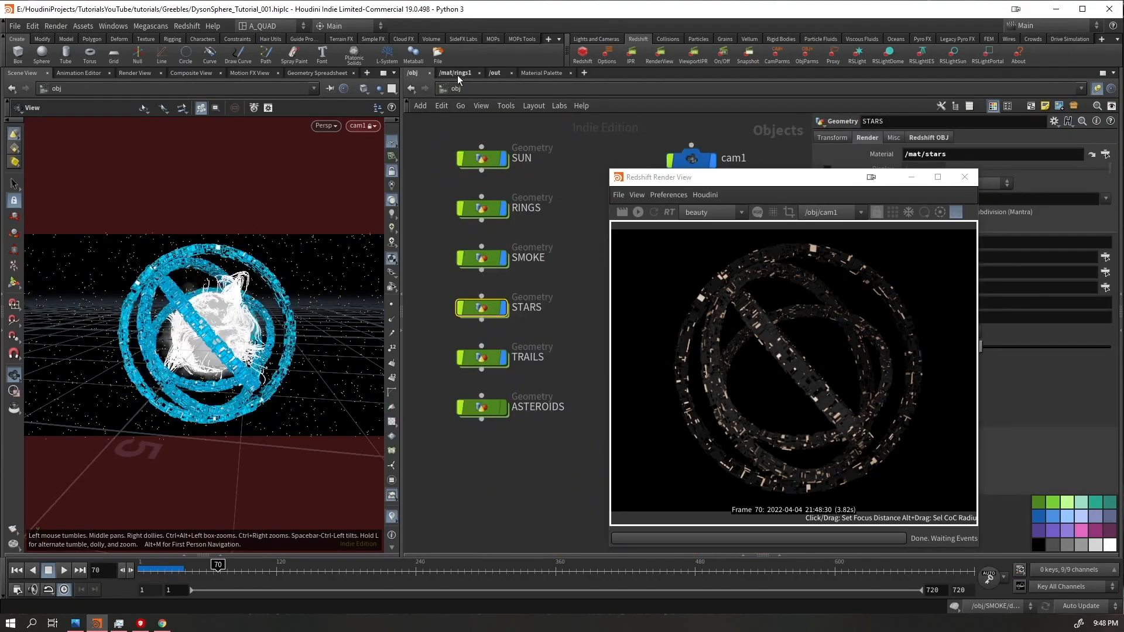
- Replace the default nodes inside the stars material with the copied four-node emission shader network
{"action": "left_click", "coordinate": [457, 75]}
{"action": "left_click", "coordinate": [451, 89]}
{"action": "left_click_drag", "start_coordinate": [749, 177], "coordinate": [903, 426]}
{"action": "left_click_drag", "start_coordinate": [805, 240], "coordinate": [777, 255]}
{"action": "double_click", "coordinate": [777, 262]}
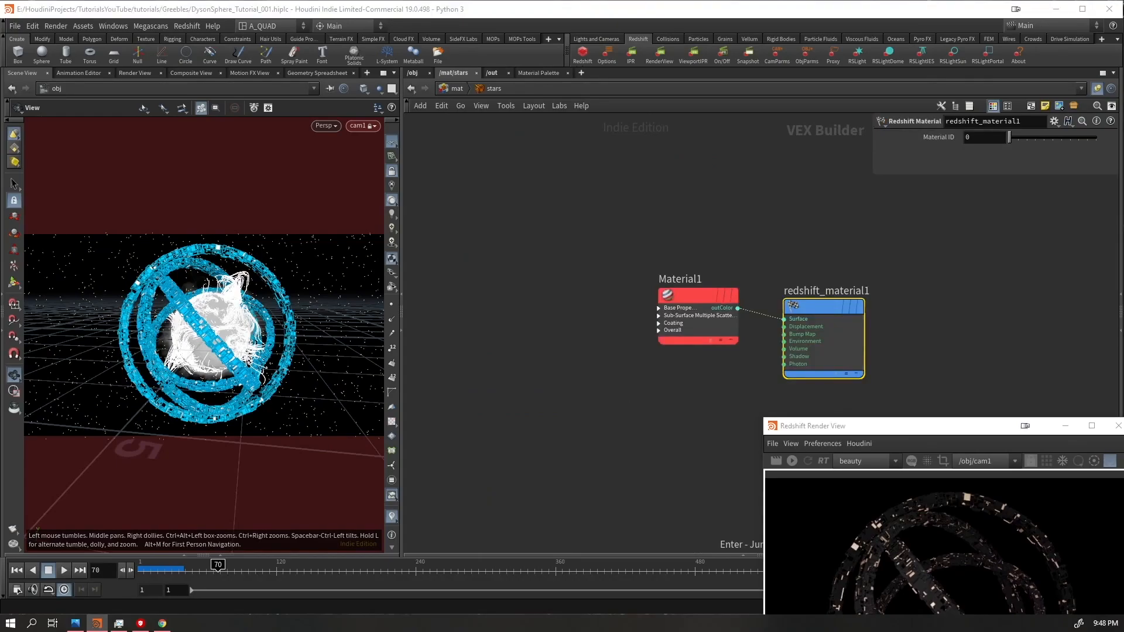
{"action": "left_click_drag", "start_coordinate": [838, 233], "coordinate": [662, 343]}
{"action": "key", "text": "Delete"}
{"action": "key", "text": "ctrl+v"}
- Set RSUserDataColor1's attribute name to emission, and check the RSRamp1 colours and Material1's emission weight
{"action": "left_click", "coordinate": [449, 251]}
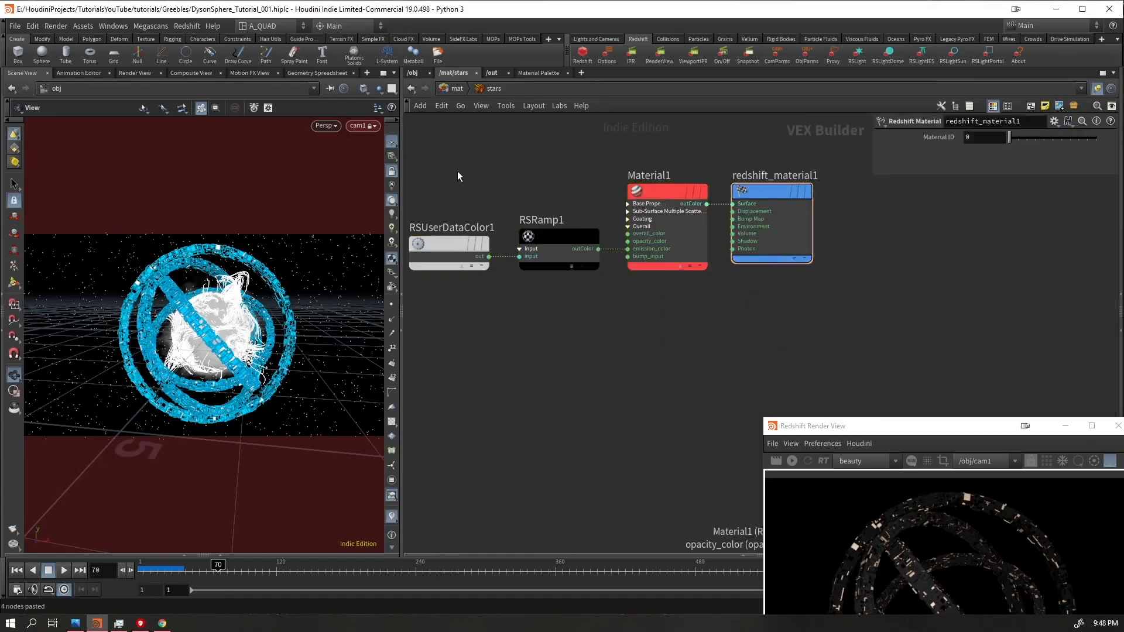
{"action": "type", "text": "emission"}
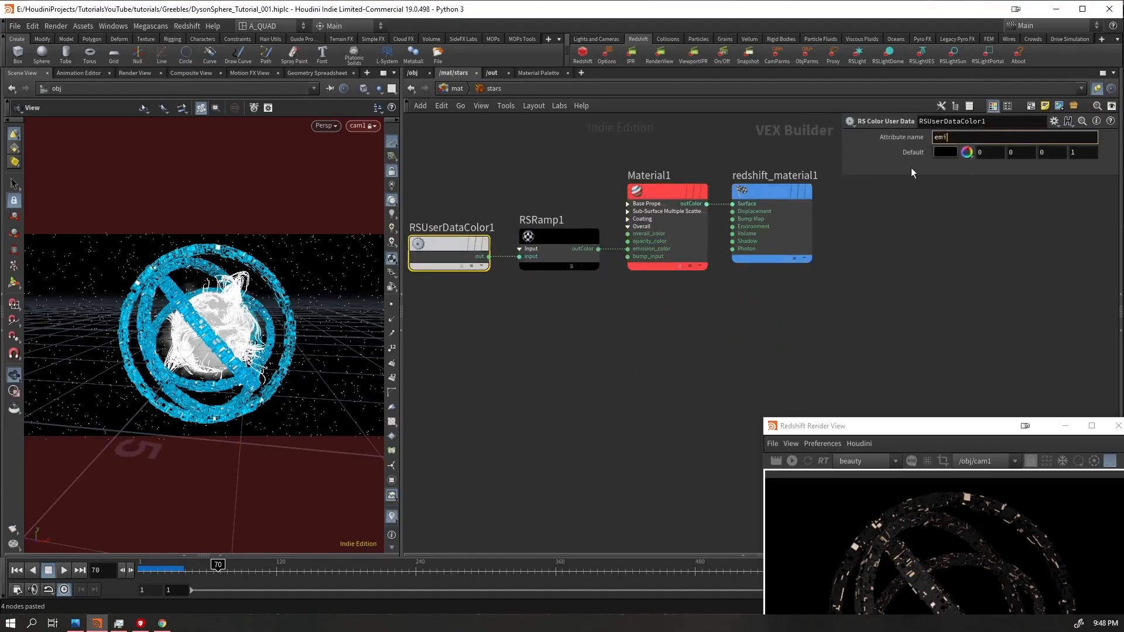
{"action": "key", "text": "Return"}
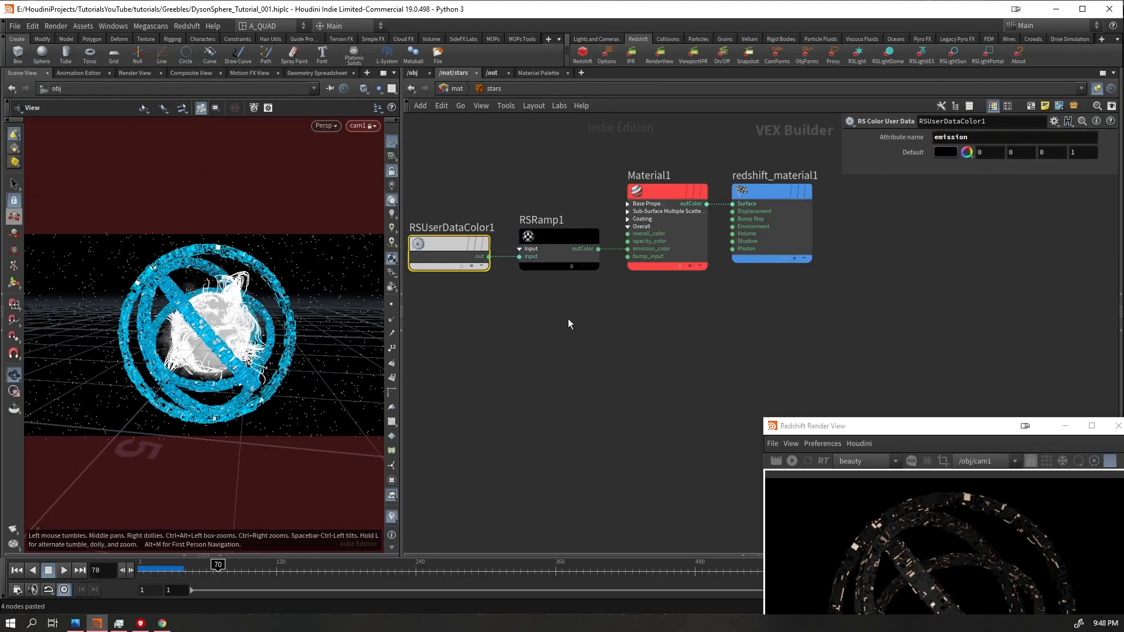
{"action": "left_click_drag", "start_coordinate": [597, 333], "coordinate": [522, 165]}
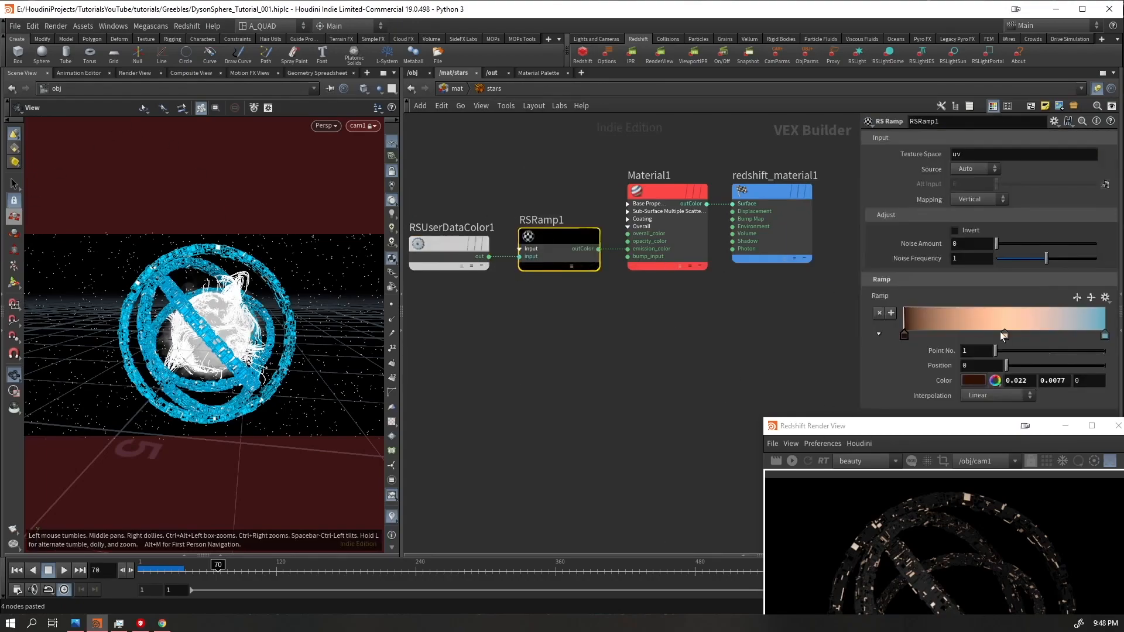
{"action": "left_click", "coordinate": [634, 267]}
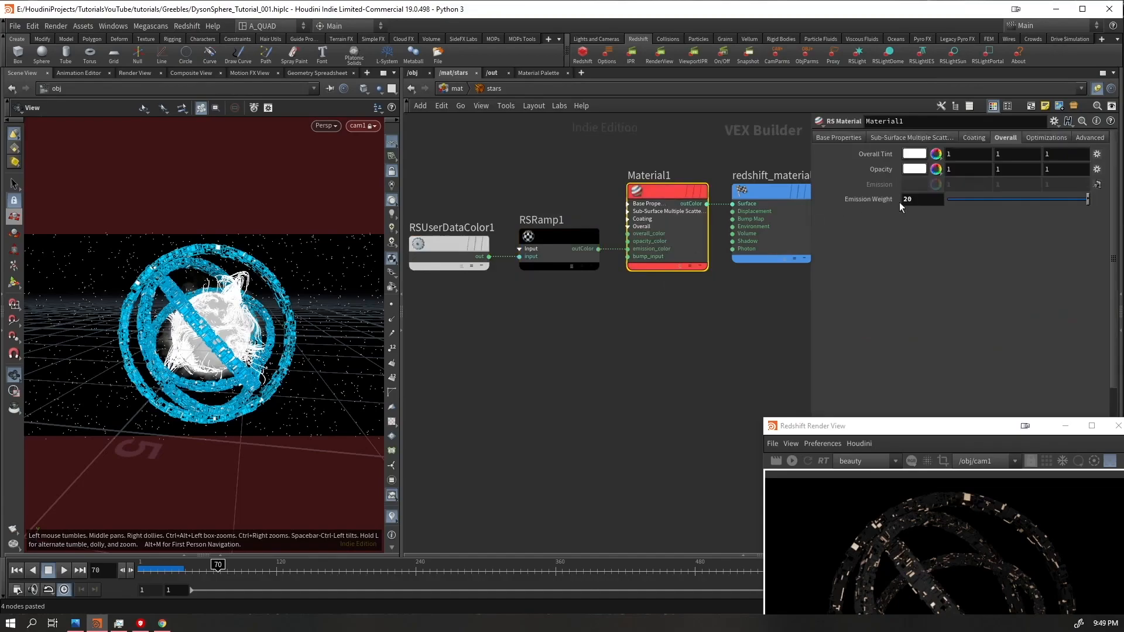
- Save the scene and start the Redshift preview render with the stars, sun, smoke and trails included
{"action": "left_click_drag", "start_coordinate": [894, 428], "coordinate": [404, 117]}
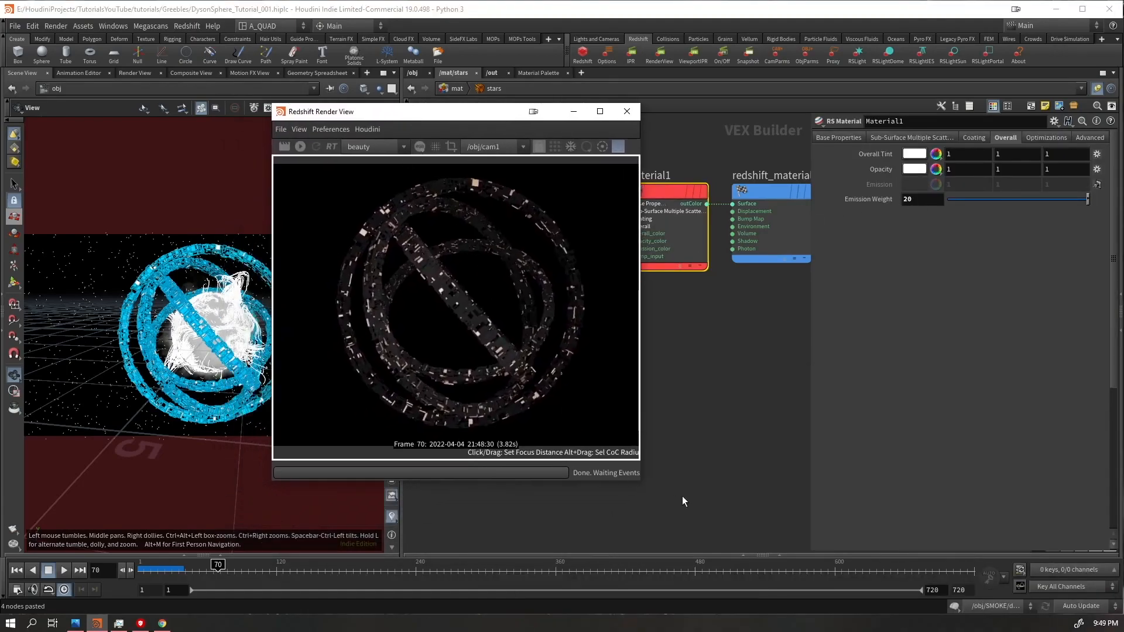
{"action": "left_click", "coordinate": [748, 367]}
{"action": "key", "text": "ctrl+s"}
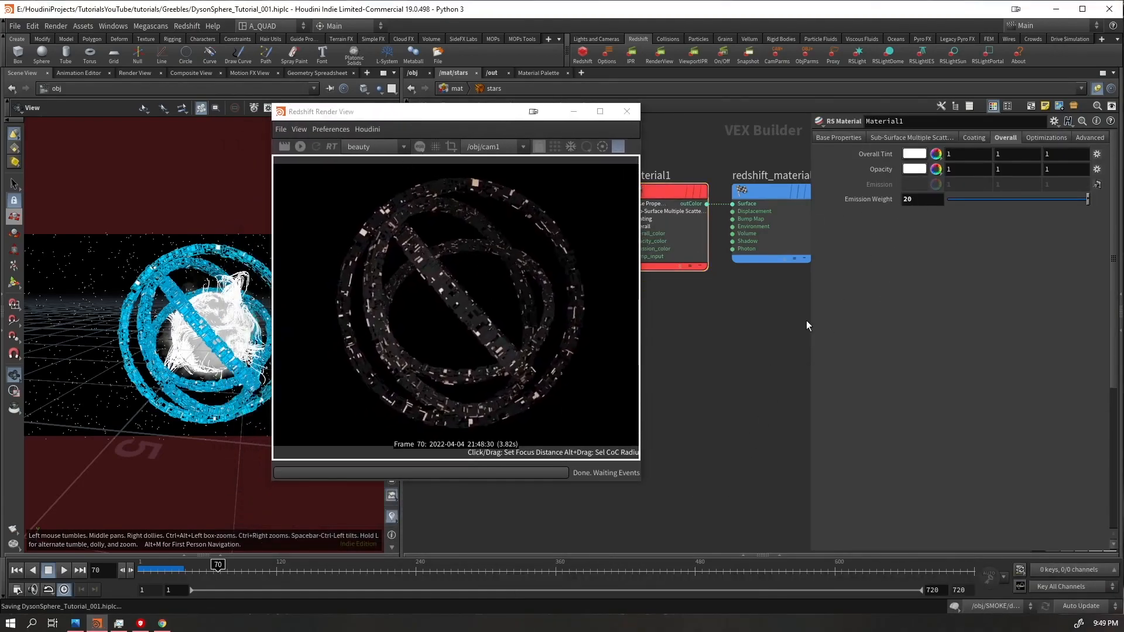
{"action": "left_click", "coordinate": [301, 147]}
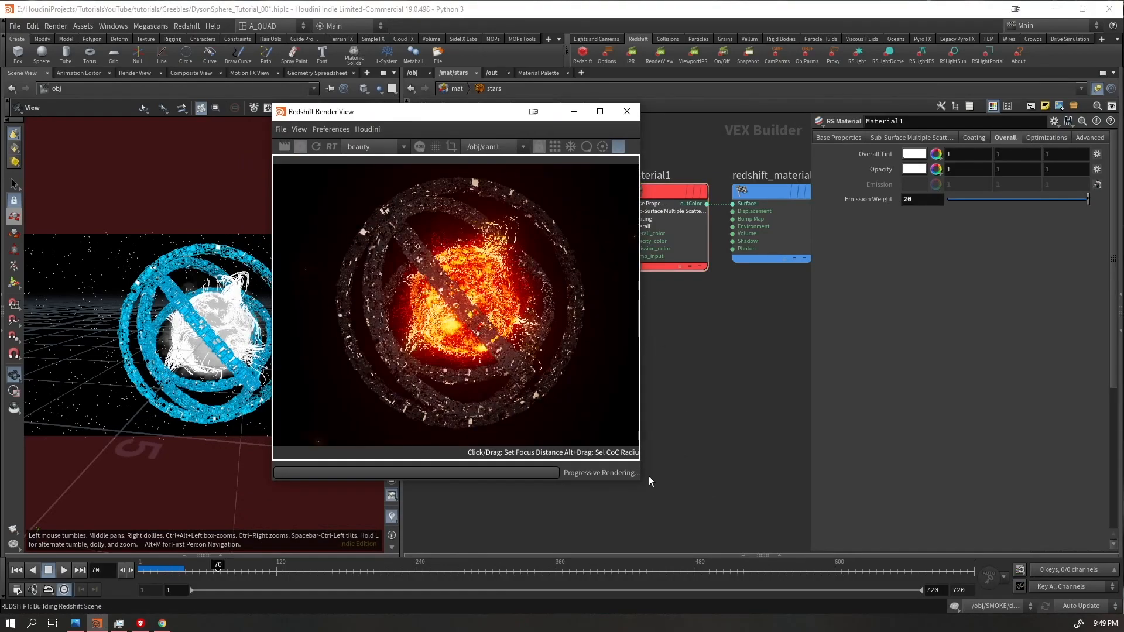
- Enlarge the render preview and examine the sun, trails, rings and stars up close
{"action": "left_click_drag", "start_coordinate": [642, 481], "coordinate": [812, 508]}
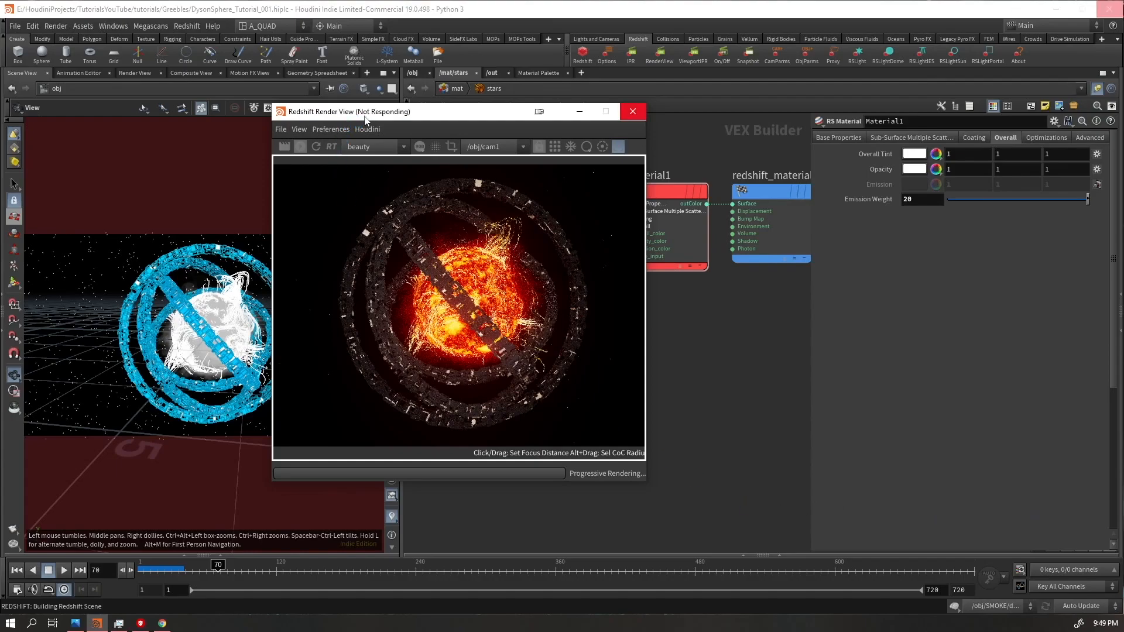
{"action": "left_click_drag", "start_coordinate": [364, 114], "coordinate": [631, 158]}
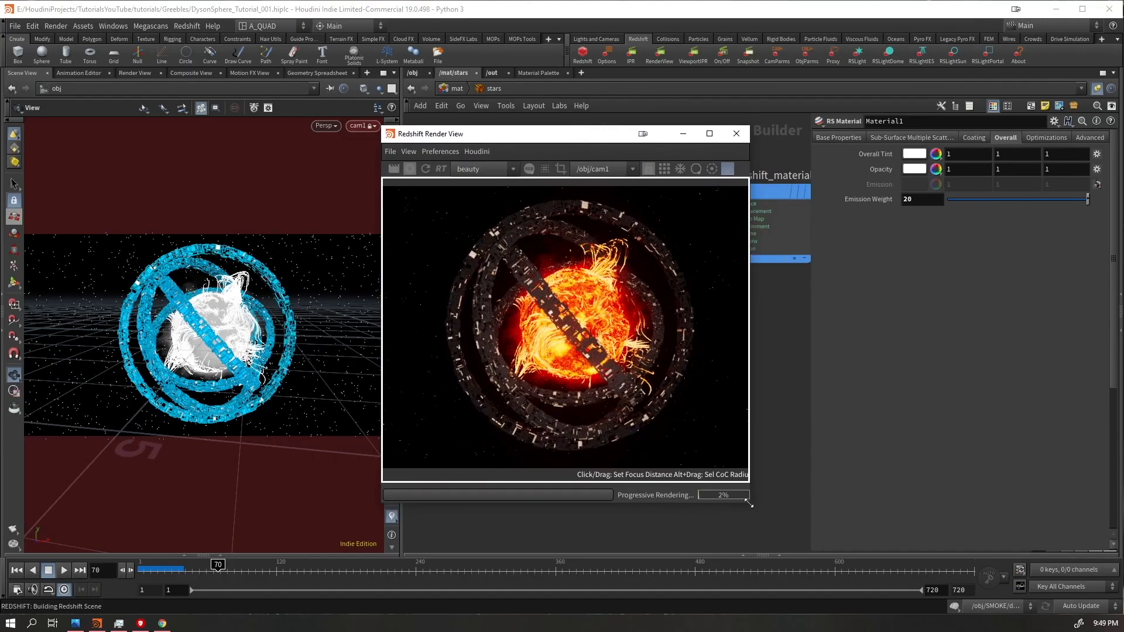
{"action": "left_click_drag", "start_coordinate": [747, 514], "coordinate": [929, 514]}
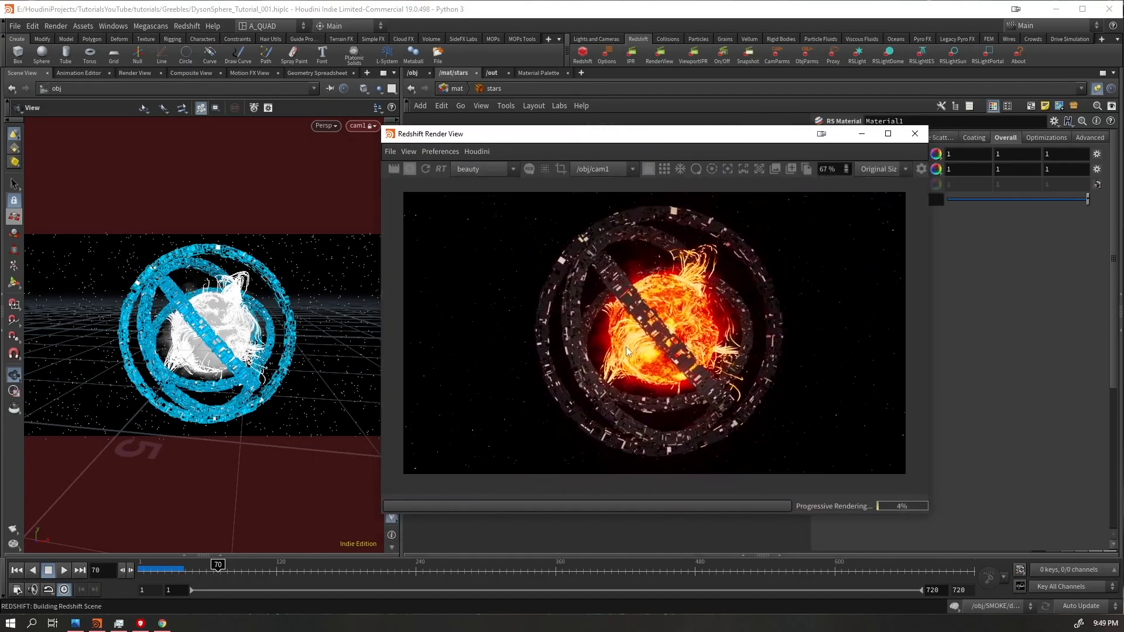
{"action": "scroll", "coordinate": [628, 351], "scroll_direction": "up", "scroll_amount": 1}
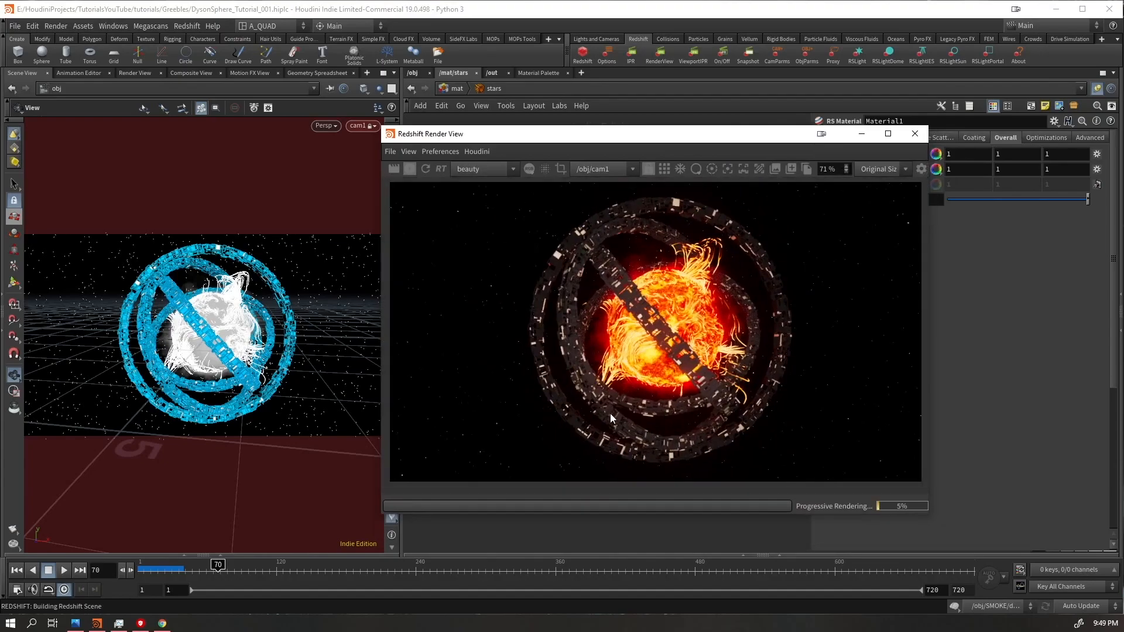
{"action": "scroll", "coordinate": [615, 397], "scroll_direction": "up", "scroll_amount": 1}
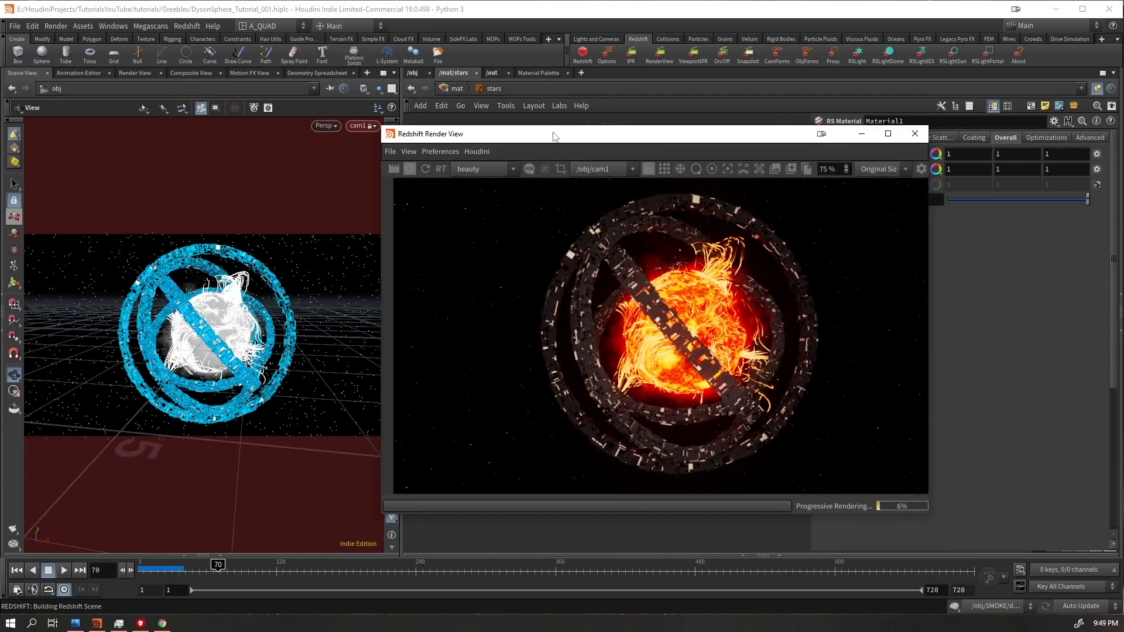
{"action": "scroll", "coordinate": [711, 468], "scroll_direction": "up", "scroll_amount": 8}
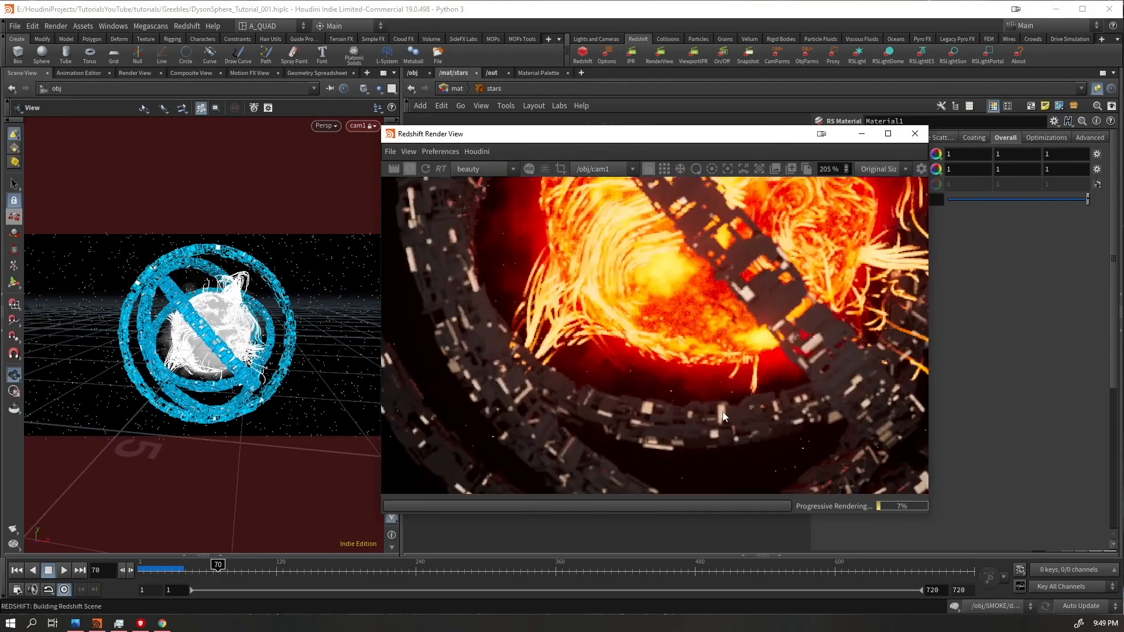
{"action": "scroll", "coordinate": [720, 420], "scroll_direction": "down", "scroll_amount": 5}
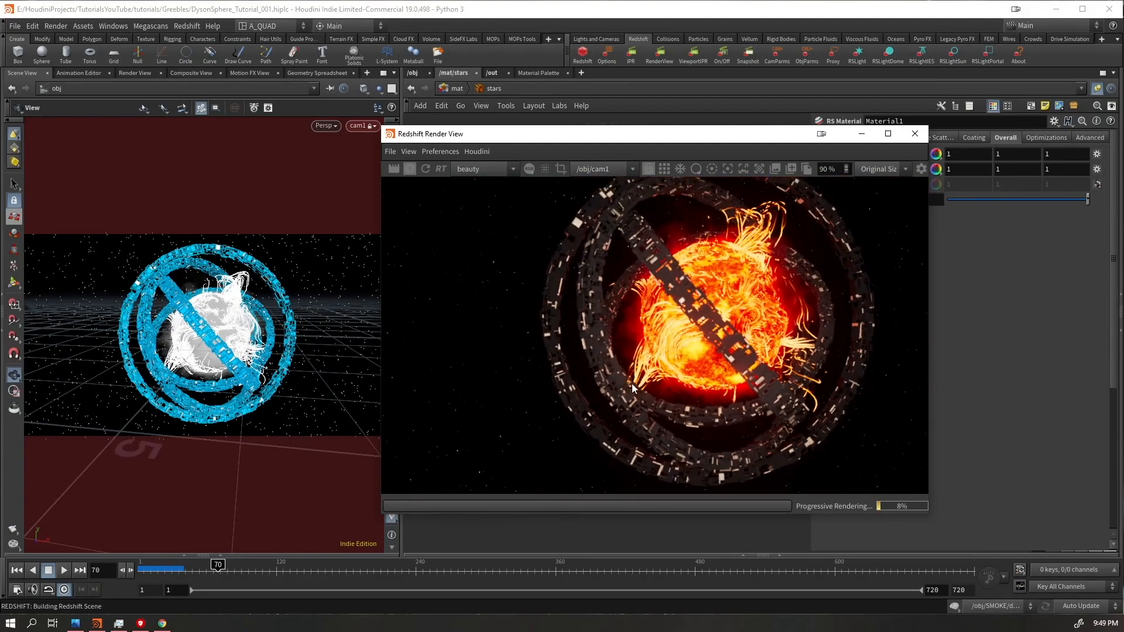
- Stop the preview render, return to the object level, and display the ASTEROIDS object
{"action": "left_click", "coordinate": [411, 88]}
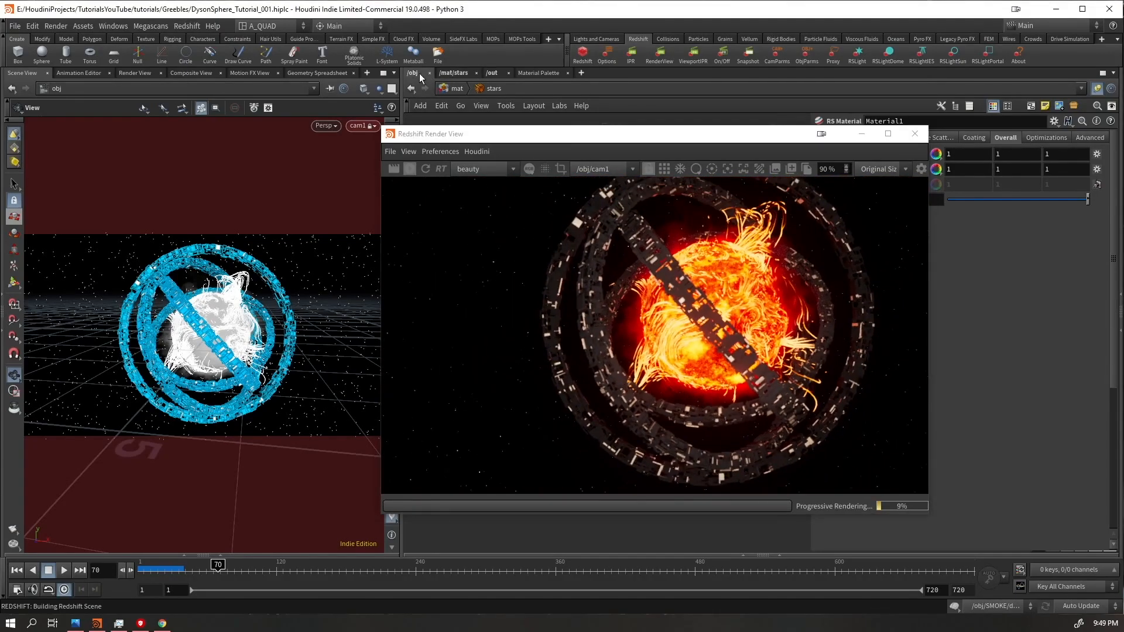
{"action": "left_click", "coordinate": [405, 185]}
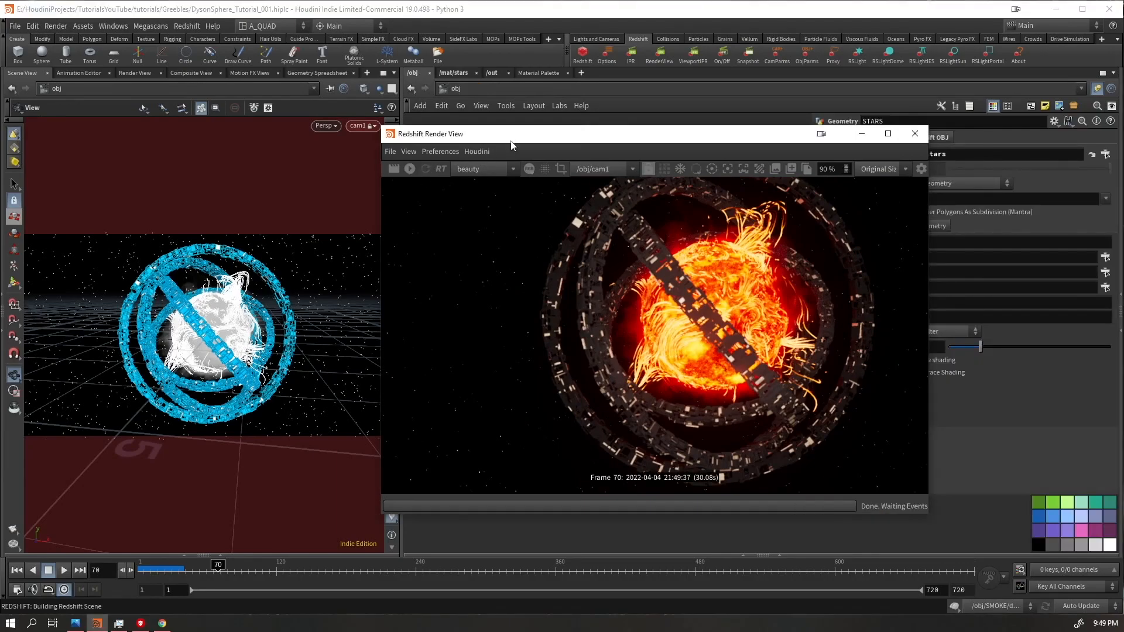
{"action": "left_click_drag", "start_coordinate": [511, 145], "coordinate": [621, 517]}
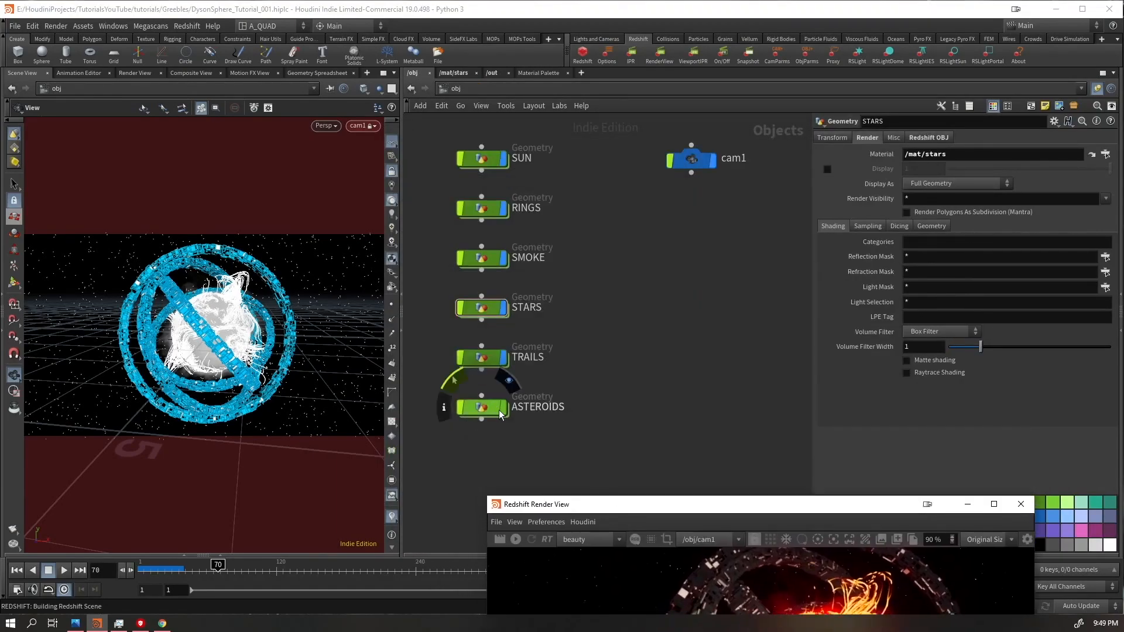
{"action": "left_click", "coordinate": [501, 415]}
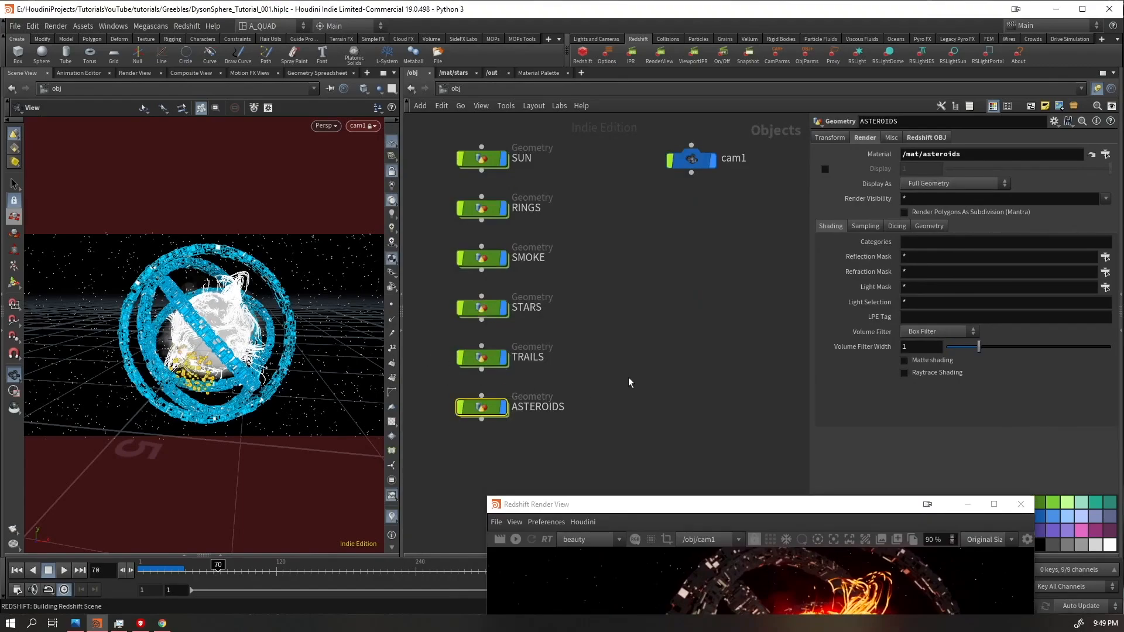
- Replace the default nodes inside the asteroids material with the copied nine-node shader network
{"action": "left_click", "coordinate": [455, 73]}
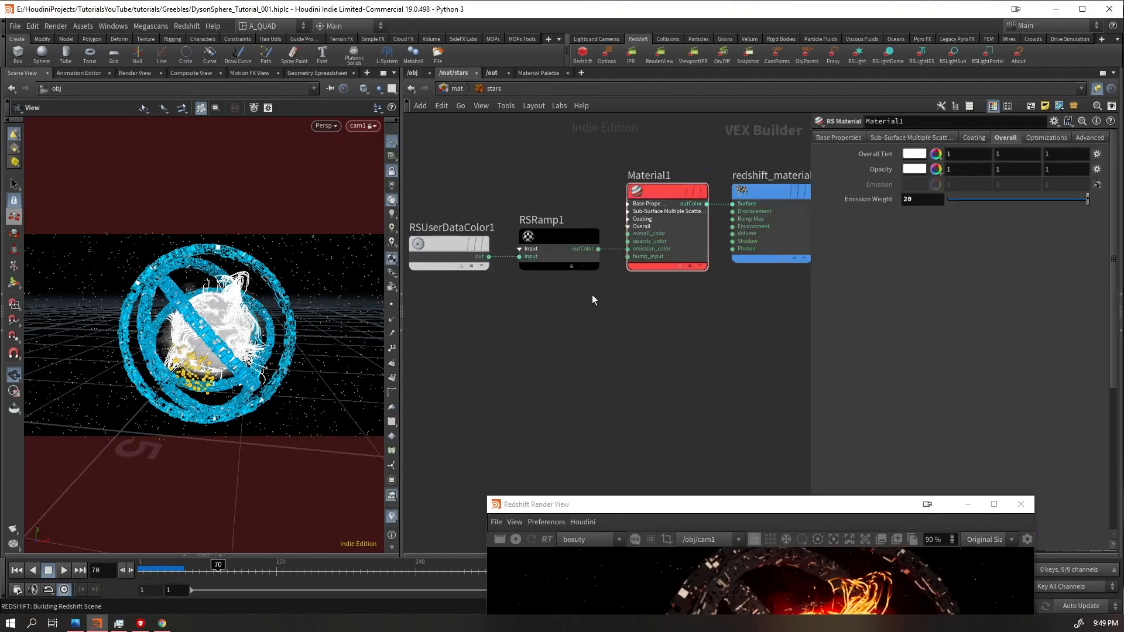
{"action": "left_click", "coordinate": [457, 89]}
{"action": "double_click", "coordinate": [748, 342]}
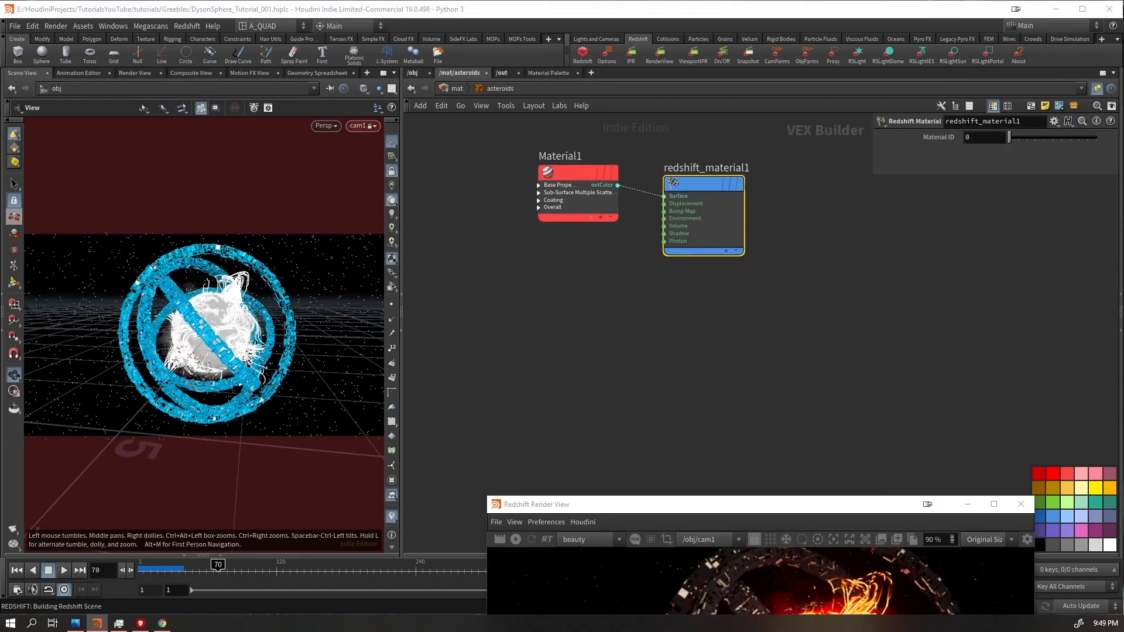
{"action": "left_click_drag", "start_coordinate": [721, 222], "coordinate": [843, 325]}
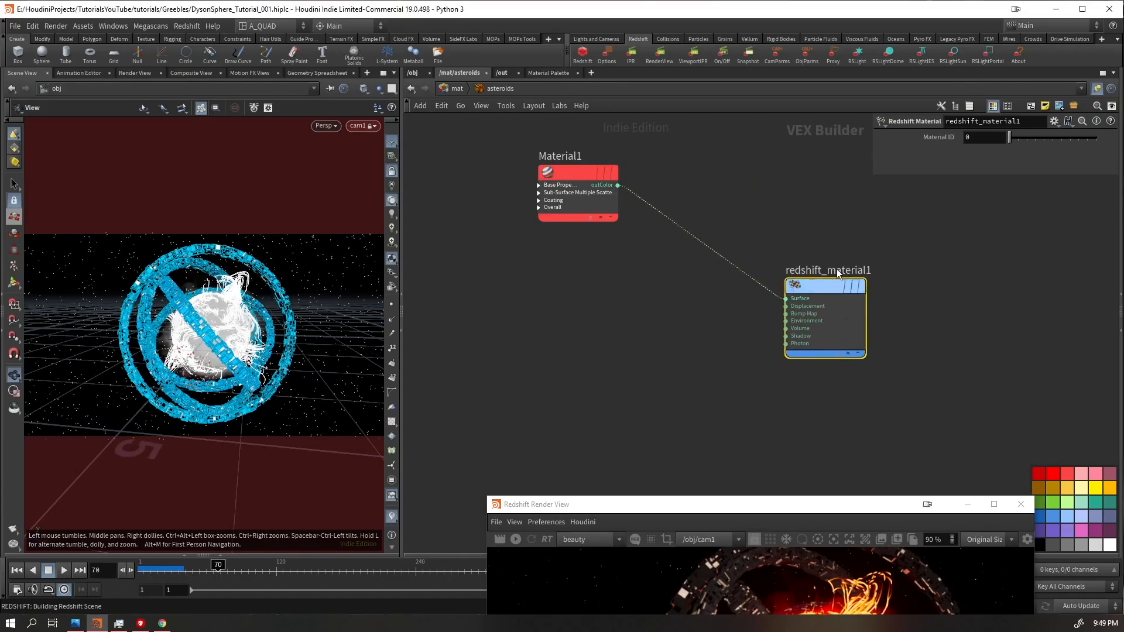
{"action": "left_click_drag", "start_coordinate": [824, 167], "coordinate": [560, 337]}
{"action": "key", "text": "Delete"}
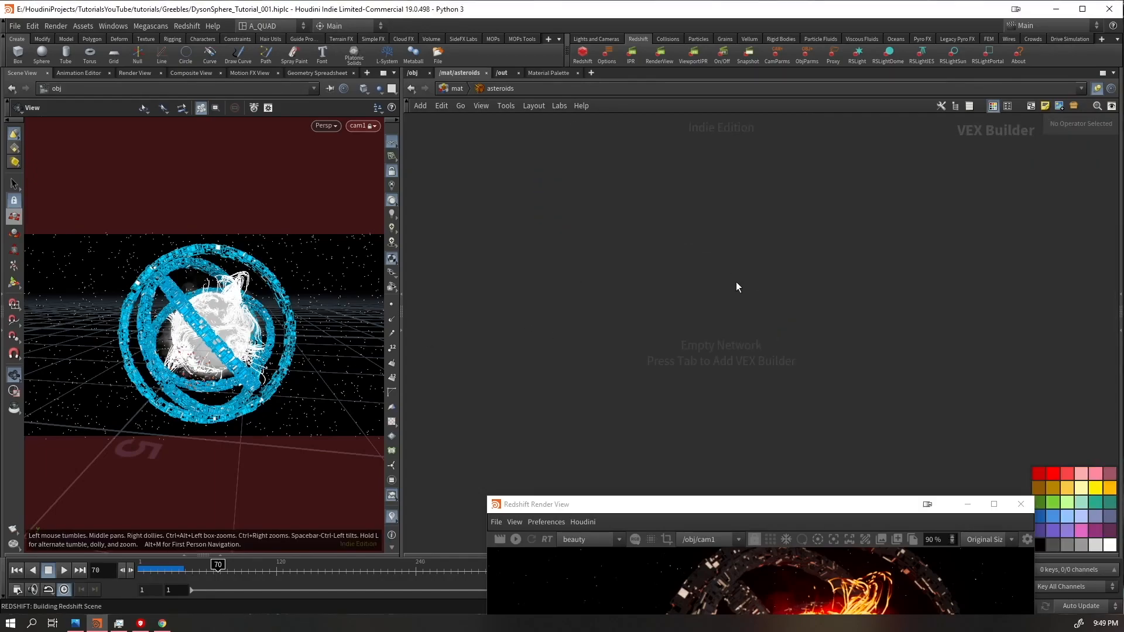
{"action": "key", "text": "ctrl+v"}
- Examine the asteroids shader's color layer, base material, displacement, and the Maxon noises driving its colour, displacement and bump
{"action": "left_click", "coordinate": [703, 217]}
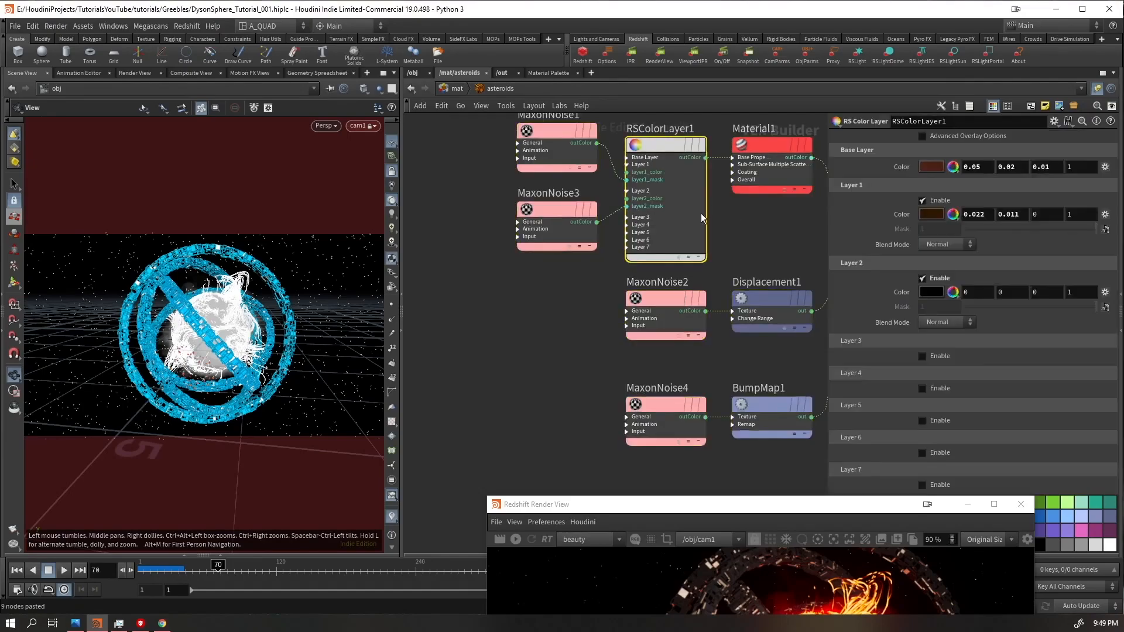
{"action": "left_click", "coordinate": [553, 157]}
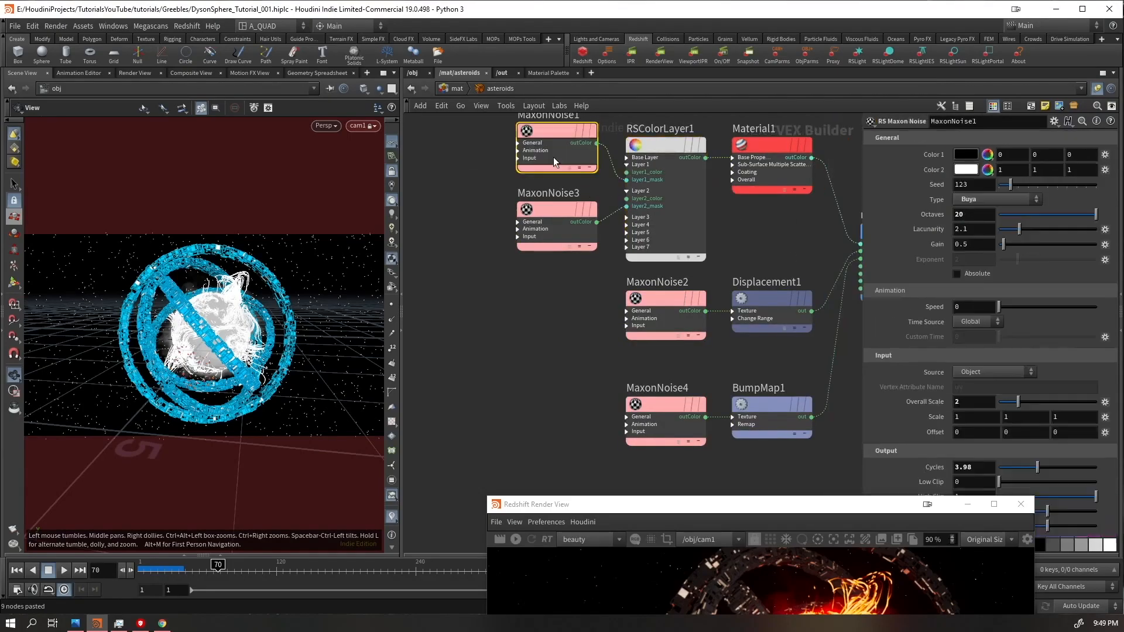
{"action": "left_click_drag", "start_coordinate": [467, 251], "coordinate": [556, 206]}
{"action": "middle_click_drag", "start_coordinate": [492, 336], "coordinate": [379, 366]}
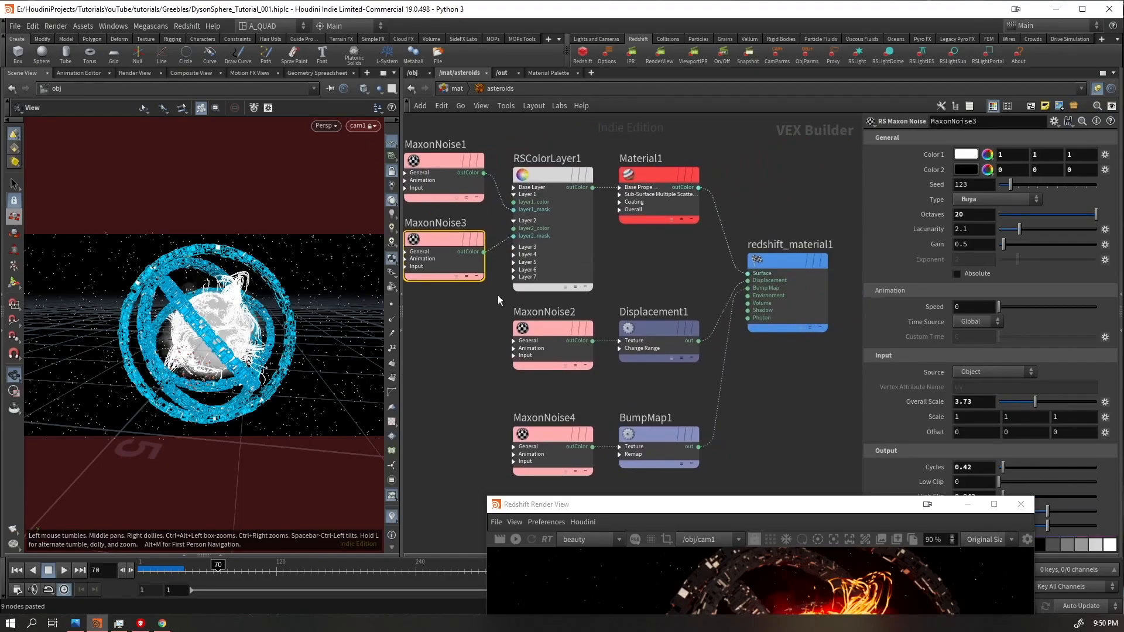
{"action": "left_click", "coordinate": [642, 167]}
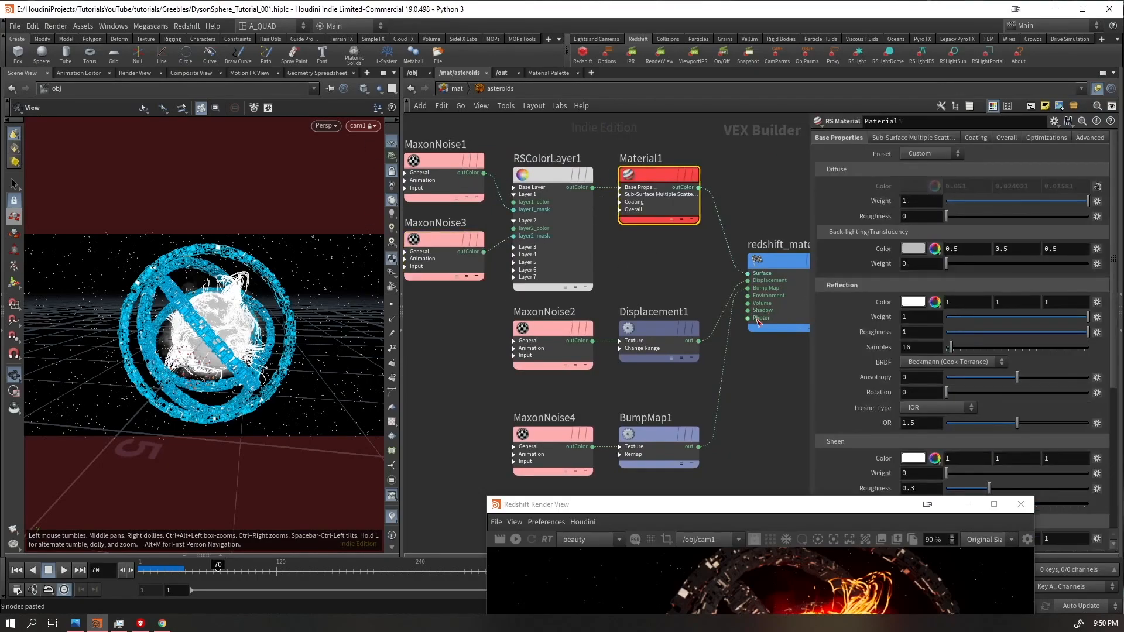
{"action": "middle_click_drag", "start_coordinate": [641, 292], "coordinate": [647, 225]}
{"action": "left_click_drag", "start_coordinate": [647, 229], "coordinate": [651, 306]}
{"action": "left_click_drag", "start_coordinate": [486, 308], "coordinate": [532, 254]}
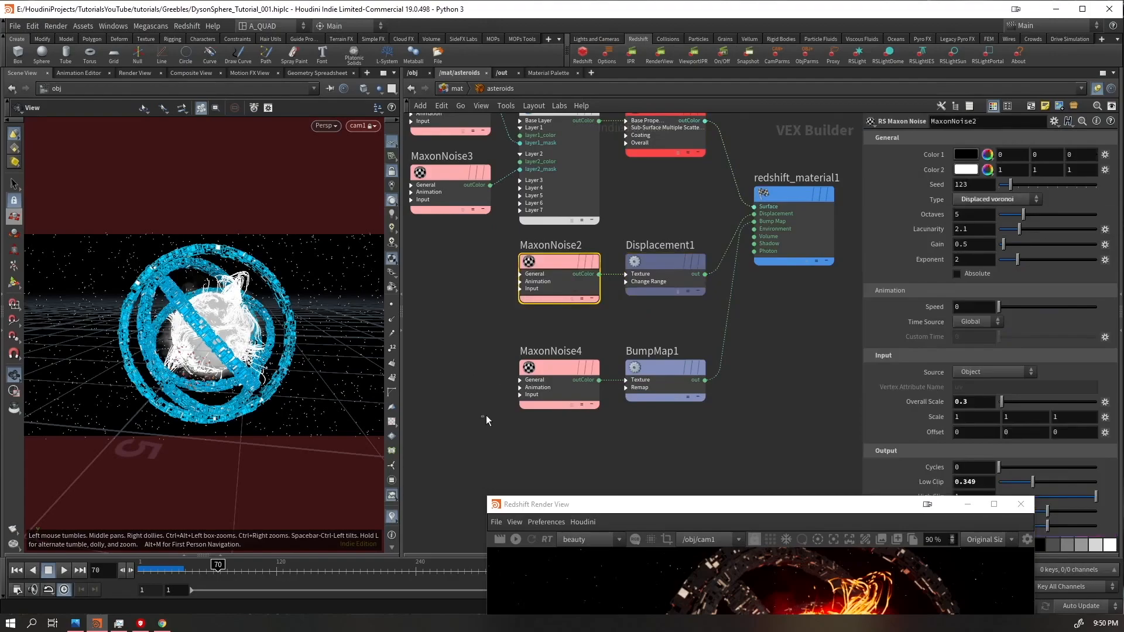
{"action": "left_click_drag", "start_coordinate": [486, 419], "coordinate": [536, 374]}
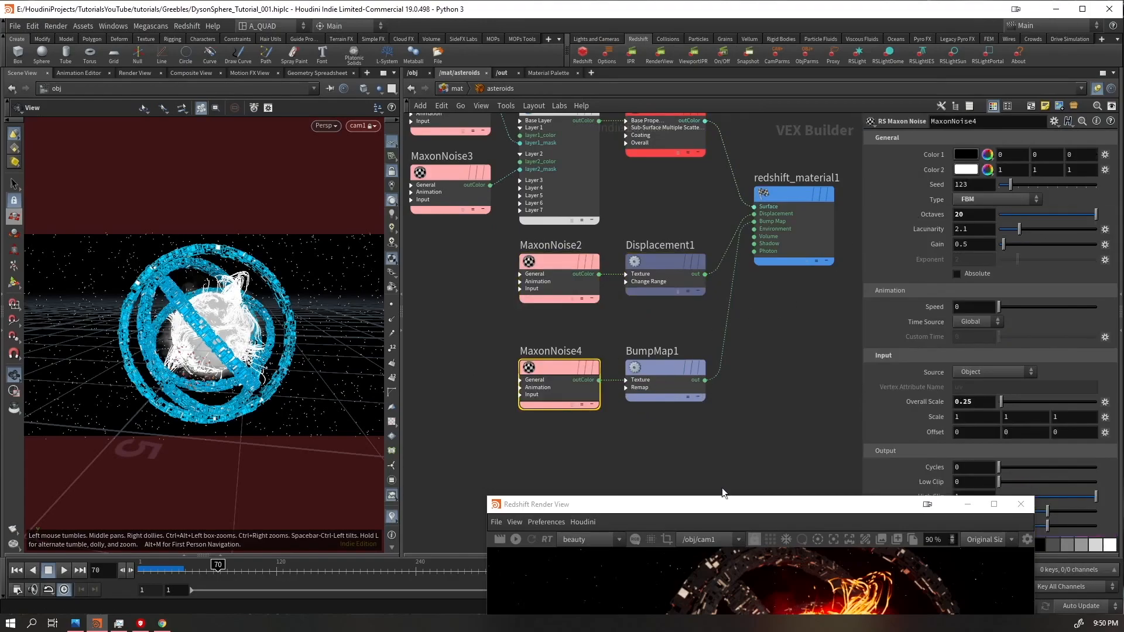
- Save the scene and restart the Redshift preview render with the asteroids included
{"action": "left_click", "coordinate": [765, 444]}
{"action": "key", "text": "ctrl+s"}
{"action": "left_click_drag", "start_coordinate": [752, 513], "coordinate": [692, 97]}
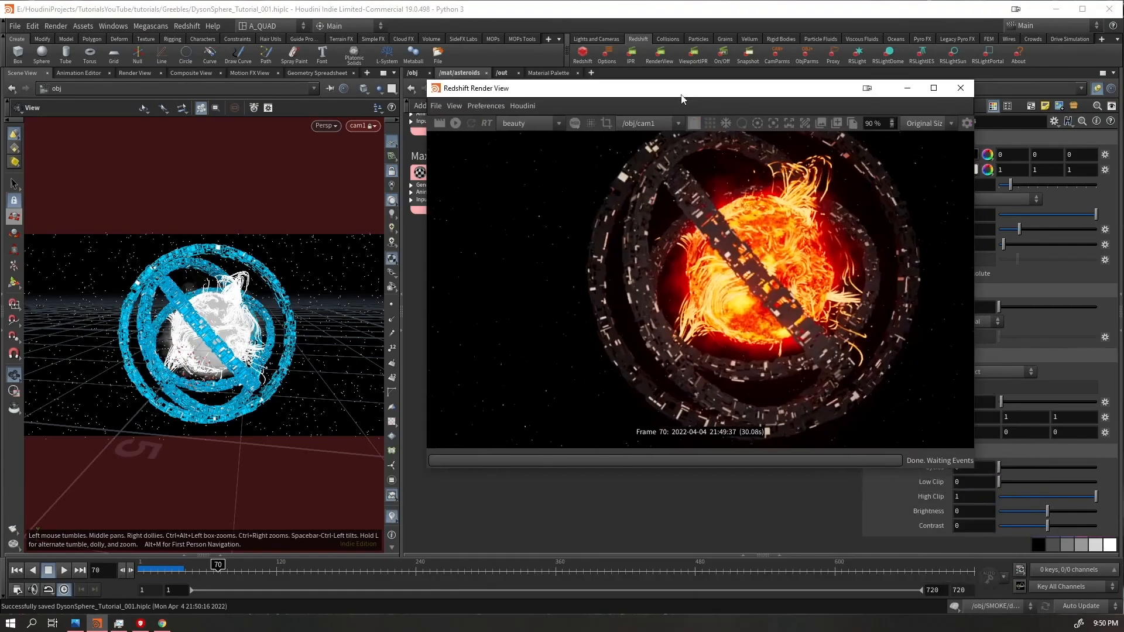
{"action": "left_click", "coordinate": [456, 122]}
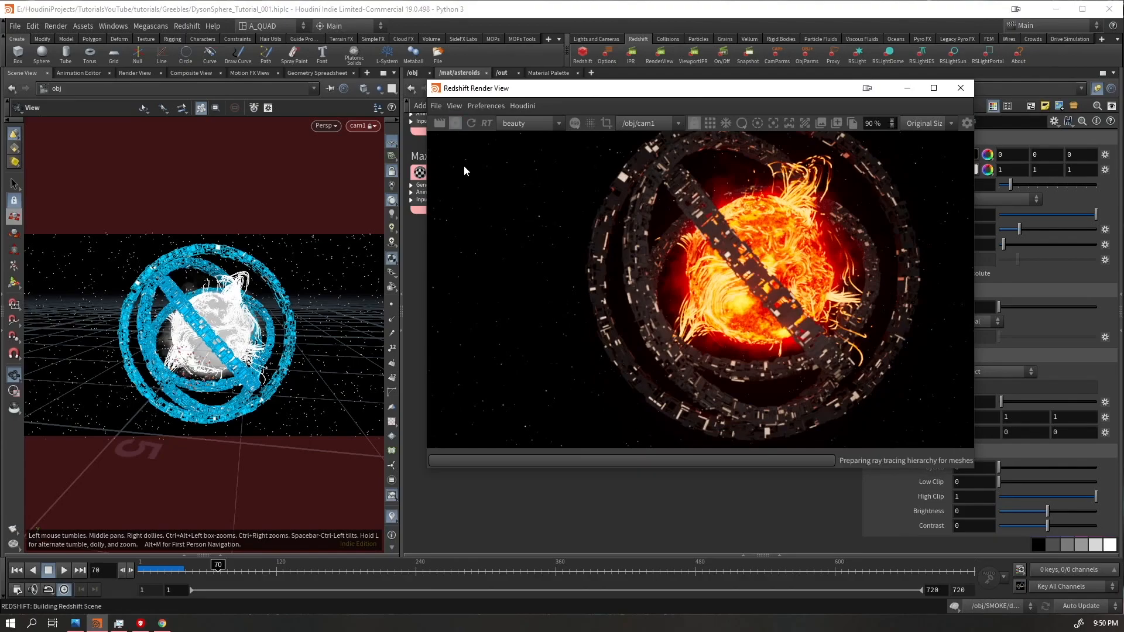
- Stop the preview render and reframe cam1 closer to the rings, sun and asteroids
{"action": "scroll", "coordinate": [748, 312], "scroll_direction": "down", "scroll_amount": 2}
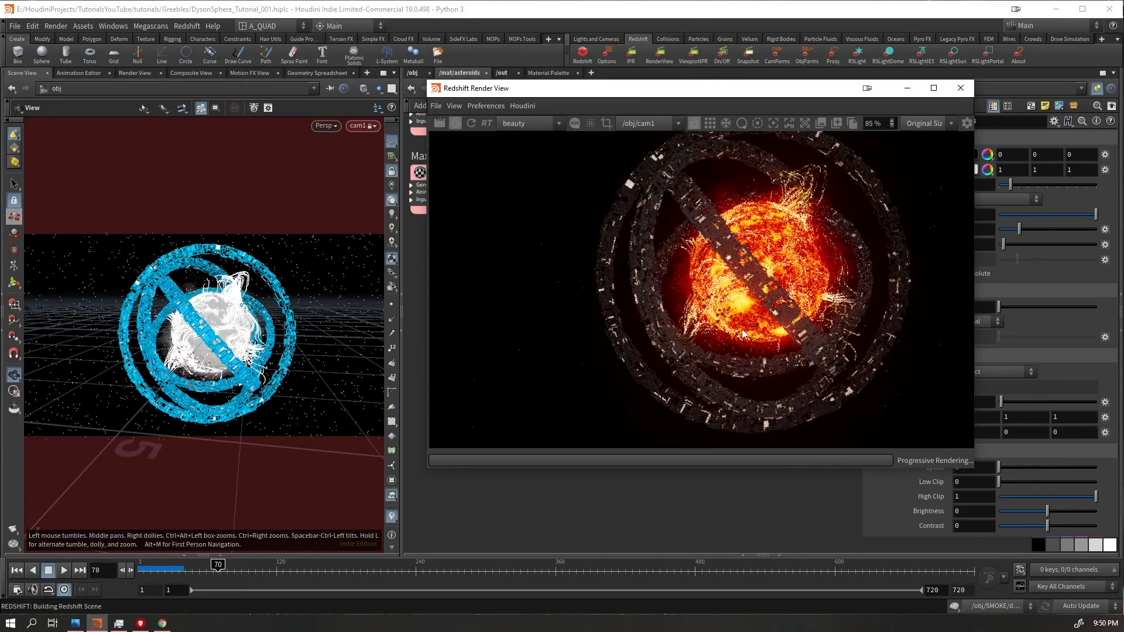
{"action": "scroll", "coordinate": [700, 338], "scroll_direction": "up", "scroll_amount": 1}
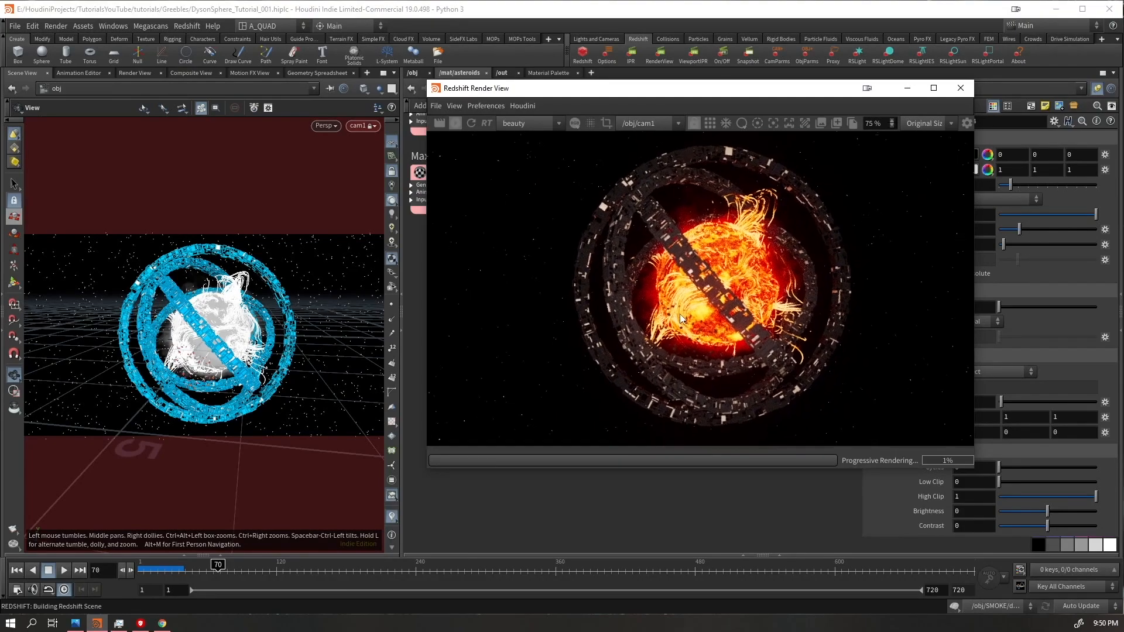
{"action": "left_click", "coordinate": [456, 122]}
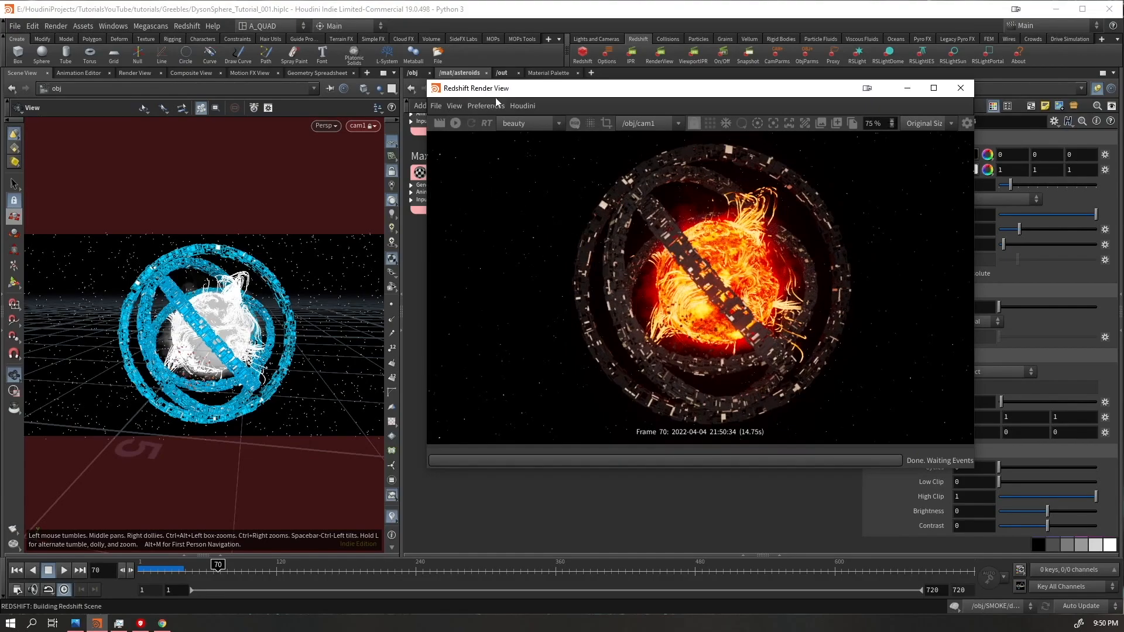
{"action": "left_click_drag", "start_coordinate": [487, 93], "coordinate": [592, 229]}
{"action": "right_click_drag", "start_coordinate": [186, 376], "coordinate": [245, 322]}
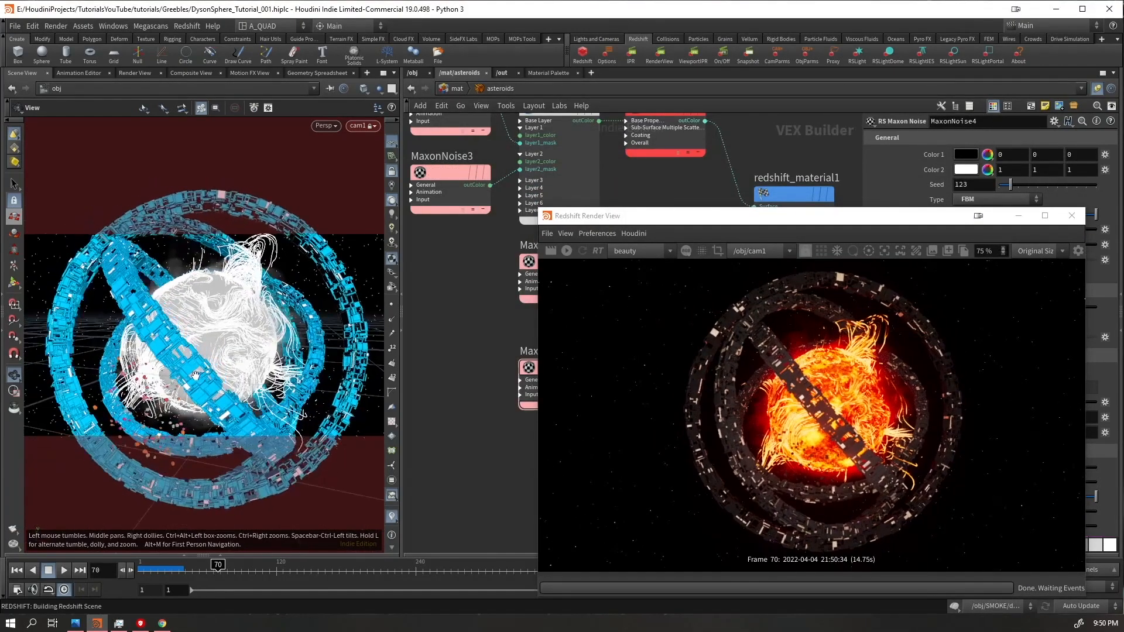
{"action": "middle_click_drag", "start_coordinate": [244, 322], "coordinate": [275, 258]}
{"action": "left_click_drag", "start_coordinate": [275, 257], "coordinate": [213, 284]}
{"action": "middle_click_drag", "start_coordinate": [235, 299], "coordinate": [260, 353]}
{"action": "left_click_drag", "start_coordinate": [260, 354], "coordinate": [245, 362]}
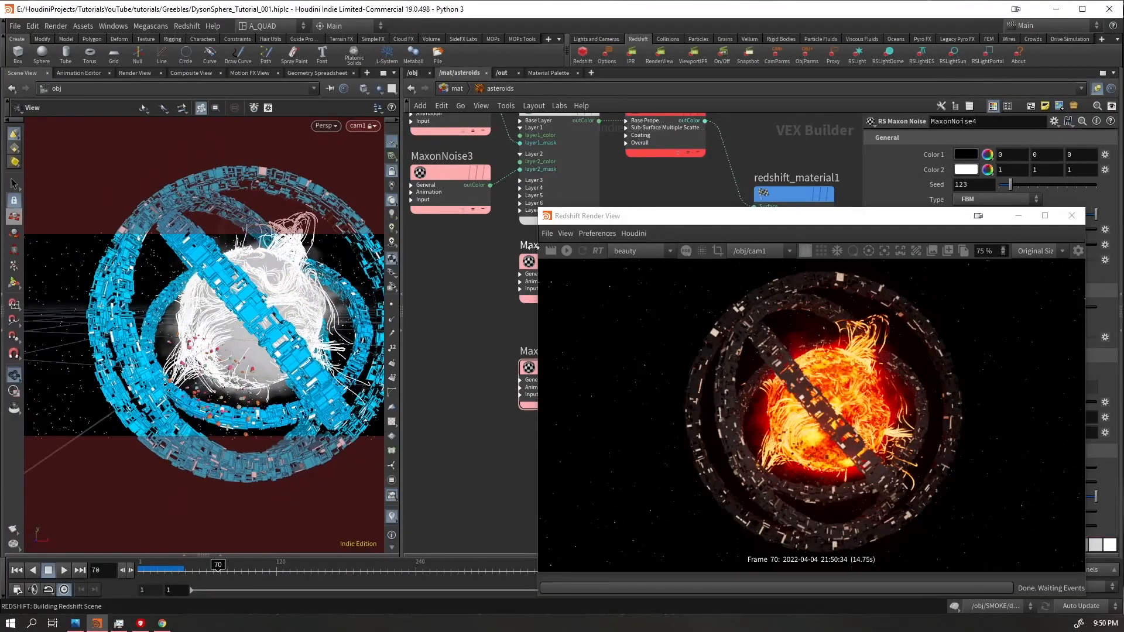
- Restart the preview render with the closer framing in an enlarged render view and save the scene
{"action": "left_click", "coordinate": [566, 250]}
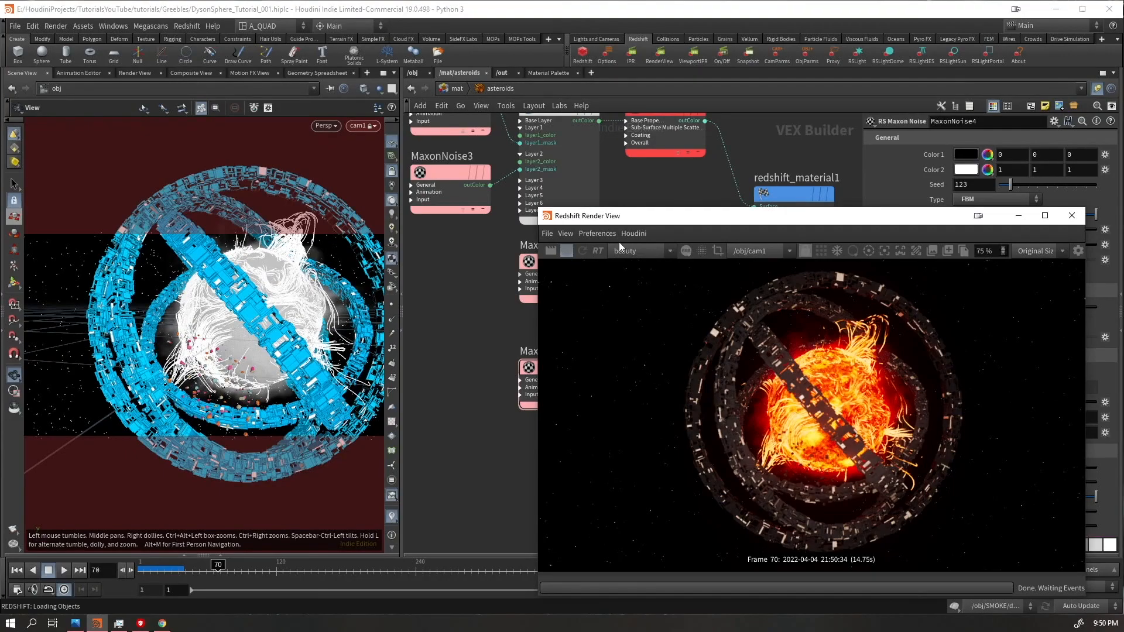
{"action": "left_click_drag", "start_coordinate": [924, 216], "coordinate": [843, 54]}
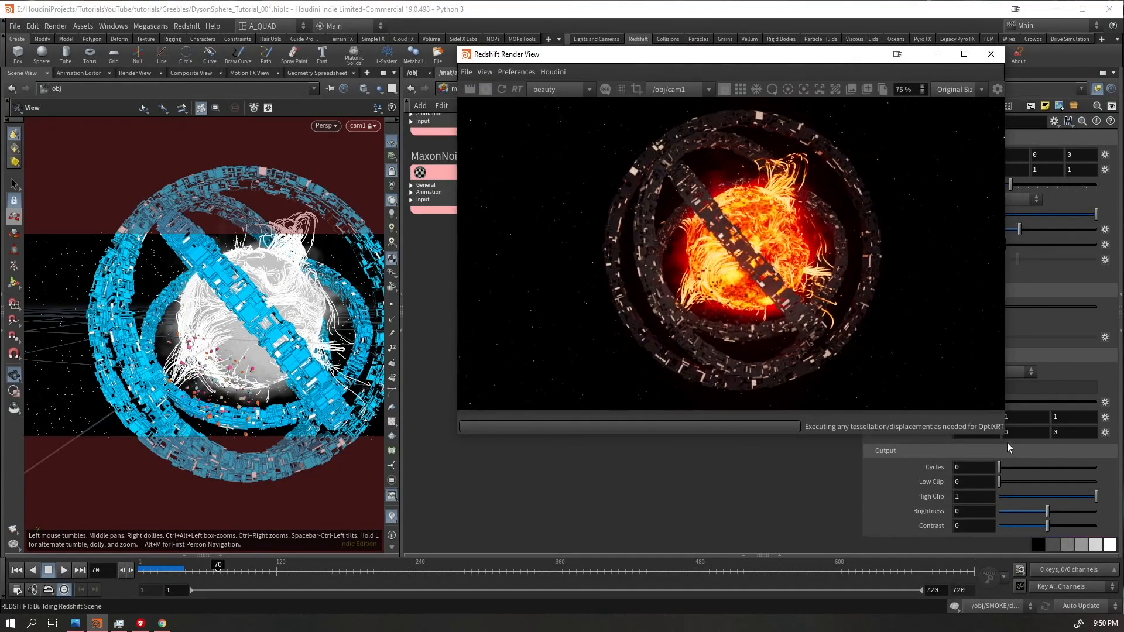
{"action": "left_click_drag", "start_coordinate": [1006, 442], "coordinate": [1088, 491]}
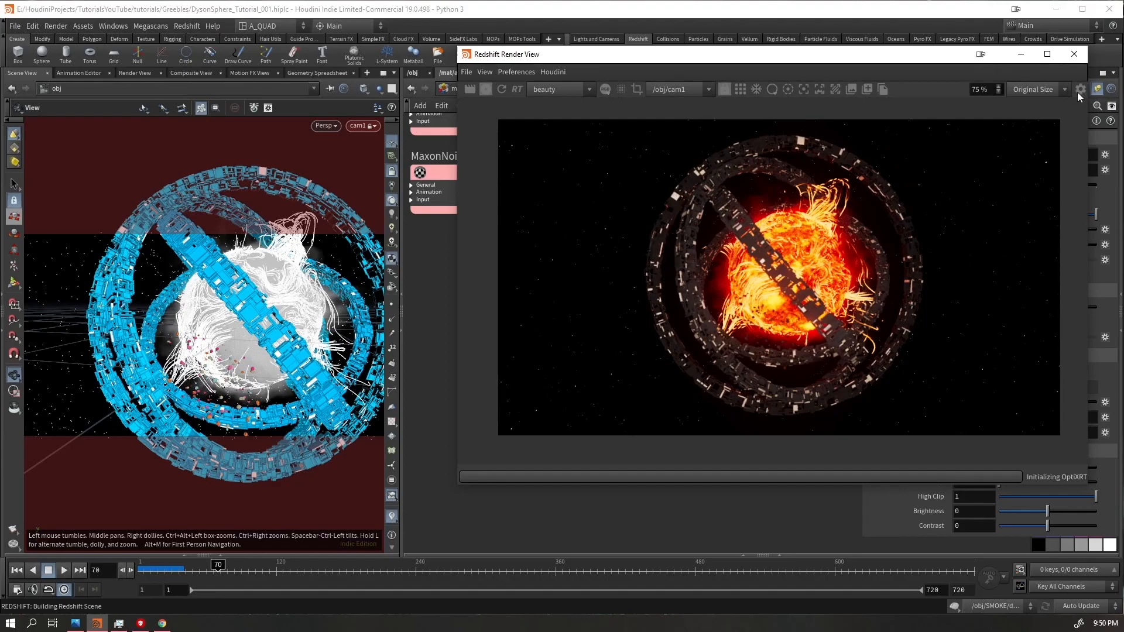
{"action": "key", "text": "ctrl+s"}
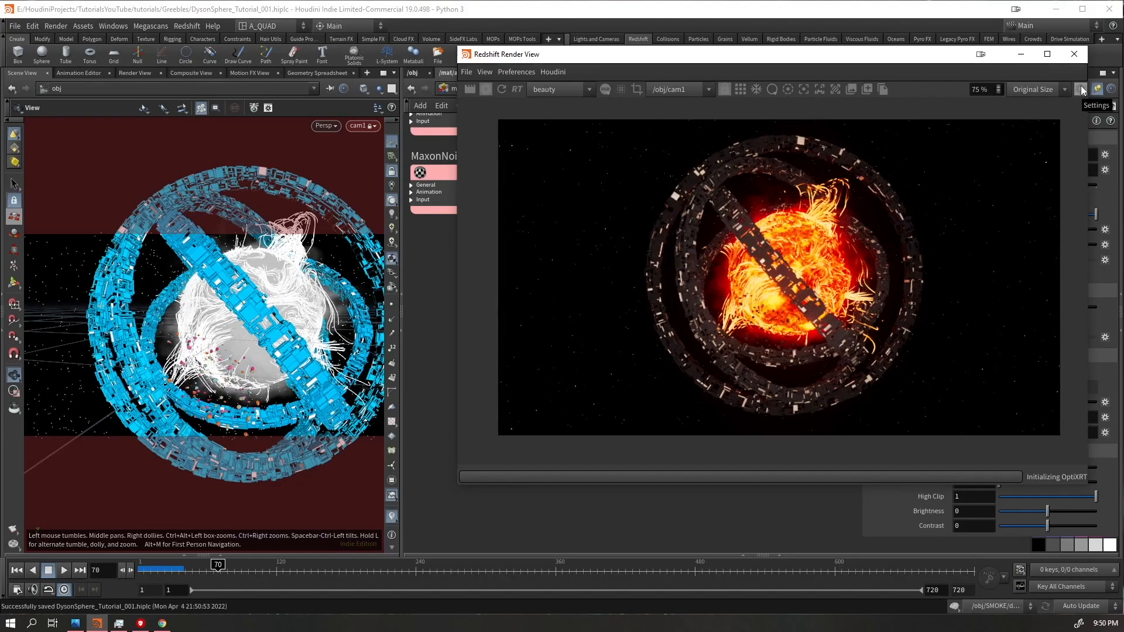
- Show the render view's display settings, examine the close-up preview in a wider window and stop the render
{"action": "left_click", "coordinate": [1081, 89]}
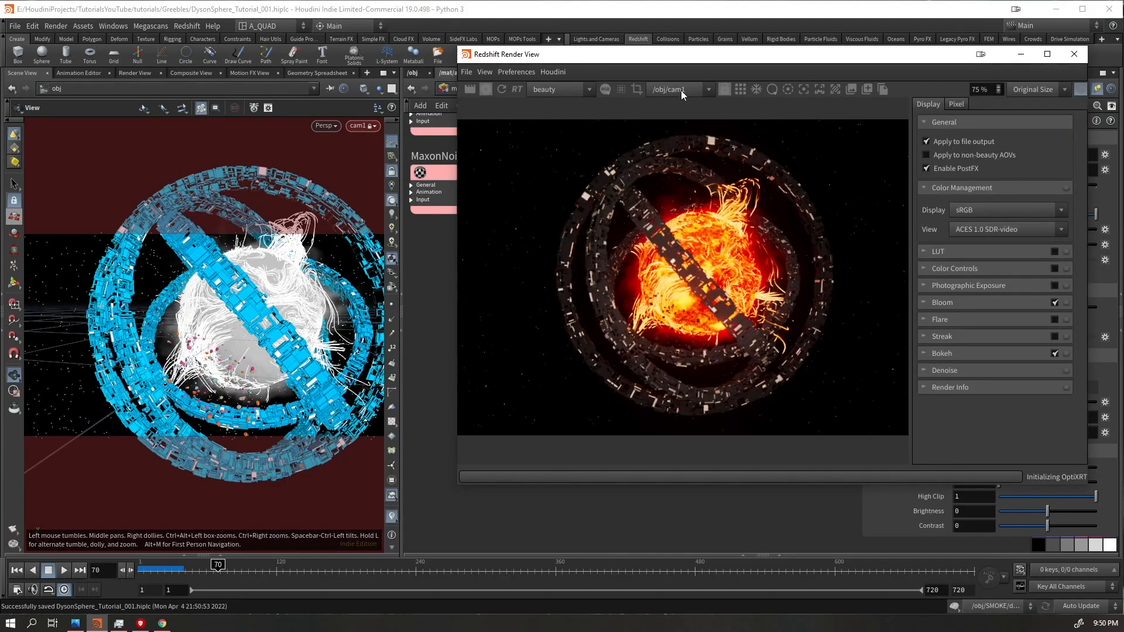
{"action": "scroll", "coordinate": [736, 312], "scroll_direction": "down", "scroll_amount": 1}
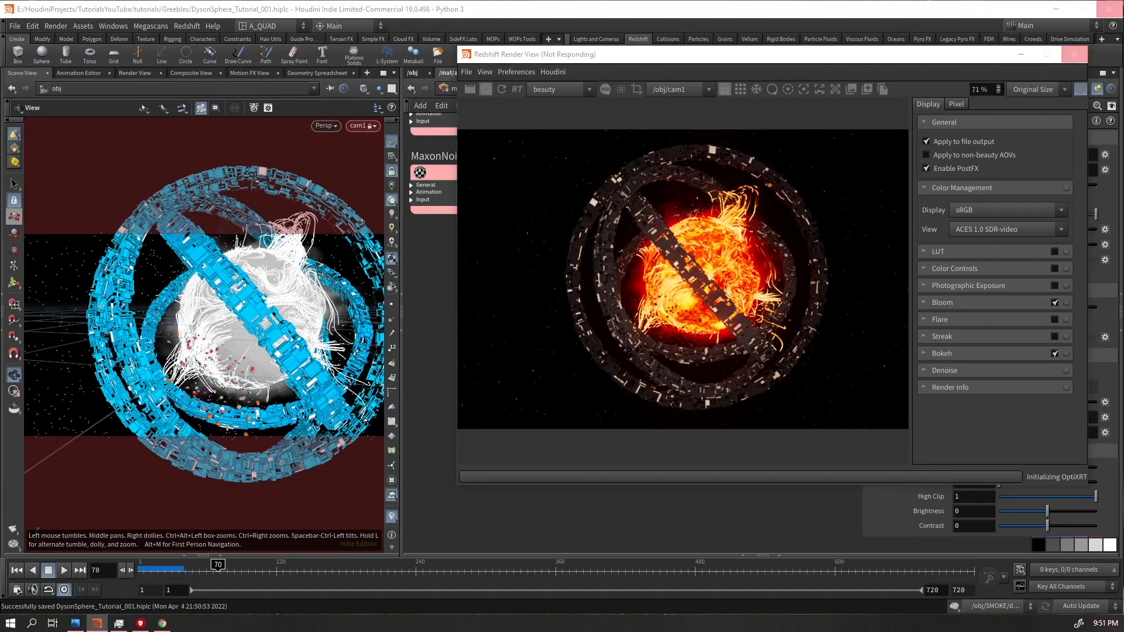
{"action": "left_click_drag", "start_coordinate": [553, 67], "coordinate": [507, 75]}
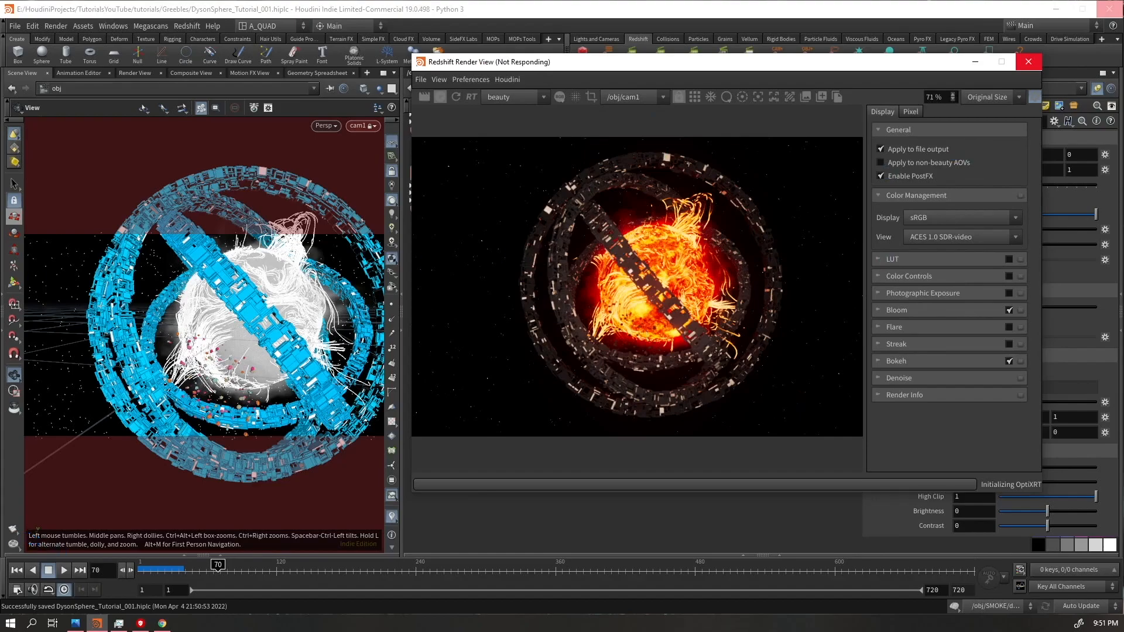
{"action": "left_click", "coordinate": [440, 97]}
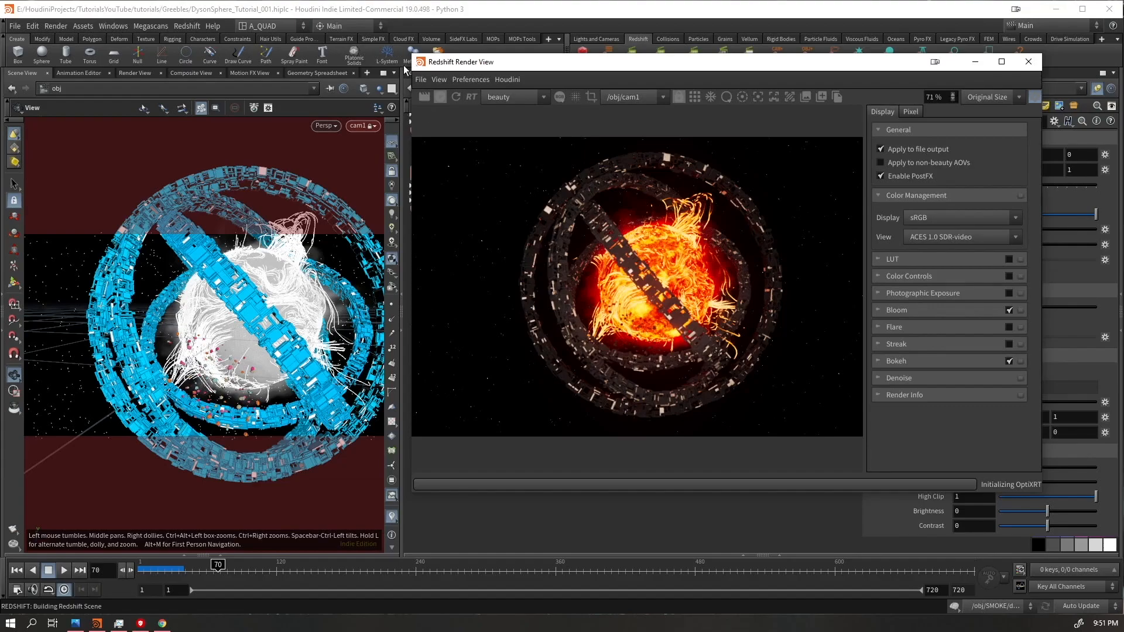
{"action": "left_click_drag", "start_coordinate": [408, 64], "coordinate": [312, 81]}
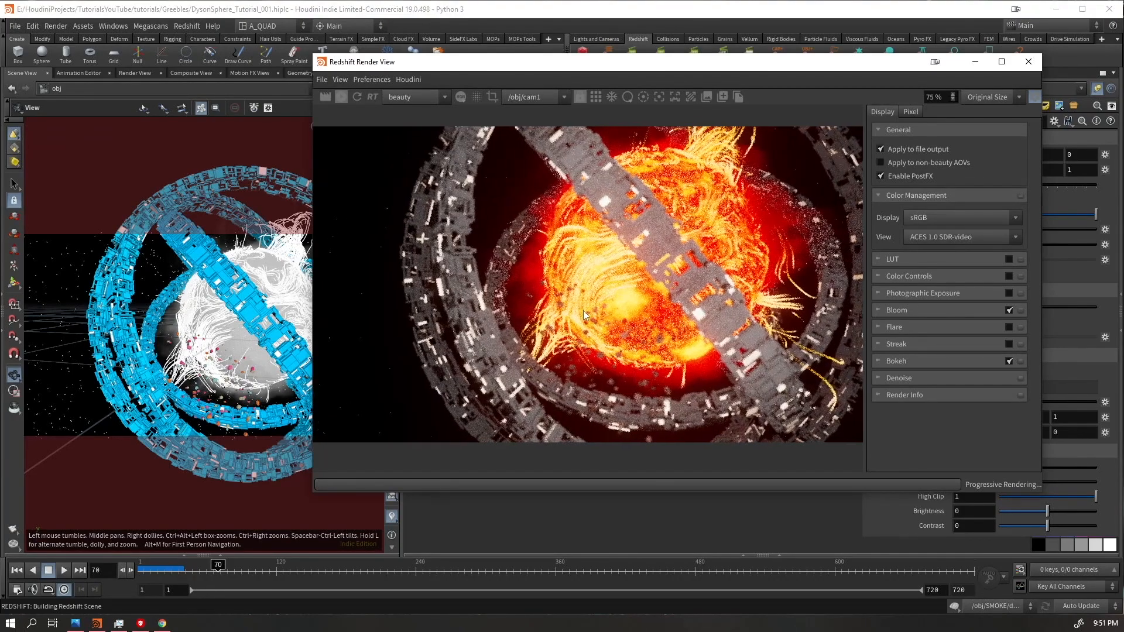
{"action": "scroll", "coordinate": [587, 322], "scroll_direction": "down", "scroll_amount": 1}
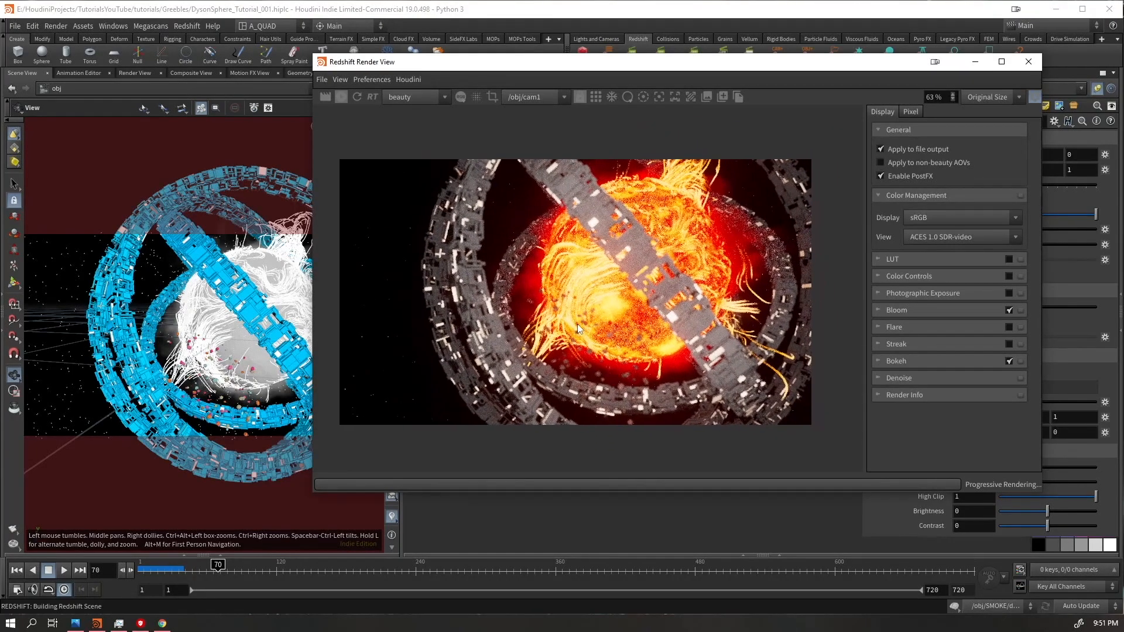
{"action": "scroll", "coordinate": [576, 327], "scroll_direction": "up", "scroll_amount": 1}
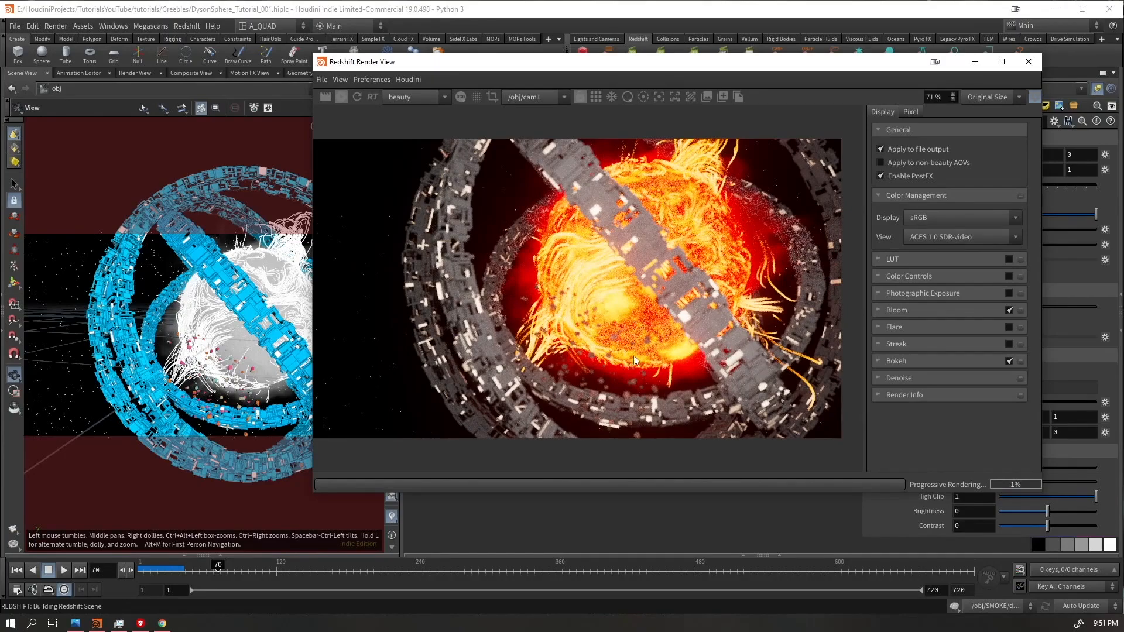
{"action": "left_click", "coordinate": [341, 97]}
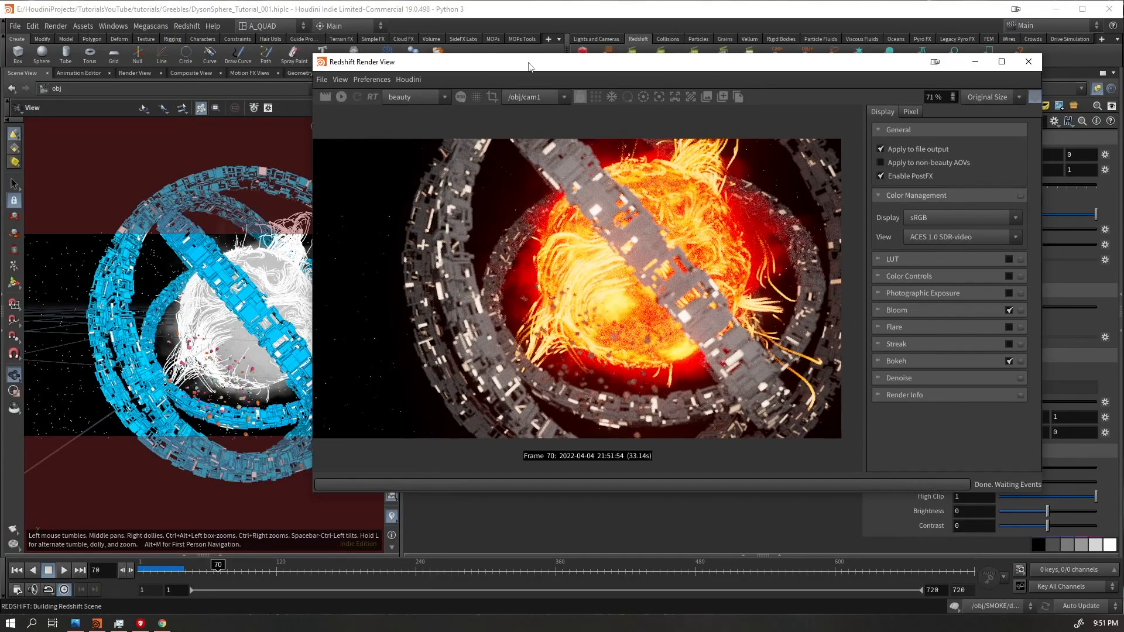
- Return to the object level and create a Redshift area light aligned to a view from one side of the rings
{"action": "left_click_drag", "start_coordinate": [527, 63], "coordinate": [568, 431]}
{"action": "left_click", "coordinate": [411, 89]}
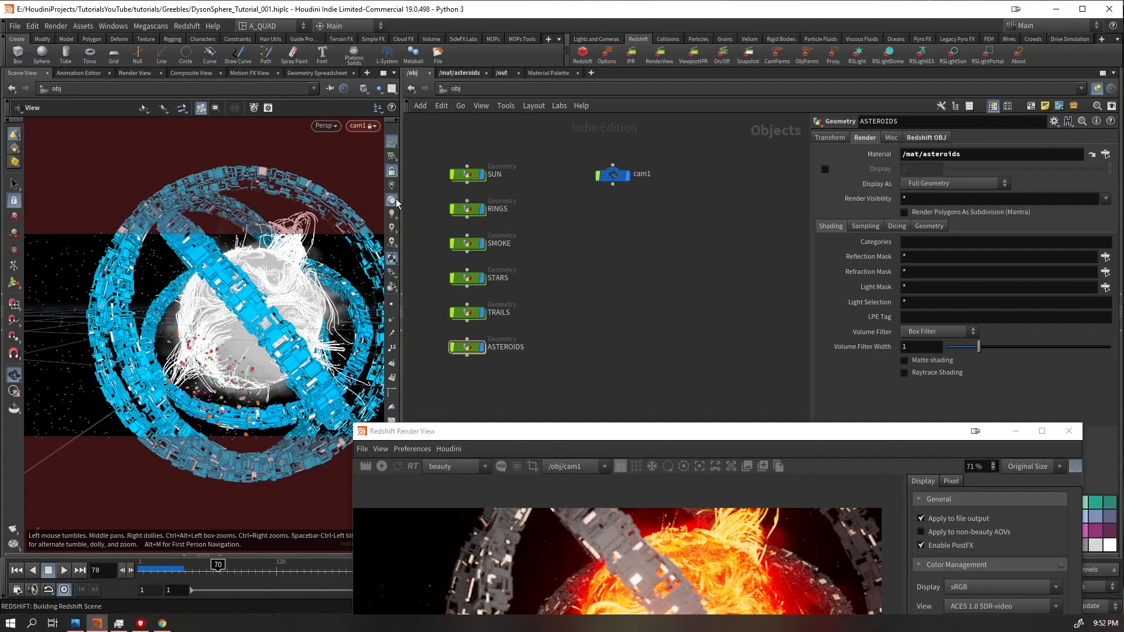
{"action": "left_click_drag", "start_coordinate": [293, 283], "coordinate": [27, 340]}
{"action": "key", "text": "ctrl+z"}
{"action": "key", "text": "ctrl+z"}
{"action": "key", "text": "ctrl+z"}
{"action": "left_click", "coordinate": [859, 57], "text": "ctrl"}
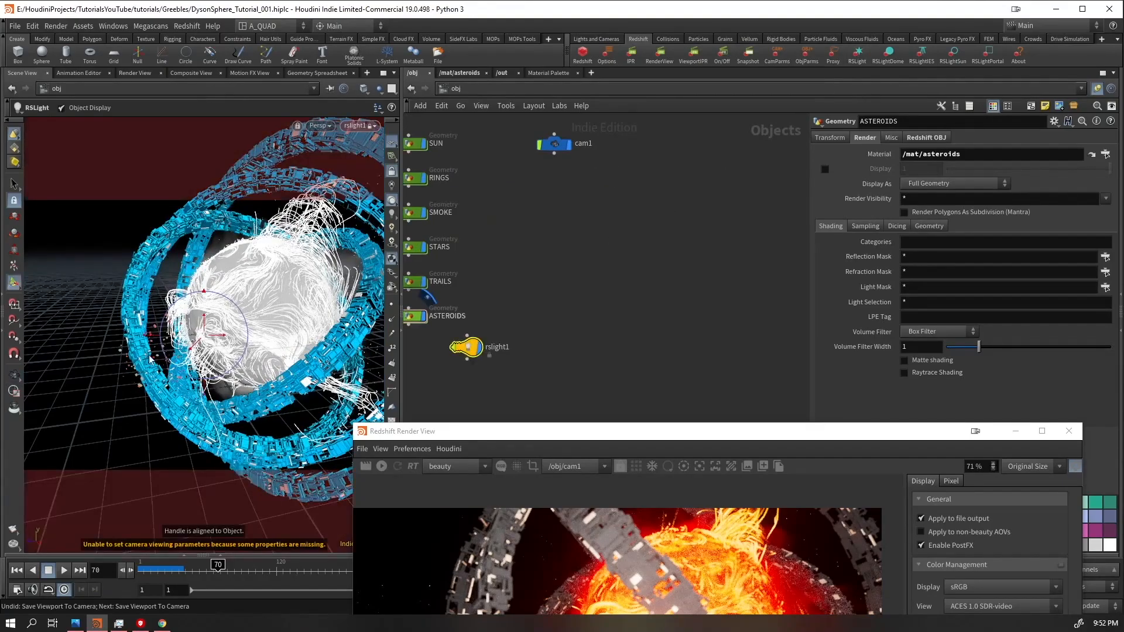
{"action": "right_click_drag", "start_coordinate": [246, 296], "coordinate": [227, 281]}
{"action": "left_click_drag", "start_coordinate": [472, 346], "coordinate": [553, 307]}
- Create a second Redshift area light aimed at the rings from the opposite side
{"action": "left_click", "coordinate": [370, 125]}
{"action": "left_click", "coordinate": [386, 142]}
{"action": "left_click_drag", "start_coordinate": [135, 281], "coordinate": [321, 256]}
{"action": "right_click_drag", "start_coordinate": [320, 256], "coordinate": [253, 277]}
{"action": "left_click_drag", "start_coordinate": [253, 278], "coordinate": [240, 275]}
{"action": "middle_click_drag", "start_coordinate": [239, 275], "coordinate": [204, 312]}
{"action": "right_click_drag", "start_coordinate": [204, 312], "coordinate": [240, 312]}
- Select both Redshift lights and set their area size to 2.5 on all three axes
{"action": "left_click", "coordinate": [548, 256], "text": "shift"}
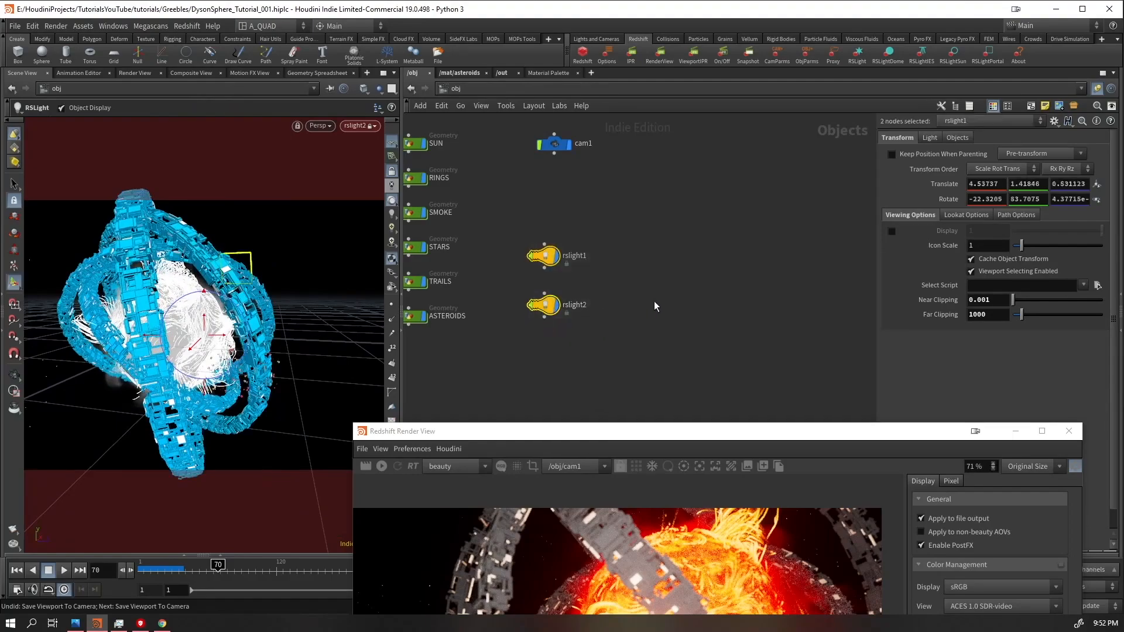
{"action": "left_click", "coordinate": [931, 138]}
{"action": "scroll", "coordinate": [984, 369], "scroll_direction": "down", "scroll_amount": 2}
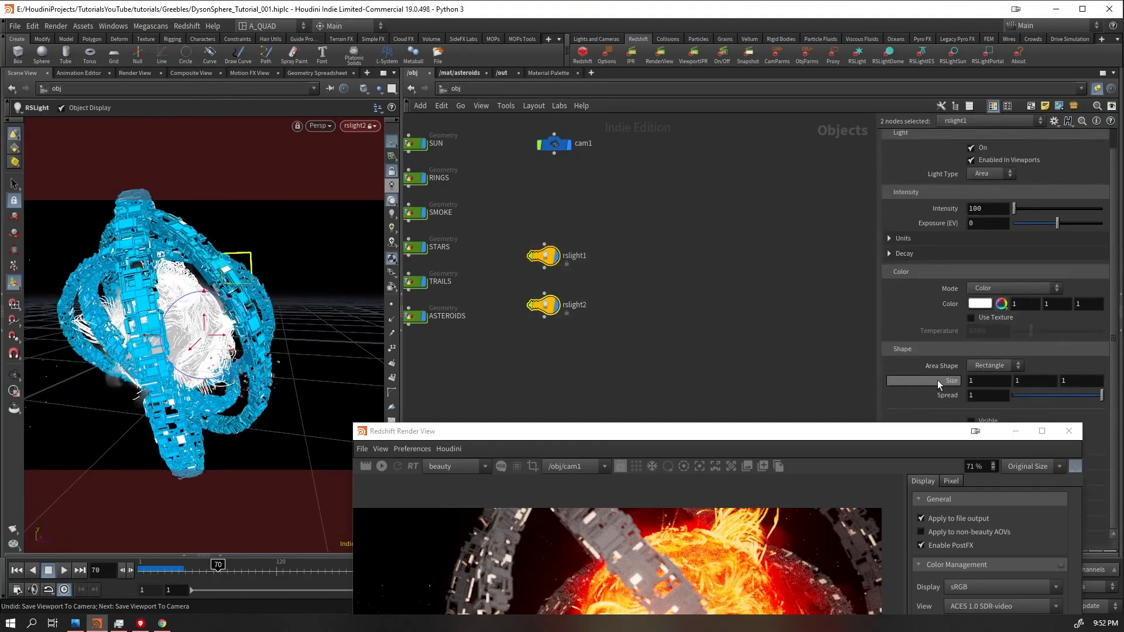
{"action": "middle_click_drag", "start_coordinate": [950, 381], "coordinate": [1007, 380]}
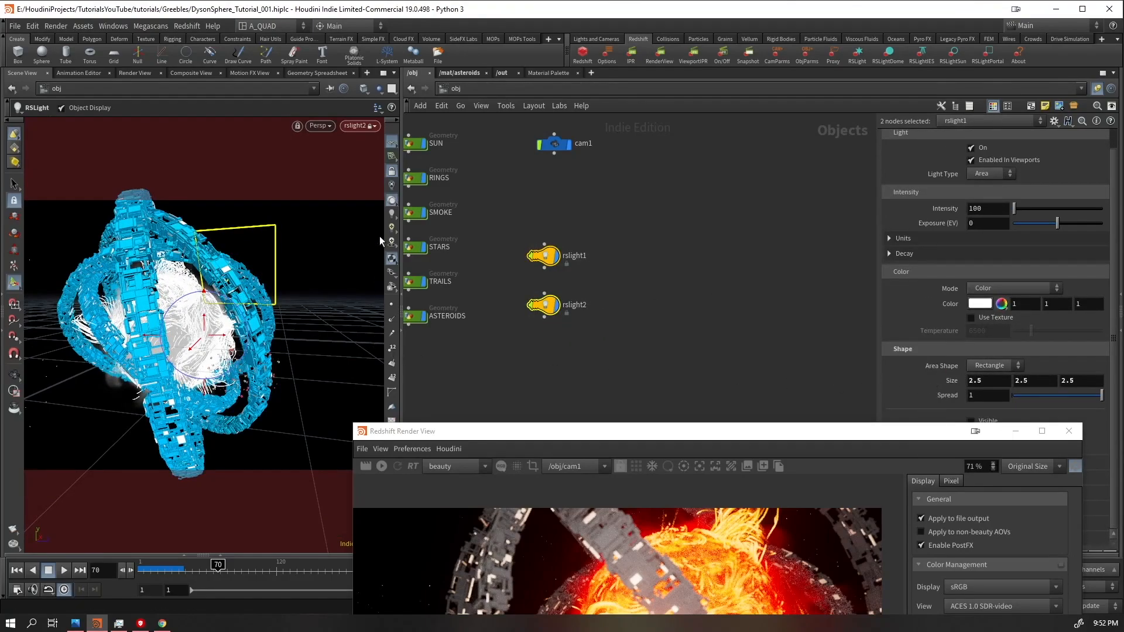
- Release the view lock and examine the placement of both lights around the rings from a free perspective
{"action": "left_click", "coordinate": [391, 170]}
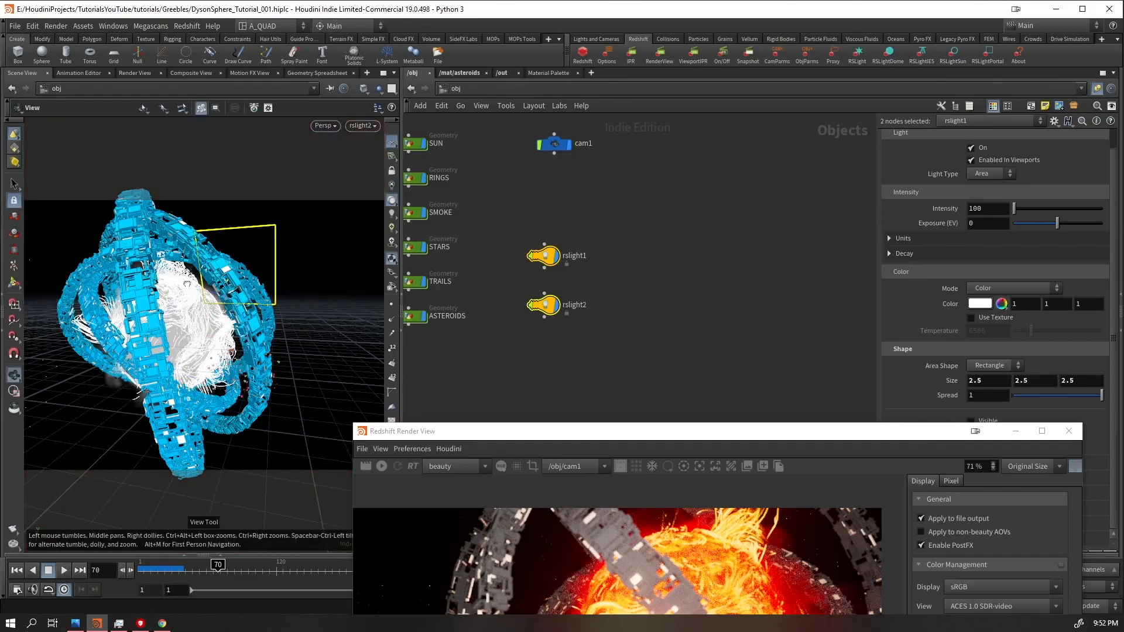
{"action": "left_click_drag", "start_coordinate": [225, 285], "coordinate": [258, 296], "text": "alt"}
{"action": "right_click_drag", "start_coordinate": [258, 296], "coordinate": [211, 293], "text": "alt"}
{"action": "left_click_drag", "start_coordinate": [210, 293], "coordinate": [239, 320], "text": "alt"}
{"action": "right_click_drag", "start_coordinate": [239, 320], "coordinate": [240, 384]}
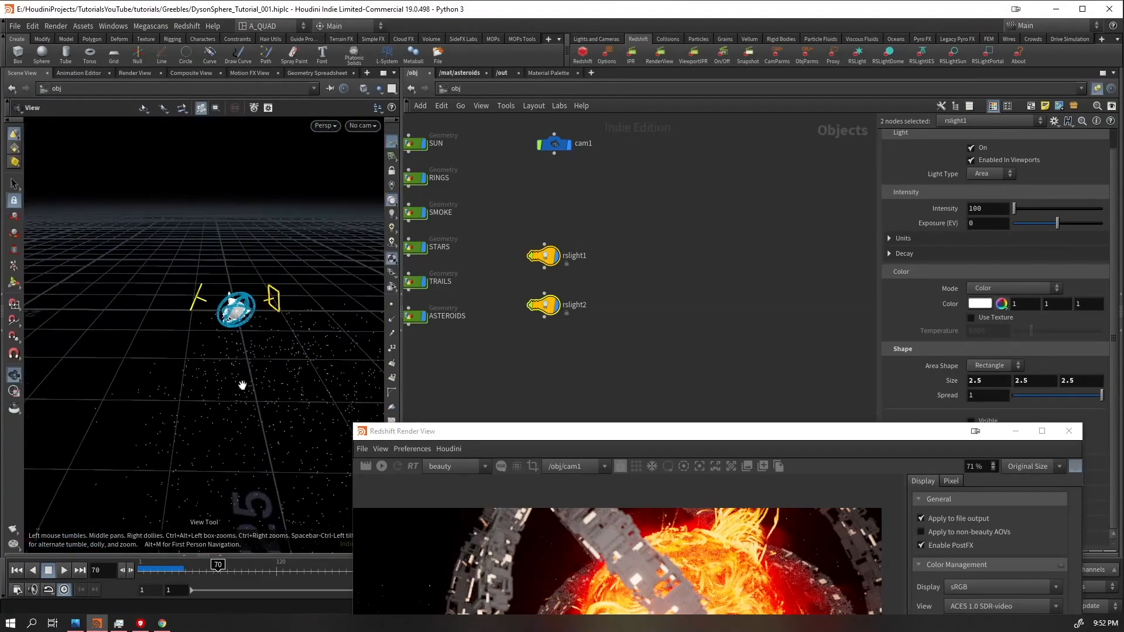
{"action": "middle_click_drag", "start_coordinate": [214, 369], "coordinate": [156, 358]}
{"action": "left_click_drag", "start_coordinate": [156, 359], "coordinate": [170, 374]}
{"action": "left_click_drag", "start_coordinate": [171, 335], "coordinate": [351, 316]}
{"action": "right_click_drag", "start_coordinate": [329, 324], "coordinate": [351, 523]}
- Save the scene and restart the Redshift preview render with both area lights included
{"action": "left_click_drag", "start_coordinate": [646, 432], "coordinate": [432, 134]}
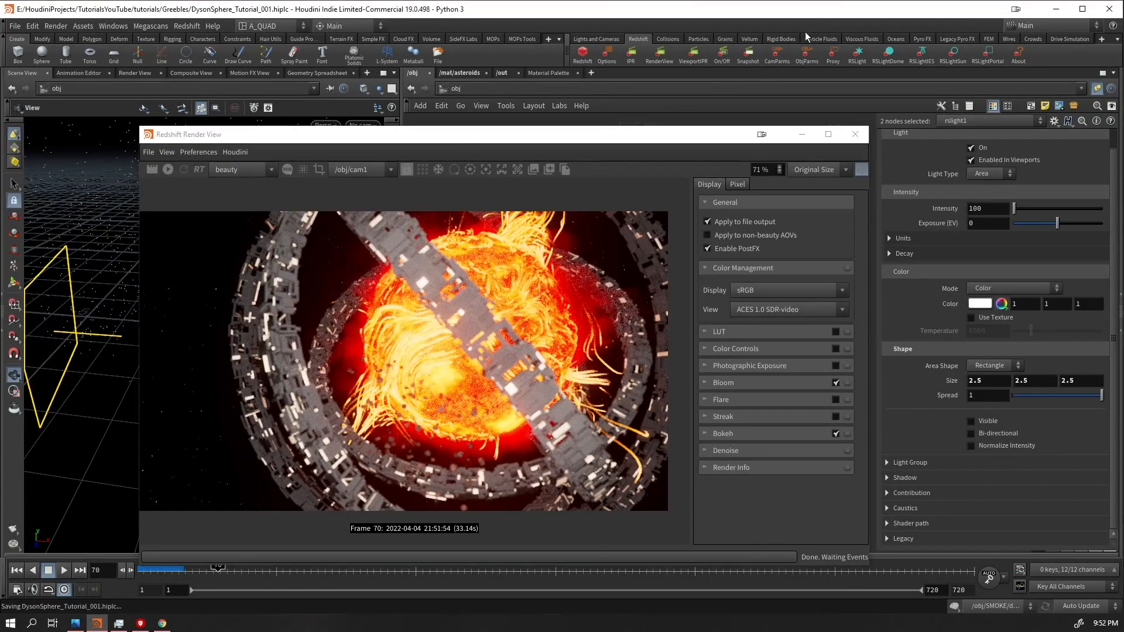
{"action": "left_click", "coordinate": [168, 169]}
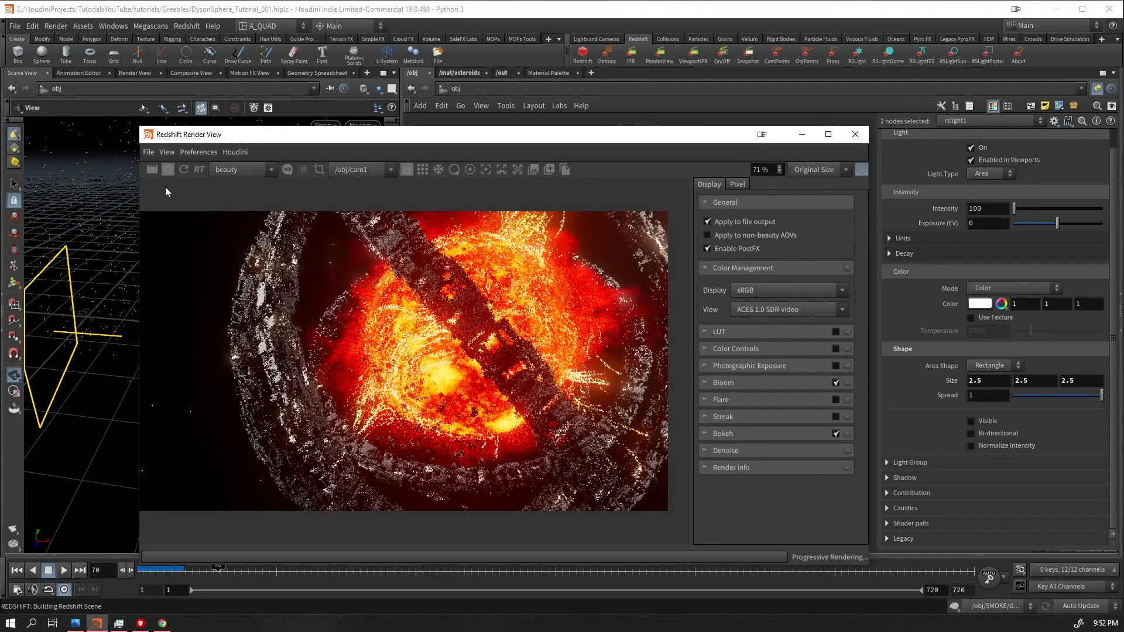
{"action": "scroll", "coordinate": [342, 265], "scroll_direction": "down", "scroll_amount": 2}
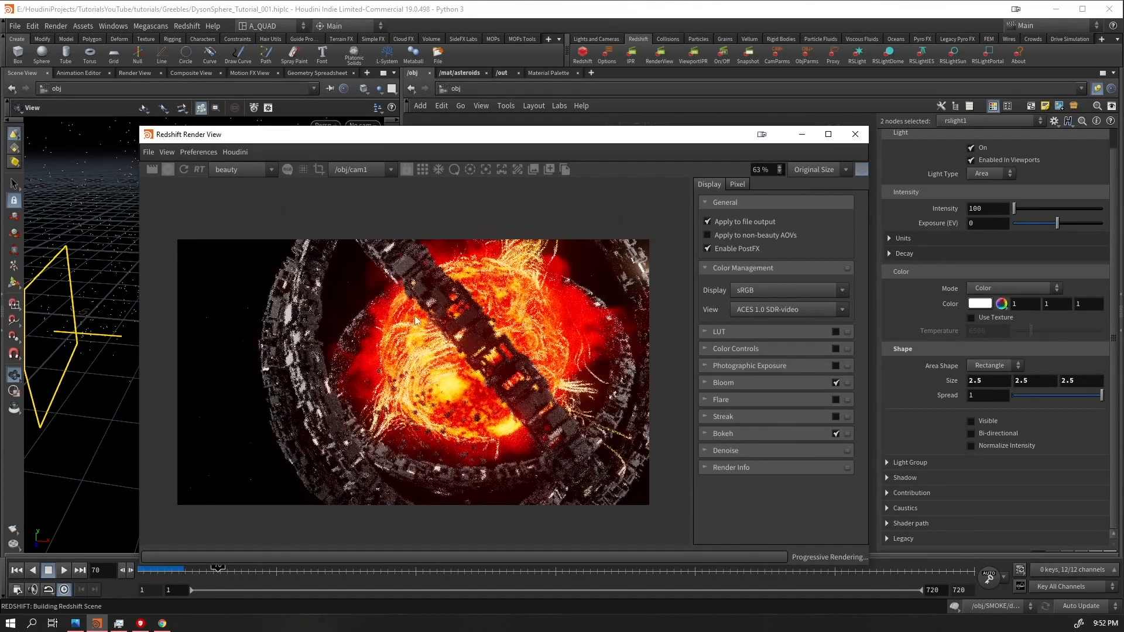
{"action": "left_click_drag", "start_coordinate": [532, 135], "coordinate": [794, 84]}
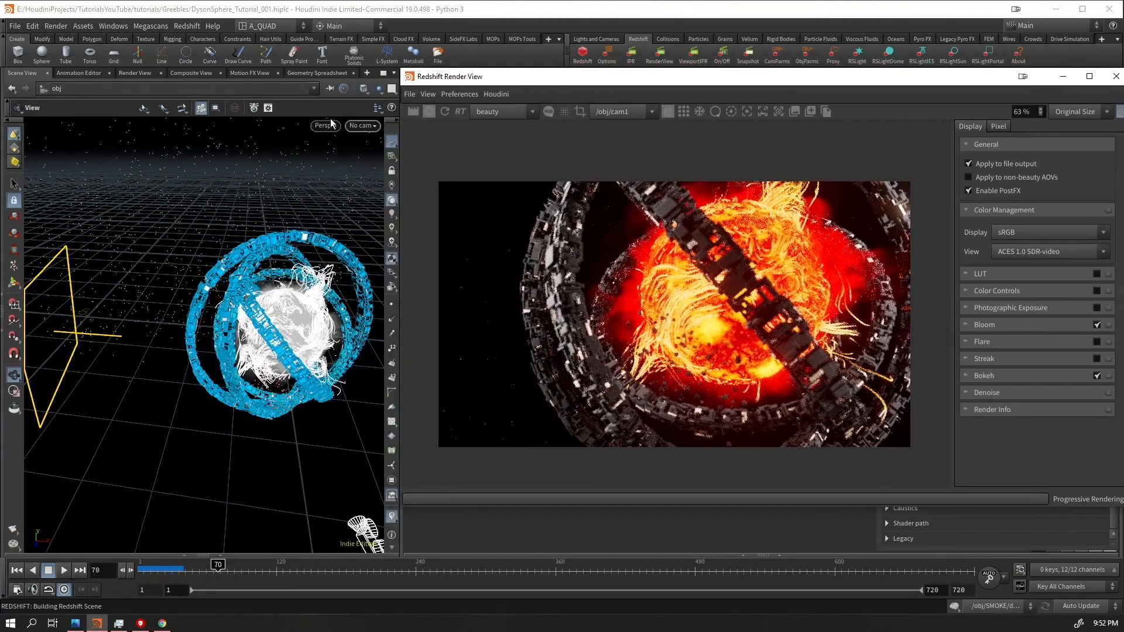
- Look through cam1 with the view locked to it and move the camera closer to the asteroids before the sun
{"action": "left_click", "coordinate": [363, 125]}
{"action": "left_click", "coordinate": [375, 182]}
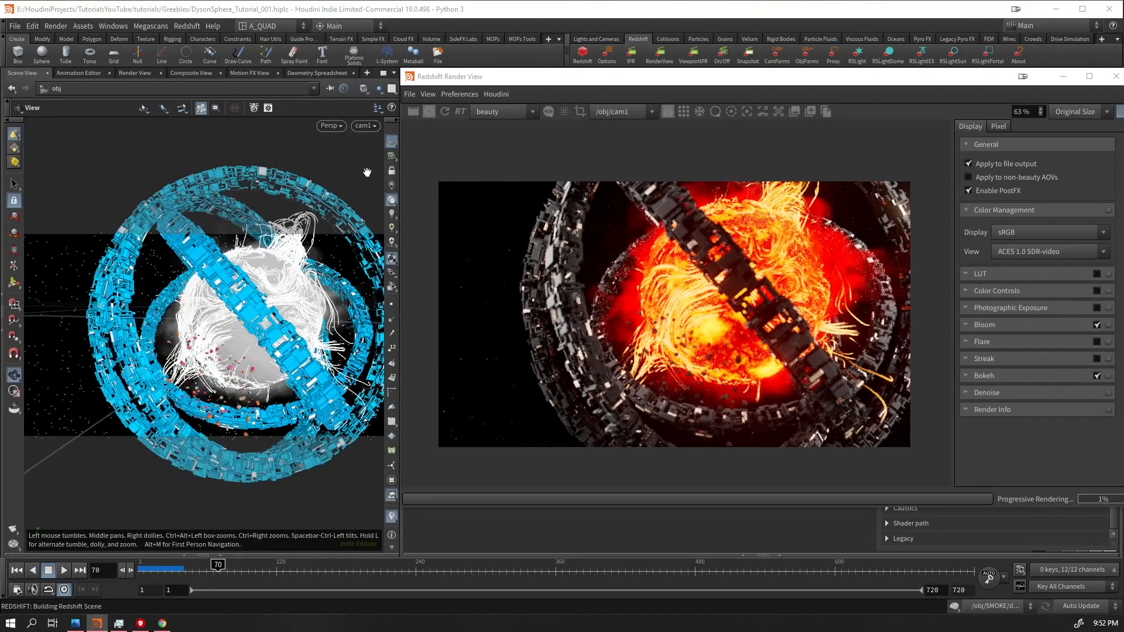
{"action": "left_click", "coordinate": [392, 170]}
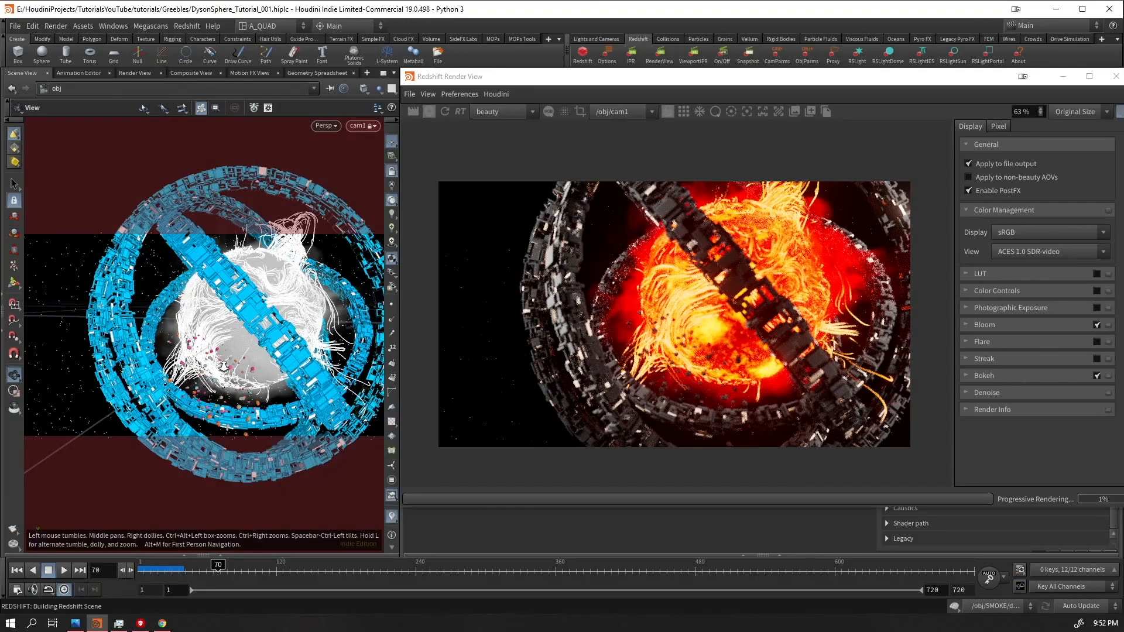
{"action": "mouse_move", "coordinate": [221, 367]}
{"action": "right_mouse_down"}
{"action": "mouse_move", "coordinate": [246, 355]}
{"action": "mouse_move", "coordinate": [258, 375]}
{"action": "mouse_move", "coordinate": [216, 346]}
{"action": "right_mouse_up"}
{"action": "mouse_move", "coordinate": [216, 346]}
{"action": "middle_mouse_down"}
{"action": "mouse_move", "coordinate": [236, 332]}
{"action": "mouse_move", "coordinate": [202, 363]}
{"action": "mouse_move", "coordinate": [227, 354]}
{"action": "middle_mouse_up"}
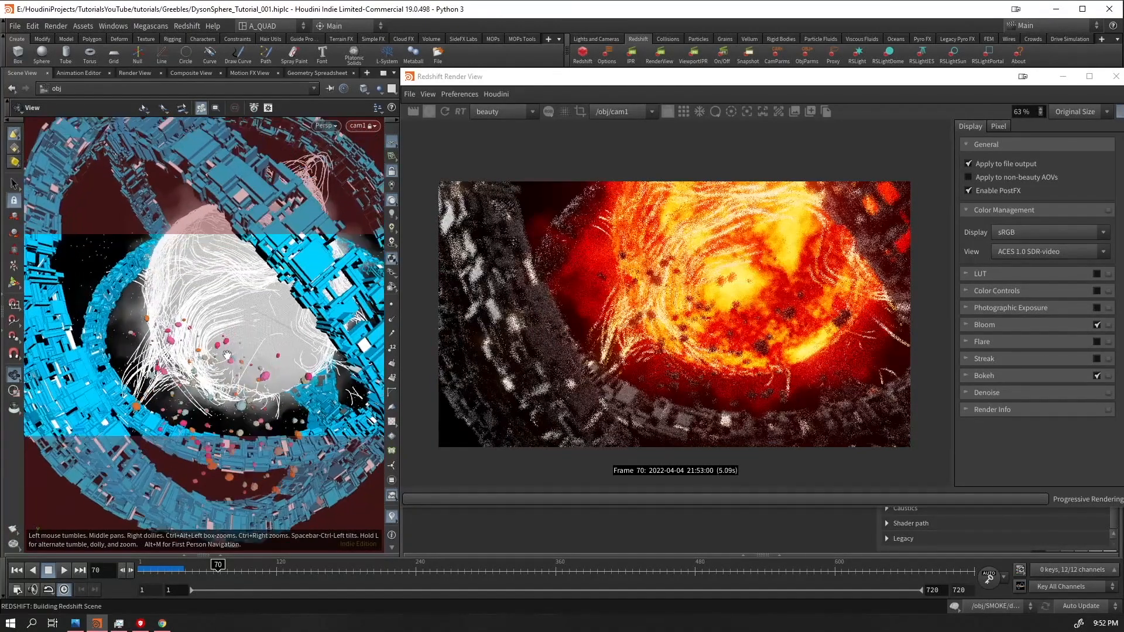
{"action": "right_click_drag", "start_coordinate": [227, 354], "coordinate": [199, 358]}
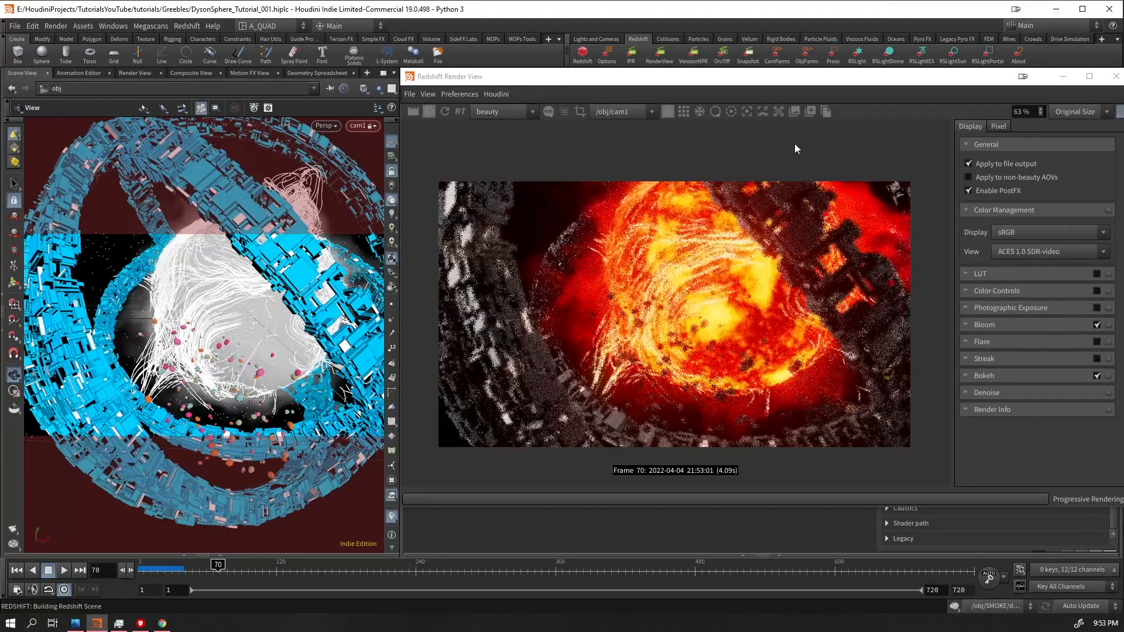
- Set the camera's focus distance by picking a point among the asteroids below the sun in the render preview
{"action": "left_click", "coordinate": [746, 112]}
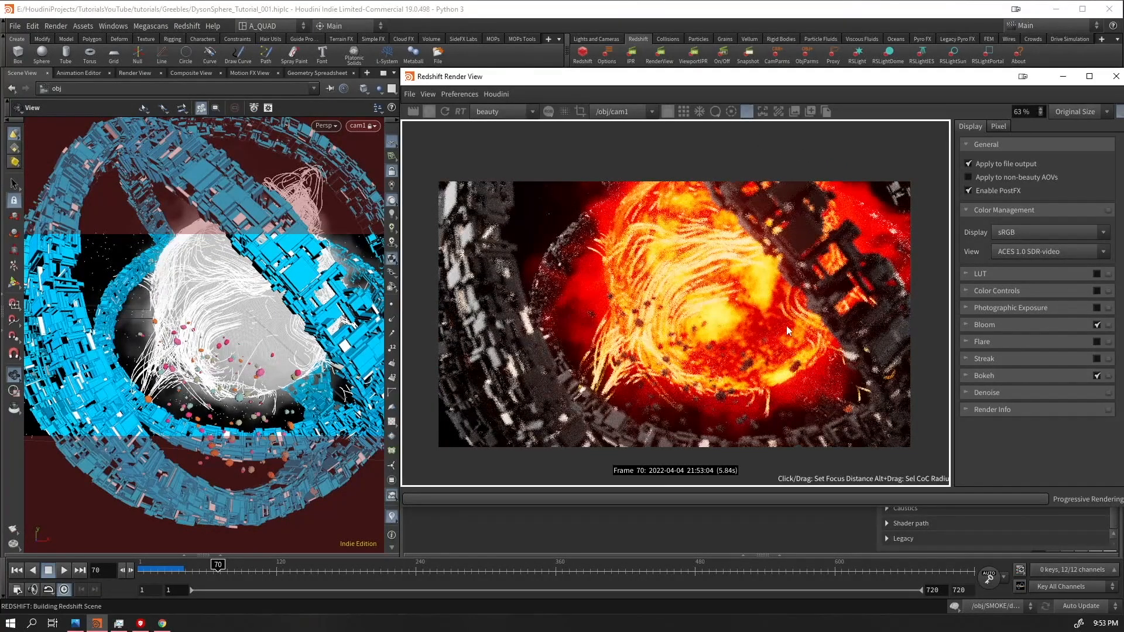
{"action": "left_click", "coordinate": [740, 418]}
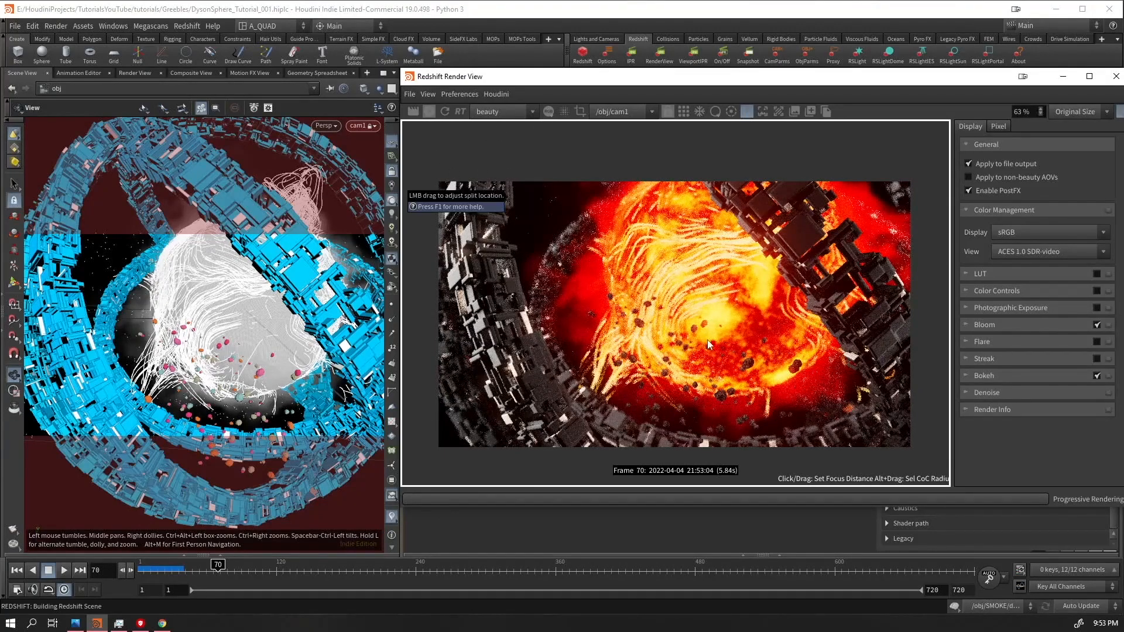
{"action": "scroll", "coordinate": [708, 343], "scroll_direction": "up", "scroll_amount": 1}
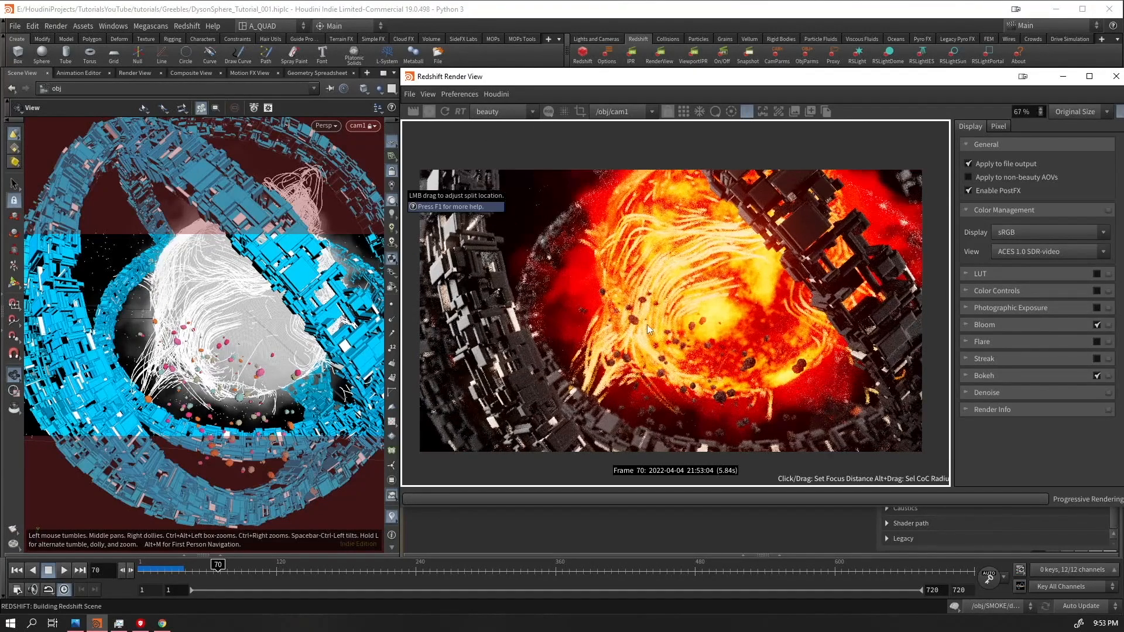
- Leave focus picking in the render view and return from the asteroids material to the top level of the material network
{"action": "left_click", "coordinate": [732, 112]}
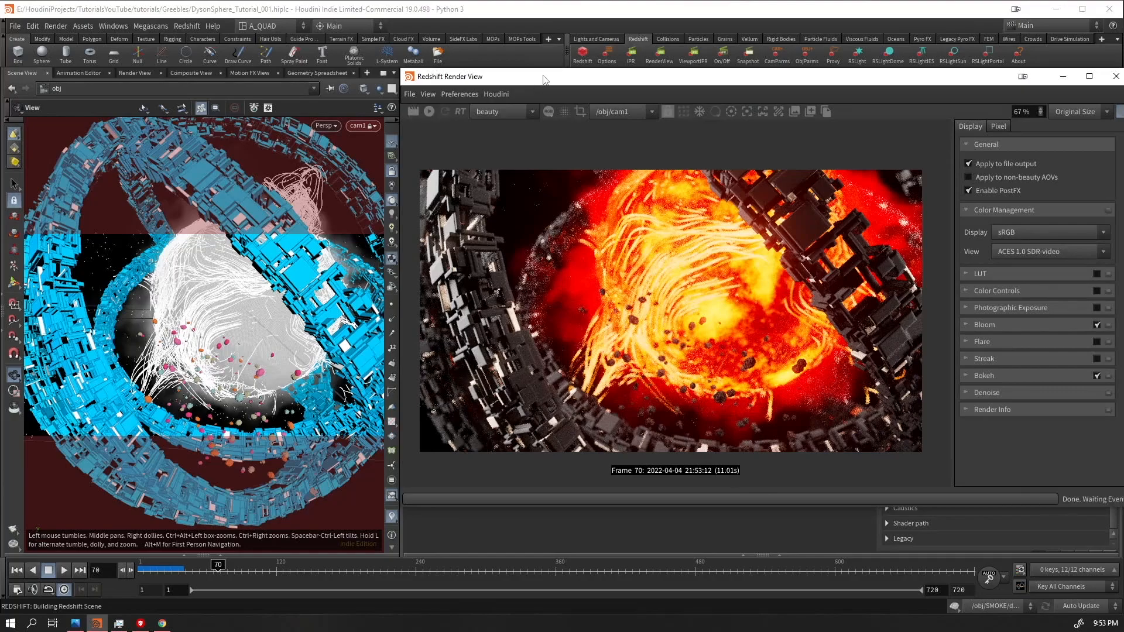
{"action": "left_click_drag", "start_coordinate": [543, 76], "coordinate": [212, 339]}
{"action": "left_click", "coordinate": [459, 73]}
{"action": "middle_click_drag", "start_coordinate": [676, 205], "coordinate": [703, 312]}
{"action": "left_click_drag", "start_coordinate": [734, 160], "coordinate": [649, 273]}
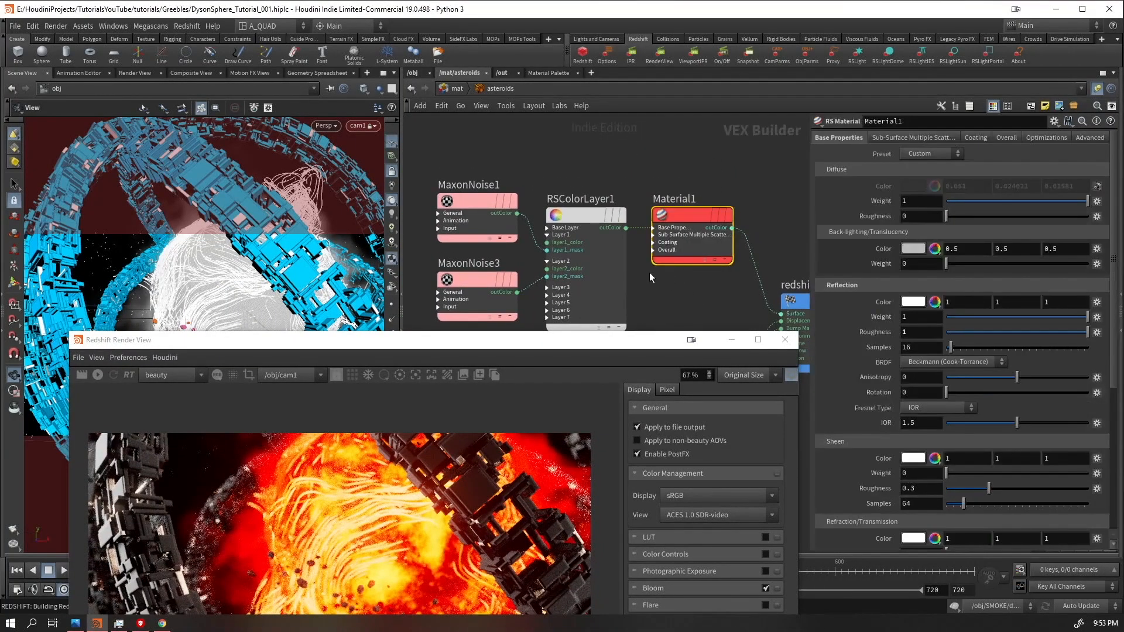
{"action": "left_click", "coordinate": [455, 89]}
{"action": "left_click_drag", "start_coordinate": [522, 340], "coordinate": [607, 533]}
- Select the sun, smoke and trails material builders together in the material network
{"action": "middle_click_drag", "start_coordinate": [622, 348], "coordinate": [678, 243]}
{"action": "left_click_drag", "start_coordinate": [714, 259], "coordinate": [521, 354]}
{"action": "left_click_drag", "start_coordinate": [487, 283], "coordinate": [559, 219]}
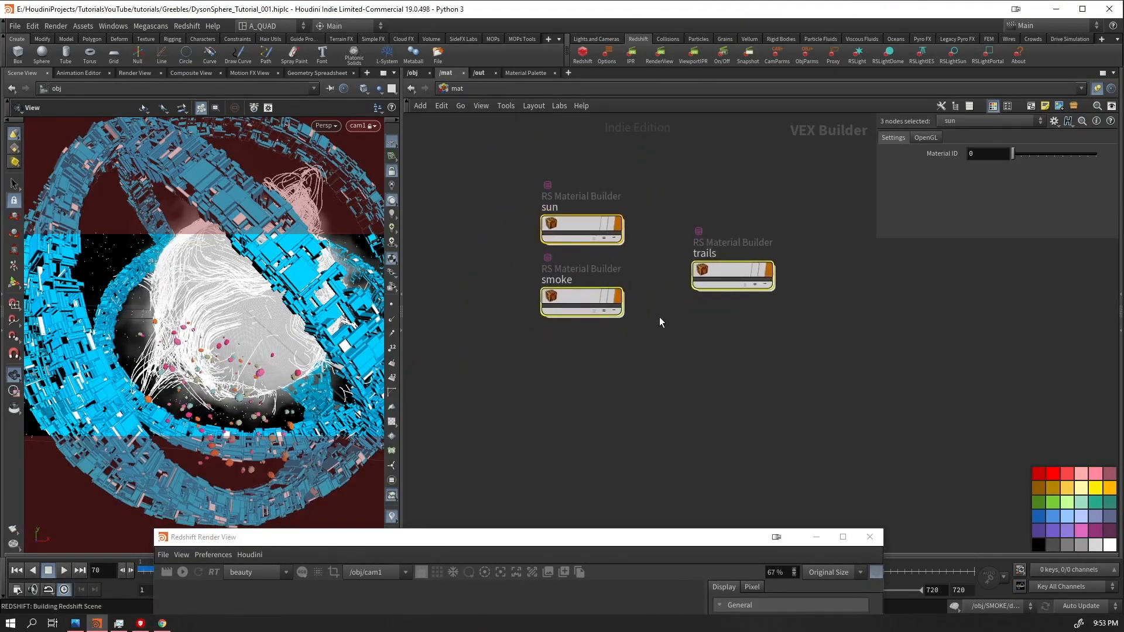
{"action": "scroll", "coordinate": [660, 317], "scroll_direction": "down", "scroll_amount": 2}
{"action": "middle_click_drag", "start_coordinate": [692, 223], "coordinate": [674, 332]}
{"action": "left_click_drag", "start_coordinate": [574, 363], "coordinate": [577, 363]}
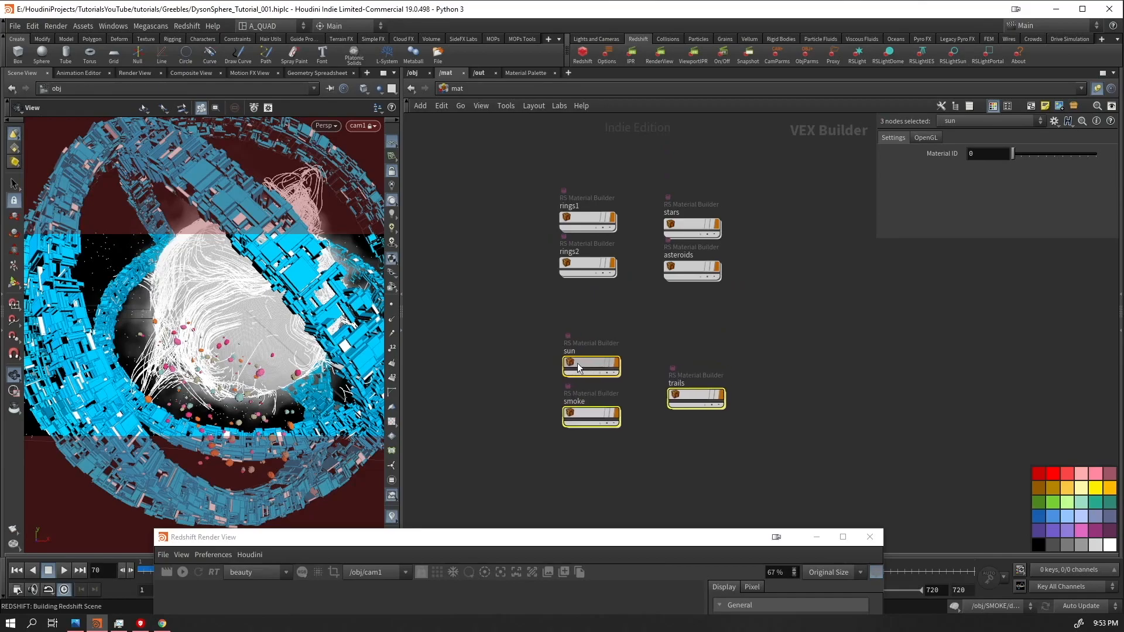
- Inside the sun material, change Material3's diffuse color to its complementary teal, 0, 0.366683, 0.449, using the Complementary color scheme
{"action": "left_click", "coordinate": [578, 367]}
{"action": "scroll", "coordinate": [667, 363], "scroll_direction": "up", "scroll_amount": 2}
{"action": "double_click", "coordinate": [584, 346]}
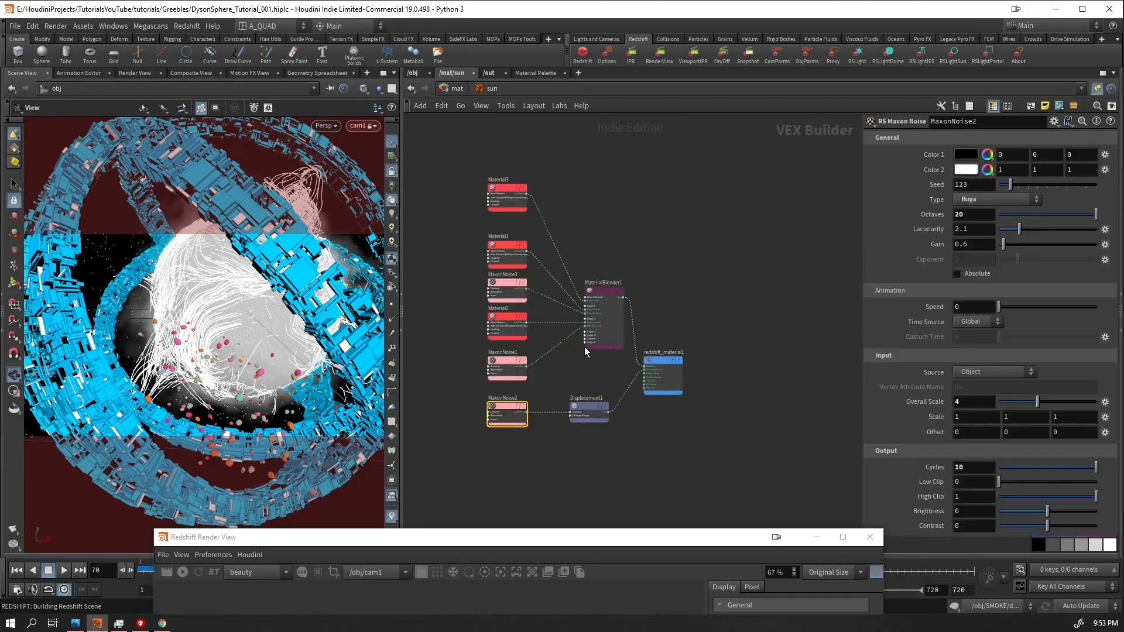
{"action": "scroll", "coordinate": [500, 255], "scroll_direction": "up", "scroll_amount": 2}
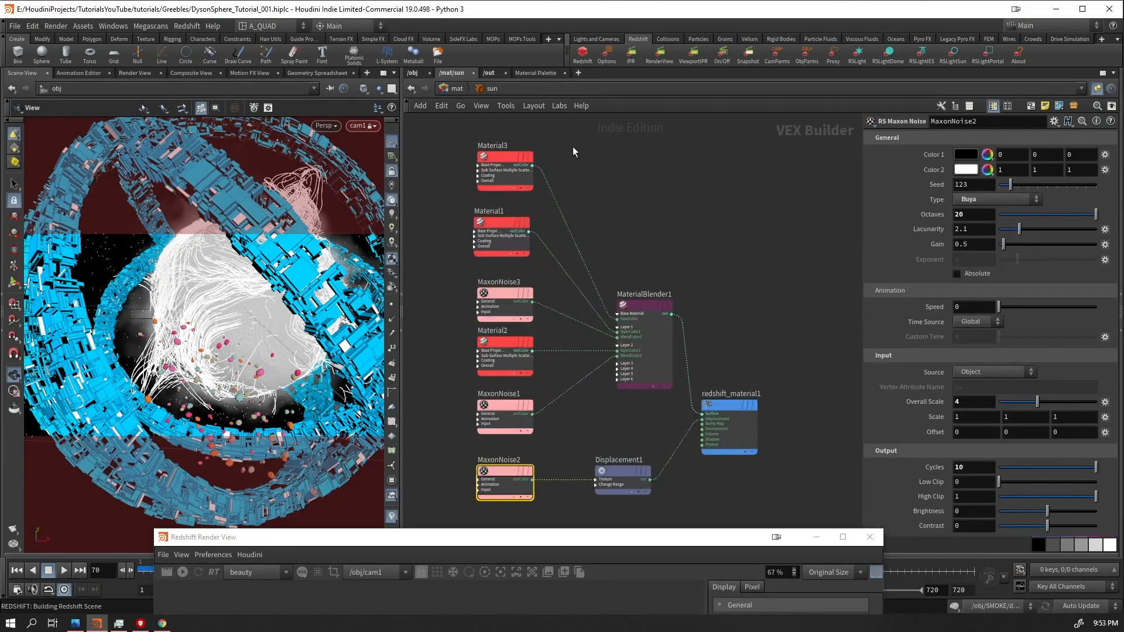
{"action": "left_click", "coordinate": [513, 166]}
{"action": "left_click", "coordinate": [911, 183]}
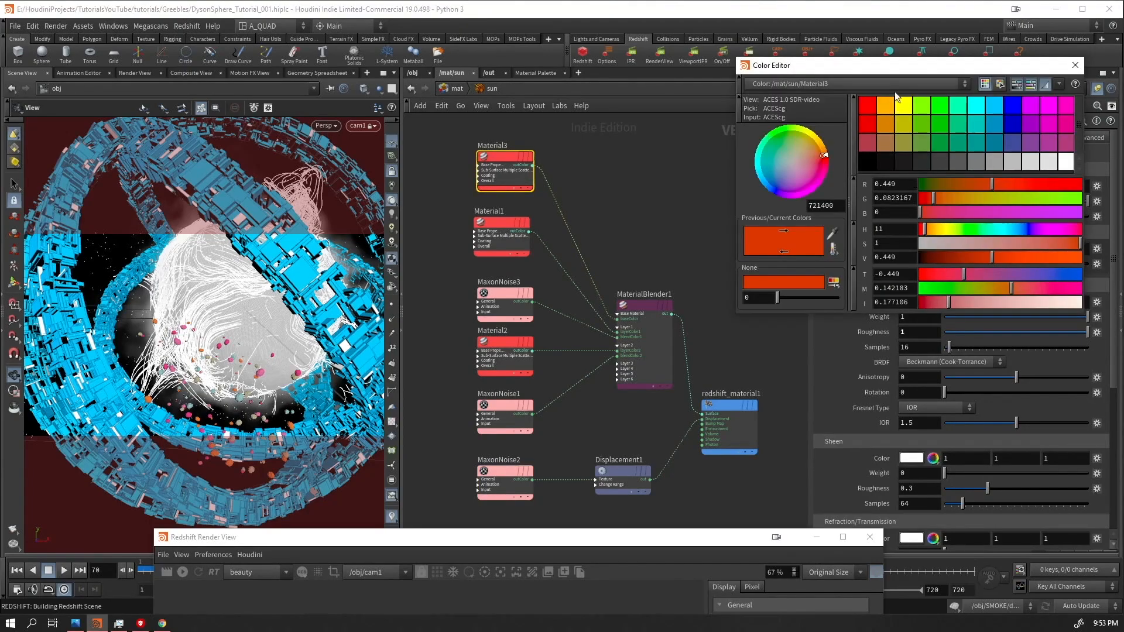
{"action": "left_click_drag", "start_coordinate": [888, 74], "coordinate": [604, 66]}
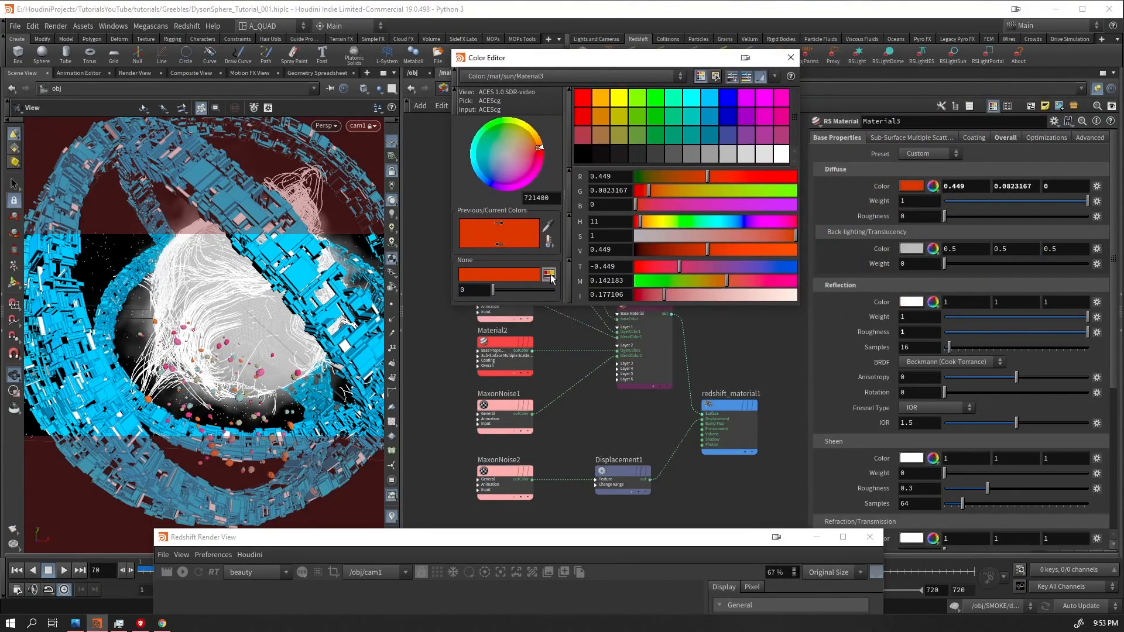
{"action": "left_click", "coordinate": [550, 274]}
{"action": "left_click", "coordinate": [549, 275]}
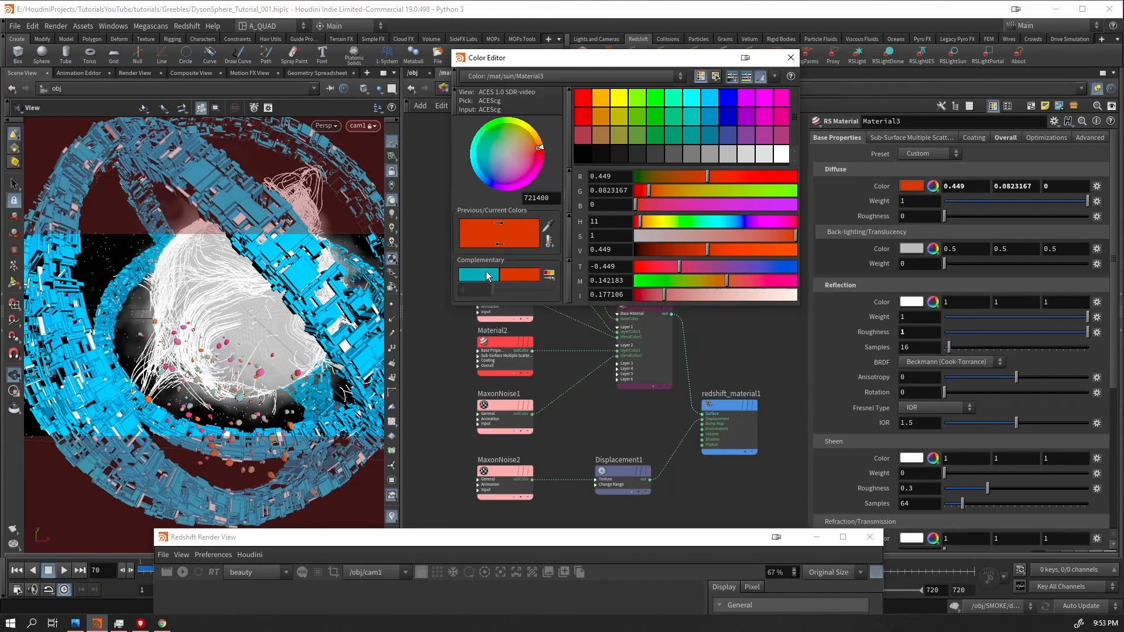
{"action": "left_click", "coordinate": [550, 275]}
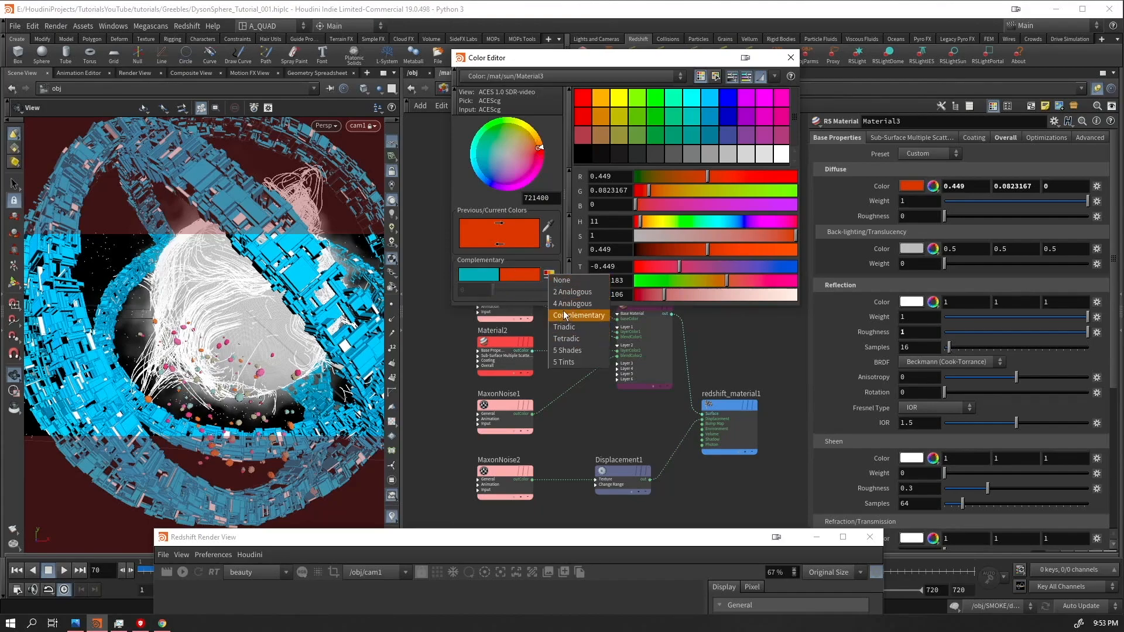
{"action": "left_click", "coordinate": [479, 275]}
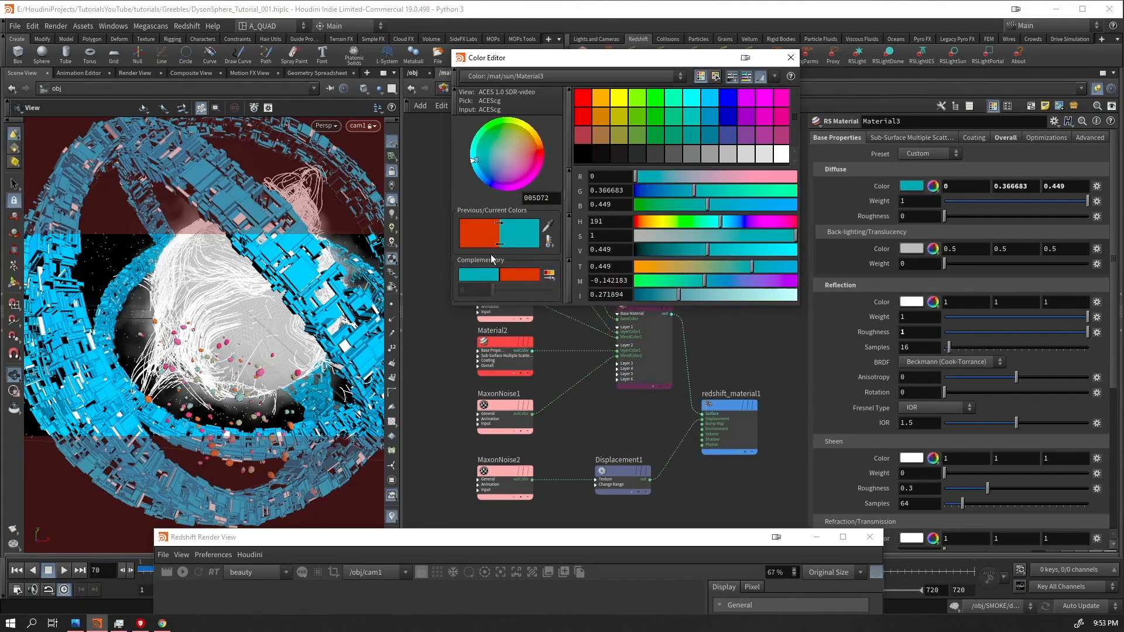
- Switch the diffuse colors of Material1 and Material2 in the sun shader to their complements, 0, 1, 1 and 0, 0.026, 0.026
{"action": "left_click_drag", "start_coordinate": [616, 65], "coordinate": [236, 109]}
{"action": "left_click", "coordinate": [502, 231]}
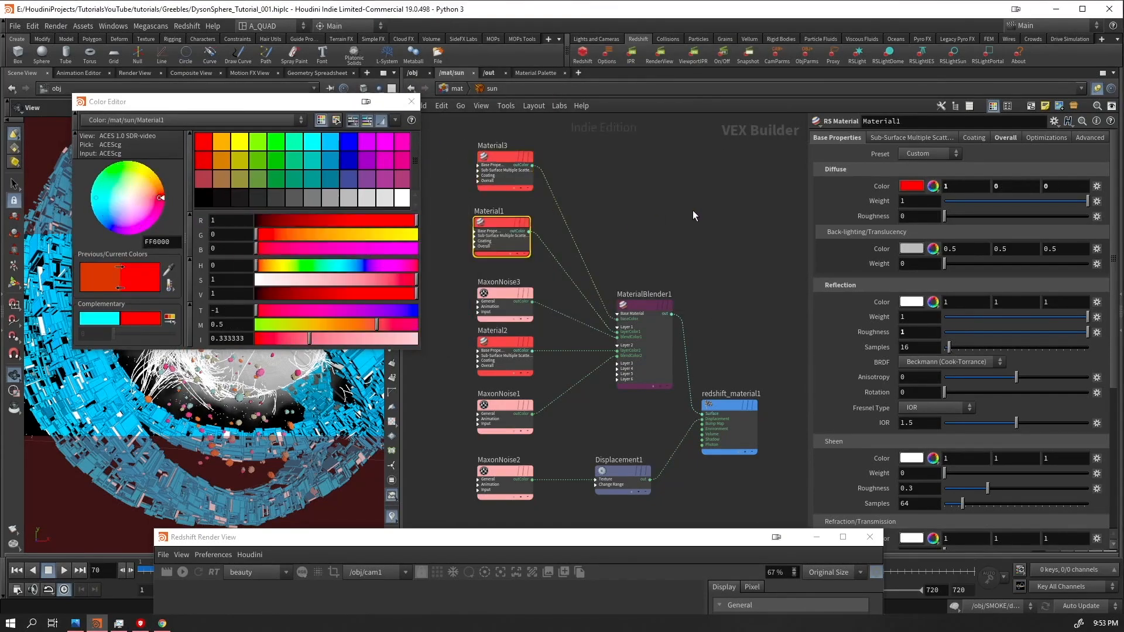
{"action": "left_click", "coordinate": [107, 322]}
{"action": "left_click", "coordinate": [512, 361]}
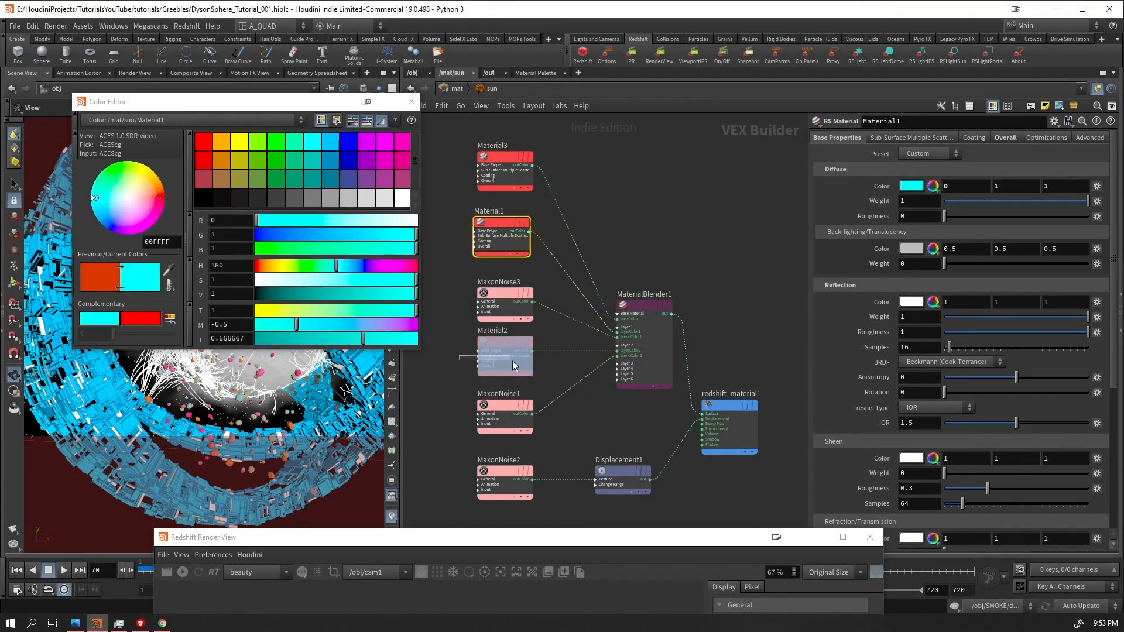
{"action": "left_click", "coordinate": [103, 318]}
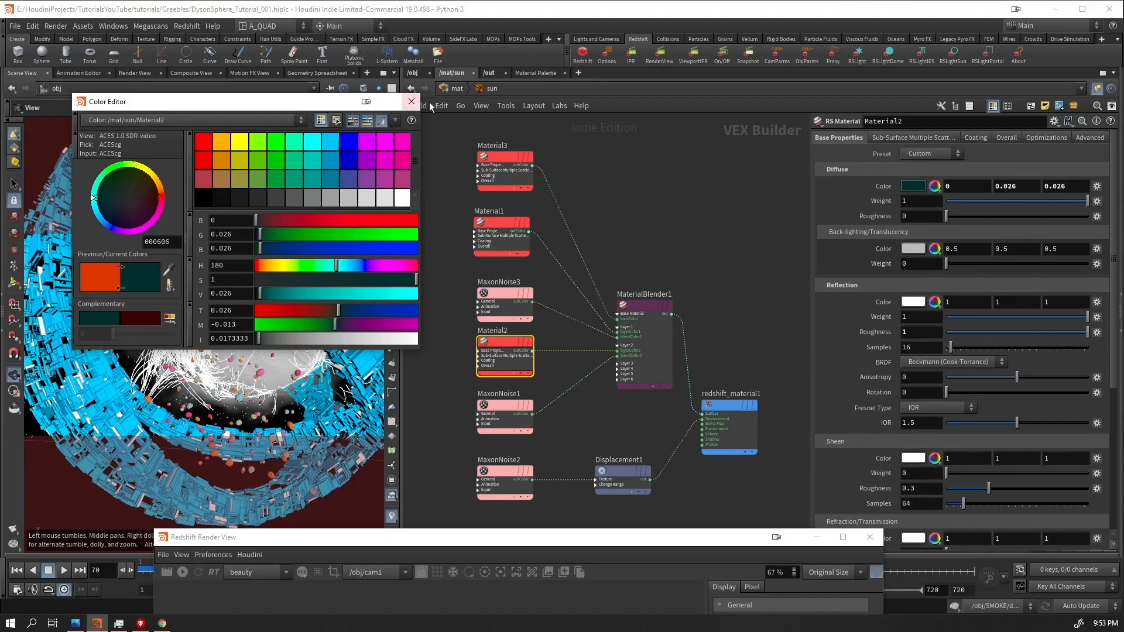
- In the smoke material, set the scatter tint to complementary 0, 0.8, 1 and the scatter ramp's end point to 0.1, 0.775, 1
{"action": "left_click", "coordinate": [456, 90]}
{"action": "double_click", "coordinate": [536, 426]}
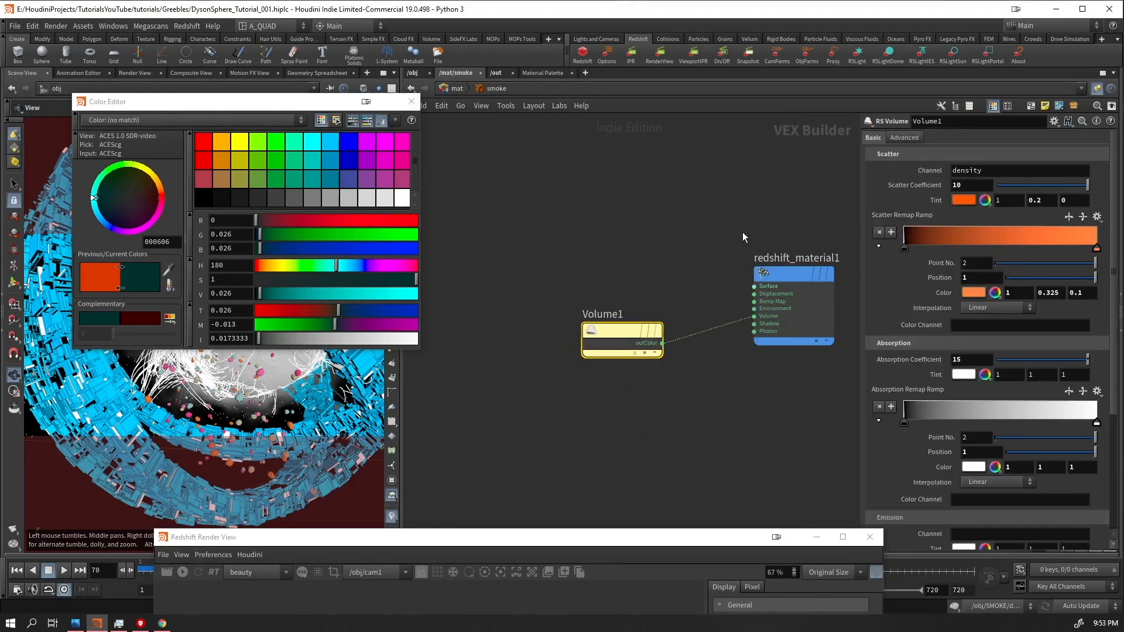
{"action": "left_click", "coordinate": [960, 201]}
{"action": "left_click", "coordinate": [104, 319]}
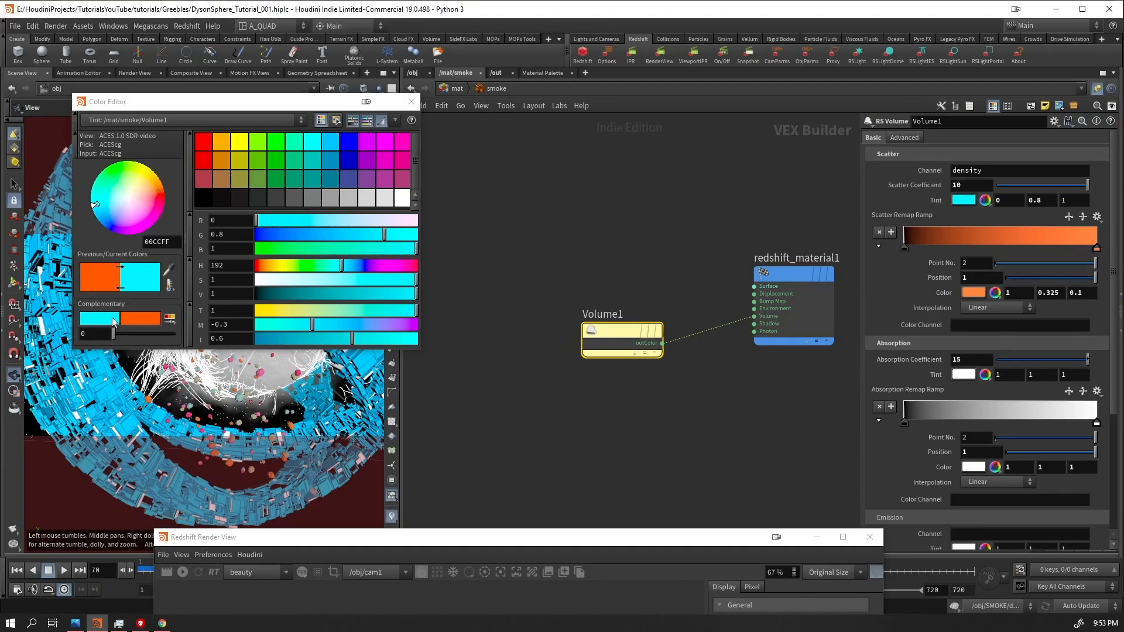
{"action": "left_click", "coordinate": [1096, 248]}
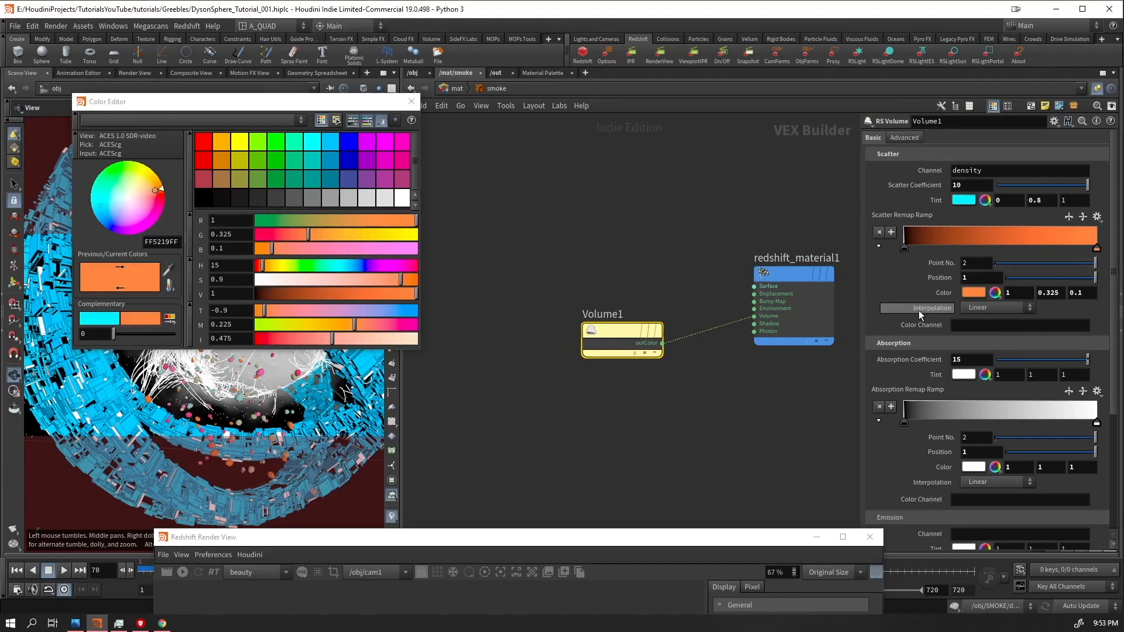
{"action": "left_click", "coordinate": [100, 319]}
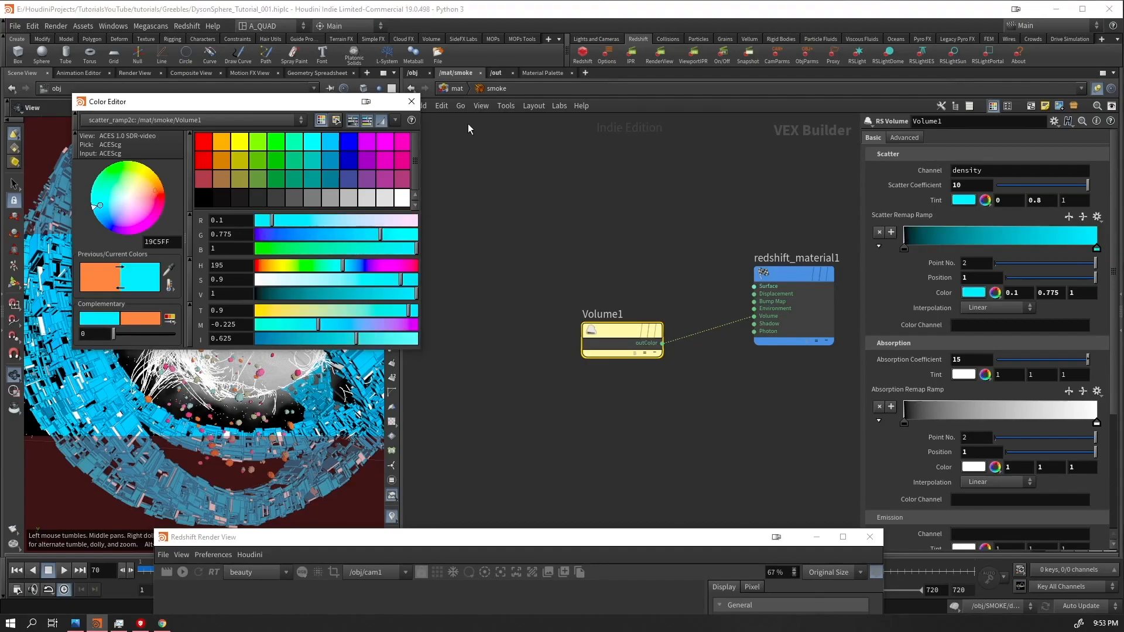
- In the trails material, recolor RSRamp1's end point to 0.1, 0.775, 1 and its middle point to 0, 0.03475, 0.0695
{"action": "left_click", "coordinate": [448, 90]}
{"action": "double_click", "coordinate": [700, 412]}
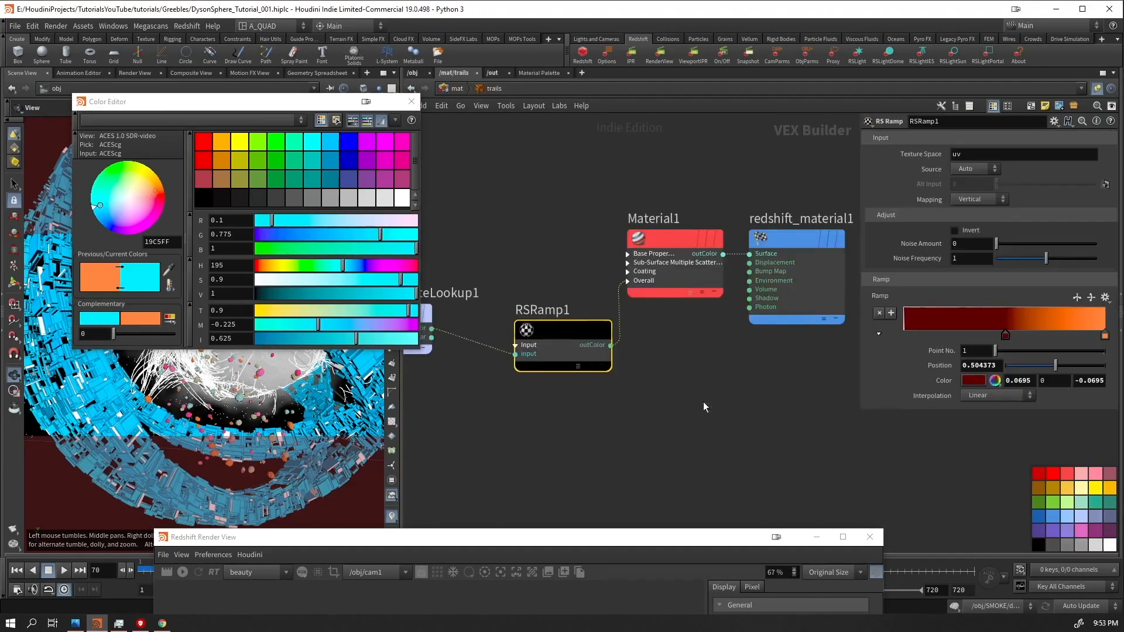
{"action": "left_click", "coordinate": [1105, 336]}
{"action": "left_click", "coordinate": [117, 324]}
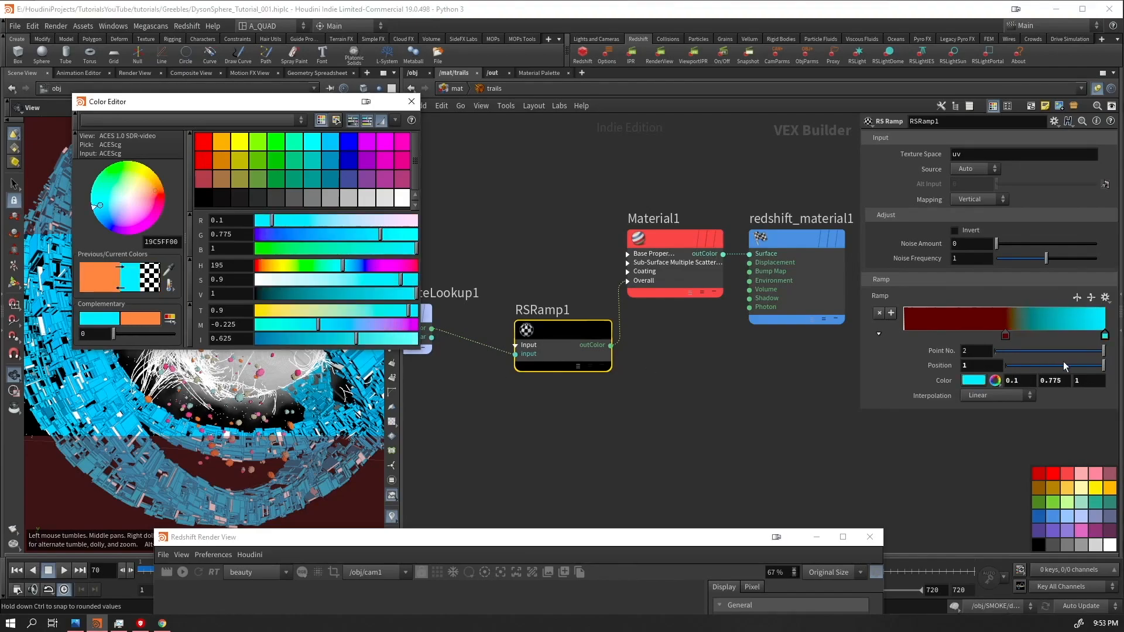
{"action": "left_click", "coordinate": [1006, 333]}
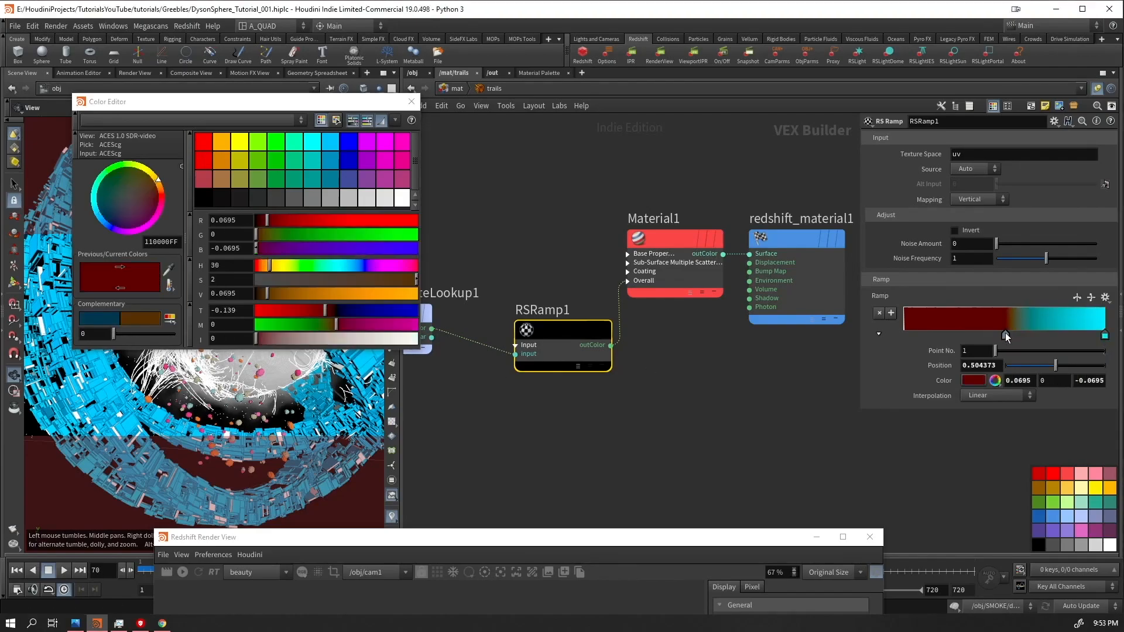
{"action": "left_click", "coordinate": [98, 322]}
- Store a snapshot of the orange render and restart the Redshift preview with the blue material colors
{"action": "left_click_drag", "start_coordinate": [585, 539], "coordinate": [633, 64]}
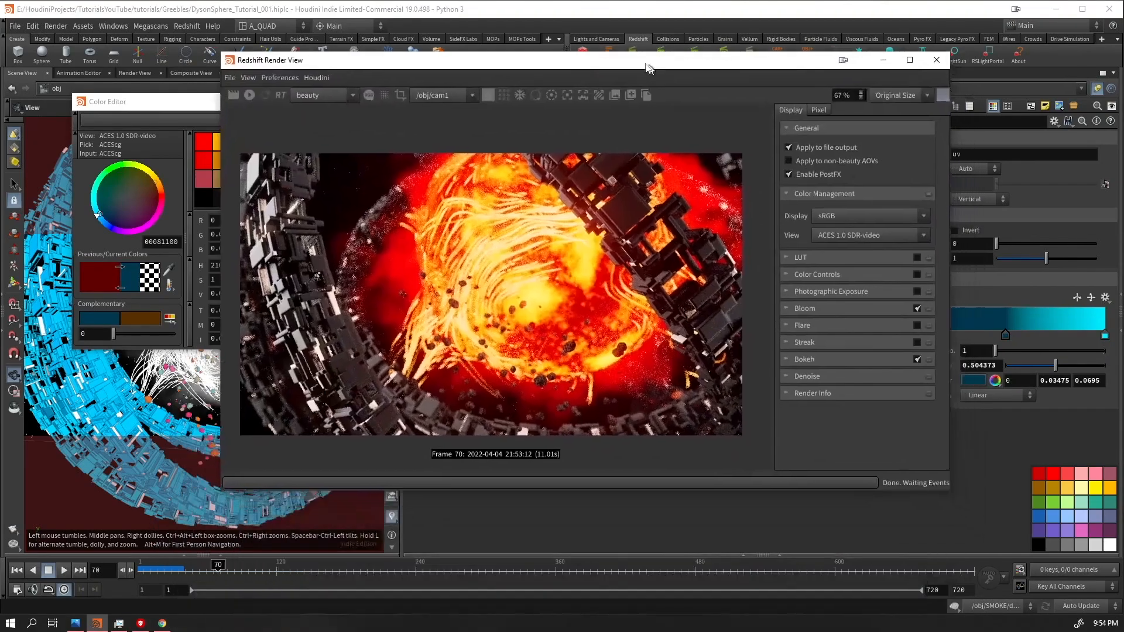
{"action": "left_click", "coordinate": [606, 97]}
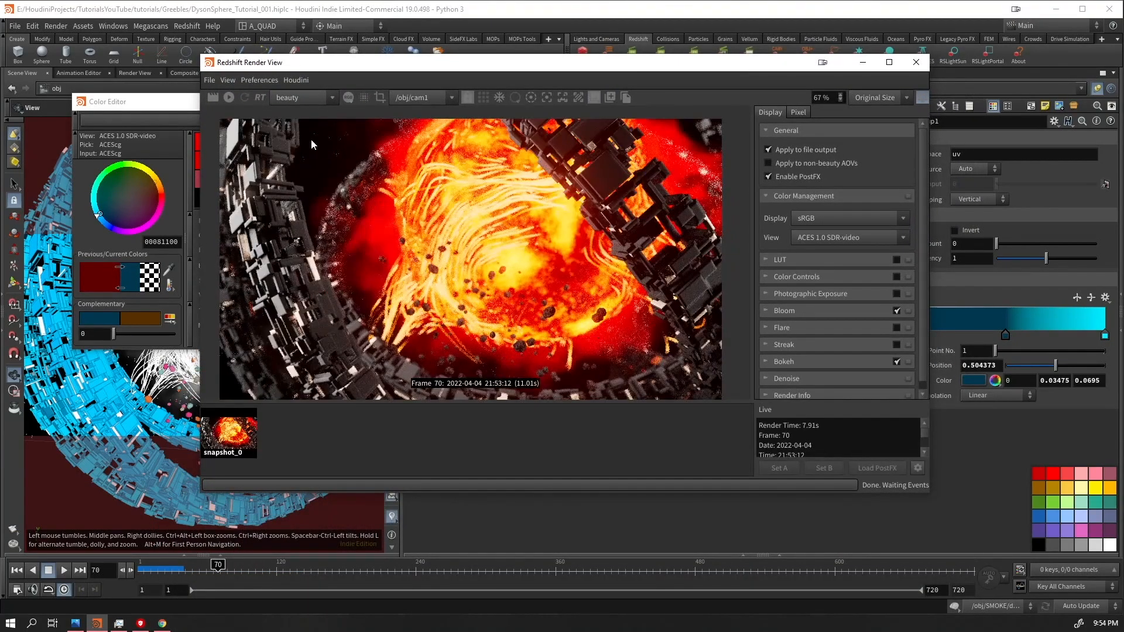
{"action": "left_click", "coordinate": [229, 97]}
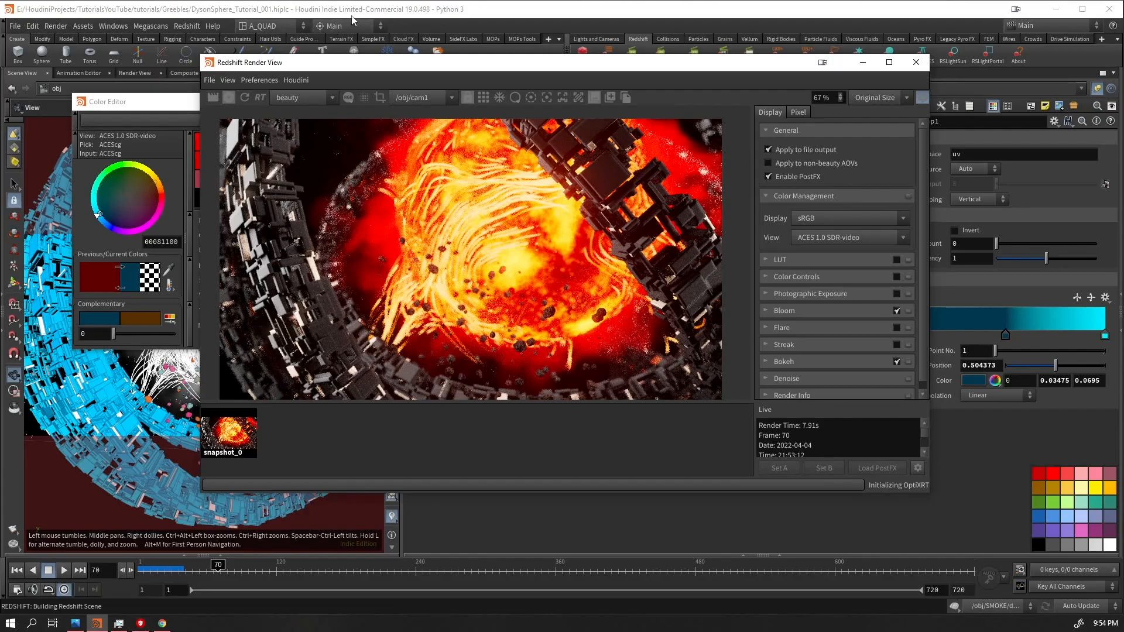
{"action": "left_click_drag", "start_coordinate": [351, 64], "coordinate": [361, 105]}
{"action": "scroll", "coordinate": [459, 301], "scroll_direction": "down", "scroll_amount": 1}
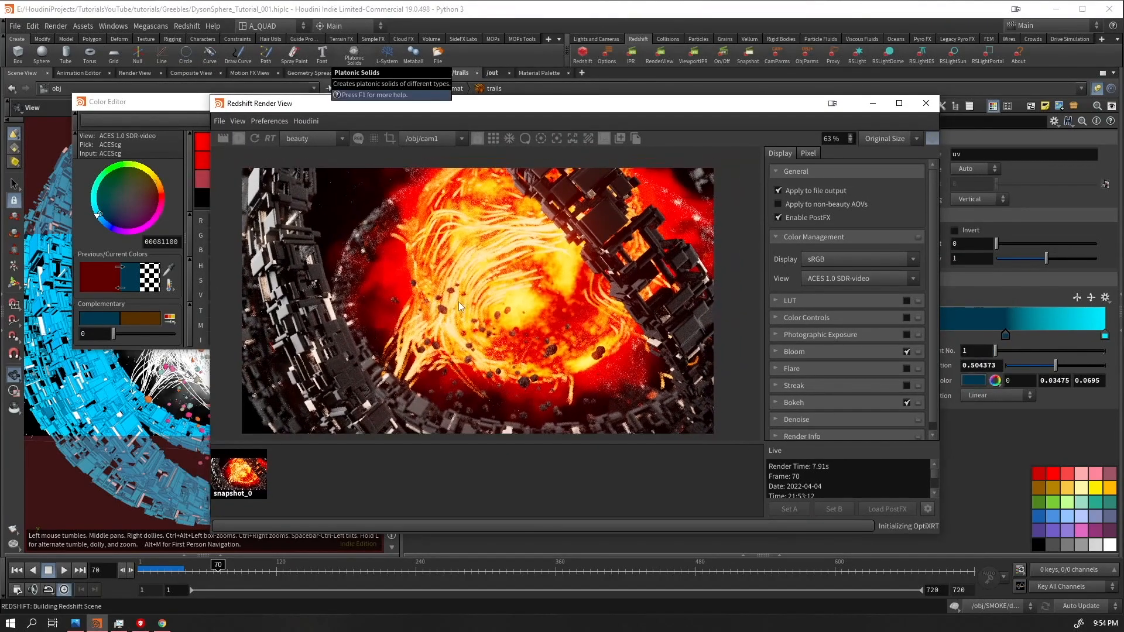
{"action": "scroll", "coordinate": [451, 300], "scroll_direction": "down", "scroll_amount": 2}
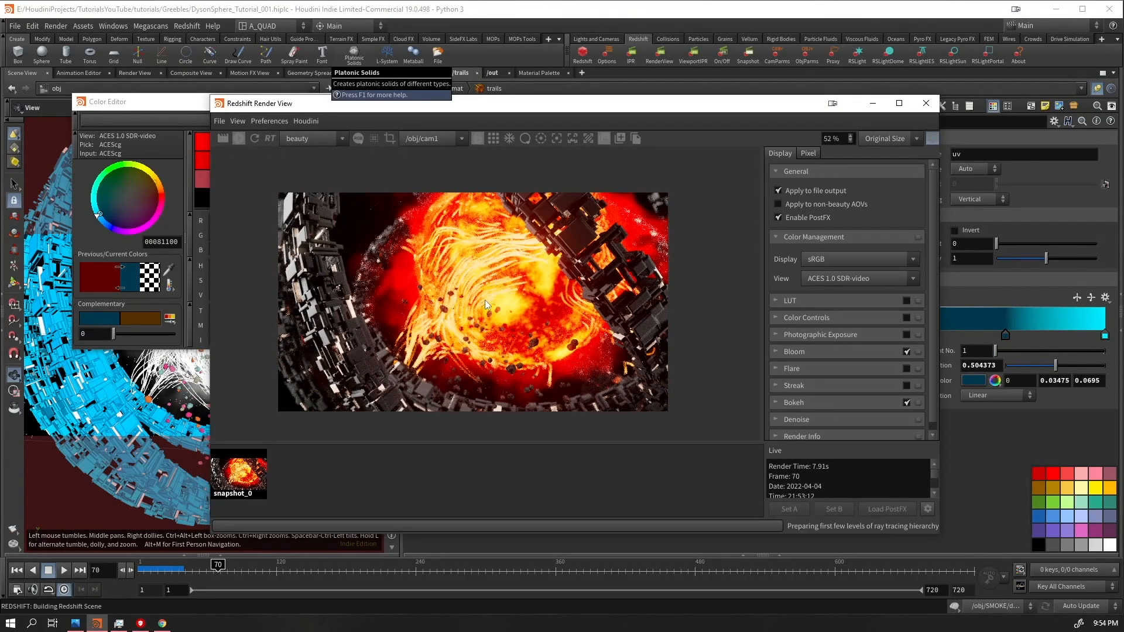
{"action": "scroll", "coordinate": [525, 297], "scroll_direction": "up", "scroll_amount": 2}
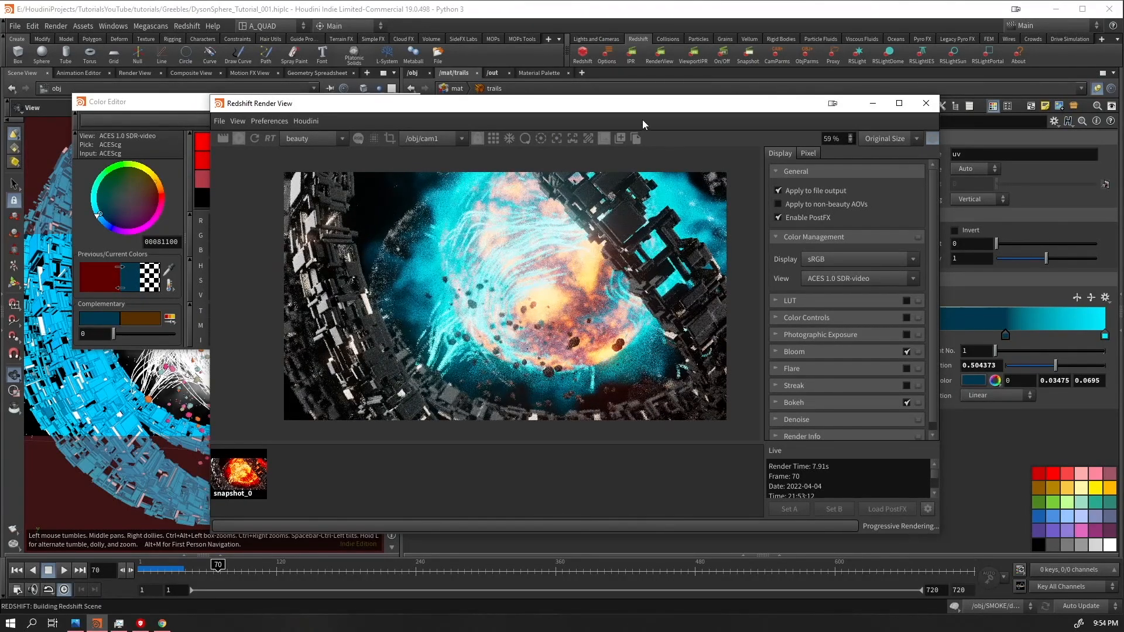
- Reopen the sun material and change Material3's emission color to its complementary cyan, 0, 0.942, 1
{"action": "left_click_drag", "start_coordinate": [644, 107], "coordinate": [478, 186]}
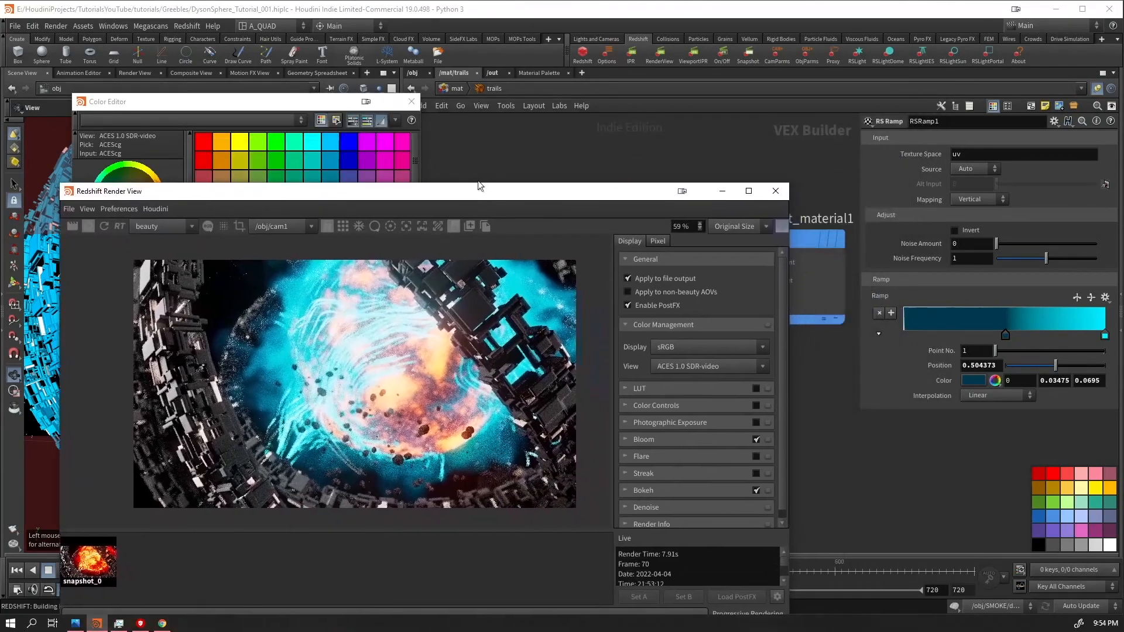
{"action": "left_click", "coordinate": [455, 89]}
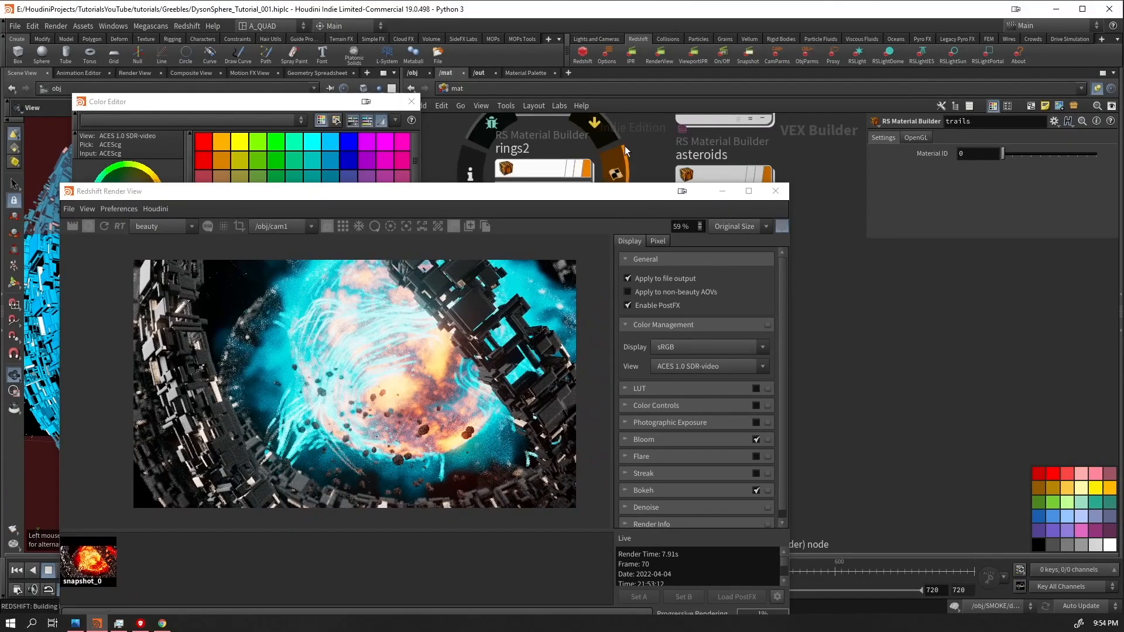
{"action": "left_click_drag", "start_coordinate": [231, 193], "coordinate": [318, 418]}
{"action": "middle_click_drag", "start_coordinate": [580, 327], "coordinate": [550, 192]}
{"action": "double_click", "coordinate": [538, 217]}
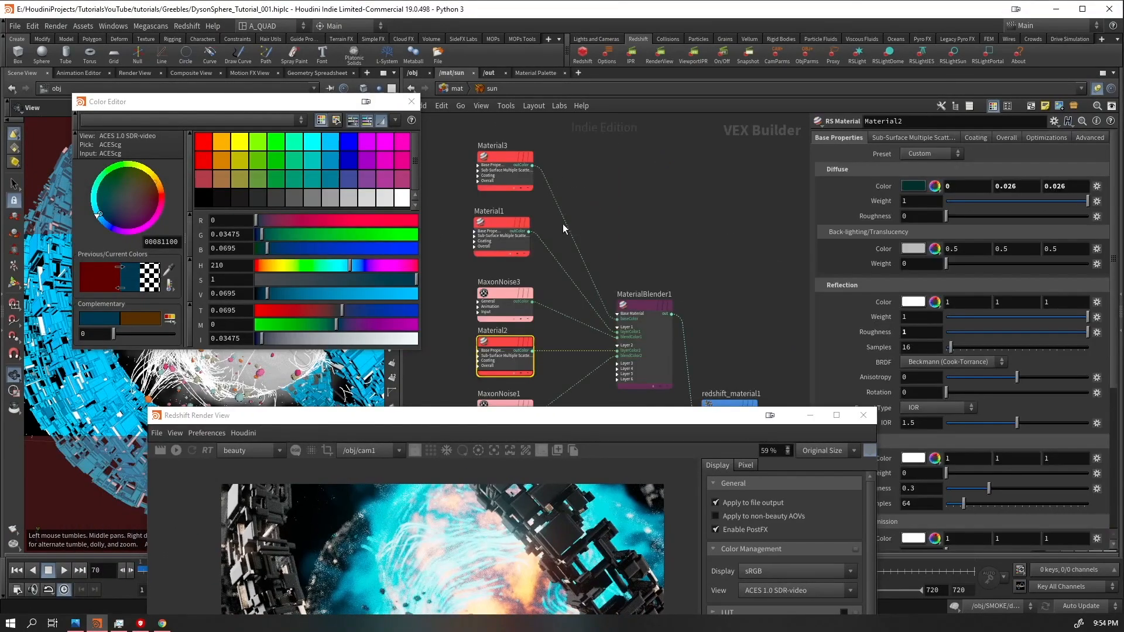
{"action": "left_click_drag", "start_coordinate": [578, 151], "coordinate": [469, 190]}
{"action": "left_click", "coordinate": [1006, 137]}
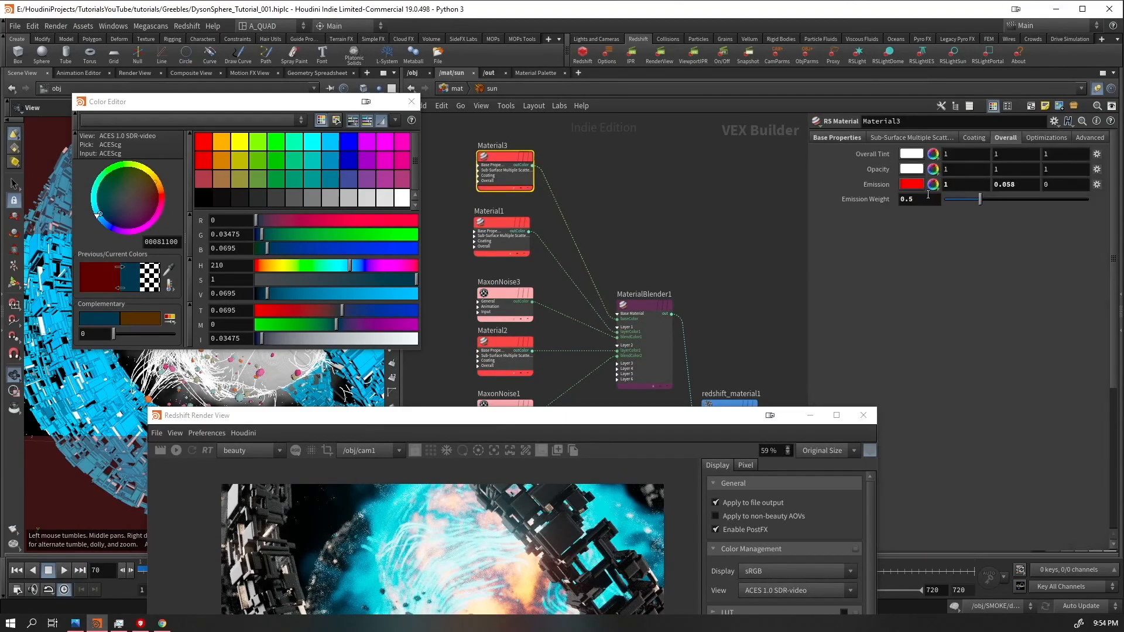
{"action": "left_click", "coordinate": [911, 184]}
{"action": "left_click", "coordinate": [116, 321]}
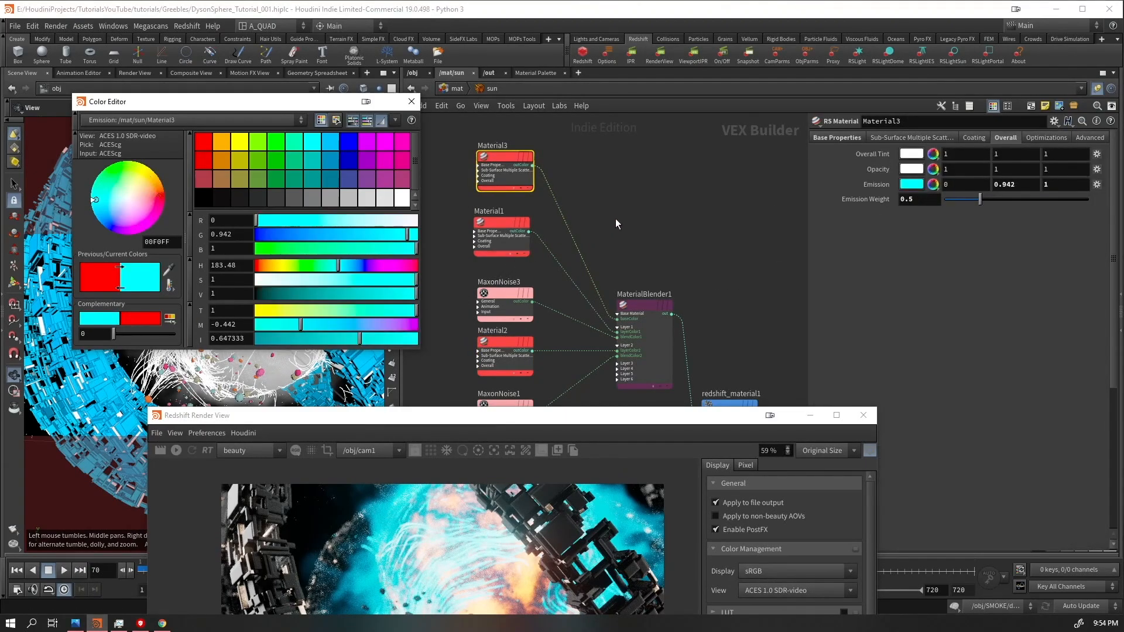
- Change the emission color of the sun shader's Material1 to its complementary blue, 0, 0.8, 1
{"action": "left_click_drag", "start_coordinate": [578, 215], "coordinate": [472, 255]}
{"action": "left_click", "coordinate": [999, 135]}
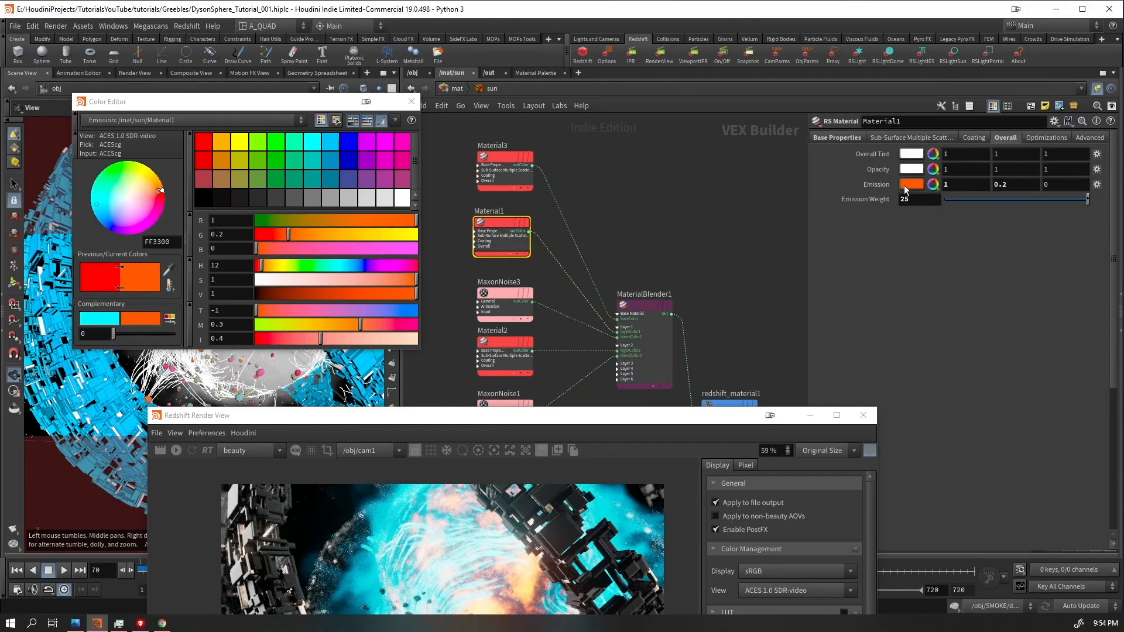
{"action": "left_click", "coordinate": [112, 321]}
- Bring the render view back into sight and restart the Redshift preview with the recolored sun emission
{"action": "left_click_drag", "start_coordinate": [438, 422], "coordinate": [390, 107]}
{"action": "left_click", "coordinate": [143, 133]}
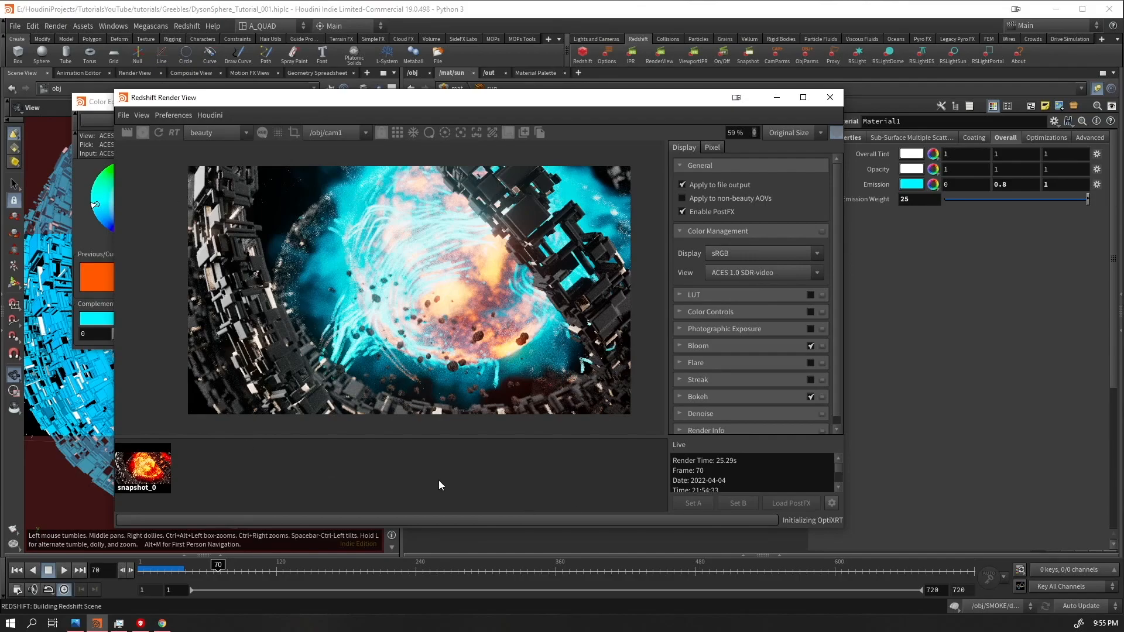
{"action": "scroll", "coordinate": [718, 402], "scroll_direction": "down", "scroll_amount": 1}
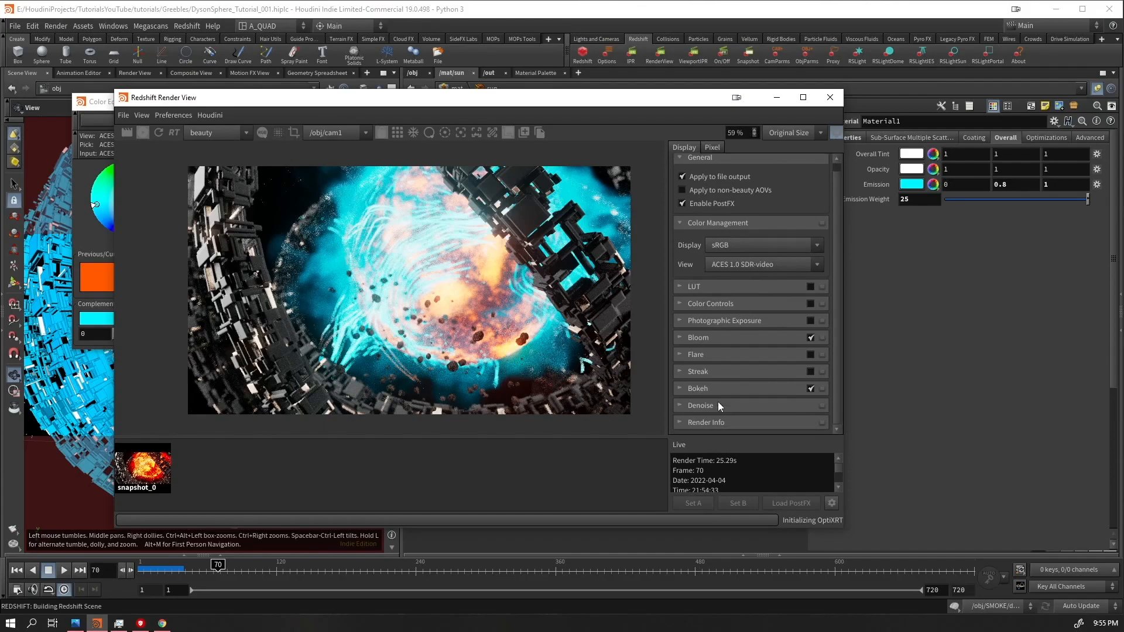
- Open the sun material's network and narrow the render view so its nodes can be seen
{"action": "left_click", "coordinate": [718, 407]}
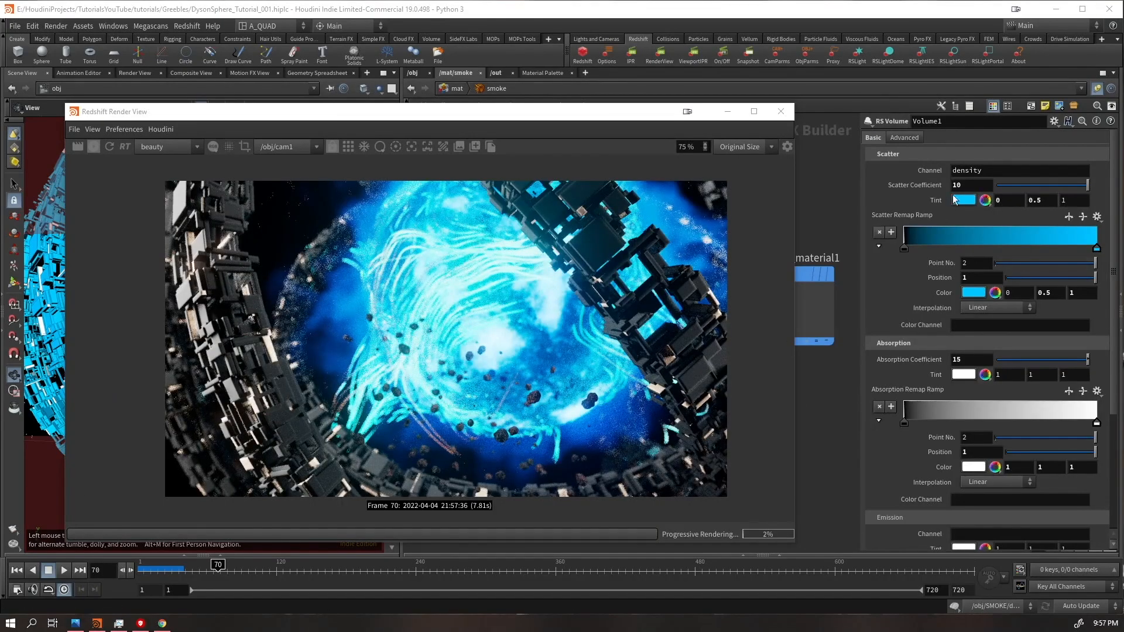
{"action": "left_click", "coordinate": [456, 88]}
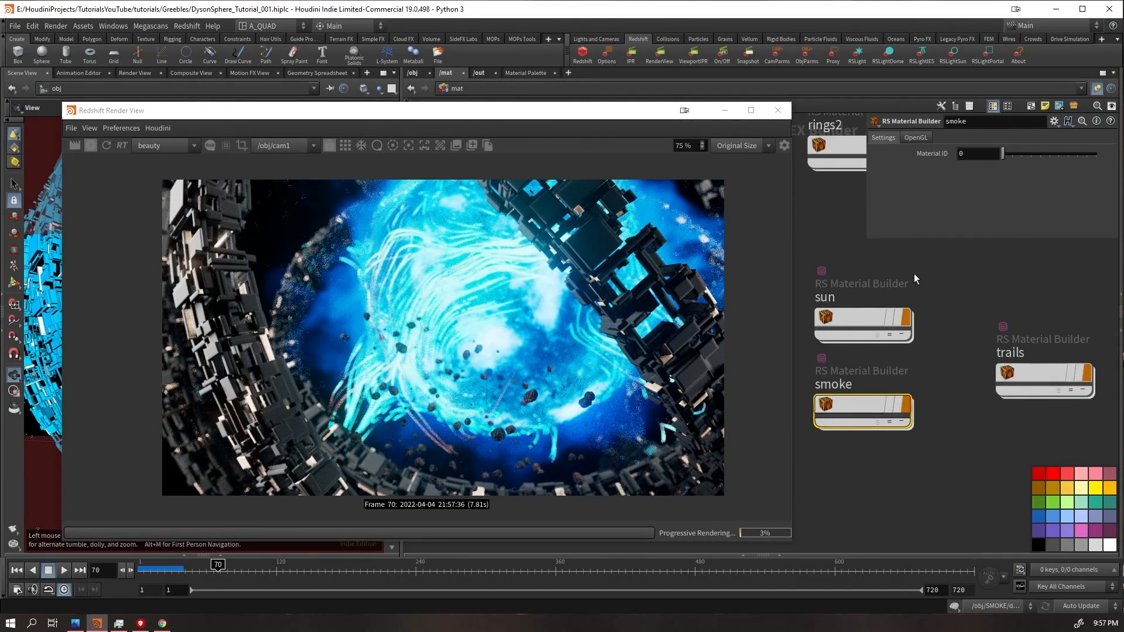
{"action": "left_click", "coordinate": [851, 321]}
{"action": "key", "text": "Return"}
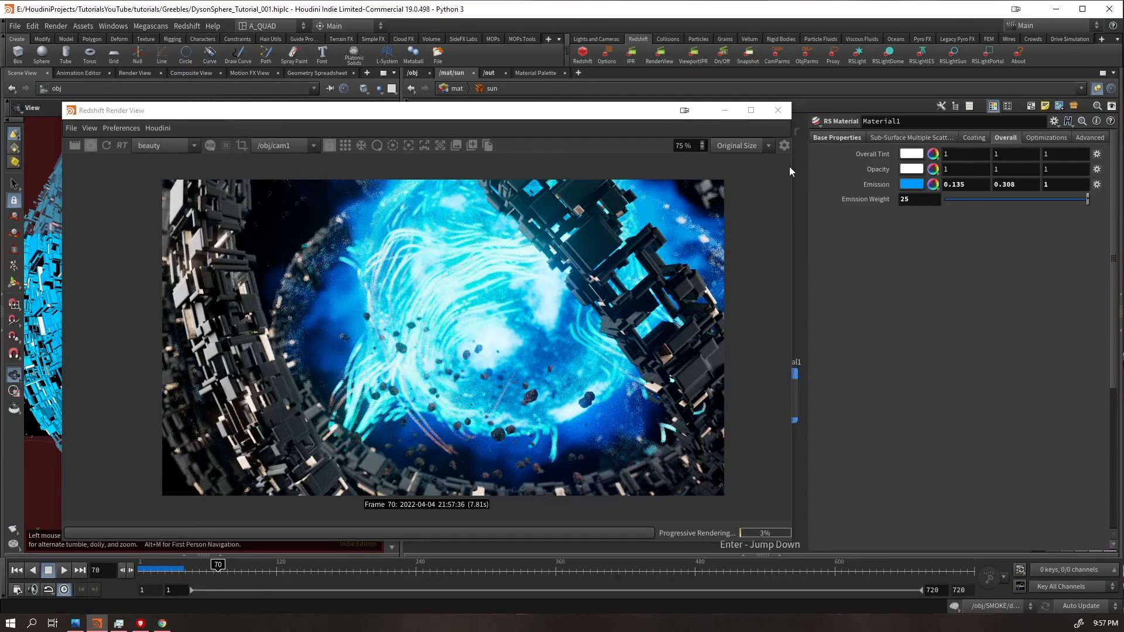
{"action": "left_click_drag", "start_coordinate": [791, 170], "coordinate": [680, 171]}
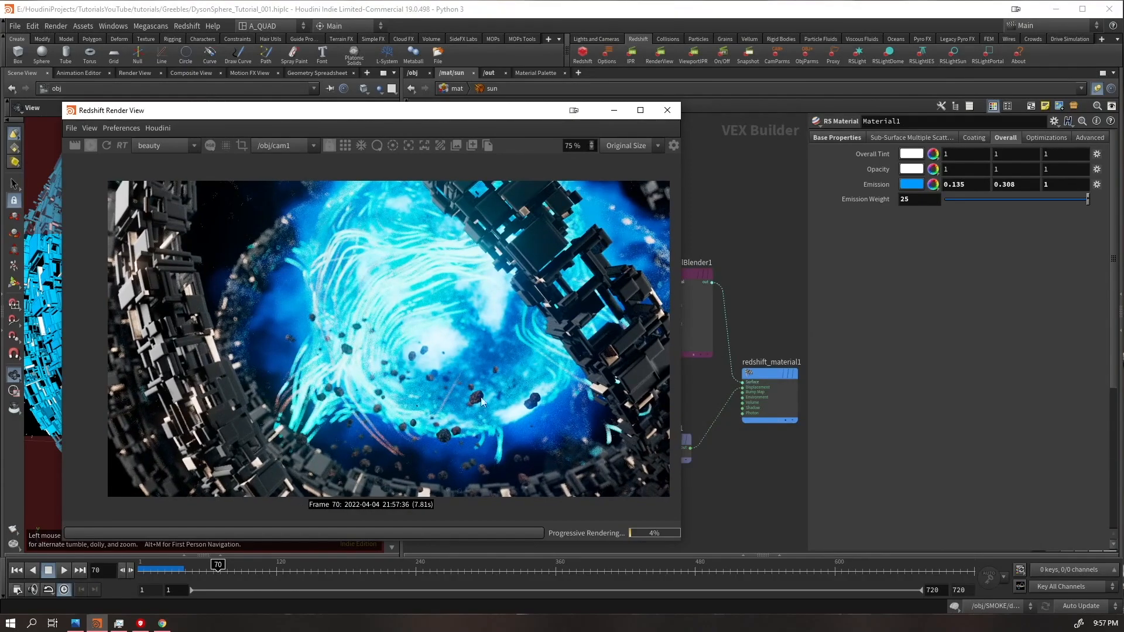
- Open the trails material and set the color of the RS Ramp's last point to 0, 0.2, 1
{"action": "left_click", "coordinate": [452, 89]}
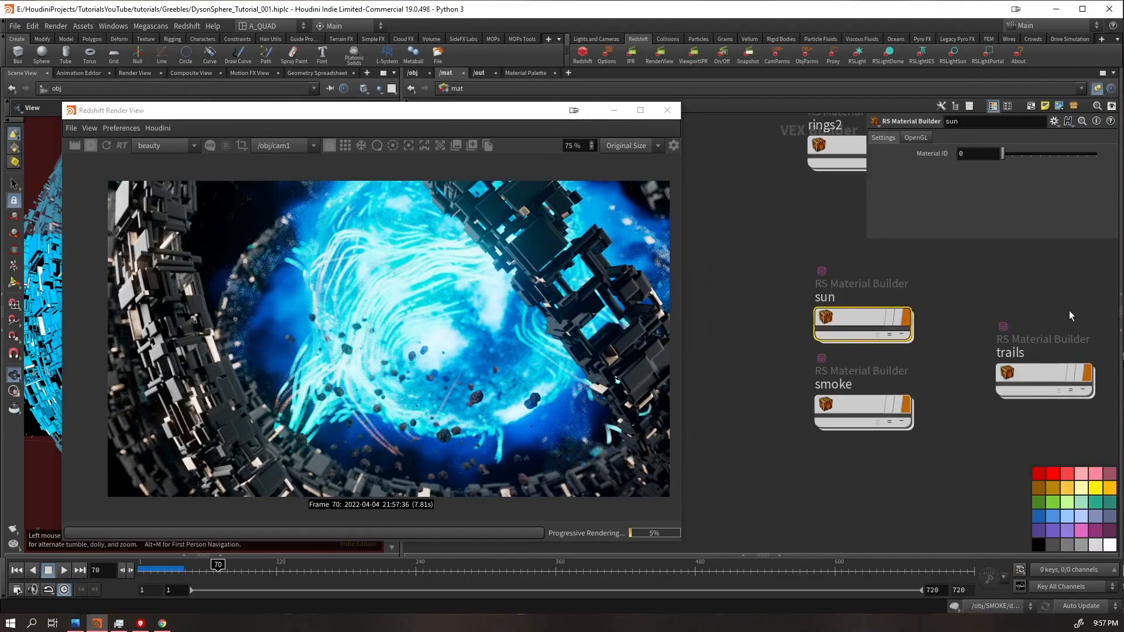
{"action": "double_click", "coordinate": [1008, 381]}
{"action": "left_click", "coordinate": [1105, 336]}
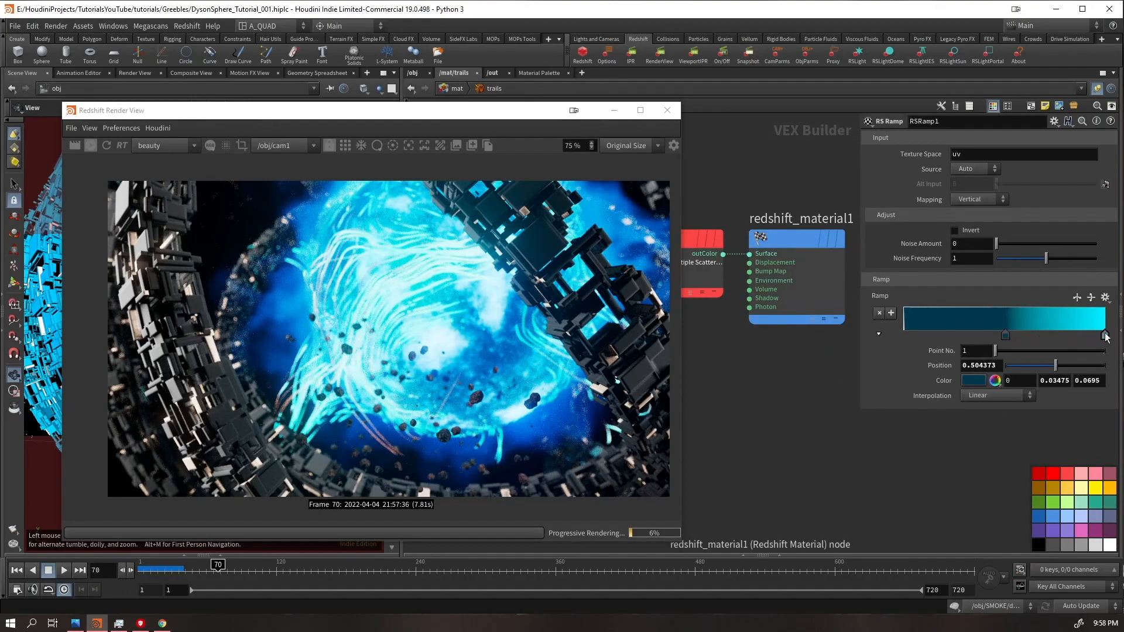
{"action": "left_click", "coordinate": [973, 380]}
{"action": "left_click", "coordinate": [411, 101]}
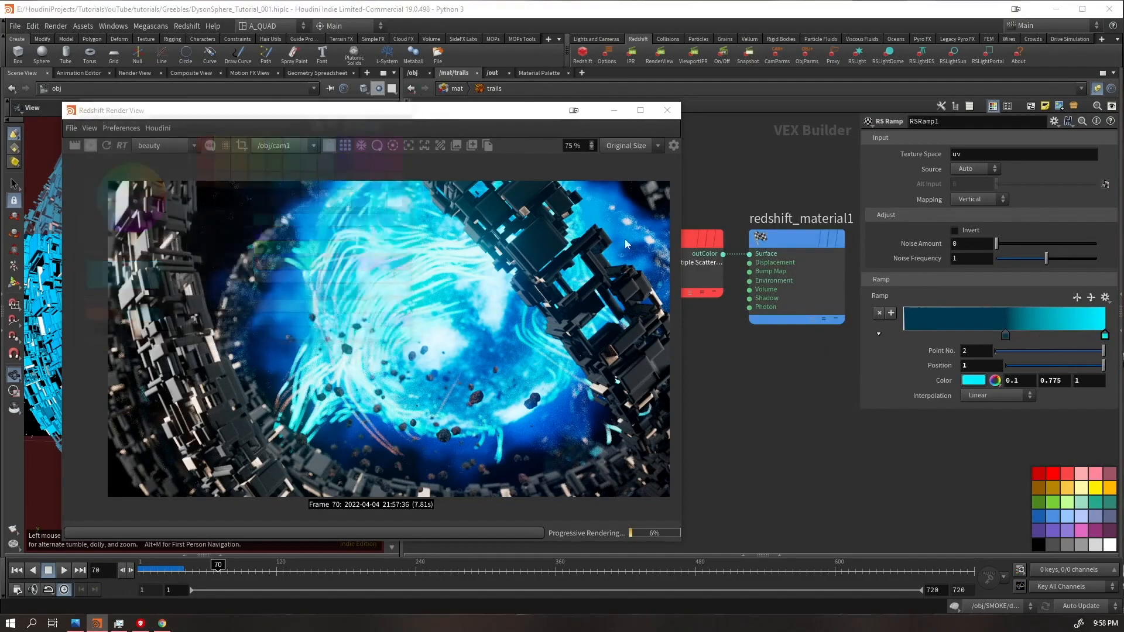
{"action": "type", "text": "0.2"}
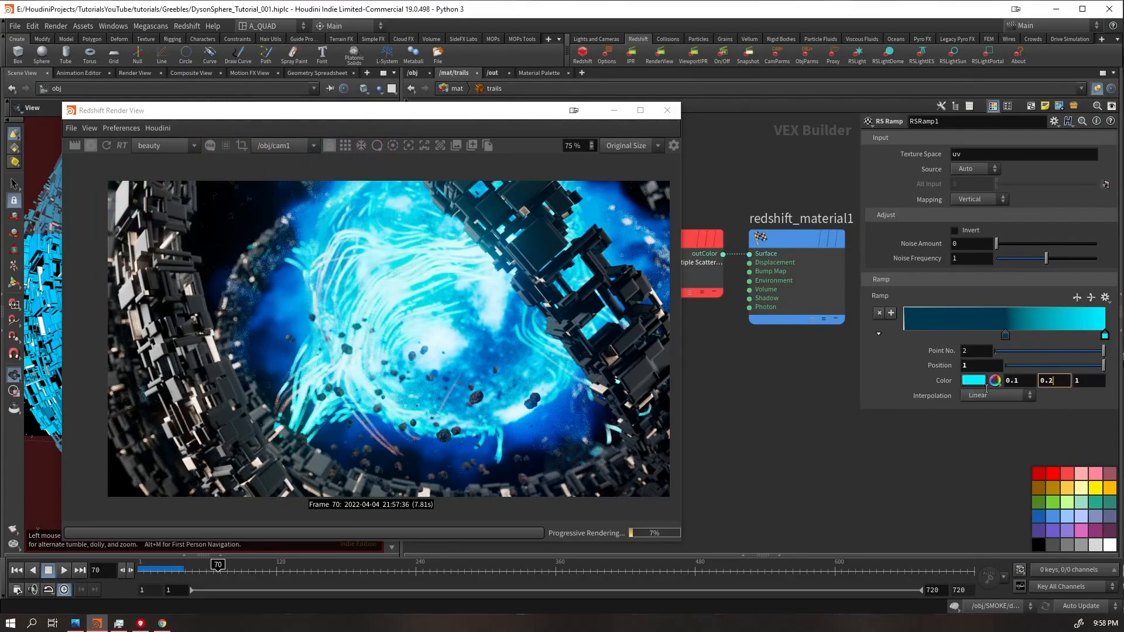
{"action": "key", "text": "Return"}
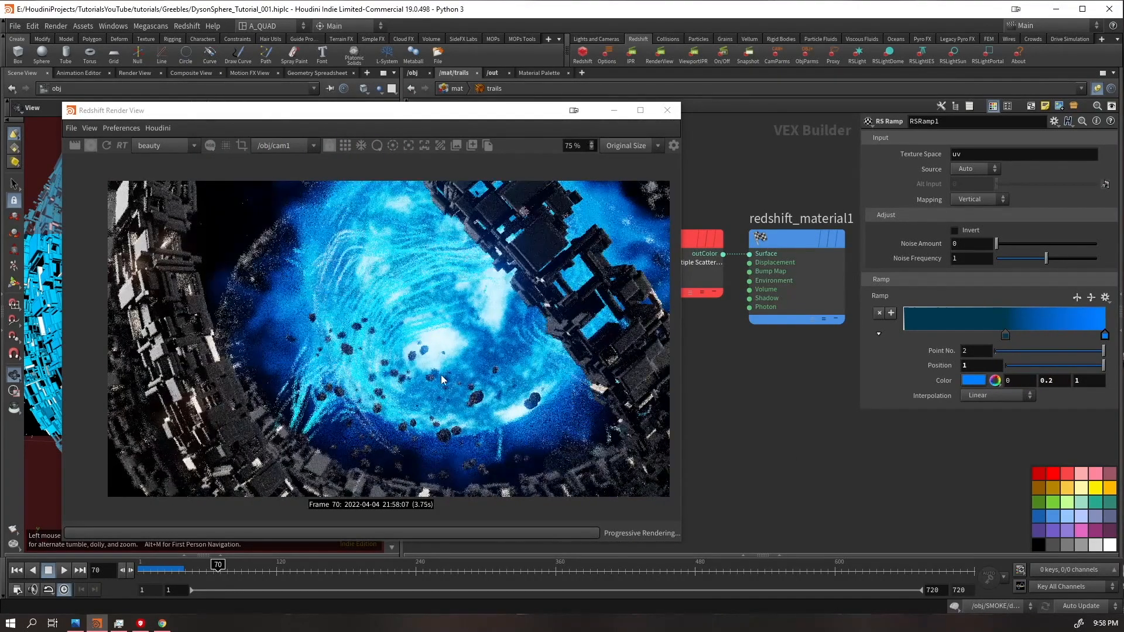
- Uncover the viewport, orbit cam1 to show the whole sphere with its rings, and set the render focus on the sun
{"action": "scroll", "coordinate": [441, 375], "scroll_direction": "down", "scroll_amount": 1}
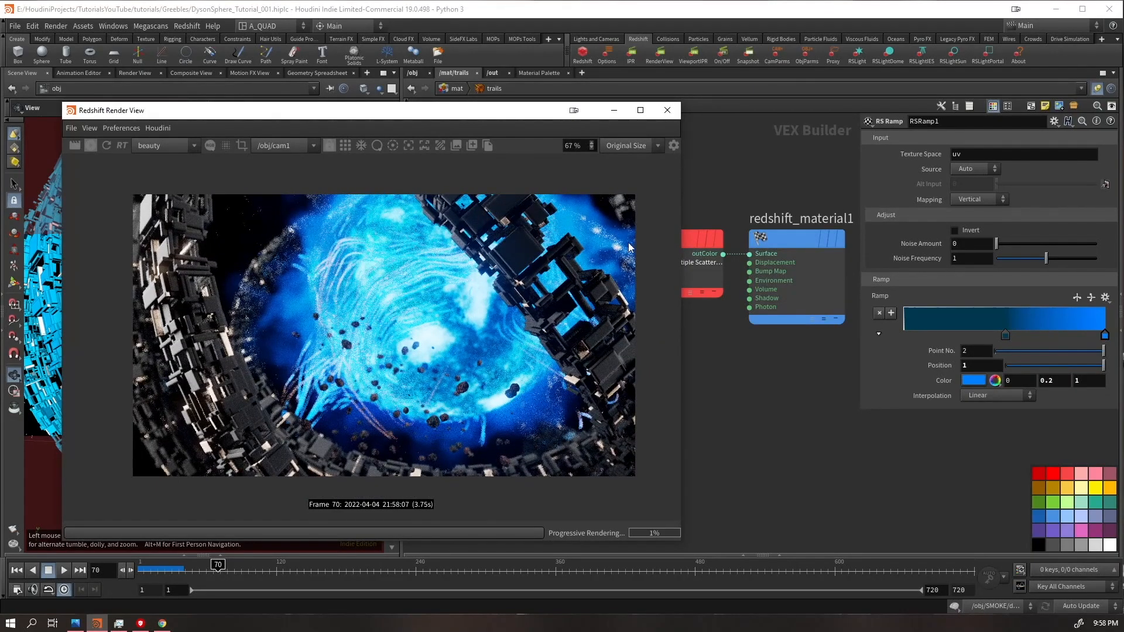
{"action": "scroll", "coordinate": [455, 373], "scroll_direction": "up", "scroll_amount": 1}
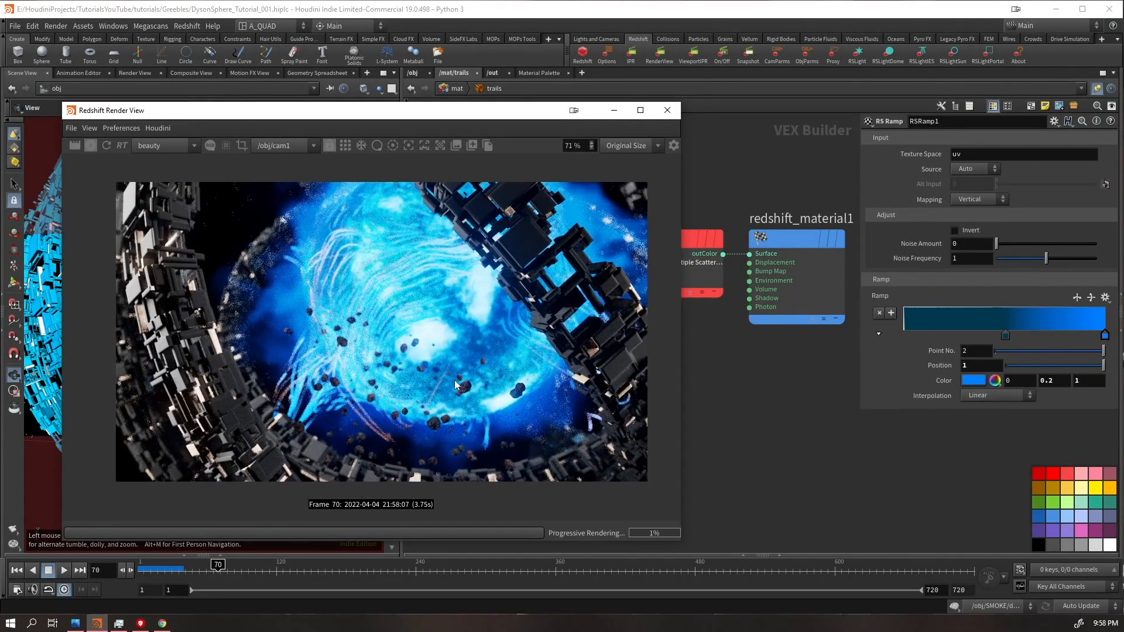
{"action": "left_click_drag", "start_coordinate": [335, 113], "coordinate": [712, 105]}
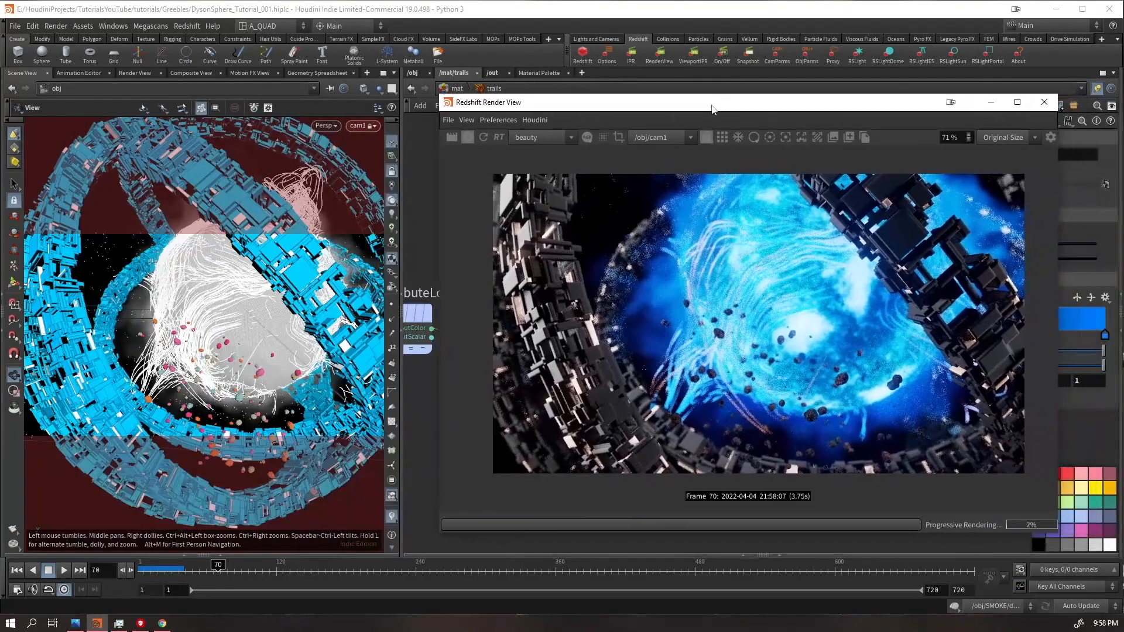
{"action": "left_click", "coordinate": [236, 308]}
{"action": "left_click_drag", "start_coordinate": [214, 363], "coordinate": [150, 319]}
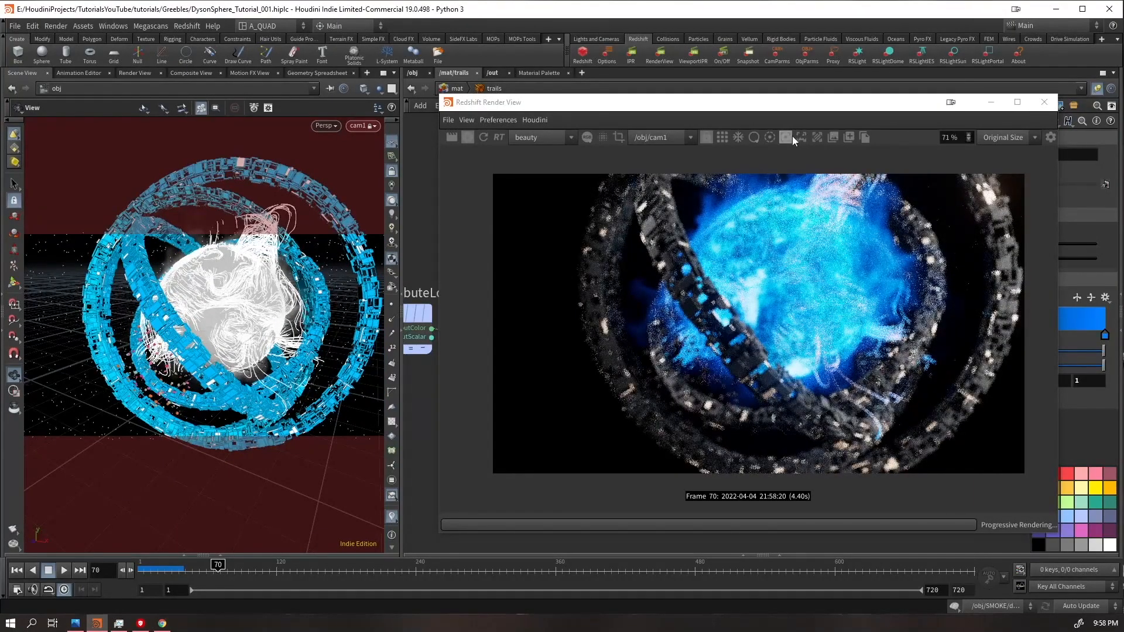
{"action": "left_click", "coordinate": [786, 137]}
{"action": "left_click", "coordinate": [789, 290]}
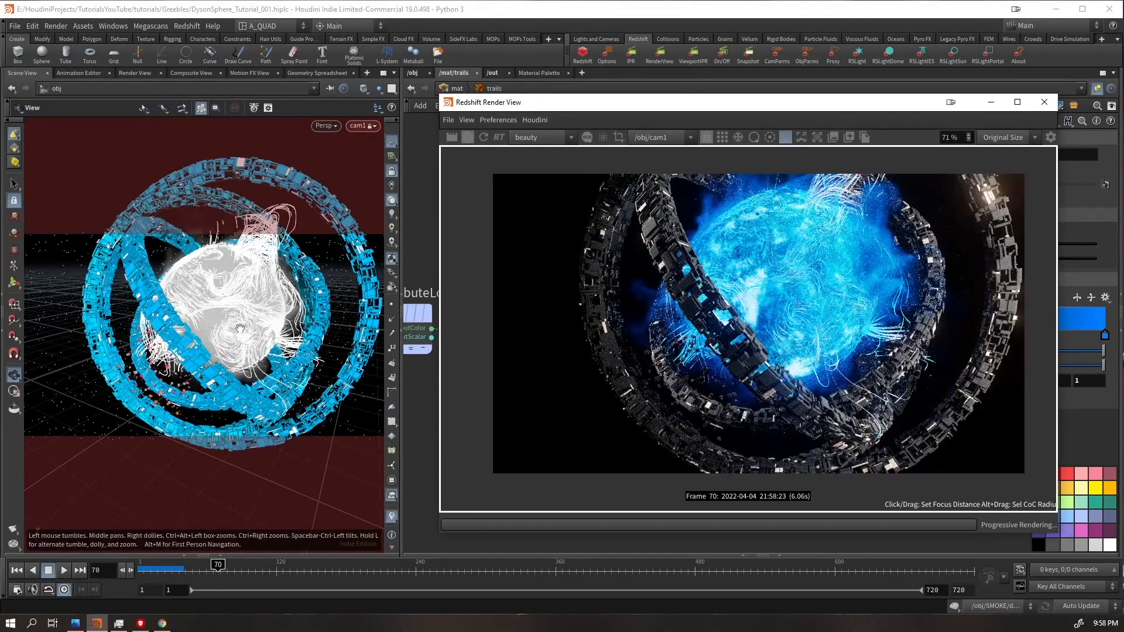
- Reframe cam1 close to the sun with a ring in front and set the render focus on that ring
{"action": "left_click_drag", "start_coordinate": [305, 331], "coordinate": [229, 327]}
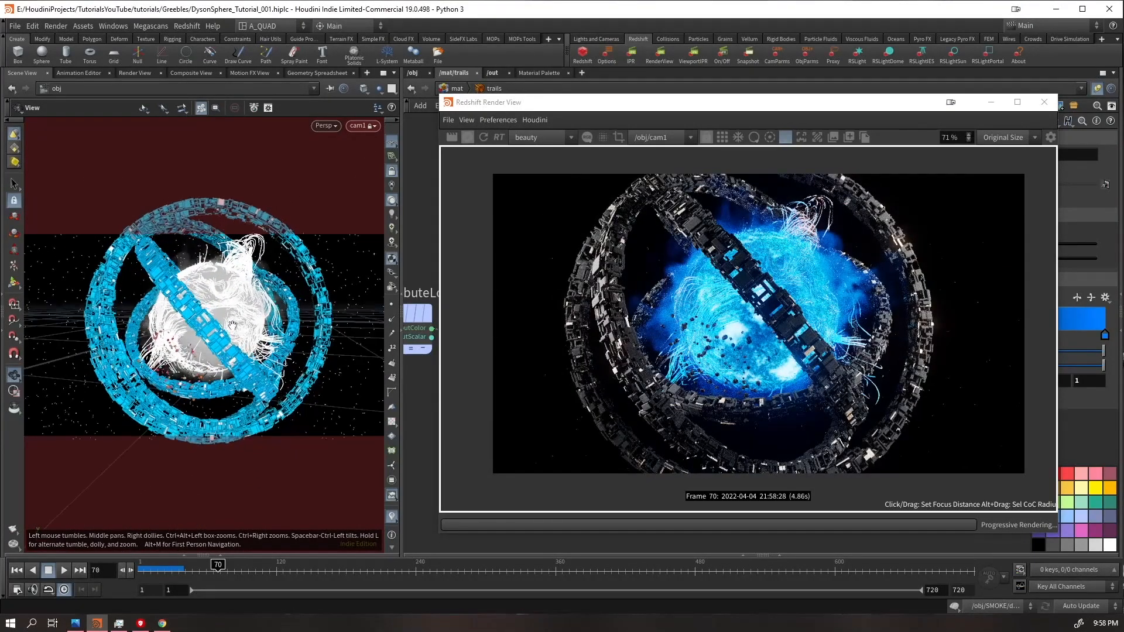
{"action": "scroll", "coordinate": [228, 298], "scroll_direction": "up", "scroll_amount": 8}
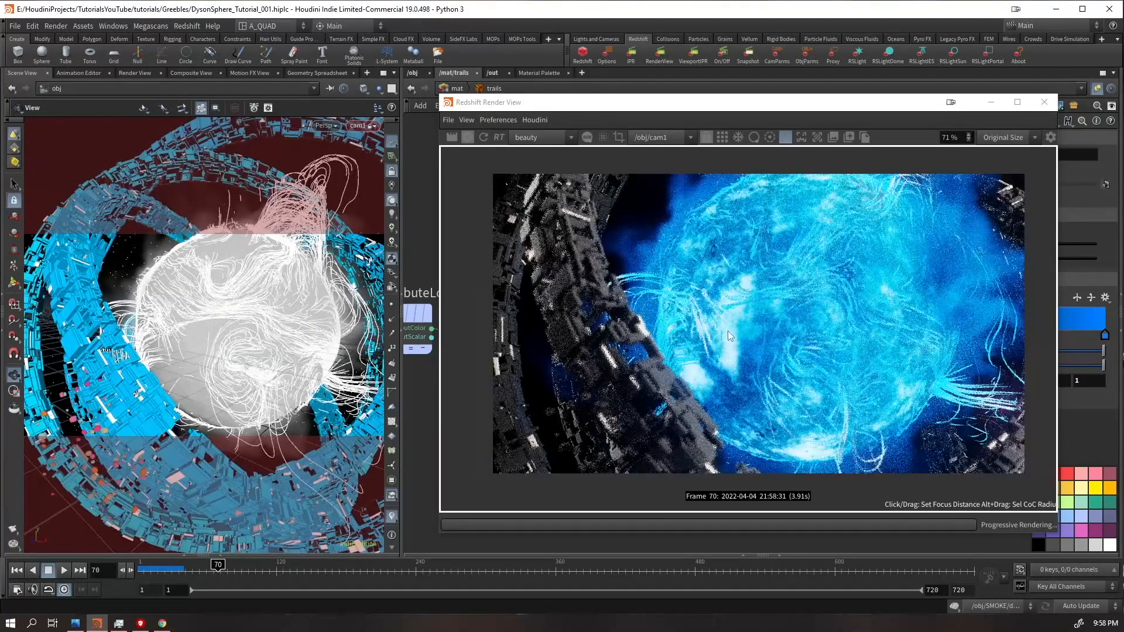
{"action": "left_click", "coordinate": [633, 335]}
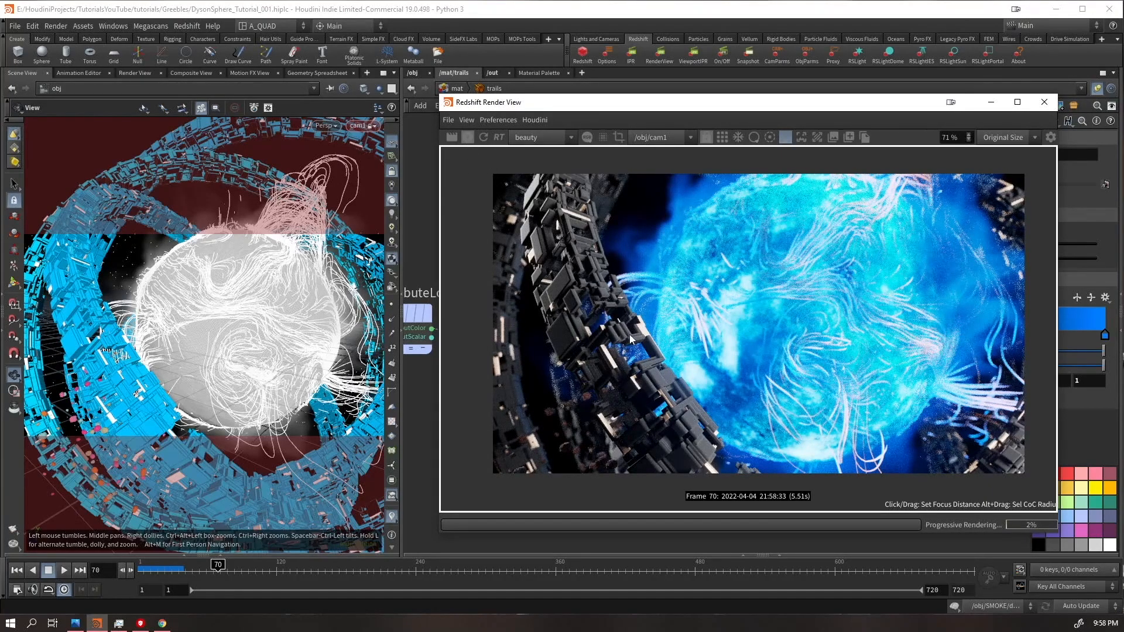
- Stop the Redshift preview and open the RINGS geometry network at its output nodes
{"action": "left_click", "coordinate": [467, 138]}
{"action": "left_click_drag", "start_coordinate": [520, 104], "coordinate": [560, 321]}
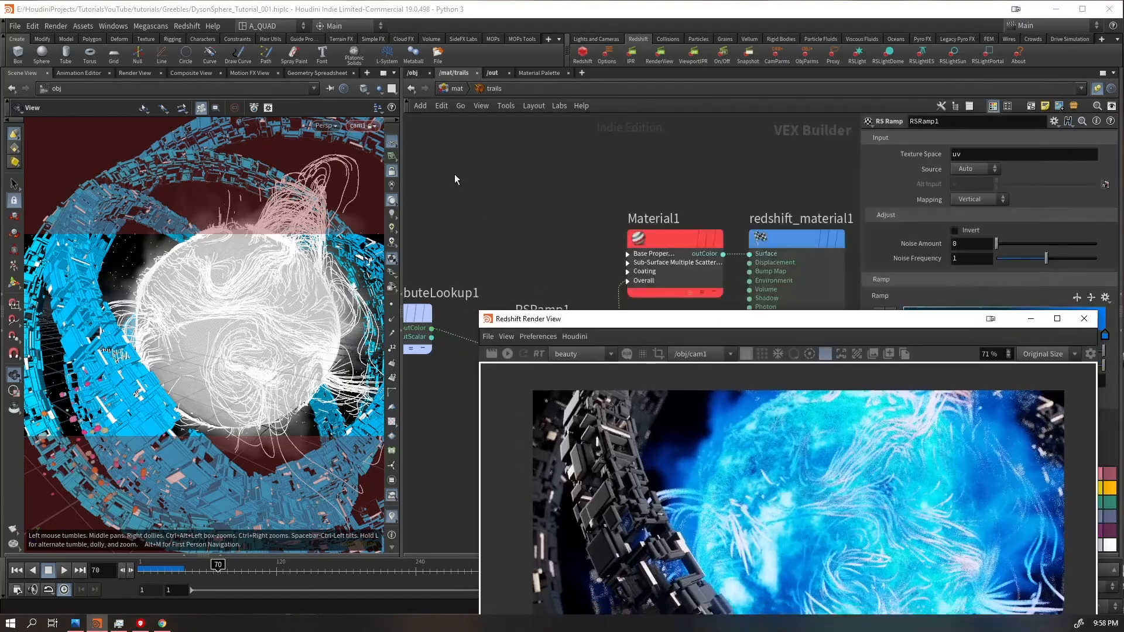
{"action": "left_click", "coordinate": [412, 73]}
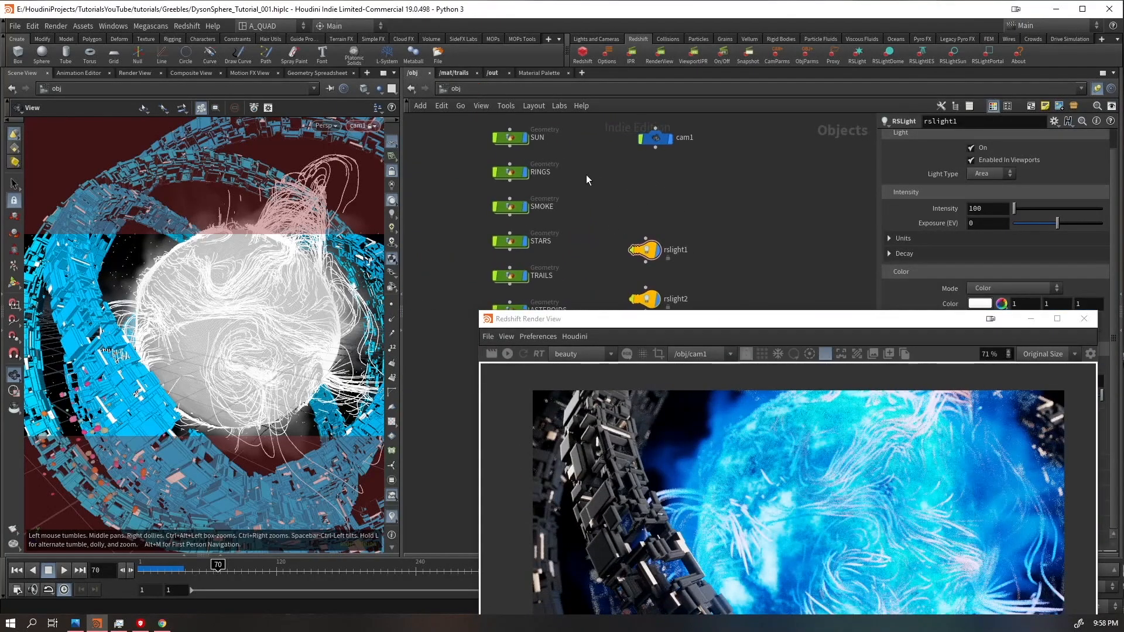
{"action": "double_click", "coordinate": [481, 173]}
{"action": "middle_click_drag", "start_coordinate": [624, 238], "coordinate": [640, 54]}
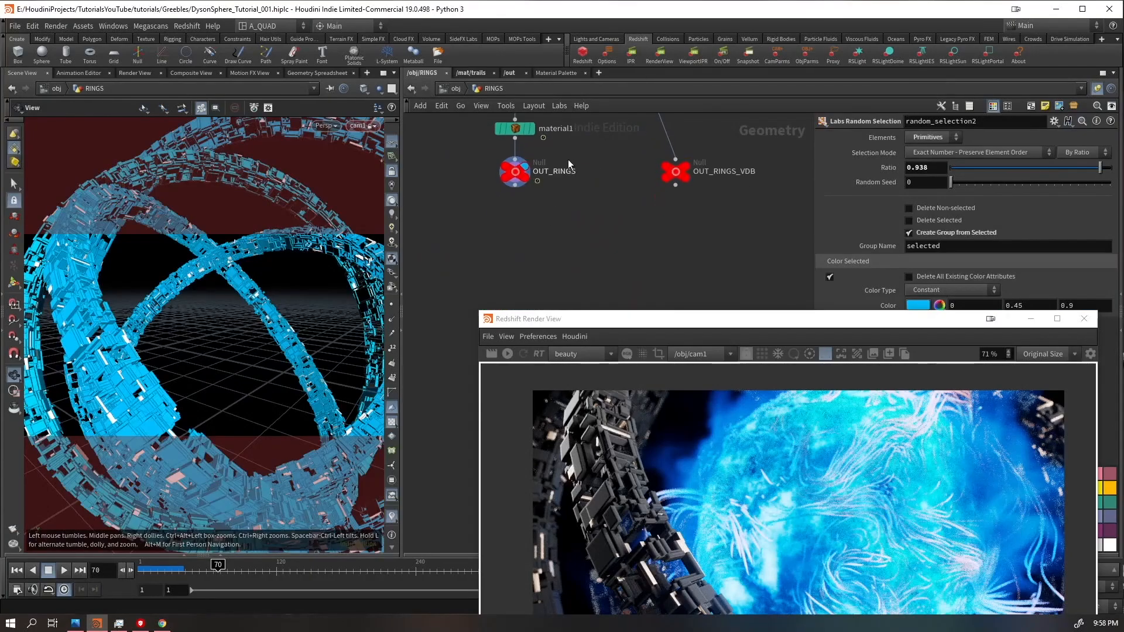
- Insert a Normal node between material1 and OUT_RINGS and set the display back to OUT_RINGS
{"action": "left_click_drag", "start_coordinate": [561, 153], "coordinate": [512, 151]}
{"action": "left_click_drag", "start_coordinate": [553, 192], "coordinate": [506, 172]}
{"action": "key", "text": "Tab"}
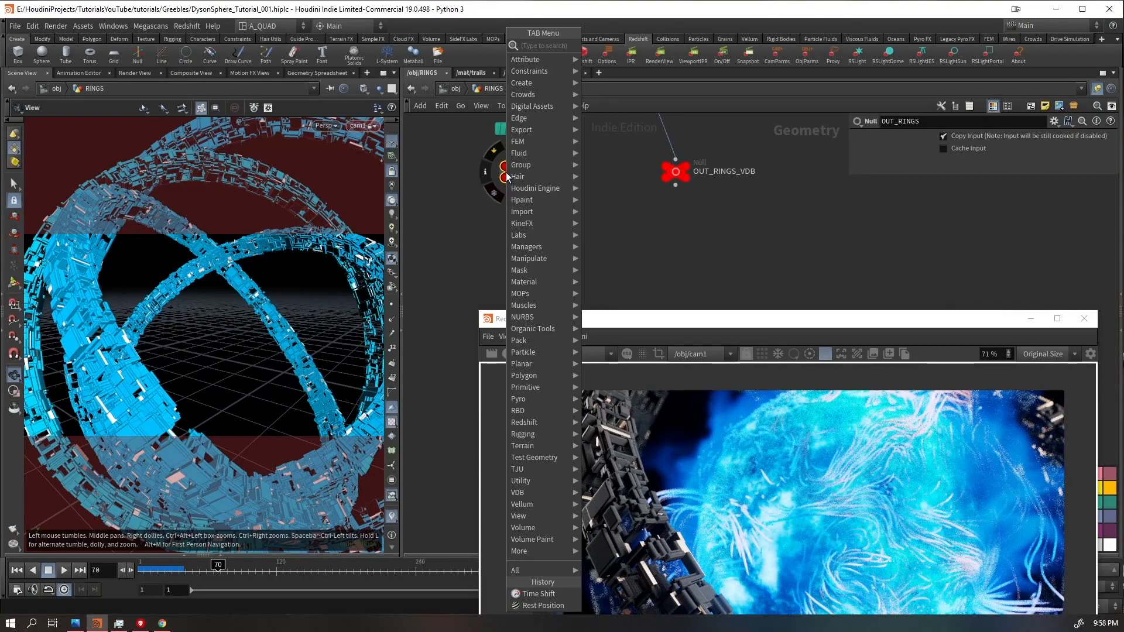
{"action": "type", "text": "norm"}
{"action": "key", "text": "shift+Return"}
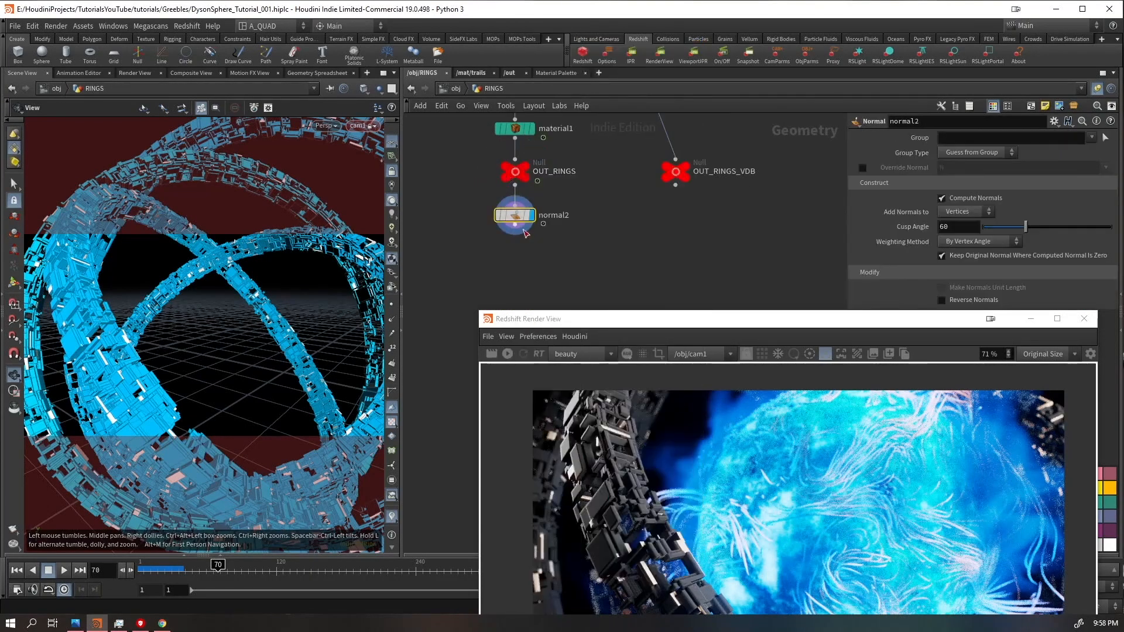
{"action": "left_click_drag", "start_coordinate": [518, 216], "coordinate": [520, 148]}
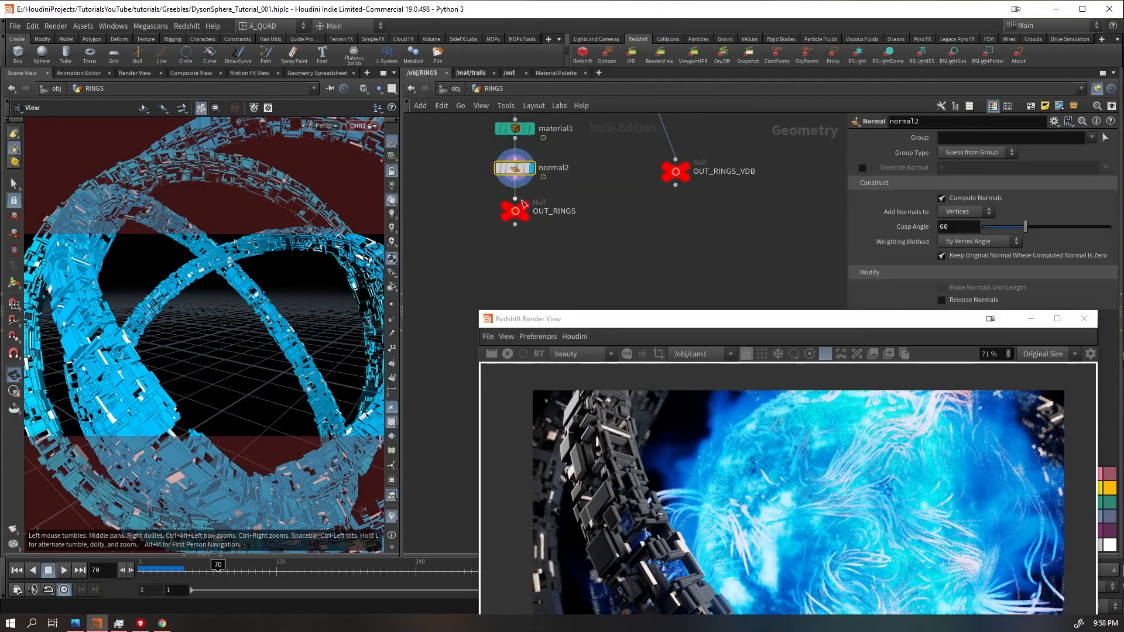
{"action": "left_click", "coordinate": [524, 208]}
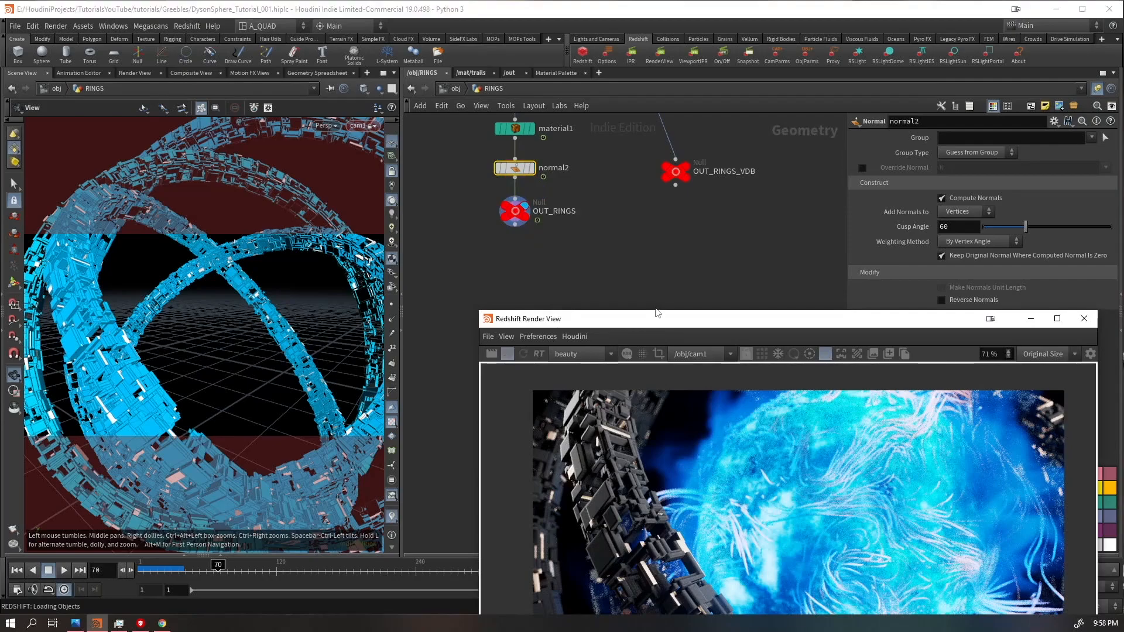
- Examine the ring blocks' edges up close in the restarted Redshift preview
{"action": "left_click_drag", "start_coordinate": [655, 323], "coordinate": [615, 166]}
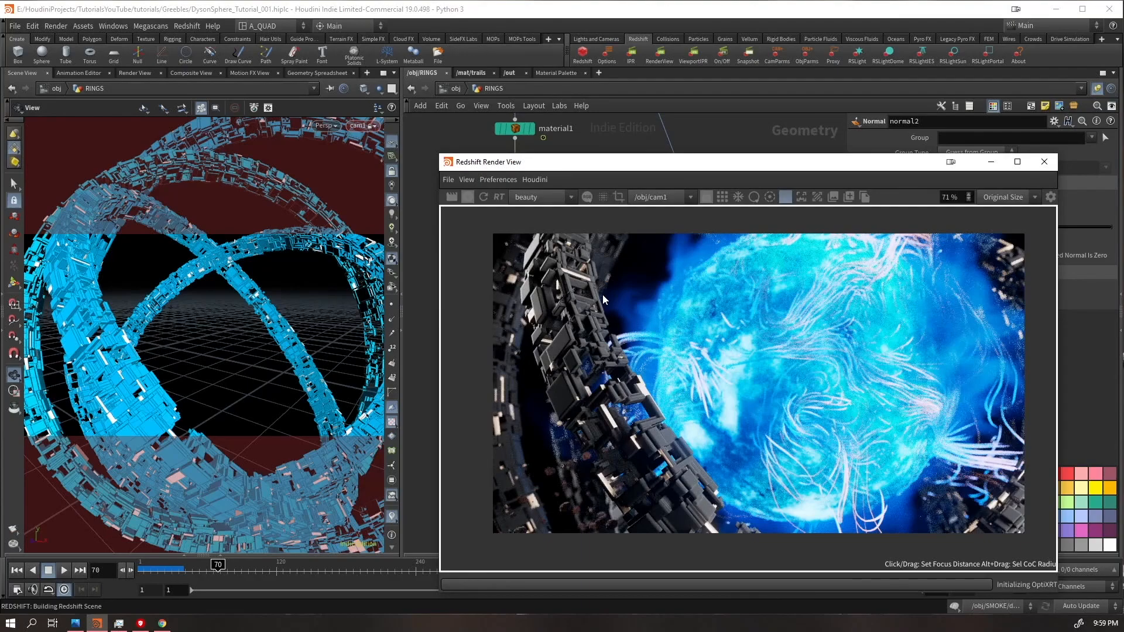
{"action": "scroll", "coordinate": [679, 357], "scroll_direction": "up", "scroll_amount": 1}
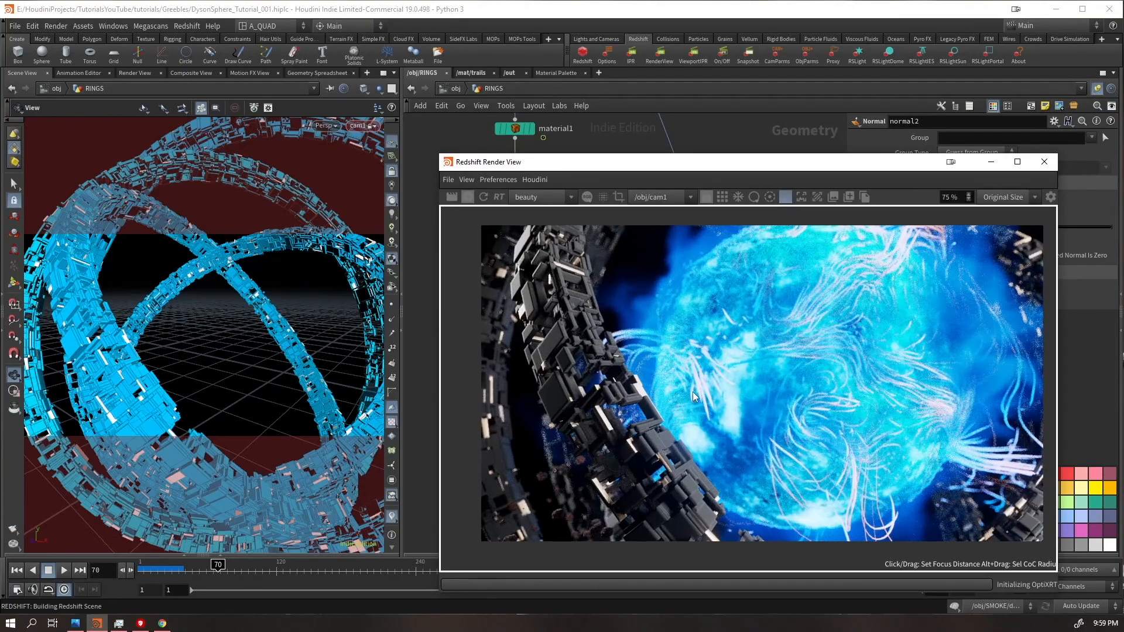
{"action": "scroll", "coordinate": [751, 440], "scroll_direction": "up", "scroll_amount": 1}
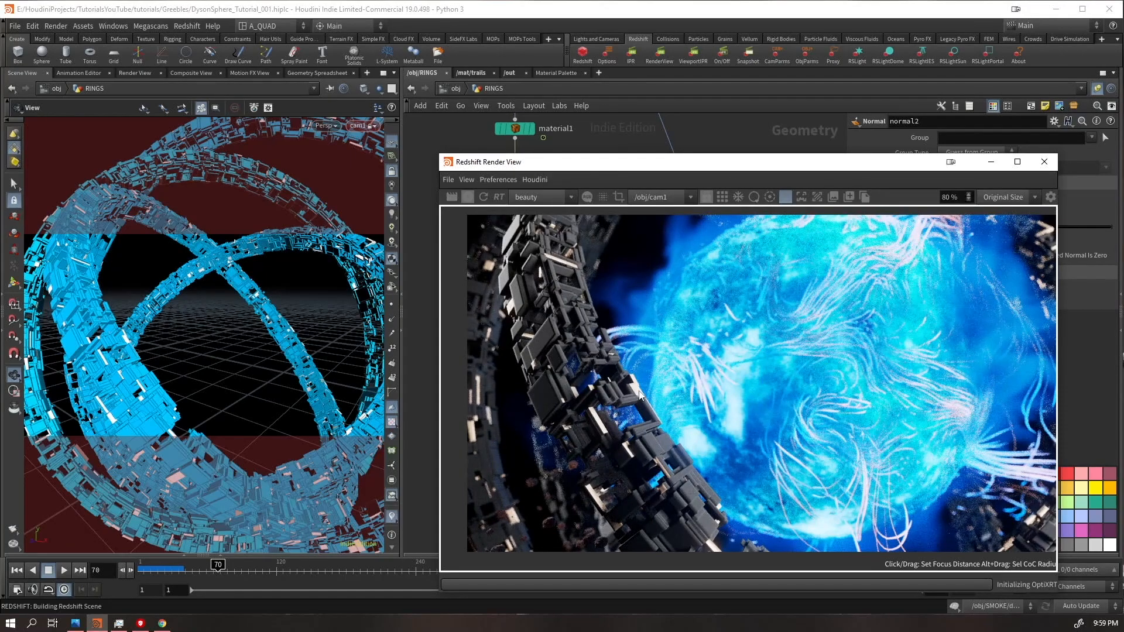
{"action": "scroll", "coordinate": [595, 427], "scroll_direction": "down", "scroll_amount": 1}
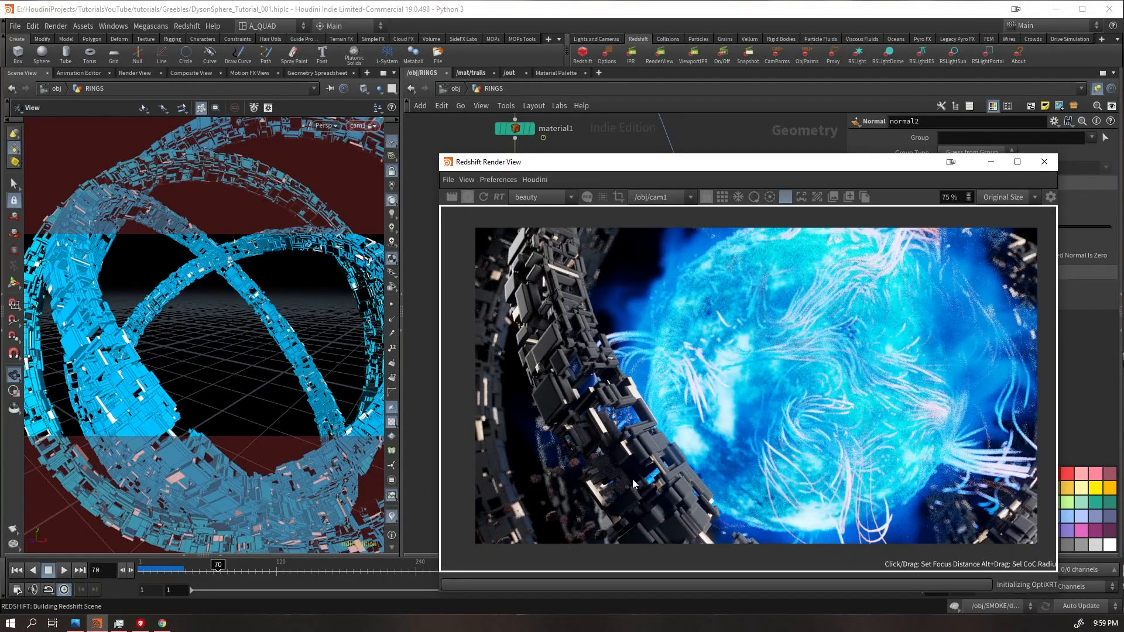
{"action": "scroll", "coordinate": [639, 452], "scroll_direction": "up", "scroll_amount": 5}
{"action": "scroll", "coordinate": [638, 423], "scroll_direction": "up", "scroll_amount": 10}
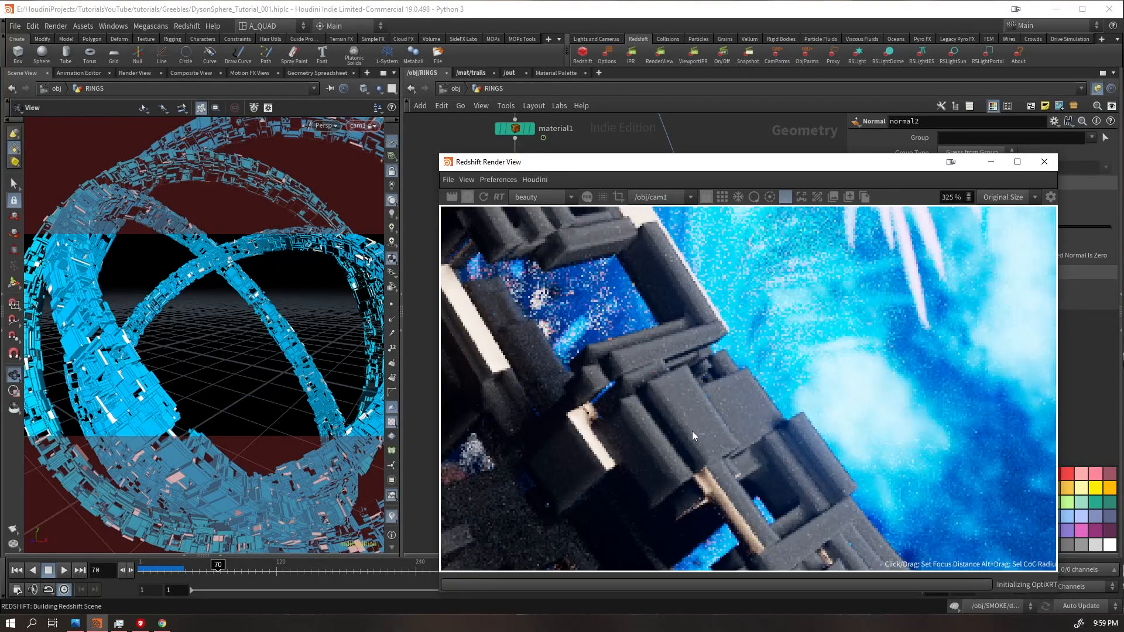
{"action": "scroll", "coordinate": [670, 433], "scroll_direction": "up", "scroll_amount": 3}
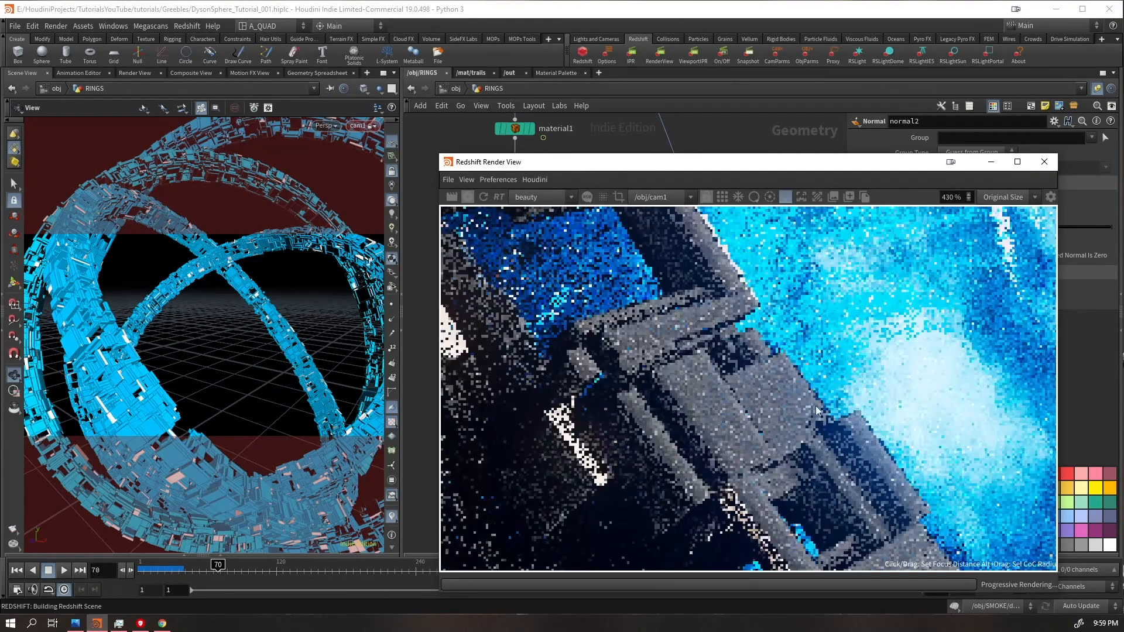
- Go up to the mat network and uncover the rings1 and rings2 materials beside the Redshift preview
{"action": "left_click", "coordinate": [465, 73]}
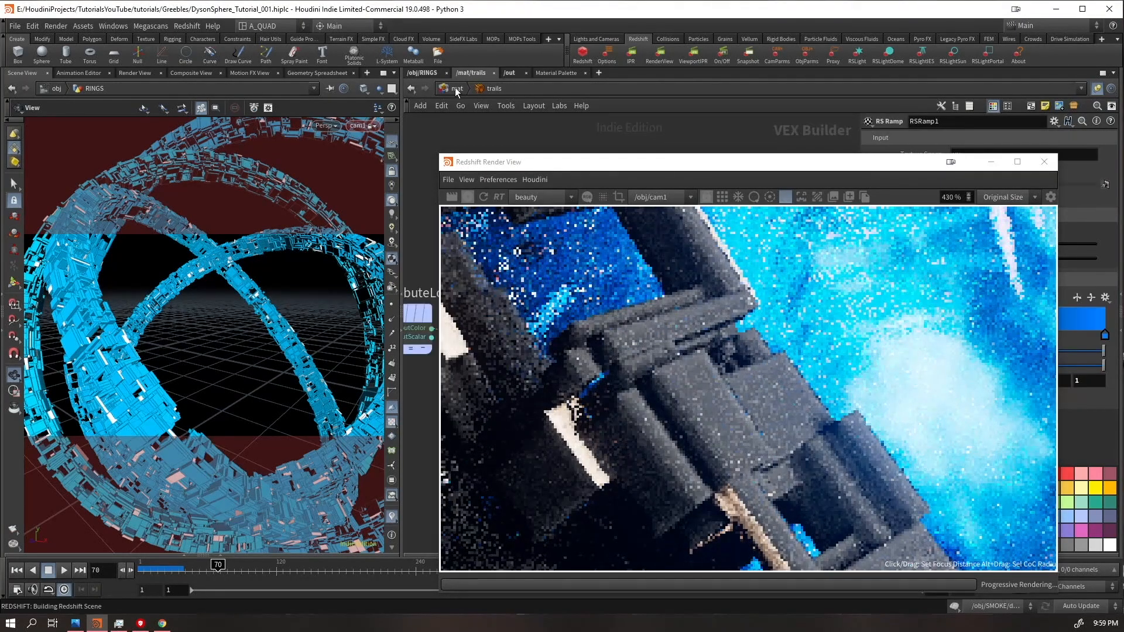
{"action": "left_click", "coordinate": [455, 88]}
{"action": "left_click_drag", "start_coordinate": [614, 159], "coordinate": [498, 469]}
{"action": "middle_click_drag", "start_coordinate": [648, 402], "coordinate": [386, 314]}
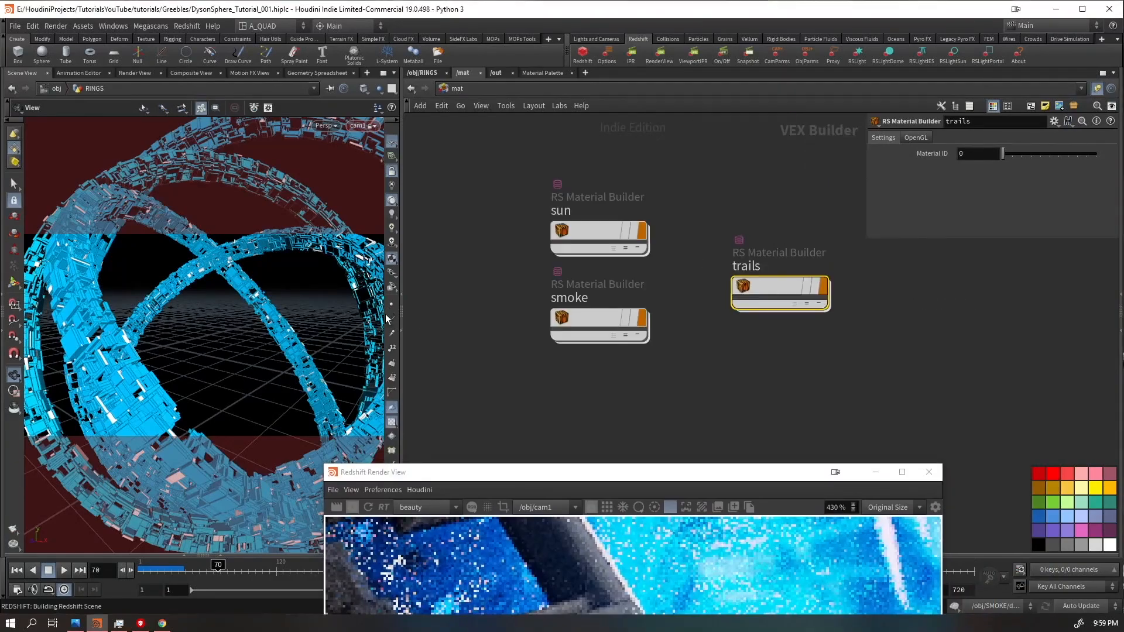
{"action": "scroll", "coordinate": [688, 305], "scroll_direction": "down", "scroll_amount": 4}
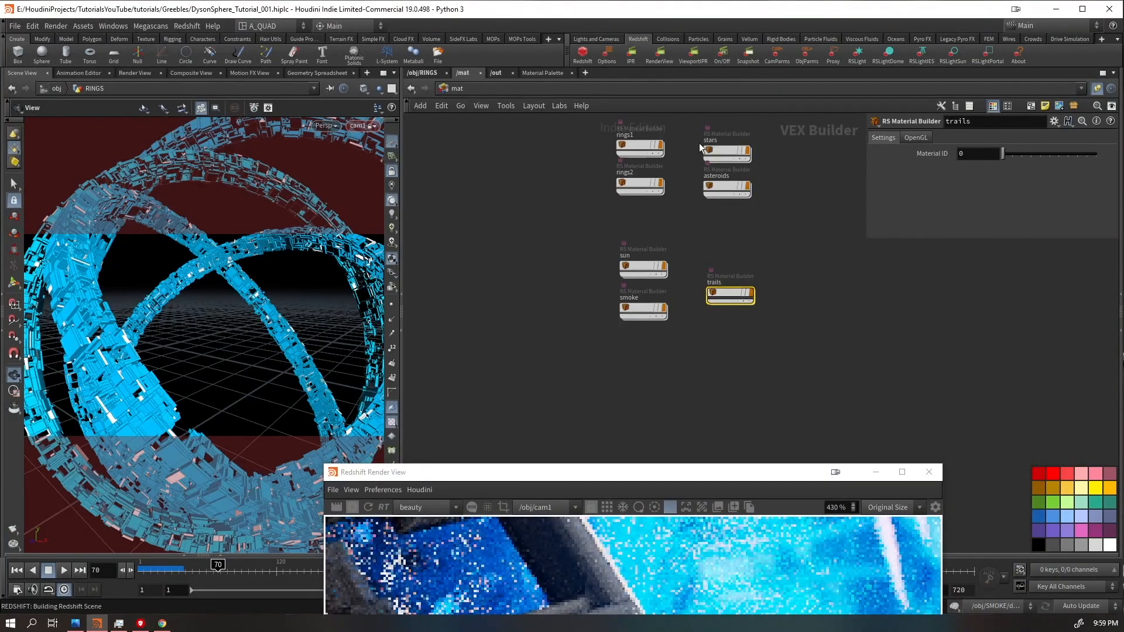
{"action": "left_click", "coordinate": [627, 155]}
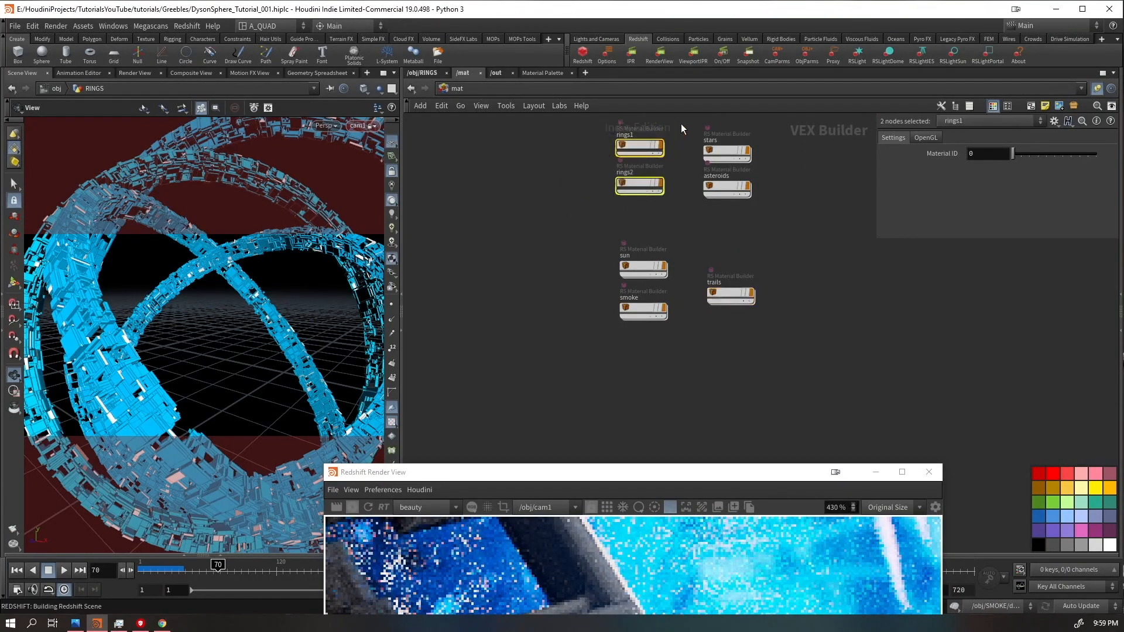
{"action": "left_click_drag", "start_coordinate": [680, 124], "coordinate": [626, 156]}
- Set the Round Corners radius to 0.005 in both the rings1 and rings2 materials
{"action": "double_click", "coordinate": [627, 156]}
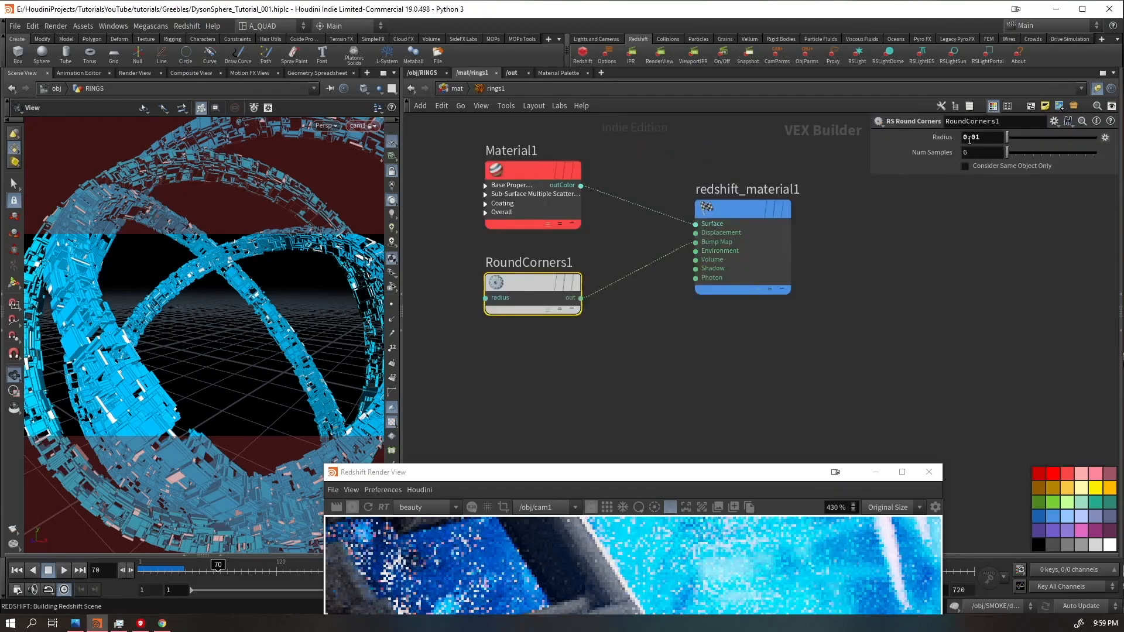
{"action": "type", "text": "0.005"}
{"action": "key", "text": "Return"}
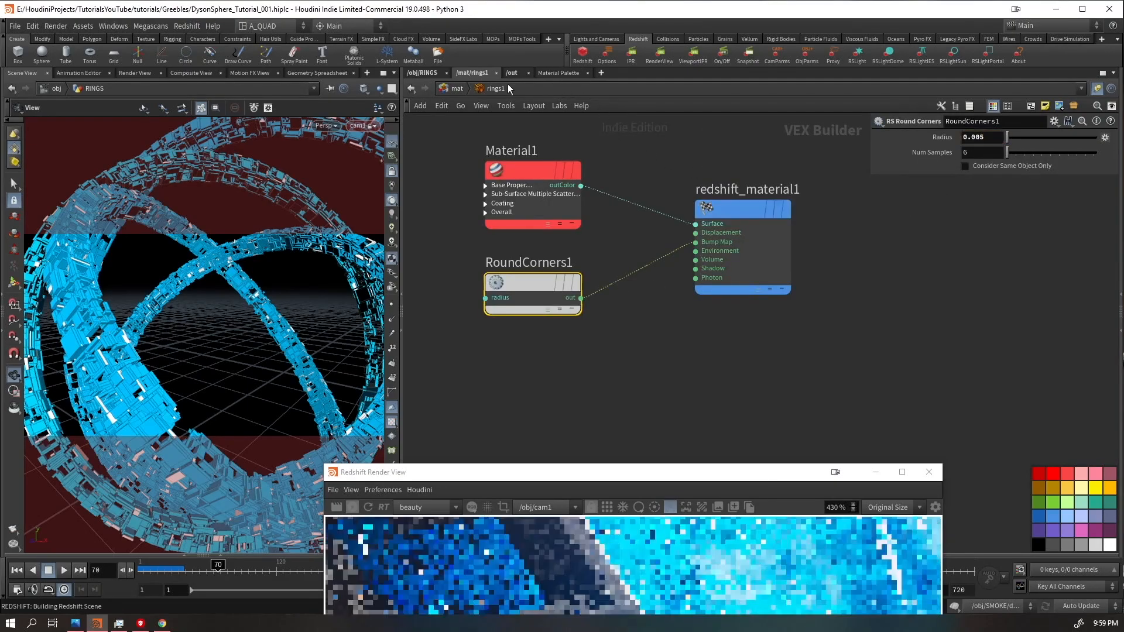
{"action": "left_click", "coordinate": [457, 88]}
{"action": "double_click", "coordinate": [650, 187]}
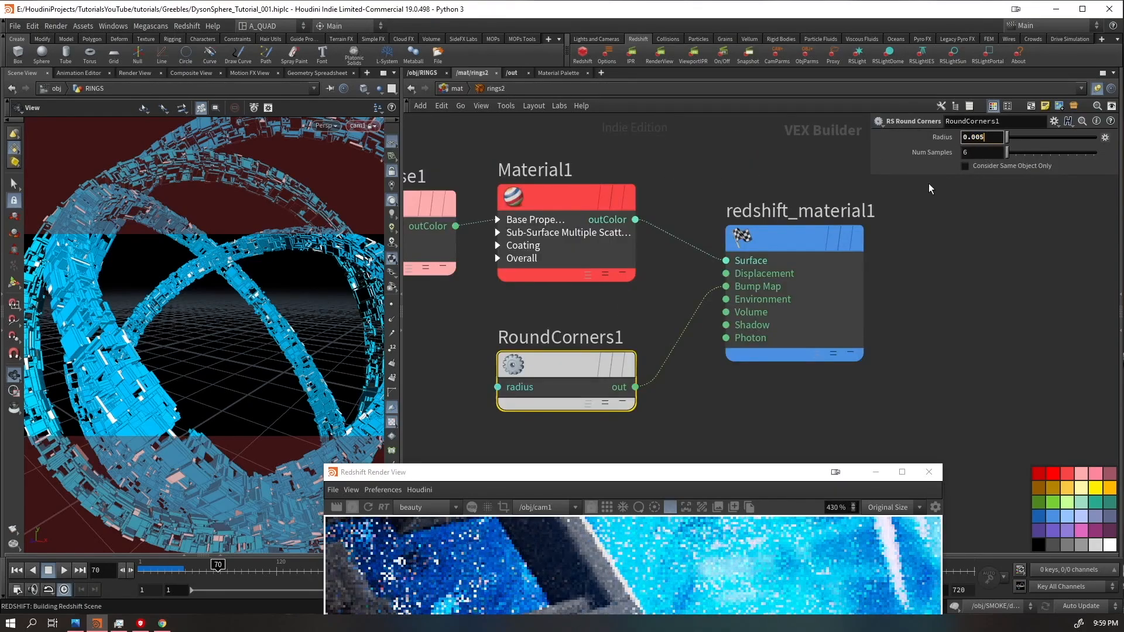
{"action": "left_click", "coordinate": [457, 88]}
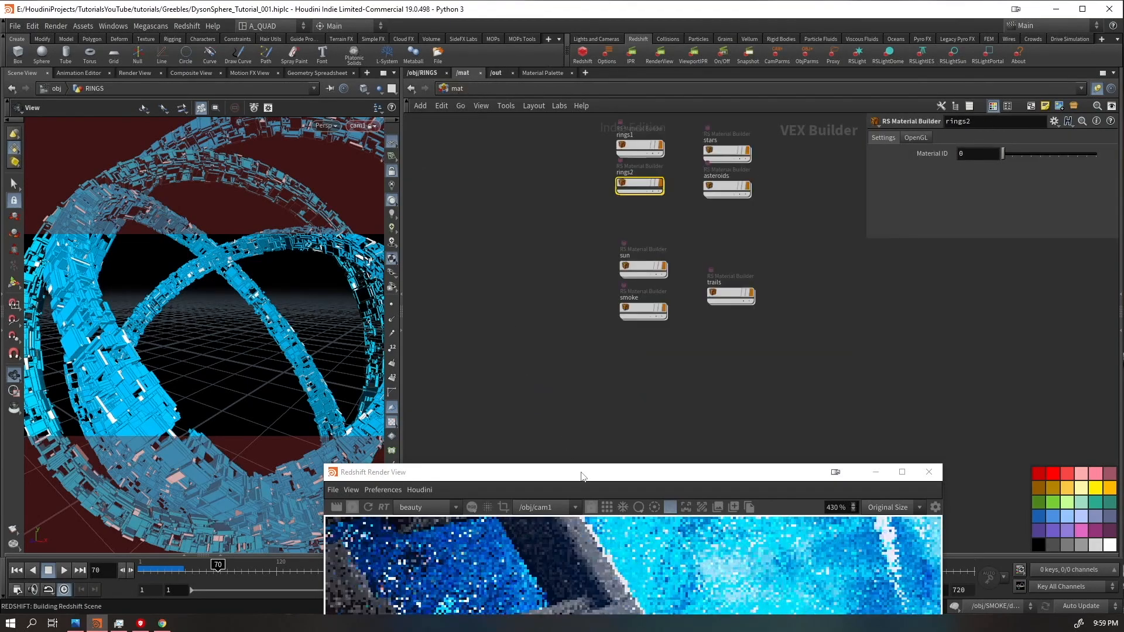
- Set the Round Corners radius of the rings1 material to 0.002 with the Redshift preview moved aside
{"action": "left_click_drag", "start_coordinate": [577, 472], "coordinate": [319, 75]}
{"action": "key", "text": "h"}
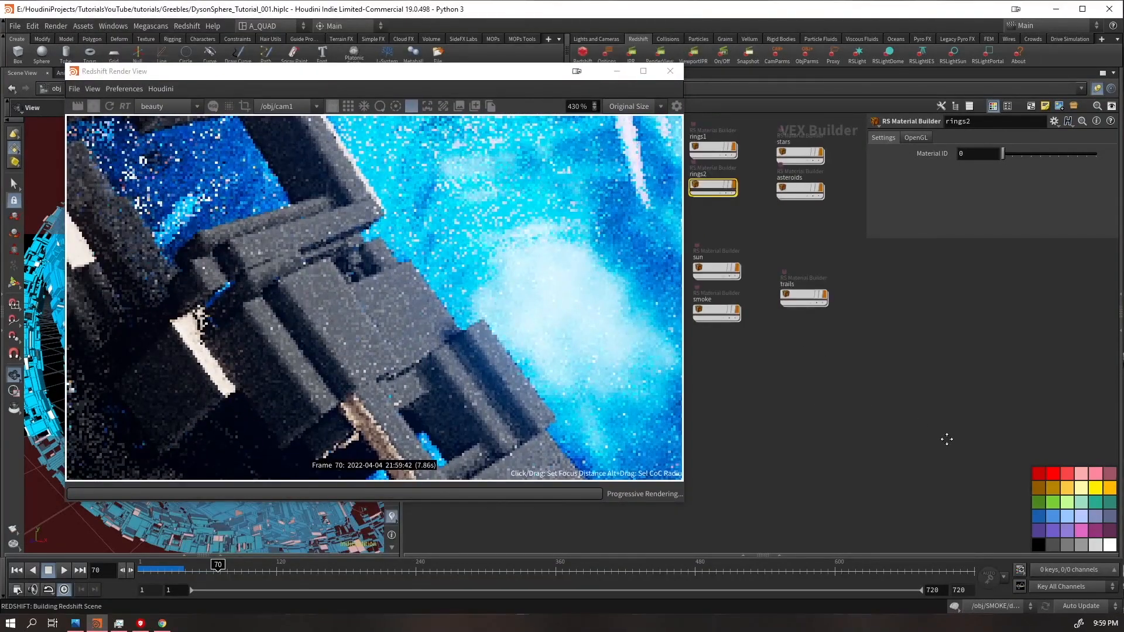
{"action": "key", "text": "Return"}
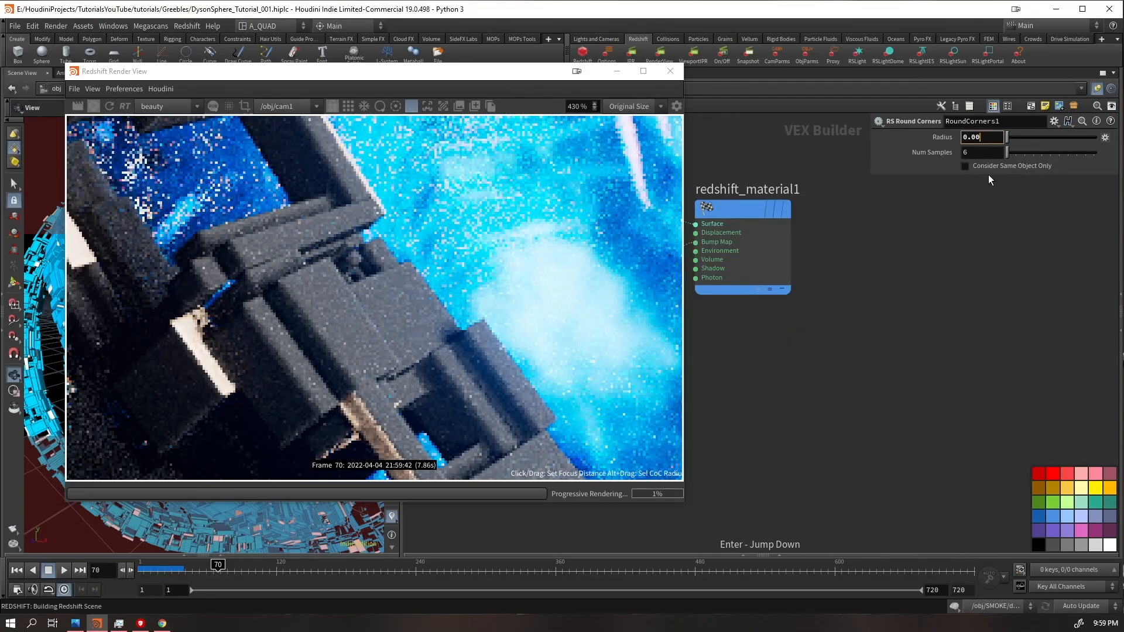
{"action": "key", "text": "BackSpace"}
{"action": "type", "text": "2"}
{"action": "key", "text": "Return"}
- Set the Round Corners radius of the rings2 material to 0.002 and return to the mat network
{"action": "left_click_drag", "start_coordinate": [511, 73], "coordinate": [490, 162]}
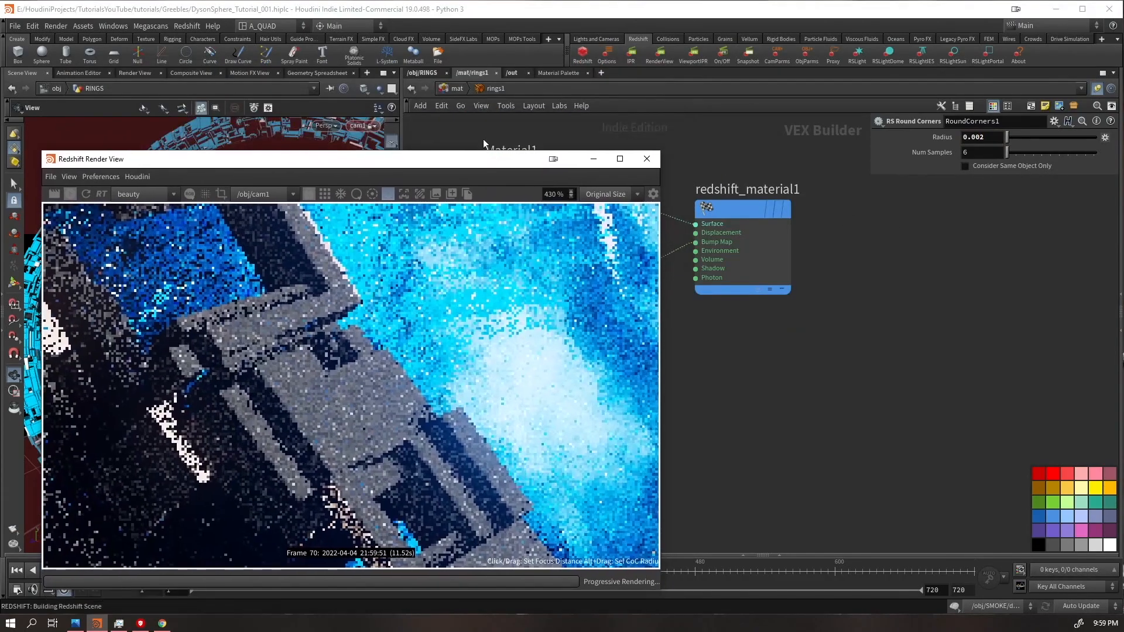
{"action": "left_click", "coordinate": [457, 88]}
{"action": "left_click_drag", "start_coordinate": [750, 231], "coordinate": [829, 226]}
{"action": "key", "text": "Return"}
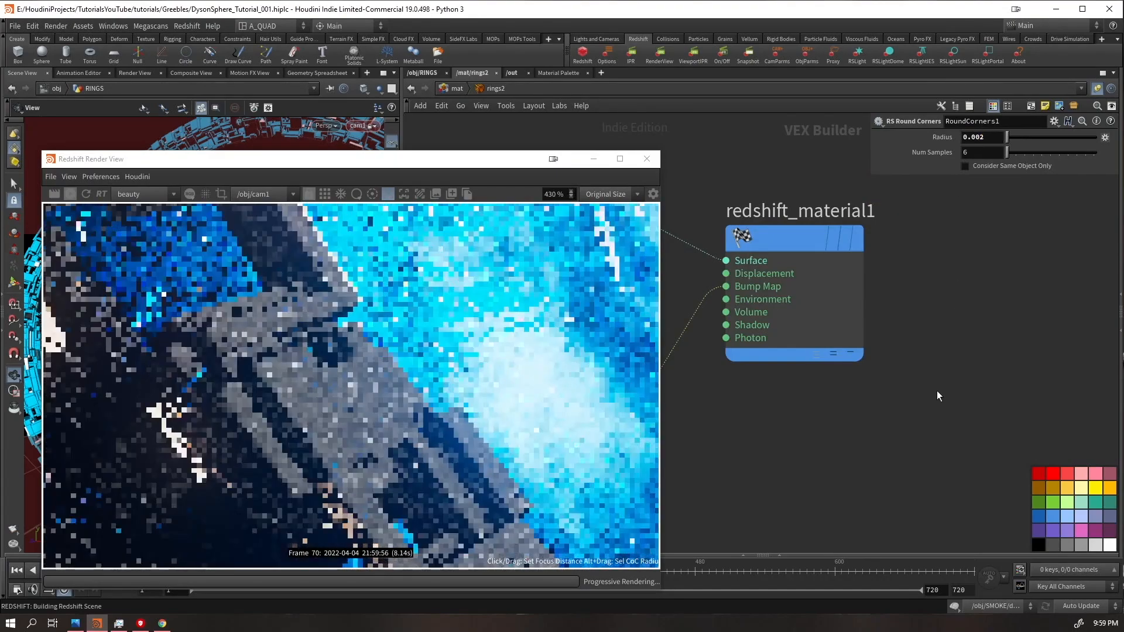
{"action": "left_click", "coordinate": [455, 87]}
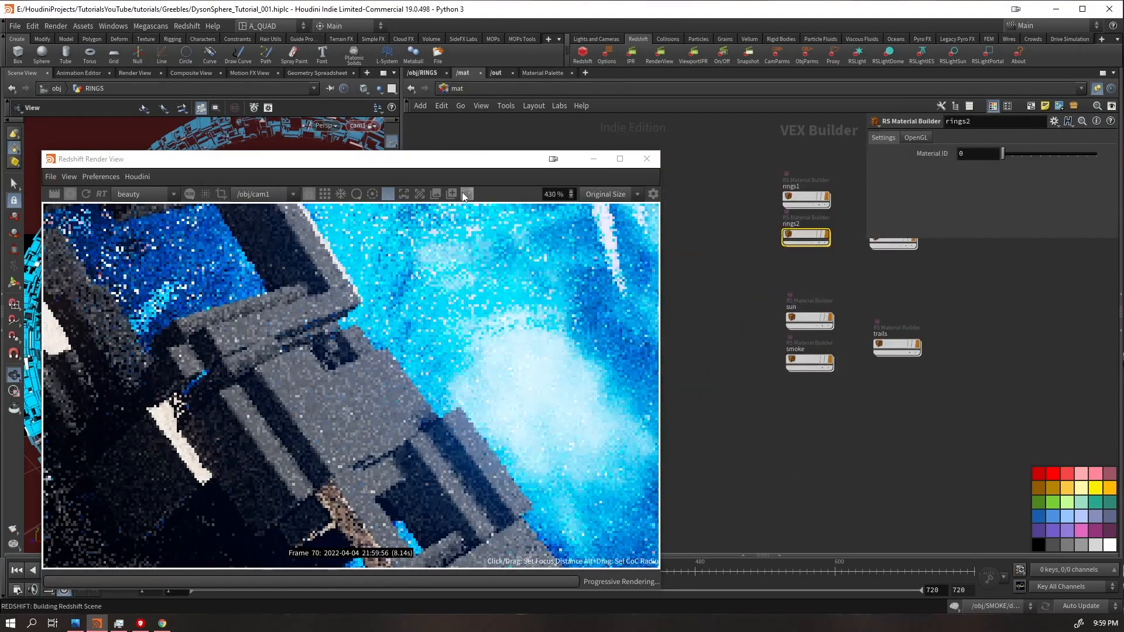
- Fit the full frame in the Redshift preview and set the RINGS viewport to show all objects
{"action": "left_click_drag", "start_coordinate": [464, 163], "coordinate": [577, 122]}
{"action": "scroll", "coordinate": [510, 331], "scroll_direction": "down", "scroll_amount": 10}
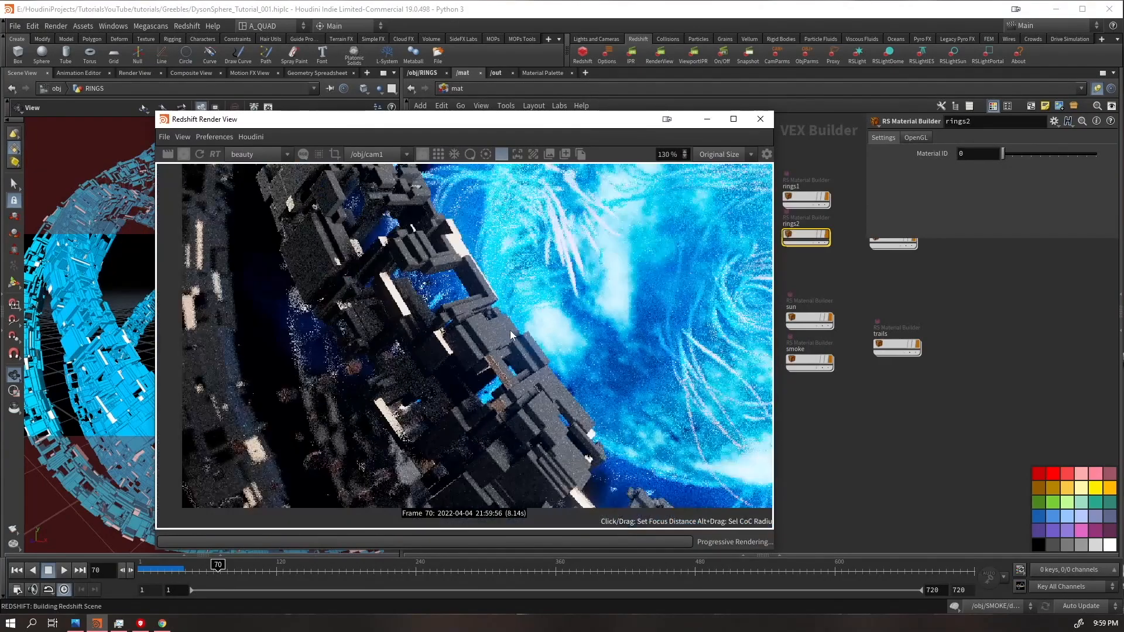
{"action": "scroll", "coordinate": [501, 366], "scroll_direction": "down", "scroll_amount": 2}
{"action": "middle_click_drag", "start_coordinate": [579, 298], "coordinate": [490, 333]}
{"action": "scroll", "coordinate": [502, 345], "scroll_direction": "down", "scroll_amount": 4}
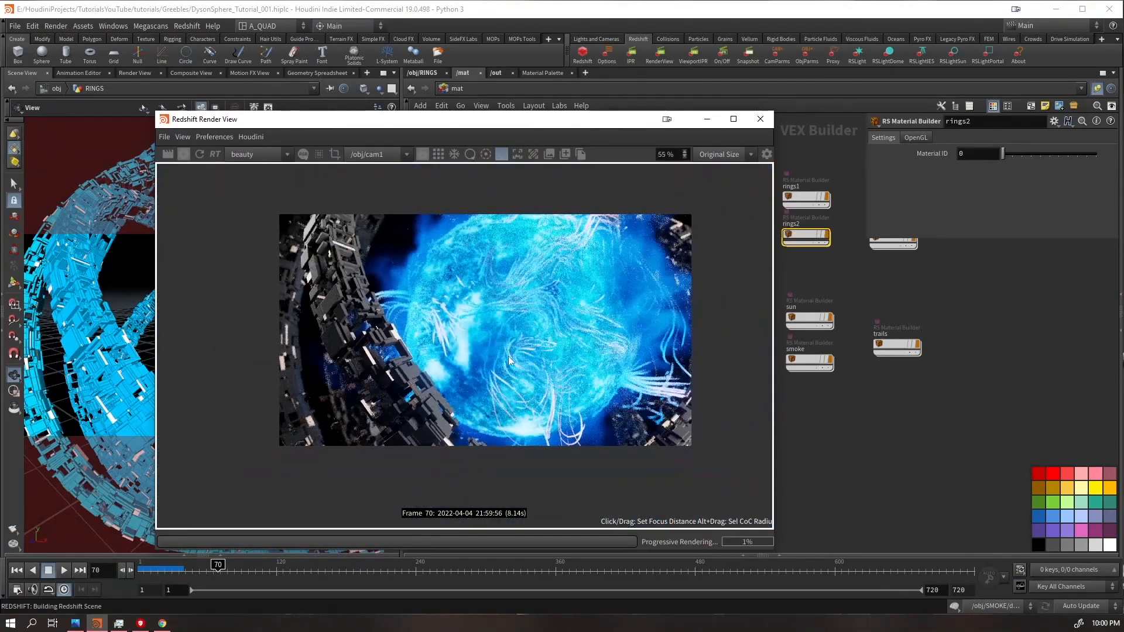
{"action": "scroll", "coordinate": [501, 349], "scroll_direction": "up", "scroll_amount": 3}
{"action": "left_click_drag", "start_coordinate": [543, 122], "coordinate": [865, 128]}
{"action": "left_click", "coordinate": [316, 146]}
{"action": "left_click", "coordinate": [378, 89]}
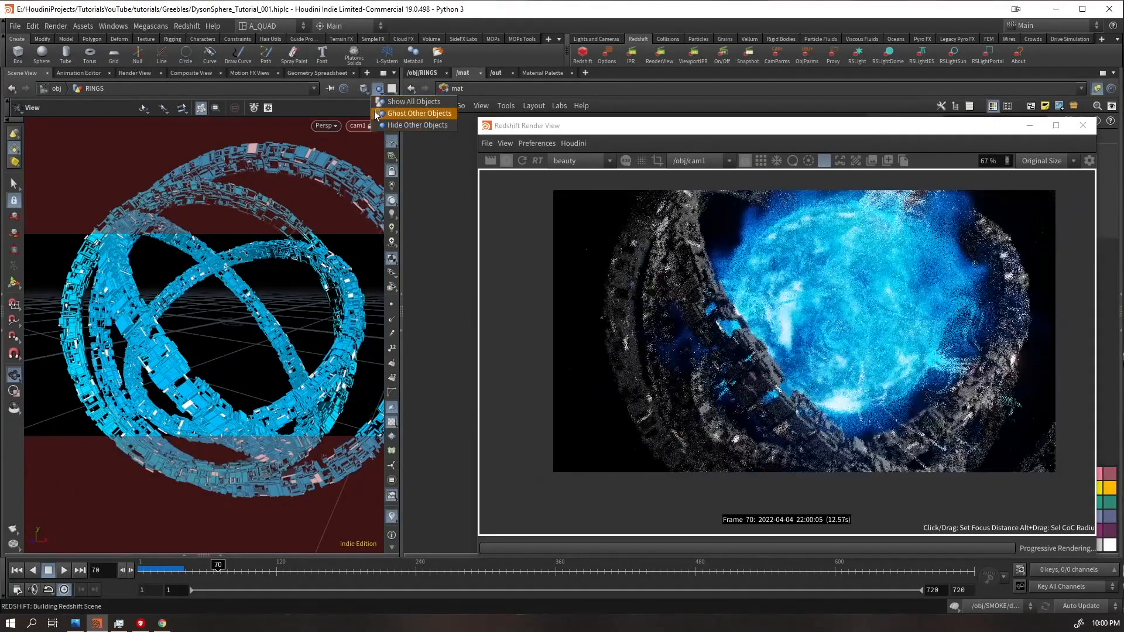
{"action": "left_click", "coordinate": [388, 98]}
- Reframe cam1 so the rings surround the sun with one ring crossing diagonally in front, and stop the Redshift preview
{"action": "left_click_drag", "start_coordinate": [205, 284], "coordinate": [254, 275]}
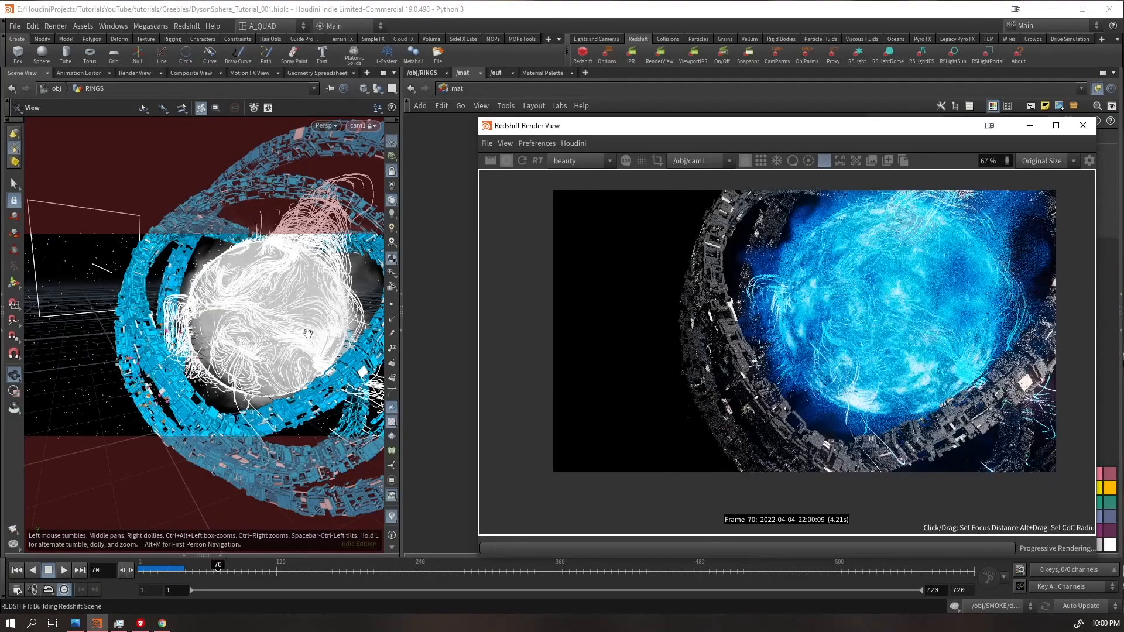
{"action": "left_click_drag", "start_coordinate": [228, 319], "coordinate": [212, 339]}
{"action": "middle_click_drag", "start_coordinate": [212, 338], "coordinate": [251, 352]}
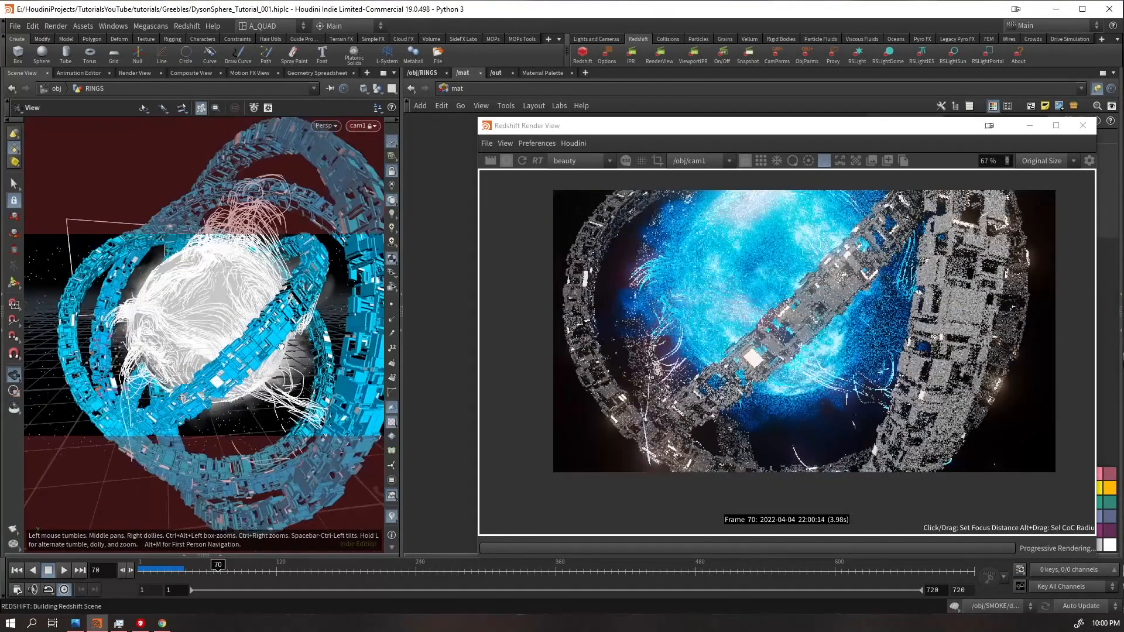
{"action": "left_click_drag", "start_coordinate": [252, 352], "coordinate": [229, 365]}
{"action": "left_click_drag", "start_coordinate": [310, 331], "coordinate": [251, 331]}
{"action": "middle_click_drag", "start_coordinate": [205, 359], "coordinate": [234, 358]}
{"action": "mouse_move", "coordinate": [242, 327]}
{"action": "left_mouse_down"}
{"action": "mouse_move", "coordinate": [203, 351]}
{"action": "mouse_move", "coordinate": [203, 321]}
{"action": "mouse_move", "coordinate": [226, 337]}
{"action": "mouse_move", "coordinate": [226, 326]}
{"action": "mouse_move", "coordinate": [227, 358]}
{"action": "mouse_move", "coordinate": [202, 357]}
{"action": "mouse_move", "coordinate": [225, 319]}
{"action": "left_mouse_up"}
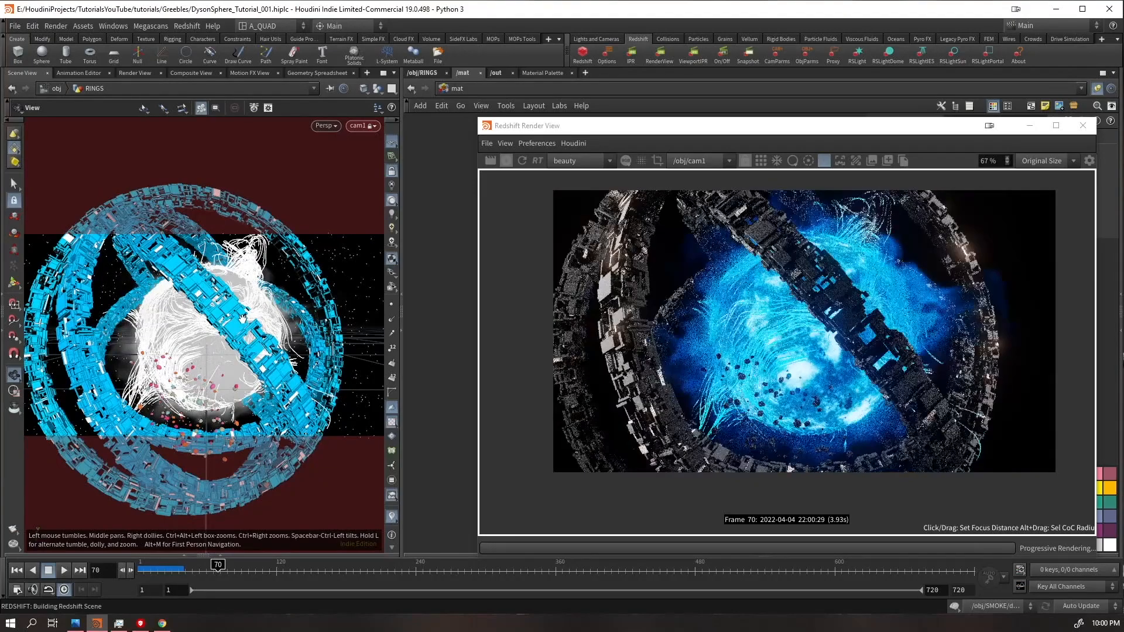
{"action": "left_click", "coordinate": [506, 161]}
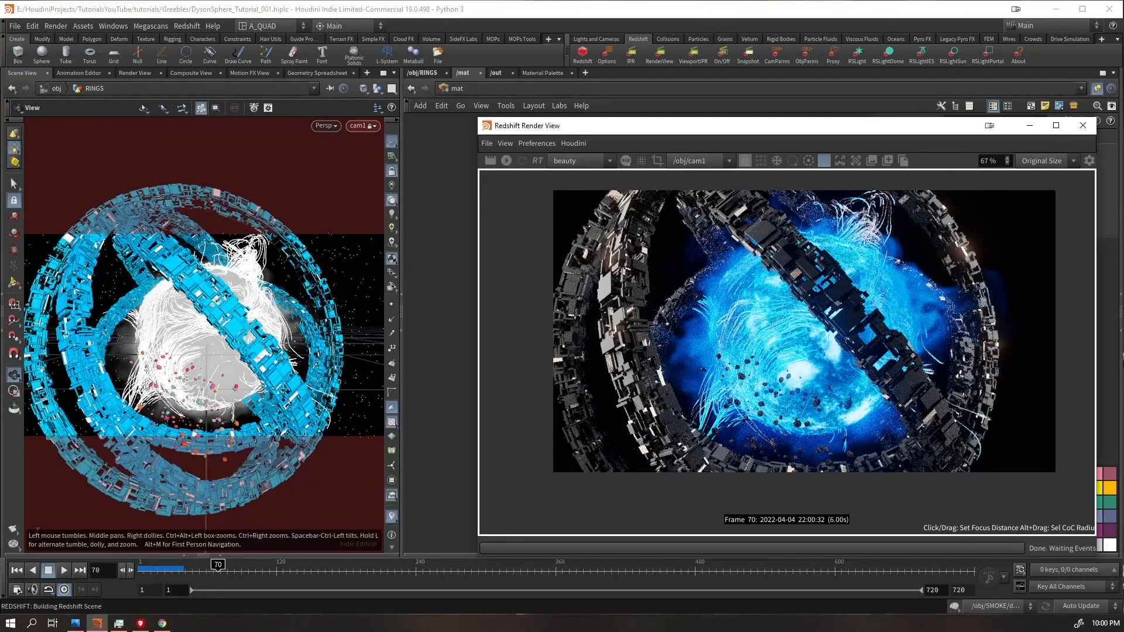